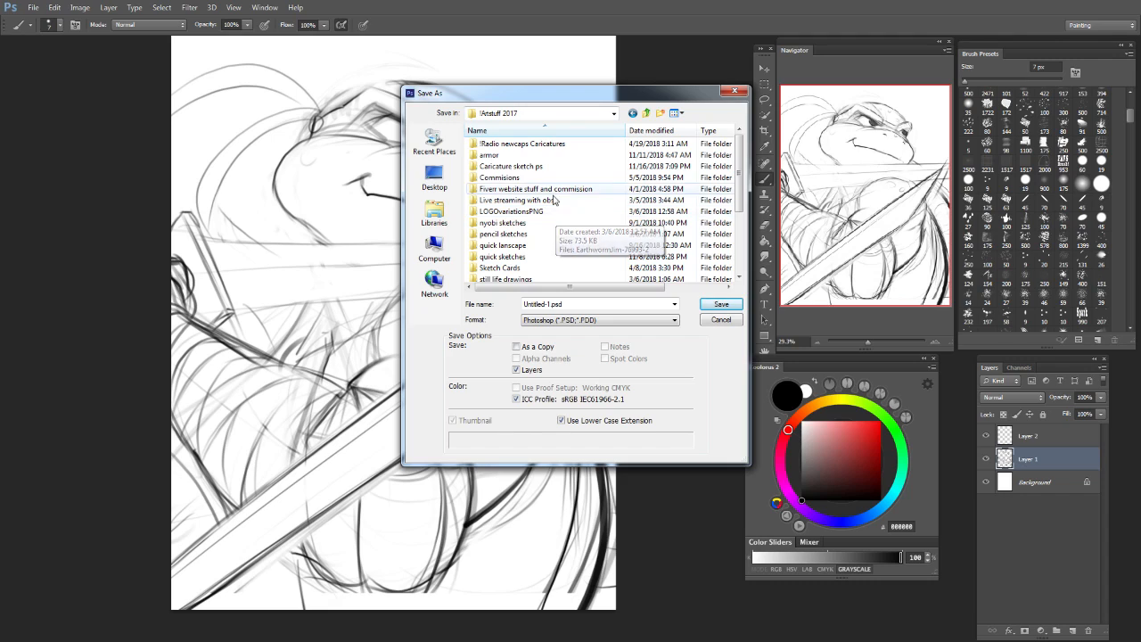
# Step: Save the drawing as Untitled-1.psd in the TMNT folder inside the prints-to-consider folder of Art stuff
pyautogui.moveTo(740, 172)
pyautogui.mouseDown()
pyautogui.moveTo(733, 239)
pyautogui.moveTo(724, 164)
pyautogui.mouseUp()
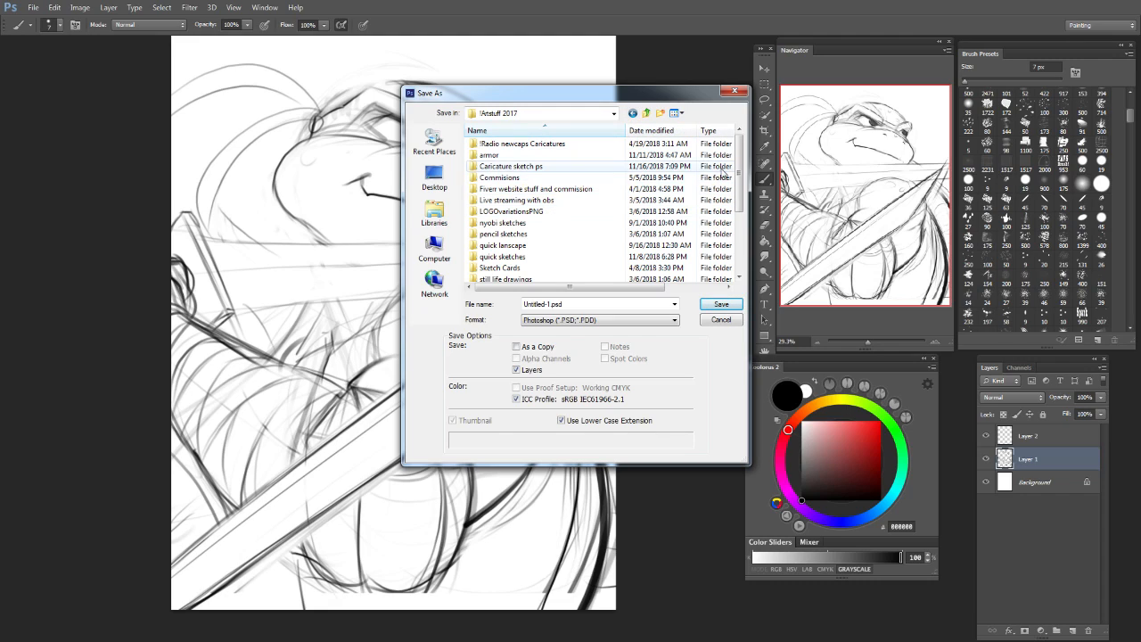
pyautogui.click(654, 119)
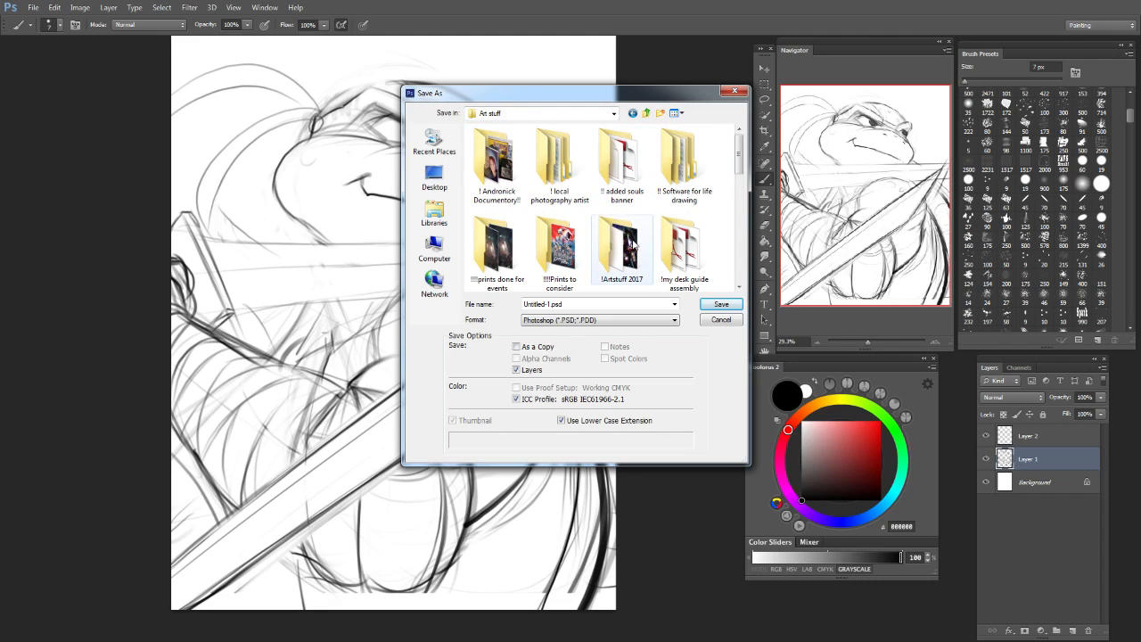
pyautogui.doubleClick(585, 249)
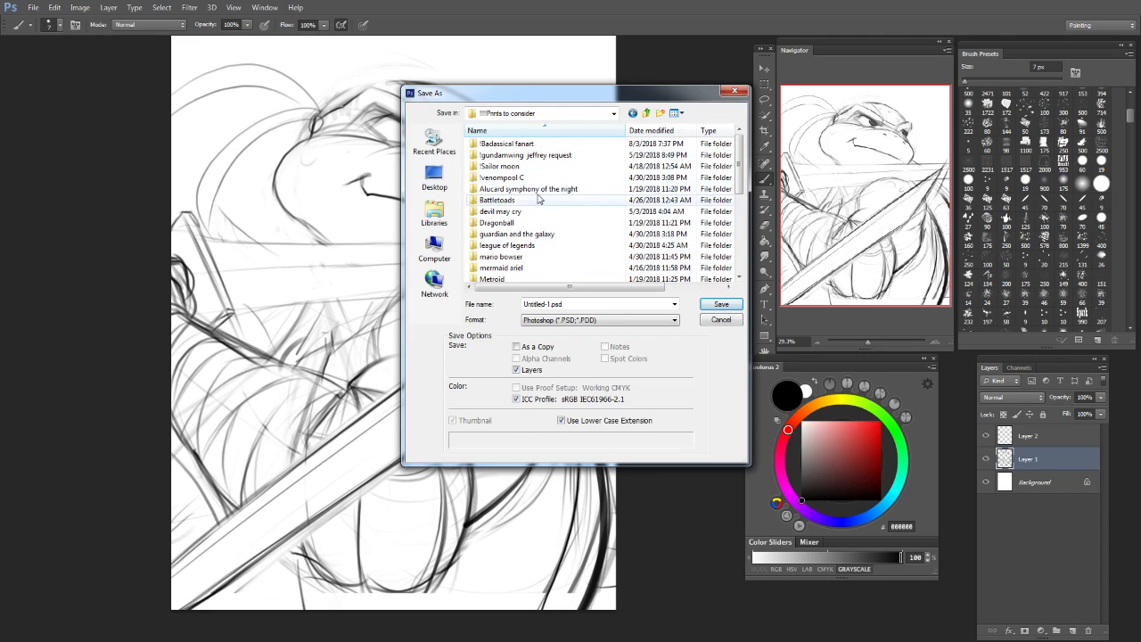
pyautogui.moveTo(741, 172); pyautogui.dragTo(736, 250)
pyautogui.doubleClick(535, 256)
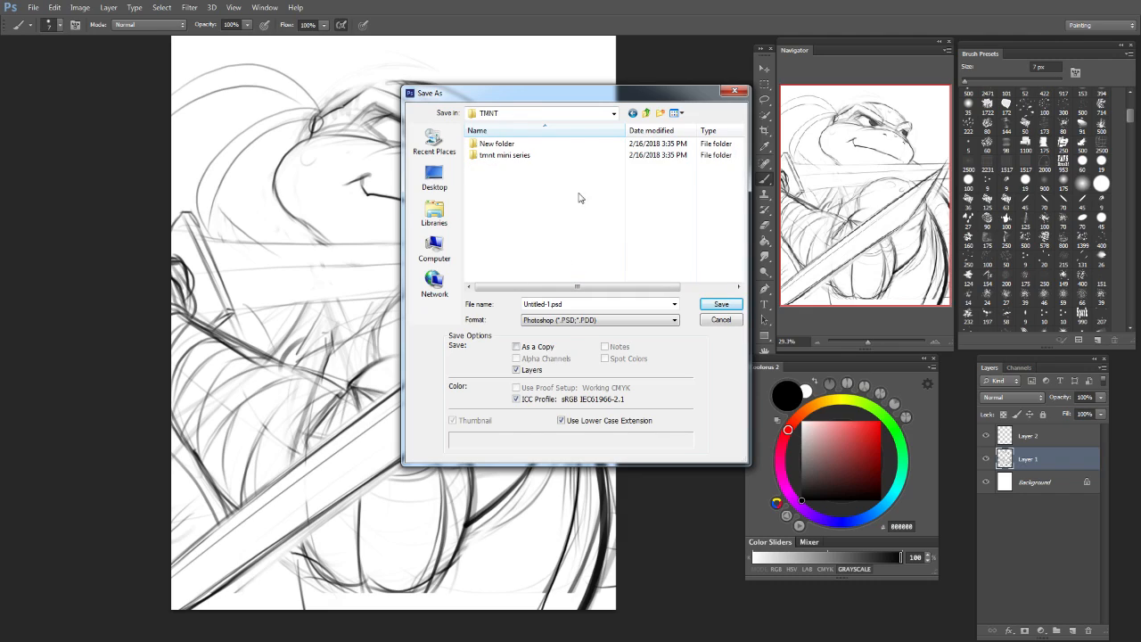
pyautogui.doubleClick(539, 157)
pyautogui.click(646, 113)
pyautogui.doubleClick(535, 156)
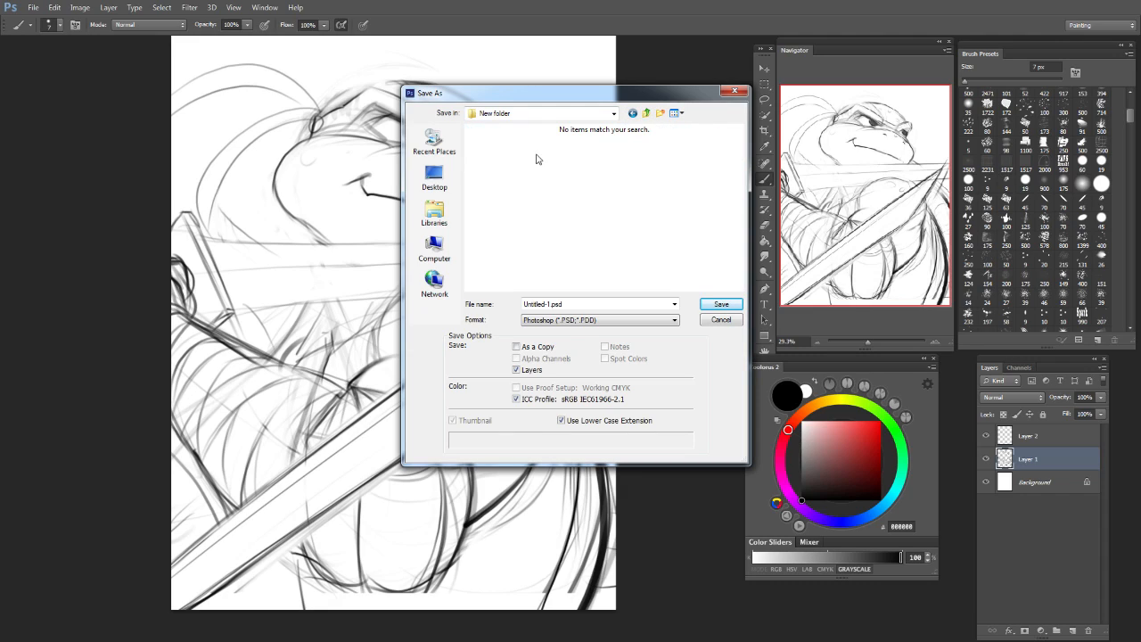
pyautogui.click(646, 115)
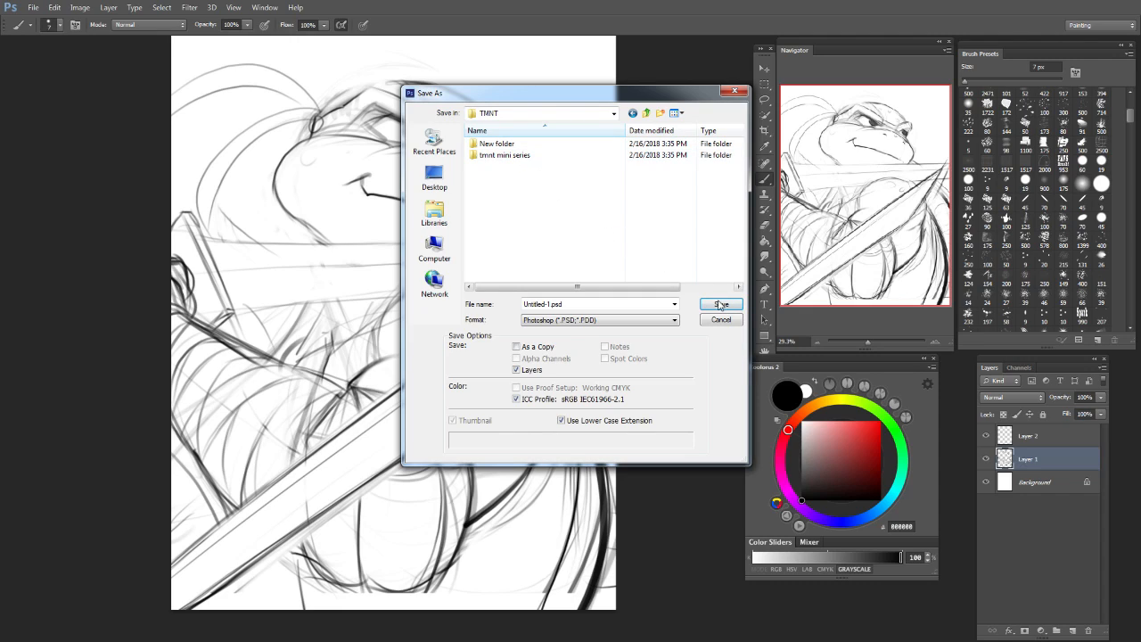
pyautogui.click(720, 306)
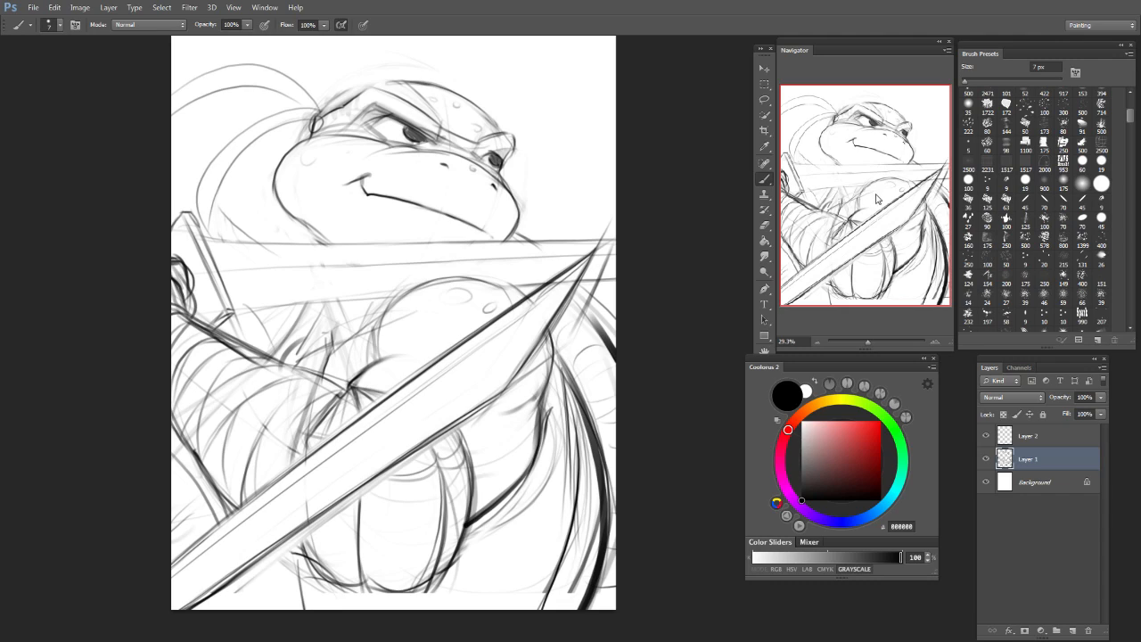
# Step: Sketch loose strokes between the upper sword and the forearm beside the turtle's shoulder, enlarging the brush to 15 px
pyautogui.moveTo(336, 304); pyautogui.dragTo(348, 355)
pyautogui.hotkey('ctrl', 'z')
pyautogui.moveTo(333, 297)
pyautogui.mouseDown()
pyautogui.moveTo(345, 355)
pyautogui.moveTo(361, 354)
pyautogui.mouseUp()
pyautogui.hotkey('ctrl', 'z')
pyautogui.moveTo(384, 308); pyautogui.dragTo(337, 354)
pyautogui.press(']')
pyautogui.press(']')
pyautogui.press(']')
pyautogui.press(']')
pyautogui.moveTo(335, 302)
pyautogui.mouseDown()
pyautogui.moveTo(320, 343)
pyautogui.moveTo(282, 358)
pyautogui.mouseUp()
pyautogui.hotkey('ctrl', 'z')
pyautogui.moveTo(328, 325); pyautogui.dragTo(280, 358)
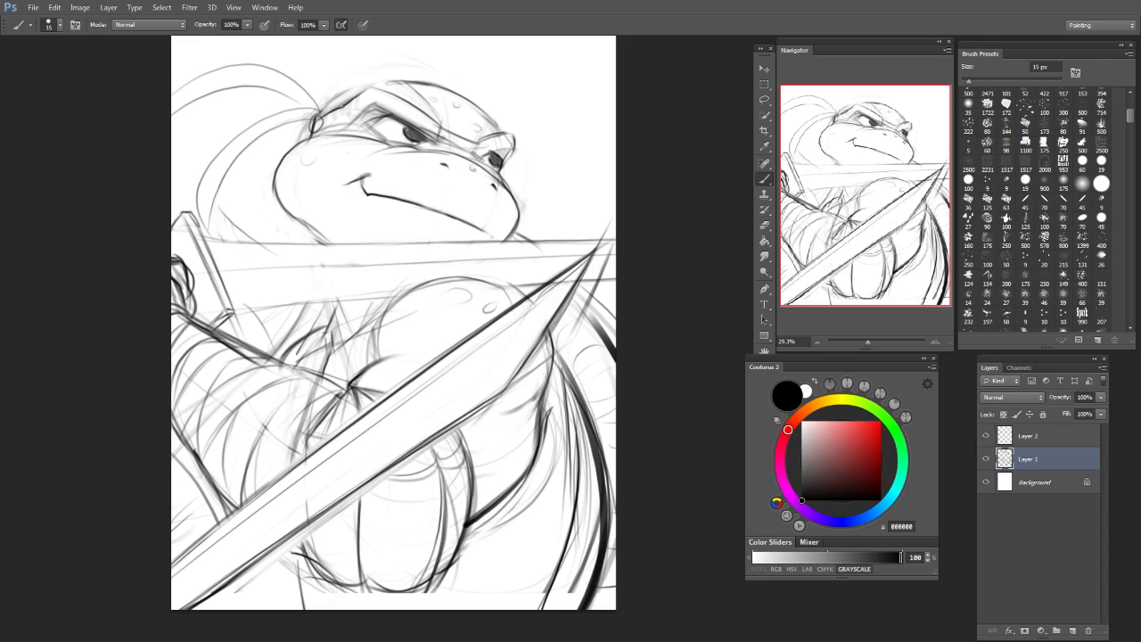
pyautogui.moveTo(334, 308); pyautogui.dragTo(296, 336)
pyautogui.hotkey('ctrl', 'z')
pyautogui.moveTo(328, 302); pyautogui.dragTo(299, 343)
pyautogui.hotkey('ctrl', 'z')
pyautogui.hotkey('ctrl', 'z')
pyautogui.hotkey('ctrl', 'z')
pyautogui.hotkey('ctrl', 'z')
pyautogui.hotkey('ctrl', 'z')
# Step: Darken the curved outline of the right abdominal plate below the lower sword, ending with a 15 px brush
pyautogui.press(']')
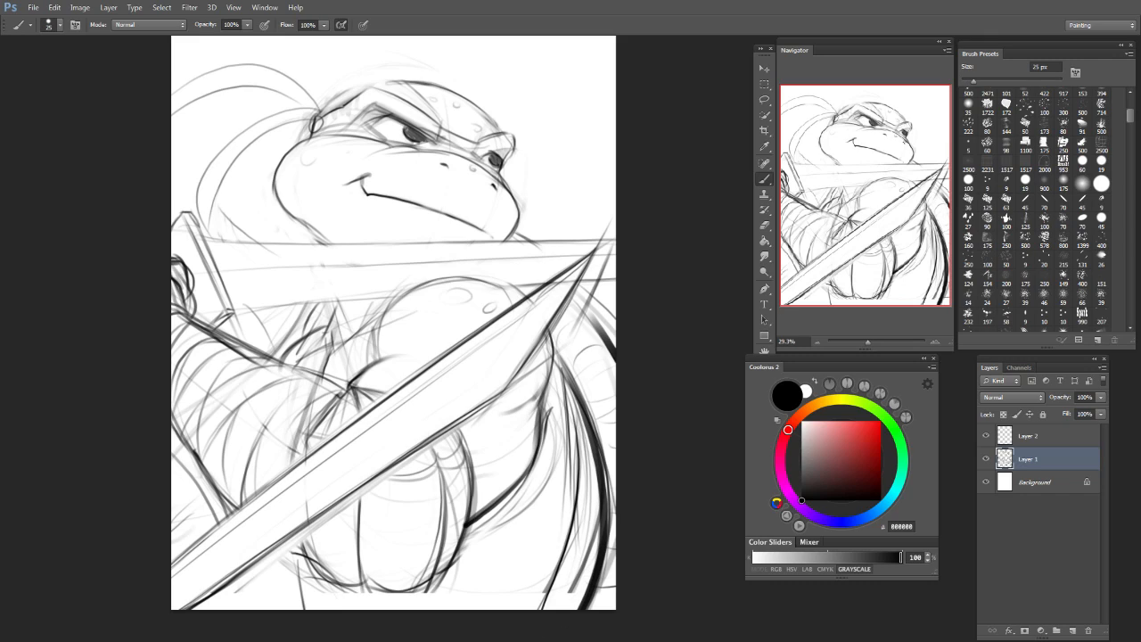
pyautogui.moveTo(369, 587)
pyautogui.mouseDown()
pyautogui.moveTo(439, 577)
pyautogui.moveTo(426, 591)
pyautogui.mouseUp()
pyautogui.hotkey('ctrl', 'z')
pyautogui.moveTo(436, 464)
pyautogui.mouseDown()
pyautogui.moveTo(445, 501)
pyautogui.moveTo(427, 577)
pyautogui.mouseUp()
pyautogui.moveTo(375, 476)
pyautogui.mouseDown()
pyautogui.moveTo(451, 459)
pyautogui.moveTo(459, 431)
pyautogui.moveTo(451, 553)
pyautogui.mouseUp()
pyautogui.hotkey('ctrl', 'z')
pyautogui.press('[')
pyautogui.hotkey('ctrl', 'z')
pyautogui.moveTo(465, 441)
pyautogui.mouseDown()
pyautogui.moveTo(472, 500)
pyautogui.moveTo(450, 562)
pyautogui.mouseUp()
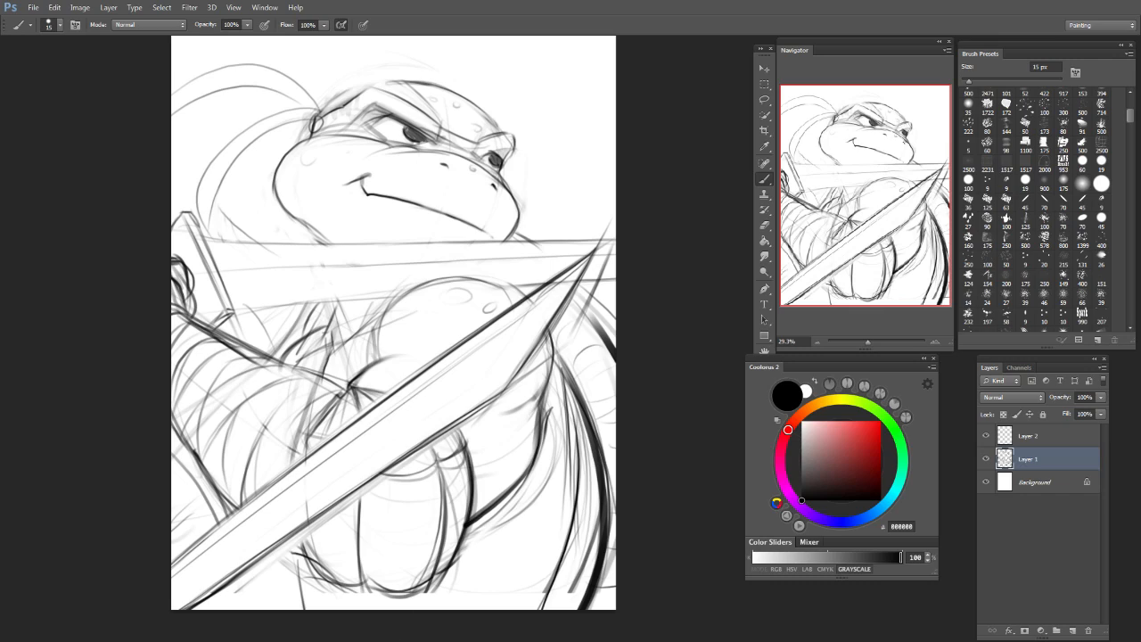
# Step: Reinforce the left abdominal plate's curves and the torso side line running from the armpit down to the lower sword
pyautogui.moveTo(306, 564)
pyautogui.mouseDown()
pyautogui.moveTo(369, 592)
pyautogui.moveTo(360, 590)
pyautogui.mouseUp()
pyautogui.hotkey('ctrl', 'z')
pyautogui.hotkey('ctrl', 'z')
pyautogui.moveTo(310, 562); pyautogui.dragTo(358, 586)
pyautogui.hotkey('ctrl', 'z')
pyautogui.moveTo(357, 511); pyautogui.dragTo(368, 596)
pyautogui.moveTo(312, 430); pyautogui.dragTo(303, 460)
pyautogui.moveTo(348, 396); pyautogui.dragTo(309, 442)
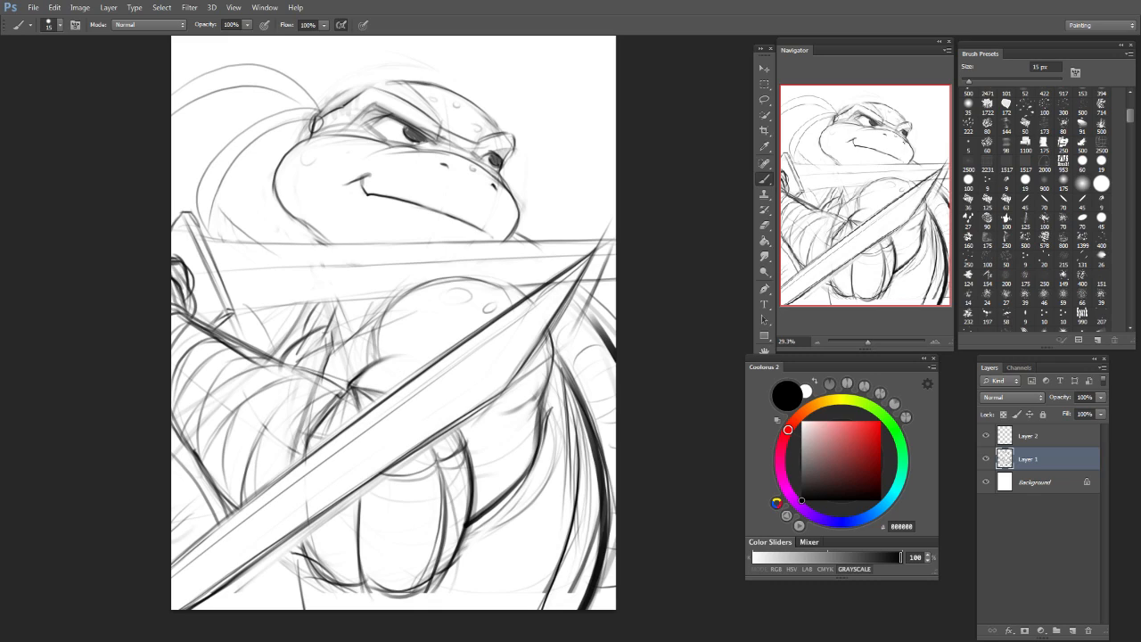
# Step: Darken the armpit crease and the arm's upper contour running from the hand to the armpit
pyautogui.moveTo(350, 388); pyautogui.dragTo(345, 428)
pyautogui.moveTo(348, 380)
pyautogui.mouseDown()
pyautogui.moveTo(261, 432)
pyautogui.moveTo(347, 384)
pyautogui.mouseUp()
pyautogui.hotkey('ctrl', 'z')
pyautogui.moveTo(229, 342); pyautogui.dragTo(339, 392)
pyautogui.moveTo(183, 326)
pyautogui.mouseDown()
pyautogui.moveTo(251, 367)
pyautogui.moveTo(182, 405)
pyautogui.moveTo(181, 435)
pyautogui.mouseUp()
pyautogui.hotkey('ctrl', 'z')
pyautogui.hotkey('ctrl', 'z')
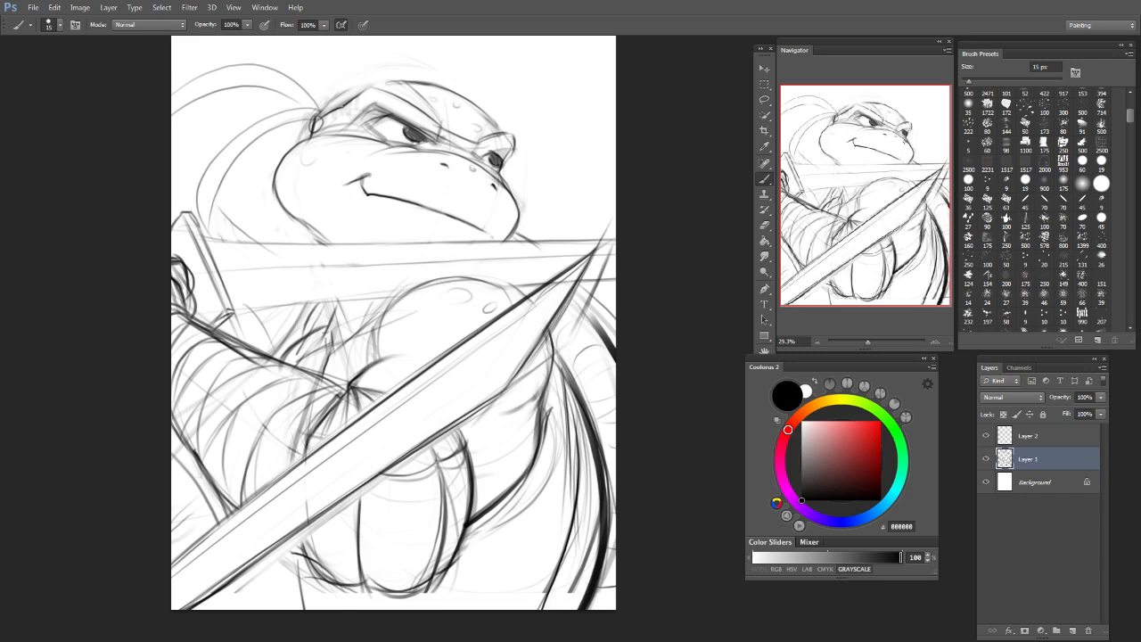
pyautogui.moveTo(185, 296); pyautogui.dragTo(174, 310)
# Step: Erase the stray sketch lines beside the jaw and along the lower inside of the shell rim
pyautogui.press('e')
pyautogui.moveTo(528, 209); pyautogui.dragTo(517, 200)
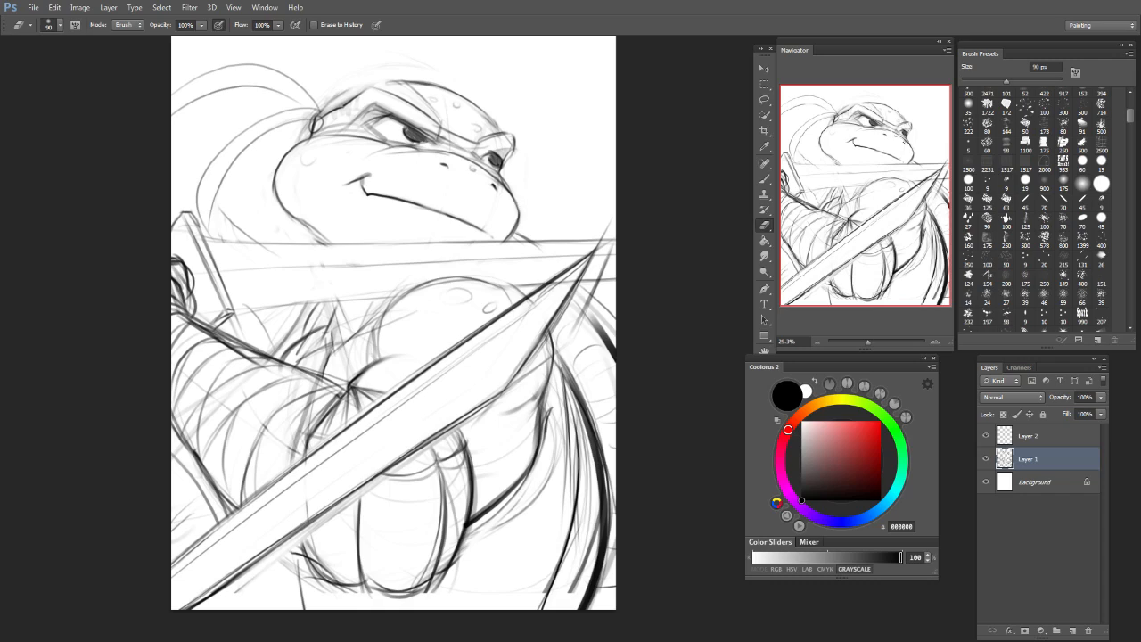
pyautogui.press('b')
pyautogui.press('e')
pyautogui.moveTo(549, 606)
pyautogui.mouseDown()
pyautogui.moveTo(571, 508)
pyautogui.moveTo(580, 562)
pyautogui.mouseUp()
pyautogui.press('b')
pyautogui.moveTo(485, 519); pyautogui.dragTo(460, 640)
pyautogui.hotkey('ctrl', 'z')
pyautogui.hotkey('ctrl', 'z')
pyautogui.hotkey('ctrl', 'z')
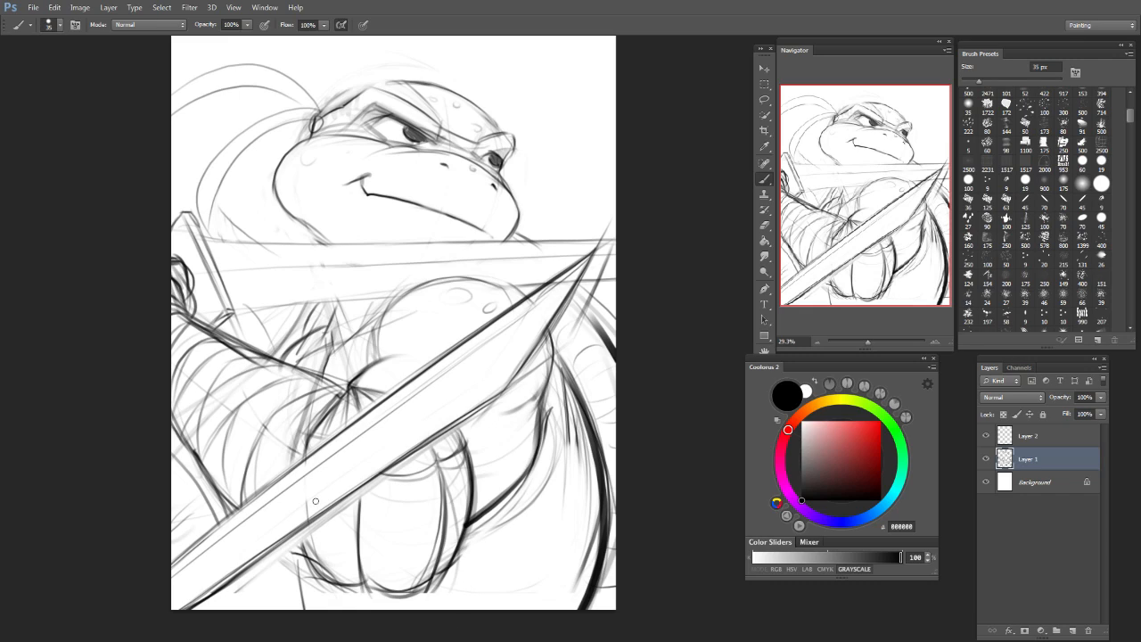
# Step: Sketch the left waist line and add contour strokes between the abdominal plates and the shell rim with a 35 px brush
pyautogui.moveTo(287, 386)
pyautogui.mouseDown()
pyautogui.moveTo(294, 497)
pyautogui.moveTo(344, 608)
pyautogui.mouseUp()
pyautogui.moveTo(318, 570); pyautogui.dragTo(316, 609)
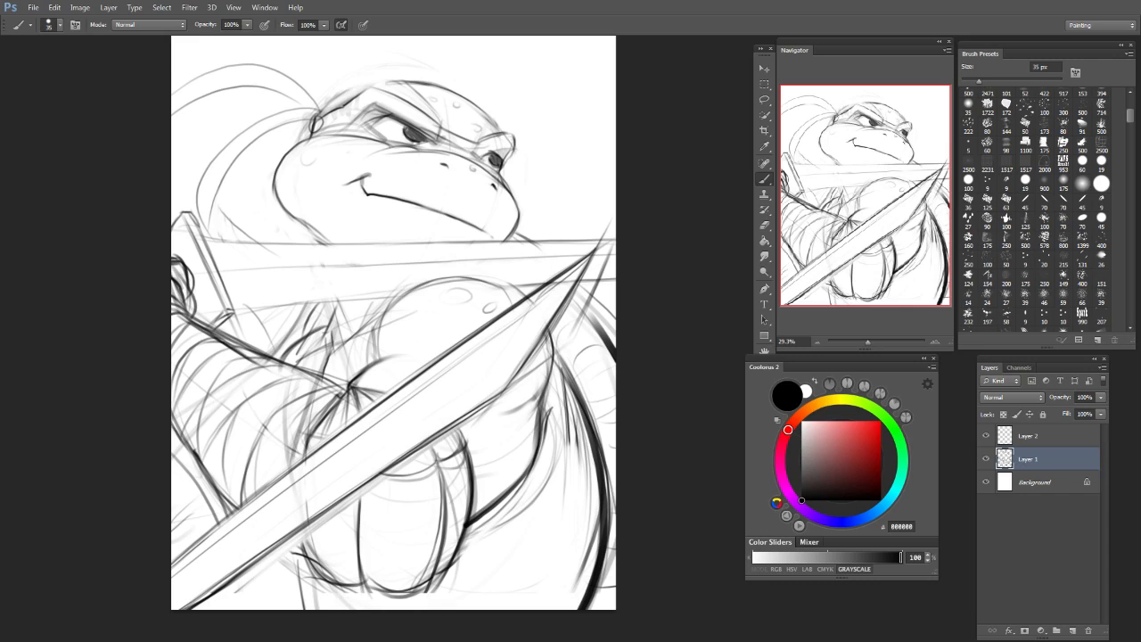
pyautogui.moveTo(527, 483); pyautogui.dragTo(494, 509)
pyautogui.moveTo(562, 477); pyautogui.dragTo(508, 514)
pyautogui.moveTo(585, 425); pyautogui.dragTo(496, 552)
pyautogui.hotkey('ctrl', 'z')
pyautogui.moveTo(521, 504); pyautogui.dragTo(521, 537)
pyautogui.hotkey('ctrl', 'z')
pyautogui.moveTo(599, 491); pyautogui.dragTo(567, 610)
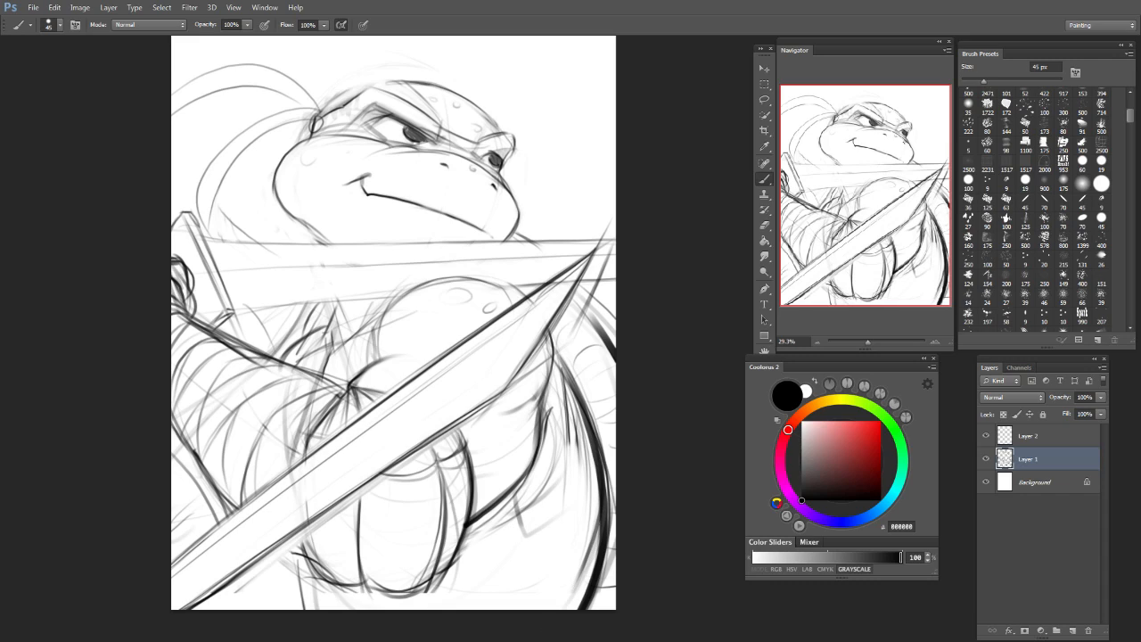
# Step: Fill the shell rim on the turtle's right-hand side with solid black, enlarging the brush to 100 px
pyautogui.moveTo(558, 365); pyautogui.dragTo(584, 606)
pyautogui.press(']')
pyautogui.press(']')
pyautogui.press(']')
pyautogui.press(']')
pyautogui.press(']')
pyautogui.press(']')
pyautogui.moveTo(564, 374)
pyautogui.mouseDown()
pyautogui.moveTo(591, 596)
pyautogui.moveTo(581, 433)
pyautogui.moveTo(589, 466)
pyautogui.mouseUp()
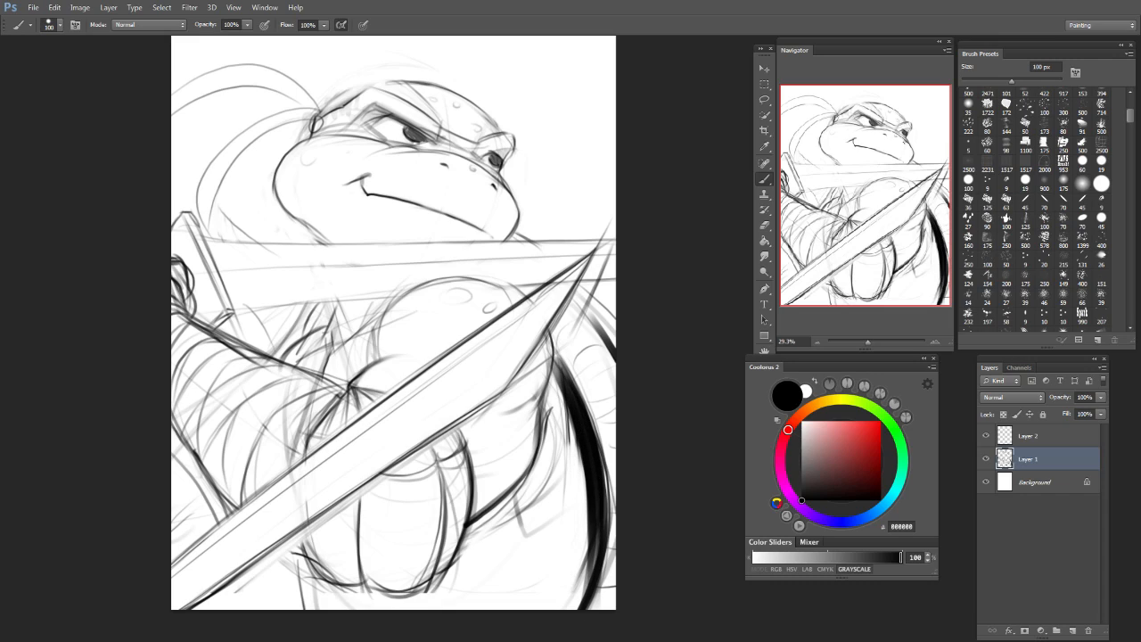
pyautogui.moveTo(605, 521); pyautogui.dragTo(586, 608)
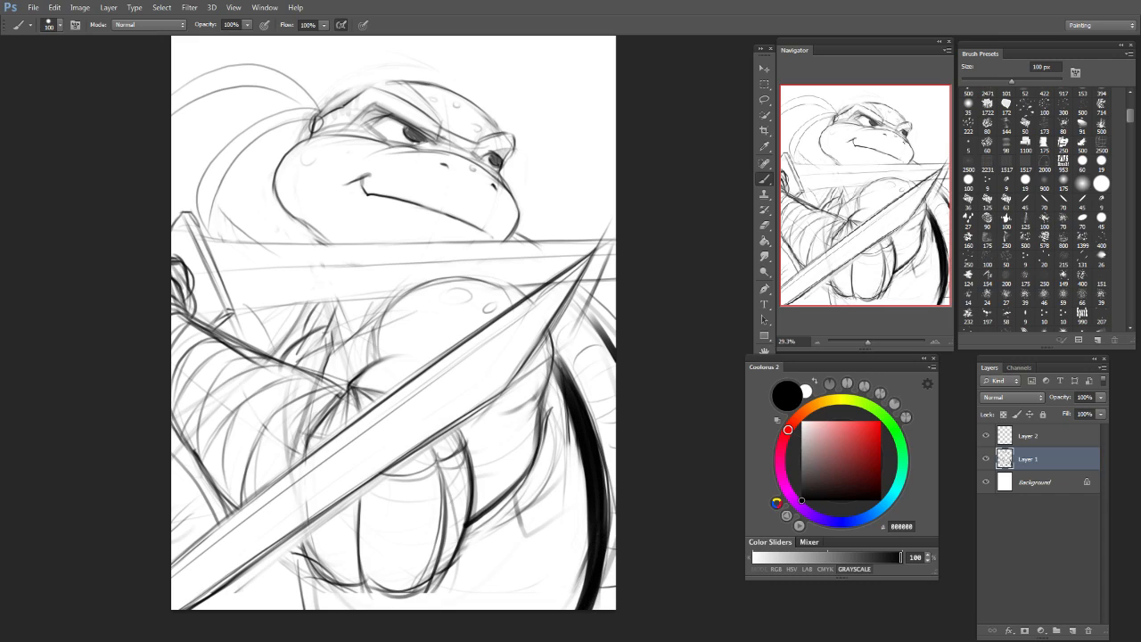
# Step: Draw the right waist contour from below the right abdominal plate toward the canvas's lower edge with a smaller brush
pyautogui.press('[')
pyautogui.press('[')
pyautogui.moveTo(508, 499); pyautogui.dragTo(468, 610)
pyautogui.hotkey('ctrl', 'z')
pyautogui.moveTo(481, 521); pyautogui.dragTo(457, 637)
pyautogui.hotkey('ctrl', 'z')
pyautogui.moveTo(454, 552); pyautogui.dragTo(423, 628)
# Step: Thicken the lower edge of the left abdominal plate and the waist beside it with a 45 px brush
pyautogui.press('[')
pyautogui.press('[')
pyautogui.press('[')
pyautogui.press('[')
pyautogui.moveTo(316, 591); pyautogui.dragTo(352, 609)
pyautogui.hotkey('ctrl', 'z')
pyautogui.moveTo(298, 480); pyautogui.dragTo(334, 460)
pyautogui.moveTo(318, 589); pyautogui.dragTo(369, 606)
pyautogui.hotkey('ctrl', 'z')
pyautogui.moveTo(316, 582)
pyautogui.mouseDown()
pyautogui.moveTo(397, 601)
pyautogui.moveTo(345, 596)
pyautogui.mouseUp()
pyautogui.hotkey('ctrl', 'z')
pyautogui.hotkey('ctrl', 'z')
pyautogui.moveTo(298, 552)
pyautogui.mouseDown()
pyautogui.moveTo(304, 609)
pyautogui.moveTo(365, 565)
pyautogui.mouseUp()
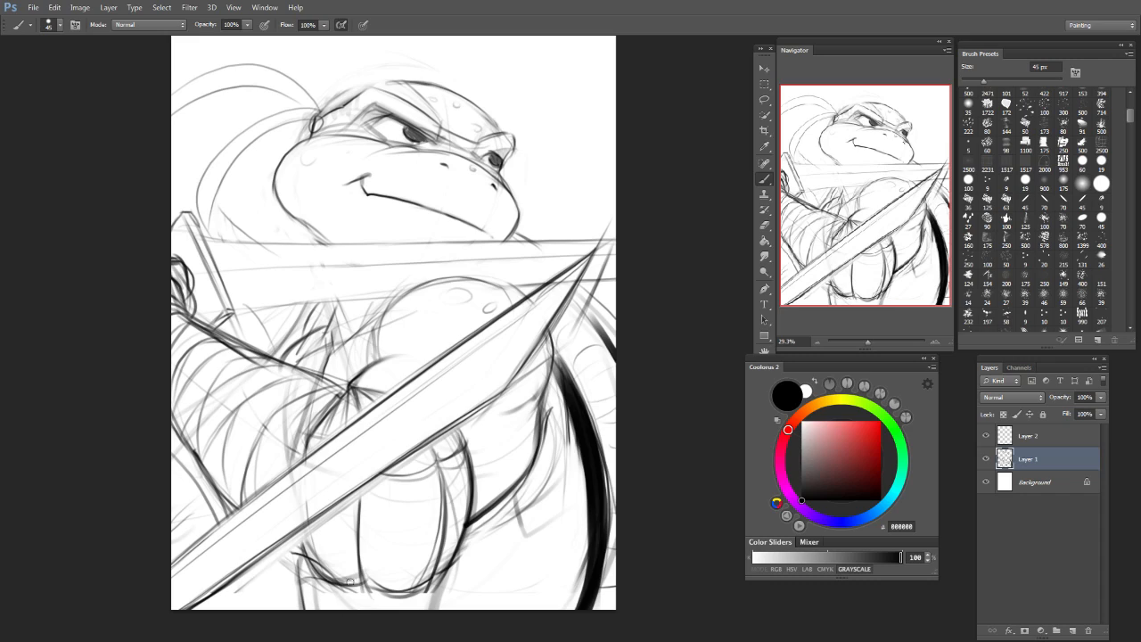
# Step: Redraw the lower and upper edges of the upper sword's blade with a 15 px brush
pyautogui.moveTo(230, 313)
pyautogui.mouseDown()
pyautogui.moveTo(387, 293)
pyautogui.moveTo(381, 300)
pyautogui.mouseUp()
pyautogui.hotkey('ctrl', 'z')
pyautogui.hotkey('ctrl', 'z')
pyautogui.press('[')
pyautogui.press('[')
pyautogui.moveTo(233, 312); pyautogui.dragTo(376, 295)
pyautogui.moveTo(226, 239); pyautogui.dragTo(333, 243)
pyautogui.hotkey('ctrl', 'z')
pyautogui.moveTo(253, 242); pyautogui.dragTo(478, 243)
pyautogui.moveTo(406, 199); pyautogui.dragTo(464, 218)
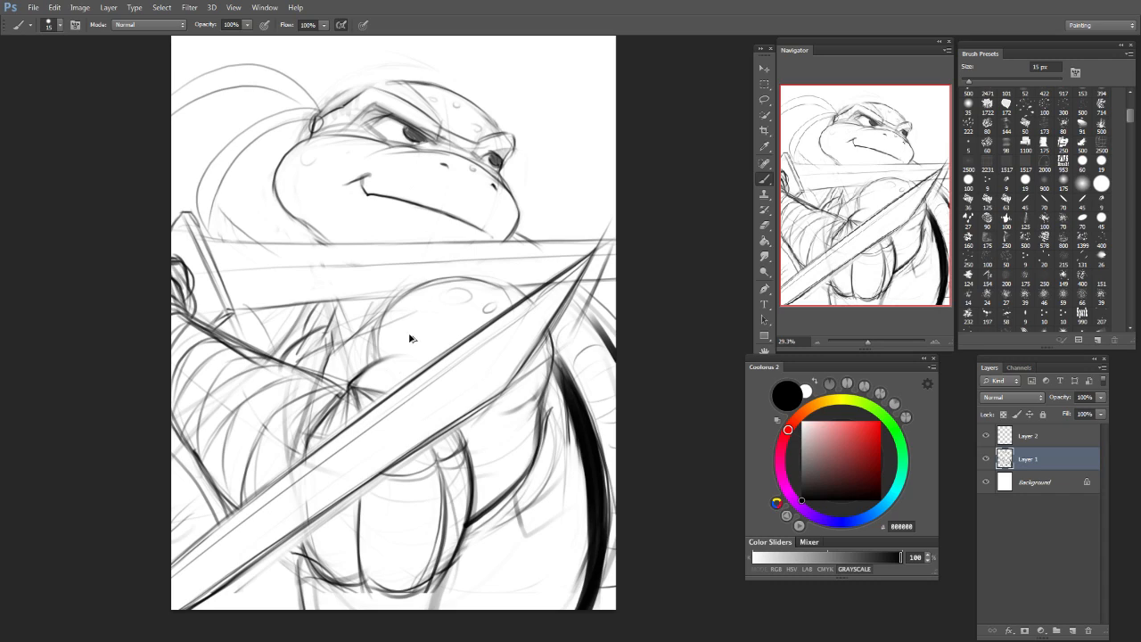
# Step: Touch up the outlines of both eyes inside the mask
pyautogui.moveTo(362, 117); pyautogui.dragTo(380, 117)
pyautogui.moveTo(500, 148)
pyautogui.mouseDown()
pyautogui.moveTo(515, 140)
pyautogui.moveTo(506, 162)
pyautogui.mouseUp()
pyautogui.hotkey('ctrl', 'z')
pyautogui.hotkey('ctrl', 'z')
# Step: Activate Layer 2, pick a 100 px brush preset and set the foreground colour to teal 4C868F
pyautogui.hotkey('alt', ']')
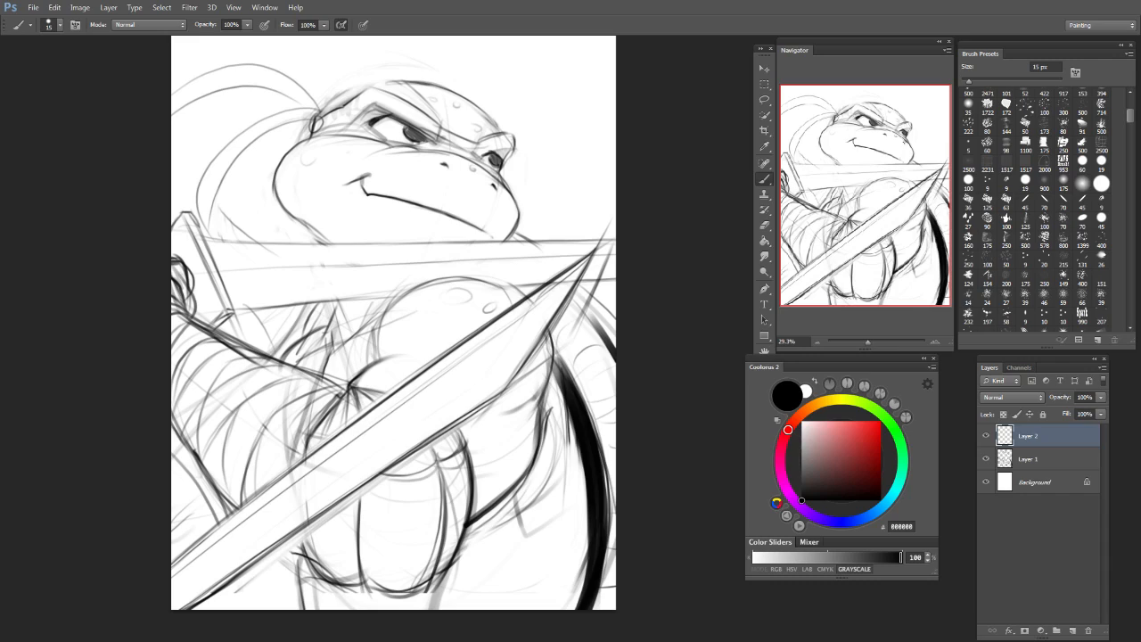
pyautogui.scroll(-4, 1131, 119)
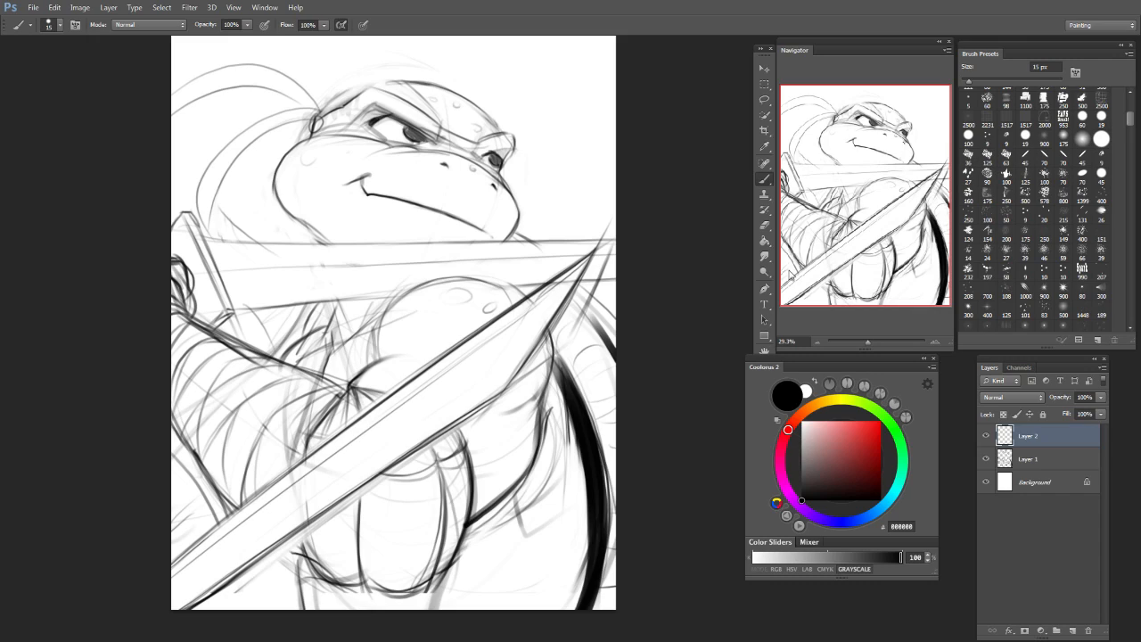
pyautogui.click(968, 155)
pyautogui.click(841, 527)
pyautogui.click(846, 455)
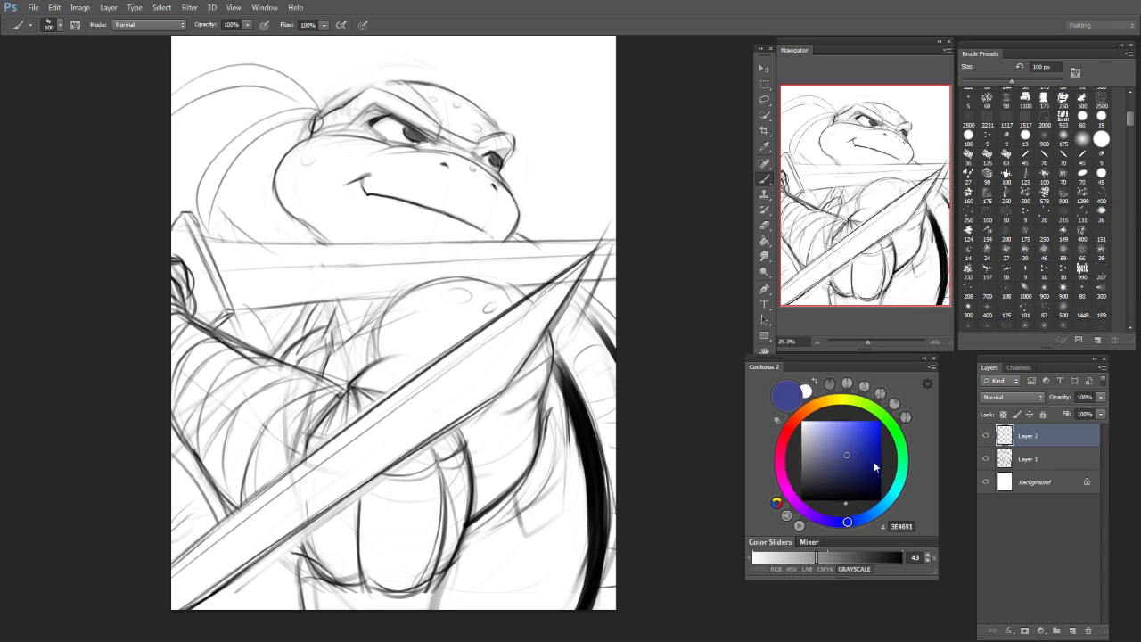
pyautogui.click(884, 504)
pyautogui.click(838, 455)
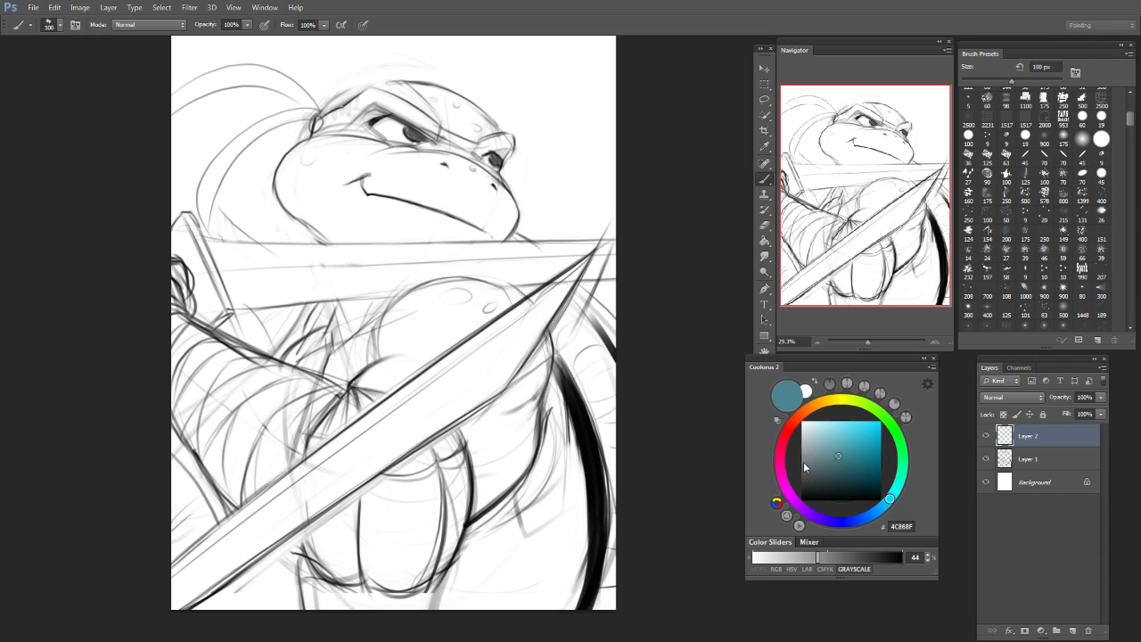
pyautogui.press('[')
pyautogui.moveTo(314, 111)
pyautogui.mouseDown()
pyautogui.moveTo(290, 115)
pyautogui.moveTo(210, 198)
pyautogui.mouseUp()
pyautogui.moveTo(222, 157); pyautogui.dragTo(213, 163)
pyautogui.hotkey('ctrl', 'alt', 'z')
pyautogui.hotkey('ctrl', 'alt', 'z')
pyautogui.hotkey('ctrl', 'alt', 'z')
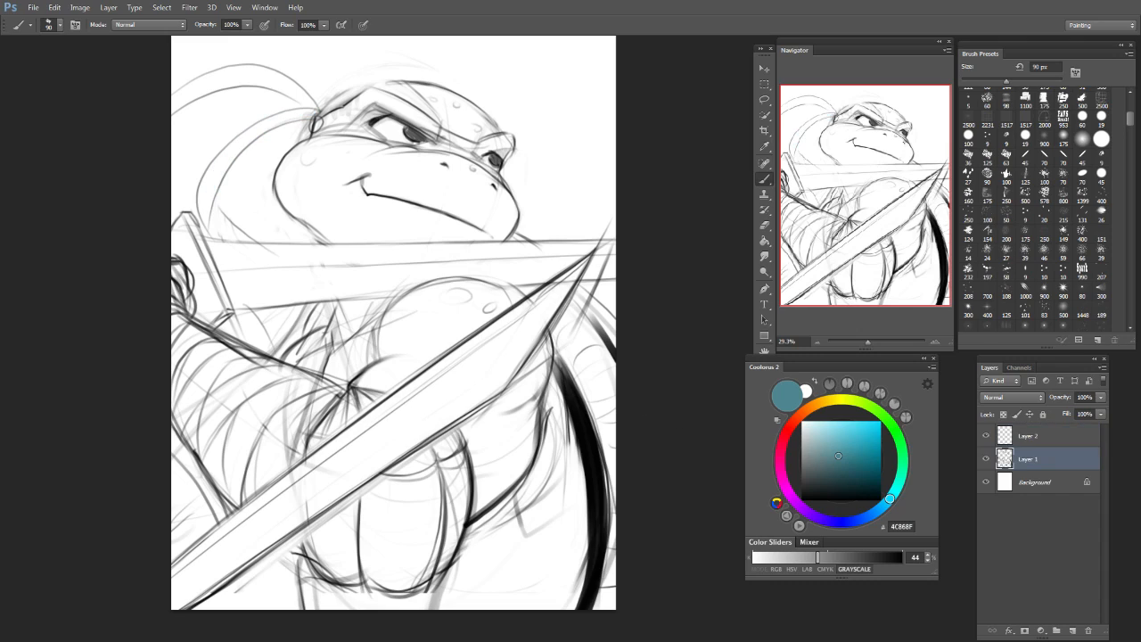
pyautogui.click(986, 458)
pyautogui.click(986, 458)
# Step: Make Layer 2 active again and test a teal stroke along the lower mask tail with the 90 px brush
pyautogui.click(1024, 436)
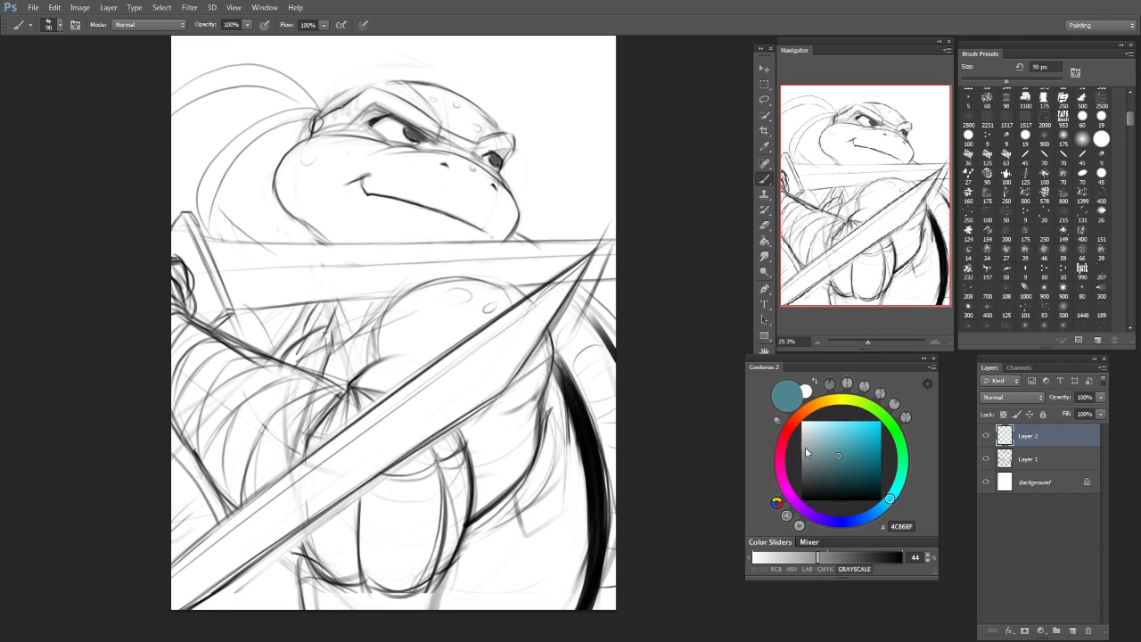
pyautogui.moveTo(309, 111); pyautogui.dragTo(234, 153)
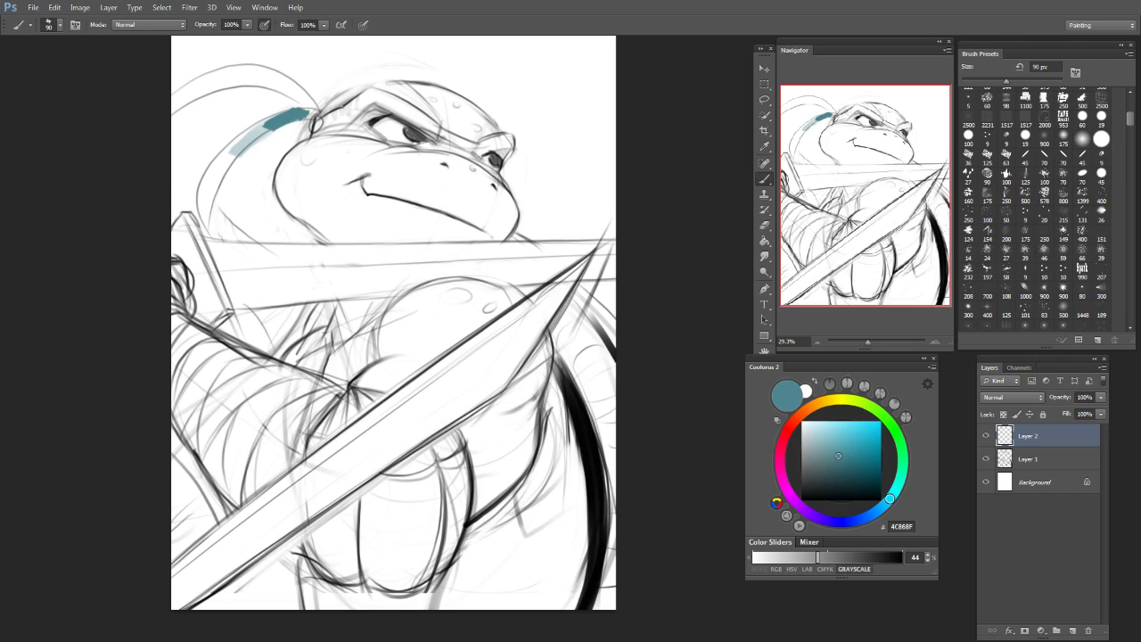
pyautogui.press('e')
pyautogui.moveTo(295, 111); pyautogui.dragTo(235, 146)
pyautogui.press('b')
pyautogui.hotkey('ctrl', 'z')
# Step: Set the foreground colour to blue 3E6CC9 and paint the lower mask tail down to its tip
pyautogui.moveTo(890, 499); pyautogui.dragTo(863, 518)
pyautogui.click(857, 437)
pyautogui.moveTo(254, 132)
pyautogui.mouseDown()
pyautogui.moveTo(208, 211)
pyautogui.moveTo(235, 149)
pyautogui.moveTo(214, 167)
pyautogui.mouseUp()
pyautogui.moveTo(213, 211); pyautogui.dragTo(219, 235)
pyautogui.press('[')
pyautogui.press('[')
pyautogui.moveTo(215, 212)
pyautogui.mouseDown()
pyautogui.moveTo(246, 239)
pyautogui.moveTo(208, 228)
pyautogui.moveTo(211, 169)
pyautogui.moveTo(207, 220)
pyautogui.moveTo(259, 126)
pyautogui.moveTo(278, 115)
pyautogui.moveTo(208, 197)
pyautogui.moveTo(295, 116)
pyautogui.mouseUp()
# Step: Paint the upper mask tail in the same blue out to the canvas edge with a 90 px brush
pyautogui.moveTo(228, 142)
pyautogui.mouseDown()
pyautogui.moveTo(308, 114)
pyautogui.moveTo(268, 79)
pyautogui.moveTo(140, 178)
pyautogui.mouseUp()
pyautogui.press(']')
pyautogui.press(']')
pyautogui.press(']')
pyautogui.press(']')
pyautogui.press(']')
pyautogui.press(']')
pyautogui.moveTo(294, 84); pyautogui.dragTo(188, 75)
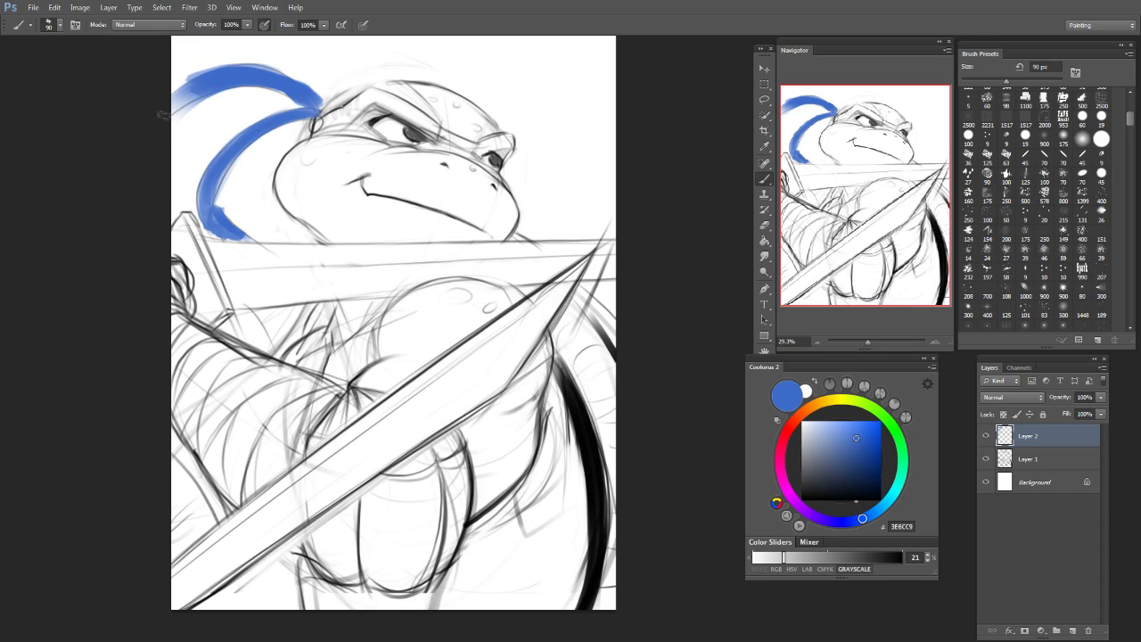
# Step: Load a 36 px preset for the Eraser, enlarge it to 60 px and trim the upper mask tail near the canvas edge
pyautogui.press('e')
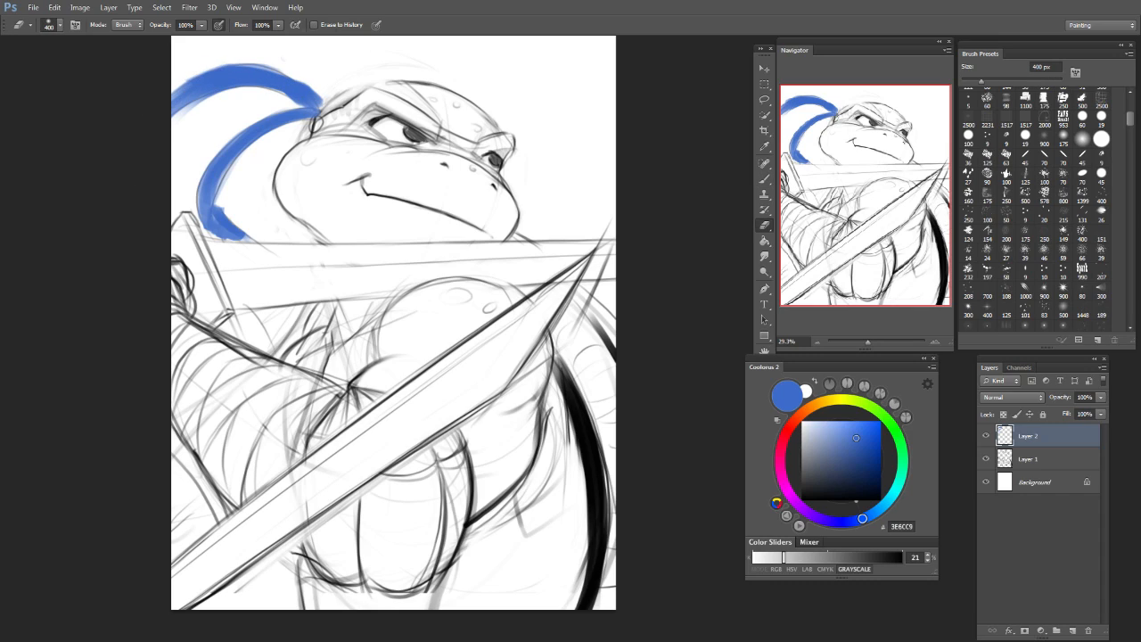
pyautogui.click(1082, 138)
pyautogui.click(970, 154)
pyautogui.press(']')
pyautogui.press(']')
pyautogui.press(']')
pyautogui.moveTo(177, 86); pyautogui.dragTo(335, 119)
pyautogui.hotkey('ctrl', 'z')
pyautogui.moveTo(181, 80)
pyautogui.mouseDown()
pyautogui.moveTo(322, 104)
pyautogui.moveTo(243, 66)
pyautogui.moveTo(178, 98)
pyautogui.mouseUp()
# Step: Repaint the underside of the upper mask tail in blue with a 70 px brush, undoing the first stroke
pyautogui.press('b')
pyautogui.moveTo(299, 102); pyautogui.dragTo(210, 89)
pyautogui.hotkey('ctrl', 'z')
pyautogui.press('[')
pyautogui.press('[')
pyautogui.moveTo(294, 100)
pyautogui.mouseDown()
pyautogui.moveTo(239, 82)
pyautogui.moveTo(178, 100)
pyautogui.mouseUp()
# Step: Erase excess blue along the upper edge of the upper mask tail to slim its arch
pyautogui.press('e')
pyautogui.moveTo(280, 67)
pyautogui.mouseDown()
pyautogui.moveTo(321, 96)
pyautogui.moveTo(286, 97)
pyautogui.mouseUp()
pyautogui.moveTo(217, 68)
pyautogui.mouseDown()
pyautogui.moveTo(175, 93)
pyautogui.moveTo(201, 75)
pyautogui.moveTo(178, 89)
pyautogui.moveTo(214, 94)
pyautogui.mouseUp()
# Step: Repaint the lower mask tail in blue with a sharper outer bend and a tip reaching over the sword blade
pyautogui.press('b')
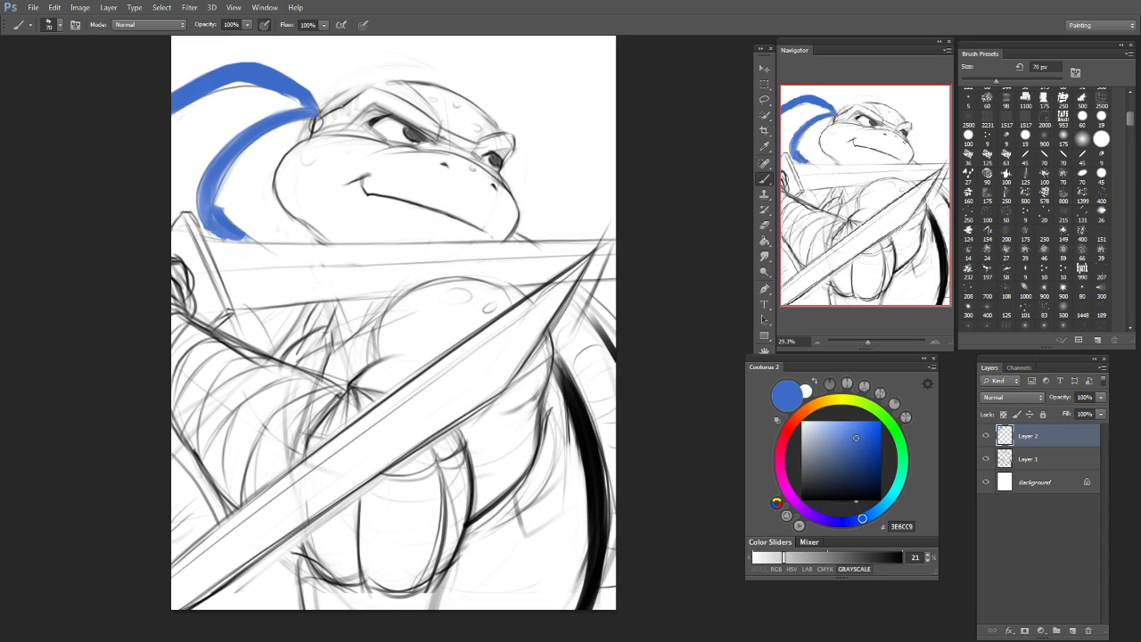
pyautogui.moveTo(312, 112)
pyautogui.mouseDown()
pyautogui.moveTo(254, 127)
pyautogui.moveTo(196, 207)
pyautogui.moveTo(246, 239)
pyautogui.mouseUp()
pyautogui.press('e')
pyautogui.press('b')
pyautogui.press(']')
pyautogui.moveTo(200, 192); pyautogui.dragTo(261, 257)
pyautogui.moveTo(215, 170)
pyautogui.mouseDown()
pyautogui.moveTo(198, 203)
pyautogui.moveTo(196, 193)
pyautogui.moveTo(205, 220)
pyautogui.mouseUp()
pyautogui.moveTo(210, 169)
pyautogui.mouseDown()
pyautogui.moveTo(195, 194)
pyautogui.moveTo(209, 236)
pyautogui.mouseUp()
# Step: Trim the lower mask tail's inner curve with the 60 px eraser and touch up its bend with a smaller brush
pyautogui.press('e')
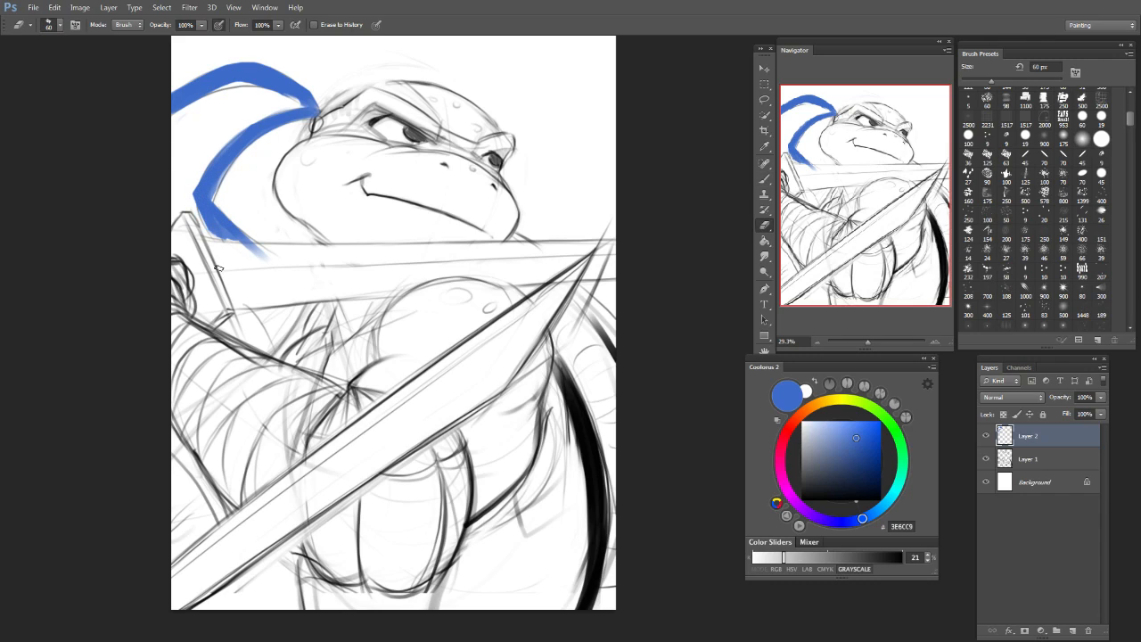
pyautogui.moveTo(215, 197); pyautogui.dragTo(231, 166)
pyautogui.press('b')
pyautogui.moveTo(319, 115)
pyautogui.mouseDown()
pyautogui.moveTo(260, 112)
pyautogui.moveTo(184, 195)
pyautogui.moveTo(271, 104)
pyautogui.mouseUp()
pyautogui.hotkey('ctrl', 'z')
pyautogui.press('[')
pyautogui.press('[')
pyautogui.hotkey('ctrl', 'z')
pyautogui.moveTo(213, 176)
pyautogui.mouseDown()
pyautogui.moveTo(302, 111)
pyautogui.moveTo(213, 195)
pyautogui.mouseUp()
pyautogui.press('e')
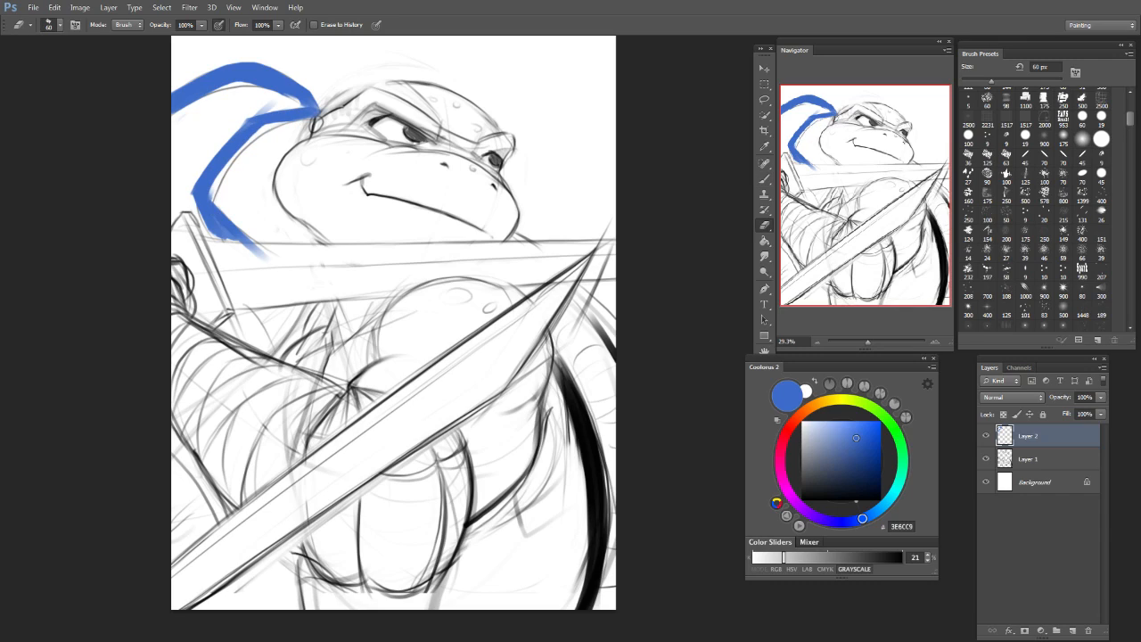
# Step: Step back two edits and repaint the lower mask tail from its bend up into the knot
pyautogui.hotkey('ctrl', 'alt', 'z')
pyautogui.hotkey('ctrl', 'alt', 'z')
pyautogui.press('b')
pyautogui.moveTo(296, 110); pyautogui.dragTo(214, 157)
pyautogui.moveTo(308, 111); pyautogui.dragTo(336, 105)
pyautogui.press(']')
pyautogui.press(']')
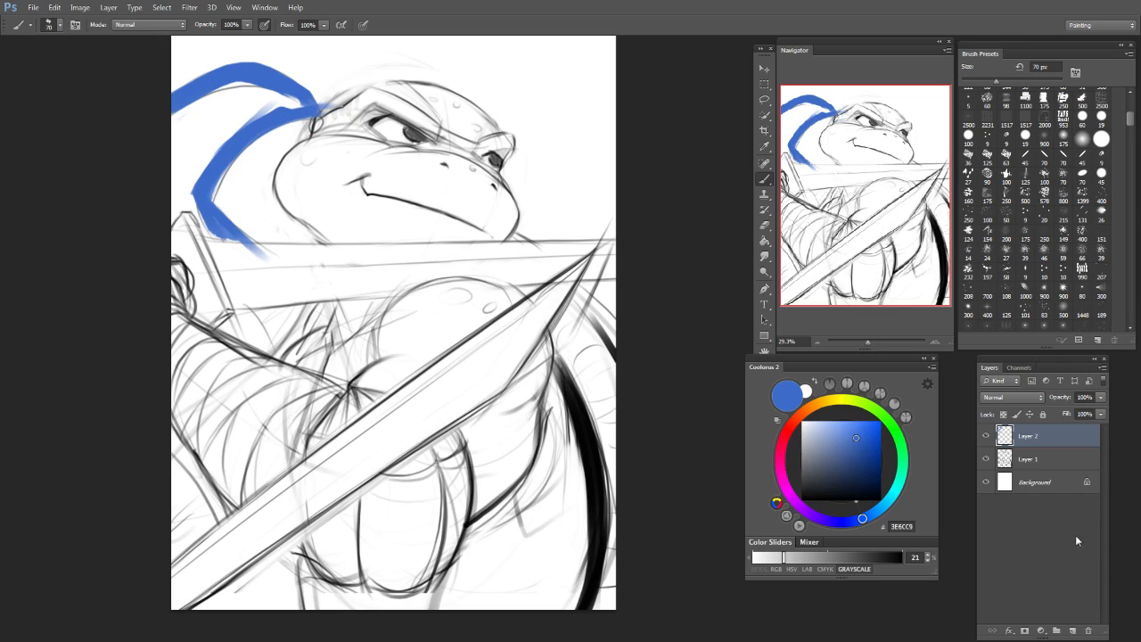
# Step: Move Layer 1 above Layer 2 and paint a blue stroke from the mask knot toward the brow
pyautogui.click(1031, 465)
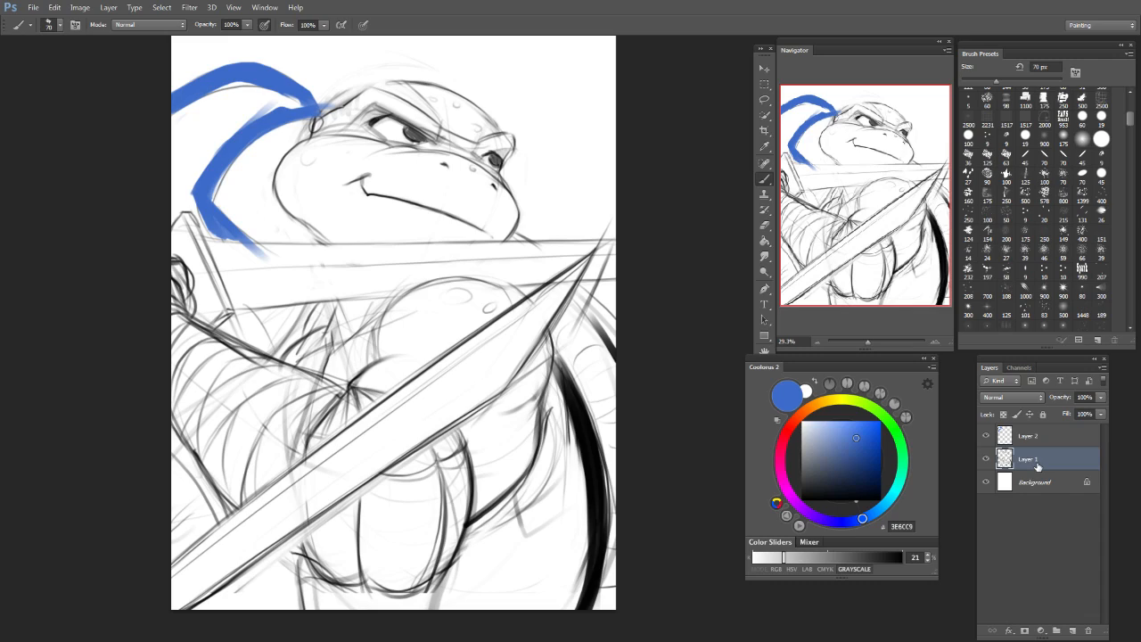
pyautogui.moveTo(1037, 464); pyautogui.dragTo(1042, 430)
pyautogui.moveTo(314, 112); pyautogui.dragTo(359, 90)
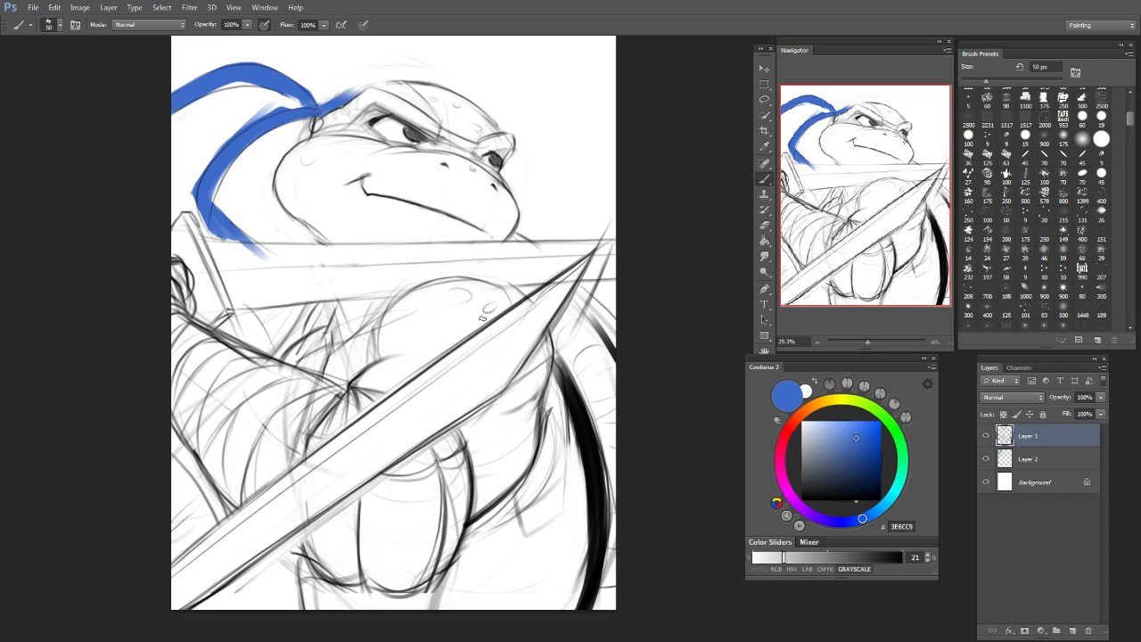
# Step: Activate Layer 2 and fill the mask band around the near eye in blue, leaving the eye unpainted
pyautogui.moveTo(1033, 461); pyautogui.dragTo(947, 438)
pyautogui.press('[')
pyautogui.moveTo(357, 100)
pyautogui.mouseDown()
pyautogui.moveTo(325, 120)
pyautogui.moveTo(370, 94)
pyautogui.moveTo(356, 100)
pyautogui.moveTo(415, 111)
pyautogui.moveTo(450, 136)
pyautogui.moveTo(374, 94)
pyautogui.moveTo(446, 134)
pyautogui.moveTo(383, 98)
pyautogui.moveTo(366, 116)
pyautogui.moveTo(372, 135)
pyautogui.moveTo(339, 132)
pyautogui.moveTo(359, 121)
pyautogui.moveTo(319, 129)
pyautogui.moveTo(346, 125)
pyautogui.moveTo(327, 121)
pyautogui.moveTo(403, 146)
pyautogui.moveTo(453, 141)
pyautogui.moveTo(392, 113)
pyautogui.moveTo(363, 117)
pyautogui.mouseUp()
pyautogui.press(']')
pyautogui.press(']')
pyautogui.press(']')
pyautogui.press(']')
pyautogui.press(']')
pyautogui.press(']')
pyautogui.press(']')
pyautogui.press(']')
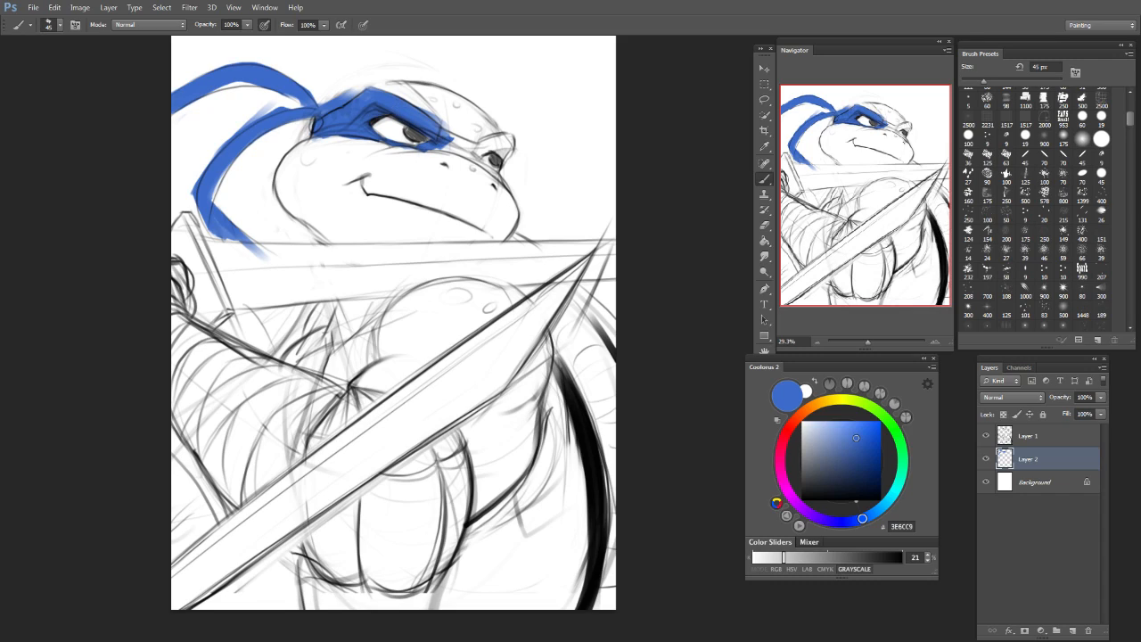
# Step: Paint the mask across the nose bridge and around the far eye in blue with a 45 px brush
pyautogui.moveTo(435, 127)
pyautogui.mouseDown()
pyautogui.moveTo(466, 141)
pyautogui.moveTo(446, 144)
pyautogui.moveTo(459, 153)
pyautogui.moveTo(512, 141)
pyautogui.moveTo(488, 154)
pyautogui.mouseUp()
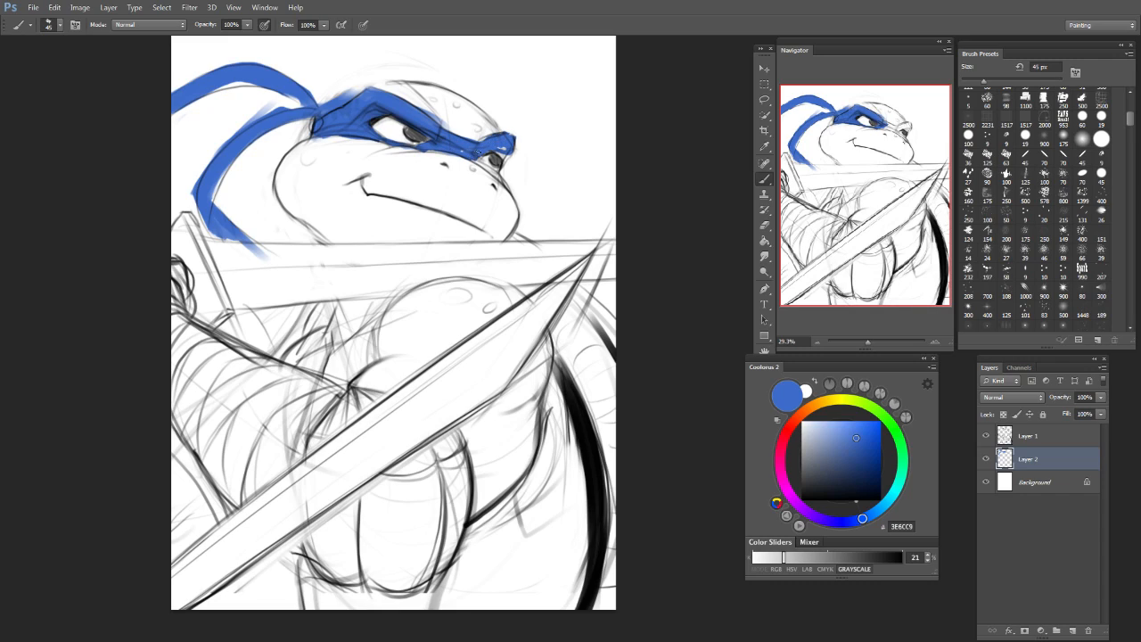
pyautogui.click(500, 173)
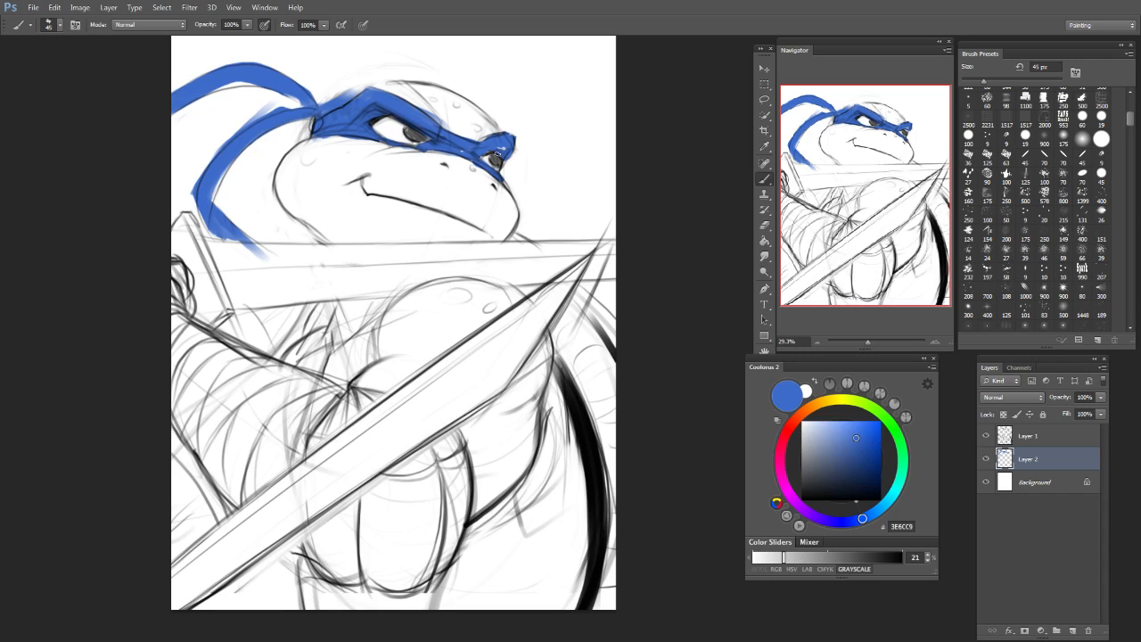
pyautogui.moveTo(502, 164); pyautogui.dragTo(504, 182)
# Step: Compare the layers by toggling their visibility, then erase the stray blue above the mask band on Layer 1
pyautogui.press('e')
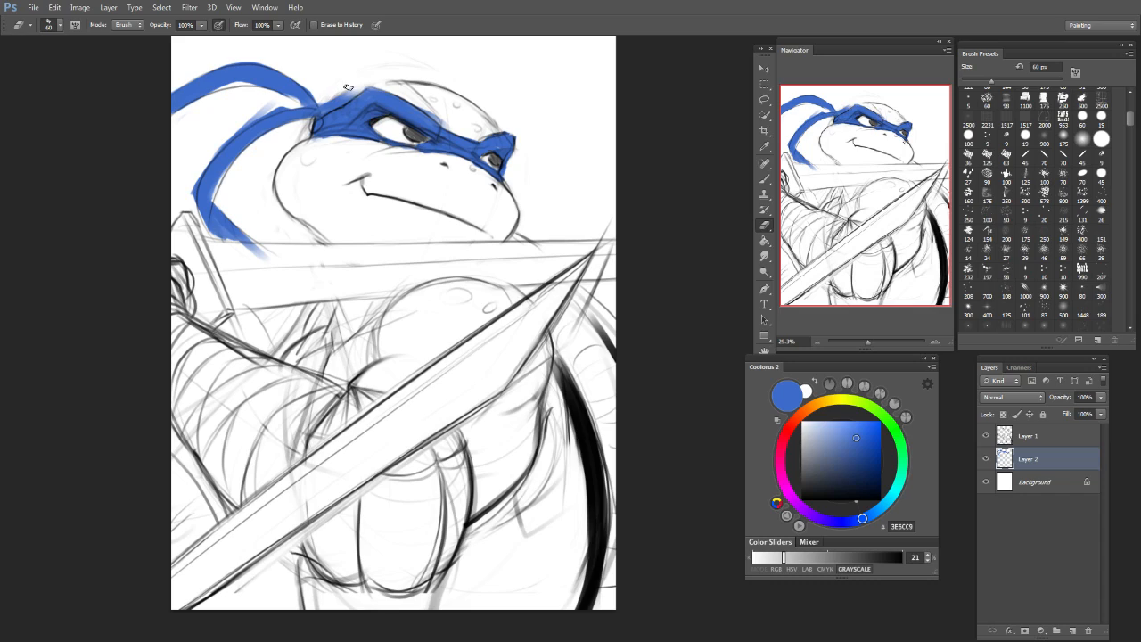
pyautogui.click(986, 458)
pyautogui.click(986, 458)
pyautogui.keyDown('alt'); pyautogui.click(986, 436); pyautogui.keyUp('alt')
pyautogui.keyDown('alt'); pyautogui.click(987, 436); pyautogui.keyUp('alt')
pyautogui.click(1027, 436)
pyautogui.moveTo(351, 93); pyautogui.dragTo(328, 98)
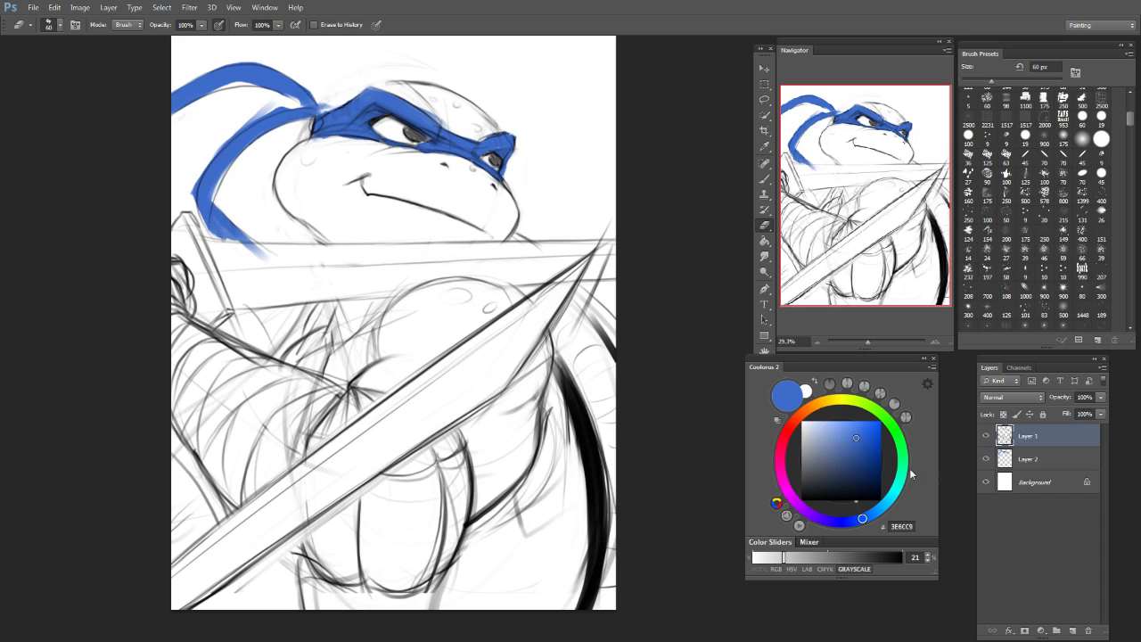
# Step: Toggle Layer 2's visibility to check the colour, then clean up leftover blue near the knot on Layer 1
pyautogui.click(1018, 460)
pyautogui.click(985, 459)
pyautogui.click(986, 458)
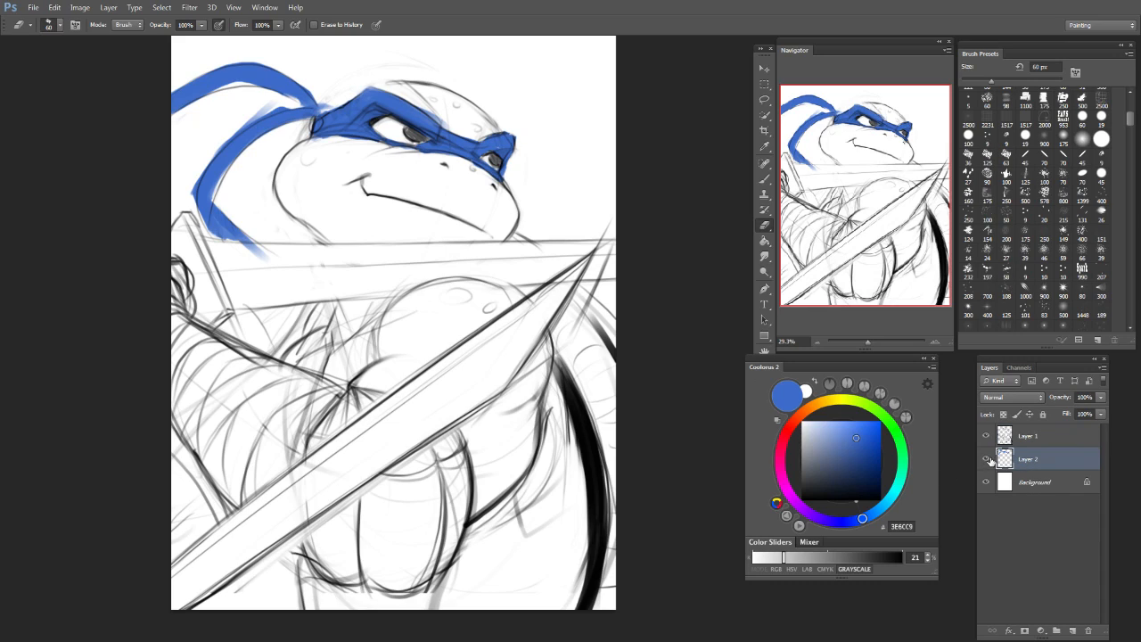
pyautogui.click(1031, 438)
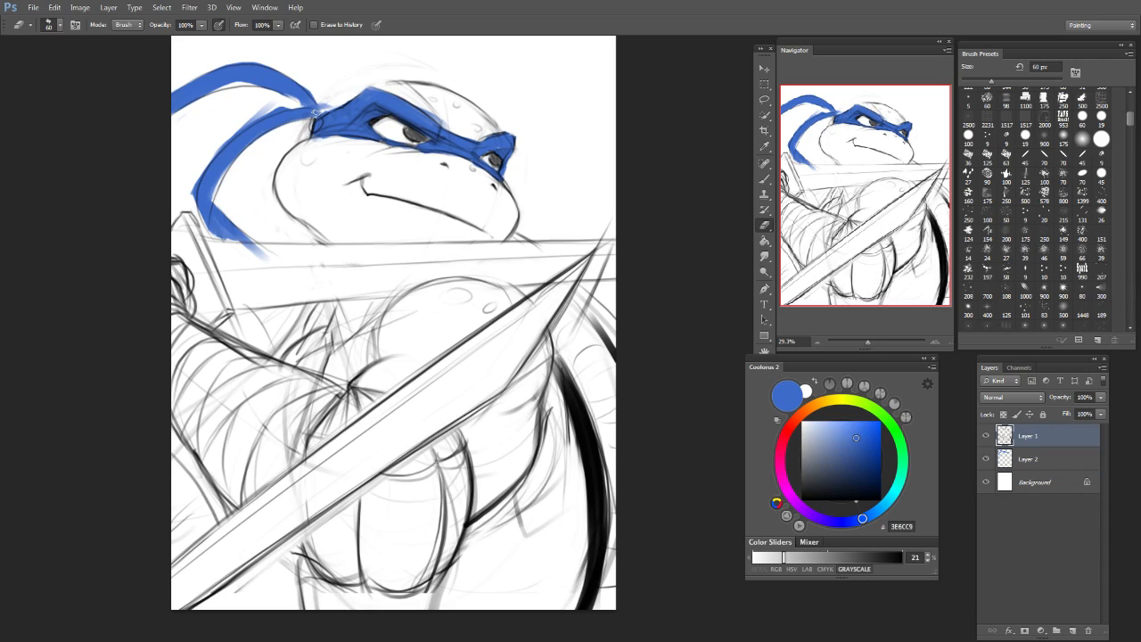
# Step: Activate Layer 2 again and fill the mask knot and the start of the tails in blue
pyautogui.click(1035, 460)
pyautogui.press('b')
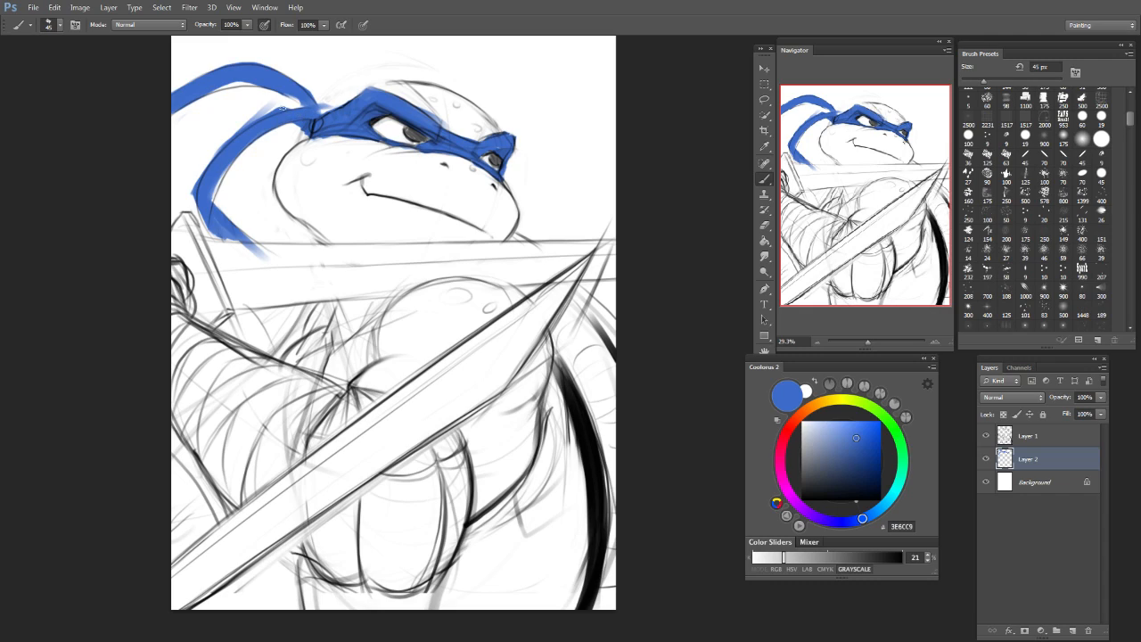
pyautogui.moveTo(288, 104)
pyautogui.mouseDown()
pyautogui.moveTo(268, 114)
pyautogui.moveTo(288, 105)
pyautogui.mouseUp()
# Step: Trim the lower mask tail with the eraser and broaden its end down to the sword with a 100 px brush
pyautogui.press('e')
pyautogui.moveTo(259, 145)
pyautogui.mouseDown()
pyautogui.moveTo(214, 192)
pyautogui.moveTo(236, 232)
pyautogui.moveTo(200, 207)
pyautogui.moveTo(256, 241)
pyautogui.moveTo(223, 239)
pyautogui.mouseUp()
pyautogui.press('b')
pyautogui.press(']')
pyautogui.press(']')
pyautogui.press(']')
pyautogui.press(']')
pyautogui.press(']')
pyautogui.press(']')
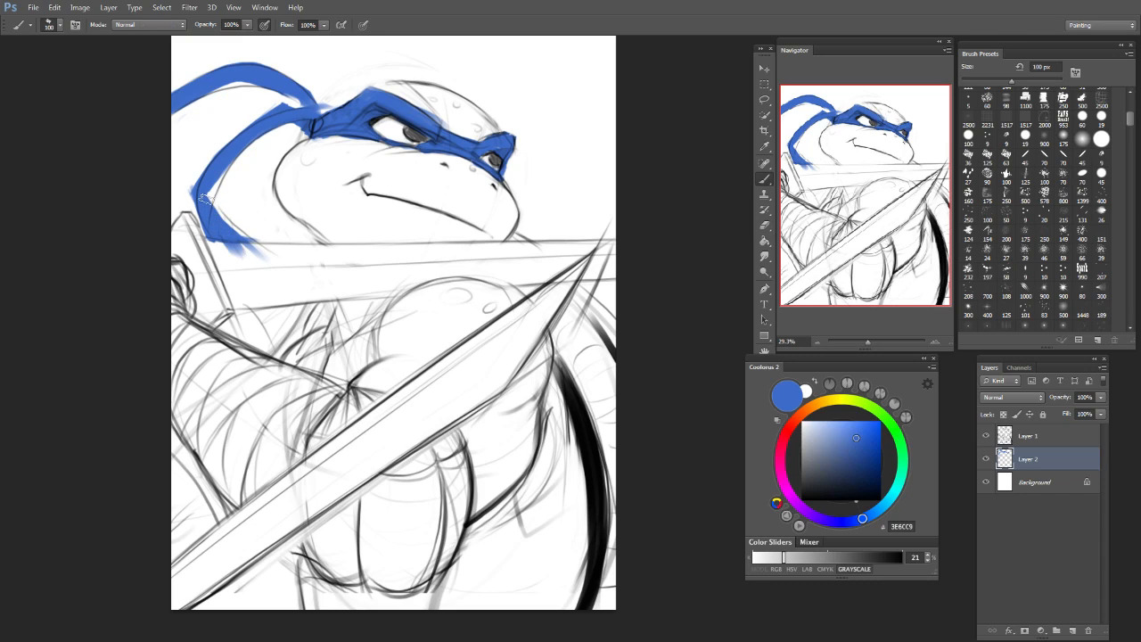
pyautogui.moveTo(200, 193)
pyautogui.mouseDown()
pyautogui.moveTo(228, 243)
pyautogui.moveTo(264, 250)
pyautogui.moveTo(250, 249)
pyautogui.moveTo(330, 269)
pyautogui.moveTo(260, 250)
pyautogui.moveTo(354, 233)
pyautogui.mouseUp()
# Step: Erase the tail's spill over the sword blade and widen the tail's outer bend with a 60 px brush
pyautogui.press('e')
pyautogui.press('b')
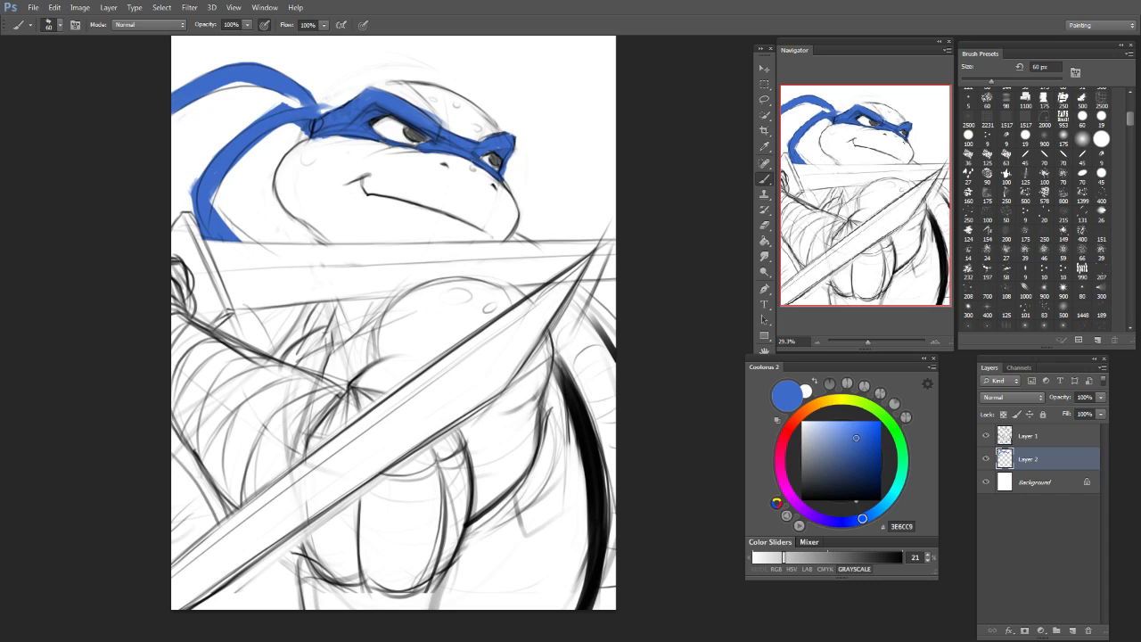
pyautogui.moveTo(193, 187); pyautogui.dragTo(192, 228)
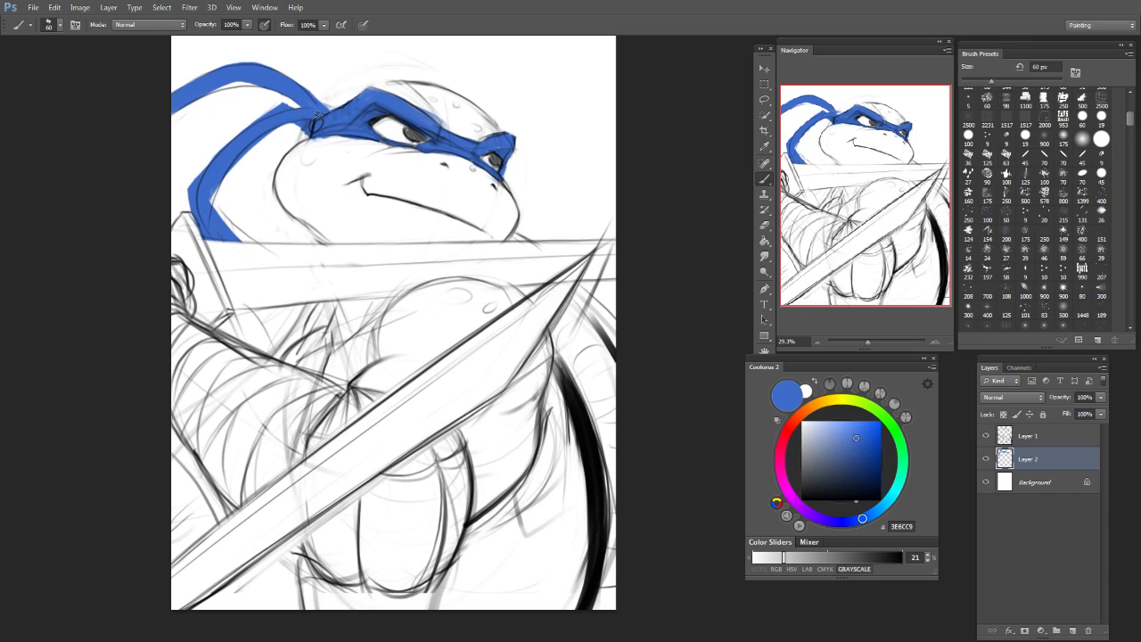
# Step: Raise the upper mask tail's arch in blue with a 100 px brush and undo the extra strip along the canvas edge
pyautogui.moveTo(315, 111)
pyautogui.mouseDown()
pyautogui.moveTo(240, 81)
pyautogui.moveTo(229, 62)
pyautogui.moveTo(144, 119)
pyautogui.moveTo(258, 369)
pyautogui.moveTo(185, 99)
pyautogui.moveTo(178, 170)
pyautogui.mouseUp()
pyautogui.hotkey('ctrl', 'z')
pyautogui.press(']')
pyautogui.press(']')
pyautogui.press(']')
pyautogui.press(']')
pyautogui.moveTo(177, 112); pyautogui.dragTo(183, 214)
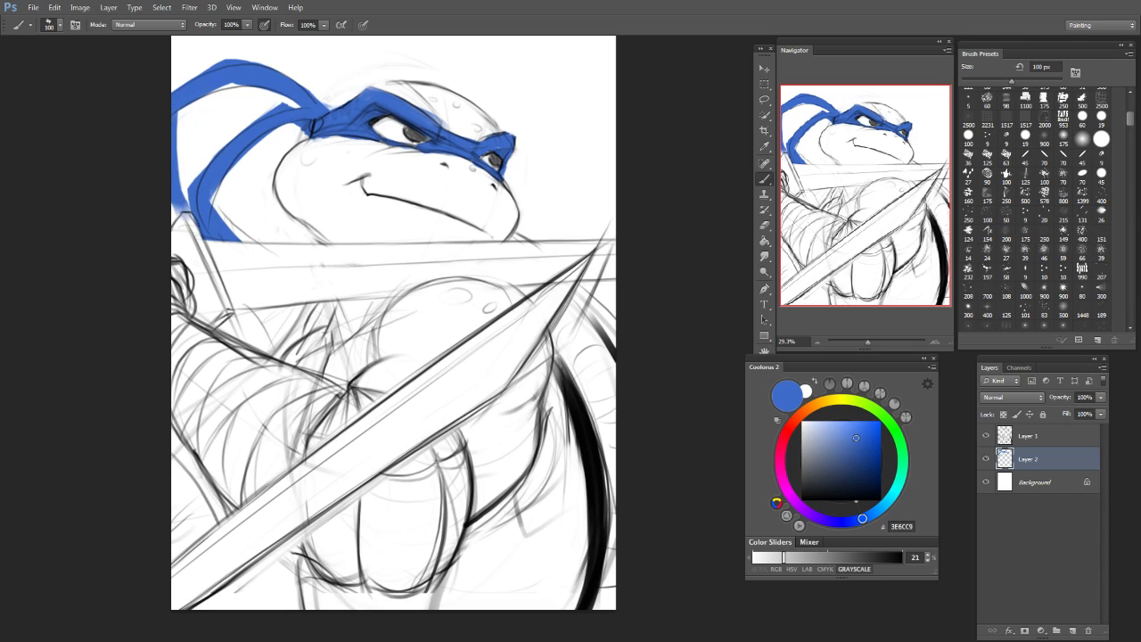
pyautogui.hotkey('ctrl', 'z')
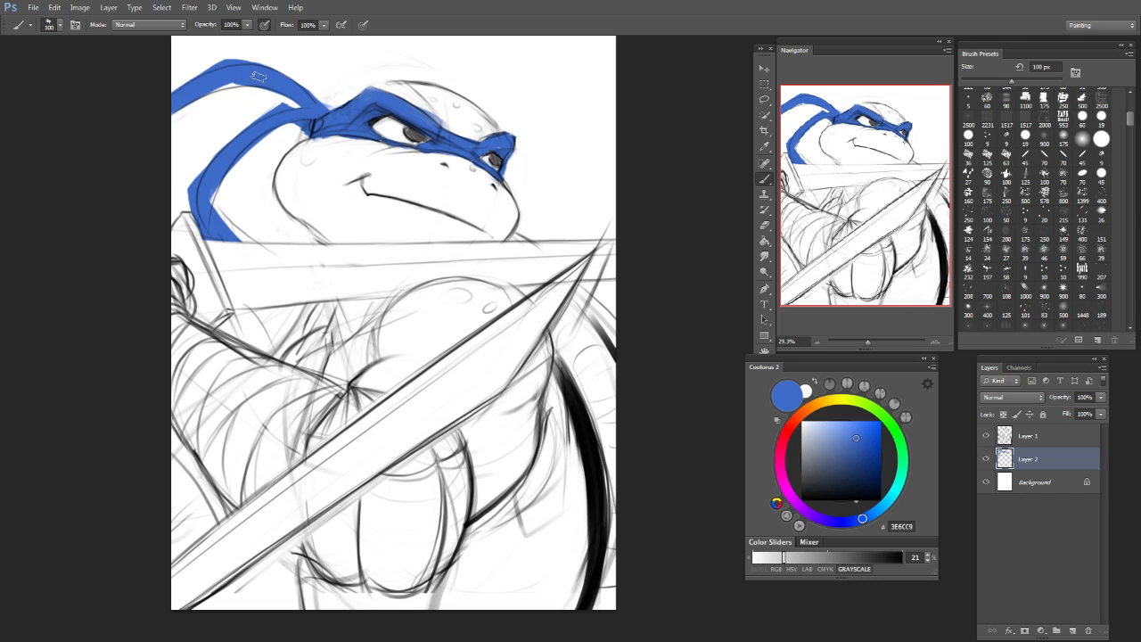
# Step: Extend the mask's upper edge above the near eye and sharpen its corner at the far brow in blue
pyautogui.moveTo(335, 105); pyautogui.dragTo(385, 85)
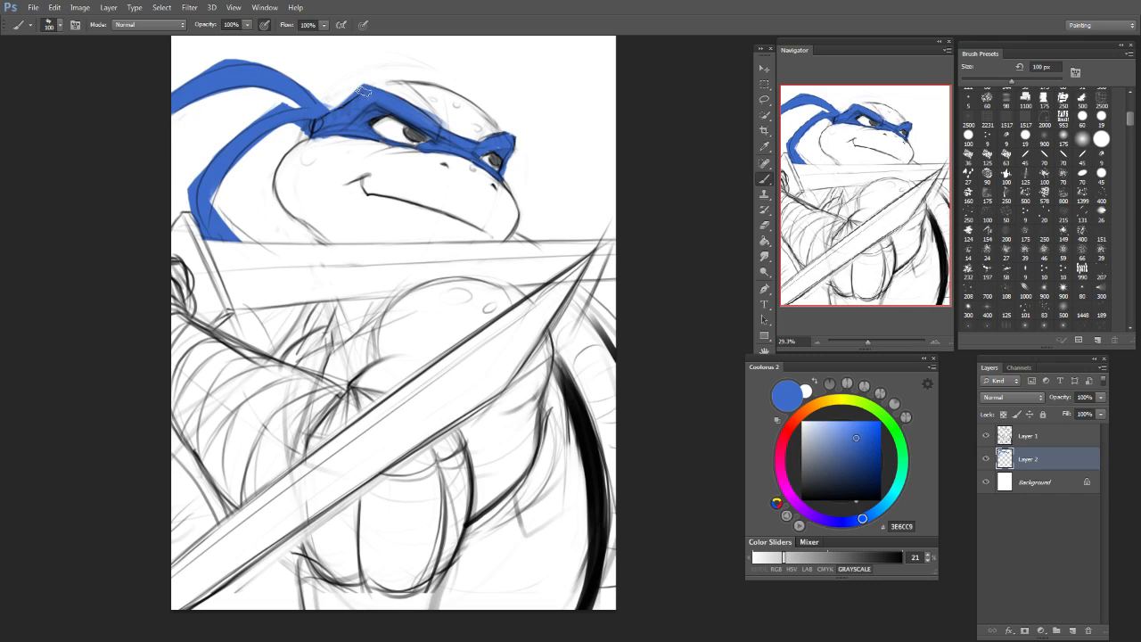
pyautogui.press('[')
pyautogui.press('[')
pyautogui.moveTo(502, 142)
pyautogui.mouseDown()
pyautogui.moveTo(514, 134)
pyautogui.moveTo(512, 150)
pyautogui.mouseUp()
pyautogui.press('e')
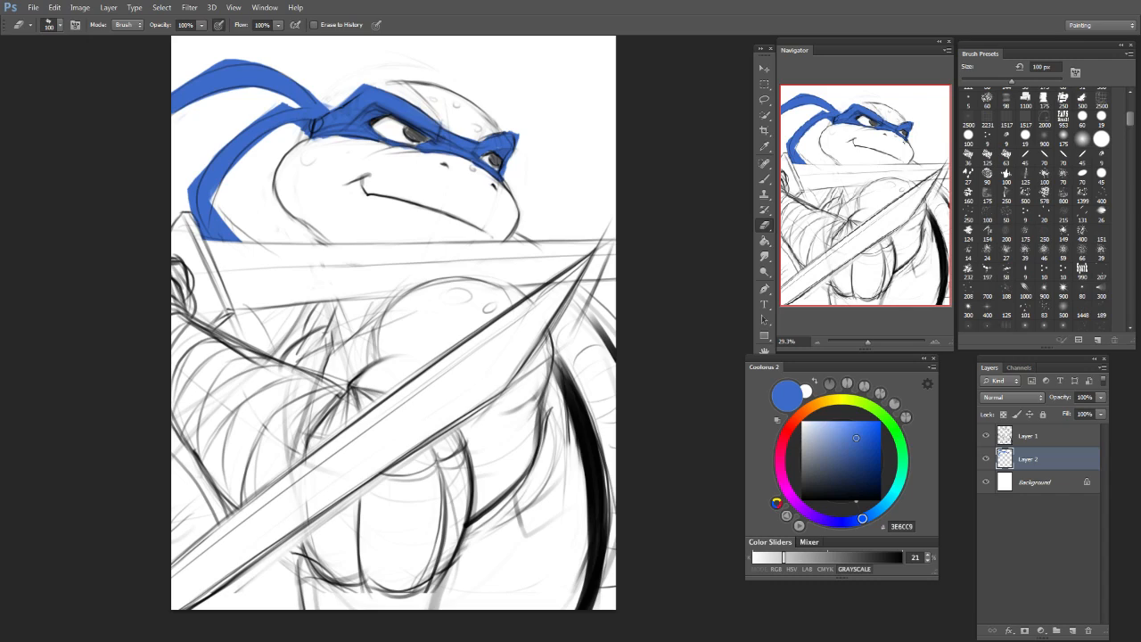
# Step: Paint the belt below the plastron in blue with a 100 px brush and trim its edge with the eraser
pyautogui.press('b')
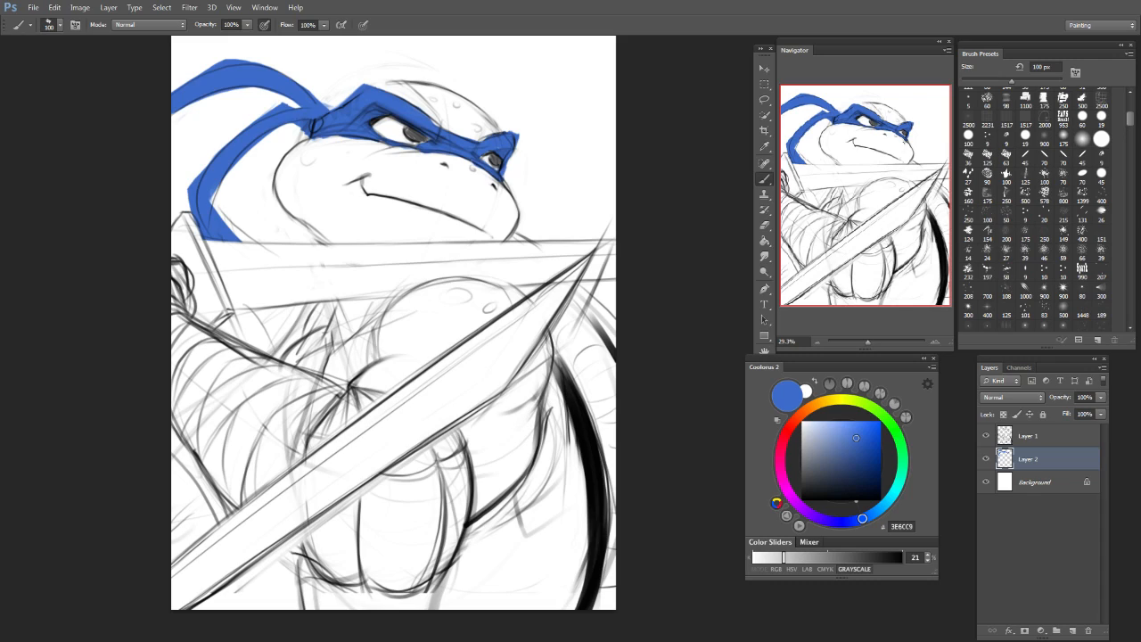
pyautogui.moveTo(588, 557)
pyautogui.mouseDown()
pyautogui.moveTo(419, 604)
pyautogui.moveTo(584, 561)
pyautogui.moveTo(612, 570)
pyautogui.moveTo(615, 549)
pyautogui.moveTo(473, 608)
pyautogui.moveTo(510, 607)
pyautogui.moveTo(557, 591)
pyautogui.moveTo(392, 603)
pyautogui.moveTo(307, 580)
pyautogui.mouseUp()
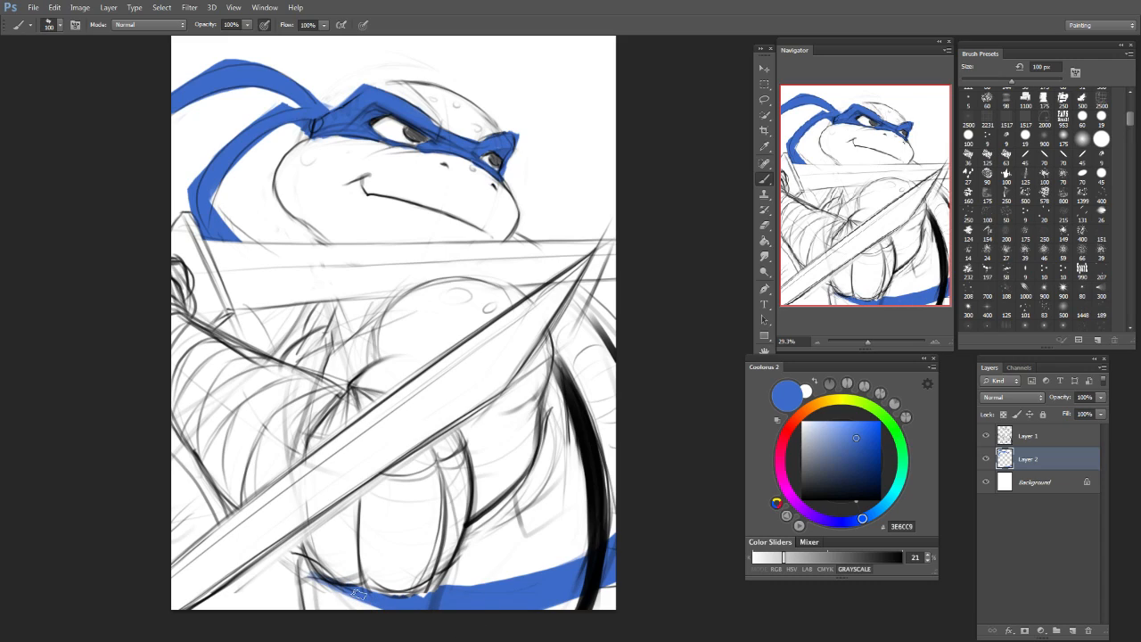
pyautogui.press('e')
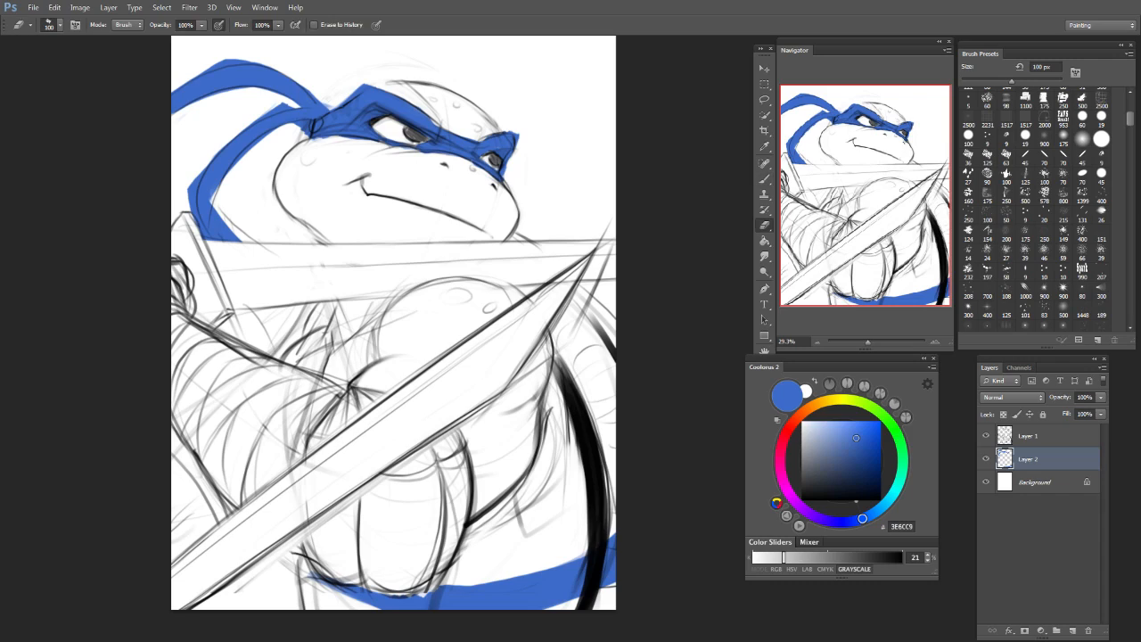
pyautogui.moveTo(500, 624)
pyautogui.mouseDown()
pyautogui.moveTo(624, 571)
pyautogui.moveTo(558, 563)
pyautogui.mouseUp()
# Step: Extend the belt's blue to its near end below the sword and undo the last stroke
pyautogui.press('b')
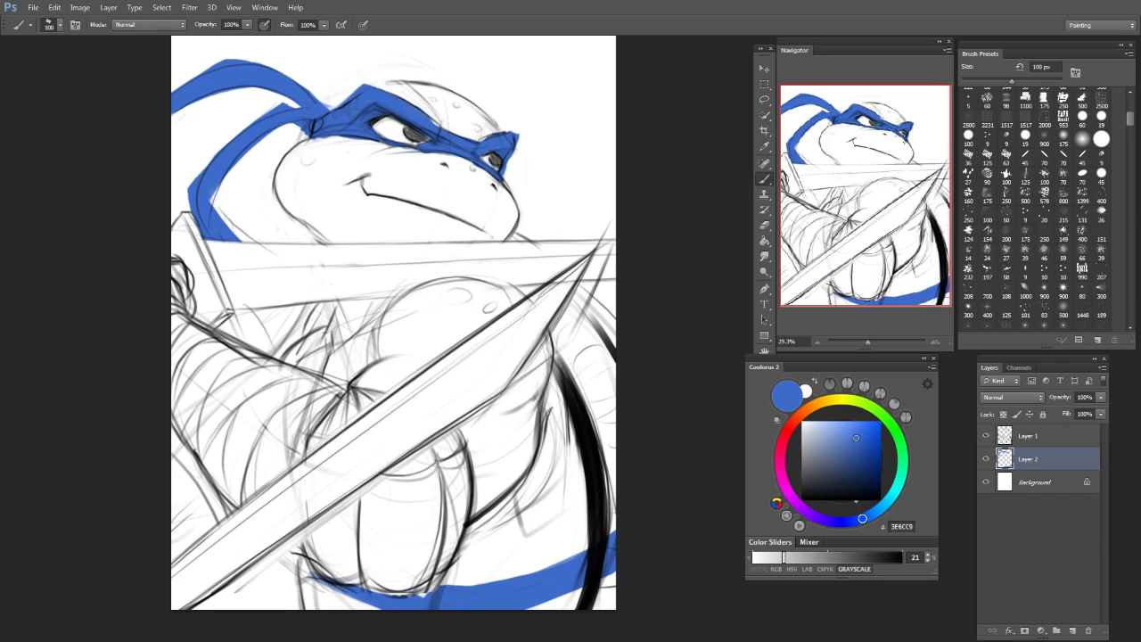
pyautogui.moveTo(304, 575)
pyautogui.mouseDown()
pyautogui.moveTo(402, 616)
pyautogui.moveTo(342, 600)
pyautogui.moveTo(369, 609)
pyautogui.mouseUp()
pyautogui.moveTo(305, 581)
pyautogui.mouseDown()
pyautogui.moveTo(348, 608)
pyautogui.moveTo(338, 604)
pyautogui.mouseUp()
pyautogui.hotkey('ctrl', 'z')
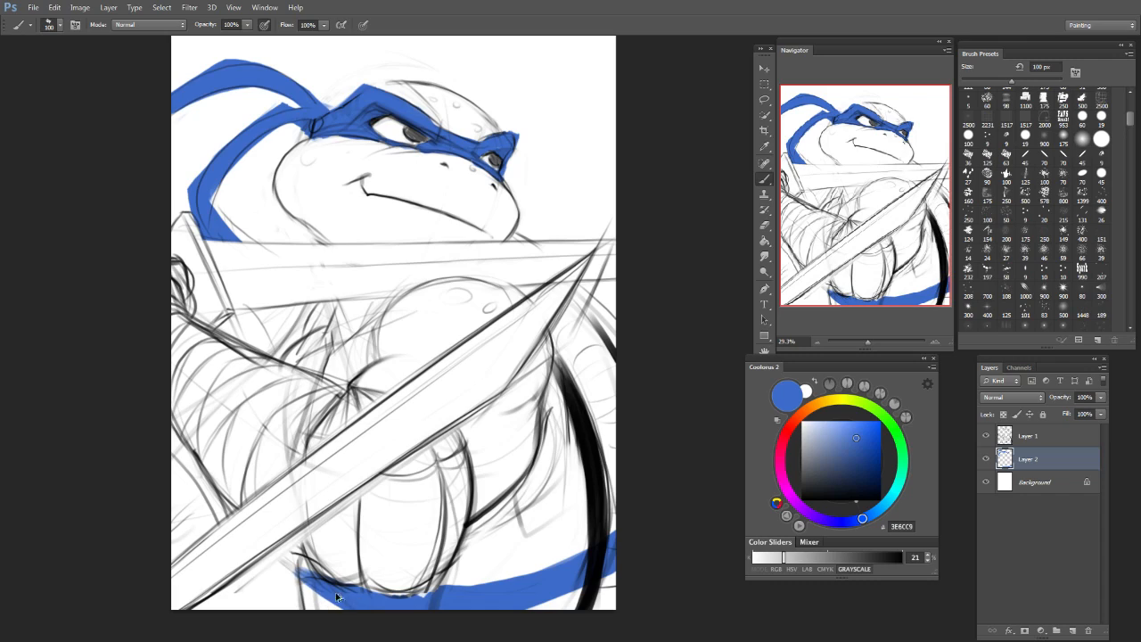
# Step: Refine the belt's near end below the plastron by alternately erasing and repainting its upper edge
pyautogui.press('e')
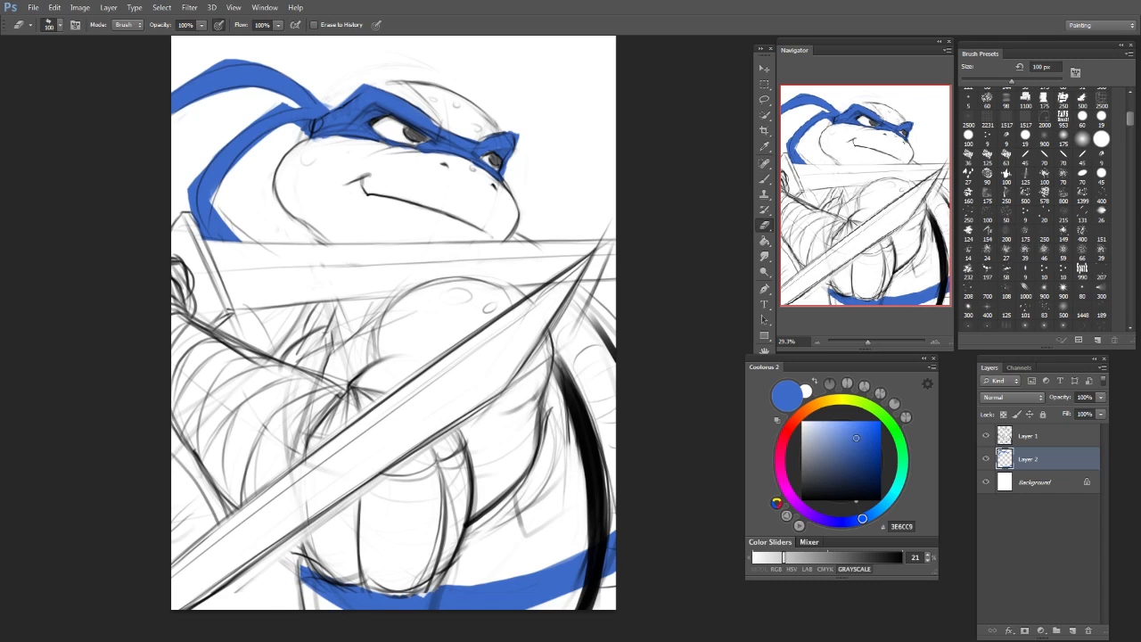
pyautogui.press('b')
pyautogui.moveTo(300, 569)
pyautogui.mouseDown()
pyautogui.moveTo(303, 584)
pyautogui.moveTo(340, 603)
pyautogui.moveTo(425, 595)
pyautogui.mouseUp()
pyautogui.press('e')
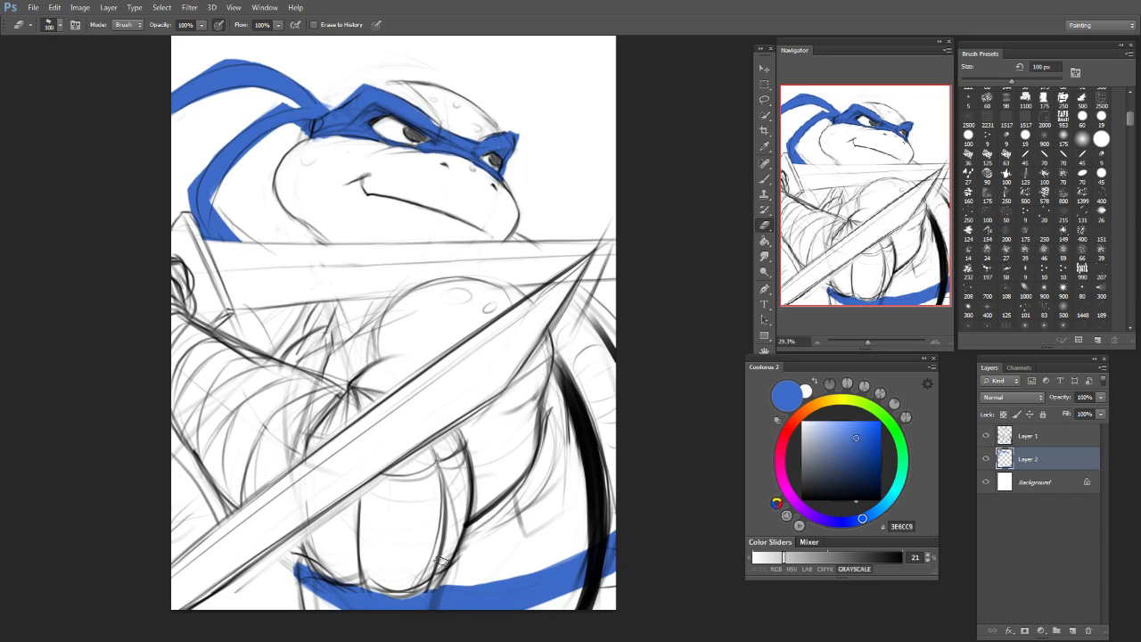
pyautogui.moveTo(356, 580); pyautogui.dragTo(308, 564)
pyautogui.press('b')
pyautogui.press('e')
pyautogui.press('b')
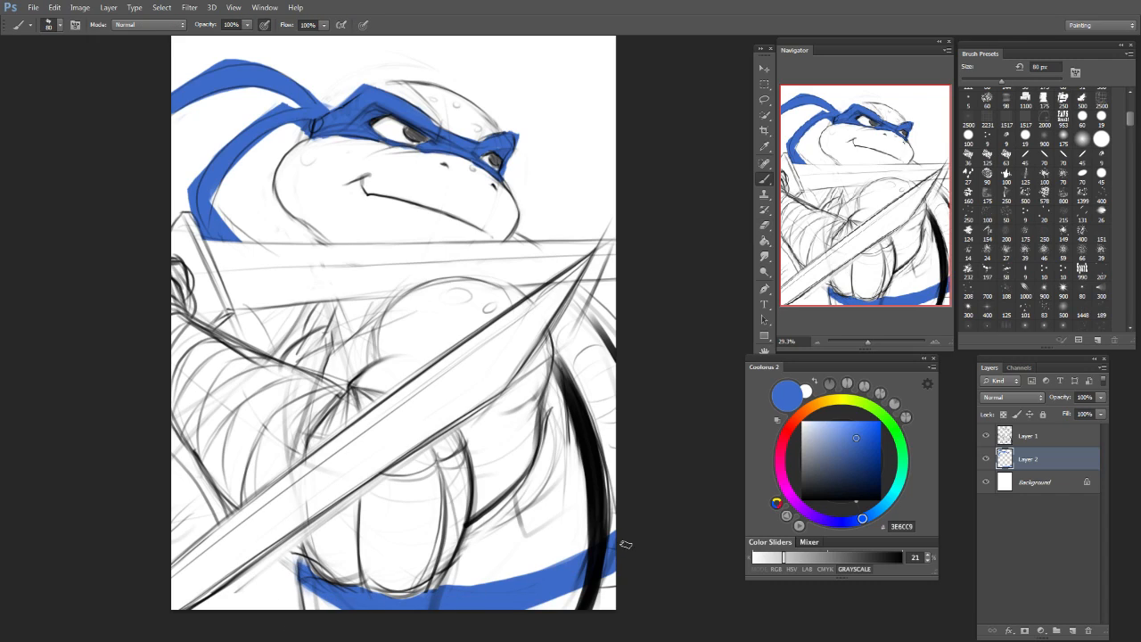
# Step: Erase along the belt's upper edge from the black strap to the plastron to smooth its curve
pyautogui.press('e')
pyautogui.moveTo(540, 571); pyautogui.dragTo(476, 583)
pyautogui.moveTo(585, 552)
pyautogui.mouseDown()
pyautogui.moveTo(475, 582)
pyautogui.moveTo(414, 578)
pyautogui.mouseUp()
pyautogui.moveTo(529, 570); pyautogui.dragTo(437, 584)
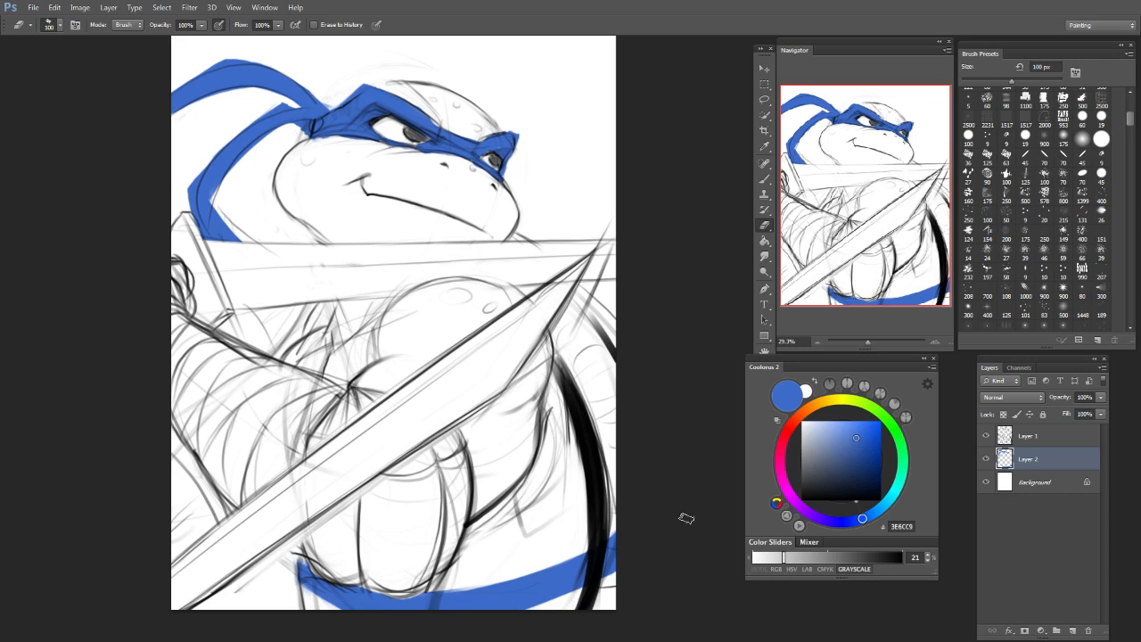
pyautogui.press('b')
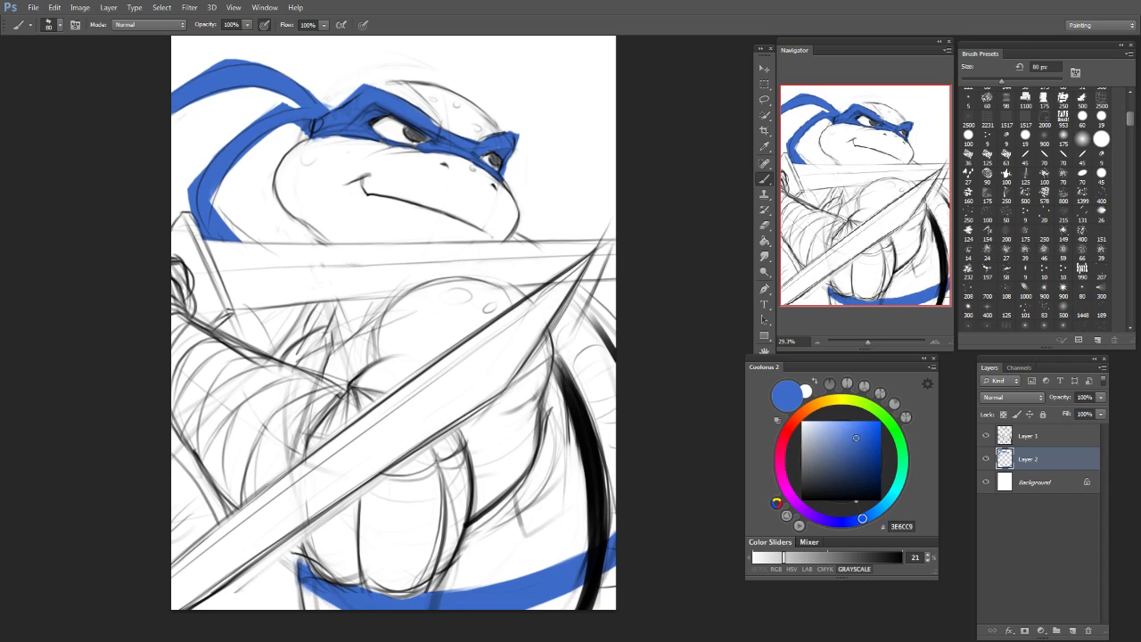
# Step: Tidy the mask's edges around the far eye and brow corner with the eraser and a 60 px brush
pyautogui.press('e')
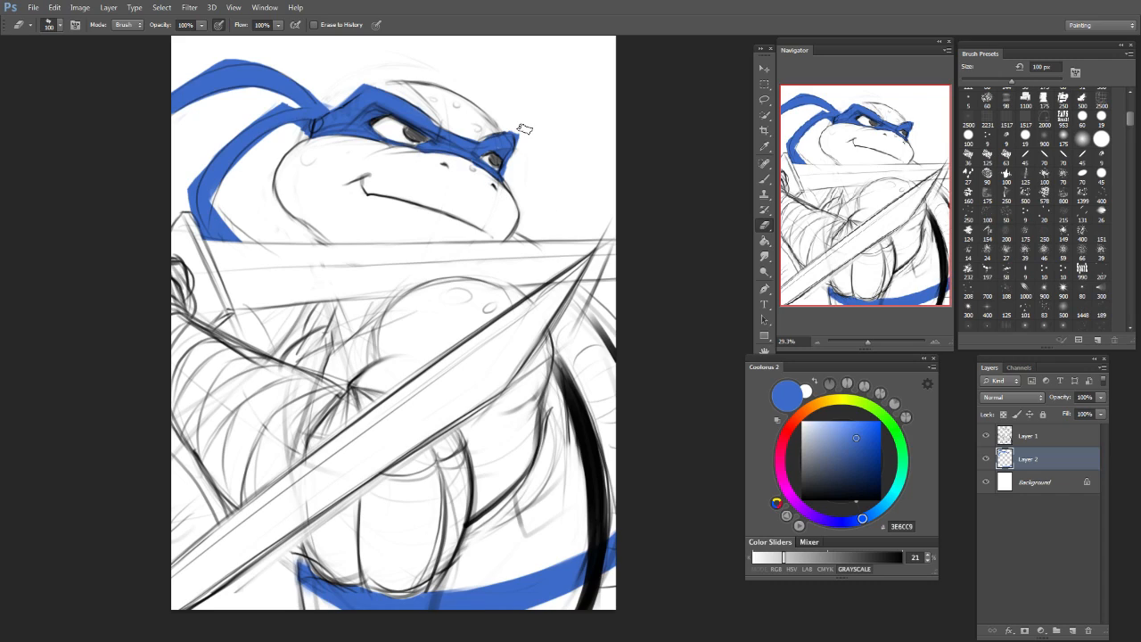
pyautogui.press('[')
pyautogui.press('[')
pyautogui.press('b')
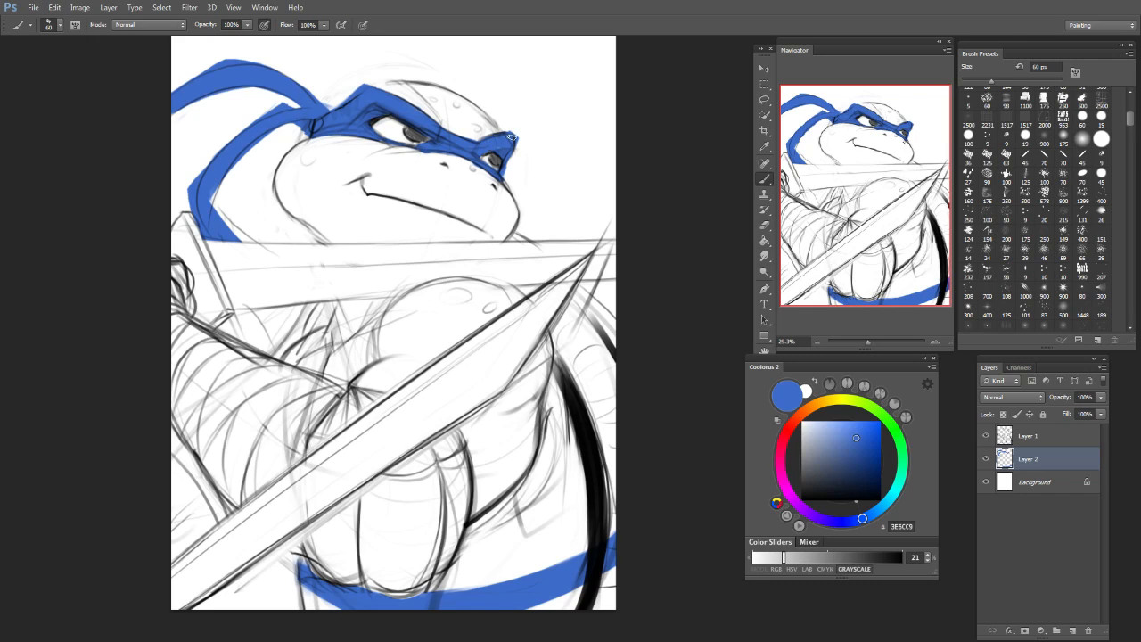
pyautogui.moveTo(474, 155); pyautogui.dragTo(481, 161)
pyautogui.press('e')
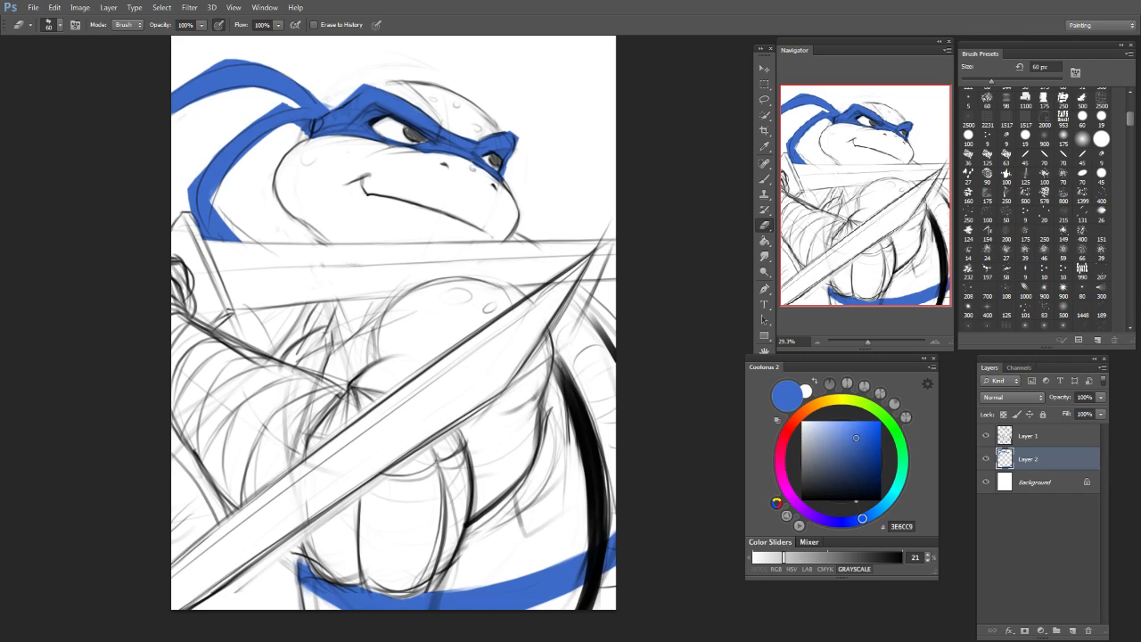
# Step: Smooth the outer edge of the upper mask tail with blue strokes from a 35 px brush
pyautogui.press('b')
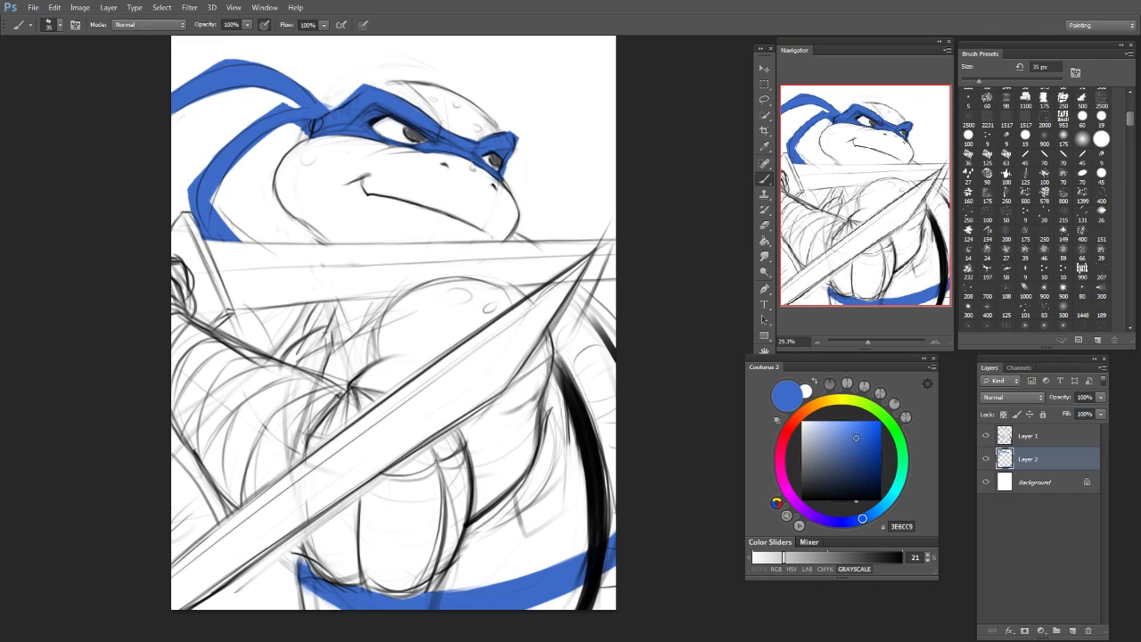
pyautogui.moveTo(216, 64)
pyautogui.mouseDown()
pyautogui.moveTo(176, 87)
pyautogui.moveTo(231, 57)
pyautogui.moveTo(175, 85)
pyautogui.mouseUp()
pyautogui.moveTo(230, 58); pyautogui.dragTo(210, 62)
pyautogui.press('e')
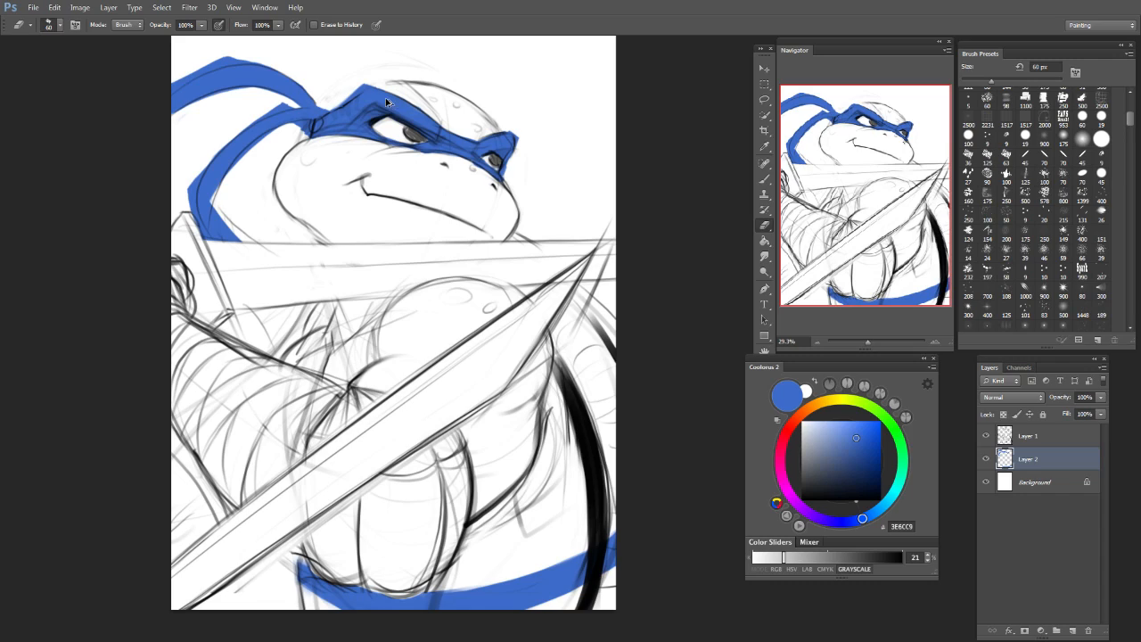
pyautogui.press('b')
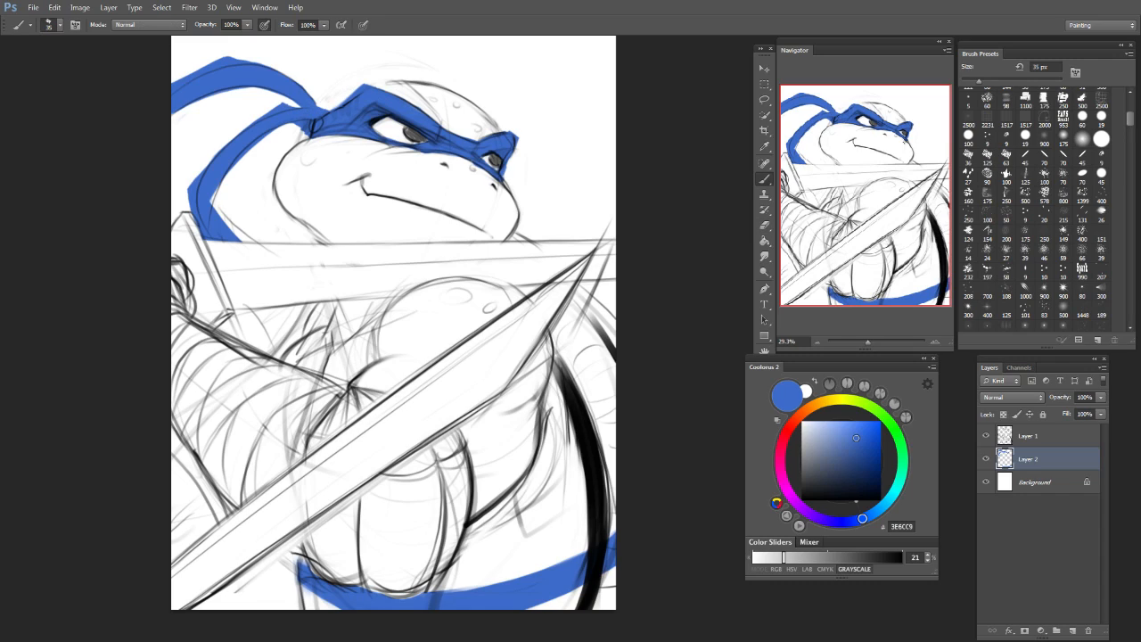
# Step: Repaint the lower mask tail's outer edge in blue with a 45 px brush, undoing the trial strokes
pyautogui.moveTo(228, 143)
pyautogui.mouseDown()
pyautogui.moveTo(189, 184)
pyautogui.moveTo(267, 112)
pyautogui.mouseUp()
pyautogui.hotkey('ctrl', 'z')
pyautogui.hotkey('ctrl', 'z')
pyautogui.hotkey('ctrl', 'z')
pyautogui.hotkey('ctrl', 'z')
pyautogui.moveTo(243, 135); pyautogui.dragTo(190, 183)
pyautogui.hotkey('ctrl', 'z')
pyautogui.press(']')
pyautogui.press(']')
pyautogui.moveTo(281, 106)
pyautogui.mouseDown()
pyautogui.moveTo(187, 186)
pyautogui.moveTo(194, 209)
pyautogui.mouseUp()
# Step: Trim the mask's far corner with the 60 px eraser and touch up the edges around the knot
pyautogui.press('e')
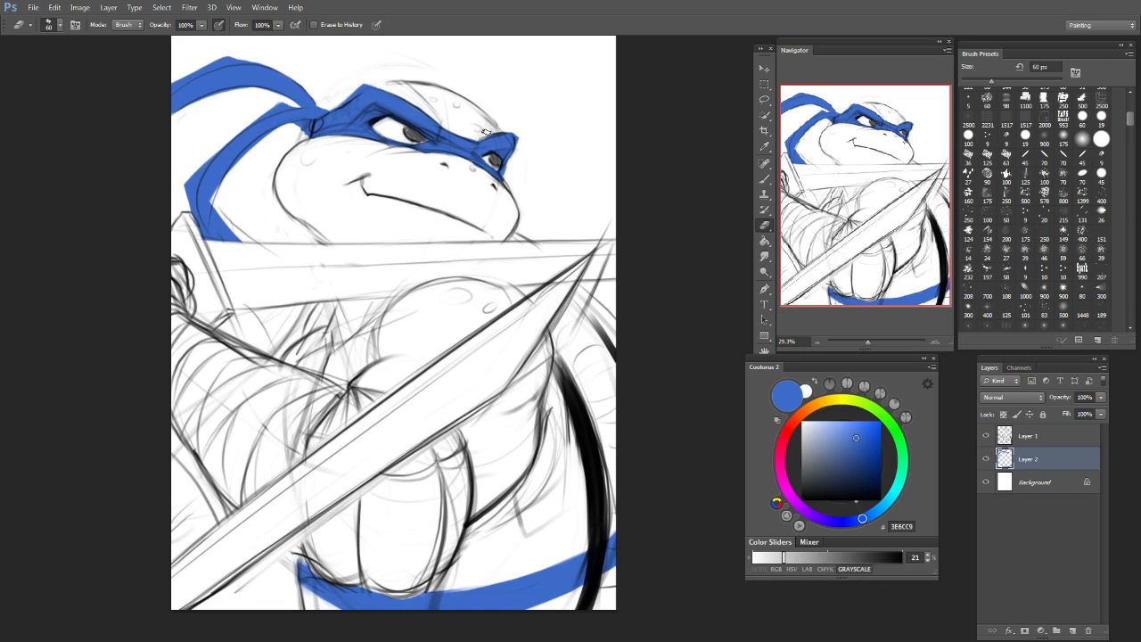
pyautogui.moveTo(521, 148); pyautogui.dragTo(517, 144)
pyautogui.press('b')
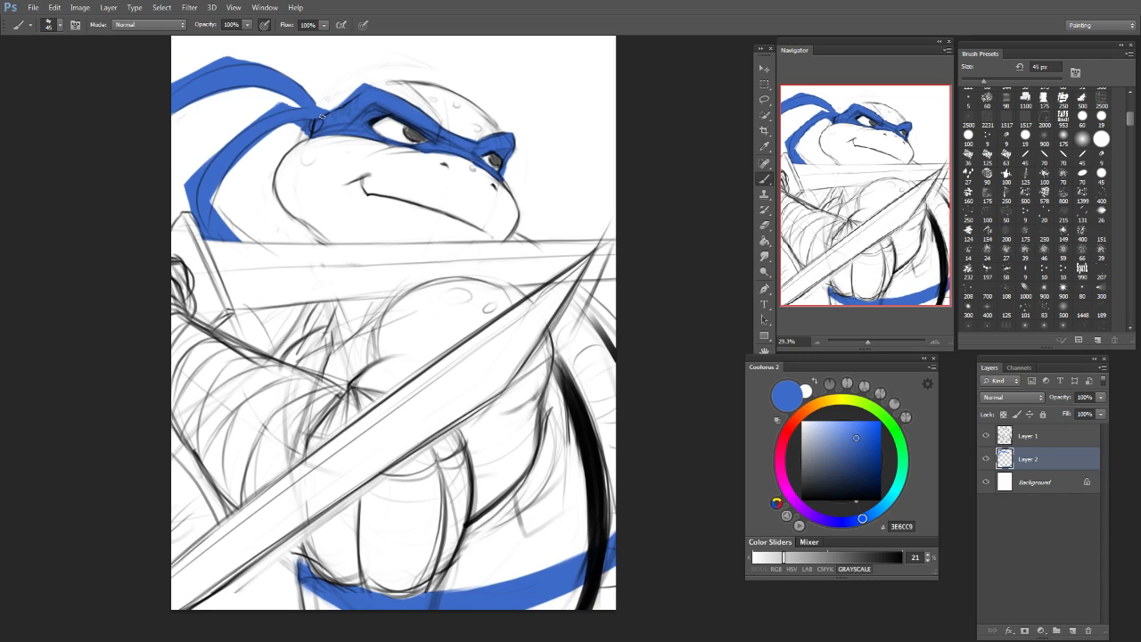
pyautogui.press('e')
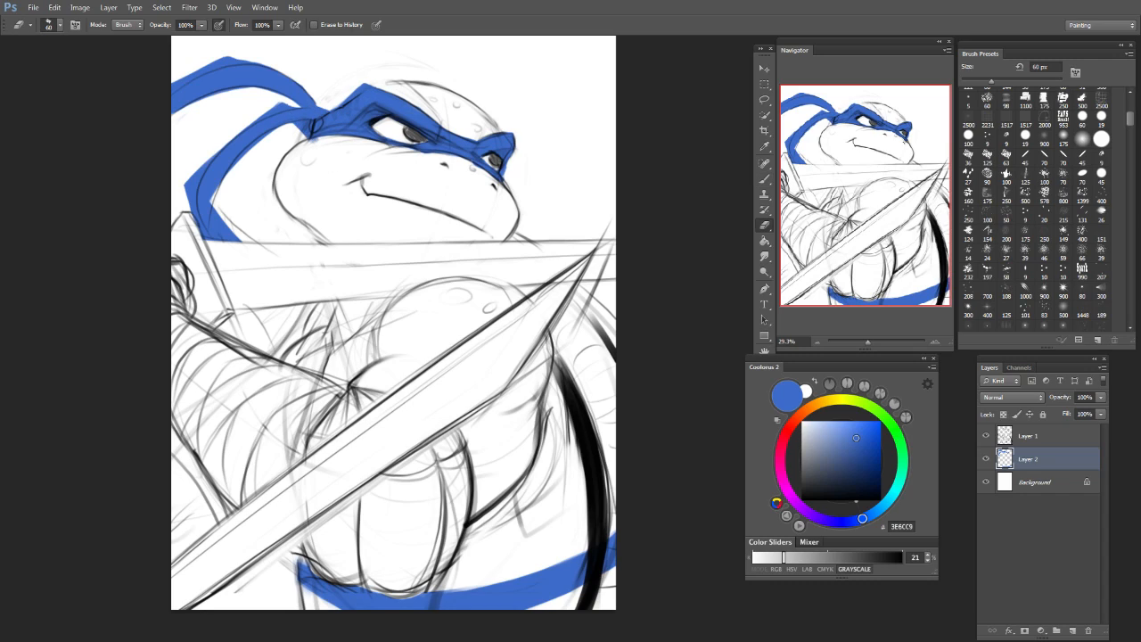
pyautogui.press('b')
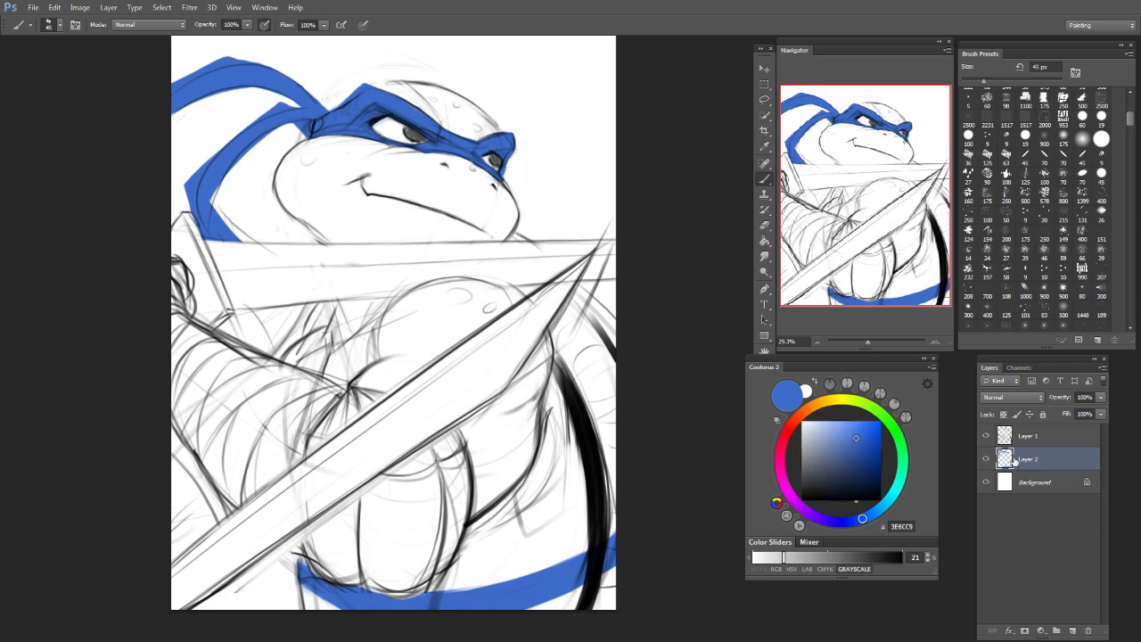
# Step: Lock Layer 2's transparent pixels and start a light blue highlight across the mask's bridge with an enlarged brush
pyautogui.click(1004, 414)
pyautogui.click(837, 424)
pyautogui.click(879, 508)
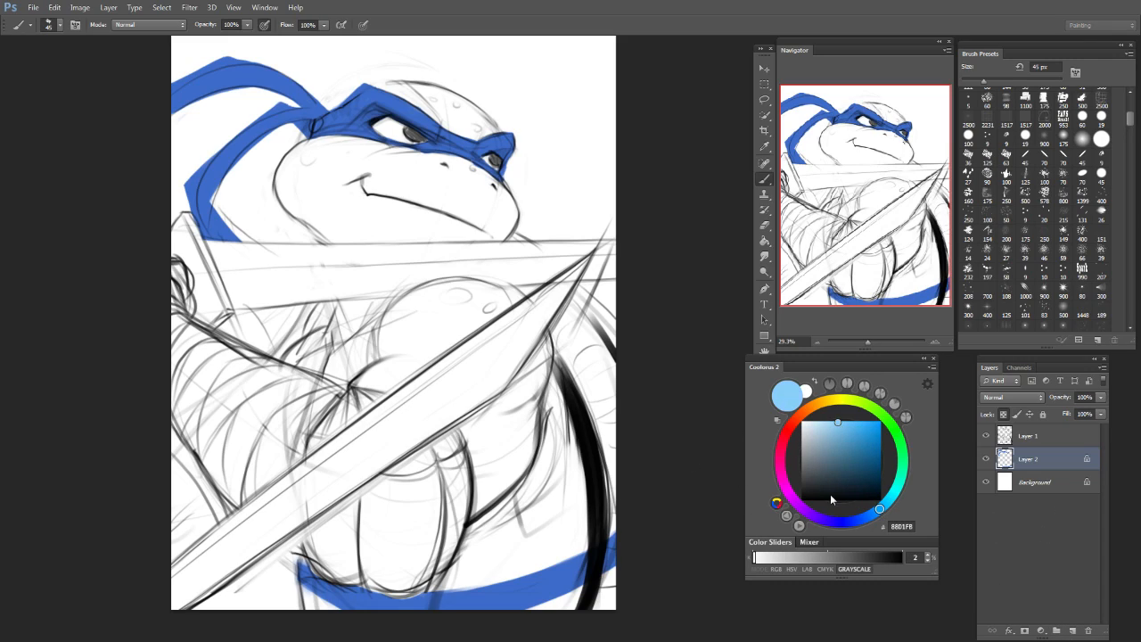
pyautogui.press(']')
pyautogui.press(']')
pyautogui.press(']')
pyautogui.press(']')
pyautogui.press(']')
pyautogui.press(']')
pyautogui.moveTo(447, 139); pyautogui.dragTo(472, 145)
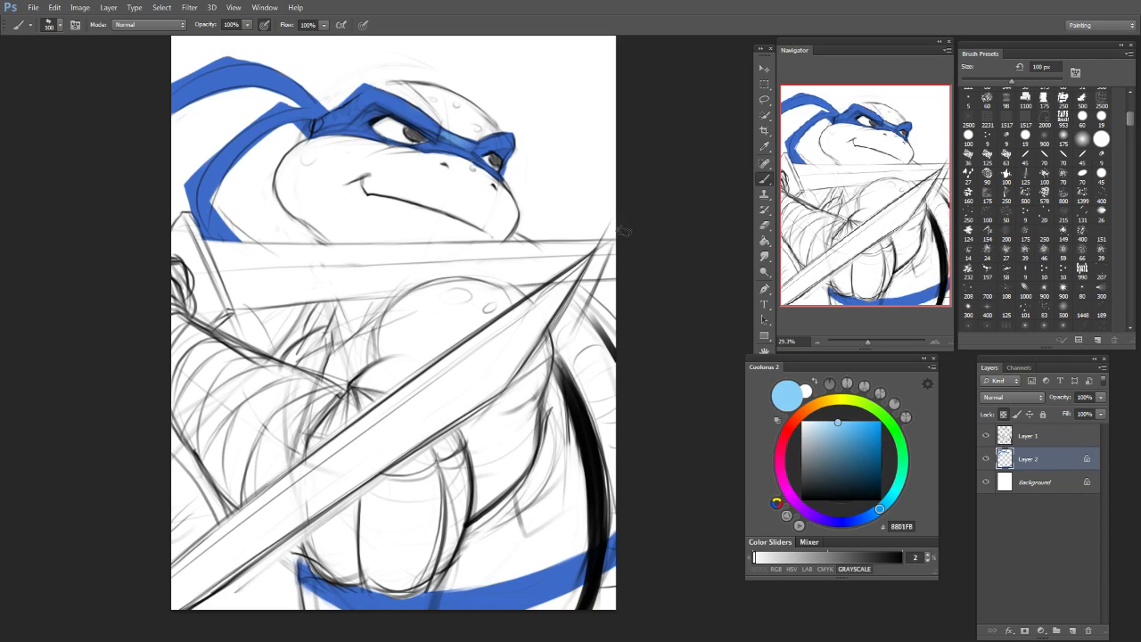
# Step: Highlight the mask's brows in light blue with a textured brush preset at 90 px
pyautogui.click(987, 156)
pyautogui.press('[')
pyautogui.press('[')
pyautogui.moveTo(380, 98); pyautogui.dragTo(422, 122)
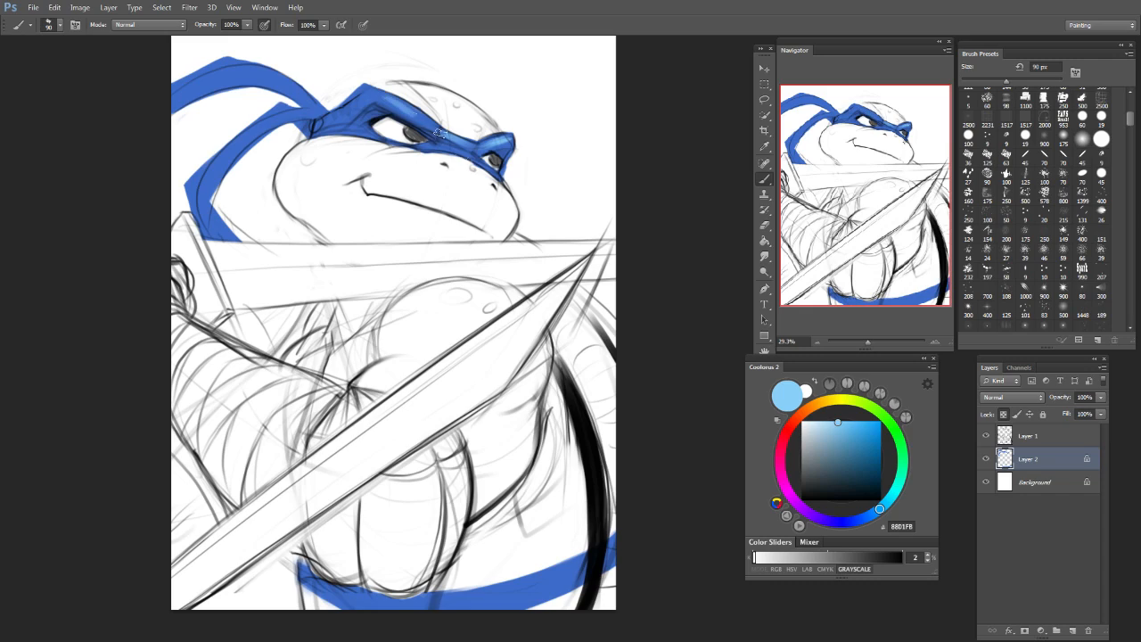
# Step: Try a light green, then tint the near brow's highlight with light magenta EC88F8
pyautogui.moveTo(902, 506); pyautogui.dragTo(897, 434)
pyautogui.moveTo(391, 102); pyautogui.dragTo(426, 123)
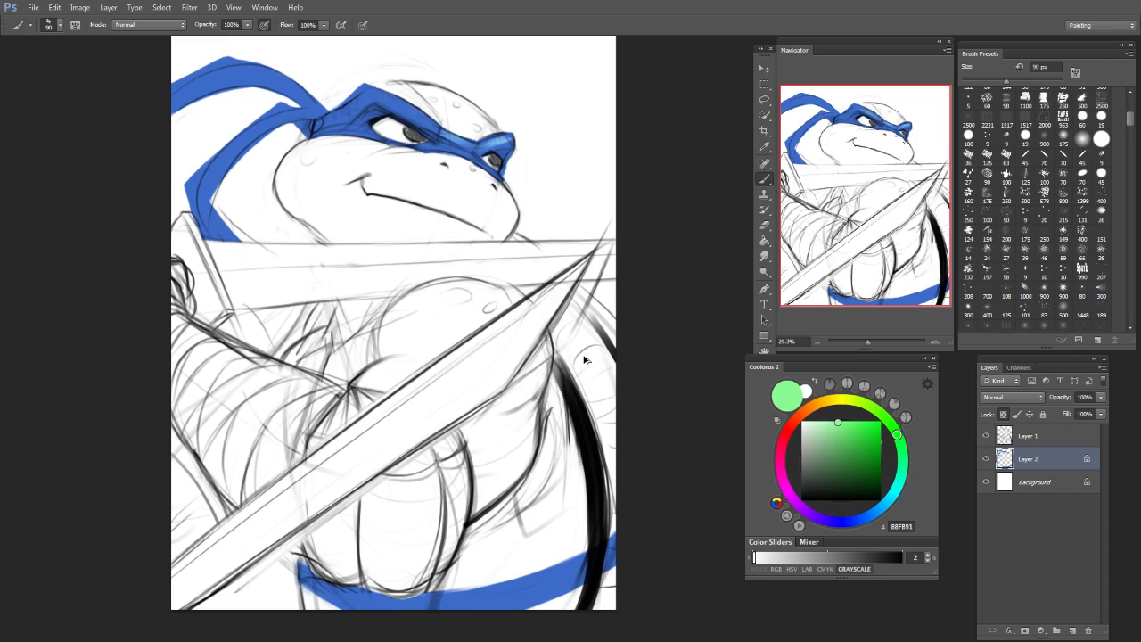
pyautogui.click(794, 499)
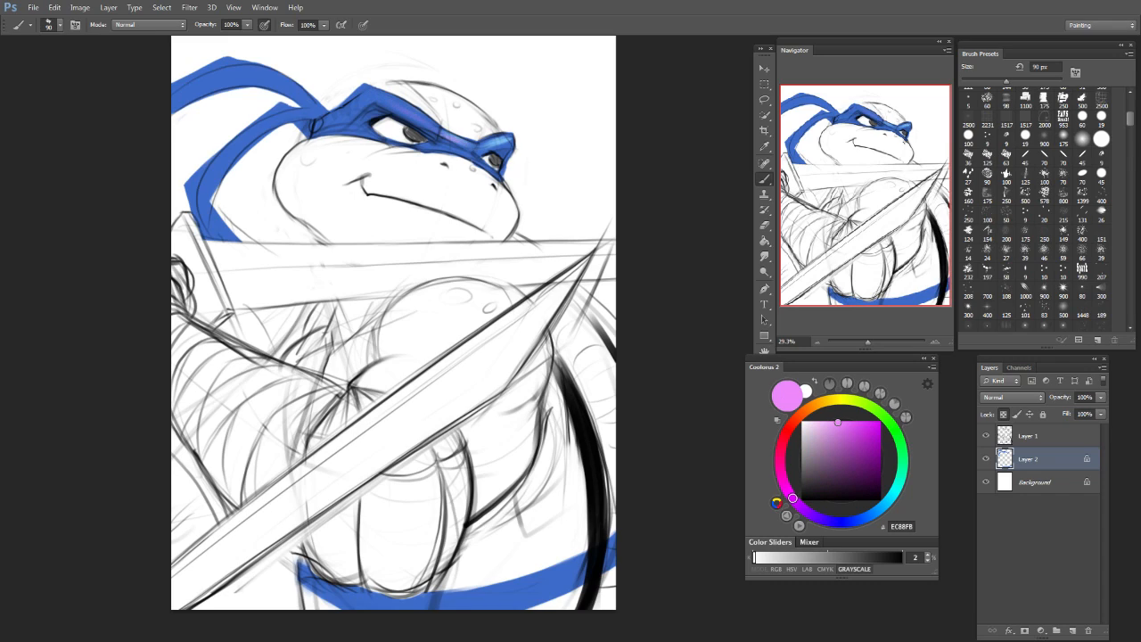
# Step: Try dark purple 4C1B53 under the far brow, then shade the mask's bridge with it using a 50 px brush
pyautogui.click(859, 495)
pyautogui.press(']')
pyautogui.press(']')
pyautogui.press(']')
pyautogui.press(']')
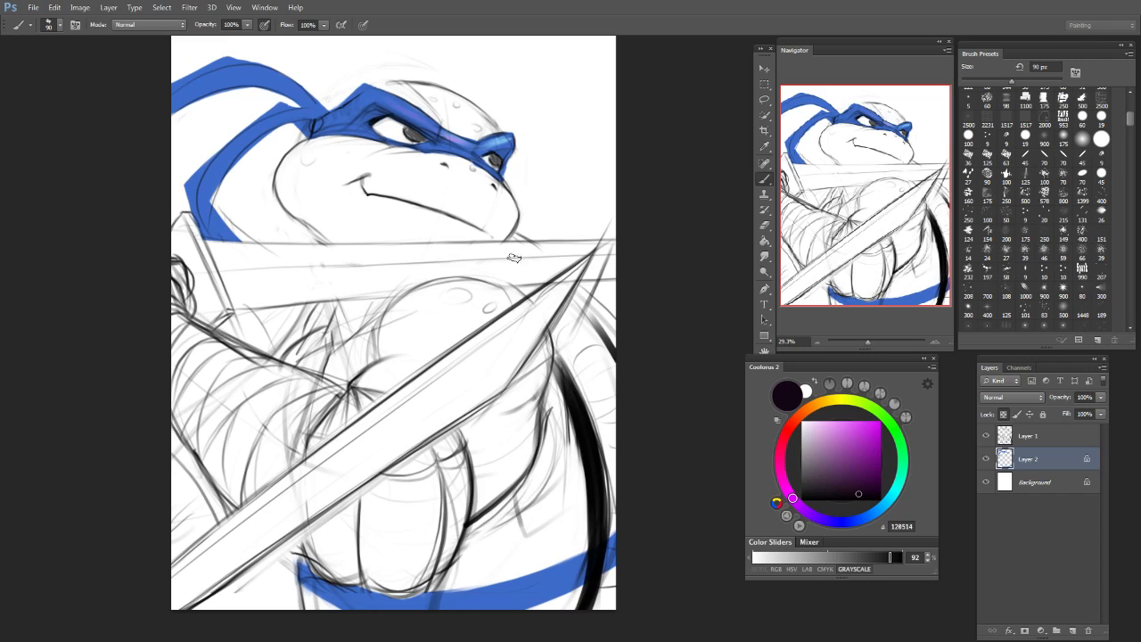
pyautogui.press('[')
pyautogui.press('[')
pyautogui.press('[')
pyautogui.press('[')
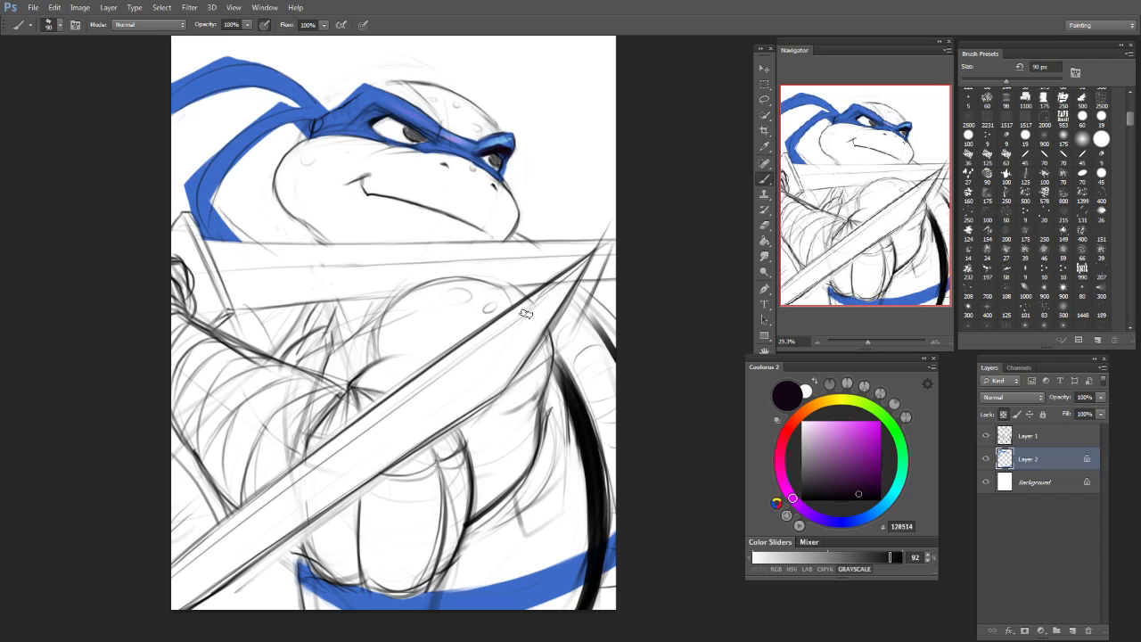
pyautogui.click(855, 474)
pyautogui.moveTo(490, 156); pyautogui.dragTo(507, 152)
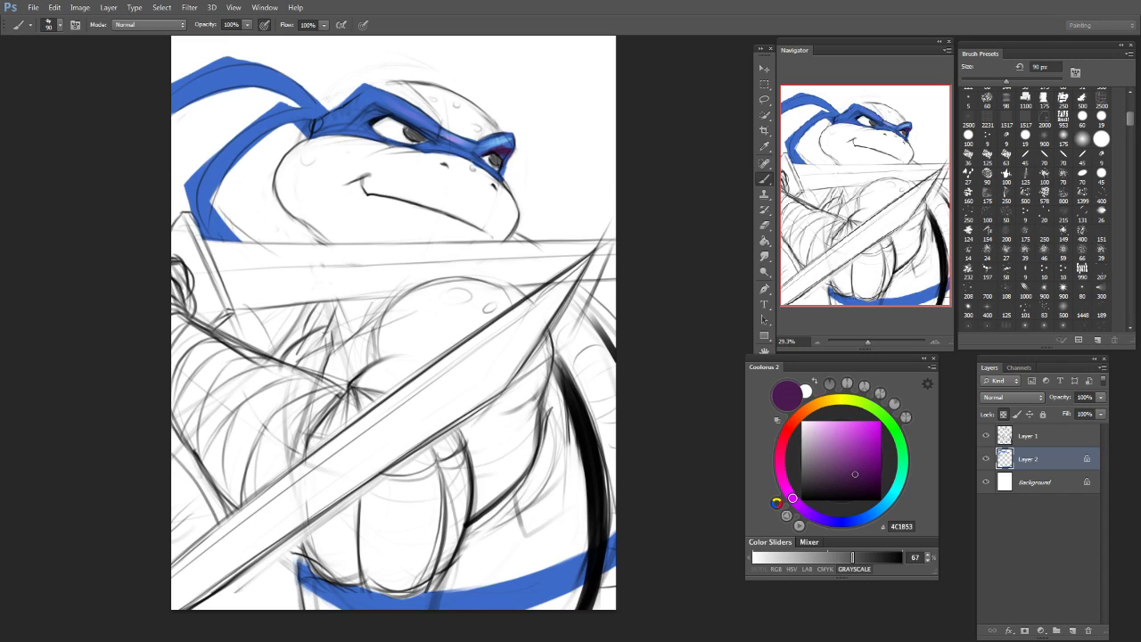
pyautogui.press('[')
pyautogui.press('[')
pyautogui.press('[')
pyautogui.press('[')
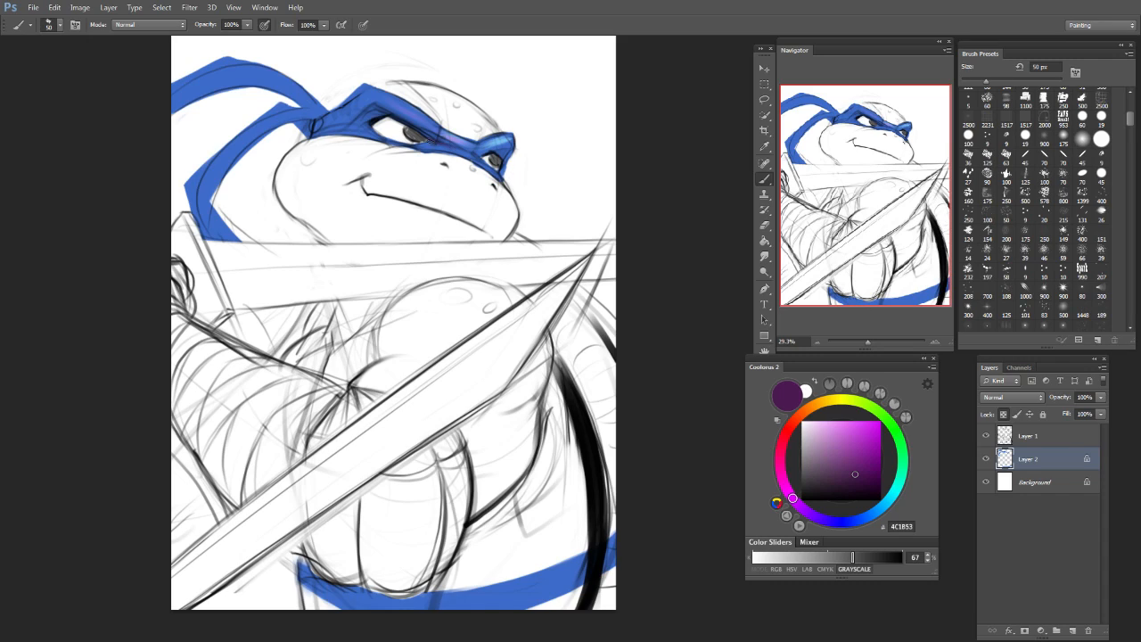
# Step: Shade the mask's hollow above the near eye in dark blue 26326A with a textured brush
pyautogui.press('.')
pyautogui.moveTo(416, 128); pyautogui.dragTo(361, 105)
pyautogui.click(852, 521)
pyautogui.click(857, 487)
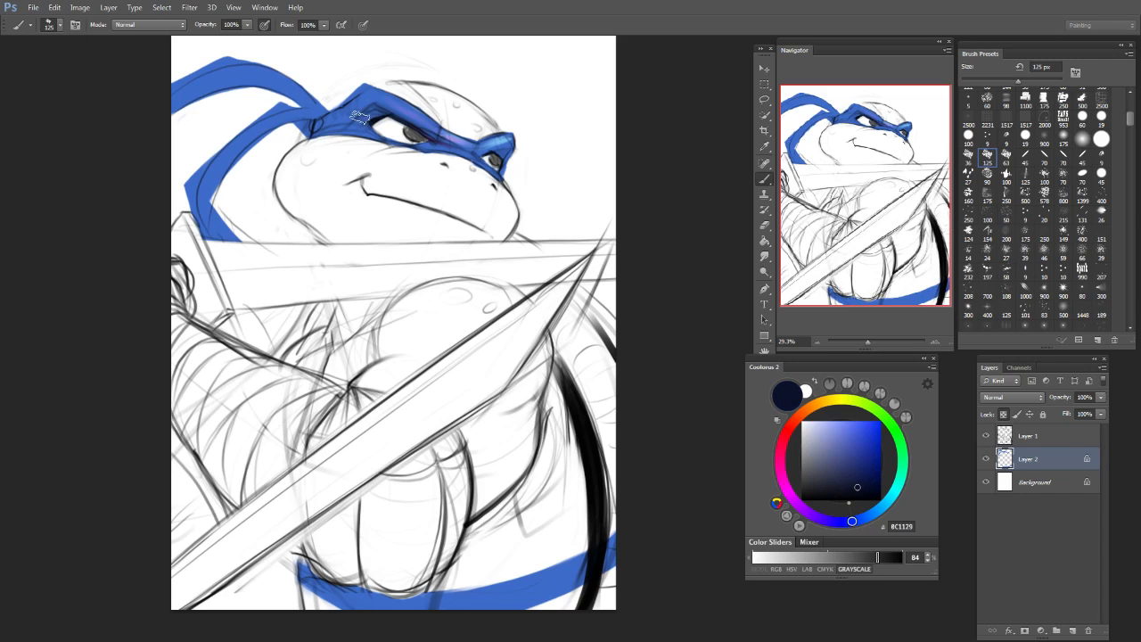
pyautogui.click(853, 467)
pyautogui.moveTo(370, 113)
pyautogui.mouseDown()
pyautogui.moveTo(385, 121)
pyautogui.moveTo(379, 130)
pyautogui.moveTo(396, 115)
pyautogui.mouseUp()
pyautogui.press('[')
pyautogui.press('[')
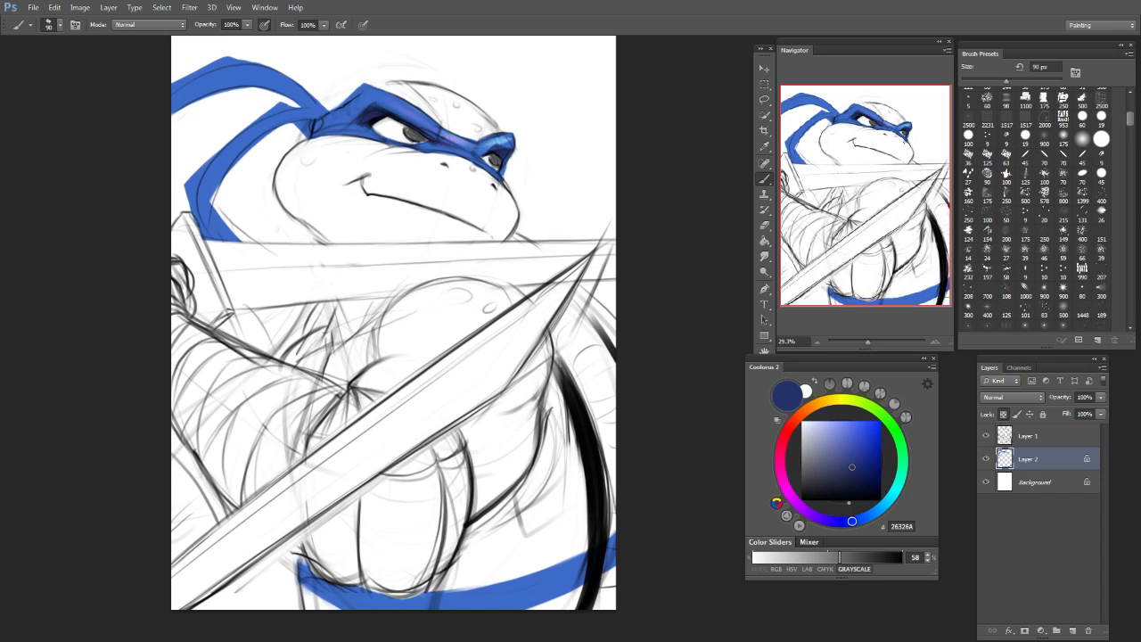
# Step: Undo the last two strokes and shade the mask beneath the far eye in dark blue
pyautogui.hotkey('ctrl', 'z')
pyautogui.hotkey('ctrl', 'z')
pyautogui.moveTo(508, 155); pyautogui.dragTo(504, 169)
pyautogui.press(']')
pyautogui.press(']')
# Step: Darken the near brow's upper edge and the mask's lower edge in dark blue, using the 36 px brush preset
pyautogui.click(971, 159)
pyautogui.press(']')
pyautogui.press(']')
pyautogui.press(']')
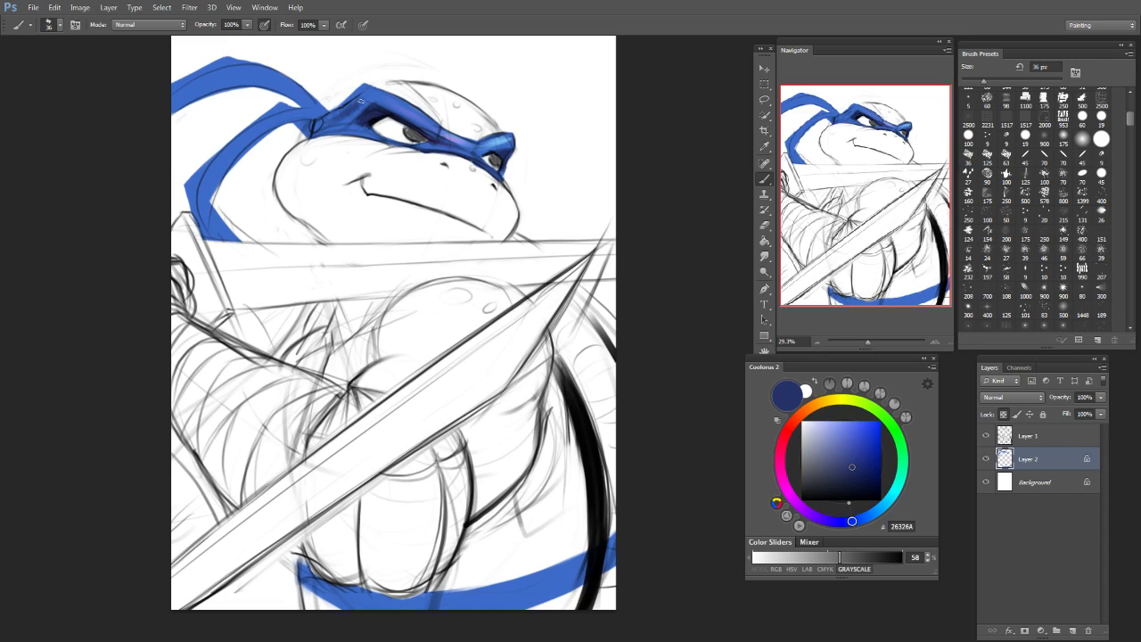
pyautogui.moveTo(381, 89)
pyautogui.mouseDown()
pyautogui.moveTo(426, 116)
pyautogui.moveTo(368, 86)
pyautogui.moveTo(332, 111)
pyautogui.mouseUp()
pyautogui.press('[')
pyautogui.moveTo(322, 136); pyautogui.dragTo(374, 131)
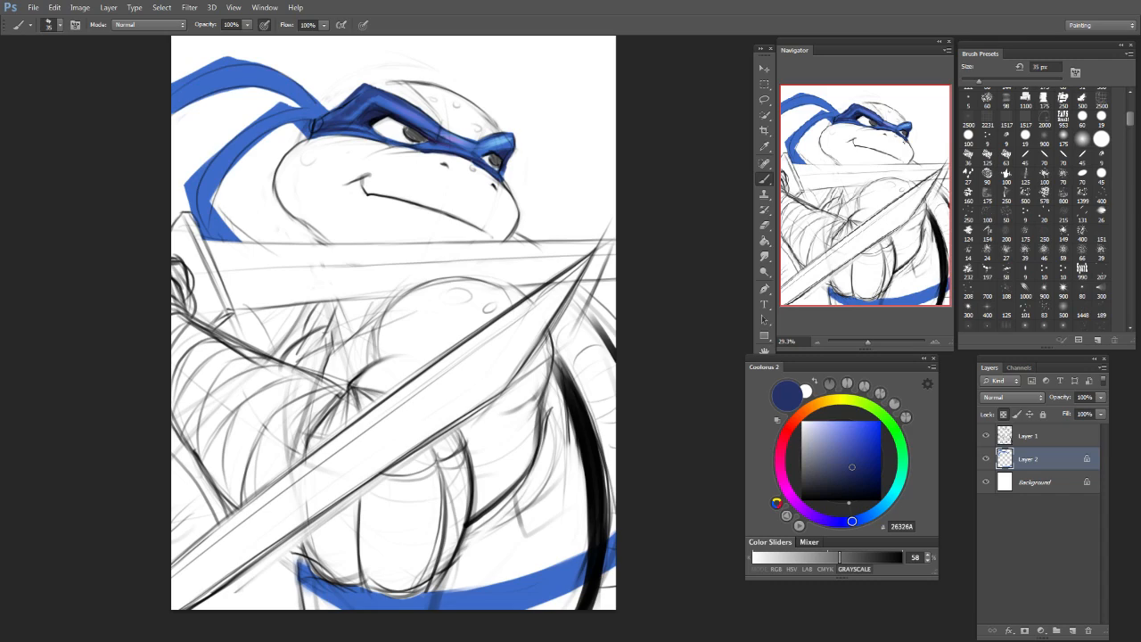
# Step: Deepen the shadows along the mask's lower edge, below the far eye and under the near brow in dark purple
pyautogui.click(862, 481)
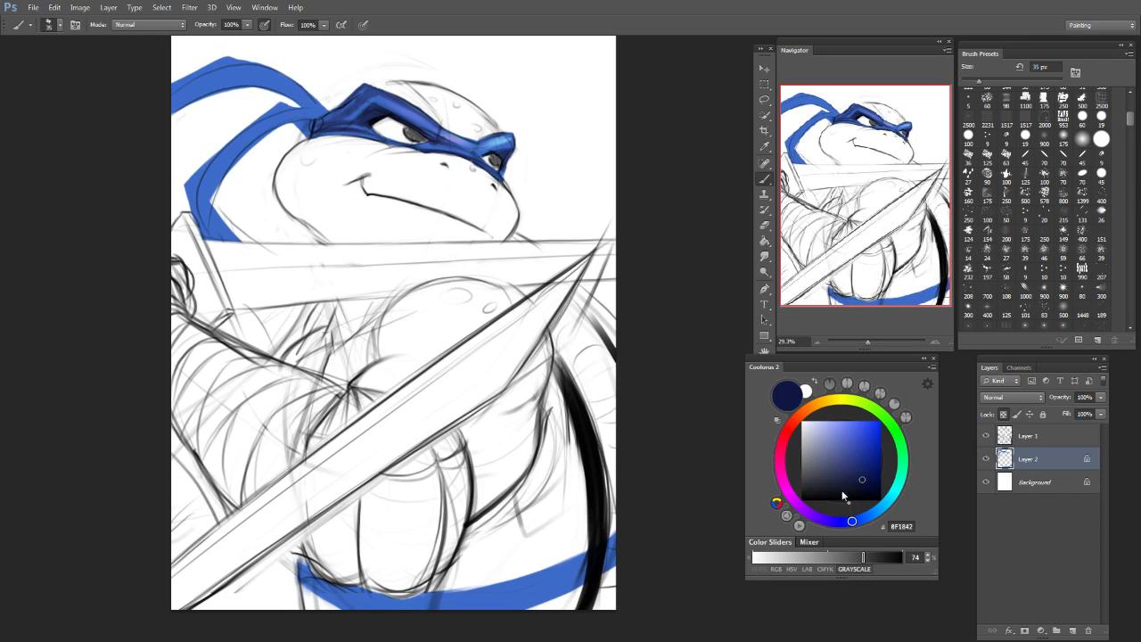
pyautogui.moveTo(839, 524); pyautogui.dragTo(812, 515)
pyautogui.moveTo(311, 135)
pyautogui.mouseDown()
pyautogui.moveTo(378, 138)
pyautogui.moveTo(312, 125)
pyautogui.moveTo(369, 112)
pyautogui.mouseUp()
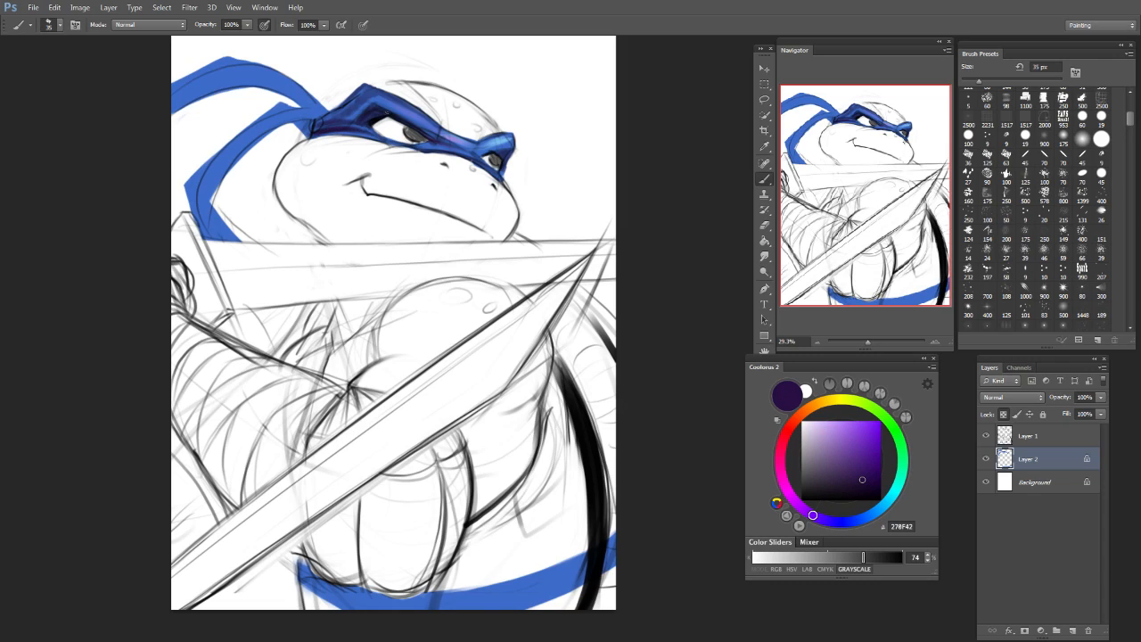
pyautogui.moveTo(432, 144); pyautogui.dragTo(504, 149)
pyautogui.moveTo(372, 104); pyautogui.dragTo(425, 126)
pyautogui.press(']')
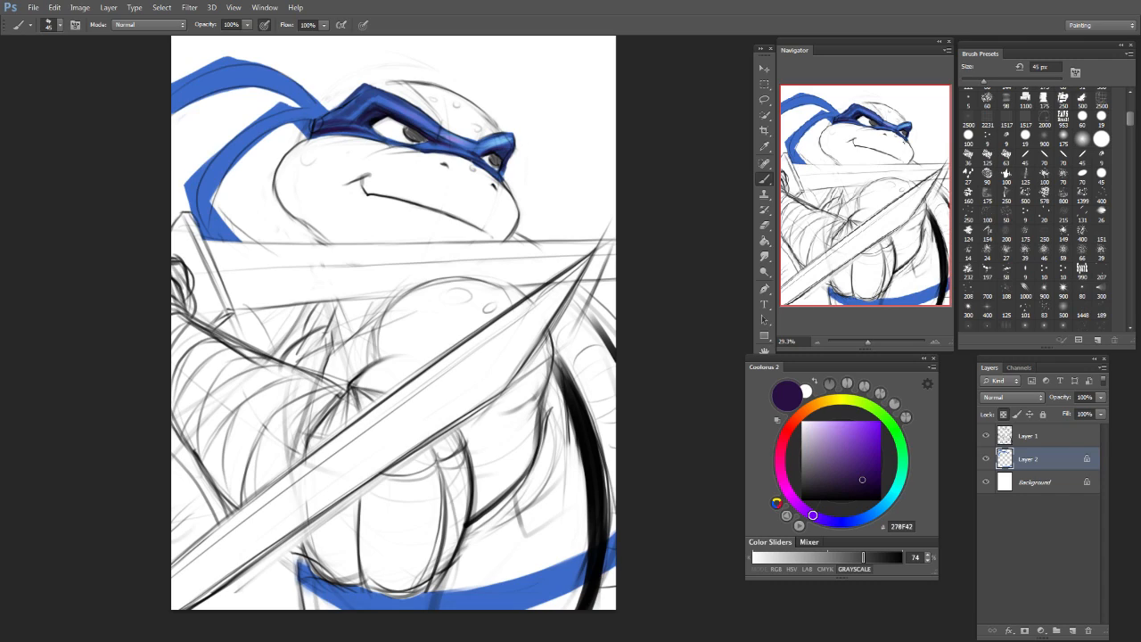
# Step: Highlight the near brow's ridge with pale blue AEC9F5 using a larger brush
pyautogui.moveTo(833, 519)
pyautogui.mouseDown()
pyautogui.moveTo(810, 516)
pyautogui.moveTo(784, 483)
pyautogui.mouseUp()
pyautogui.moveTo(875, 511); pyautogui.dragTo(863, 519)
pyautogui.moveTo(843, 459); pyautogui.dragTo(824, 424)
pyautogui.press(']')
pyautogui.press(']')
pyautogui.moveTo(361, 99); pyautogui.dragTo(377, 106)
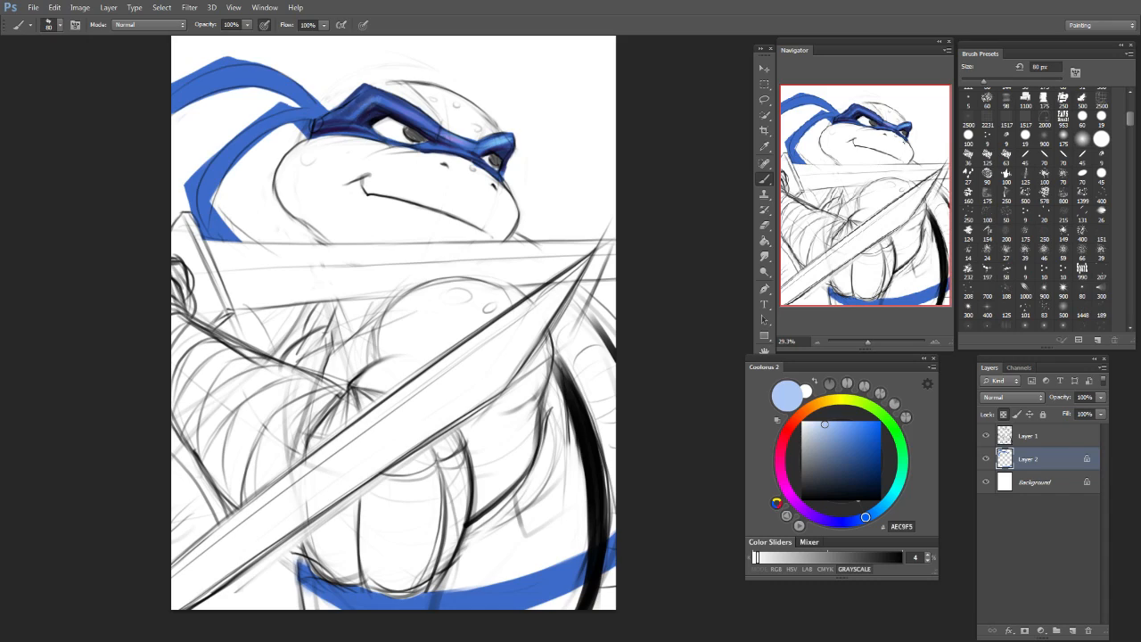
# Step: Shade the lower tail's end and the upper tail's underside in sampled dark purple 271347 with a 100 px brush
pyautogui.press(']')
pyautogui.press(']')
pyautogui.press(']')
pyautogui.press(']')
pyautogui.press(']')
pyautogui.press(']')
pyautogui.keyDown('alt'); pyautogui.click(332, 126); pyautogui.keyUp('alt')
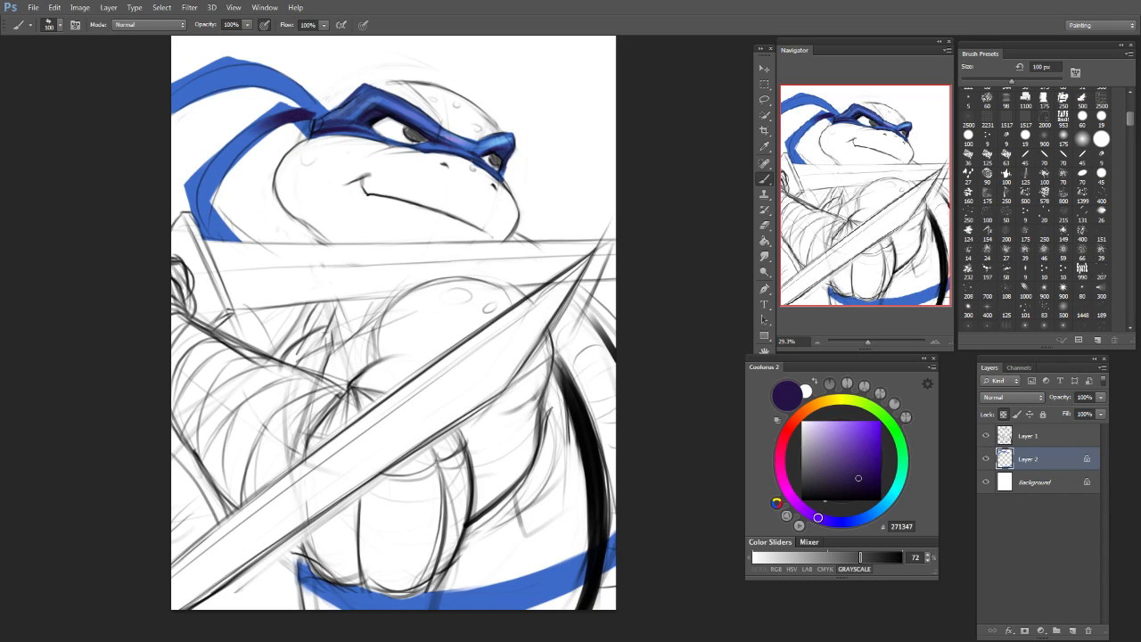
pyautogui.moveTo(210, 203); pyautogui.dragTo(212, 256)
pyautogui.hotkey('ctrl', 'z')
pyautogui.moveTo(211, 201)
pyautogui.mouseDown()
pyautogui.moveTo(214, 242)
pyautogui.moveTo(235, 233)
pyautogui.mouseUp()
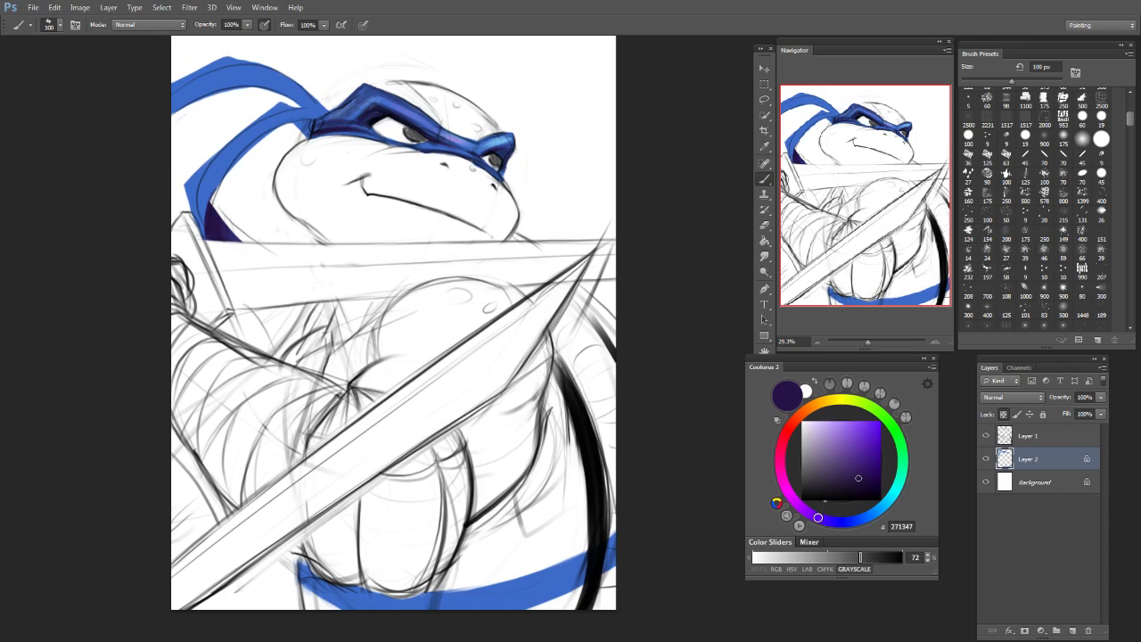
pyautogui.moveTo(301, 98); pyautogui.dragTo(175, 110)
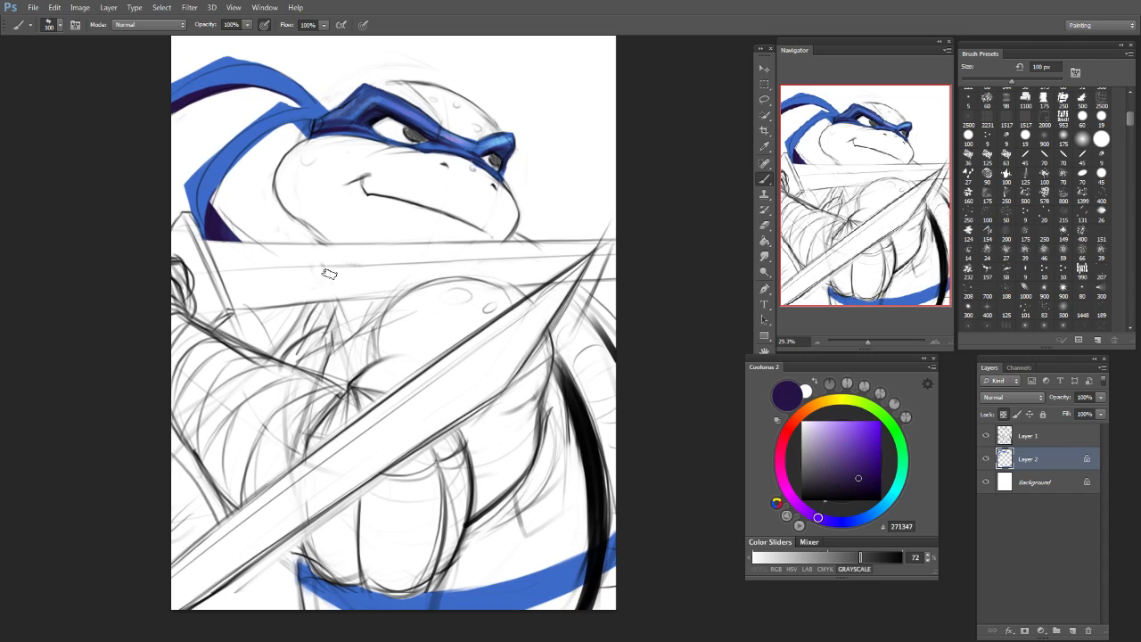
# Step: Undo the stroke beside the far eye and shade the mask's lower edge near the knot in dark purple
pyautogui.moveTo(515, 141); pyautogui.dragTo(503, 171)
pyautogui.hotkey('ctrl', 'z')
pyautogui.moveTo(312, 135); pyautogui.dragTo(392, 143)
pyautogui.press('[')
pyautogui.press('[')
pyautogui.press('[')
pyautogui.press('[')
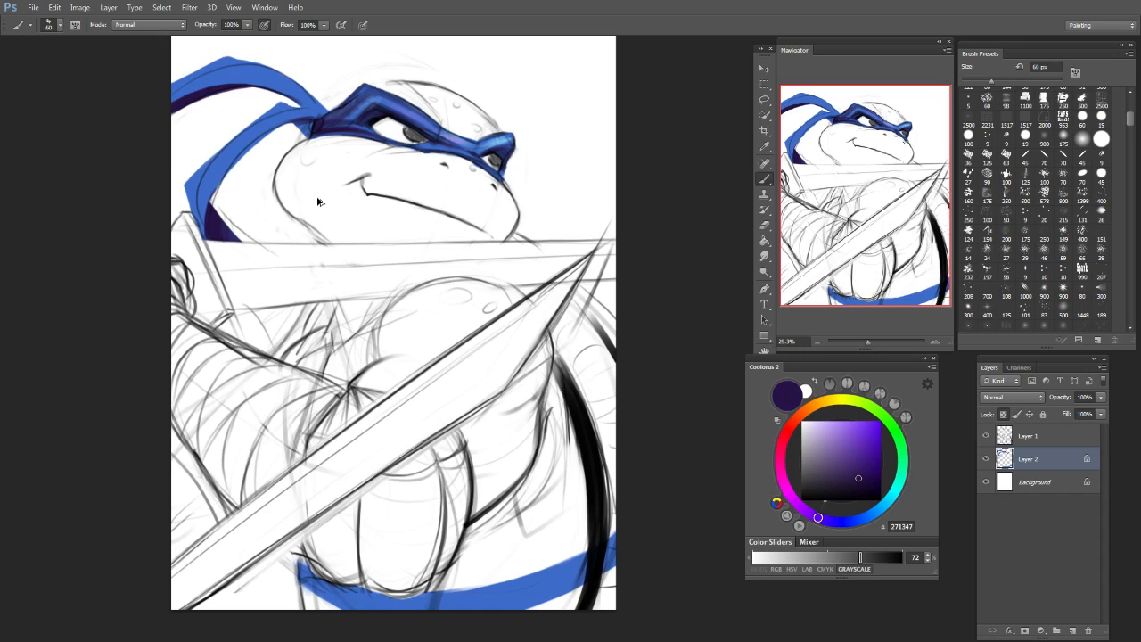
pyautogui.moveTo(298, 132)
pyautogui.mouseDown()
pyautogui.moveTo(310, 121)
pyautogui.moveTo(228, 173)
pyautogui.mouseUp()
pyautogui.hotkey('ctrl', 'z')
pyautogui.hotkey('ctrl', 'z')
# Step: Shade the lower tail's bottom section with purple 492487 and a 150 px brush, redoing the stroke until it fits
pyautogui.moveTo(854, 474)
pyautogui.mouseDown()
pyautogui.moveTo(844, 462)
pyautogui.moveTo(860, 458)
pyautogui.mouseUp()
pyautogui.press(']')
pyautogui.press(']')
pyautogui.press(']')
pyautogui.press(']')
pyautogui.press(']')
pyautogui.press(']')
pyautogui.moveTo(194, 223); pyautogui.dragTo(210, 173)
pyautogui.hotkey('ctrl', 'z')
pyautogui.moveTo(194, 228); pyautogui.dragTo(210, 166)
pyautogui.hotkey('ctrl', 'z')
pyautogui.moveTo(196, 228); pyautogui.dragTo(206, 173)
# Step: Add purple shading along both ends of the upper tail and on the lower tail beside the knot
pyautogui.moveTo(305, 113)
pyautogui.mouseDown()
pyautogui.moveTo(274, 112)
pyautogui.moveTo(263, 77)
pyautogui.mouseUp()
pyautogui.moveTo(175, 93); pyautogui.dragTo(236, 70)
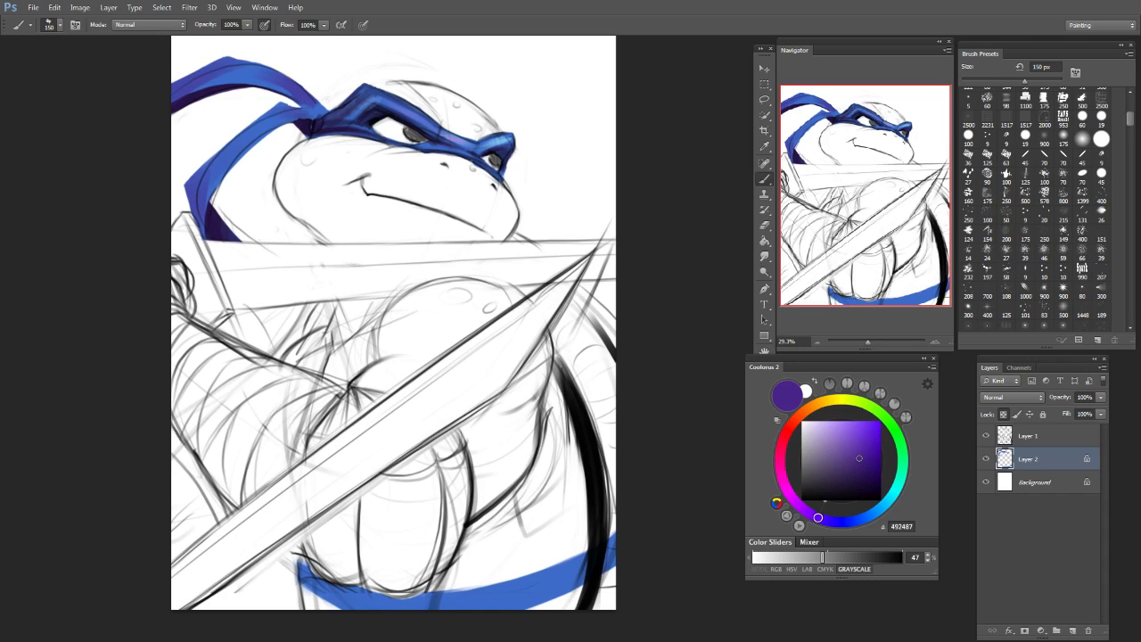
pyautogui.moveTo(308, 116); pyautogui.dragTo(272, 113)
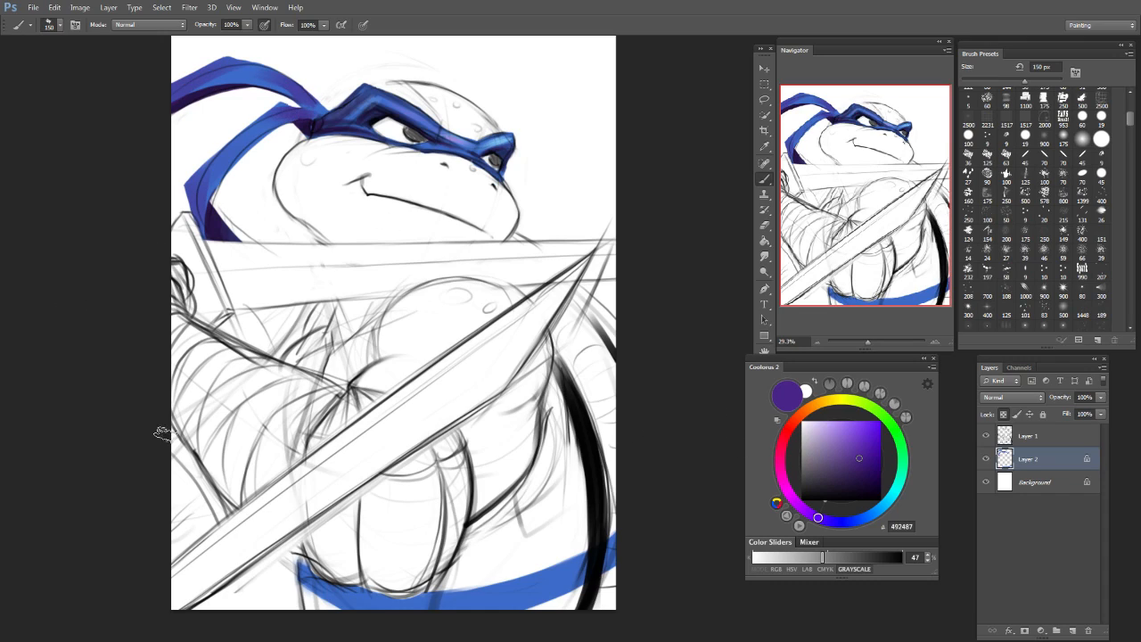
# Step: Tint the mask's far corner and the near brow with purple, then reduce the brush size
pyautogui.moveTo(523, 139); pyautogui.dragTo(499, 139)
pyautogui.moveTo(357, 97); pyautogui.dragTo(396, 102)
pyautogui.press('[')
pyautogui.press('[')
pyautogui.press('[')
pyautogui.press('[')
# Step: Darken the mask around the knot with a near-black blue and an enlarged brush
pyautogui.moveTo(861, 478); pyautogui.dragTo(863, 497)
pyautogui.click(860, 519)
pyautogui.press(']')
pyautogui.press(']')
pyautogui.press(']')
pyautogui.press(']')
pyautogui.press(']')
pyautogui.press(']')
pyautogui.moveTo(314, 133)
pyautogui.mouseDown()
pyautogui.moveTo(304, 133)
pyautogui.moveTo(314, 112)
pyautogui.mouseUp()
# Step: Reduce the brush to 45 px and set the paint colour to near-black teal 031413
pyautogui.press('[')
pyautogui.press('[')
pyautogui.press('[')
pyautogui.press('[')
pyautogui.press('[')
pyautogui.press('[')
pyautogui.press('[')
pyautogui.press('[')
pyautogui.press('[')
pyautogui.press('[')
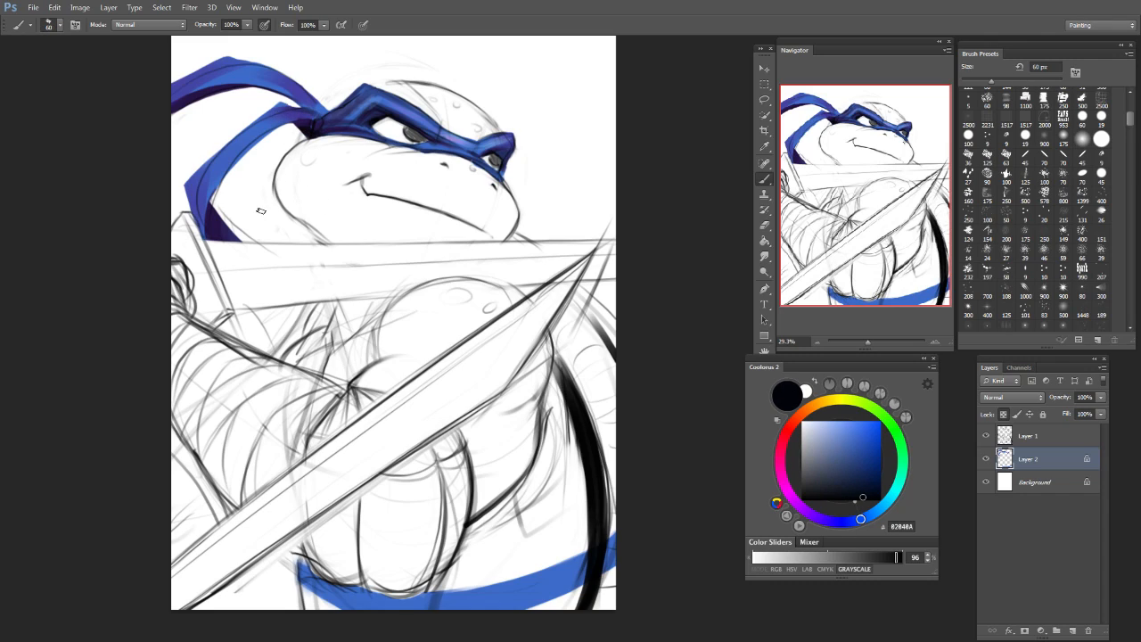
pyautogui.click(897, 489)
pyautogui.click(869, 493)
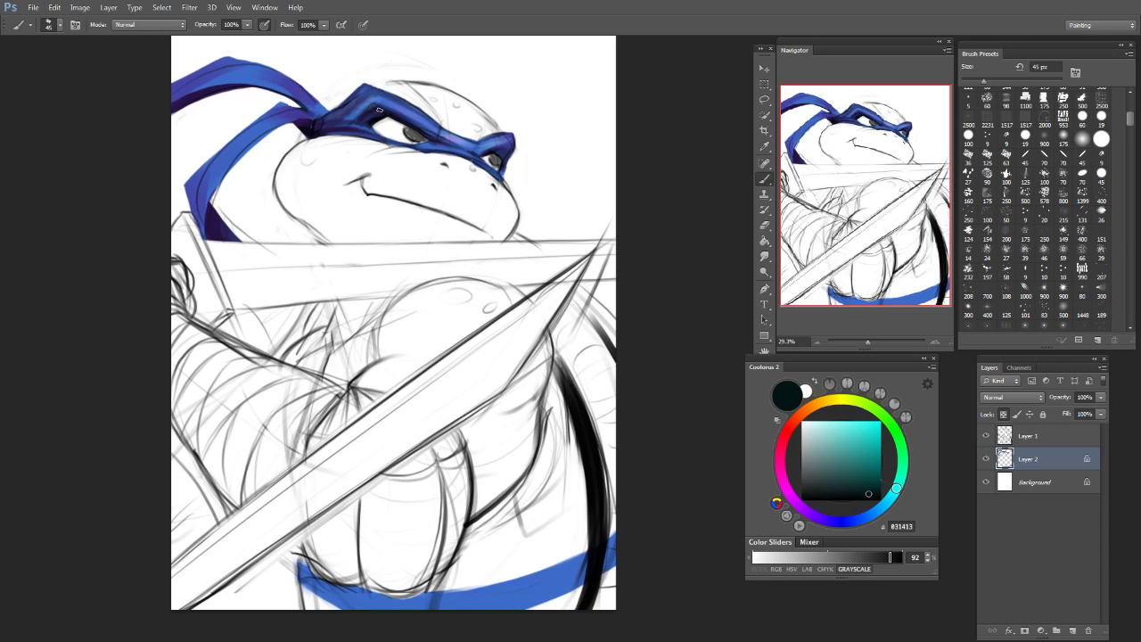
# Step: Enlarge the brush to 300 px and shift the paint colour to near-black purple 090314
pyautogui.press(']')
pyautogui.press(']')
pyautogui.press(']')
pyautogui.press(']')
pyautogui.press('[')
pyautogui.press('[')
pyautogui.press('[')
pyautogui.press('[')
pyautogui.press(']')
pyautogui.press(']')
pyautogui.press(']')
pyautogui.press(']')
pyautogui.press(']')
pyautogui.press(']')
pyautogui.press(']')
pyautogui.press(']')
pyautogui.press(']')
pyautogui.press(']')
pyautogui.press(']')
pyautogui.press(']')
pyautogui.press(']')
pyautogui.press(']')
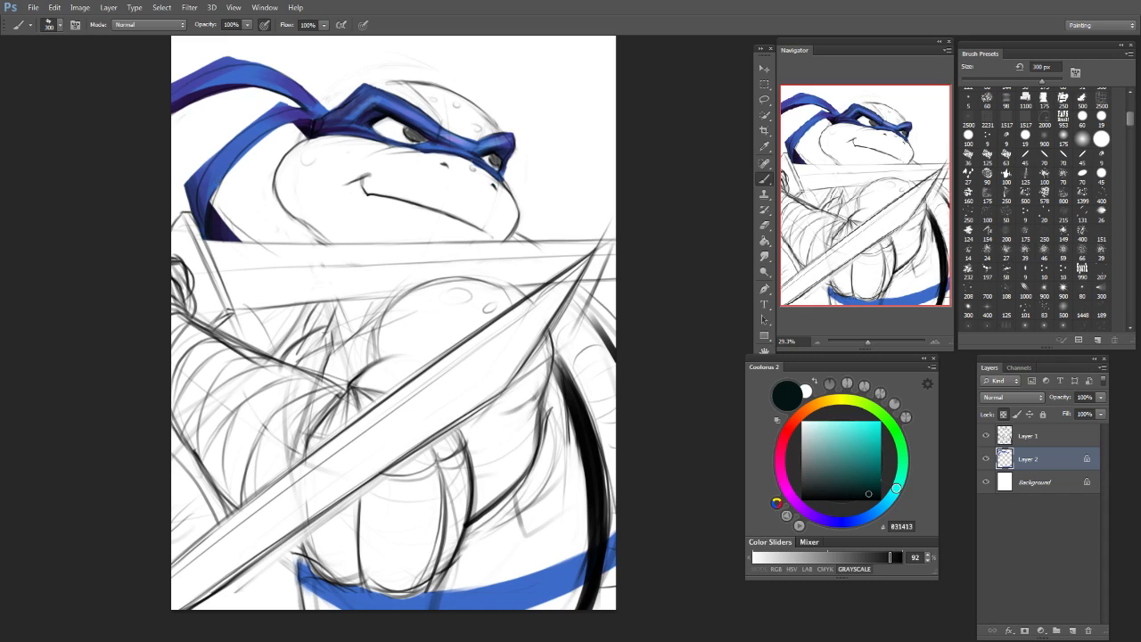
pyautogui.click(819, 517)
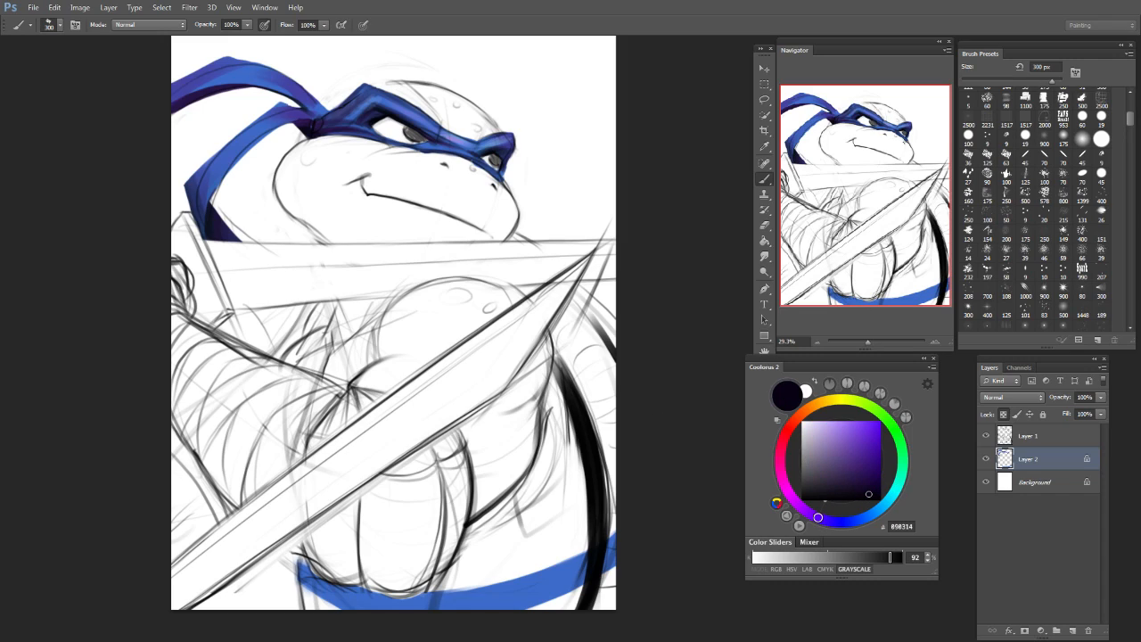
# Step: Darken the mask's tails with near-black purple 090314, bringing the brush down from 300 to 150 px
pyautogui.press(']')
pyautogui.press(']')
pyautogui.press(']')
pyautogui.press(']')
pyautogui.press('[')
pyautogui.press('[')
pyautogui.press('[')
pyautogui.press('[')
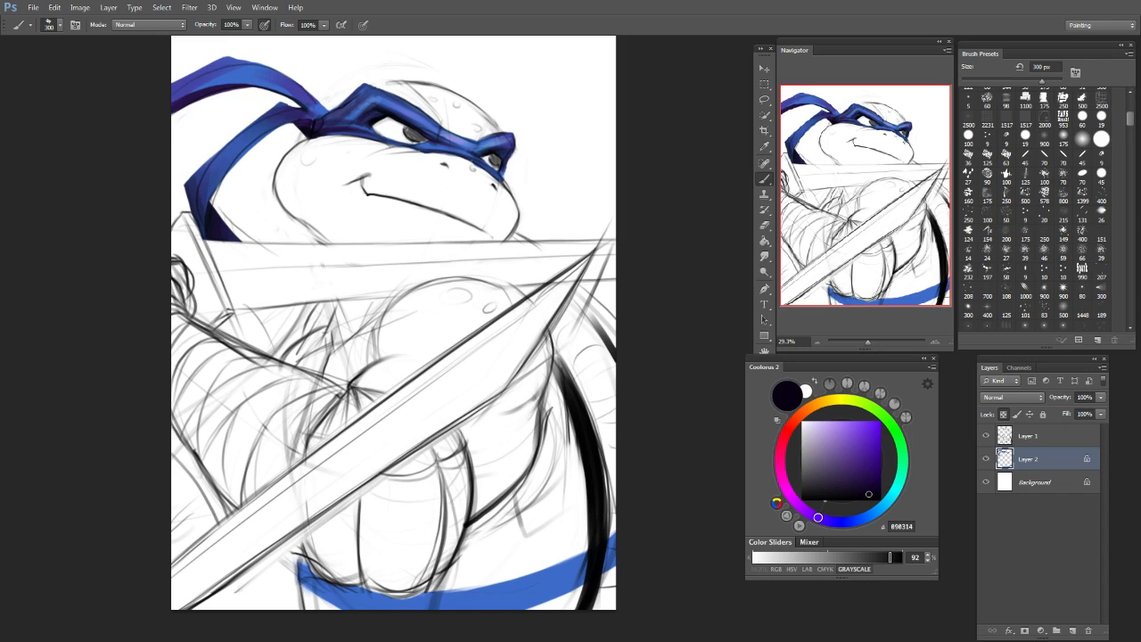
pyautogui.press('[')
pyautogui.click(205, 84)
pyautogui.press('[')
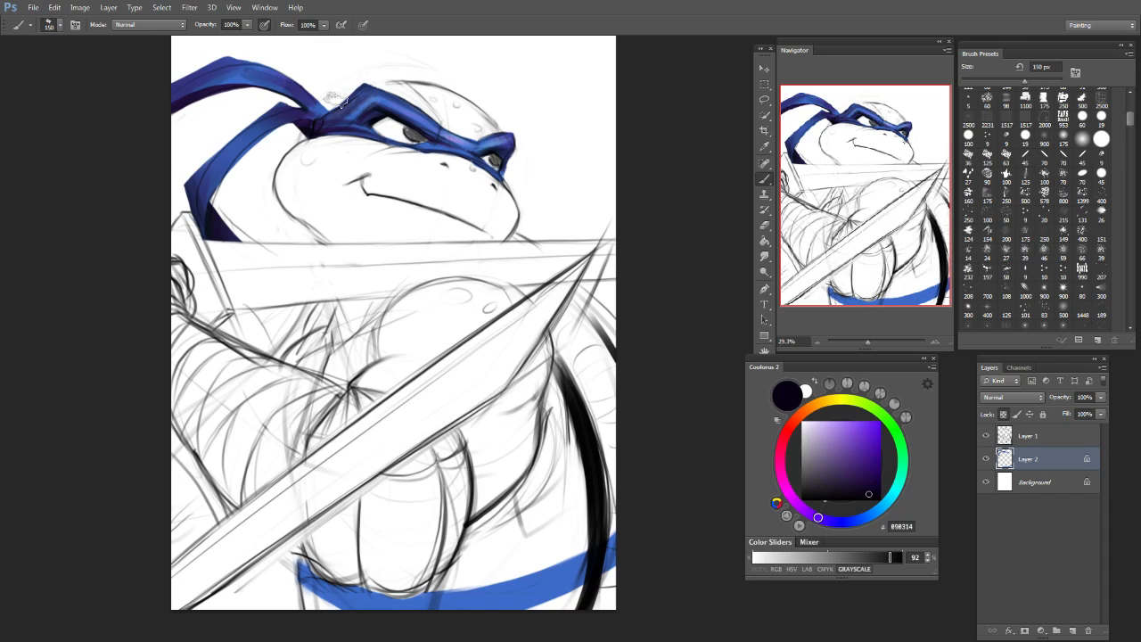
# Step: Try a near-black stroke along the near brow's upper ridge with an 80 px brush
pyautogui.press('[')
pyautogui.press('[')
pyautogui.press('[')
pyautogui.moveTo(363, 86); pyautogui.dragTo(437, 123)
pyautogui.hotkey('ctrl', 'z')
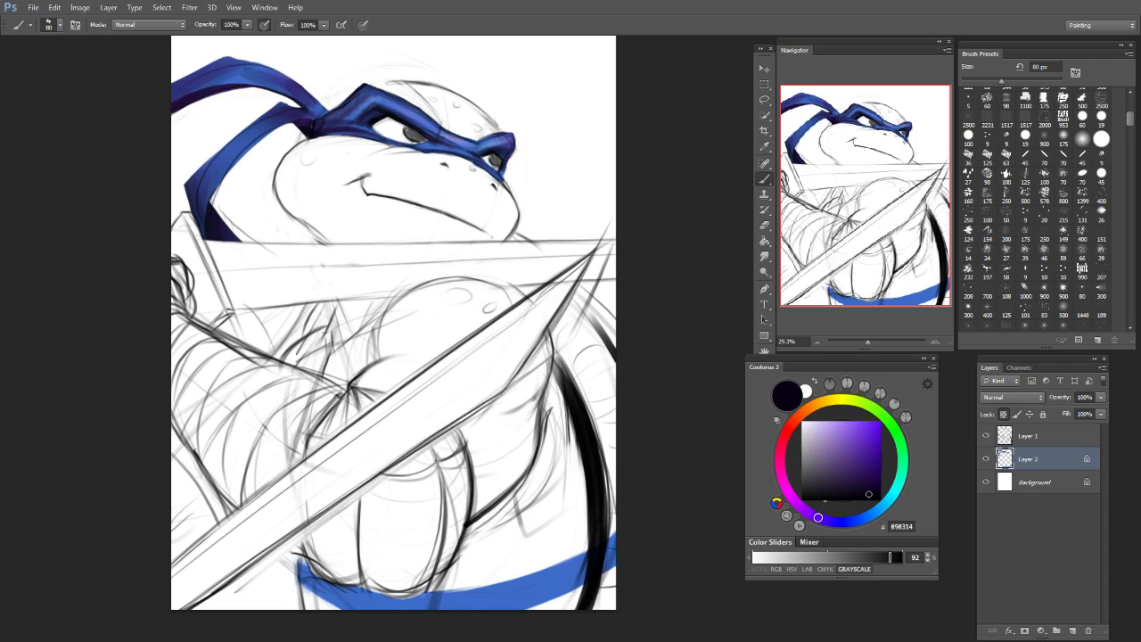
# Step: Stroke along the near brow above the eye with pale orange F5D383 and a 45 px brush
pyautogui.press('[')
pyautogui.press('[')
pyautogui.keyDown('alt'); pyautogui.click(475, 148); pyautogui.keyUp('alt')
pyautogui.press('[')
pyautogui.click(839, 423)
pyautogui.click(823, 402)
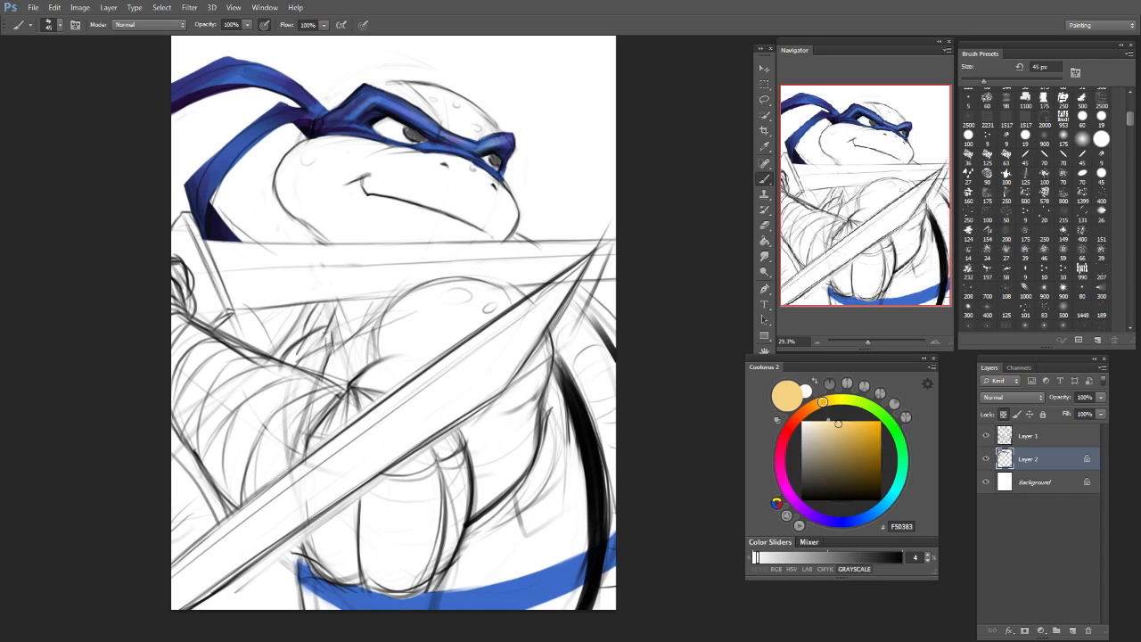
pyautogui.moveTo(398, 98); pyautogui.dragTo(439, 127)
# Step: Set the brush to 60 px and the paint colour to pale lavender ACA4E5
pyautogui.press(']')
pyautogui.press(']')
pyautogui.press(']')
pyautogui.click(890, 501)
pyautogui.click(837, 434)
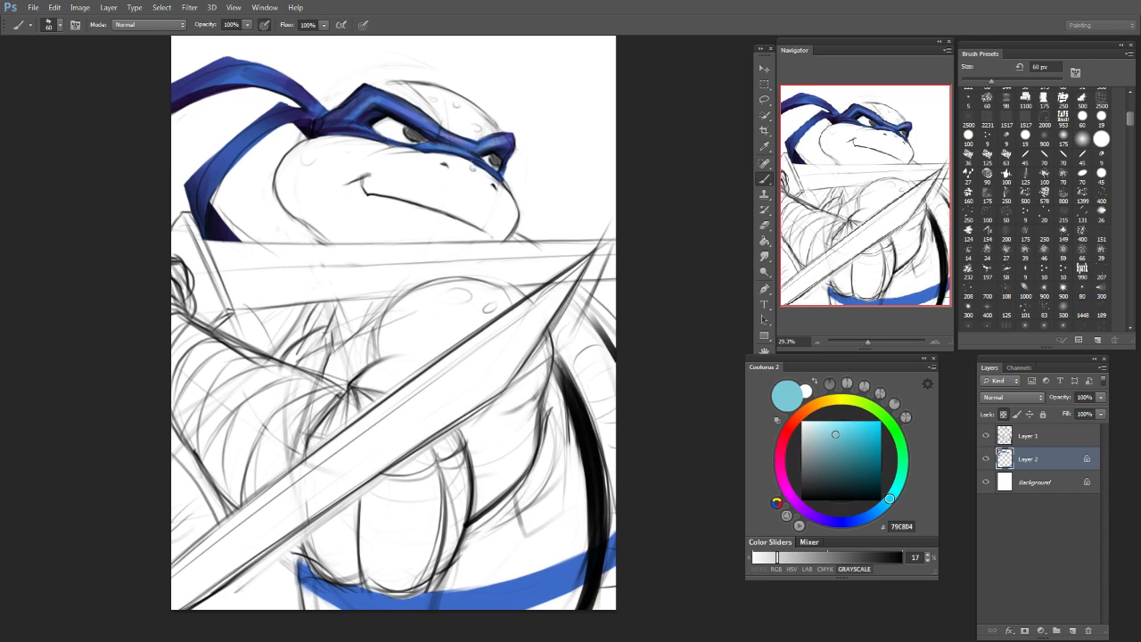
pyautogui.moveTo(815, 517); pyautogui.dragTo(833, 524)
pyautogui.moveTo(831, 432); pyautogui.dragTo(826, 428)
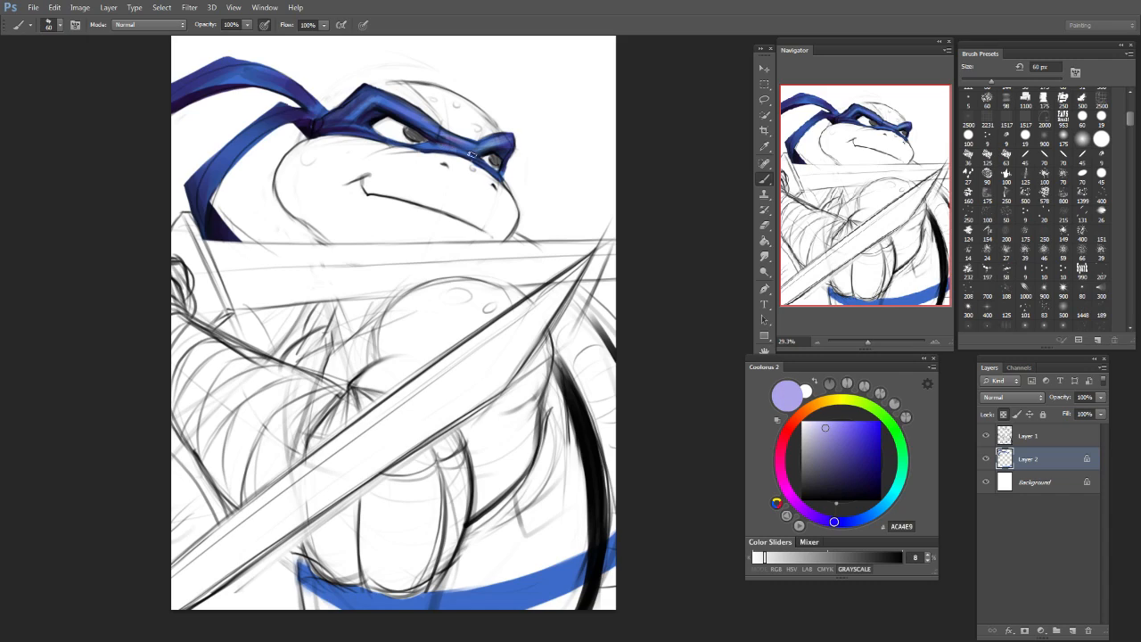
# Step: Highlight the mask's lower edge with lighter lavender CAC4FF, varying the brush between 35 and 60 px
pyautogui.press('[')
pyautogui.press('[')
pyautogui.press('[')
pyautogui.press('[')
pyautogui.click(830, 423)
pyautogui.moveTo(830, 423); pyautogui.dragTo(821, 421)
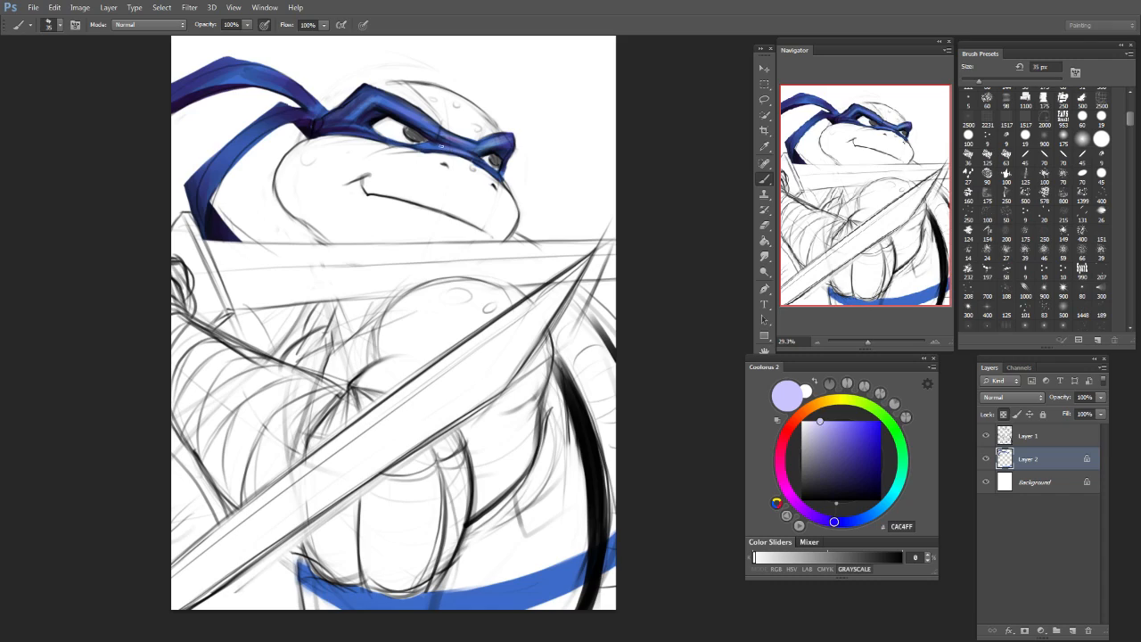
pyautogui.press(']')
pyautogui.press(']')
pyautogui.press(']')
pyautogui.press(']')
pyautogui.press(']')
pyautogui.press(']')
pyautogui.press('[')
pyautogui.press('[')
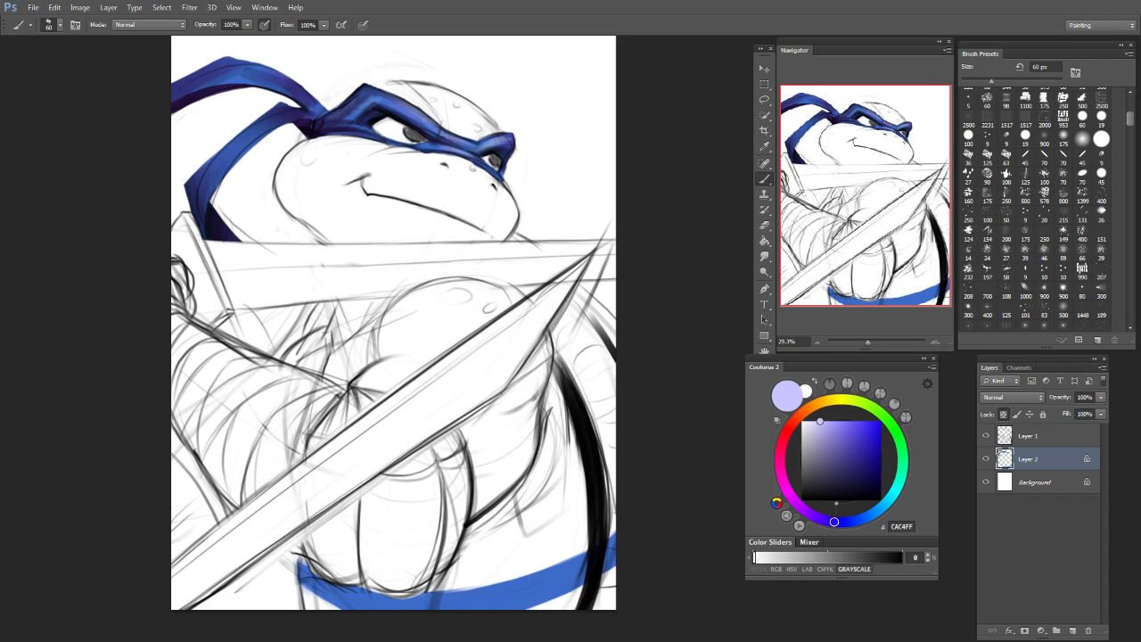
# Step: Paint thin dark fold lines on the mask between the knot and near eye with sampled 1F1943 and a 15 px brush
pyautogui.press('[')
pyautogui.press('[')
pyautogui.press('[')
pyautogui.press('[')
pyautogui.keyDown('alt'); pyautogui.click(352, 116); pyautogui.keyUp('alt')
pyautogui.keyDown('alt'); pyautogui.click(368, 112); pyautogui.keyUp('alt')
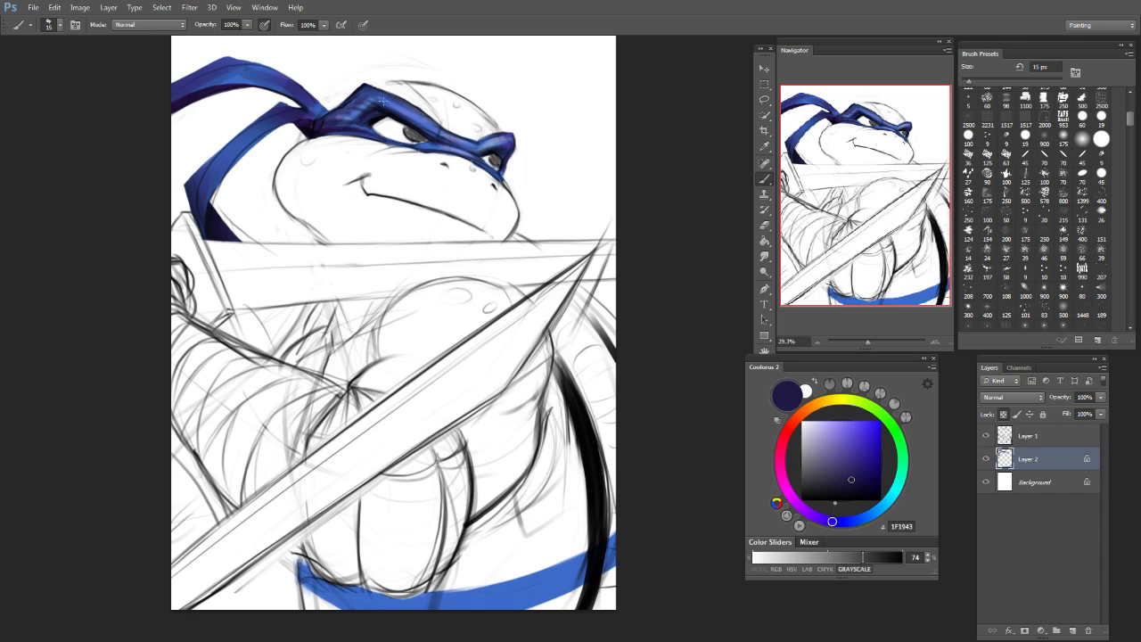
pyautogui.moveTo(340, 118); pyautogui.dragTo(356, 115)
# Step: Add a light blue 5171C8 fold stroke behind the near eye, and sample navy 1C2146 with a 45 px brush
pyautogui.keyDown('alt'); pyautogui.click(342, 126); pyautogui.keyUp('alt')
pyautogui.keyDown('alt'); pyautogui.click(412, 113); pyautogui.keyUp('alt')
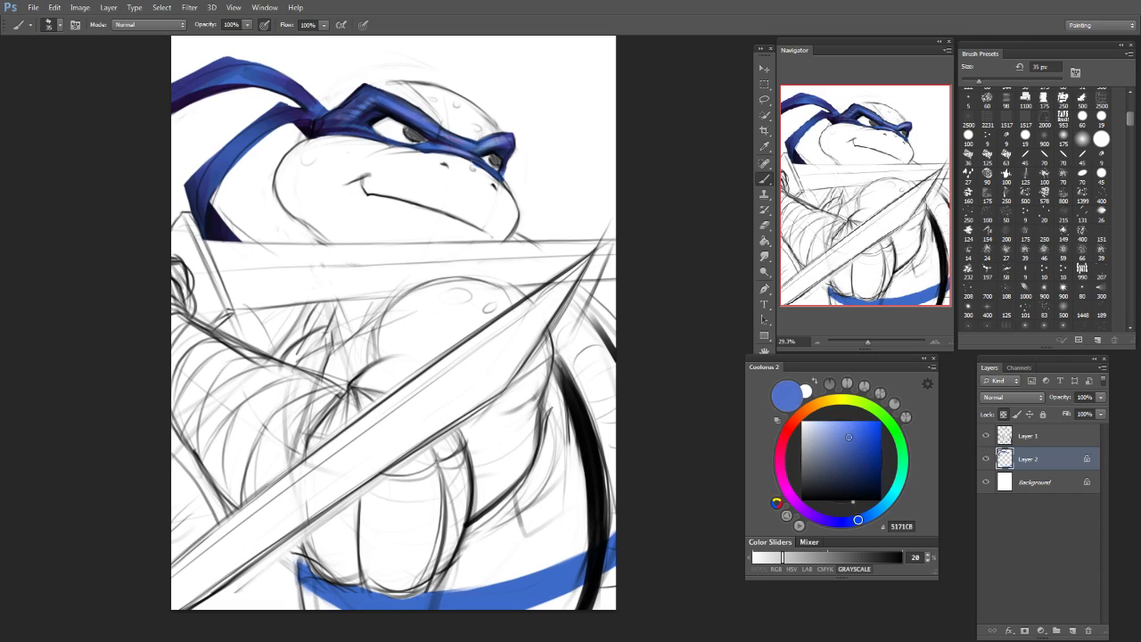
pyautogui.moveTo(339, 129); pyautogui.dragTo(360, 130)
pyautogui.keyDown('alt'); pyautogui.click(432, 138); pyautogui.keyUp('alt')
pyautogui.press(']')
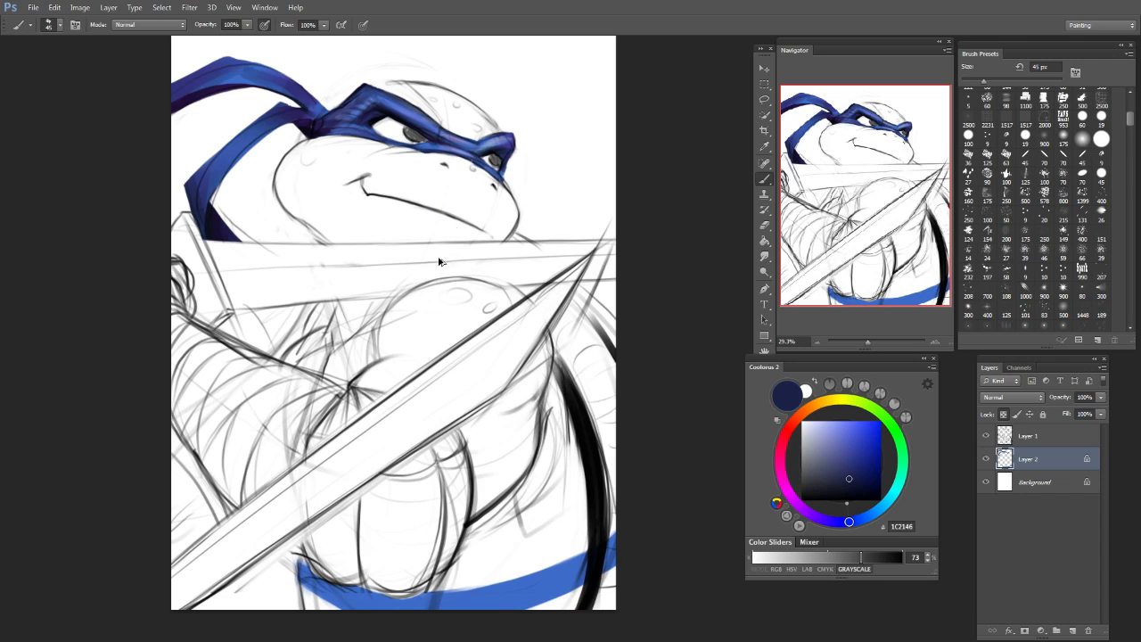
# Step: Sample the light blue at the mask's bridge and brighten it to 6786FF, setting the brush to 25 px
pyautogui.press('[')
pyautogui.keyDown('alt'); pyautogui.click(466, 146); pyautogui.keyUp('alt')
pyautogui.press(']')
pyautogui.press('[')
pyautogui.press('[')
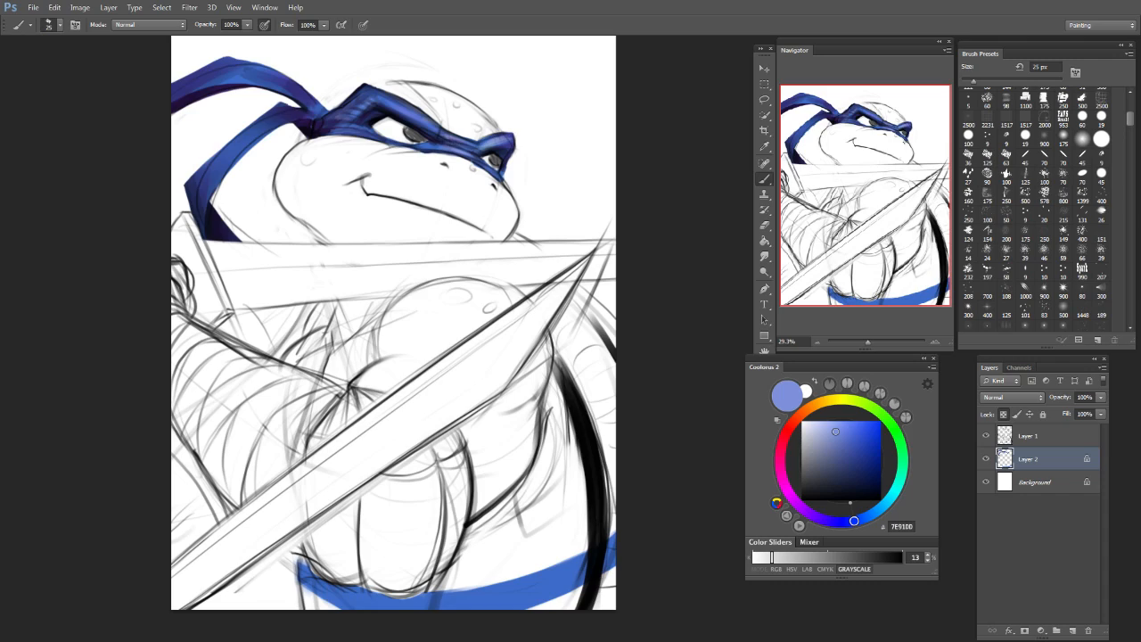
pyautogui.moveTo(839, 444); pyautogui.dragTo(848, 421)
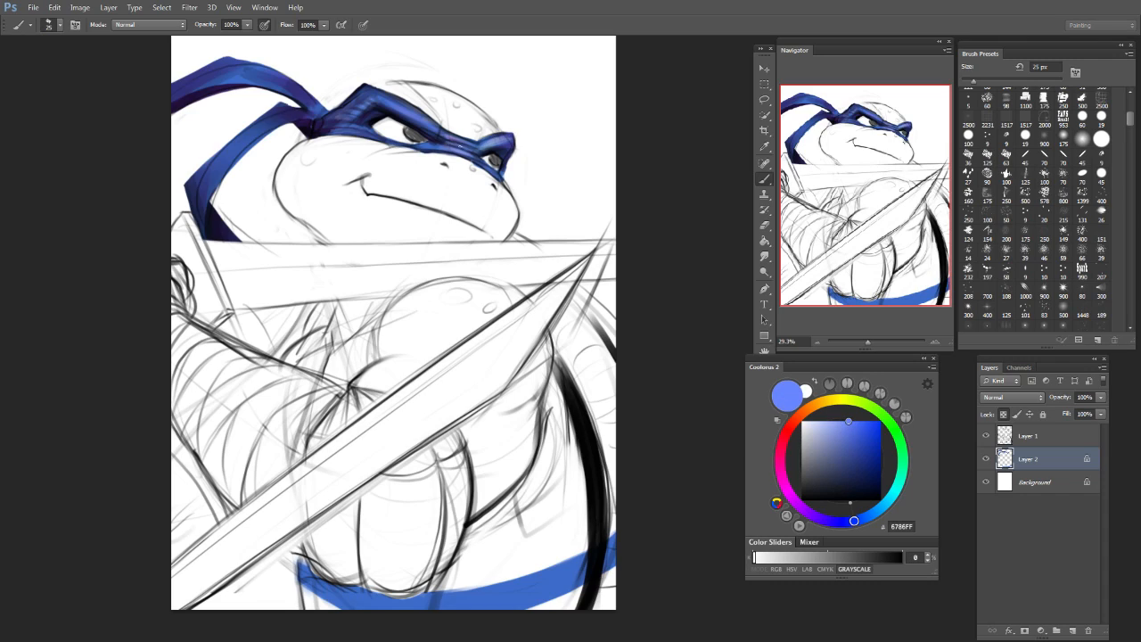
pyautogui.press(']')
pyautogui.press('[')
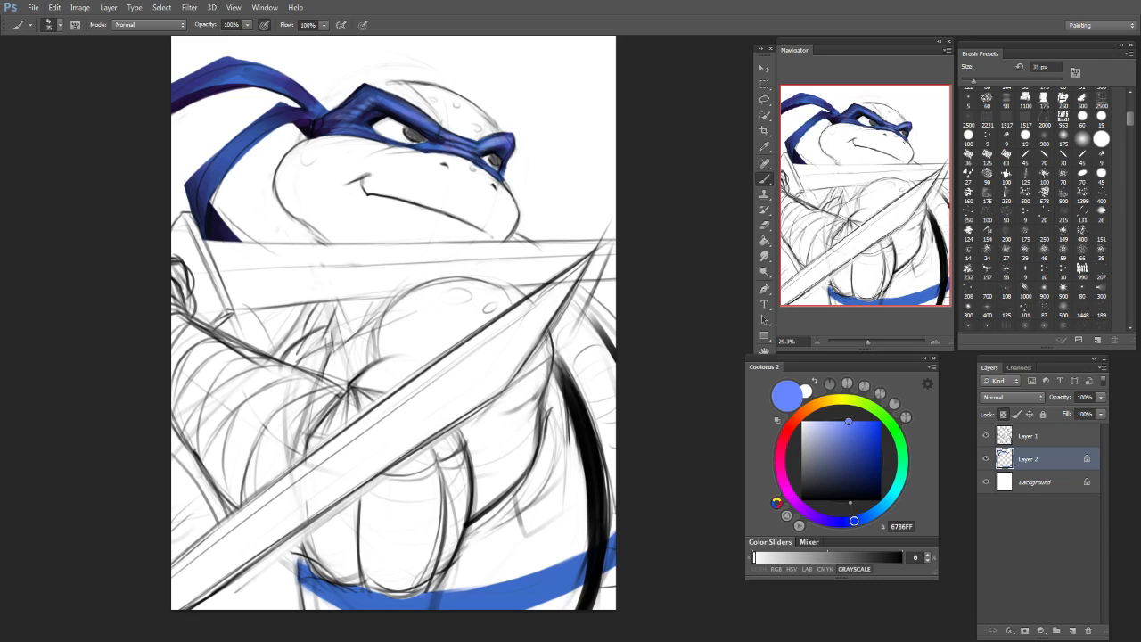
# Step: Try a light cyan 8AF4FF rim light along the near brow's back edge
pyautogui.moveTo(874, 468); pyautogui.dragTo(844, 416)
pyautogui.moveTo(891, 496); pyautogui.dragTo(892, 496)
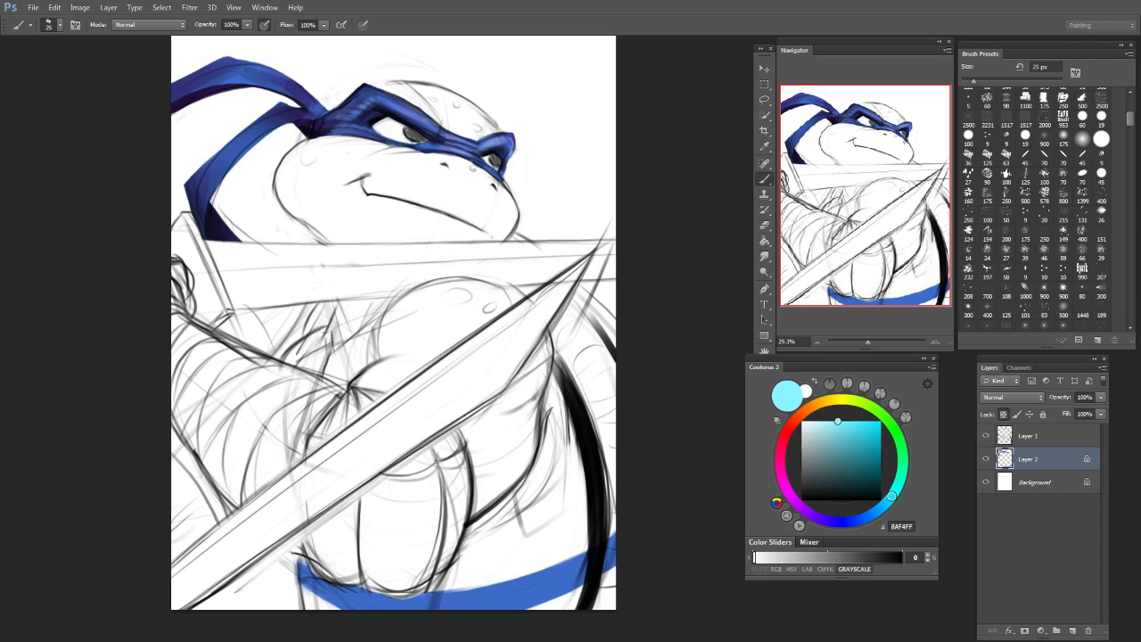
pyautogui.moveTo(344, 101); pyautogui.dragTo(365, 85)
pyautogui.hotkey('ctrl', 'z')
pyautogui.hotkey('ctrl', 'z')
pyautogui.hotkey('ctrl', 'z')
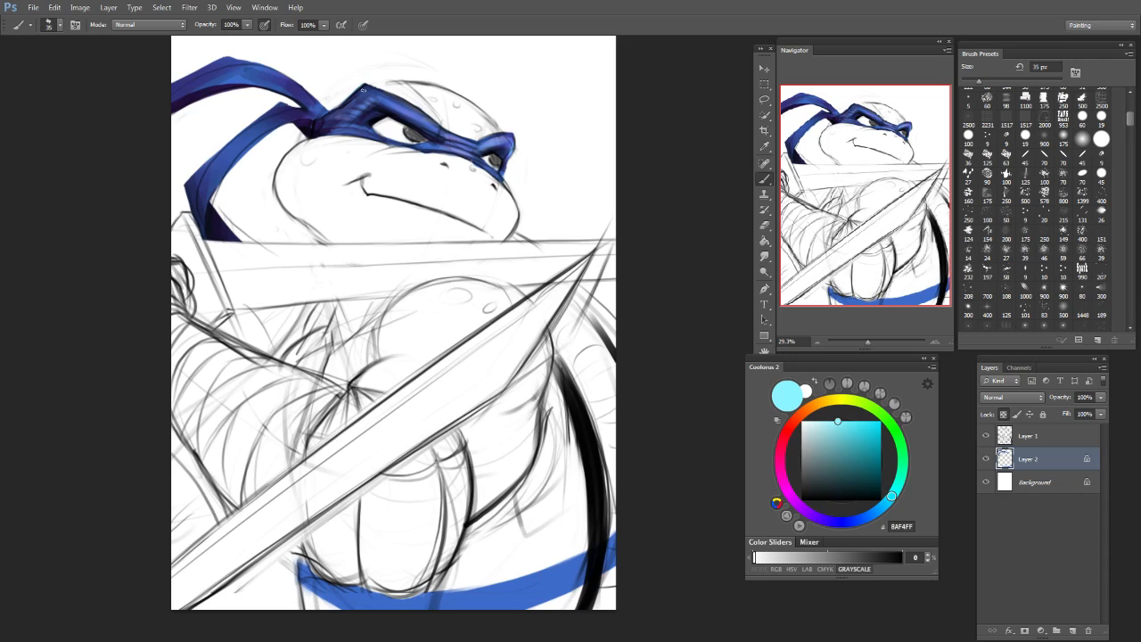
# Step: Paint a peach FFA88A rim light along the near brow's back edge and the upper tail's top edge, redoing the tail stroke
pyautogui.click(799, 416)
pyautogui.moveTo(343, 103); pyautogui.dragTo(365, 85)
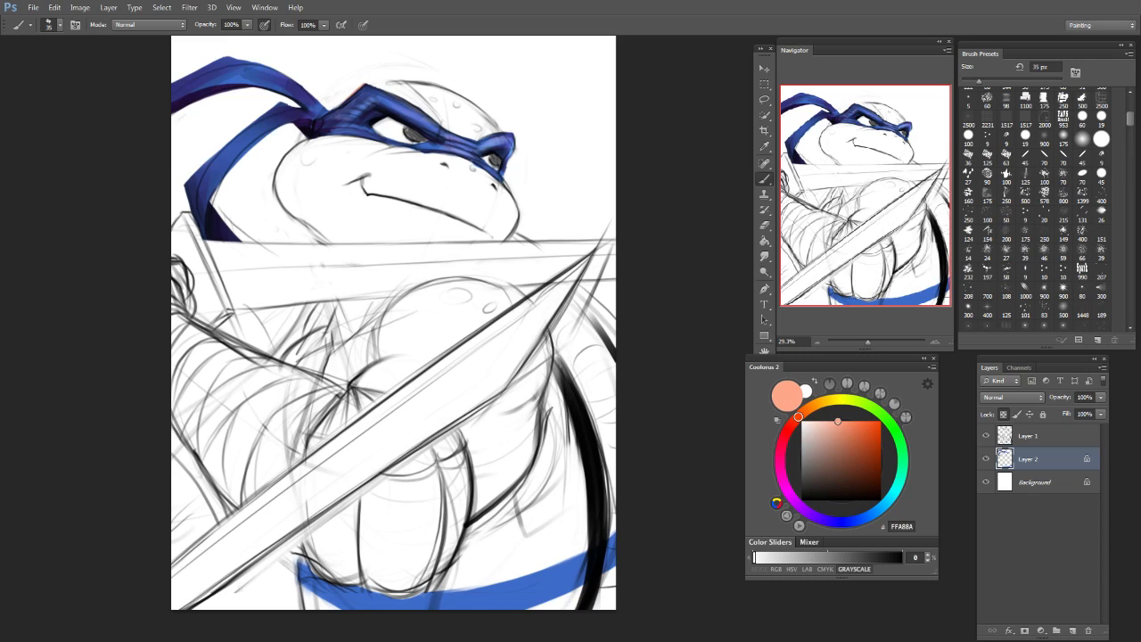
pyautogui.moveTo(164, 86); pyautogui.dragTo(228, 57)
pyautogui.hotkey('ctrl', 'z')
pyautogui.moveTo(164, 88); pyautogui.dragTo(227, 59)
# Step: Add the peach rim light along the lower tail's outer edges, redoing strokes until they fit, and enlarge the brush to 45 px
pyautogui.moveTo(186, 183); pyautogui.dragTo(267, 112)
pyautogui.hotkey('ctrl', 'alt', 'z')
pyautogui.hotkey('ctrl', 'alt', 'z')
pyautogui.moveTo(185, 185); pyautogui.dragTo(273, 107)
pyautogui.hotkey('ctrl', 'z')
pyautogui.moveTo(193, 176); pyautogui.dragTo(268, 112)
pyautogui.moveTo(186, 186); pyautogui.dragTo(201, 234)
pyautogui.press(']')
pyautogui.press(']')
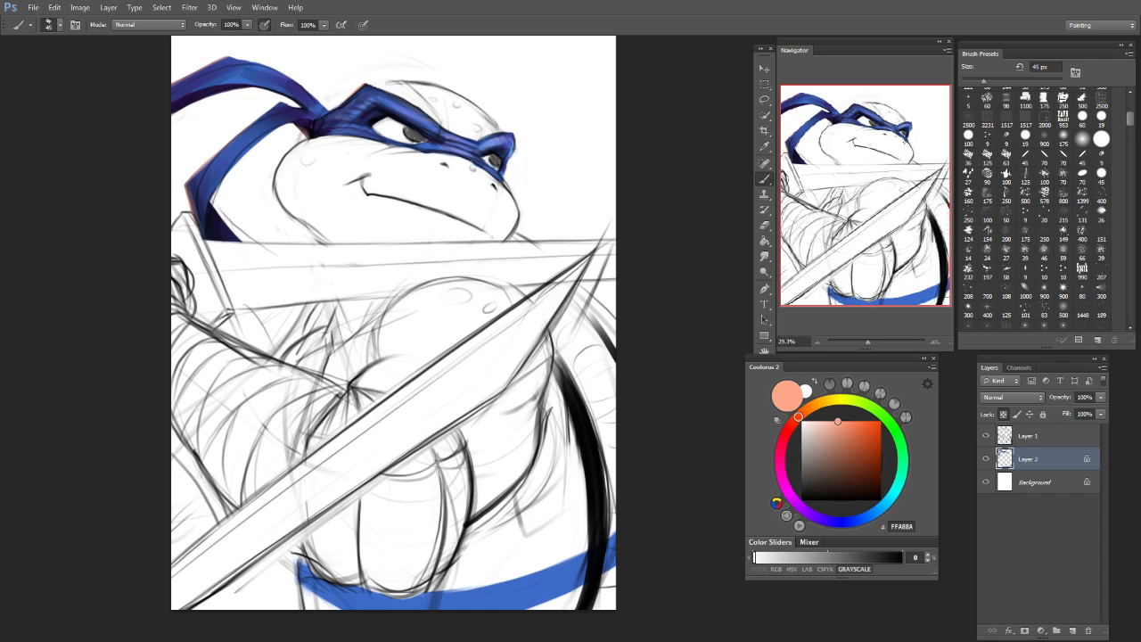
# Step: Sample the dark blue at the lower mask tail's tip, enlarge the brush and shade the right end of the blue belt
pyautogui.press('[')
pyautogui.keyDown('alt'); pyautogui.click(217, 221); pyautogui.keyUp('alt')
pyautogui.press(']')
pyautogui.press(']')
pyautogui.press(']')
pyautogui.press(']')
pyautogui.press(']')
pyautogui.press(']')
pyautogui.press(']')
pyautogui.press(']')
pyautogui.press(']')
pyautogui.press(']')
pyautogui.press(']')
pyautogui.press(']')
pyautogui.moveTo(615, 551); pyautogui.dragTo(538, 597)
# Step: Darken the colour to purple 1F0E31 and shade the belt's lower edge and middle, enlarging the brush to 800 px
pyautogui.click(857, 483)
pyautogui.moveTo(580, 563); pyautogui.dragTo(464, 615)
pyautogui.press(']')
pyautogui.press(']')
pyautogui.press(']')
pyautogui.press(']')
pyautogui.moveTo(365, 591)
pyautogui.mouseDown()
pyautogui.moveTo(303, 579)
pyautogui.moveTo(392, 606)
pyautogui.moveTo(509, 615)
pyautogui.mouseUp()
pyautogui.press(']')
pyautogui.press(']')
pyautogui.press(']')
pyautogui.press(']')
pyautogui.press(']')
pyautogui.press(']')
pyautogui.moveTo(392, 617); pyautogui.dragTo(446, 620)
pyautogui.moveTo(523, 612); pyautogui.dragTo(472, 619)
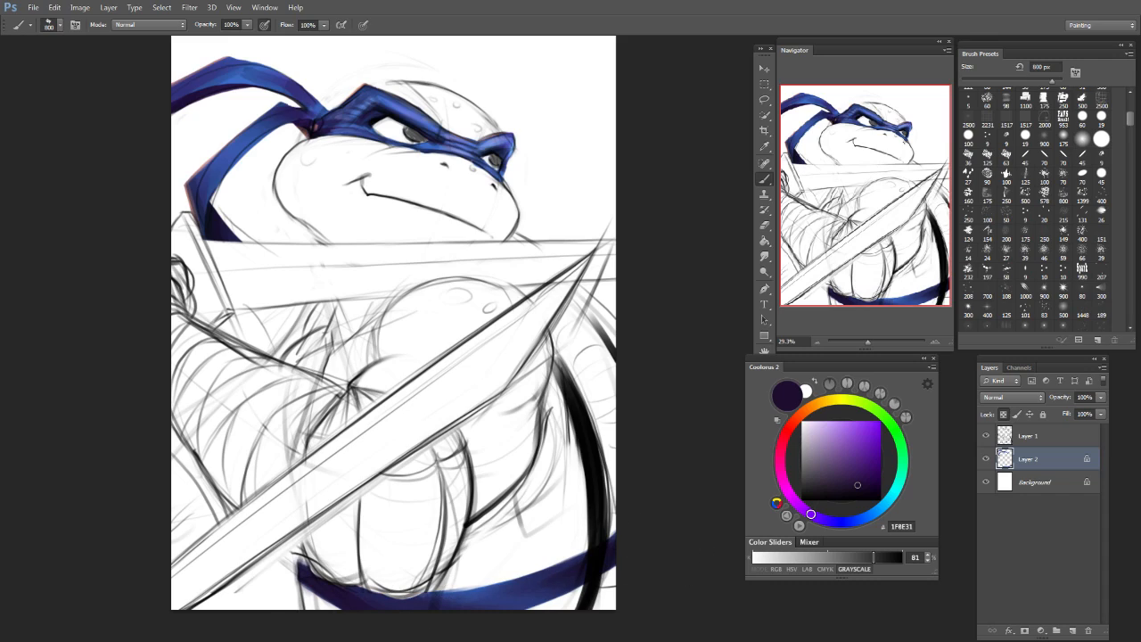
# Step: Reduce the brush to 40 px, sample blue 2E4589 from the near brow and touch up the mask between the eyes
pyautogui.press('[')
pyautogui.press('[')
pyautogui.press('[')
pyautogui.press('[')
pyautogui.press('[')
pyautogui.press('[')
pyautogui.press('[')
pyautogui.press('[')
pyautogui.press('[')
pyautogui.press('[')
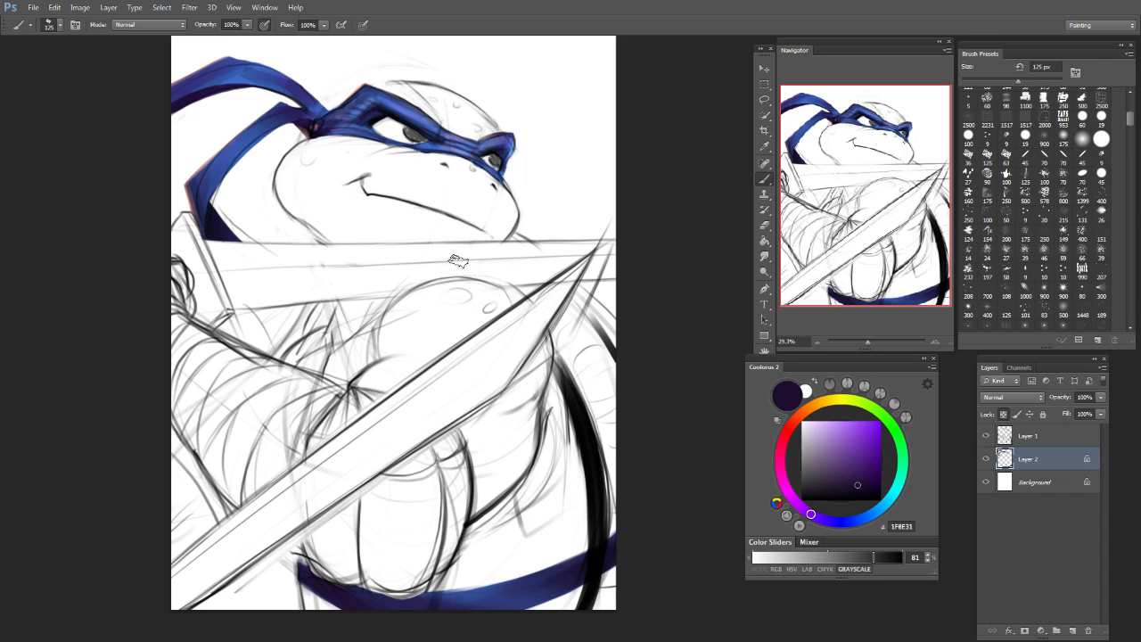
pyautogui.keyDown('alt'); pyautogui.click(377, 89); pyautogui.keyUp('alt')
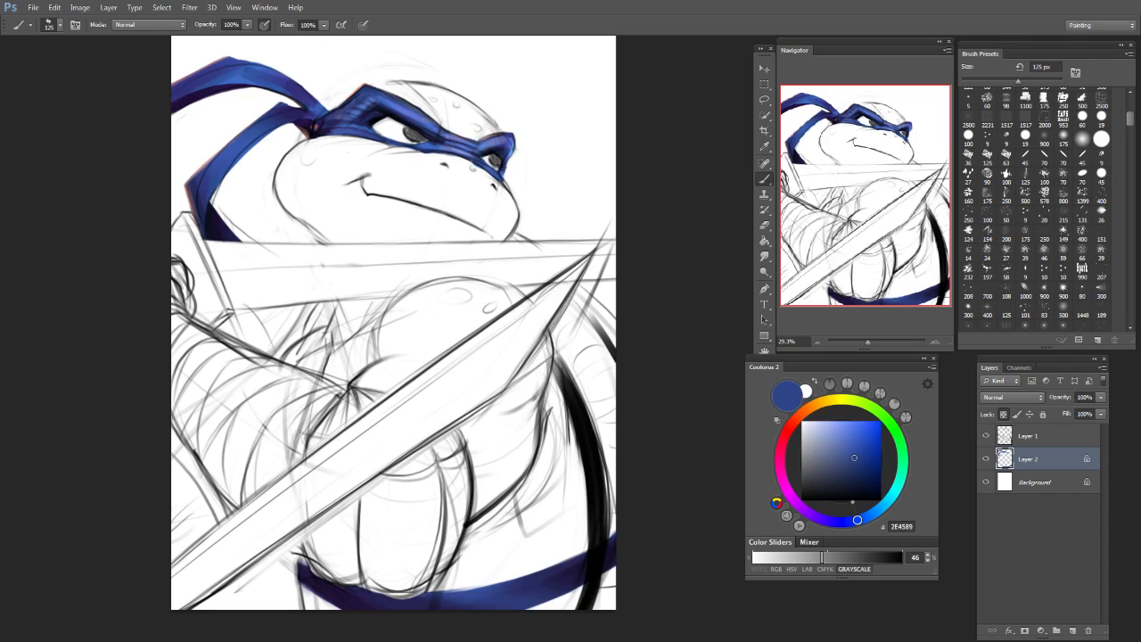
pyautogui.press('[')
pyautogui.press('[')
pyautogui.press('[')
pyautogui.press('[')
pyautogui.moveTo(445, 137); pyautogui.dragTo(455, 148)
# Step: Sample light and dark blues around the mask's bridge for touch-ups, then set a pale blue A8B5FF with a 25 px brush
pyautogui.keyDown('alt'); pyautogui.click(440, 124); pyautogui.keyUp('alt')
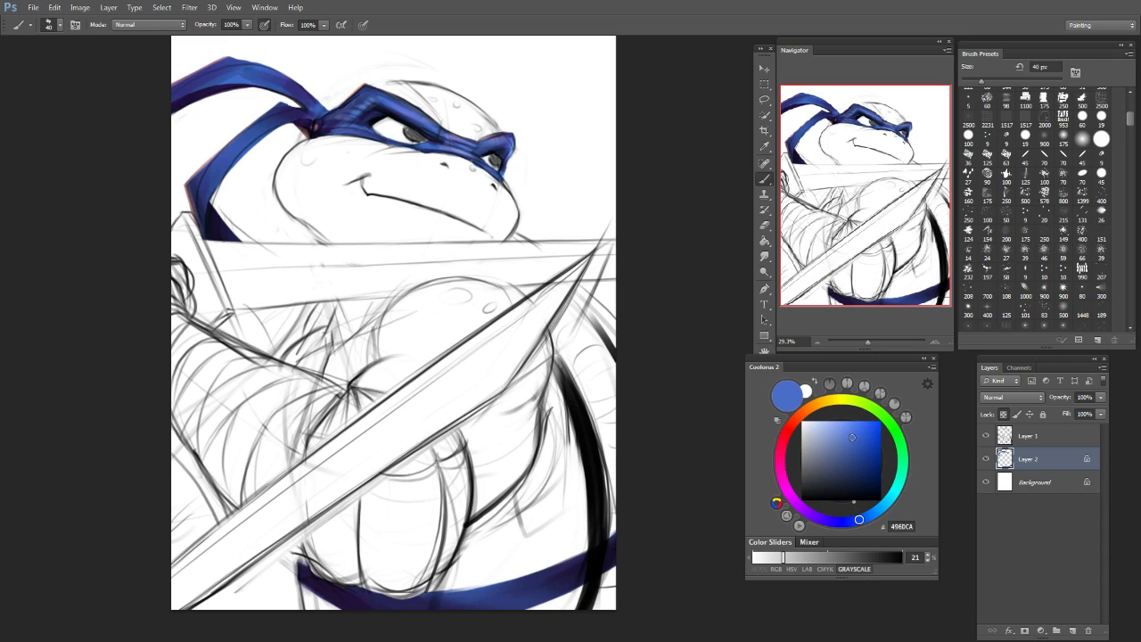
pyautogui.keyDown('alt'); pyautogui.click(484, 153); pyautogui.keyUp('alt')
pyautogui.keyDown('alt'); pyautogui.click(497, 150); pyautogui.keyUp('alt')
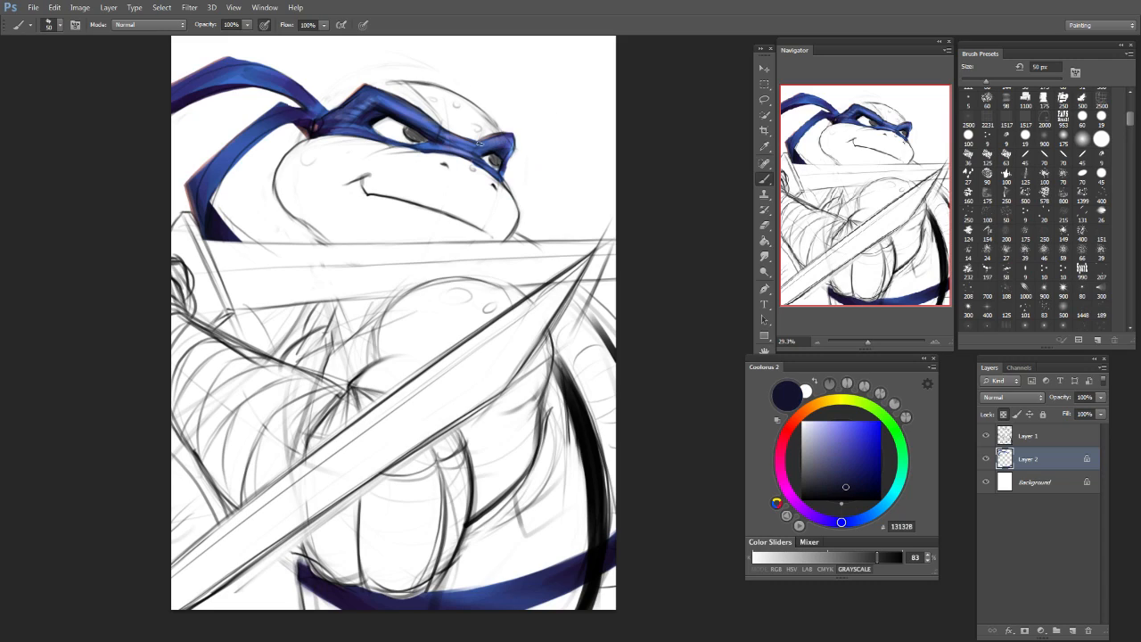
pyautogui.press('[')
pyautogui.keyDown('alt'); pyautogui.click(430, 119); pyautogui.keyUp('alt')
pyautogui.press('[')
pyautogui.keyDown('alt'); pyautogui.click(436, 127); pyautogui.keyUp('alt')
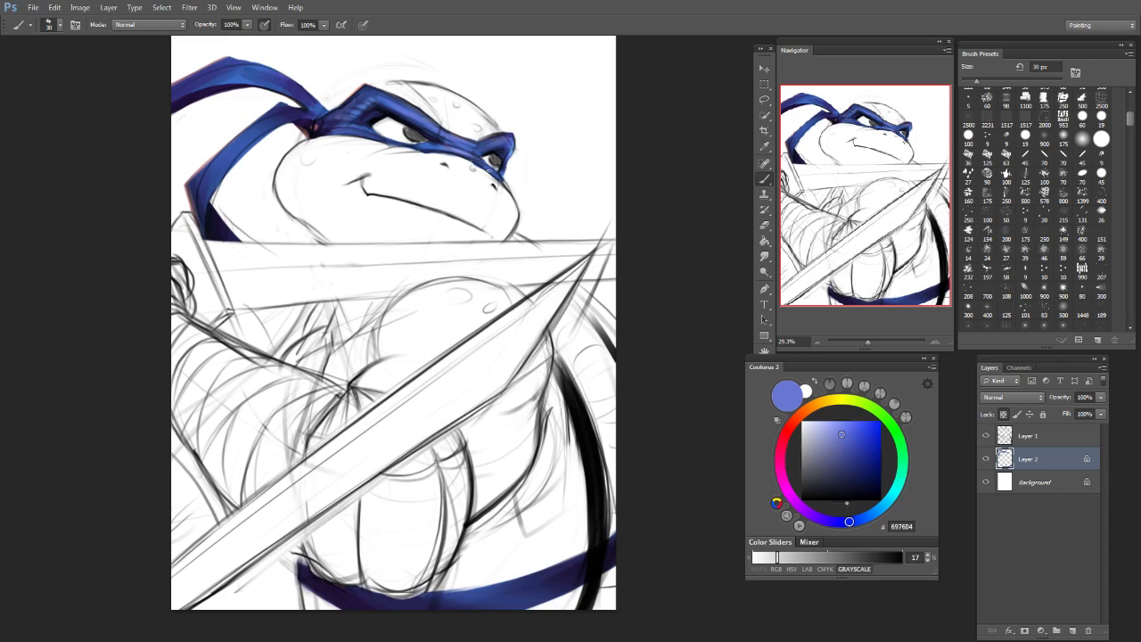
pyautogui.click(828, 421)
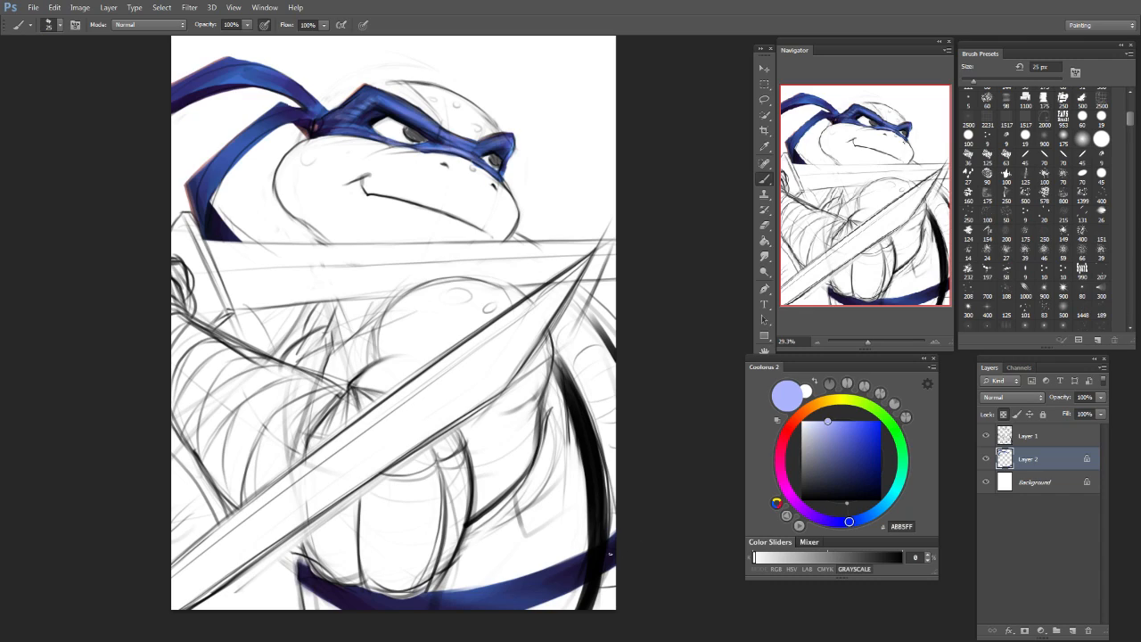
# Step: Paint a pale blue A8B5FF highlight along the belt's upper edge with a 35 px brush
pyautogui.press(']')
pyautogui.press(']')
pyautogui.press(']')
pyautogui.press(']')
pyautogui.press(']')
pyautogui.press(']')
pyautogui.press(']')
pyautogui.press(']')
pyautogui.press(']')
pyautogui.press(']')
pyautogui.press(']')
pyautogui.press(']')
pyautogui.press('[')
pyautogui.press('[')
pyautogui.press('[')
pyautogui.press('[')
pyautogui.press('[')
pyautogui.press('[')
pyautogui.press('[')
pyautogui.press('[')
pyautogui.press('[')
pyautogui.press('[')
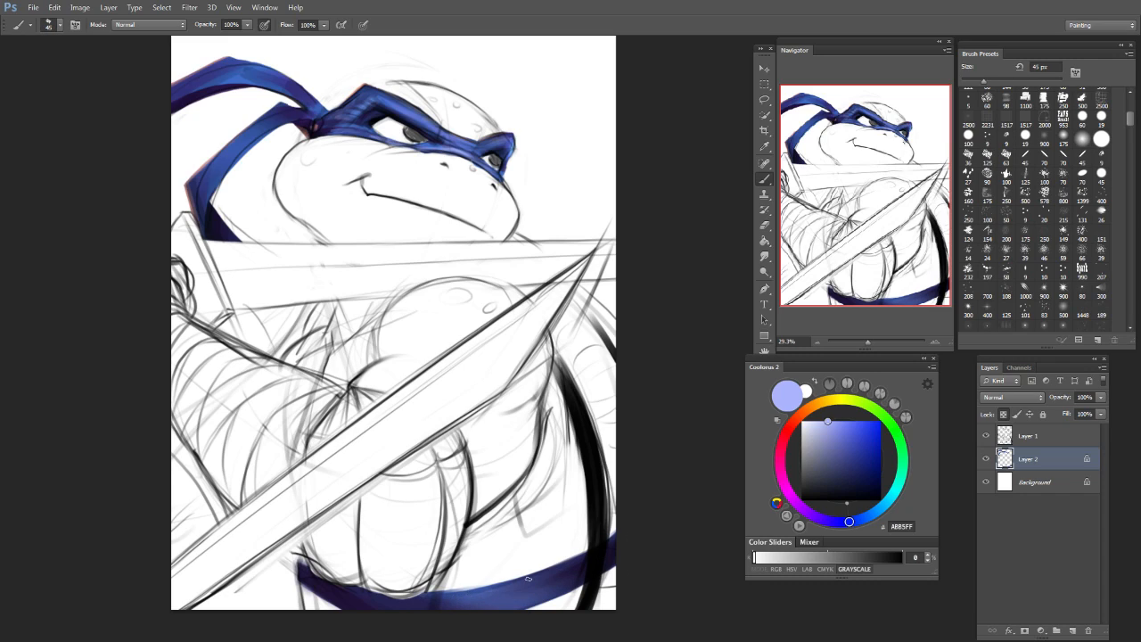
pyautogui.press('[')
pyautogui.press('[')
pyautogui.moveTo(496, 584); pyautogui.dragTo(580, 557)
# Step: Change the colour to cyan 64CDDA and rework the rim light along the belt's upper edge, undoing strokes that do not fit
pyautogui.moveTo(872, 515); pyautogui.dragTo(891, 498)
pyautogui.click(844, 432)
pyautogui.hotkey('ctrl', 'z')
pyautogui.hotkey('ctrl', 'z')
pyautogui.hotkey('ctrl', 'z')
pyautogui.hotkey('ctrl', 'z')
pyautogui.hotkey('ctrl', 'z')
pyautogui.hotkey('ctrl', 'z')
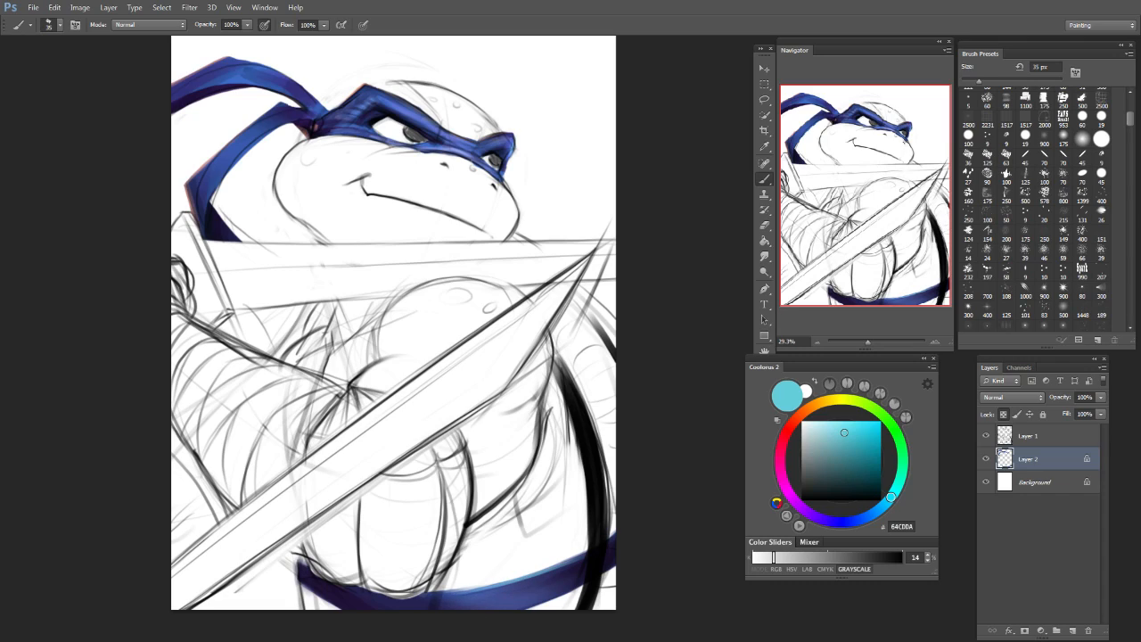
pyautogui.hotkey('ctrl', 'z')
# Step: Unlock Layer 2's transparent pixels and erase the rough paint along the belt's upper edge and left end
pyautogui.press('e')
pyautogui.click(1004, 413)
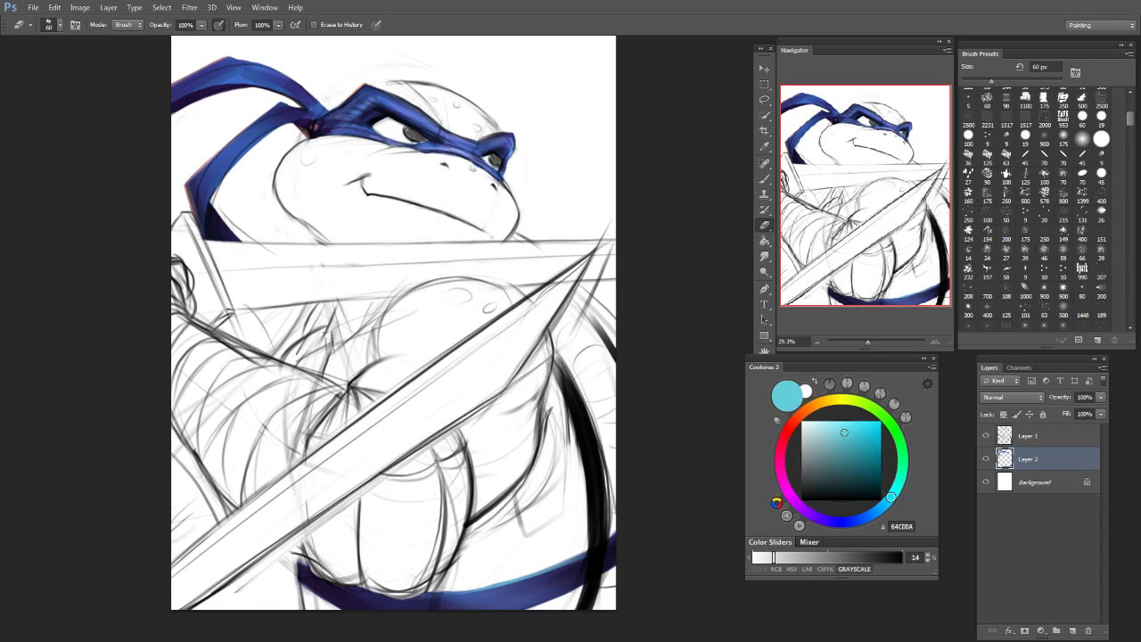
pyautogui.moveTo(460, 592); pyautogui.dragTo(541, 570)
pyautogui.hotkey('ctrl', 'z')
pyautogui.moveTo(428, 594)
pyautogui.mouseDown()
pyautogui.moveTo(531, 564)
pyautogui.moveTo(501, 575)
pyautogui.moveTo(666, 496)
pyautogui.moveTo(614, 534)
pyautogui.mouseUp()
pyautogui.moveTo(290, 584); pyautogui.dragTo(337, 612)
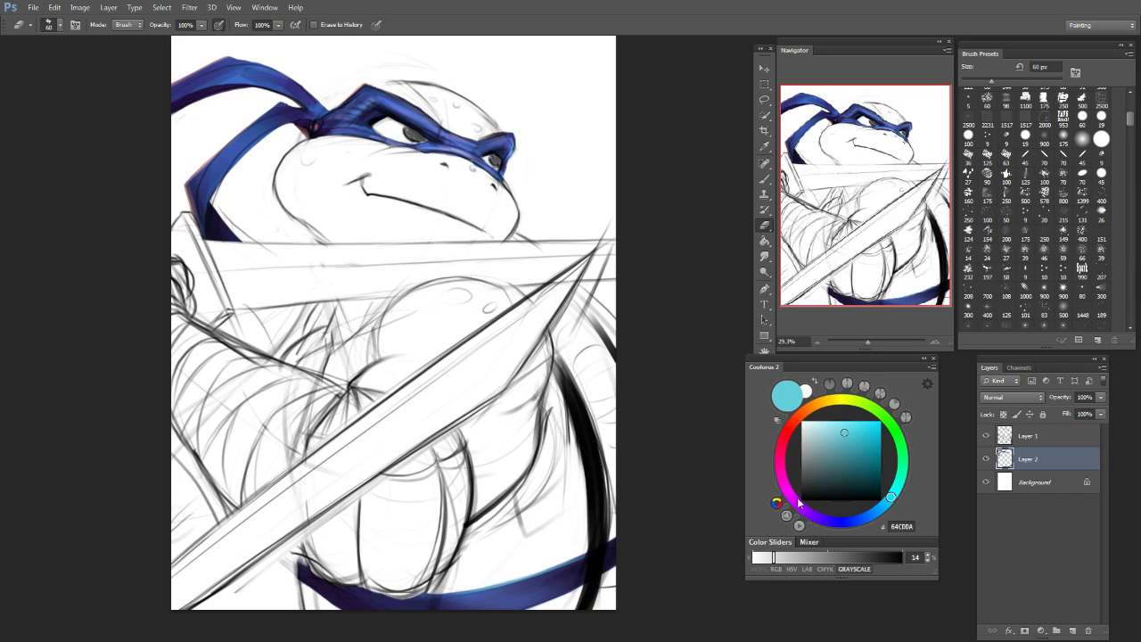
# Step: Hide and show Layer 2 to check the blue colouring against the sketch
pyautogui.click(1025, 436)
pyautogui.press('b')
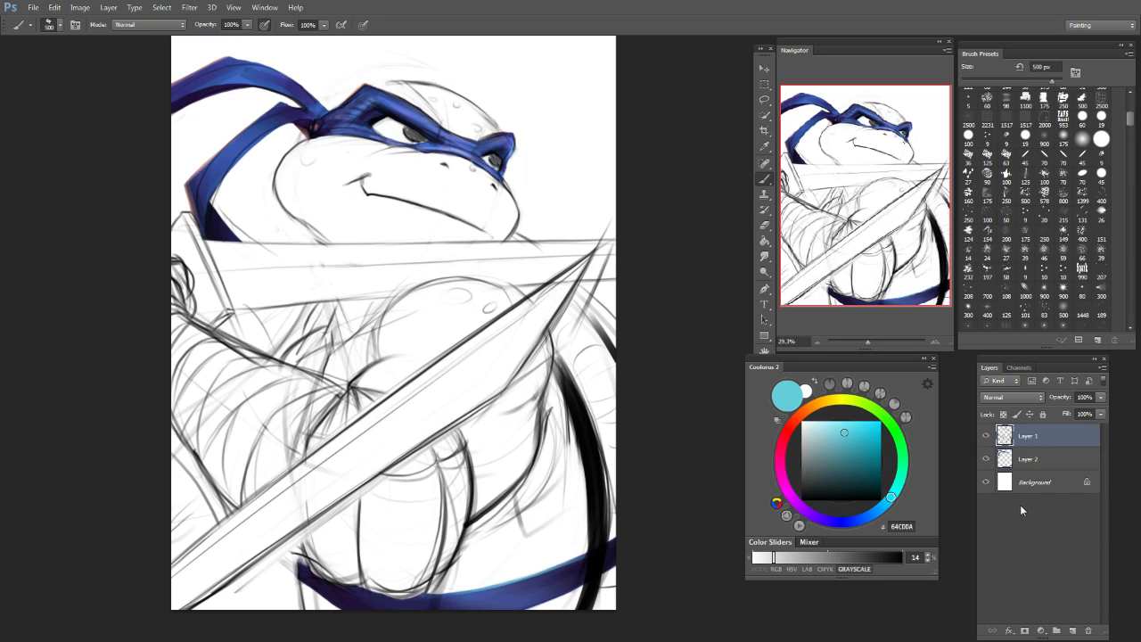
pyautogui.click(986, 459)
pyautogui.click(987, 458)
pyautogui.click(1015, 461)
pyautogui.click(986, 460)
pyautogui.click(987, 460)
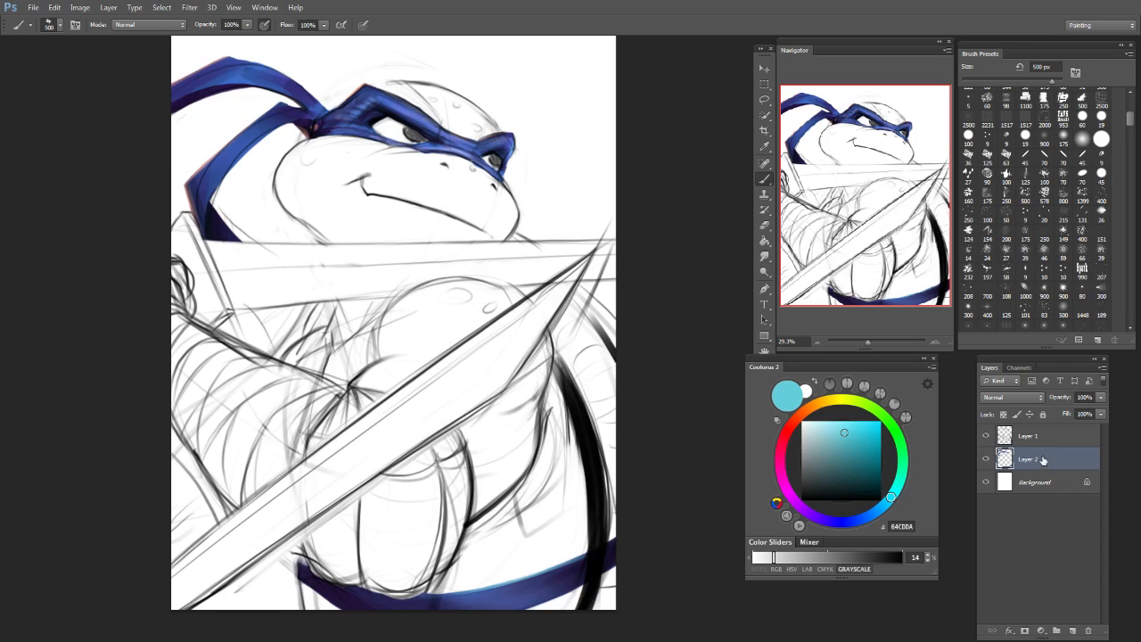
# Step: Add a new layer above Layer 2, lock Layer 2's transparent pixels again and make the new layer active
pyautogui.click(1073, 630)
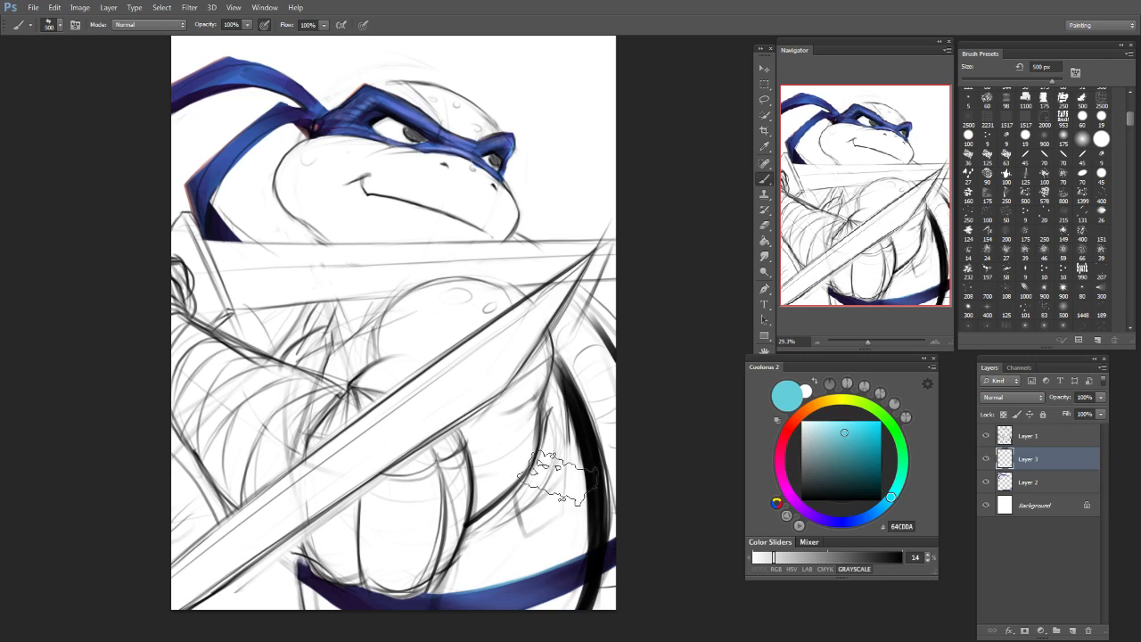
pyautogui.click(1027, 484)
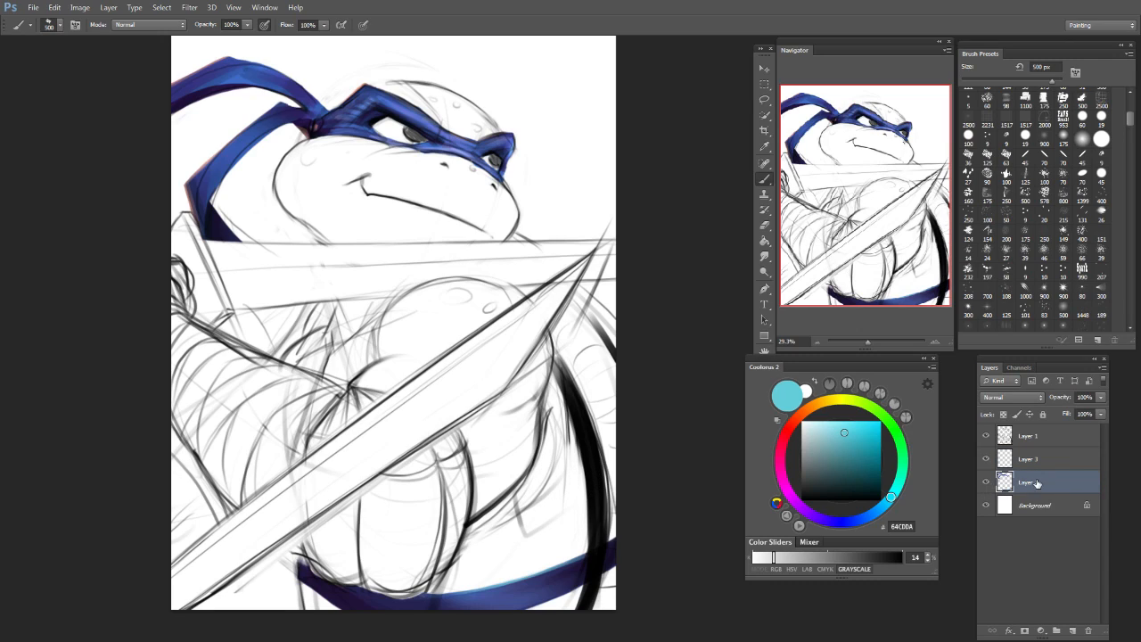
pyautogui.click(1003, 415)
pyautogui.click(1035, 460)
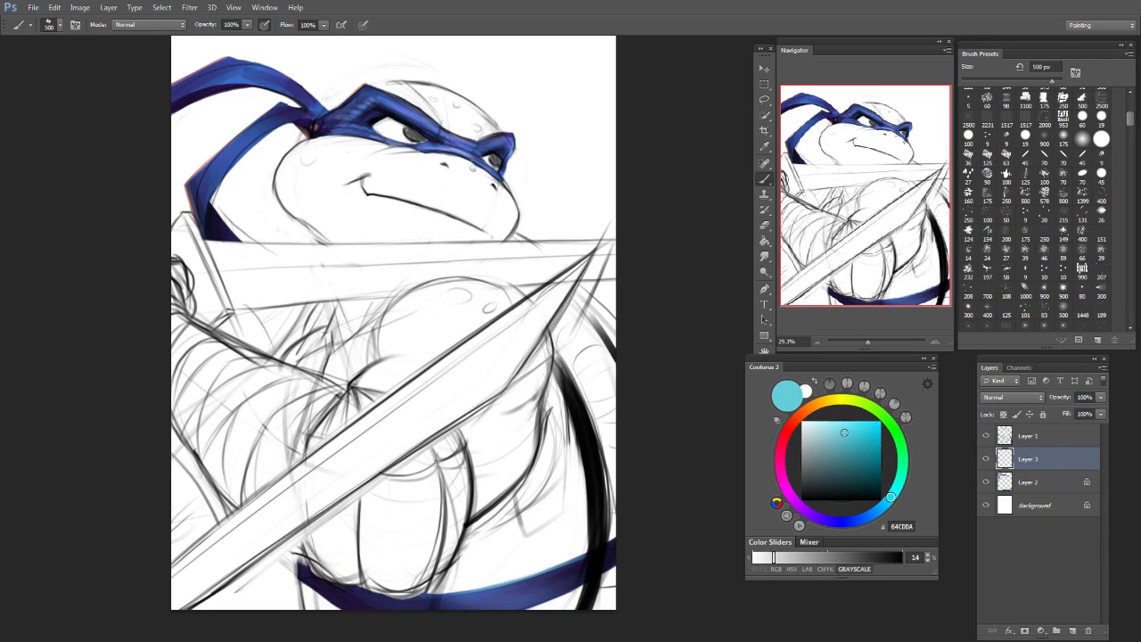
# Step: Choose a muted green 65834E for the skin, undoing a test stroke made in the darker green 3D6121
pyautogui.click(882, 421)
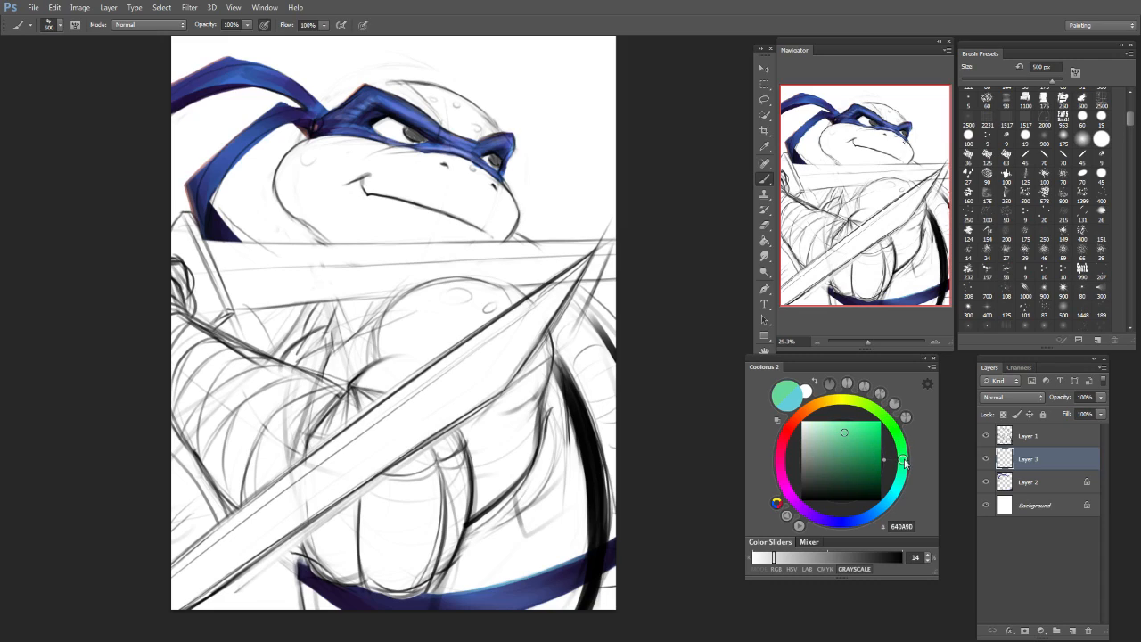
pyautogui.moveTo(863, 433); pyautogui.dragTo(854, 469)
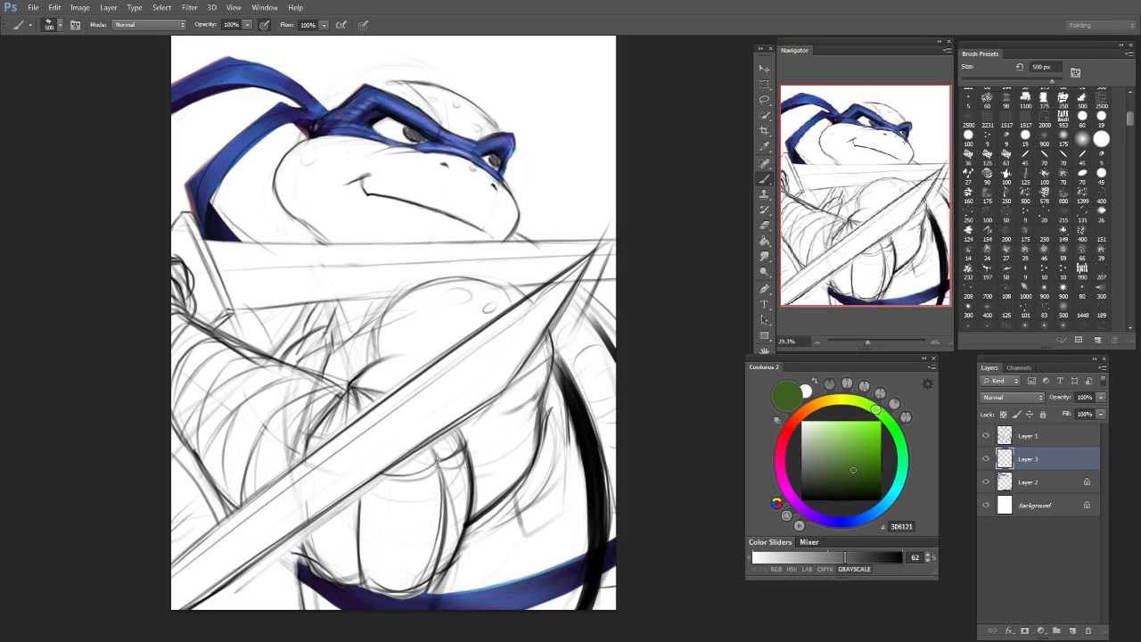
pyautogui.moveTo(520, 404); pyautogui.dragTo(489, 453)
pyautogui.hotkey('ctrl', 'z')
pyautogui.moveTo(825, 445); pyautogui.dragTo(834, 459)
# Step: Reduce the brush and fill the arm area below the diagonal sword blade with the muted green
pyautogui.press('[')
pyautogui.press('[')
pyautogui.press('[')
pyautogui.press('[')
pyautogui.press('[')
pyautogui.press('[')
pyautogui.press('[')
pyautogui.press('[')
pyautogui.moveTo(535, 388); pyautogui.dragTo(468, 455)
pyautogui.moveTo(513, 394)
pyautogui.mouseDown()
pyautogui.moveTo(486, 434)
pyautogui.moveTo(548, 339)
pyautogui.moveTo(499, 447)
pyautogui.moveTo(545, 345)
pyautogui.moveTo(499, 444)
pyautogui.moveTo(492, 410)
pyautogui.moveTo(506, 400)
pyautogui.moveTo(465, 436)
pyautogui.moveTo(470, 462)
pyautogui.moveTo(484, 438)
pyautogui.moveTo(488, 488)
pyautogui.moveTo(527, 393)
pyautogui.moveTo(533, 436)
pyautogui.moveTo(468, 517)
pyautogui.moveTo(515, 424)
pyautogui.moveTo(522, 450)
pyautogui.mouseUp()
# Step: Fill the rounded shoulder above the blade with green and erase the spill along its upper edge
pyautogui.press('[')
pyautogui.press('[')
pyautogui.moveTo(498, 301)
pyautogui.mouseDown()
pyautogui.moveTo(434, 287)
pyautogui.moveTo(382, 366)
pyautogui.moveTo(431, 302)
pyautogui.moveTo(393, 345)
pyautogui.moveTo(461, 324)
pyautogui.moveTo(432, 352)
pyautogui.moveTo(514, 296)
pyautogui.moveTo(457, 278)
pyautogui.moveTo(388, 329)
pyautogui.mouseUp()
pyautogui.press('e')
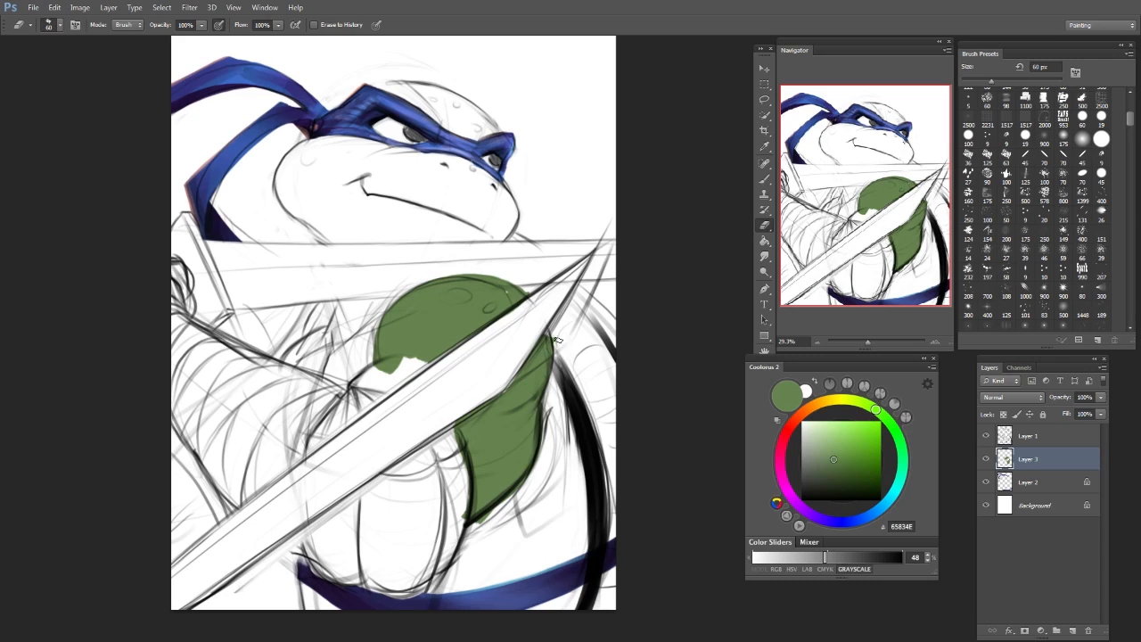
pyautogui.moveTo(526, 288); pyautogui.dragTo(457, 273)
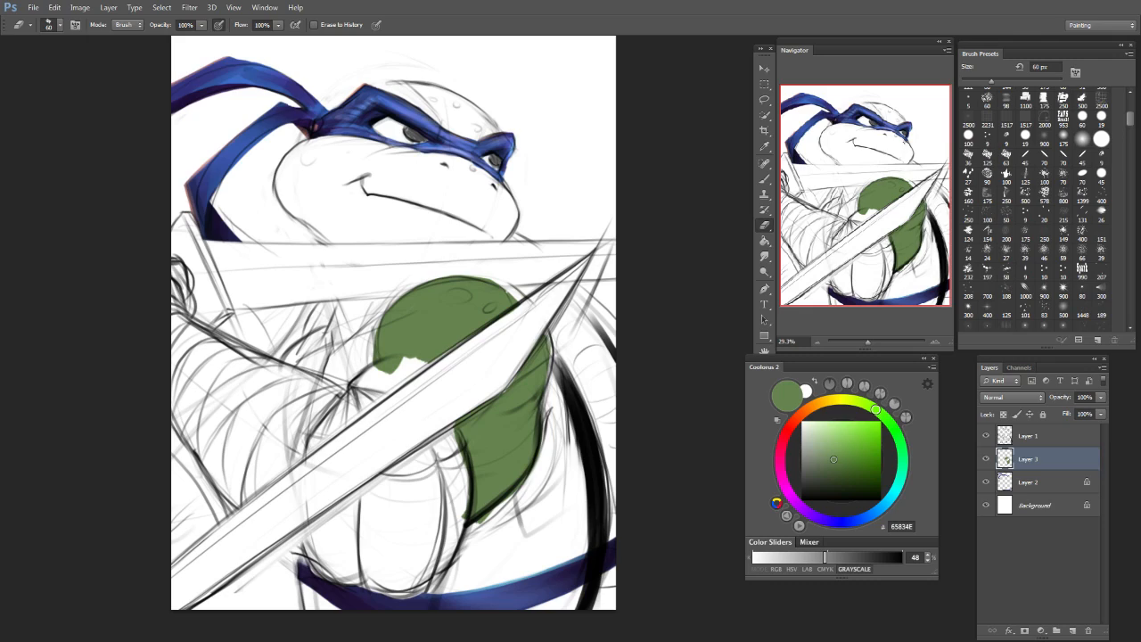
# Step: Fill the remaining white corner between the shoulder and the blade with green using a 60 px brush
pyautogui.press('b')
pyautogui.press('[')
pyautogui.press('[')
pyautogui.press('[')
pyautogui.press('[')
pyautogui.moveTo(420, 362)
pyautogui.mouseDown()
pyautogui.moveTo(370, 385)
pyautogui.moveTo(385, 364)
pyautogui.moveTo(362, 385)
pyautogui.moveTo(387, 388)
pyautogui.moveTo(451, 341)
pyautogui.moveTo(387, 385)
pyautogui.mouseUp()
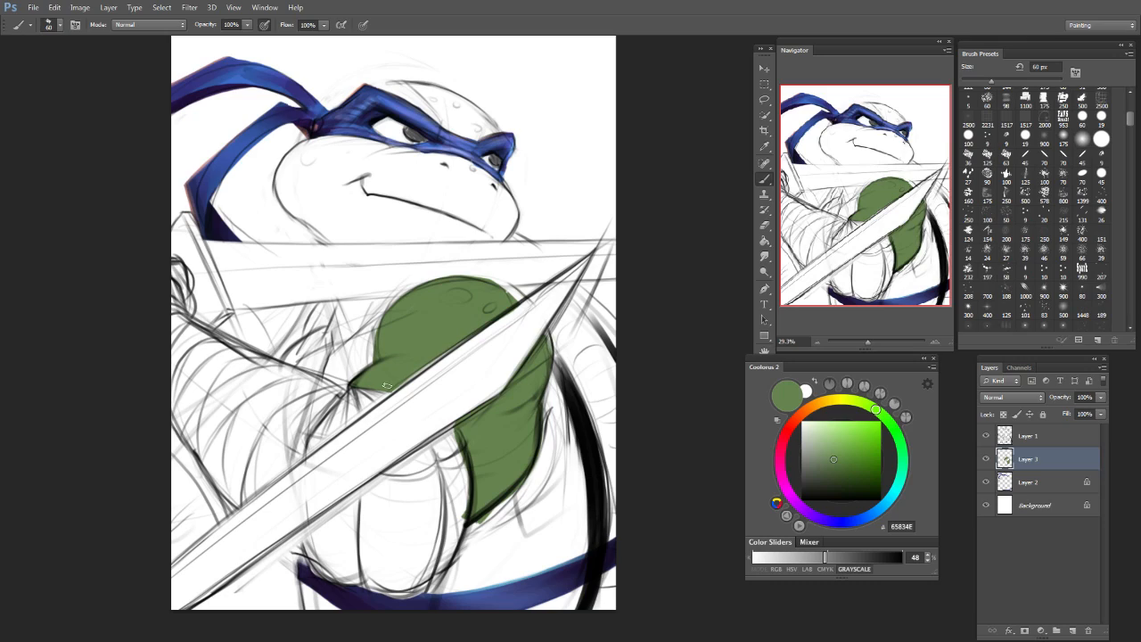
# Step: Paint the small skin strip beside the wrapped arm green with a 45 px brush, redoing strokes and erasing the excess
pyautogui.moveTo(320, 333)
pyautogui.mouseDown()
pyautogui.moveTo(287, 357)
pyautogui.moveTo(343, 309)
pyautogui.moveTo(353, 332)
pyautogui.moveTo(295, 357)
pyautogui.moveTo(318, 332)
pyautogui.moveTo(286, 355)
pyautogui.mouseUp()
pyautogui.hotkey('ctrl', 'alt', 'z')
pyautogui.hotkey('ctrl', 'alt', 'z')
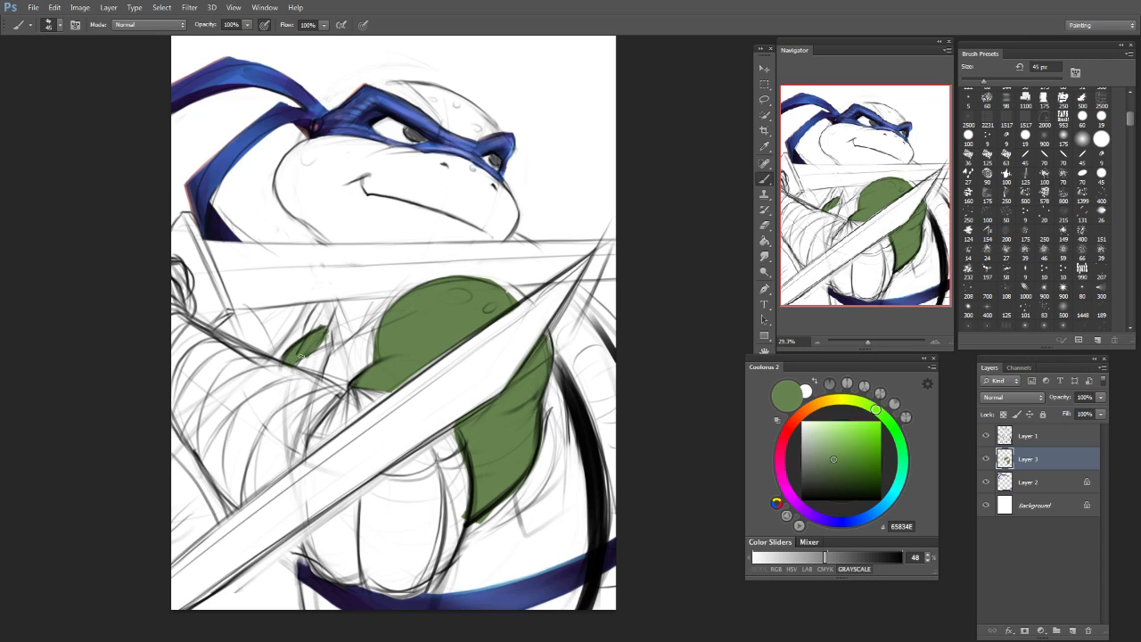
pyautogui.press('e')
pyautogui.moveTo(317, 357)
pyautogui.mouseDown()
pyautogui.moveTo(302, 365)
pyautogui.moveTo(332, 322)
pyautogui.mouseUp()
# Step: Paint a first green patch under the near eye and move the green layer beneath Layer 2
pyautogui.press('b')
pyautogui.press('[')
pyautogui.moveTo(399, 154); pyautogui.dragTo(341, 143)
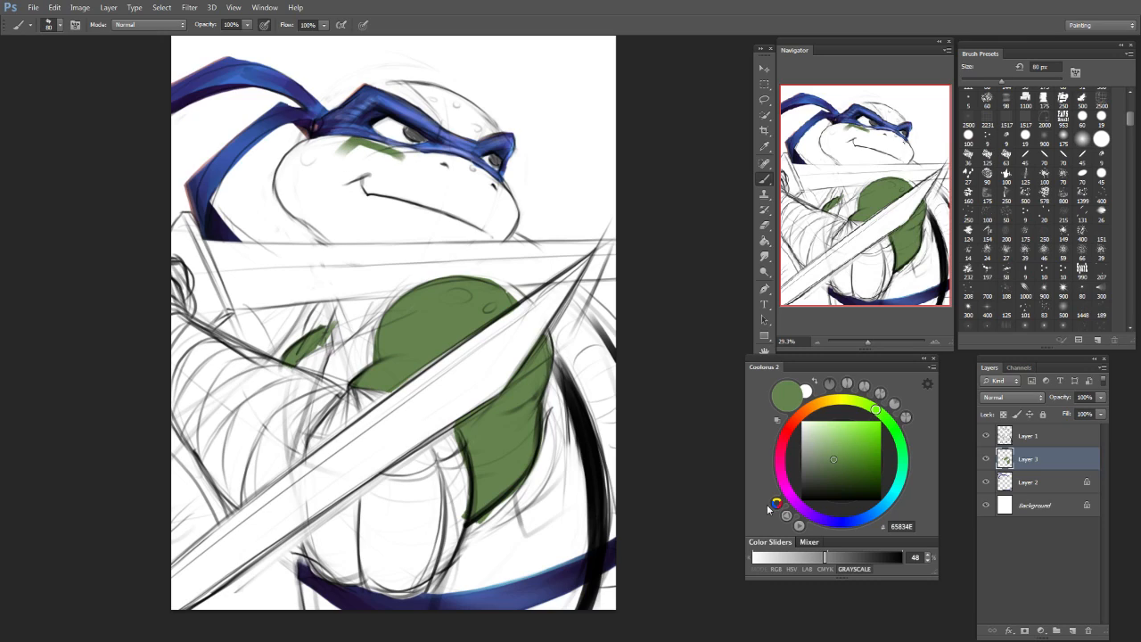
pyautogui.moveTo(1039, 466); pyautogui.dragTo(1030, 488)
# Step: Enlarge the brush to 150 px and fill the turtle's cheek, snout and jaw with green below the mask
pyautogui.press(']')
pyautogui.press(']')
pyautogui.press(']')
pyautogui.press(']')
pyautogui.moveTo(327, 148)
pyautogui.mouseDown()
pyautogui.moveTo(294, 179)
pyautogui.moveTo(481, 174)
pyautogui.moveTo(504, 214)
pyautogui.moveTo(441, 230)
pyautogui.moveTo(473, 172)
pyautogui.moveTo(419, 210)
pyautogui.moveTo(288, 172)
pyautogui.moveTo(295, 210)
pyautogui.moveTo(352, 223)
pyautogui.moveTo(318, 223)
pyautogui.moveTo(499, 239)
pyautogui.mouseUp()
pyautogui.moveTo(393, 236); pyautogui.dragTo(522, 241)
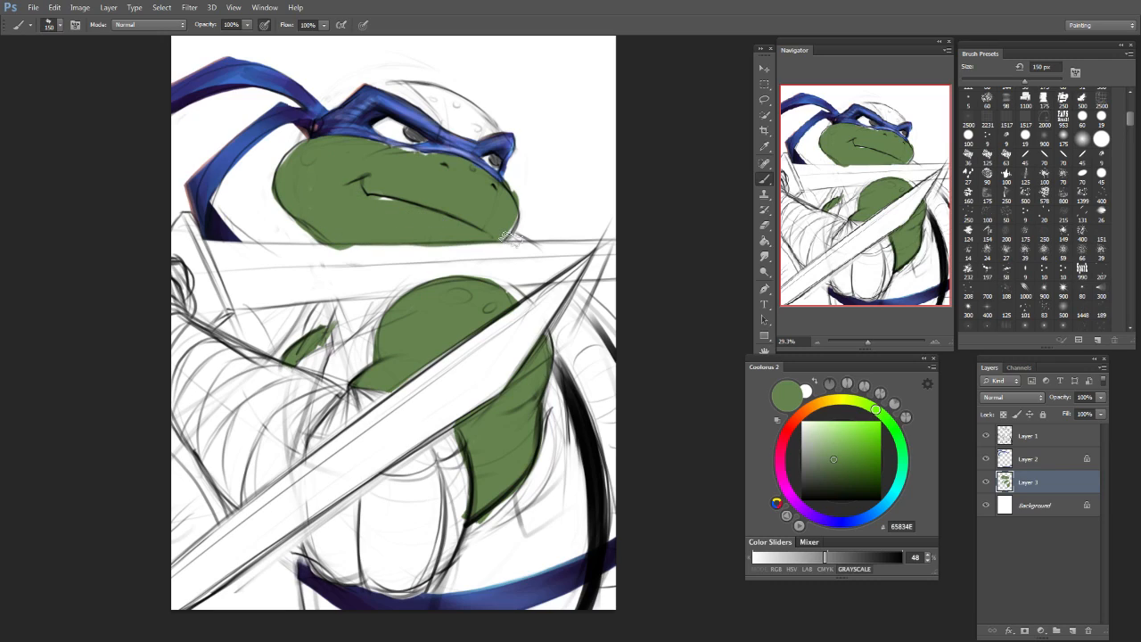
# Step: Erase the green spill along the jaw and snout outline and fill the gaps at the mouth and mask edge
pyautogui.press('e')
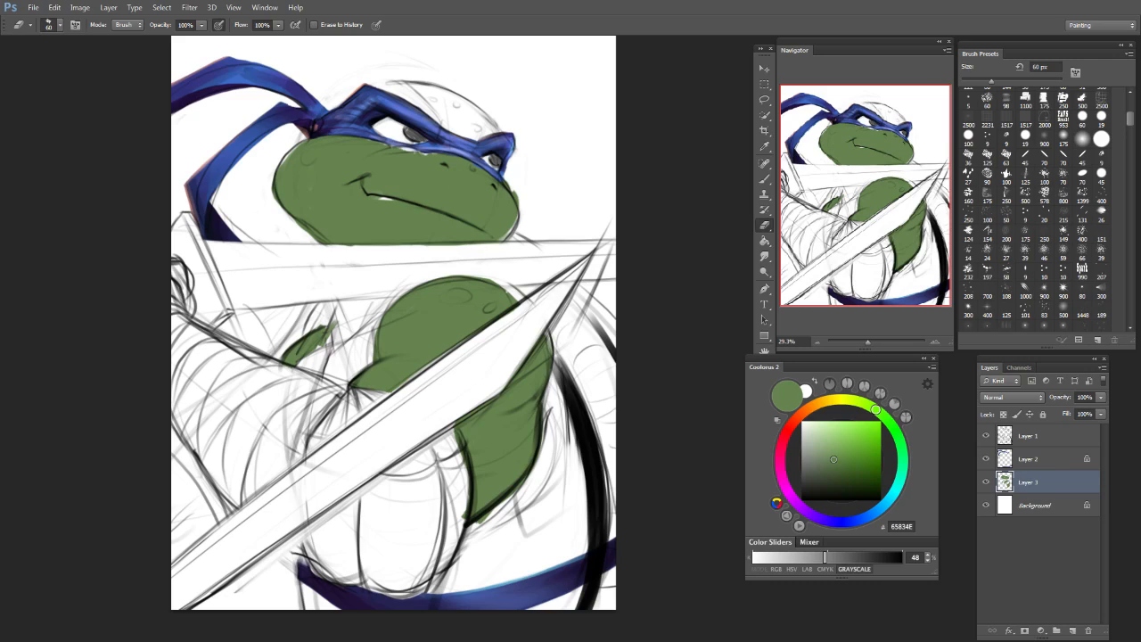
pyautogui.press('b')
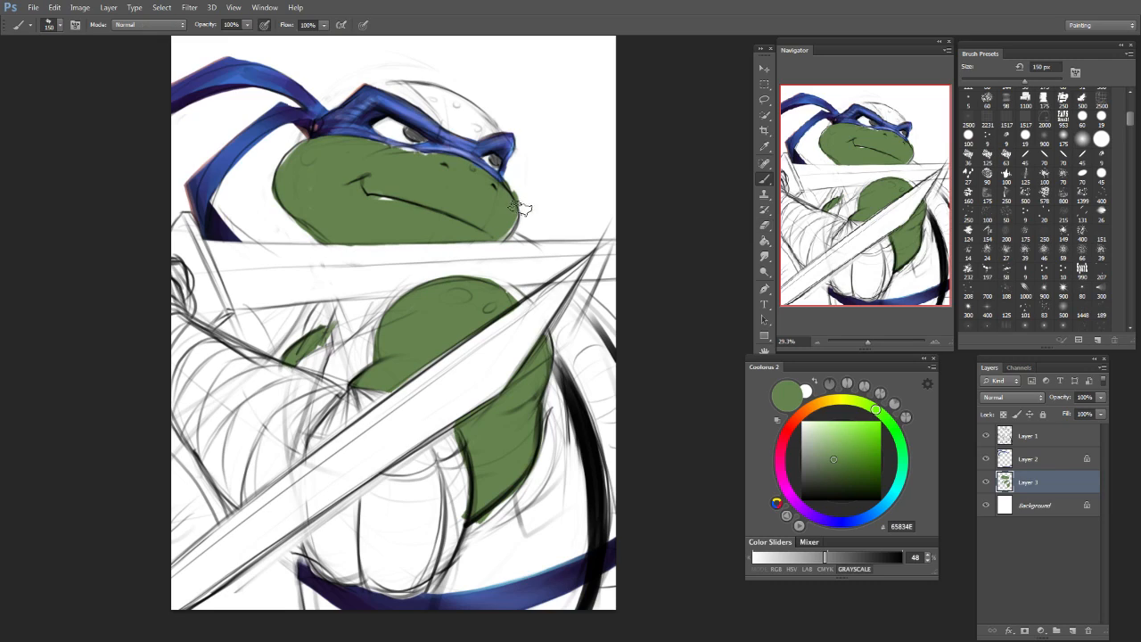
pyautogui.press('e')
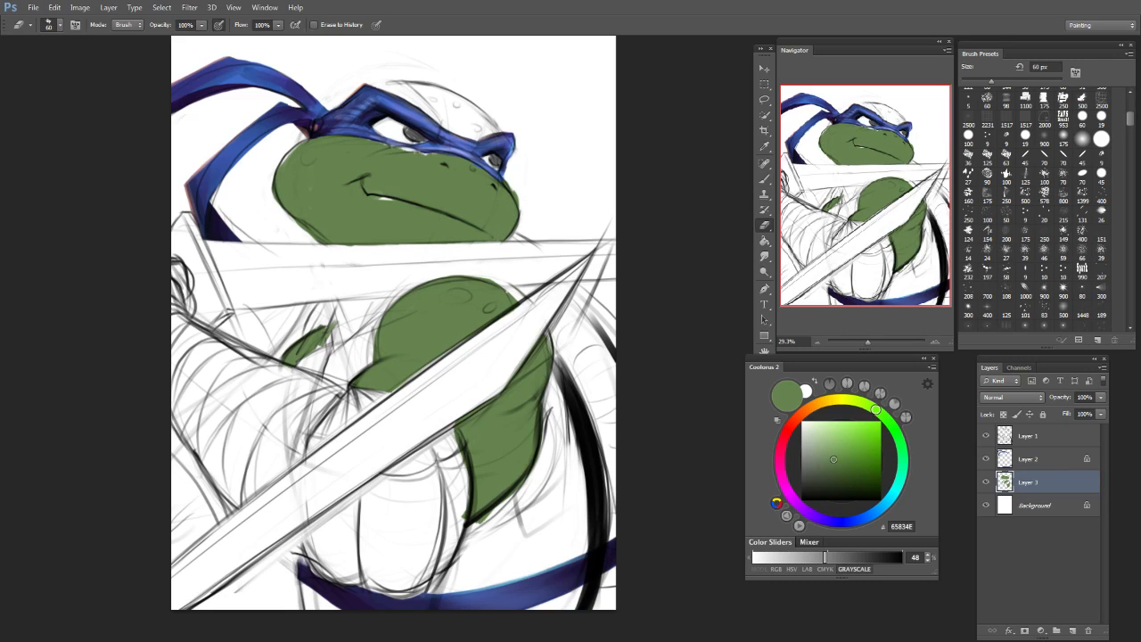
pyautogui.press('b')
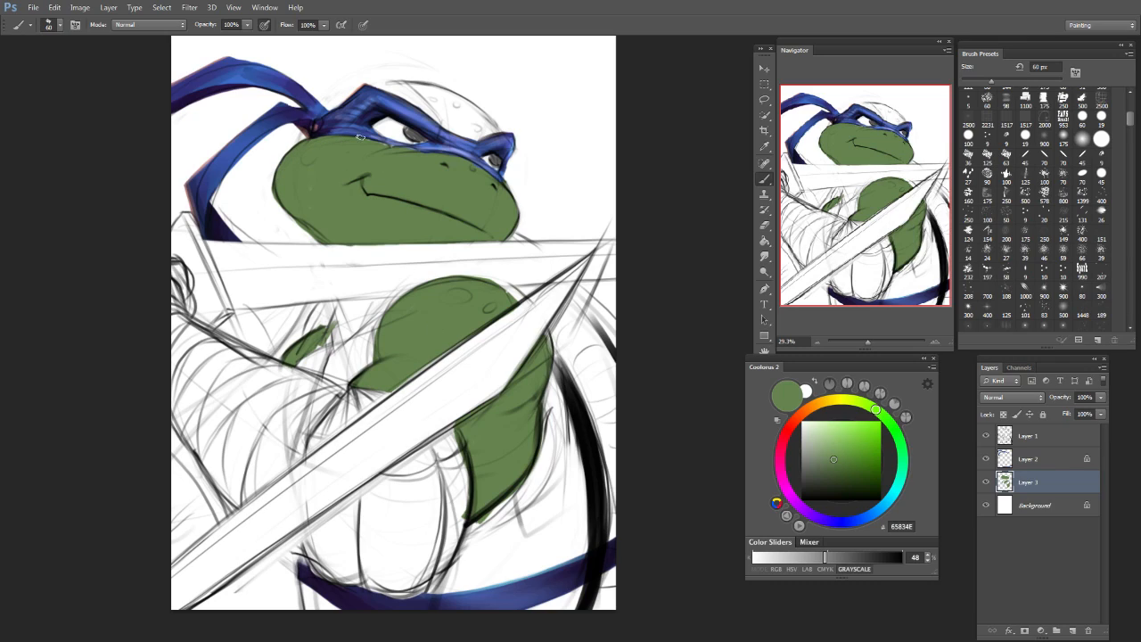
# Step: Fill the crown of the head above the mask with green and erase the spill at the arm's lower tip
pyautogui.moveTo(373, 85)
pyautogui.mouseDown()
pyautogui.moveTo(422, 90)
pyautogui.moveTo(425, 111)
pyautogui.moveTo(460, 98)
pyautogui.moveTo(451, 132)
pyautogui.moveTo(477, 122)
pyautogui.moveTo(486, 135)
pyautogui.moveTo(483, 115)
pyautogui.moveTo(438, 91)
pyautogui.mouseUp()
pyautogui.moveTo(385, 86); pyautogui.dragTo(328, 114)
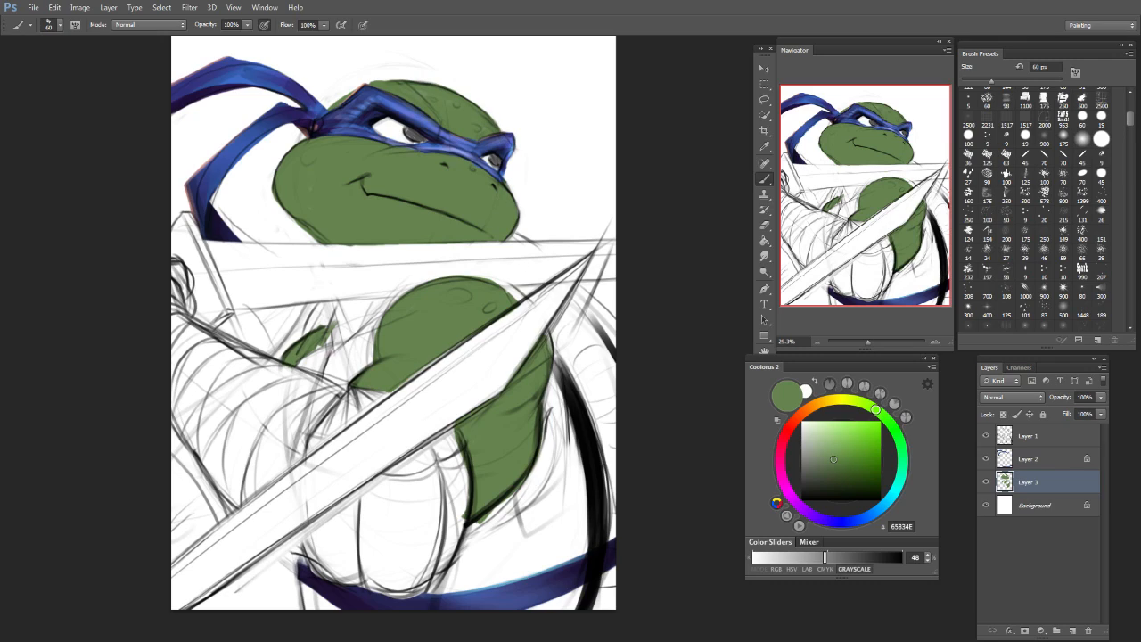
pyautogui.press('e')
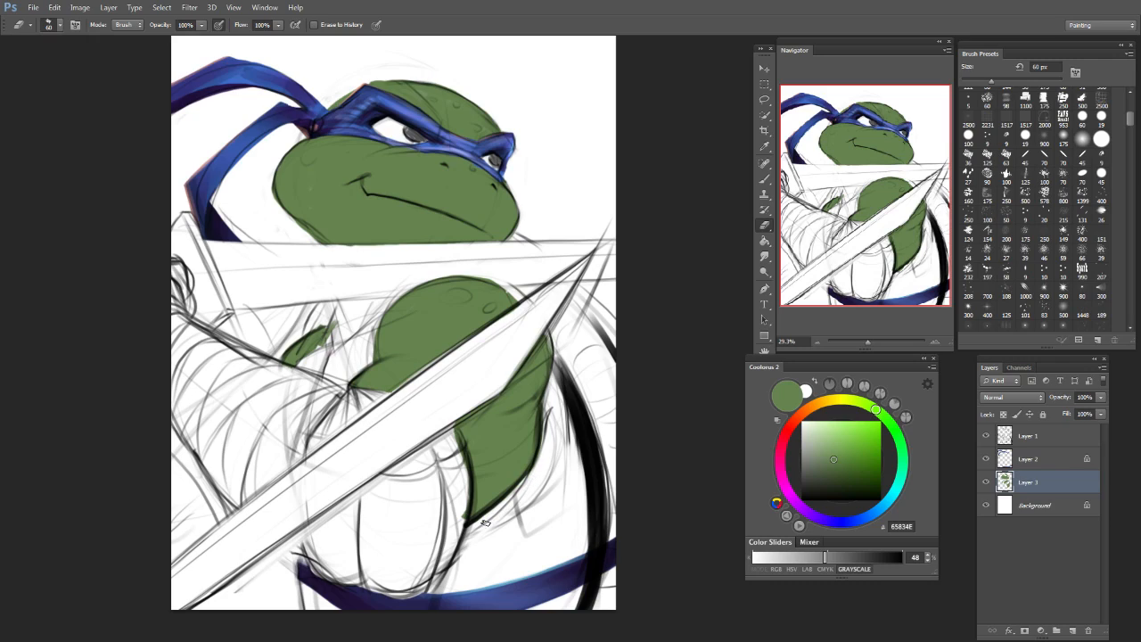
pyautogui.press('b')
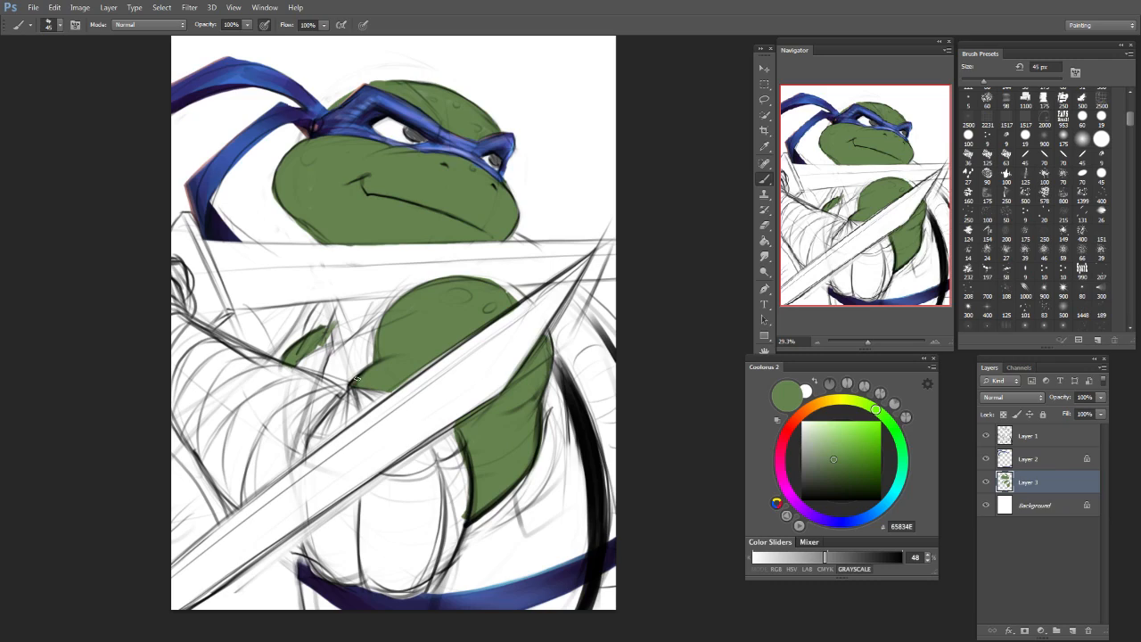
# Step: Fill the skin between the shoulder and the upper sword with green and erase the spill along the blade and shoulder outline
pyautogui.moveTo(341, 304)
pyautogui.mouseDown()
pyautogui.moveTo(326, 340)
pyautogui.moveTo(374, 314)
pyautogui.moveTo(359, 302)
pyautogui.moveTo(406, 291)
pyautogui.moveTo(337, 332)
pyautogui.moveTo(359, 310)
pyautogui.moveTo(353, 332)
pyautogui.moveTo(369, 318)
pyautogui.mouseUp()
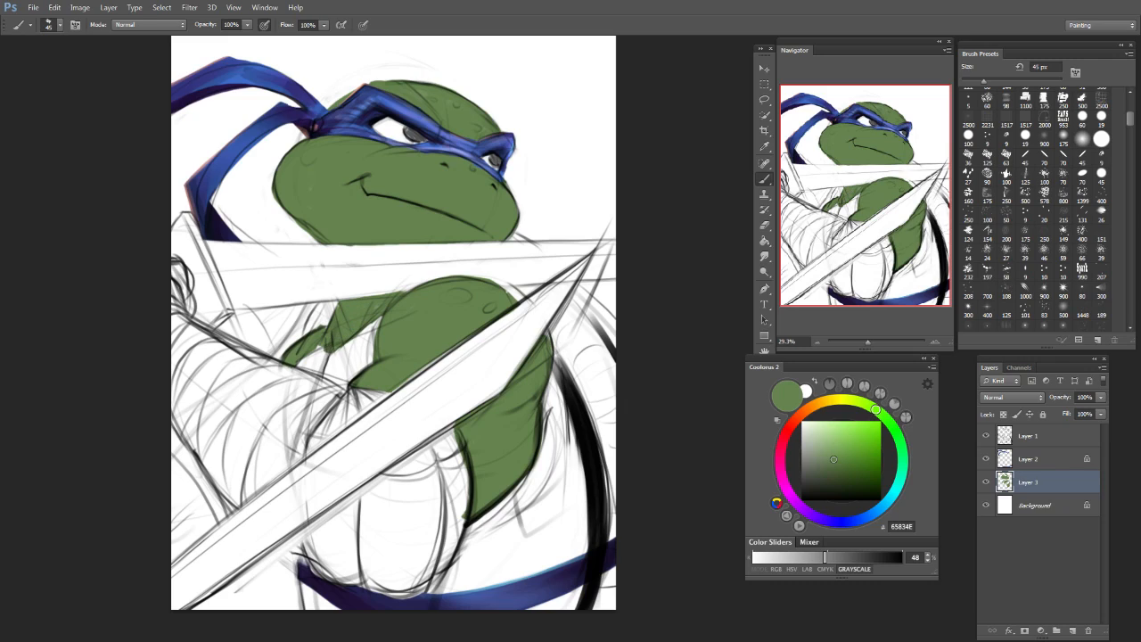
pyautogui.press('e')
pyautogui.press('b')
pyautogui.moveTo(350, 339); pyautogui.dragTo(337, 341)
pyautogui.press('e')
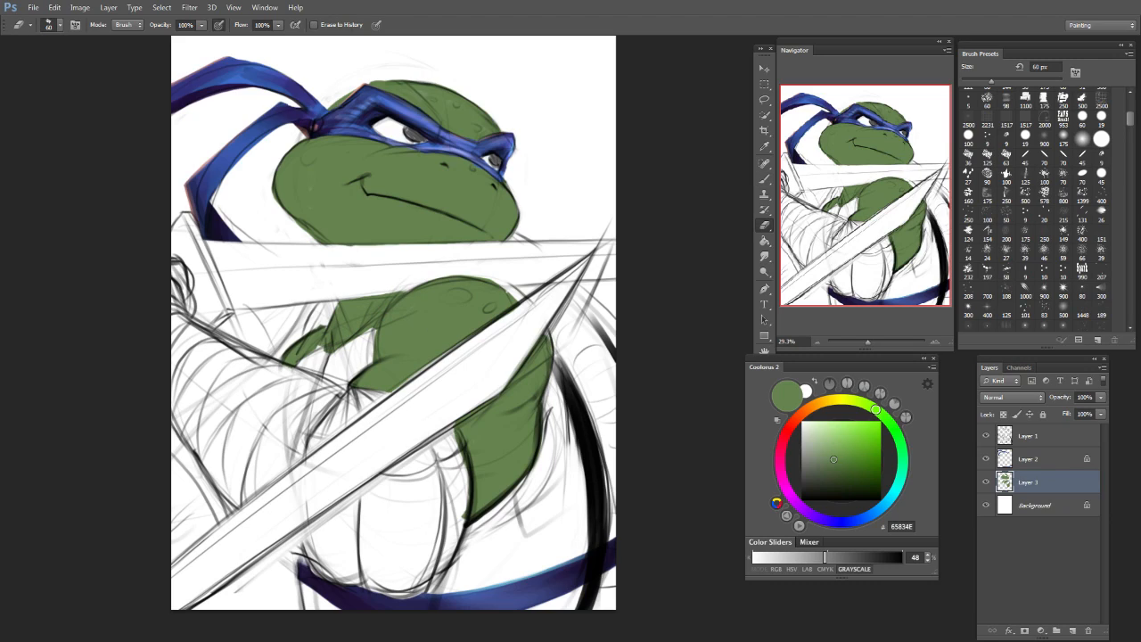
pyautogui.moveTo(355, 297); pyautogui.dragTo(394, 291)
pyautogui.moveTo(508, 287); pyautogui.dragTo(459, 277)
# Step: Fill the hand gripping the upper sword at the canvas edge with green and erase the spill around its outline
pyautogui.press('b')
pyautogui.moveTo(175, 264); pyautogui.dragTo(176, 309)
pyautogui.press('e')
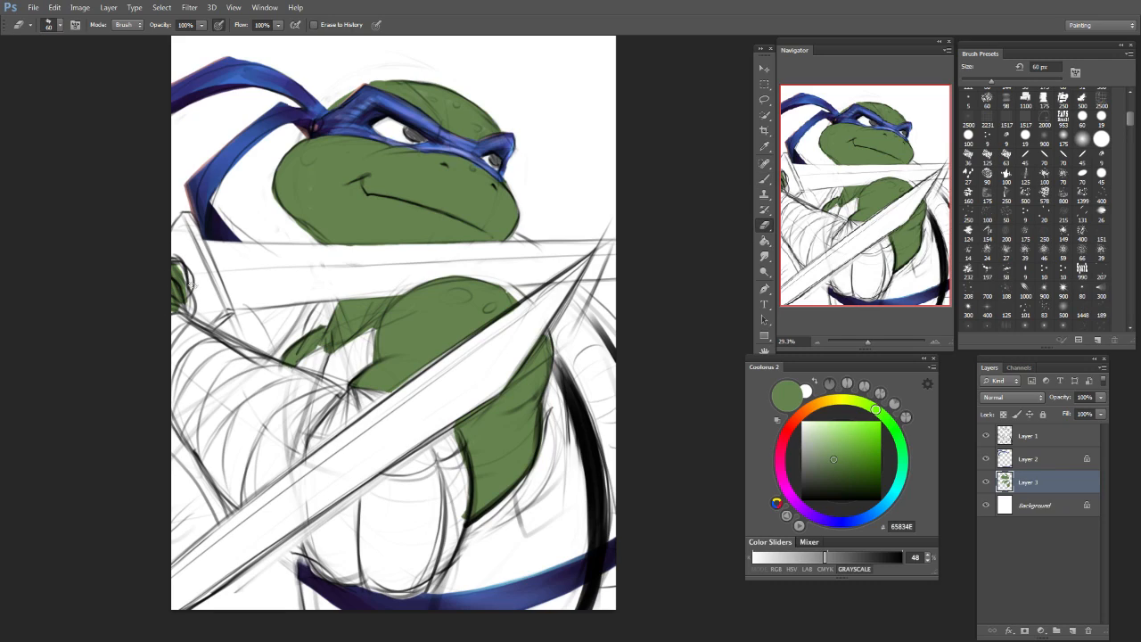
pyautogui.press('b')
pyautogui.moveTo(178, 278)
pyautogui.mouseDown()
pyautogui.moveTo(176, 266)
pyautogui.moveTo(191, 322)
pyautogui.mouseUp()
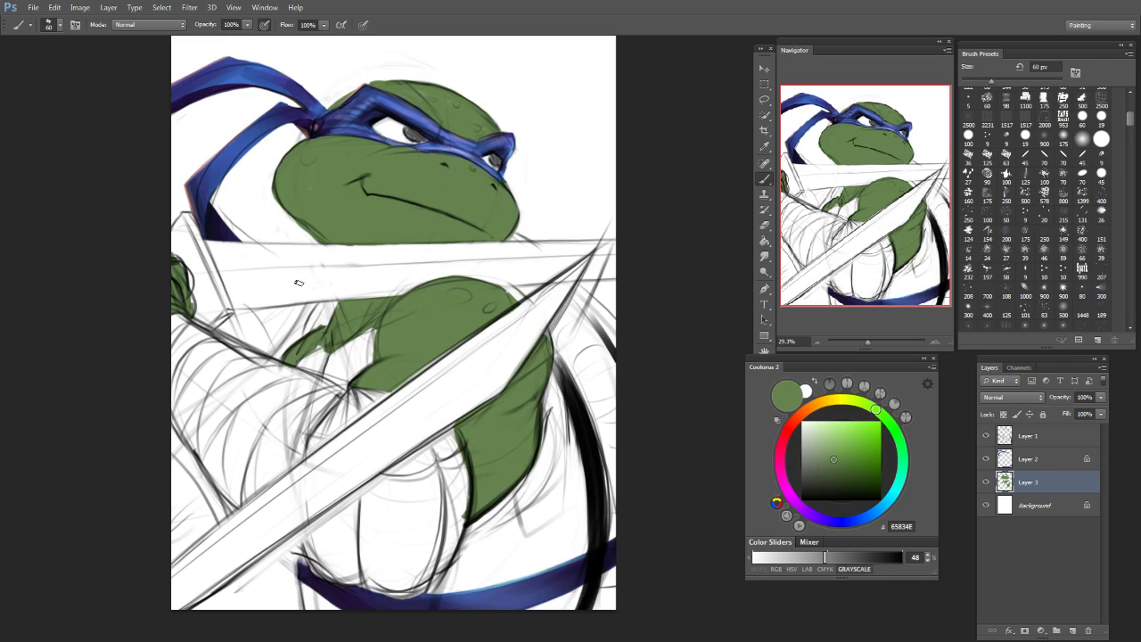
pyautogui.press('e')
pyautogui.moveTo(187, 272); pyautogui.dragTo(193, 319)
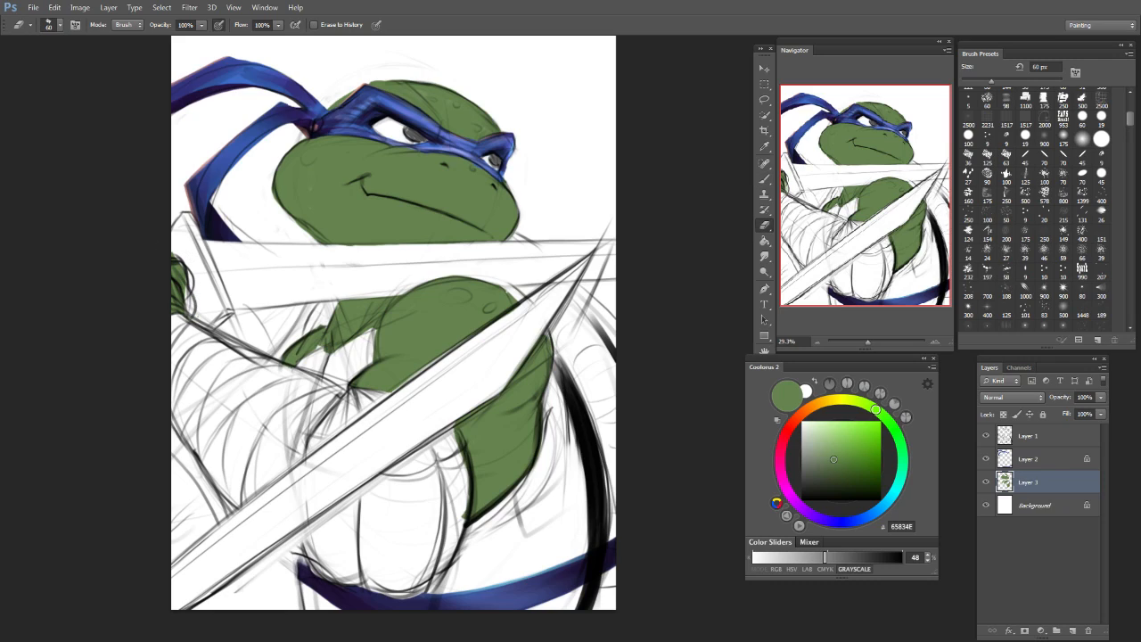
pyautogui.press('b')
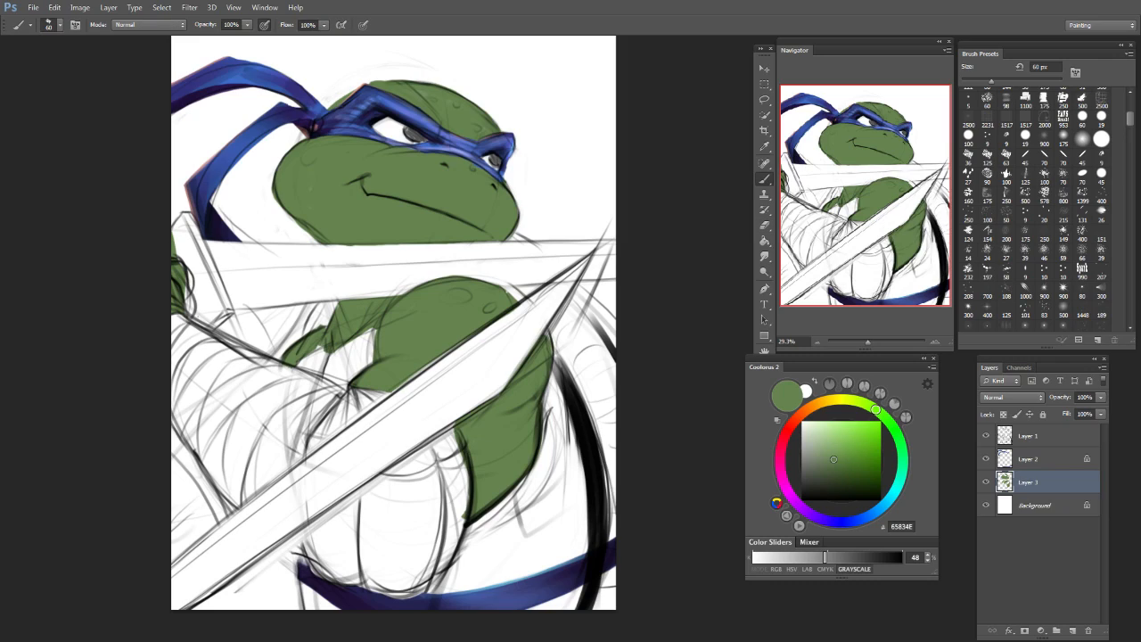
# Step: Try filling the area above the lower end of the diagonal sword with green at 80 px and trim its upper edge
pyautogui.press(']')
pyautogui.press(']')
pyautogui.moveTo(202, 503)
pyautogui.mouseDown()
pyautogui.moveTo(170, 530)
pyautogui.moveTo(166, 459)
pyautogui.moveTo(203, 509)
pyautogui.moveTo(175, 475)
pyautogui.moveTo(175, 552)
pyautogui.moveTo(212, 519)
pyautogui.moveTo(171, 556)
pyautogui.moveTo(207, 515)
pyautogui.moveTo(174, 464)
pyautogui.moveTo(202, 511)
pyautogui.mouseUp()
pyautogui.moveTo(174, 464)
pyautogui.mouseDown()
pyautogui.moveTo(214, 508)
pyautogui.moveTo(187, 456)
pyautogui.moveTo(165, 477)
pyautogui.moveTo(216, 511)
pyautogui.mouseUp()
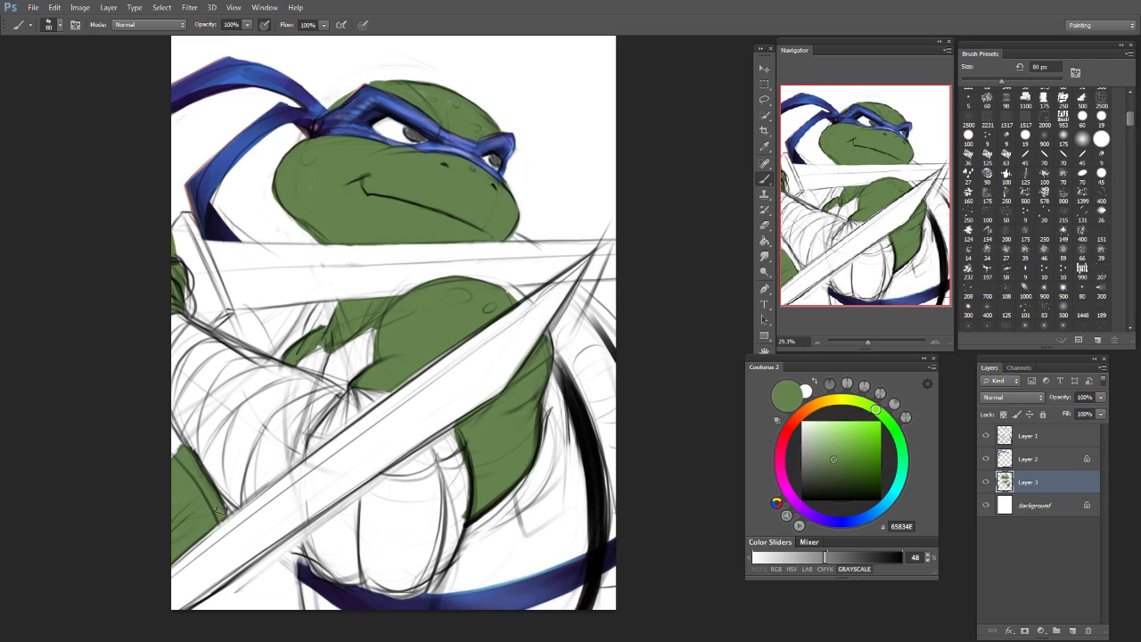
pyautogui.press('e')
pyautogui.press('b')
pyautogui.moveTo(230, 518); pyautogui.dragTo(155, 575)
pyautogui.hotkey('ctrl', 'z')
pyautogui.press('e')
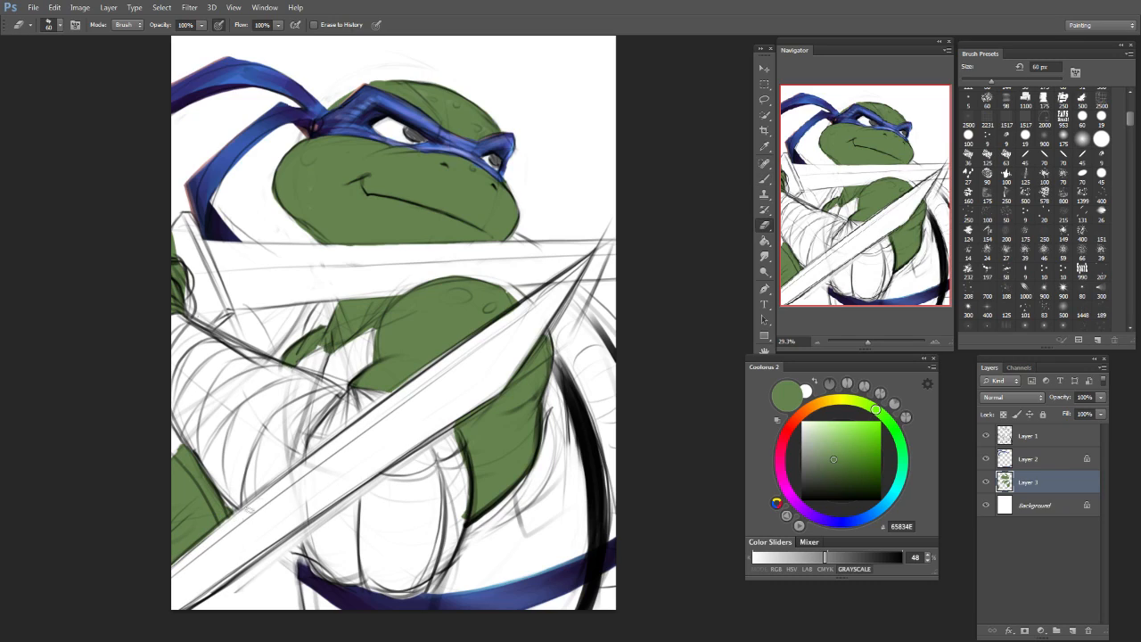
pyautogui.moveTo(184, 447); pyautogui.dragTo(174, 457)
pyautogui.moveTo(212, 421)
pyautogui.mouseDown()
pyautogui.moveTo(183, 457)
pyautogui.moveTo(187, 471)
pyautogui.moveTo(161, 489)
pyautogui.mouseUp()
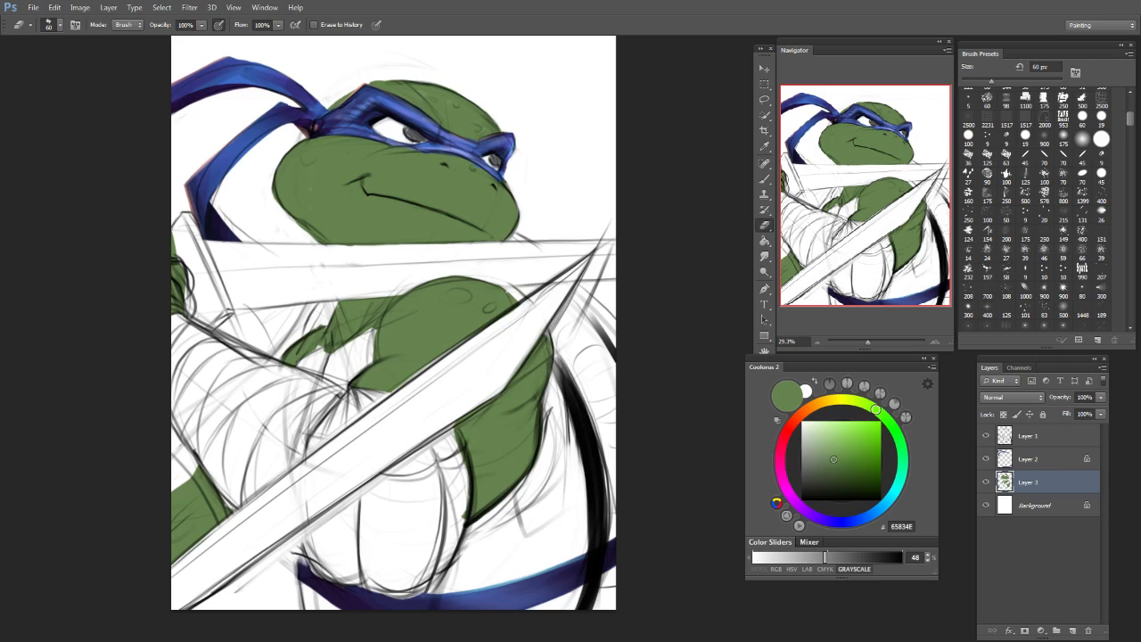
# Step: Undo the green stroke below the diagonal sword and erase the green patch above the sword's lower end
pyautogui.press('b')
pyautogui.moveTo(277, 542); pyautogui.dragTo(200, 608)
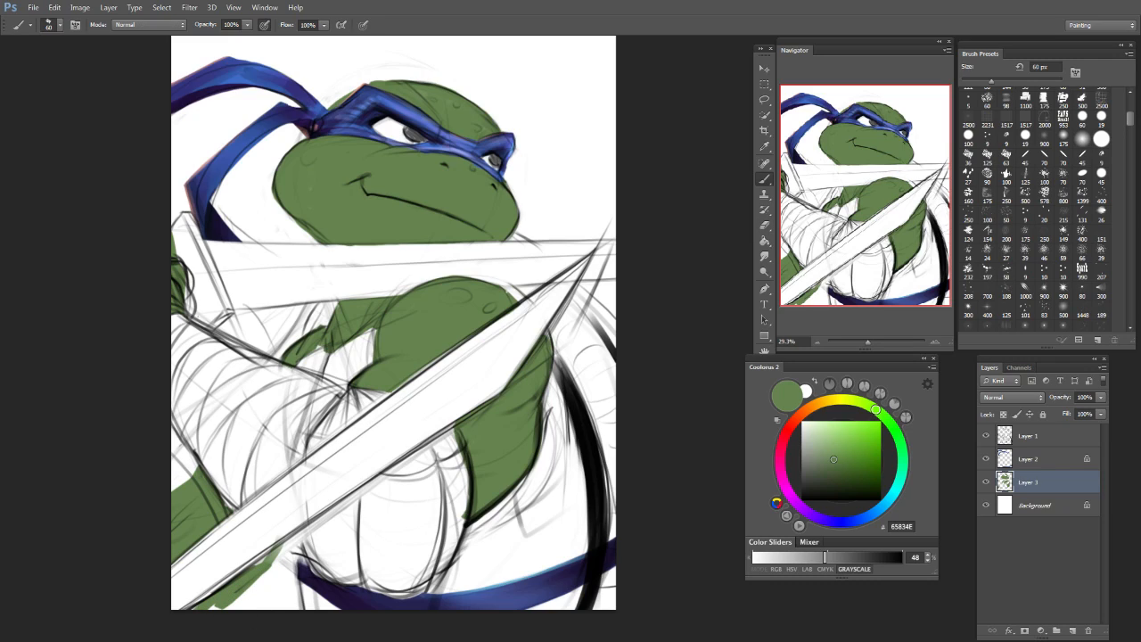
pyautogui.hotkey('ctrl', 'z')
pyautogui.press('e')
pyautogui.moveTo(218, 557); pyautogui.dragTo(171, 493)
pyautogui.press(']')
pyautogui.press(']')
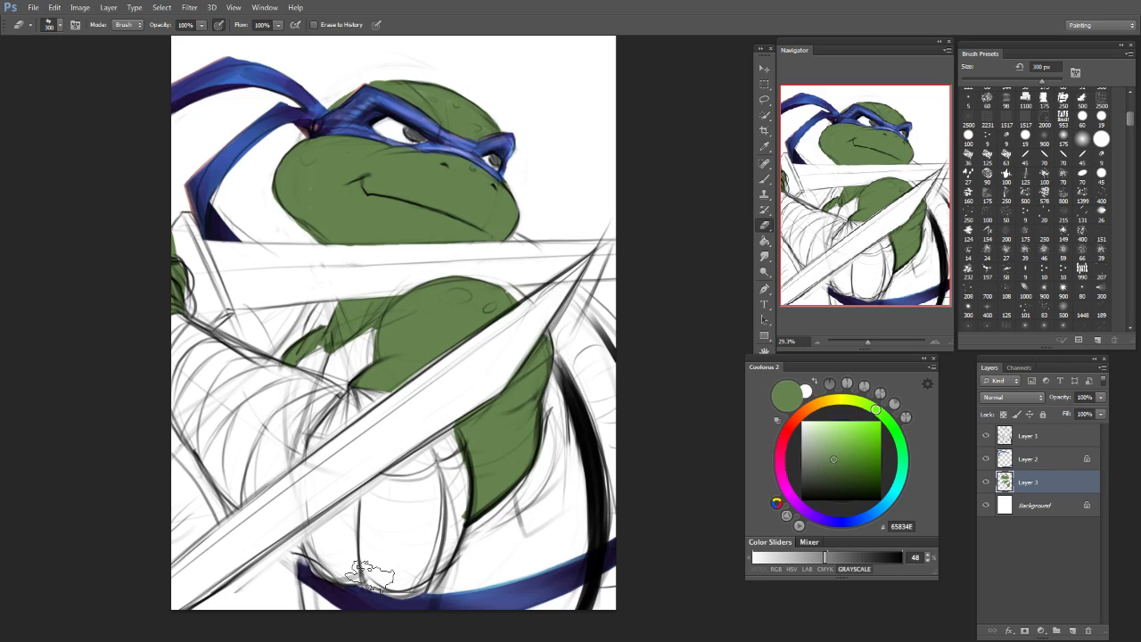
pyautogui.moveTo(306, 177); pyautogui.dragTo(341, 201)
pyautogui.hotkey('ctrl', 'z')
# Step: Lock the transparent pixels of Layer 3 and pick a pale yellow-green (CCE296) as the brush colour
pyautogui.press('b')
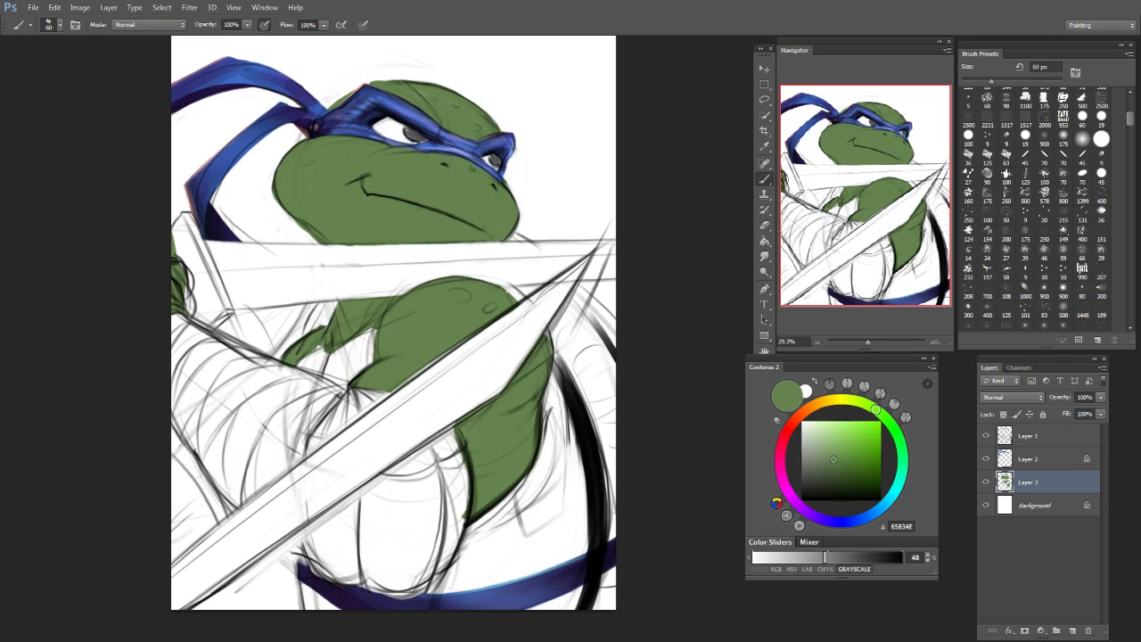
pyautogui.press(']')
pyautogui.press(']')
pyautogui.press(']')
pyautogui.press(']')
pyautogui.click(1004, 413)
pyautogui.click(829, 433)
pyautogui.moveTo(876, 409); pyautogui.dragTo(860, 401)
# Step: Try lightening the snout with a large brush in pale yellow-green and switch the colour to pale green (A6E296)
pyautogui.press(']')
pyautogui.press(']')
pyautogui.press(']')
pyautogui.press(']')
pyautogui.press(']')
pyautogui.press(']')
pyautogui.press(']')
pyautogui.press(']')
pyautogui.press('[')
pyautogui.press('[')
pyautogui.press('[')
pyautogui.press('[')
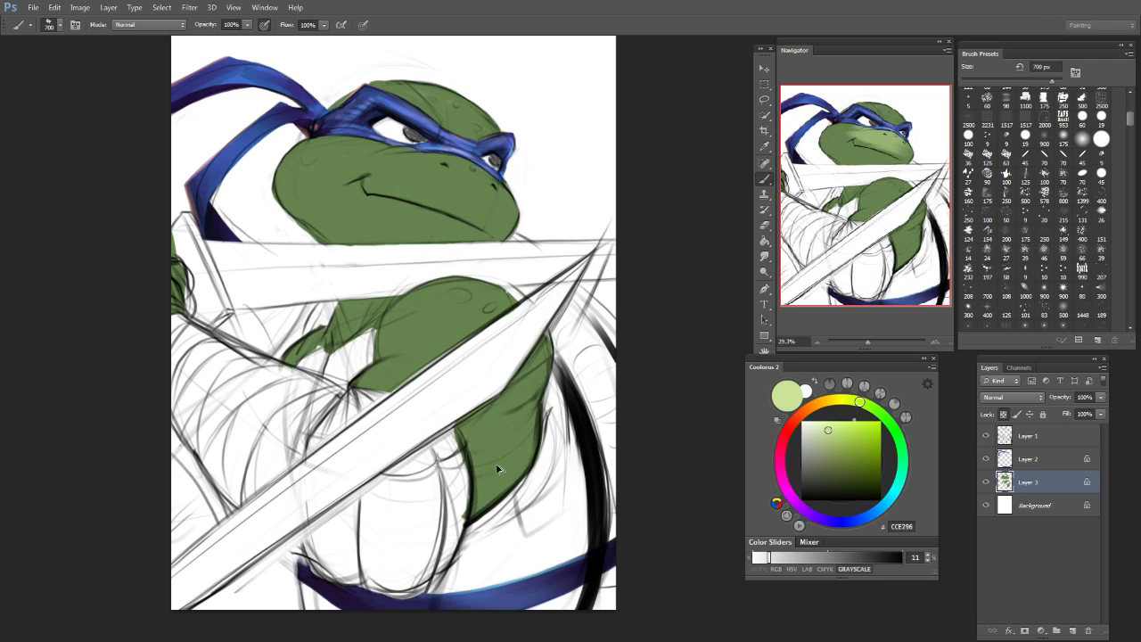
pyautogui.click(886, 419)
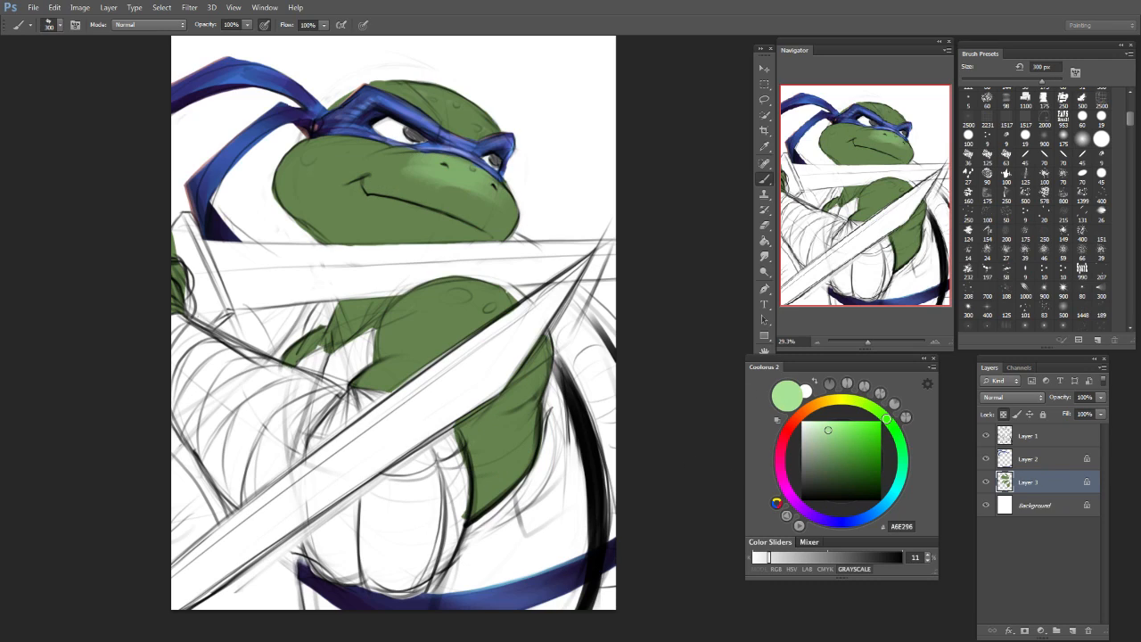
# Step: Set the brush colour to pale turquoise (9FFFE7) and undo the trial highlights on the snout
pyautogui.click(901, 477)
pyautogui.click(838, 425)
pyautogui.click(831, 420)
pyautogui.moveTo(442, 174)
pyautogui.mouseDown()
pyautogui.moveTo(486, 187)
pyautogui.moveTo(452, 166)
pyautogui.mouseUp()
pyautogui.hotkey('ctrl', 'z')
pyautogui.hotkey('ctrl', 'z')
pyautogui.hotkey('ctrl', 'z')
pyautogui.hotkey('ctrl', 'z')
# Step: Shrink the brush to 60 px and dab small turquoise highlights around the nostrils
pyautogui.press('[')
pyautogui.press('[')
pyautogui.press('[')
pyautogui.press('[')
pyautogui.press('[')
pyautogui.press('[')
pyautogui.press('[')
pyautogui.press('[')
pyautogui.press('[')
pyautogui.press('[')
pyautogui.hotkey('ctrl', 'z')
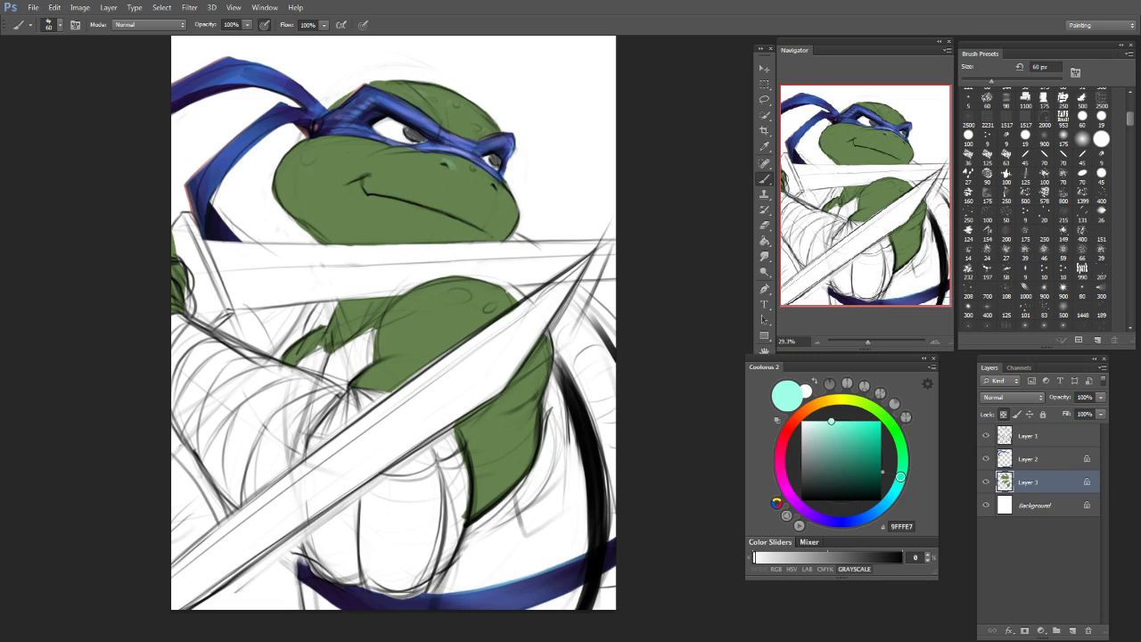
pyautogui.press(']')
pyautogui.press(']')
pyautogui.click(487, 179)
# Step: Adjust the brush to 150 px and paint broad turquoise highlights across the snout above the mouth
pyautogui.press(']')
pyautogui.press(']')
pyautogui.press(']')
pyautogui.press(']')
pyautogui.press(']')
pyautogui.press(']')
pyautogui.press(']')
pyautogui.press(']')
pyautogui.moveTo(400, 167)
pyautogui.mouseDown()
pyautogui.moveTo(356, 182)
pyautogui.moveTo(379, 173)
pyautogui.moveTo(442, 183)
pyautogui.moveTo(412, 163)
pyautogui.moveTo(502, 208)
pyautogui.mouseUp()
pyautogui.hotkey('ctrl', 'z')
pyautogui.press('[')
pyautogui.press('[')
pyautogui.press('[')
pyautogui.press('[')
pyautogui.hotkey('ctrl', 'z')
pyautogui.moveTo(421, 164); pyautogui.dragTo(493, 217)
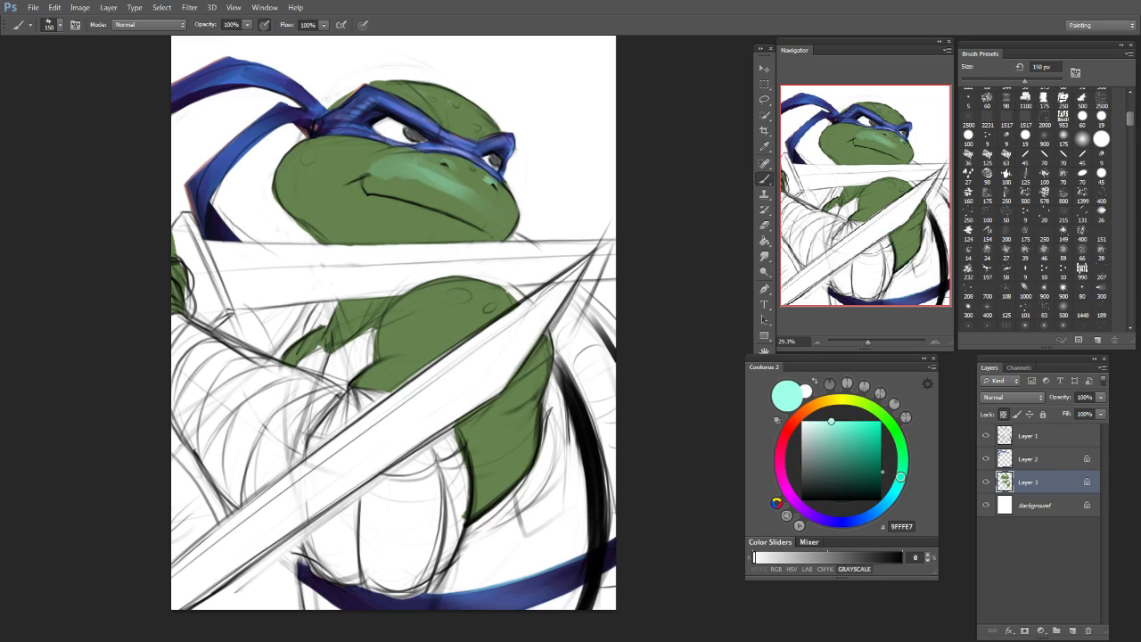
# Step: Paint turquoise highlights over the cheek and refine the edge below the mask with a 45 px brush
pyautogui.moveTo(379, 166)
pyautogui.mouseDown()
pyautogui.moveTo(319, 146)
pyautogui.moveTo(292, 172)
pyautogui.moveTo(343, 158)
pyautogui.mouseUp()
pyautogui.moveTo(288, 198); pyautogui.dragTo(314, 217)
pyautogui.hotkey('ctrl', 'z')
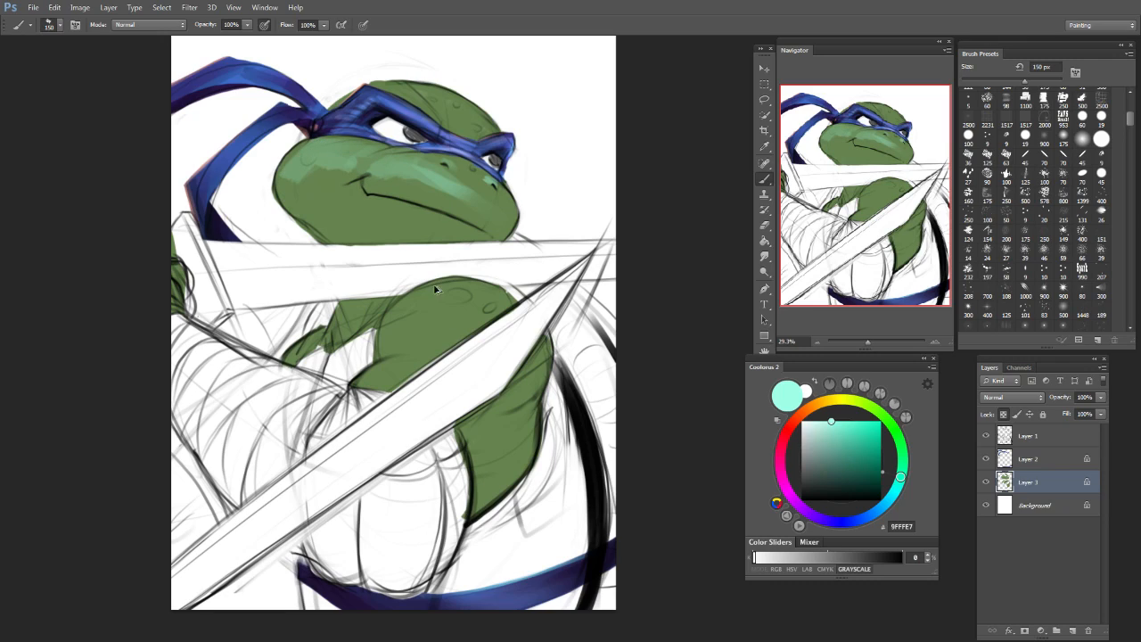
pyautogui.press('[')
pyautogui.press('[')
pyautogui.press('[')
pyautogui.press('[')
pyautogui.press('[')
pyautogui.press('[')
pyautogui.moveTo(403, 155); pyautogui.dragTo(373, 153)
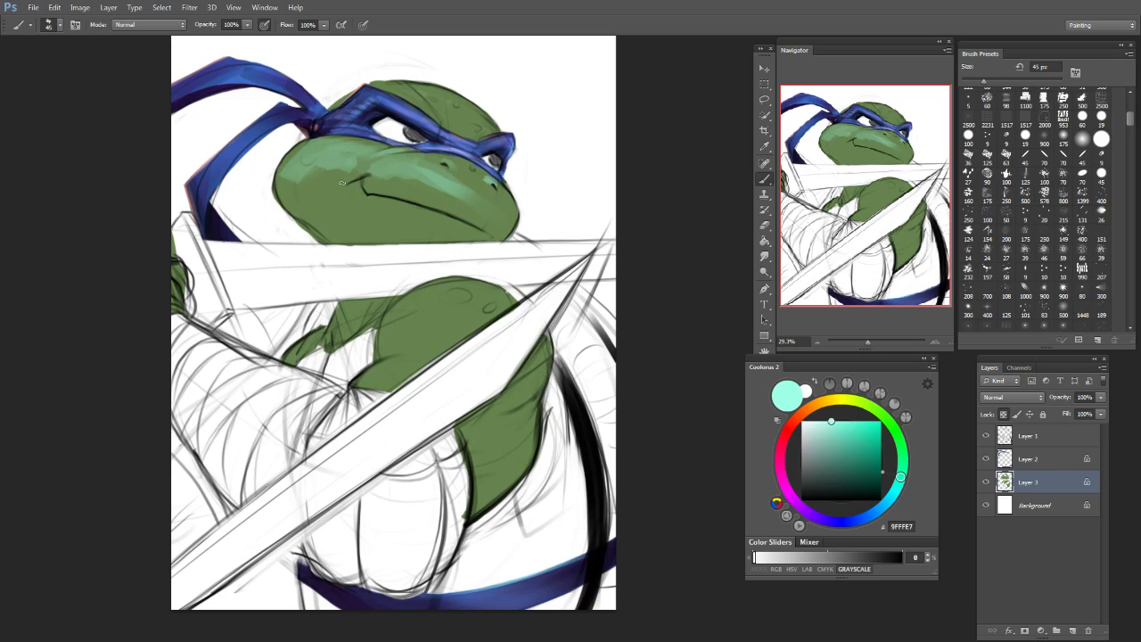
# Step: Enlarge the brush to 200 px and blend the snout highlights with muted greens sampled from the snout, starting with 79AF84
pyautogui.press(']')
pyautogui.press(']')
pyautogui.press(']')
pyautogui.press(']')
pyautogui.press(']')
pyautogui.press(']')
pyautogui.press(']')
pyautogui.press(']')
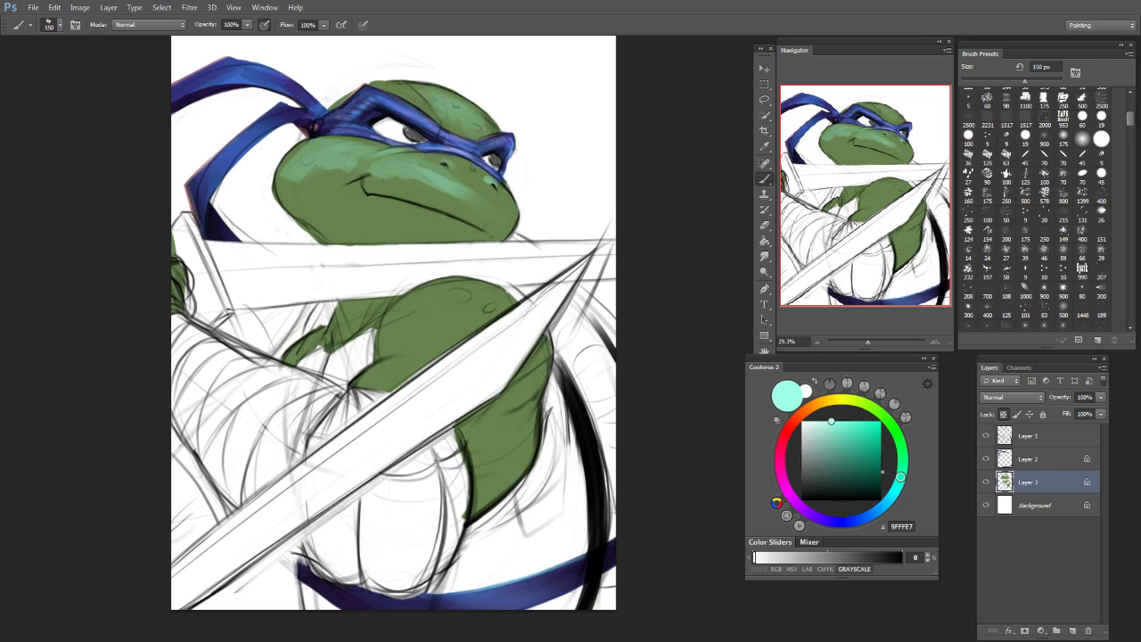
pyautogui.press(']')
pyautogui.press(']')
pyautogui.press(']')
pyautogui.press(']')
pyautogui.press(']')
pyautogui.press(']')
pyautogui.press(']')
pyautogui.press(']')
pyautogui.click(427, 182)
pyautogui.hotkey('ctrl', 'z')
pyautogui.keyDown('alt'); pyautogui.click(427, 182); pyautogui.keyUp('alt')
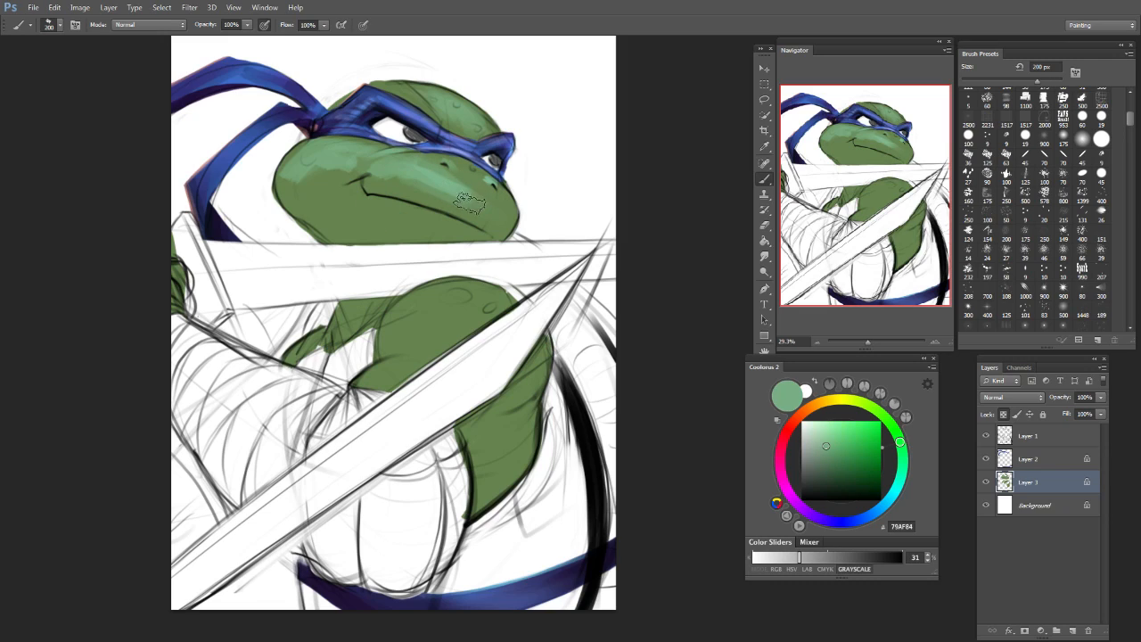
pyautogui.keyDown('alt'); pyautogui.click(422, 157); pyautogui.keyUp('alt')
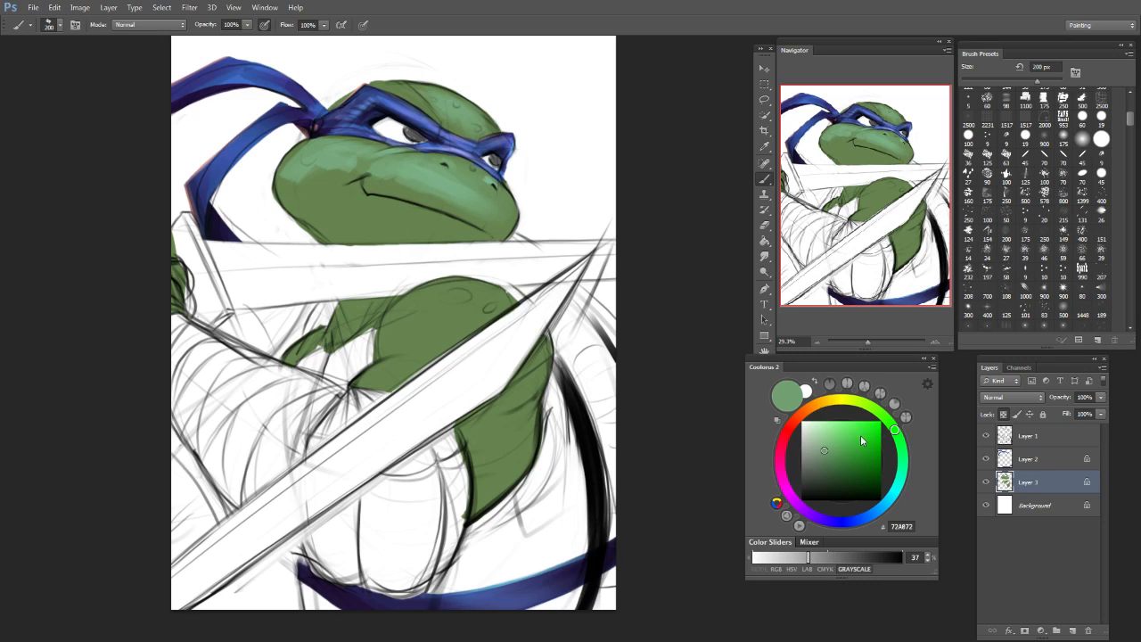
# Step: Pick a bright yellow (EBE965) as the brush colour
pyautogui.click(840, 398)
pyautogui.click(847, 428)
# Step: Try a yellow glaze over the snout and cheek with a 900 px brush and undo it
pyautogui.press(']')
pyautogui.press(']')
pyautogui.press(']')
pyautogui.press(']')
pyautogui.press(']')
pyautogui.press(']')
pyautogui.press(']')
pyautogui.press(']')
pyautogui.moveTo(430, 185); pyautogui.dragTo(493, 210)
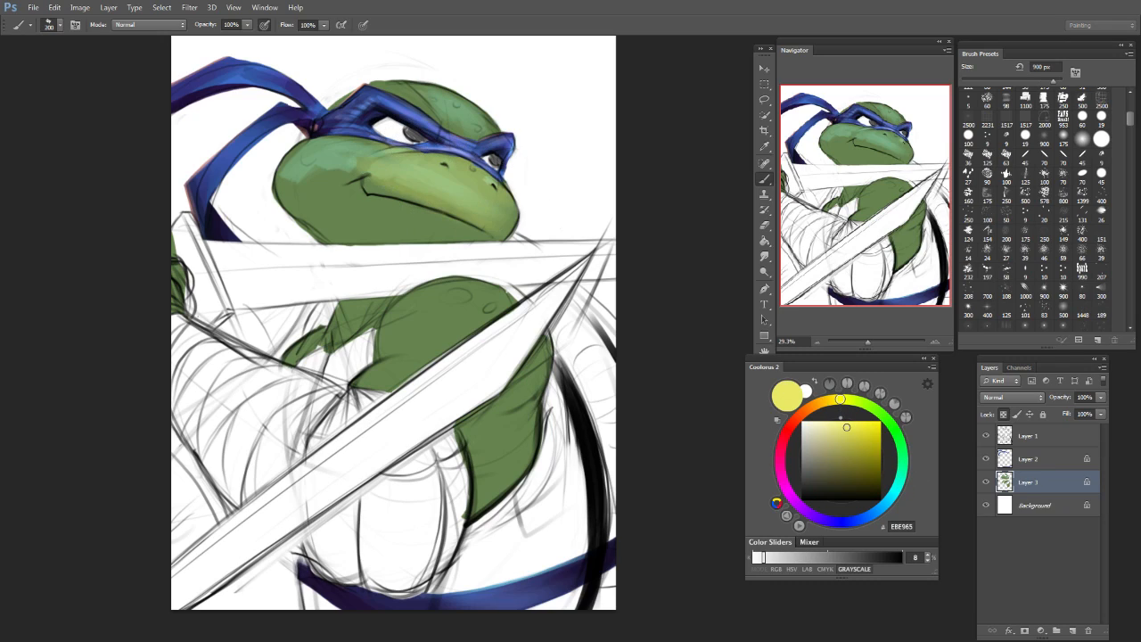
pyautogui.press('[')
pyautogui.press('[')
pyautogui.press('[')
pyautogui.press('[')
pyautogui.press('[')
pyautogui.press('[')
pyautogui.press('[')
pyautogui.press('[')
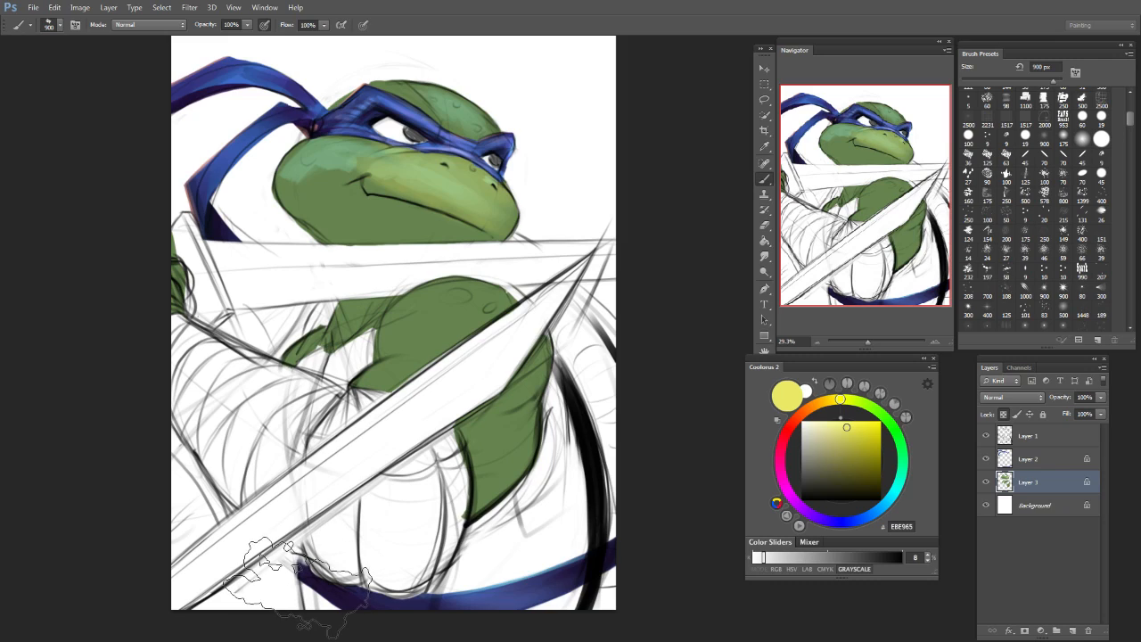
pyautogui.hotkey('ctrl', 'z')
# Step: Set the brush to 100 px and tint the crown of the head above the mask with yellow highlights
pyautogui.press('[')
pyautogui.press('[')
pyautogui.press('[')
pyautogui.press('[')
pyautogui.press('[')
pyautogui.press('[')
pyautogui.press('[')
pyautogui.press('[')
pyautogui.press('[')
pyautogui.press('[')
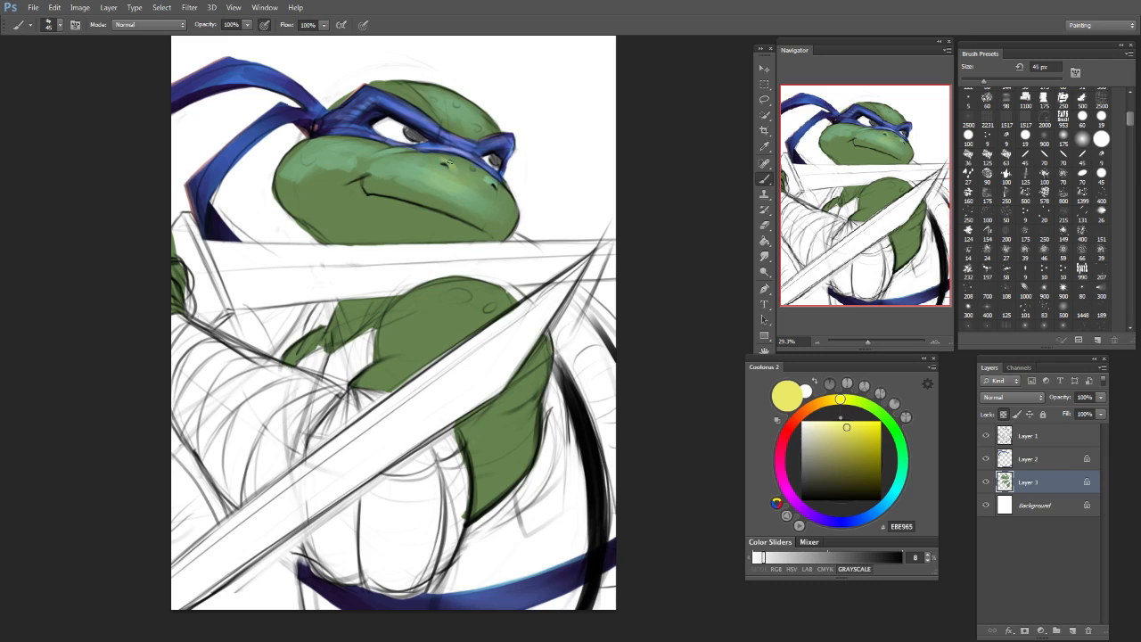
pyautogui.press(']')
pyautogui.press(']')
pyautogui.press(']')
pyautogui.press(']')
pyautogui.press(']')
pyautogui.press(']')
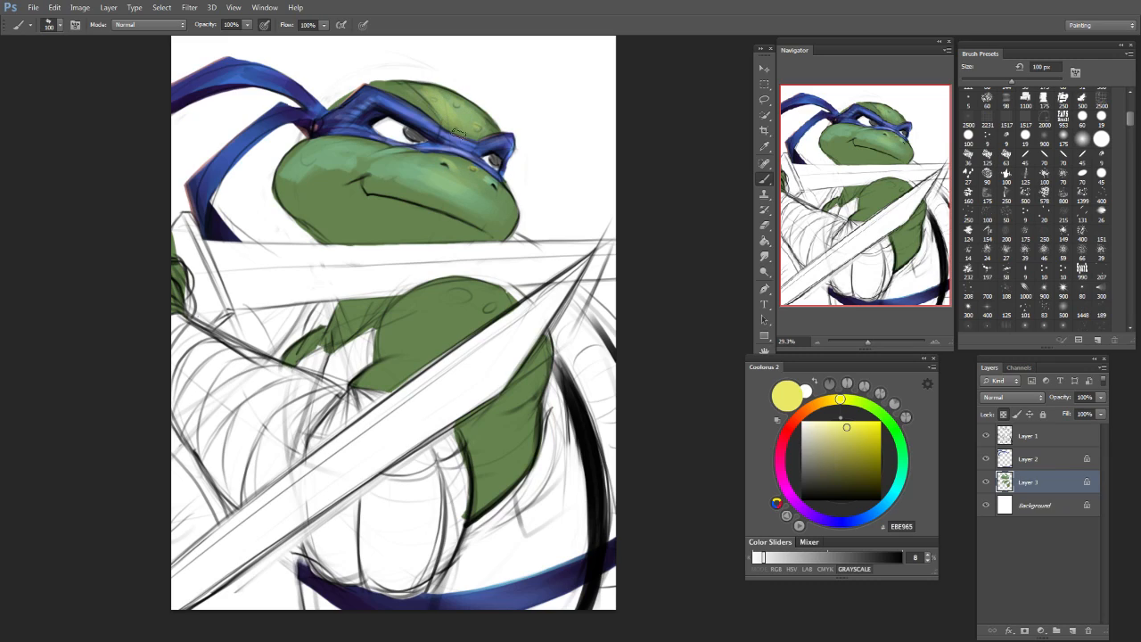
# Step: Tint the chin and lower lip with soft yellow strokes, varying the brush size between 100 and 150 px
pyautogui.press('[')
pyautogui.press('[')
pyautogui.press(']')
pyautogui.press(']')
pyautogui.press(']')
pyautogui.press(']')
pyautogui.press(']')
pyautogui.press(']')
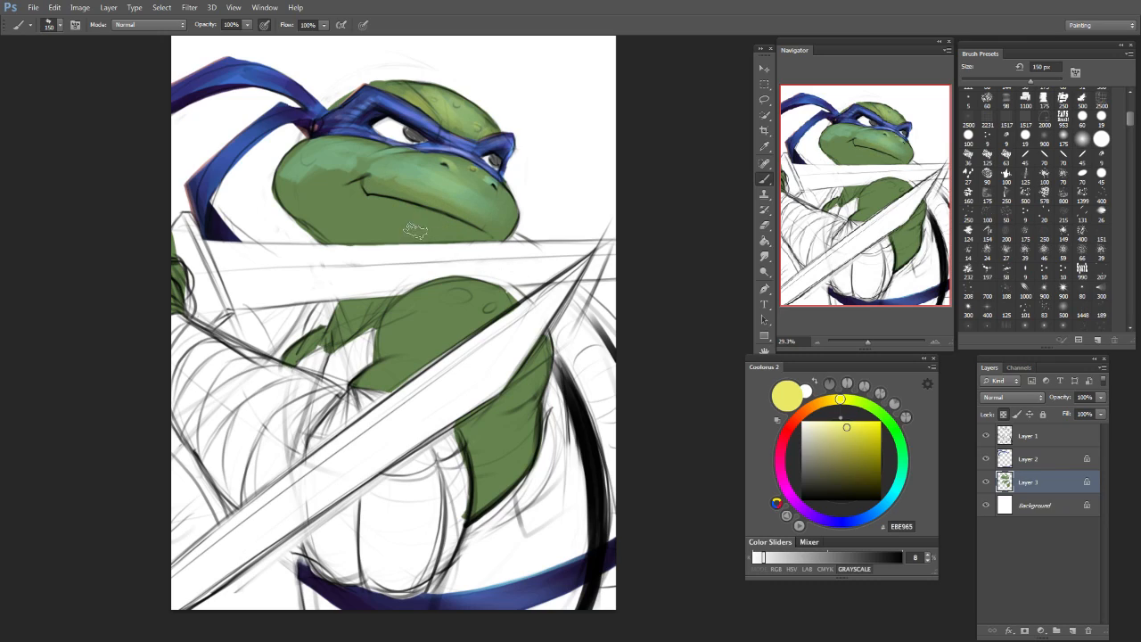
pyautogui.press('[')
pyautogui.press('[')
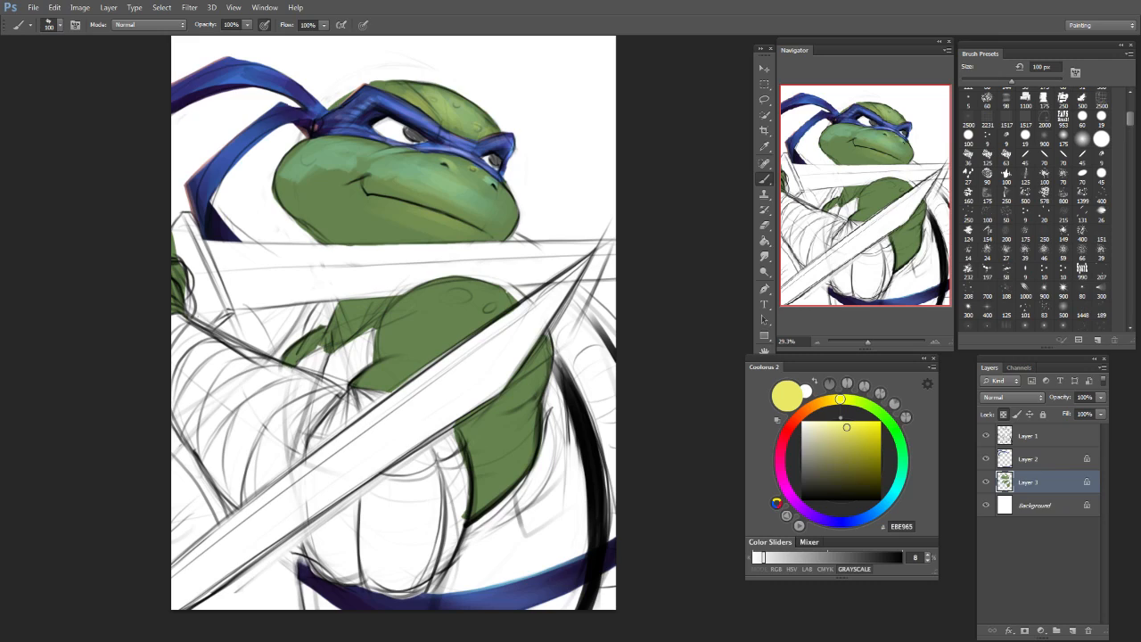
pyautogui.press('[')
pyautogui.press('[')
pyautogui.press(']')
pyautogui.press(']')
pyautogui.press(']')
pyautogui.press(']')
pyautogui.press(']')
pyautogui.press(']')
pyautogui.press(']')
pyautogui.press(']')
pyautogui.press(']')
pyautogui.press(']')
pyautogui.press('[')
pyautogui.press('[')
pyautogui.press('[')
pyautogui.press('[')
# Step: Blend the cheek with greens sampled from the face, including 7AAA7A and 7CA875, using an 80 to 100 px brush
pyautogui.keyDown('alt'); pyautogui.click(327, 168); pyautogui.keyUp('alt')
pyautogui.press('[')
pyautogui.press('[')
pyautogui.press('[')
pyautogui.press('[')
pyautogui.press('[')
pyautogui.press('[')
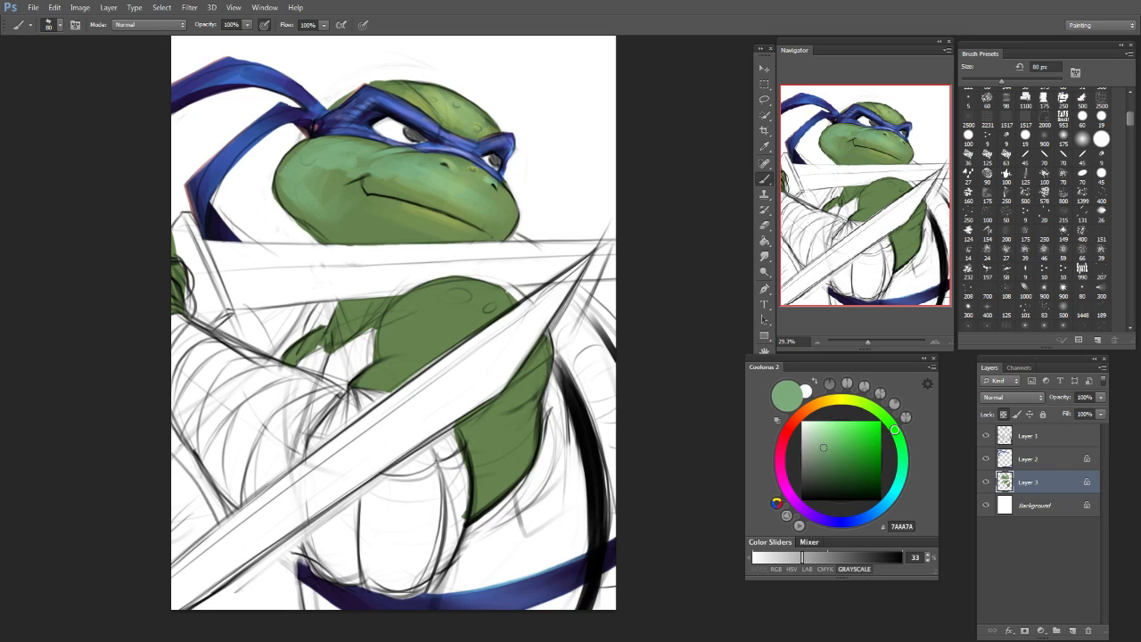
pyautogui.press(']')
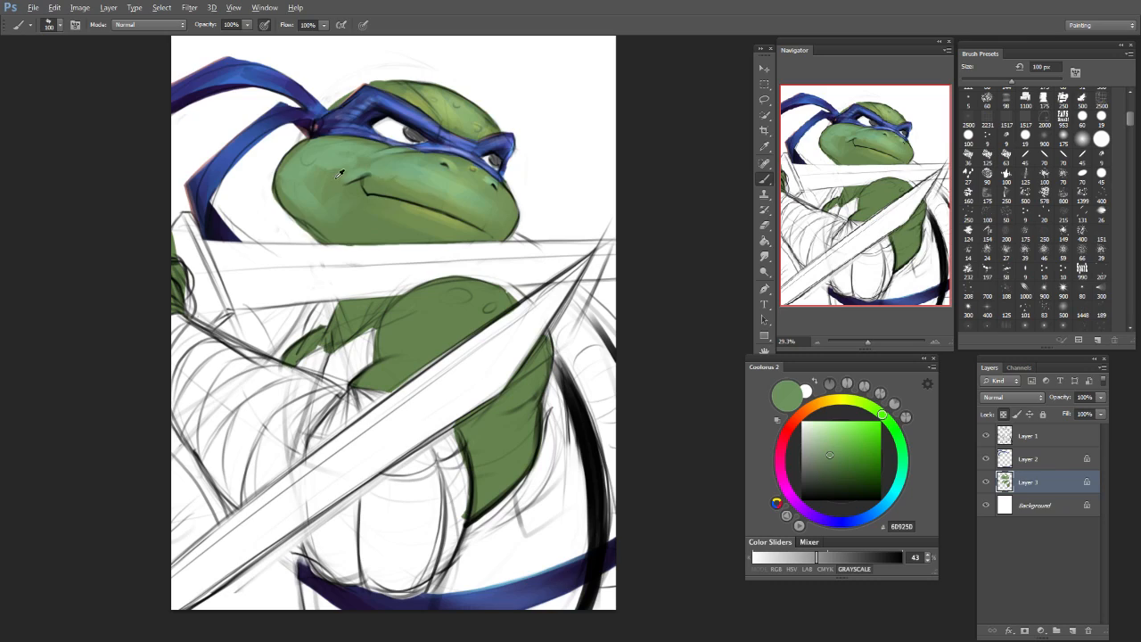
pyautogui.keyDown('alt'); pyautogui.click(318, 158); pyautogui.keyUp('alt')
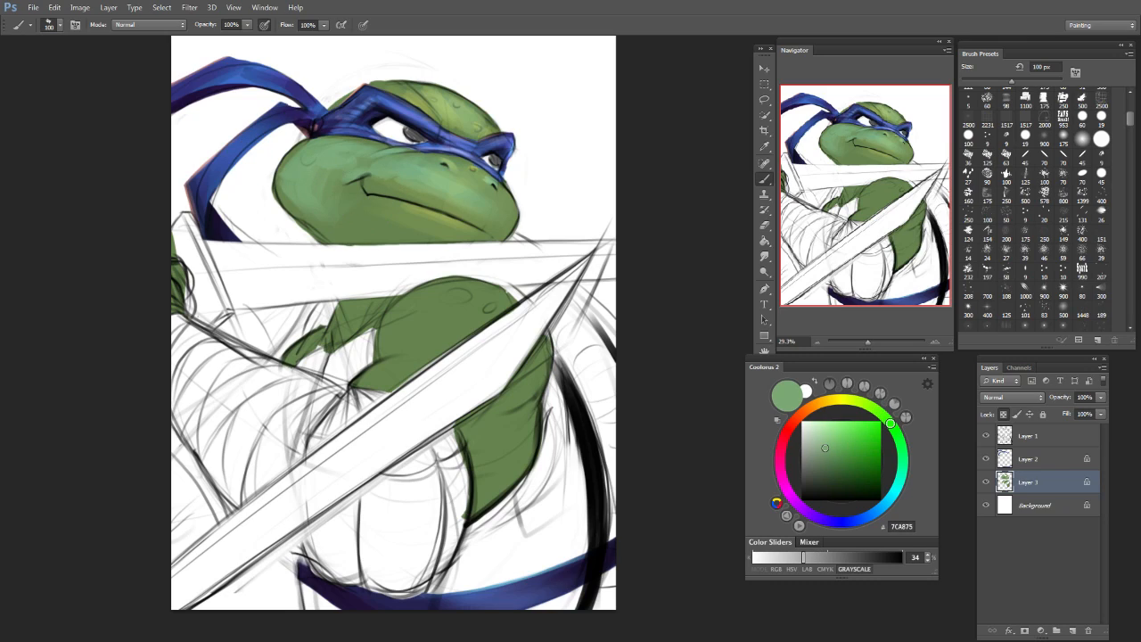
# Step: Try shading the back edge of the cheek with a very dark blue and undo the strokes
pyautogui.keyDown('alt'); pyautogui.click(319, 144); pyautogui.keyUp('alt')
pyautogui.click(857, 478)
pyautogui.press('[')
pyautogui.press('[')
pyautogui.click(910, 486)
pyautogui.click(857, 492)
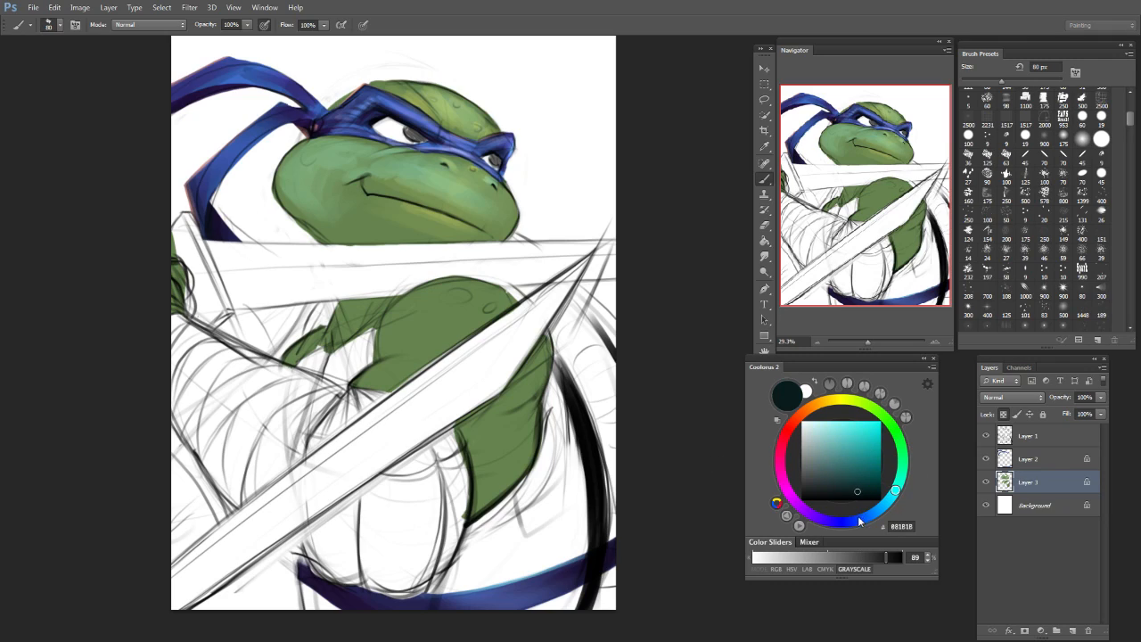
pyautogui.click(856, 520)
pyautogui.moveTo(281, 173)
pyautogui.mouseDown()
pyautogui.moveTo(293, 211)
pyautogui.moveTo(326, 228)
pyautogui.mouseUp()
pyautogui.press(']')
pyautogui.press(']')
pyautogui.hotkey('ctrl', 'alt', 'z')
pyautogui.hotkey('ctrl', 'alt', 'z')
# Step: Pick a dark red (3A0B0C) and shade the back edge of the cheek with a 150 px brush
pyautogui.click(787, 430)
pyautogui.click(865, 482)
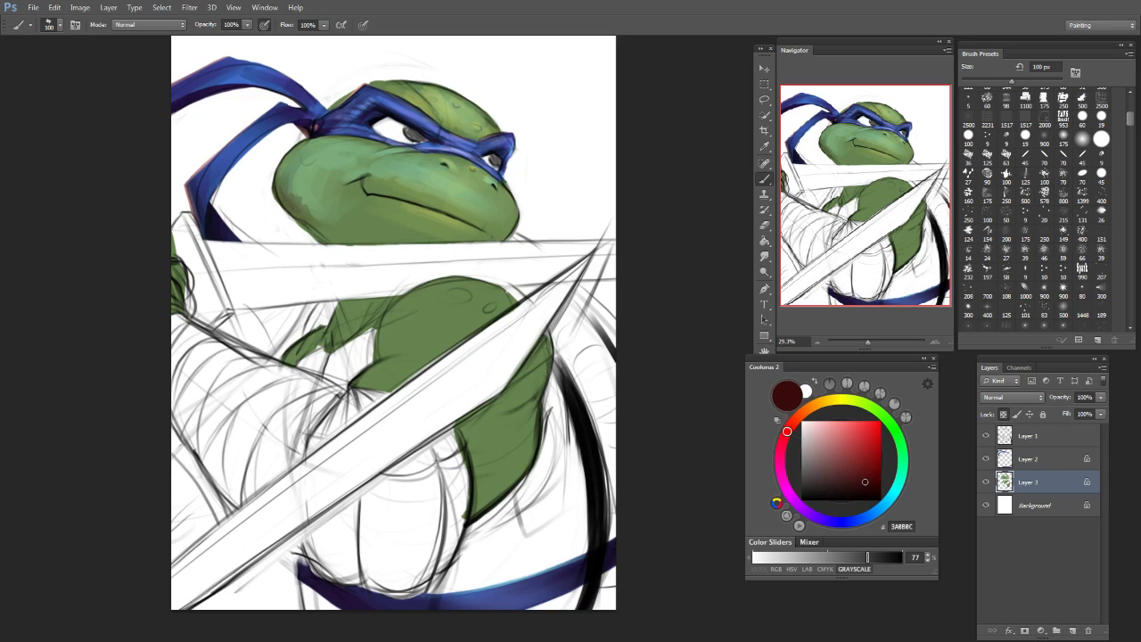
pyautogui.press(']')
pyautogui.press(']')
pyautogui.moveTo(287, 183); pyautogui.dragTo(317, 223)
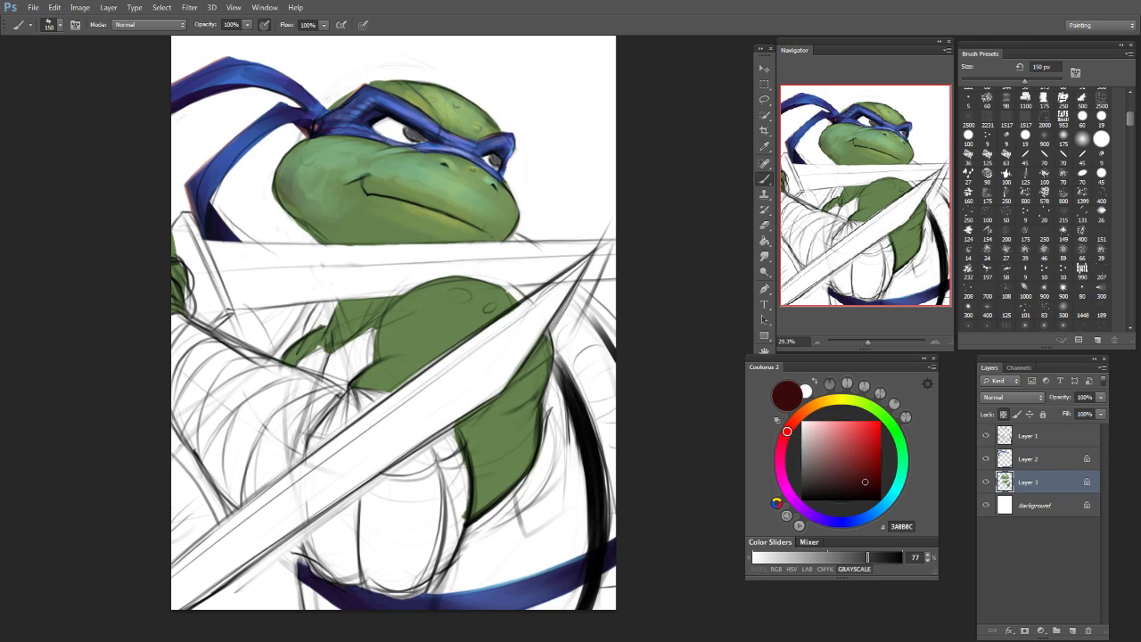
# Step: Shade along the mouth line with the dark red and soften it with sampled greens 79A778 and 6B894F
pyautogui.press('[')
pyautogui.press('[')
pyautogui.press('[')
pyautogui.press('[')
pyautogui.press(']')
pyautogui.press(']')
pyautogui.press(']')
pyautogui.press(']')
pyautogui.press(']')
pyautogui.press(']')
pyautogui.moveTo(370, 183); pyautogui.dragTo(420, 195)
pyautogui.keyDown('alt'); pyautogui.click(387, 170); pyautogui.keyUp('alt')
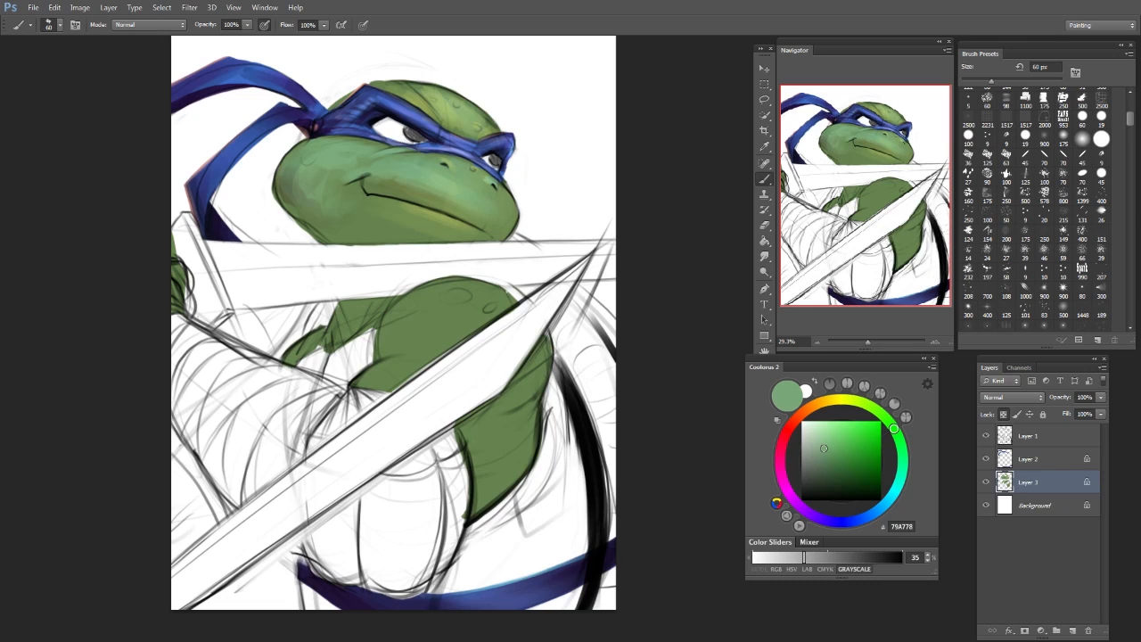
pyautogui.keyDown('alt'); pyautogui.click(496, 231); pyautogui.keyUp('alt')
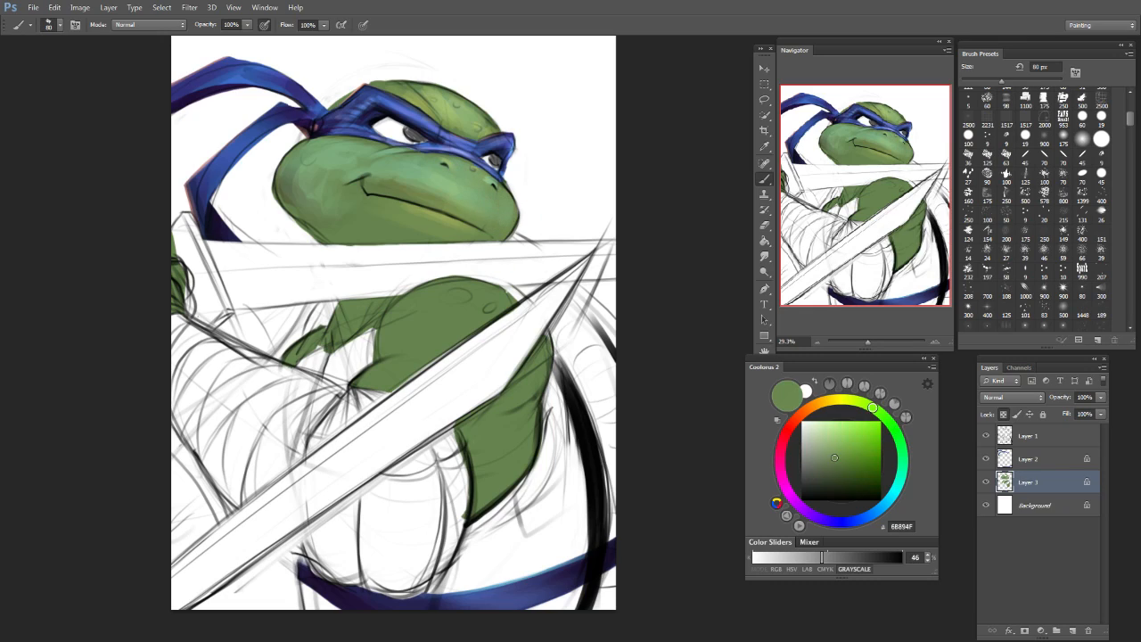
# Step: Pick a dark olive green and paint the shadow above the mouth line, redoing the first stroke, with a 100 px brush
pyautogui.keyDown('alt'); pyautogui.click(405, 189); pyautogui.keyUp('alt')
pyautogui.click(853, 473)
pyautogui.moveTo(391, 185); pyautogui.dragTo(437, 195)
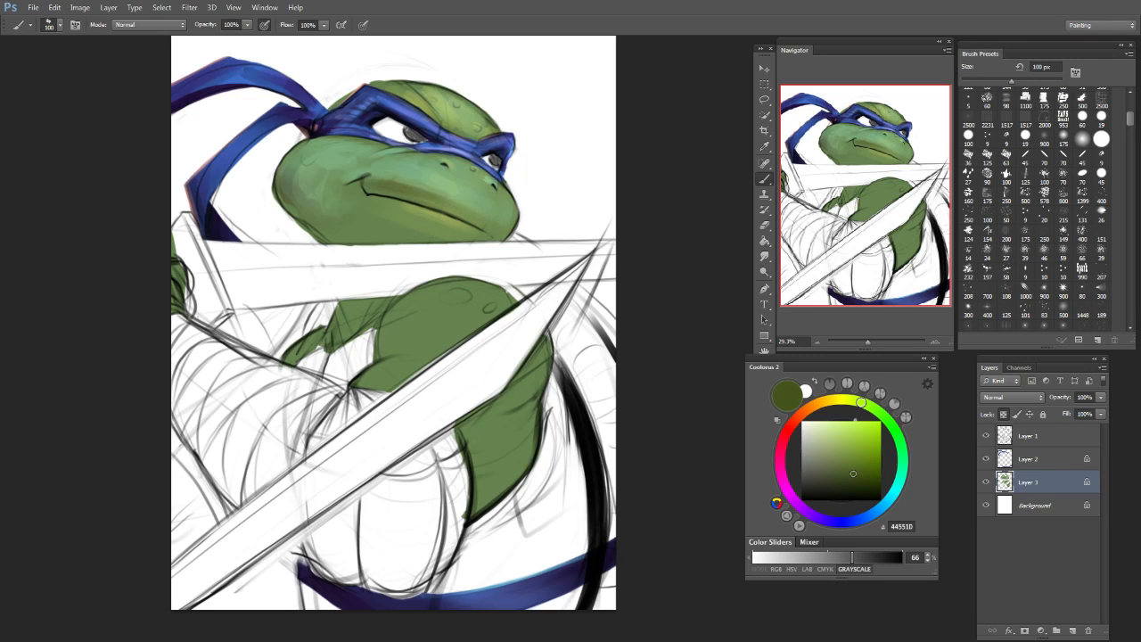
pyautogui.hotkey('ctrl', 'z')
pyautogui.moveTo(366, 184); pyautogui.dragTo(431, 195)
pyautogui.press(']')
pyautogui.press(']')
pyautogui.press('[')
pyautogui.press('[')
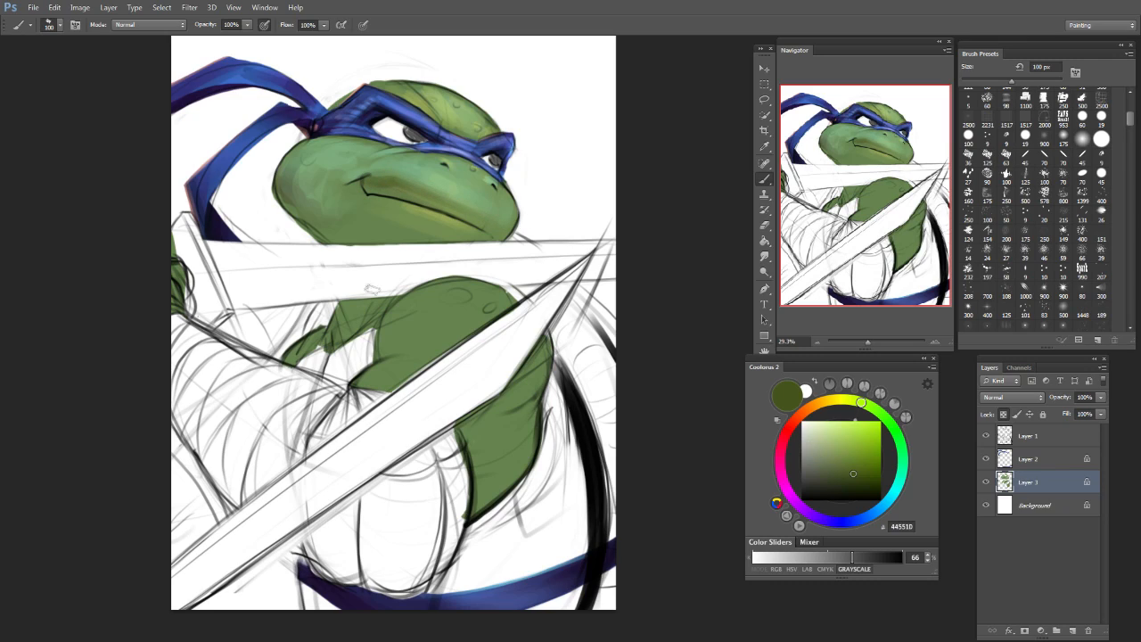
# Step: Blend the shadow above the mouth into the snout with sampled greens 566831 and 72A376
pyautogui.keyDown('alt'); pyautogui.click(369, 187); pyautogui.keyUp('alt')
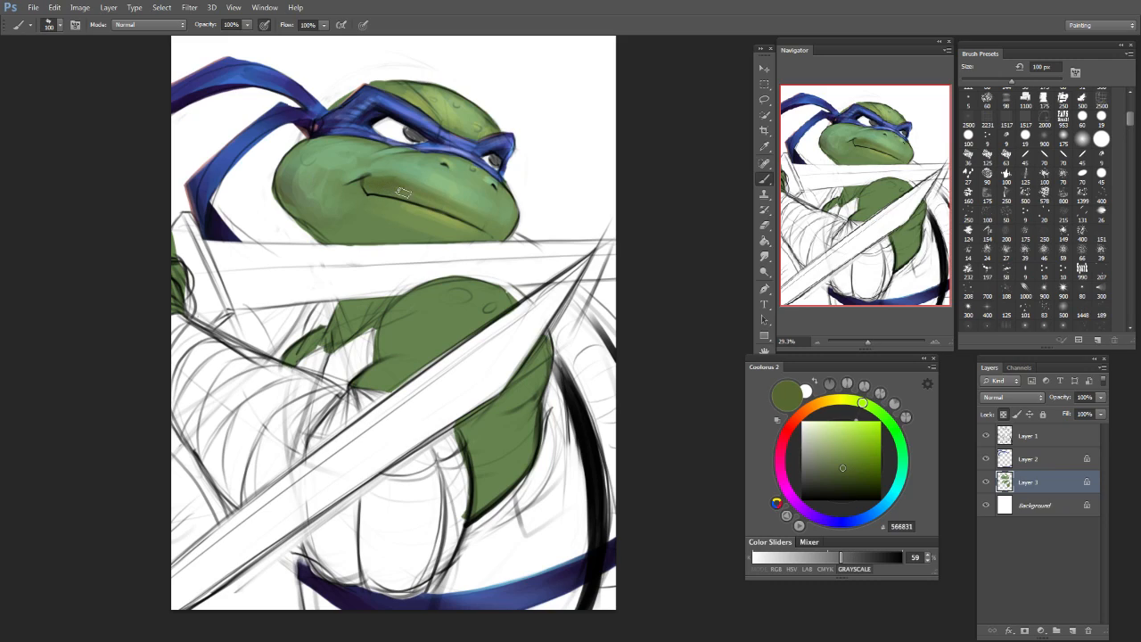
pyautogui.press('[')
pyautogui.press('[')
pyautogui.keyDown('alt'); pyautogui.click(398, 173); pyautogui.keyUp('alt')
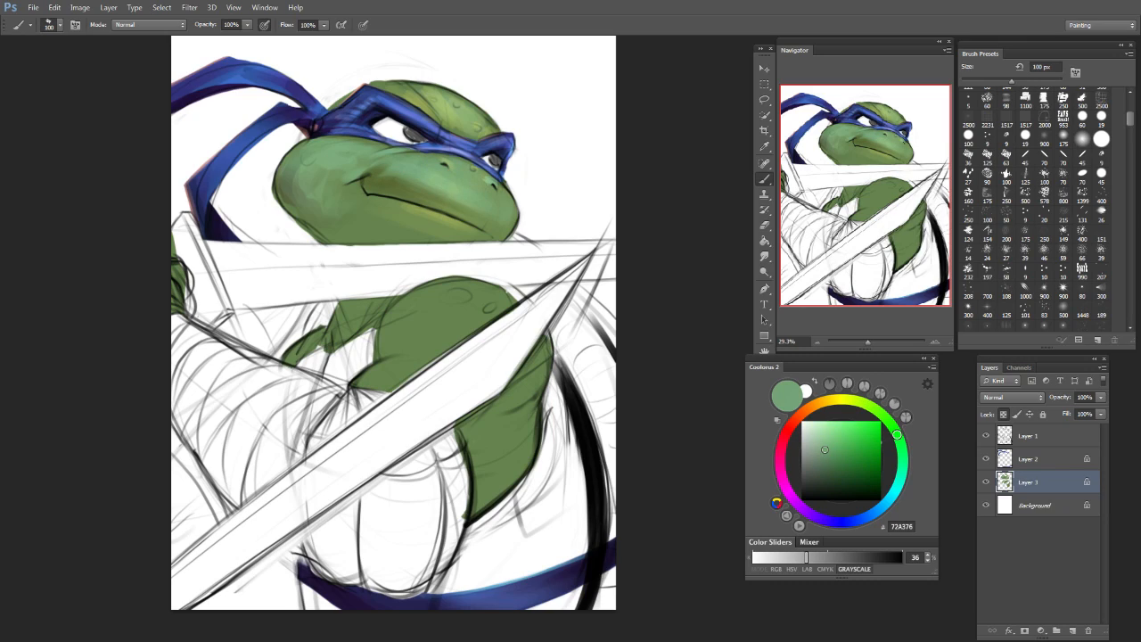
pyautogui.press(']')
pyautogui.press(']')
pyautogui.press(']')
pyautogui.press(']')
pyautogui.press('[')
pyautogui.press('[')
# Step: Pick a very dark green and darken the crown of the head, reducing the brush from 300 to 150 px
pyautogui.click(862, 489)
pyautogui.press(']')
pyautogui.press(']')
pyautogui.press(']')
pyautogui.press(']')
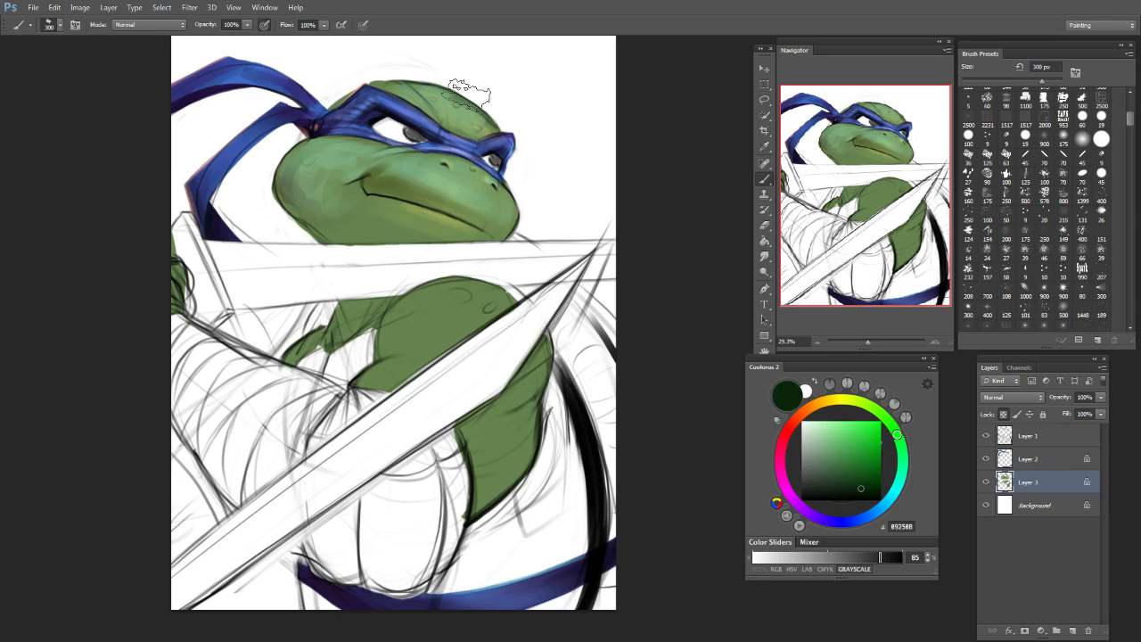
pyautogui.press('[')
pyautogui.press('[')
pyautogui.press('[')
pyautogui.press('[')
pyautogui.press('[')
pyautogui.press('[')
pyautogui.press(']')
pyautogui.press(']')
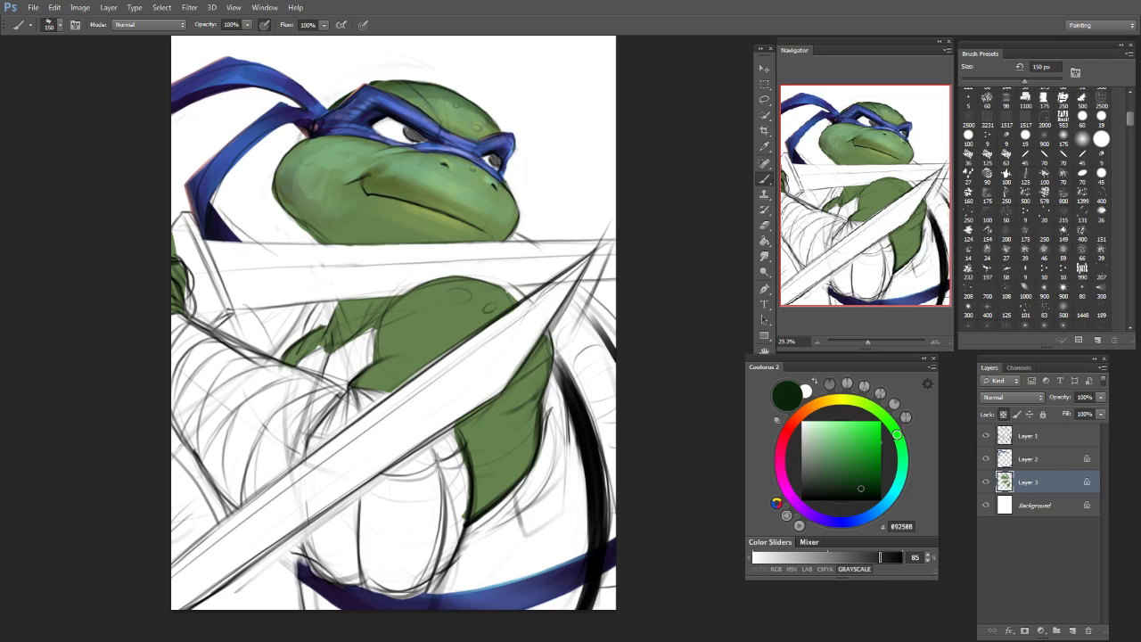
# Step: Try a dark green shadow along the lower jaw below the cheek and undo it
pyautogui.press(']')
pyautogui.press(']')
pyautogui.press('[')
pyautogui.press('[')
pyautogui.press('[')
pyautogui.press('[')
pyautogui.moveTo(323, 214)
pyautogui.mouseDown()
pyautogui.moveTo(339, 252)
pyautogui.moveTo(325, 237)
pyautogui.moveTo(335, 246)
pyautogui.moveTo(335, 230)
pyautogui.mouseUp()
pyautogui.press(']')
pyautogui.press(']')
pyautogui.press(']')
pyautogui.press(']')
pyautogui.press(']')
pyautogui.press(']')
pyautogui.hotkey('ctrl', 'z')
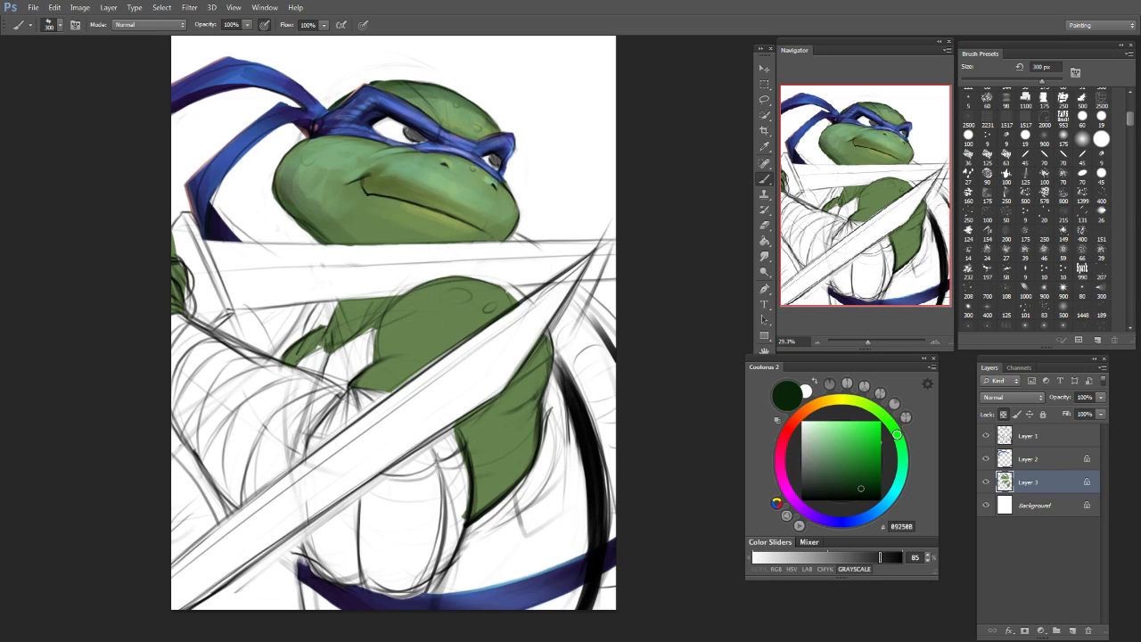
# Step: Glaze the back of the cheek with dark blue (0C1B59) at 300 px and blend it with the sampled green 587864
pyautogui.keyDown('alt'); pyautogui.click(322, 224); pyautogui.keyUp('alt')
pyautogui.click(854, 521)
pyautogui.click(870, 473)
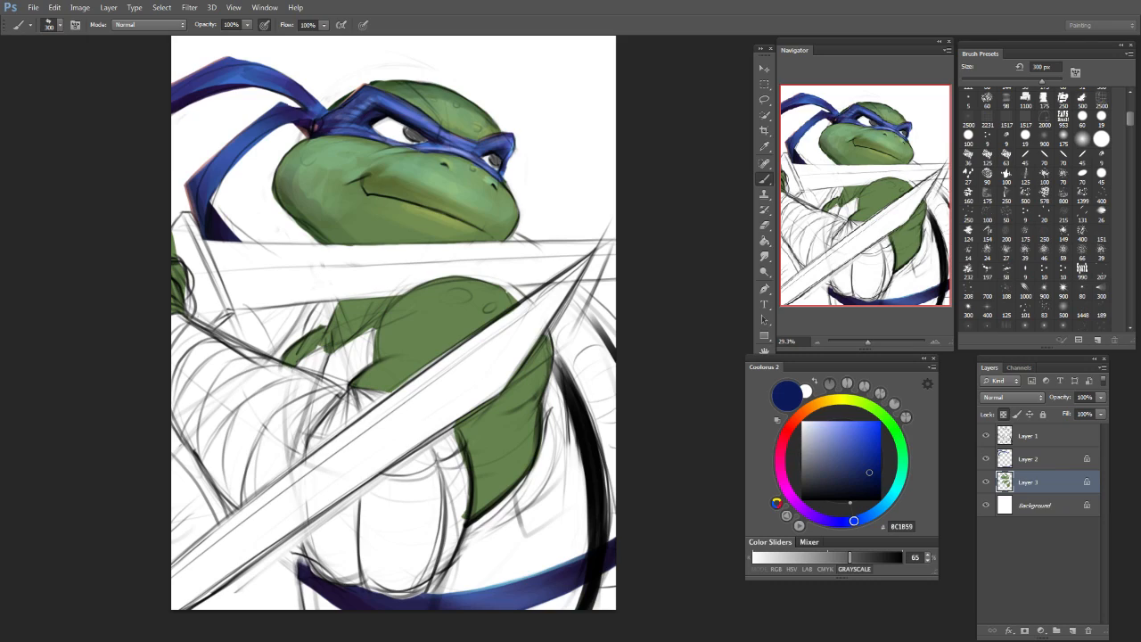
pyautogui.moveTo(309, 208); pyautogui.dragTo(301, 189)
pyautogui.keyDown('alt'); pyautogui.click(314, 189); pyautogui.keyUp('alt')
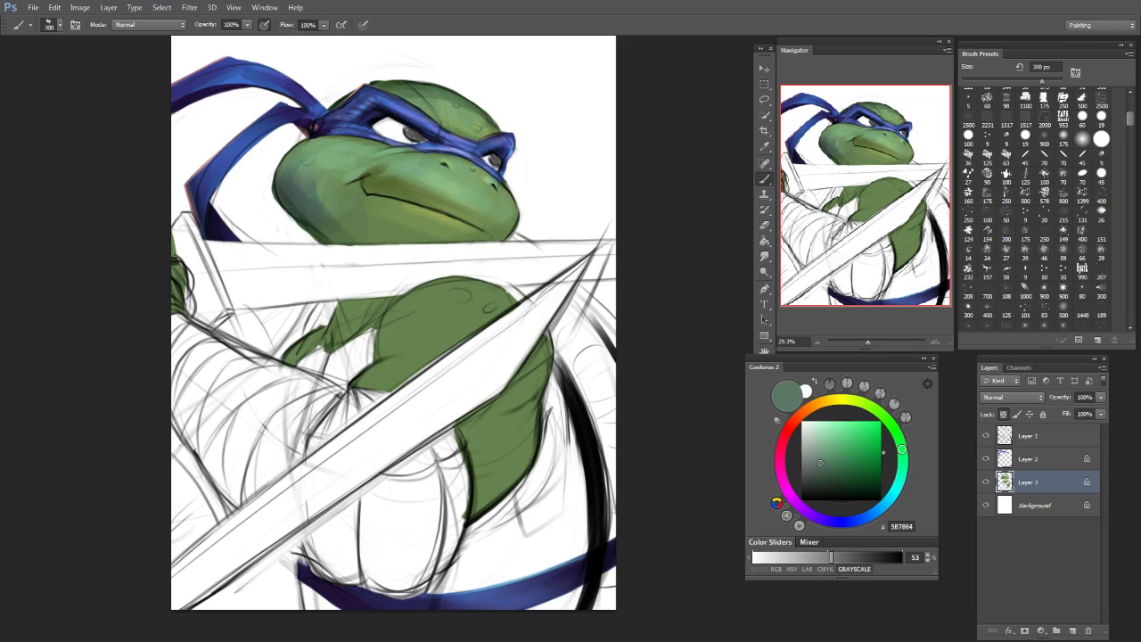
pyautogui.press('[')
pyautogui.press('[')
# Step: Sample the olive green 566835 beside the mouth and refine the shading around the mouth, reducing the brush to 60 px
pyautogui.keyDown('alt'); pyautogui.click(379, 190); pyautogui.keyUp('alt')
pyautogui.press('[')
pyautogui.press('[')
pyautogui.press('[')
pyautogui.press('[')
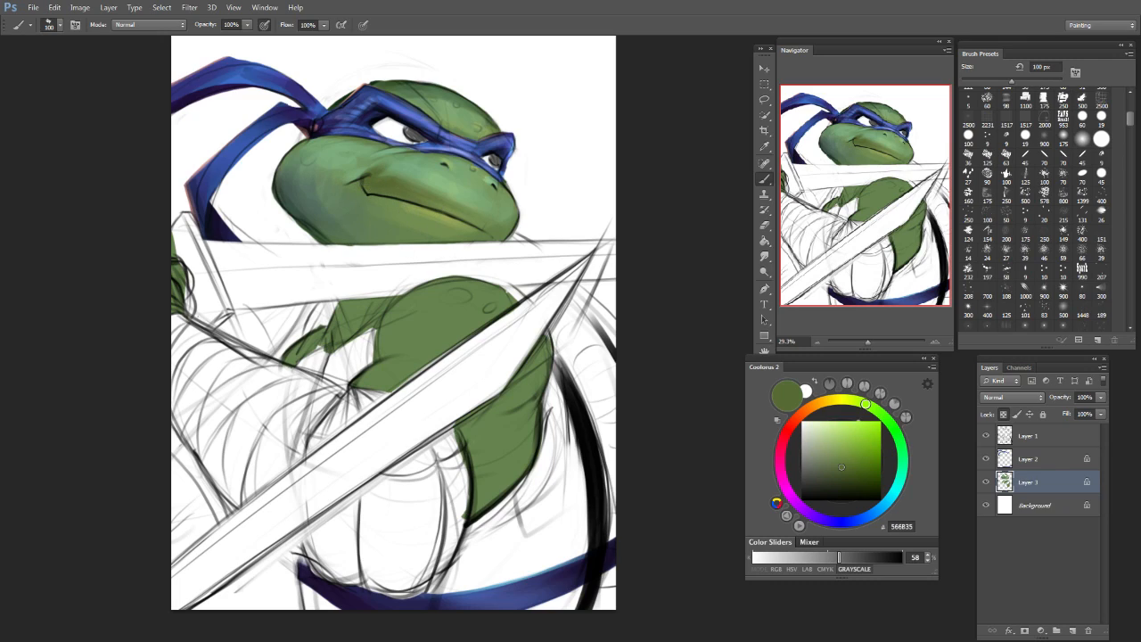
pyautogui.press('[')
pyautogui.press('[')
pyautogui.press('[')
pyautogui.press('[')
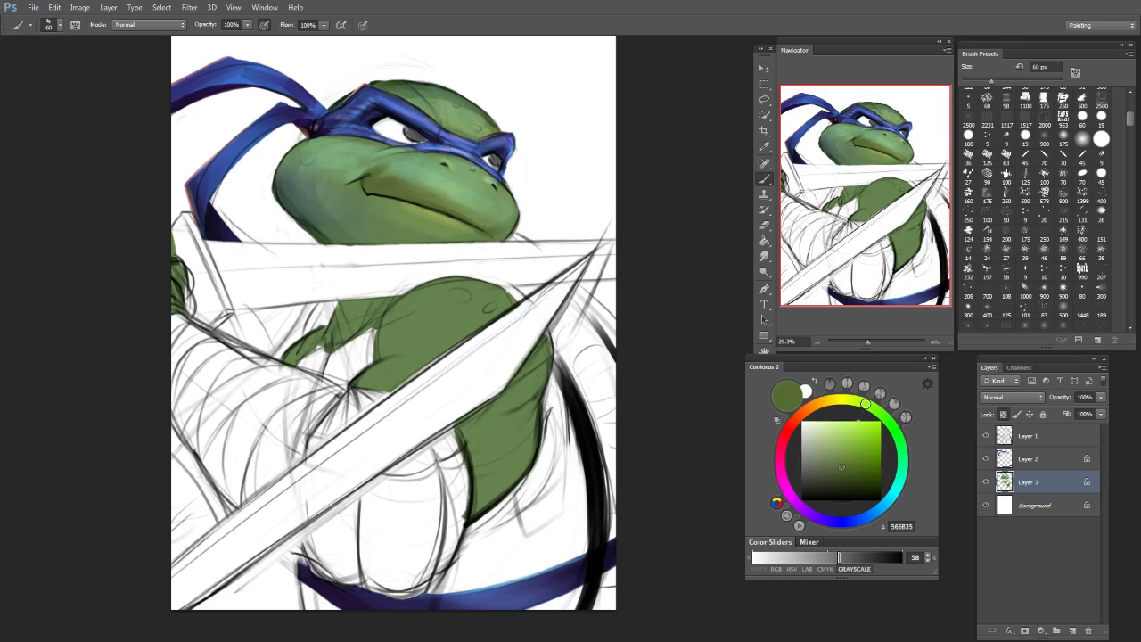
# Step: Try a light green (C8E78F) highlight over the shoulder with a 200 px brush, and reduce the brush to 100 px
pyautogui.press(']')
pyautogui.press(']')
pyautogui.press(']')
pyautogui.press(']')
pyautogui.keyDown('alt'); pyautogui.click(384, 183); pyautogui.keyUp('alt')
pyautogui.click(832, 428)
pyautogui.press(']')
pyautogui.press(']')
pyautogui.press(']')
pyautogui.press(']')
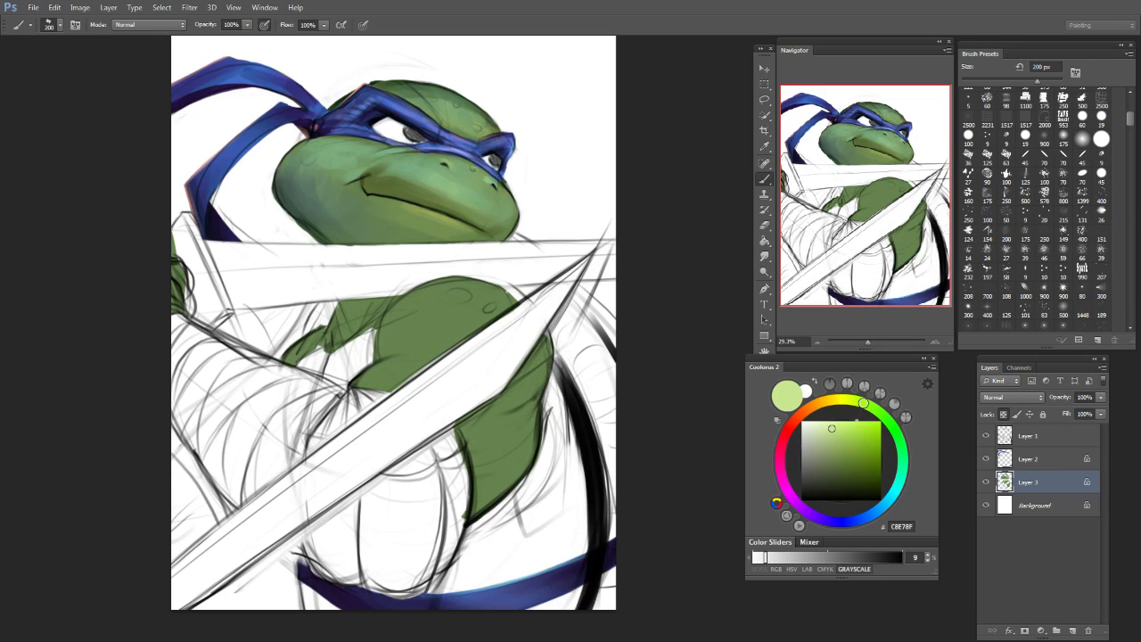
pyautogui.press('[')
pyautogui.press('[')
pyautogui.press('[')
pyautogui.press('[')
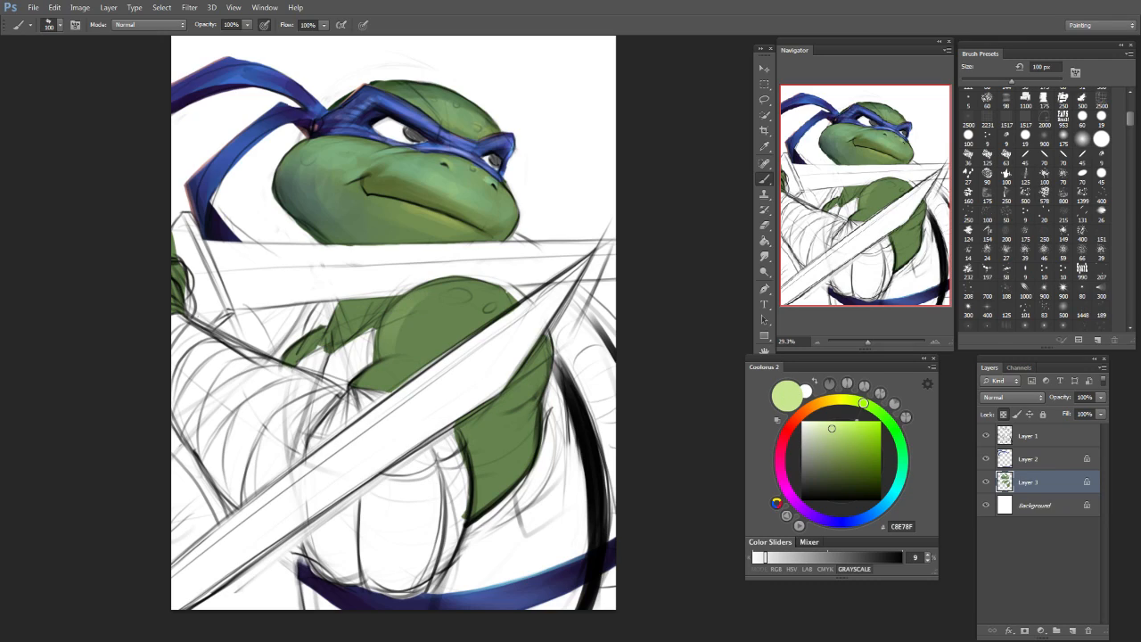
# Step: Pick a pale yellow (EFE77A) and add fine highlights to the head with the brush reduced to 60 px
pyautogui.click(837, 399)
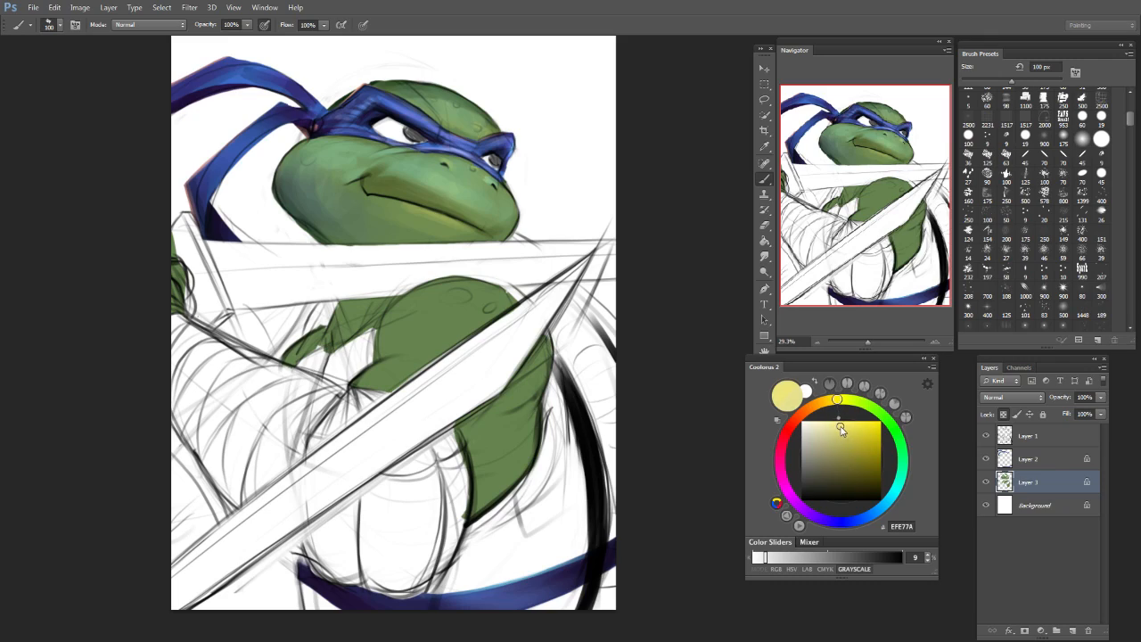
pyautogui.press('[')
pyautogui.press('[')
pyautogui.press('[')
pyautogui.press('[')
pyautogui.press('[')
pyautogui.press('[')
pyautogui.press('[')
pyautogui.press('[')
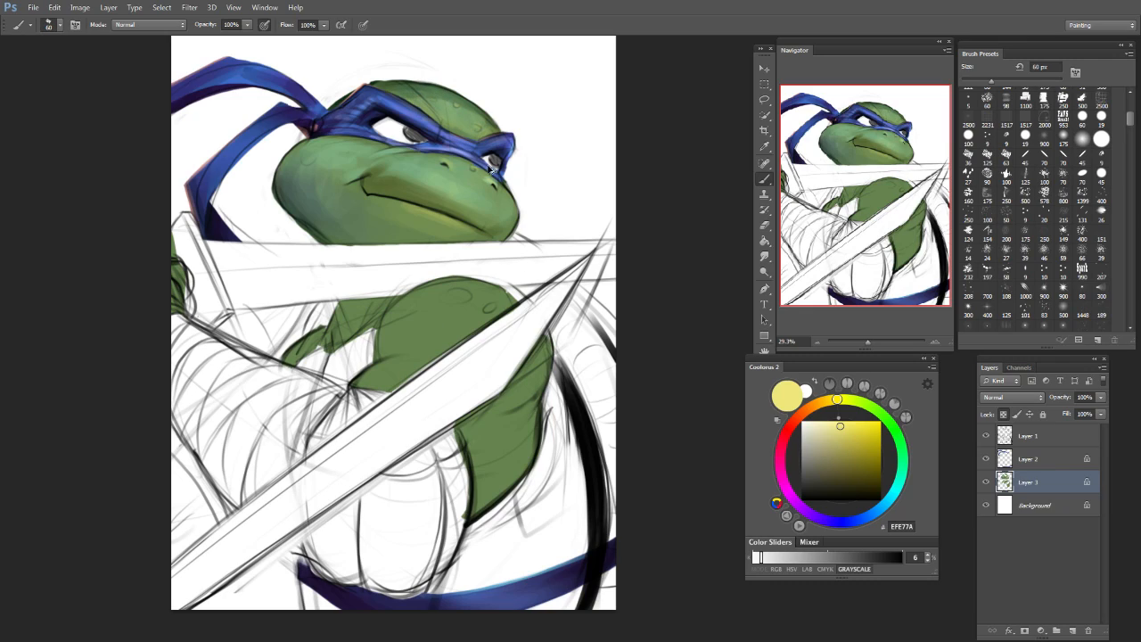
# Step: Pick a light green (BDEF7A) and add highlights to the head, enlarging the brush to 150 px
pyautogui.click(863, 407)
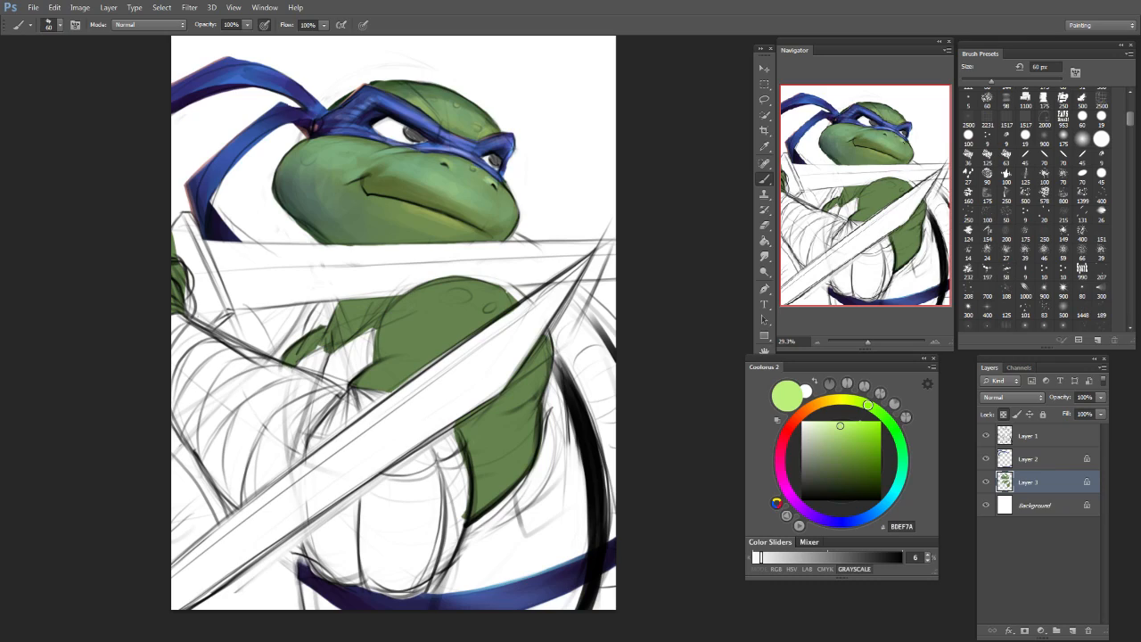
pyautogui.press(']')
pyautogui.press(']')
pyautogui.press(']')
pyautogui.press(']')
pyautogui.press(']')
pyautogui.press(']')
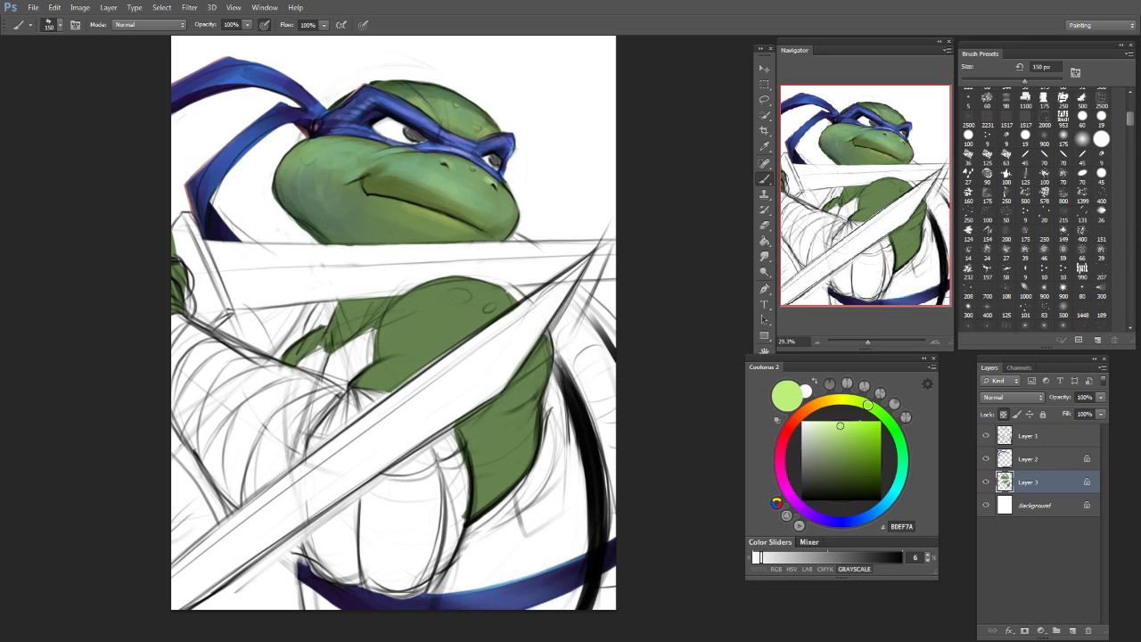
# Step: Sample the olive green 586C37 near the mouth corner and refine the muzzle's shading with the brush at 60 px
pyautogui.press('[')
pyautogui.press('[')
pyautogui.press('[')
pyautogui.press('[')
pyautogui.press('[')
pyautogui.press('[')
pyautogui.keyDown('alt'); pyautogui.click(385, 174); pyautogui.keyUp('alt')
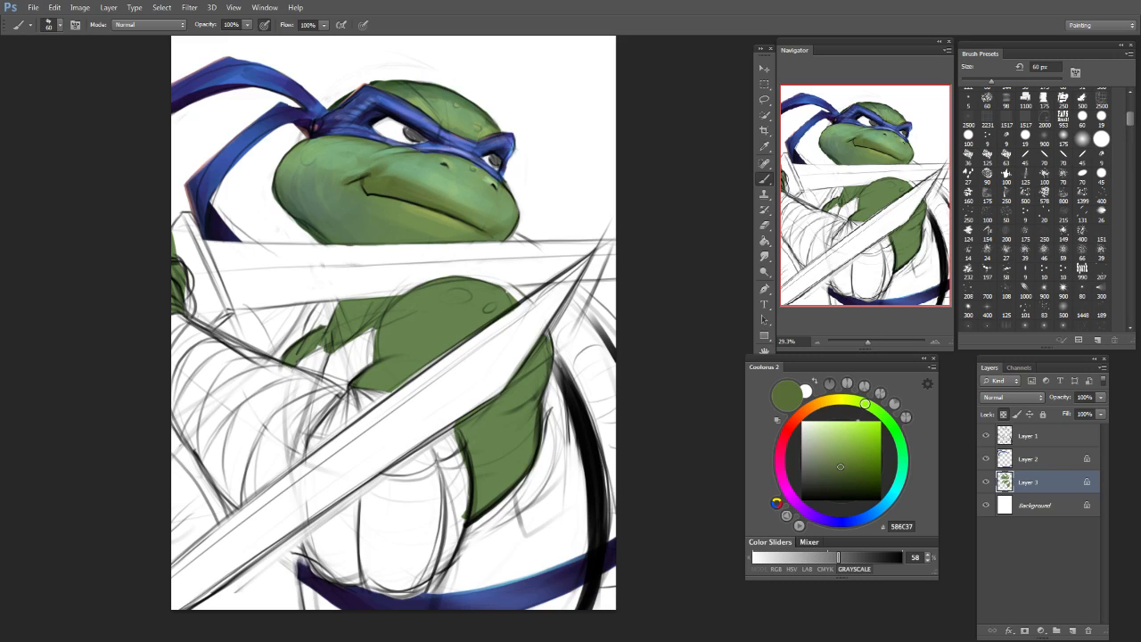
pyautogui.press(']')
pyautogui.press(']')
pyautogui.press(']')
pyautogui.press(']')
pyautogui.press('[')
pyautogui.press('[')
pyautogui.press('[')
pyautogui.press('[')
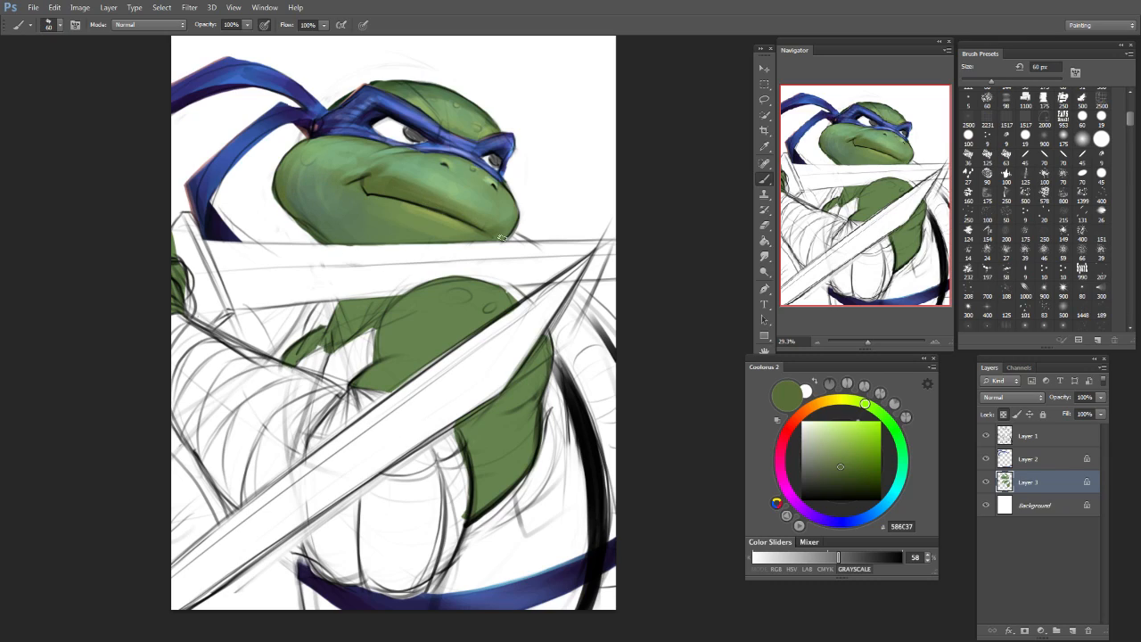
# Step: Sample greens from the chin and snout, ending with 78A97D, and blend the muzzle's shading at 100 px
pyautogui.press(']')
pyautogui.press(']')
pyautogui.keyDown('alt'); pyautogui.click(479, 216); pyautogui.keyUp('alt')
pyautogui.press(']')
pyautogui.press(']')
pyautogui.press(']')
pyautogui.press(']')
pyautogui.keyDown('alt'); pyautogui.click(464, 187); pyautogui.keyUp('alt')
pyautogui.press('[')
pyautogui.press('[')
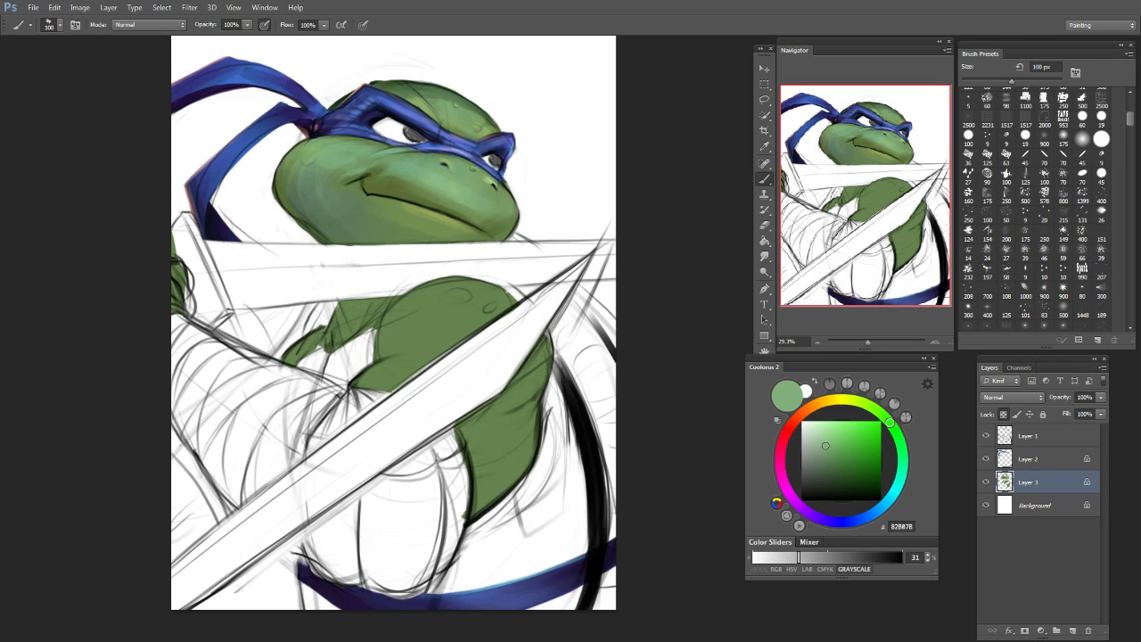
pyautogui.keyDown('alt'); pyautogui.click(410, 166); pyautogui.keyUp('alt')
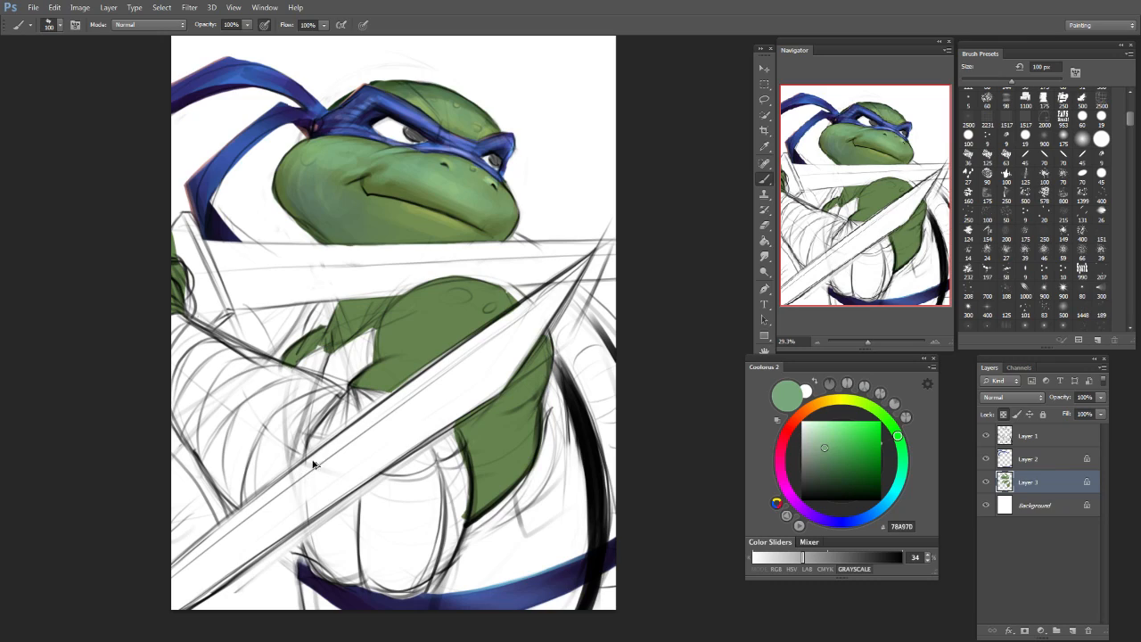
# Step: Reduce the brush to 80 px, sample the olive green 576C36 beside the mouth and tighten the shading along the lips
pyautogui.press('[')
pyautogui.press('[')
pyautogui.keyDown('alt'); pyautogui.click(424, 219); pyautogui.keyUp('alt')
pyautogui.keyDown('alt'); pyautogui.click(409, 189); pyautogui.keyUp('alt')
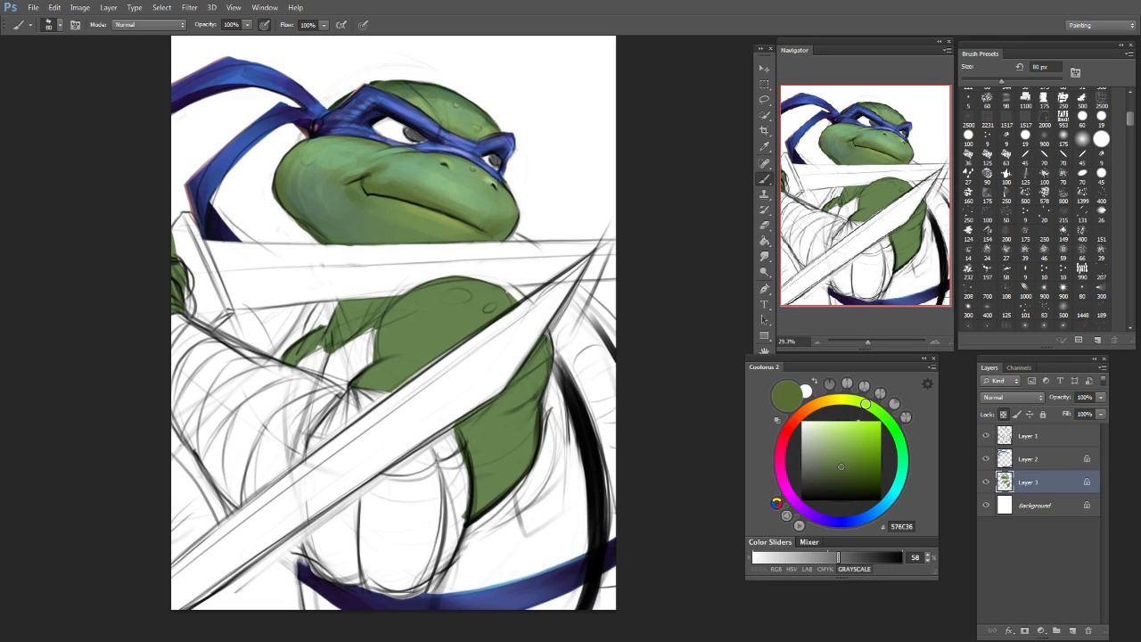
pyautogui.press('[')
pyautogui.press('[')
# Step: Sample the light green 8AB780 on the lower jaw and blend it at 200 px, reducing the brush to 80 px for details
pyautogui.press(']')
pyautogui.press(']')
pyautogui.press(']')
pyautogui.press(']')
pyautogui.press(']')
pyautogui.press(']')
pyautogui.press(']')
pyautogui.press(']')
pyautogui.keyDown('alt'); pyautogui.click(374, 224); pyautogui.keyUp('alt')
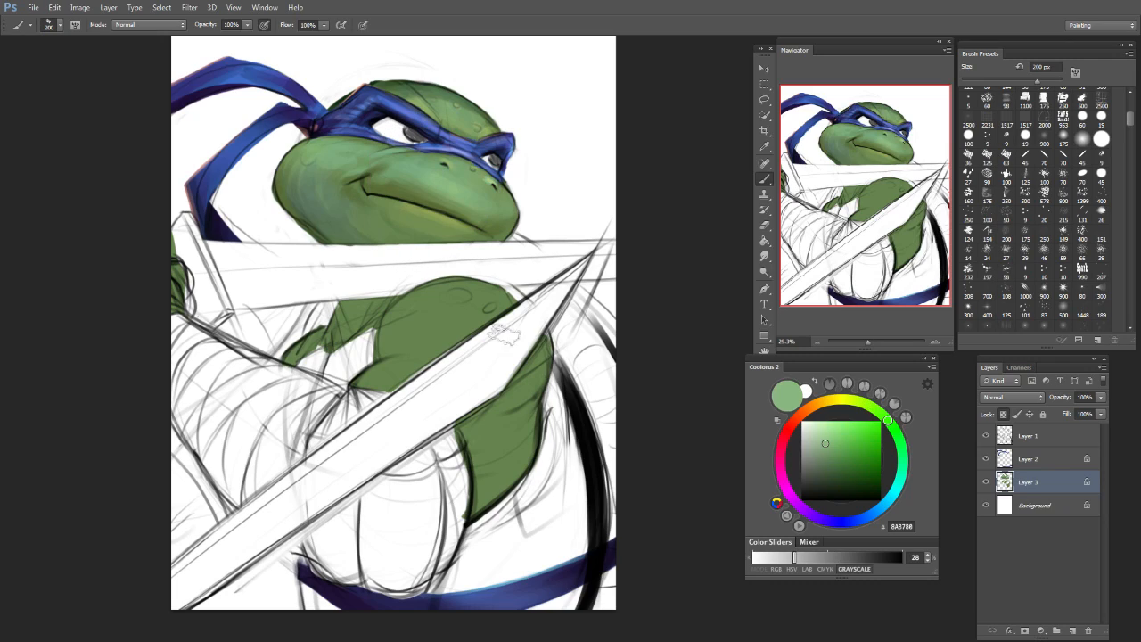
pyautogui.press('[')
pyautogui.press('[')
pyautogui.press('[')
pyautogui.press('[')
pyautogui.press('[')
pyautogui.press('[')
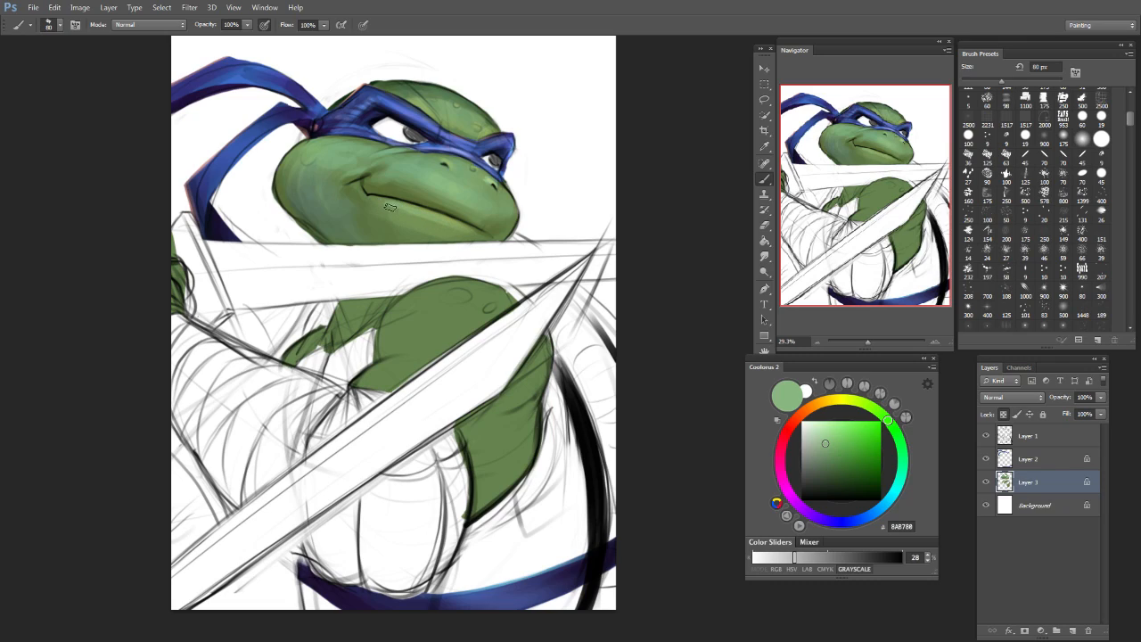
# Step: Pick a dark green (093E19) and deepen the shading on the lower face at 150 px, reducing the brush to 100 px
pyautogui.keyDown('alt'); pyautogui.click(384, 201); pyautogui.keyUp('alt')
pyautogui.press(']')
pyautogui.press(']')
pyautogui.moveTo(863, 467)
pyautogui.mouseDown()
pyautogui.moveTo(864, 484)
pyautogui.moveTo(902, 449)
pyautogui.mouseUp()
pyautogui.click(865, 517)
pyautogui.press(']')
pyautogui.press(']')
pyautogui.press(']')
pyautogui.press(']')
pyautogui.click(869, 481)
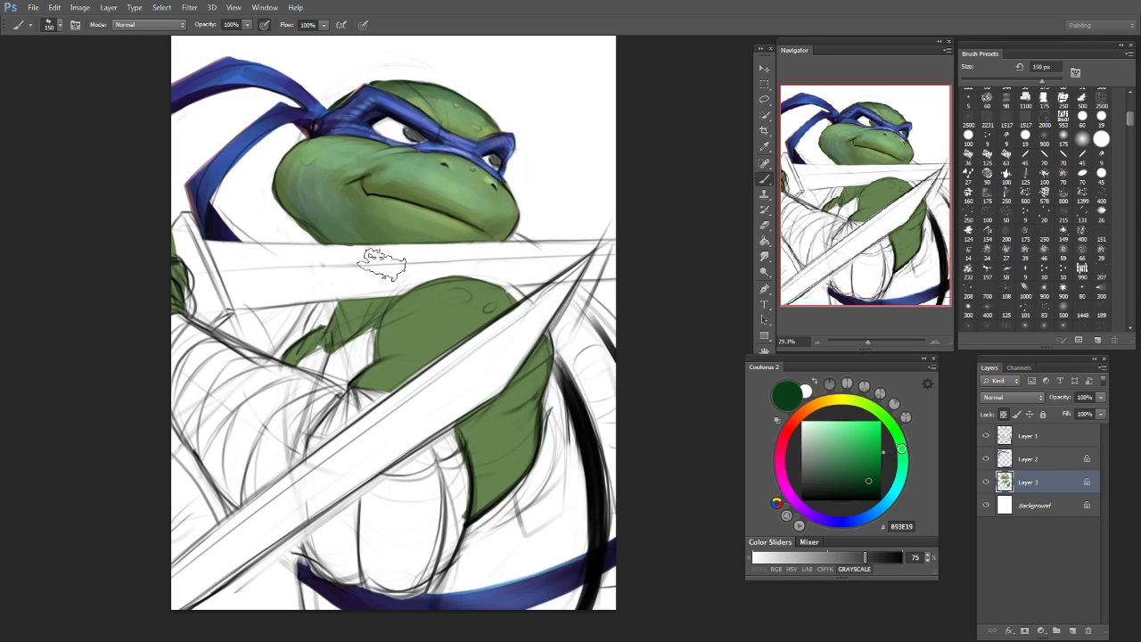
pyautogui.press('[')
pyautogui.press('[')
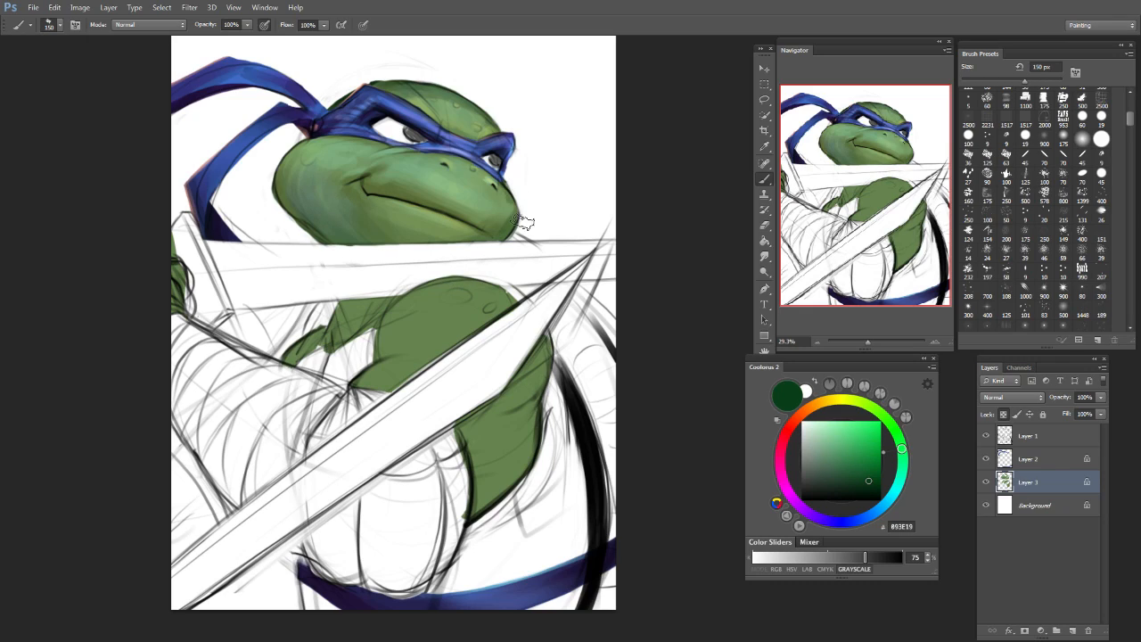
pyautogui.press('[')
pyautogui.press('[')
# Step: Switch to the soft round brush, enlarge it to 500 px and pick a dark teal (143A39) for broad shading
pyautogui.click(1084, 142)
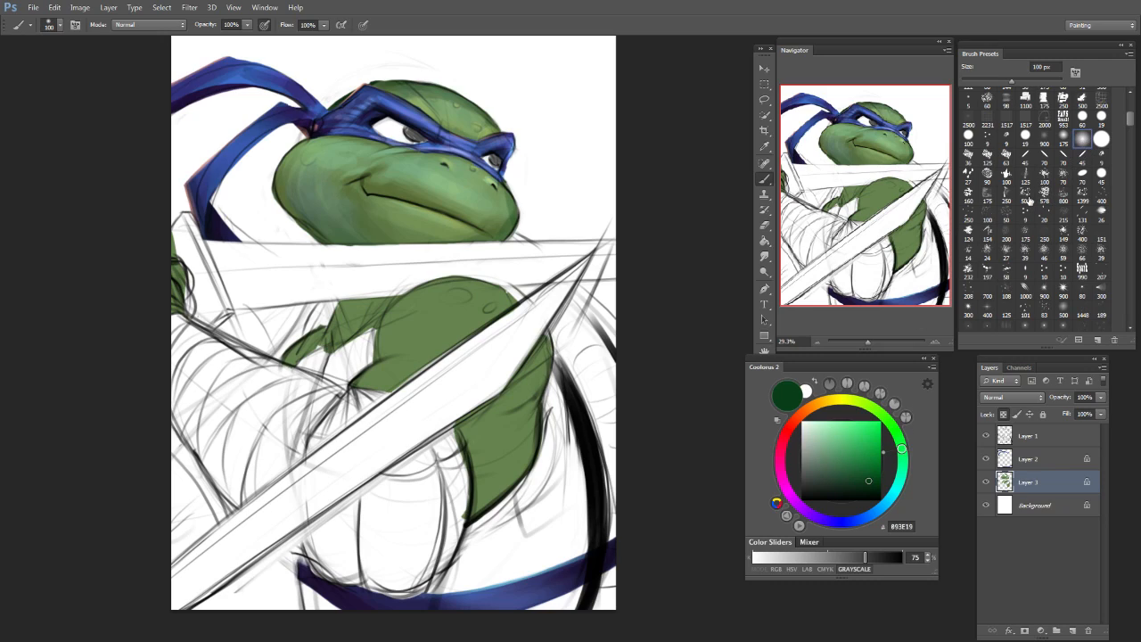
pyautogui.click(853, 482)
pyautogui.moveTo(878, 514); pyautogui.dragTo(897, 490)
pyautogui.press(']')
pyautogui.press(']')
pyautogui.press(']')
pyautogui.press(']')
pyautogui.press(']')
pyautogui.press(']')
pyautogui.press(']')
pyautogui.press(']')
pyautogui.press(']')
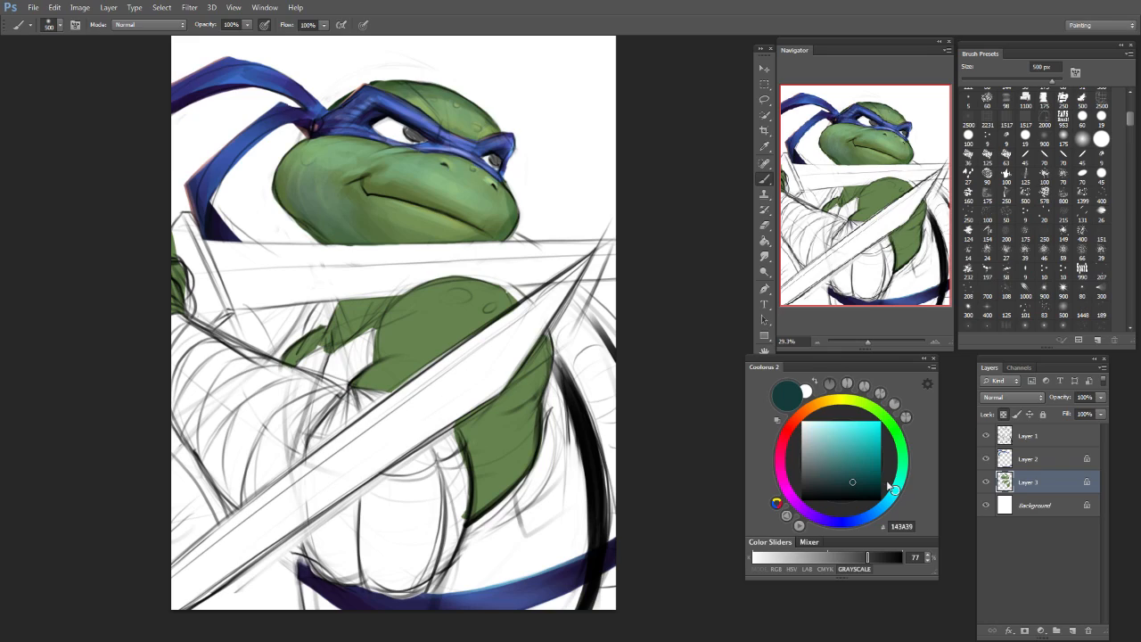
# Step: Pick a dark green (1C380F), softly darken the front edge of the snout and undo the trial stroke on the cheek
pyautogui.moveTo(902, 482)
pyautogui.mouseDown()
pyautogui.moveTo(900, 437)
pyautogui.moveTo(834, 425)
pyautogui.mouseUp()
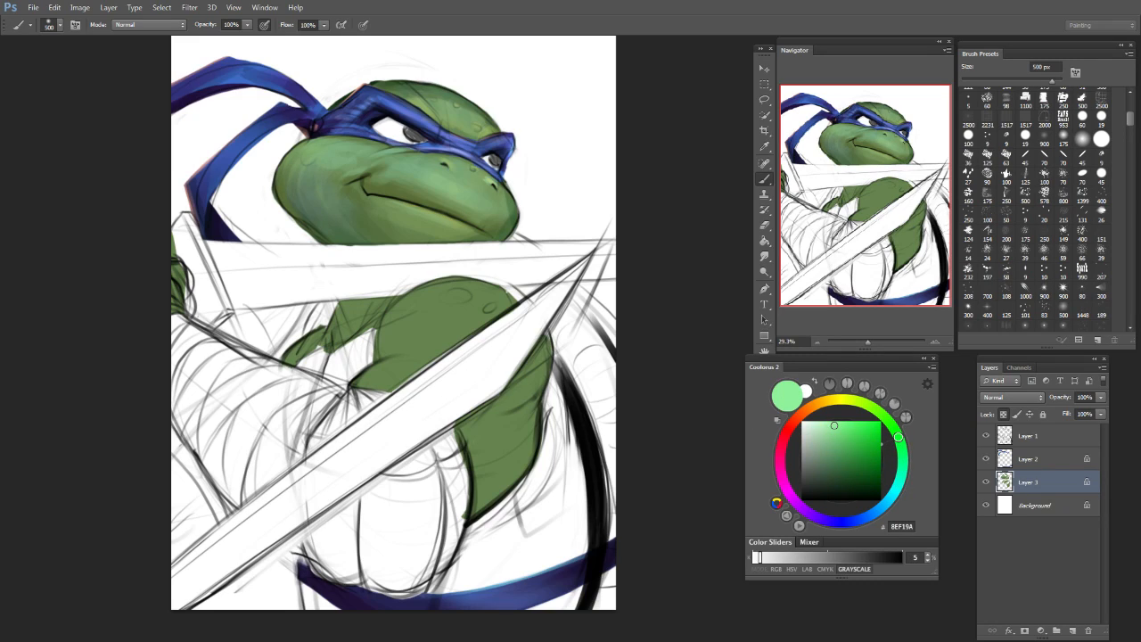
pyautogui.click(877, 411)
pyautogui.moveTo(853, 469); pyautogui.dragTo(860, 484)
pyautogui.click(882, 415)
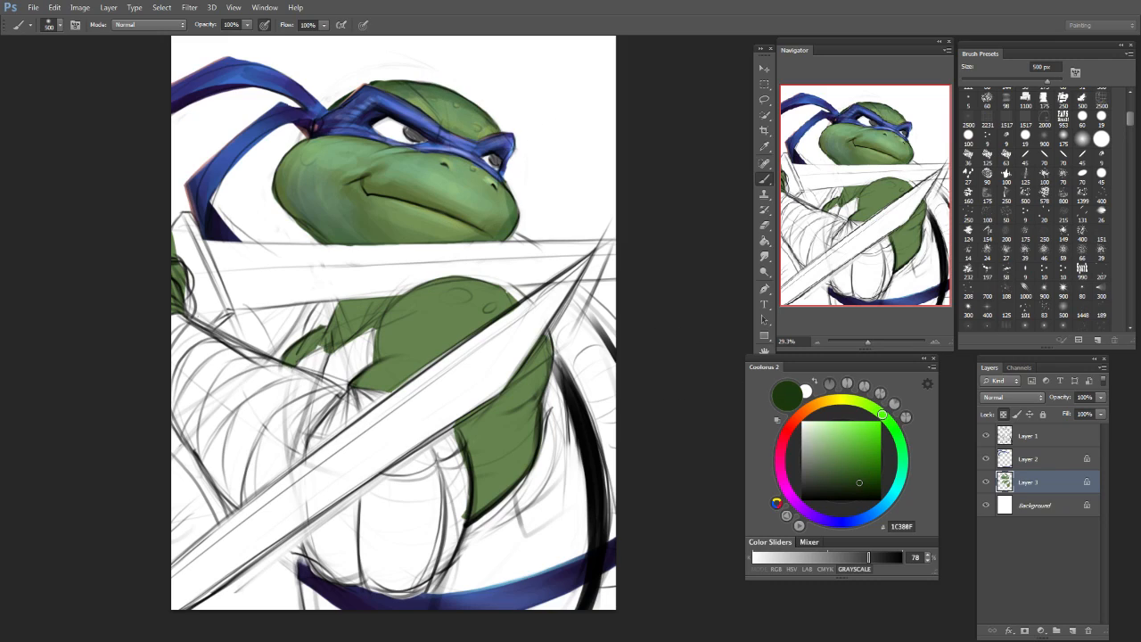
pyautogui.moveTo(515, 179); pyautogui.dragTo(519, 237)
pyautogui.press('[')
pyautogui.press('[')
pyautogui.moveTo(281, 187)
pyautogui.mouseDown()
pyautogui.moveTo(330, 234)
pyautogui.moveTo(287, 162)
pyautogui.moveTo(278, 189)
pyautogui.mouseUp()
pyautogui.hotkey('ctrl', 'z')
# Step: Darken the top of the cheek beneath the mask with the soft brush reduced to 80 px, and enlarge it to 150 px
pyautogui.press('[')
pyautogui.press('[')
pyautogui.press('[')
pyautogui.press('[')
pyautogui.moveTo(298, 147); pyautogui.dragTo(353, 143)
pyautogui.press('[')
pyautogui.press('[')
pyautogui.press('[')
pyautogui.press('[')
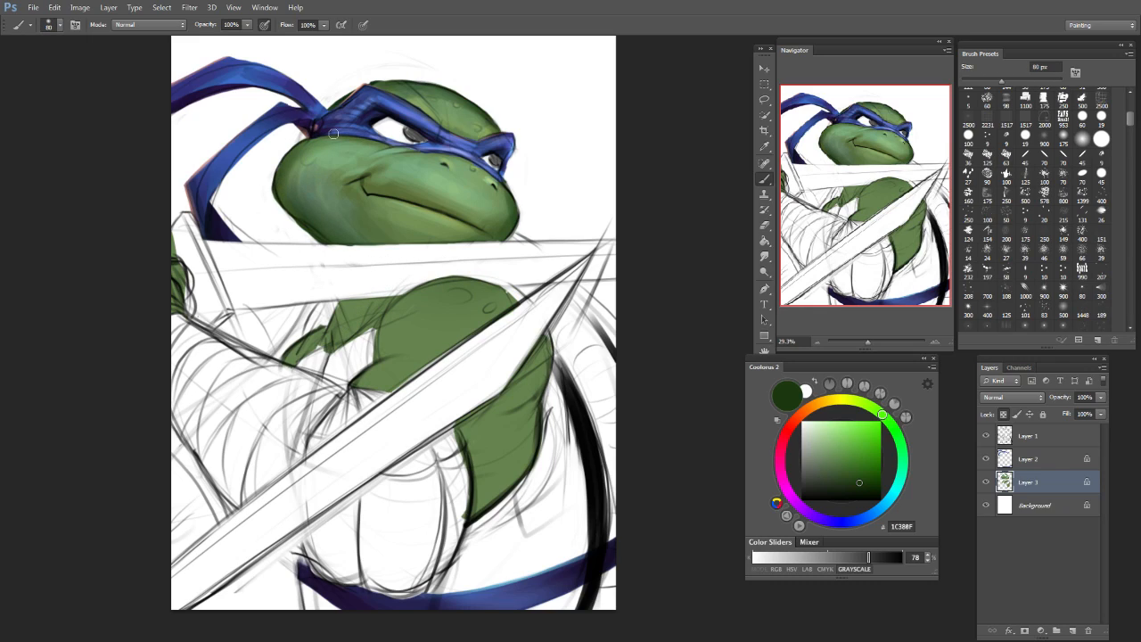
pyautogui.press(']')
pyautogui.press(']')
pyautogui.press(']')
pyautogui.press(']')
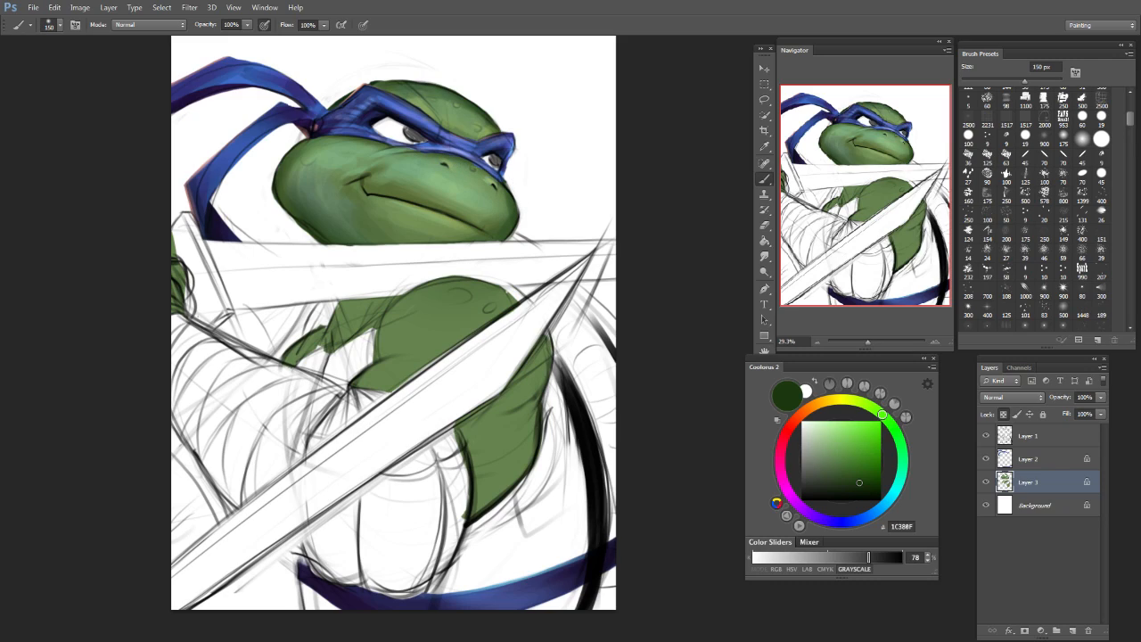
# Step: Pick a bright turquoise (1FF7D1) and softly glaze the snout, enlarging the brush for broader strokes
pyautogui.keyDown('alt'); pyautogui.click(412, 174); pyautogui.keyUp('alt')
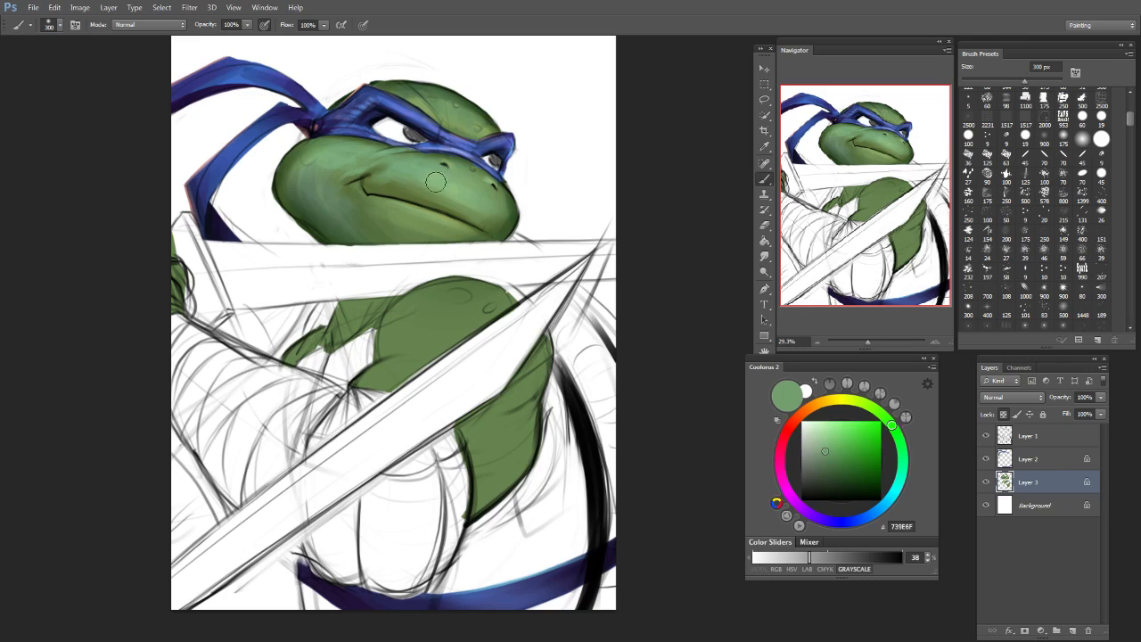
pyautogui.click(899, 482)
pyautogui.click(870, 423)
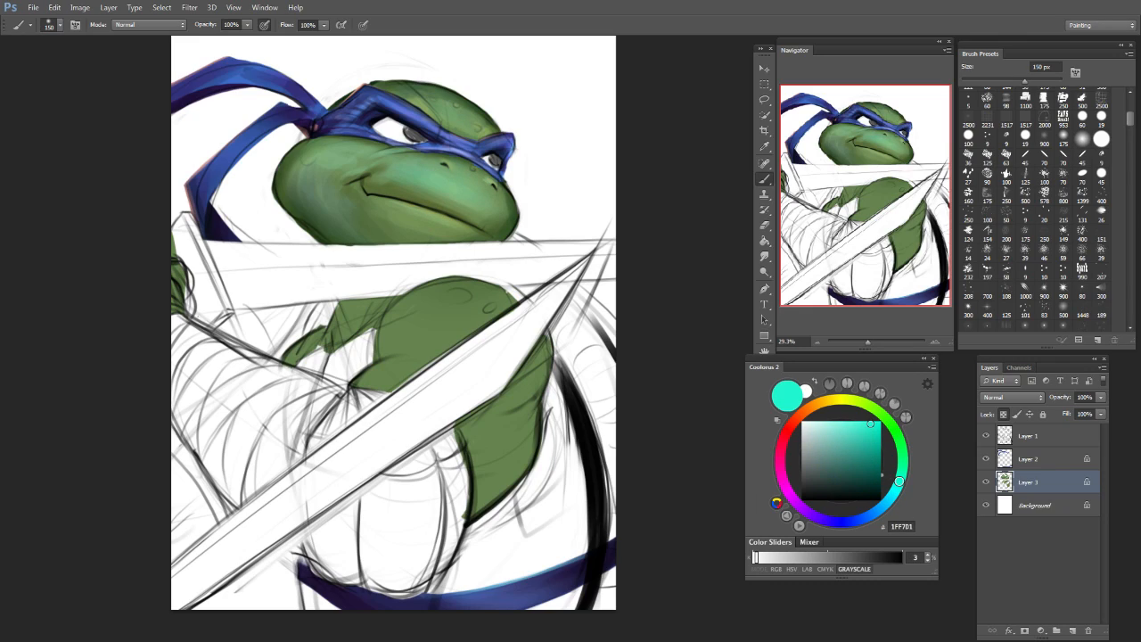
pyautogui.press(']')
pyautogui.press(']')
pyautogui.press(']')
pyautogui.press(']')
# Step: Switch back to the textured brush and highlight the snout with the sampled green 78BC89 at 60 px, varying the brush size
pyautogui.keyDown('alt'); pyautogui.click(299, 154); pyautogui.keyUp('alt')
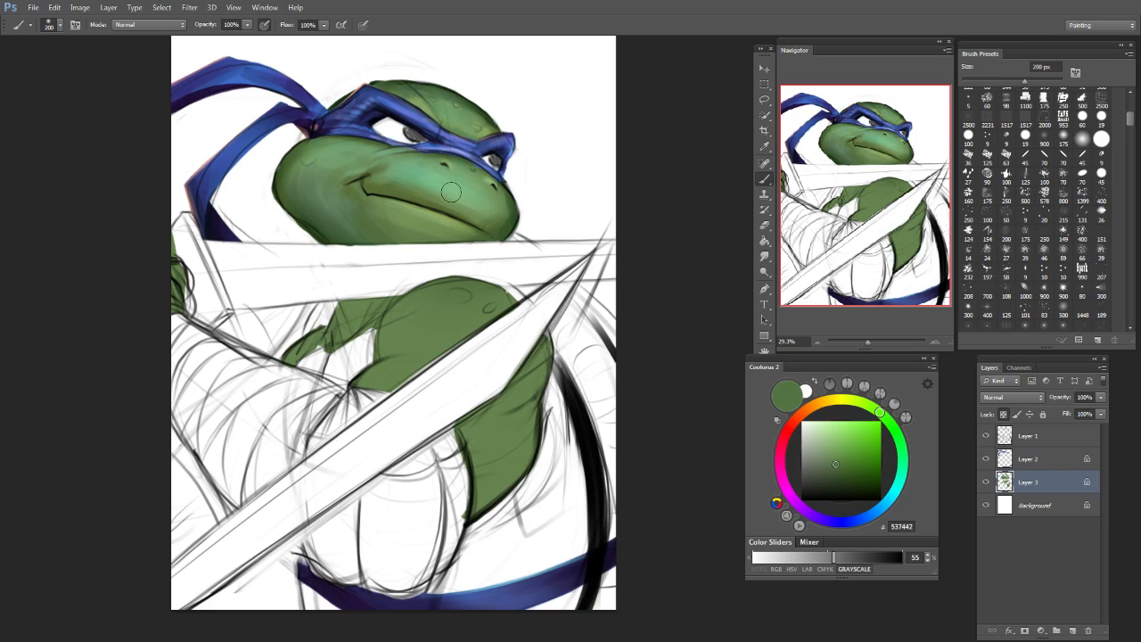
pyautogui.click(970, 157)
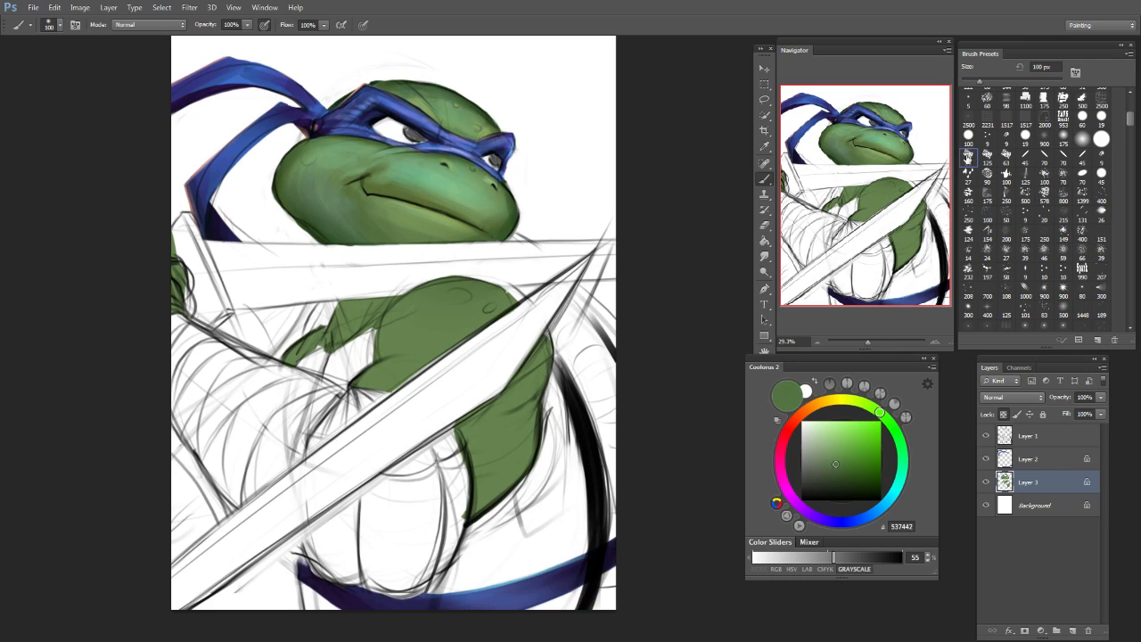
pyautogui.keyDown('alt'); pyautogui.click(436, 172); pyautogui.keyUp('alt')
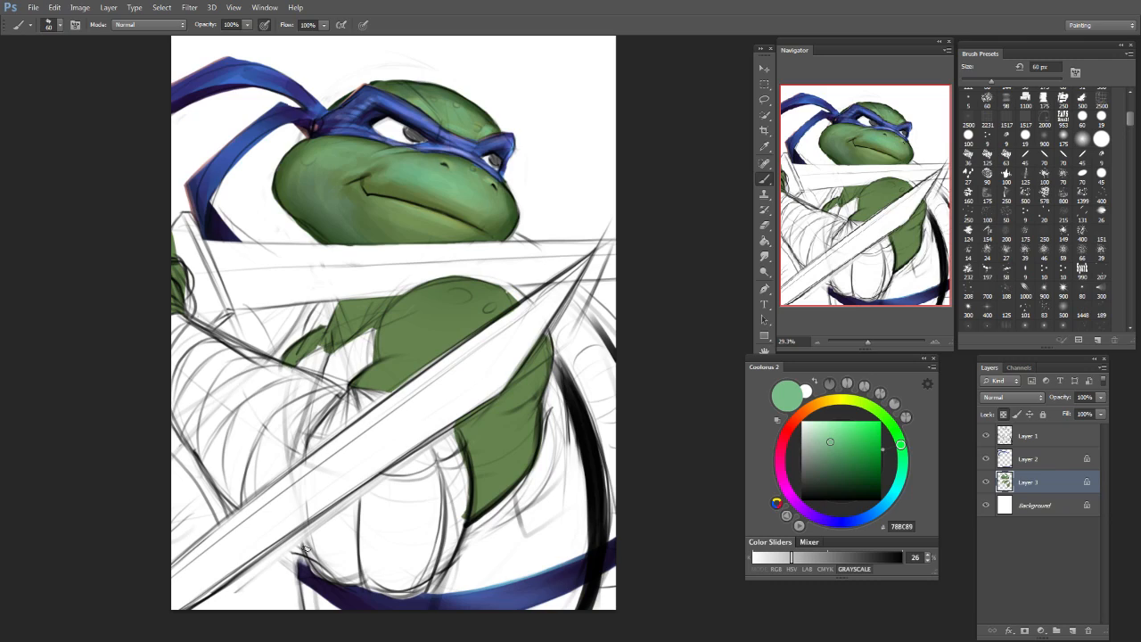
pyautogui.press('[')
pyautogui.press('[')
pyautogui.press('[')
pyautogui.press('[')
pyautogui.press(']')
pyautogui.press(']')
pyautogui.press(']')
pyautogui.press(']')
pyautogui.press(']')
pyautogui.press(']')
# Step: Sample the dark green 3B5E30 at the chin, pick a deeper green (0C3615) and shade the head at 80 to 100 px
pyautogui.keyDown('alt'); pyautogui.click(509, 219); pyautogui.keyUp('alt')
pyautogui.press('[')
pyautogui.press('[')
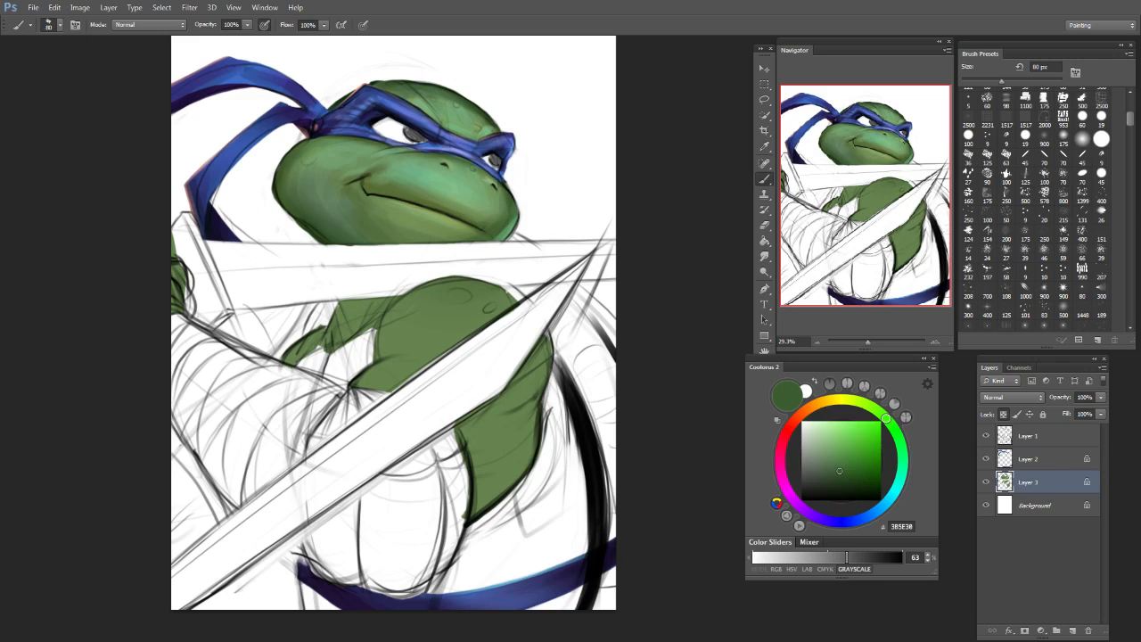
pyautogui.click(900, 443)
pyautogui.click(863, 483)
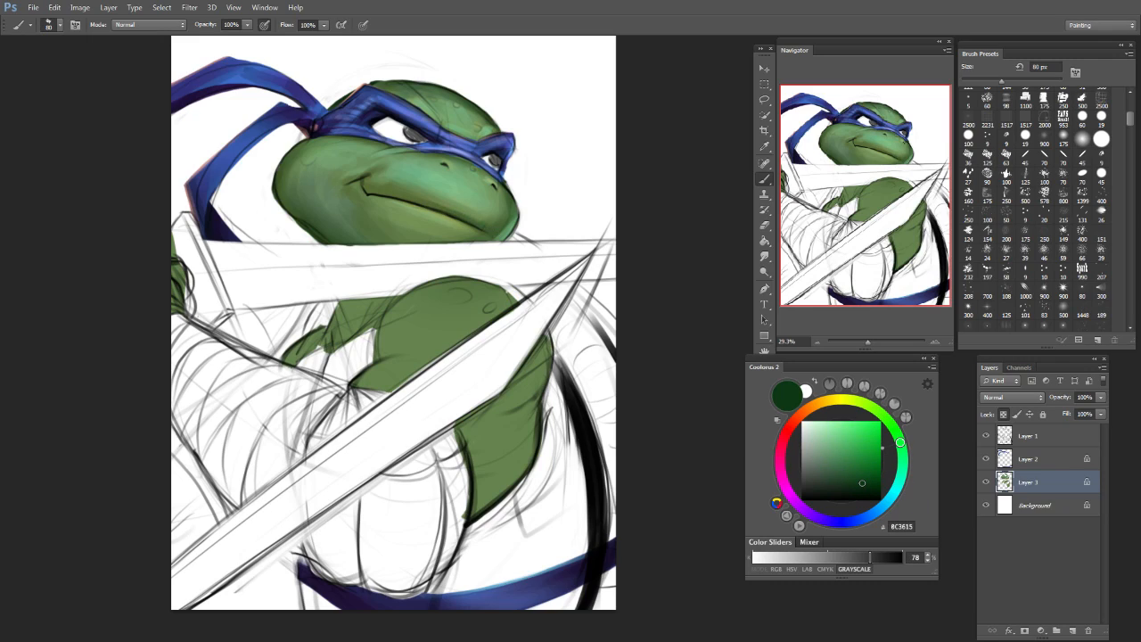
pyautogui.press(']')
pyautogui.press(']')
# Step: Sample greens around the mouth, and try lining the mouth and its corner with dark blue (06193E) at 45 px
pyautogui.keyDown('alt'); pyautogui.click(482, 213); pyautogui.keyUp('alt')
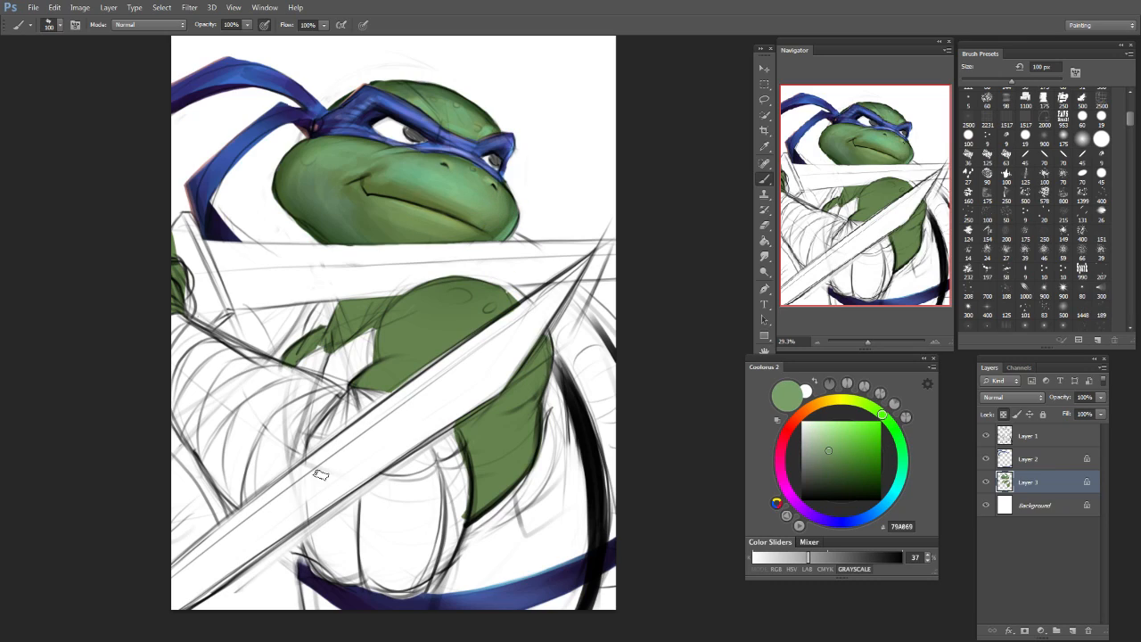
pyautogui.keyDown('alt'); pyautogui.click(405, 195); pyautogui.keyUp('alt')
pyautogui.click(868, 515)
pyautogui.click(873, 481)
pyautogui.moveTo(365, 189); pyautogui.dragTo(361, 183)
pyautogui.press(']')
pyautogui.press(']')
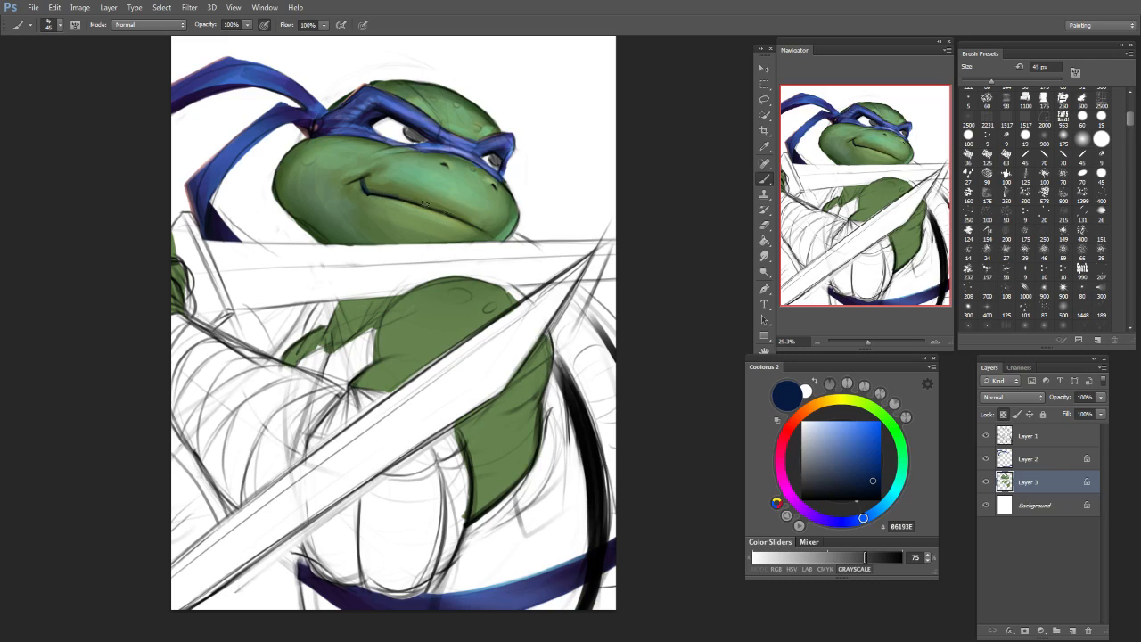
# Step: Pick a very dark purple (110919), retrace the mouth line at 45 px and undo the last stroke
pyautogui.click(853, 492)
pyautogui.moveTo(802, 511); pyautogui.dragTo(810, 513)
pyautogui.press('[')
pyautogui.moveTo(369, 193); pyautogui.dragTo(452, 214)
pyautogui.hotkey('ctrl', 'z')
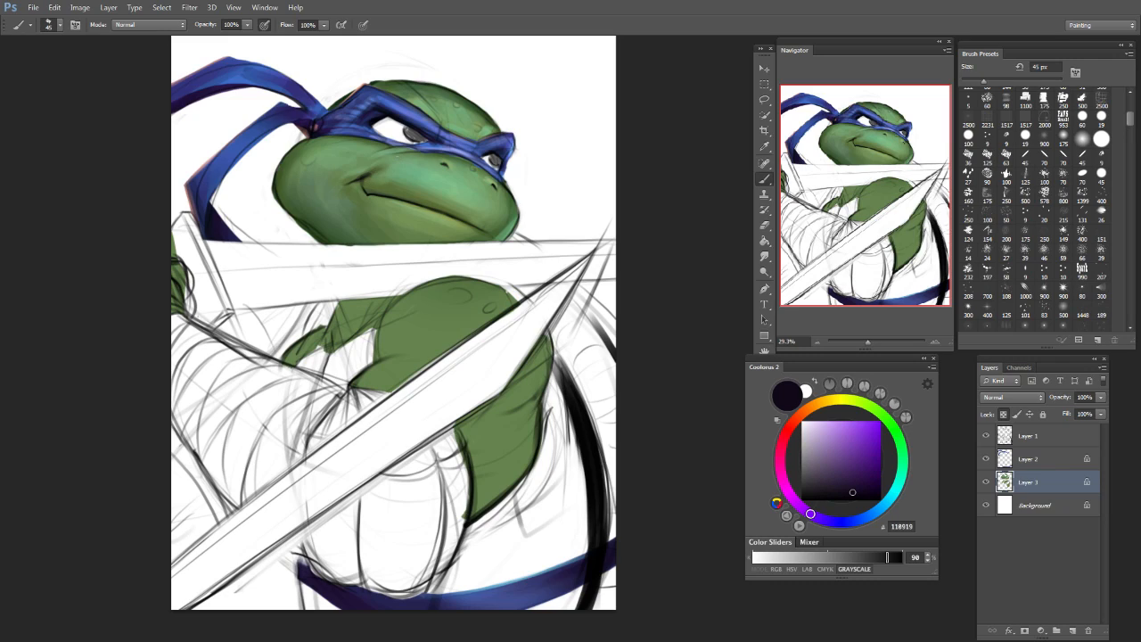
# Step: Blend the skin around the mouth corner with sampled greens 4E6338, 6CAF83 and 5A7037, reducing the brush to 35 px
pyautogui.keyDown('alt'); pyautogui.click(376, 168); pyautogui.keyUp('alt')
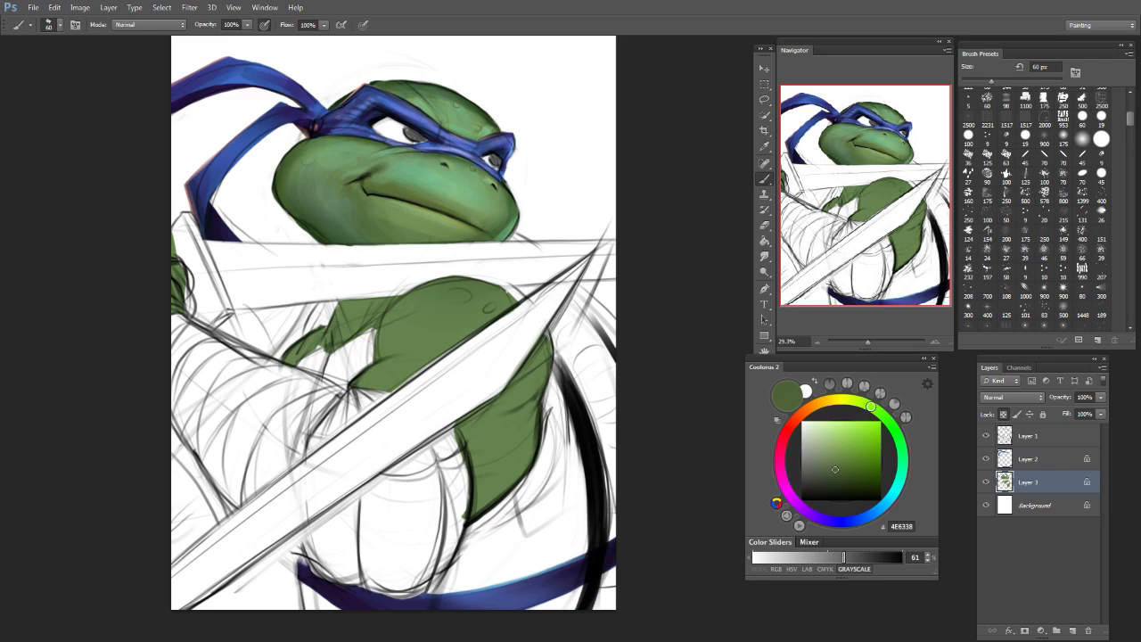
pyautogui.keyDown('alt'); pyautogui.click(402, 161); pyautogui.keyUp('alt')
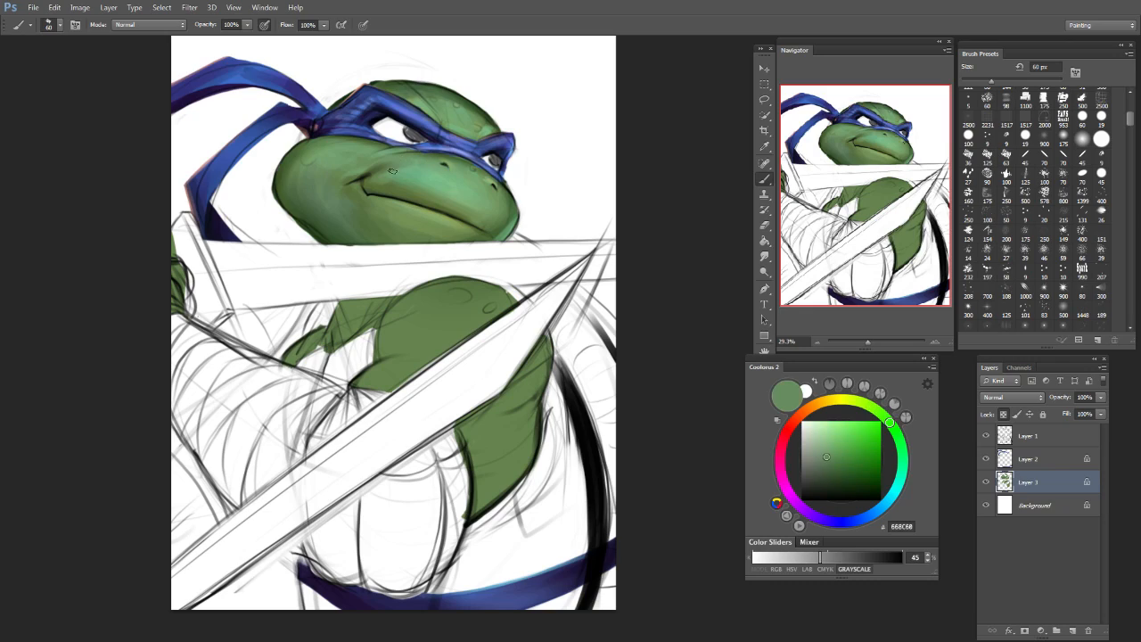
pyautogui.keyDown('alt'); pyautogui.click(403, 165); pyautogui.keyUp('alt')
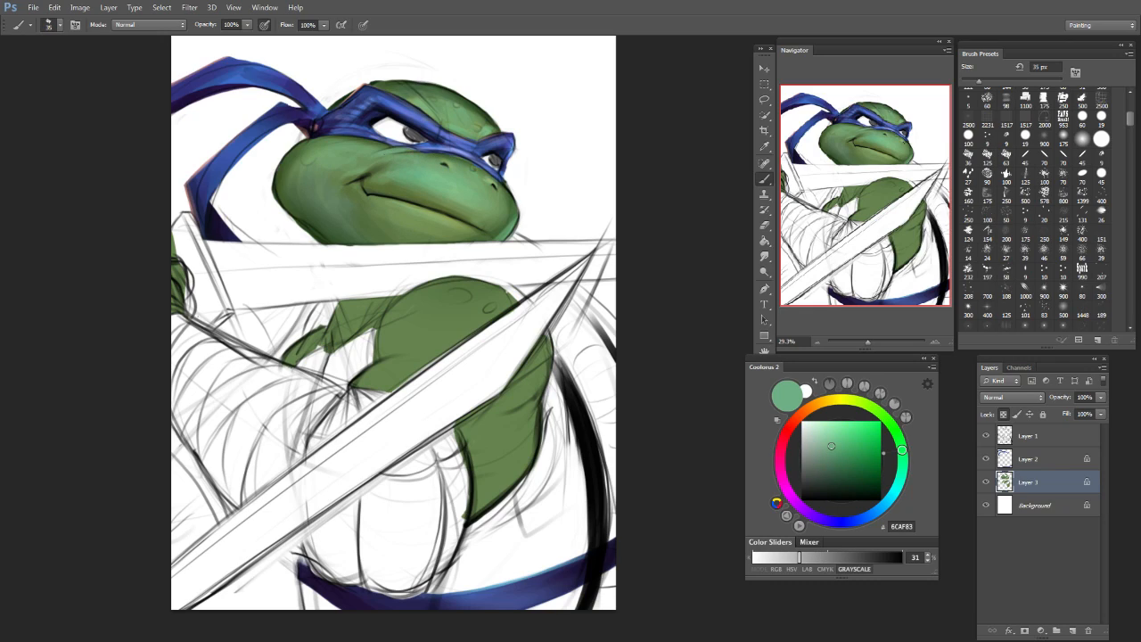
pyautogui.keyDown('alt'); pyautogui.click(398, 189); pyautogui.keyUp('alt')
pyautogui.keyDown('alt'); pyautogui.click(381, 188); pyautogui.keyUp('alt')
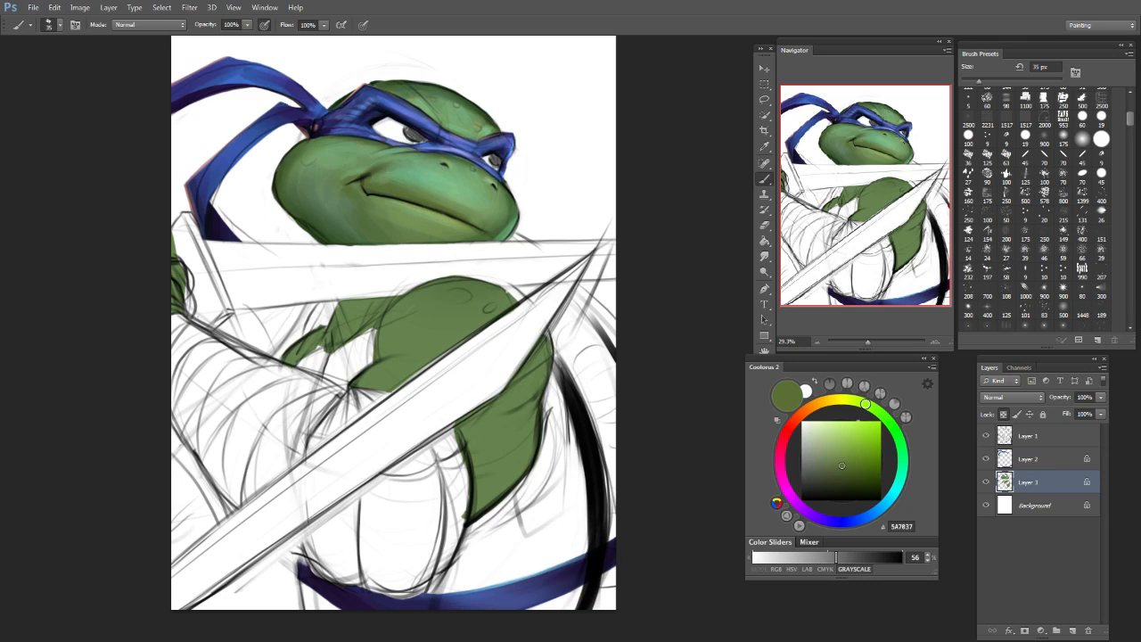
# Step: Enlarge the brush to 80 px and blend the snout and lower jaw with the sampled greens 6DB285 and 5E7844
pyautogui.press(']')
pyautogui.press(']')
pyautogui.press(']')
pyautogui.press(']')
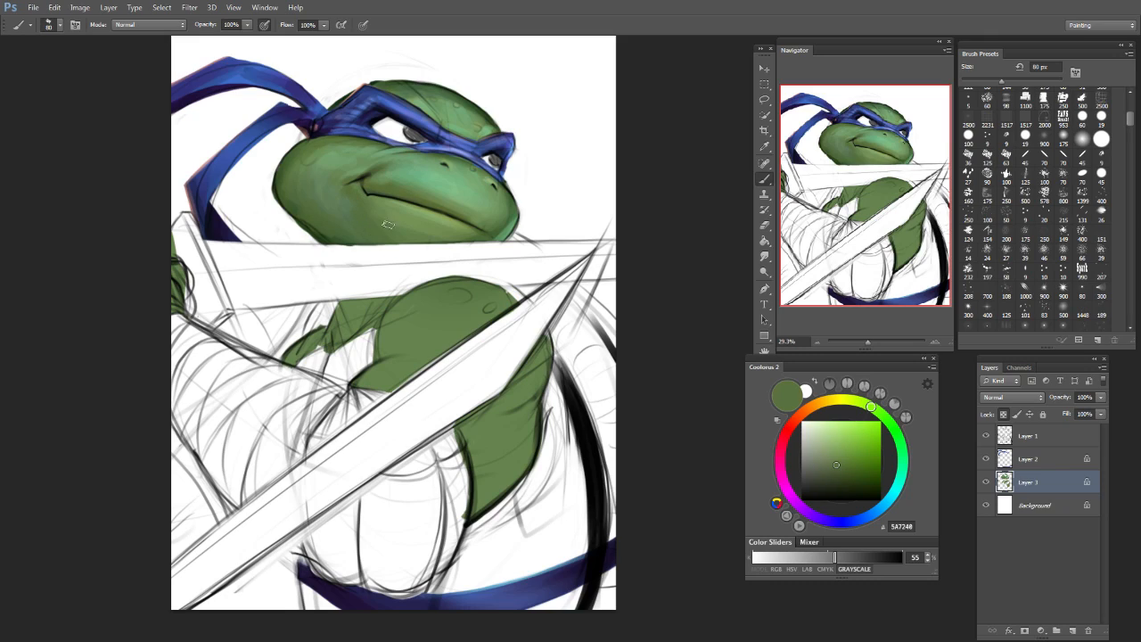
pyautogui.keyDown('alt'); pyautogui.click(419, 176); pyautogui.keyUp('alt')
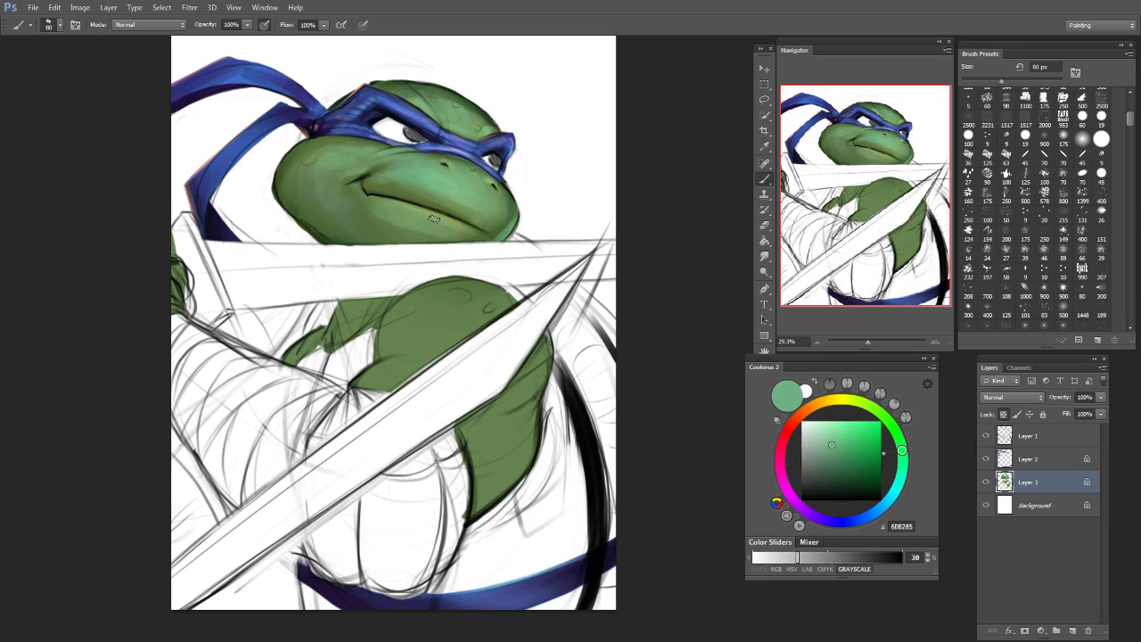
pyautogui.keyDown('alt'); pyautogui.click(367, 225); pyautogui.keyUp('alt')
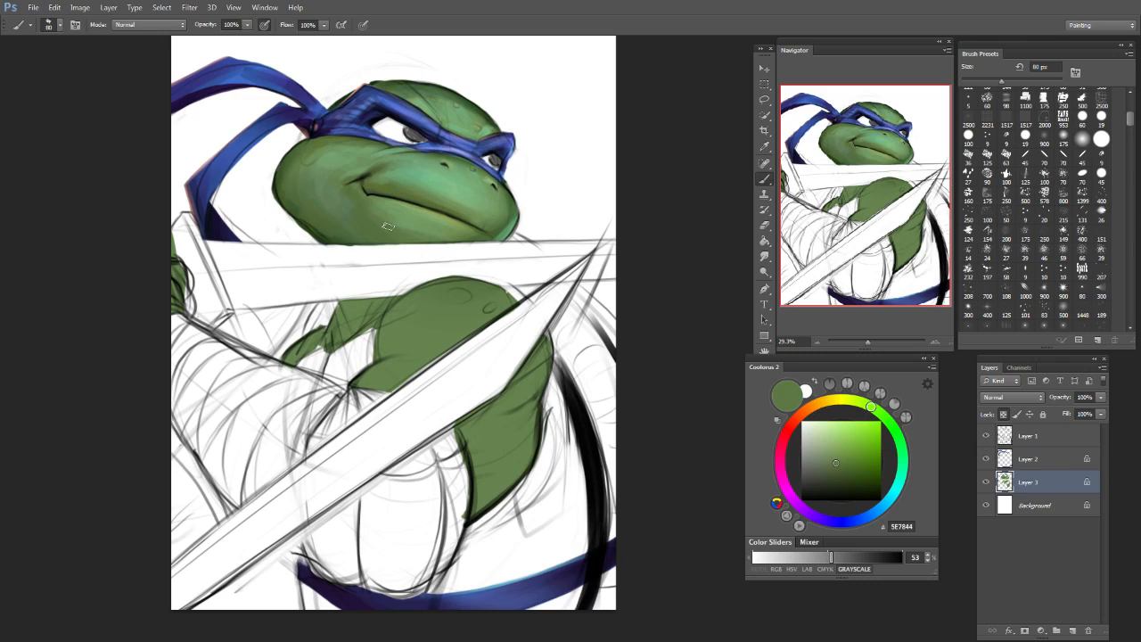
pyautogui.keyDown('alt'); pyautogui.click(450, 182); pyautogui.keyUp('alt')
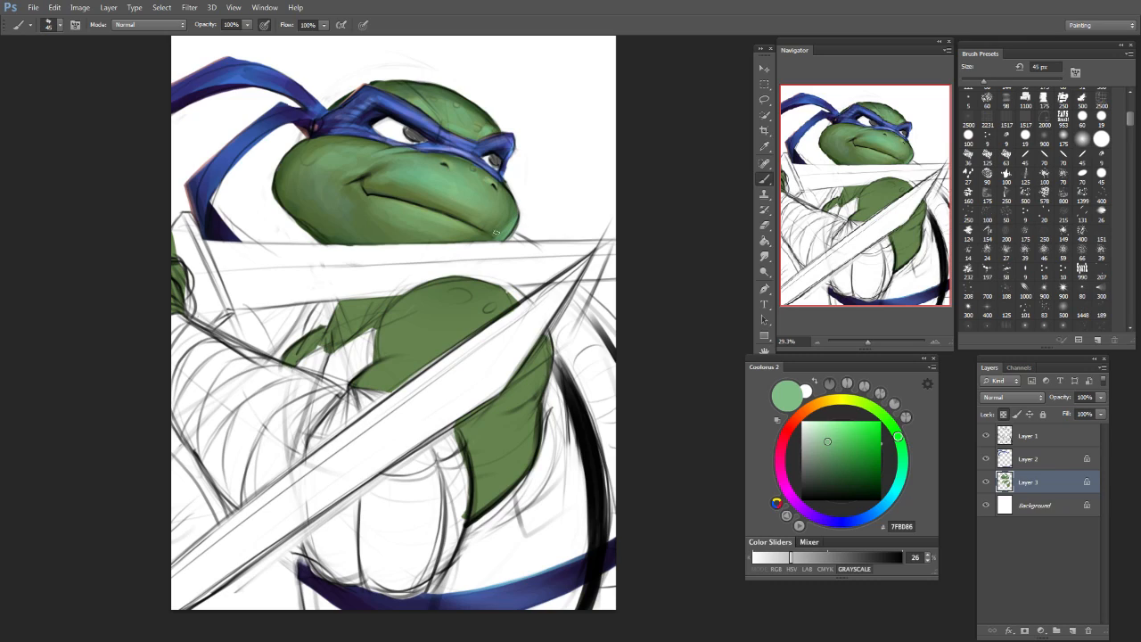
# Step: Touch up the mouth with sampled green 556C34, and shade the cheek's upper edge beneath the mask with near-black 070905 at 80 px
pyautogui.keyDown('alt'); pyautogui.click(423, 212); pyautogui.keyUp('alt')
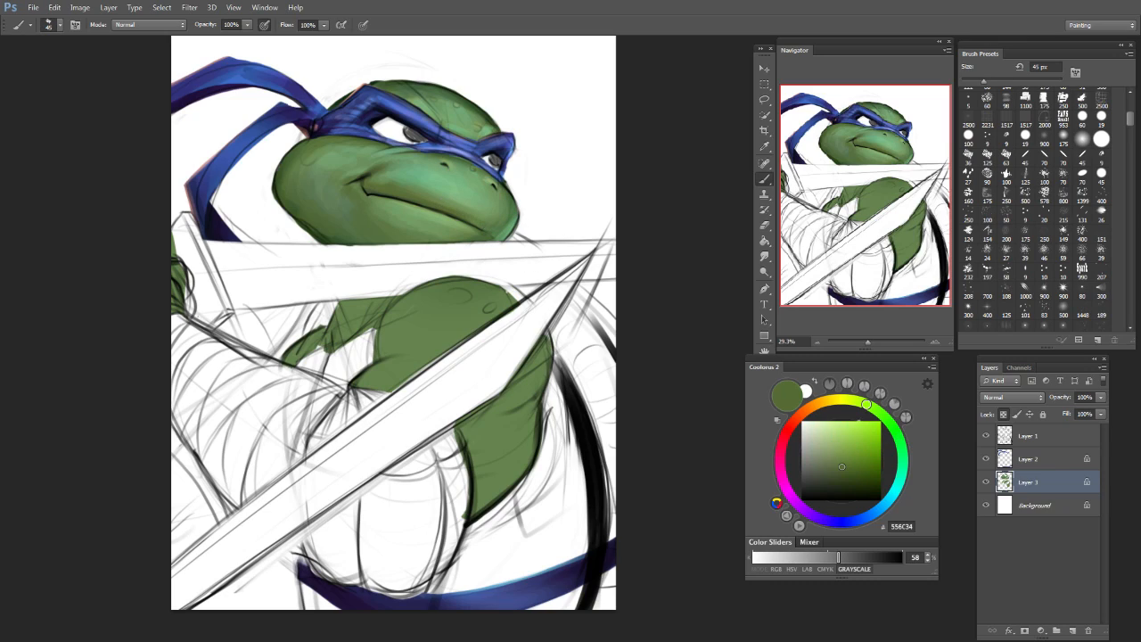
pyautogui.keyDown('alt'); pyautogui.click(376, 191); pyautogui.keyUp('alt')
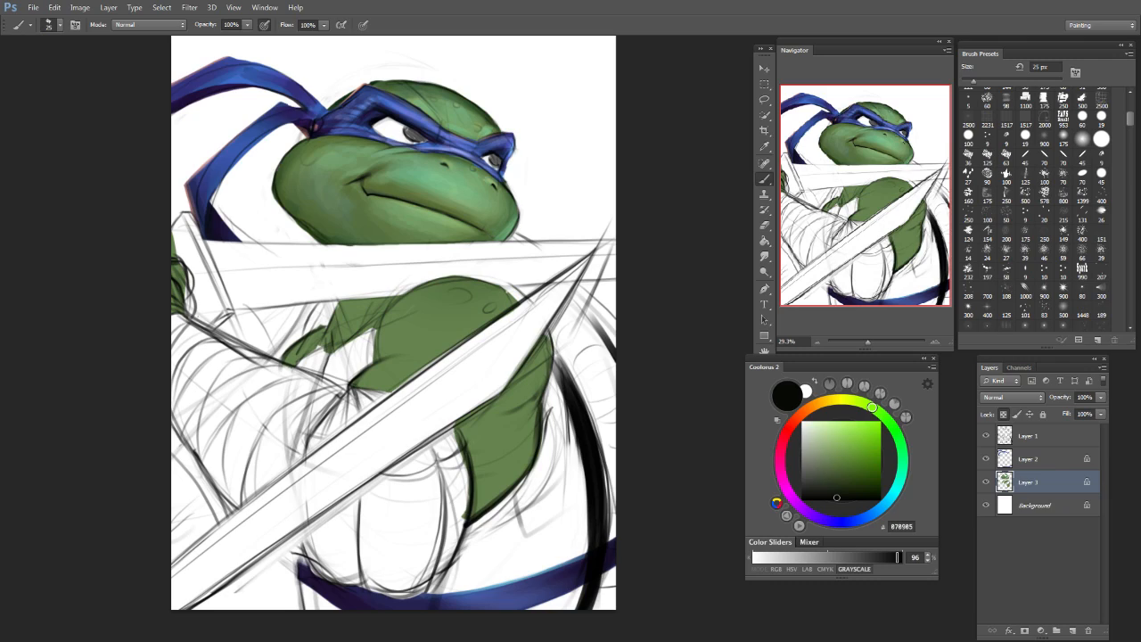
pyautogui.press(']')
pyautogui.press(']')
pyautogui.press(']')
pyautogui.press(']')
pyautogui.press(']')
pyautogui.moveTo(344, 141)
pyautogui.mouseDown()
pyautogui.moveTo(285, 177)
pyautogui.moveTo(283, 191)
pyautogui.mouseUp()
pyautogui.hotkey('ctrl', 'z')
pyautogui.moveTo(373, 140); pyautogui.dragTo(288, 167)
pyautogui.keyDown('alt'); pyautogui.click(296, 150); pyautogui.keyUp('alt')
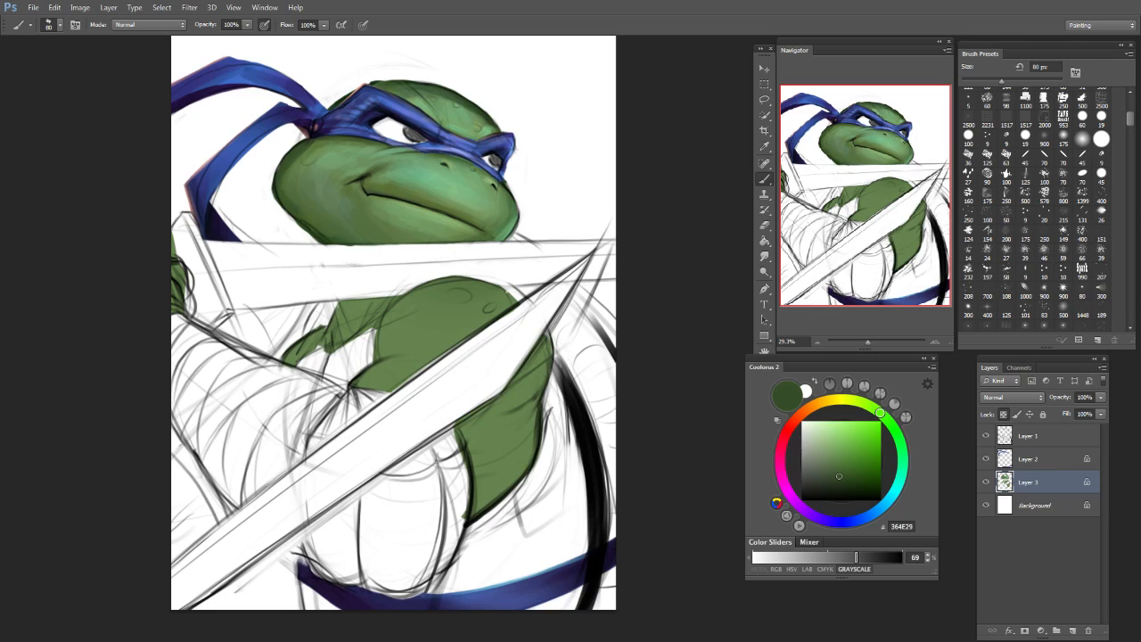
# Step: Pick a very dark reddish brown (180807) and shade the cheek beneath the mask at 80 px and the top of the head at 70 px
pyautogui.keyDown('alt'); pyautogui.click(303, 145); pyautogui.keyUp('alt')
pyautogui.moveTo(877, 410); pyautogui.dragTo(805, 411)
pyautogui.moveTo(838, 476); pyautogui.dragTo(851, 481)
pyautogui.moveTo(321, 136); pyautogui.dragTo(303, 152)
pyautogui.moveTo(851, 475); pyautogui.dragTo(860, 492)
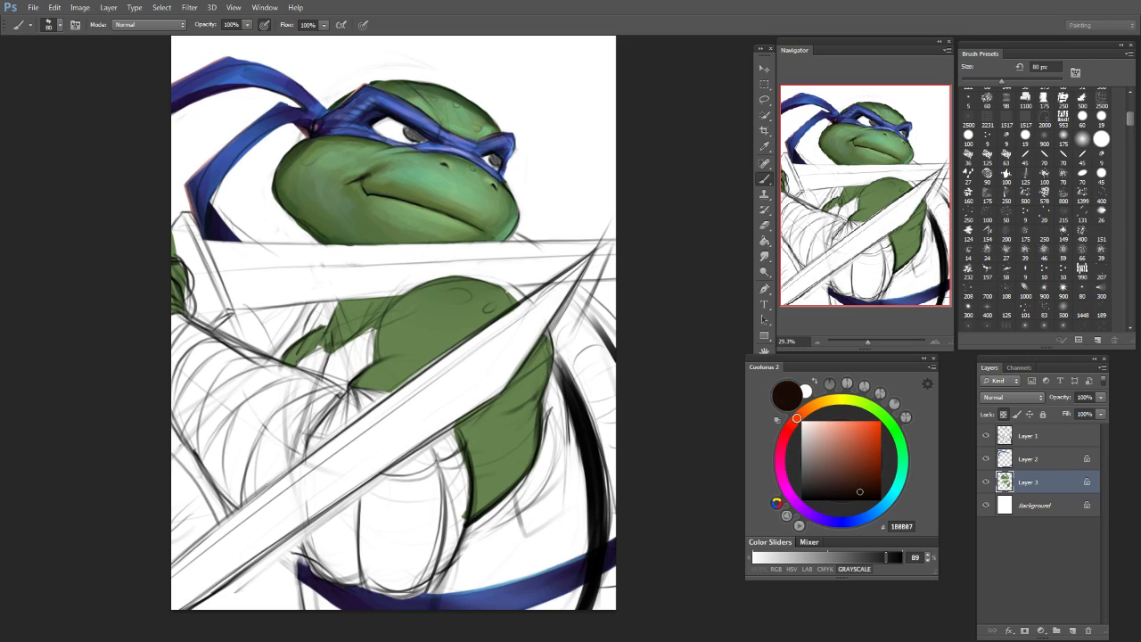
pyautogui.moveTo(303, 135); pyautogui.dragTo(361, 145)
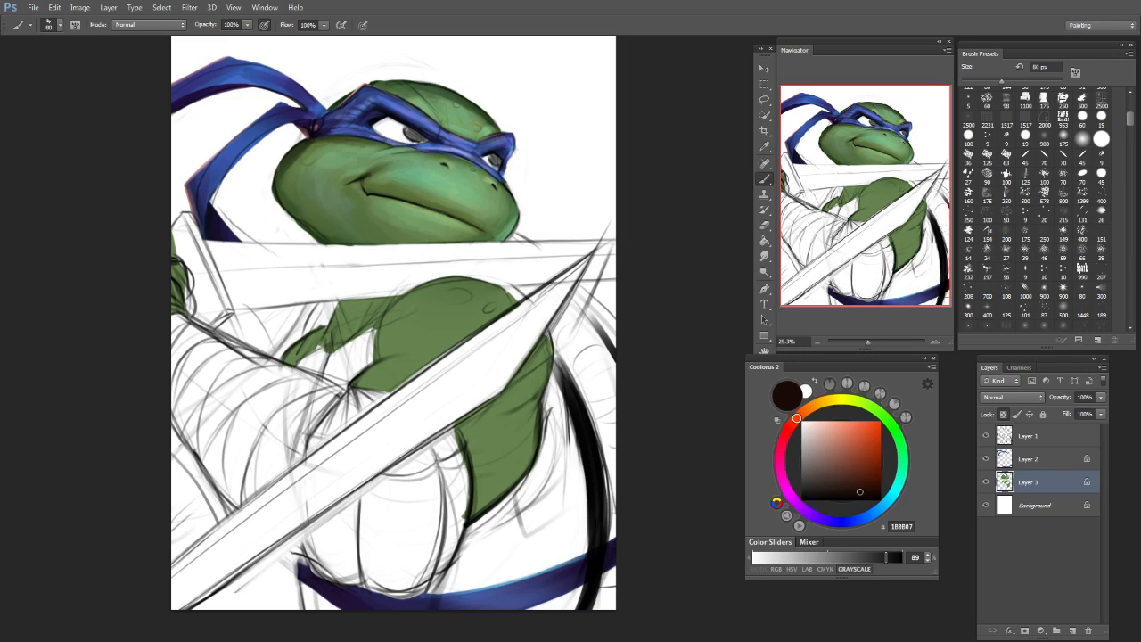
pyautogui.press('[')
pyautogui.moveTo(371, 86); pyautogui.dragTo(405, 83)
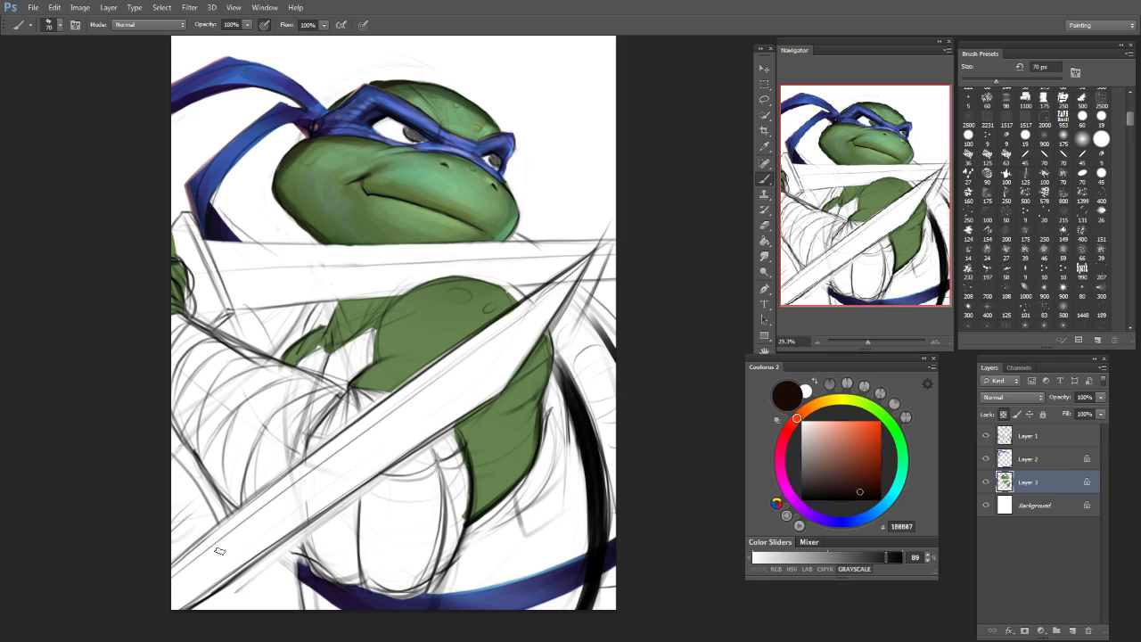
# Step: Pick a very dark magenta (1E0718) and darken the head's upper edge, varying the brush between 70 and 175 px
pyautogui.click(781, 474)
pyautogui.click(861, 491)
pyautogui.press(']')
pyautogui.press(']')
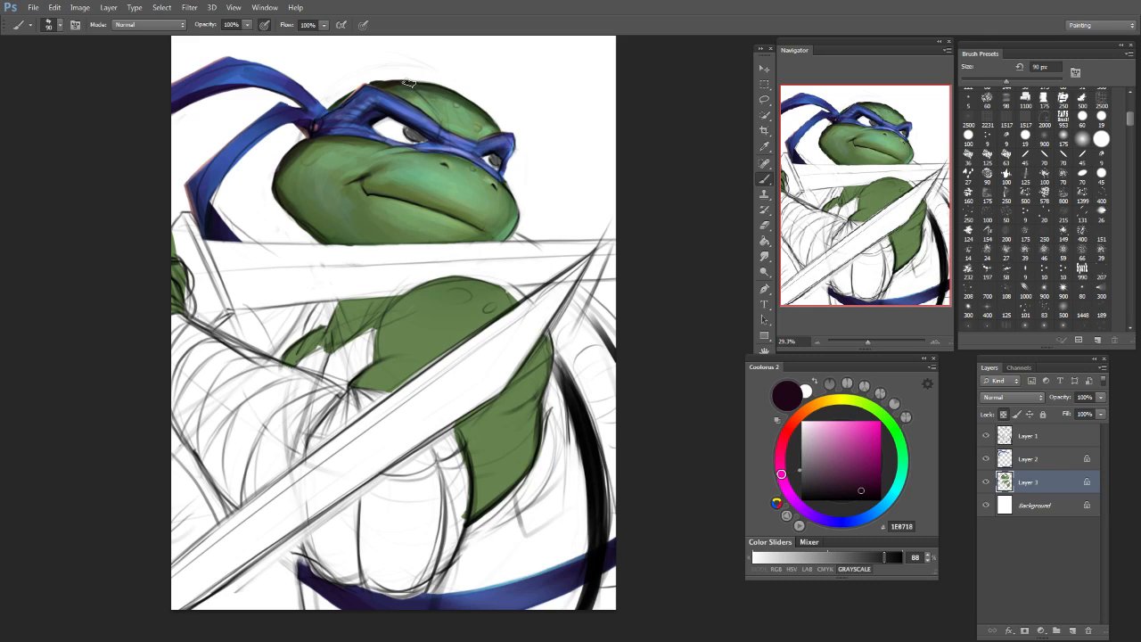
pyautogui.press(']')
pyautogui.press(']')
pyautogui.press(']')
pyautogui.press(']')
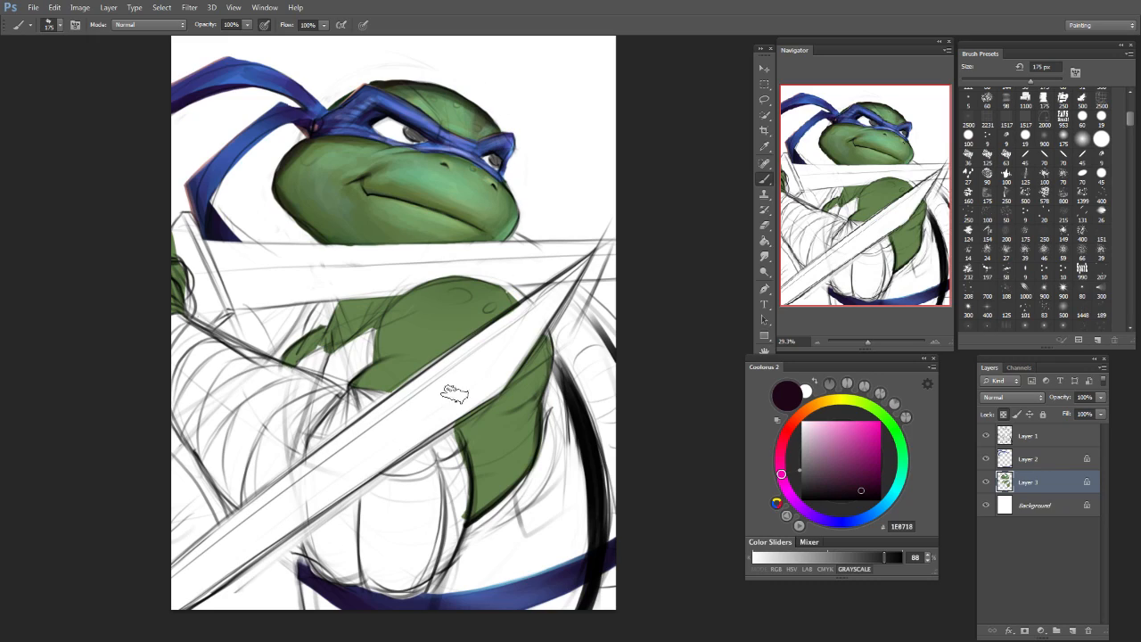
pyautogui.press('[')
pyautogui.press('[')
pyautogui.press('[')
pyautogui.press('[')
pyautogui.press('[')
pyautogui.press('[')
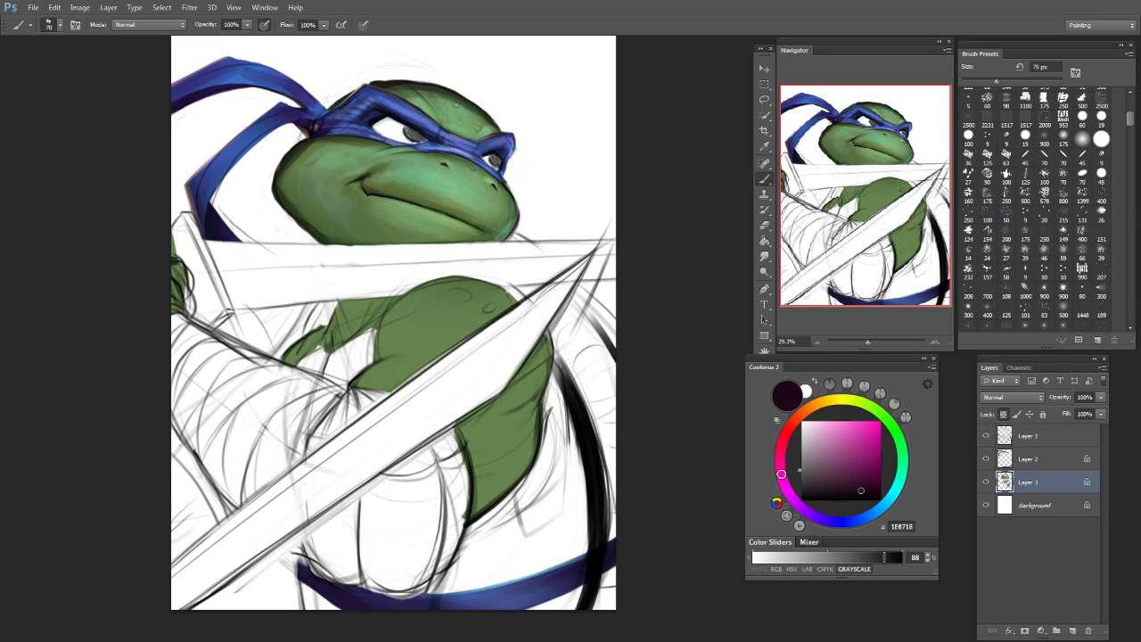
# Step: Sample light greens from the snout and block lighter skin onto the shoulder and the arm below the sword with a 175 px brush
pyautogui.keyDown('alt'); pyautogui.click(406, 163); pyautogui.keyUp('alt')
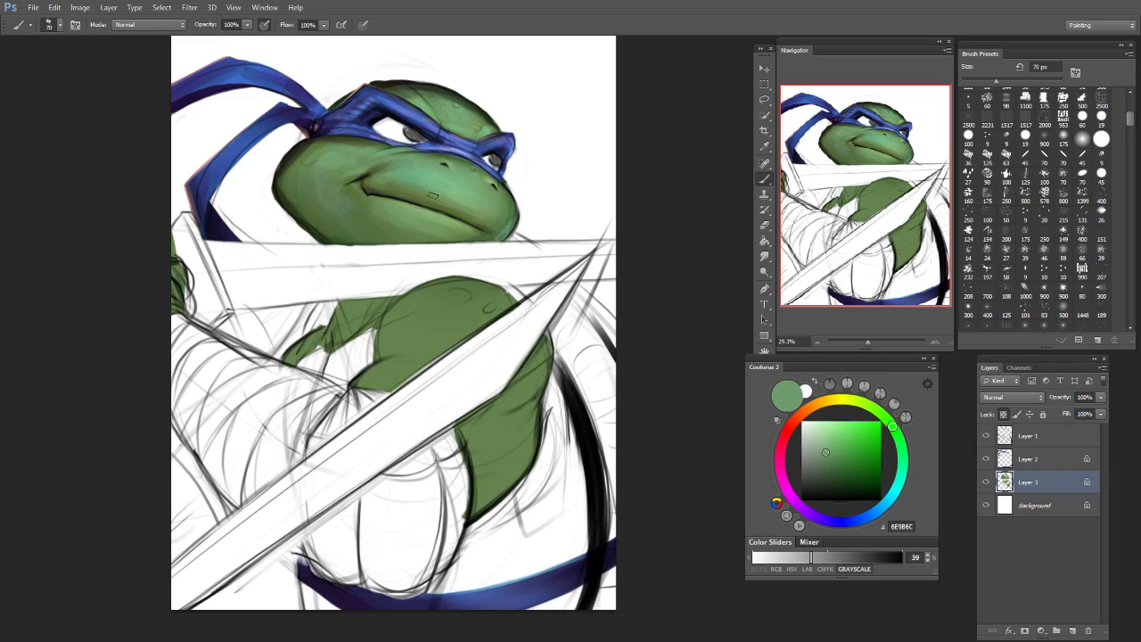
pyautogui.keyDown('alt'); pyautogui.click(451, 162); pyautogui.keyUp('alt')
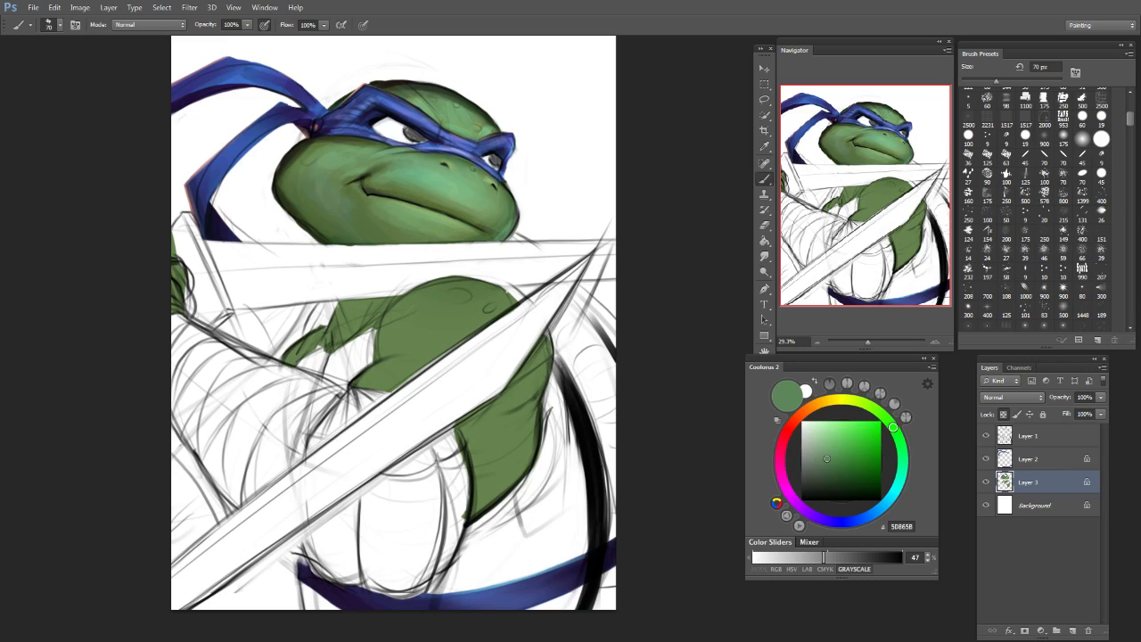
pyautogui.press(']')
pyautogui.press(']')
pyautogui.press(']')
pyautogui.press(']')
pyautogui.press(']')
pyautogui.press(']')
pyautogui.keyDown('alt'); pyautogui.click(455, 178); pyautogui.keyUp('alt')
pyautogui.moveTo(454, 315)
pyautogui.mouseDown()
pyautogui.moveTo(473, 294)
pyautogui.moveTo(445, 314)
pyautogui.moveTo(436, 304)
pyautogui.moveTo(417, 326)
pyautogui.moveTo(459, 325)
pyautogui.moveTo(413, 311)
pyautogui.moveTo(431, 334)
pyautogui.moveTo(451, 335)
pyautogui.moveTo(469, 290)
pyautogui.moveTo(460, 321)
pyautogui.mouseUp()
pyautogui.moveTo(492, 403); pyautogui.dragTo(377, 372)
pyautogui.moveTo(520, 423)
pyautogui.mouseDown()
pyautogui.moveTo(497, 444)
pyautogui.moveTo(528, 439)
pyautogui.moveTo(490, 482)
pyautogui.mouseUp()
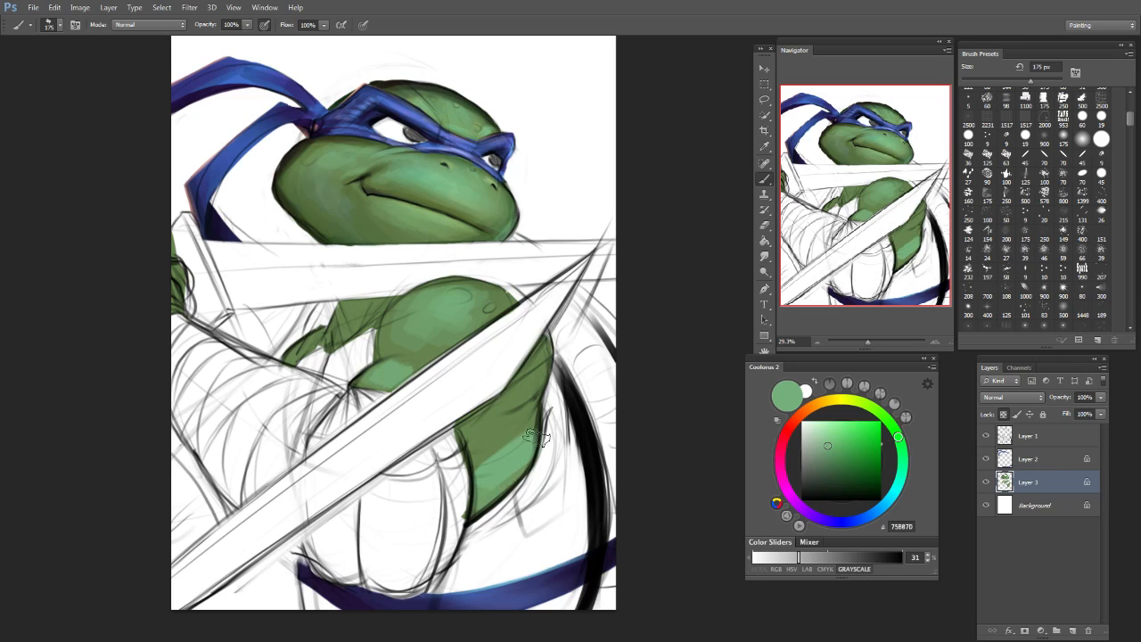
# Step: Sample dark olive 2C351C from the cheek and shade the arm below the sword, along the blade and down to its lower tip
pyautogui.click(883, 515)
pyautogui.keyDown('alt'); pyautogui.click(297, 151); pyautogui.keyUp('alt')
pyautogui.moveTo(544, 370); pyautogui.dragTo(472, 435)
pyautogui.hotkey('ctrl', 'z')
pyautogui.moveTo(537, 363)
pyautogui.mouseDown()
pyautogui.moveTo(512, 398)
pyautogui.moveTo(541, 344)
pyautogui.moveTo(493, 411)
pyautogui.moveTo(411, 461)
pyautogui.mouseUp()
pyautogui.moveTo(549, 344); pyautogui.dragTo(428, 457)
pyautogui.moveTo(509, 404); pyautogui.dragTo(438, 452)
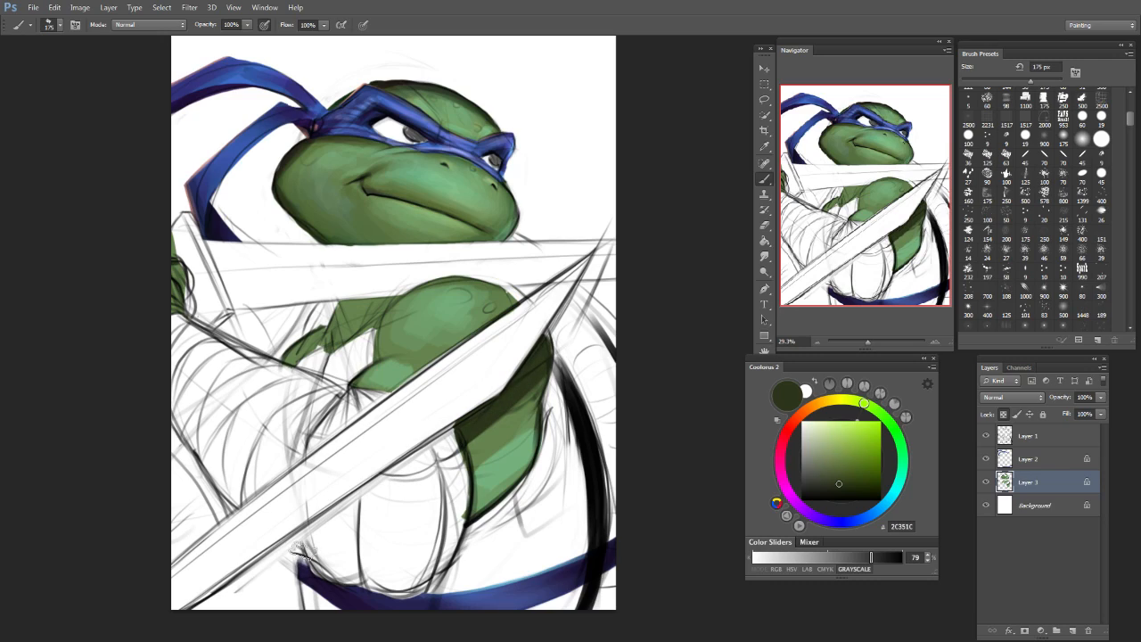
pyautogui.moveTo(535, 394); pyautogui.dragTo(437, 482)
pyautogui.moveTo(535, 439)
pyautogui.mouseDown()
pyautogui.moveTo(472, 517)
pyautogui.moveTo(468, 505)
pyautogui.mouseUp()
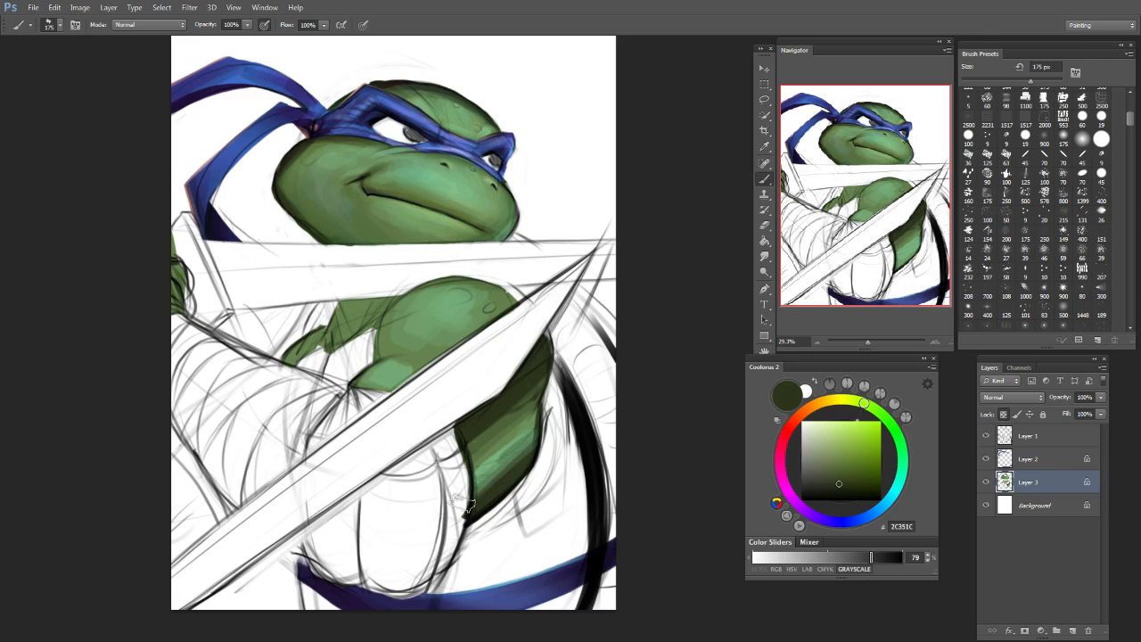
# Step: Blend the arm below the sword with sampled green 5C845A, and glaze its outer edge with teal using a larger brush
pyautogui.keyDown('alt'); pyautogui.click(511, 456); pyautogui.keyUp('alt')
pyautogui.moveTo(526, 453)
pyautogui.mouseDown()
pyautogui.moveTo(482, 492)
pyautogui.moveTo(510, 449)
pyautogui.moveTo(499, 482)
pyautogui.moveTo(495, 446)
pyautogui.moveTo(549, 403)
pyautogui.moveTo(482, 436)
pyautogui.moveTo(539, 393)
pyautogui.mouseUp()
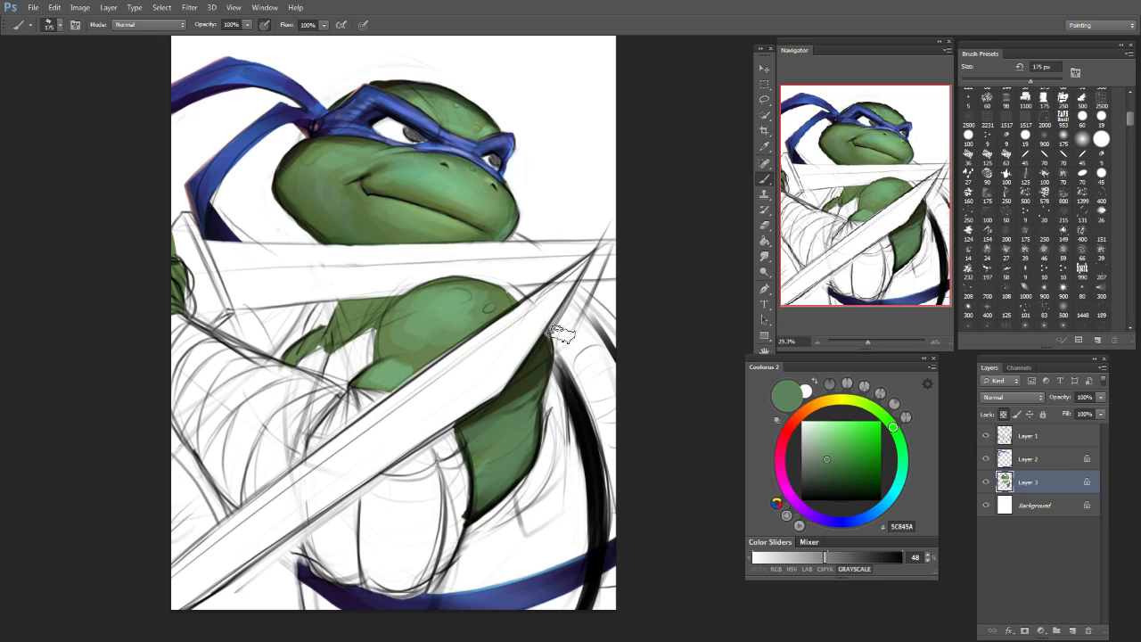
pyautogui.click(886, 502)
pyautogui.click(866, 462)
pyautogui.press(']')
pyautogui.press(']')
pyautogui.moveTo(552, 341); pyautogui.dragTo(535, 459)
# Step: Reduce the brush to 125 px, pick a bright green and highlight the middle of the arm below the sword
pyautogui.press('[')
pyautogui.press('[')
pyautogui.press('[')
pyautogui.press('[')
pyautogui.keyDown('alt'); pyautogui.click(546, 432); pyautogui.keyUp('alt')
pyautogui.moveTo(898, 483); pyautogui.dragTo(895, 431)
pyautogui.click(838, 431)
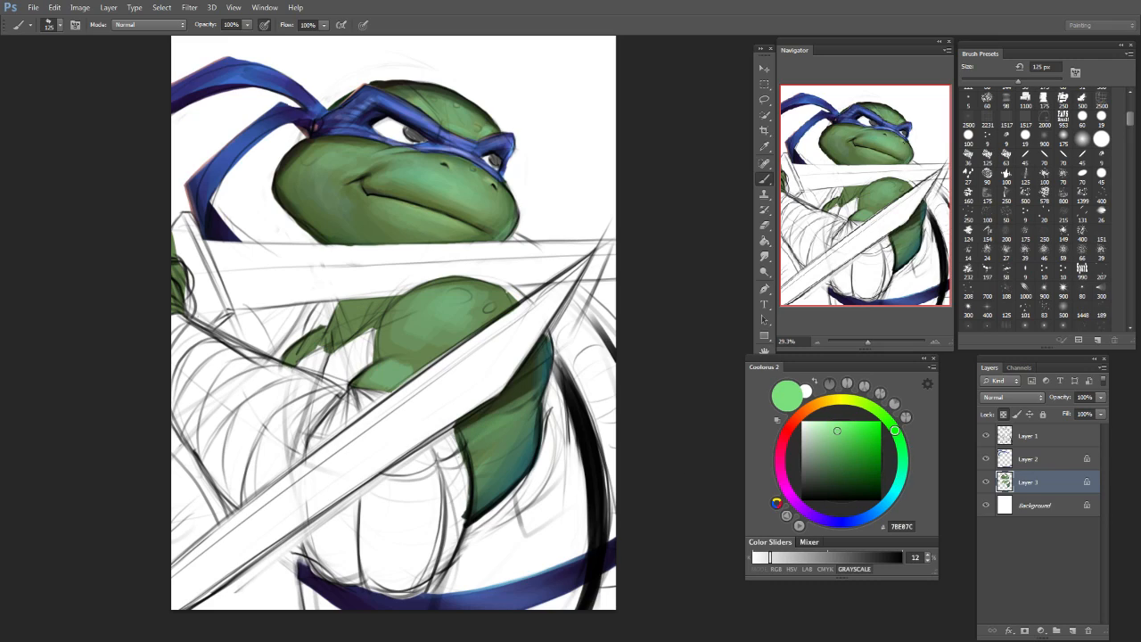
pyautogui.moveTo(479, 448)
pyautogui.mouseDown()
pyautogui.moveTo(495, 430)
pyautogui.moveTo(495, 461)
pyautogui.mouseUp()
# Step: Reduce the brush to 70 px, then 90 px, and work bright green highlights into the shoulder
pyautogui.press('[')
pyautogui.press('[')
pyautogui.press('[')
pyautogui.press('[')
pyautogui.press('[')
pyautogui.press('[')
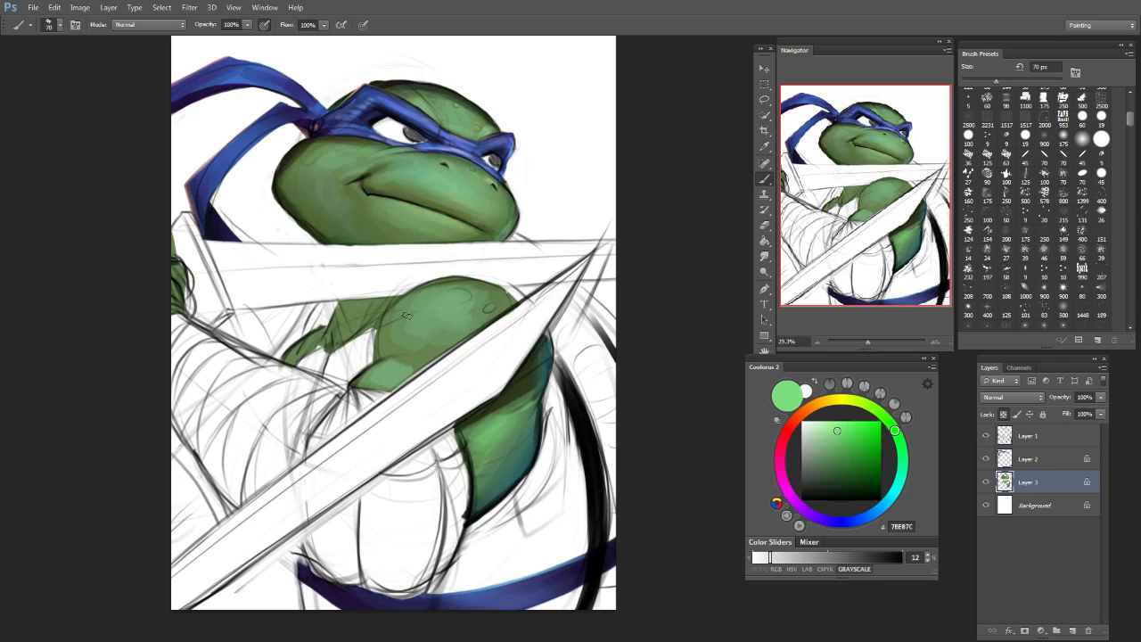
pyautogui.press(']')
pyautogui.press(']')
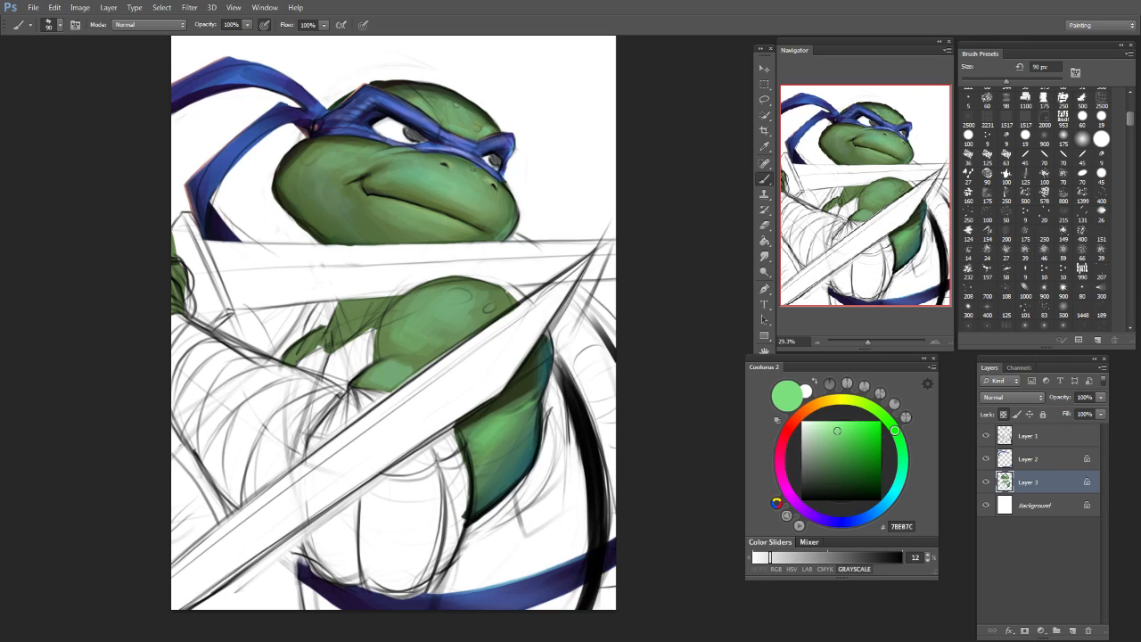
# Step: Shade the inner side of the shoulder with very dark brown 27241A, using the brush at 70 and 90 px
pyautogui.press('[')
pyautogui.press('[')
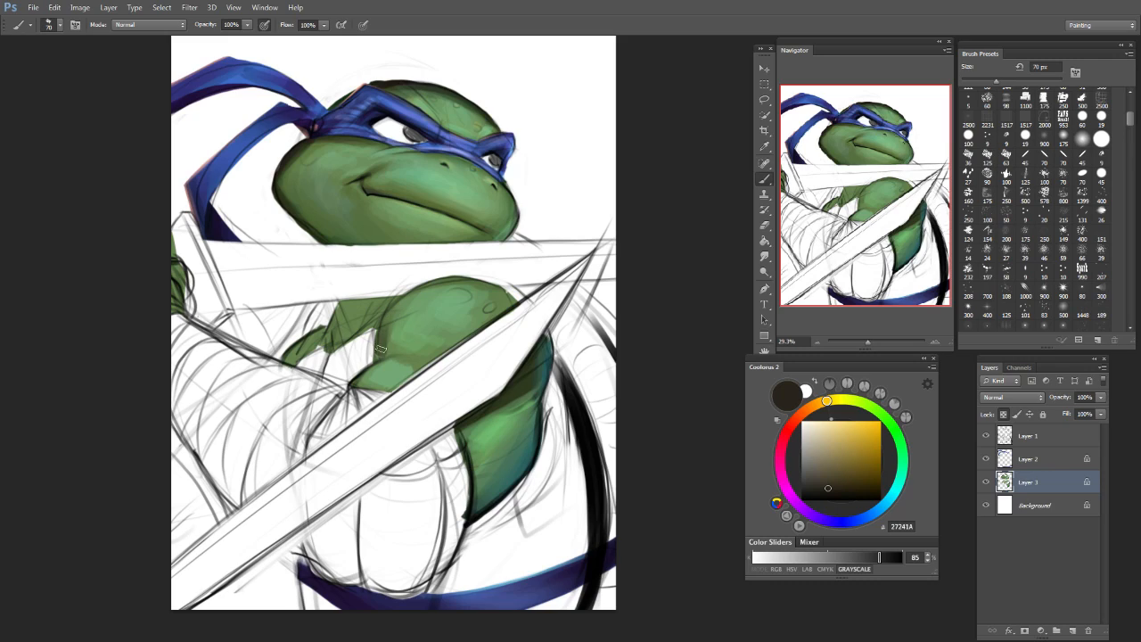
pyautogui.press(']')
pyautogui.press(']')
pyautogui.moveTo(417, 361)
pyautogui.mouseDown()
pyautogui.moveTo(422, 299)
pyautogui.moveTo(426, 332)
pyautogui.mouseUp()
# Step: Blend the shoulder's shading with sampled greens including 61895D, and darken its lower part above the sword with 3F4D30
pyautogui.keyDown('alt'); pyautogui.click(419, 309); pyautogui.keyUp('alt')
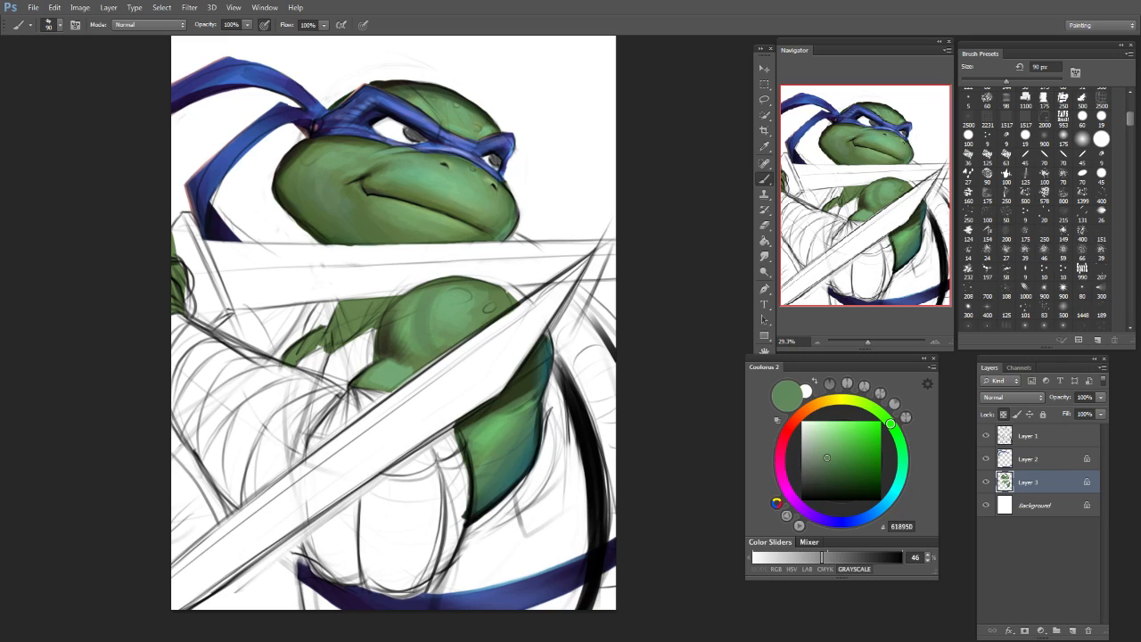
pyautogui.keyDown('alt'); pyautogui.click(400, 342); pyautogui.keyUp('alt')
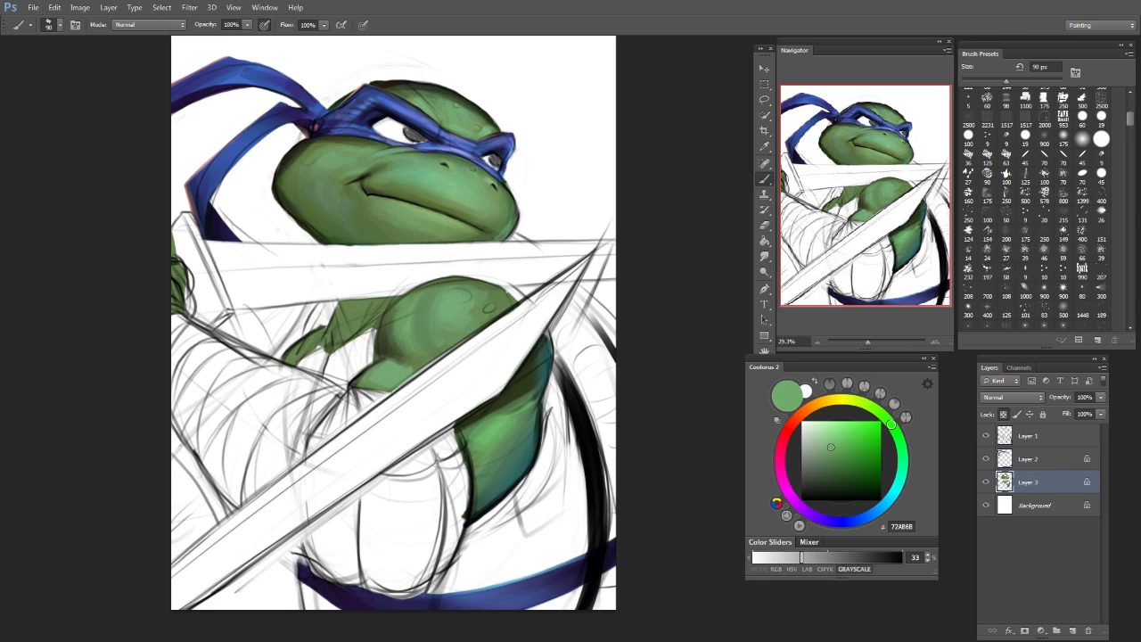
pyautogui.keyDown('alt'); pyautogui.click(403, 346); pyautogui.keyUp('alt')
pyautogui.keyDown('alt'); pyautogui.click(399, 358); pyautogui.keyUp('alt')
pyautogui.moveTo(399, 357)
pyautogui.mouseDown()
pyautogui.moveTo(367, 387)
pyautogui.moveTo(392, 405)
pyautogui.mouseUp()
pyautogui.keyDown('alt'); pyautogui.click(394, 334); pyautogui.keyUp('alt')
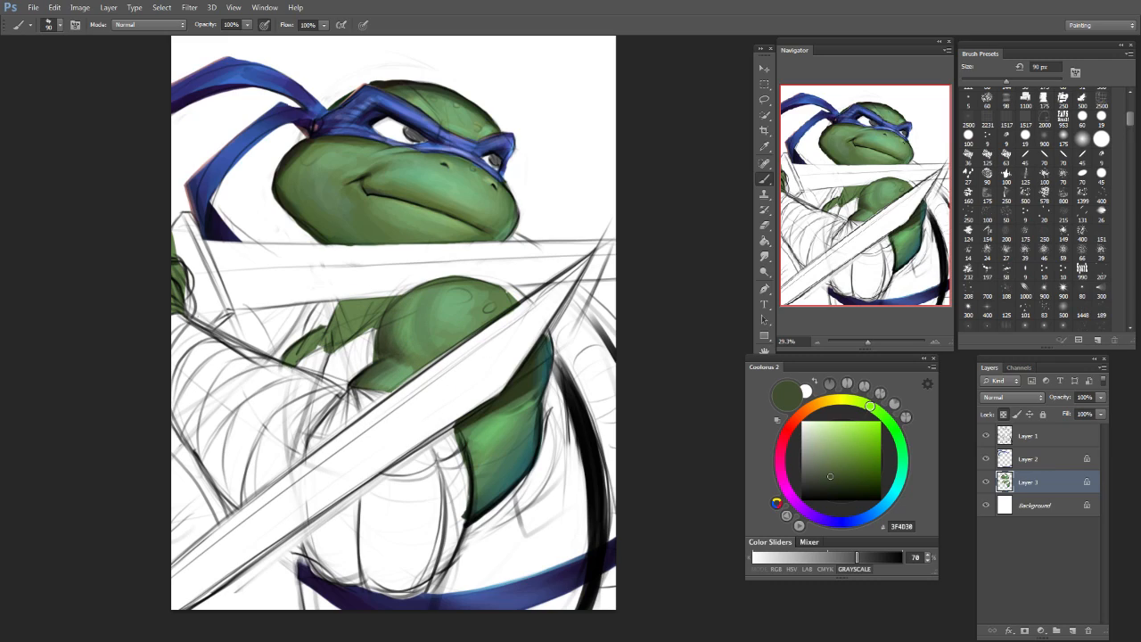
# Step: Sample green 5D7C47 and dark green 2E381E, and shade the shoulder's outer edge above the sword at 125 and 70 px
pyautogui.keyDown('alt'); pyautogui.click(490, 292); pyautogui.keyUp('alt')
pyautogui.keyDown('alt'); pyautogui.click(513, 384); pyautogui.keyUp('alt')
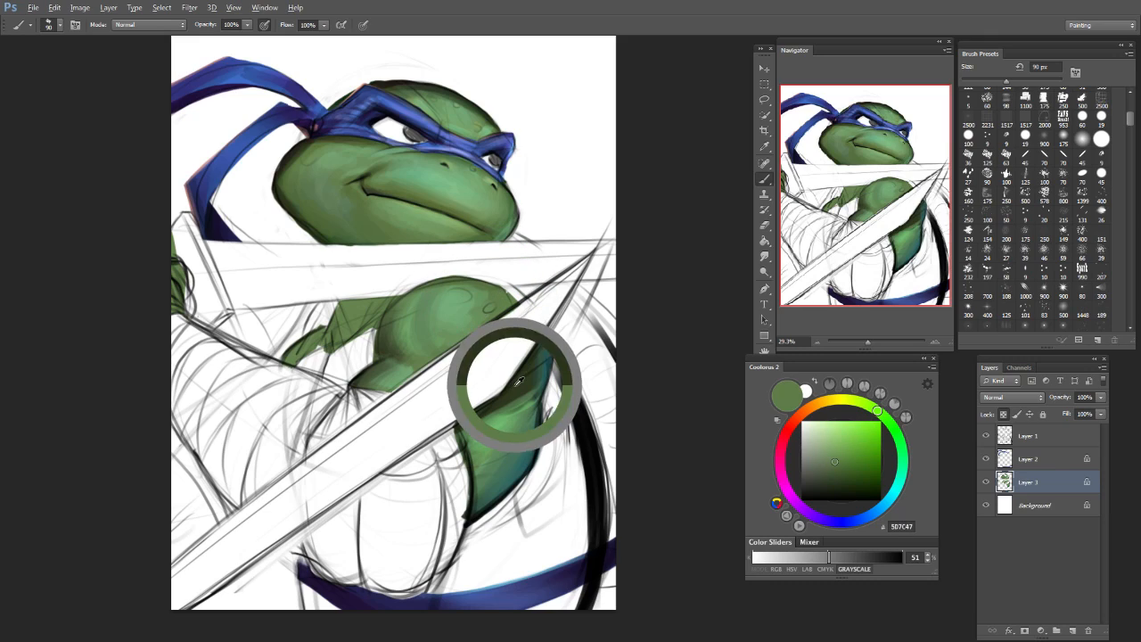
pyautogui.press(']')
pyautogui.press(']')
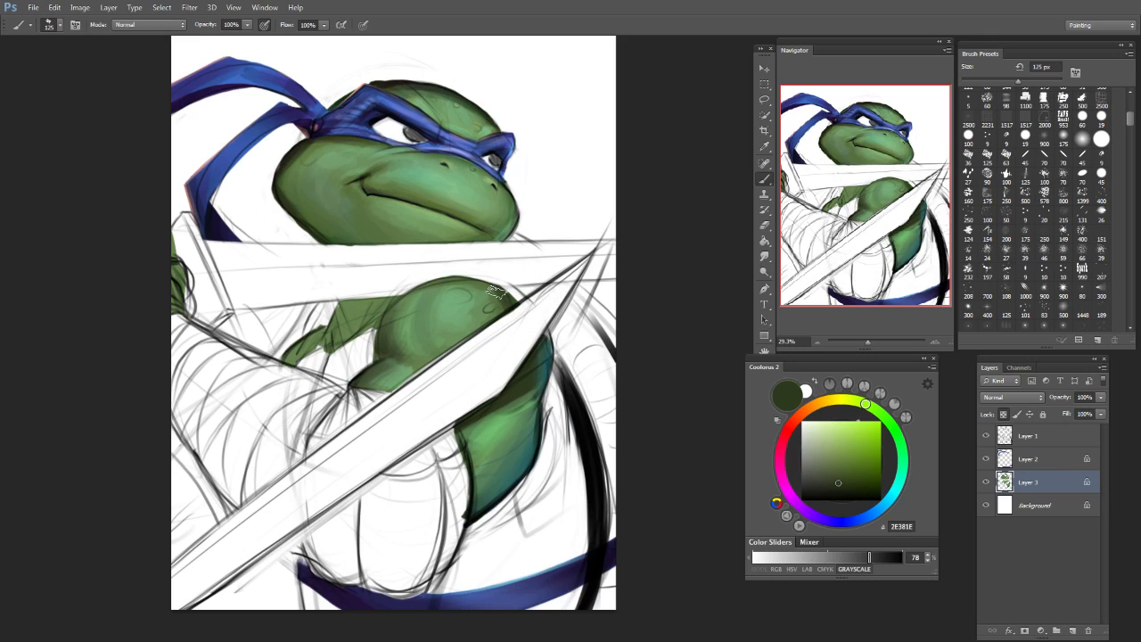
pyautogui.press('[')
pyautogui.press('[')
pyautogui.press('[')
pyautogui.press('[')
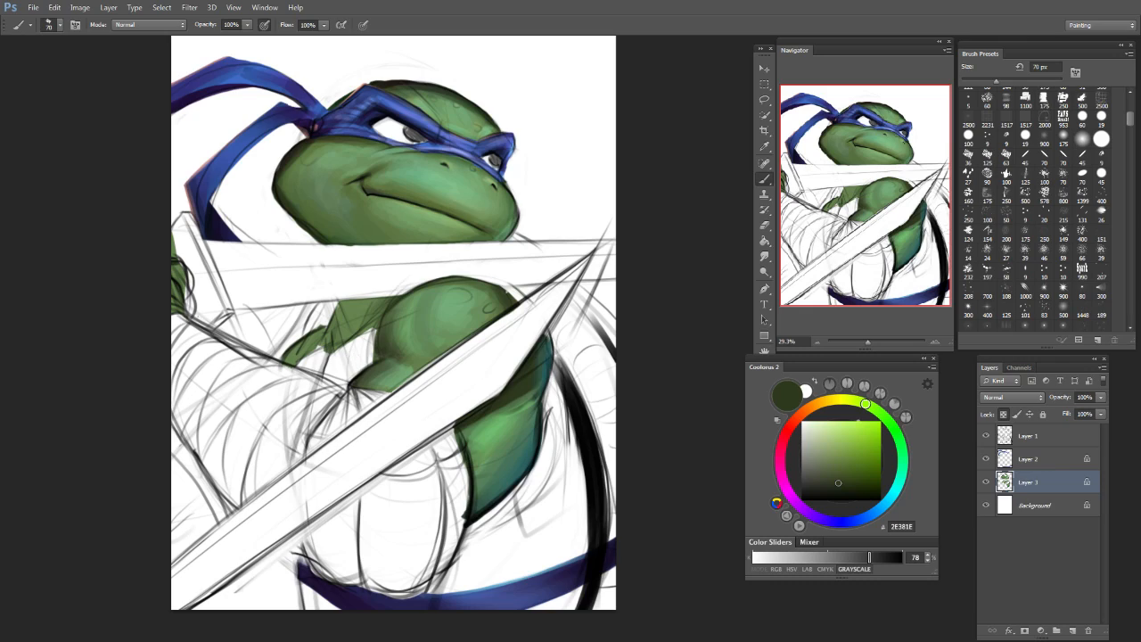
# Step: Darken the green area behind the shoulder and its narrow strips with 2E381E, enlarging the brush to 125 and 175 px
pyautogui.press(']')
pyautogui.press(']')
pyautogui.press(']')
pyautogui.press(']')
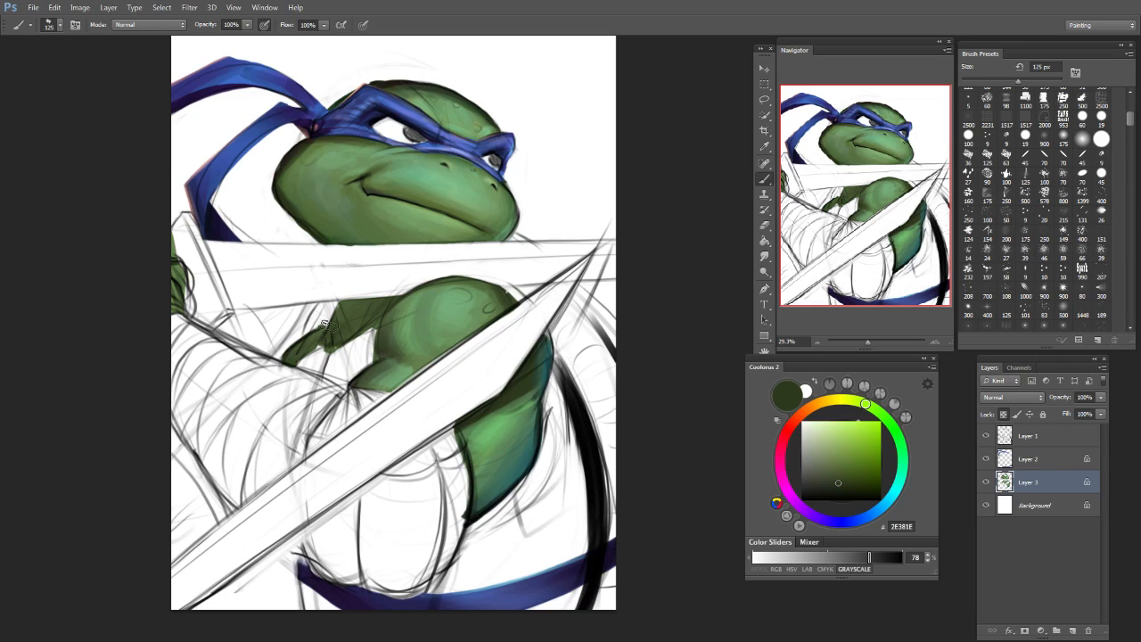
pyautogui.press(']')
pyautogui.press(']')
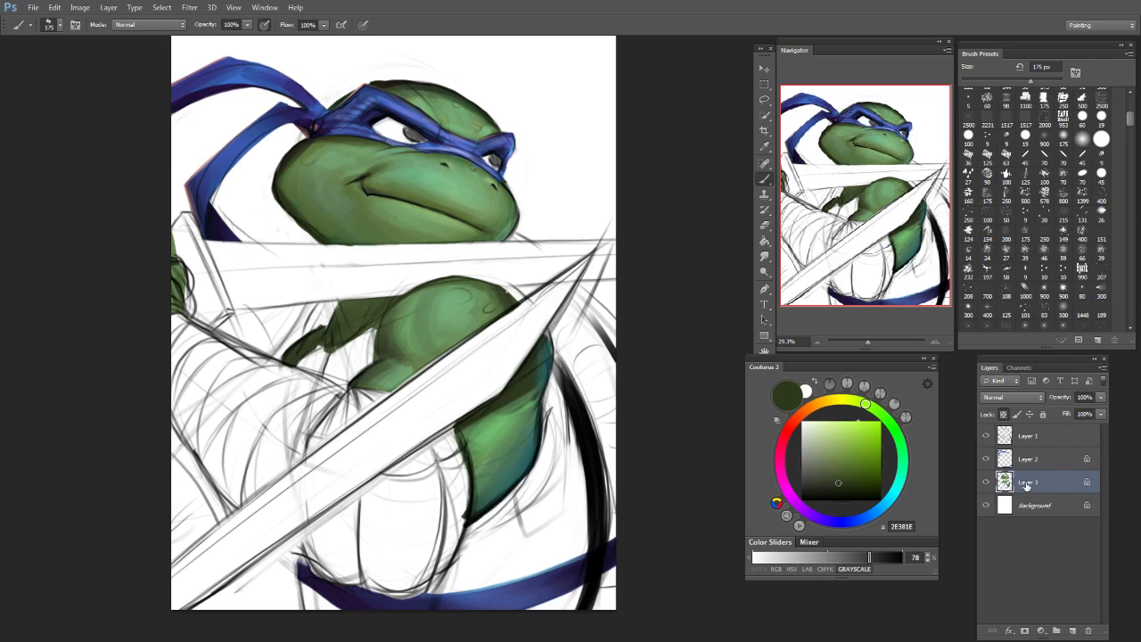
# Step: Hide and redisplay Layer 3 to compare the sketch with and without the green skin
pyautogui.click(986, 482)
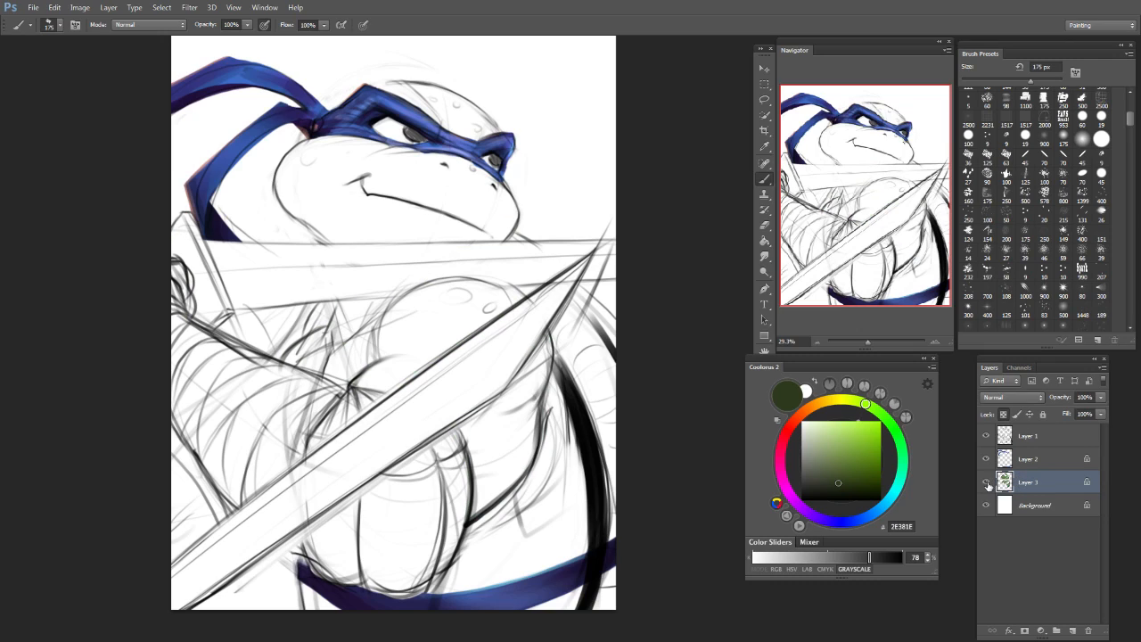
pyautogui.click(987, 481)
# Step: Try a dark green 90 px stroke across the face with transparent pixels unlocked, undo it and lock them again
pyautogui.press('[')
pyautogui.press('[')
pyautogui.press('[')
pyautogui.press('[')
pyautogui.moveTo(252, 259); pyautogui.dragTo(588, 98)
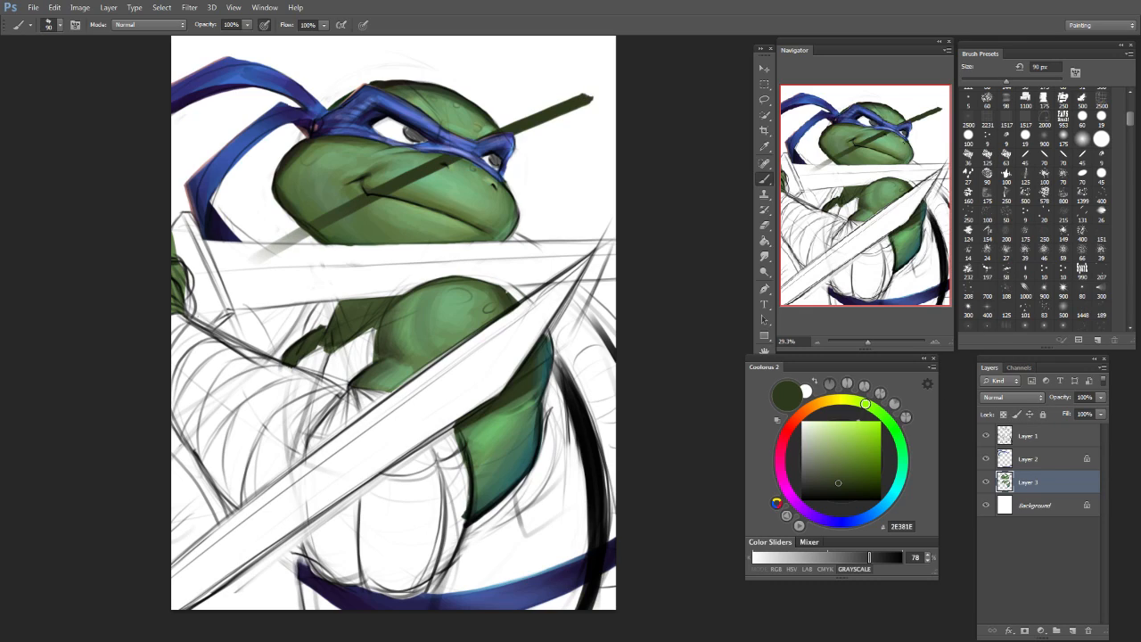
pyautogui.hotkey('ctrl', 'z')
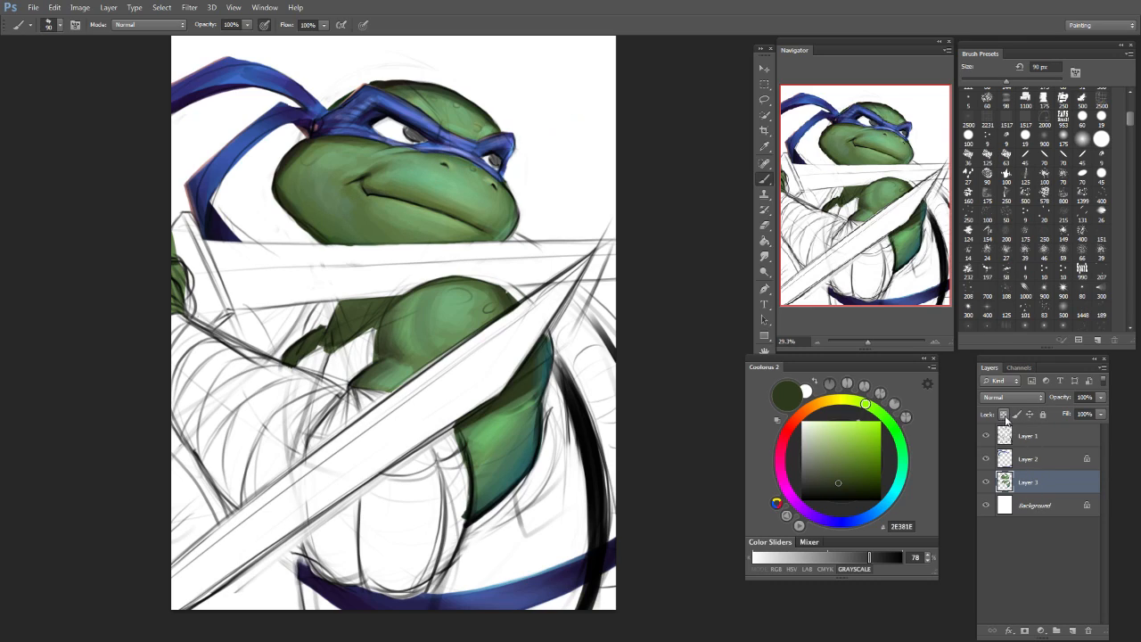
pyautogui.click(1005, 415)
# Step: Blend the shoulder and paint over its outer bump with sampled greens, including 526C3E and 475B38, at 90 px
pyautogui.keyDown('alt'); pyautogui.click(428, 305); pyautogui.keyUp('alt')
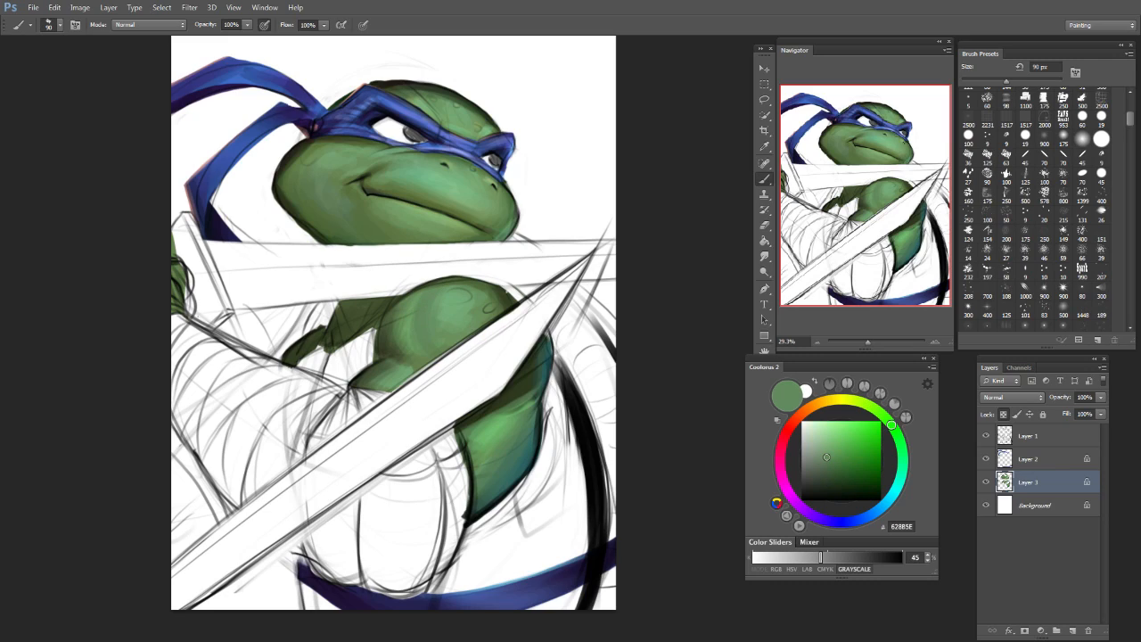
pyautogui.keyDown('alt'); pyautogui.click(448, 303); pyautogui.keyUp('alt')
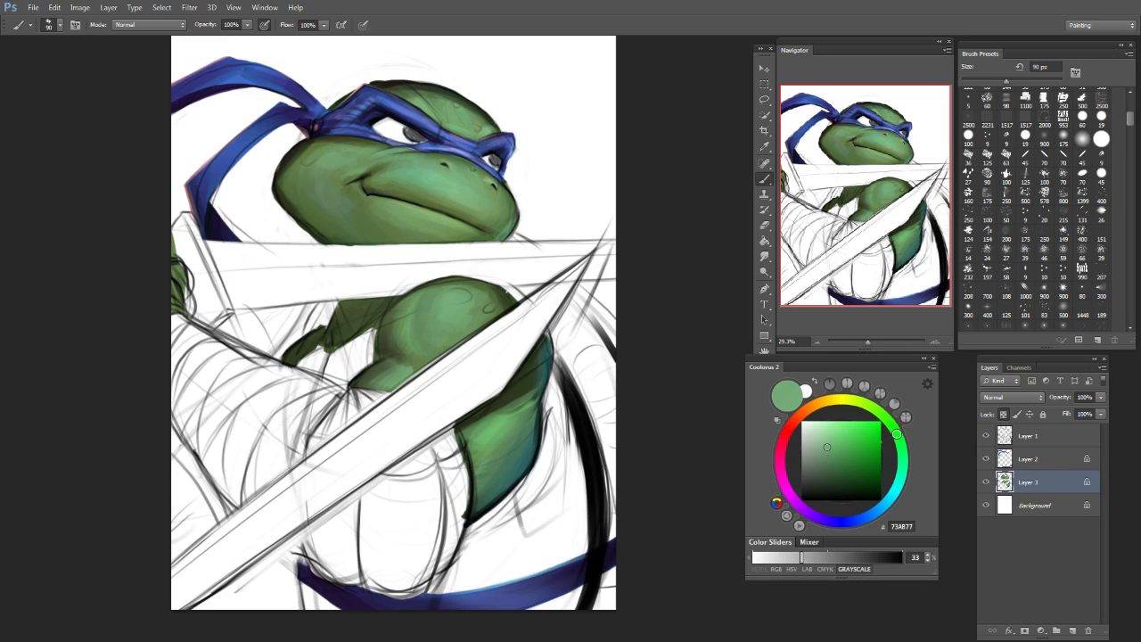
pyautogui.keyDown('alt'); pyautogui.click(488, 311); pyautogui.keyUp('alt')
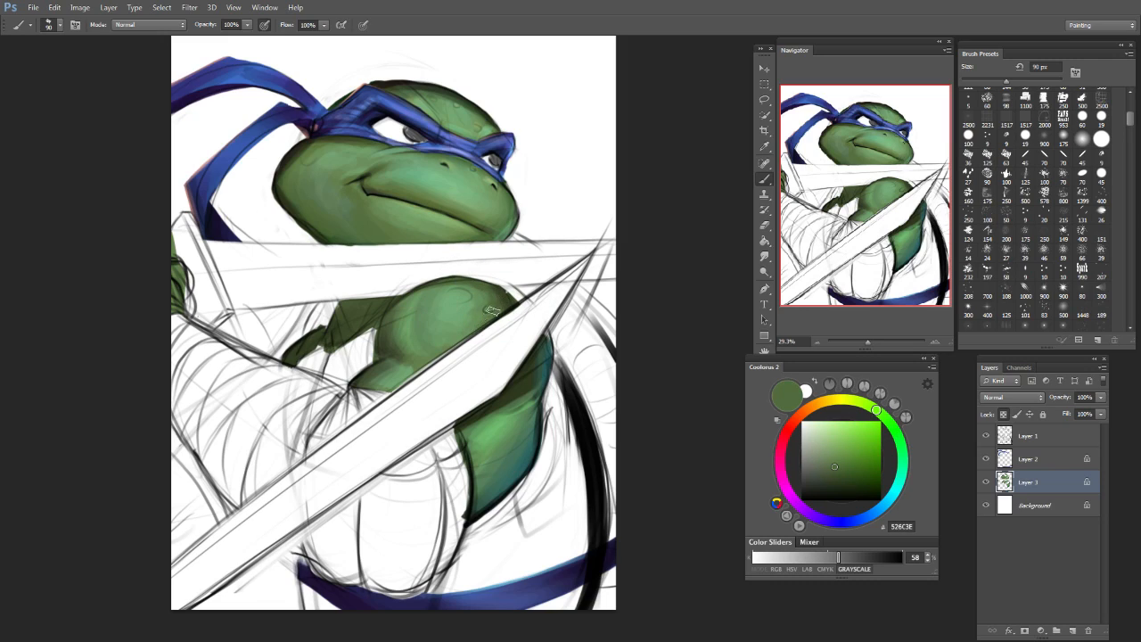
pyautogui.keyDown('alt'); pyautogui.click(423, 357); pyautogui.keyUp('alt')
pyautogui.keyDown('alt'); pyautogui.click(403, 335); pyautogui.keyUp('alt')
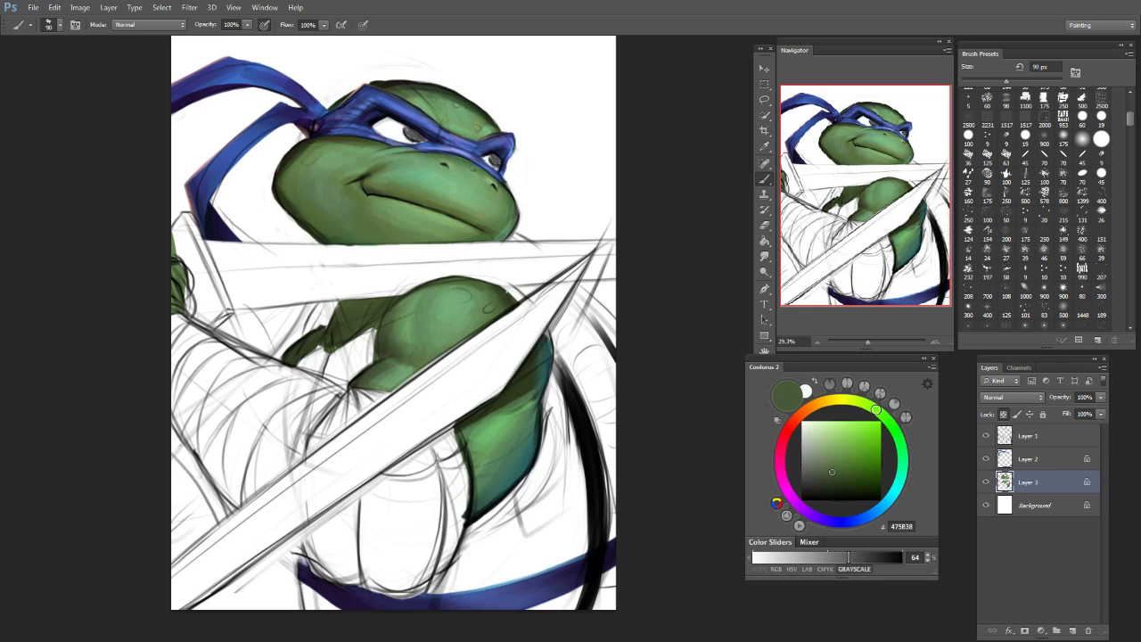
# Step: Choose yellow-green 72832F and dark blue 080F55 as shading colours for the arm, enlarging the brush to 175 px
pyautogui.moveTo(873, 493); pyautogui.dragTo(854, 458)
pyautogui.click(851, 406)
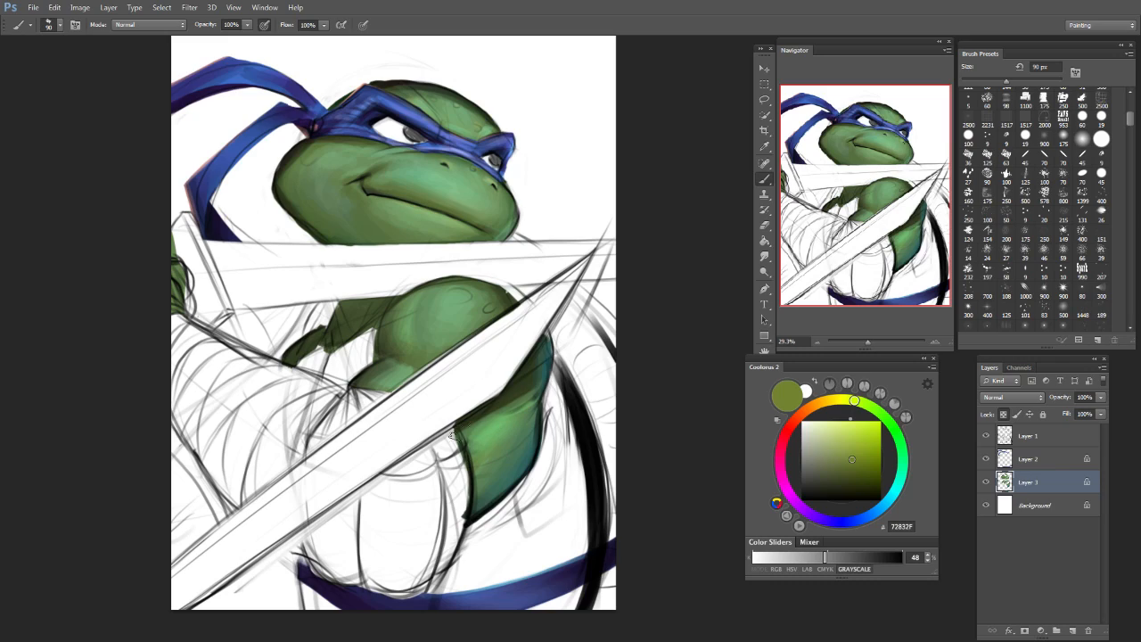
pyautogui.click(842, 516)
pyautogui.click(873, 472)
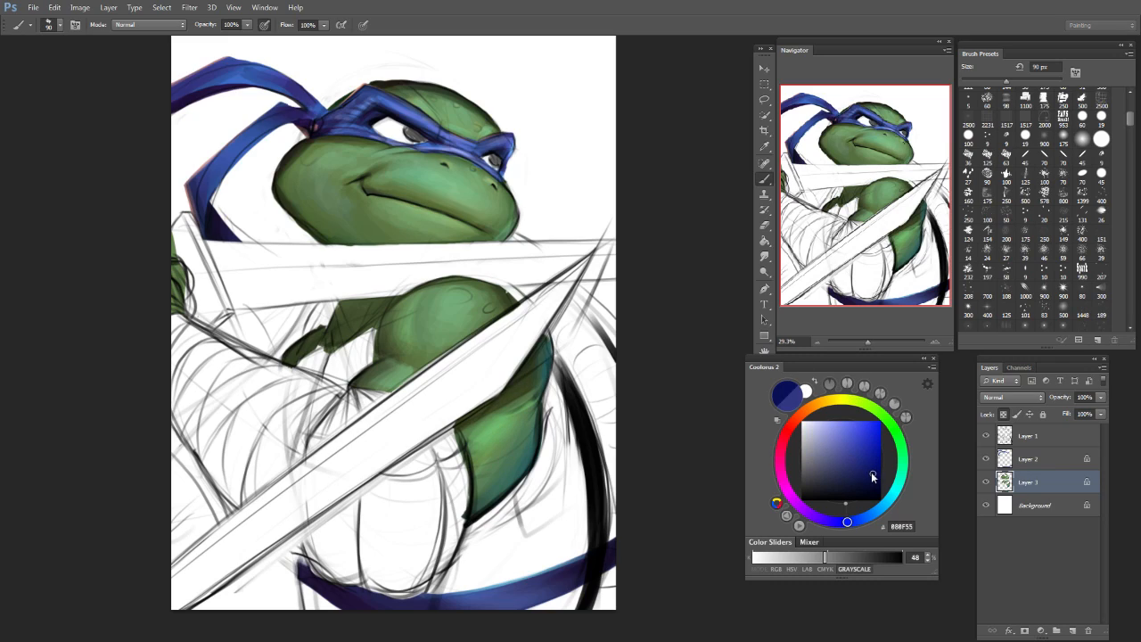
pyautogui.press(']')
pyautogui.press(']')
pyautogui.press(']')
pyautogui.press(']')
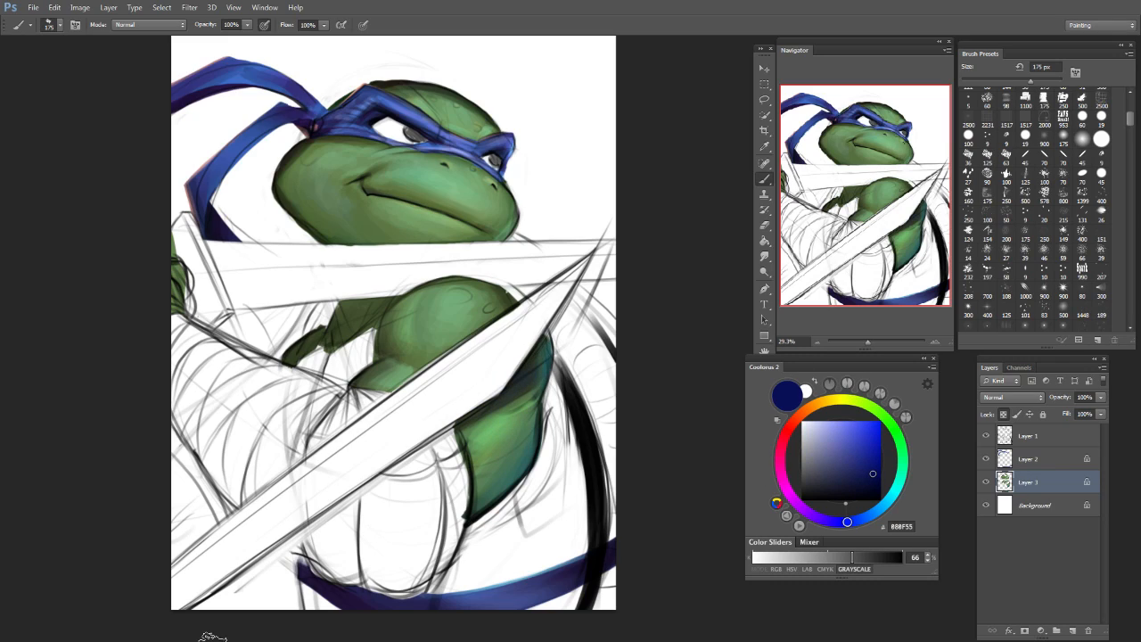
# Step: Shade the upper arm beneath the diagonal blade with purples 42214F and 260D31, reducing the brush to 70 and 50 px
pyautogui.press('[')
pyautogui.press('[')
pyautogui.press('[')
pyautogui.press('[')
pyautogui.press('[')
pyautogui.press('[')
pyautogui.moveTo(844, 522); pyautogui.dragTo(801, 507)
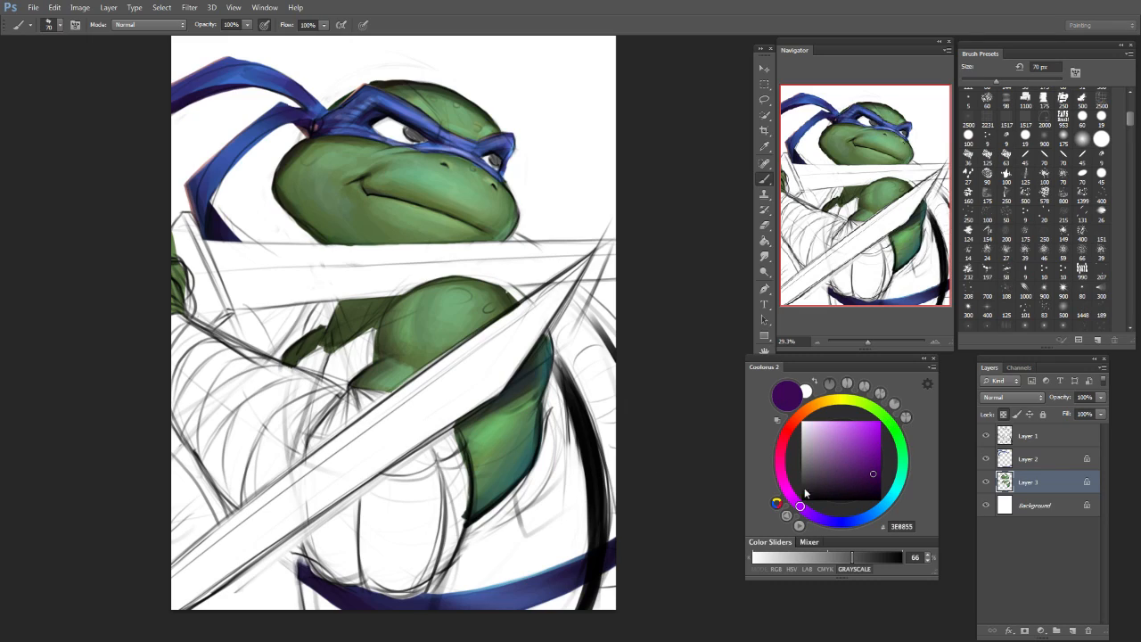
pyautogui.moveTo(861, 470); pyautogui.dragTo(848, 475)
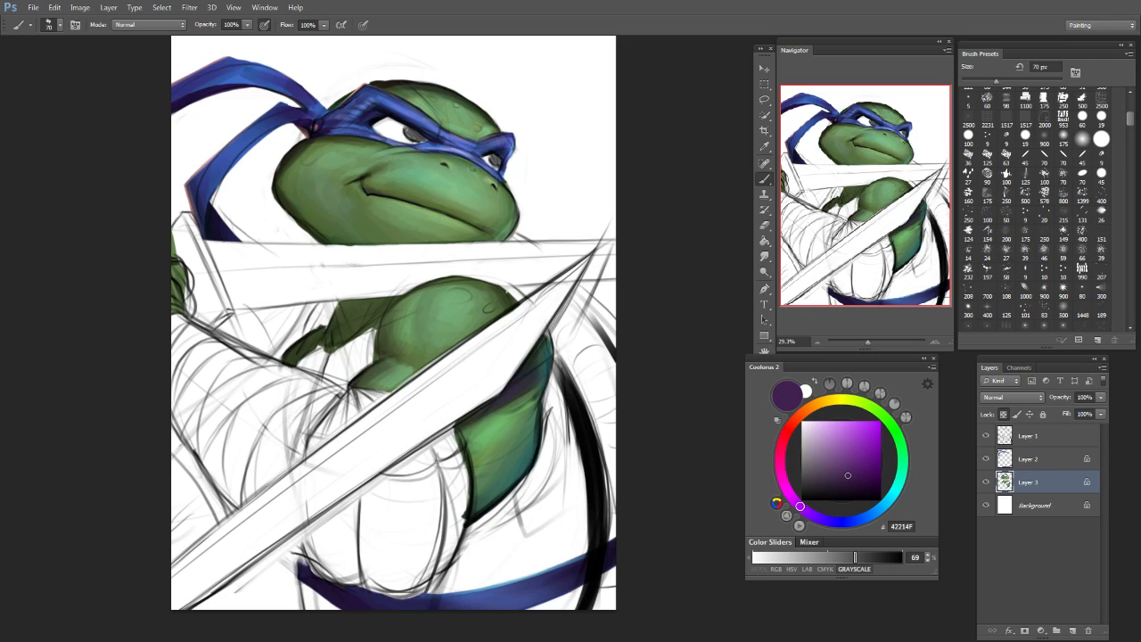
pyautogui.press('[')
pyautogui.press(']')
pyautogui.click(858, 485)
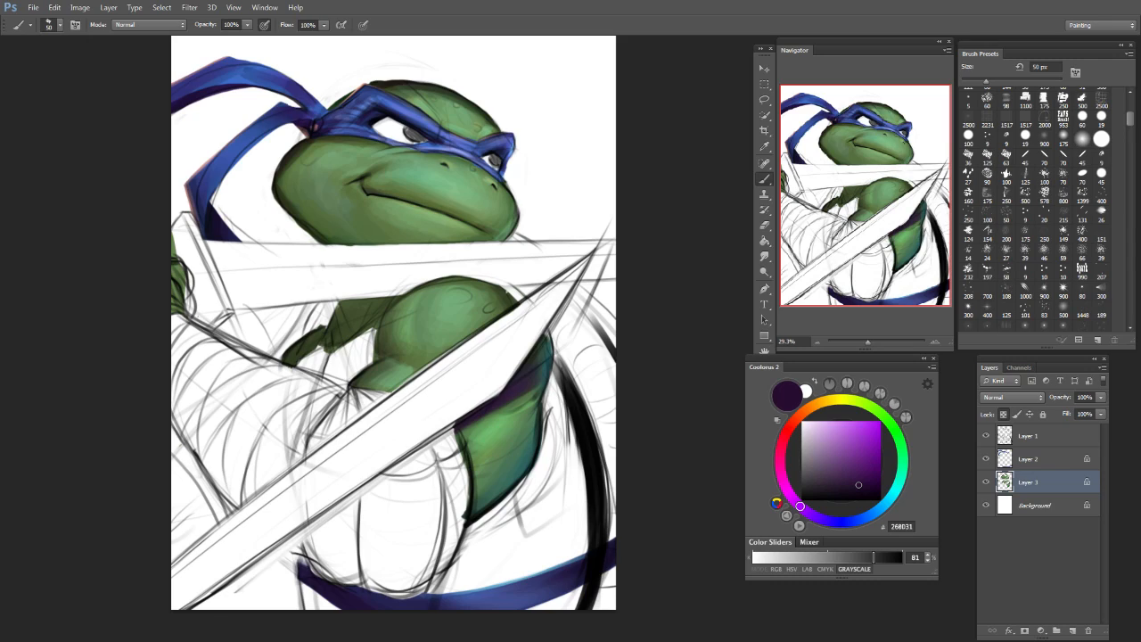
# Step: Add blue reflected light with 306787 and 43B1F1 to the upper arm's outer edge and blend it with sampled shadow tones at 70 px
pyautogui.keyDown('alt'); pyautogui.click(530, 378); pyautogui.keyUp('alt')
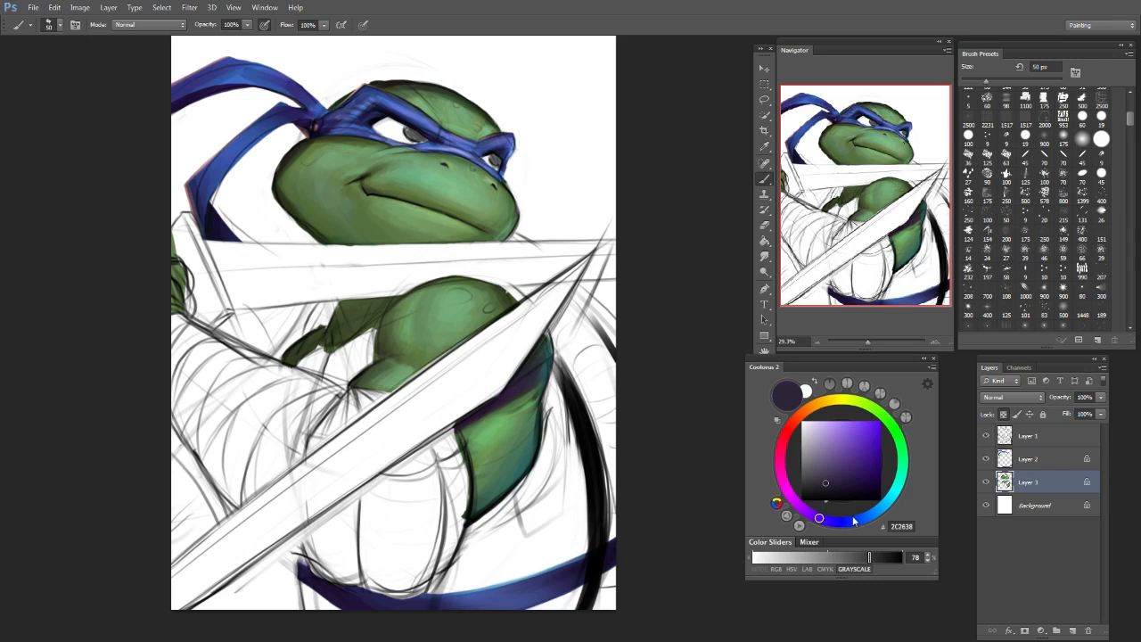
pyautogui.moveTo(839, 519); pyautogui.dragTo(879, 510)
pyautogui.click(853, 458)
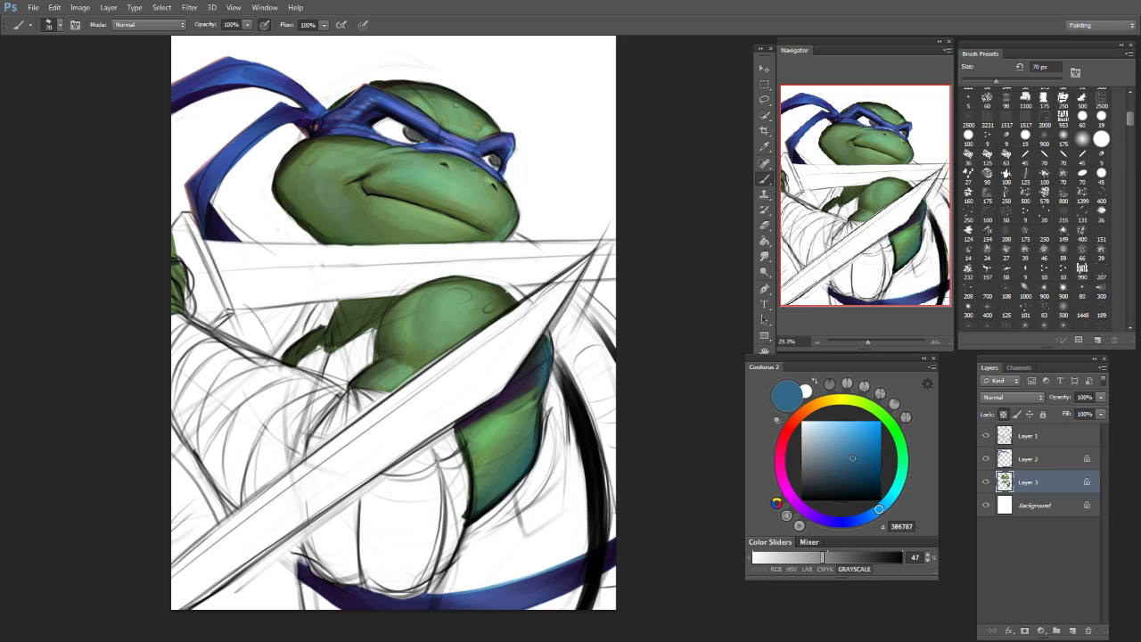
pyautogui.click(858, 425)
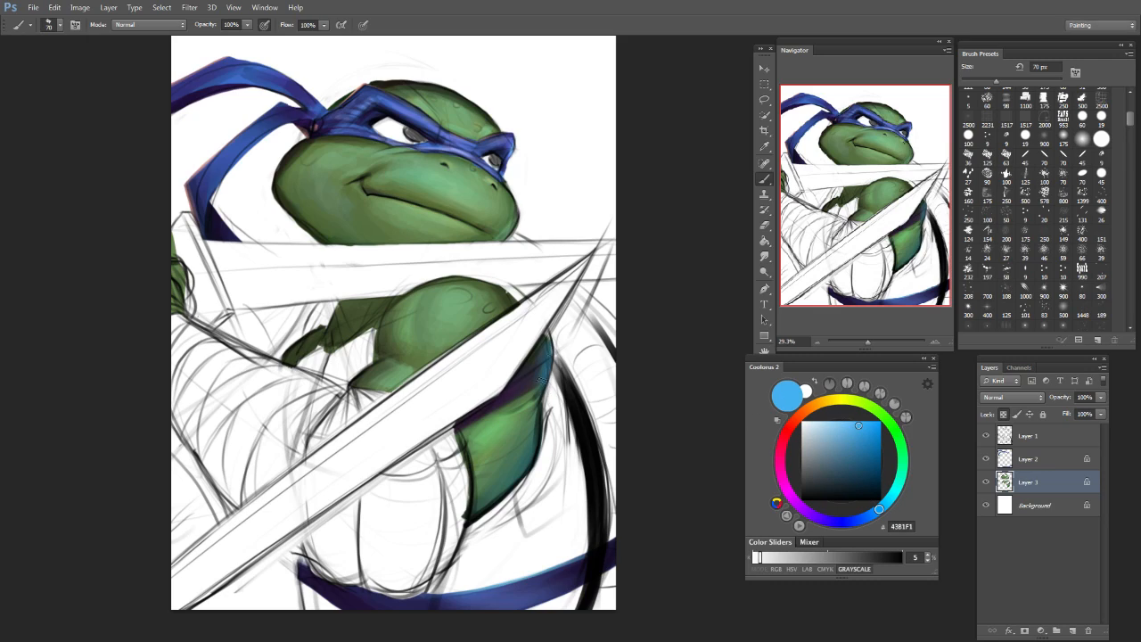
pyautogui.keyDown('alt'); pyautogui.click(507, 399); pyautogui.keyUp('alt')
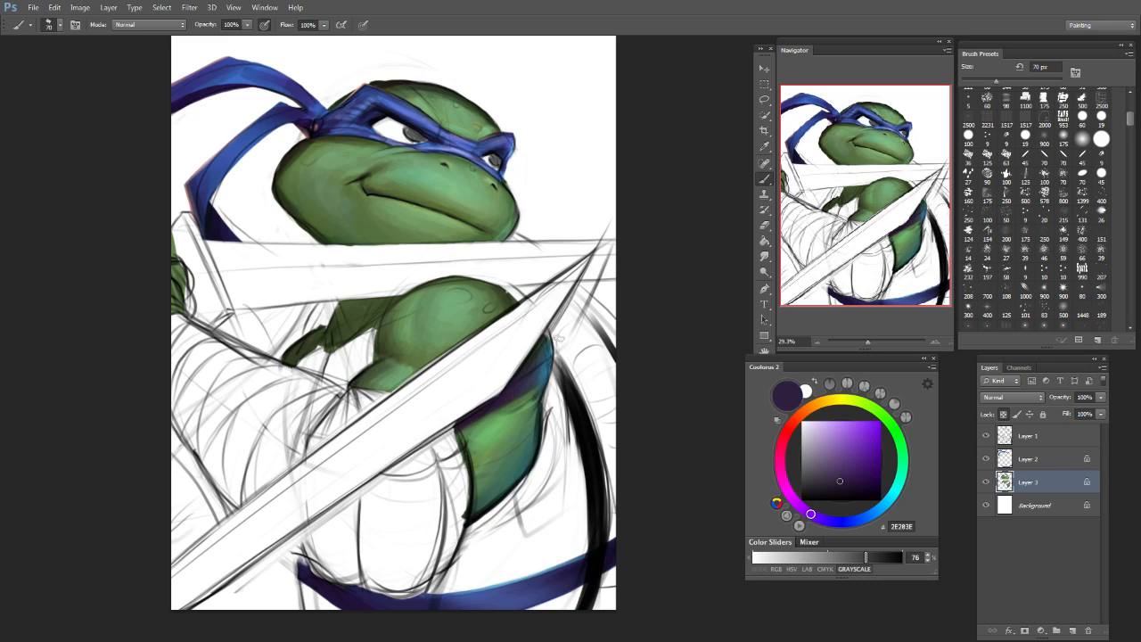
pyautogui.keyDown('alt'); pyautogui.click(509, 388); pyautogui.keyUp('alt')
pyautogui.keyDown('alt'); pyautogui.click(513, 392); pyautogui.keyUp('alt')
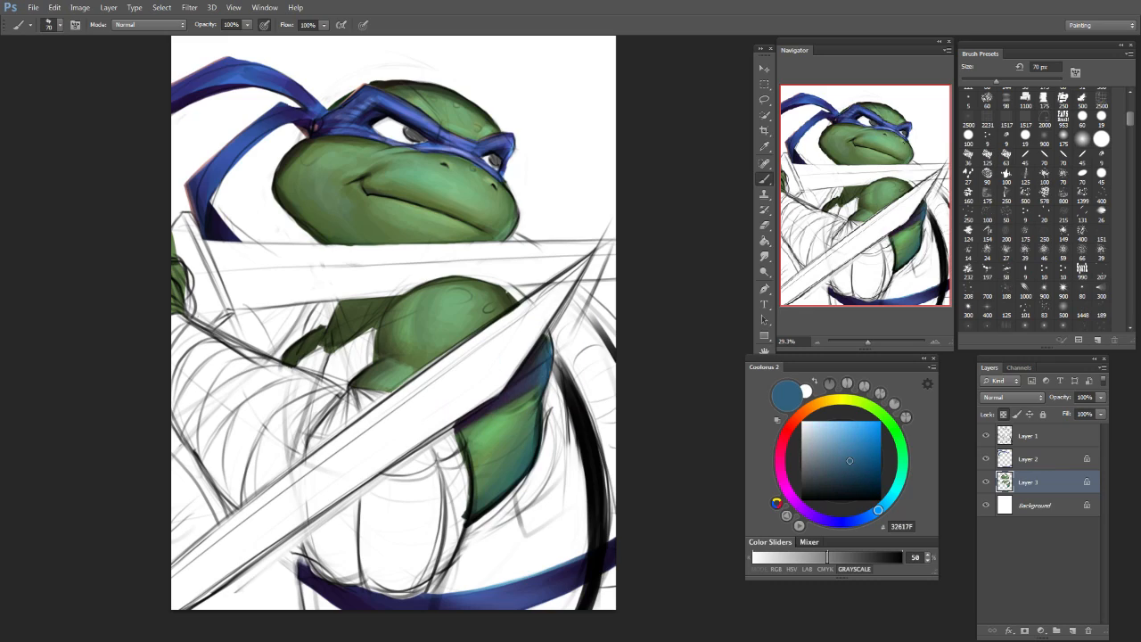
# Step: Darken the upper arm's shadow and outer edge with dark violet 120721, using a soft round brush at 175 px
pyautogui.press('[')
pyautogui.press('[')
pyautogui.press('[')
pyautogui.press('[')
pyautogui.press('[')
pyautogui.press('[')
pyautogui.moveTo(879, 510)
pyautogui.mouseDown()
pyautogui.moveTo(838, 524)
pyautogui.moveTo(814, 515)
pyautogui.mouseUp()
pyautogui.click(863, 489)
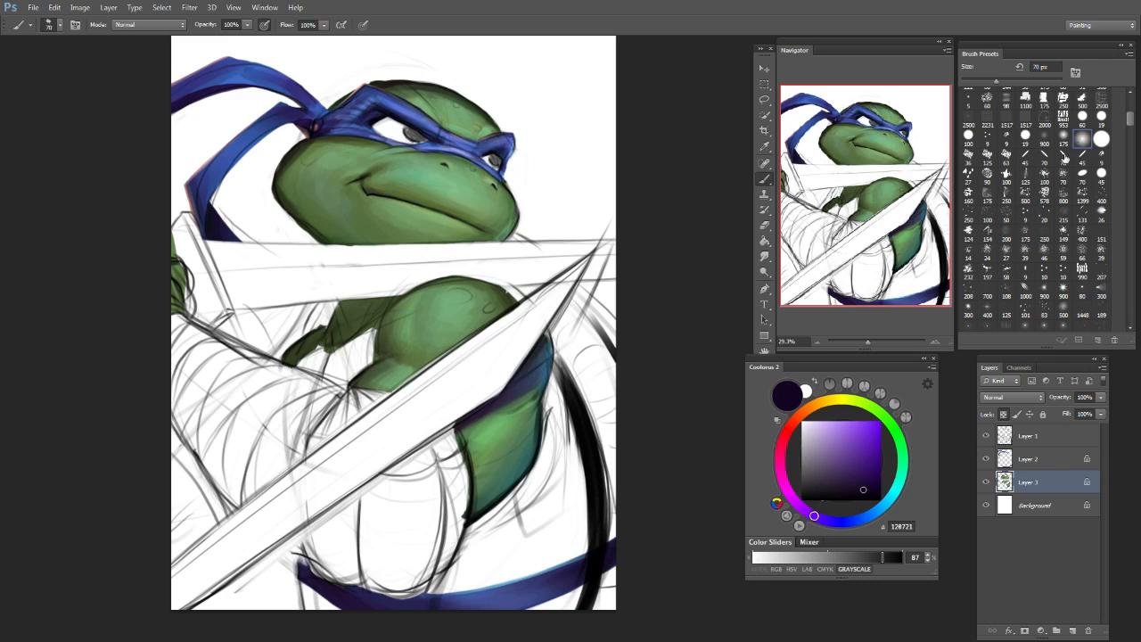
pyautogui.press(']')
pyautogui.press(']')
pyautogui.press(']')
pyautogui.press(']')
pyautogui.press(']')
pyautogui.press(']')
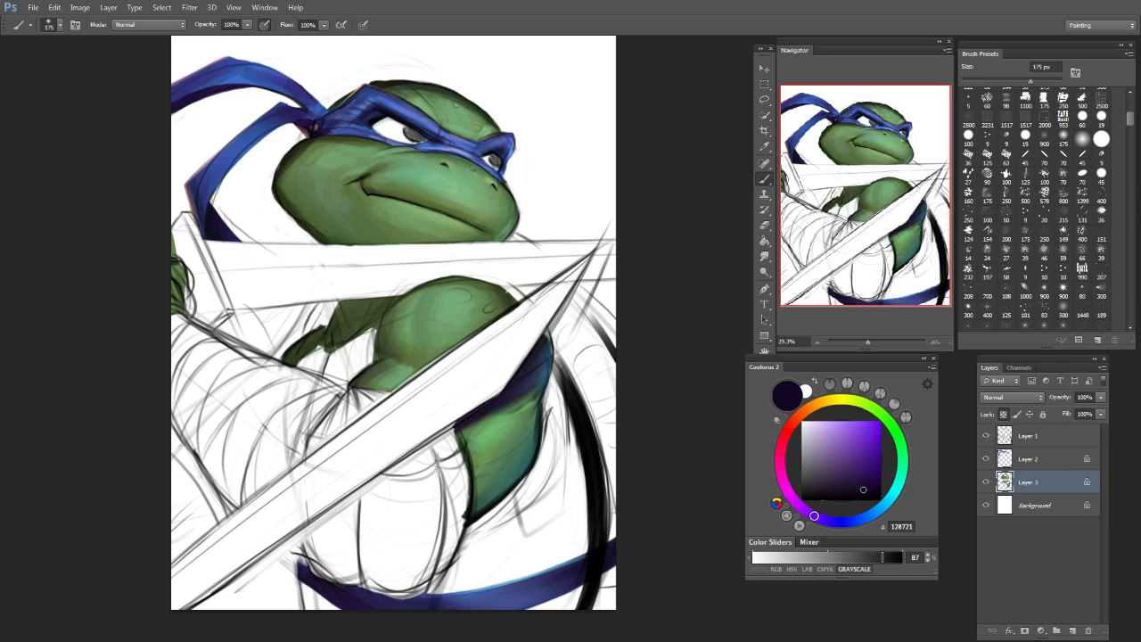
pyautogui.moveTo(522, 388)
pyautogui.mouseDown()
pyautogui.moveTo(481, 440)
pyautogui.moveTo(486, 531)
pyautogui.mouseUp()
# Step: Enlarge the soft brush to 400 px and deepen the shading across the arm's lower outer side
pyautogui.press(']')
pyautogui.press(']')
pyautogui.press(']')
pyautogui.press(']')
pyautogui.moveTo(512, 459)
pyautogui.mouseDown()
pyautogui.moveTo(495, 533)
pyautogui.moveTo(523, 449)
pyautogui.mouseUp()
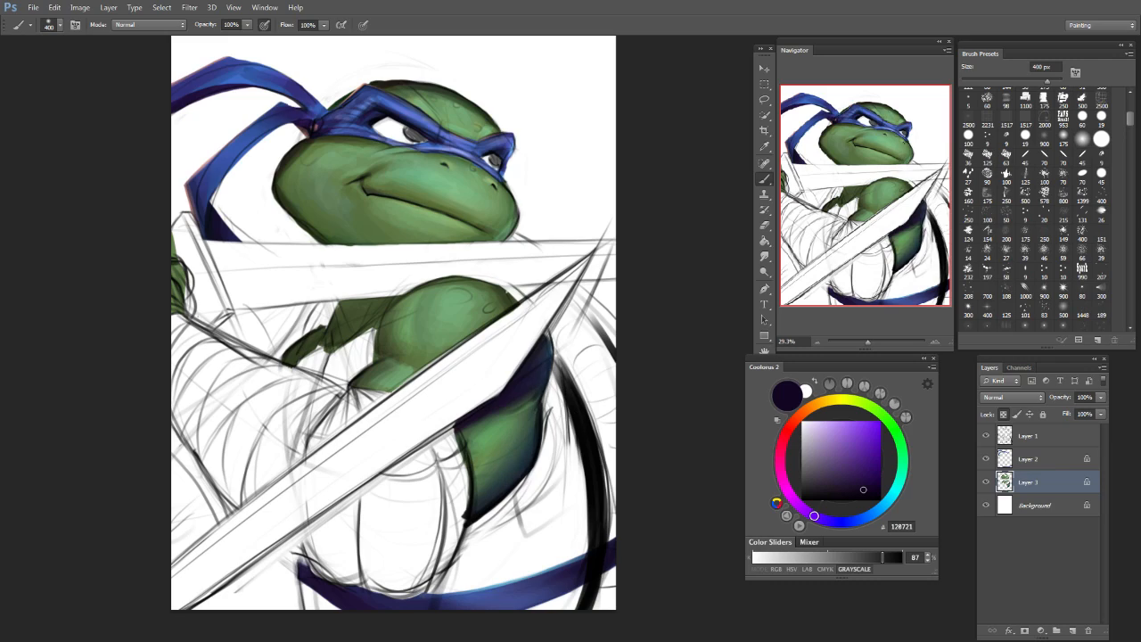
# Step: Darken the edges of the head and jaw with 120721, resizing the soft brush up to 300 px
pyautogui.press('[')
pyautogui.press('[')
pyautogui.press('[')
pyautogui.press('[')
pyautogui.press('[')
pyautogui.press('[')
pyautogui.press('[')
pyautogui.press('[')
pyautogui.press('[')
pyautogui.press('[')
pyautogui.press('[')
pyautogui.press(']')
pyautogui.press(']')
pyautogui.press(']')
pyautogui.press(']')
pyautogui.press(']')
pyautogui.press(']')
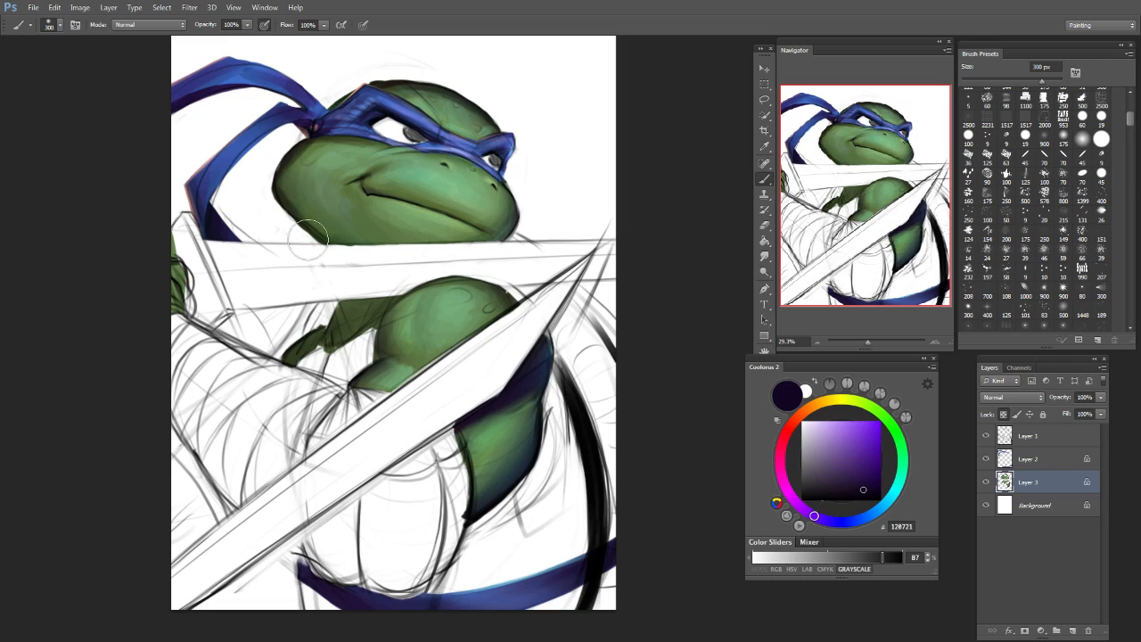
# Step: Deepen the soft shadows around the face and shoulder with 120721, using a 200 px brush
pyautogui.press('[')
pyautogui.press('[')
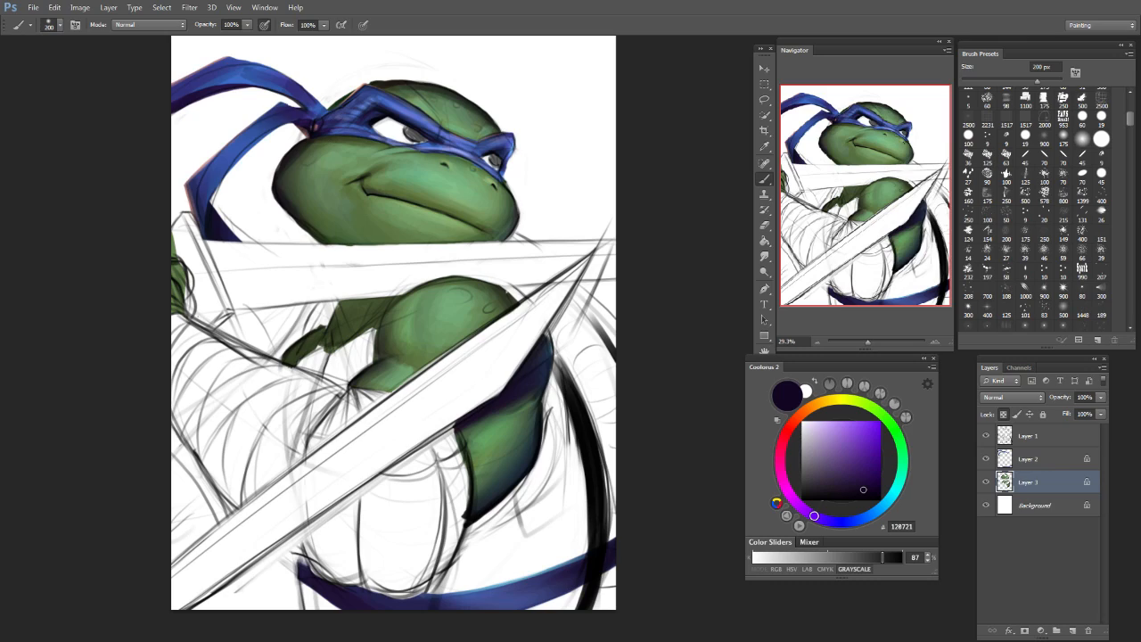
pyautogui.press('[')
pyautogui.press('[')
pyautogui.press(']')
pyautogui.press(']')
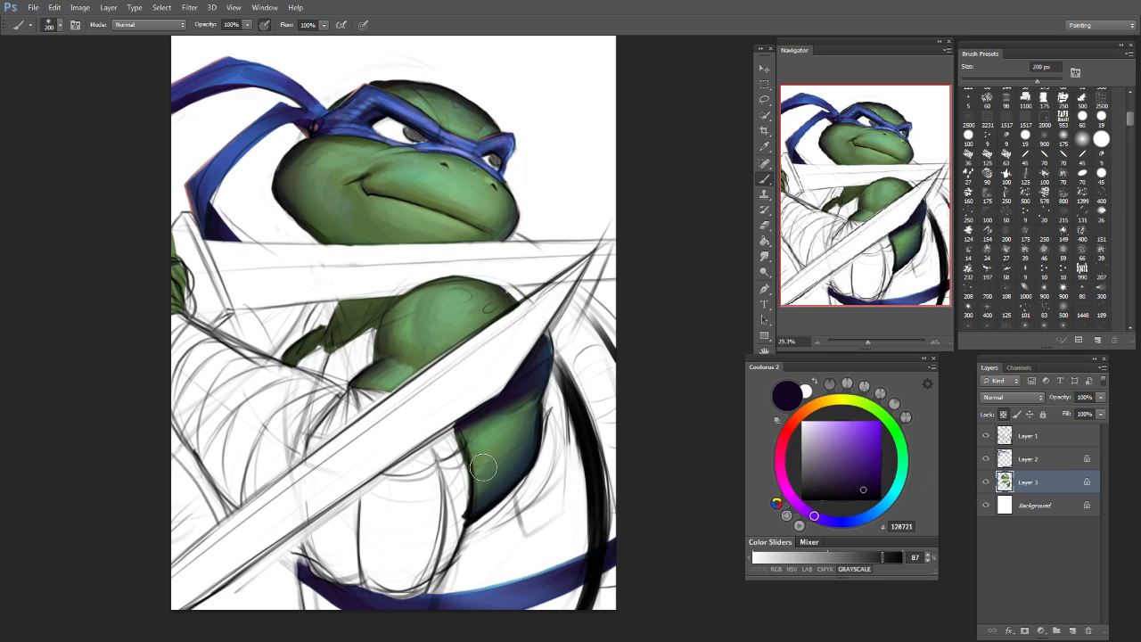
# Step: Add smaller 120721 shadows to the skin of the face and shoulder, reducing the soft brush to 100 px
pyautogui.press('[')
pyautogui.press('[')
pyautogui.press('[')
pyautogui.press('[')
pyautogui.press('[')
pyautogui.press('[')
pyautogui.press('[')
pyautogui.press('[')
pyautogui.press(']')
pyautogui.press(']')
pyautogui.press(']')
pyautogui.press(']')
pyautogui.press('[')
pyautogui.press('[')
pyautogui.press('[')
pyautogui.press('[')
pyautogui.press('[')
pyautogui.press('[')
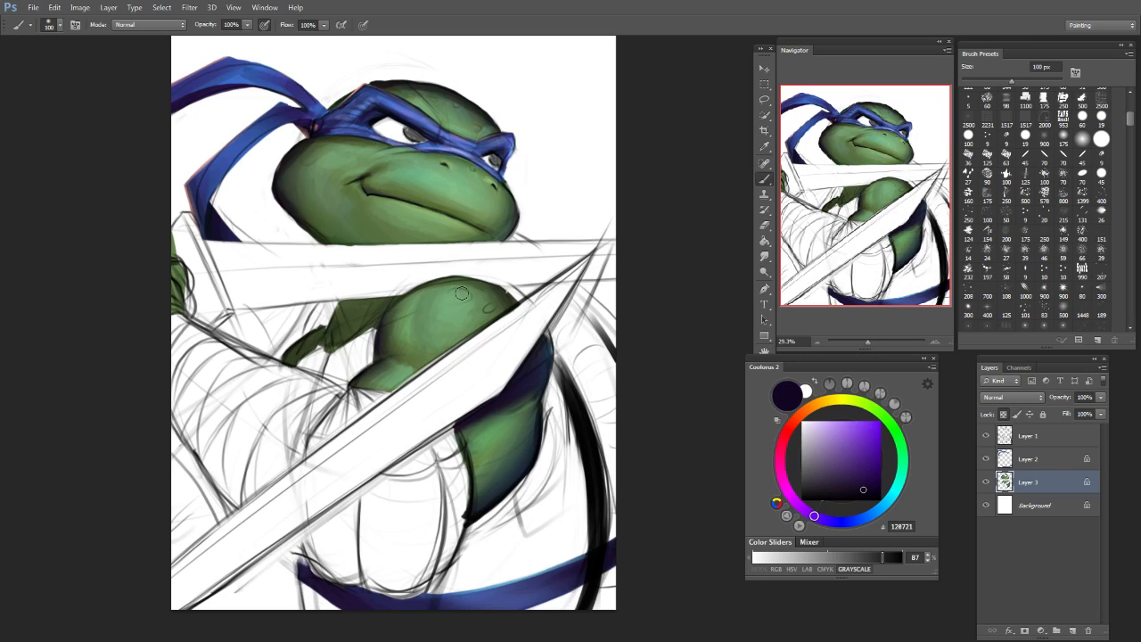
# Step: Shade the shoulder's inner edge with the soft brush at 150 px and sample its dark green 363C32
pyautogui.press('[')
pyautogui.press('[')
pyautogui.press('[')
pyautogui.press('[')
pyautogui.press(']')
pyautogui.press(']')
pyautogui.press(']')
pyautogui.press(']')
pyautogui.keyDown('alt'); pyautogui.click(397, 318); pyautogui.keyUp('alt')
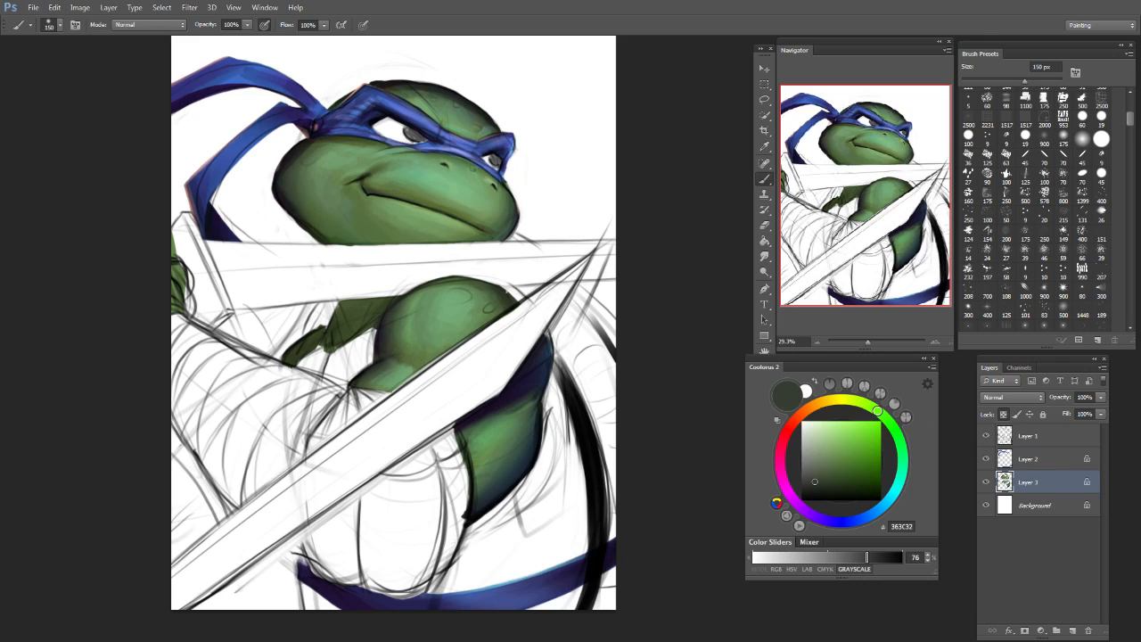
# Step: Highlight the small bumps on top of the shoulder with pale green CEF3AA, using a soft 45 px brush
pyautogui.keyDown('alt'); pyautogui.click(423, 308); pyautogui.keyUp('alt')
pyautogui.moveTo(892, 426); pyautogui.dragTo(849, 422)
pyautogui.press('[')
pyautogui.press('[')
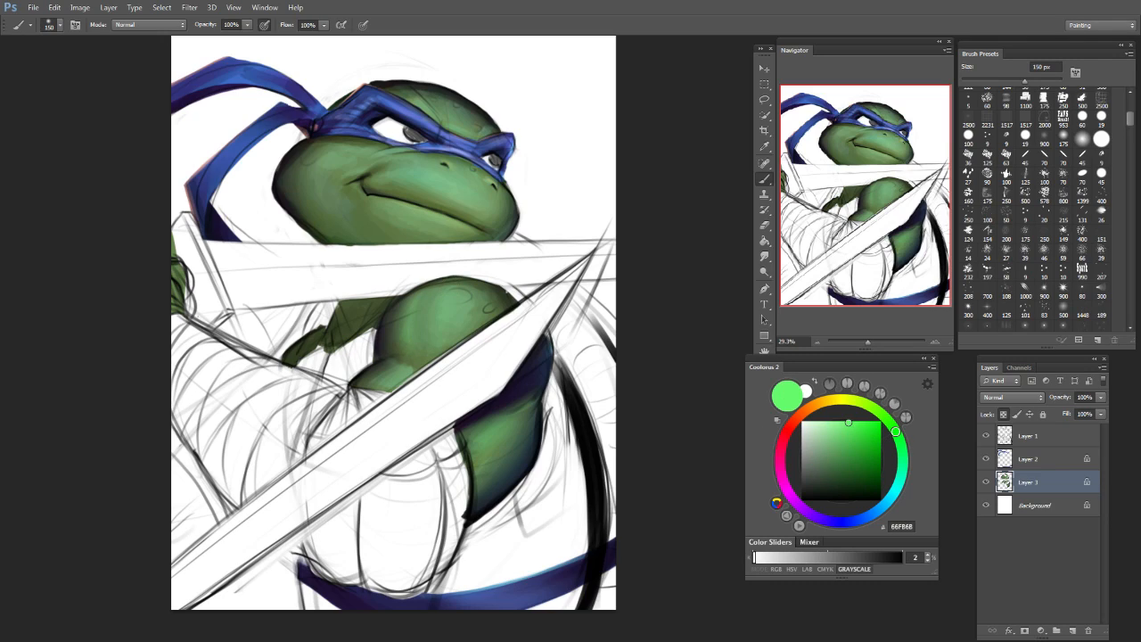
pyautogui.moveTo(879, 413)
pyautogui.mouseDown()
pyautogui.moveTo(853, 400)
pyautogui.moveTo(873, 408)
pyautogui.mouseUp()
pyautogui.click(826, 425)
pyautogui.press('[')
pyautogui.press('[')
pyautogui.press('[')
pyautogui.press('[')
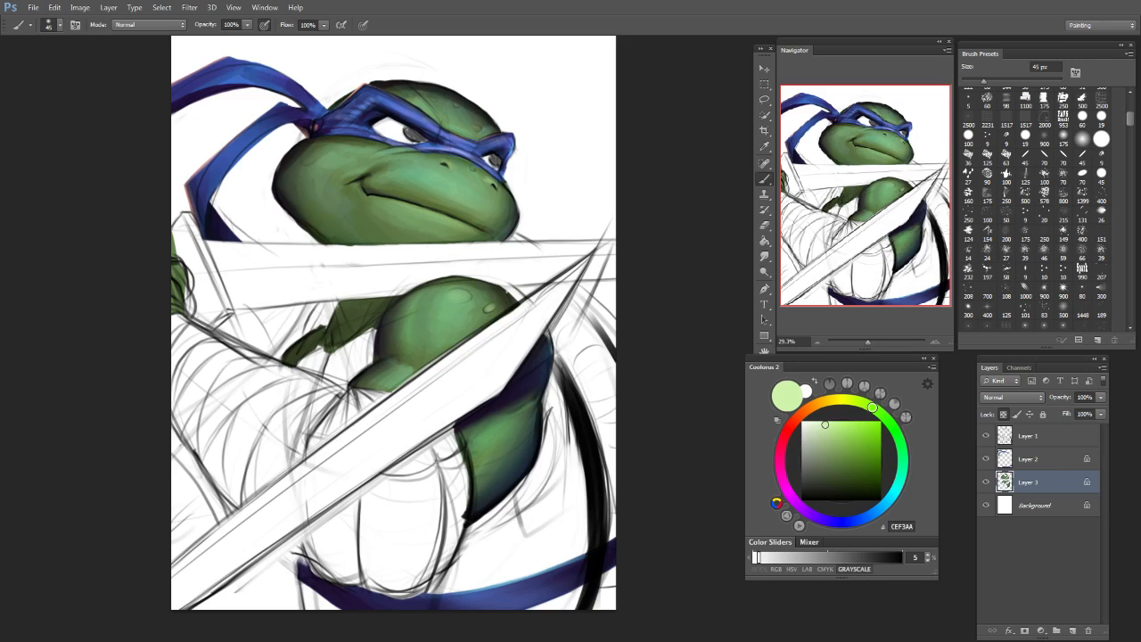
# Step: Refine the pale green highlights on the skin with CEF3AA, varying the soft brush size
pyautogui.press('[')
pyautogui.press('[')
pyautogui.press('[')
pyautogui.press('[')
pyautogui.press(']')
pyautogui.press(']')
pyautogui.press(']')
pyautogui.press(']')
pyautogui.press(']')
pyautogui.press(']')
pyautogui.press(']')
pyautogui.press(']')
pyautogui.press('[')
pyautogui.press('[')
pyautogui.press('[')
pyautogui.press('[')
pyautogui.press('[')
pyautogui.press('[')
# Step: Switch to the textured 36 px brush and define the crease below the shoulder with sampled dark green, enlarging it to 45 px
pyautogui.click(969, 155)
pyautogui.keyDown('alt'); pyautogui.click(379, 368); pyautogui.keyUp('alt')
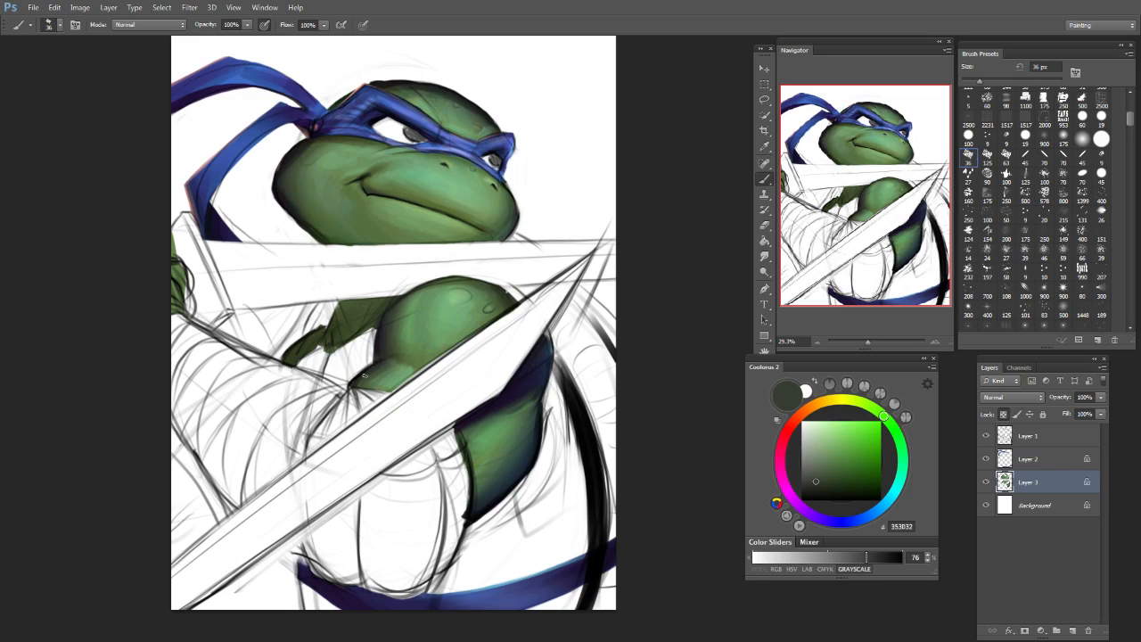
pyautogui.press(']')
pyautogui.press(']')
pyautogui.press(']')
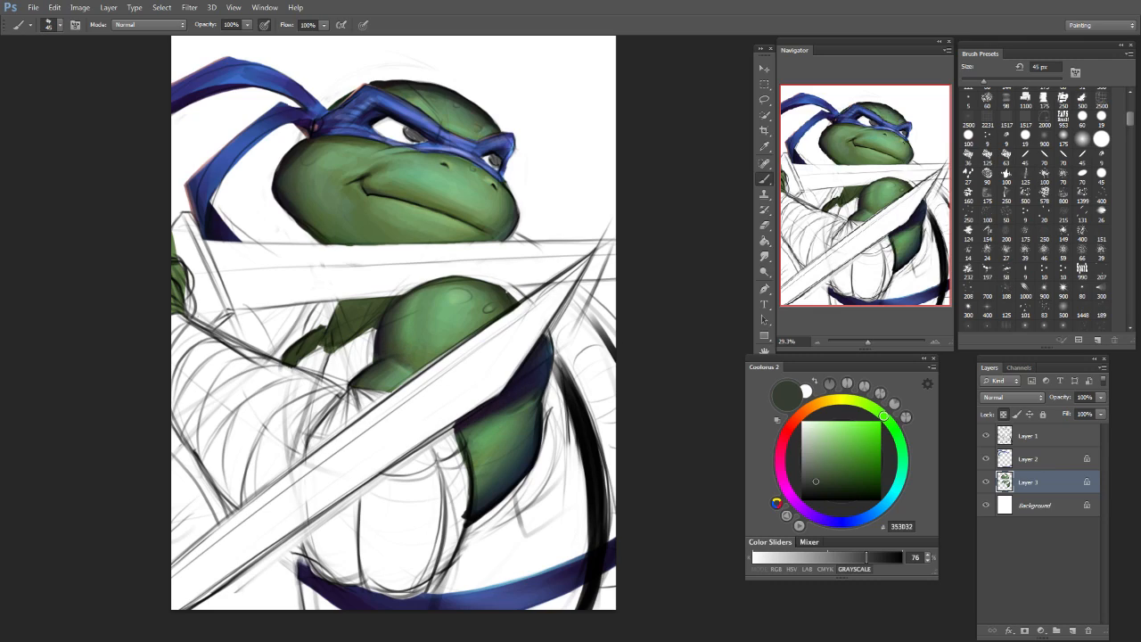
# Step: Blend the shoulder and arm with sampled tones, including greens 629D5F, 6FAB71 and 455C38, at 60 px
pyautogui.keyDown('alt'); pyautogui.click(495, 438); pyautogui.keyUp('alt')
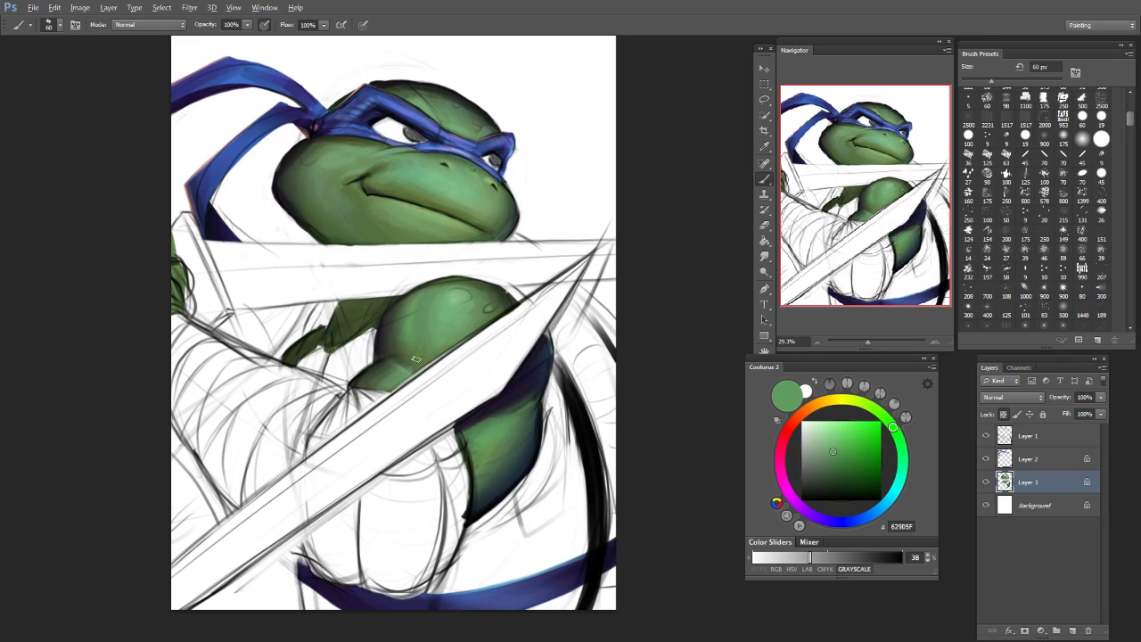
pyautogui.keyDown('alt'); pyautogui.click(436, 316); pyautogui.keyUp('alt')
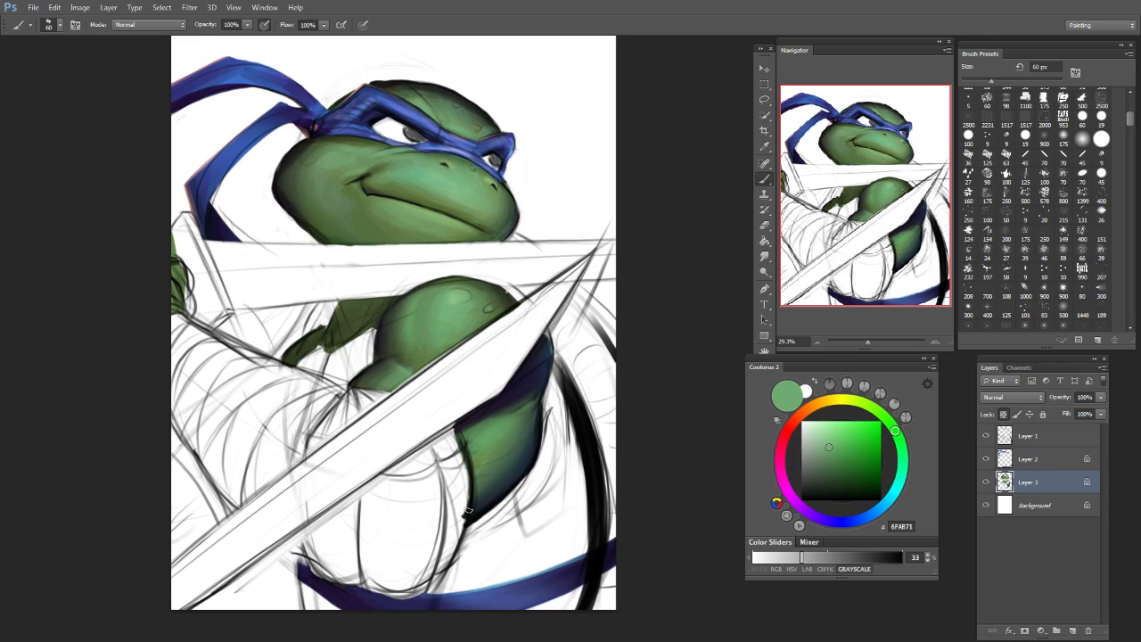
pyautogui.keyDown('alt'); pyautogui.click(544, 372); pyautogui.keyUp('alt')
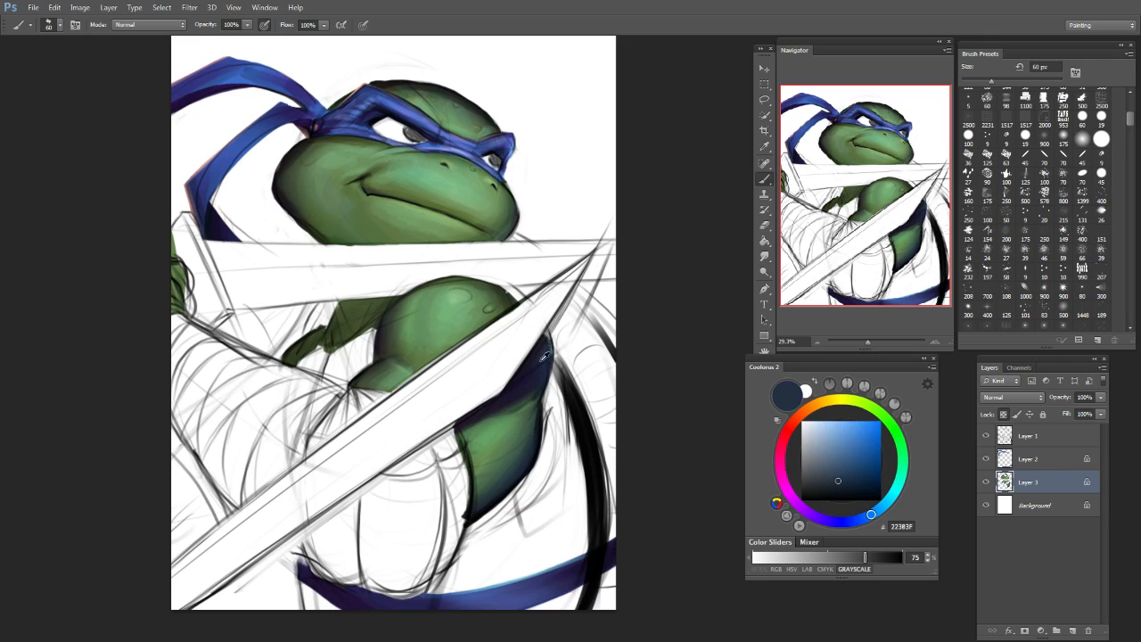
pyautogui.keyDown('alt'); pyautogui.click(482, 286); pyautogui.keyUp('alt')
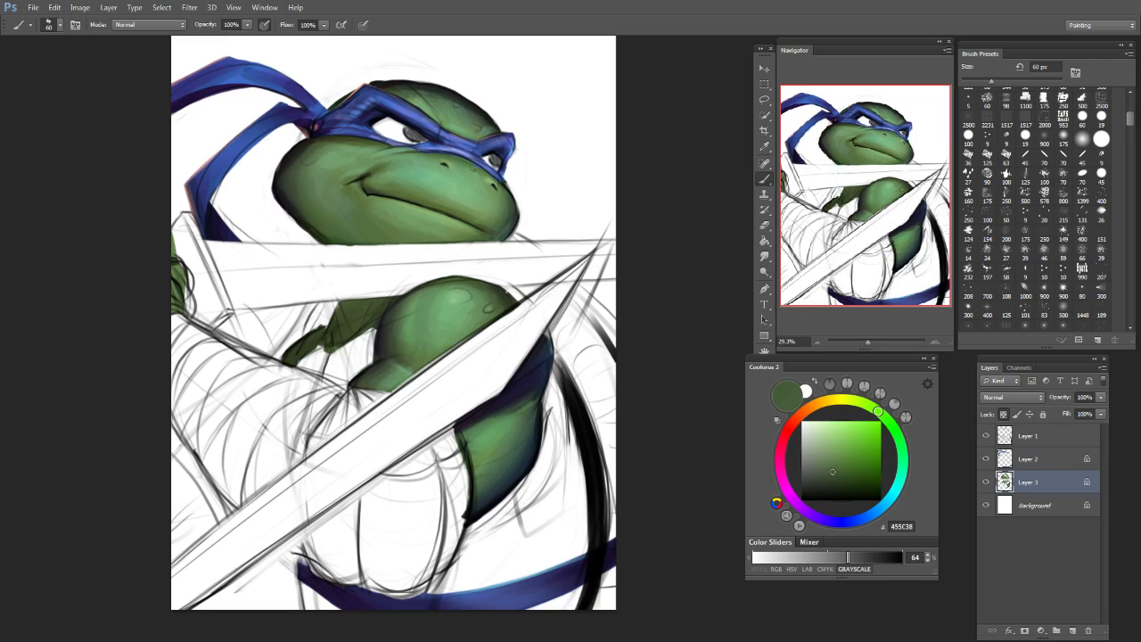
pyautogui.keyDown('alt'); pyautogui.click(399, 328); pyautogui.keyUp('alt')
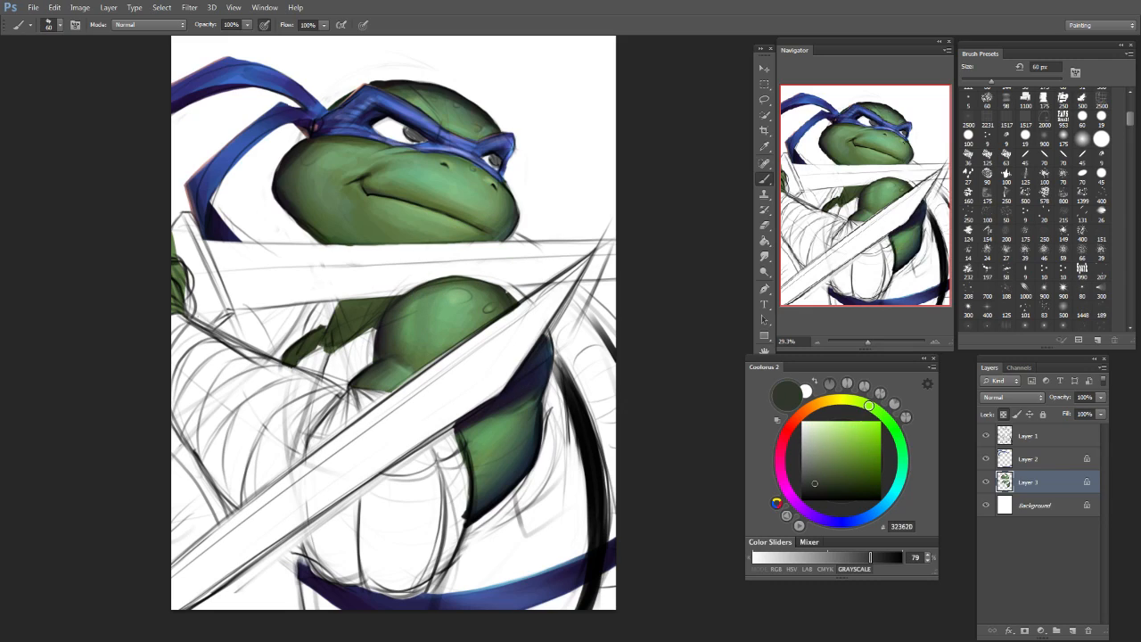
# Step: Add lighter green 88A465 touches to the skin with the textured brush, at 100 px and then 80 px
pyautogui.press(']')
pyautogui.press(']')
pyautogui.press(']')
pyautogui.press(']')
pyautogui.press(']')
pyautogui.press(']')
pyautogui.click(832, 448)
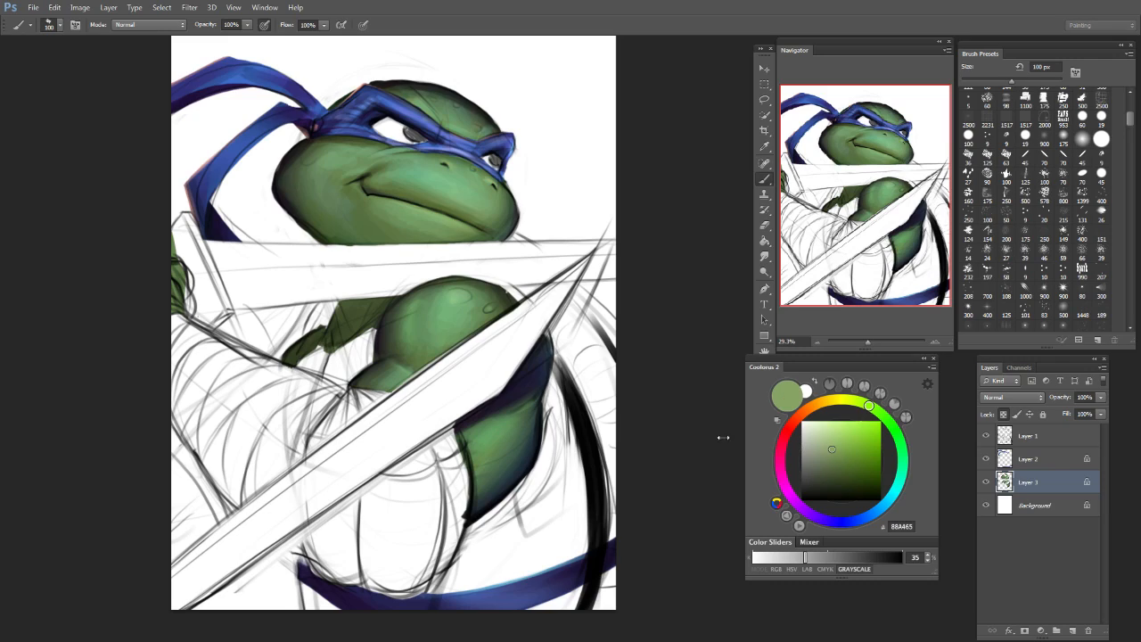
pyautogui.press('[')
pyautogui.press('[')
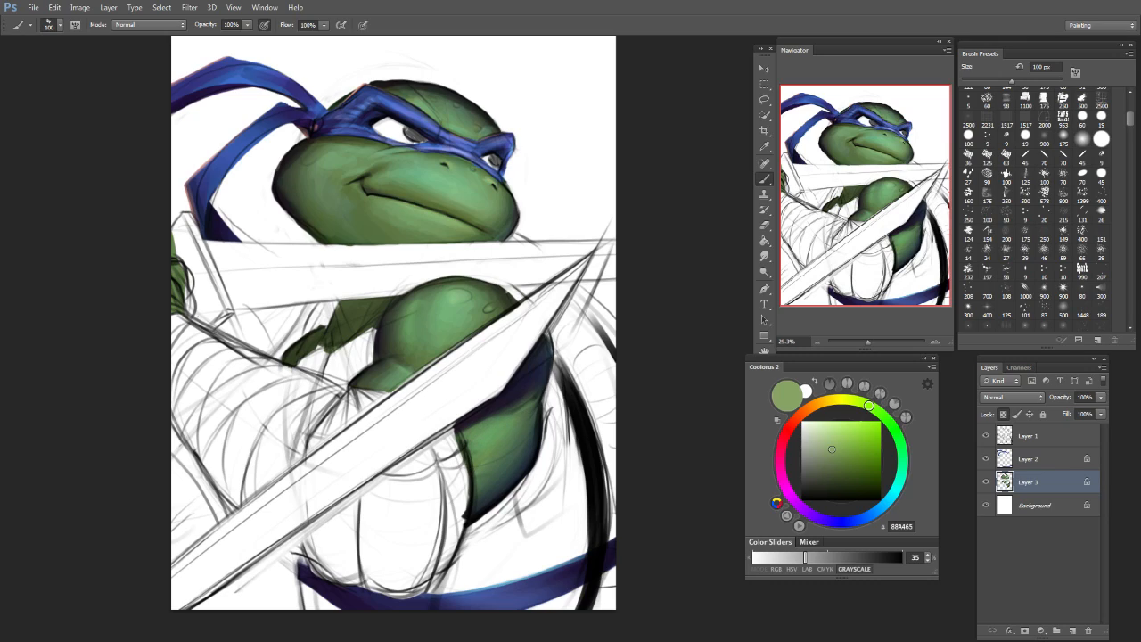
pyautogui.press('[')
pyautogui.press('[')
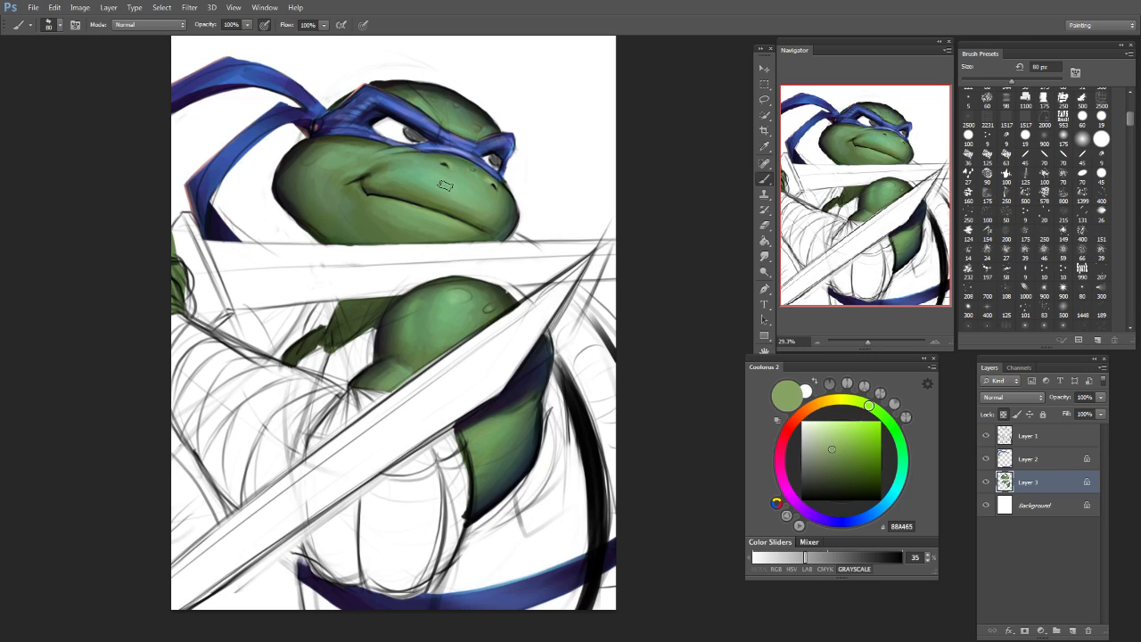
# Step: Work light green 88A465 touches over the head and face with the textured brush, varying it between 80 and 150 px
pyautogui.press(']')
pyautogui.press(']')
pyautogui.press('[')
pyautogui.press('[')
pyautogui.press('[')
pyautogui.press('[')
pyautogui.press('[')
pyautogui.press(']')
pyautogui.press(']')
pyautogui.press(']')
pyautogui.press(']')
pyautogui.press(']')
pyautogui.press(']')
pyautogui.press('[')
pyautogui.press('[')
pyautogui.press('[')
pyautogui.press('[')
pyautogui.press(']')
pyautogui.press(']')
pyautogui.press(']')
pyautogui.press(']')
pyautogui.press(']')
pyautogui.press(']')
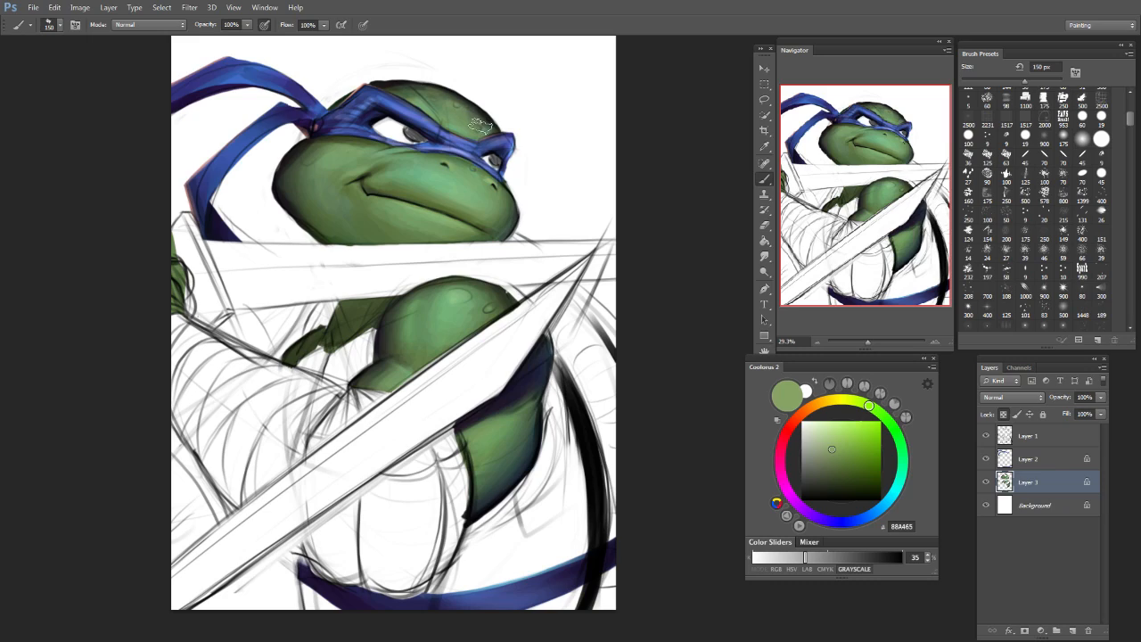
pyautogui.press('[')
pyautogui.press('[')
pyautogui.press('[')
pyautogui.press('[')
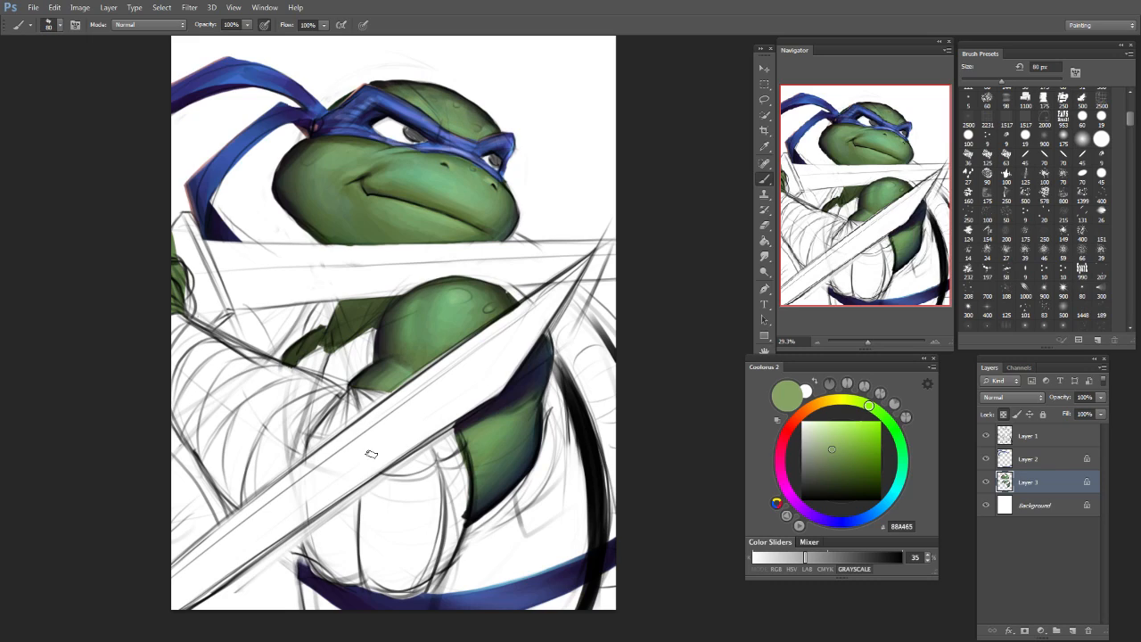
# Step: Shade the top of the head above the mask with dark green 334C14, enlarging the textured brush to 90 px
pyautogui.click(859, 476)
pyautogui.press('[')
pyautogui.press('[')
pyautogui.press('[')
pyautogui.press('[')
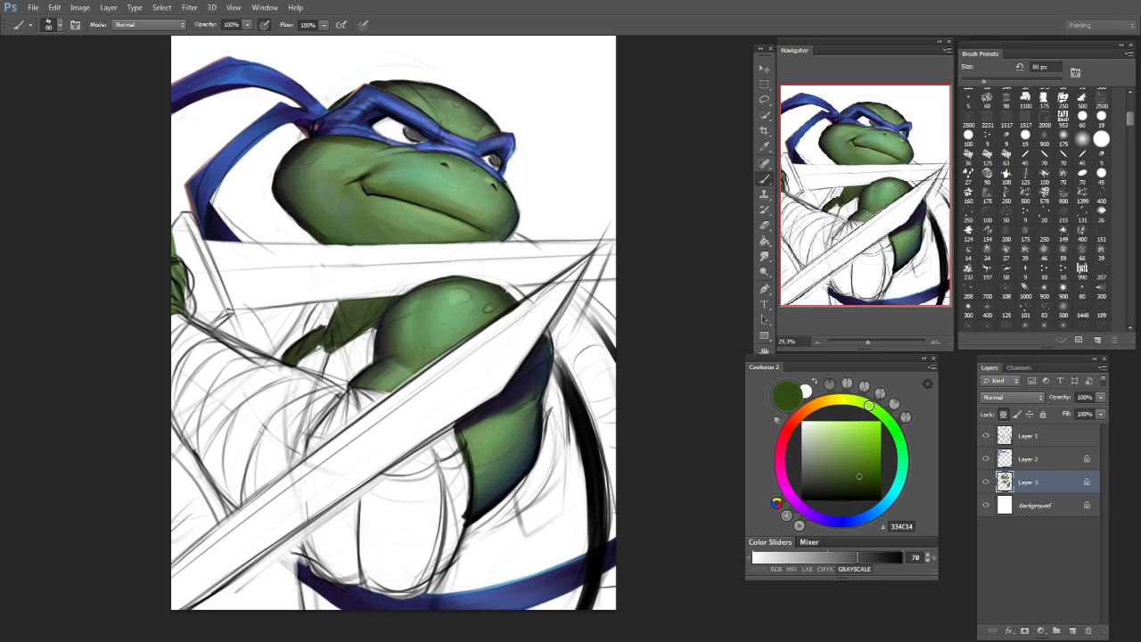
pyautogui.moveTo(411, 100); pyautogui.dragTo(435, 120)
pyautogui.press(']')
pyautogui.press(']')
pyautogui.press(']')
pyautogui.press(']')
pyautogui.press(']')
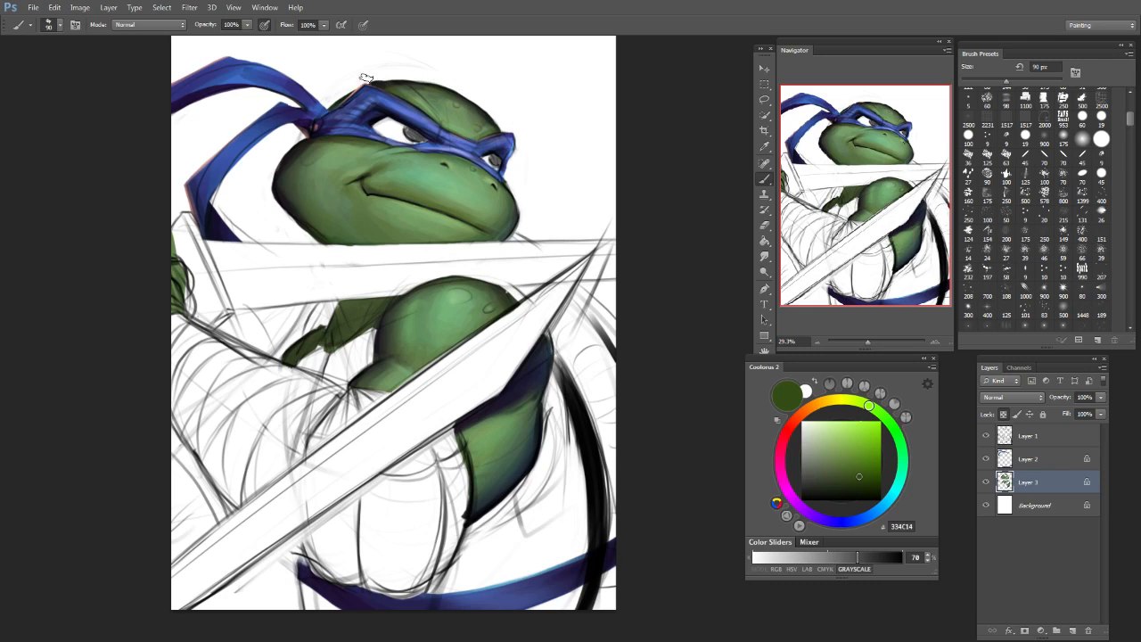
# Step: Blend the chin and mouth area with sampled tones, including 43604A and 658048, at 90 px
pyautogui.keyDown('alt'); pyautogui.click(324, 137); pyautogui.keyUp('alt')
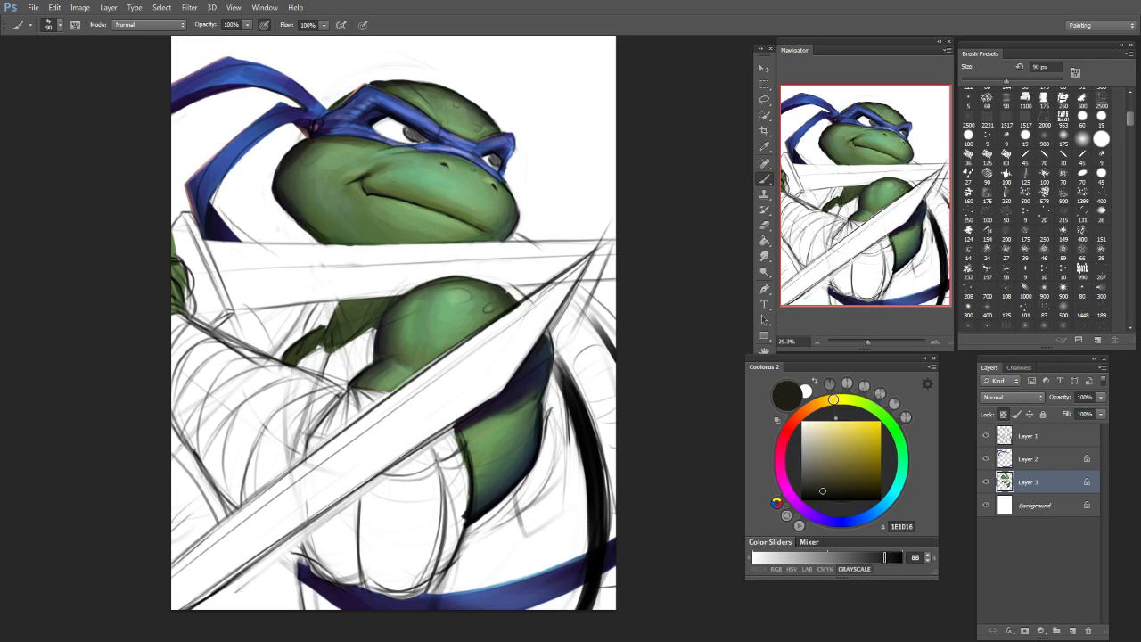
pyautogui.keyDown('alt'); pyautogui.click(510, 225); pyautogui.keyUp('alt')
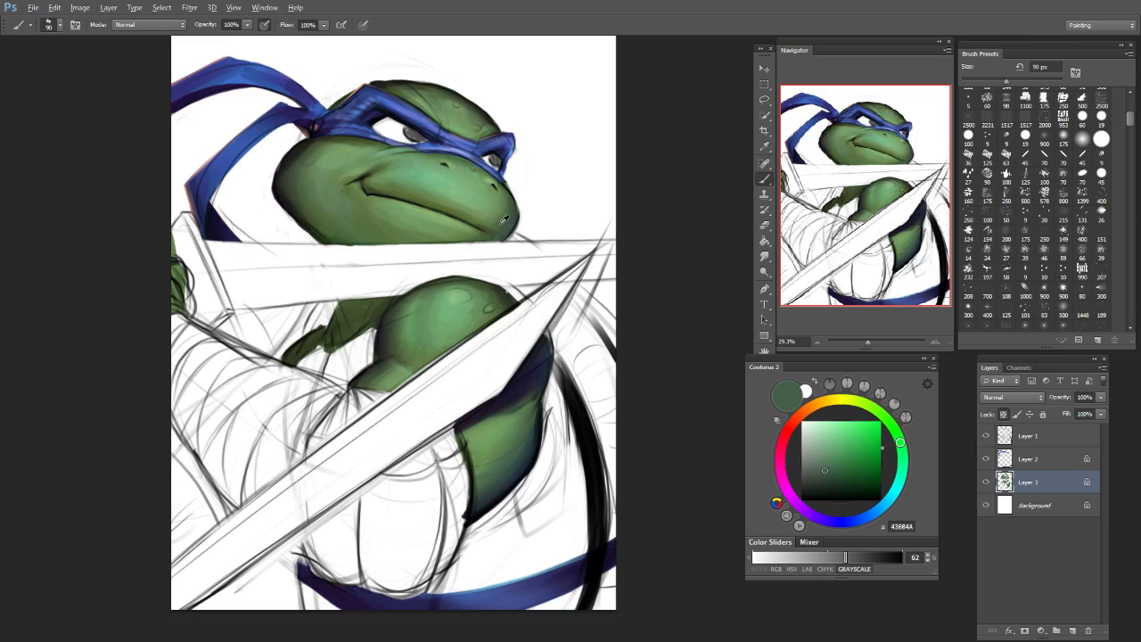
pyautogui.keyDown('alt'); pyautogui.click(497, 222); pyautogui.keyUp('alt')
pyautogui.keyDown('alt'); pyautogui.click(484, 221); pyautogui.keyUp('alt')
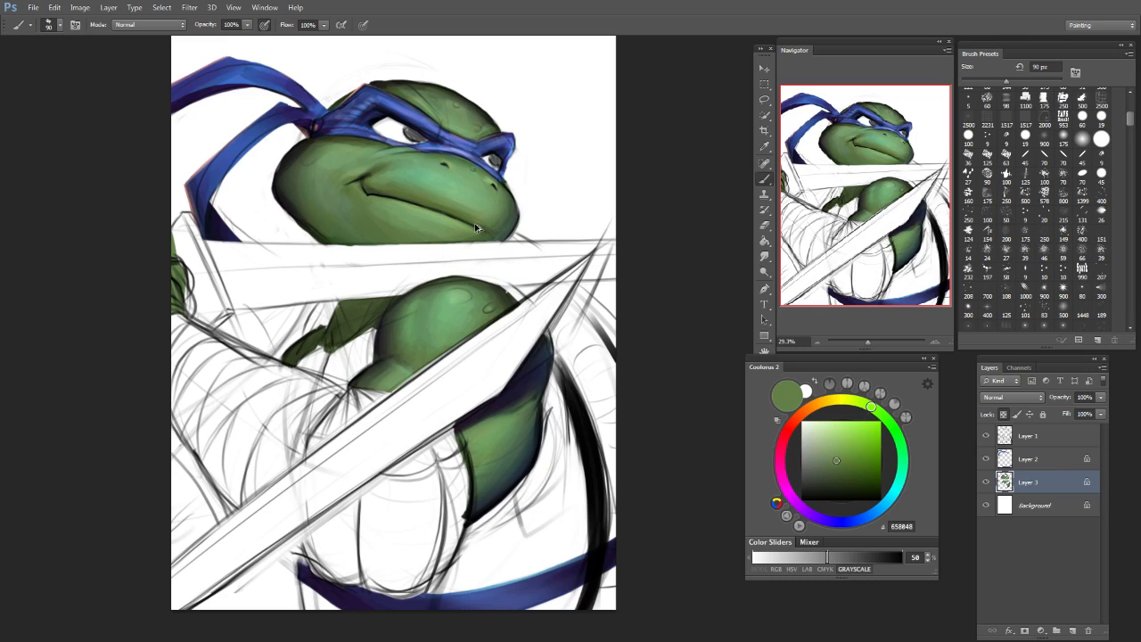
pyautogui.keyDown('alt'); pyautogui.click(369, 191); pyautogui.keyUp('alt')
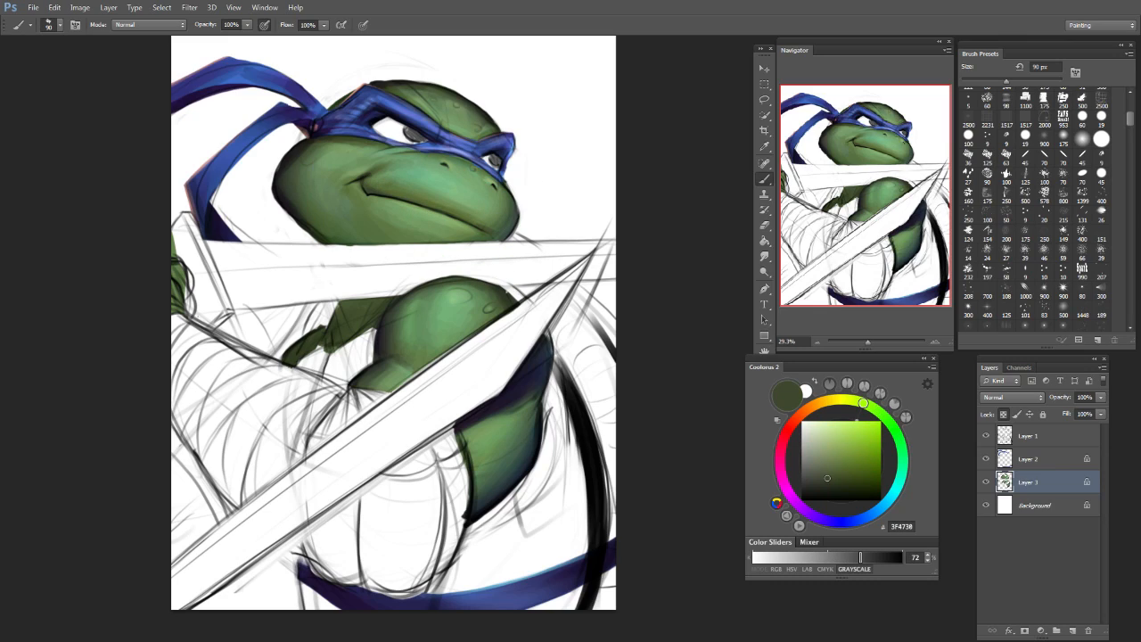
# Step: Add pale green C1E089 highlights to the skin with the textured brush at 40 px and then 70 px
pyautogui.click(832, 431)
pyautogui.press('[')
pyautogui.press('[')
pyautogui.press('[')
pyautogui.press('[')
pyautogui.press('[')
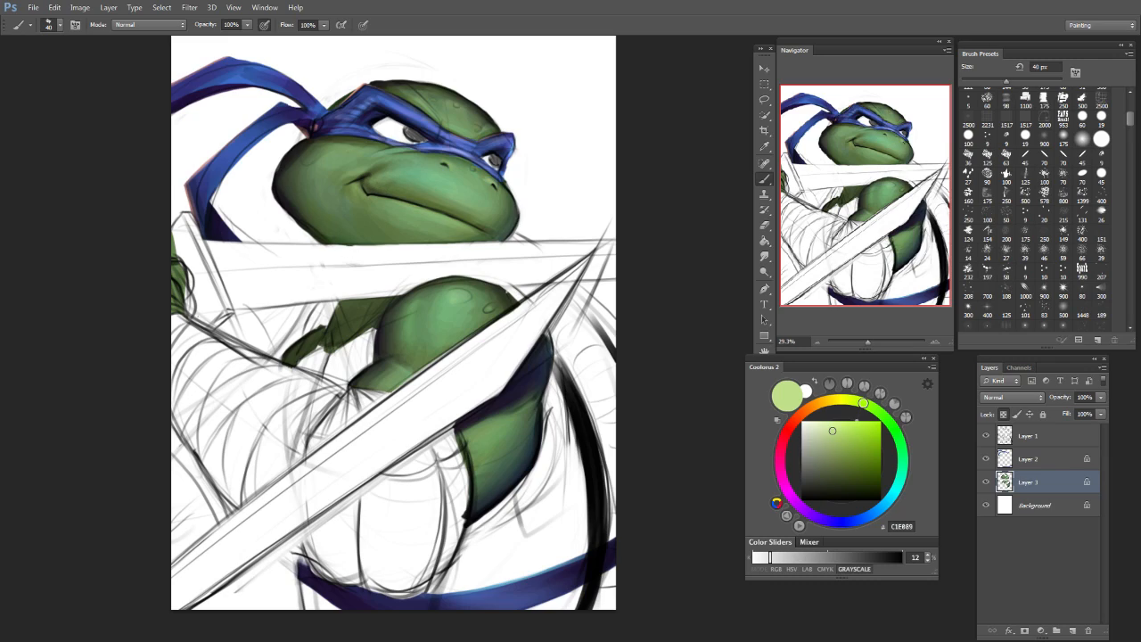
pyautogui.press(']')
pyautogui.press(']')
pyautogui.press('[')
pyautogui.press('[')
pyautogui.press('[')
pyautogui.press('[')
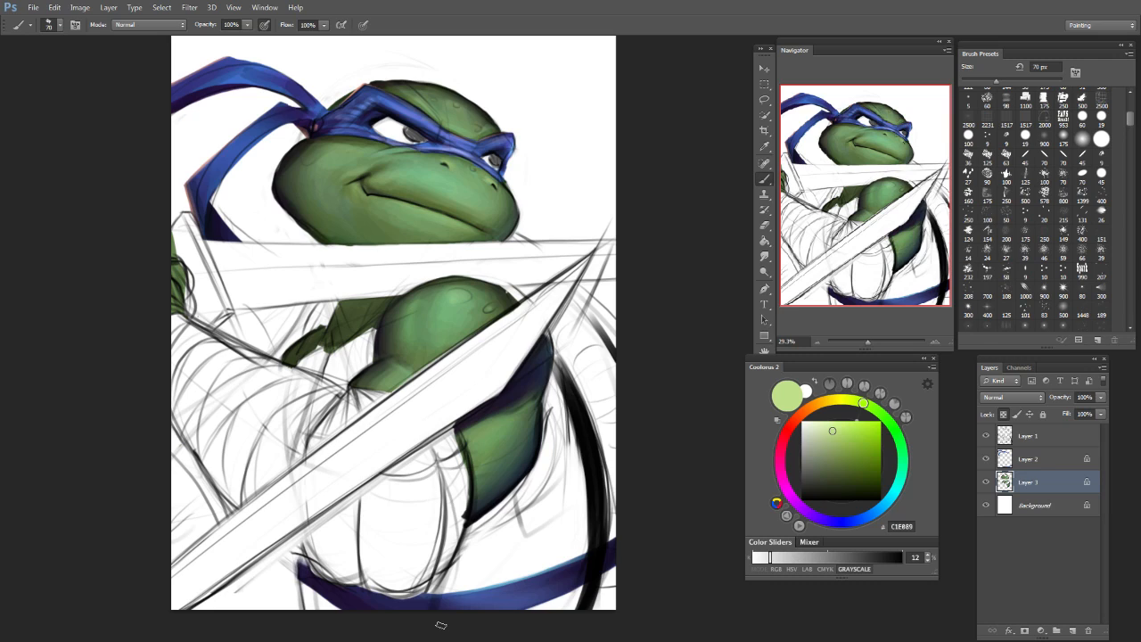
# Step: Save the painting as Untitled-1 in Photoshop format in the TMNT folder, replacing the existing file
pyautogui.click(33, 7)
pyautogui.click(53, 154)
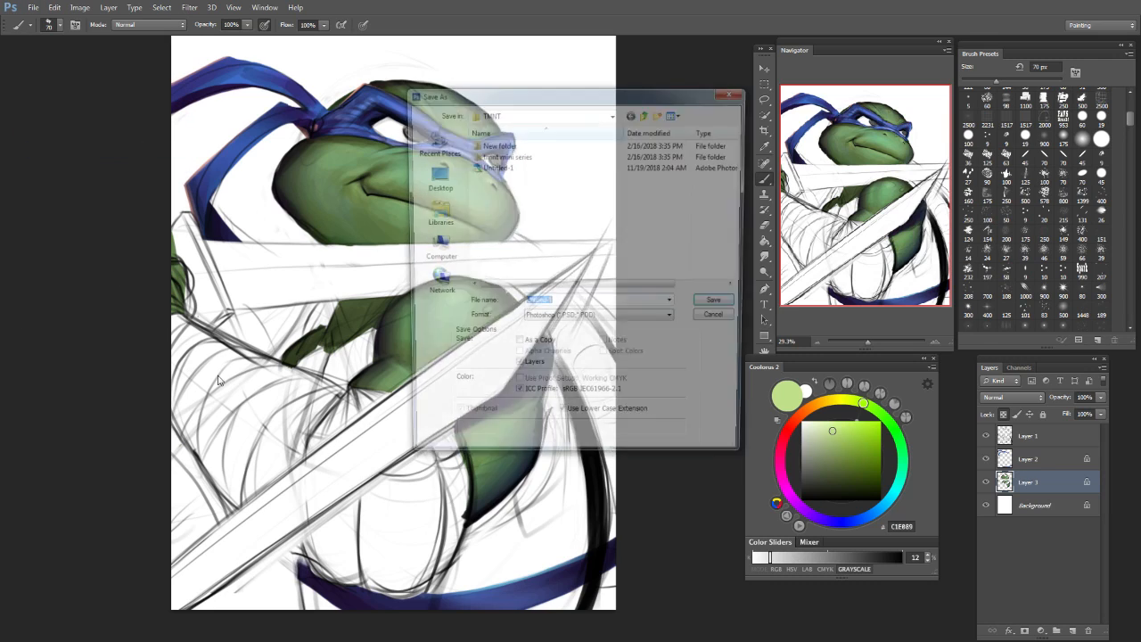
pyautogui.click(721, 304)
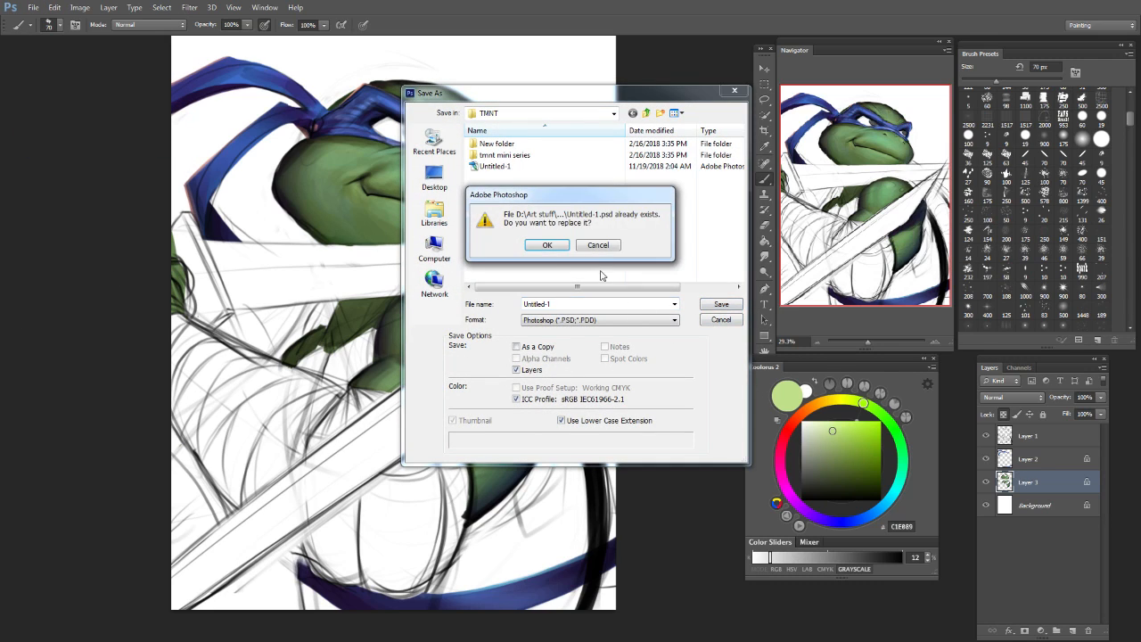
pyautogui.press('Return')
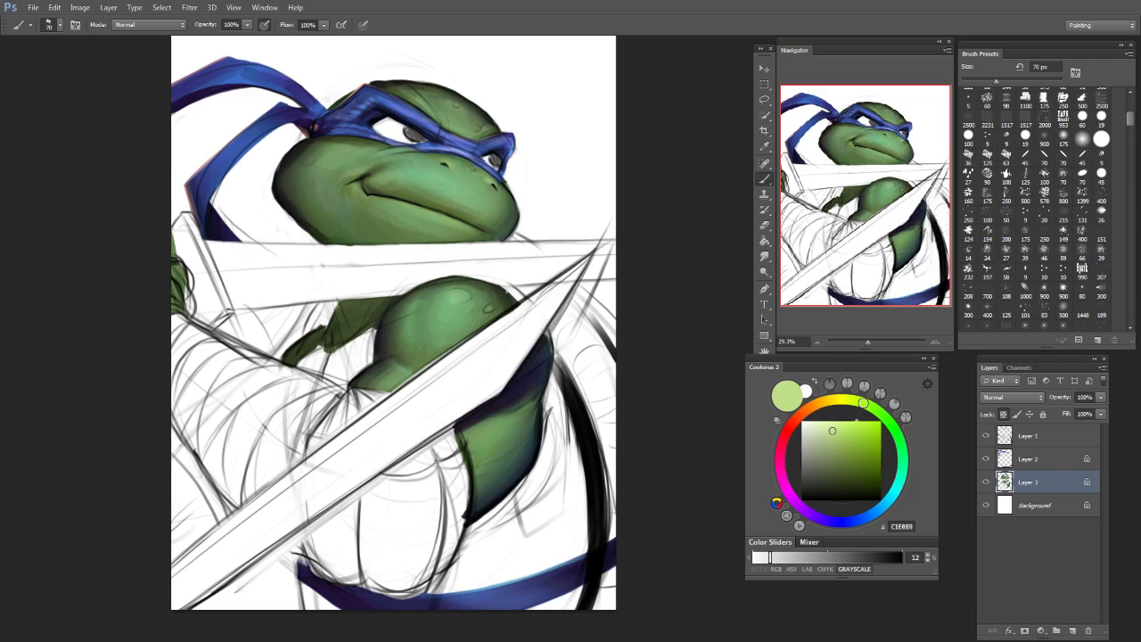
# Step: Deepen the dark edge of the face below the mask with a sampled near-black at 50 px, enlarging the brush to 90 px
pyautogui.keyDown('alt'); pyautogui.click(302, 148); pyautogui.keyUp('alt')
pyautogui.press('[')
pyautogui.press('[')
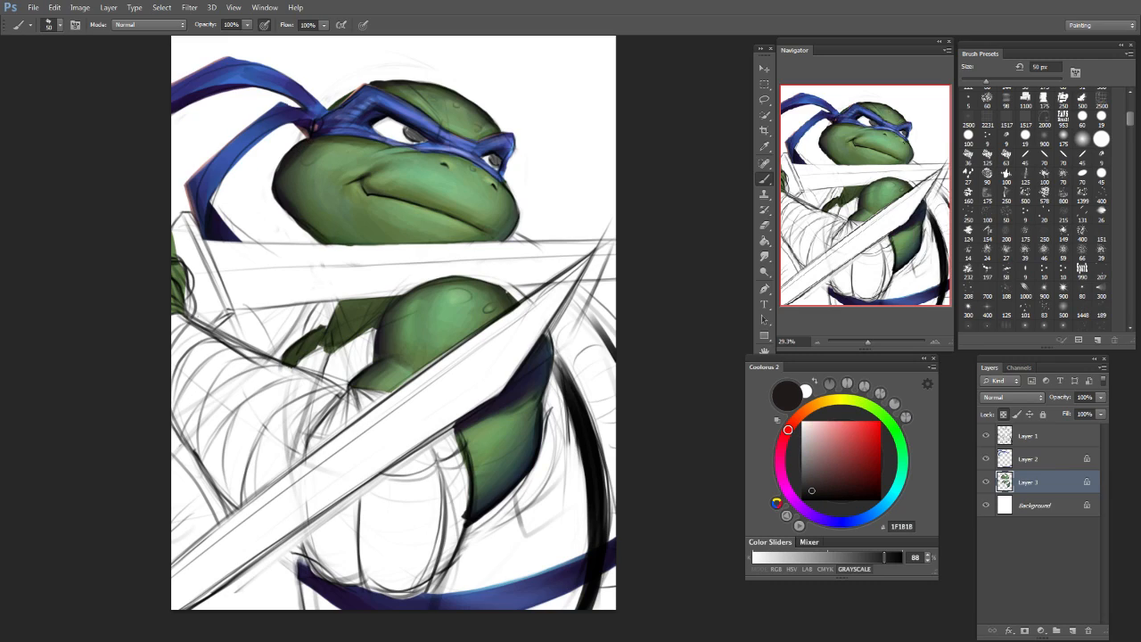
pyautogui.press(']')
pyautogui.press(']')
pyautogui.press(']')
pyautogui.press(']')
# Step: Blend the muzzle, lips and cheek with sampled greens, including 77B885, 6E9662, 5F7A44 and 79935C
pyautogui.keyDown('alt'); pyautogui.click(388, 179); pyautogui.keyUp('alt')
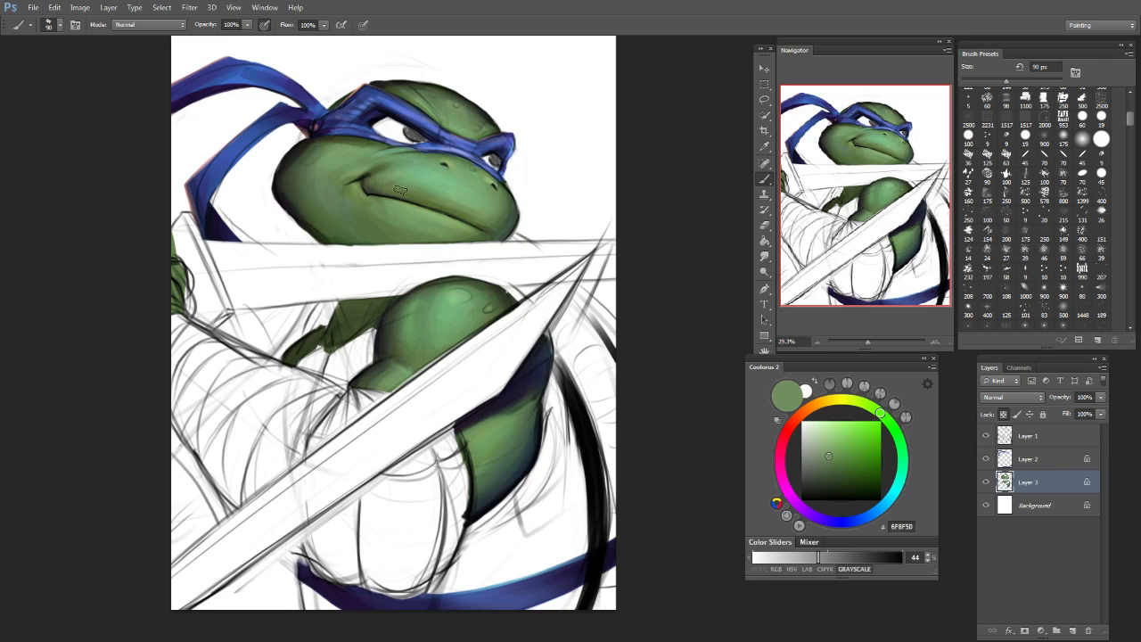
pyautogui.keyDown('alt'); pyautogui.click(426, 166); pyautogui.keyUp('alt')
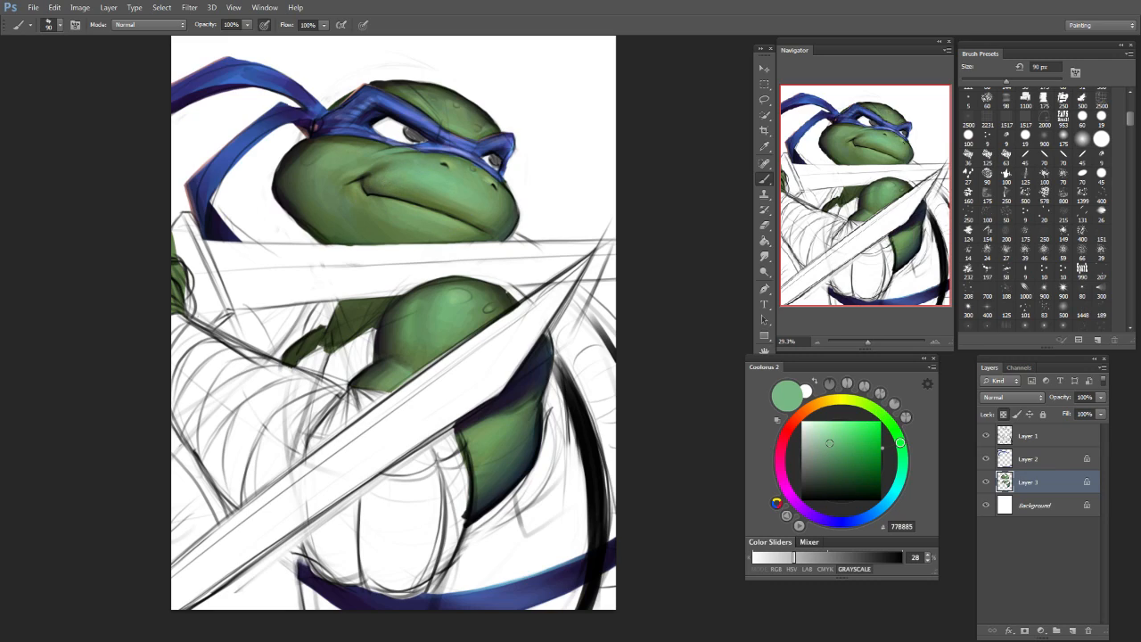
pyautogui.keyDown('alt'); pyautogui.click(434, 202); pyautogui.keyUp('alt')
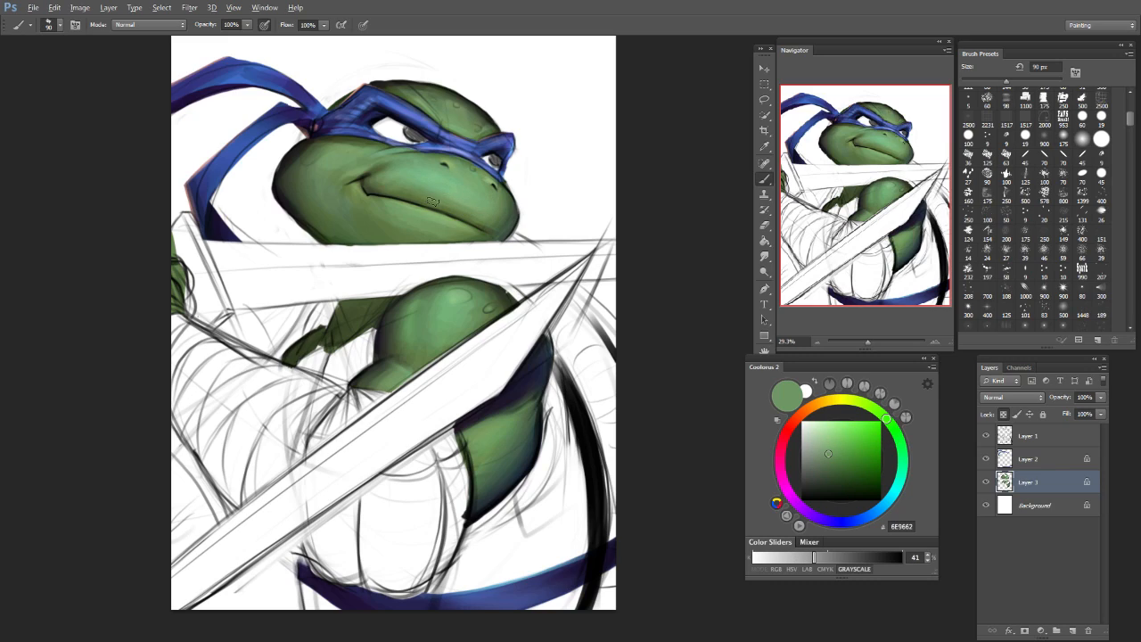
pyautogui.keyDown('alt'); pyautogui.click(435, 203); pyautogui.keyUp('alt')
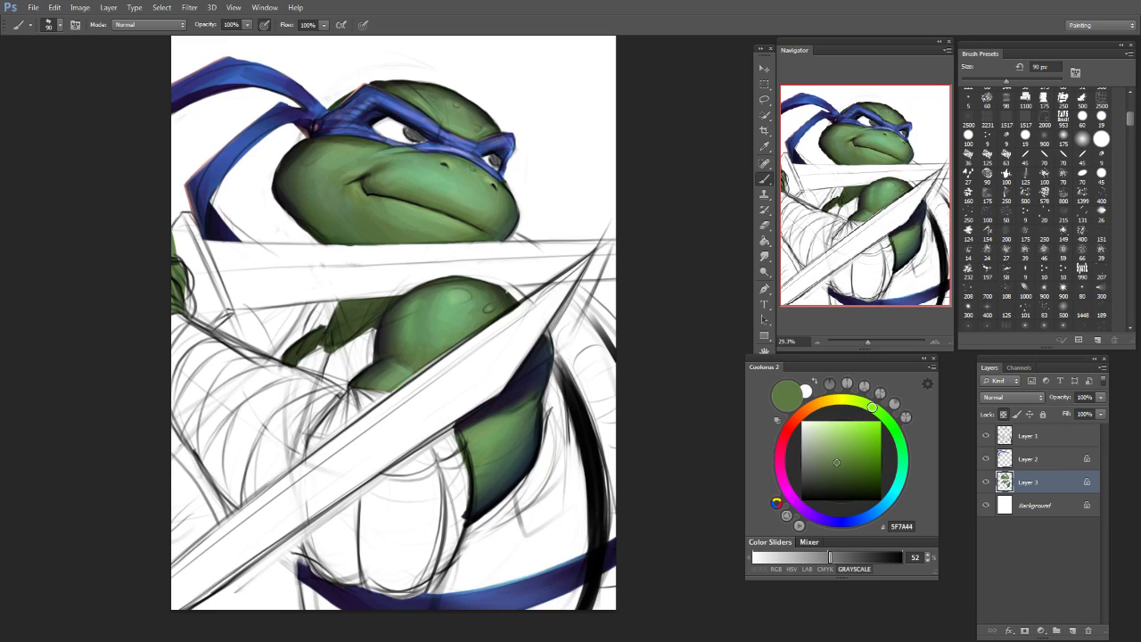
pyautogui.keyDown('alt'); pyautogui.click(361, 148); pyautogui.keyUp('alt')
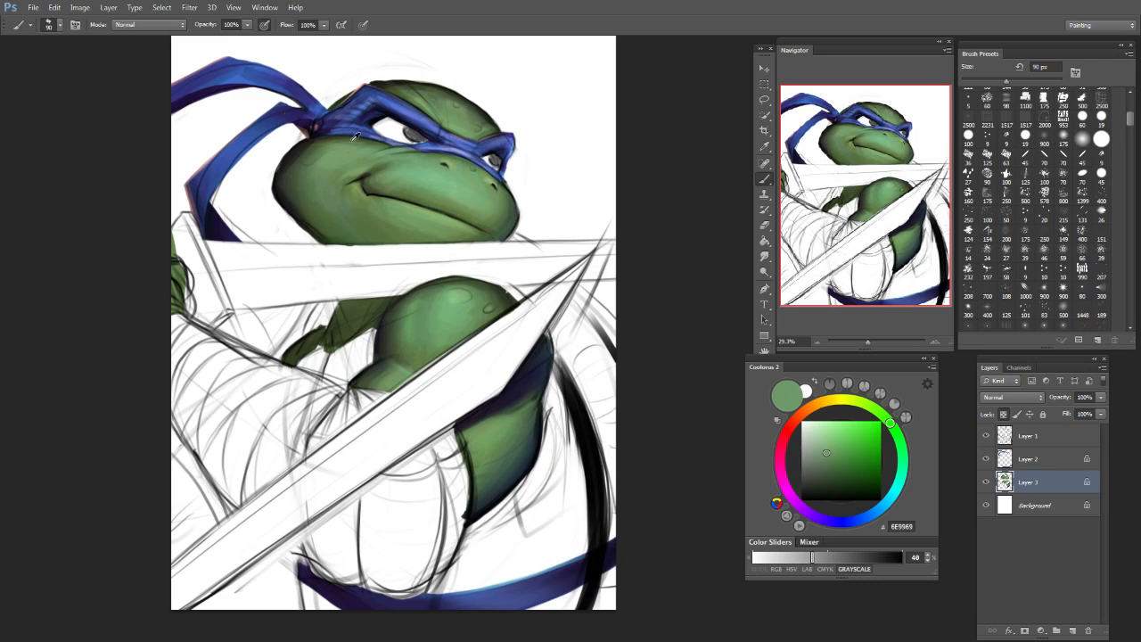
pyautogui.keyDown('alt'); pyautogui.click(278, 188); pyautogui.keyUp('alt')
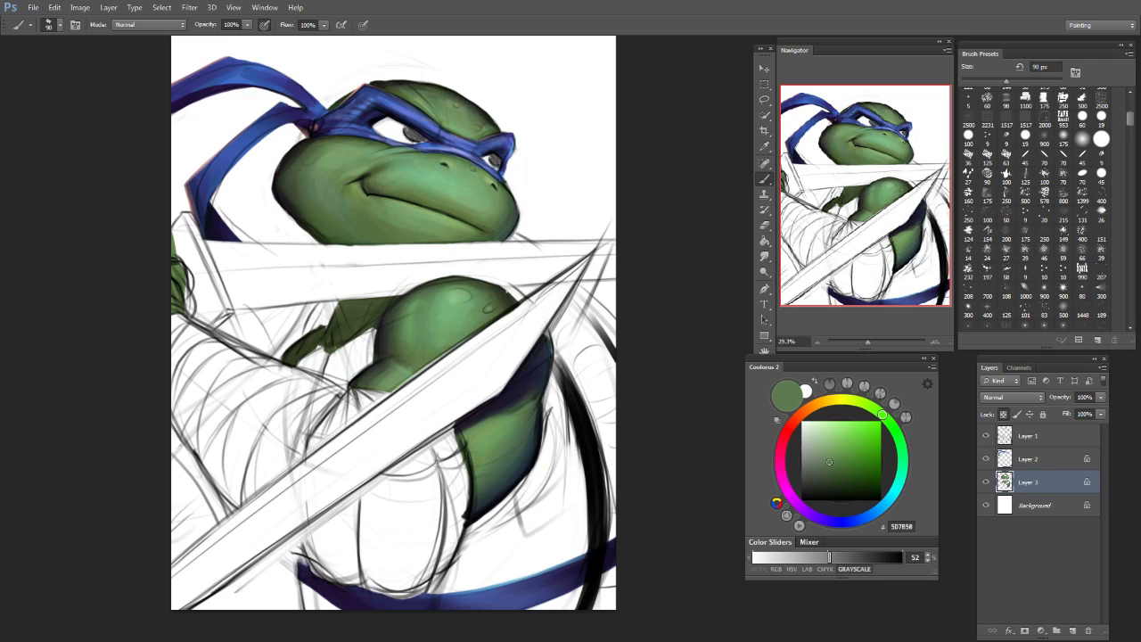
pyautogui.keyDown('alt'); pyautogui.click(492, 173); pyautogui.keyUp('alt')
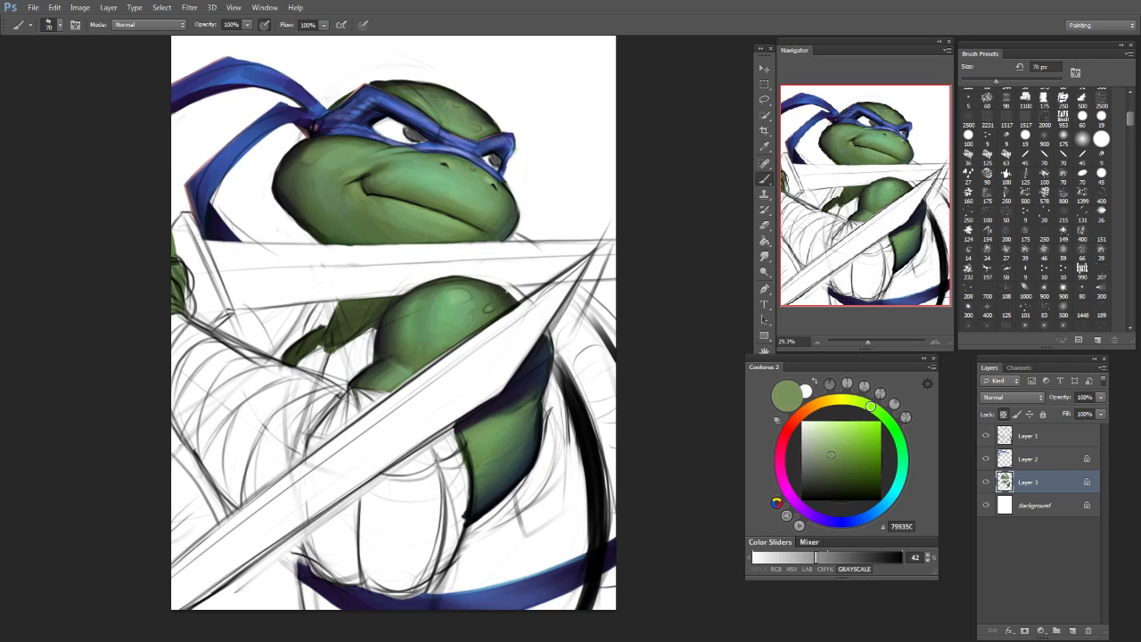
# Step: Refine the face shading while varying the brush size, and sample a light mint green from the muzzle at 125 px
pyautogui.press('[')
pyautogui.press('[')
pyautogui.press('[')
pyautogui.press(']')
pyautogui.press(']')
pyautogui.press(']')
pyautogui.press(']')
pyautogui.press(']')
pyautogui.press(']')
pyautogui.press(']')
pyautogui.keyDown('alt'); pyautogui.click(425, 178); pyautogui.keyUp('alt')
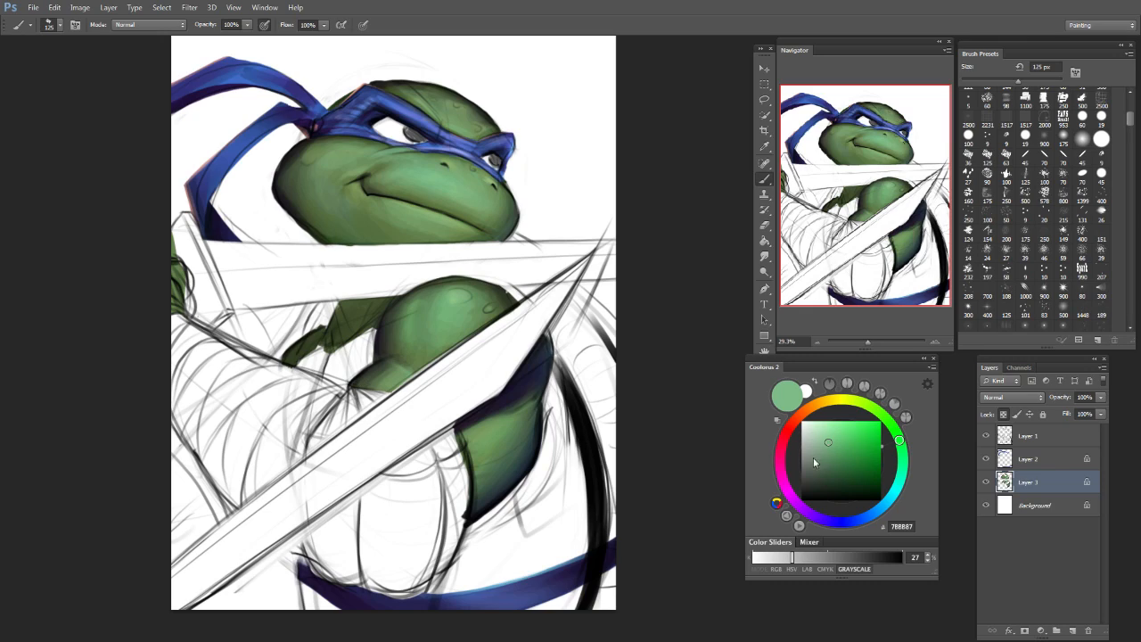
# Step: Paint cyan 67FFF6 reflected light along the edge of the far arm below the horizontal blade at 35 px
pyautogui.click(897, 488)
pyautogui.moveTo(859, 434); pyautogui.dragTo(848, 421)
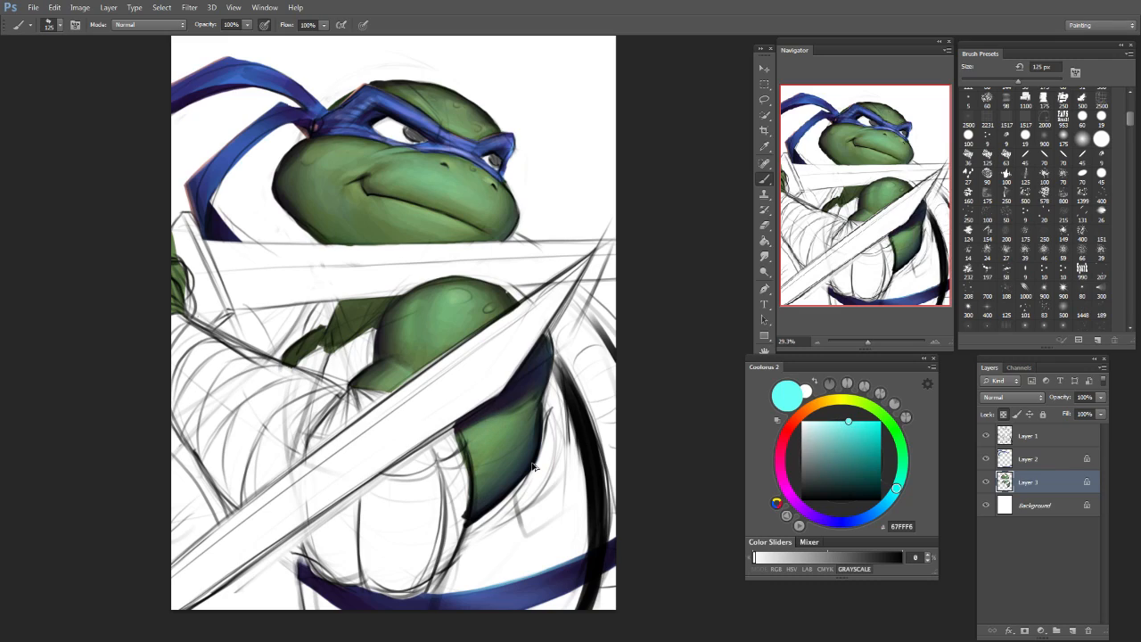
pyautogui.press('[')
pyautogui.press('[')
pyautogui.press('[')
pyautogui.press('[')
pyautogui.press('[')
pyautogui.press('[')
pyautogui.press(']')
pyautogui.press(']')
pyautogui.press(']')
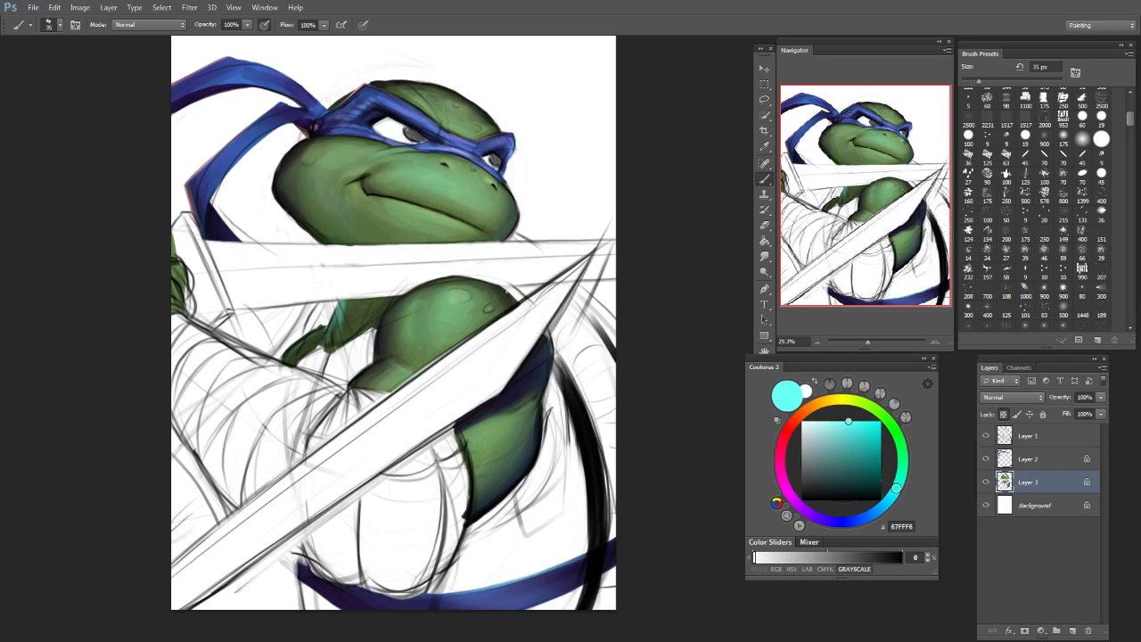
pyautogui.moveTo(318, 330); pyautogui.dragTo(287, 359)
# Step: Add warm tan E4C082 touches to the far arm with the textured brush at 45 px
pyautogui.click(820, 420)
pyautogui.click(819, 405)
pyautogui.click(835, 430)
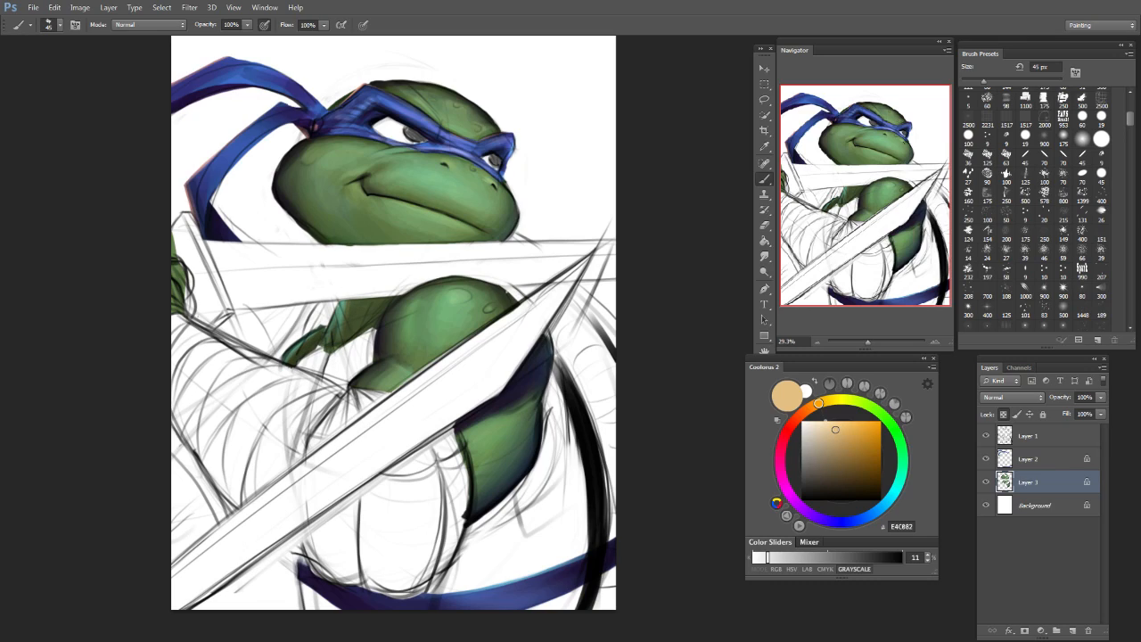
pyautogui.moveTo(348, 354); pyautogui.dragTo(362, 313)
# Step: Vary the far arm's tones with light green A5C993, muted yellow C9C293 and soft blue 93A8C9 at 45 to 60 px
pyautogui.keyDown('alt'); pyautogui.click(374, 381); pyautogui.keyUp('alt')
pyautogui.click(823, 438)
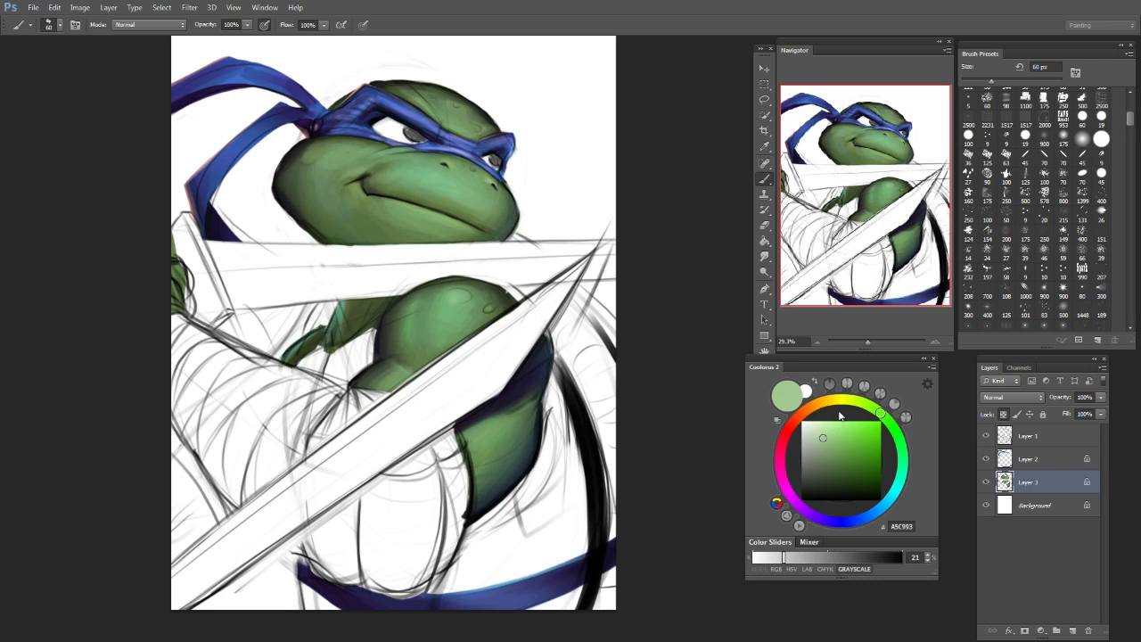
pyautogui.click(835, 401)
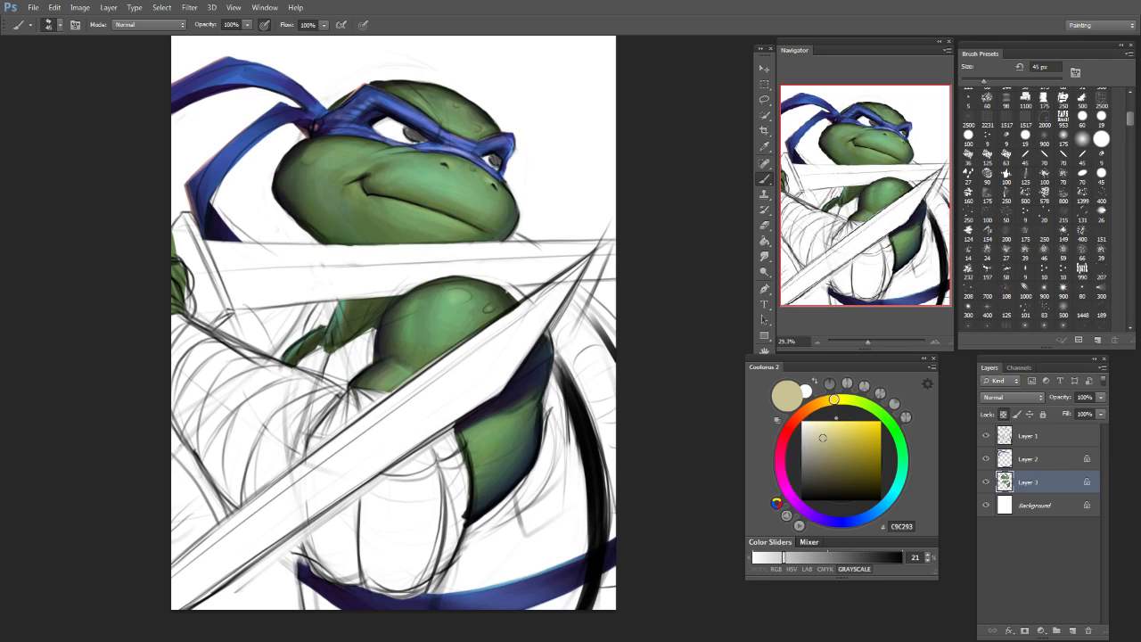
pyautogui.press('[')
pyautogui.click(869, 515)
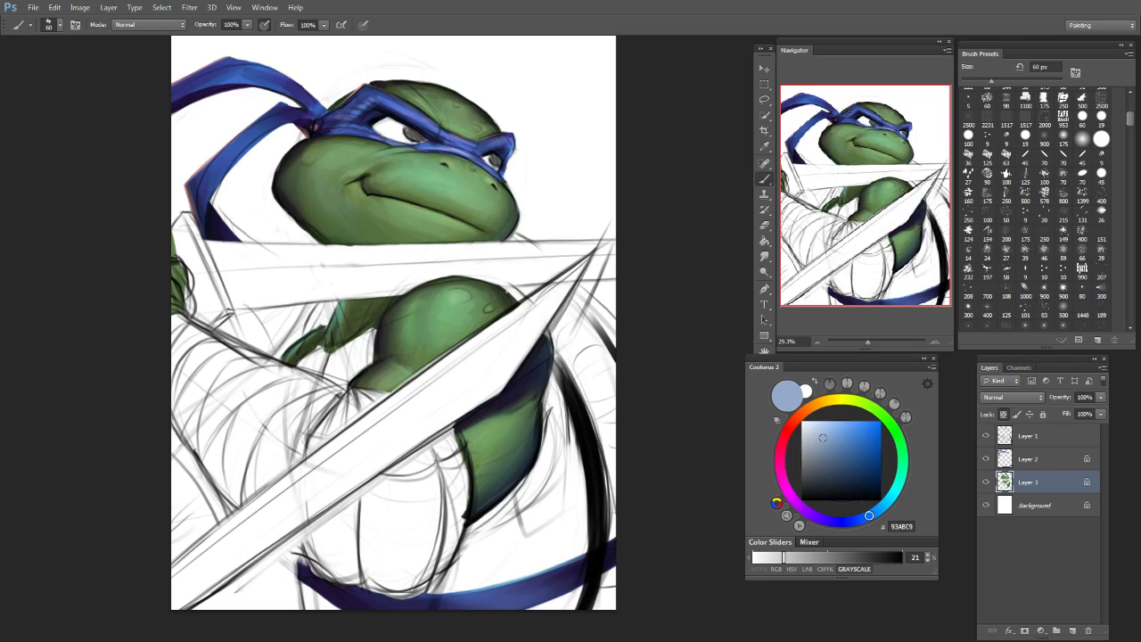
# Step: Brighten the cyan rim light on the far arm with pale cyan C6FFFB, starting at 25 px and enlarging the brush
pyautogui.keyDown('alt'); pyautogui.click(306, 344); pyautogui.keyUp('alt')
pyautogui.click(896, 488)
pyautogui.click(820, 421)
pyautogui.press('[')
pyautogui.press('[')
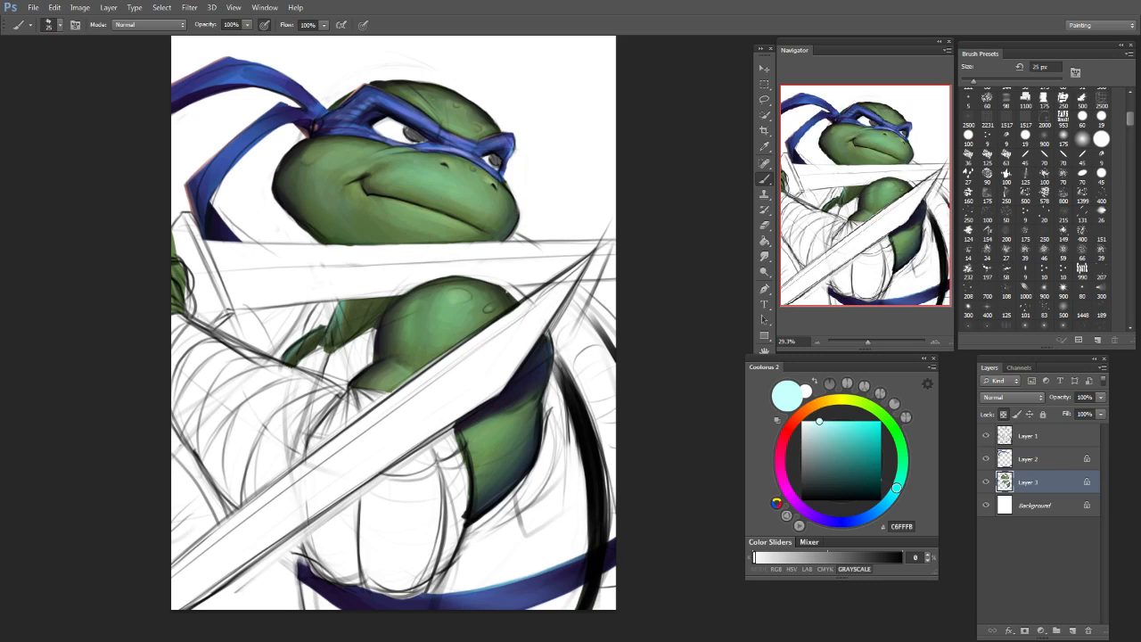
pyautogui.press(']')
pyautogui.press(']')
pyautogui.moveTo(342, 305); pyautogui.dragTo(341, 319)
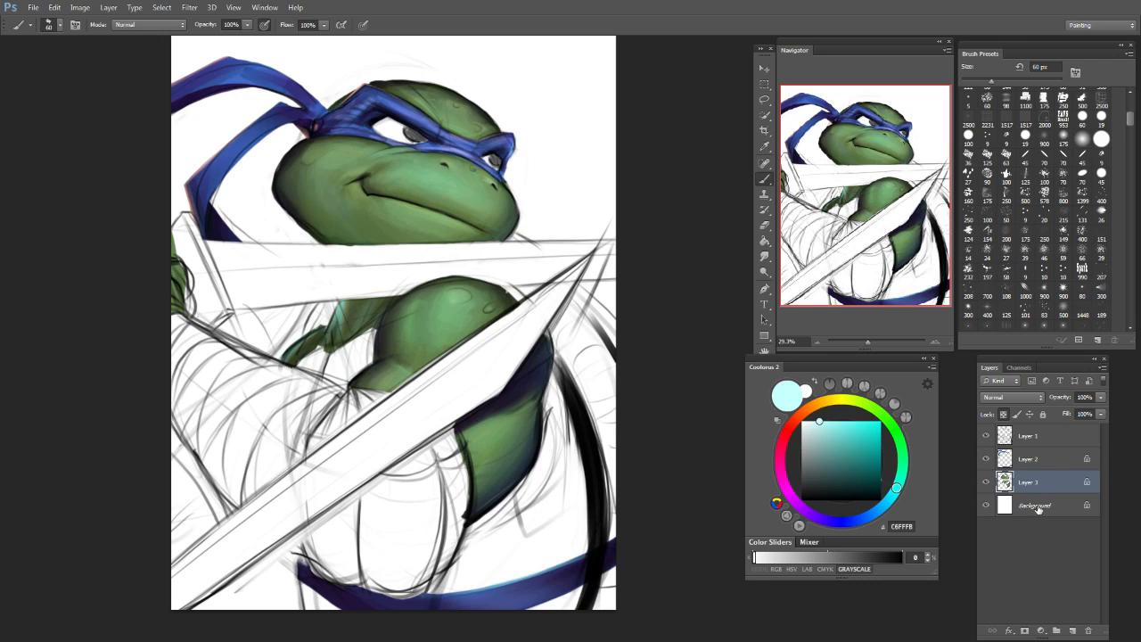
# Step: Create a layer beneath Layer 3 and fill the body behind the near arm with green 577A4C at up to 200 px, finishing at 80 px
pyautogui.keyDown('ctrl'); pyautogui.click(1072, 631); pyautogui.keyUp('ctrl')
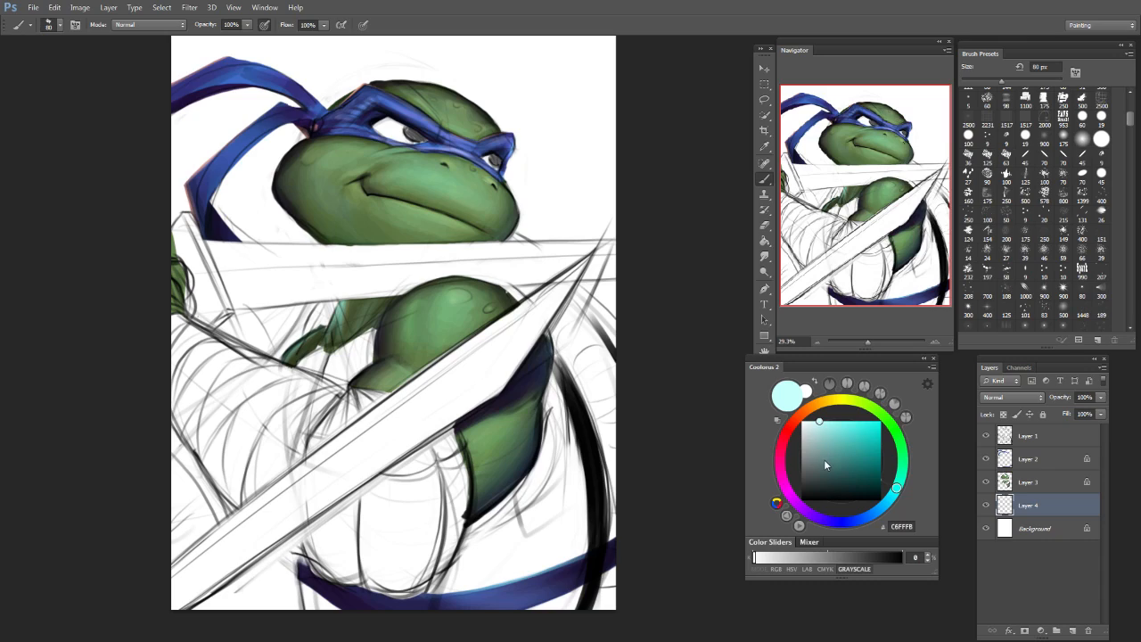
pyautogui.moveTo(902, 468); pyautogui.dragTo(883, 416)
pyautogui.keyDown('alt'); pyautogui.click(395, 335); pyautogui.keyUp('alt')
pyautogui.press(']')
pyautogui.press(']')
pyautogui.moveTo(546, 376)
pyautogui.mouseDown()
pyautogui.moveTo(560, 473)
pyautogui.moveTo(551, 437)
pyautogui.moveTo(481, 526)
pyautogui.moveTo(535, 536)
pyautogui.moveTo(563, 419)
pyautogui.moveTo(576, 504)
pyautogui.moveTo(567, 571)
pyautogui.moveTo(546, 544)
pyautogui.mouseUp()
pyautogui.press(']')
pyautogui.press(']')
pyautogui.press(']')
pyautogui.press(']')
pyautogui.moveTo(553, 627)
pyautogui.mouseDown()
pyautogui.moveTo(555, 498)
pyautogui.moveTo(524, 514)
pyautogui.moveTo(490, 605)
pyautogui.moveTo(457, 625)
pyautogui.moveTo(446, 613)
pyautogui.moveTo(465, 577)
pyautogui.mouseUp()
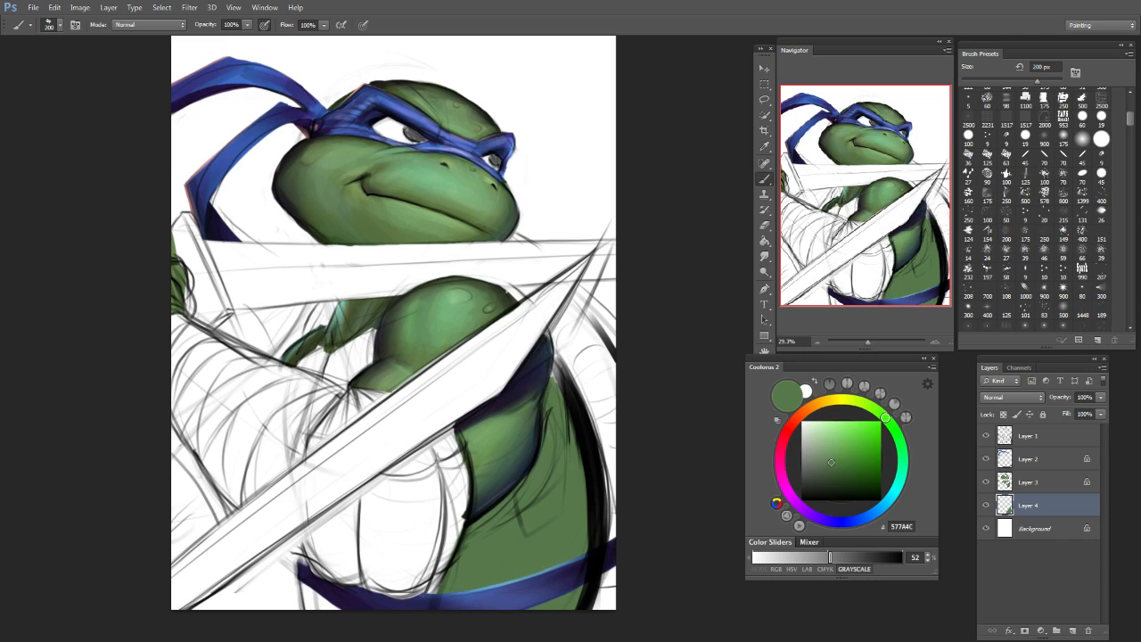
pyautogui.press('[')
pyautogui.press('[')
pyautogui.press('[')
pyautogui.press('[')
pyautogui.press('[')
pyautogui.press('[')
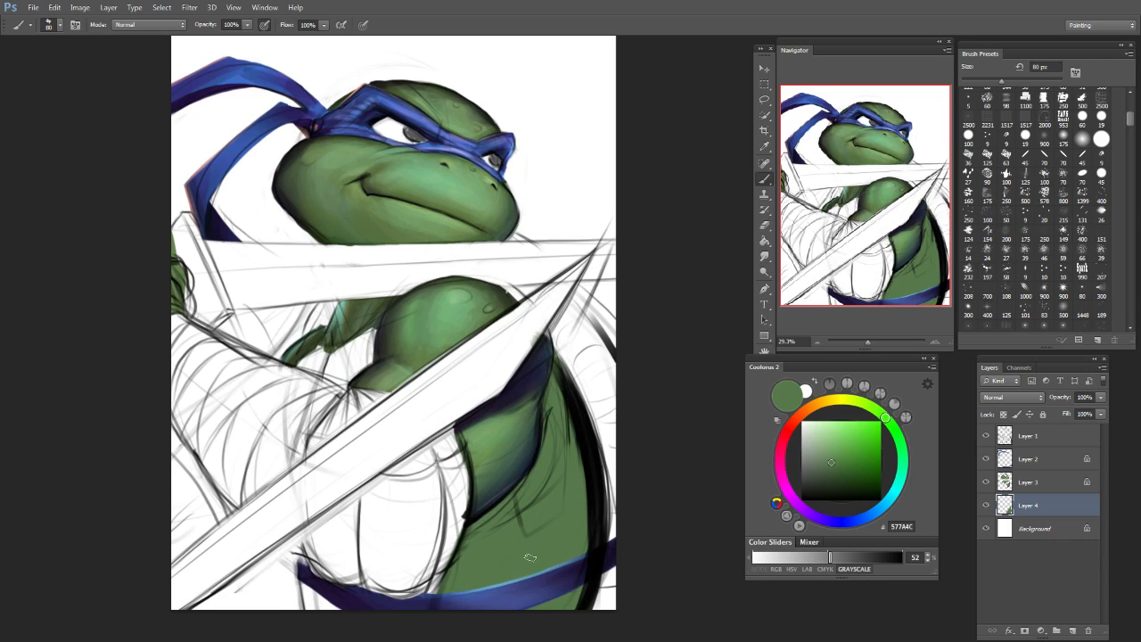
pyautogui.moveTo(501, 282); pyautogui.dragTo(547, 333)
pyautogui.hotkey('ctrl', 'z')
pyautogui.moveTo(478, 275); pyautogui.dragTo(510, 292)
pyautogui.hotkey('ctrl', 'z')
# Step: Erase the sketch lines crossing the blue strap on Layer 1, then return to the brush on Layer 4
pyautogui.press('e')
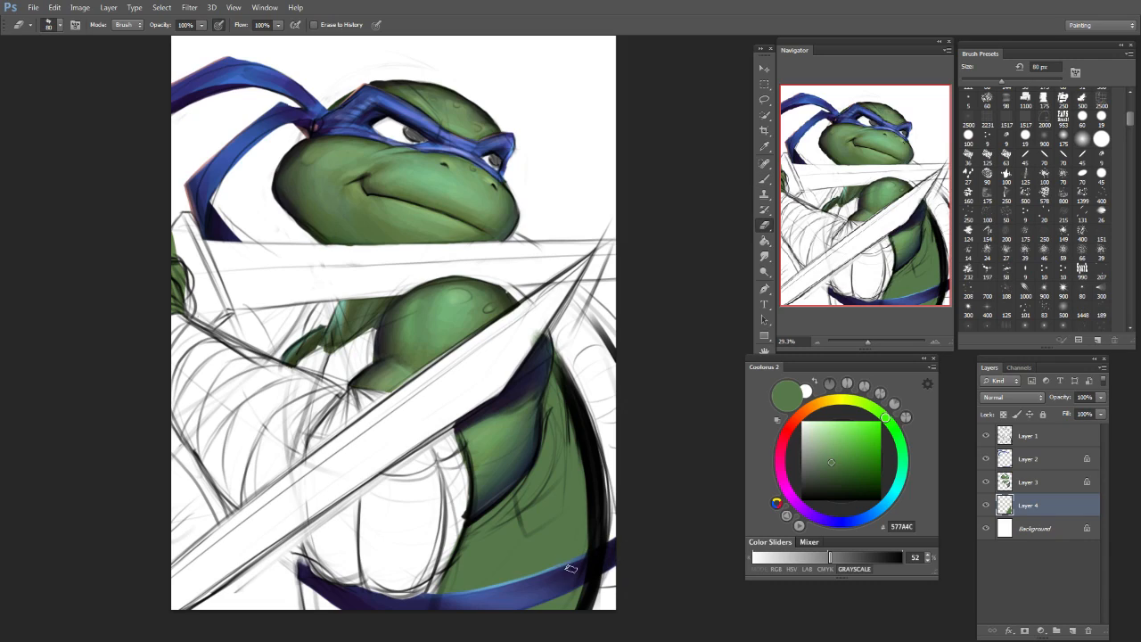
pyautogui.press('b')
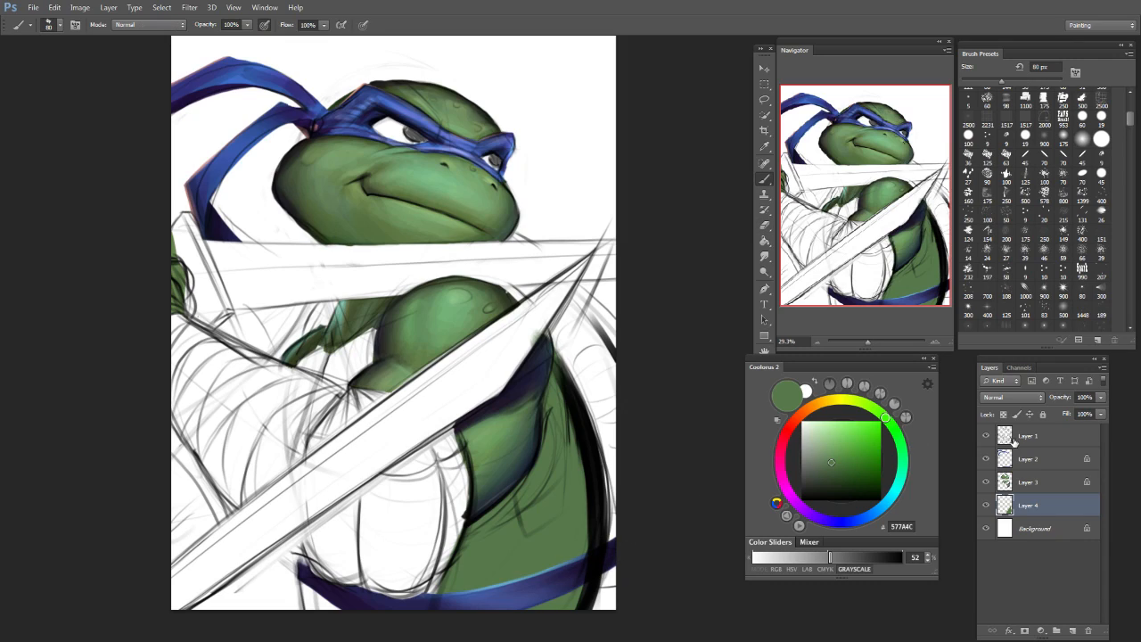
pyautogui.hotkey('alt', 'shift', ']')
pyautogui.press('e')
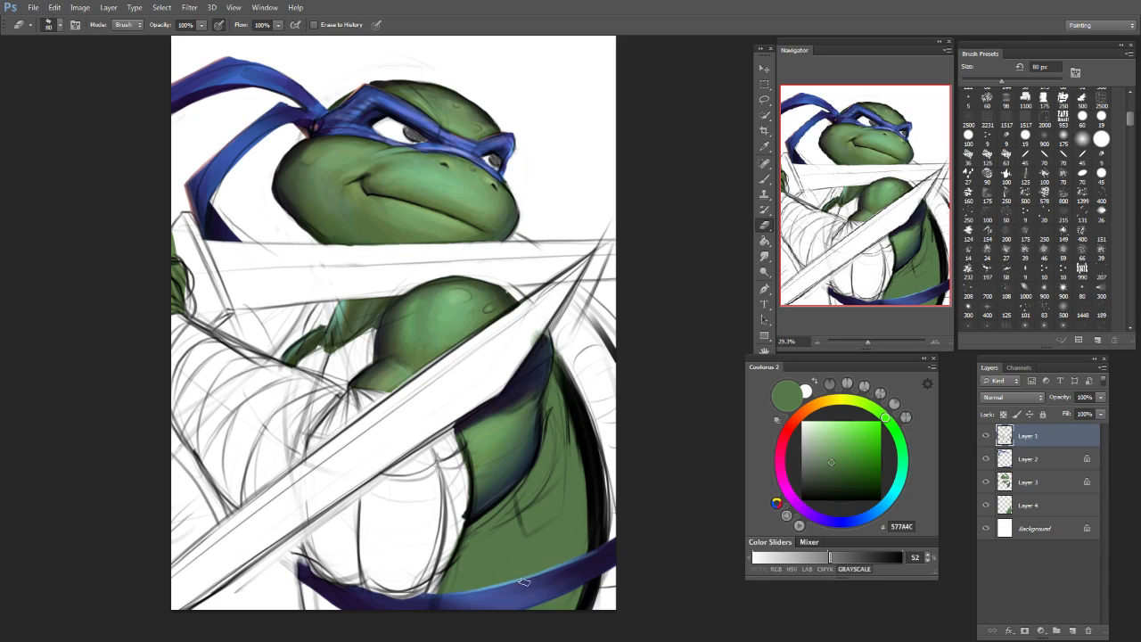
pyautogui.press('b')
pyautogui.click(1036, 481)
pyautogui.click(1039, 507)
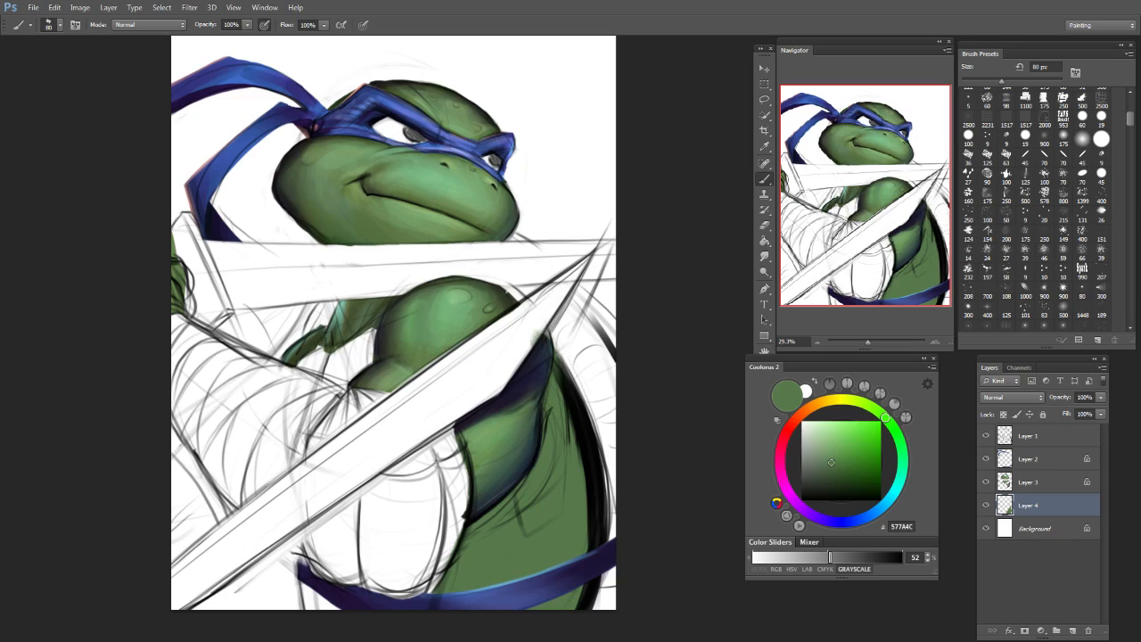
# Step: Lock Layer 4's transparent pixels and shade the outer side of the green body with sampled dark navy 121120, enlarging the brush to 200 px
pyautogui.click(1004, 415)
pyautogui.press(']')
pyautogui.press(']')
pyautogui.keyDown('alt'); pyautogui.click(535, 367); pyautogui.keyUp('alt')
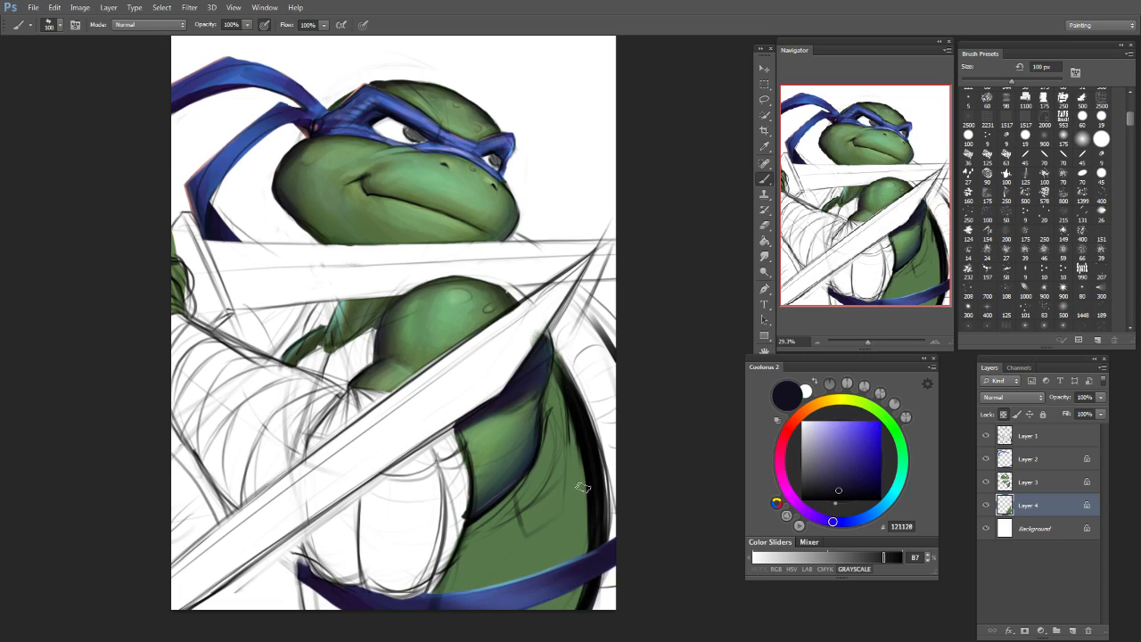
pyautogui.press(']')
pyautogui.press(']')
pyautogui.moveTo(563, 386)
pyautogui.mouseDown()
pyautogui.moveTo(575, 539)
pyautogui.moveTo(572, 510)
pyautogui.mouseUp()
pyautogui.moveTo(558, 435)
pyautogui.mouseDown()
pyautogui.moveTo(576, 535)
pyautogui.moveTo(550, 624)
pyautogui.mouseUp()
pyautogui.moveTo(594, 506)
pyautogui.mouseDown()
pyautogui.moveTo(571, 616)
pyautogui.moveTo(547, 634)
pyautogui.moveTo(567, 615)
pyautogui.mouseUp()
pyautogui.press(']')
pyautogui.press(']')
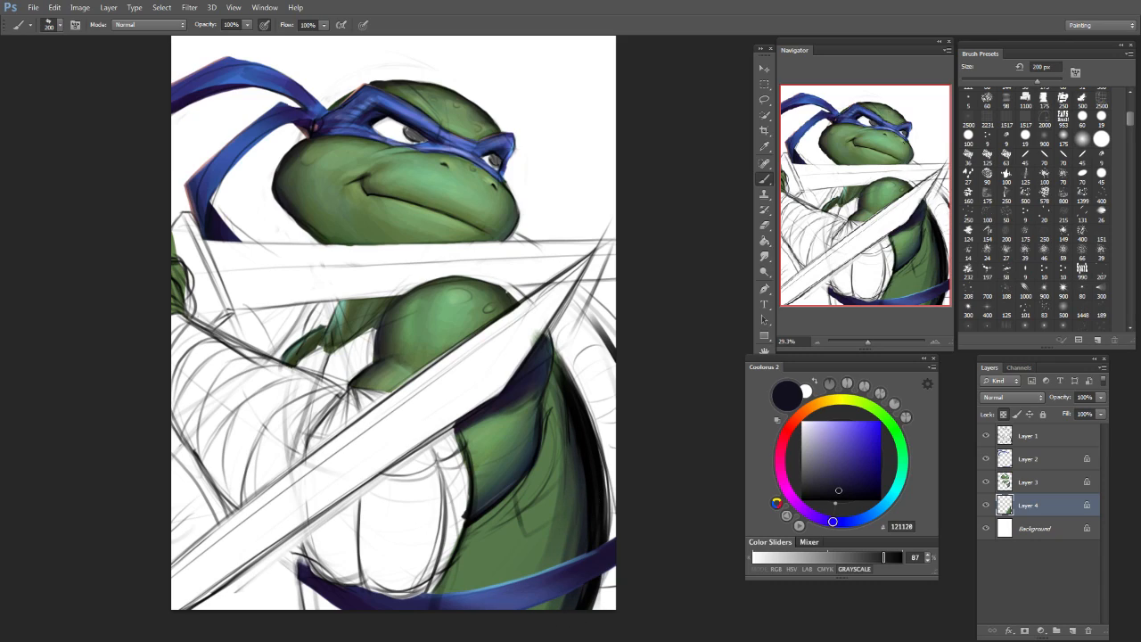
# Step: Brush a dark shadow across the side of the torso above the belt and soften it with sampled green and blue-grey tones
pyautogui.moveTo(550, 513)
pyautogui.mouseDown()
pyautogui.moveTo(517, 540)
pyautogui.moveTo(478, 532)
pyautogui.mouseUp()
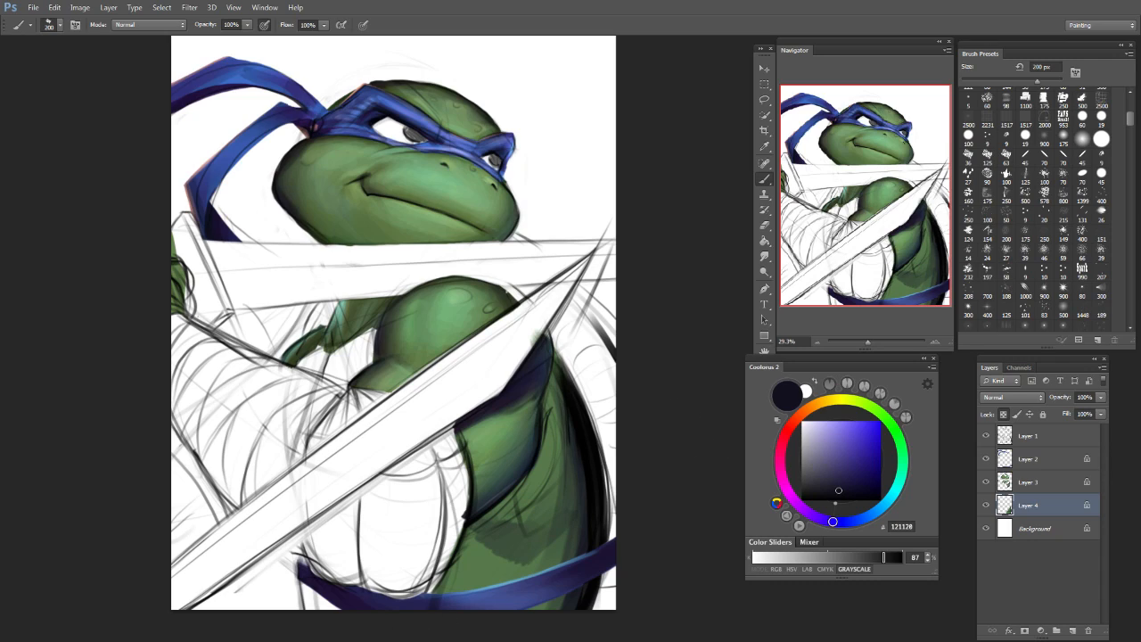
pyautogui.keyDown('alt'); pyautogui.click(524, 502); pyautogui.keyUp('alt')
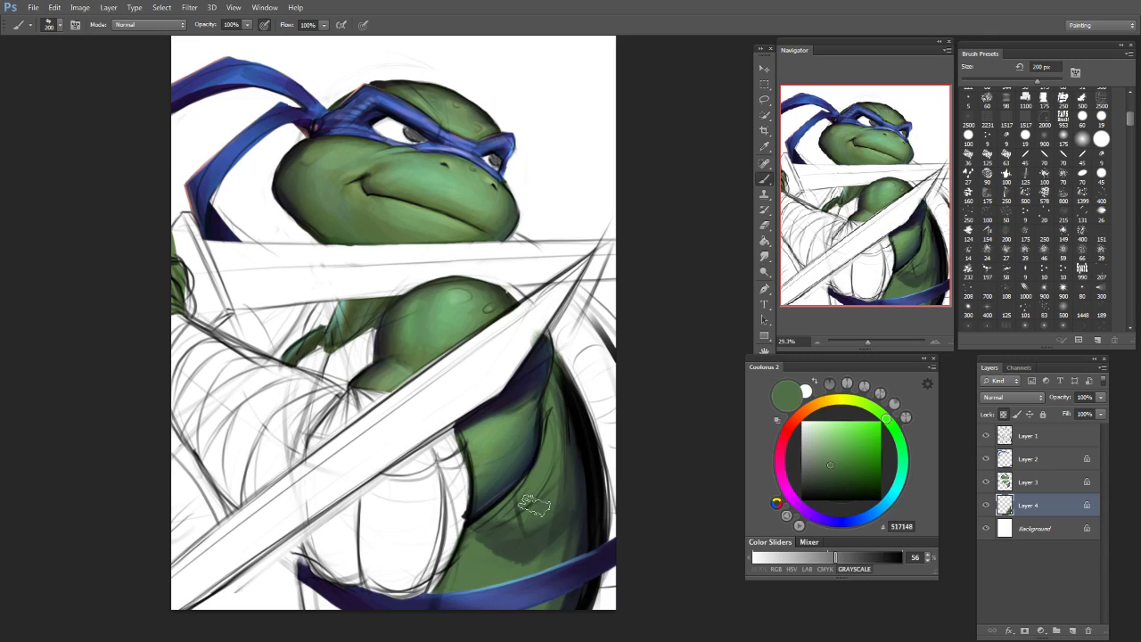
pyautogui.keyDown('alt'); pyautogui.click(489, 479); pyautogui.keyUp('alt')
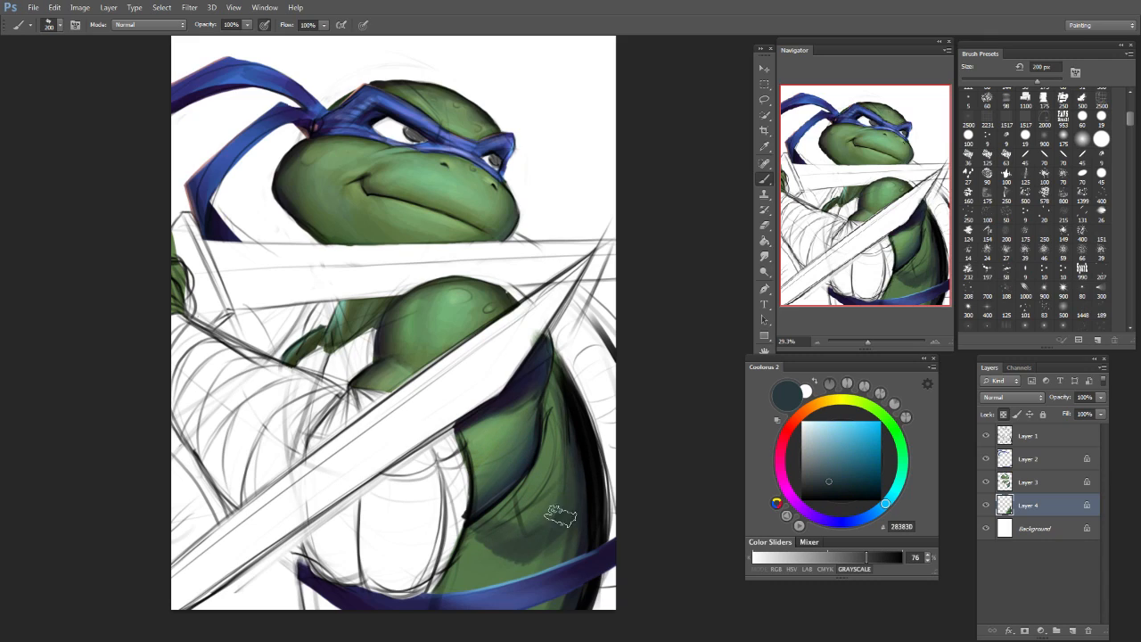
pyautogui.press('[')
pyautogui.press('[')
# Step: Sample dark navy 221F32 from beneath the arm and shade down the side of the torso with a 150 px brush
pyautogui.keyDown('alt'); pyautogui.click(533, 374); pyautogui.keyUp('alt')
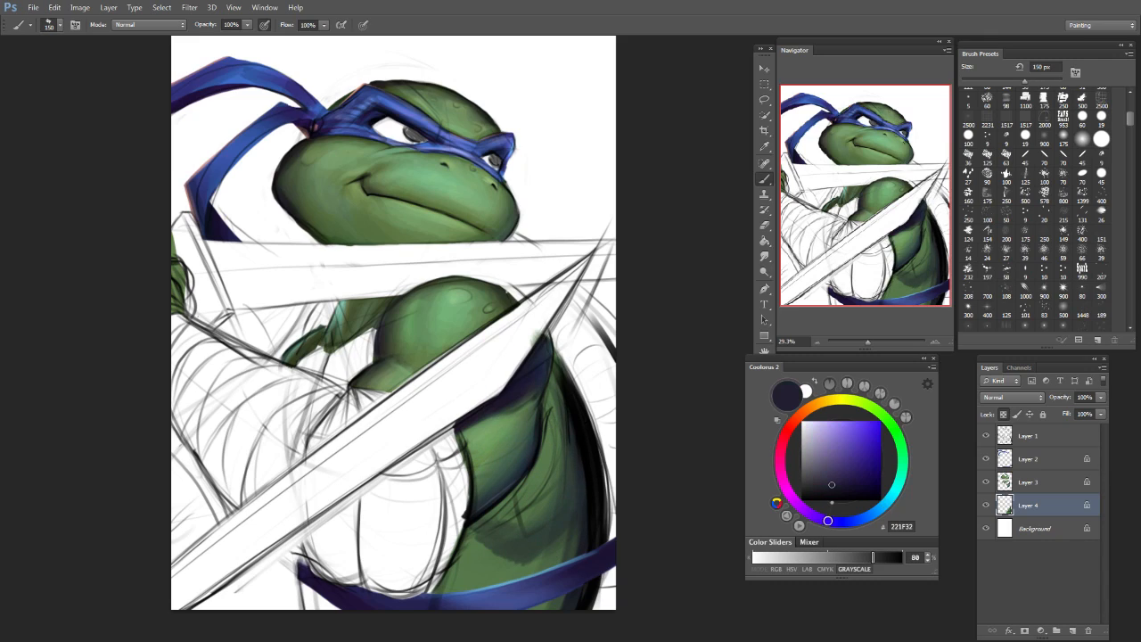
pyautogui.press('[')
pyautogui.press('[')
pyautogui.press(']')
pyautogui.press(']')
pyautogui.moveTo(559, 401); pyautogui.dragTo(555, 456)
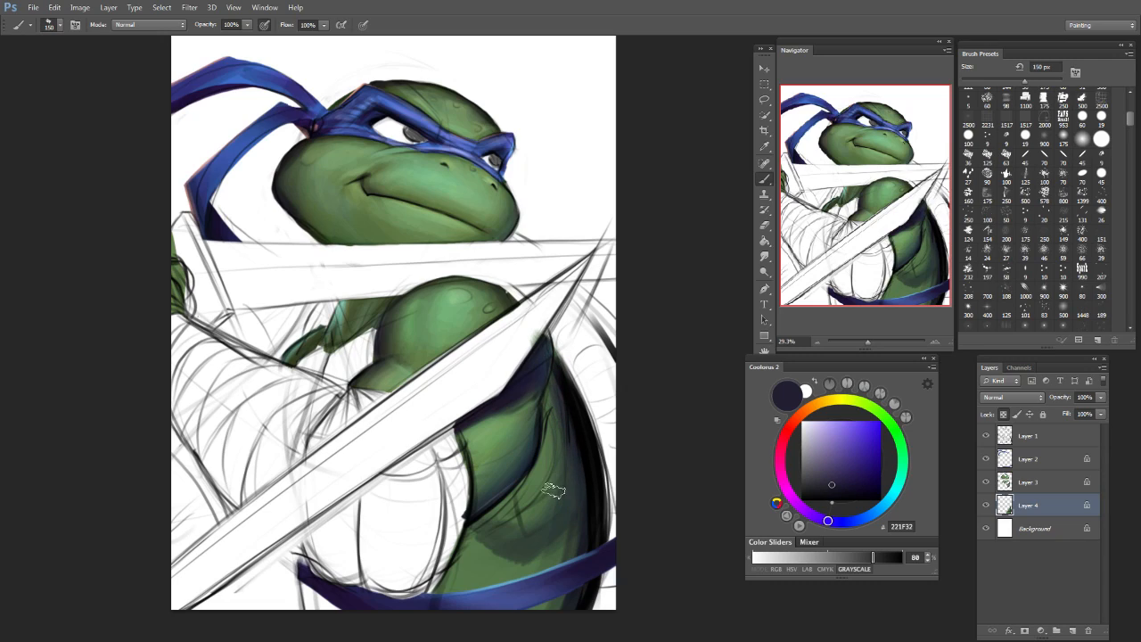
pyautogui.moveTo(491, 546); pyautogui.dragTo(470, 560)
pyautogui.press('[')
pyautogui.press('[')
pyautogui.hotkey('ctrl', 'z')
# Step: Blend the lower torso shadow above the belt using sampled light and dark greens with a 150 px brush
pyautogui.keyDown('alt'); pyautogui.click(520, 525); pyautogui.keyUp('alt')
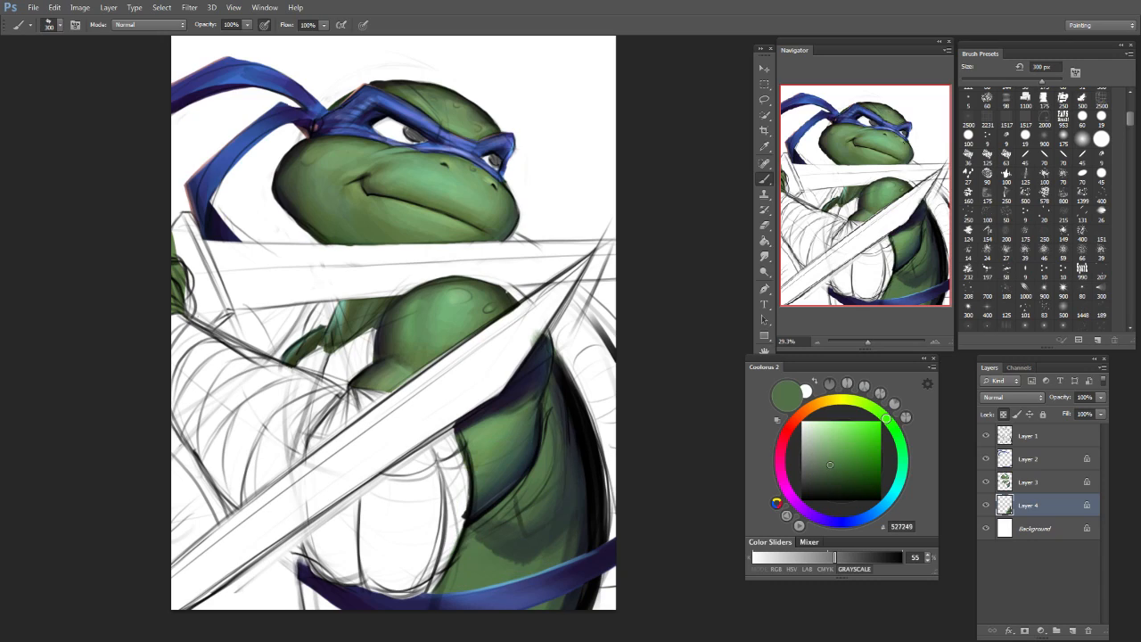
pyautogui.press('[')
pyautogui.press('[')
pyautogui.press('[')
pyautogui.press('[')
pyautogui.press('[')
pyautogui.press('[')
pyautogui.keyDown('alt'); pyautogui.click(512, 546); pyautogui.keyUp('alt')
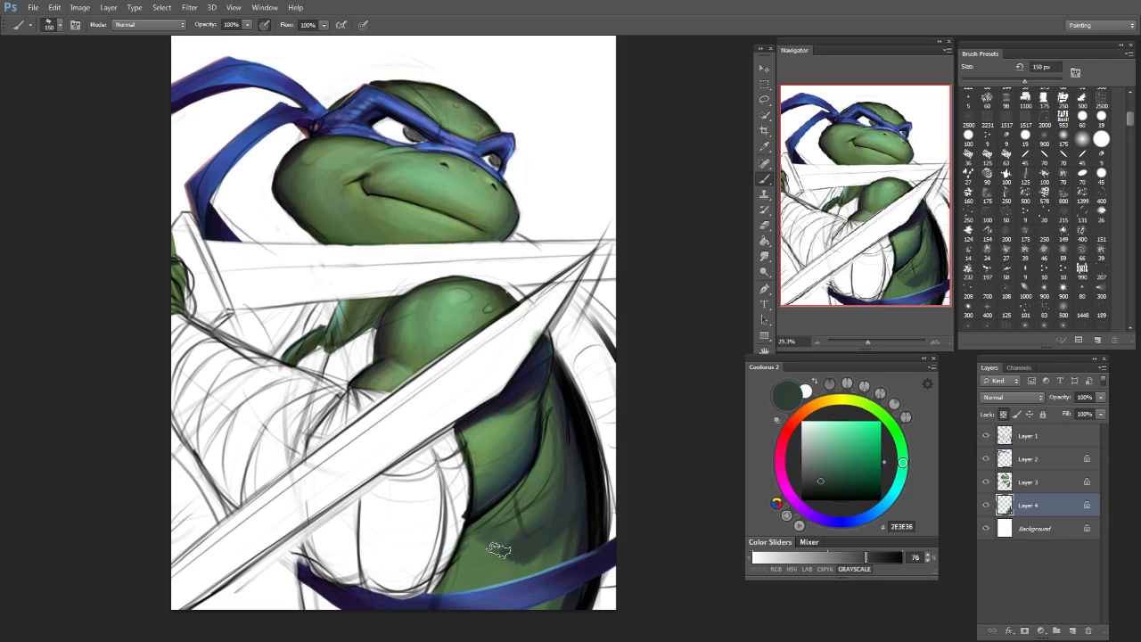
pyautogui.keyDown('alt'); pyautogui.click(527, 531); pyautogui.keyUp('alt')
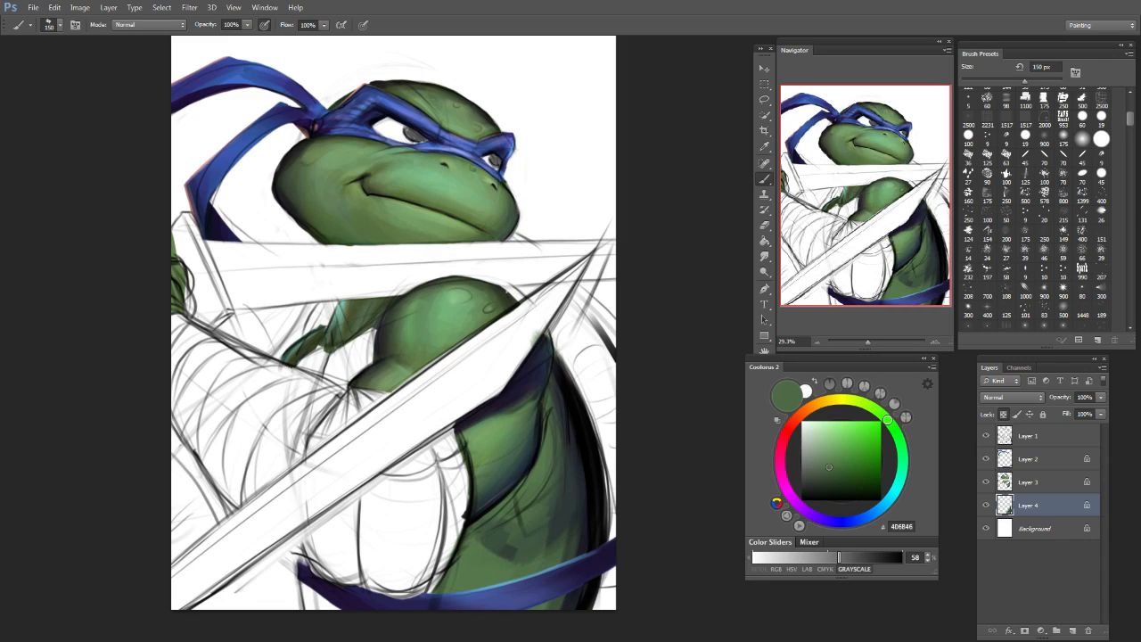
pyautogui.keyDown('alt'); pyautogui.click(540, 534); pyautogui.keyUp('alt')
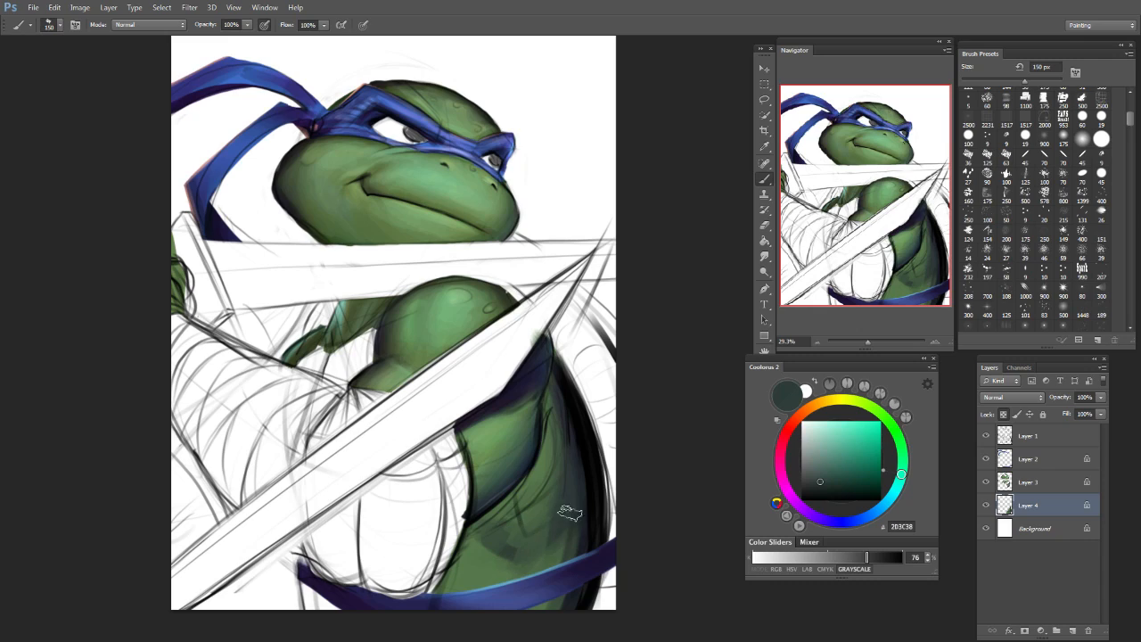
# Step: Sample dark blue 201C44 near the belt and darken the lower torso with a 500 px brush
pyautogui.keyDown('alt'); pyautogui.click(581, 585); pyautogui.keyUp('alt')
pyautogui.press(']')
pyautogui.press(']')
pyautogui.press(']')
pyautogui.press(']')
pyautogui.press(']')
pyautogui.press(']')
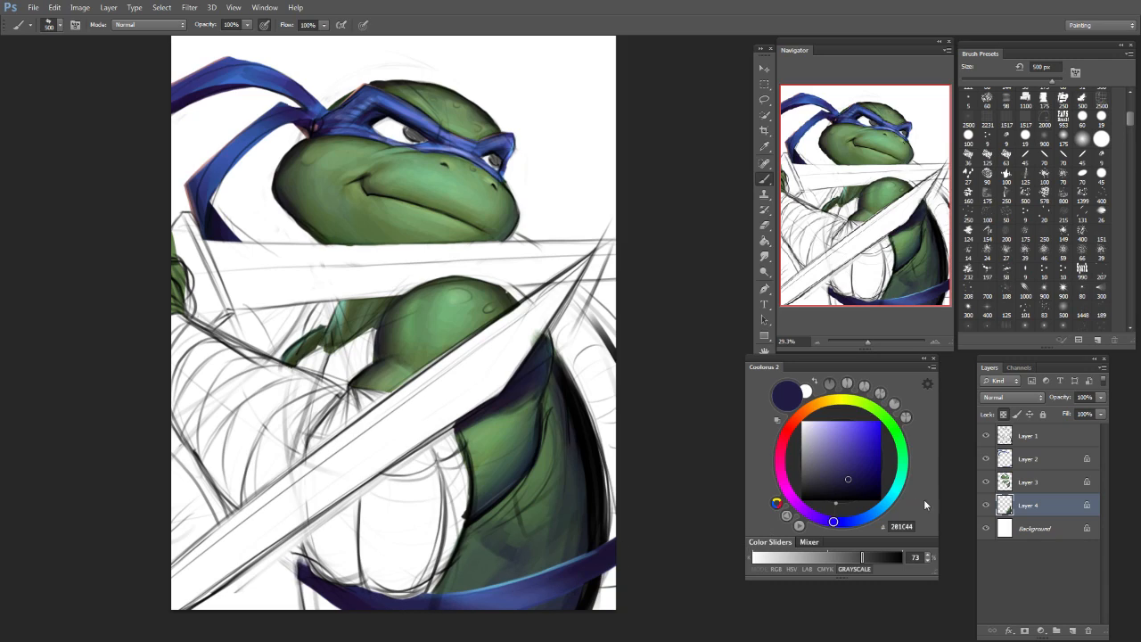
# Step: Paint a dark purple 140923 shadow from beneath the arm down to the belt with a 300 px brush, undoing unwanted strokes
pyautogui.click(815, 518)
pyautogui.click(858, 490)
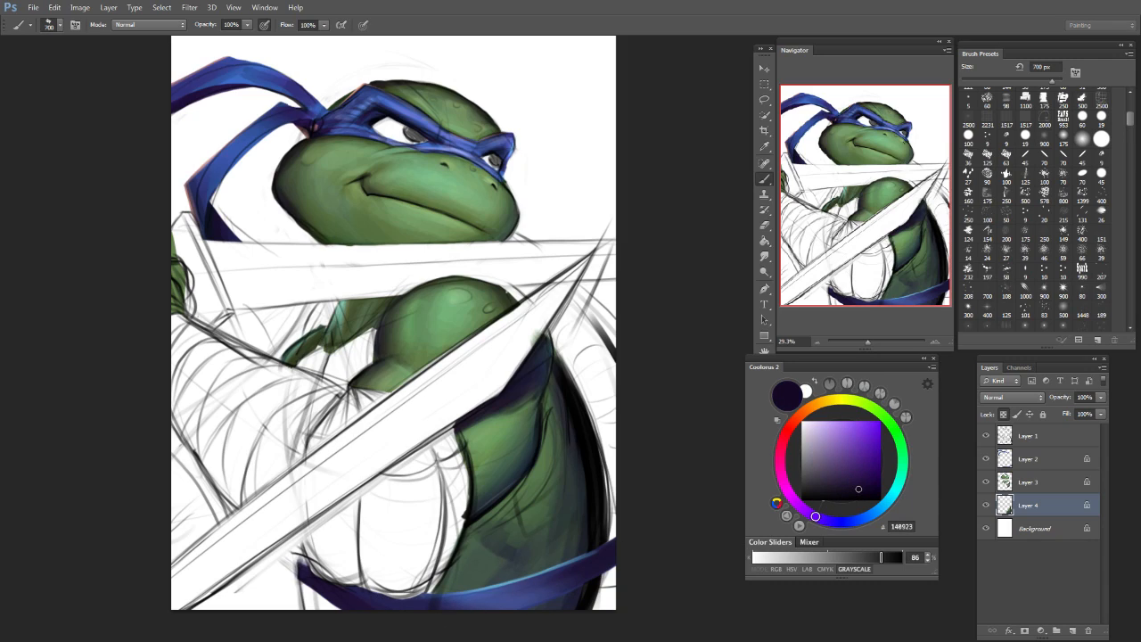
pyautogui.press('[')
pyautogui.press('[')
pyautogui.press('[')
pyautogui.press('[')
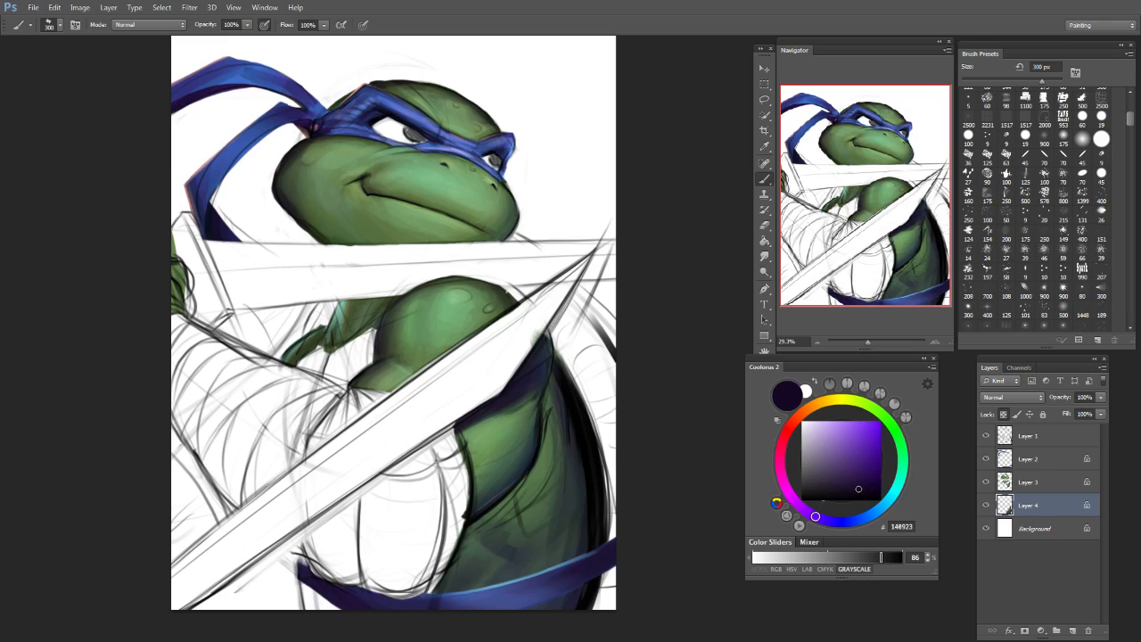
pyautogui.press('[')
pyautogui.press(']')
pyautogui.moveTo(544, 392); pyautogui.dragTo(482, 553)
pyautogui.hotkey('ctrl', 'z')
pyautogui.moveTo(550, 382); pyautogui.dragTo(467, 550)
pyautogui.hotkey('ctrl', 'z')
pyautogui.hotkey('ctrl', 'z')
pyautogui.hotkey('ctrl', 'z')
pyautogui.moveTo(551, 373); pyautogui.dragTo(451, 578)
pyautogui.hotkey('ctrl', 'z')
pyautogui.hotkey('ctrl', 'z')
# Step: Tint the shadow between the arm and belt with purple 7C649E and muted green 649E78 using a 300 px brush
pyautogui.click(832, 451)
pyautogui.press(']')
pyautogui.press(']')
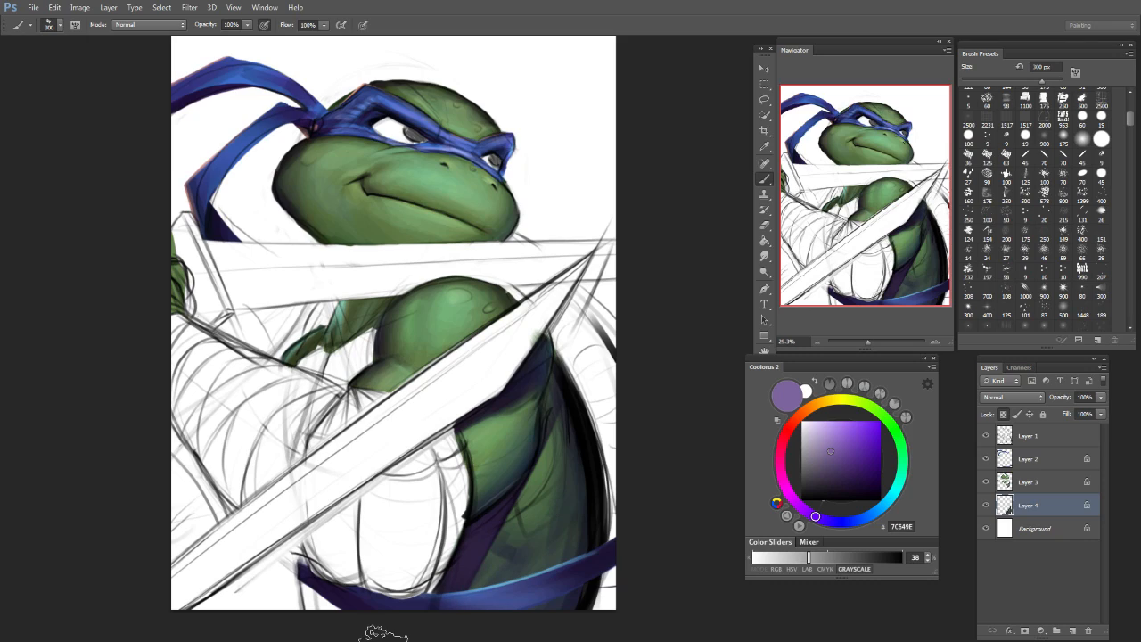
pyautogui.moveTo(895, 505); pyautogui.dragTo(901, 442)
pyautogui.moveTo(477, 544); pyautogui.dragTo(490, 512)
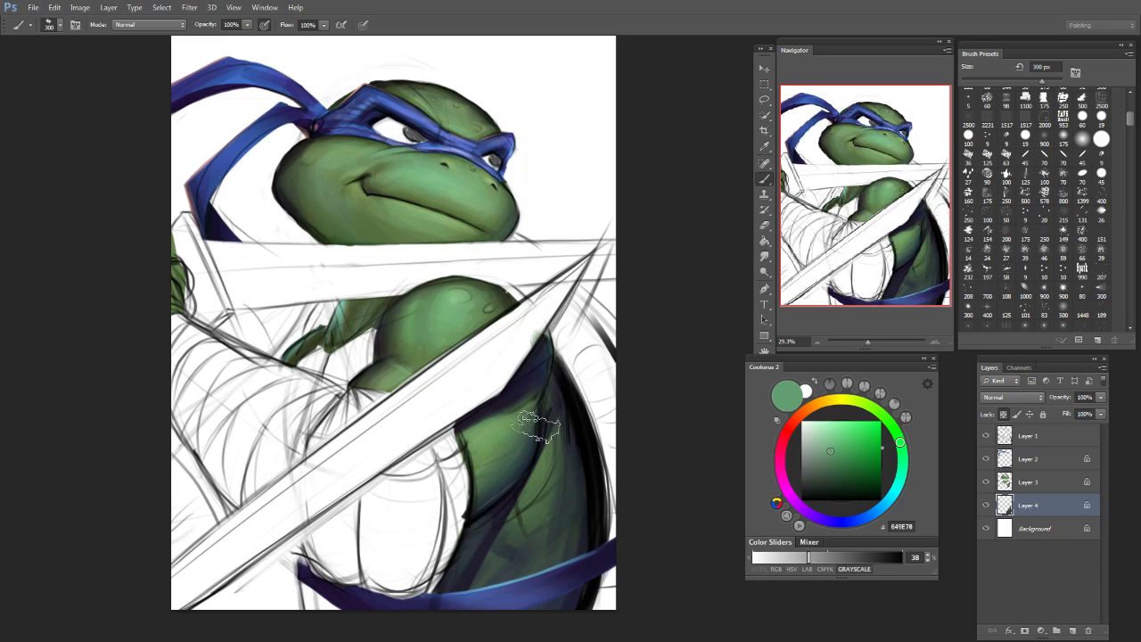
# Step: Reduce the brush to 80 px and set light yellow-green DBFDA8 for touching up the torso above the belt
pyautogui.press('[')
pyautogui.press('[')
pyautogui.press('[')
pyautogui.press('[')
pyautogui.press('[')
pyautogui.press('[')
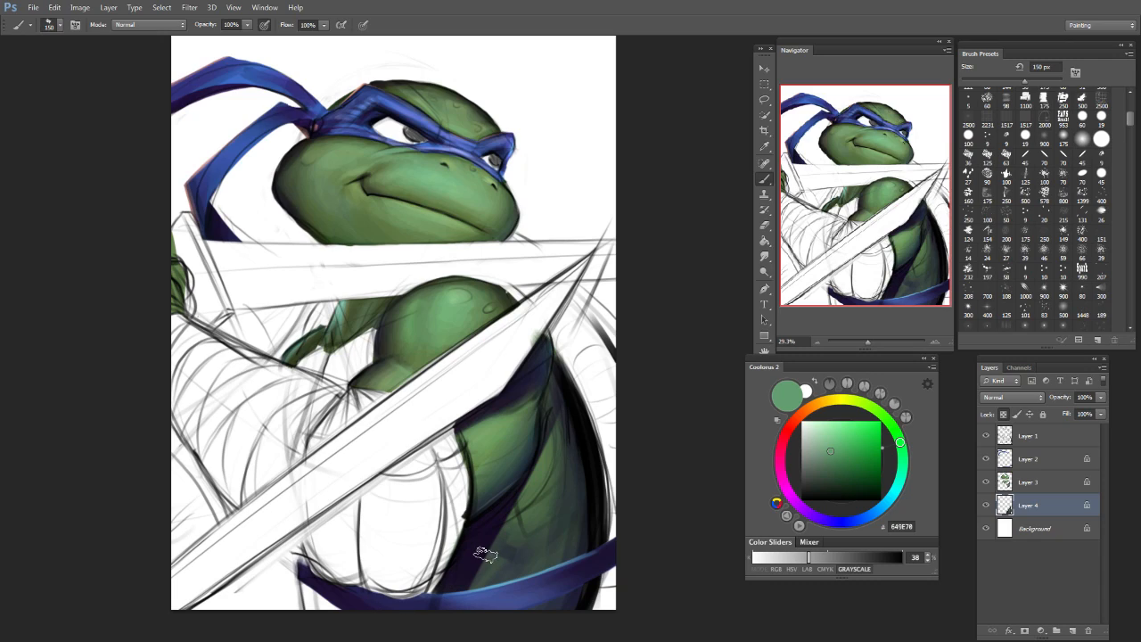
pyautogui.moveTo(892, 422)
pyautogui.mouseDown()
pyautogui.moveTo(870, 406)
pyautogui.moveTo(830, 422)
pyautogui.mouseUp()
pyautogui.click(846, 428)
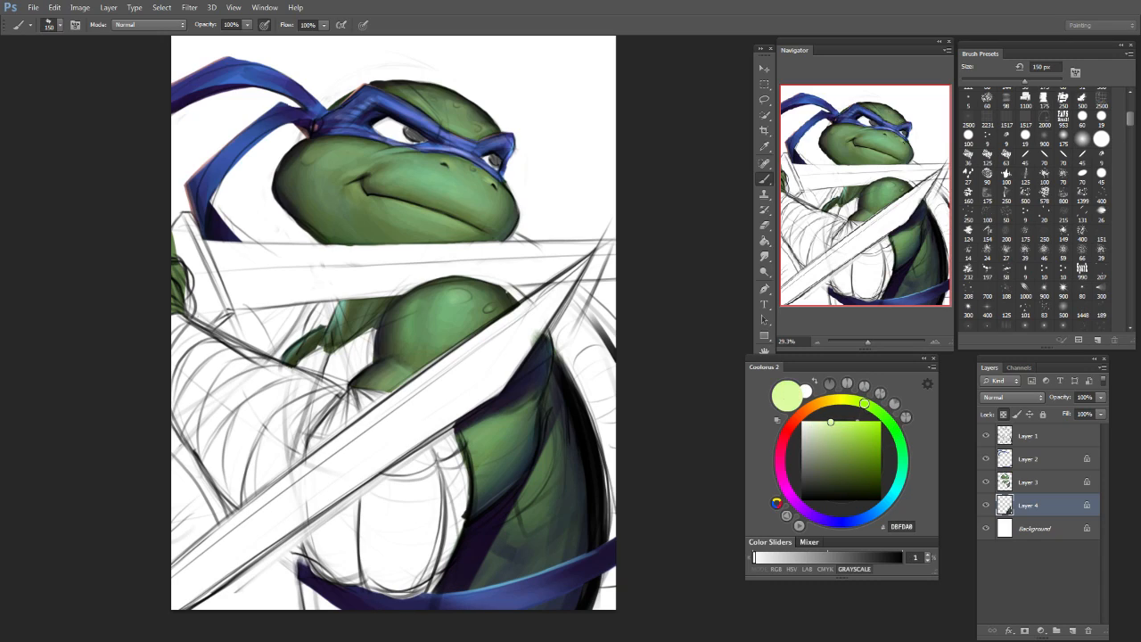
pyautogui.press('[')
pyautogui.press('[')
pyautogui.press('[')
pyautogui.press('[')
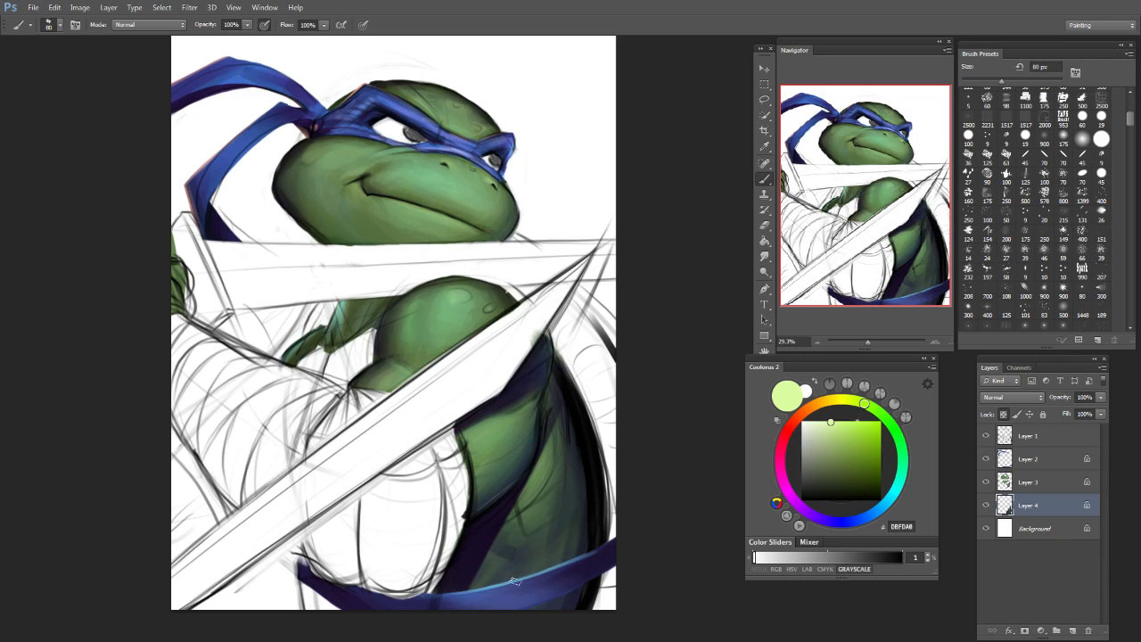
# Step: Sample dark tones beside the shell's edge and set the brush blending mode to Multiply
pyautogui.keyDown('alt'); pyautogui.click(579, 433); pyautogui.keyUp('alt')
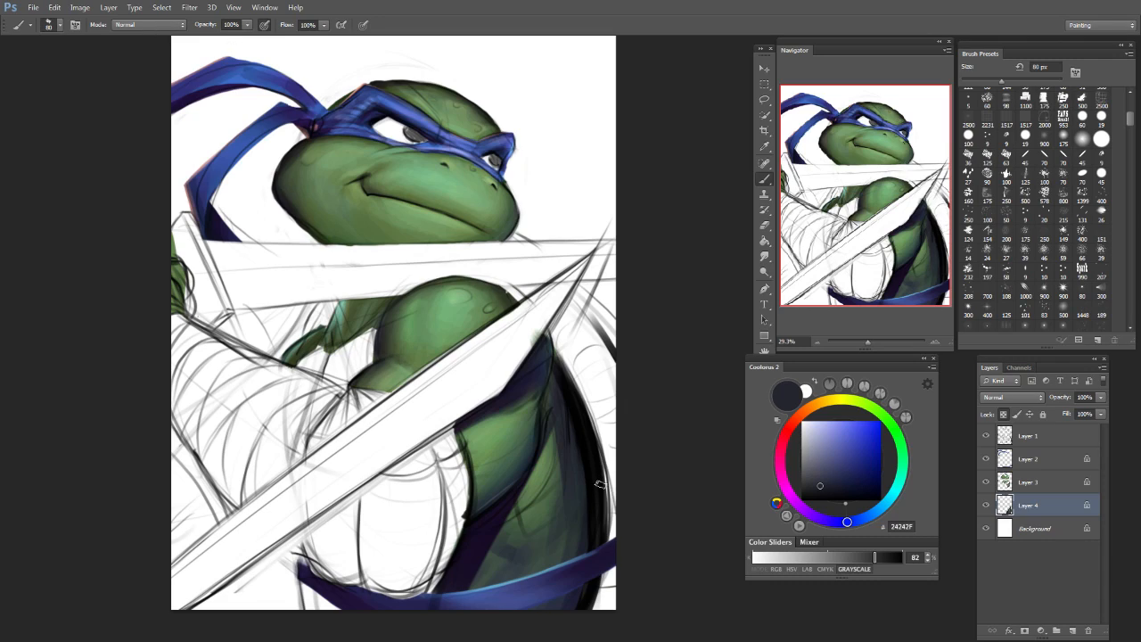
pyautogui.click(147, 25)
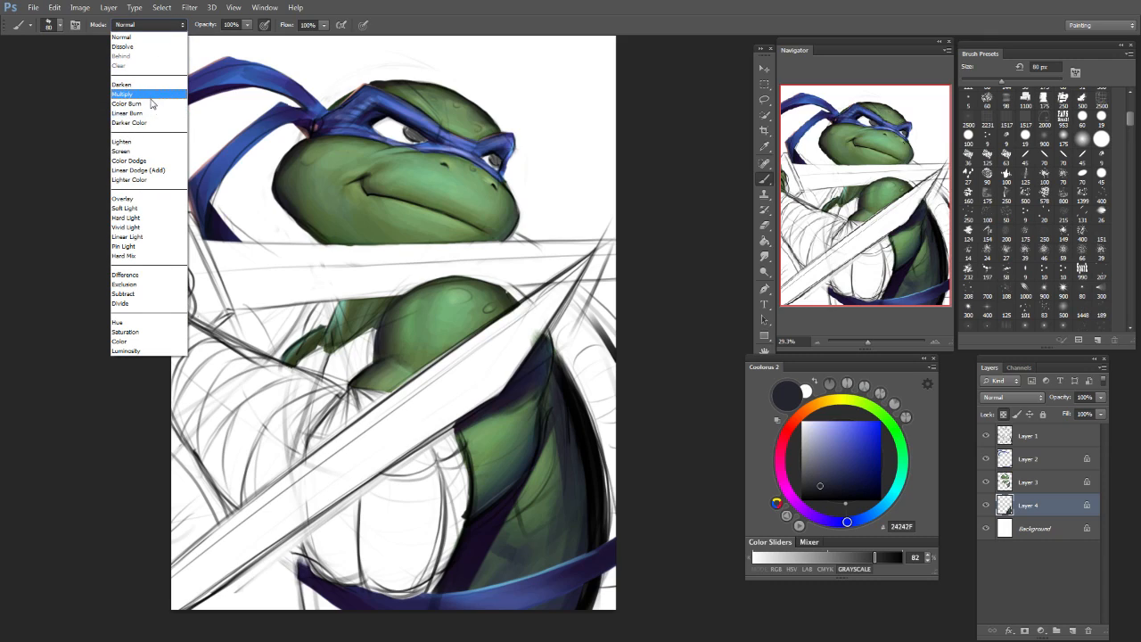
pyautogui.click(152, 99)
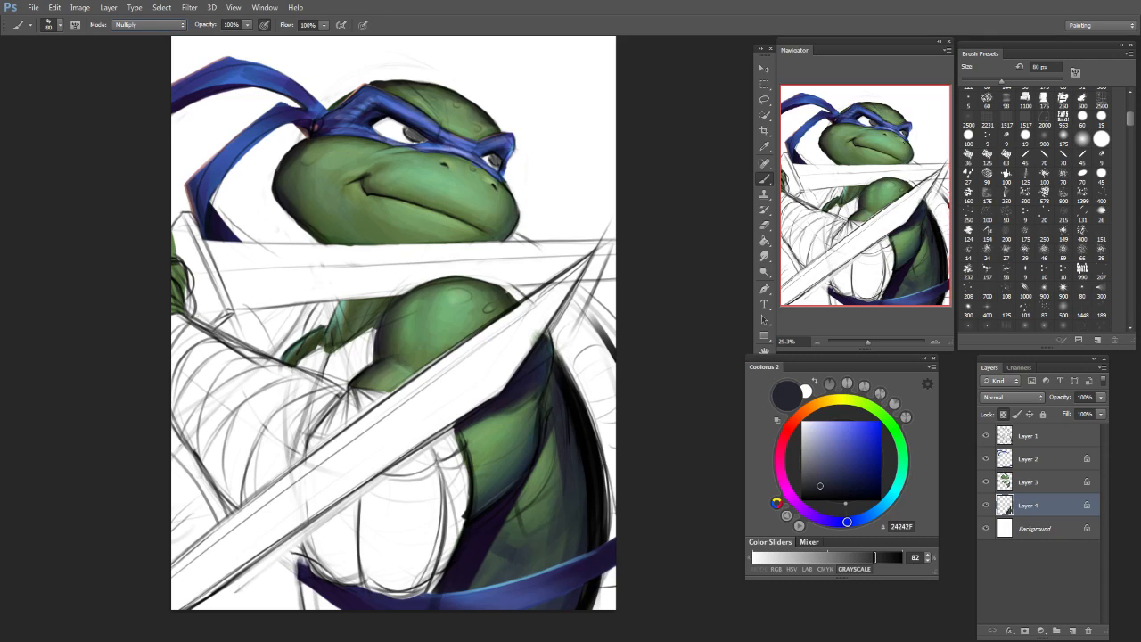
pyautogui.keyDown('alt'); pyautogui.click(565, 432); pyautogui.keyUp('alt')
pyautogui.moveTo(561, 424); pyautogui.dragTo(526, 605)
pyautogui.hotkey('ctrl', 'z')
pyautogui.moveTo(562, 431); pyautogui.dragTo(574, 542)
pyautogui.hotkey('ctrl', 'z')
# Step: Enlarge the brush to 200 px and multiply a dark shade over the side of the torso below the arm
pyautogui.press(']')
pyautogui.press(']')
pyautogui.press(']')
pyautogui.press(']')
pyautogui.press(']')
pyautogui.press(']')
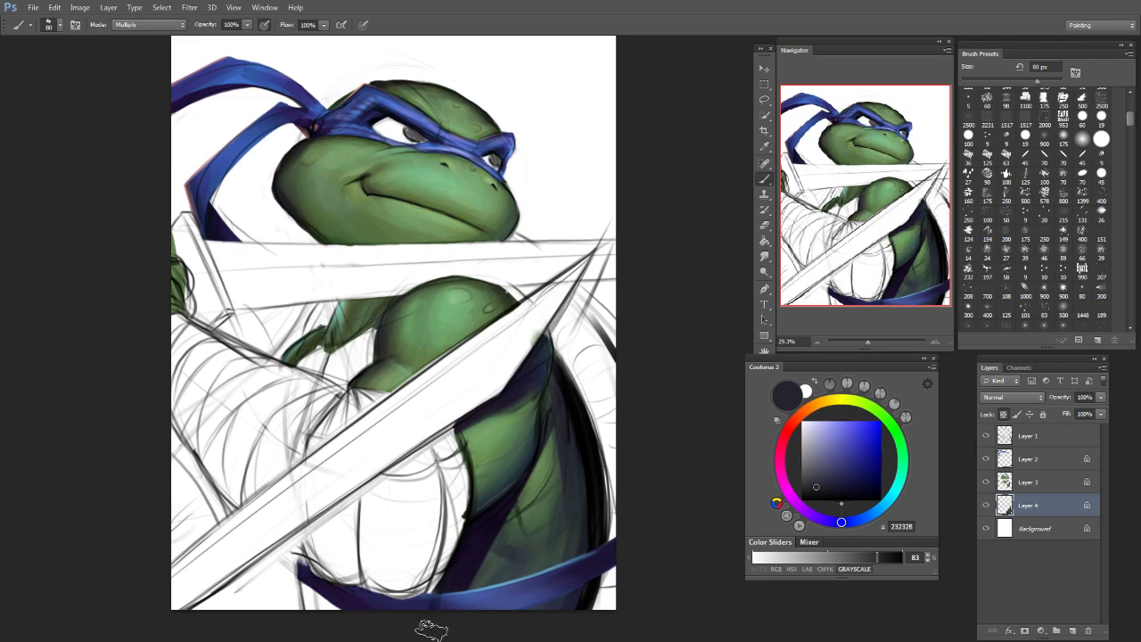
pyautogui.moveTo(537, 471); pyautogui.dragTo(517, 509)
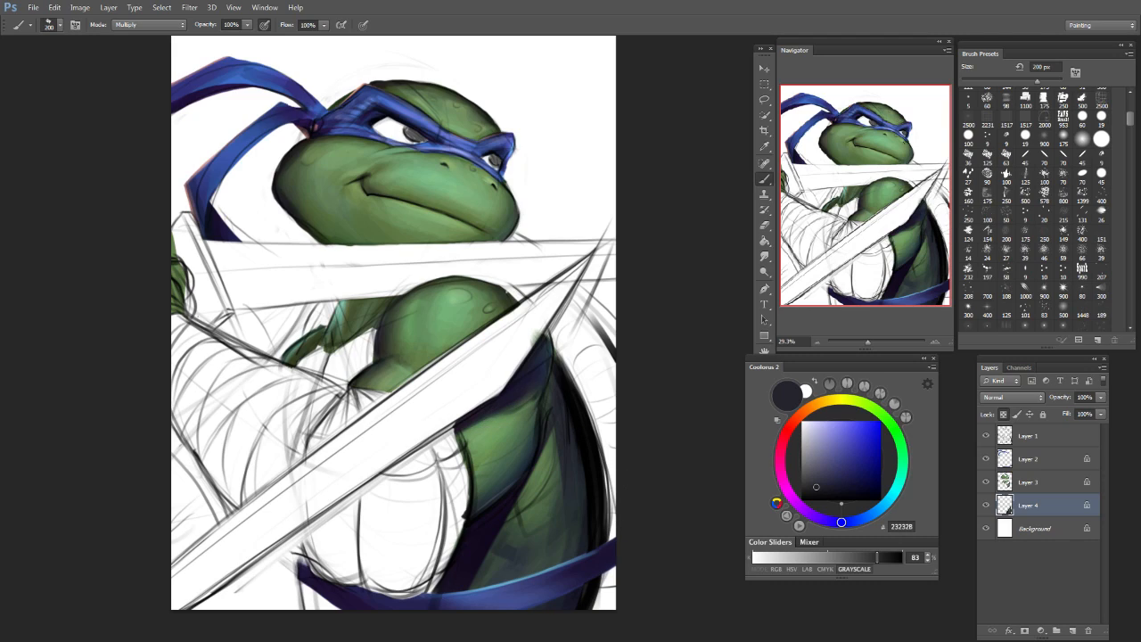
# Step: Return the brush to Normal mode and refine the crease beneath the arm with a thin stroke in a sampled colour
pyautogui.click(149, 24)
pyautogui.click(133, 37)
pyautogui.keyDown('alt'); pyautogui.click(546, 453); pyautogui.keyUp('alt')
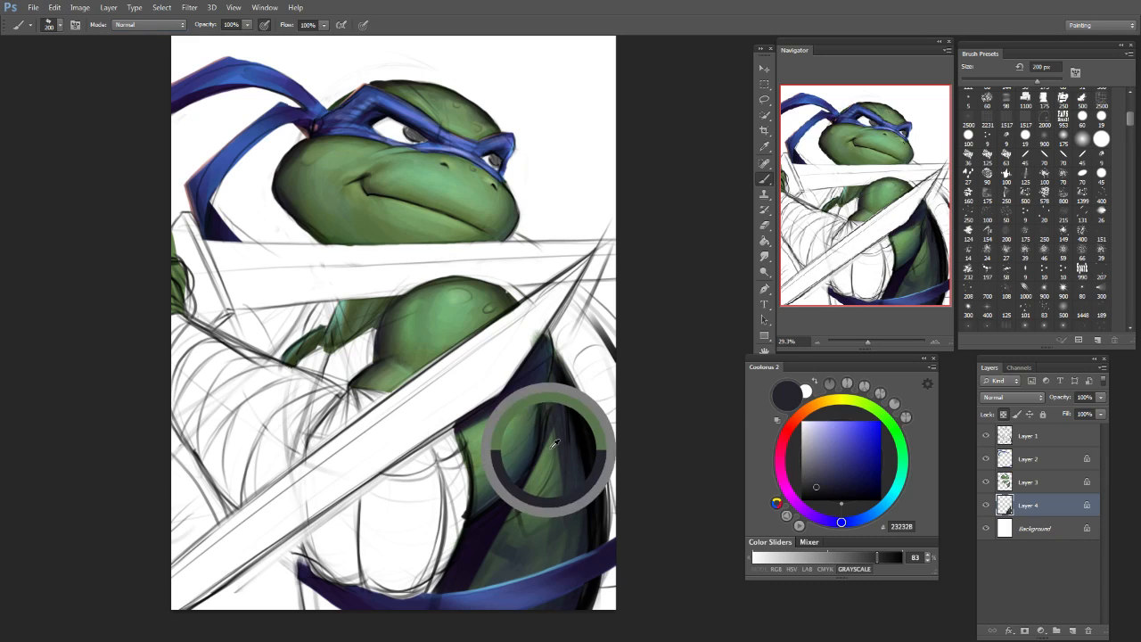
pyautogui.press('[')
pyautogui.press('[')
pyautogui.press('[')
pyautogui.press('[')
pyautogui.press('[')
pyautogui.press('[')
pyautogui.moveTo(551, 389); pyautogui.dragTo(551, 435)
# Step: Set the colour to pale yellow with a 150 px brush and lighten the green on the side of the torso
pyautogui.moveTo(829, 464); pyautogui.dragTo(839, 399)
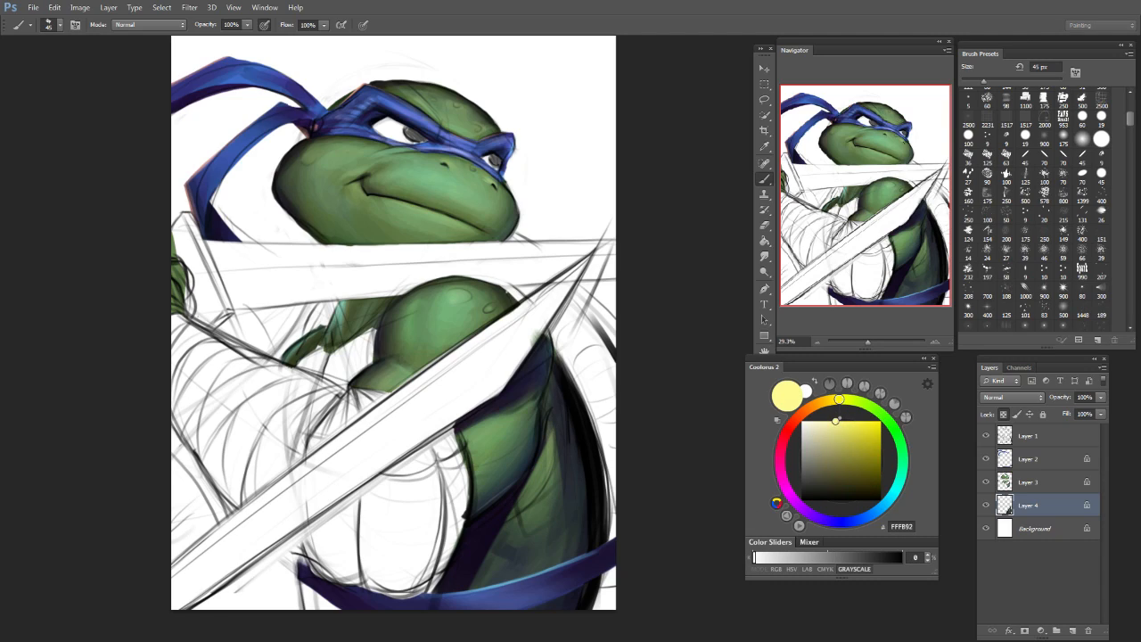
pyautogui.press(']')
pyautogui.press(']')
pyautogui.press(']')
pyautogui.press(']')
pyautogui.press(']')
pyautogui.press(']')
pyautogui.press(']')
pyautogui.press(']')
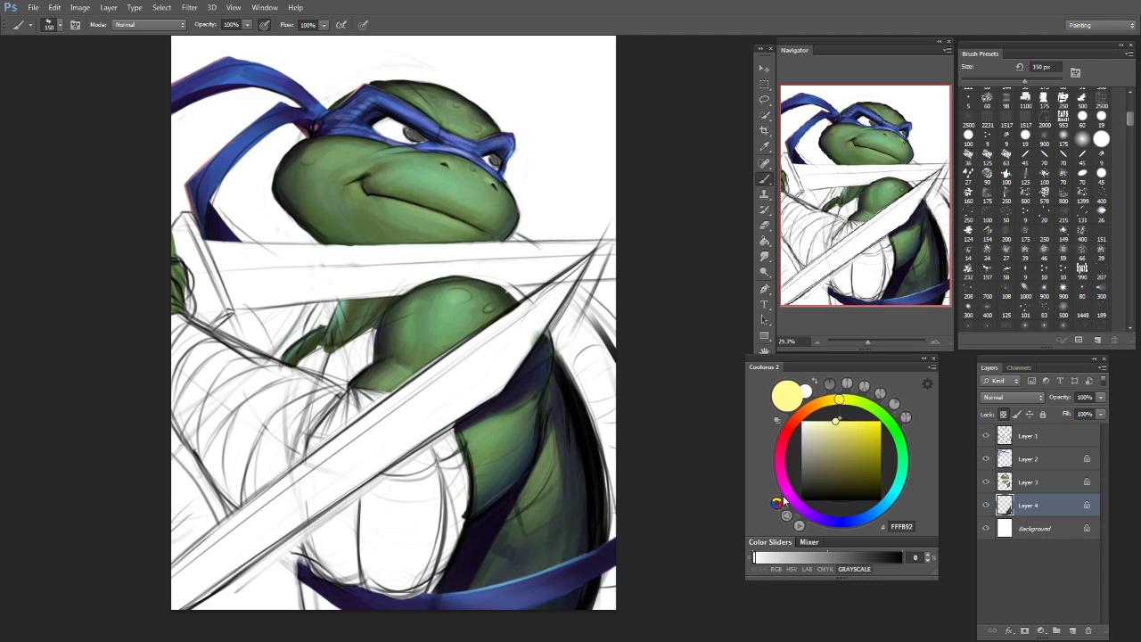
# Step: Tint the shaded side of the torso with dark blue and bright magenta, finishing with a 125 px brush
pyautogui.click(872, 512)
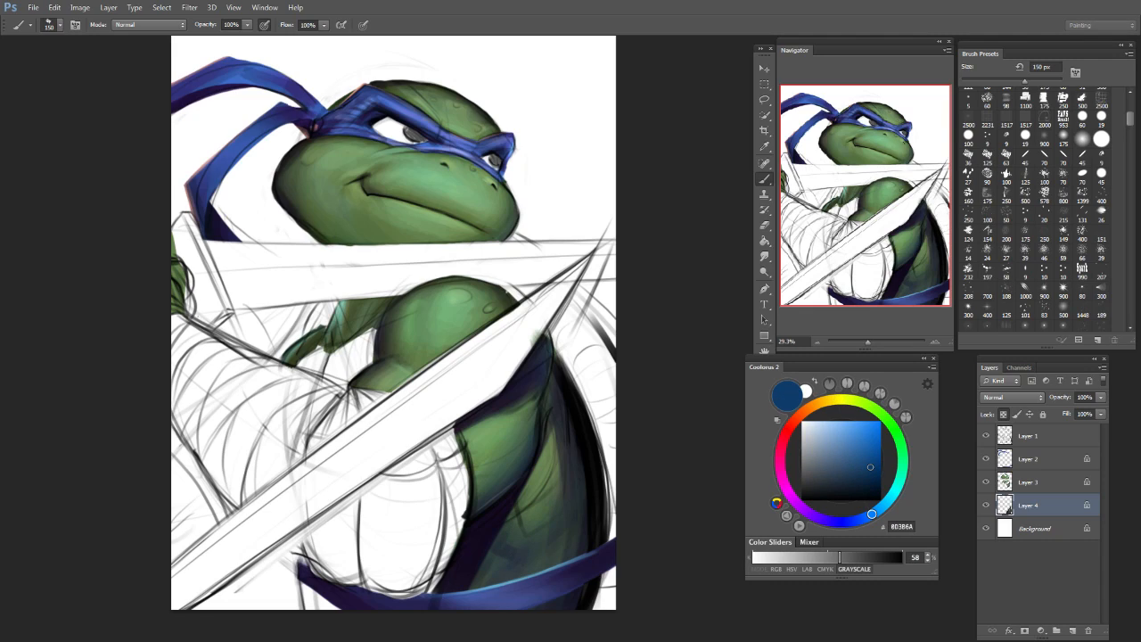
pyautogui.press(']')
pyautogui.press(']')
pyautogui.click(792, 496)
pyautogui.click(849, 430)
pyautogui.press('[')
pyautogui.press('[')
pyautogui.press('[')
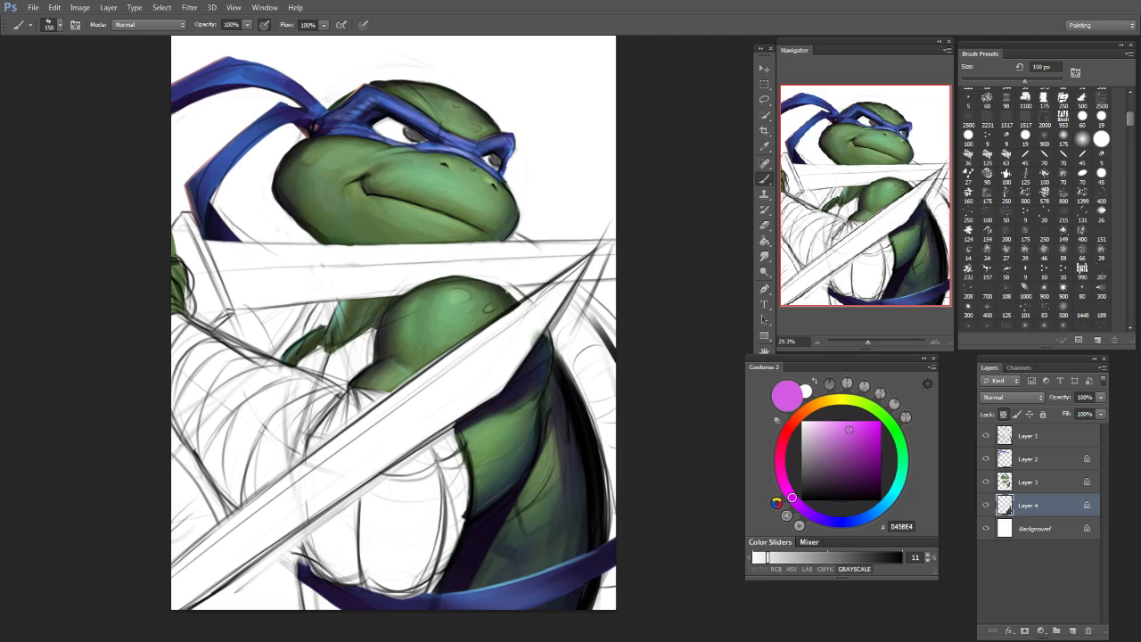
pyautogui.press('[')
# Step: Sample the dark tone beside the shell, brush it broadly over the lower torso, and reduce the brush to 175 px
pyautogui.keyDown('alt'); pyautogui.click(574, 487); pyautogui.keyUp('alt')
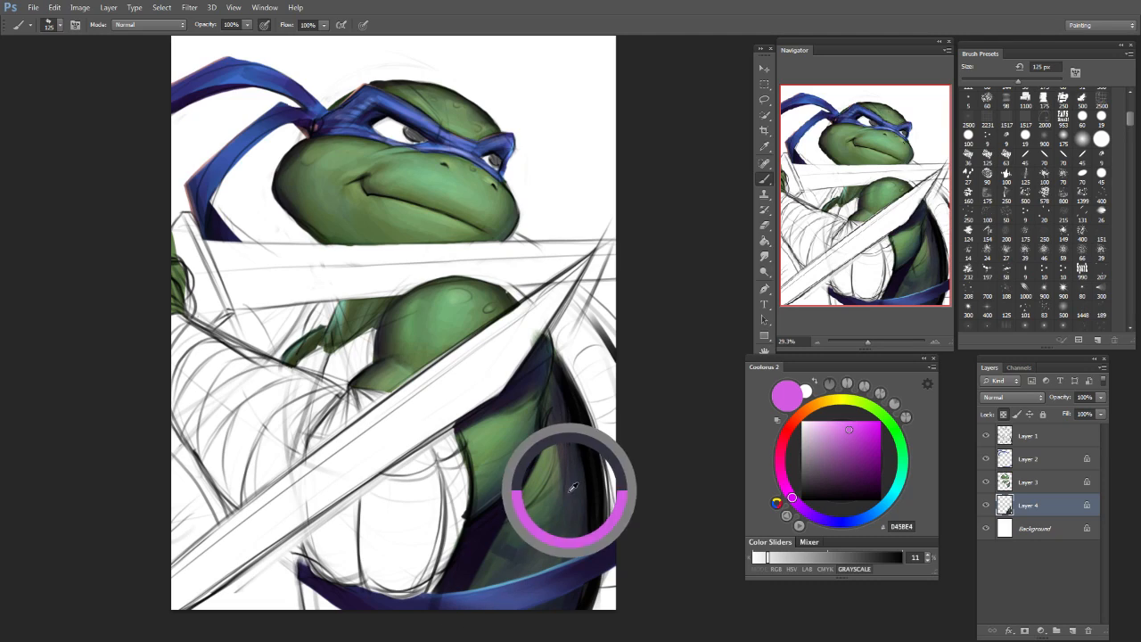
pyautogui.press(']')
pyautogui.press(']')
pyautogui.press(']')
pyautogui.press(']')
pyautogui.press(']')
pyautogui.press(']')
pyautogui.moveTo(568, 545); pyautogui.dragTo(526, 571)
pyautogui.press('[')
pyautogui.press('[')
pyautogui.press('[')
pyautogui.press('[')
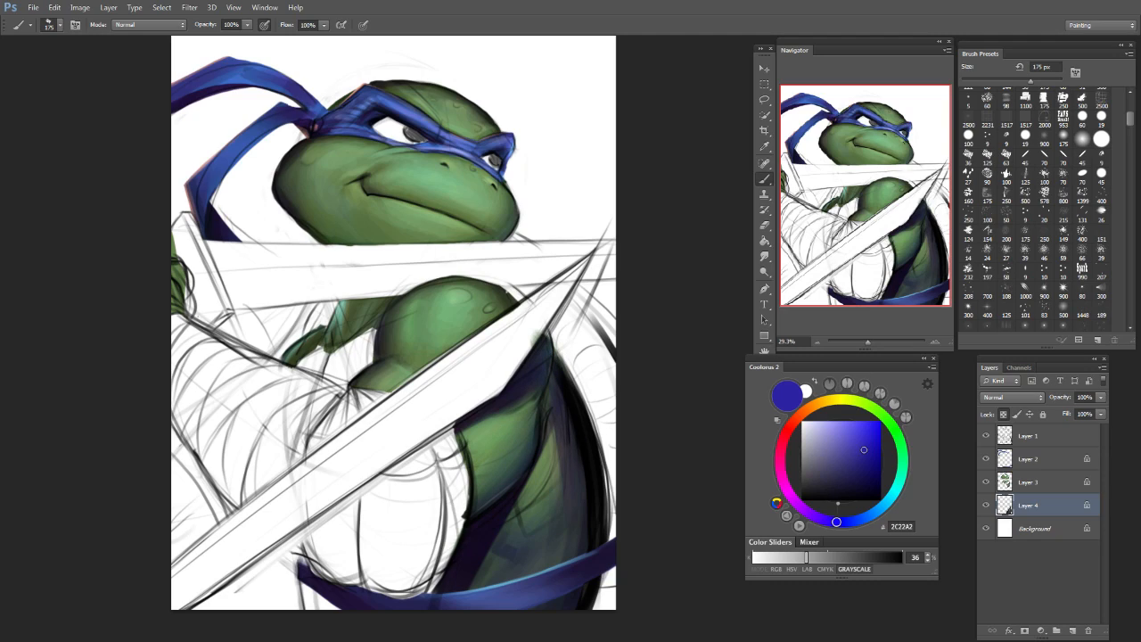
# Step: Shade the lower torso with dark navy and dark purple 310D34, varying the brush size
pyautogui.press(']')
pyautogui.press(']')
pyautogui.click(862, 486)
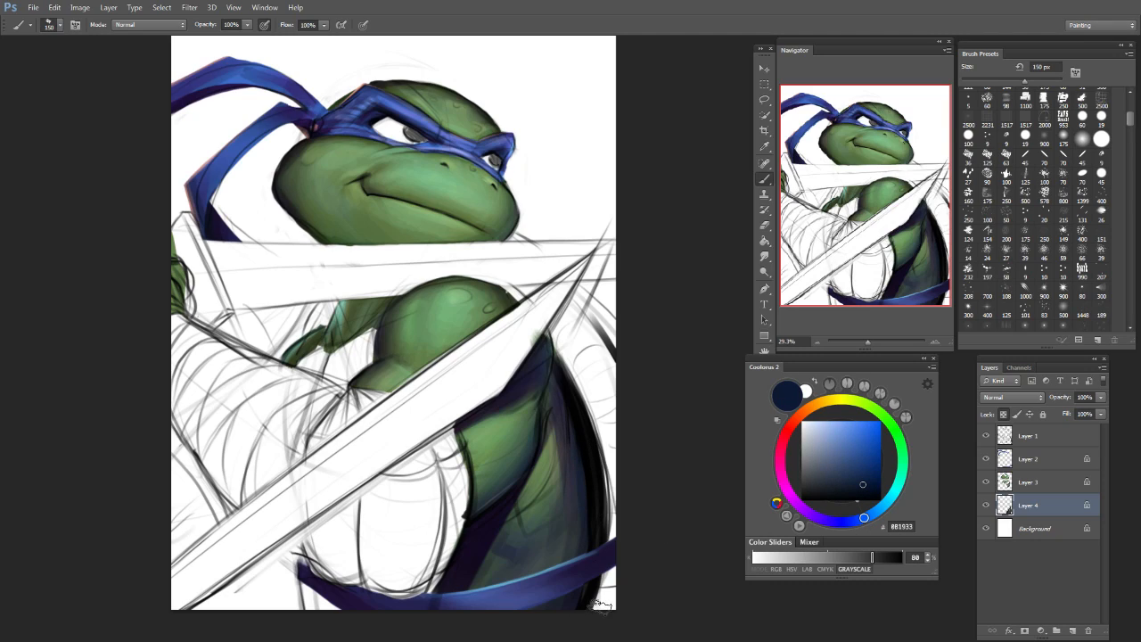
pyautogui.press('[')
pyautogui.moveTo(858, 507); pyautogui.dragTo(791, 495)
pyautogui.click(861, 483)
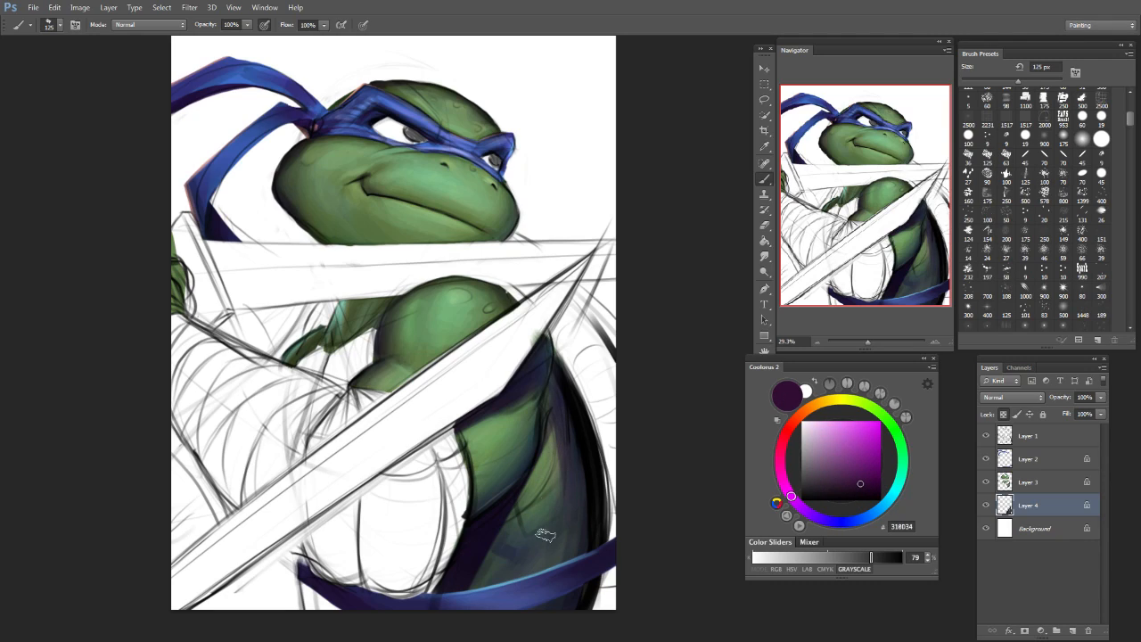
pyautogui.press(']')
pyautogui.press(']')
pyautogui.press(']')
pyautogui.press(']')
pyautogui.press(']')
pyautogui.press(']')
pyautogui.press(']')
pyautogui.press(']')
# Step: Choose the soft round brush at 1200 px with near-black blue 050714 and glaze shadow over the lower torso
pyautogui.click(1082, 140)
pyautogui.click(851, 520)
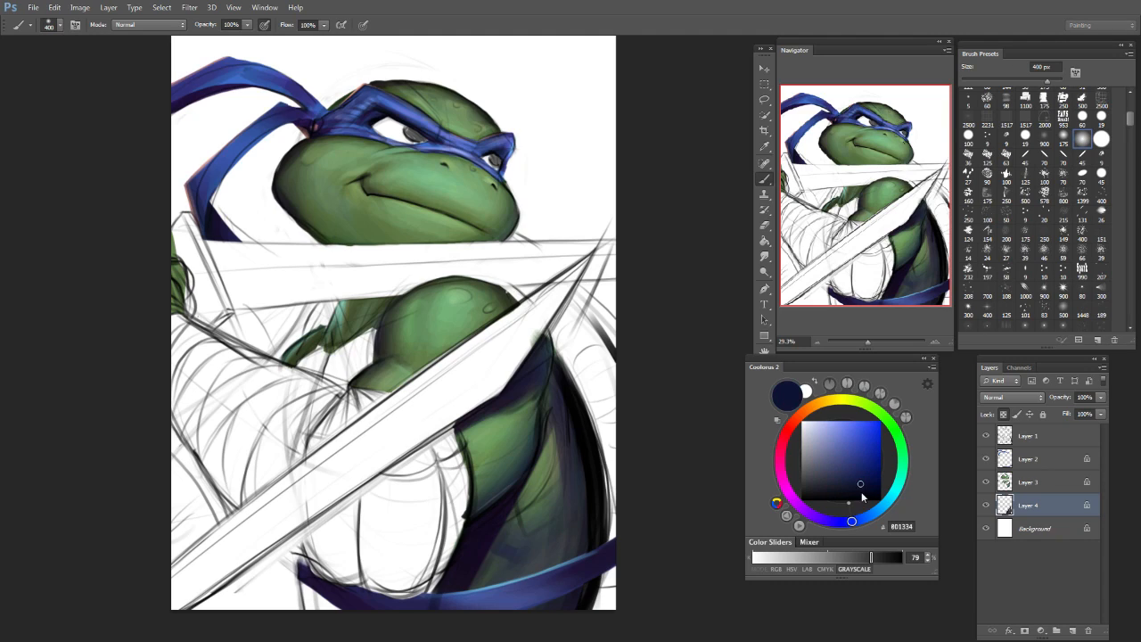
pyautogui.click(859, 494)
pyautogui.press(']')
pyautogui.press(']')
pyautogui.press(']')
pyautogui.press(']')
pyautogui.press(']')
pyautogui.press(']')
pyautogui.press(']')
pyautogui.press(']')
pyautogui.moveTo(540, 526); pyautogui.dragTo(571, 566)
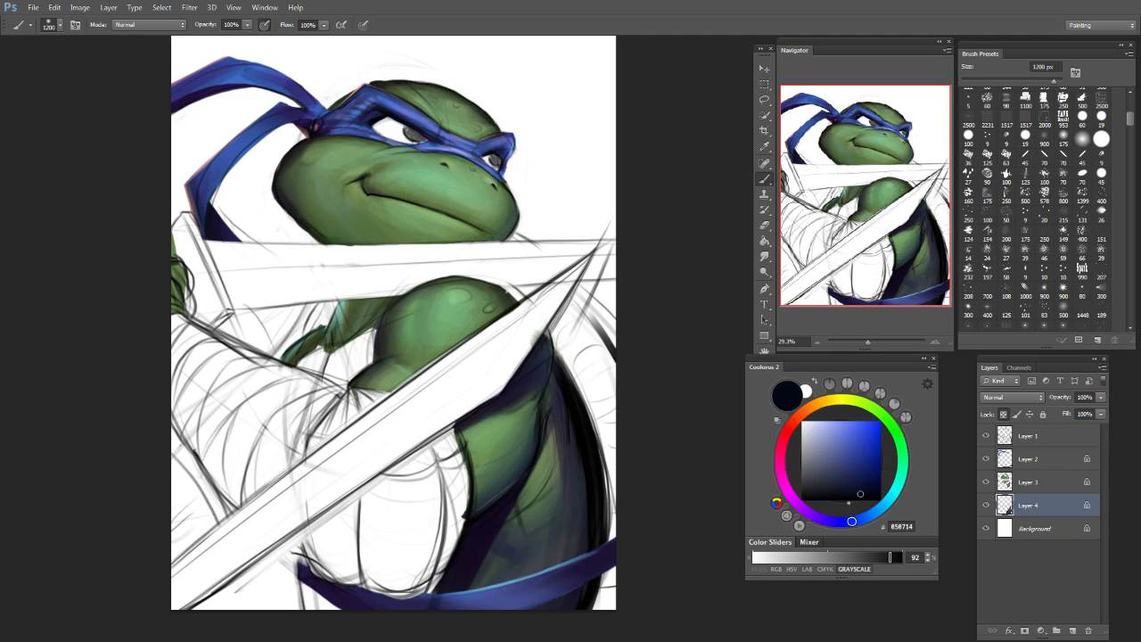
# Step: Undo the 1200 px shadow stroke beside the shell and glaze shadow over the lower torso with an 800 px brush
pyautogui.moveTo(618, 391); pyautogui.dragTo(610, 522)
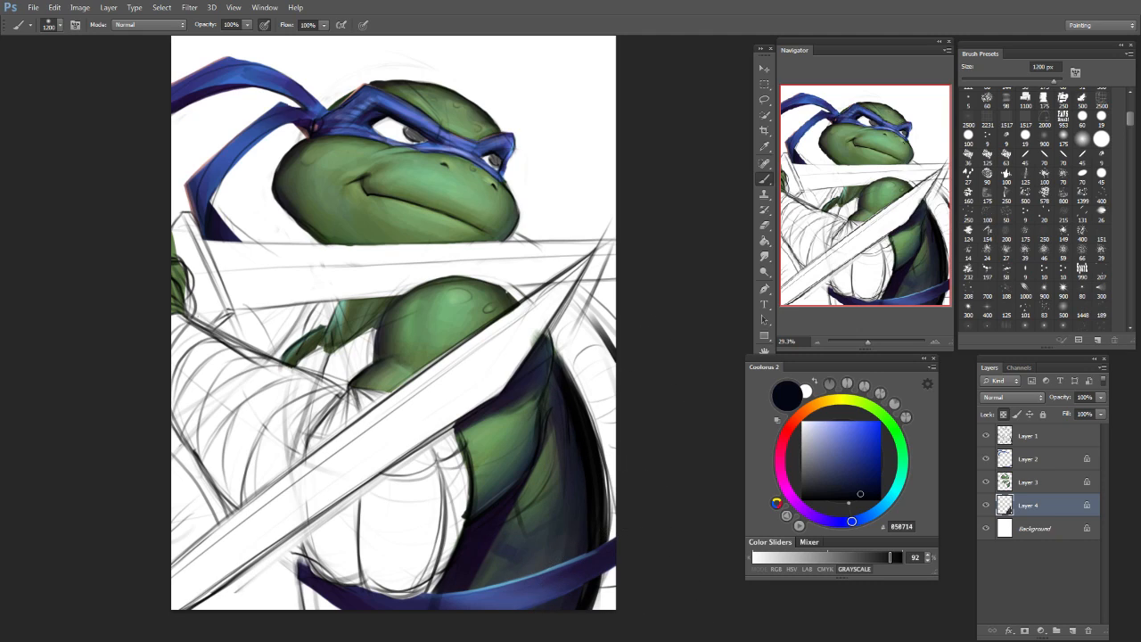
pyautogui.hotkey('ctrl', 'z')
pyautogui.press('[')
pyautogui.press('[')
pyautogui.press('[')
pyautogui.press('[')
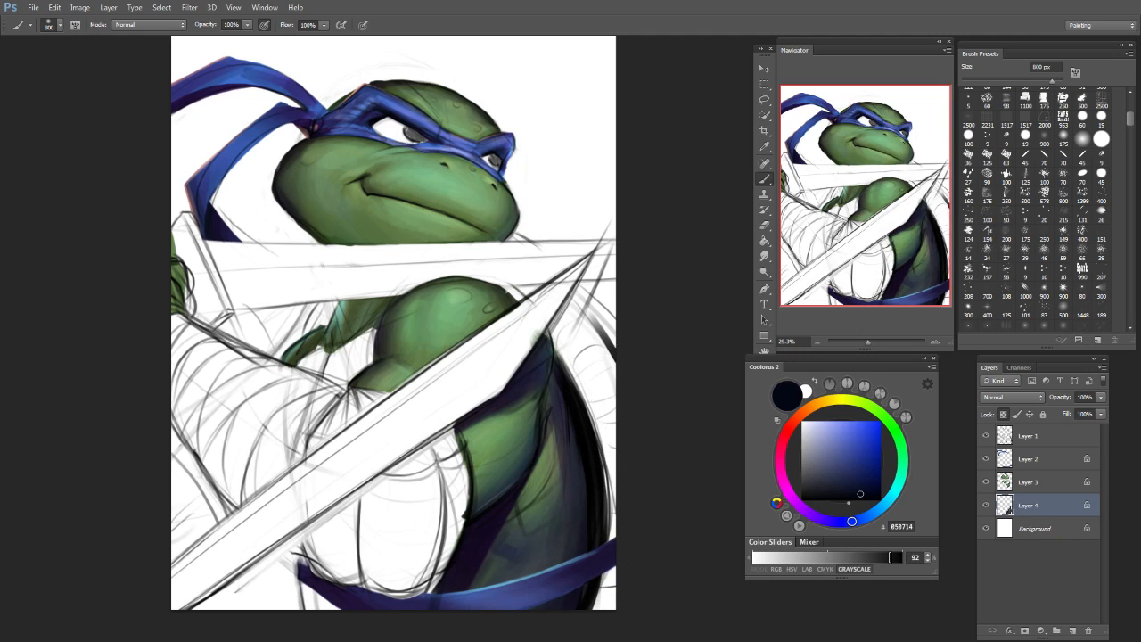
pyautogui.moveTo(499, 392)
pyautogui.mouseDown()
pyautogui.moveTo(562, 420)
pyautogui.moveTo(593, 482)
pyautogui.mouseUp()
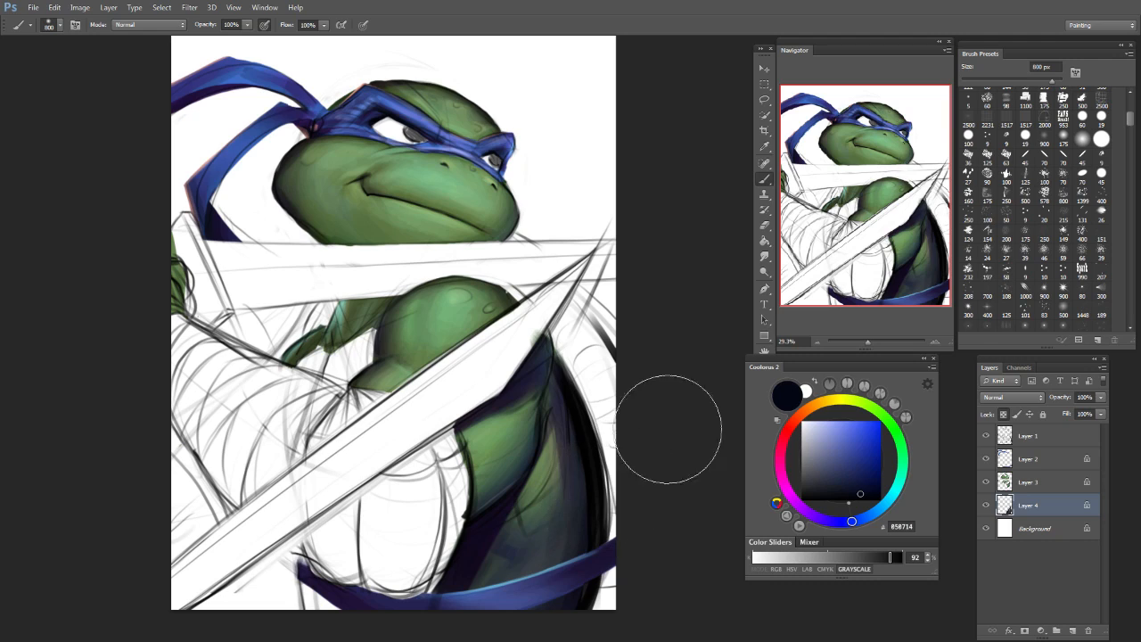
# Step: Save the illustration in the TMNT folder, replacing the existing Untitled-1.psd
pyautogui.click(33, 7)
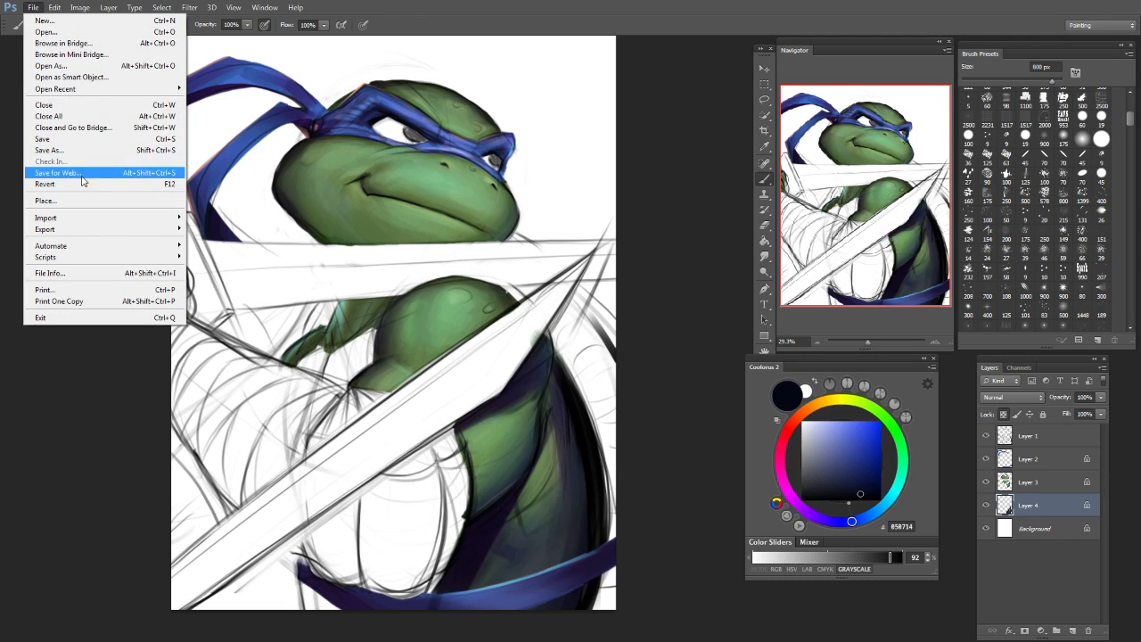
pyautogui.click(90, 150)
pyautogui.click(722, 304)
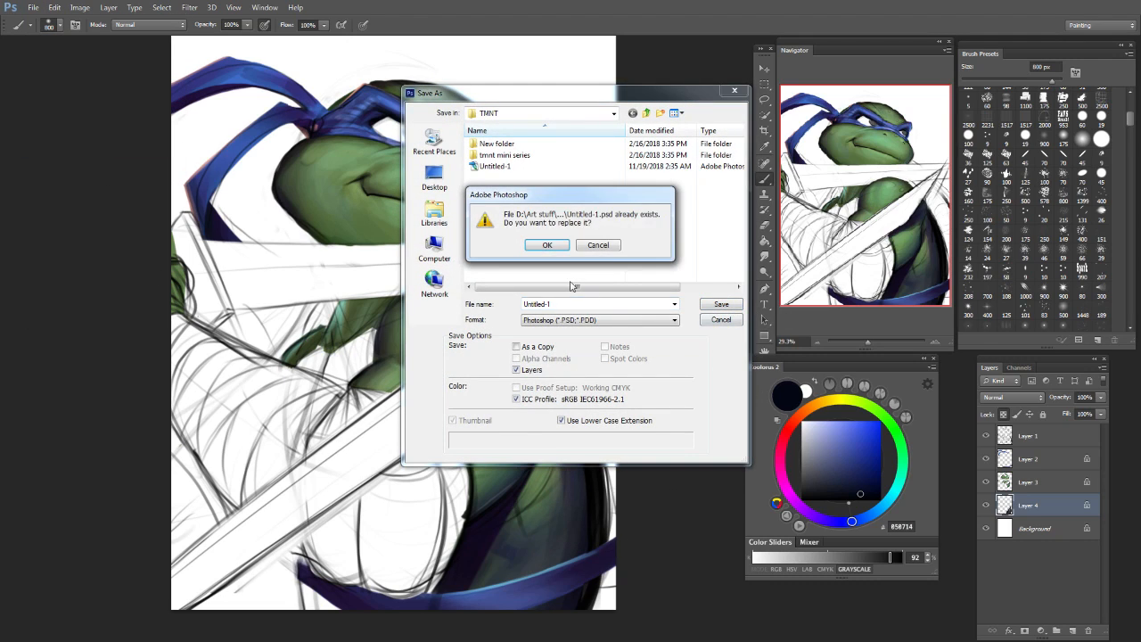
pyautogui.click(552, 249)
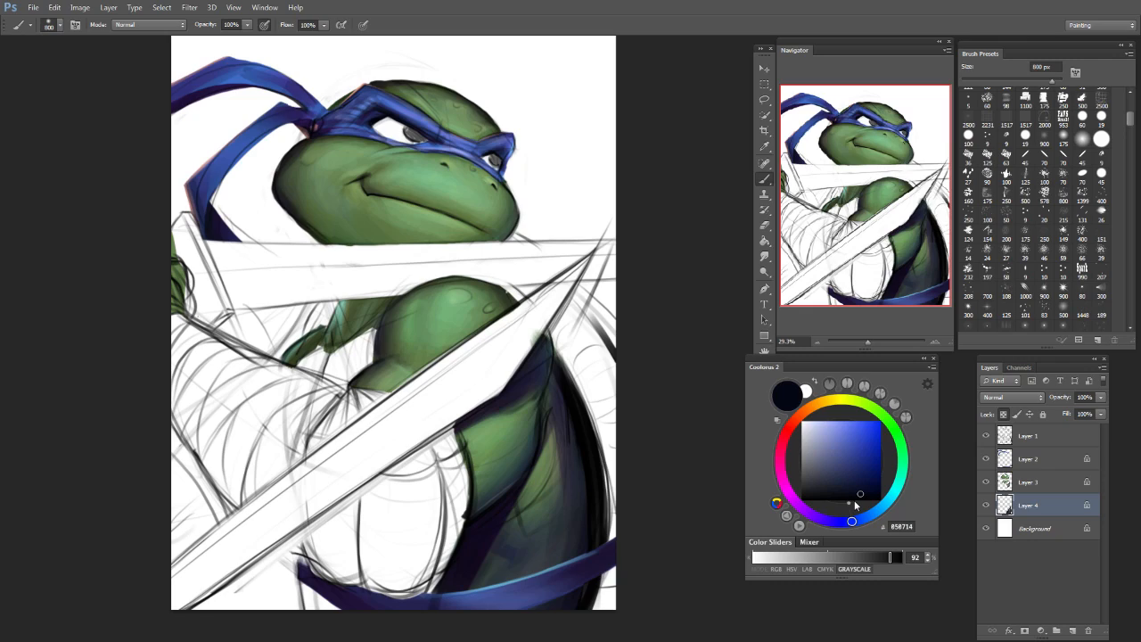
# Step: Create a new layer directly above the Background and set the textured 36 px brush preset to 60 px with tan AA8544
pyautogui.click(1040, 532)
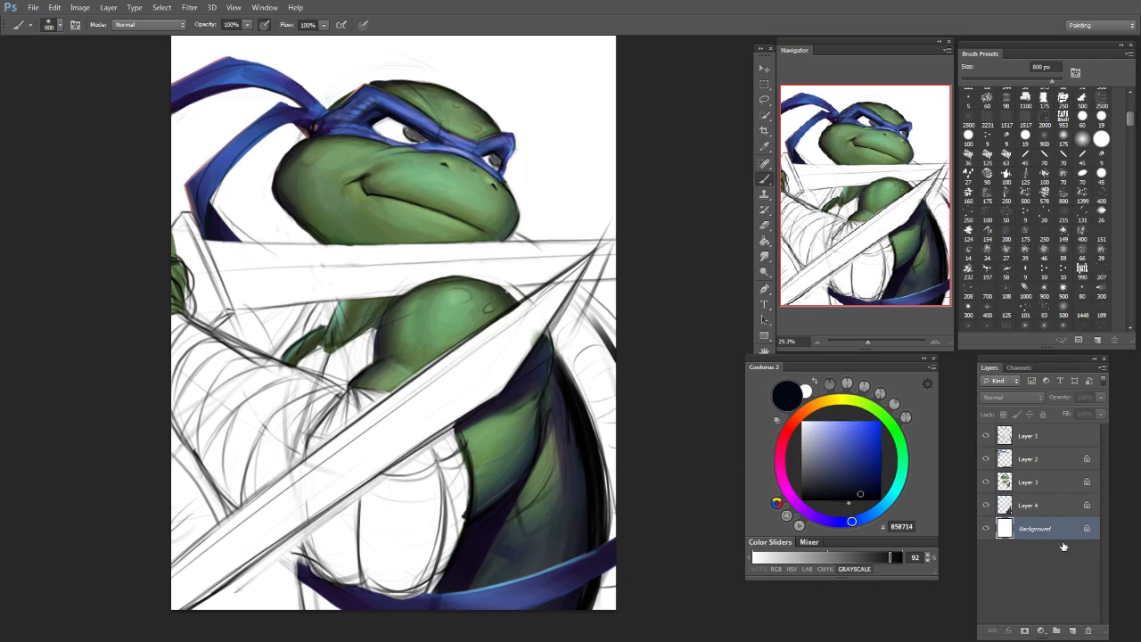
pyautogui.click(1075, 631)
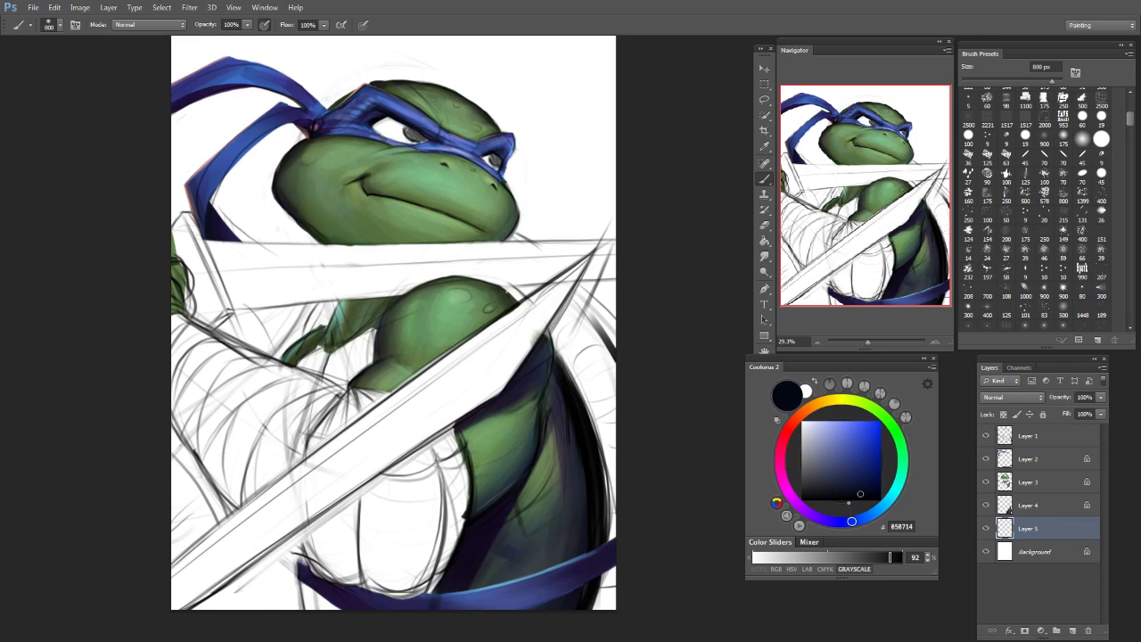
pyautogui.click(969, 155)
pyautogui.click(855, 402)
pyautogui.moveTo(856, 402); pyautogui.dragTo(819, 403)
pyautogui.click(853, 483)
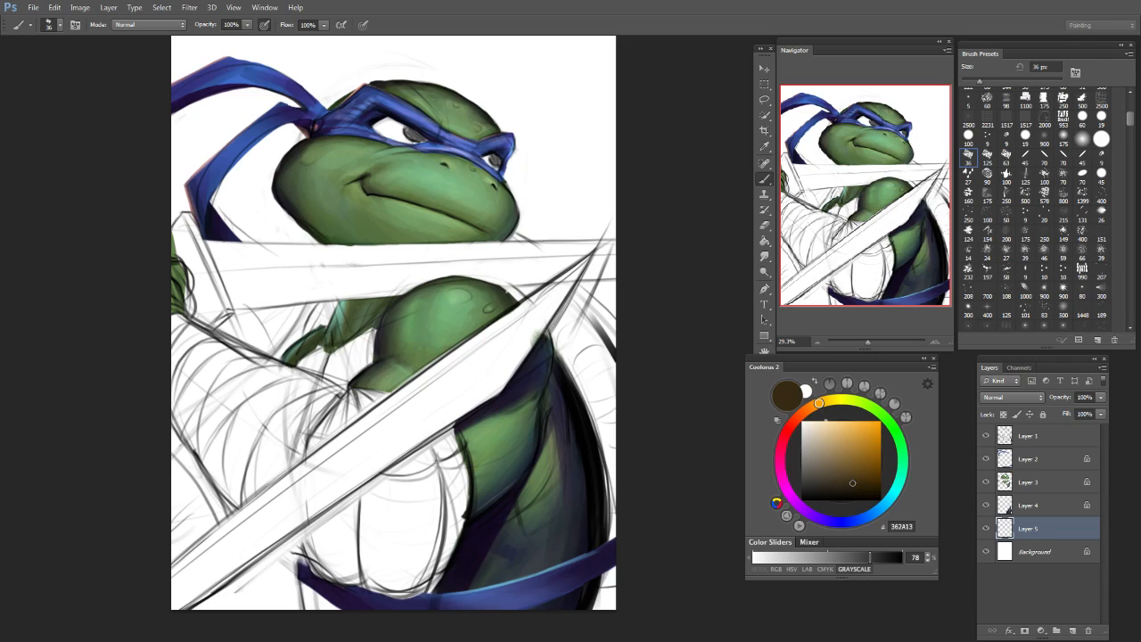
pyautogui.press(']')
pyautogui.press(']')
pyautogui.press(']')
pyautogui.click(846, 456)
pyautogui.click(849, 448)
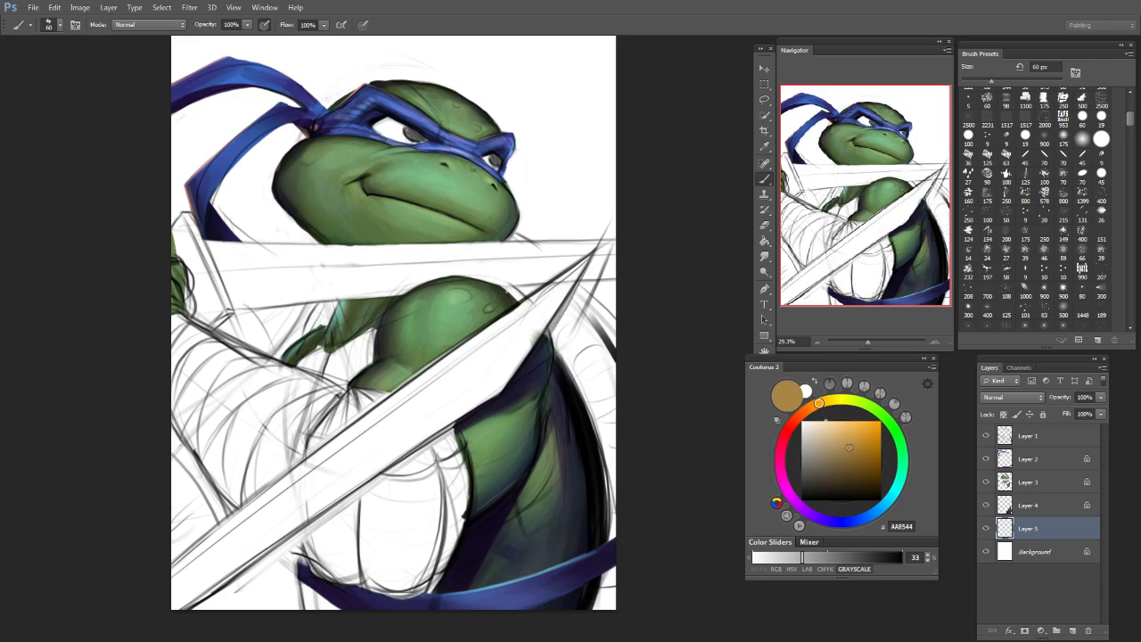
# Step: Block in the chest plate below the neck and the strip beneath the belt with tan, erasing overspill along the arm
pyautogui.moveTo(331, 355)
pyautogui.mouseDown()
pyautogui.moveTo(380, 321)
pyautogui.moveTo(340, 388)
pyautogui.moveTo(343, 353)
pyautogui.moveTo(332, 346)
pyautogui.moveTo(369, 346)
pyautogui.mouseUp()
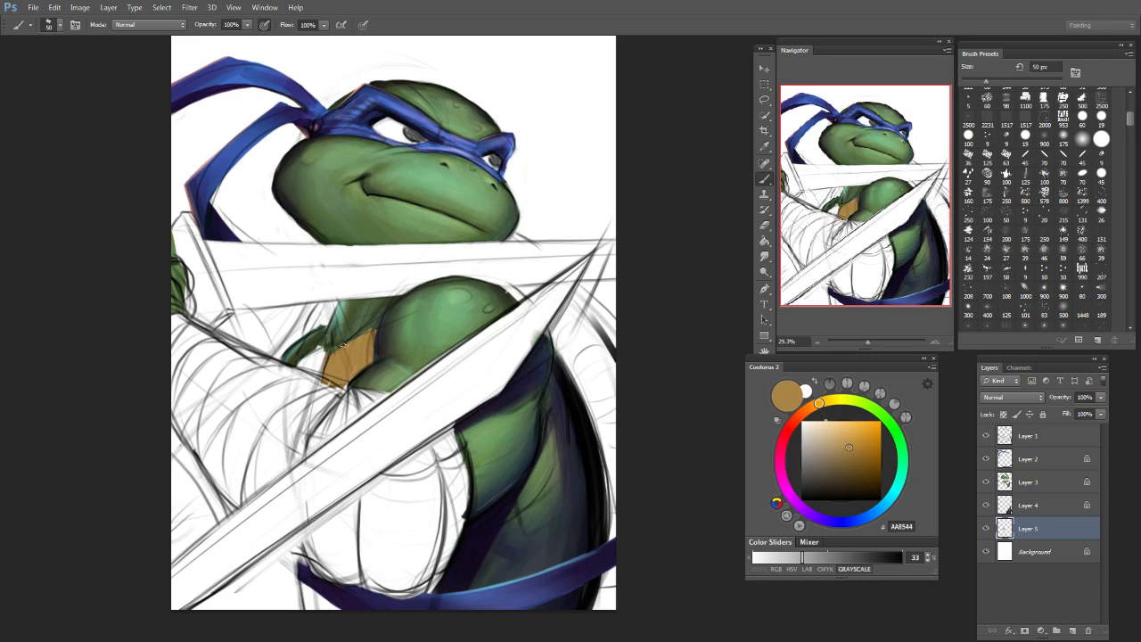
pyautogui.moveTo(332, 381)
pyautogui.mouseDown()
pyautogui.moveTo(326, 349)
pyautogui.moveTo(305, 348)
pyautogui.moveTo(322, 395)
pyautogui.moveTo(281, 369)
pyautogui.moveTo(338, 399)
pyautogui.mouseUp()
pyautogui.press('e')
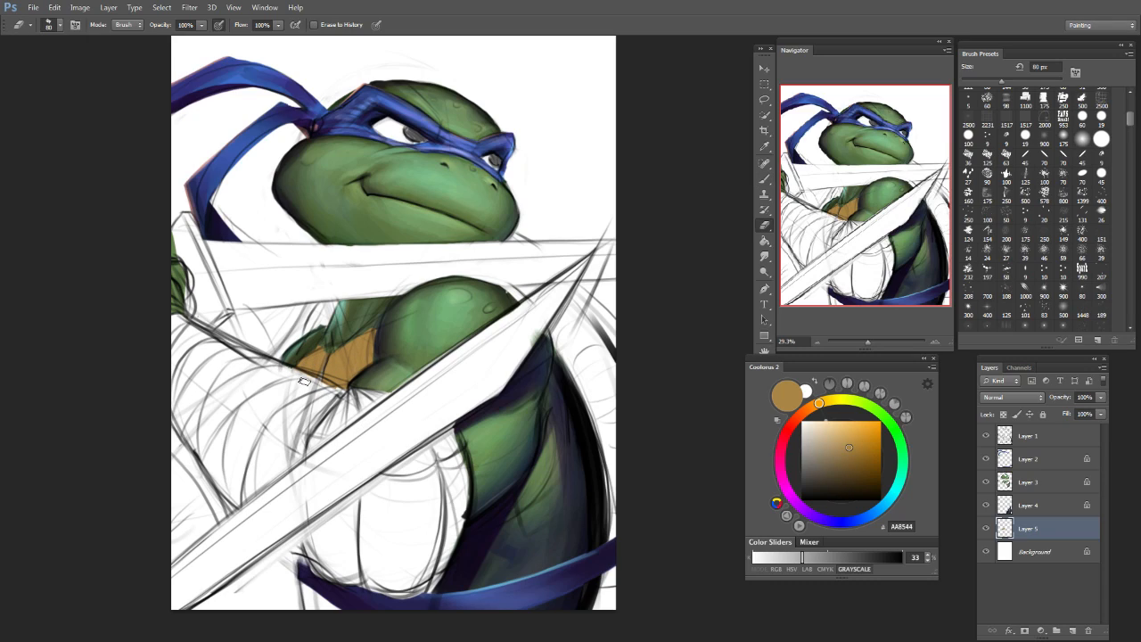
pyautogui.press('b')
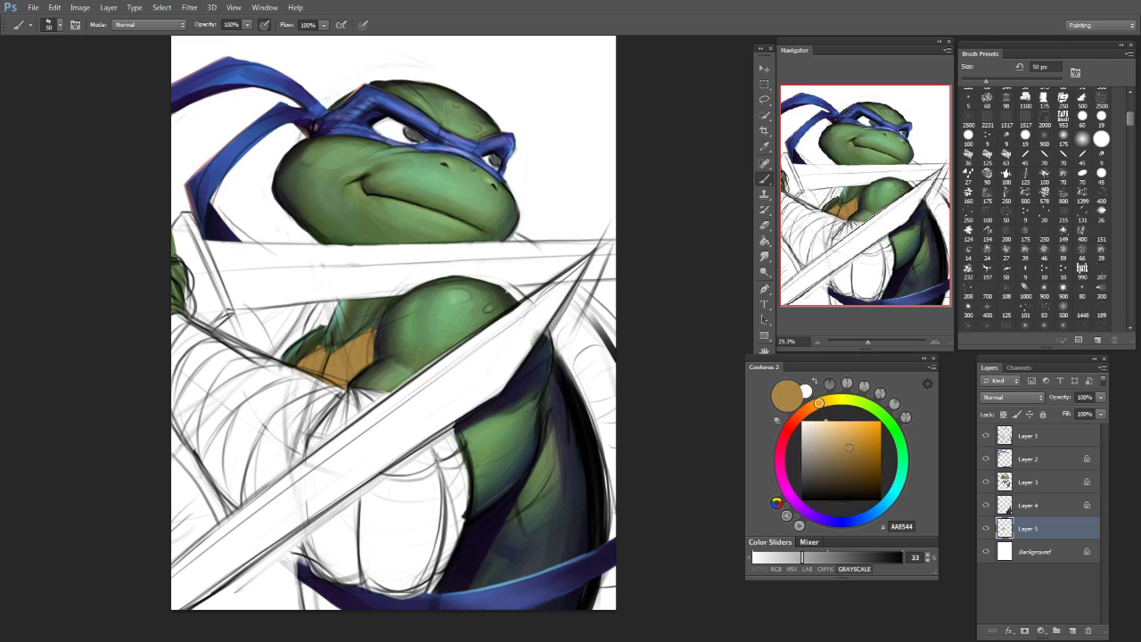
pyautogui.moveTo(303, 584)
pyautogui.mouseDown()
pyautogui.moveTo(327, 619)
pyautogui.moveTo(333, 592)
pyautogui.moveTo(339, 617)
pyautogui.moveTo(381, 574)
pyautogui.moveTo(297, 580)
pyautogui.mouseUp()
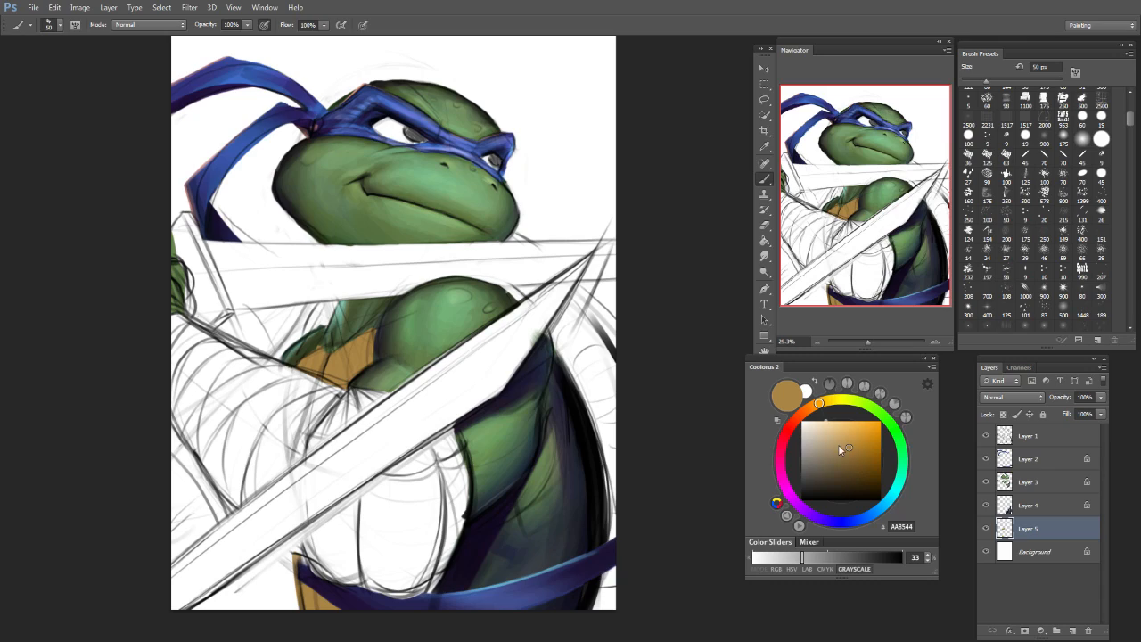
# Step: Lock the tan layer's transparent pixels and shade the chest plate's edges with dark crimson 42101F, enlarging the brush to 175 px
pyautogui.click(1005, 415)
pyautogui.moveTo(864, 492); pyautogui.dragTo(860, 480)
pyautogui.click(786, 484)
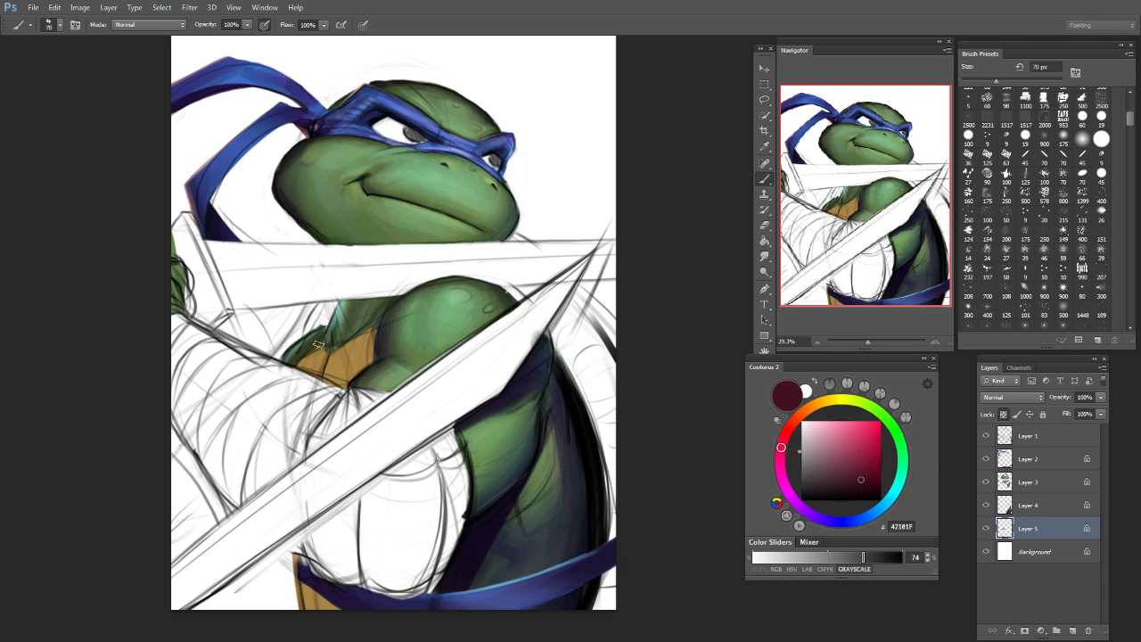
pyautogui.press(']')
pyautogui.press(']')
pyautogui.moveTo(305, 371); pyautogui.dragTo(314, 361)
pyautogui.moveTo(376, 337)
pyautogui.mouseDown()
pyautogui.moveTo(368, 360)
pyautogui.moveTo(375, 323)
pyautogui.mouseUp()
pyautogui.press(']')
pyautogui.press(']')
pyautogui.press(']')
pyautogui.press(']')
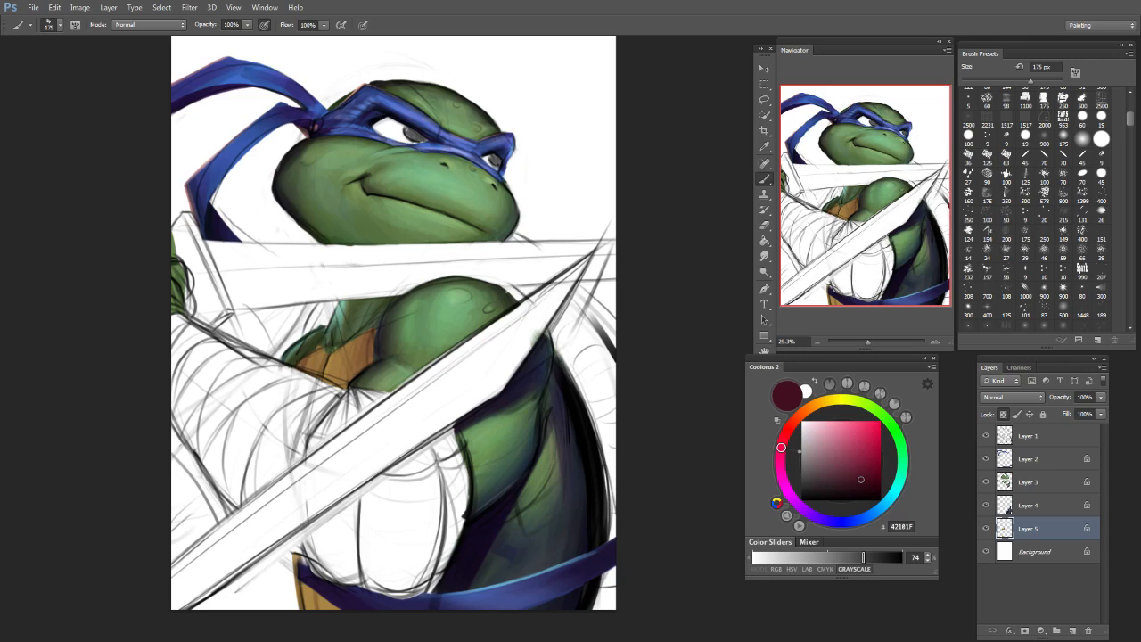
# Step: Choose dark blue 081748 and shade the chest plate beside the shoulder, varying the brush size
pyautogui.click(857, 519)
pyautogui.click(871, 478)
pyautogui.press('[')
pyautogui.press('[')
pyautogui.press('[')
pyautogui.press('[')
pyautogui.press('[')
pyautogui.press('[')
pyautogui.press('[')
pyautogui.press('[')
pyautogui.moveTo(369, 363); pyautogui.dragTo(379, 316)
pyautogui.press(']')
pyautogui.press(']')
pyautogui.press(']')
pyautogui.press(']')
pyautogui.press(']')
pyautogui.press(']')
pyautogui.press(']')
pyautogui.press(']')
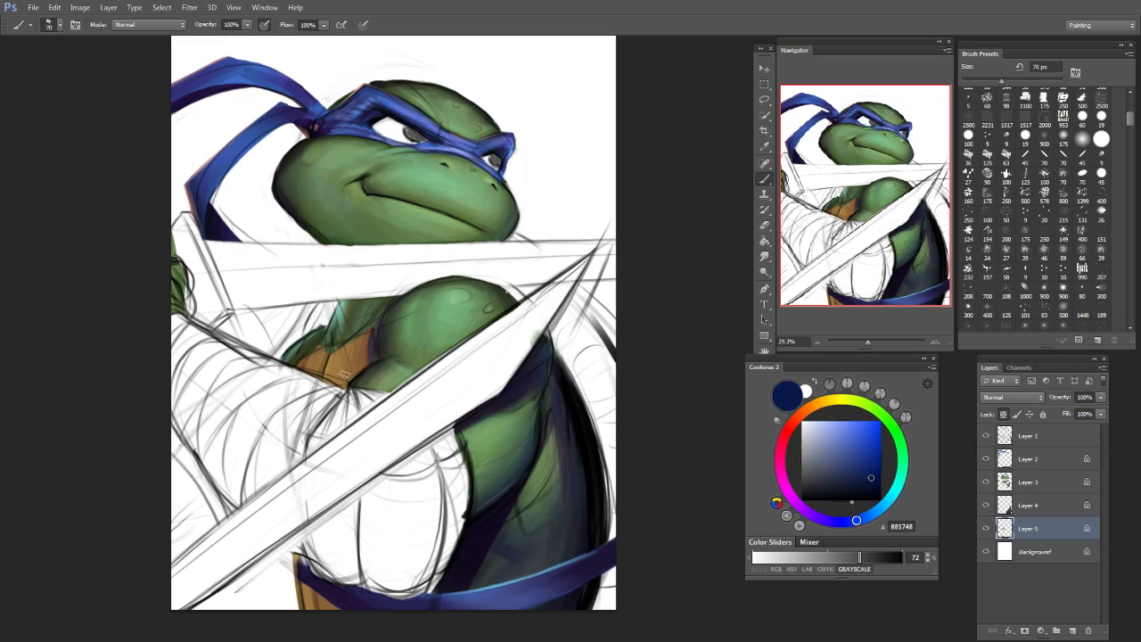
# Step: Deepen the blue shading over the chest plate and the tan strip beneath the belt, finishing with a 300 px brush
pyautogui.press('[')
pyautogui.press('[')
pyautogui.press('[')
pyautogui.press('[')
pyautogui.press('[')
pyautogui.press('[')
pyautogui.press('[')
pyautogui.press('[')
pyautogui.press('[')
pyautogui.press('[')
pyautogui.press('[')
pyautogui.press('[')
pyautogui.press('[')
pyautogui.press('[')
pyautogui.press('[')
pyautogui.press('[')
pyautogui.press(']')
pyautogui.press(']')
pyautogui.press(']')
pyautogui.press(']')
pyautogui.press(']')
pyautogui.press(']')
pyautogui.press(']')
pyautogui.press(']')
pyautogui.press(']')
pyautogui.press(']')
pyautogui.press(']')
pyautogui.press(']')
pyautogui.press(']')
pyautogui.press(']')
pyautogui.moveTo(326, 628); pyautogui.dragTo(314, 605)
pyautogui.press('[')
pyautogui.press('[')
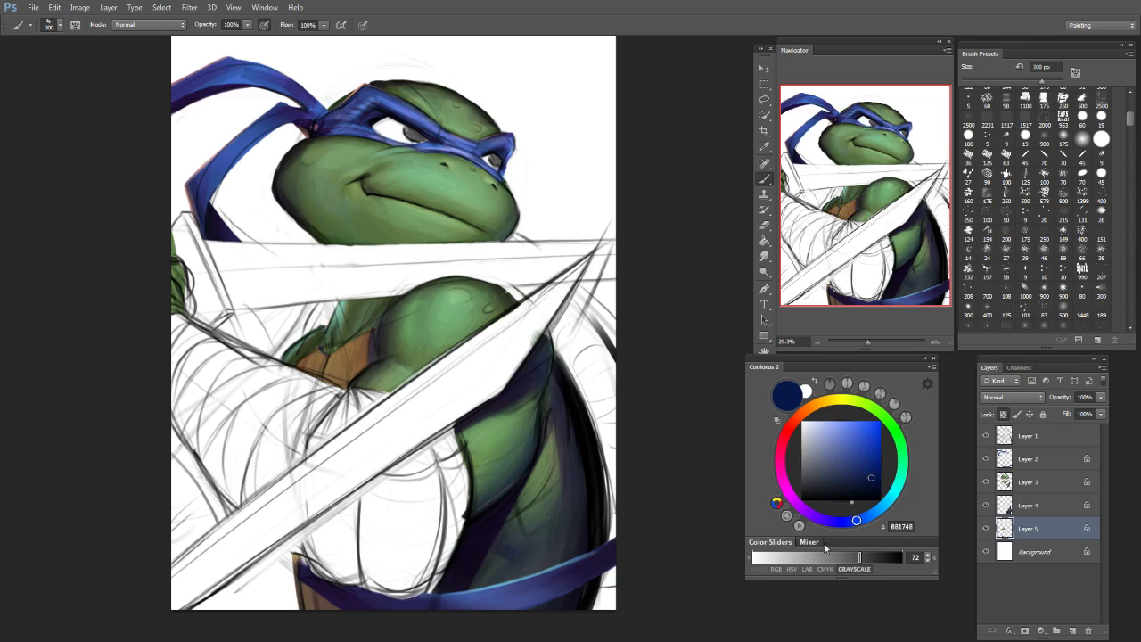
# Step: Toggle the tan layer's visibility to compare the shading, and save the file over Untitled-1.psd
pyautogui.click(987, 529)
pyautogui.click(986, 529)
pyautogui.click(33, 7)
pyautogui.click(53, 150)
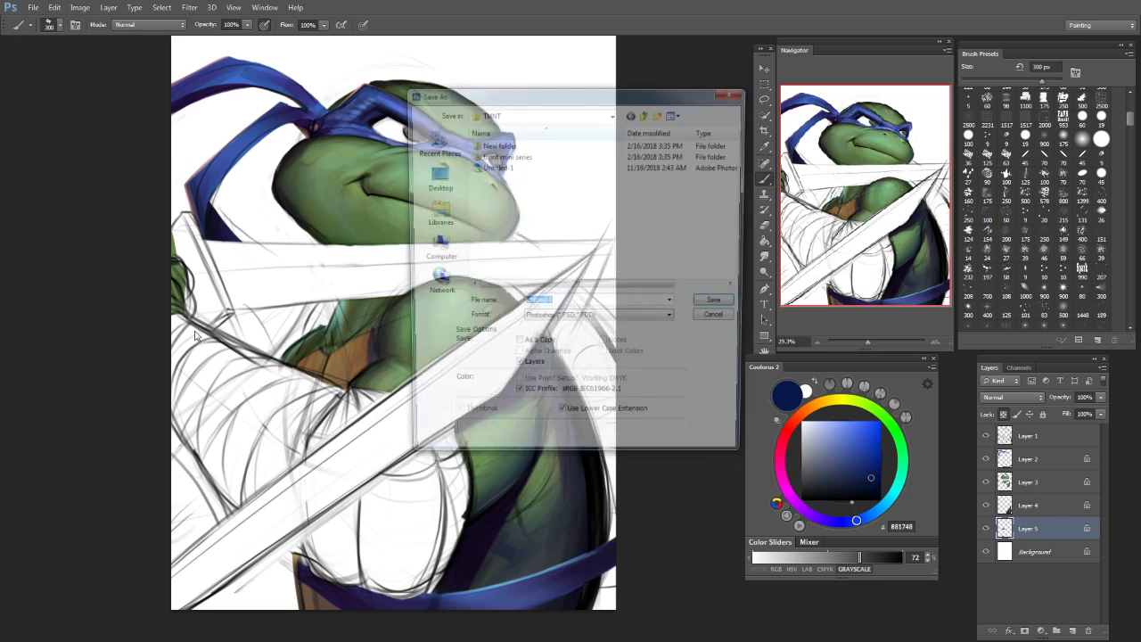
pyautogui.click(721, 307)
pyautogui.click(548, 245)
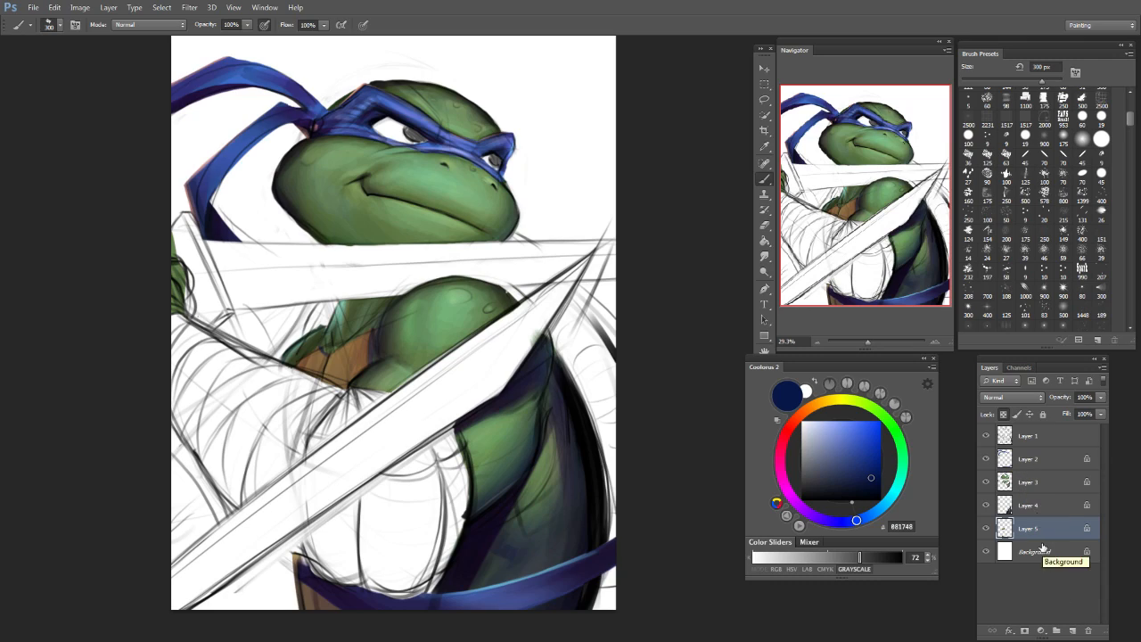
# Step: Add a new layer above Layer 4, sample the chest plate's tan and shift the brush colour to reddish brown 74472D
pyautogui.click(1028, 506)
pyautogui.click(1073, 631)
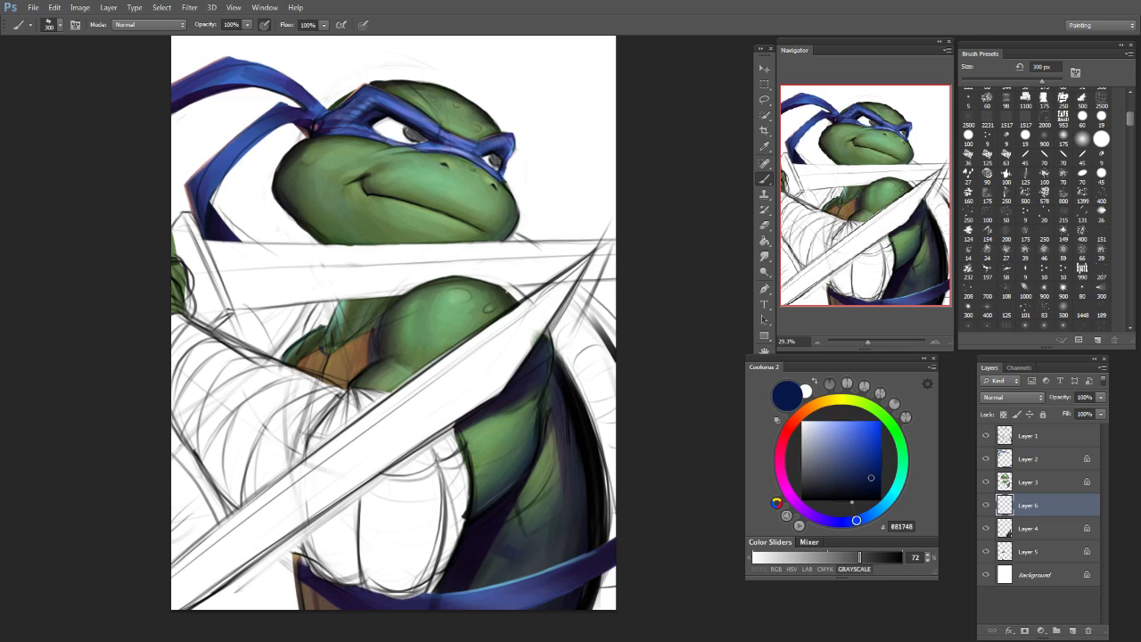
pyautogui.keyDown('alt'); pyautogui.click(337, 355); pyautogui.keyUp('alt')
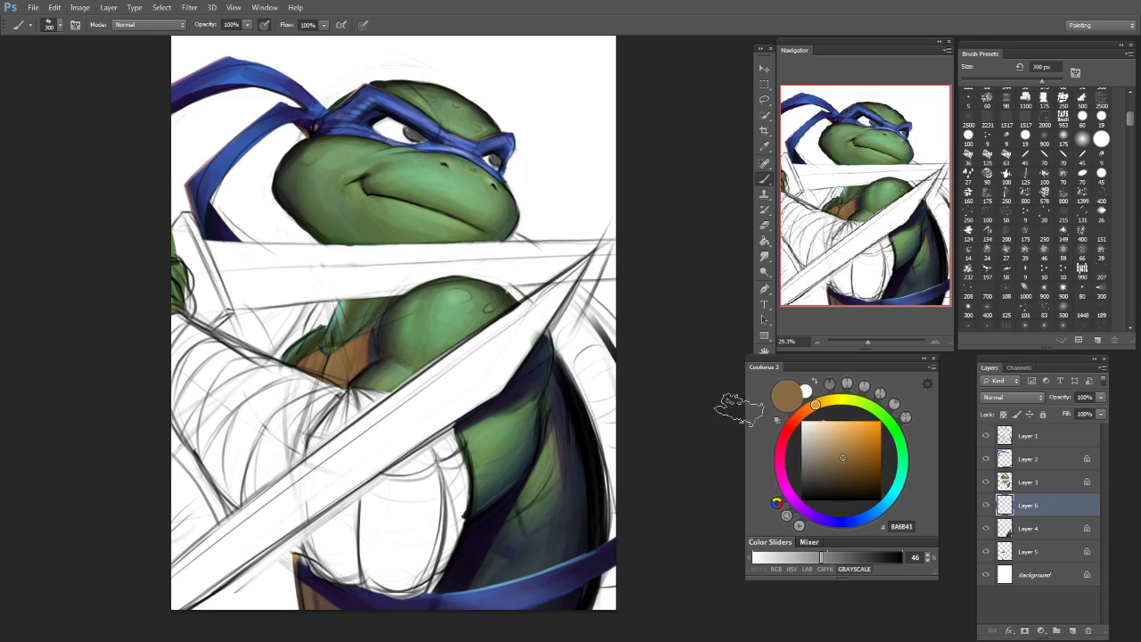
pyautogui.click(804, 412)
pyautogui.moveTo(865, 455); pyautogui.dragTo(853, 459)
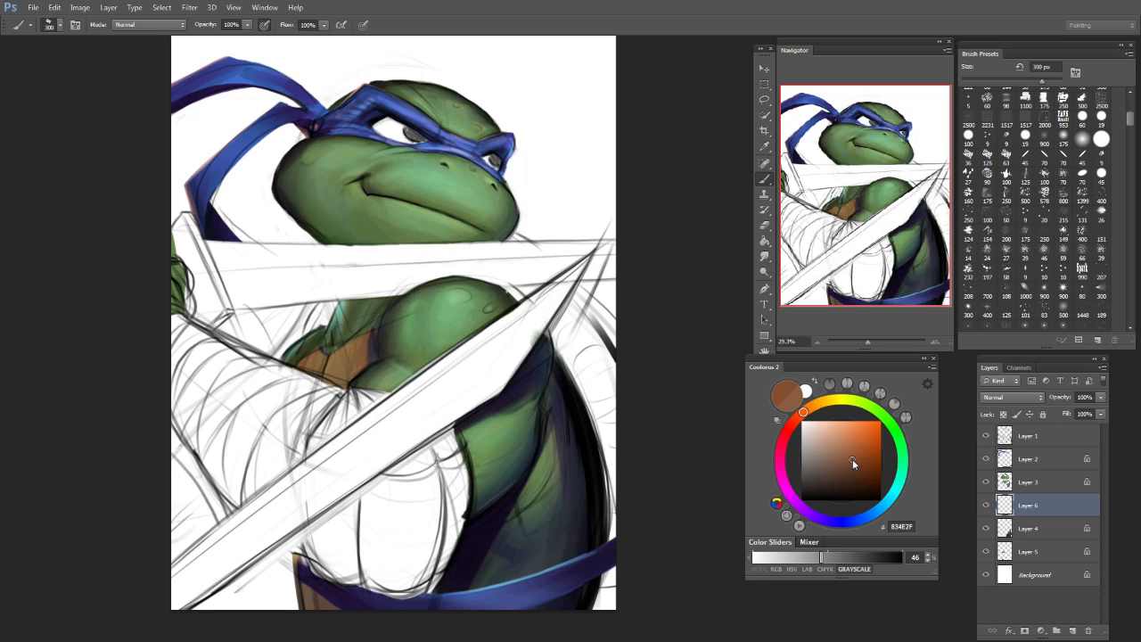
pyautogui.click(850, 465)
# Step: Block in the shell behind the torso with flat brown, reducing the brush to 60 px for its edges
pyautogui.press('[')
pyautogui.press('[')
pyautogui.press('[')
pyautogui.press('[')
pyautogui.moveTo(562, 332)
pyautogui.mouseDown()
pyautogui.moveTo(637, 469)
pyautogui.moveTo(565, 339)
pyautogui.moveTo(618, 490)
pyautogui.moveTo(631, 490)
pyautogui.moveTo(613, 456)
pyautogui.moveTo(602, 611)
pyautogui.moveTo(620, 565)
pyautogui.moveTo(614, 606)
pyautogui.moveTo(630, 485)
pyautogui.moveTo(598, 354)
pyautogui.moveTo(571, 318)
pyautogui.moveTo(631, 446)
pyautogui.mouseUp()
pyautogui.press('[')
pyautogui.press('[')
pyautogui.press('[')
pyautogui.press('[')
pyautogui.press('[')
pyautogui.press('[')
pyautogui.moveTo(564, 287); pyautogui.dragTo(613, 355)
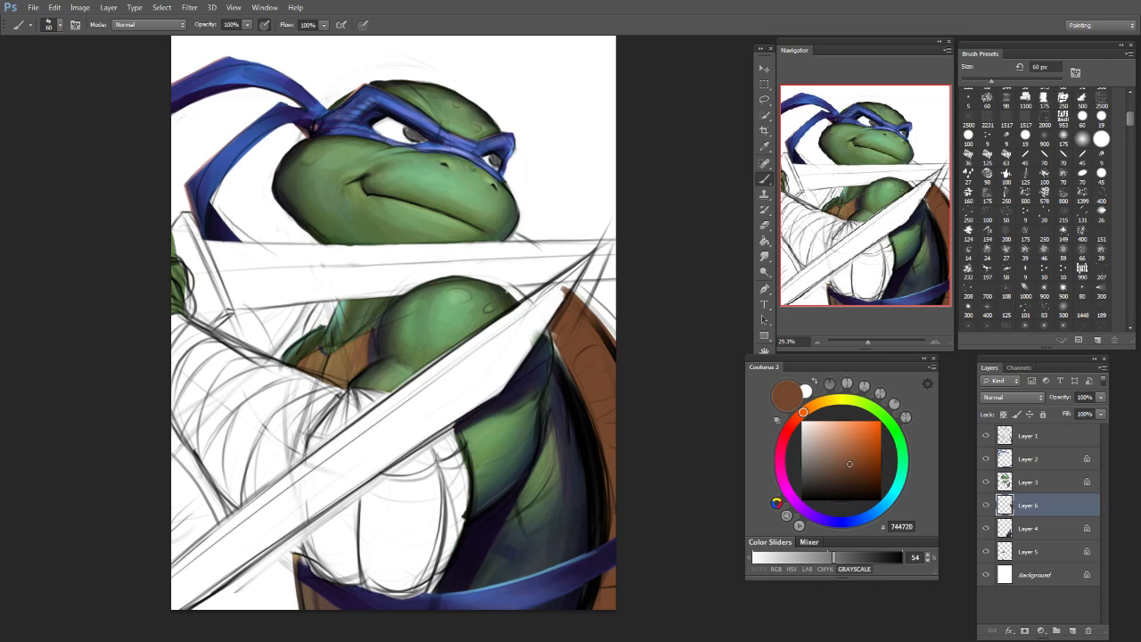
# Step: Extend the brown shell behind the shoulder and beneath the chin, erasing the overspill along the sword blades
pyautogui.moveTo(576, 305); pyautogui.dragTo(573, 378)
pyautogui.moveTo(508, 293)
pyautogui.mouseDown()
pyautogui.moveTo(517, 291)
pyautogui.moveTo(544, 286)
pyautogui.moveTo(510, 287)
pyautogui.moveTo(563, 284)
pyautogui.mouseUp()
pyautogui.press('e')
pyautogui.moveTo(487, 280); pyautogui.dragTo(578, 270)
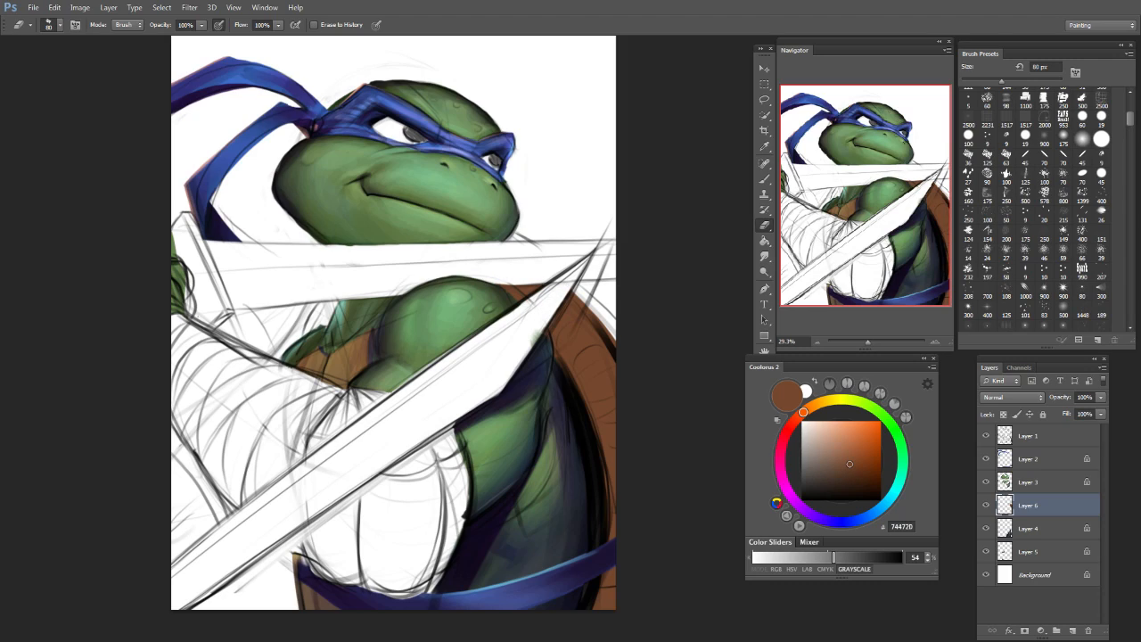
pyautogui.press('b')
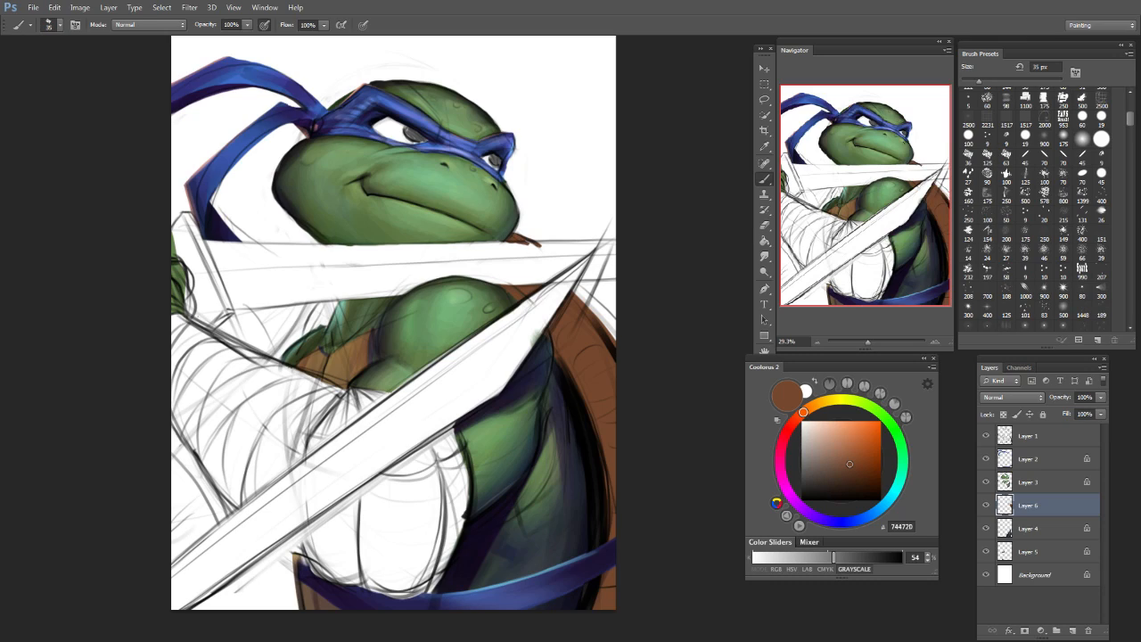
pyautogui.press('e')
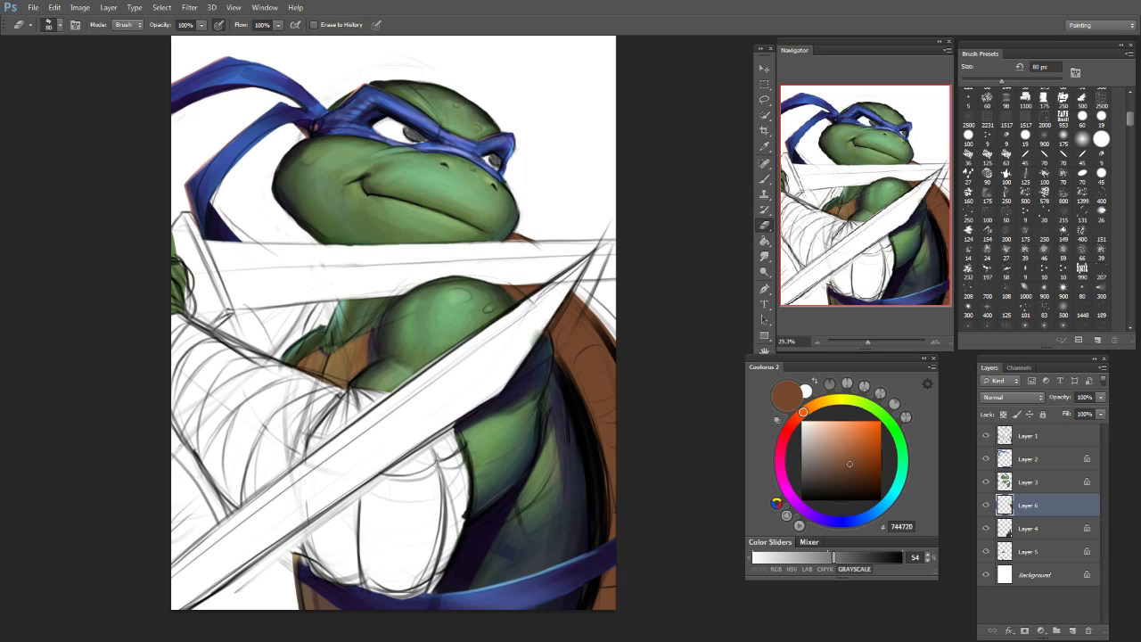
pyautogui.press('b')
# Step: Fill out the shell's outer rim with brown up to the canvas edge, varying the brush size and cleaning the contour
pyautogui.moveTo(610, 292); pyautogui.dragTo(575, 333)
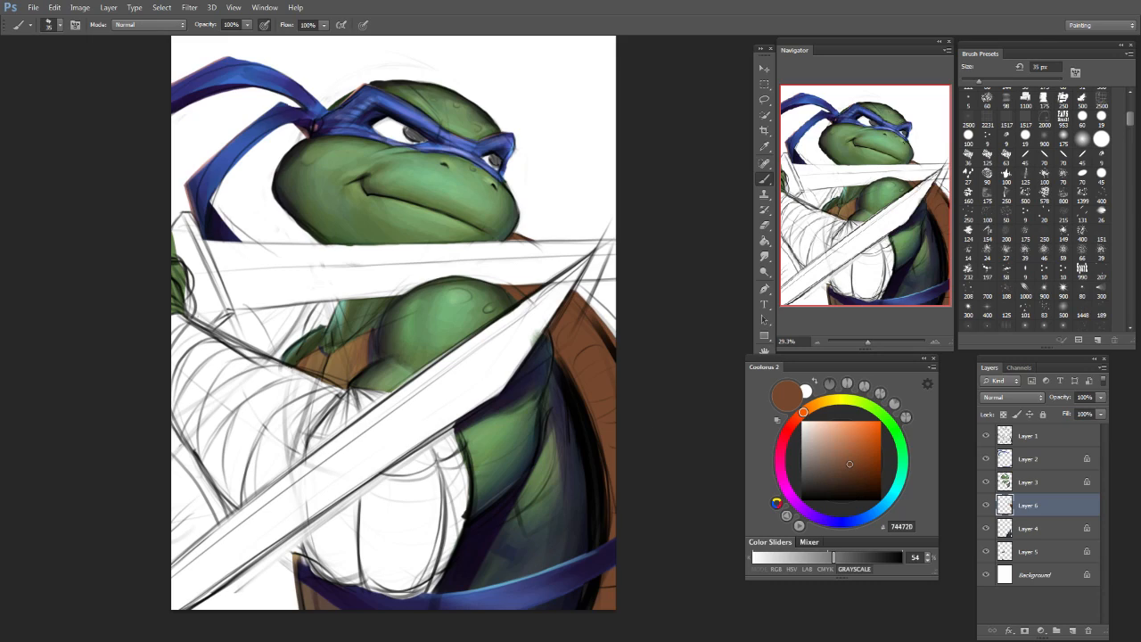
pyautogui.moveTo(573, 290); pyautogui.dragTo(599, 317)
pyautogui.press(']')
pyautogui.press(']')
pyautogui.press(']')
pyautogui.press(']')
pyautogui.press(']')
pyautogui.press(']')
pyautogui.press(']')
pyautogui.press(']')
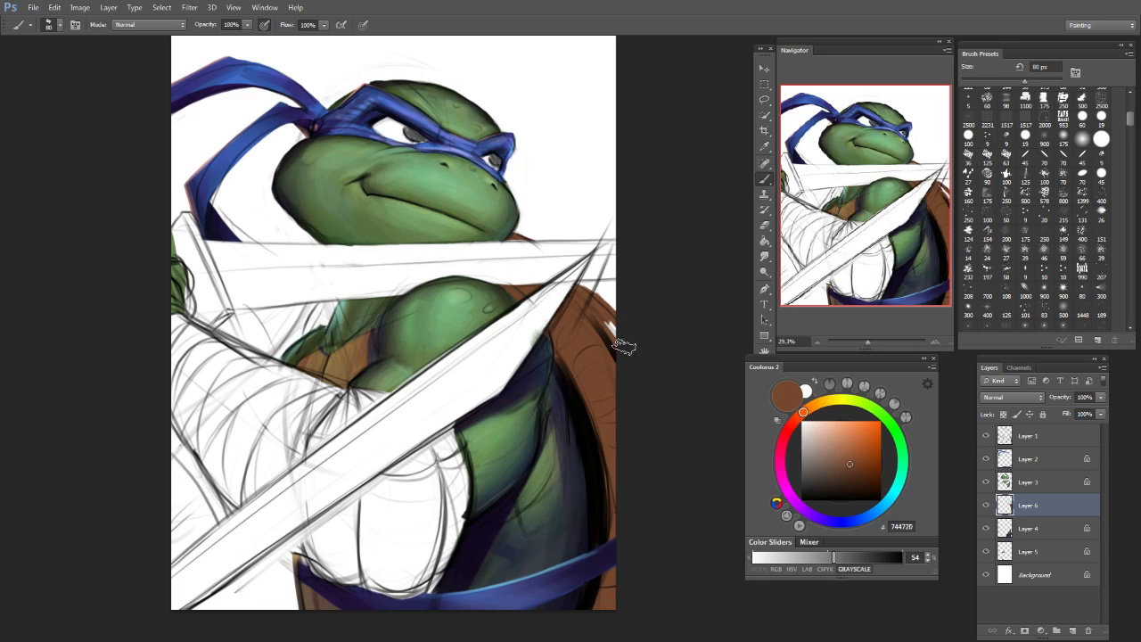
pyautogui.press('[')
pyautogui.press('[')
pyautogui.press('[')
pyautogui.press('[')
pyautogui.press('[')
pyautogui.press('[')
pyautogui.press('[')
pyautogui.press('[')
pyautogui.press('e')
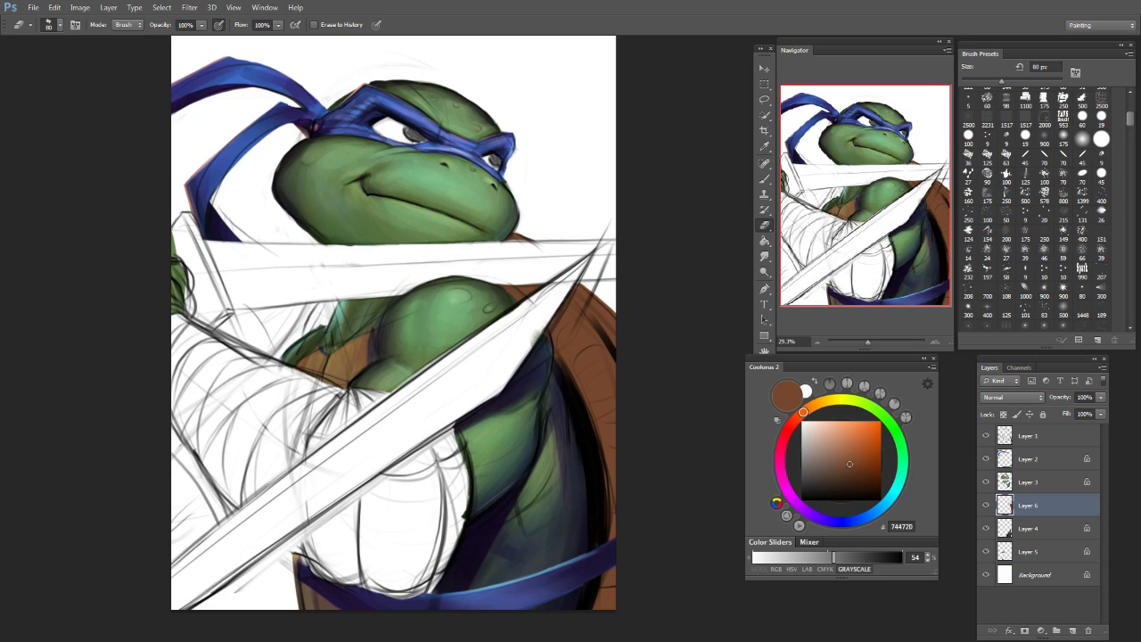
pyautogui.press('b')
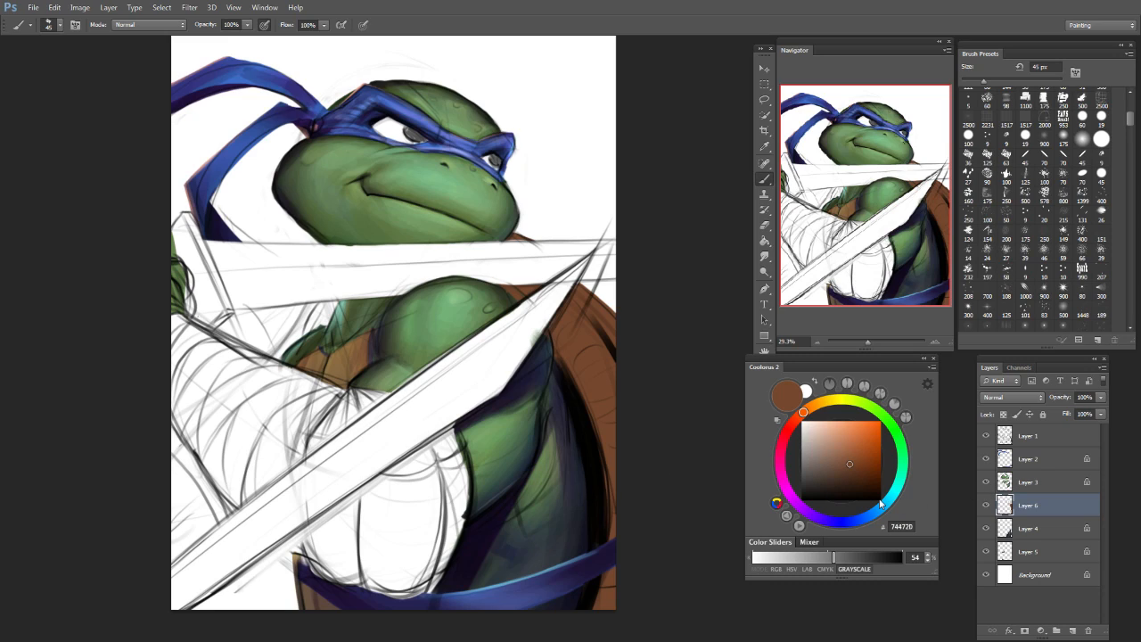
# Step: Flip the canvas horizontally to check the drawing, flip it back, and save over Untitled-1.psd
pyautogui.hotkey('ctrl', 'shift', 'h')
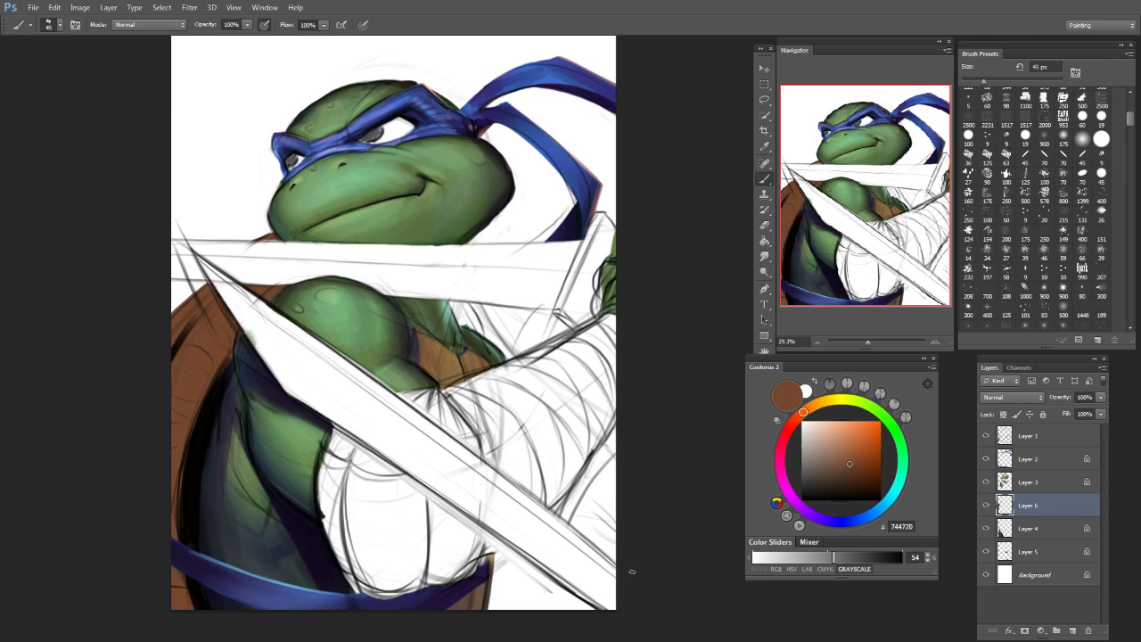
pyautogui.hotkey('ctrl', 'shift', 'h')
pyautogui.click(33, 7)
pyautogui.click(66, 153)
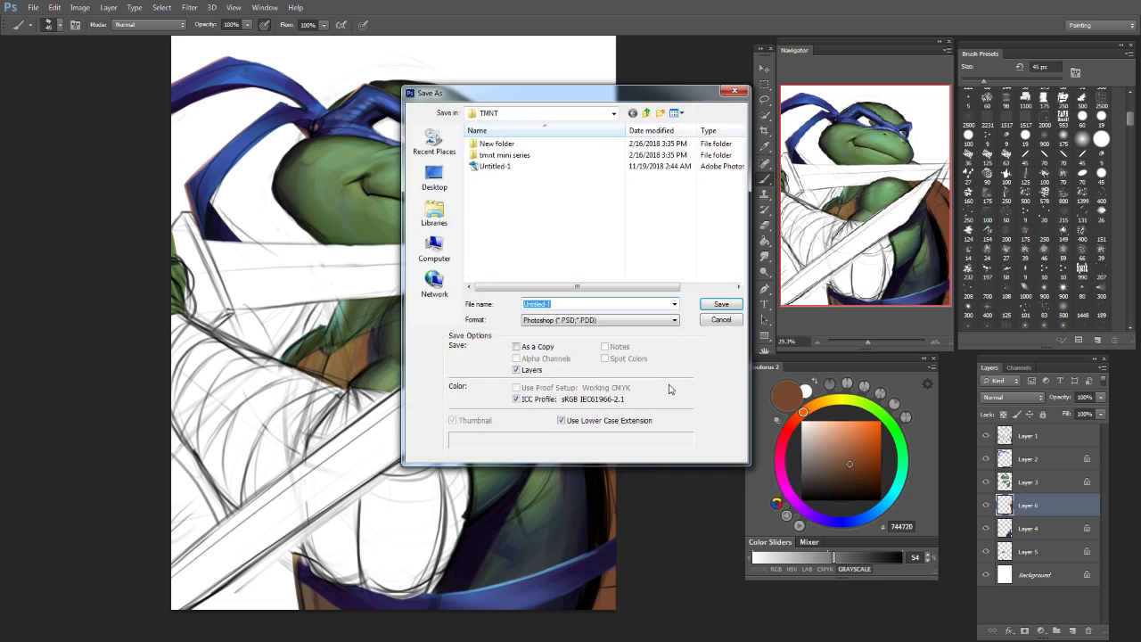
pyautogui.click(721, 304)
pyautogui.press('Return')
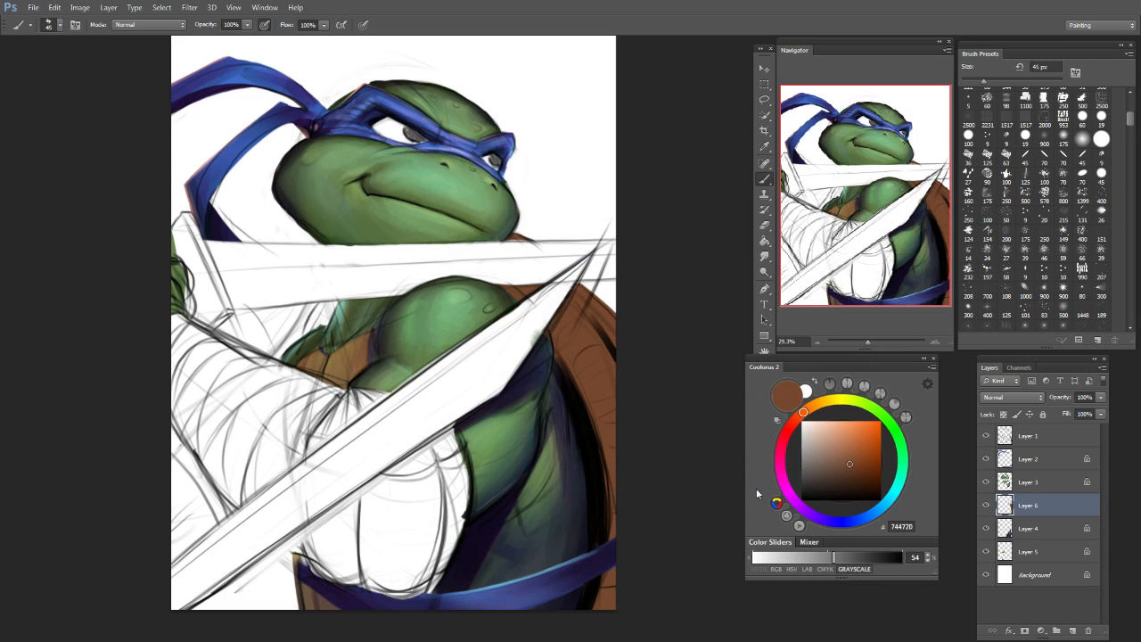
# Step: Lock the shell layer's transparent pixels and shade the shell's inner edge with dark red 361316 at 100 px
pyautogui.click(1004, 414)
pyautogui.press(']')
pyautogui.press(']')
pyautogui.press(']')
pyautogui.press(']')
pyautogui.press(']')
pyautogui.press(']')
pyautogui.click(787, 434)
pyautogui.click(851, 484)
pyautogui.moveTo(562, 343)
pyautogui.mouseDown()
pyautogui.moveTo(564, 361)
pyautogui.moveTo(550, 337)
pyautogui.mouseUp()
pyautogui.moveTo(579, 398)
pyautogui.mouseDown()
pyautogui.moveTo(594, 408)
pyautogui.moveTo(615, 479)
pyautogui.moveTo(589, 615)
pyautogui.mouseUp()
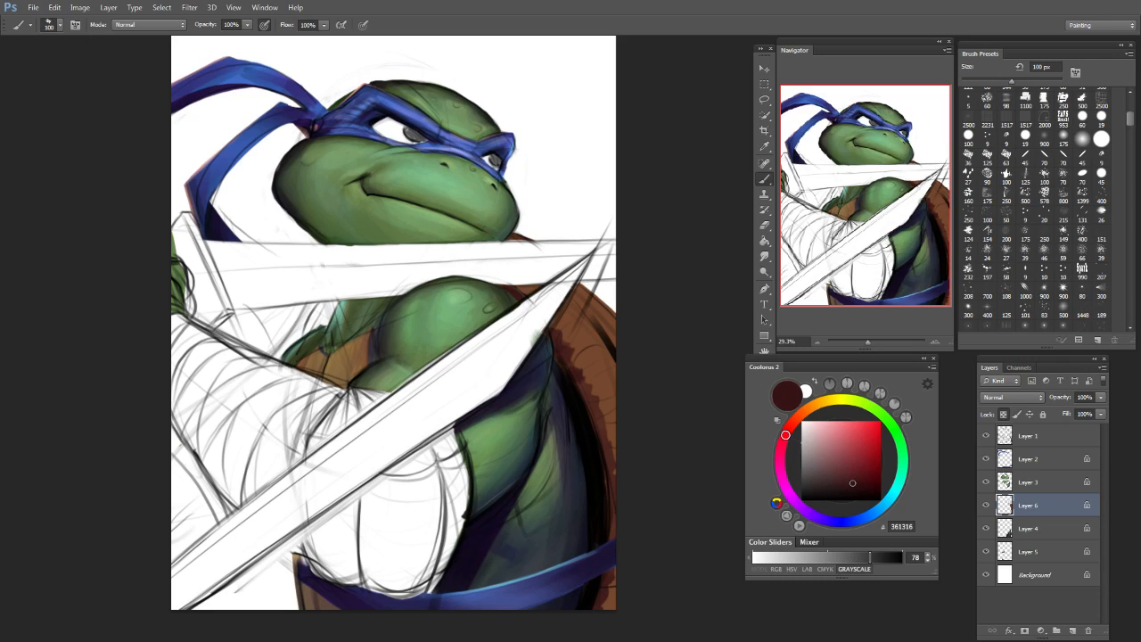
# Step: Deepen the shell's dark red shading and lighten its raised inner rim with peach EFAC7C, enlarging the brush to 150 px
pyautogui.moveTo(568, 290); pyautogui.dragTo(606, 361)
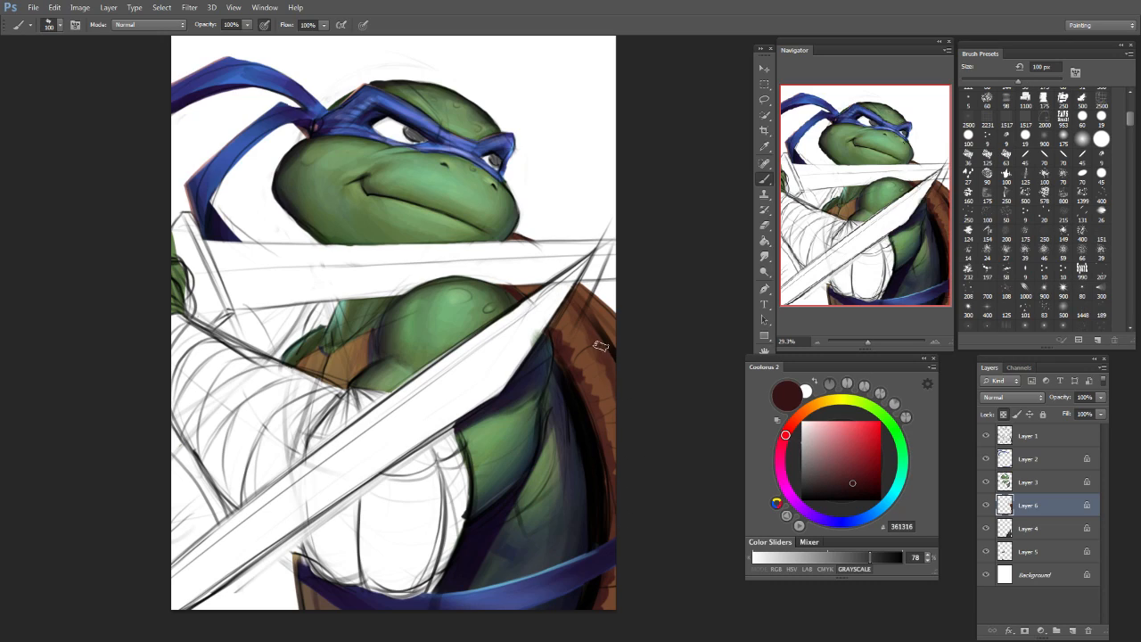
pyautogui.moveTo(866, 474); pyautogui.dragTo(806, 422)
pyautogui.click(839, 426)
pyautogui.press('[')
pyautogui.press('[')
pyautogui.press('[')
pyautogui.press('[')
pyautogui.press(']')
pyautogui.press(']')
pyautogui.press(']')
pyautogui.press(']')
pyautogui.press(']')
pyautogui.press(']')
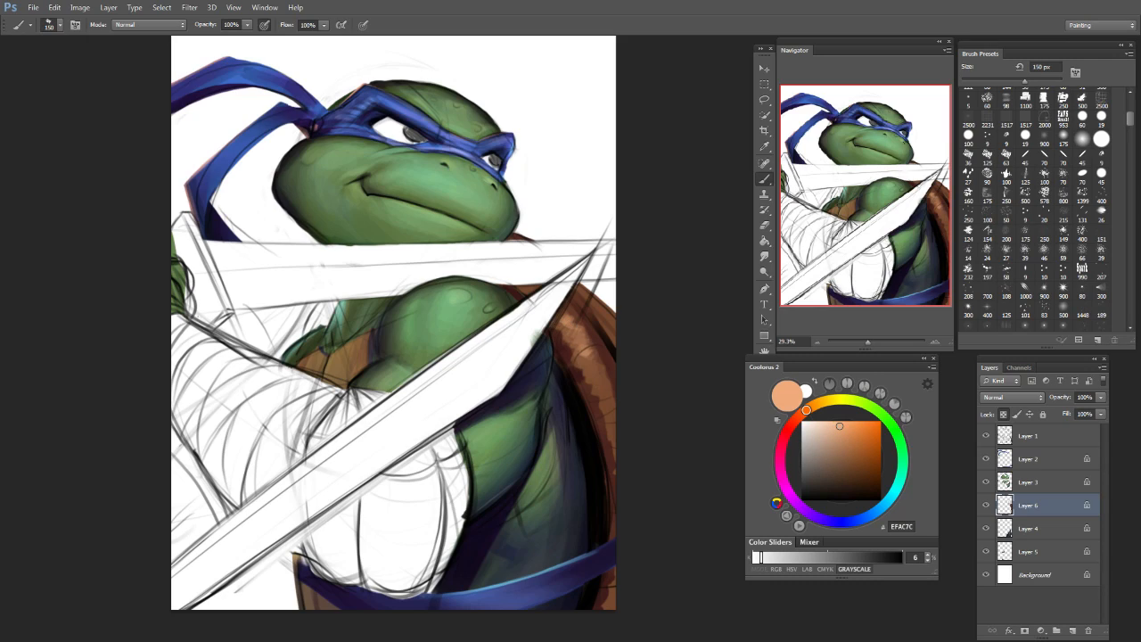
# Step: Draw fine dark creases across the shell's highlighted inner rim with a sampled shell color, reducing the brush to 25 px
pyautogui.press('[')
pyautogui.press('[')
pyautogui.keyDown('alt'); pyautogui.click(586, 381); pyautogui.keyUp('alt')
pyautogui.press('[')
pyautogui.press('[')
pyautogui.press('[')
pyautogui.press('[')
pyautogui.press('[')
pyautogui.press('[')
pyautogui.moveTo(590, 365)
pyautogui.mouseDown()
pyautogui.moveTo(618, 377)
pyautogui.moveTo(599, 425)
pyautogui.moveTo(618, 457)
pyautogui.moveTo(609, 357)
pyautogui.moveTo(589, 387)
pyautogui.moveTo(618, 382)
pyautogui.moveTo(606, 424)
pyautogui.mouseUp()
pyautogui.press('[')
pyautogui.press('[')
pyautogui.moveTo(596, 367)
pyautogui.mouseDown()
pyautogui.moveTo(587, 330)
pyautogui.moveTo(587, 344)
pyautogui.moveTo(579, 329)
pyautogui.moveTo(564, 338)
pyautogui.moveTo(581, 327)
pyautogui.moveTo(577, 312)
pyautogui.moveTo(549, 337)
pyautogui.moveTo(589, 353)
pyautogui.mouseUp()
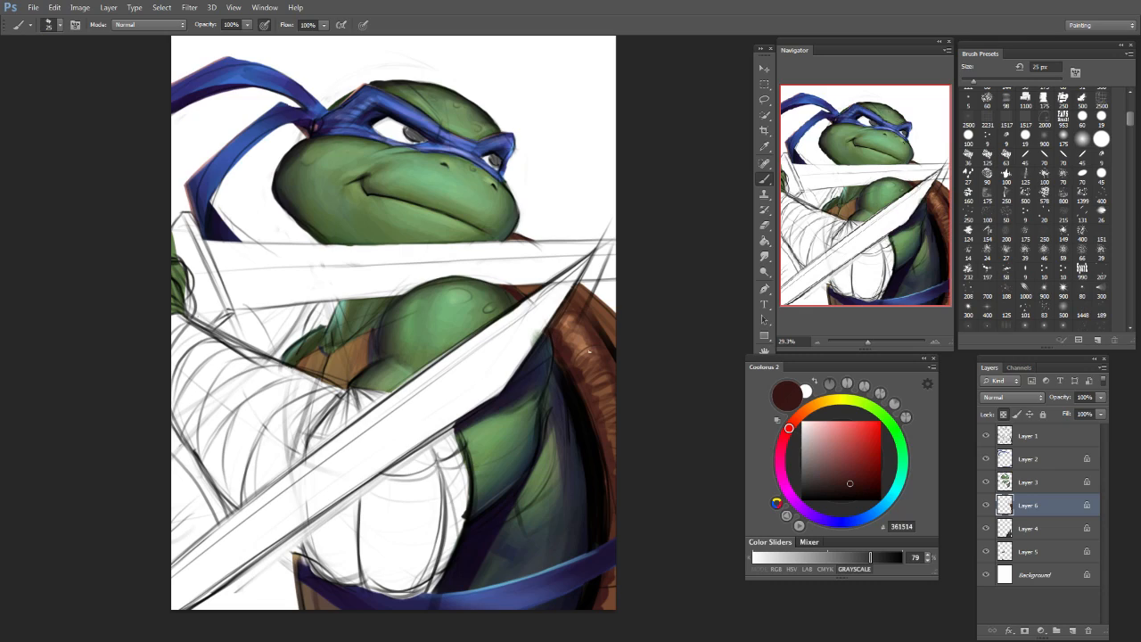
# Step: Darken the shell's outer area beside the sword tip with dark red, and shade it with dark purple at 200 px
pyautogui.press(']')
pyautogui.press(']')
pyautogui.press(']')
pyautogui.press(']')
pyautogui.press(']')
pyautogui.press(']')
pyautogui.moveTo(589, 296)
pyautogui.mouseDown()
pyautogui.moveTo(614, 344)
pyautogui.moveTo(615, 318)
pyautogui.mouseUp()
pyautogui.click(786, 488)
pyautogui.click(858, 484)
pyautogui.press(']')
pyautogui.press(']')
pyautogui.press(']')
pyautogui.press(']')
pyautogui.press(']')
pyautogui.press(']')
pyautogui.press(']')
pyautogui.press(']')
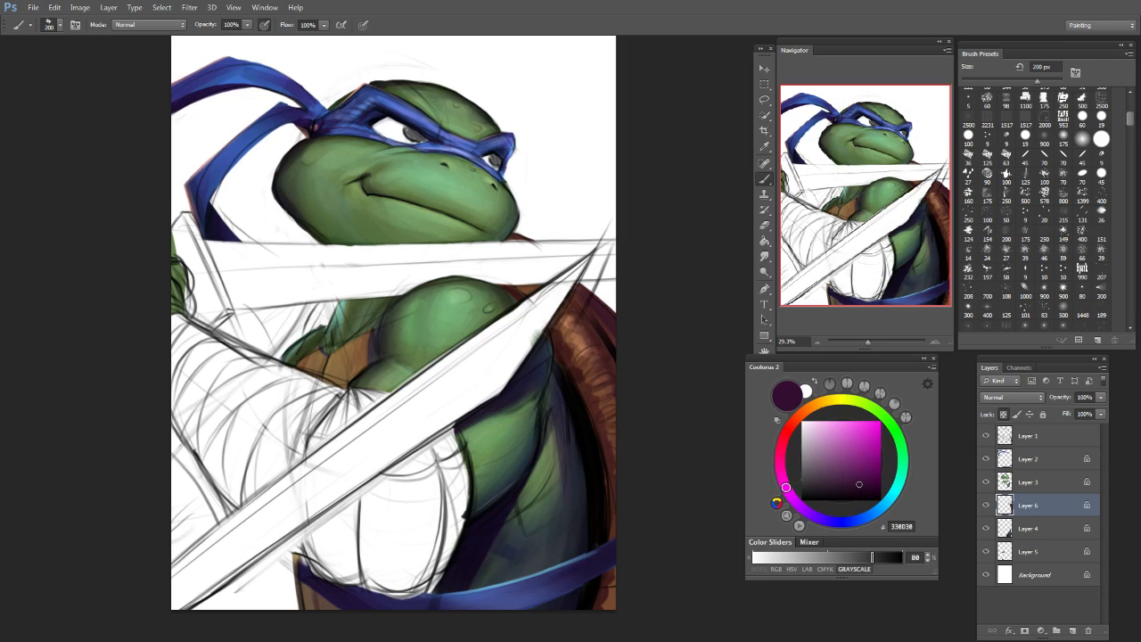
# Step: Tint the shell's shadow areas with dark teal 0A443B, varying the brush between about 100 and 150 px
pyautogui.click(899, 483)
pyautogui.click(869, 479)
pyautogui.press('[')
pyautogui.press('[')
pyautogui.press('[')
pyautogui.press('[')
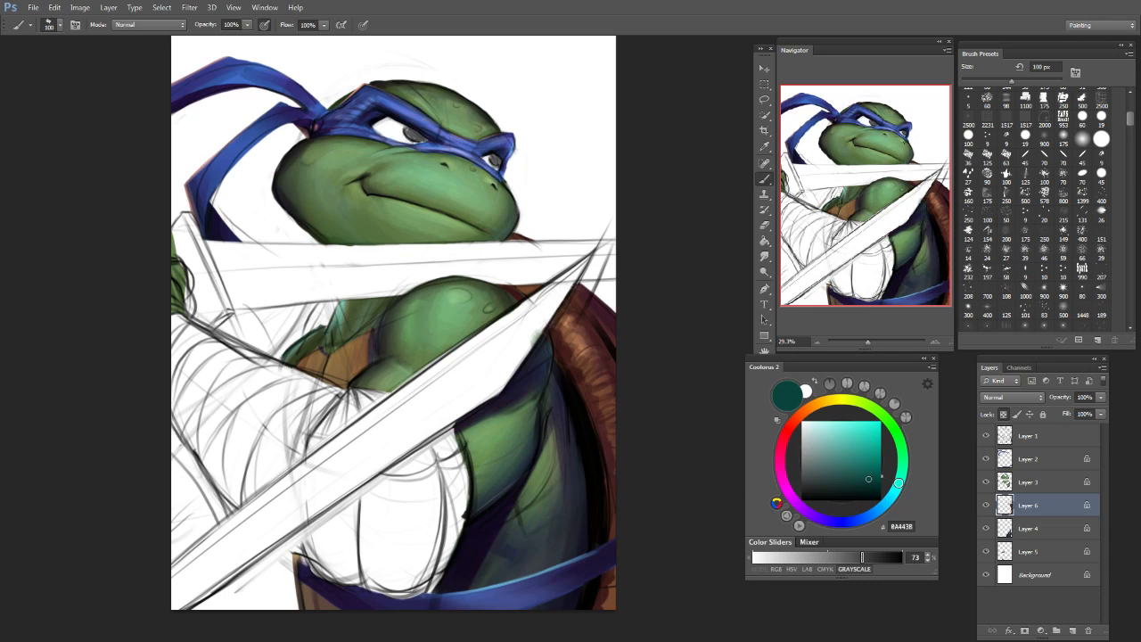
pyautogui.press(']')
pyautogui.press(']')
pyautogui.press(']')
pyautogui.press(']')
pyautogui.press('[')
pyautogui.press('[')
# Step: Shade the shell's lower corner below the belt with dark brown 38150A and dark red 270C0F at 60 px
pyautogui.keyDown('alt'); pyautogui.click(583, 373); pyautogui.keyUp('alt')
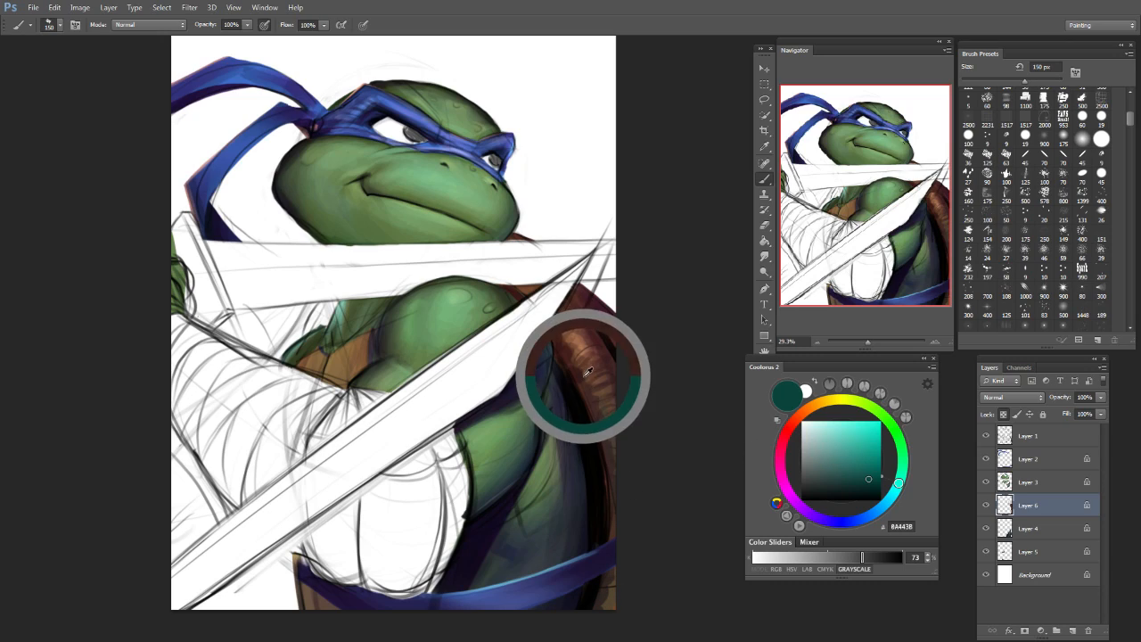
pyautogui.press('[')
pyautogui.press('[')
pyautogui.press('[')
pyautogui.press('[')
pyautogui.press('[')
pyautogui.press('[')
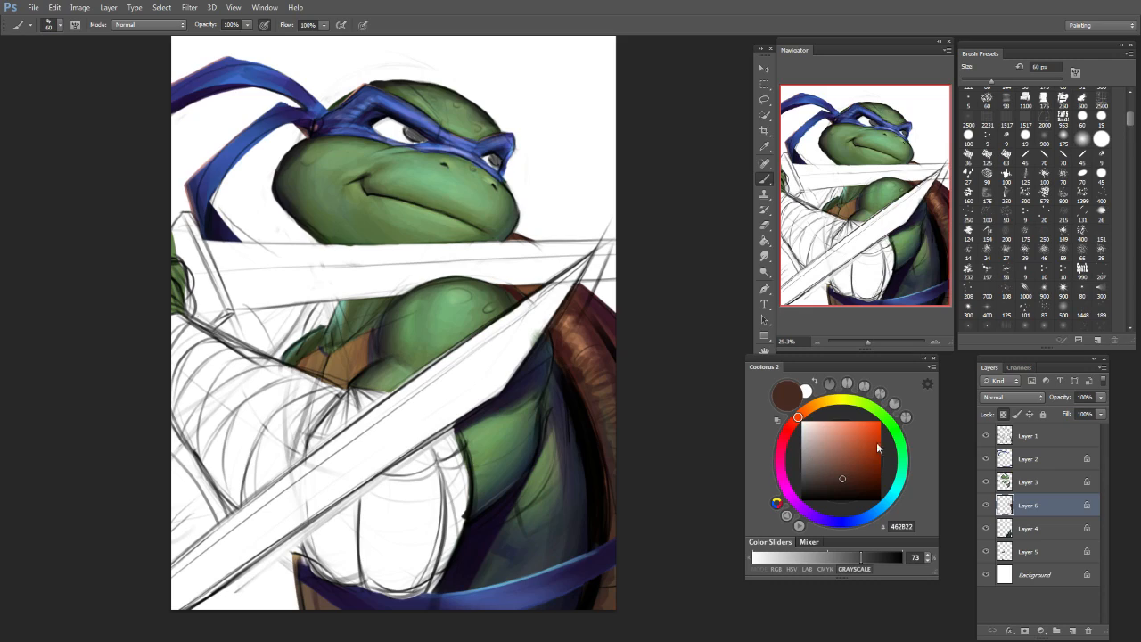
pyautogui.click(866, 482)
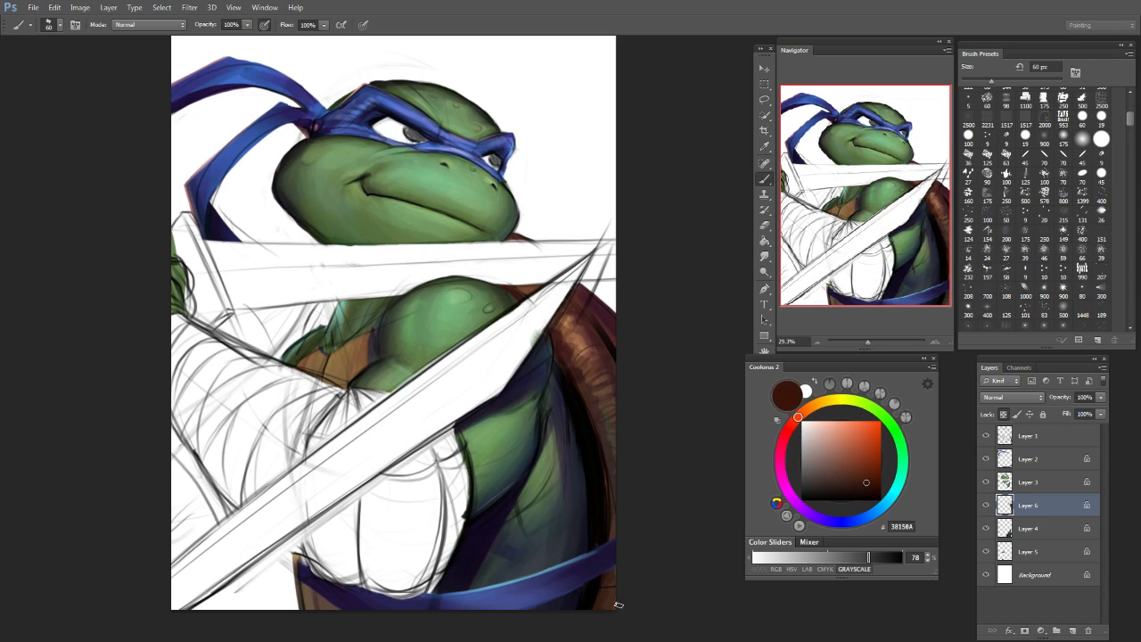
pyautogui.click(785, 436)
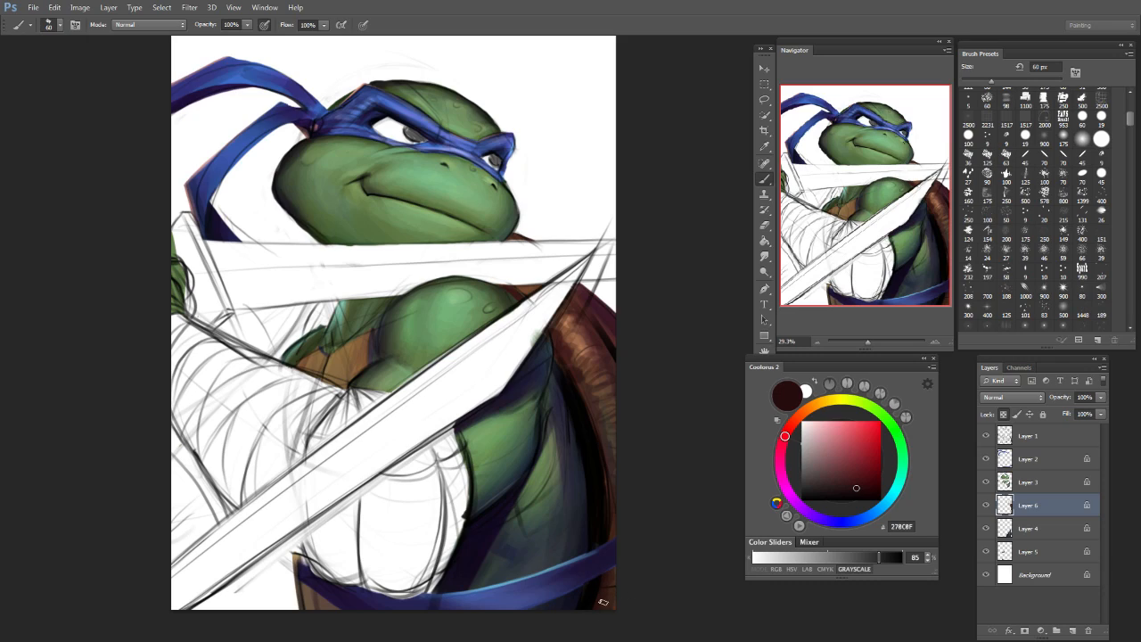
# Step: Deepen the darkest shadows on the lower shell with near-black 100506, enlarging the brush to 150 px
pyautogui.click(854, 496)
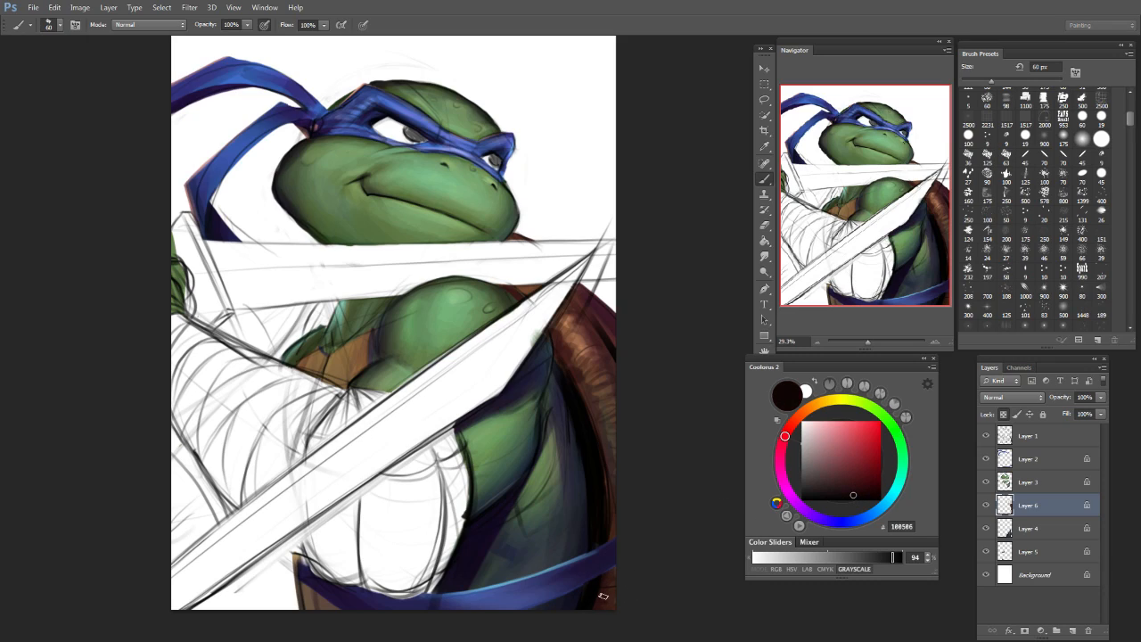
pyautogui.press(']')
pyautogui.press(']')
pyautogui.press(']')
pyautogui.press(']')
pyautogui.press(']')
pyautogui.press(']')
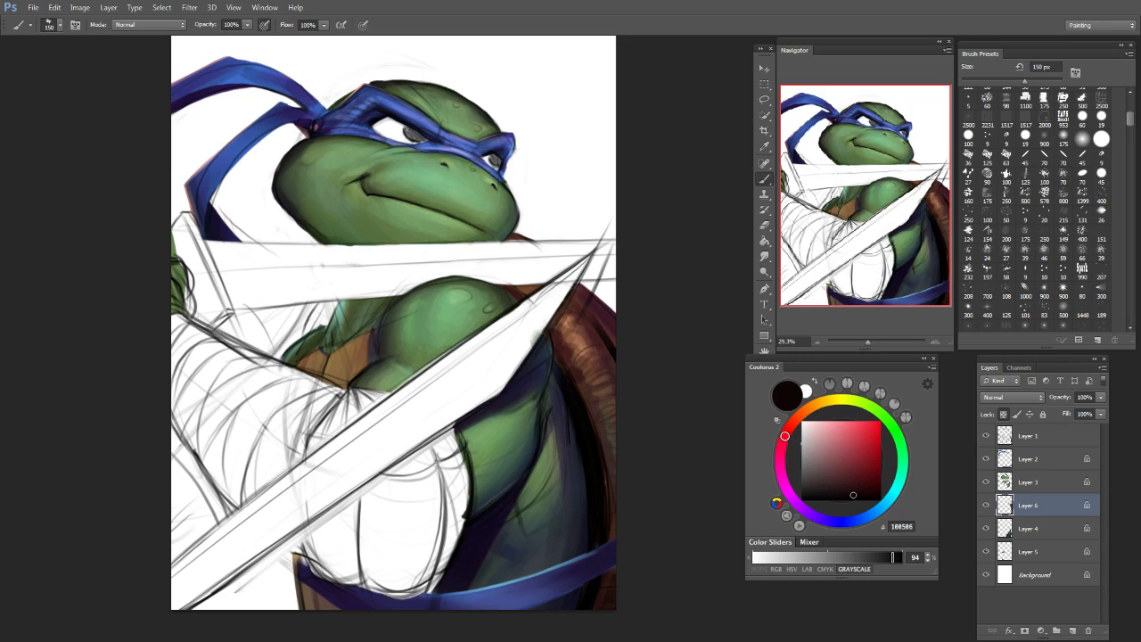
pyautogui.press('[')
pyautogui.press('[')
pyautogui.press(']')
pyautogui.press(']')
# Step: Work muted teal 358C99 into the shell at 175 px, reducing the brush for the narrower areas
pyautogui.keyDown('alt'); pyautogui.click(607, 416); pyautogui.keyUp('alt')
pyautogui.press(']')
pyautogui.click(856, 452)
pyautogui.click(890, 498)
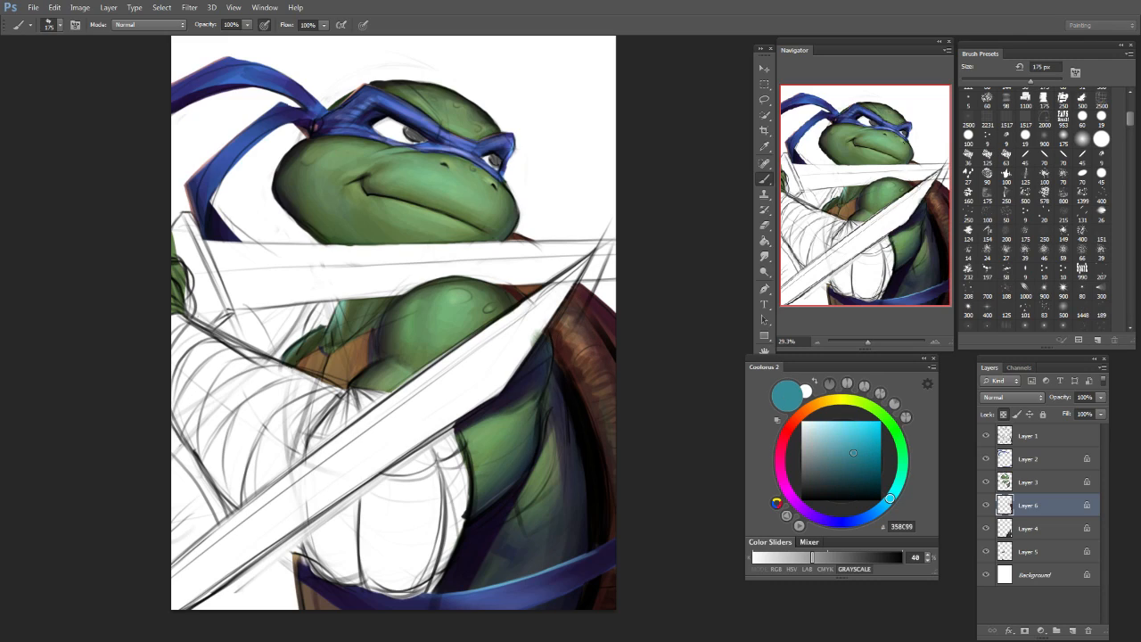
pyautogui.press('[')
pyautogui.press('[')
pyautogui.press('[')
pyautogui.press('[')
# Step: Shade the shell behind the shoulder and along its outer side with dark purple 210820 at 70 to 175 px
pyautogui.moveTo(858, 494)
pyautogui.mouseDown()
pyautogui.moveTo(836, 490)
pyautogui.moveTo(783, 434)
pyautogui.moveTo(789, 489)
pyautogui.moveTo(853, 488)
pyautogui.mouseUp()
pyautogui.moveTo(525, 287); pyautogui.dragTo(544, 282)
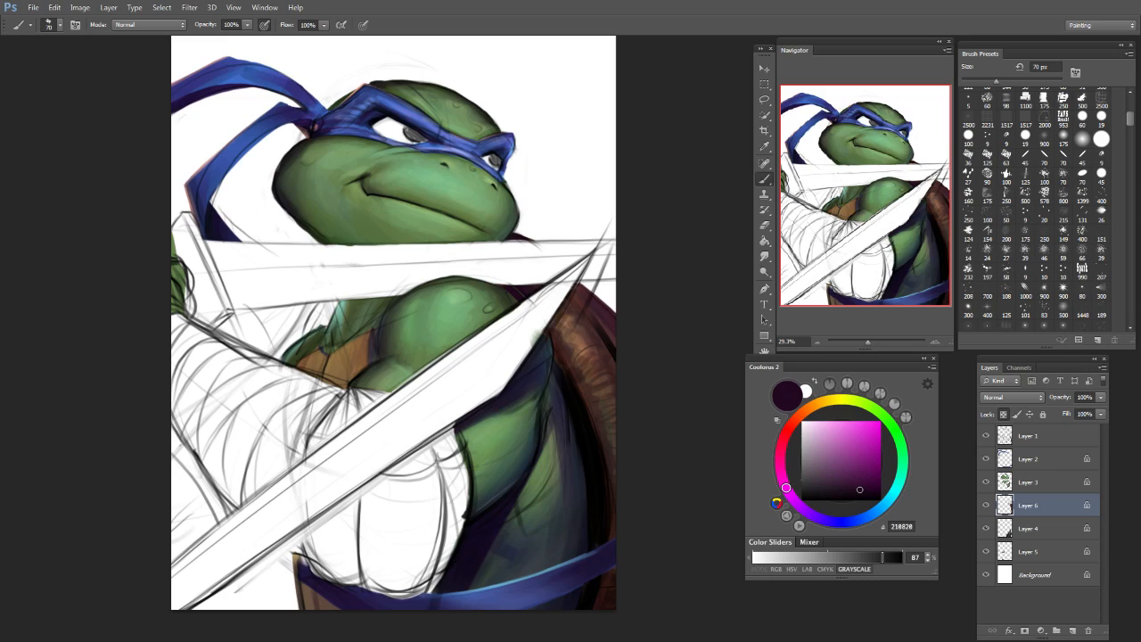
pyautogui.press(']')
pyautogui.press(']')
pyautogui.press(']')
pyautogui.press(']')
pyautogui.press(']')
pyautogui.press(']')
pyautogui.press(']')
pyautogui.press(']')
pyautogui.press('[')
pyautogui.press('[')
# Step: On Layer 6, warm the shell's inner rim with golden orange D29437 using a soft round 175 px brush in Soft Light mode
pyautogui.click(1051, 461)
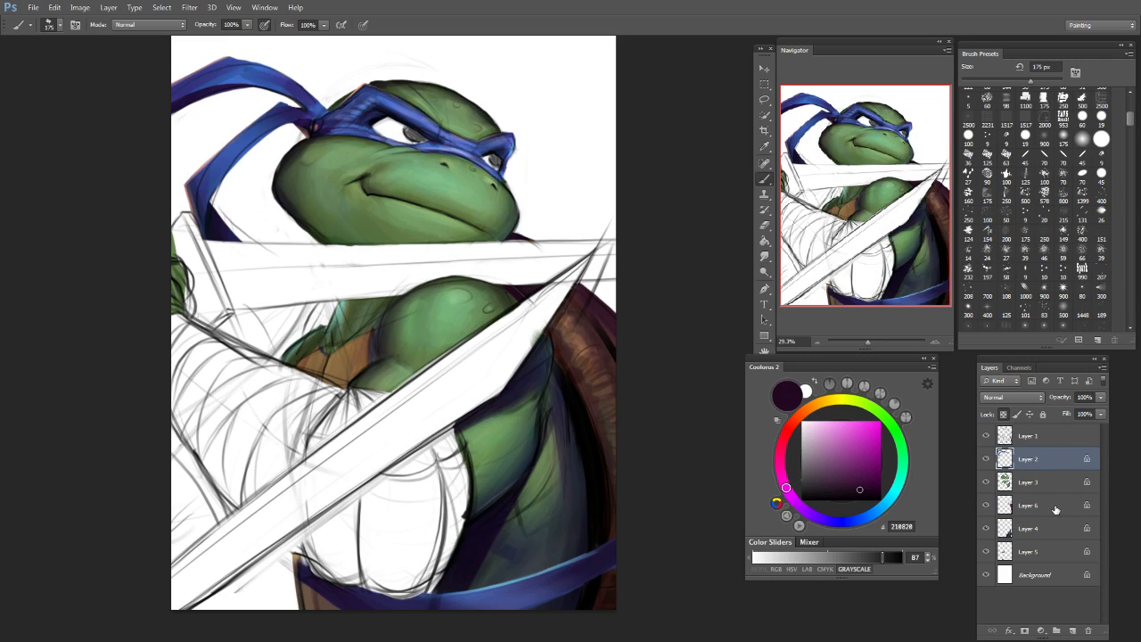
pyautogui.click(1032, 505)
pyautogui.click(987, 506)
pyautogui.click(986, 505)
pyautogui.click(1083, 138)
pyautogui.click(168, 25)
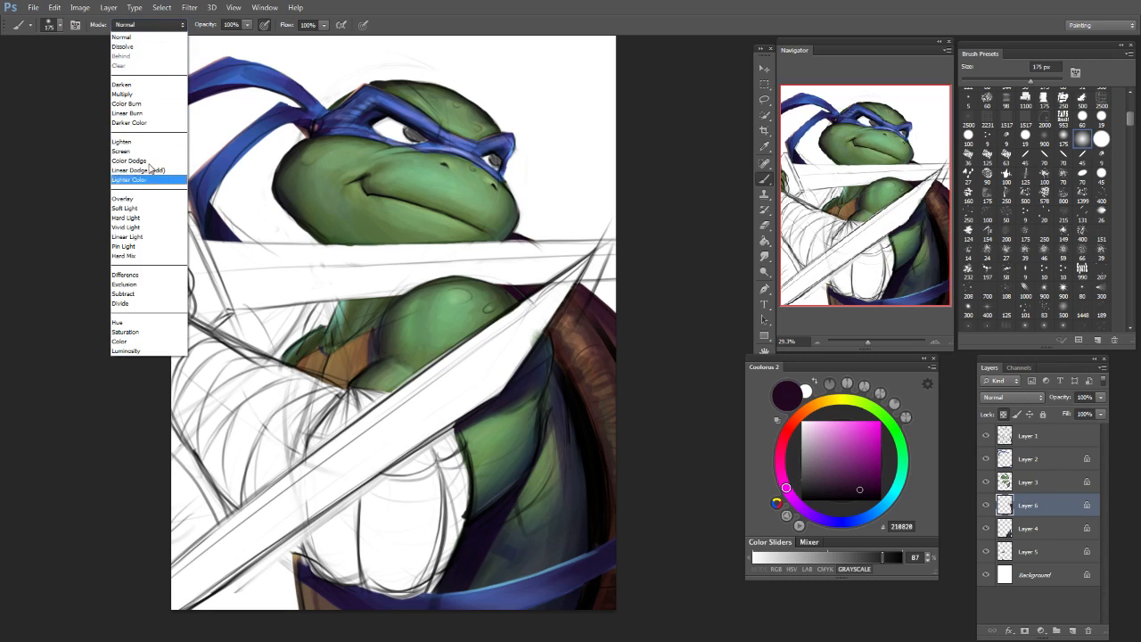
pyautogui.click(148, 212)
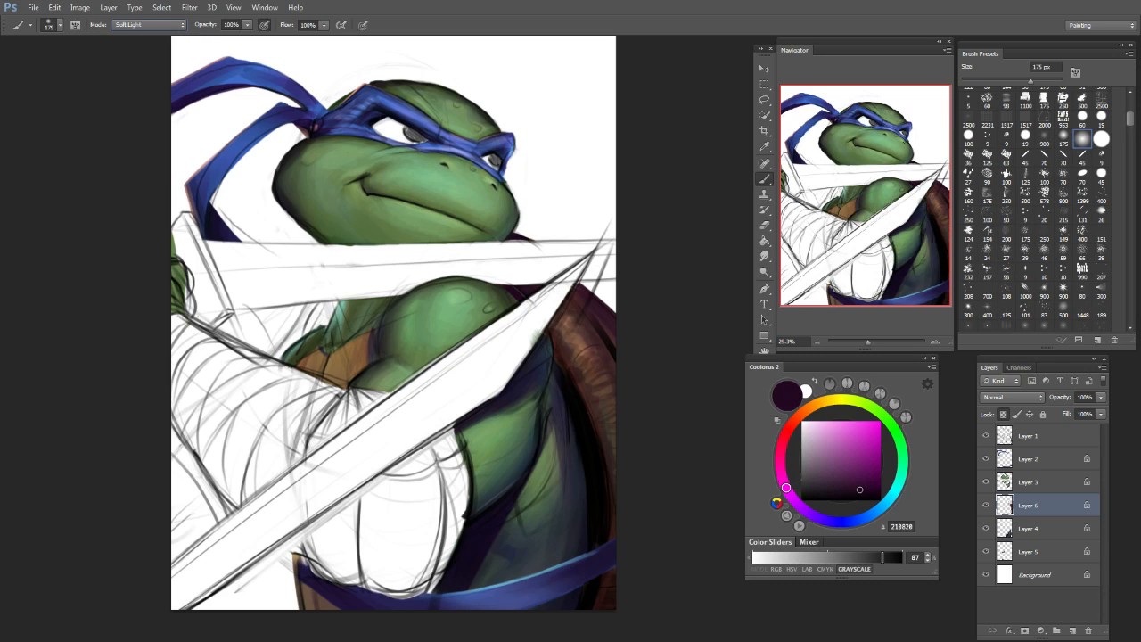
pyautogui.click(896, 486)
pyautogui.moveTo(825, 441); pyautogui.dragTo(811, 422)
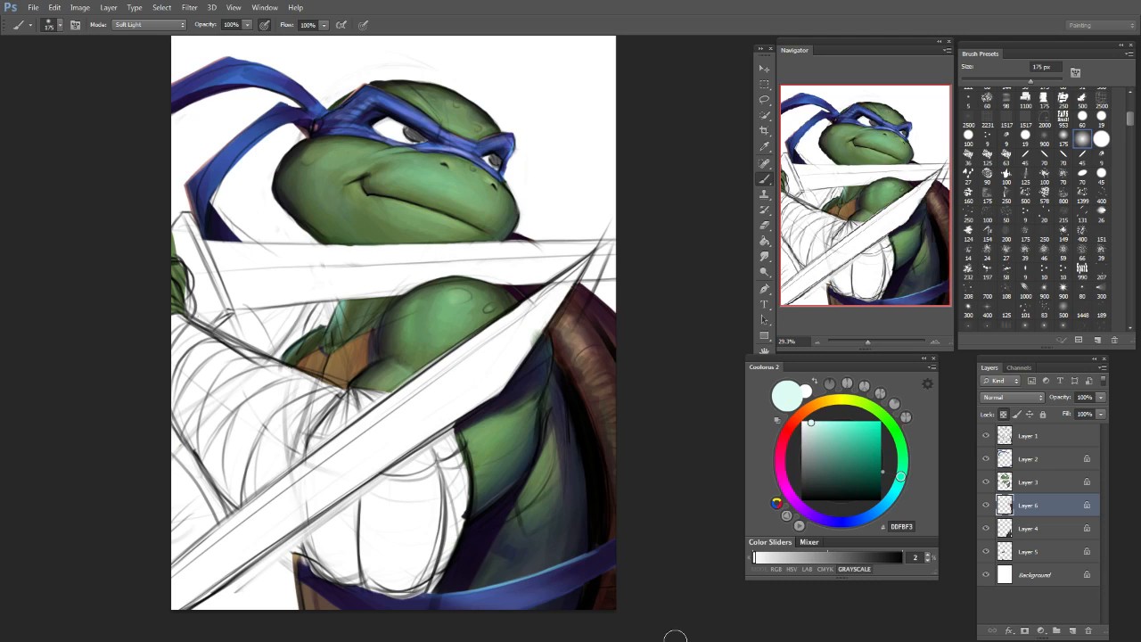
pyautogui.click(816, 404)
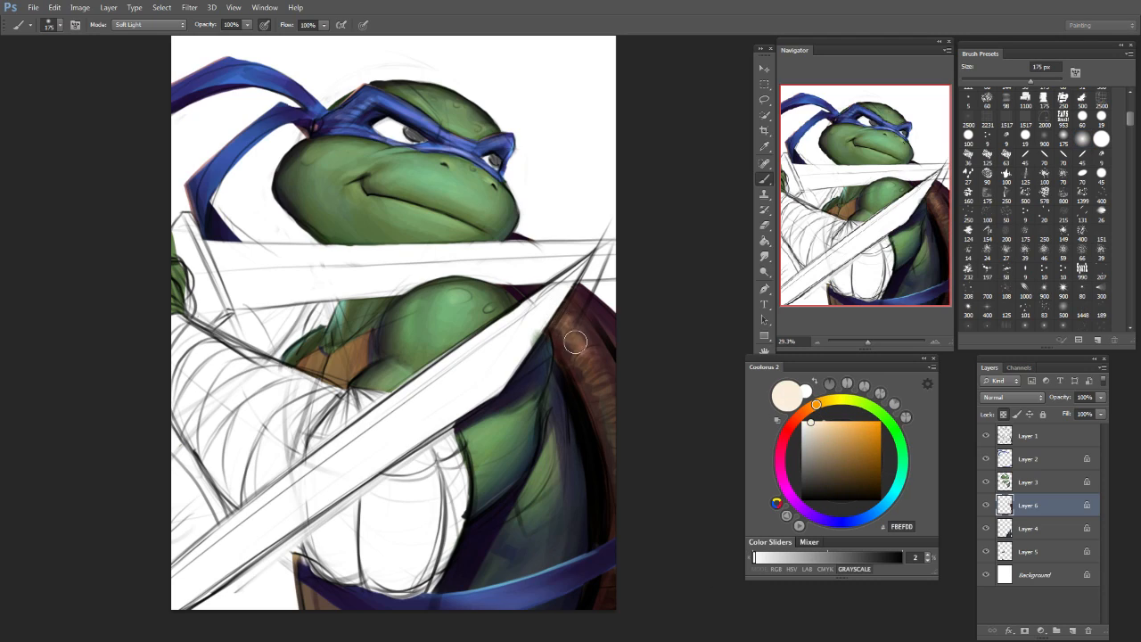
pyautogui.click(860, 434)
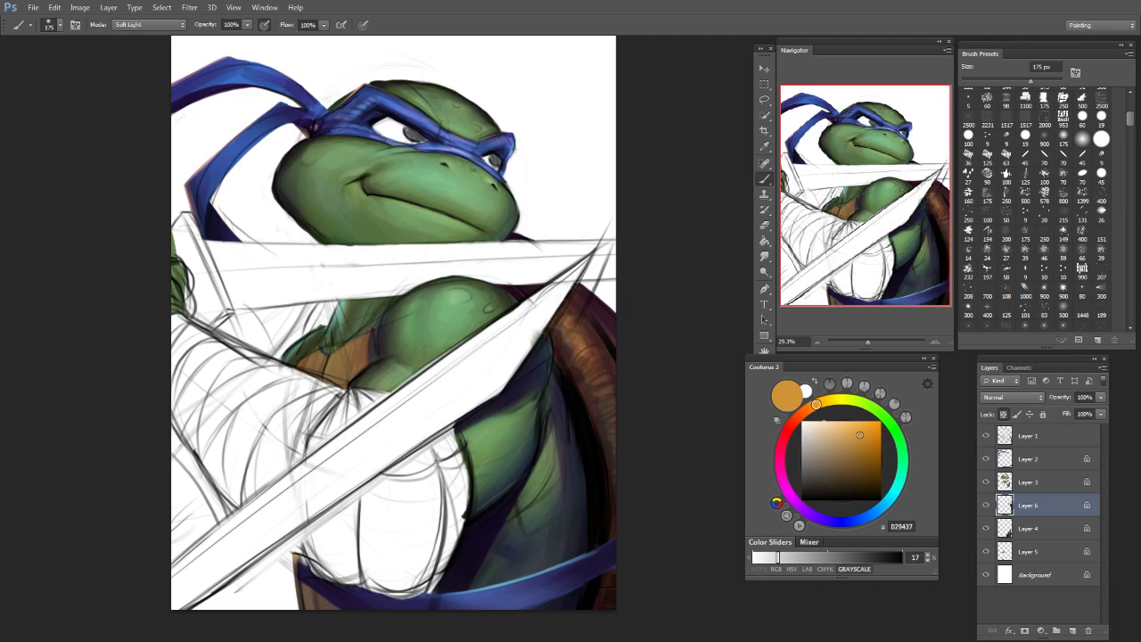
pyautogui.click(587, 354)
# Step: Glaze pink over the shell's outer area in Soft Light mode, reducing the soft brush to 100 px
pyautogui.click(799, 446)
pyautogui.click(841, 425)
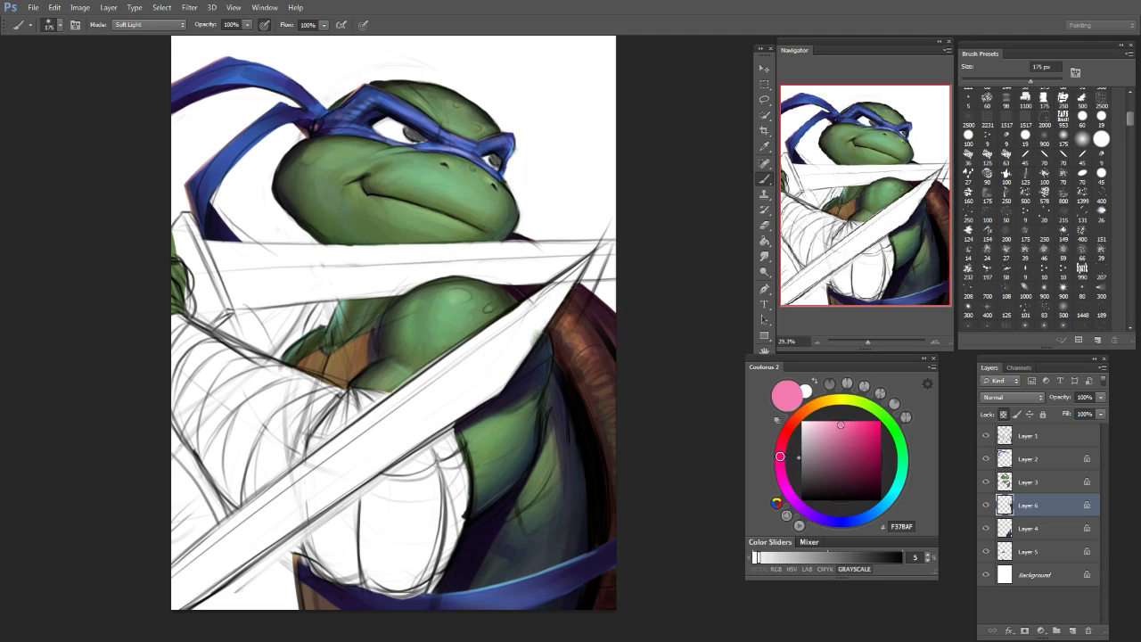
pyautogui.press('[')
pyautogui.press('[')
pyautogui.press('[')
pyautogui.press('[')
pyautogui.press('[')
pyautogui.press('[')
pyautogui.press('[')
pyautogui.press('[')
pyautogui.press('[')
pyautogui.press('[')
pyautogui.press('[')
# Step: Brighten the shell's outer edge with light salmon FFBDAD at 150 px, and choose pale cyan ADF5FF
pyautogui.moveTo(787, 435); pyautogui.dragTo(796, 419)
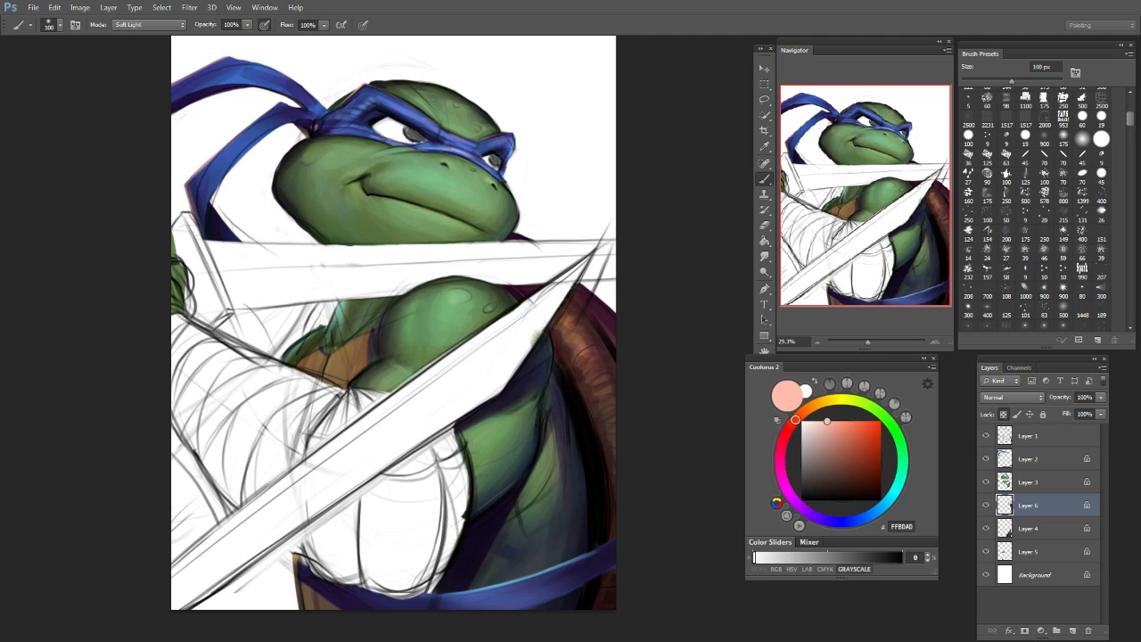
pyautogui.press(']')
pyautogui.press(']')
pyautogui.moveTo(606, 293); pyautogui.dragTo(614, 323)
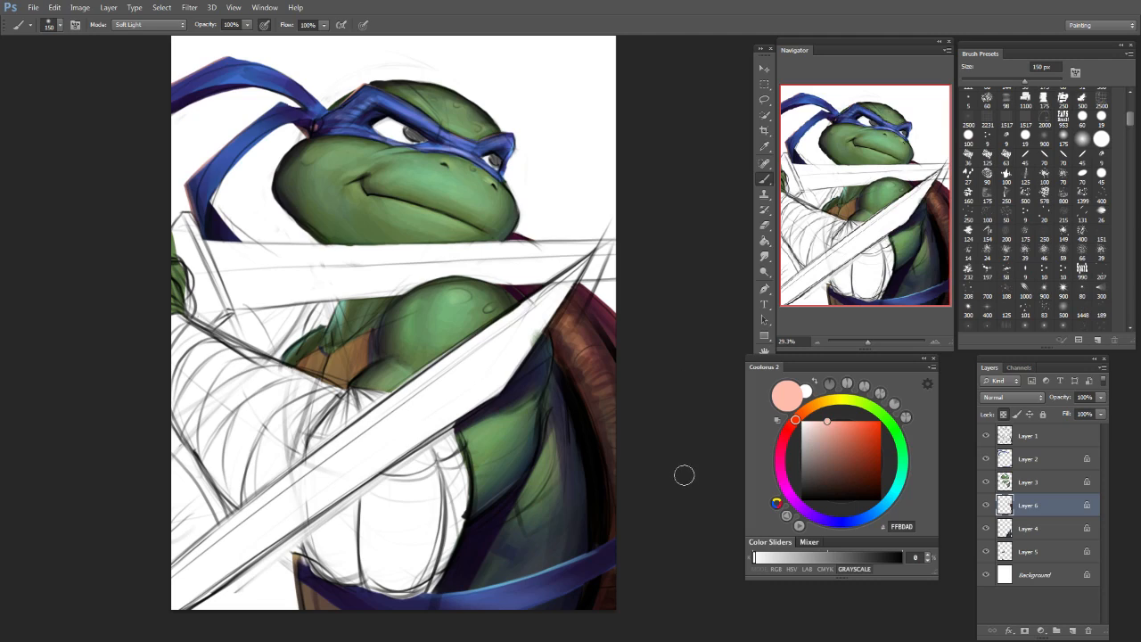
pyautogui.click(894, 497)
pyautogui.moveTo(895, 501); pyautogui.dragTo(892, 504)
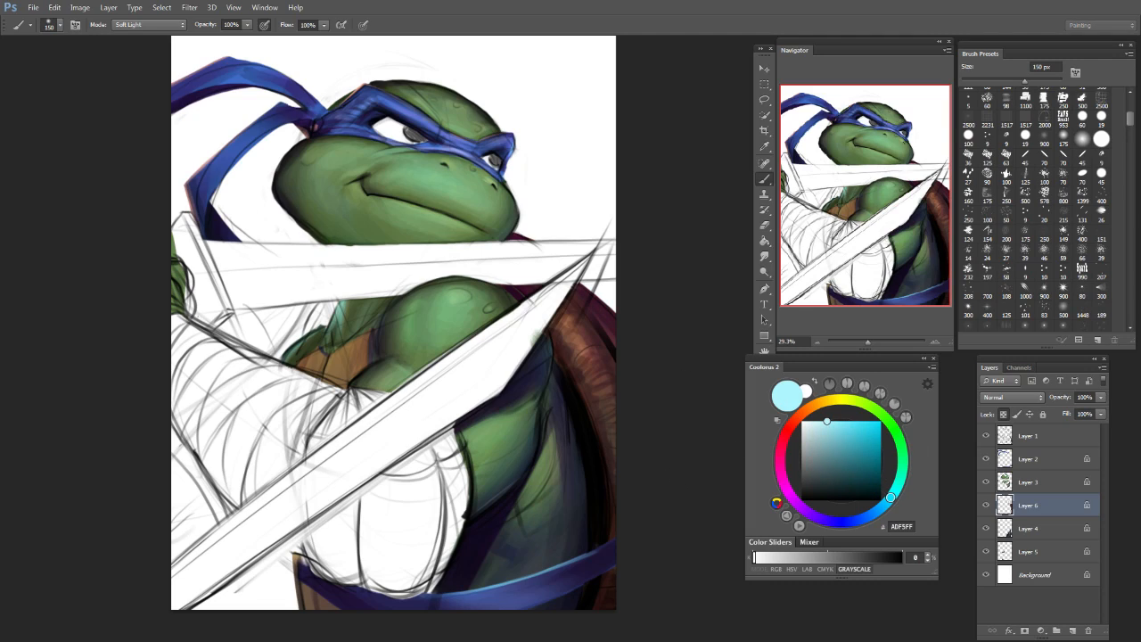
# Step: Add thin pale cyan highlights to the shell with the Soft Light brush reduced to 20 px
pyautogui.press('[')
pyautogui.press('[')
pyautogui.press('[')
pyautogui.press('[')
pyautogui.press('[')
pyautogui.press('[')
pyautogui.press('[')
pyautogui.press('[')
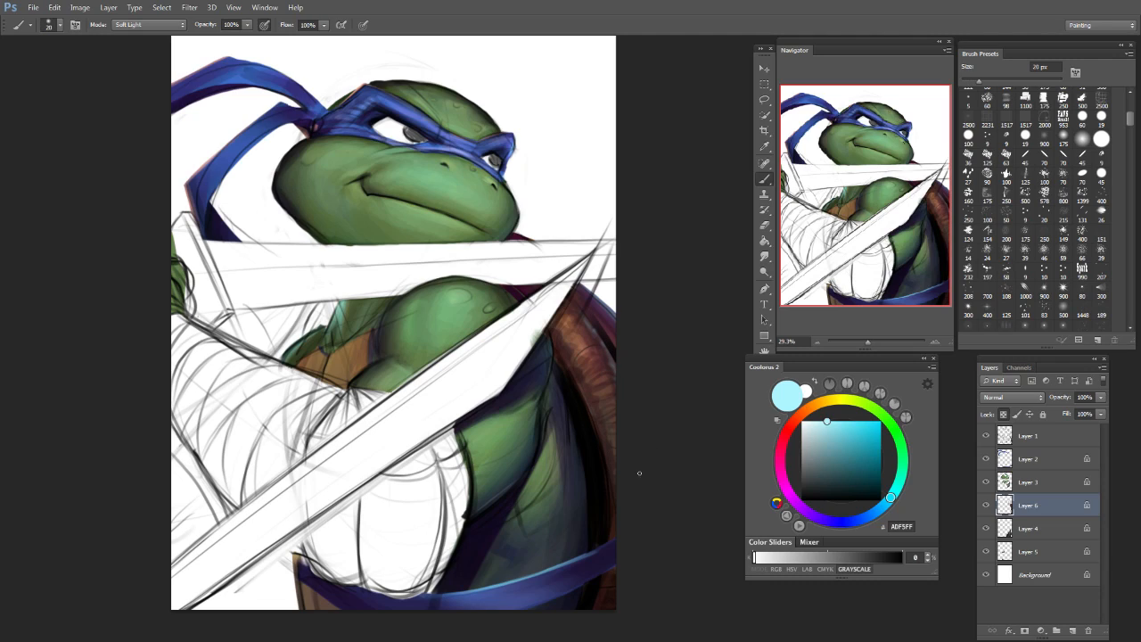
# Step: Enlarge the soft brush to 400 px and darken the shell broadly with dark teal 0A2225 in Soft Light mode
pyautogui.press(']')
pyautogui.press(']')
pyautogui.press(']')
pyautogui.press(']')
pyautogui.press(']')
pyautogui.press(']')
pyautogui.click(858, 488)
pyautogui.press(']')
pyautogui.press(']')
pyautogui.press(']')
pyautogui.press(']')
pyautogui.press(']')
pyautogui.press(']')
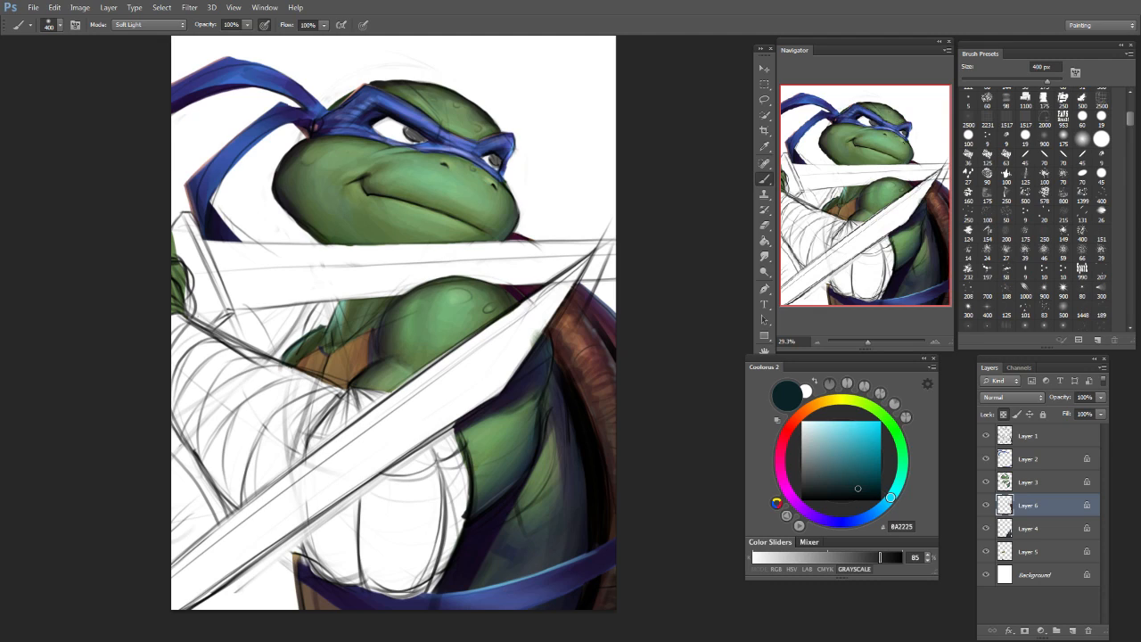
# Step: Save the painting over Untitled-1.psd and add a new layer directly above the shell layer
pyautogui.click(33, 7)
pyautogui.click(71, 148)
pyautogui.click(721, 305)
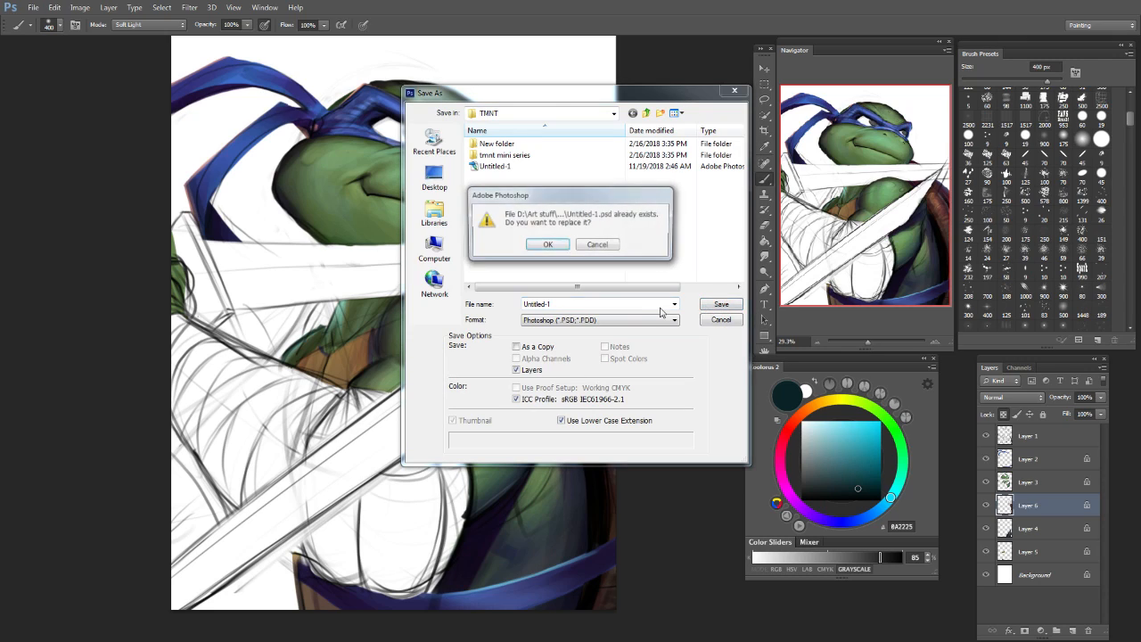
pyautogui.click(533, 247)
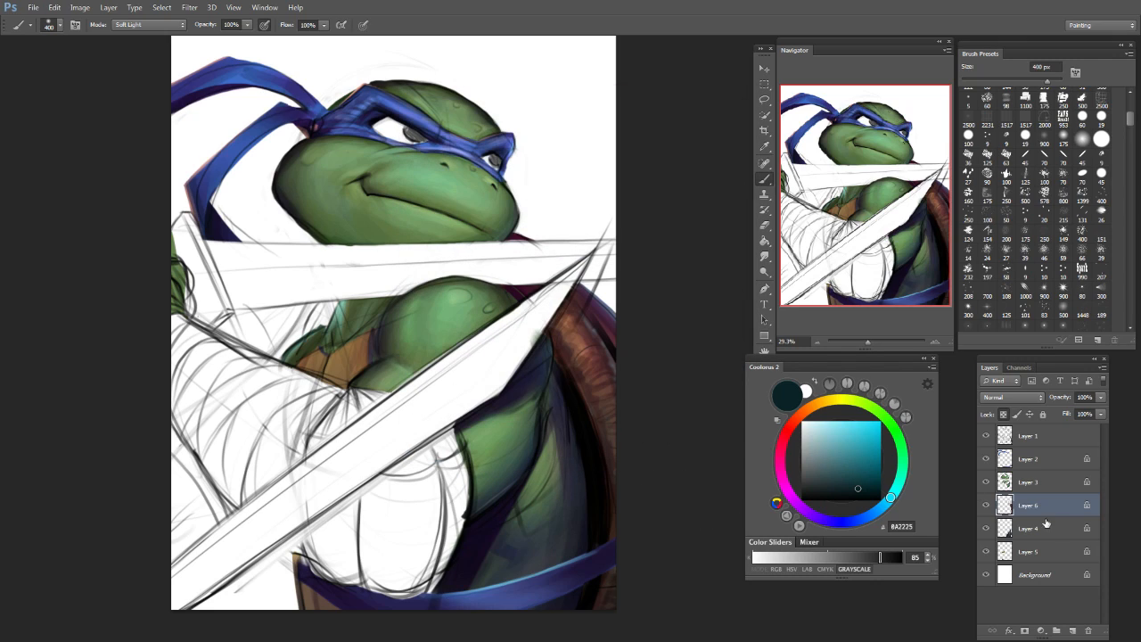
pyautogui.click(1073, 630)
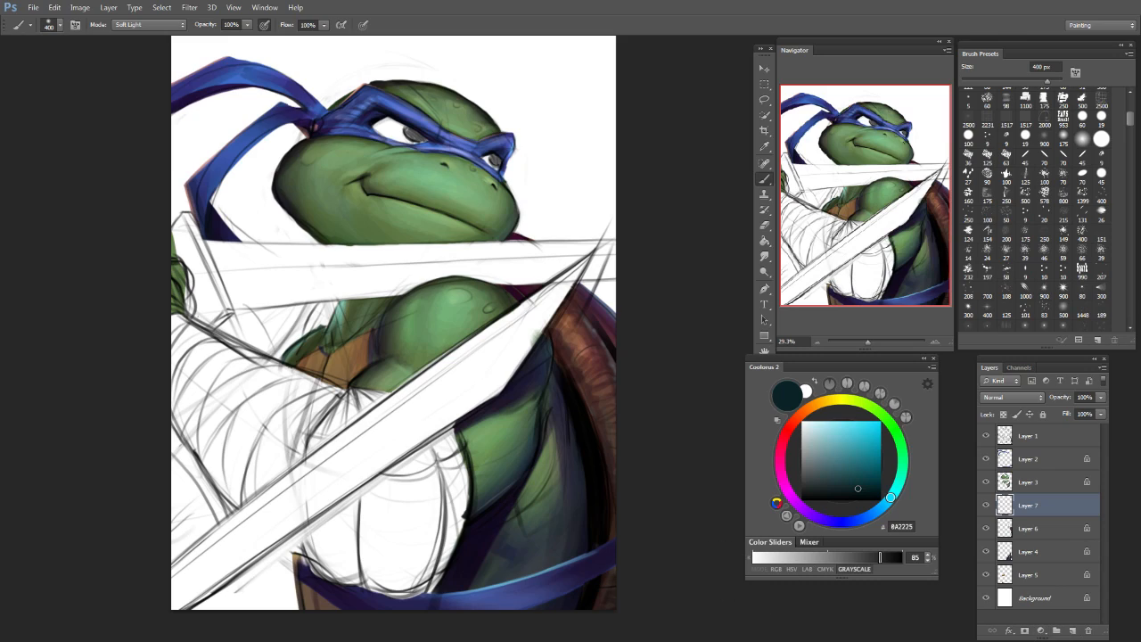
# Step: Block in the lower chest plate's border with a textured 80 px brush in brown 8F5C42 sampled from the shell
pyautogui.press('[')
pyautogui.press('[')
pyautogui.press('[')
pyautogui.press('[')
pyautogui.click(968, 158)
pyautogui.keyDown('alt'); pyautogui.click(579, 349); pyautogui.keyUp('alt')
pyautogui.press(']')
pyautogui.press(']')
pyautogui.press(']')
pyautogui.moveTo(310, 437); pyautogui.dragTo(332, 569)
pyautogui.hotkey('ctrl', 'z')
pyautogui.press(']')
pyautogui.press(']')
pyautogui.moveTo(312, 446)
pyautogui.mouseDown()
pyautogui.moveTo(321, 439)
pyautogui.moveTo(312, 462)
pyautogui.mouseUp()
pyautogui.moveTo(312, 514)
pyautogui.mouseDown()
pyautogui.moveTo(317, 571)
pyautogui.moveTo(419, 468)
pyautogui.moveTo(311, 533)
pyautogui.moveTo(455, 441)
pyautogui.moveTo(426, 575)
pyautogui.moveTo(457, 496)
pyautogui.mouseUp()
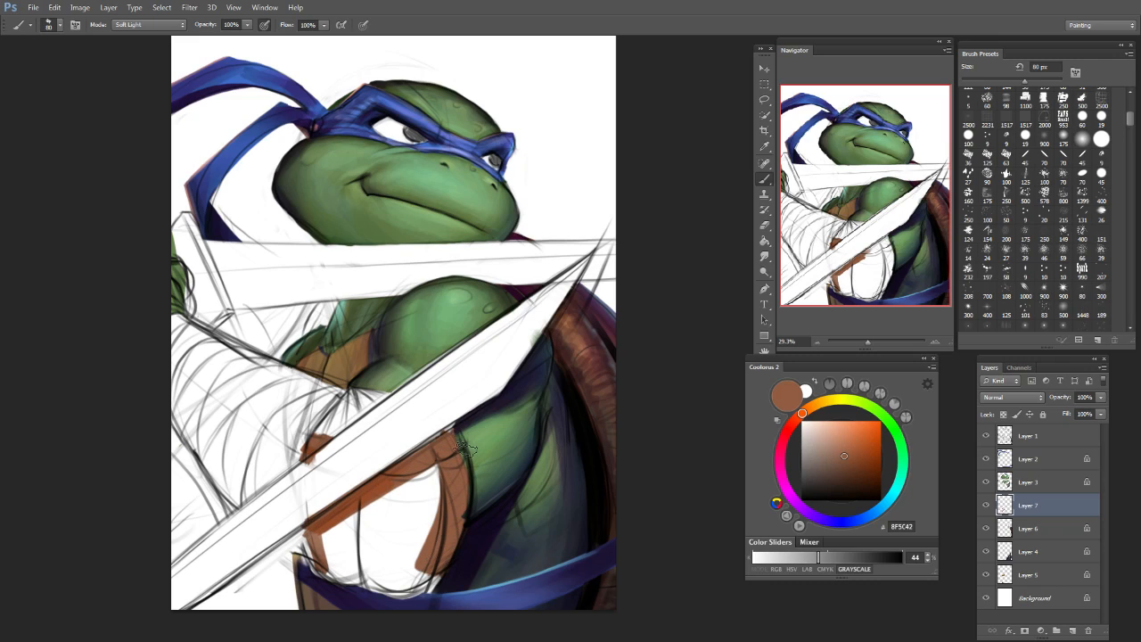
pyautogui.moveTo(465, 440)
pyautogui.mouseDown()
pyautogui.moveTo(384, 512)
pyautogui.moveTo(437, 515)
pyautogui.mouseUp()
pyautogui.press('e')
pyautogui.press('[')
pyautogui.press('[')
pyautogui.press('[')
pyautogui.press('[')
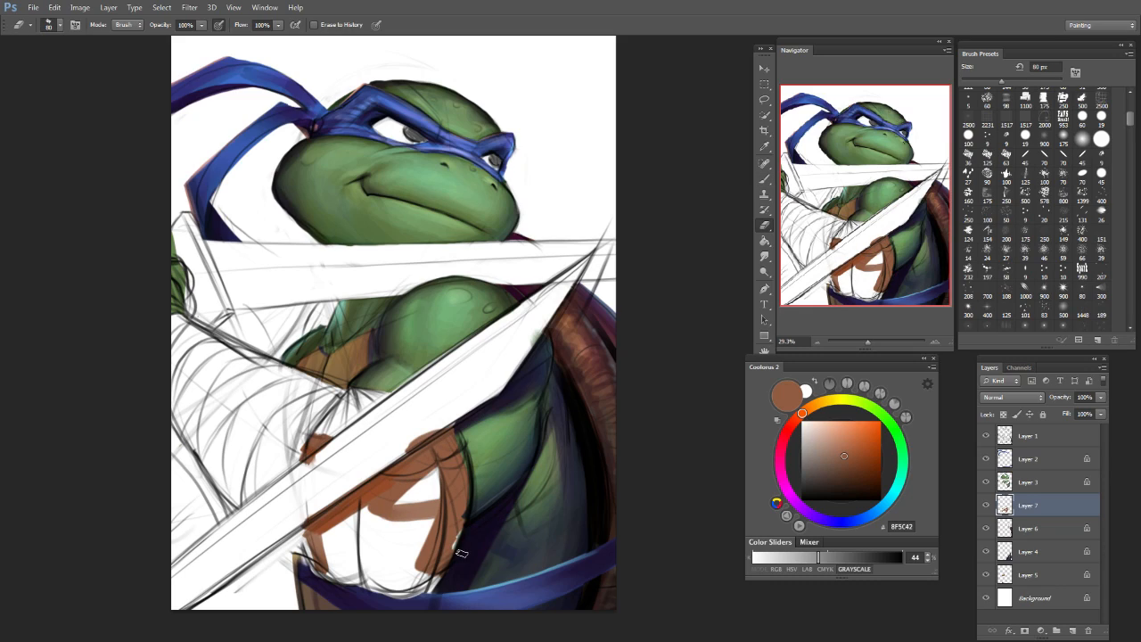
pyautogui.press('b')
pyautogui.press('[')
pyautogui.press('[')
pyautogui.press('[')
pyautogui.press('[')
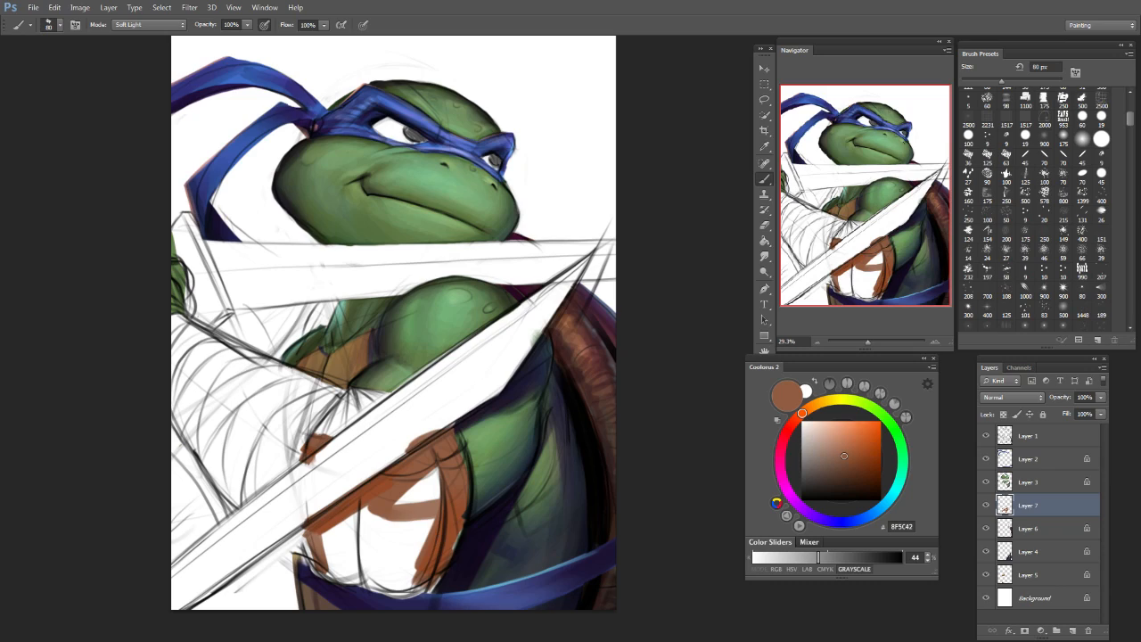
pyautogui.moveTo(460, 475); pyautogui.dragTo(431, 576)
pyautogui.moveTo(461, 503); pyautogui.dragTo(433, 580)
pyautogui.hotkey('ctrl', 'alt', 'z')
pyautogui.hotkey('ctrl', 'alt', 'z')
pyautogui.hotkey('ctrl', 'alt', 'z')
pyautogui.moveTo(460, 502); pyautogui.dragTo(432, 581)
pyautogui.hotkey('ctrl', 'alt', 'z')
pyautogui.keyDown('alt'); pyautogui.click(390, 496); pyautogui.keyUp('alt')
pyautogui.moveTo(458, 501); pyautogui.dragTo(419, 584)
pyautogui.hotkey('ctrl', 'alt', 'z')
# Step: Set the brush blend mode to Normal and fill the chest plate below the sword with brown 8F5C42
pyautogui.click(151, 33)
pyautogui.click(154, 39)
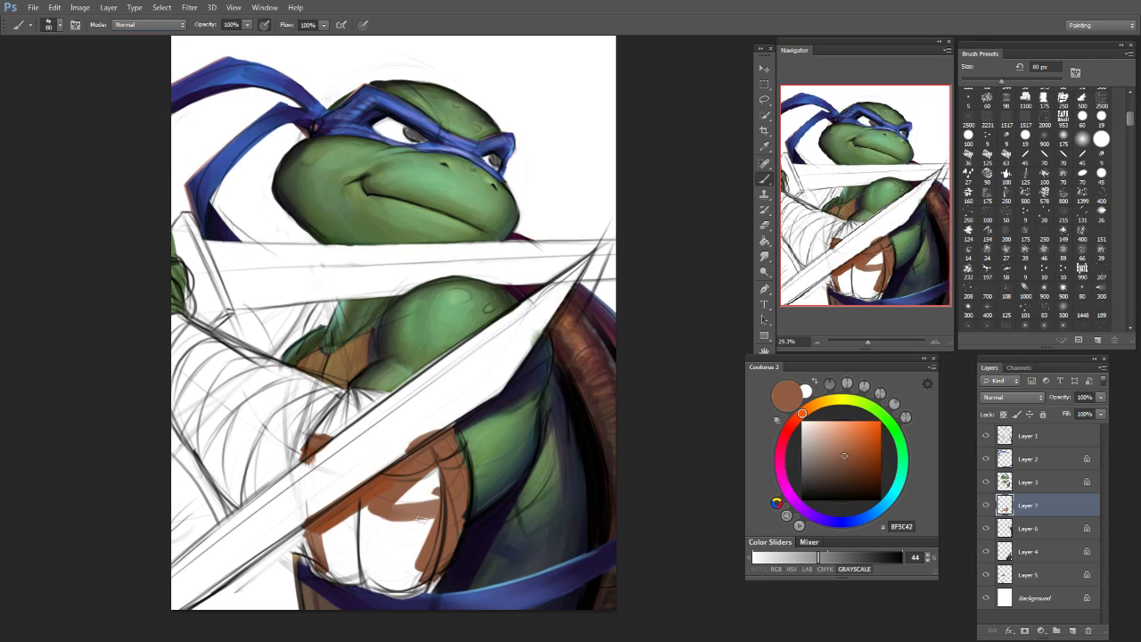
pyautogui.moveTo(435, 546); pyautogui.dragTo(399, 470)
pyautogui.moveTo(320, 527)
pyautogui.mouseDown()
pyautogui.moveTo(332, 570)
pyautogui.moveTo(348, 515)
pyautogui.moveTo(382, 553)
pyautogui.moveTo(430, 526)
pyautogui.moveTo(438, 472)
pyautogui.mouseUp()
pyautogui.moveTo(434, 578)
pyautogui.mouseDown()
pyautogui.moveTo(393, 579)
pyautogui.moveTo(415, 564)
pyautogui.moveTo(399, 592)
pyautogui.moveTo(367, 573)
pyautogui.moveTo(407, 587)
pyautogui.moveTo(364, 583)
pyautogui.moveTo(392, 593)
pyautogui.moveTo(428, 582)
pyautogui.moveTo(362, 584)
pyautogui.moveTo(359, 561)
pyautogui.moveTo(326, 551)
pyautogui.mouseUp()
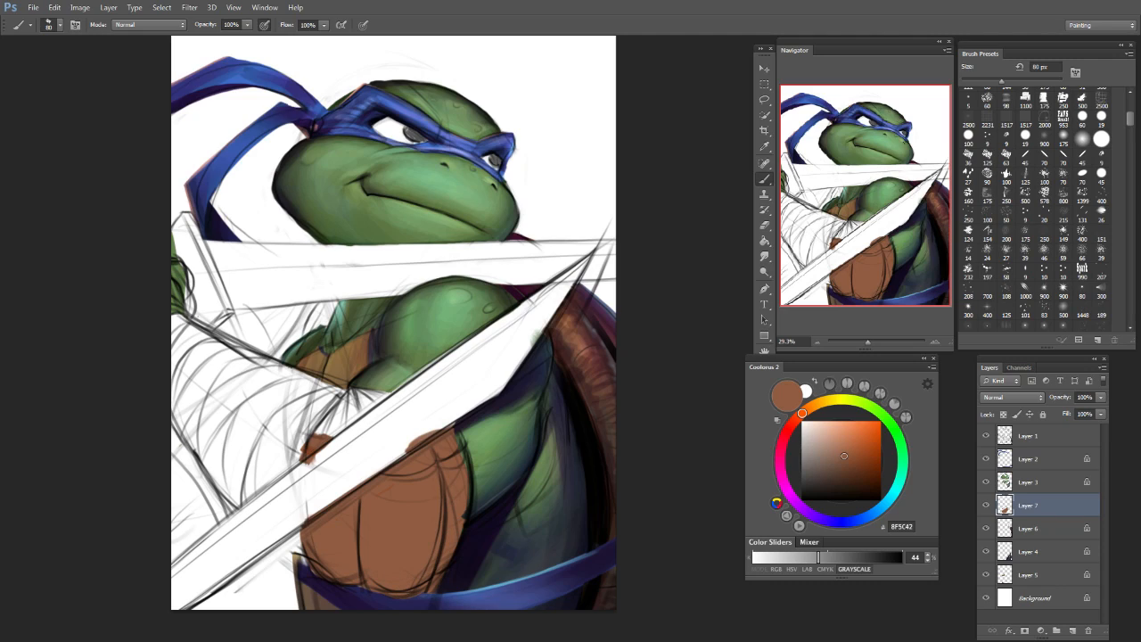
# Step: Extend the brown chest plate above the sword blade and trim its edges with the 60 px eraser
pyautogui.press('e')
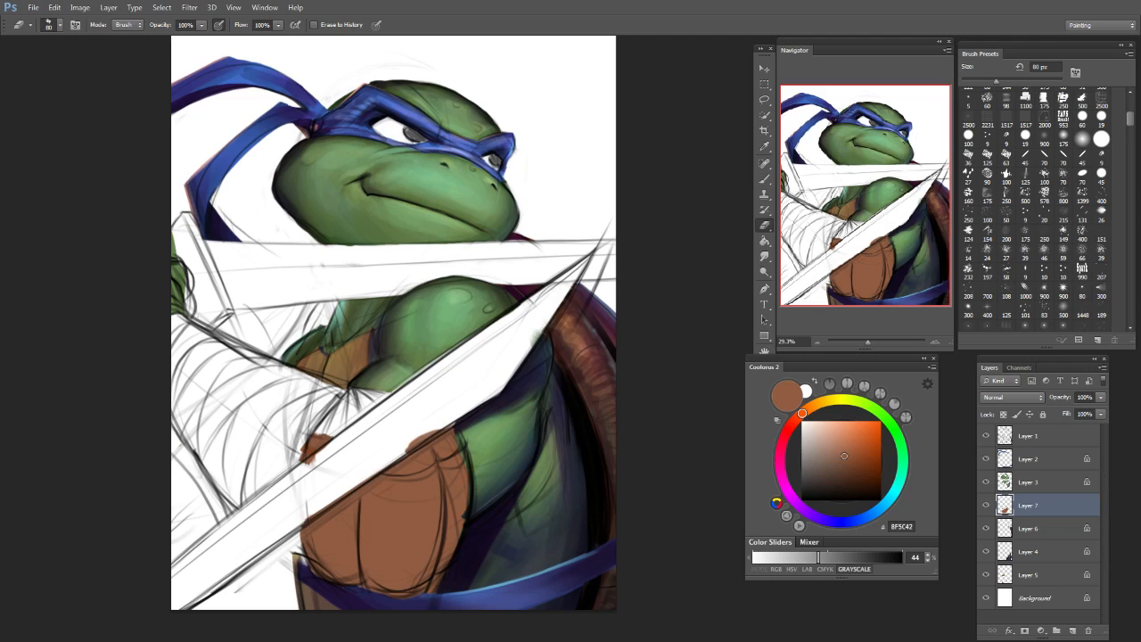
pyautogui.moveTo(311, 460); pyautogui.dragTo(374, 420)
pyautogui.press('b')
pyautogui.press('e')
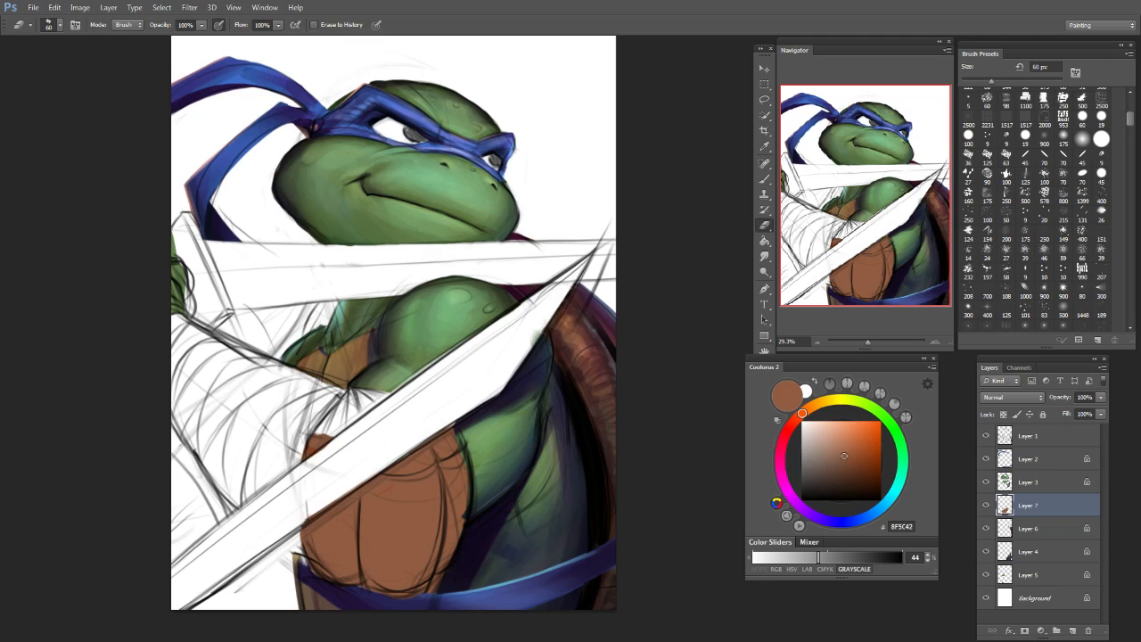
pyautogui.moveTo(304, 464); pyautogui.dragTo(370, 419)
pyautogui.press('b')
pyautogui.moveTo(313, 445)
pyautogui.mouseDown()
pyautogui.moveTo(357, 394)
pyautogui.moveTo(379, 394)
pyautogui.moveTo(362, 392)
pyautogui.moveTo(336, 428)
pyautogui.moveTo(364, 398)
pyautogui.moveTo(378, 412)
pyautogui.mouseUp()
pyautogui.press('e')
pyautogui.press('b')
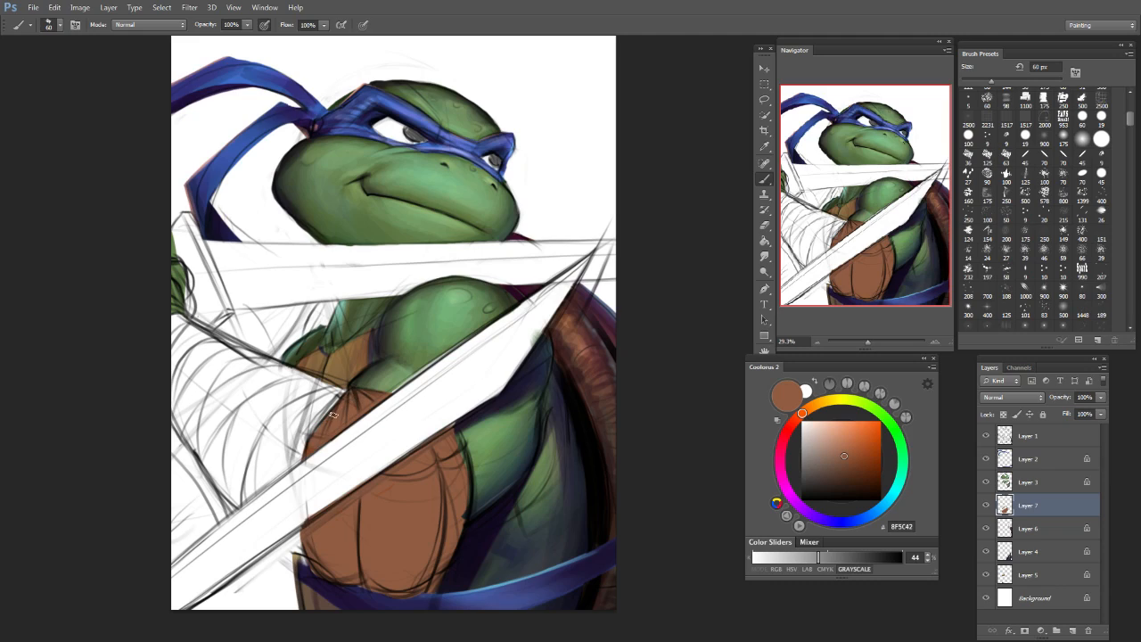
pyautogui.press('e')
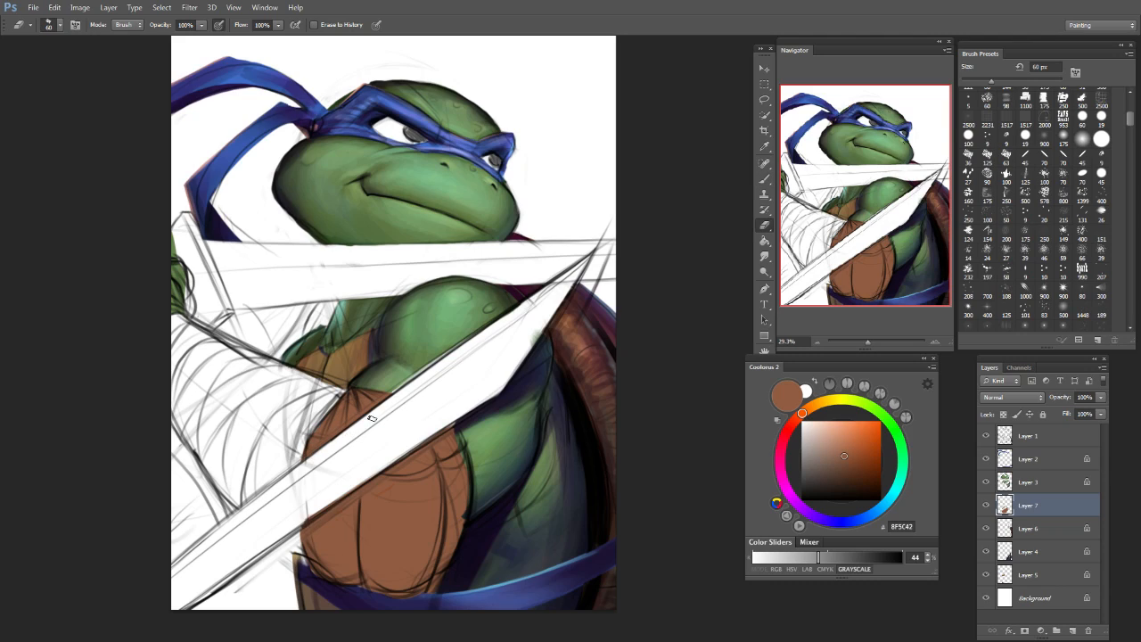
pyautogui.press('b')
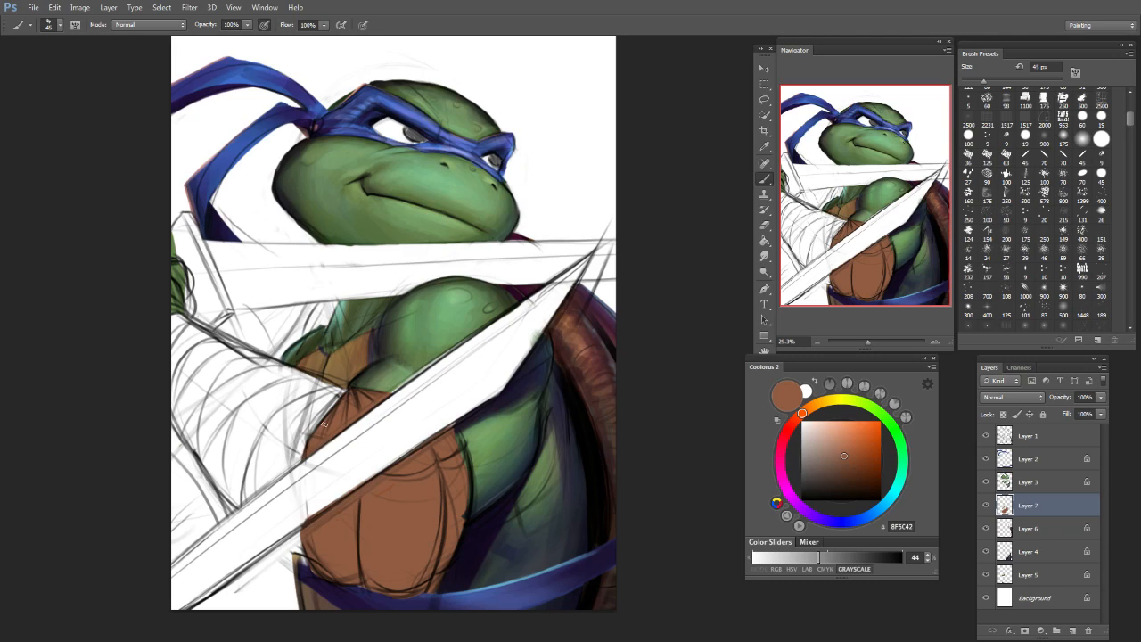
pyautogui.press('e')
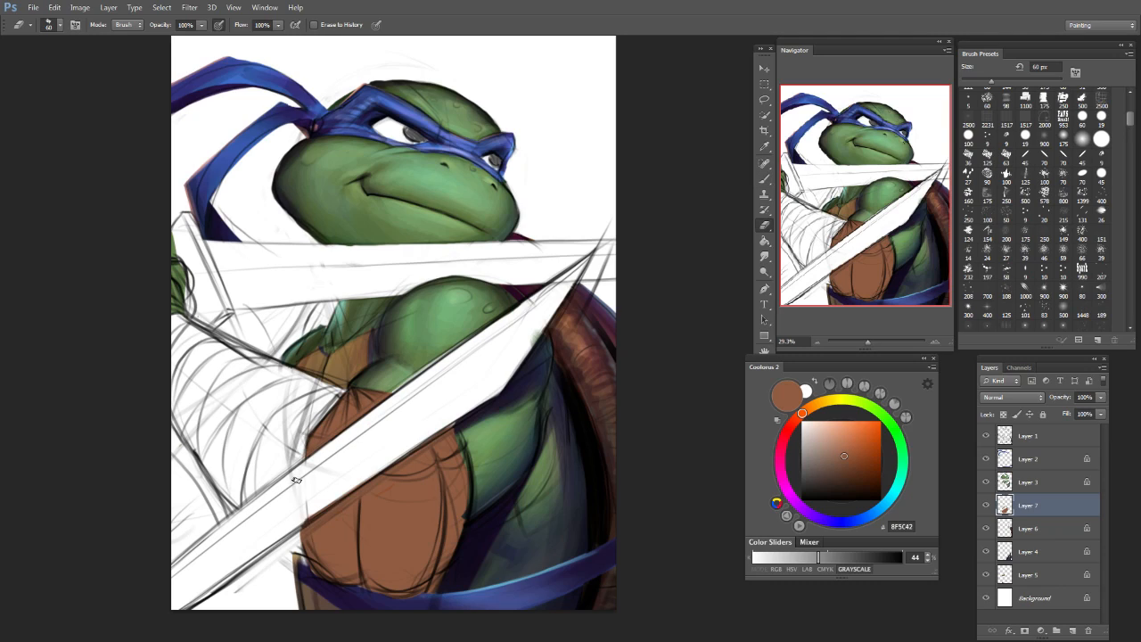
pyautogui.press('b')
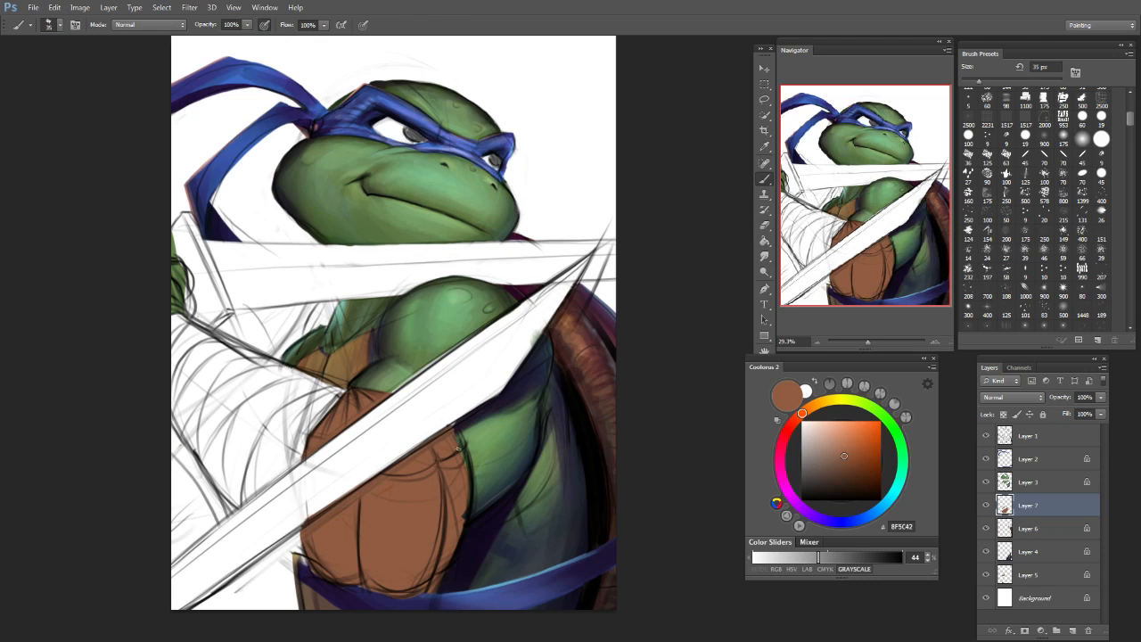
# Step: Clean up the chest plate's edges beside the arm, blade and belt with the 35 px brush and 60 px eraser
pyautogui.moveTo(451, 435); pyautogui.dragTo(456, 486)
pyautogui.press('e')
pyautogui.moveTo(301, 525); pyautogui.dragTo(383, 472)
pyautogui.hotkey('ctrl', 'z')
pyautogui.moveTo(303, 523); pyautogui.dragTo(340, 499)
pyautogui.press('b')
pyautogui.press('e')
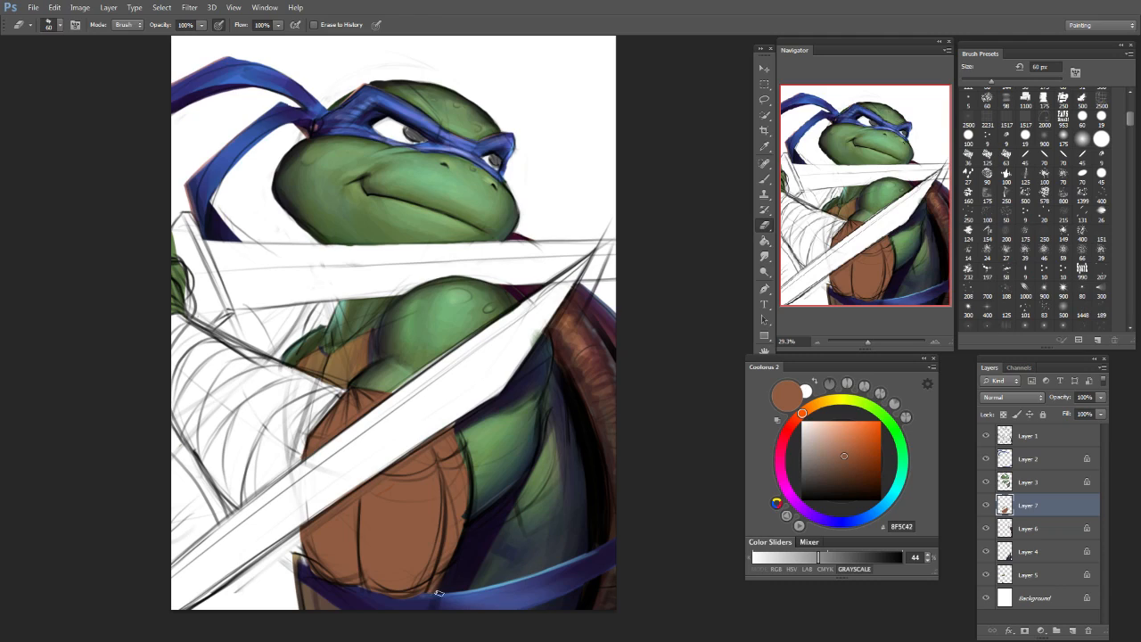
pyautogui.press('b')
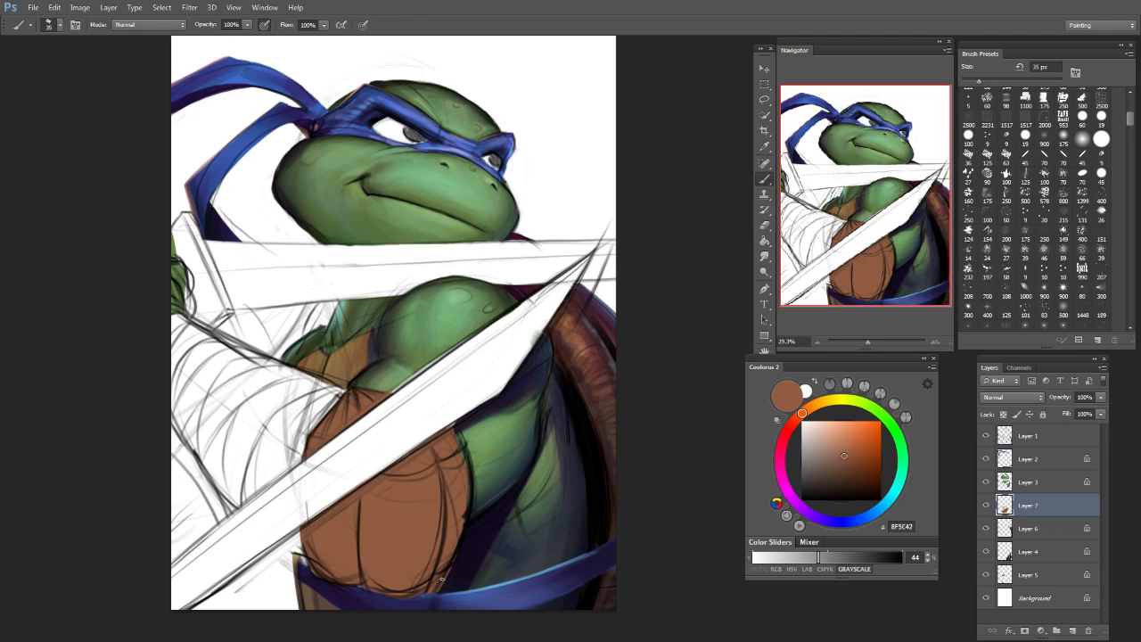
pyautogui.press('e')
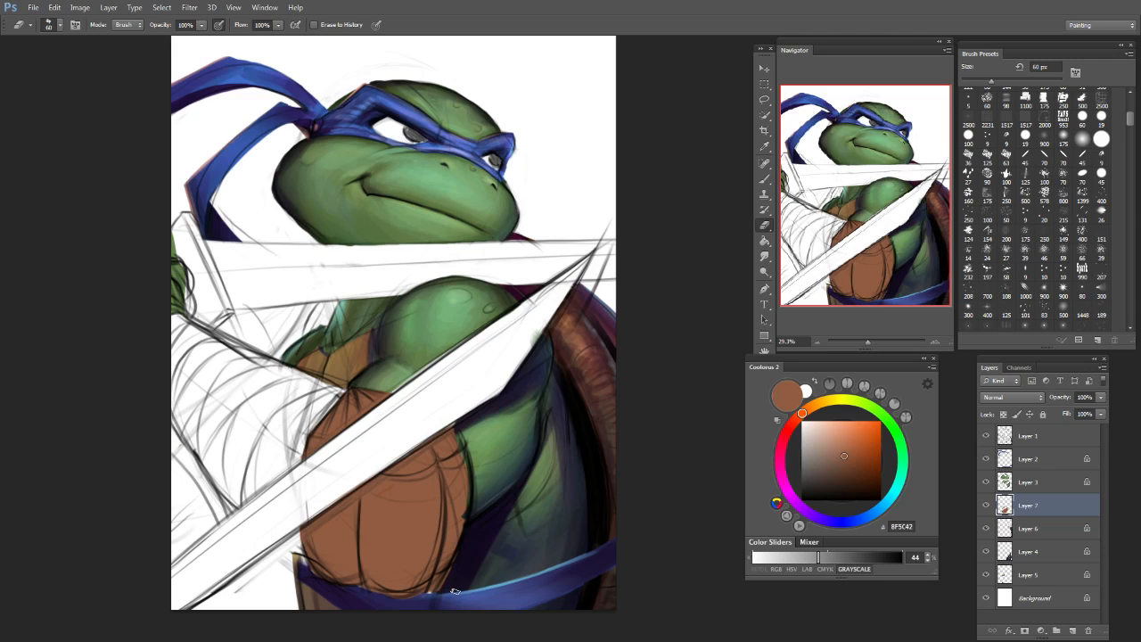
pyautogui.press('b')
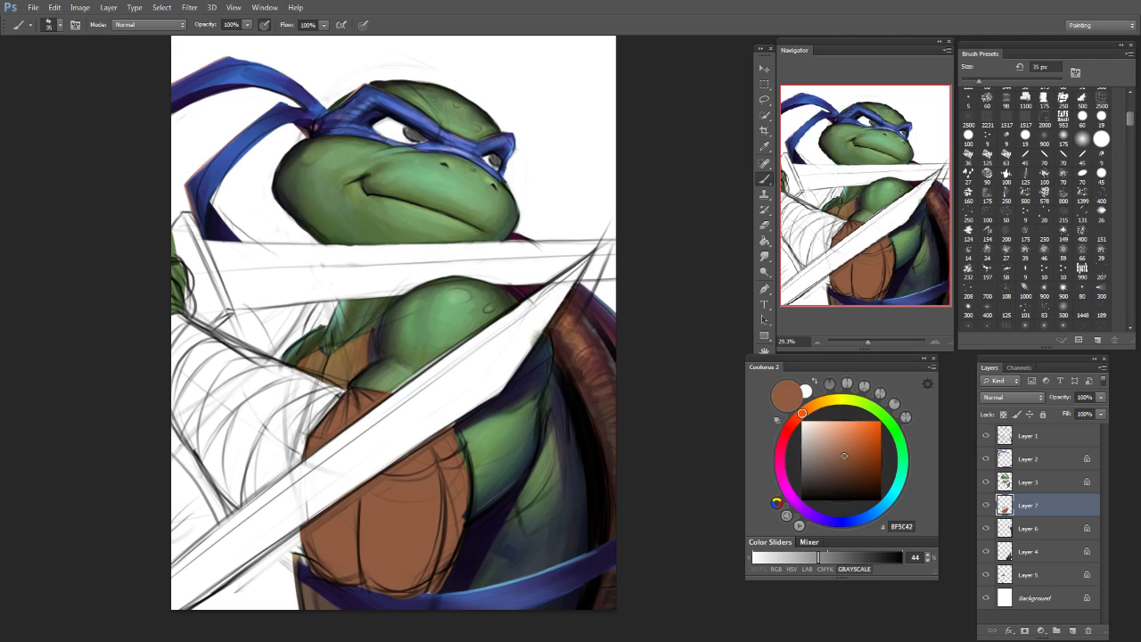
# Step: Move Layer 7 above Layer 3 and erase the brown spilling over the green arm
pyautogui.click(985, 508)
pyautogui.click(986, 508)
pyautogui.moveTo(1022, 507); pyautogui.dragTo(1027, 478)
pyautogui.press('e')
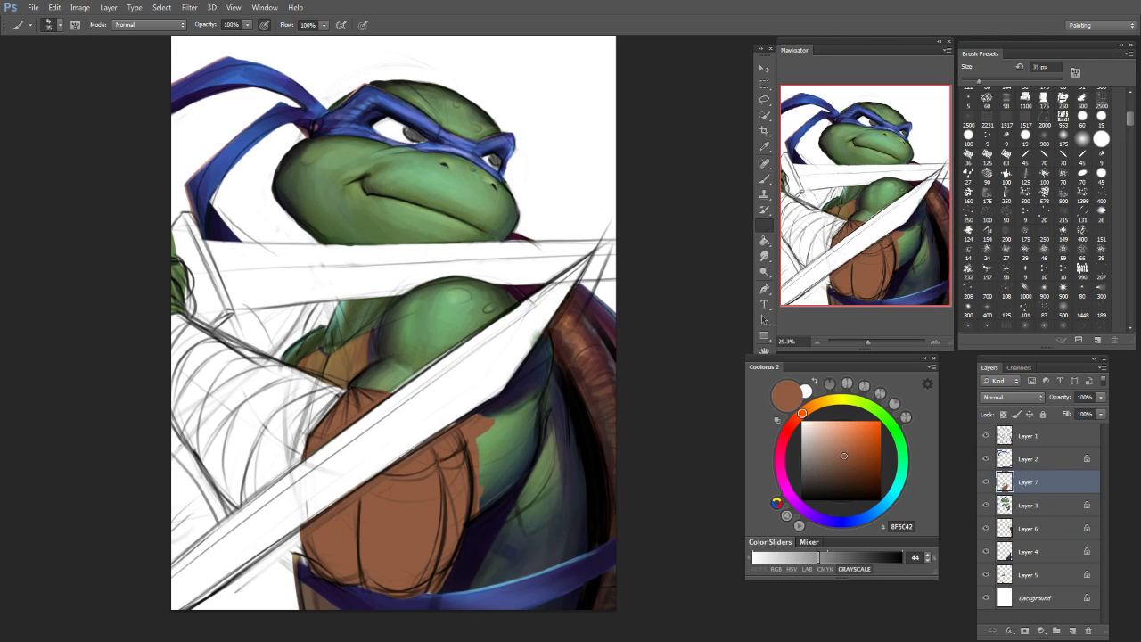
pyautogui.moveTo(469, 423)
pyautogui.mouseDown()
pyautogui.moveTo(484, 484)
pyautogui.moveTo(489, 448)
pyautogui.moveTo(501, 496)
pyautogui.mouseUp()
pyautogui.moveTo(478, 443)
pyautogui.mouseDown()
pyautogui.moveTo(469, 542)
pyautogui.moveTo(436, 599)
pyautogui.moveTo(457, 556)
pyautogui.mouseUp()
# Step: Refine the brown plate's edges along the sword with the brush and eraser, undoing the last erasure
pyautogui.press('b')
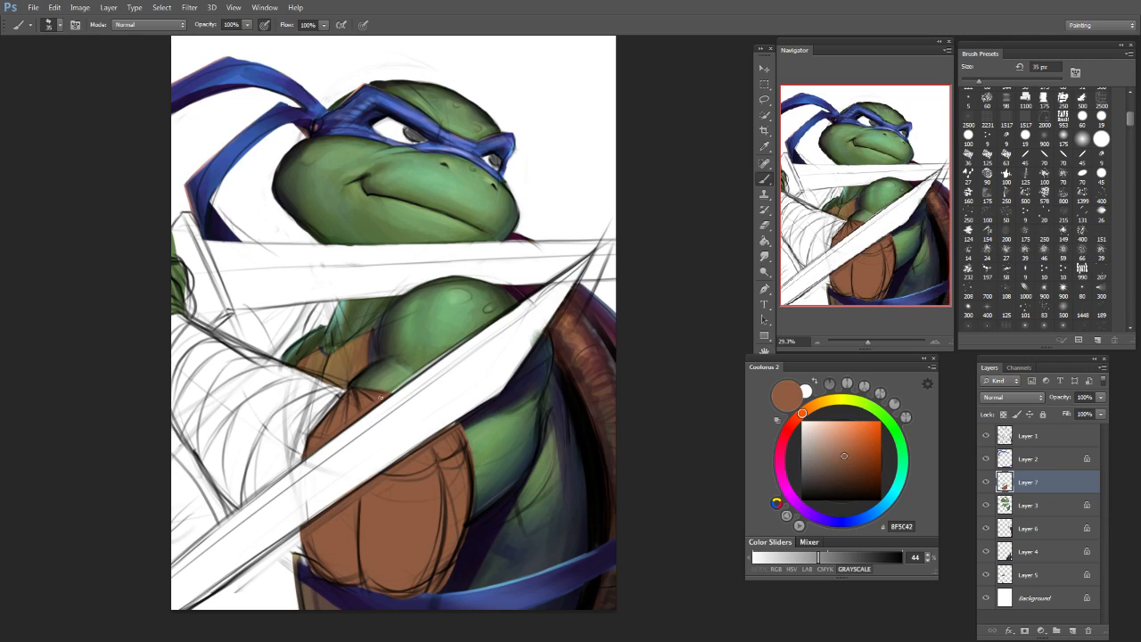
pyautogui.press('e')
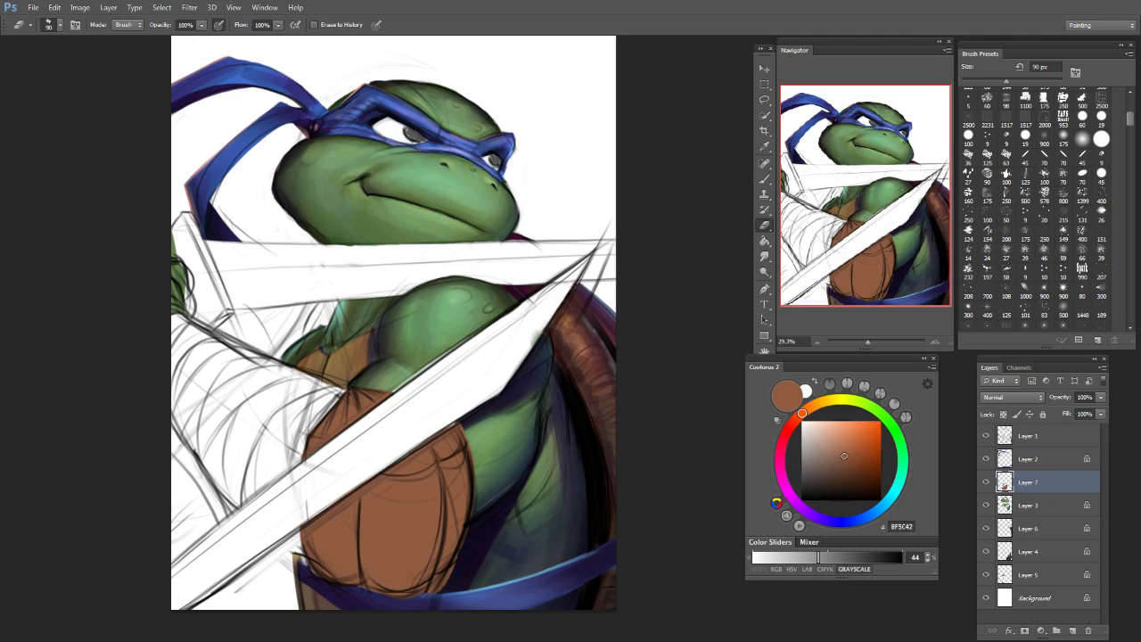
pyautogui.press('b')
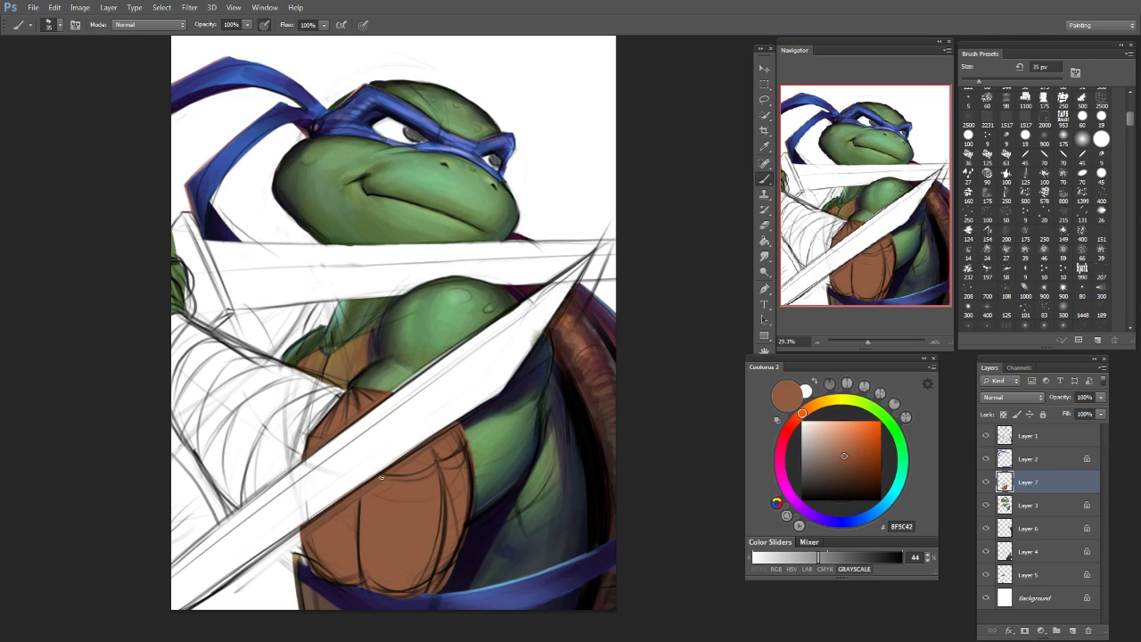
pyautogui.press('e')
pyautogui.moveTo(301, 460); pyautogui.dragTo(305, 437)
pyautogui.hotkey('ctrl', 'z')
pyautogui.press('b')
# Step: Lock Layer 7's transparent pixels, enlarge the brush to 80 px and choose dark maroon 2D0810
pyautogui.click(1004, 414)
pyautogui.click(857, 479)
pyautogui.moveTo(801, 414); pyautogui.dragTo(782, 454)
pyautogui.moveTo(841, 474); pyautogui.dragTo(845, 482)
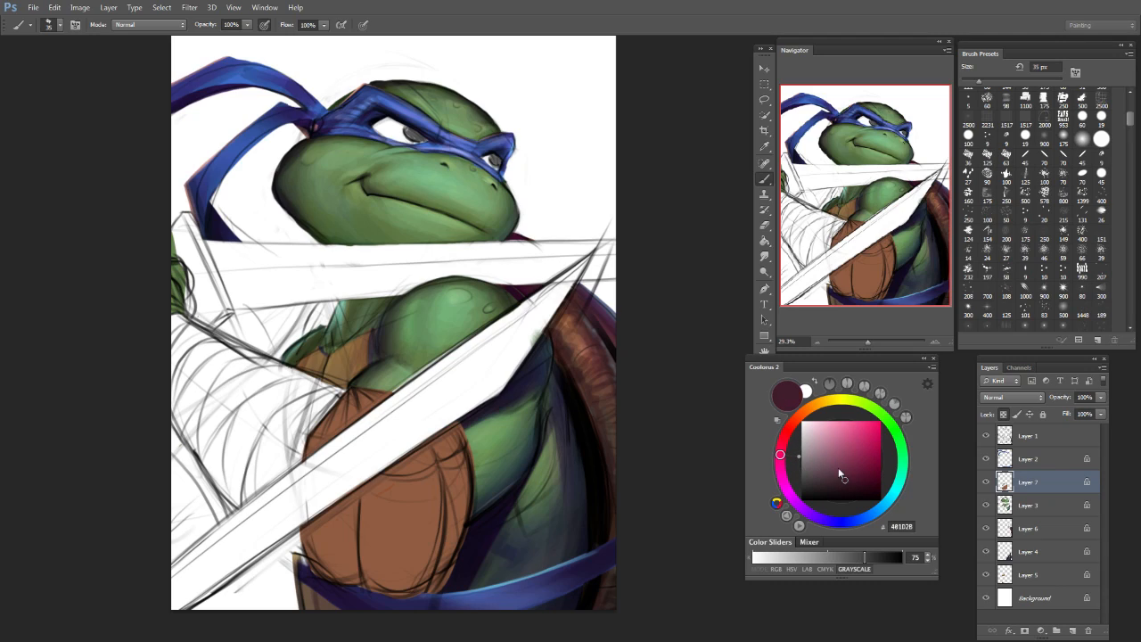
pyautogui.press(']')
pyautogui.press(']')
pyautogui.press(']')
pyautogui.press(']')
pyautogui.press(']')
pyautogui.press(']')
pyautogui.click(785, 437)
pyautogui.click(861, 486)
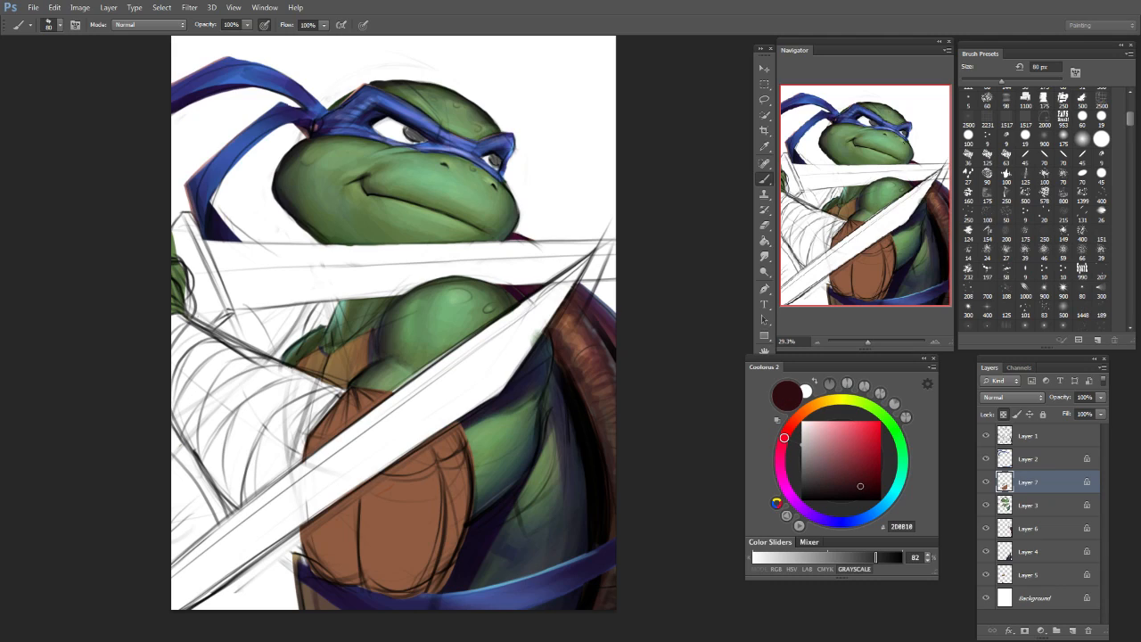
# Step: Enlarge the brush to about 300 px and shade the chest plate's upper corner beneath the blade in dark maroon
pyautogui.press(']')
pyautogui.press(']')
pyautogui.press(']')
pyautogui.press(']')
pyautogui.press(']')
pyautogui.press(']')
pyautogui.press(']')
pyautogui.press(']')
pyautogui.moveTo(460, 430); pyautogui.dragTo(313, 546)
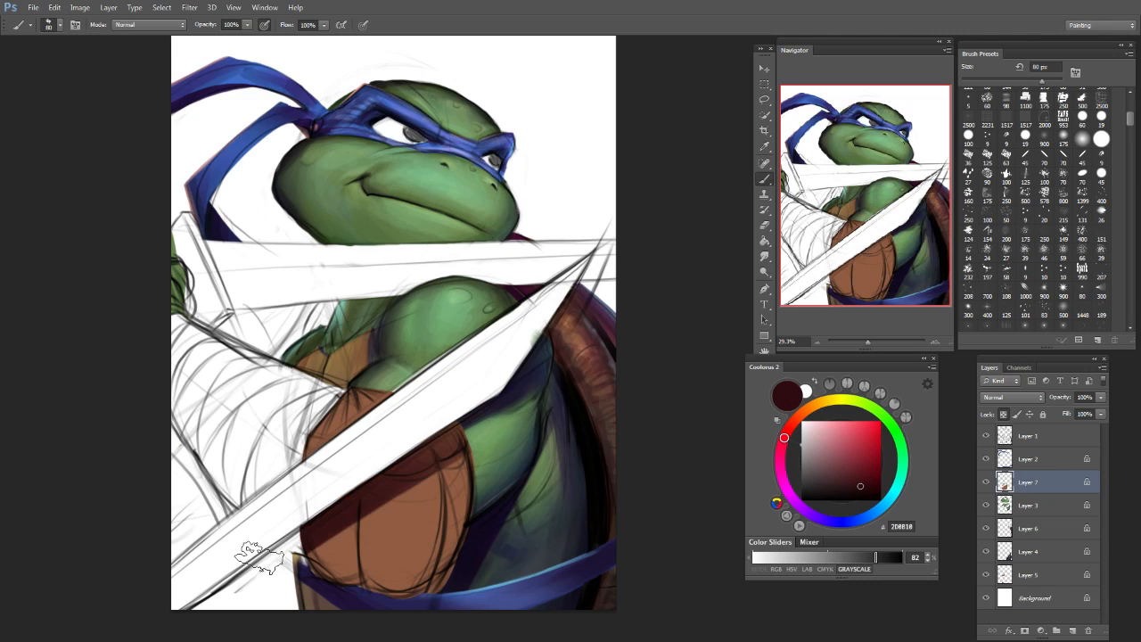
pyautogui.hotkey('ctrl', 'z')
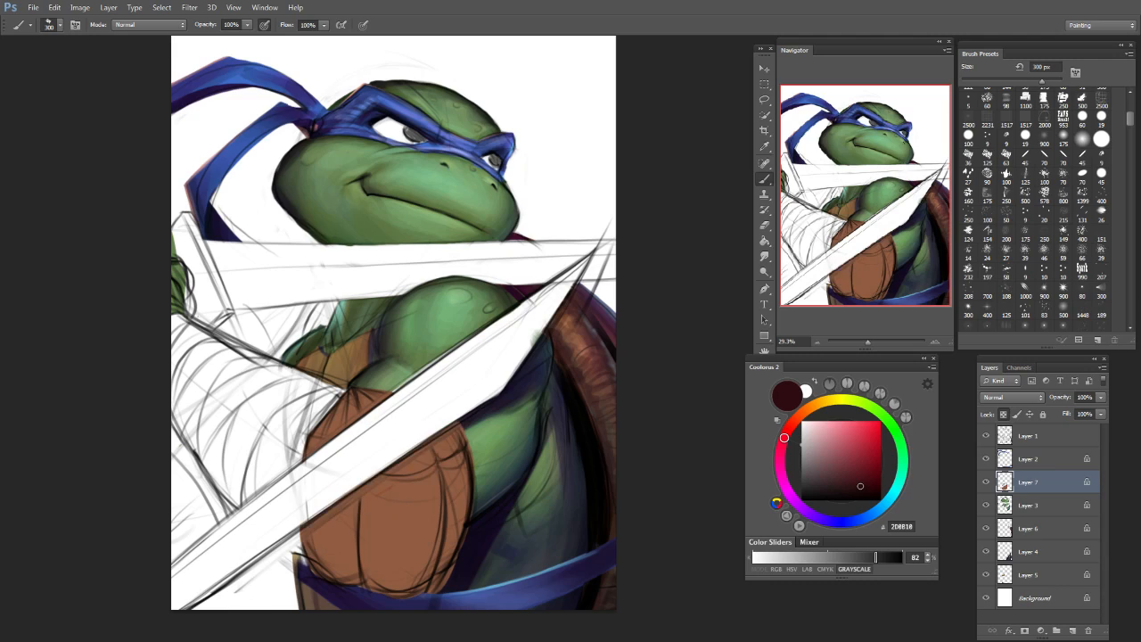
pyautogui.moveTo(462, 426); pyautogui.dragTo(376, 492)
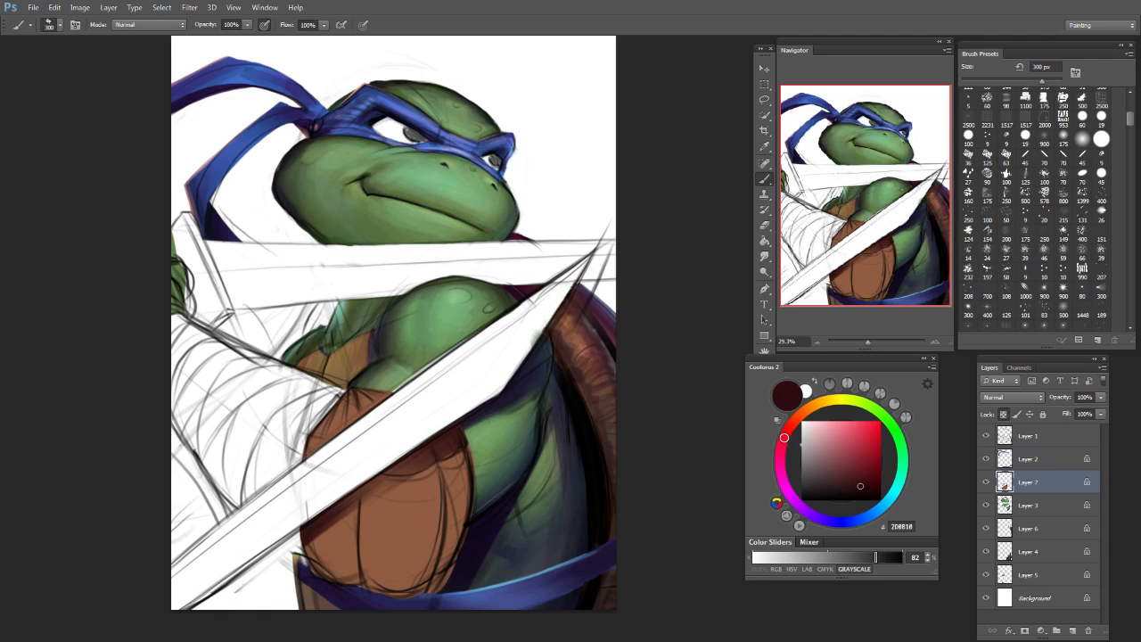
pyautogui.hotkey('ctrl', 'z')
pyautogui.press('[')
pyautogui.moveTo(481, 419); pyautogui.dragTo(352, 495)
# Step: Reduce the brush to 100 px and carry the dark maroon shadow along the plate beneath the sword blade
pyautogui.press('[')
pyautogui.press('[')
pyautogui.press('[')
pyautogui.press('[')
pyautogui.moveTo(436, 468); pyautogui.dragTo(372, 494)
pyautogui.moveTo(417, 462); pyautogui.dragTo(337, 515)
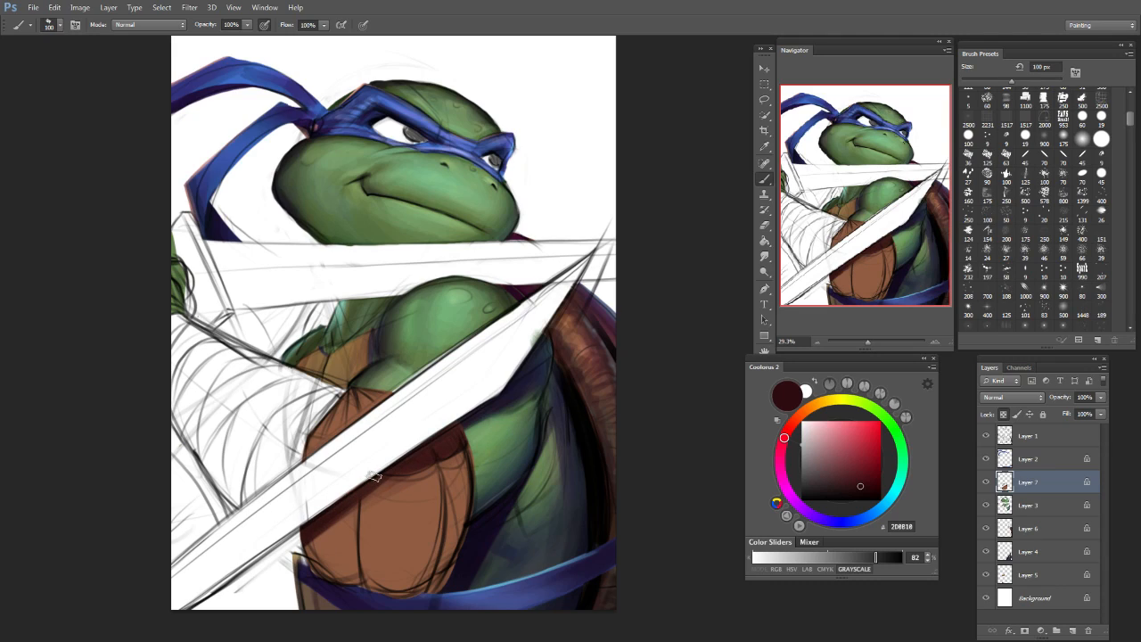
# Step: Sample the plate's brown 8F5C42 and define the lower edge of the blade's shadow with a smaller brush
pyautogui.press('[')
pyautogui.press('[')
pyautogui.press('[')
pyautogui.press('[')
pyautogui.keyDown('alt'); pyautogui.click(368, 512); pyautogui.keyUp('alt')
pyautogui.moveTo(364, 518)
pyautogui.mouseDown()
pyautogui.moveTo(412, 481)
pyautogui.moveTo(388, 489)
pyautogui.moveTo(390, 511)
pyautogui.moveTo(305, 545)
pyautogui.moveTo(346, 524)
pyautogui.mouseUp()
pyautogui.press(']')
pyautogui.press(']')
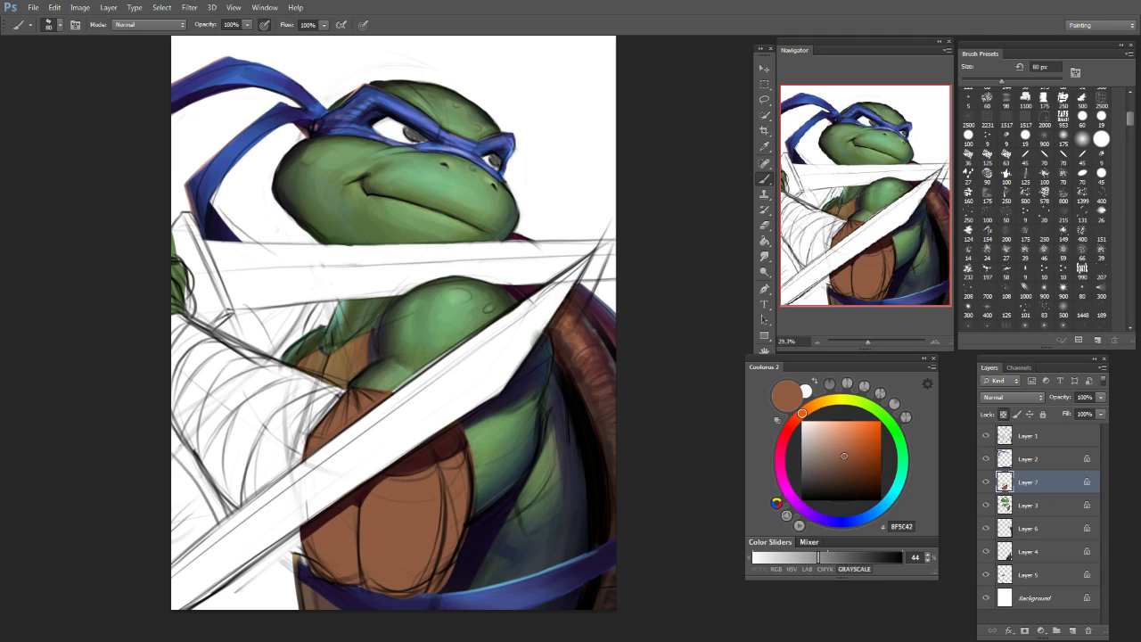
pyautogui.keyDown('alt'); pyautogui.click(372, 490); pyautogui.keyUp('alt')
pyautogui.press('[')
pyautogui.press('[')
pyautogui.press('[')
pyautogui.press('[')
pyautogui.press('[')
pyautogui.press('[')
pyautogui.moveTo(395, 472); pyautogui.dragTo(434, 464)
pyautogui.hotkey('ctrl', 'z')
pyautogui.keyDown('alt'); pyautogui.click(428, 459); pyautogui.keyUp('alt')
pyautogui.keyDown('alt'); pyautogui.click(444, 450); pyautogui.keyUp('alt')
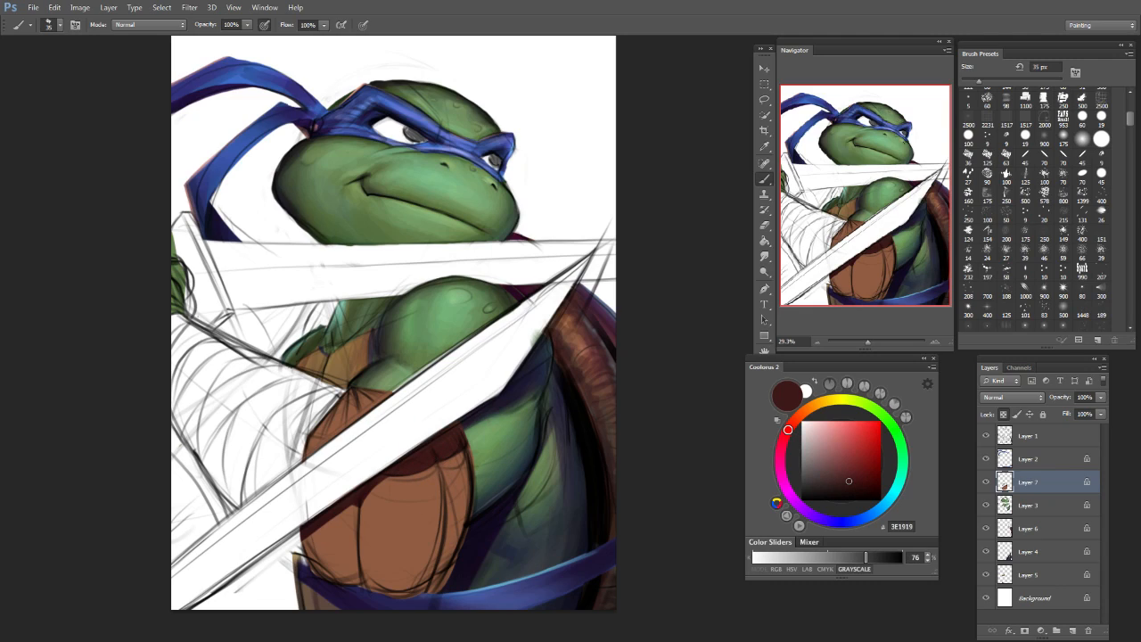
pyautogui.moveTo(436, 573); pyautogui.dragTo(447, 490)
pyautogui.hotkey('ctrl', 'z')
# Step: Enlarge the textured brush to 1100 px and choose very dark blue 070618
pyautogui.press(']')
pyautogui.press(']')
pyautogui.press(']')
pyautogui.press(']')
pyautogui.press(']')
pyautogui.press(']')
pyautogui.press(']')
pyautogui.press(']')
pyautogui.press(']')
pyautogui.press(']')
pyautogui.press(']')
pyautogui.press(']')
pyautogui.press(']')
pyautogui.press(']')
pyautogui.click(840, 522)
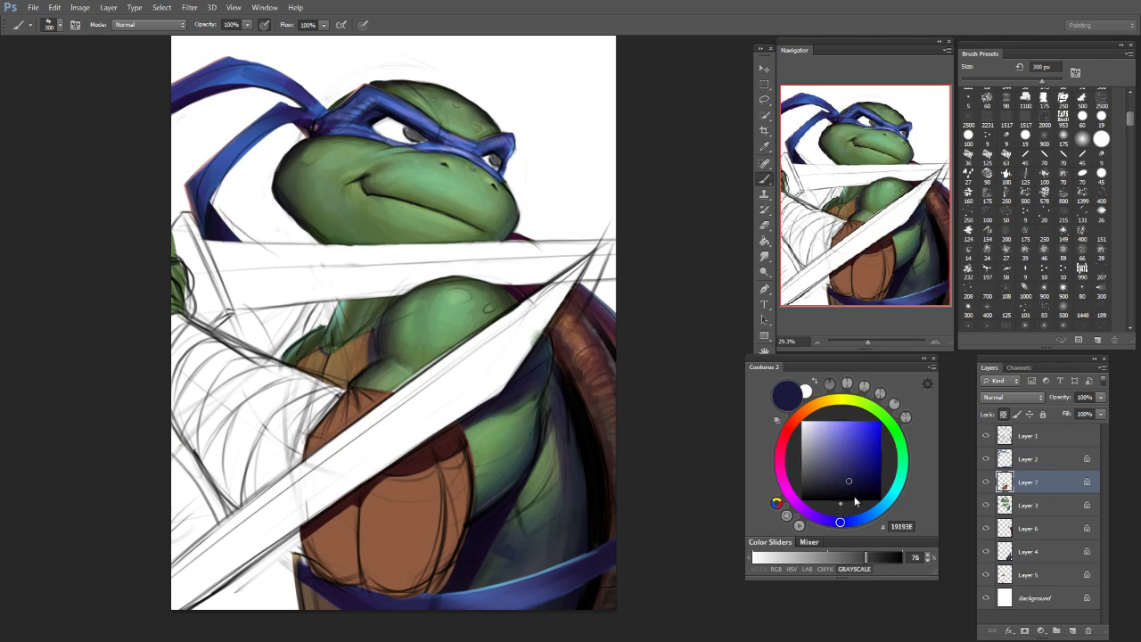
pyautogui.click(858, 492)
pyautogui.press(']')
pyautogui.press(']')
pyautogui.press(']')
pyautogui.press(']')
pyautogui.press(']')
pyautogui.press(']')
pyautogui.press(']')
pyautogui.press(']')
pyautogui.press(']')
pyautogui.press(']')
# Step: Try washes of very dark blue 070618 and very dark green 06180E over the chest plate, undoing each
pyautogui.click(358, 559)
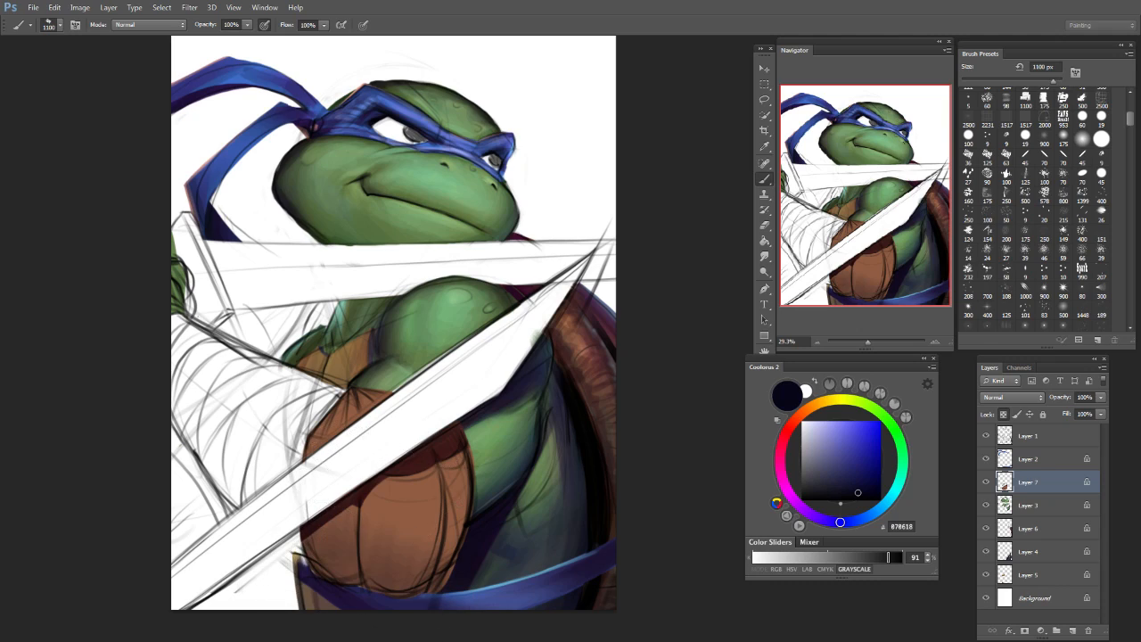
pyautogui.hotkey('ctrl', 'z')
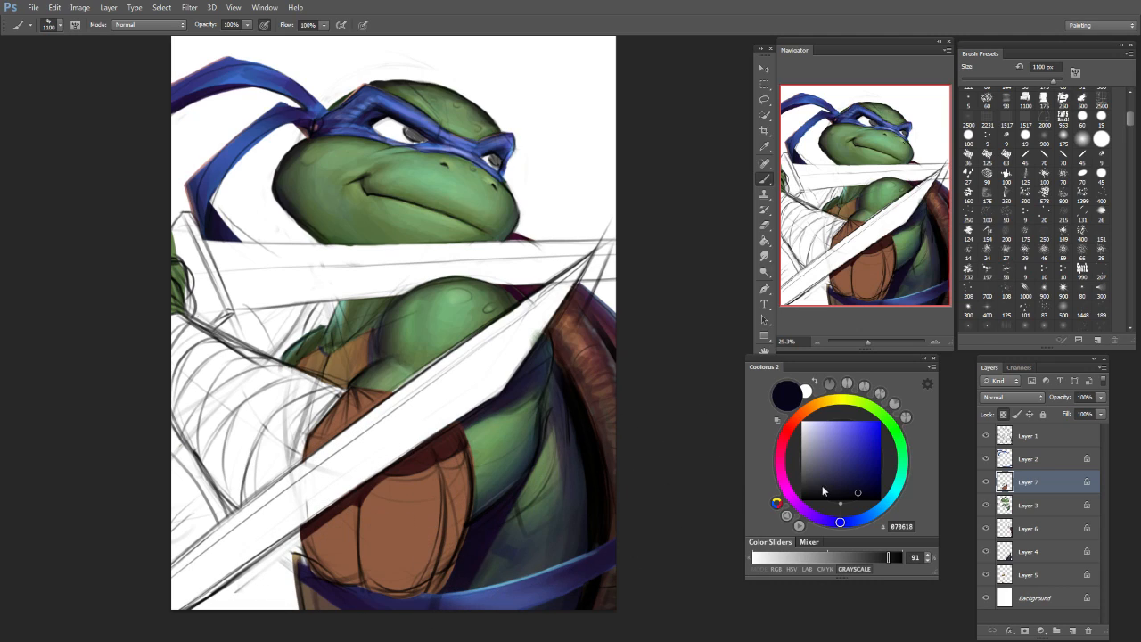
pyautogui.click(904, 460)
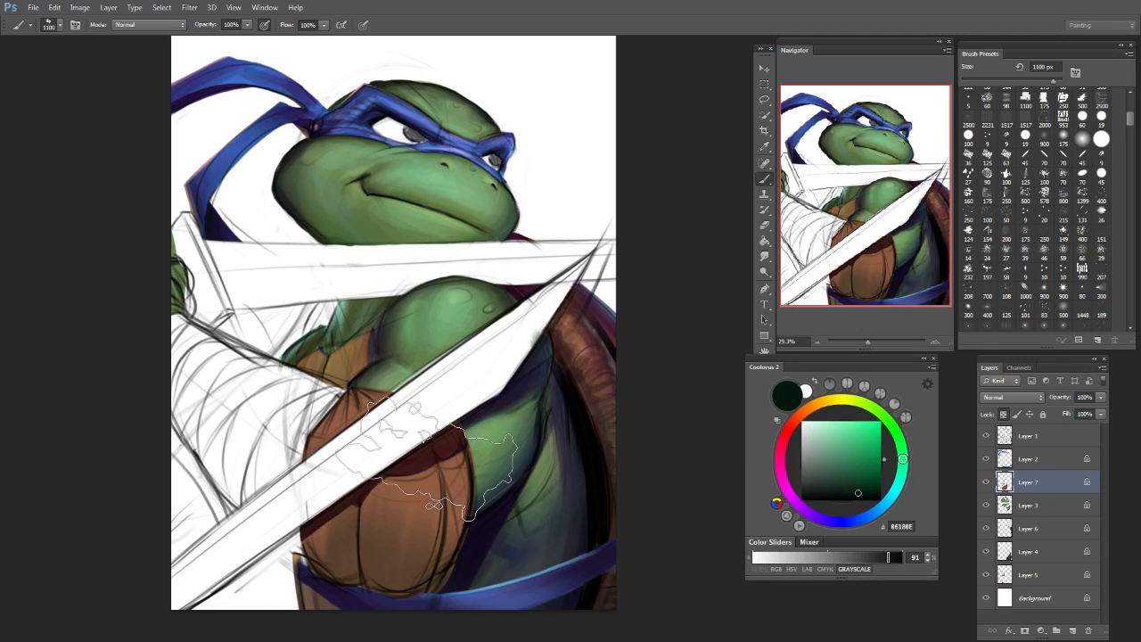
pyautogui.hotkey('ctrl', 'z')
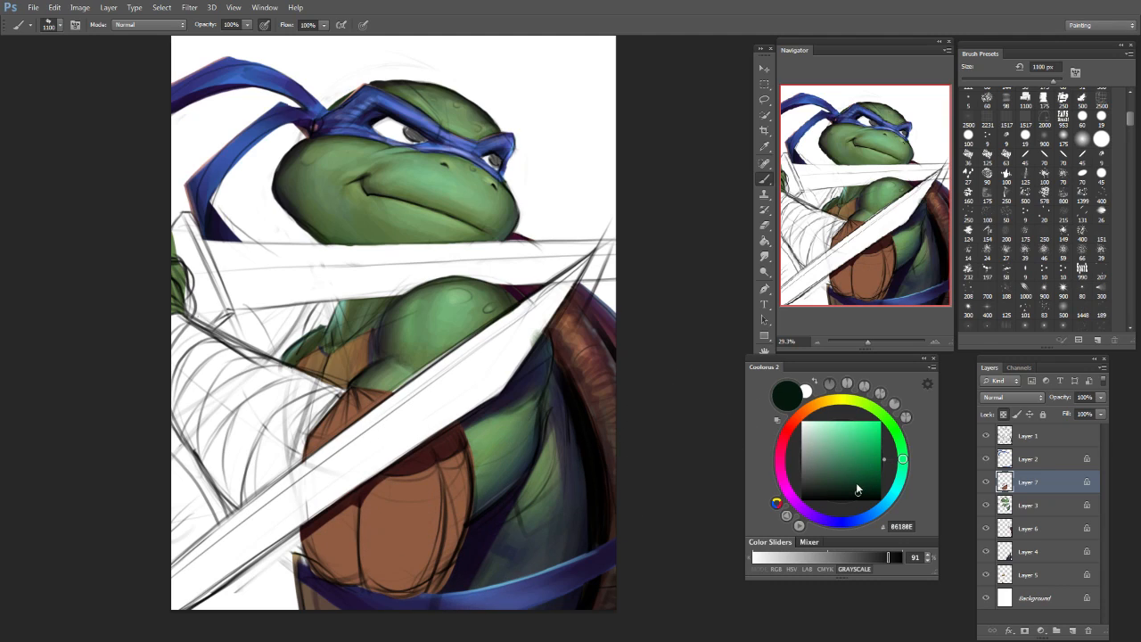
# Step: Choose dark teal 112924 and shade the lower chest plate with the textured brush reduced to 200 px
pyautogui.click(903, 480)
pyautogui.click(847, 487)
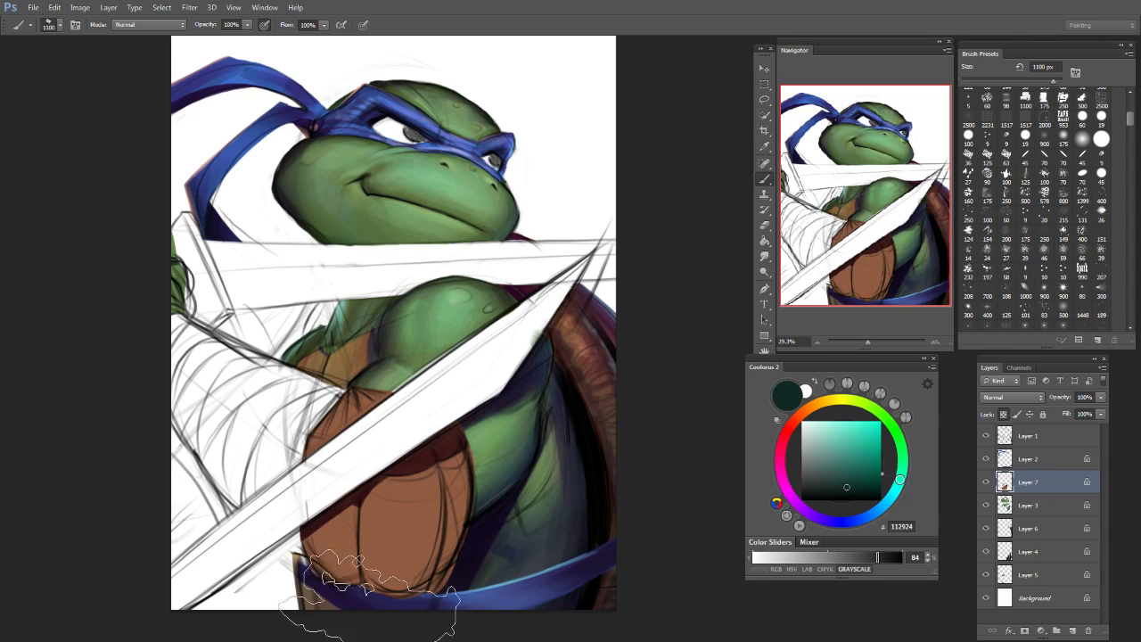
pyautogui.press('[')
pyautogui.press('[')
pyautogui.press('[')
pyautogui.press('[')
pyautogui.press('[')
pyautogui.press('[')
pyautogui.press('[')
pyautogui.press('[')
pyautogui.press('[')
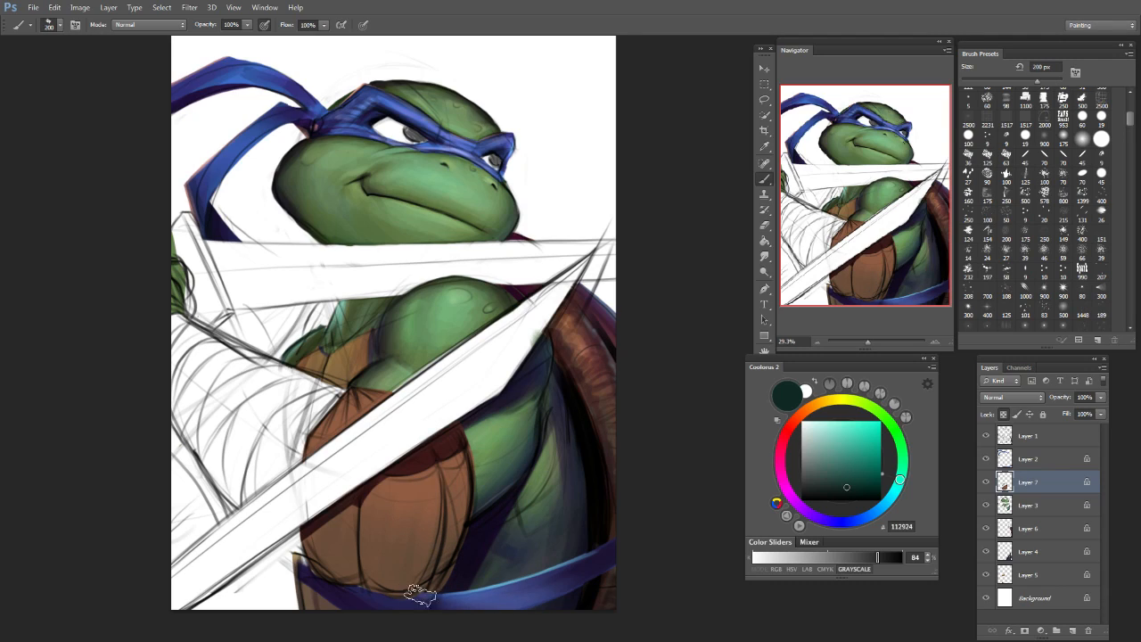
# Step: Choose a muted dark purple and glaze it over the chest plate below the blade's shadow, varying the brush size
pyautogui.click(828, 475)
pyautogui.click(781, 468)
pyautogui.click(782, 478)
pyautogui.click(838, 479)
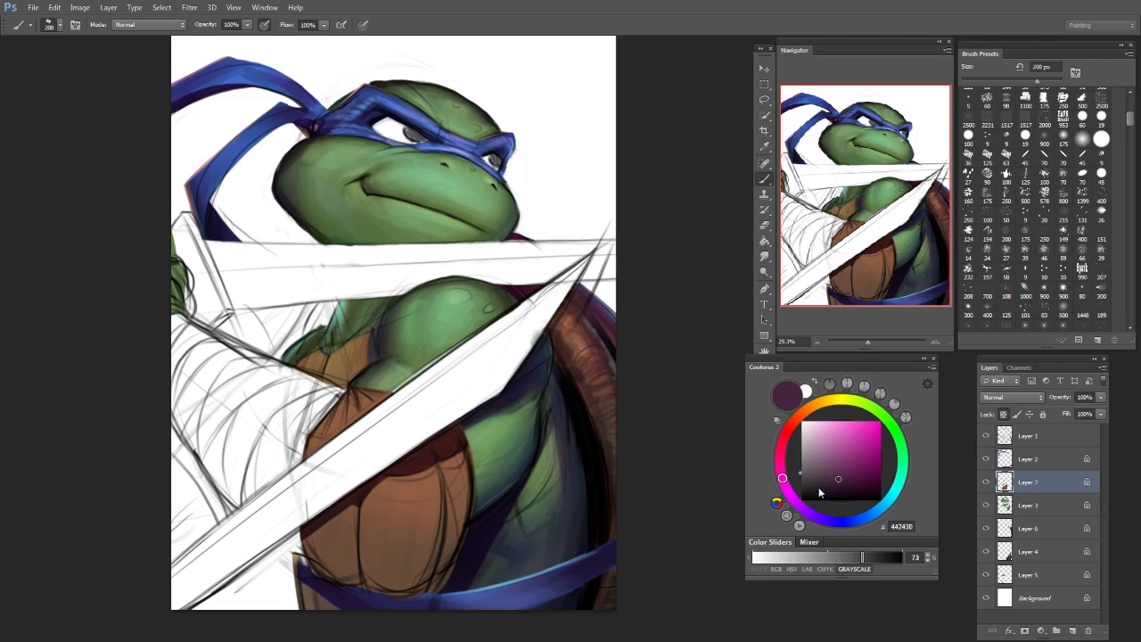
pyautogui.press('[')
pyautogui.press('[')
pyautogui.press('[')
pyautogui.press('[')
pyautogui.press('[')
pyautogui.press('[')
pyautogui.press(']')
pyautogui.press(']')
pyautogui.press(']')
pyautogui.press(']')
# Step: Sample the plate's brown, reduce the brush to 60 px and lighten the colour to peach D4A58D
pyautogui.keyDown('alt'); pyautogui.click(401, 500); pyautogui.keyUp('alt')
pyautogui.press('[')
pyautogui.press('[')
pyautogui.press('[')
pyautogui.press('[')
pyautogui.click(829, 434)
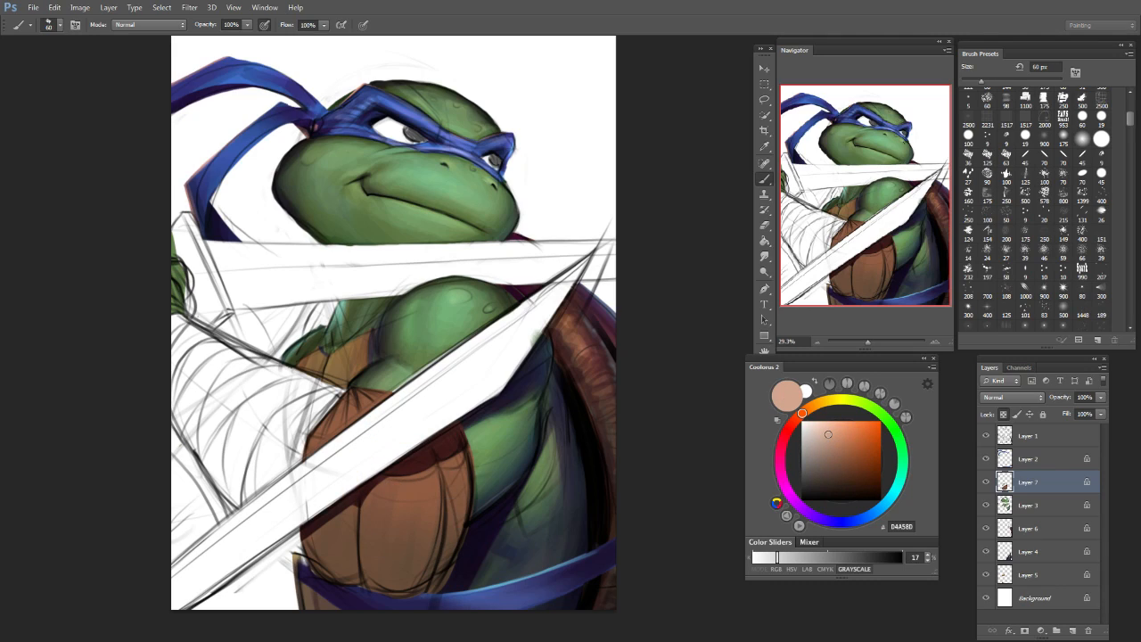
# Step: Choose ochre AC8D4F and paint highlights along the chest plate's upper edge beneath the blade's shadow
pyautogui.press(']')
pyautogui.press(']')
pyautogui.click(821, 404)
pyautogui.moveTo(838, 430); pyautogui.dragTo(844, 447)
pyautogui.press(']')
pyautogui.press(']')
pyautogui.press(']')
pyautogui.press(']')
pyautogui.press(']')
pyautogui.press(']')
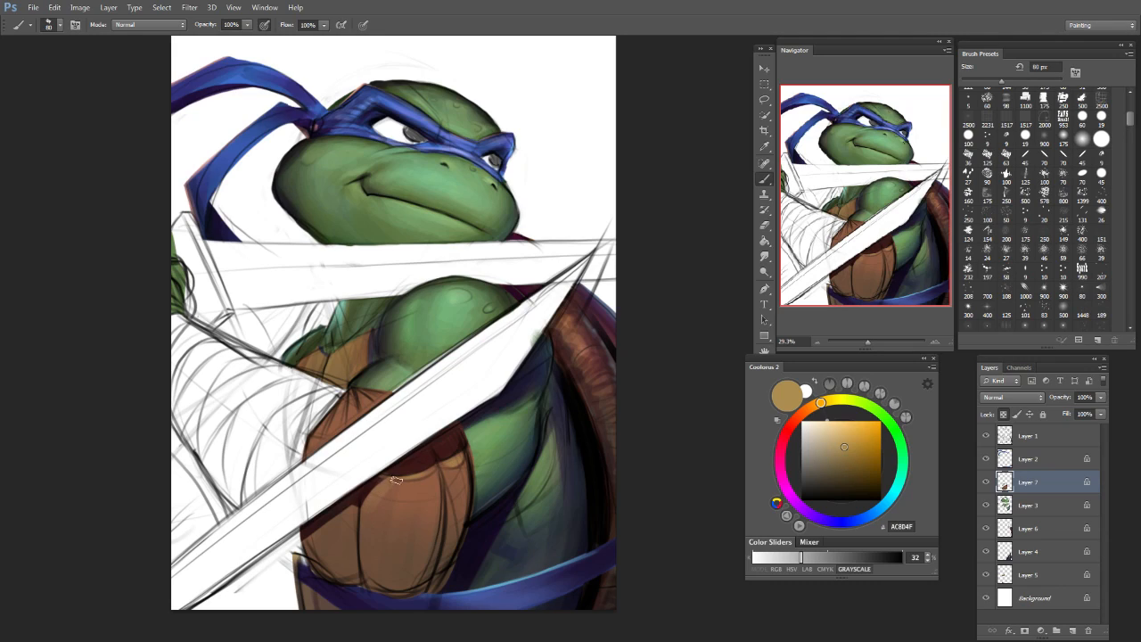
pyautogui.press(']')
pyautogui.press(']')
pyautogui.press('[')
pyautogui.press('[')
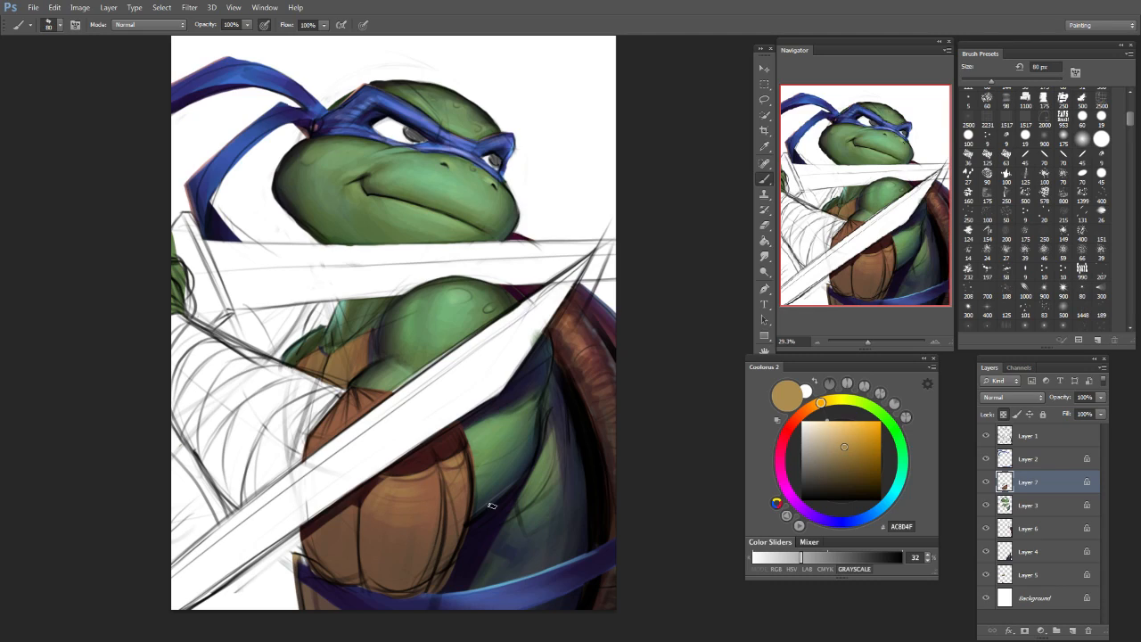
# Step: Extend the ochre highlights down the chest plate's segments, finishing with a 45 px brush
pyautogui.press(']')
pyautogui.press(']')
pyautogui.press(']')
pyautogui.press(']')
pyautogui.press('[')
pyautogui.press('[')
pyautogui.press('[')
pyautogui.press('[')
pyautogui.press('[')
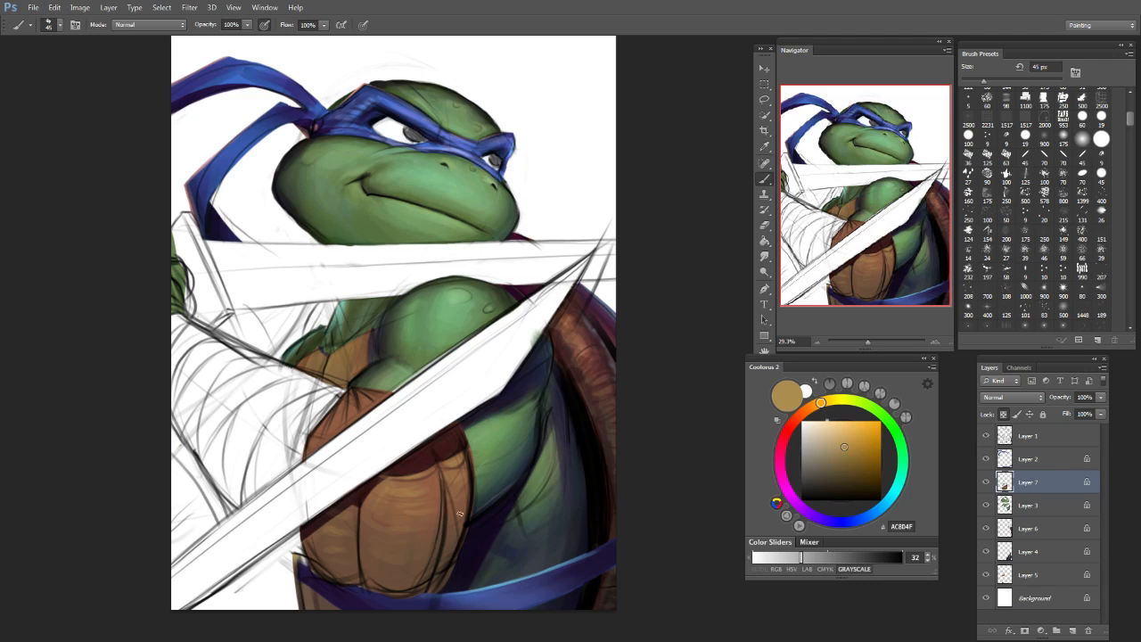
# Step: Choose dark maroon and paint the curved seam separating the chest plate's narrow side segment with a fine brush
pyautogui.click(851, 480)
pyautogui.click(781, 451)
pyautogui.moveTo(853, 482); pyautogui.dragTo(857, 484)
pyautogui.press(']')
pyautogui.press(']')
pyautogui.press(']')
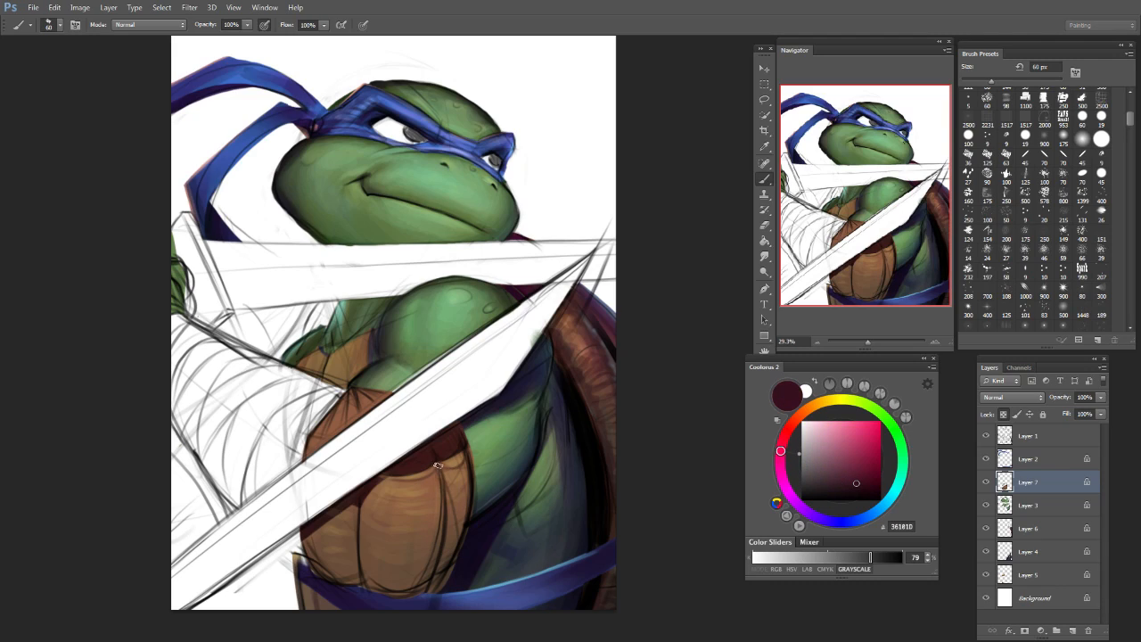
pyautogui.press('[')
pyautogui.press('[')
pyautogui.press('[')
pyautogui.press('[')
pyautogui.press('[')
pyautogui.moveTo(437, 538); pyautogui.dragTo(427, 579)
pyautogui.press('[')
pyautogui.moveTo(439, 479); pyautogui.dragTo(422, 585)
# Step: Paint the plate's central seam and lower contour in dark maroon, varying the brush width
pyautogui.press(']')
pyautogui.press(']')
pyautogui.press(']')
pyautogui.press(']')
pyautogui.moveTo(358, 504)
pyautogui.mouseDown()
pyautogui.moveTo(361, 585)
pyautogui.moveTo(364, 535)
pyautogui.moveTo(367, 589)
pyautogui.moveTo(412, 576)
pyautogui.mouseUp()
pyautogui.press(']')
pyautogui.press(']')
pyautogui.press('[')
pyautogui.press('[')
pyautogui.press('[')
pyautogui.press('[')
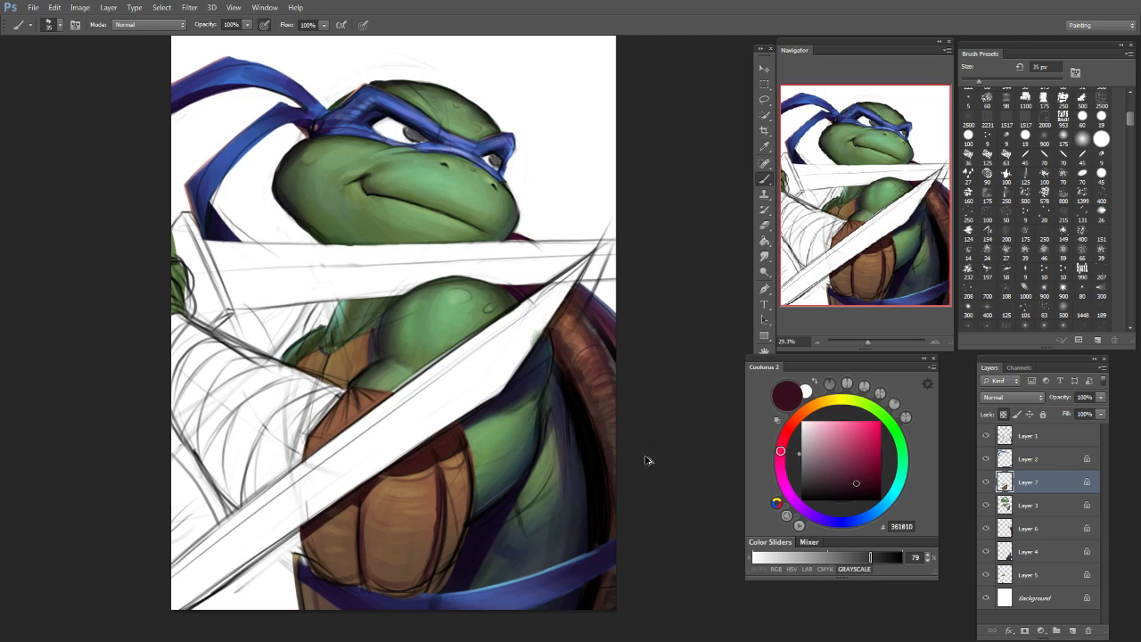
# Step: Deepen the chest plate's seams with dark brown 251210 and dark maroon, using a brush of about 45 px
pyautogui.moveTo(837, 494); pyautogui.dragTo(823, 491)
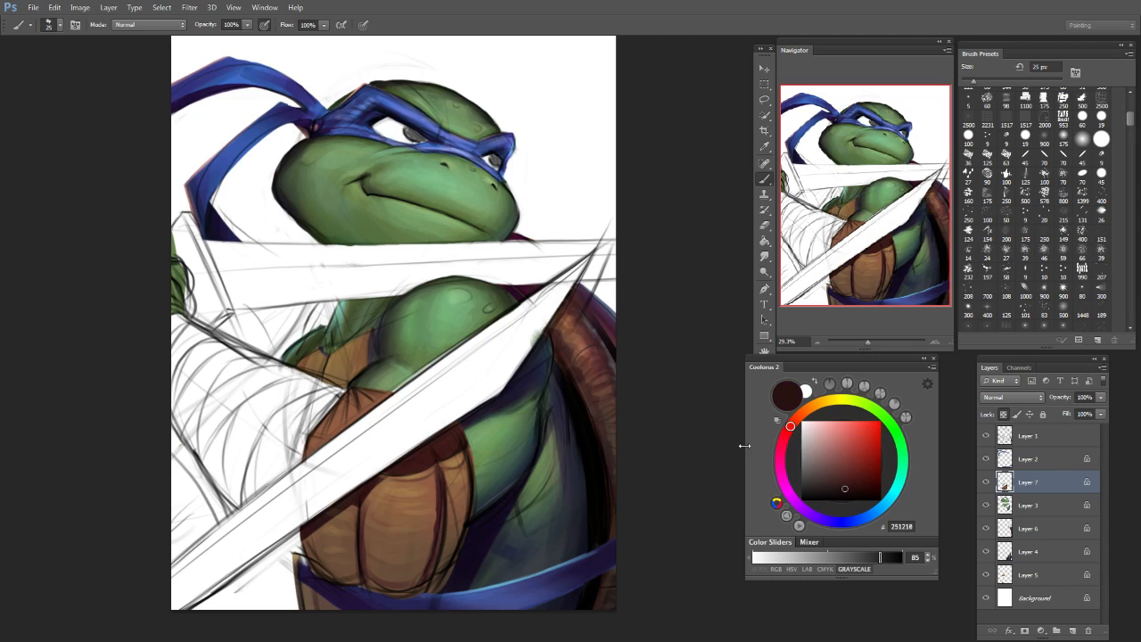
pyautogui.press(']')
pyautogui.press(']')
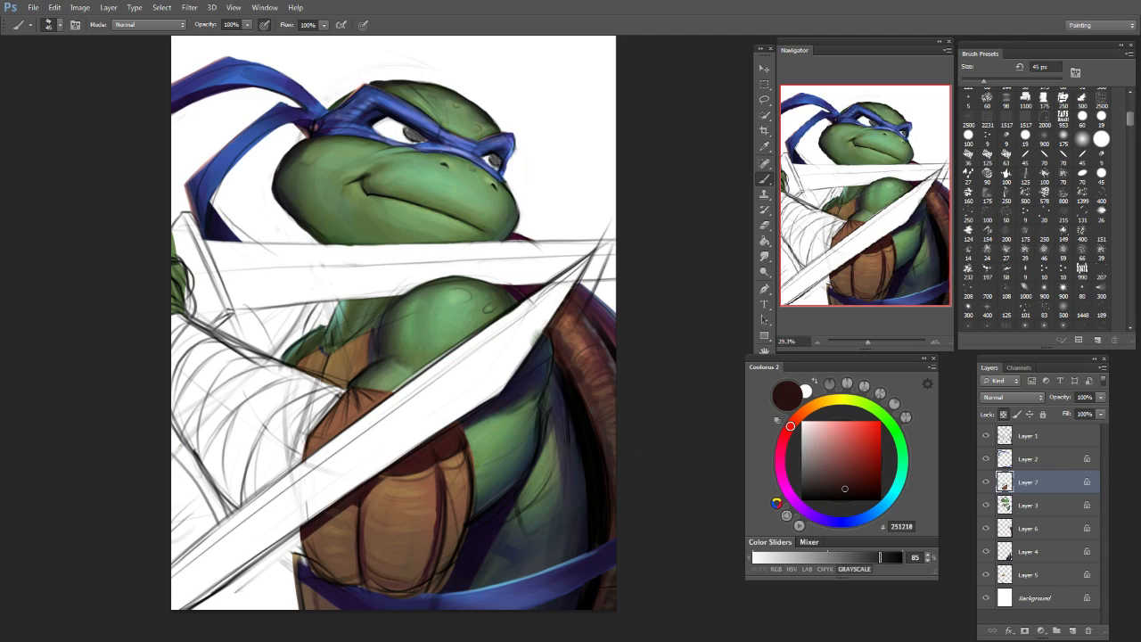
pyautogui.moveTo(803, 496); pyautogui.dragTo(783, 451)
pyautogui.press(']')
pyautogui.press(']')
pyautogui.click(782, 455)
pyautogui.click(856, 484)
# Step: Choose dark teal 103133 and add thin streaks of texture across the lower chest plate
pyautogui.click(893, 492)
pyautogui.press('[')
pyautogui.press('[')
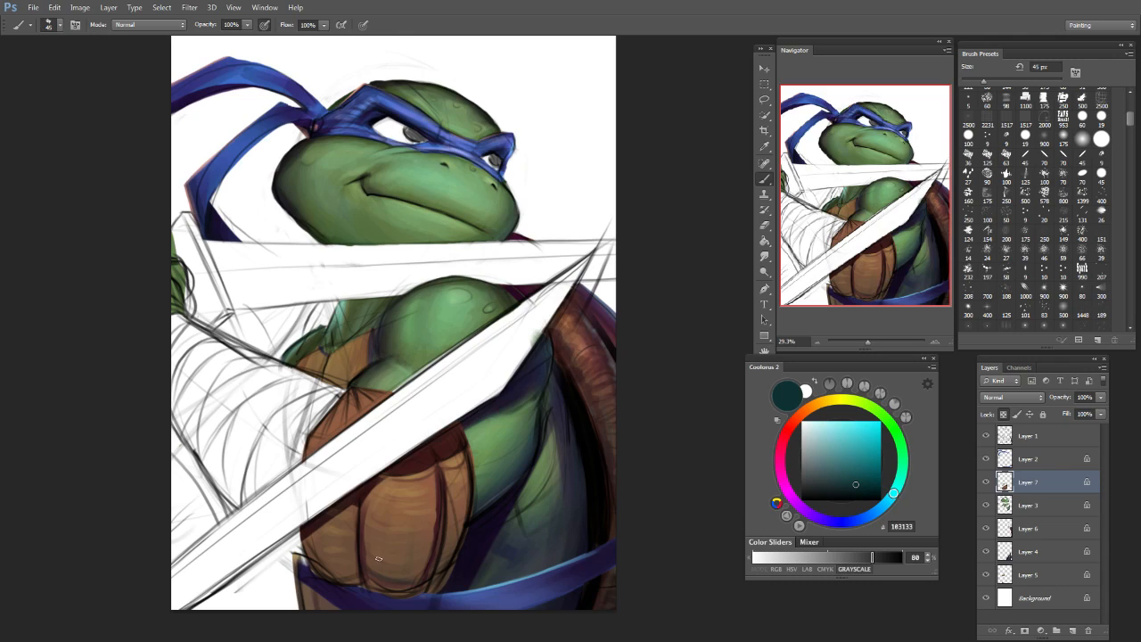
pyautogui.press('[')
pyautogui.press('[')
pyautogui.press(']')
pyautogui.press(']')
pyautogui.press(']')
pyautogui.press('[')
# Step: Sample browns from the plate's outer edge and refine the narrow side segment with short strokes
pyautogui.keyDown('alt'); pyautogui.click(468, 524); pyautogui.keyUp('alt')
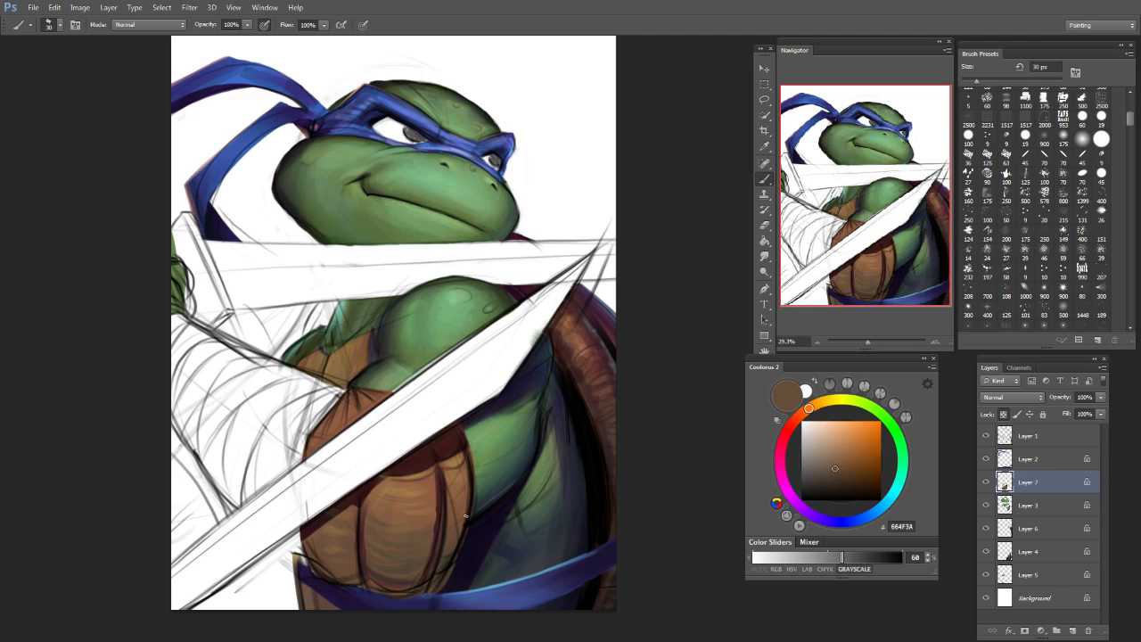
pyautogui.keyDown('alt'); pyautogui.click(465, 512); pyautogui.keyUp('alt')
pyautogui.moveTo(463, 505); pyautogui.dragTo(452, 525)
pyautogui.moveTo(466, 469)
pyautogui.mouseDown()
pyautogui.moveTo(462, 486)
pyautogui.moveTo(452, 477)
pyautogui.mouseUp()
pyautogui.press(']')
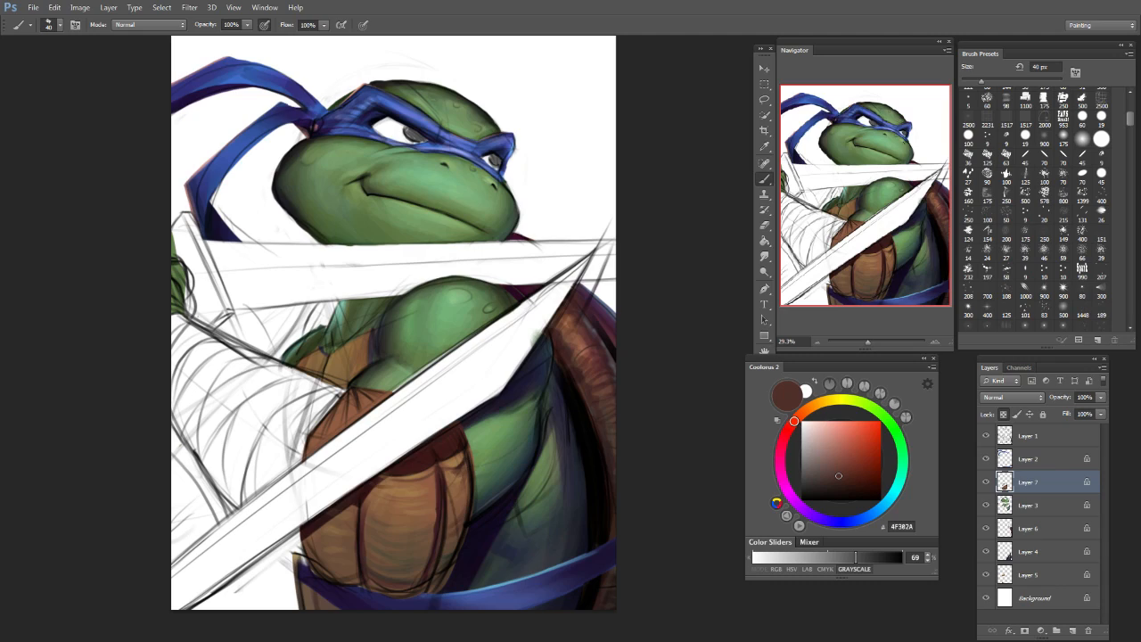
# Step: Sample the plate's upper shadow tone and define the upper rim of the narrow side segment under the blade's shadow
pyautogui.keyDown('alt'); pyautogui.click(377, 483); pyautogui.keyUp('alt')
pyautogui.press(']')
pyautogui.press('[')
pyautogui.moveTo(437, 473)
pyautogui.mouseDown()
pyautogui.moveTo(413, 481)
pyautogui.moveTo(453, 465)
pyautogui.mouseUp()
pyautogui.moveTo(453, 460); pyautogui.dragTo(464, 455)
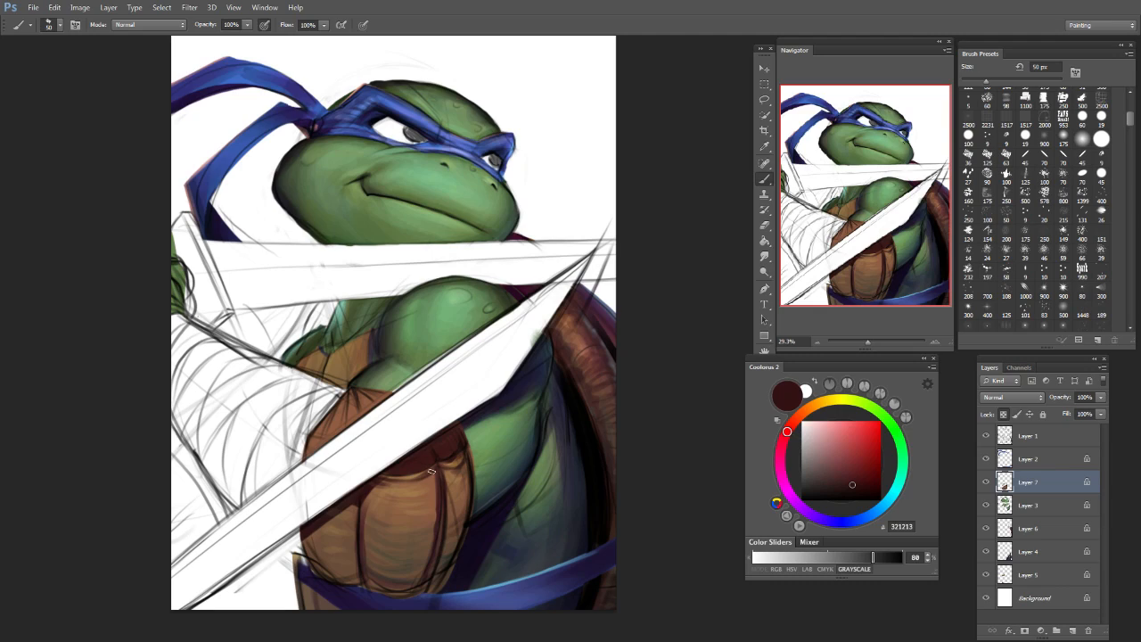
pyautogui.press(']')
pyautogui.press(']')
pyautogui.press(']')
pyautogui.press(']')
pyautogui.press('[')
pyautogui.press('[')
pyautogui.press(']')
# Step: Choose very dark blue 0E0A25 and shade the chest plate's lower outer edge near the belt with an enlarged brush
pyautogui.click(859, 489)
pyautogui.click(833, 521)
pyautogui.press(']')
pyautogui.press(']')
pyautogui.press(']')
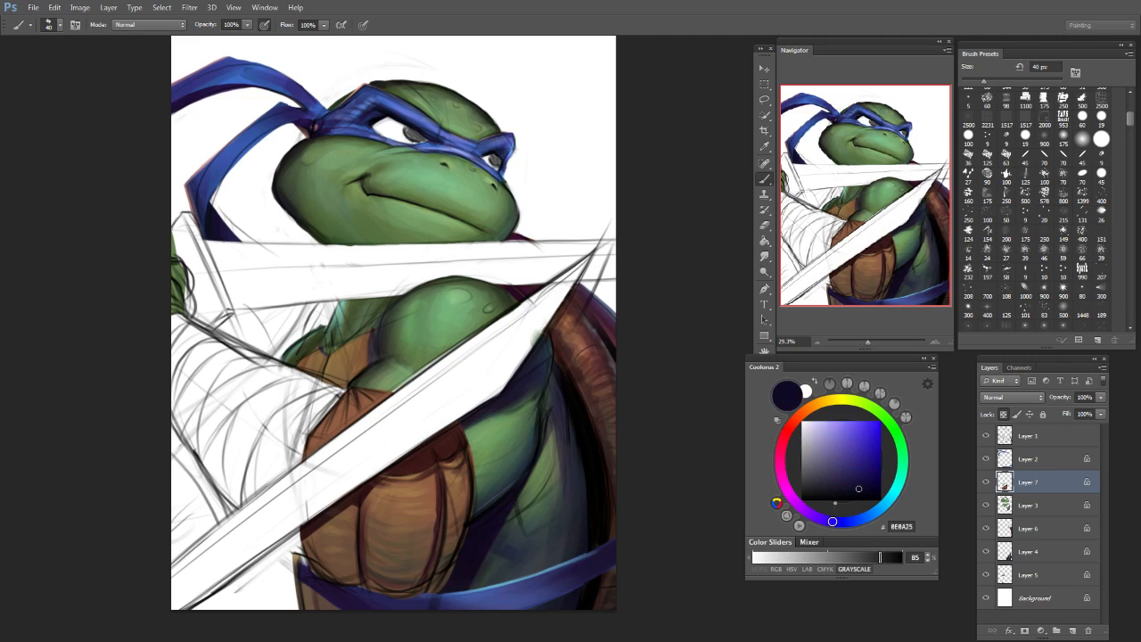
pyautogui.press(']')
pyautogui.press(']')
pyautogui.press(']')
pyautogui.press(']')
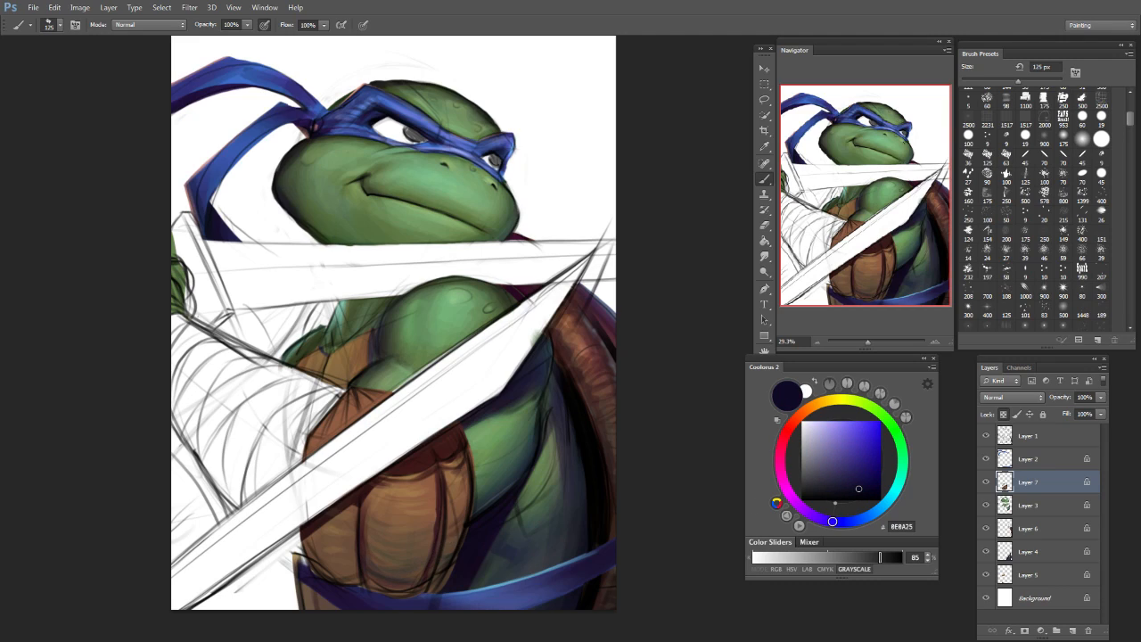
pyautogui.press('[')
pyautogui.press('[')
pyautogui.moveTo(306, 540); pyautogui.dragTo(324, 579)
# Step: Enlarge the brush to 175 px and spread the very dark blue shading across the bottom of the chest plate
pyautogui.press(']')
pyautogui.press('[')
pyautogui.press(']')
pyautogui.press(']')
pyautogui.press(']')
pyautogui.press(']')
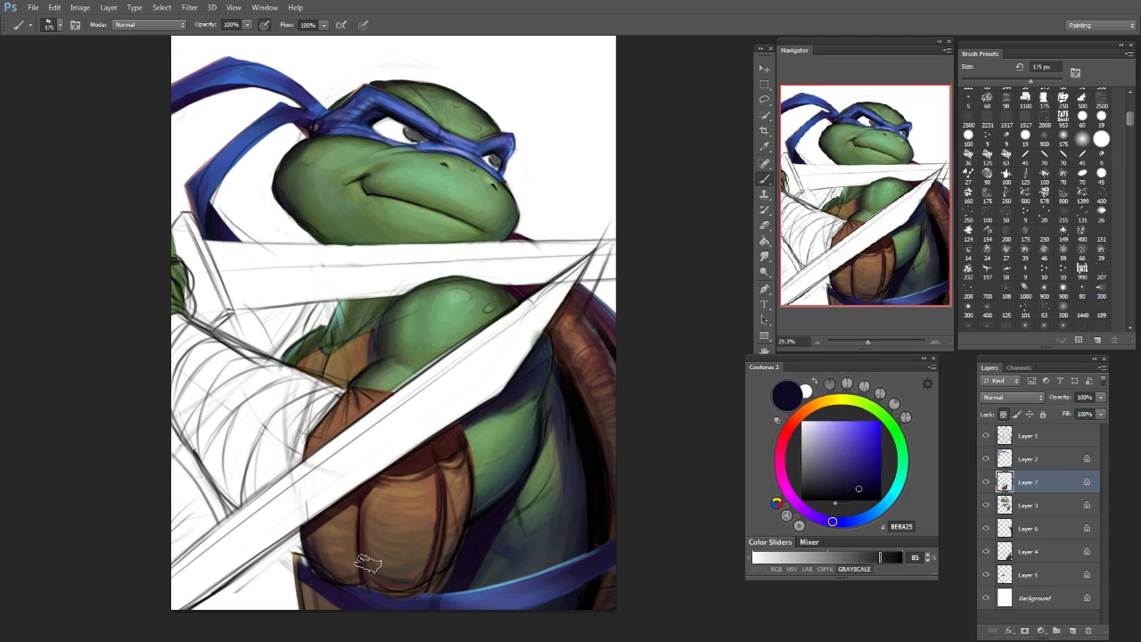
# Step: Enlarge the brush to 700 px and darken the chest plate with a broad very dark blue wash
pyautogui.press(']')
pyautogui.press(']')
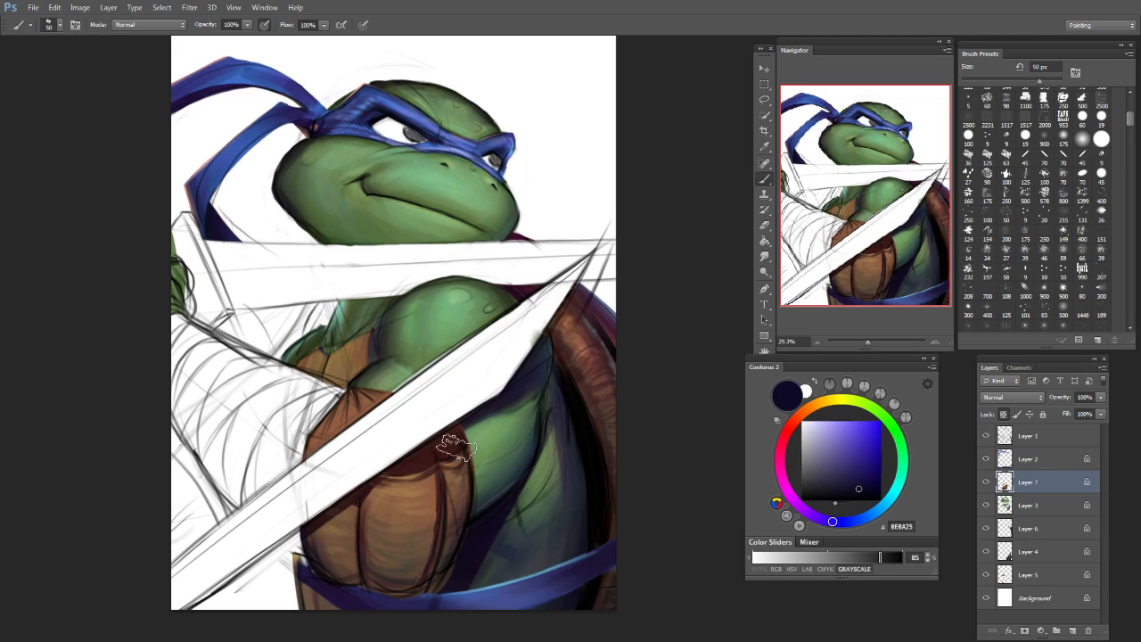
pyautogui.press(']')
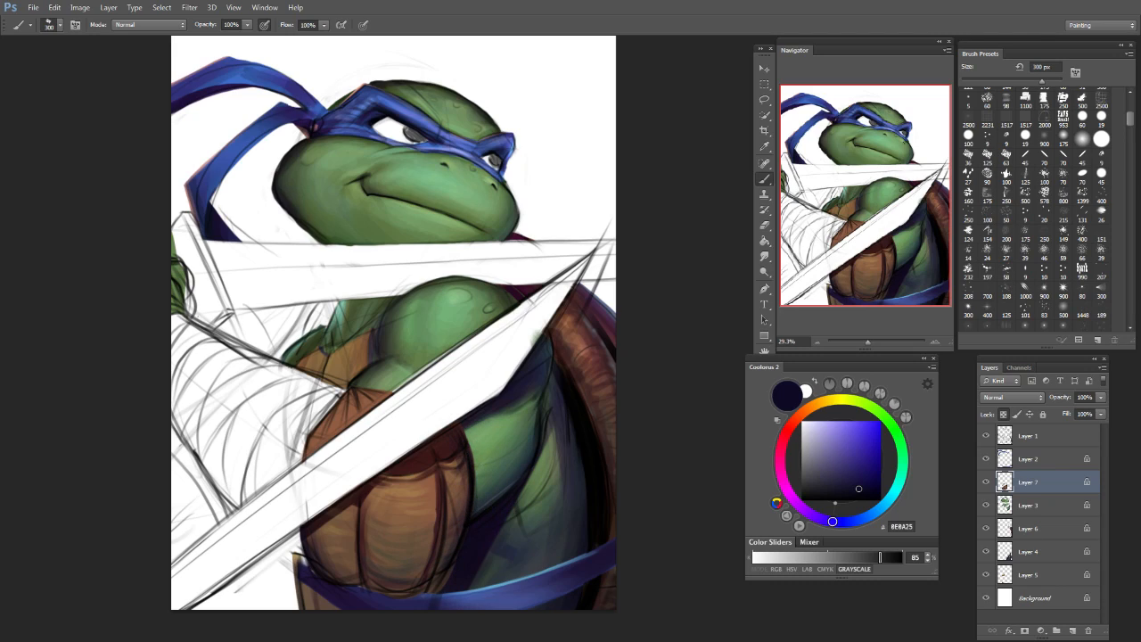
pyautogui.press(']')
pyautogui.press(']')
pyautogui.press(']')
pyautogui.press(']')
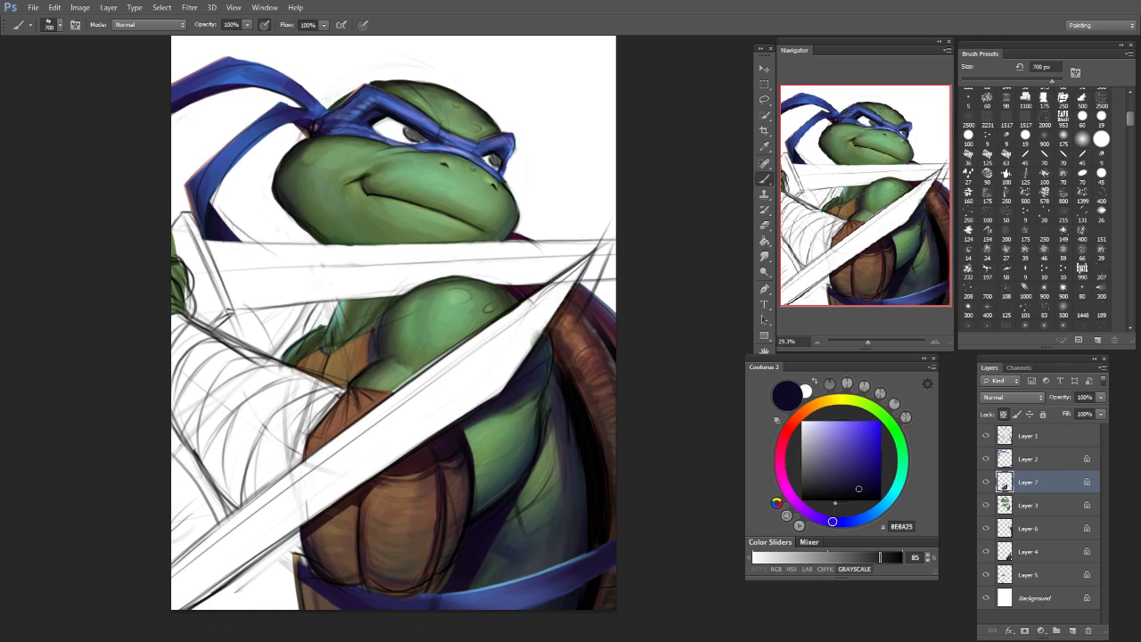
# Step: Rework the dark shading across the chest plate using smaller, varied brush sizes
pyautogui.press('[')
pyautogui.press('[')
pyautogui.press('[')
pyautogui.press('[')
pyautogui.press('[')
pyautogui.press('[')
pyautogui.press('[')
pyautogui.press('[')
pyautogui.press('[')
pyautogui.press('[')
pyautogui.press('[')
pyautogui.press('[')
pyautogui.press(']')
pyautogui.press(']')
pyautogui.press(']')
pyautogui.press(']')
pyautogui.press(']')
pyautogui.press(']')
pyautogui.press(']')
pyautogui.press(']')
# Step: Sample very dark blue 090E2D from the plate and deepen its seams and lower edge with a 35 px brush
pyautogui.keyDown('alt'); pyautogui.click(355, 500); pyautogui.keyUp('alt')
pyautogui.keyDown('alt'); pyautogui.click(359, 501); pyautogui.keyUp('alt')
pyautogui.press('[')
pyautogui.press('[')
pyautogui.press('[')
pyautogui.press('[')
pyautogui.press('[')
pyautogui.press('[')
pyautogui.press('[')
pyautogui.press('[')
pyautogui.press('[')
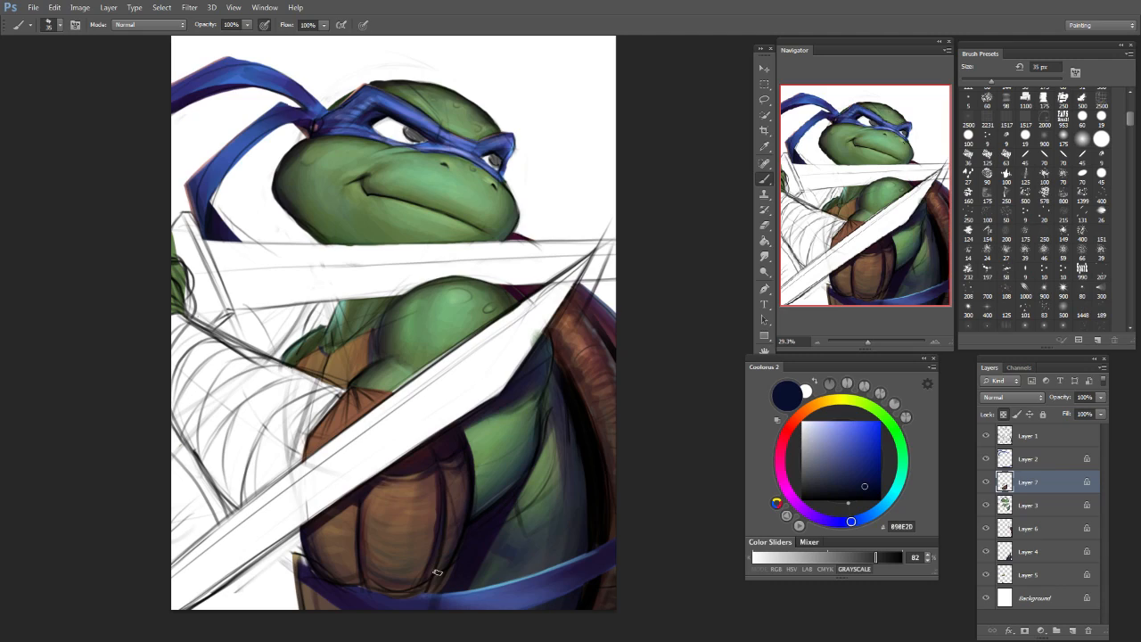
# Step: Enlarge the brush to 300 px and softly shade the chest plate with very dark blue 090E2D
pyautogui.press(']')
pyautogui.press(']')
pyautogui.press(']')
pyautogui.press(']')
pyautogui.press(']')
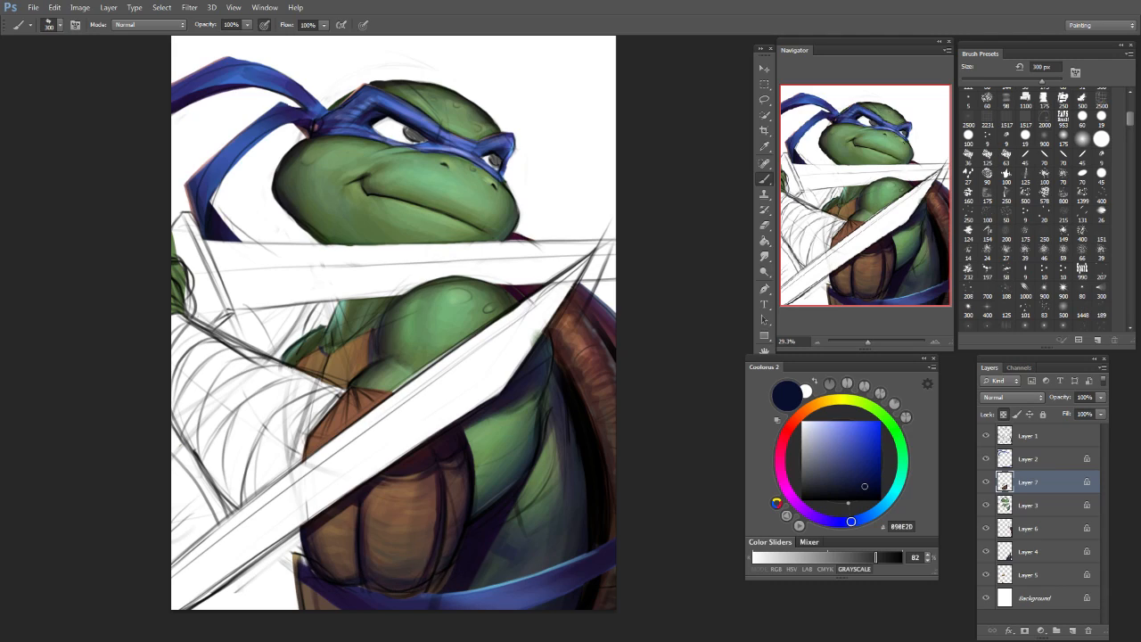
# Step: Sample dark plum 281423 from the plate and start the wrinkle lines on its central segment with a 45 px brush
pyautogui.press('[')
pyautogui.press('[')
pyautogui.keyDown('alt'); pyautogui.click(435, 493); pyautogui.keyUp('alt')
pyautogui.press('[')
pyautogui.press('[')
pyautogui.press('[')
pyautogui.press('[')
pyautogui.moveTo(367, 541)
pyautogui.mouseDown()
pyautogui.moveTo(402, 564)
pyautogui.moveTo(404, 549)
pyautogui.mouseUp()
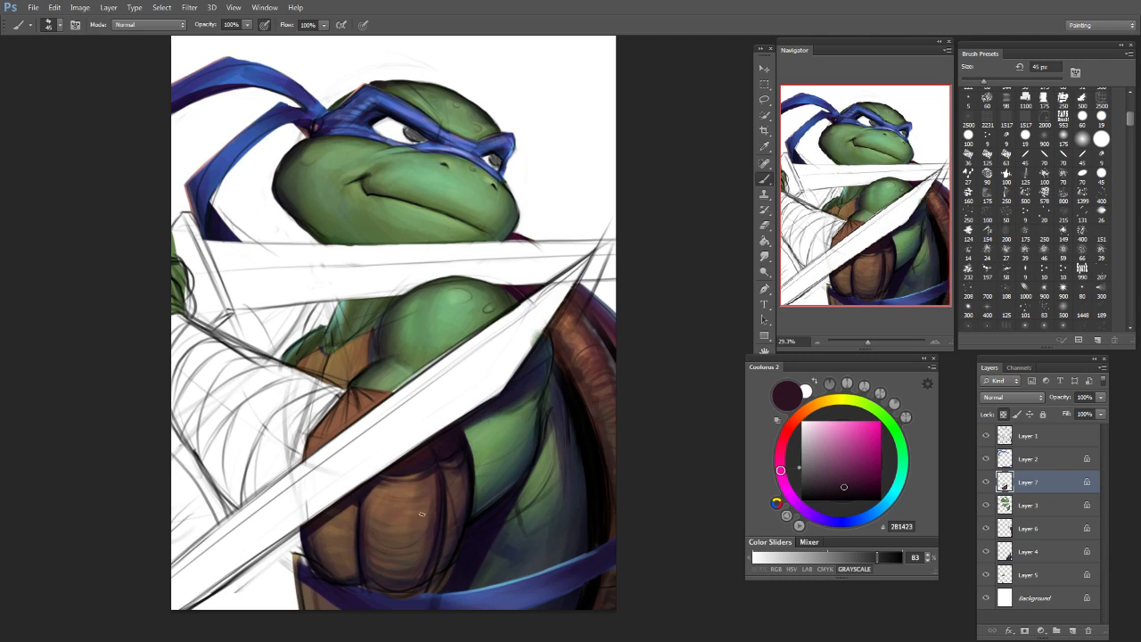
# Step: Paint dark plum wrinkle lines across the plate's front and central segments below the blade
pyautogui.moveTo(379, 489); pyautogui.dragTo(427, 486)
pyautogui.moveTo(318, 530)
pyautogui.mouseDown()
pyautogui.moveTo(335, 526)
pyautogui.moveTo(351, 565)
pyautogui.moveTo(344, 534)
pyautogui.moveTo(368, 519)
pyautogui.mouseUp()
pyautogui.moveTo(437, 496)
pyautogui.mouseDown()
pyautogui.moveTo(421, 510)
pyautogui.moveTo(373, 498)
pyautogui.moveTo(418, 494)
pyautogui.mouseUp()
pyautogui.moveTo(375, 528); pyautogui.dragTo(365, 534)
pyautogui.moveTo(427, 530); pyautogui.dragTo(370, 576)
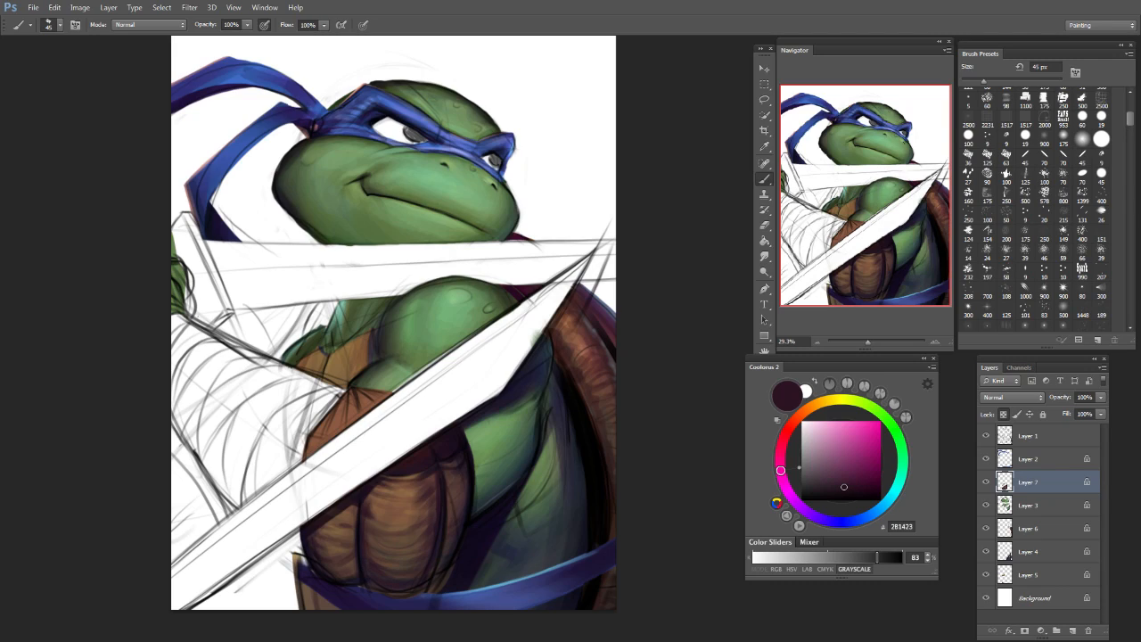
# Step: Extend the dark plum wrinkles onto the narrow side segment and strengthen those on the central segment
pyautogui.moveTo(466, 475)
pyautogui.mouseDown()
pyautogui.moveTo(458, 486)
pyautogui.moveTo(450, 477)
pyautogui.mouseUp()
pyautogui.moveTo(465, 502); pyautogui.dragTo(450, 513)
pyautogui.press(']')
pyautogui.moveTo(433, 479)
pyautogui.mouseDown()
pyautogui.moveTo(412, 496)
pyautogui.moveTo(385, 492)
pyautogui.mouseUp()
pyautogui.press(']')
pyautogui.moveTo(379, 531); pyautogui.dragTo(411, 554)
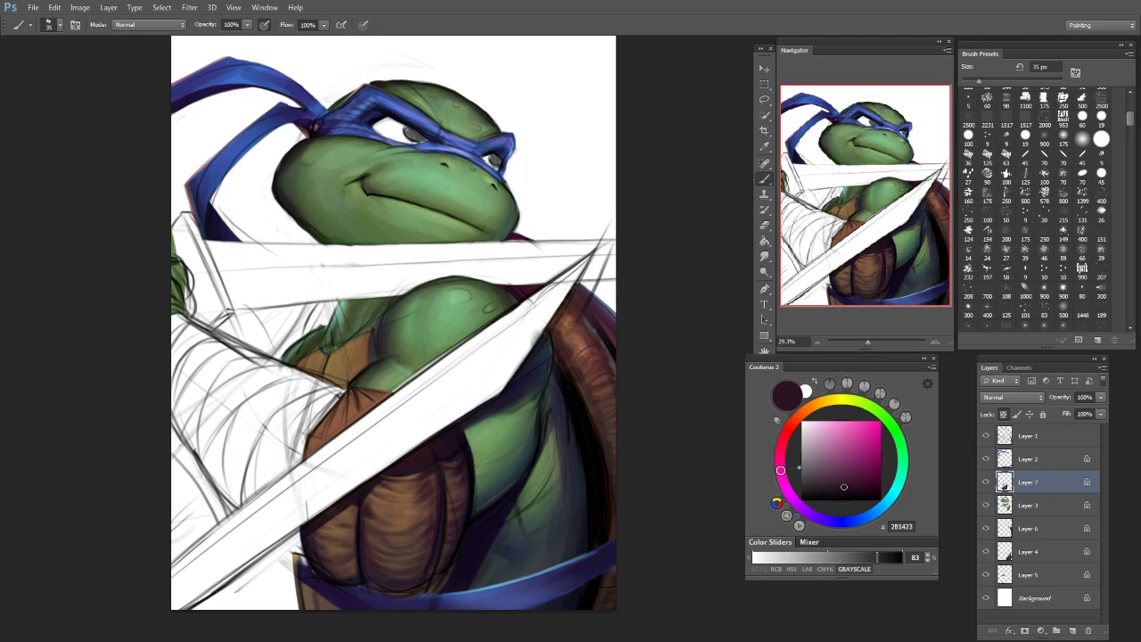
# Step: Sample the plate's brown and change it to pale yellow EFDAA8 for highlights, adjusting the brush size
pyautogui.keyDown('alt'); pyautogui.click(389, 525); pyautogui.keyUp('alt')
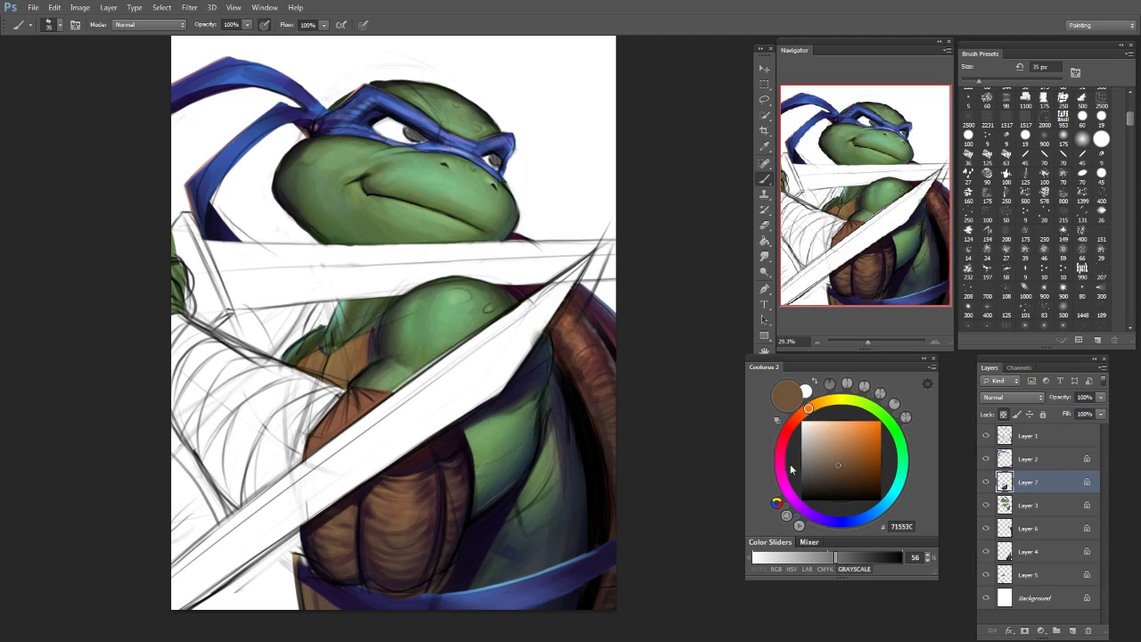
pyautogui.click(847, 425)
pyautogui.press(']')
pyautogui.press(']')
pyautogui.press(']')
pyautogui.press(']')
pyautogui.press(']')
pyautogui.press(']')
pyautogui.press(']')
pyautogui.press('[')
pyautogui.press('[')
pyautogui.press('[')
pyautogui.press('[')
pyautogui.click(825, 402)
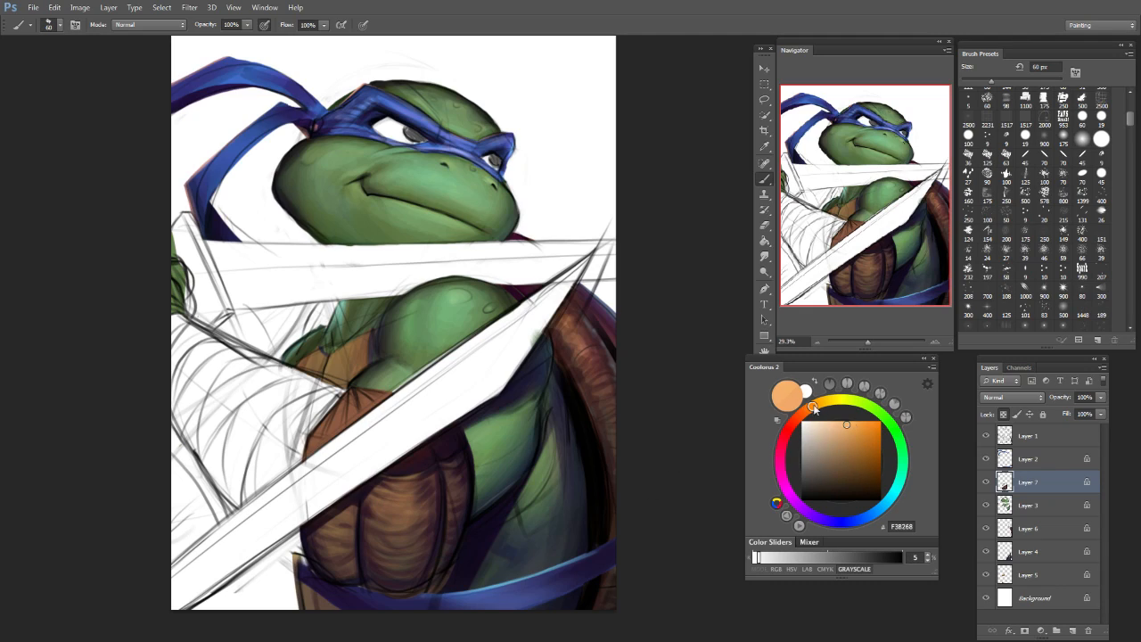
pyautogui.click(829, 426)
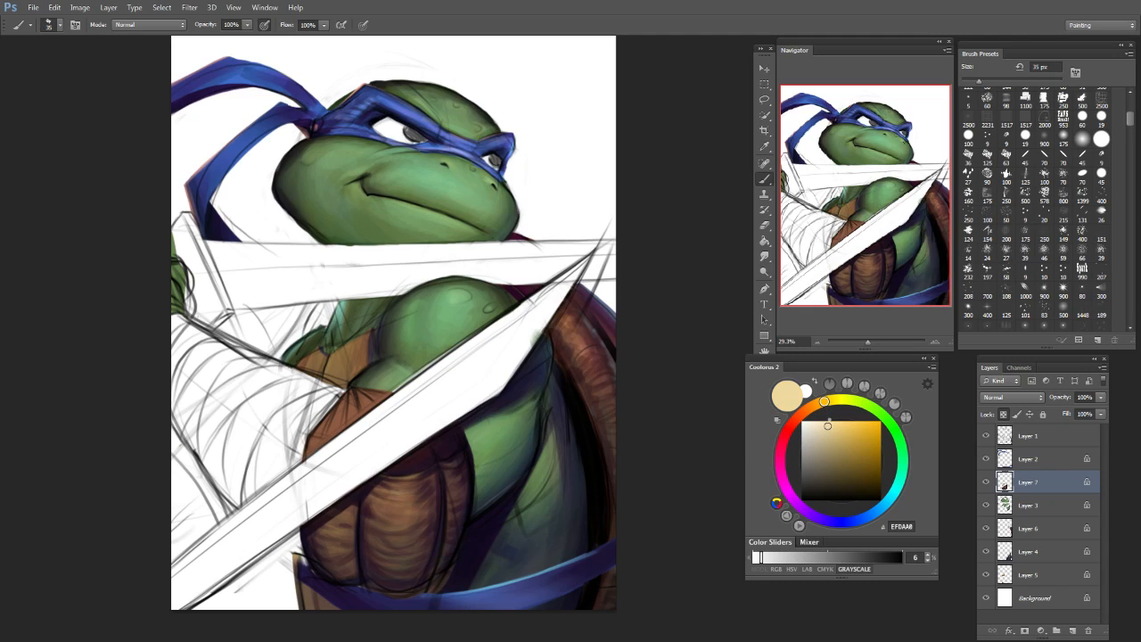
# Step: Paint pale yellow highlights between the wrinkles of the chest plate segments with small, varied brush sizes
pyautogui.press('[')
pyautogui.press('[')
pyautogui.press('[')
pyautogui.press('[')
pyautogui.press(']')
pyautogui.press(']')
pyautogui.press(']')
pyautogui.press(']')
pyautogui.press('[')
pyautogui.press('[')
pyautogui.press('[')
pyautogui.press('[')
pyautogui.press(']')
pyautogui.press(']')
pyautogui.press(']')
pyautogui.press(']')
pyautogui.press('[')
pyautogui.press('[')
pyautogui.press('[')
pyautogui.press('[')
pyautogui.press('[')
pyautogui.press('[')
pyautogui.press(']')
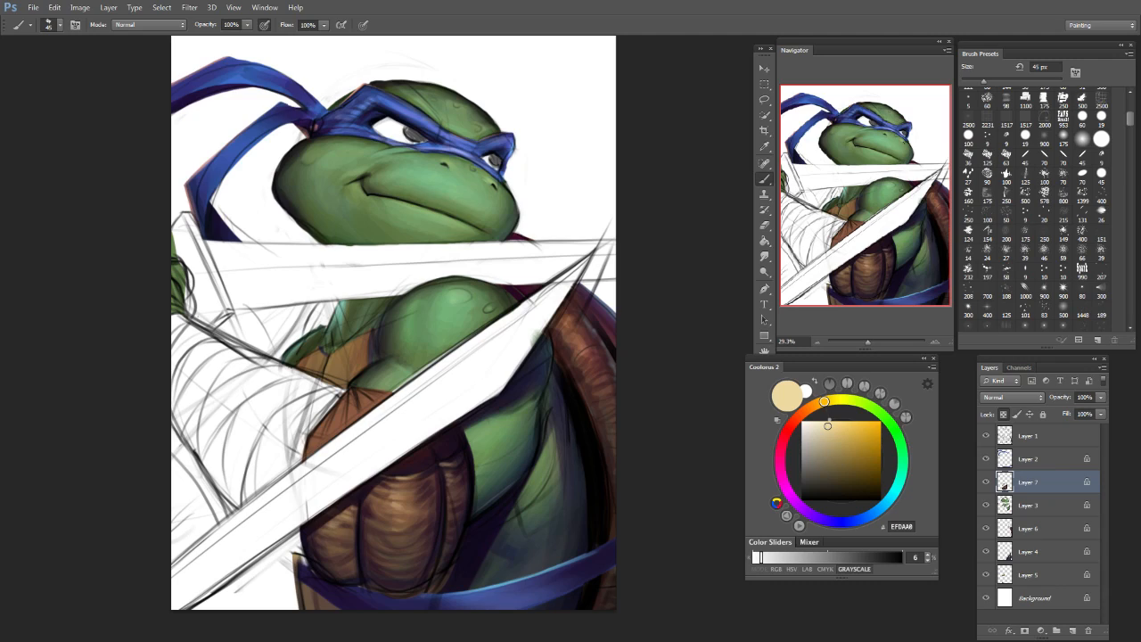
# Step: Brighten the plate's highlights with yellow FFD35E and light green C1FF5E, enlarging the brush to 80 px
pyautogui.click(845, 424)
pyautogui.moveTo(845, 426); pyautogui.dragTo(852, 421)
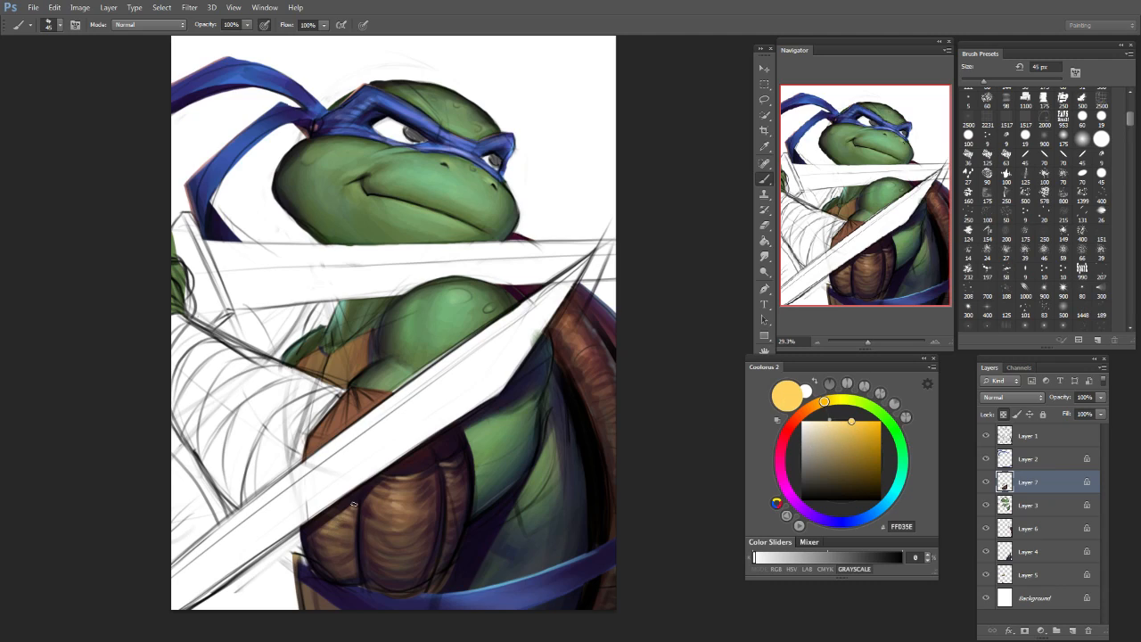
pyautogui.press(']')
pyautogui.press(']')
pyautogui.press(']')
pyautogui.press(']')
pyautogui.click(865, 404)
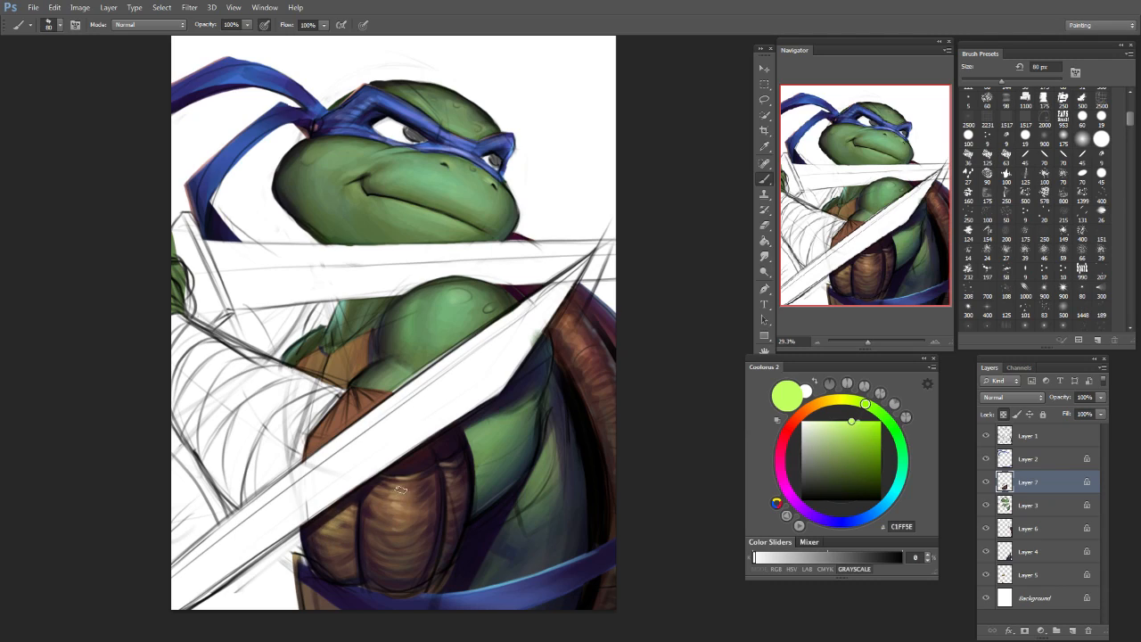
# Step: Choose light cyan 80FFFA and glaze the chest plate with cool light, enlarging the brush to 150 px
pyautogui.click(890, 497)
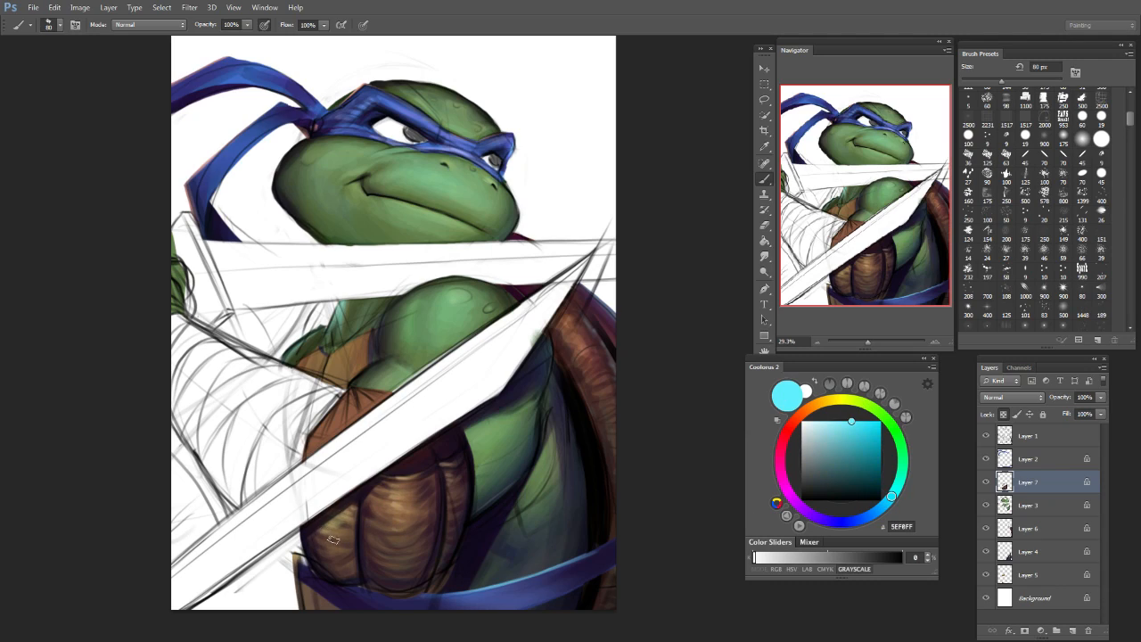
pyautogui.moveTo(890, 501); pyautogui.dragTo(895, 490)
pyautogui.click(841, 421)
pyautogui.press(']')
pyautogui.press(']')
pyautogui.press(']')
pyautogui.press(']')
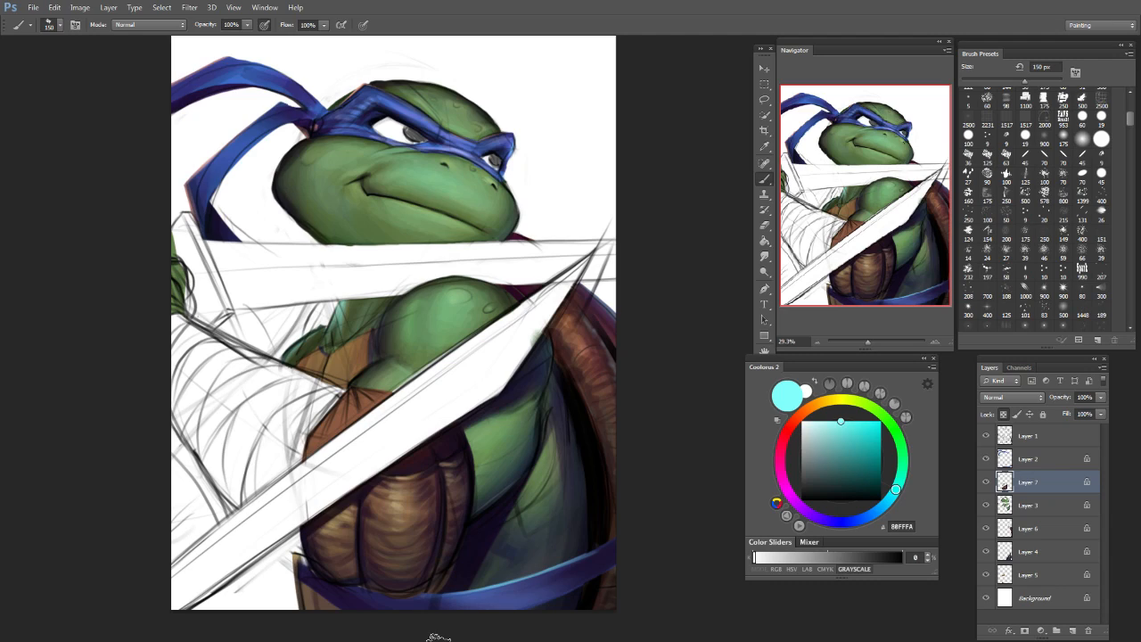
# Step: Sample the plate's dark reddish, tan and plum tones and define folds on its upper piece above the blade
pyautogui.press('[')
pyautogui.press('[')
pyautogui.press('[')
pyautogui.press('[')
pyautogui.keyDown('alt'); pyautogui.click(414, 459); pyautogui.keyUp('alt')
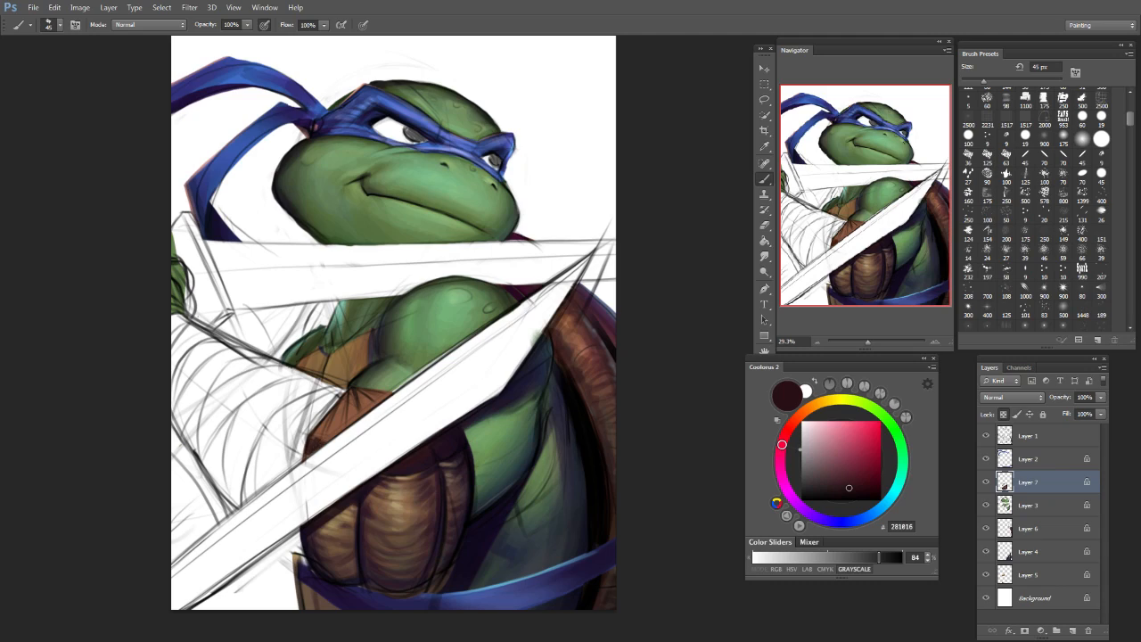
pyautogui.keyDown('alt'); pyautogui.click(338, 518); pyautogui.keyUp('alt')
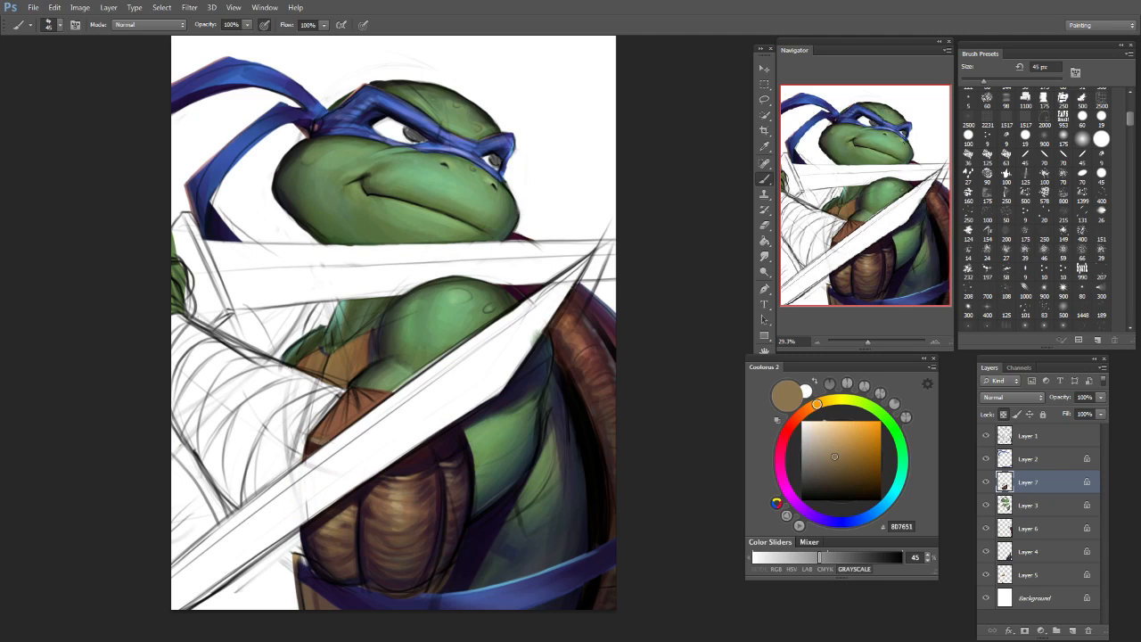
pyautogui.keyDown('alt'); pyautogui.click(306, 450); pyautogui.keyUp('alt')
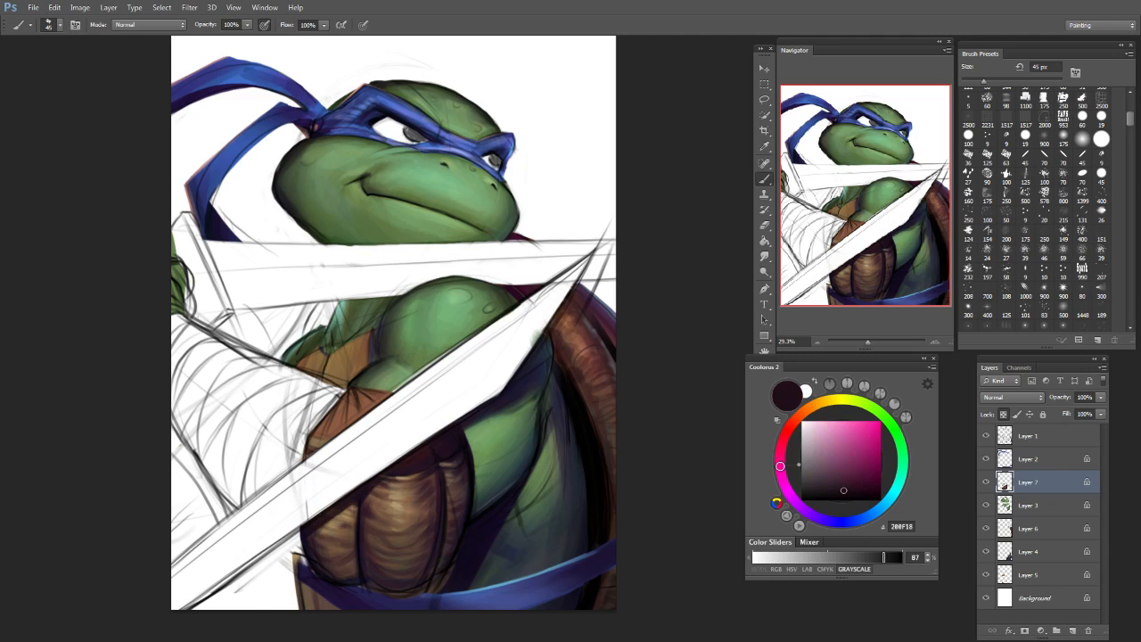
pyautogui.press(']')
pyautogui.press(']')
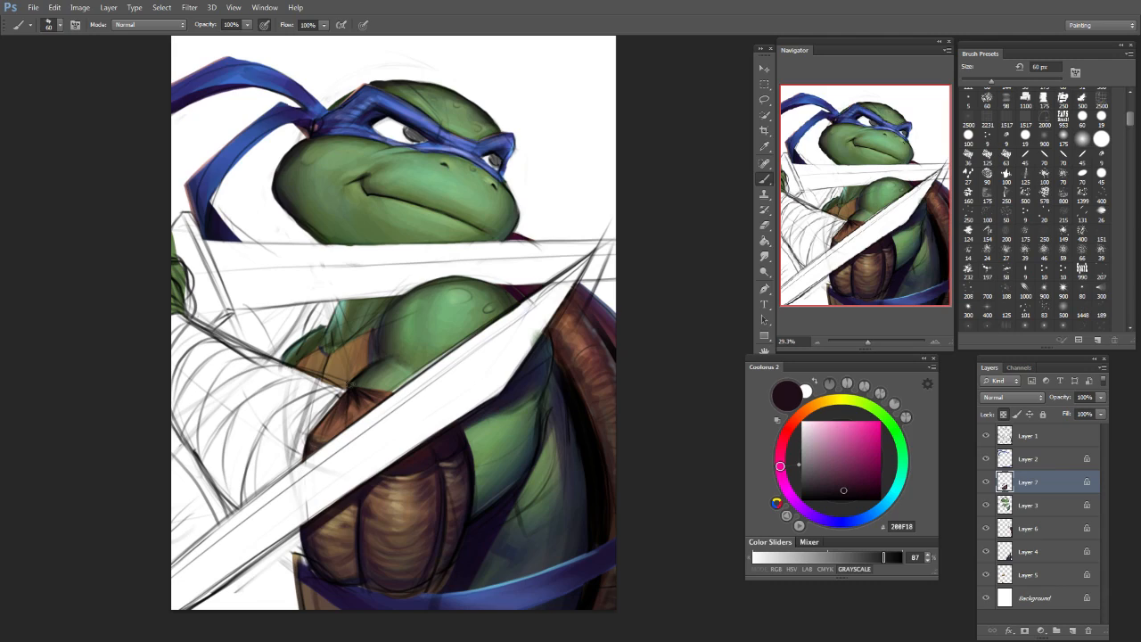
# Step: Sample light tan 9F8863 and add highlights between the folds of the plate's upper piece above the blade
pyautogui.keyDown('alt'); pyautogui.click(349, 403); pyautogui.keyUp('alt')
pyautogui.press('[')
pyautogui.press('[')
pyautogui.press('[')
pyautogui.press('[')
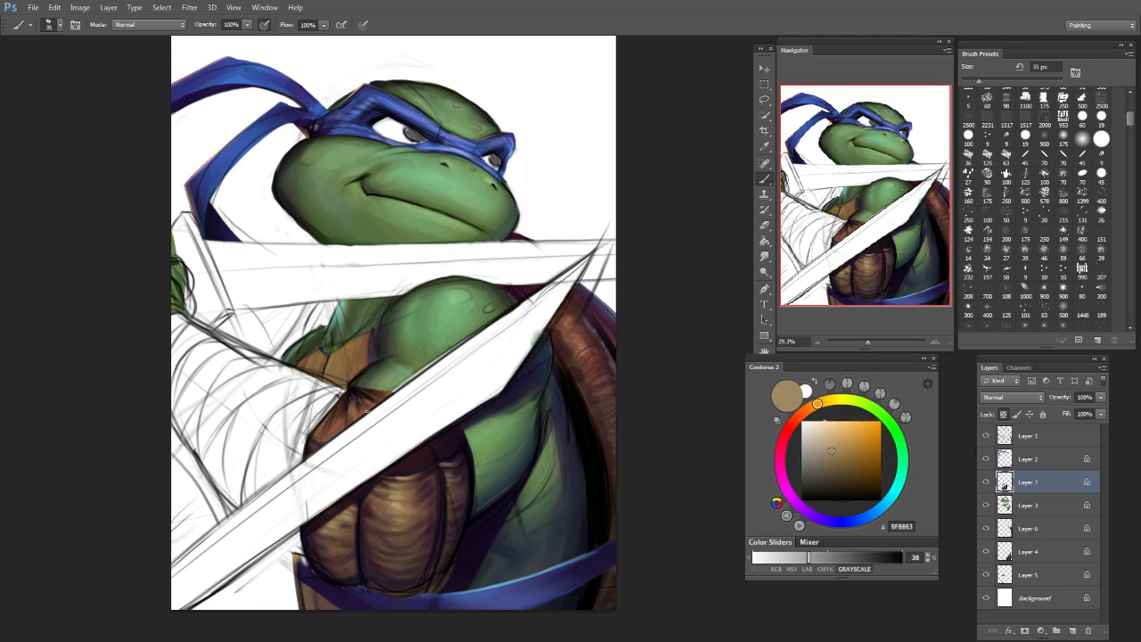
pyautogui.press(']')
pyautogui.press(']')
pyautogui.press(']')
# Step: Sample very dark purple 130C1A and deepen the shadows on the chest plate around the blade, varying the brush size
pyautogui.keyDown('alt'); pyautogui.click(366, 492); pyautogui.keyUp('alt')
pyautogui.press('[')
pyautogui.press('[')
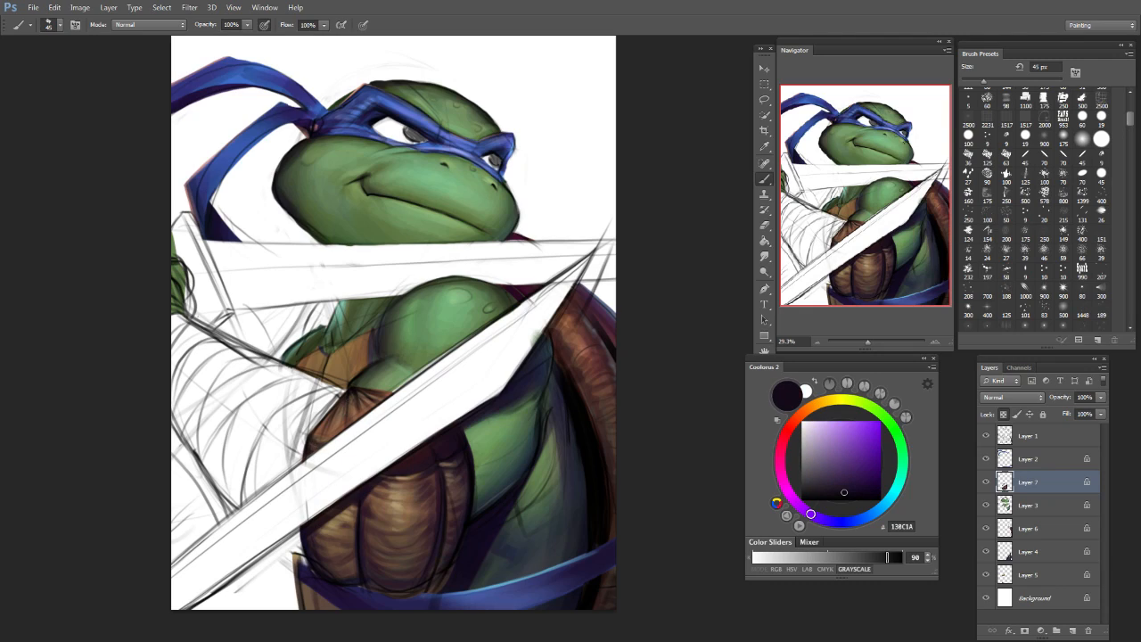
pyautogui.press('[')
pyautogui.press(']')
pyautogui.press(']')
pyautogui.press(']')
pyautogui.press(']')
pyautogui.press(']')
pyautogui.press(']')
pyautogui.press(']')
pyautogui.press(']')
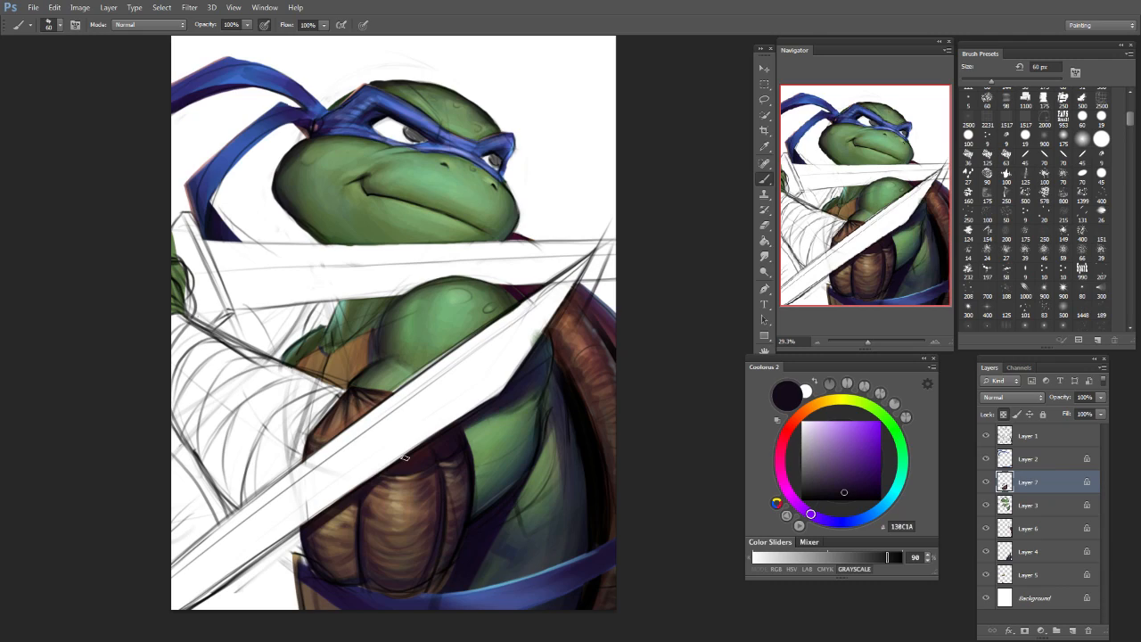
# Step: Choose pink E4789A and tint the chest plate's shadowed area under the blade with a brush of about 150 px
pyautogui.press(']')
pyautogui.press(']')
pyautogui.press(']')
pyautogui.press(']')
pyautogui.click(781, 448)
pyautogui.click(838, 432)
pyautogui.press(']')
pyautogui.press(']')
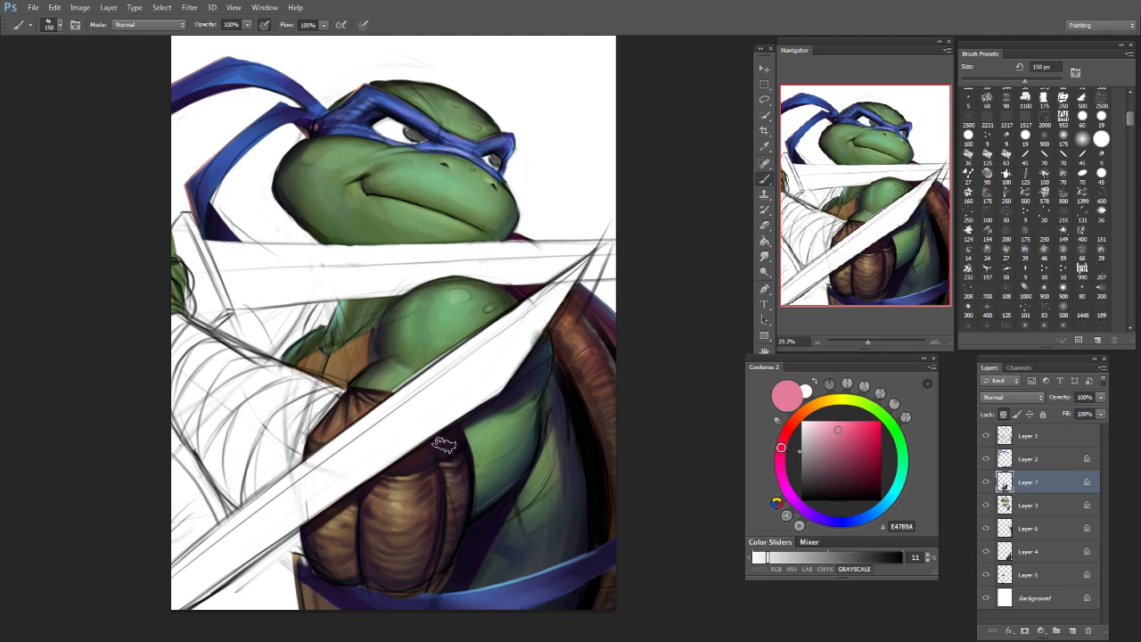
pyautogui.press('[')
pyautogui.press('[')
pyautogui.press(']')
pyautogui.press(']')
# Step: Choose very dark blue 0A1931 and shade the chest plate with the brush enlarged to 300 px
pyautogui.click(863, 485)
pyautogui.click(866, 517)
pyautogui.press(']')
pyautogui.press(']')
pyautogui.press(']')
pyautogui.press(']')
pyautogui.press(']')
pyautogui.press(']')
pyautogui.press(']')
pyautogui.press(']')
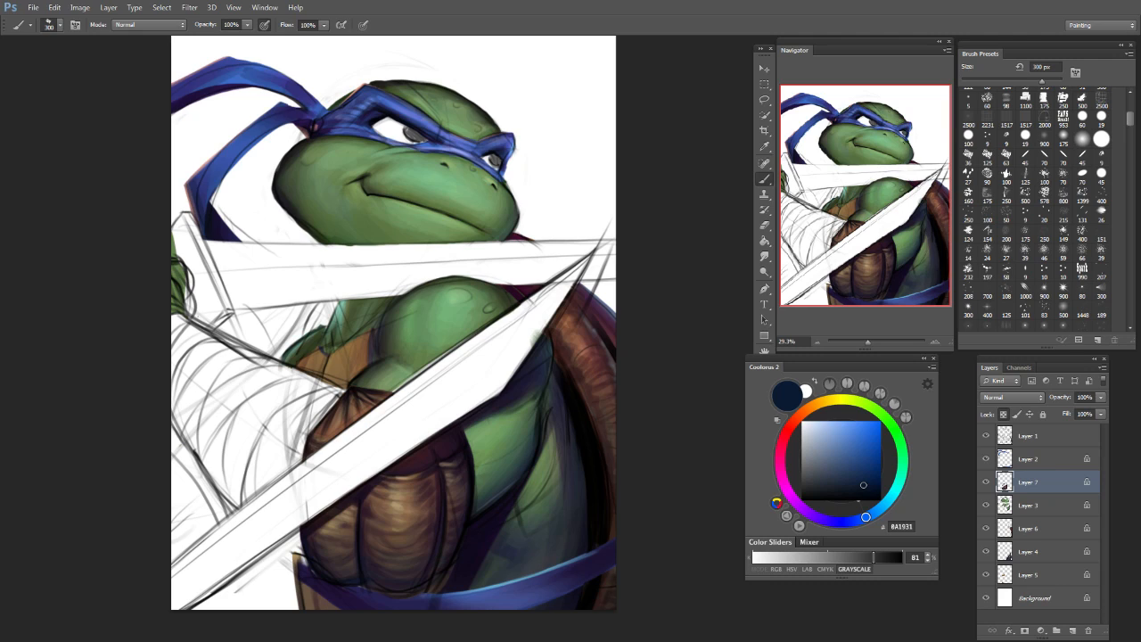
# Step: Save the illustration as the Photoshop file Untitled-1 in the TMNT folder, overwriting the existing file
pyautogui.click(33, 7)
pyautogui.click(71, 157)
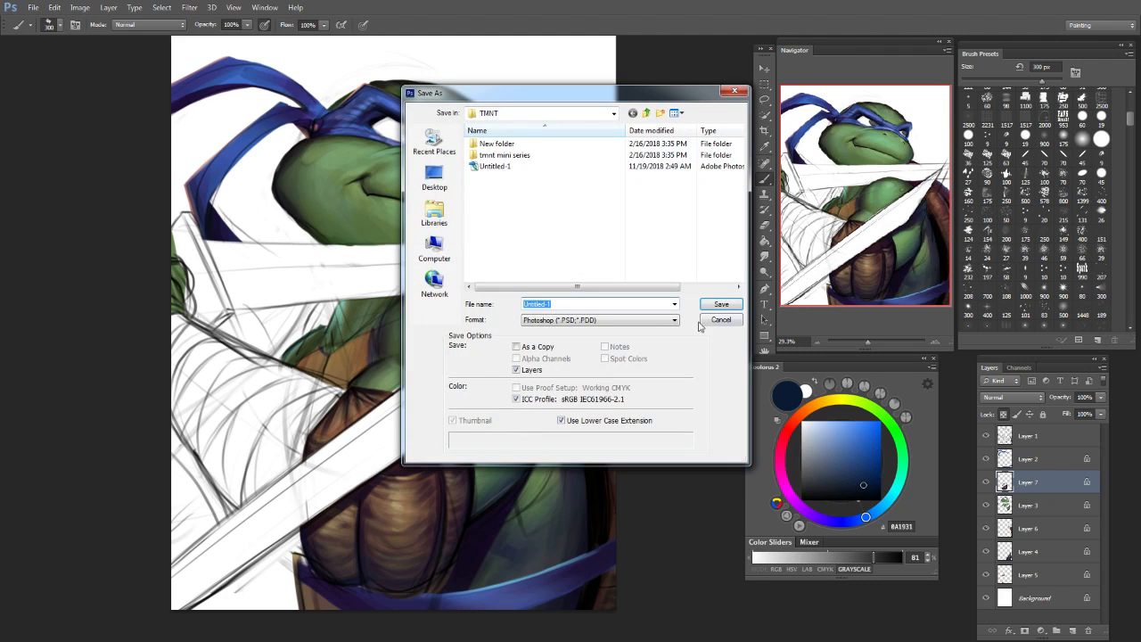
pyautogui.press('Return')
pyautogui.click(533, 247)
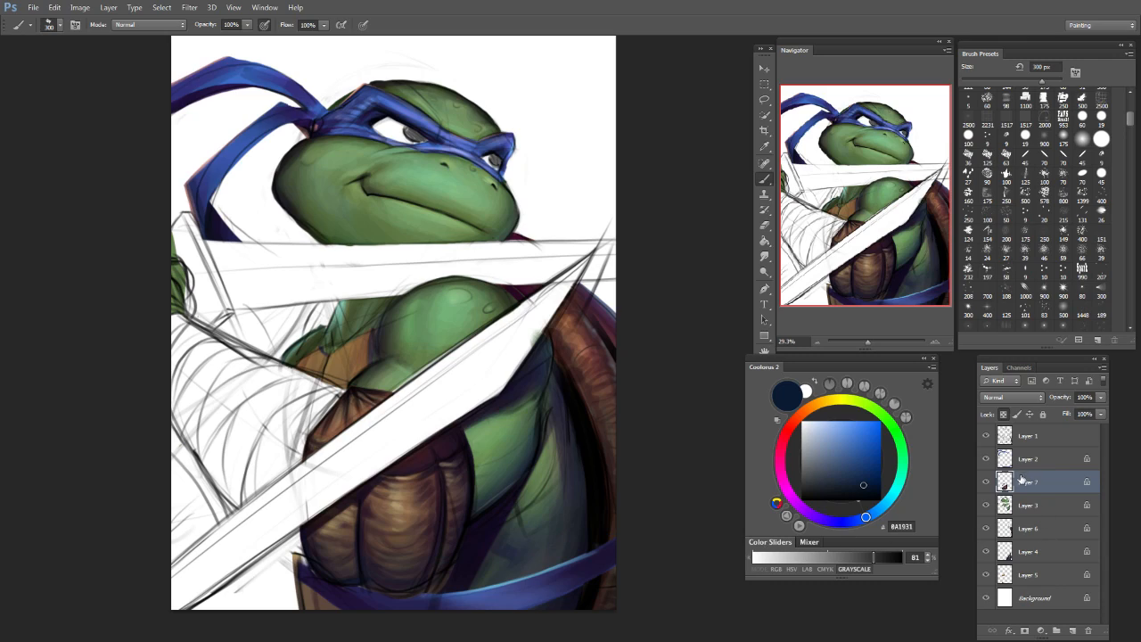
# Step: Add a new layer directly above Layer 3 and choose an orange hue for the forearm wrap
pyautogui.click(1028, 506)
pyautogui.click(1073, 631)
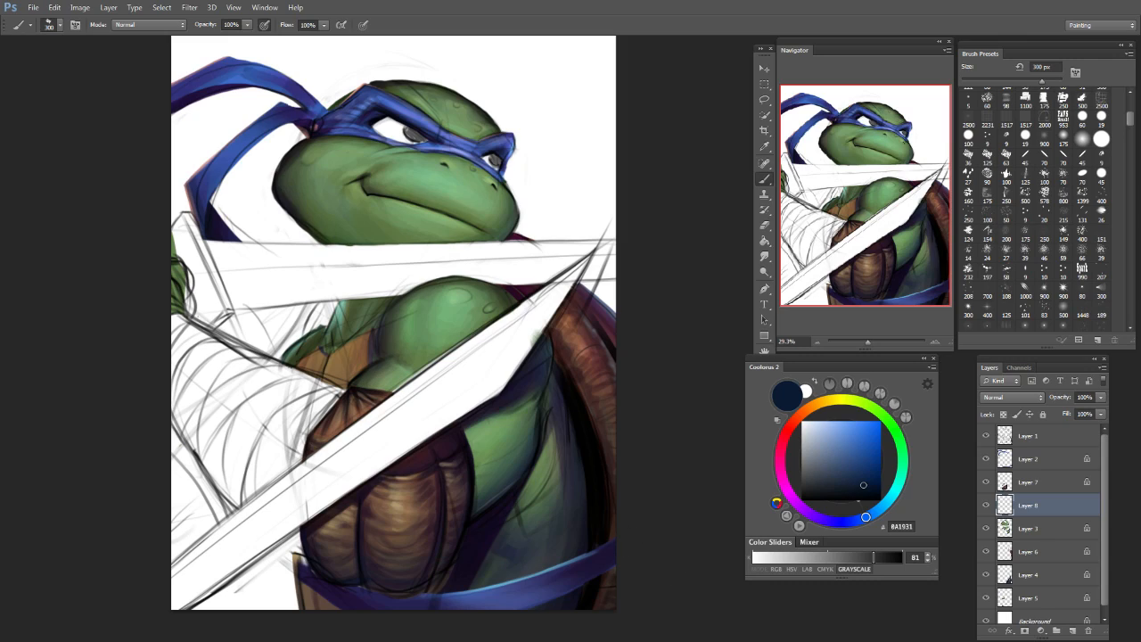
pyautogui.click(808, 410)
pyautogui.click(853, 475)
pyautogui.click(839, 470)
pyautogui.click(842, 463)
pyautogui.click(840, 463)
pyautogui.moveTo(207, 319); pyautogui.dragTo(183, 358)
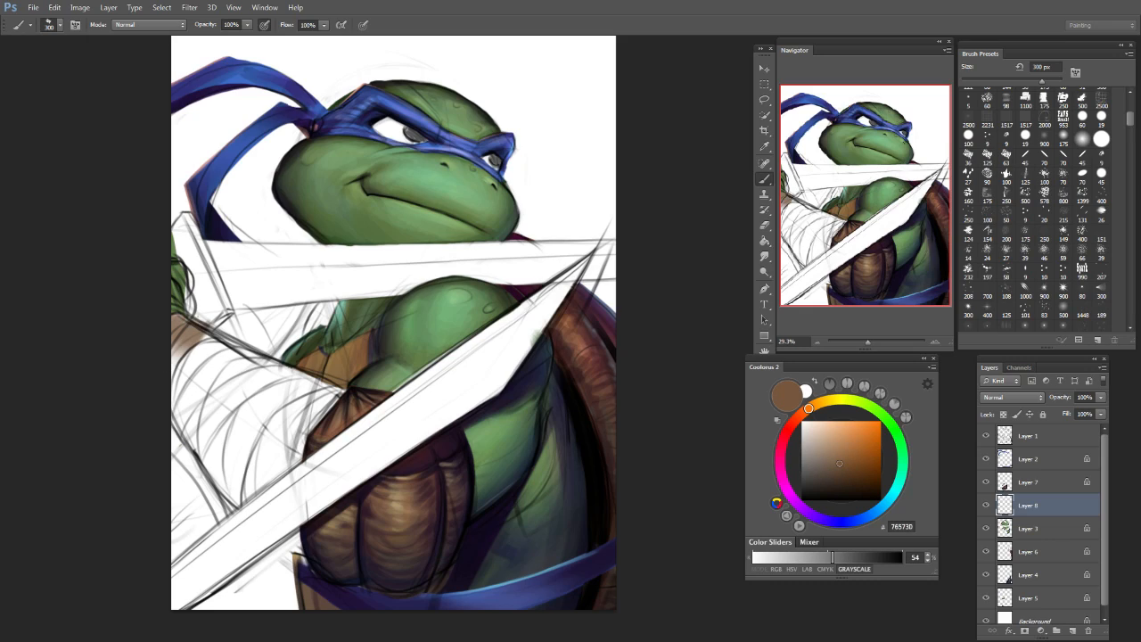
pyautogui.hotkey('ctrl', 'z')
# Step: Choose grey-brown 817164 and block in the wrapped forearm on Layer 8 with a brush of 150 px and larger
pyautogui.click(821, 460)
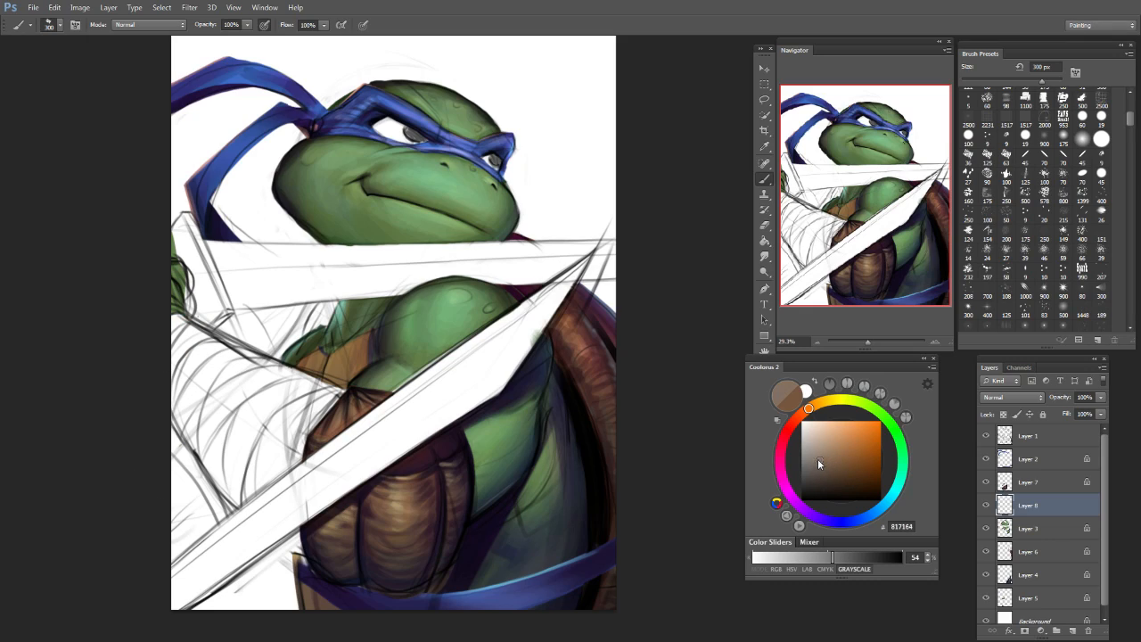
pyautogui.press('[')
pyautogui.press('[')
pyautogui.press('[')
pyautogui.press('[')
pyautogui.moveTo(189, 323)
pyautogui.mouseDown()
pyautogui.moveTo(167, 330)
pyautogui.moveTo(233, 363)
pyautogui.moveTo(244, 383)
pyautogui.mouseUp()
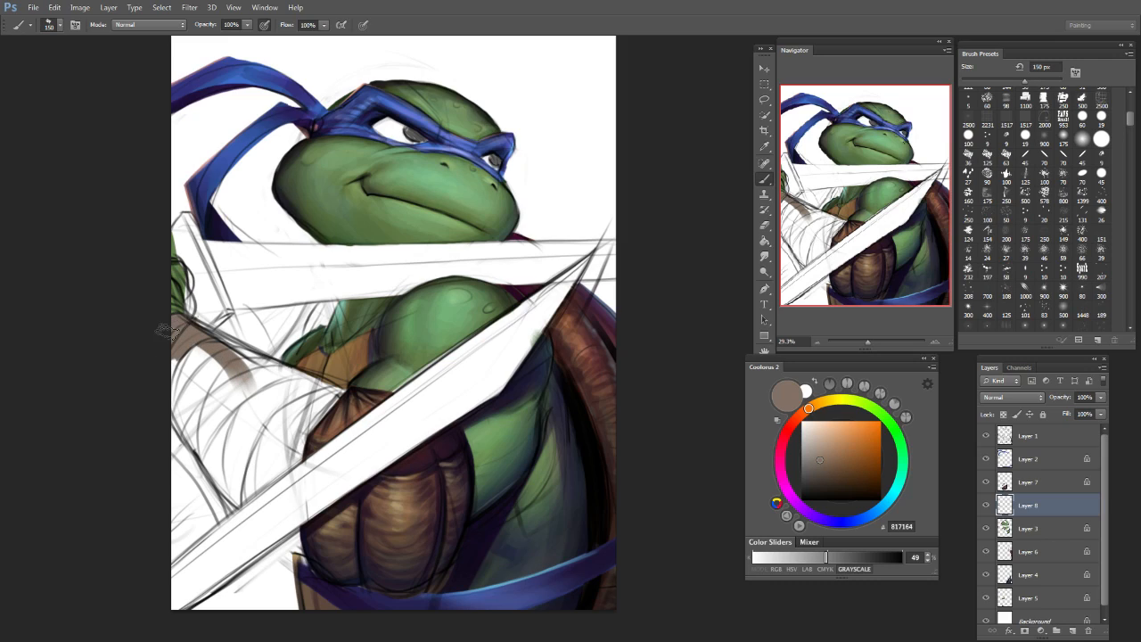
pyautogui.moveTo(180, 321)
pyautogui.mouseDown()
pyautogui.moveTo(294, 394)
pyautogui.moveTo(284, 439)
pyautogui.moveTo(332, 391)
pyautogui.moveTo(205, 314)
pyautogui.mouseUp()
pyautogui.press(']')
pyautogui.press(']')
pyautogui.moveTo(312, 397)
pyautogui.mouseDown()
pyautogui.moveTo(245, 407)
pyautogui.moveTo(218, 398)
pyautogui.moveTo(213, 351)
pyautogui.moveTo(170, 372)
pyautogui.moveTo(218, 463)
pyautogui.moveTo(189, 389)
pyautogui.moveTo(251, 410)
pyautogui.moveTo(237, 465)
pyautogui.moveTo(309, 425)
pyautogui.moveTo(240, 500)
pyautogui.moveTo(297, 449)
pyautogui.moveTo(238, 499)
pyautogui.moveTo(208, 467)
pyautogui.moveTo(236, 492)
pyautogui.mouseUp()
# Step: Reduce the brush to about 100 px and fill the small patch of the arm wrap below the blade
pyautogui.press('[')
pyautogui.press('[')
pyautogui.press('[')
pyautogui.press('[')
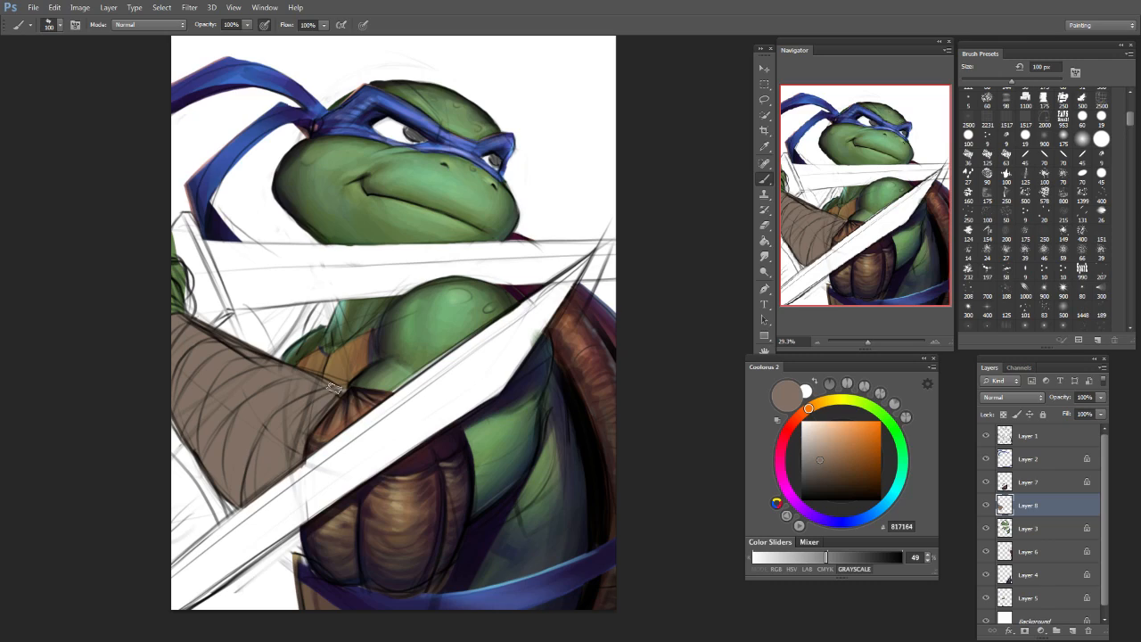
pyautogui.moveTo(297, 532)
pyautogui.mouseDown()
pyautogui.moveTo(291, 549)
pyautogui.moveTo(281, 544)
pyautogui.moveTo(299, 522)
pyautogui.mouseUp()
pyautogui.press('[')
# Step: Erase the paint spilling over the upper edge of the forearm wrap, redoing strokes that miss the outline
pyautogui.press('e')
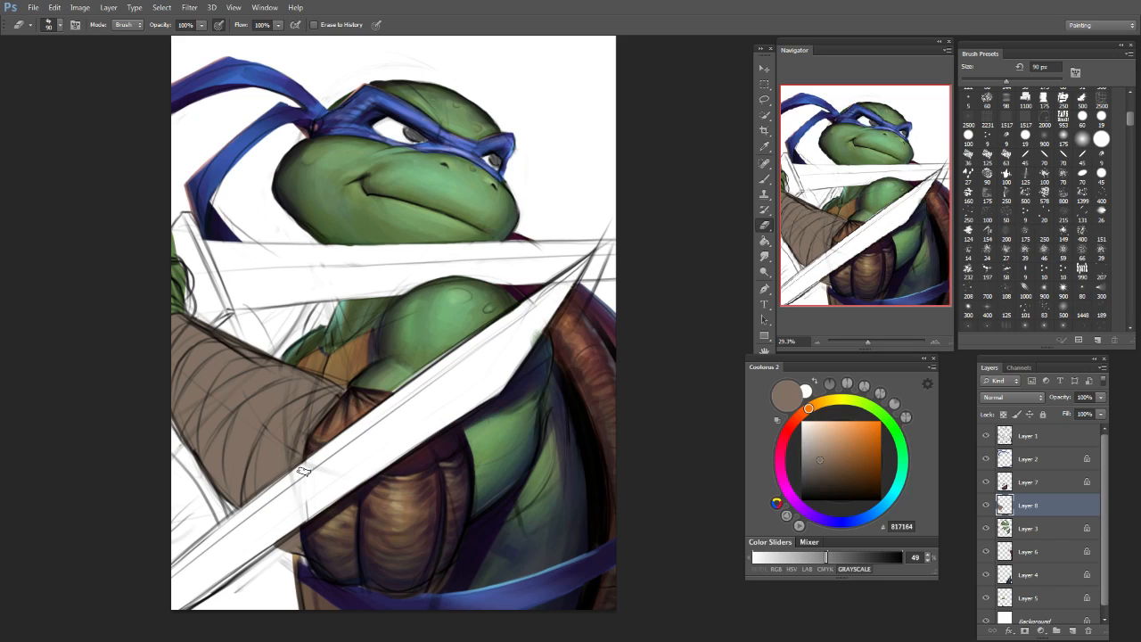
pyautogui.press('b')
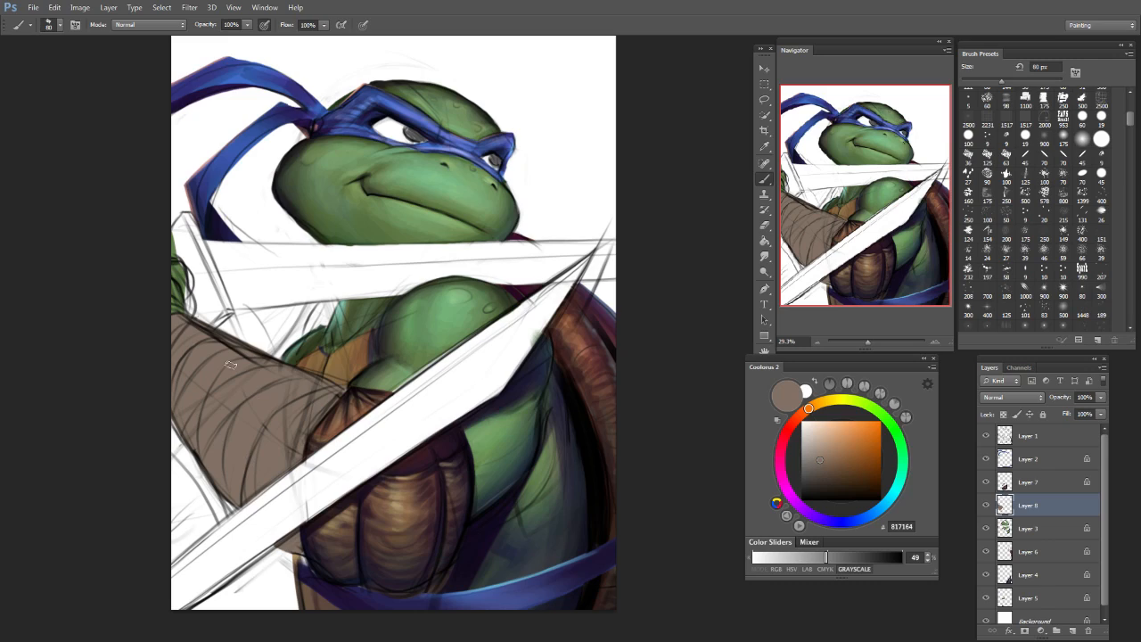
pyautogui.press('e')
pyautogui.hotkey('ctrl', 'z')
pyautogui.moveTo(196, 317); pyautogui.dragTo(280, 357)
pyautogui.hotkey('ctrl', 'z')
pyautogui.moveTo(192, 320); pyautogui.dragTo(284, 360)
pyautogui.hotkey('ctrl', 'z')
pyautogui.moveTo(193, 312); pyautogui.dragTo(259, 348)
pyautogui.moveTo(208, 321); pyautogui.dragTo(263, 349)
# Step: Touch up the base fill below the blade and at the elbow, and lock Layer 8's transparent pixels
pyautogui.press('b')
pyautogui.moveTo(303, 545); pyautogui.dragTo(300, 553)
pyautogui.moveTo(237, 504); pyautogui.dragTo(240, 507)
pyautogui.click(1005, 415)
# Step: Choose beige B9A987 and lighten the upper side of the forearm wrap with a brush of about 250 px
pyautogui.moveTo(811, 419); pyautogui.dragTo(821, 402)
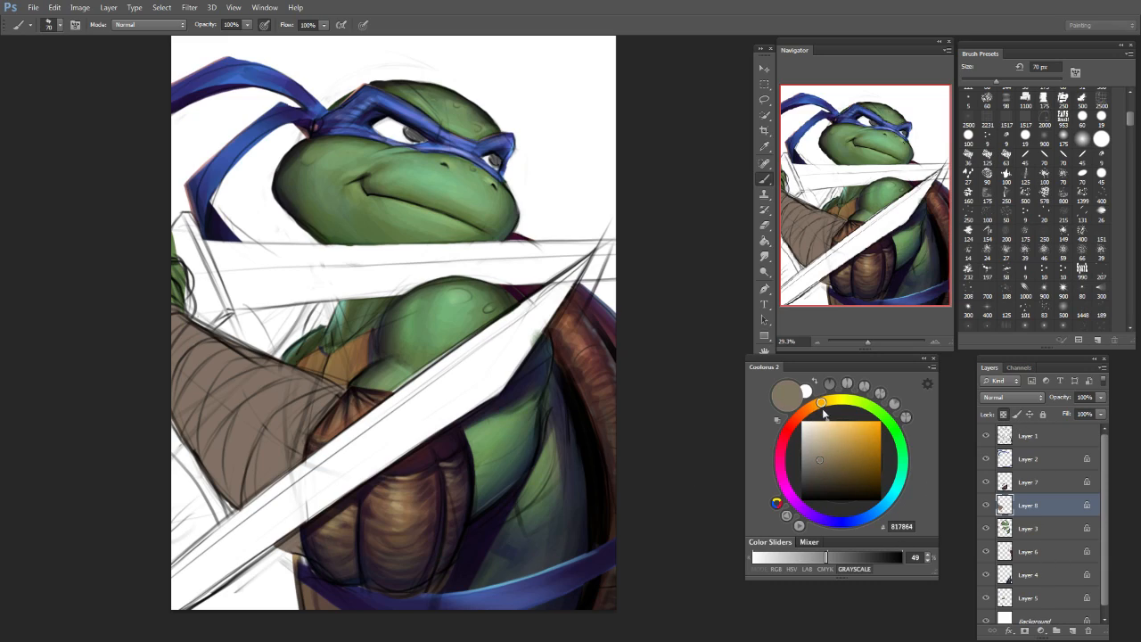
pyautogui.click(823, 442)
pyautogui.press(']')
pyautogui.press(']')
pyautogui.press(']')
pyautogui.press(']')
pyautogui.press(']')
pyautogui.press(']')
pyautogui.press(']')
pyautogui.press(']')
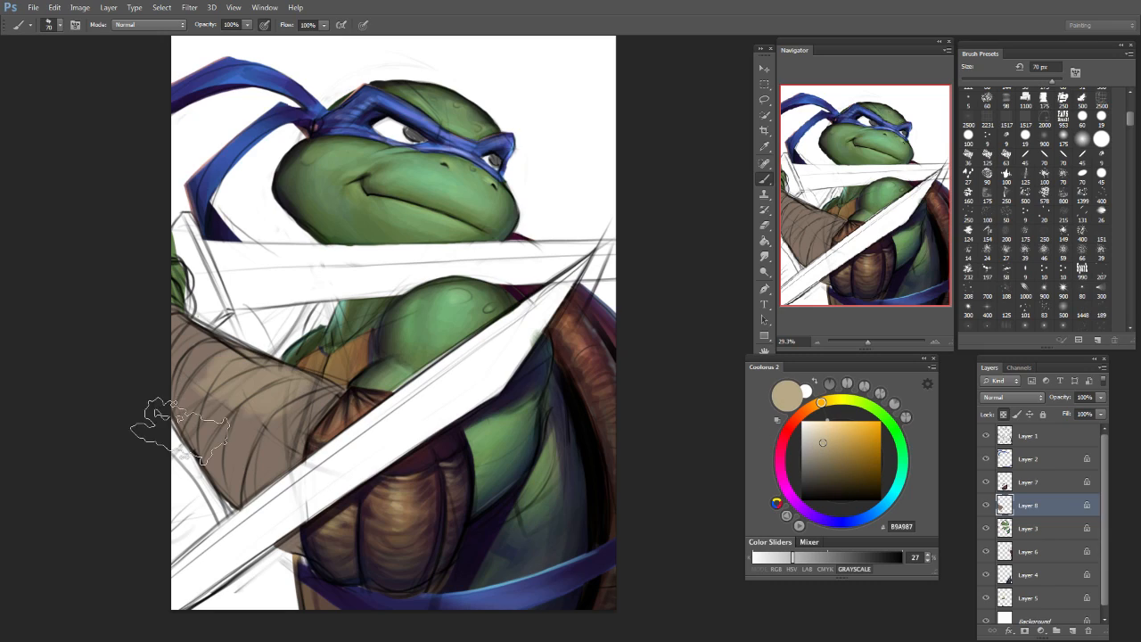
pyautogui.press(']')
pyautogui.press(']')
pyautogui.press(']')
pyautogui.press(']')
pyautogui.press(']')
pyautogui.press(']')
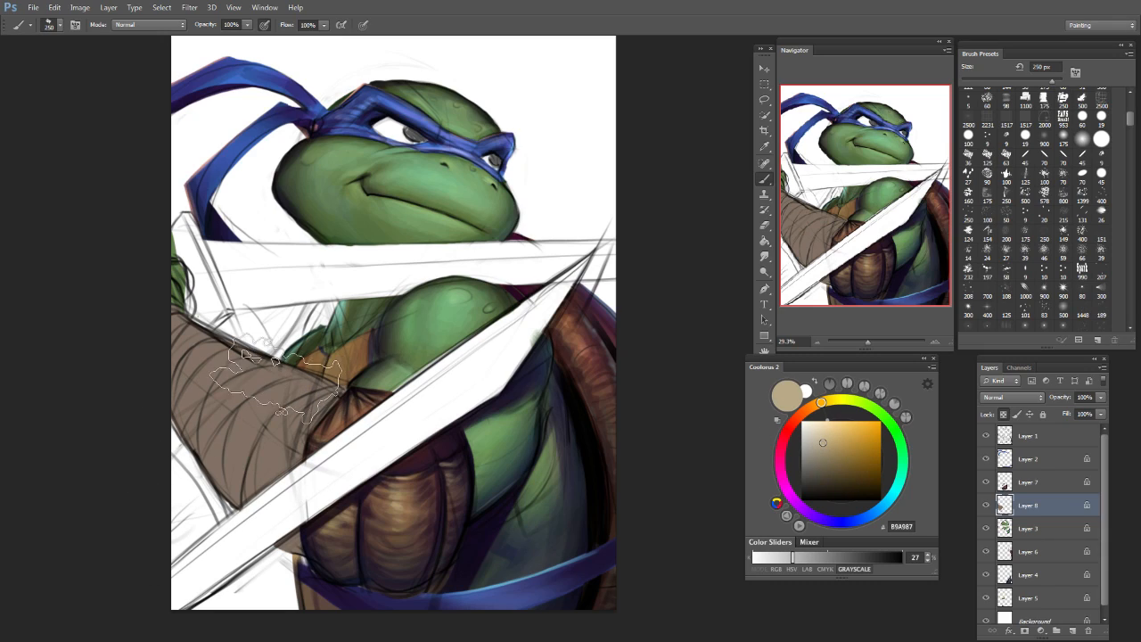
pyautogui.press('[')
pyautogui.press('[')
pyautogui.press('[')
pyautogui.press('[')
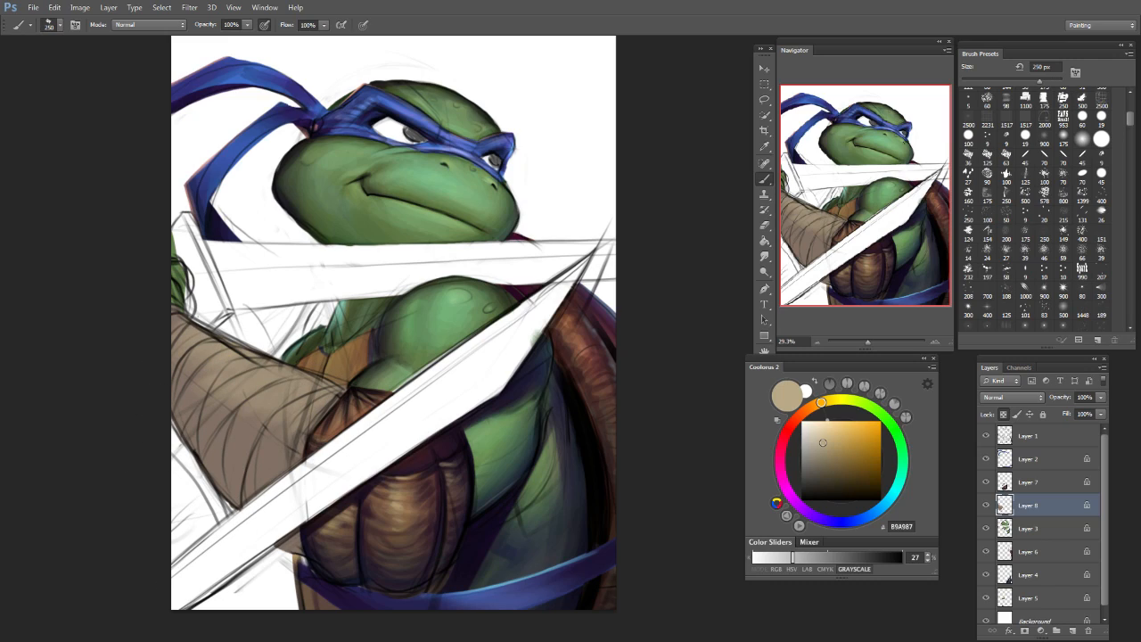
# Step: Choose very dark maroon 250F17 and start shading the lower side of the forearm wrap, varying the brush size
pyautogui.click(780, 451)
pyautogui.click(848, 489)
pyautogui.press(']')
pyautogui.press(']')
pyautogui.press(']')
pyautogui.press(']')
pyautogui.press(']')
pyautogui.press(']')
pyautogui.press(']')
pyautogui.press('[')
pyautogui.press('[')
pyautogui.press('[')
pyautogui.press('[')
pyautogui.press('[')
pyautogui.press('[')
pyautogui.press('[')
pyautogui.press('[')
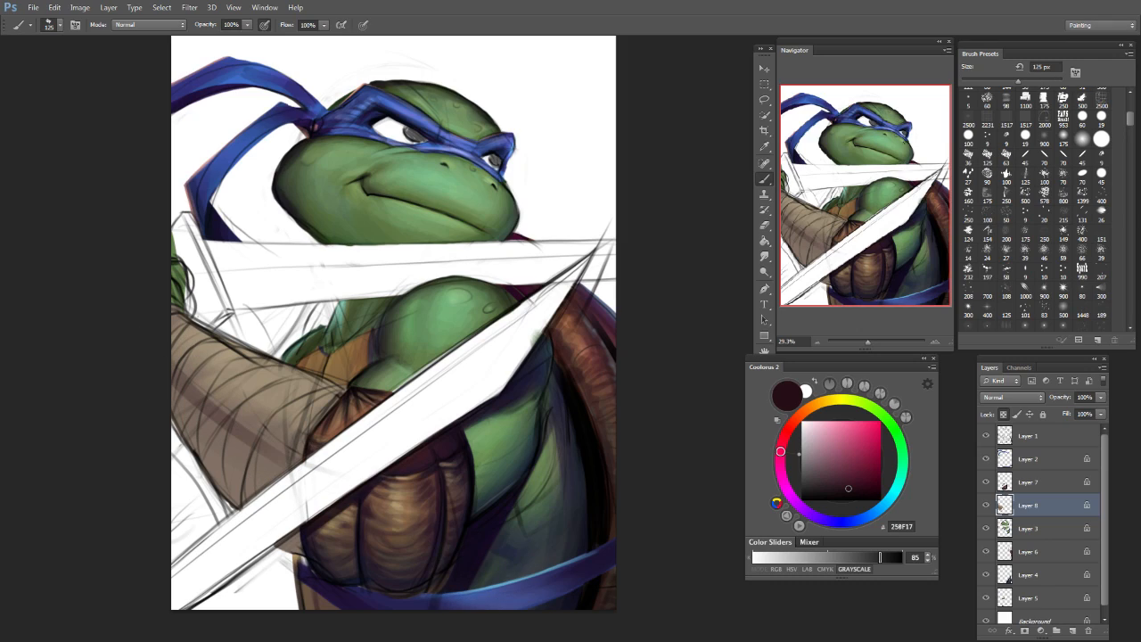
# Step: Shade across the middle and elbow end of the forearm wrap with a brush of about 175 px
pyautogui.press(']')
pyautogui.press(']')
pyautogui.press(']')
pyautogui.press(']')
pyautogui.press(']')
pyautogui.press(']')
pyautogui.moveTo(247, 437)
pyautogui.mouseDown()
pyautogui.moveTo(178, 337)
pyautogui.moveTo(223, 406)
pyautogui.mouseUp()
pyautogui.press('[')
pyautogui.press('[')
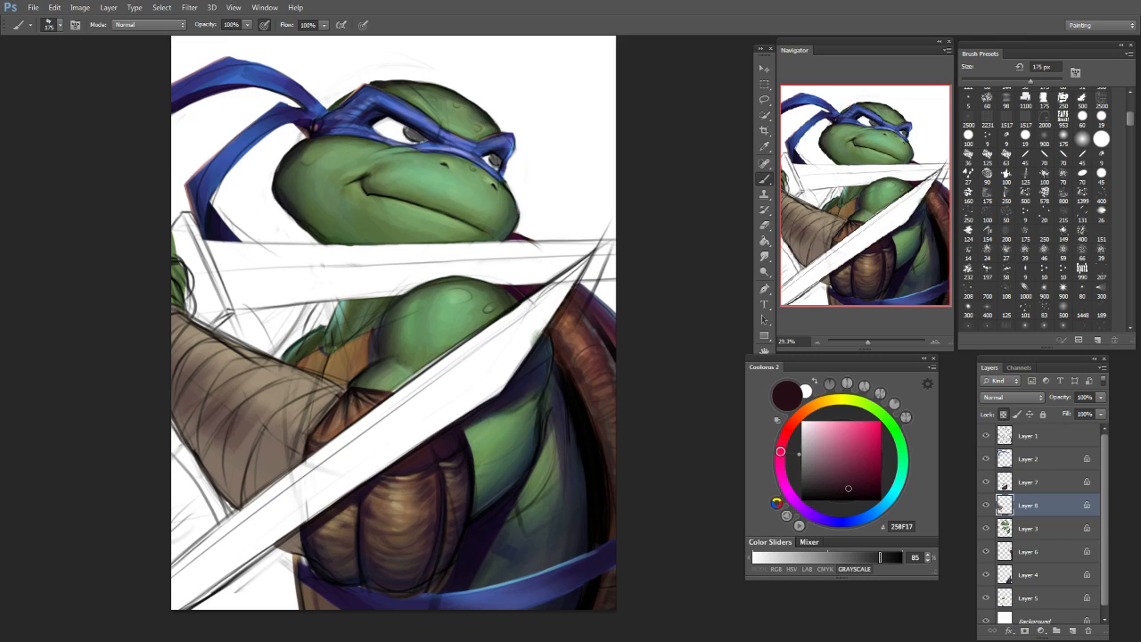
pyautogui.moveTo(272, 456); pyautogui.dragTo(233, 408)
pyautogui.moveTo(308, 472); pyautogui.dragTo(254, 412)
pyautogui.moveTo(281, 477)
pyautogui.mouseDown()
pyautogui.moveTo(252, 421)
pyautogui.moveTo(275, 427)
pyautogui.moveTo(217, 446)
pyautogui.moveTo(198, 419)
pyautogui.mouseUp()
# Step: Darken the individual folds of the forearm wrap with smaller brushes between 50 and 125 px
pyautogui.press('[')
pyautogui.press('[')
pyautogui.press('[')
pyautogui.press('[')
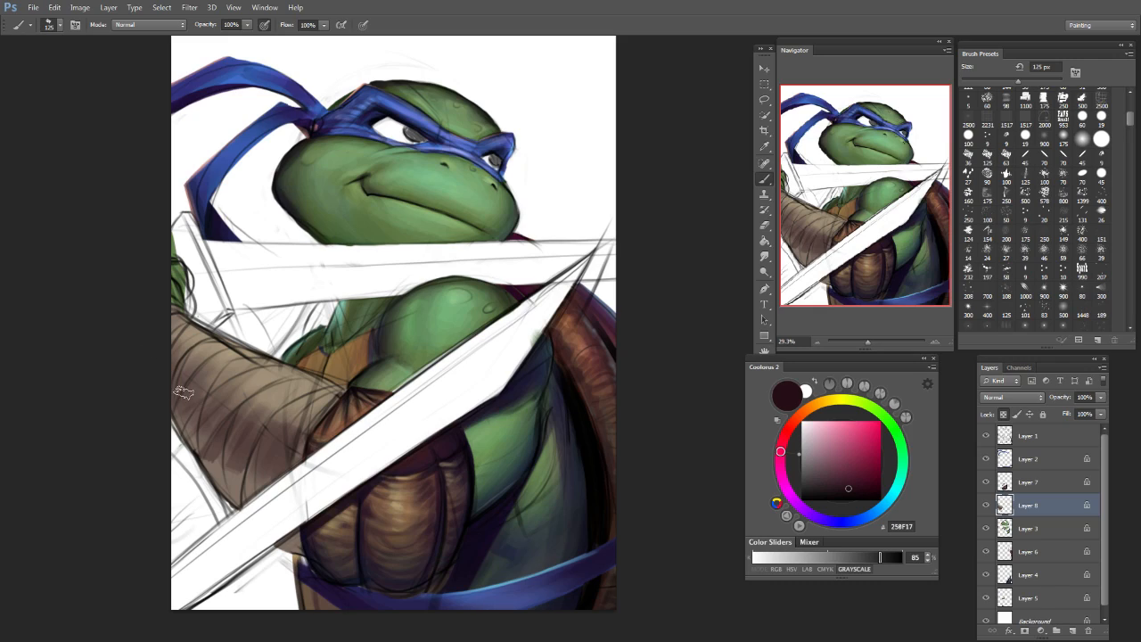
pyautogui.press('[')
pyautogui.press('[')
pyautogui.press('[')
pyautogui.press('[')
pyautogui.press('[')
pyautogui.press('[')
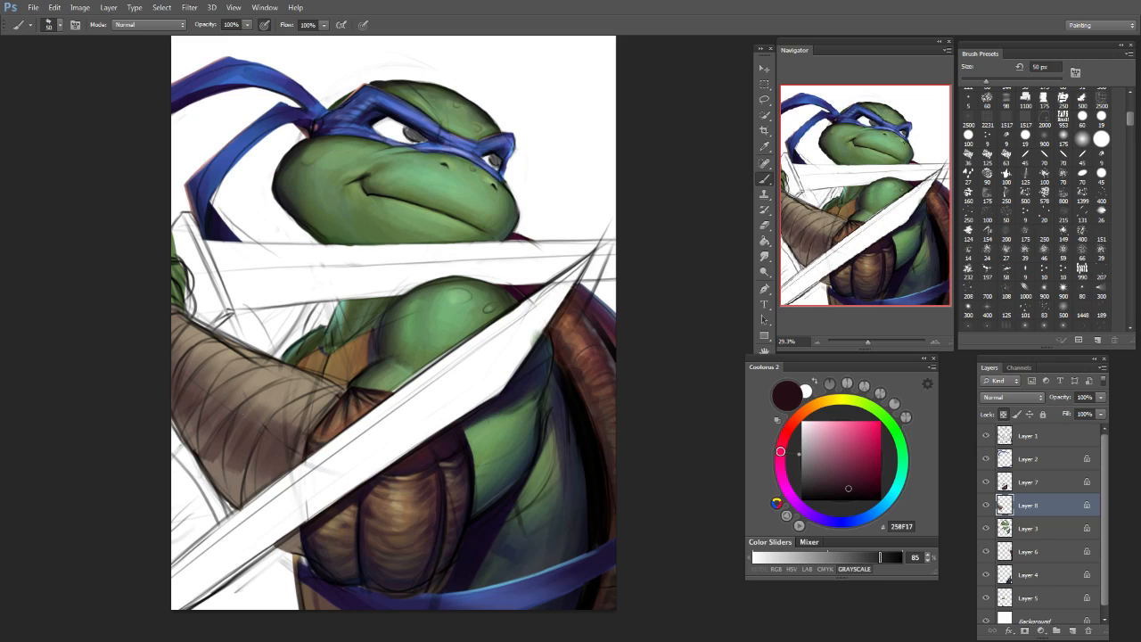
pyautogui.press(']')
pyautogui.press(']')
pyautogui.press(']')
pyautogui.press(']')
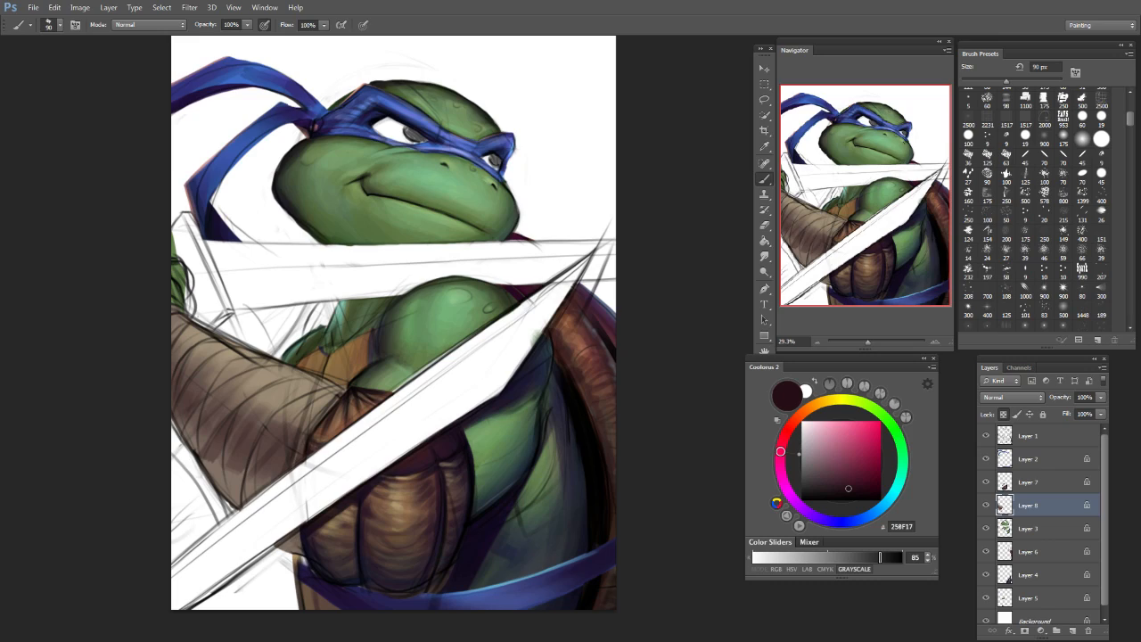
# Step: Enlarge the brush to 400 px, choose dark teal 162828 and shade the lower forearm near the blade
pyautogui.press(']')
pyautogui.press(']')
pyautogui.press(']')
pyautogui.press(']')
pyautogui.press(']')
pyautogui.press(']')
pyautogui.press(']')
pyautogui.press(']')
pyautogui.moveTo(787, 489)
pyautogui.mouseDown()
pyautogui.moveTo(852, 522)
pyautogui.moveTo(898, 485)
pyautogui.mouseUp()
pyautogui.click(840, 487)
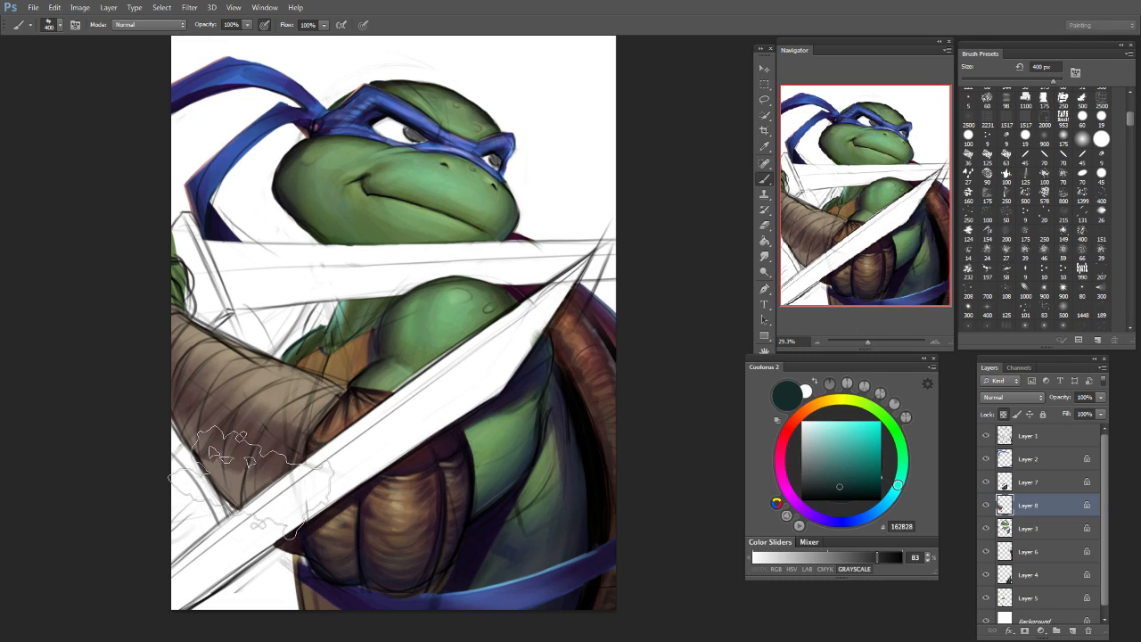
pyautogui.press(']')
pyautogui.press(']')
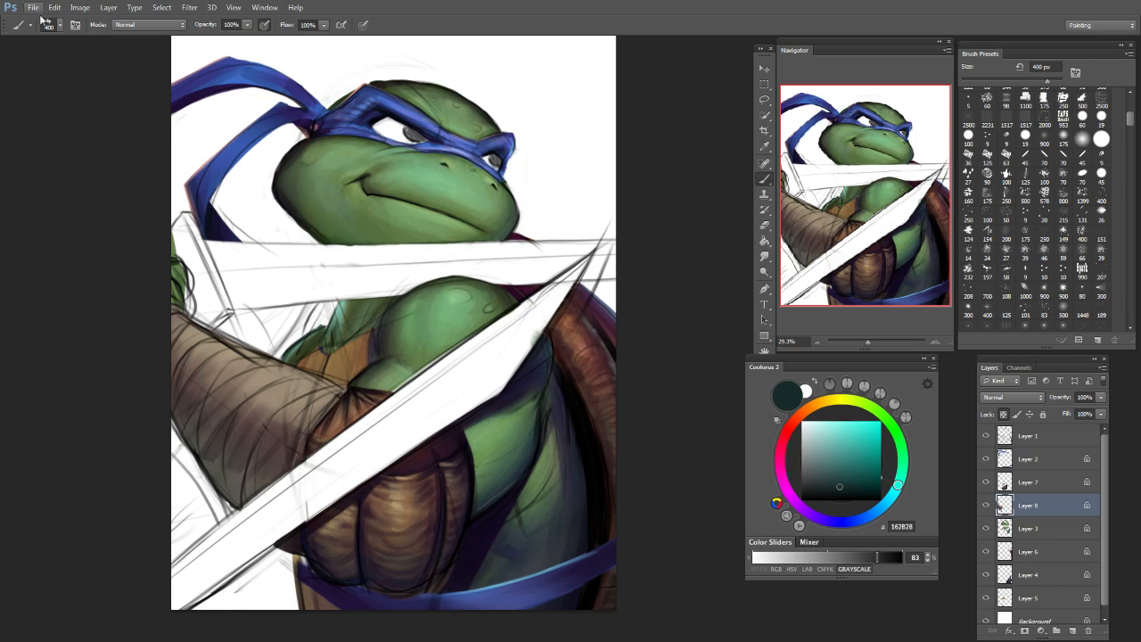
# Step: Save the file again, overwriting the existing version with the forearm shading included
pyautogui.click(33, 7)
pyautogui.click(49, 151)
pyautogui.click(724, 308)
pyautogui.click(599, 243)
# Step: Choose dark green 27331E and tint the forearm wrap's shading with the 400 px brush
pyautogui.moveTo(792, 436); pyautogui.dragTo(875, 409)
pyautogui.moveTo(836, 483); pyautogui.dragTo(834, 484)
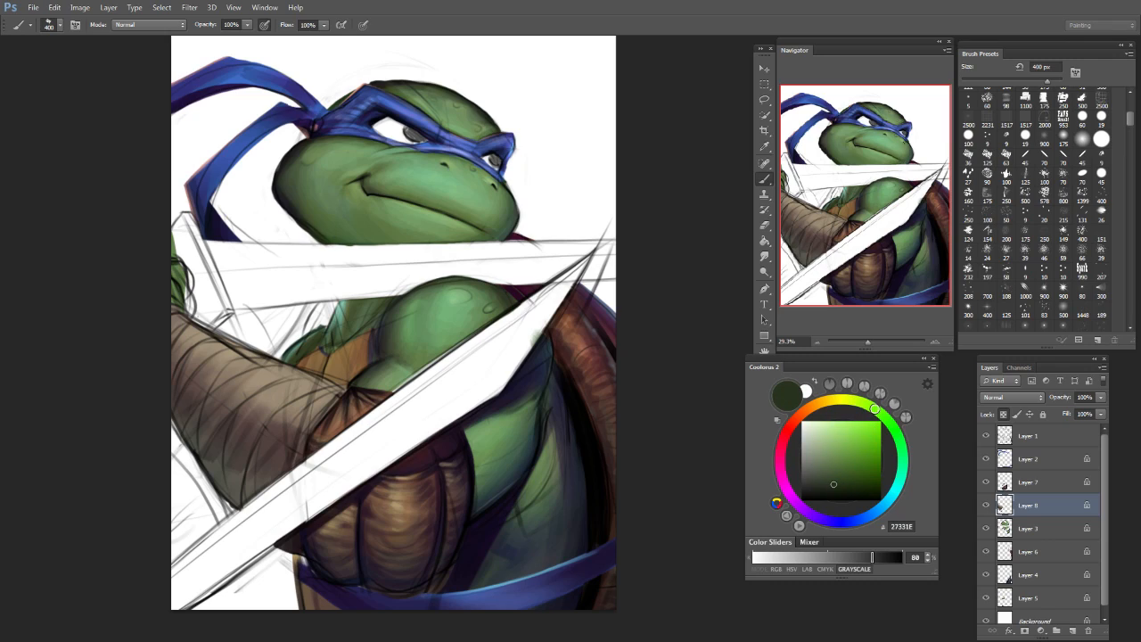
pyautogui.press('[')
pyautogui.press('[')
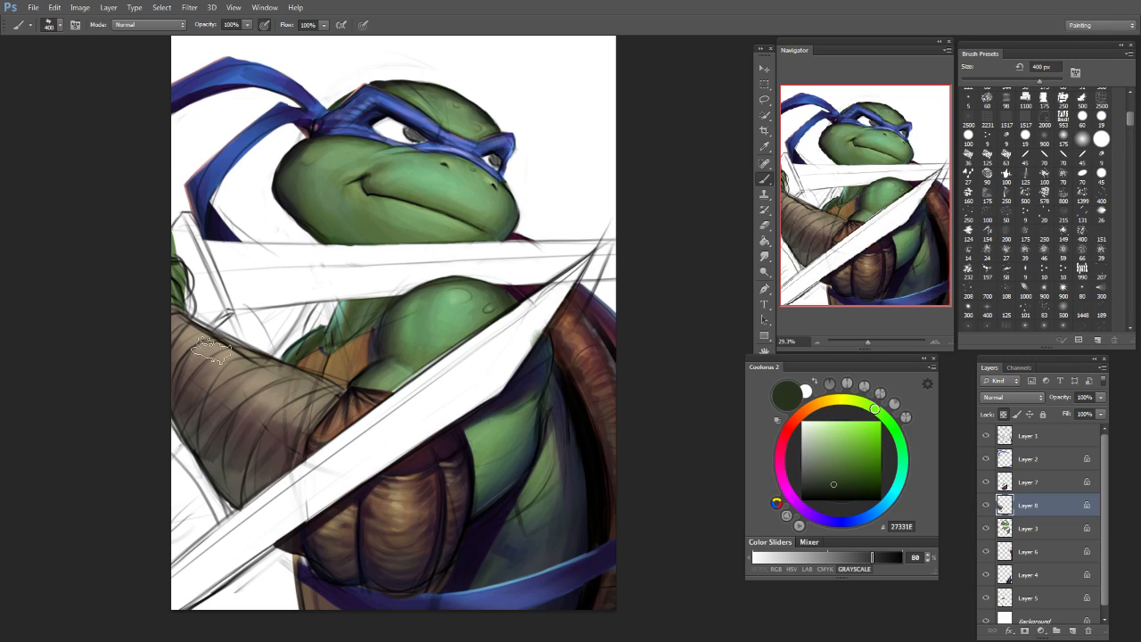
# Step: Choose pale yellow D9DCB5 and add highlights to the upper forearm wrap with a 50 px brush
pyautogui.click(846, 402)
pyautogui.click(815, 432)
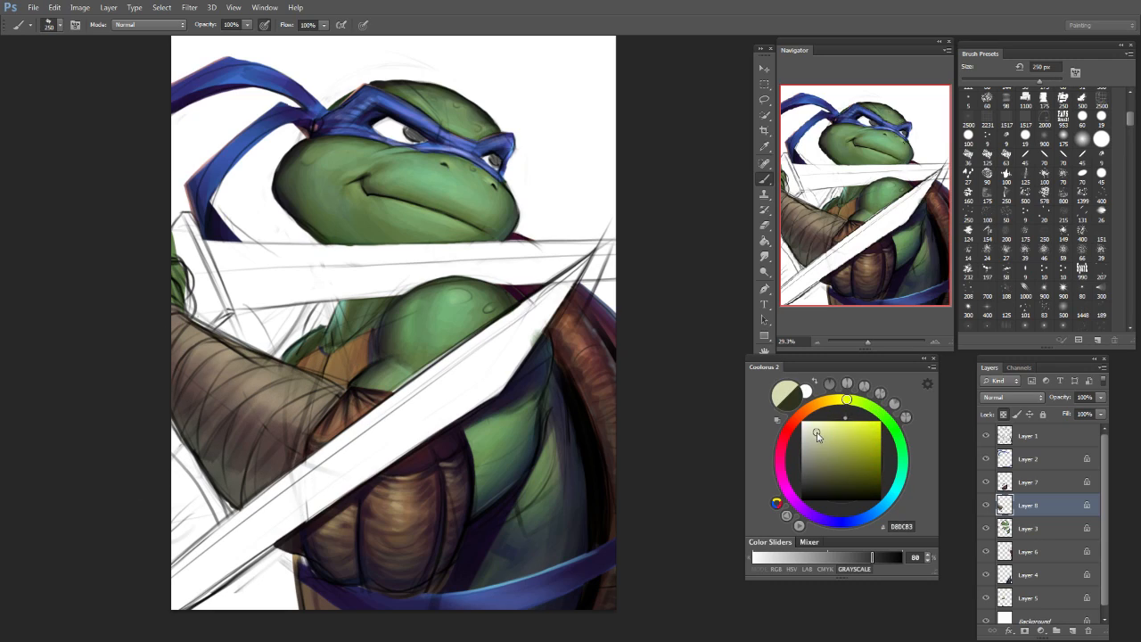
pyautogui.press('[')
pyautogui.press('[')
pyautogui.press('[')
pyautogui.press('[')
pyautogui.press('[')
pyautogui.press('[')
pyautogui.press('[')
pyautogui.press('[')
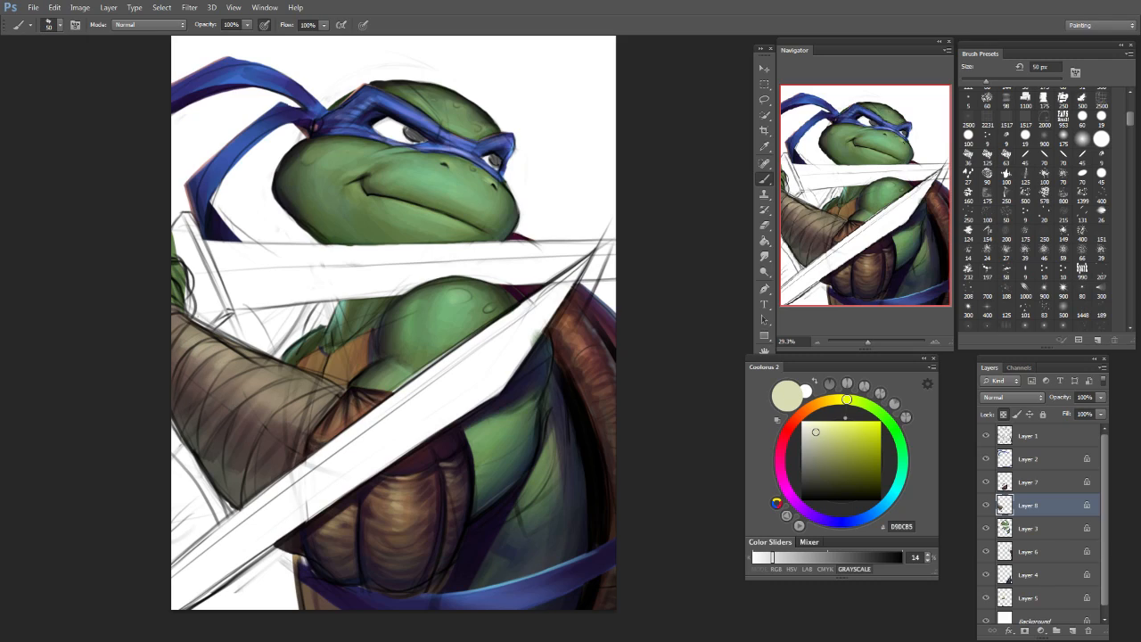
pyautogui.moveTo(255, 385); pyautogui.dragTo(286, 378)
# Step: Refine the highlights between the wrap's folds, varying the brush between about 35 and 90 px
pyautogui.press('[')
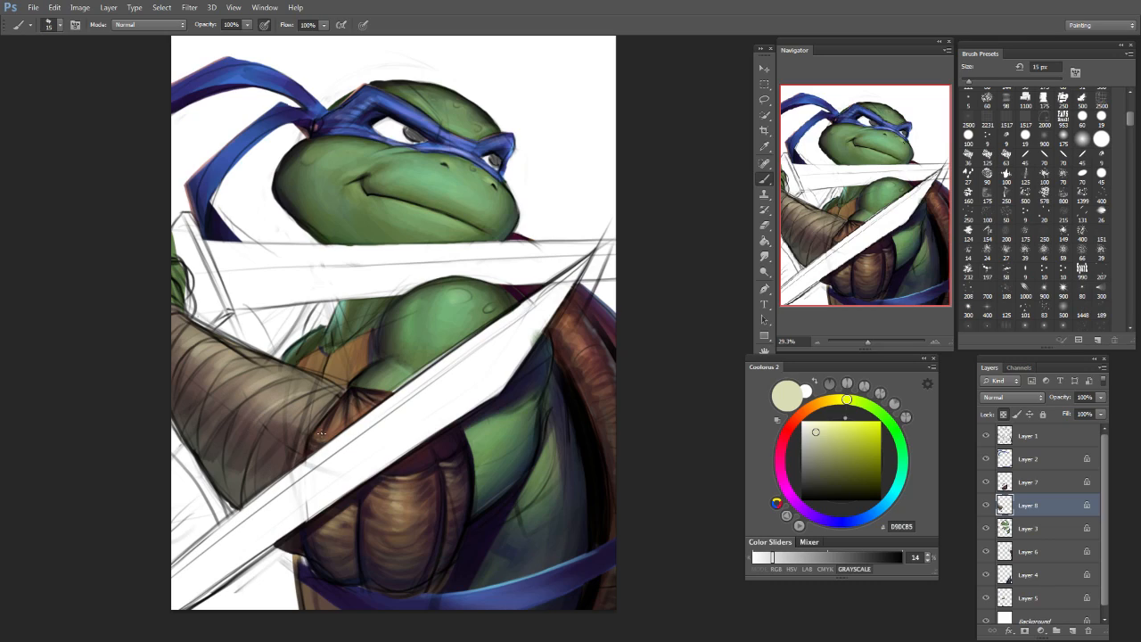
pyautogui.press(']')
pyautogui.press(']')
pyautogui.press(']')
pyautogui.press('[')
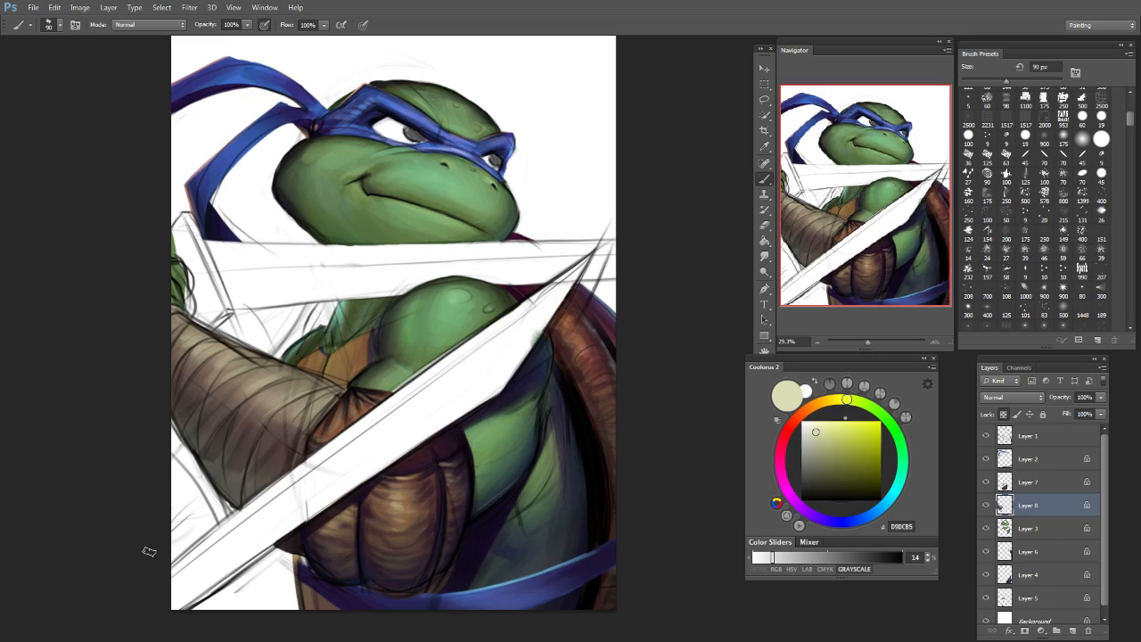
# Step: Choose near-black blue 030C16 and deepen the forearm wrap's folds with a 30 px brush
pyautogui.moveTo(884, 516); pyautogui.dragTo(870, 513)
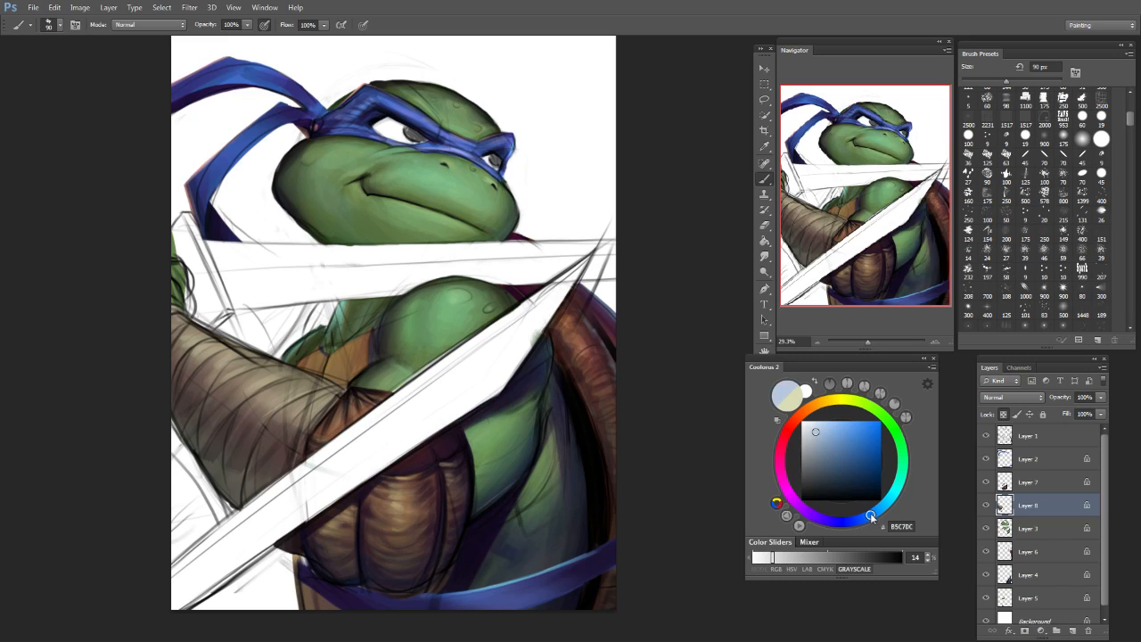
pyautogui.press('[')
pyautogui.press('[')
pyautogui.press('[')
pyautogui.press('[')
pyautogui.press('[')
pyautogui.press('[')
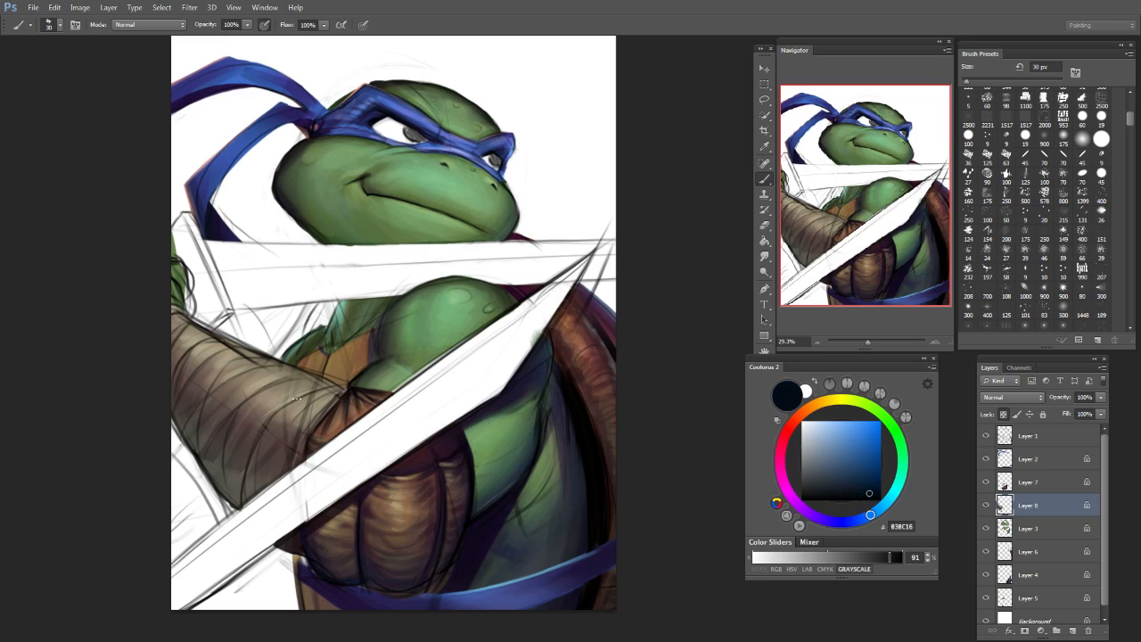
# Step: Shade the elbow end of the forearm wrap in near-black blue with the brush enlarged to 400 px
pyautogui.press(']')
pyautogui.press(']')
pyautogui.press(']')
pyautogui.press(']')
pyautogui.press(']')
pyautogui.press(']')
pyautogui.press(']')
pyautogui.press(']')
pyautogui.press(']')
pyautogui.press(']')
pyautogui.press(']')
pyautogui.press(']')
pyautogui.press(']')
pyautogui.press(']')
pyautogui.click(337, 401)
pyautogui.click(330, 391)
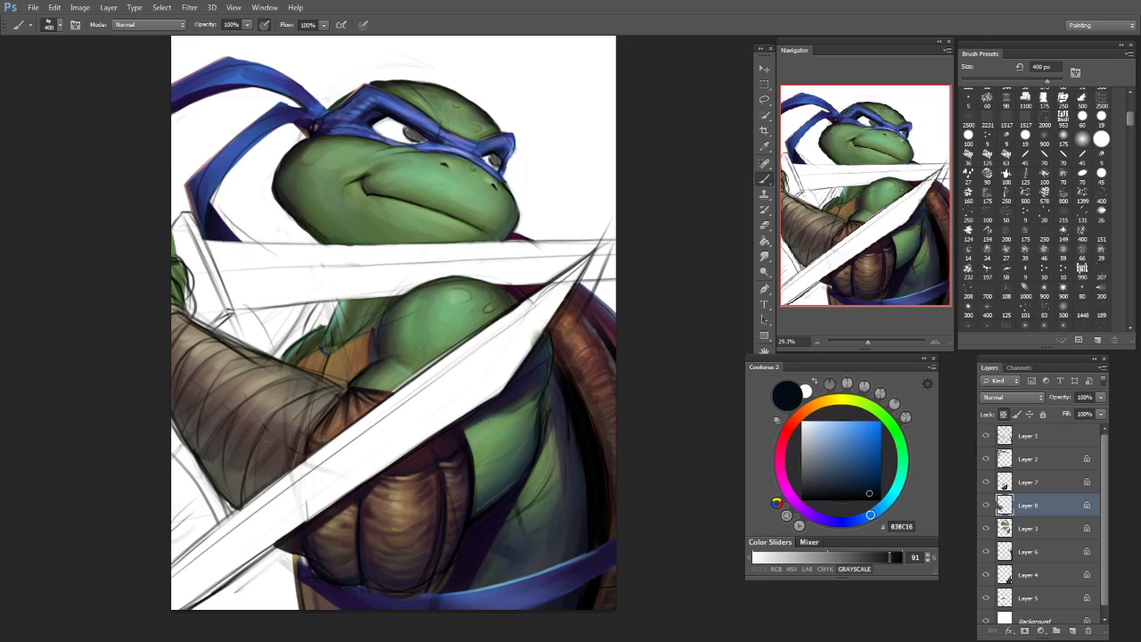
# Step: Sample the dark grey-brown from the lower forearm and refine the wrap's shading with a 70 px brush
pyautogui.press('[')
pyautogui.press('[')
pyautogui.press('[')
pyautogui.press('[')
pyautogui.keyDown('alt'); pyautogui.click(209, 466); pyautogui.keyUp('alt')
pyautogui.press('[')
pyautogui.press('[')
pyautogui.press('[')
pyautogui.press('[')
pyautogui.press('[')
pyautogui.press('[')
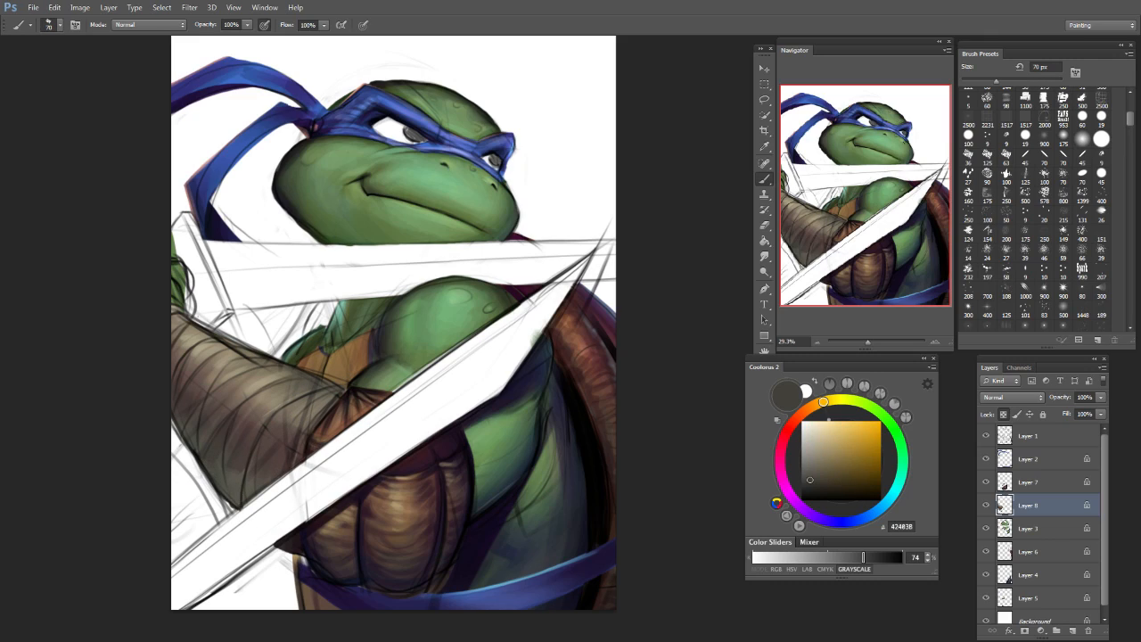
# Step: Sample the wrap's midtone, switch to pink E4A29E and add warm light to the wrap with a 90 px brush
pyautogui.keyDown('alt'); pyautogui.click(257, 380); pyautogui.keyUp('alt')
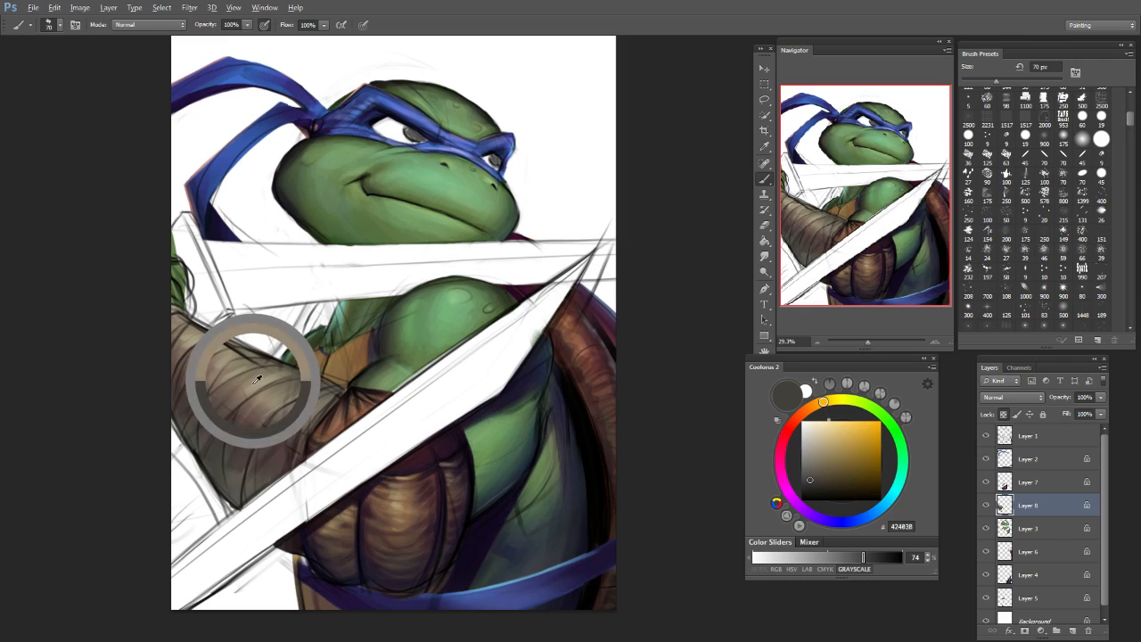
pyautogui.press('[')
pyautogui.press('[')
pyautogui.press('[')
pyautogui.moveTo(813, 412); pyautogui.dragTo(790, 427)
pyautogui.click(824, 432)
pyautogui.press(']')
pyautogui.press(']')
pyautogui.press(']')
pyautogui.press(']')
pyautogui.press(']')
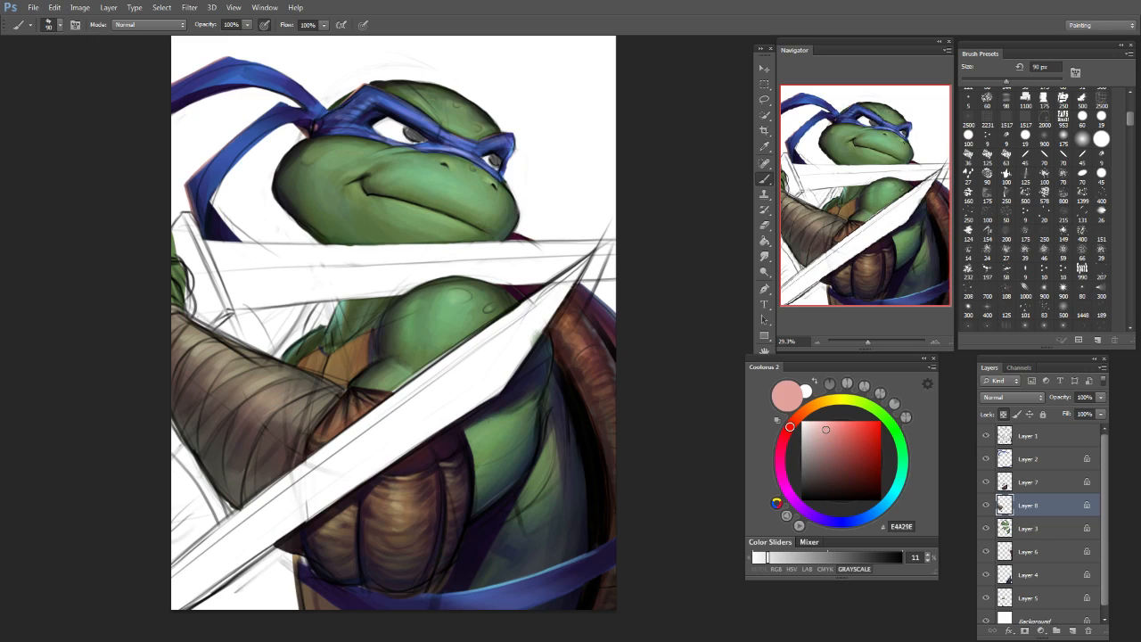
# Step: Choose pale cream FFE6B8 and paint fine highlights on the wrap's folds with a brush of about 30 px
pyautogui.moveTo(809, 410)
pyautogui.mouseDown()
pyautogui.moveTo(819, 403)
pyautogui.moveTo(824, 421)
pyautogui.mouseUp()
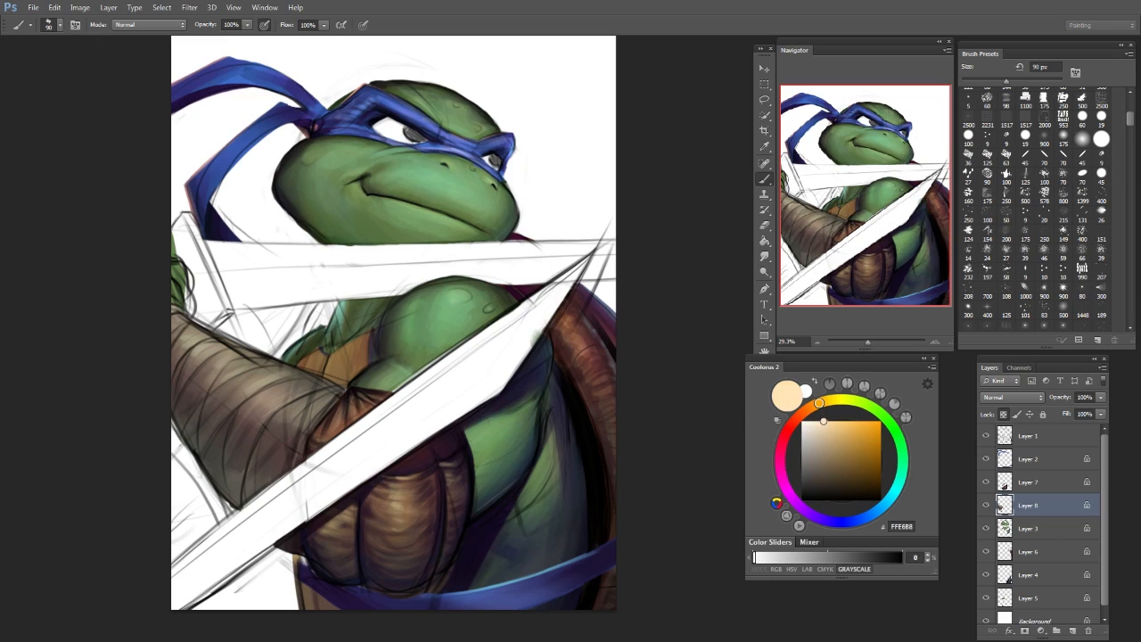
pyautogui.press('[')
pyautogui.press('[')
pyautogui.press('[')
pyautogui.press('[')
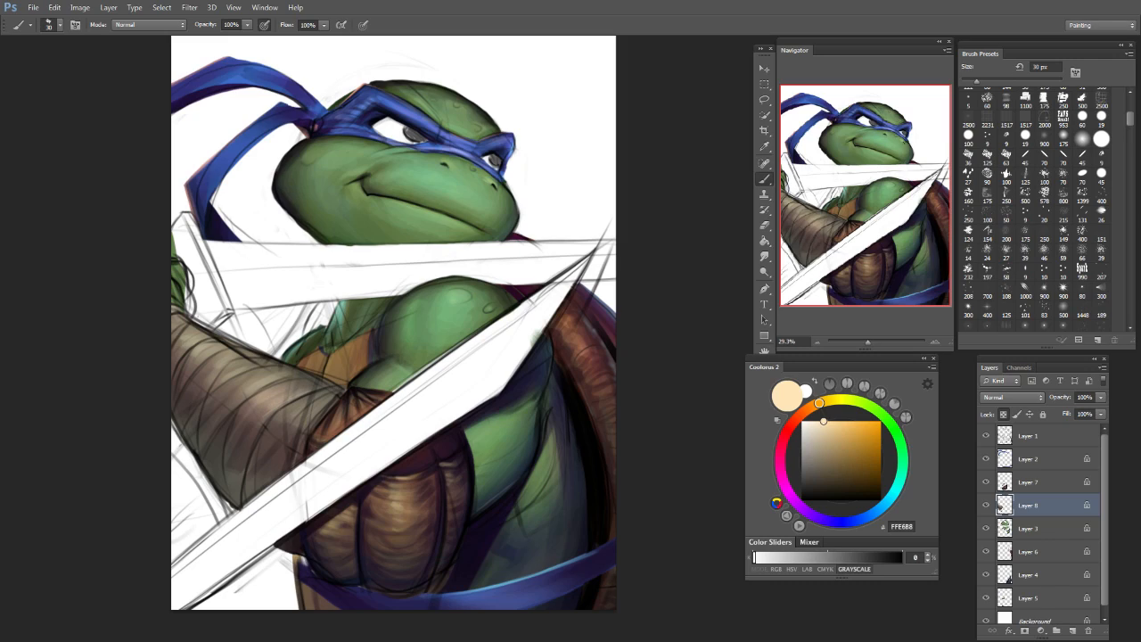
pyautogui.press('[')
# Step: Switch to the 100 px textured brush preset, reduce it to 60 px and texture the wrap's cream highlights
pyautogui.click(1007, 173)
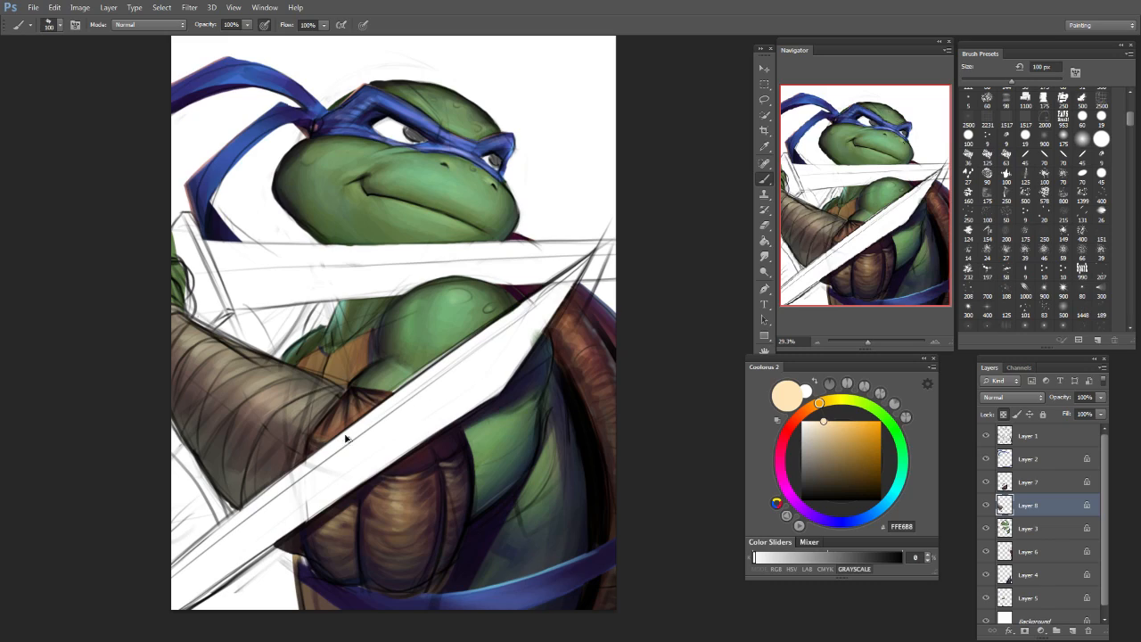
pyautogui.press('[')
pyautogui.press('[')
pyautogui.press('[')
pyautogui.press('[')
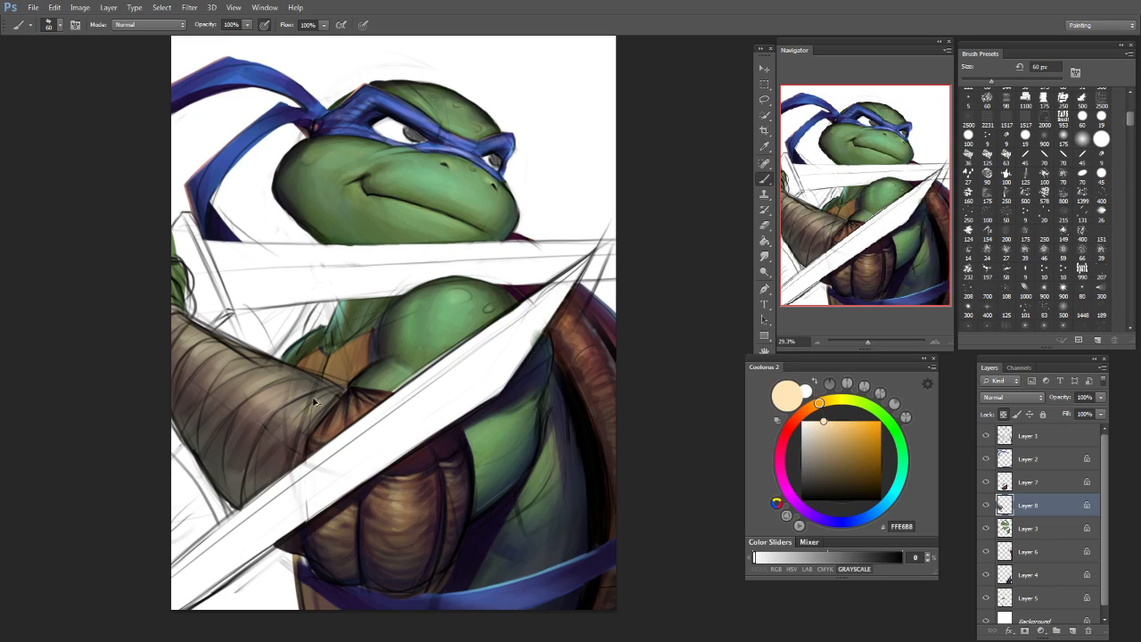
# Step: Switch to the 125 px brush preset and refine the wrap's cream highlights while varying the brush size
pyautogui.click(987, 154)
pyautogui.press('[')
pyautogui.press('[')
pyautogui.press('[')
pyautogui.press('[')
pyautogui.press('[')
pyautogui.press('[')
pyautogui.press(']')
pyautogui.press(']')
pyautogui.press(']')
pyautogui.press(']')
pyautogui.press('[')
pyautogui.press('[')
# Step: Switch to a smaller brush preset, sample brown 5E4E46 from the upper wrap and blend its folds at 30 px
pyautogui.click(972, 165)
pyautogui.keyDown('alt'); pyautogui.click(225, 360); pyautogui.keyUp('alt')
pyautogui.moveTo(211, 363)
pyautogui.mouseDown()
pyautogui.moveTo(184, 390)
pyautogui.moveTo(215, 368)
pyautogui.mouseUp()
pyautogui.keyDown('alt'); pyautogui.click(215, 368); pyautogui.keyUp('alt')
pyautogui.press('[')
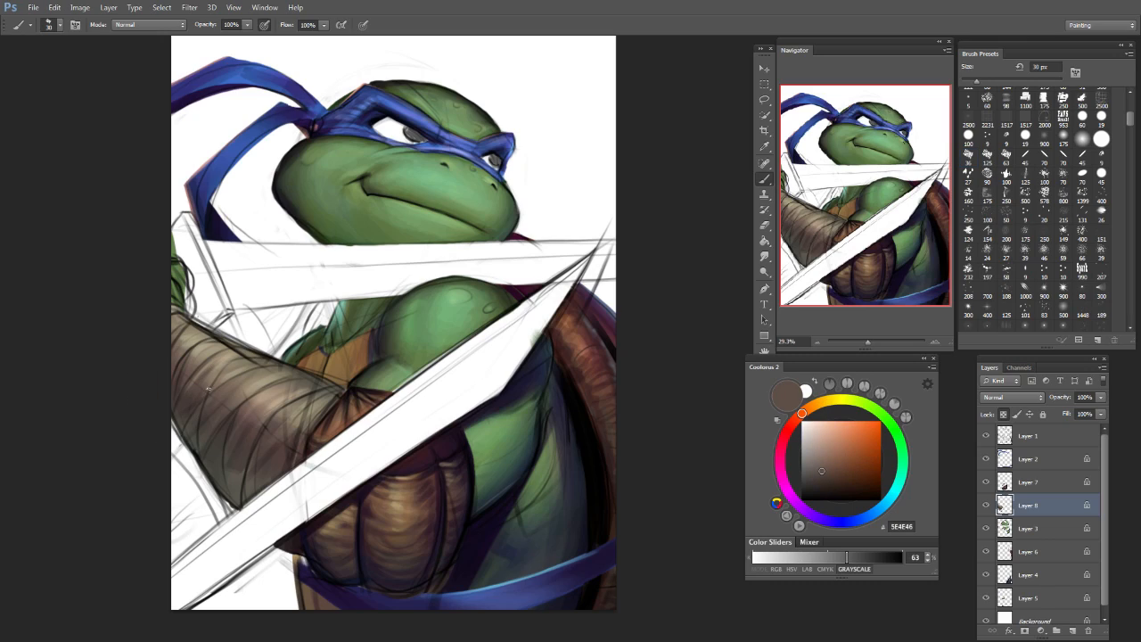
# Step: Blend the brown shading toward the wrist end of the wrap, ending with a 40 px brush
pyautogui.press(']')
pyautogui.press(']')
pyautogui.press(']')
pyautogui.press(']')
pyautogui.press(']')
pyautogui.press('[')
pyautogui.press('[')
pyautogui.press('[')
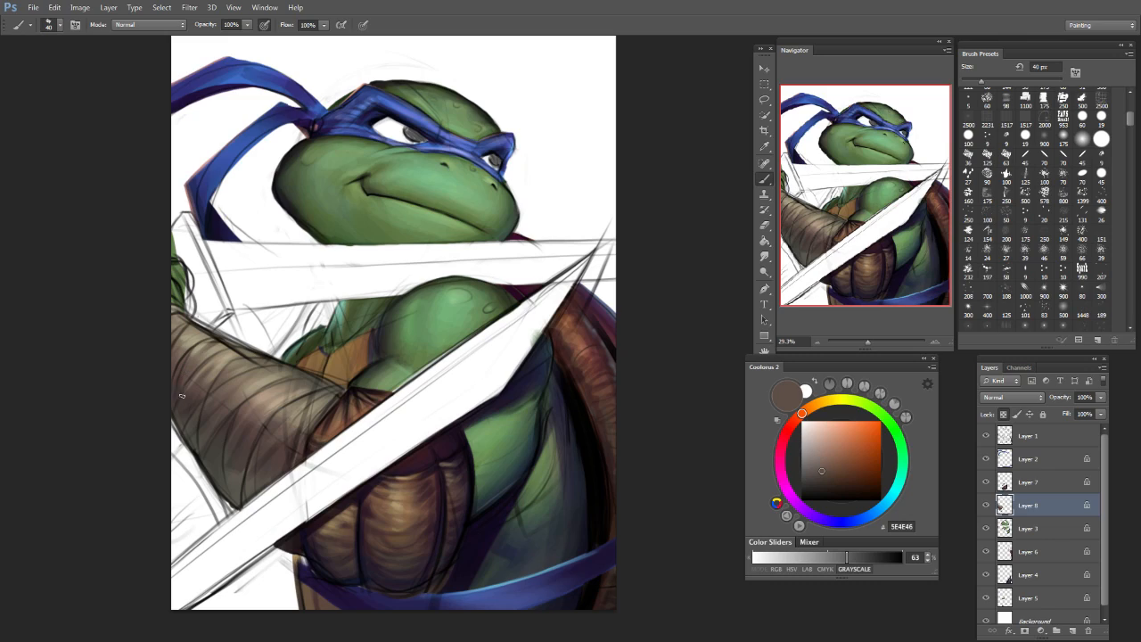
# Step: Choose light peach FFC5A9 and warm the forearm wrap's midtones with the brush enlarged to 400 px
pyautogui.press(']')
pyautogui.press(']')
pyautogui.press(']')
pyautogui.press(']')
pyautogui.press(']')
pyautogui.click(829, 425)
pyautogui.press(']')
pyautogui.press(']')
pyautogui.press(']')
pyautogui.press(']')
pyautogui.press(']')
pyautogui.press(']')
pyautogui.press(']')
pyautogui.press(']')
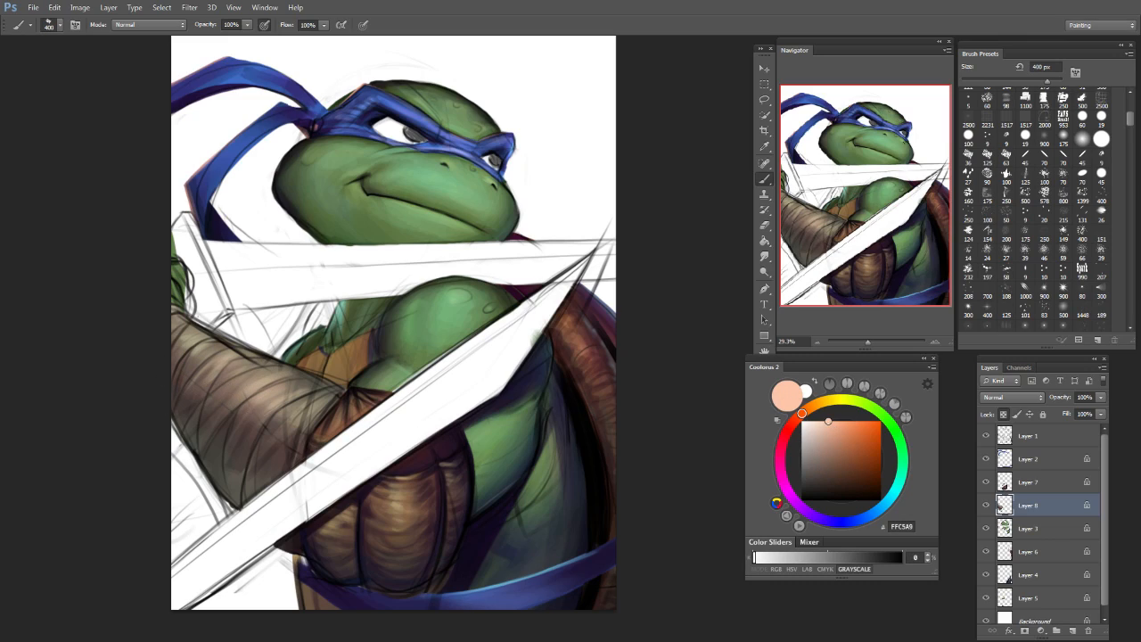
# Step: Reduce the brush to 70 px and stroke peach along the wrap's lower edge, redoing the first stroke
pyautogui.press('[')
pyautogui.press('[')
pyautogui.press('[')
pyautogui.press('[')
pyautogui.press('[')
pyautogui.press('[')
pyautogui.press('[')
pyautogui.press('[')
pyautogui.press('[')
pyautogui.press('[')
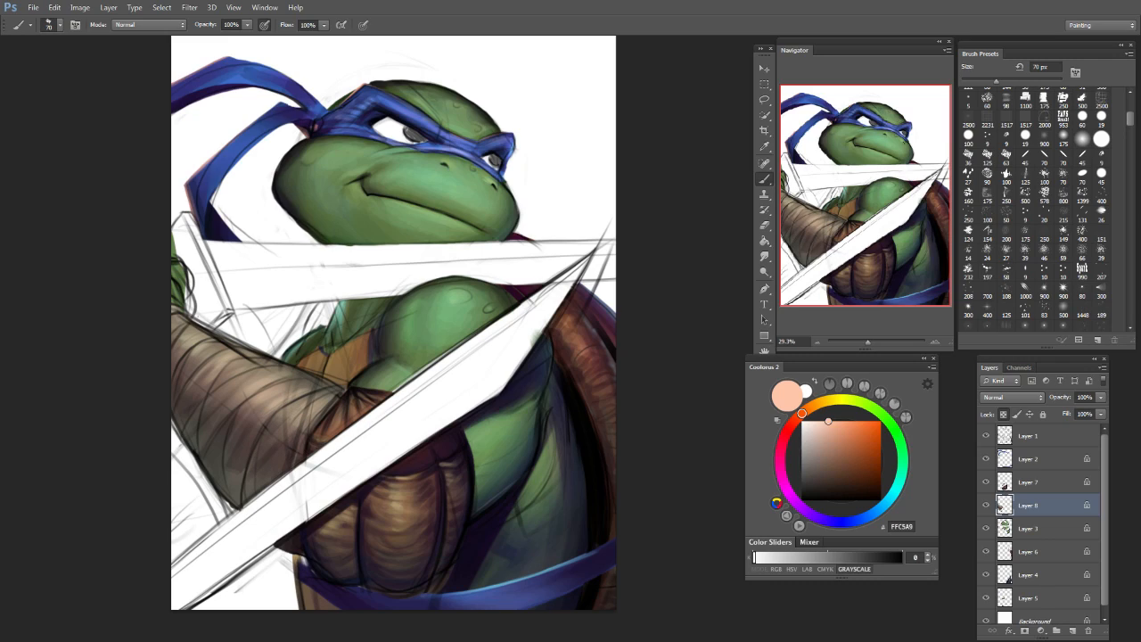
pyautogui.moveTo(185, 437); pyautogui.dragTo(223, 497)
pyautogui.hotkey('ctrl', 'z')
pyautogui.moveTo(172, 404); pyautogui.dragTo(191, 449)
# Step: Choose light blue A9CFFF, then stronger blue 3D93FF, and add cool light along the forearm's lower edge at about 125 px
pyautogui.click(870, 514)
pyautogui.press(']')
pyautogui.press(']')
pyautogui.press(']')
pyautogui.press(']')
pyautogui.press(']')
pyautogui.press(']')
pyautogui.press(']')
pyautogui.press(']')
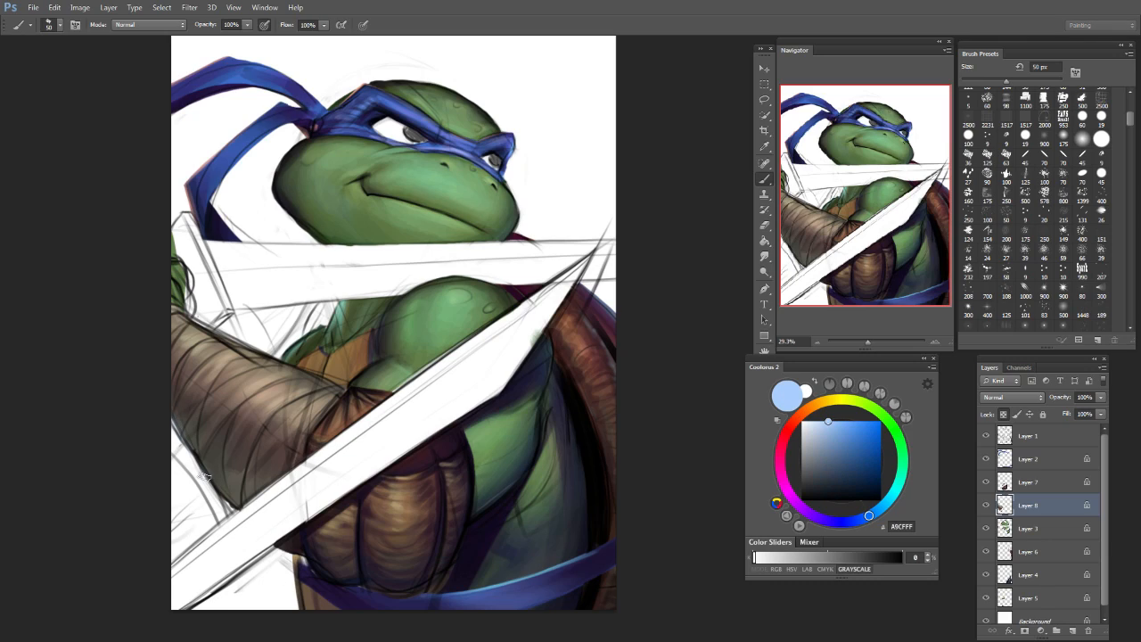
pyautogui.click(861, 421)
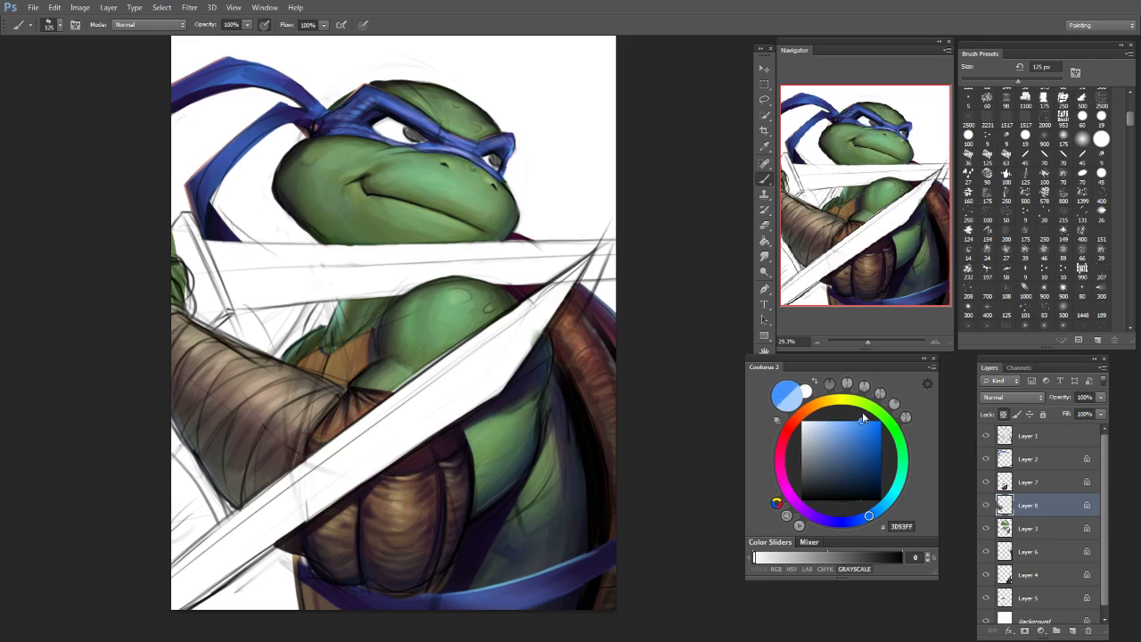
pyautogui.press(']')
pyautogui.press(']')
pyautogui.press(']')
pyautogui.press(']')
pyautogui.press('[')
pyautogui.press('[')
pyautogui.press('[')
pyautogui.press('[')
# Step: Choose very dark blue 040323 and darken the forearm wrap's edges with the brush enlarged from 250 to 600 px
pyautogui.moveTo(874, 508)
pyautogui.mouseDown()
pyautogui.moveTo(839, 521)
pyautogui.moveTo(873, 490)
pyautogui.mouseUp()
pyautogui.press(']')
pyautogui.press(']')
pyautogui.press(']')
pyautogui.press(']')
pyautogui.press(']')
pyautogui.press(']')
pyautogui.press(']')
pyautogui.press(']')
pyautogui.press(']')
pyautogui.press(']')
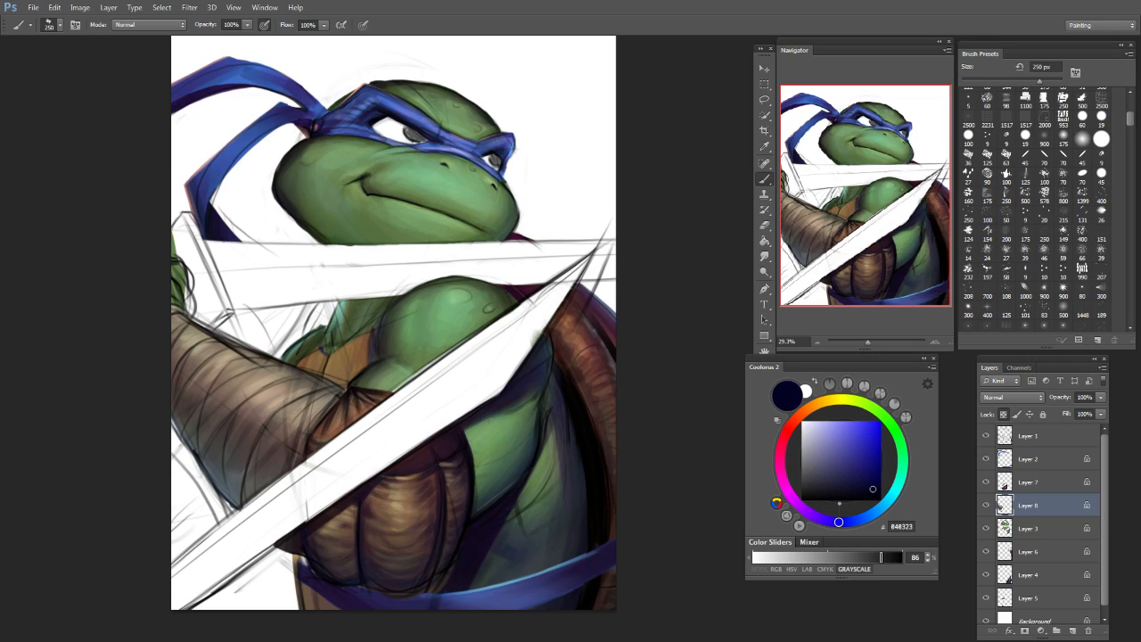
pyautogui.press(']')
pyautogui.press(']')
pyautogui.press(']')
pyautogui.press(']')
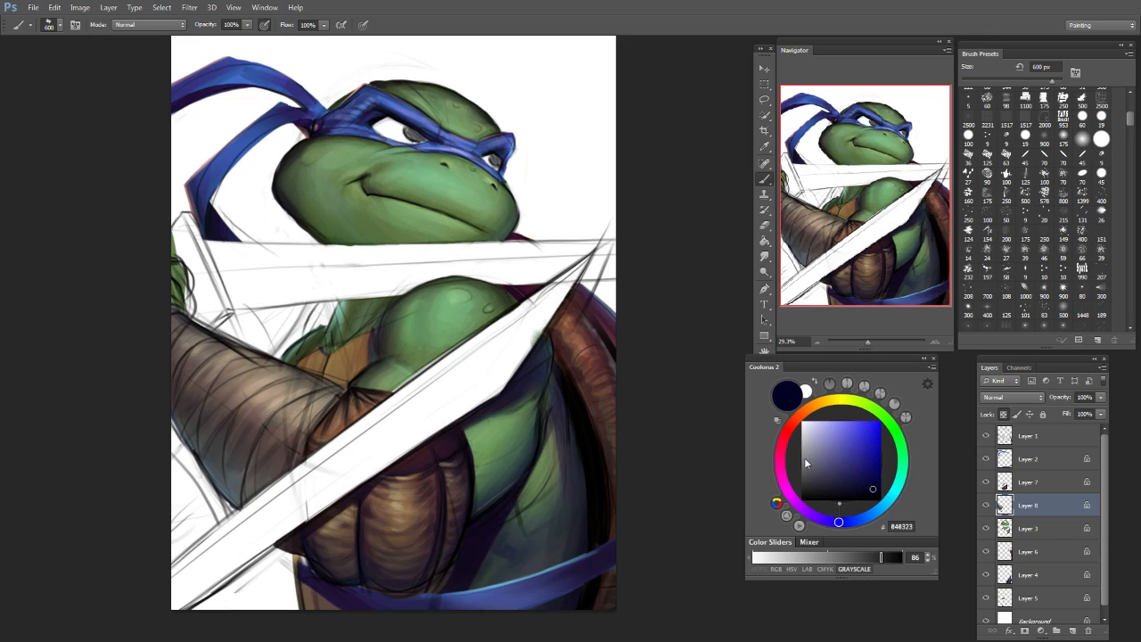
# Step: Choose dark reddish brown 1D0A05 and shade the forearm wrap, reducing the brush from 250 to 90 px
pyautogui.press('[')
pyautogui.press('[')
pyautogui.moveTo(842, 512)
pyautogui.mouseDown()
pyautogui.moveTo(781, 458)
pyautogui.moveTo(796, 419)
pyautogui.mouseUp()
pyautogui.press('[')
pyautogui.press('[')
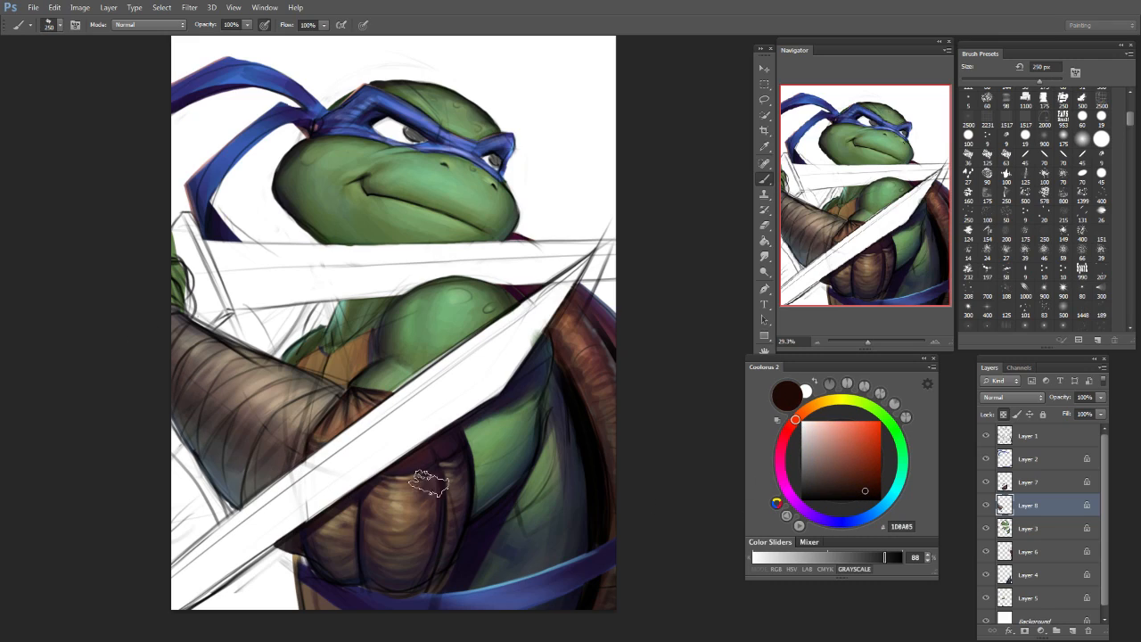
pyautogui.press('[')
pyautogui.press('[')
pyautogui.press('[')
pyautogui.press('[')
pyautogui.press('[')
pyautogui.press('[')
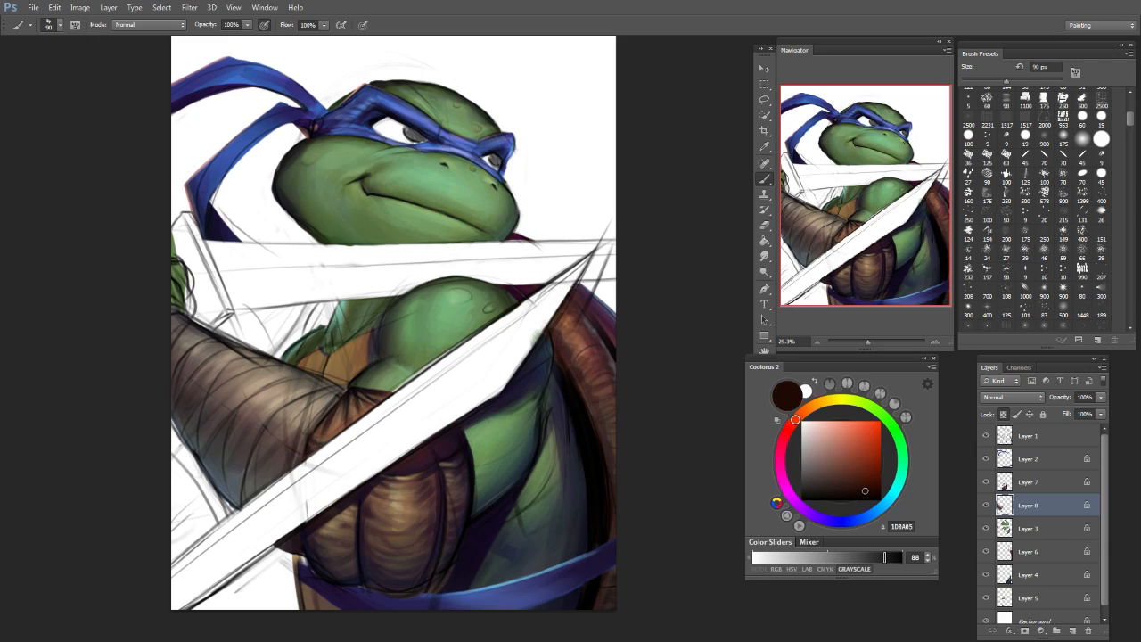
pyautogui.press(']')
pyautogui.press(']')
pyautogui.press(']')
pyautogui.press(']')
pyautogui.press(']')
pyautogui.press(']')
pyautogui.press(']')
pyautogui.press(']')
pyautogui.moveTo(294, 390)
pyautogui.mouseDown()
pyautogui.moveTo(341, 381)
pyautogui.moveTo(300, 380)
pyautogui.moveTo(308, 402)
pyautogui.mouseUp()
pyautogui.hotkey('ctrl', 'z')
pyautogui.hotkey('ctrl', 'z')
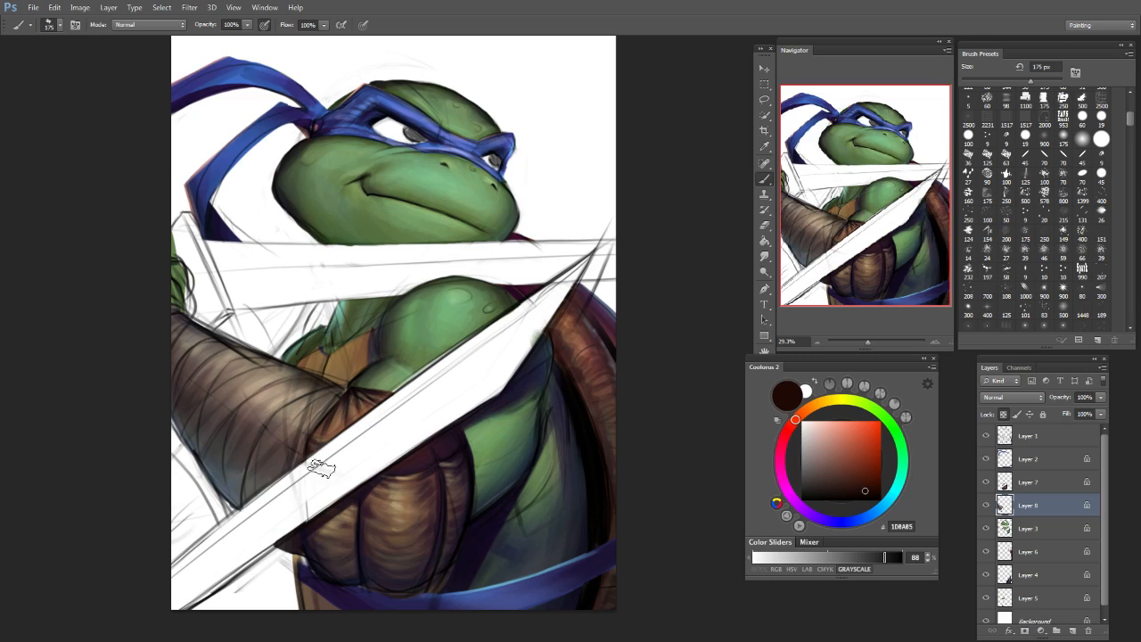
# Step: Sample dark grey 3D3837, blue-grey 454E54 and brown 443533 from the forearm wrap and blend its lower edge, reducing the brush from 90 to 50 px
pyautogui.press('[')
pyautogui.press('[')
pyautogui.press('[')
pyautogui.press('[')
pyautogui.keyDown('alt'); pyautogui.click(239, 469); pyautogui.keyUp('alt')
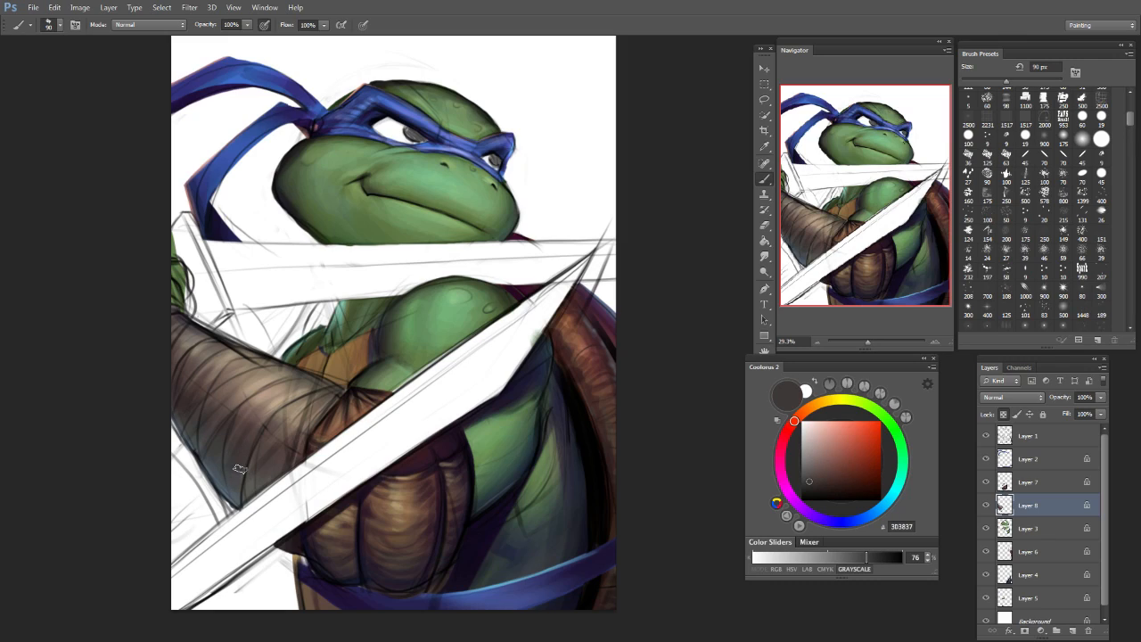
pyautogui.keyDown('alt'); pyautogui.click(222, 470); pyautogui.keyUp('alt')
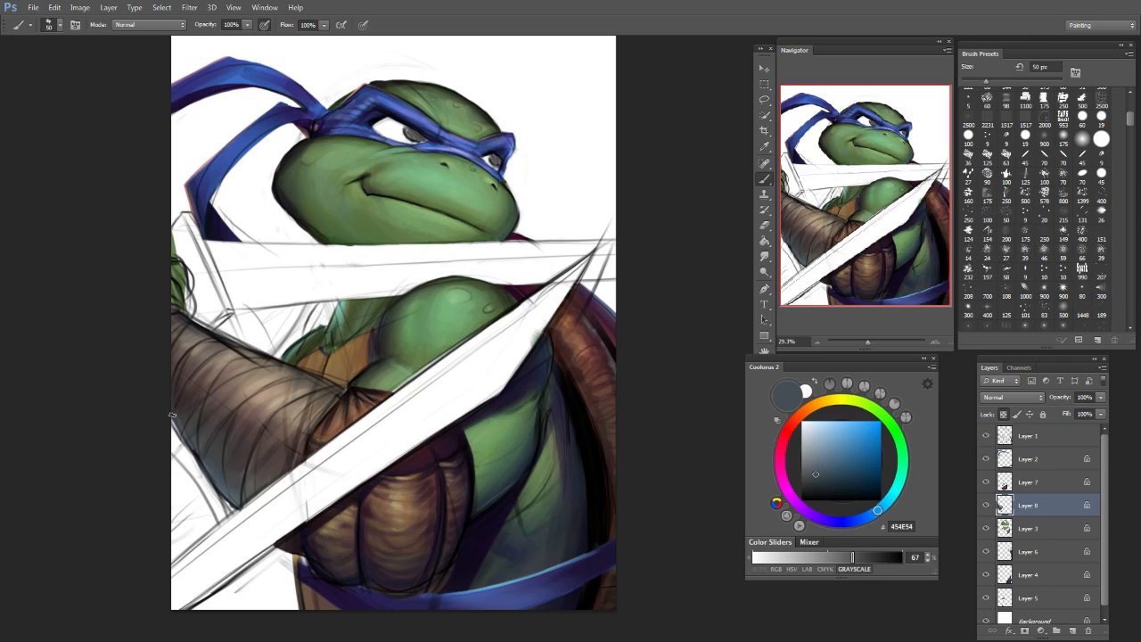
pyautogui.keyDown('alt'); pyautogui.click(218, 397); pyautogui.keyUp('alt')
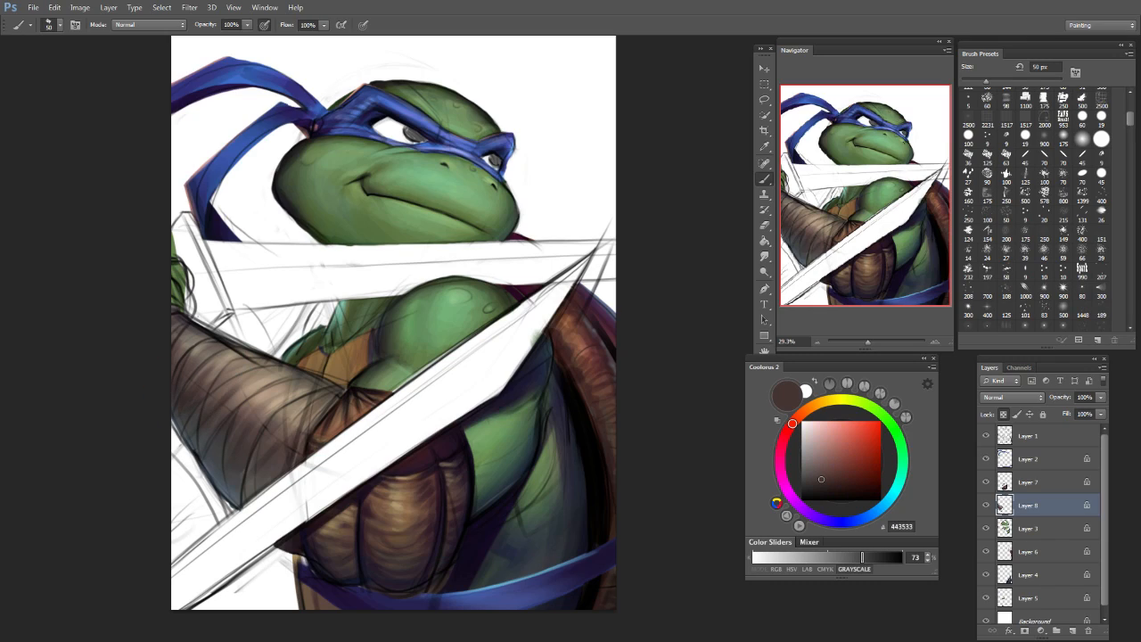
# Step: Sample light tans from the wrap, ending on B29E86, and refine the lit folds, varying the brush between 50 and 30 px
pyautogui.press('[')
pyautogui.press('[')
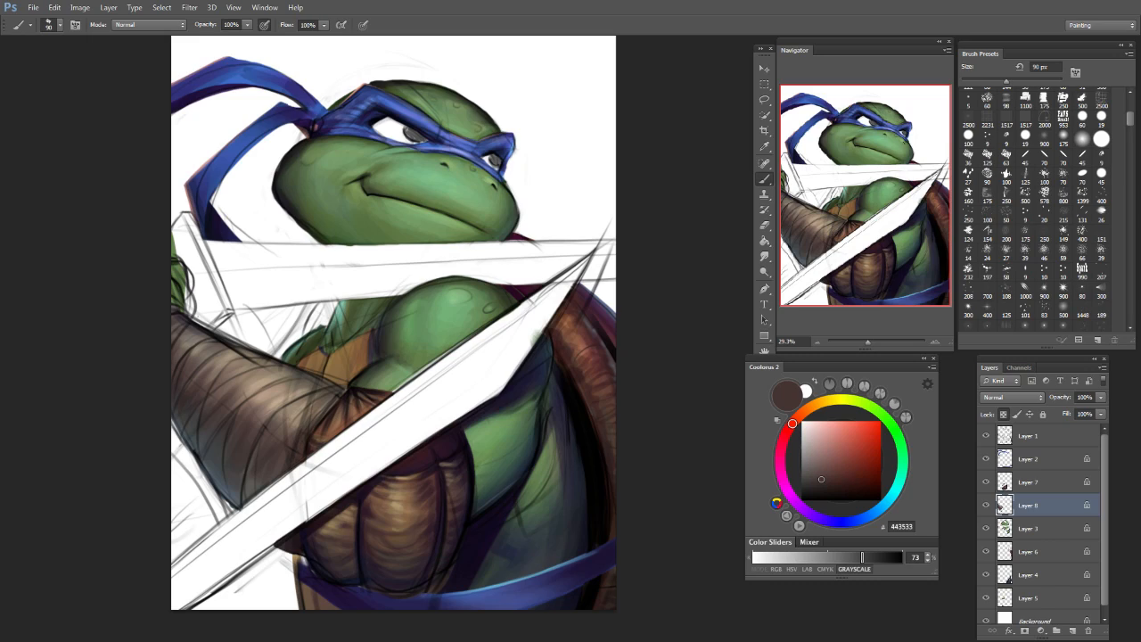
pyautogui.press('[')
pyautogui.keyDown('alt'); pyautogui.click(300, 403); pyautogui.keyUp('alt')
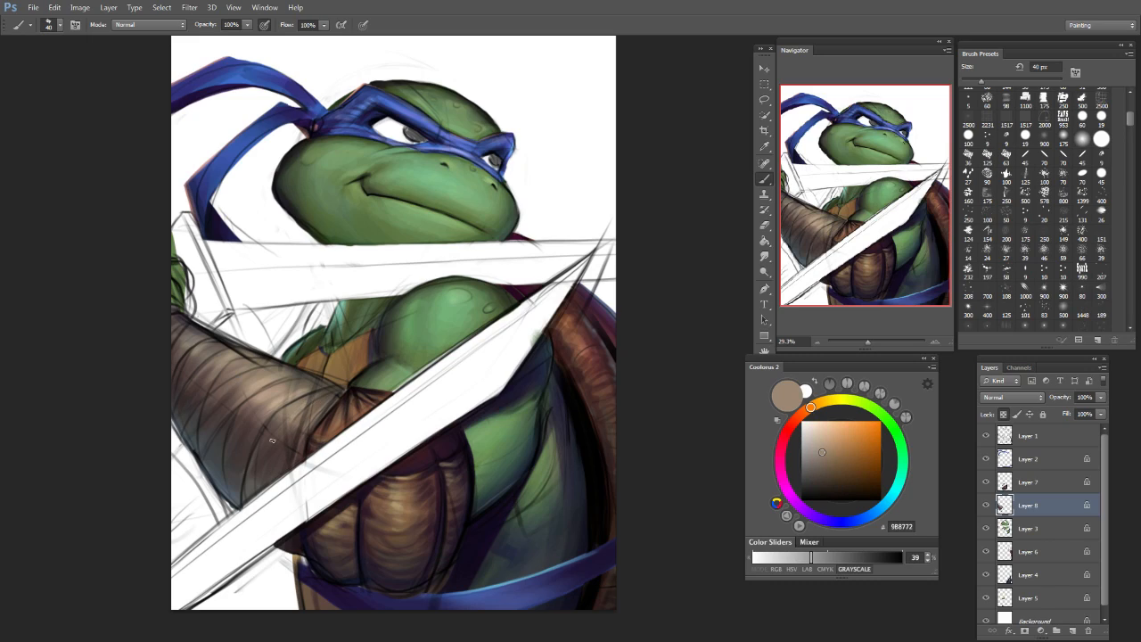
pyautogui.press(']')
pyautogui.keyDown('alt'); pyautogui.click(258, 381); pyautogui.keyUp('alt')
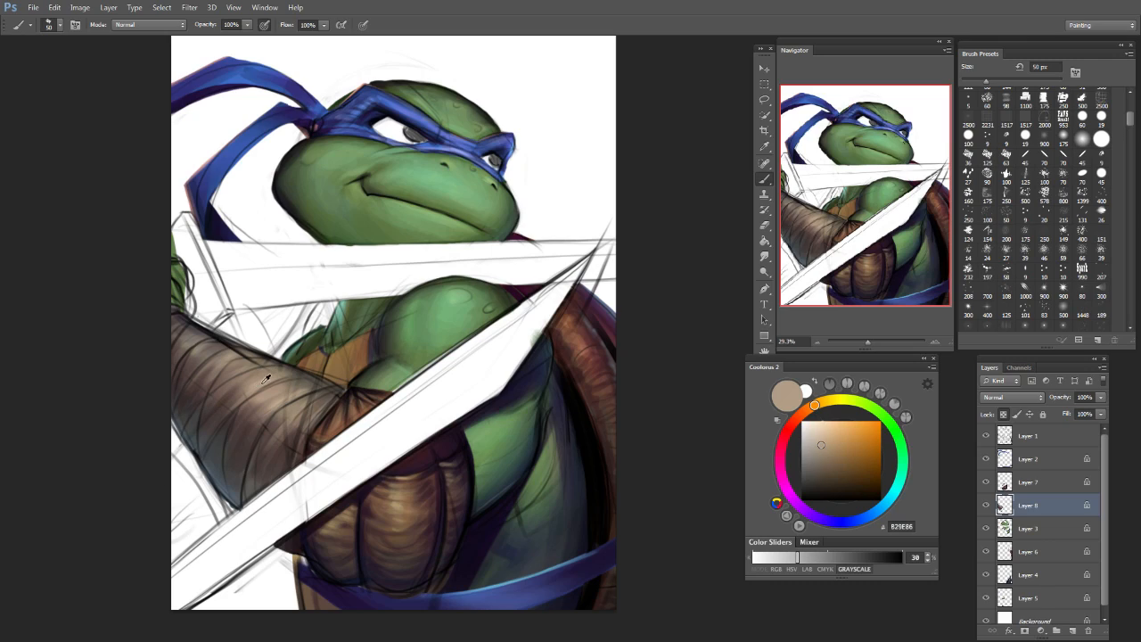
pyautogui.press('[')
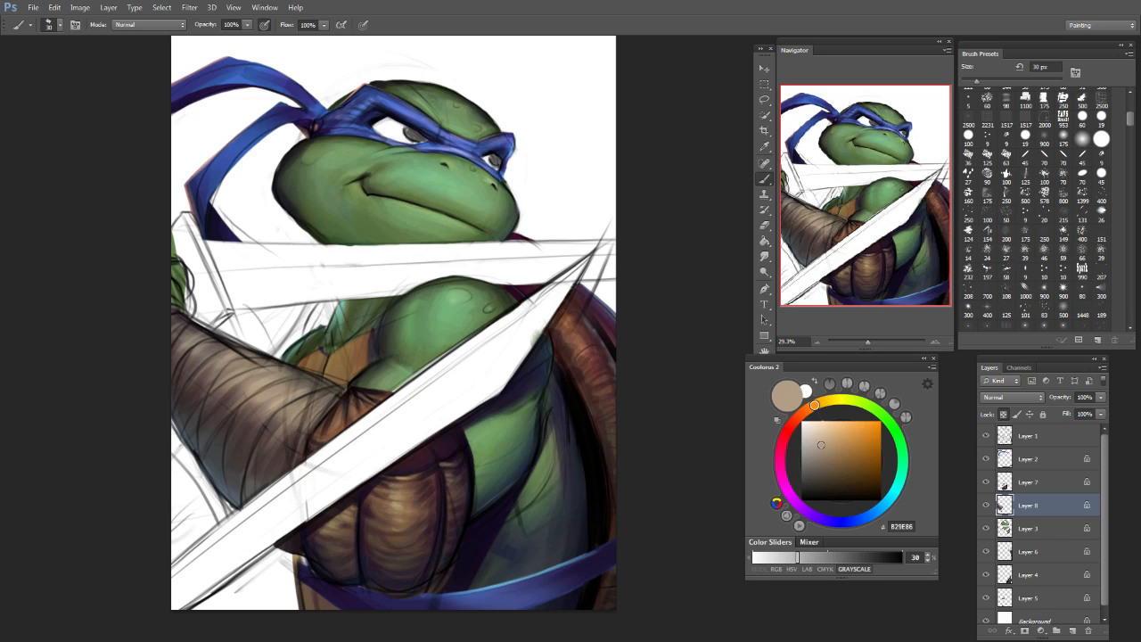
# Step: Sample dark brown 433837 from the lower forearm and touch up the wrap's shadows with a 70 px brush
pyautogui.press(']')
pyautogui.press(']')
pyautogui.press(']')
pyautogui.press(']')
pyautogui.press(']')
pyautogui.press(']')
pyautogui.press(']')
pyautogui.press(']')
pyautogui.press(']')
pyautogui.press(']')
pyautogui.press('[')
pyautogui.press('[')
pyautogui.press('[')
pyautogui.press('[')
pyautogui.keyDown('alt'); pyautogui.click(243, 442); pyautogui.keyUp('alt')
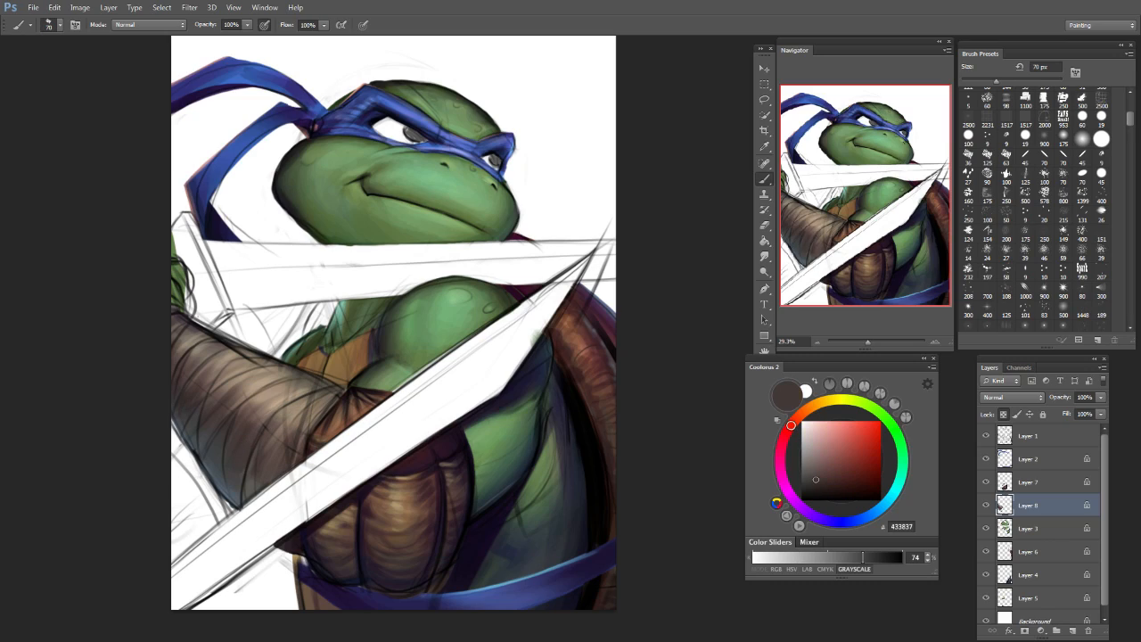
# Step: Choose deep blue 082D72 and glaze cool shading over the forearm wrap, enlarging the brush from 250 to 1200 px
pyautogui.press(']')
pyautogui.press(']')
pyautogui.press(']')
pyautogui.press(']')
pyautogui.press(']')
pyautogui.press(']')
pyautogui.click(864, 516)
pyautogui.click(874, 465)
pyautogui.press(']')
pyautogui.press(']')
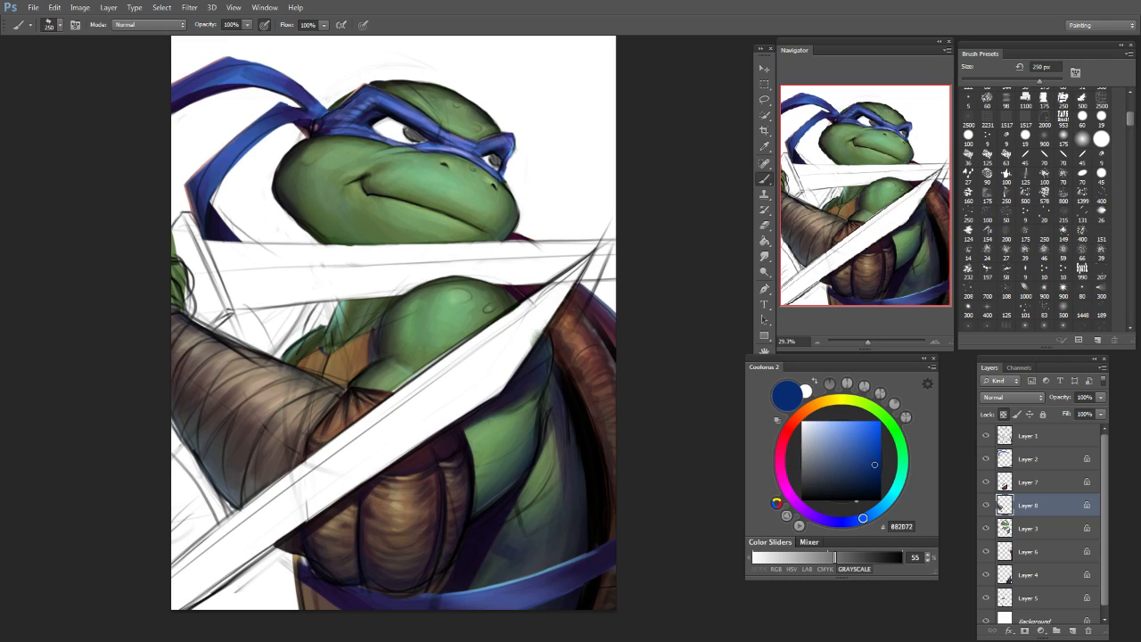
pyautogui.press(']')
pyautogui.press(']')
pyautogui.press(']')
pyautogui.press(']')
pyautogui.press(']')
pyautogui.press(']')
pyautogui.press(']')
pyautogui.press(']')
pyautogui.press(']')
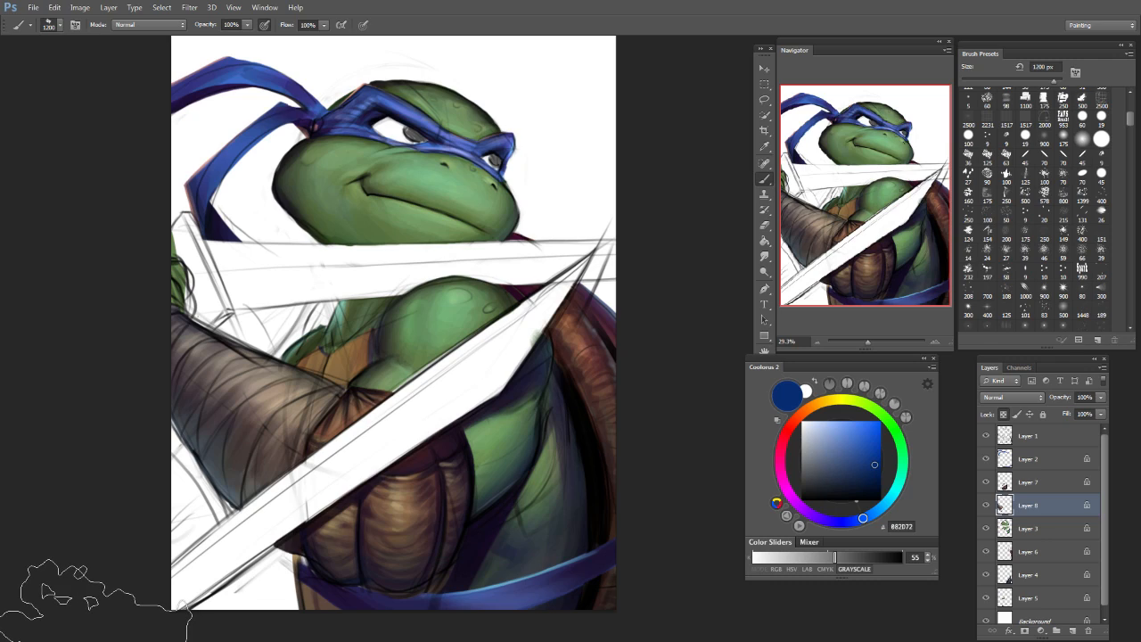
# Step: Choose blue-black 080F1B, then dark green 081B11, and darken the forearm wrap with a 1400 px brush
pyautogui.click(856, 491)
pyautogui.press('[')
pyautogui.press(']')
pyautogui.press(']')
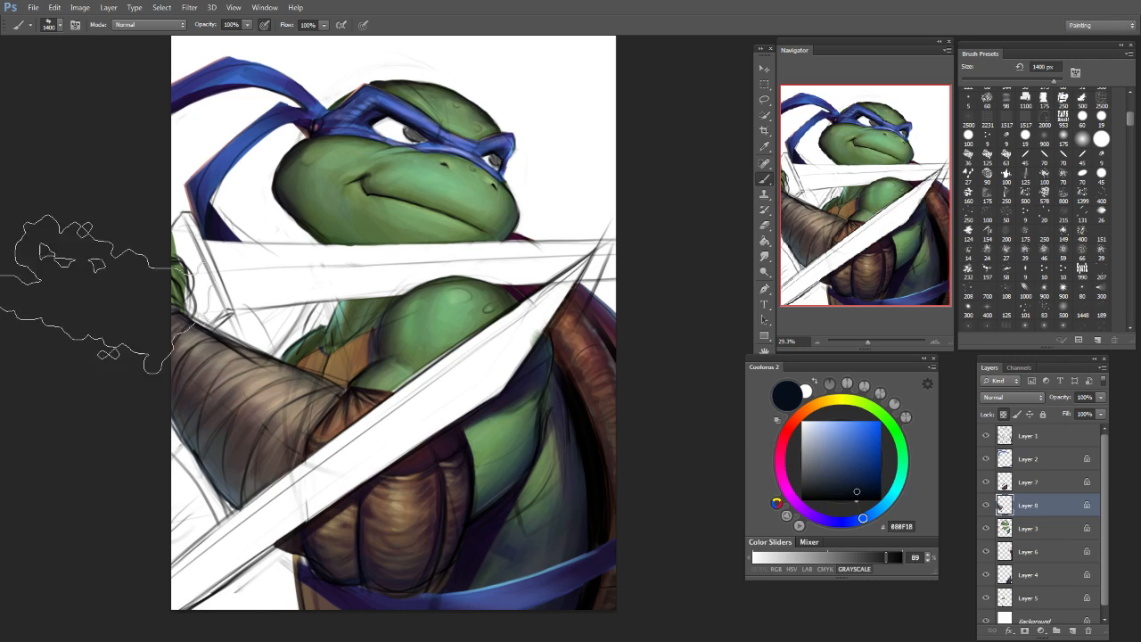
pyautogui.moveTo(810, 510); pyautogui.dragTo(903, 457)
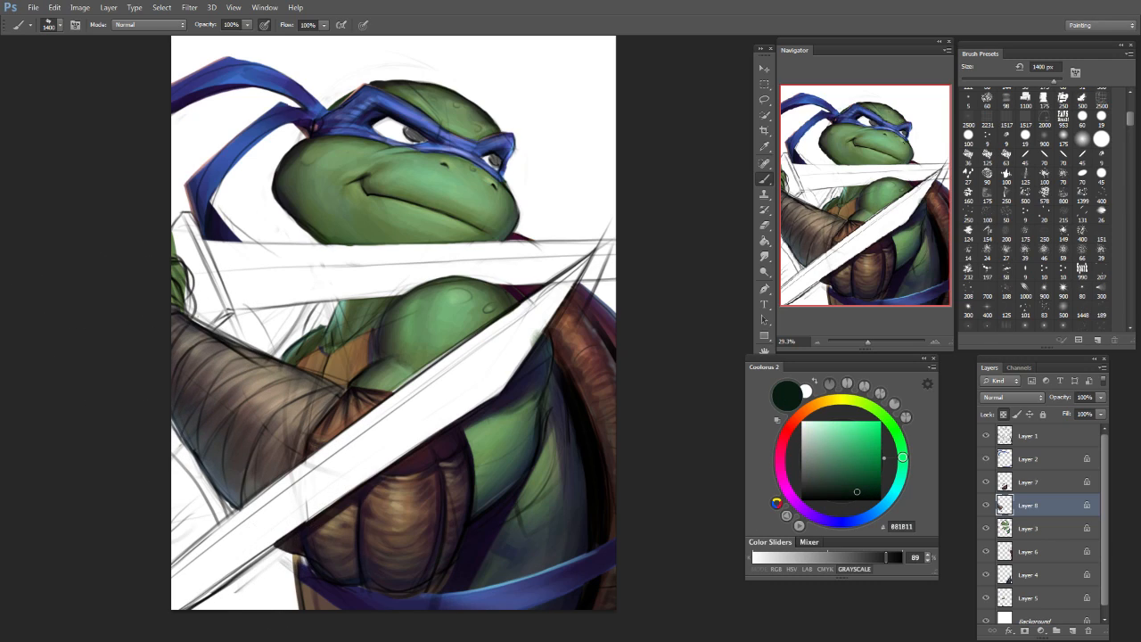
# Step: Choose pale mint CCFFE2 and stroke a light highlight across the middle of the forearm wrap with a much smaller brush
pyautogui.click(817, 422)
pyautogui.press('[')
pyautogui.press('[')
pyautogui.press('[')
pyautogui.press('[')
pyautogui.press('[')
pyautogui.press('[')
pyautogui.press('[')
pyautogui.press('[')
pyautogui.press('[')
pyautogui.press('[')
pyautogui.press('[')
pyautogui.moveTo(243, 370); pyautogui.dragTo(261, 382)
# Step: Reduce the brush to 30 px and stroke a pale mint highlight along the wrap folds near the elbow
pyautogui.press('[')
pyautogui.press('[')
pyautogui.press('[')
pyautogui.press('[')
pyautogui.press('[')
pyautogui.press('[')
pyautogui.press('[')
pyautogui.press('[')
pyautogui.press('[')
pyautogui.press('[')
pyautogui.press('[')
pyautogui.moveTo(292, 408); pyautogui.dragTo(266, 432)
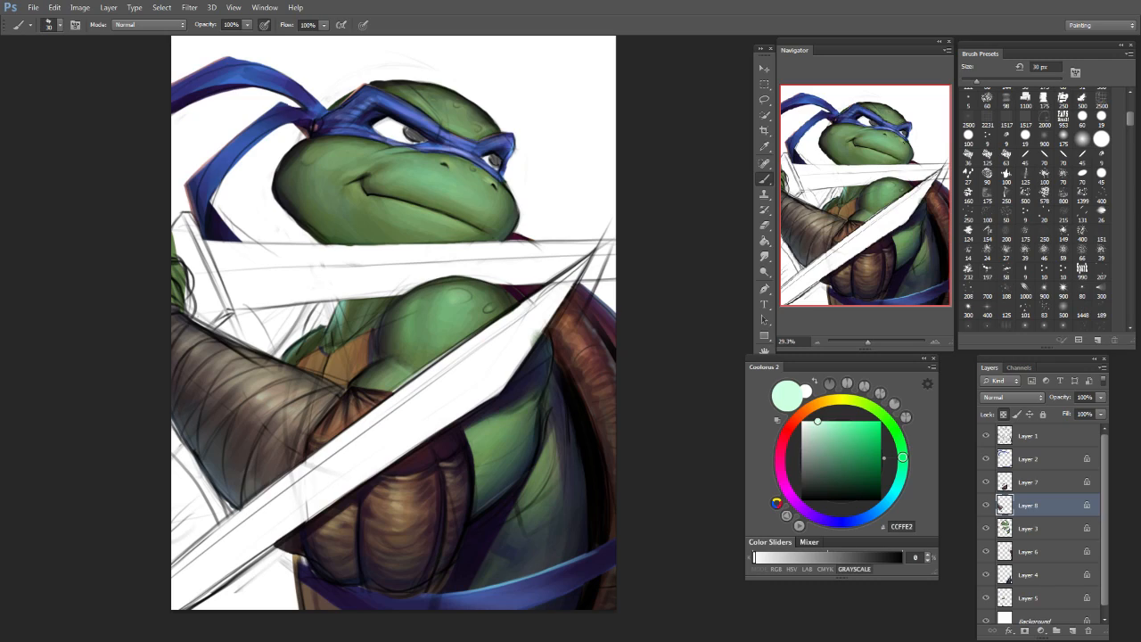
# Step: Choose pale cyan CCF7FF and add fine highlights to the wrap folds with the brush reduced to 10 px
pyautogui.click(889, 501)
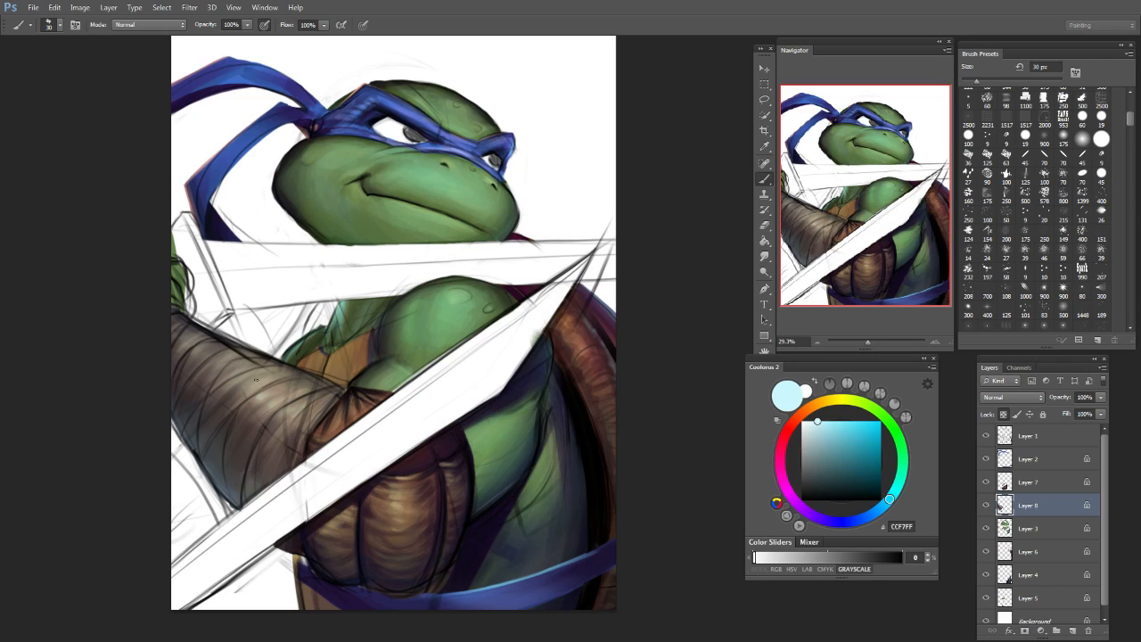
pyautogui.press('[')
pyautogui.press('[')
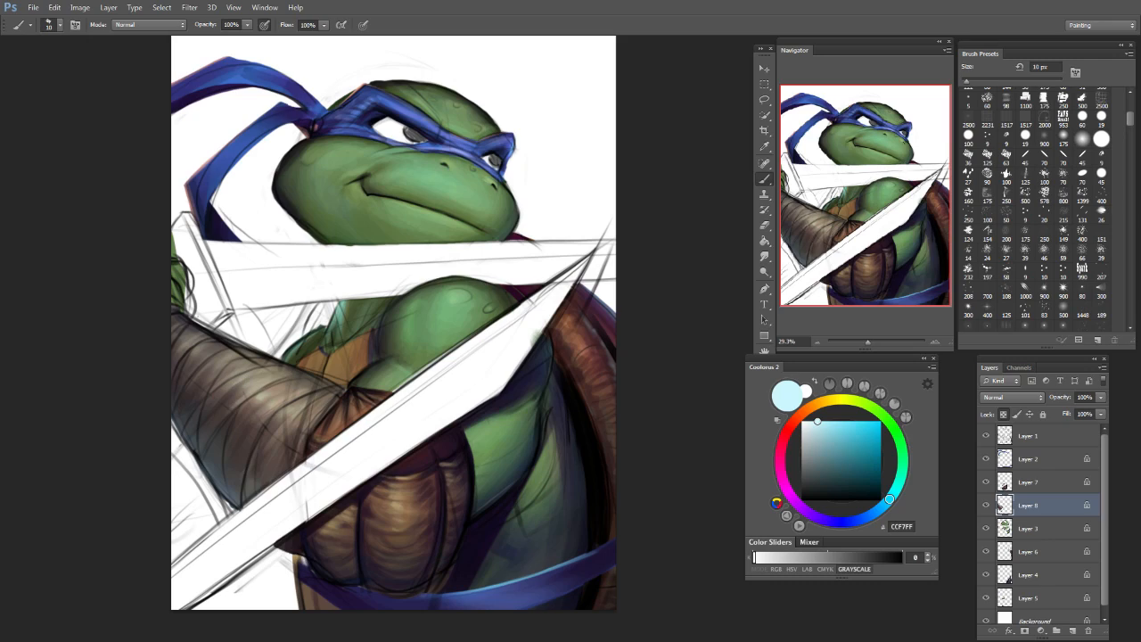
# Step: Sample tan A4947D and brown 574743 from the wrap and refine the fold transitions with a 20 px brush
pyautogui.press(']')
pyautogui.press(']')
pyautogui.keyDown('alt'); pyautogui.click(285, 398); pyautogui.keyUp('alt')
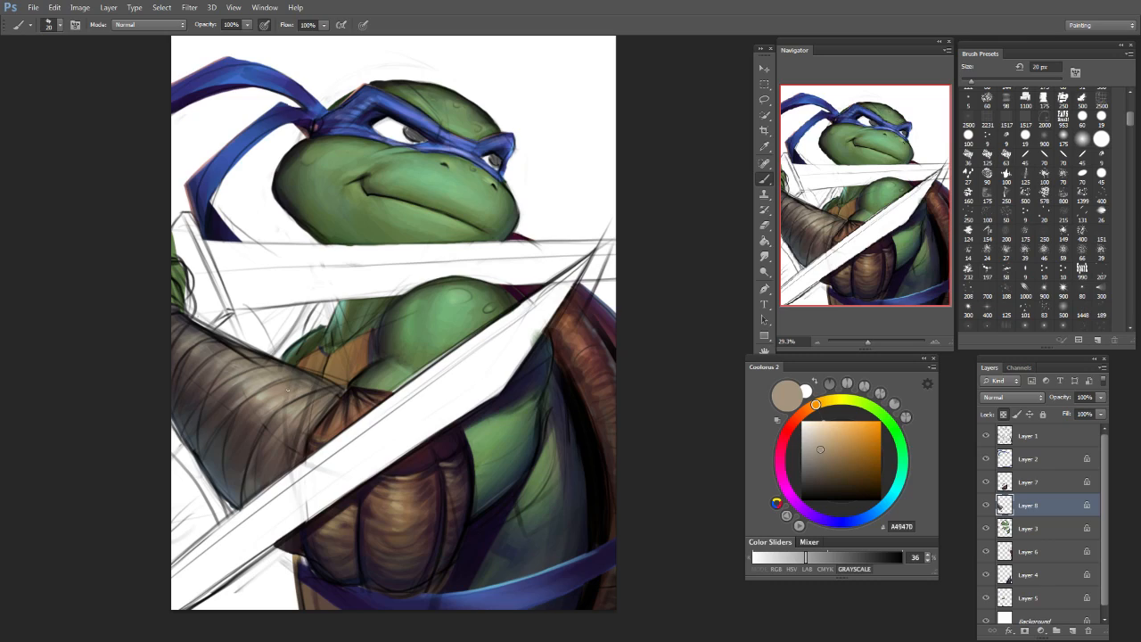
pyautogui.keyDown('alt'); pyautogui.click(273, 444); pyautogui.keyUp('alt')
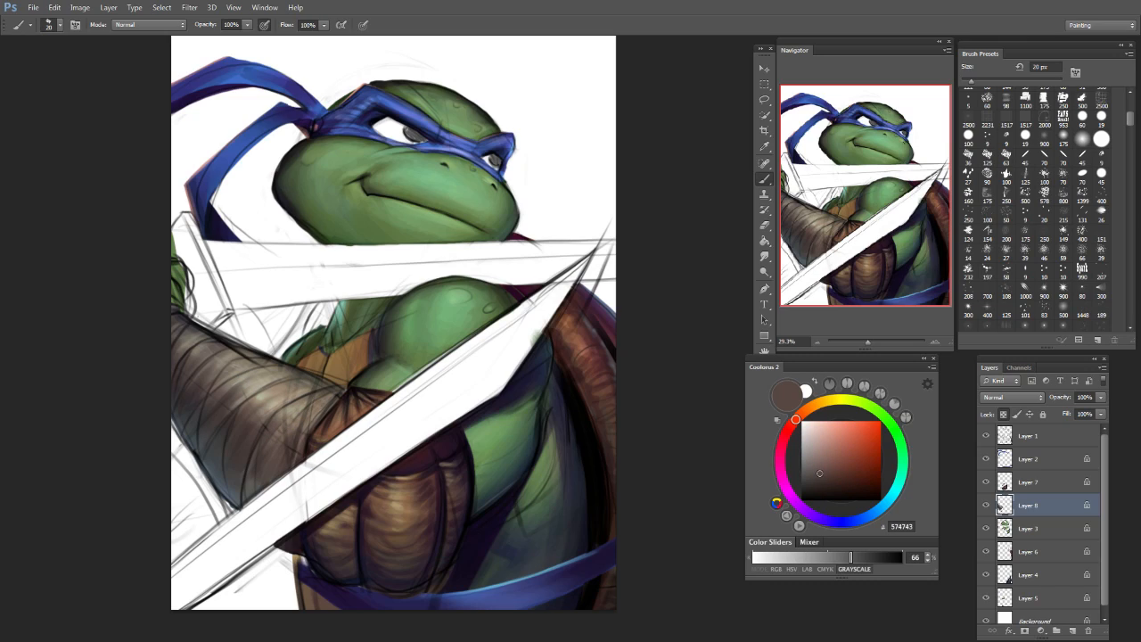
# Step: Sample very dark brown 312A29 and draw short dark crease lines across the upper forearm wrap at 30 px
pyautogui.keyDown('alt'); pyautogui.click(263, 441); pyautogui.keyUp('alt')
pyautogui.keyDown('alt'); pyautogui.click(259, 434); pyautogui.keyUp('alt')
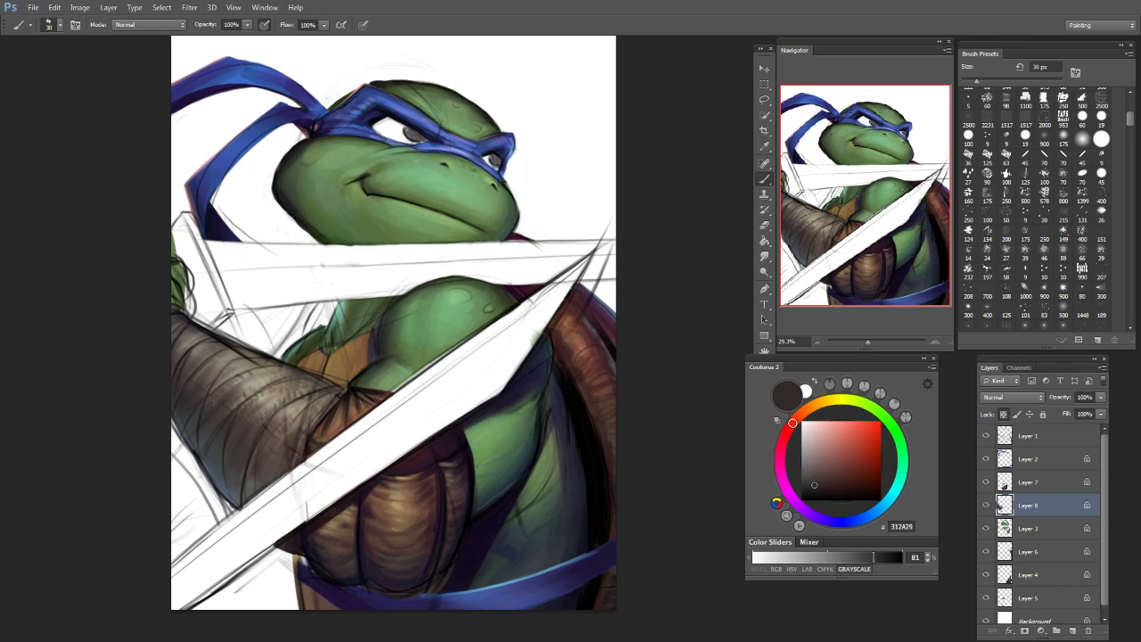
pyautogui.moveTo(260, 372); pyautogui.dragTo(270, 368)
pyautogui.moveTo(239, 373); pyautogui.dragTo(250, 369)
pyautogui.moveTo(222, 367); pyautogui.dragTo(232, 362)
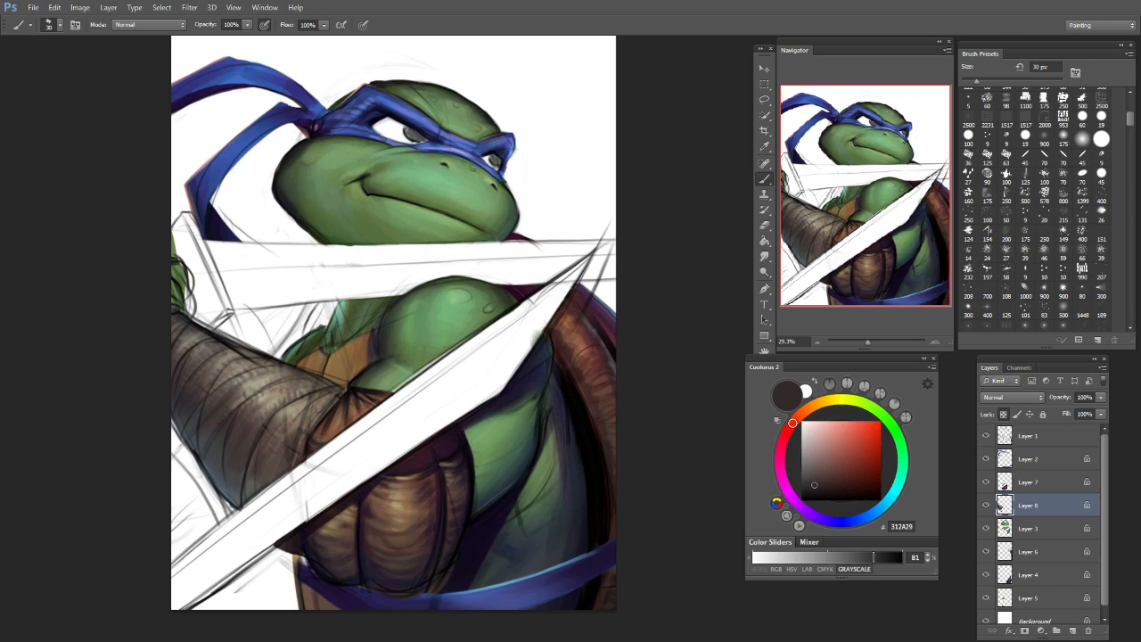
# Step: Choose near-black blue 0E1118 and draw thin crease lines across the forearm wrap, reducing the brush to 20 px
pyautogui.keyDown('alt'); pyautogui.click(191, 396); pyautogui.keyUp('alt')
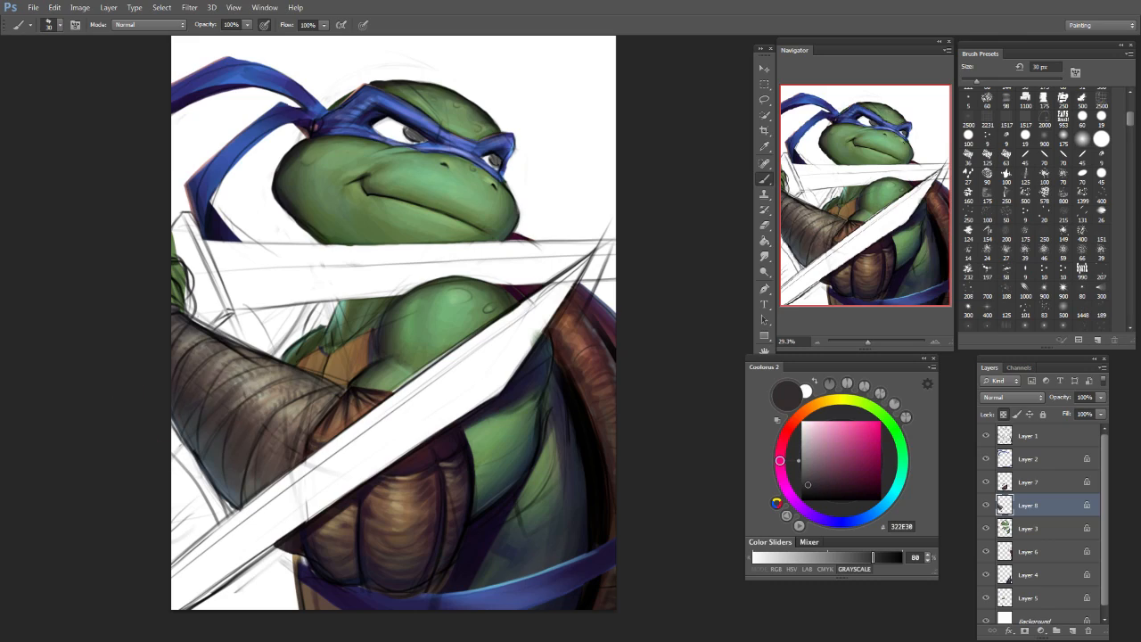
pyautogui.click(834, 493)
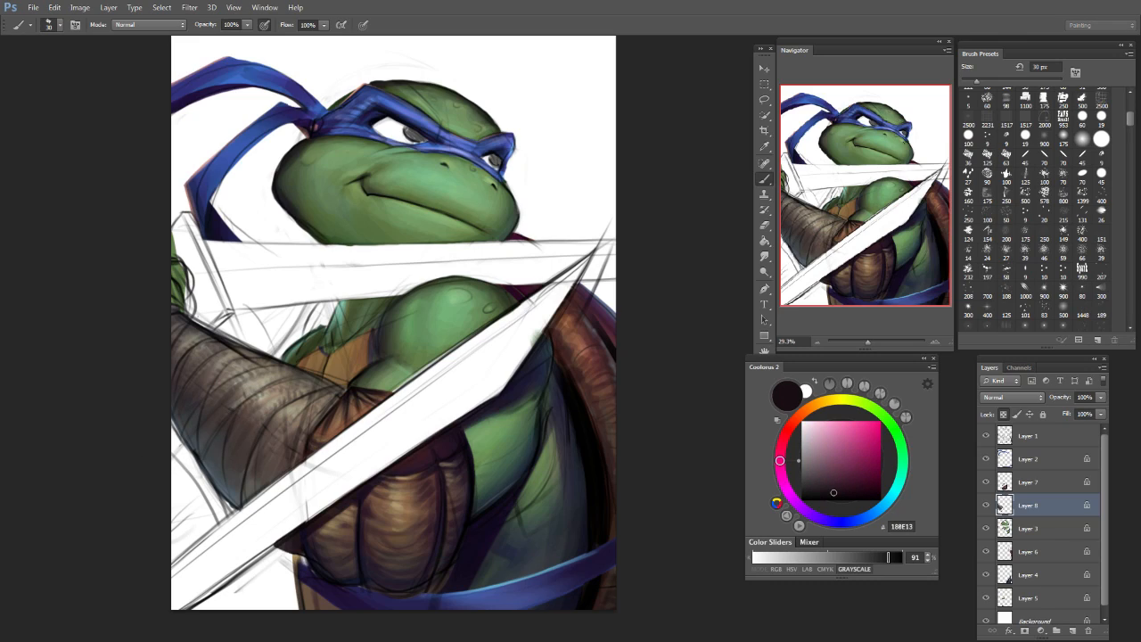
pyautogui.press('[')
pyautogui.click(865, 517)
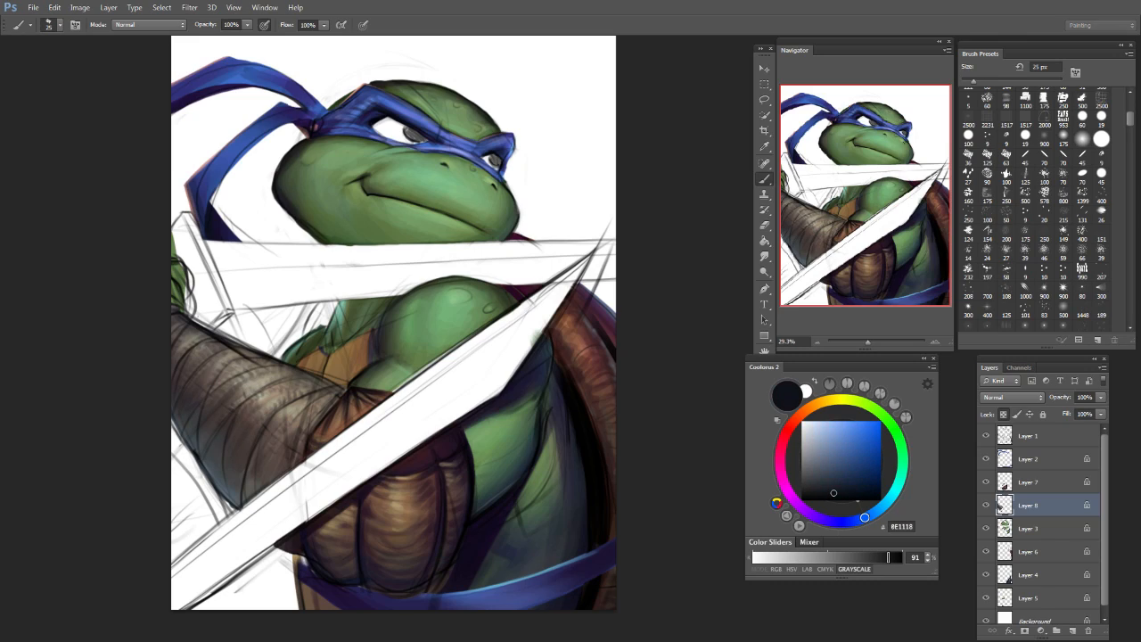
pyautogui.press('[')
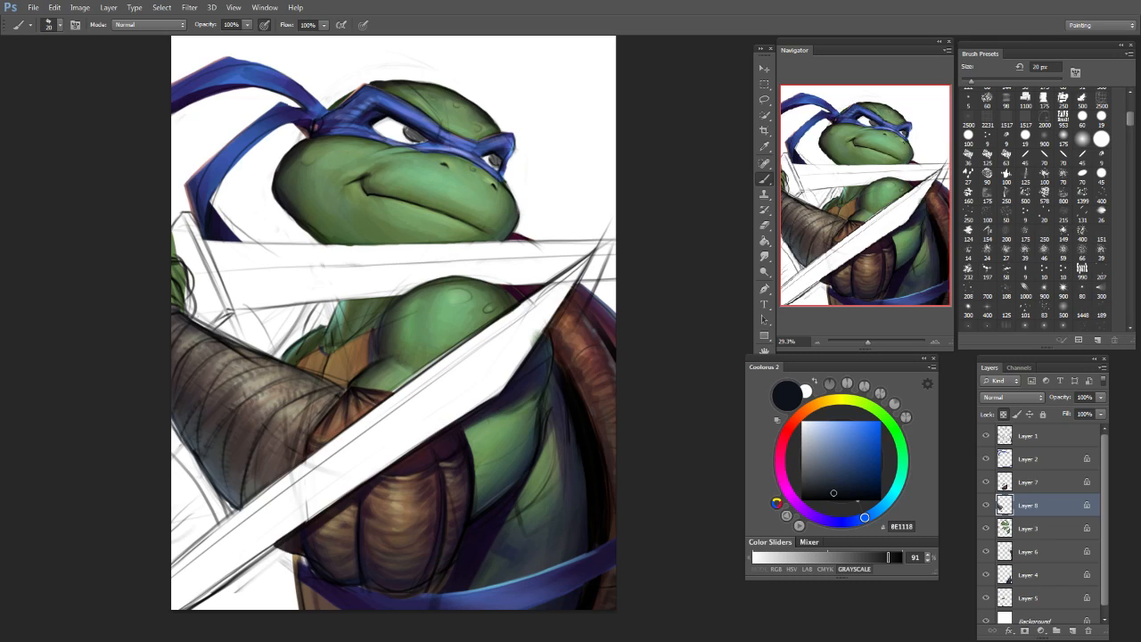
pyautogui.moveTo(346, 391)
pyautogui.mouseDown()
pyautogui.moveTo(326, 401)
pyautogui.moveTo(202, 374)
pyautogui.mouseUp()
# Step: Enlarge the brush to 400 px for broad strokes
pyautogui.press(']')
pyautogui.press(']')
pyautogui.press(']')
pyautogui.press(']')
pyautogui.press(']')
pyautogui.press(']')
pyautogui.press(']')
pyautogui.press(']')
pyautogui.press(']')
pyautogui.press(']')
pyautogui.press(']')
pyautogui.press(']')
pyautogui.press(']')
pyautogui.press(']')
pyautogui.press(']')
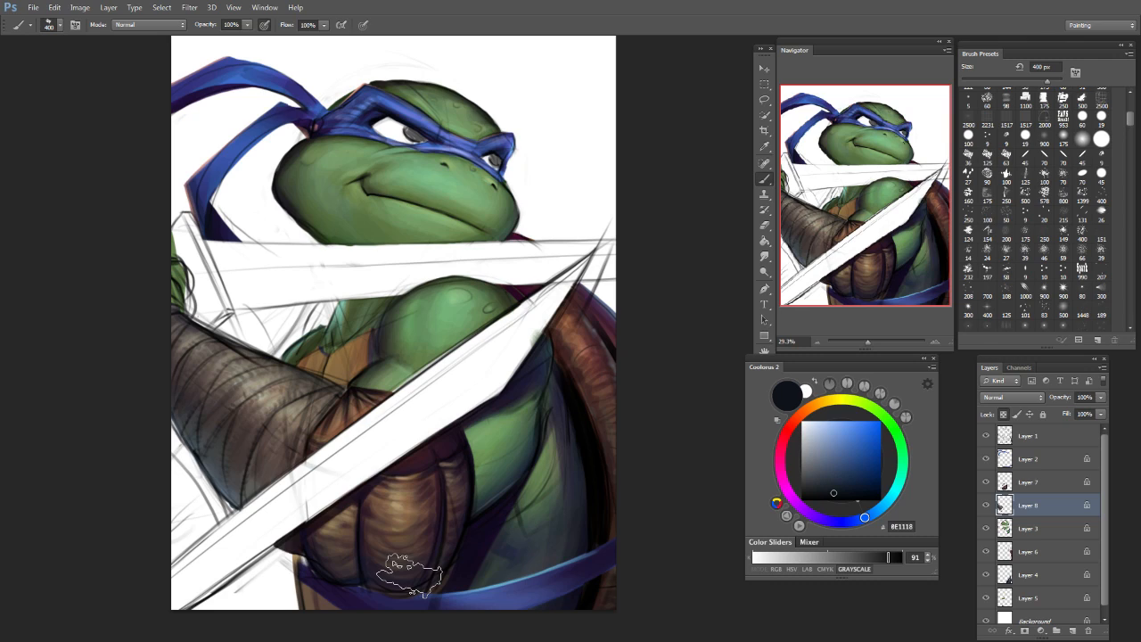
# Step: Save the painting as Untitled-1 in Photoshop format in the TMNT folder, replacing the existing file
pyautogui.click(33, 7)
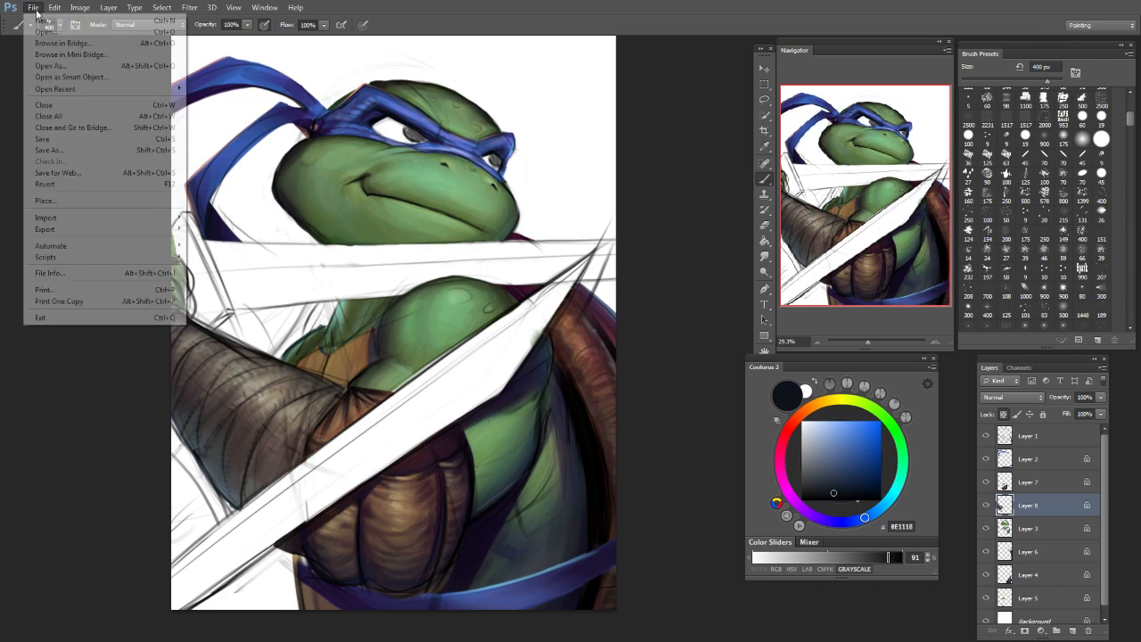
pyautogui.click(86, 150)
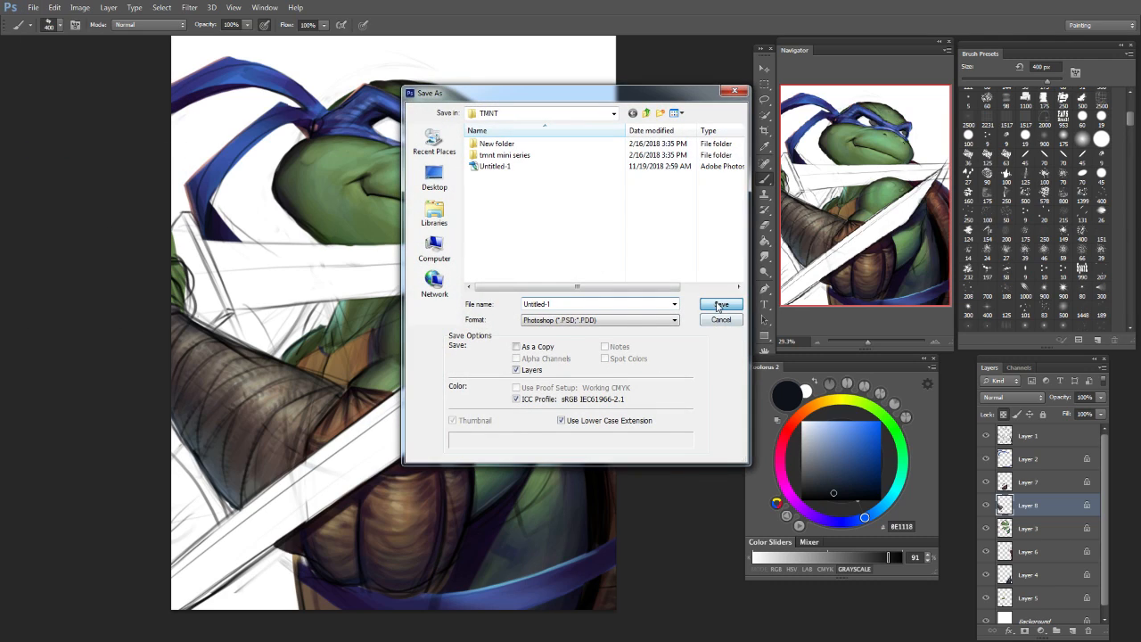
pyautogui.click(720, 304)
pyautogui.click(548, 245)
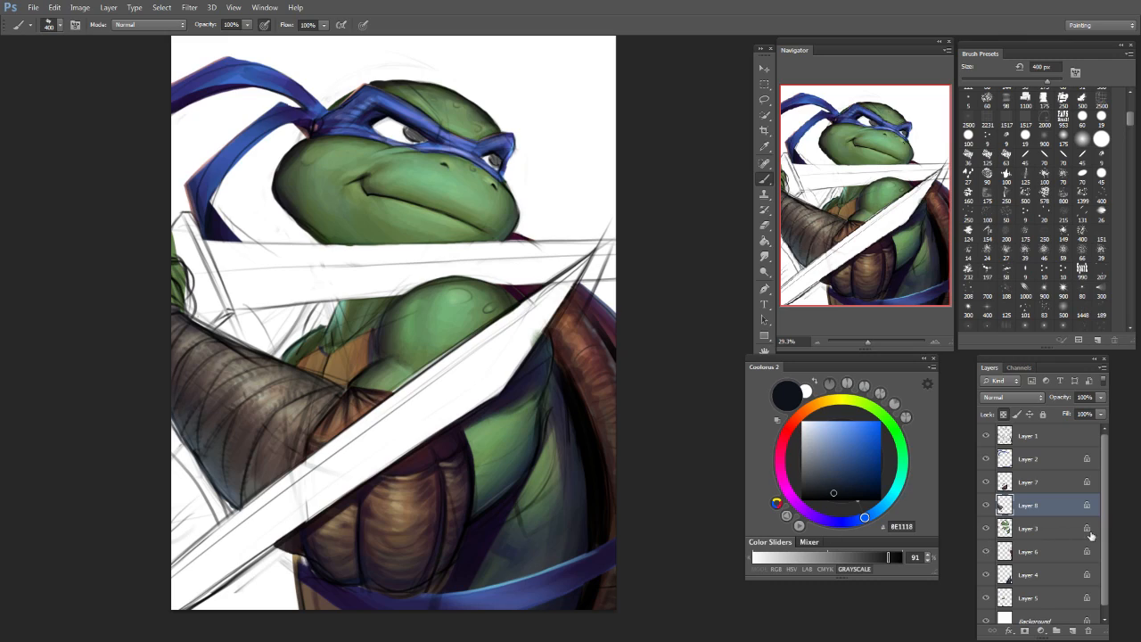
# Step: Create a new layer and place it directly beneath Layer 3
pyautogui.click(1051, 535)
pyautogui.click(1073, 631)
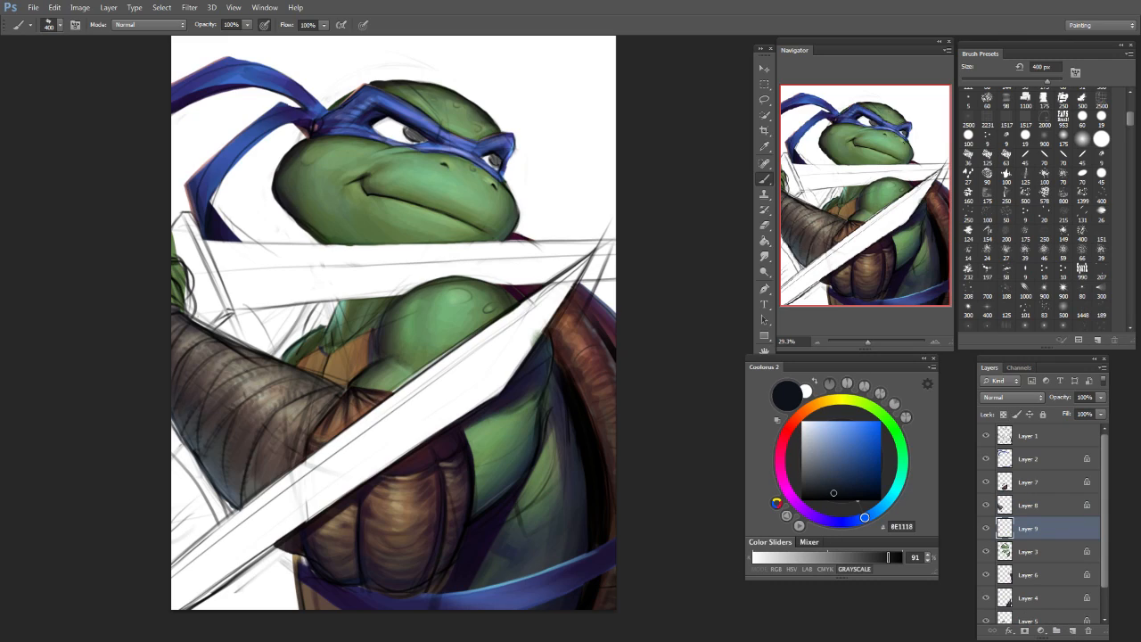
pyautogui.moveTo(1038, 538); pyautogui.dragTo(1032, 562)
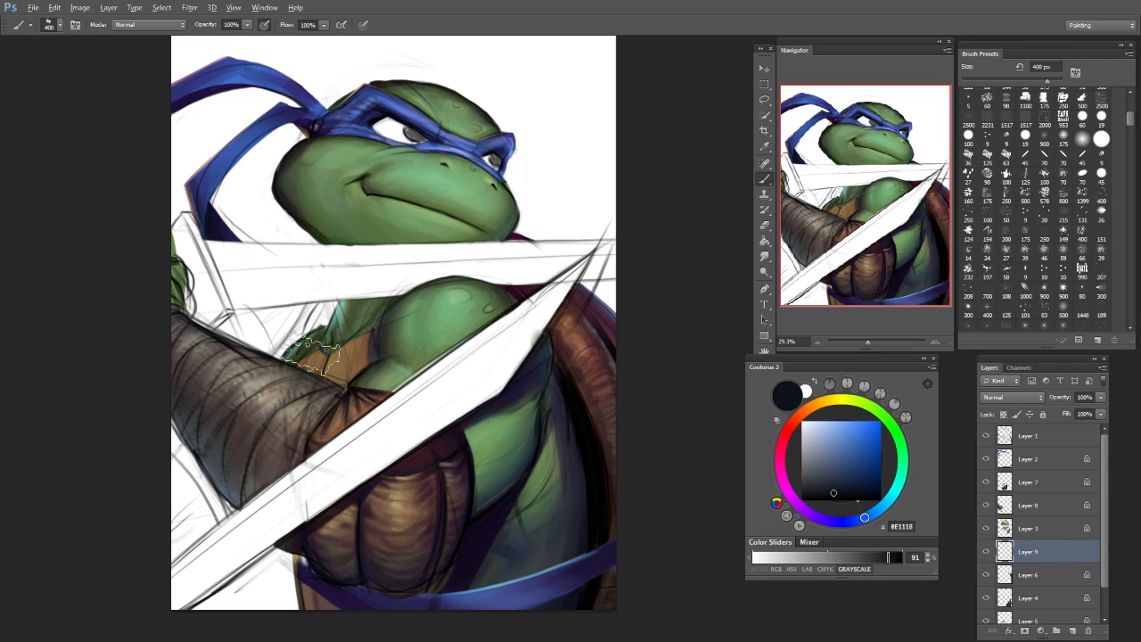
# Step: Sample olive green 343E22 and block in the limb between the wrapped forearm and the sword, undoing the extra stroke below the blade
pyautogui.keyDown('alt'); pyautogui.click(308, 354); pyautogui.keyUp('alt')
pyautogui.moveTo(207, 482); pyautogui.dragTo(158, 510)
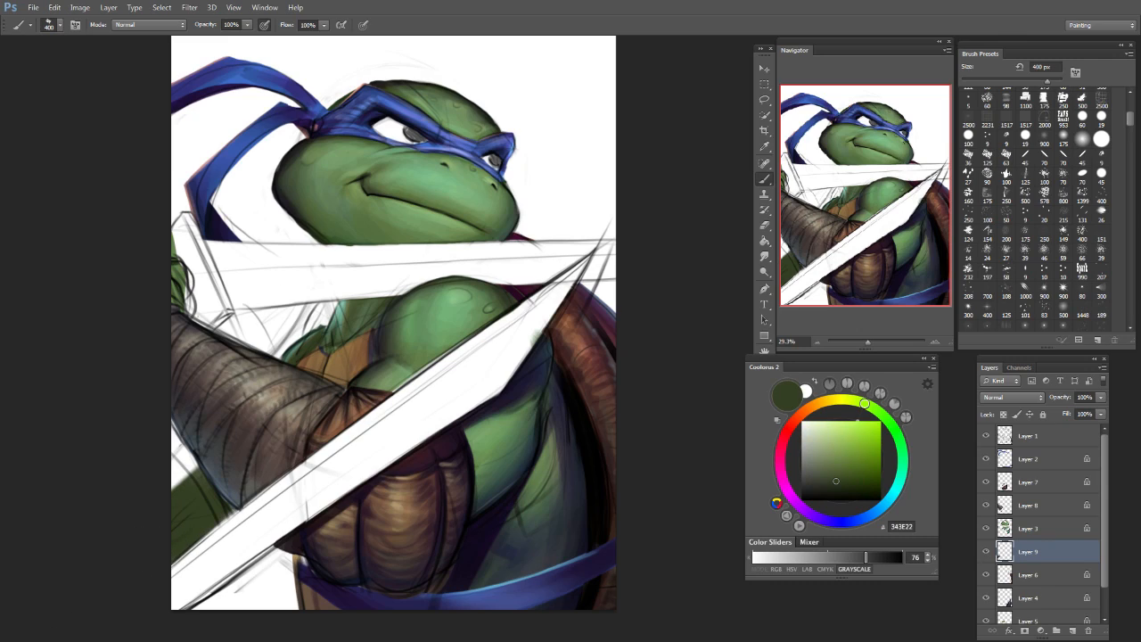
pyautogui.moveTo(276, 515); pyautogui.dragTo(160, 616)
pyautogui.hotkey('ctrl', 'z')
# Step: Rough in olive green below the sword blade, undo the excess stroke and trim the shape with a 90 px eraser
pyautogui.moveTo(299, 555)
pyautogui.mouseDown()
pyautogui.moveTo(209, 608)
pyautogui.moveTo(296, 543)
pyautogui.moveTo(287, 588)
pyautogui.moveTo(275, 547)
pyautogui.moveTo(225, 584)
pyautogui.mouseUp()
pyautogui.press('[')
pyautogui.press('[')
pyautogui.press('[')
pyautogui.press('[')
pyautogui.press('[')
pyautogui.press('[')
pyautogui.hotkey('ctrl', 'z')
pyautogui.press('e')
pyautogui.moveTo(294, 526); pyautogui.dragTo(214, 580)
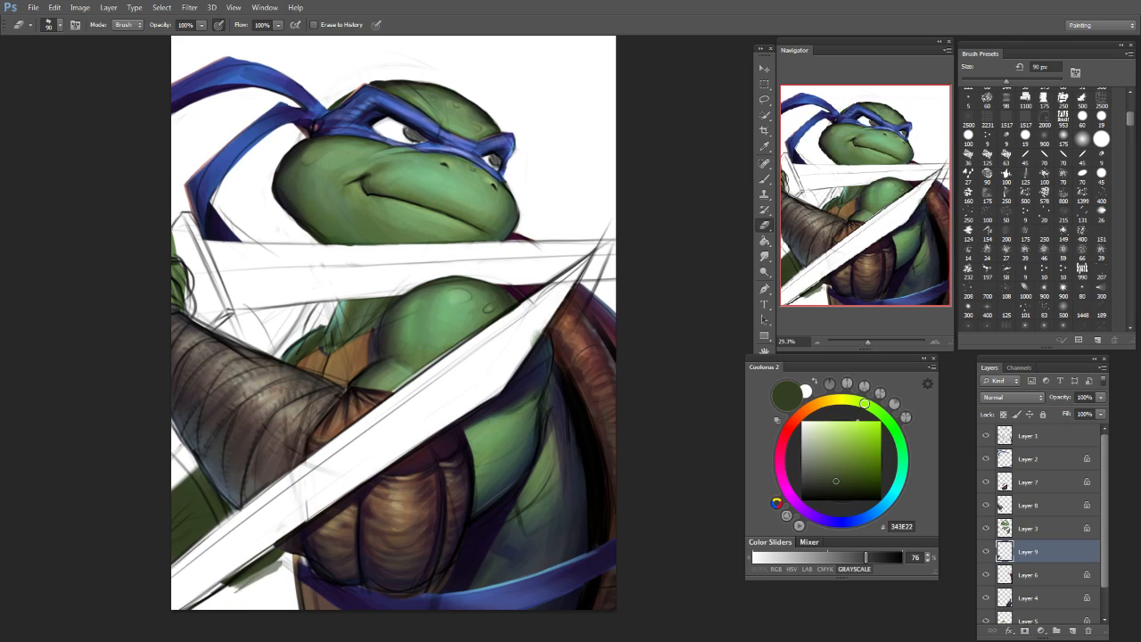
# Step: Fill the limb's lower edge below the sword blade with olive green at 125 px, redoing the first stroke
pyautogui.press('b')
pyautogui.moveTo(294, 553); pyautogui.dragTo(202, 608)
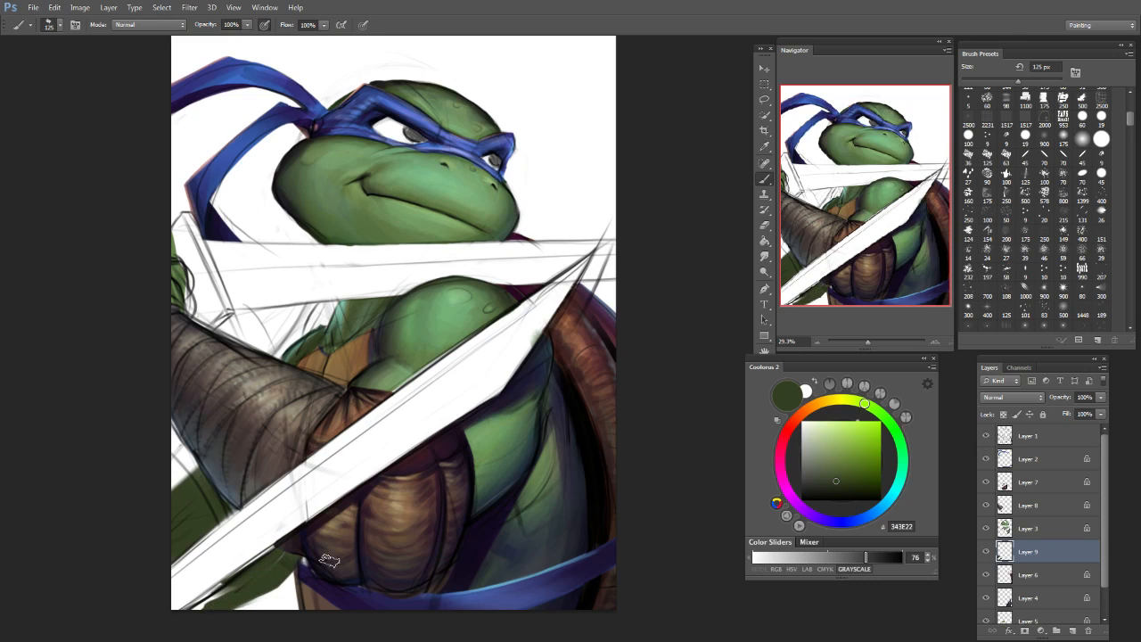
pyautogui.hotkey('ctrl', 'z')
pyautogui.press('e')
pyautogui.press('b')
pyautogui.moveTo(296, 556)
pyautogui.mouseDown()
pyautogui.moveTo(236, 601)
pyautogui.moveTo(246, 592)
pyautogui.moveTo(210, 604)
pyautogui.mouseUp()
# Step: Erase the olive overflow along the limb's outer edge above the sword with a 90 px eraser, then return to painting
pyautogui.press('e')
pyautogui.moveTo(186, 474); pyautogui.dragTo(172, 501)
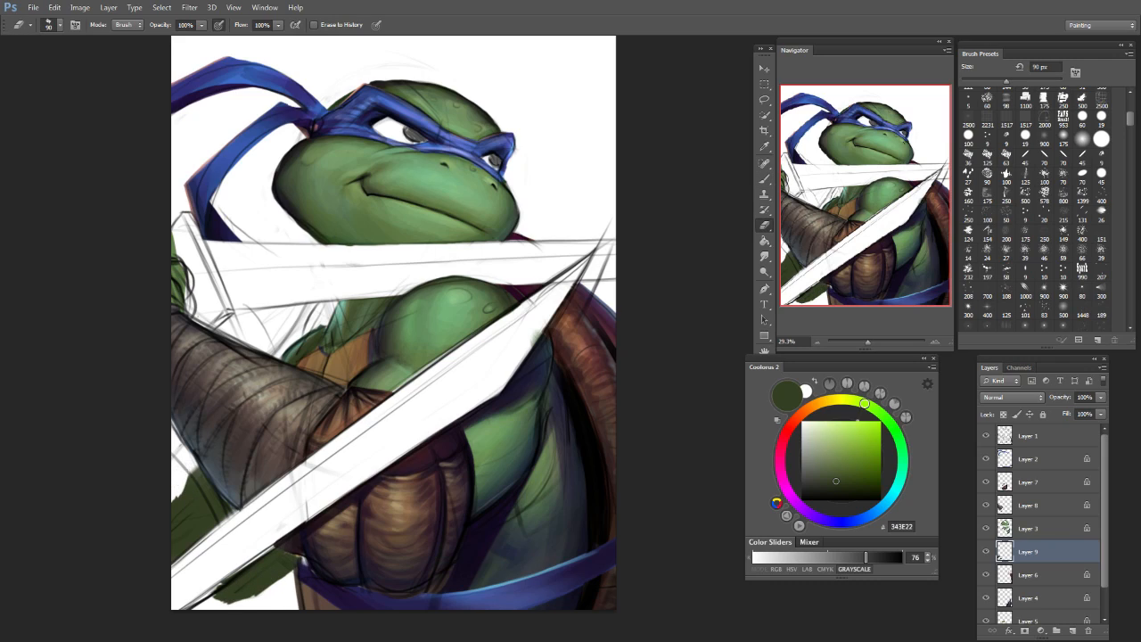
pyautogui.press('b')
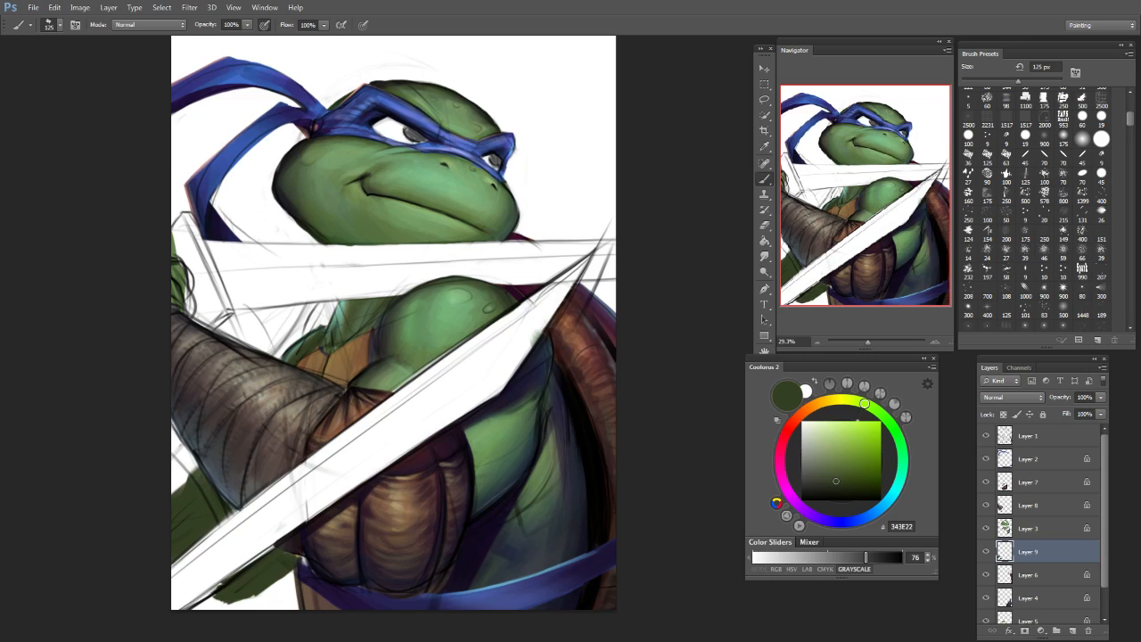
# Step: Trim the olive limb's lower edge below the sword blade with a 90 px eraser, undoing and redoing the first stroke
pyautogui.press('e')
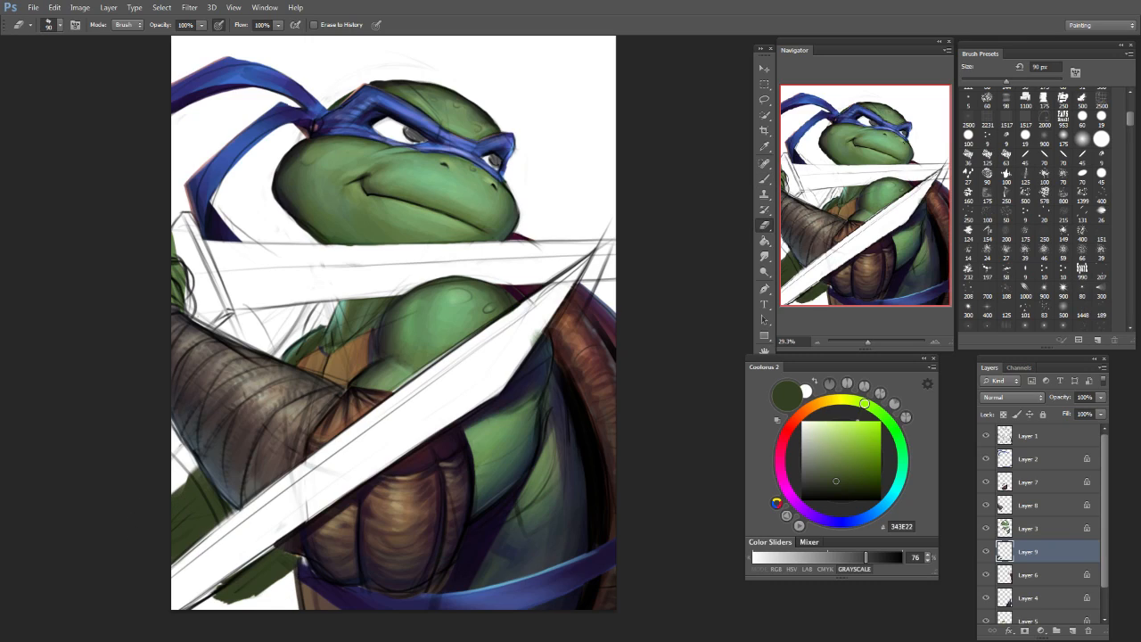
pyautogui.moveTo(202, 609); pyautogui.dragTo(356, 584)
pyautogui.hotkey('ctrl', 'z')
pyautogui.moveTo(229, 602); pyautogui.dragTo(349, 550)
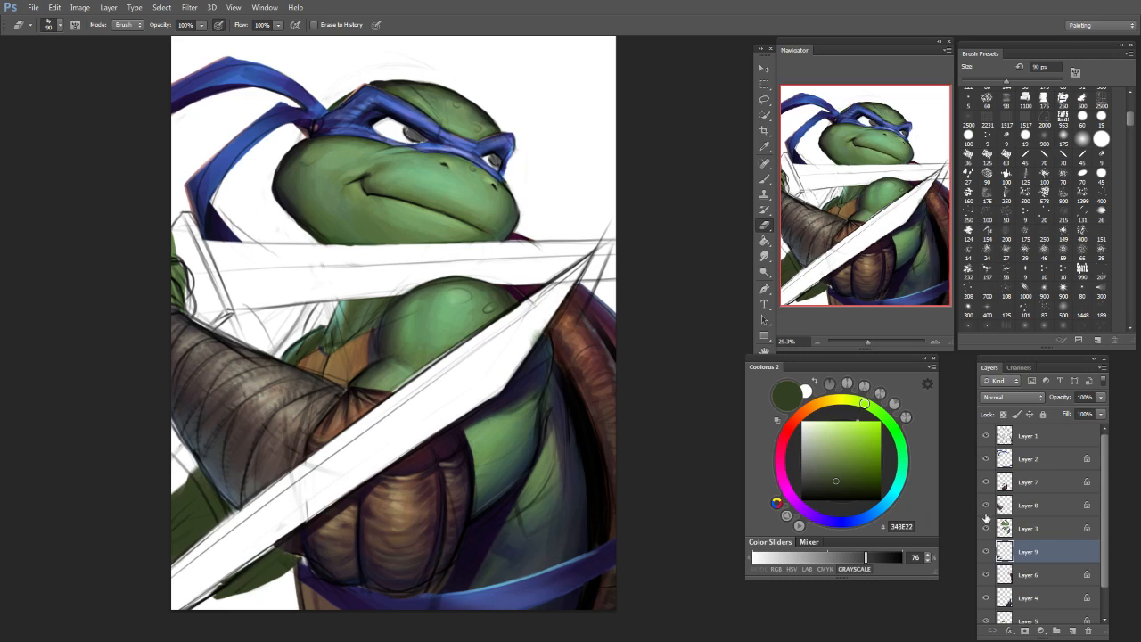
# Step: Lock Layer 9's transparent pixels and tint the olive limb with dark blue 112953 using a 600 px brush
pyautogui.press('b')
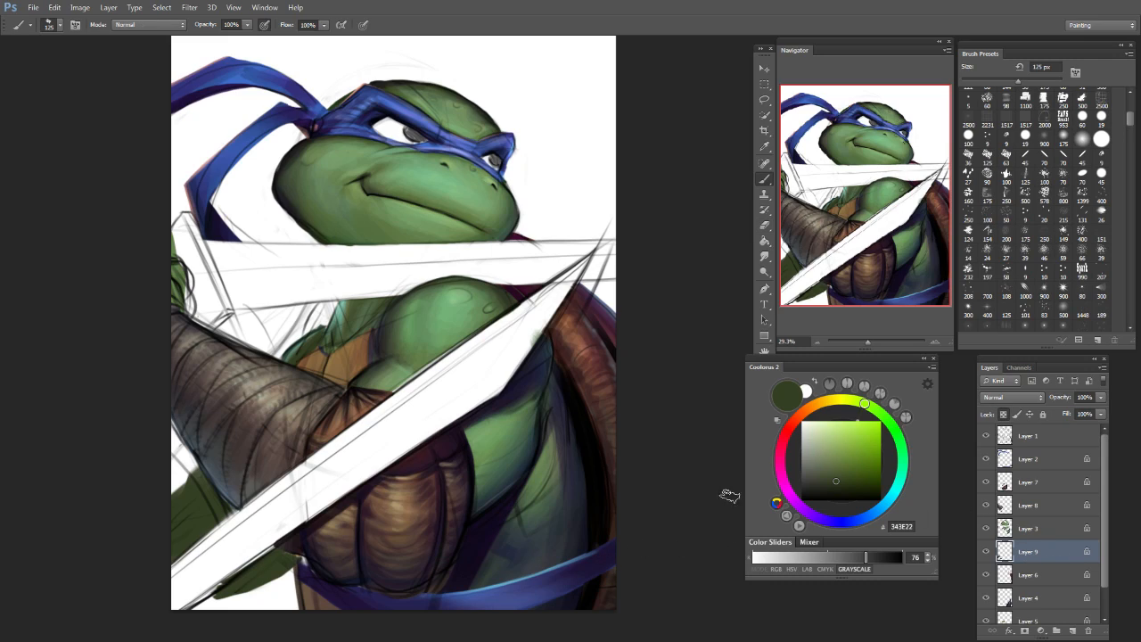
pyautogui.click(864, 517)
pyautogui.click(866, 474)
pyautogui.click(865, 474)
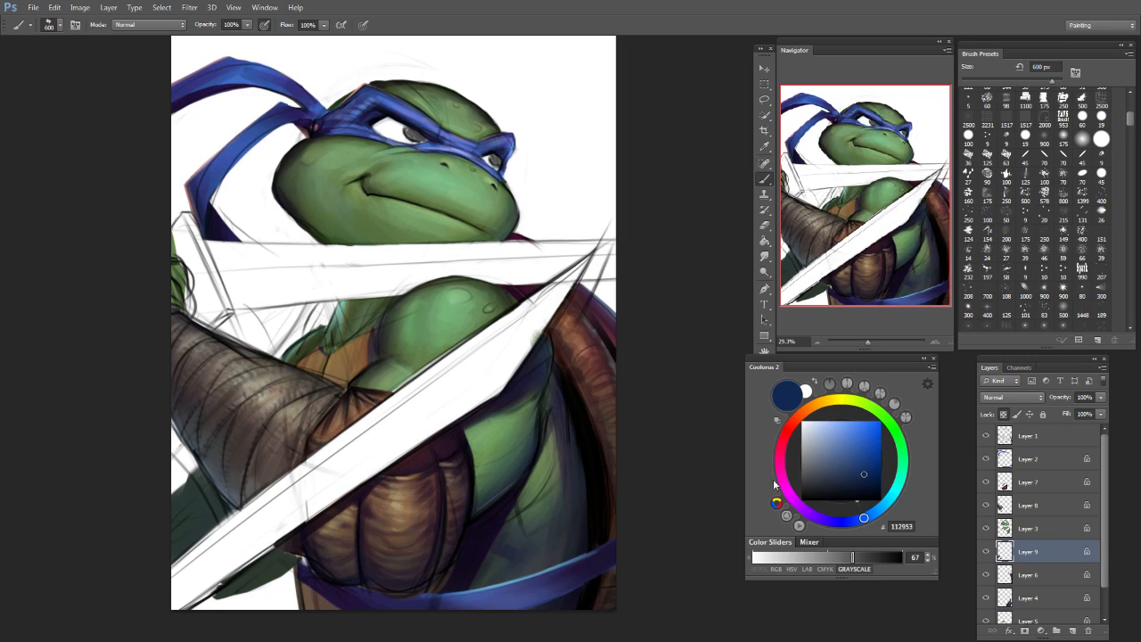
# Step: Darken the limb above and below the sword blade with dark teal 081814 using a large brush
pyautogui.click(904, 475)
pyautogui.click(848, 491)
pyautogui.click(903, 465)
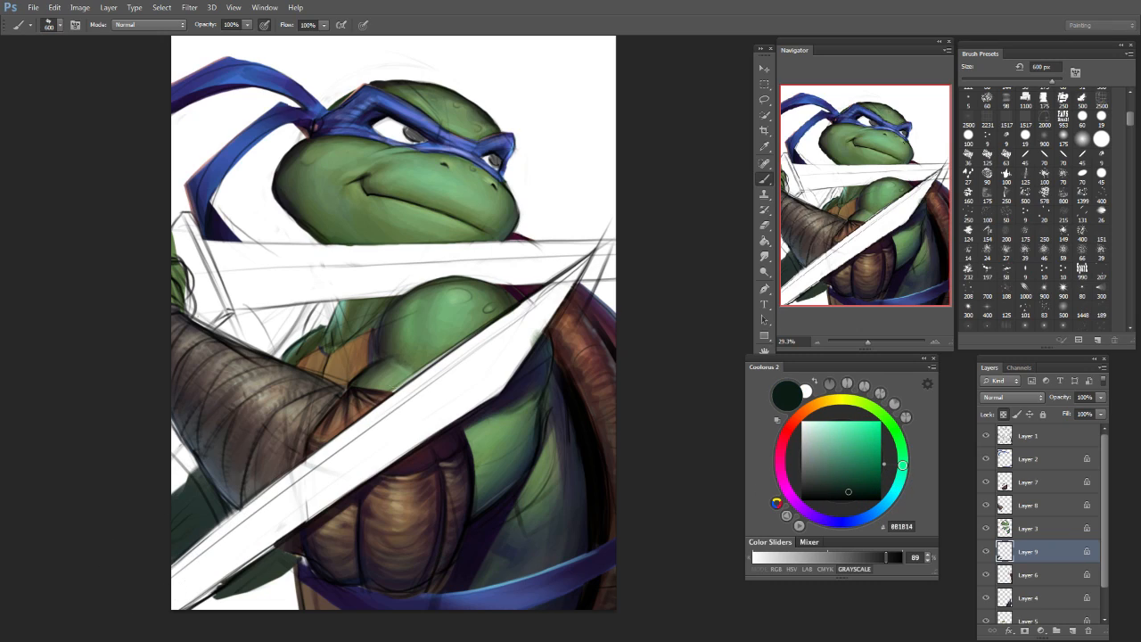
pyautogui.moveTo(198, 506); pyautogui.dragTo(182, 524)
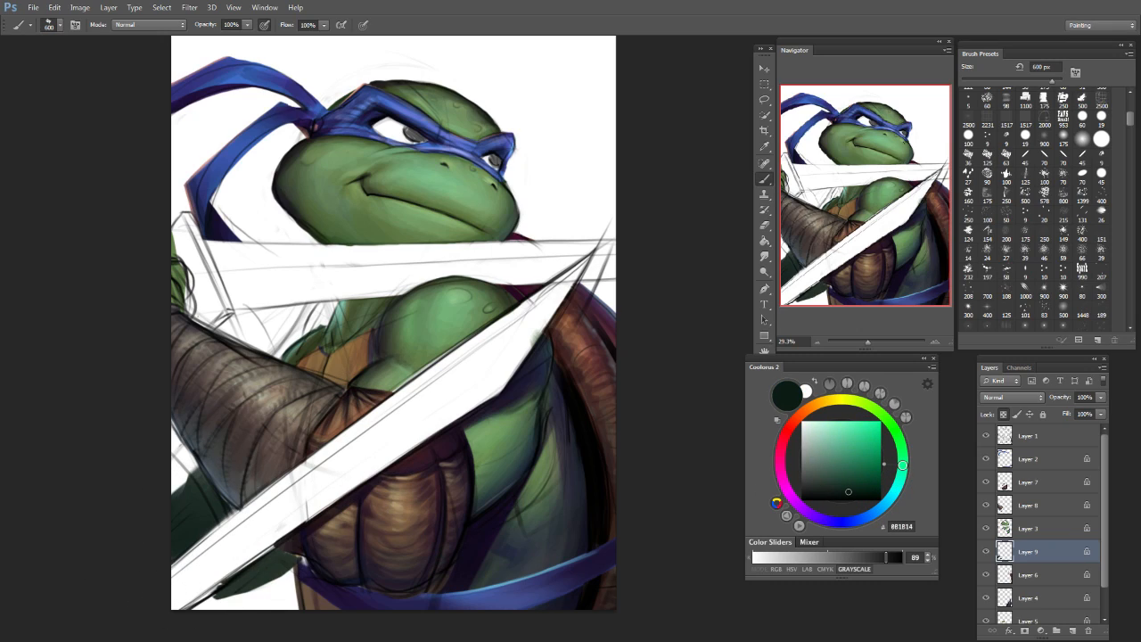
pyautogui.moveTo(279, 563); pyautogui.dragTo(239, 579)
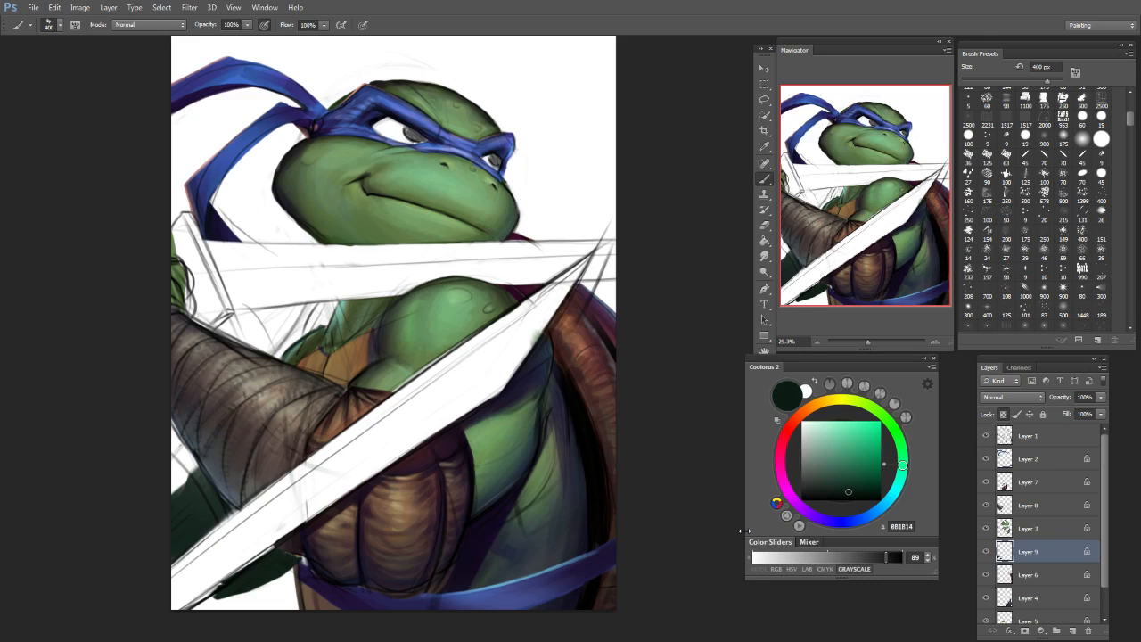
# Step: Select Layer 7 and toggle its visibility to check which part of the painting it holds
pyautogui.click(1025, 465)
pyautogui.click(997, 487)
pyautogui.click(986, 488)
pyautogui.click(986, 489)
pyautogui.click(987, 489)
pyautogui.click(986, 486)
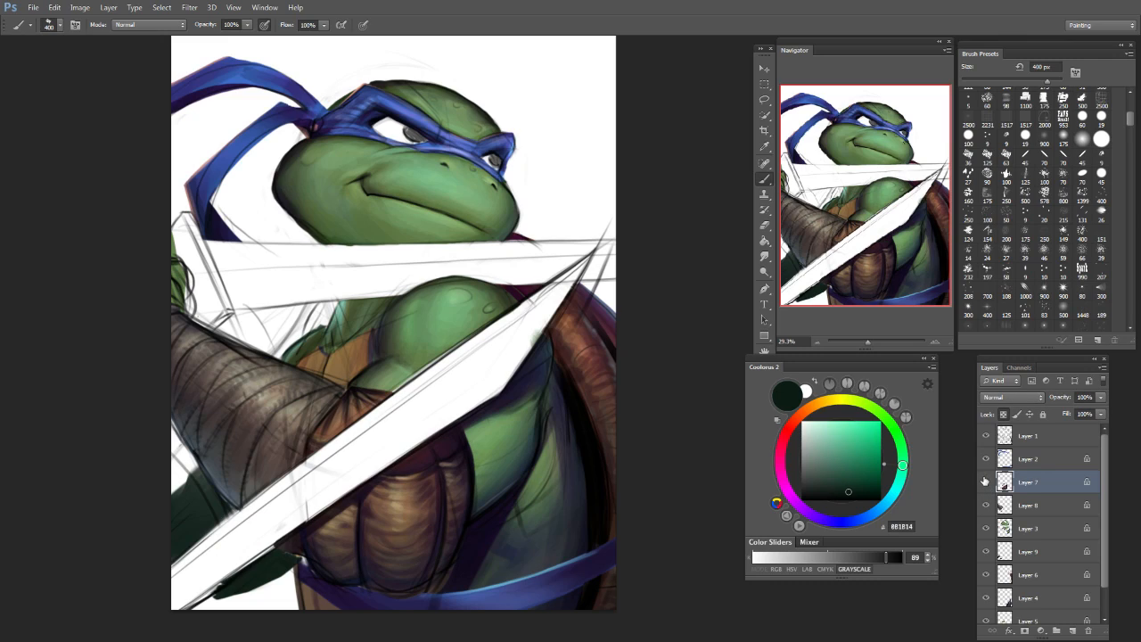
# Step: Save the painting to a file
pyautogui.click(33, 7)
pyautogui.click(70, 152)
pyautogui.click(722, 305)
pyautogui.click(547, 245)
# Step: Check Layers 7 and 2 by toggling their visibility, and add a new layer directly above Layer 7
pyautogui.click(986, 482)
pyautogui.click(987, 482)
pyautogui.click(1004, 460)
pyautogui.click(1024, 486)
pyautogui.click(987, 460)
pyautogui.click(986, 461)
pyautogui.click(1073, 632)
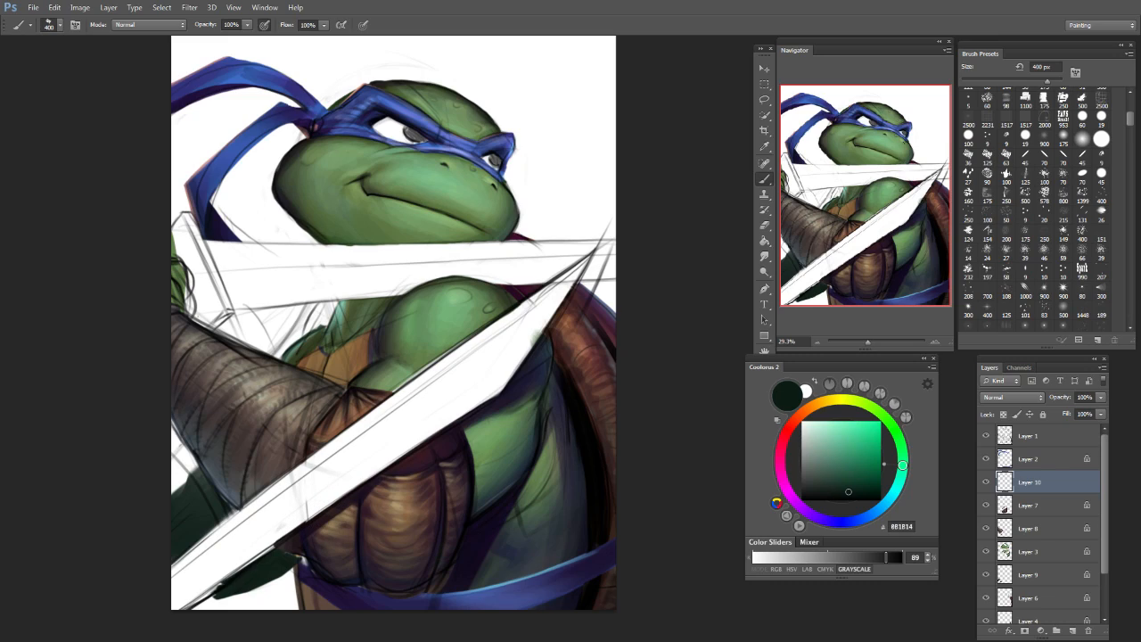
# Step: Reduce the brush size to 90 px
pyautogui.press('[')
pyautogui.press('[')
pyautogui.press('[')
pyautogui.press('[')
pyautogui.press('[')
pyautogui.press('[')
pyautogui.press('[')
pyautogui.press('[')
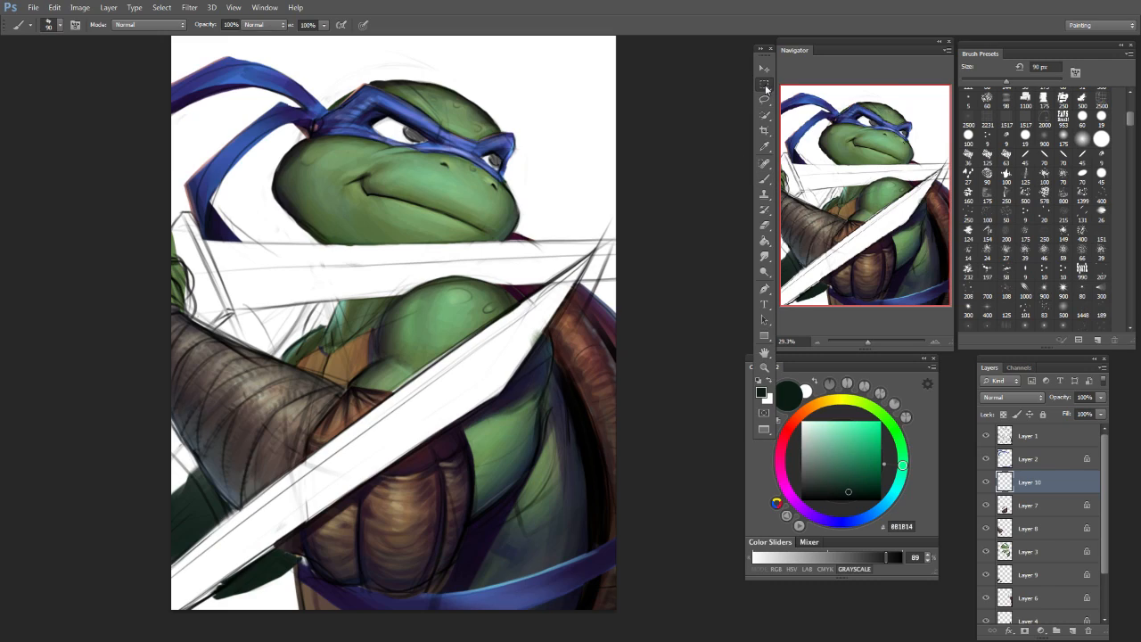
# Step: Outline the diagonal sword blade from its tip to beyond the canvas edge with a Polygonal Lasso selection
pyautogui.click(766, 86)
pyautogui.click(768, 87)
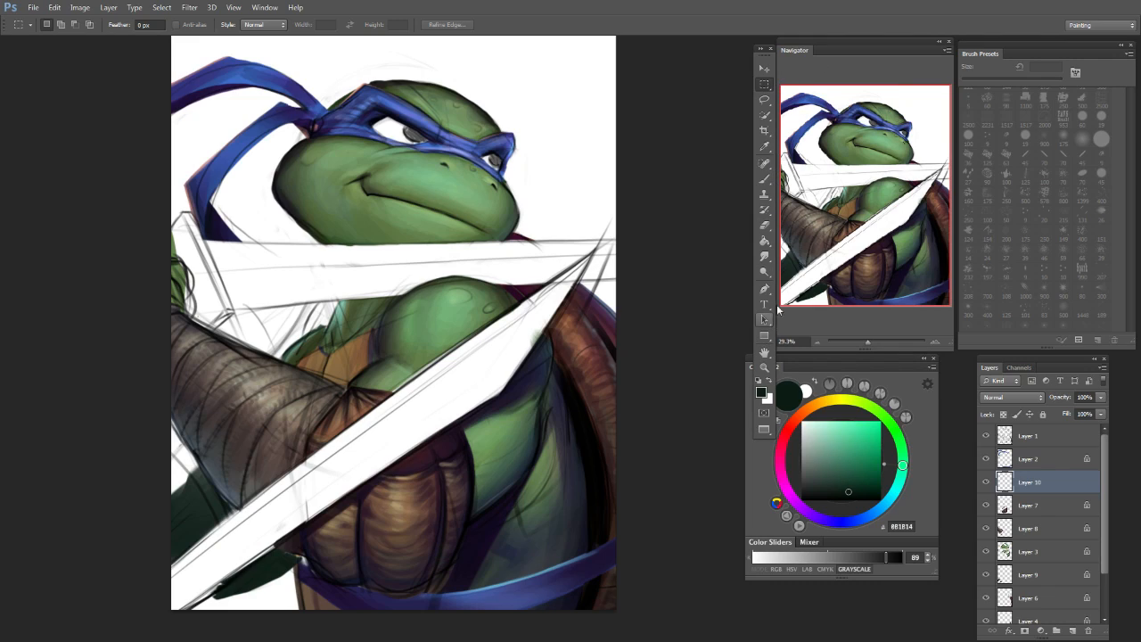
pyautogui.click(766, 101)
pyautogui.click(766, 105)
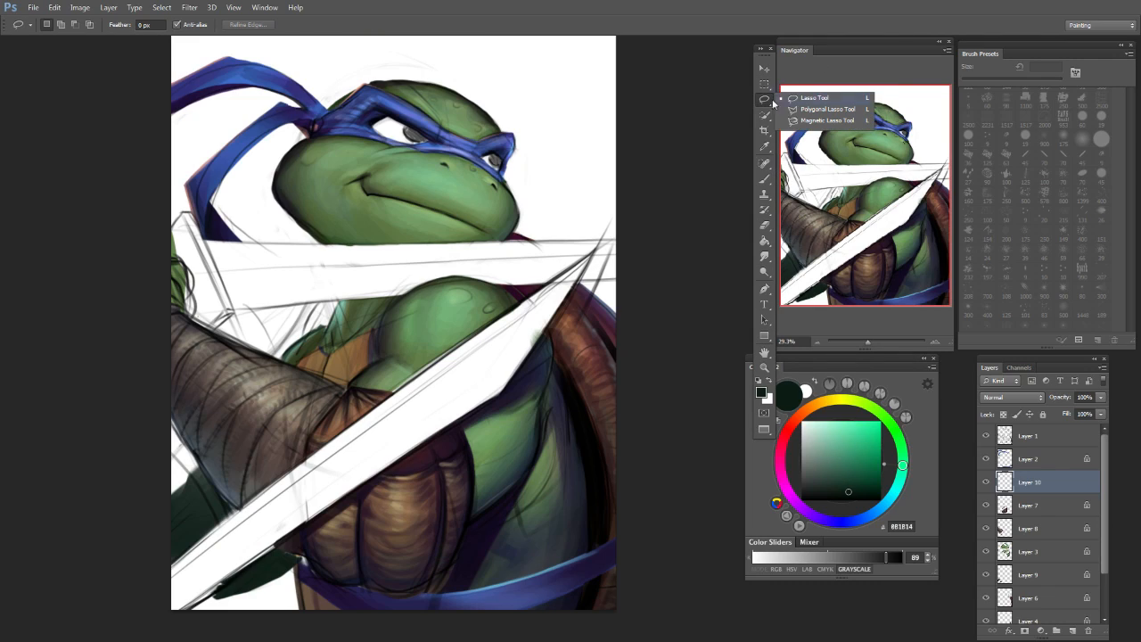
pyautogui.click(815, 110)
pyautogui.click(599, 254)
pyautogui.click(503, 393)
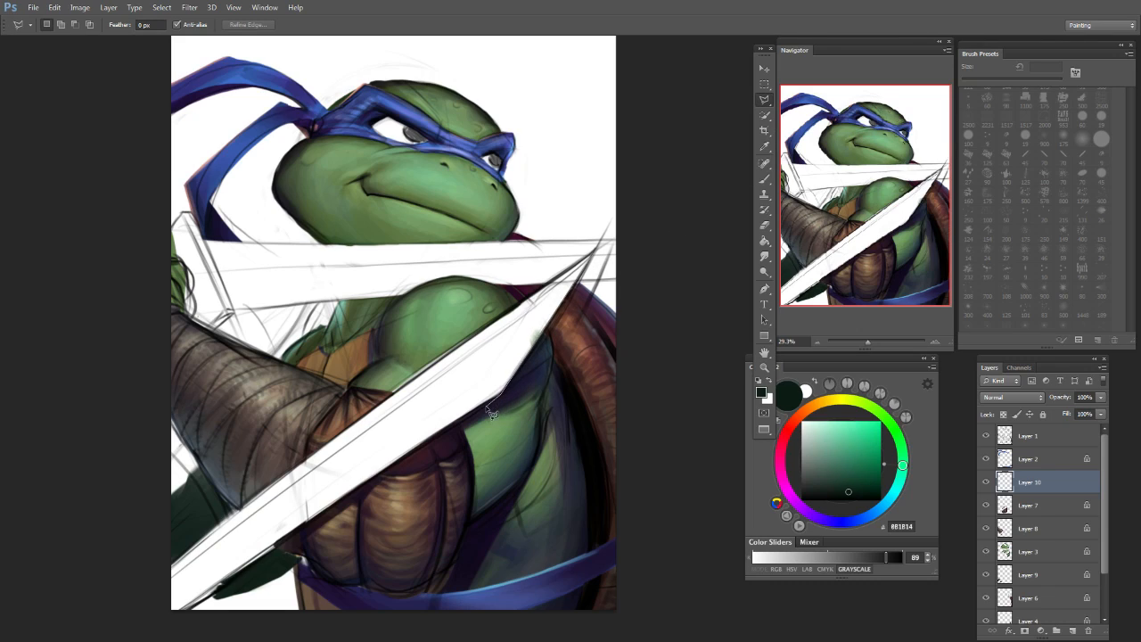
pyautogui.click(170, 614)
pyautogui.click(150, 582)
pyautogui.click(602, 257)
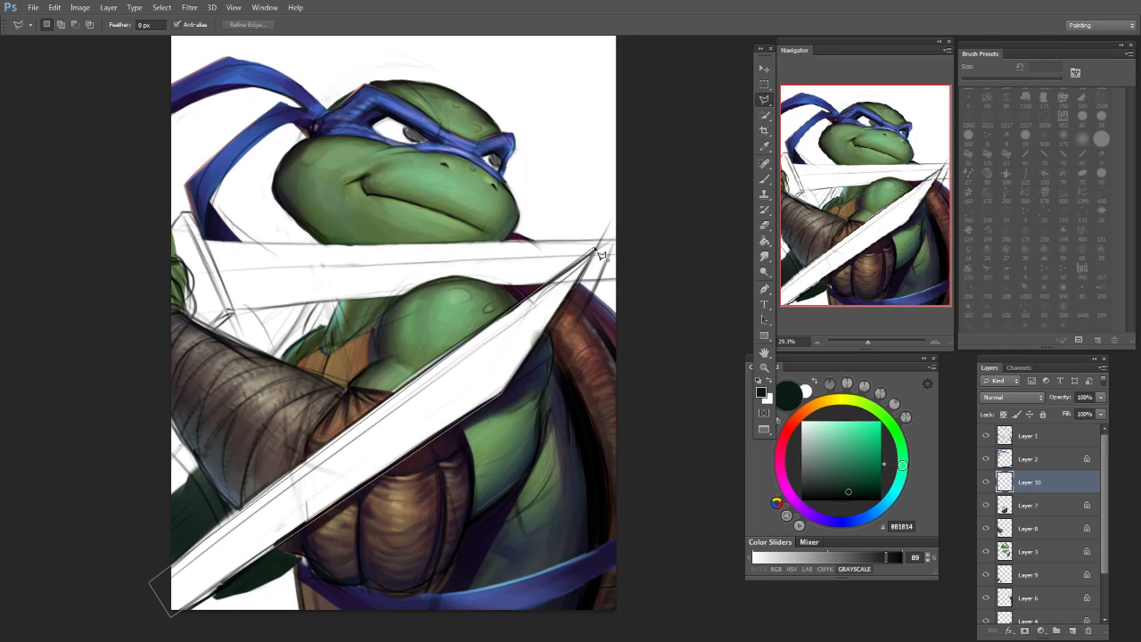
pyautogui.click(603, 257)
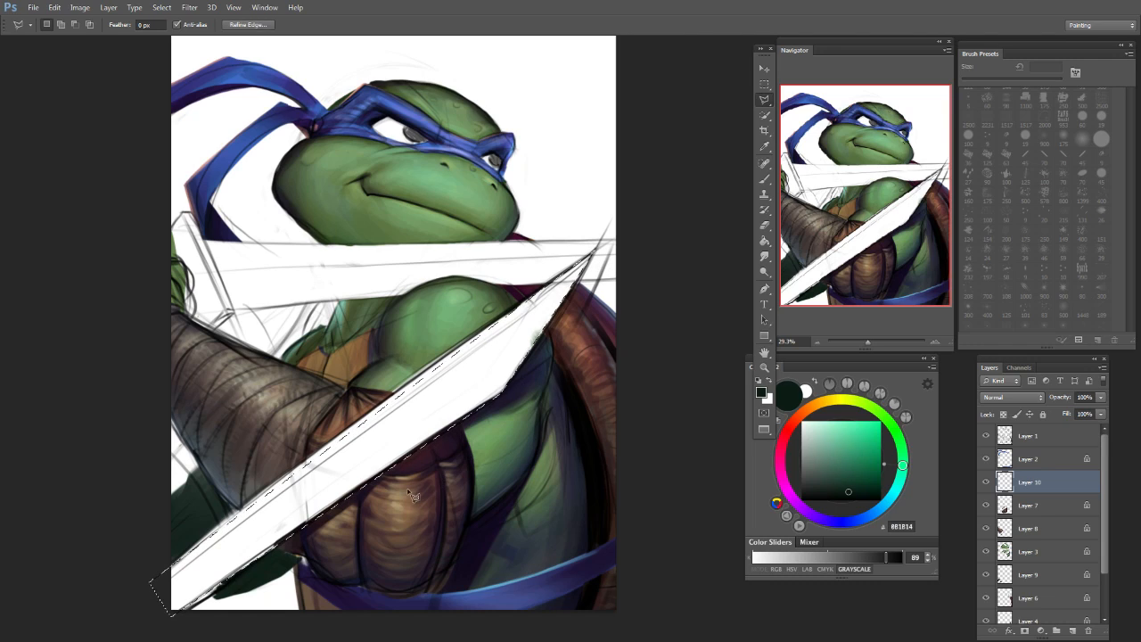
# Step: Fill the selected blade on Layer 10 with pale blue-grey B6C9CC using a 1200 px brush
pyautogui.press('b')
pyautogui.press(']')
pyautogui.press(']')
pyautogui.press(']')
pyautogui.press(']')
pyautogui.press(']')
pyautogui.press(']')
pyautogui.press(']')
pyautogui.press(']')
pyautogui.press(']')
pyautogui.press(']')
pyautogui.press(']')
pyautogui.press(']')
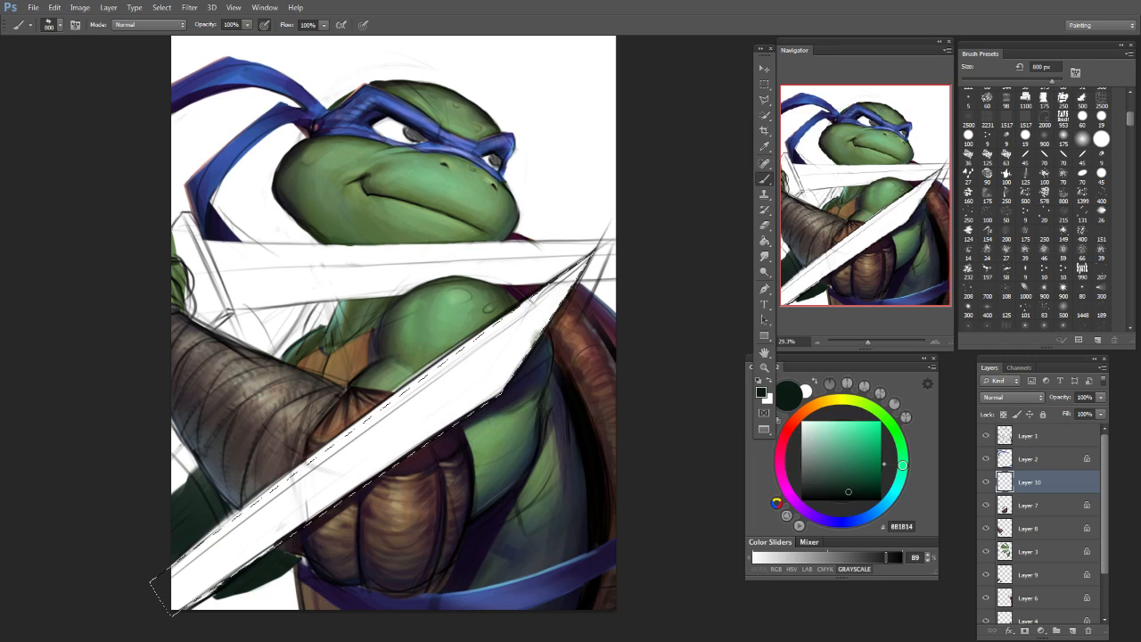
pyautogui.click(810, 437)
pyautogui.click(888, 504)
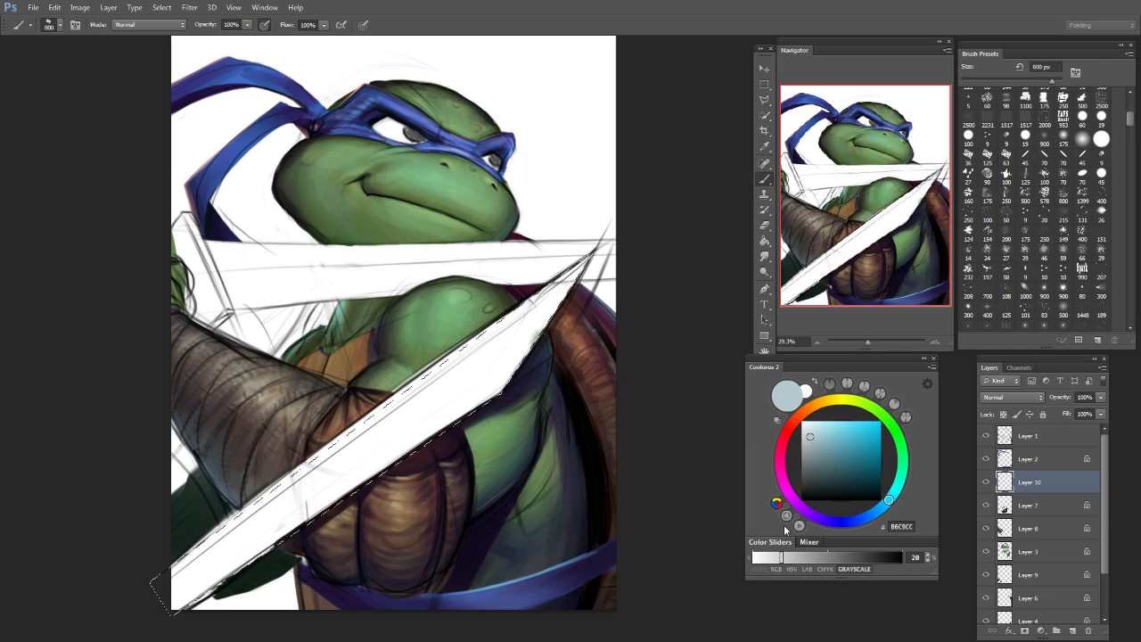
pyautogui.press(']')
pyautogui.press(']')
pyautogui.press(']')
pyautogui.press(']')
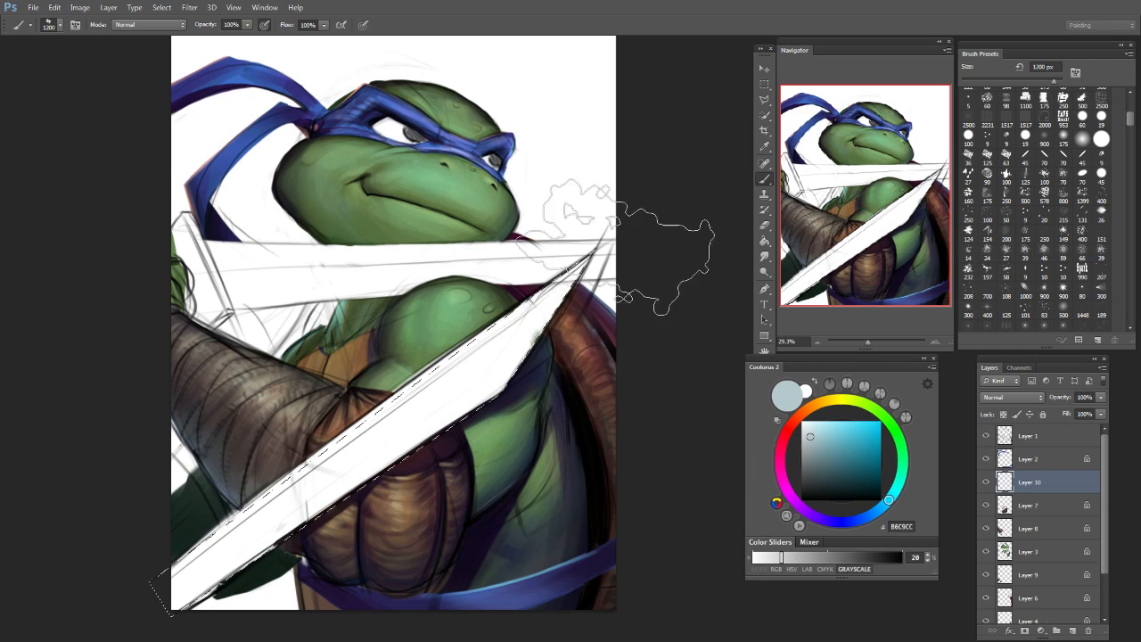
pyautogui.moveTo(616, 254); pyautogui.dragTo(192, 571)
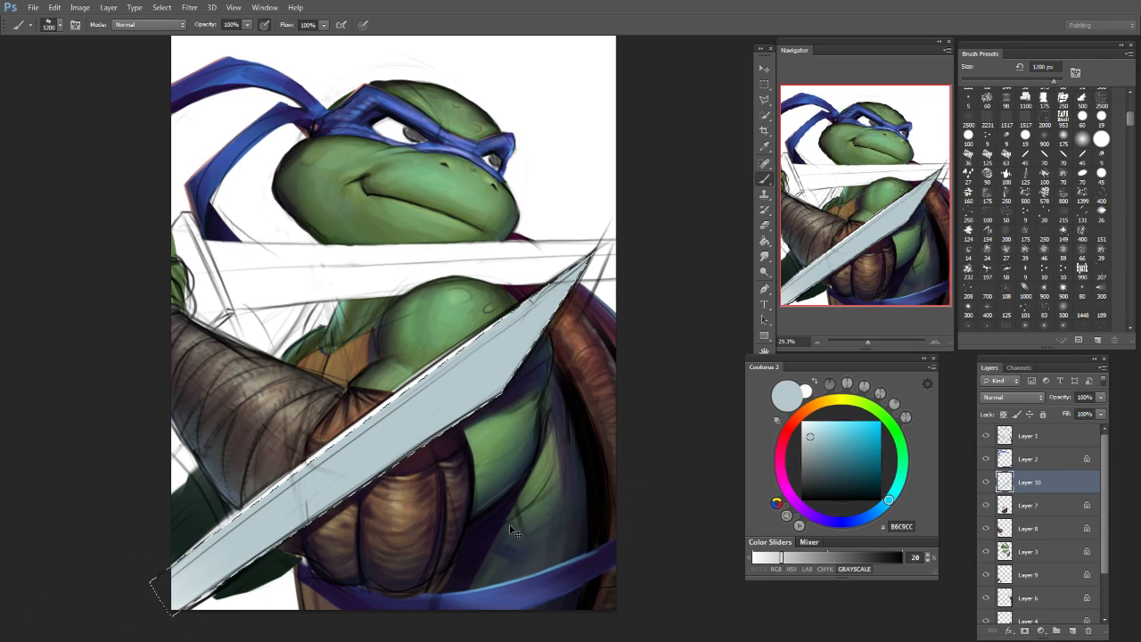
# Step: Scale the blade fill to 122.17% with Free Transform and move it over the sketched diagonal sword
pyautogui.hotkey('ctrl', 't')
pyautogui.moveTo(148, 248)
pyautogui.mouseDown()
pyautogui.moveTo(135, 225)
pyautogui.moveTo(136, 238)
pyautogui.mouseUp()
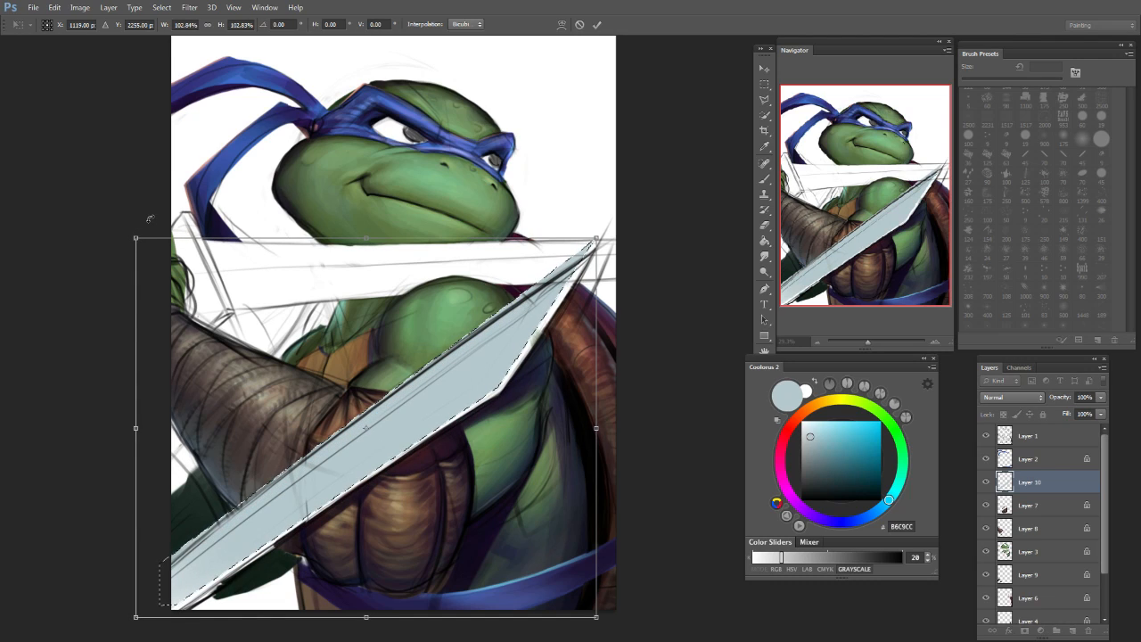
pyautogui.moveTo(536, 471); pyautogui.dragTo(537, 476)
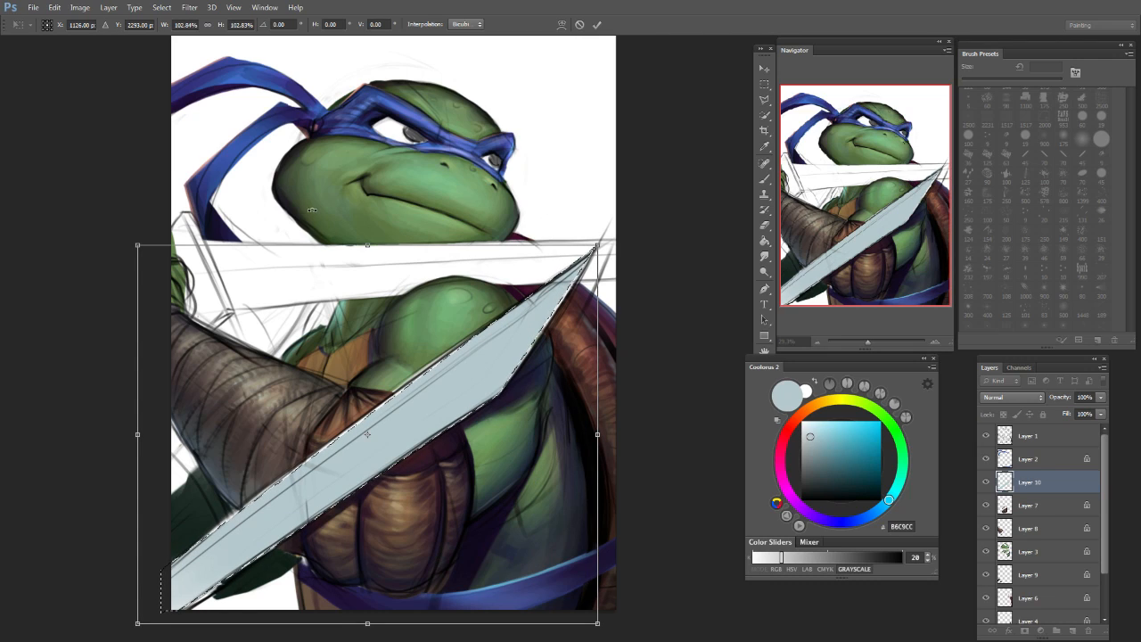
pyautogui.moveTo(134, 243); pyautogui.dragTo(50, 173)
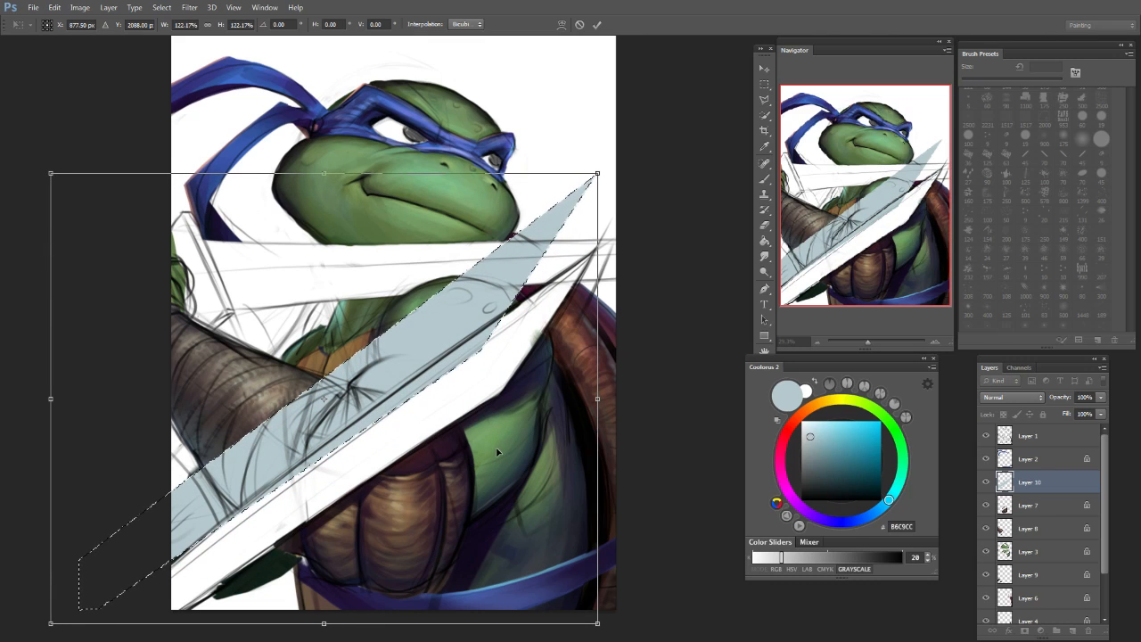
pyautogui.moveTo(501, 459); pyautogui.dragTo(507, 491)
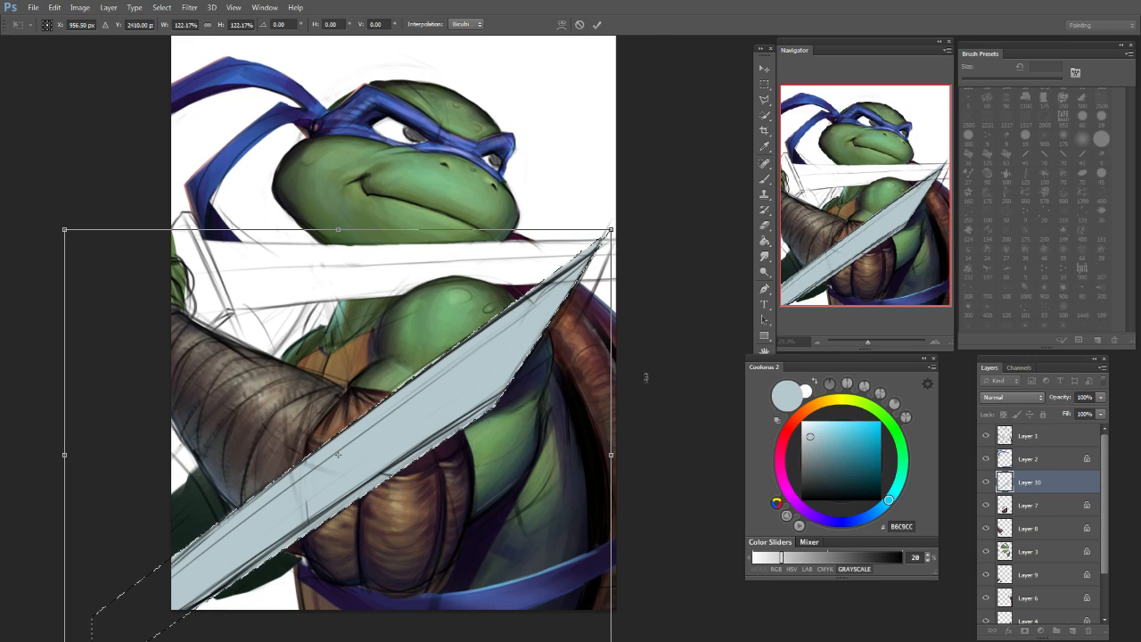
pyautogui.press('Return')
pyautogui.press('b')
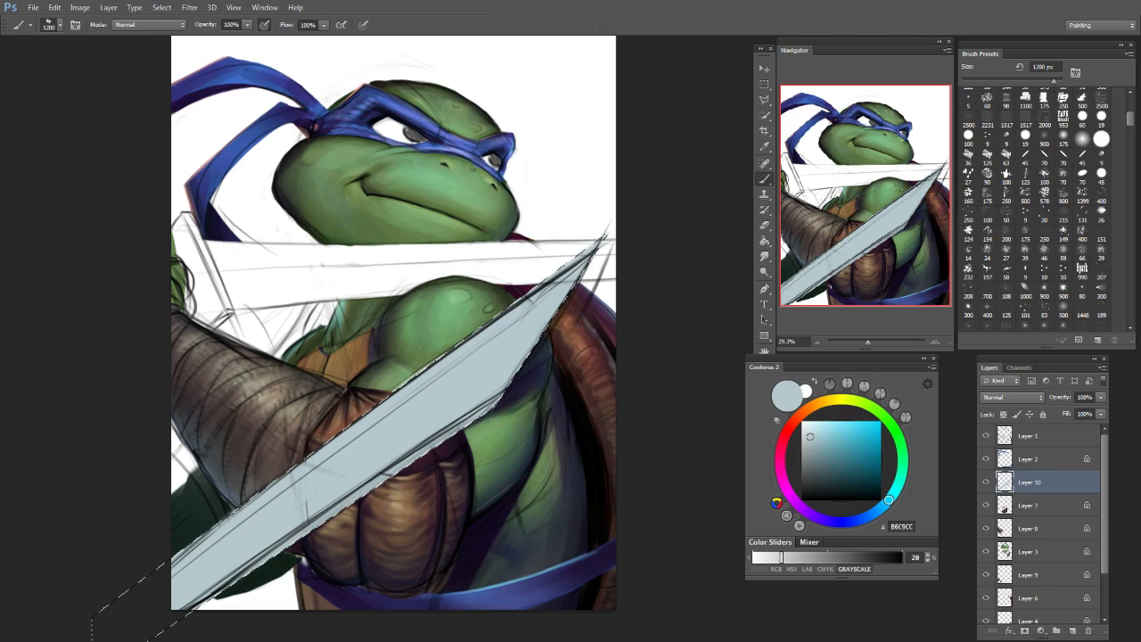
# Step: Reduce the brush size to 250 px
pyautogui.press('[')
pyautogui.press('[')
pyautogui.press('[')
pyautogui.press('[')
pyautogui.press('[')
pyautogui.press('[')
pyautogui.press('[')
pyautogui.press('[')
pyautogui.hotkey('ctrl', '-')
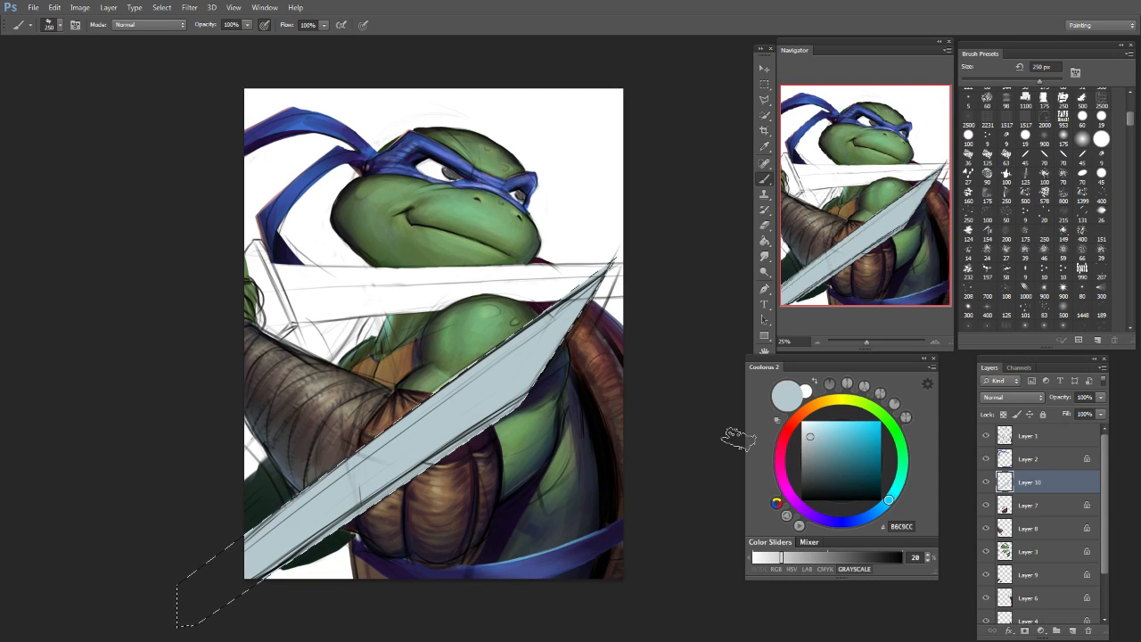
# Step: Lighten the blade fill with Hue/Saturation and shift its hue to a pale lavender
pyautogui.hotkey('ctrl', 'u')
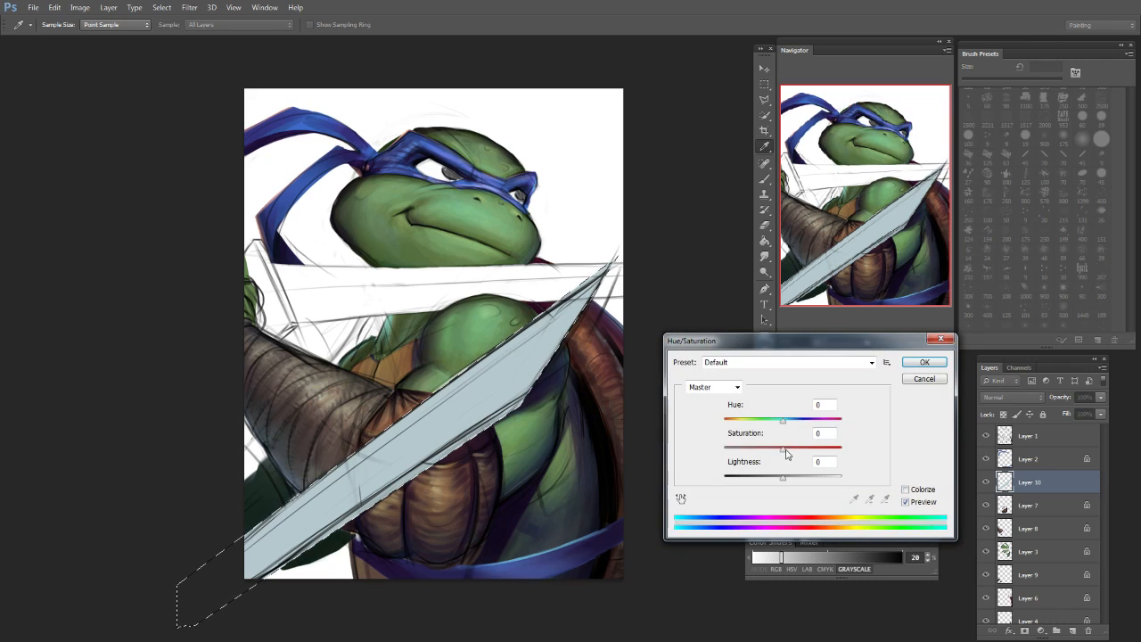
pyautogui.moveTo(787, 479); pyautogui.dragTo(810, 483)
pyautogui.click(927, 362)
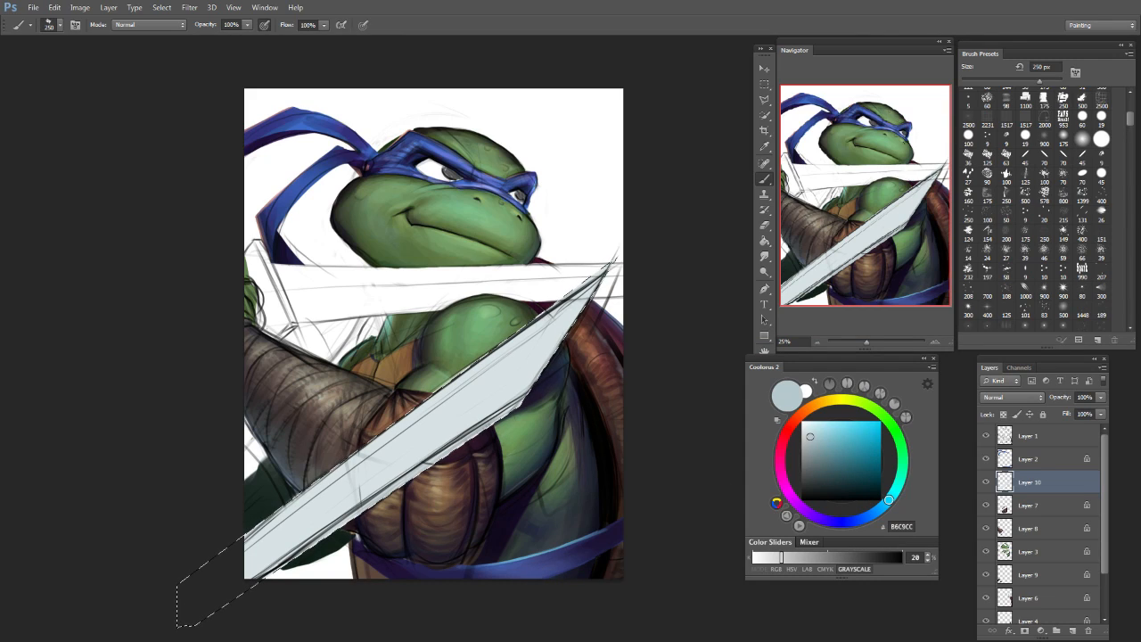
pyautogui.hotkey('ctrl', 'u')
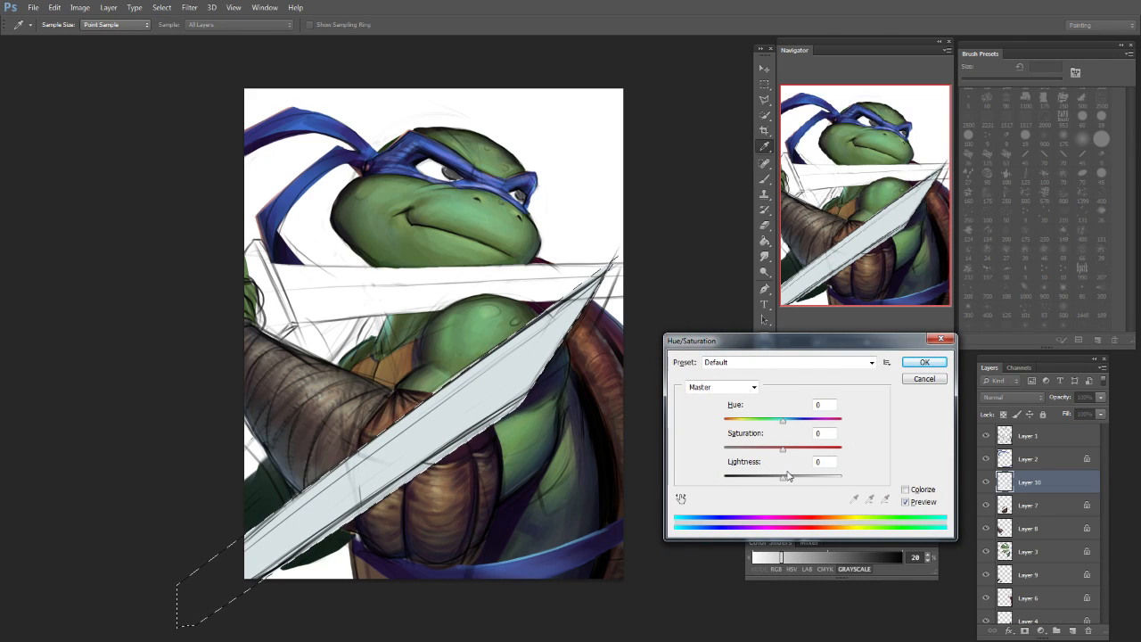
pyautogui.moveTo(786, 425); pyautogui.dragTo(815, 424)
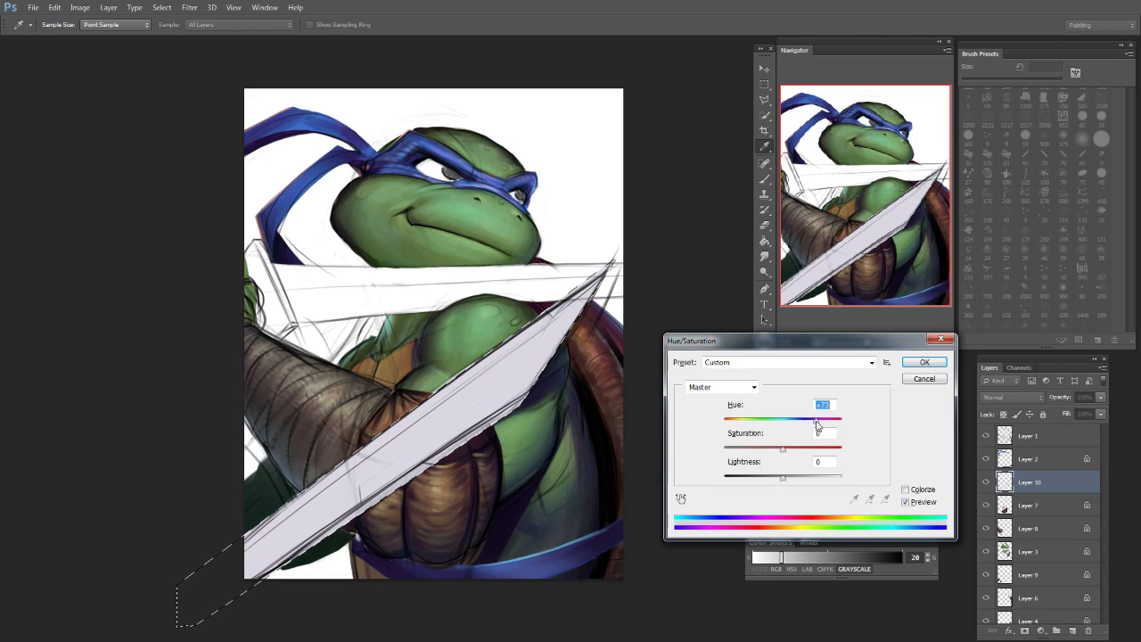
pyautogui.moveTo(817, 422)
pyautogui.mouseDown()
pyautogui.moveTo(833, 423)
pyautogui.moveTo(818, 425)
pyautogui.mouseUp()
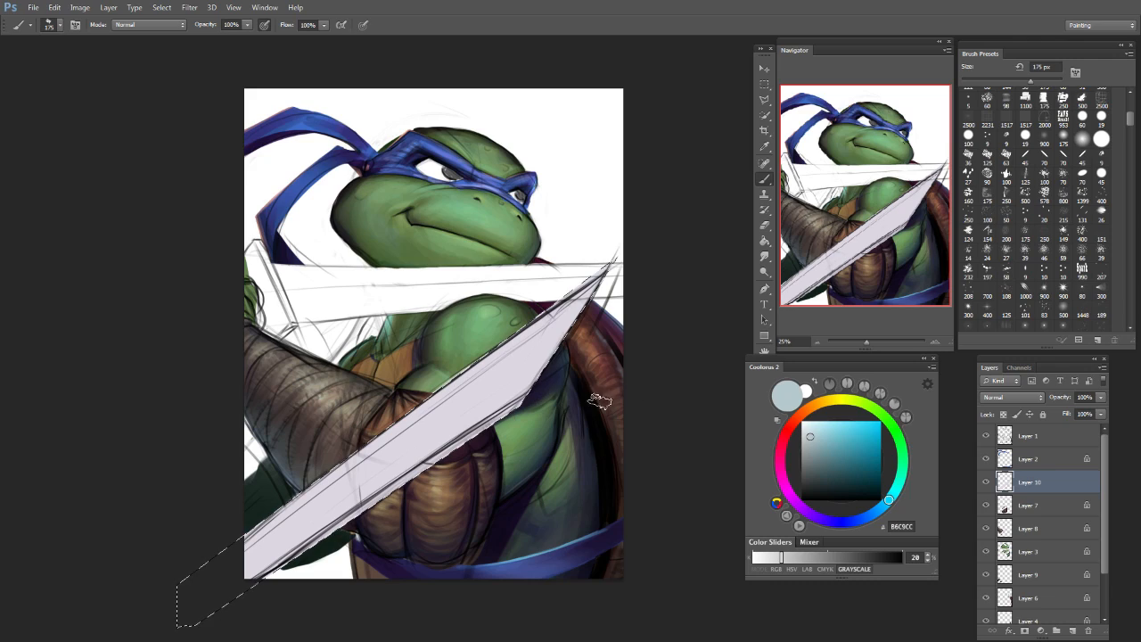
# Step: Clear the blade selection and lock the transparent pixels on Layer 10, toggling its visibility to check the fill
pyautogui.hotkey('ctrl', 'd')
pyautogui.click(1004, 413)
pyautogui.press(']')
pyautogui.press(']')
pyautogui.click(1049, 435)
pyautogui.moveTo(1075, 429); pyautogui.dragTo(1103, 424)
pyautogui.click(1026, 465)
pyautogui.click(1047, 484)
pyautogui.click(985, 481)
pyautogui.click(985, 481)
# Step: Shade the lower part of the diagonal blade with dark blue 252A3C using an 800 px brush
pyautogui.press(']')
pyautogui.press(']')
pyautogui.press(']')
pyautogui.press(']')
pyautogui.press(']')
pyautogui.press(']')
pyautogui.moveTo(825, 468); pyautogui.dragTo(838, 486)
pyautogui.click(853, 519)
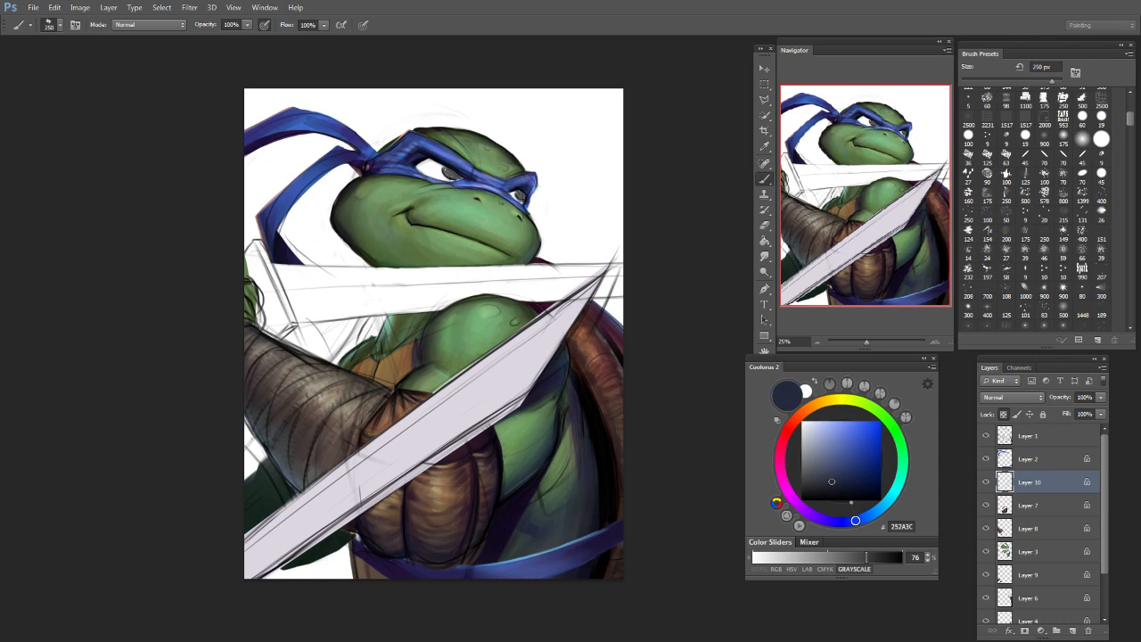
pyautogui.click(334, 531)
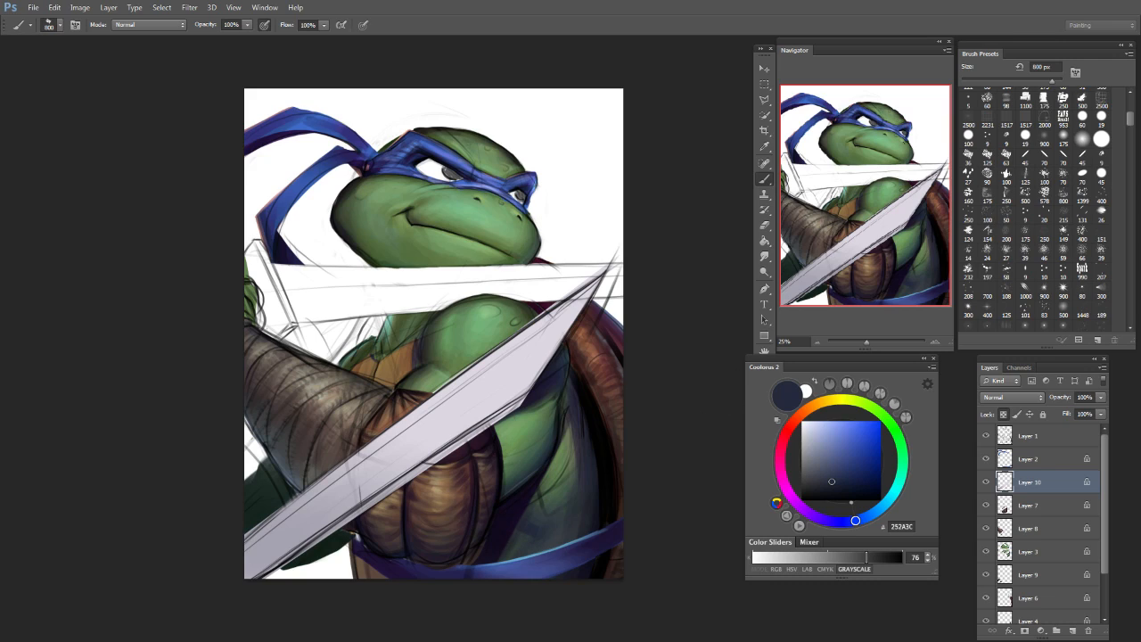
pyautogui.moveTo(389, 453); pyautogui.dragTo(325, 499)
pyautogui.moveTo(223, 562)
pyautogui.mouseDown()
pyautogui.moveTo(393, 486)
pyautogui.moveTo(393, 463)
pyautogui.moveTo(535, 379)
pyautogui.mouseUp()
# Step: Extend the dark blue shading along the middle of the blade toward the tip, undoing and redoing the stroke
pyautogui.moveTo(365, 473); pyautogui.dragTo(500, 383)
pyautogui.hotkey('ctrl', 'z')
pyautogui.moveTo(384, 460); pyautogui.dragTo(490, 388)
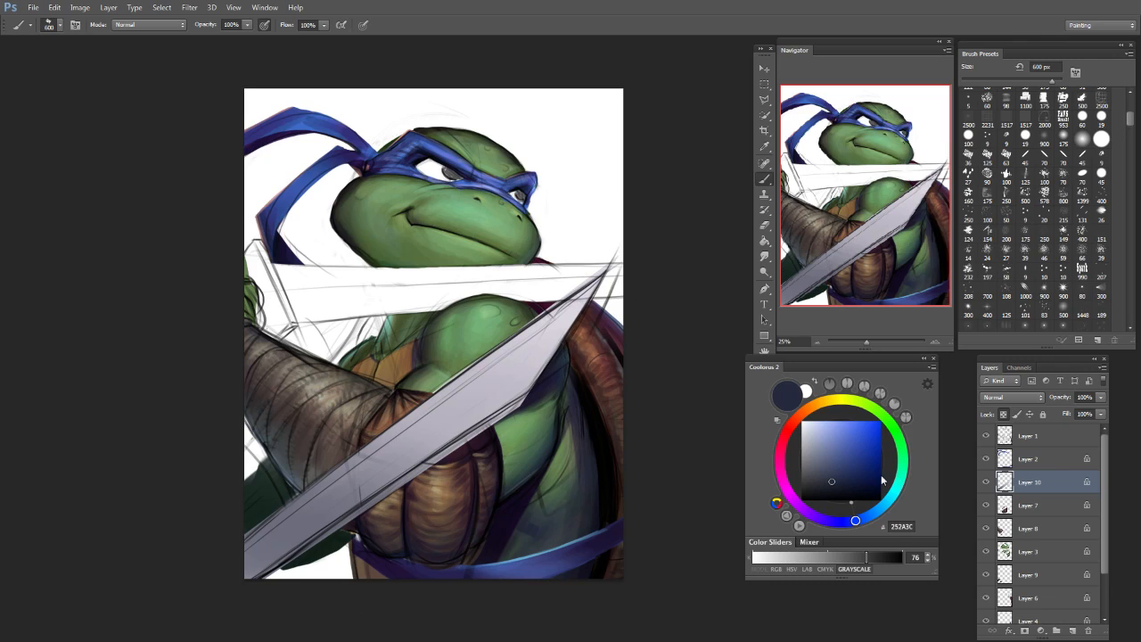
# Step: Highlight the blade from near the tip toward its middle with pale blue EAEFFF, undoing and redoing the stroke twice
pyautogui.moveTo(818, 437); pyautogui.dragTo(808, 420)
pyautogui.press('[')
pyautogui.press('[')
pyautogui.press(']')
pyautogui.press(']')
pyautogui.press(']')
pyautogui.press(']')
pyautogui.moveTo(536, 353); pyautogui.dragTo(344, 488)
pyautogui.hotkey('ctrl', 'z')
pyautogui.moveTo(581, 319); pyautogui.dragTo(347, 490)
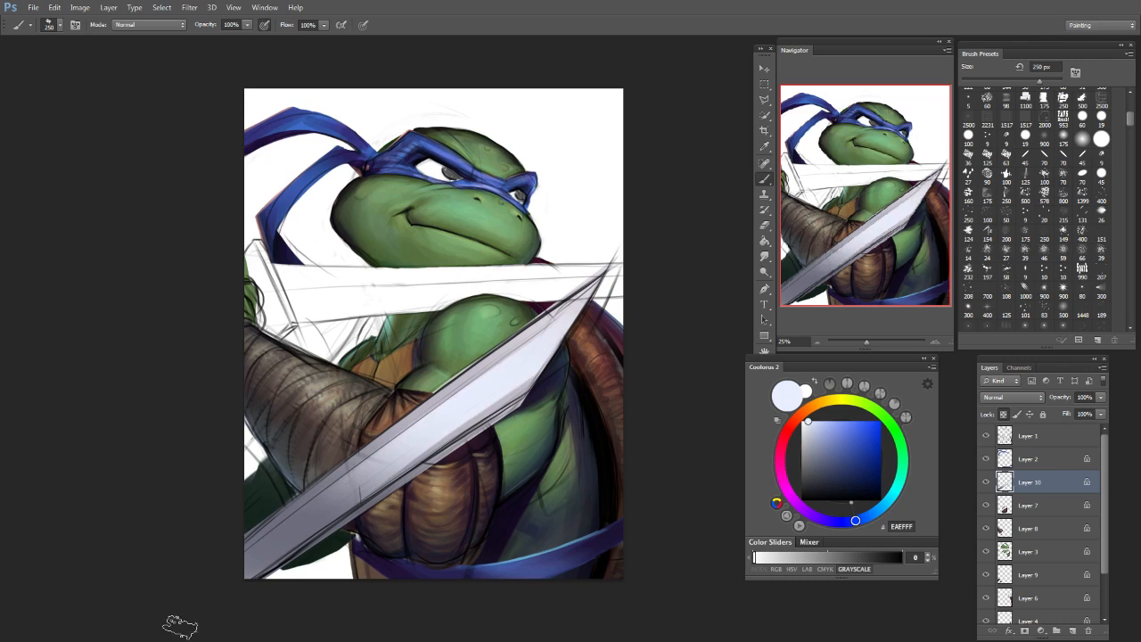
pyautogui.hotkey('ctrl', 'z')
pyautogui.moveTo(557, 339); pyautogui.dragTo(326, 510)
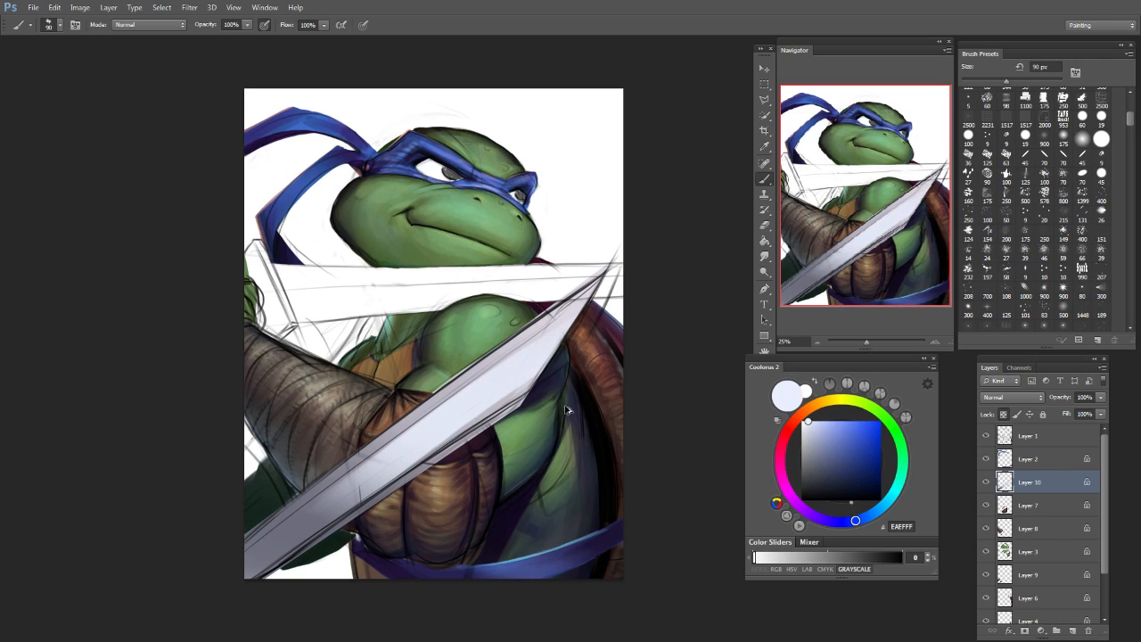
# Step: Try pale blue EAEFFF highlight strokes from near the blade's tip down to its middle, undoing each attempt
pyautogui.moveTo(530, 341); pyautogui.dragTo(335, 478)
pyautogui.hotkey('ctrl', 'z')
pyautogui.moveTo(508, 357); pyautogui.dragTo(332, 478)
pyautogui.press('[')
pyautogui.press('[')
pyautogui.press('[')
pyautogui.press('[')
pyautogui.press('[')
pyautogui.press('[')
pyautogui.hotkey('ctrl', 'z')
# Step: Try lightening the lower end of the blade with EAEFFF strokes using brushes up to 400 px, undoing each one
pyautogui.press(']')
pyautogui.press(']')
pyautogui.press(']')
pyautogui.press(']')
pyautogui.press(']')
pyautogui.press(']')
pyautogui.moveTo(243, 558); pyautogui.dragTo(325, 502)
pyautogui.hotkey('ctrl', 'z')
pyautogui.press(']')
pyautogui.press(']')
pyautogui.press(']')
pyautogui.press(']')
pyautogui.moveTo(216, 566); pyautogui.dragTo(323, 507)
pyautogui.hotkey('ctrl', 'z')
pyautogui.moveTo(223, 571); pyautogui.dragTo(299, 524)
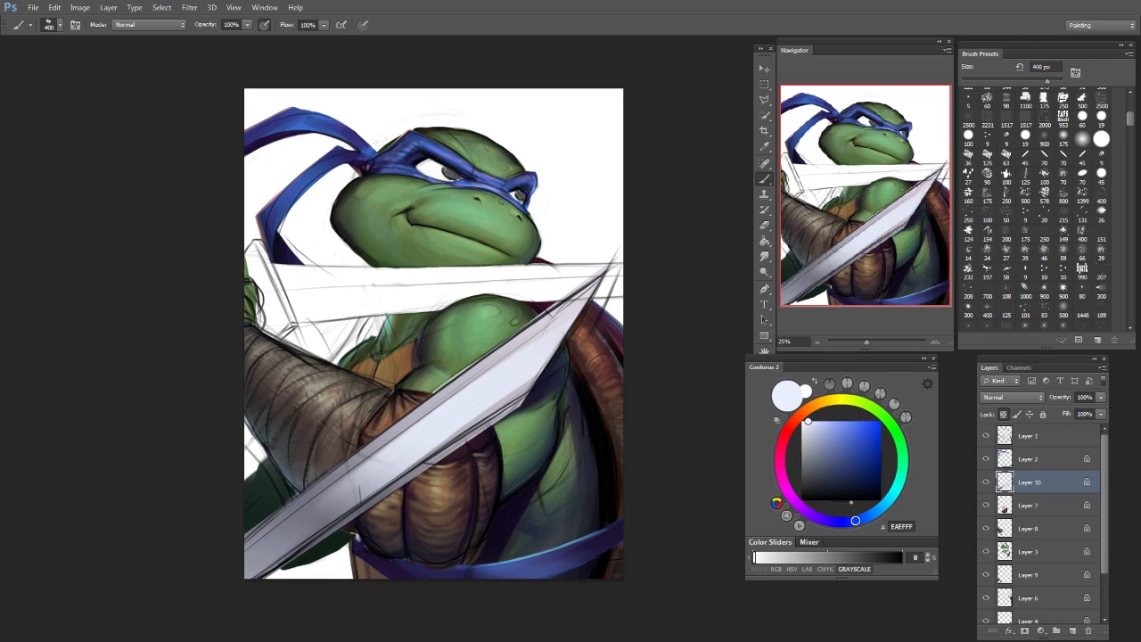
pyautogui.hotkey('ctrl', 'z')
pyautogui.moveTo(236, 554); pyautogui.dragTo(275, 538)
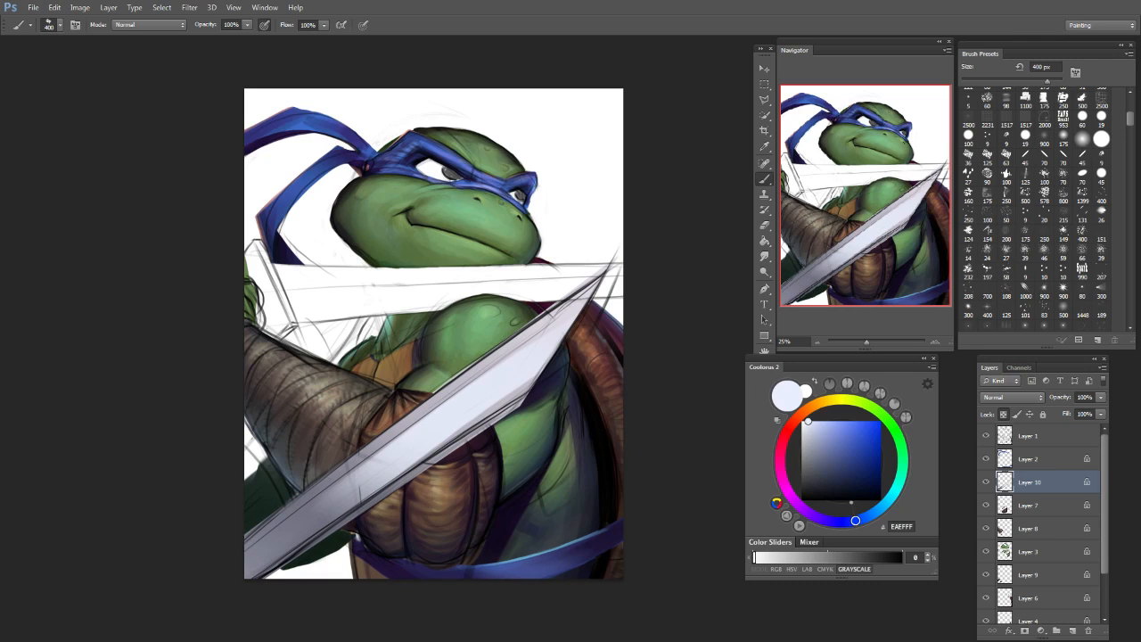
pyautogui.hotkey('ctrl', 'z')
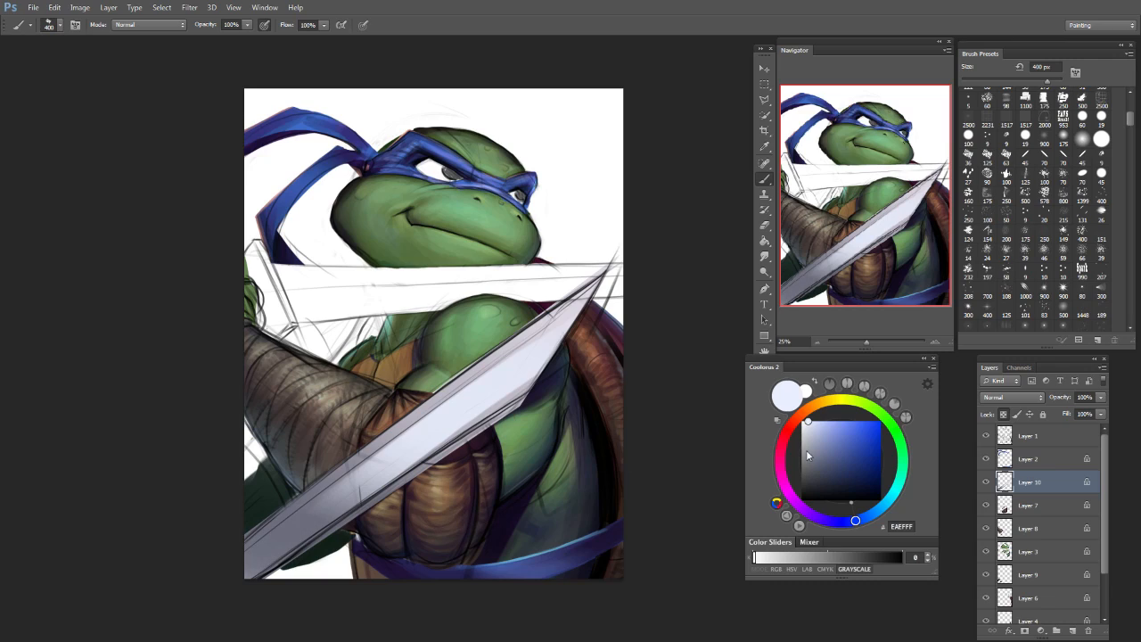
# Step: Try shading the lower blade with dark navy 0F162F using an 800 px brush, then undo it
pyautogui.click(853, 484)
pyautogui.press(']')
pyautogui.press(']')
pyautogui.press(']')
pyautogui.press(']')
pyautogui.press(']')
pyautogui.press(']')
pyautogui.hotkey('ctrl', 'z')
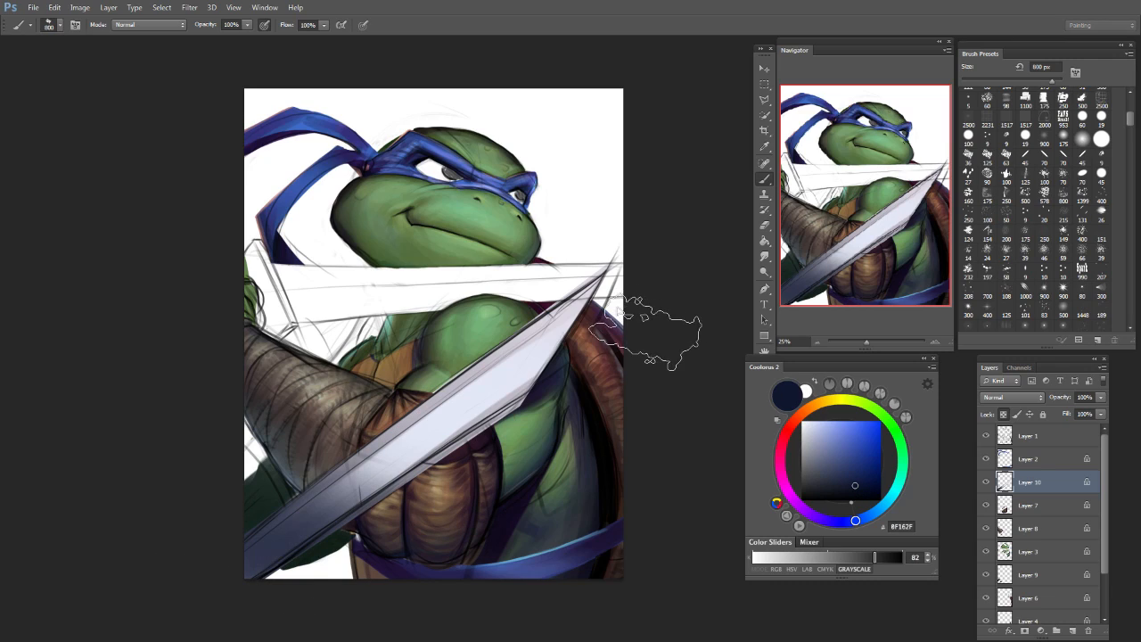
pyautogui.hotkey('ctrl', 'z')
# Step: Choose muted purple-grey 4C454F as the paint colour and try a broad stroke across the upper blade, undoing it
pyautogui.click(822, 474)
pyautogui.moveTo(854, 518)
pyautogui.mouseDown()
pyautogui.moveTo(902, 482)
pyautogui.moveTo(900, 446)
pyautogui.mouseUp()
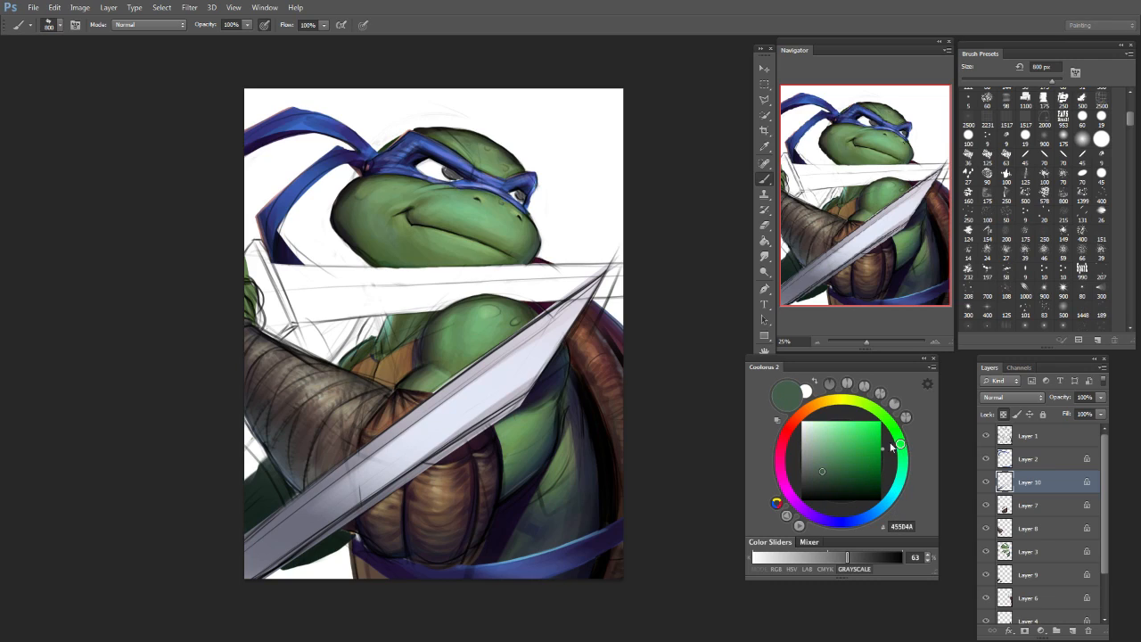
pyautogui.click(787, 488)
pyautogui.click(800, 506)
pyautogui.click(815, 477)
pyautogui.click(811, 475)
pyautogui.moveTo(571, 314); pyautogui.dragTo(461, 390)
pyautogui.hotkey('ctrl', 'z')
# Step: Shade the blade's upper edge from the tip toward the middle with 4C454F, using a small brush enlarged to 125 px
pyautogui.press('[')
pyautogui.press('[')
pyautogui.press('[')
pyautogui.press('[')
pyautogui.press('[')
pyautogui.press('[')
pyautogui.press('[')
pyautogui.press('[')
pyautogui.press('[')
pyautogui.press('[')
pyautogui.press('[')
pyautogui.press('[')
pyautogui.moveTo(609, 273); pyautogui.dragTo(461, 380)
pyautogui.press(']')
pyautogui.press(']')
pyautogui.moveTo(378, 444); pyautogui.dragTo(416, 418)
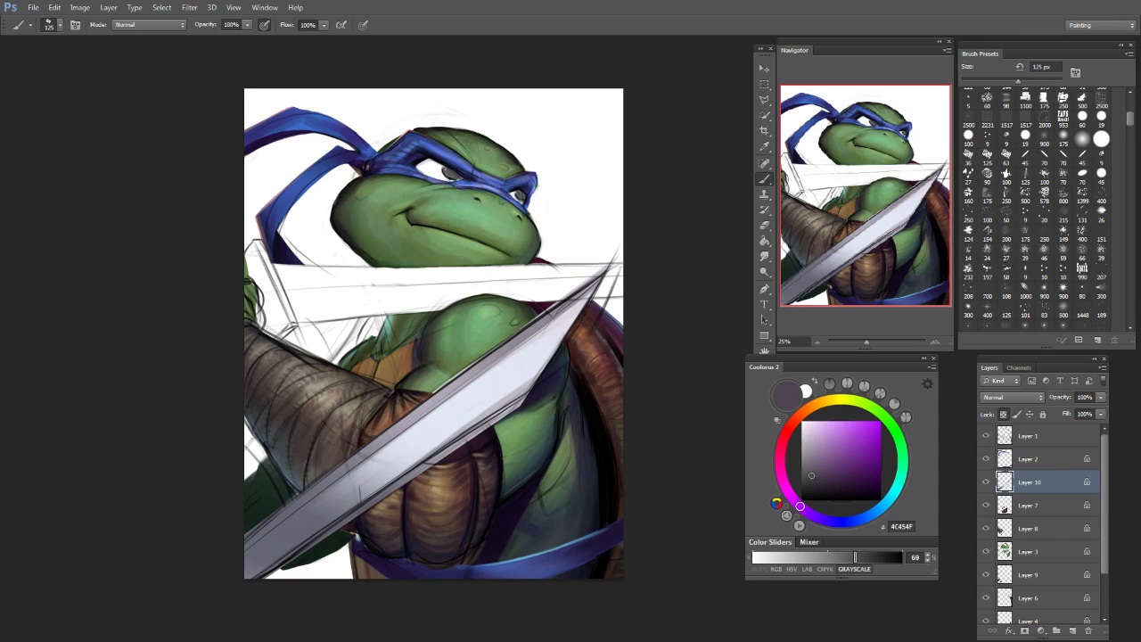
# Step: Shade the face and lower-middle part of the blade with 4C454F, starting at 250 px and undoing and redoing the strokes
pyautogui.press(']')
pyautogui.press(']')
pyautogui.press(']')
pyautogui.press(']')
pyautogui.moveTo(575, 314); pyautogui.dragTo(446, 419)
pyautogui.hotkey('ctrl', 'z')
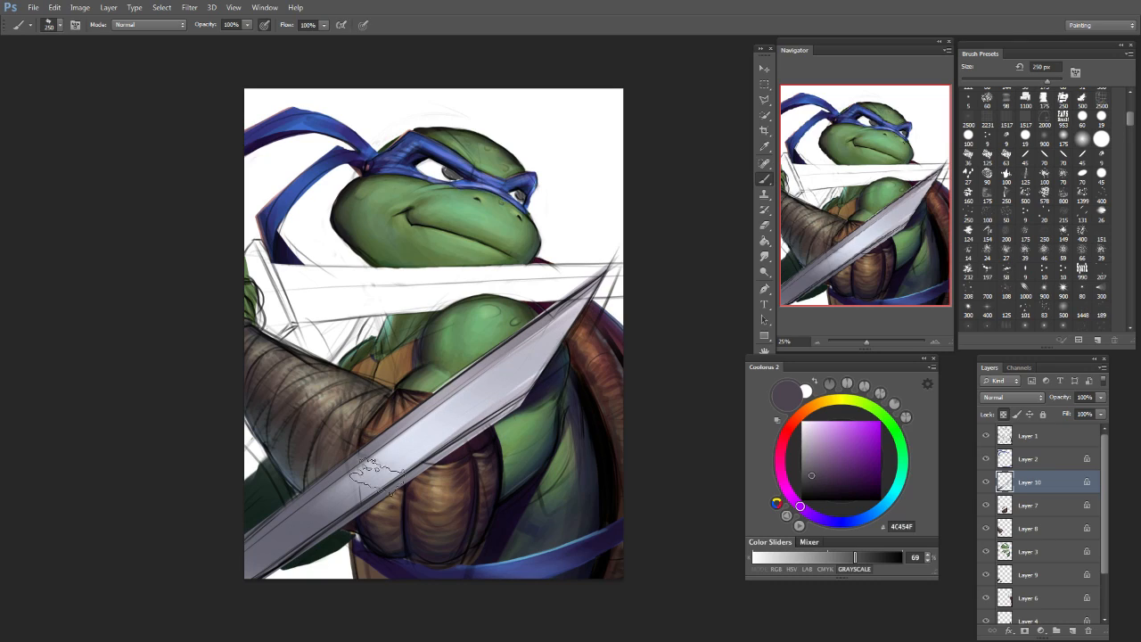
pyautogui.moveTo(307, 519); pyautogui.dragTo(434, 439)
pyautogui.hotkey('ctrl', 'z')
pyautogui.press('[')
pyautogui.press('[')
pyautogui.moveTo(324, 513); pyautogui.dragTo(419, 443)
pyautogui.hotkey('ctrl', 'z')
pyautogui.moveTo(312, 516); pyautogui.dragTo(441, 424)
pyautogui.hotkey('ctrl', 'z')
pyautogui.moveTo(317, 521); pyautogui.dragTo(451, 421)
# Step: Sample pale blue-grey D0D3E1 from the middle of the blade and set the brush to 250 px
pyautogui.press(']')
pyautogui.press(']')
pyautogui.press(']')
pyautogui.press(']')
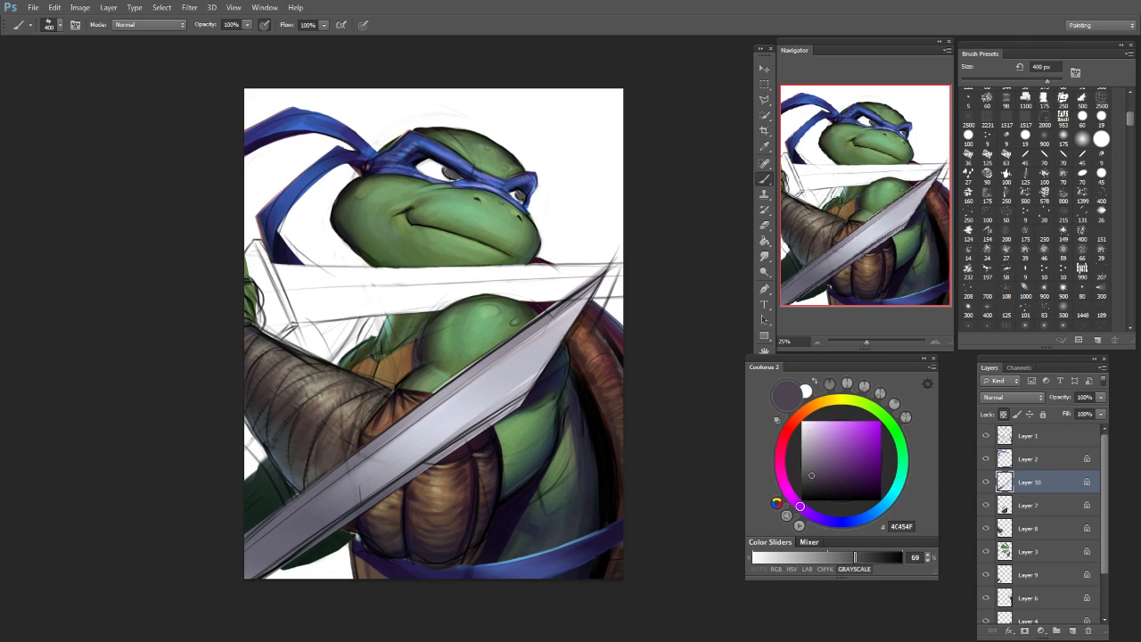
pyautogui.keyDown('alt'); pyautogui.click(482, 397); pyautogui.keyUp('alt')
pyautogui.press('[')
pyautogui.press('[')
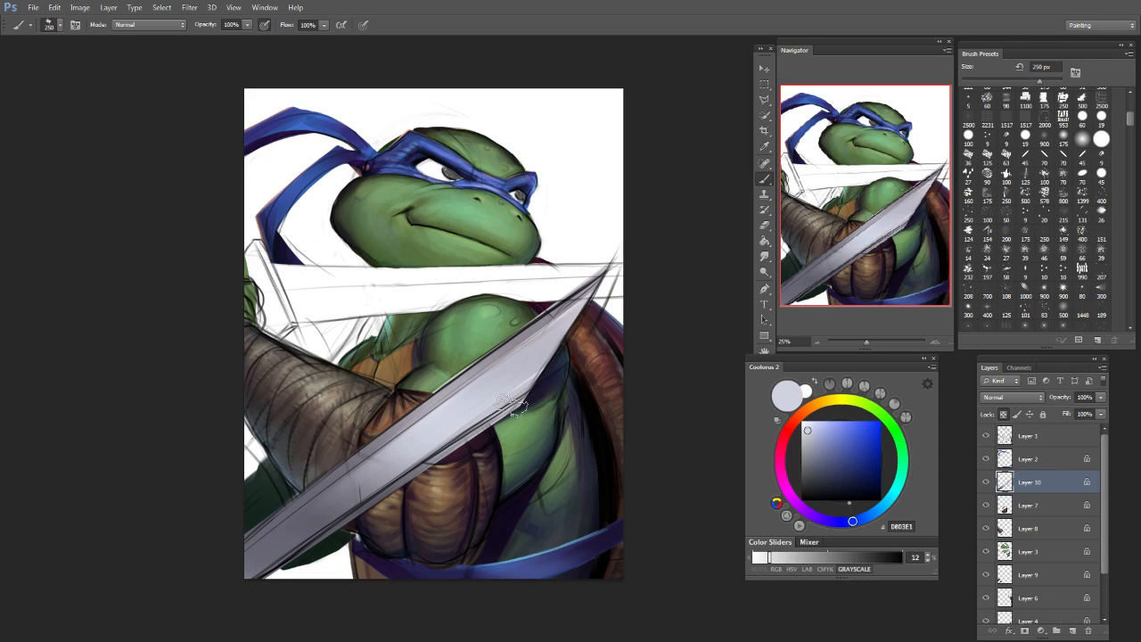
# Step: Erase the sketch lines on Layer 1 along the blade's lower edge and face with a 250 px eraser
pyautogui.click(1050, 439)
pyautogui.press('e')
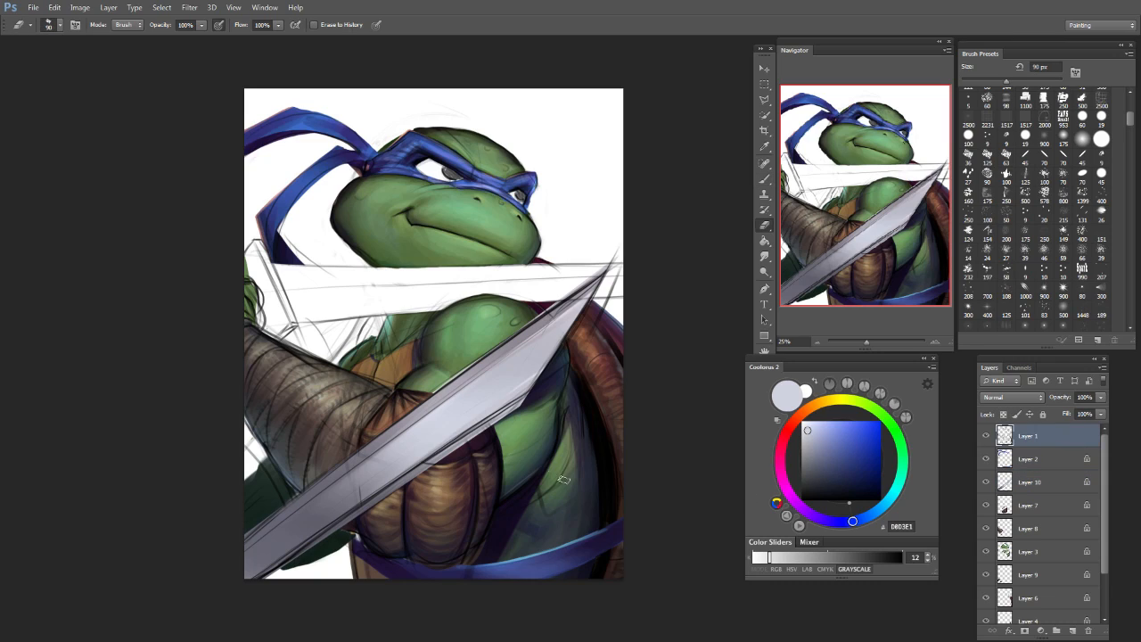
pyautogui.moveTo(607, 295); pyautogui.dragTo(518, 406)
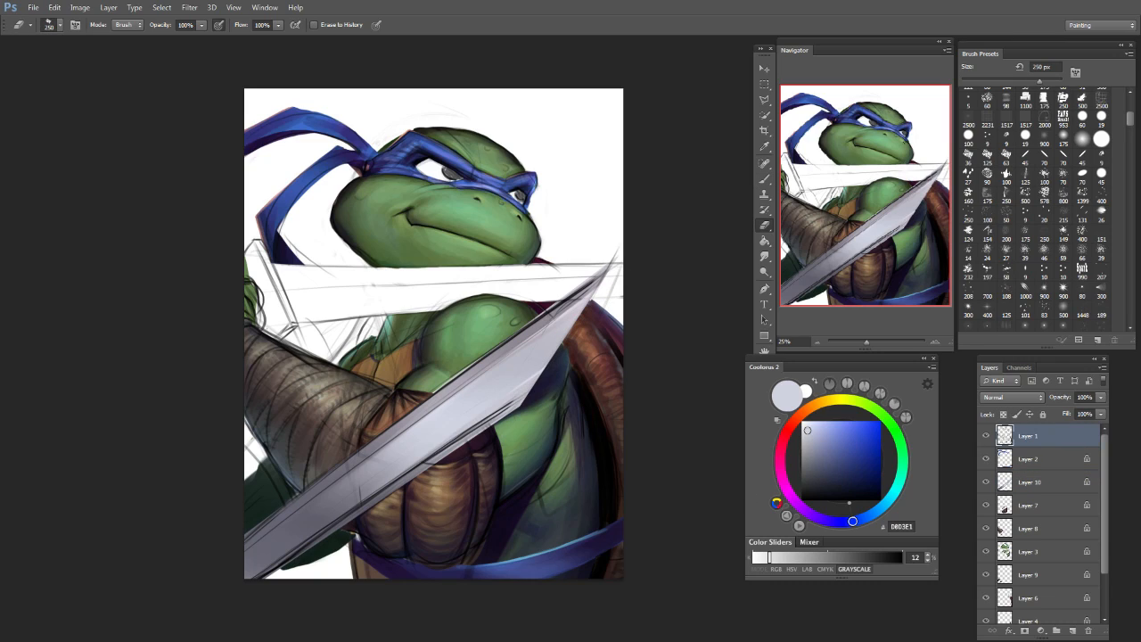
pyautogui.click(1048, 482)
pyautogui.click(1052, 439)
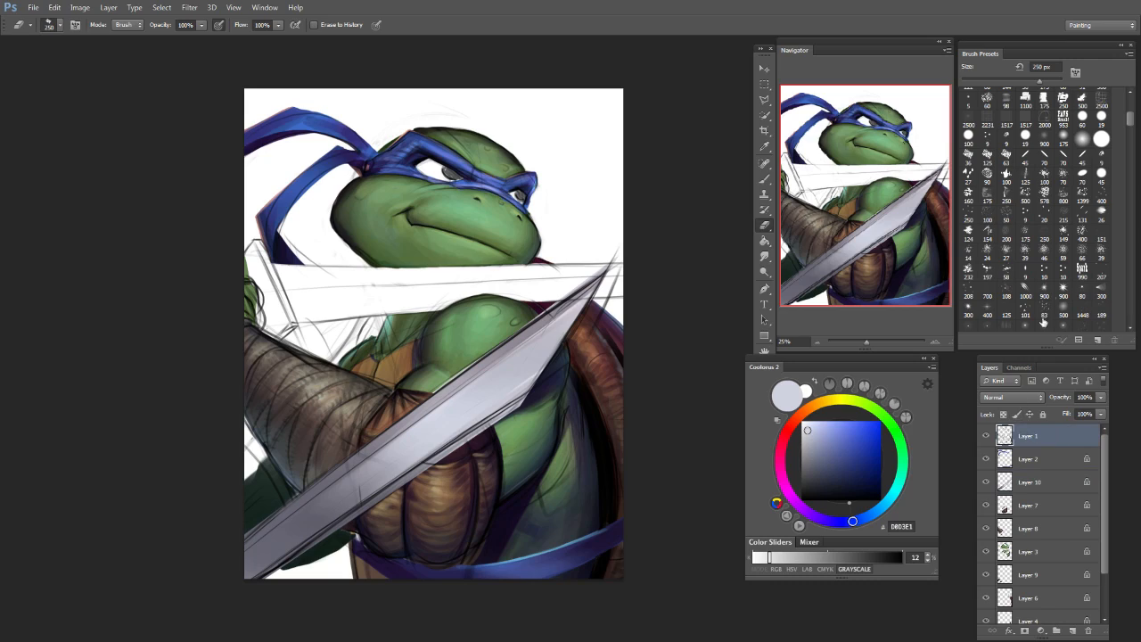
pyautogui.moveTo(603, 351)
pyautogui.mouseDown()
pyautogui.moveTo(590, 316)
pyautogui.moveTo(548, 382)
pyautogui.moveTo(375, 495)
pyautogui.moveTo(499, 407)
pyautogui.moveTo(381, 478)
pyautogui.moveTo(256, 572)
pyautogui.moveTo(266, 555)
pyautogui.moveTo(237, 563)
pyautogui.mouseUp()
# Step: Erase the sketch lines along the blade's upper edge on Layer 1 with the eraser reduced to 90 px
pyautogui.press('[')
pyautogui.press('[')
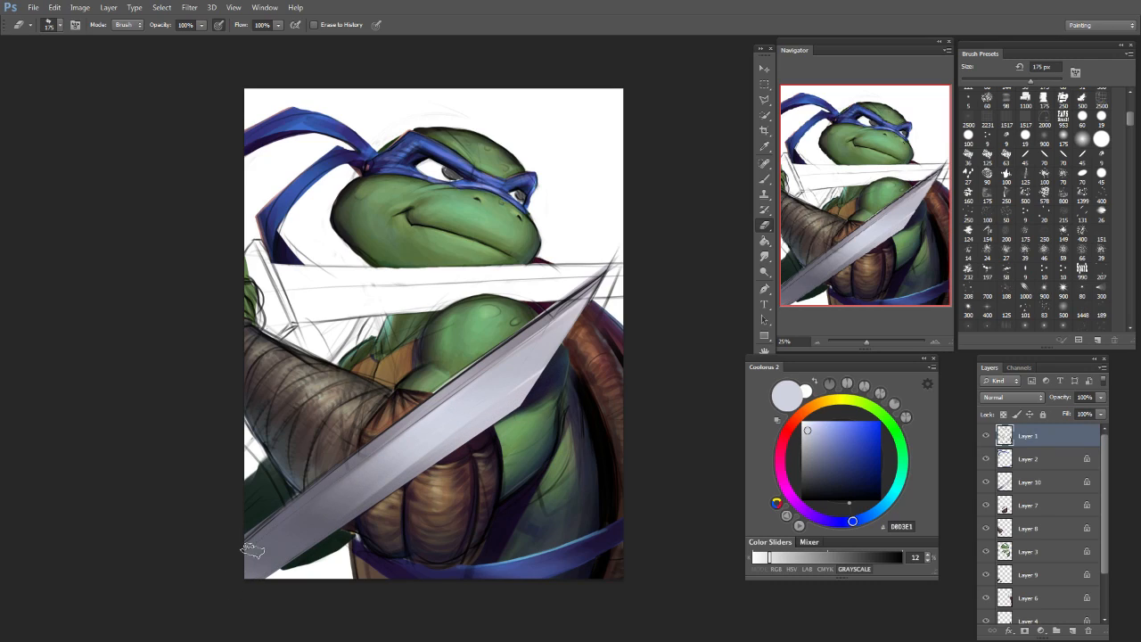
pyautogui.press('[')
pyautogui.press('[')
pyautogui.press('[')
pyautogui.press('[')
pyautogui.moveTo(598, 287); pyautogui.dragTo(252, 538)
pyautogui.hotkey('ctrl', 'z')
pyautogui.hotkey('ctrl', 'z')
pyautogui.hotkey('ctrl', 'z')
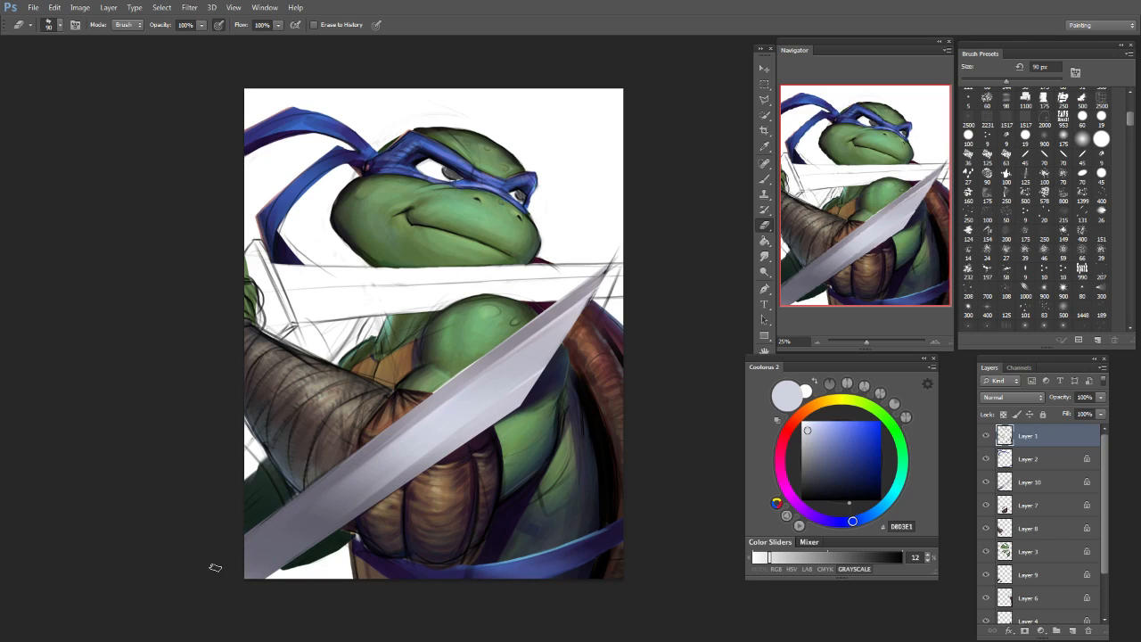
# Step: Clean up the leftover sketch lines around the blade's tip with a smaller eraser and return to the Brush tool
pyautogui.hotkey('ctrl', 'z')
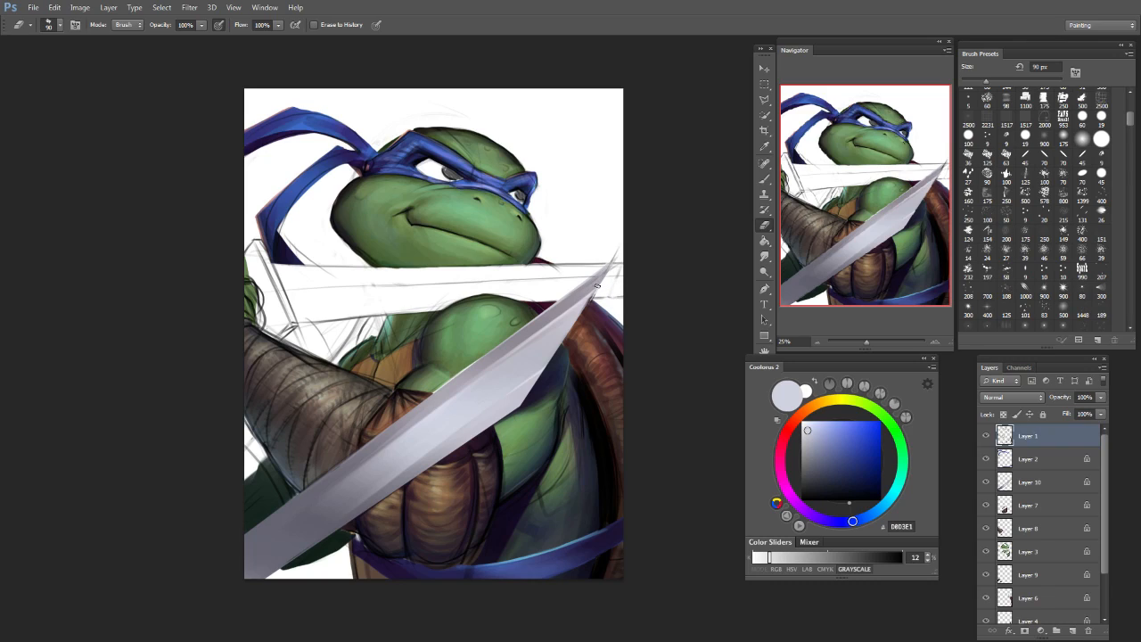
pyautogui.press('[')
pyautogui.press('[')
pyautogui.press('[')
pyautogui.press('[')
pyautogui.press('b')
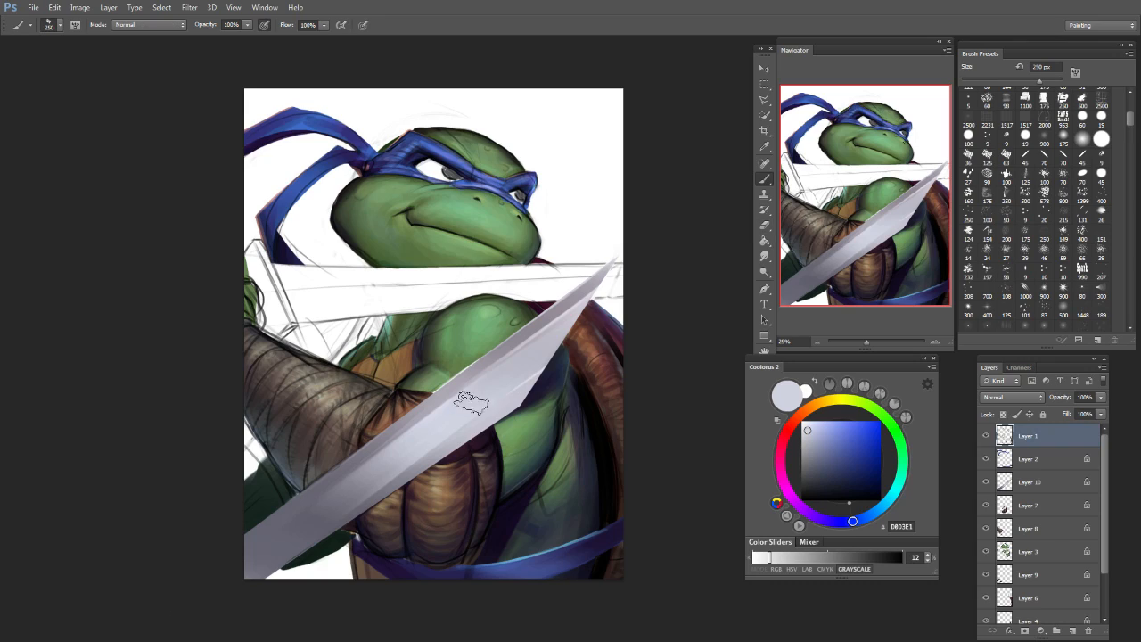
# Step: Make Layer 10 the active layer again and choose pale blue D9E0FF as the paint colour
pyautogui.click(1035, 483)
pyautogui.press(']')
pyautogui.press(']')
pyautogui.press(']')
pyautogui.press(']')
pyautogui.hotkey('alt', ']')
pyautogui.hotkey('alt', ']')
pyautogui.click(1052, 467)
pyautogui.click(1036, 491)
pyautogui.click(821, 425)
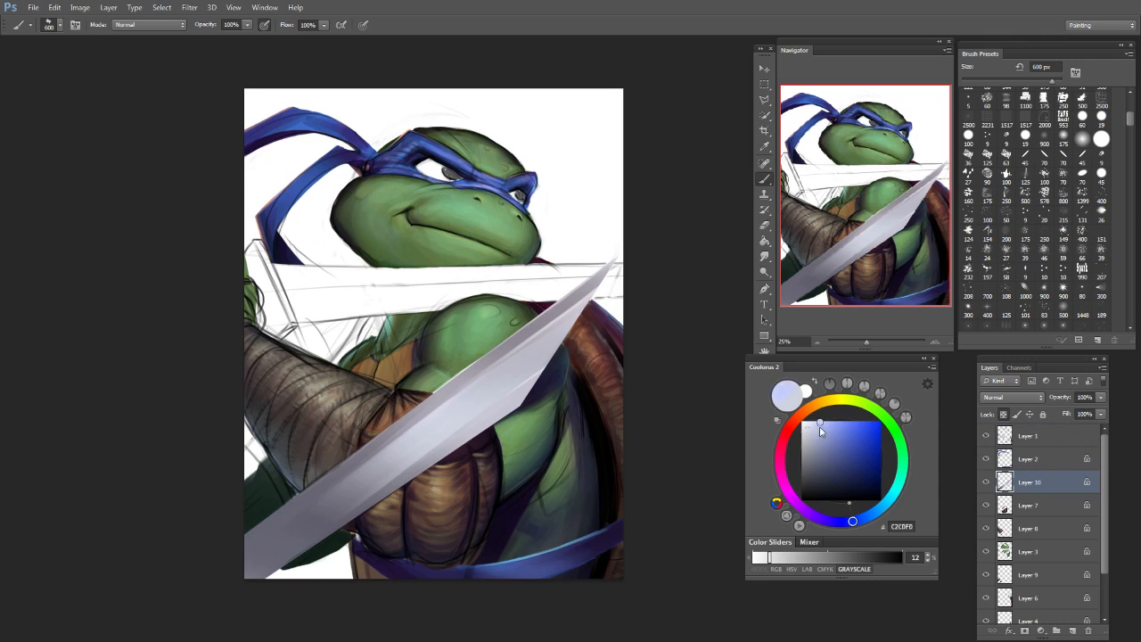
pyautogui.click(813, 421)
# Step: Highlight the blade on Layer 10 from its lower middle up to the tip with D9E0FF, using a 175 px brush
pyautogui.press('[')
pyautogui.press('[')
pyautogui.press('[')
pyautogui.press('[')
pyautogui.press('[')
pyautogui.press('[')
pyautogui.press('[')
pyautogui.press('[')
pyautogui.press('[')
pyautogui.press('[')
pyautogui.press('[')
pyautogui.press('[')
pyautogui.press('[')
pyautogui.press('[')
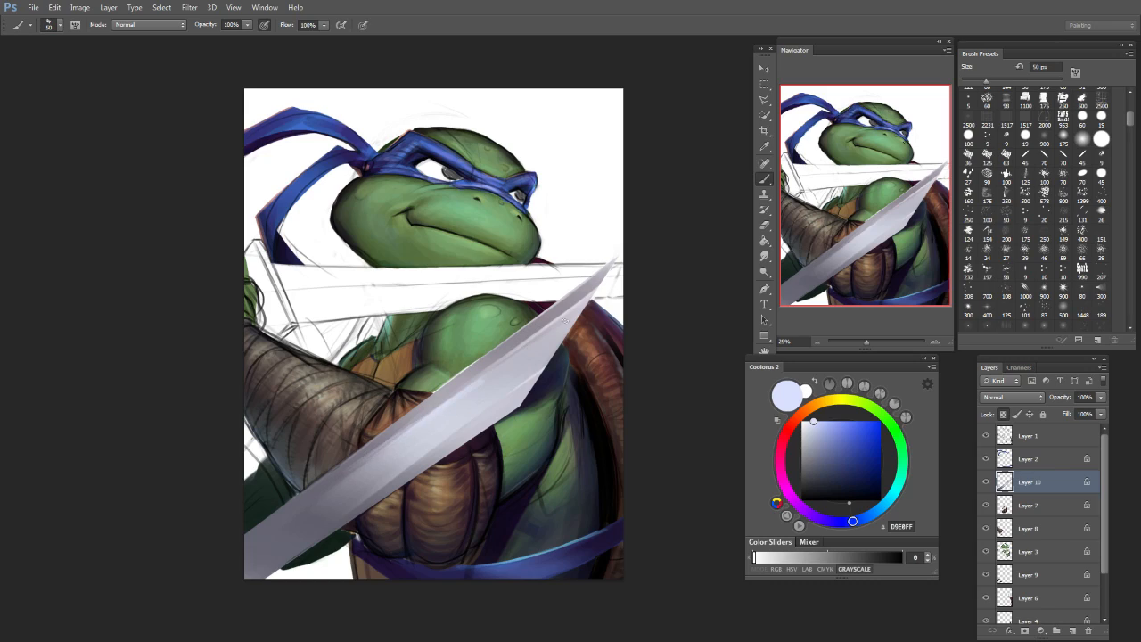
pyautogui.hotkey('alt', ']')
pyautogui.hotkey('alt', ']')
pyautogui.click(1037, 483)
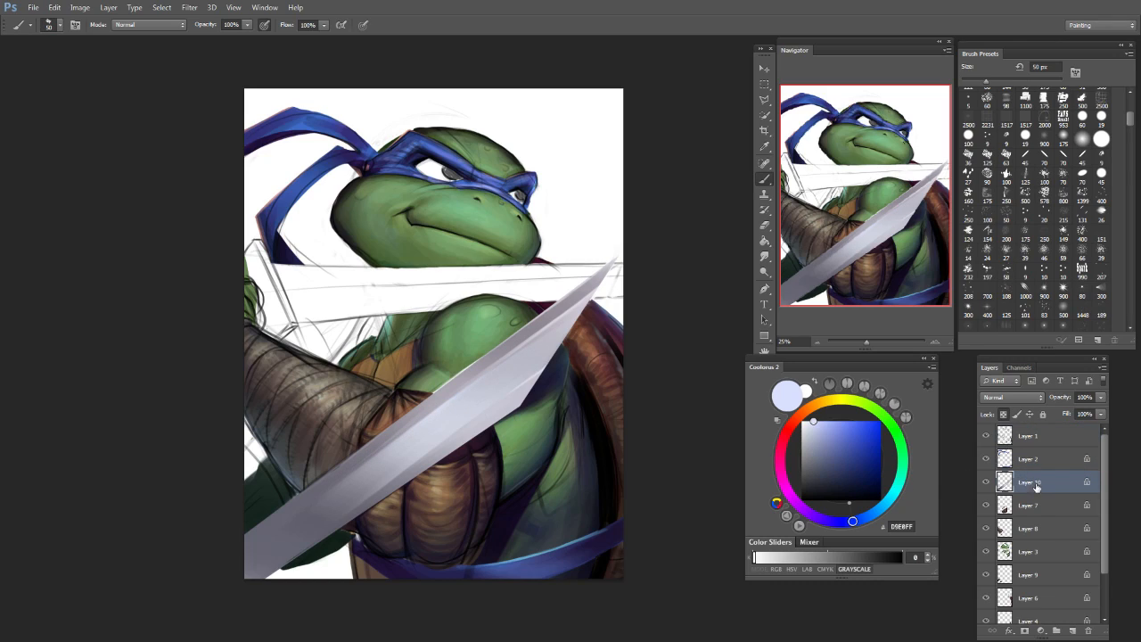
pyautogui.press(']')
pyautogui.press(']')
pyautogui.press(']')
pyautogui.press(']')
pyautogui.press(']')
pyautogui.press(']')
pyautogui.press(']')
pyautogui.press(']')
pyautogui.moveTo(368, 469); pyautogui.dragTo(613, 285)
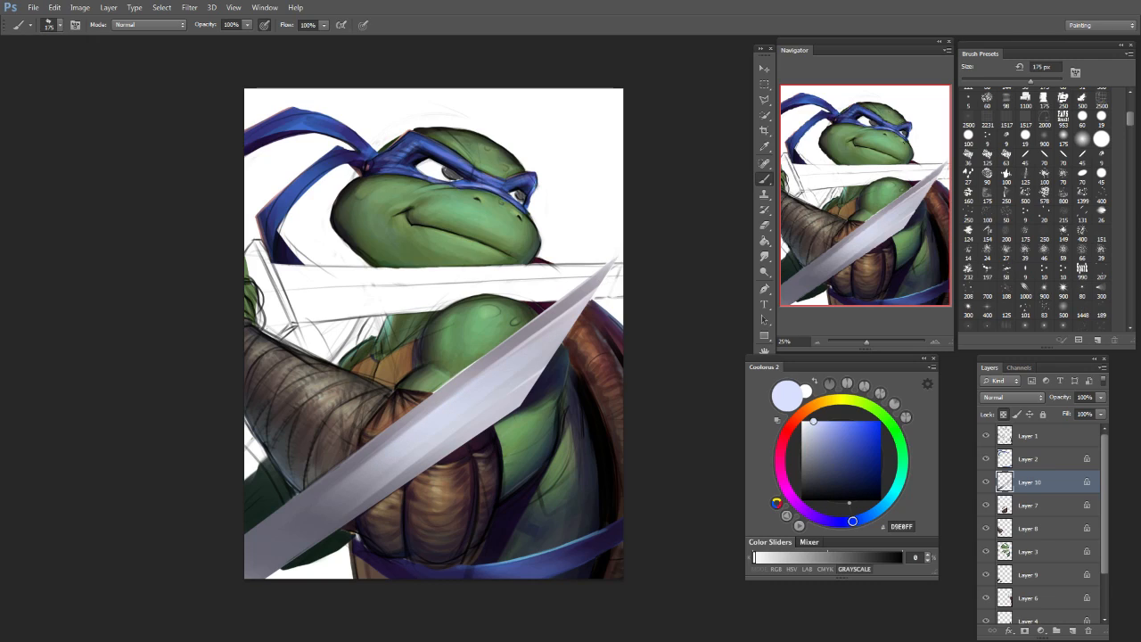
# Step: Add more D9E0FF highlights along the middle of the blade toward its lower part and set the brush to 125 px
pyautogui.click(495, 376)
pyautogui.moveTo(517, 382); pyautogui.dragTo(375, 486)
pyautogui.press(']')
pyautogui.press(']')
pyautogui.press(']')
pyautogui.press(']')
pyautogui.press('[')
pyautogui.press('[')
pyautogui.press('[')
pyautogui.press('[')
pyautogui.press('[')
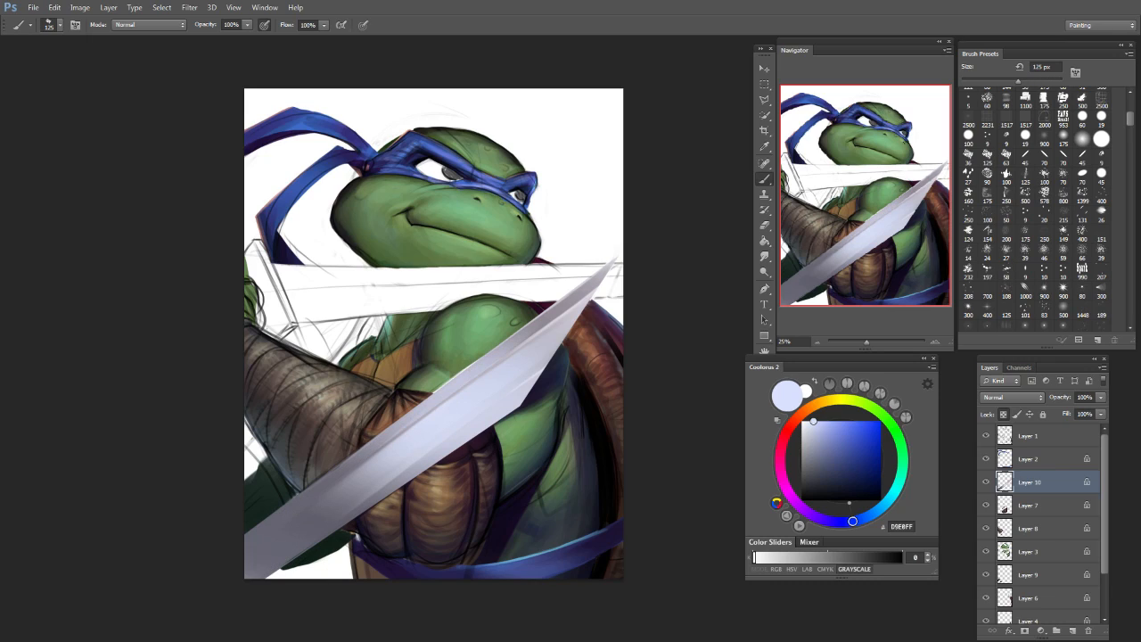
# Step: Choose dark navy 252B46 as the paint colour and reduce the brush size for shading the blade
pyautogui.press('[')
pyautogui.press('[')
pyautogui.press('[')
pyautogui.press('[')
pyautogui.press('[')
pyautogui.press('[')
pyautogui.press('[')
pyautogui.moveTo(838, 458); pyautogui.dragTo(838, 479)
pyautogui.moveTo(594, 290); pyautogui.dragTo(416, 422)
pyautogui.hotkey('ctrl', 'z')
pyautogui.moveTo(595, 289)
pyautogui.mouseDown()
pyautogui.moveTo(288, 520)
pyautogui.moveTo(506, 358)
pyautogui.mouseUp()
pyautogui.hotkey('ctrl', 'z')
pyautogui.hotkey('ctrl', 'z')
pyautogui.press('[')
pyautogui.press('[')
pyautogui.moveTo(350, 467); pyautogui.dragTo(533, 333)
pyautogui.hotkey('ctrl', 'z')
pyautogui.moveTo(371, 451); pyautogui.dragTo(579, 295)
pyautogui.hotkey('ctrl', 'z')
pyautogui.moveTo(396, 437); pyautogui.dragTo(590, 297)
pyautogui.hotkey('ctrl', 'z')
pyautogui.press(']')
pyautogui.press(']')
pyautogui.press(']')
pyautogui.press(']')
pyautogui.press(']')
pyautogui.press(']')
pyautogui.press(']')
pyautogui.press(']')
pyautogui.press(']')
pyautogui.moveTo(616, 257); pyautogui.dragTo(543, 320)
pyautogui.hotkey('ctrl', 'z')
pyautogui.moveTo(614, 259); pyautogui.dragTo(507, 355)
pyautogui.hotkey('ctrl', 'z')
# Step: Shade the diagonal blade on Layer 10 from its tip down to the middle with 252B46, using a 600 px brush
pyautogui.press(']')
pyautogui.press(']')
pyautogui.press(']')
pyautogui.press(']')
pyautogui.press(']')
pyautogui.press(']')
pyautogui.press(']')
pyautogui.press(']')
pyautogui.moveTo(610, 264); pyautogui.dragTo(455, 401)
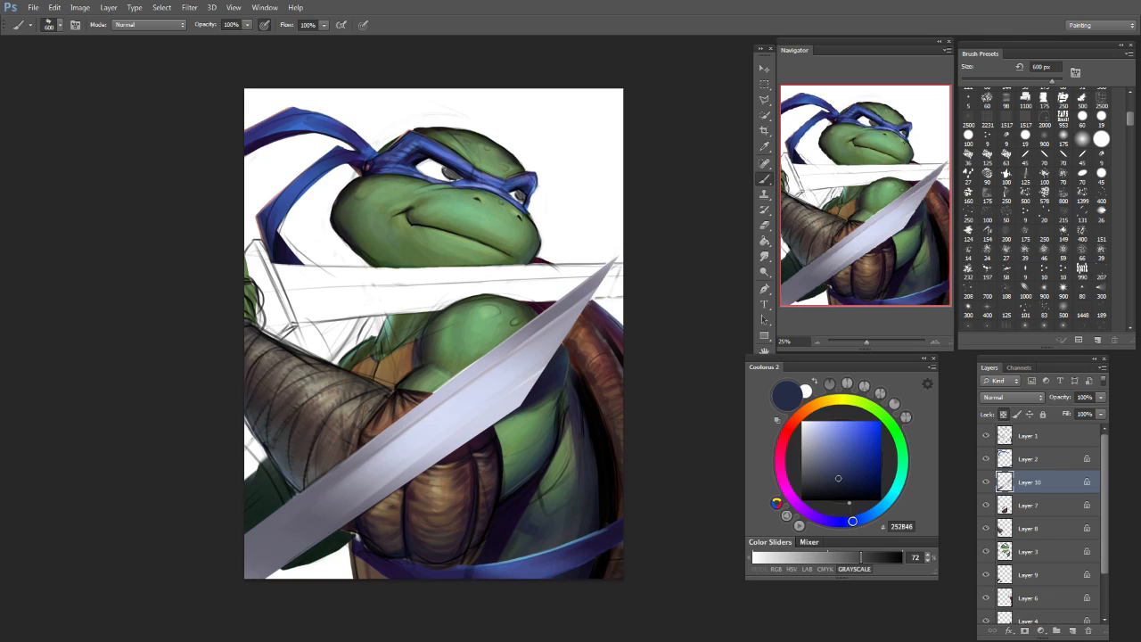
pyautogui.press('[')
pyautogui.press('[')
pyautogui.press('[')
pyautogui.press('[')
pyautogui.press('[')
pyautogui.press('[')
pyautogui.moveTo(577, 323); pyautogui.dragTo(517, 407)
pyautogui.hotkey('ctrl', 'z')
# Step: Paint thin dark scratches across the middle of the blade with 252B46 and a much smaller brush
pyautogui.press('[')
pyautogui.press('[')
pyautogui.press('[')
pyautogui.press('[')
pyautogui.press('[')
pyautogui.press('[')
pyautogui.press('[')
pyautogui.press('[')
pyautogui.press('[')
pyautogui.press('[')
pyautogui.press('[')
pyautogui.press('[')
pyautogui.moveTo(544, 368); pyautogui.dragTo(514, 389)
pyautogui.moveTo(456, 389); pyautogui.dragTo(429, 448)
# Step: Choose near-white FAFBFF and highlight the edge of a scratch at mid-blade with a 10 px brush
pyautogui.click(809, 429)
pyautogui.press('[')
pyautogui.press('[')
pyautogui.press(']')
pyautogui.press(']')
pyautogui.press(']')
pyautogui.press(']')
pyautogui.click(803, 421)
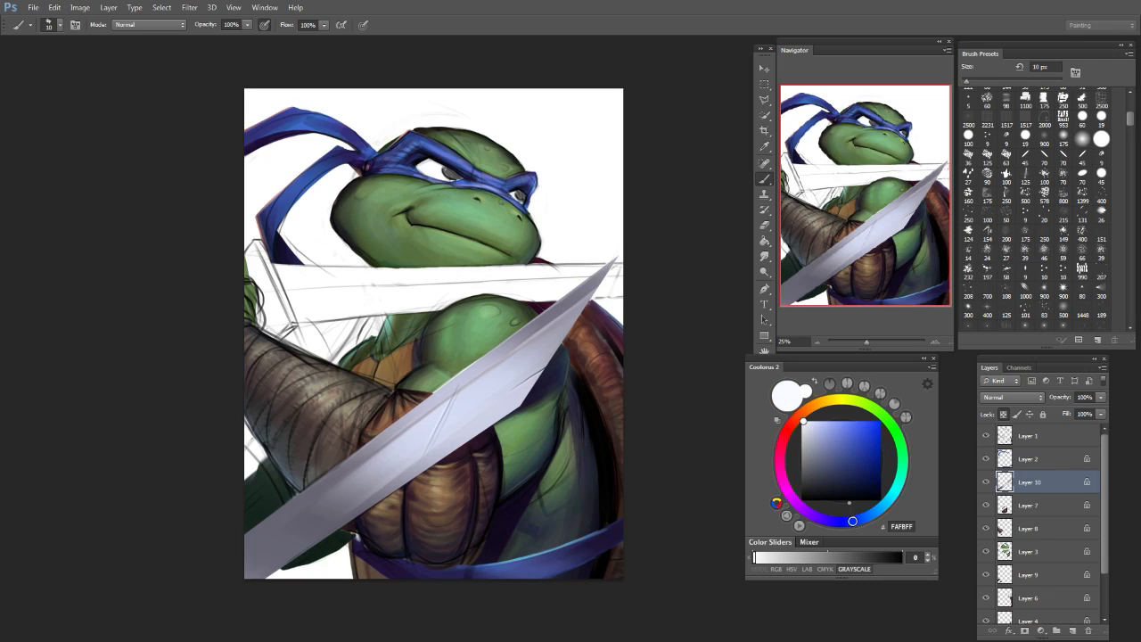
pyautogui.moveTo(454, 394); pyautogui.dragTo(452, 406)
pyautogui.click(814, 421)
pyautogui.click(844, 399)
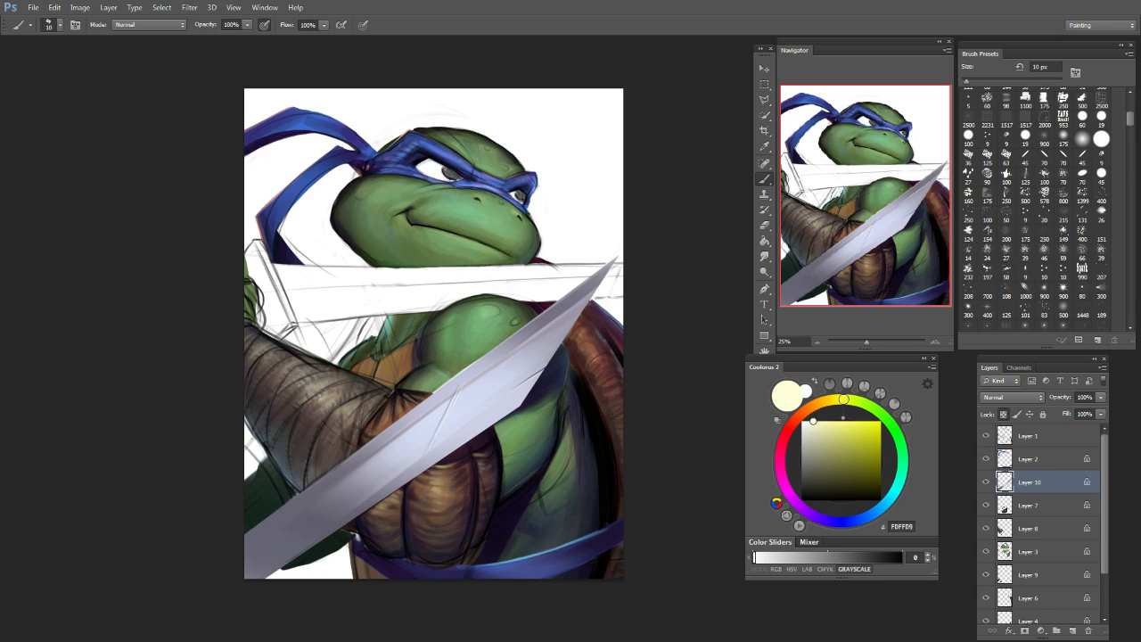
pyautogui.moveTo(521, 384); pyautogui.dragTo(514, 389)
pyautogui.hotkey('ctrl', 'z')
pyautogui.press('[')
pyautogui.press('[')
pyautogui.press('[')
pyautogui.press('[')
pyautogui.press('[')
pyautogui.press('[')
pyautogui.press(']')
pyautogui.press(']')
pyautogui.press(']')
pyautogui.press(']')
# Step: Sample pale lavender-grey CACADC from the blade and paint it along the lower bevel up to the tip with a 90 px brush
pyautogui.keyDown('alt'); pyautogui.click(593, 283); pyautogui.keyUp('alt')
pyautogui.press(']')
pyautogui.press(']')
pyautogui.press(']')
pyautogui.press(']')
pyautogui.press(']')
pyautogui.press(']')
pyautogui.press(']')
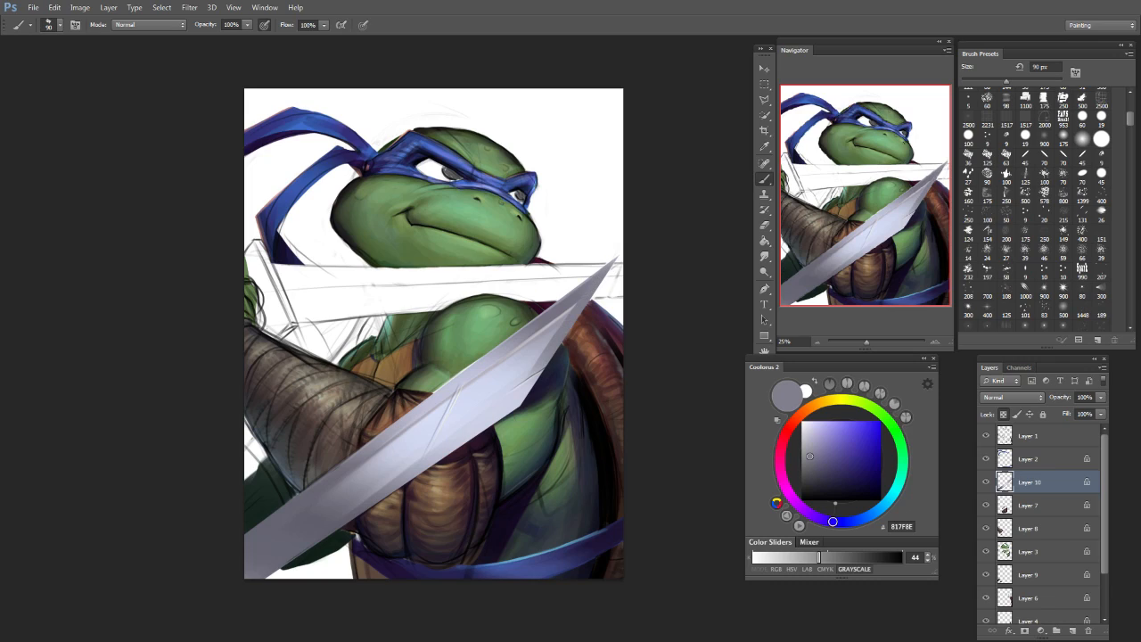
pyautogui.keyDown('alt'); pyautogui.click(534, 387); pyautogui.keyUp('alt')
pyautogui.moveTo(536, 381); pyautogui.dragTo(584, 304)
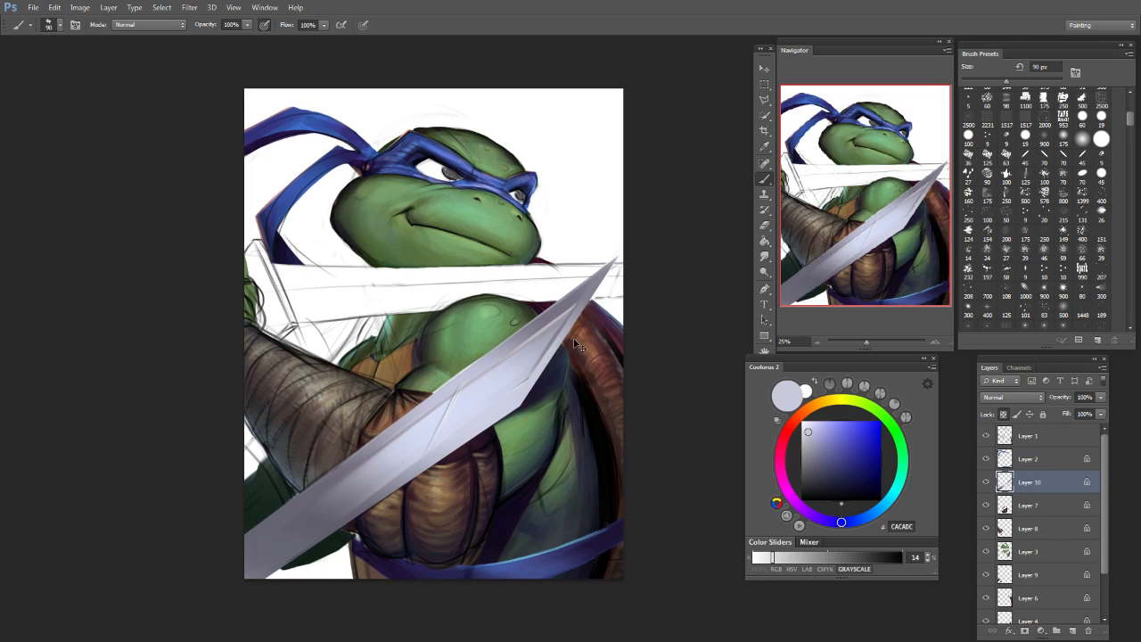
pyautogui.hotkey('ctrl', 'z')
pyautogui.moveTo(541, 362); pyautogui.dragTo(596, 290)
pyautogui.moveTo(544, 361); pyautogui.dragTo(610, 268)
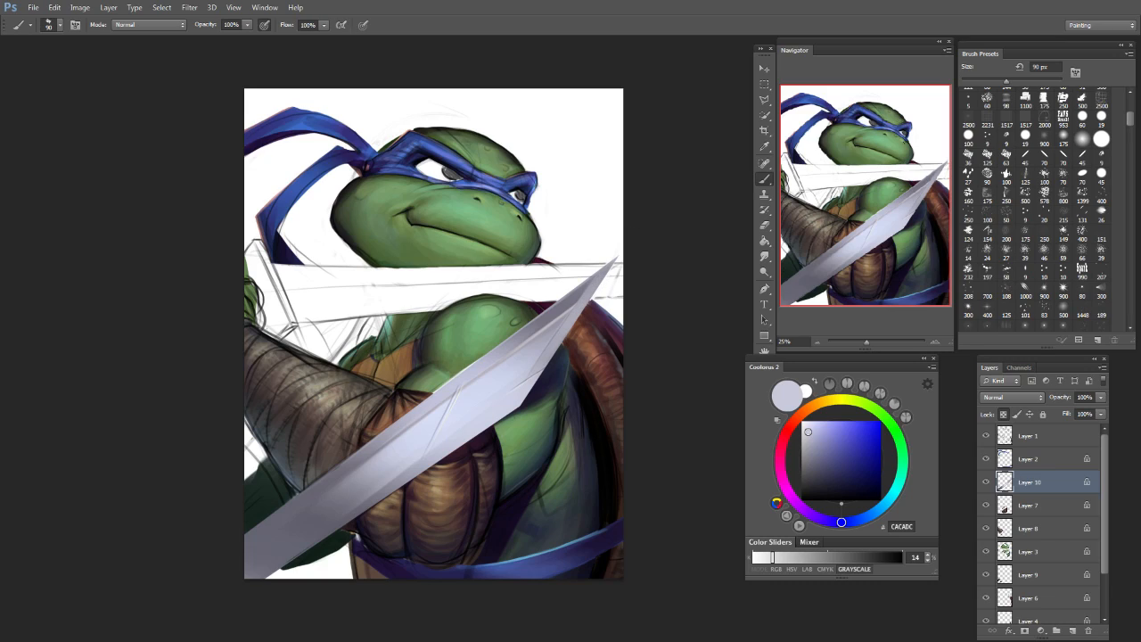
pyautogui.keyDown('alt'); pyautogui.click(580, 290); pyautogui.keyUp('alt')
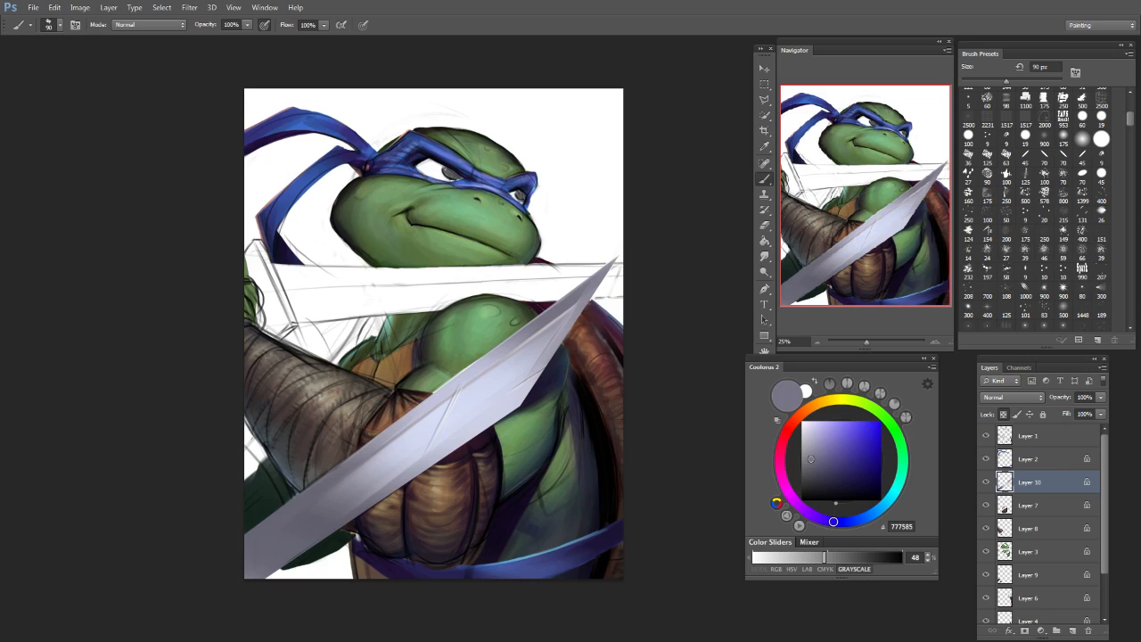
pyautogui.press('[')
pyautogui.press('[')
pyautogui.moveTo(511, 410); pyautogui.dragTo(420, 471)
pyautogui.hotkey('ctrl', 'z')
pyautogui.press(']')
pyautogui.press(']')
pyautogui.press(']')
pyautogui.press(']')
pyautogui.keyDown('alt'); pyautogui.click(502, 409); pyautogui.keyUp('alt')
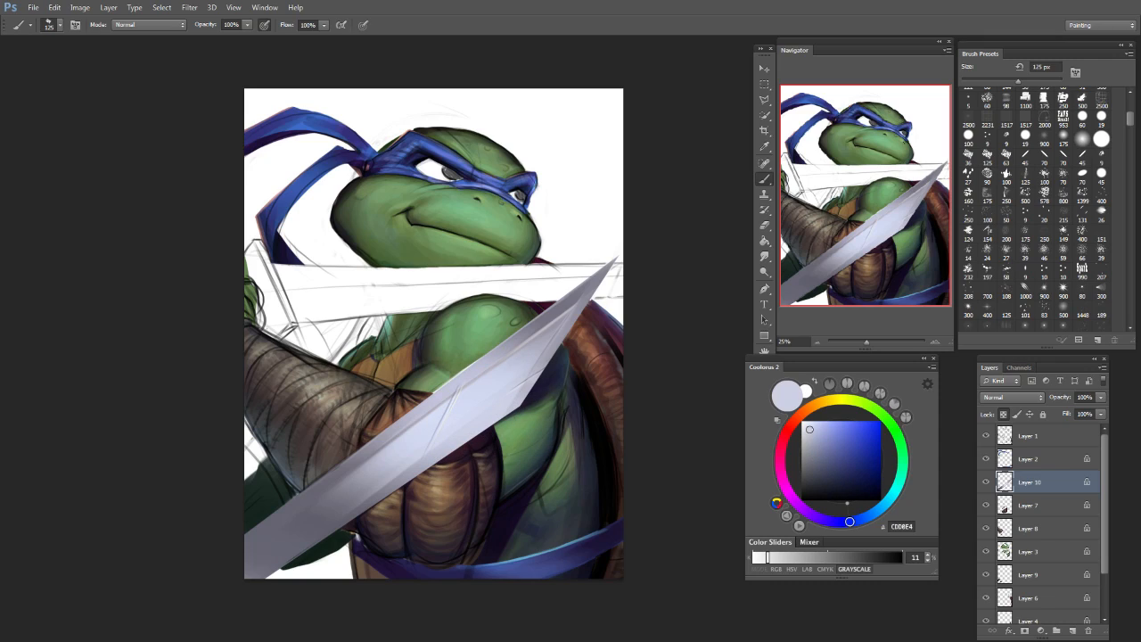
pyautogui.keyDown('alt'); pyautogui.click(552, 341); pyautogui.keyUp('alt')
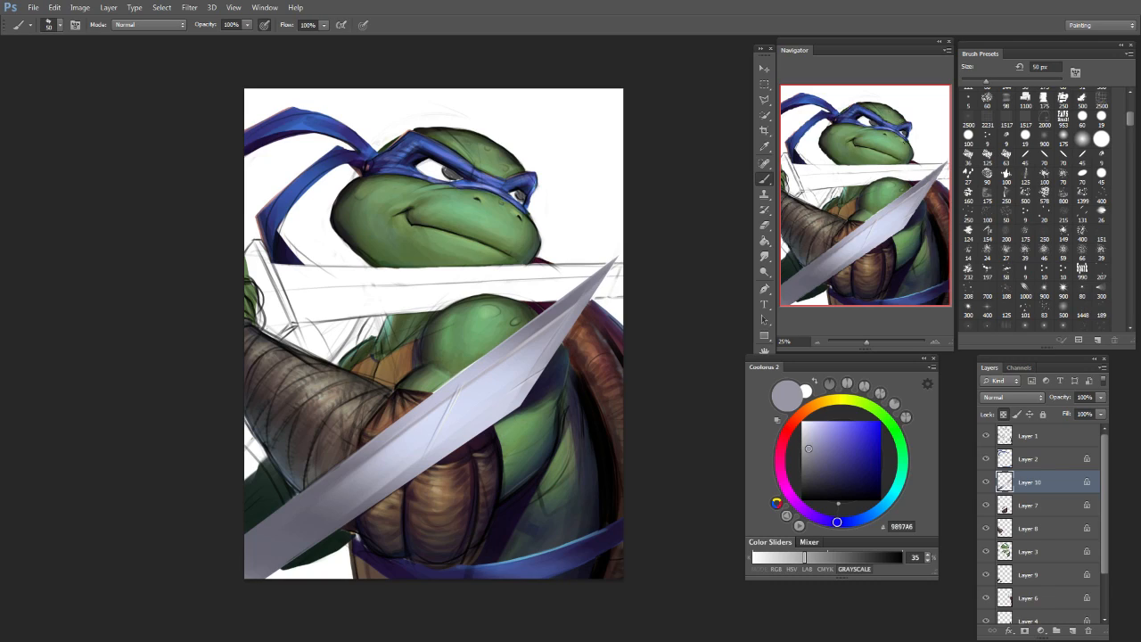
# Step: Choose deep violet 1F154A and shade the blade's upper edge from near the tip toward the middle, using a 250 px brush
pyautogui.click(829, 521)
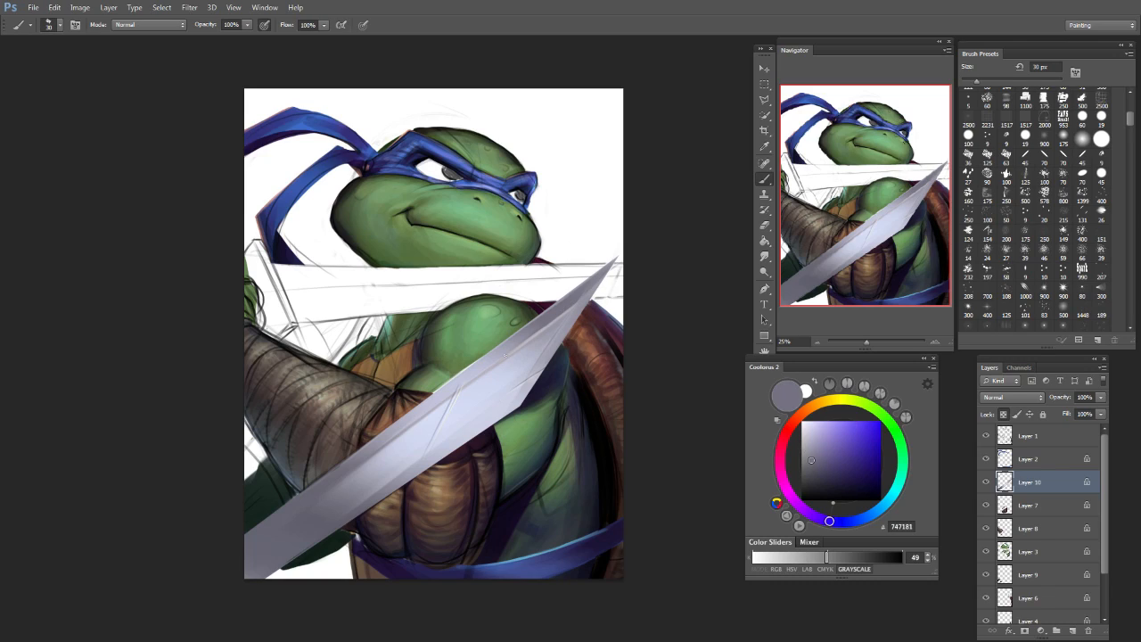
pyautogui.click(858, 477)
pyautogui.press(']')
pyautogui.press(']')
pyautogui.press(']')
pyautogui.press(']')
pyautogui.press(']')
pyautogui.press(']')
pyautogui.press(']')
pyautogui.press(']')
pyautogui.press(']')
pyautogui.press(']')
pyautogui.press(']')
pyautogui.press(']')
pyautogui.moveTo(590, 279); pyautogui.dragTo(499, 350)
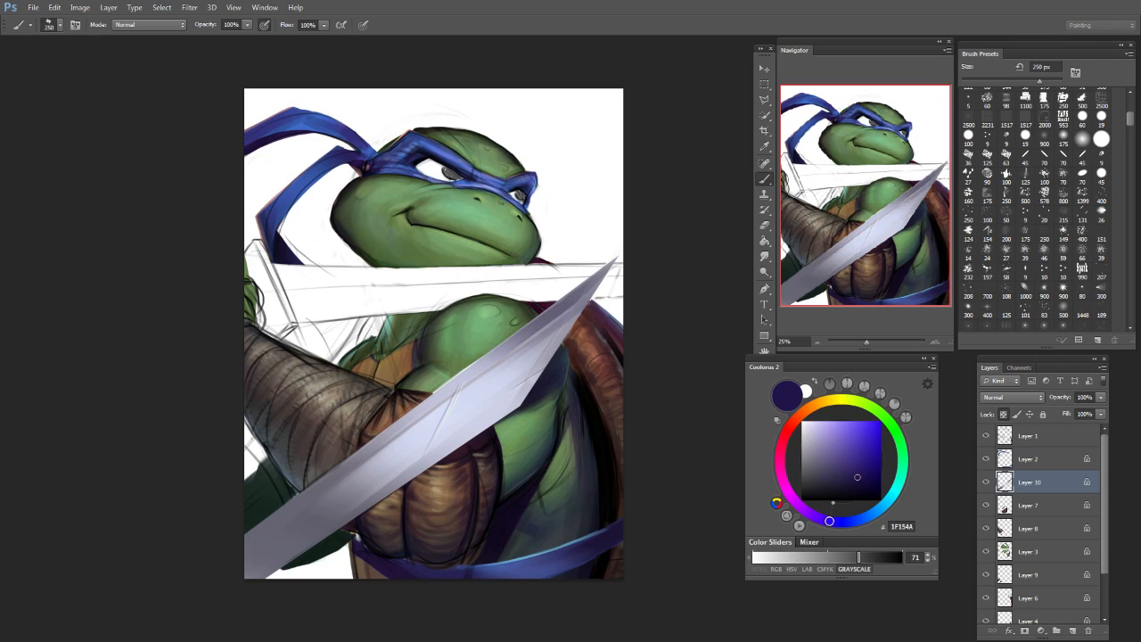
pyautogui.click(859, 520)
pyautogui.moveTo(620, 259); pyautogui.dragTo(504, 355)
pyautogui.hotkey('ctrl', 'z')
# Step: Choose green 55B371 and tint the blade with a subtle reflected colour, using a brush of about 175 px
pyautogui.click(902, 448)
pyautogui.click(843, 444)
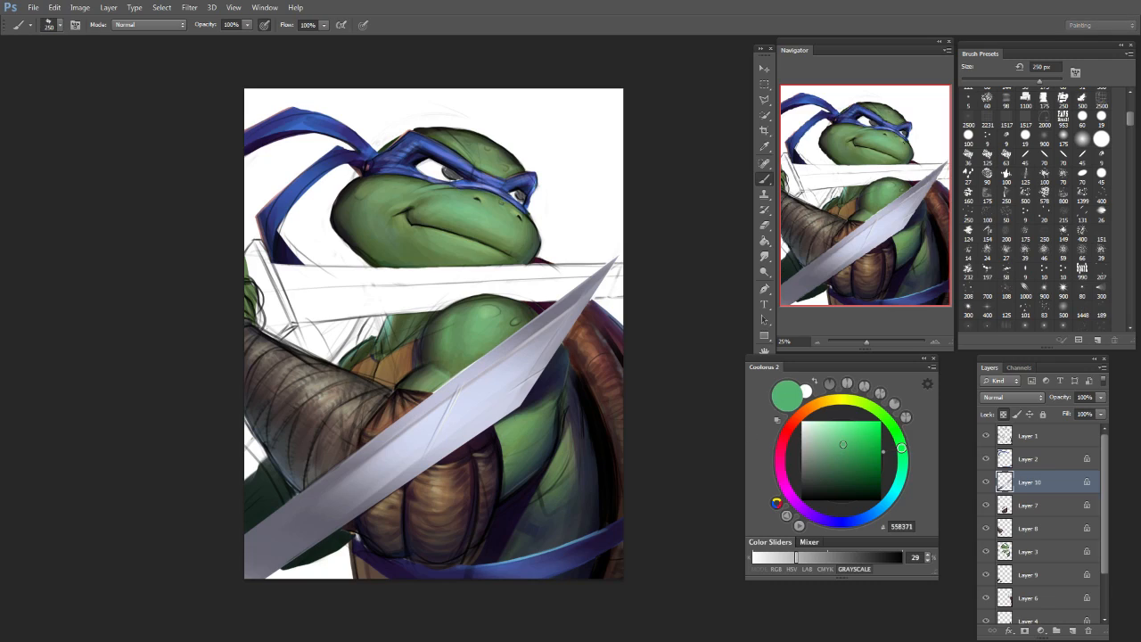
pyautogui.press('[')
pyautogui.press('[')
pyautogui.press('[')
pyautogui.press('[')
pyautogui.press('[')
pyautogui.press('[')
pyautogui.press('[')
pyautogui.press('[')
pyautogui.press(']')
pyautogui.press(']')
pyautogui.press(']')
pyautogui.press(']')
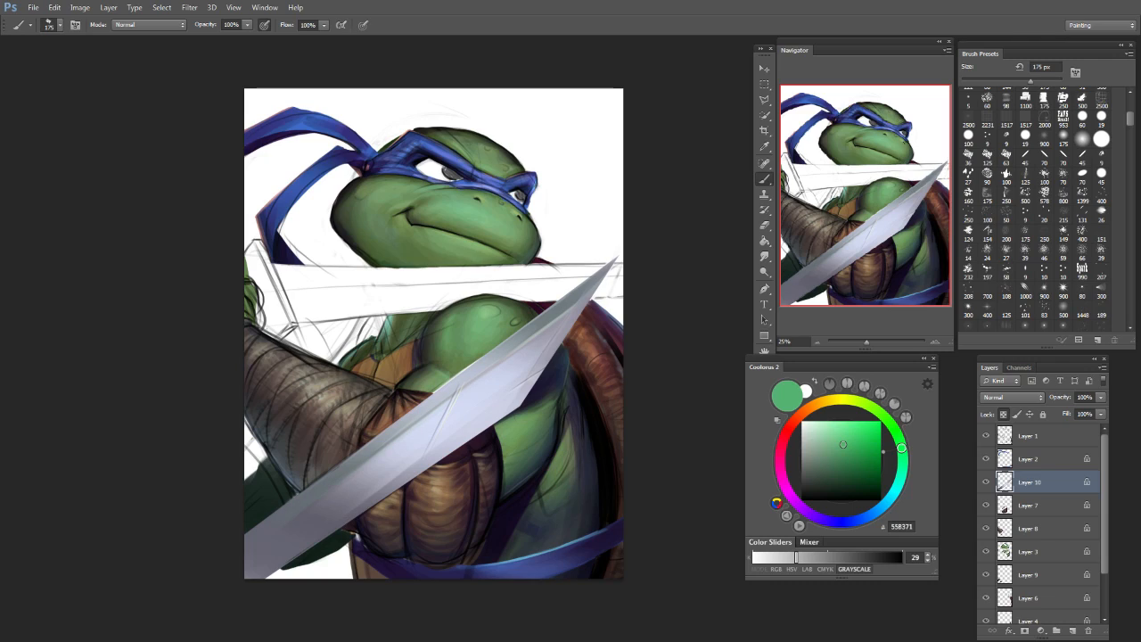
# Step: Extend the green 55B371 tint toward the lower part of the blade, enlarging the brush to 400 px
pyautogui.press(']')
pyautogui.press(']')
pyautogui.press(']')
pyautogui.press(']')
pyautogui.press('[')
pyautogui.press('[')
pyautogui.press('[')
pyautogui.press('[')
pyautogui.press(']')
pyautogui.press(']')
pyautogui.press(']')
pyautogui.press(']')
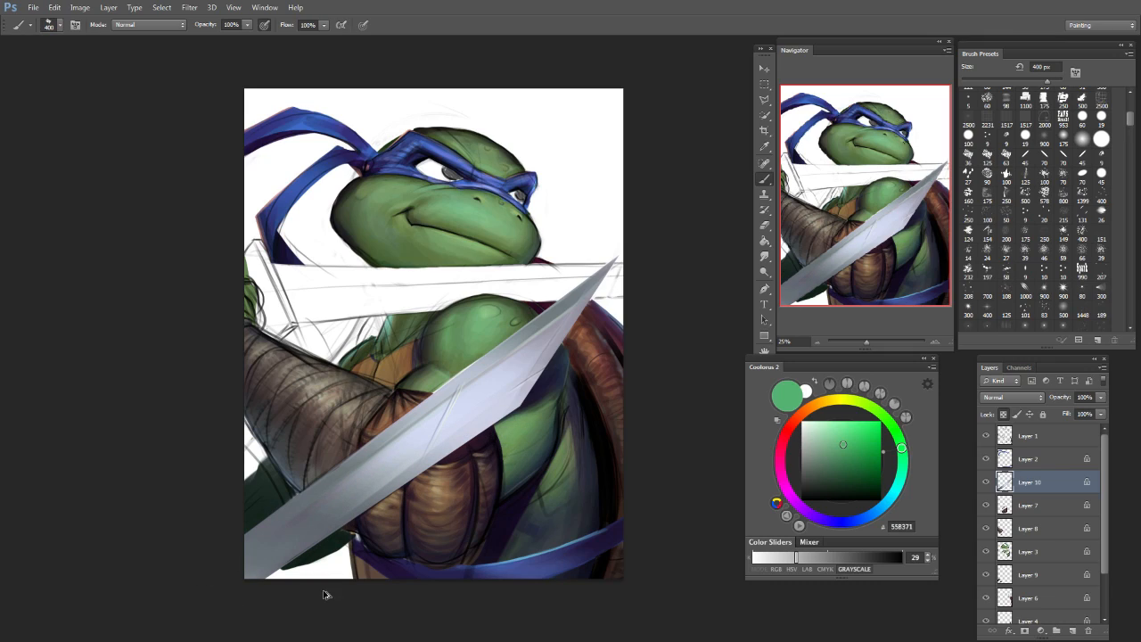
# Step: Choose dark purple 19081D, shade the middle of the blade's upper edge with a 90 px brush, and check Layer 10 by toggling its visibility
pyautogui.click(795, 502)
pyautogui.click(858, 490)
pyautogui.press(']')
pyautogui.press(']')
pyautogui.press(']')
pyautogui.press(']')
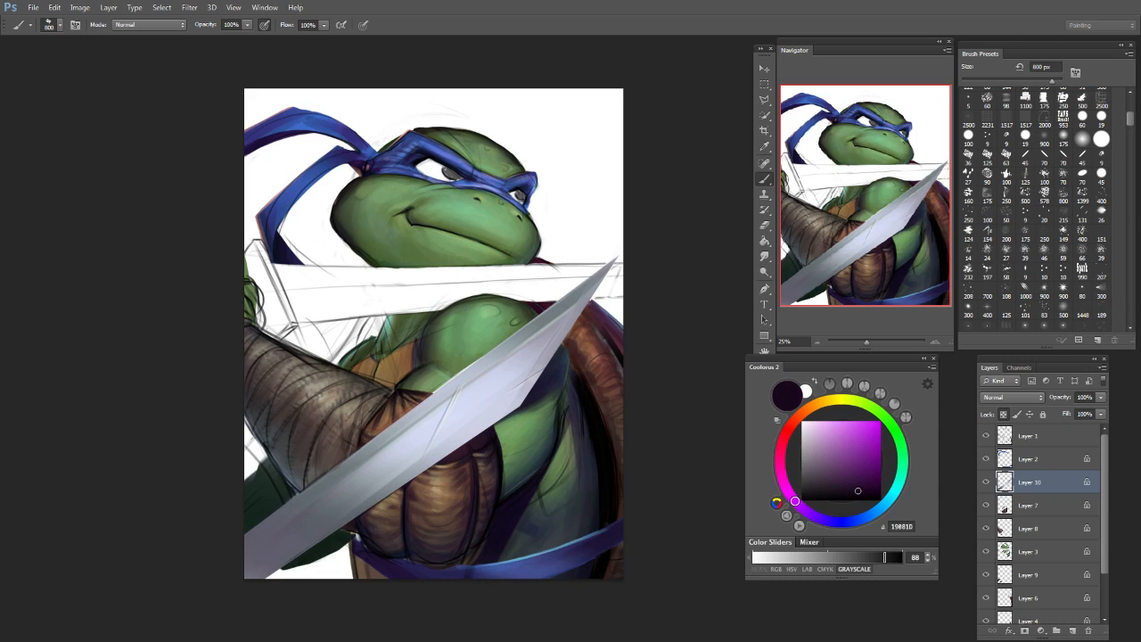
pyautogui.press('[')
pyautogui.press('[')
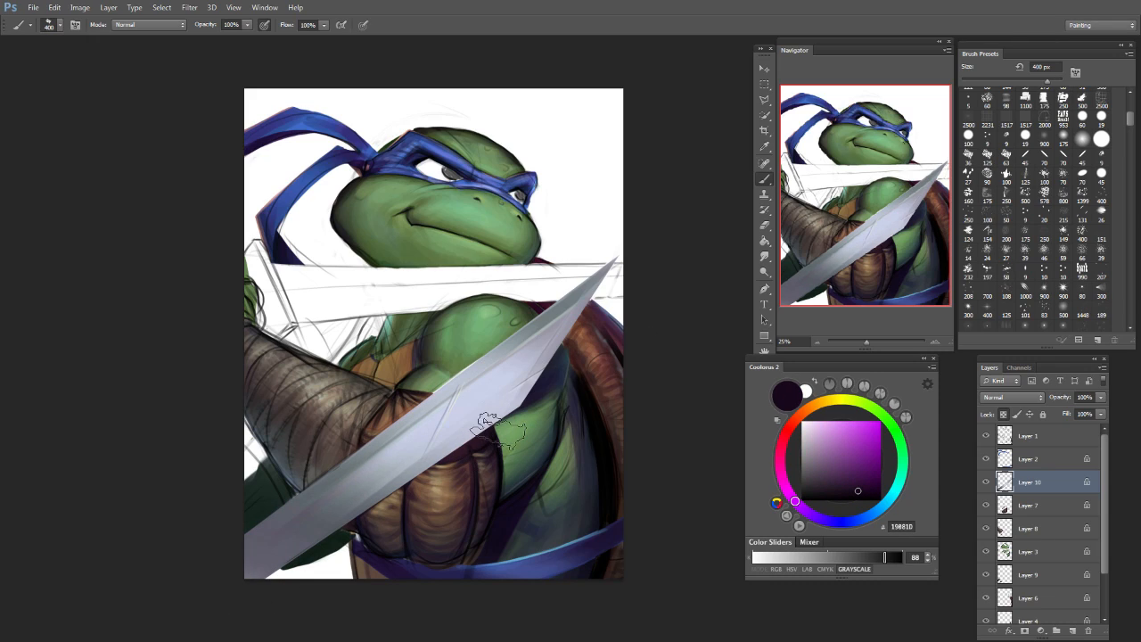
pyautogui.press('[')
pyautogui.press('[')
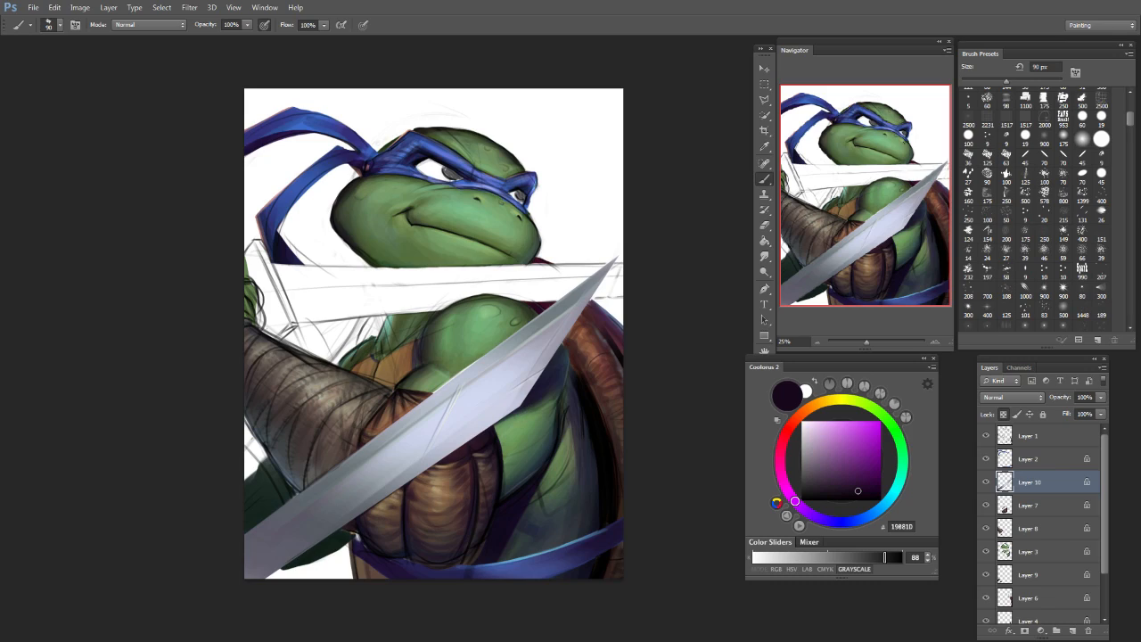
pyautogui.moveTo(427, 406); pyautogui.dragTo(522, 339)
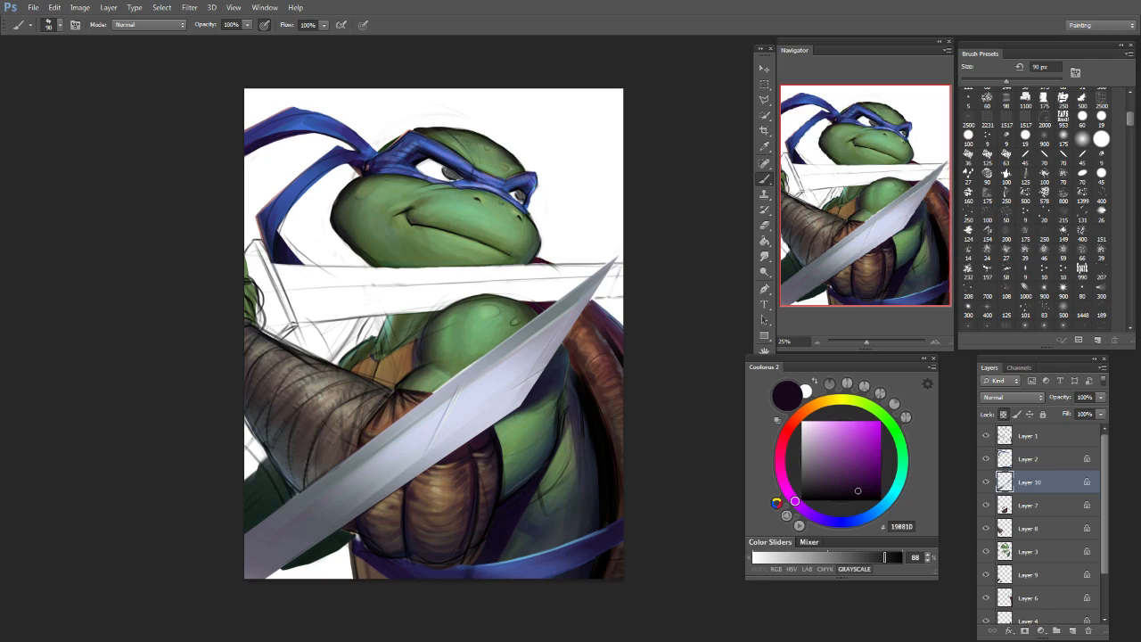
pyautogui.click(986, 482)
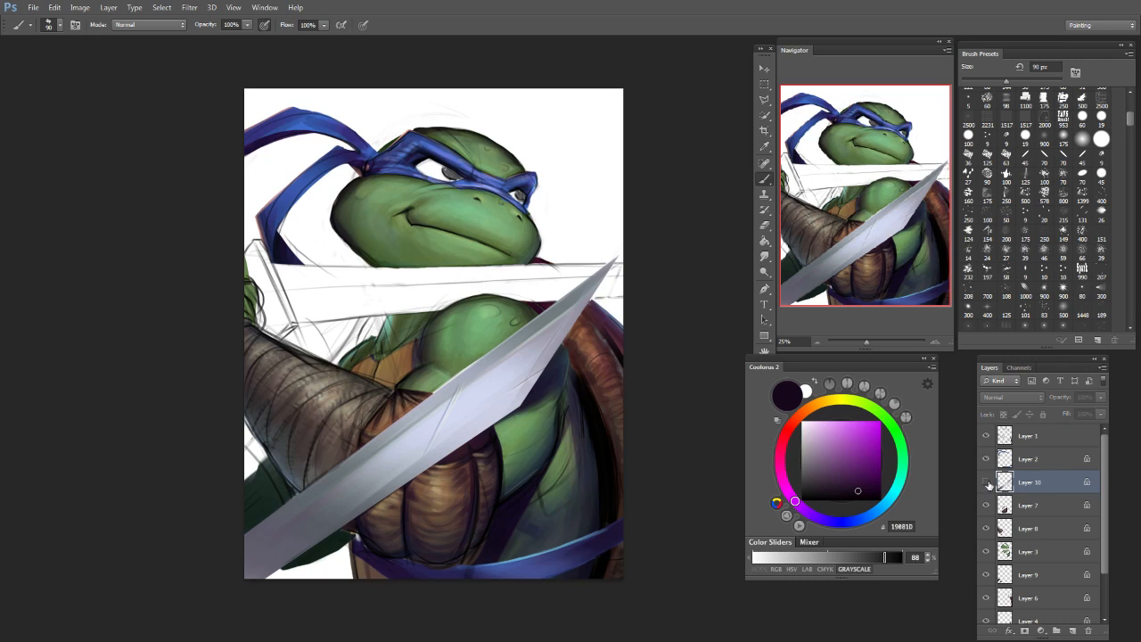
pyautogui.click(986, 481)
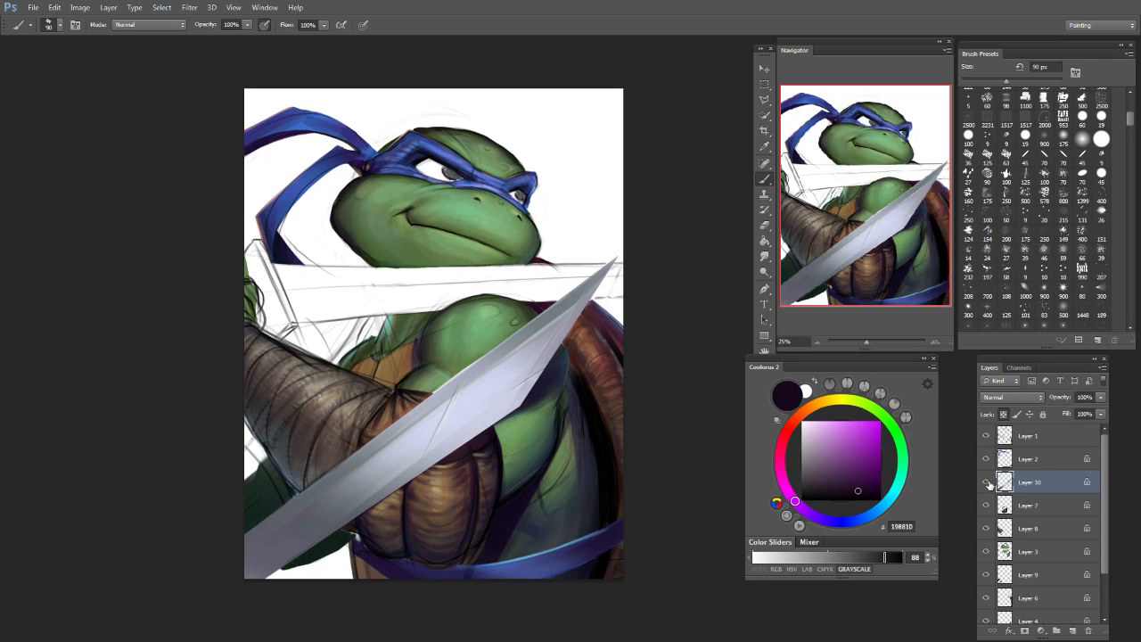
# Step: Select Layer 3 and touch up the green skin just above the blade with sampled green 739561 and a 50 px brush
pyautogui.click(1033, 546)
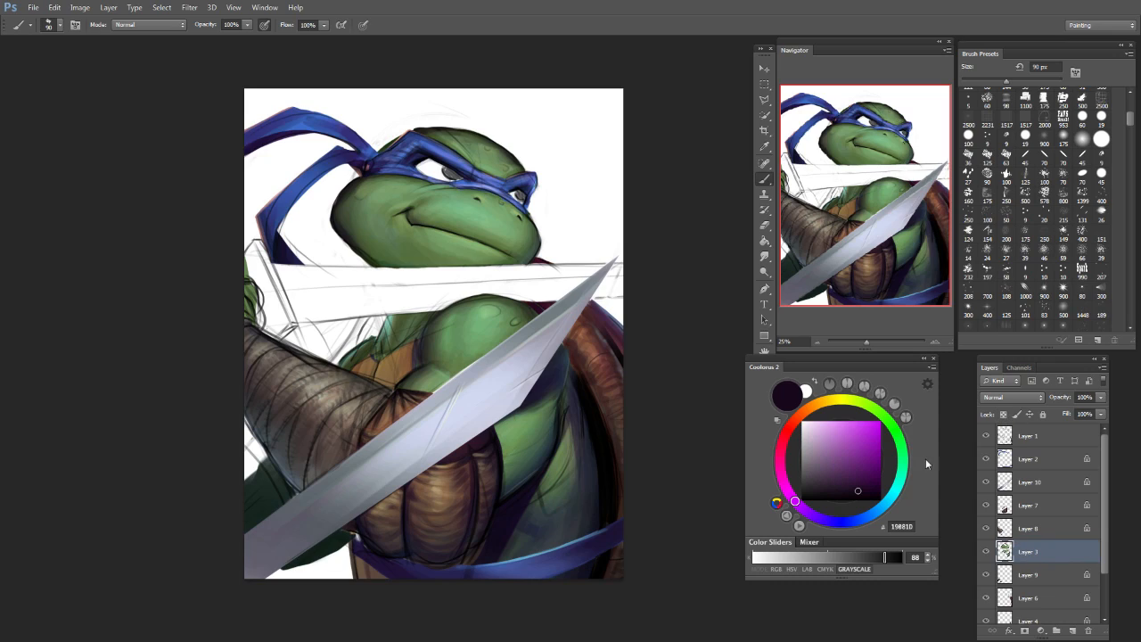
pyautogui.keyDown('alt'); pyautogui.click(446, 384); pyautogui.keyUp('alt')
pyautogui.press('[')
pyautogui.press('[')
pyautogui.press('[')
pyautogui.press('[')
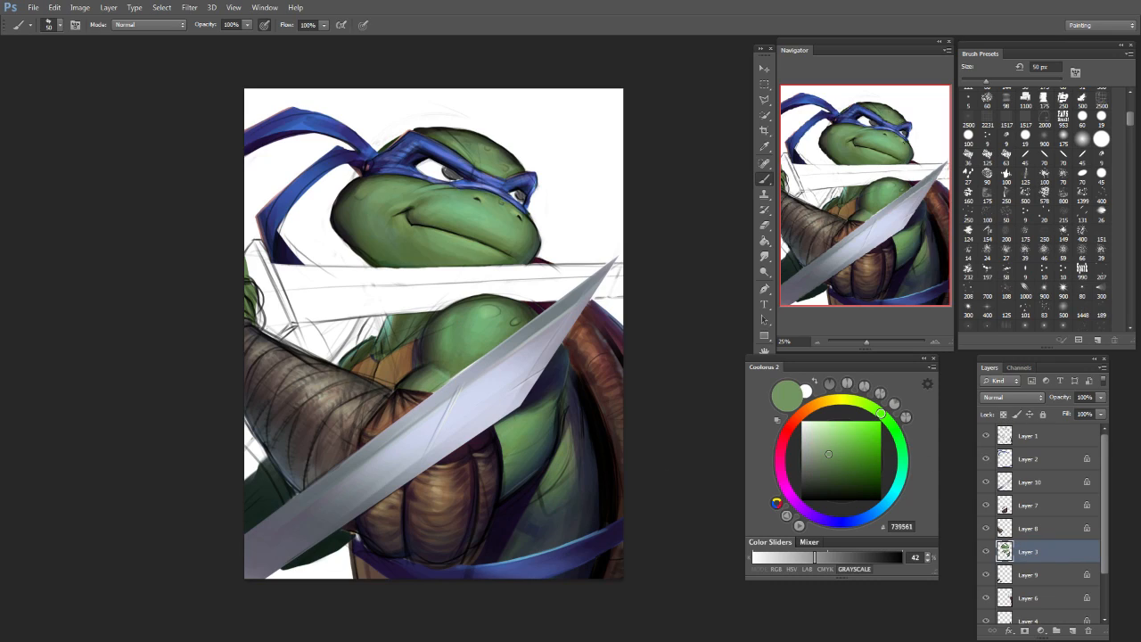
# Step: Refine the skin bordering the blade on Layer 3 with sampled greens 5D7F4A, 779966 and 739764, plus dark green from beside the lower blade
pyautogui.keyDown('alt'); pyautogui.click(457, 376); pyautogui.keyUp('alt')
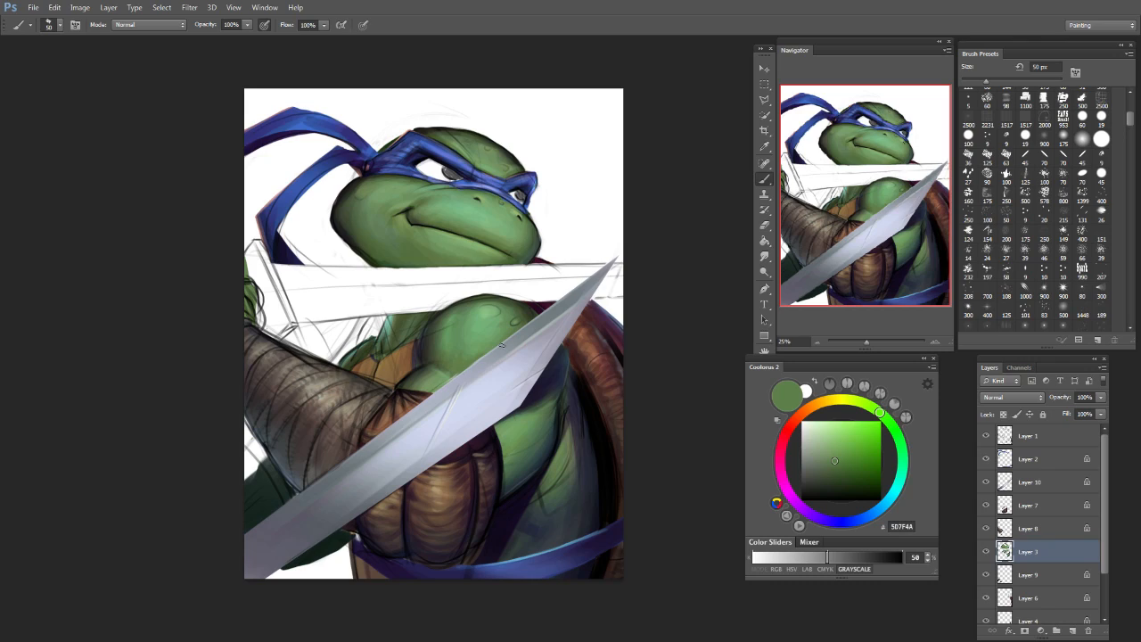
pyautogui.keyDown('alt'); pyautogui.click(459, 366); pyautogui.keyUp('alt')
pyautogui.keyDown('alt'); pyautogui.click(440, 381); pyautogui.keyUp('alt')
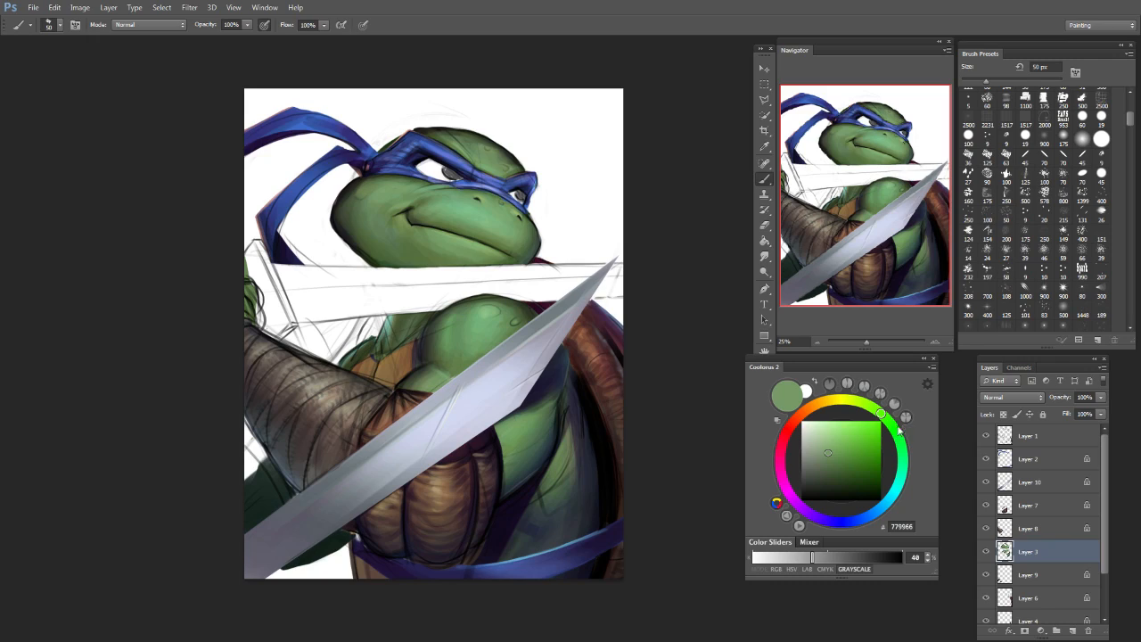
pyautogui.keyDown('alt'); pyautogui.click(289, 495); pyautogui.keyUp('alt')
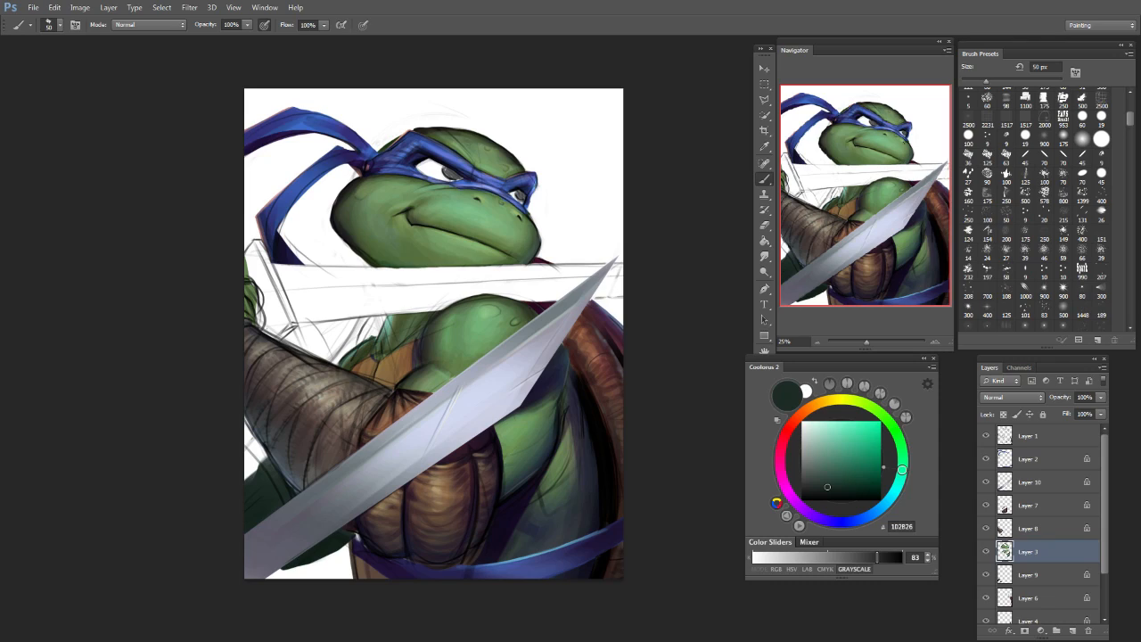
pyautogui.keyDown('alt'); pyautogui.click(439, 381); pyautogui.keyUp('alt')
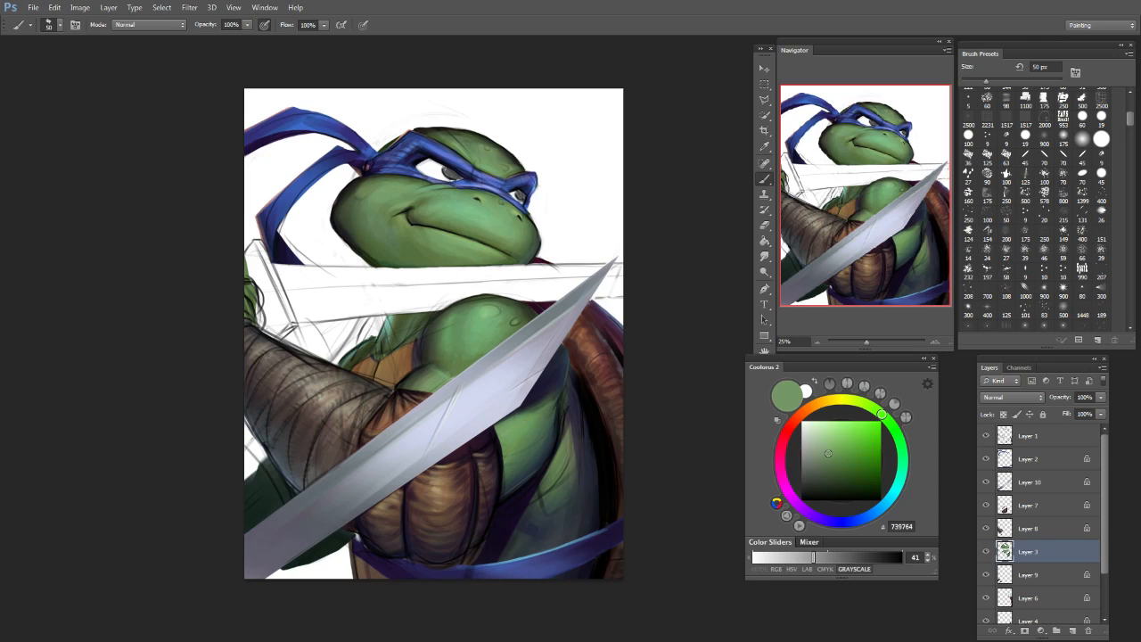
# Step: Add a new empty layer directly above Layer 7 for painting the horizontal sword
pyautogui.keyDown('alt'); pyautogui.click(442, 367); pyautogui.keyUp('alt')
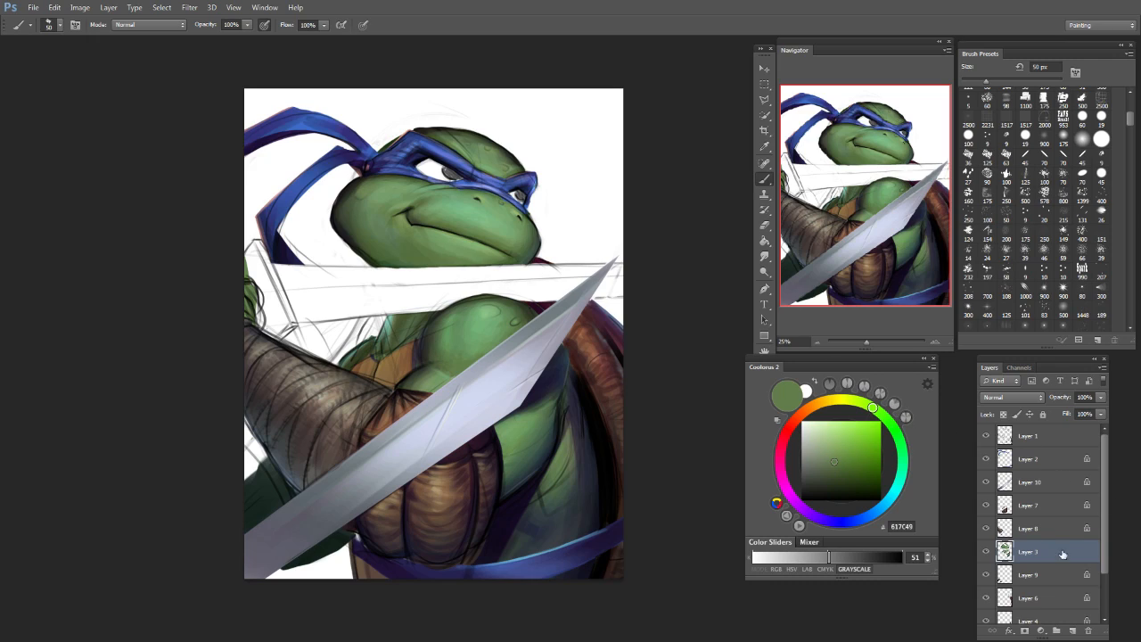
pyautogui.click(1030, 482)
pyautogui.click(986, 483)
pyautogui.click(986, 483)
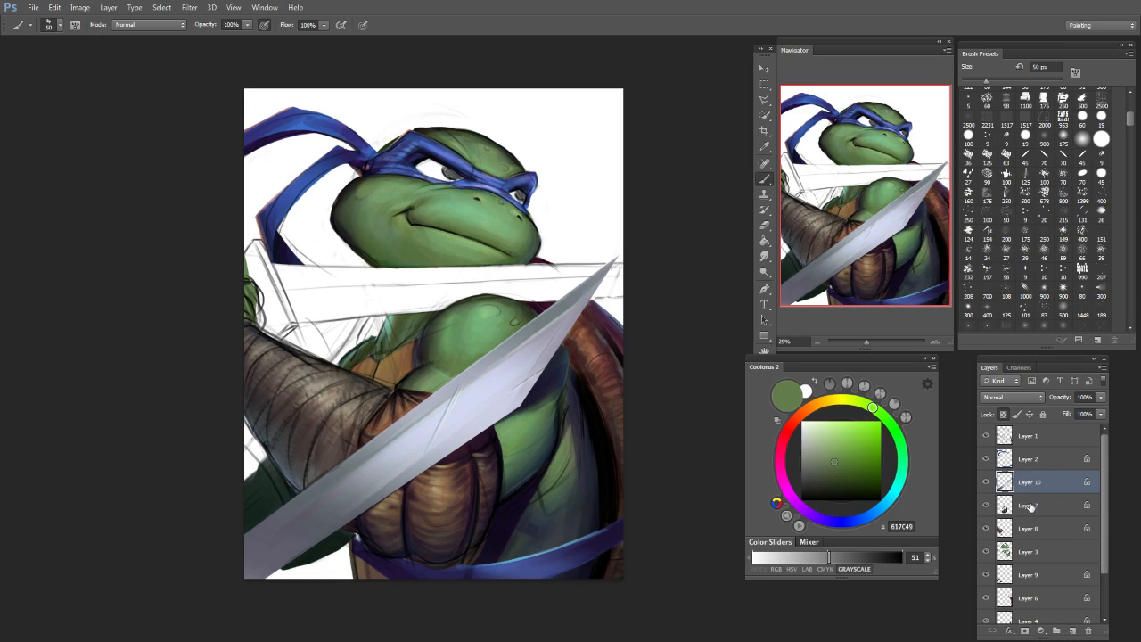
pyautogui.click(1032, 506)
pyautogui.click(1074, 630)
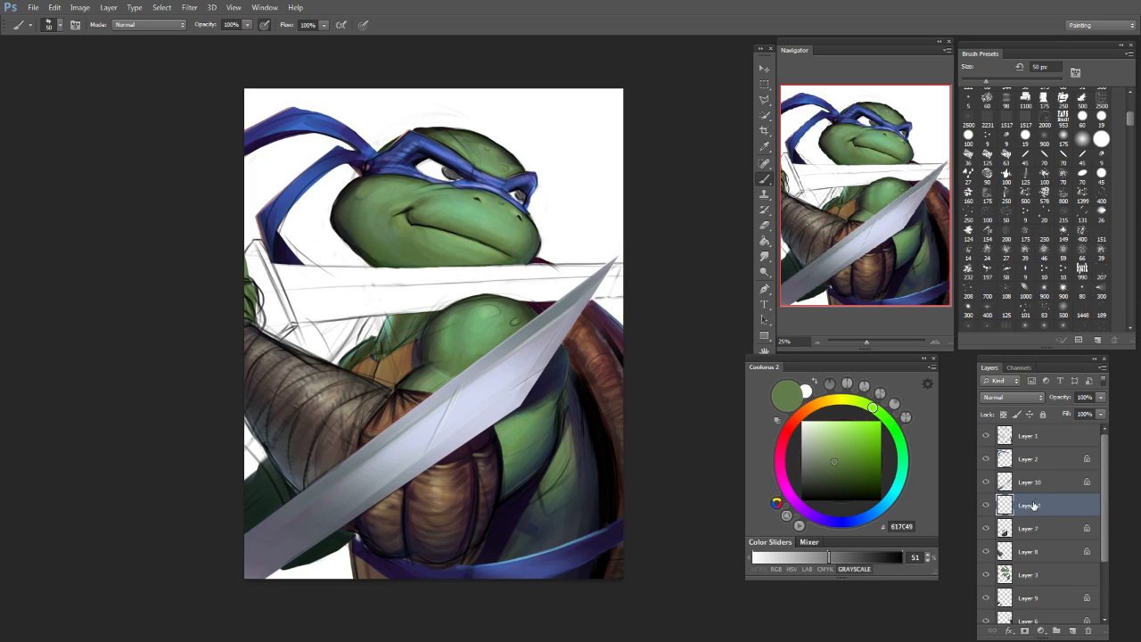
pyautogui.click(986, 505)
pyautogui.click(987, 505)
# Step: Outline the horizontal sword blade below the chin with a Polygonal Lasso selection reaching past the canvas edge
pyautogui.click(764, 100)
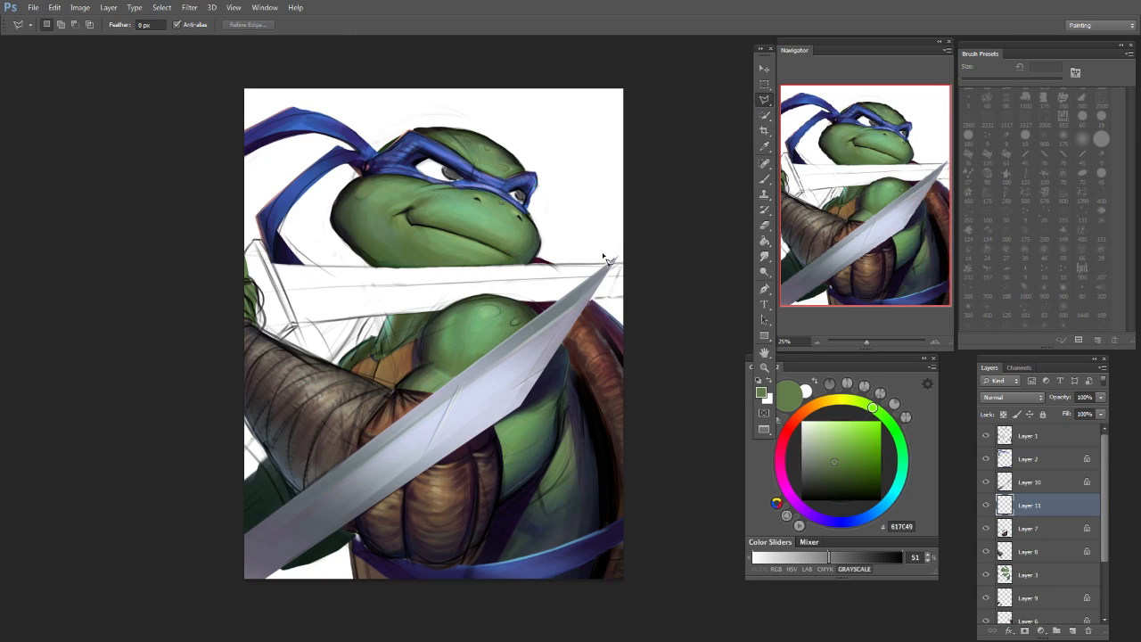
pyautogui.click(627, 299)
pyautogui.click(297, 325)
pyautogui.click(275, 265)
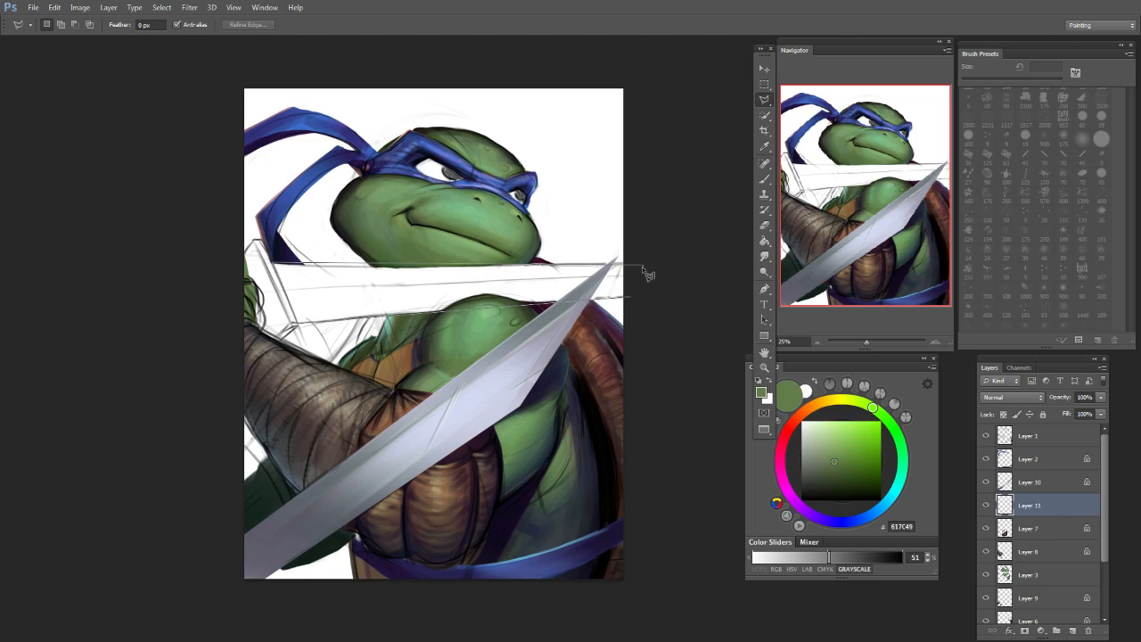
pyautogui.doubleClick(637, 296)
# Step: Sample the diagonal blade's light colour for the Brush and adjust it to pale lavender DFD7E4
pyautogui.press('b')
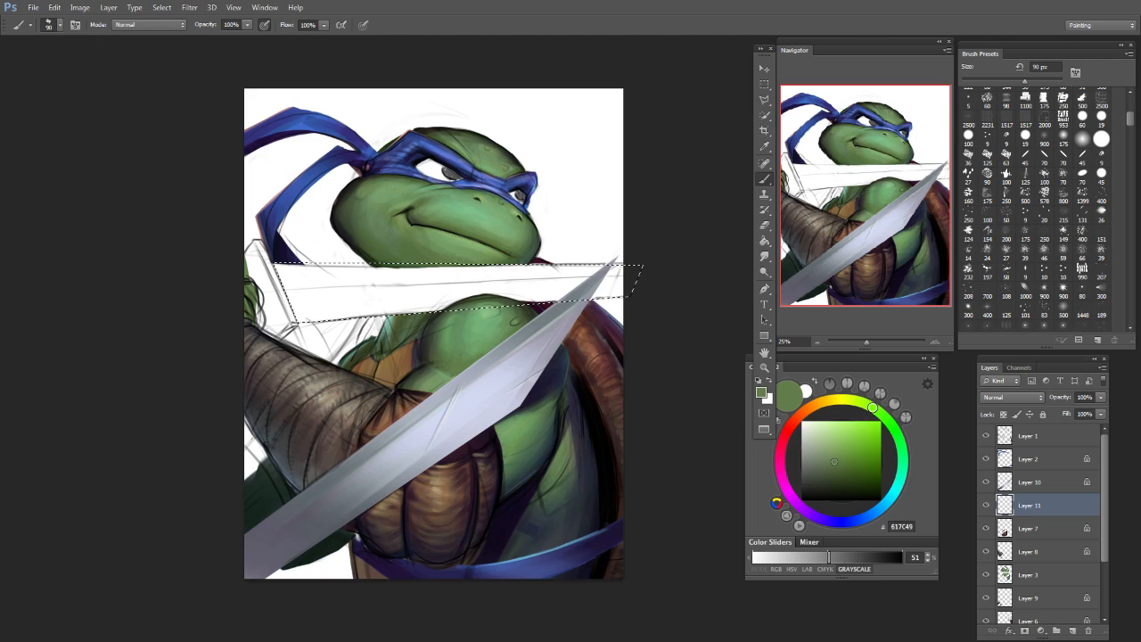
pyautogui.press('[')
pyautogui.press('[')
pyautogui.press('[')
pyautogui.press('[')
pyautogui.press('[')
pyautogui.press('[')
pyautogui.press('[')
pyautogui.press('[')
pyautogui.keyDown('alt'); pyautogui.click(446, 450); pyautogui.keyUp('alt')
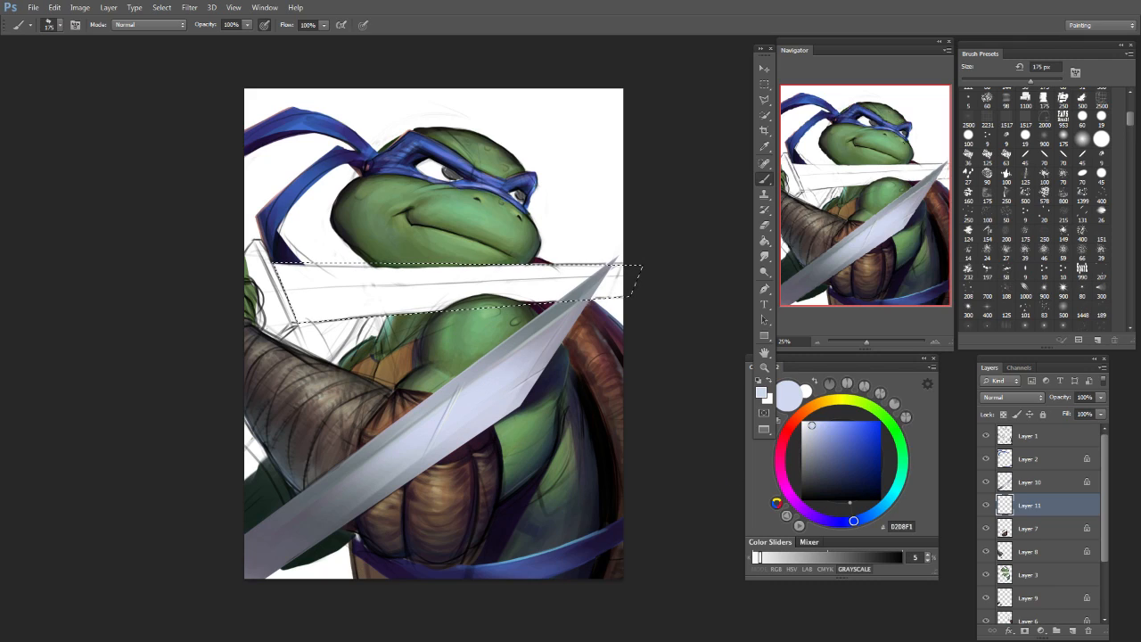
pyautogui.click(805, 517)
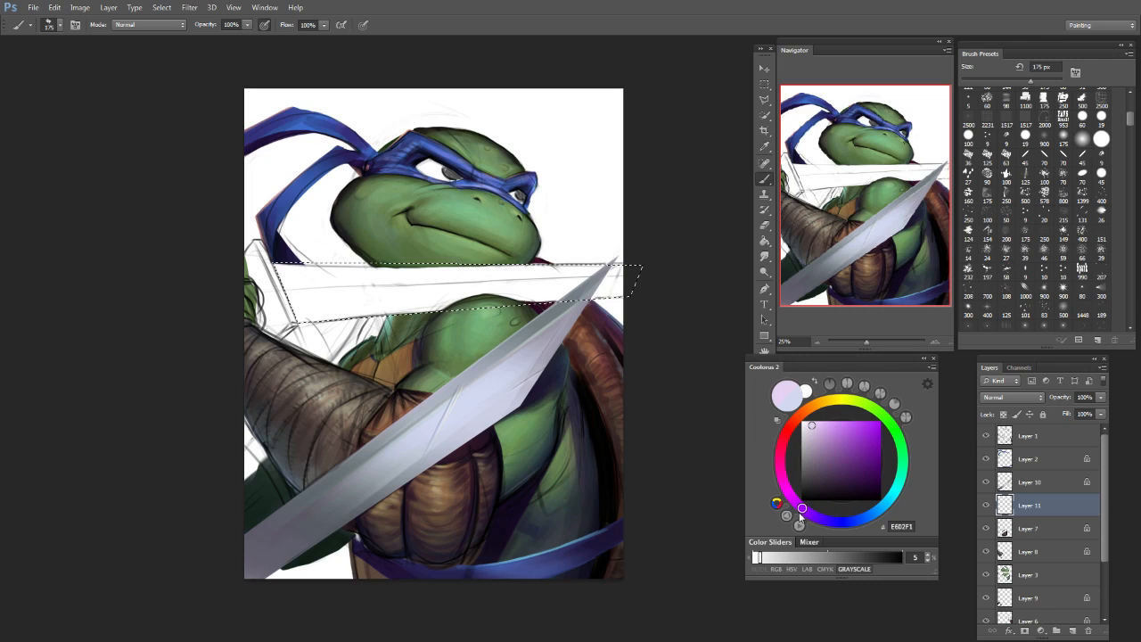
pyautogui.click(812, 437)
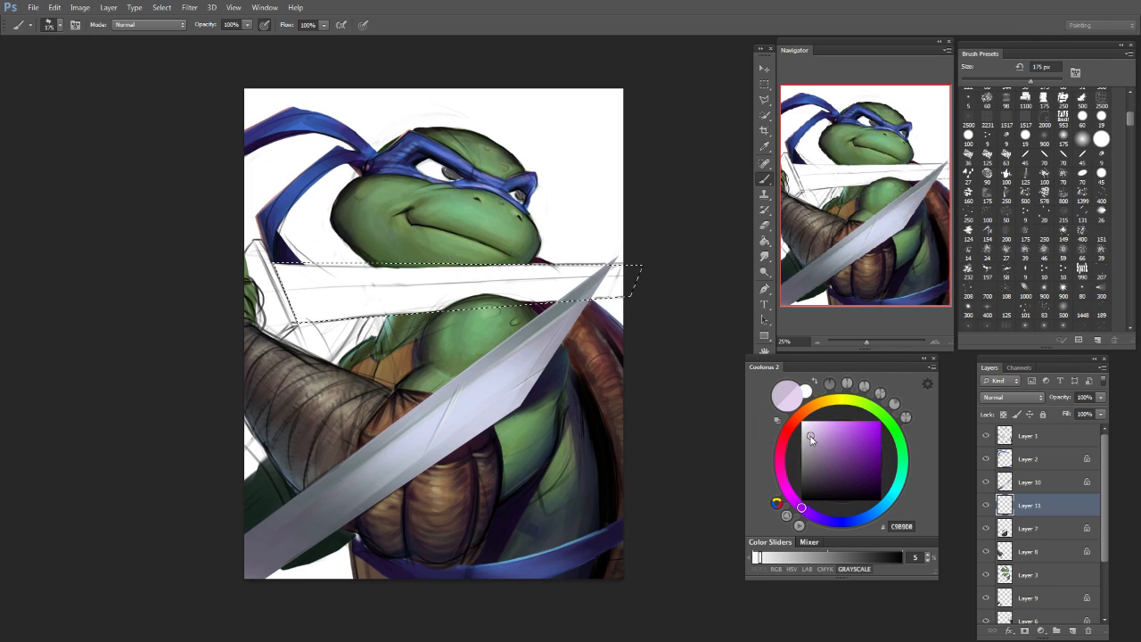
pyautogui.moveTo(812, 437); pyautogui.dragTo(806, 434)
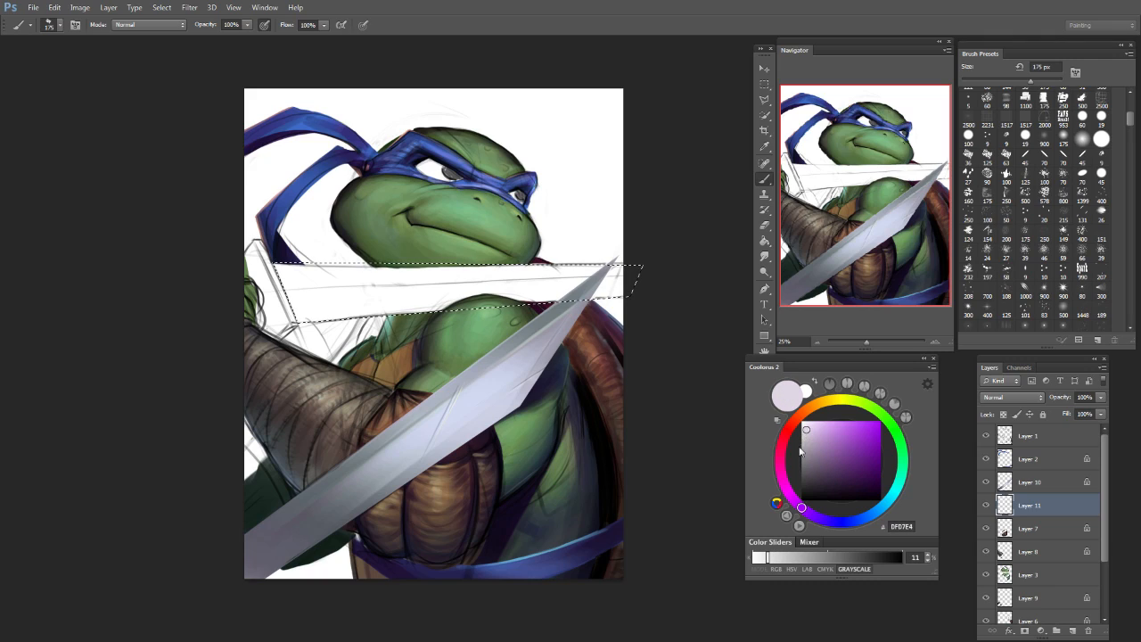
# Step: Fill the selected horizontal blade with pale lavender using large brush strokes, increasing the brush size up to 1400 px
pyautogui.press(']')
pyautogui.press(']')
pyautogui.press(']')
pyautogui.press(']')
pyautogui.press(']')
pyautogui.press(']')
pyautogui.press(']')
pyautogui.press(']')
pyautogui.press(']')
pyautogui.press(']')
pyautogui.moveTo(624, 278); pyautogui.dragTo(268, 303)
pyautogui.moveTo(666, 278); pyautogui.dragTo(218, 334)
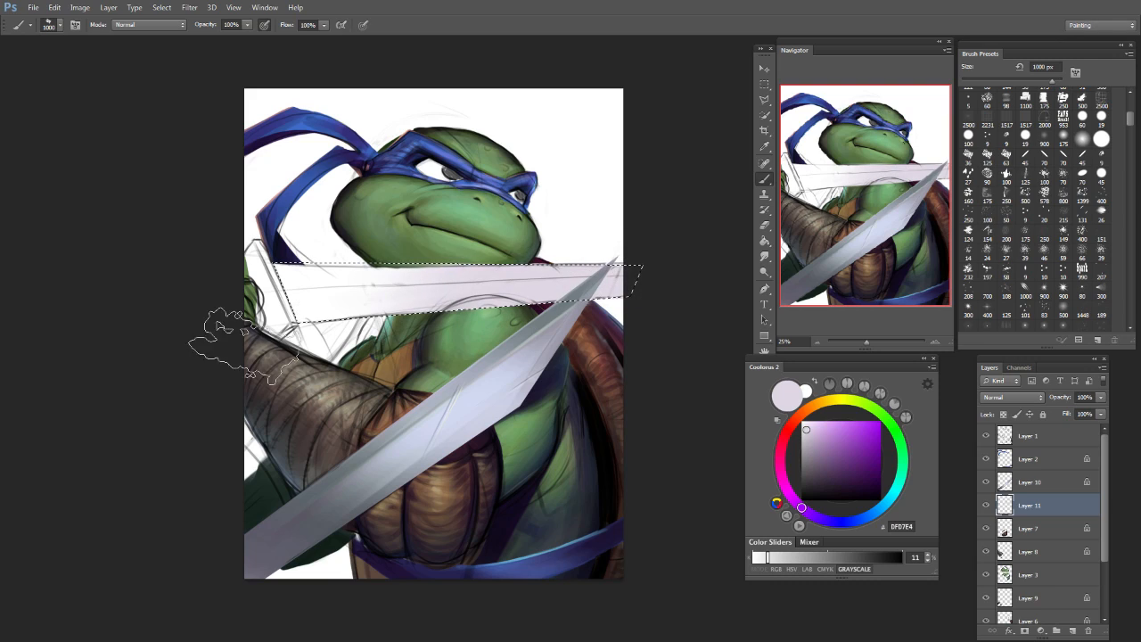
pyautogui.moveTo(401, 290)
pyautogui.mouseDown()
pyautogui.moveTo(268, 316)
pyautogui.moveTo(446, 281)
pyautogui.mouseUp()
pyautogui.press(']')
pyautogui.press(']')
pyautogui.press(']')
pyautogui.press(']')
pyautogui.press(']')
pyautogui.press(']')
pyautogui.press(']')
pyautogui.press(']')
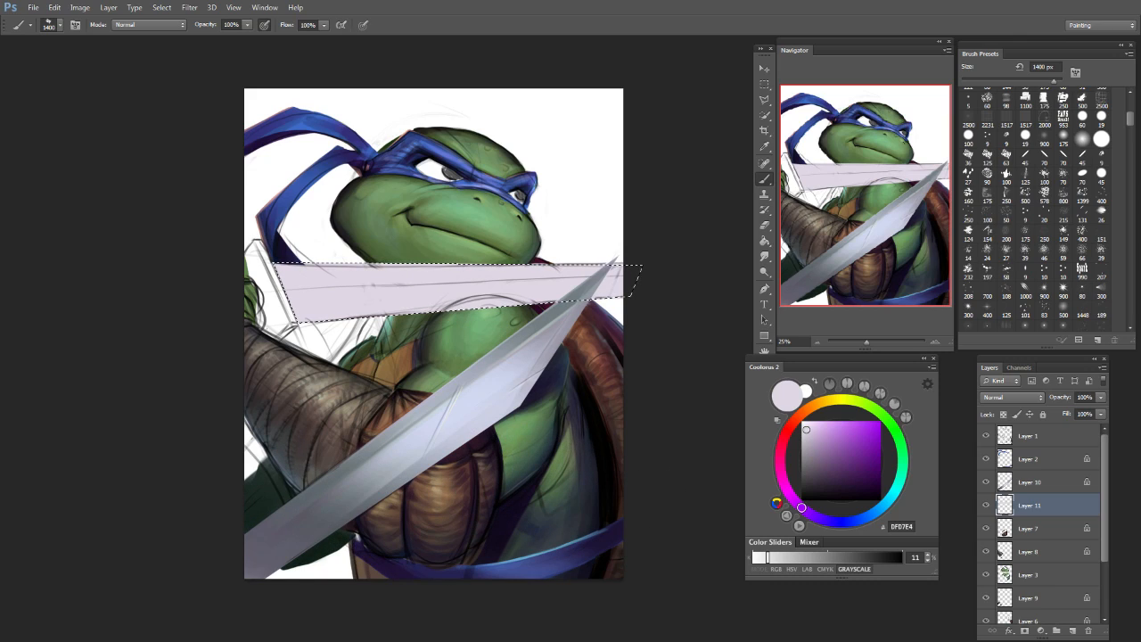
# Step: Erase the lavender paint that overlaps the top of the shoulder with a 90 px eraser
pyautogui.press('e')
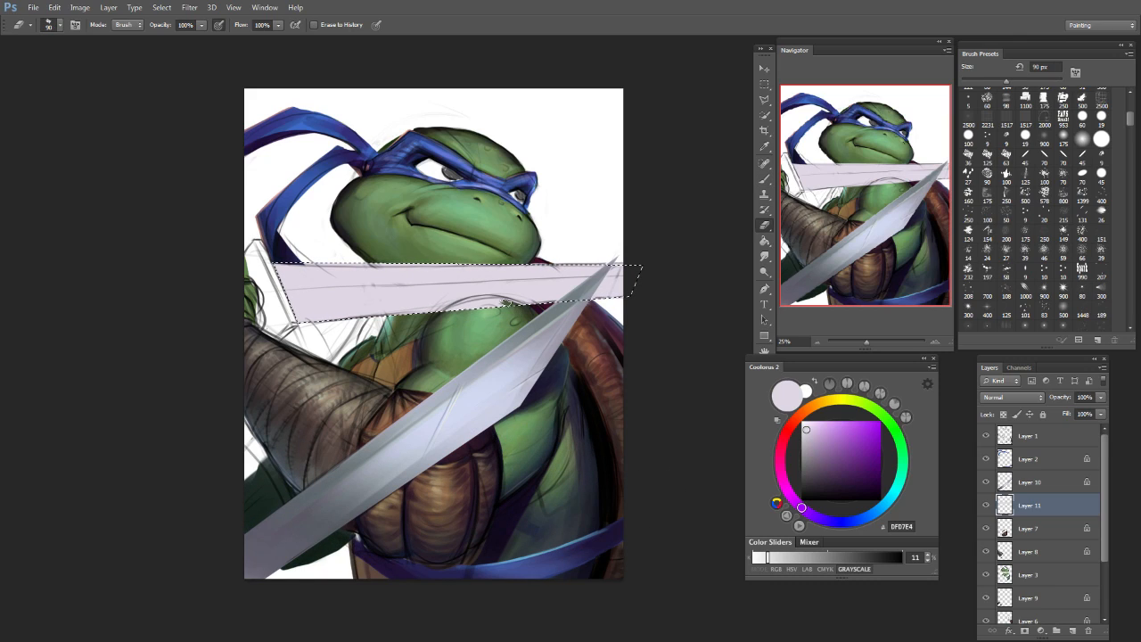
pyautogui.moveTo(446, 324); pyautogui.dragTo(504, 305)
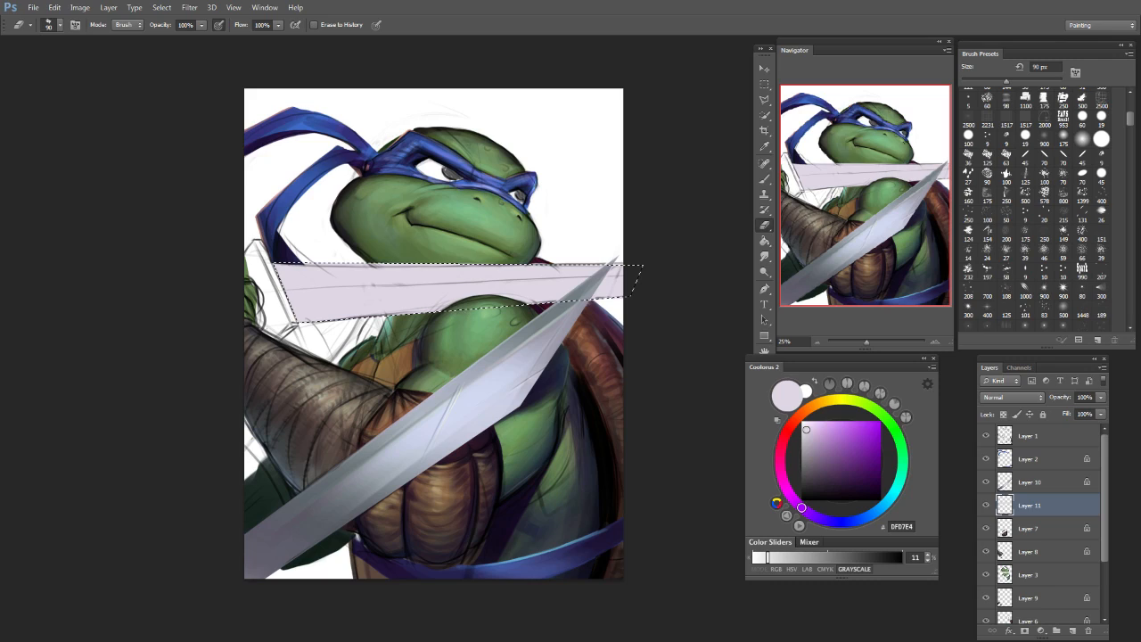
pyautogui.press('b')
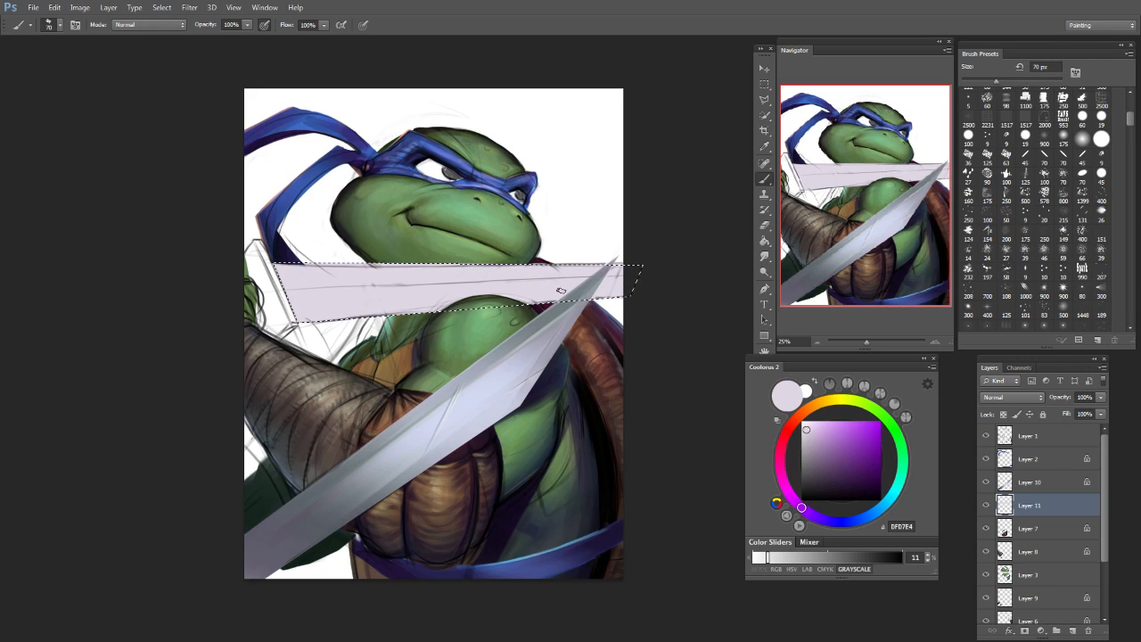
# Step: Deselect the blade outline, lock the transparent pixels of Layer 11, and compare the image with that layer hidden
pyautogui.hotkey('ctrl', 'd')
pyautogui.click(1004, 416)
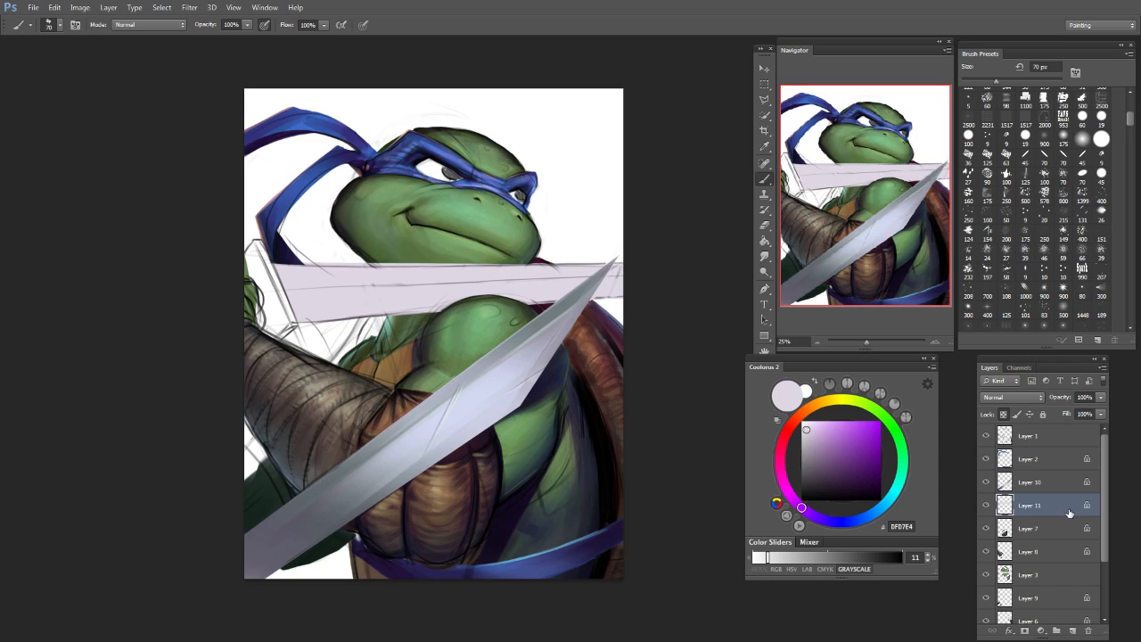
pyautogui.press(']')
pyautogui.press(']')
pyautogui.press(']')
pyautogui.press(']')
pyautogui.click(987, 506)
pyautogui.click(986, 505)
# Step: Clean up the horizontal blade's upper edge and its lower edge beside the shoulder with a 90 px eraser
pyautogui.press('e')
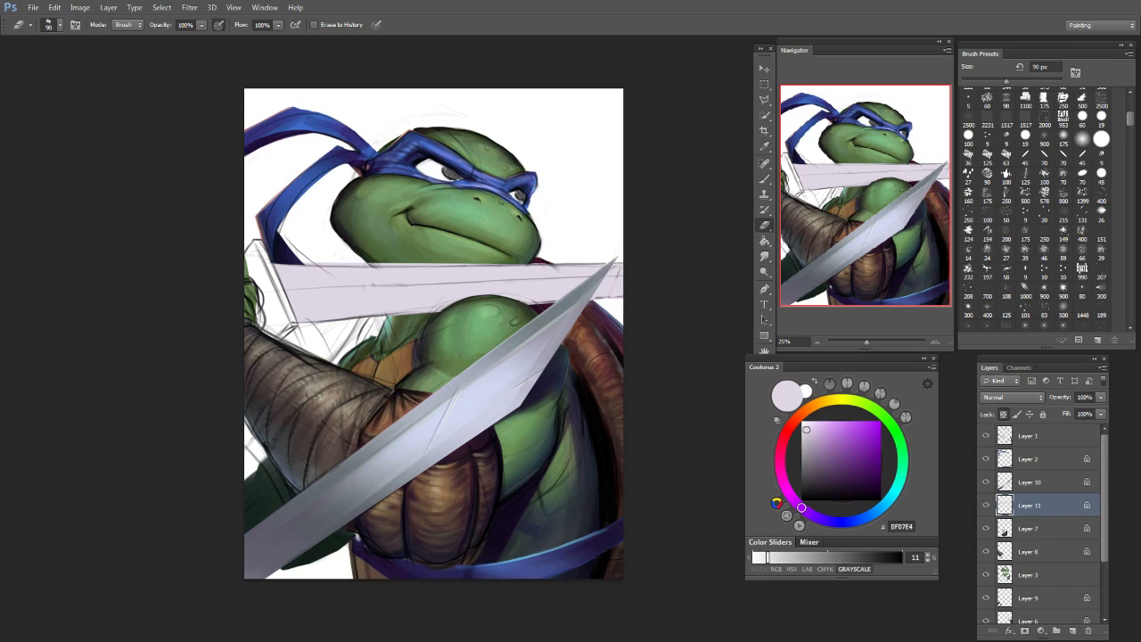
pyautogui.moveTo(287, 256); pyautogui.dragTo(462, 265)
pyautogui.moveTo(327, 263); pyautogui.dragTo(513, 260)
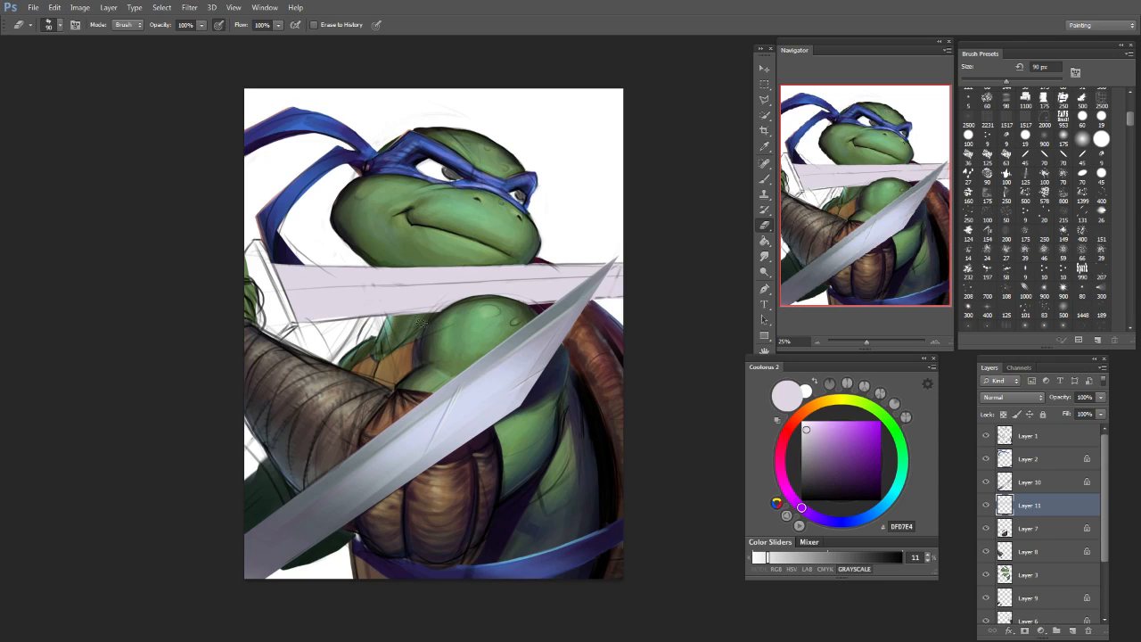
pyautogui.moveTo(396, 317); pyautogui.dragTo(438, 314)
pyautogui.hotkey('ctrl', 'z')
pyautogui.moveTo(397, 318); pyautogui.dragTo(442, 314)
pyautogui.press('b')
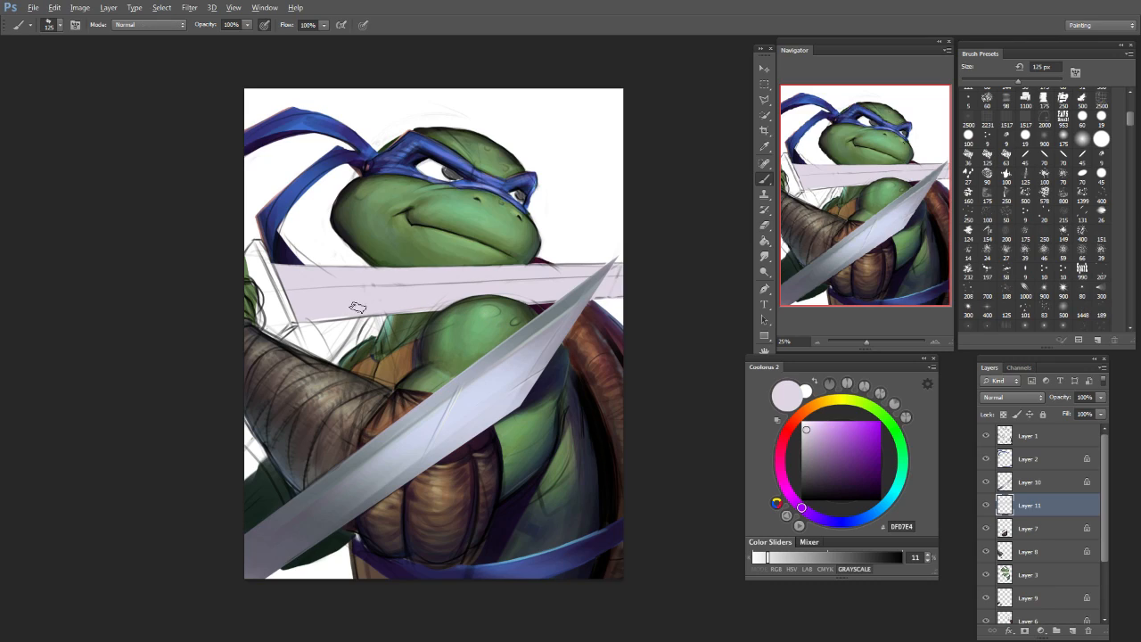
# Step: Touch up the horizontal blade's lower edge near the guard with a smaller brush in pale lavender
pyautogui.press('[')
pyautogui.press('[')
pyautogui.press('[')
pyautogui.press('[')
pyautogui.moveTo(321, 320); pyautogui.dragTo(358, 318)
# Step: Paint the sword guard beside the hand with pale lavender, redoing the first stroke
pyautogui.press(']')
pyautogui.press(']')
pyautogui.press(']')
pyautogui.press(']')
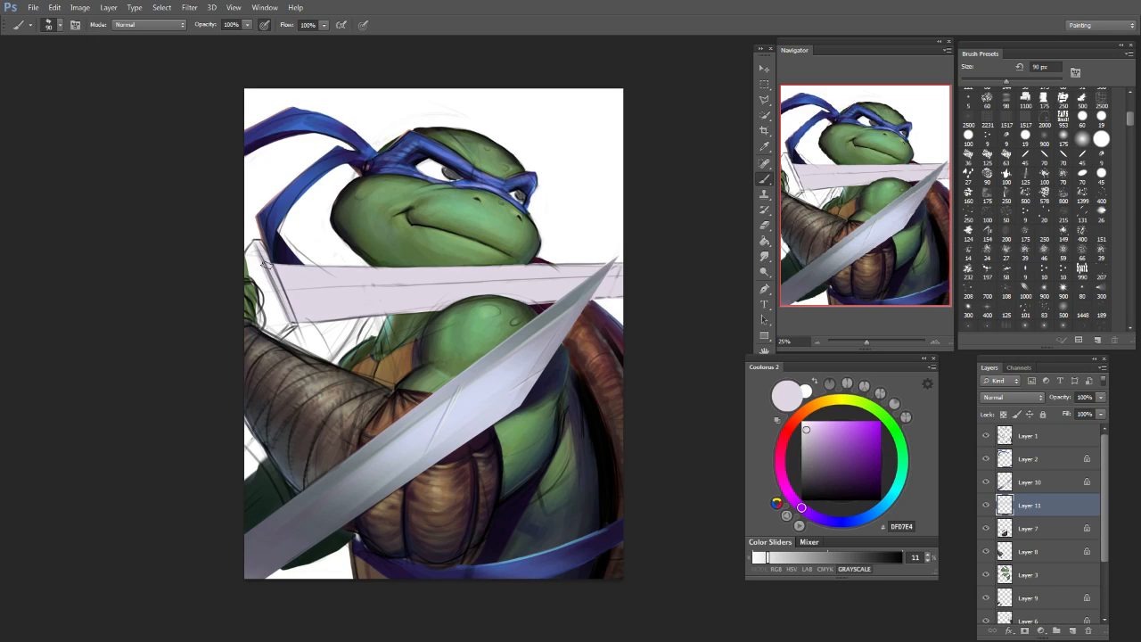
pyautogui.moveTo(254, 246); pyautogui.dragTo(258, 290)
pyautogui.hotkey('ctrl', 'z')
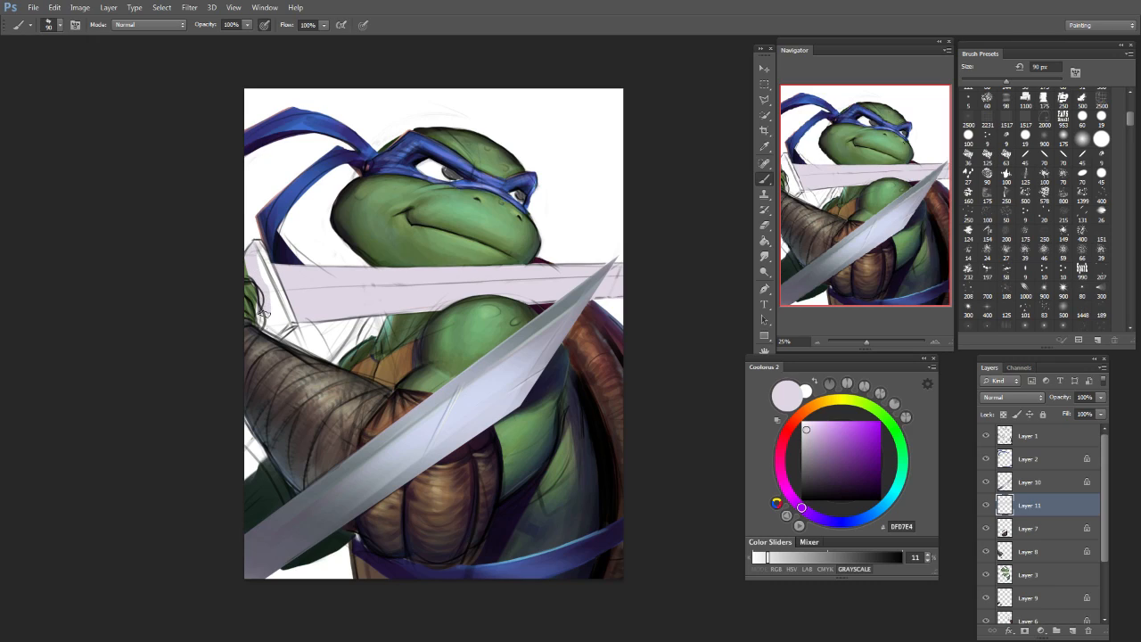
pyautogui.moveTo(265, 315)
pyautogui.mouseDown()
pyautogui.moveTo(269, 325)
pyautogui.moveTo(276, 314)
pyautogui.moveTo(257, 246)
pyautogui.mouseUp()
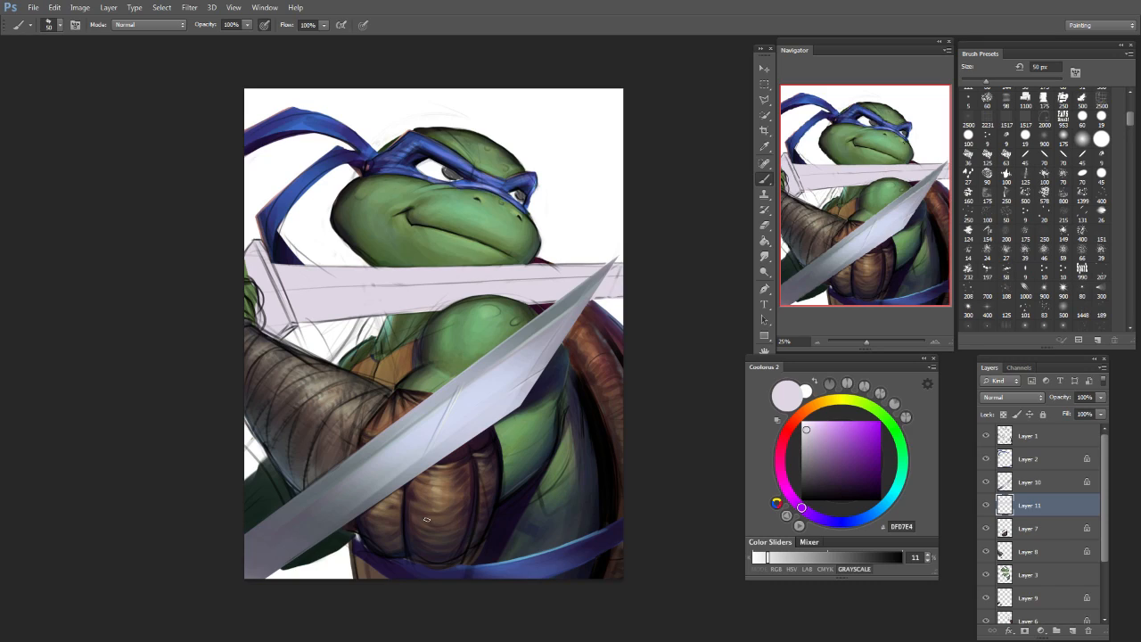
# Step: Check Layers 10 and 11 by toggling their visibility, and lock the transparent pixels of Layer 11
pyautogui.press(']')
pyautogui.press(']')
pyautogui.click(986, 505)
pyautogui.click(986, 504)
pyautogui.click(987, 481)
pyautogui.click(986, 481)
pyautogui.click(1017, 466)
pyautogui.click(1021, 506)
pyautogui.click(986, 505)
pyautogui.click(986, 504)
pyautogui.click(1004, 416)
# Step: Try darkening the sword guard with blue-violet 1B1A25 using a 400 px brush
pyautogui.press(']')
pyautogui.press(']')
pyautogui.press(']')
pyautogui.press(']')
pyautogui.press(']')
pyautogui.press(']')
pyautogui.moveTo(814, 517); pyautogui.dragTo(829, 522)
pyautogui.click(826, 489)
pyautogui.press(']')
pyautogui.press(']')
pyautogui.press(']')
pyautogui.press(']')
pyautogui.moveTo(258, 267); pyautogui.dragTo(290, 368)
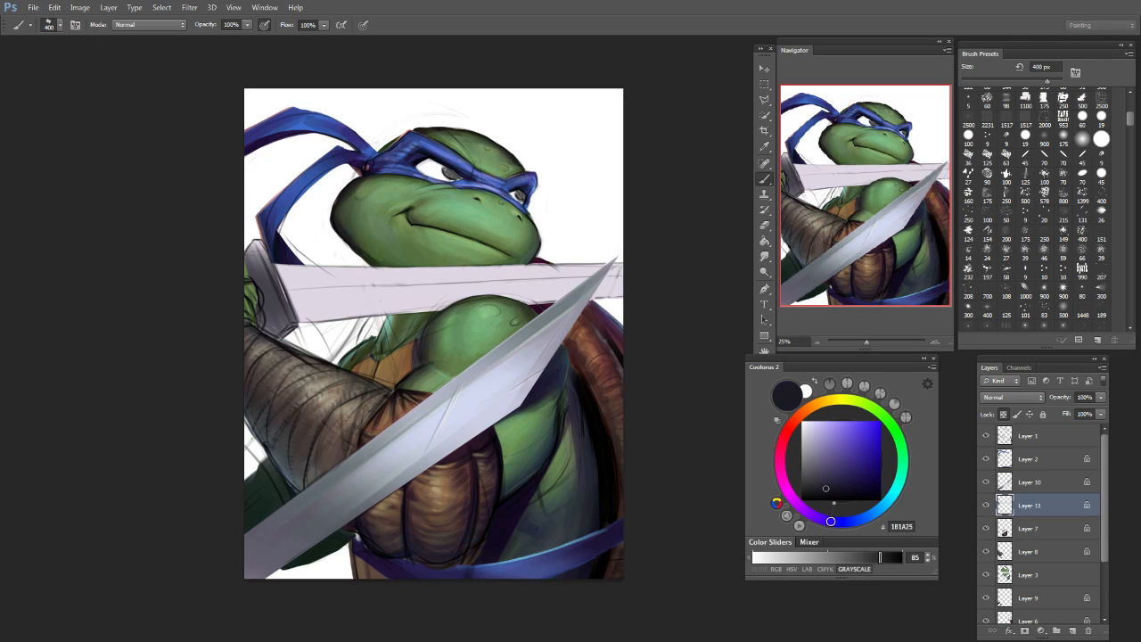
# Step: Undo the dark strokes on the guard and reduce the brush to 175 px
pyautogui.hotkey('ctrl', 'z')
pyautogui.press('[')
pyautogui.press('[')
pyautogui.press('[')
pyautogui.press('[')
pyautogui.hotkey('ctrl', 'z')
pyautogui.hotkey('ctrl', 'z')
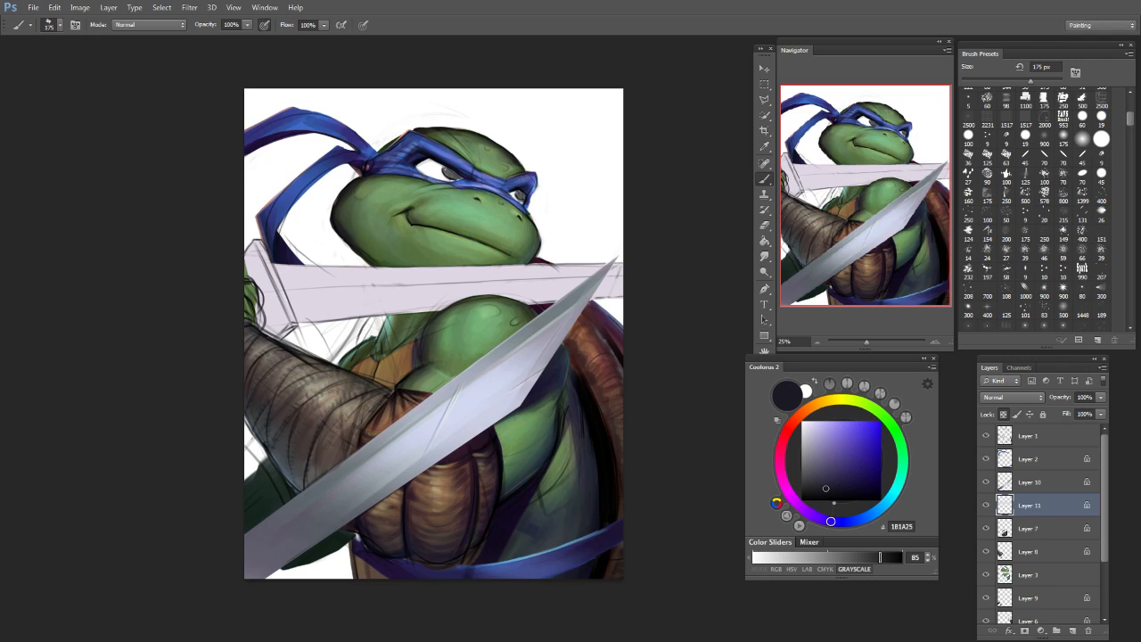
pyautogui.hotkey('ctrl', 'z')
pyautogui.hotkey('ctrl', 'z')
pyautogui.hotkey('ctrl', 'z')
pyautogui.hotkey('ctrl', 'z')
# Step: Shade the sword guard with the sampled grey-violet 595561 using a 90 px brush
pyautogui.keyDown('alt'); pyautogui.click(258, 277); pyautogui.keyUp('alt')
pyautogui.press('[')
pyautogui.press('[')
pyautogui.press('[')
pyautogui.press('[')
pyautogui.hotkey('ctrl', 'z')
pyautogui.moveTo(260, 251); pyautogui.dragTo(284, 326)
pyautogui.moveTo(272, 286); pyautogui.dragTo(286, 328)
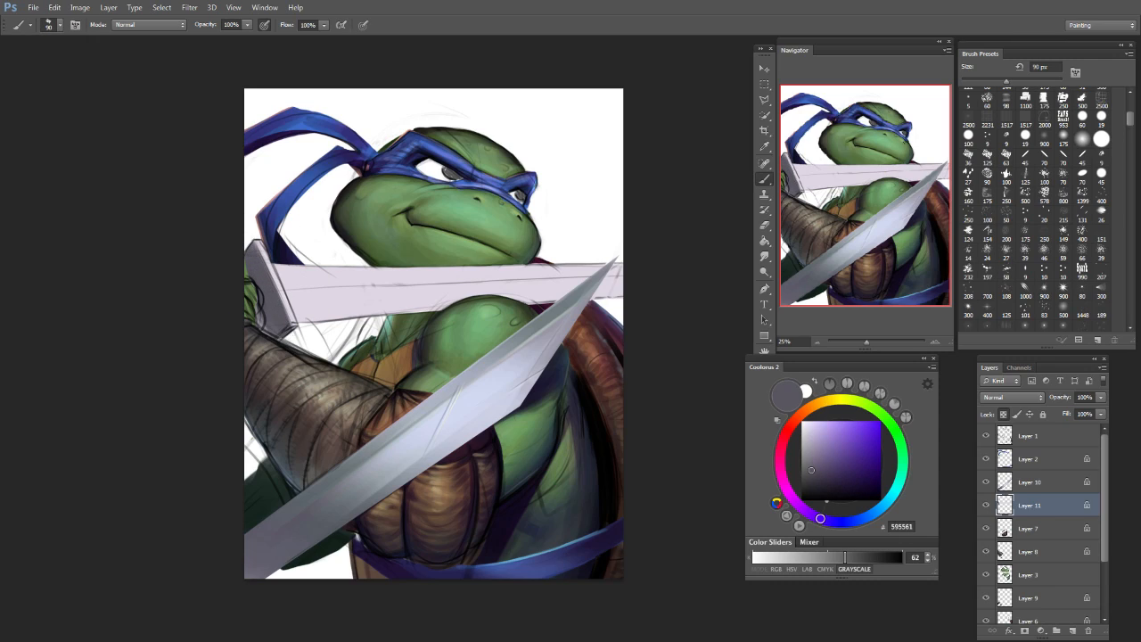
# Step: Set the colour to pale grey-green AEBFB7 and brush it over the guard at 175 px
pyautogui.click(853, 489)
pyautogui.click(853, 521)
pyautogui.press(']')
pyautogui.press(']')
pyautogui.press(']')
pyautogui.press(']')
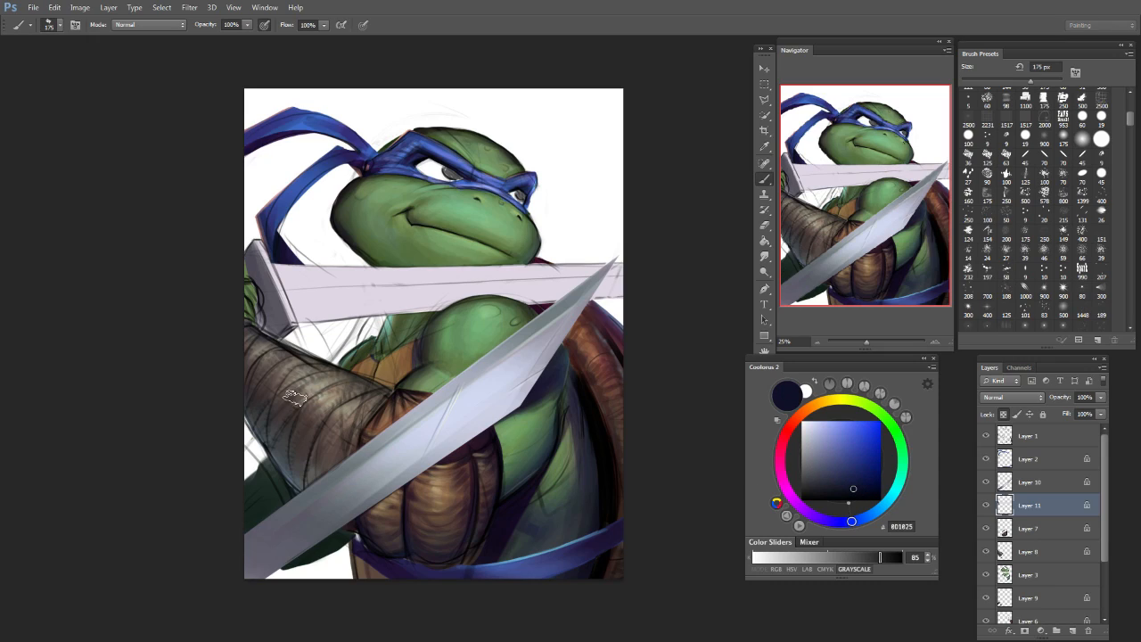
pyautogui.click(903, 463)
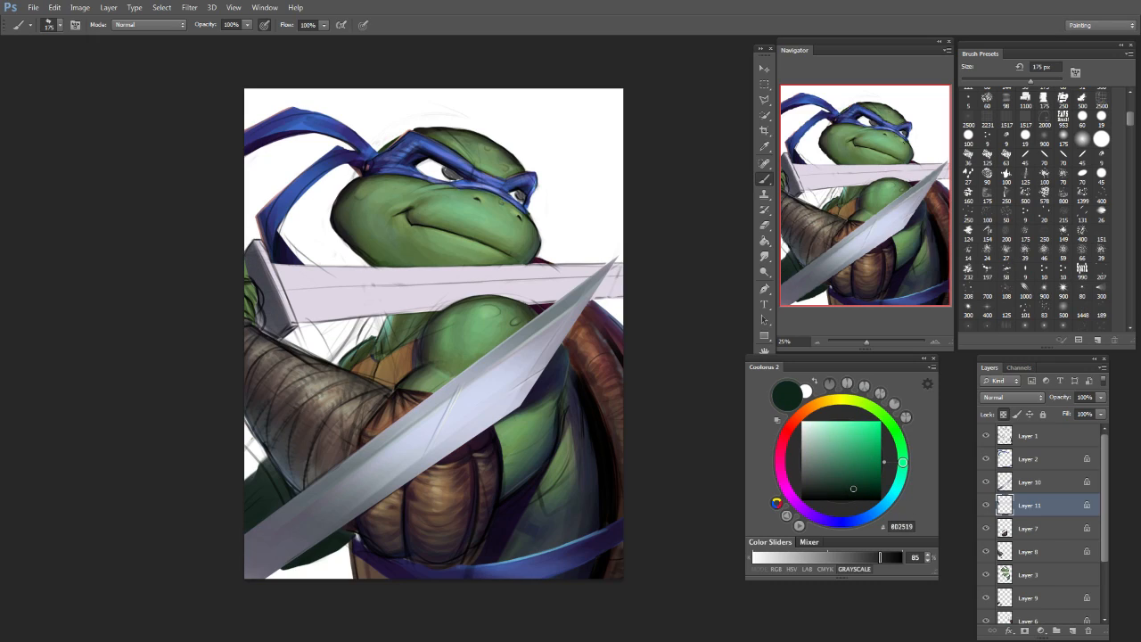
pyautogui.click(808, 441)
pyautogui.moveTo(263, 267); pyautogui.dragTo(272, 321)
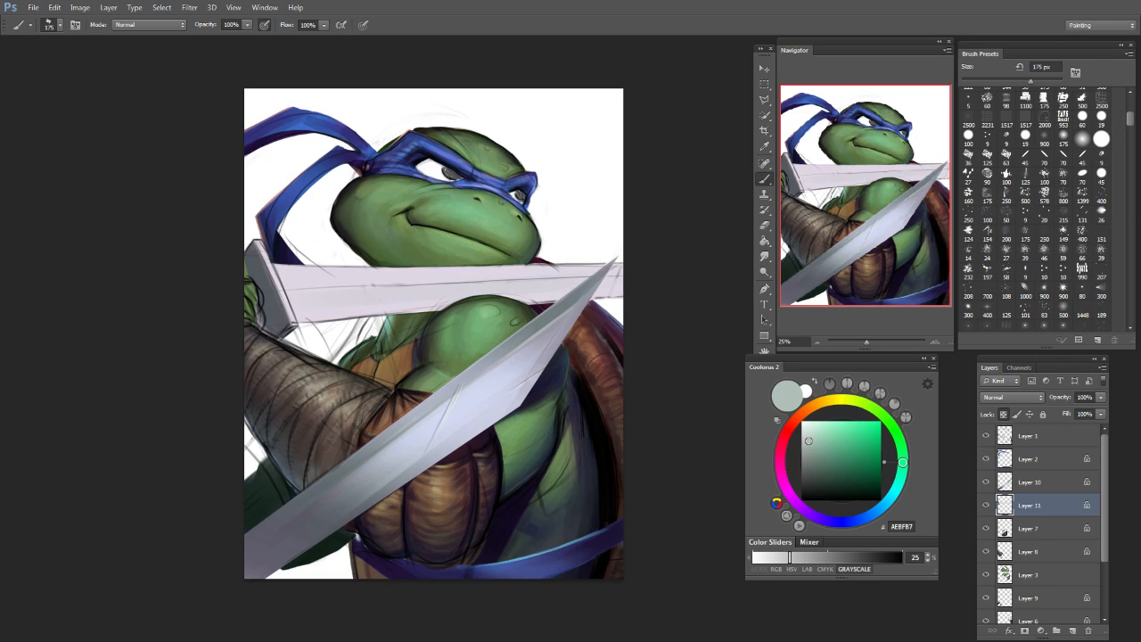
# Step: Try tinting the horizontal blade with broad strokes of grey-green AEBFB7, enlarging the brush to 400 px
pyautogui.moveTo(303, 308)
pyautogui.mouseDown()
pyautogui.moveTo(630, 288)
pyautogui.moveTo(486, 290)
pyautogui.mouseUp()
pyautogui.hotkey('ctrl', 'z')
pyautogui.press(']')
pyautogui.press(']')
pyautogui.press(']')
pyautogui.press(']')
pyautogui.hotkey('ctrl', 'z')
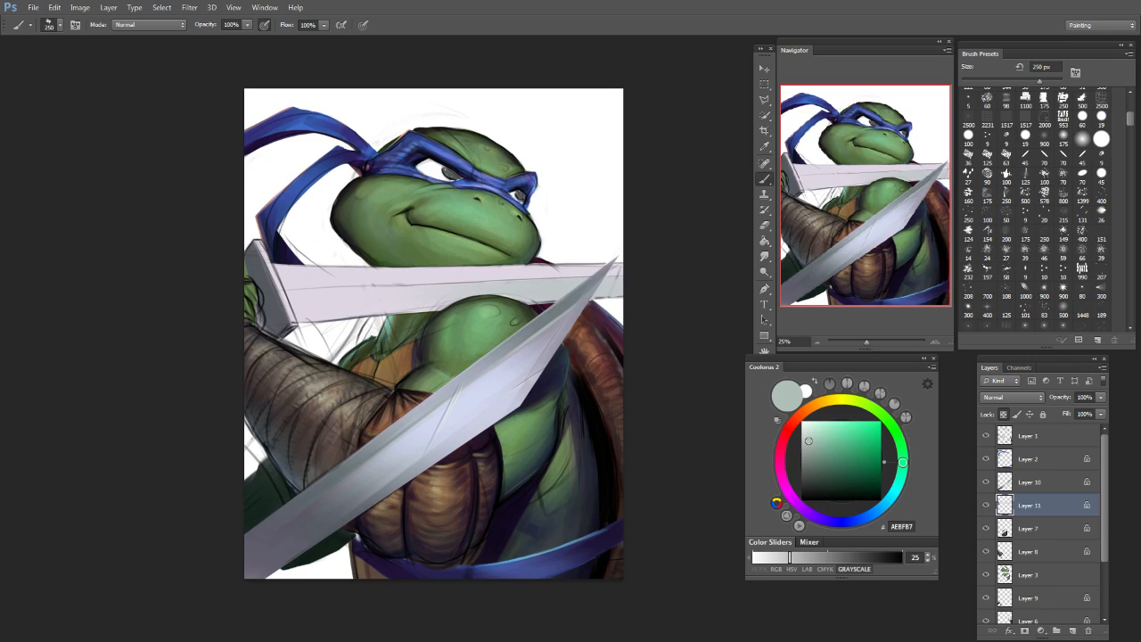
pyautogui.moveTo(647, 266); pyautogui.dragTo(439, 278)
pyautogui.hotkey('ctrl', 'alt', 'z')
pyautogui.hotkey('ctrl', 'alt', 'z')
pyautogui.click(785, 487)
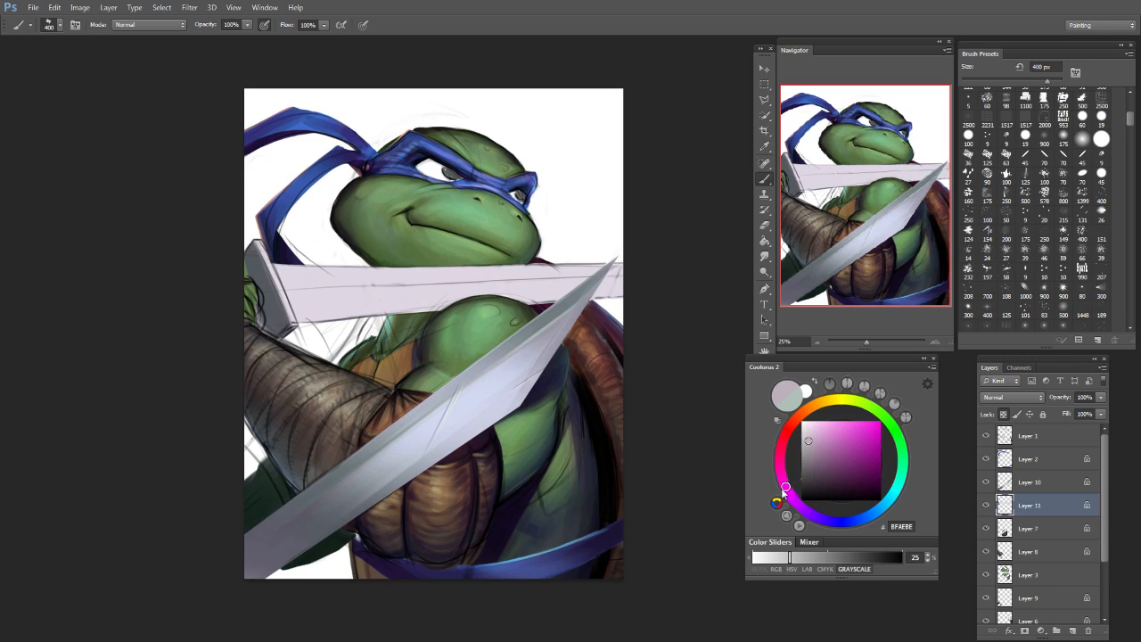
pyautogui.hotkey('ctrl', 'shift', 'z')
pyautogui.hotkey('ctrl', 'alt', 'z')
# Step: Set the painting colour to near-black blue 121216
pyautogui.moveTo(786, 487)
pyautogui.mouseDown()
pyautogui.moveTo(782, 449)
pyautogui.moveTo(783, 466)
pyautogui.mouseUp()
pyautogui.click(816, 493)
pyautogui.click(831, 521)
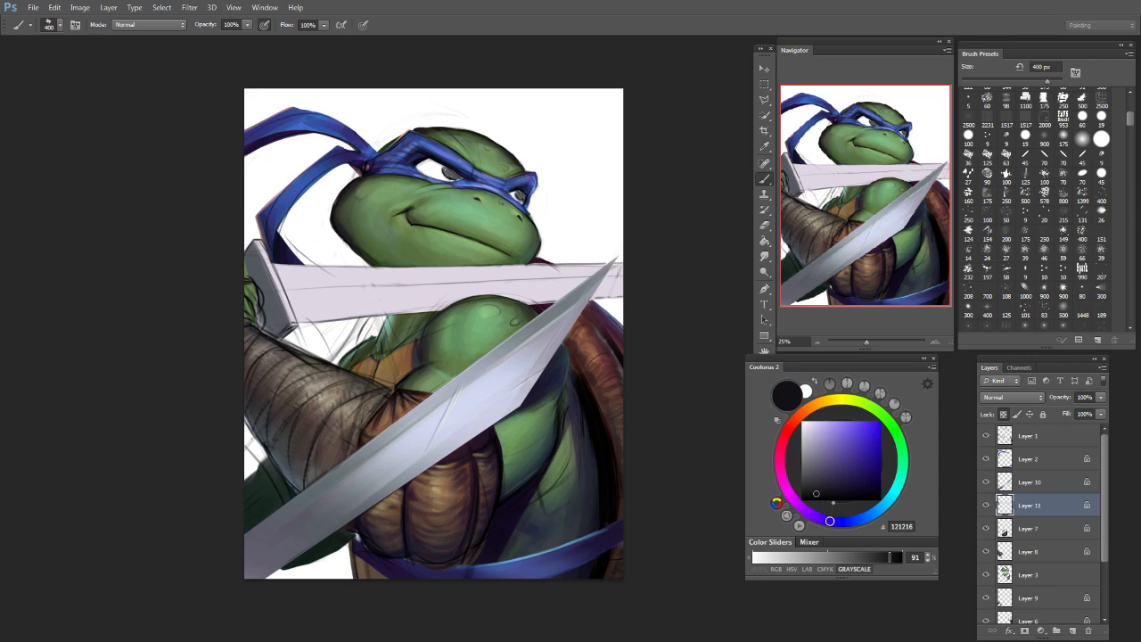
# Step: Try darkening the horizontal blade with broad near-black blue strokes, enlarging the brush from 400 px
pyautogui.moveTo(629, 288); pyautogui.dragTo(428, 296)
pyautogui.press(']')
pyautogui.press(']')
pyautogui.press(']')
pyautogui.press(']')
pyautogui.press(']')
pyautogui.press(']')
pyautogui.moveTo(609, 293); pyautogui.dragTo(419, 296)
pyautogui.hotkey('ctrl', 'alt', 'z')
pyautogui.hotkey('ctrl', 'alt', 'z')
# Step: Shade the horizontal blade towards its outer end with near-black blue 121216 using an 800 px brush
pyautogui.press('[')
pyautogui.press('[')
pyautogui.moveTo(622, 280); pyautogui.dragTo(473, 287)
pyautogui.hotkey('ctrl', 'alt', 'z')
pyautogui.moveTo(612, 258); pyautogui.dragTo(455, 290)
# Step: Sample blue-grey 636A6F from the diagonal blade and try long strokes of it along the horizontal blade at 250 px
pyautogui.keyDown('alt'); pyautogui.click(333, 480); pyautogui.keyUp('alt')
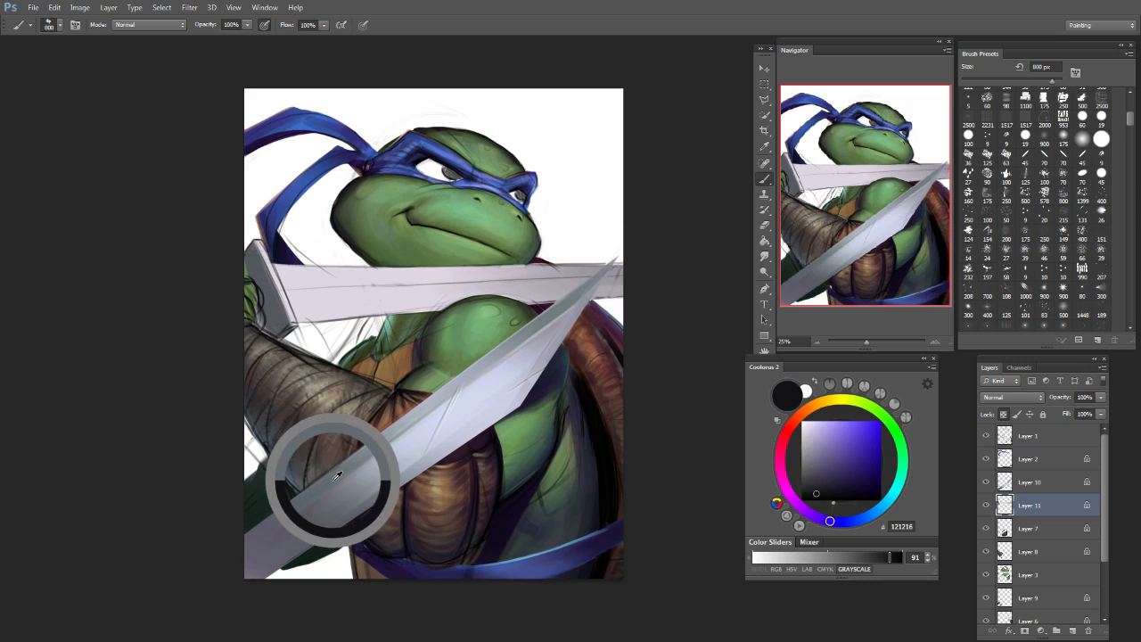
pyautogui.press('[')
pyautogui.press('[')
pyautogui.press('[')
pyautogui.press('[')
pyautogui.press('[')
pyautogui.press('[')
pyautogui.moveTo(647, 279)
pyautogui.mouseDown()
pyautogui.moveTo(256, 328)
pyautogui.moveTo(689, 287)
pyautogui.mouseUp()
pyautogui.hotkey('ctrl', 'z')
pyautogui.hotkey('ctrl', 'z')
pyautogui.moveTo(303, 330); pyautogui.dragTo(726, 275)
pyautogui.hotkey('ctrl', 'z')
pyautogui.moveTo(308, 321); pyautogui.dragTo(716, 282)
pyautogui.hotkey('ctrl', 'z')
# Step: Brush blue-grey 636A6F along the lower edge of the horizontal blade with a 90 px brush
pyautogui.press('[')
pyautogui.press('[')
pyautogui.press('[')
pyautogui.press('[')
pyautogui.press('[')
pyautogui.press('[')
pyautogui.moveTo(342, 315); pyautogui.dragTo(704, 284)
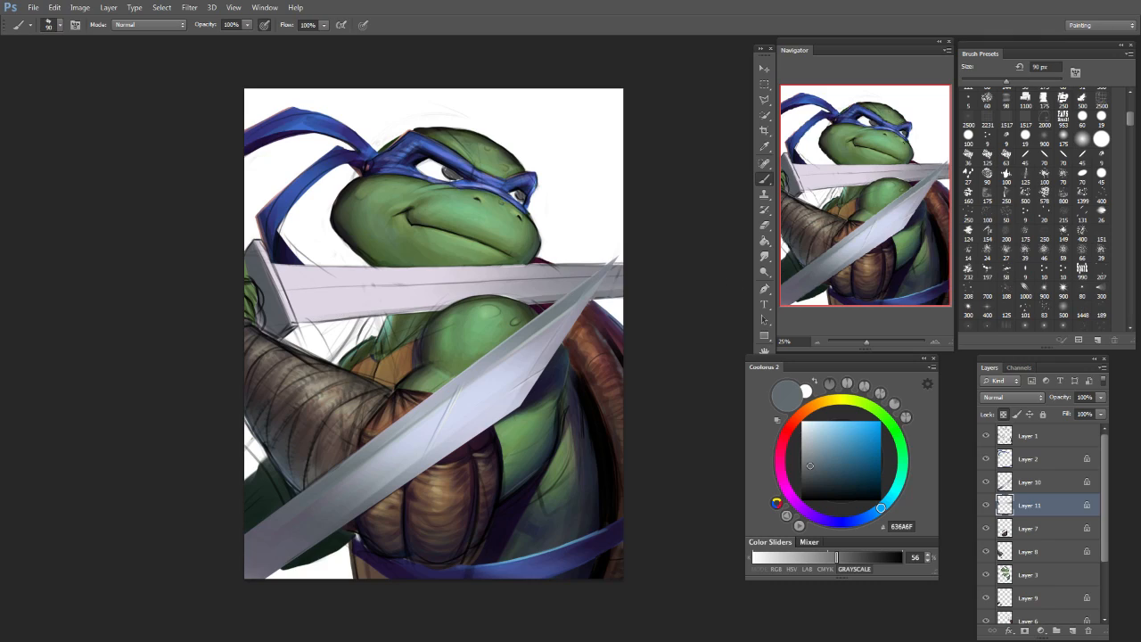
pyautogui.hotkey('ctrl', 'z')
pyautogui.moveTo(356, 315); pyautogui.dragTo(558, 300)
pyautogui.moveTo(294, 319); pyautogui.dragTo(445, 306)
# Step: Shade the upper edge of the horizontal blade with blue-grey 636A6F using a 250 px brush
pyautogui.press(']')
pyautogui.press(']')
pyautogui.press(']')
pyautogui.press(']')
pyautogui.press(']')
pyautogui.press(']')
pyautogui.moveTo(299, 276); pyautogui.dragTo(456, 277)
pyautogui.hotkey('ctrl', 'z')
pyautogui.moveTo(293, 276); pyautogui.dragTo(392, 274)
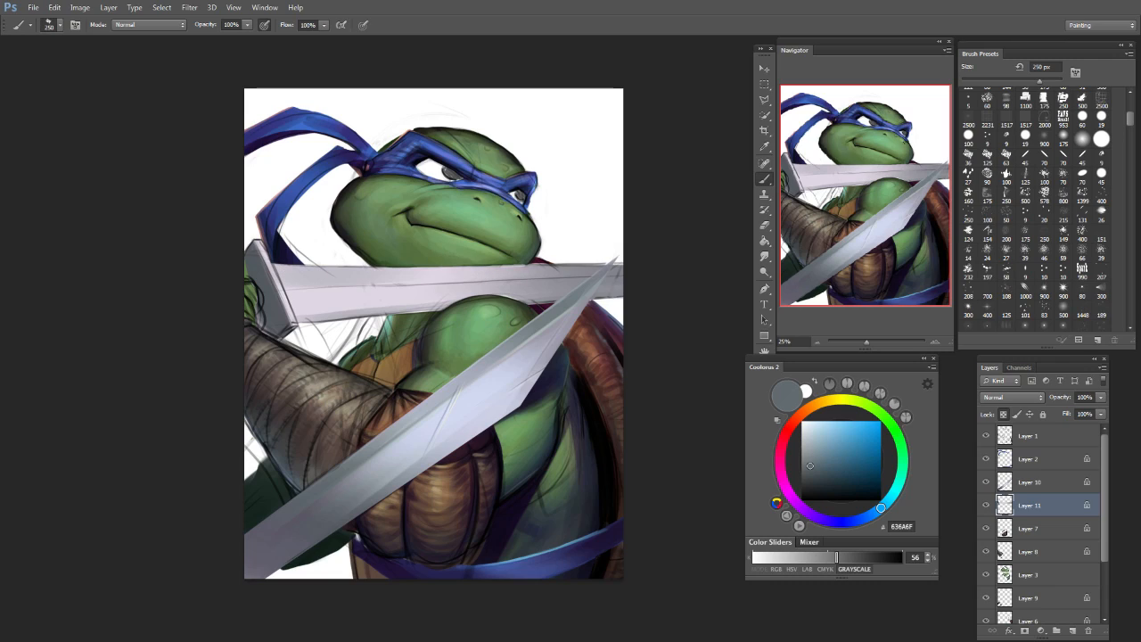
pyautogui.moveTo(510, 272); pyautogui.dragTo(596, 268)
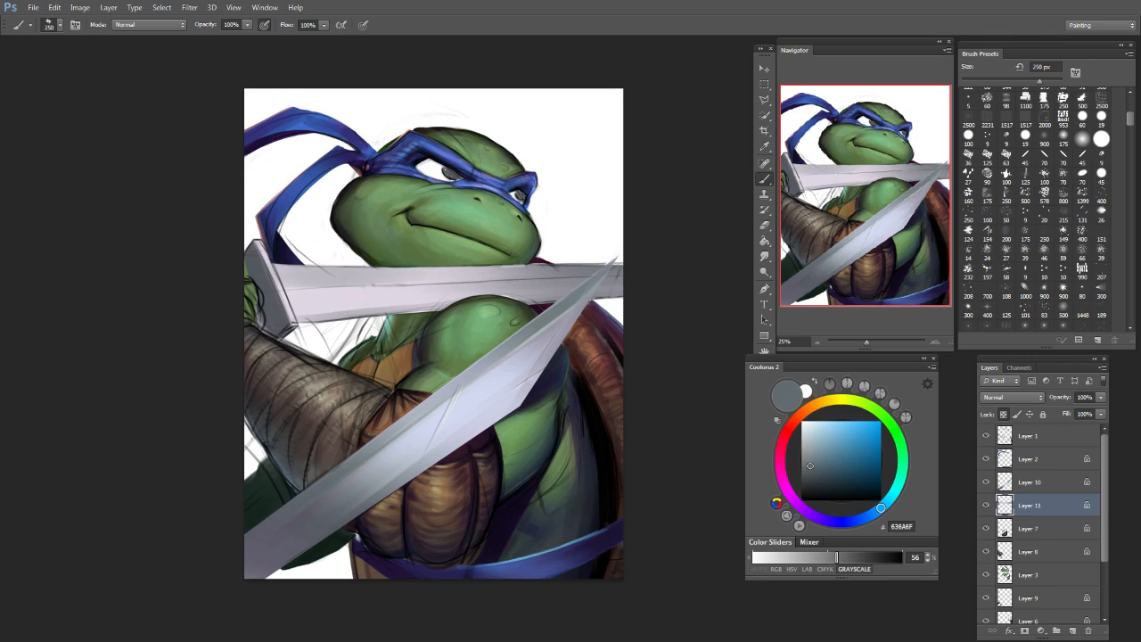
# Step: Set the colour to muted mauve 6C626B and brush it along the middle of the horizontal blade at 250 px
pyautogui.click(809, 423)
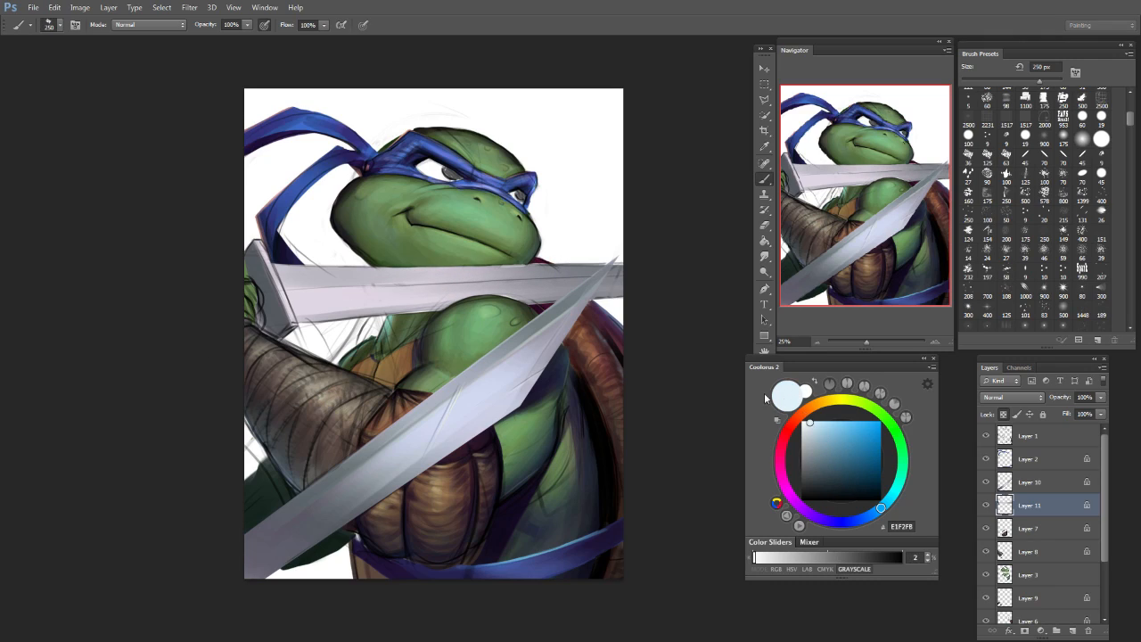
pyautogui.click(784, 482)
pyautogui.click(809, 466)
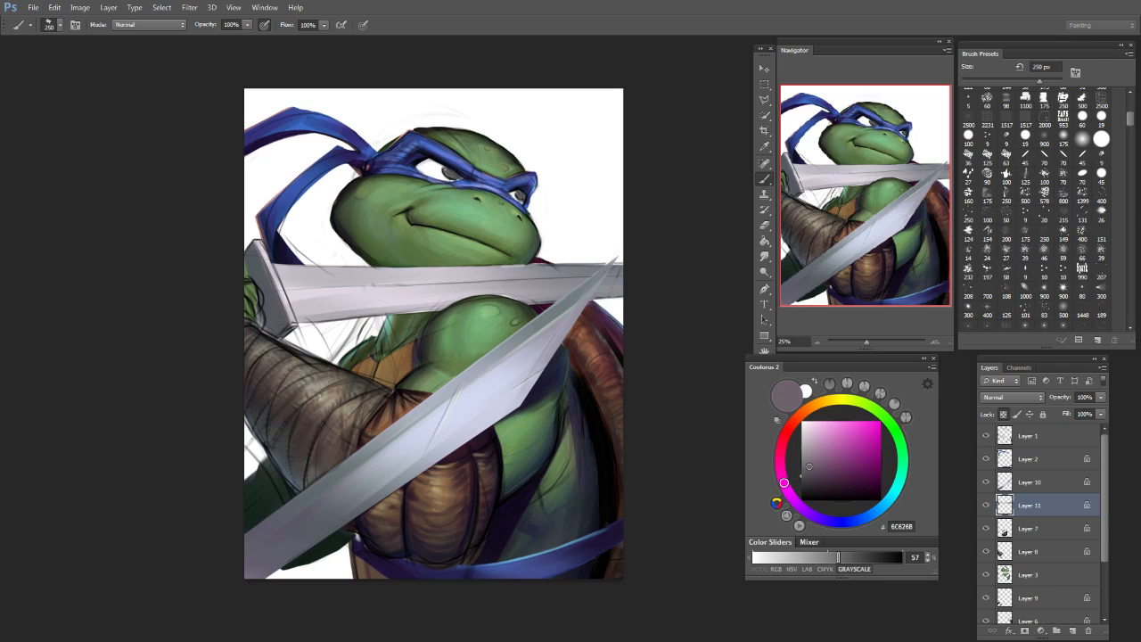
pyautogui.moveTo(294, 307)
pyautogui.mouseDown()
pyautogui.moveTo(432, 289)
pyautogui.moveTo(311, 299)
pyautogui.mouseUp()
pyautogui.hotkey('ctrl', 'z')
pyautogui.hotkey('ctrl', 'z')
pyautogui.moveTo(501, 290); pyautogui.dragTo(334, 304)
pyautogui.hotkey('ctrl', 'z')
pyautogui.moveTo(486, 290); pyautogui.dragTo(317, 306)
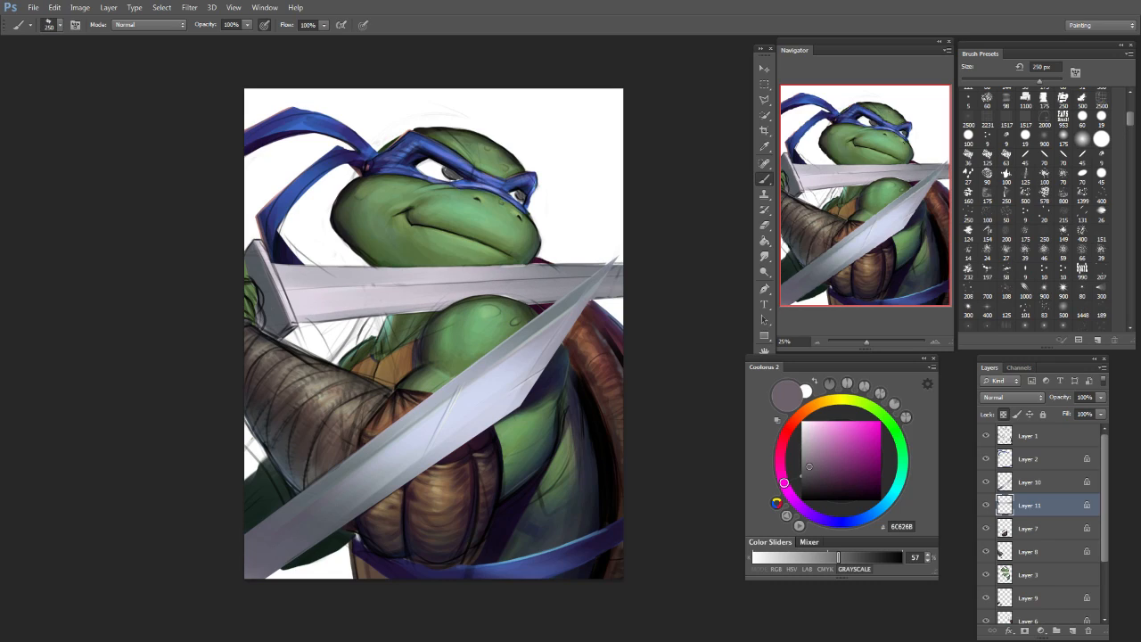
# Step: Shade the upper band of the horizontal blade with mauve 6C626B at a smaller size and reduce the brush to 125 px
pyautogui.press('[')
pyautogui.press('[')
pyautogui.moveTo(322, 274); pyautogui.dragTo(604, 267)
pyautogui.hotkey('ctrl', 'z')
pyautogui.hotkey('ctrl', 'z')
pyautogui.moveTo(460, 274); pyautogui.dragTo(539, 273)
pyautogui.press('[')
pyautogui.press('[')
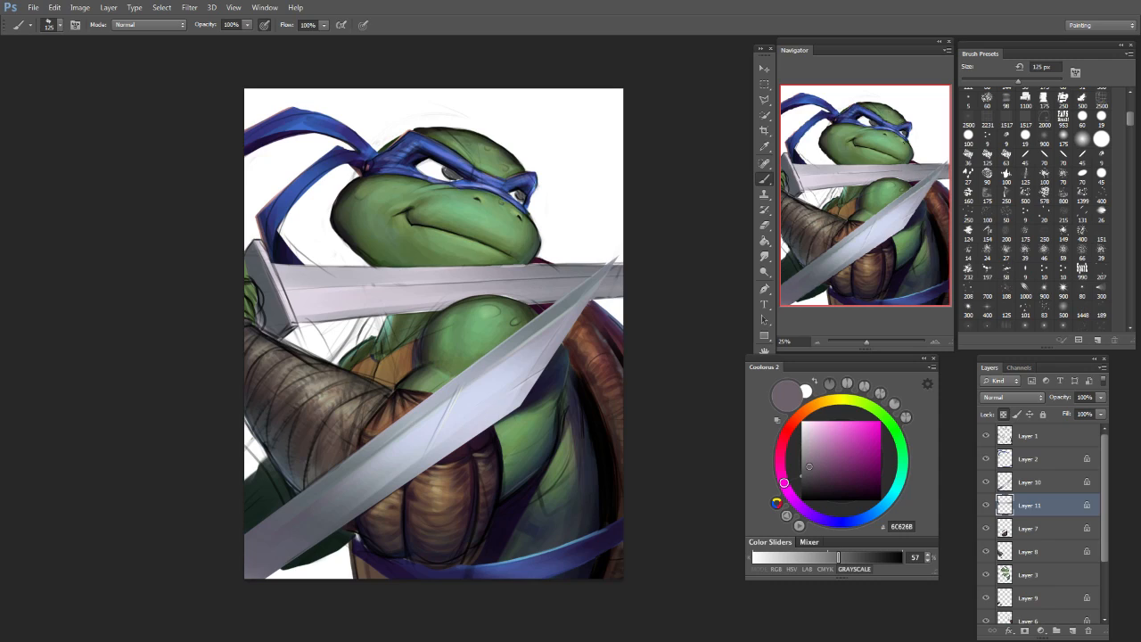
# Step: Enlarge the brush, set the colour to pale peach F5D7C8 and brush it over the lower half of the horizontal blade
pyautogui.press(']')
pyautogui.press(']')
pyautogui.press(']')
pyautogui.press(']')
pyautogui.click(816, 425)
pyautogui.click(802, 413)
pyautogui.moveTo(472, 296)
pyautogui.mouseDown()
pyautogui.moveTo(610, 285)
pyautogui.moveTo(535, 286)
pyautogui.moveTo(562, 283)
pyautogui.mouseUp()
# Step: Reduce the brush to 70 px for peach highlights on the sword guard
pyautogui.press('[')
pyautogui.press('[')
pyautogui.press('[')
pyautogui.press('[')
pyautogui.press('[')
pyautogui.press('[')
pyautogui.press('[')
pyautogui.press('[')
pyautogui.press('[')
pyautogui.press('[')
pyautogui.press('[')
pyautogui.press('[')
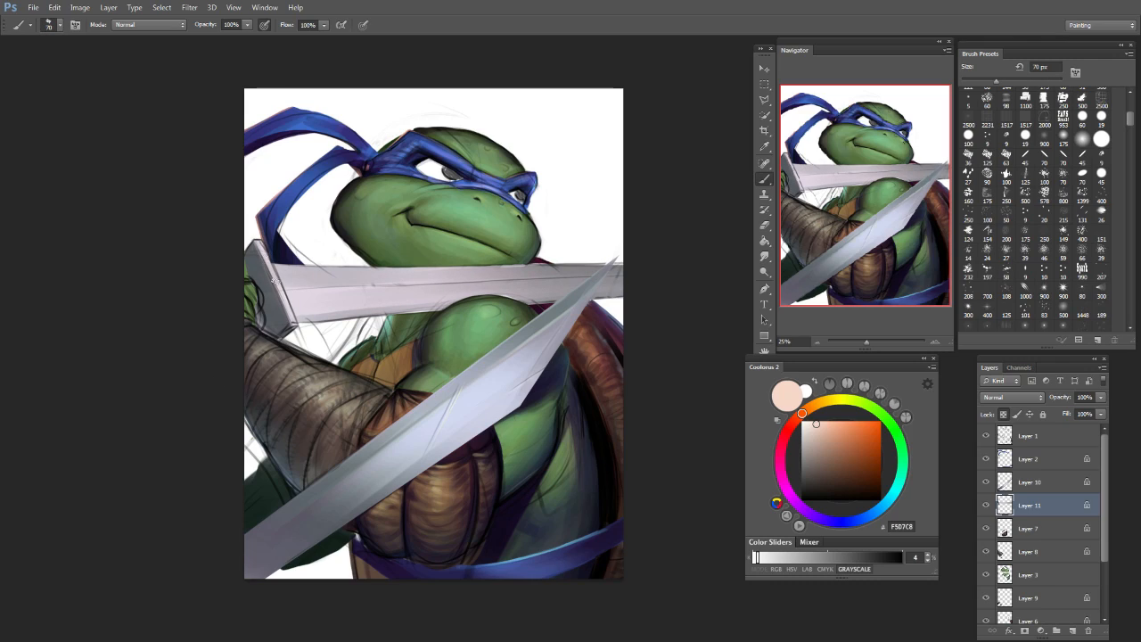
# Step: Set the colour to pale cyan A8D1DA and the brush size to 50 px
pyautogui.click(820, 433)
pyautogui.click(888, 502)
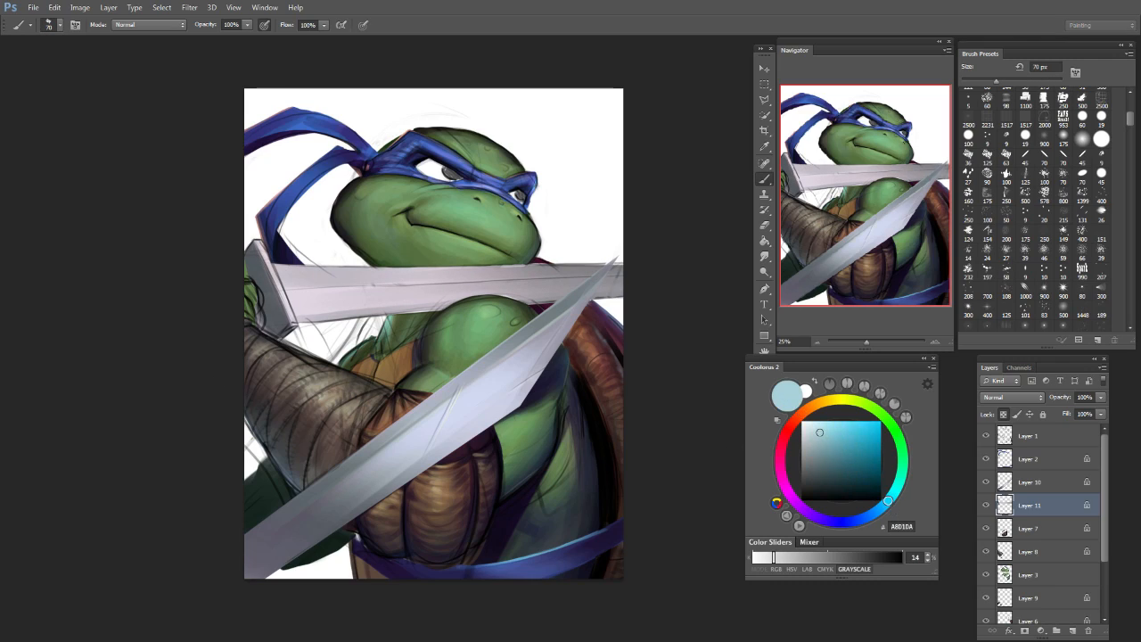
pyautogui.press('[')
pyautogui.press('[')
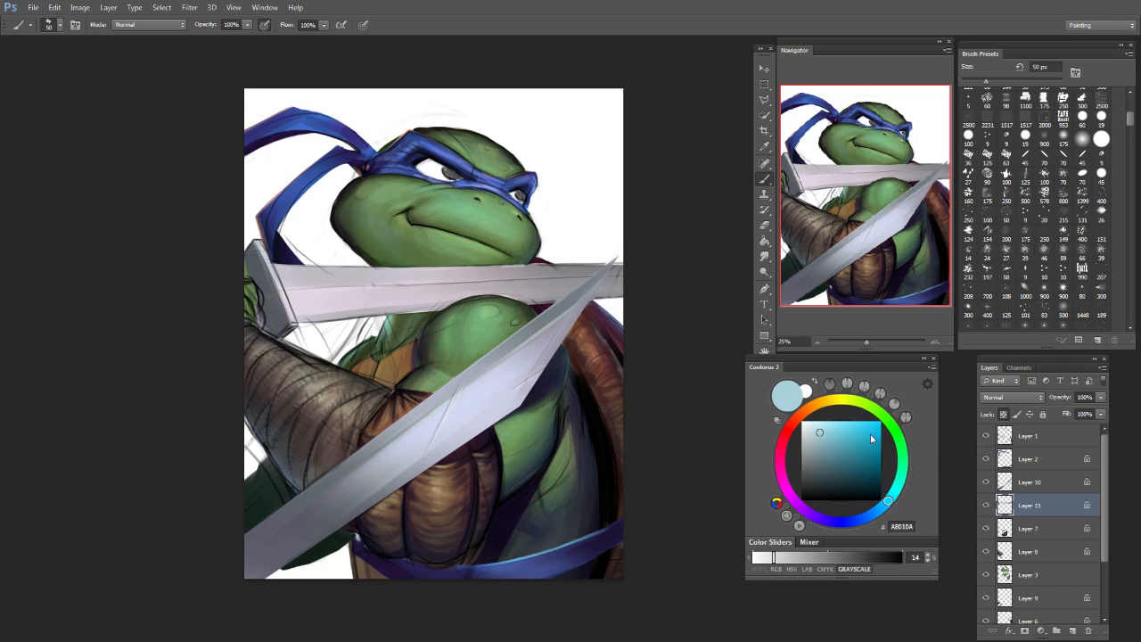
# Step: Set the colour to pale yellow DAD1A8 and tint the horizontal blade with a 175 px brush
pyautogui.click(830, 400)
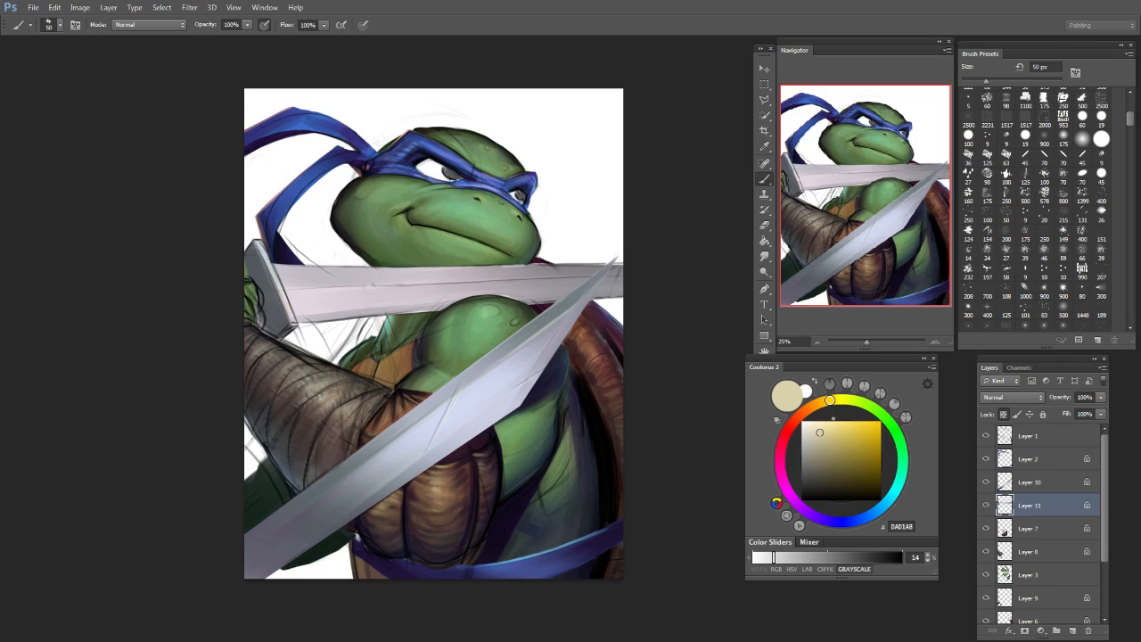
pyautogui.press(']')
pyautogui.press(']')
pyautogui.press(']')
pyautogui.press(']')
pyautogui.press(']')
pyautogui.press(']')
pyautogui.press(']')
pyautogui.press(']')
# Step: Tint the horizontal blade with pale cyan, switching to pale yellow and enlarging the brush to 250 px
pyautogui.click(887, 502)
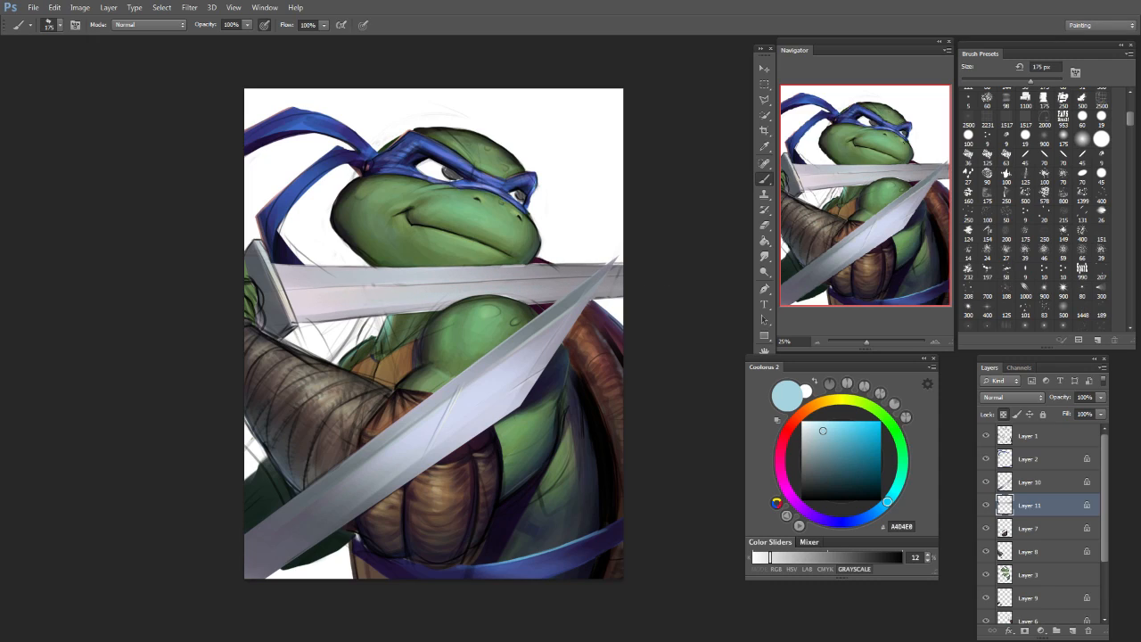
pyautogui.click(840, 400)
pyautogui.click(821, 425)
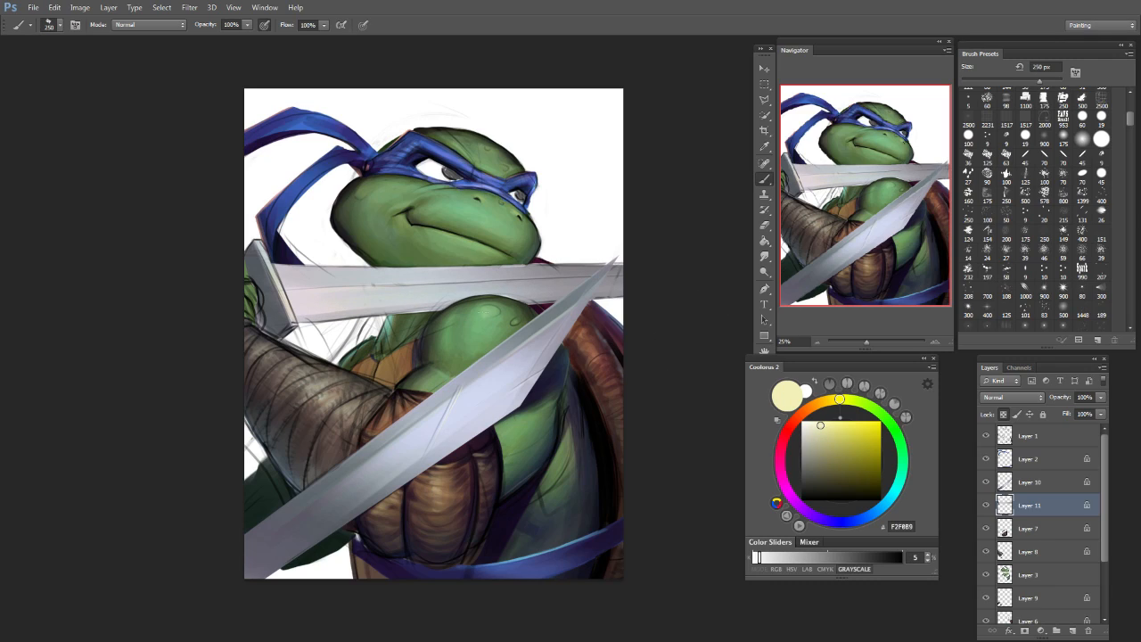
# Step: Sample the horizontal blade's colour, shift it to bright aqua 88FFE4 and enlarge the brush to 400 px
pyautogui.keyDown('alt'); pyautogui.click(455, 293); pyautogui.keyUp('alt')
pyautogui.moveTo(850, 450); pyautogui.dragTo(840, 422)
pyautogui.moveTo(880, 508); pyautogui.dragTo(901, 479)
pyautogui.press(']')
pyautogui.press(']')
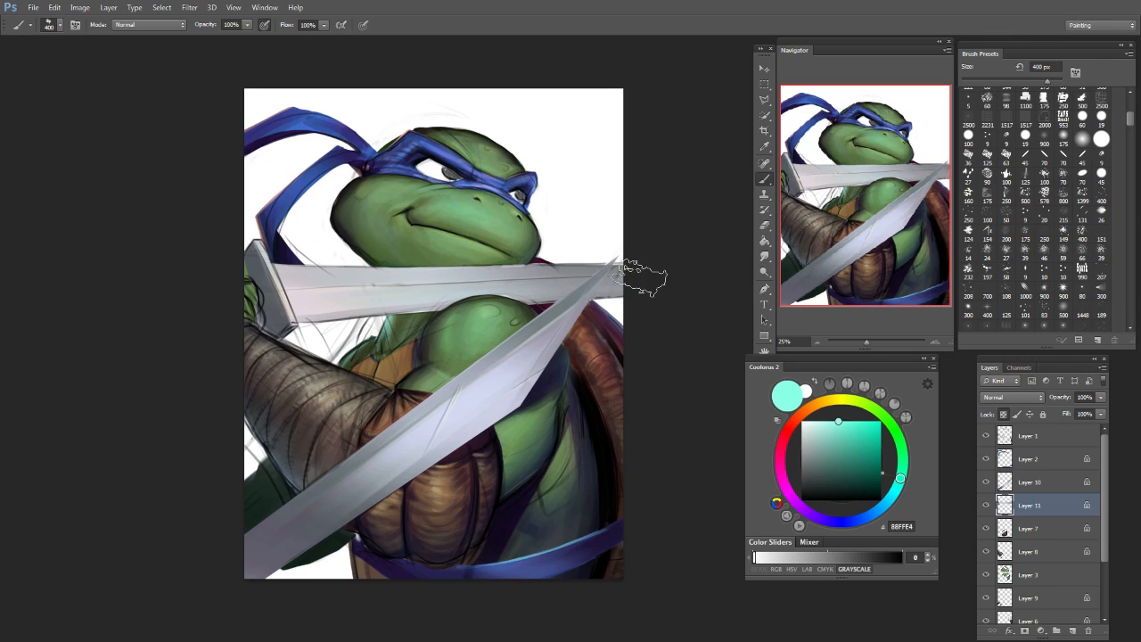
# Step: Tint the horizontal blade with aqua 88FFE4 at varying brush sizes, going down to 70 px
pyautogui.press('[')
pyautogui.press('[')
pyautogui.press('[')
pyautogui.press('[')
pyautogui.press('[')
pyautogui.press('[')
pyautogui.press(']')
pyautogui.press(']')
pyautogui.press(']')
pyautogui.press(']')
pyautogui.press(']')
pyautogui.press(']')
pyautogui.press('[')
pyautogui.press('[')
pyautogui.press('[')
pyautogui.press('[')
pyautogui.press('[')
pyautogui.press('[')
pyautogui.press('[')
pyautogui.press('[')
pyautogui.press('[')
pyautogui.press('[')
pyautogui.press('[')
pyautogui.press('[')
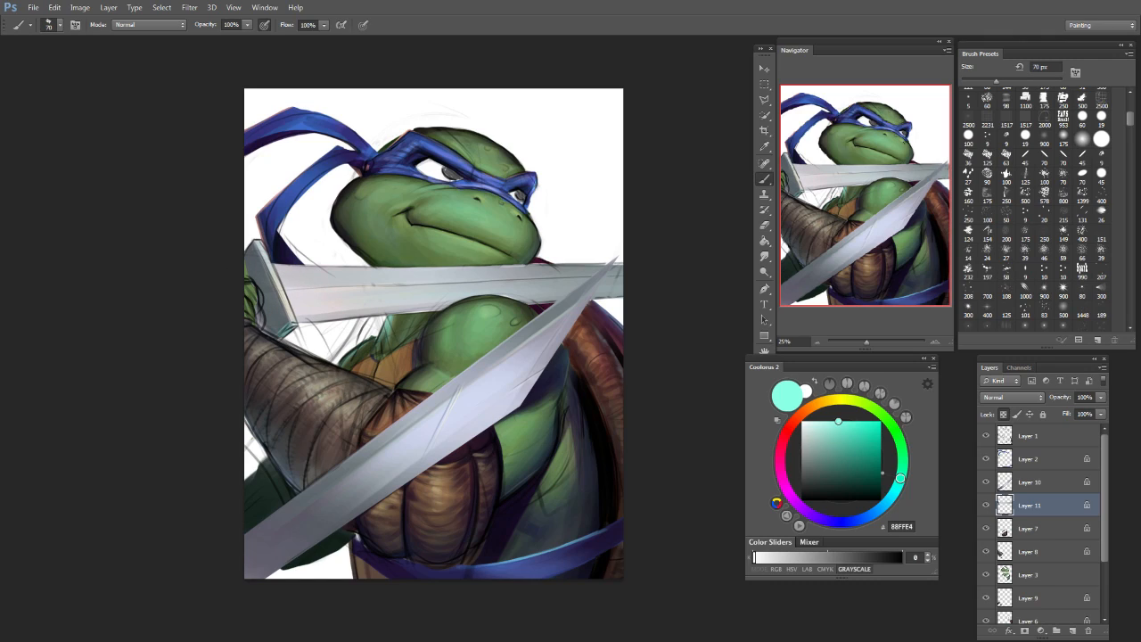
# Step: Sample grey 60656A from the sword guard, darken the colour to near-black navy 111B25 and reduce the brush to 40 px for shading
pyautogui.keyDown('alt'); pyautogui.click(250, 249); pyautogui.keyUp('alt')
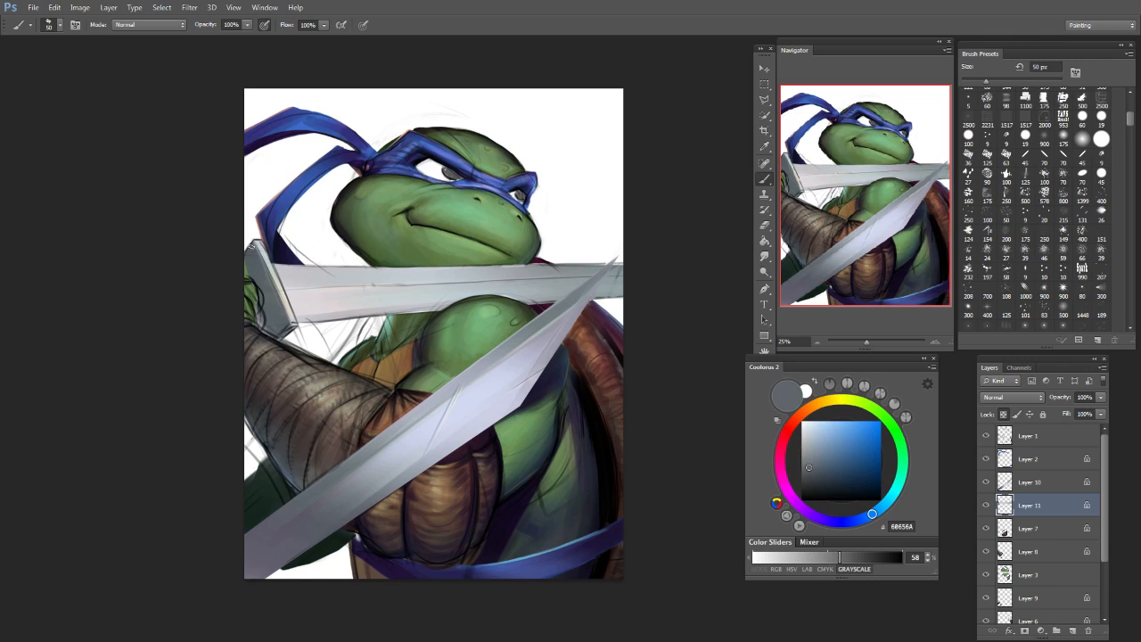
pyautogui.click(844, 488)
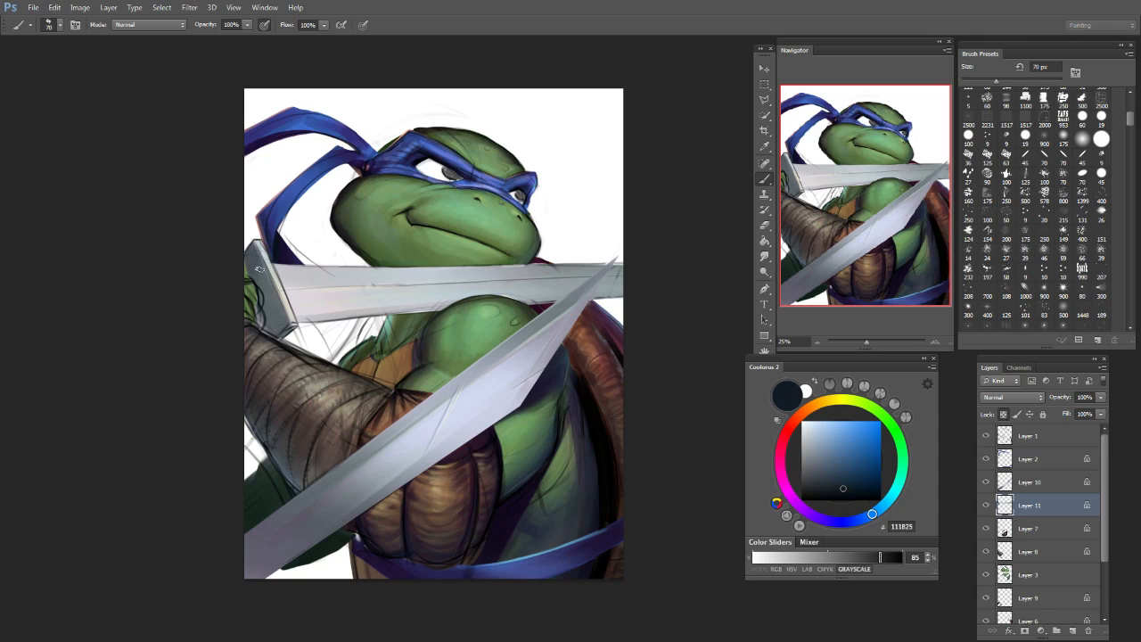
pyautogui.press('[')
pyautogui.press('[')
pyautogui.press('[')
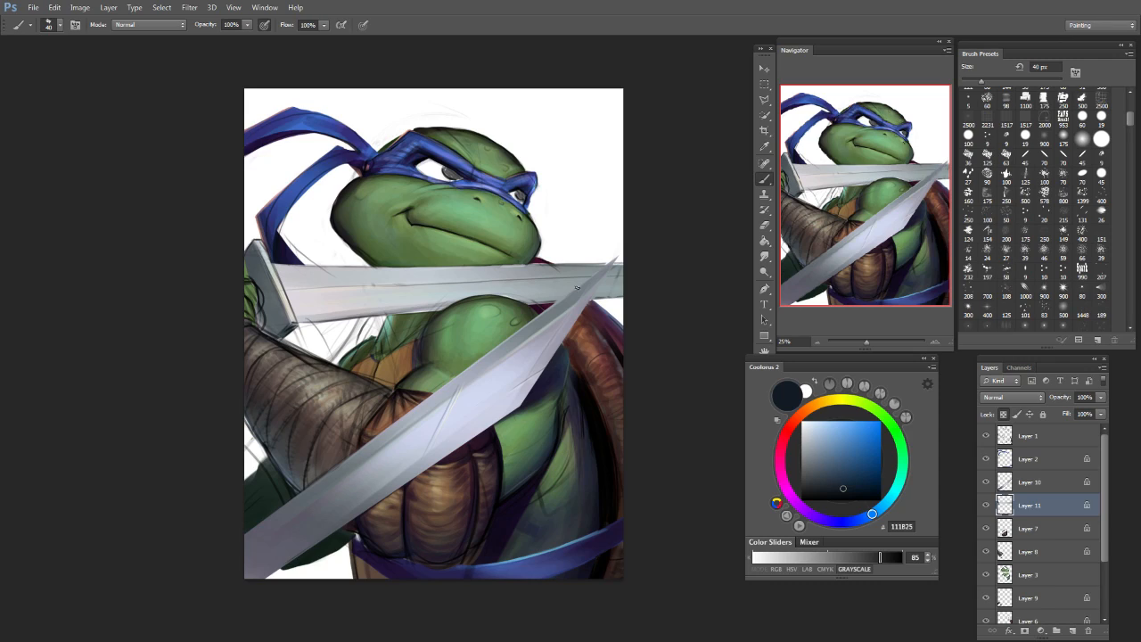
# Step: Enlarge the brush to 200 px and shade the horizontal blade with the near-black navy
pyautogui.press(']')
pyautogui.press(']')
pyautogui.press(']')
pyautogui.press(']')
pyautogui.press(']')
pyautogui.press(']')
pyautogui.press(']')
pyautogui.press(']')
pyautogui.press(']')
pyautogui.press(']')
# Step: Compare the horizontal blade with and without the last stroke by undoing and redoing it, and reduce the brush to 150 px
pyautogui.hotkey('ctrl', 'z')
pyautogui.hotkey('ctrl', 'z')
pyautogui.hotkey('ctrl', 'z')
pyautogui.hotkey('ctrl', 'z')
pyautogui.hotkey('ctrl', 'z')
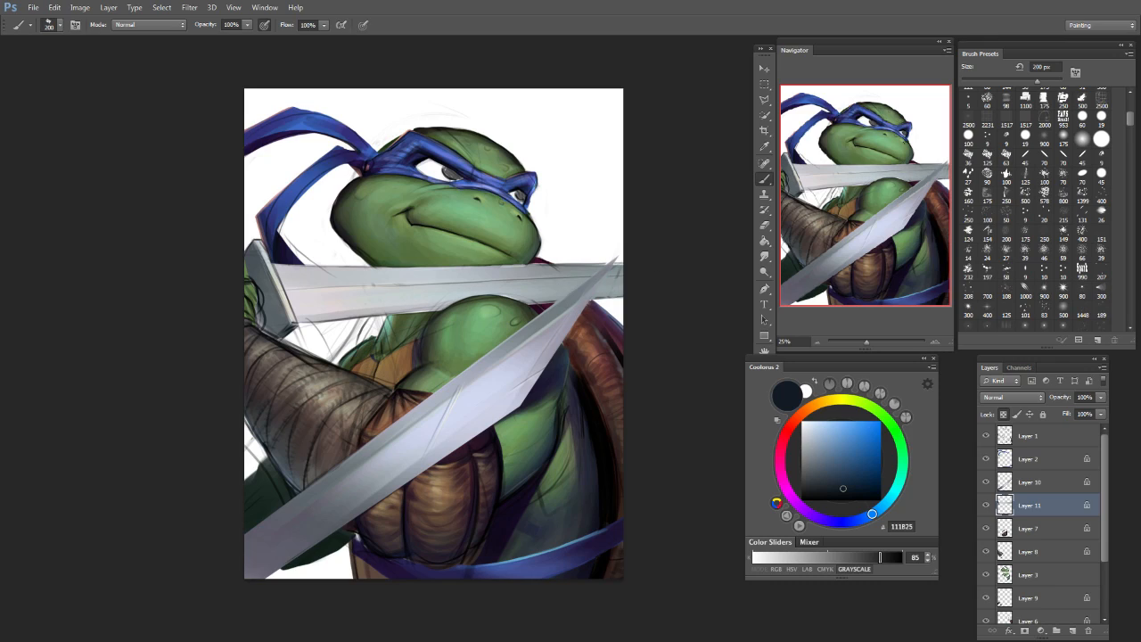
pyautogui.hotkey('ctrl', 'z')
pyautogui.hotkey('ctrl', 'z')
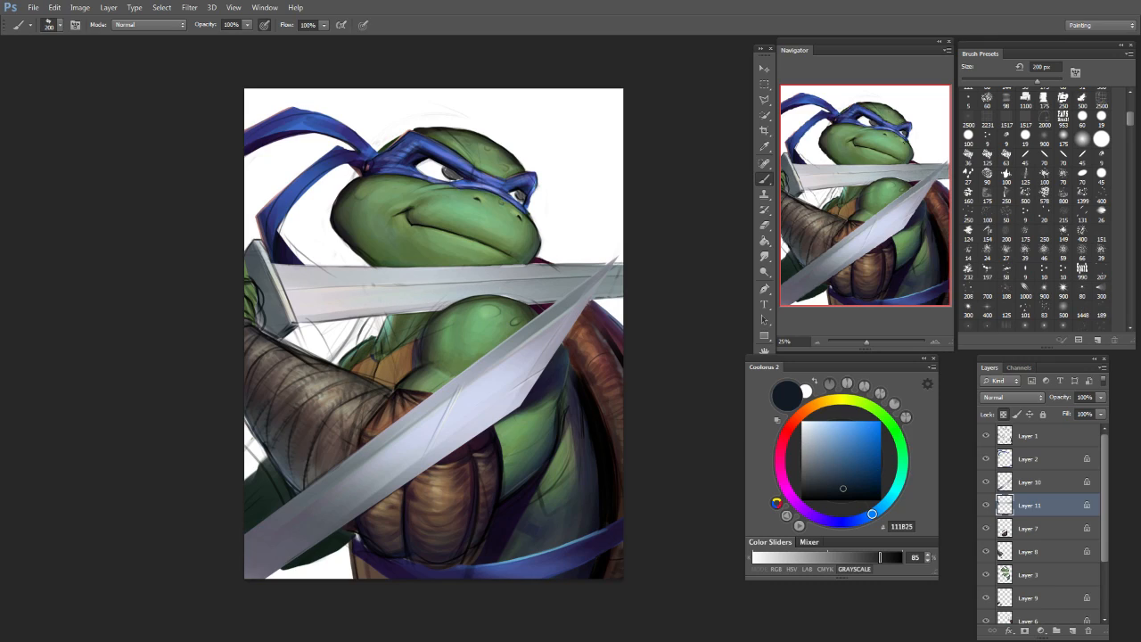
pyautogui.hotkey('ctrl', 'z')
pyautogui.hotkey('ctrl', 'z')
pyautogui.press('[')
pyautogui.press('[')
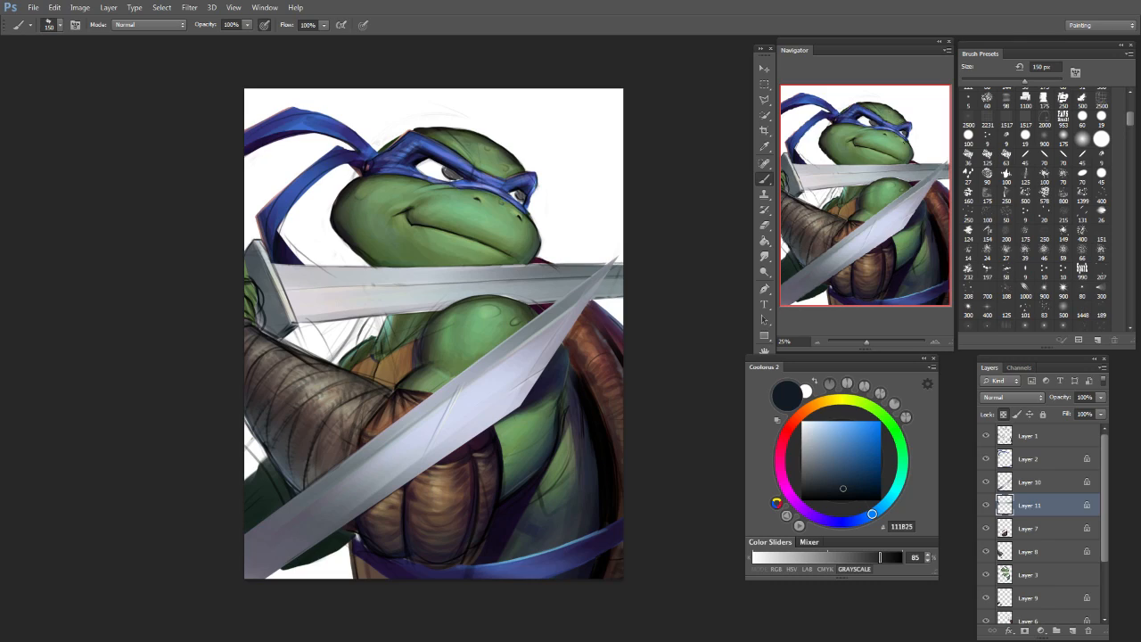
# Step: Enlarge the brush to 300 px and shade the horizontal blade near the guard with the near-black navy
pyautogui.moveTo(578, 291); pyautogui.dragTo(412, 298)
pyautogui.hotkey('ctrl', 'z')
pyautogui.hotkey('ctrl', 'z')
pyautogui.press(']')
pyautogui.press(']')
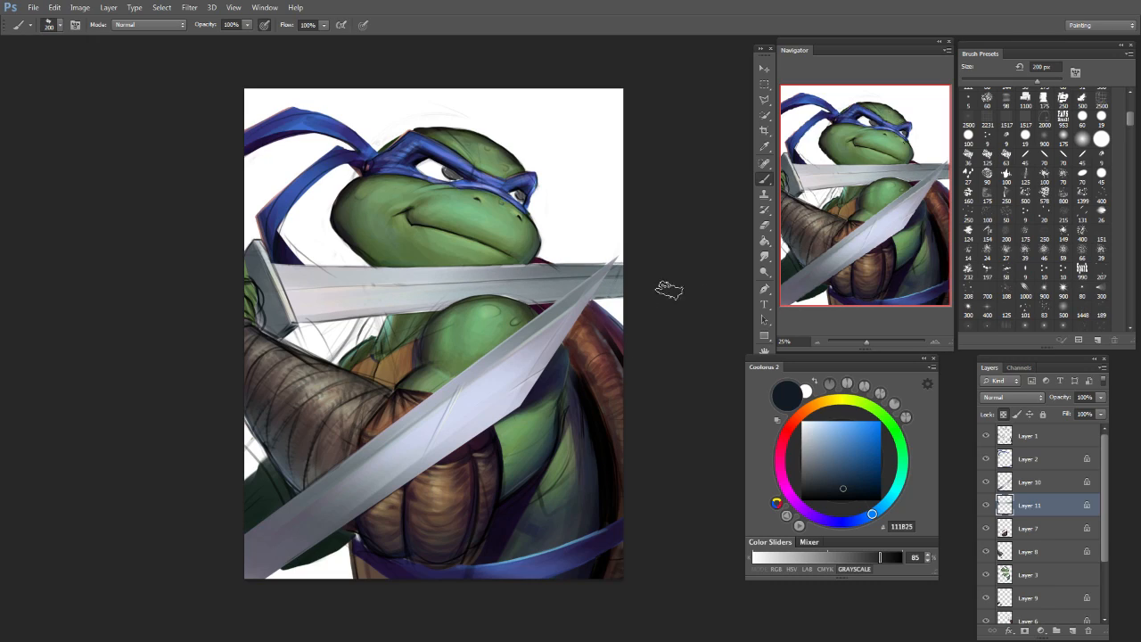
pyautogui.press(']')
pyautogui.moveTo(330, 301)
pyautogui.mouseDown()
pyautogui.moveTo(290, 304)
pyautogui.moveTo(367, 297)
pyautogui.mouseUp()
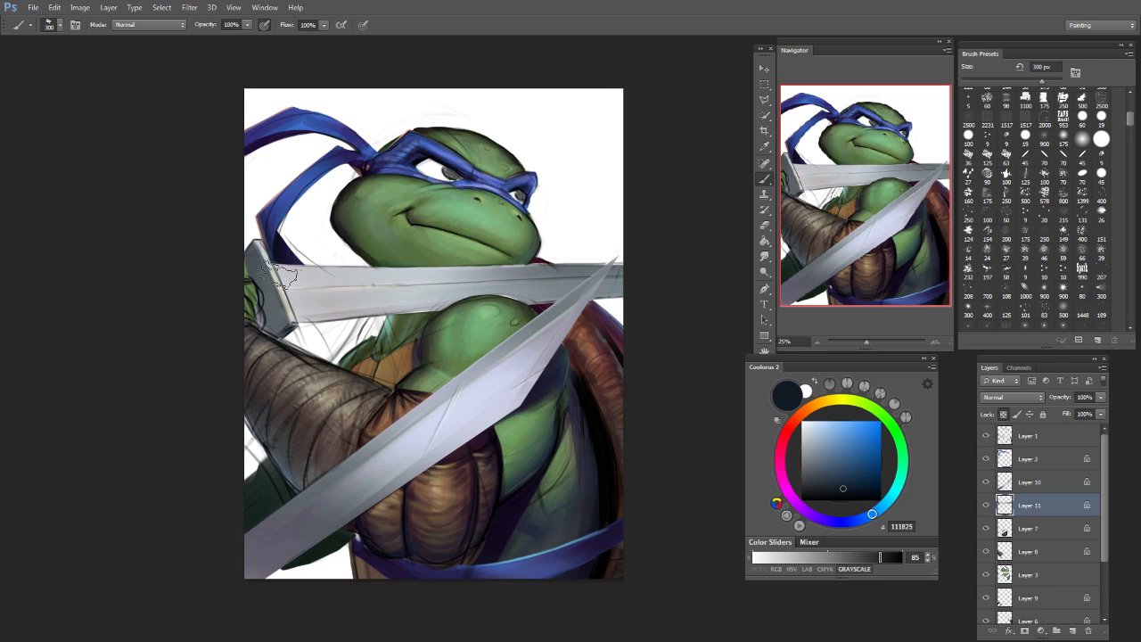
pyautogui.moveTo(282, 276); pyautogui.dragTo(360, 275)
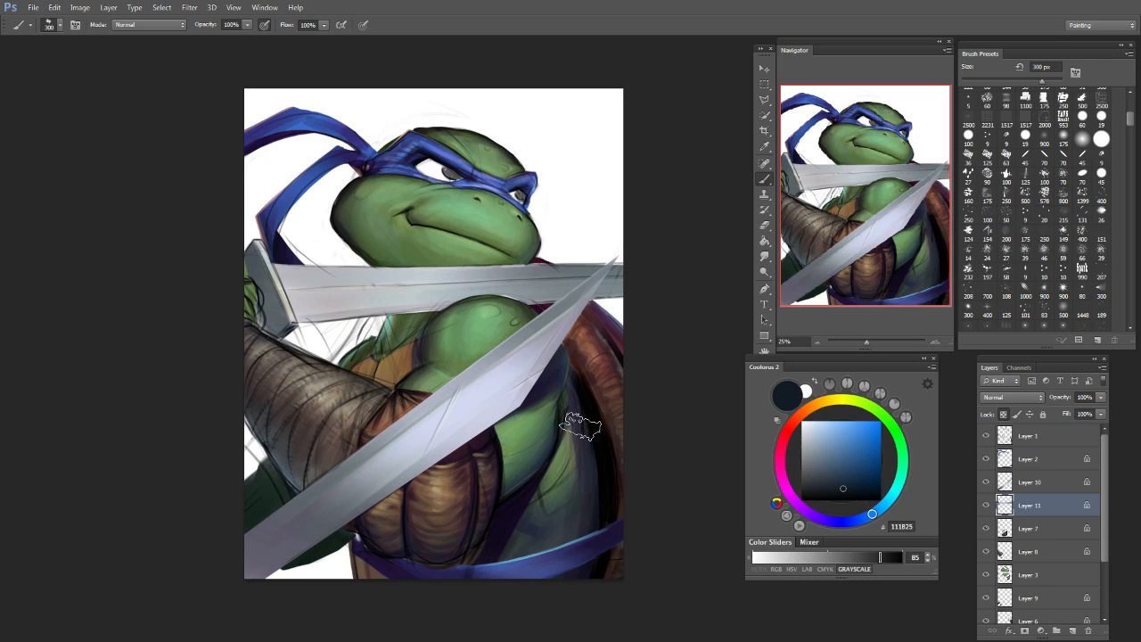
# Step: Sample the horizontal blade's colour, reduce the brush to 25 px and switch the painting colour to a pale peach
pyautogui.keyDown('alt'); pyautogui.click(421, 297); pyautogui.keyUp('alt')
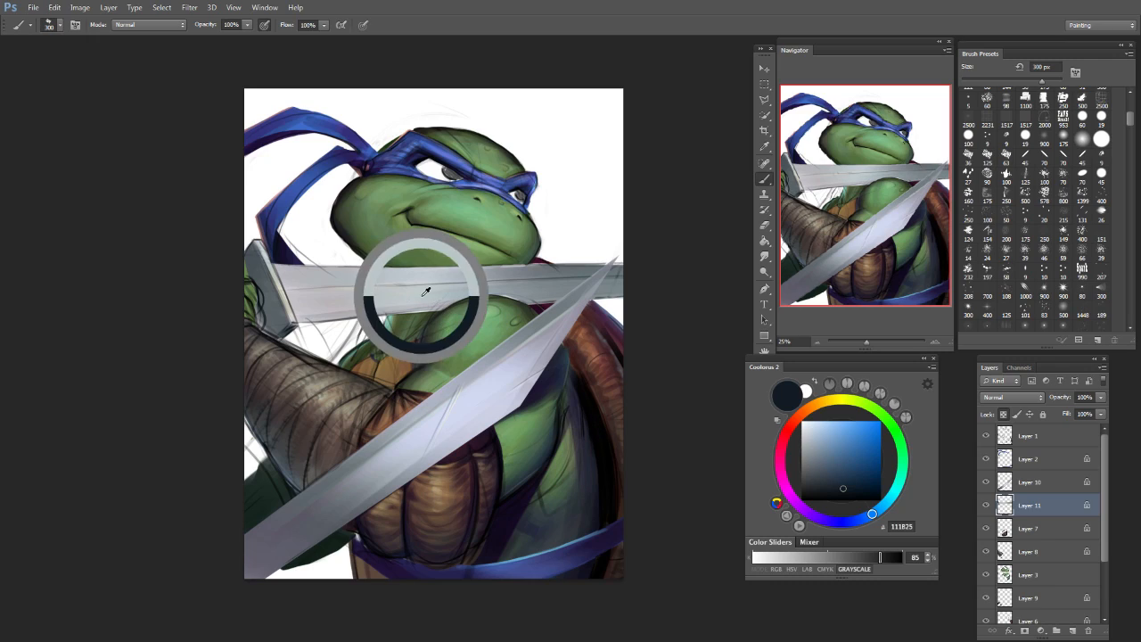
pyautogui.press('[')
pyautogui.press('[')
pyautogui.press('[')
pyautogui.press('[')
pyautogui.moveTo(870, 472)
pyautogui.mouseDown()
pyautogui.moveTo(839, 437)
pyautogui.moveTo(796, 420)
pyautogui.mouseUp()
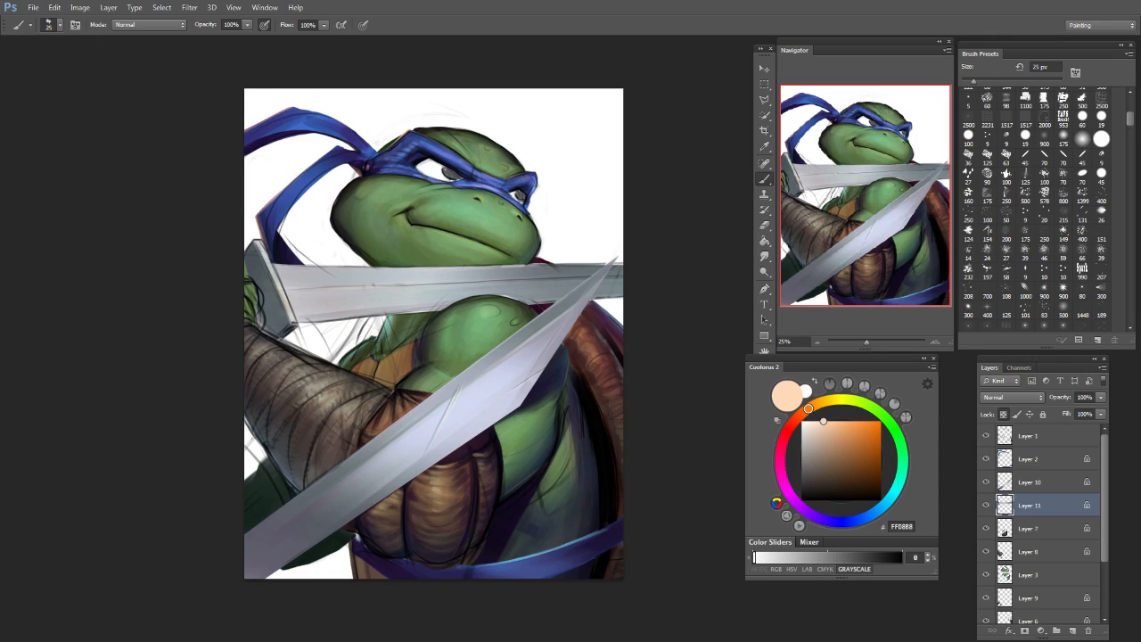
# Step: Erase Layer 1's sketch lines over the horizontal blade and in the gap above the forearm with a 175 px eraser
pyautogui.click(1025, 437)
pyautogui.press('e')
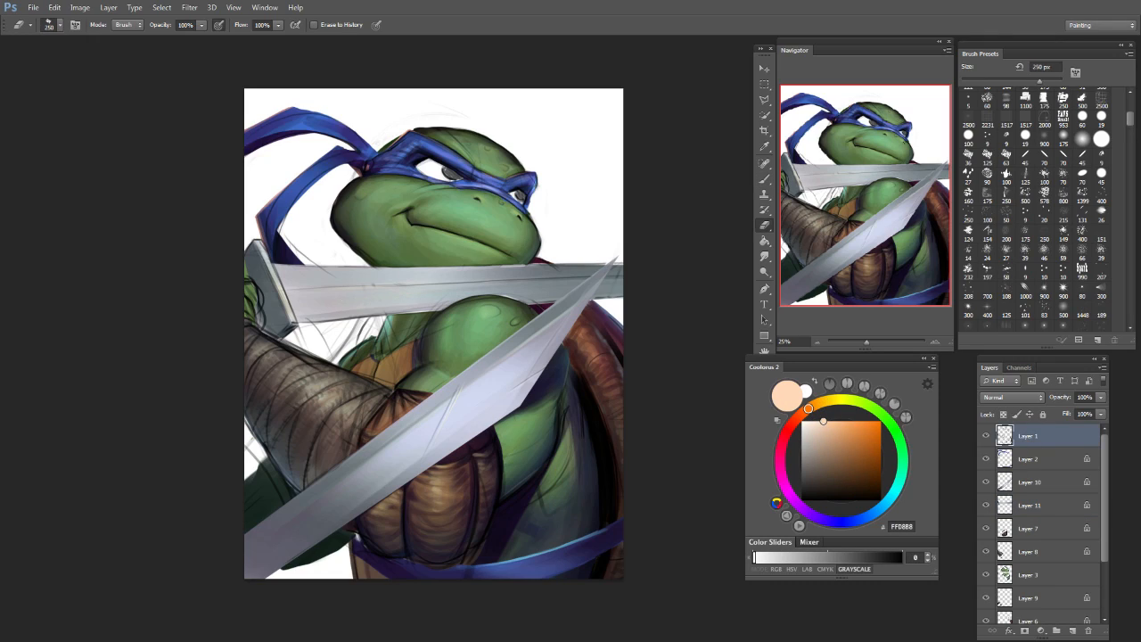
pyautogui.press('[')
pyautogui.press('[')
pyautogui.moveTo(421, 278); pyautogui.dragTo(615, 267)
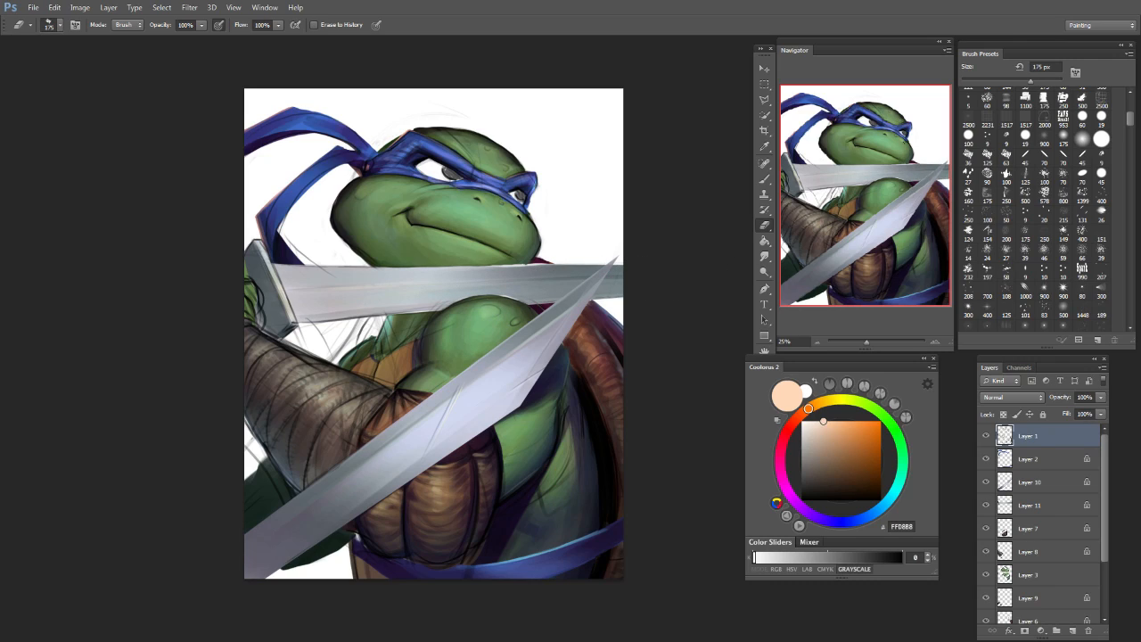
pyautogui.moveTo(306, 314); pyautogui.dragTo(393, 323)
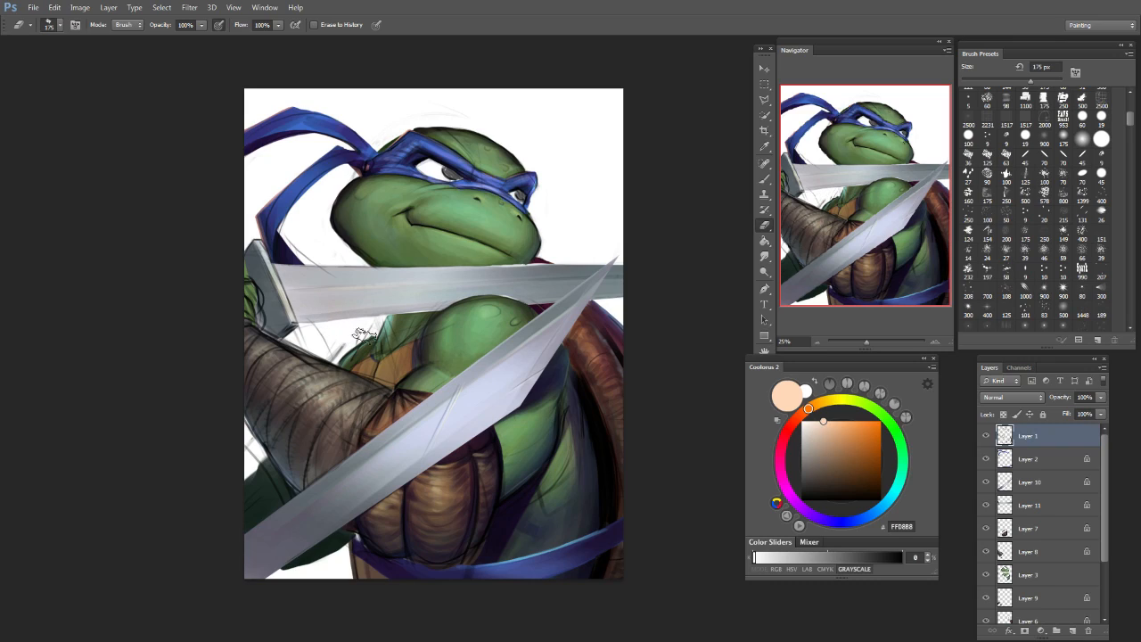
pyautogui.moveTo(357, 328); pyautogui.dragTo(334, 365)
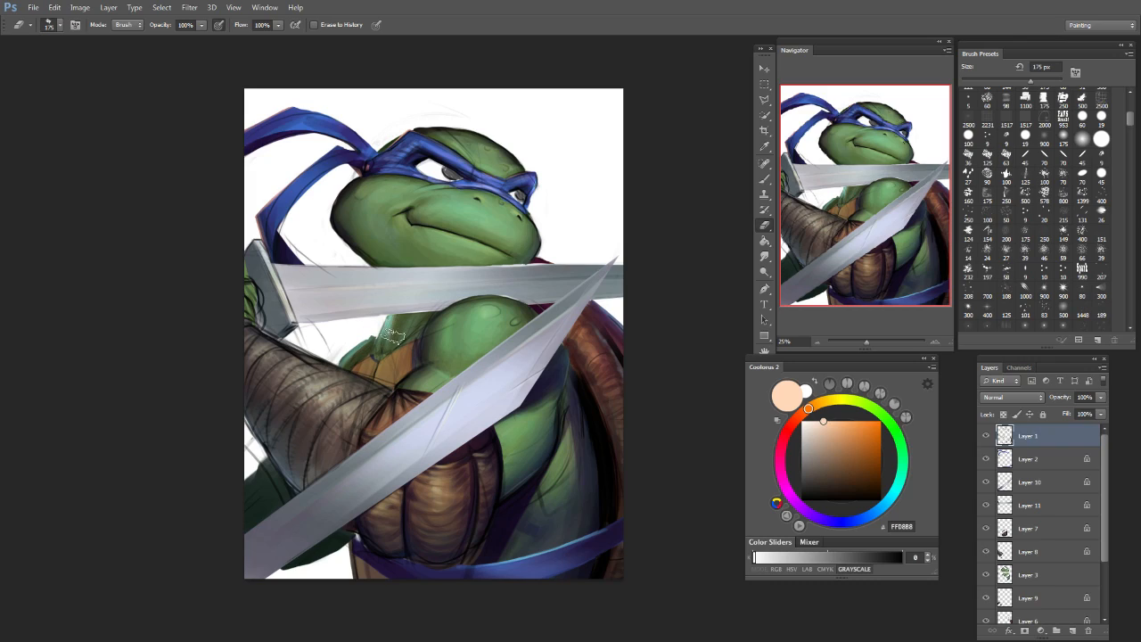
# Step: Reduce the eraser to 90 px, erase the sketch lines over the upper chest plate and undo the last stroke on the face
pyautogui.press('[')
pyautogui.press('[')
pyautogui.press('[')
pyautogui.press('[')
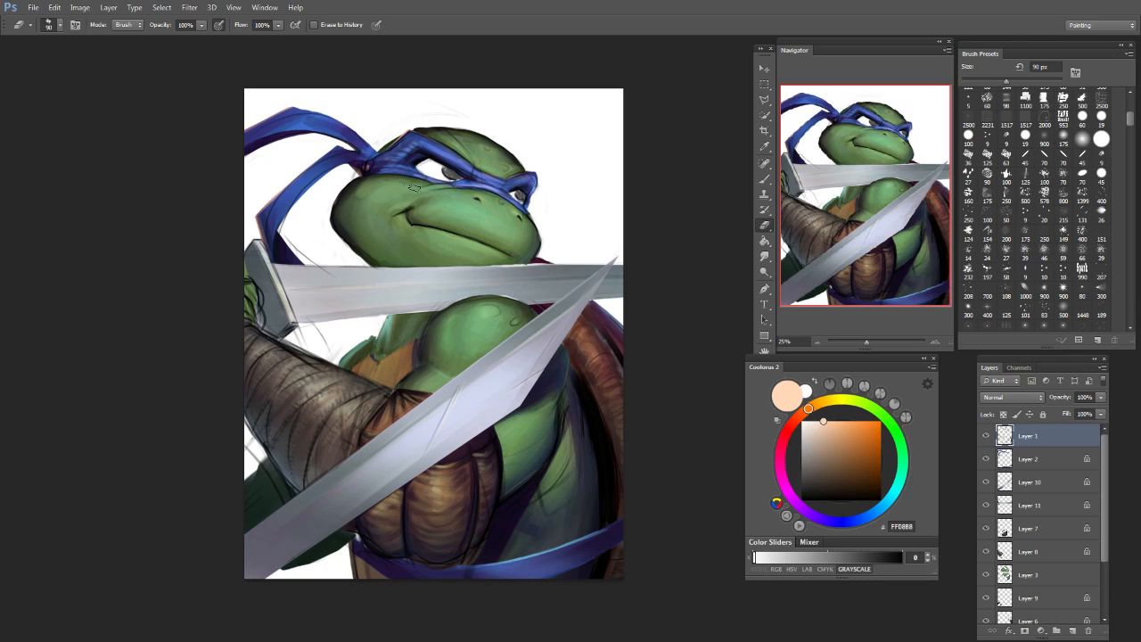
pyautogui.moveTo(464, 180)
pyautogui.mouseDown()
pyautogui.moveTo(446, 166)
pyautogui.moveTo(456, 175)
pyautogui.mouseUp()
pyautogui.hotkey('ctrl', 'z')
# Step: Erase the sketch lines over the face and mouth, varying the eraser between 175 and 70 px
pyautogui.press(']')
pyautogui.press(']')
pyautogui.press(']')
pyautogui.press(']')
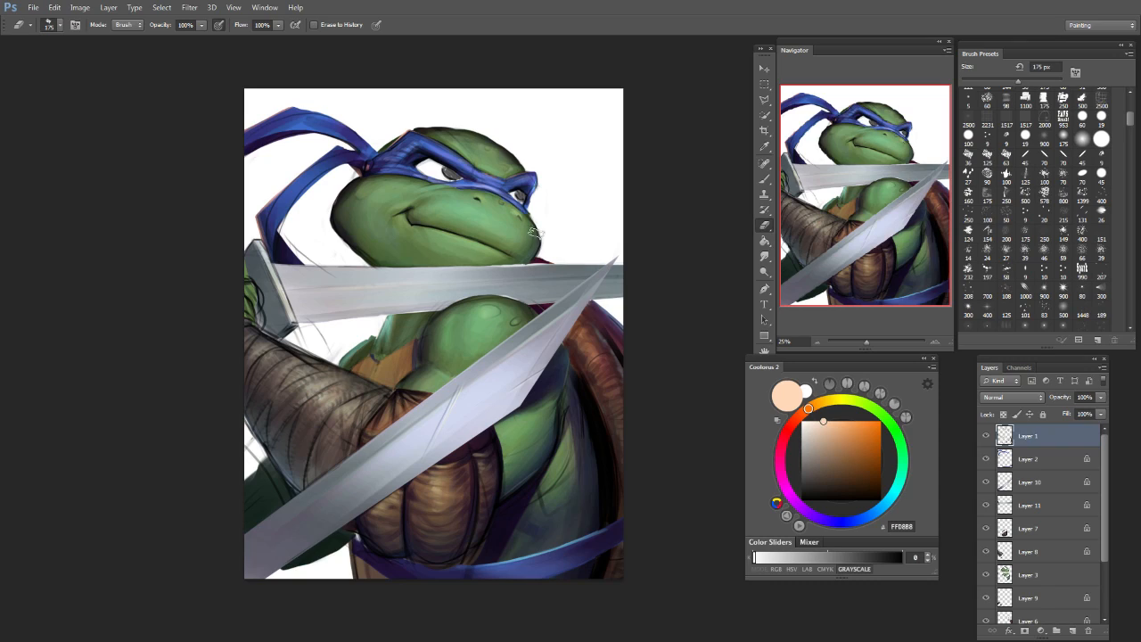
pyautogui.press('[')
pyautogui.press('[')
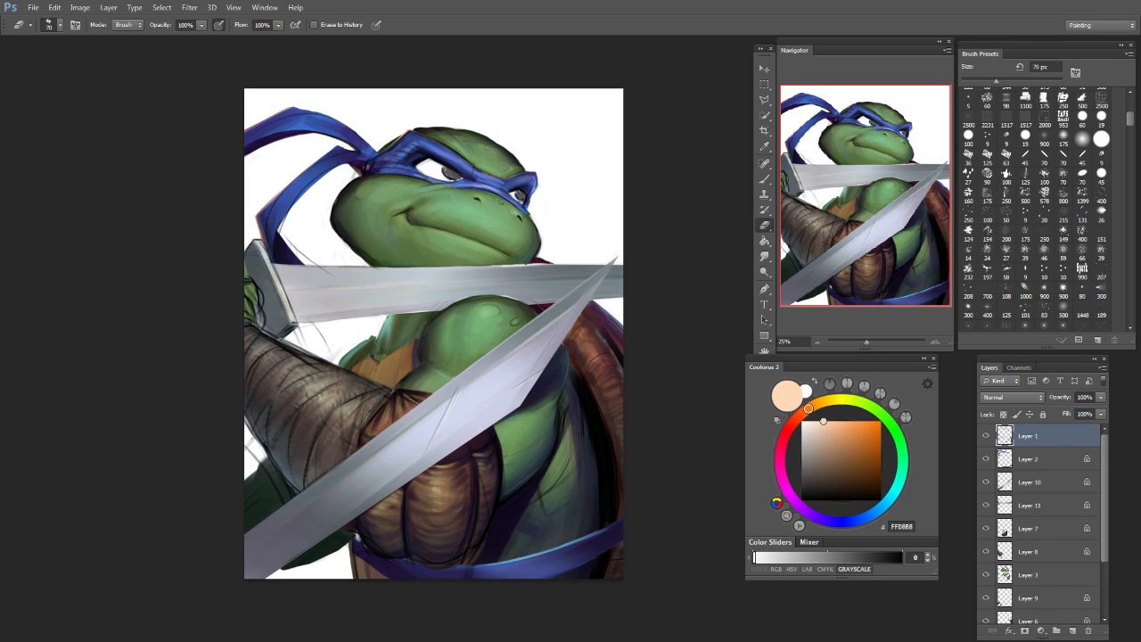
# Step: Erase the stray lines around the mask tails, along the horizontal blade's upper edge and beside the forearm with a 125 px eraser
pyautogui.press(']')
pyautogui.press(']')
pyautogui.press(']')
pyautogui.press(']')
pyautogui.moveTo(280, 237)
pyautogui.mouseDown()
pyautogui.moveTo(297, 219)
pyautogui.moveTo(298, 252)
pyautogui.moveTo(332, 267)
pyautogui.moveTo(526, 266)
pyautogui.mouseUp()
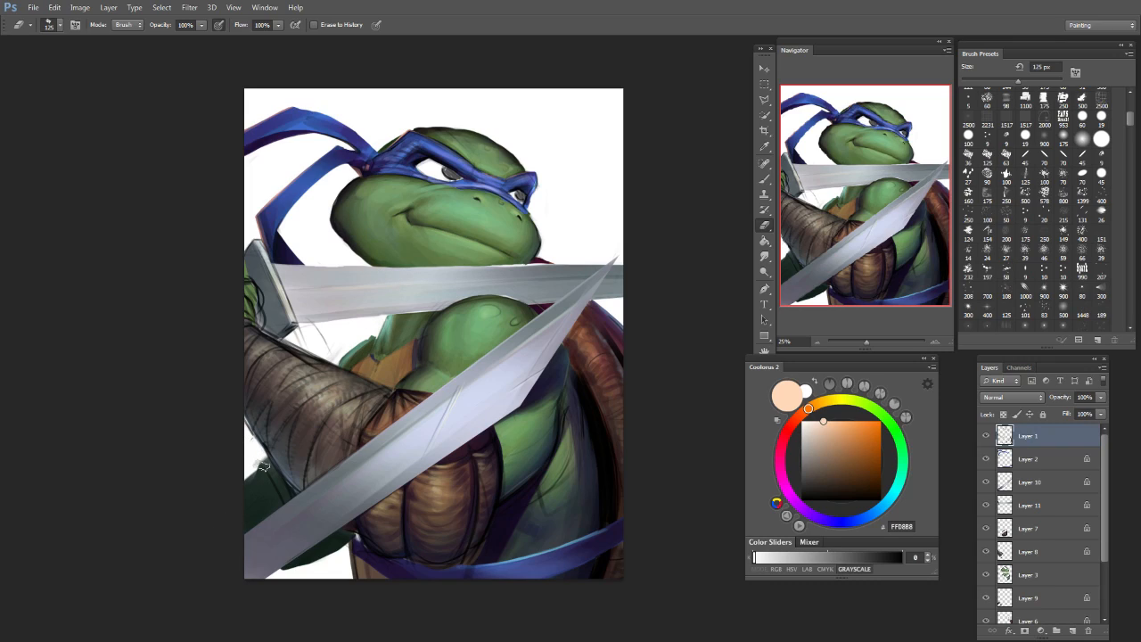
pyautogui.moveTo(260, 453); pyautogui.dragTo(251, 435)
pyautogui.press('[')
pyautogui.press('[')
pyautogui.press('[')
pyautogui.press('[')
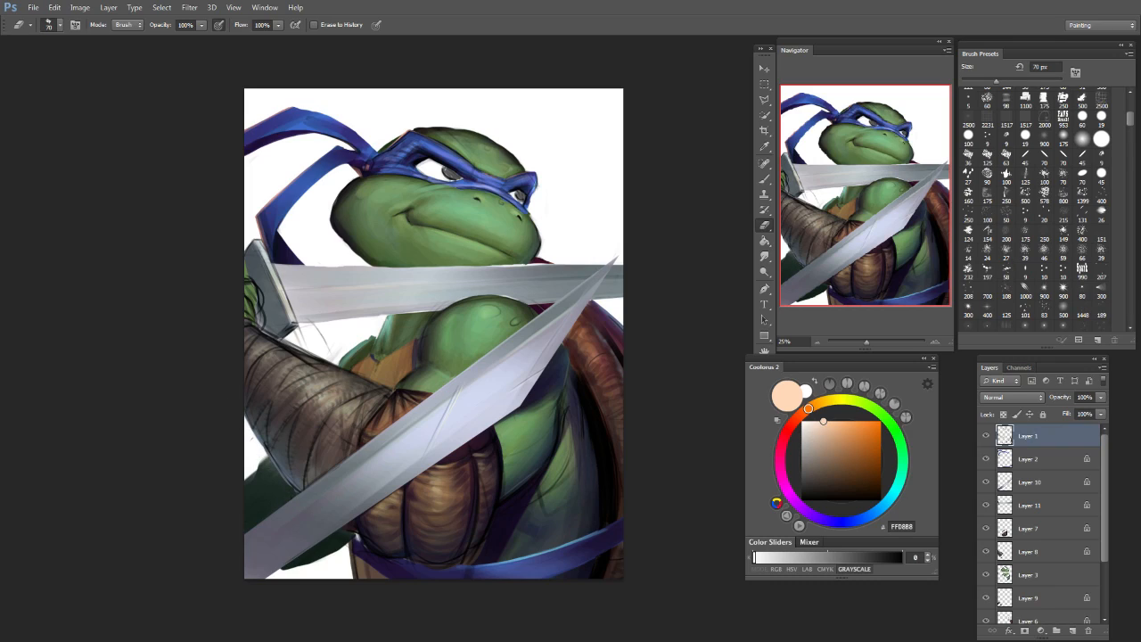
# Step: Reduce the eraser to 50 px and erase the sketch lines around the hand, the sword guard and the forearm
pyautogui.press(']')
pyautogui.press(']')
pyautogui.press(']')
pyautogui.press(']')
pyautogui.press(']')
pyautogui.press(']')
pyautogui.press('[')
pyautogui.press('[')
pyautogui.press('[')
pyautogui.press('[')
pyautogui.press('[')
pyautogui.press('[')
pyautogui.press('[')
pyautogui.press('[')
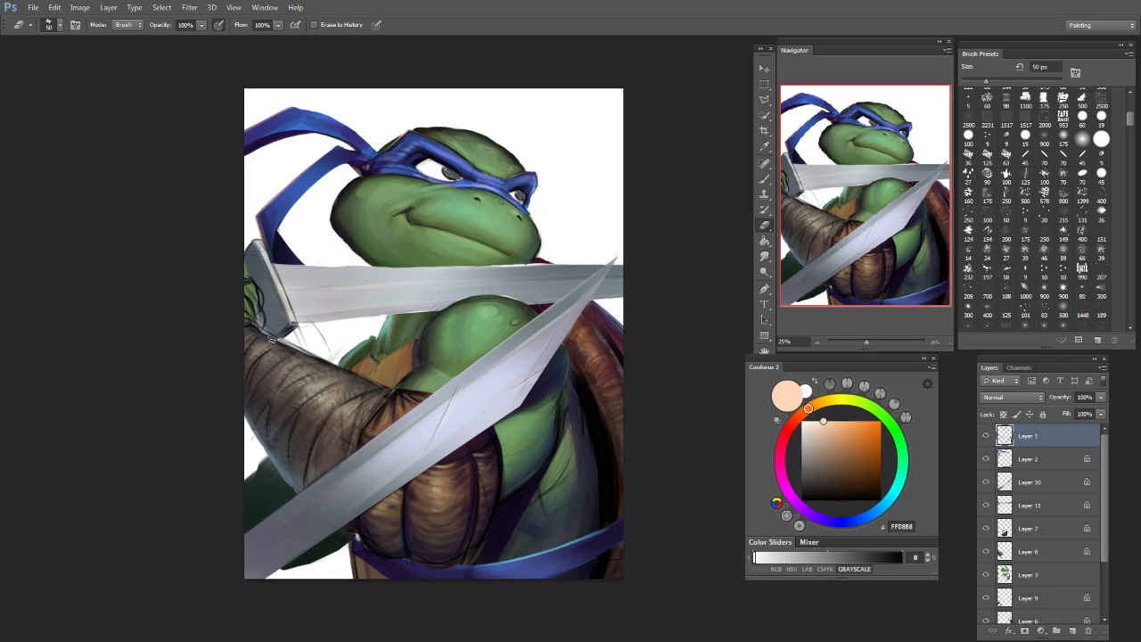
pyautogui.moveTo(256, 283)
pyautogui.mouseDown()
pyautogui.moveTo(258, 325)
pyautogui.moveTo(254, 272)
pyautogui.moveTo(292, 314)
pyautogui.moveTo(255, 233)
pyautogui.moveTo(249, 251)
pyautogui.moveTo(250, 234)
pyautogui.moveTo(283, 328)
pyautogui.moveTo(308, 344)
pyautogui.moveTo(300, 333)
pyautogui.moveTo(309, 326)
pyautogui.moveTo(312, 353)
pyautogui.mouseUp()
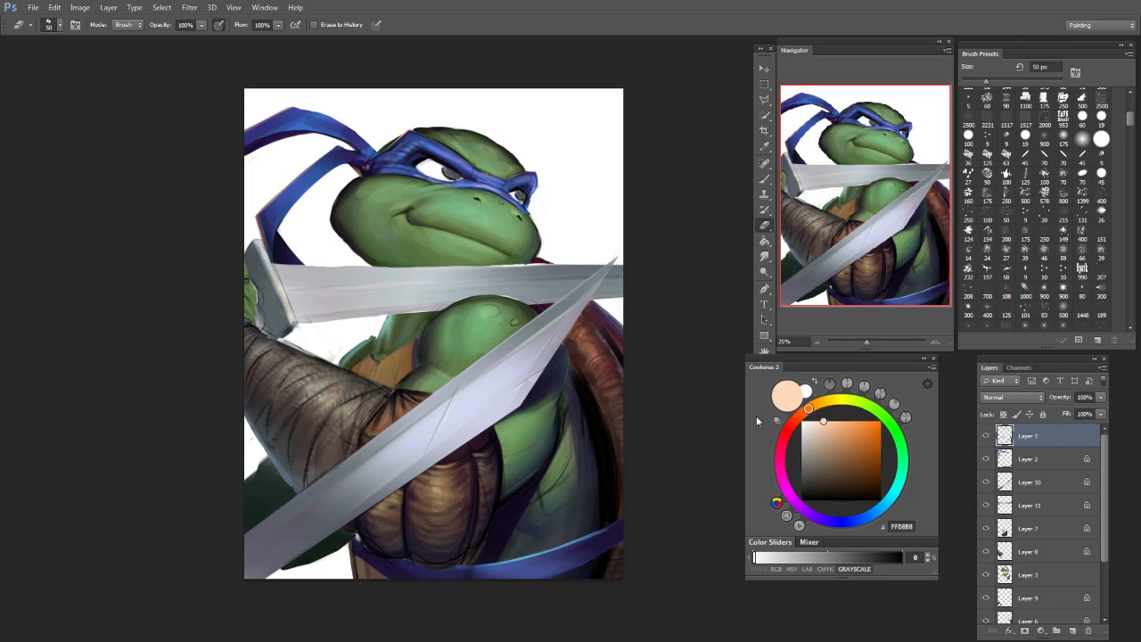
# Step: Erase the sketch lines on the side of the torso, undoing the long stroke made there with the enlarged eraser
pyautogui.moveTo(559, 467); pyautogui.dragTo(578, 479)
pyautogui.moveTo(581, 437)
pyautogui.mouseDown()
pyautogui.moveTo(579, 398)
pyautogui.moveTo(562, 437)
pyautogui.mouseUp()
pyautogui.press(']')
pyautogui.press(']')
pyautogui.press(']')
pyautogui.press(']')
pyautogui.press(']')
pyautogui.press(']')
pyautogui.moveTo(584, 377); pyautogui.dragTo(604, 518)
pyautogui.hotkey('ctrl', 'z')
pyautogui.press(']')
pyautogui.press(']')
pyautogui.press(']')
pyautogui.press(']')
pyautogui.press(']')
pyautogui.press(']')
pyautogui.moveTo(580, 396); pyautogui.dragTo(603, 504)
pyautogui.hotkey('ctrl', 'alt', 'z')
pyautogui.hotkey('ctrl', 'alt', 'z')
pyautogui.hotkey('ctrl', 'alt', 'z')
pyautogui.press('[')
pyautogui.press('[')
pyautogui.press('[')
pyautogui.press('[')
pyautogui.press('[')
pyautogui.press('[')
pyautogui.press('[')
pyautogui.press('[')
pyautogui.moveTo(579, 382); pyautogui.dragTo(599, 500)
pyautogui.moveTo(600, 447); pyautogui.dragTo(596, 533)
pyautogui.hotkey('ctrl', 'alt', 'z')
pyautogui.hotkey('ctrl', 'alt', 'z')
# Step: Erase the remaining sketch lines over the torso and belly plates, varying the eraser between 90 and 175 px
pyautogui.press(']')
pyautogui.press(']')
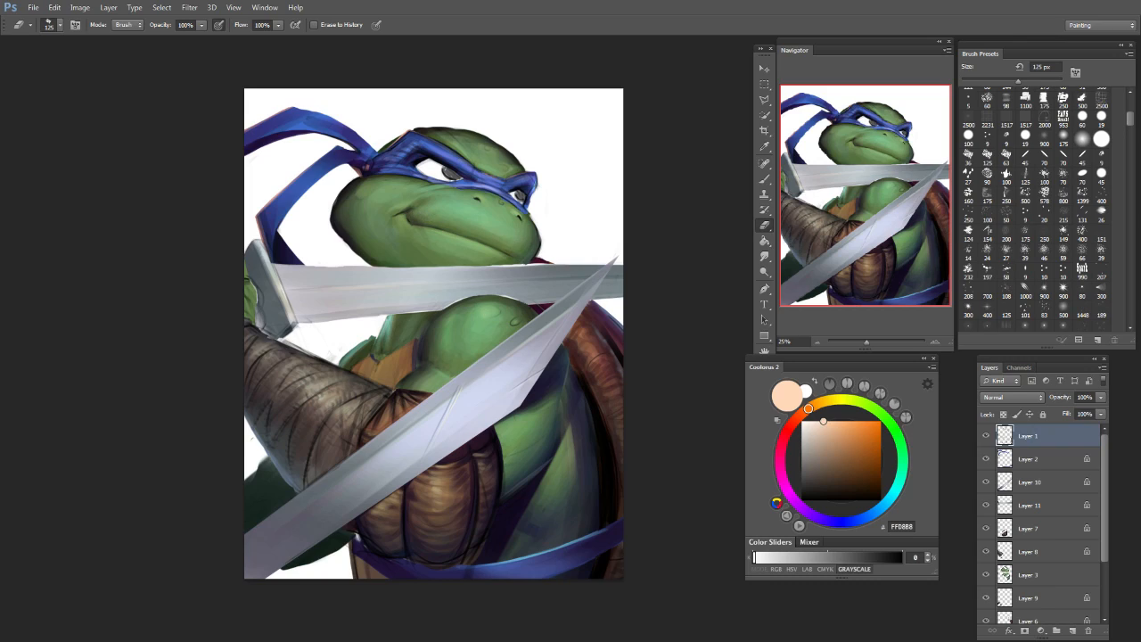
pyautogui.press('[')
pyautogui.press('[')
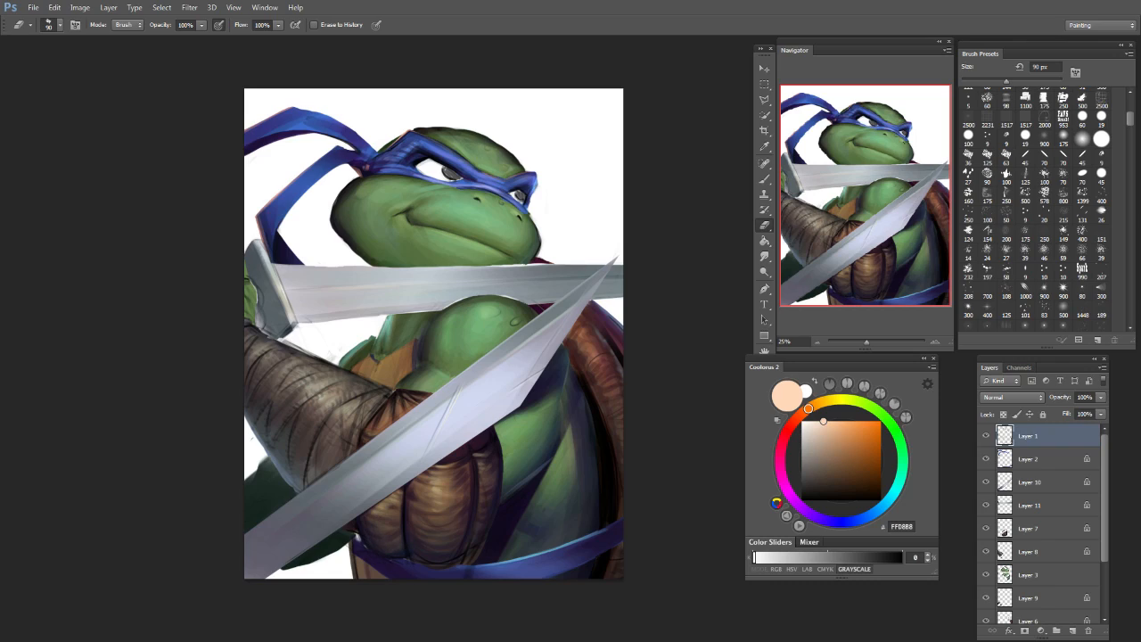
pyautogui.press(']')
pyautogui.press(']')
pyautogui.press(']')
pyautogui.press(']')
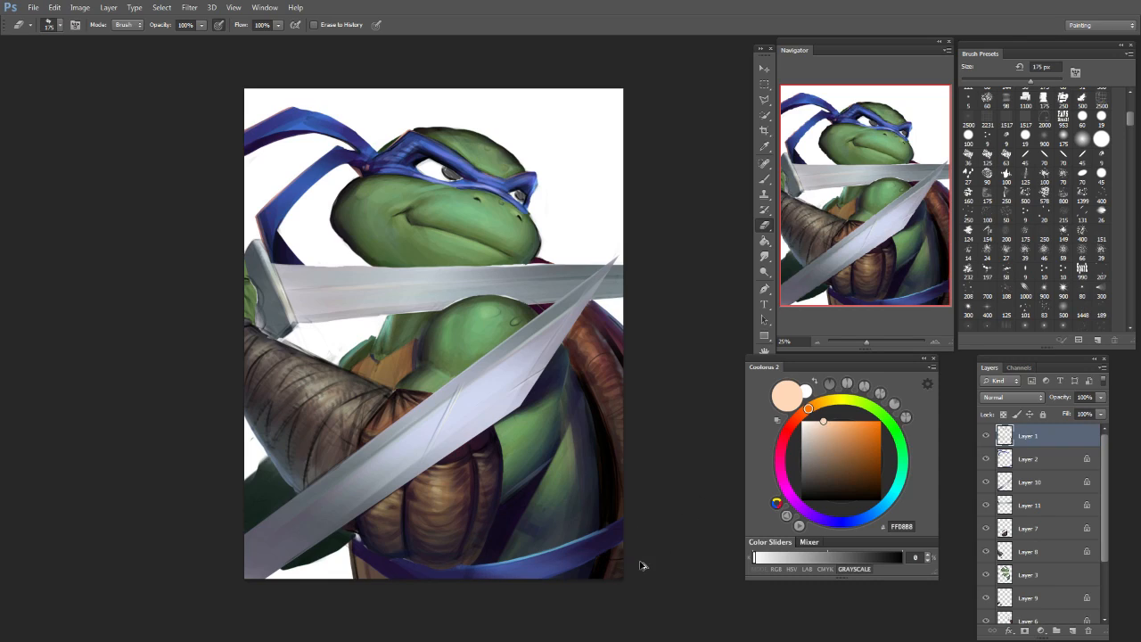
# Step: Erase the sketch lines over the mask and eyes with progressively smaller eraser sizes, and return to the Brush tool
pyautogui.press('[')
pyautogui.press('[')
pyautogui.press('[')
pyautogui.press('[')
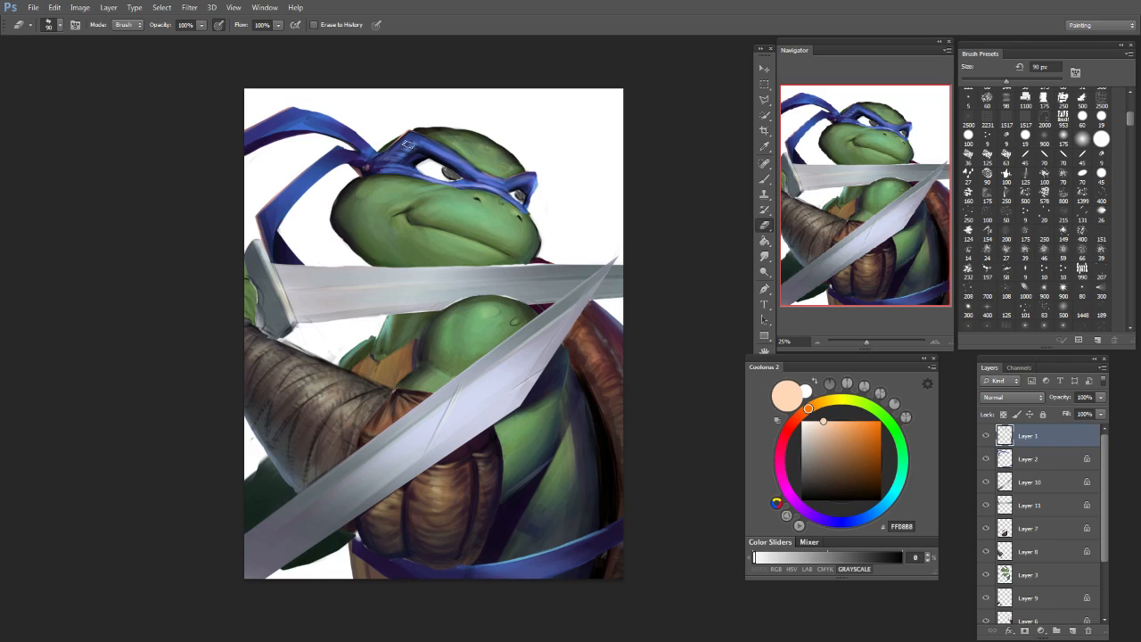
pyautogui.moveTo(416, 155); pyautogui.dragTo(426, 162)
pyautogui.press('[')
pyautogui.press('[')
pyautogui.press('[')
pyautogui.press('[')
pyautogui.press('[')
pyautogui.press('b')
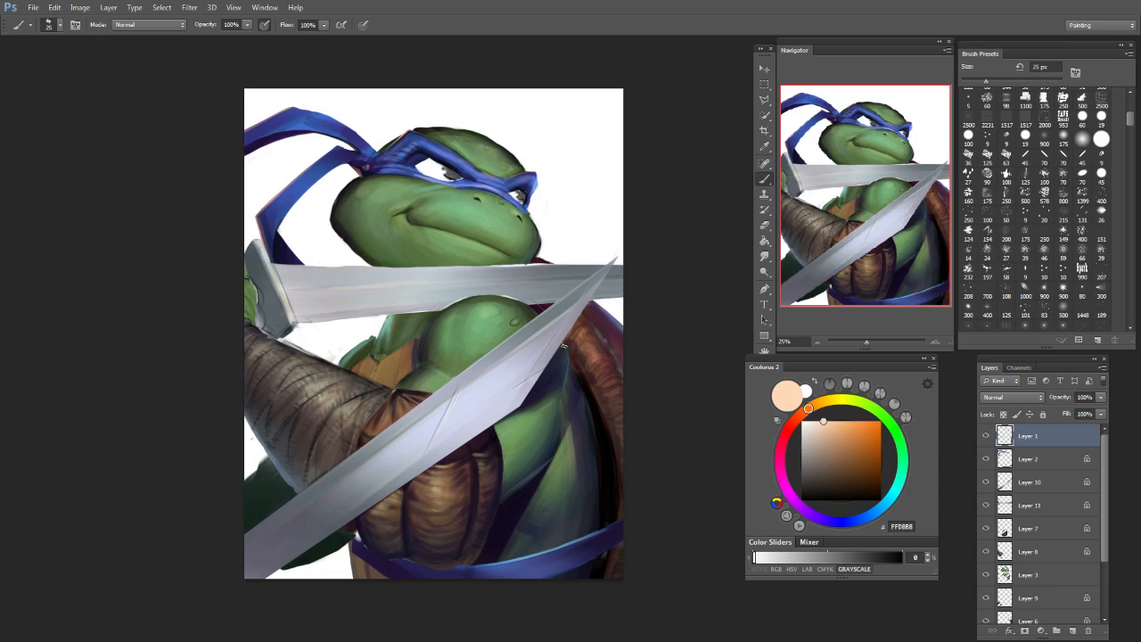
pyautogui.press(']')
pyautogui.press(']')
pyautogui.press(']')
pyautogui.press(']')
pyautogui.press(']')
pyautogui.press(']')
pyautogui.press(']')
pyautogui.press(']')
pyautogui.press(']')
pyautogui.press(']')
pyautogui.press(']')
pyautogui.press(']')
pyautogui.press(']')
pyautogui.press(']')
pyautogui.moveTo(558, 375); pyautogui.dragTo(544, 394)
pyautogui.hotkey('ctrl', 'z')
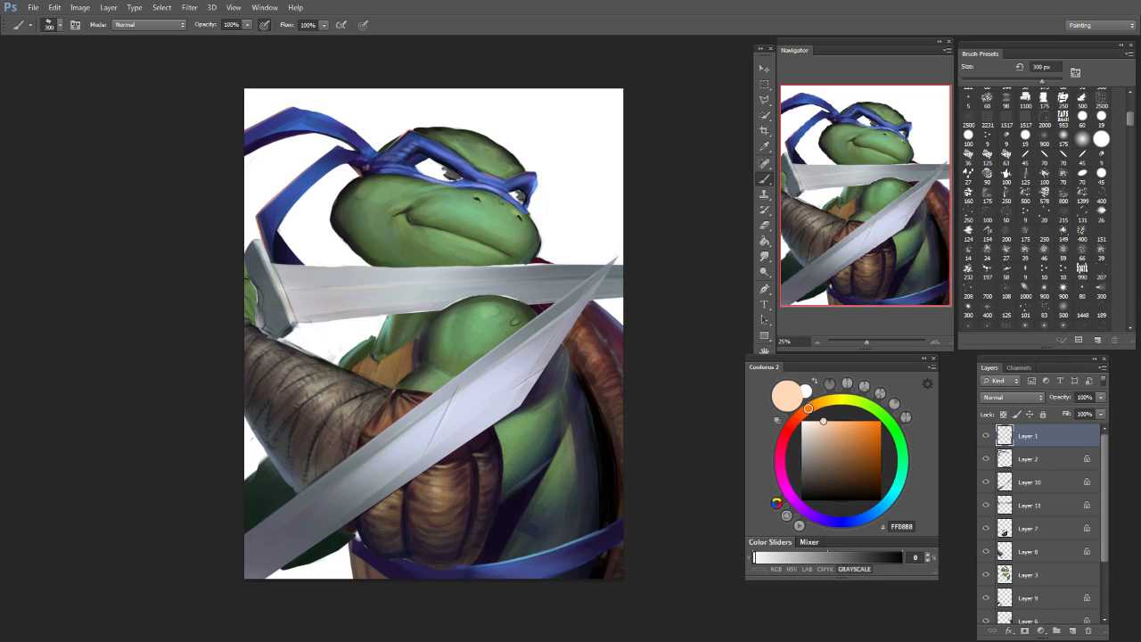
# Step: Reduce the brush to 50 px, sample dark slate 242D34 from the sword guard and paint the guard beside the hand
pyautogui.press('[')
pyautogui.press('[')
pyautogui.press('[')
pyautogui.press('[')
pyautogui.press('[')
pyautogui.press('[')
pyautogui.press('e')
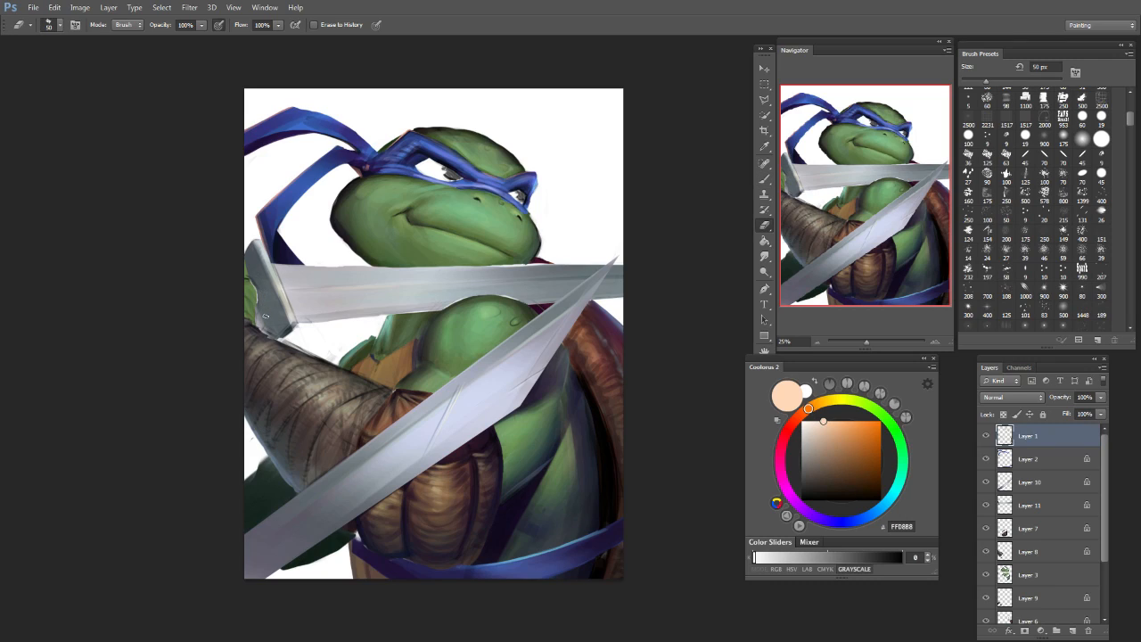
pyautogui.press('b')
pyautogui.keyDown('alt'); pyautogui.click(262, 282); pyautogui.keyUp('alt')
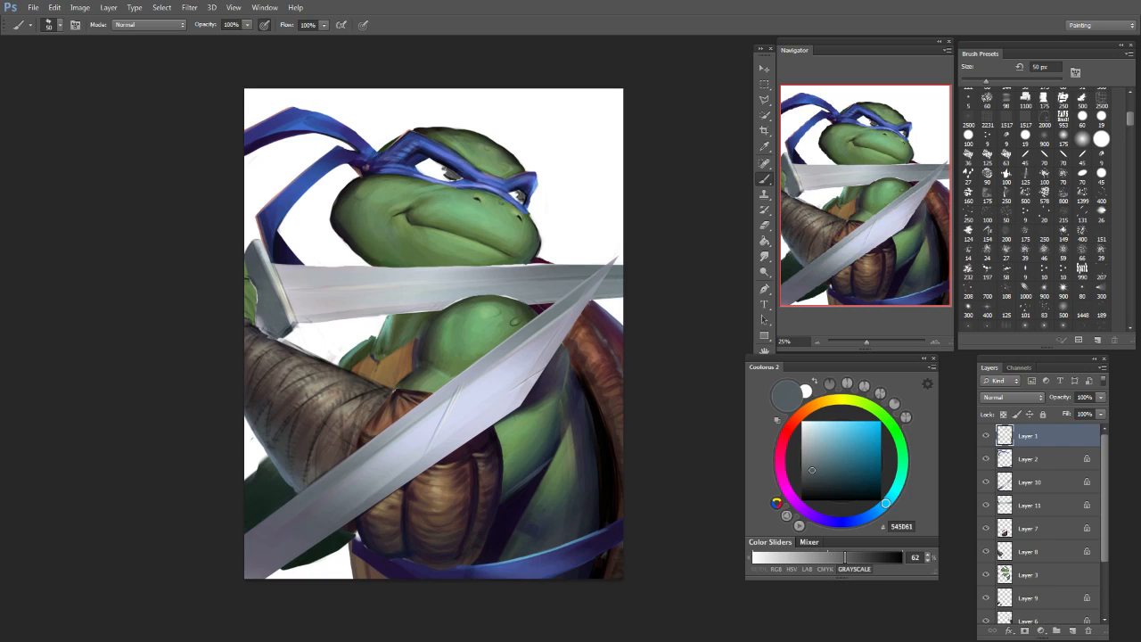
pyautogui.keyDown('alt'); pyautogui.click(287, 329); pyautogui.keyUp('alt')
pyautogui.moveTo(259, 298); pyautogui.dragTo(259, 318)
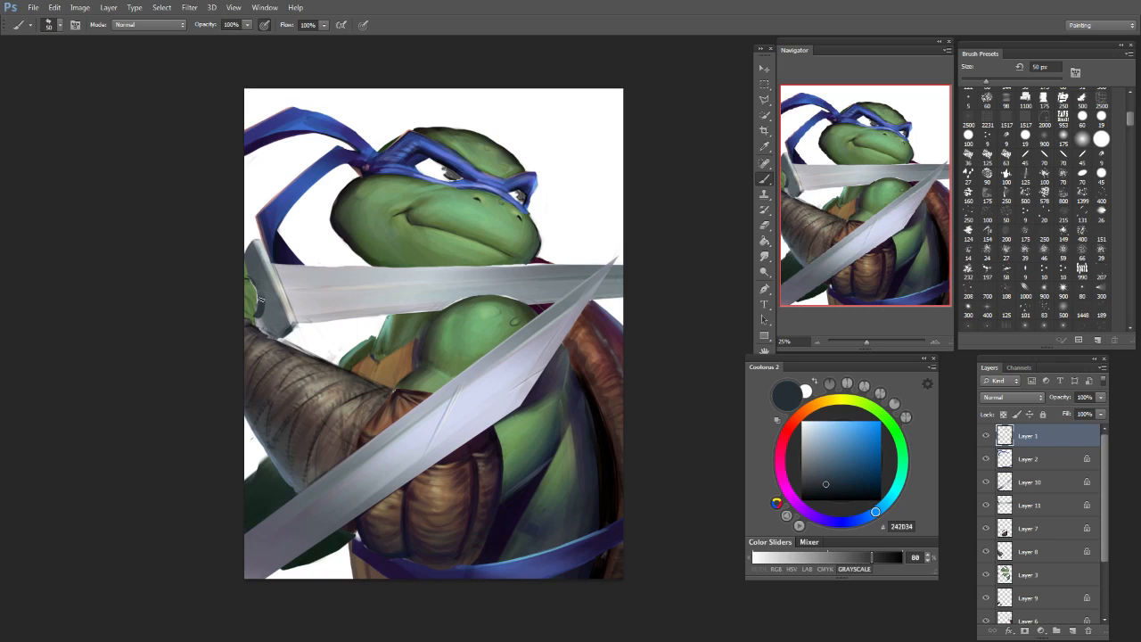
# Step: Reduce the brush size and shade the inside of the sword guard with dark slate, undoing unwanted strokes
pyautogui.press('[')
pyautogui.press('[')
pyautogui.press('[')
pyautogui.moveTo(267, 279); pyautogui.dragTo(287, 323)
pyautogui.moveTo(264, 284); pyautogui.dragTo(297, 329)
pyautogui.hotkey('ctrl', 'z')
pyautogui.moveTo(264, 246); pyautogui.dragTo(289, 316)
pyautogui.hotkey('ctrl', 'z')
# Step: Set the brush to 30 px and paint a dark slate line along the guard's edge facing the blade, redoing unwanted strokes
pyautogui.press(']')
pyautogui.moveTo(266, 251); pyautogui.dragTo(294, 318)
pyautogui.hotkey('ctrl', 'z')
pyautogui.moveTo(259, 238); pyautogui.dragTo(294, 317)
pyautogui.hotkey('ctrl', 'z')
pyautogui.moveTo(260, 242); pyautogui.dragTo(278, 286)
pyautogui.hotkey('ctrl', 'z')
pyautogui.moveTo(262, 246); pyautogui.dragTo(291, 312)
pyautogui.moveTo(273, 266); pyautogui.dragTo(294, 321)
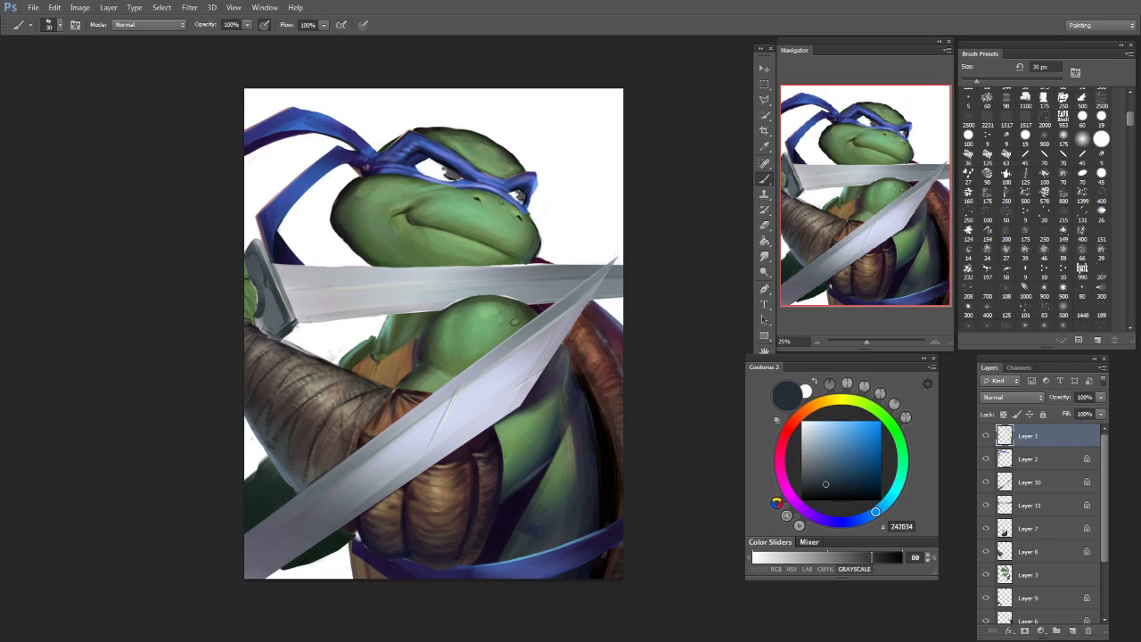
# Step: Try dark slate strokes on the horizontal blade below the jaw and close to the guard
pyautogui.press(']')
pyautogui.moveTo(368, 281)
pyautogui.mouseDown()
pyautogui.moveTo(289, 281)
pyautogui.moveTo(404, 276)
pyautogui.mouseUp()
pyautogui.hotkey('ctrl', 'z')
pyautogui.hotkey('ctrl', 'z')
pyautogui.press('[')
pyautogui.press('[')
pyautogui.moveTo(300, 295)
pyautogui.mouseDown()
pyautogui.moveTo(400, 293)
pyautogui.moveTo(304, 284)
pyautogui.moveTo(341, 301)
pyautogui.mouseUp()
pyautogui.hotkey('ctrl', 'z')
pyautogui.hotkey('ctrl', 'z')
# Step: Try 40 px strokes along the horizontal blade's upper edge beneath the chin, sampling colors from the blade and the skin
pyautogui.press(']')
pyautogui.press(']')
pyautogui.press(']')
pyautogui.moveTo(451, 269); pyautogui.dragTo(592, 264)
pyautogui.hotkey('ctrl', 'z')
pyautogui.keyDown('alt'); pyautogui.click(502, 271); pyautogui.keyUp('alt')
pyautogui.moveTo(487, 267); pyautogui.dragTo(572, 262)
pyautogui.hotkey('ctrl', 'z')
pyautogui.hotkey('ctrl', 'z')
pyautogui.moveTo(464, 268); pyautogui.dragTo(574, 262)
pyautogui.hotkey('ctrl', 'alt', 'z')
pyautogui.hotkey('ctrl', 'alt', 'z')
pyautogui.keyDown('alt'); pyautogui.click(514, 260); pyautogui.keyUp('alt')
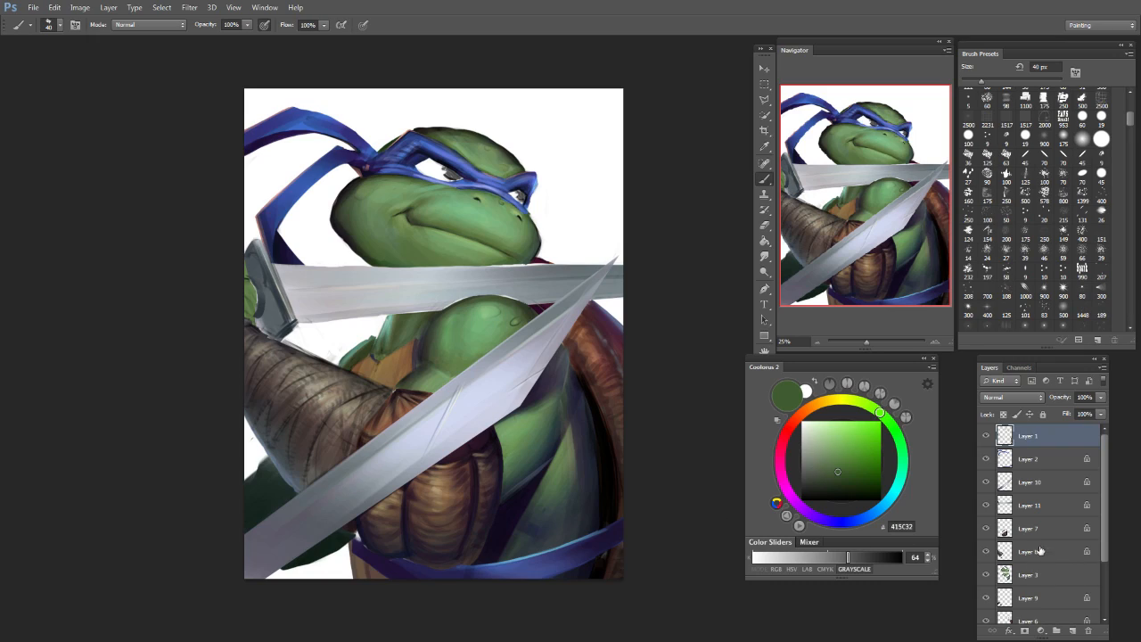
# Step: Add a new layer directly above Layer 2 and another directly above Layer 3
pyautogui.click(1030, 462)
pyautogui.click(1073, 630)
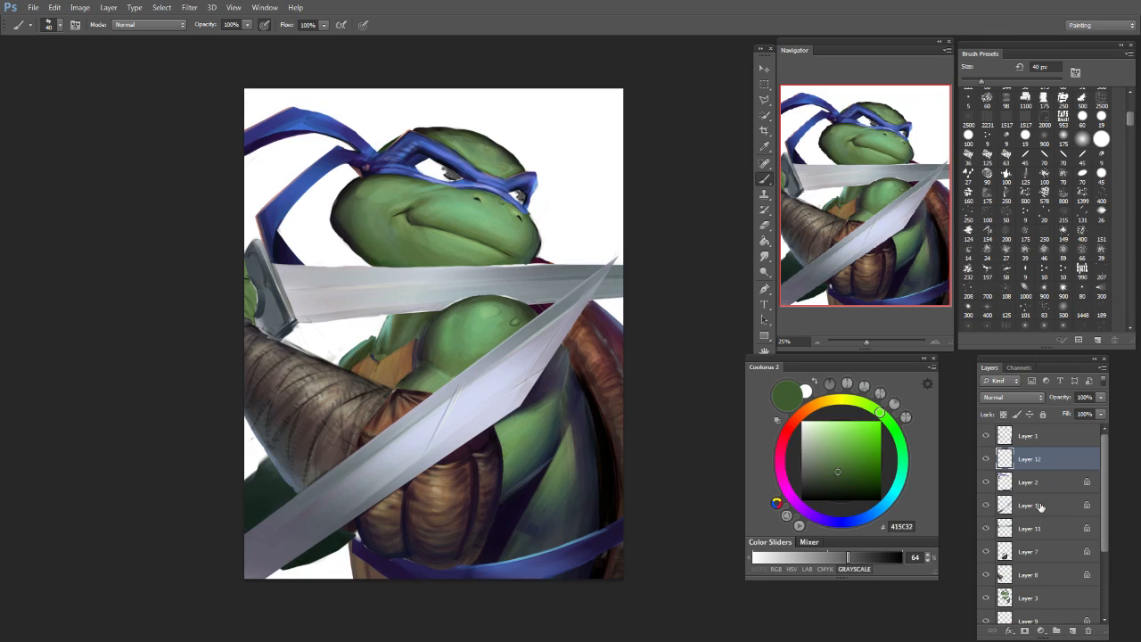
pyautogui.click(1036, 600)
pyautogui.click(1073, 631)
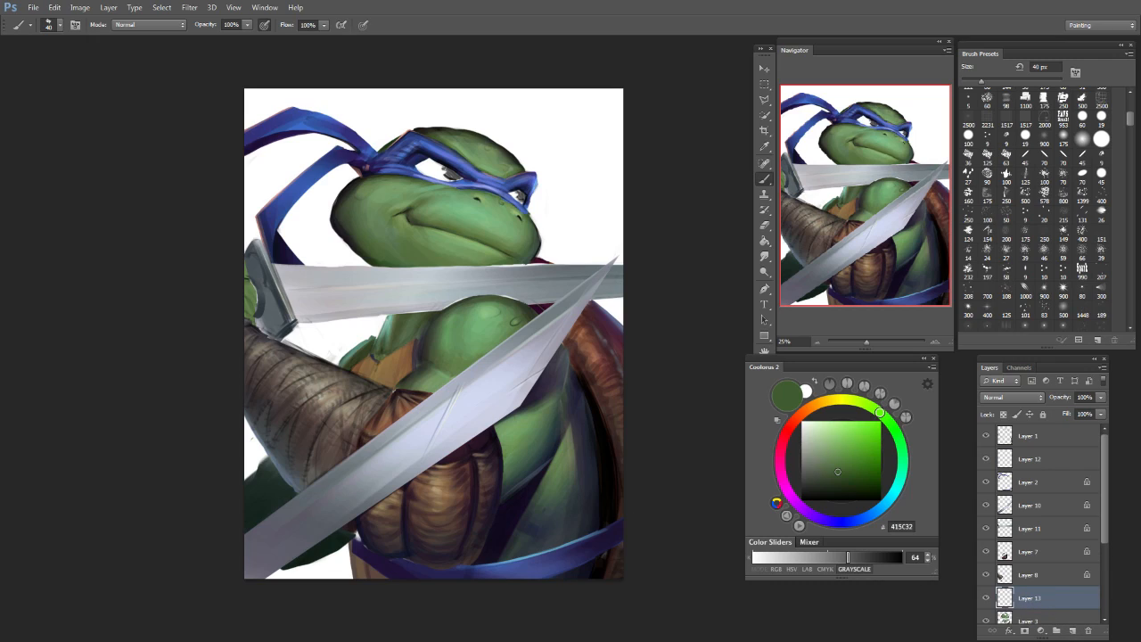
# Step: Sample dark blue 20204C from the mask ribbon and paint the ribbon's end hanging below the sword guard on Layer 13
pyautogui.keyDown('alt'); pyautogui.click(304, 259); pyautogui.keyUp('alt')
pyautogui.moveTo(353, 321)
pyautogui.mouseDown()
pyautogui.moveTo(302, 311)
pyautogui.moveTo(342, 327)
pyautogui.moveTo(330, 334)
pyautogui.moveTo(336, 313)
pyautogui.moveTo(355, 336)
pyautogui.mouseUp()
pyautogui.press(']')
pyautogui.press(']')
pyautogui.click(340, 328)
pyautogui.press('e')
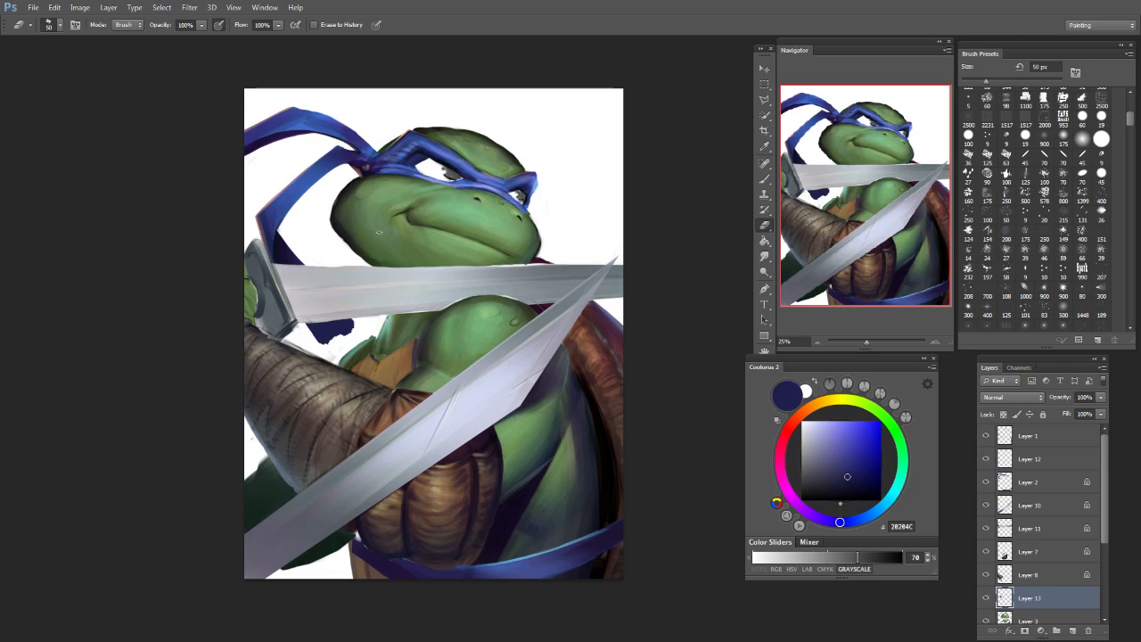
pyautogui.press('b')
# Step: Sample dark indigo 181030 from the ribbon, lock Layer 13's transparent pixels and shade the hanging ribbon end with a larger brush
pyautogui.keyDown('alt'); pyautogui.click(301, 262); pyautogui.keyUp('alt')
pyautogui.press(']')
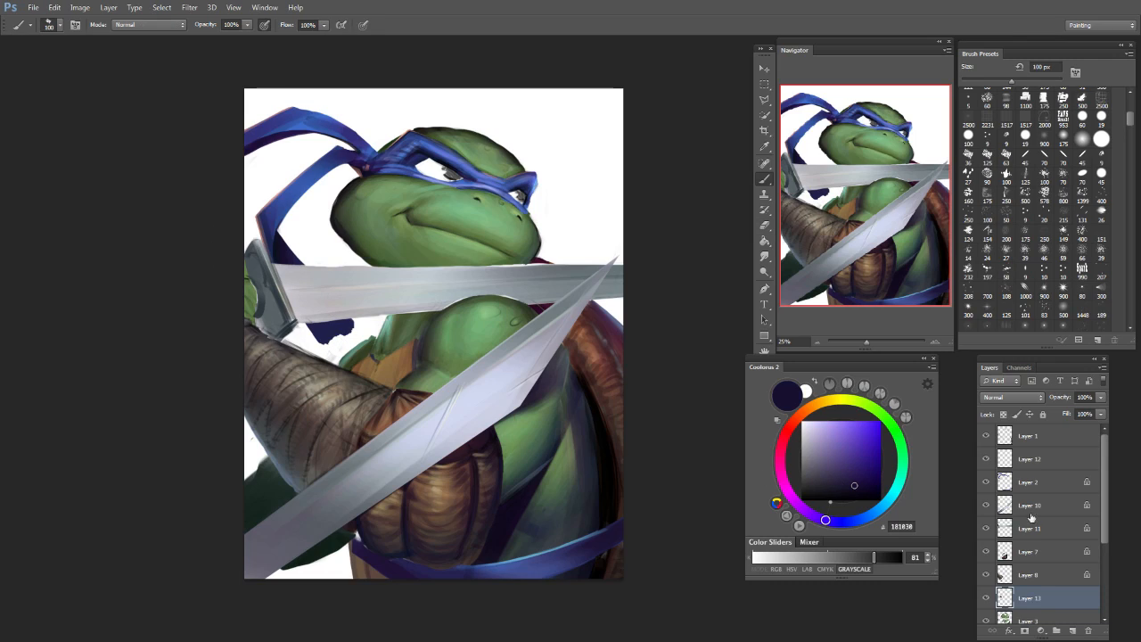
pyautogui.click(1004, 413)
pyautogui.press(']')
pyautogui.press(']')
pyautogui.press(']')
pyautogui.press(']')
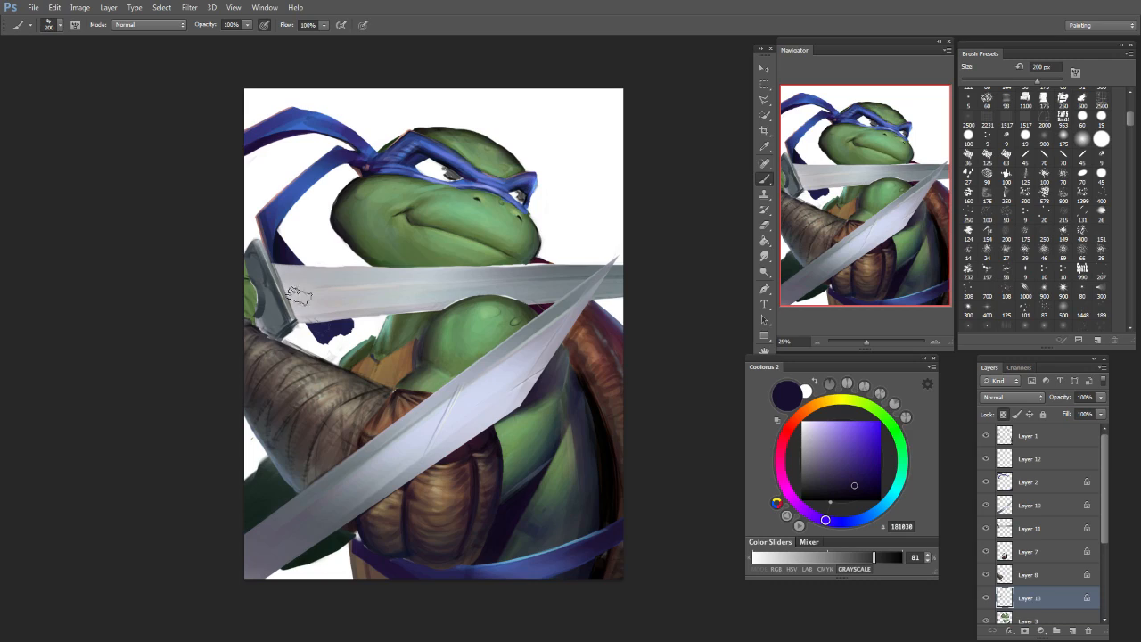
pyautogui.press('e')
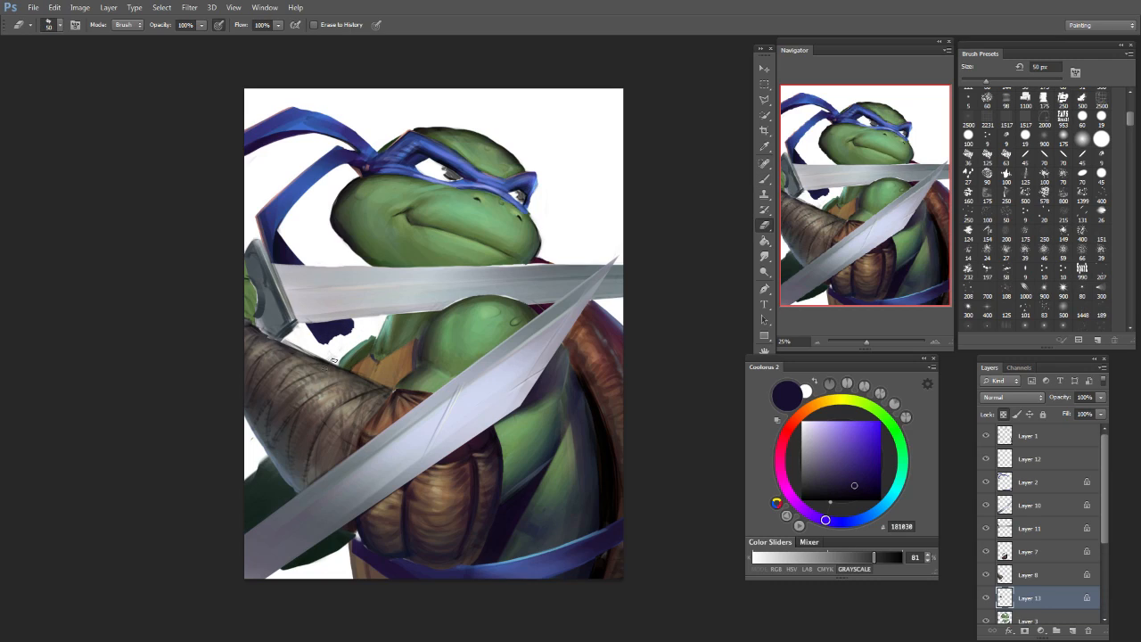
pyautogui.press('b')
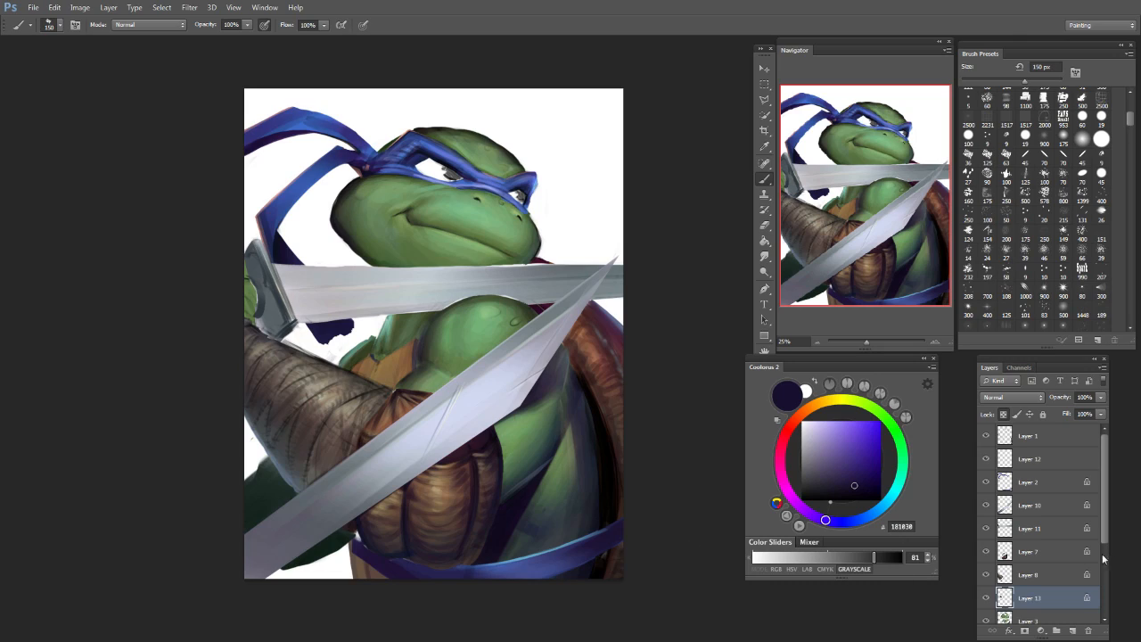
# Step: Select Layer 2, pick dark green 10331C and shade the mask's upper edge at the forehead with a 200 px brush
pyautogui.click(1045, 482)
pyautogui.press(']')
pyautogui.press(']')
pyautogui.press(']')
pyautogui.press(']')
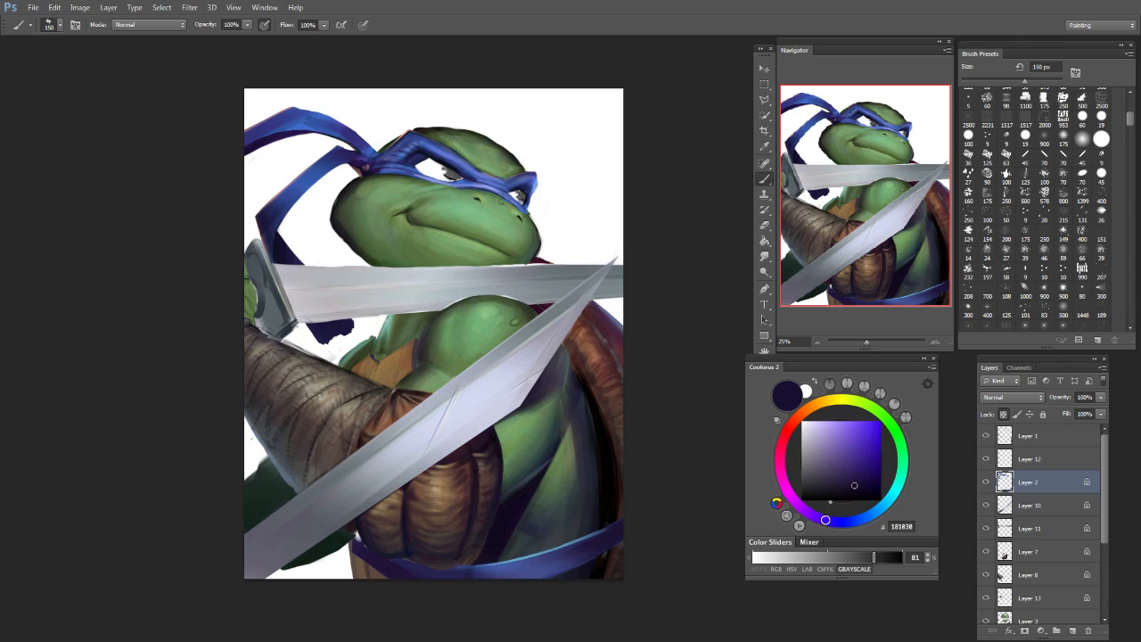
pyautogui.press('[')
pyautogui.press('[')
pyautogui.press('[')
pyautogui.press('[')
pyautogui.press('[')
pyautogui.press('[')
pyautogui.press('[')
pyautogui.press('[')
pyautogui.click(883, 504)
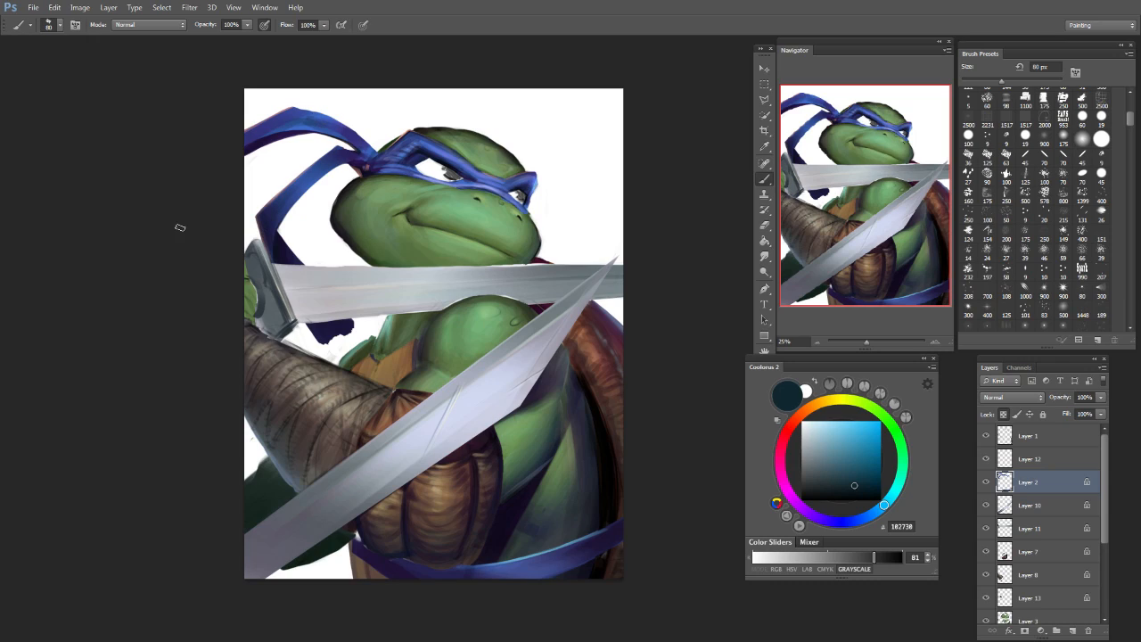
pyautogui.moveTo(902, 472); pyautogui.dragTo(902, 451)
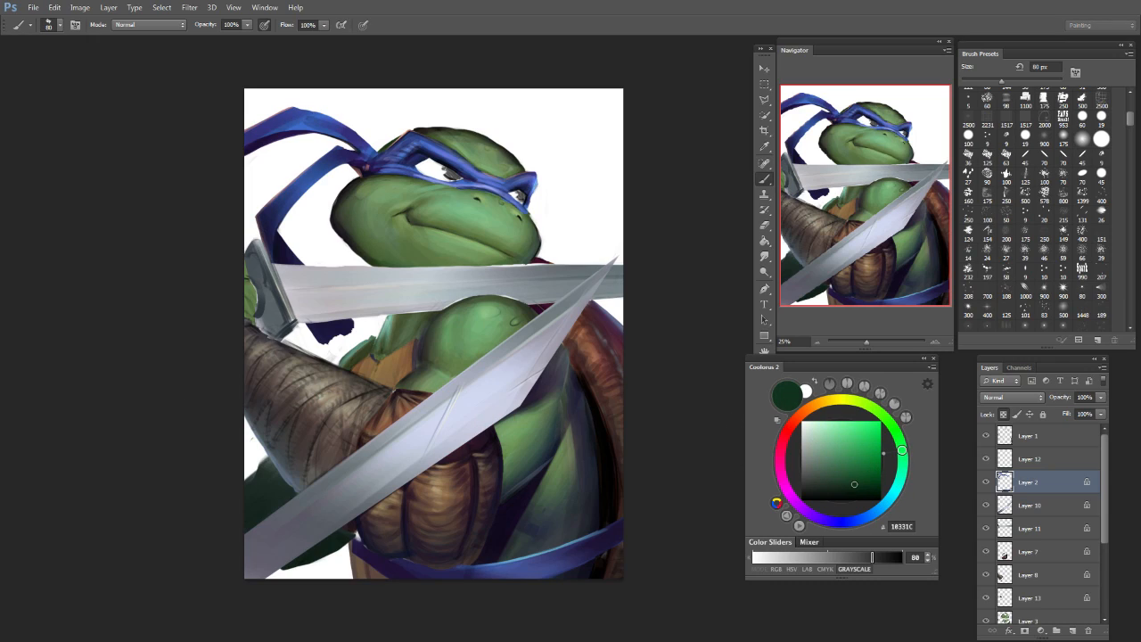
pyautogui.press(']')
pyautogui.press(']')
pyautogui.press(']')
pyautogui.press(']')
pyautogui.press(']')
pyautogui.press(']')
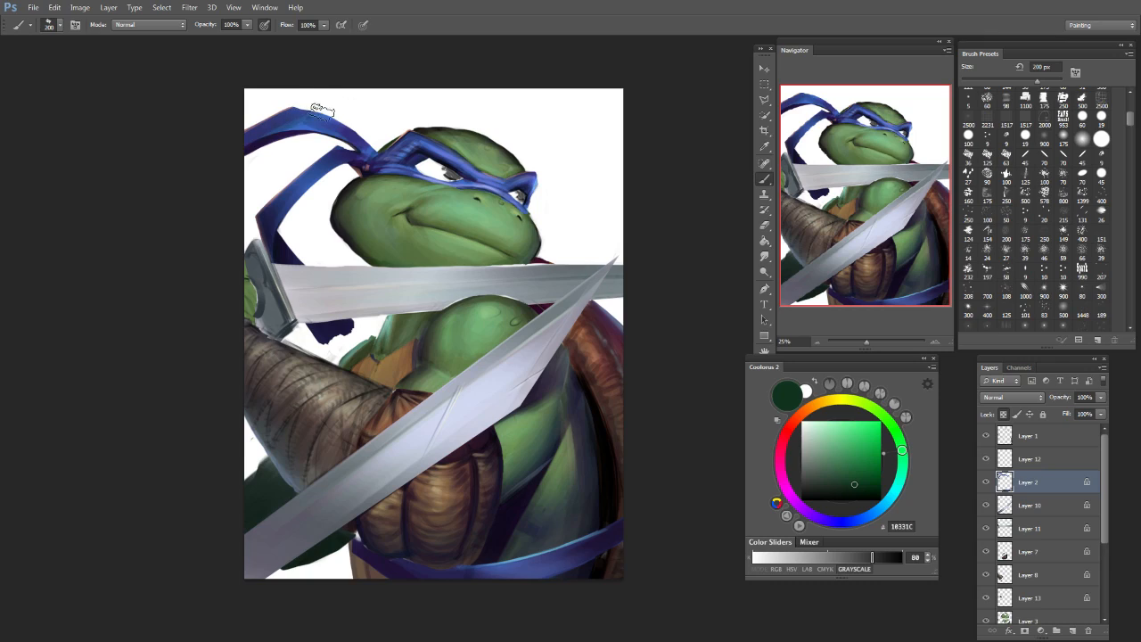
pyautogui.moveTo(414, 141)
pyautogui.mouseDown()
pyautogui.moveTo(443, 151)
pyautogui.moveTo(404, 139)
pyautogui.mouseUp()
# Step: Reduce the brush to 45 px and paint dark green shading along the mask's lower edge beneath the eye
pyautogui.press('[')
pyautogui.press('[')
pyautogui.press('[')
pyautogui.press('[')
pyautogui.press('[')
pyautogui.press('[')
pyautogui.press('[')
pyautogui.press('[')
pyautogui.press('[')
pyautogui.press('[')
pyautogui.moveTo(405, 177); pyautogui.dragTo(441, 187)
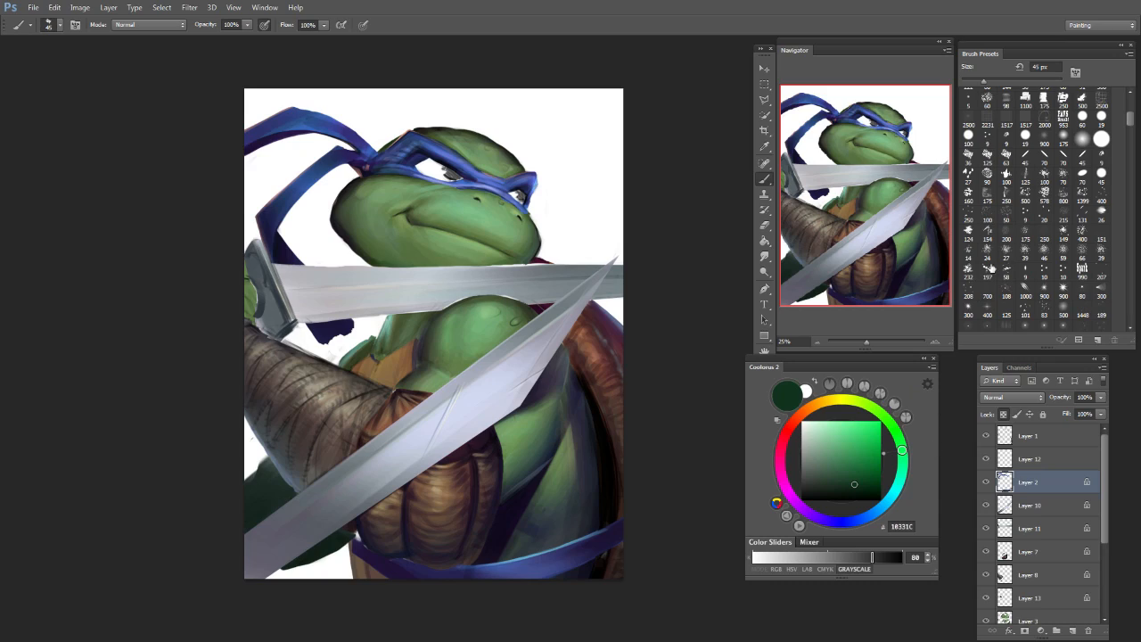
# Step: Switch to the soft round brush, pick dark navy 081538 and shade the mask beneath the eyes at about 60 px
pyautogui.click(1081, 141)
pyautogui.press(']')
pyautogui.press(']')
pyautogui.click(859, 519)
pyautogui.click(870, 483)
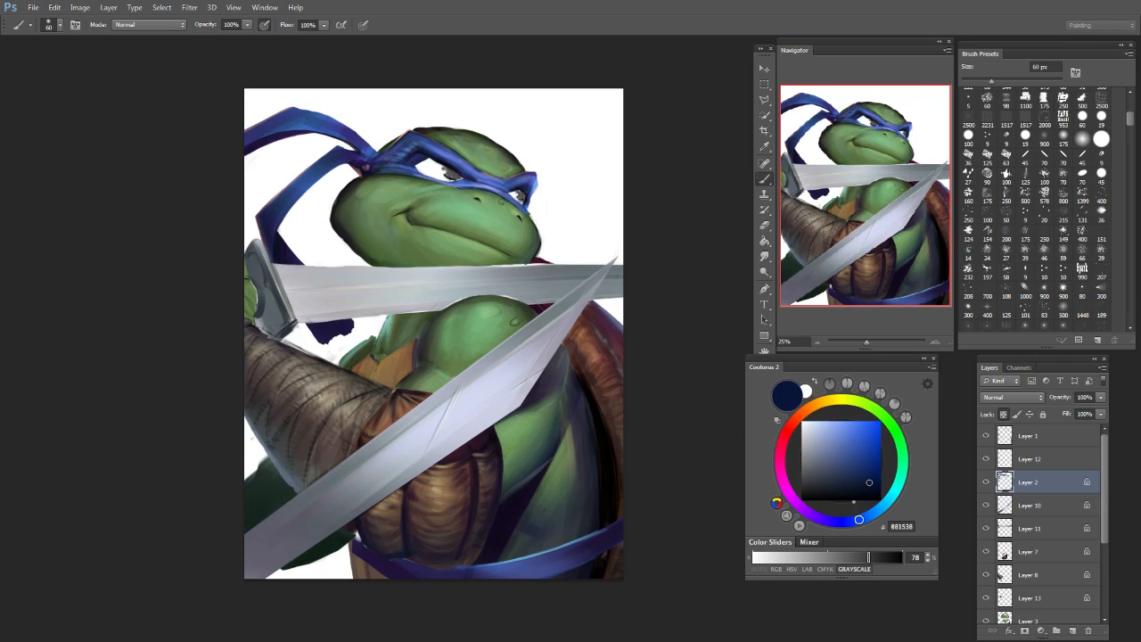
pyautogui.press(']')
pyautogui.press(']')
pyautogui.moveTo(456, 179); pyautogui.dragTo(410, 175)
pyautogui.press('[')
pyautogui.press('[')
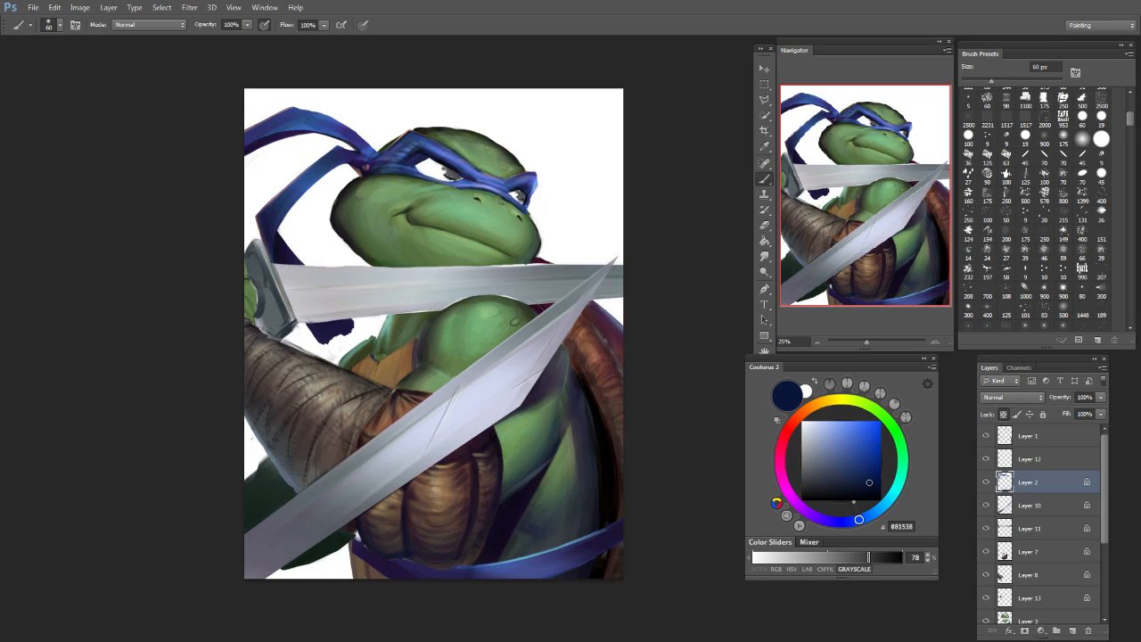
pyautogui.moveTo(469, 181); pyautogui.dragTo(504, 191)
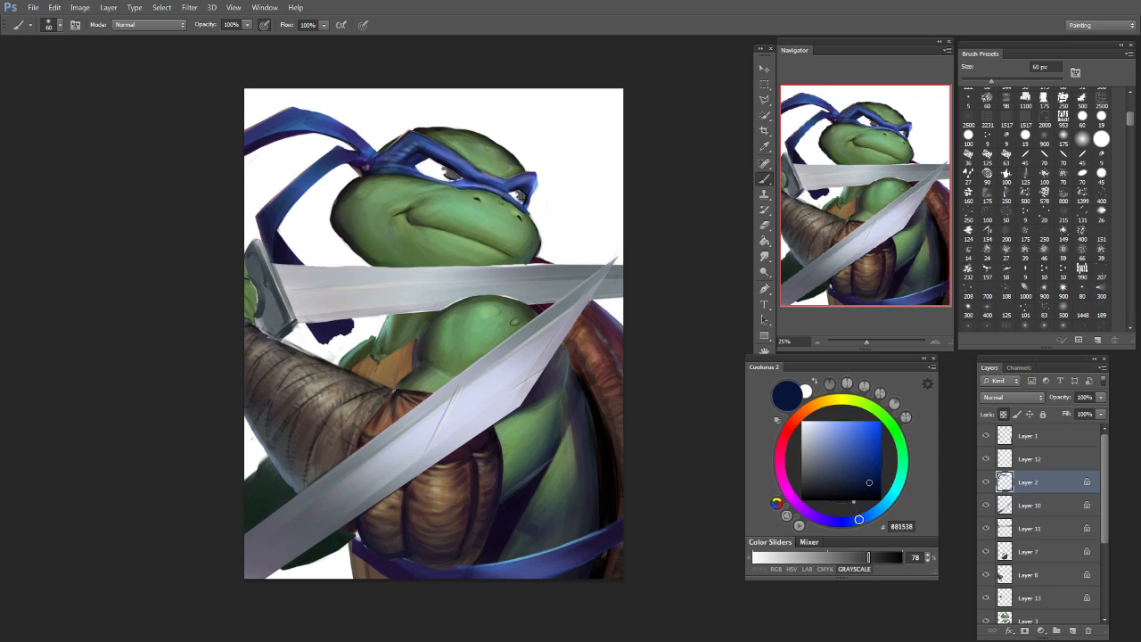
# Step: Deepen the dark navy shading across the mask, varying the soft brush size to suit its folds and edges
pyautogui.press('[')
pyautogui.press('[')
pyautogui.press('[')
pyautogui.press('[')
pyautogui.press('[')
pyautogui.press(']')
pyautogui.press(']')
pyautogui.press(']')
pyautogui.press(']')
pyautogui.press(']')
pyautogui.press(']')
pyautogui.press('[')
pyautogui.press('[')
pyautogui.press('[')
pyautogui.press('[')
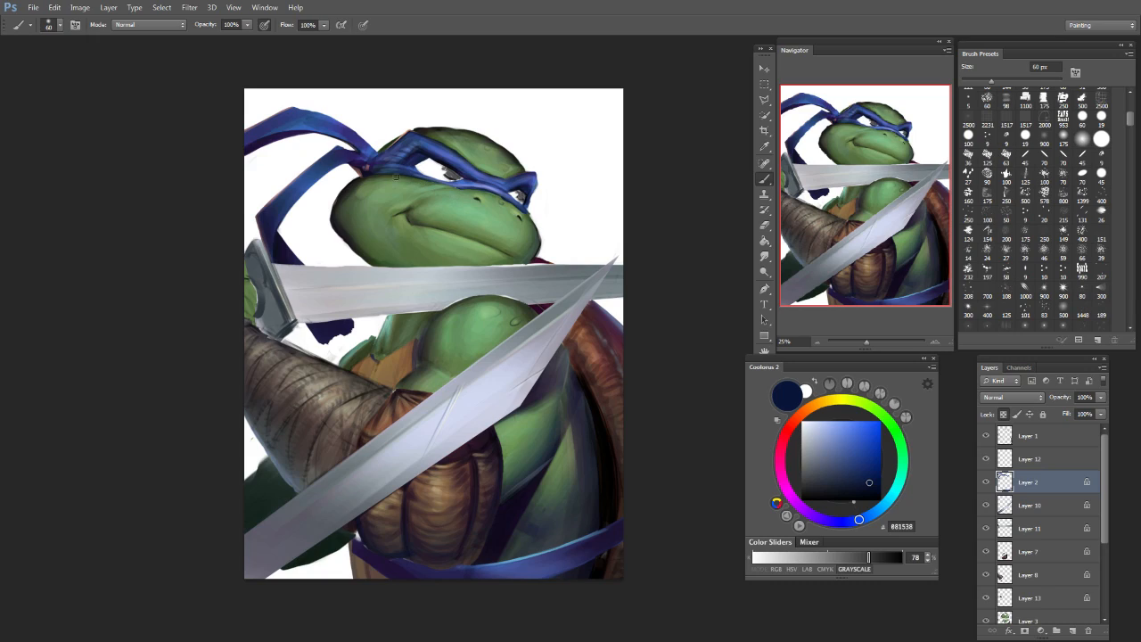
pyautogui.press('[')
pyautogui.press(']')
pyautogui.press(']')
pyautogui.press(']')
pyautogui.press(']')
pyautogui.press(']')
pyautogui.press('[')
pyautogui.press('[')
pyautogui.press('[')
# Step: Sample blue from the ribbon, set the brush mode to Soft Light and pick a pale blue at 250 px for highlighting the mask
pyautogui.press(']')
pyautogui.press(']')
pyautogui.press(']')
pyautogui.press(']')
pyautogui.press(']')
pyautogui.press(']')
pyautogui.keyDown('alt'); pyautogui.click(304, 194); pyautogui.keyUp('alt')
pyautogui.click(149, 24)
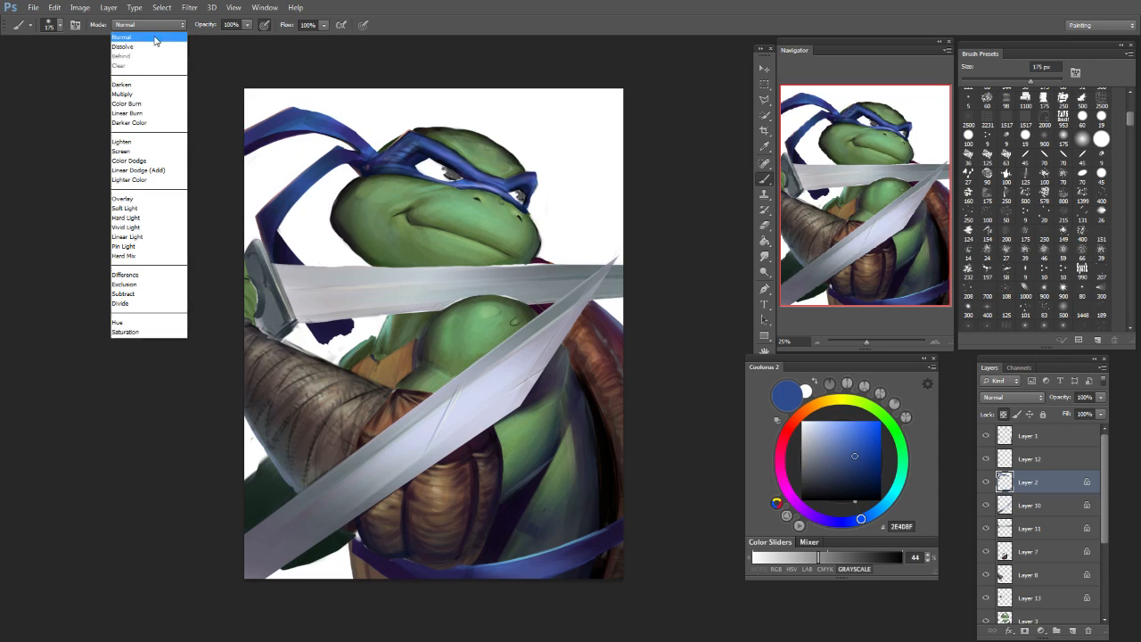
pyautogui.click(148, 212)
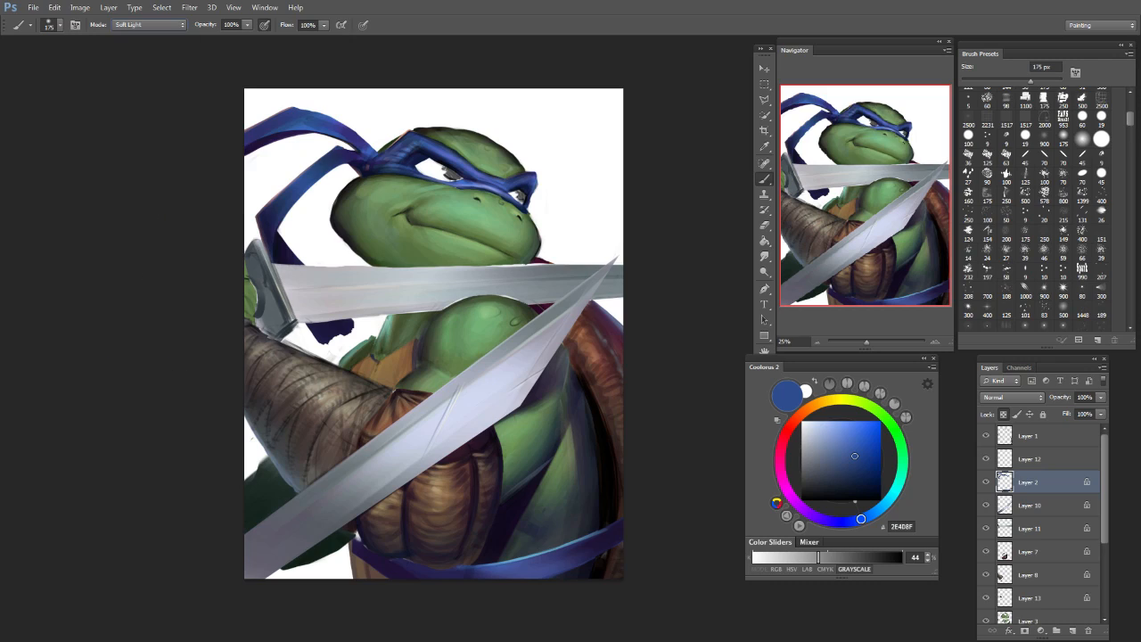
pyautogui.click(821, 423)
pyautogui.press(']')
pyautogui.press(']')
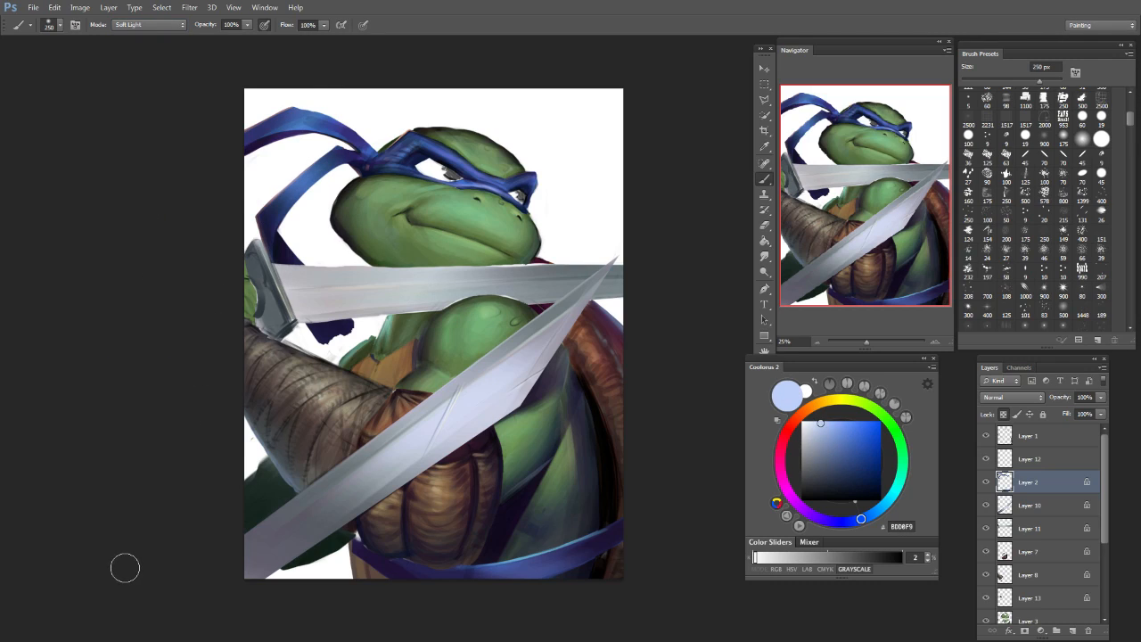
# Step: Pick pale pink FFD7FA, reduce the brush to 30 px and paint a Soft Light highlight on the mask above the nose
pyautogui.press('[')
pyautogui.press('[')
pyautogui.press('[')
pyautogui.press('[')
pyautogui.press('[')
pyautogui.press('[')
pyautogui.press('[')
pyautogui.press('[')
pyautogui.press('[')
pyautogui.press('[')
pyautogui.press('[')
pyautogui.click(855, 426)
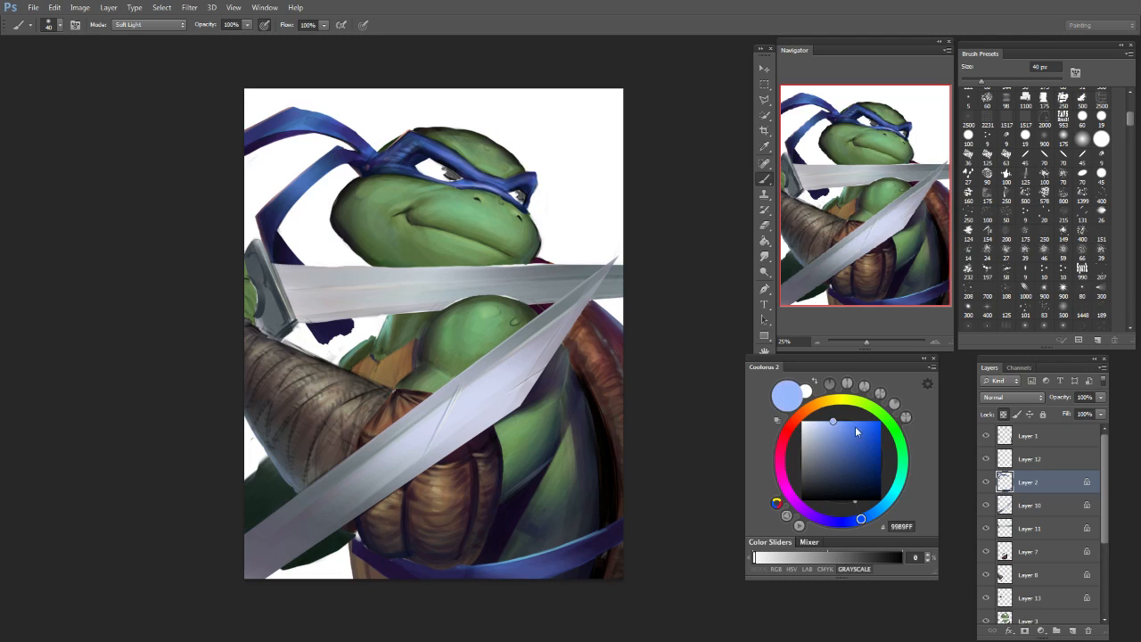
pyautogui.click(900, 479)
pyautogui.click(833, 421)
pyautogui.press(']')
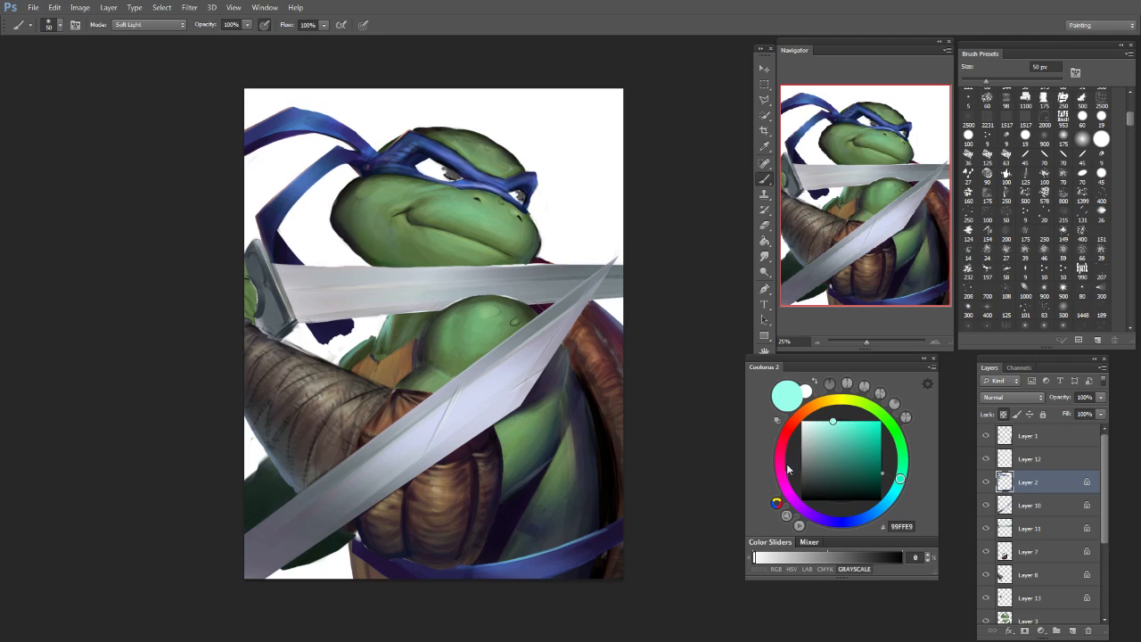
pyautogui.click(784, 484)
pyautogui.click(814, 421)
pyautogui.press('[')
pyautogui.press('[')
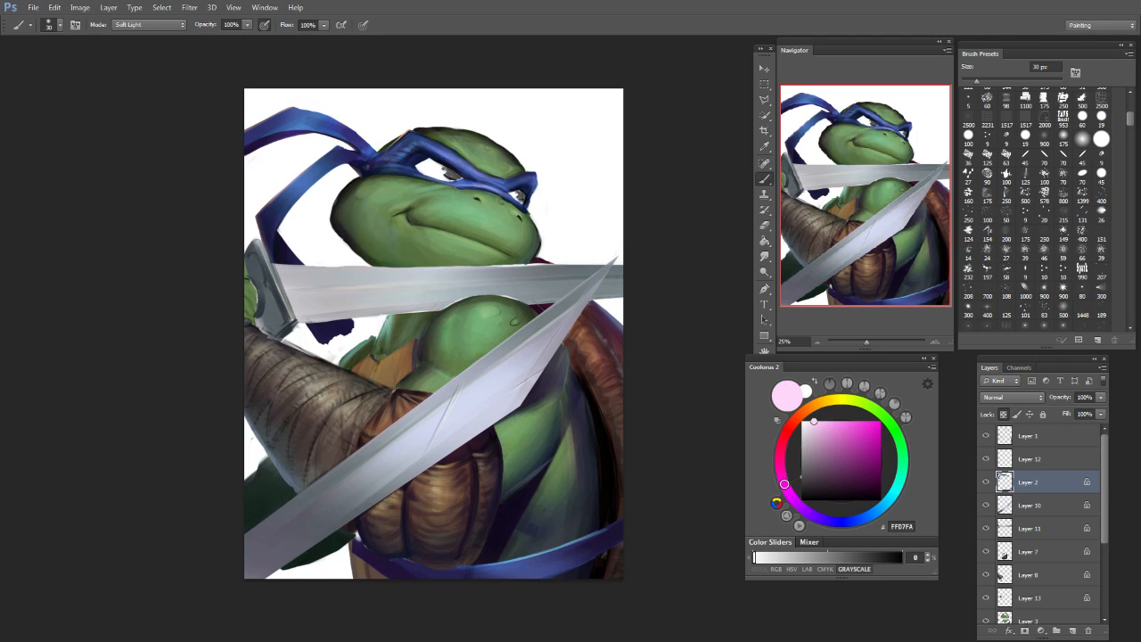
pyautogui.moveTo(506, 187); pyautogui.dragTo(520, 183)
# Step: Try a wider pale pink Soft Light highlight on the mask ribbon beside the knot
pyautogui.press('[')
pyautogui.press(']')
pyautogui.press(']')
pyautogui.press(']')
pyautogui.press(']')
pyautogui.press(']')
pyautogui.moveTo(337, 164)
pyautogui.mouseDown()
pyautogui.moveTo(292, 205)
pyautogui.moveTo(320, 179)
pyautogui.mouseUp()
pyautogui.hotkey('ctrl', 'z')
# Step: Sample medium blue 416CAC from the upper ribbon and return the brush mode to Normal at 45 px
pyautogui.press(']')
pyautogui.press(']')
pyautogui.press(']')
pyautogui.keyDown('alt'); pyautogui.click(295, 117); pyautogui.keyUp('alt')
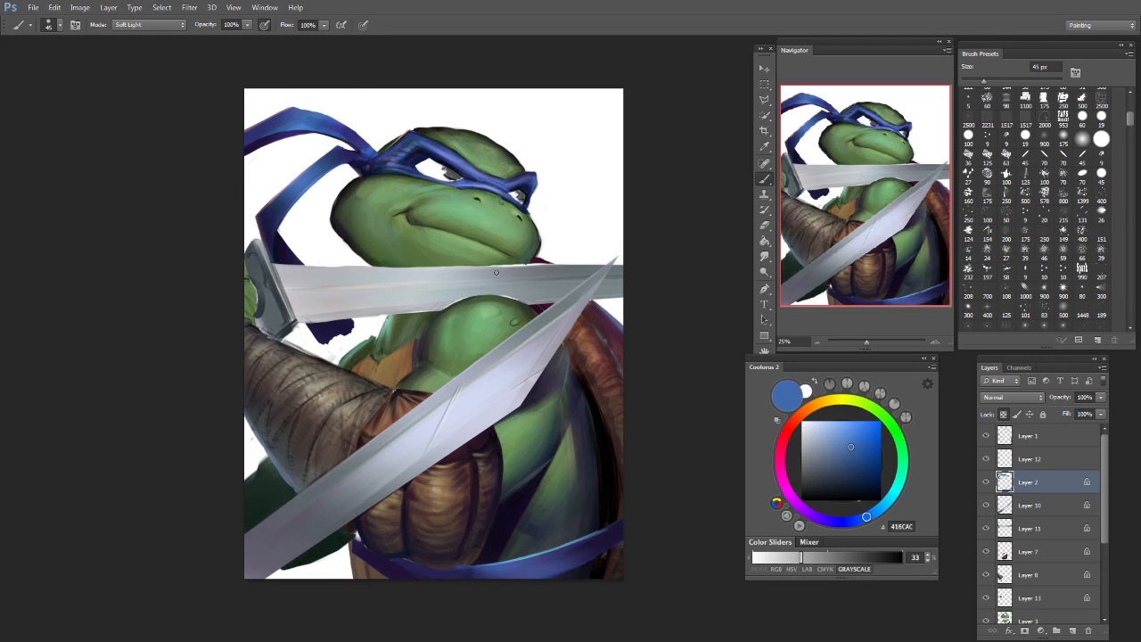
pyautogui.click(149, 25)
pyautogui.click(147, 27)
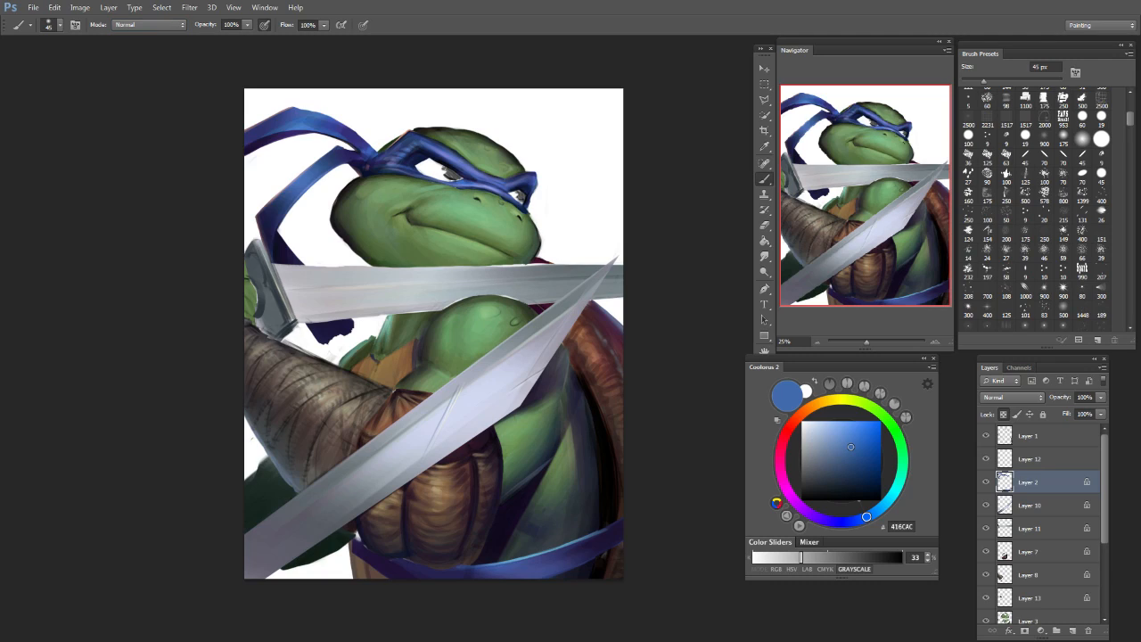
# Step: Sample dark navy 0C1224 from the mask, darken its lower edge with a 25 px brush and select Layer 3
pyautogui.keyDown('alt'); pyautogui.click(437, 153); pyautogui.keyUp('alt')
pyautogui.moveTo(407, 177); pyautogui.dragTo(506, 194)
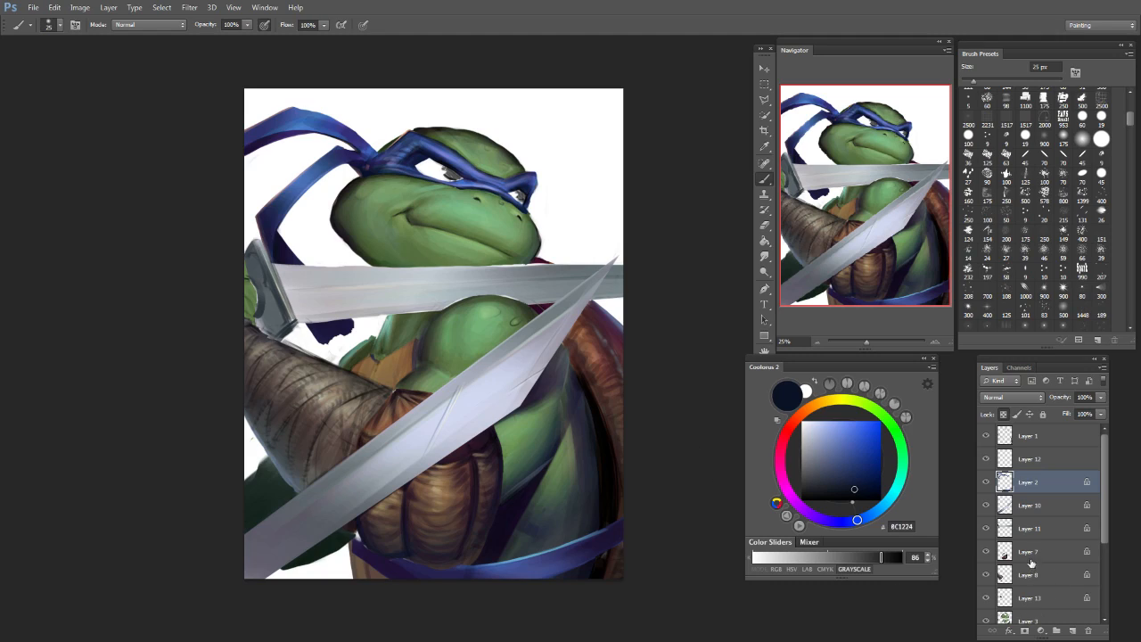
pyautogui.click(1035, 619)
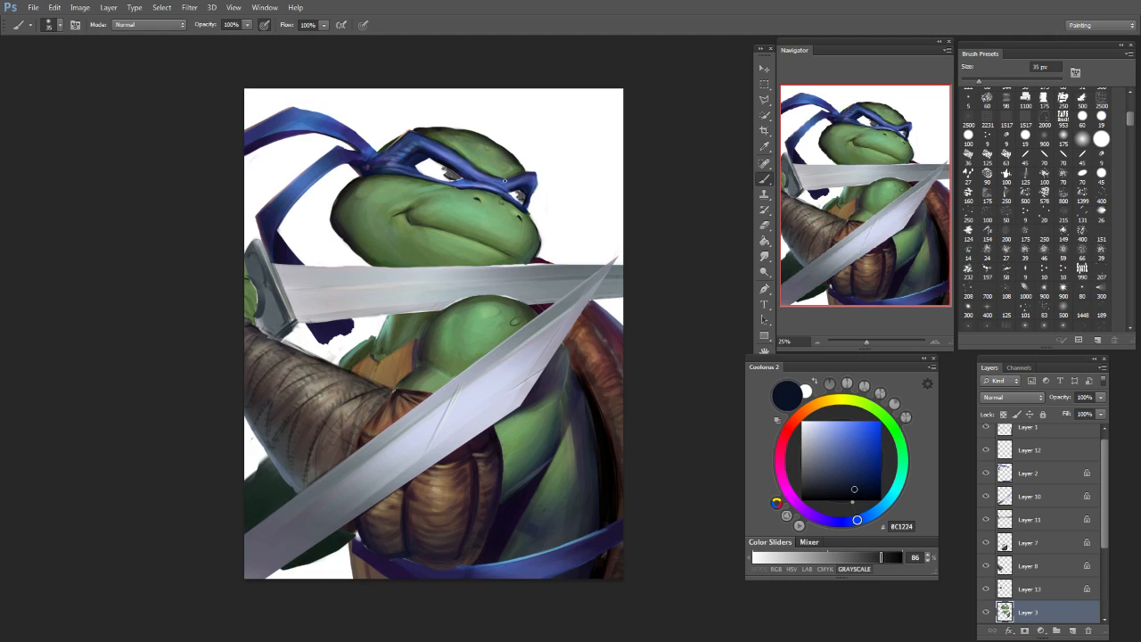
# Step: Lock the transparent pixels of Layer 3 and set the brush size to 45 px
pyautogui.press(']')
pyautogui.click(1004, 414)
pyautogui.press('[')
pyautogui.press('[')
pyautogui.press('[')
pyautogui.press('[')
pyautogui.press('[')
pyautogui.press('[')
pyautogui.press(']')
pyautogui.press(']')
pyautogui.press(']')
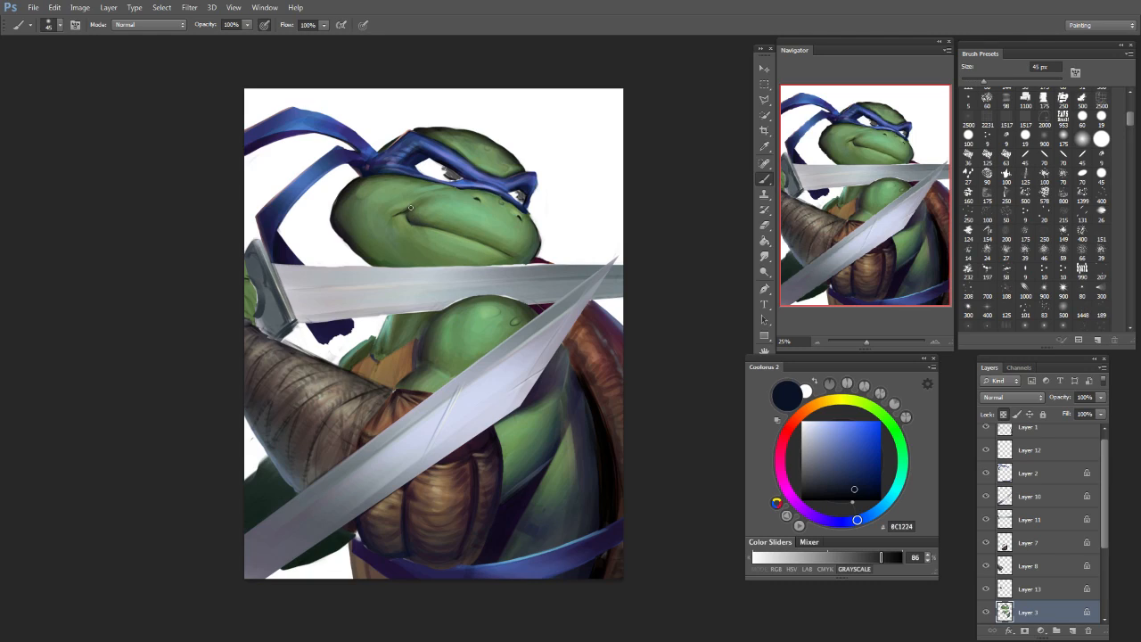
# Step: Shade the crease around the turtle's mouth corner in dark navy, finishing with a 45 px brush
pyautogui.press('[')
pyautogui.press('[')
pyautogui.press('[')
pyautogui.press('[')
pyautogui.press(']')
pyautogui.press(']')
pyautogui.press(']')
pyautogui.press('[')
pyautogui.press('[')
pyautogui.press(']')
pyautogui.press(']')
pyautogui.press(']')
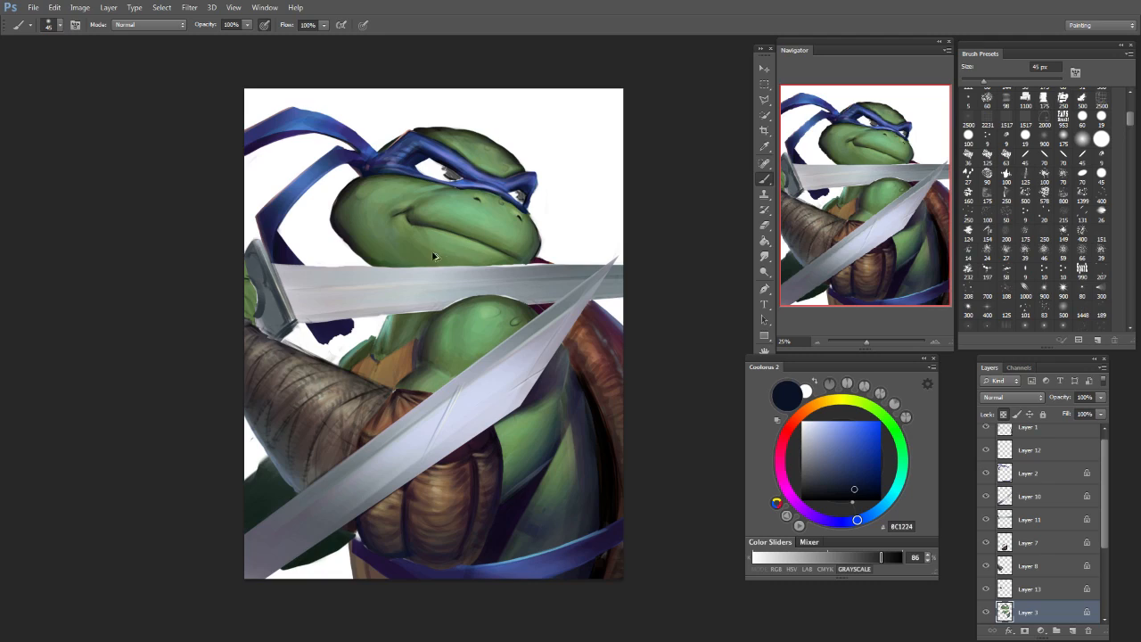
# Step: Reduce the brush and add a dark navy dab to the snout between the nostrils and the mouth
pyautogui.press(']')
pyautogui.press(']')
pyautogui.press(']')
pyautogui.press(']')
pyautogui.press(']')
pyautogui.press(']')
pyautogui.press('[')
pyautogui.press('[')
pyautogui.press('[')
pyautogui.press('[')
pyautogui.press('[')
pyautogui.press('[')
pyautogui.press('[')
pyautogui.press('[')
pyautogui.press('[')
pyautogui.press('[')
pyautogui.click(505, 209)
# Step: Enlarge the brush and darken the green skin just beneath the mask near the knot
pyautogui.press(']')
pyautogui.press(']')
pyautogui.press(']')
pyautogui.press(']')
pyautogui.press(']')
pyautogui.press(']')
pyautogui.press(']')
pyautogui.moveTo(371, 176); pyautogui.dragTo(403, 176)
# Step: Enlarge the brush to 700 px and bring it back down to 200 px
pyautogui.press(']')
pyautogui.press(']')
pyautogui.press(']')
pyautogui.press(']')
pyautogui.press(']')
pyautogui.press(']')
pyautogui.press(']')
pyautogui.press(']')
pyautogui.press(']')
pyautogui.press(']')
pyautogui.press(']')
pyautogui.press(']')
pyautogui.press(']')
pyautogui.press(']')
pyautogui.press(']')
pyautogui.press(']')
pyautogui.press(']')
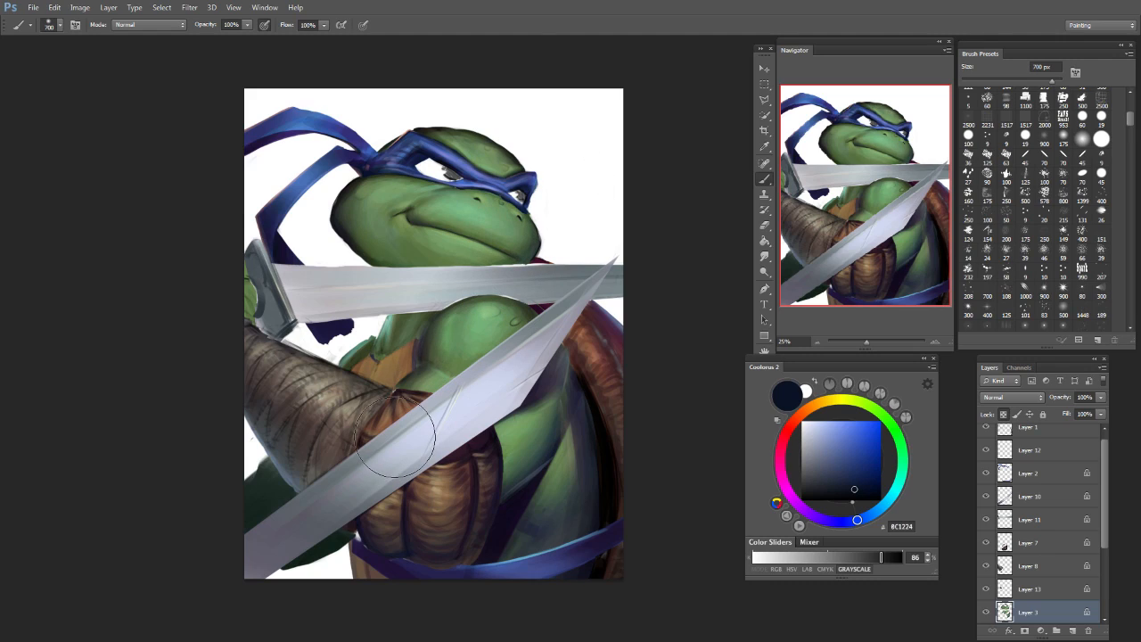
pyautogui.press('[')
pyautogui.press('[')
pyautogui.press('[')
pyautogui.press('[')
pyautogui.press('[')
pyautogui.press('[')
pyautogui.press('[')
pyautogui.press('[')
pyautogui.press('[')
pyautogui.press('[')
pyautogui.press(']')
pyautogui.press(']')
pyautogui.press(']')
pyautogui.press(']')
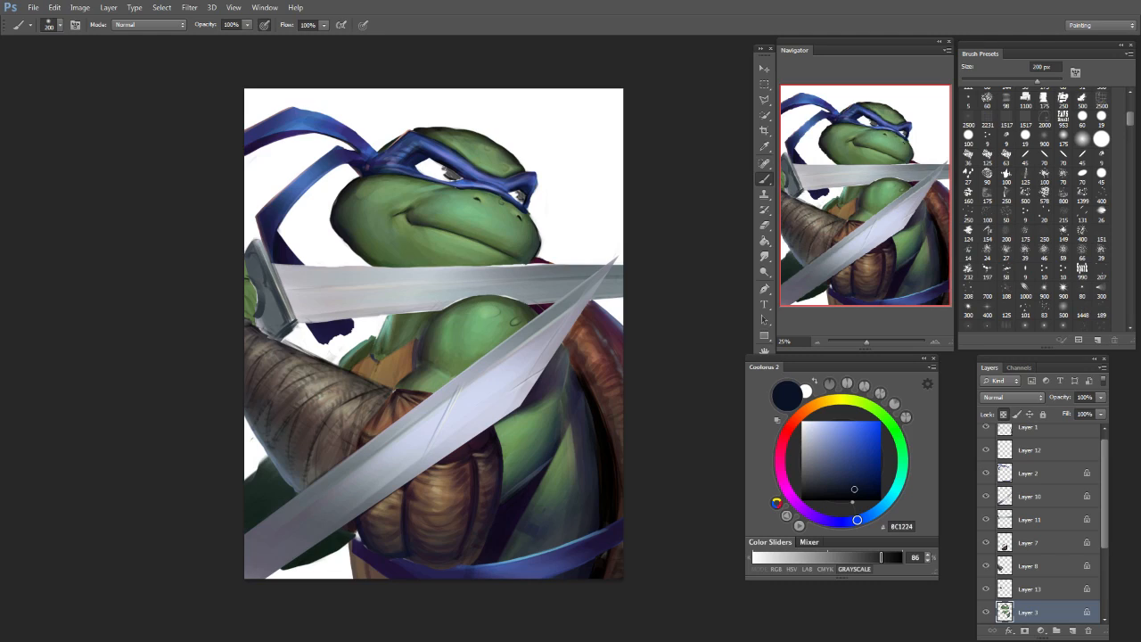
# Step: Reduce the brush to 35 px and sample a muted green from the front of the snout
pyautogui.press('[')
pyautogui.press('[')
pyautogui.press('[')
pyautogui.press('[')
pyautogui.press('[')
pyautogui.press('[')
pyautogui.press('[')
pyautogui.press('[')
pyautogui.press('[')
pyautogui.press('[')
pyautogui.press('[')
pyautogui.press('[')
pyautogui.press('[')
pyautogui.press('[')
pyautogui.press('[')
pyautogui.press('[')
pyautogui.press('[')
pyautogui.keyDown('alt'); pyautogui.click(528, 222); pyautogui.keyUp('alt')
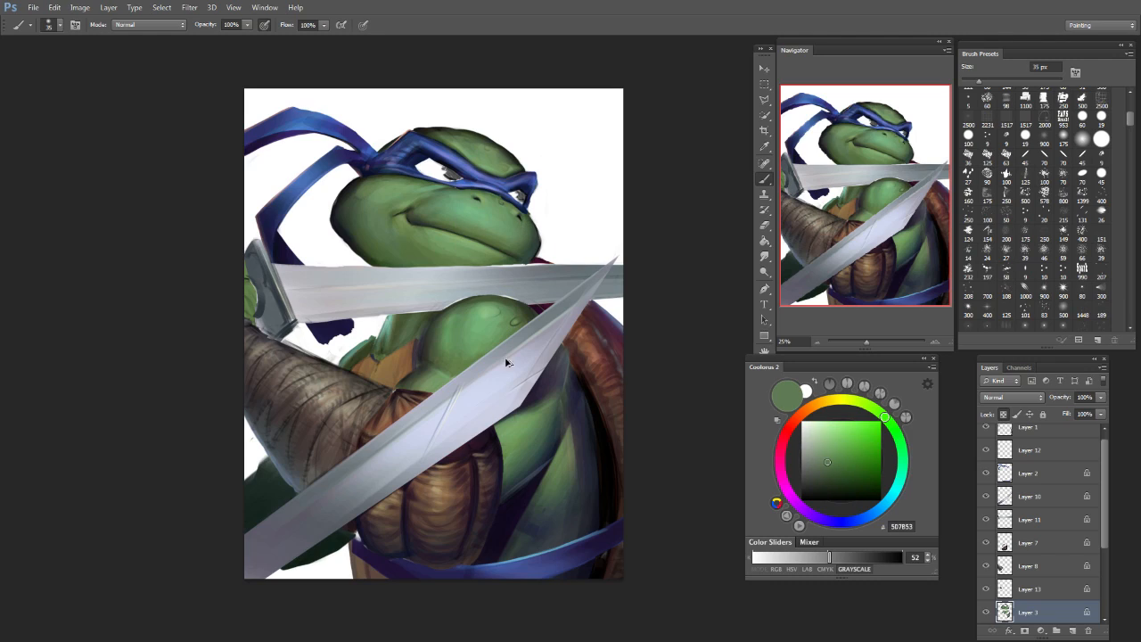
# Step: Enlarge the brush beyond 150 px and sample dark grey 32323C and olive green 6F7D59 from the torso
pyautogui.press(']')
pyautogui.press(']')
pyautogui.press(']')
pyautogui.press(']')
pyautogui.press(']')
pyautogui.press(']')
pyautogui.press(']')
pyautogui.press(']')
pyautogui.press(']')
pyautogui.keyDown('alt'); pyautogui.click(579, 438); pyautogui.keyUp('alt')
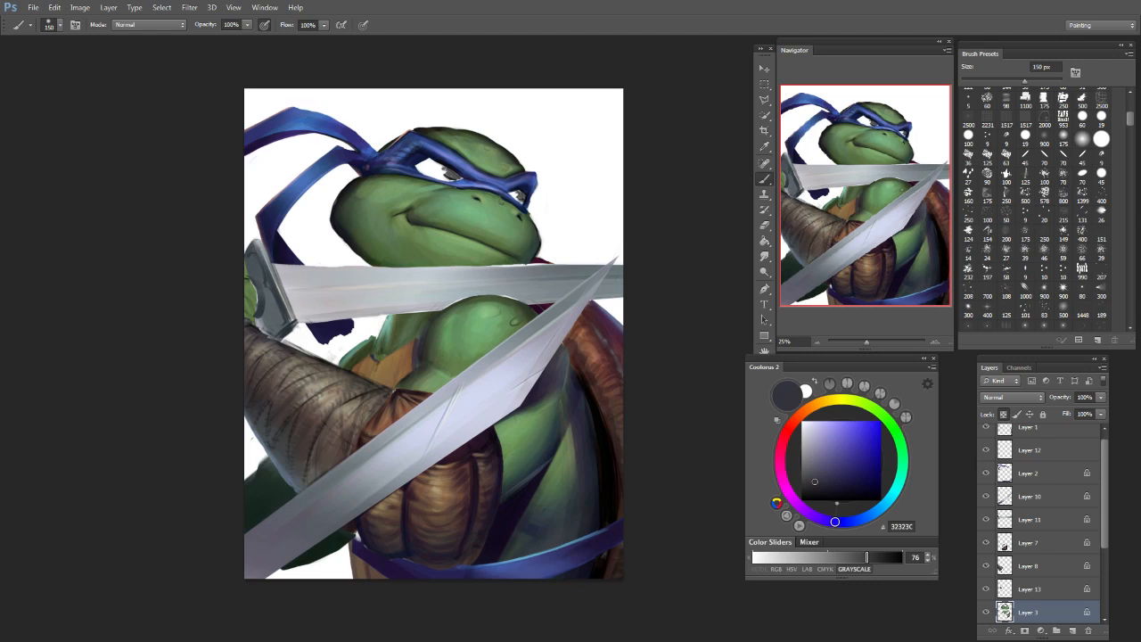
pyautogui.keyDown('alt'); pyautogui.click(574, 471); pyautogui.keyUp('alt')
pyautogui.press(']')
pyautogui.press(']')
pyautogui.press(']')
pyautogui.press(']')
pyautogui.press(']')
pyautogui.press(']')
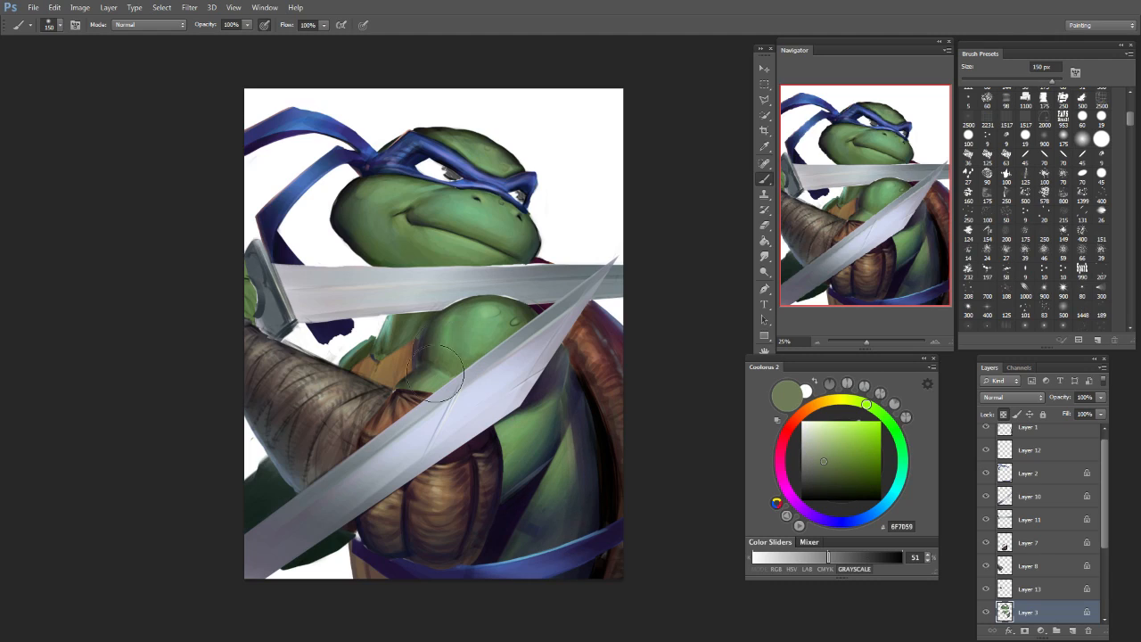
# Step: Pick near-black navy 050919 as the paint colour and reduce the brush to 60 px
pyautogui.press('[')
pyautogui.press('[')
pyautogui.press('[')
pyautogui.press('[')
pyautogui.click(856, 521)
pyautogui.click(865, 492)
pyautogui.press('[')
pyautogui.press('[')
pyautogui.press('[')
pyautogui.press('[')
pyautogui.press('[')
pyautogui.press('[')
pyautogui.press('[')
pyautogui.press('[')
pyautogui.press('[')
pyautogui.press('[')
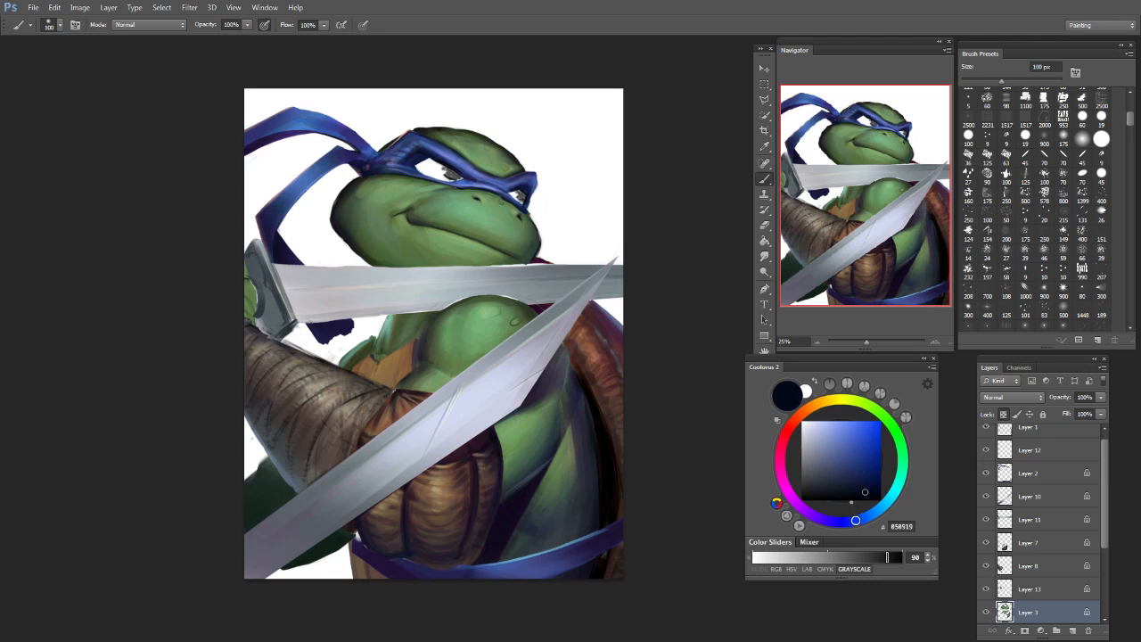
pyautogui.press('[')
pyautogui.press('[')
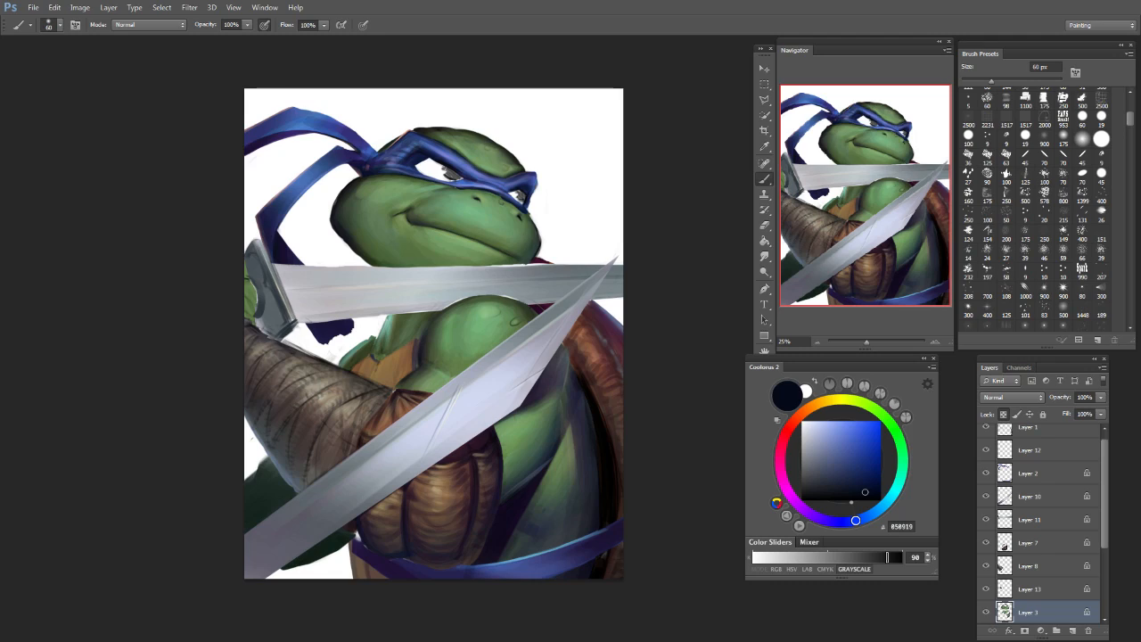
# Step: Shade the back of the jaw above the horizontal sword in near-black navy with a 200 px brush
pyautogui.press(']')
pyautogui.press(']')
pyautogui.press(']')
pyautogui.press(']')
pyautogui.press(']')
pyautogui.press(']')
pyautogui.press(']')
pyautogui.press(']')
pyautogui.press(']')
pyautogui.press(']')
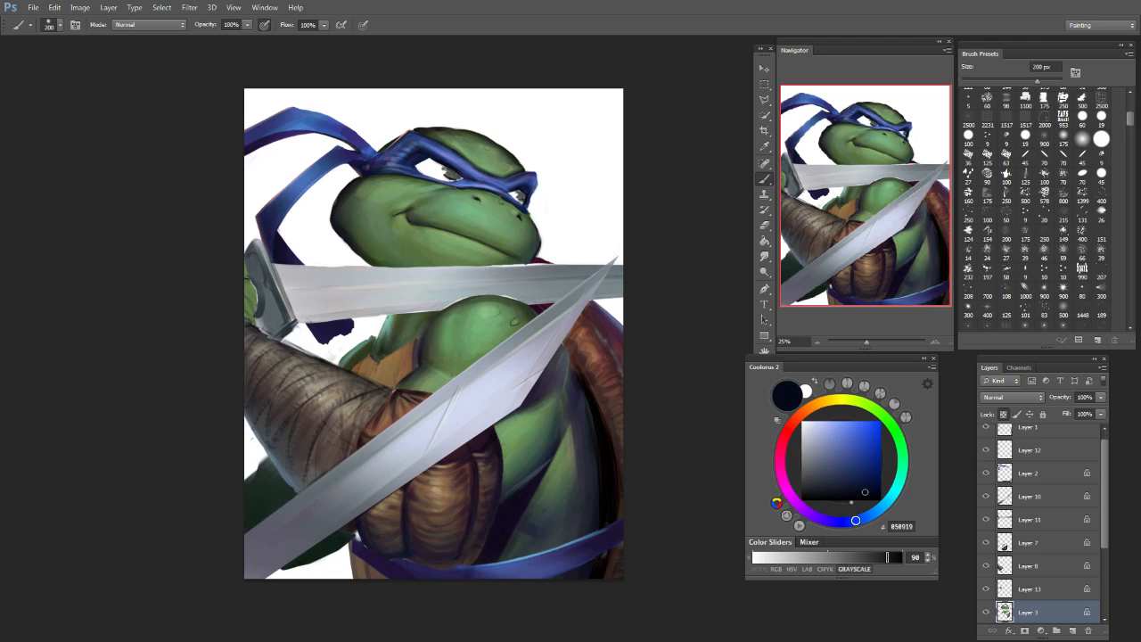
pyautogui.moveTo(355, 246); pyautogui.dragTo(389, 255)
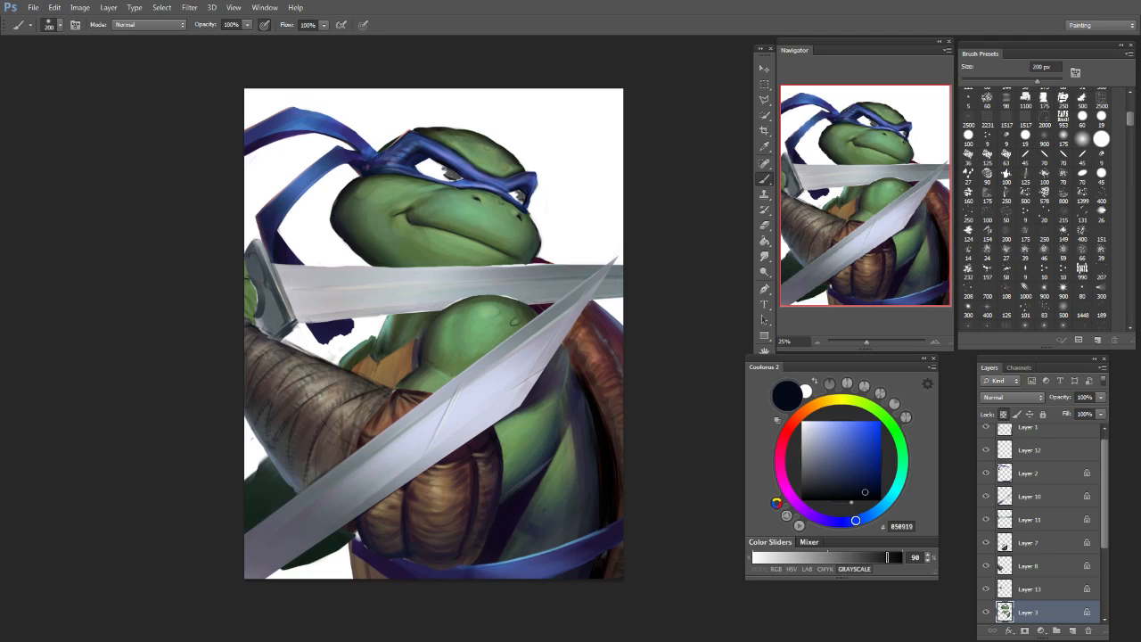
# Step: Pick pale periwinkle A5B3E4, set the brush to 80 px and paint a rim light along the back of the jaw
pyautogui.click(824, 430)
pyautogui.press(']')
pyautogui.press(']')
pyautogui.press('[')
pyautogui.press('[')
pyautogui.press('[')
pyautogui.press('[')
pyautogui.press('[')
pyautogui.press('[')
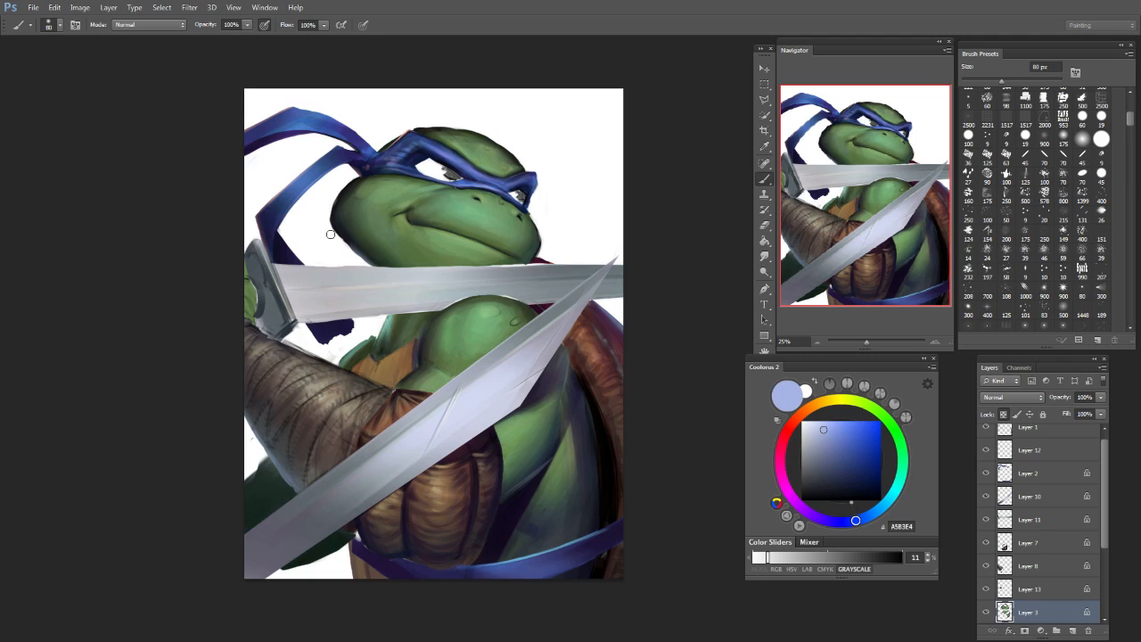
pyautogui.moveTo(359, 224); pyautogui.dragTo(343, 259)
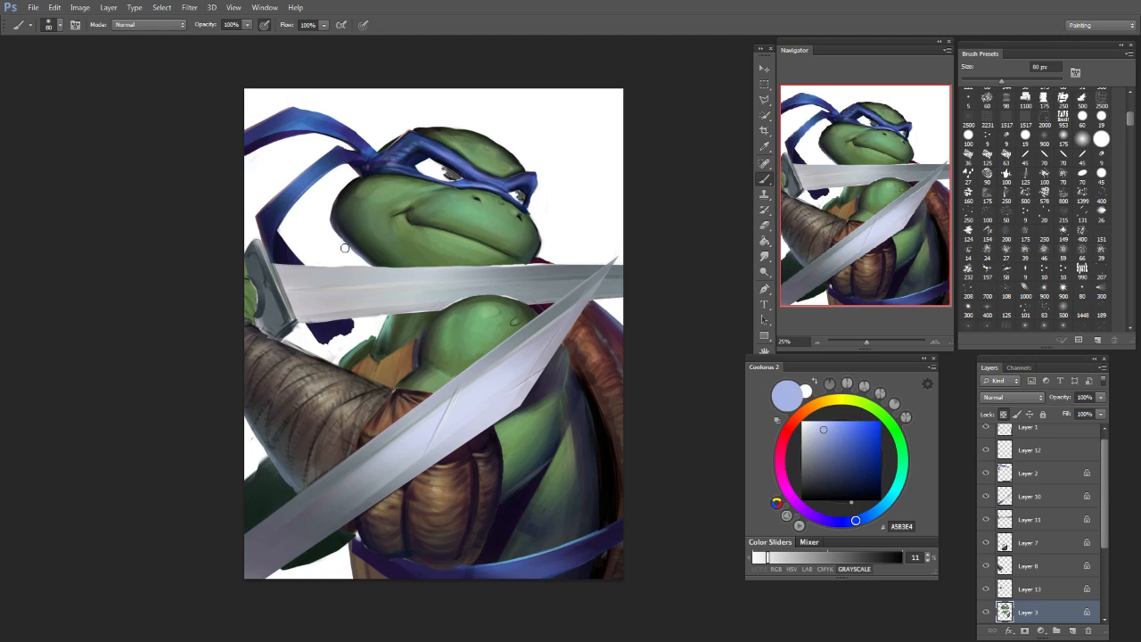
# Step: Paint a pale periwinkle rim light along the top of the head and reduce the brush to 45 px
pyautogui.moveTo(519, 159); pyautogui.dragTo(478, 136)
pyautogui.press('[')
pyautogui.press('[')
pyautogui.press('[')
pyautogui.press('[')
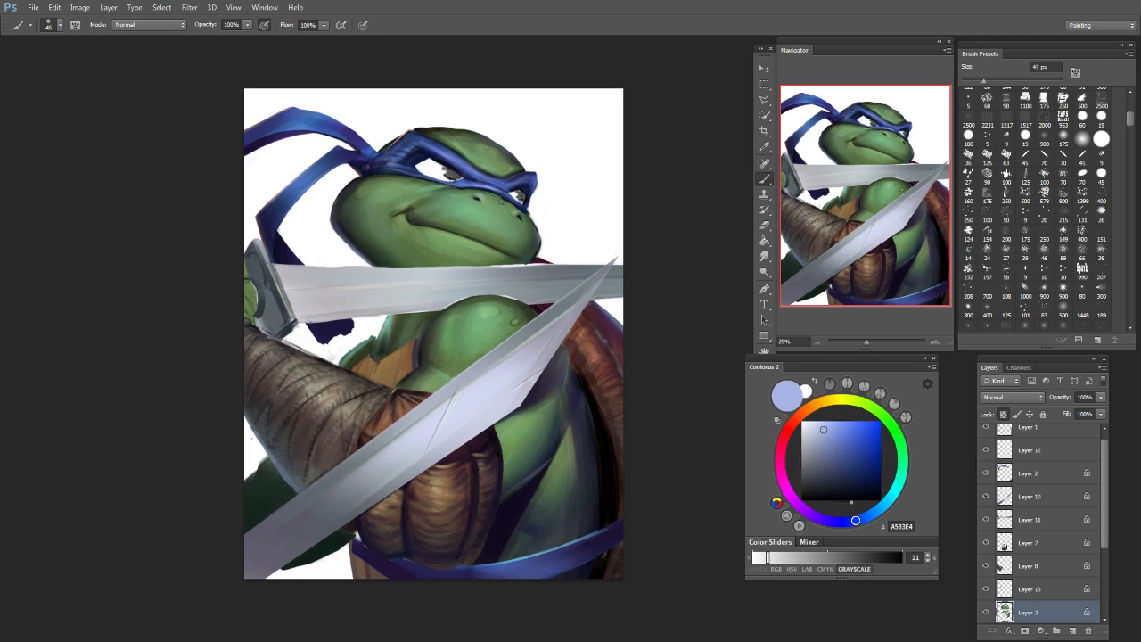
# Step: Select the layers from Layer 12 down to Layer 5 and group them
pyautogui.moveTo(1107, 539); pyautogui.dragTo(1106, 515)
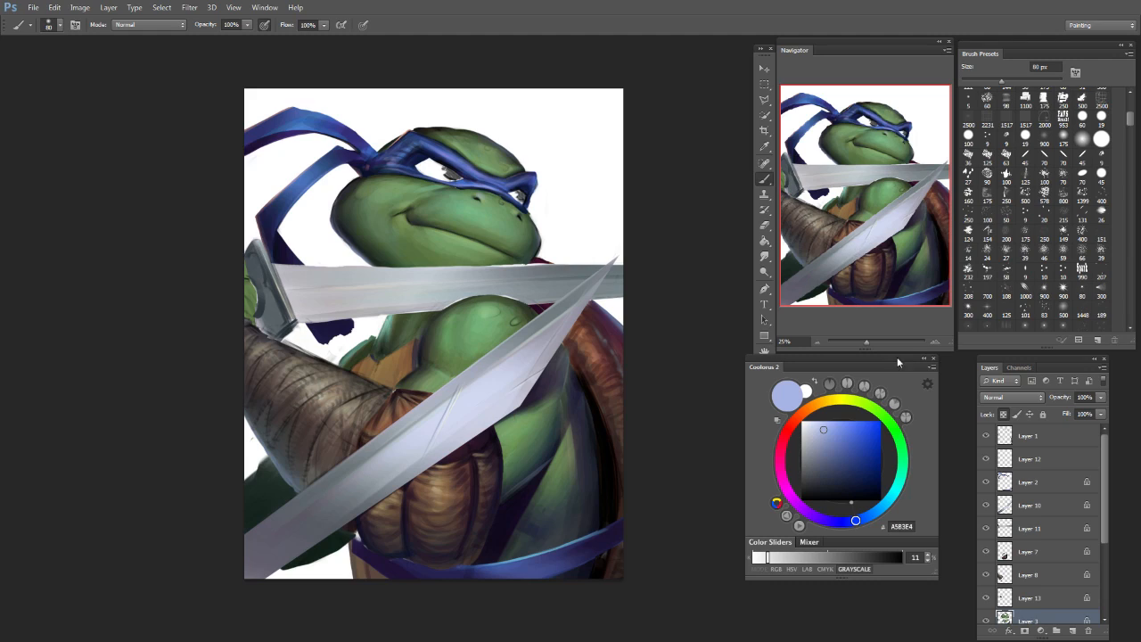
pyautogui.scroll(-5, 1106, 539)
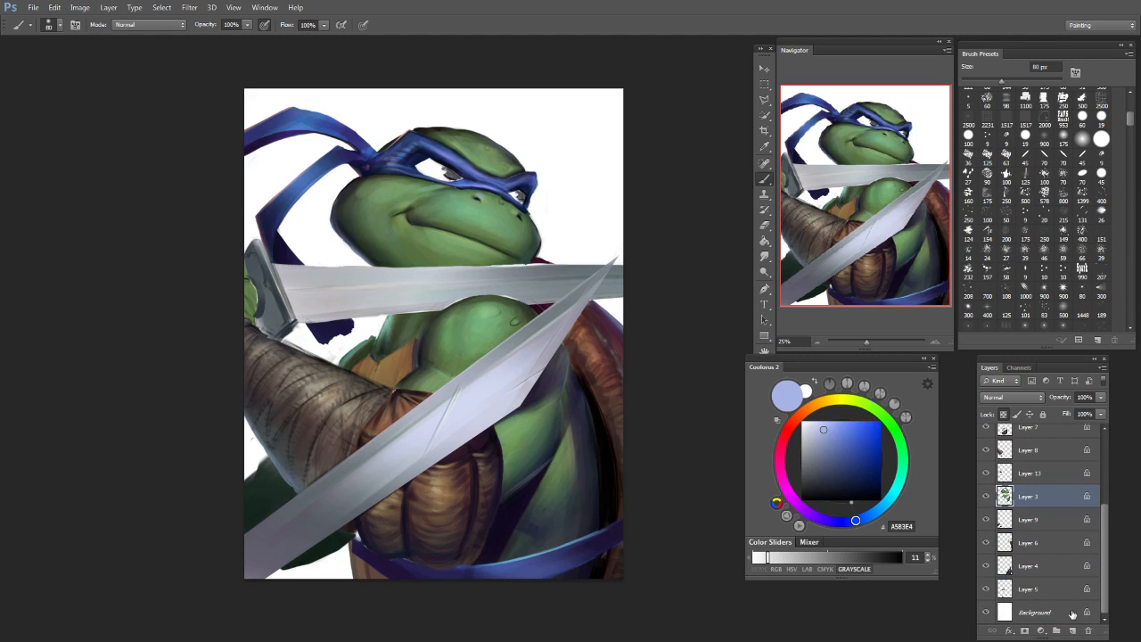
pyautogui.moveTo(1106, 560); pyautogui.dragTo(1106, 488)
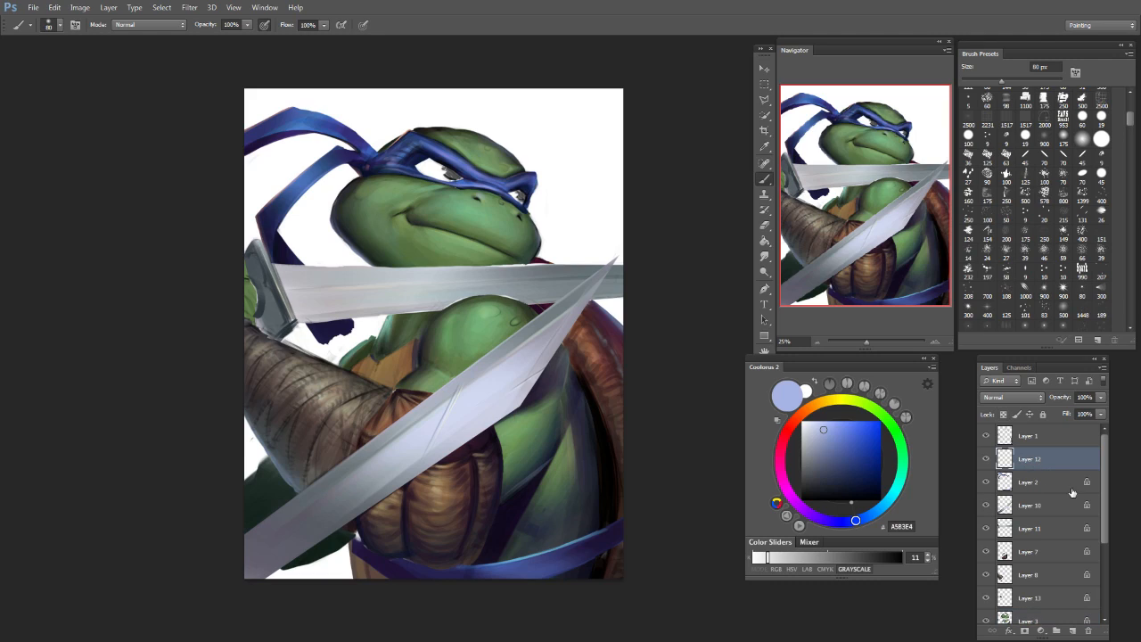
pyautogui.moveTo(1105, 538); pyautogui.dragTo(1104, 622)
pyautogui.keyDown('shift'); pyautogui.click(1030, 591); pyautogui.keyUp('shift')
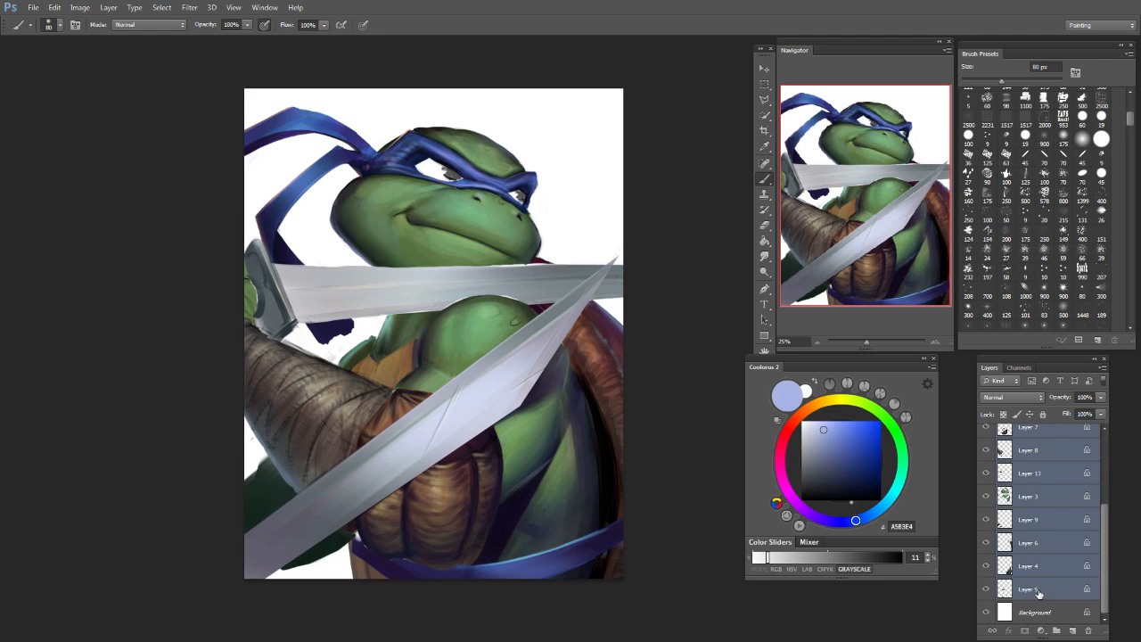
pyautogui.hotkey('ctrl', 'g')
# Step: Add a new layer directly above the Background and enlarge the brush to 900 px
pyautogui.click(1034, 473)
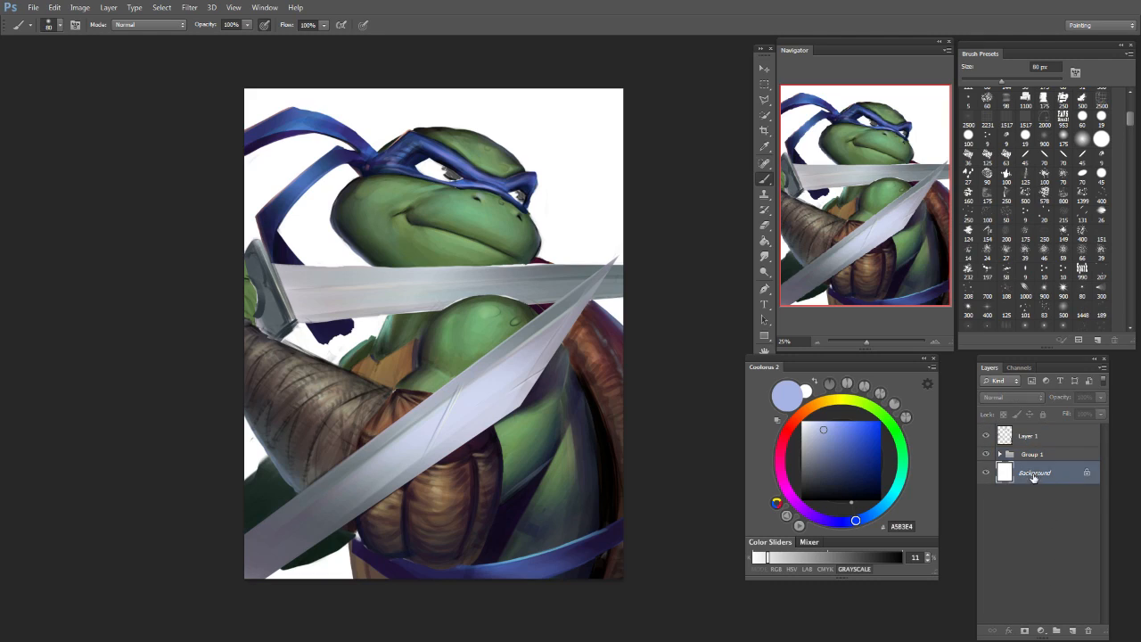
pyautogui.click(1073, 631)
pyautogui.press(']')
pyautogui.press(']')
pyautogui.press(']')
pyautogui.press(']')
pyautogui.press(']')
pyautogui.press(']')
pyautogui.press(']')
pyautogui.press(']')
pyautogui.press(']')
pyautogui.press(']')
pyautogui.press(']')
pyautogui.press(']')
pyautogui.press(']')
pyautogui.press(']')
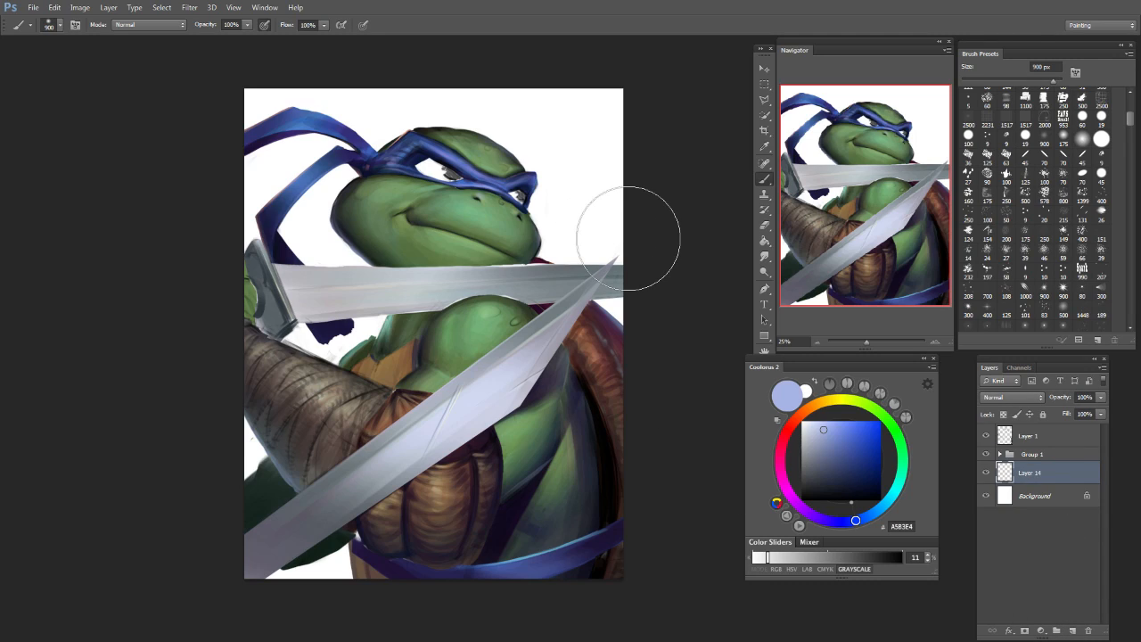
# Step: Pick dark slate blue 353B51 as the paint colour, try a broad stroke behind the figure and undo it
pyautogui.scroll(-1, 636, 491)
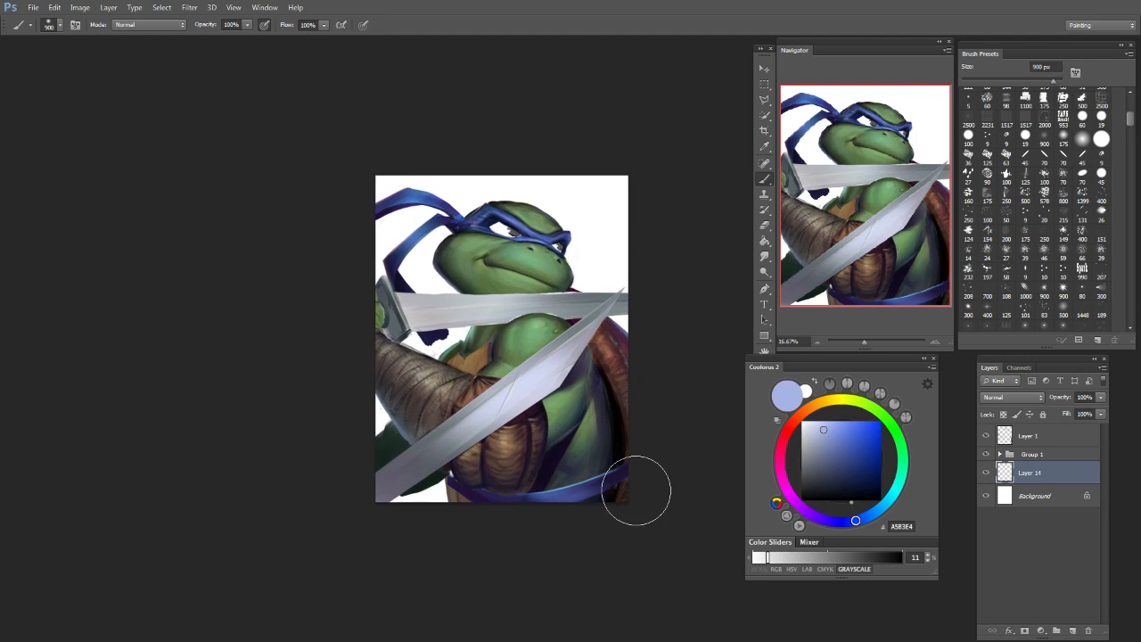
pyautogui.click(1006, 154)
pyautogui.click(829, 475)
pyautogui.moveTo(1017, 81); pyautogui.dragTo(1055, 80)
pyautogui.click(401, 394)
pyautogui.moveTo(401, 392)
pyautogui.mouseDown()
pyautogui.moveTo(281, 498)
pyautogui.moveTo(280, 536)
pyautogui.mouseUp()
pyautogui.hotkey('ctrl', 'z')
# Step: Shade the whites of both eyes in slate blue 353B51 with a soft round brush, reducing it from 200 to 60 px
pyautogui.press('[')
pyautogui.press('[')
pyautogui.press('[')
pyautogui.press('[')
pyautogui.press('[')
pyautogui.press('[')
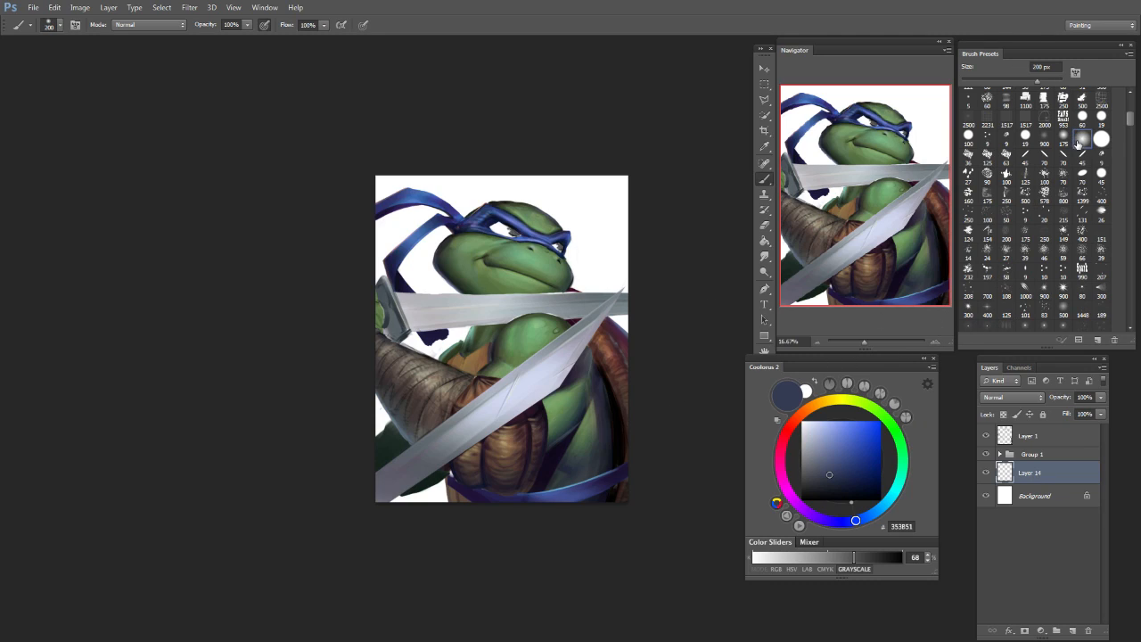
pyautogui.press('[')
pyautogui.press('[')
pyautogui.moveTo(496, 219); pyautogui.dragTo(508, 229)
pyautogui.moveTo(567, 239)
pyautogui.mouseDown()
pyautogui.moveTo(553, 244)
pyautogui.moveTo(572, 237)
pyautogui.mouseUp()
pyautogui.press('[')
pyautogui.press('[')
pyautogui.press('[')
pyautogui.press('[')
pyautogui.press('[')
pyautogui.press('[')
pyautogui.moveTo(500, 225); pyautogui.dragTo(513, 231)
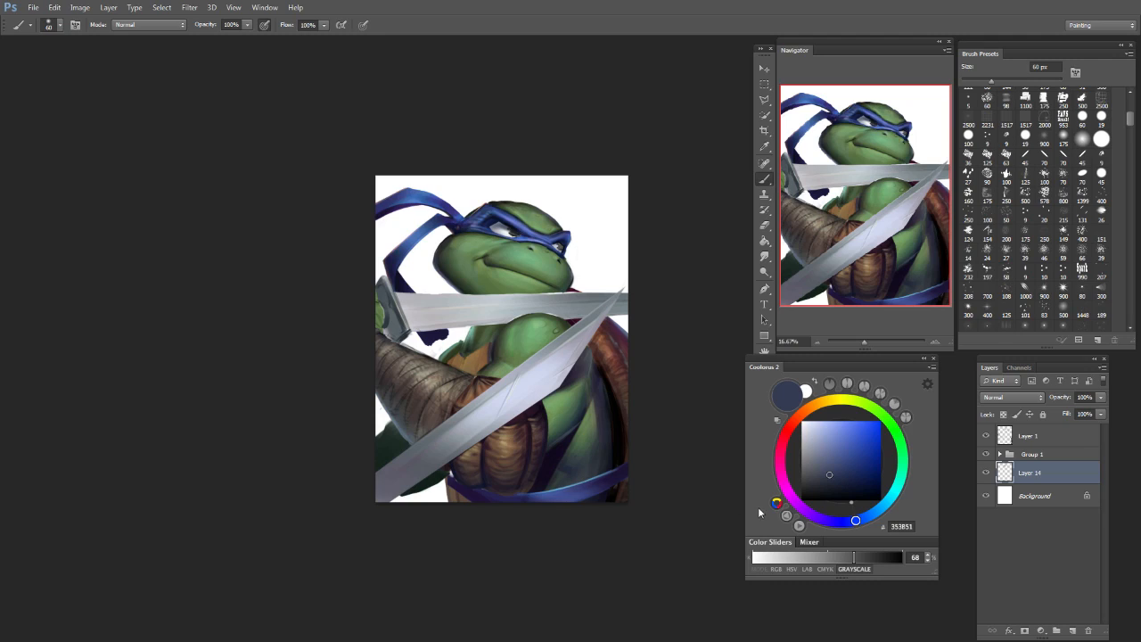
# Step: Paint the eye highlights and irises using pale blue DFE6FF, light cyan 86EDFF and near-black teal 061012
pyautogui.click(811, 421)
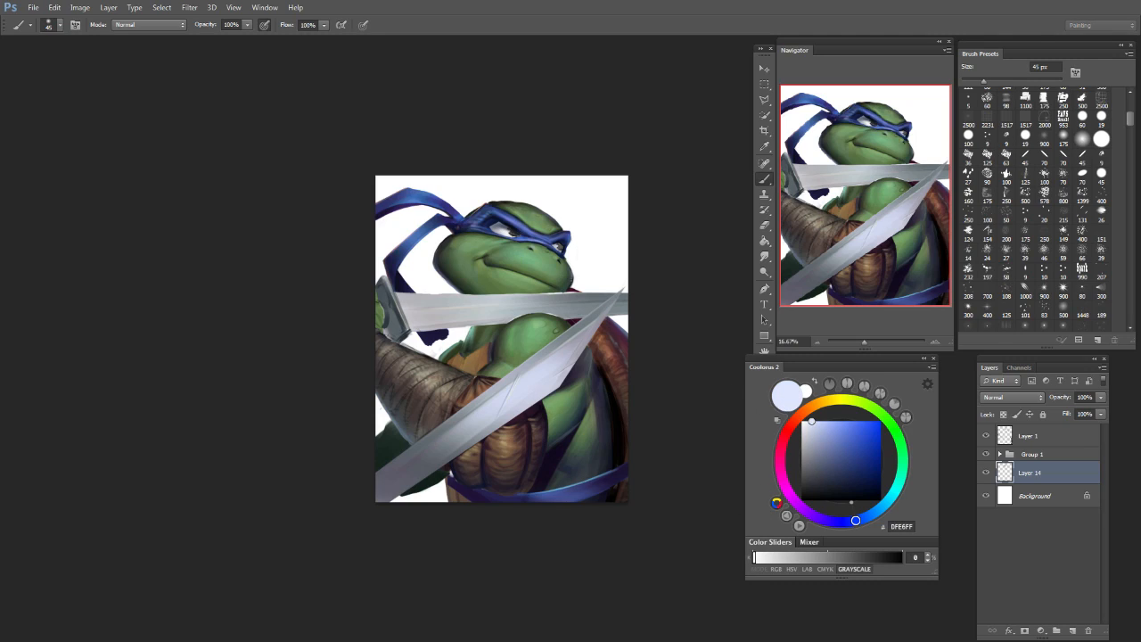
pyautogui.press(']')
pyautogui.press(']')
pyautogui.press(']')
pyautogui.press(']')
pyautogui.press(']')
pyautogui.press(']')
pyautogui.moveTo(876, 505); pyautogui.dragTo(889, 500)
pyautogui.click(840, 421)
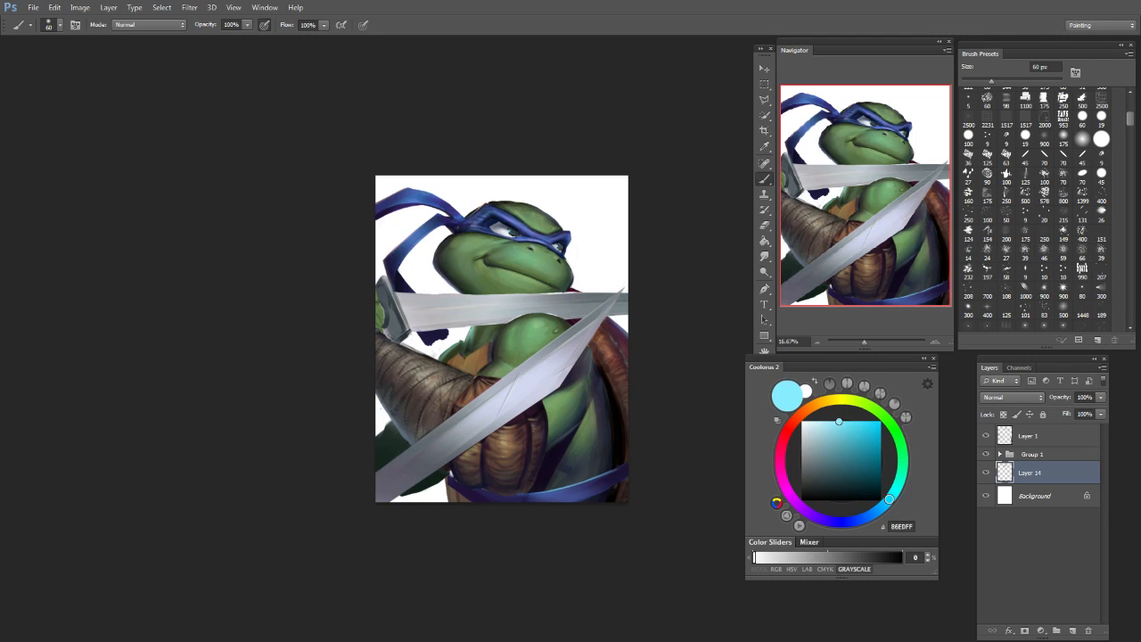
pyautogui.click(853, 494)
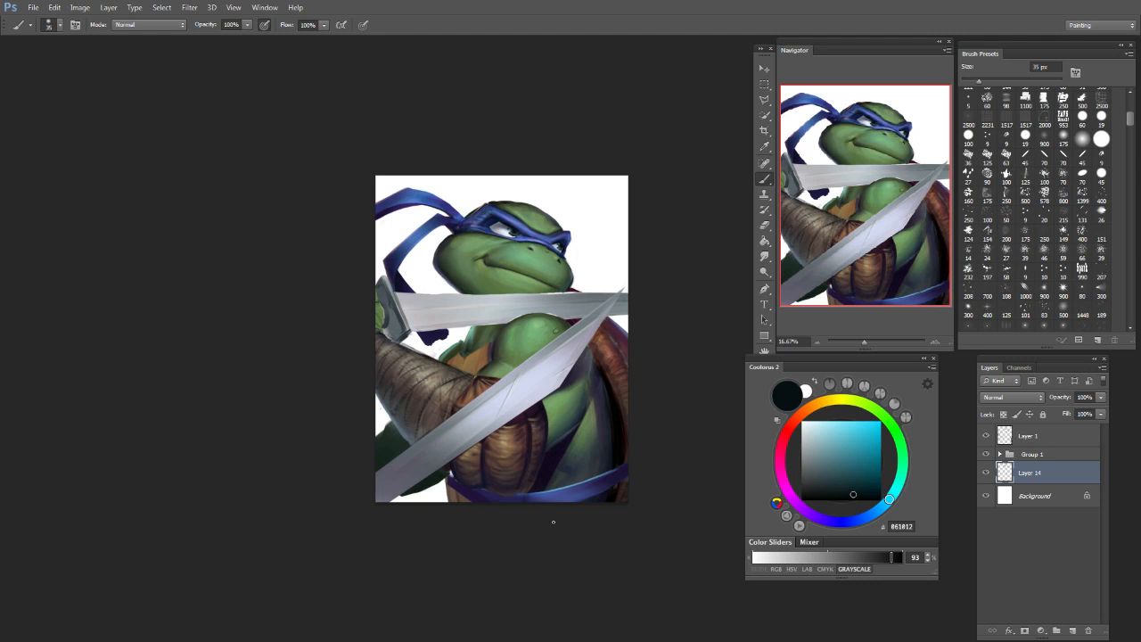
# Step: Add another new layer between the Background and Layer 14
pyautogui.hotkey('ctrl', '+')
pyautogui.hotkey('ctrl', '+')
pyautogui.click(858, 189)
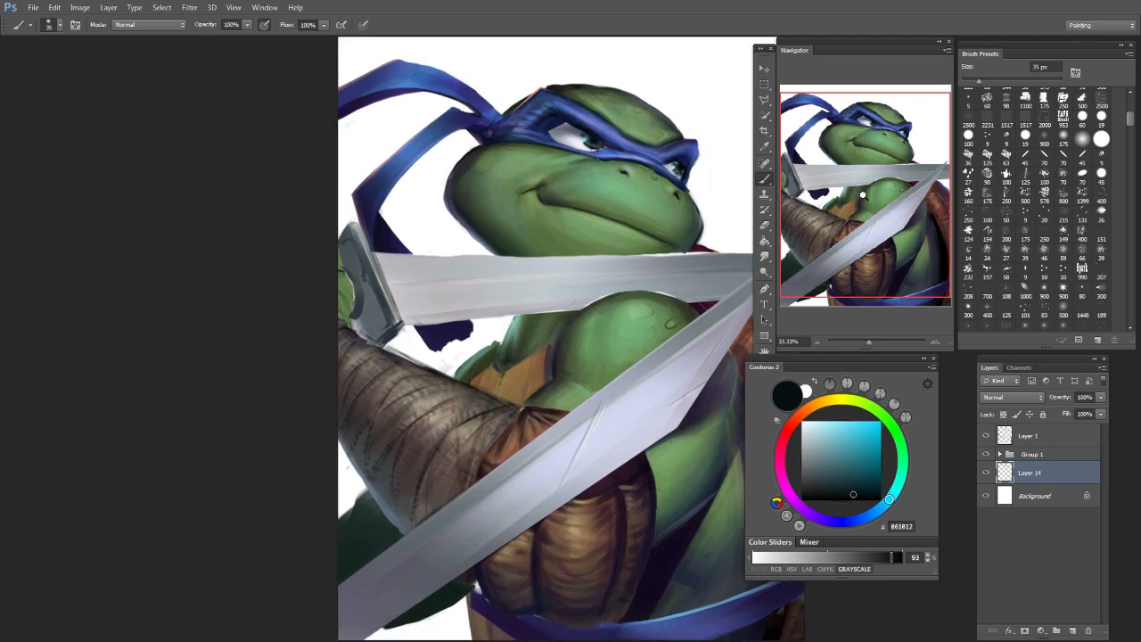
pyautogui.hotkey('ctrl', '-')
pyautogui.hotkey('ctrl', '-')
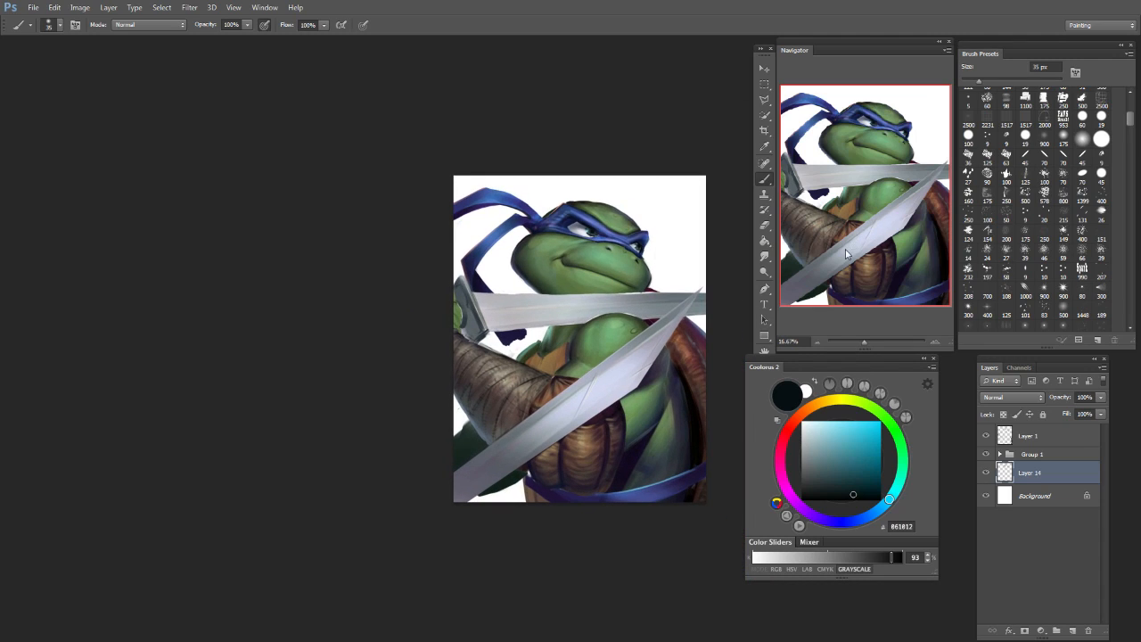
pyautogui.moveTo(622, 425); pyautogui.dragTo(580, 433)
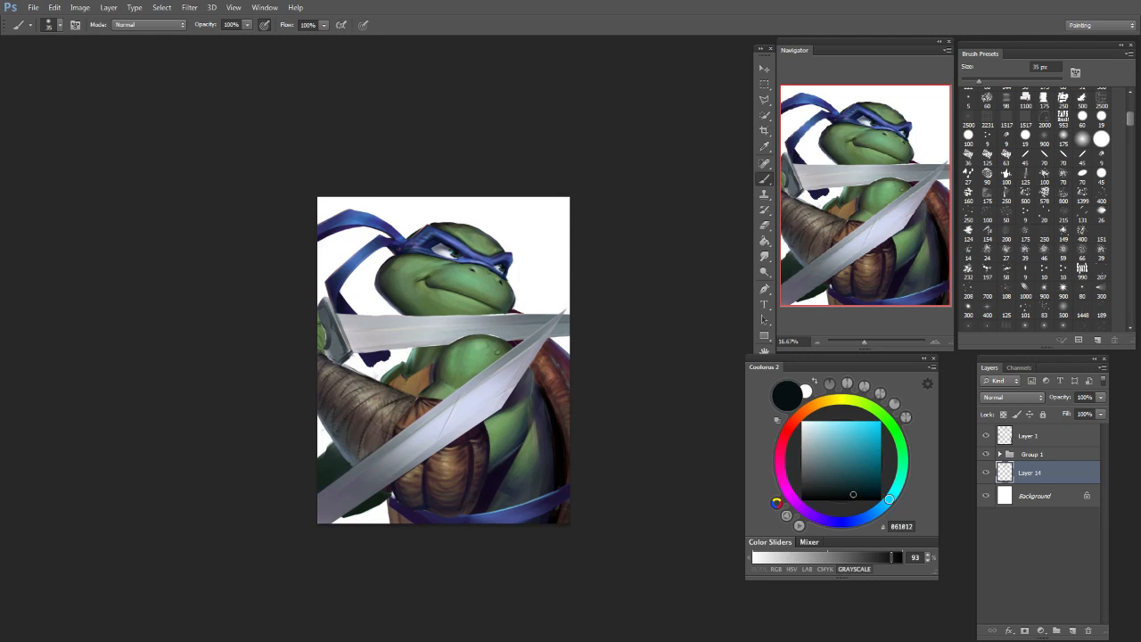
pyautogui.click(1061, 496)
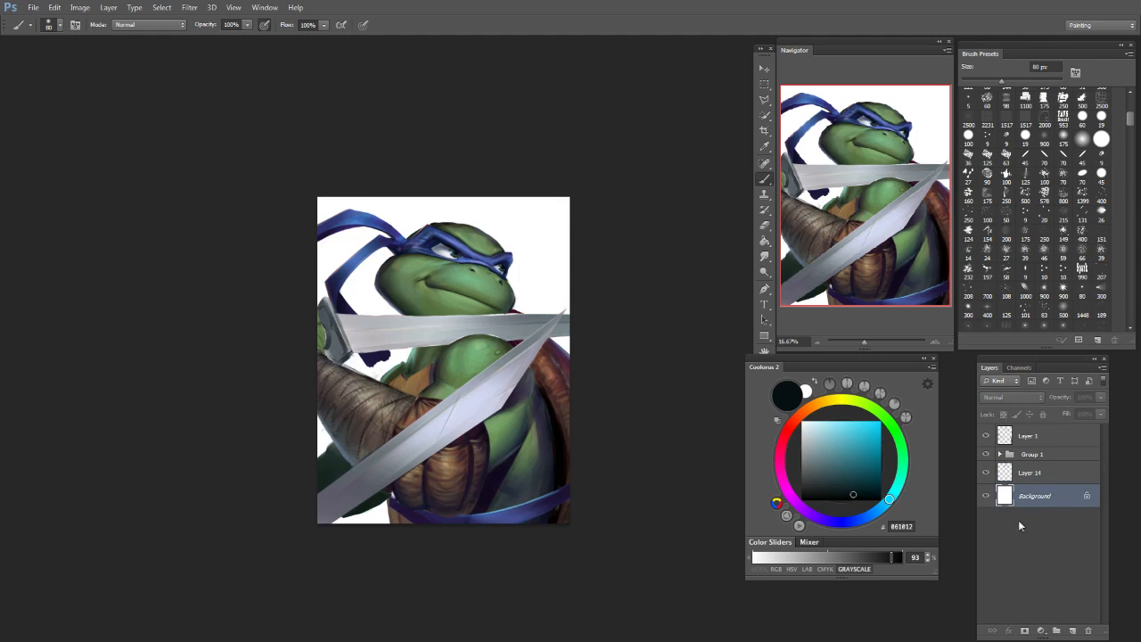
pyautogui.click(1073, 630)
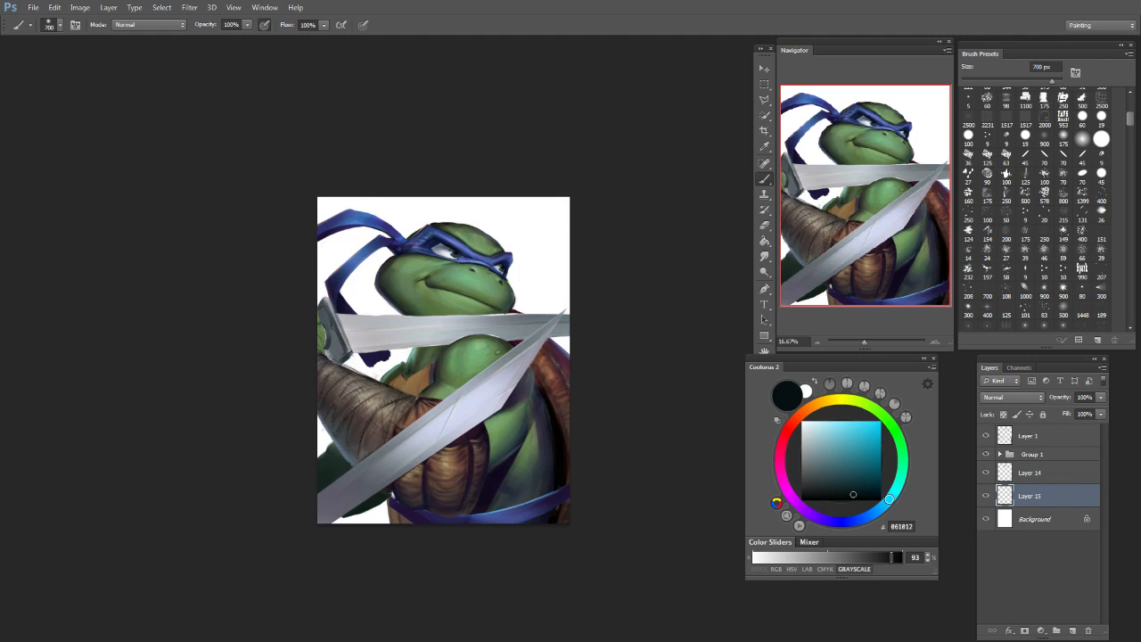
# Step: Darken the background behind the turtle in near-black teal 061012 with broad strokes of a soft 1900 px brush
pyautogui.moveTo(563, 169); pyautogui.dragTo(583, 591)
pyautogui.press(']')
pyautogui.press(']')
pyautogui.press(']')
pyautogui.press(']')
pyautogui.press(']')
pyautogui.press(']')
pyautogui.press(']')
pyautogui.press(']')
pyautogui.press(']')
pyautogui.press(']')
pyautogui.press(']')
pyautogui.press(']')
pyautogui.hotkey('ctrl', 'z')
pyautogui.moveTo(660, 257)
pyautogui.mouseDown()
pyautogui.moveTo(377, 205)
pyautogui.moveTo(241, 501)
pyautogui.moveTo(232, 479)
pyautogui.moveTo(377, 173)
pyautogui.moveTo(707, 204)
pyautogui.mouseUp()
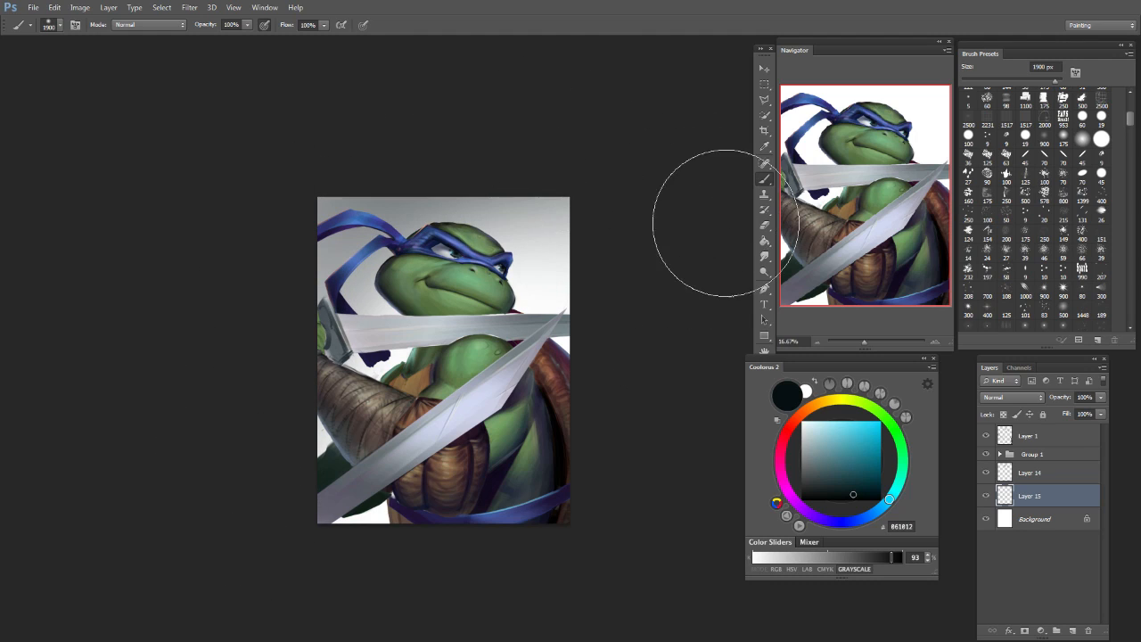
pyautogui.moveTo(254, 432)
pyautogui.mouseDown()
pyautogui.moveTo(546, 267)
pyautogui.moveTo(612, 311)
pyautogui.moveTo(312, 535)
pyautogui.moveTo(599, 472)
pyautogui.mouseUp()
pyautogui.moveTo(303, 535)
pyautogui.mouseDown()
pyautogui.moveTo(337, 403)
pyautogui.moveTo(244, 573)
pyautogui.moveTo(571, 174)
pyautogui.moveTo(226, 443)
pyautogui.moveTo(464, 223)
pyautogui.moveTo(690, 233)
pyautogui.mouseUp()
# Step: Try to darken the upper-right background further with a 2300 px brush, and undo the last strokes
pyautogui.press(']')
pyautogui.press(']')
pyautogui.press(']')
pyautogui.press(']')
pyautogui.moveTo(363, 501); pyautogui.dragTo(615, 214)
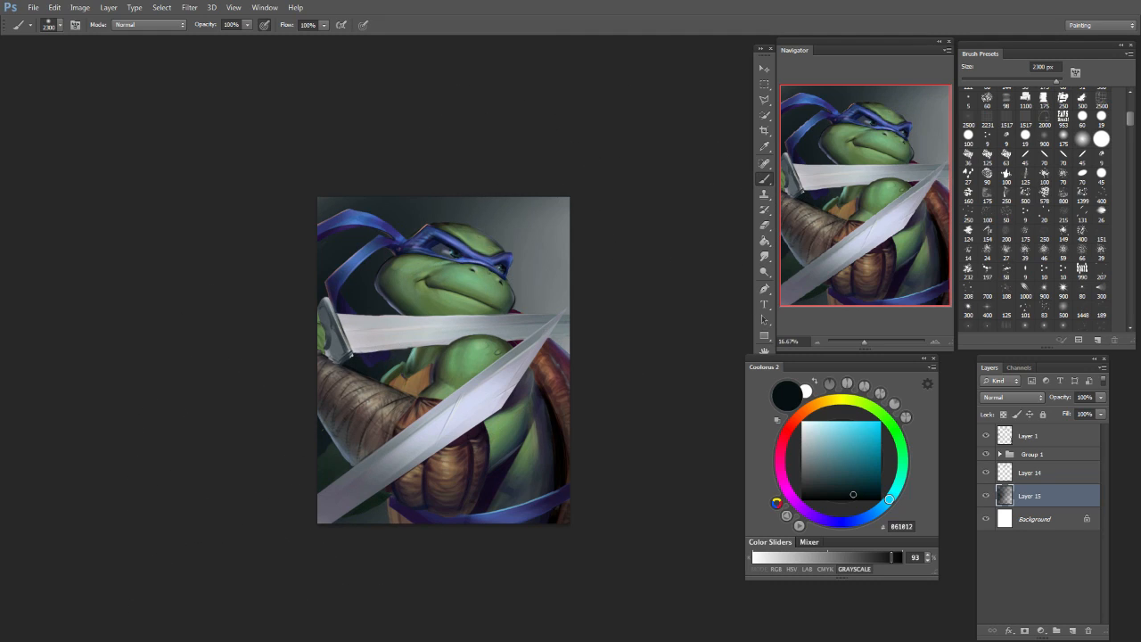
pyautogui.hotkey('ctrl', 'alt', 'z')
pyautogui.hotkey('ctrl', 'alt', 'z')
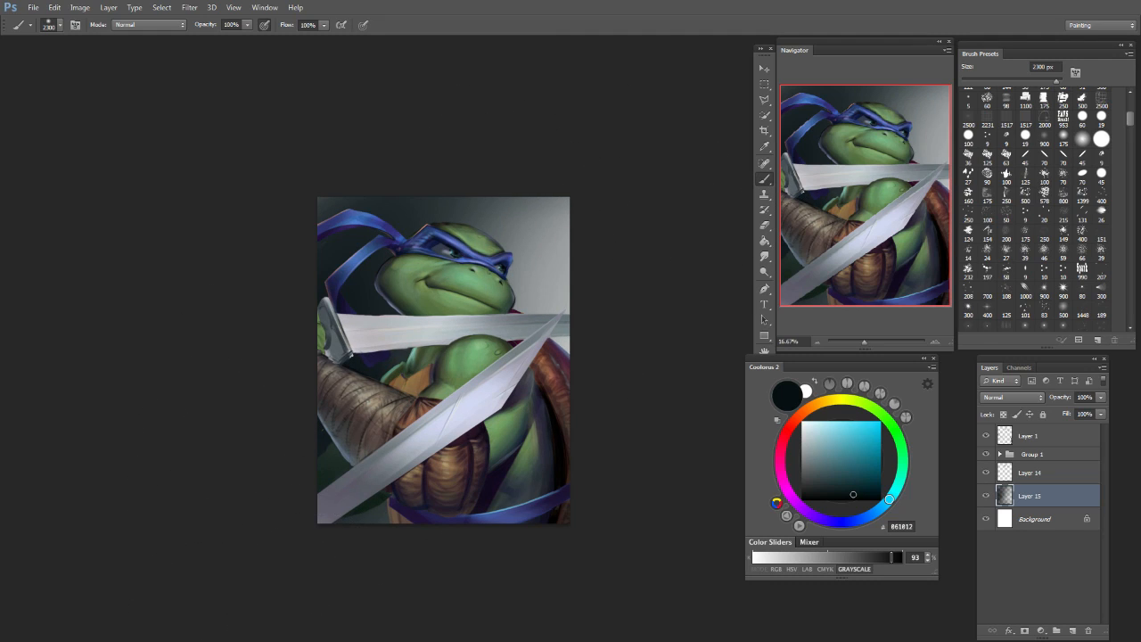
# Step: Erase the dark background tone from behind the eyes with a soft 250 px eraser
pyautogui.press('e')
pyautogui.click(1082, 139)
pyautogui.moveTo(440, 251); pyautogui.dragTo(453, 251)
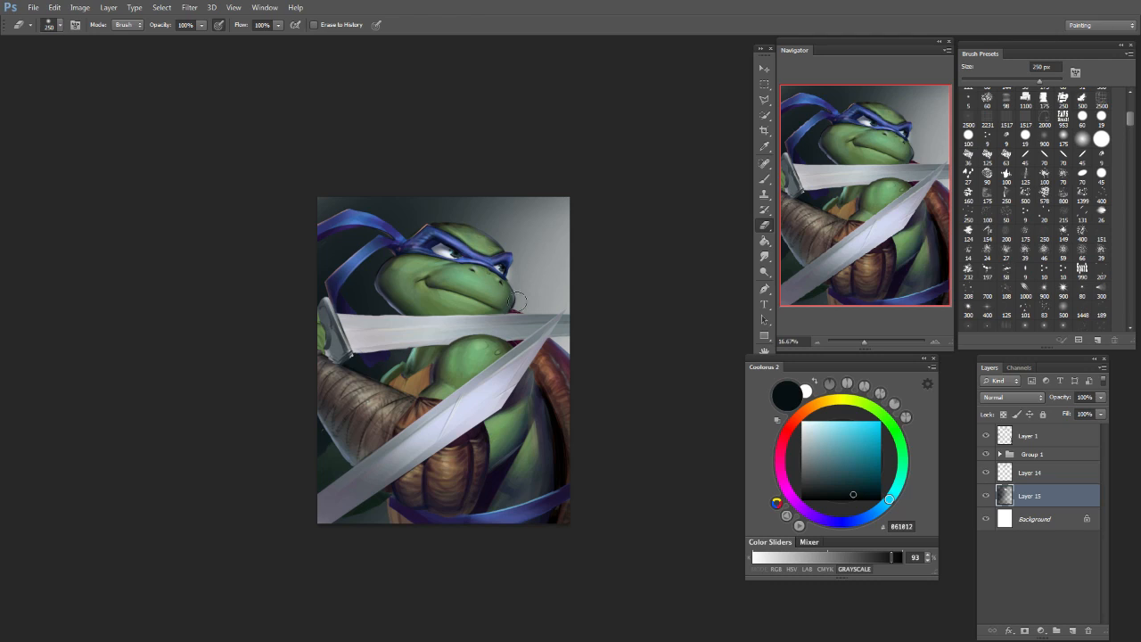
# Step: Pick near-black navy 060712 and darken the background beside the face with a large soft brush, ending at 1800 px
pyautogui.press('b')
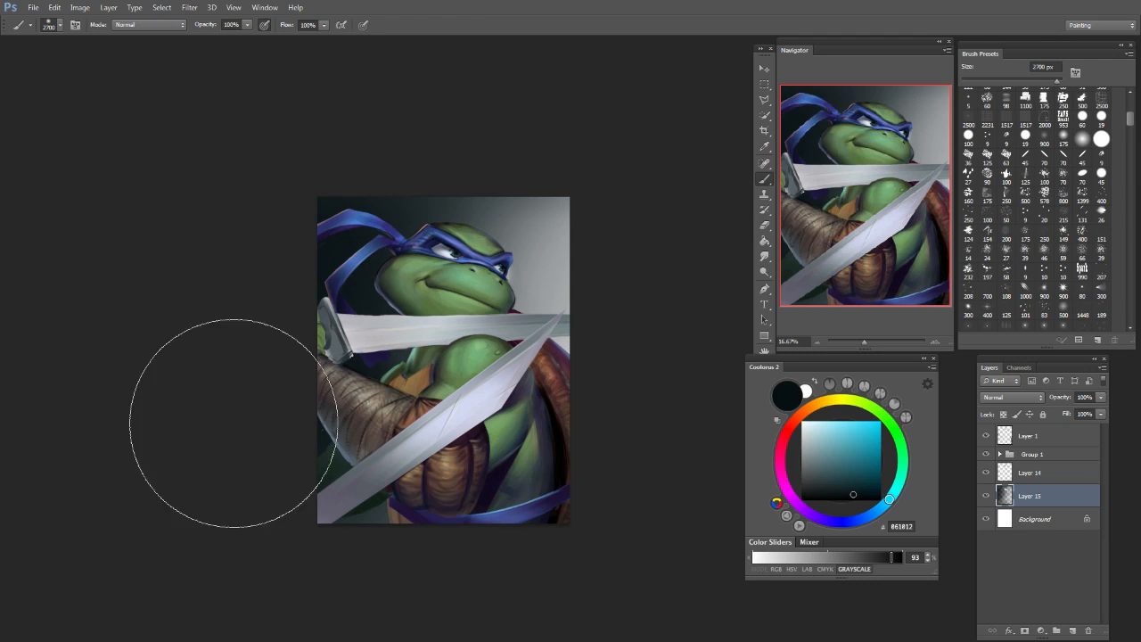
pyautogui.moveTo(889, 499); pyautogui.dragTo(845, 521)
pyautogui.press('[')
pyautogui.press('[')
pyautogui.press('[')
pyautogui.press('[')
pyautogui.press('[')
pyautogui.press('[')
pyautogui.press('[')
pyautogui.press('[')
pyautogui.press('[')
pyautogui.press('[')
pyautogui.press('[')
pyautogui.press('[')
pyautogui.press('[')
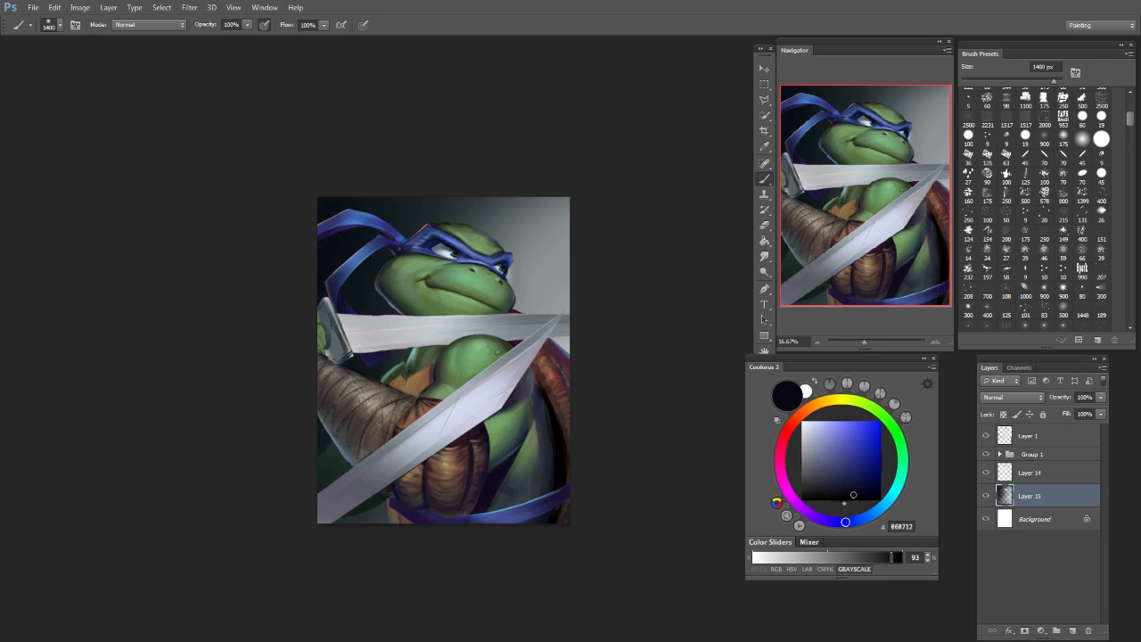
pyautogui.press(']')
pyautogui.press(']')
pyautogui.press(']')
pyautogui.press(']')
pyautogui.press(']')
pyautogui.press(']')
pyautogui.moveTo(619, 292); pyautogui.dragTo(596, 313)
pyautogui.moveTo(618, 232)
pyautogui.mouseDown()
pyautogui.moveTo(590, 290)
pyautogui.moveTo(596, 332)
pyautogui.mouseUp()
pyautogui.press('[')
pyautogui.press('[')
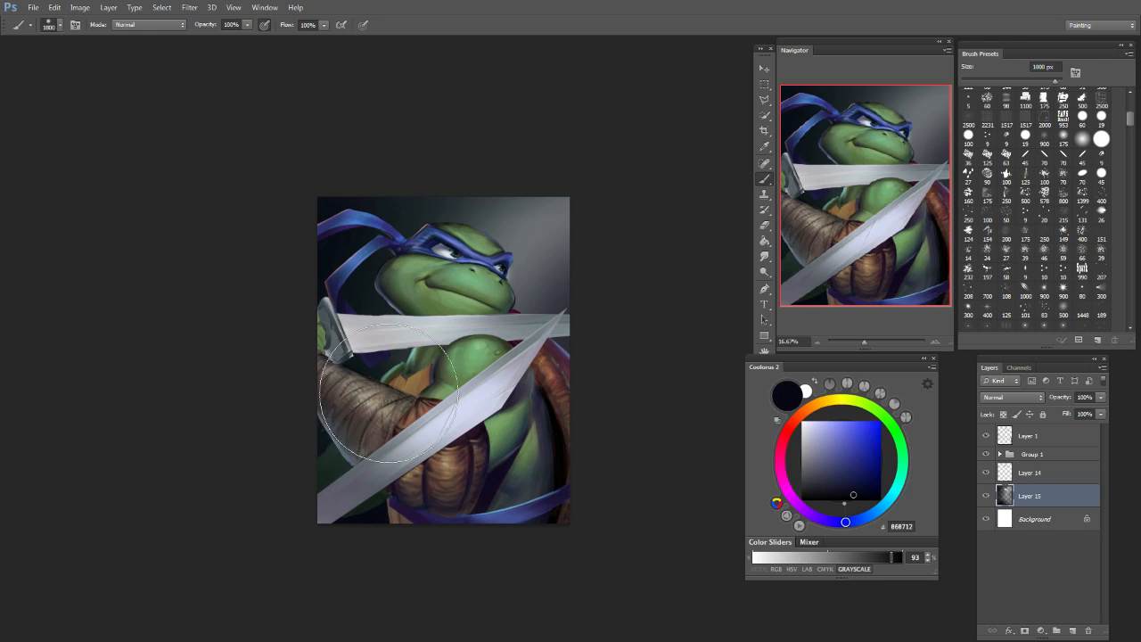
# Step: Lighten the upper-right background by erasing softly with an 1800 px eraser
pyautogui.press('e')
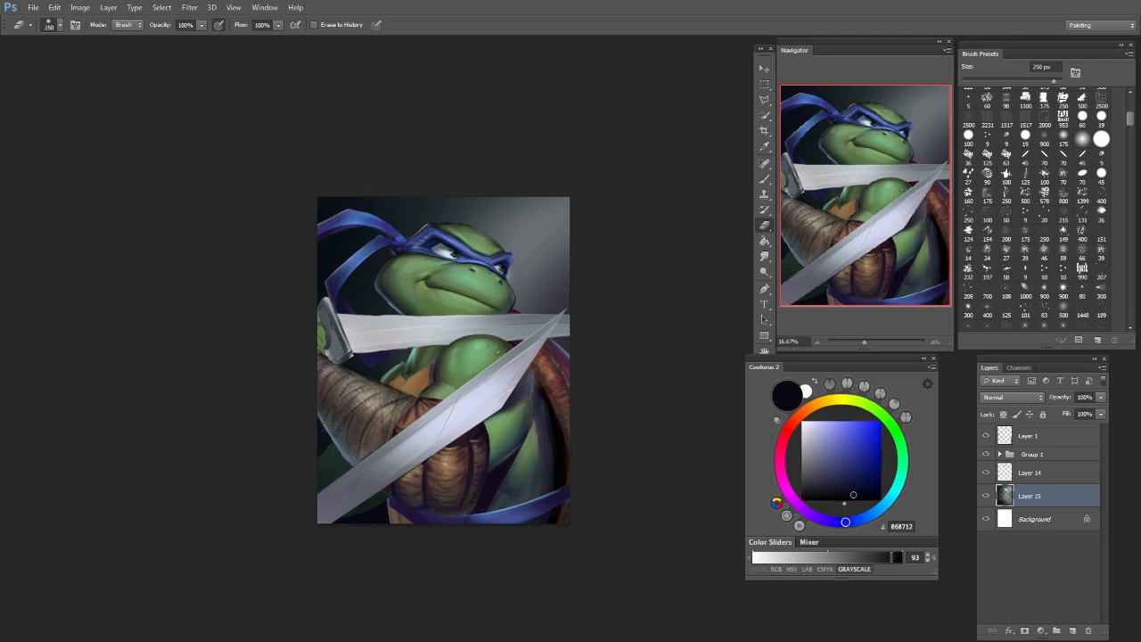
pyautogui.press(']')
pyautogui.press(']')
pyautogui.press(']')
pyautogui.press(']')
pyautogui.press(']')
pyautogui.press(']')
pyautogui.press(']')
pyautogui.click(548, 220)
pyautogui.hotkey('ctrl', 'z')
pyautogui.click(556, 204)
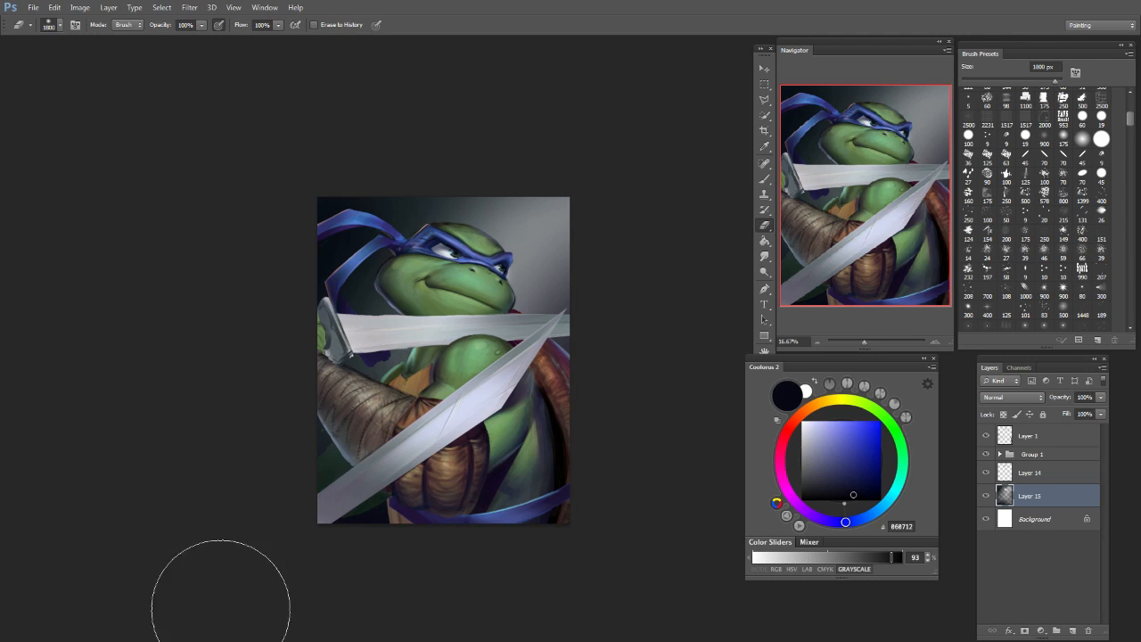
# Step: Add a new layer above Group 1, pick pale periwinkle A4A8E0 and enlarge the brush
pyautogui.press('b')
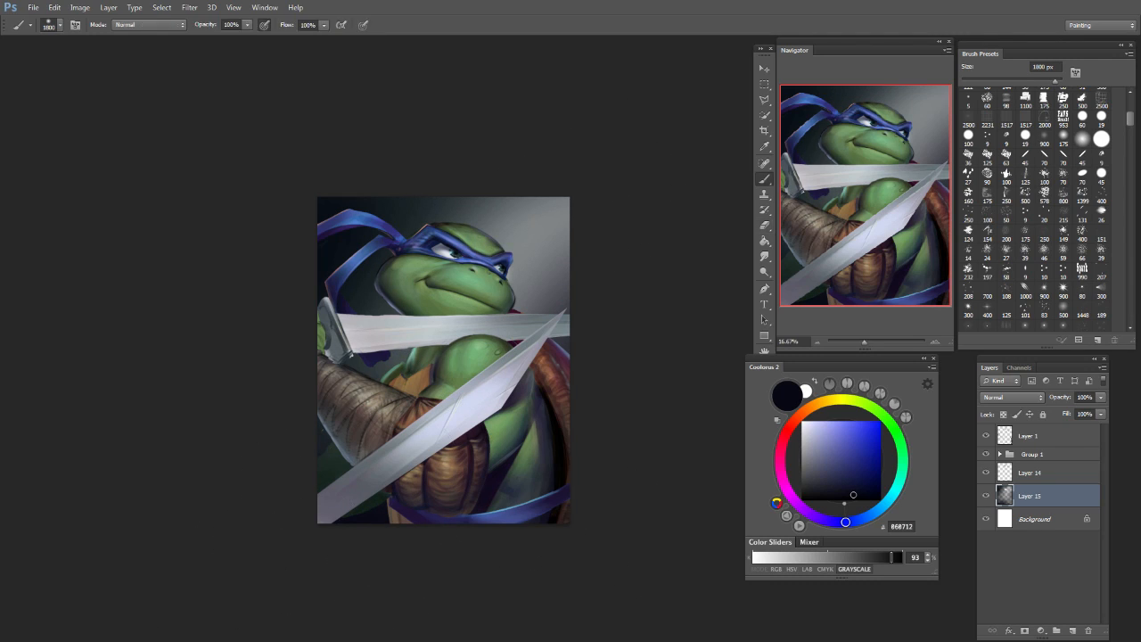
pyautogui.click(1045, 455)
pyautogui.click(1073, 630)
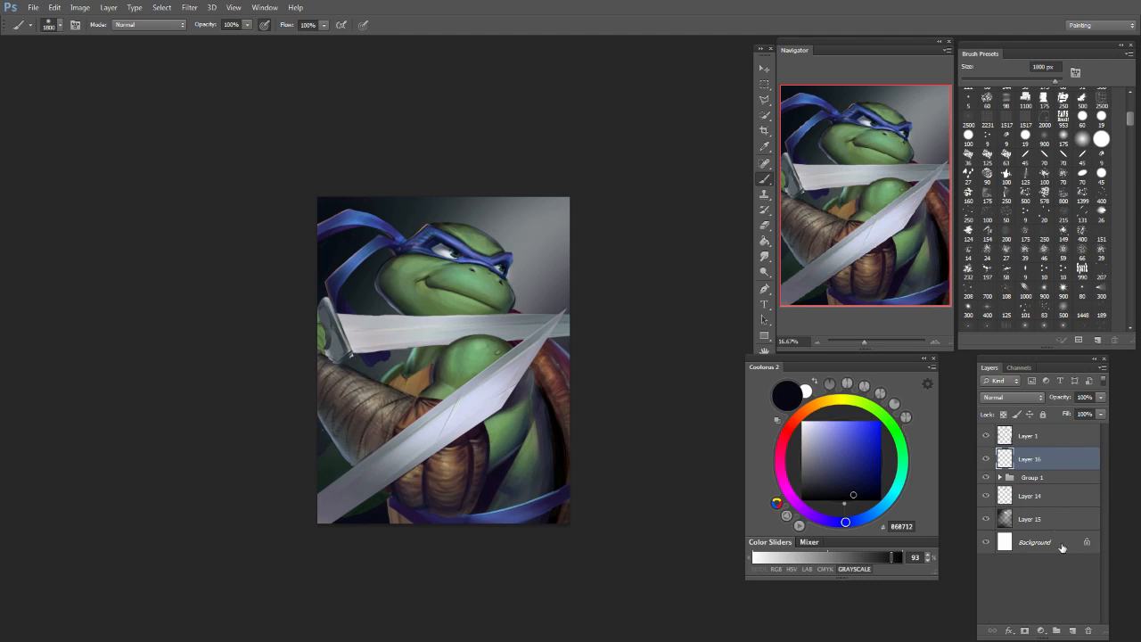
pyautogui.click(824, 431)
pyautogui.press(']')
pyautogui.press(']')
pyautogui.press(']')
pyautogui.press(']')
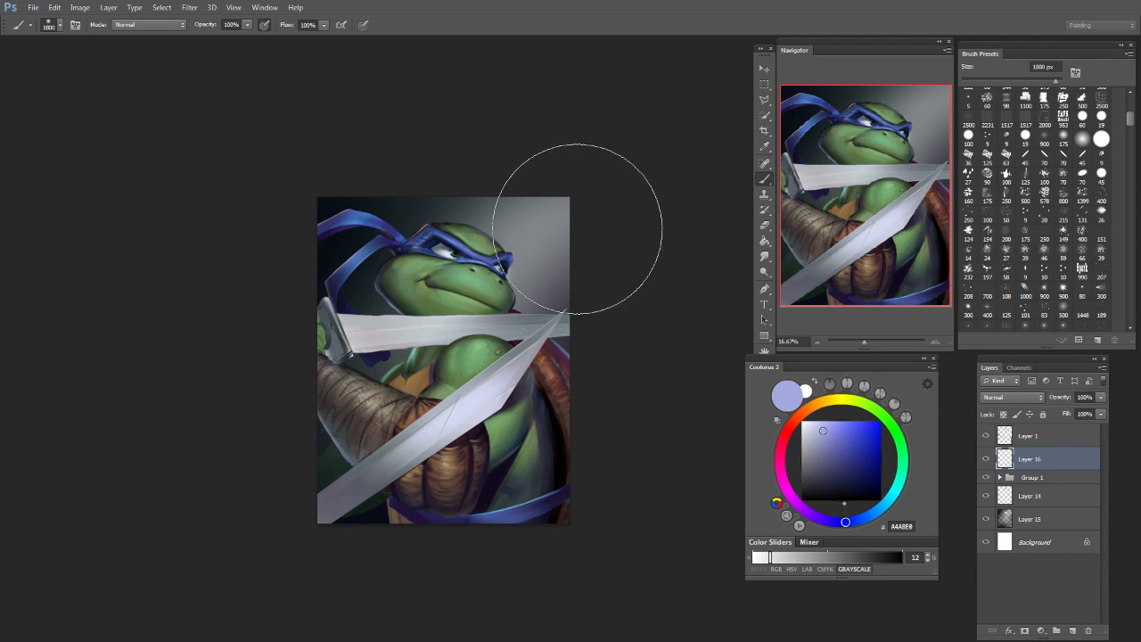
# Step: Paint a faint periwinkle haze over the painting's right edge and upper-left area with a very large soft brush
pyautogui.moveTo(573, 254); pyautogui.dragTo(470, 297)
pyautogui.hotkey('ctrl', 'z')
pyautogui.press('[')
pyautogui.press('[')
pyautogui.press('[')
pyautogui.press('[')
pyautogui.press('[')
pyautogui.press('[')
pyautogui.press('[')
pyautogui.press('[')
pyautogui.press('[')
pyautogui.press('[')
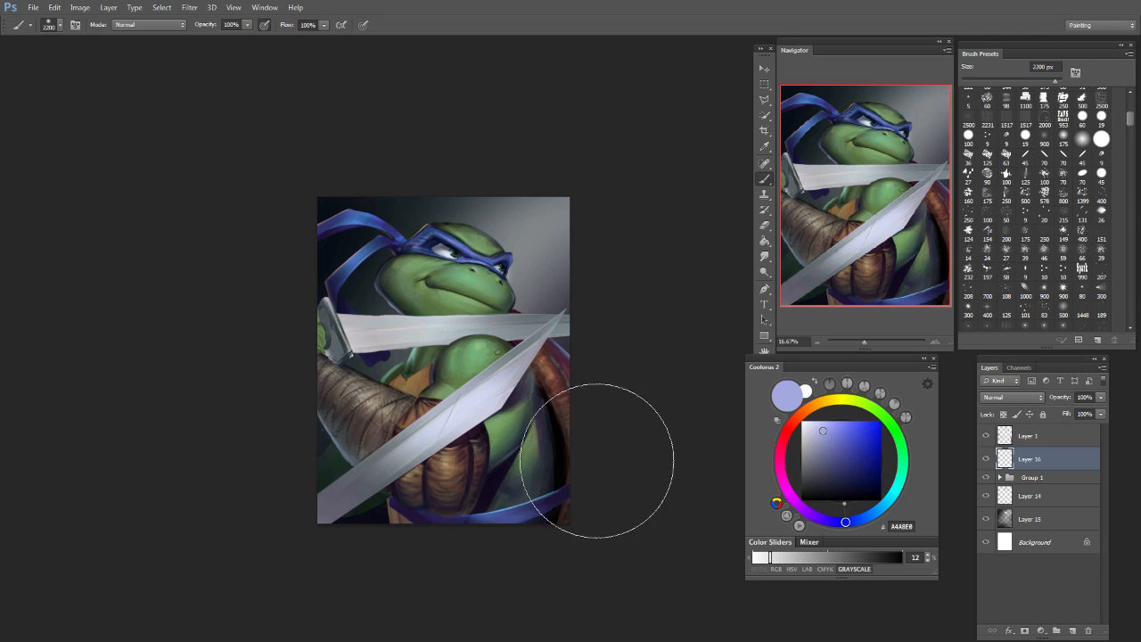
pyautogui.moveTo(576, 265); pyautogui.dragTo(580, 283)
pyautogui.press(']')
pyautogui.press(']')
pyautogui.press(']')
pyautogui.press(']')
pyautogui.press(']')
pyautogui.press(']')
pyautogui.moveTo(481, 167); pyautogui.dragTo(212, 509)
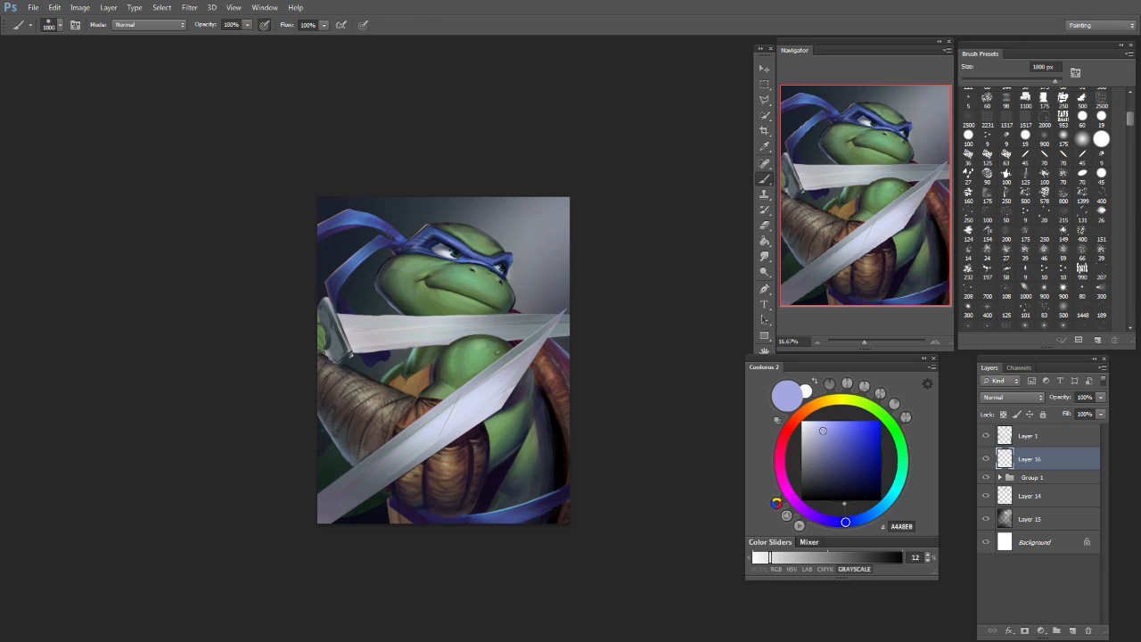
# Step: Try a smaller periwinkle haze stroke diagonally across the lower part of the figure, undo it and reduce the brush to 70 px
pyautogui.moveTo(290, 615); pyautogui.dragTo(295, 607)
pyautogui.press('[')
pyautogui.press('[')
pyautogui.press('[')
pyautogui.press('[')
pyautogui.press('[')
pyautogui.press('[')
pyautogui.press('[')
pyautogui.press('[')
pyautogui.press('[')
pyautogui.press('[')
pyautogui.press('[')
pyautogui.press('[')
pyautogui.press('[')
pyautogui.press('[')
pyautogui.moveTo(362, 576); pyautogui.dragTo(571, 419)
pyautogui.press('[')
pyautogui.press('[')
pyautogui.press('[')
pyautogui.press('[')
pyautogui.press('[')
pyautogui.press('[')
pyautogui.press('[')
pyautogui.press('[')
pyautogui.press('[')
pyautogui.press('[')
pyautogui.hotkey('ctrl', 'z')
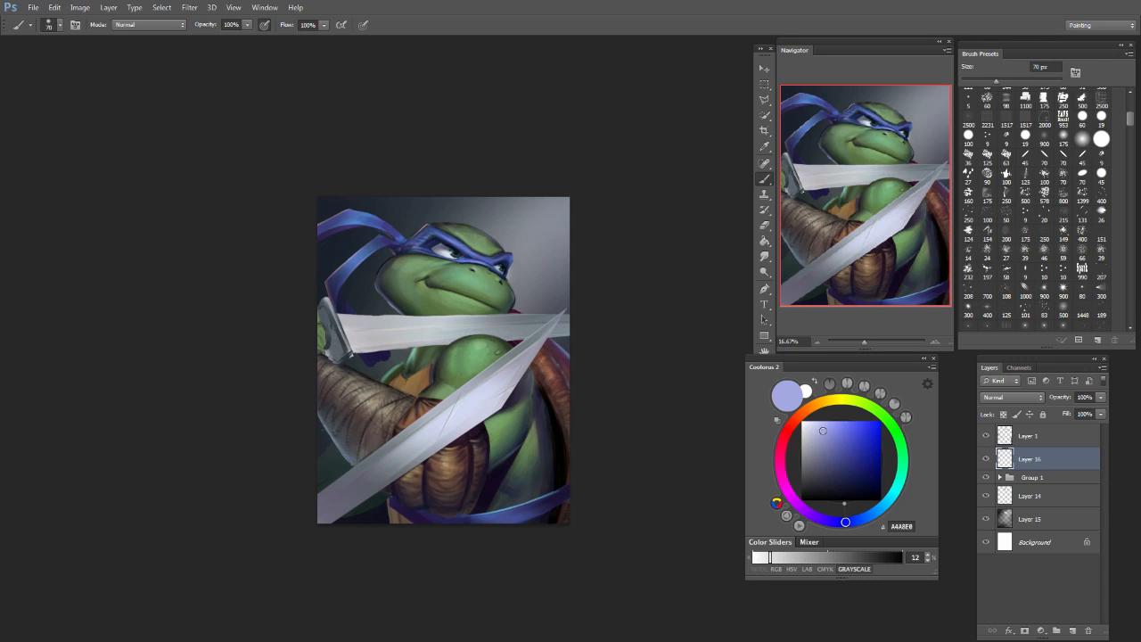
# Step: Try thin pure white FFFFFF strokes along the diagonal sword blade with a small brush and undo them
pyautogui.moveTo(846, 455); pyautogui.dragTo(801, 421)
pyautogui.press('[')
pyautogui.press('[')
pyautogui.press('[')
pyautogui.press('[')
pyautogui.press('[')
pyautogui.hotkey('ctrl', 'z')
pyautogui.moveTo(372, 463); pyautogui.dragTo(501, 367)
pyautogui.hotkey('ctrl', 'z')
pyautogui.press('[')
pyautogui.press('[')
pyautogui.press('[')
pyautogui.press('[')
pyautogui.press('[')
pyautogui.hotkey('ctrl', 'z')
pyautogui.hotkey('ctrl', 'z')
pyautogui.moveTo(419, 430); pyautogui.dragTo(502, 366)
pyautogui.hotkey('ctrl', 'z')
pyautogui.press(']')
pyautogui.press(']')
pyautogui.moveTo(428, 423); pyautogui.dragTo(476, 381)
pyautogui.hotkey('ctrl', 'z')
pyautogui.press('[')
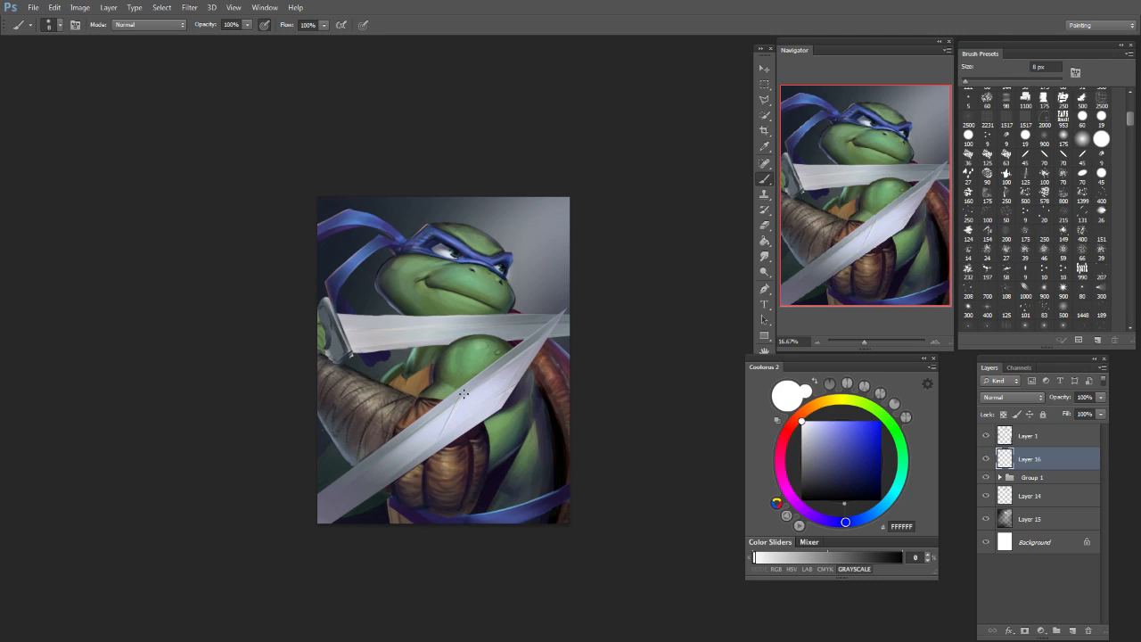
# Step: Pick warm white FFFCF2 and try light strokes and dabs over the background right of the face, undoing the attempts
pyautogui.click(832, 400)
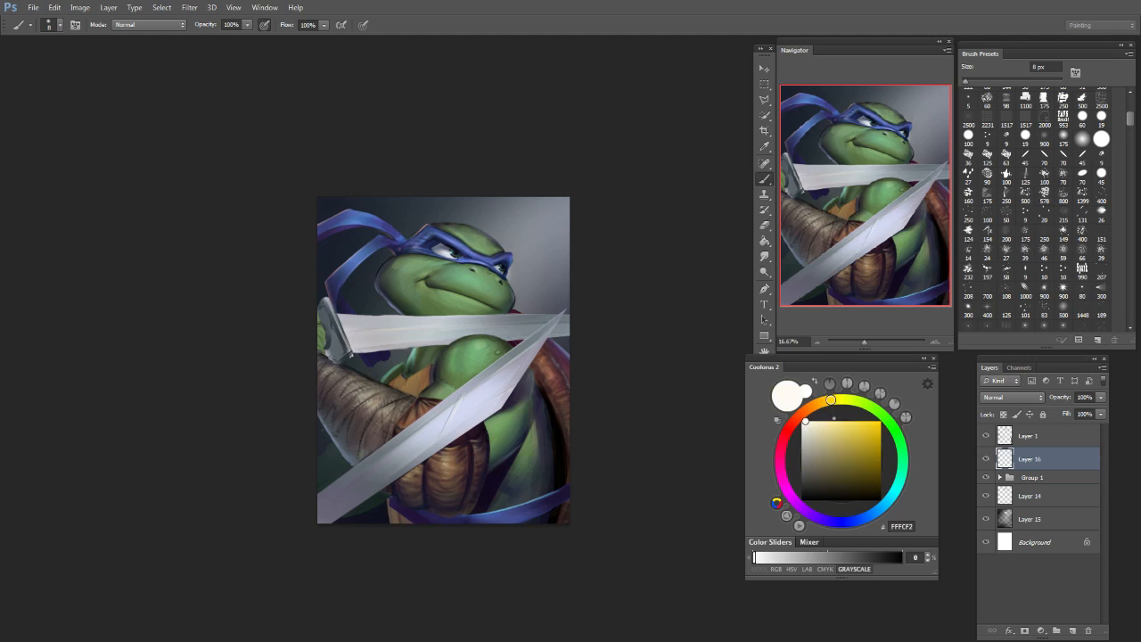
pyautogui.press(']')
pyautogui.press(']')
pyautogui.press(']')
pyautogui.press(']')
pyautogui.press(']')
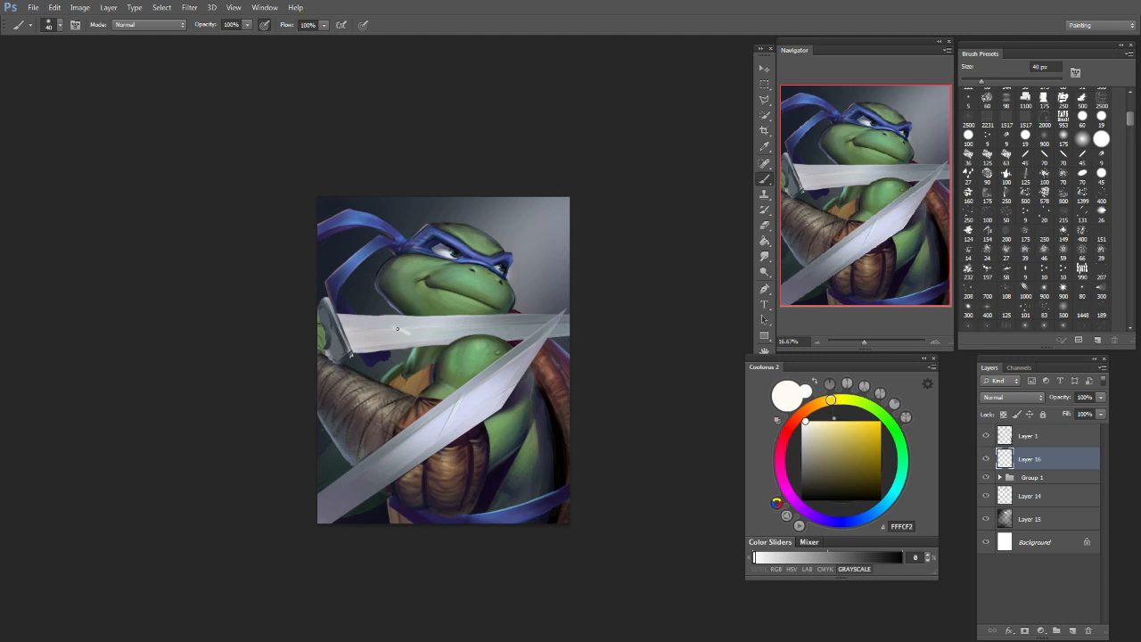
pyautogui.hotkey('ctrl', 'z')
pyautogui.moveTo(535, 190); pyautogui.dragTo(535, 275)
pyautogui.hotkey('ctrl', 'z')
pyautogui.press(']')
pyautogui.press(']')
pyautogui.press(']')
pyautogui.press(']')
pyautogui.click(535, 230)
pyautogui.click(539, 278)
pyautogui.hotkey('ctrl', 'z')
pyautogui.hotkey('ctrl', 'z')
# Step: Scatter small soft warm-white specks over the upper background beside the face, varying the brush size up to 250 px
pyautogui.press('[')
pyautogui.press('[')
pyautogui.press('[')
pyautogui.press('[')
pyautogui.press('[')
pyautogui.press('[')
pyautogui.press('[')
pyautogui.press('[')
pyautogui.click(509, 206)
pyautogui.press('[')
pyautogui.press(']')
pyautogui.press(']')
pyautogui.press(']')
pyautogui.press(']')
pyautogui.press(']')
pyautogui.press(']')
pyautogui.press(']')
pyautogui.press(']')
pyautogui.moveTo(355, 261); pyautogui.dragTo(356, 304)
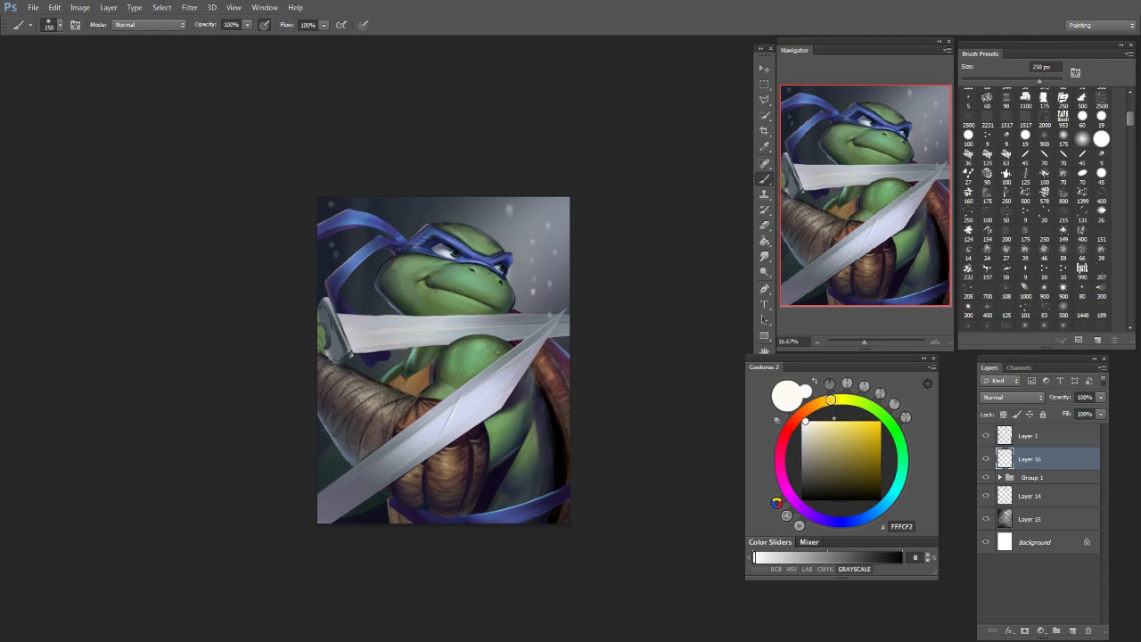
pyautogui.hotkey('ctrl', 'z')
# Step: Try a warm-white textured stroke down the right background on Layer 15 with a 63 px brush and undo it
pyautogui.press(']')
pyautogui.press(']')
pyautogui.press(']')
pyautogui.press(']')
pyautogui.press(']')
pyautogui.press(']')
pyautogui.press(']')
pyautogui.press(']')
pyautogui.press(']')
pyautogui.press(']')
pyautogui.press(']')
pyautogui.press(']')
pyautogui.press('[')
pyautogui.press('[')
pyautogui.press('[')
pyautogui.press('[')
pyautogui.press('[')
pyautogui.press('[')
pyautogui.press('[')
pyautogui.press('[')
pyautogui.press('[')
pyautogui.press('[')
pyautogui.press('[')
pyautogui.press('[')
pyautogui.press('[')
pyautogui.press('[')
pyautogui.press('[')
pyautogui.press('[')
pyautogui.press('[')
pyautogui.press('[')
pyautogui.press('[')
pyautogui.press('[')
pyautogui.click(1027, 529)
pyautogui.press(']')
pyautogui.press(']')
pyautogui.press(']')
pyautogui.press(']')
pyautogui.press(']')
pyautogui.press(']')
pyautogui.press(']')
pyautogui.press(']')
pyautogui.press(']')
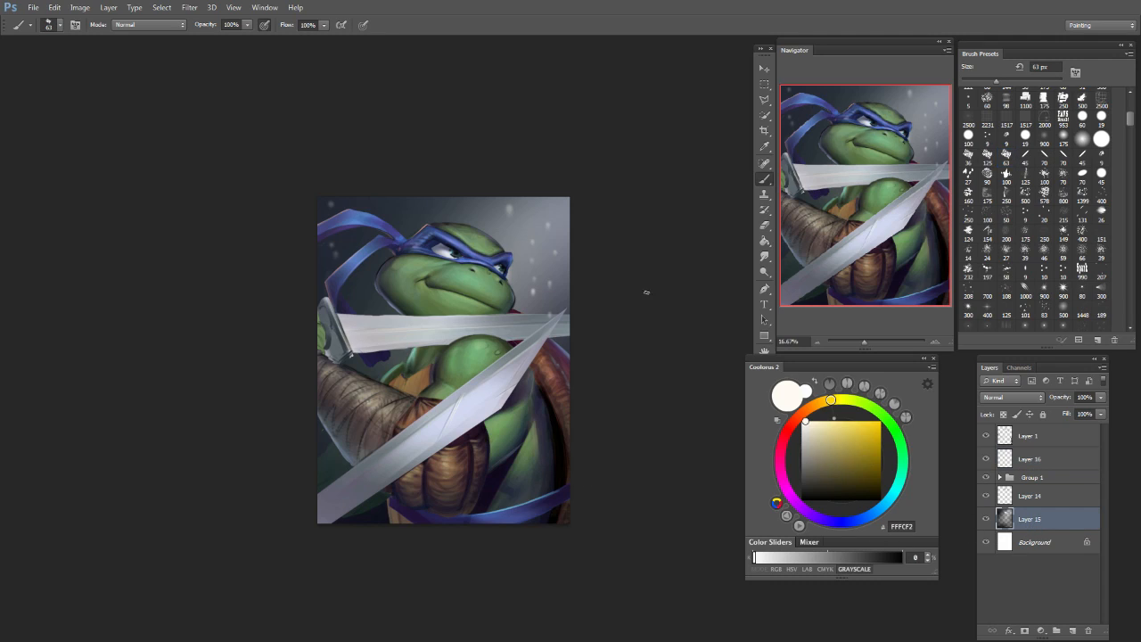
pyautogui.moveTo(548, 367); pyautogui.dragTo(550, 209)
pyautogui.hotkey('ctrl', 'z')
# Step: Try warm-white textured strokes down the right background on Layer 16, enlarging the brush from 36 to 900 px, and undo them
pyautogui.press('[')
pyautogui.press('[')
pyautogui.press('[')
pyautogui.press('[')
pyautogui.press('[')
pyautogui.press('[')
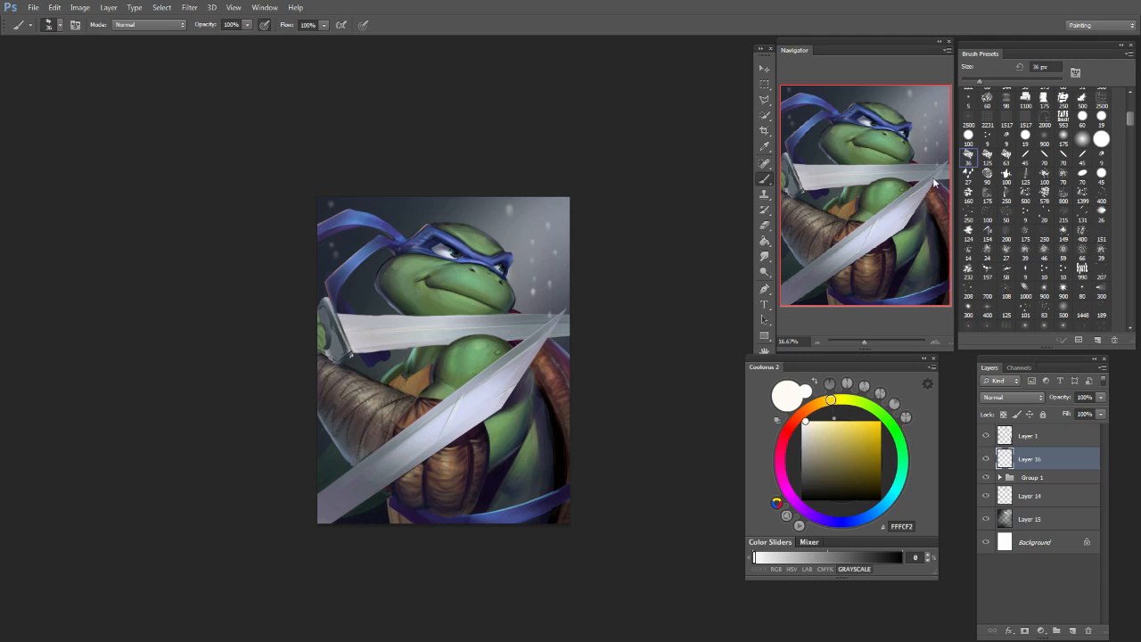
pyautogui.moveTo(562, 156); pyautogui.dragTo(553, 365)
pyautogui.hotkey('ctrl', 'z')
pyautogui.press(']')
pyautogui.press(']')
pyautogui.press(']')
pyautogui.press(']')
pyautogui.press(']')
pyautogui.press(']')
pyautogui.press(']')
pyautogui.press(']')
pyautogui.press(']')
pyautogui.press(']')
pyautogui.press(']')
pyautogui.press(']')
pyautogui.moveTo(593, 214); pyautogui.dragTo(593, 357)
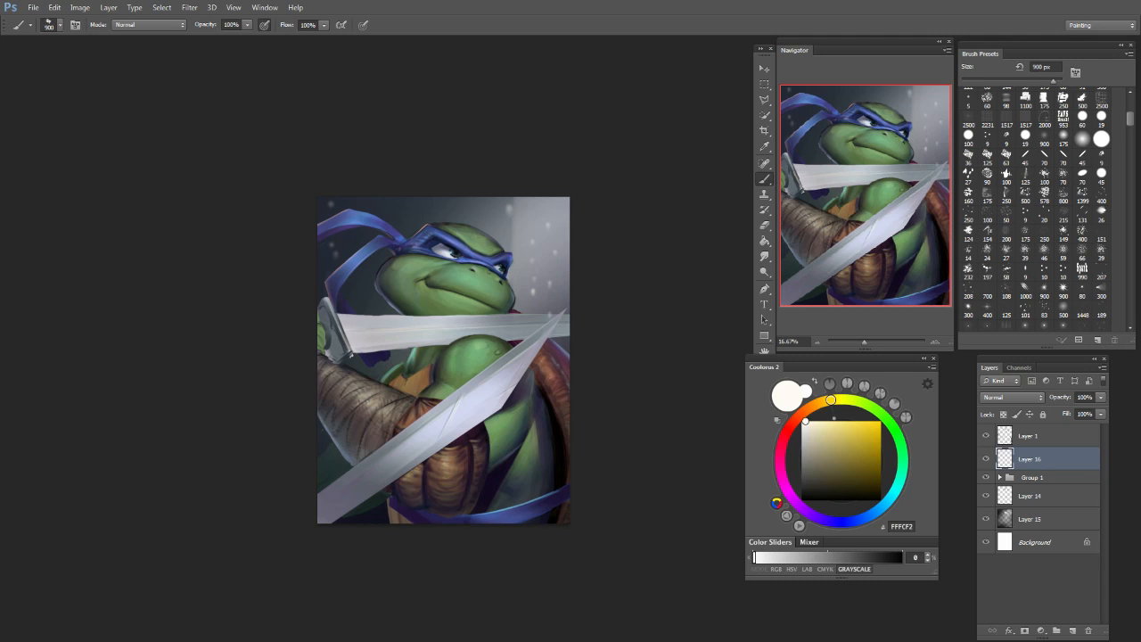
pyautogui.hotkey('ctrl', 'z')
# Step: Paint near-black 14120C texture down the right background on Layer 15 at 900 px and reduce the textured brush to 500 px
pyautogui.click(1028, 526)
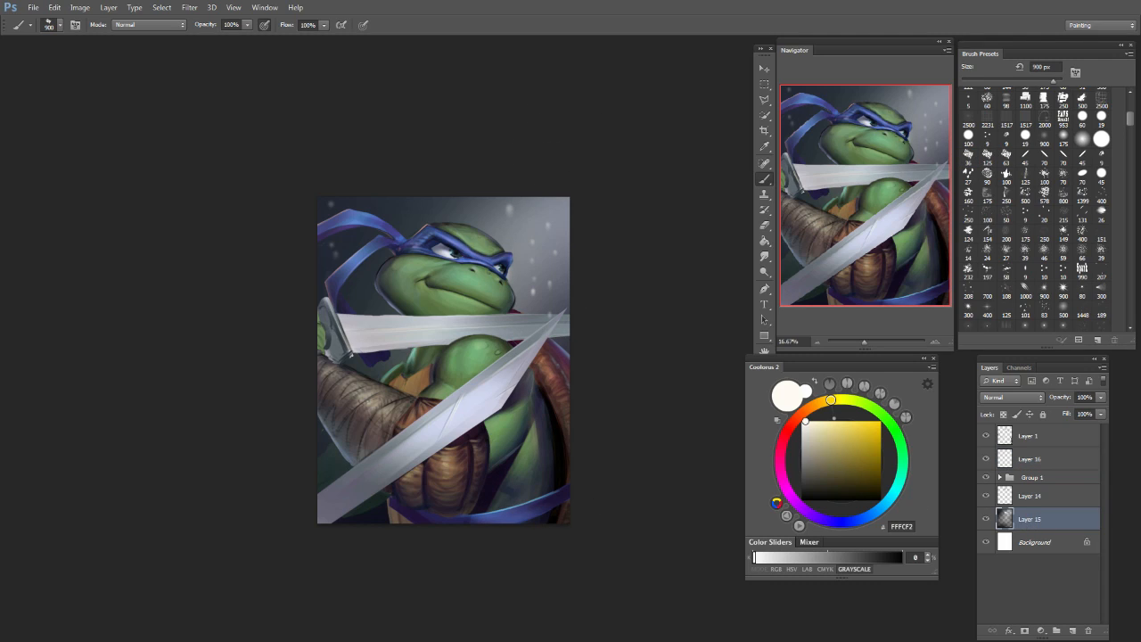
pyautogui.click(838, 493)
pyautogui.moveTo(589, 214); pyautogui.dragTo(588, 330)
pyautogui.press('[')
pyautogui.press('[')
pyautogui.press('[')
pyautogui.press('[')
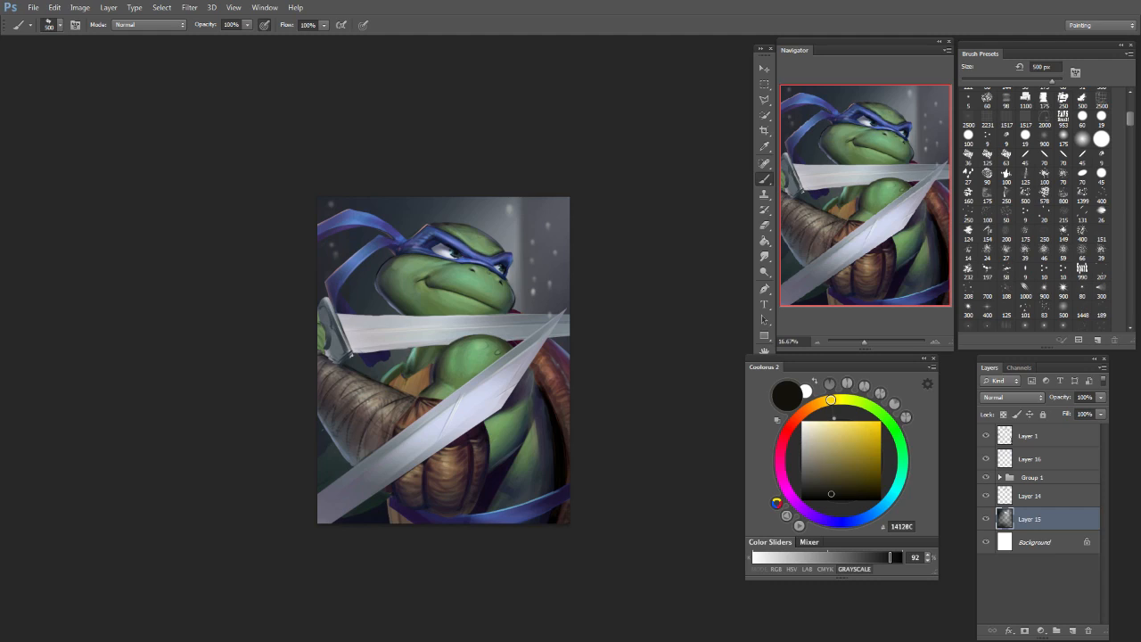
# Step: Paint near-black 030808 texture down the left background on Layer 15 with the textured brush enlarged to 1300 px
pyautogui.moveTo(848, 521); pyautogui.dragTo(894, 495)
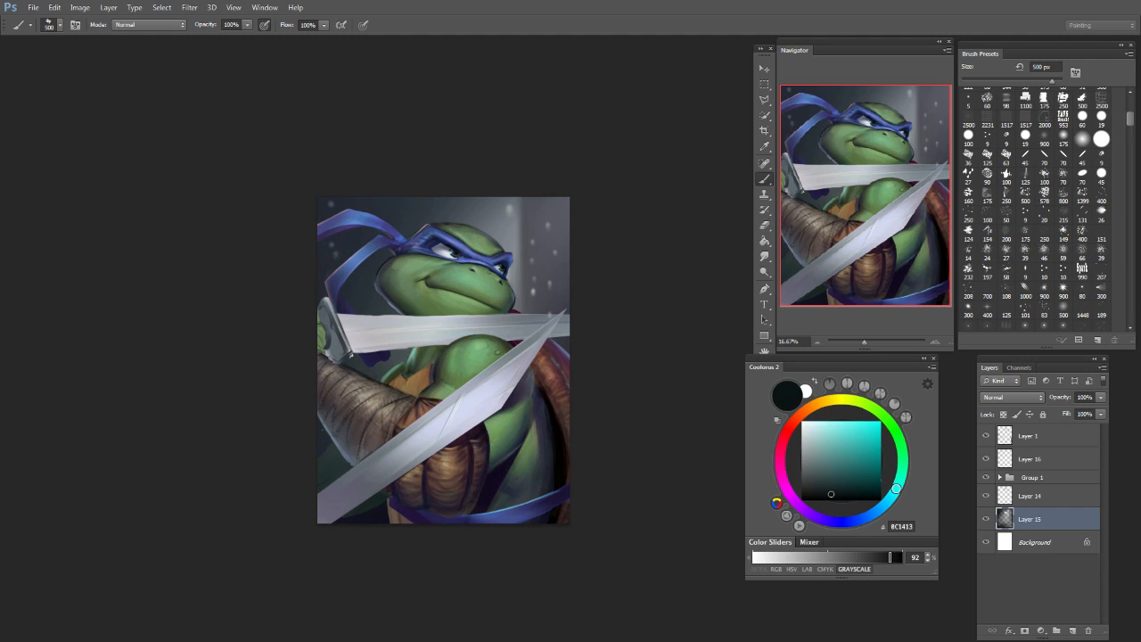
pyautogui.click(845, 497)
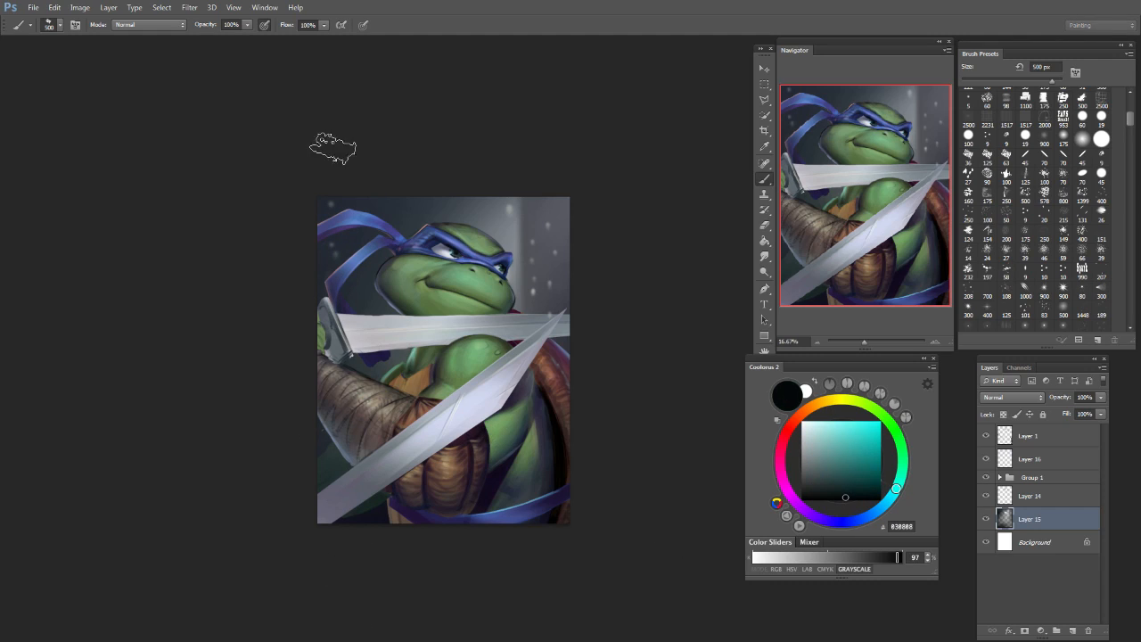
pyautogui.press(']')
pyautogui.press(']')
pyautogui.press(']')
pyautogui.press(']')
pyautogui.press(']')
pyautogui.press(']')
pyautogui.press(']')
pyautogui.press(']')
pyautogui.moveTo(327, 273); pyautogui.dragTo(323, 339)
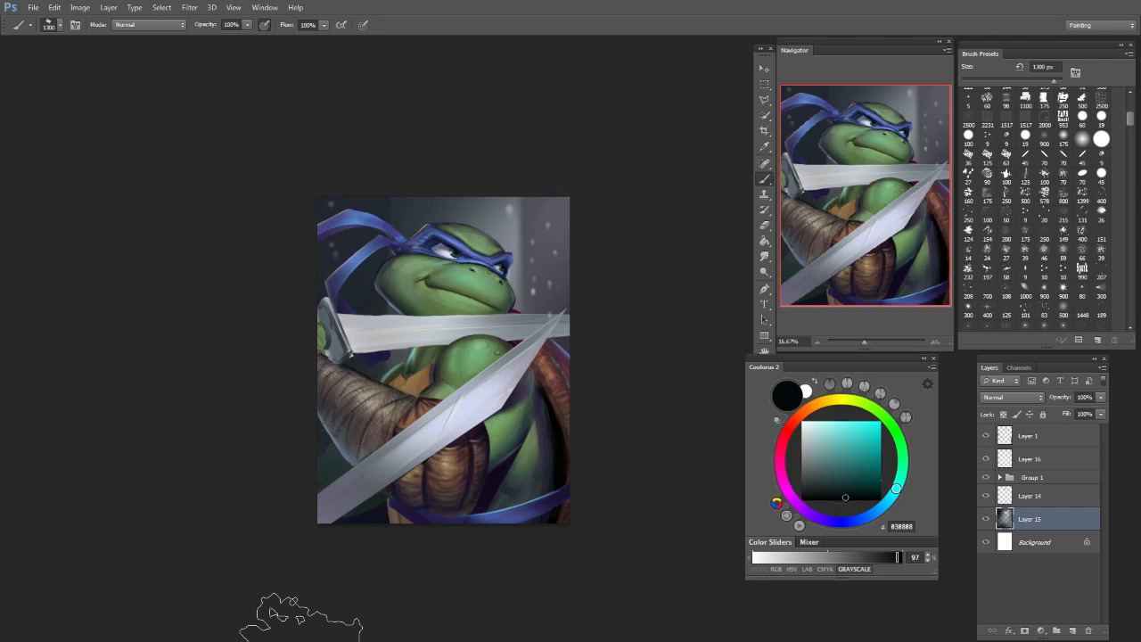
# Step: Reduce the textured brush to 150 px and set the painting colour to pale cyan C5EDEB
pyautogui.press('[')
pyautogui.press('[')
pyautogui.press('[')
pyautogui.press('[')
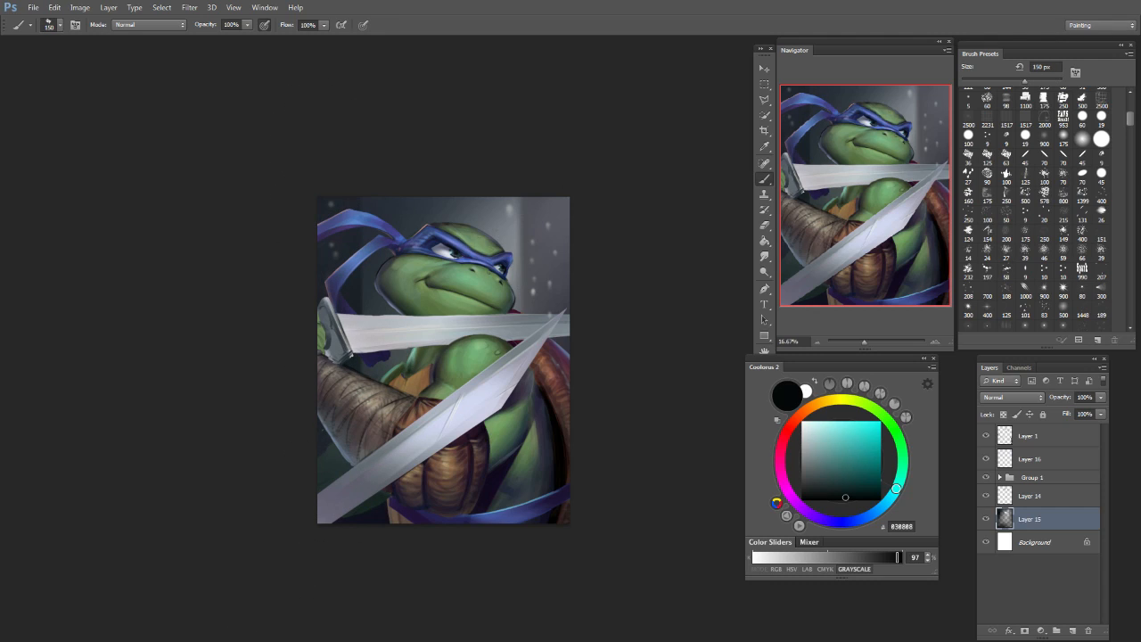
pyautogui.click(814, 426)
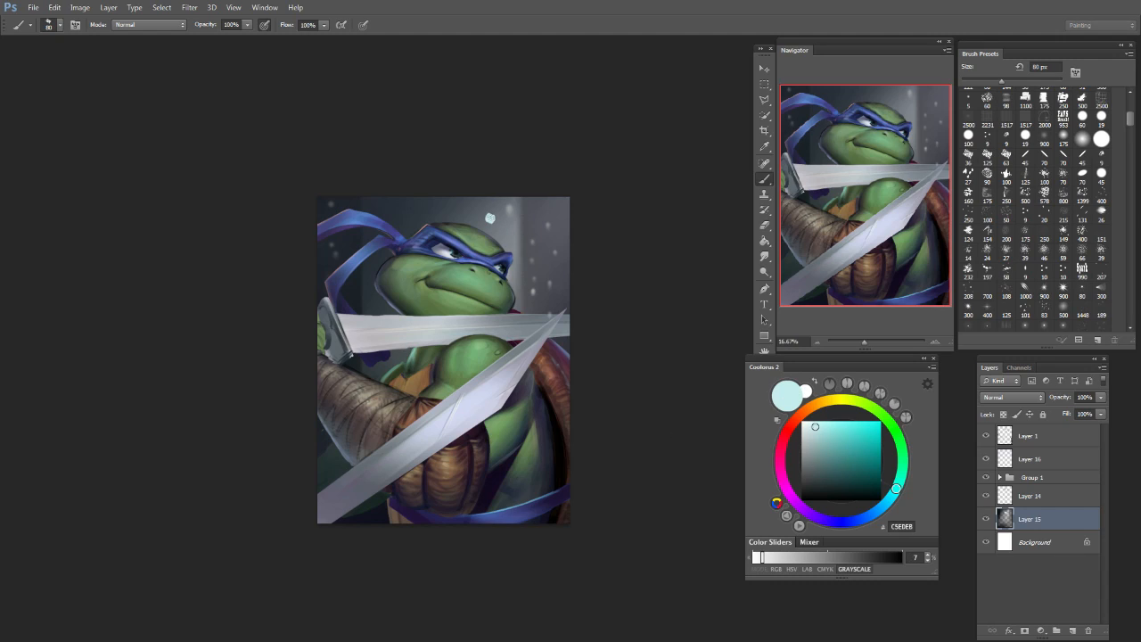
# Step: Try a broad pale cyan diagonal light ray over the upper-right background on Layer 15 at 500 px and undo it
pyautogui.press(']')
pyautogui.press(']')
pyautogui.press(']')
pyautogui.press(']')
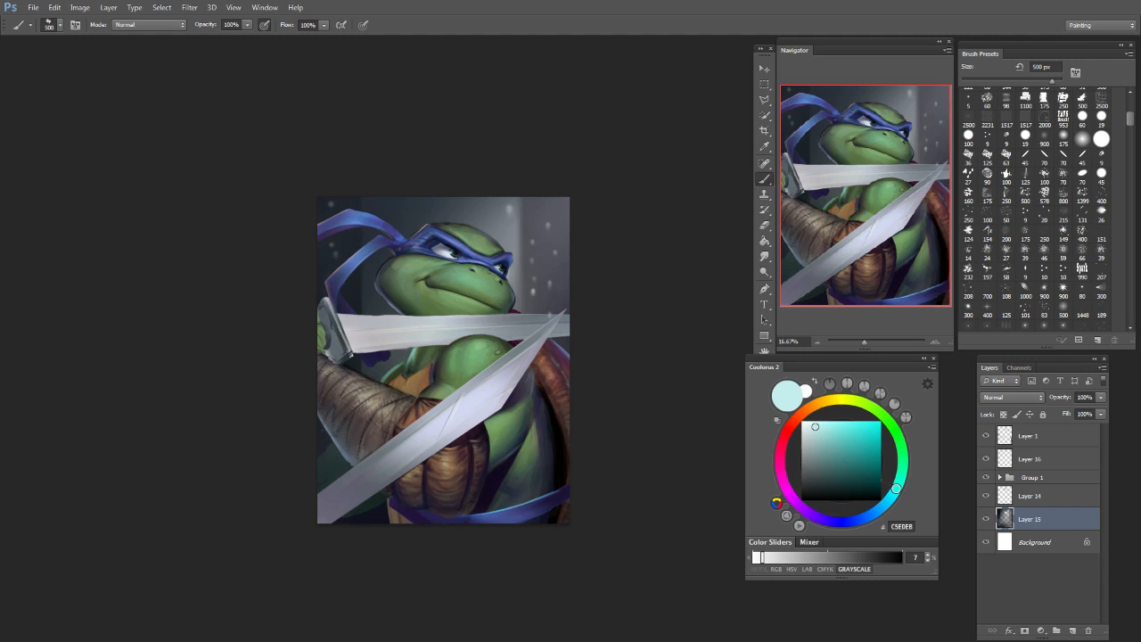
pyautogui.moveTo(504, 260); pyautogui.dragTo(575, 194)
pyautogui.hotkey('ctrl', 'z')
pyautogui.hotkey('ctrl', 'z')
pyautogui.hotkey('ctrl', 'z')
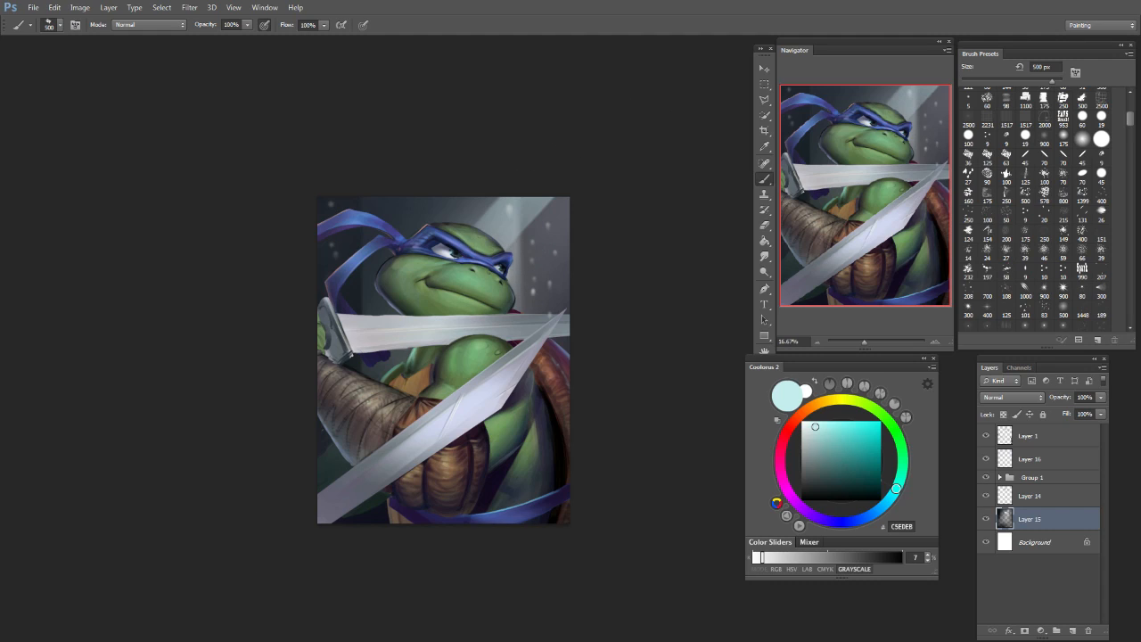
pyautogui.click(1022, 437)
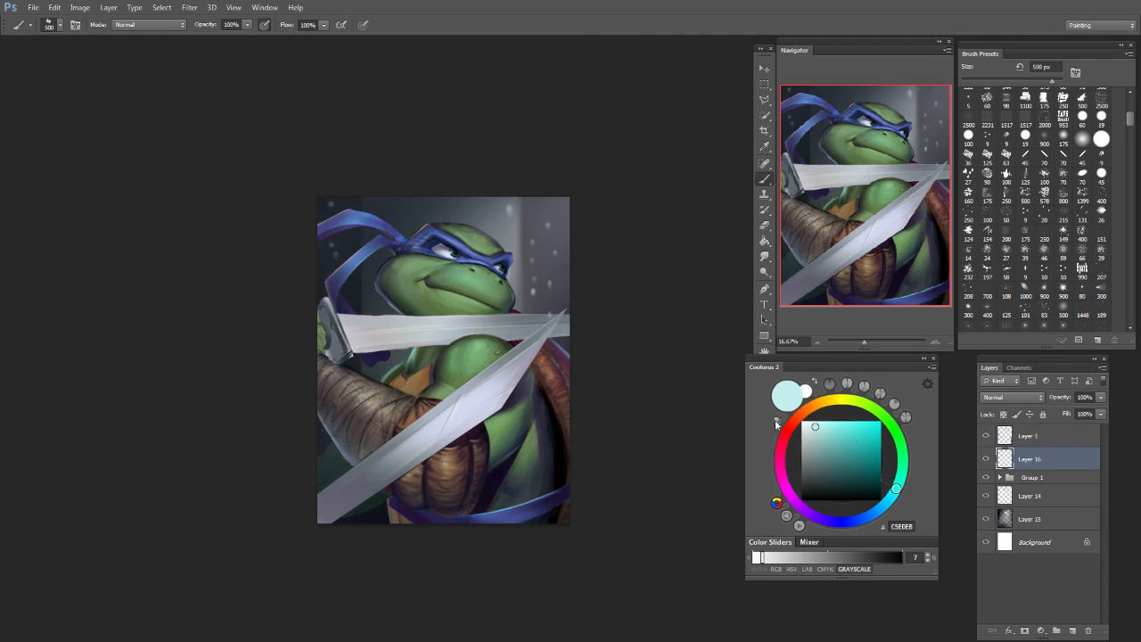
pyautogui.hotkey('ctrl', 'z')
pyautogui.hotkey('ctrl', 'z')
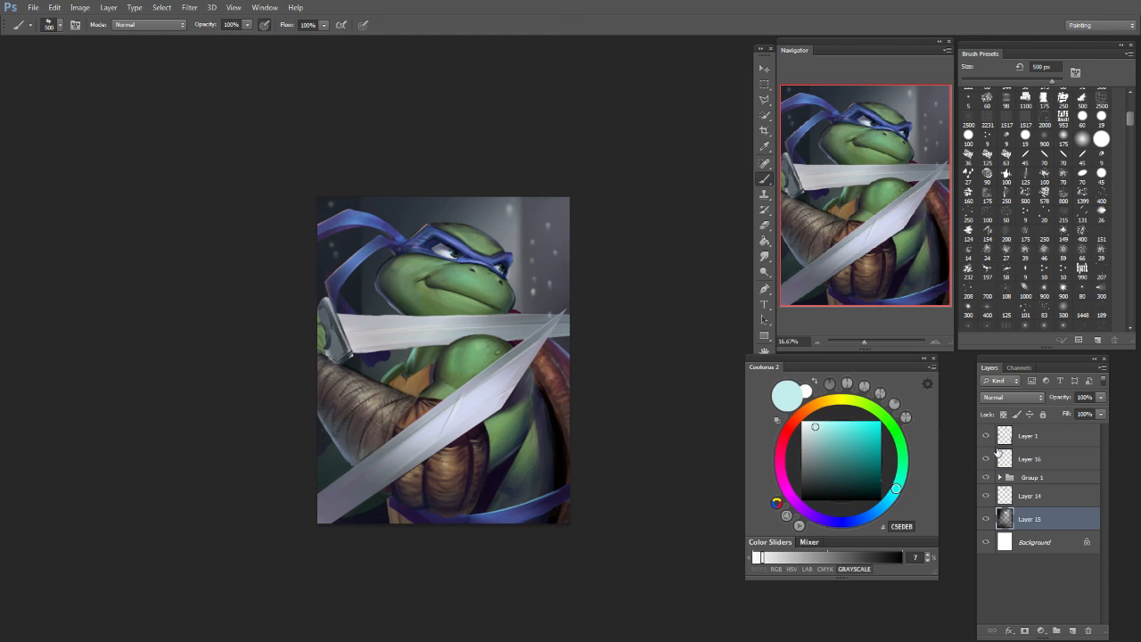
# Step: Toggle Layer 16's visibility to check its contents and add a new layer directly above it
pyautogui.click(1026, 458)
pyautogui.click(986, 459)
pyautogui.click(987, 461)
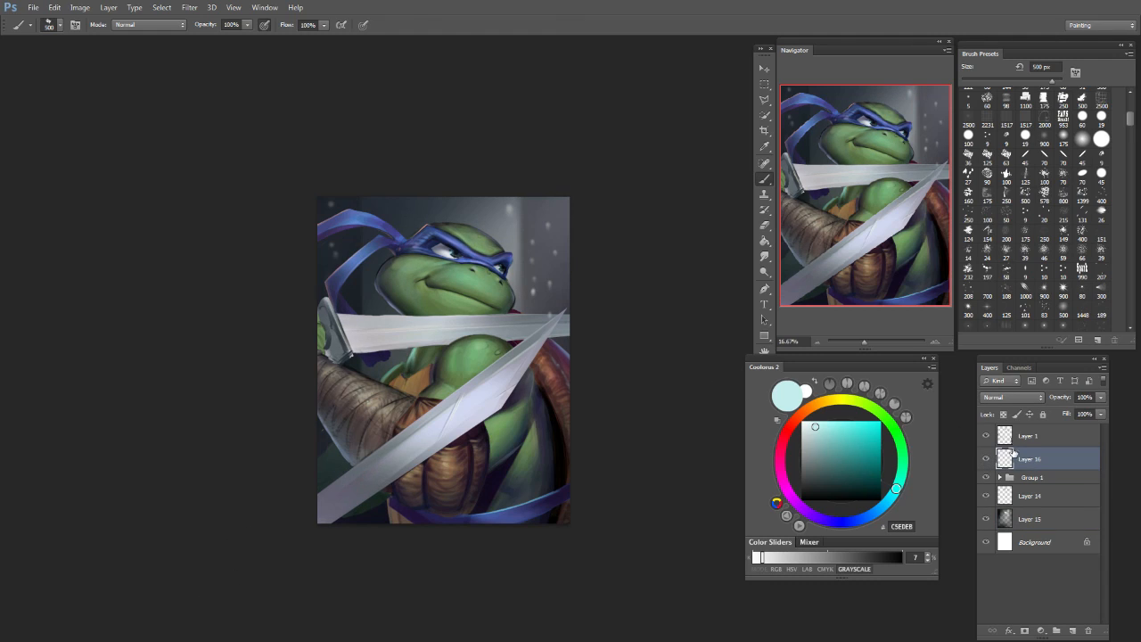
pyautogui.click(1075, 633)
# Step: Try a wide pale cyan light patch over the upper-right background on Layer 17 at 1100 px and undo it
pyautogui.press(']')
pyautogui.press(']')
pyautogui.press(']')
pyautogui.press(']')
pyautogui.press(']')
pyautogui.press(']')
pyautogui.click(510, 250)
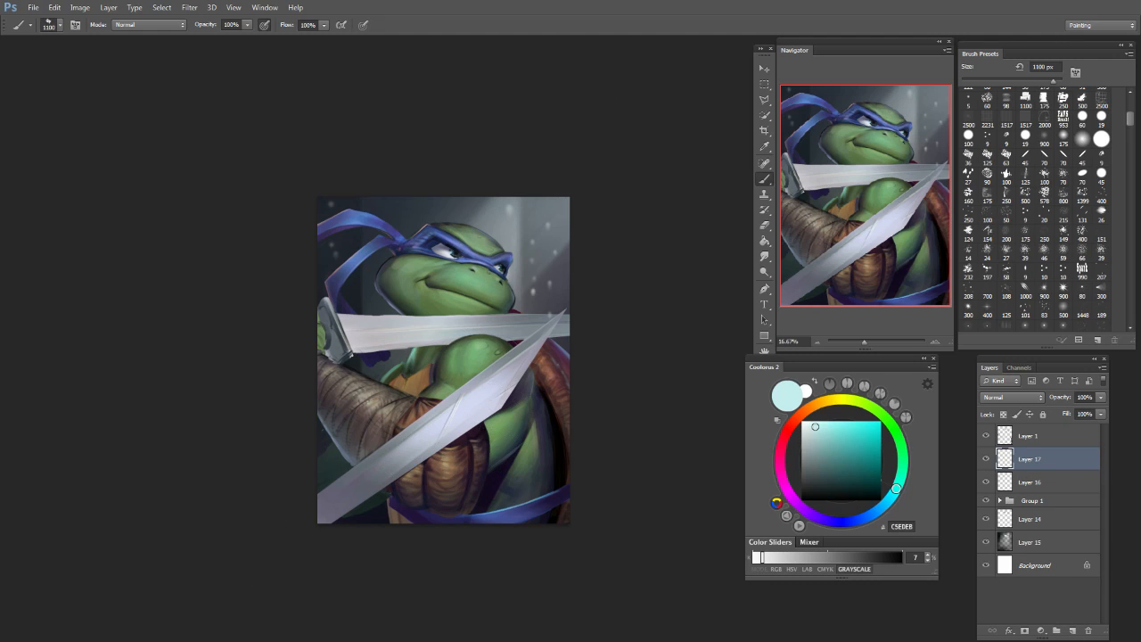
pyautogui.hotkey('ctrl', 'z')
# Step: Paint pale cyan diagonal light rays across the upper-right corner on Layer 17 with the brush reduced to 200 px
pyautogui.press('[')
pyautogui.press('[')
pyautogui.press('[')
pyautogui.press('[')
pyautogui.press('[')
pyautogui.press('[')
pyautogui.press('[')
pyautogui.press('[')
pyautogui.press('[')
pyautogui.press('[')
pyautogui.moveTo(570, 228); pyautogui.dragTo(534, 285)
pyautogui.moveTo(568, 198); pyautogui.dragTo(541, 228)
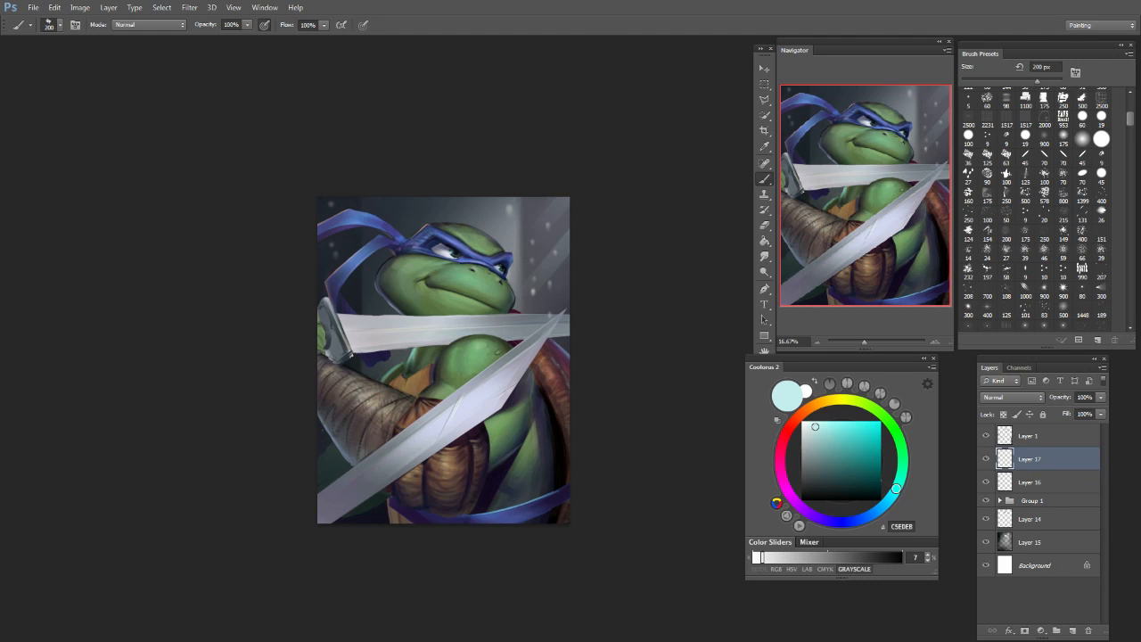
# Step: Try wide pale cyan light rays across the upper-left background around the mask tails and undo them
pyautogui.press(']')
pyautogui.press(']')
pyautogui.press(']')
pyautogui.press(']')
pyautogui.press(']')
pyautogui.press(']')
pyautogui.press(']')
pyautogui.moveTo(366, 223); pyautogui.dragTo(331, 283)
pyautogui.hotkey('ctrl', 'z')
pyautogui.click(285, 255)
pyautogui.press('[')
pyautogui.press('[')
pyautogui.press('[')
pyautogui.press('[')
pyautogui.press('[')
pyautogui.press('[')
pyautogui.press('[')
pyautogui.press('[')
pyautogui.press('[')
pyautogui.press('[')
pyautogui.hotkey('ctrl', 'z')
# Step: Paint narrow pale cyan diagonal light rays across the upper-left background, enlarging the brush to 200 px
pyautogui.click(351, 230)
pyautogui.press(']')
pyautogui.press(']')
pyautogui.click(367, 241)
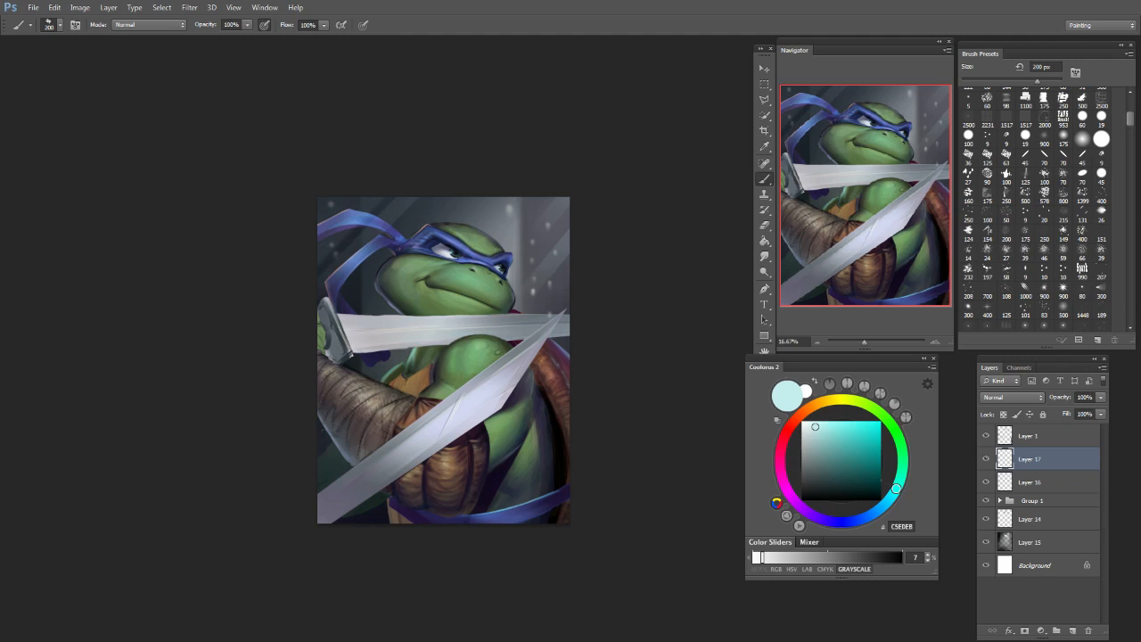
pyautogui.click(478, 390)
pyautogui.press(']')
pyautogui.press(']')
pyautogui.press('[')
pyautogui.press('[')
pyautogui.press('[')
pyautogui.press('[')
pyautogui.moveTo(472, 272); pyautogui.dragTo(505, 295)
# Step: Add a new Soft Light layer above Layer 17 and switch to the soft round brush
pyautogui.click(1073, 630)
pyautogui.click(1081, 139)
pyautogui.click(1011, 397)
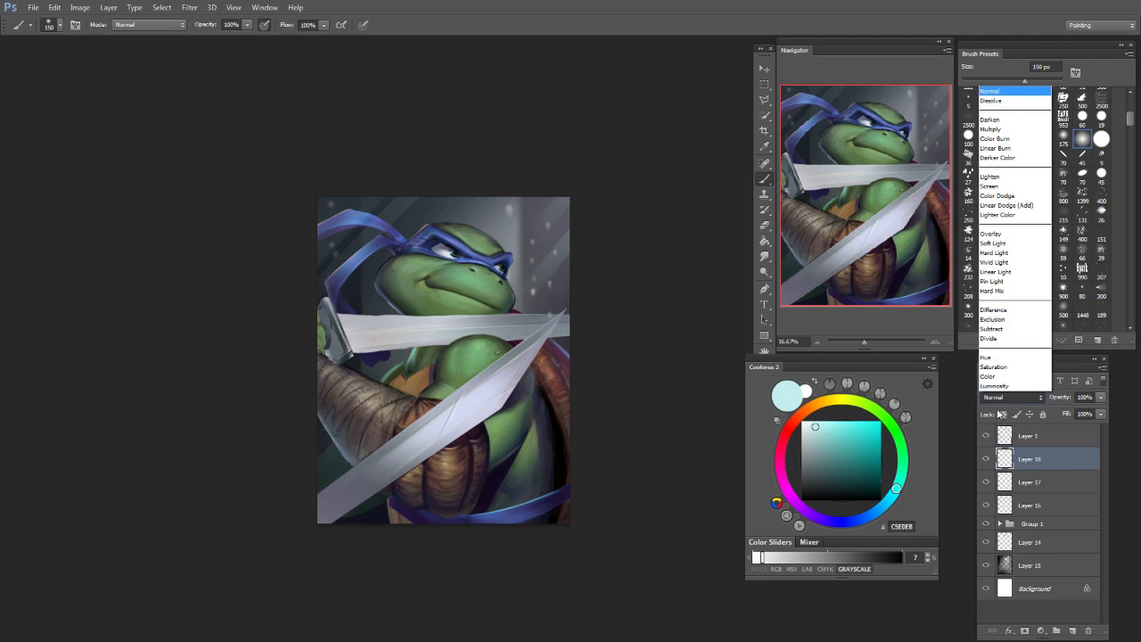
pyautogui.click(991, 248)
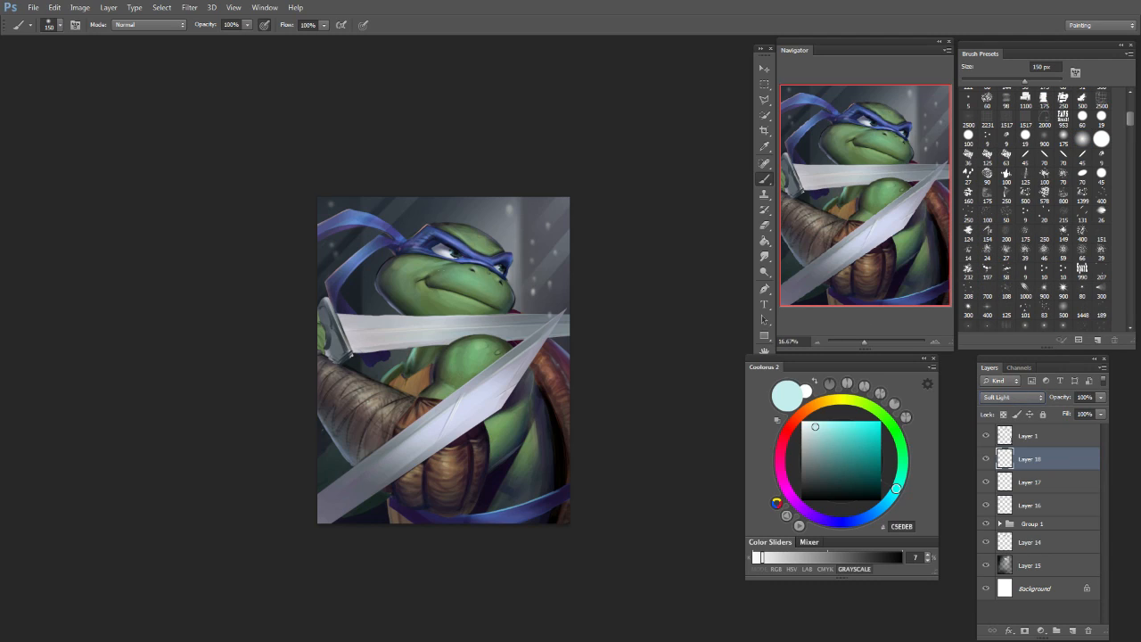
pyautogui.press(']')
pyautogui.press(']')
pyautogui.press(']')
pyautogui.press(']')
pyautogui.press(']')
pyautogui.press(']')
pyautogui.press(']')
pyautogui.press(']')
pyautogui.click(482, 279)
pyautogui.press('[')
pyautogui.press('[')
pyautogui.press('[')
pyautogui.press('[')
pyautogui.press('[')
pyautogui.press('[')
pyautogui.press('[')
pyautogui.press('[')
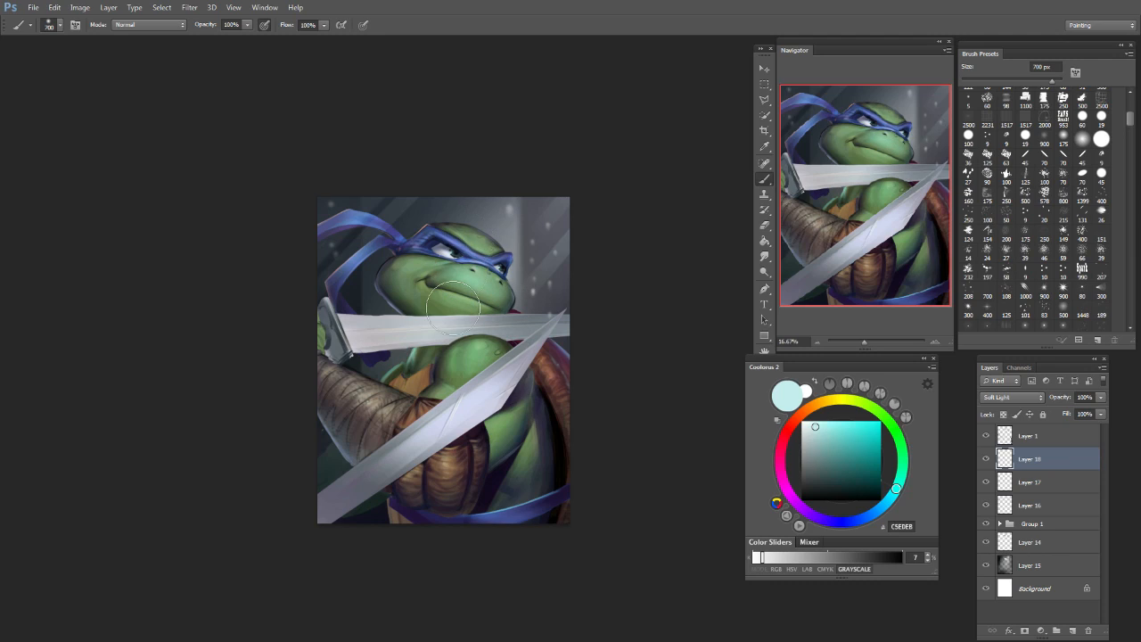
pyautogui.press(']')
pyautogui.press(']')
pyautogui.press(']')
pyautogui.press(']')
pyautogui.press(']')
pyautogui.press(']')
pyautogui.press('[')
pyautogui.press('[')
pyautogui.press('[')
pyautogui.press('[')
pyautogui.press('[')
pyautogui.press('[')
pyautogui.press('[')
pyautogui.press('[')
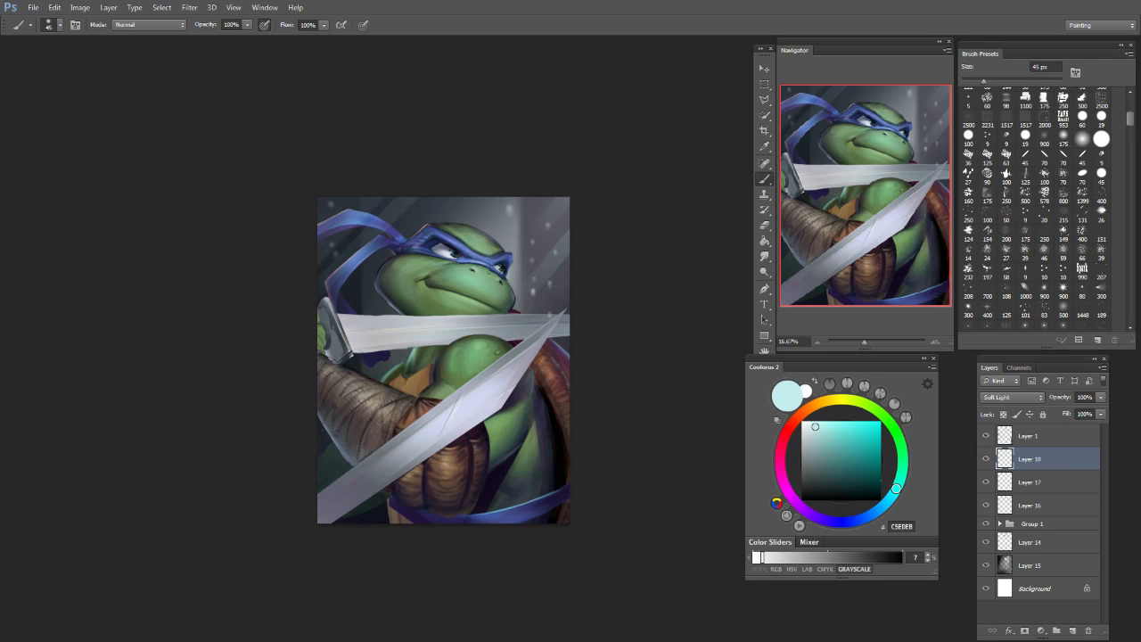
# Step: Sample a dark green beneath the jaw and softly shade the area below the upper blade at 300 px on Layer 18
pyautogui.press(']')
pyautogui.press(']')
pyautogui.press(']')
pyautogui.press(']')
pyautogui.press(']')
pyautogui.press(']')
pyautogui.press(']')
pyautogui.press(']')
pyautogui.press(']')
pyautogui.press(']')
pyautogui.press(']')
pyautogui.press(']')
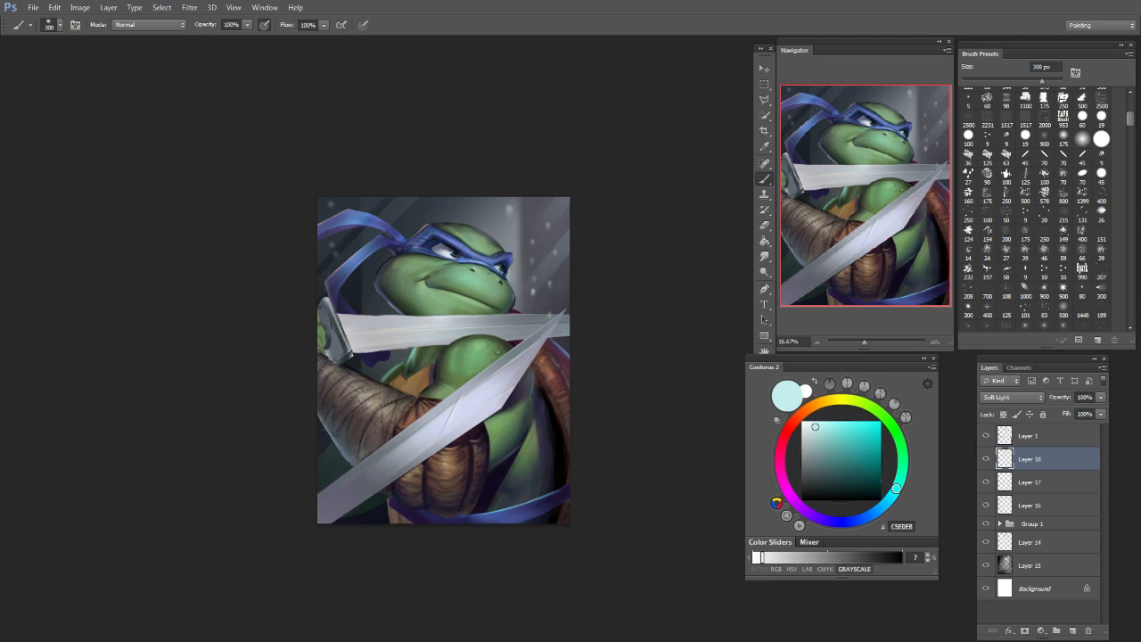
pyautogui.keyDown('alt'); pyautogui.click(417, 307); pyautogui.keyUp('alt')
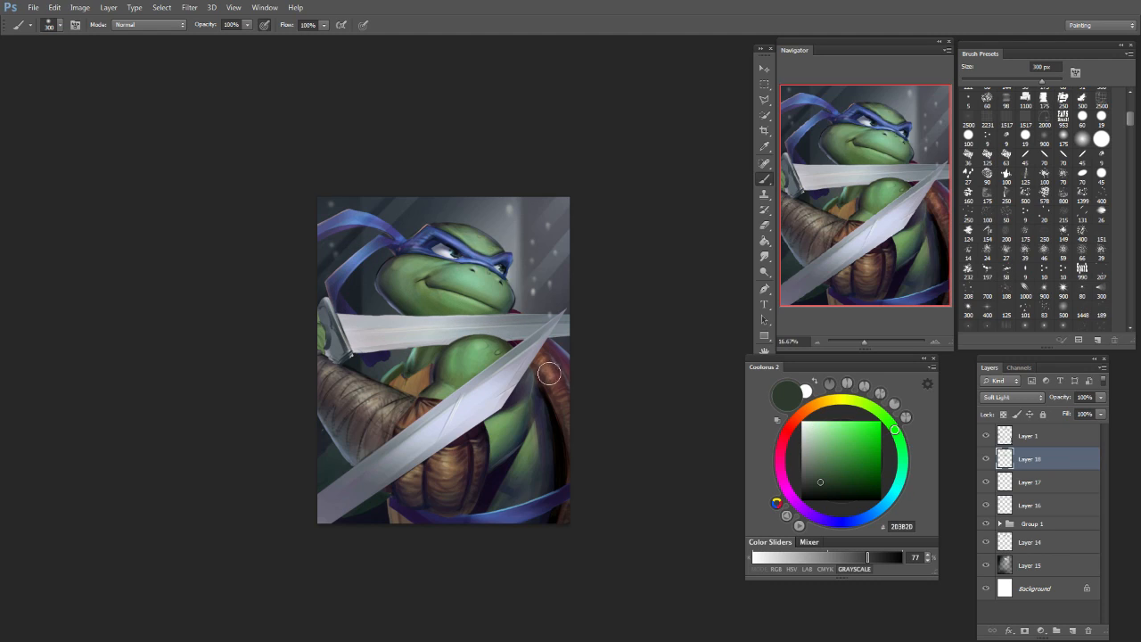
pyautogui.moveTo(448, 365)
pyautogui.mouseDown()
pyautogui.moveTo(422, 412)
pyautogui.moveTo(414, 366)
pyautogui.mouseUp()
# Step: Darken the wrapped forearm with a broad dark green stroke on Layer 18 using an enlarged soft brush
pyautogui.press(']')
pyautogui.press(']')
pyautogui.press(']')
pyautogui.press(']')
pyautogui.press(']')
pyautogui.press(']')
pyautogui.press(']')
pyautogui.press(']')
pyautogui.press(']')
pyautogui.press(']')
pyautogui.press(']')
pyautogui.press(']')
pyautogui.moveTo(383, 423); pyautogui.dragTo(331, 384)
# Step: Shade the sword hilt and the adjoining blade in dark green on Layer 18 with the soft brush reduced to 900 px
pyautogui.press('[')
pyautogui.press('[')
pyautogui.press('[')
pyautogui.press('[')
pyautogui.press('[')
pyautogui.press('[')
pyautogui.moveTo(388, 322); pyautogui.dragTo(349, 339)
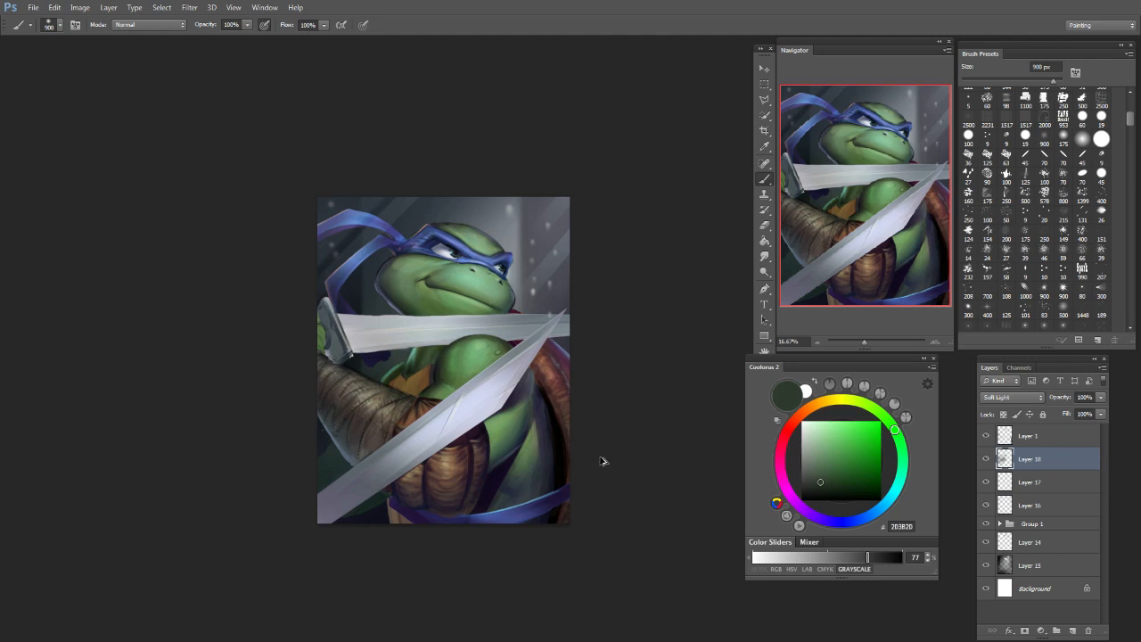
# Step: Sample the hilt color, darken it to near-black teal 051316, and shade the upper blade beside the hilt at 500 px on Layer 18
pyautogui.keyDown('alt'); pyautogui.click(336, 343); pyautogui.keyUp('alt')
pyautogui.press('[')
pyautogui.press('[')
pyautogui.press('[')
pyautogui.press('[')
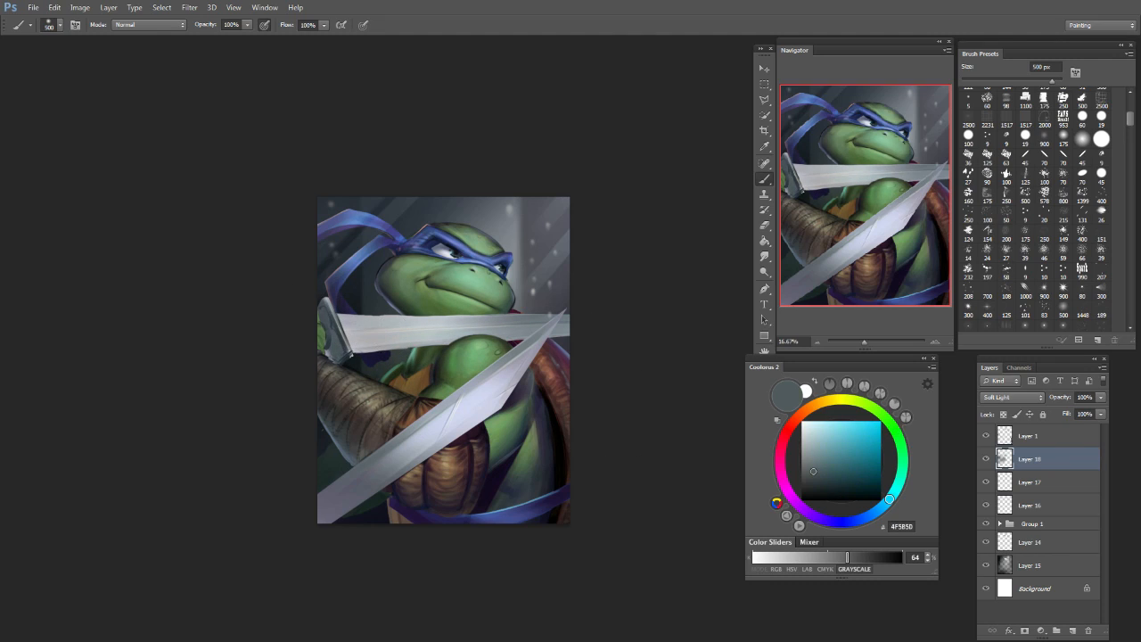
pyautogui.click(862, 492)
pyautogui.moveTo(401, 312); pyautogui.dragTo(343, 352)
# Step: Darken the upper blade toward the hilt with a broad teal-black stroke using the soft brush enlarged to 1300 px
pyautogui.press(']')
pyautogui.press(']')
pyautogui.press(']')
pyautogui.press(']')
pyautogui.press(']')
pyautogui.press(']')
pyautogui.press(']')
pyautogui.press(']')
pyautogui.moveTo(437, 307); pyautogui.dragTo(353, 348)
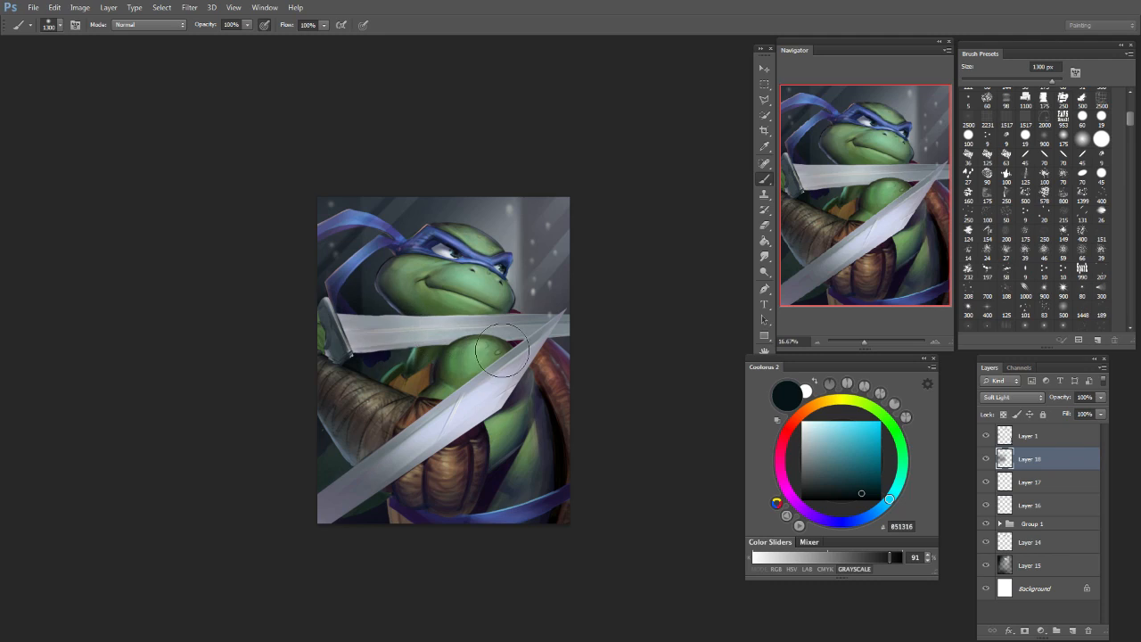
pyautogui.moveTo(514, 332)
pyautogui.mouseDown()
pyautogui.moveTo(459, 333)
pyautogui.moveTo(473, 328)
pyautogui.mouseUp()
pyautogui.press('[')
pyautogui.press('[')
pyautogui.press('[')
pyautogui.press('[')
pyautogui.press('[')
pyautogui.press('[')
pyautogui.press('[')
pyautogui.press('[')
pyautogui.press('[')
pyautogui.press('[')
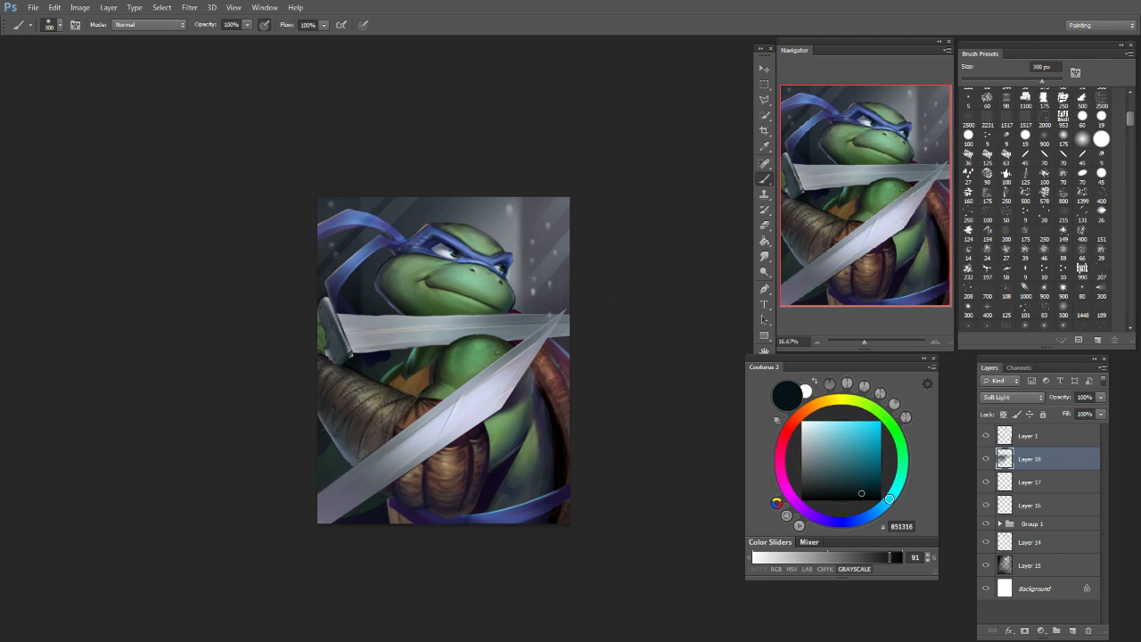
pyautogui.hotkey('ctrl', 'z')
pyautogui.press('[')
pyautogui.press('[')
pyautogui.moveTo(383, 272); pyautogui.dragTo(426, 230)
pyautogui.hotkey('ctrl', 'z')
# Step: Shade the side of the torso below the diagonal blade and the belt area in near-black teal on Layer 18
pyautogui.press(']')
pyautogui.press(']')
pyautogui.press(']')
pyautogui.press(']')
pyautogui.press(']')
pyautogui.press(']')
pyautogui.press(']')
pyautogui.press(']')
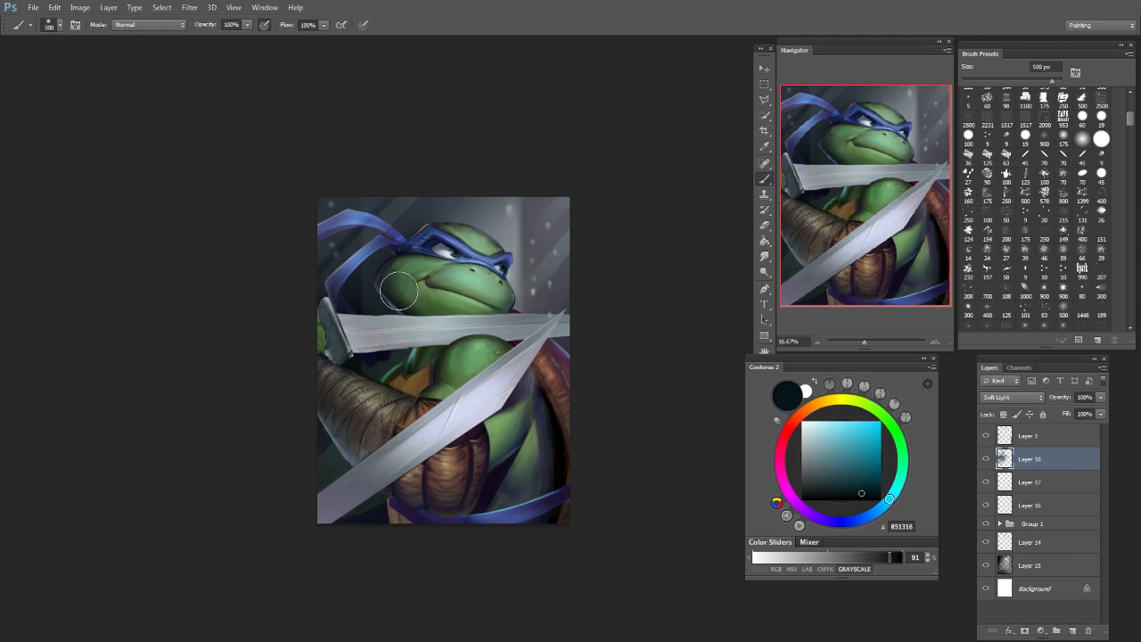
pyautogui.press('[')
pyautogui.press('[')
pyautogui.press('[')
pyautogui.press('[')
pyautogui.press('[')
pyautogui.press('[')
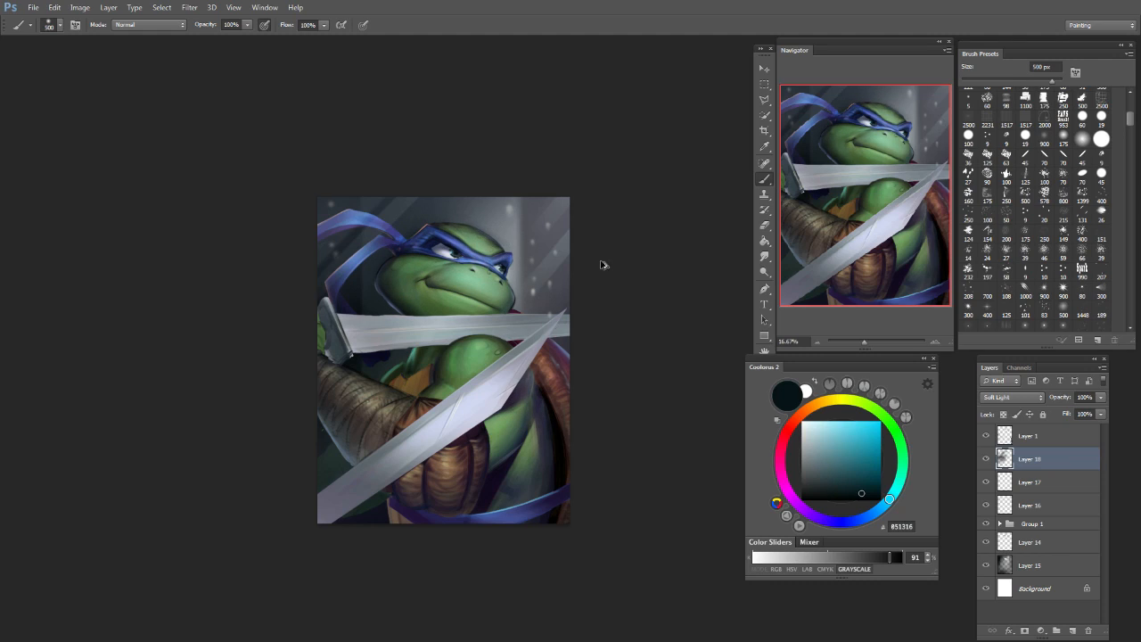
pyautogui.press(']')
pyautogui.press(']')
pyautogui.moveTo(547, 432); pyautogui.dragTo(539, 453)
pyautogui.moveTo(546, 499); pyautogui.dragTo(504, 522)
# Step: Darken the lower-left corner of the painting with a large soft brush and enlarge it to 1700 px
pyautogui.press(']')
pyautogui.press(']')
pyautogui.press(']')
pyautogui.press(']')
pyautogui.press(']')
pyautogui.press(']')
pyautogui.moveTo(337, 584); pyautogui.dragTo(393, 553)
pyautogui.press(']')
pyautogui.press(']')
pyautogui.press(']')
pyautogui.press(']')
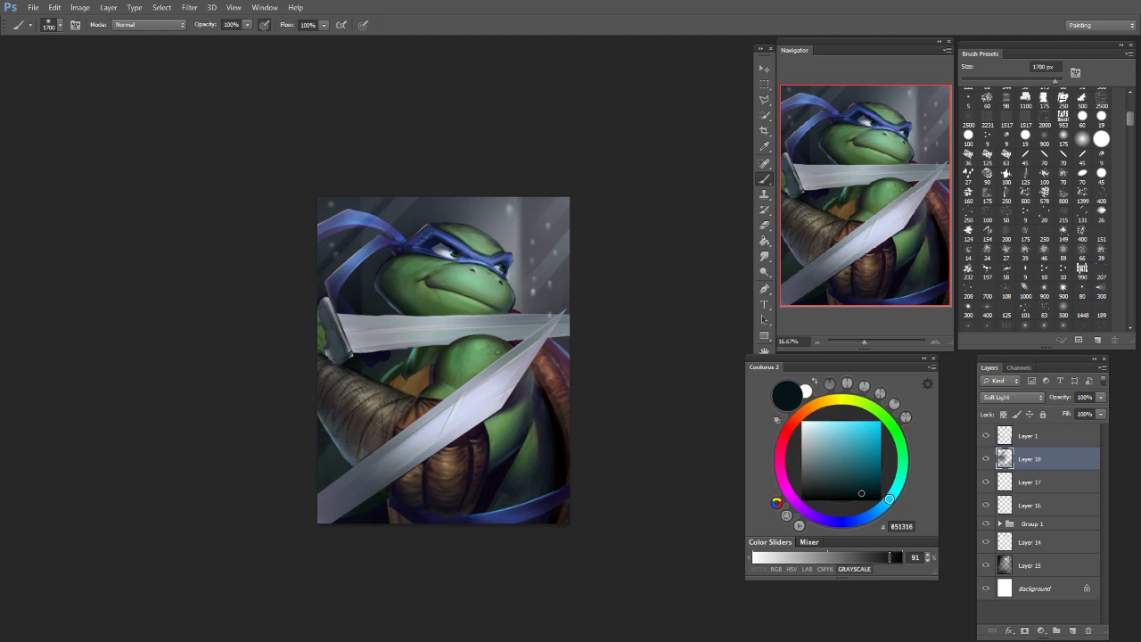
# Step: Shade the edge of the chest plate beneath the diagonal blade with the soft brush reduced to 700 px
pyautogui.press('[')
pyautogui.press('[')
pyautogui.press('[')
pyautogui.press('[')
pyautogui.press('[')
pyautogui.press('[')
pyautogui.press('[')
pyautogui.press('[')
pyautogui.press('[')
pyautogui.press('[')
pyautogui.moveTo(385, 466); pyautogui.dragTo(398, 453)
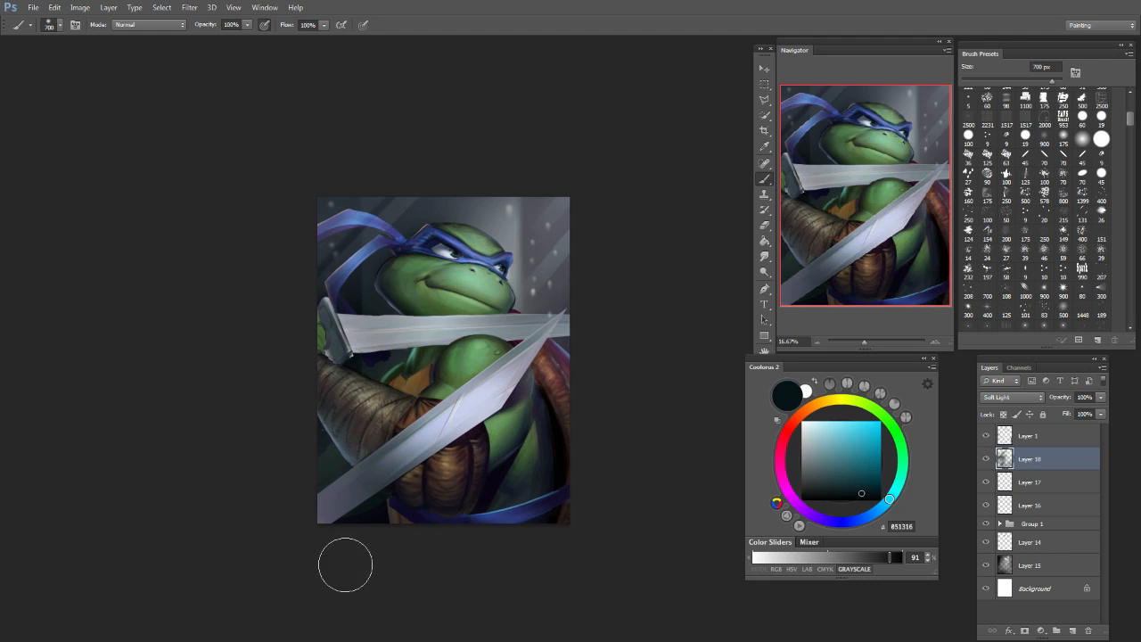
pyautogui.press('[')
pyautogui.press('[')
pyautogui.moveTo(428, 347); pyautogui.dragTo(508, 326)
pyautogui.press('[')
pyautogui.press('[')
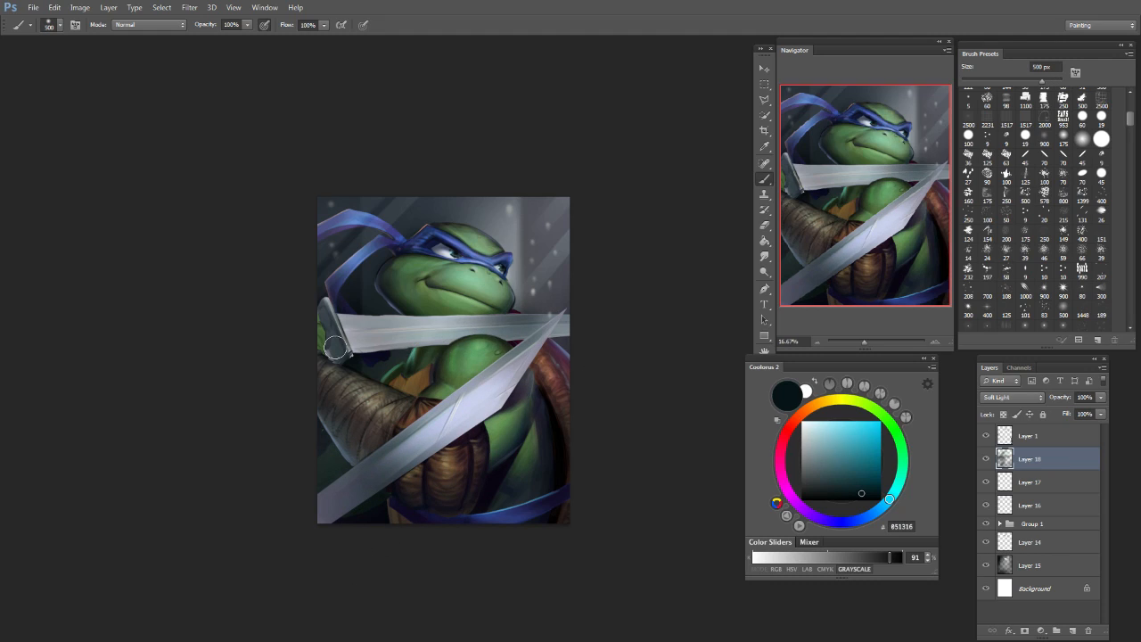
pyautogui.hotkey('ctrl', 'z')
pyautogui.press(']')
pyautogui.press(']')
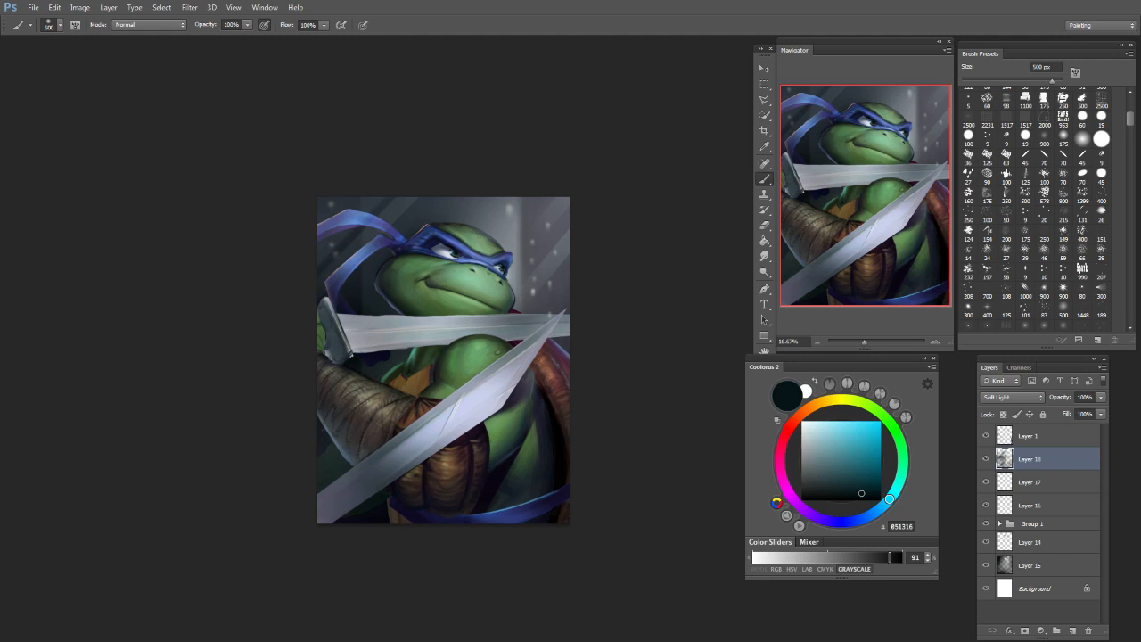
# Step: Set the color to near-black 02090A and the brush to 200 px, and compare the painting with Layer 1 hidden and shown
pyautogui.click(861, 497)
pyautogui.press('[')
pyautogui.press('[')
pyautogui.press('[')
pyautogui.press('[')
pyautogui.press('[')
pyautogui.press('[')
pyautogui.press('[')
pyautogui.click(987, 439)
pyautogui.click(988, 438)
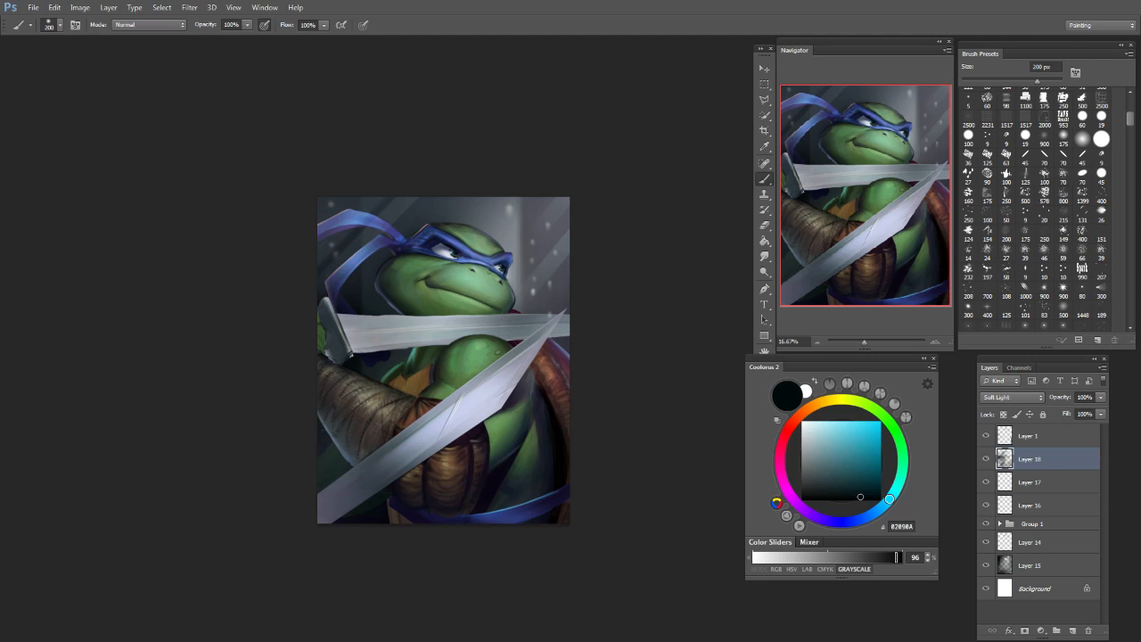
# Step: Add a new layer above Layer 18 and set its blend mode to Multiply
pyautogui.click(1073, 631)
pyautogui.click(1009, 399)
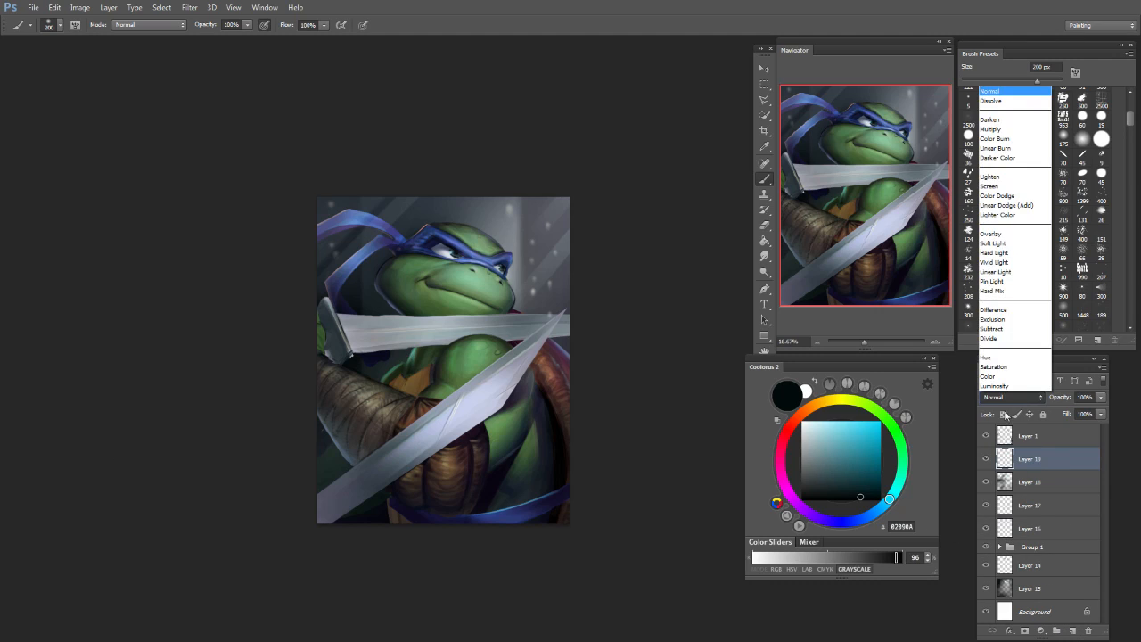
pyautogui.click(992, 129)
# Step: Sample the light gray A3A8AA from the upper blade and shade that blade at 500 px on the Multiply layer
pyautogui.keyDown('alt'); pyautogui.click(396, 328); pyautogui.keyUp('alt')
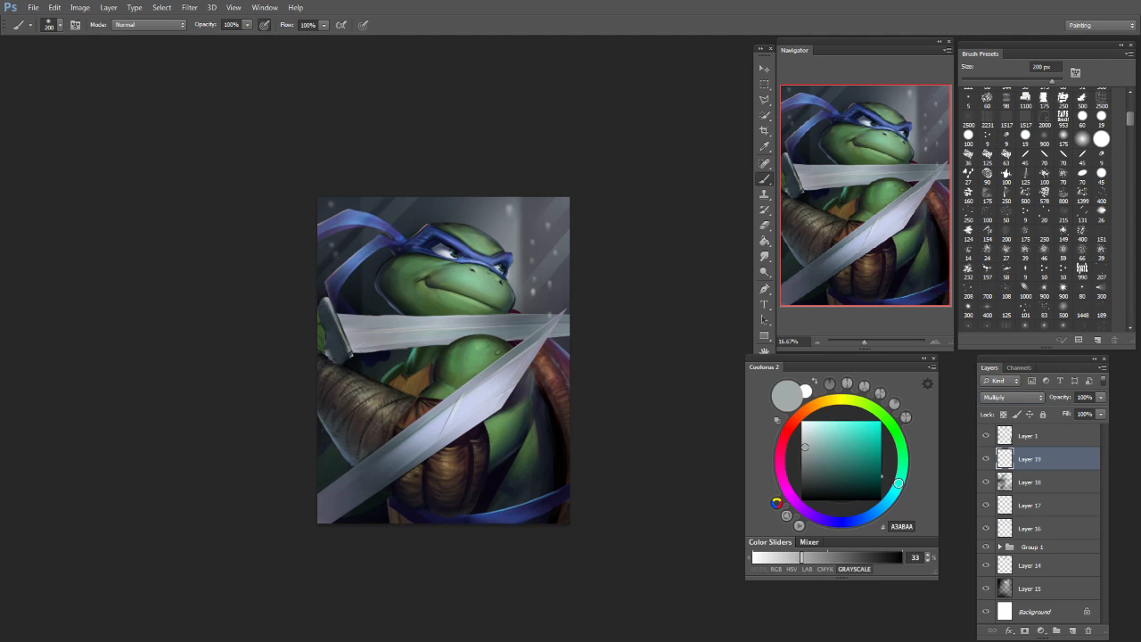
pyautogui.press(']')
pyautogui.press(']')
pyautogui.press(']')
pyautogui.press(']')
pyautogui.press(']')
pyautogui.press(']')
pyautogui.press(']')
pyautogui.press(']')
pyautogui.press('[')
pyautogui.press('[')
pyautogui.press('[')
pyautogui.press('[')
pyautogui.moveTo(448, 363); pyautogui.dragTo(417, 330)
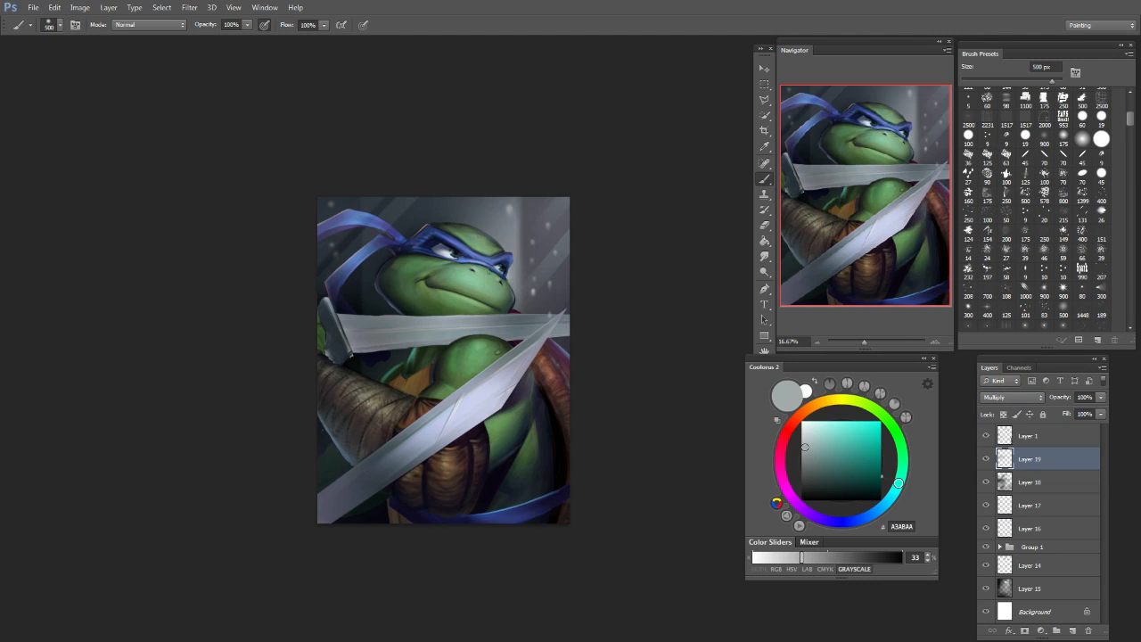
# Step: Soften the new shading on the upper blade with the eraser at 1000 px and return to the brush
pyautogui.press('e')
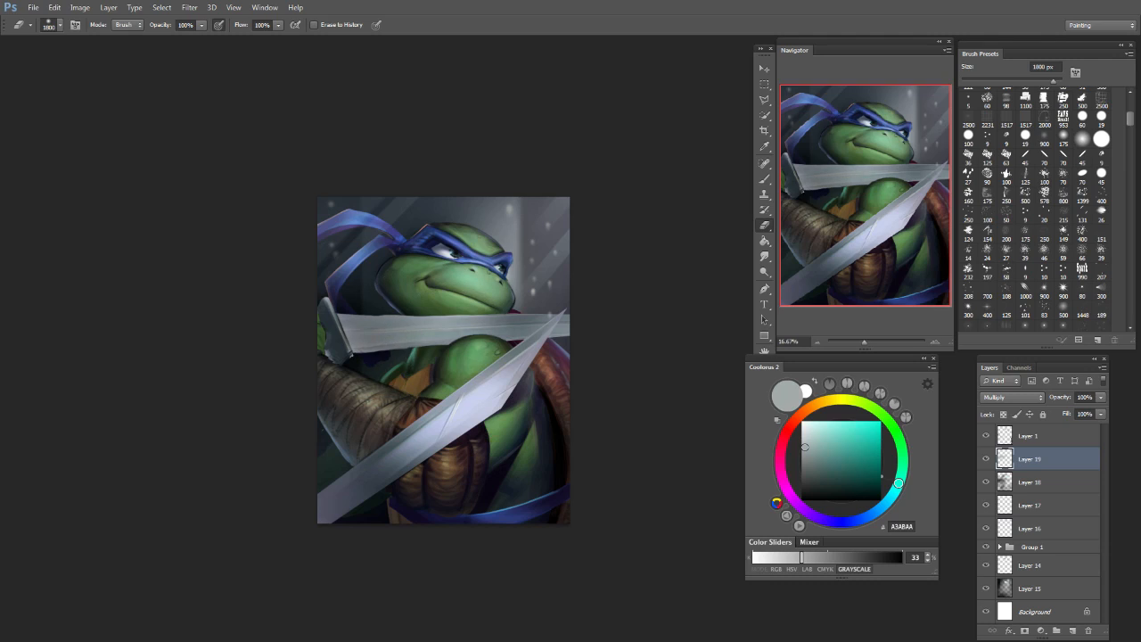
pyautogui.click(422, 335)
pyautogui.press('b')
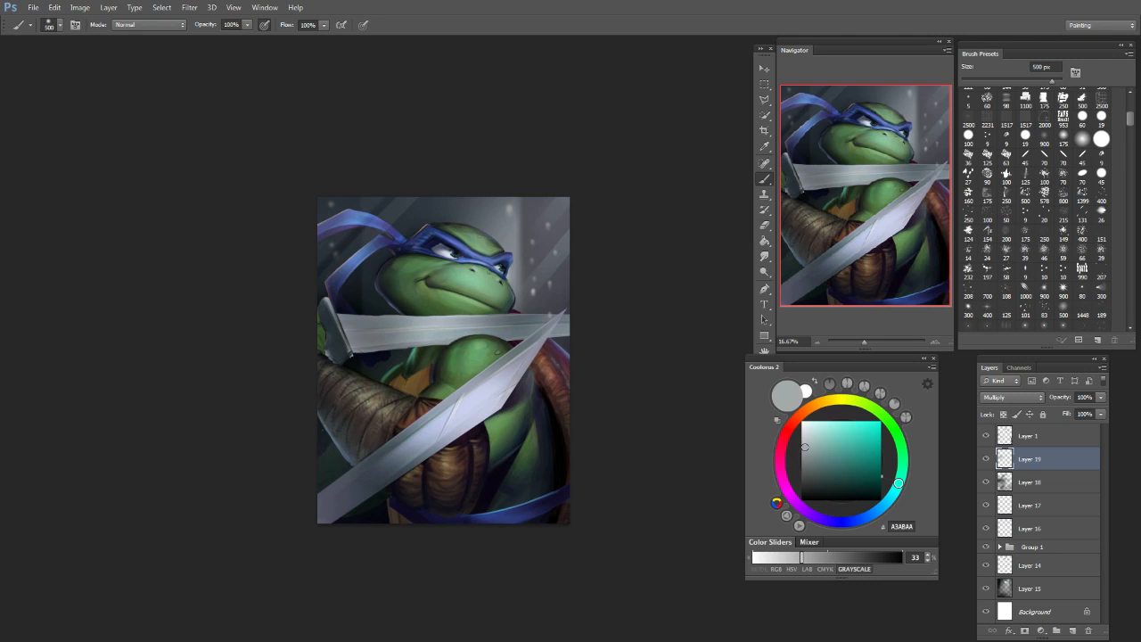
# Step: Shade the diagonal blade in light gray at 300 px on Layer 19 and sample the dark slate 3F4C56 beside it
pyautogui.moveTo(539, 339); pyautogui.dragTo(492, 389)
pyautogui.hotkey('ctrl', 'z')
pyautogui.press('[')
pyautogui.press('[')
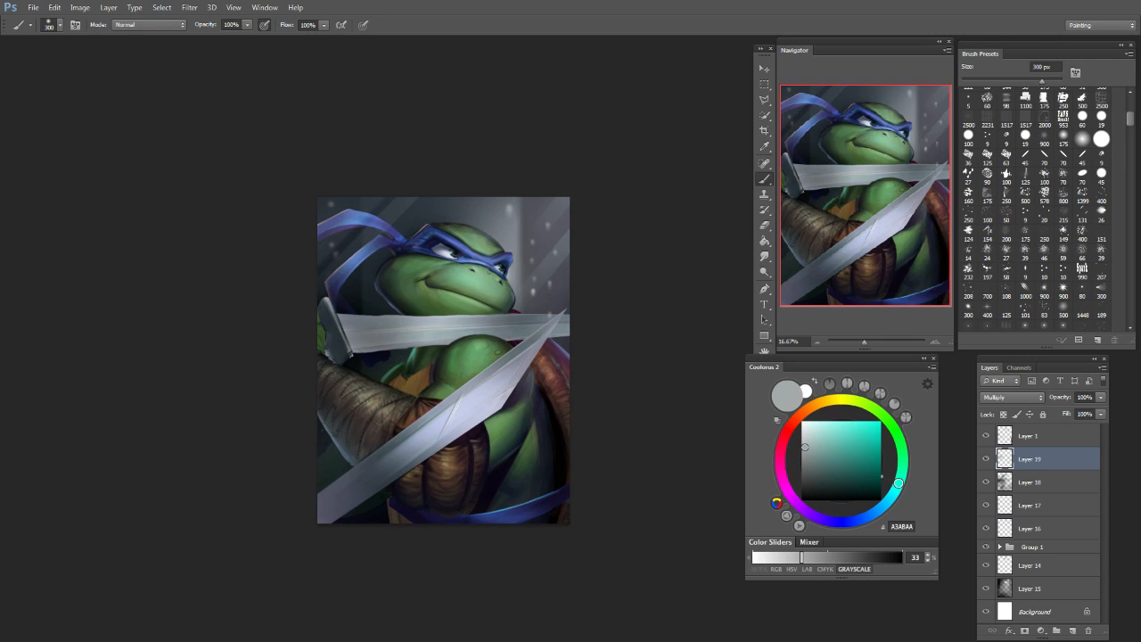
pyautogui.moveTo(433, 429); pyautogui.dragTo(415, 441)
pyautogui.moveTo(470, 397); pyautogui.dragTo(395, 450)
pyautogui.keyDown('alt'); pyautogui.click(389, 466); pyautogui.keyUp('alt')
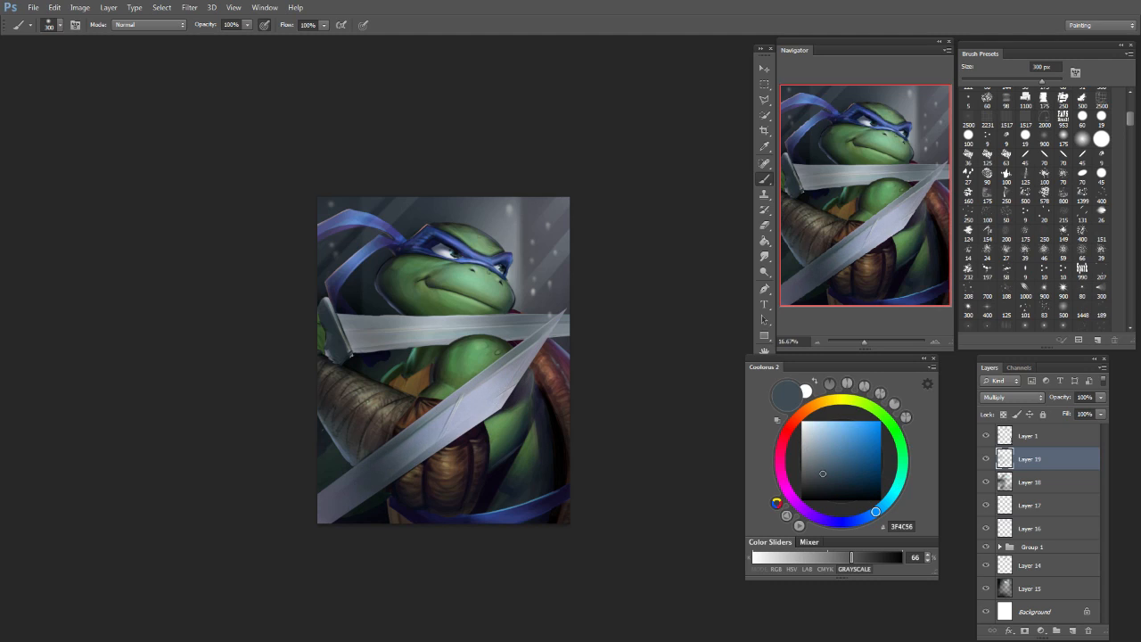
# Step: Undo the last diagonal-blade stroke and soften the blade's remaining shading with a 600 px eraser
pyautogui.hotkey('ctrl', 'z')
pyautogui.press('e')
pyautogui.moveTo(481, 394); pyautogui.dragTo(428, 435)
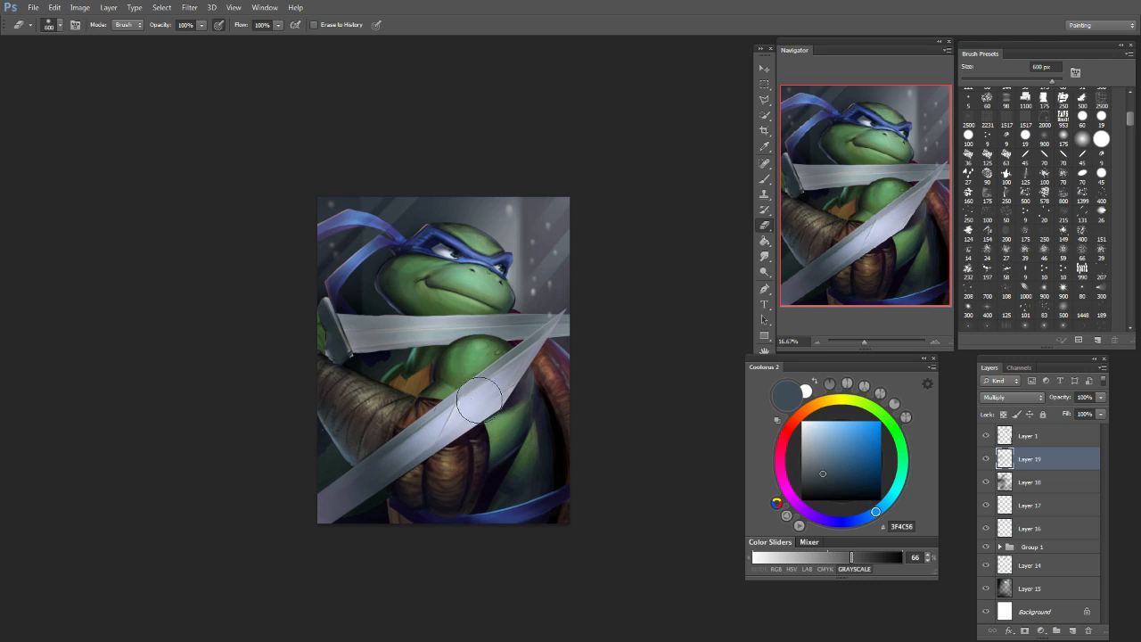
pyautogui.moveTo(400, 332); pyautogui.dragTo(389, 330)
pyautogui.hotkey('ctrl', 'z')
# Step: Darken the sword hilt and the base of the upper blade with slate 3F4C56 on Layer 19 using the soft brush
pyautogui.press('b')
pyautogui.click(349, 333)
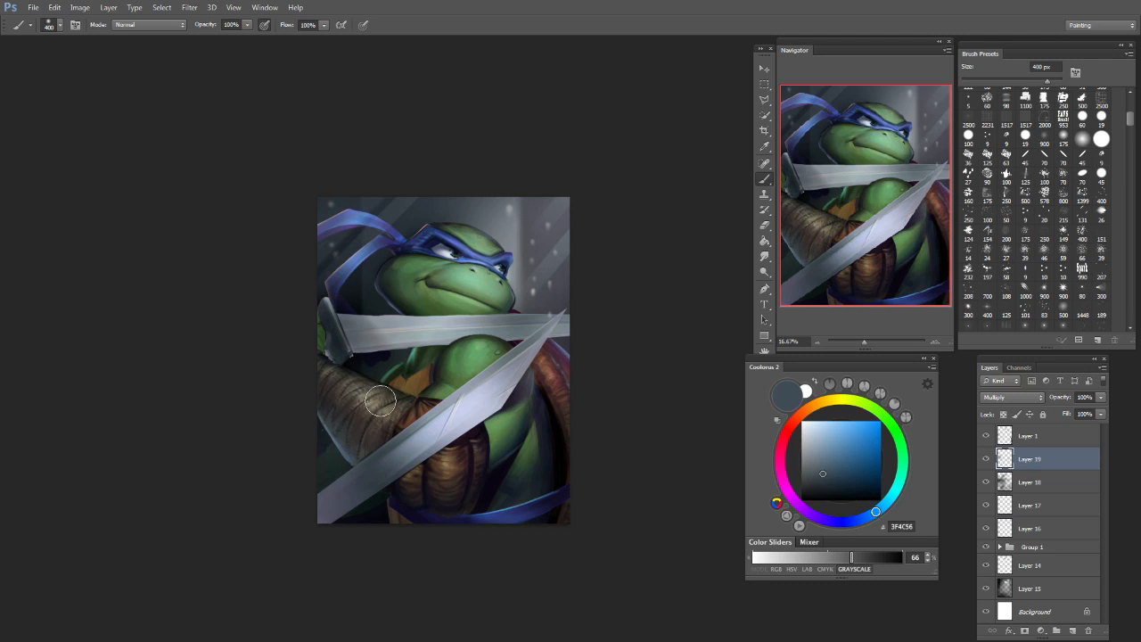
pyautogui.click(370, 341)
pyautogui.press(']')
pyautogui.press(']')
pyautogui.press(']')
pyautogui.press(']')
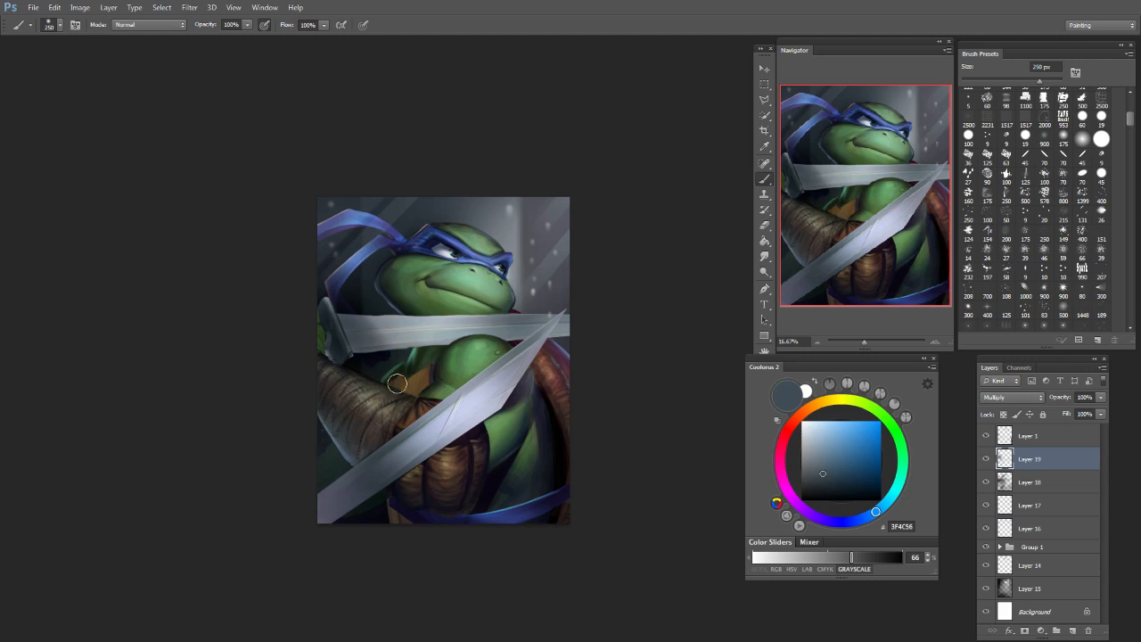
# Step: Darken the orange patch between the wrapped forearm and shoulder on Layer 19 with the soft brush reduced to 90 px
pyautogui.press('[')
pyautogui.press('[')
pyautogui.press('[')
pyautogui.press('[')
pyautogui.press('[')
pyautogui.press('[')
pyautogui.press('[')
pyautogui.press('[')
pyautogui.press('[')
pyautogui.press('[')
pyautogui.press('[')
pyautogui.press('[')
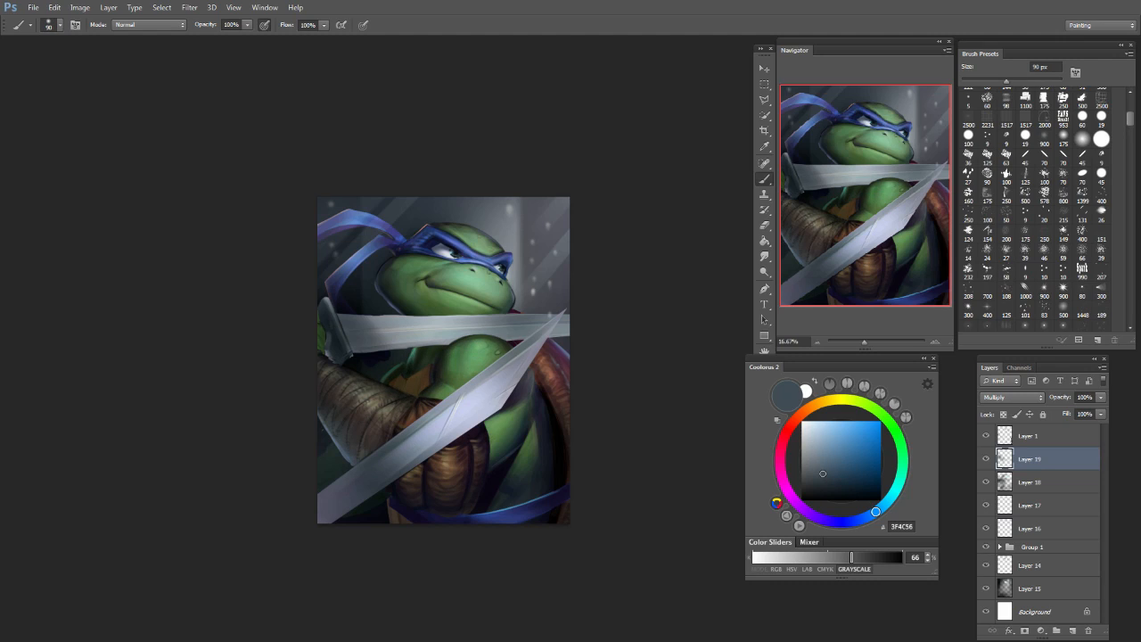
# Step: Set the soft brush to 400 px and erase excess shading from the diagonal blade near its tip with a 175 px eraser
pyautogui.press(']')
pyautogui.press(']')
pyautogui.press(']')
pyautogui.press(']')
pyautogui.press(']')
pyautogui.press(']')
pyautogui.press(']')
pyautogui.press(']')
pyautogui.press(']')
pyautogui.press(']')
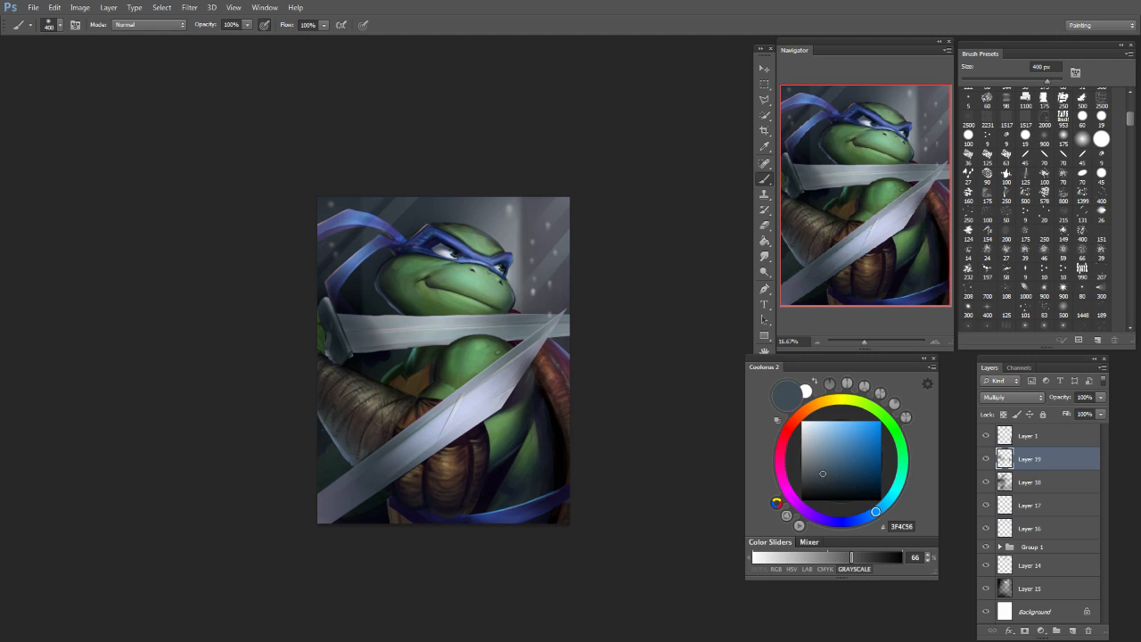
pyautogui.press('e')
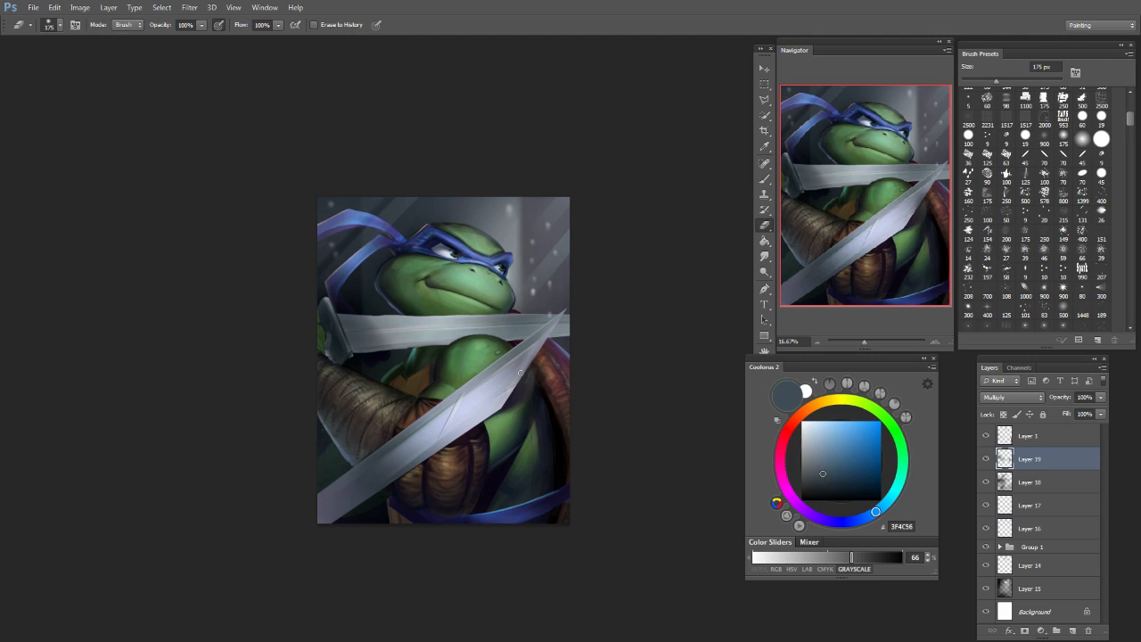
pyautogui.moveTo(500, 378); pyautogui.dragTo(508, 371)
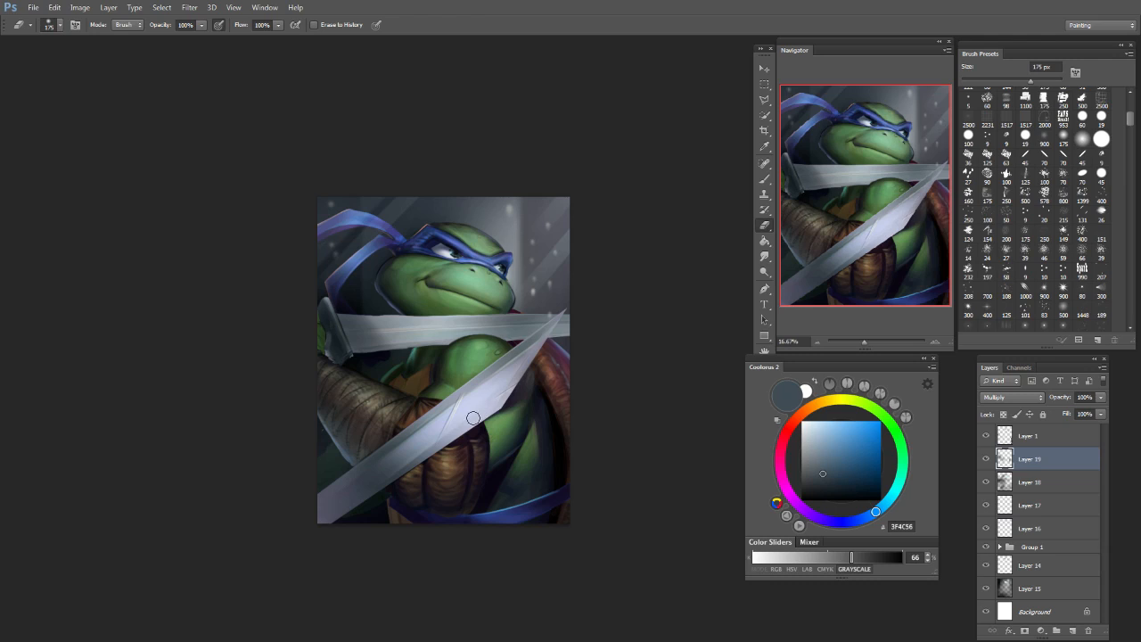
# Step: Darken the shell edge beneath the sword tips and the blue belt on Layer 19 using an 800 px, then 250 px soft brush
pyautogui.press('b')
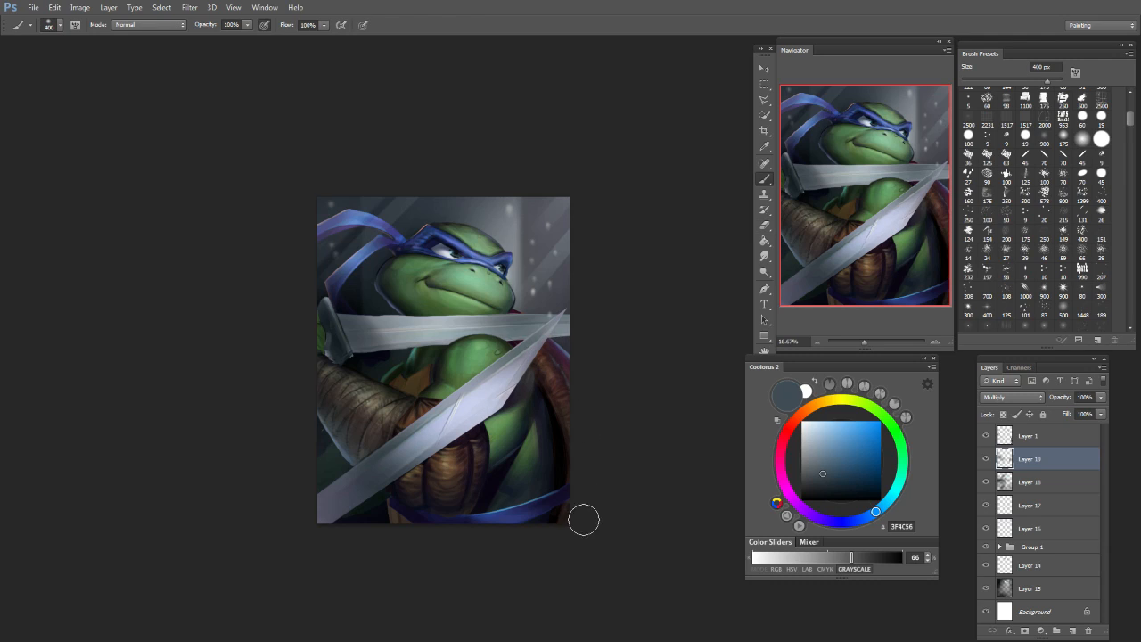
pyautogui.press(']')
pyautogui.press(']')
pyautogui.press(']')
pyautogui.press(']')
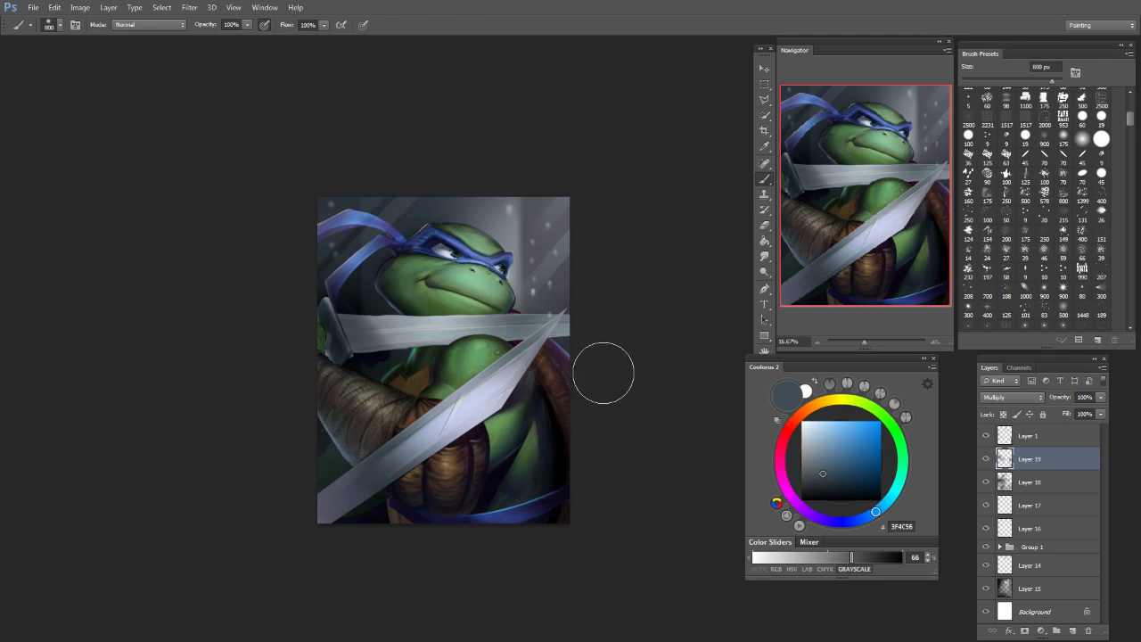
pyautogui.press('[')
pyautogui.press('[')
pyautogui.press('[')
pyautogui.press('[')
pyautogui.press('[')
pyautogui.press('[')
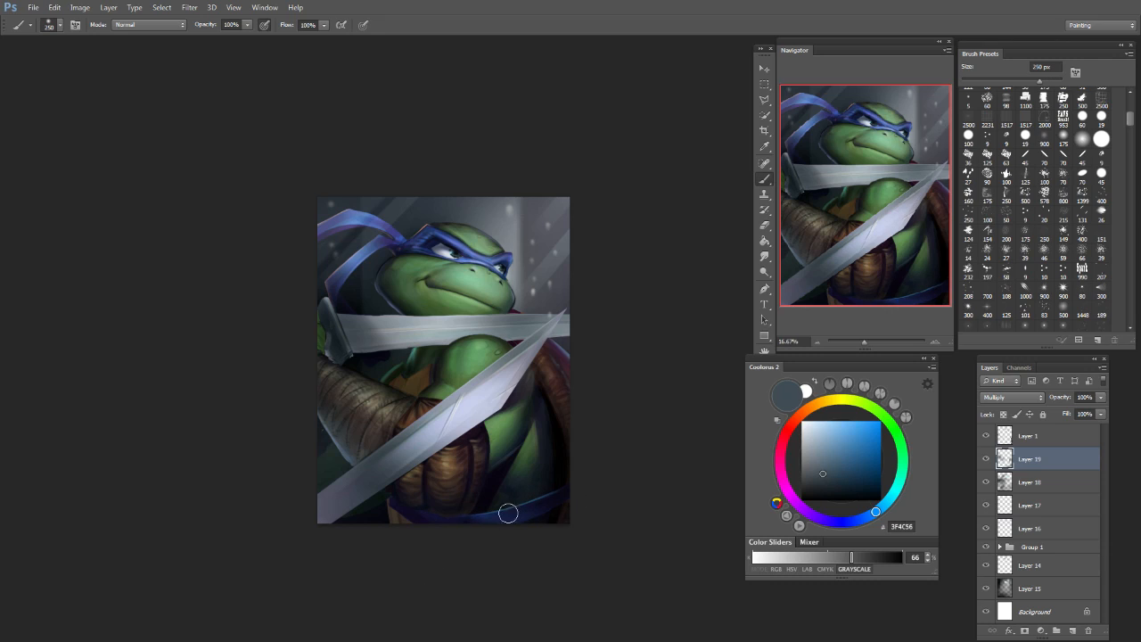
# Step: Try to darken the canvas's lower edge on Layer 19 with a large soft brush dab at 1400 px
pyautogui.press(']')
pyautogui.press(']')
pyautogui.press(']')
pyautogui.press(']')
pyautogui.press(']')
pyautogui.press(']')
pyautogui.press(']')
pyautogui.press(']')
pyautogui.press(']')
pyautogui.press(']')
pyautogui.press(']')
pyautogui.press(']')
pyautogui.click(496, 541)
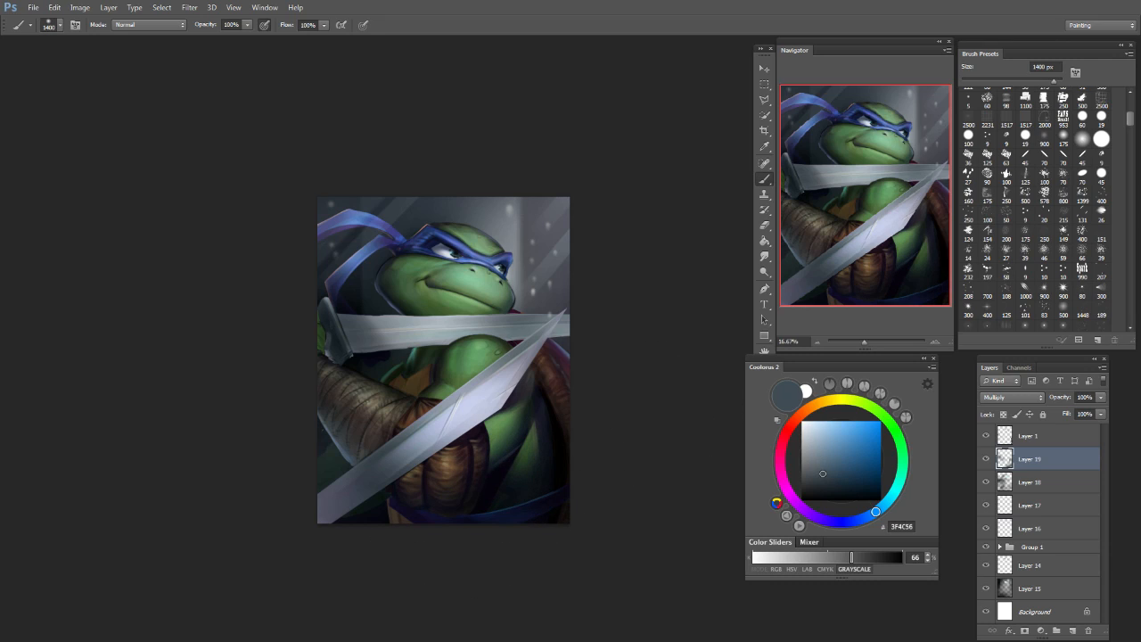
pyautogui.hotkey('ctrl', 'z')
# Step: Darken the background beside the head and across the upper corners on Layer 19, enlarging the soft brush to 1500 px
pyautogui.press('[')
pyautogui.press('[')
pyautogui.press('[')
pyautogui.press('[')
pyautogui.press('[')
pyautogui.press('[')
pyautogui.press('[')
pyautogui.press('[')
pyautogui.press('[')
pyautogui.click(554, 327)
pyautogui.press(']')
pyautogui.click(571, 268)
pyautogui.click(557, 227)
pyautogui.click(352, 222)
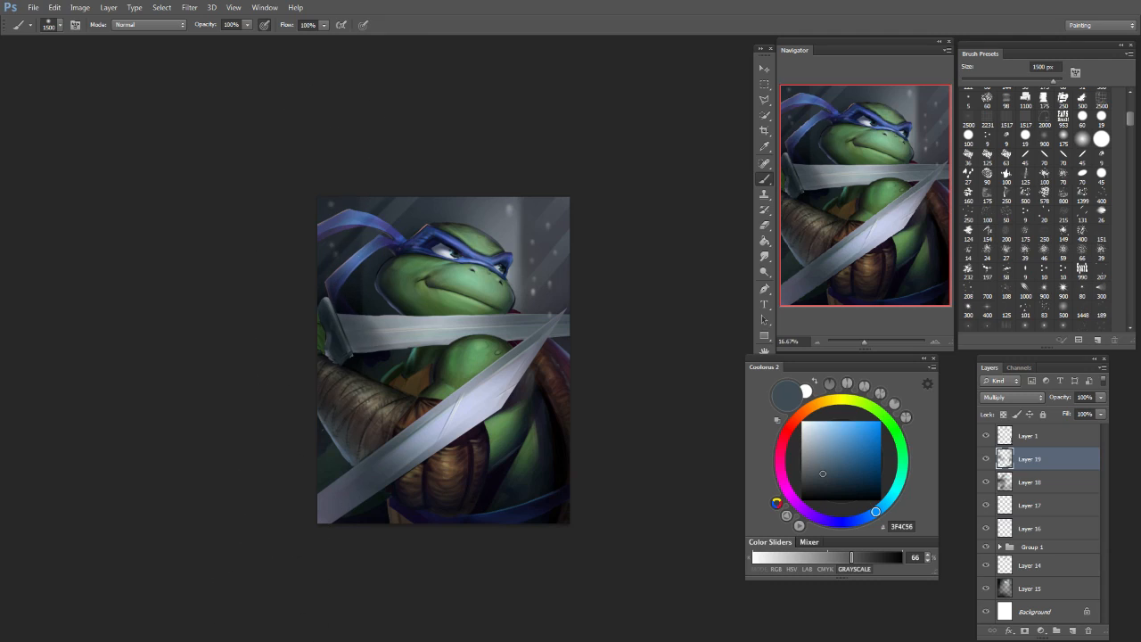
# Step: Shade the blue mask tails behind the head with slate 3F4C56, reducing the soft brush to 100 px
pyautogui.press('[')
pyautogui.press('[')
pyautogui.press('[')
pyautogui.press('[')
pyautogui.press('[')
pyautogui.press('[')
pyautogui.press('[')
pyautogui.press('[')
pyautogui.press('[')
pyautogui.press('[')
pyautogui.press('[')
pyautogui.press('[')
pyautogui.click(352, 216)
pyautogui.click(349, 262)
pyautogui.press('[')
pyautogui.press('[')
pyautogui.press('[')
pyautogui.press('[')
pyautogui.press('[')
pyautogui.press('[')
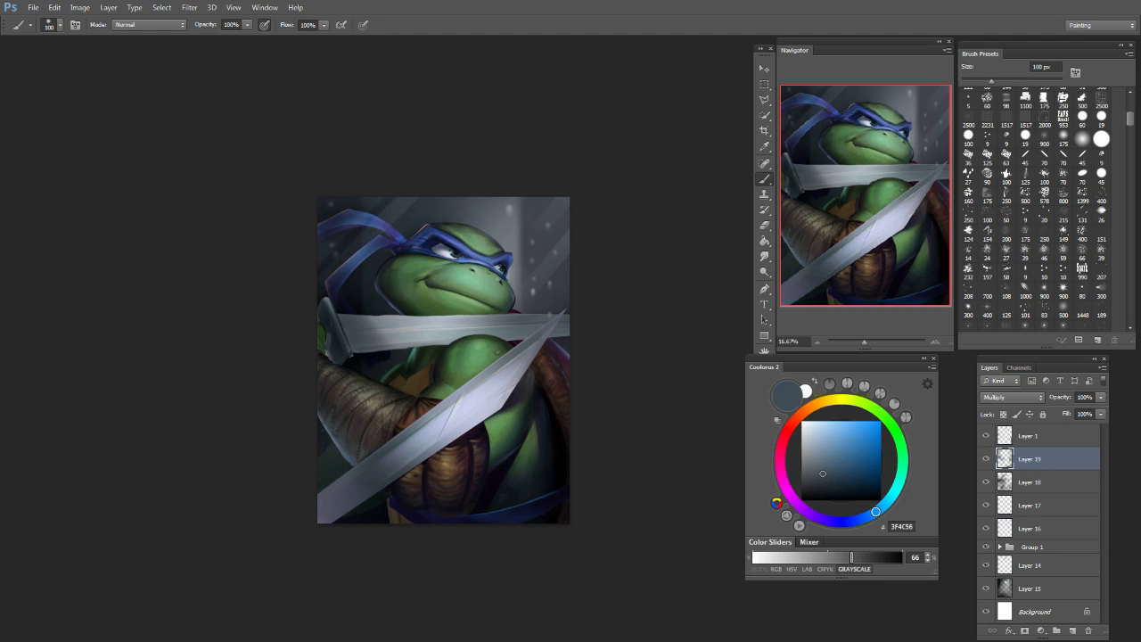
# Step: Sample dark navy 171D33 from the painting and deepen the mask tails with the soft brush at 200 px
pyautogui.press(']')
pyautogui.press(']')
pyautogui.press(']')
pyautogui.press(']')
pyautogui.press(']')
pyautogui.press(']')
pyautogui.press(']')
pyautogui.press(']')
pyautogui.press(']')
pyautogui.press(']')
pyautogui.keyDown('alt'); pyautogui.click(328, 293); pyautogui.keyUp('alt')
pyautogui.click(353, 263)
pyautogui.click(348, 220)
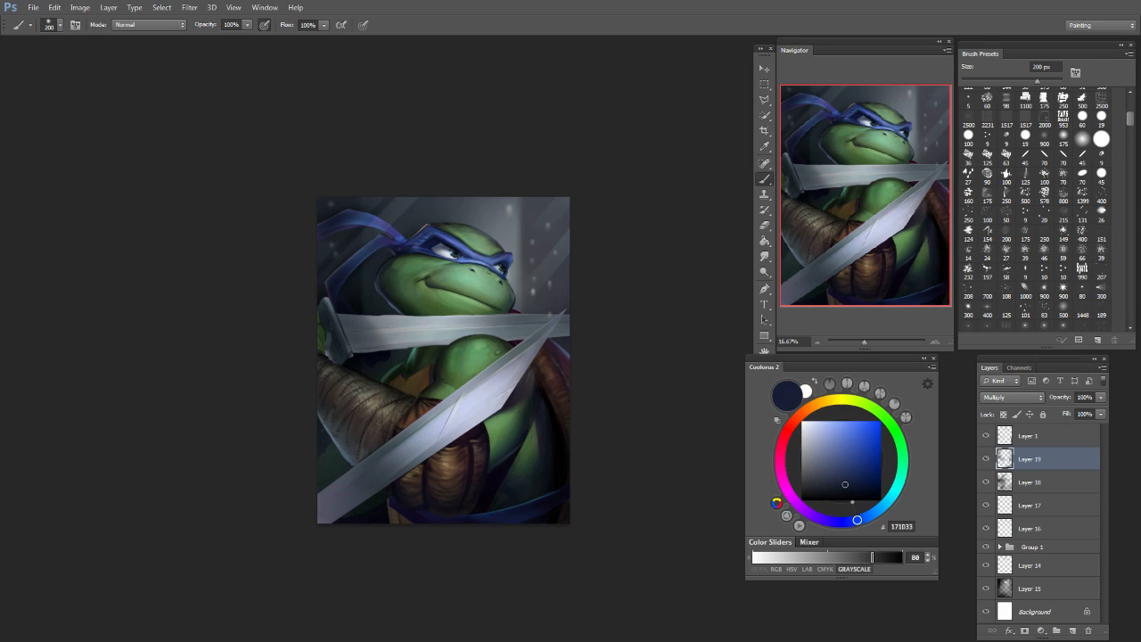
# Step: Undo the last two strokes on the mask tails and erase excess shading near the knot with a 175 px eraser
pyautogui.press('e')
pyautogui.click(335, 218)
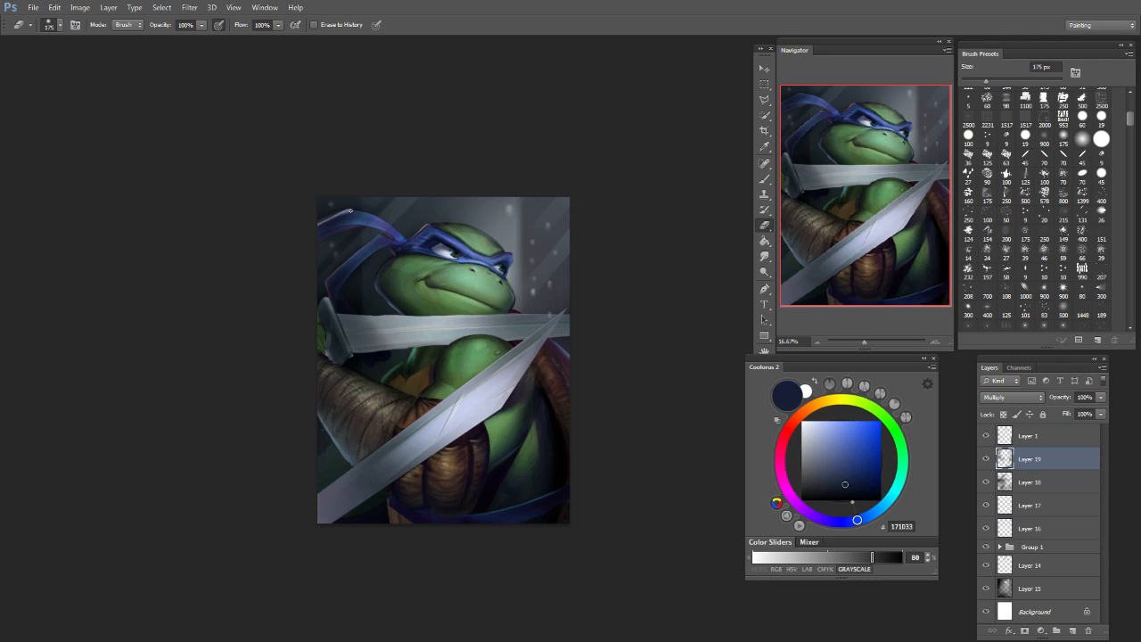
pyautogui.hotkey('ctrl', 'z')
pyautogui.hotkey('ctrl', 'z')
pyautogui.click(356, 253)
pyautogui.press('b')
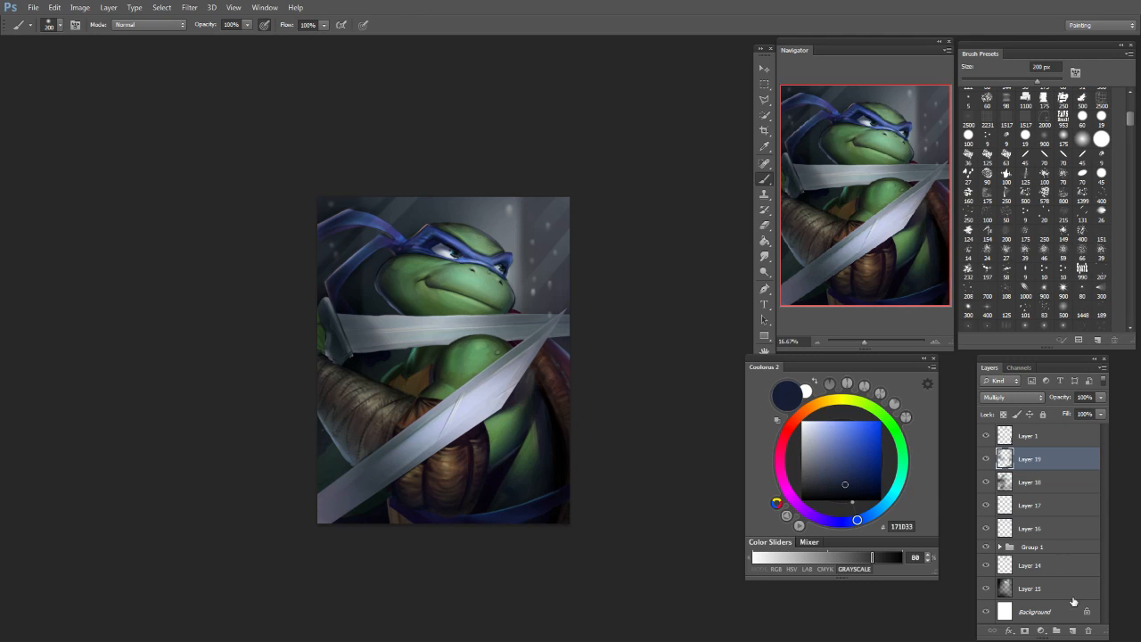
# Step: Add a new layer, move it above Layer 1, and set its blending mode to Color Dodge
pyautogui.click(1073, 630)
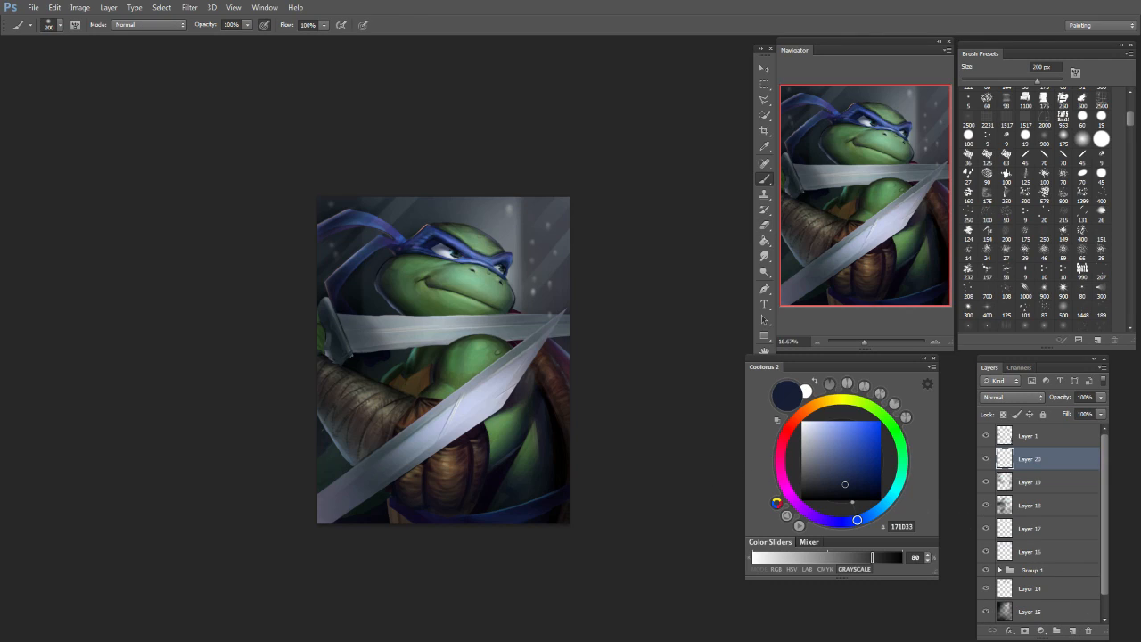
pyautogui.moveTo(1044, 468); pyautogui.dragTo(1039, 421)
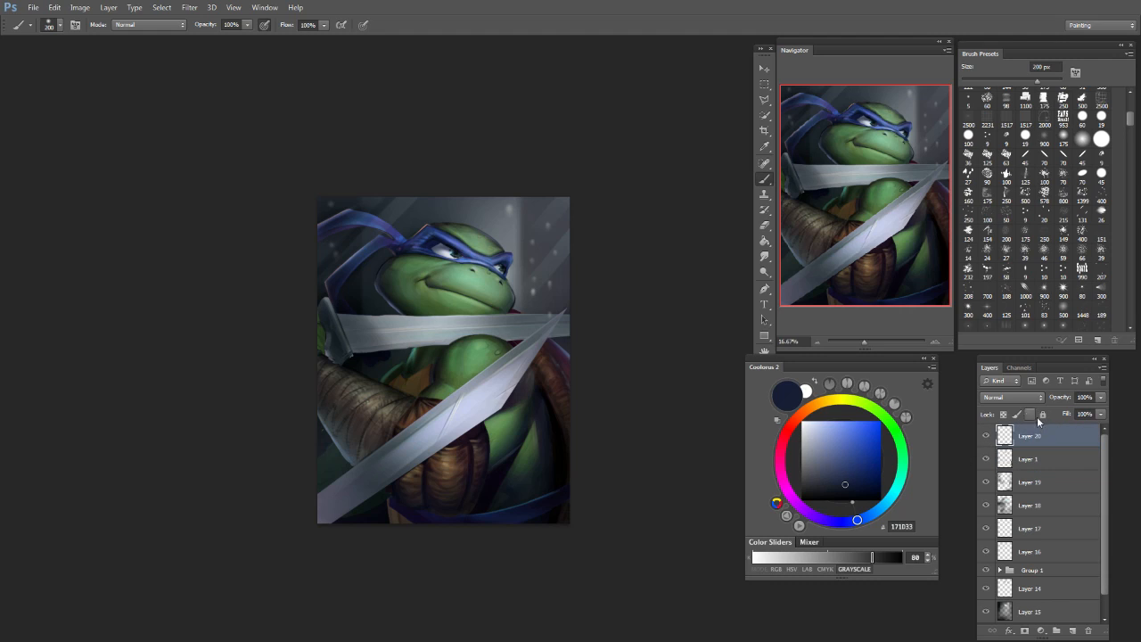
pyautogui.click(1012, 397)
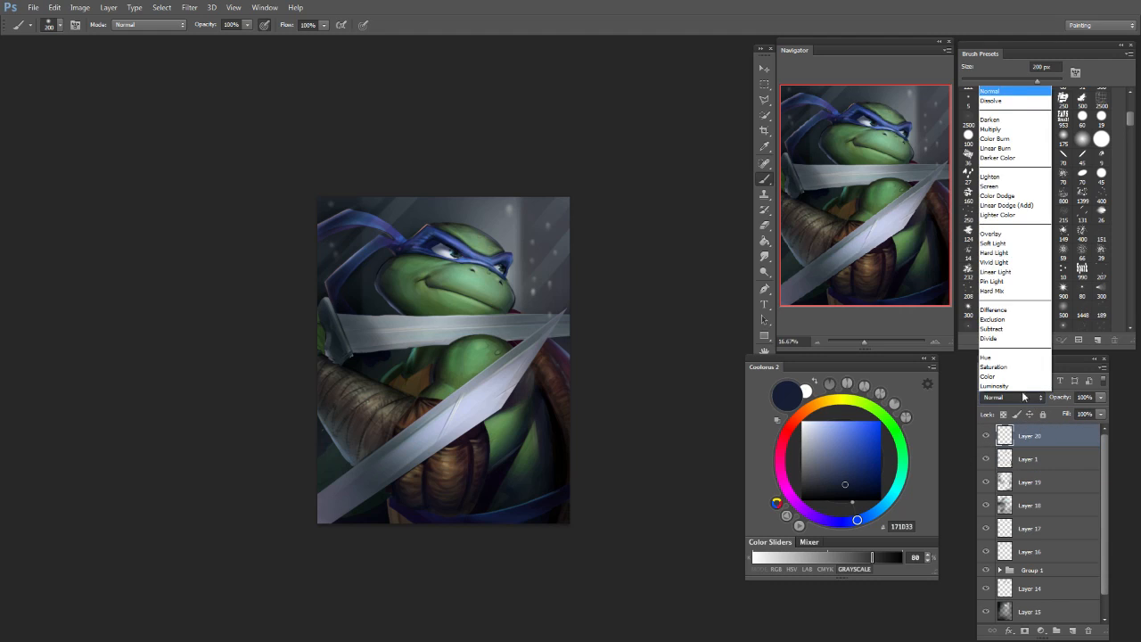
pyautogui.click(1001, 196)
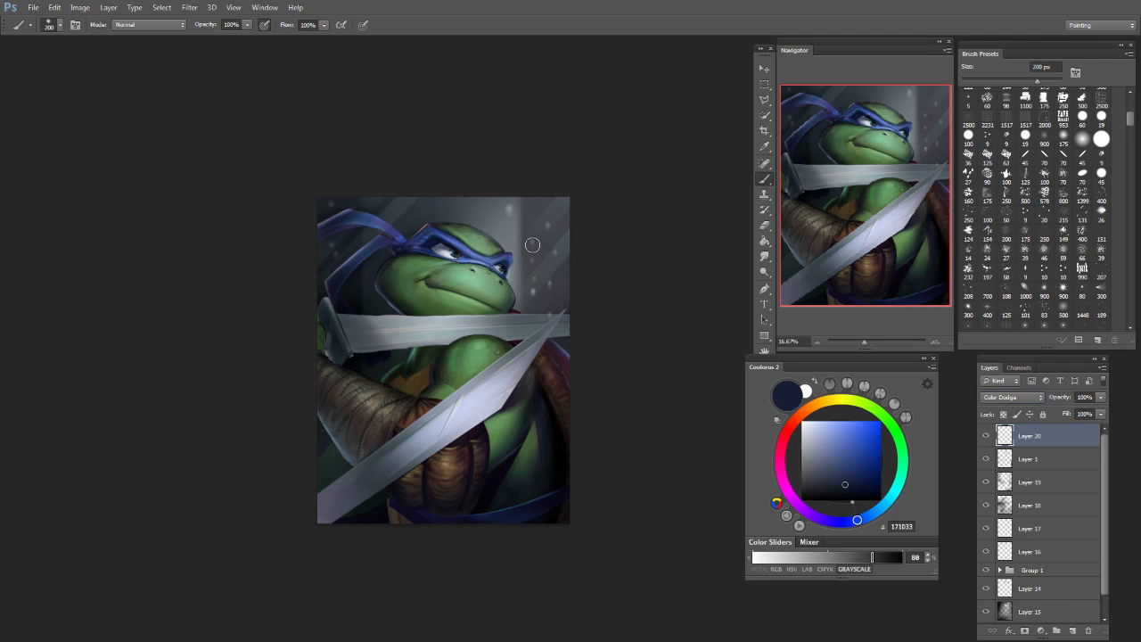
# Step: Add a soft light blue 84A2FB glow to the background beside the face on Layer 20, undoing the last two dabs
pyautogui.click(838, 422)
pyautogui.moveTo(517, 263)
pyautogui.mouseDown()
pyautogui.moveTo(580, 262)
pyautogui.moveTo(522, 262)
pyautogui.mouseUp()
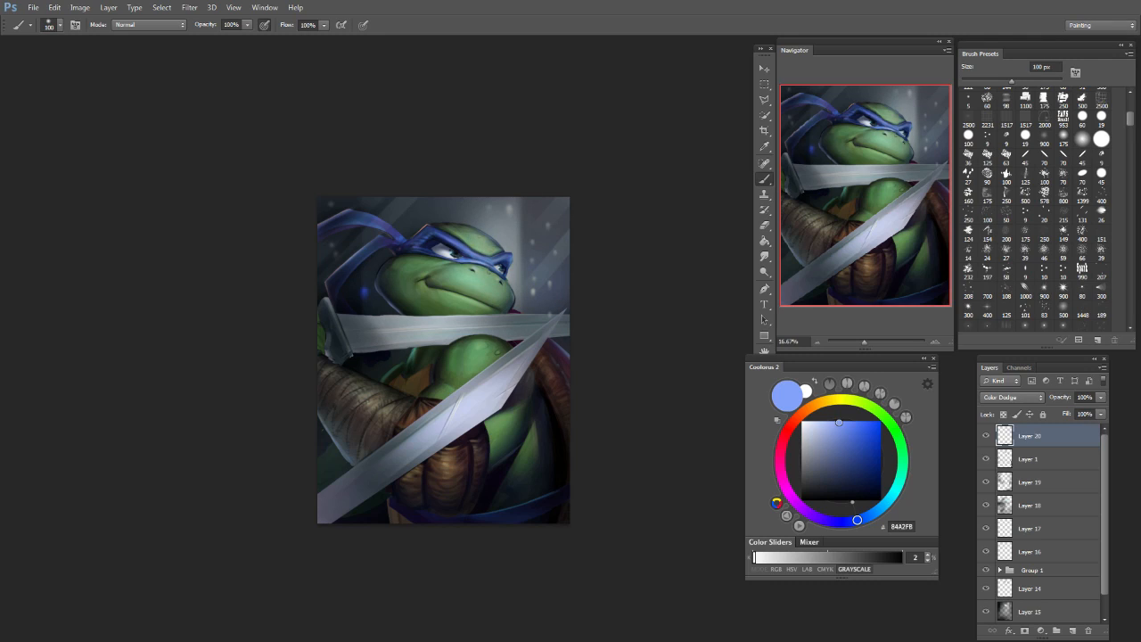
pyautogui.press(']')
pyautogui.press(']')
pyautogui.press(']')
pyautogui.press(']')
pyautogui.press(']')
pyautogui.hotkey('ctrl', 'z')
pyautogui.hotkey('ctrl', 'z')
# Step: Brighten the small background light specks above the head with 84A2FB, reducing the soft brush to 25 px
pyautogui.press(']')
pyautogui.press(']')
pyautogui.press(']')
pyautogui.press(']')
pyautogui.press(']')
pyautogui.press(']')
pyautogui.press('[')
pyautogui.press('[')
pyautogui.press('[')
pyautogui.press('[')
pyautogui.press('[')
pyautogui.press('[')
pyautogui.press('[')
pyautogui.press('[')
pyautogui.press('[')
pyautogui.press('[')
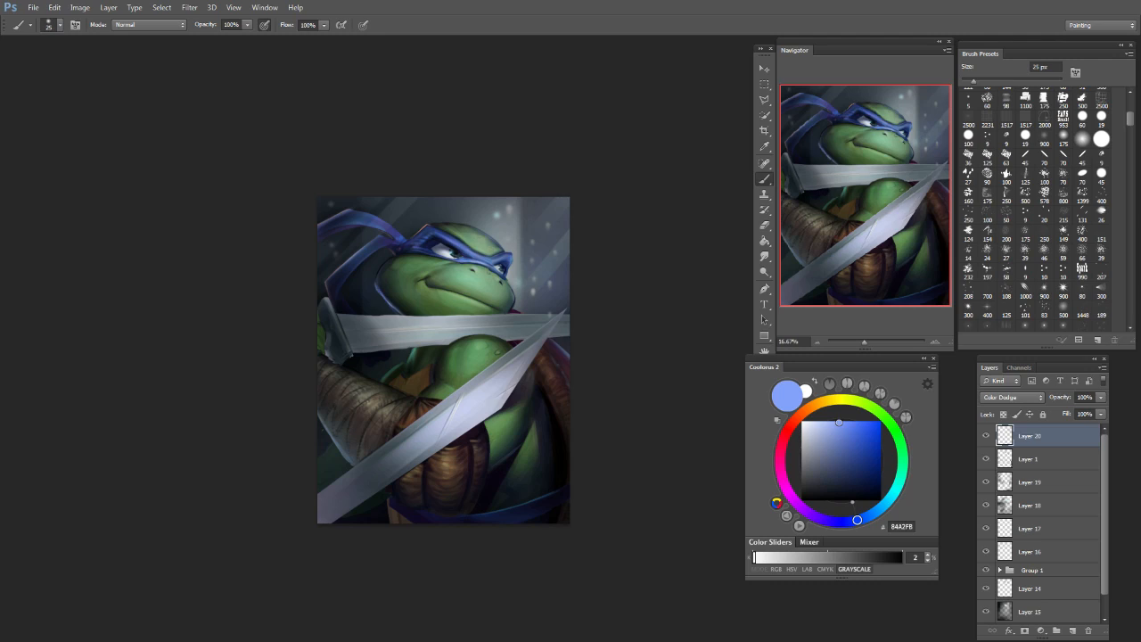
# Step: Paint pink FB84D4 rim light along the back of the head and jaw, undoing the last mask-tail stroke
pyautogui.click(887, 503)
pyautogui.click(782, 472)
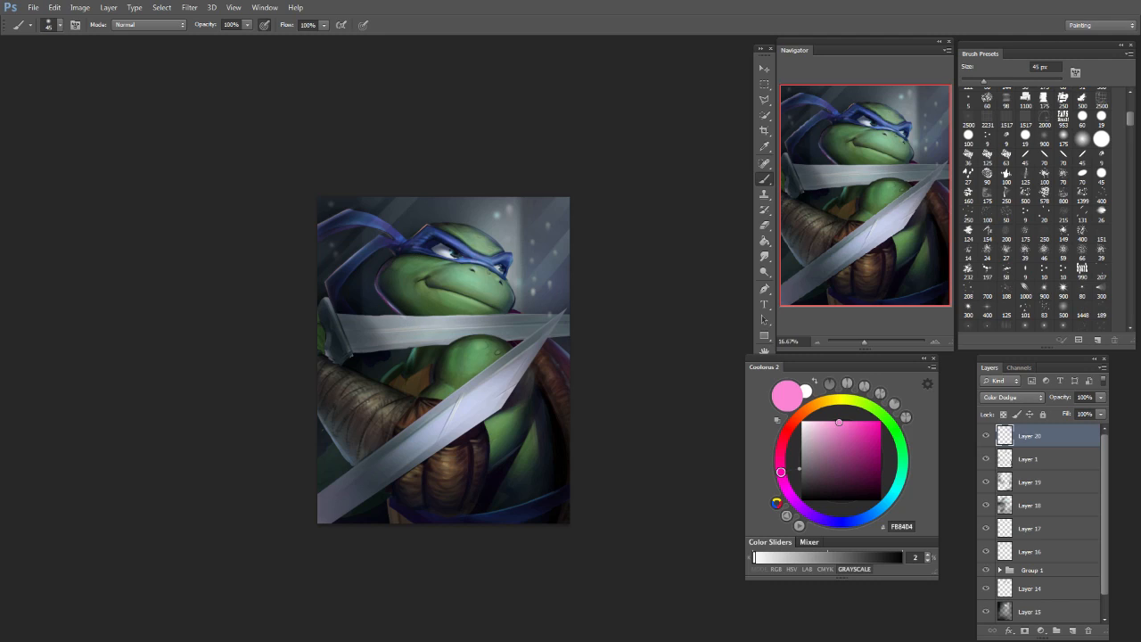
pyautogui.press(']')
pyautogui.press(']')
pyautogui.moveTo(332, 274); pyautogui.dragTo(364, 248)
pyautogui.hotkey('ctrl', 'z')
pyautogui.press('[')
# Step: Paint a thin rim light in pale pink F5D1E9 along the lower mask tail with the brush at 25 px
pyautogui.click(813, 424)
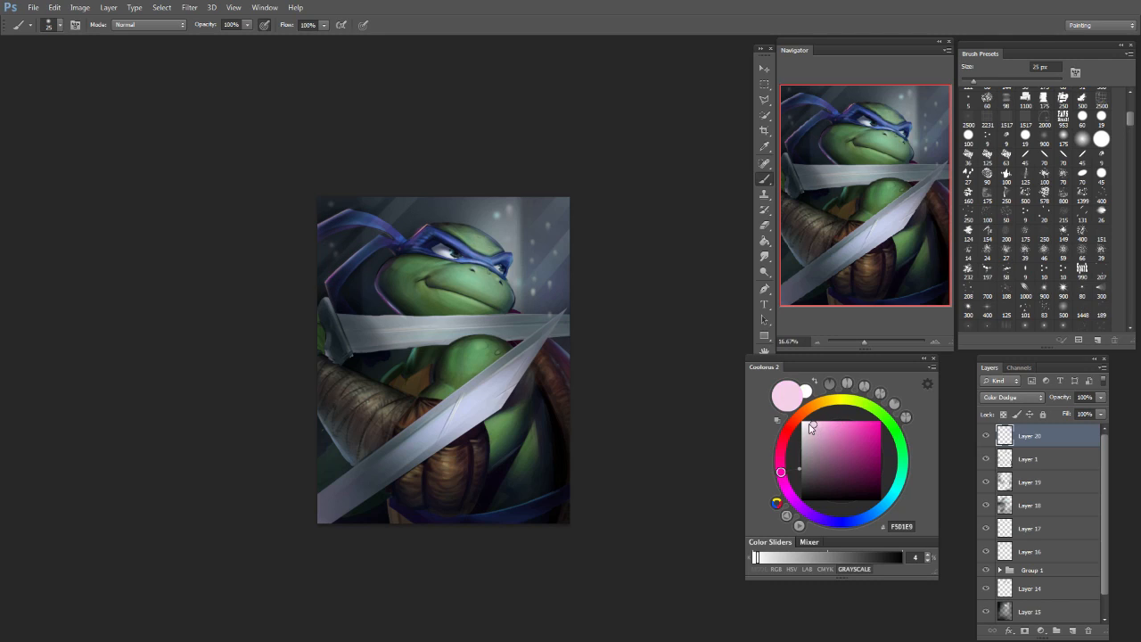
pyautogui.moveTo(326, 278); pyautogui.dragTo(366, 245)
pyautogui.hotkey('ctrl', 'z')
pyautogui.moveTo(327, 279); pyautogui.dragTo(349, 259)
# Step: Glaze pale pink F5D1E9 along the back edge of the head, enlarging the brush to 700 px, and undo the last stroke
pyautogui.press(']')
pyautogui.press(']')
pyautogui.press(']')
pyautogui.press(']')
pyautogui.press(']')
pyautogui.press(']')
pyautogui.press(']')
pyautogui.press(']')
pyautogui.moveTo(392, 262); pyautogui.dragTo(381, 285)
pyautogui.press(']')
pyautogui.press(']')
pyautogui.press(']')
pyautogui.press(']')
pyautogui.hotkey('ctrl', 'z')
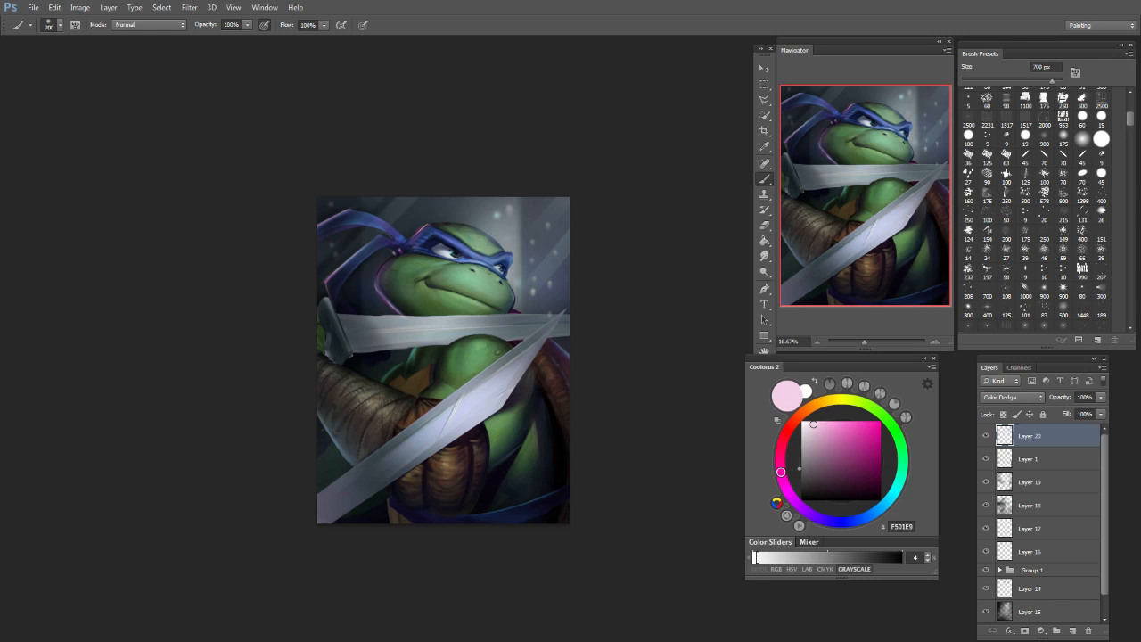
# Step: Add a small pale pink glint to the horizontal blade near its hilt with a smaller brush, undoing the last dab
pyautogui.press('[')
pyautogui.press('[')
pyautogui.press('[')
pyautogui.press('[')
pyautogui.press('[')
pyautogui.press('[')
pyautogui.moveTo(379, 329); pyautogui.dragTo(386, 335)
pyautogui.click(380, 330)
pyautogui.hotkey('ctrl', 'z')
# Step: Brighten the horizontal blade's surface on Layer 20 with pale pink F5D1E9 using the soft brush at 150 px
pyautogui.press(']')
pyautogui.press(']')
pyautogui.press(']')
pyautogui.press(']')
pyautogui.press(']')
pyautogui.press(']')
pyautogui.press(']')
pyautogui.click(409, 331)
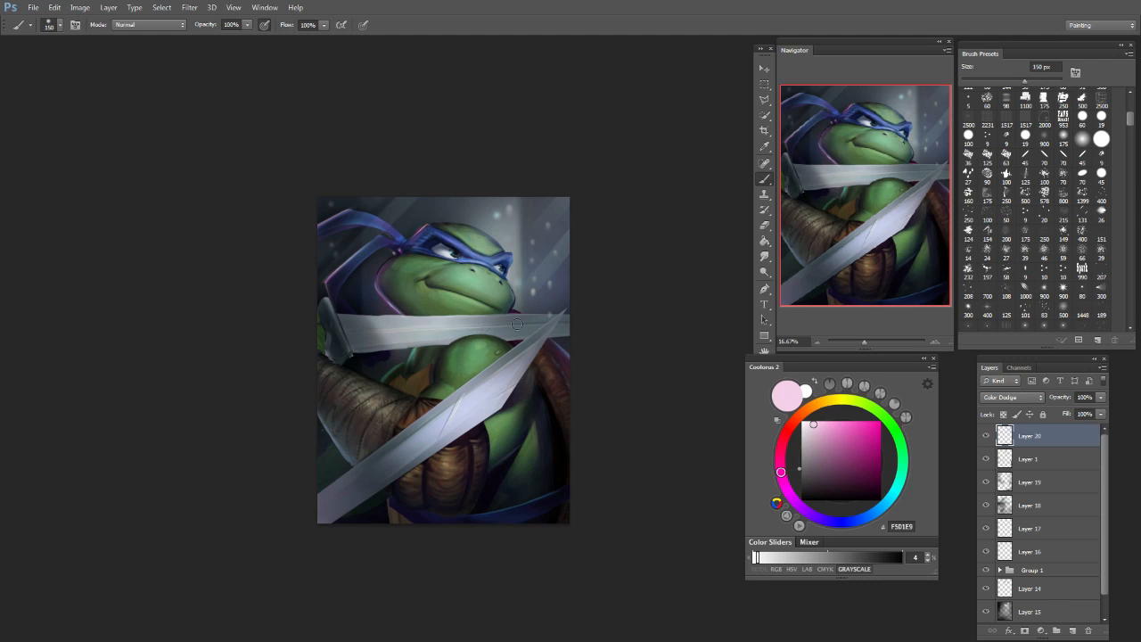
# Step: Try fine pale pink F5D1E9 strokes along the horizontal blade on Layer 20 with a smaller brush, and undo them
pyautogui.press('[')
pyautogui.press('[')
pyautogui.click(400, 330)
pyautogui.press('[')
pyautogui.press('[')
pyautogui.press('[')
pyautogui.press('[')
pyautogui.press('[')
pyautogui.moveTo(393, 329)
pyautogui.mouseDown()
pyautogui.moveTo(453, 323)
pyautogui.moveTo(459, 335)
pyautogui.mouseUp()
pyautogui.hotkey('ctrl', 'alt', 'z')
pyautogui.hotkey('ctrl', 'alt', 'z')
pyautogui.press('[')
pyautogui.hotkey('ctrl', 'alt', 'z')
pyautogui.press('[')
pyautogui.press('[')
pyautogui.hotkey('ctrl', 'alt', 'z')
pyautogui.hotkey('ctrl', 'alt', 'z')
# Step: Test pale pink texture strokes across the horizontal blade using the 63 px textured brush preset at larger sizes, toggling undo to compare
pyautogui.click(1006, 155)
pyautogui.press(']')
pyautogui.press(']')
pyautogui.press(']')
pyautogui.press(']')
pyautogui.press(']')
pyautogui.press(']')
pyautogui.press(']')
pyautogui.press(']')
pyautogui.press(']')
pyautogui.press(']')
pyautogui.press(']')
pyautogui.press(']')
pyautogui.moveTo(400, 342); pyautogui.dragTo(489, 338)
pyautogui.hotkey('ctrl', 'alt', 'z')
pyautogui.hotkey('ctrl', 'z')
pyautogui.hotkey('ctrl', 'z')
pyautogui.hotkey('ctrl', 'z')
pyautogui.press('[')
pyautogui.press('[')
pyautogui.press('[')
pyautogui.press('[')
pyautogui.hotkey('ctrl', 'z')
pyautogui.hotkey('ctrl', 'z')
# Step: Brighten the horizontal blade with pale pink texture using the 125 px textured preset enlarged to 500 px, toggling undo to compare
pyautogui.click(987, 156)
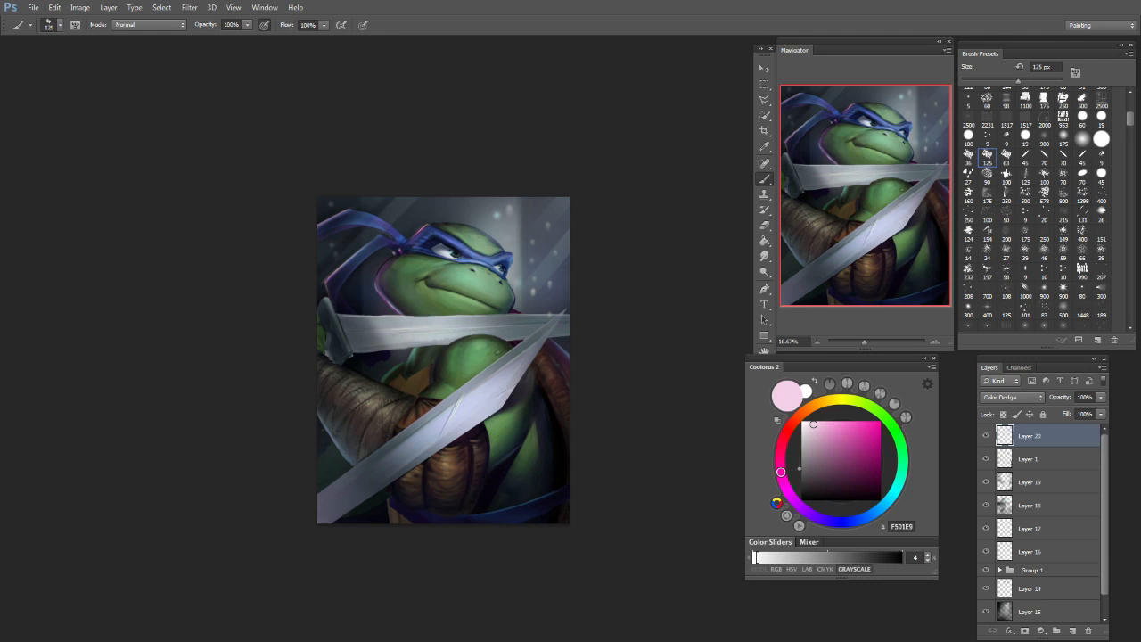
pyautogui.press(']')
pyautogui.press(']')
pyautogui.press(']')
pyautogui.hotkey('ctrl', 'z')
pyautogui.hotkey('ctrl', 'z')
pyautogui.hotkey('ctrl', 'z')
pyautogui.hotkey('ctrl', 'z')
pyautogui.press(']')
pyautogui.press(']')
pyautogui.press(']')
pyautogui.press(']')
pyautogui.hotkey('ctrl', 'z')
pyautogui.hotkey('ctrl', 'z')
pyautogui.hotkey('ctrl', 'z')
pyautogui.hotkey('ctrl', 'z')
pyautogui.hotkey('ctrl', 'z')
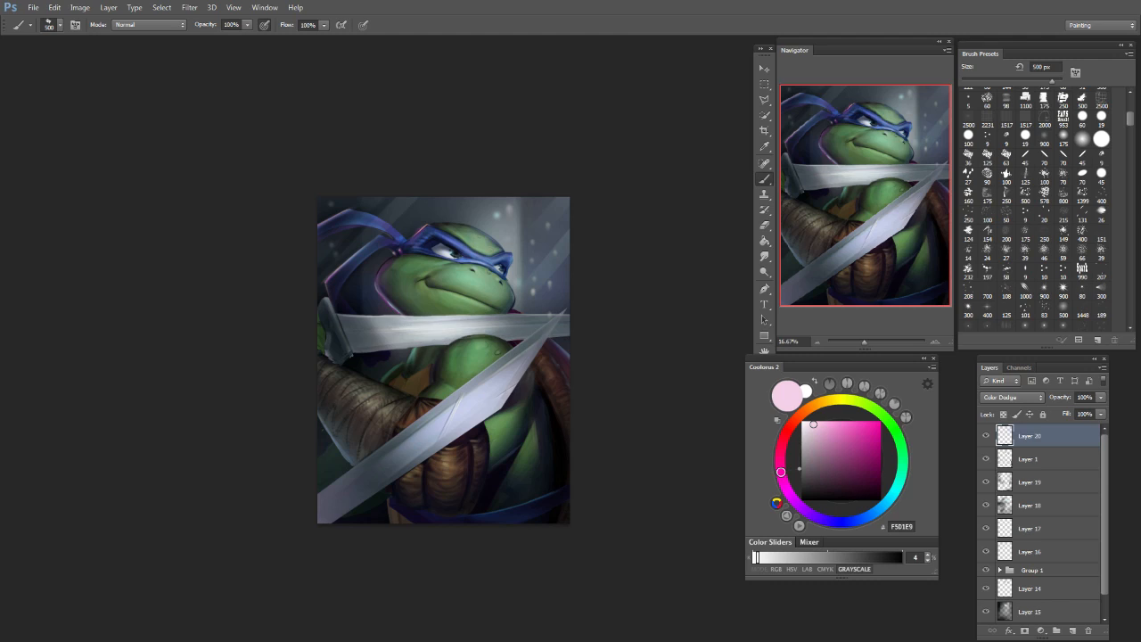
# Step: Refine the pale pink texture on the horizontal blade with a smaller textured brush, toggling undo to compare
pyautogui.press('[')
pyautogui.press('[')
pyautogui.press('[')
pyautogui.press('[')
pyautogui.press('[')
pyautogui.press('[')
pyautogui.press('[')
pyautogui.press('[')
pyautogui.hotkey('ctrl', 'z')
pyautogui.hotkey('ctrl', 'z')
# Step: Sample dark navy 0C1323 and add fine dark scratches to the horizontal blade on Layer 1 with the textured brush at 35 px
pyautogui.keyDown('alt'); pyautogui.click(484, 380); pyautogui.keyUp('alt')
pyautogui.press('[')
pyautogui.press('[')
pyautogui.press('[')
pyautogui.press('[')
pyautogui.press('[')
pyautogui.press('[')
pyautogui.press('[')
pyautogui.press('[')
pyautogui.click(853, 488)
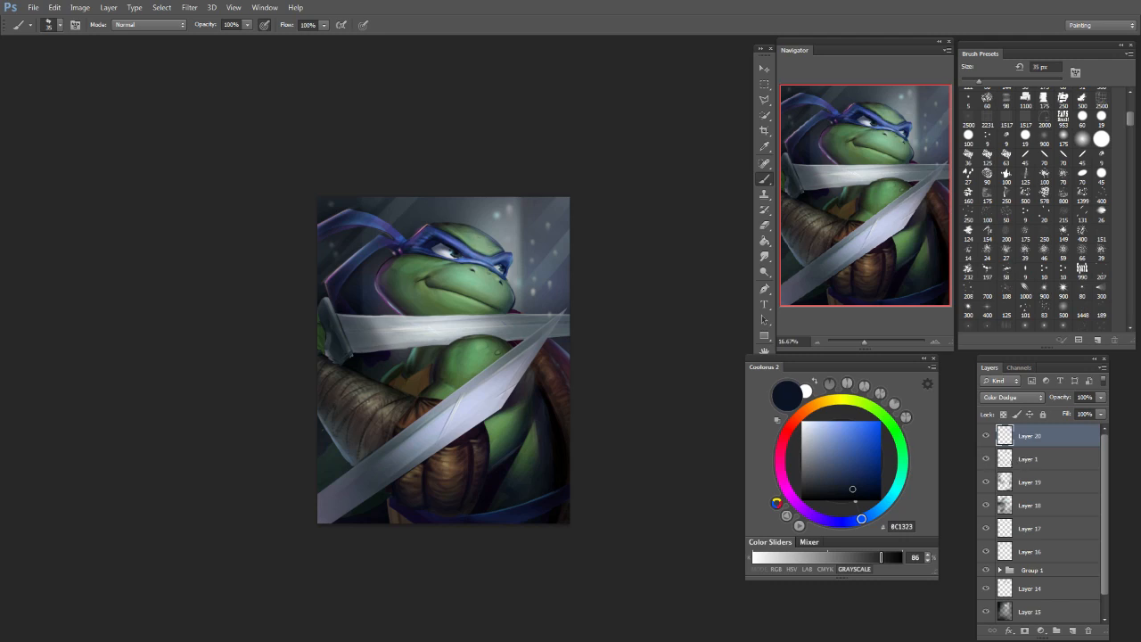
pyautogui.click(1044, 462)
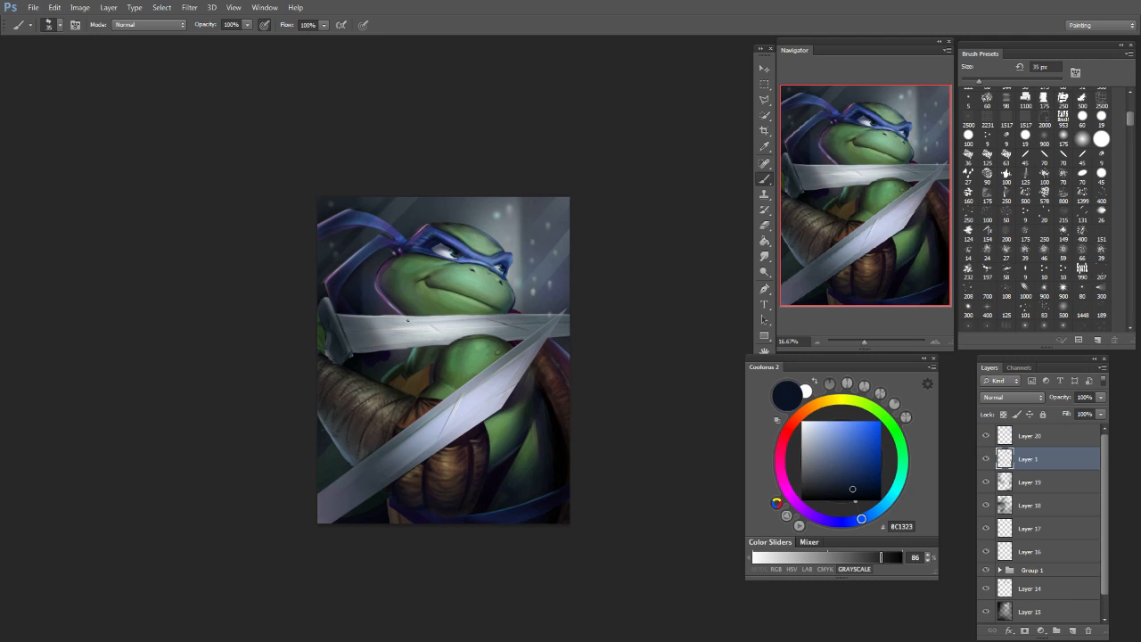
# Step: Brush dark navy texture near the lower edge of the diagonal blade on Layer 1 with an enlarged textured brush, toggling undo to compare
pyautogui.press(']')
pyautogui.press(']')
pyautogui.press(']')
pyautogui.press(']')
pyautogui.press(']')
pyautogui.press(']')
pyautogui.press(']')
pyautogui.press(']')
pyautogui.press(']')
pyautogui.press(']')
pyautogui.press(']')
pyautogui.press(']')
pyautogui.press(']')
pyautogui.press(']')
pyautogui.press(']')
pyautogui.press(']')
pyautogui.press(']')
pyautogui.press(']')
pyautogui.press(']')
pyautogui.press('[')
pyautogui.press('[')
pyautogui.press('[')
pyautogui.press('[')
pyautogui.press('[')
pyautogui.press('[')
pyautogui.press('[')
pyautogui.press('[')
pyautogui.press('[')
pyautogui.moveTo(428, 451)
pyautogui.mouseDown()
pyautogui.moveTo(472, 426)
pyautogui.moveTo(398, 453)
pyautogui.mouseUp()
pyautogui.hotkey('ctrl', 'z')
pyautogui.hotkey('ctrl', 'z')
pyautogui.press(']')
pyautogui.press(']')
pyautogui.press(']')
pyautogui.press(']')
# Step: Try a blue 6080C7 glow over the shell near the diagonal blade's tip on Layer 20 with the soft round brush at 700 px
pyautogui.click(1042, 441)
pyautogui.press('[')
pyautogui.click(842, 438)
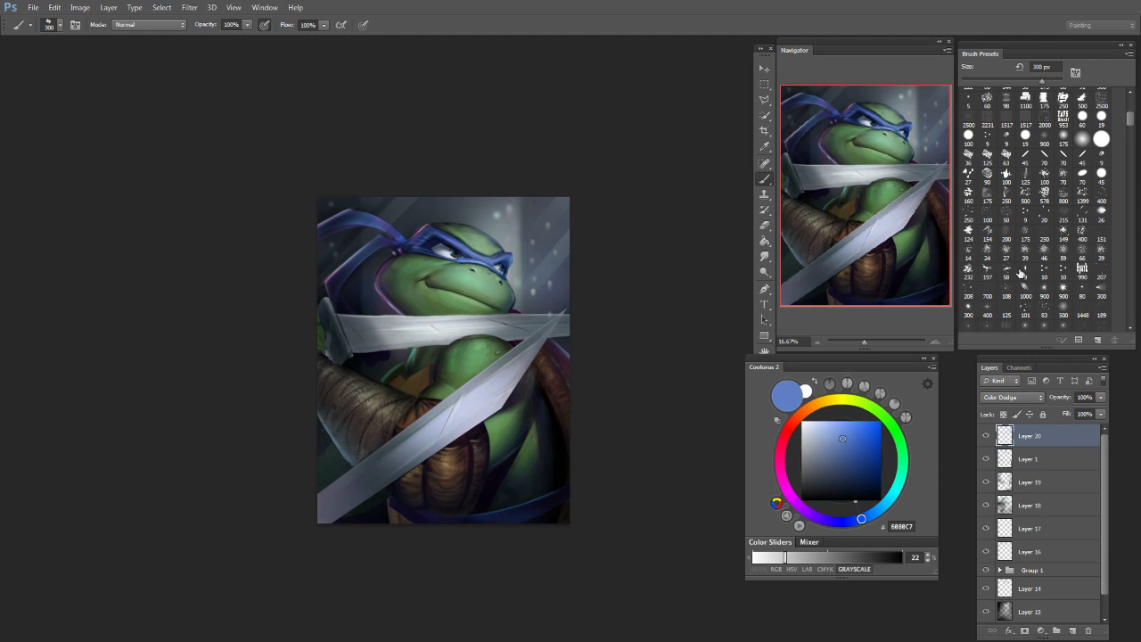
pyautogui.click(1084, 139)
pyautogui.moveTo(586, 306); pyautogui.dragTo(574, 328)
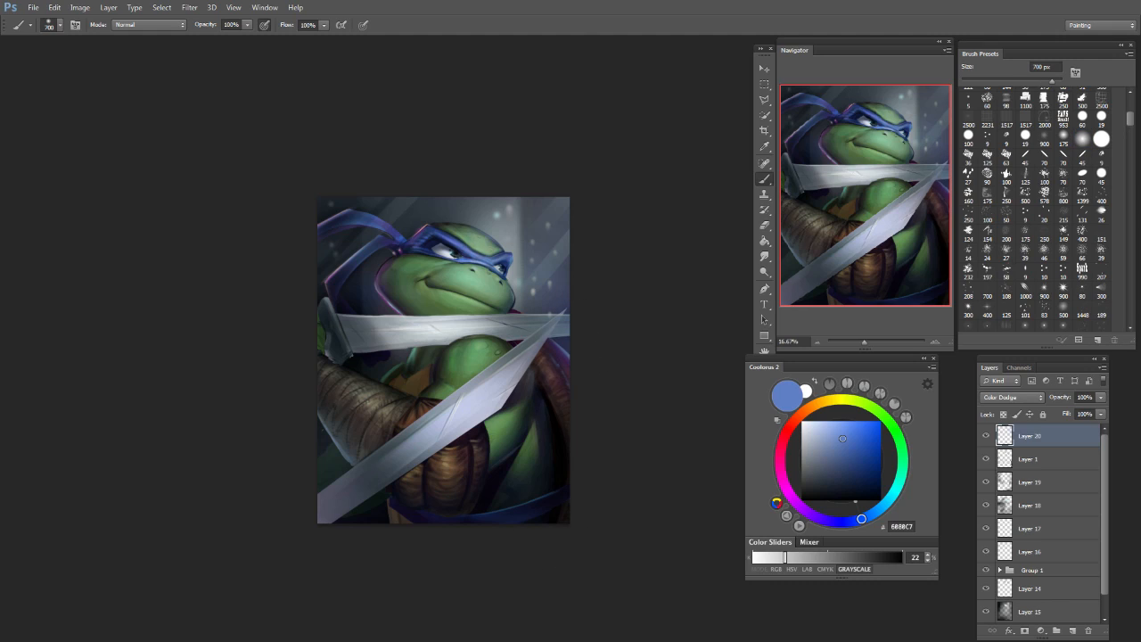
# Step: Glaze a soft pink E49AE4 glow over the background behind the head on Layer 20 with the soft brush at varying sizes
pyautogui.hotkey('alt', '[')
pyautogui.click(1039, 428)
pyautogui.moveTo(861, 518); pyautogui.dragTo(788, 492)
pyautogui.click(859, 483)
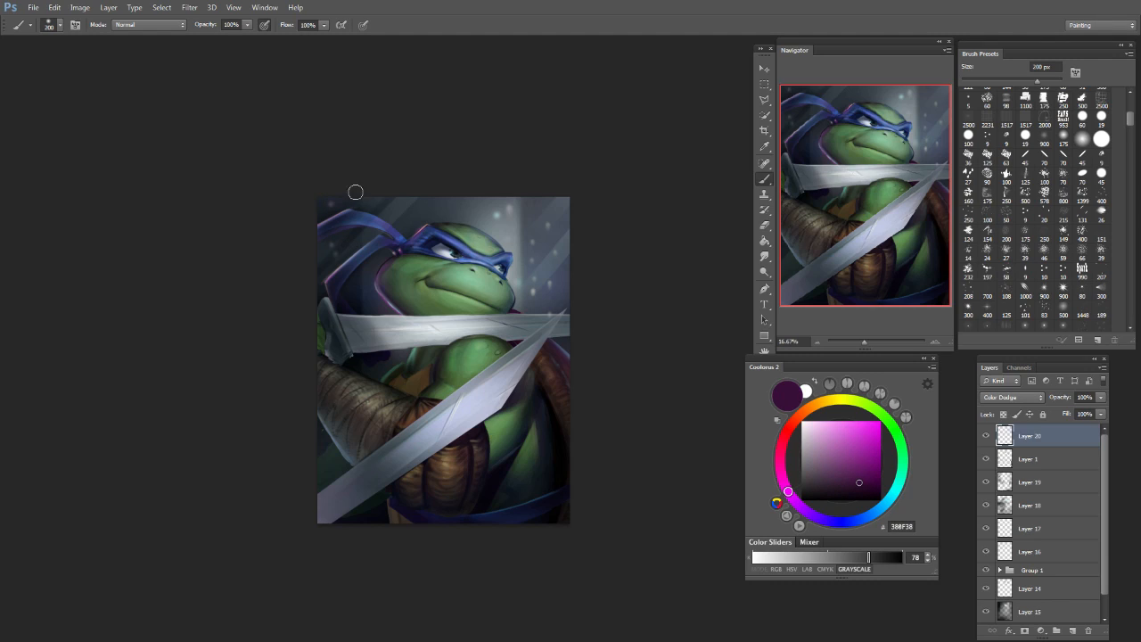
pyautogui.moveTo(847, 472); pyautogui.dragTo(828, 429)
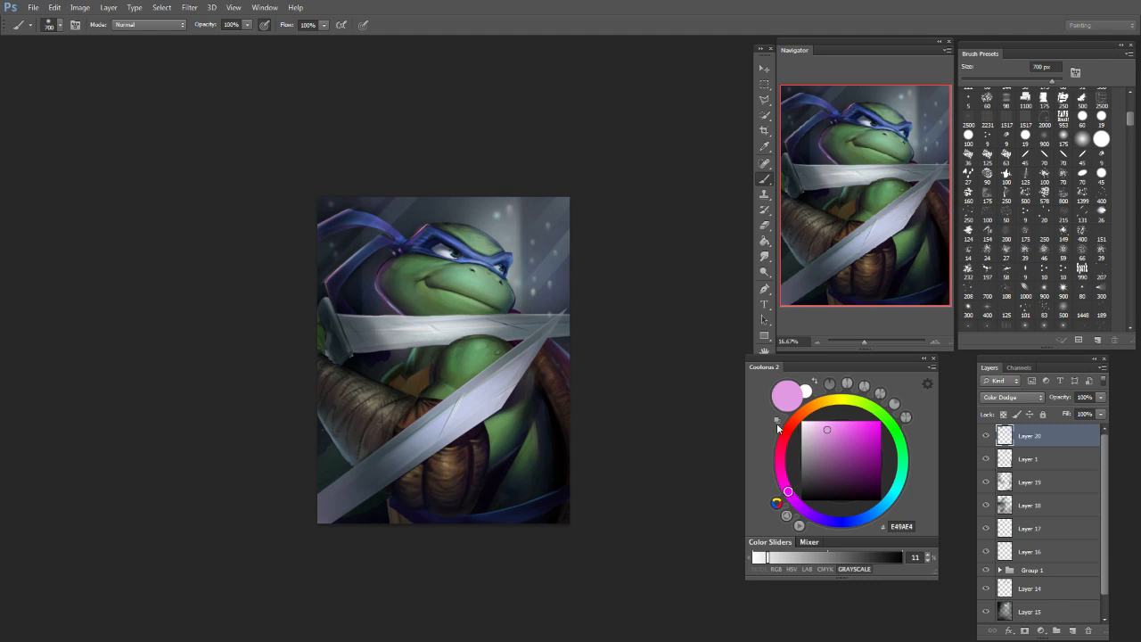
pyautogui.press('[')
pyautogui.press('[')
pyautogui.press('[')
pyautogui.press('[')
pyautogui.press(']')
pyautogui.press(']')
pyautogui.click(524, 263)
pyautogui.click(520, 219)
pyautogui.press(']')
pyautogui.press(']')
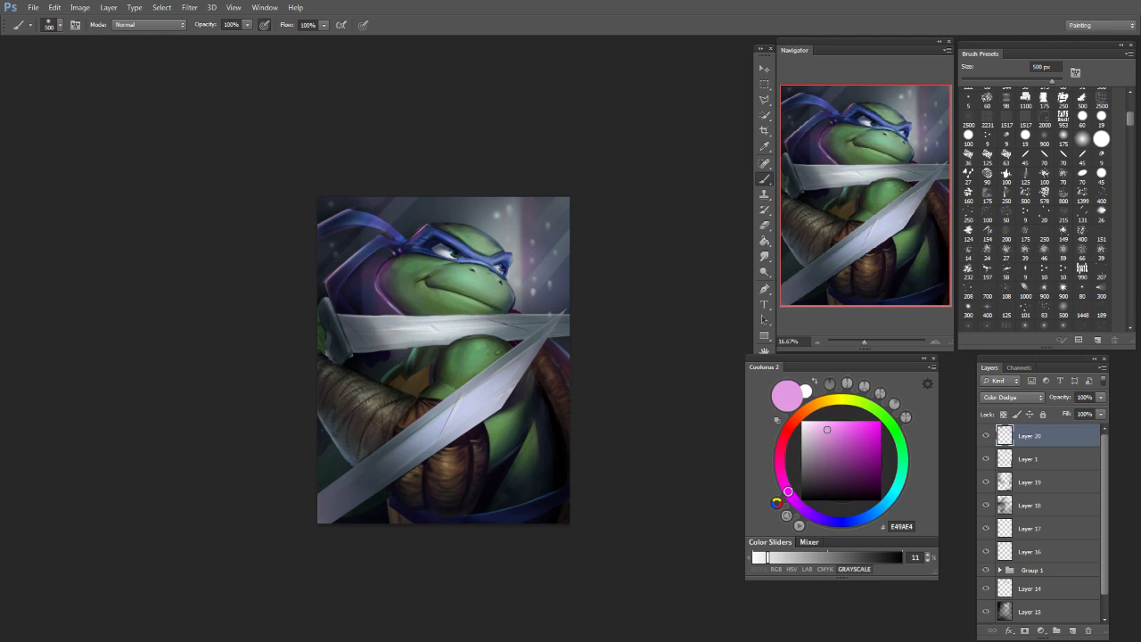
# Step: Try a large soft pink glow over the lower torso beside the diagonal blade, and undo it
pyautogui.press(']')
pyautogui.press(']')
pyautogui.press(']')
pyautogui.press(']')
pyautogui.press(']')
pyautogui.press(']')
pyautogui.press(']')
pyautogui.press(']')
pyautogui.click(515, 470)
pyautogui.hotkey('ctrl', 'z')
# Step: Tint the lower end of the diagonal blade with pink E49AE4 using the soft brush at 300 px
pyautogui.press('[')
pyautogui.press('[')
pyautogui.press('[')
pyautogui.press('[')
pyautogui.press('[')
pyautogui.press('[')
pyautogui.press('[')
pyautogui.press('[')
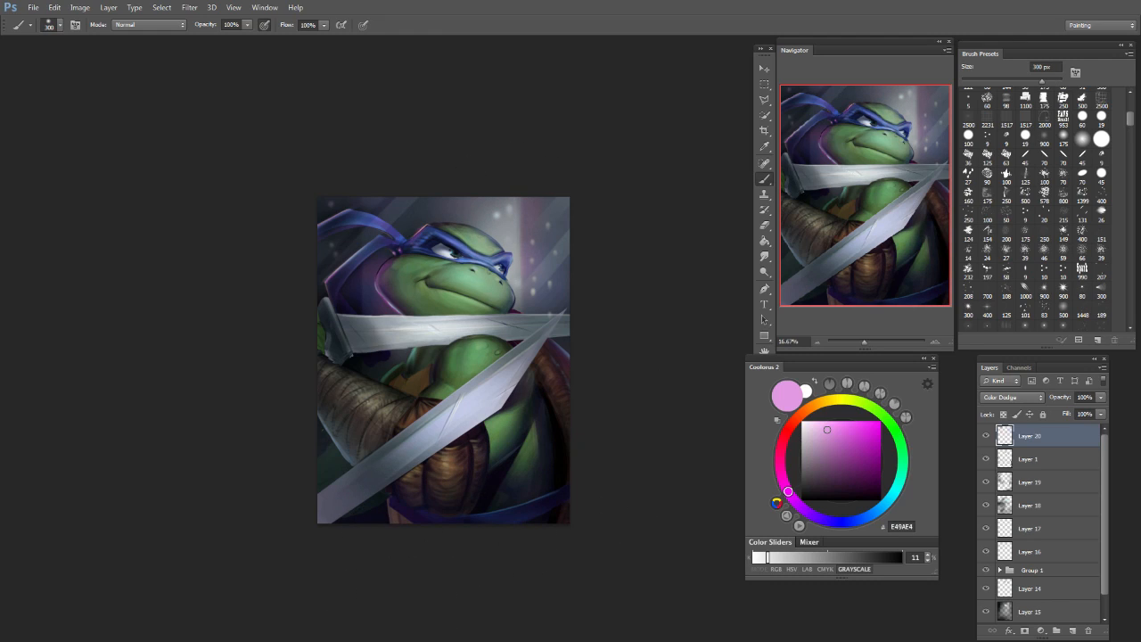
# Step: Darken the lower background beside the wrapped forearm on Layer 1 with near-black 03040A and a large soft brush
pyautogui.keyDown('alt'); pyautogui.click(381, 512); pyautogui.keyUp('alt')
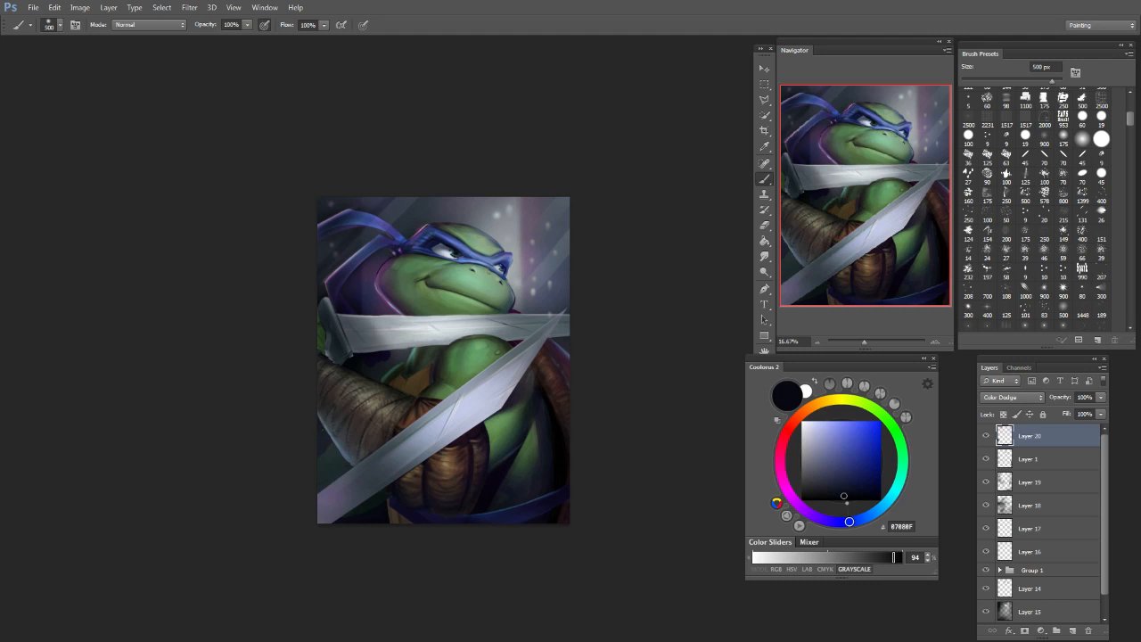
pyautogui.hotkey('alt', '[')
pyautogui.click(855, 497)
pyautogui.press(']')
pyautogui.press(']')
pyautogui.press(']')
pyautogui.press(']')
pyautogui.press(']')
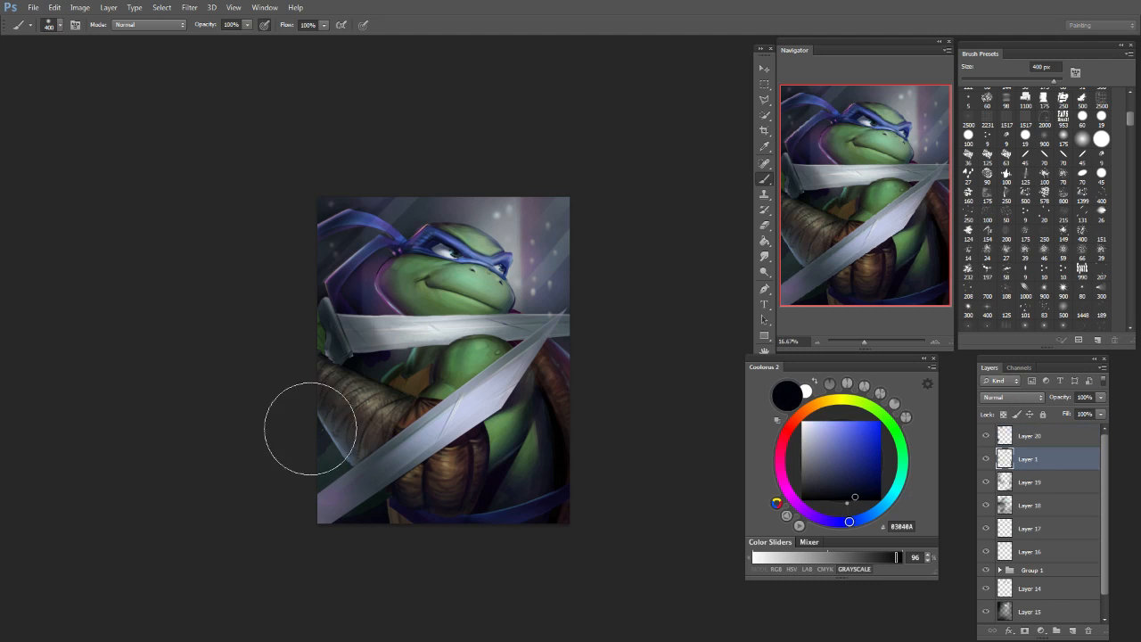
pyautogui.moveTo(311, 430); pyautogui.dragTo(318, 563)
# Step: Deepen the shadows around the elbow pad and belt on Layer 1, reducing the near-black soft brush to 125 px
pyautogui.press('[')
pyautogui.press('[')
pyautogui.press('[')
pyautogui.press('[')
pyautogui.press('[')
pyautogui.press('[')
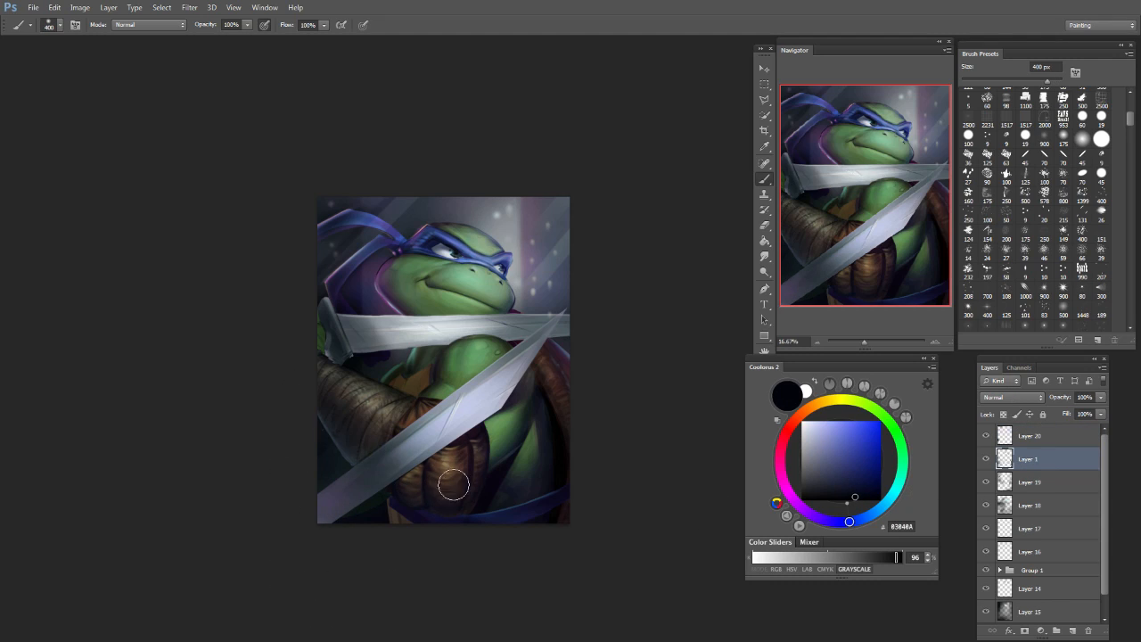
pyautogui.press('[')
pyautogui.press('[')
pyautogui.press('[')
pyautogui.press('[')
pyautogui.press('[')
pyautogui.press('[')
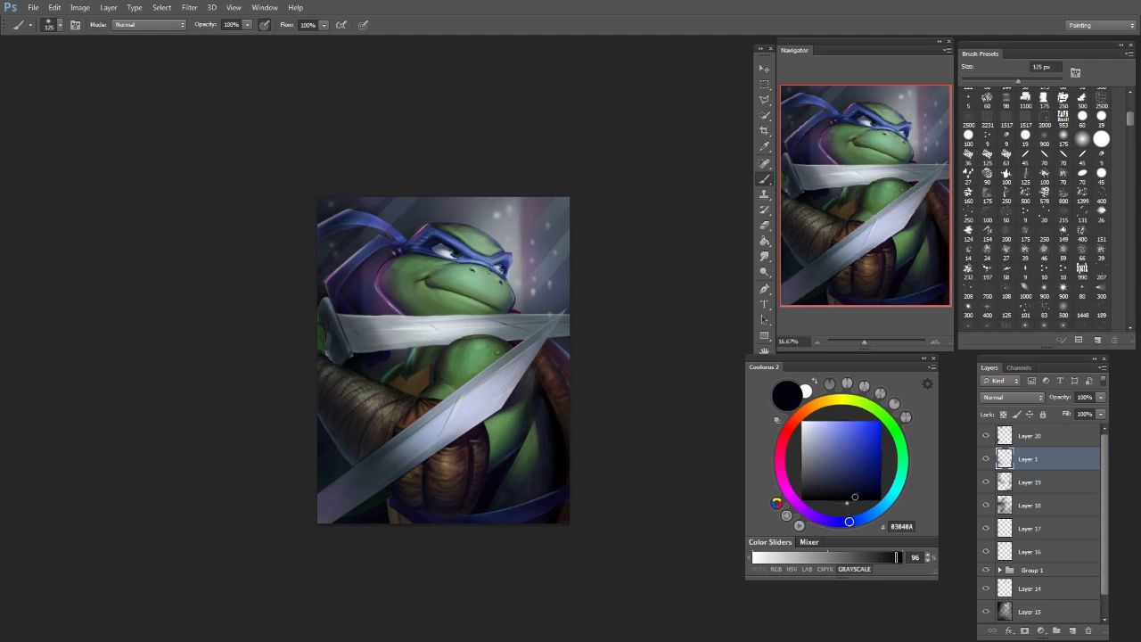
# Step: Add small near-black 03040A accents on the torso along the underside of the diagonal blade with a fine soft brush
pyautogui.press('[')
pyautogui.press('[')
pyautogui.press('[')
pyautogui.press('[')
pyautogui.press('[')
pyautogui.press('[')
pyautogui.press('[')
pyautogui.press(']')
pyautogui.press(']')
pyautogui.press(']')
pyautogui.press(']')
pyautogui.click(494, 419)
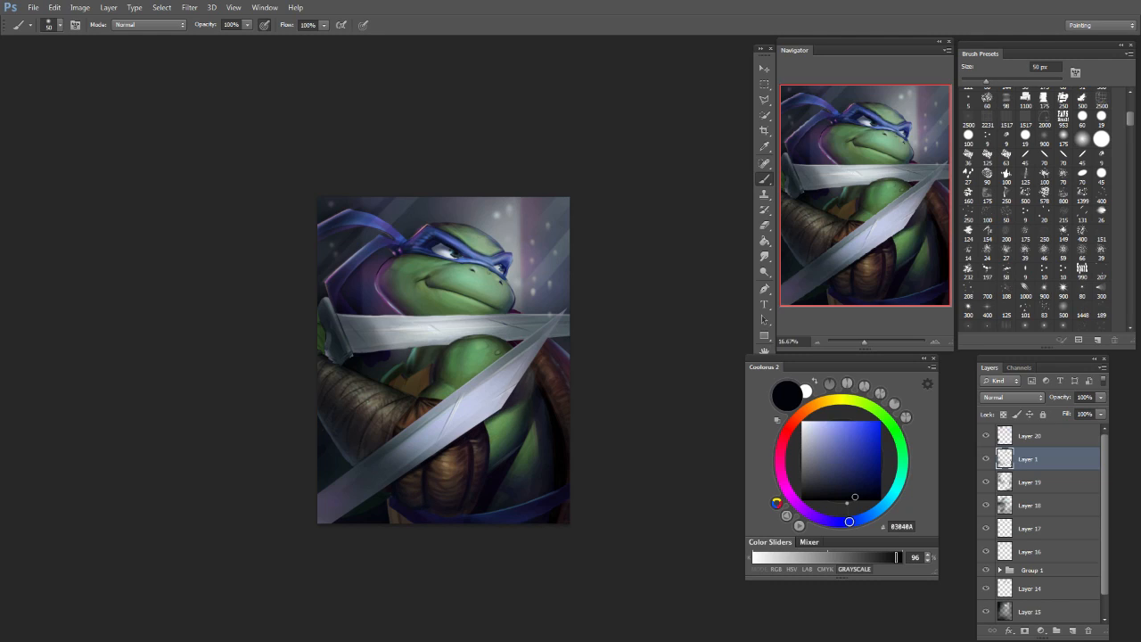
pyautogui.click(496, 419)
pyautogui.hotkey('ctrl', 'z')
pyautogui.click(494, 418)
pyautogui.click(510, 409)
pyautogui.hotkey('ctrl', 'z')
# Step: Paint the green side of the torso below the diagonal blade on Layer 1 with sampled green 568046 and a larger soft brush
pyautogui.press(']')
pyautogui.press(']')
pyautogui.press(']')
pyautogui.press(']')
pyautogui.press(']')
pyautogui.press(']')
pyautogui.press(']')
pyautogui.press(']')
pyautogui.keyDown('alt'); pyautogui.click(512, 429); pyautogui.keyUp('alt')
pyautogui.moveTo(519, 418); pyautogui.dragTo(514, 435)
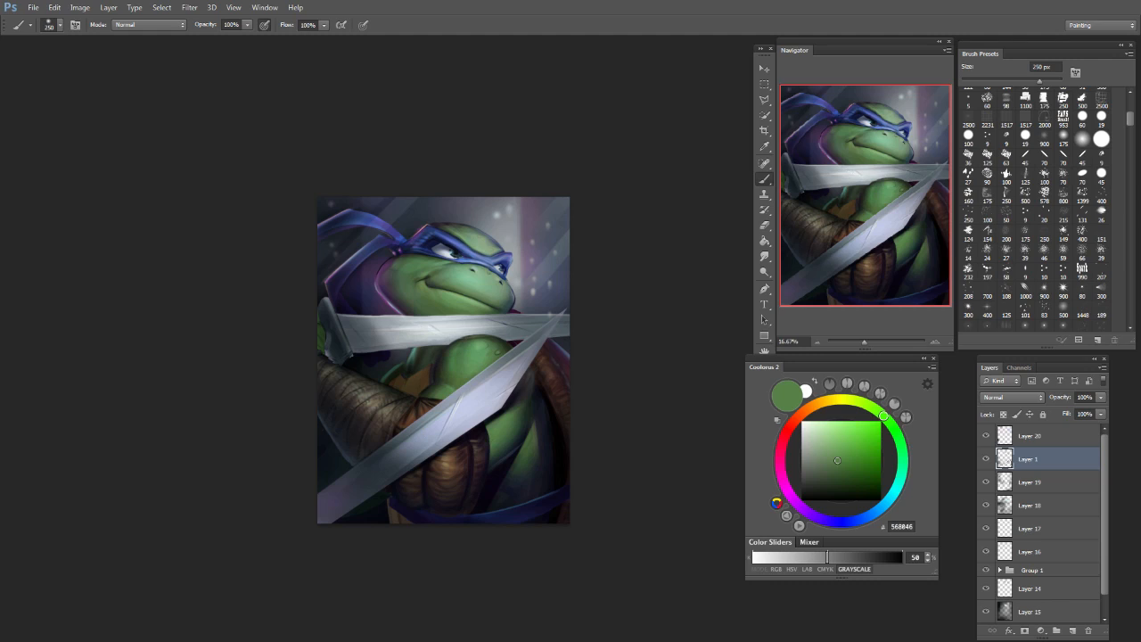
# Step: Try an orange D88420 tint over the horizontal blade with the soft brush, and undo it
pyautogui.press(']')
pyautogui.press(']')
pyautogui.press(']')
pyautogui.press(']')
pyautogui.press(']')
pyautogui.press(']')
pyautogui.press(']')
pyautogui.press('[')
pyautogui.press('[')
pyautogui.click(811, 406)
pyautogui.click(863, 434)
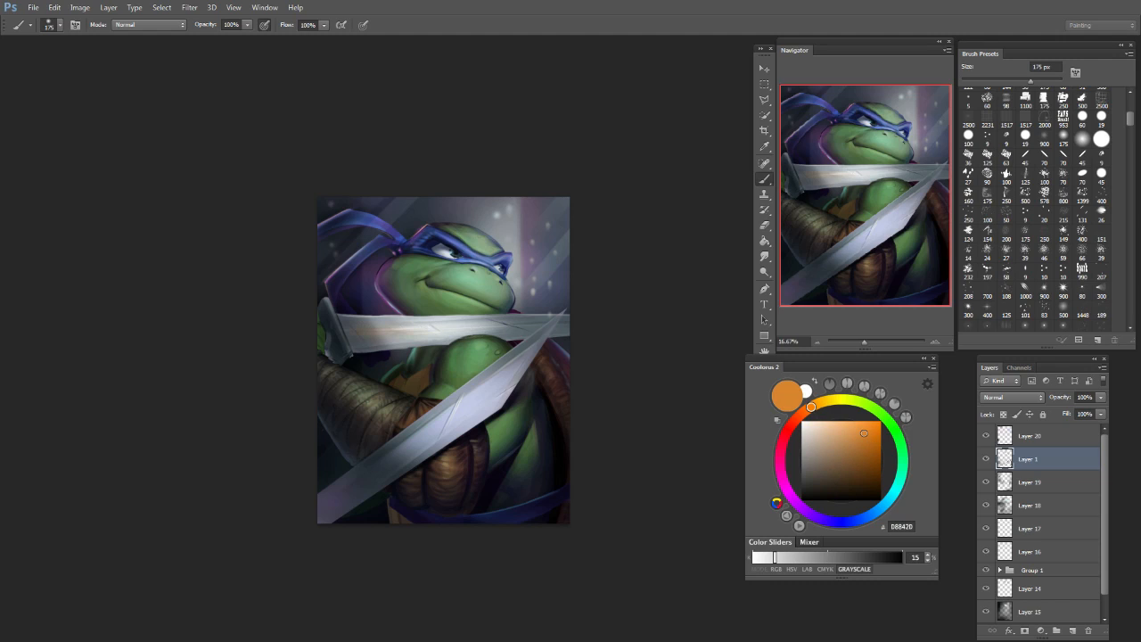
pyautogui.hotkey('alt', ']')
pyautogui.press(']')
pyautogui.press(']')
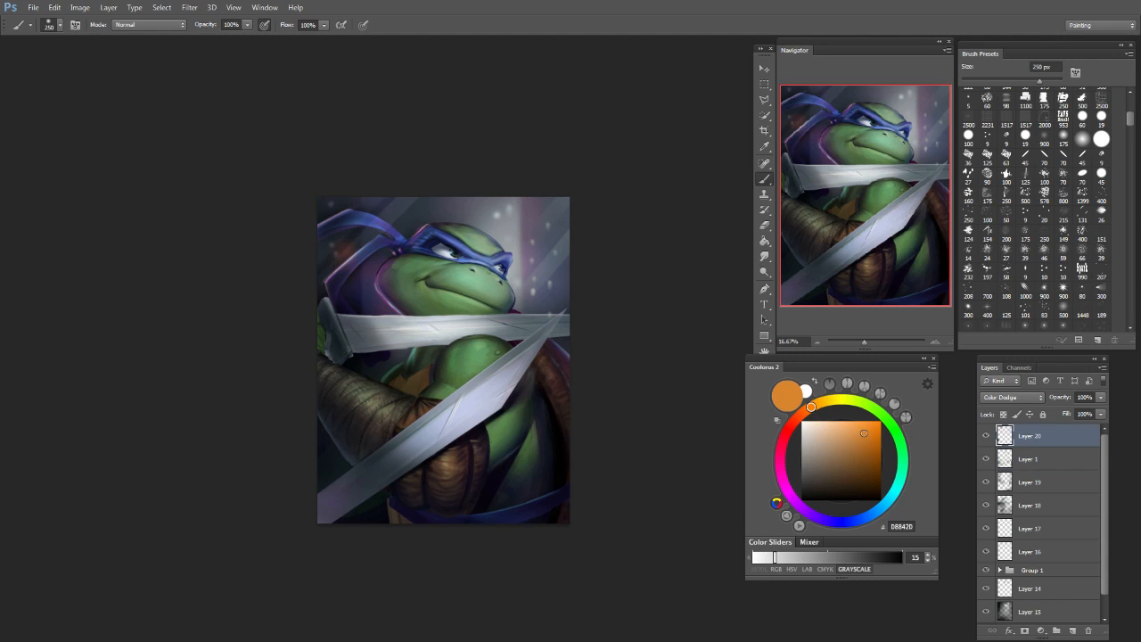
pyautogui.hotkey('ctrl', 'z')
# Step: Try orange D88420 glow strokes on Layer 20 with a smaller soft brush, and undo them
pyautogui.click(1028, 436)
pyautogui.press('[')
pyautogui.press('[')
pyautogui.press('[')
pyautogui.press('[')
pyautogui.press('[')
pyautogui.press('[')
pyautogui.press('[')
pyautogui.press('[')
pyautogui.press('[')
pyautogui.press('[')
pyautogui.hotkey('ctrl', 'alt', 'z')
pyautogui.hotkey('ctrl', 'alt', 'z')
pyautogui.click(996, 438)
pyautogui.press(']')
pyautogui.press(']')
pyautogui.press(']')
pyautogui.press(']')
pyautogui.press(']')
pyautogui.press(']')
pyautogui.press(']')
pyautogui.press(']')
pyautogui.press(']')
pyautogui.press(']')
pyautogui.press(']')
pyautogui.press('[')
pyautogui.press('[')
pyautogui.press('[')
pyautogui.press('[')
pyautogui.press('[')
pyautogui.press('[')
pyautogui.press('[')
pyautogui.press('[')
pyautogui.press('[')
pyautogui.press('[')
pyautogui.press('[')
# Step: Try a muted purple 796E7A glow around the masked eye on Layer 20, and undo it
pyautogui.moveTo(860, 497); pyautogui.dragTo(808, 462)
pyautogui.click(791, 496)
pyautogui.press(']')
pyautogui.press(']')
pyautogui.press(']')
pyautogui.press(']')
pyautogui.press(']')
pyautogui.press(']')
pyautogui.press(']')
pyautogui.press(']')
pyautogui.press(']')
pyautogui.press(']')
pyautogui.press('[')
pyautogui.press('[')
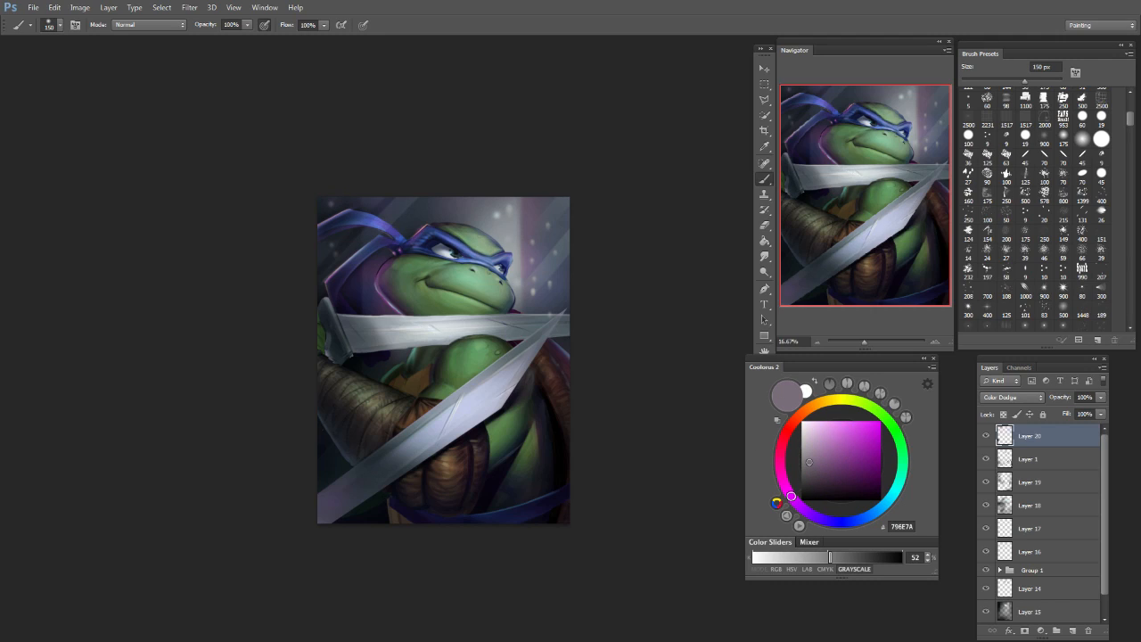
pyautogui.press('[')
pyautogui.press('[')
pyautogui.press('[')
pyautogui.press('[')
pyautogui.moveTo(448, 241)
pyautogui.mouseDown()
pyautogui.moveTo(467, 249)
pyautogui.moveTo(439, 254)
pyautogui.mouseUp()
pyautogui.hotkey('ctrl', 'alt', 'z')
pyautogui.hotkey('ctrl', 'alt', 'z')
# Step: Try a glow in sampled mask blue 2A3B6F over the snout below the mask on Layer 20, and undo it
pyautogui.press('[')
pyautogui.press('[')
pyautogui.press('[')
pyautogui.press('[')
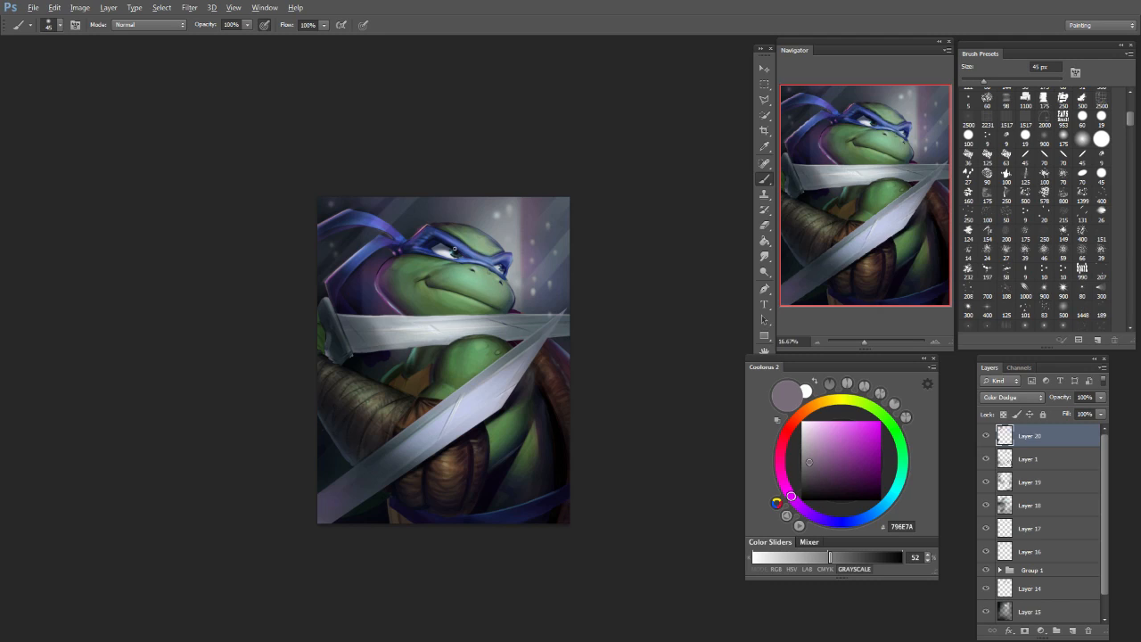
pyautogui.keyDown('alt'); pyautogui.click(455, 250); pyautogui.keyUp('alt')
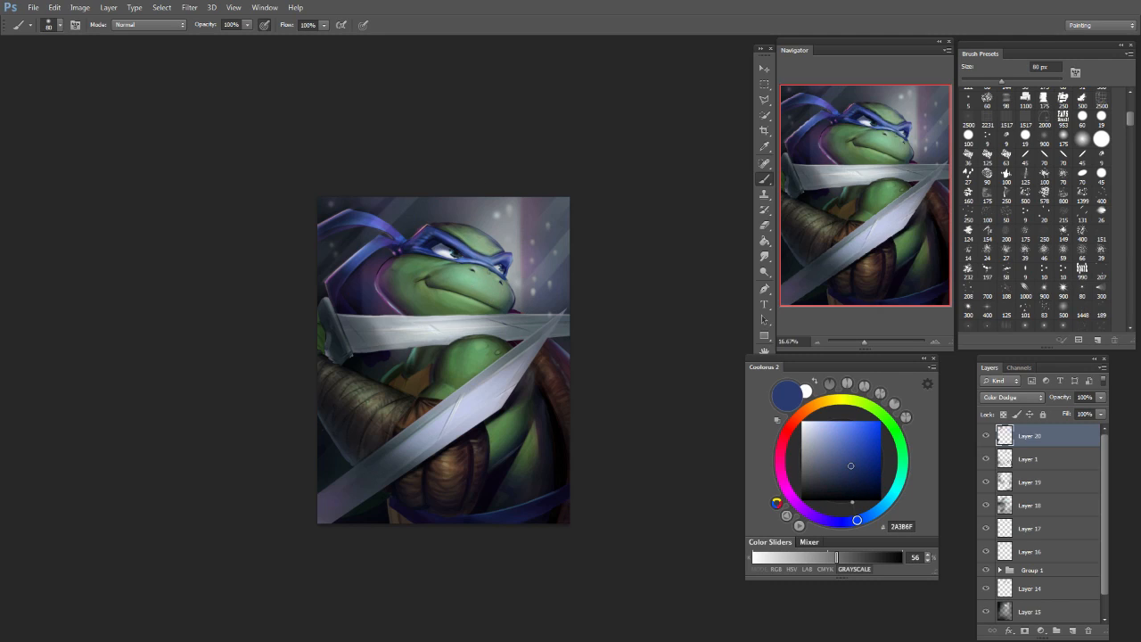
pyautogui.press(']')
pyautogui.press(']')
pyautogui.press(']')
pyautogui.press(']')
pyautogui.press(']')
pyautogui.press(']')
pyautogui.moveTo(468, 276); pyautogui.dragTo(489, 280)
pyautogui.hotkey('ctrl', 'z')
# Step: Brush a soft dark-blue 2A3B6F glow beside the shoulder beneath the horizontal blade on Layer 20
pyautogui.press('[')
pyautogui.press('[')
pyautogui.press('[')
pyautogui.press(']')
pyautogui.press(']')
pyautogui.press(']')
pyautogui.press(']')
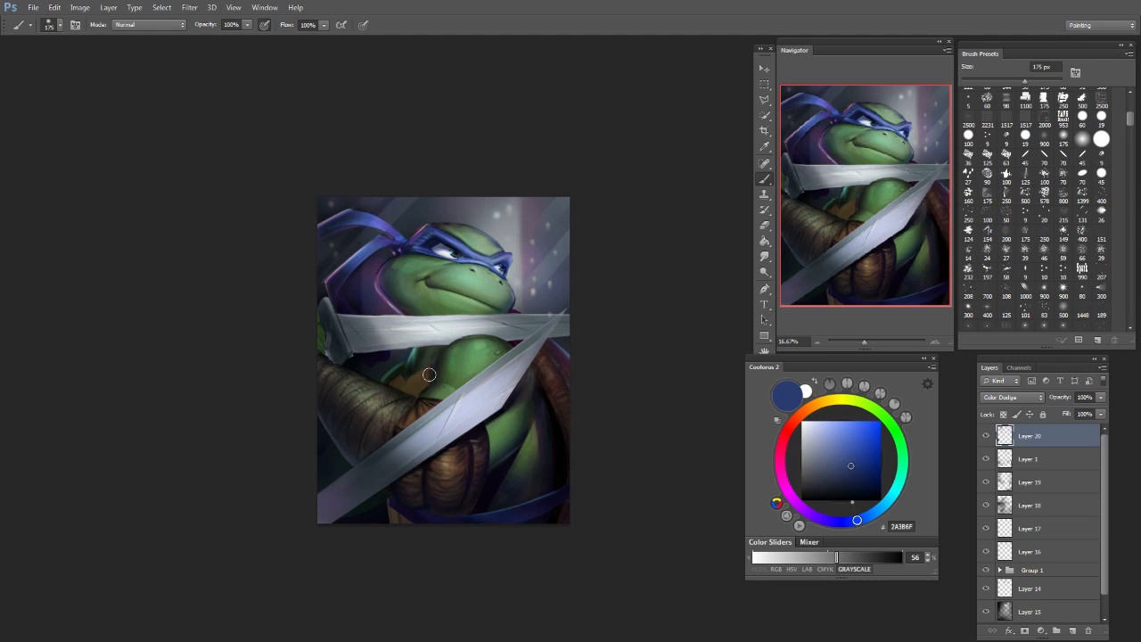
pyautogui.press('[')
pyautogui.press('[')
# Step: Sample blue 3C5297 from the mask tail and brush a glow into the shadow beneath the horizontal blade near the hilt
pyautogui.keyDown('alt'); pyautogui.click(360, 257); pyautogui.keyUp('alt')
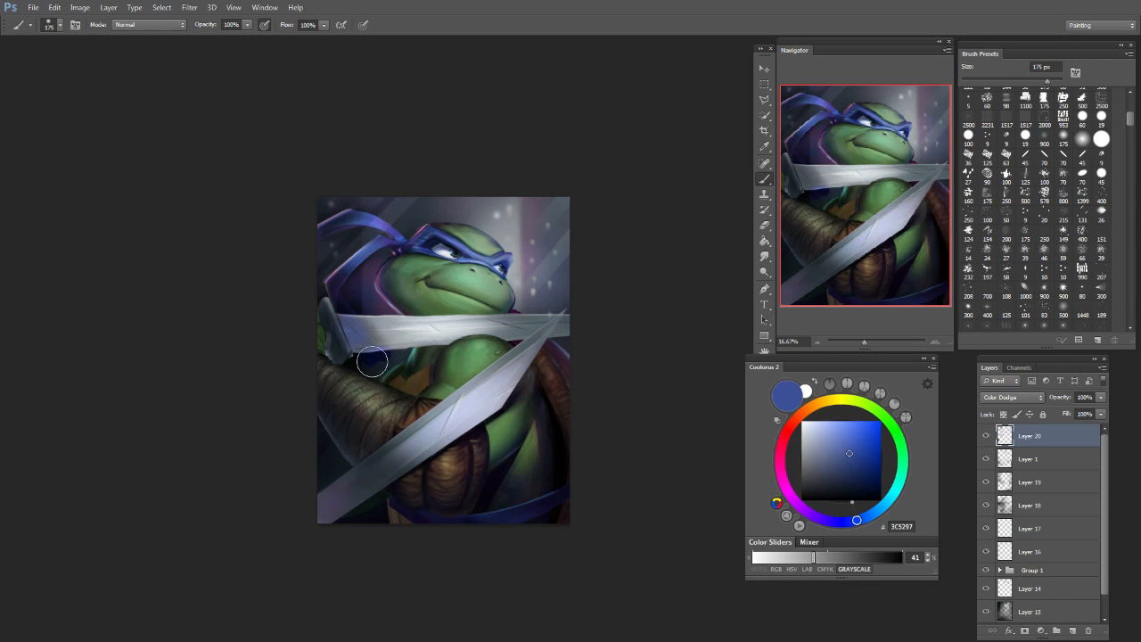
pyautogui.press(']')
pyautogui.press(']')
pyautogui.press(']')
pyautogui.press(']')
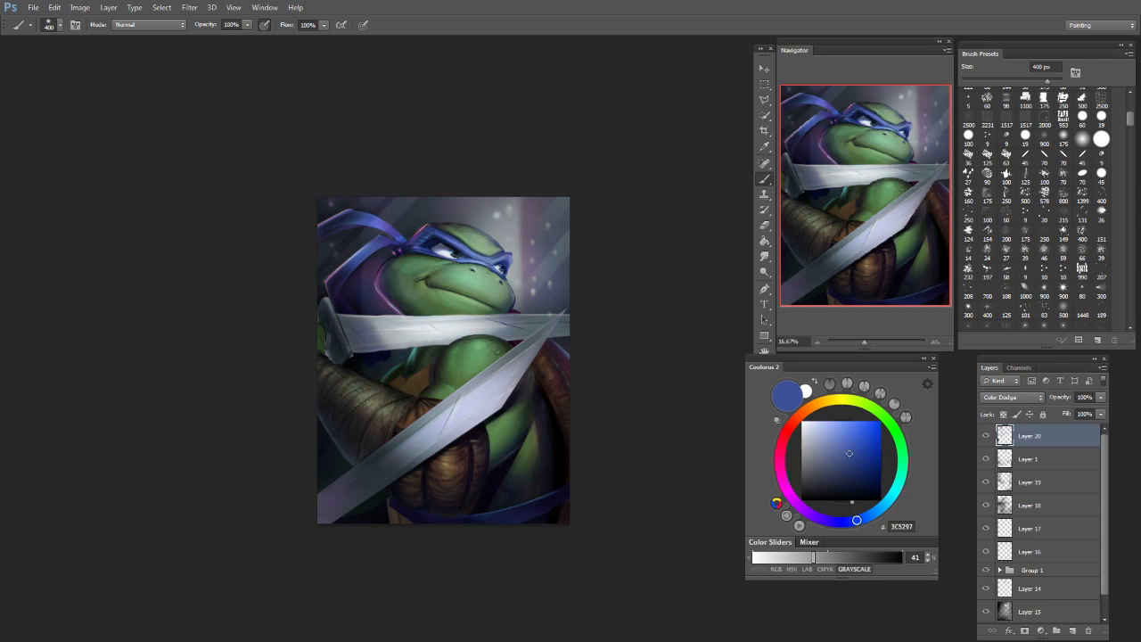
pyautogui.press(']')
pyautogui.press(']')
# Step: Paint a blue 3C5297 glow along the upper part of the diagonal blade with a much smaller soft brush
pyautogui.press('[')
pyautogui.press('[')
pyautogui.press('[')
pyautogui.press('[')
pyautogui.press('[')
pyautogui.press('[')
pyautogui.press('[')
pyautogui.press('[')
pyautogui.press('[')
pyautogui.press('[')
pyautogui.press('[')
pyautogui.press('[')
pyautogui.press('[')
pyautogui.press('[')
pyautogui.press('[')
pyautogui.moveTo(500, 358); pyautogui.dragTo(437, 407)
# Step: Add blue 3C5297 glow to the horizontal blade near its hilt, varying the soft brush between 70 and 250 px
pyautogui.press(']')
pyautogui.press(']')
pyautogui.press(']')
pyautogui.press(']')
pyautogui.press(']')
pyautogui.press('[')
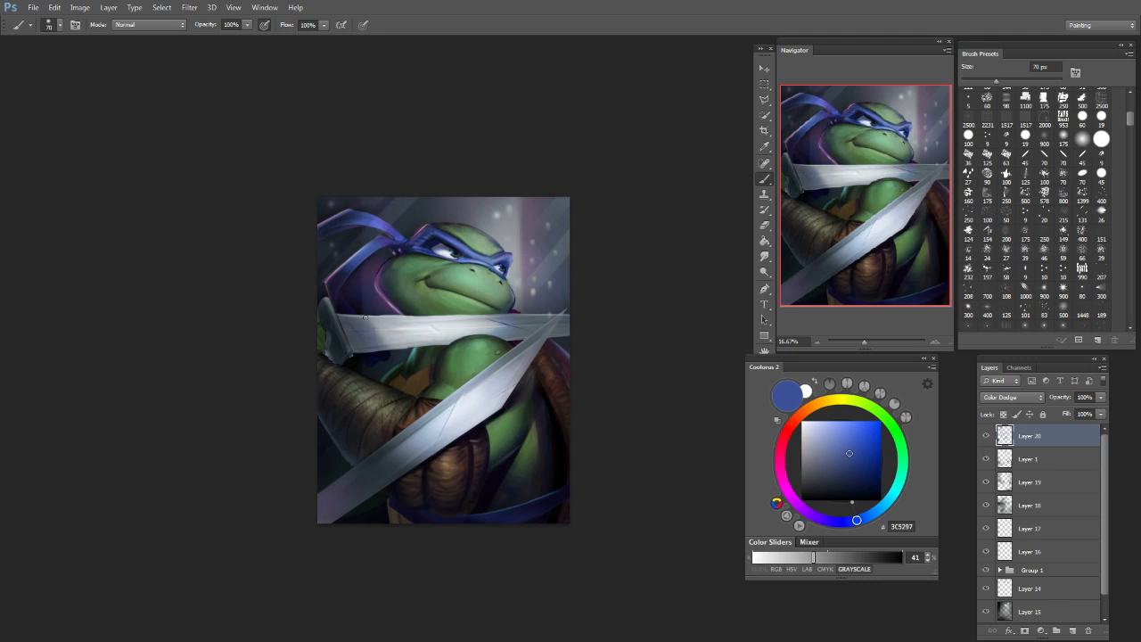
pyautogui.press(']')
pyautogui.press(']')
pyautogui.press(']')
pyautogui.press(']')
pyautogui.press(']')
pyautogui.press(']')
pyautogui.press(']')
pyautogui.press(']')
pyautogui.press('[')
pyautogui.press('[')
pyautogui.press(']')
pyautogui.press(']')
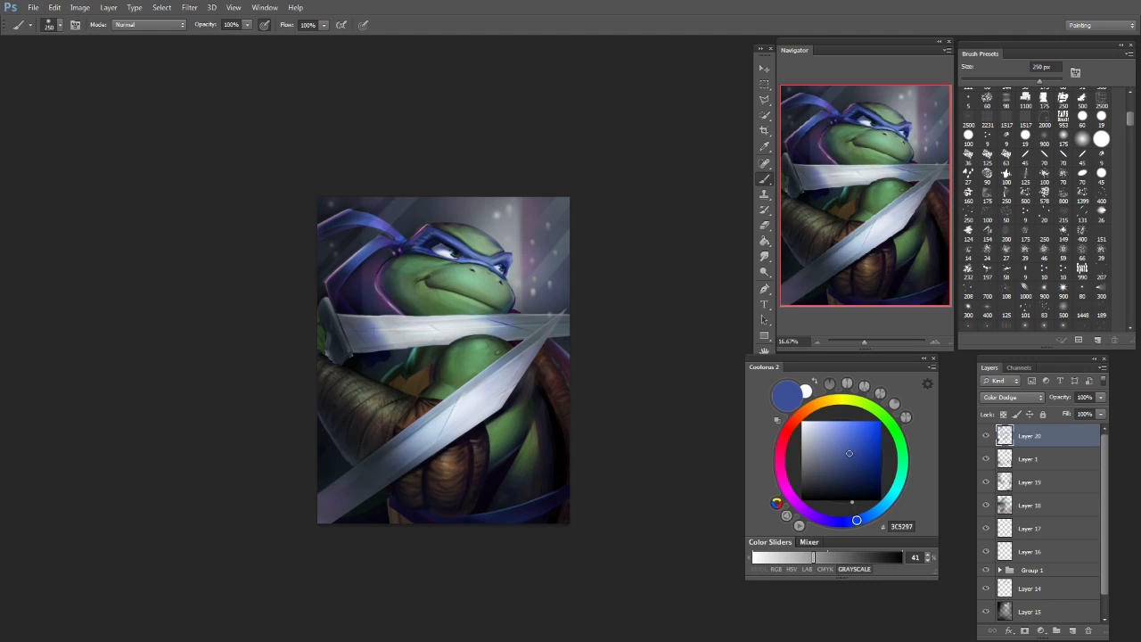
# Step: Brush a very dark blue 060D23 glow over the lower end of the diagonal blade with a soft brush of about 600 px
pyautogui.click(865, 489)
pyautogui.press(']')
pyautogui.press(']')
pyautogui.press(']')
pyautogui.press(']')
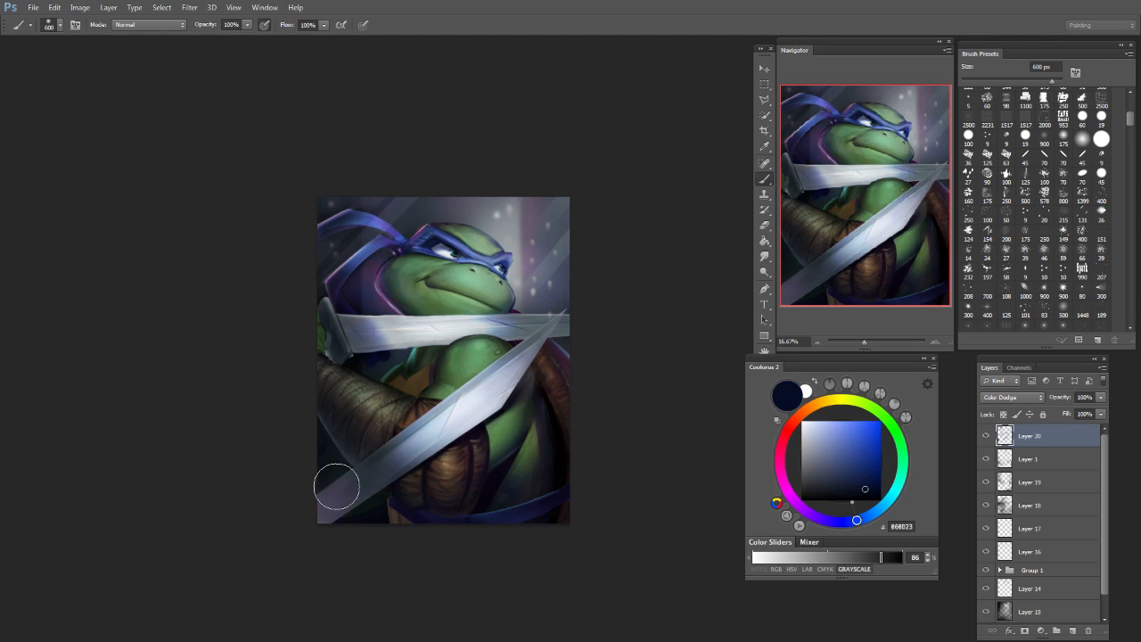
pyautogui.press('[')
pyautogui.press('[')
pyautogui.press('[')
pyautogui.press('[')
pyautogui.press('[')
pyautogui.press('[')
pyautogui.press('[')
pyautogui.press('[')
pyautogui.press('[')
pyautogui.press('[')
pyautogui.press('[')
pyautogui.press('[')
# Step: Paint a teal 23A690 rim glow in the gap between shoulder and wrapped arm beneath the horizontal blade with a small soft brush
pyautogui.click(846, 478)
pyautogui.click(864, 445)
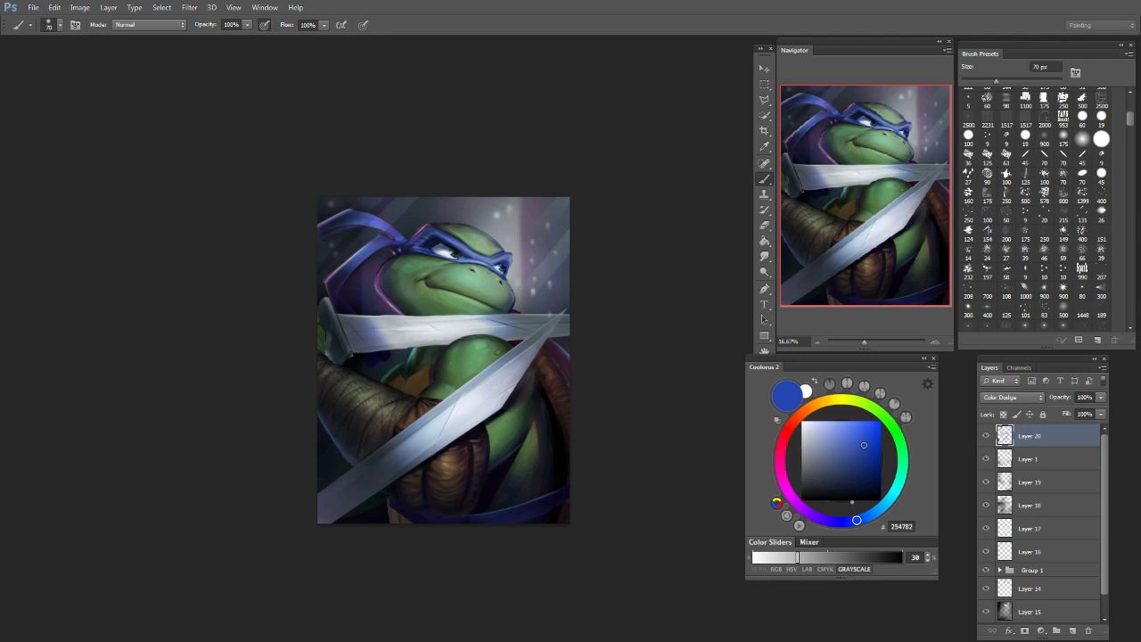
pyautogui.click(899, 481)
pyautogui.click(855, 491)
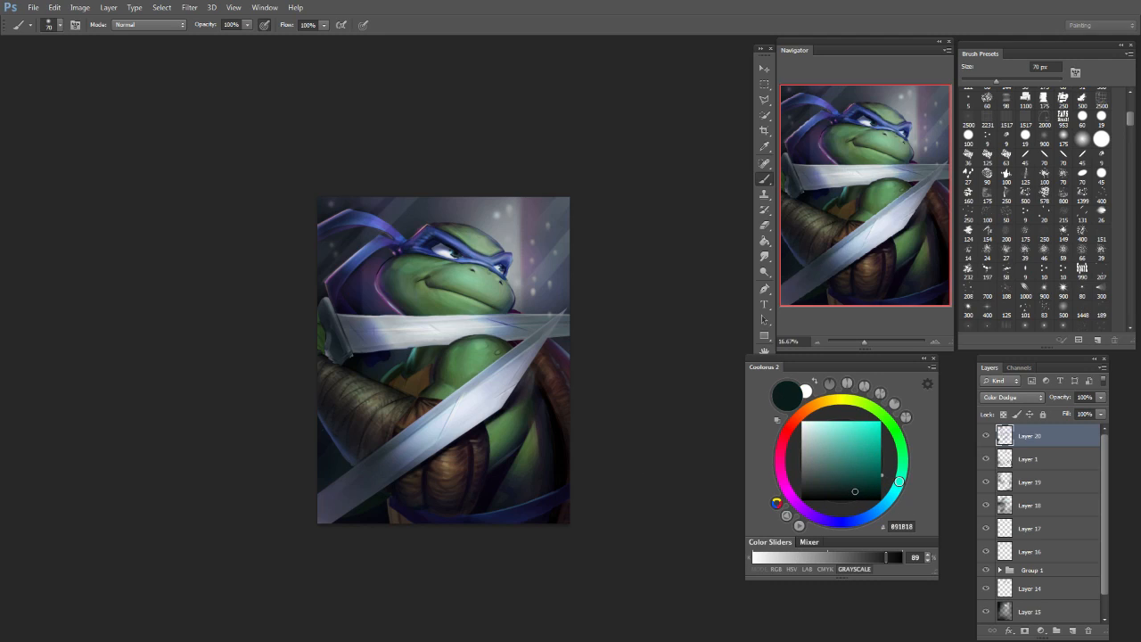
pyautogui.press(']')
pyautogui.press(']')
pyautogui.press(']')
pyautogui.press(']')
pyautogui.moveTo(866, 462); pyautogui.dragTo(864, 449)
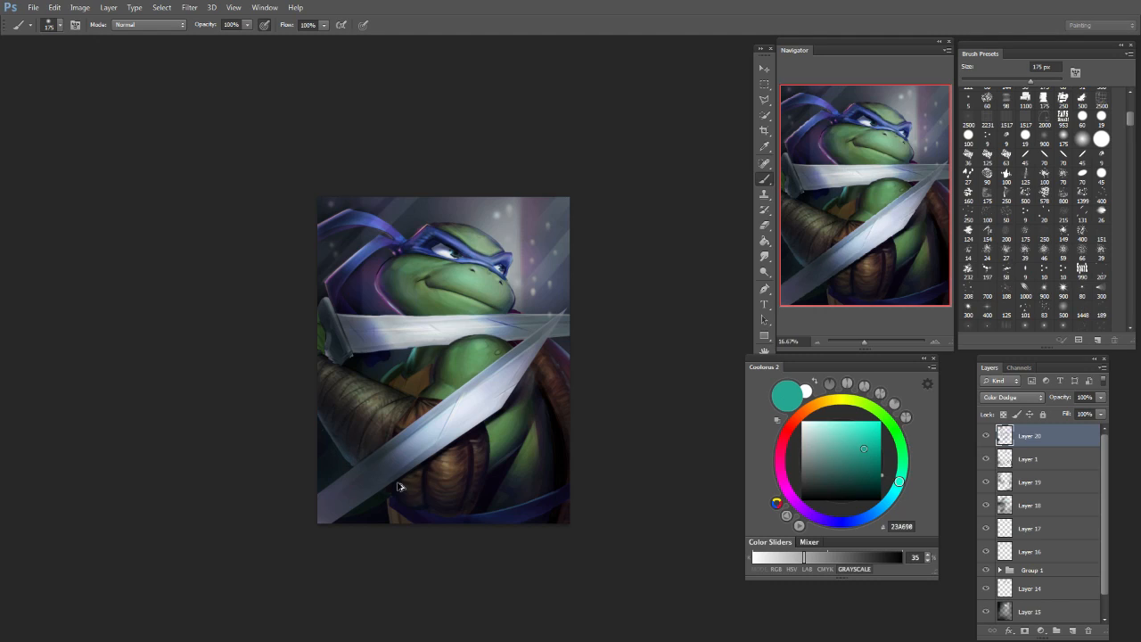
pyautogui.press(']')
pyautogui.press(']')
pyautogui.press('[')
pyautogui.press('[')
pyautogui.press('[')
pyautogui.press('[')
pyautogui.press('[')
pyautogui.press('[')
pyautogui.press('[')
pyautogui.press('[')
pyautogui.press('[')
pyautogui.press('[')
pyautogui.moveTo(385, 367)
pyautogui.mouseDown()
pyautogui.moveTo(399, 378)
pyautogui.moveTo(418, 346)
pyautogui.mouseUp()
pyautogui.press('[')
pyautogui.press('[')
pyautogui.press(']')
pyautogui.press(']')
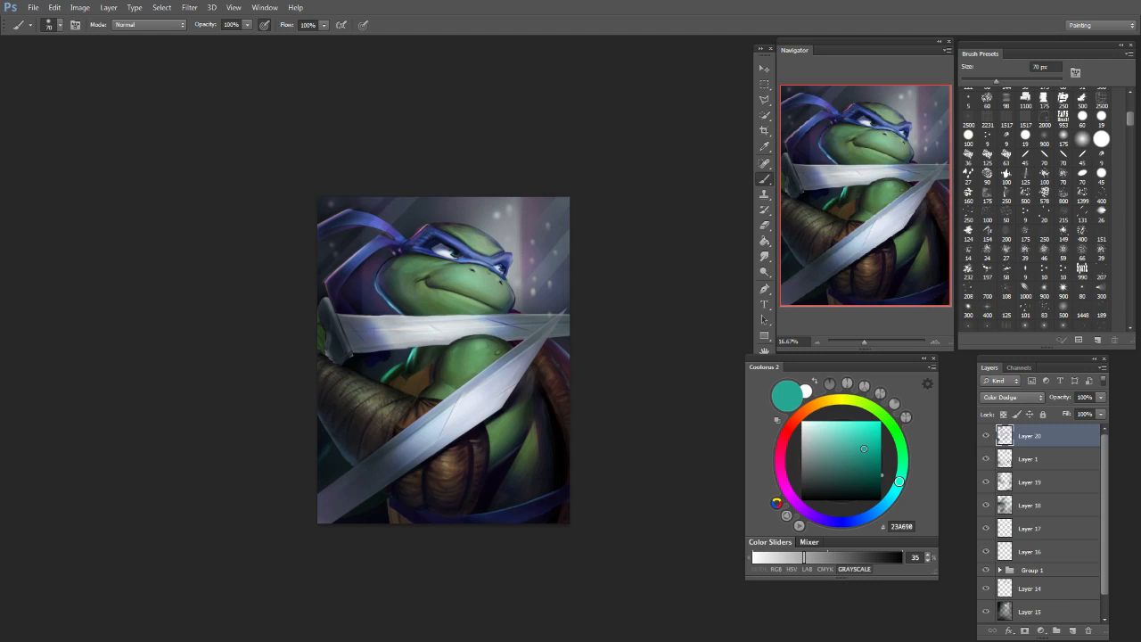
pyautogui.press('[')
pyautogui.press('[')
pyautogui.press('[')
pyautogui.press('[')
# Step: Try a red CE1F34 glow over the lower-right corner of the painting with a large soft brush, and undo it
pyautogui.click(786, 437)
pyautogui.click(868, 436)
pyautogui.press(']')
pyautogui.press(']')
pyautogui.press(']')
pyautogui.press('[')
pyautogui.press('[')
pyautogui.press(']')
pyautogui.press(']')
pyautogui.press(']')
pyautogui.press(']')
pyautogui.press(']')
pyautogui.press(']')
pyautogui.press(']')
pyautogui.press(']')
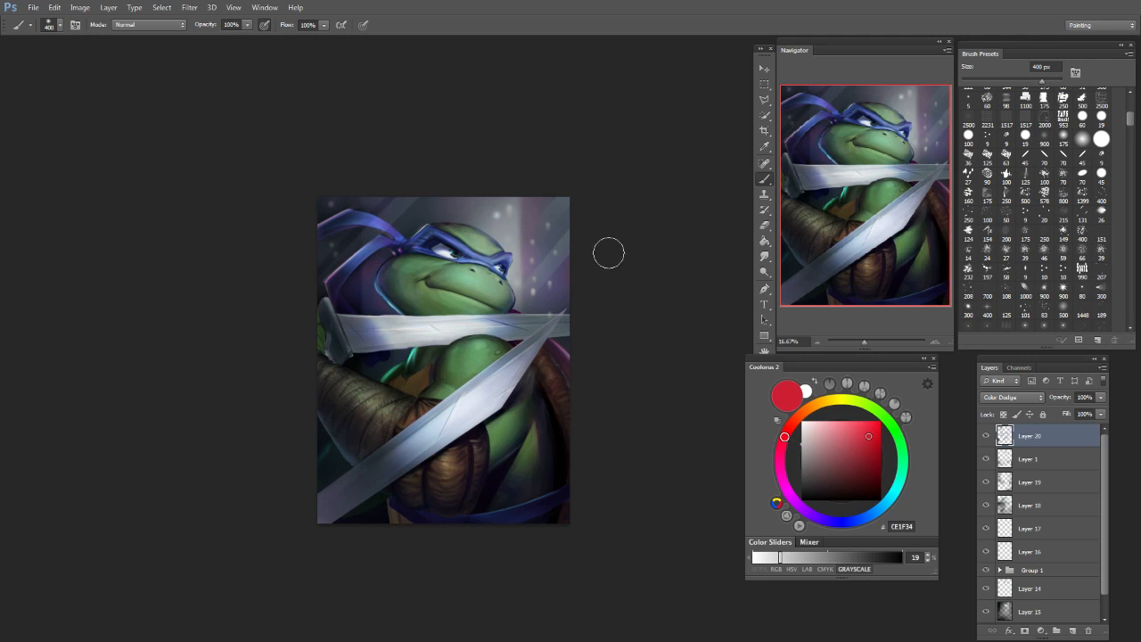
pyautogui.press(']')
pyautogui.press(']')
pyautogui.moveTo(525, 480); pyautogui.dragTo(560, 516)
pyautogui.hotkey('ctrl', 'z')
# Step: Sample mauve 8B7C93 from the background and dot small glowing specks beside the turtle's head on Layer 20
pyautogui.press(']')
pyautogui.press(']')
pyautogui.press('[')
pyautogui.press('[')
pyautogui.press('[')
pyautogui.press('[')
pyautogui.press('[')
pyautogui.press('[')
pyautogui.press('[')
pyautogui.press('[')
pyautogui.press('[')
pyautogui.press('[')
pyautogui.press('[')
pyautogui.press('[')
pyautogui.press('[')
pyautogui.press('[')
pyautogui.press('[')
pyautogui.press('[')
pyautogui.press(']')
pyautogui.press(']')
pyautogui.press(']')
pyautogui.keyDown('alt'); pyautogui.click(528, 276); pyautogui.keyUp('alt')
pyautogui.click(512, 241)
pyautogui.press(']')
pyautogui.press(']')
pyautogui.click(505, 233)
pyautogui.click(506, 216)
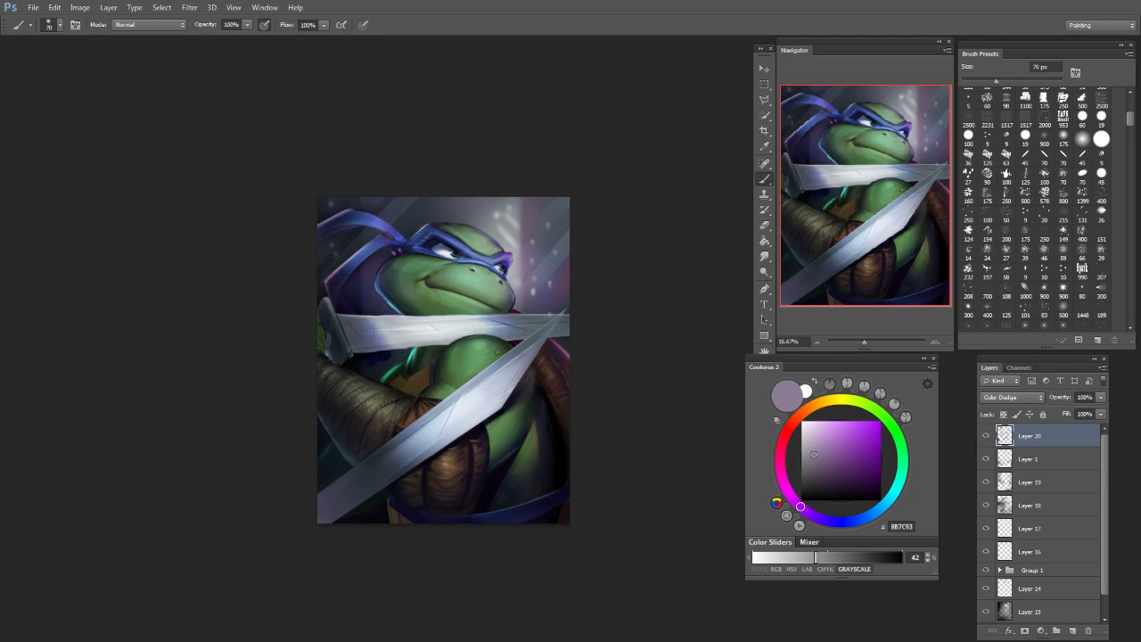
# Step: Lighten the brush colour to F2D7FF and dab glowing specks just above the horizontal blade below the mask tails
pyautogui.moveTo(806, 464); pyautogui.dragTo(813, 421)
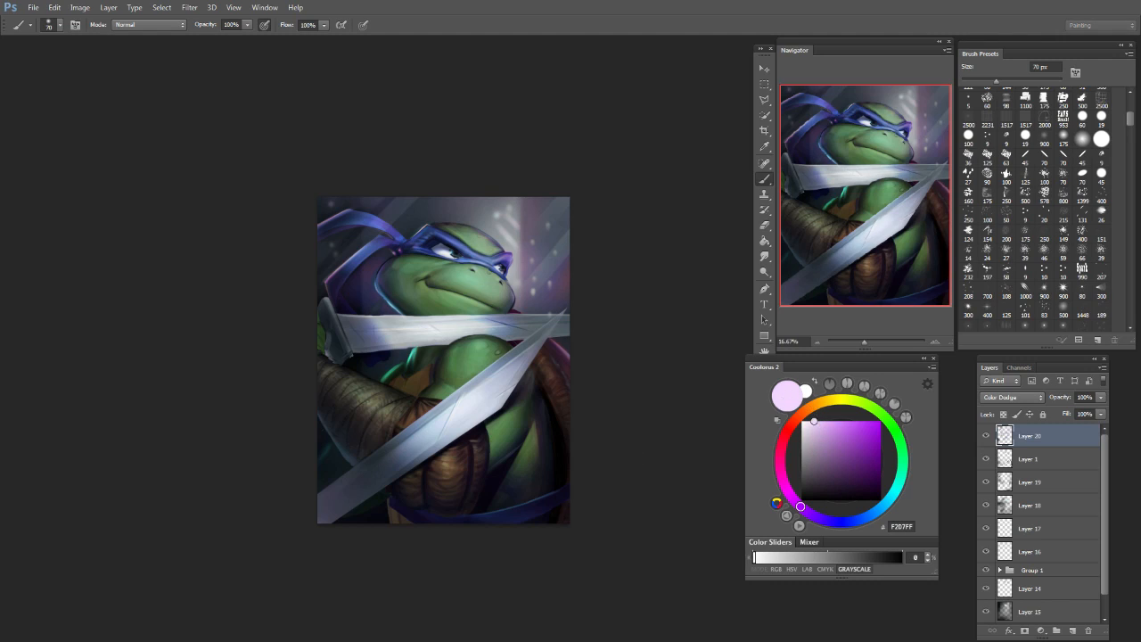
pyautogui.click(375, 309)
pyautogui.click(374, 307)
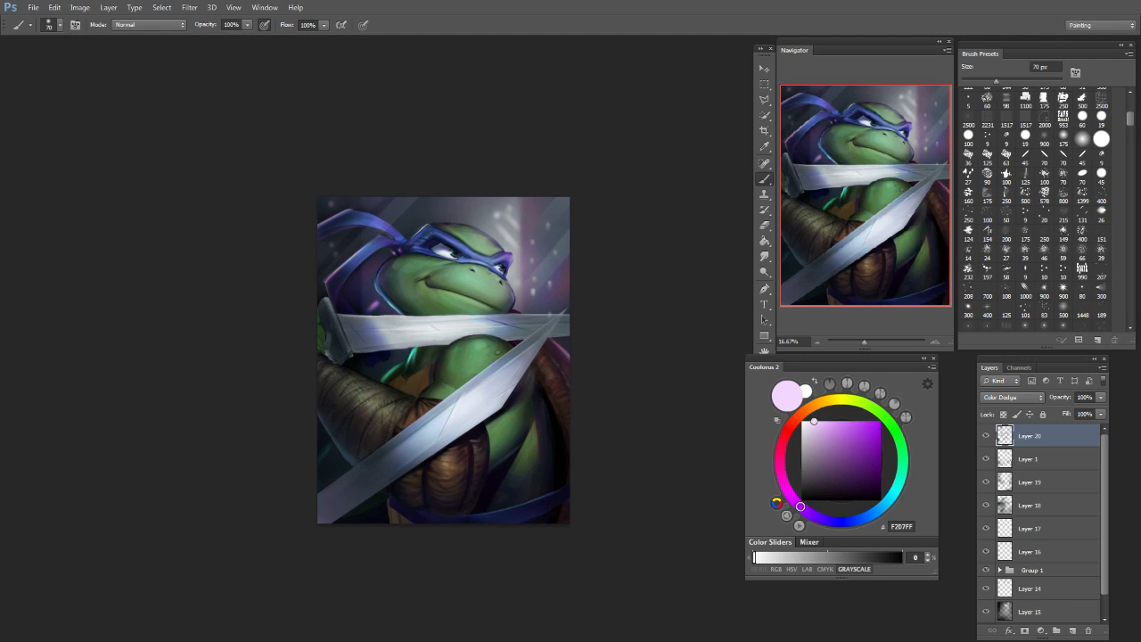
# Step: Undo the last glowing specks on Layer 20 and set the brush size to 175 px
pyautogui.hotkey('ctrl', 'alt', 'z')
pyautogui.hotkey('ctrl', 'alt', 'z')
pyautogui.press('[')
pyautogui.press('[')
pyautogui.press('[')
pyautogui.press(']')
pyautogui.press(']')
pyautogui.press(']')
pyautogui.press(']')
pyautogui.press(']')
pyautogui.press(']')
pyautogui.press(']')
pyautogui.press(']')
pyautogui.press(']')
pyautogui.press(']')
pyautogui.press(']')
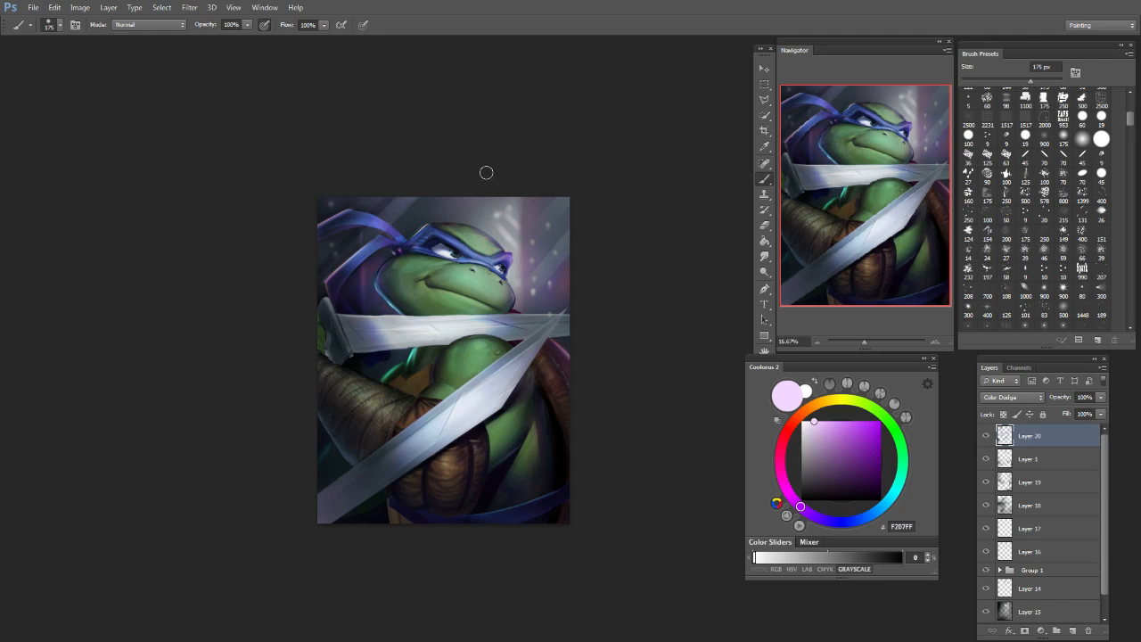
# Step: Try a pale mauve F2D7FF glow across the top of the turtle's head with a 90 px brush, and undo it
pyautogui.press('[')
pyautogui.press('[')
pyautogui.press('[')
pyautogui.press('[')
pyautogui.click(470, 212)
pyautogui.hotkey('ctrl', 'z')
pyautogui.press(']')
pyautogui.press(']')
pyautogui.press(']')
pyautogui.press(']')
pyautogui.press(']')
pyautogui.press(']')
pyautogui.press('[')
pyautogui.press('[')
pyautogui.press('[')
pyautogui.press('[')
pyautogui.press('[')
pyautogui.press('[')
pyautogui.press('[')
pyautogui.press('[')
pyautogui.moveTo(435, 216)
pyautogui.mouseDown()
pyautogui.moveTo(490, 219)
pyautogui.moveTo(455, 217)
pyautogui.moveTo(481, 216)
pyautogui.moveTo(483, 227)
pyautogui.mouseUp()
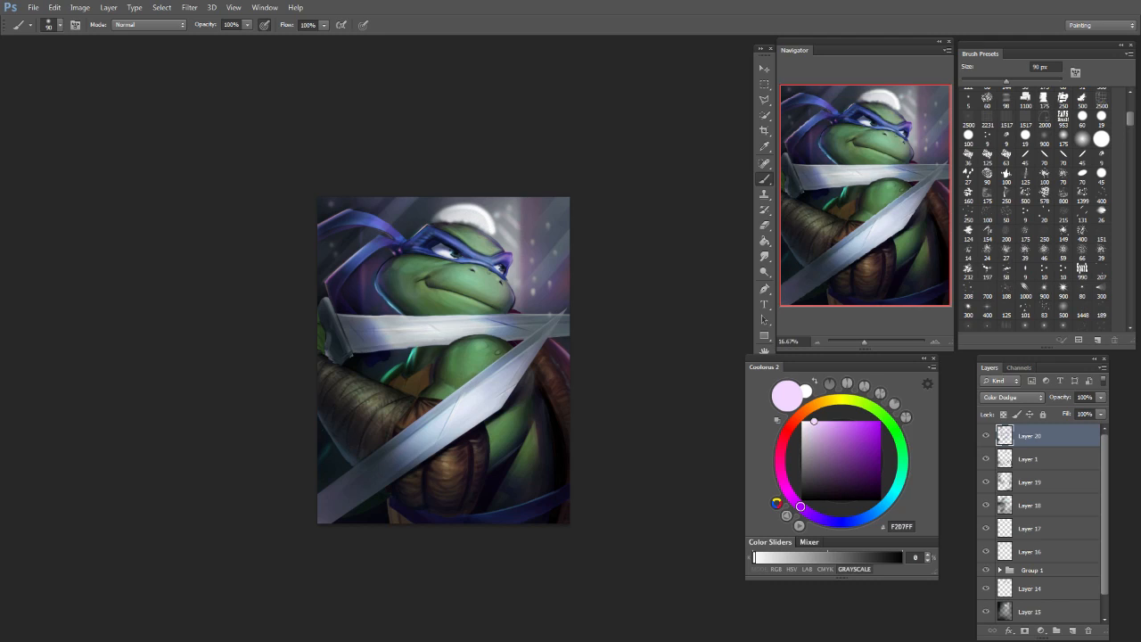
pyautogui.hotkey('ctrl', 'z')
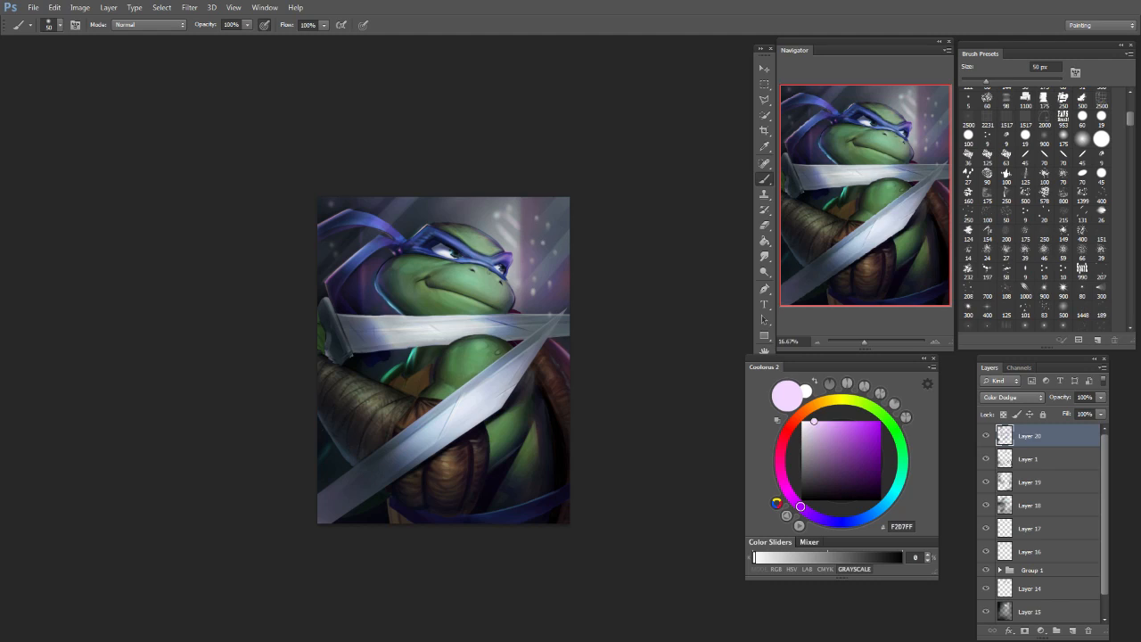
# Step: Choose yellow-green E6FF5A and sweep a faint glow from above the turtle's head down across the mask tails with a very large soft brush
pyautogui.click(852, 404)
pyautogui.press('[')
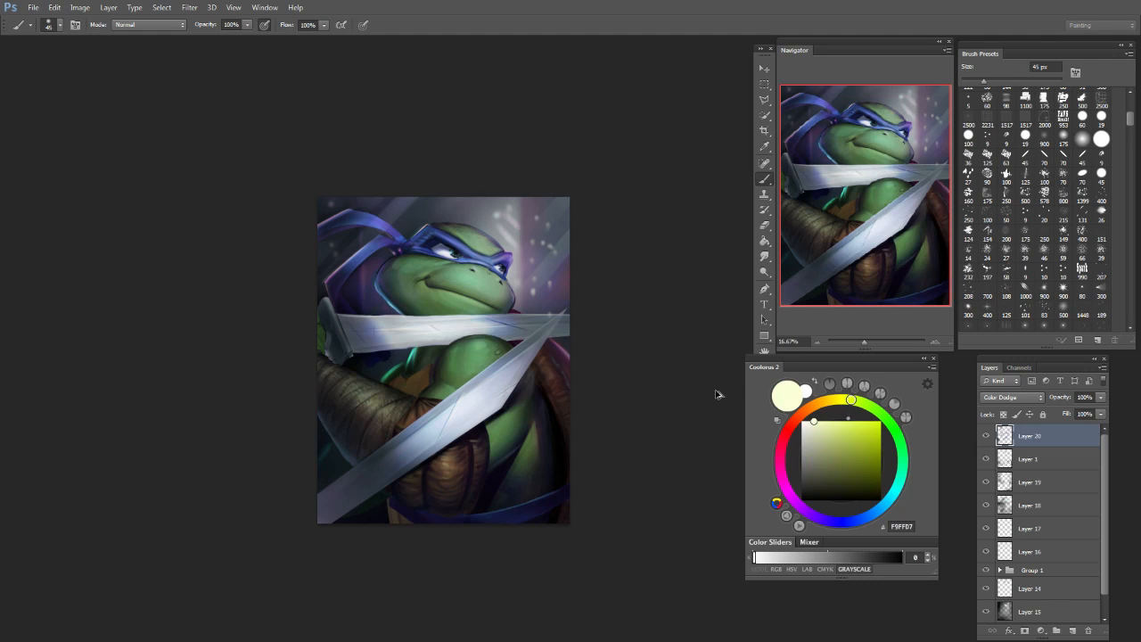
pyautogui.click(852, 420)
pyautogui.press(']')
pyautogui.press(']')
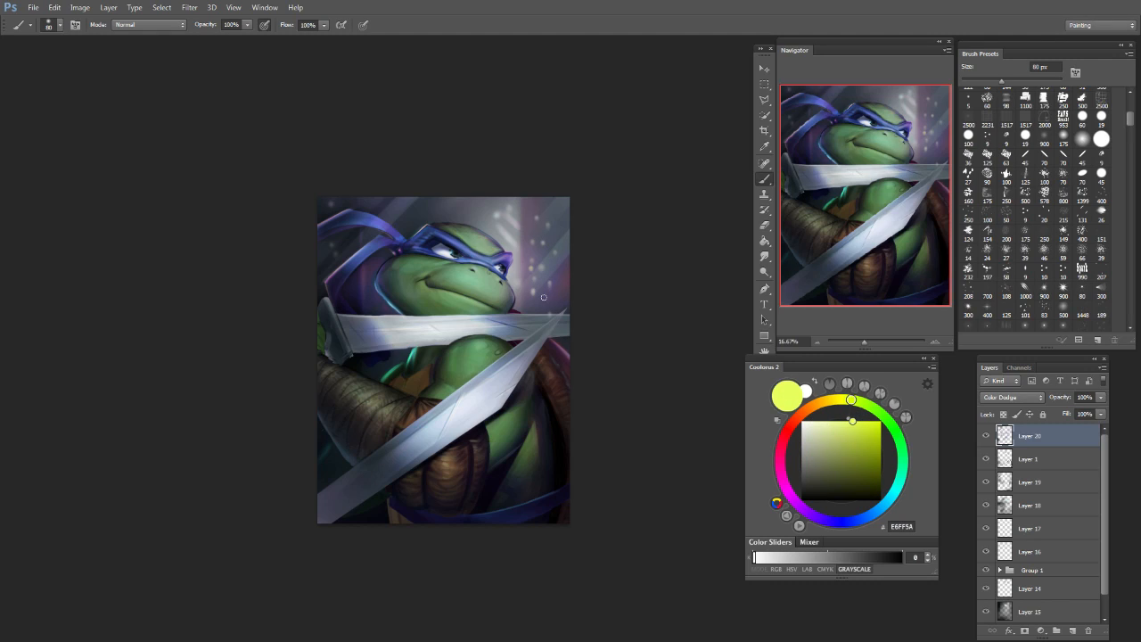
pyautogui.press('[')
pyautogui.press('[')
pyautogui.press('[')
pyautogui.press('[')
pyautogui.press('[')
pyautogui.press('[')
pyautogui.press('[')
pyautogui.press('[')
pyautogui.press(']')
pyautogui.press(']')
pyautogui.press(']')
pyautogui.press(']')
pyautogui.press(']')
pyautogui.press(']')
pyautogui.press(']')
pyautogui.press(']')
pyautogui.press(']')
pyautogui.press(']')
pyautogui.press(']')
pyautogui.press('[')
pyautogui.press('[')
pyautogui.press('[')
pyautogui.press('[')
pyautogui.press('[')
pyautogui.press('[')
pyautogui.press('[')
pyautogui.press('[')
pyautogui.press(']')
pyautogui.press(']')
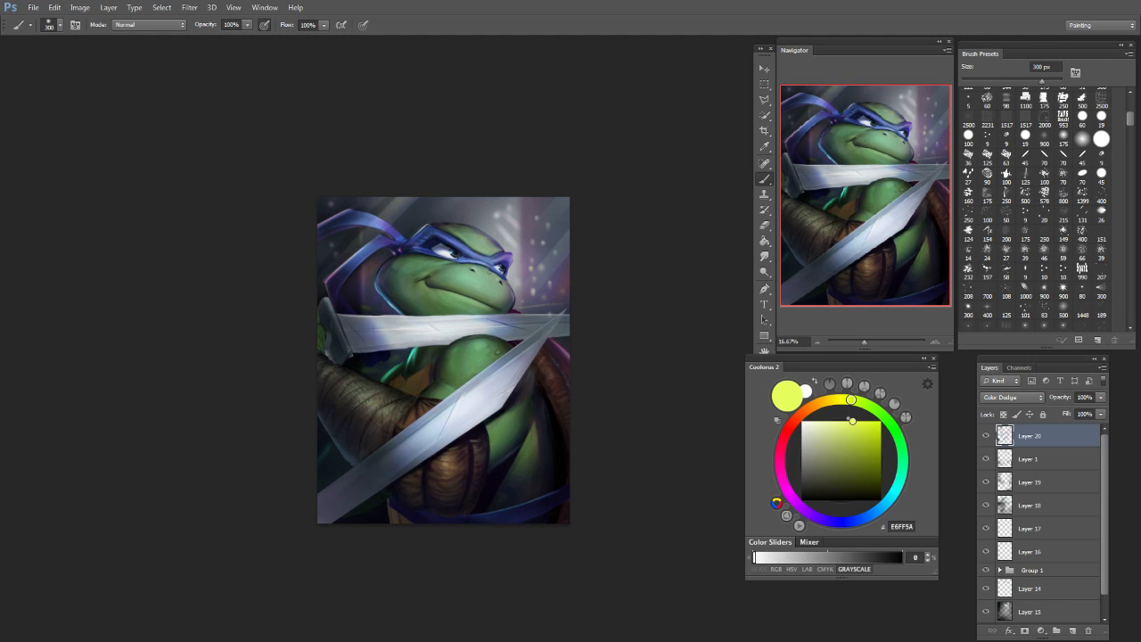
pyautogui.press(']')
pyautogui.press(']')
pyautogui.press(']')
pyautogui.press(']')
pyautogui.press(']')
pyautogui.press(']')
pyautogui.press(']')
pyautogui.press(']')
pyautogui.moveTo(441, 187); pyautogui.dragTo(337, 282)
pyautogui.hotkey('ctrl', 'z')
pyautogui.moveTo(444, 186); pyautogui.dragTo(349, 284)
pyautogui.press('[')
pyautogui.press('[')
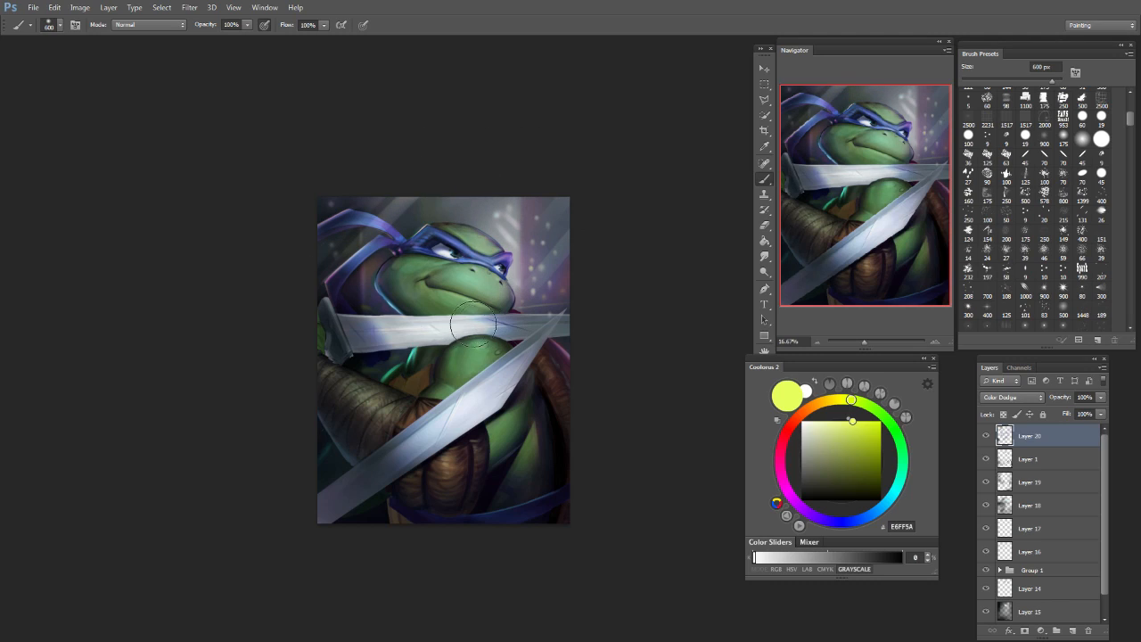
# Step: Dab a smaller yellow-green glow between the mask tails and the turtle's cheek on Layer 20
pyautogui.press('[')
pyautogui.press('[')
pyautogui.press('[')
pyautogui.press('[')
pyautogui.click(372, 272)
# Step: Try yellow-green glows over the upper part of the wrapped arm with differently sized soft brushes, and undo them
pyautogui.press('[')
pyautogui.press('[')
pyautogui.press('[')
pyautogui.press('[')
pyautogui.press('[')
pyautogui.press('[')
pyautogui.press('[')
pyautogui.press('[')
pyautogui.press(']')
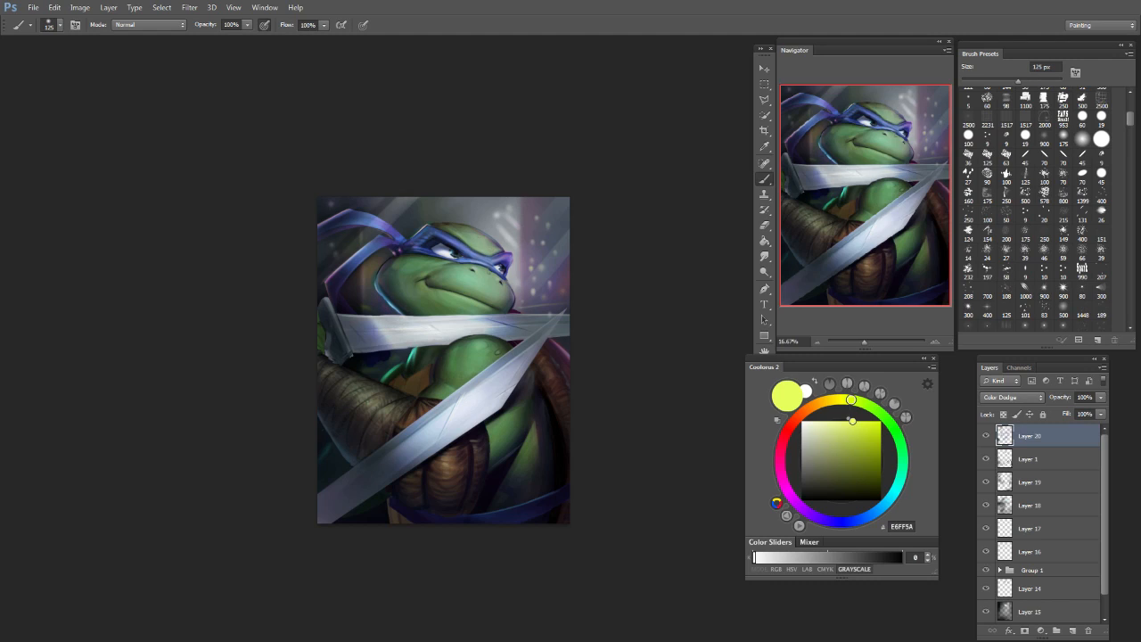
pyautogui.moveTo(393, 369); pyautogui.dragTo(375, 385)
pyautogui.press(']')
pyautogui.press(']')
pyautogui.press(']')
pyautogui.press(']')
pyautogui.press(']')
pyautogui.press(']')
pyautogui.press(']')
pyautogui.press(']')
pyautogui.hotkey('ctrl', 'z')
pyautogui.click(327, 392)
pyautogui.hotkey('ctrl', 'z')
pyautogui.click(335, 389)
pyautogui.hotkey('ctrl', 'z')
# Step: Try a yellow-green dab on the shell edge beside the diagonal blade with a 100 px brush, and undo it
pyautogui.press('[')
pyautogui.press('[')
pyautogui.press('[')
pyautogui.press('[')
pyautogui.press('[')
pyautogui.press('[')
pyautogui.press(']')
pyautogui.press(']')
pyautogui.press(']')
pyautogui.press(']')
pyautogui.press(']')
pyautogui.press(']')
pyautogui.press(']')
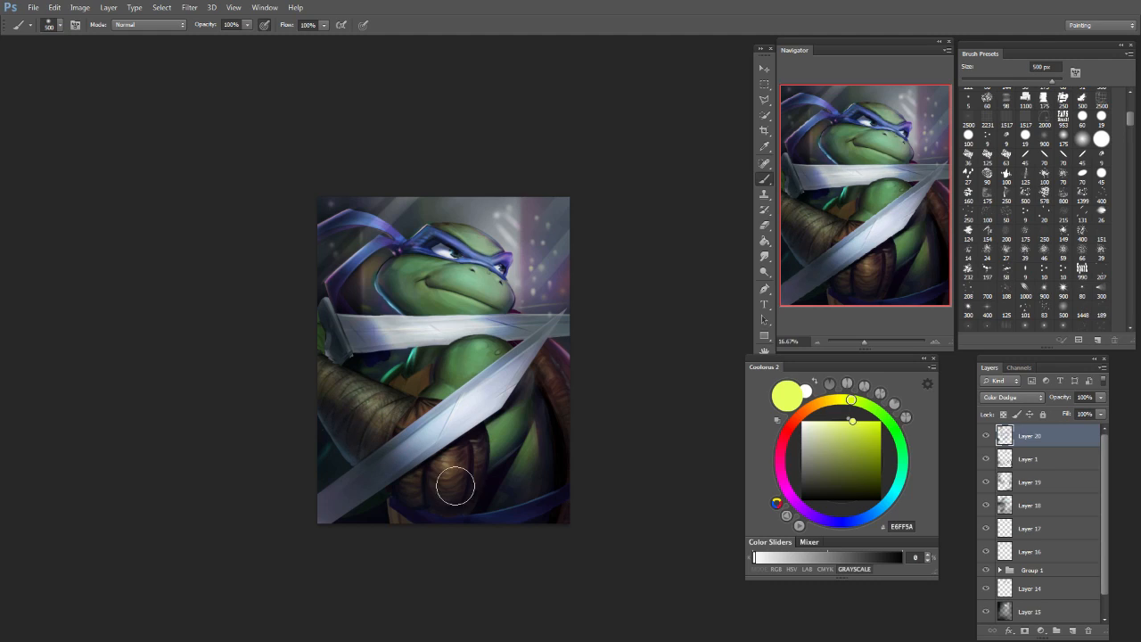
pyautogui.press(']')
pyautogui.press(']')
pyautogui.press('[')
pyautogui.press('[')
pyautogui.press('[')
pyautogui.press('[')
pyautogui.press('[')
pyautogui.press('[')
pyautogui.press('[')
pyautogui.press('[')
pyautogui.press('[')
pyautogui.press('[')
pyautogui.click(549, 365)
pyautogui.hotkey('ctrl', 'z')
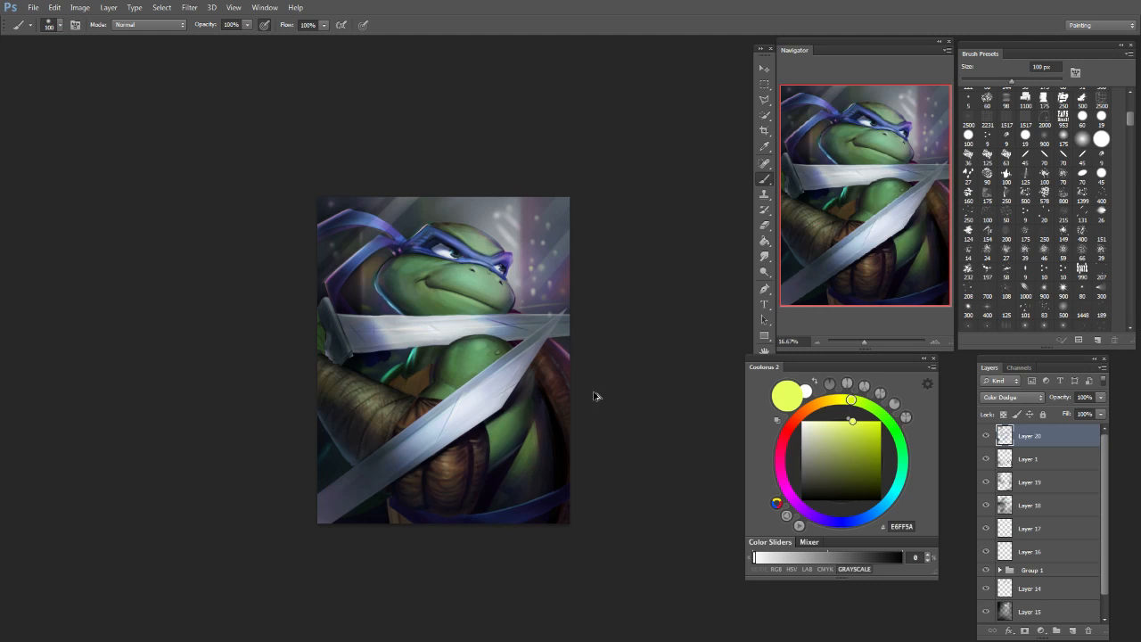
# Step: Try light pink FFA9B7 as the brush colour with a slightly smaller brush
pyautogui.click(828, 421)
pyautogui.click(783, 438)
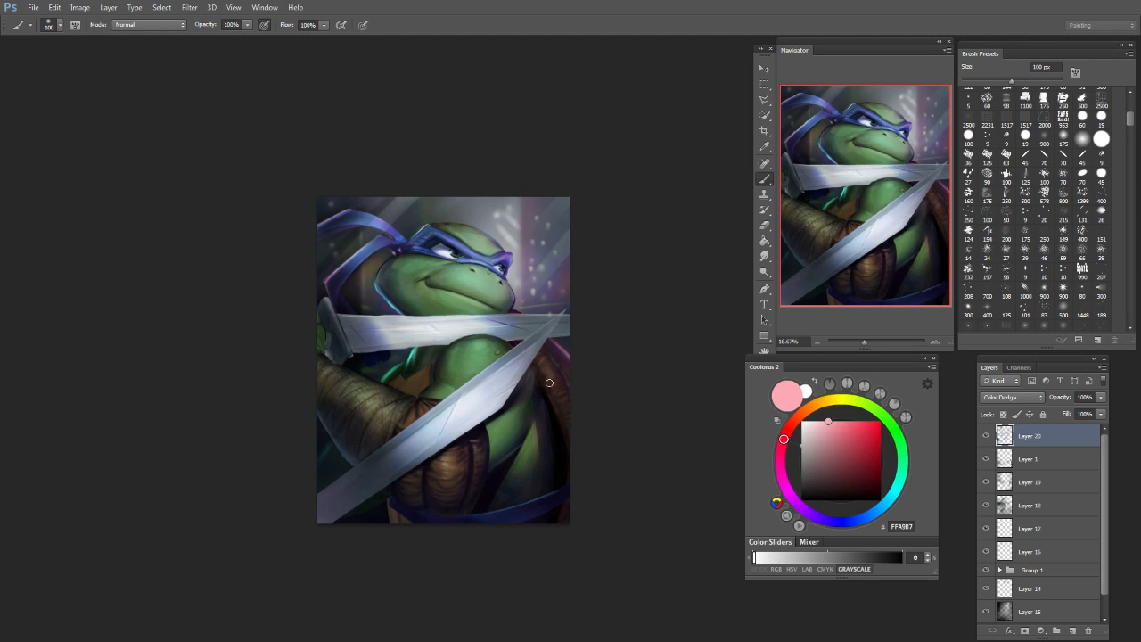
pyautogui.press('[')
pyautogui.press('[')
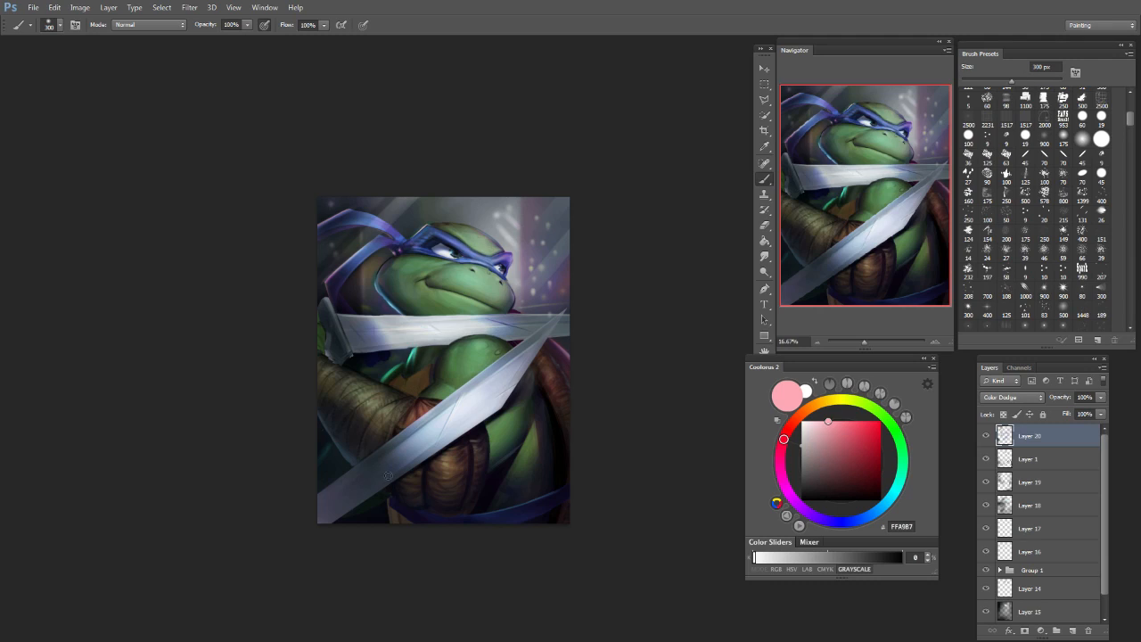
# Step: Set the brush colour to pale cream FFF2E5 and the brush size to 45 px
pyautogui.click(811, 407)
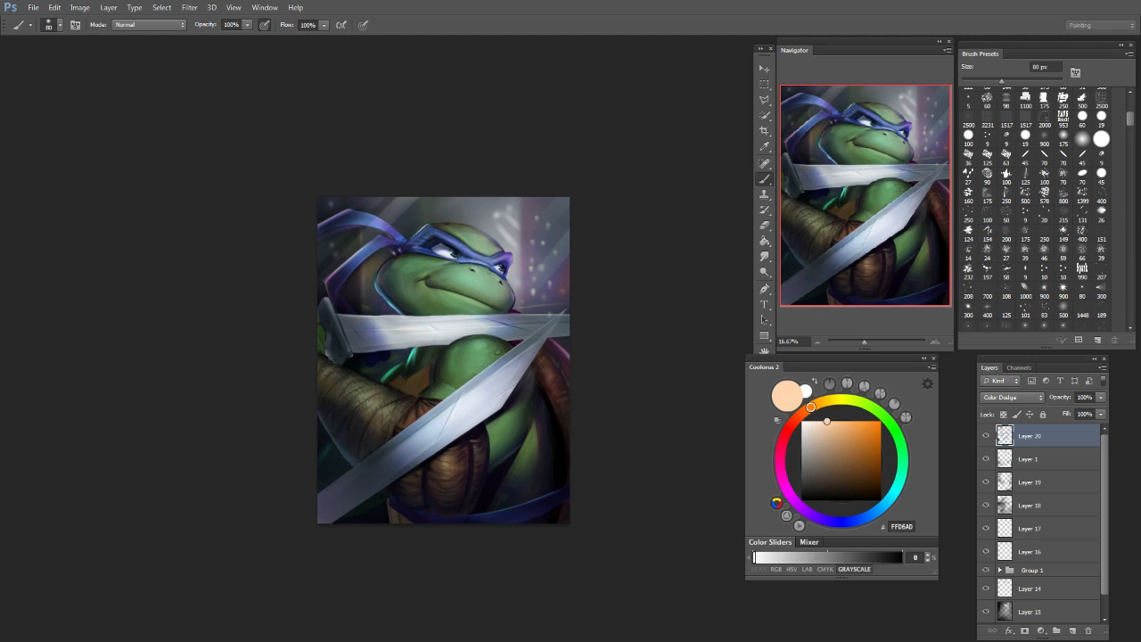
pyautogui.click(810, 420)
pyautogui.press(']')
pyautogui.press(']')
pyautogui.press('[')
pyautogui.press('[')
pyautogui.press('[')
pyautogui.press('[')
pyautogui.press('[')
pyautogui.press('[')
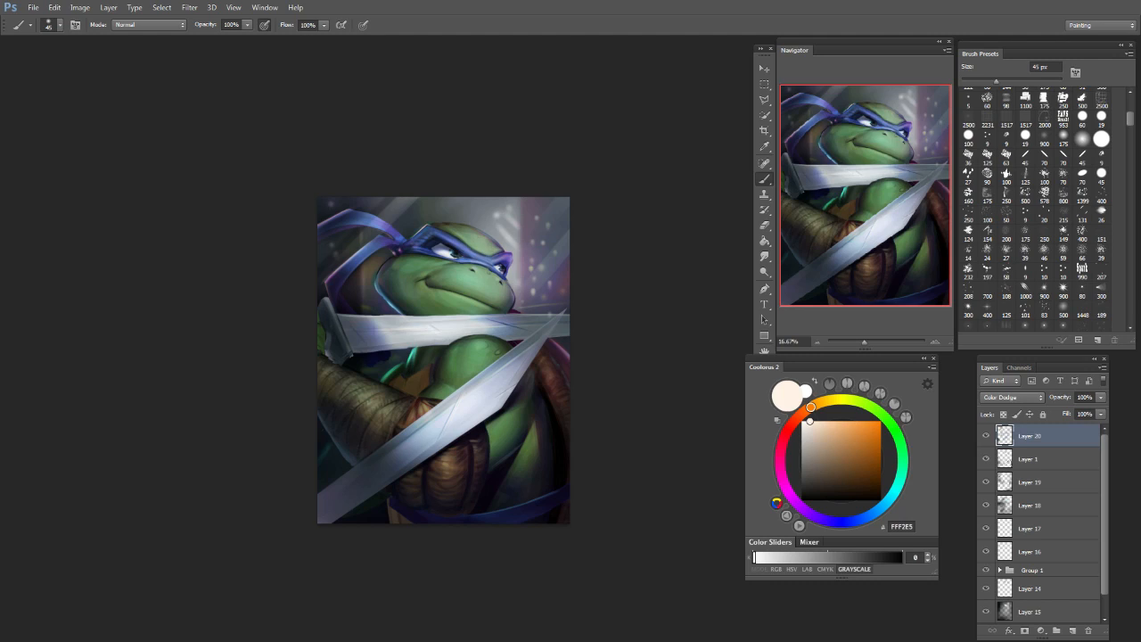
# Step: Try pale cream highlight strokes from the mask tails across the top of the head with resized brushes, and undo them
pyautogui.press(']')
pyautogui.press(']')
pyautogui.press(']')
pyautogui.press(']')
pyautogui.press(']')
pyautogui.press(']')
pyautogui.press(']')
pyautogui.press(']')
pyautogui.press('[')
pyautogui.press('[')
pyautogui.press('[')
pyautogui.press('[')
pyautogui.press(']')
pyautogui.press(']')
pyautogui.press(']')
pyautogui.press(']')
pyautogui.press(']')
pyautogui.press(']')
pyautogui.press(']')
pyautogui.press(']')
pyautogui.press('[')
pyautogui.press('[')
pyautogui.press('[')
pyautogui.press('[')
pyautogui.press('[')
pyautogui.press('[')
pyautogui.press('[')
pyautogui.press('[')
pyautogui.press('[')
pyautogui.press('[')
pyautogui.press('[')
pyautogui.press('[')
pyautogui.press('[')
pyautogui.press('[')
pyautogui.press('[')
pyautogui.press('[')
pyautogui.moveTo(320, 223)
pyautogui.mouseDown()
pyautogui.moveTo(351, 212)
pyautogui.moveTo(489, 236)
pyautogui.moveTo(464, 222)
pyautogui.mouseUp()
pyautogui.hotkey('ctrl', 'z')
pyautogui.hotkey('ctrl', 'z')
pyautogui.hotkey('ctrl', 'z')
pyautogui.hotkey('ctrl', 'z')
pyautogui.hotkey('ctrl', 'z')
pyautogui.hotkey('ctrl', 'z')
pyautogui.hotkey('ctrl', 'alt', 'z')
pyautogui.hotkey('ctrl', 'alt', 'z')
pyautogui.hotkey('ctrl', 'alt', 'z')
pyautogui.hotkey('ctrl', 'alt', 'z')
# Step: Try fine pale cream strokes along the top of the head with a 7 px brush, and undo them
pyautogui.press('[')
pyautogui.press('[')
pyautogui.press('[')
pyautogui.press('[')
pyautogui.press('[')
pyautogui.press('[')
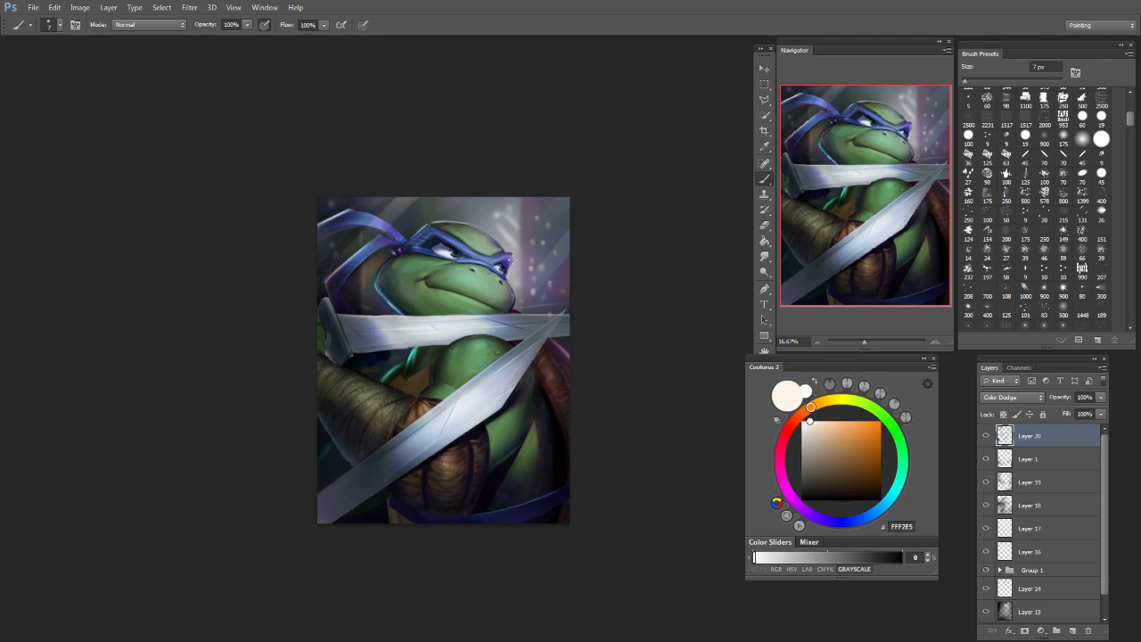
pyautogui.hotkey('ctrl', 'z')
pyautogui.moveTo(447, 223); pyautogui.dragTo(477, 226)
pyautogui.hotkey('ctrl', 'z')
# Step: Try pale cream rim highlights on the cheek edge of the mask and the snout with a 15 px brush, and undo them
pyautogui.press(']')
pyautogui.press(']')
pyautogui.press(']')
pyautogui.press(']')
pyautogui.press(']')
pyautogui.press(']')
pyautogui.moveTo(394, 256); pyautogui.dragTo(378, 271)
pyautogui.moveTo(505, 281); pyautogui.dragTo(514, 295)
pyautogui.hotkey('ctrl', 'z')
pyautogui.hotkey('ctrl', 'z')
# Step: Paint pale cream highlights on the shell edge and along the edges of both sword blades with the 15 px brush
pyautogui.moveTo(565, 353); pyautogui.dragTo(559, 349)
pyautogui.moveTo(521, 314); pyautogui.dragTo(567, 309)
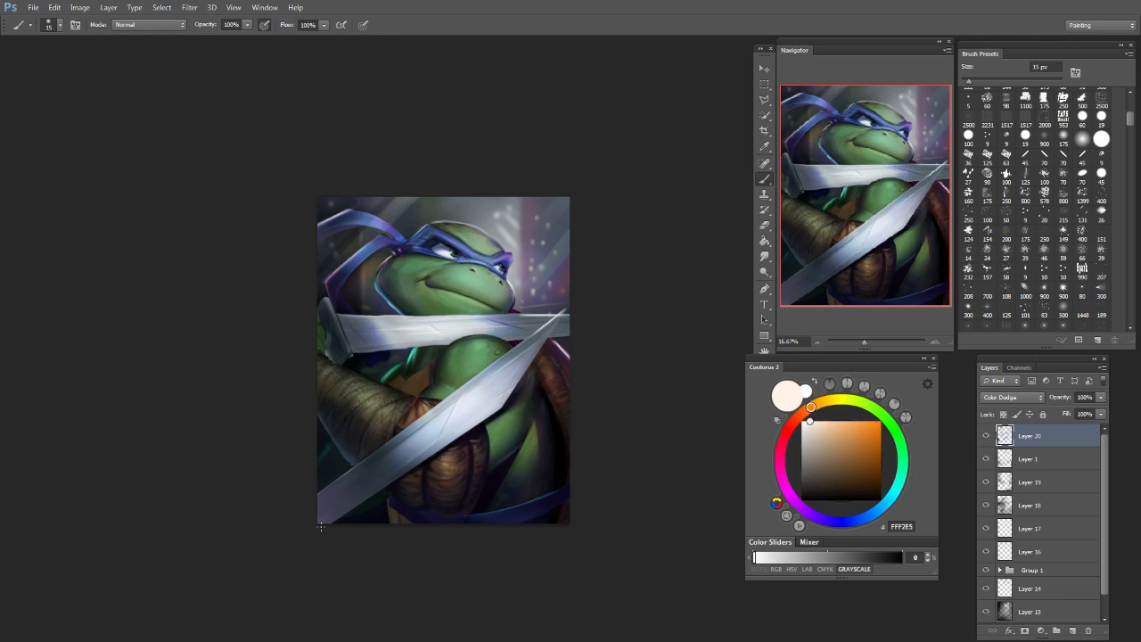
pyautogui.moveTo(346, 511); pyautogui.dragTo(379, 488)
# Step: Brighten the brown strap on the chest beside the wrapped arm with a pale cream dab using a slightly larger brush
pyautogui.press('[')
pyautogui.press('[')
pyautogui.press(']')
pyautogui.press(']')
pyautogui.press(']')
pyautogui.moveTo(415, 372); pyautogui.dragTo(422, 376)
# Step: Try green 299C21 and magenta 9C2188 as the brush colour with larger brushes
pyautogui.click(864, 452)
pyautogui.press(']')
pyautogui.press(']')
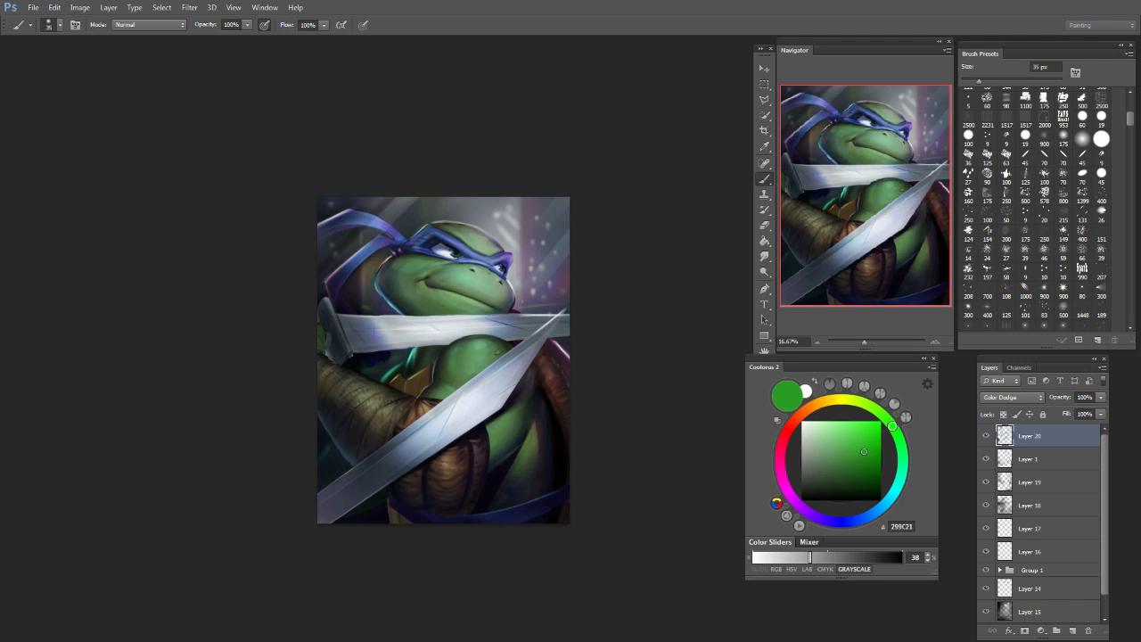
pyautogui.moveTo(782, 475); pyautogui.dragTo(766, 480)
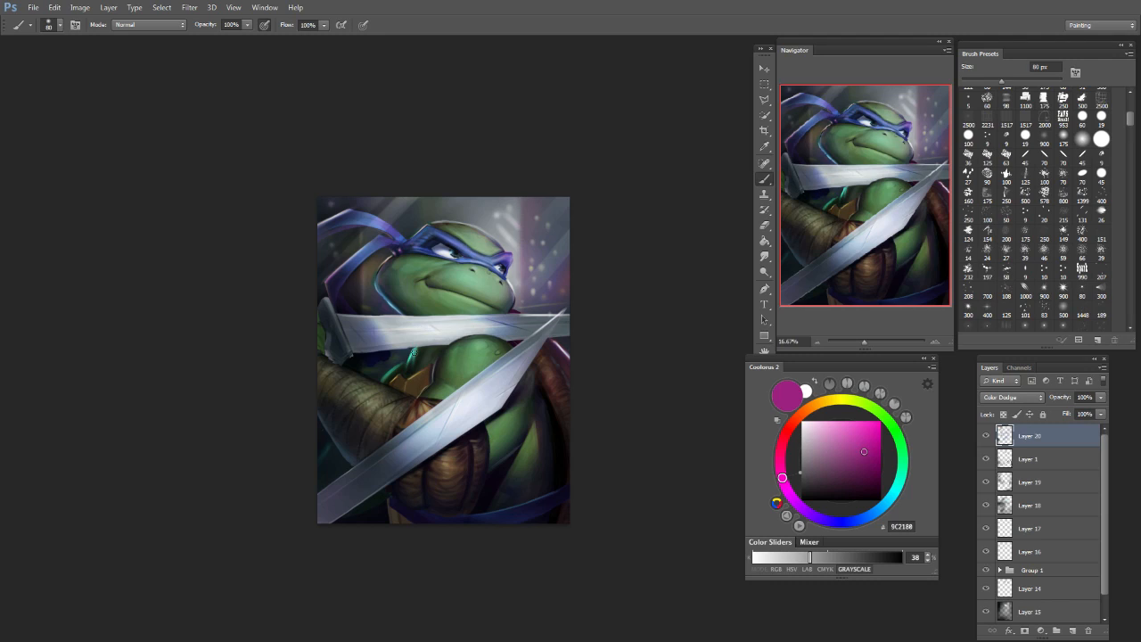
# Step: Sample dark and mid greens from the body and jaw as the brush colour, and enlarge the brush
pyautogui.keyDown('alt'); pyautogui.click(515, 430); pyautogui.keyUp('alt')
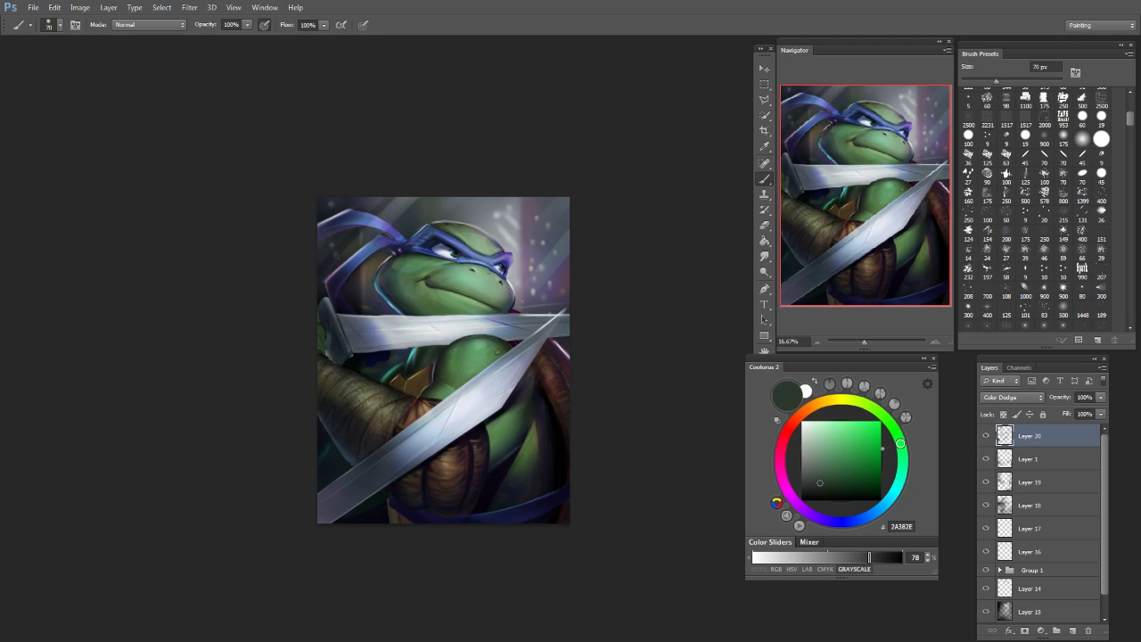
pyautogui.keyDown('alt'); pyautogui.click(416, 303); pyautogui.keyUp('alt')
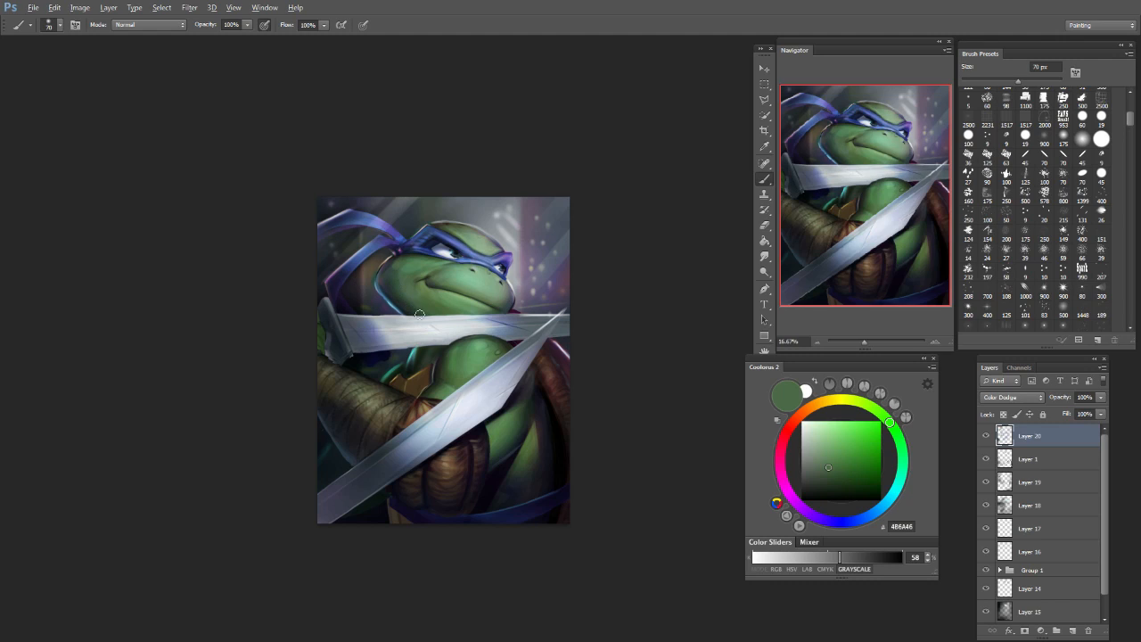
pyautogui.keyDown('alt'); pyautogui.click(409, 308); pyautogui.keyUp('alt')
pyautogui.press(']')
pyautogui.press(']')
pyautogui.press(']')
pyautogui.press(']')
# Step: Try dark teal 08312E, a dark tone sampled from the face and a deep saturated blue-teal as the brush colour
pyautogui.click(863, 484)
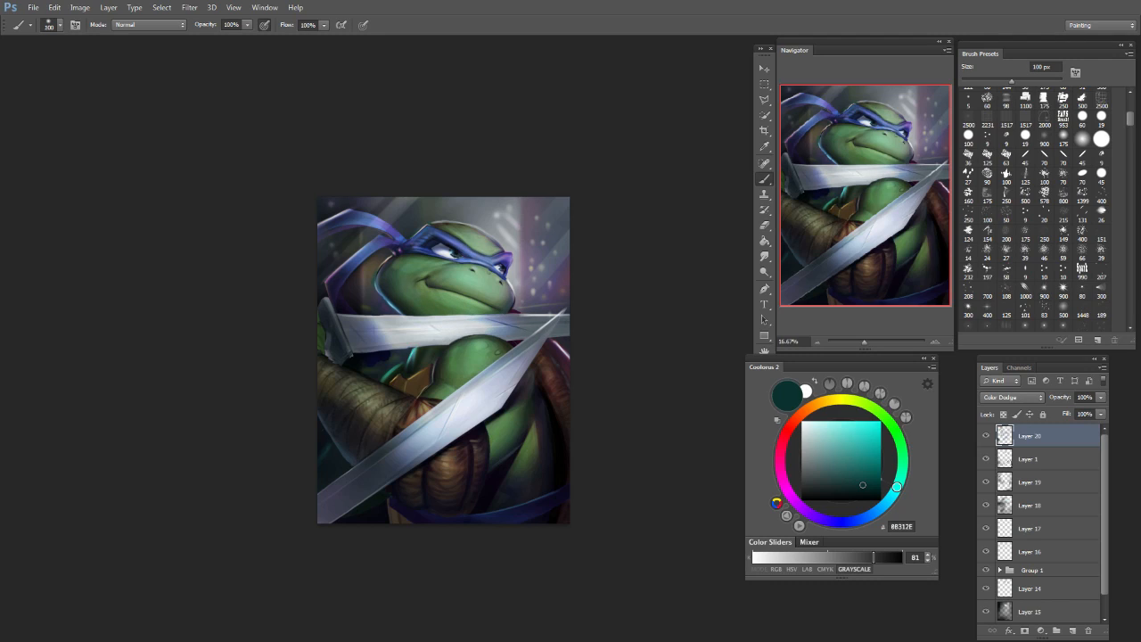
pyautogui.keyDown('alt'); pyautogui.click(438, 285); pyautogui.keyUp('alt')
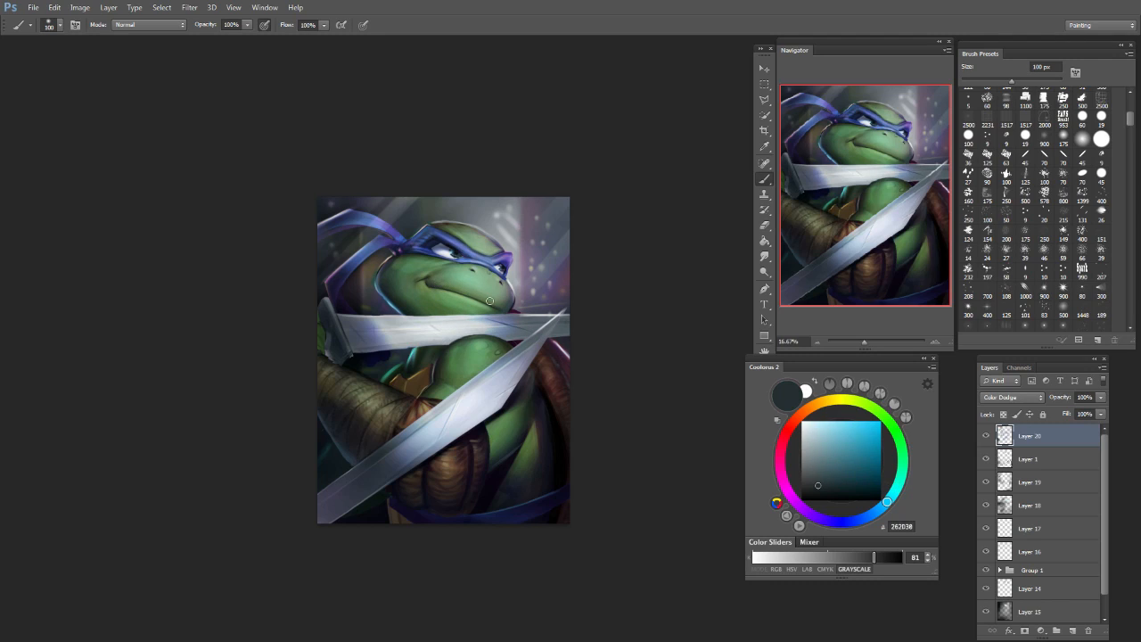
pyautogui.click(862, 490)
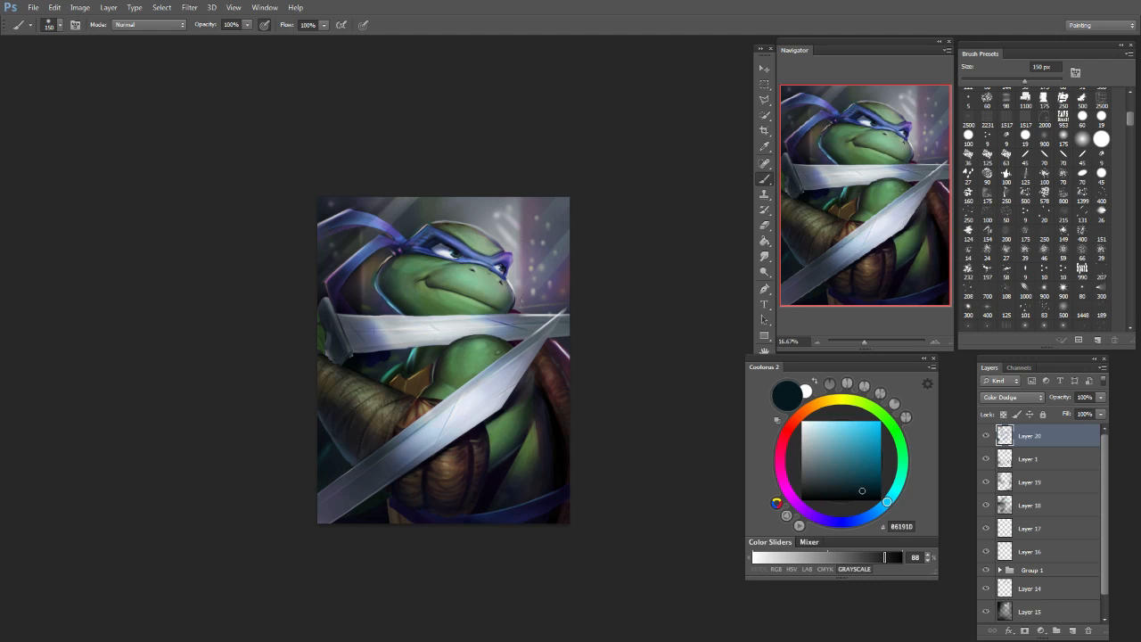
# Step: Sample a light grey beside the snout as the brush colour and set the brush size to 60 px
pyautogui.keyDown('alt'); pyautogui.click(512, 284); pyautogui.keyUp('alt')
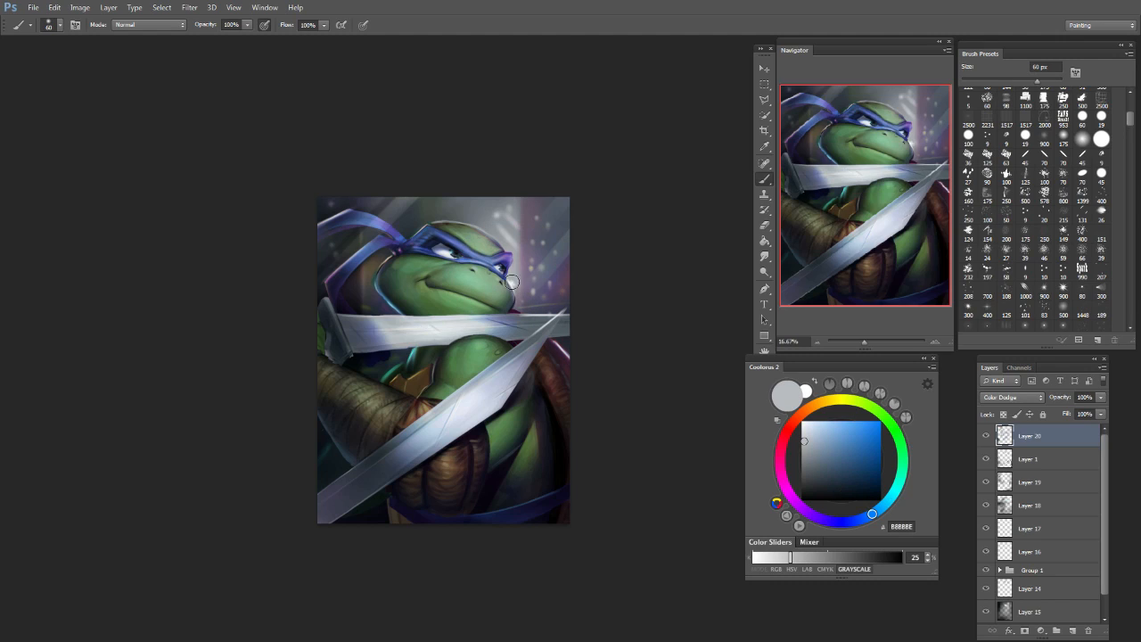
pyautogui.press(']')
pyautogui.press(']')
pyautogui.press(']')
pyautogui.press(']')
pyautogui.press(']')
pyautogui.press(']')
pyautogui.press(']')
pyautogui.press(']')
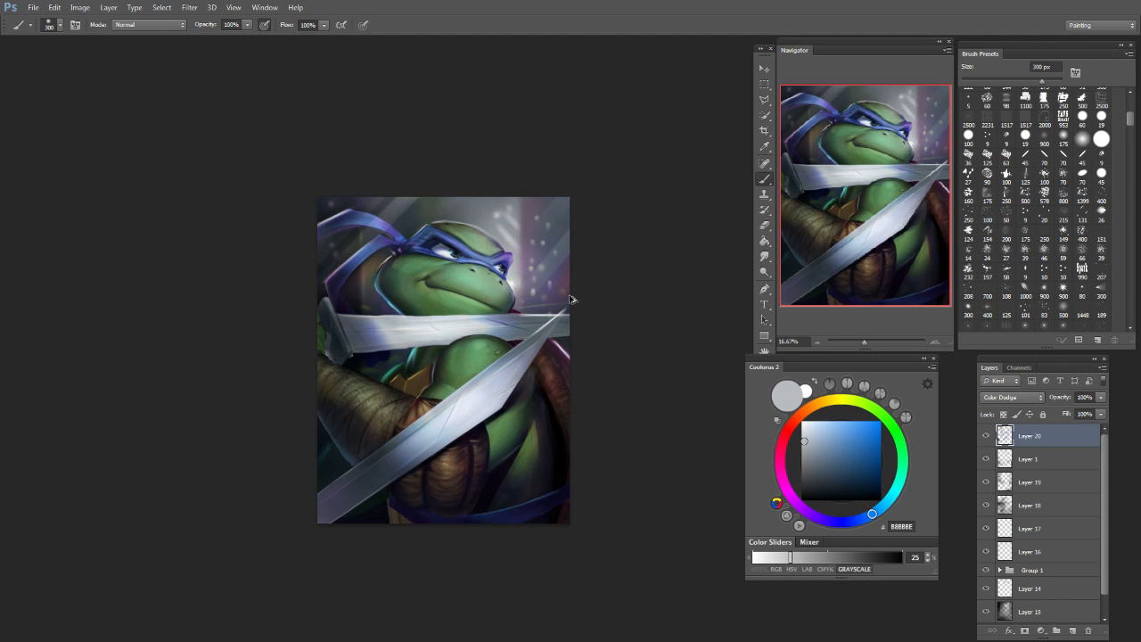
pyautogui.press('[')
pyautogui.press('[')
pyautogui.press('[')
pyautogui.press('[')
pyautogui.press('[')
pyautogui.press('[')
pyautogui.press('[')
pyautogui.press('[')
pyautogui.press('[')
pyautogui.press('[')
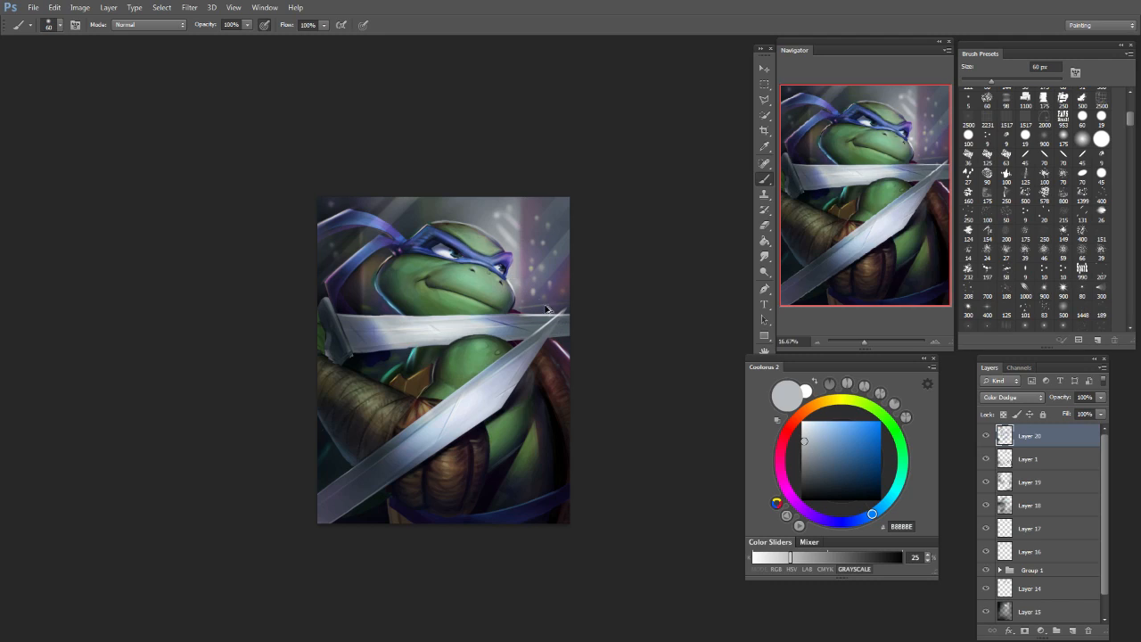
# Step: Try light grey strokes in the background in front of the face with enlarged brushes, and undo them
pyautogui.press(']')
pyautogui.press(']')
pyautogui.press(']')
pyautogui.press(']')
pyautogui.press(']')
pyautogui.press(']')
pyautogui.moveTo(560, 289); pyautogui.dragTo(544, 219)
pyautogui.press(']')
pyautogui.press(']')
pyautogui.press(']')
pyautogui.press(']')
pyautogui.hotkey('ctrl', 'z')
pyautogui.hotkey('ctrl', 'z')
pyautogui.moveTo(566, 265); pyautogui.dragTo(555, 247)
pyautogui.hotkey('ctrl', 'z')
# Step: Stamp light grey diagonal streaks in the background in front of the mask with a 900 px streak brush
pyautogui.press(']')
pyautogui.press(']')
pyautogui.press(']')
pyautogui.press(']')
pyautogui.press(']')
pyautogui.press(']')
pyautogui.press(']')
pyautogui.press(']')
pyautogui.press(']')
pyautogui.press(']')
pyautogui.press(']')
pyautogui.press(']')
pyautogui.click(546, 269)
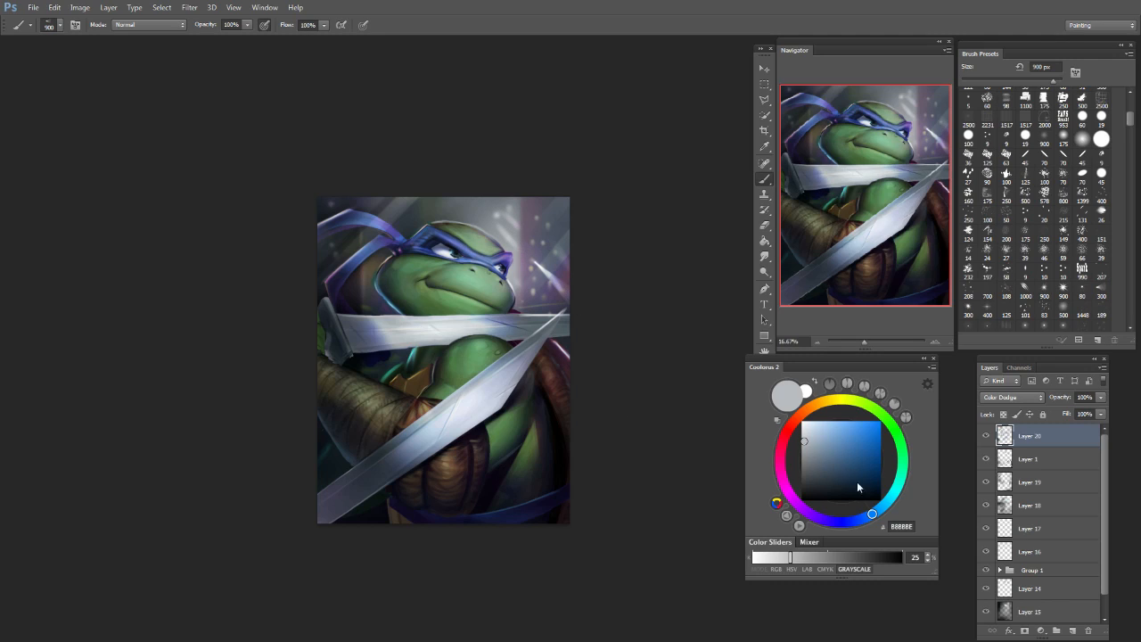
# Step: Set the streak brush's tip angle to 127°, its spacing to 1% and its size to 1100 px
pyautogui.click(1076, 71)
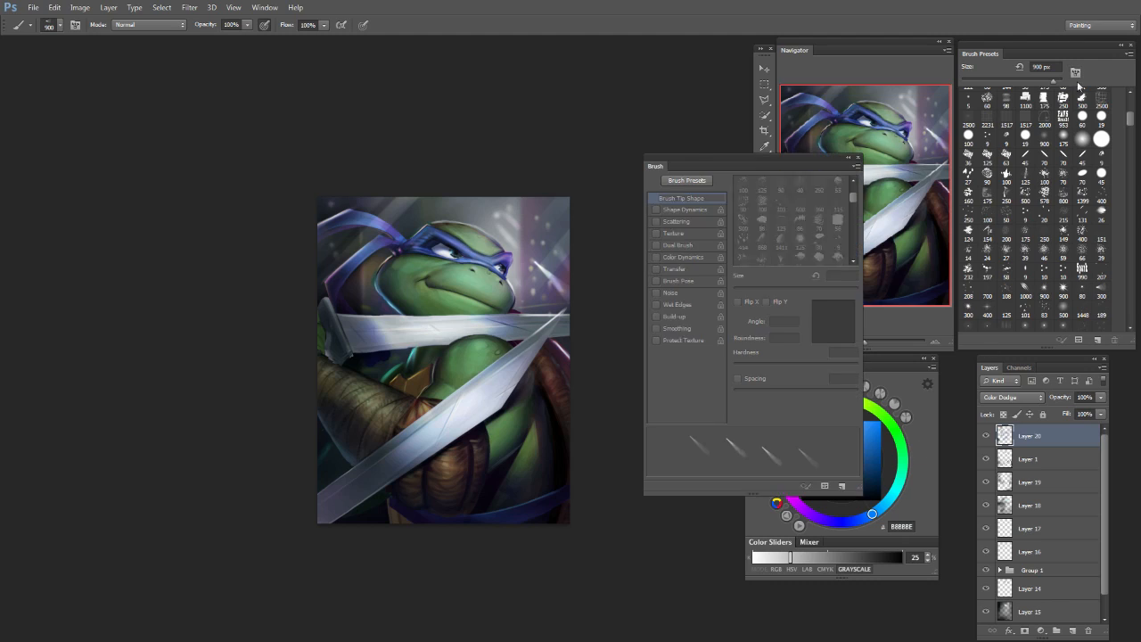
pyautogui.press('[')
pyautogui.press('[')
pyautogui.press('[')
pyautogui.press('[')
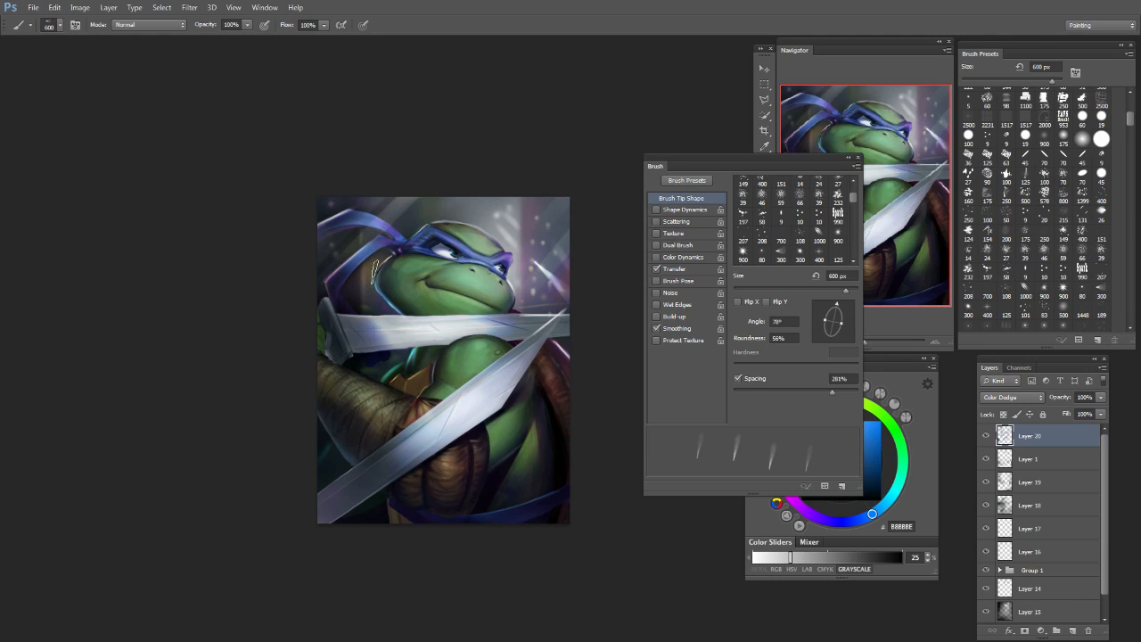
pyautogui.press(']')
pyautogui.press(']')
pyautogui.press(']')
pyautogui.press(']')
pyautogui.press(']')
pyautogui.press(']')
pyautogui.press(']')
pyautogui.press(']')
pyautogui.press(']')
pyautogui.press(']')
pyautogui.press(']')
pyautogui.press(']')
pyautogui.moveTo(823, 332)
pyautogui.mouseDown()
pyautogui.moveTo(838, 308)
pyautogui.moveTo(823, 309)
pyautogui.mouseUp()
pyautogui.moveTo(831, 391); pyautogui.dragTo(721, 404)
pyautogui.press(']')
# Step: Try soft light grey diagonal beams across the background in front of the head, and undo them
pyautogui.moveTo(519, 214); pyautogui.dragTo(560, 259)
pyautogui.hotkey('ctrl', 'z')
pyautogui.moveTo(517, 214); pyautogui.dragTo(562, 258)
pyautogui.hotkey('ctrl', 'z')
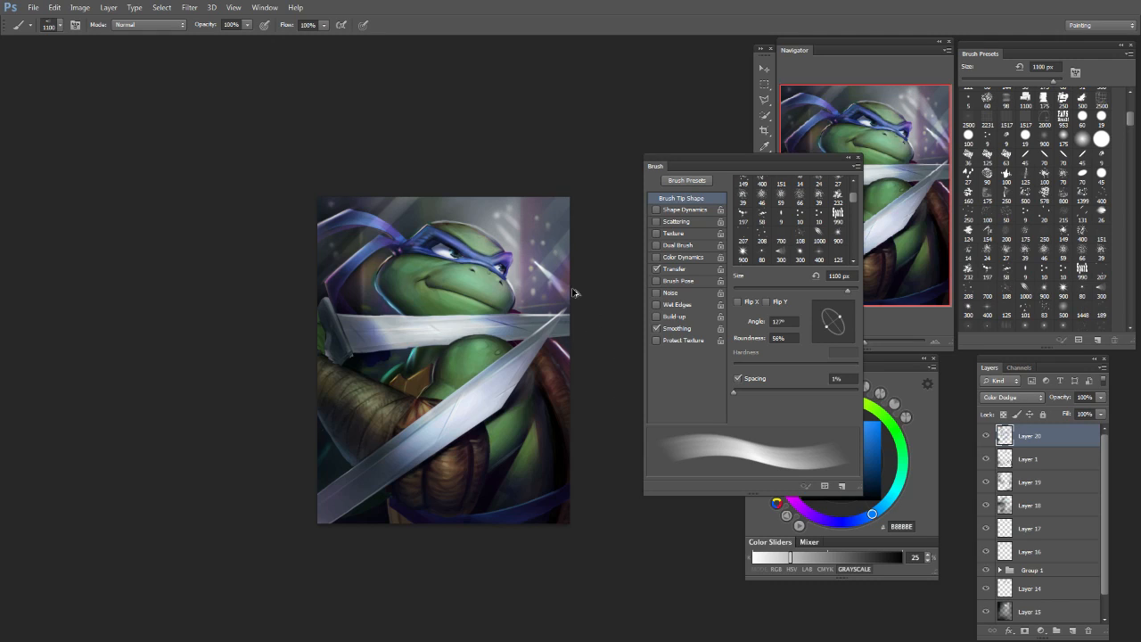
# Step: Try light grey beams across the background and over the turtle's lower body at brush sizes between 300 px and 1700 px, and undo them
pyautogui.press('[')
pyautogui.press('[')
pyautogui.press('[')
pyautogui.press('[')
pyautogui.press('[')
pyautogui.press('[')
pyautogui.press('[')
pyautogui.press('[')
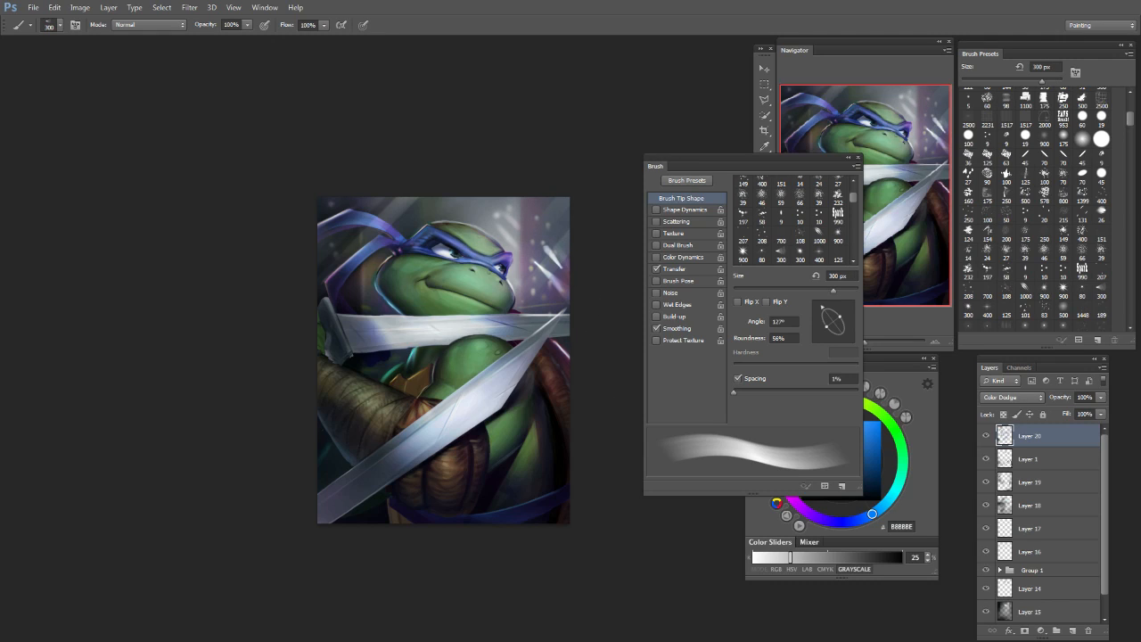
pyautogui.press(']')
pyautogui.press(']')
pyautogui.press(']')
pyautogui.press(']')
pyautogui.press(']')
pyautogui.press(']')
pyautogui.press(']')
pyautogui.press(']')
pyautogui.press(']')
pyautogui.press(']')
pyautogui.press(']')
pyautogui.press(']')
pyautogui.press(']')
pyautogui.press(']')
pyautogui.press(']')
pyautogui.press(']')
pyautogui.moveTo(562, 517); pyautogui.dragTo(552, 508)
pyautogui.press('[')
pyautogui.press('[')
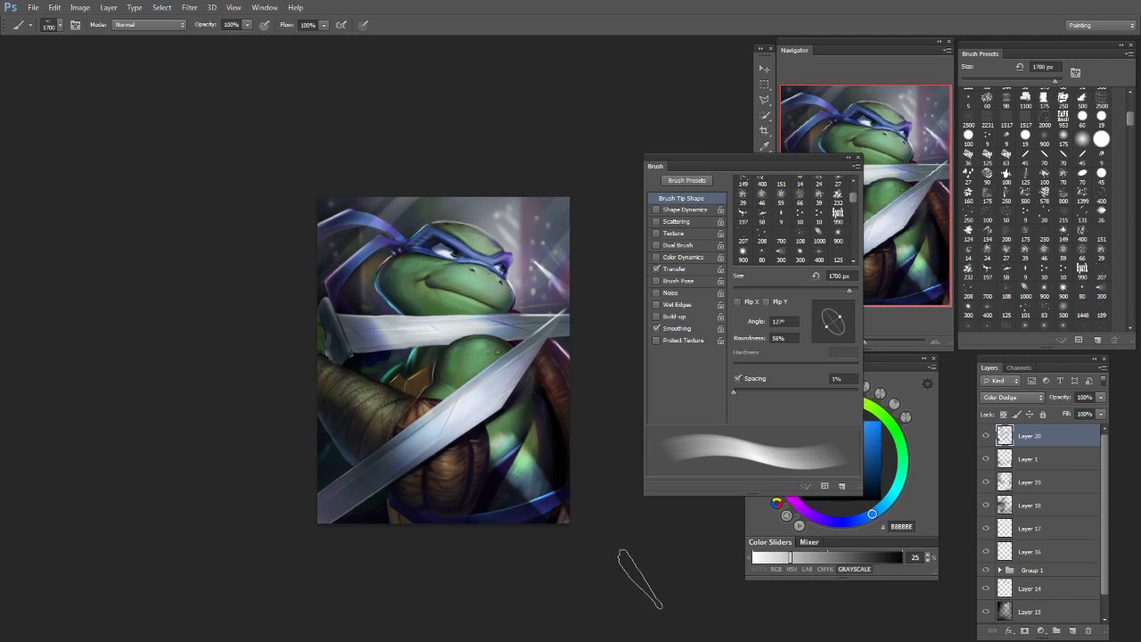
pyautogui.hotkey('ctrl', 'z')
pyautogui.hotkey('ctrl', 'z')
pyautogui.hotkey('ctrl', 'z')
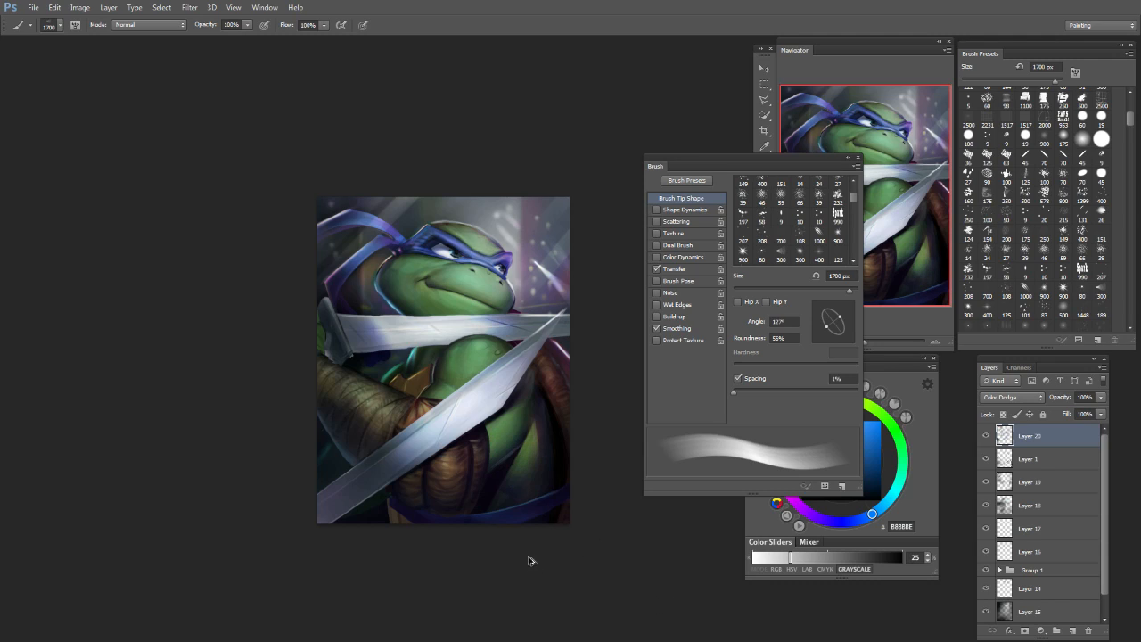
# Step: Try light grey beams across the chest and shoulder with the streak brush enlarged up to 2500 px, and undo them
pyautogui.press(']')
pyautogui.press(']')
pyautogui.press(']')
pyautogui.press(']')
pyautogui.press(']')
pyautogui.press(']')
pyautogui.press(']')
pyautogui.press(']')
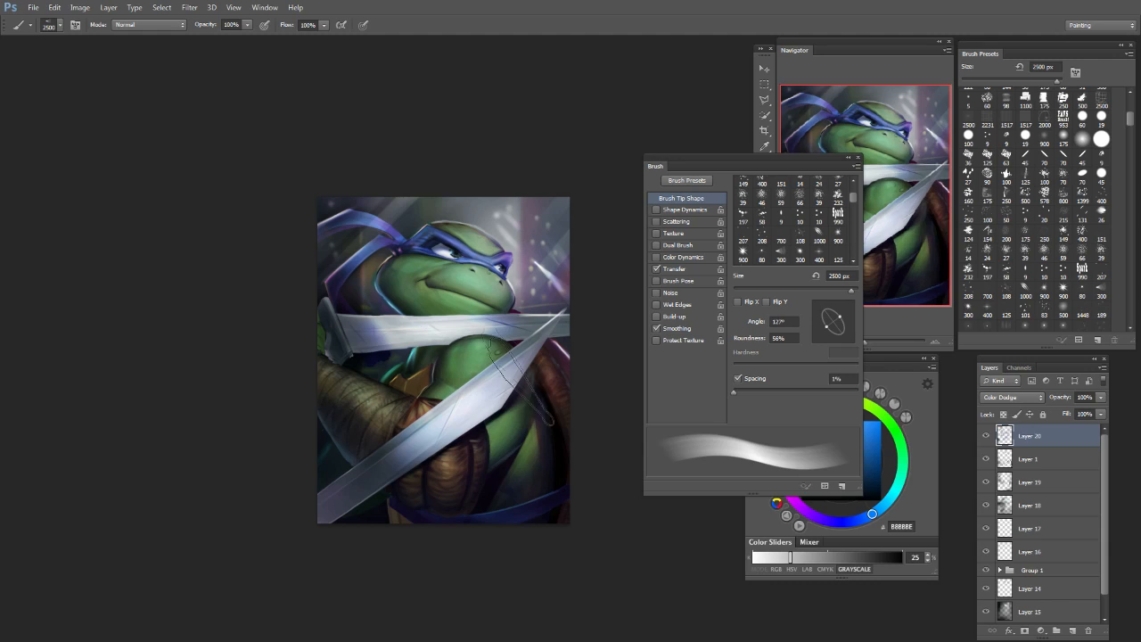
pyautogui.press('[')
pyautogui.press('[')
pyautogui.press('[')
pyautogui.press('[')
pyautogui.hotkey('ctrl', 'z')
pyautogui.hotkey('ctrl', 'z')
pyautogui.press('[')
pyautogui.press('[')
# Step: Rotate the streak brush's tip to -130°, try beams over the lower body at 2400 px, and undo them
pyautogui.moveTo(828, 334); pyautogui.dragTo(821, 340)
pyautogui.press(']')
pyautogui.press(']')
pyautogui.press(']')
pyautogui.press(']')
pyautogui.hotkey('ctrl', 'z')
pyautogui.hotkey('ctrl', 'z')
pyautogui.hotkey('ctrl', 'z')
pyautogui.hotkey('ctrl', 'z')
pyautogui.hotkey('ctrl', 'z')
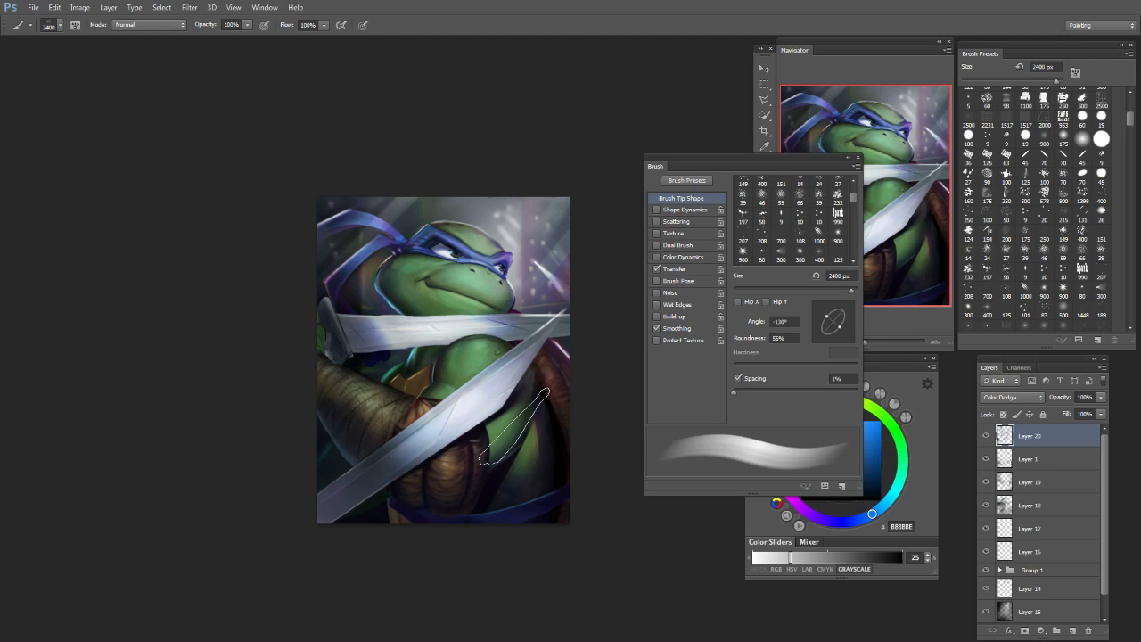
# Step: Set the streak brush's tip angle to 43° and its size to 2429 px
pyautogui.moveTo(848, 314); pyautogui.dragTo(823, 305)
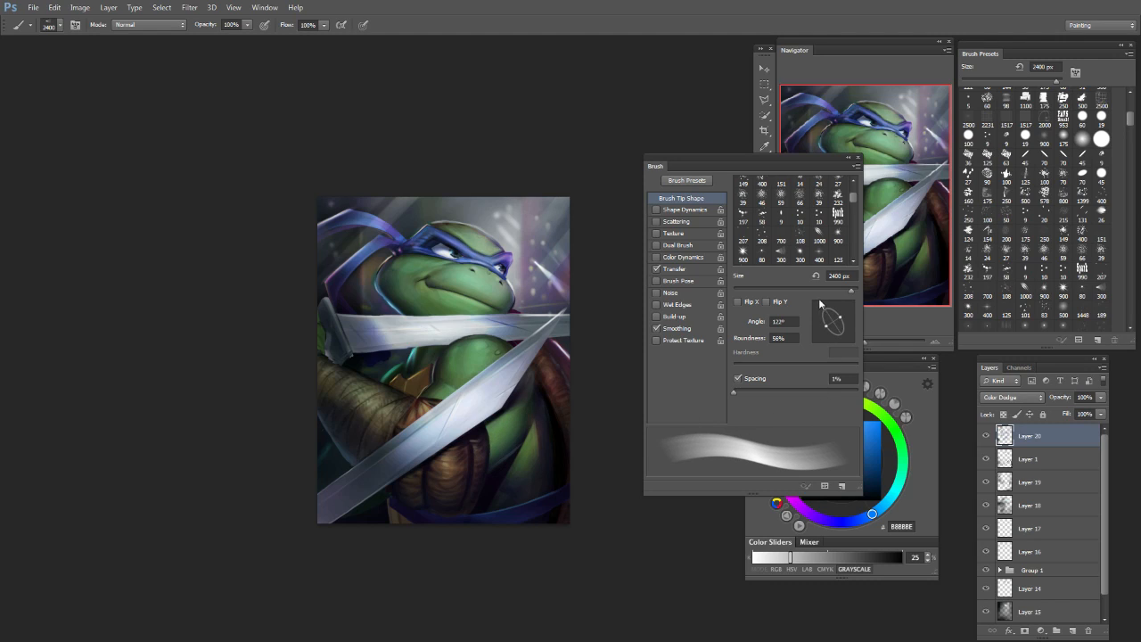
pyautogui.moveTo(837, 348); pyautogui.dragTo(782, 321)
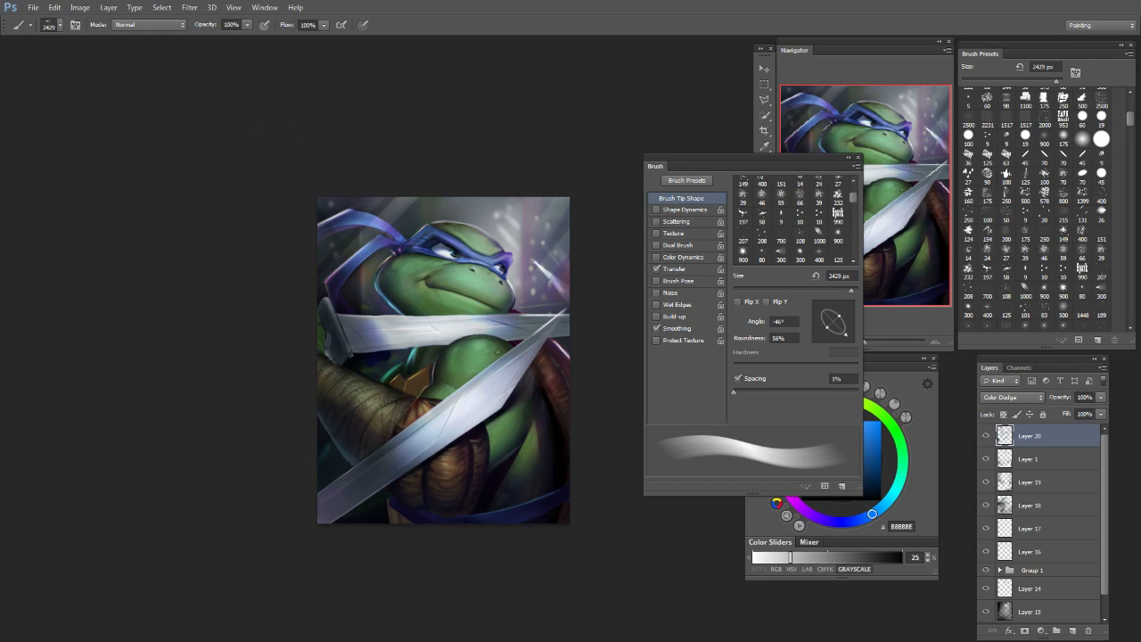
pyautogui.moveTo(821, 340); pyautogui.dragTo(851, 312)
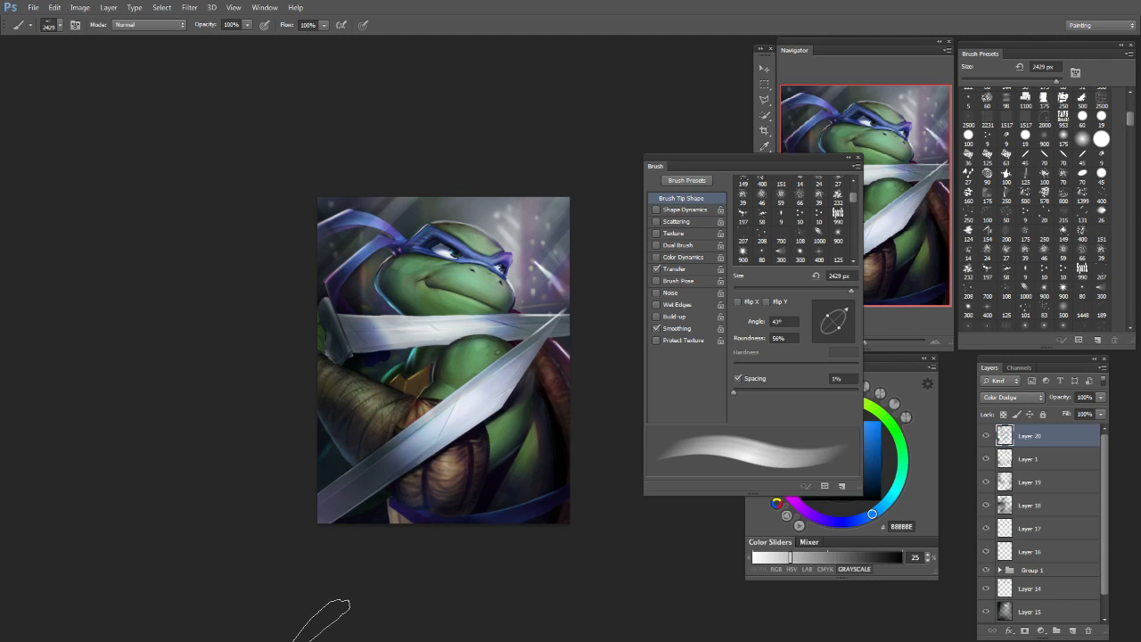
# Step: Try a light grey beam rising from the picture's lower edge with the streak brush at 1700 px, and undo it
pyautogui.press('[')
pyautogui.press('[')
pyautogui.press('[')
pyautogui.press('[')
pyautogui.press('[')
pyautogui.press('[')
pyautogui.press('[')
pyautogui.press('[')
pyautogui.moveTo(347, 575)
pyautogui.mouseDown()
pyautogui.moveTo(357, 561)
pyautogui.moveTo(343, 581)
pyautogui.mouseUp()
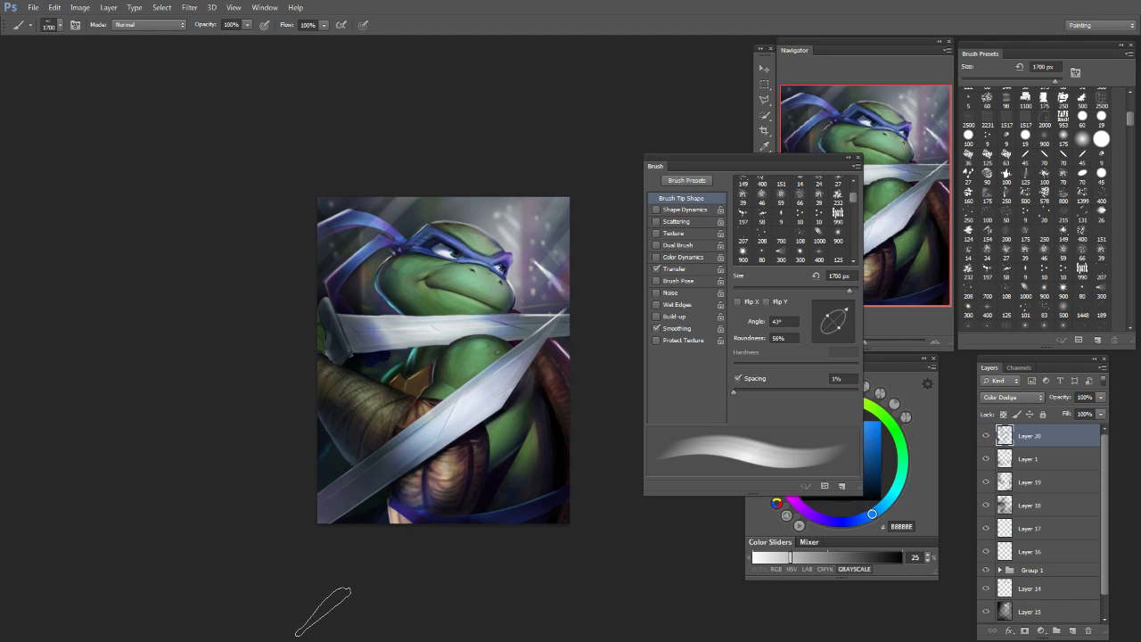
pyautogui.hotkey('ctrl', 'alt', 'z')
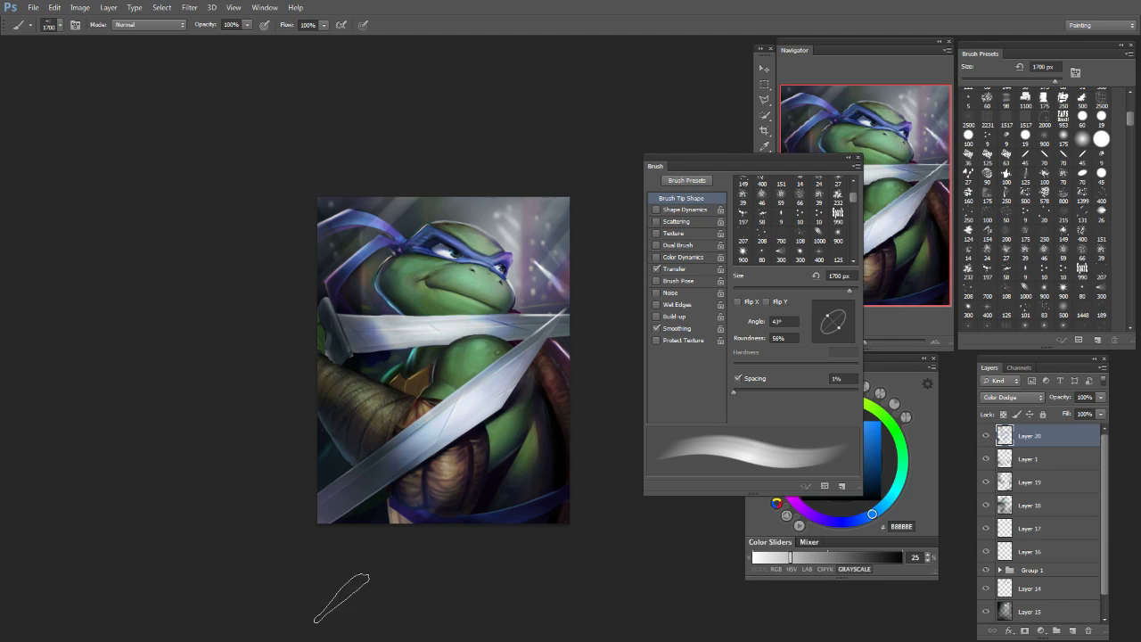
pyautogui.hotkey('ctrl', 'alt', 'z')
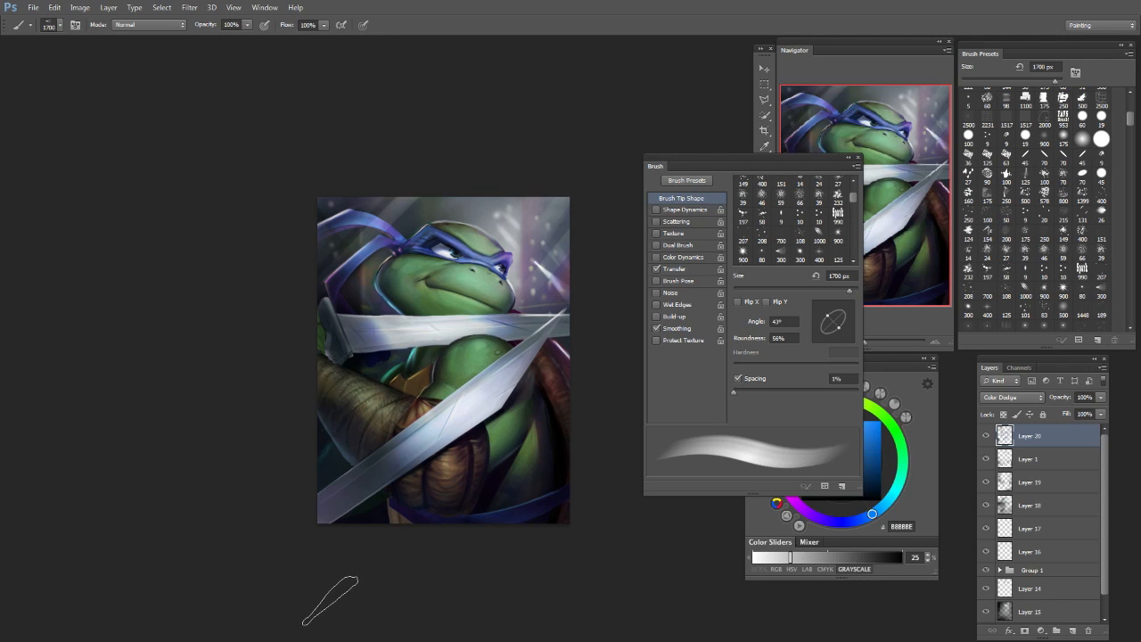
# Step: Add soft light grey beams over the wrapped forearm and the lower corner beside it with the streak brush at 2100 px
pyautogui.press(']')
pyautogui.press(']')
pyautogui.click(329, 395)
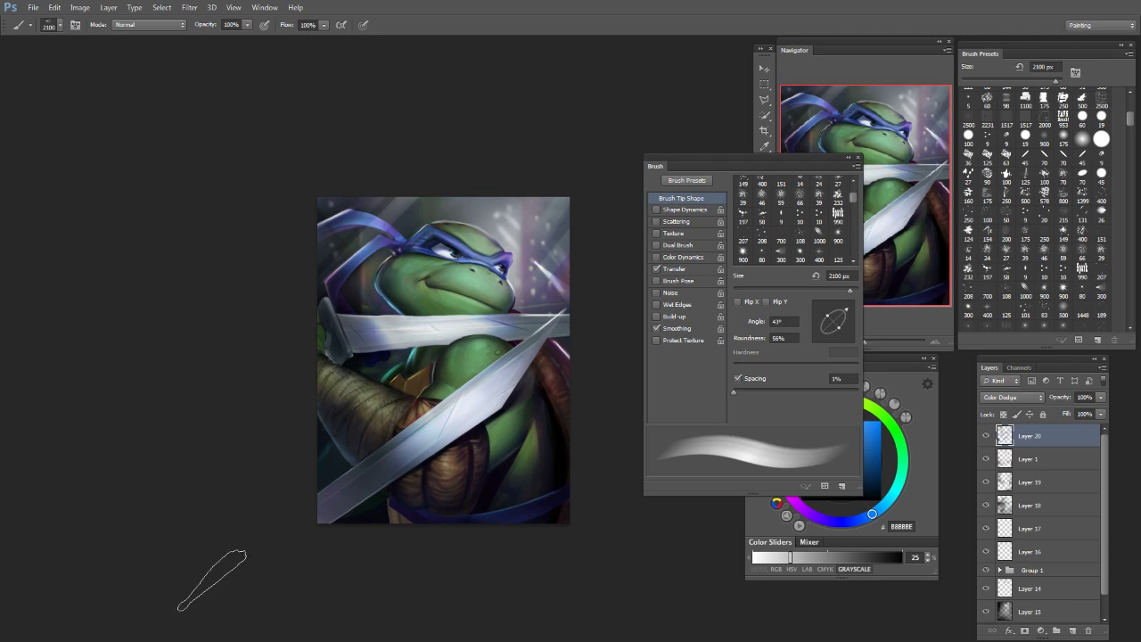
pyautogui.hotkey('ctrl', 'alt', 'z')
pyautogui.click(307, 395)
pyautogui.moveTo(280, 436); pyautogui.dragTo(345, 501)
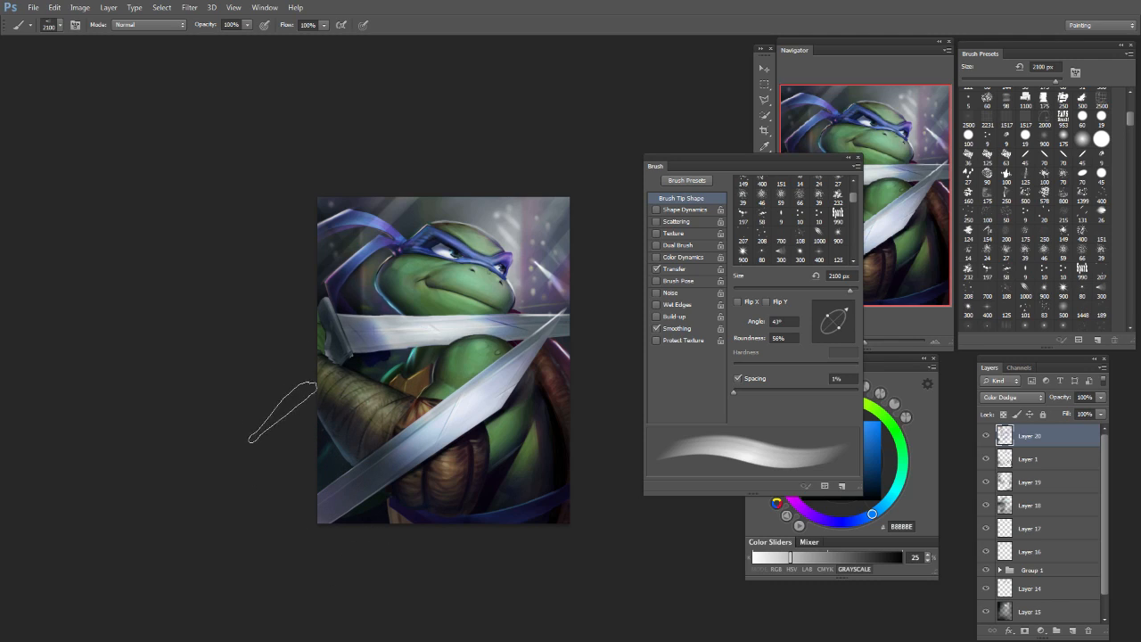
# Step: Try a small light grey streak beside the turtle's snout with the streak brush at 500 px, and undo it
pyautogui.press('[')
pyautogui.press('[')
pyautogui.press('[')
pyautogui.press('[')
pyautogui.press('[')
pyautogui.press('[')
pyautogui.press('[')
pyautogui.press('[')
pyautogui.press('[')
pyautogui.press('[')
pyautogui.press('[')
pyautogui.press('[')
pyautogui.press('[')
pyautogui.press('[')
pyautogui.press('[')
pyautogui.press('[')
pyautogui.click(508, 273)
pyautogui.hotkey('ctrl', 'z')
# Step: Switch to the soft round brush and toggle Layer 20's visibility to compare the painting with and without its effects
pyautogui.click(858, 160)
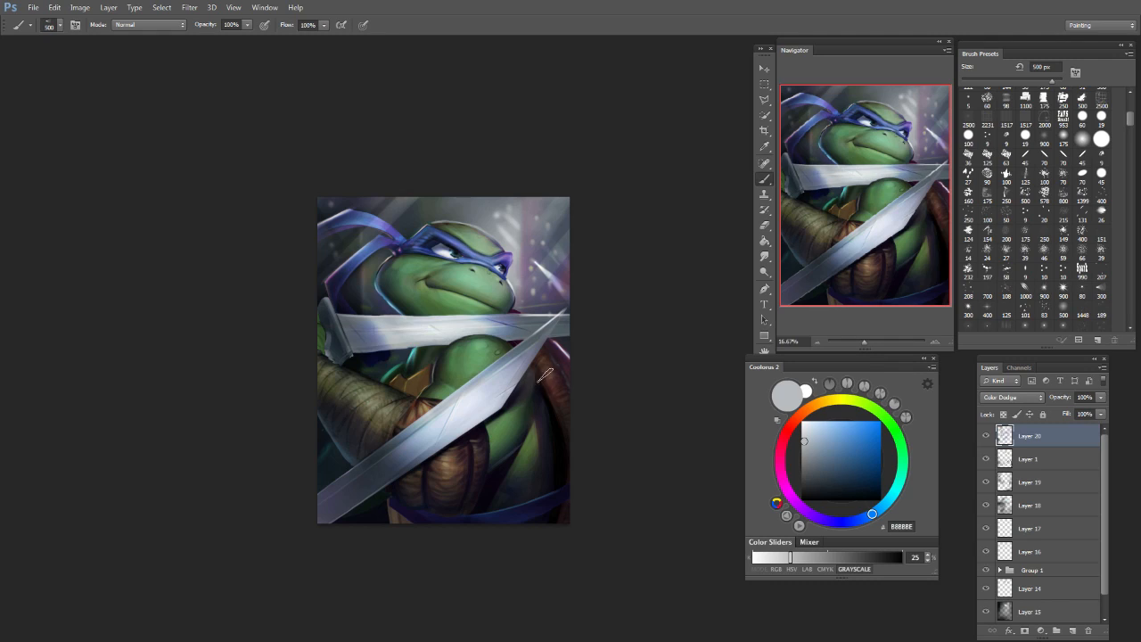
pyautogui.click(1081, 141)
pyautogui.click(986, 436)
pyautogui.click(987, 436)
pyautogui.click(986, 436)
pyautogui.click(986, 436)
# Step: Choose bright blue 57A4F1 and paint a thin soft glow down the back of the head below the mask's knot
pyautogui.click(858, 470)
pyautogui.press('[')
pyautogui.press('[')
pyautogui.press('[')
pyautogui.press('[')
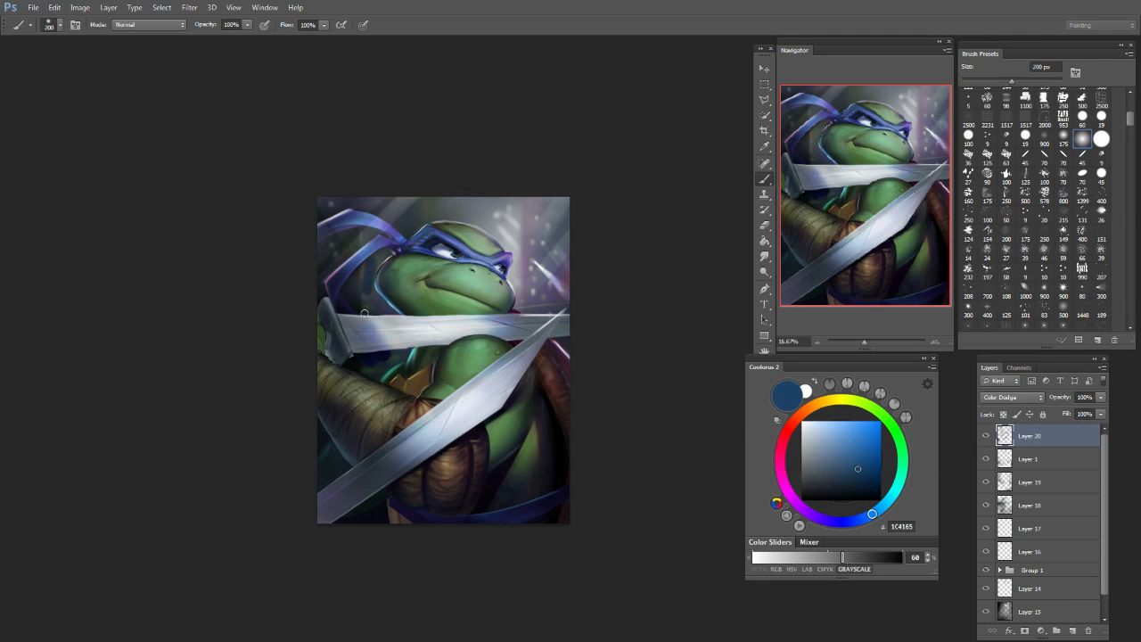
pyautogui.moveTo(861, 450); pyautogui.dragTo(852, 425)
pyautogui.moveTo(362, 264); pyautogui.dragTo(363, 321)
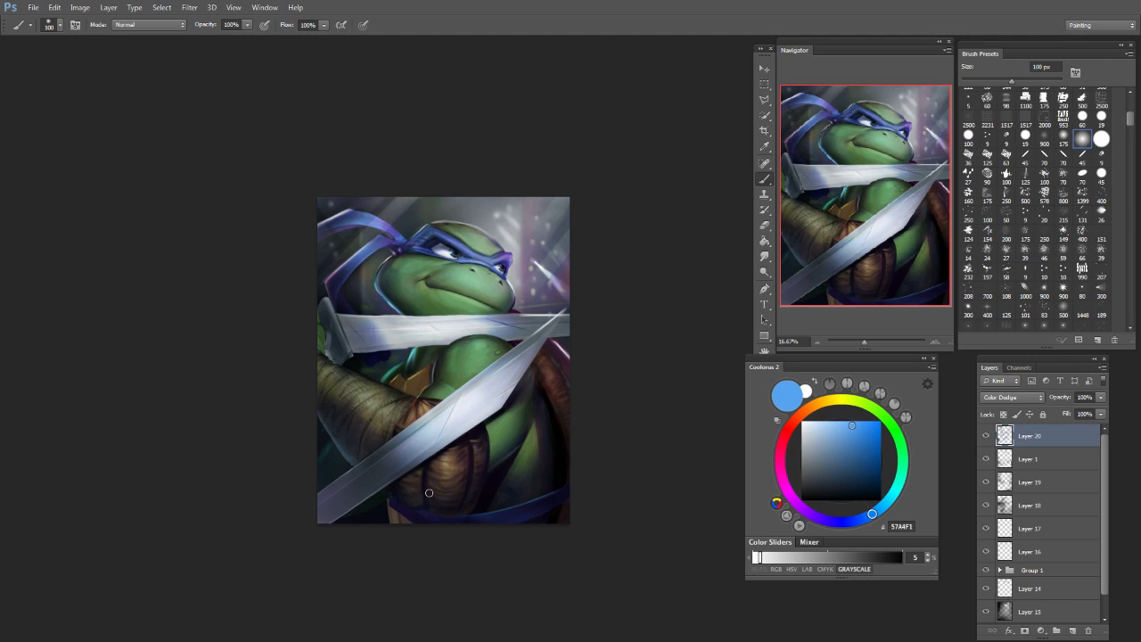
# Step: Change the paint colour to pale cyan D9FFFD and brush a fine rim highlight along the back of the head
pyautogui.press('[')
pyautogui.click(813, 421)
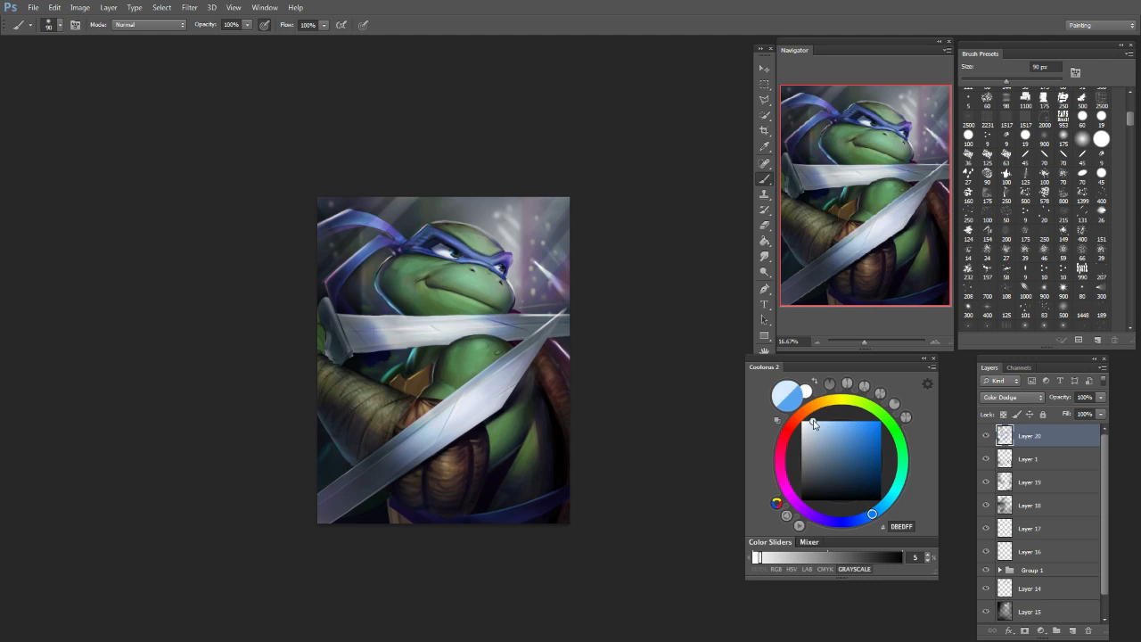
pyautogui.click(896, 489)
pyautogui.press('[')
pyautogui.moveTo(365, 264); pyautogui.dragTo(359, 297)
# Step: Dab a soft pale cyan glow on the sword hilt and the green shoulder with the soft brush enlarged to 700 px
pyautogui.press(']')
pyautogui.press(']')
pyautogui.press(']')
pyautogui.press(']')
pyautogui.press(']')
pyautogui.press(']')
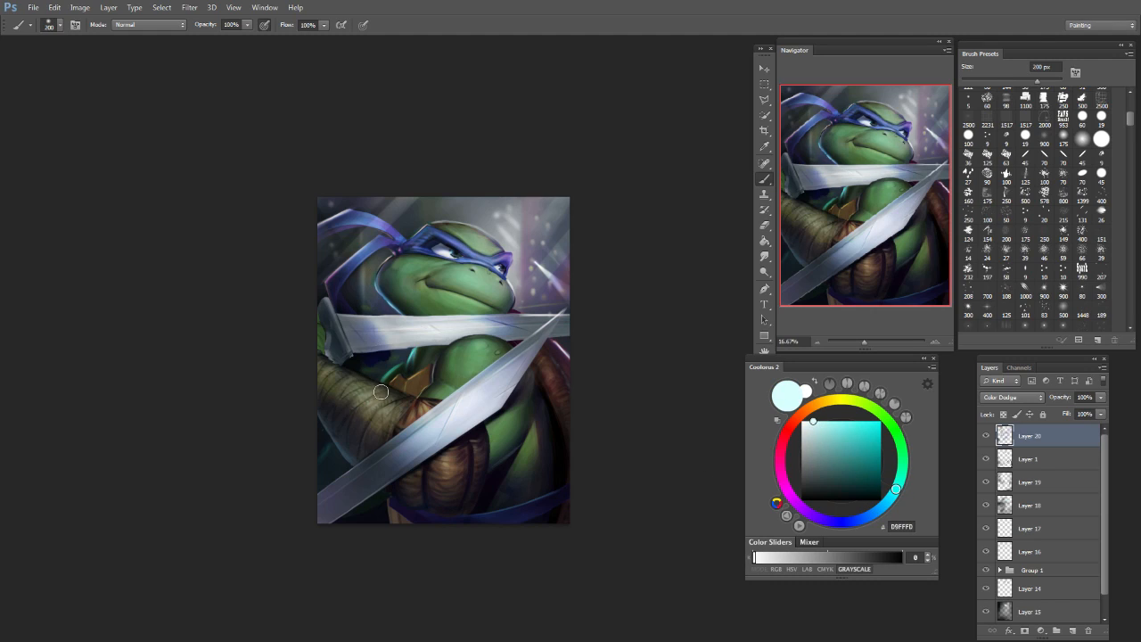
pyautogui.press('[')
pyautogui.press('[')
pyautogui.press('[')
pyautogui.press('[')
pyautogui.press(']')
pyautogui.press(']')
pyautogui.press(']')
pyautogui.press(']')
pyautogui.click(463, 360)
pyautogui.hotkey('ctrl', 'z')
pyautogui.click(464, 360)
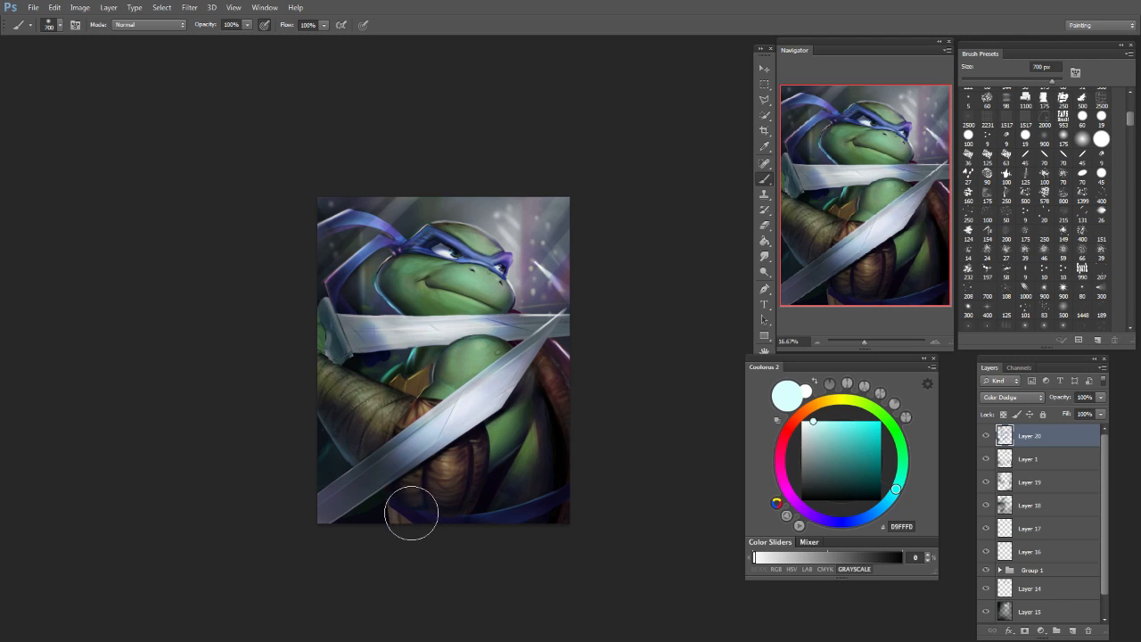
# Step: Try large pale cyan glow dabs on the horizontal blade and the shoulder, and undo them
pyautogui.click(412, 303)
pyautogui.hotkey('ctrl', 'z')
pyautogui.hotkey('ctrl', 'z')
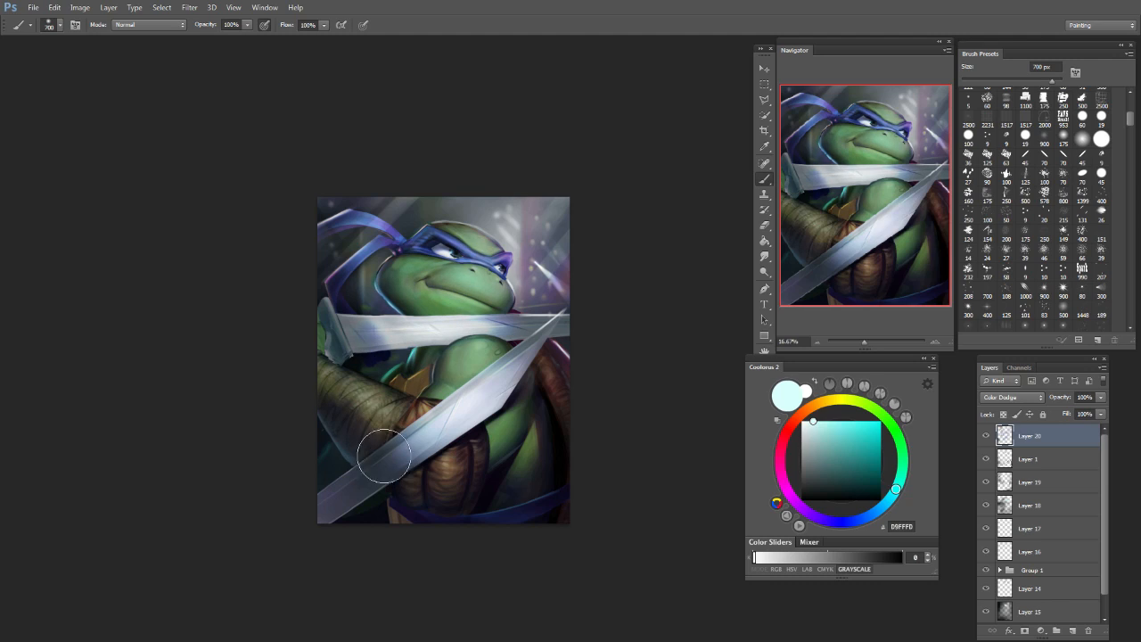
pyautogui.press('[')
pyautogui.click(496, 356)
pyautogui.hotkey('ctrl', 'z')
pyautogui.click(458, 301)
pyautogui.hotkey('ctrl', 'z')
# Step: Dab a soft pale cyan glow at the picture's edge beside the horizontal blade's tip with the brush at 600 px
pyautogui.press(']')
pyautogui.press(']')
pyautogui.press('[')
pyautogui.press('[')
pyautogui.click(581, 323)
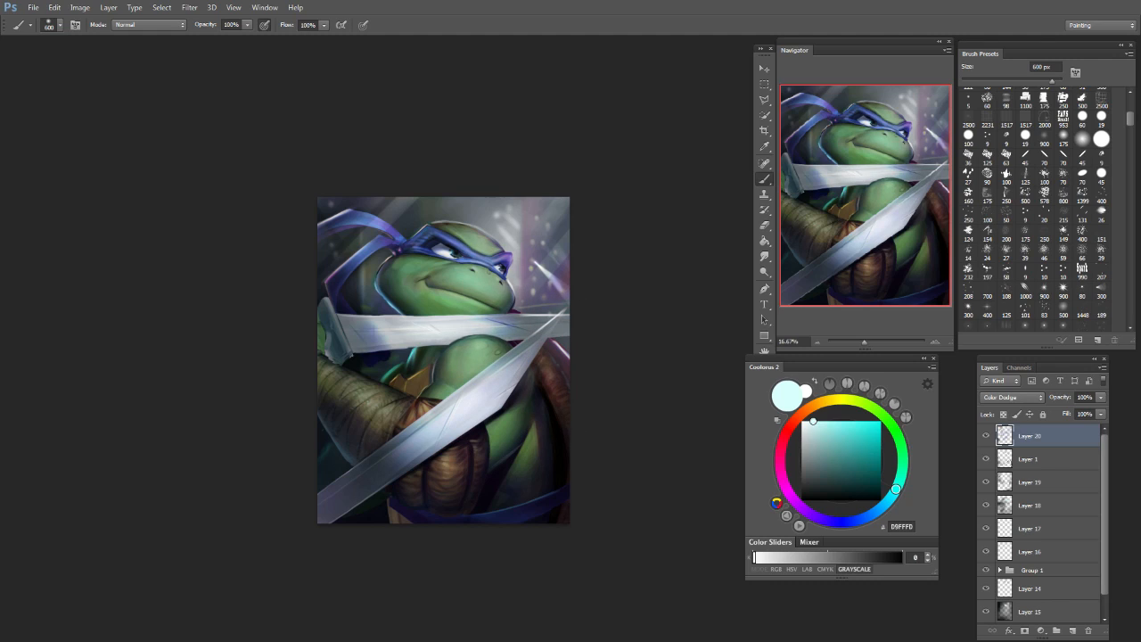
# Step: Try pale cyan glow dabs on the sword hilt, the lower end of the diagonal blade and the shell, and undo them
pyautogui.click(335, 340)
pyautogui.hotkey('ctrl', 'z')
pyautogui.press('[')
pyautogui.click(340, 496)
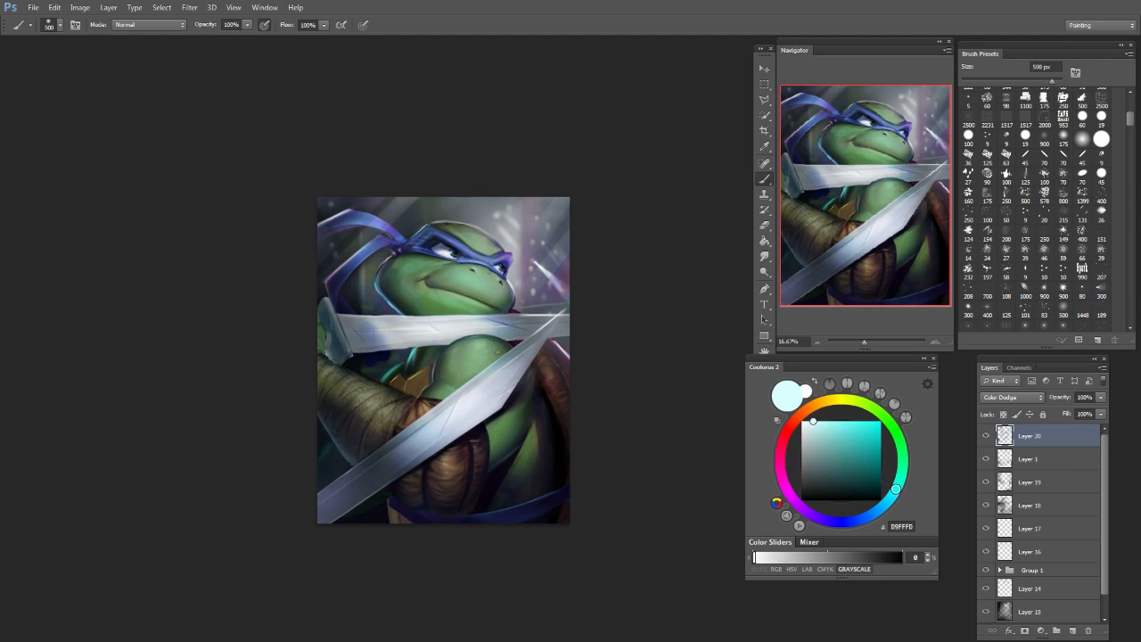
pyautogui.hotkey('ctrl', 'z')
pyautogui.click(445, 484)
pyautogui.hotkey('ctrl', 'z')
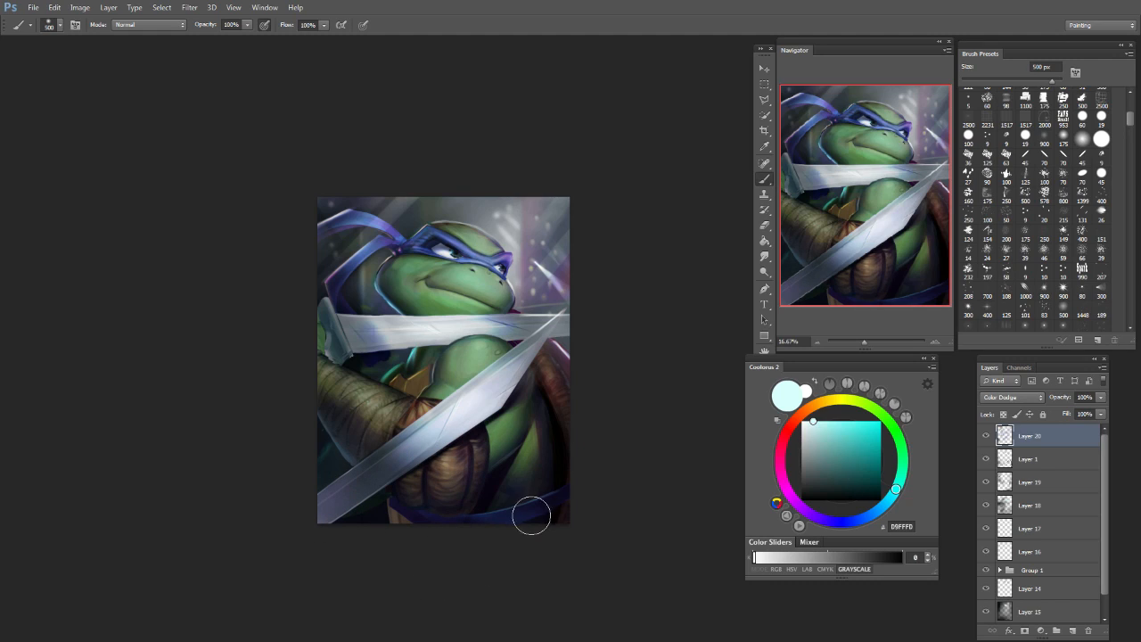
# Step: Dab pale cyan highlights on the green skin just below the diagonal blade, reducing the soft brush to 150 px
pyautogui.click(514, 410)
pyautogui.press('[')
pyautogui.press('[')
pyautogui.press('[')
pyautogui.press('[')
pyautogui.press('[')
pyautogui.press('[')
pyautogui.click(499, 425)
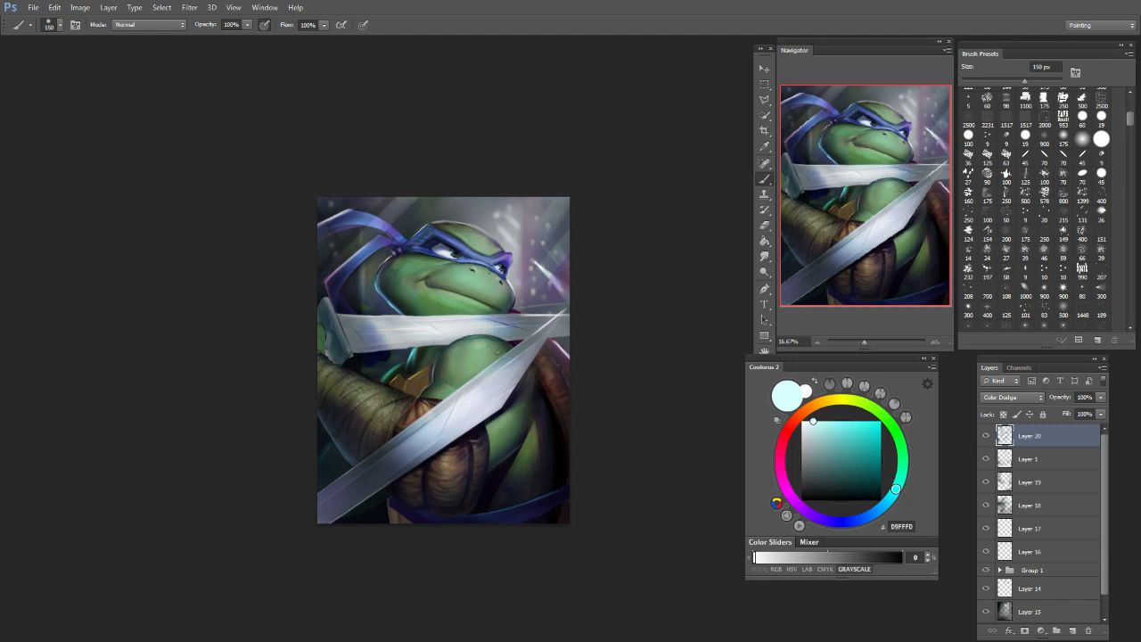
# Step: Undo the last skin highlight, then try a larger pale cyan glow stroke over the chest strap and undo it
pyautogui.hotkey('ctrl', 'z')
pyautogui.press(']')
pyautogui.press(']')
pyautogui.moveTo(437, 386)
pyautogui.mouseDown()
pyautogui.moveTo(430, 398)
pyautogui.moveTo(382, 379)
pyautogui.moveTo(413, 361)
pyautogui.moveTo(411, 383)
pyautogui.moveTo(412, 366)
pyautogui.mouseUp()
pyautogui.press('[')
pyautogui.press('[')
pyautogui.press('[')
pyautogui.press('[')
pyautogui.hotkey('ctrl', 'alt', 'z')
pyautogui.hotkey('ctrl', 'alt', 'z')
pyautogui.hotkey('ctrl', 'alt', 'z')
# Step: Try a pale cyan glow dab on the blue mask with the soft brush at 175 px, and undo it
pyautogui.press(']')
pyautogui.press(']')
pyautogui.press(']')
pyautogui.press(']')
pyautogui.press(']')
pyautogui.press(']')
pyautogui.press('[')
pyautogui.click(443, 250)
pyautogui.hotkey('ctrl', 'alt', 'z')
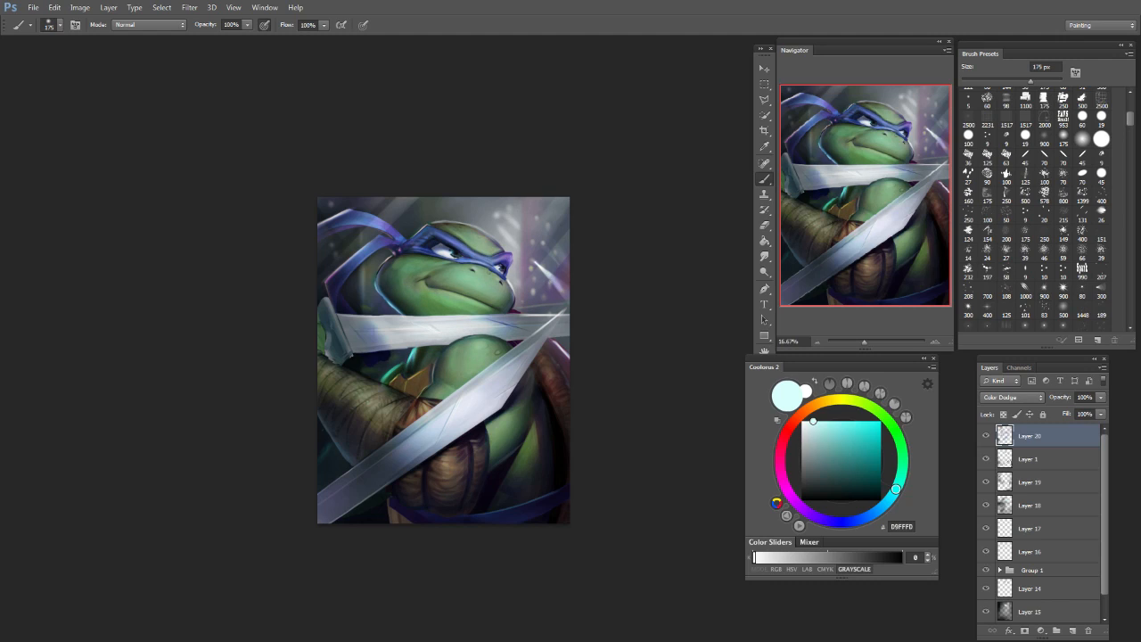
# Step: Try a large pale cyan glow stroke on the background above the head, and undo it
pyautogui.press(']')
pyautogui.press(']')
pyautogui.press(']')
pyautogui.press(']')
pyautogui.press(']')
pyautogui.press(']')
pyautogui.moveTo(520, 207)
pyautogui.mouseDown()
pyautogui.moveTo(516, 234)
pyautogui.moveTo(526, 230)
pyautogui.mouseUp()
pyautogui.hotkey('ctrl', 'alt', 'z')
pyautogui.hotkey('ctrl', 'alt', 'z')
# Step: Try a soft light streak across the picture's upper edge above the mask's tail, undo it, and reduce the brush
pyautogui.press('[')
pyautogui.moveTo(363, 189); pyautogui.dragTo(359, 243)
pyautogui.hotkey('ctrl', 'alt', 'z')
pyautogui.press('[')
pyautogui.press('[')
pyautogui.hotkey('ctrl', 'alt', 'z')
pyautogui.hotkey('ctrl', 'alt', 'z')
pyautogui.press('[')
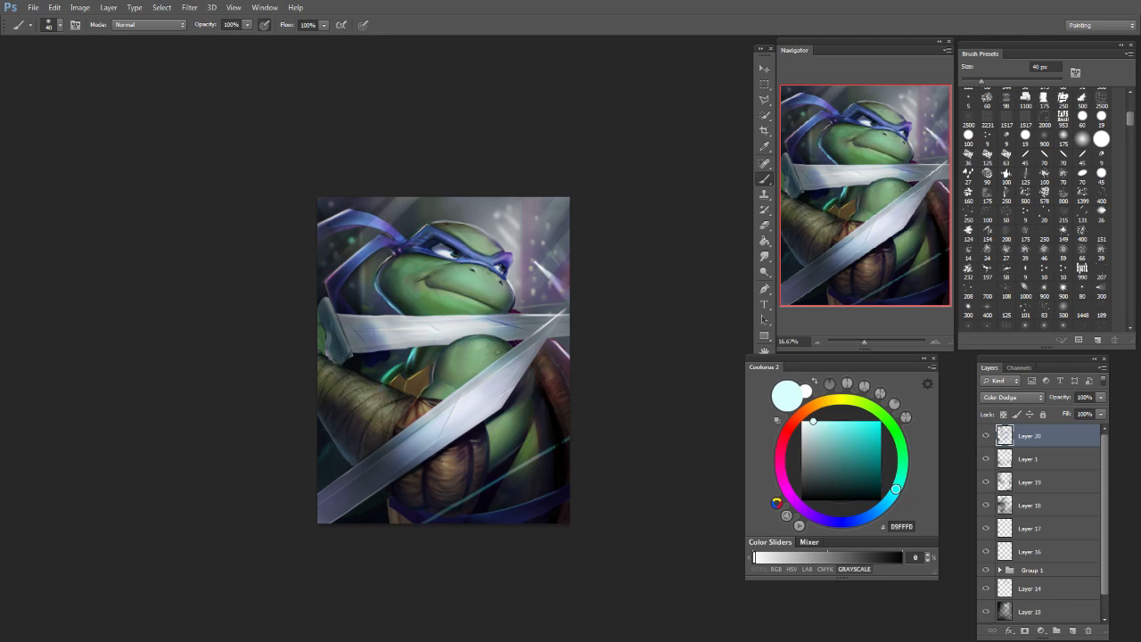
# Step: Try wider, softer light streaks across the shell's lower side with the brush enlarged to 250 px, and undo them
pyautogui.press(']')
pyautogui.press(']')
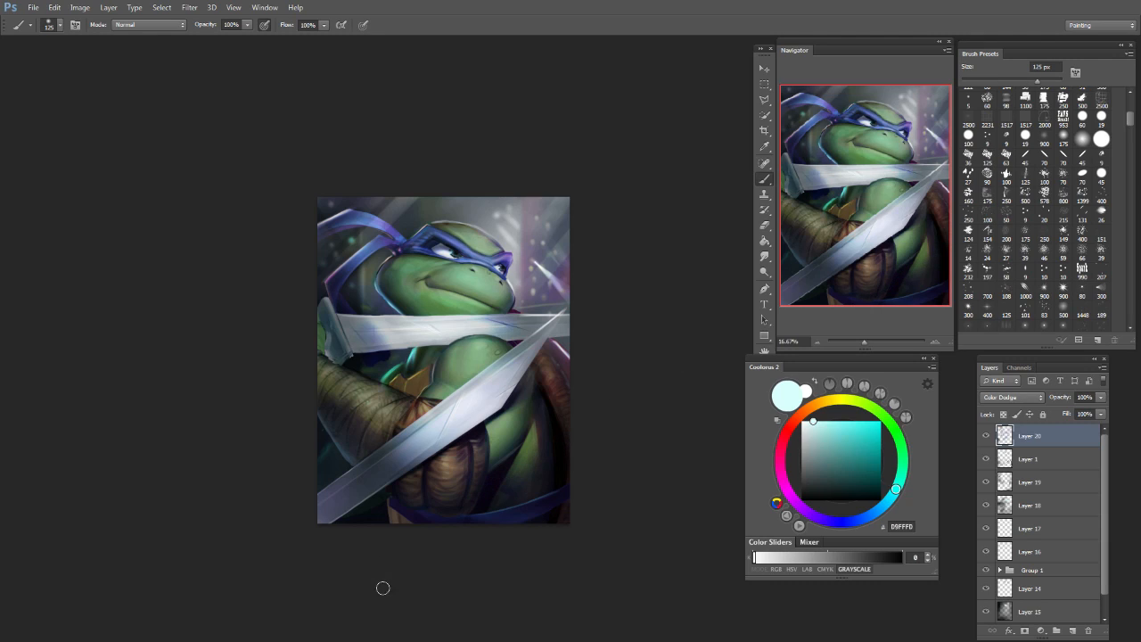
pyautogui.press(']')
pyautogui.press(']')
pyautogui.press(']')
pyautogui.press(']')
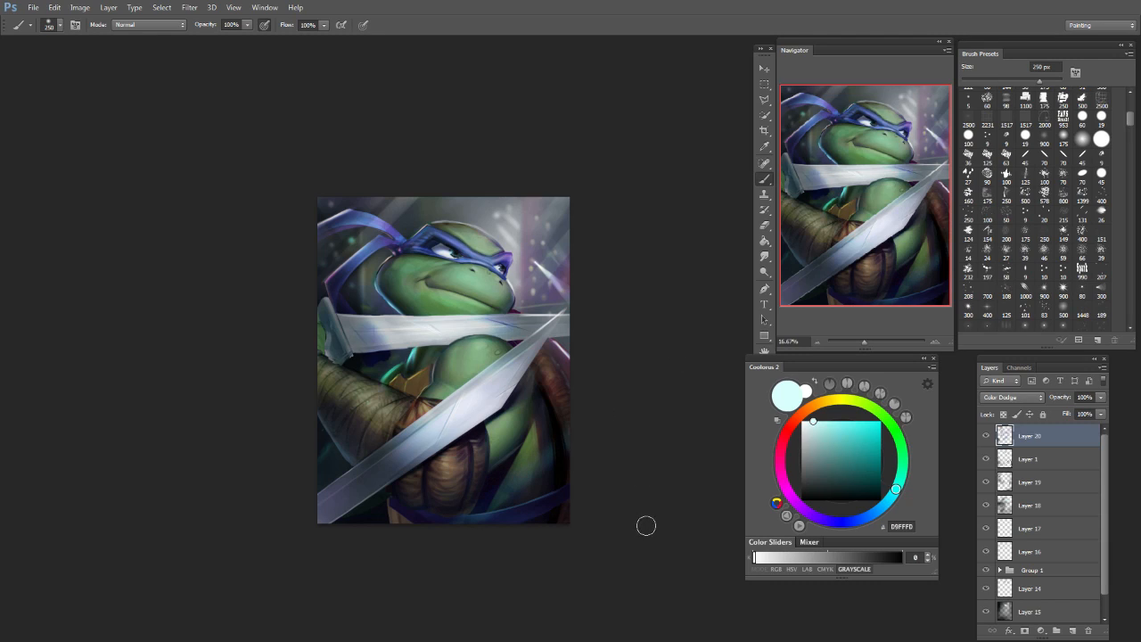
pyautogui.hotkey('ctrl', 'z')
# Step: Create a new layer and try large pale cyan haze dabs over the lower body at up to 1000 px, undoing them
pyautogui.click(1072, 631)
pyautogui.press(']')
pyautogui.press(']')
pyautogui.press(']')
pyautogui.press(']')
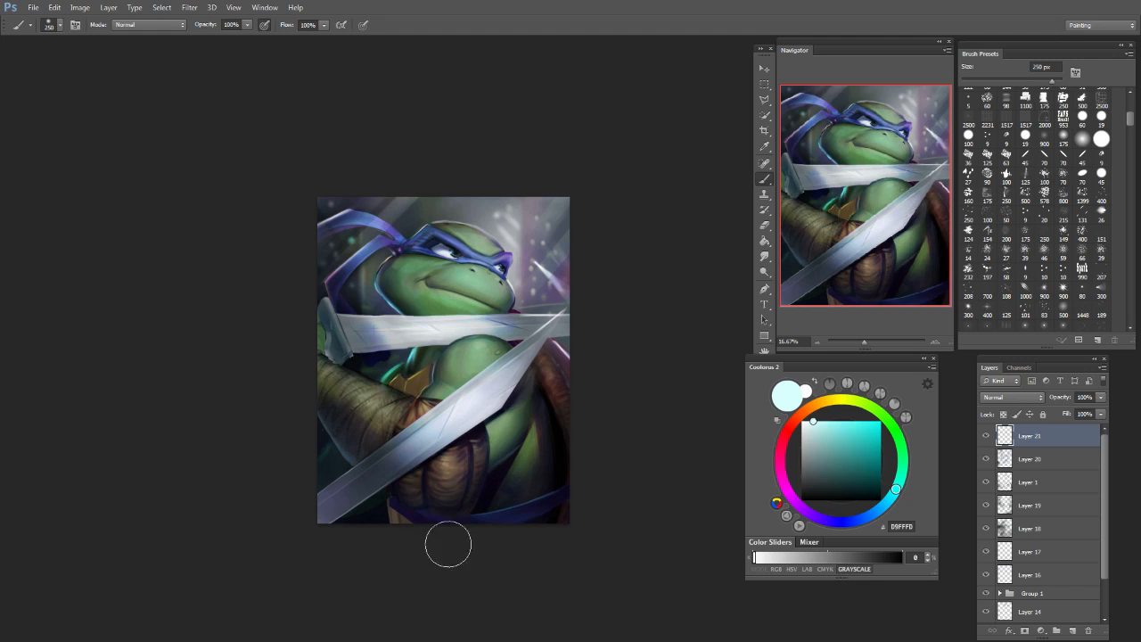
pyautogui.click(514, 478)
pyautogui.press(']')
pyautogui.press(']')
pyautogui.press(']')
pyautogui.press(']')
pyautogui.press(']')
pyautogui.press(']')
pyautogui.press(']')
pyautogui.press(']')
pyautogui.press(']')
pyautogui.press(']')
pyautogui.press(']')
pyautogui.press(']')
pyautogui.click(544, 499)
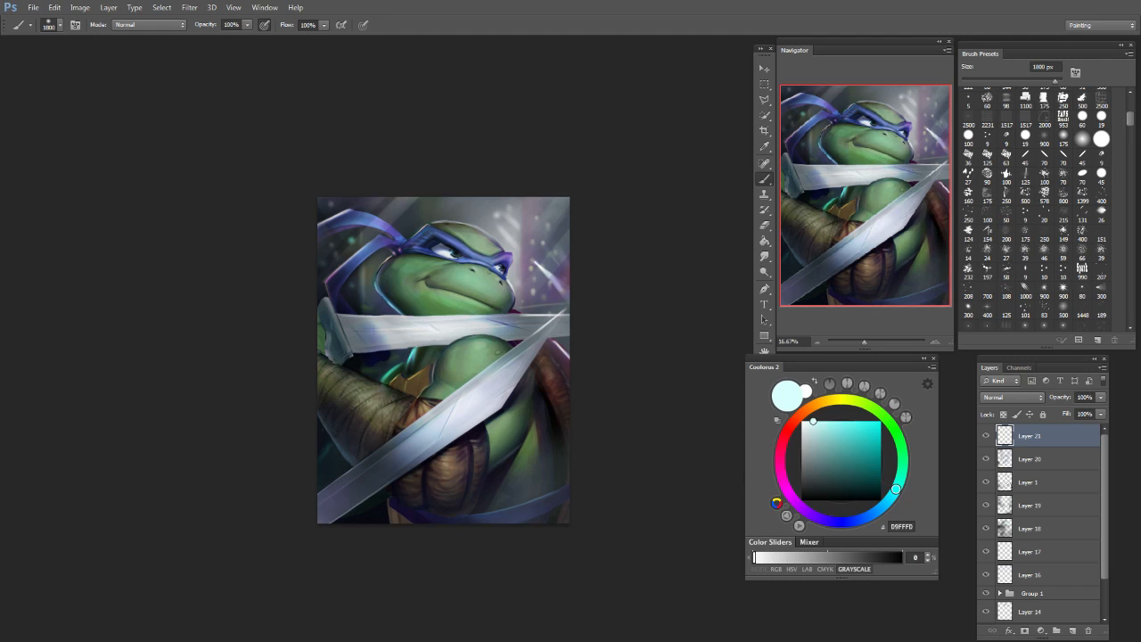
pyautogui.hotkey('ctrl', 'alt', 'z')
pyautogui.hotkey('ctrl', 'alt', 'z')
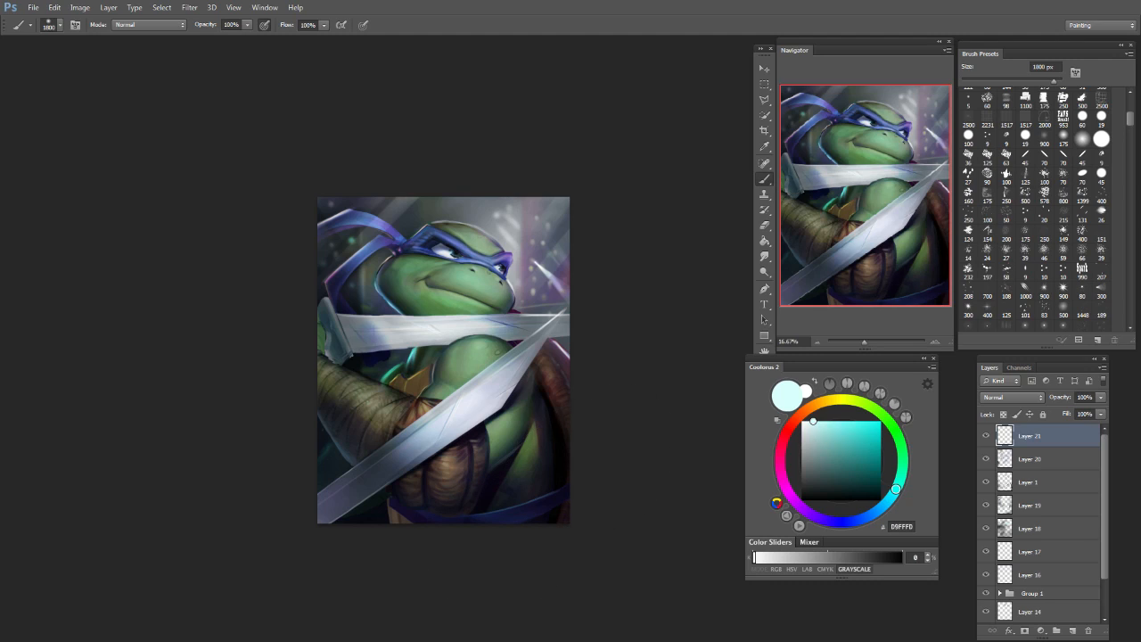
# Step: Try muted green strokes (6D8F65), sampled from the shoulder, beside the shell below the diagonal blade, and undo back to Layer 20
pyautogui.press('[')
pyautogui.press('[')
pyautogui.press('[')
pyautogui.press('[')
pyautogui.press('[')
pyautogui.press('[')
pyautogui.press('[')
pyautogui.press('[')
pyautogui.press('[')
pyautogui.press('[')
pyautogui.press('[')
pyautogui.press('[')
pyautogui.press('[')
pyautogui.press('[')
pyautogui.keyDown('alt'); pyautogui.click(482, 355); pyautogui.keyUp('alt')
pyautogui.press('[')
pyautogui.press('[')
pyautogui.press('[')
pyautogui.press('[')
pyautogui.press('[')
pyautogui.press('[')
pyautogui.press('[')
pyautogui.press('[')
pyautogui.moveTo(525, 438)
pyautogui.mouseDown()
pyautogui.moveTo(521, 460)
pyautogui.moveTo(533, 447)
pyautogui.mouseUp()
pyautogui.press(']')
pyautogui.press(']')
pyautogui.press(']')
pyautogui.press(']')
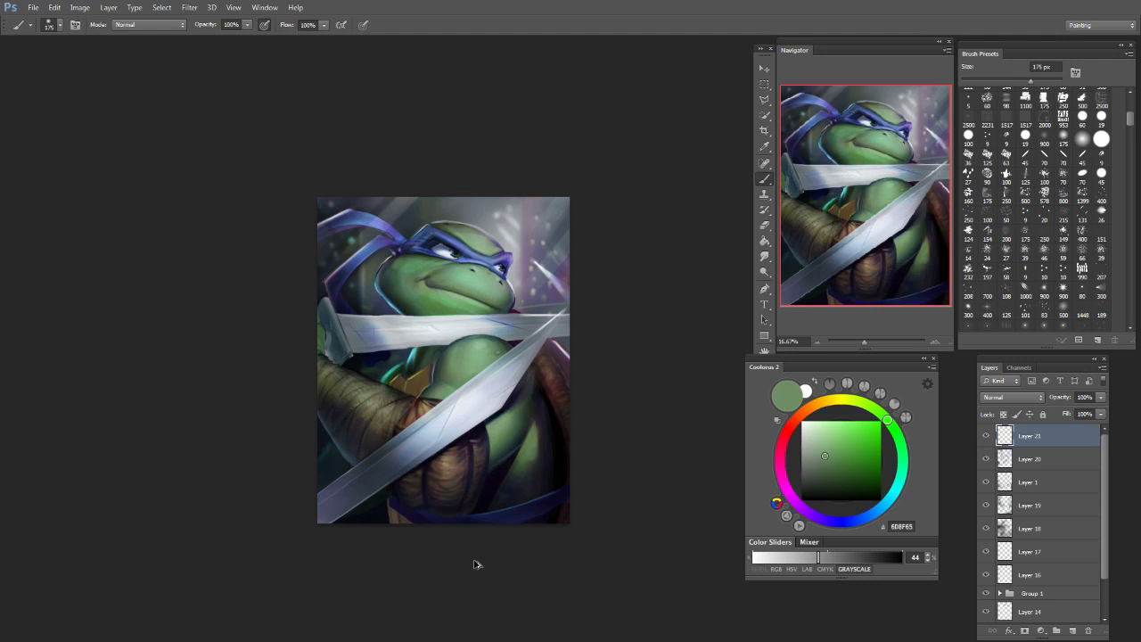
pyautogui.hotkey('ctrl', 'alt', 'z')
pyautogui.hotkey('ctrl', 'alt', 'z')
# Step: Try a soft mint glow (B6F7E6) on Layer 20 with the brush at 400 px, and undo it
pyautogui.keyDown('alt'); pyautogui.click(542, 442); pyautogui.keyUp('alt')
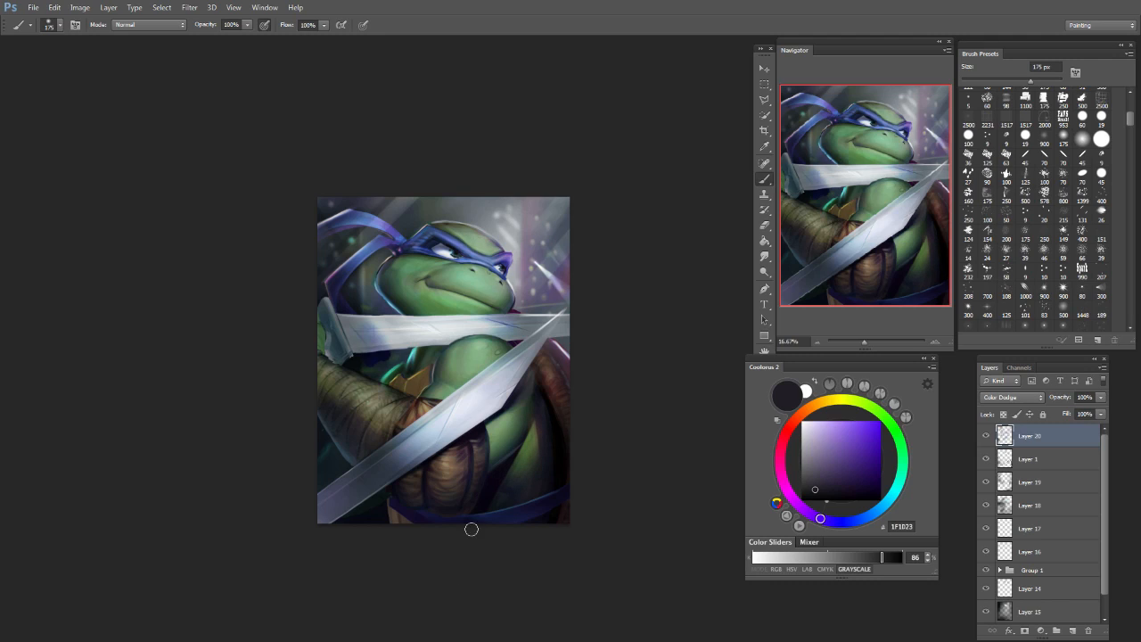
pyautogui.click(901, 476)
pyautogui.click(822, 423)
pyautogui.press(']')
pyautogui.press(']')
pyautogui.press(']')
pyautogui.press(']')
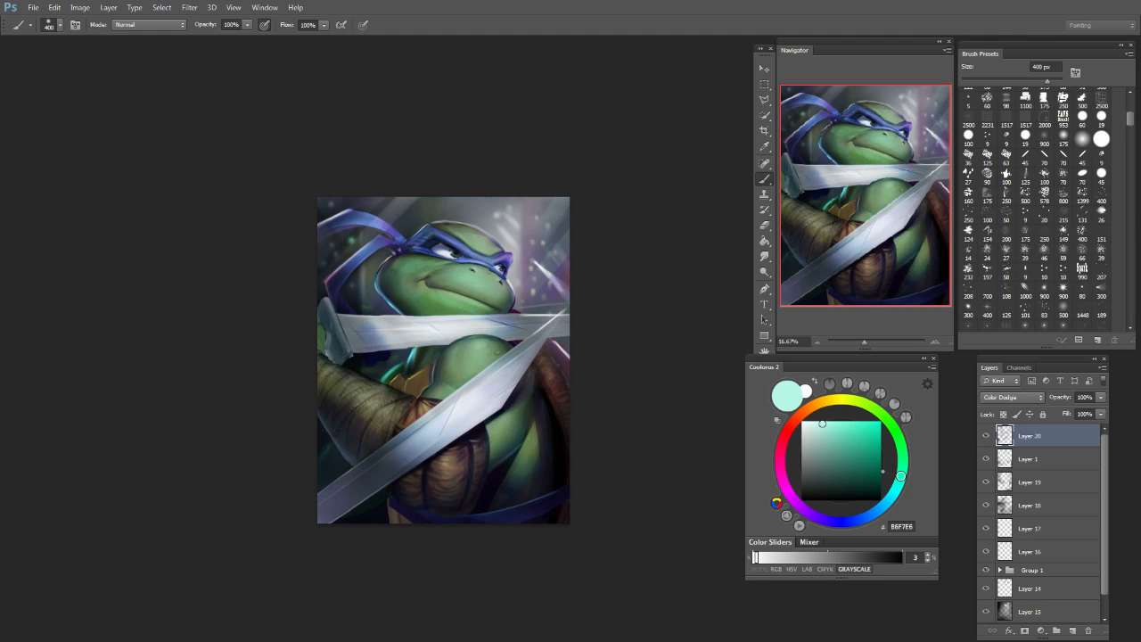
pyautogui.hotkey('ctrl', 'z')
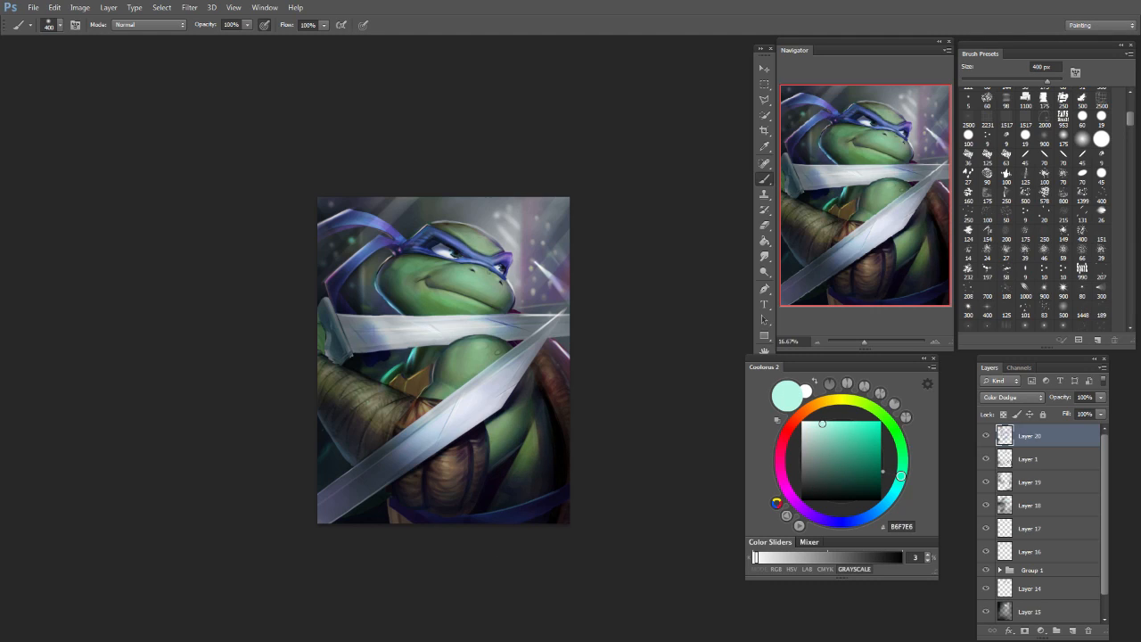
# Step: Paint fine muted mauve highlights (9C7894) along the shell's rim behind the shoulder, using a small brush starting at 15 px
pyautogui.press('[')
pyautogui.press('[')
pyautogui.press('[')
pyautogui.press('[')
pyautogui.press('[')
pyautogui.press('[')
pyautogui.press('[')
pyautogui.press('[')
pyautogui.press('[')
pyautogui.press('[')
pyautogui.press('[')
pyautogui.click(782, 477)
pyautogui.click(831, 451)
pyautogui.moveTo(831, 451); pyautogui.dragTo(820, 451)
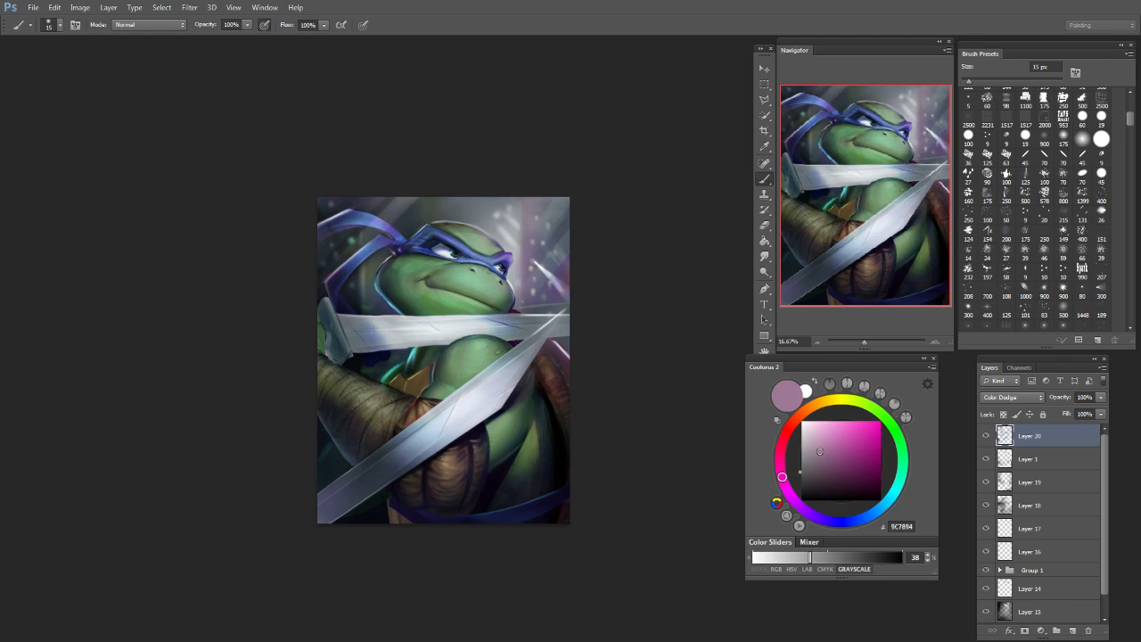
pyautogui.press(']')
# Step: Add small pale highlights to the shell's rim and under the chin, using sampled tones CED1D9 and EEF3FF with a 20–30 px brush
pyautogui.keyDown('alt'); pyautogui.click(561, 360); pyautogui.keyUp('alt')
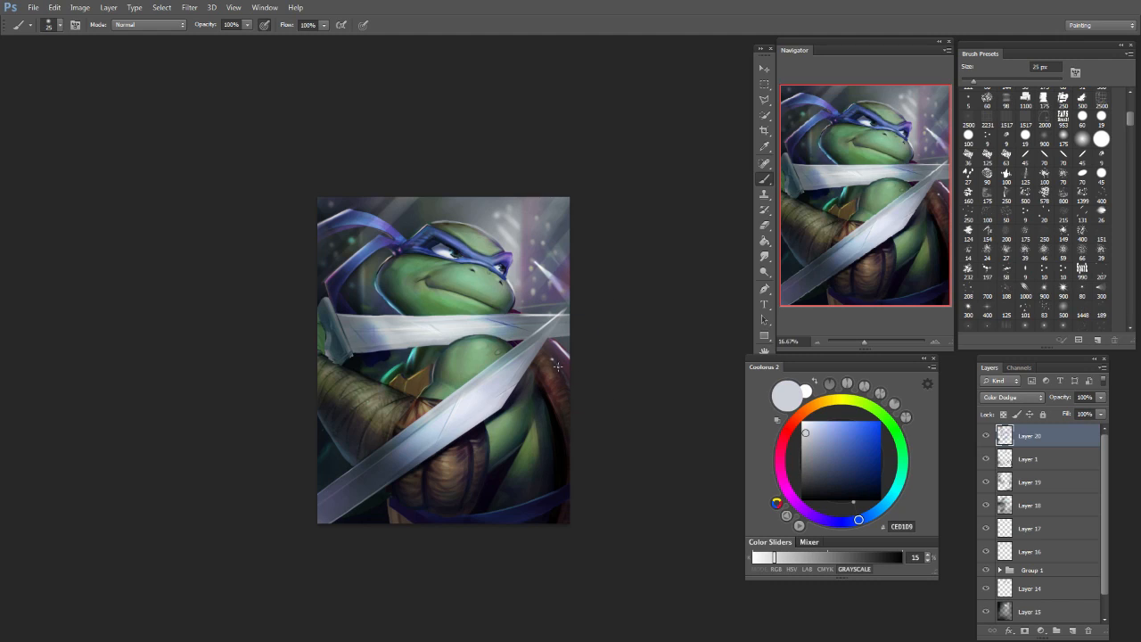
pyautogui.press(']')
pyautogui.press('[')
pyautogui.keyDown('alt'); pyautogui.click(517, 312); pyautogui.keyUp('alt')
pyautogui.press('[')
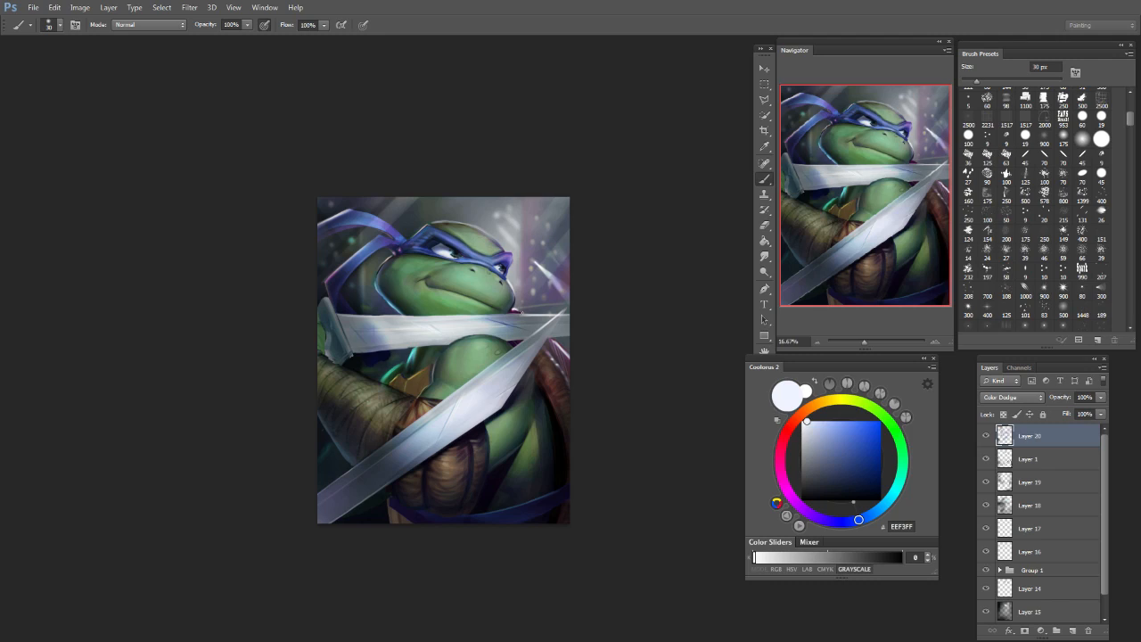
pyautogui.press('[')
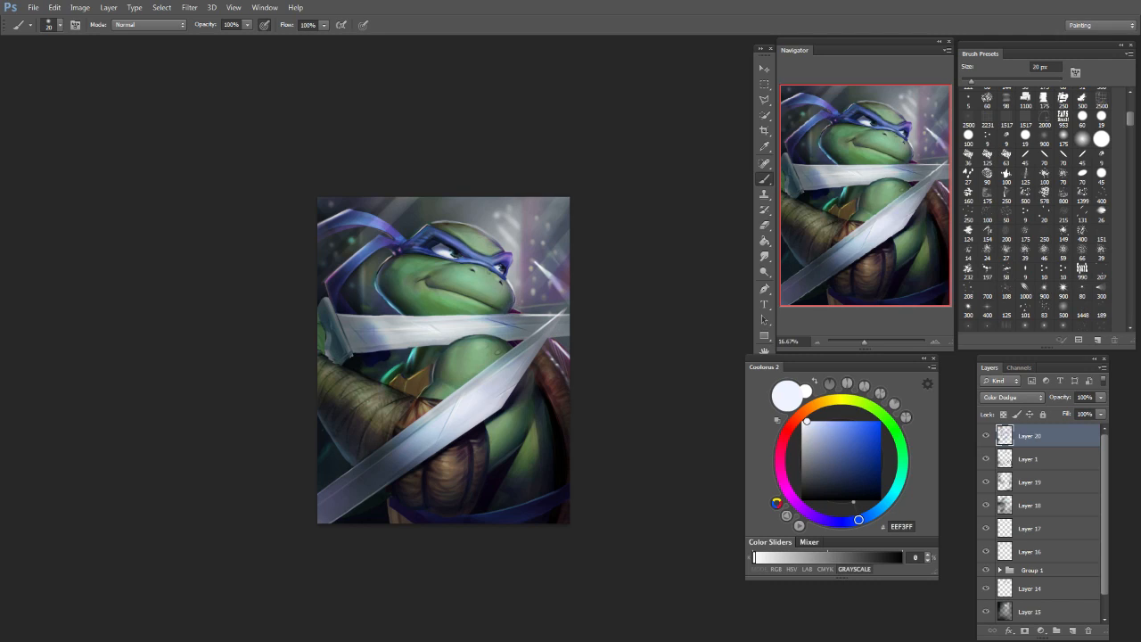
pyautogui.click(512, 308)
# Step: Try a pale highlight dab on the shoulder's edge beside the chest strap, undo it, and enlarge the brush
pyautogui.click(438, 360)
pyautogui.hotkey('ctrl', 'z')
pyautogui.press(']')
pyautogui.press(']')
pyautogui.press(']')
pyautogui.press(']')
pyautogui.press(']')
pyautogui.press(']')
pyautogui.press(']')
# Step: Paint fine pale blue-white highlights (EEF3FF) on the wrapped forearm's folds, reducing the brush to 15 px
pyautogui.press('[')
pyautogui.press('[')
pyautogui.press('[')
pyautogui.press('[')
pyautogui.press('[')
pyautogui.press('[')
pyautogui.press('[')
pyautogui.press('[')
pyautogui.press('[')
pyautogui.press('[')
pyautogui.press(']')
pyautogui.press(']')
pyautogui.press(']')
pyautogui.press(']')
pyautogui.press(']')
pyautogui.press(']')
pyautogui.moveTo(352, 368); pyautogui.dragTo(415, 397)
pyautogui.moveTo(383, 382); pyautogui.dragTo(398, 367)
pyautogui.press(']')
pyautogui.press('[')
pyautogui.press('[')
pyautogui.moveTo(359, 367); pyautogui.dragTo(384, 387)
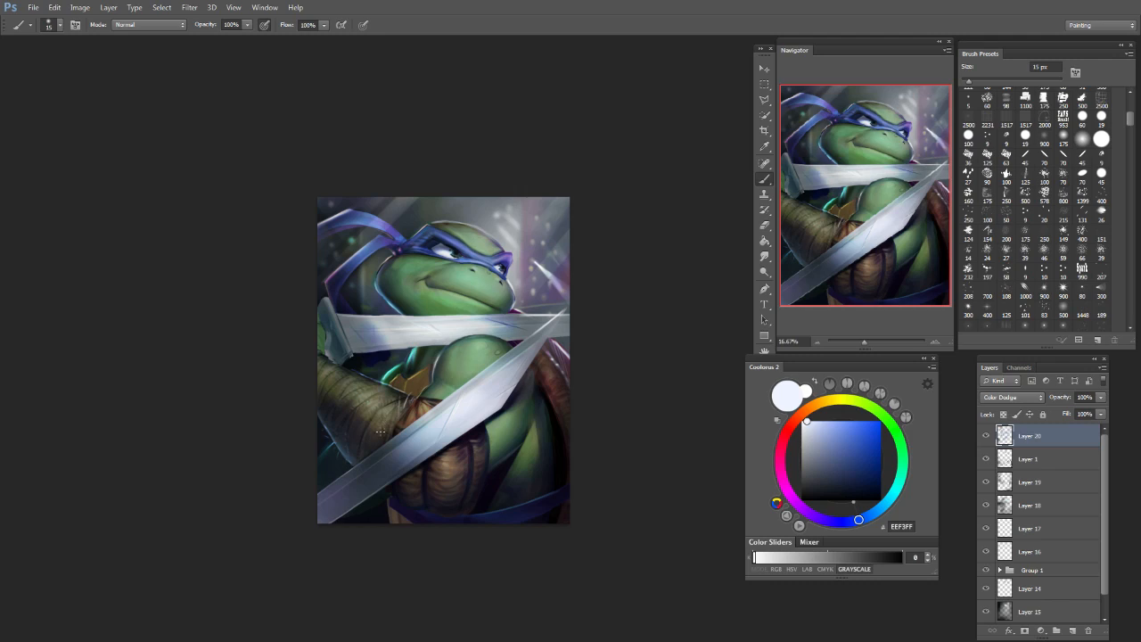
# Step: Paint a fine pale blue-white highlight on the wrapped forearm beside the diagonal blade, and readjust the brush size
pyautogui.moveTo(414, 407); pyautogui.dragTo(392, 428)
pyautogui.press(']')
pyautogui.press(']')
pyautogui.press(']')
pyautogui.press('[')
pyautogui.press('[')
pyautogui.press('[')
pyautogui.press('[')
pyautogui.press('[')
pyautogui.press(']')
pyautogui.press(']')
pyautogui.press(']')
pyautogui.press(']')
# Step: Try pale highlight strokes along the diagonal sword's edge toward its tip, toggling undo to compare the blade with and without them
pyautogui.moveTo(464, 388); pyautogui.dragTo(538, 333)
pyautogui.hotkey('ctrl', 'z')
pyautogui.moveTo(492, 365); pyautogui.dragTo(559, 317)
pyautogui.hotkey('ctrl', 'z')
pyautogui.hotkey('ctrl', 'z')
pyautogui.hotkey('ctrl', 'z')
pyautogui.hotkey('ctrl', 'z')
pyautogui.hotkey('ctrl', 'z')
pyautogui.hotkey('ctrl', 'z')
# Step: Enlarge the brush to 125 px and dab pale blue-white glows on both ends of the horizontal blade
pyautogui.press(']')
pyautogui.press('[')
pyautogui.press(']')
pyautogui.press(']')
pyautogui.press(']')
pyautogui.press(']')
pyautogui.press(']')
pyautogui.press(']')
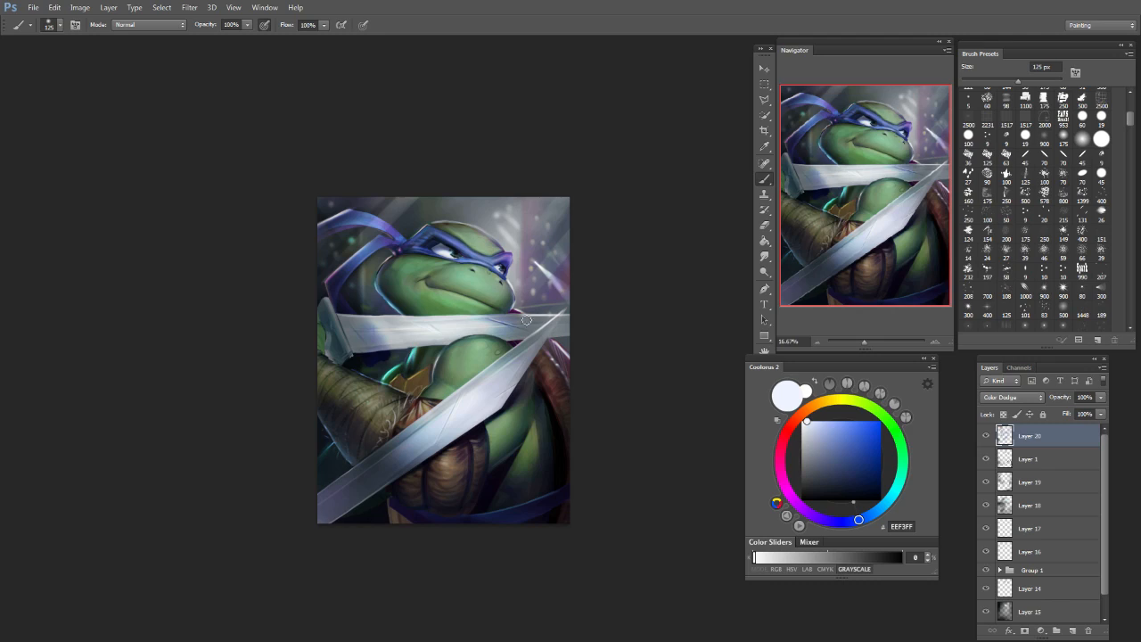
pyautogui.hotkey('ctrl', 'z')
pyautogui.click(527, 320)
pyautogui.click(354, 333)
# Step: Dab a pale mint glow (EEFFF8) on the horizontal blade near its hilt with a 200 px brush, undoing the last dab
pyautogui.press('[')
pyautogui.press(']')
pyautogui.press(']')
pyautogui.press(']')
pyautogui.press(']')
pyautogui.moveTo(901, 479); pyautogui.dragTo(902, 464)
pyautogui.click(361, 328)
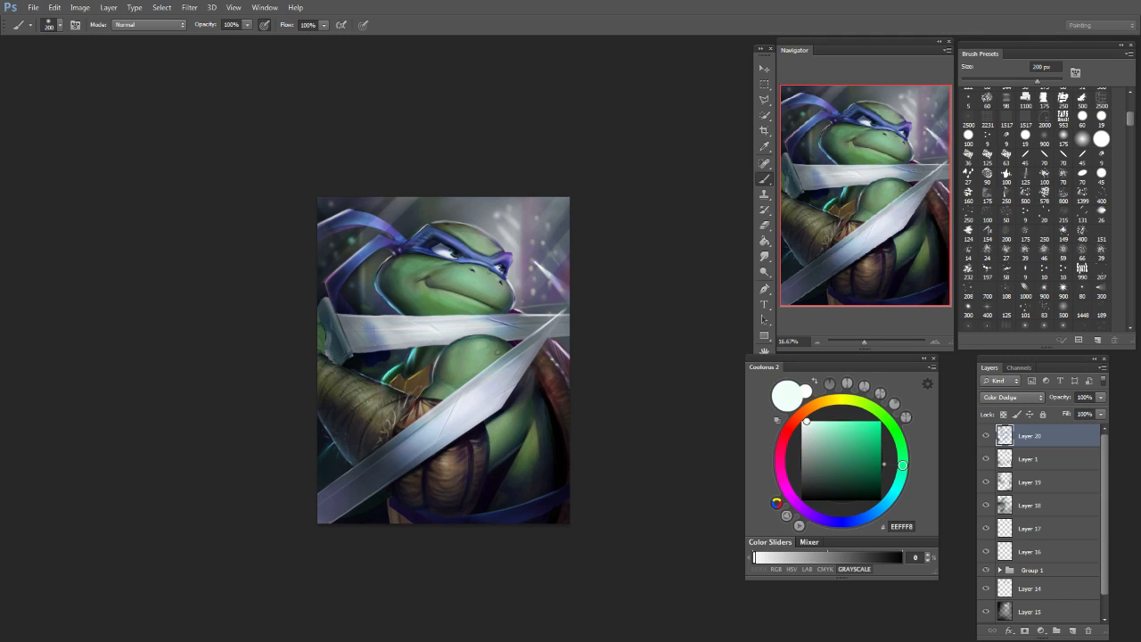
pyautogui.click(366, 334)
pyautogui.hotkey('ctrl', 'z')
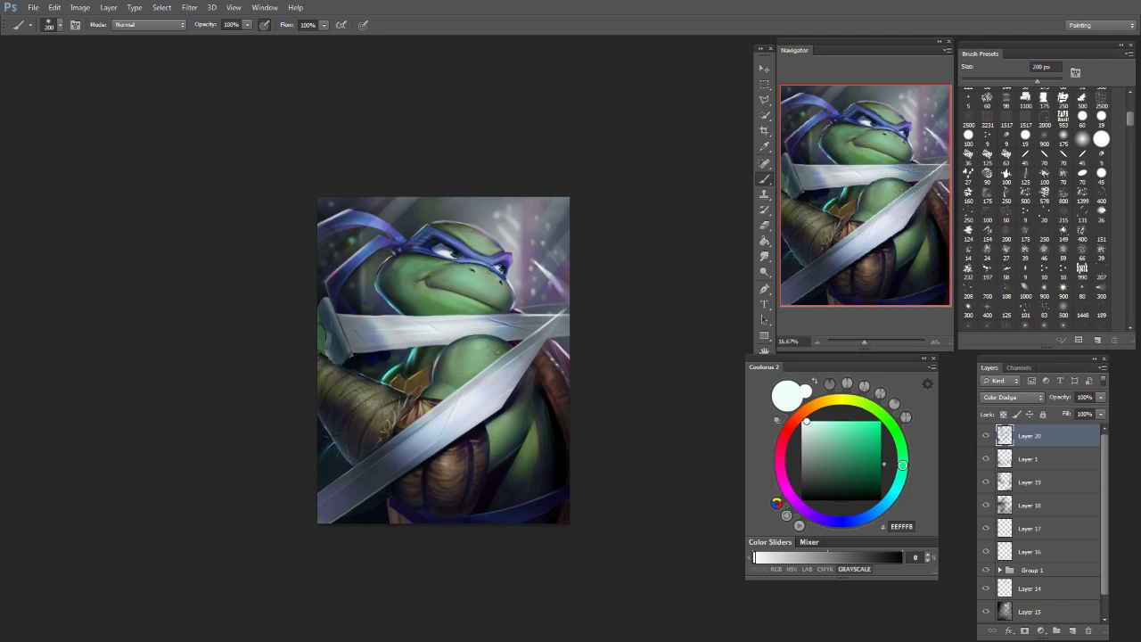
# Step: Try a glow near the horizontal blade's far end, undo it, and brush a soft pale glow along the mask's loose tail
pyautogui.click(512, 330)
pyautogui.hotkey('ctrl', 'z')
pyautogui.moveTo(323, 232); pyautogui.dragTo(339, 223)
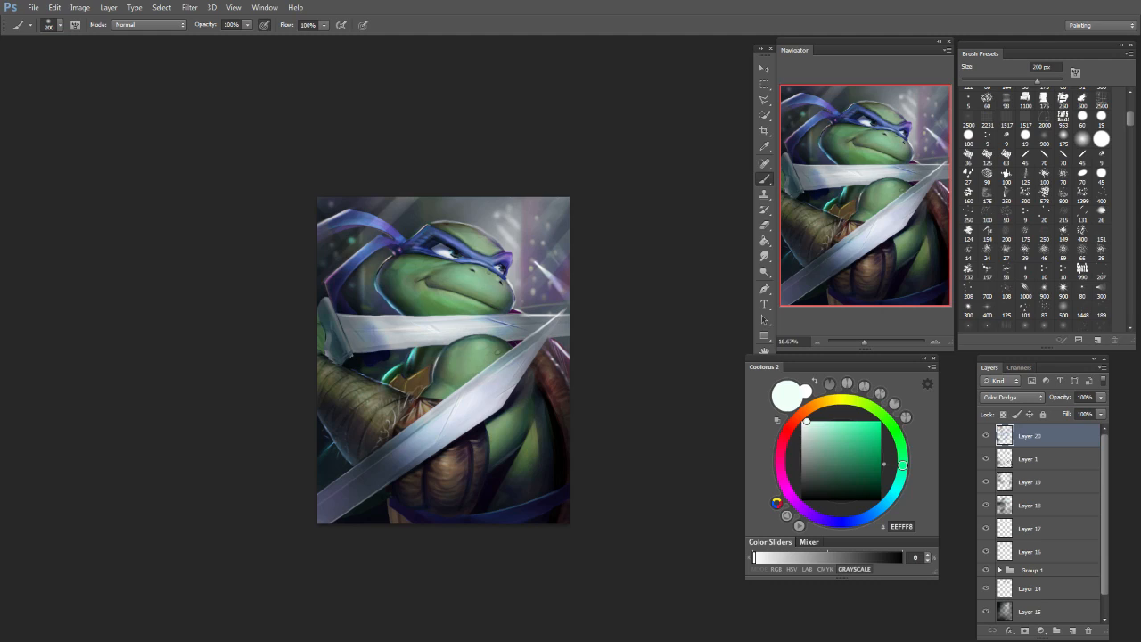
# Step: Enlarge the brush to 700 px and switch to the Eraser for cleaning up the glows on Layer 20
pyautogui.press(']')
pyautogui.press(']')
pyautogui.press(']')
pyautogui.press(']')
pyautogui.press(']')
pyautogui.press(']')
pyautogui.press(']')
pyautogui.press(']')
pyautogui.press('[')
pyautogui.press('[')
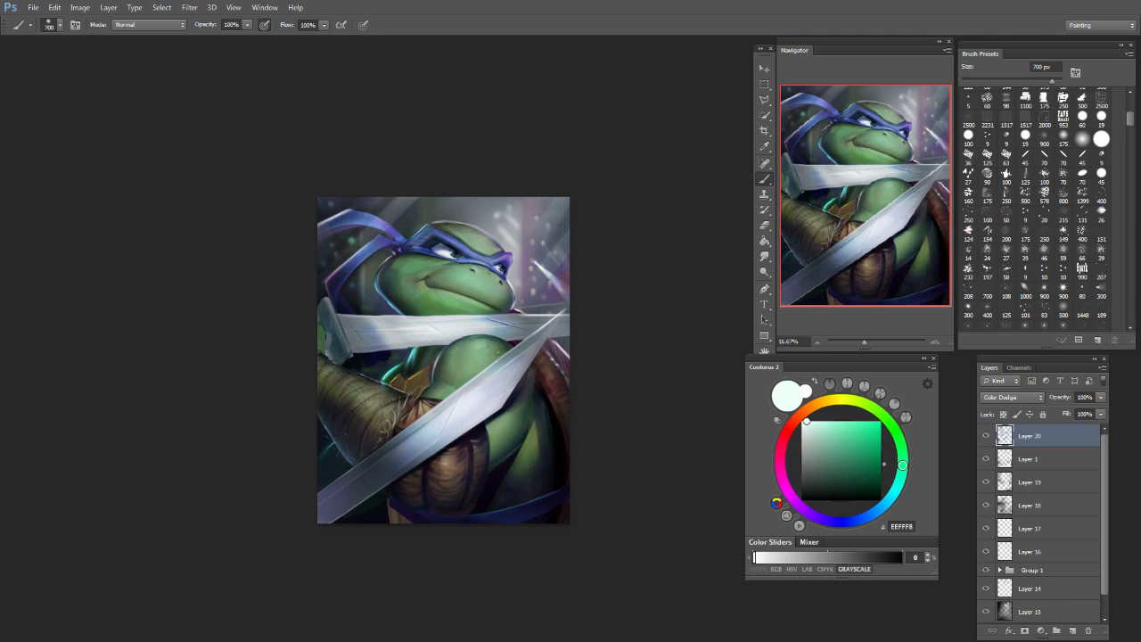
pyautogui.press('e')
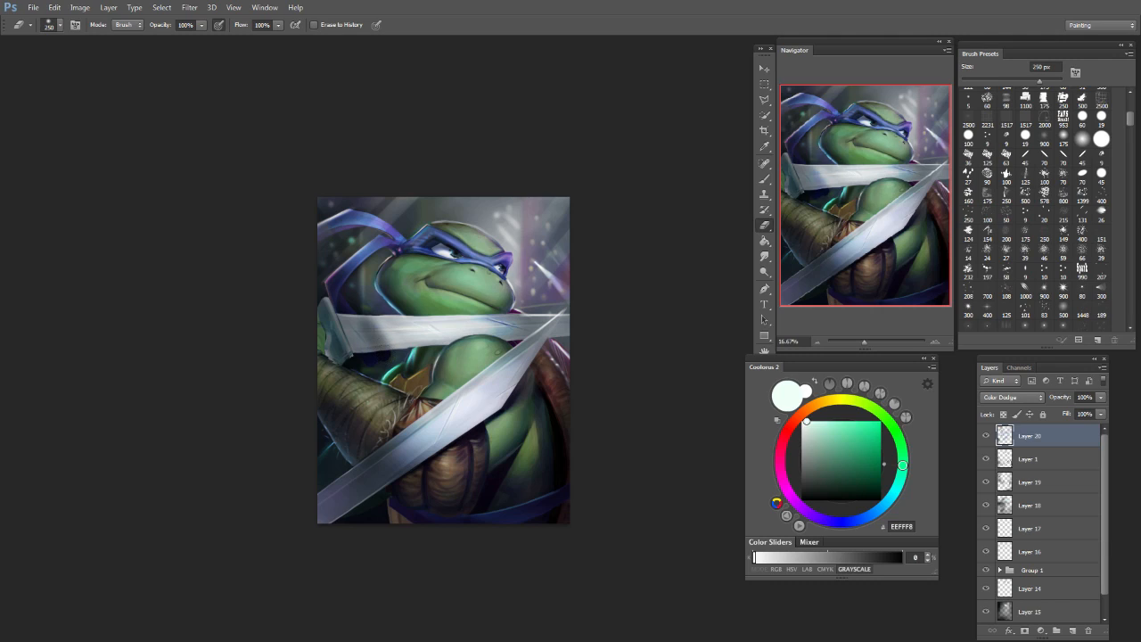
# Step: Erase part of Layer 20 around the crossing blades with a 600 px eraser
pyautogui.press(']')
pyautogui.press(']')
pyautogui.press(']')
pyautogui.press(']')
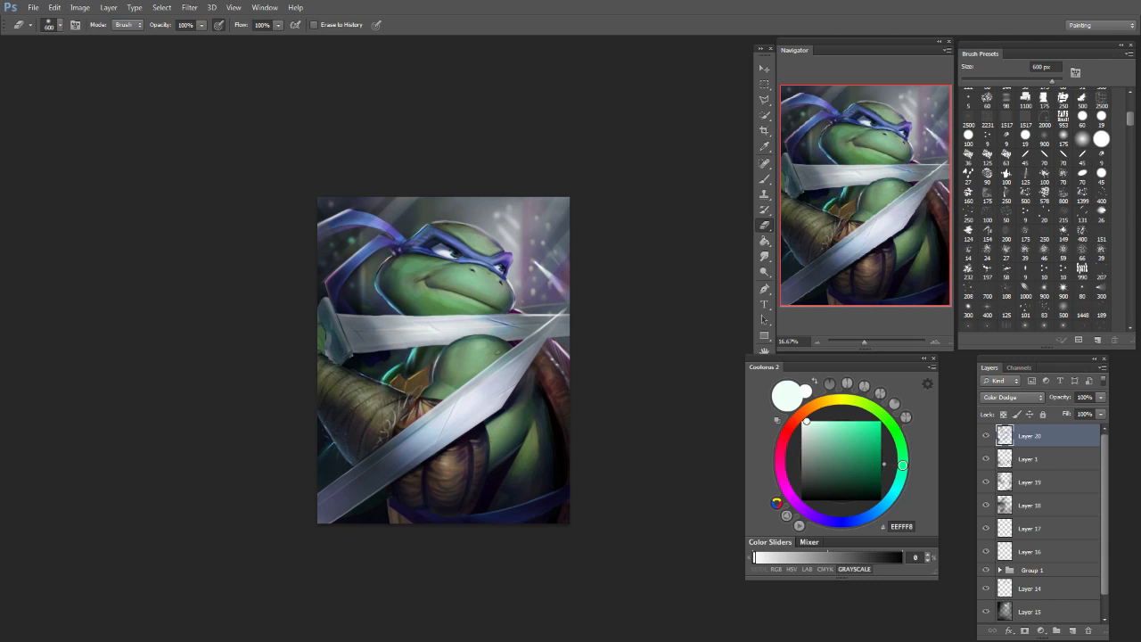
pyautogui.moveTo(516, 342); pyautogui.dragTo(505, 327)
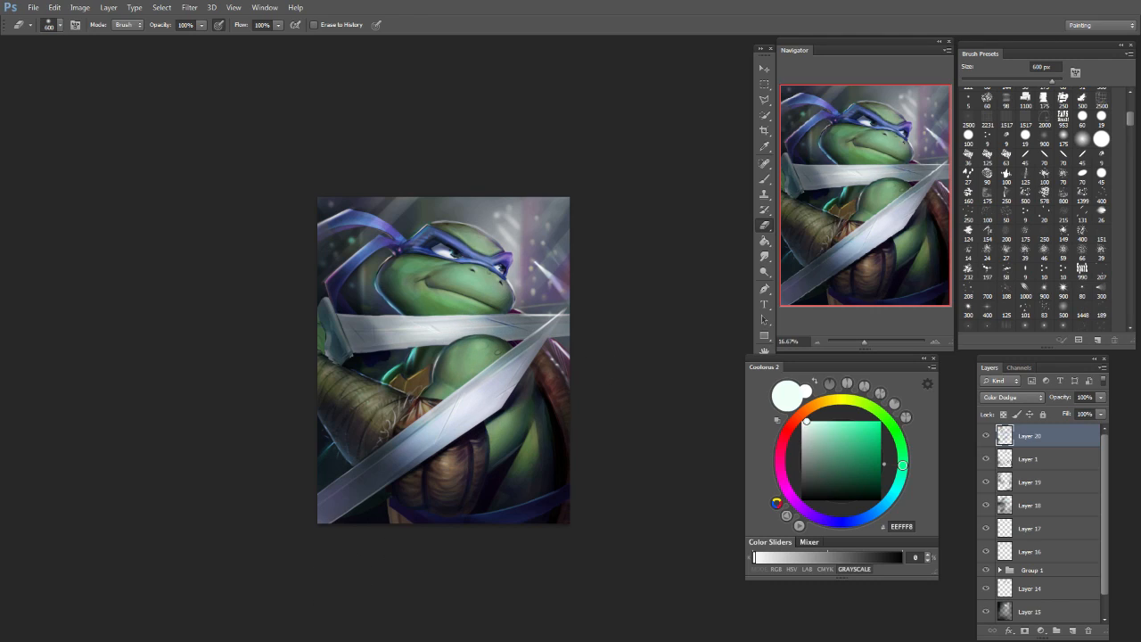
# Step: Try a pale brush stroke along the underside of the jaw on Layer 20 and undo it
pyautogui.press('[')
pyautogui.press('[')
pyautogui.press('[')
pyautogui.press('[')
pyautogui.press('[')
pyautogui.press('[')
pyautogui.press('[')
pyautogui.press('[')
pyautogui.press('[')
pyautogui.press('[')
pyautogui.press('b')
pyautogui.moveTo(446, 305)
pyautogui.mouseDown()
pyautogui.moveTo(426, 298)
pyautogui.moveTo(449, 312)
pyautogui.mouseUp()
pyautogui.hotkey('ctrl', 'z')
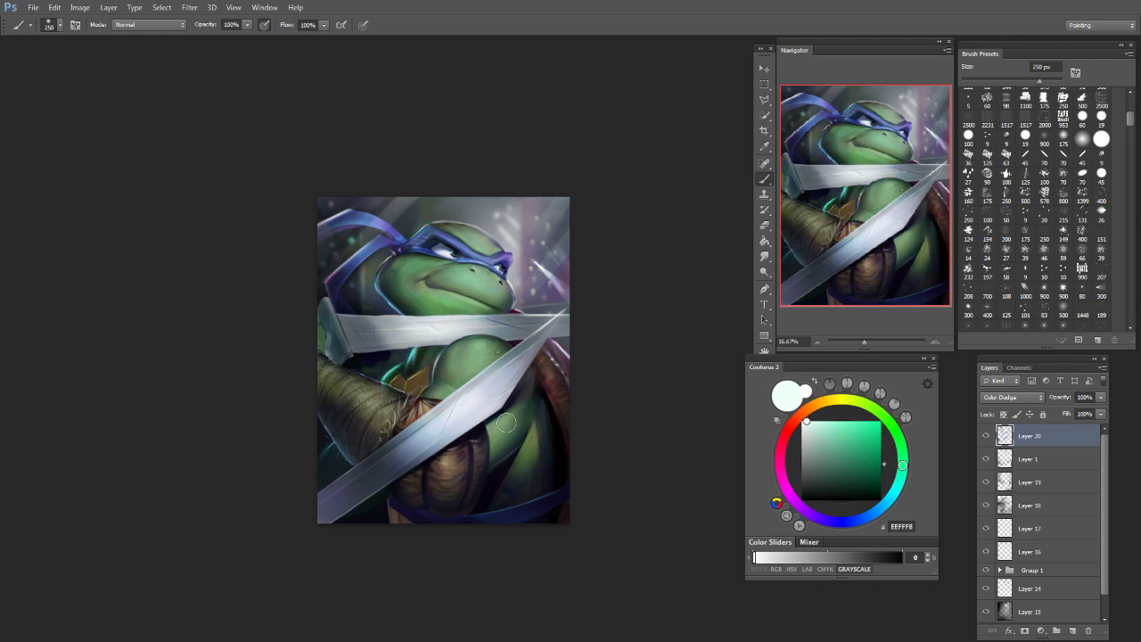
pyautogui.hotkey('ctrl', 'z')
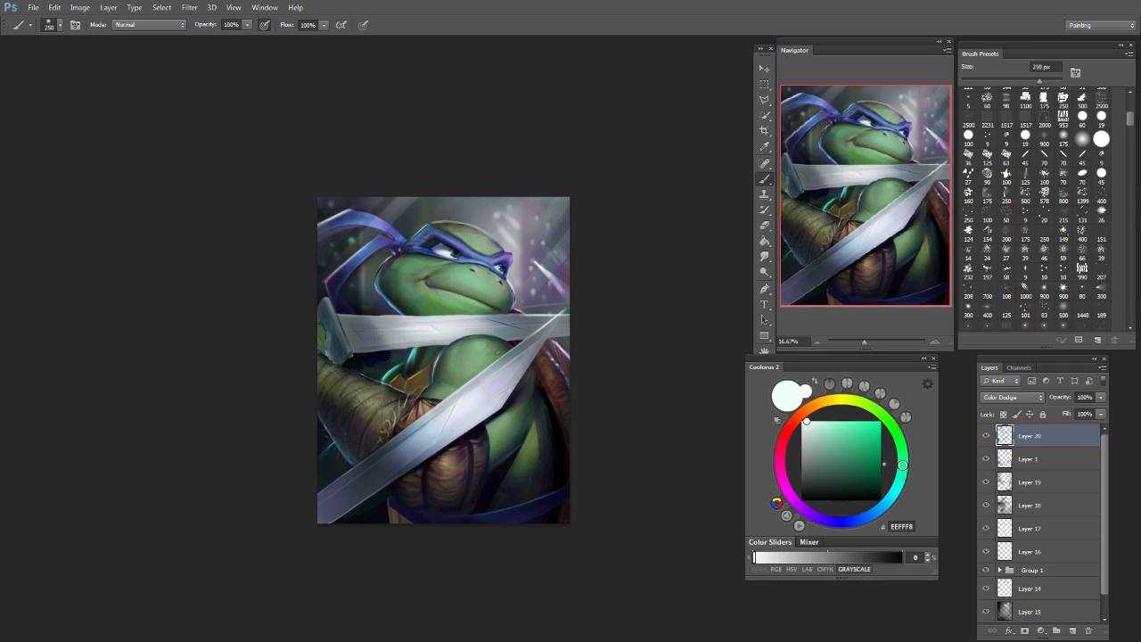
# Step: Sample the dark green 24352A from the painting and set the brush size to 400 px
pyautogui.keyDown('alt'); pyautogui.click(452, 324); pyautogui.keyUp('alt')
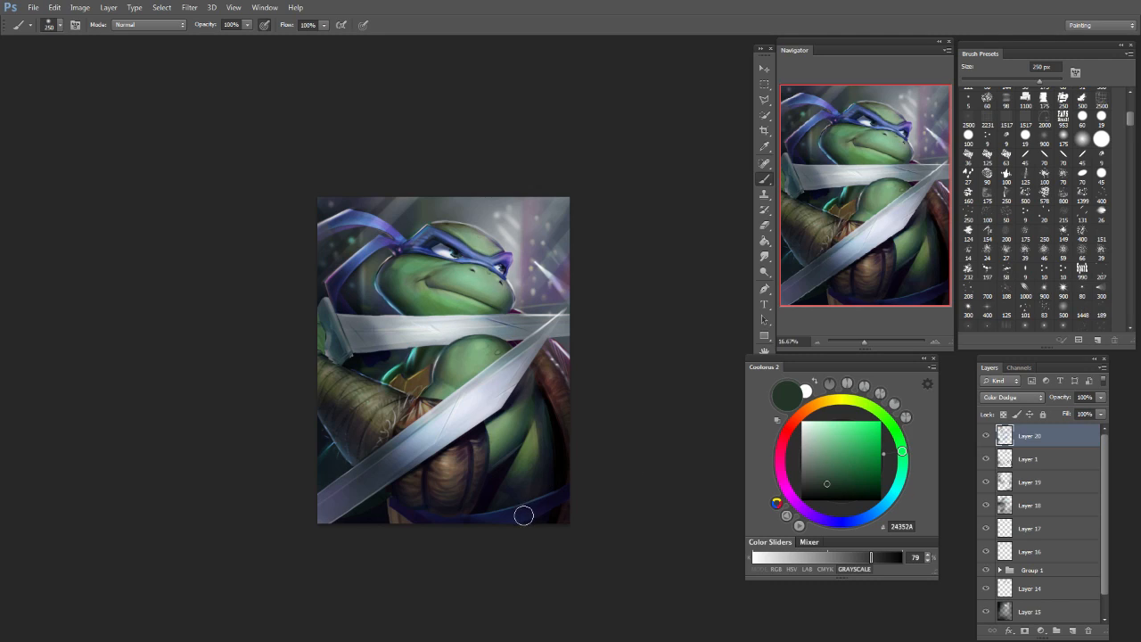
pyautogui.press(']')
pyautogui.press('[')
pyautogui.press('[')
pyautogui.press('[')
pyautogui.press('[')
pyautogui.hotkey('ctrl', '-')
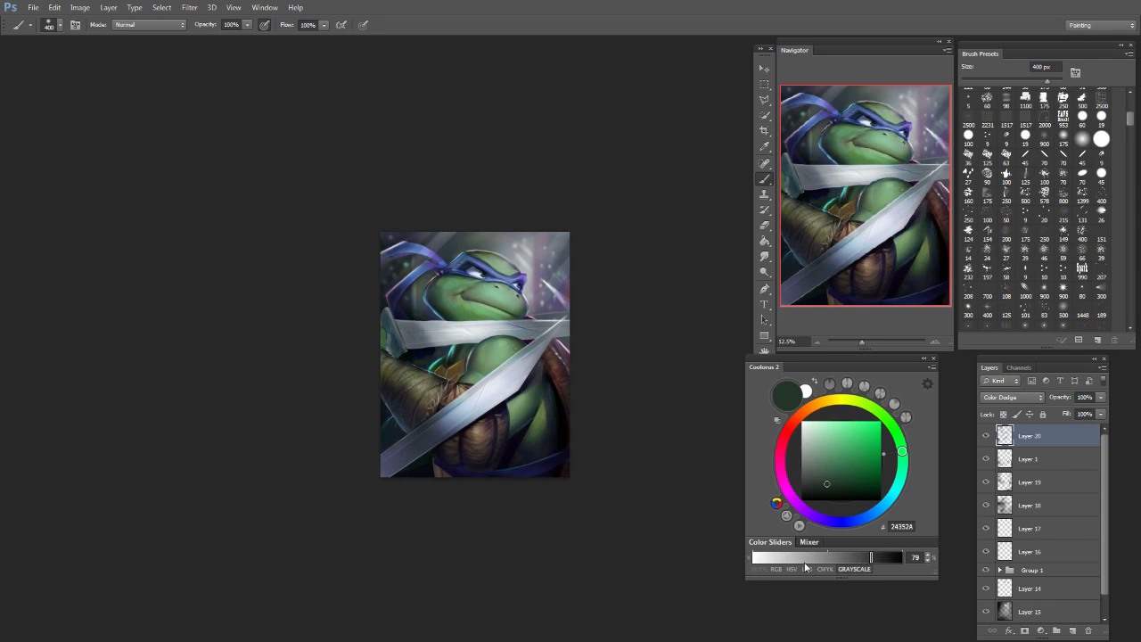
# Step: Save the painting as Untitled-1 in Photoshop format in the TMNT folder, replacing the existing file
pyautogui.click(33, 7)
pyautogui.click(93, 151)
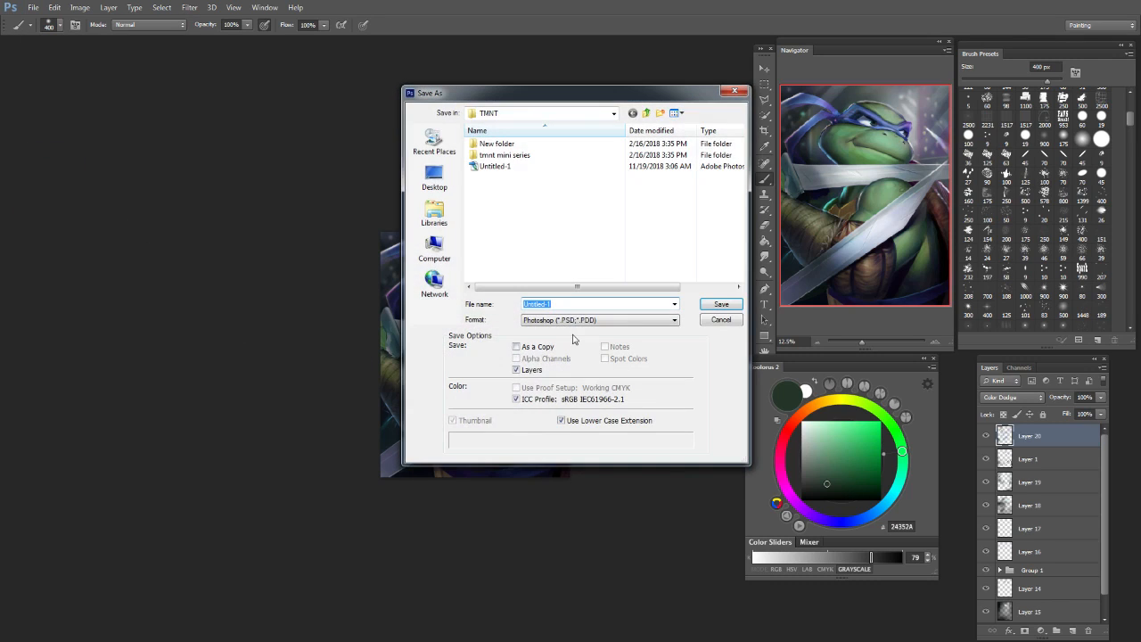
pyautogui.click(724, 305)
pyautogui.press('Return')
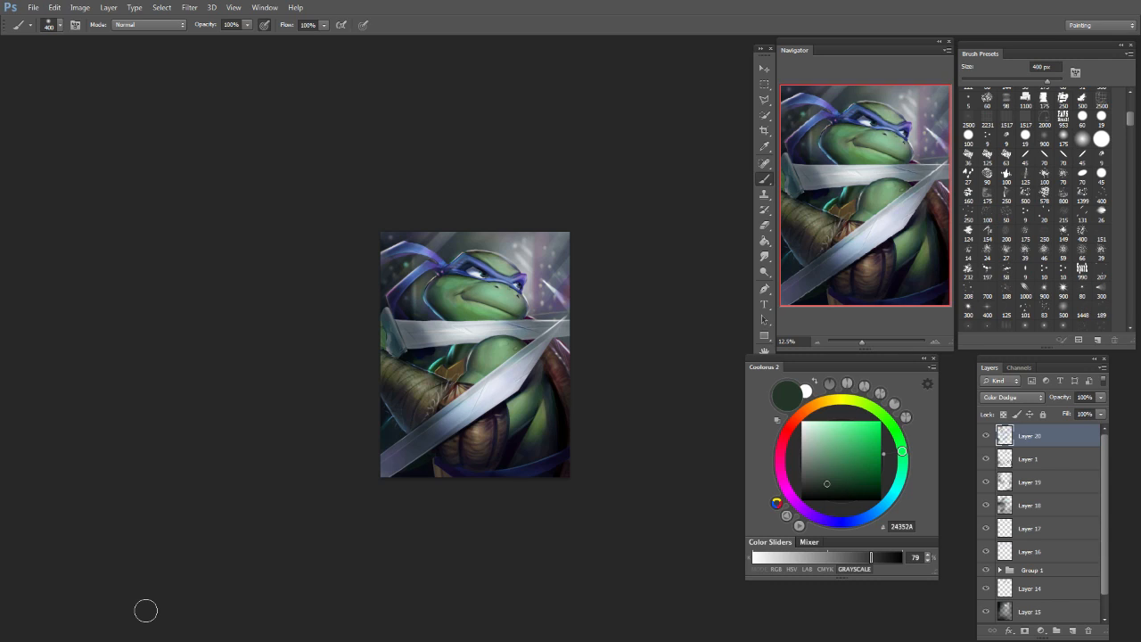
# Step: Pick a bright, saturated green as the painting color and reduce the brush size to 175 px
pyautogui.hotkey('ctrl', '+')
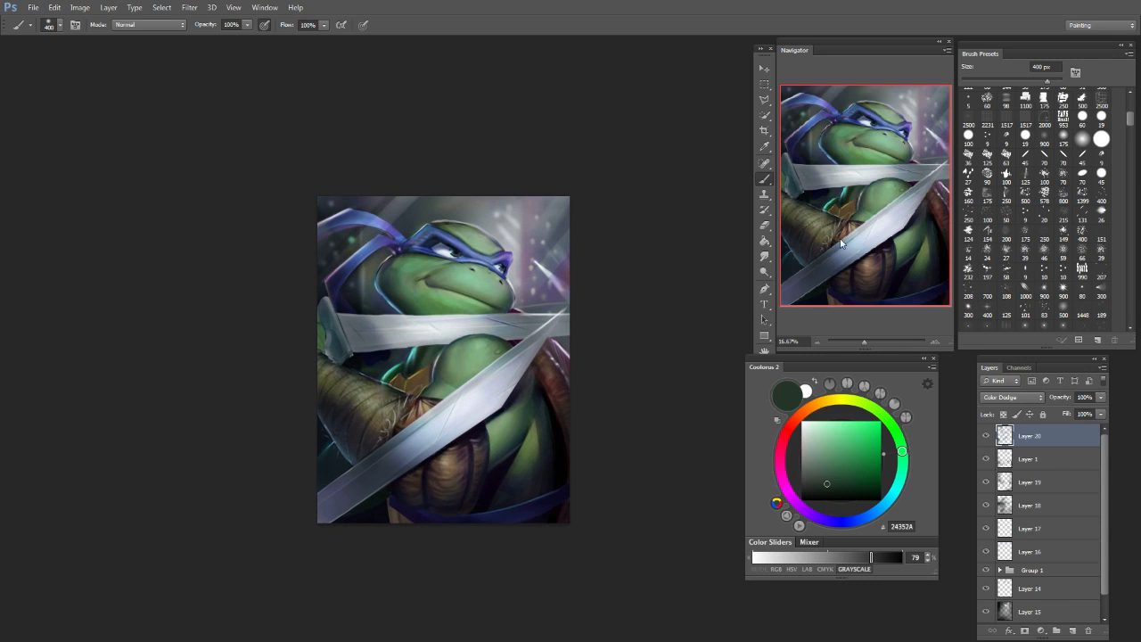
pyautogui.moveTo(854, 457); pyautogui.dragTo(865, 435)
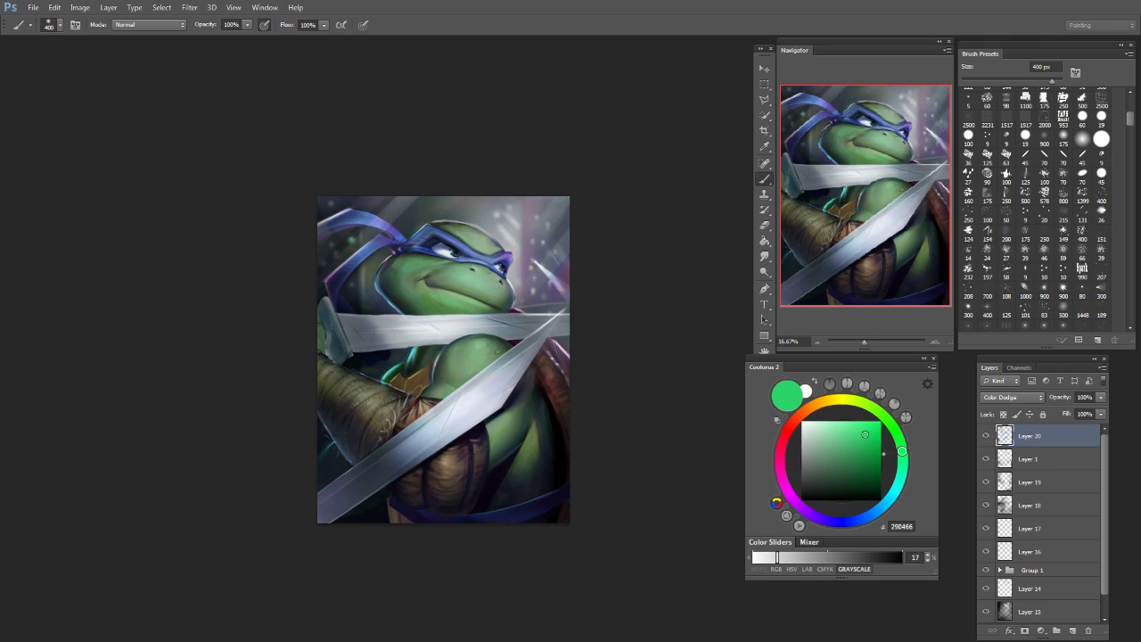
pyautogui.press('[')
pyautogui.press('[')
pyautogui.press('[')
pyautogui.press('[')
pyautogui.press('[')
pyautogui.press('[')
pyautogui.press('[')
pyautogui.press('[')
# Step: Add a new layer above Layer 20 and set its blend mode to Color
pyautogui.click(1073, 630)
pyautogui.click(1015, 398)
pyautogui.click(1000, 378)
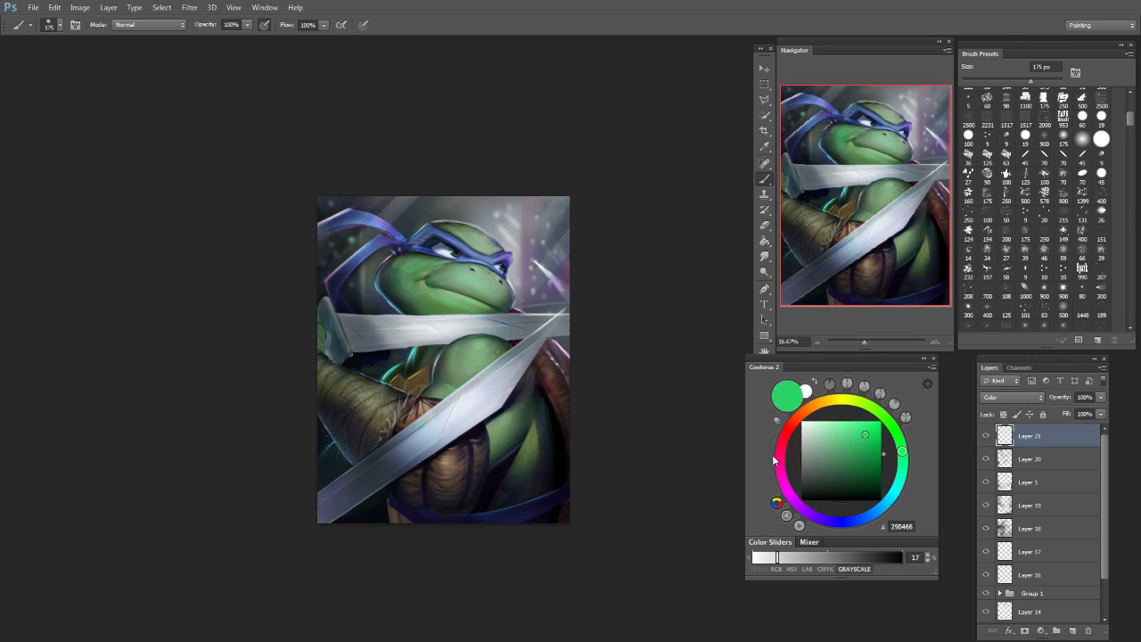
# Step: Pick the pale mint CFFFE8 as the painting color and add a new normal layer above Layer 21
pyautogui.moveTo(837, 473); pyautogui.dragTo(818, 463)
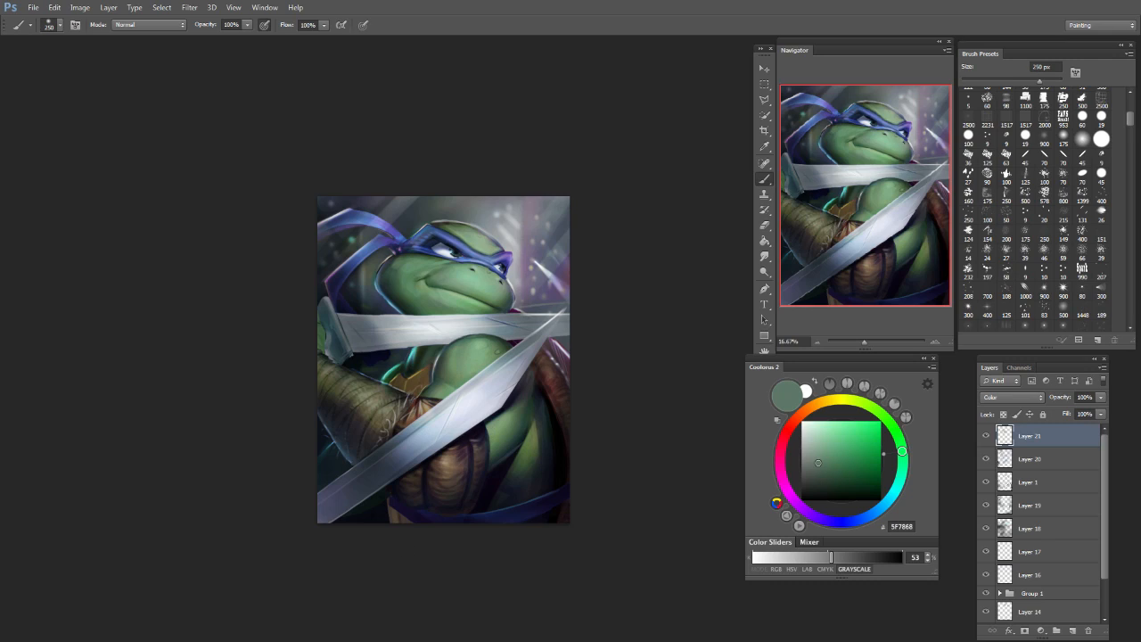
pyautogui.press('[')
pyautogui.press('[')
pyautogui.click(817, 421)
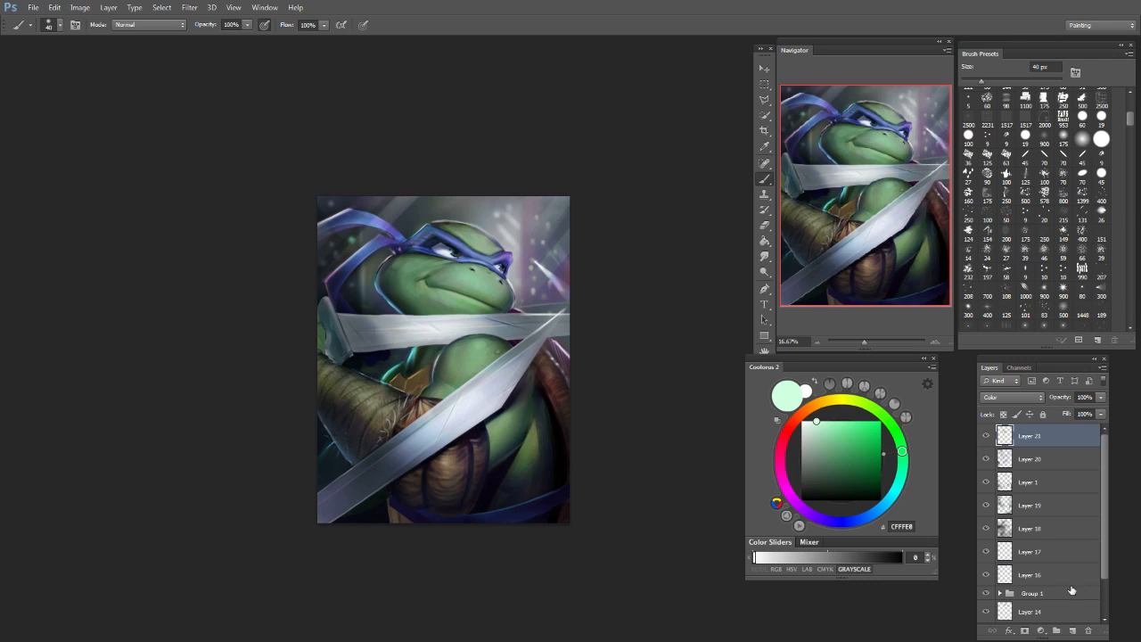
pyautogui.click(1073, 630)
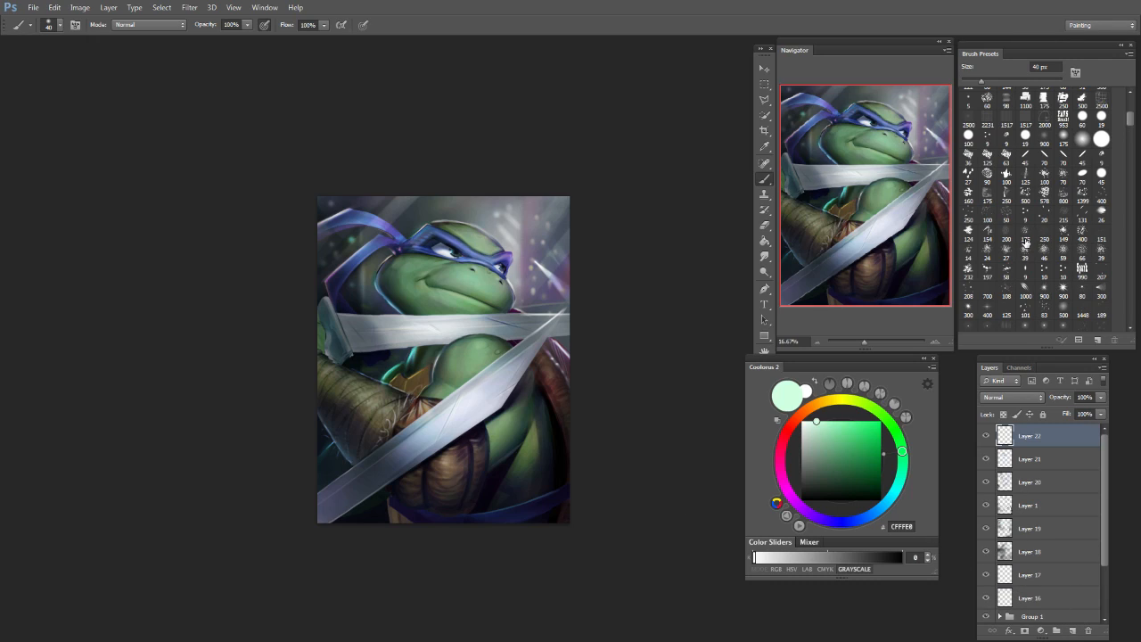
# Step: Choose the textured brush preset labeled 124 and enlarge it
pyautogui.click(968, 234)
pyautogui.press(']')
pyautogui.press(']')
pyautogui.press(']')
pyautogui.press(']')
pyautogui.press(']')
pyautogui.press(']')
pyautogui.press(']')
pyautogui.press(']')
pyautogui.press(']')
pyautogui.press(']')
pyautogui.press(']')
pyautogui.press(']')
pyautogui.press(']')
pyautogui.press(']')
# Step: Try textured brush marks on the shoulder and across the diagonal blade, undoing each one
pyautogui.click(444, 374)
pyautogui.hotkey('ctrl', 'z')
pyautogui.press('[')
pyautogui.press('[')
pyautogui.press('[')
pyautogui.press('[')
pyautogui.moveTo(403, 443); pyautogui.dragTo(508, 384)
pyautogui.hotkey('ctrl', 'z')
pyautogui.click(396, 453)
pyautogui.hotkey('ctrl', 'z')
# Step: Stipple pale skin texture over the shoulder and the head with an enlarged textured brush
pyautogui.press('[')
pyautogui.press('[')
pyautogui.press(']')
pyautogui.press(']')
pyautogui.press(']')
pyautogui.press(']')
pyautogui.press(']')
pyautogui.press(']')
pyautogui.press(']')
pyautogui.press(']')
pyautogui.press(']')
pyautogui.moveTo(464, 353)
pyautogui.mouseDown()
pyautogui.moveTo(448, 405)
pyautogui.moveTo(490, 437)
pyautogui.mouseUp()
pyautogui.hotkey('ctrl', 'z')
pyautogui.moveTo(479, 361)
pyautogui.mouseDown()
pyautogui.moveTo(508, 402)
pyautogui.moveTo(469, 445)
pyautogui.mouseUp()
pyautogui.moveTo(464, 237)
pyautogui.mouseDown()
pyautogui.moveTo(475, 301)
pyautogui.moveTo(503, 274)
pyautogui.moveTo(423, 251)
pyautogui.moveTo(430, 306)
pyautogui.moveTo(447, 316)
pyautogui.moveTo(482, 263)
pyautogui.moveTo(455, 293)
pyautogui.moveTo(491, 290)
pyautogui.moveTo(466, 227)
pyautogui.moveTo(401, 322)
pyautogui.moveTo(410, 267)
pyautogui.moveTo(494, 280)
pyautogui.moveTo(516, 237)
pyautogui.moveTo(423, 243)
pyautogui.moveTo(509, 279)
pyautogui.moveTo(428, 329)
pyautogui.moveTo(472, 309)
pyautogui.moveTo(487, 226)
pyautogui.moveTo(465, 246)
pyautogui.moveTo(562, 319)
pyautogui.moveTo(517, 456)
pyautogui.moveTo(473, 485)
pyautogui.moveTo(544, 403)
pyautogui.moveTo(565, 353)
pyautogui.mouseUp()
# Step: Switch to the eraser and set its size to 600 px
pyautogui.press('e')
pyautogui.press(']')
pyautogui.press(']')
pyautogui.press(']')
pyautogui.press(']')
pyautogui.press(']')
pyautogui.press(']')
pyautogui.press(']')
pyautogui.press(']')
pyautogui.press(']')
pyautogui.press(']')
pyautogui.press(']')
pyautogui.press(']')
pyautogui.press(']')
pyautogui.press(']')
pyautogui.press('[')
pyautogui.press('[')
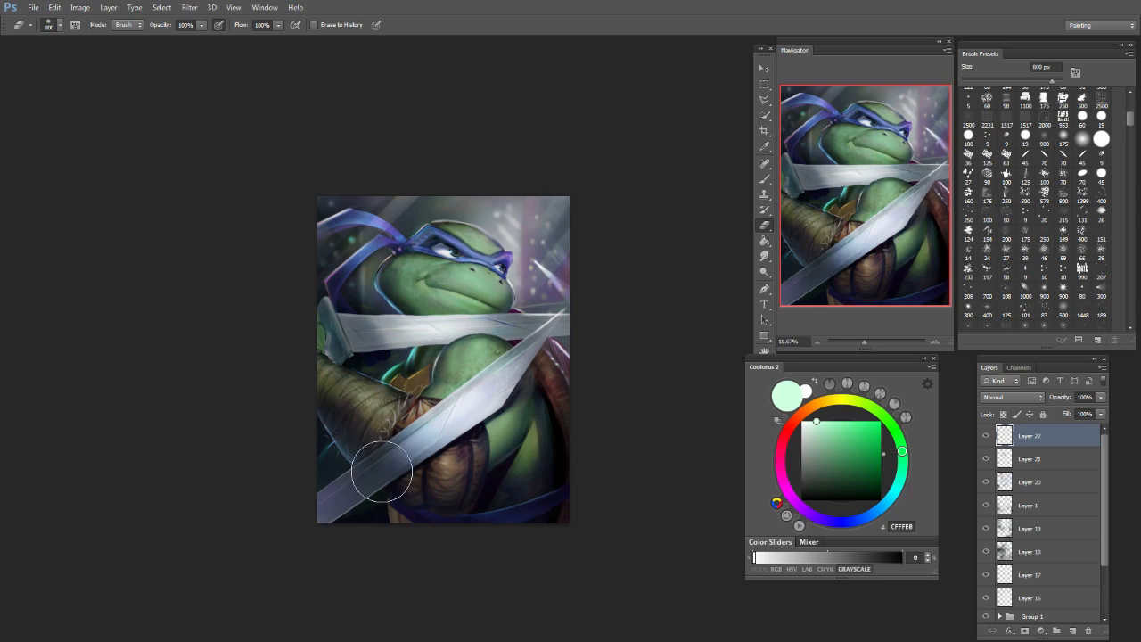
# Step: Stipple pale texture onto the green side of the torso below the diagonal blade and partly erase it
pyautogui.press('b')
pyautogui.moveTo(499, 456); pyautogui.dragTo(507, 437)
pyautogui.press('e')
pyautogui.moveTo(454, 509); pyautogui.dragTo(513, 455)
pyautogui.press('b')
pyautogui.moveTo(528, 412); pyautogui.dragTo(488, 446)
pyautogui.moveTo(540, 411)
pyautogui.mouseDown()
pyautogui.moveTo(480, 488)
pyautogui.moveTo(521, 461)
pyautogui.mouseUp()
pyautogui.press('e')
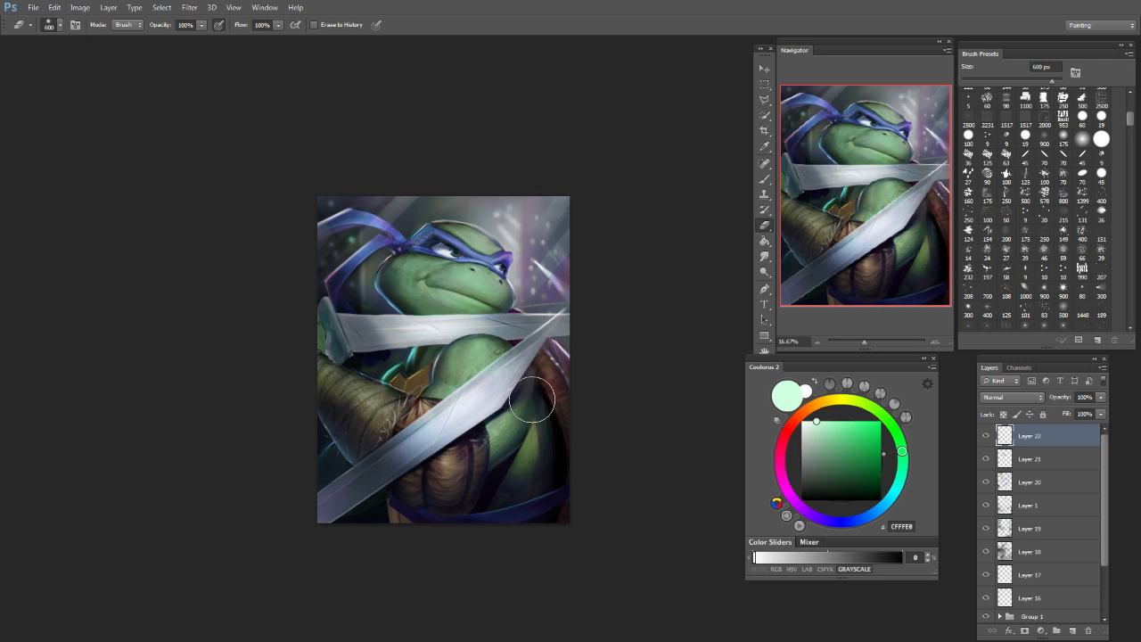
# Step: Reduce the eraser size to 150 px for detailed work on the face
pyautogui.press('b')
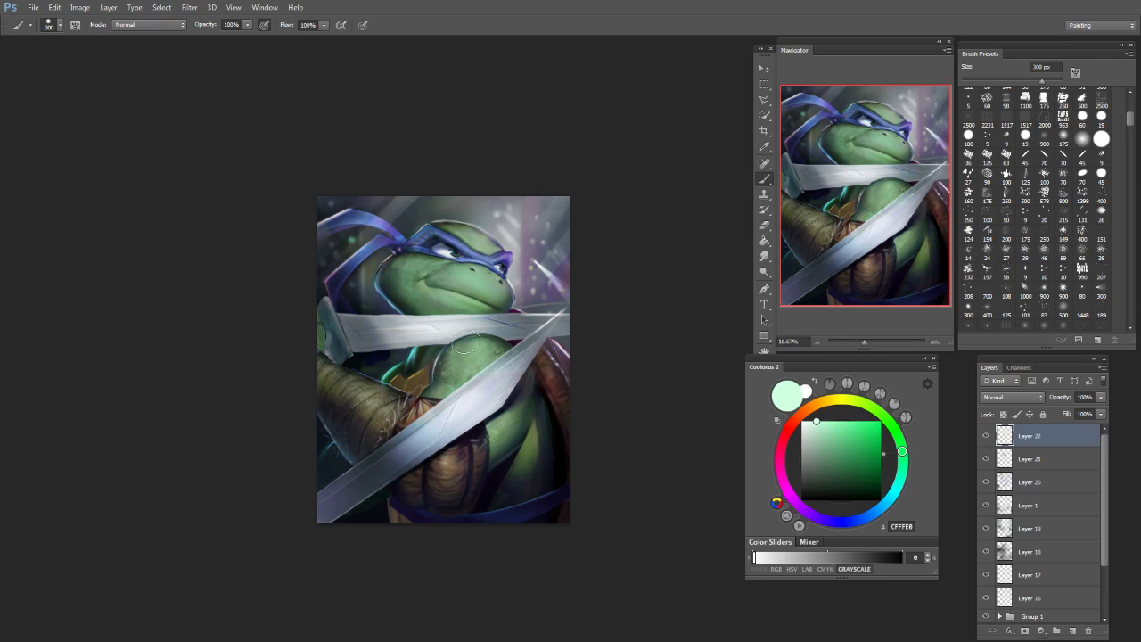
pyautogui.press('e')
pyautogui.press('[')
pyautogui.press('[')
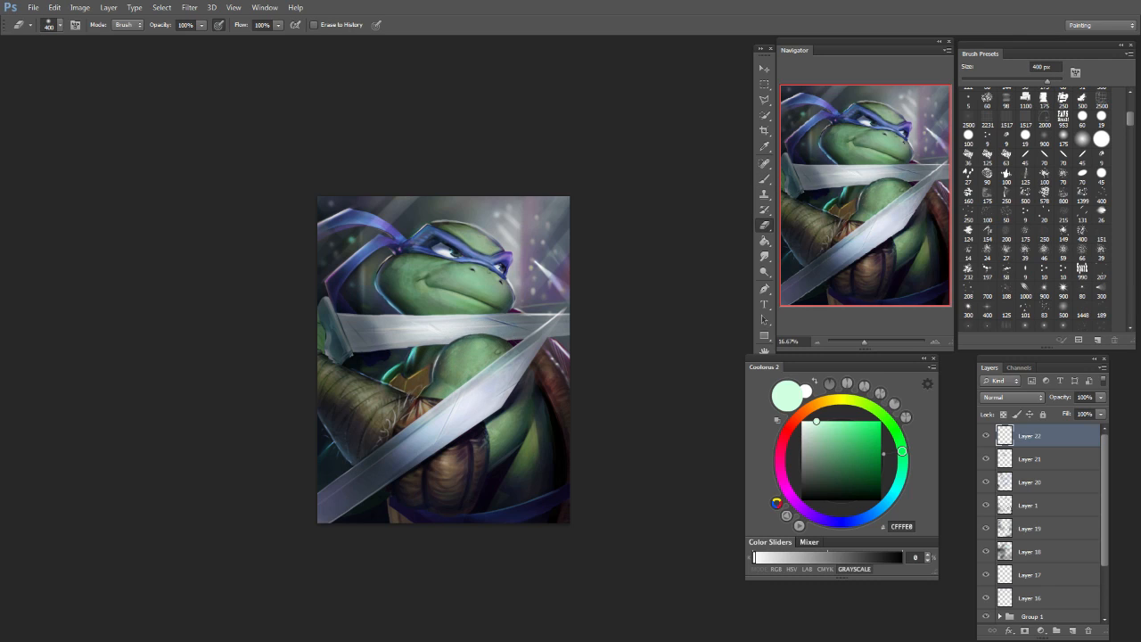
pyautogui.scroll(1, 594, 383)
pyautogui.scroll(1, 571, 392)
pyautogui.press('[')
pyautogui.press('[')
pyautogui.press('[')
pyautogui.press('[')
pyautogui.press('[')
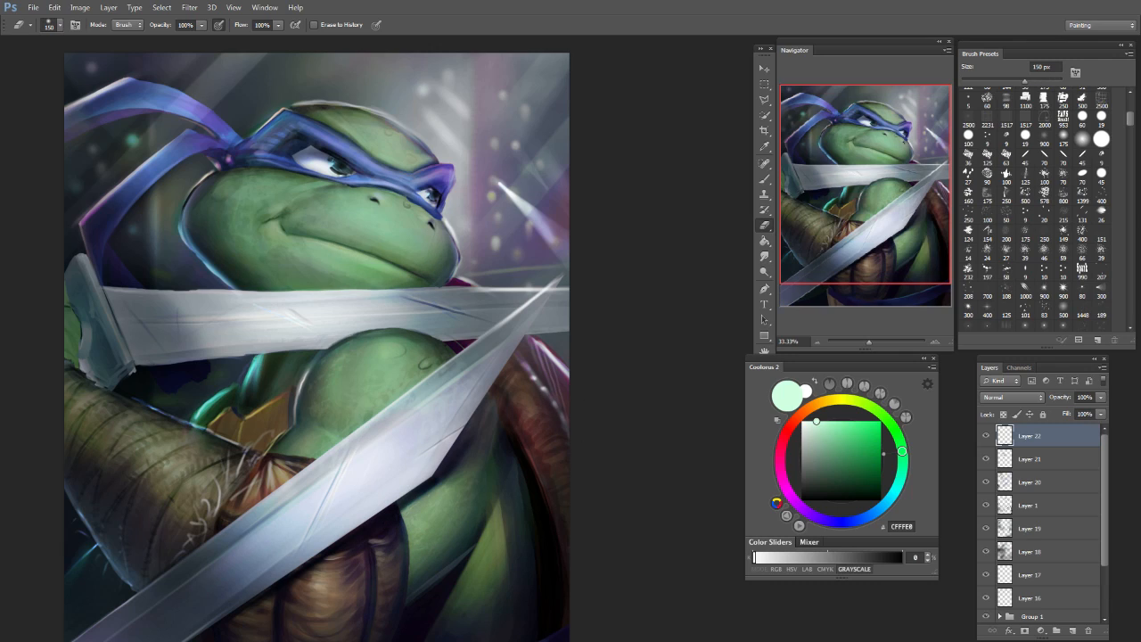
# Step: Stipple pale skin texture over the cheek and jaw, and soften it with the eraser
pyautogui.press('b')
pyautogui.moveTo(206, 207)
pyautogui.mouseDown()
pyautogui.moveTo(210, 232)
pyautogui.moveTo(223, 232)
pyautogui.moveTo(214, 205)
pyautogui.moveTo(266, 268)
pyautogui.moveTo(203, 220)
pyautogui.moveTo(227, 252)
pyautogui.moveTo(277, 272)
pyautogui.moveTo(263, 277)
pyautogui.moveTo(288, 264)
pyautogui.moveTo(306, 293)
pyautogui.mouseUp()
pyautogui.press('e')
pyautogui.press('b')
pyautogui.press('e')
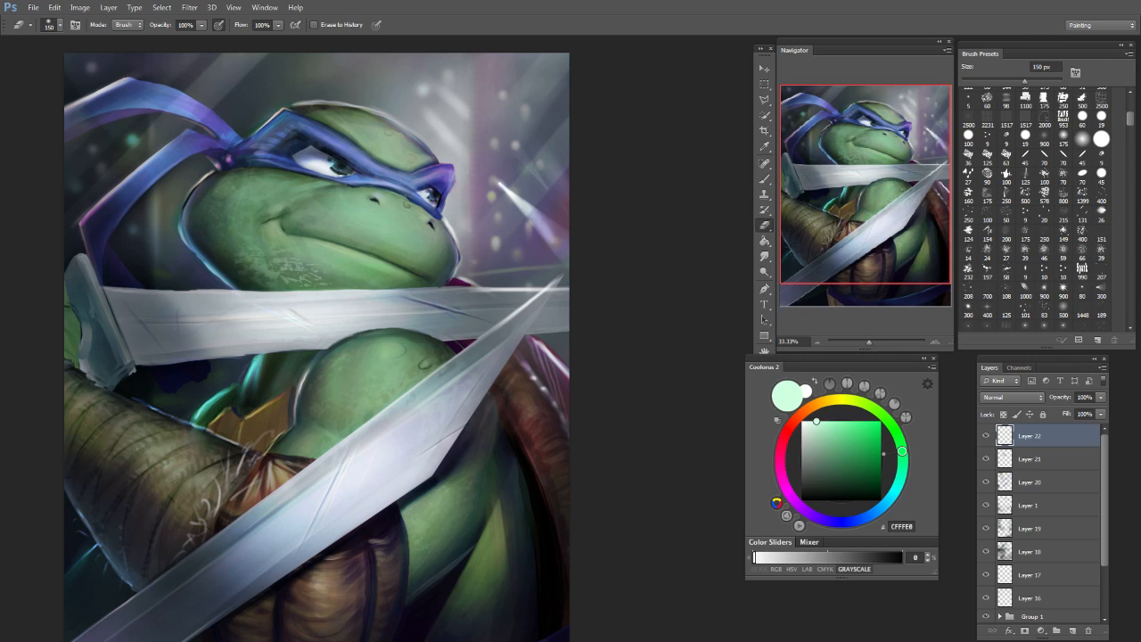
pyautogui.moveTo(236, 248)
pyautogui.mouseDown()
pyautogui.moveTo(266, 268)
pyautogui.moveTo(282, 264)
pyautogui.mouseUp()
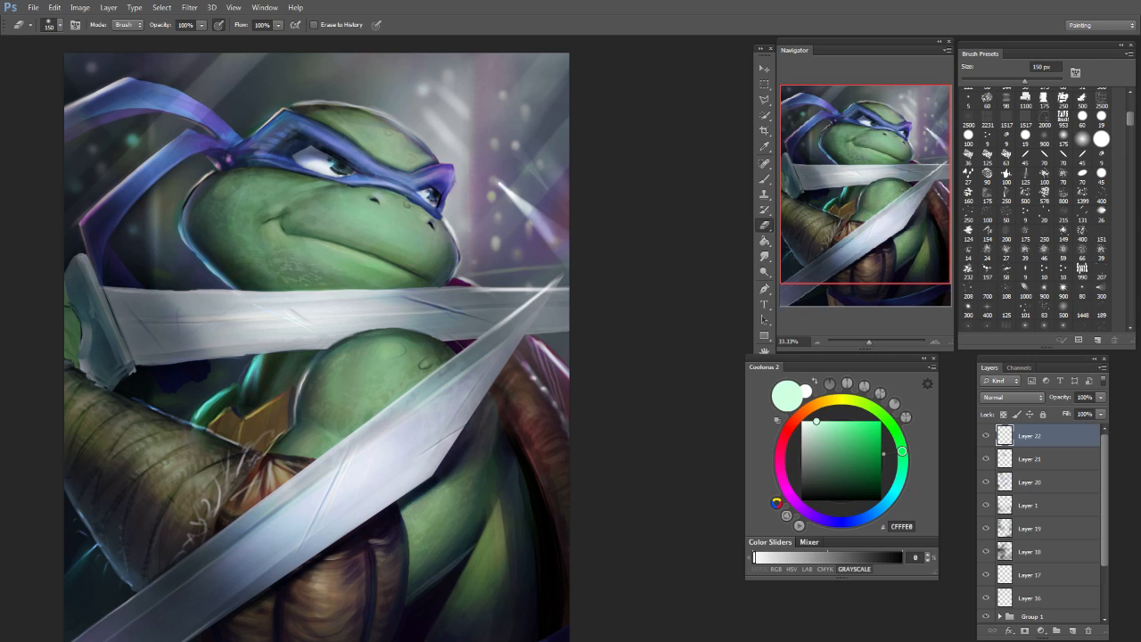
# Step: Stipple pale skin texture on the top of the head above the mask and erase most of it back
pyautogui.press('b')
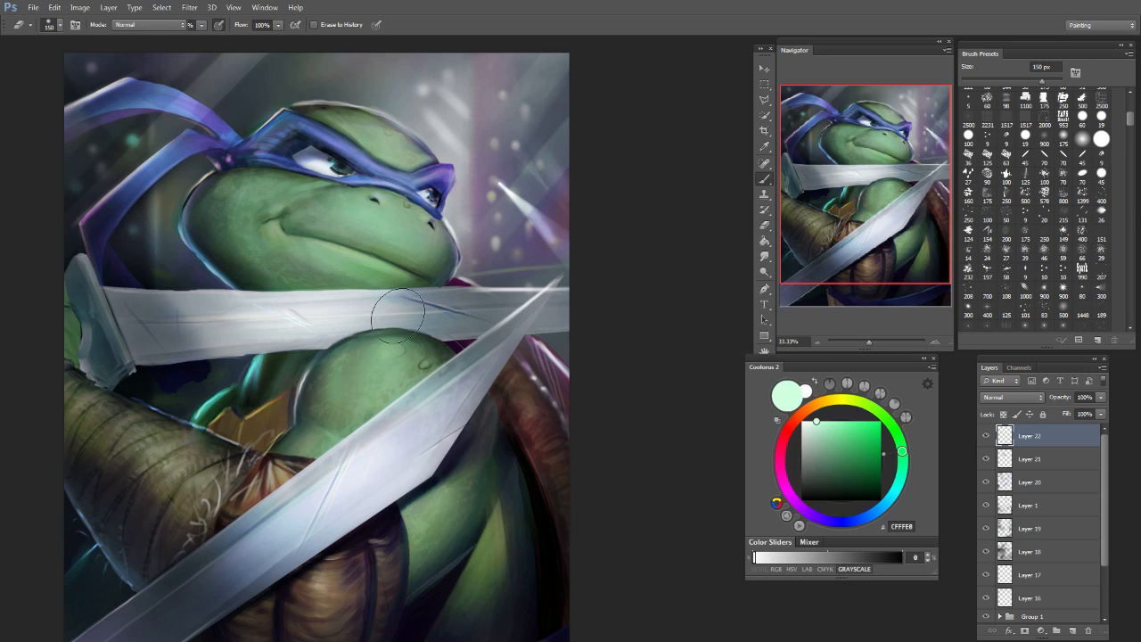
pyautogui.moveTo(308, 120); pyautogui.dragTo(370, 112)
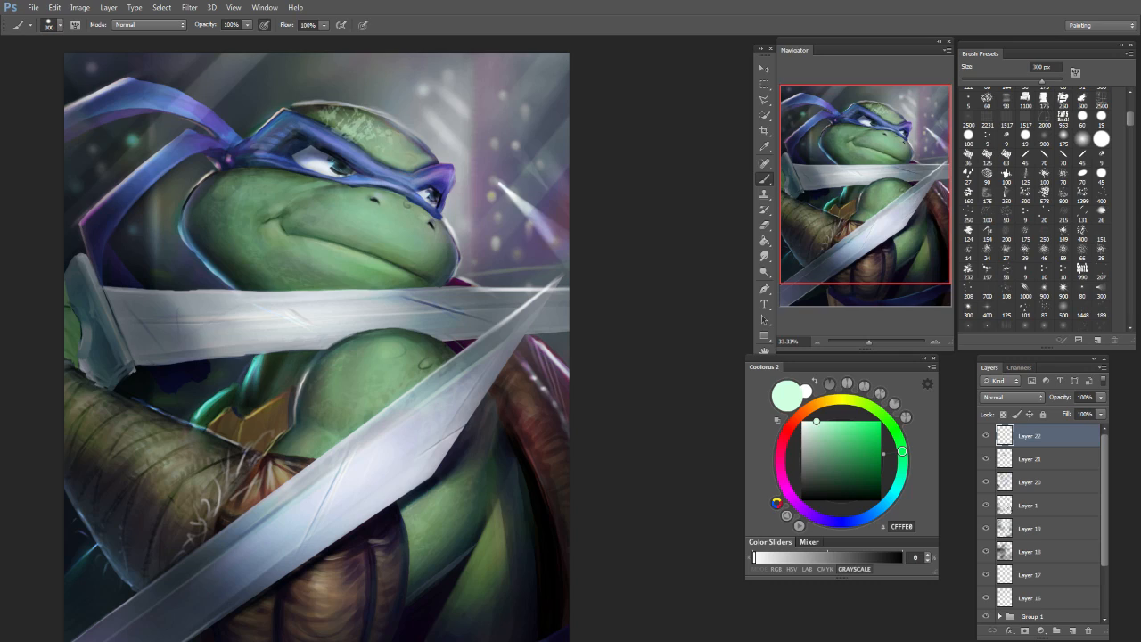
pyautogui.press('e')
pyautogui.moveTo(347, 106); pyautogui.dragTo(419, 144)
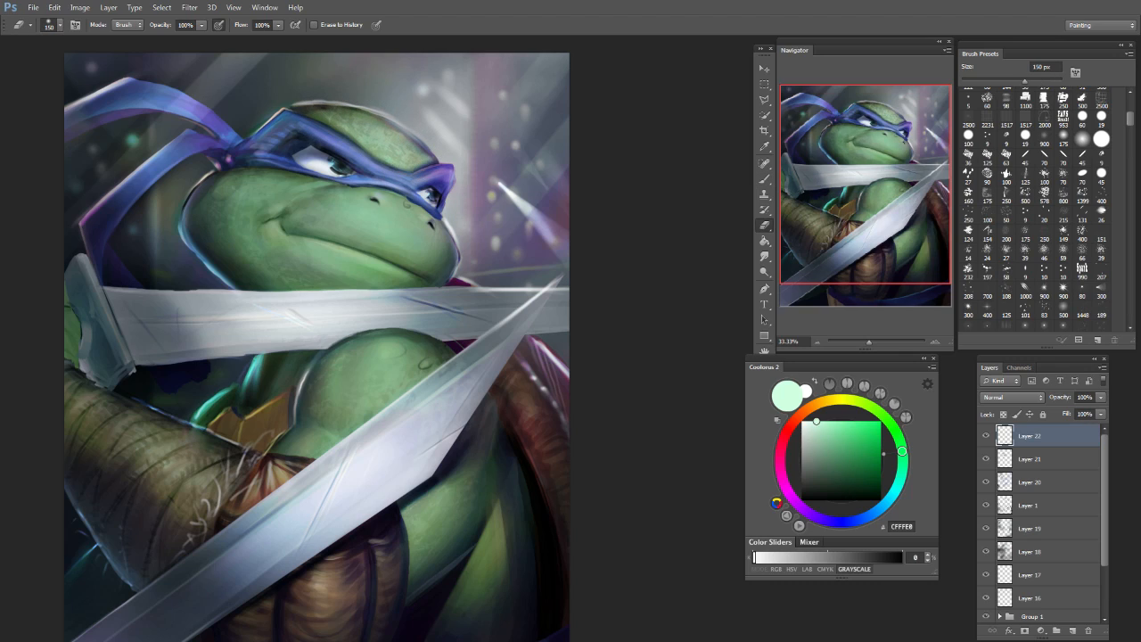
# Step: Add pale stippled texture to the tip of the snout and the chin, fading both with the eraser
pyautogui.press('b')
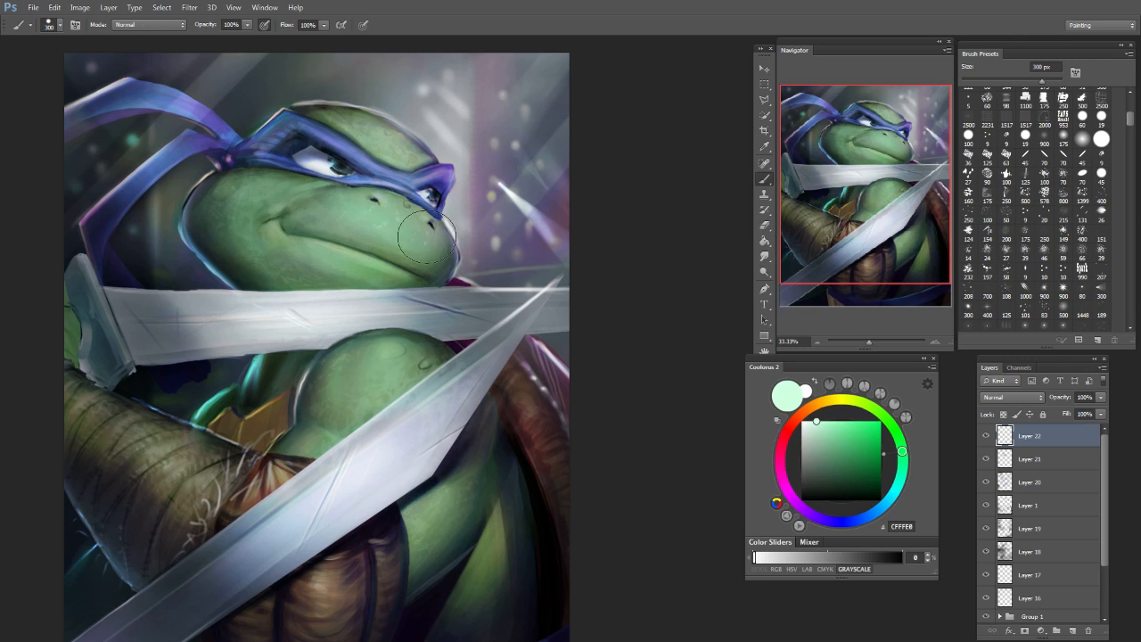
pyautogui.press('e')
pyautogui.moveTo(425, 236)
pyautogui.mouseDown()
pyautogui.moveTo(349, 214)
pyautogui.moveTo(364, 196)
pyautogui.moveTo(445, 224)
pyautogui.moveTo(426, 246)
pyautogui.mouseUp()
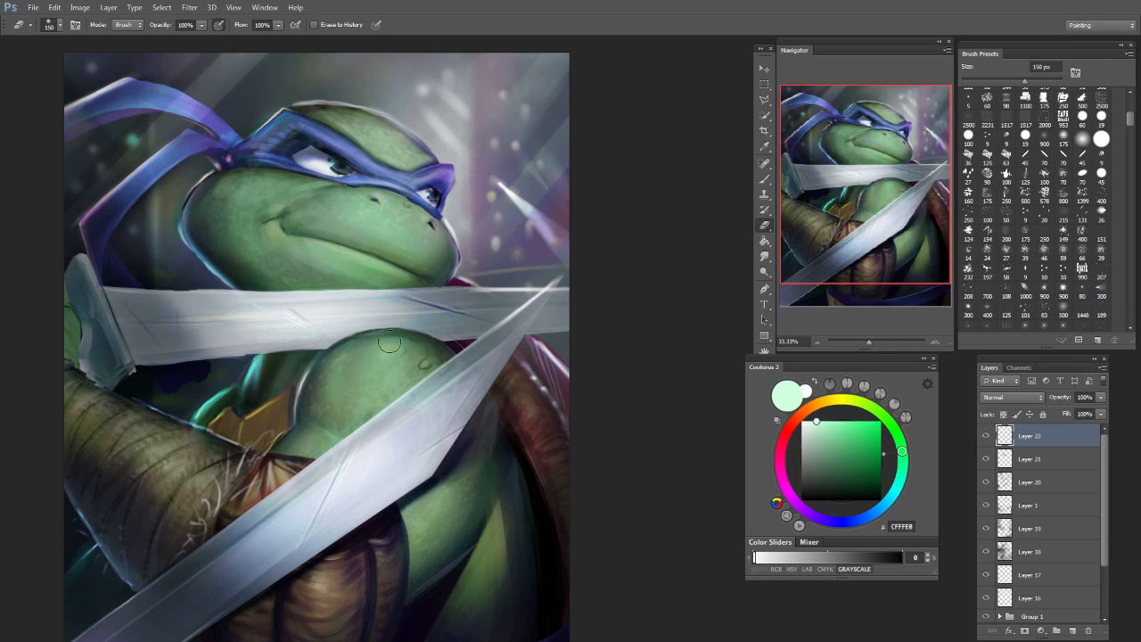
pyautogui.press('b')
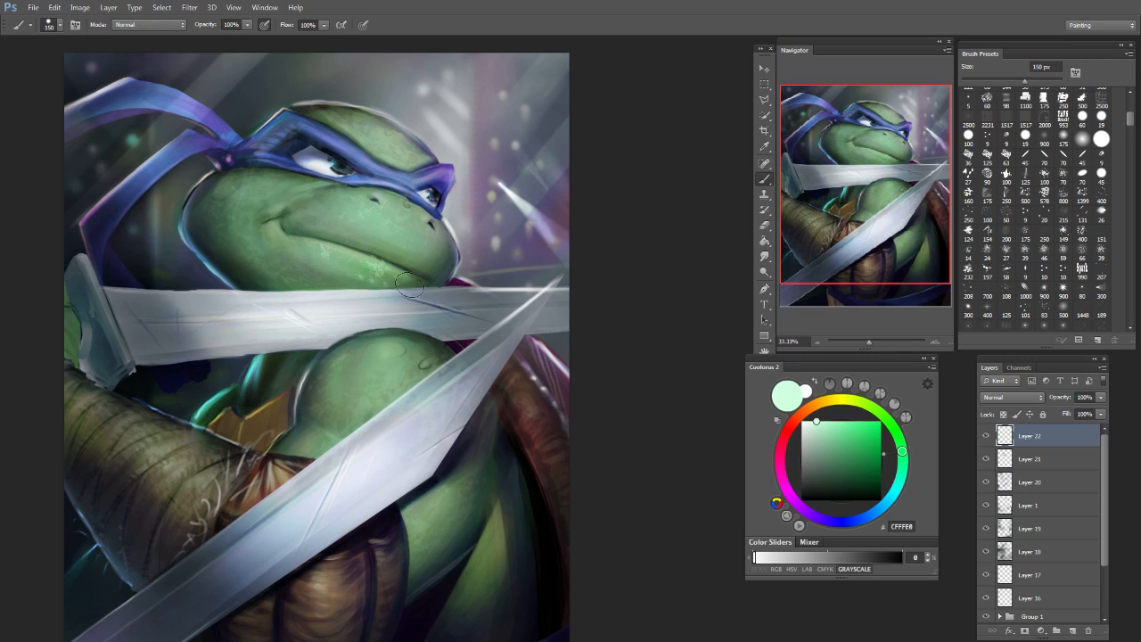
pyautogui.press('e')
pyautogui.moveTo(324, 250)
pyautogui.mouseDown()
pyautogui.moveTo(402, 284)
pyautogui.moveTo(365, 287)
pyautogui.mouseUp()
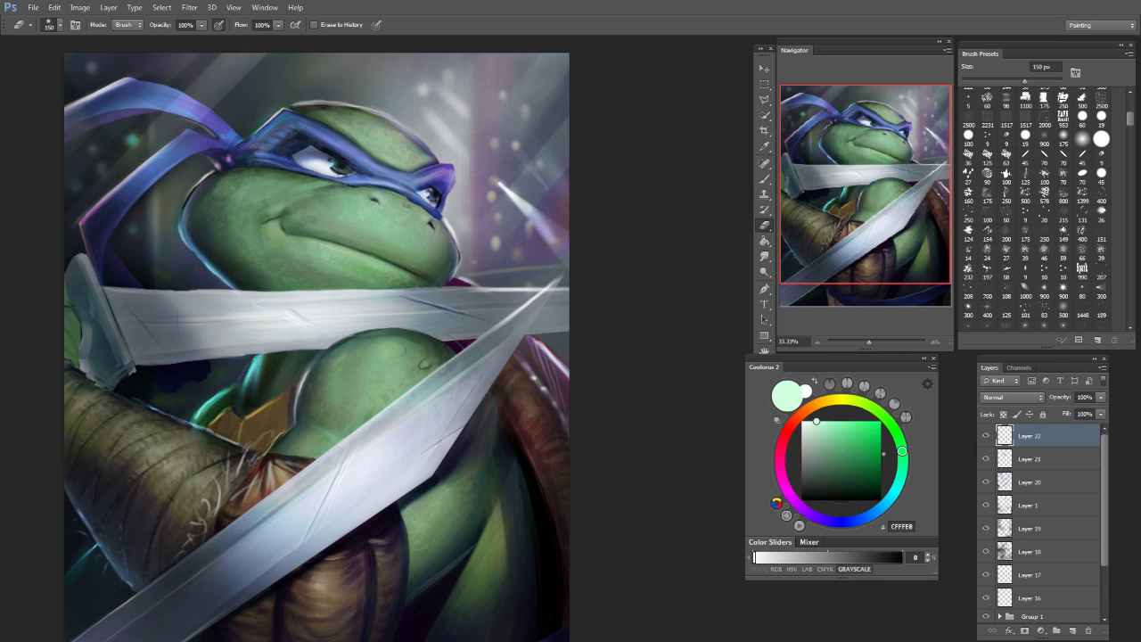
# Step: Add pale stippled texture along the upper lip and blend it in with the eraser
pyautogui.press('b')
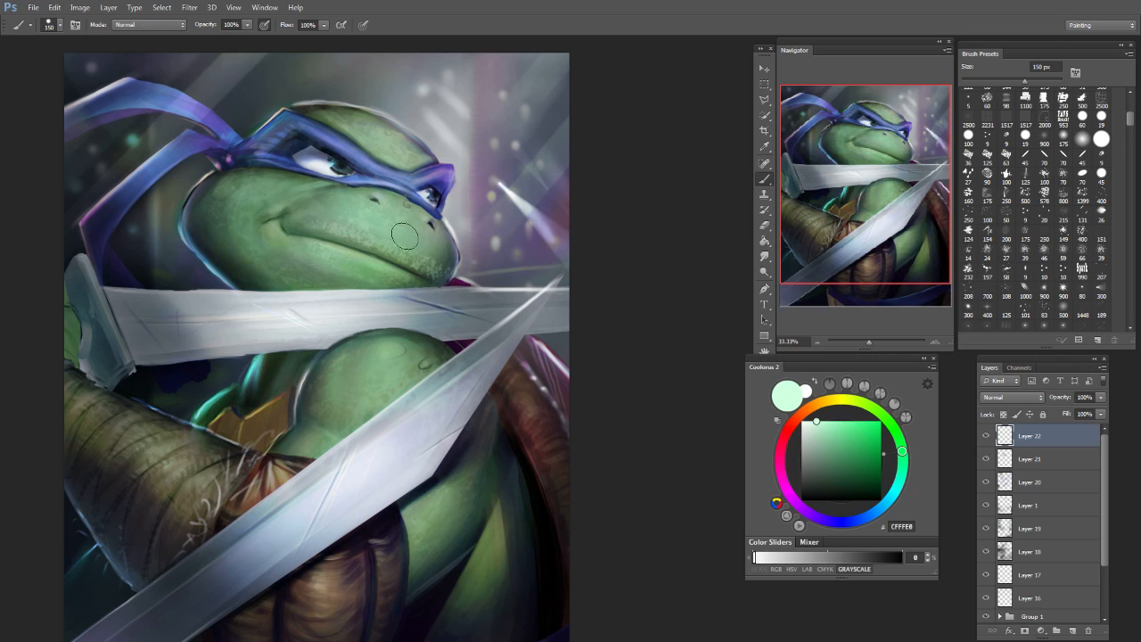
pyautogui.press('e')
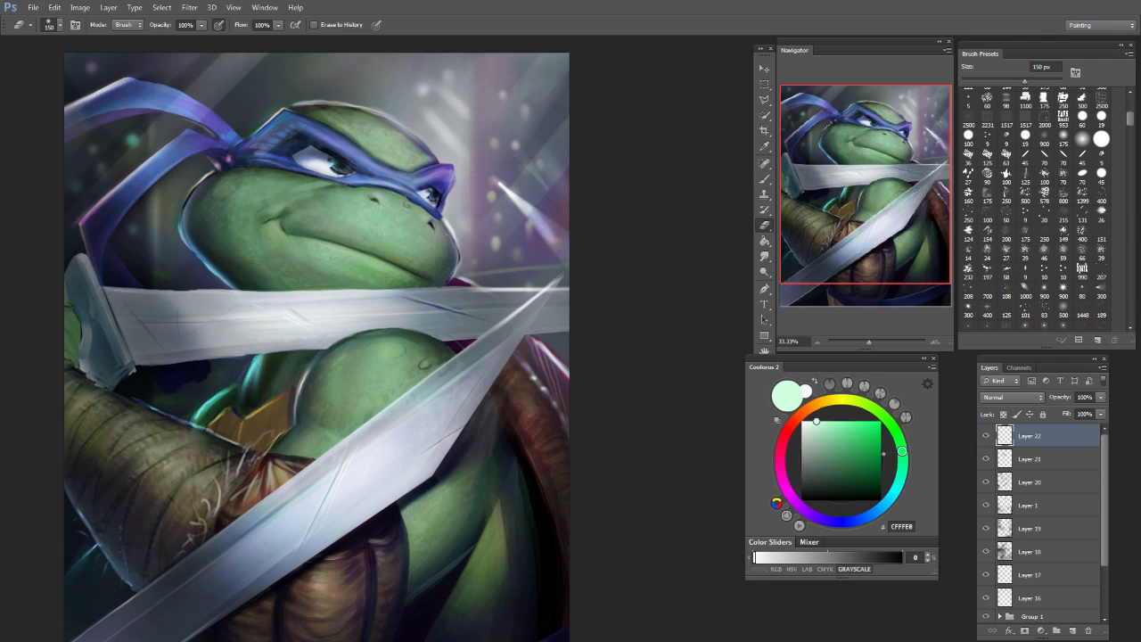
pyautogui.press('b')
pyautogui.press('e')
pyautogui.press('b')
pyautogui.press('e')
# Step: Sample the dark green beside the shoulder, brush it into the shadows near the gold buckle, and soften it with the eraser
pyautogui.moveTo(892, 165); pyautogui.dragTo(874, 179)
pyautogui.moveTo(316, 312); pyautogui.dragTo(309, 352)
pyautogui.press(']')
pyautogui.press(']')
pyautogui.keyDown('alt'); pyautogui.click(321, 328); pyautogui.keyUp('alt')
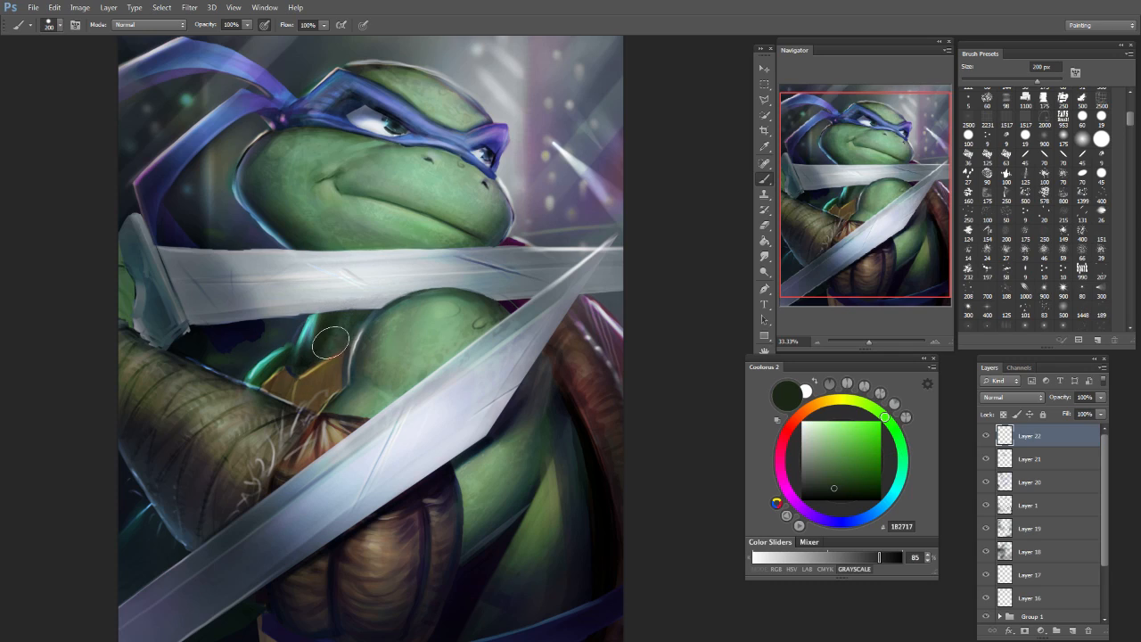
pyautogui.press('e')
pyautogui.press('b')
pyautogui.moveTo(258, 361)
pyautogui.mouseDown()
pyautogui.moveTo(277, 370)
pyautogui.moveTo(282, 353)
pyautogui.mouseUp()
pyautogui.keyDown('alt'); pyautogui.click(250, 373); pyautogui.keyUp('alt')
pyautogui.press('e')
pyautogui.press('b')
# Step: Brush dark green 500 px texture over the green skin below the diagonal sword and fade it with the eraser
pyautogui.press(']')
pyautogui.press(']')
pyautogui.press(']')
pyautogui.press(']')
pyautogui.moveTo(546, 519)
pyautogui.mouseDown()
pyautogui.moveTo(515, 568)
pyautogui.moveTo(565, 444)
pyautogui.moveTo(488, 596)
pyautogui.moveTo(527, 551)
pyautogui.moveTo(566, 457)
pyautogui.moveTo(510, 587)
pyautogui.mouseUp()
pyautogui.press('e')
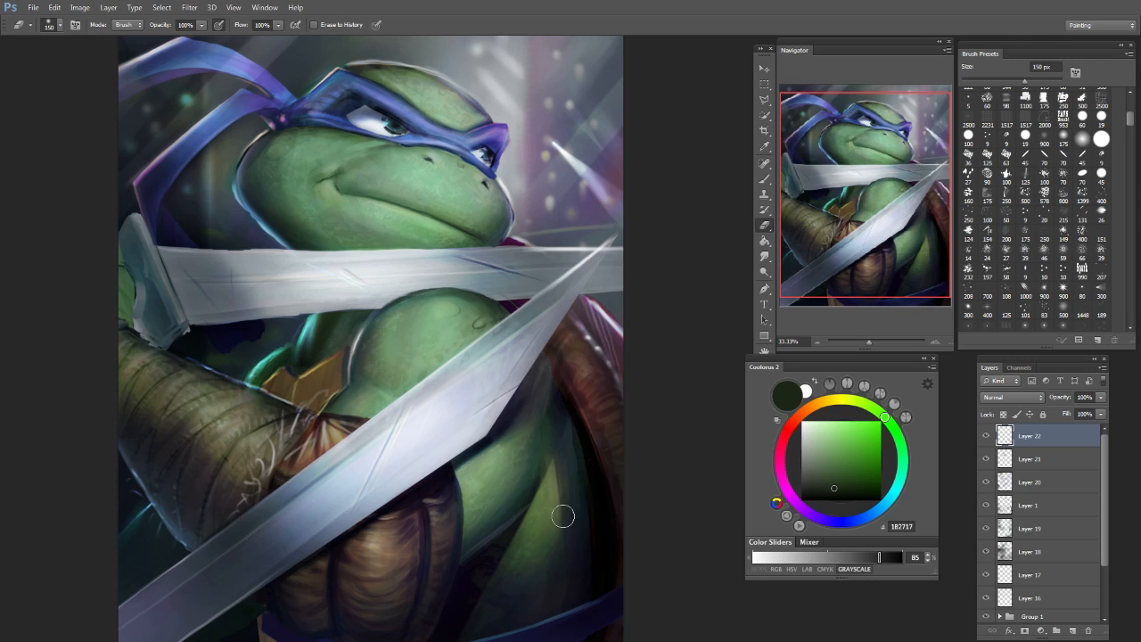
pyautogui.press('b')
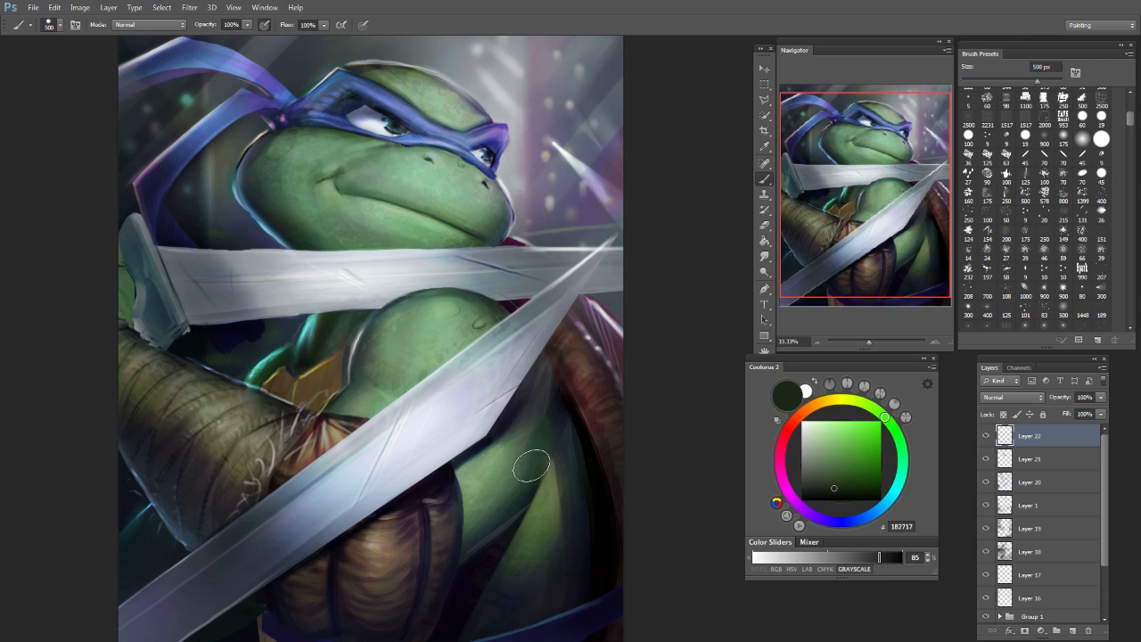
pyautogui.press('e')
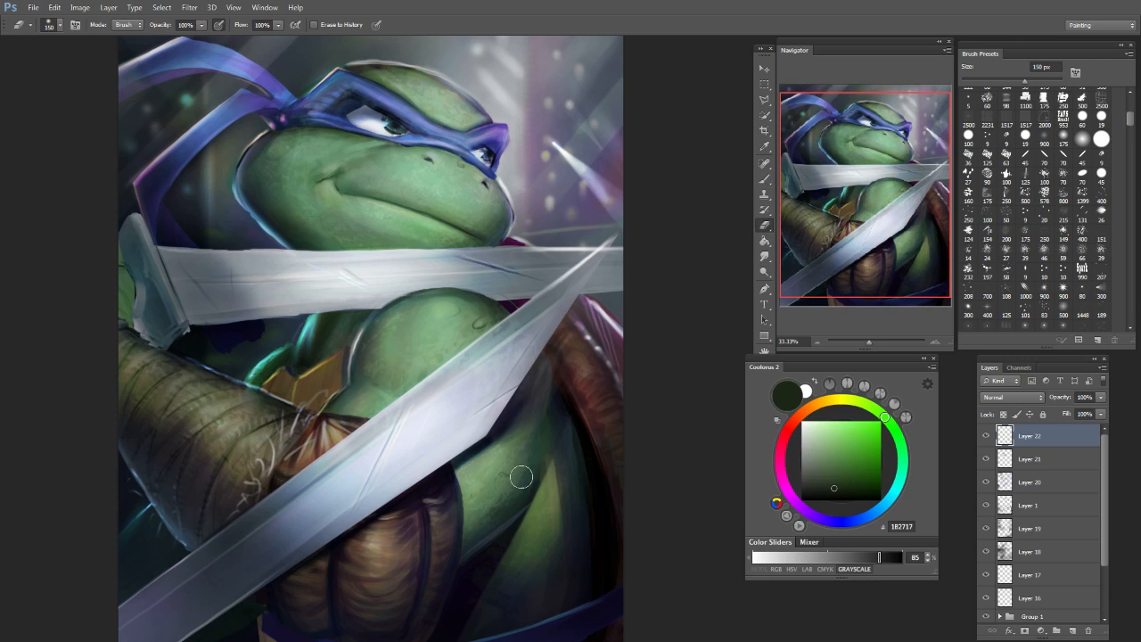
pyautogui.press('b')
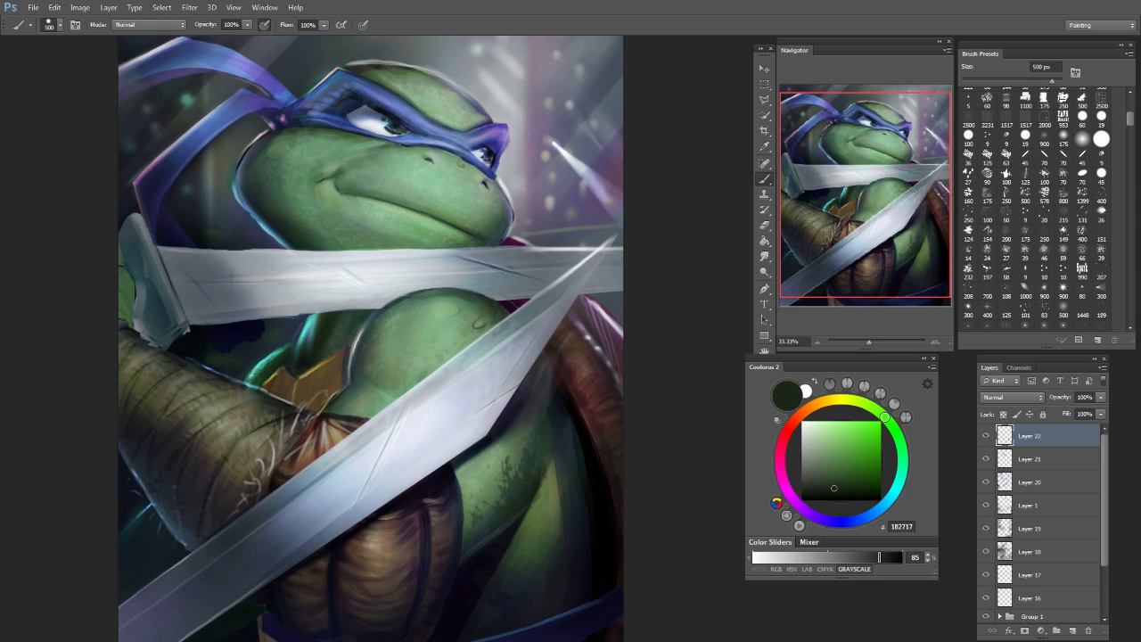
pyautogui.press('e')
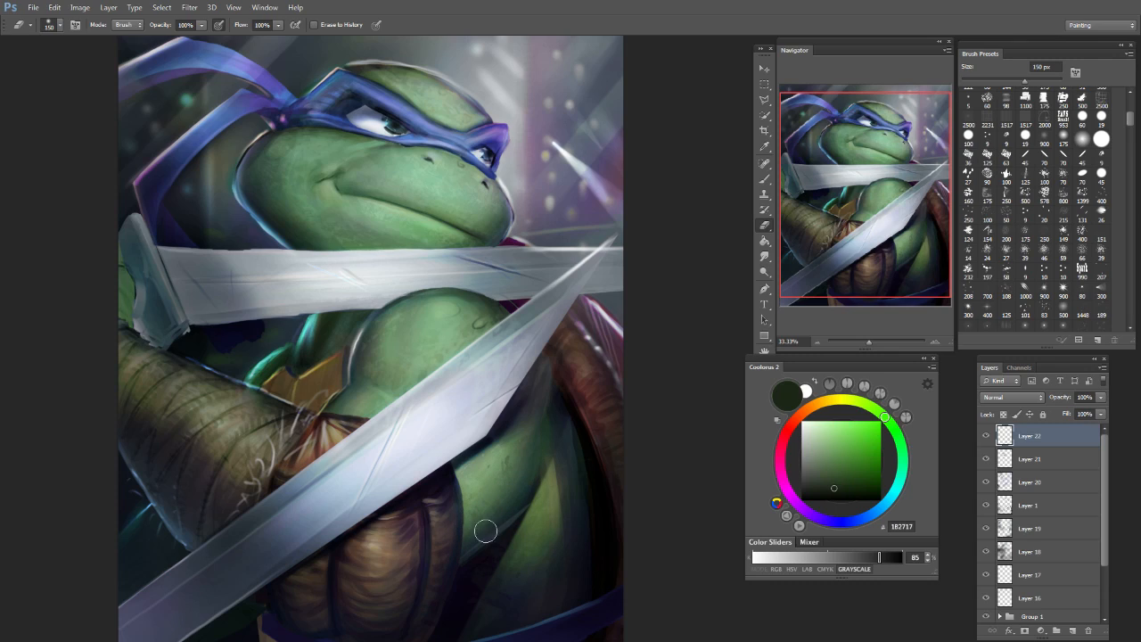
# Step: Add dark green texture to the shoulder and soften it with a 100 px eraser
pyautogui.press('b')
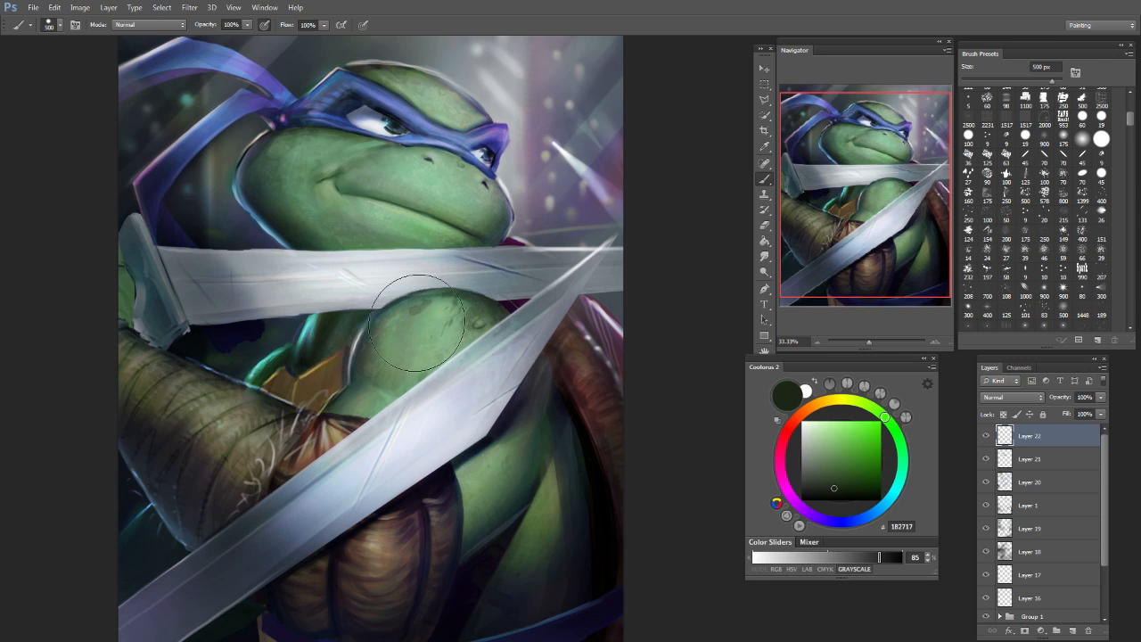
pyautogui.press('e')
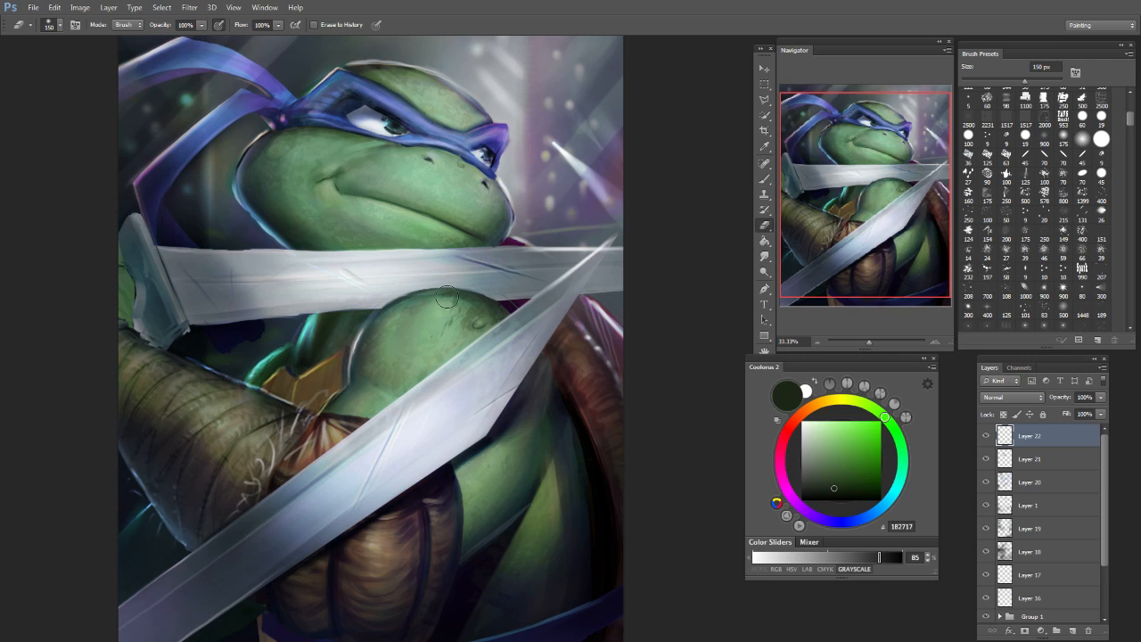
pyautogui.press('[')
pyautogui.press('[')
# Step: Examine the whole painting at several reduced zoom levels
pyautogui.moveTo(236, 505); pyautogui.dragTo(479, 502)
pyautogui.hotkey('ctrl', '-')
pyautogui.hotkey('ctrl', '-')
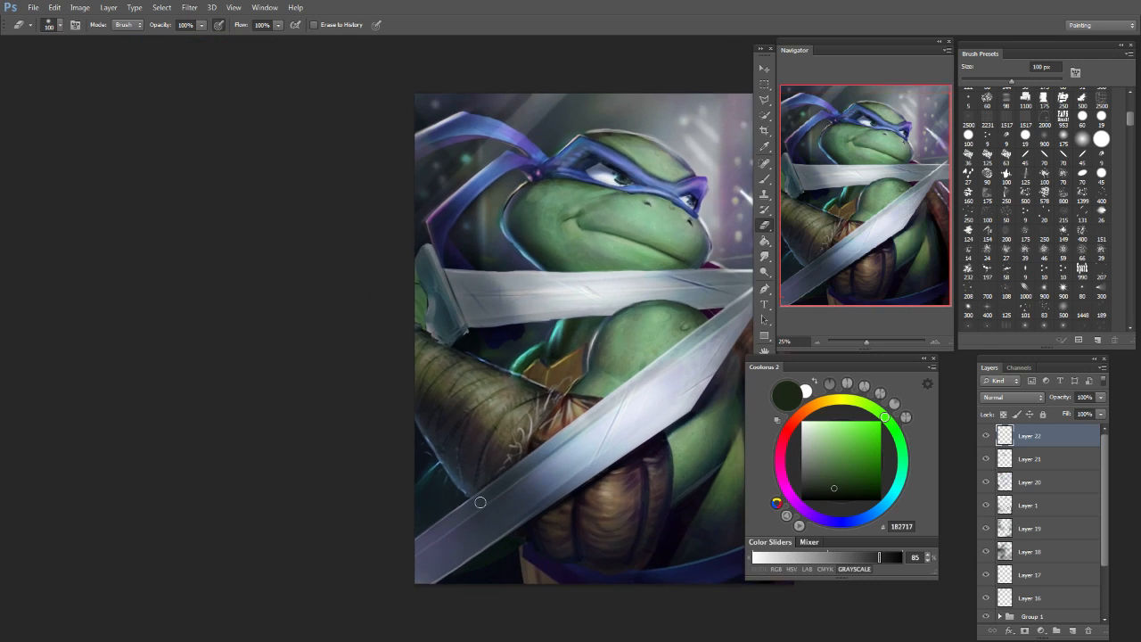
pyautogui.hotkey('ctrl', '+')
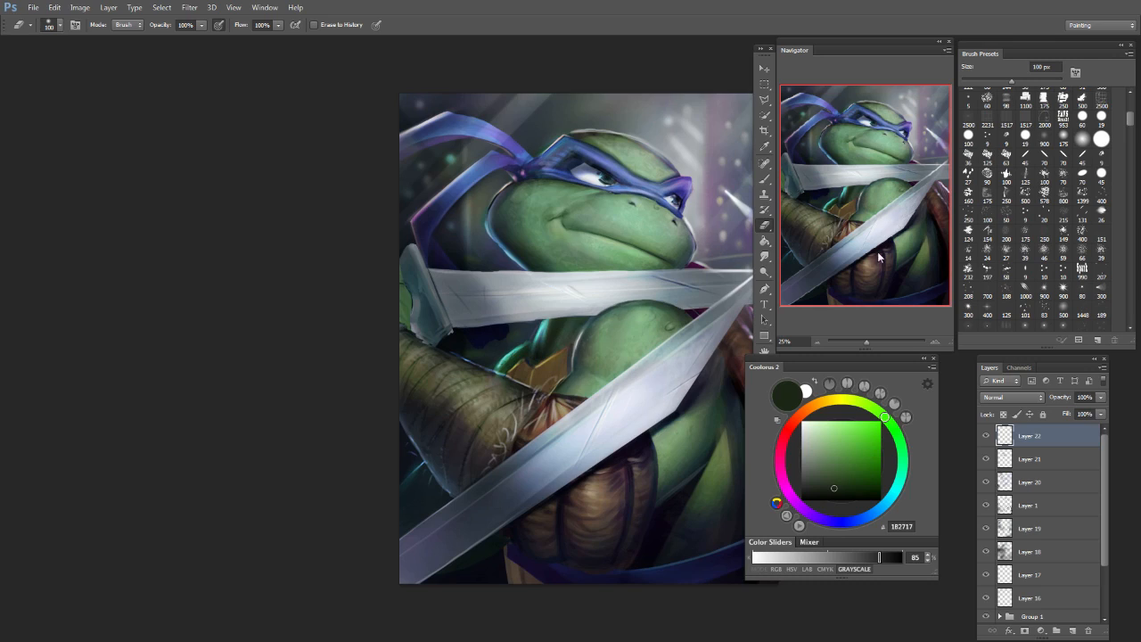
pyautogui.hotkey('ctrl', '-')
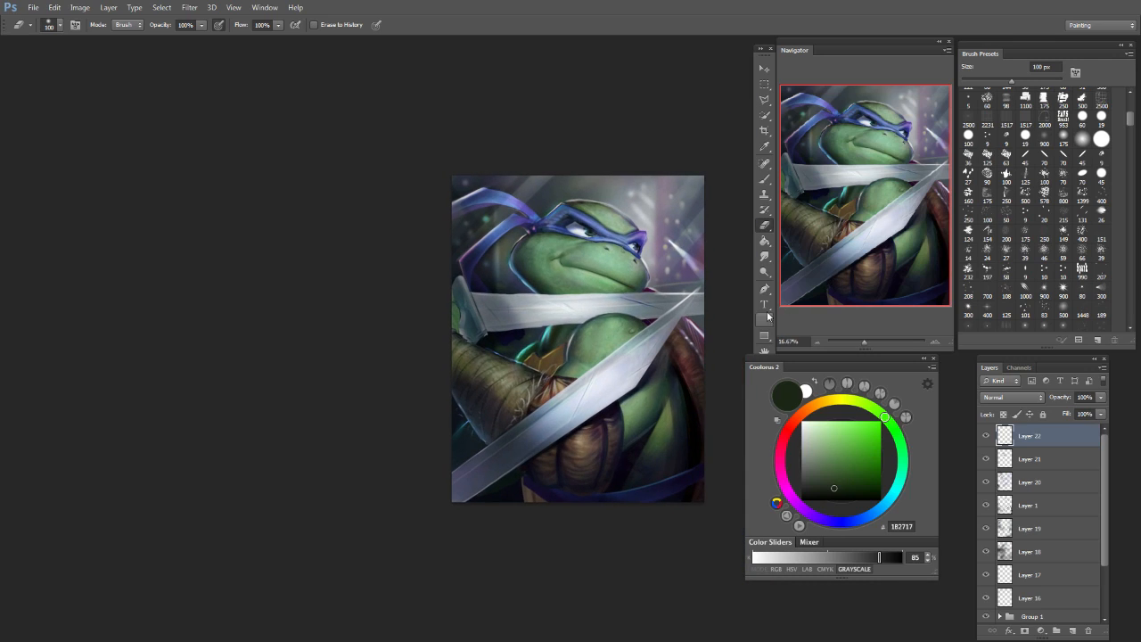
pyautogui.moveTo(626, 396); pyautogui.dragTo(447, 427)
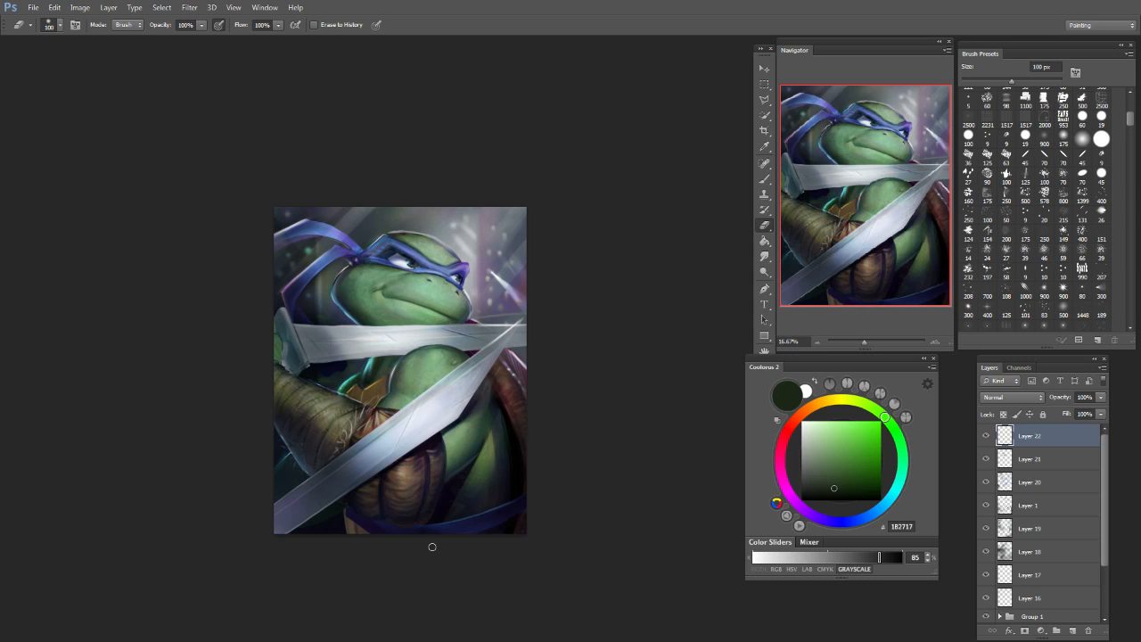
pyautogui.hotkey('ctrl', '+')
pyautogui.hotkey('ctrl', '+')
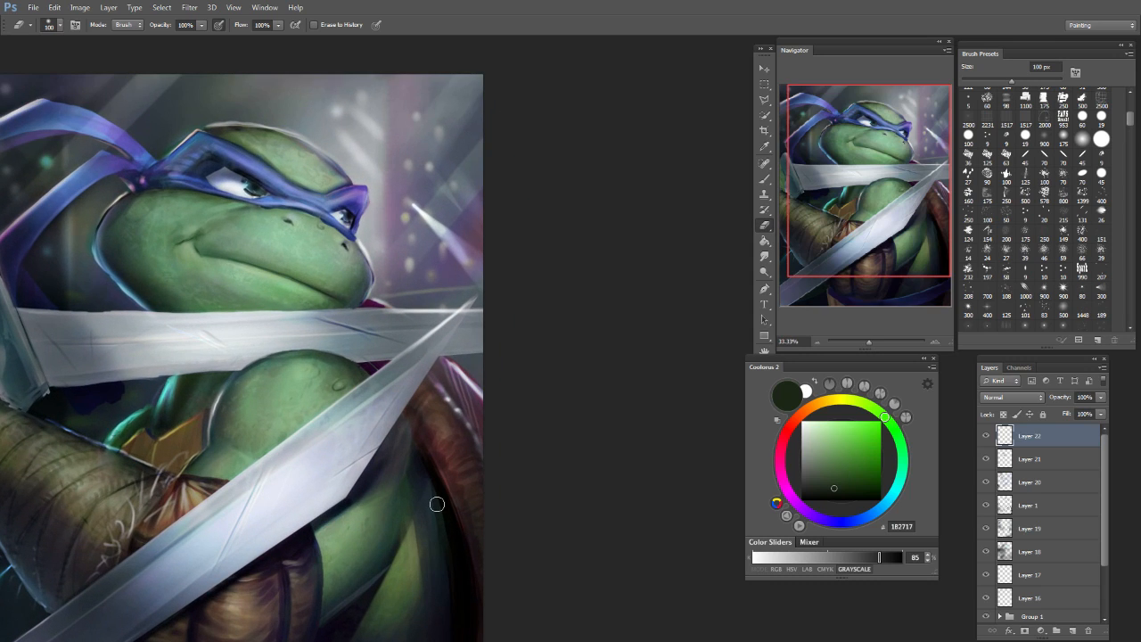
pyautogui.hotkey('ctrl', '-')
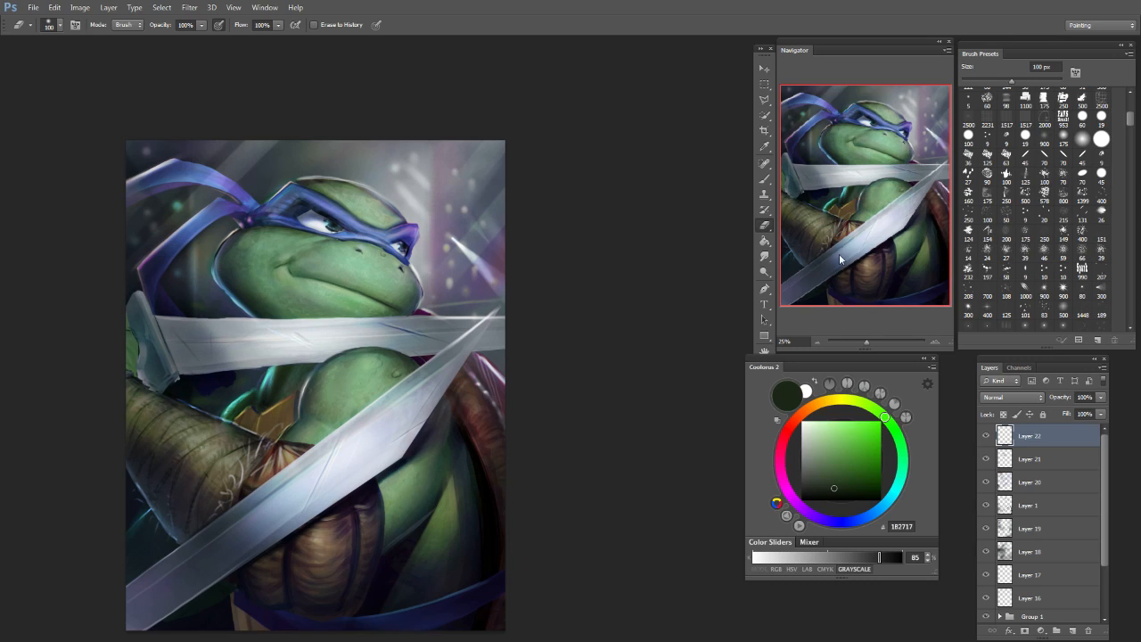
pyautogui.hotkey('ctrl', '-')
pyautogui.press('b')
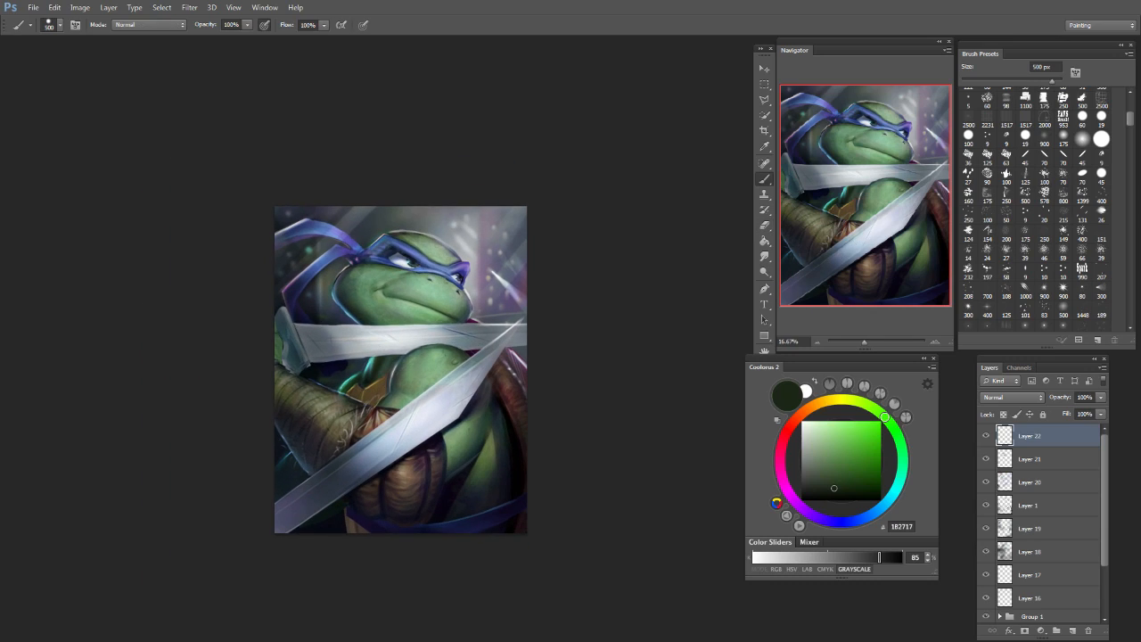
# Step: Try a soft white glow on the diagonal sword's tip on the Color Dodge layer, Layer 20, with a 175 px brush
pyautogui.click(1035, 457)
pyautogui.moveTo(822, 440); pyautogui.dragTo(799, 418)
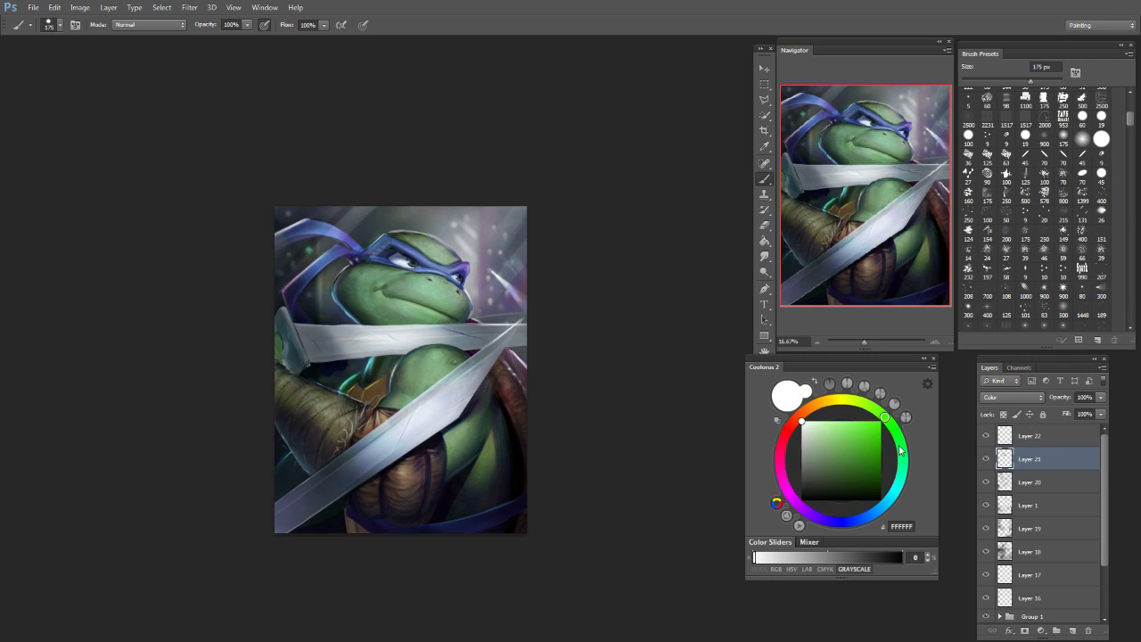
pyautogui.click(1023, 445)
pyautogui.click(1023, 467)
pyautogui.click(1023, 482)
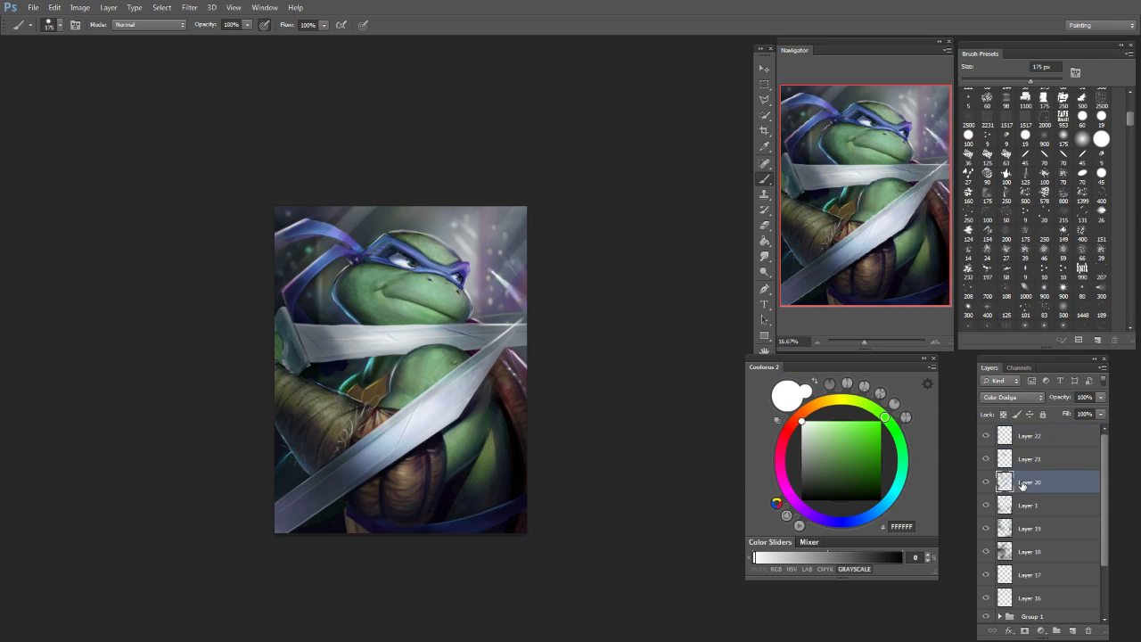
pyautogui.hotkey('alt', ']')
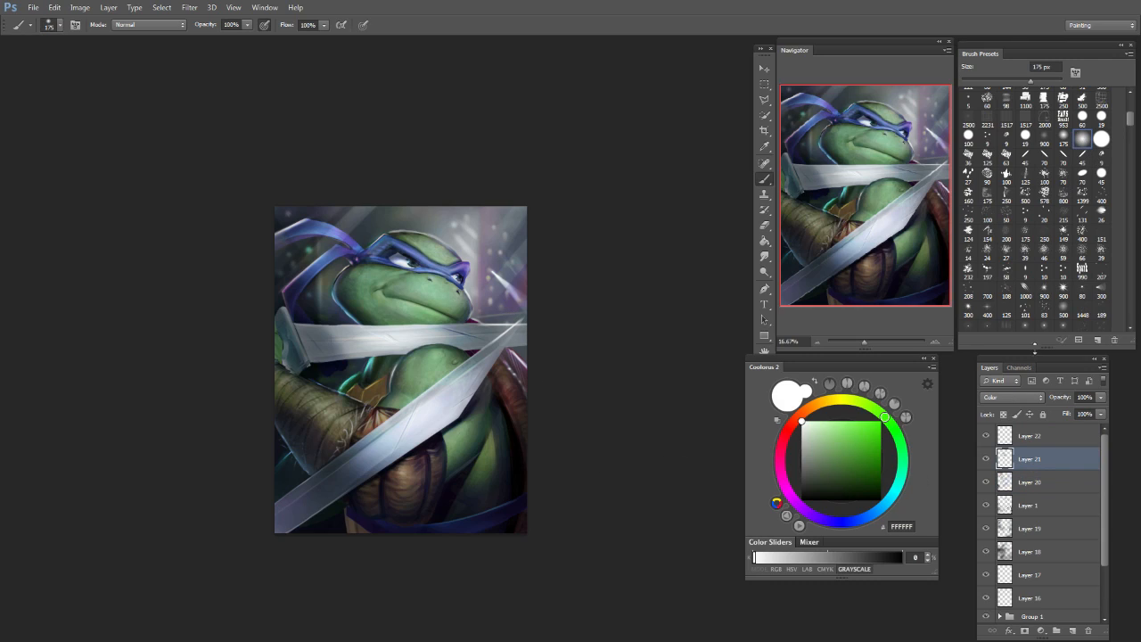
pyautogui.click(1025, 482)
pyautogui.moveTo(506, 327); pyautogui.dragTo(517, 317)
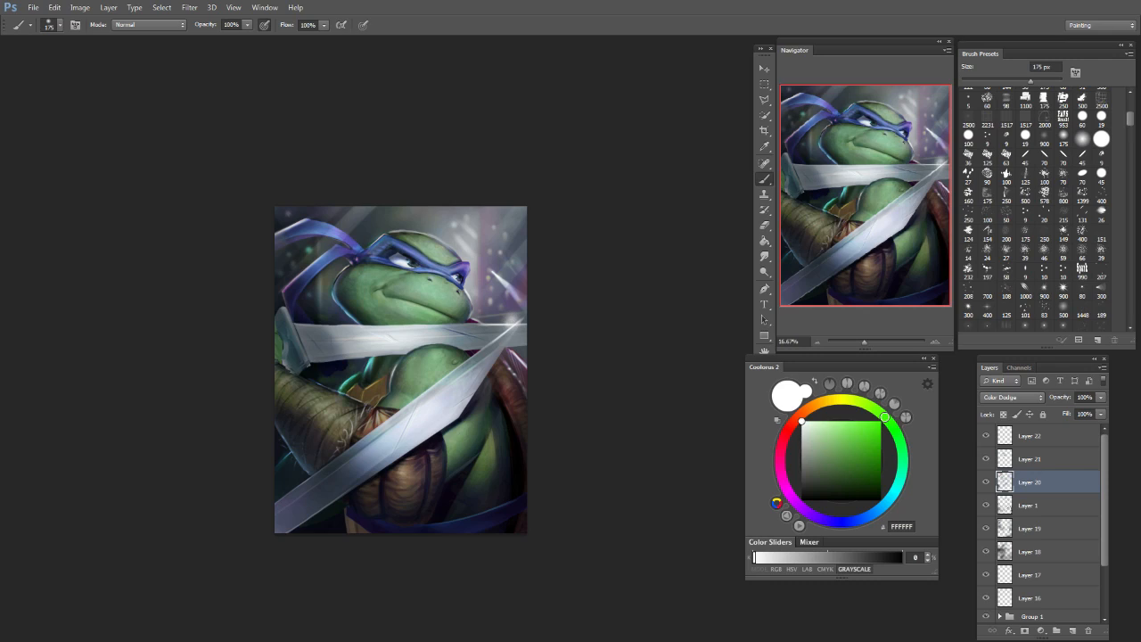
# Step: Add a white sparkle to the diagonal sword's tip on Layer 20, using the sparkle brush at 300 px
pyautogui.hotkey('alt', ']')
pyautogui.hotkey('alt', '[')
pyautogui.press('[')
pyautogui.press('[')
pyautogui.press('[')
pyautogui.press('[')
pyautogui.press('[')
pyautogui.press('[')
pyautogui.press('[')
pyautogui.press('[')
pyautogui.hotkey('alt', ']')
pyautogui.press(']')
pyautogui.press(']')
pyautogui.press(']')
pyautogui.press(']')
pyautogui.press(']')
pyautogui.press(']')
pyautogui.press(']')
pyautogui.press(']')
pyautogui.press(']')
pyautogui.press(']')
pyautogui.press(']')
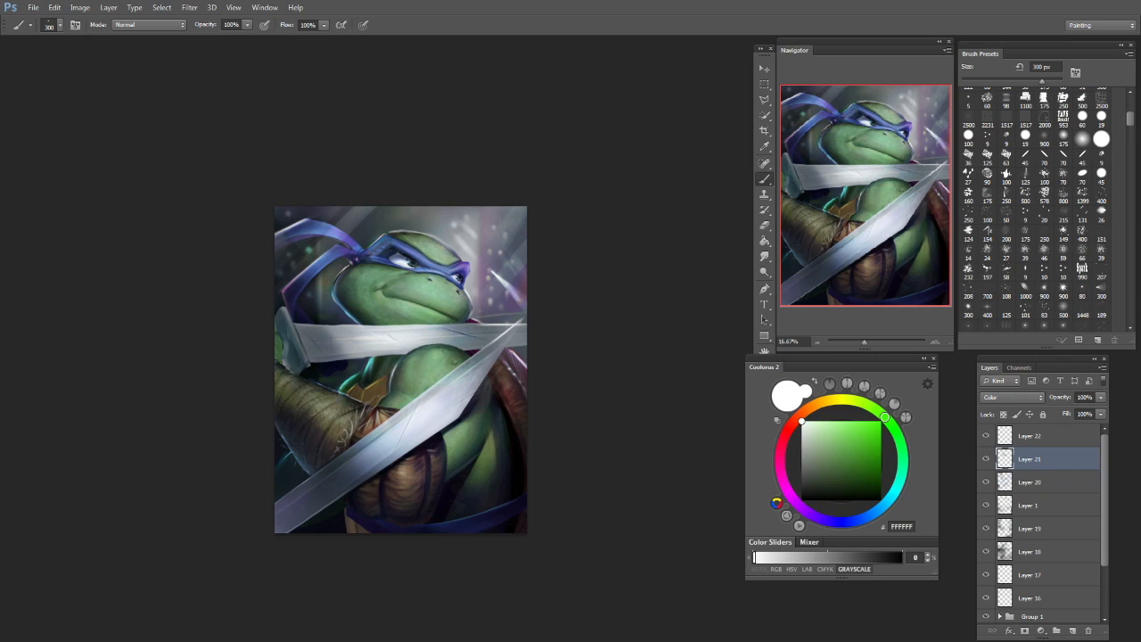
pyautogui.click(1053, 486)
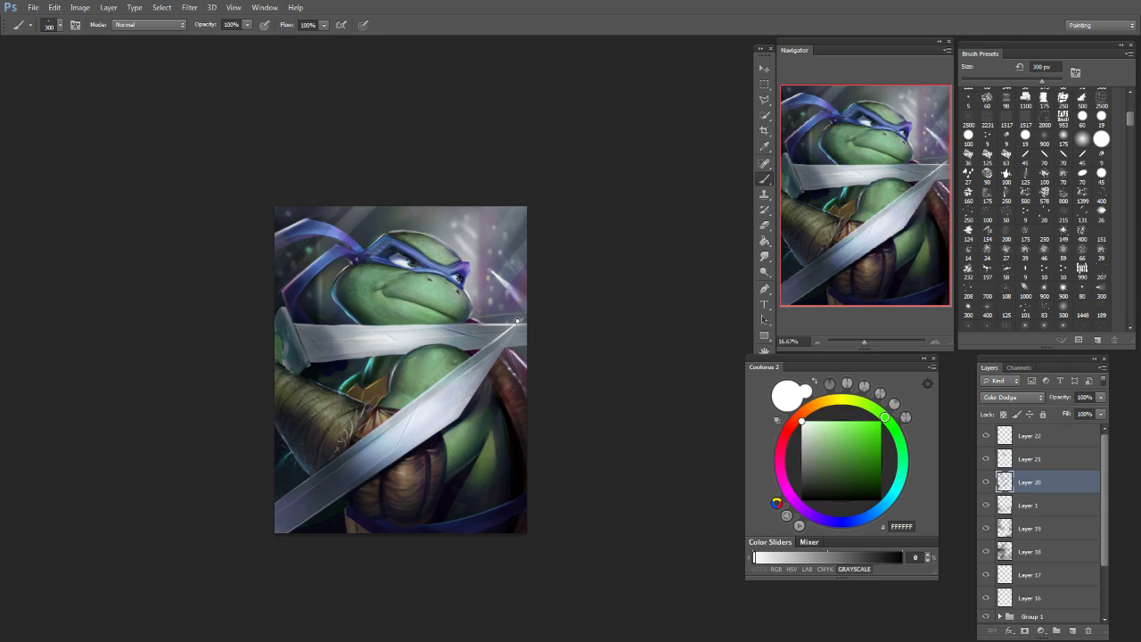
# Step: Try white sparkles of other sizes over the eye, beside the head and in the background
pyautogui.click(406, 260)
pyautogui.hotkey('ctrl', 'z')
pyautogui.press('[')
pyautogui.press('[')
pyautogui.press('[')
pyautogui.press('[')
pyautogui.press(']')
pyautogui.press(']')
pyautogui.click(455, 225)
pyautogui.hotkey('ctrl', 'z')
pyautogui.moveTo(484, 267); pyautogui.dragTo(499, 279)
pyautogui.hotkey('ctrl', 'z')
pyautogui.press('[')
pyautogui.press('[')
pyautogui.press('[')
pyautogui.press('[')
pyautogui.press('[')
pyautogui.hotkey('ctrl', '-')
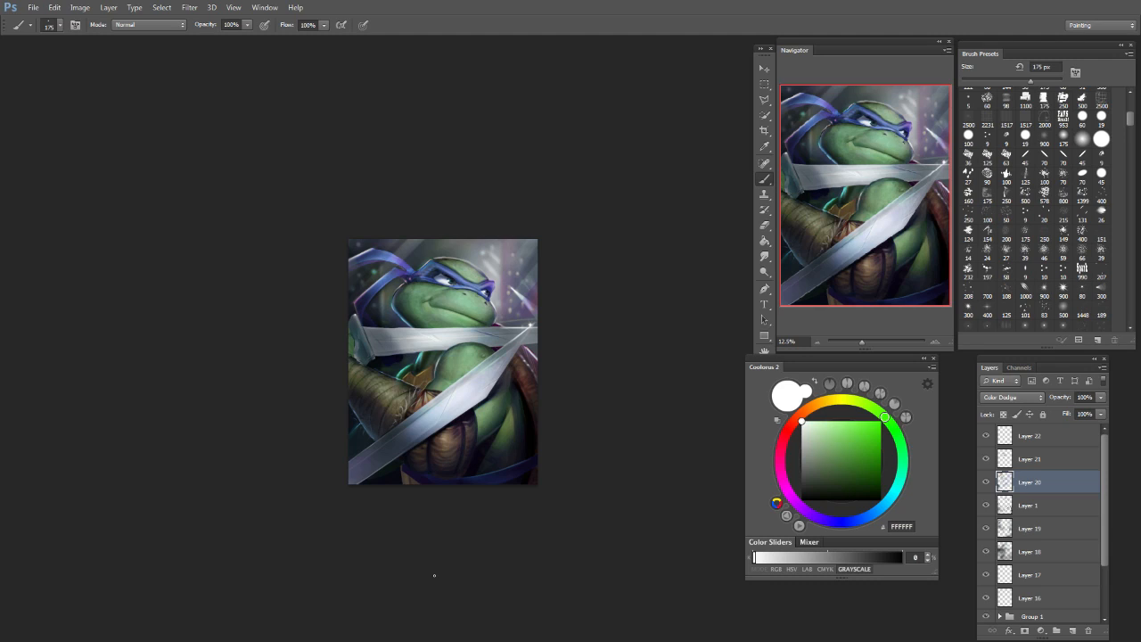
pyautogui.hotkey('ctrl', '+')
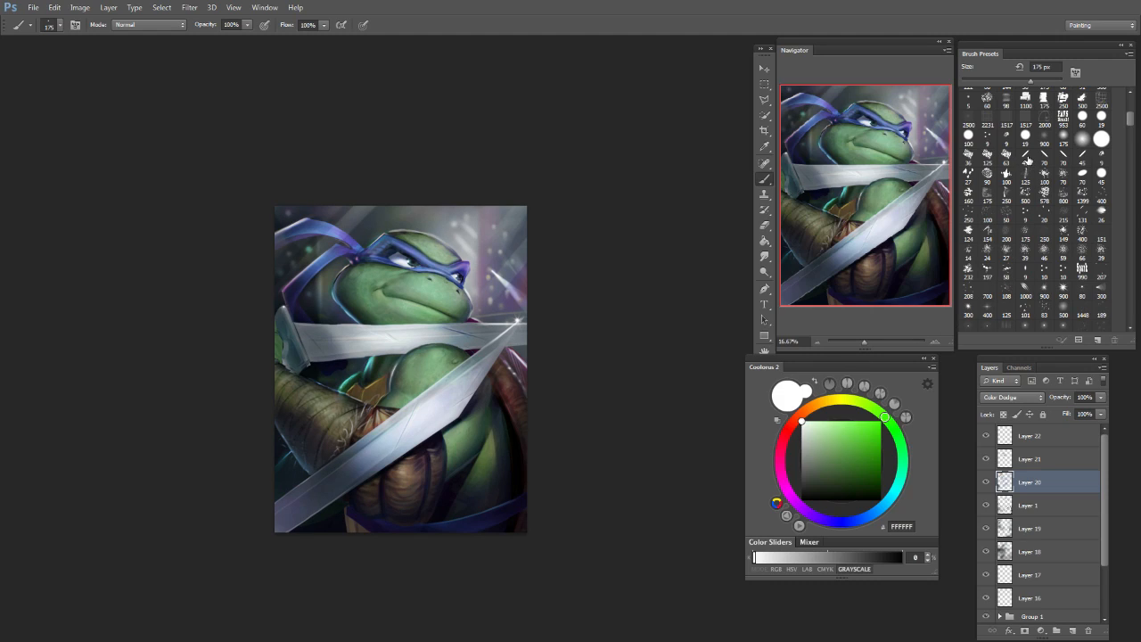
# Step: Create a new layer above Layer 22 and choose the soft round brush at 90 px
pyautogui.click(1076, 140)
pyautogui.click(1048, 437)
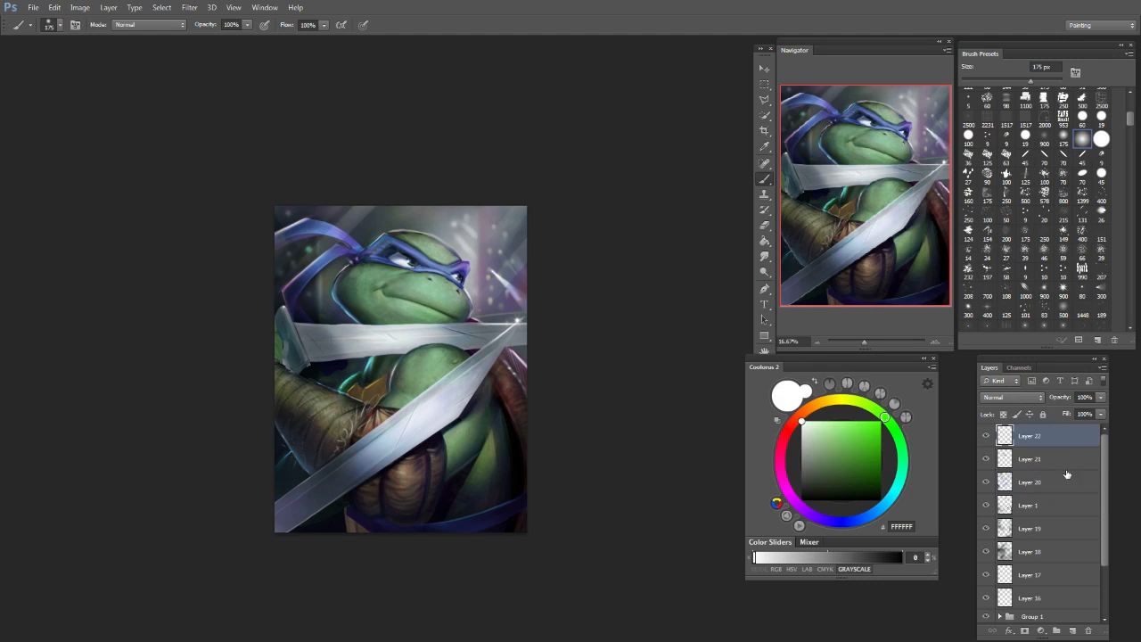
pyautogui.click(1071, 630)
pyautogui.press('[')
pyautogui.press('[')
pyautogui.press('[')
pyautogui.press('[')
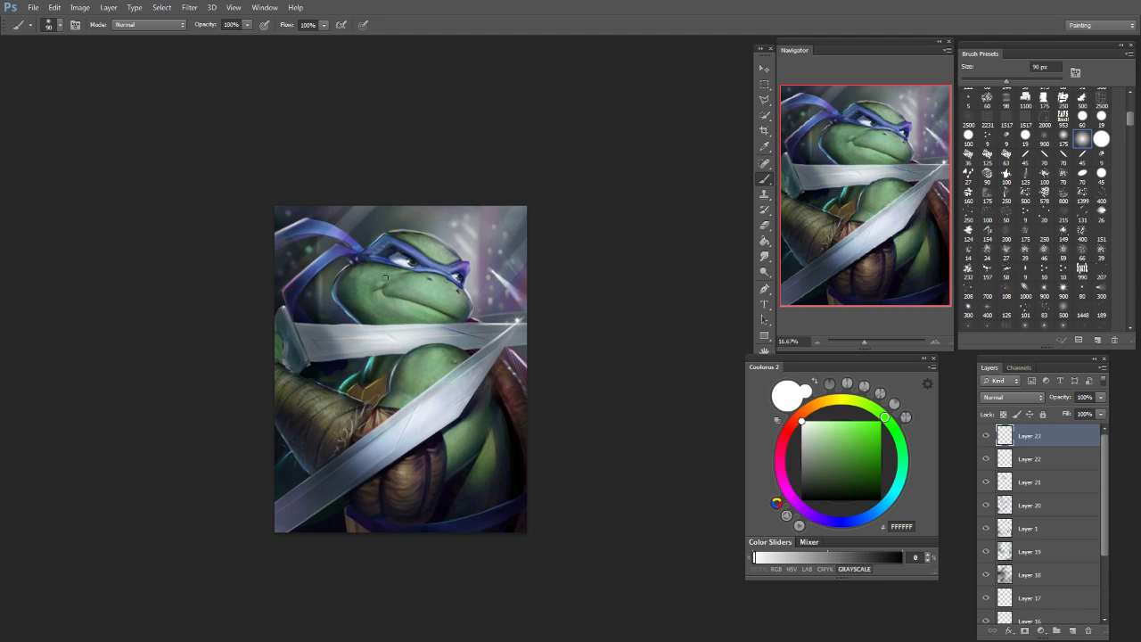
# Step: Pick a very dark blue paint color, enable pen pressure for opacity, and set the brush to 30 px
pyautogui.hotkey('ctrl', '+')
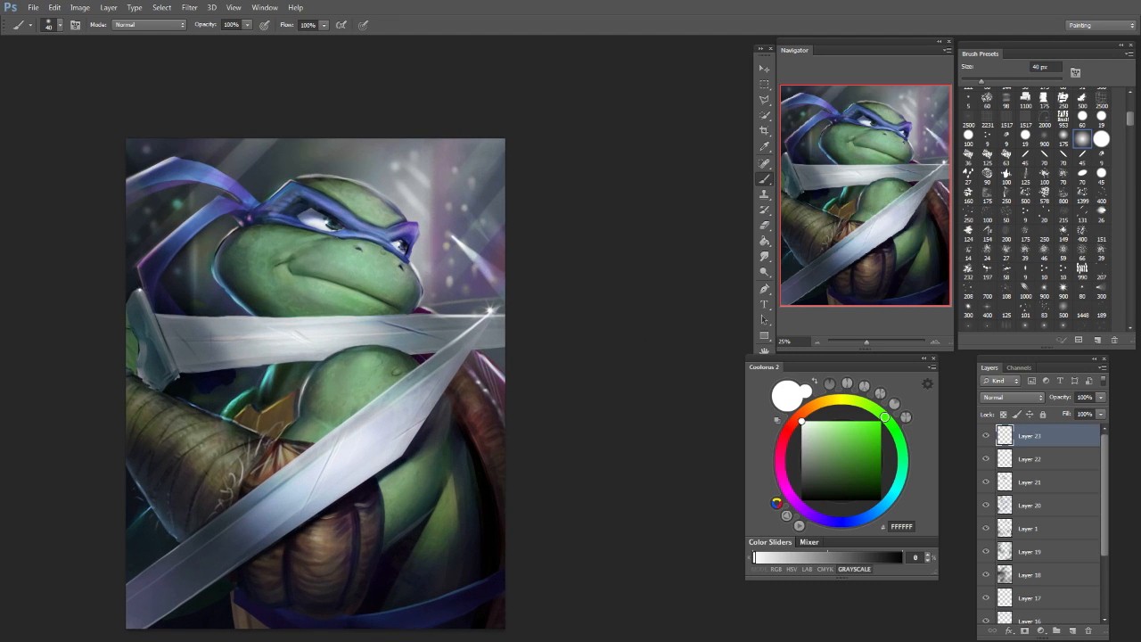
pyautogui.press('[')
pyautogui.press('[')
pyautogui.press('[')
pyautogui.press('[')
pyautogui.press('[')
pyautogui.click(839, 493)
pyautogui.click(860, 520)
pyautogui.click(265, 26)
pyautogui.press(']')
pyautogui.press(']')
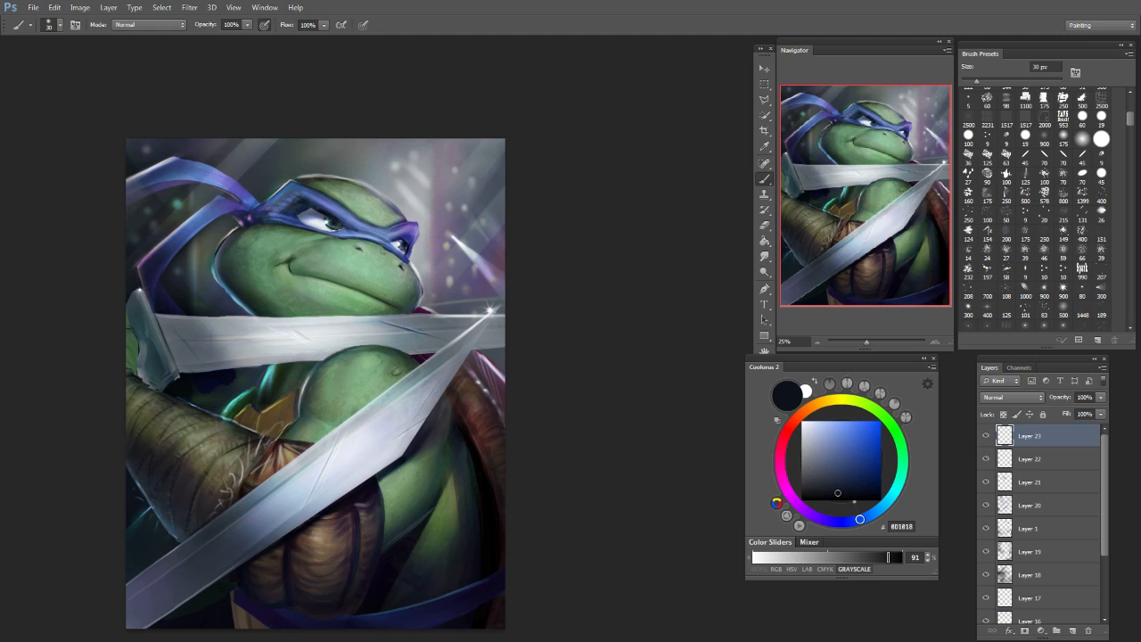
# Step: Darken the mouth line and its corner with fine dark strokes, varying the brush size
pyautogui.press('[')
pyautogui.press('[')
pyautogui.press('[')
pyautogui.press('[')
pyautogui.press(']')
pyautogui.press(']')
pyautogui.press(']')
pyautogui.press(']')
pyautogui.press('[')
pyautogui.press('[')
pyautogui.press('[')
pyautogui.press('[')
pyautogui.press('[')
pyautogui.press('[')
pyautogui.press('[')
pyautogui.press('[')
pyautogui.press('[')
pyautogui.press('[')
pyautogui.press(']')
pyautogui.press(']')
pyautogui.press(']')
pyautogui.press(']')
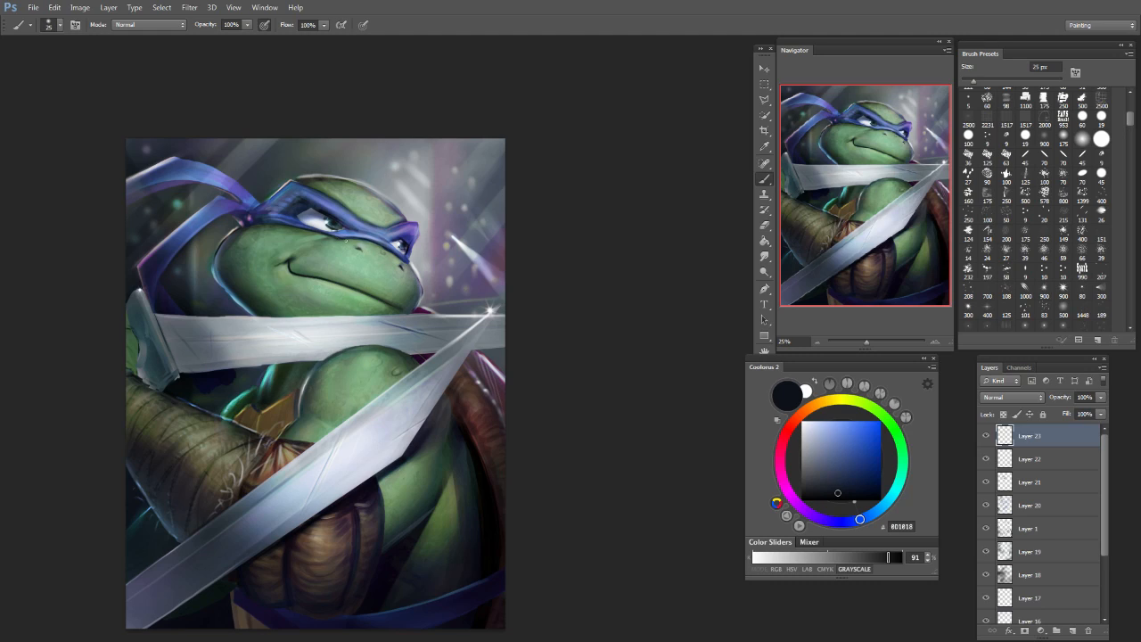
# Step: Paint dark shadows along the blue mask's edges and around the eyes, varying the brush size
pyautogui.moveTo(332, 234); pyautogui.dragTo(287, 233)
pyautogui.hotkey('ctrl', 'z')
pyautogui.hotkey('ctrl', 'z')
pyautogui.press('[')
pyautogui.press(']')
pyautogui.press(']')
pyautogui.moveTo(228, 214); pyautogui.dragTo(241, 212)
pyautogui.press(']')
pyautogui.press(']')
pyautogui.press(']')
pyautogui.press(']')
pyautogui.press(']')
pyautogui.moveTo(318, 206); pyautogui.dragTo(362, 231)
pyautogui.press('[')
pyautogui.press('[')
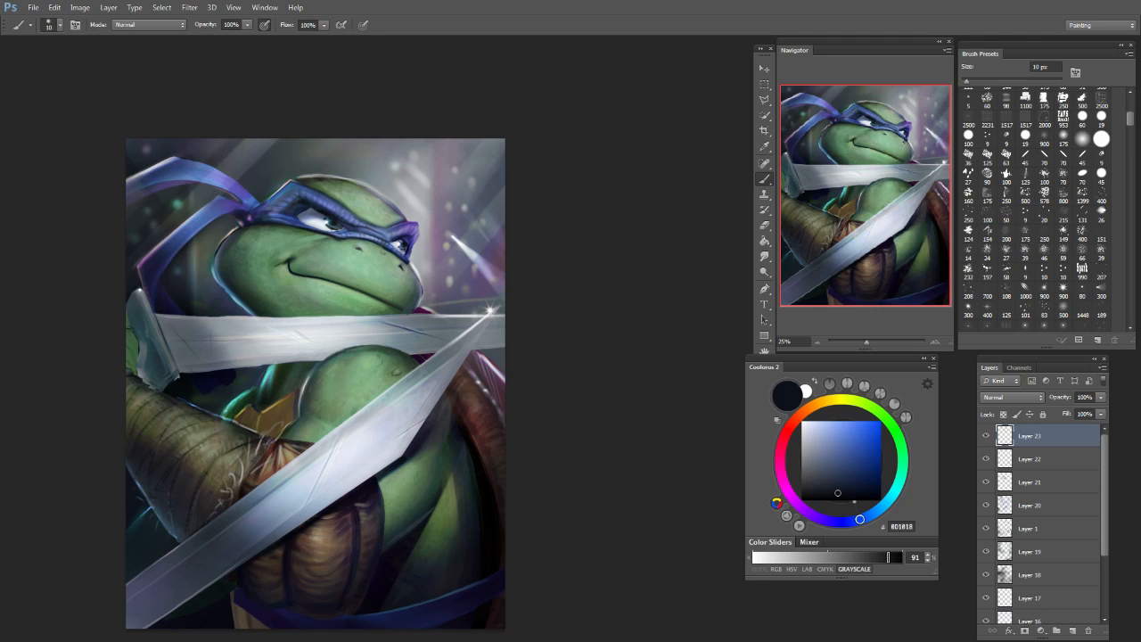
# Step: Add small dark strokes to the mask beside the far eye, varying the brush size
pyautogui.press(']')
pyautogui.press(']')
pyautogui.press('[')
pyautogui.press(']')
pyautogui.press(']')
pyautogui.press(']')
pyautogui.press(']')
pyautogui.press(']')
pyautogui.press(']')
pyautogui.press(']')
pyautogui.press(']')
pyautogui.press('[')
pyautogui.press('[')
pyautogui.press('[')
pyautogui.press('[')
pyautogui.press('[')
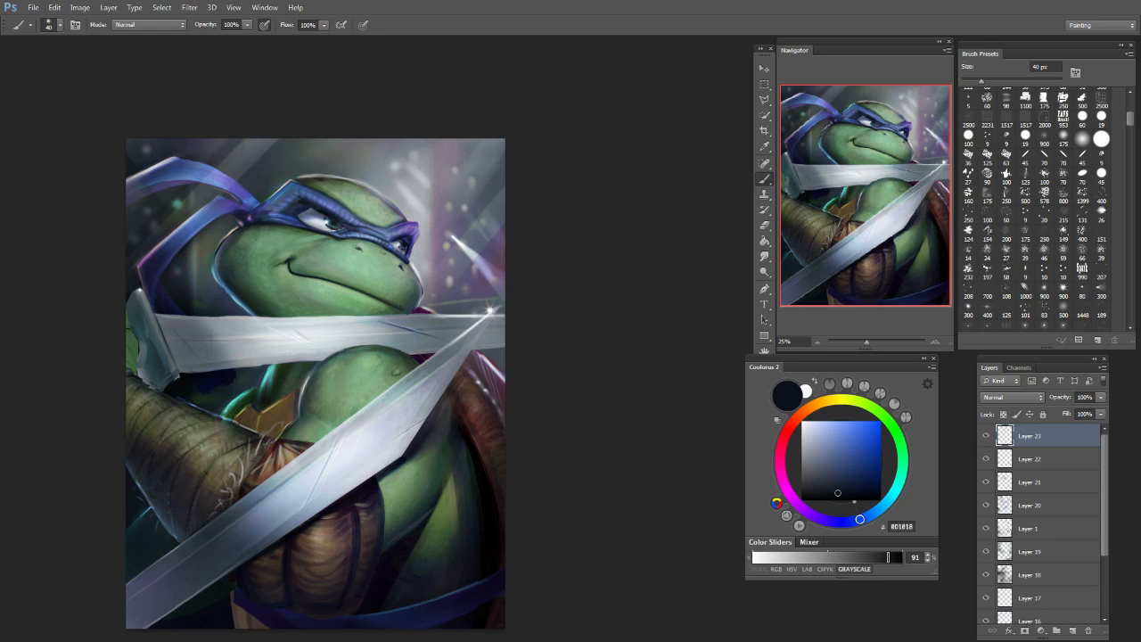
pyautogui.press('[')
pyautogui.press('[')
pyautogui.press('[')
pyautogui.moveTo(415, 233); pyautogui.dragTo(416, 242)
# Step: Shade the side of the mask between the knot and the near eye with dark strokes, varying the brush size
pyautogui.press('[')
pyautogui.press(']')
pyautogui.press(']')
pyautogui.press(']')
pyautogui.press(']')
pyautogui.moveTo(265, 219); pyautogui.dragTo(291, 212)
pyautogui.press('[')
pyautogui.press('[')
pyautogui.press(']')
pyautogui.press(']')
pyautogui.moveTo(275, 204); pyautogui.dragTo(288, 200)
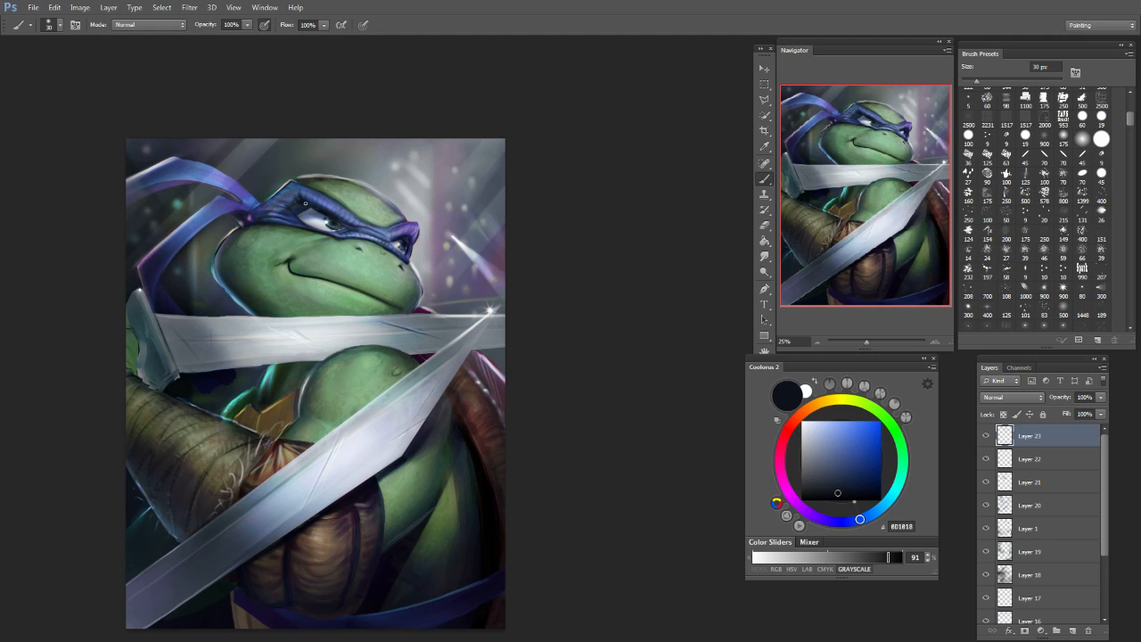
pyautogui.press('[')
pyautogui.press('[')
pyautogui.press('[')
pyautogui.press('[')
pyautogui.press(']')
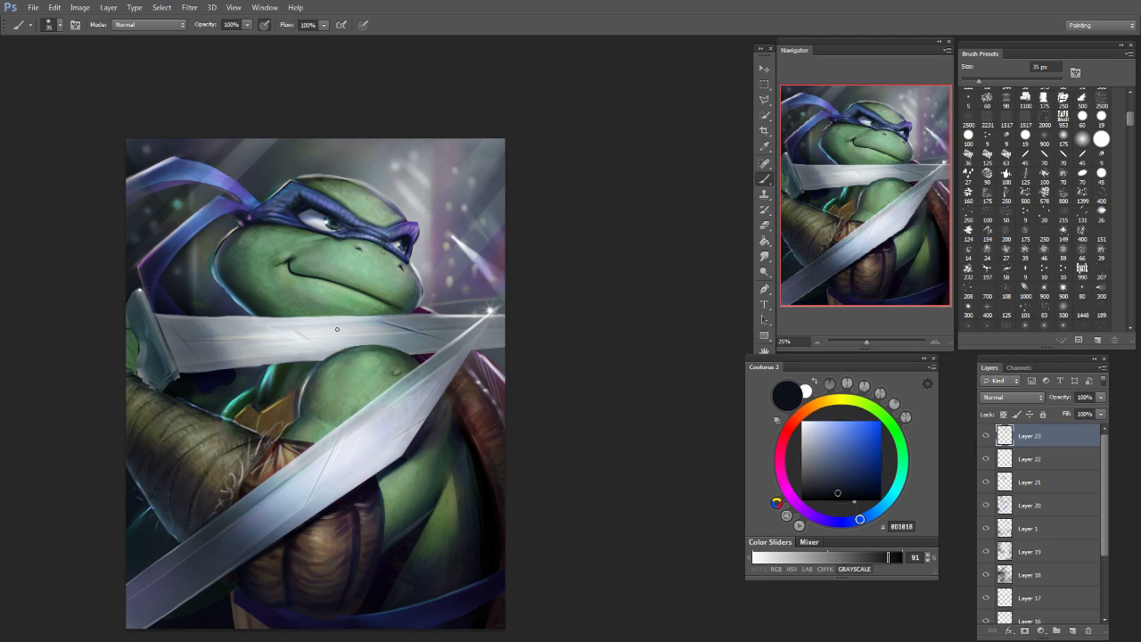
# Step: Sample the dark color of the mouth line and deepen the mouth and its corner with it
pyautogui.keyDown('alt'); pyautogui.click(295, 266); pyautogui.keyUp('alt')
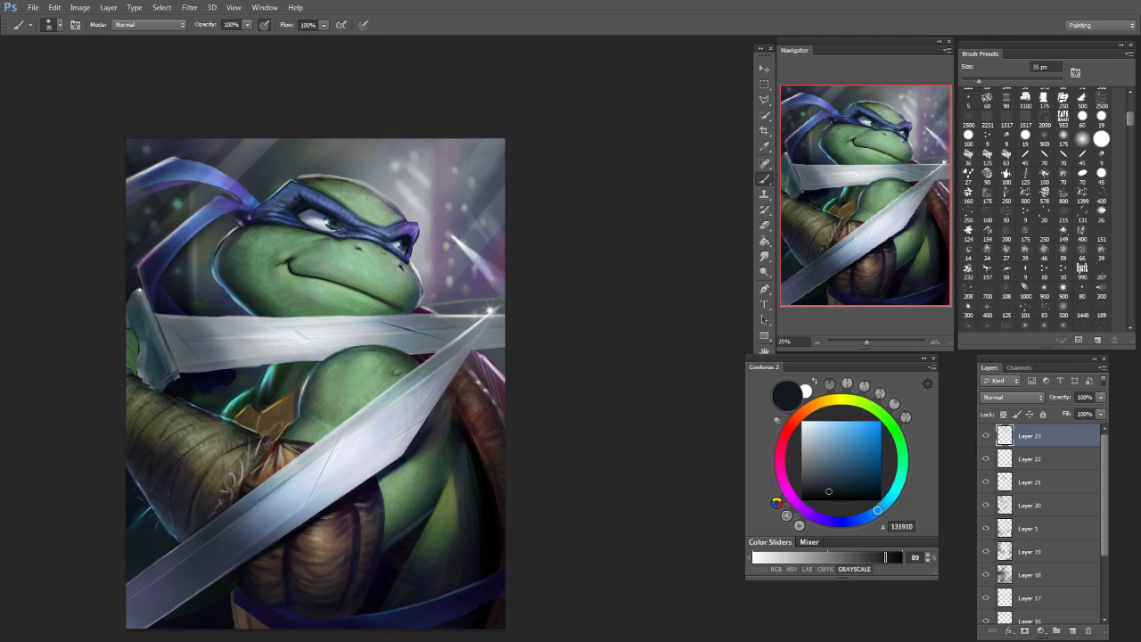
pyautogui.moveTo(315, 275); pyautogui.dragTo(335, 280)
pyautogui.moveTo(370, 290); pyautogui.dragTo(400, 303)
pyautogui.moveTo(289, 262); pyautogui.dragTo(275, 267)
pyautogui.press('[')
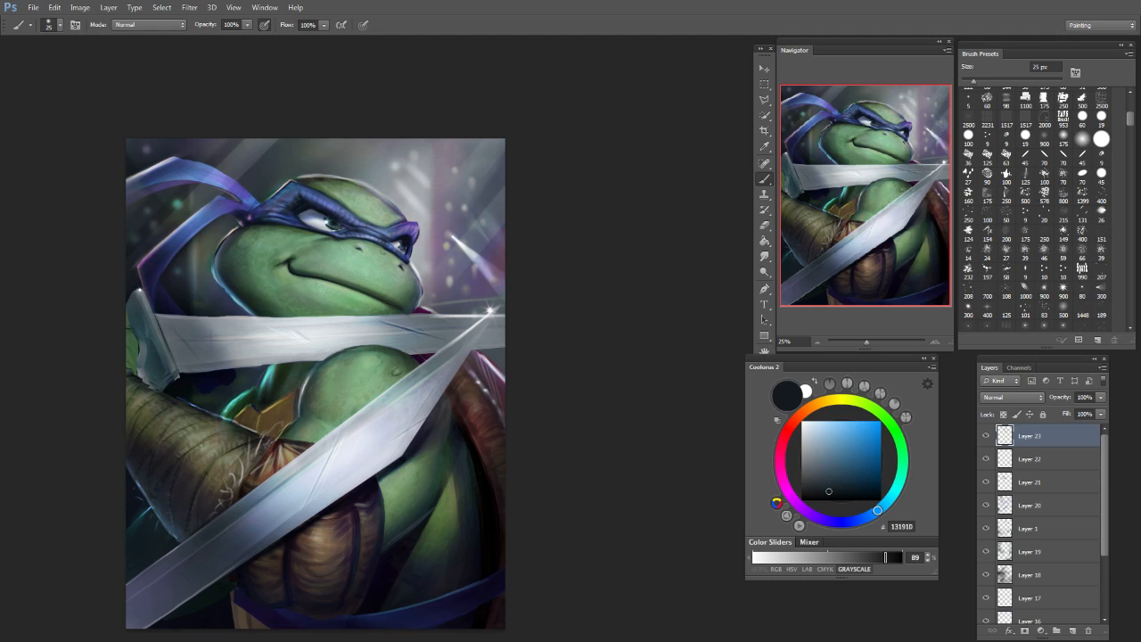
# Step: Mix a very dark magenta paint color and set the brush to 15 px for the area under the near eye
pyautogui.click(854, 495)
pyautogui.click(852, 521)
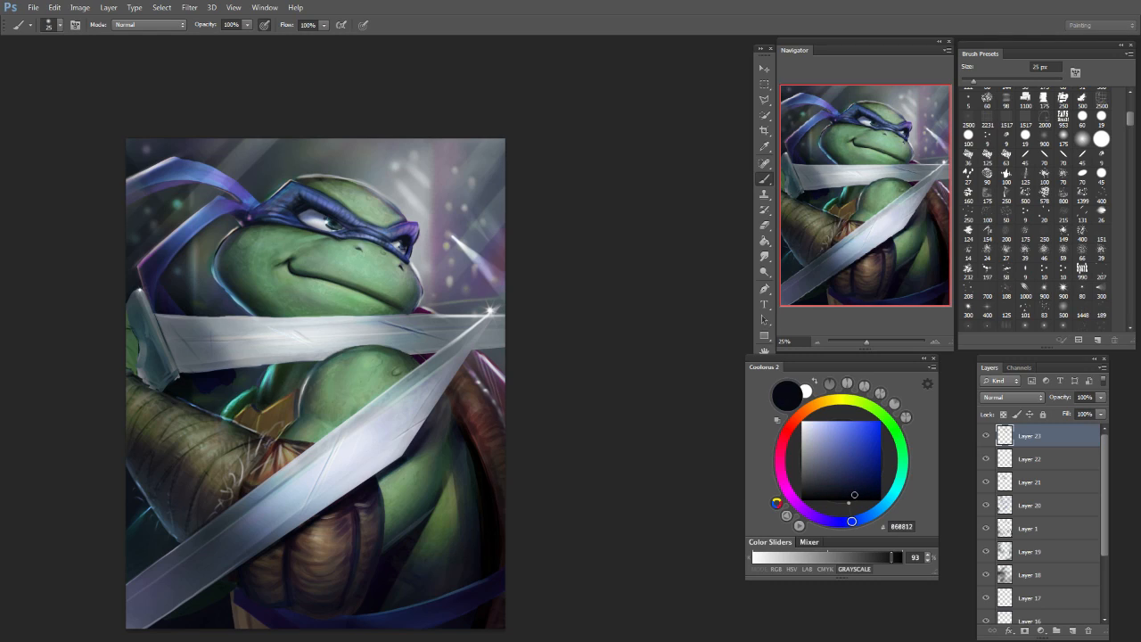
pyautogui.click(902, 447)
pyautogui.click(791, 426)
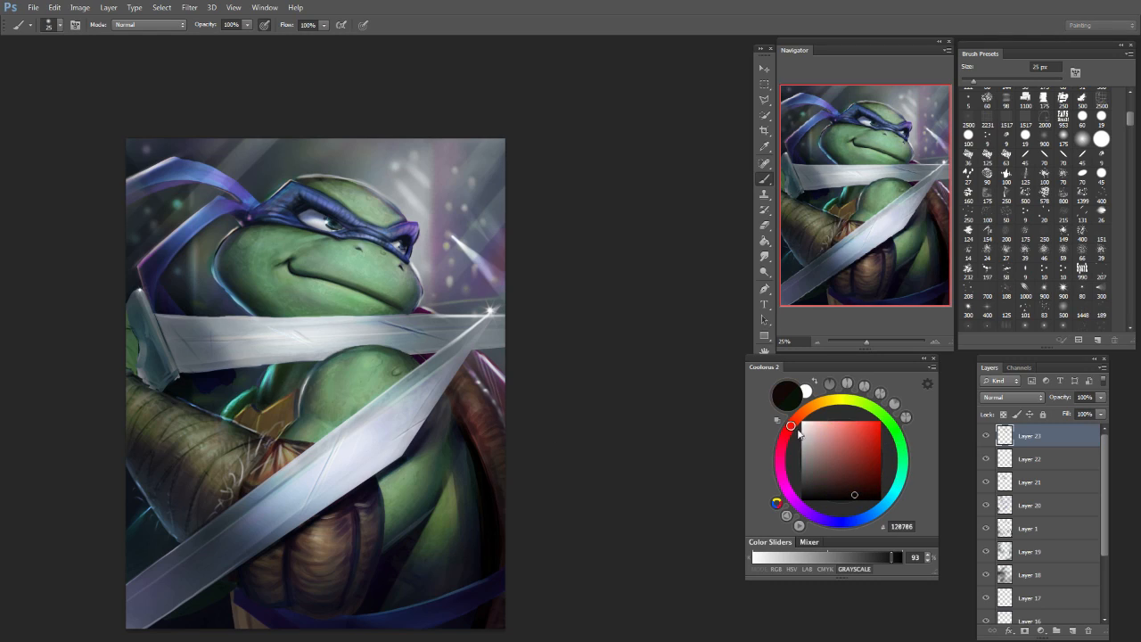
pyautogui.click(782, 477)
pyautogui.moveTo(861, 491); pyautogui.dragTo(857, 487)
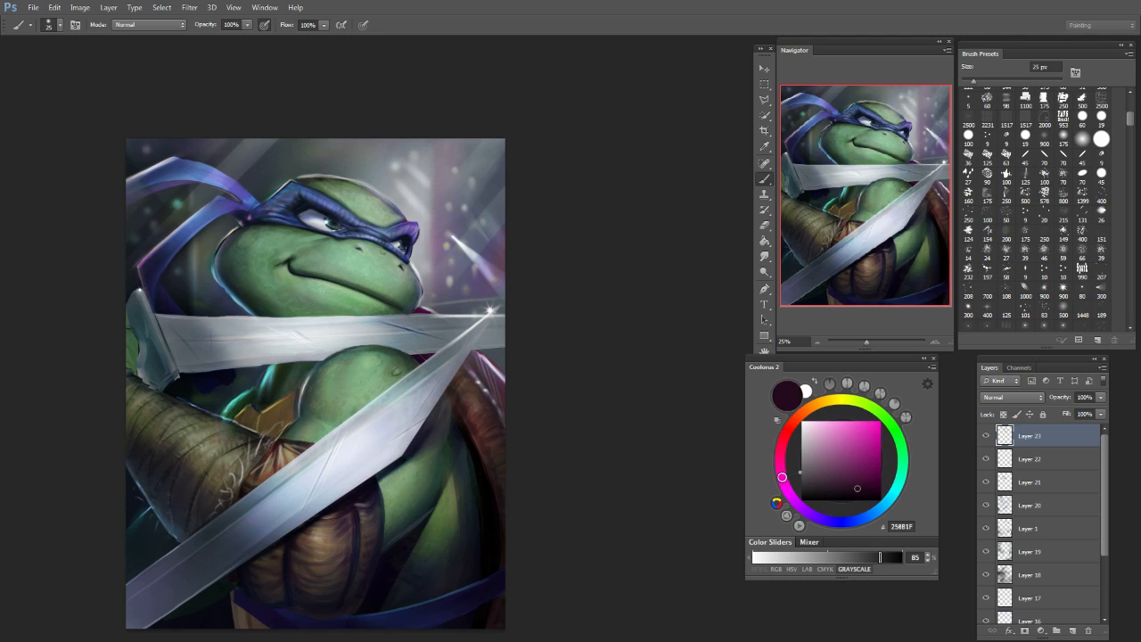
pyautogui.press(']')
pyautogui.click(842, 494)
pyautogui.press('[')
pyautogui.press('[')
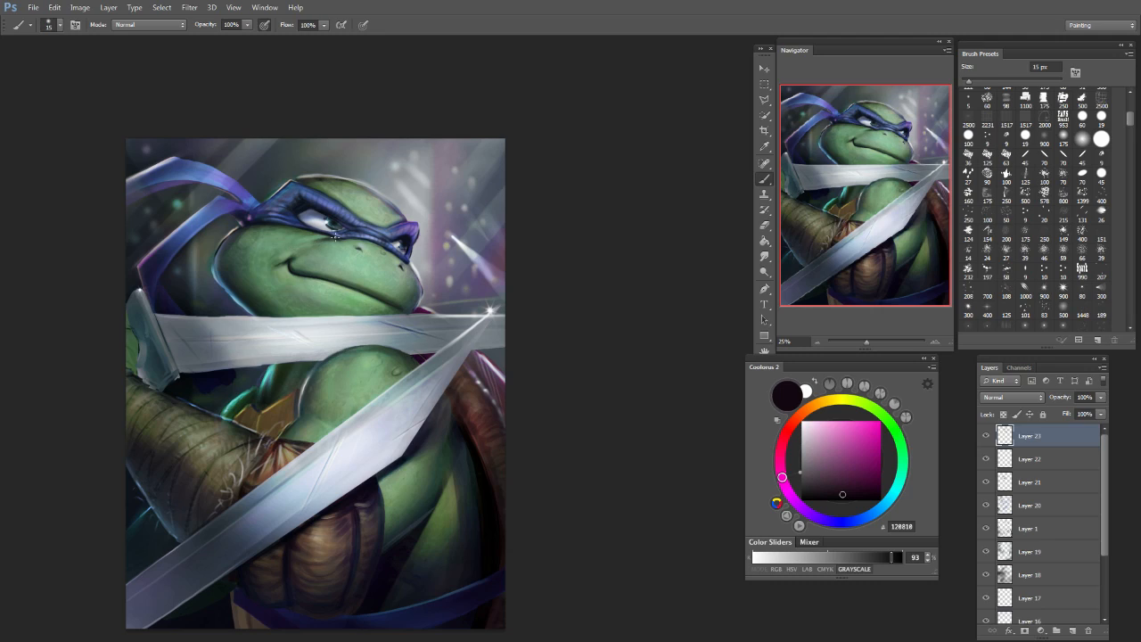
# Step: Enlarge the brush to 60 px and sample a dark green from the skin below the mask
pyautogui.press(']')
pyautogui.press(']')
pyautogui.press(']')
pyautogui.press(']')
pyautogui.press(']')
pyautogui.press(']')
pyautogui.press(']')
pyautogui.press(']')
pyautogui.keyDown('alt'); pyautogui.click(304, 237); pyautogui.keyUp('alt')
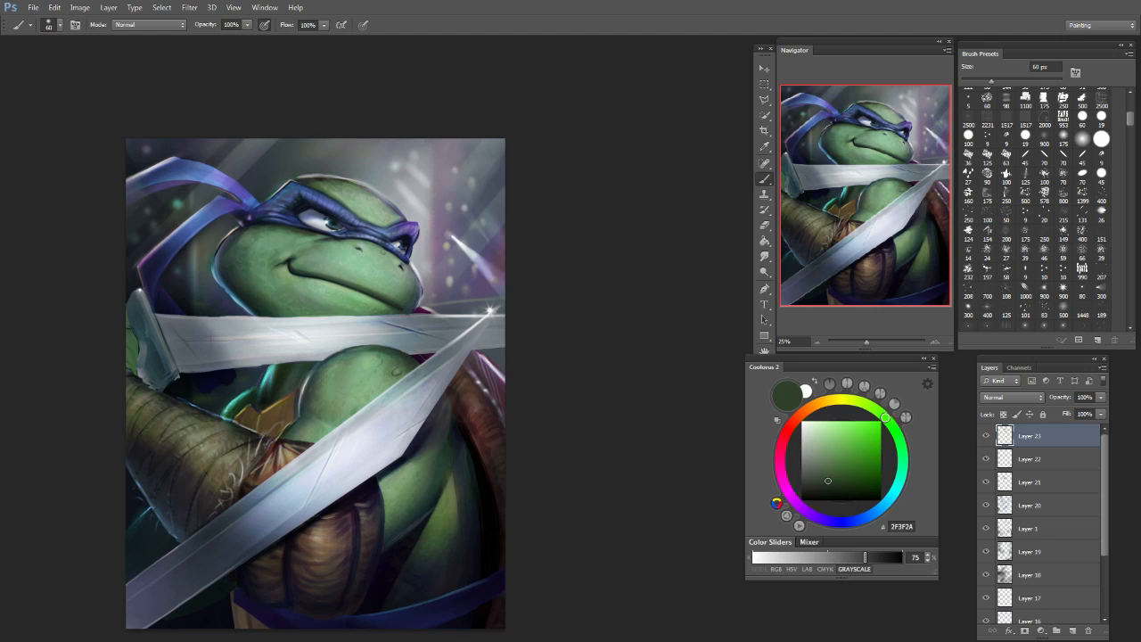
# Step: Pick a very dark blue paint color and enlarge the brush to 150 px for broad soft shading
pyautogui.press(']')
pyautogui.press(']')
pyautogui.keyDown('alt'); pyautogui.click(232, 247); pyautogui.keyUp('alt')
pyautogui.click(856, 489)
pyautogui.click(857, 521)
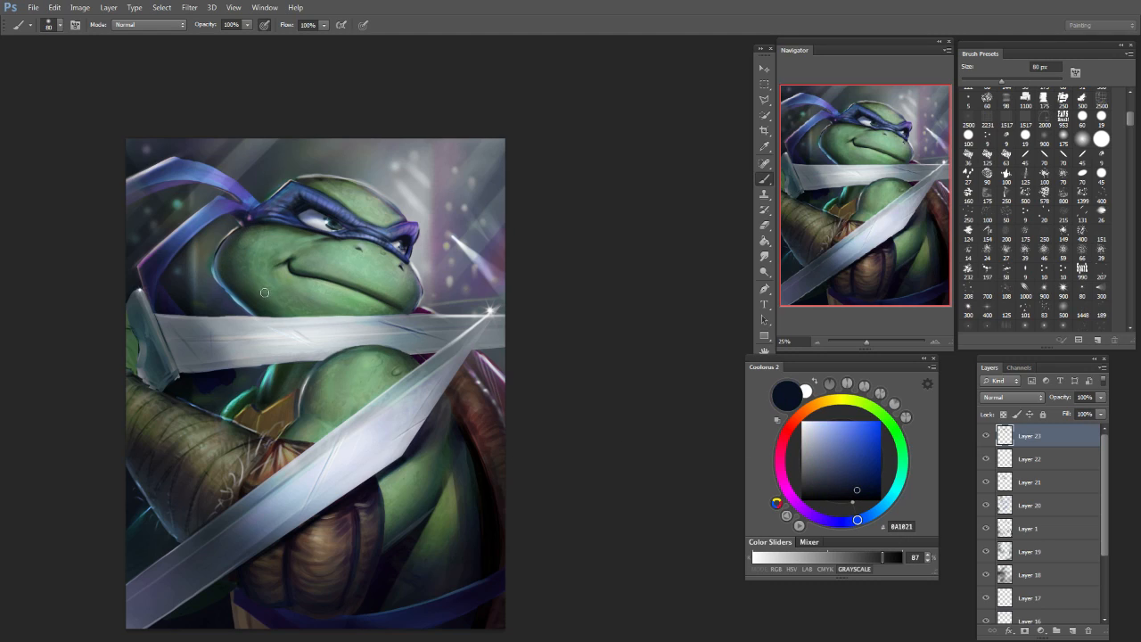
pyautogui.press(']')
pyautogui.press(']')
pyautogui.press(']')
pyautogui.press(']')
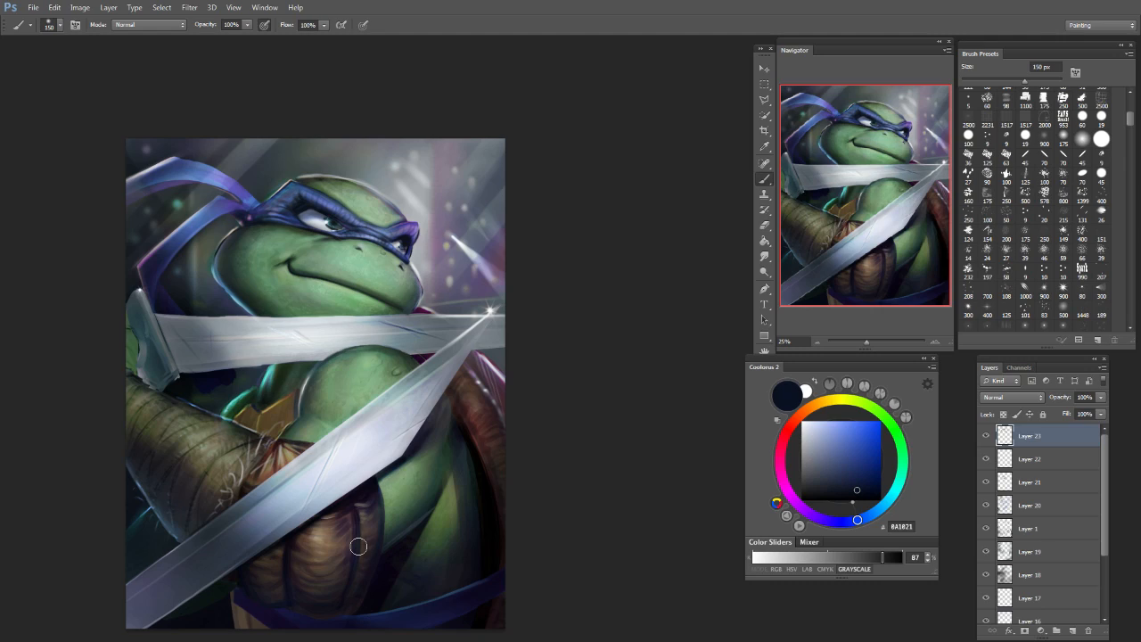
# Step: Reduce the brush for finer work at 35 px and settle on a dark navy paint color, #101827
pyautogui.press('[')
pyautogui.press('[')
pyautogui.press('[')
pyautogui.press('[')
pyautogui.press('[')
pyautogui.press('[')
pyautogui.press('[')
pyautogui.press('[')
pyautogui.press('[')
pyautogui.press('[')
pyautogui.press('[')
pyautogui.press('[')
pyautogui.press('[')
pyautogui.press('[')
pyautogui.press('[')
pyautogui.press('[')
pyautogui.moveTo(857, 520); pyautogui.dragTo(817, 518)
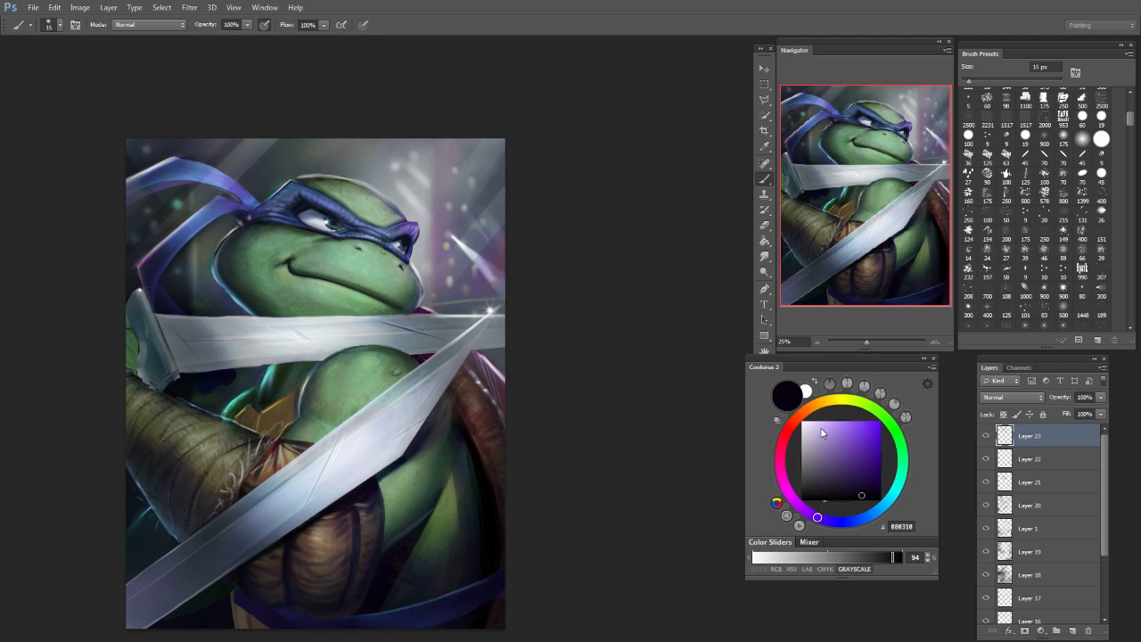
pyautogui.moveTo(837, 462); pyautogui.dragTo(833, 469)
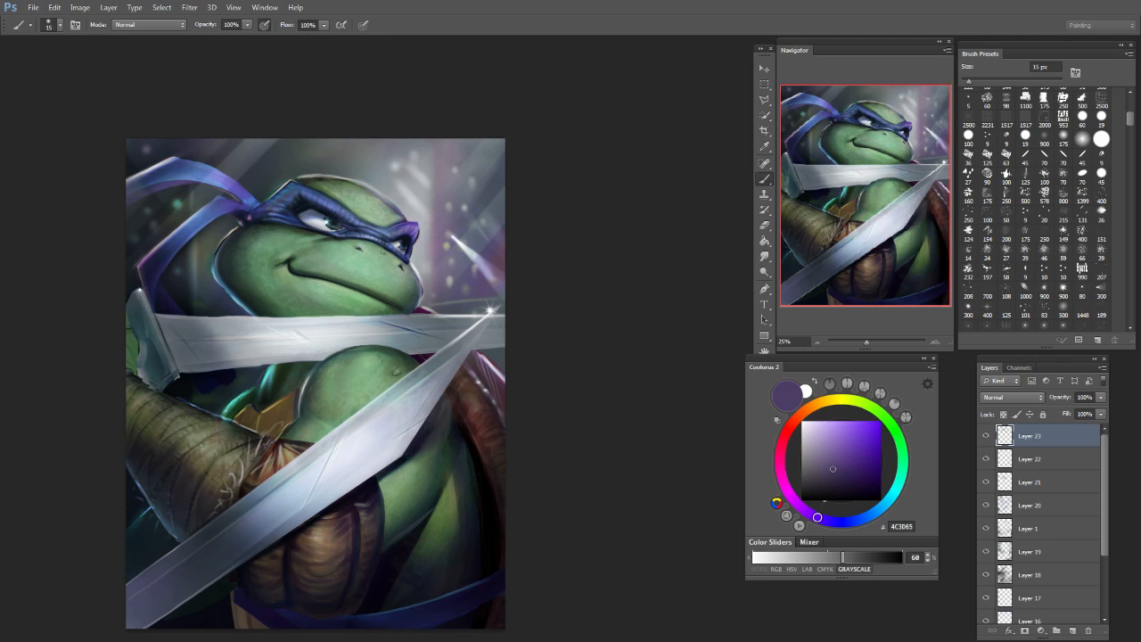
pyautogui.click(847, 488)
pyautogui.click(870, 516)
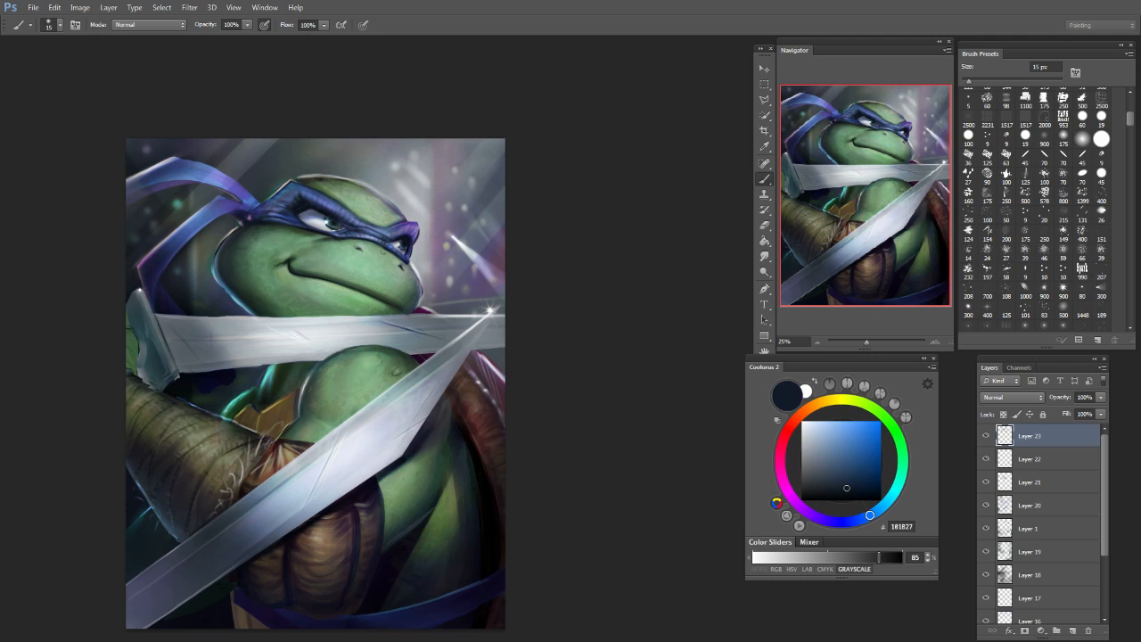
pyautogui.press(']')
pyautogui.press(']')
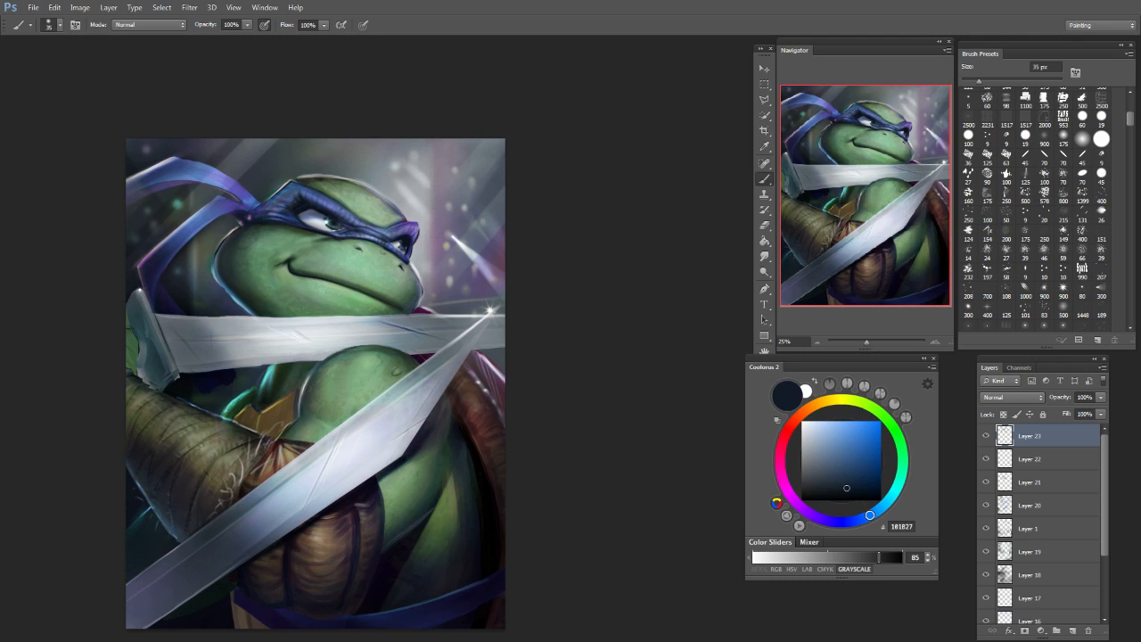
# Step: Pick a pale aqua paint color, #B4FFF6, and reduce the brush to 25 px
pyautogui.press('[')
pyautogui.click(895, 490)
pyautogui.click(849, 435)
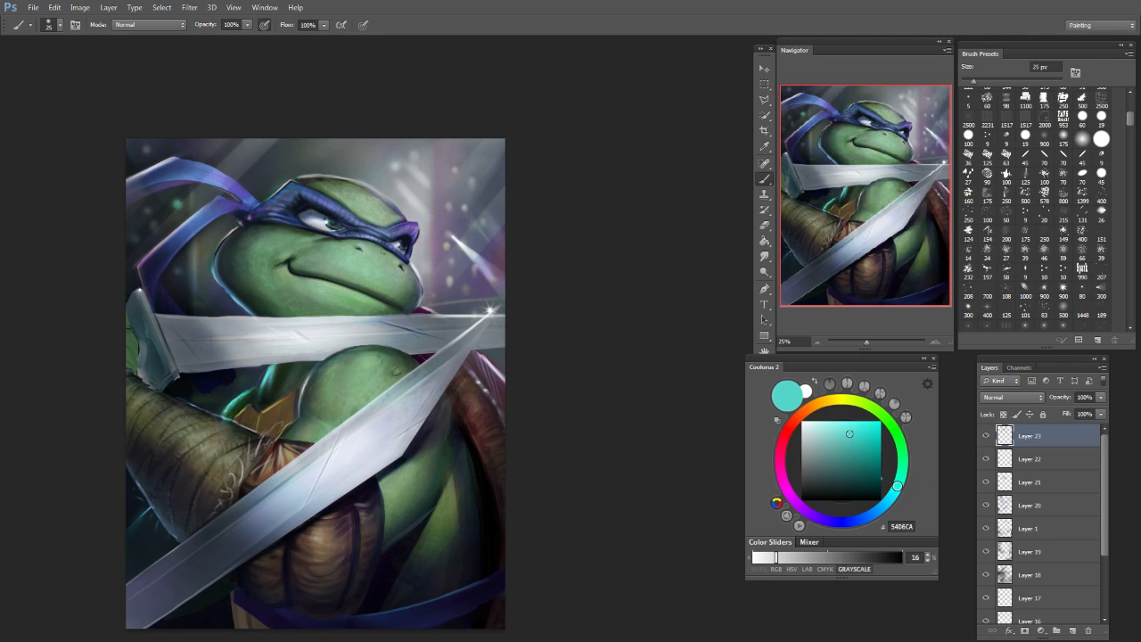
pyautogui.moveTo(854, 461); pyautogui.dragTo(825, 421)
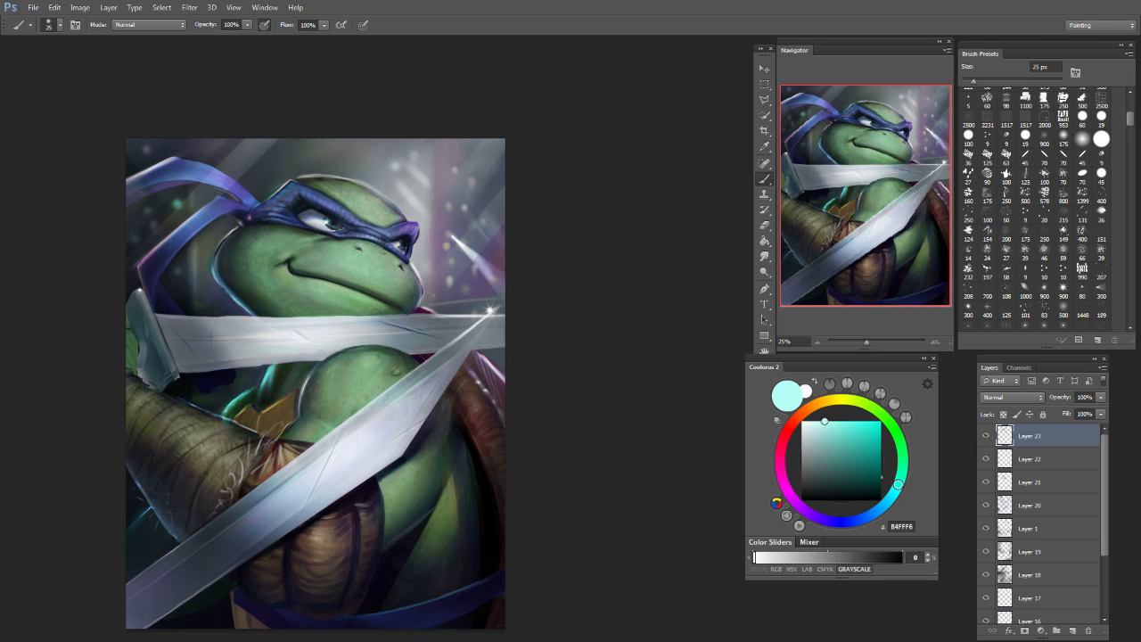
# Step: Change the paint color to a pale pink and set the brush to 35 px
pyautogui.click(802, 413)
pyautogui.click(836, 427)
pyautogui.press(']')
pyautogui.press(']')
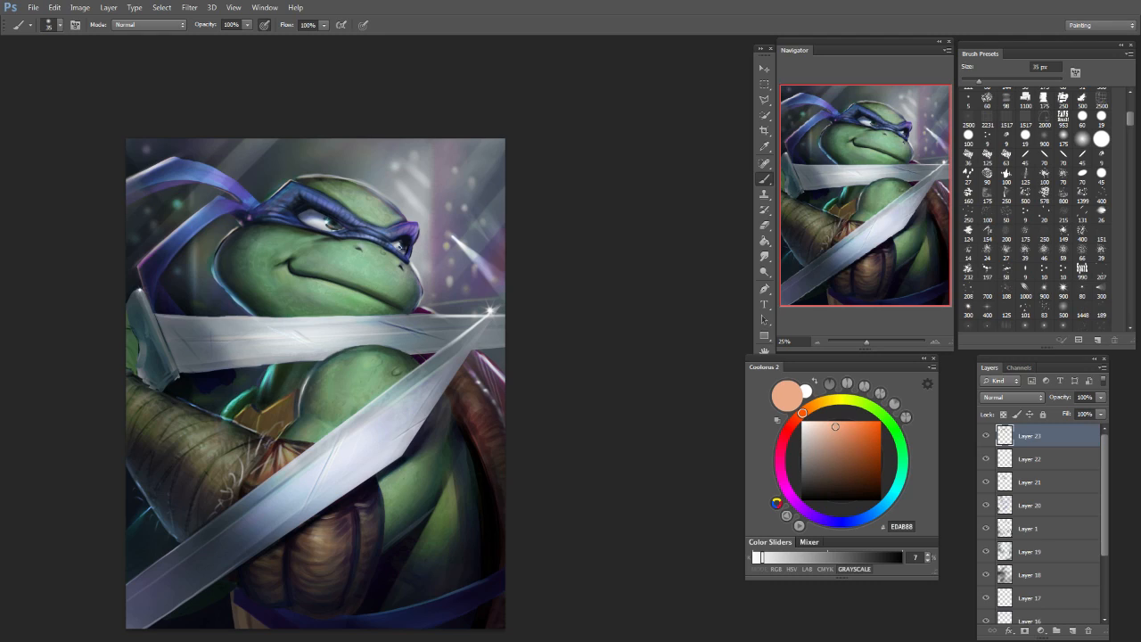
pyautogui.click(781, 469)
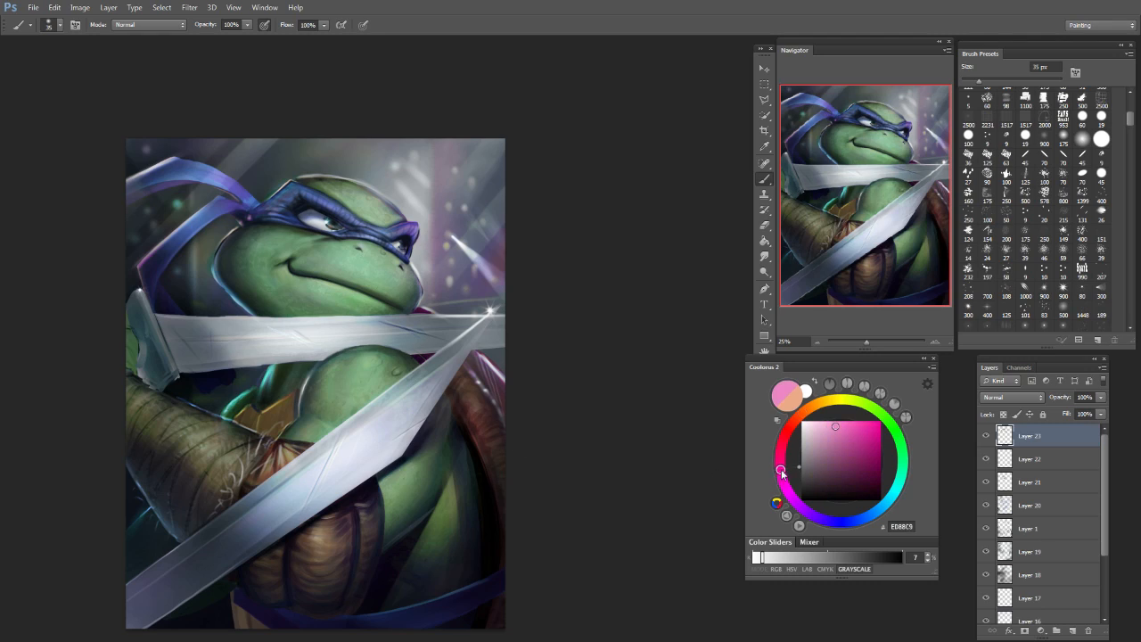
pyautogui.click(813, 426)
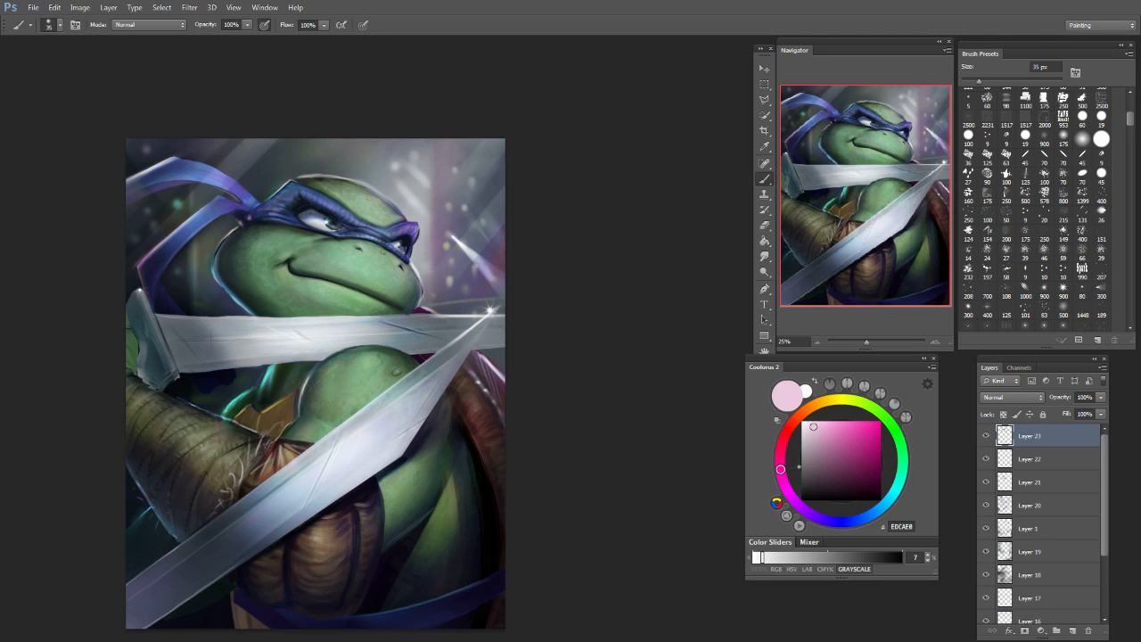
# Step: Adjust the brush for fine detail and sample a dark grey, #272724, from the top edge of the head
pyautogui.press('[')
pyautogui.press('[')
pyautogui.press('[')
pyautogui.press('[')
pyautogui.press('[')
pyautogui.press('[')
pyautogui.press(']')
pyautogui.press(']')
pyautogui.press('[')
pyautogui.press('[')
pyautogui.press('[')
pyautogui.press('[')
pyautogui.keyDown('alt'); pyautogui.click(322, 178); pyautogui.keyUp('alt')
pyautogui.press(']')
pyautogui.press(']')
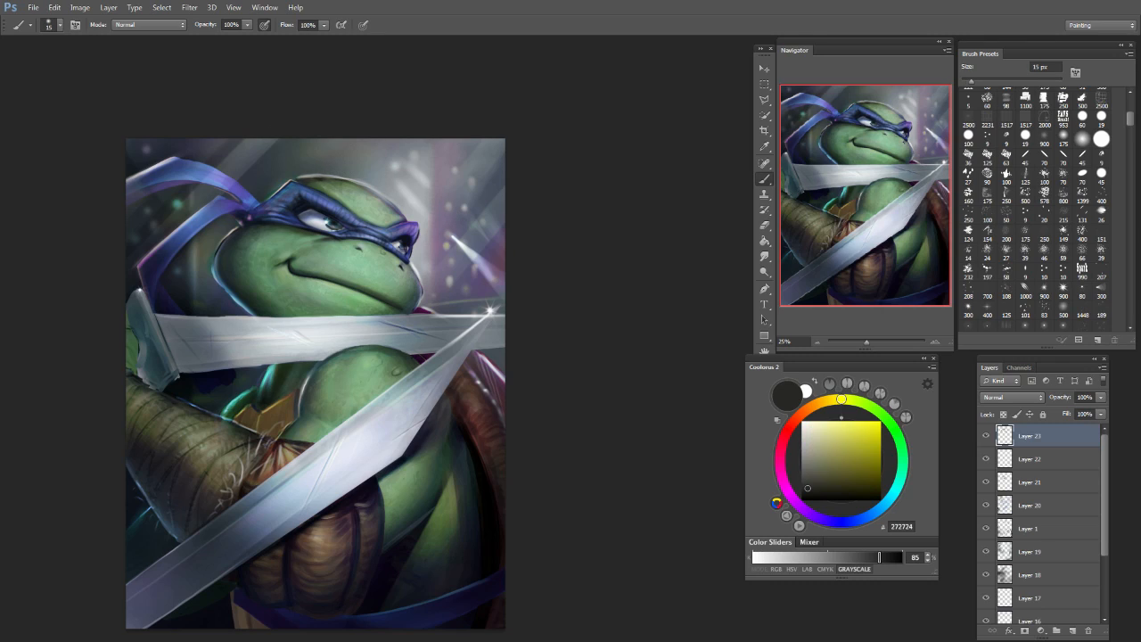
# Step: Adjust the brush size and pick a very dark blue paint color for the mask's creases
pyautogui.press('[')
pyautogui.press(']')
pyautogui.press(']')
pyautogui.press(']')
pyautogui.press(']')
pyautogui.press(']')
pyautogui.press(']')
pyautogui.click(856, 520)
pyautogui.click(848, 490)
pyautogui.press('[')
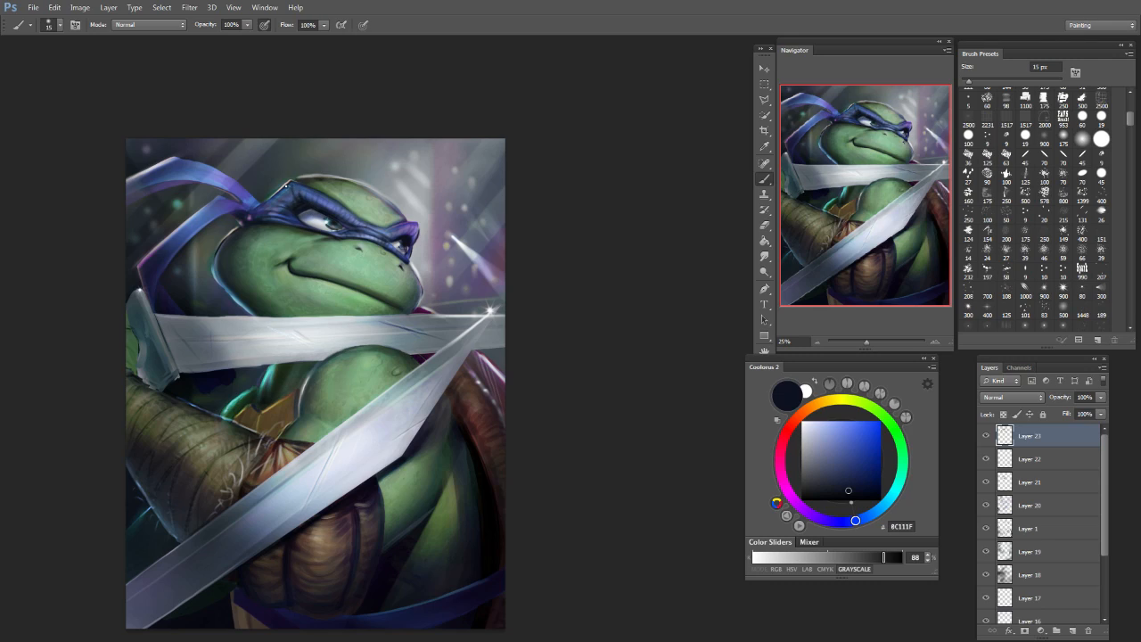
# Step: Paint fine dark crease lines across the mask's brow, nose bridge and side, varying the brush size
pyautogui.press('[')
pyautogui.press('[')
pyautogui.press('[')
pyautogui.press('[')
pyautogui.press('[')
pyautogui.press('[')
pyautogui.press(']')
pyautogui.press(']')
pyautogui.press(']')
pyautogui.press(']')
pyautogui.press('[')
pyautogui.press('[')
pyautogui.moveTo(355, 217); pyautogui.dragTo(367, 233)
pyautogui.press(']')
pyautogui.press(']')
pyautogui.moveTo(269, 211); pyautogui.dragTo(279, 214)
pyautogui.press('[')
pyautogui.press('[')
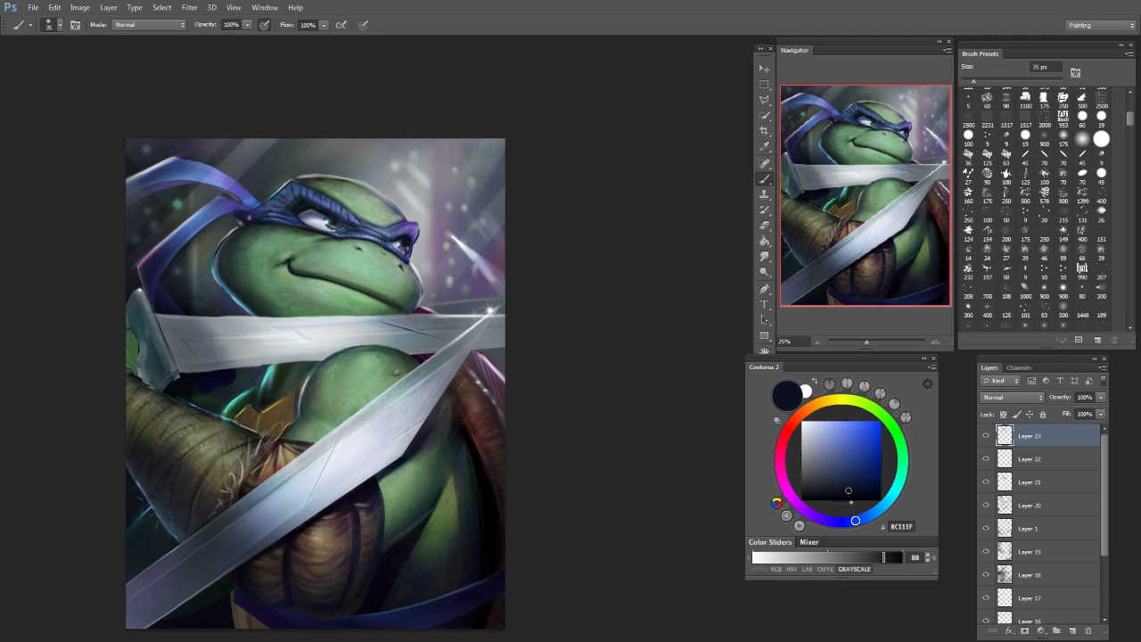
# Step: Switch to a very dark violet and paint fine creases on the mask around the far eye
pyautogui.moveTo(855, 520)
pyautogui.mouseDown()
pyautogui.moveTo(815, 519)
pyautogui.moveTo(861, 487)
pyautogui.mouseUp()
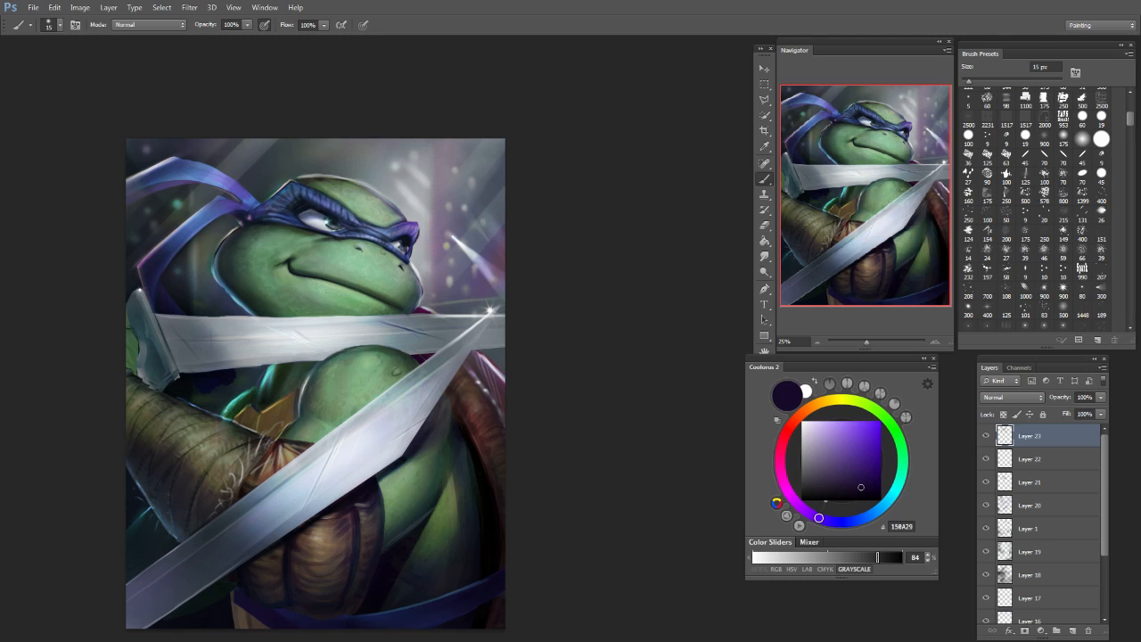
pyautogui.press('[')
pyautogui.press('[')
pyautogui.press(']')
pyautogui.press(']')
pyautogui.moveTo(420, 225); pyautogui.dragTo(417, 230)
pyautogui.press(']')
pyautogui.press('[')
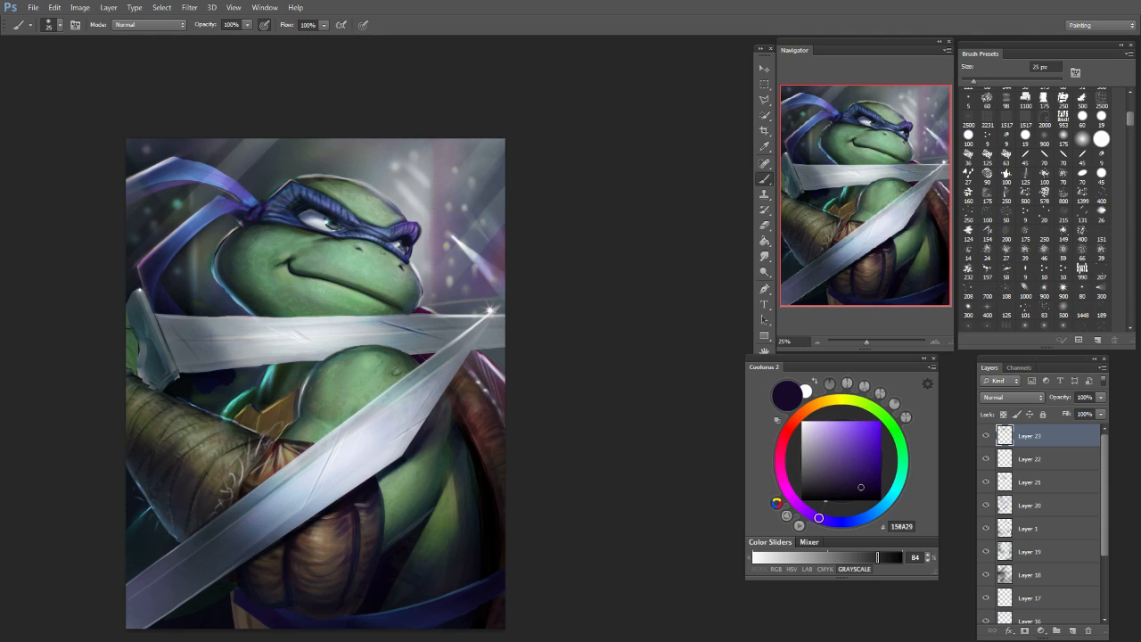
# Step: Paint dark violet folds on the mask's knot and the start of its tails, using a 35 px brush
pyautogui.moveTo(244, 207); pyautogui.dragTo(219, 204)
pyautogui.press(']')
pyautogui.moveTo(255, 189)
pyautogui.mouseDown()
pyautogui.moveTo(234, 203)
pyautogui.moveTo(216, 189)
pyautogui.mouseUp()
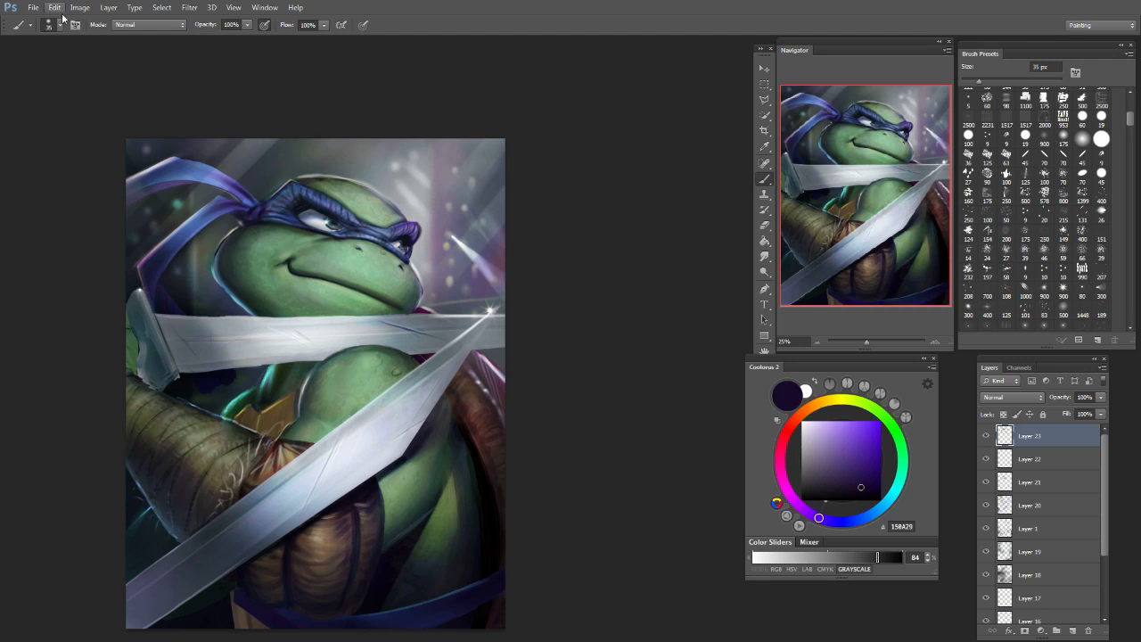
# Step: Save the painting with its layers as the Photoshop file Untitled-1 in the TMNT folder
pyautogui.click(33, 7)
pyautogui.click(89, 150)
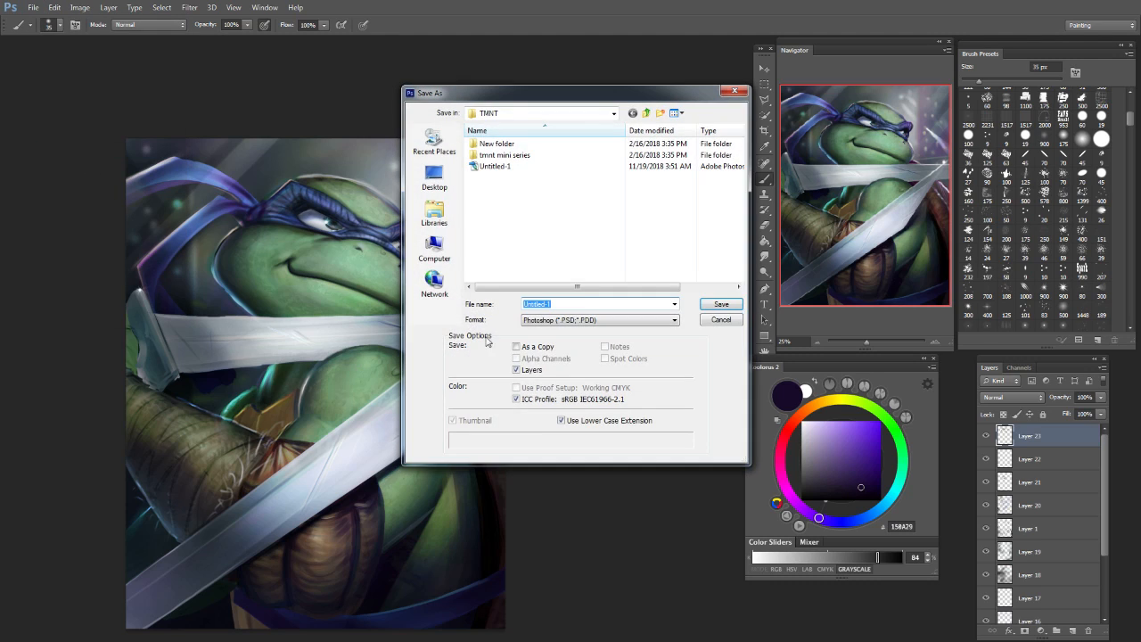
pyautogui.click(721, 304)
pyautogui.click(548, 245)
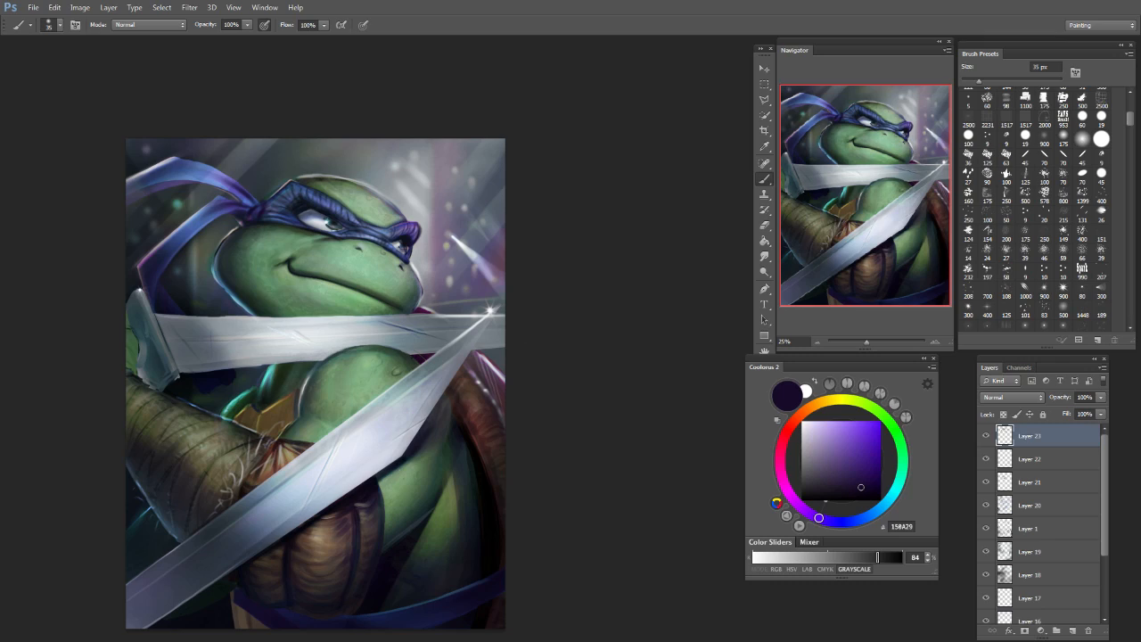
# Step: Set the brush size to 25 px and the painting colour to a medium blue
pyautogui.keyDown('alt'); pyautogui.click(326, 176); pyautogui.keyUp('alt')
pyautogui.press('[')
pyautogui.press('[')
pyautogui.press('[')
pyautogui.press('[')
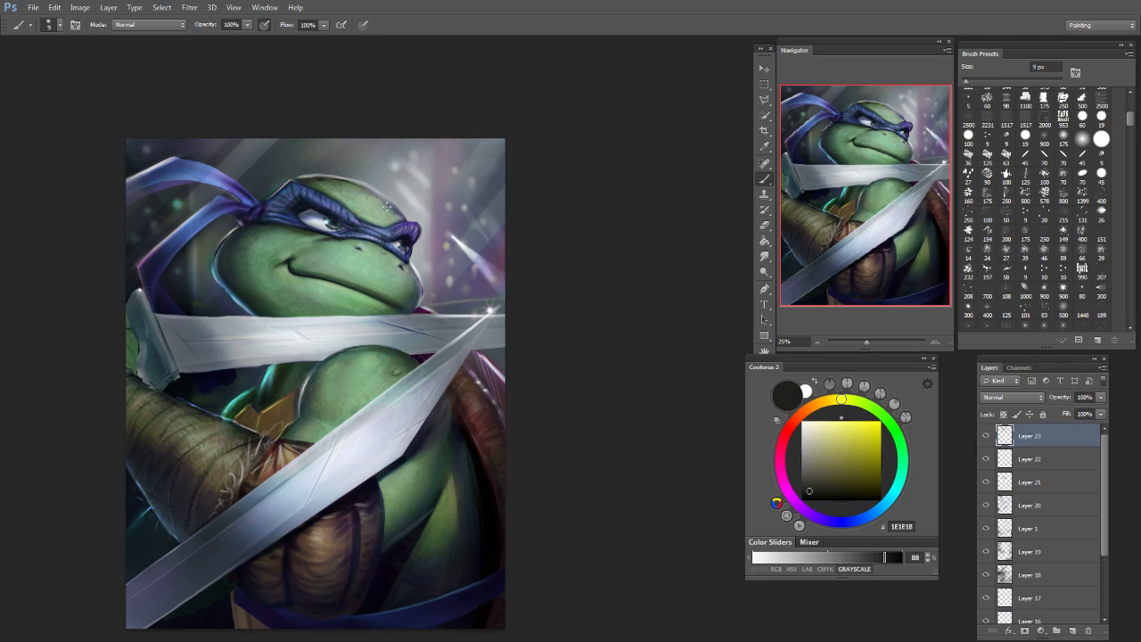
pyautogui.press(']')
pyautogui.press(']')
pyautogui.click(871, 514)
pyautogui.click(871, 463)
pyautogui.moveTo(872, 465); pyautogui.dragTo(870, 460)
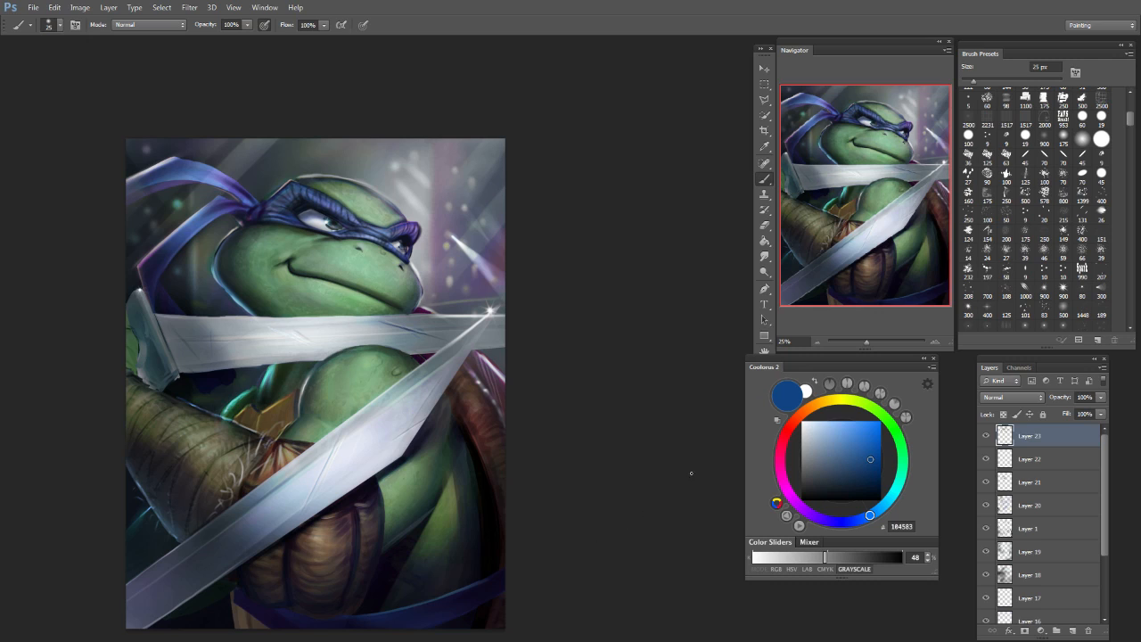
# Step: Put Layer 23 down to Layer 16 together into one new layer group
pyautogui.hotkey('ctrl', '+')
pyautogui.hotkey('ctrl', '-')
pyautogui.hotkey('ctrl', '-')
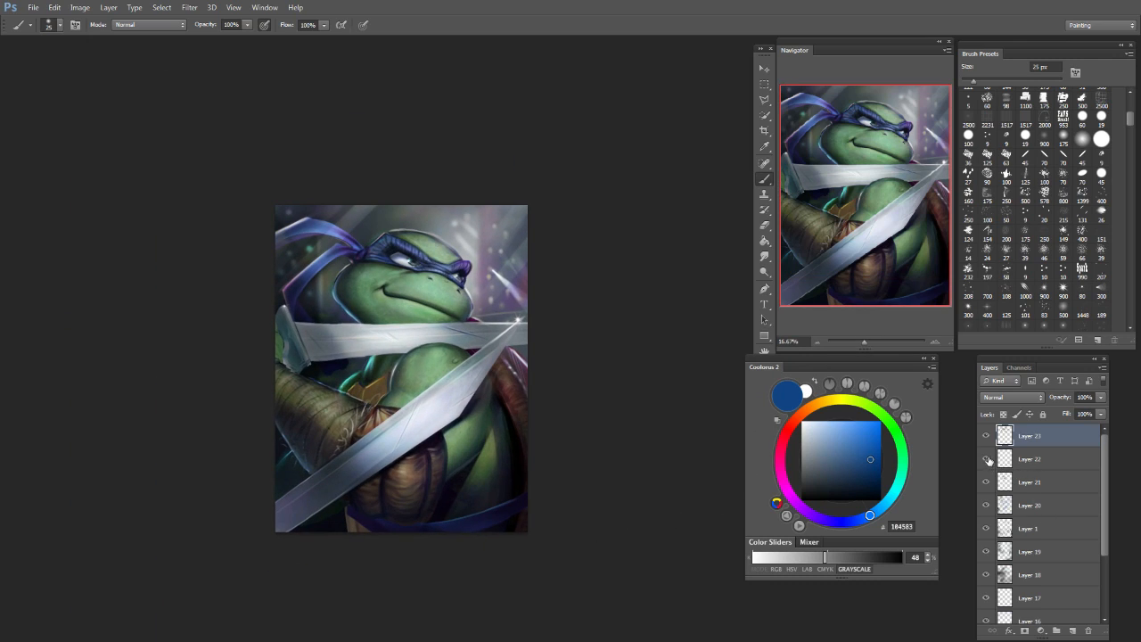
pyautogui.moveTo(1106, 524); pyautogui.dragTo(1103, 473)
pyautogui.click(1032, 550)
pyautogui.click(1037, 437)
pyautogui.moveTo(1106, 551); pyautogui.dragTo(1104, 589)
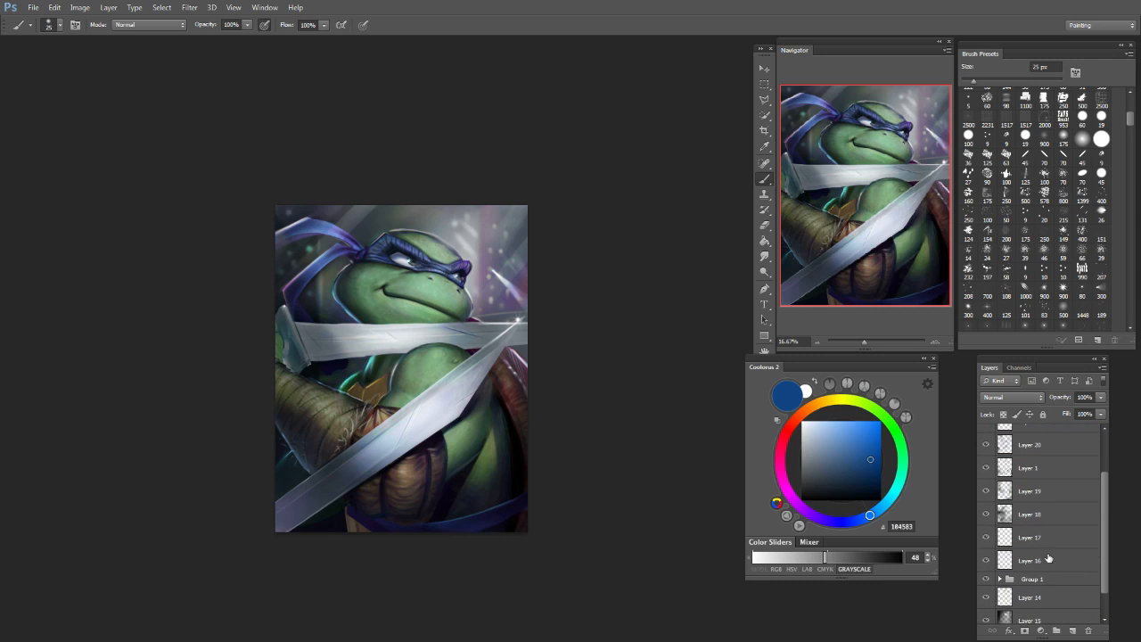
pyautogui.keyDown('shift'); pyautogui.click(1049, 559); pyautogui.keyUp('shift')
pyautogui.hotkey('ctrl', 'g')
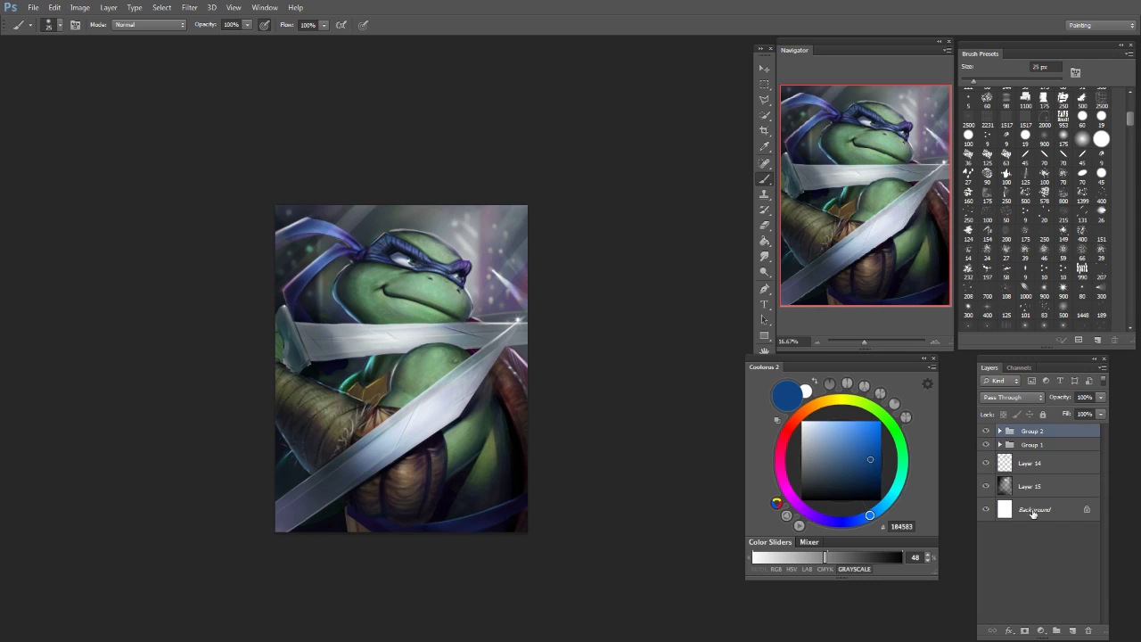
# Step: Toggle the visibility of Group 2 repeatedly to compare the painting with and without its lighting and detail layers
pyautogui.click(987, 432)
pyautogui.click(986, 431)
pyautogui.click(986, 432)
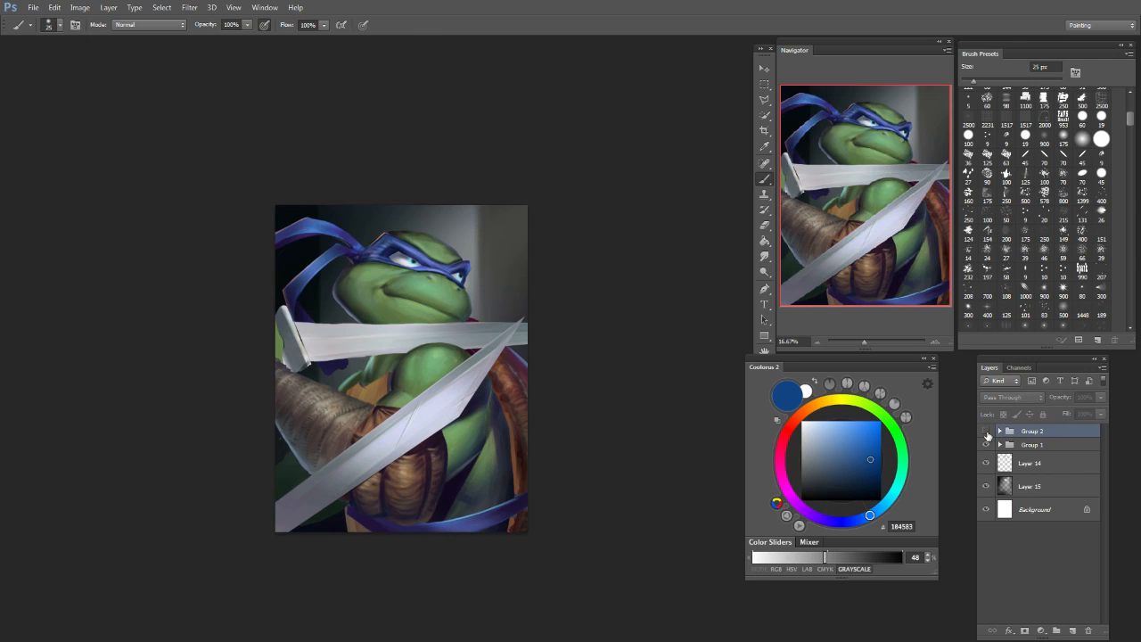
pyautogui.click(986, 434)
pyautogui.click(986, 434)
pyautogui.click(987, 434)
pyautogui.click(987, 434)
pyautogui.click(986, 432)
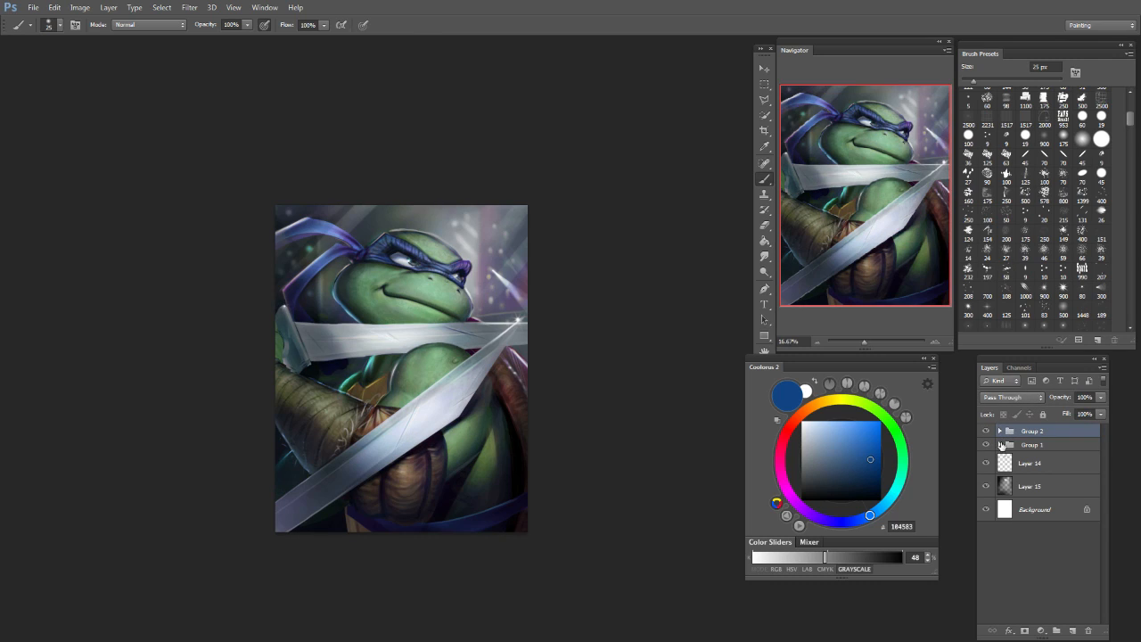
# Step: Hide Group 1, Group 2, Layer 15 and Layer 14 so that only the white background shows
pyautogui.click(987, 445)
pyautogui.click(987, 433)
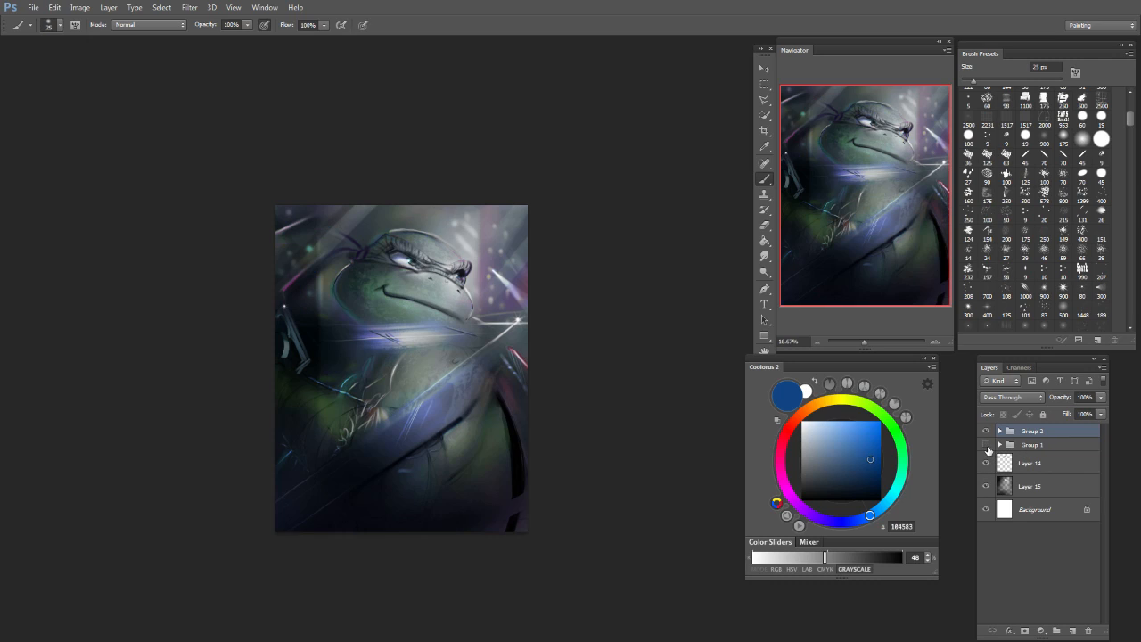
pyautogui.click(990, 488)
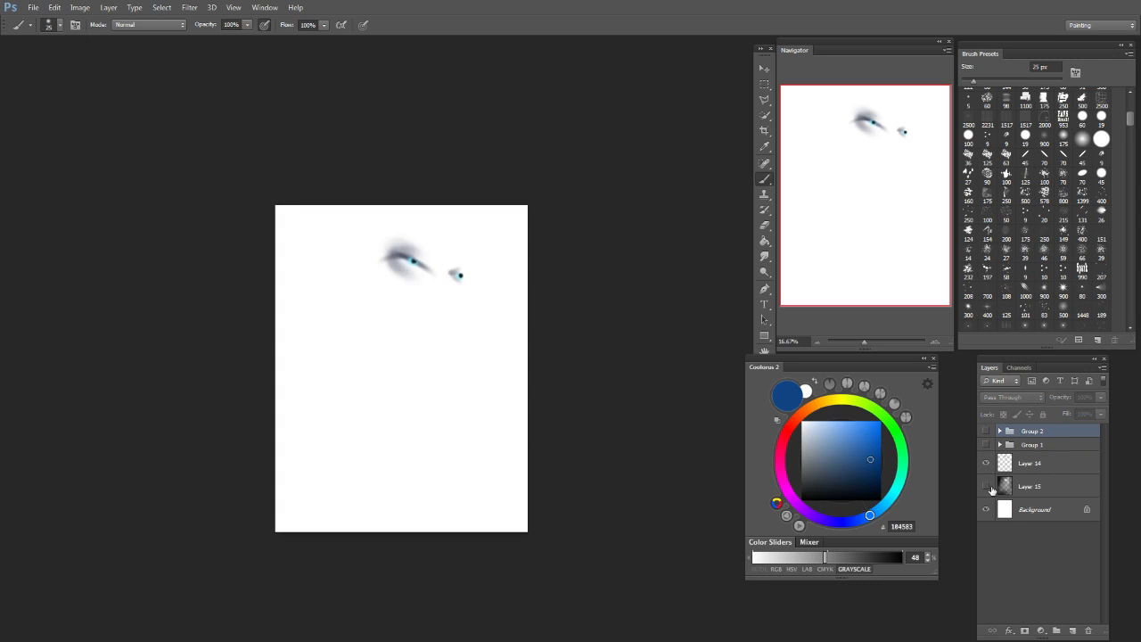
pyautogui.click(986, 464)
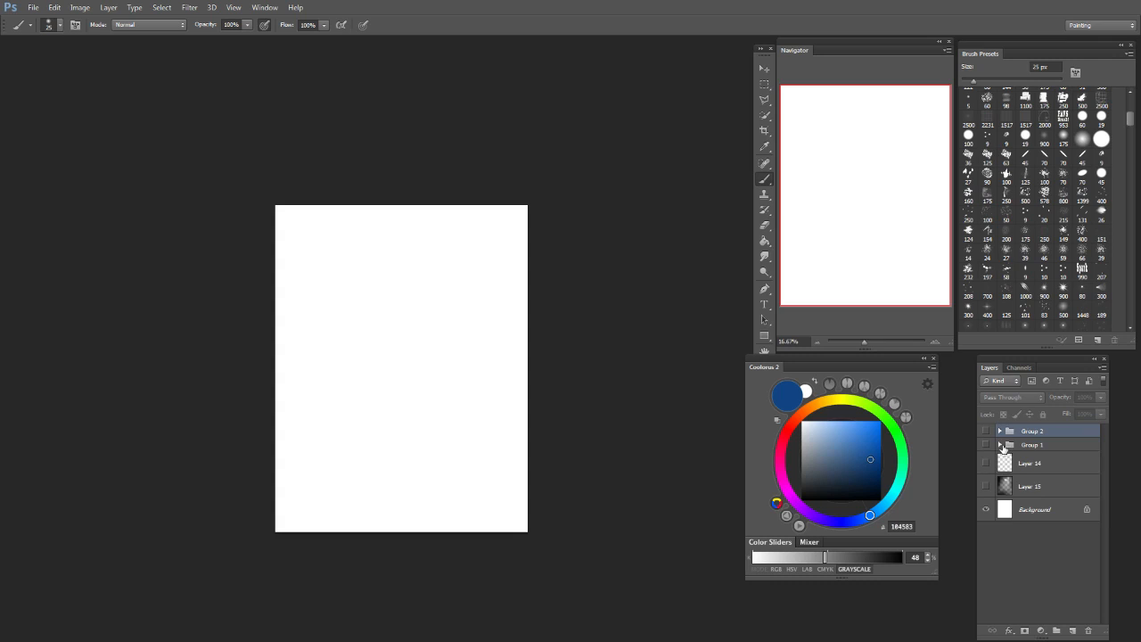
# Step: Expand Group 1, show it alone and hide its body-part layers from Layer 5 up to Layer 2
pyautogui.click(1002, 445)
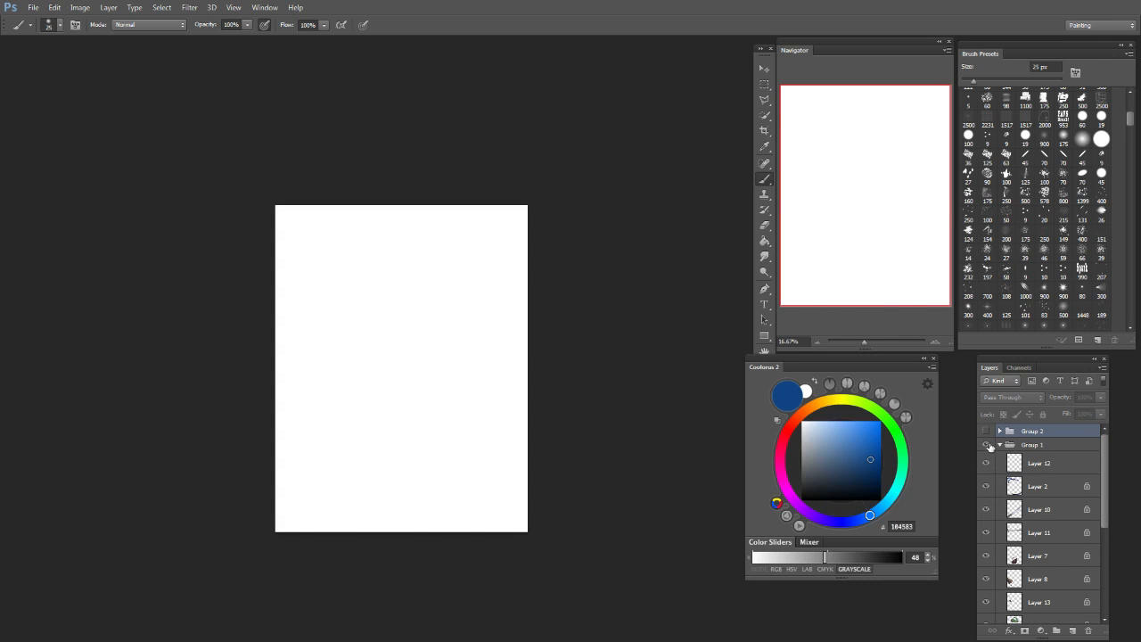
pyautogui.click(986, 445)
pyautogui.moveTo(1106, 527); pyautogui.dragTo(1104, 607)
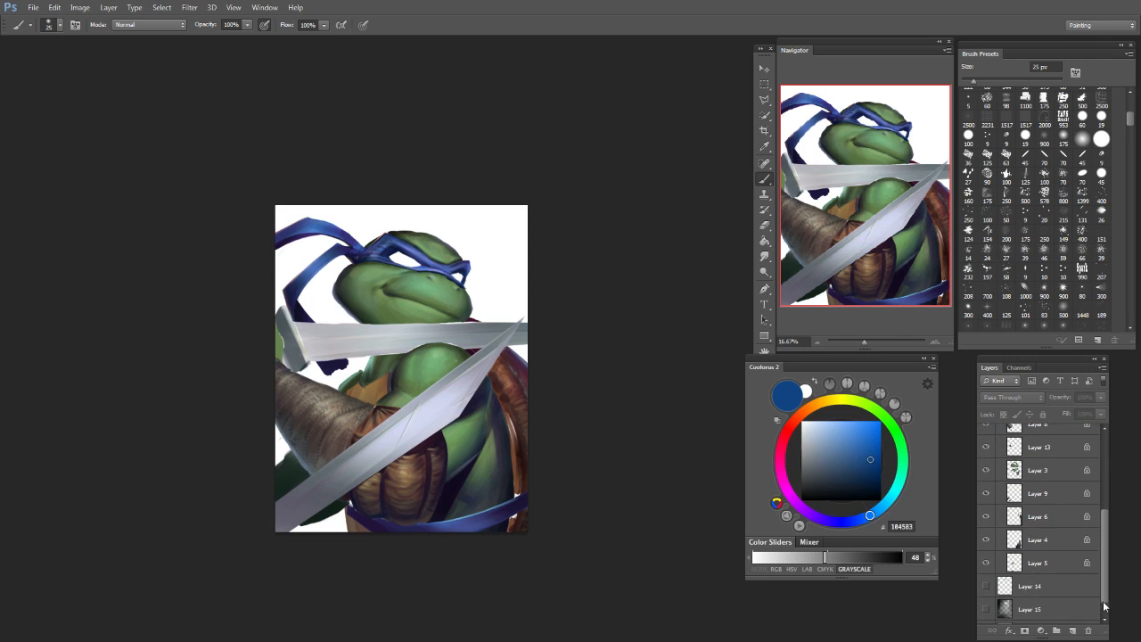
pyautogui.moveTo(988, 571); pyautogui.dragTo(999, 441)
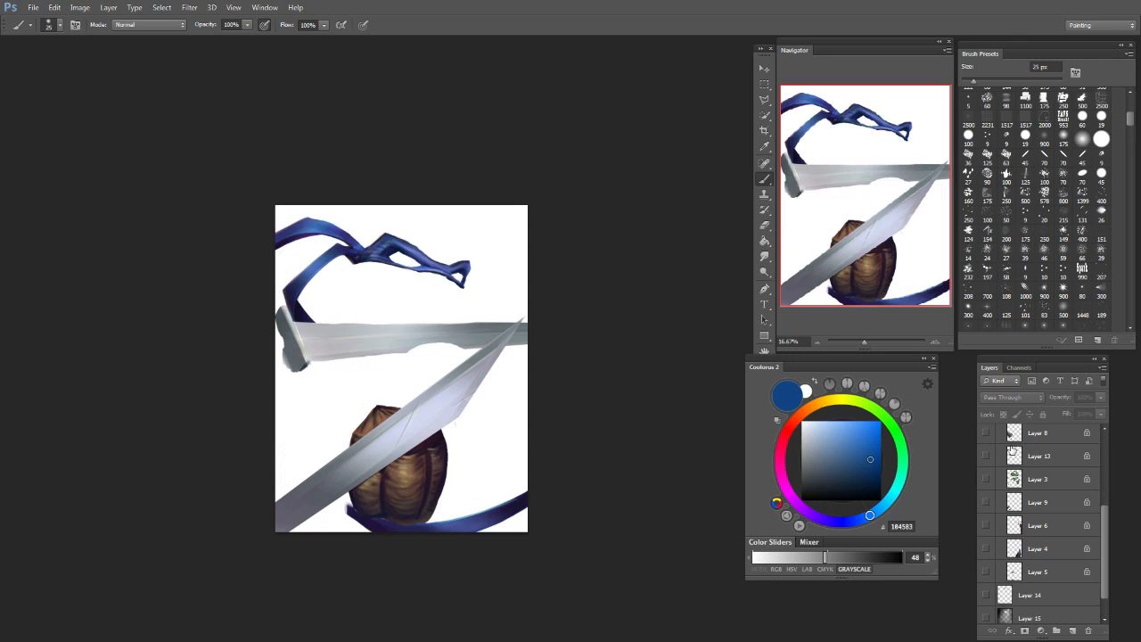
pyautogui.moveTo(1103, 551); pyautogui.dragTo(1106, 520)
pyautogui.moveTo(986, 507); pyautogui.dragTo(986, 452)
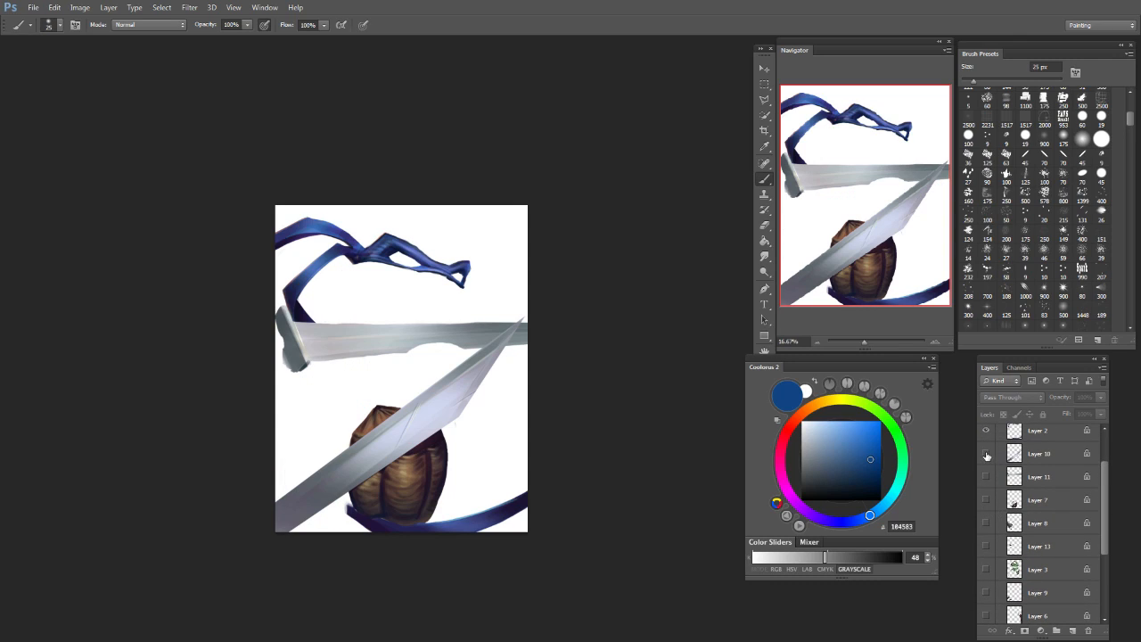
pyautogui.scroll(3, 1096, 513)
pyautogui.click(987, 486)
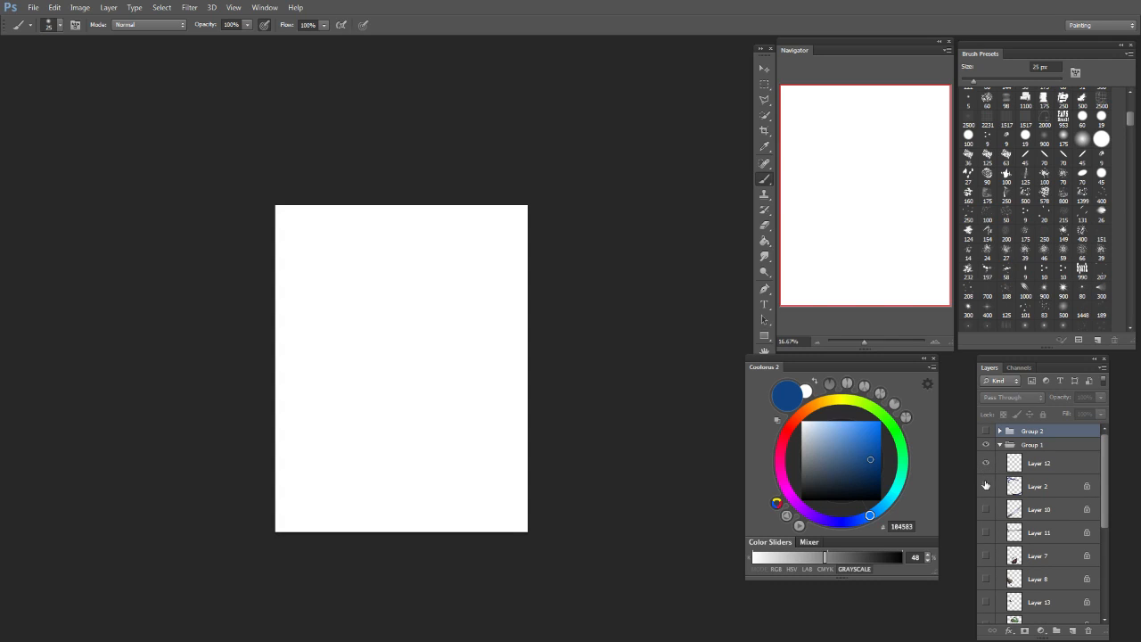
# Step: Show Group 1's layers again from Layer 2 down to Layer 5 and collapse the group
pyautogui.moveTo(986, 487); pyautogui.dragTo(988, 621)
pyautogui.moveTo(1105, 520); pyautogui.dragTo(1095, 607)
pyautogui.moveTo(987, 496); pyautogui.dragTo(987, 542)
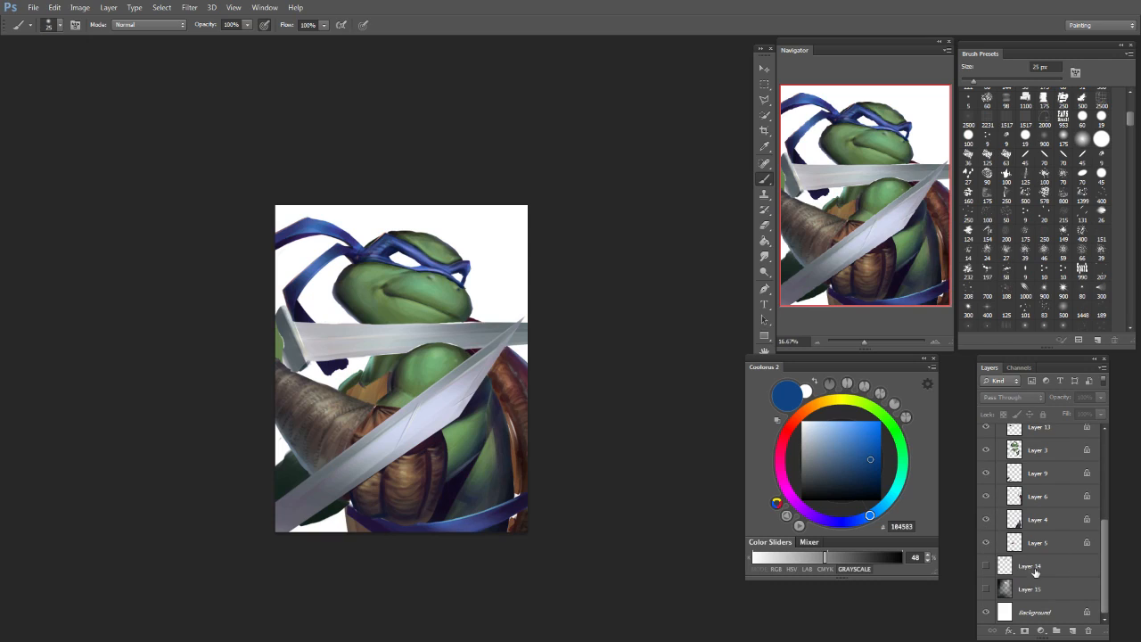
pyautogui.moveTo(1107, 563); pyautogui.dragTo(1105, 469)
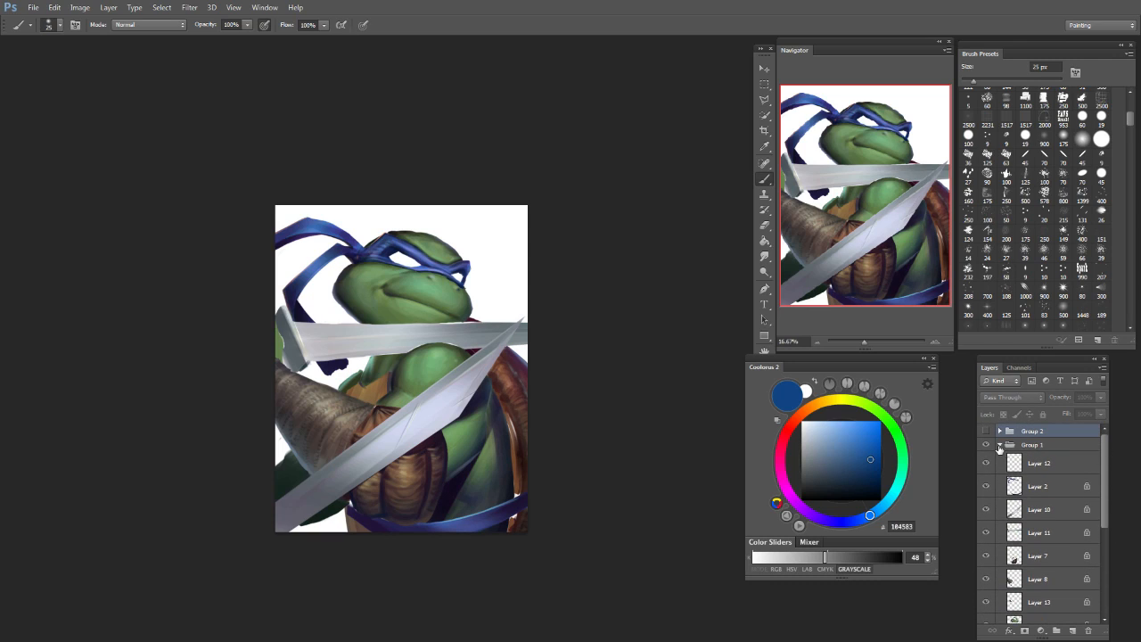
pyautogui.click(1001, 444)
# Step: Show and expand Group 2, and toggle Layers 23, 22 and 16 off and on to review each one's contribution
pyautogui.click(986, 432)
pyautogui.click(1000, 431)
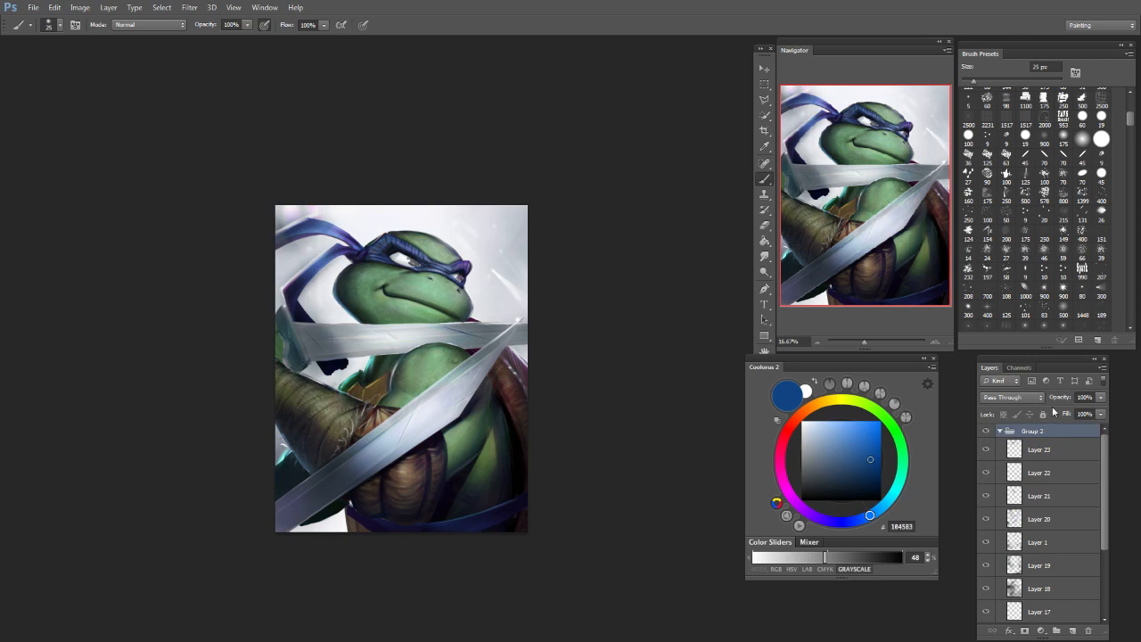
pyautogui.click(986, 450)
pyautogui.click(987, 452)
pyautogui.click(987, 474)
pyautogui.click(987, 473)
pyautogui.moveTo(1104, 484); pyautogui.dragTo(1099, 565)
pyautogui.click(987, 529)
pyautogui.click(987, 529)
# Step: Show Layer 14 and Layer 15 again, check Layer 14's effect by toggling it, and collapse Group 2
pyautogui.click(986, 565)
pyautogui.click(986, 589)
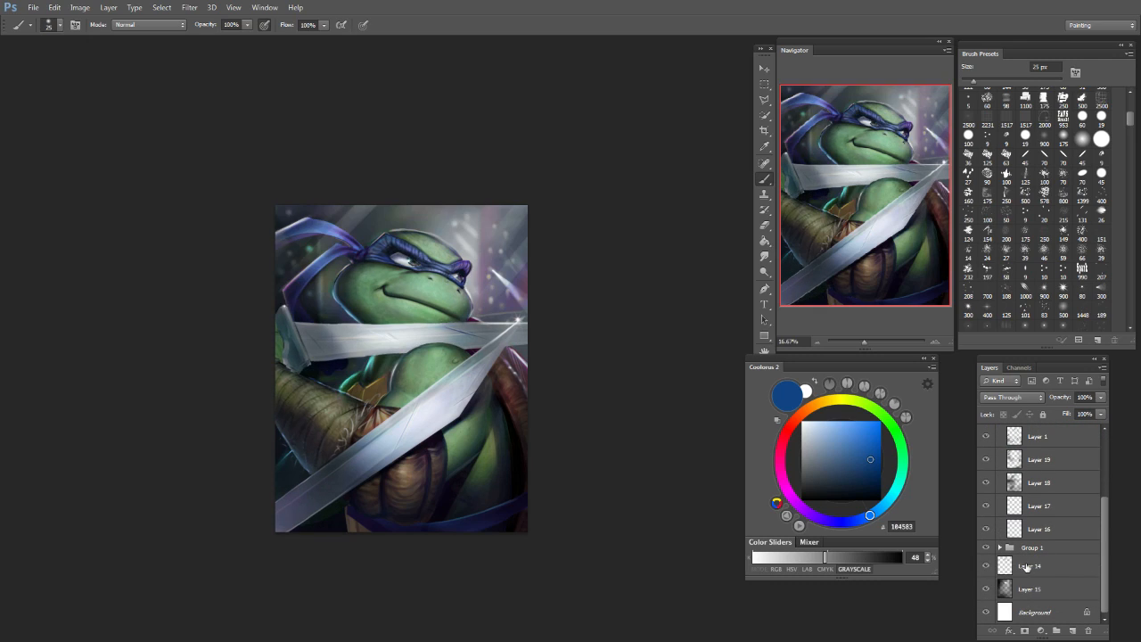
pyautogui.click(986, 566)
pyautogui.click(986, 566)
pyautogui.moveTo(1105, 541); pyautogui.dragTo(1094, 446)
pyautogui.click(1002, 432)
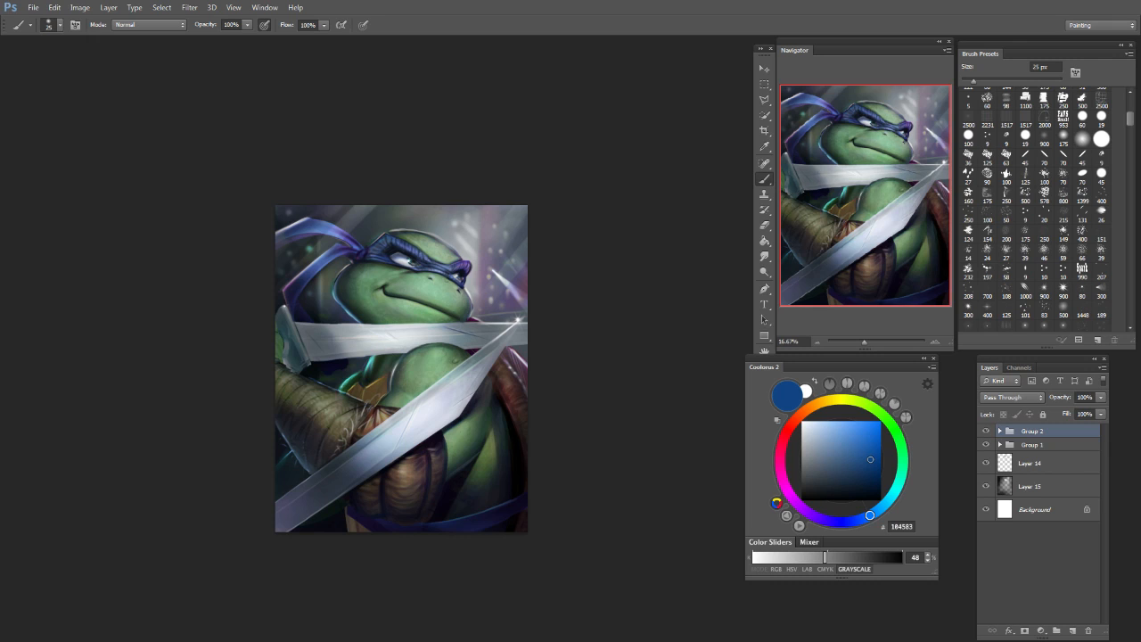
# Step: Switch to the venus C picture in Windows Photo Viewer and look it over at close range and in full
pyautogui.moveTo(111, 468); pyautogui.dragTo(593, 31)
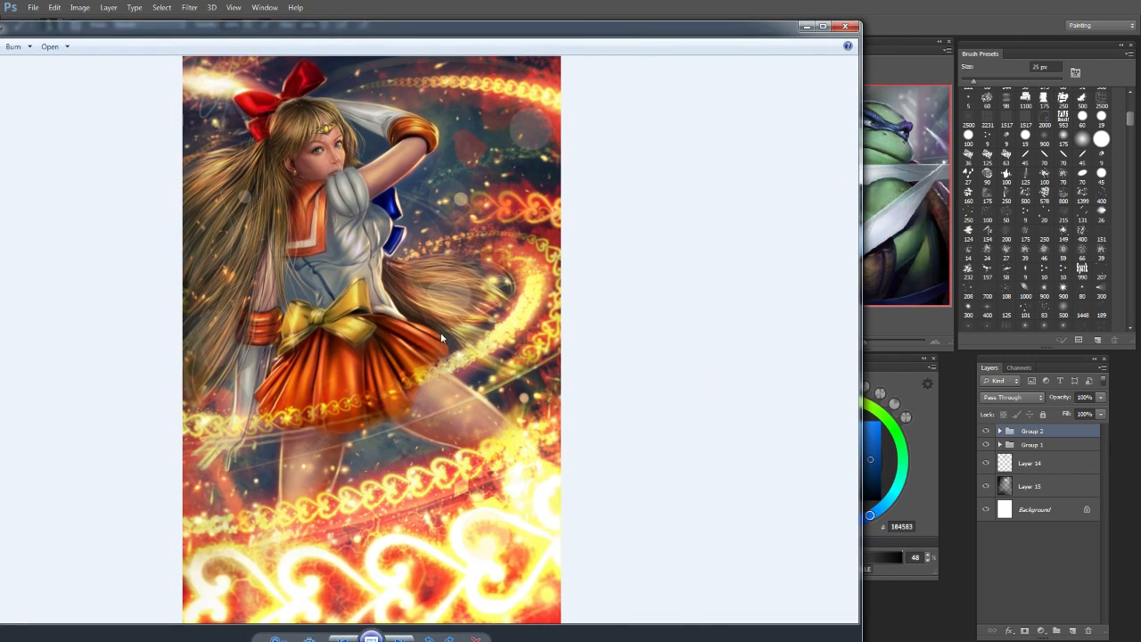
pyautogui.scroll(4, 441, 338)
pyautogui.moveTo(441, 337); pyautogui.dragTo(502, 471)
pyautogui.scroll(-5, 477, 460)
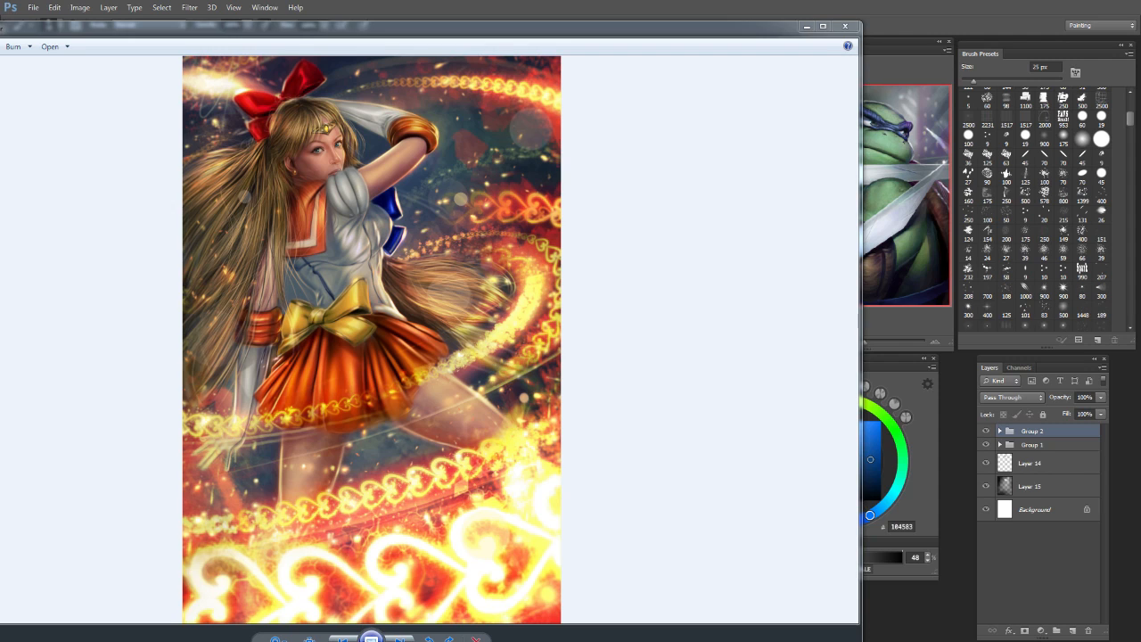
# Step: Examine the skirt, bow and face of the venus C picture up close, and move the viewer out of the way
pyautogui.click(287, 373)
pyautogui.scroll(6, 276, 365)
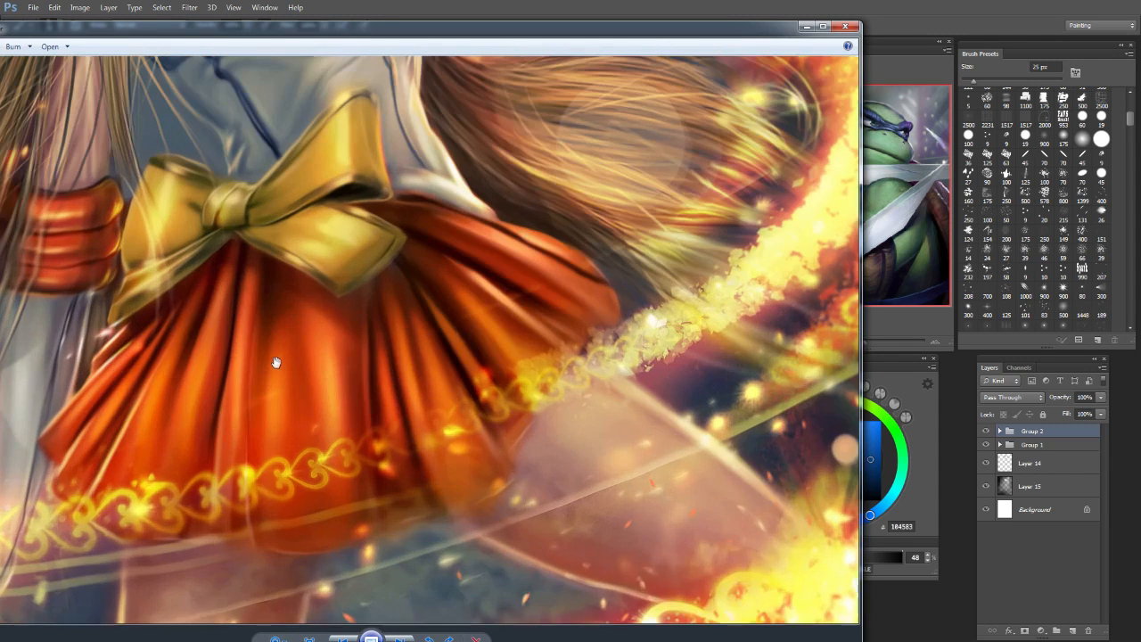
pyautogui.moveTo(363, 157); pyautogui.dragTo(361, 470)
pyautogui.scroll(1, 341, 384)
pyautogui.scroll(-1, 340, 384)
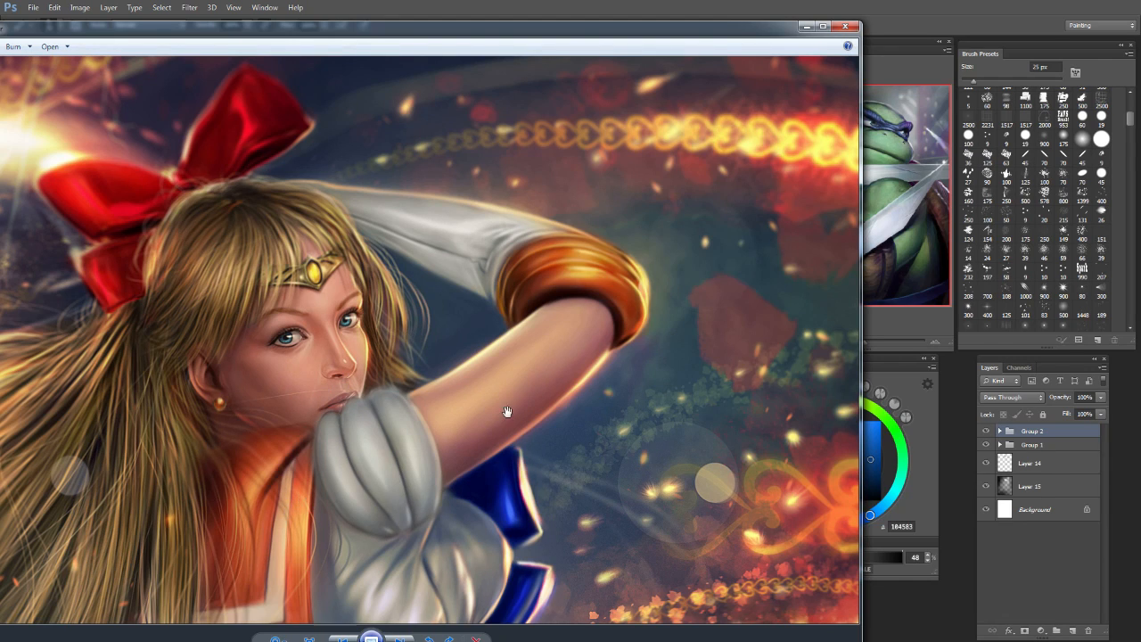
pyautogui.moveTo(636, 31)
pyautogui.mouseDown()
pyautogui.moveTo(656, 33)
pyautogui.moveTo(637, 39)
pyautogui.mouseUp()
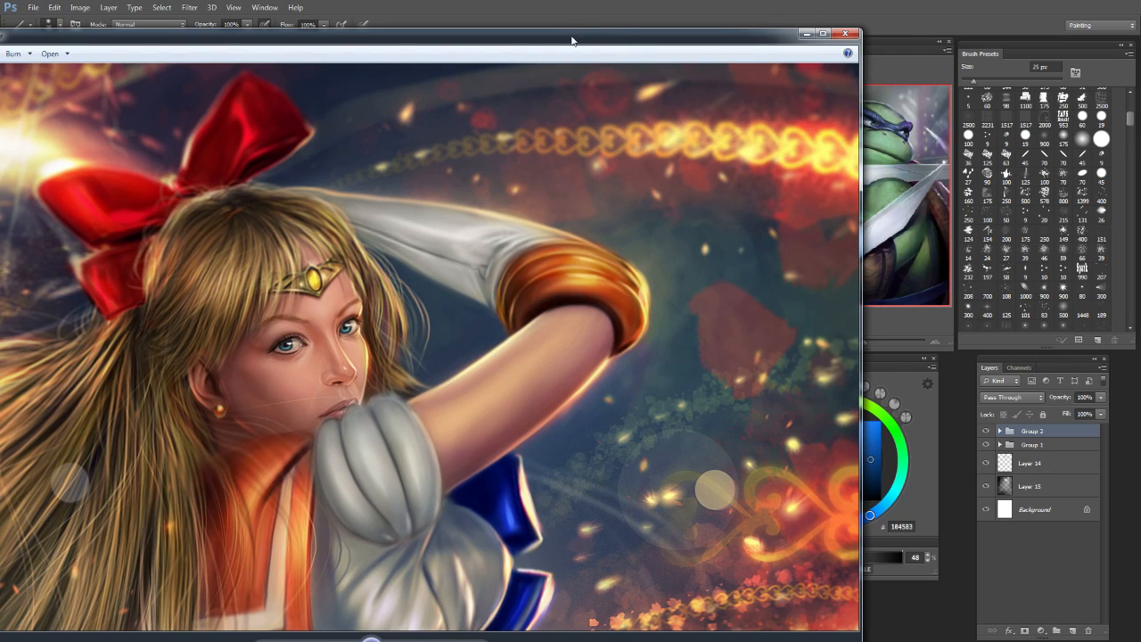
pyautogui.moveTo(612, 39); pyautogui.dragTo(0, 50)
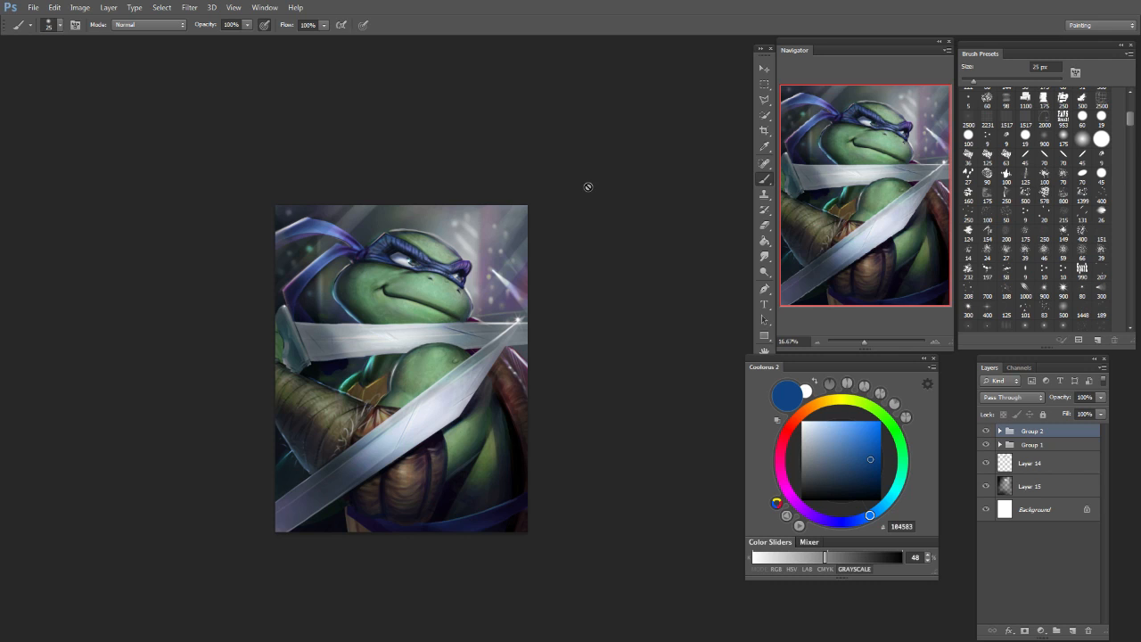
# Step: Examine the turtle's masked face and upper sword up close in the Photoshop painting
pyautogui.scroll(4, 587, 186)
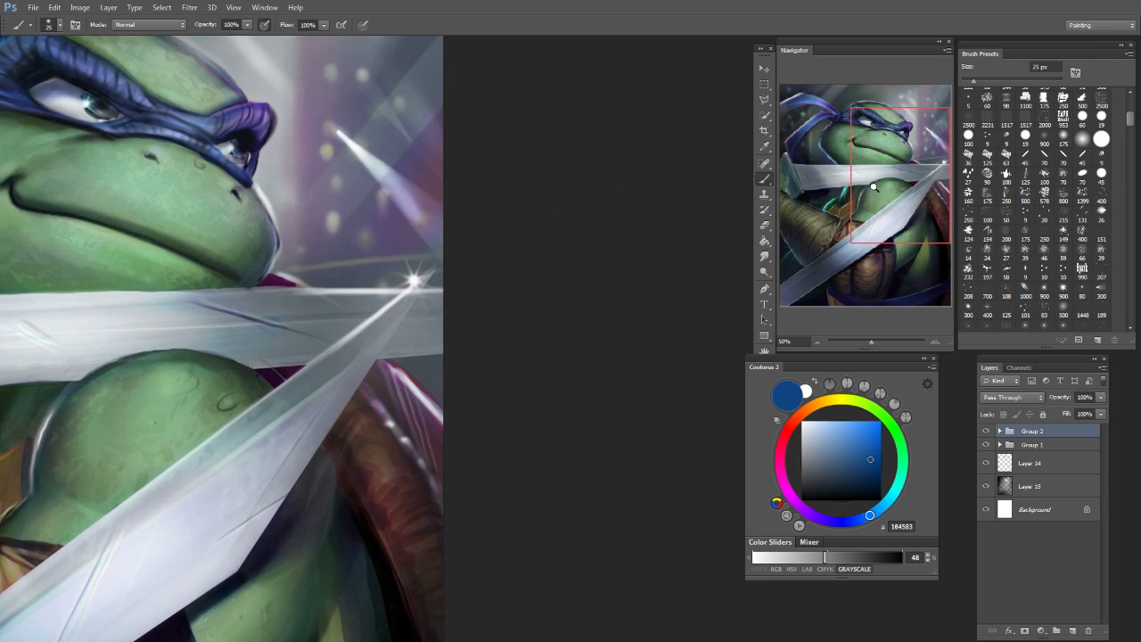
pyautogui.click(838, 190)
pyautogui.moveTo(839, 190); pyautogui.dragTo(892, 138)
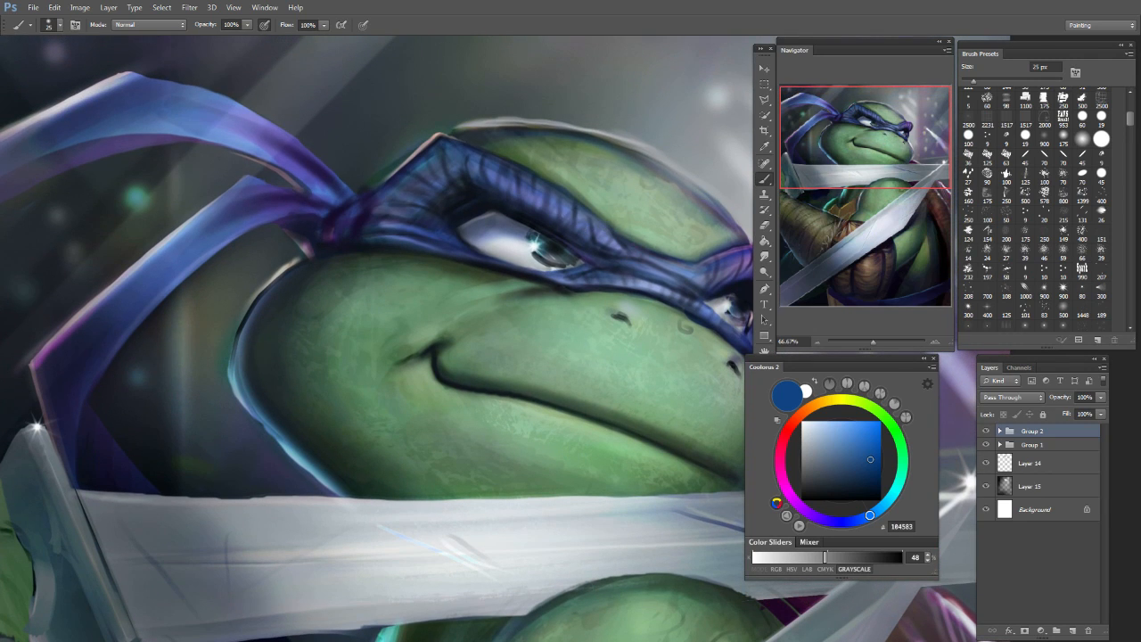
# Step: Bring the venus C and lonemadwolf C 12x18 pictures into view and maximize the wolf picture in Windows Photo Viewer
pyautogui.moveTo(0, 363); pyautogui.dragTo(375, 19)
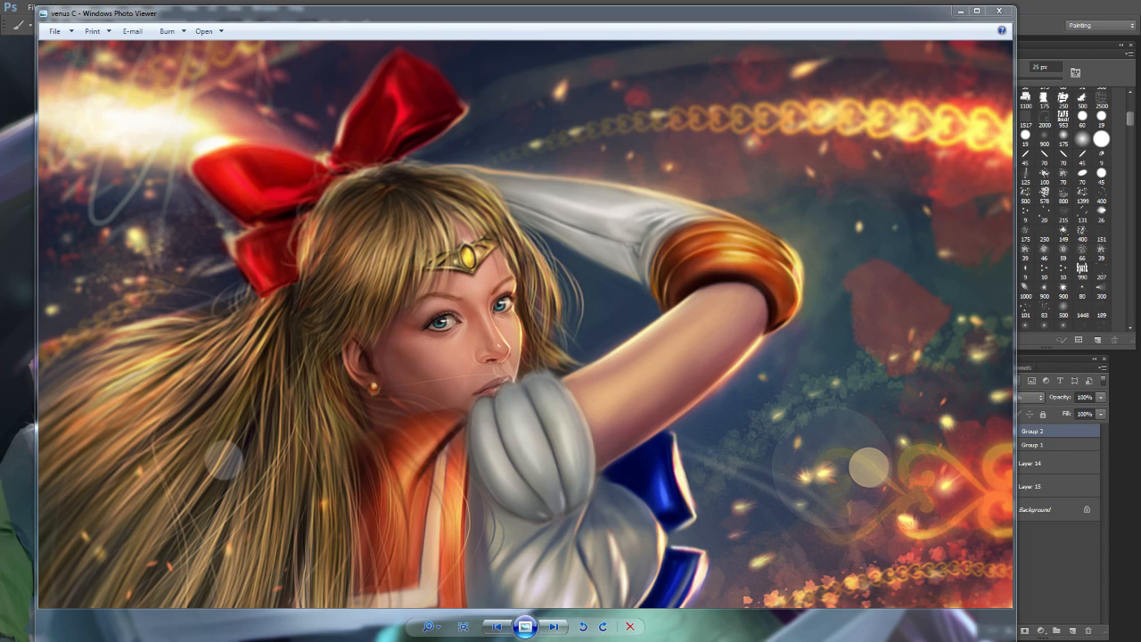
pyautogui.moveTo(0, 499); pyautogui.dragTo(501, 43)
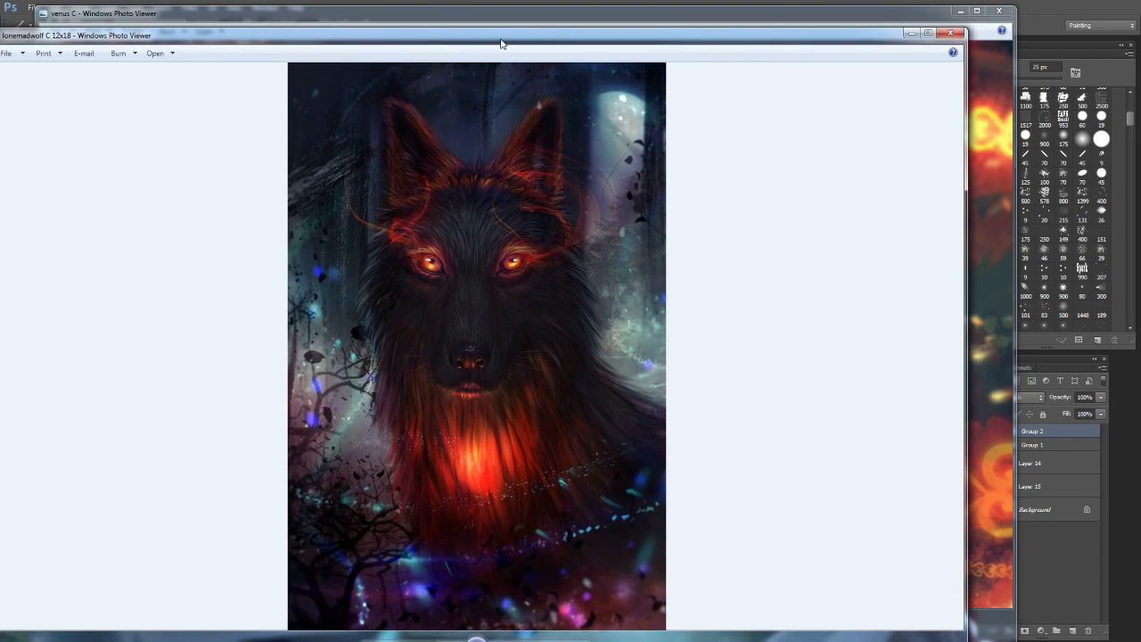
pyautogui.doubleClick(502, 41)
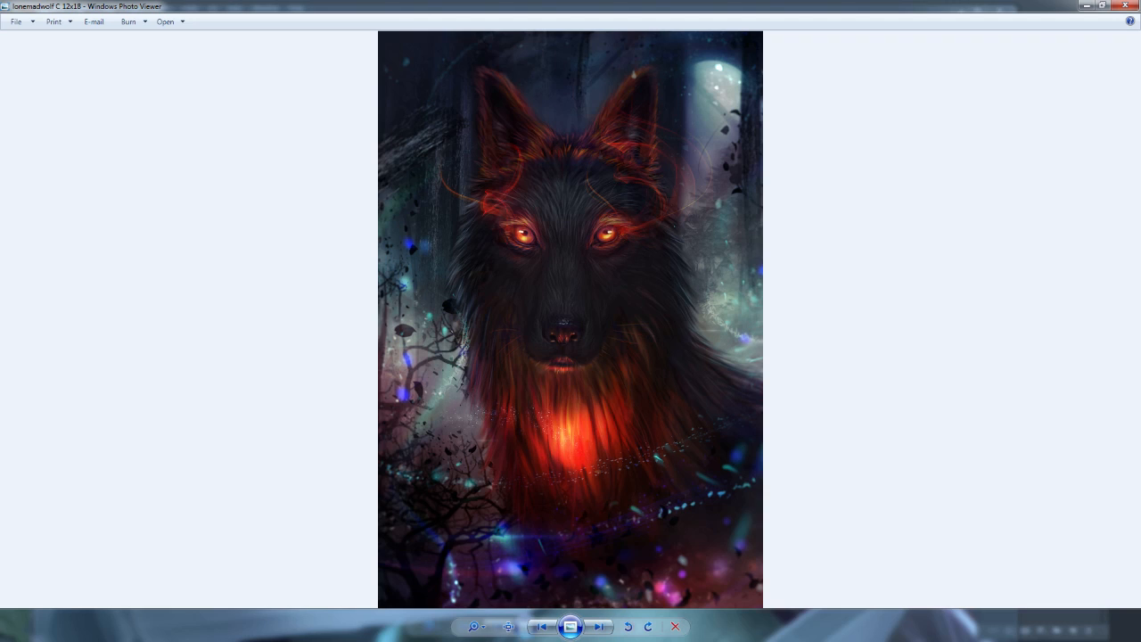
# Step: Open darwin 8x11 from the 2018 folder in Windows Explorer, view the picture and close it
pyautogui.moveTo(0, 374); pyautogui.dragTo(486, 38)
pyautogui.click(183, 115)
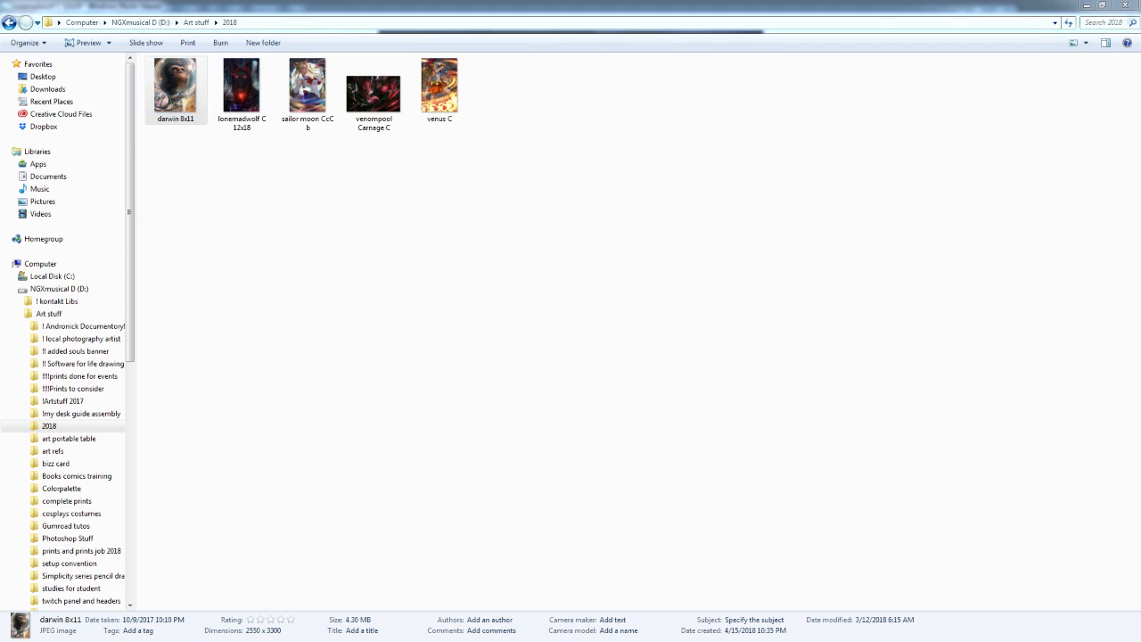
pyautogui.moveTo(0, 544); pyautogui.dragTo(643, 38)
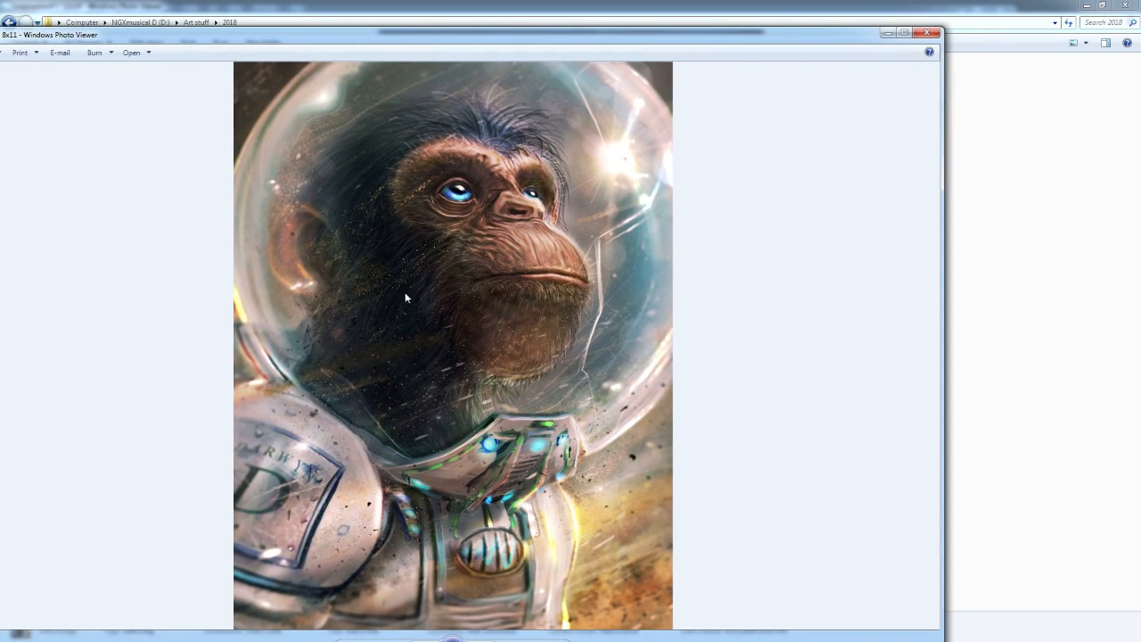
pyautogui.click(924, 34)
# Step: Go up to the Art stuff folder, reopen the 2018 folder and open the picture sailor moon CcC b
pyautogui.press('BackSpace')
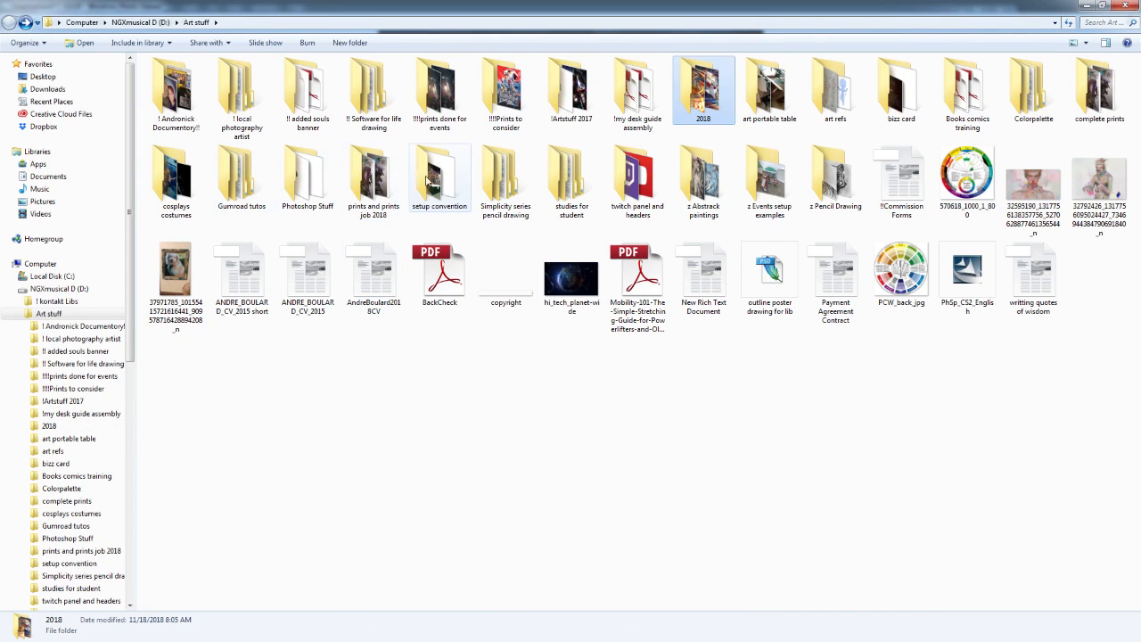
pyautogui.doubleClick(704, 90)
pyautogui.doubleClick(308, 87)
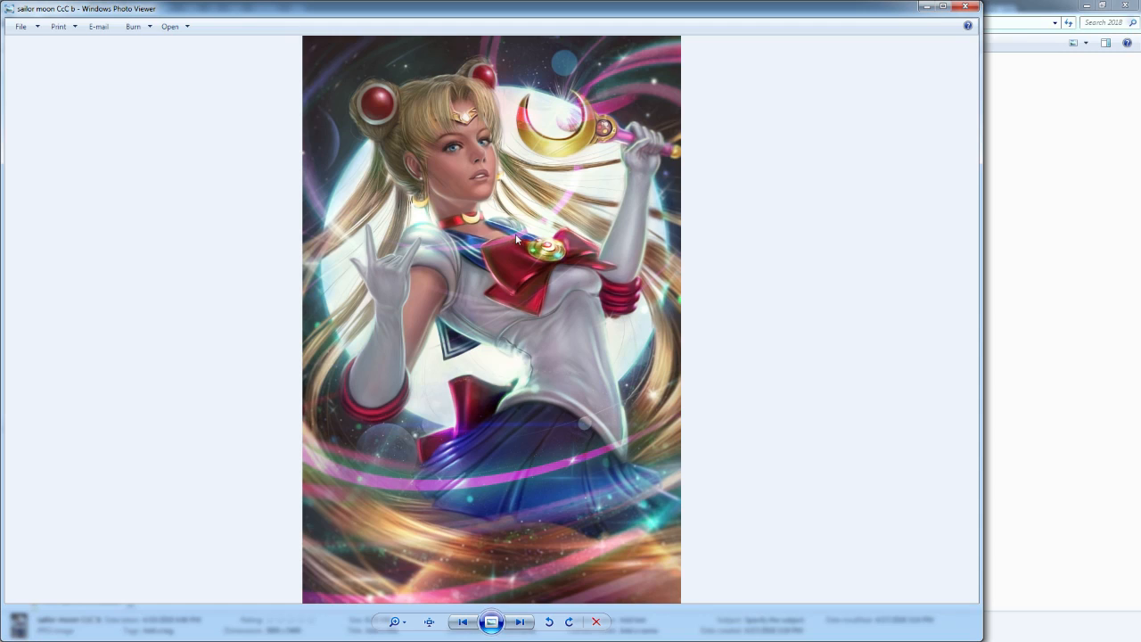
# Step: Close the sailor moon CcC b picture and go back up to the Art stuff folder
pyautogui.moveTo(787, 20); pyautogui.dragTo(821, 20)
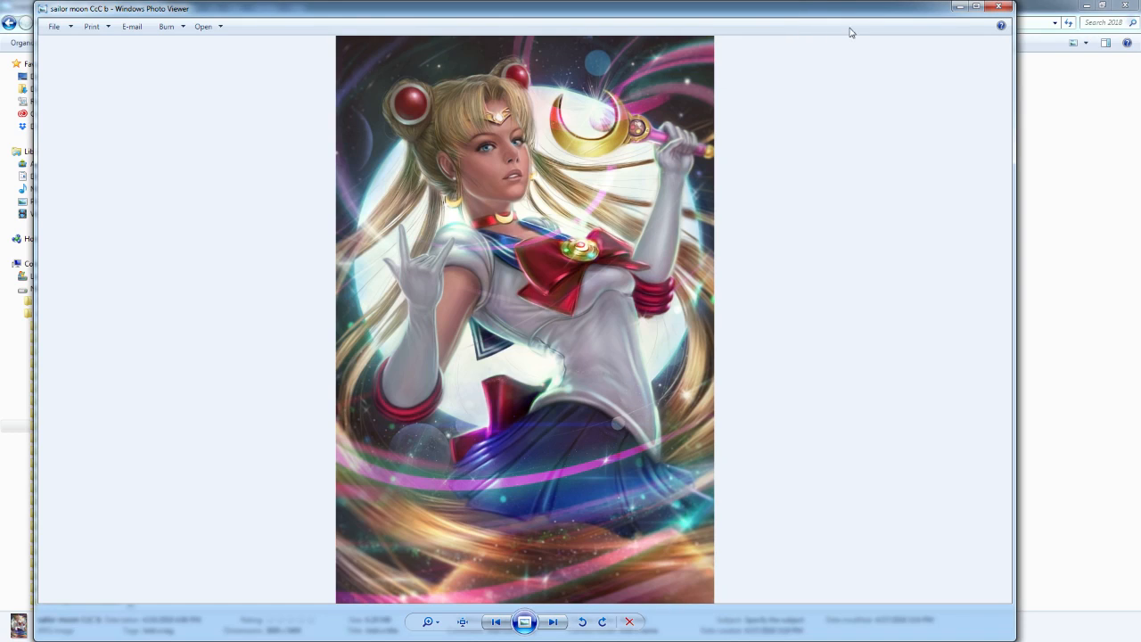
pyautogui.click(994, 9)
pyautogui.press('BackSpace')
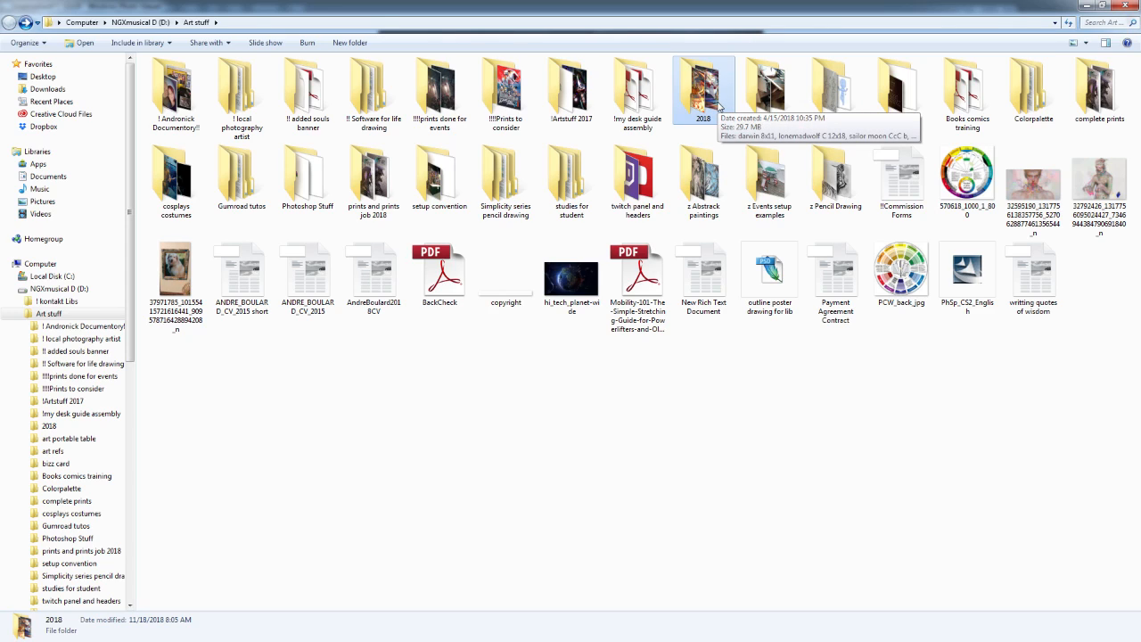
# Step: Look into the complete prints folder and its sketches 8x11 subfolder, returning to the Art stuff folder
pyautogui.doubleClick(1100, 92)
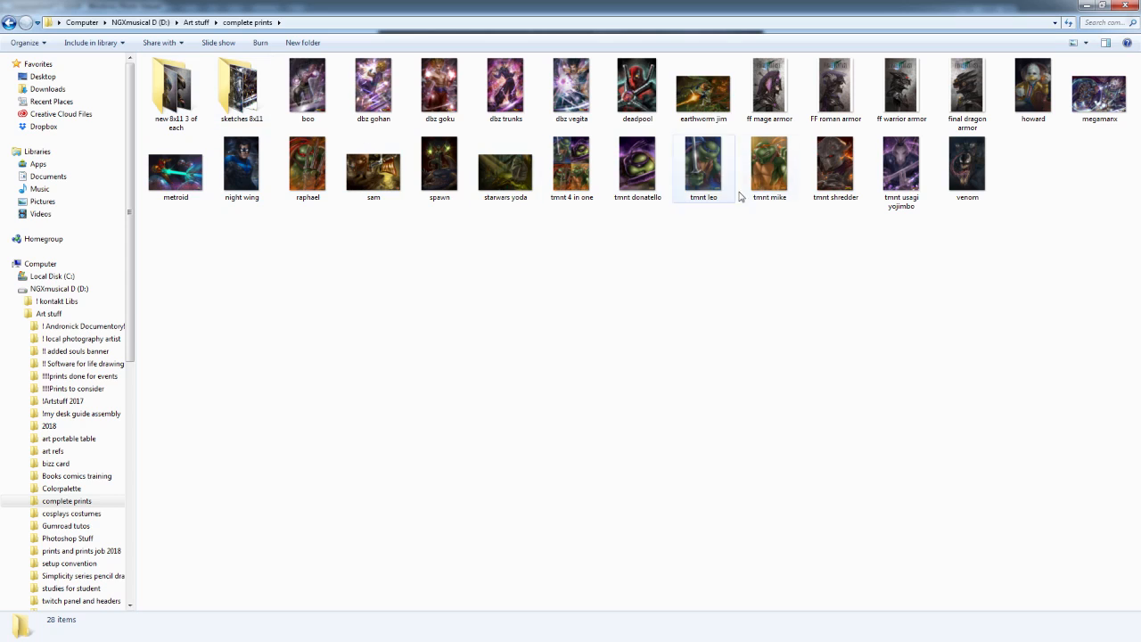
pyautogui.doubleClick(241, 89)
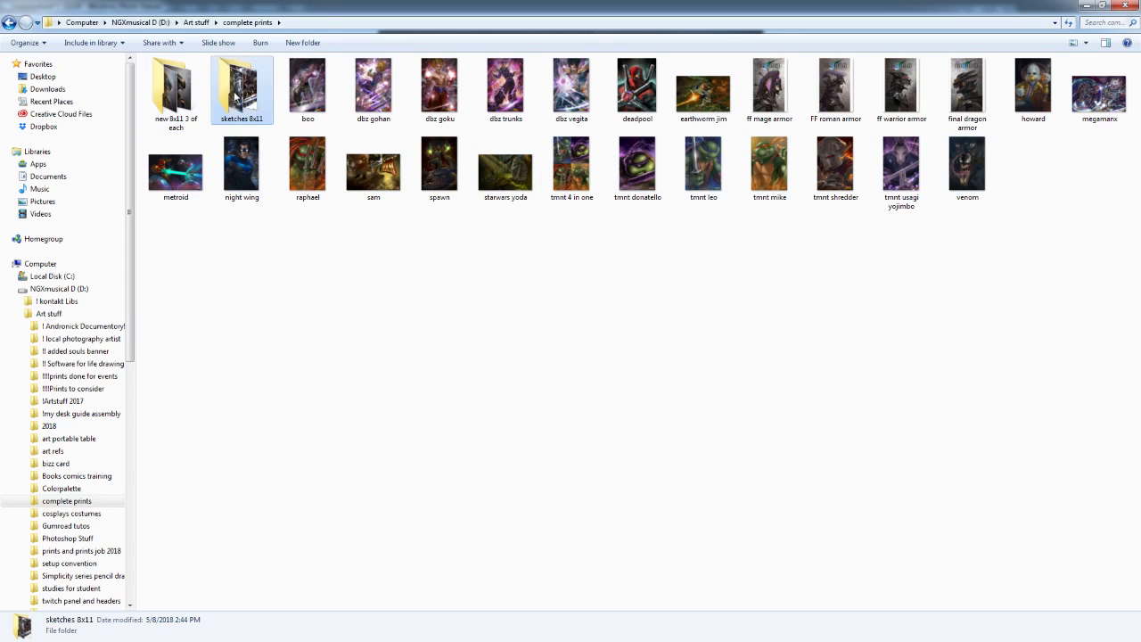
pyautogui.press('BackSpace')
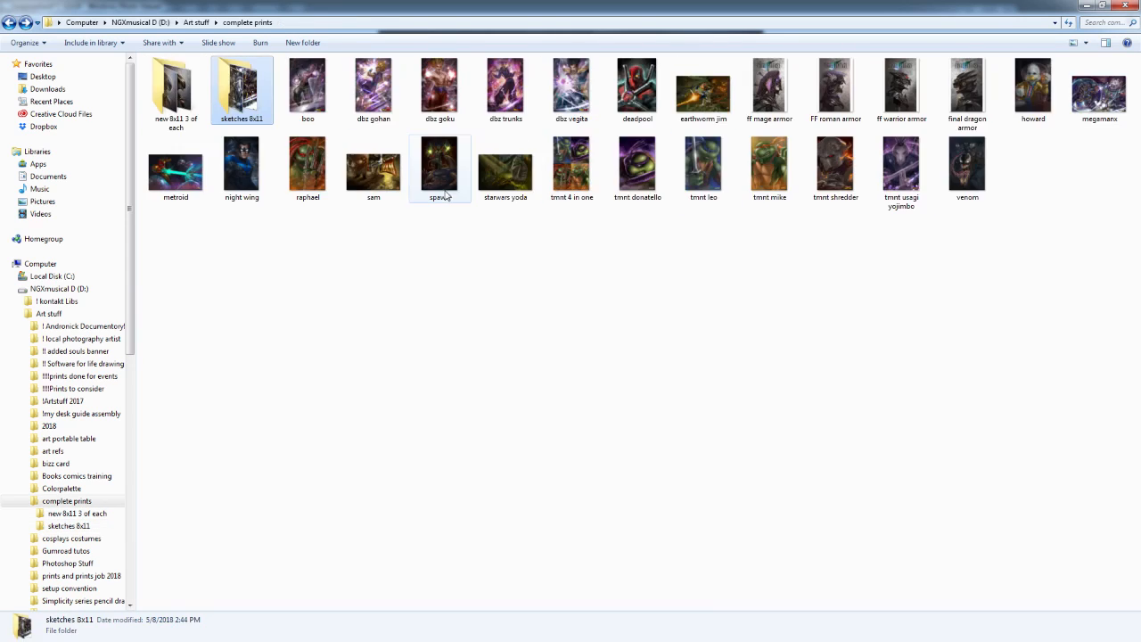
pyautogui.press('BackSpace')
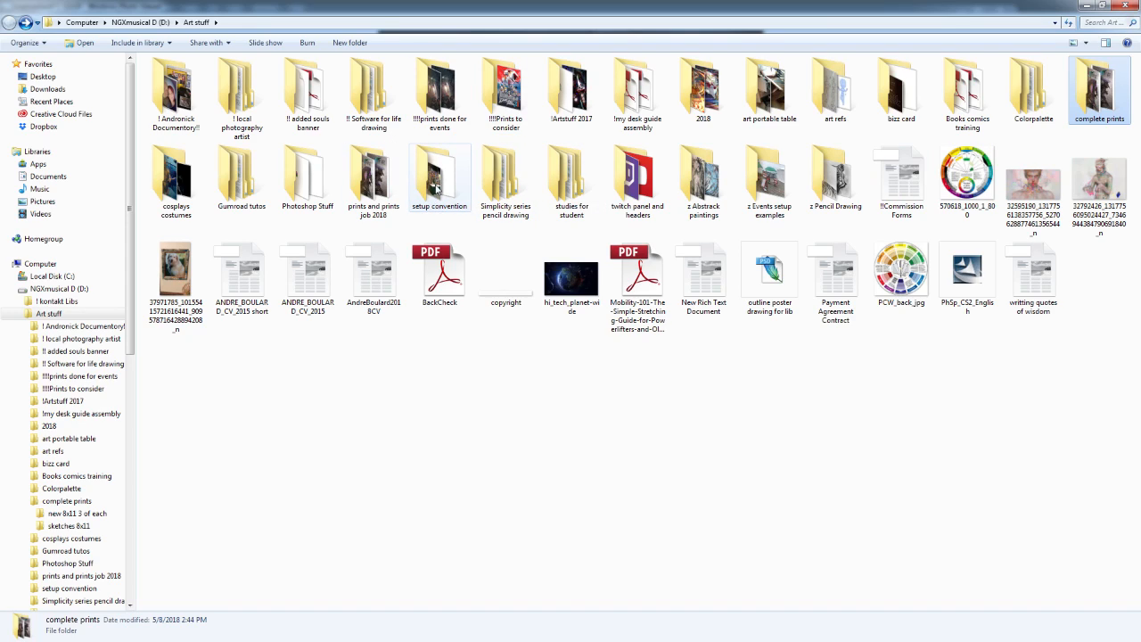
# Step: Open the venom picture from the folder complete set available to put on the 24x36 inside prints and prints job 2018
pyautogui.doubleClick(390, 195)
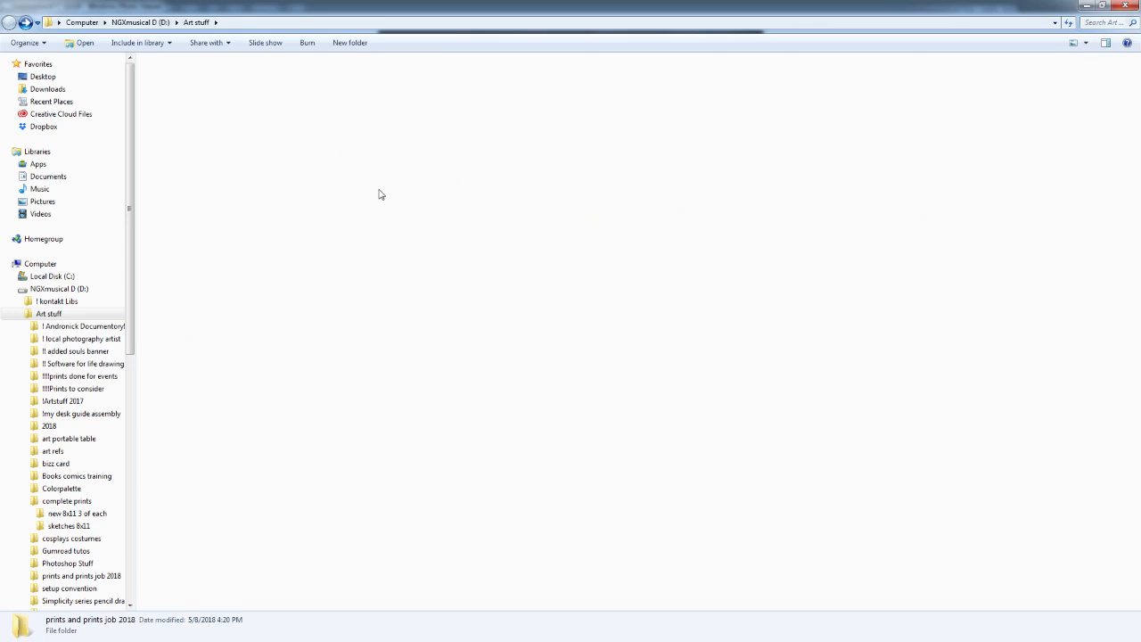
pyautogui.doubleClick(229, 105)
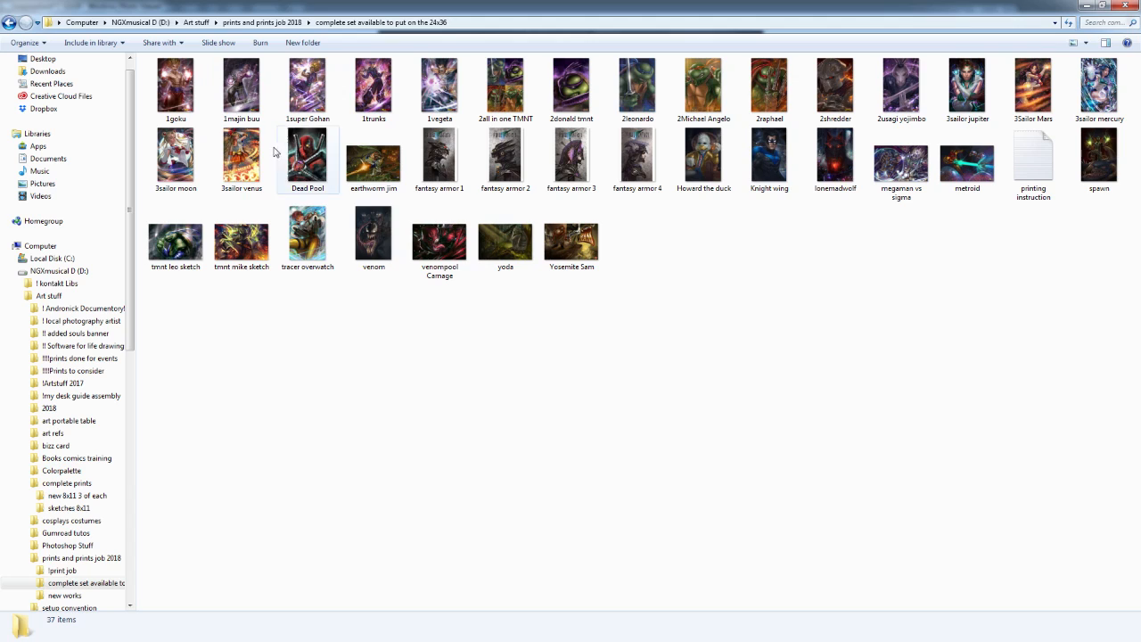
pyautogui.doubleClick(378, 230)
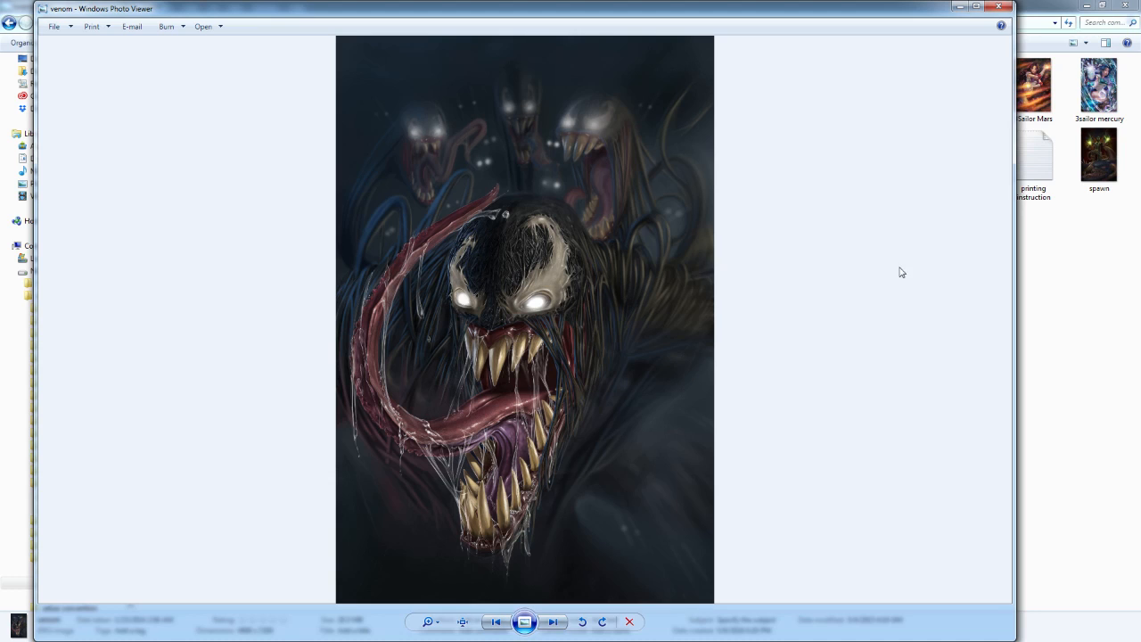
# Step: Examine the venom picture's face up close, covering the upper teeth, the glowing eyes and the strand texture on the head
pyautogui.scroll(3, 547, 300)
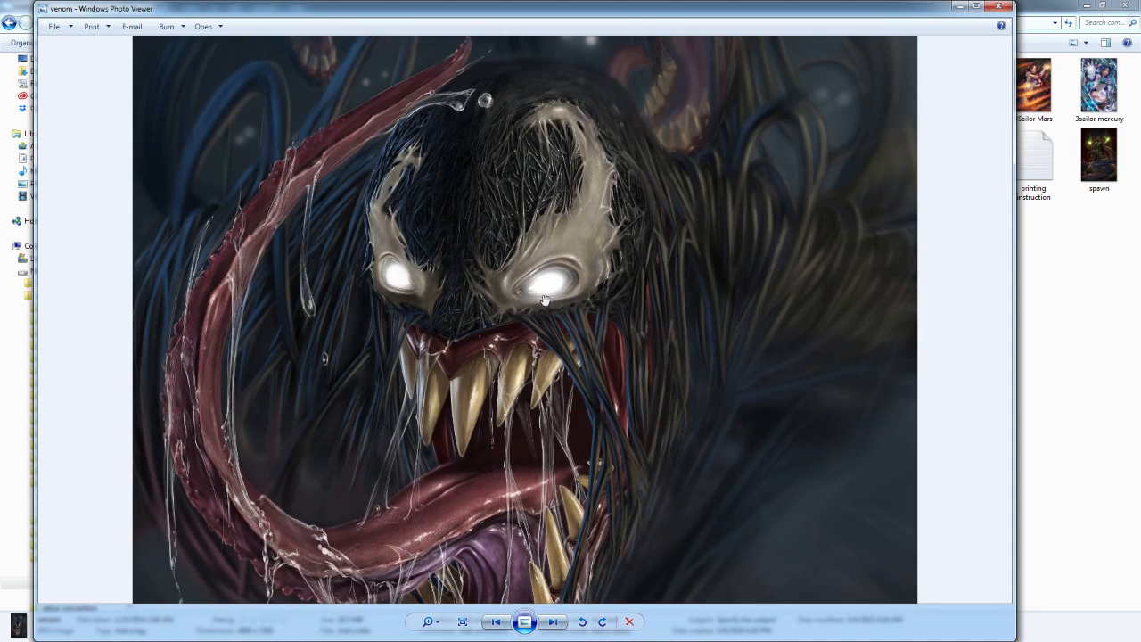
pyautogui.moveTo(547, 300); pyautogui.dragTo(513, 256)
pyautogui.moveTo(583, 298); pyautogui.dragTo(583, 252)
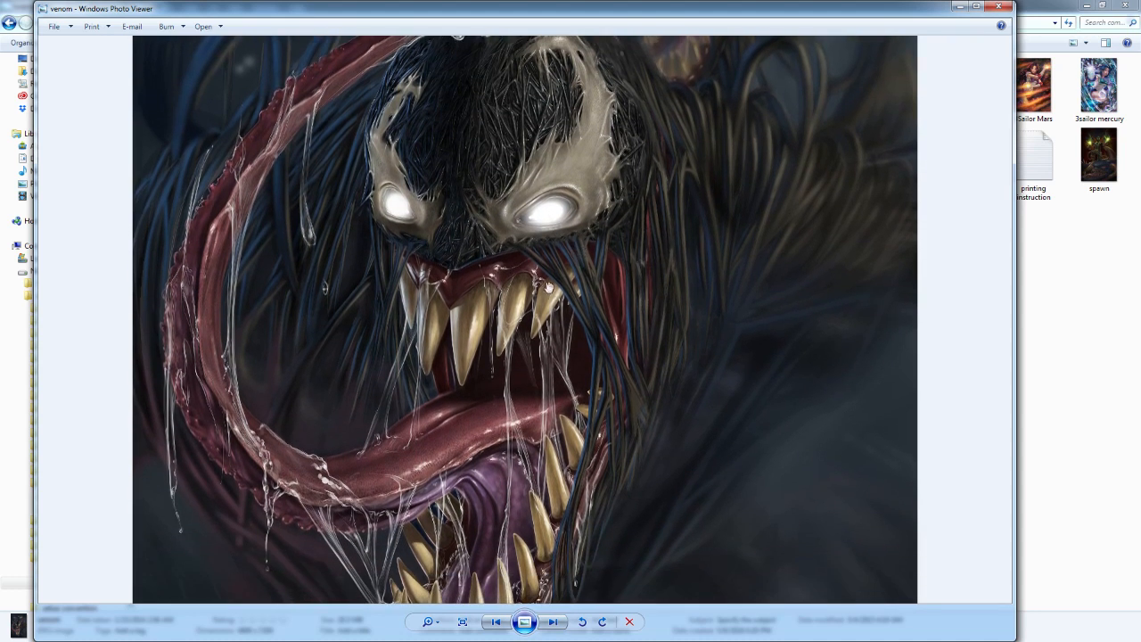
pyautogui.moveTo(487, 300); pyautogui.dragTo(477, 371)
pyautogui.scroll(-3, 473, 321)
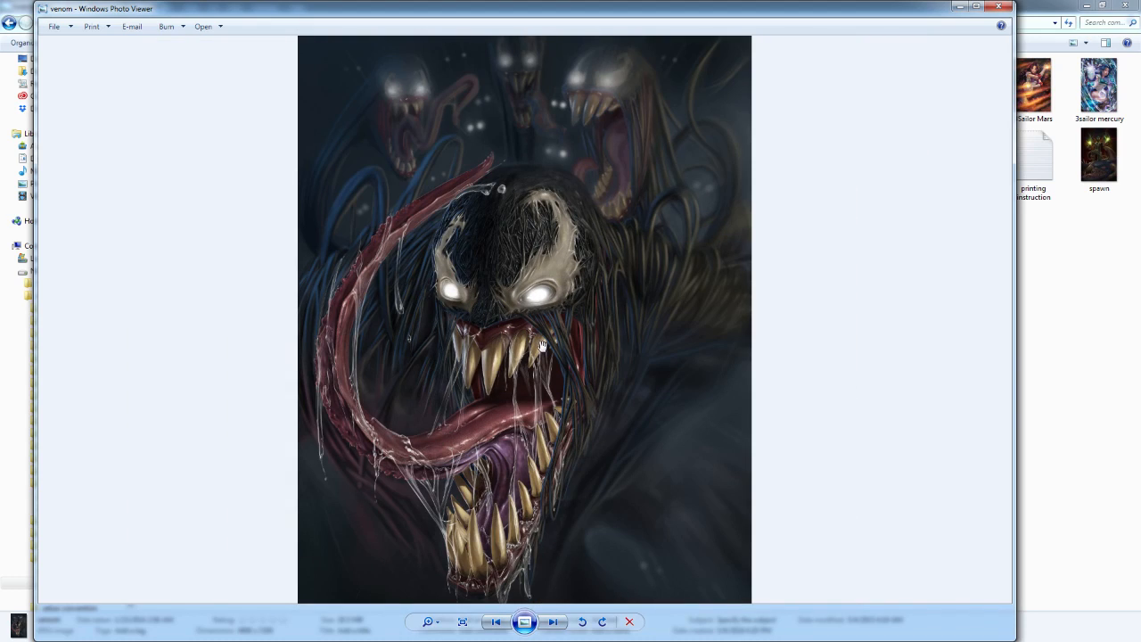
pyautogui.scroll(3, 540, 339)
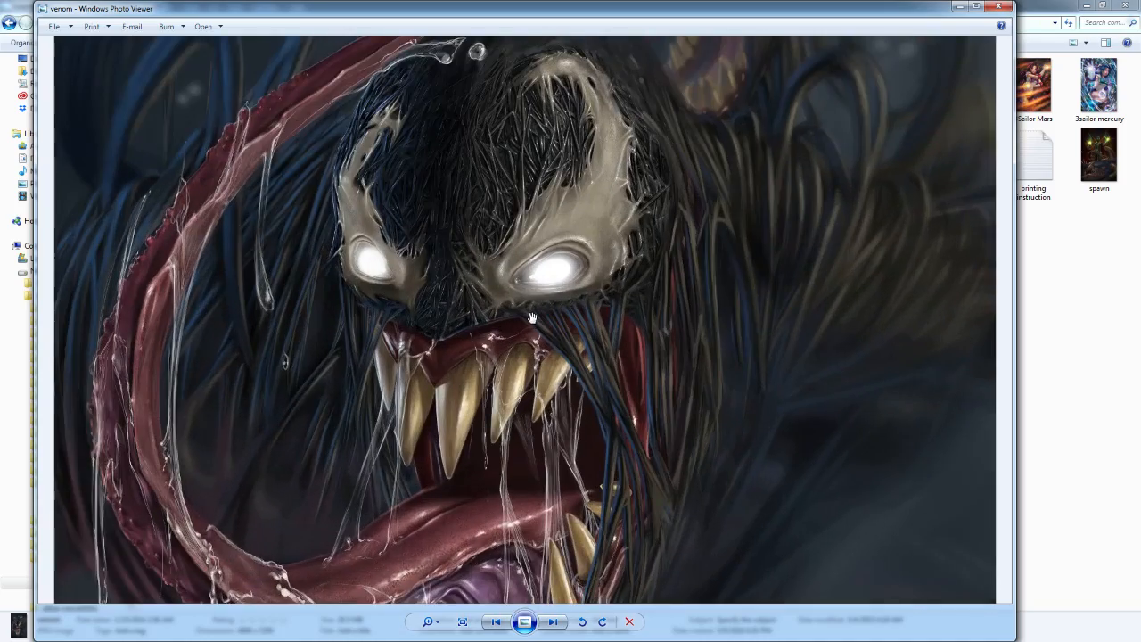
pyautogui.scroll(5, 442, 369)
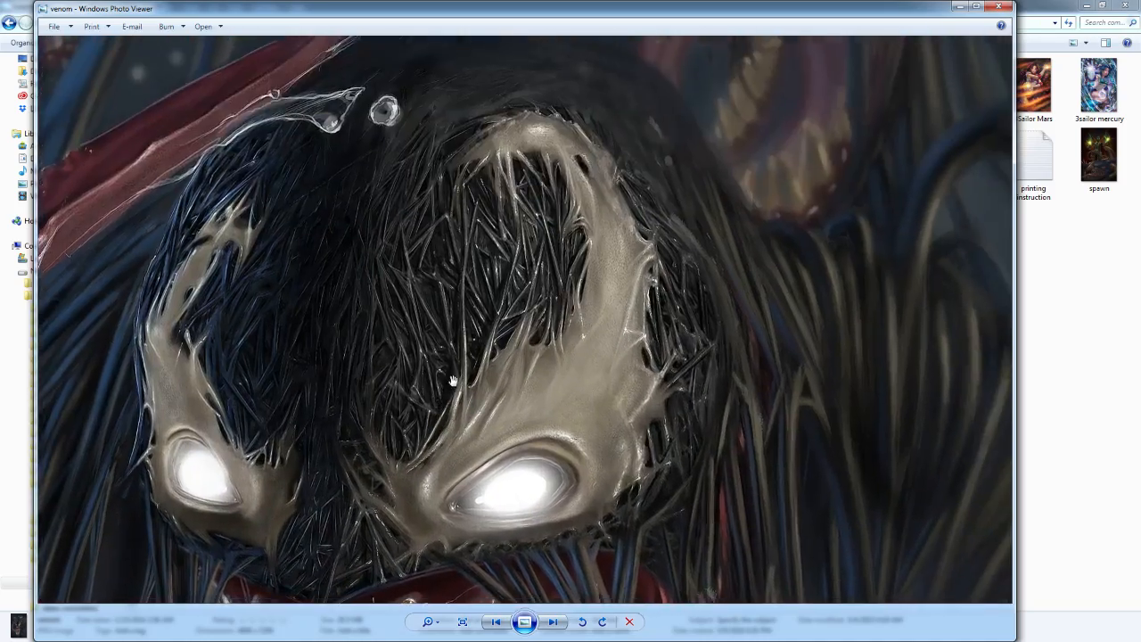
pyautogui.scroll(3, 419, 339)
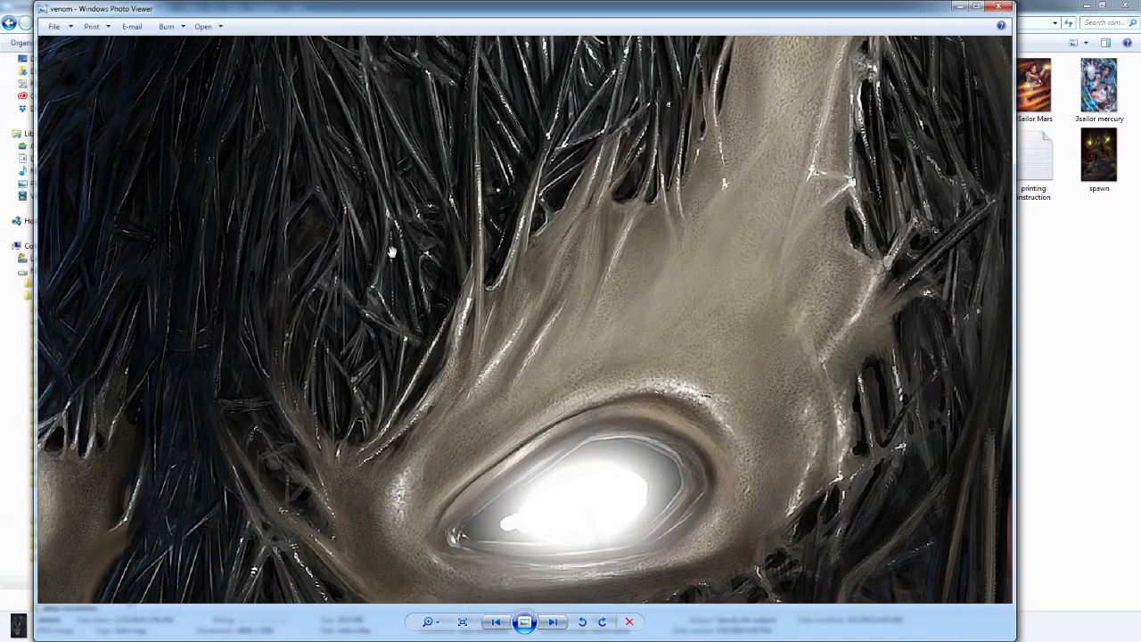
pyautogui.scroll(-2, 387, 360)
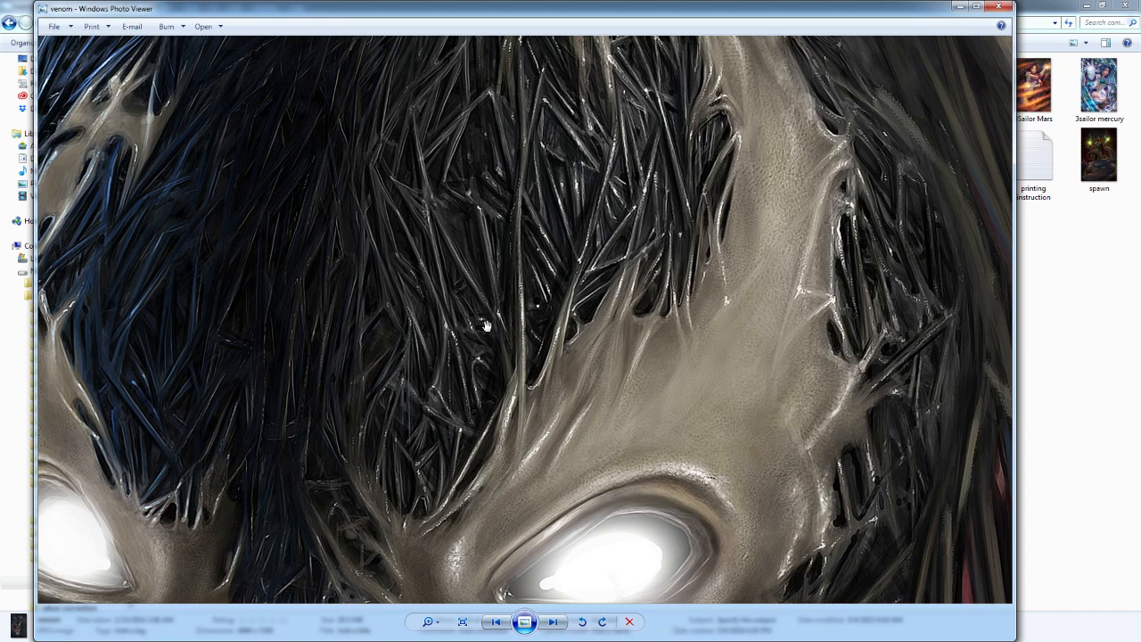
pyautogui.scroll(-3, 486, 299)
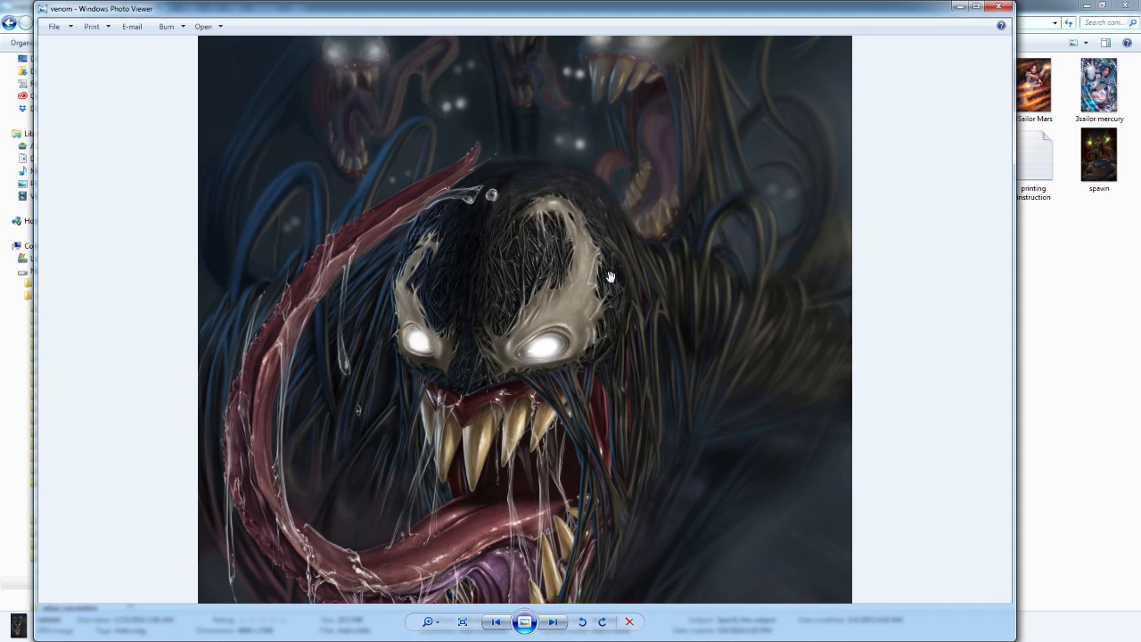
# Step: Inspect the tongue's skin texture, the saliva strands and the lower teeth in the venom picture at high magnification
pyautogui.scroll(2, 526, 294)
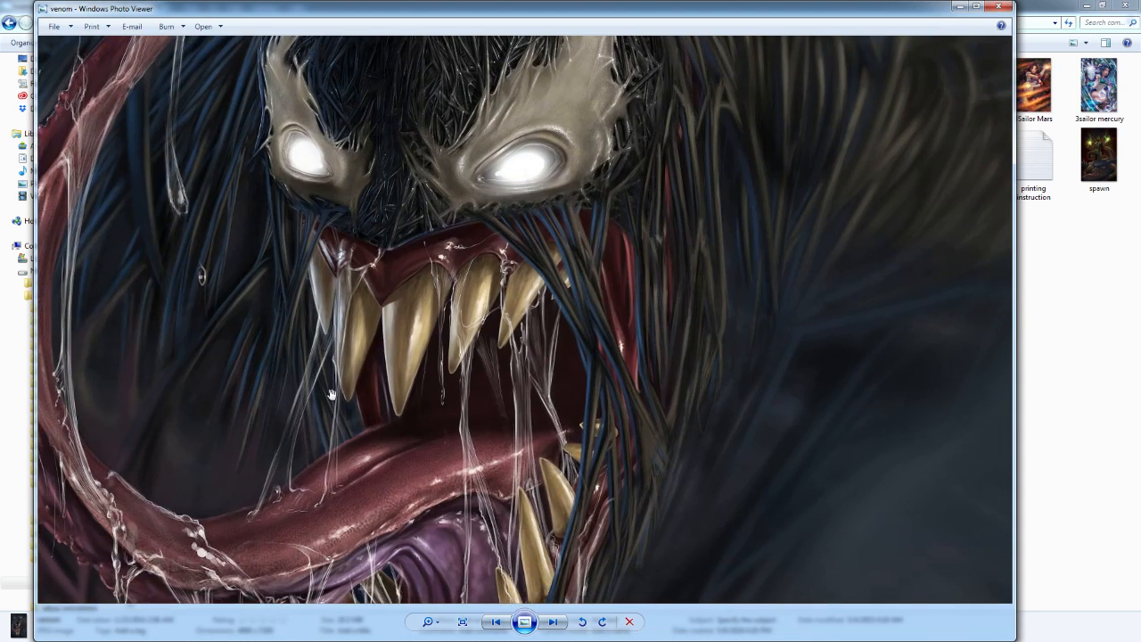
pyautogui.moveTo(537, 429); pyautogui.dragTo(652, 261)
pyautogui.scroll(2, 376, 321)
pyautogui.moveTo(549, 242); pyautogui.dragTo(582, 247)
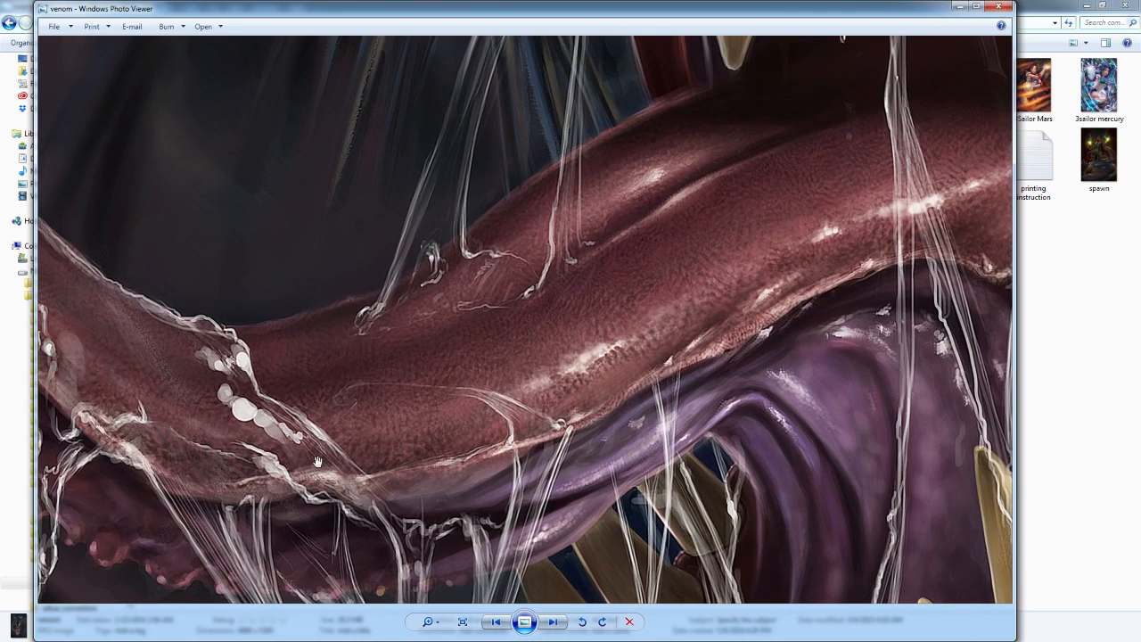
pyautogui.moveTo(627, 357); pyautogui.dragTo(525, 245)
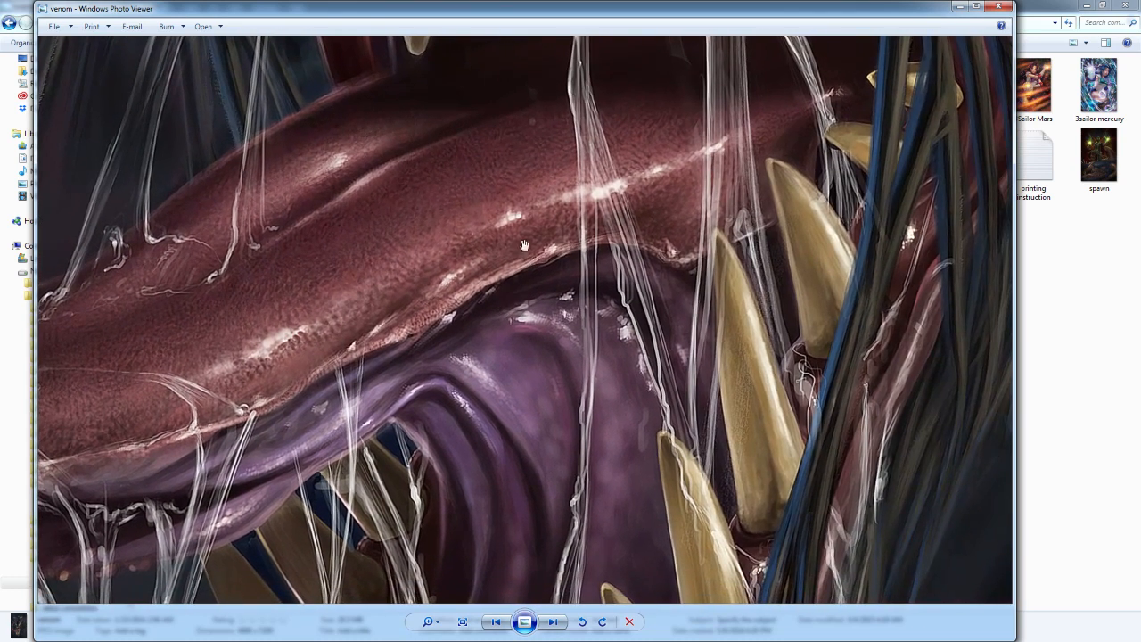
pyautogui.moveTo(406, 288); pyautogui.dragTo(472, 356)
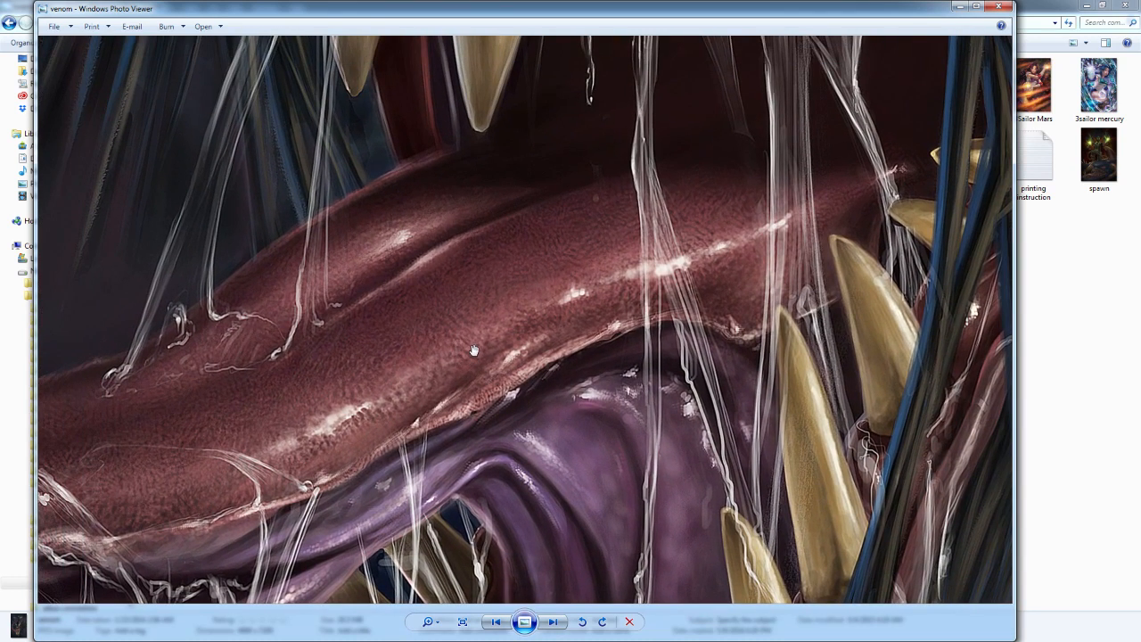
pyautogui.moveTo(675, 390); pyautogui.dragTo(561, 229)
pyautogui.moveTo(435, 380); pyautogui.dragTo(505, 256)
# Step: View the blurred background creatures above the main head in the venom picture and close it
pyautogui.scroll(-6, 461, 335)
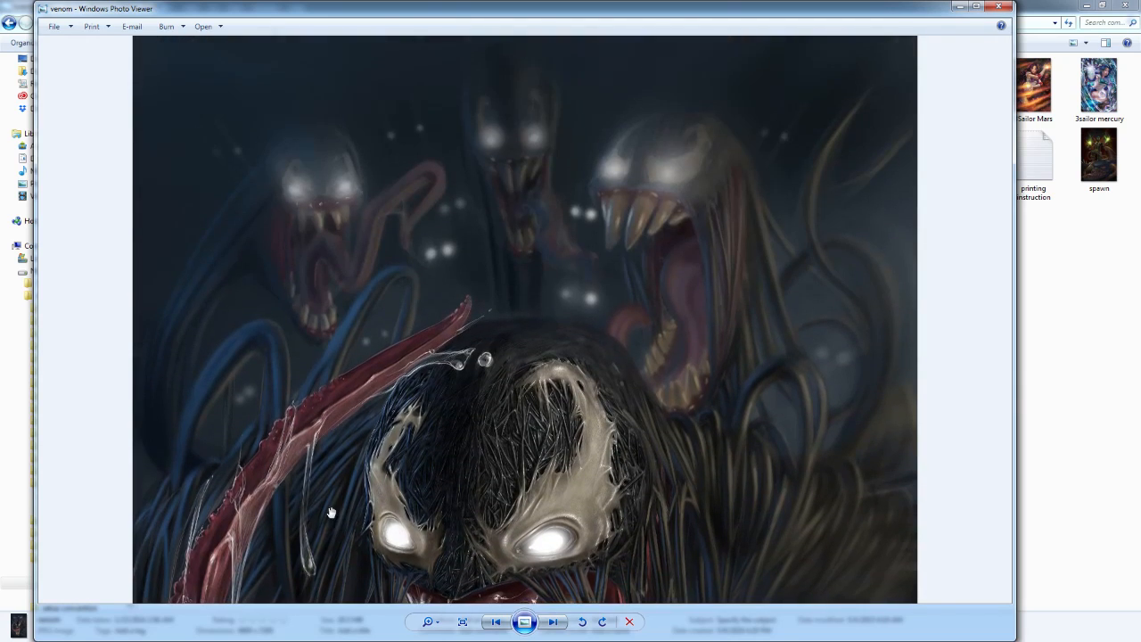
pyautogui.moveTo(331, 512); pyautogui.dragTo(332, 559)
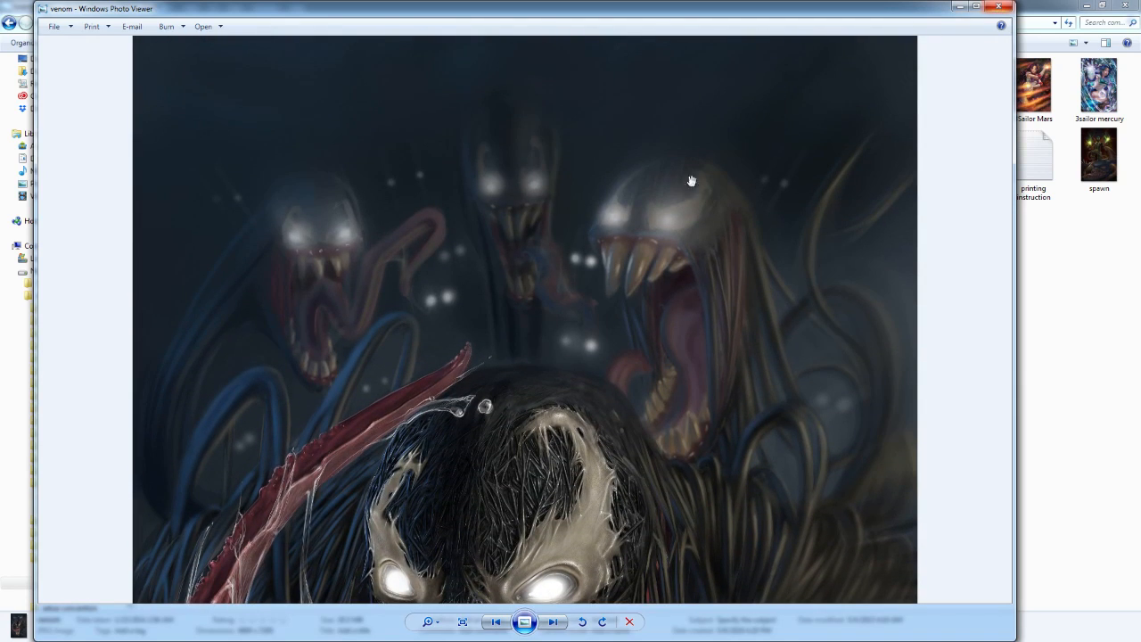
pyautogui.click(1000, 7)
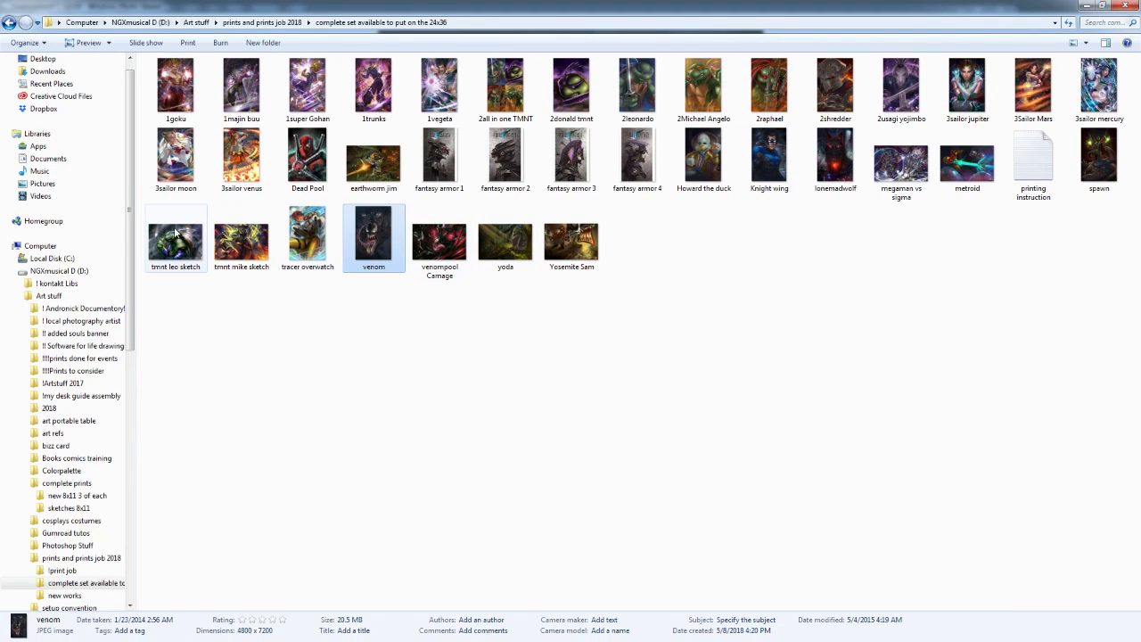
# Step: Open fantasy armor 1, examine the helmet and the Final Fantasy title up close, and close the picture
pyautogui.doubleClick(439, 160)
pyautogui.scroll(2, 528, 315)
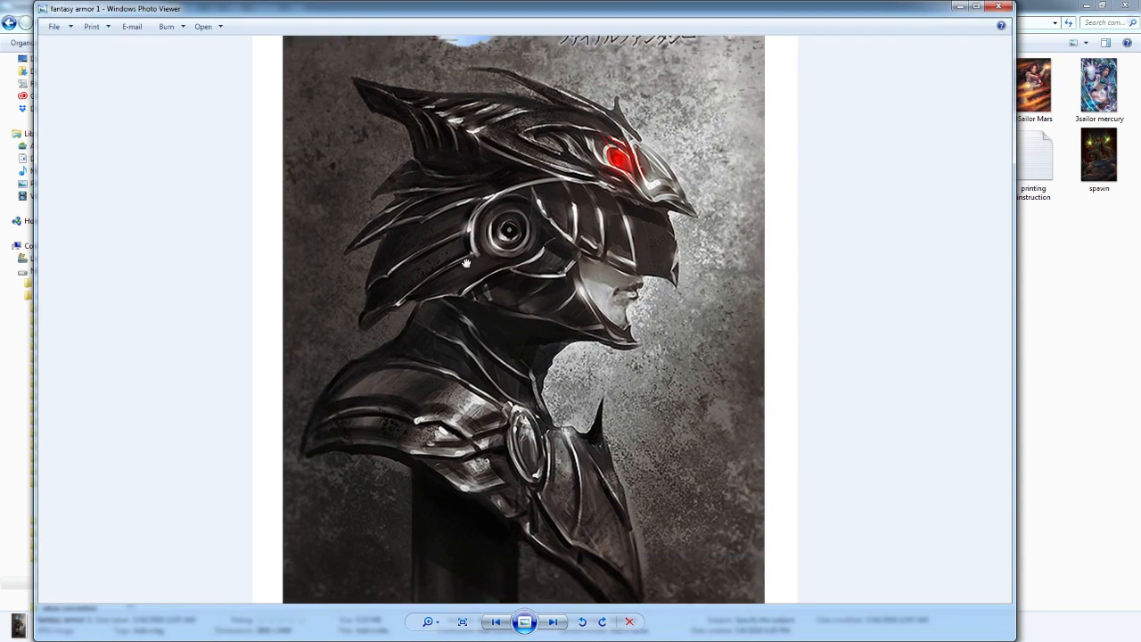
pyautogui.scroll(-1, 501, 271)
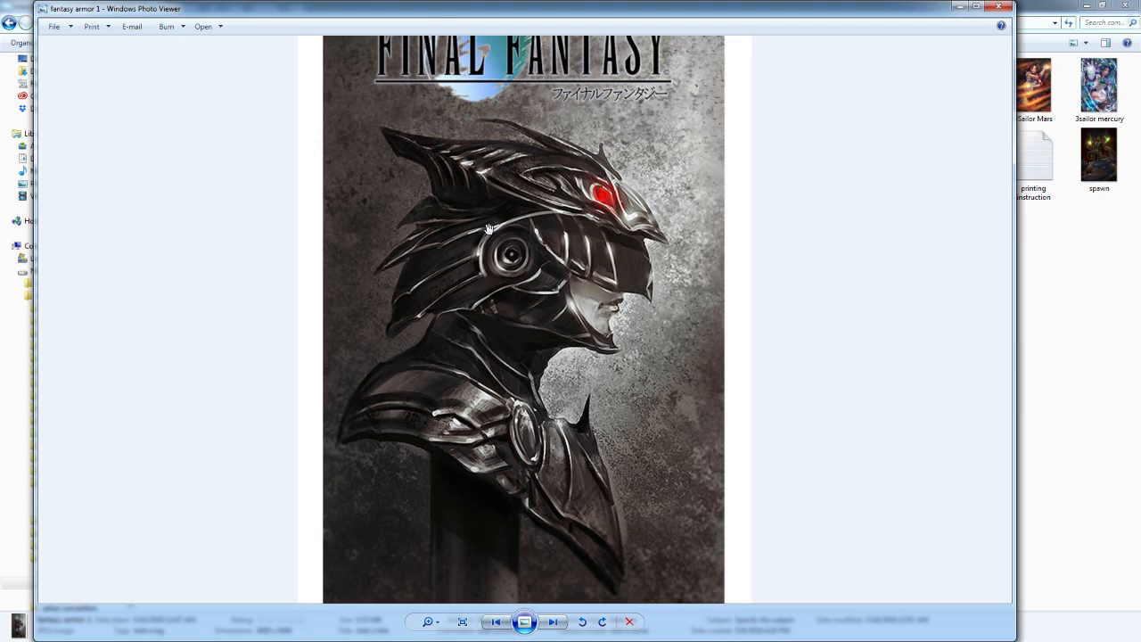
pyautogui.scroll(1, 571, 176)
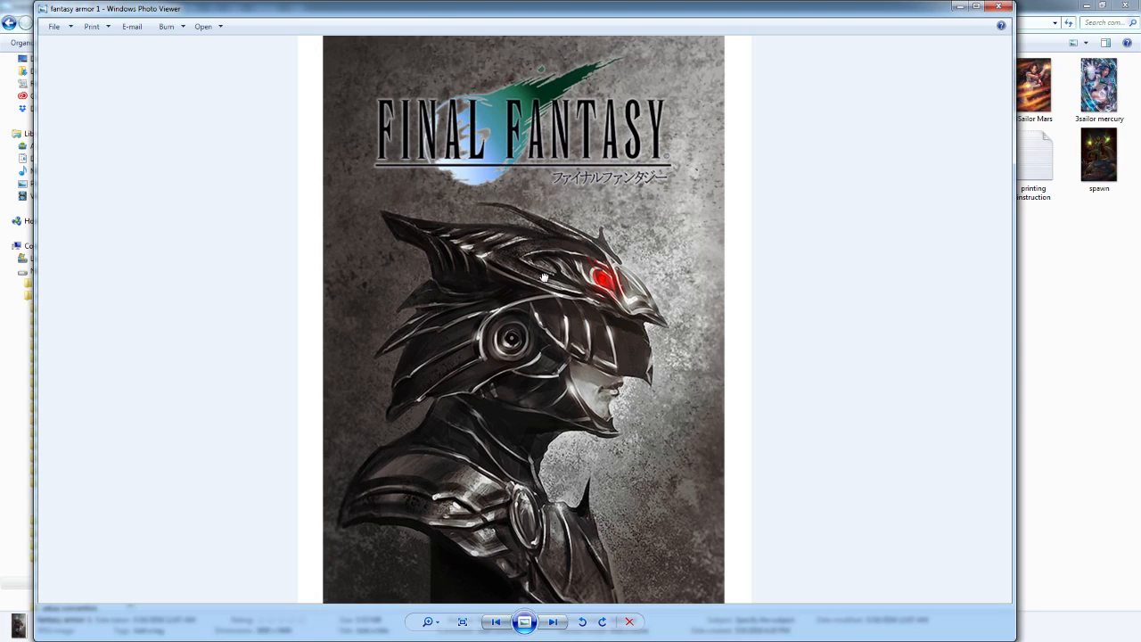
pyautogui.scroll(-1, 549, 219)
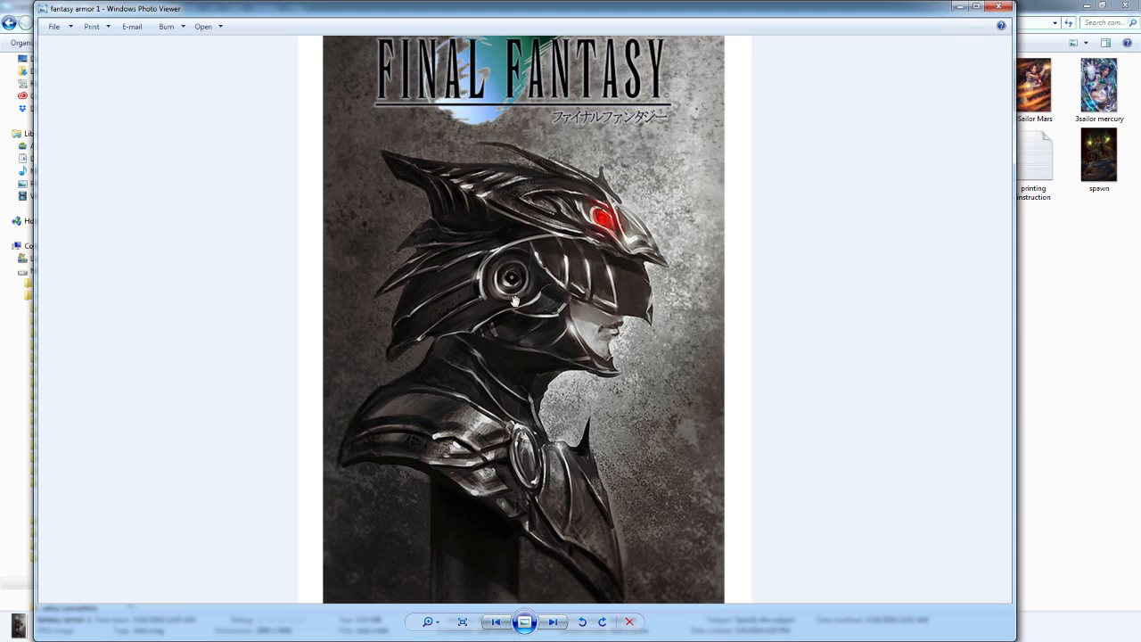
pyautogui.click(997, 9)
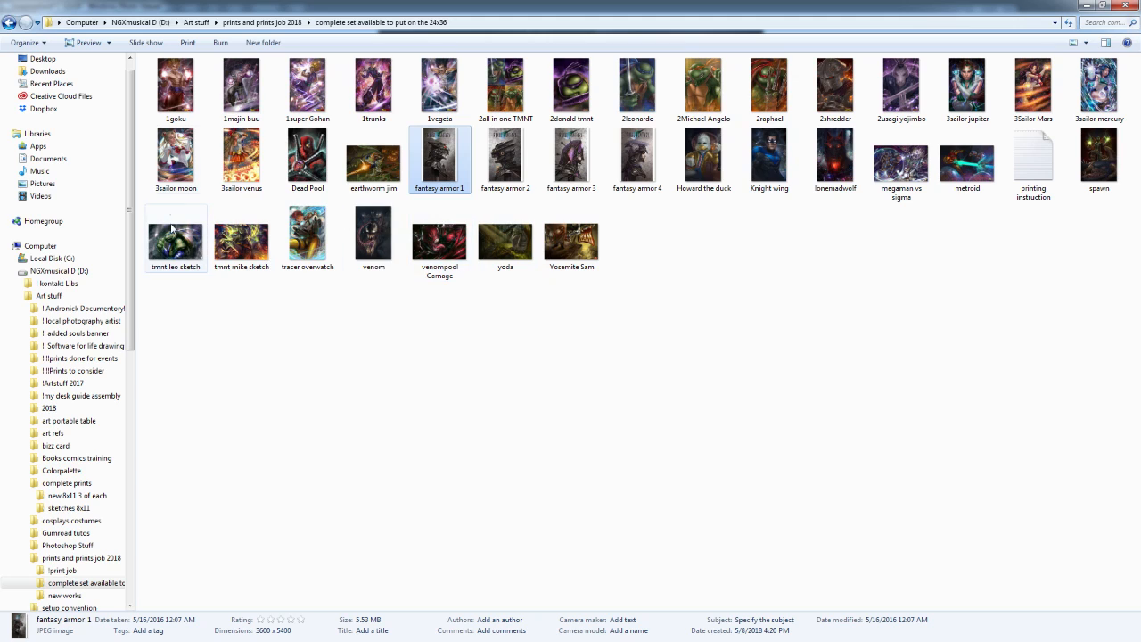
# Step: Open the 1goku picture, inspect the figure up close and close the picture
pyautogui.doubleClick(178, 87)
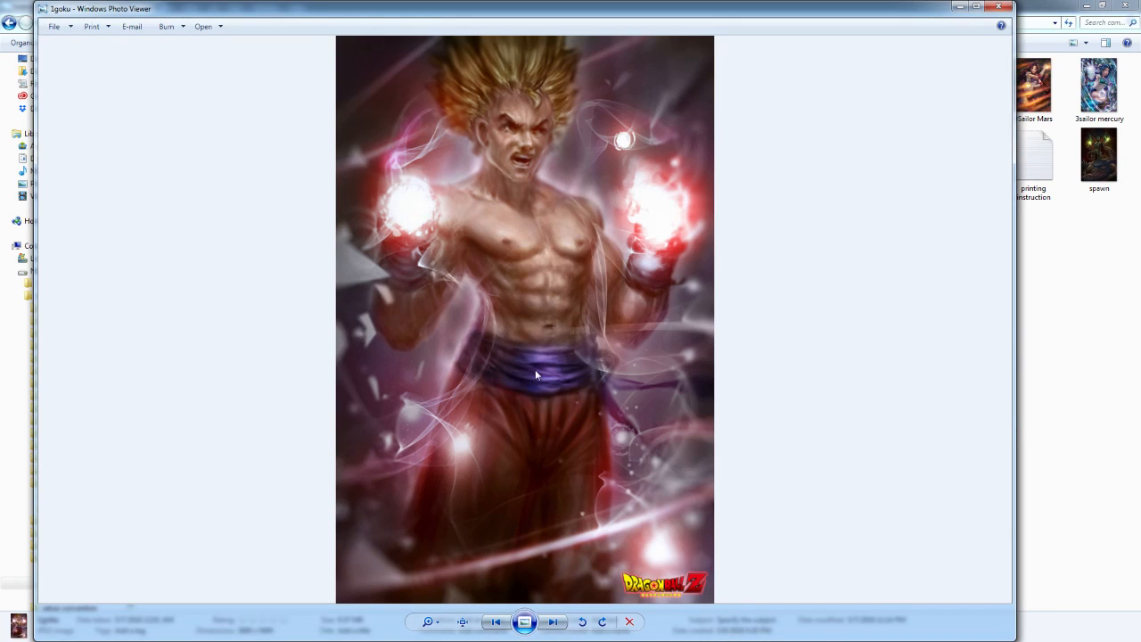
pyautogui.scroll(3, 535, 370)
pyautogui.moveTo(474, 304); pyautogui.dragTo(562, 303)
pyautogui.scroll(-3, 576, 287)
pyautogui.click(999, 8)
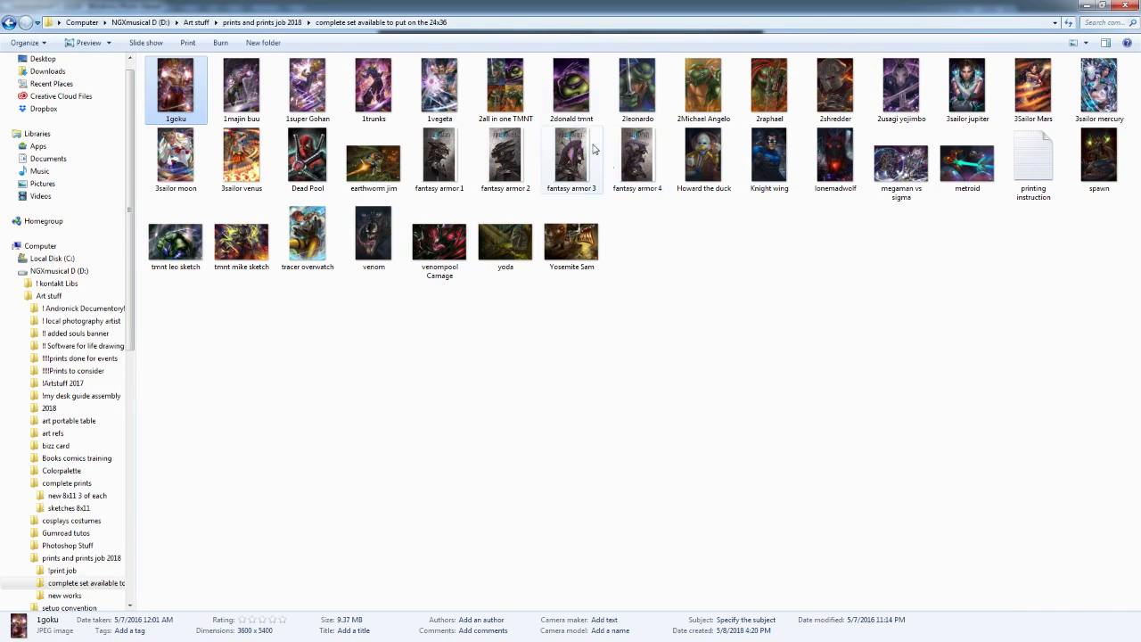
# Step: Open the 3x 4.0 picture from the 8x11 print folder inside !print job and view its helmeted head up close
pyautogui.press('BackSpace')
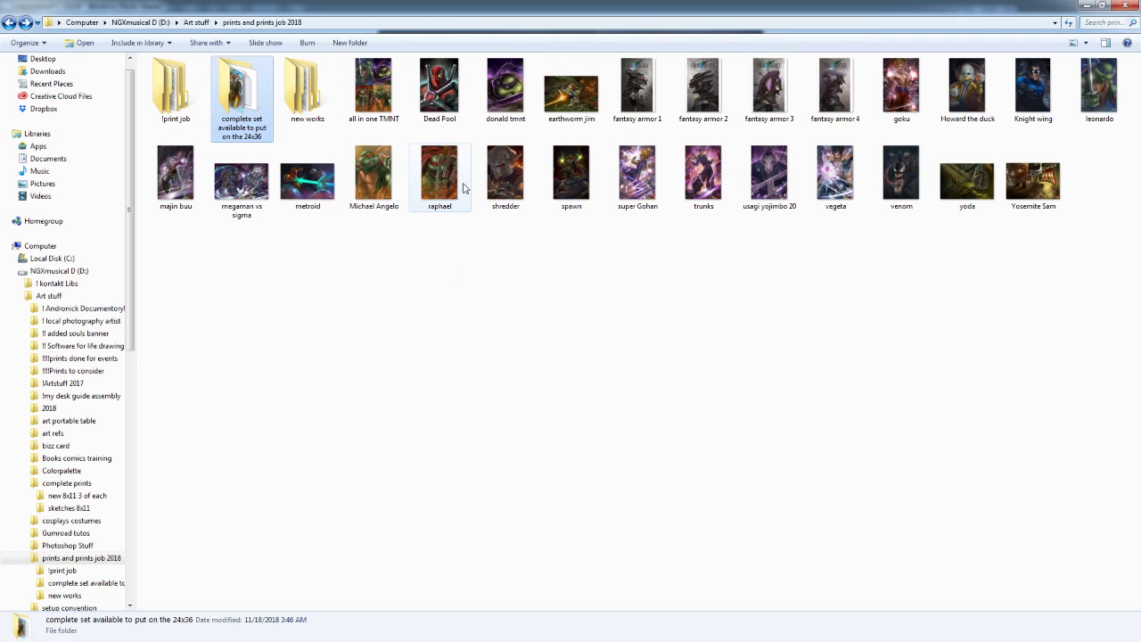
pyautogui.doubleClick(180, 102)
pyautogui.doubleClick(188, 82)
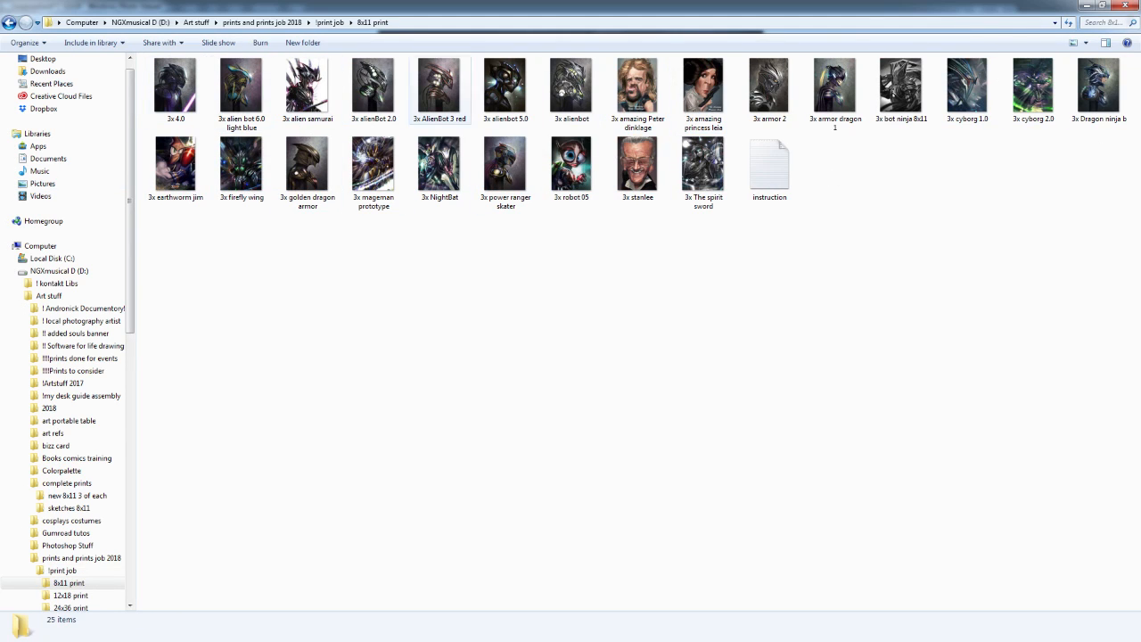
pyautogui.doubleClick(176, 87)
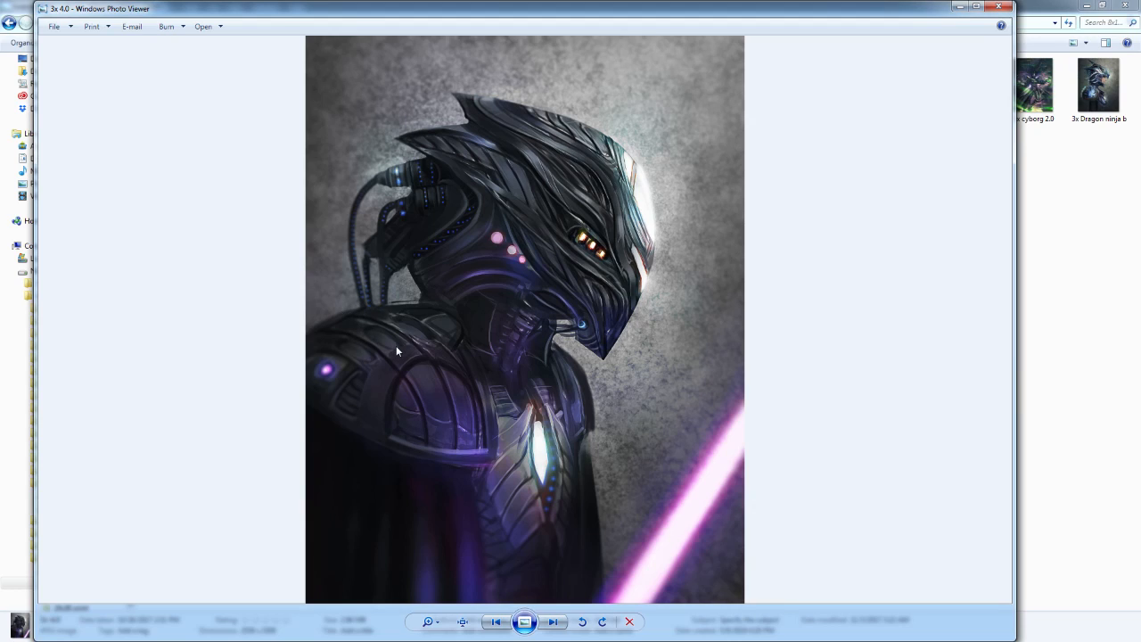
pyautogui.scroll(2, 396, 345)
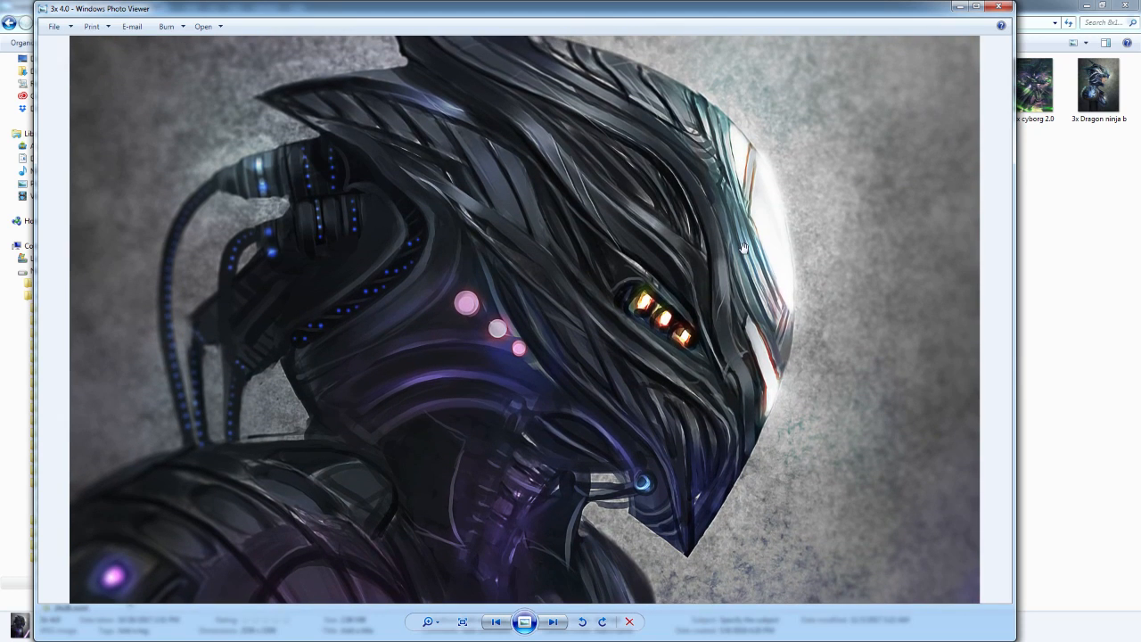
# Step: Inspect the helmet crest and neck in the 3x 4.0 picture up close, and return to the whole figure
pyautogui.moveTo(478, 194); pyautogui.dragTo(439, 270)
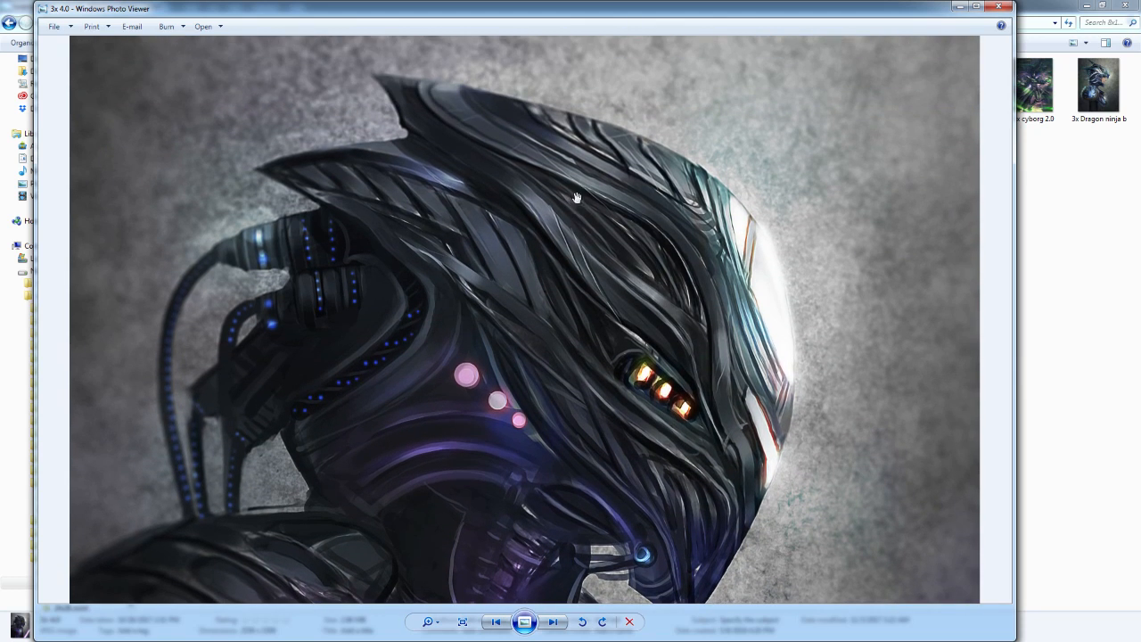
pyautogui.moveTo(551, 295); pyautogui.dragTo(498, 216)
pyautogui.scroll(-2, 498, 216)
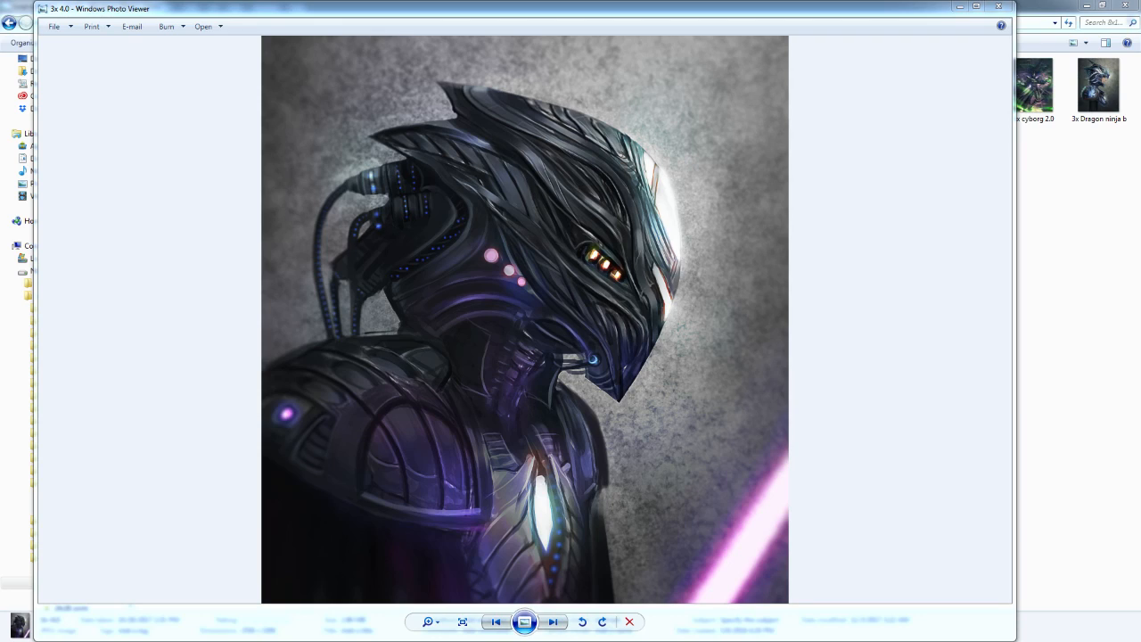
# Step: Switch to the Facebook photos in the browser and show the convention booth and the GeekFest Moncton picture
pyautogui.moveTo(89, 641); pyautogui.dragTo(395, 2)
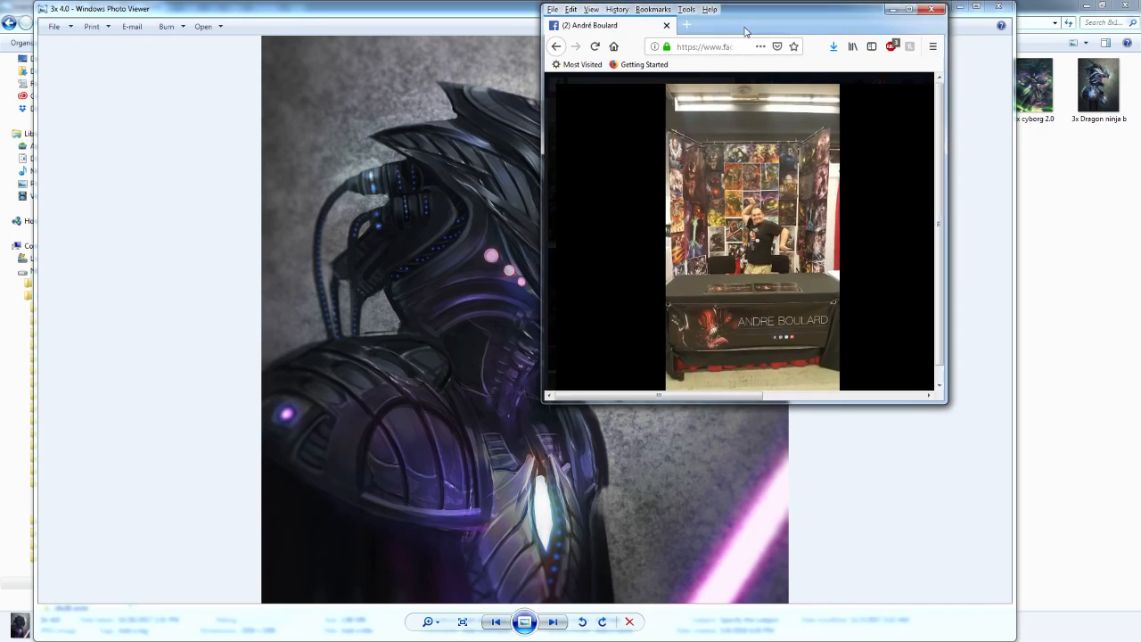
pyautogui.moveTo(760, 23); pyautogui.dragTo(0, 169)
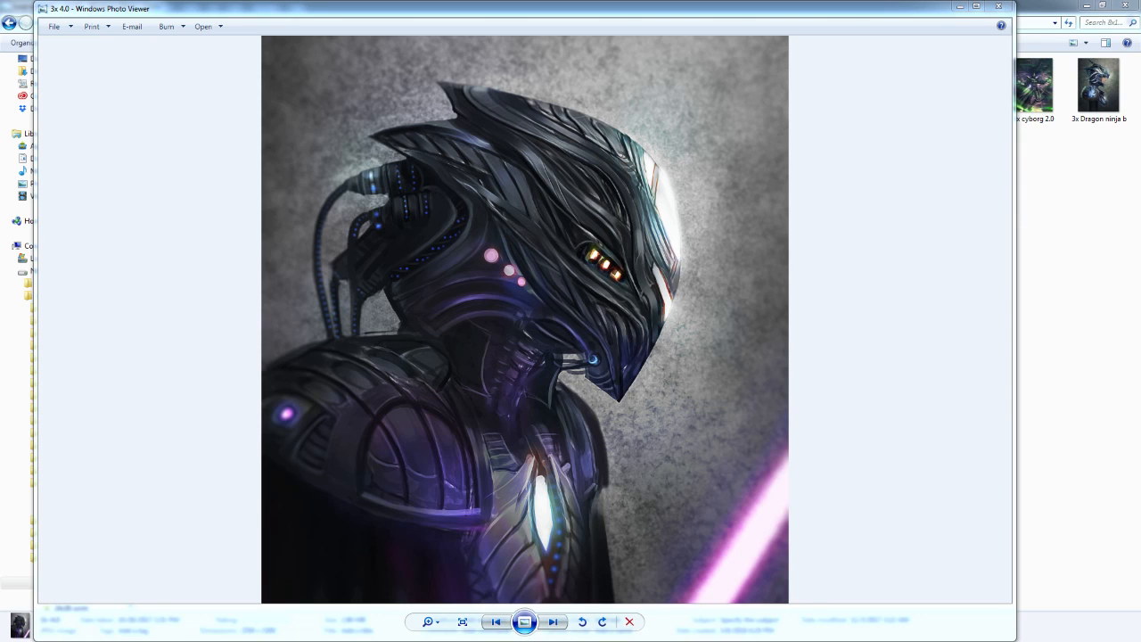
pyautogui.hotkey('alt', 'Tab')
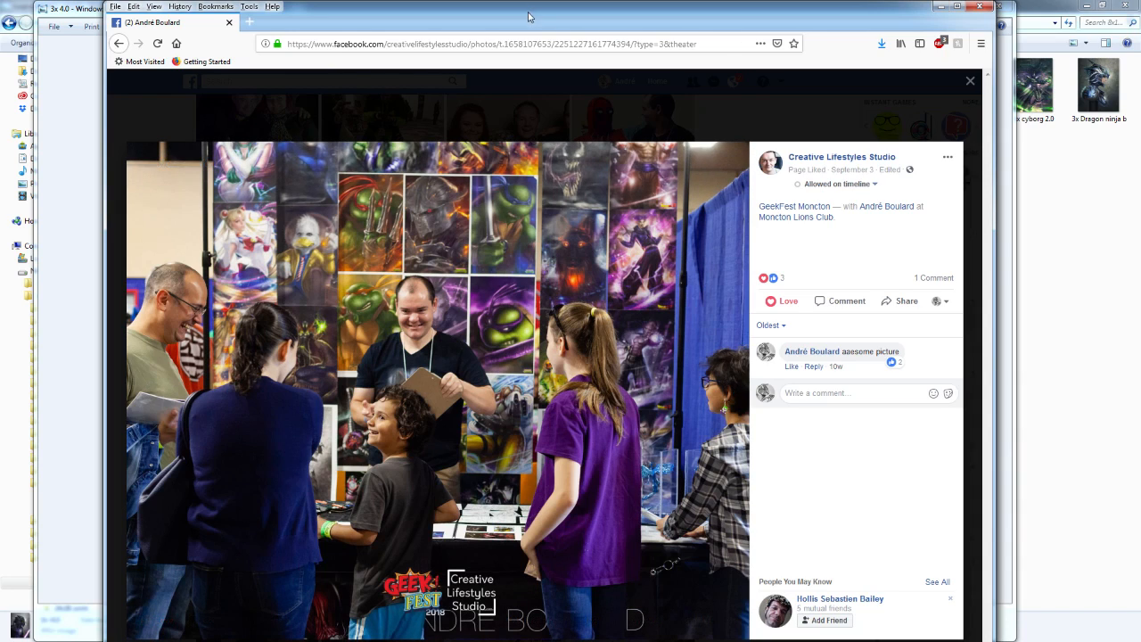
pyautogui.moveTo(523, 24); pyautogui.dragTo(510, 25)
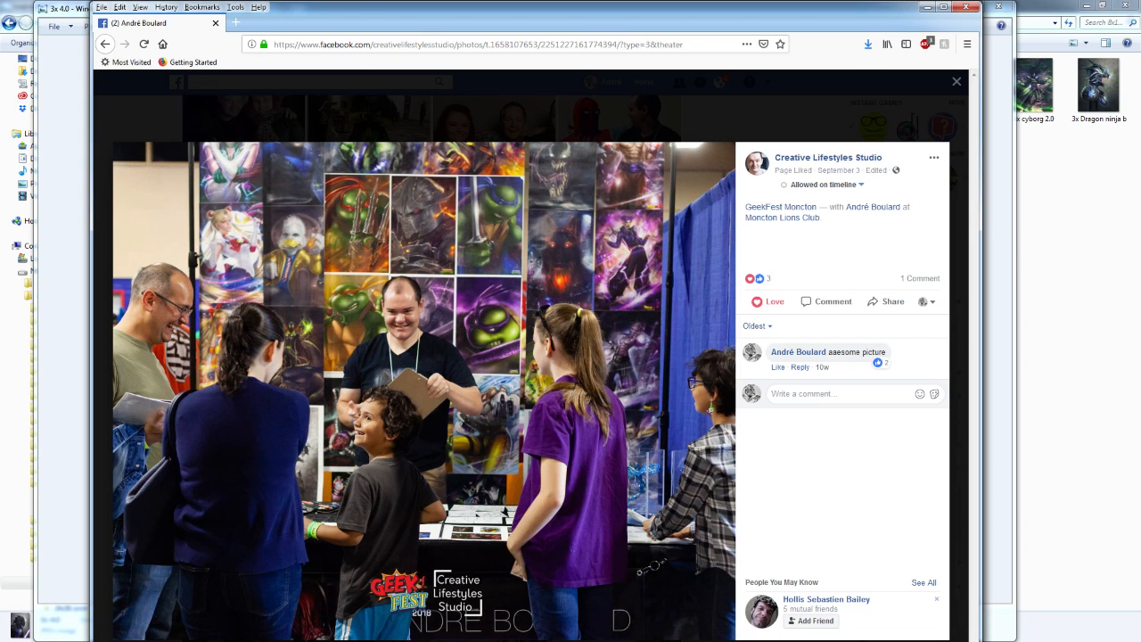
pyautogui.moveTo(692, 25); pyautogui.dragTo(0, 82)
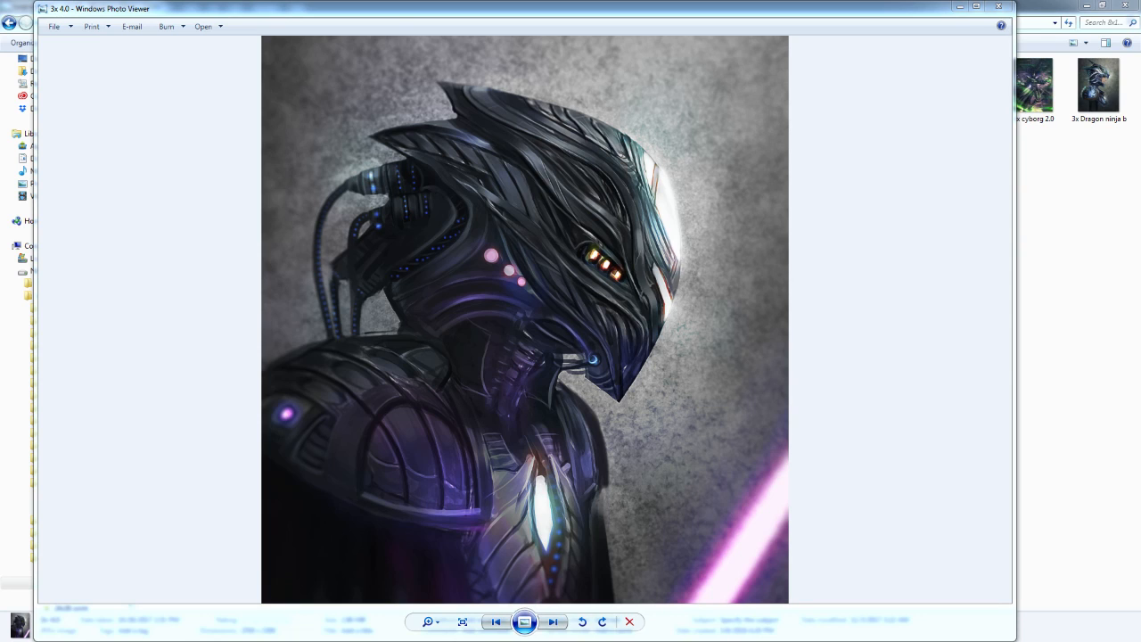
# Step: Show the GAAM Invitational Charity Art Auction post in the browser and close the 3x 4.0 picture
pyautogui.moveTo(0, 343); pyautogui.dragTo(541, 20)
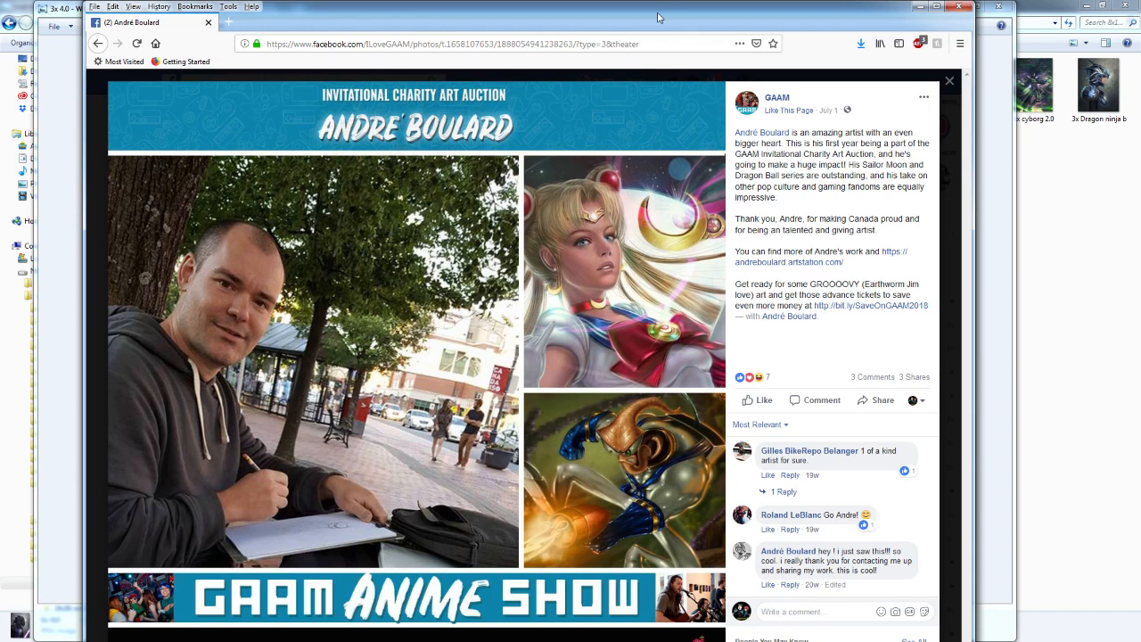
pyautogui.moveTo(654, 17); pyautogui.dragTo(0, 116)
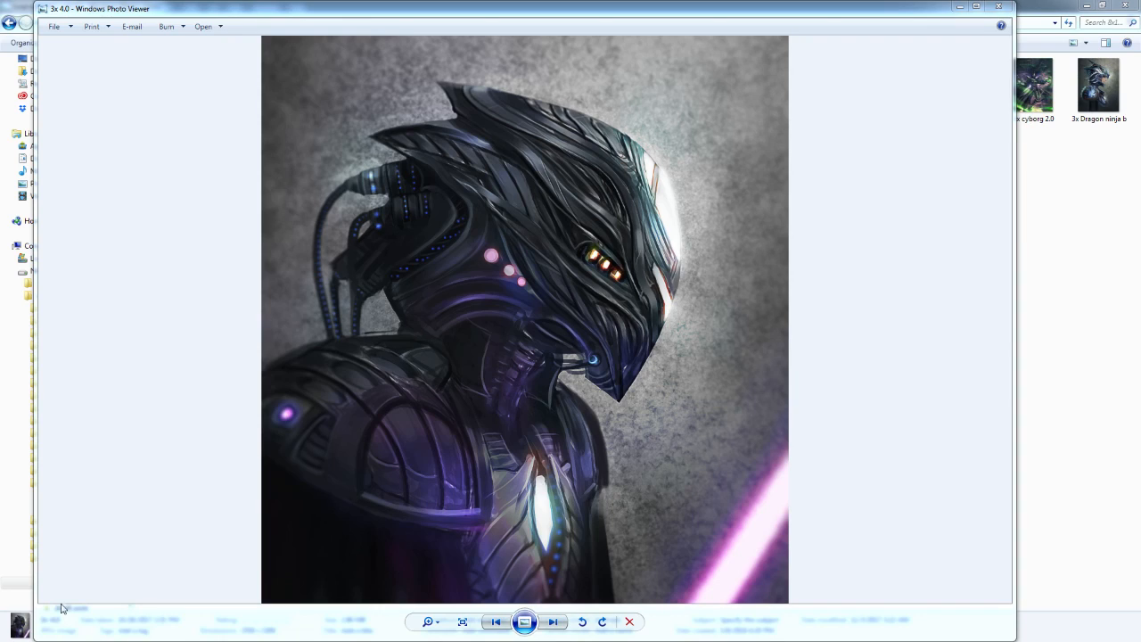
pyautogui.click(999, 10)
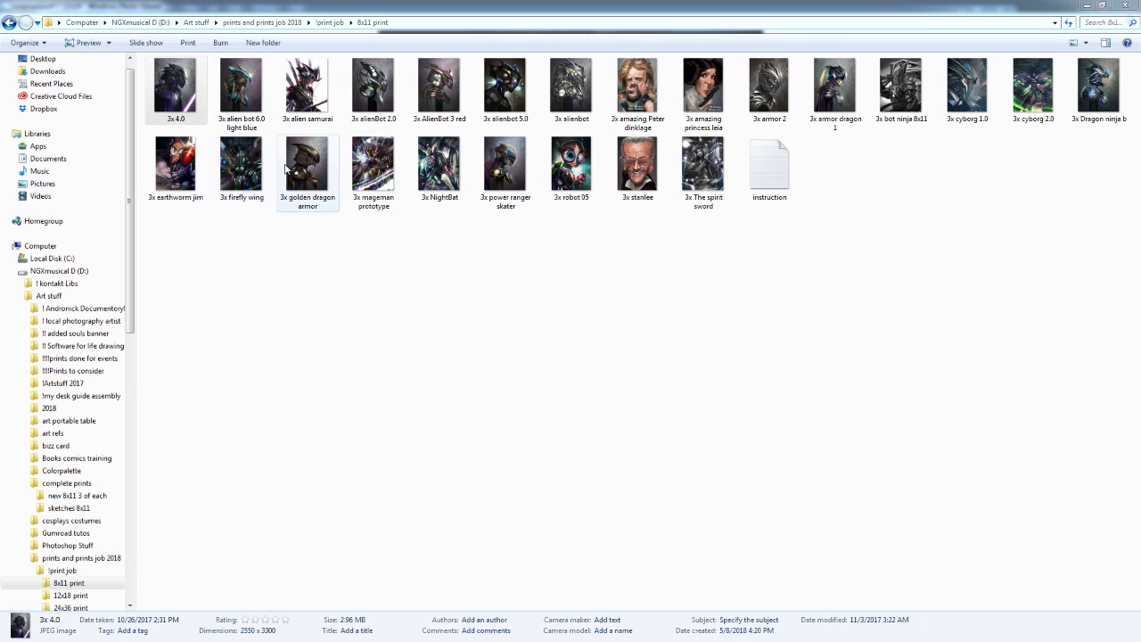
# Step: Open the 3x alienBot 2.0 picture and browse forward through the alien bots and caricatures to 3x armor 2
pyautogui.doubleClick(386, 102)
pyautogui.press('Right')
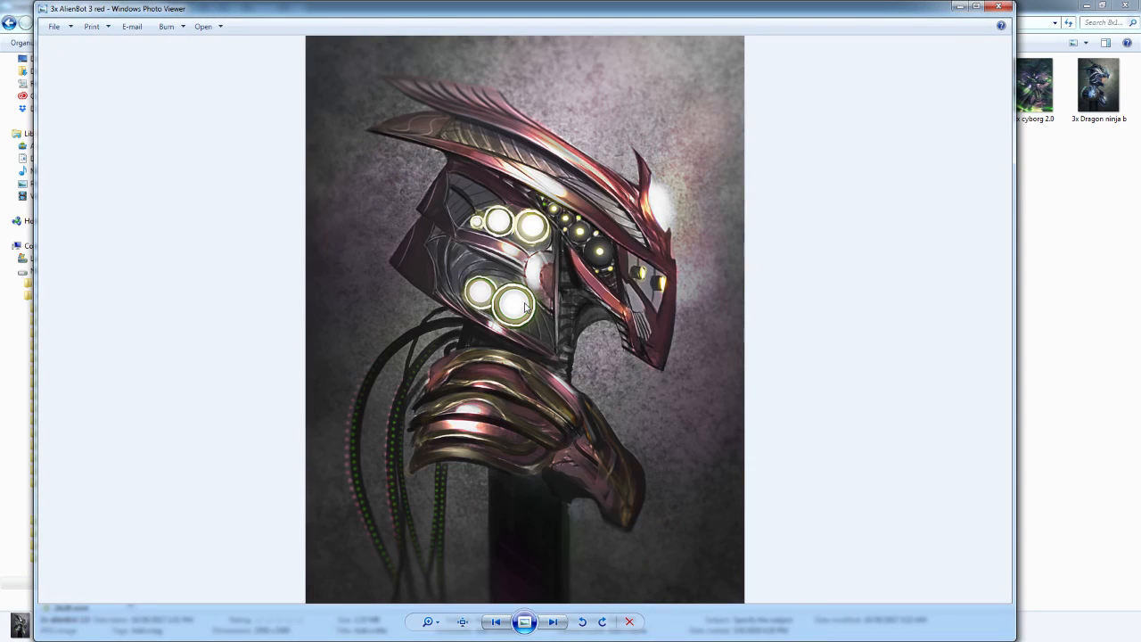
pyautogui.press('Right')
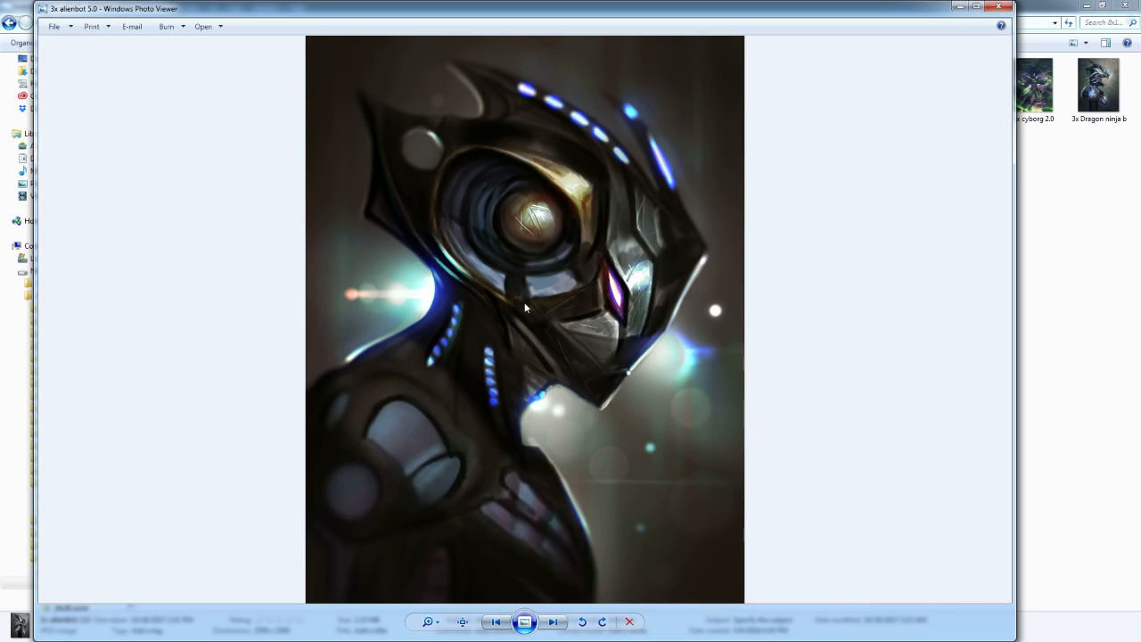
pyautogui.press('Right')
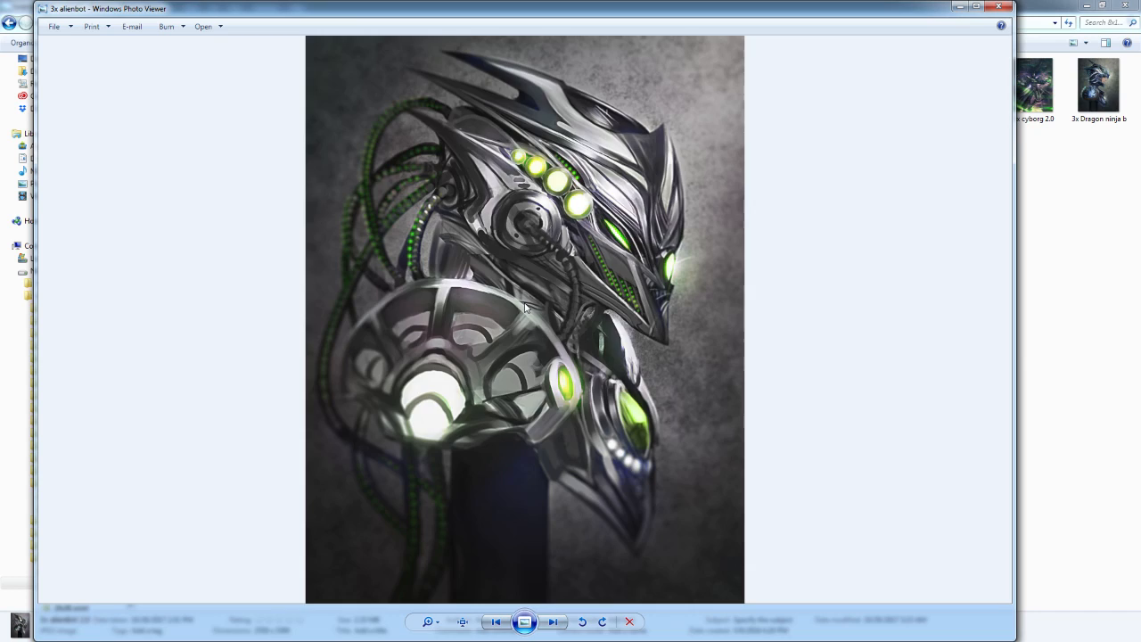
pyautogui.press('Right')
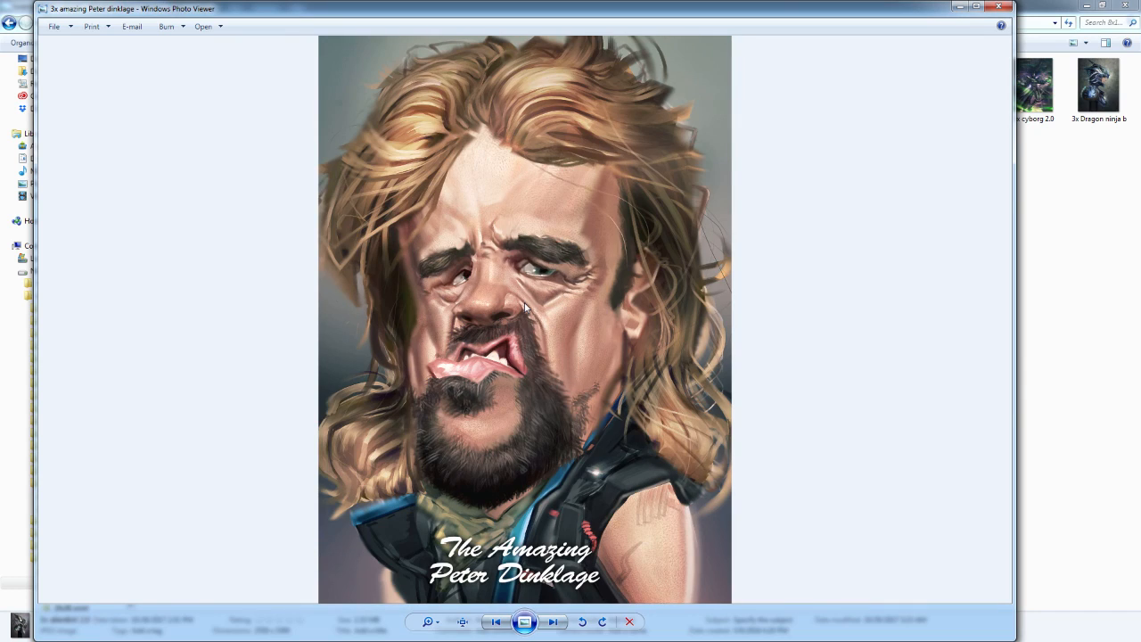
pyautogui.press('Right')
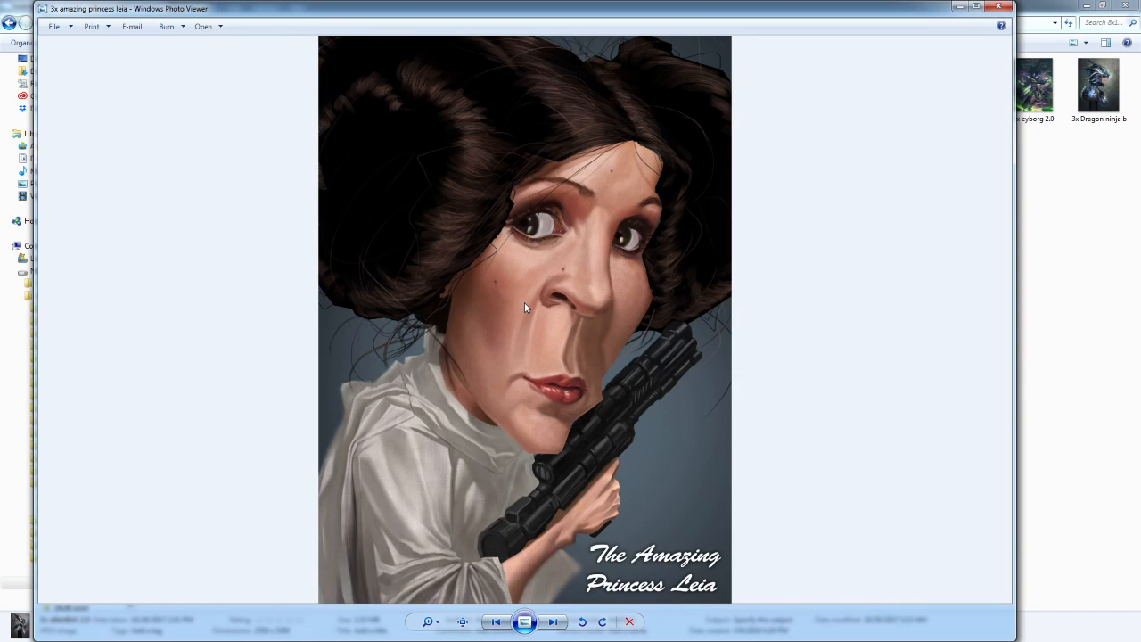
pyautogui.press('Right')
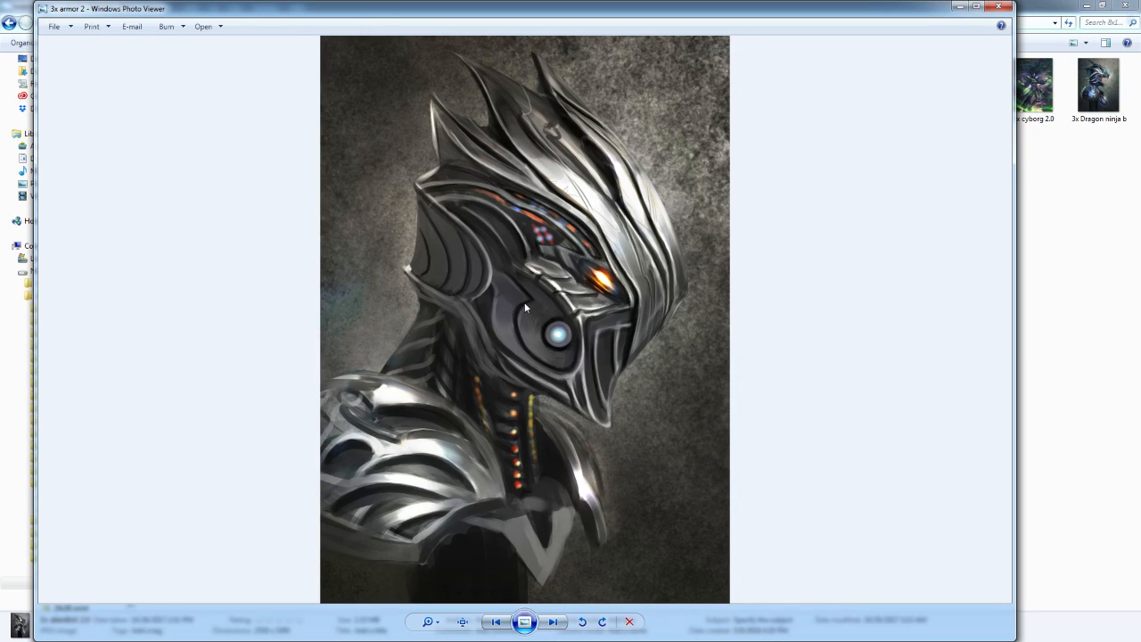
# Step: Browse the 8x11 prints from 3x armor dragon 1 to 3x mageman prototype and close the picture
pyautogui.press('Right')
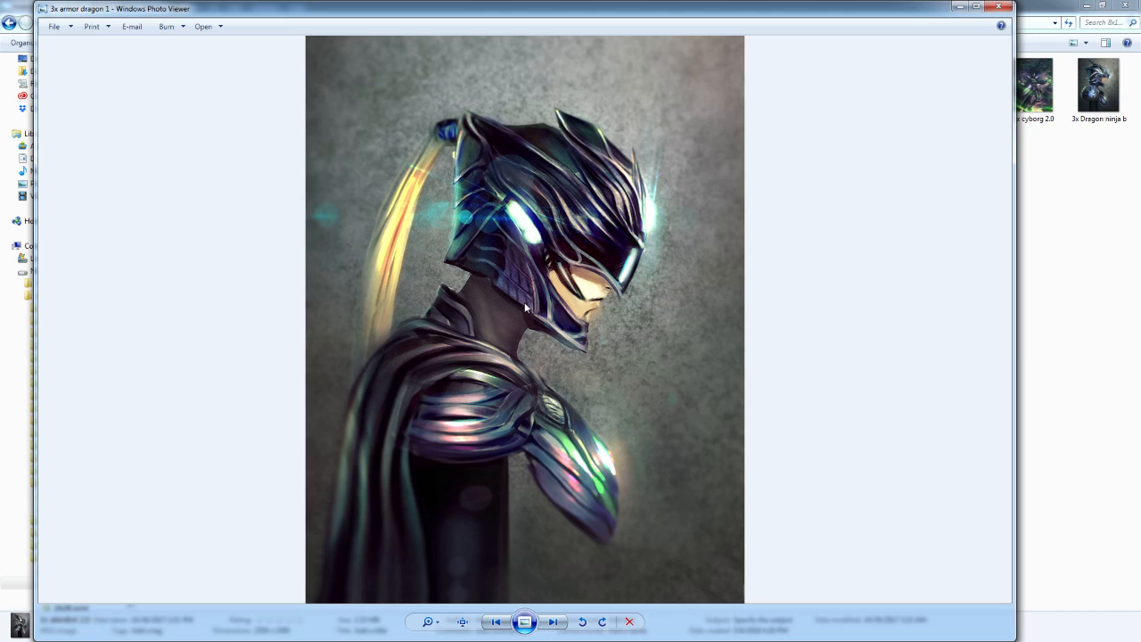
pyautogui.press('Right')
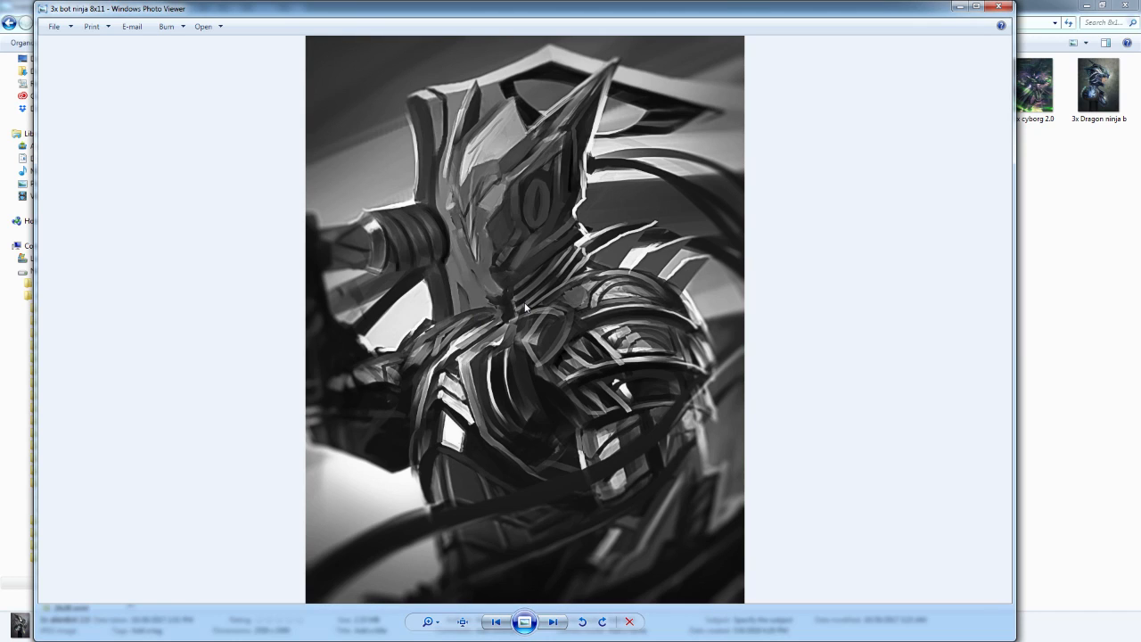
pyautogui.press('Right')
pyautogui.press('Right')
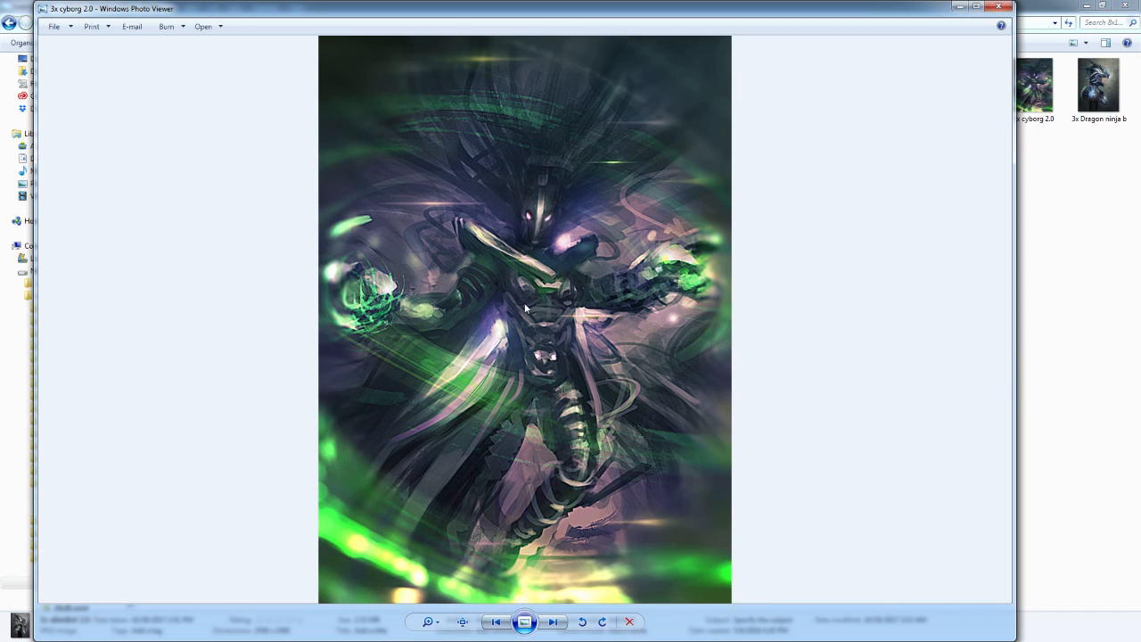
pyautogui.press('Right')
pyautogui.press('Right')
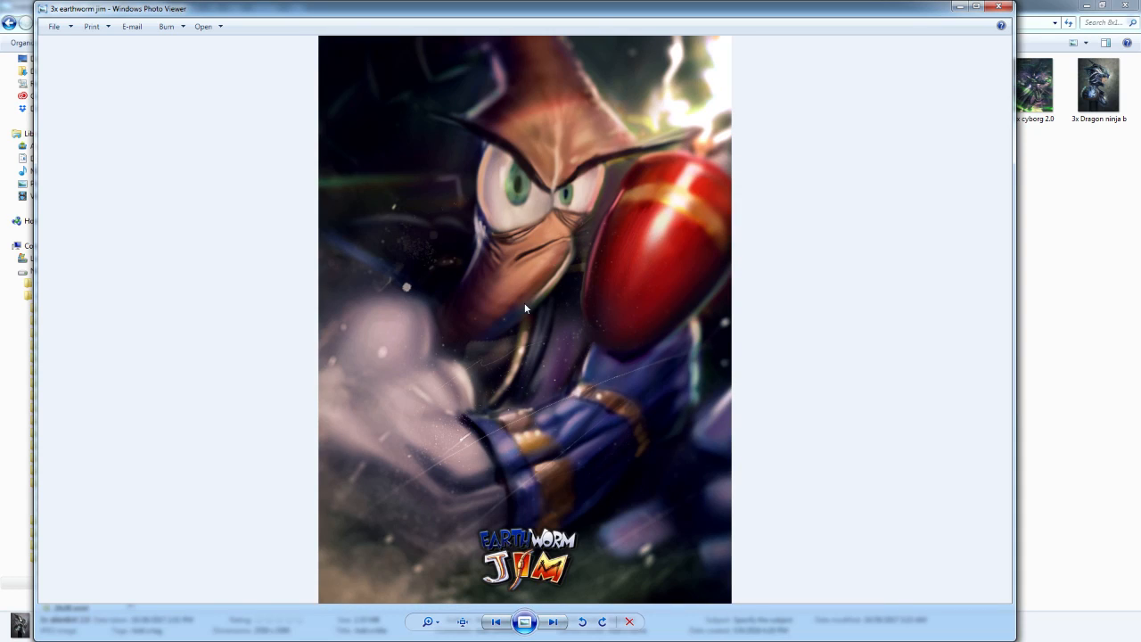
pyautogui.press('Right')
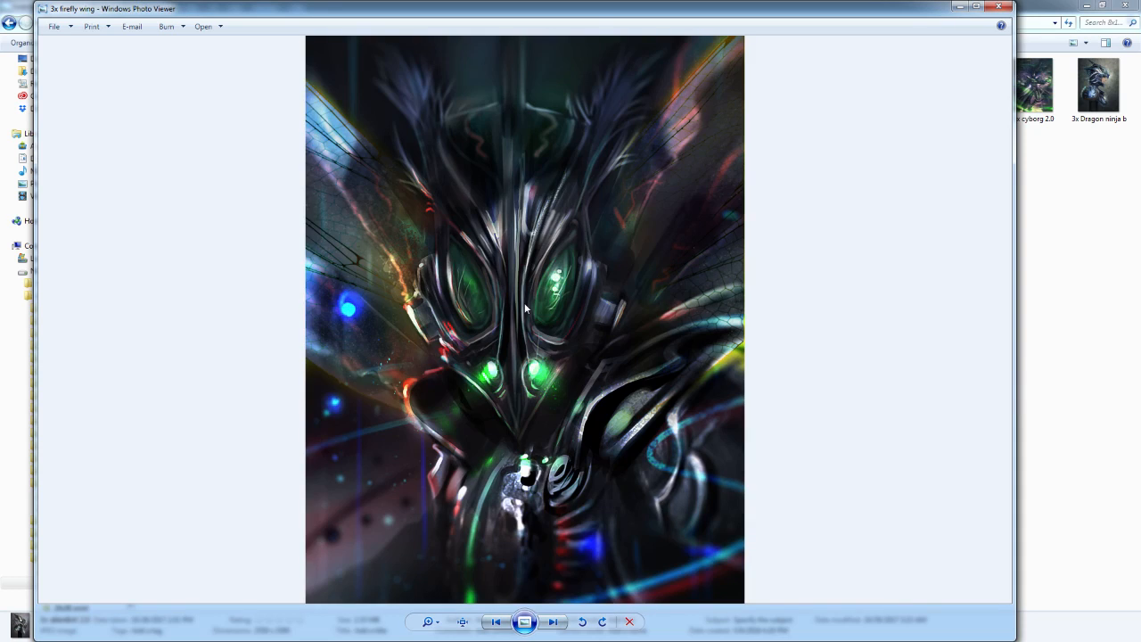
pyautogui.press('Right')
pyautogui.press('Right')
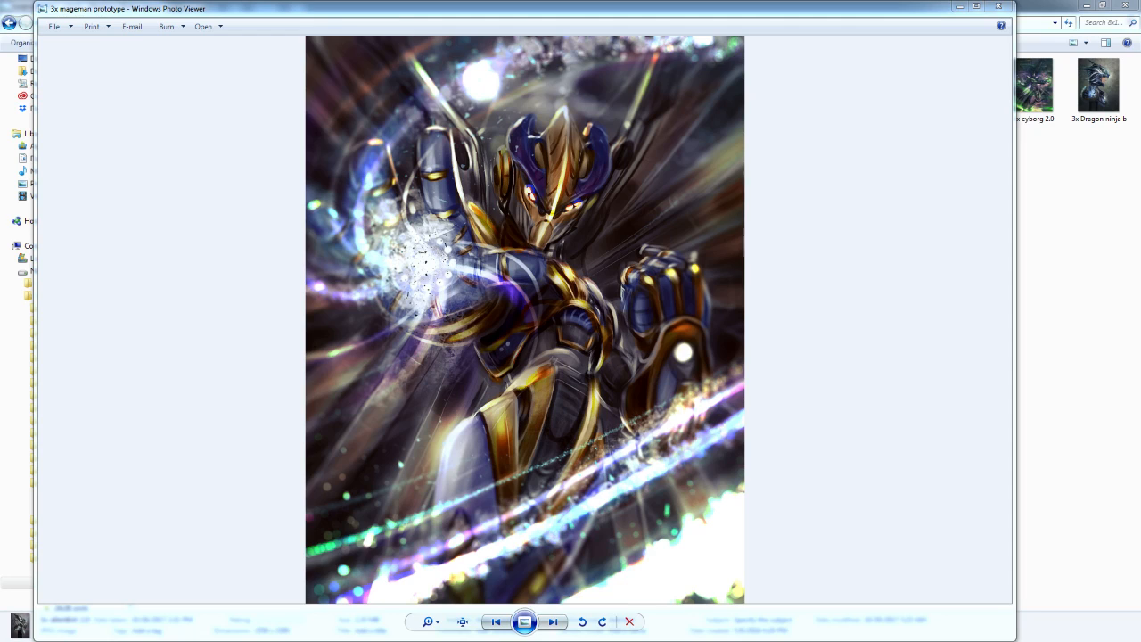
pyautogui.click(999, 7)
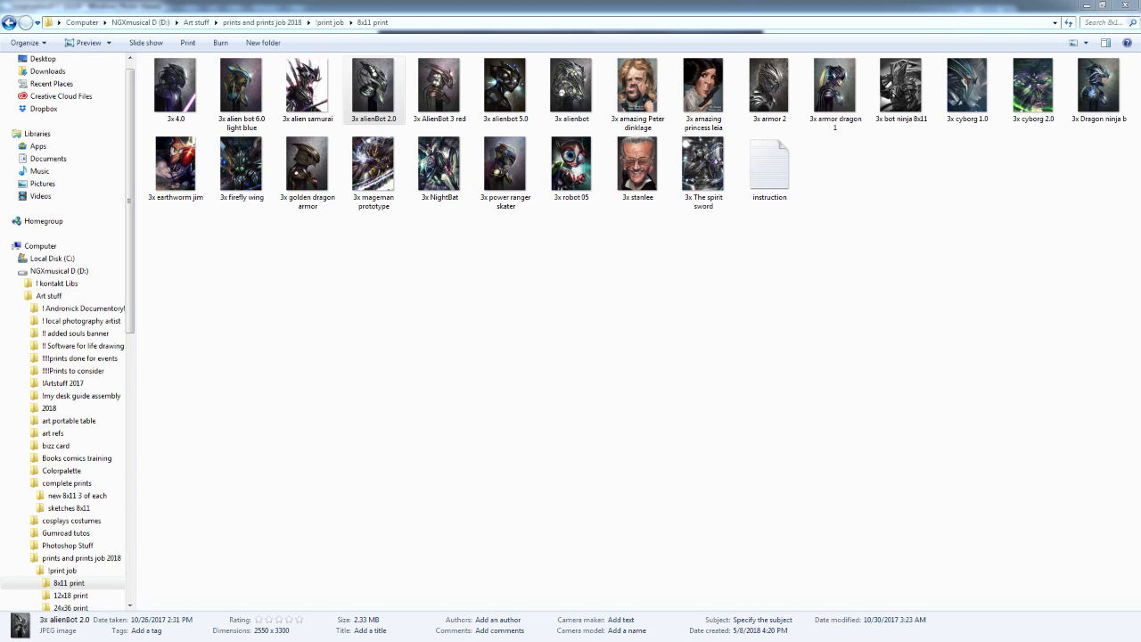
# Step: Switch to the Badassical Facebook page in the browser and find the fan art of the long-haired cyborg woman
pyautogui.hotkey('alt', 'Tab')
pyautogui.moveTo(592, 0); pyautogui.dragTo(564, 0)
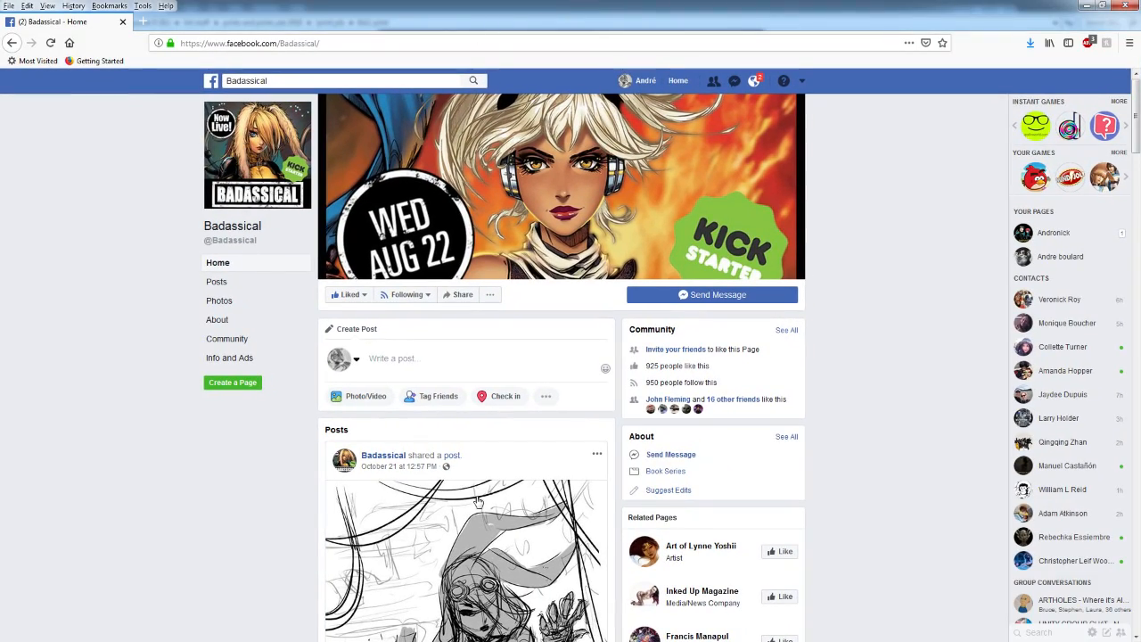
pyautogui.scroll(-15, 528, 467)
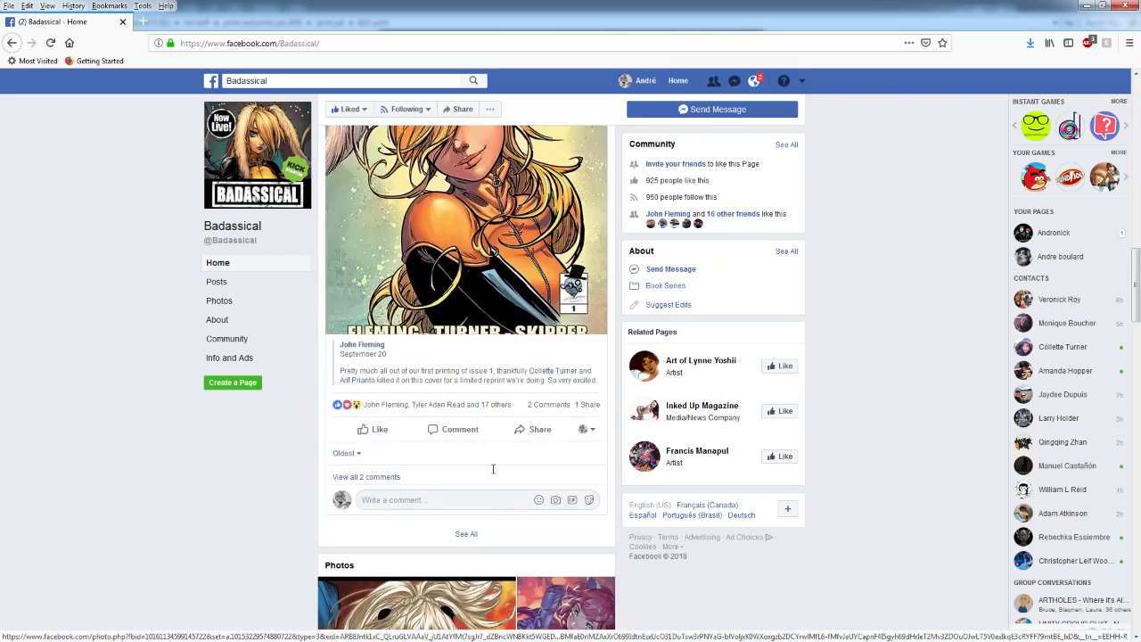
pyautogui.scroll(-6, 495, 476)
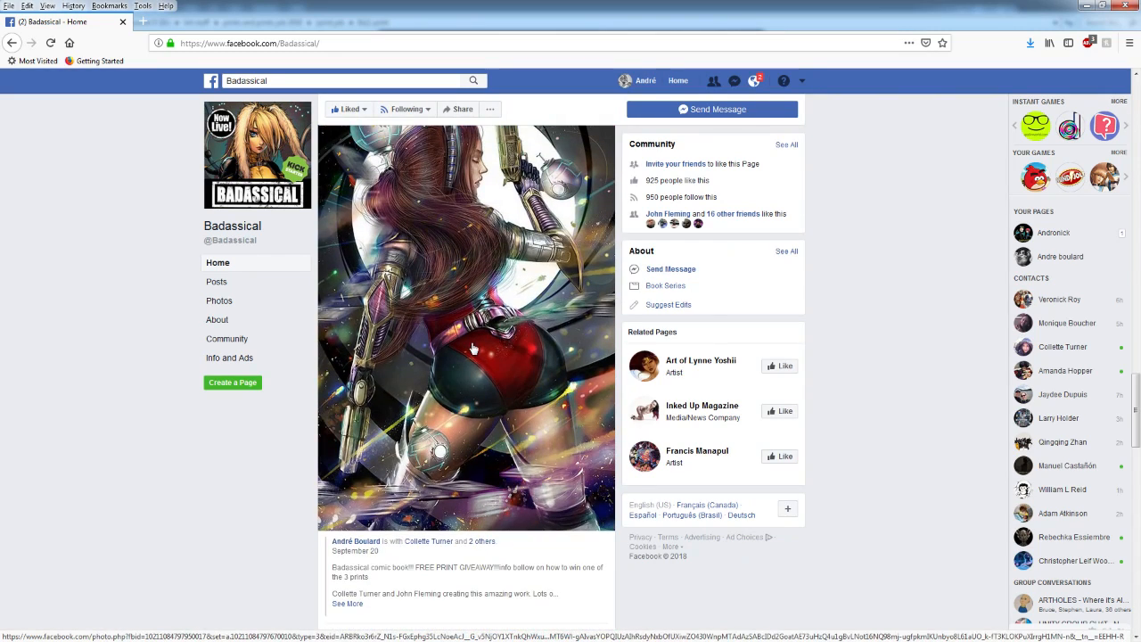
# Step: View the Badassical fan art post enlarged, return to the page and close the browser window
pyautogui.click(487, 467)
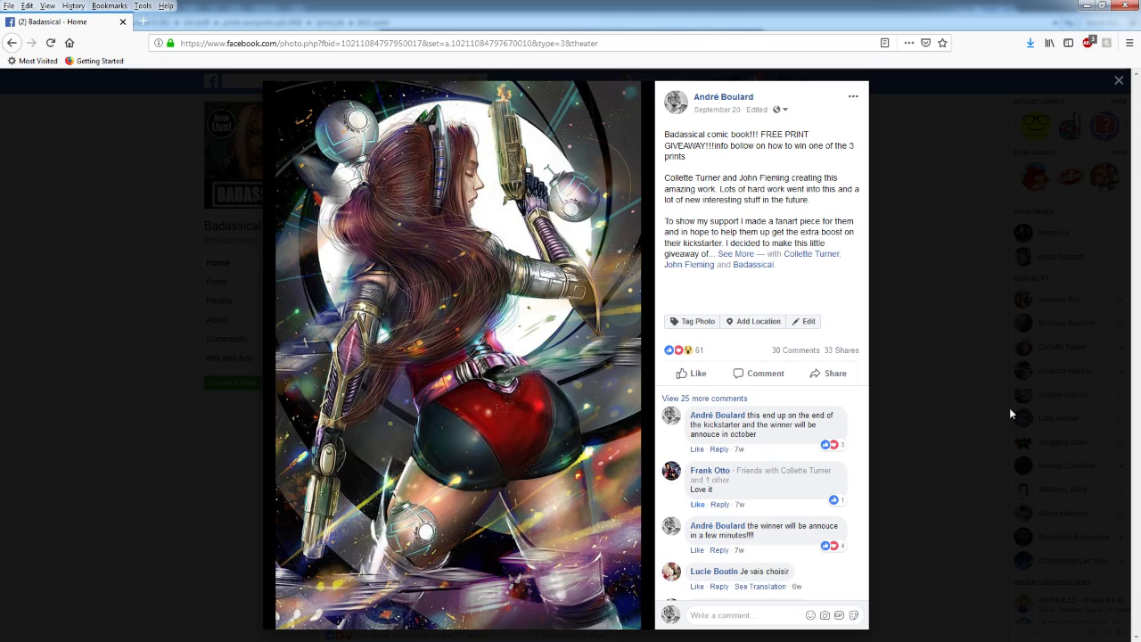
pyautogui.click(1007, 186)
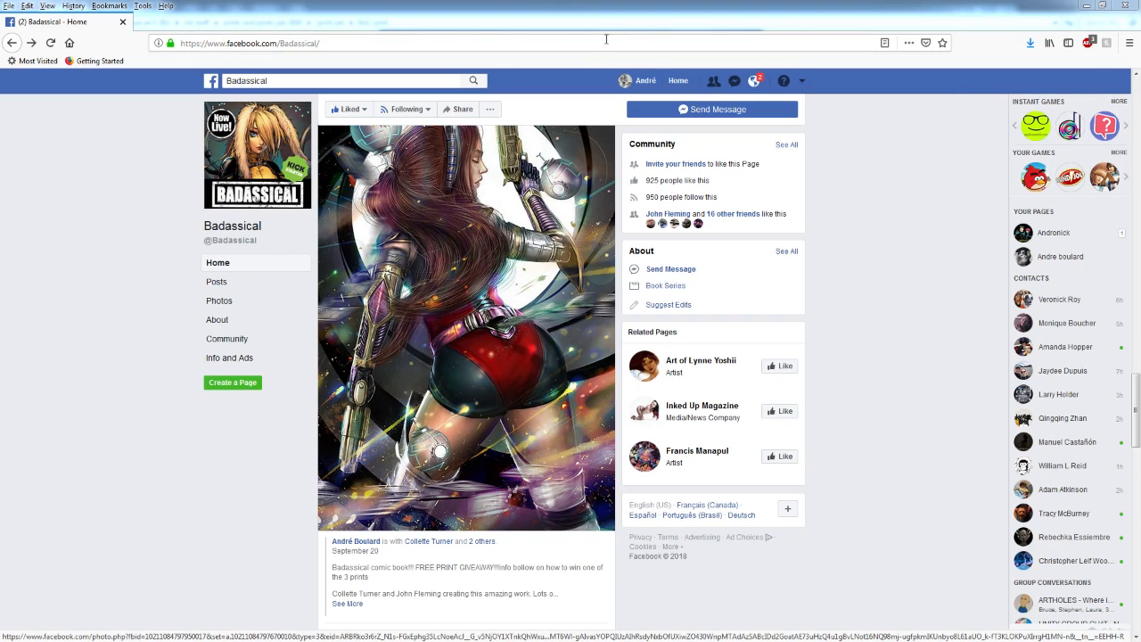
pyautogui.click(1124, 6)
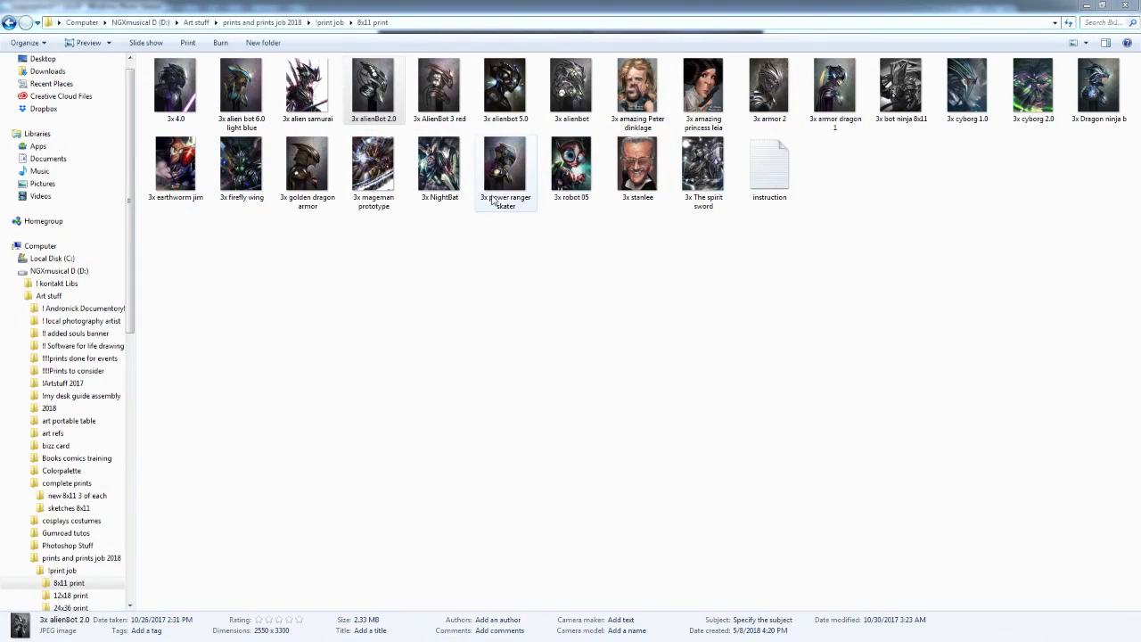
# Step: Go back to the prints and prints job 2018 folder and open 24x36 print inside !print job
pyautogui.press('BackSpace')
pyautogui.press('BackSpace')
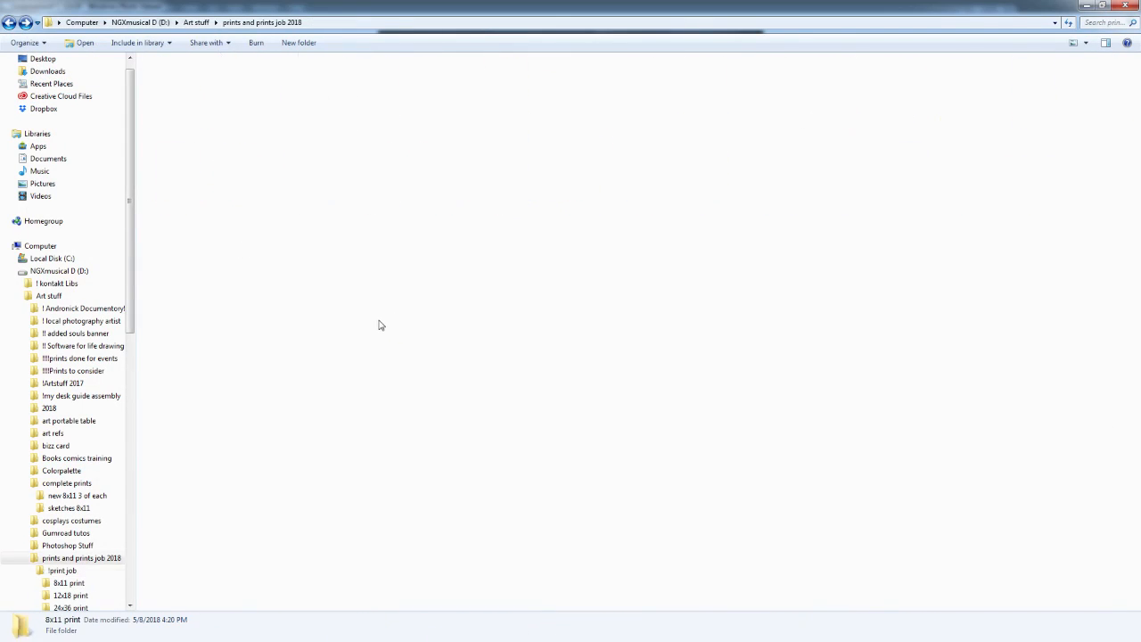
pyautogui.press('Return')
pyautogui.doubleClick(183, 104)
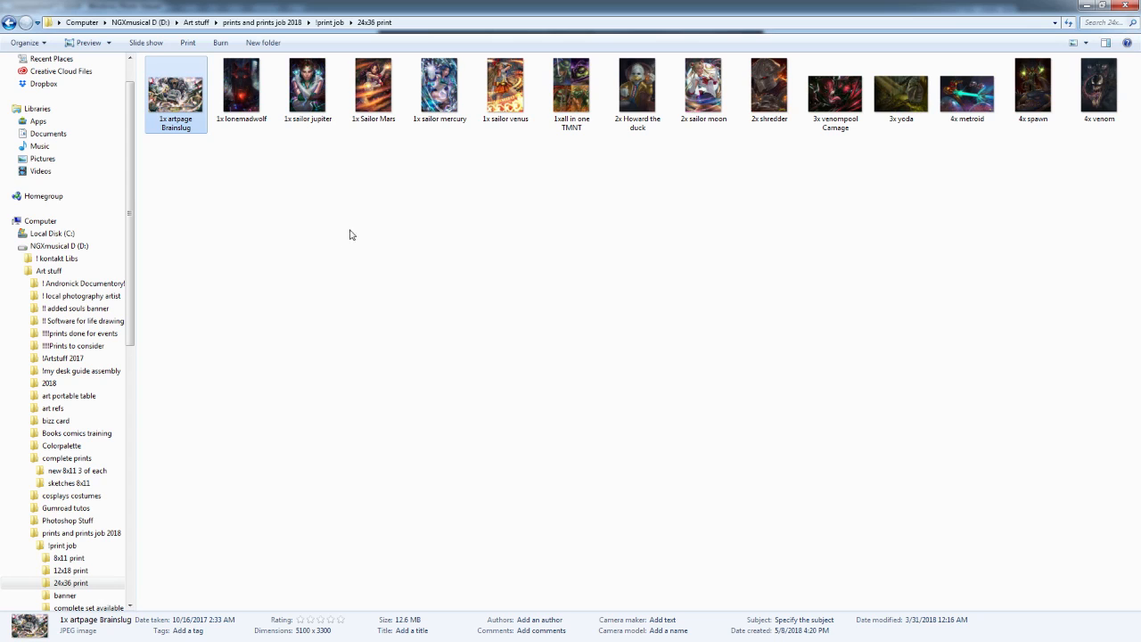
# Step: Close the folder window and the venus C picture, and view the entire ninja turtle painting in Photoshop
pyautogui.click(1117, 7)
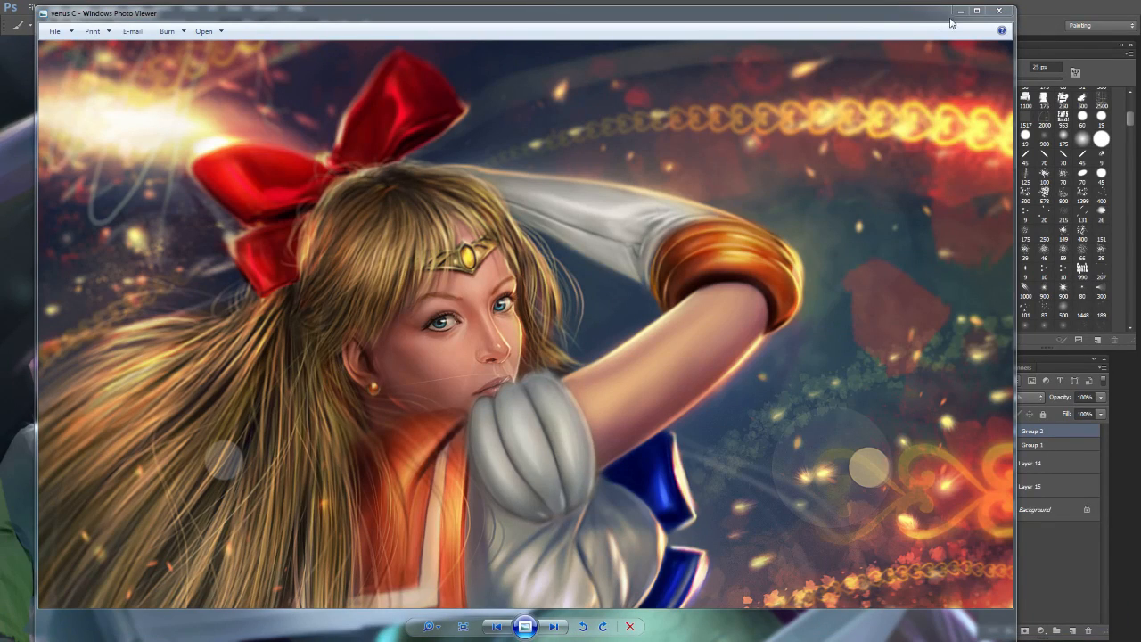
pyautogui.click(988, 16)
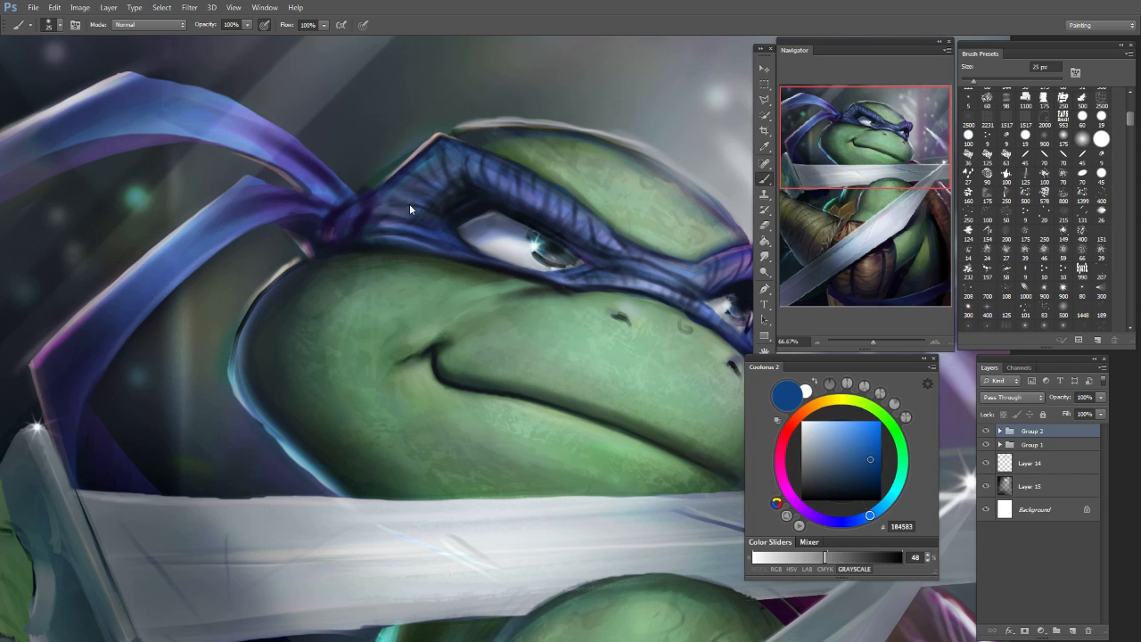
pyautogui.keyDown('alt'); pyautogui.click(344, 305); pyautogui.keyUp('alt')
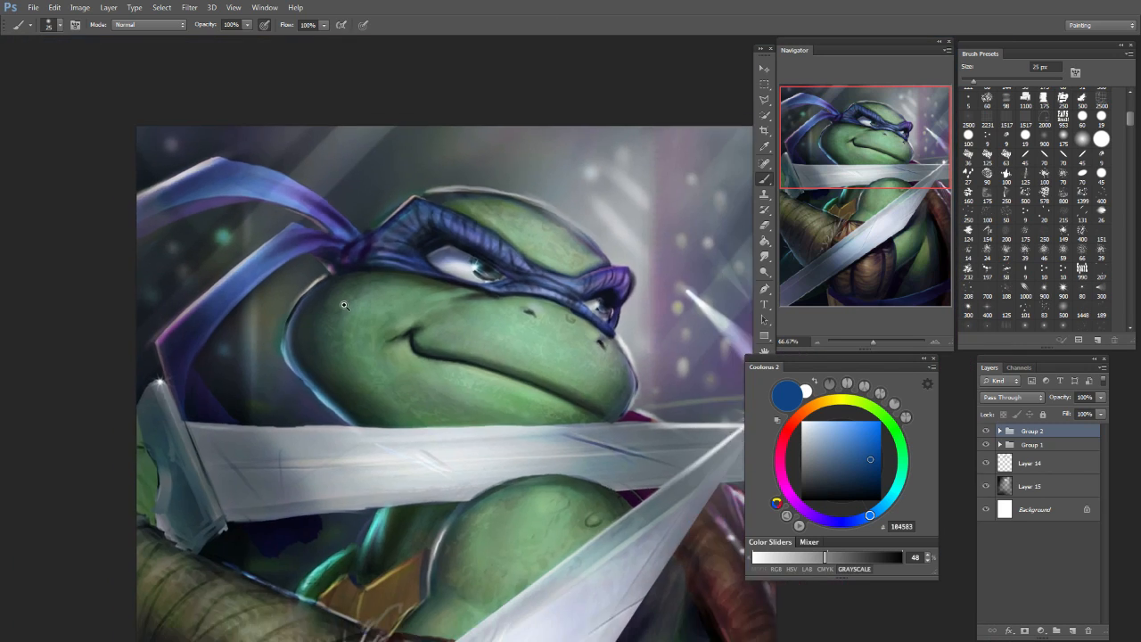
pyautogui.scroll(-5, 344, 305)
pyautogui.moveTo(350, 342); pyautogui.dragTo(294, 283)
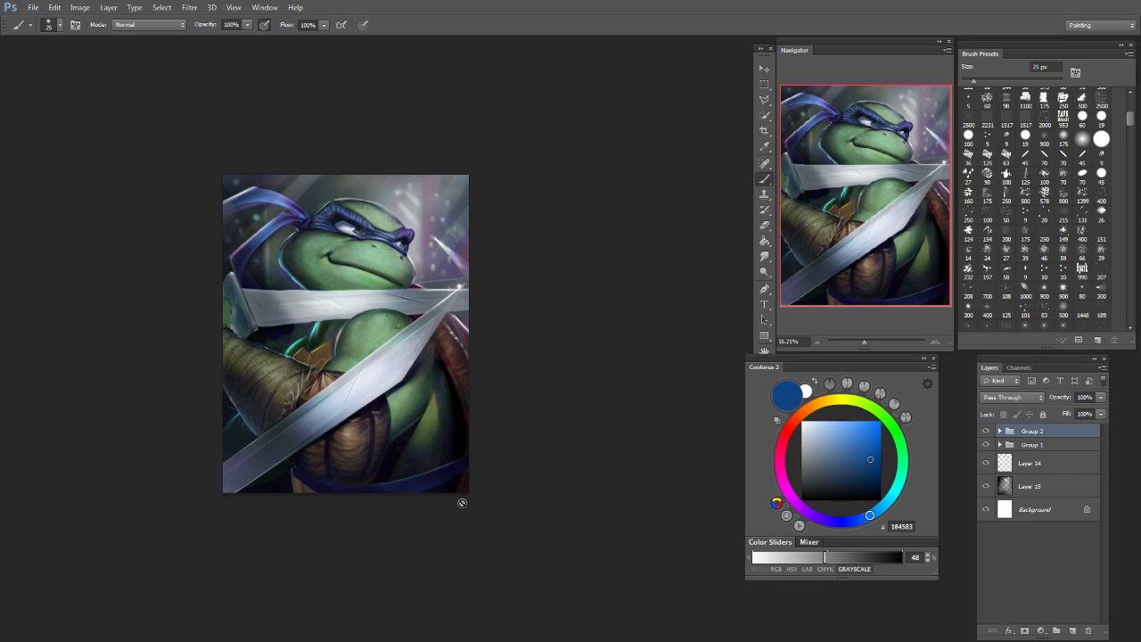
# Step: Save the ninja turtle painting as the Photoshop file Untitled-1 in the TMNT folder, replacing the existing file
pyautogui.click(33, 7)
pyautogui.click(49, 147)
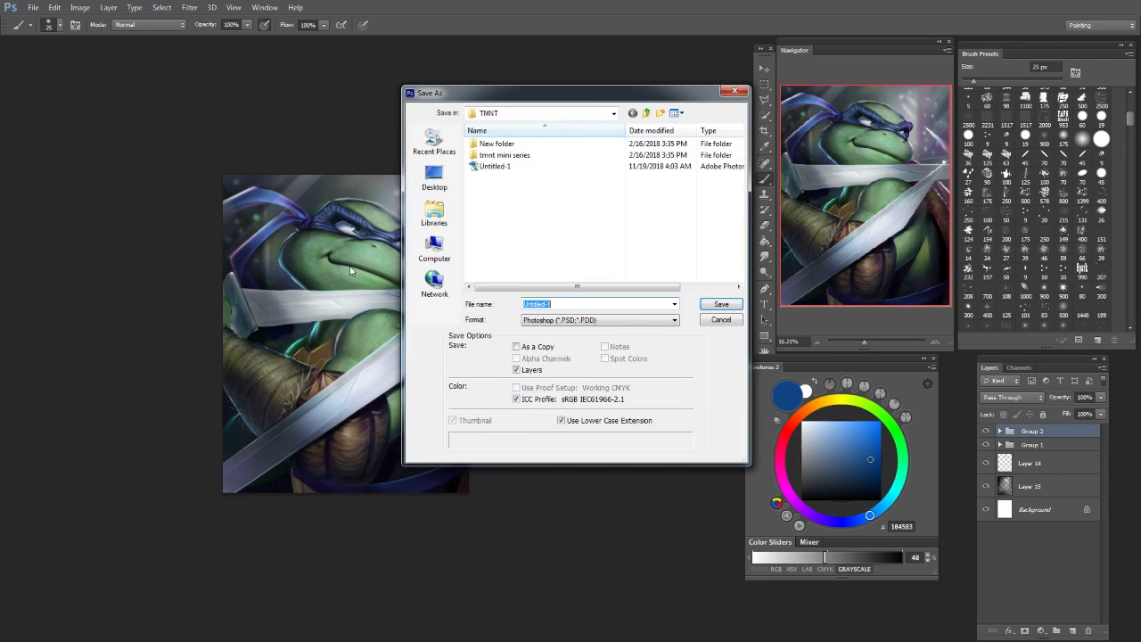
pyautogui.click(716, 304)
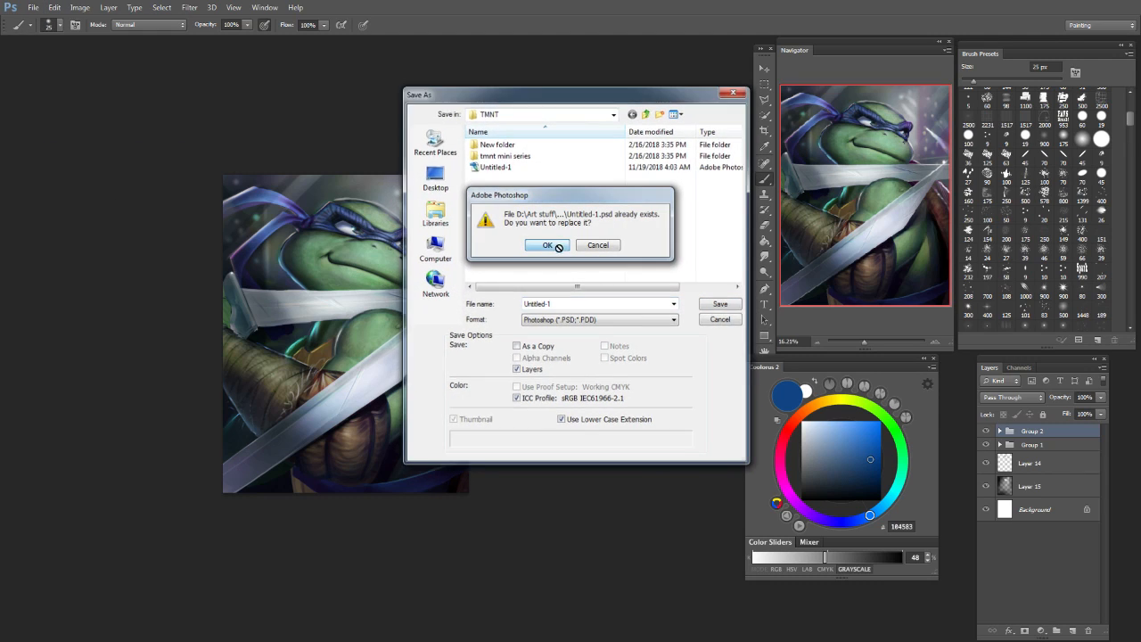
pyautogui.click(548, 245)
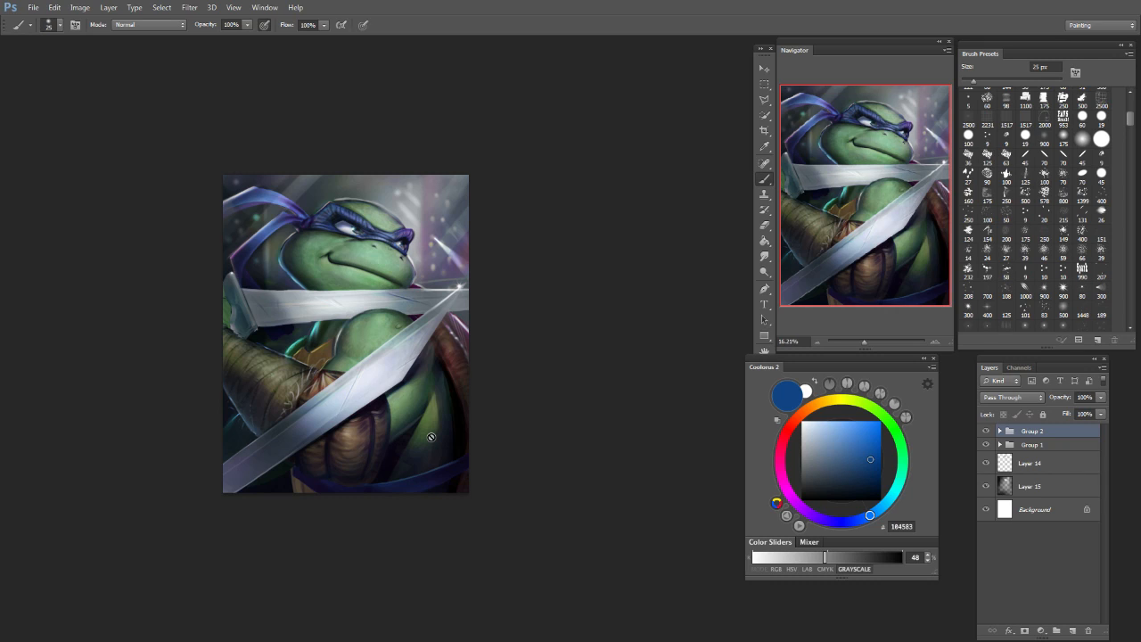
# Step: Save the turtle painting once more, overwriting the file just saved
pyautogui.hotkey('ctrl', '+')
pyautogui.hotkey('ctrl', '+')
pyautogui.hotkey('ctrl', '-')
pyautogui.hotkey('ctrl', '+')
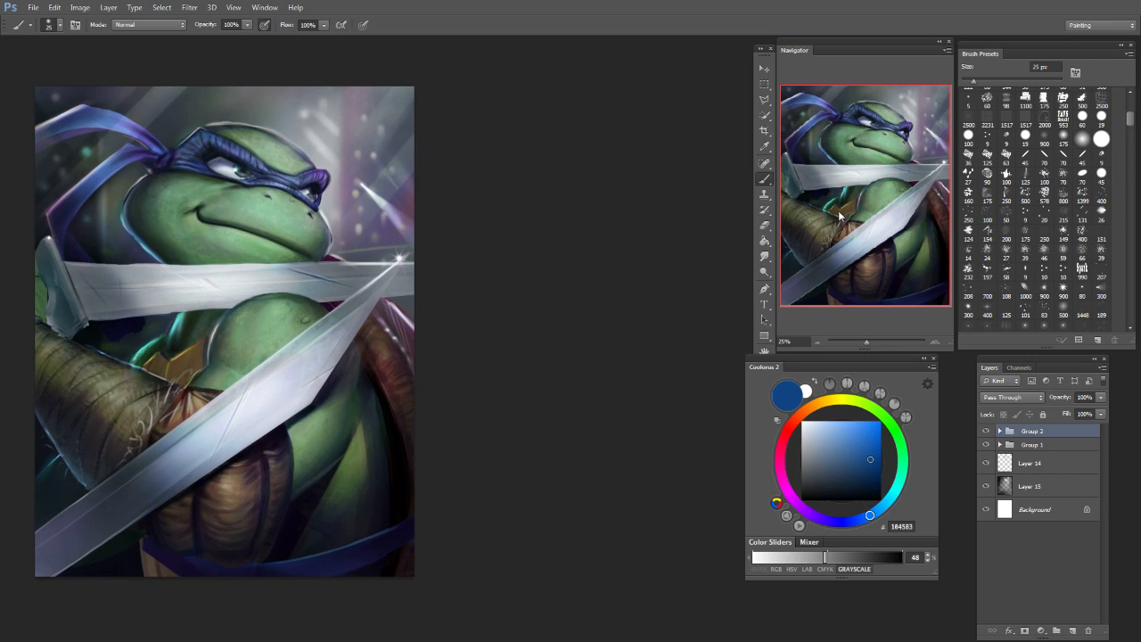
pyautogui.moveTo(288, 372)
pyautogui.mouseDown()
pyautogui.moveTo(434, 374)
pyautogui.moveTo(441, 390)
pyautogui.mouseUp()
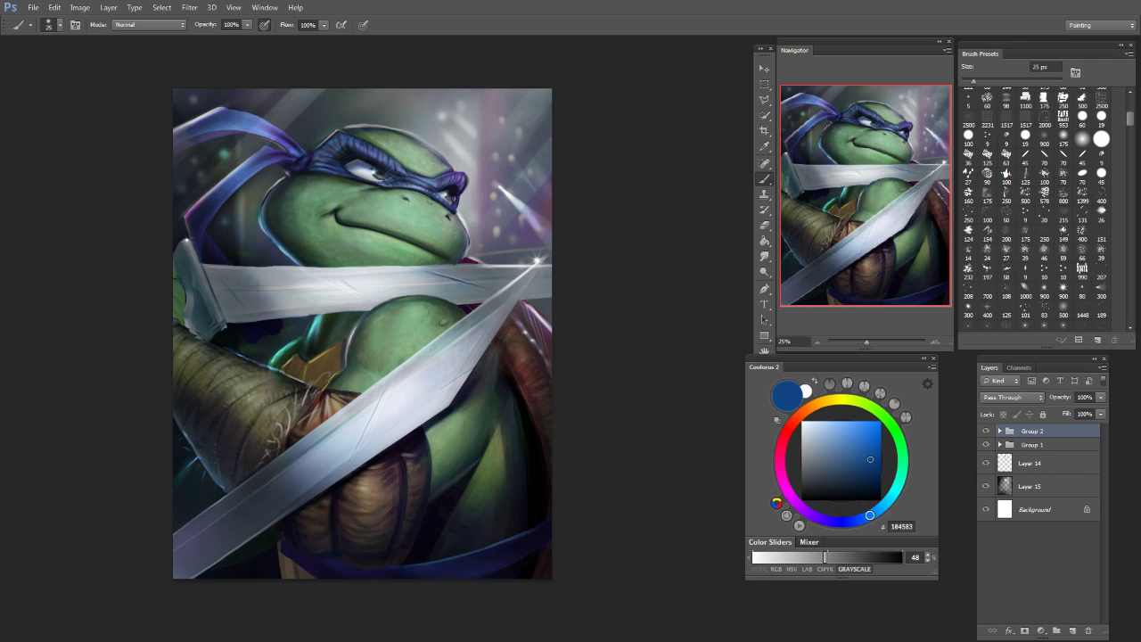
pyautogui.click(33, 7)
pyautogui.click(99, 150)
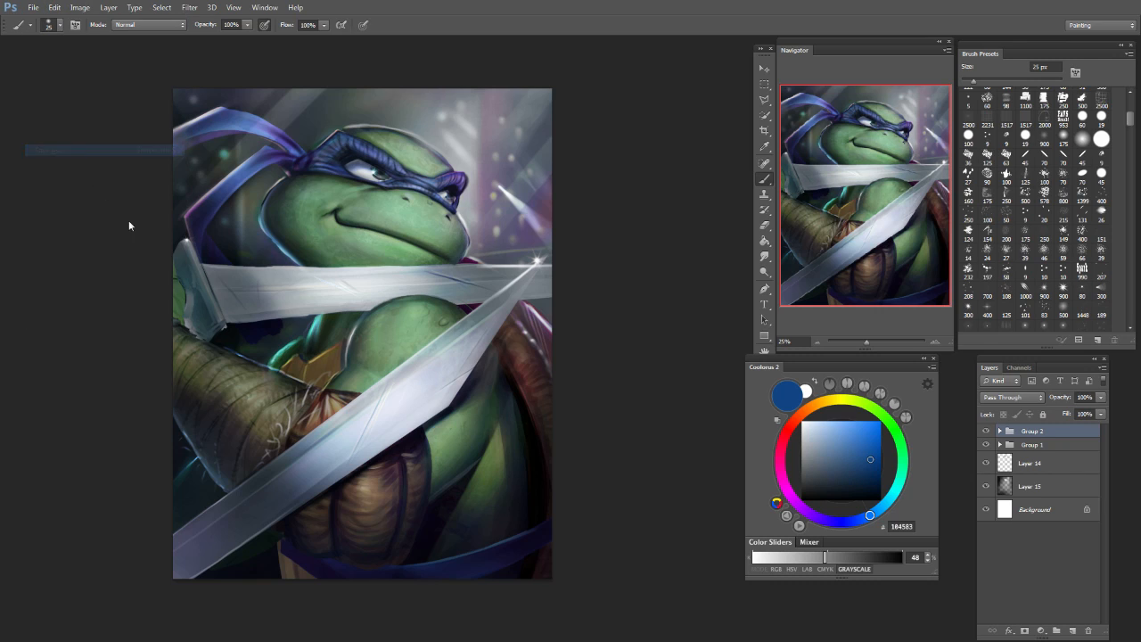
pyautogui.click(721, 305)
pyautogui.press('Return')
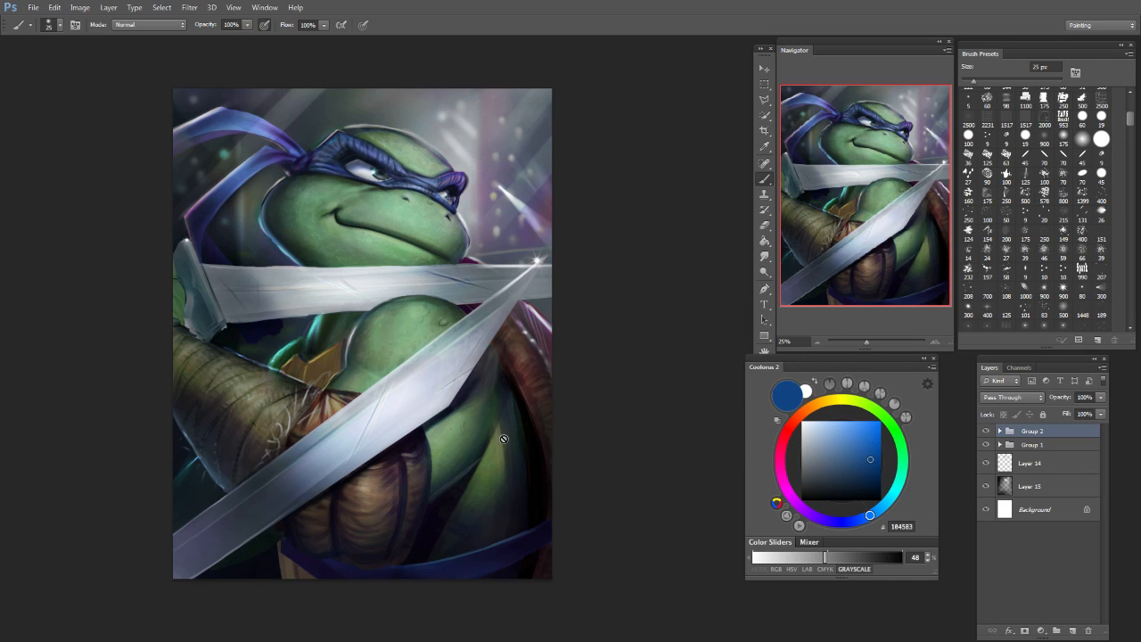
# Step: Create a new white U.S. Paper Letter document, 8.5 x 11 inches at 300 pixels/inch in RGB Color
pyautogui.click(37, 13)
pyautogui.click(40, 22)
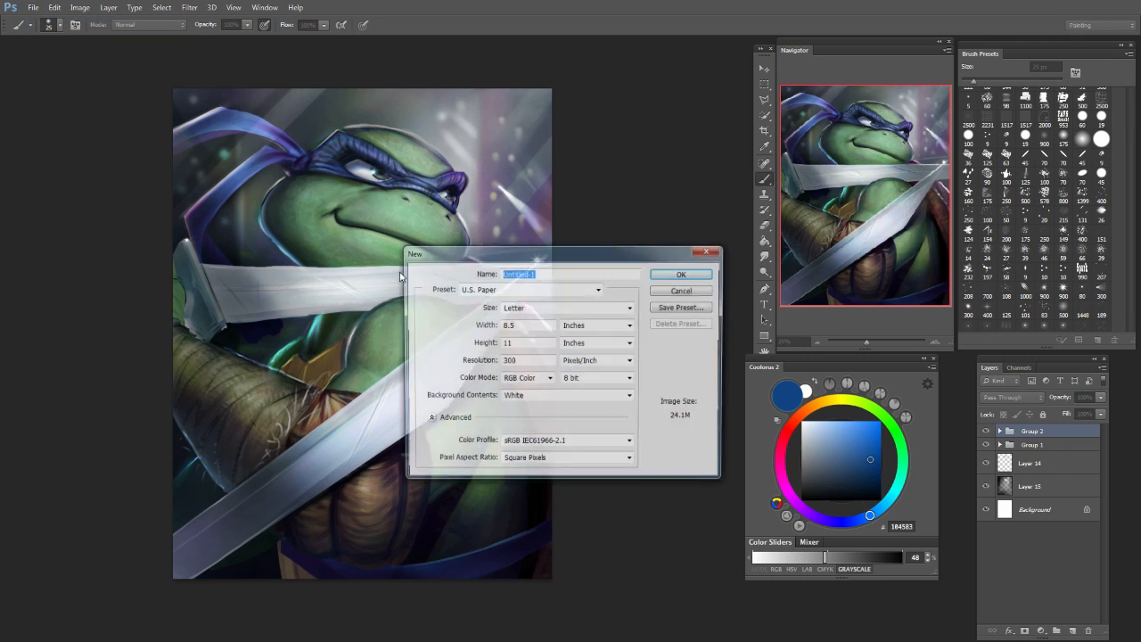
pyautogui.click(682, 275)
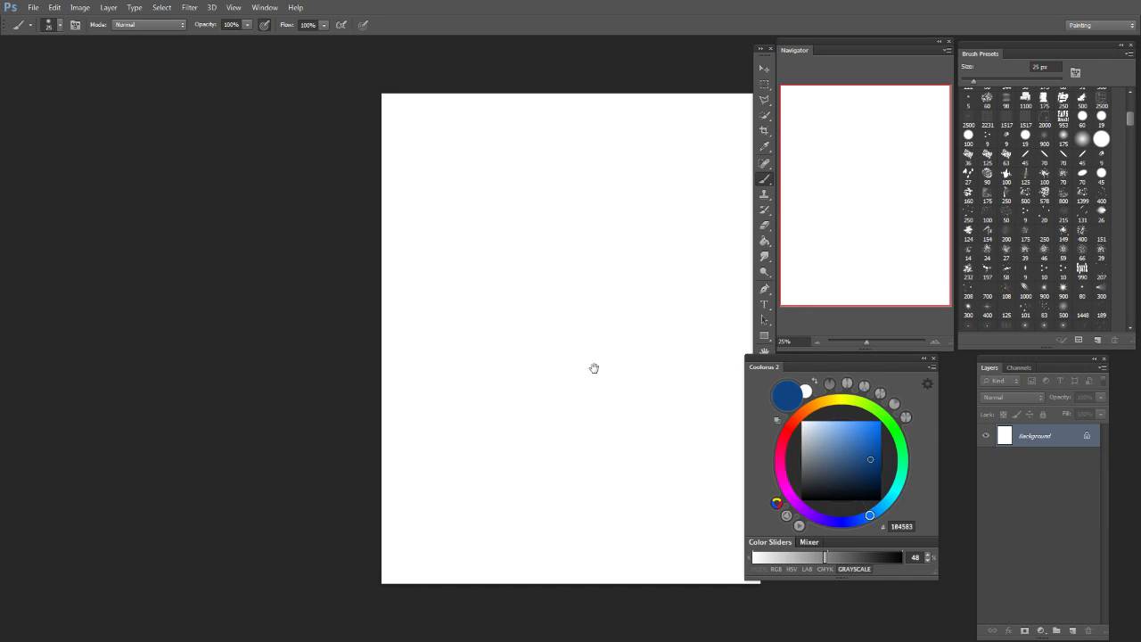
pyautogui.moveTo(594, 366); pyautogui.dragTo(377, 356)
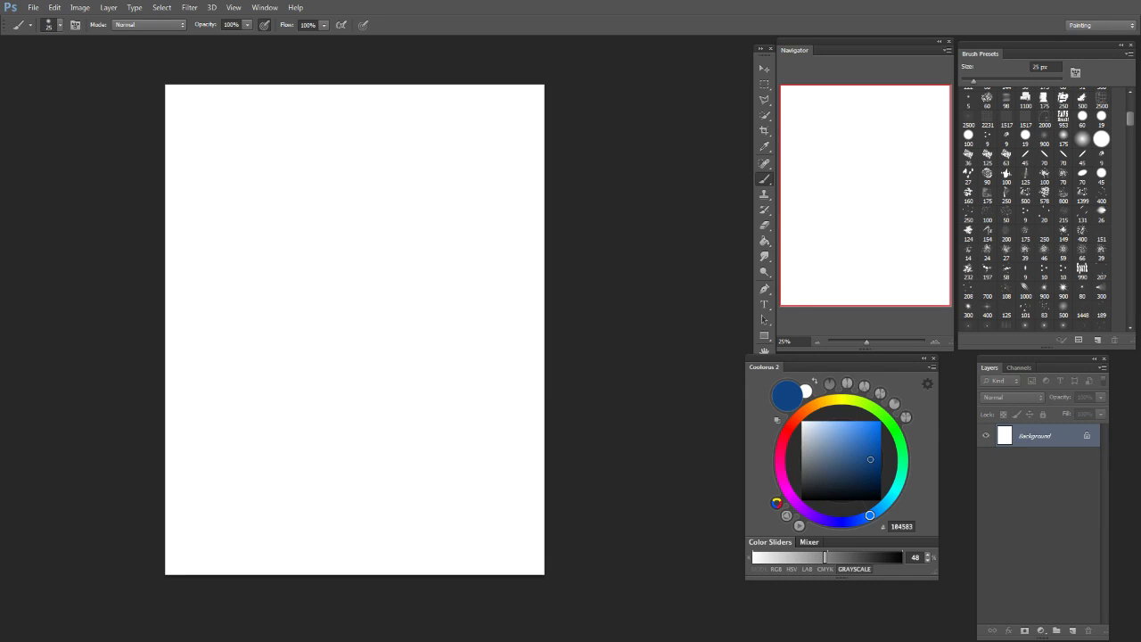
pyautogui.hotkey('ctrl', '+')
pyautogui.hotkey('ctrl', '-')
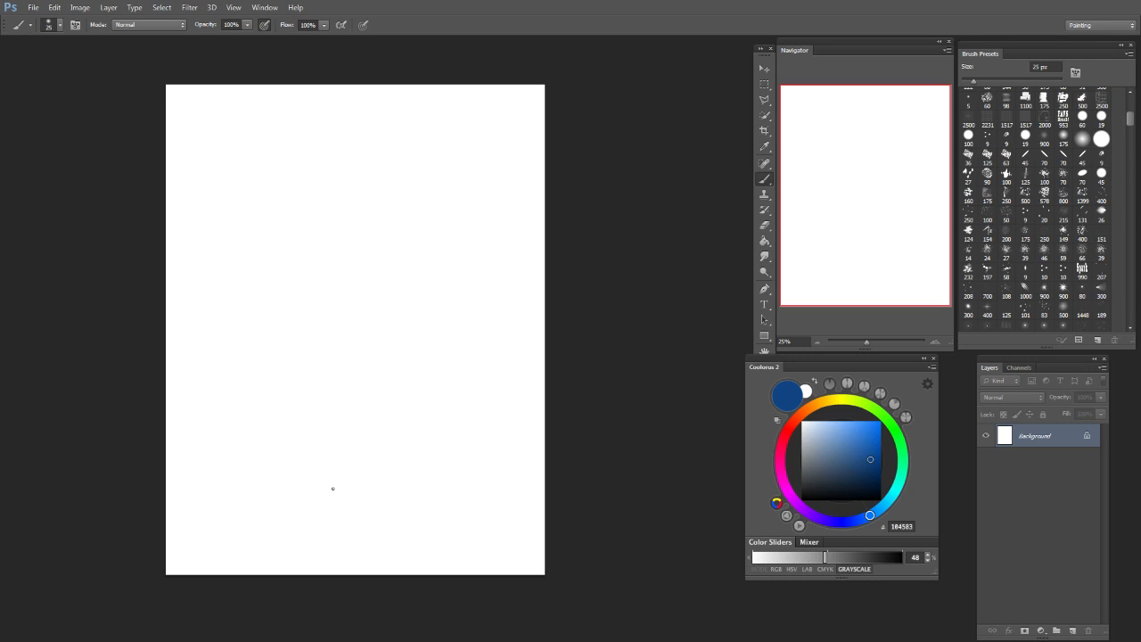
# Step: Set the paint colour to black and choose a hard round brush at 15 px
pyautogui.press('[')
pyautogui.press('[')
pyautogui.press('[')
pyautogui.press('[')
pyautogui.press('[')
pyautogui.press('[')
pyautogui.moveTo(843, 476); pyautogui.dragTo(802, 500)
pyautogui.press(']')
pyautogui.press(']')
pyautogui.press(']')
pyautogui.press(']')
pyautogui.press(']')
pyautogui.press(']')
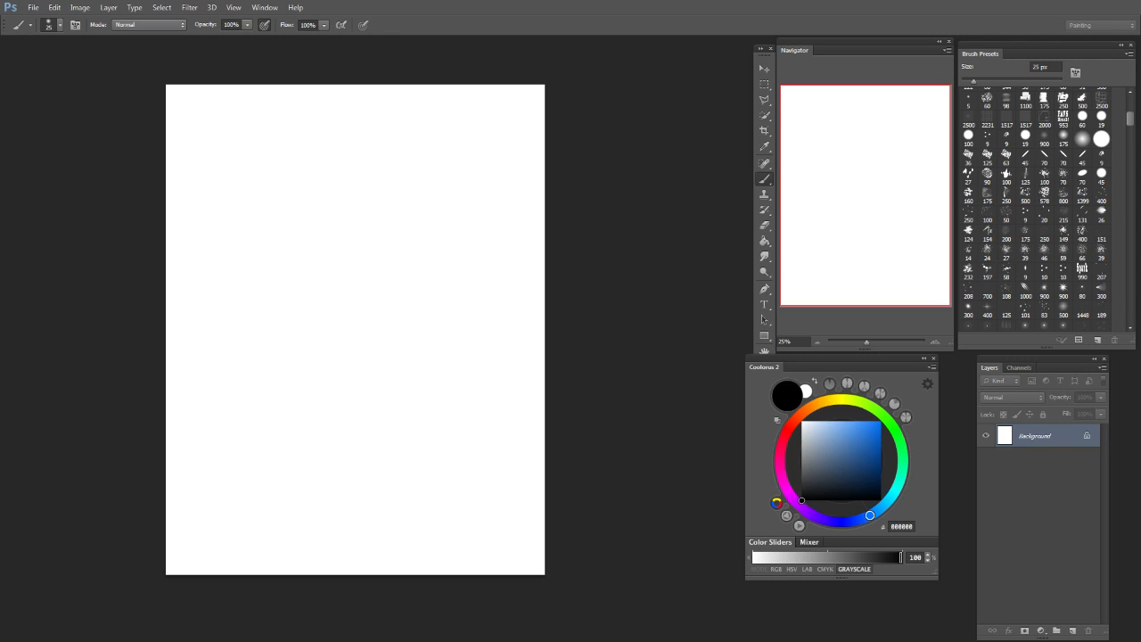
pyautogui.moveTo(865, 195); pyautogui.dragTo(630, 266)
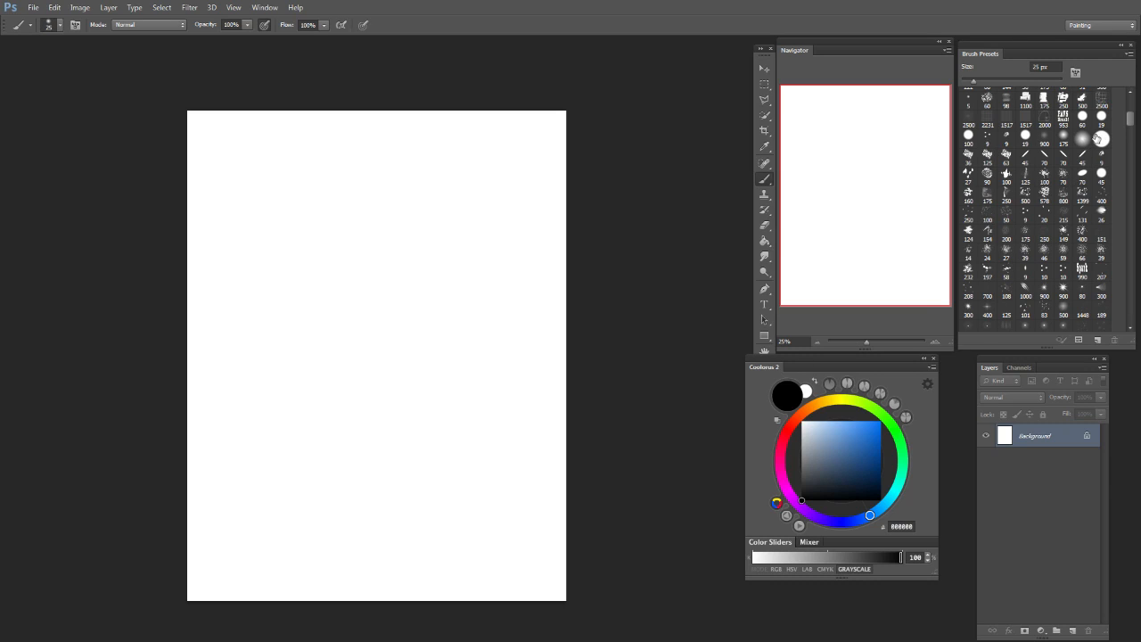
pyautogui.click(968, 136)
pyautogui.click(1096, 124)
pyautogui.press('[')
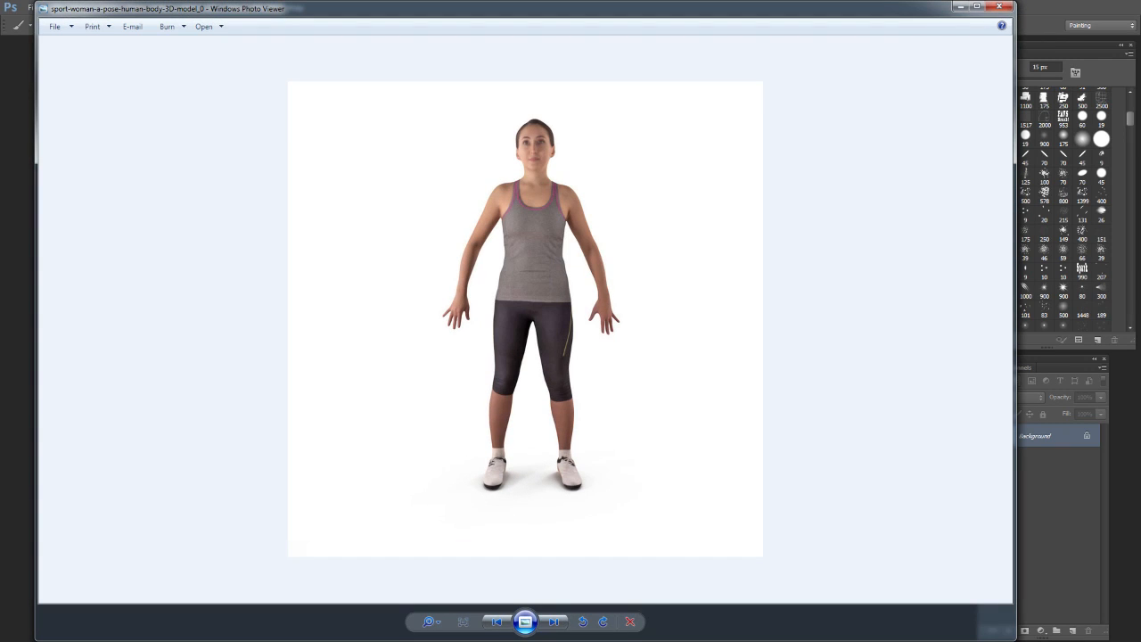
# Step: Close the photo viewer and place the sport-woman-a-pose picture in the upper left part of the blank page
pyautogui.click(1002, 7)
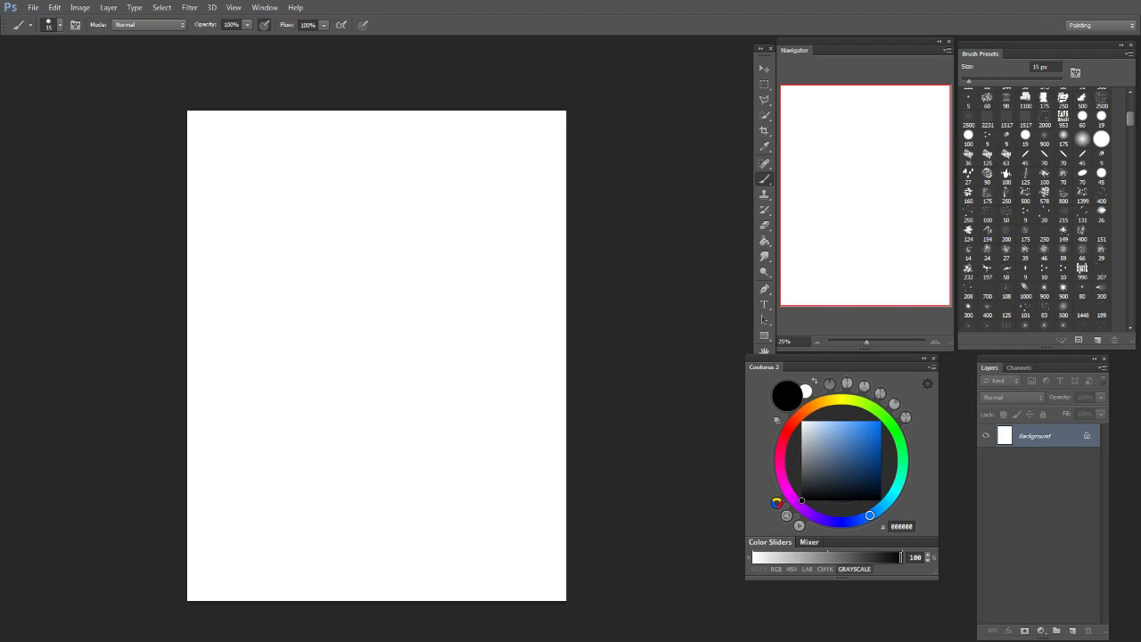
pyautogui.moveTo(238, 640); pyautogui.dragTo(383, 304)
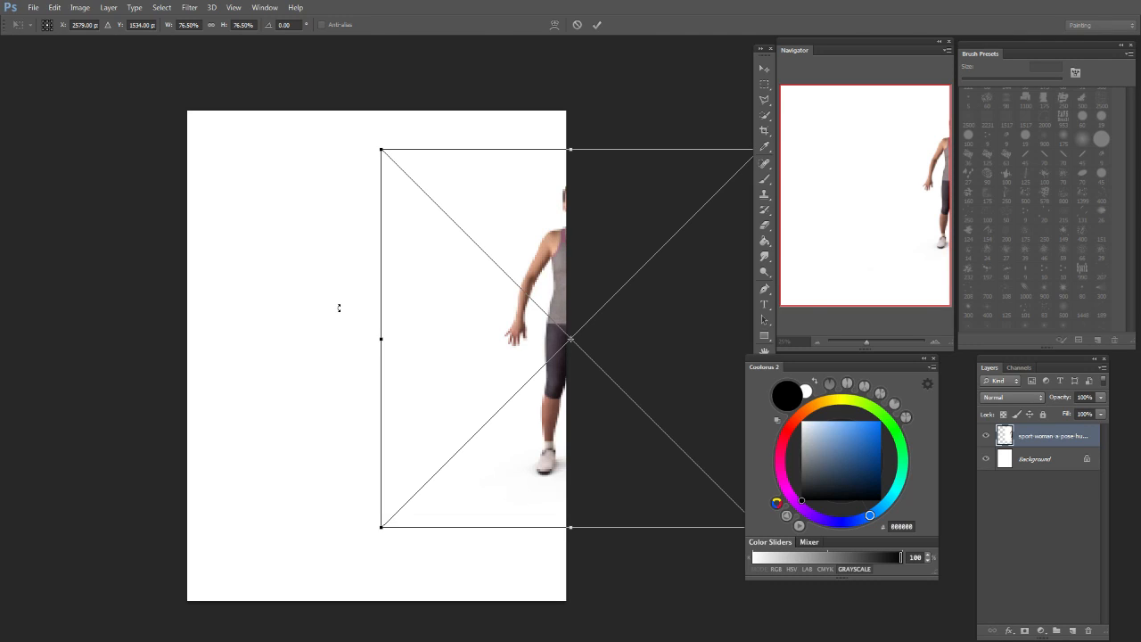
pyautogui.moveTo(594, 257); pyautogui.dragTo(335, 198)
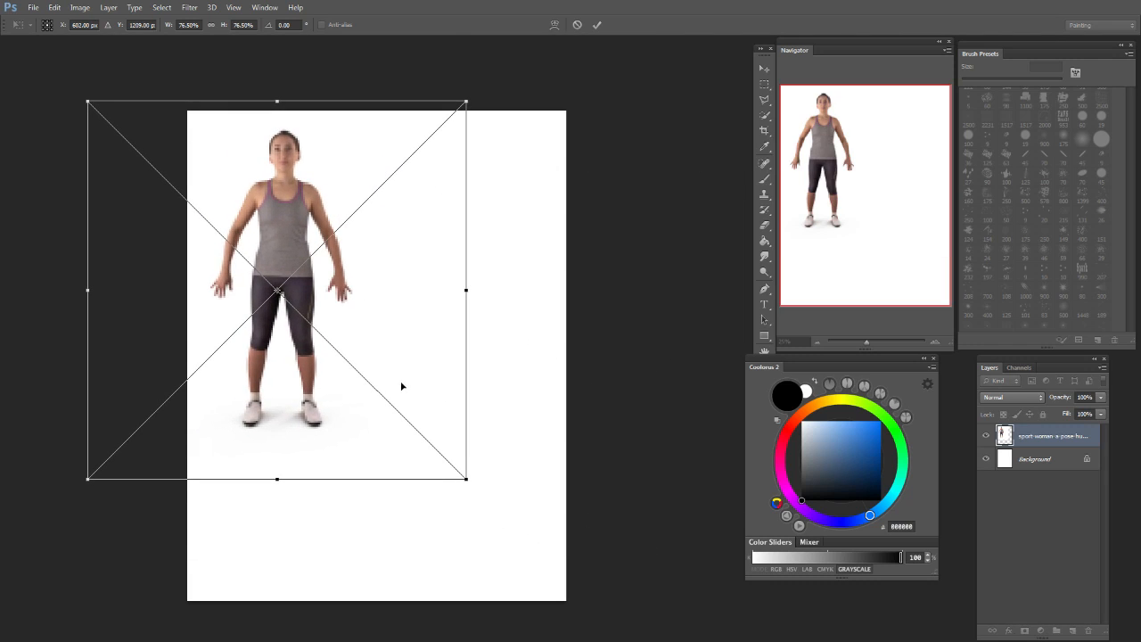
pyautogui.press('Return')
pyautogui.press('b')
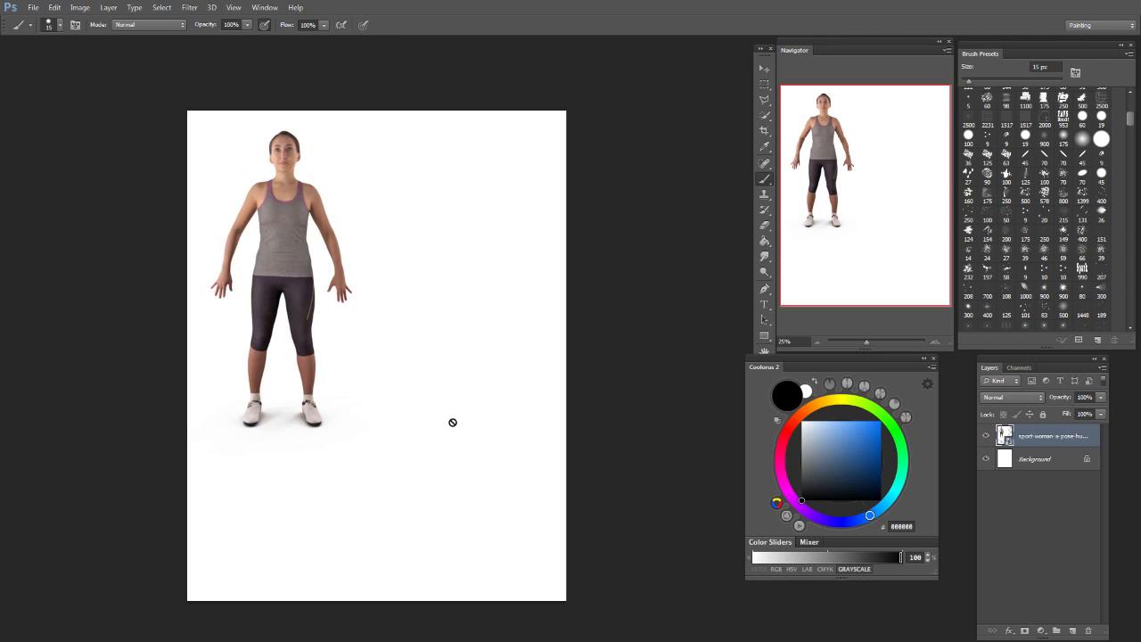
# Step: Reduce the brush to 7 px and rasterize the placed photo layer so it can be painted on
pyautogui.press('[')
pyautogui.press('[')
pyautogui.press('[')
pyautogui.press('[')
pyautogui.press('[')
pyautogui.press('[')
pyautogui.press('[')
pyautogui.press('[')
pyautogui.press('[')
pyautogui.press('[')
pyautogui.press(']')
pyautogui.press(']')
pyautogui.press(']')
pyautogui.press(']')
pyautogui.press(']')
pyautogui.press(']')
pyautogui.click(560, 362)
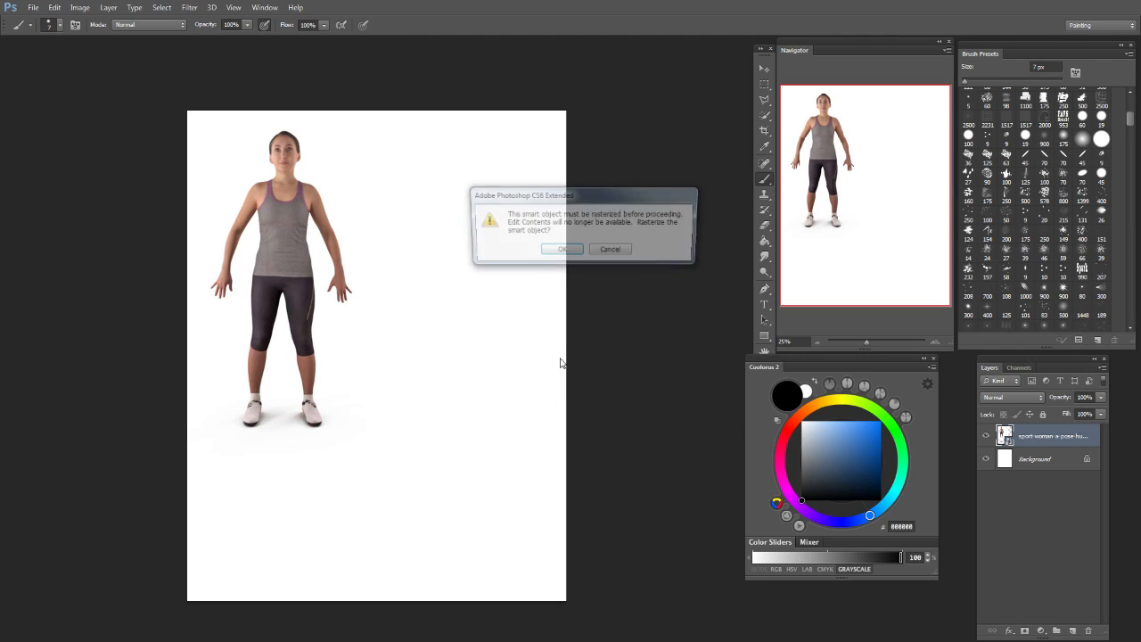
pyautogui.click(563, 249)
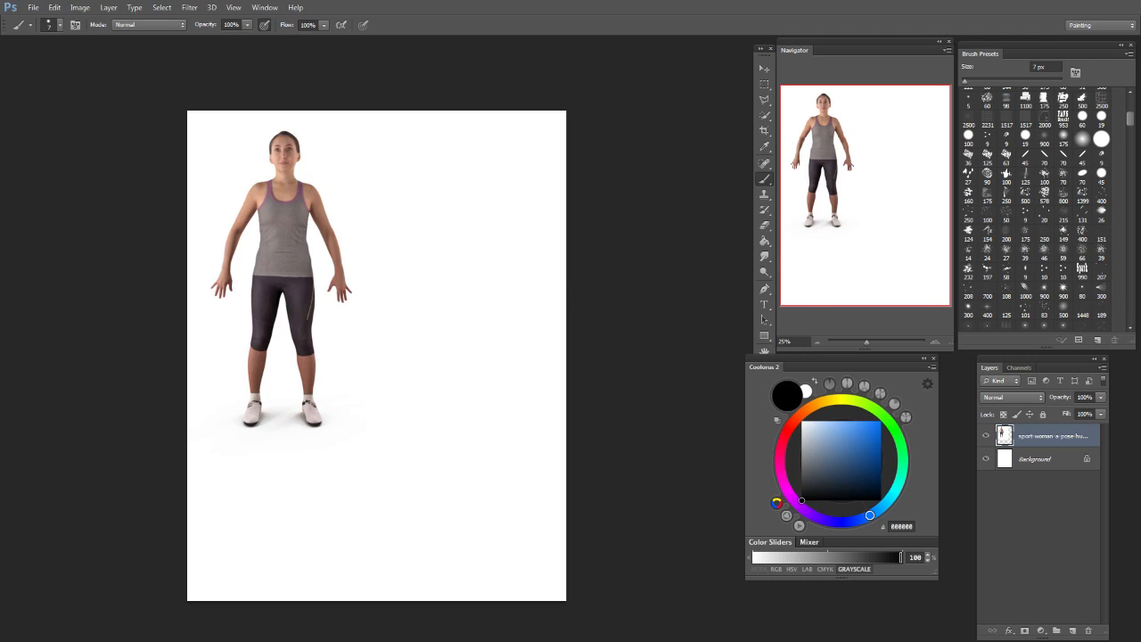
# Step: Set the paint colour to bright red FF0003 and the brush size to 9 px
pyautogui.press(']')
pyautogui.press(']')
pyautogui.click(789, 430)
pyautogui.moveTo(812, 440); pyautogui.dragTo(913, 408)
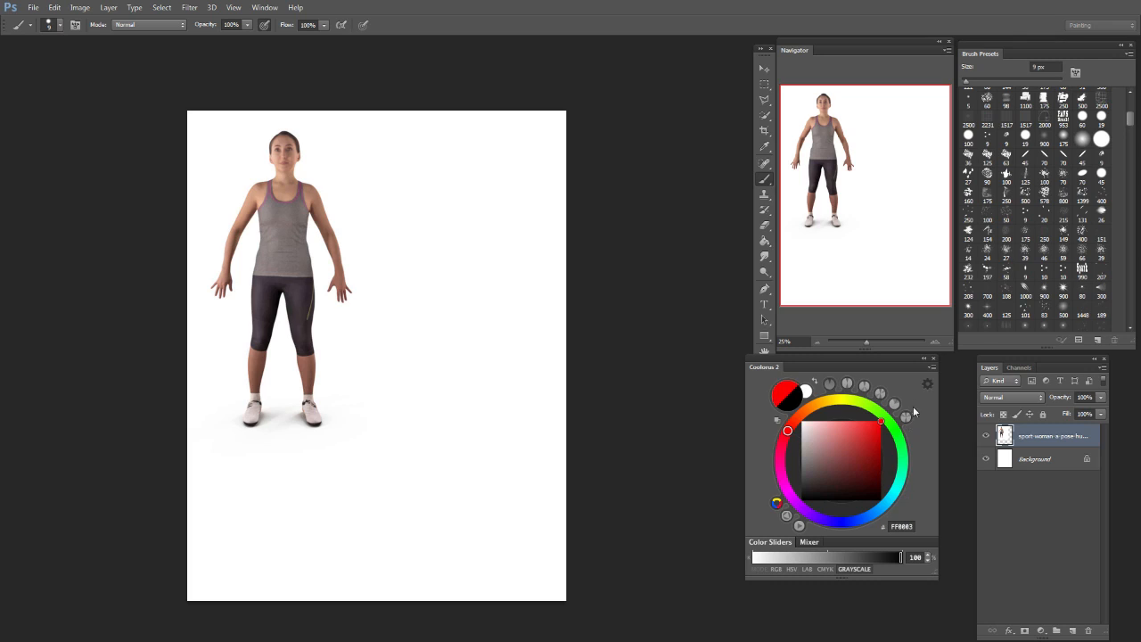
pyautogui.hotkey('ctrl', '+')
pyautogui.moveTo(830, 192); pyautogui.dragTo(794, 142)
pyautogui.press(']')
pyautogui.press(']')
pyautogui.press(']')
pyautogui.press(']')
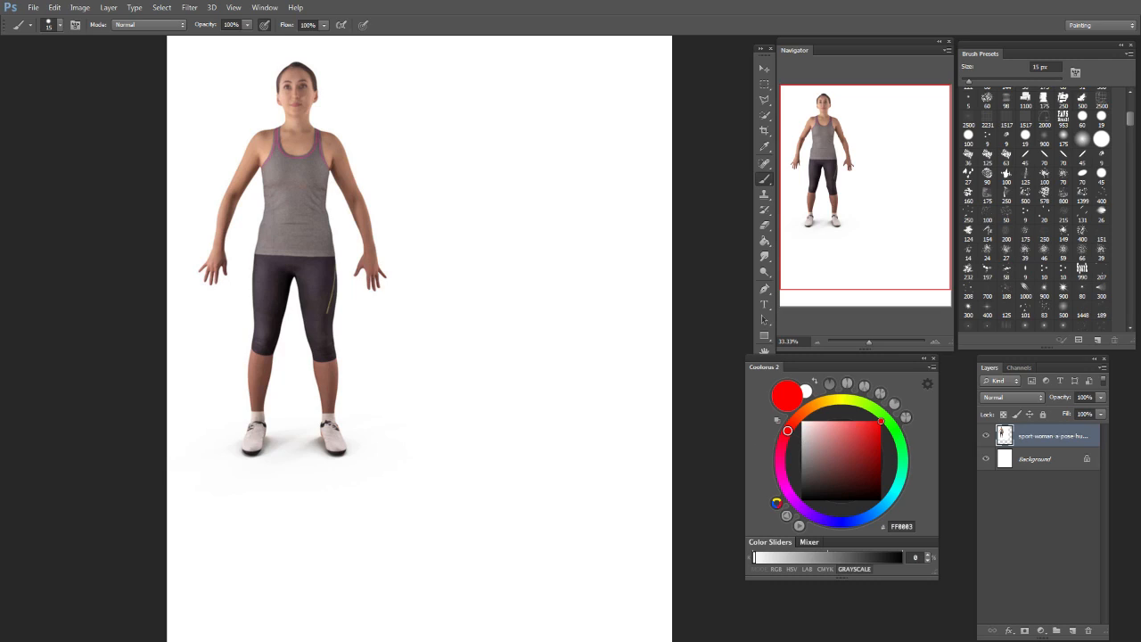
pyautogui.press('[')
pyautogui.press('[')
# Step: Sketch red ovals over the woman's neck, ribcage and pelvis, with horizontal guide lines across the waist and hips
pyautogui.moveTo(328, 165)
pyautogui.mouseDown()
pyautogui.moveTo(268, 186)
pyautogui.moveTo(292, 125)
pyautogui.moveTo(315, 197)
pyautogui.moveTo(266, 166)
pyautogui.moveTo(317, 138)
pyautogui.moveTo(313, 202)
pyautogui.moveTo(260, 160)
pyautogui.moveTo(282, 127)
pyautogui.moveTo(320, 149)
pyautogui.moveTo(282, 212)
pyautogui.mouseUp()
pyautogui.hotkey('ctrl', 'z')
pyautogui.moveTo(300, 139)
pyautogui.mouseDown()
pyautogui.moveTo(287, 135)
pyautogui.moveTo(307, 129)
pyautogui.mouseUp()
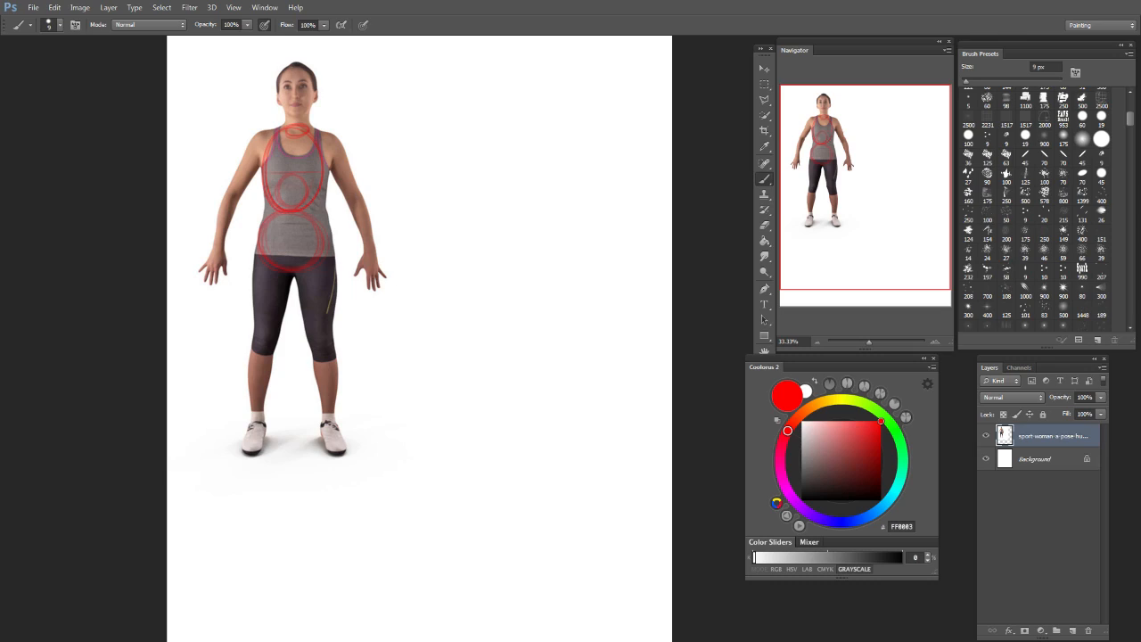
pyautogui.moveTo(255, 236); pyautogui.dragTo(375, 235)
pyautogui.moveTo(323, 336); pyautogui.dragTo(322, 332)
pyautogui.moveTo(239, 268); pyautogui.dragTo(428, 267)
pyautogui.moveTo(342, 291)
pyautogui.mouseDown()
pyautogui.moveTo(306, 289)
pyautogui.moveTo(270, 238)
pyautogui.moveTo(287, 263)
pyautogui.mouseUp()
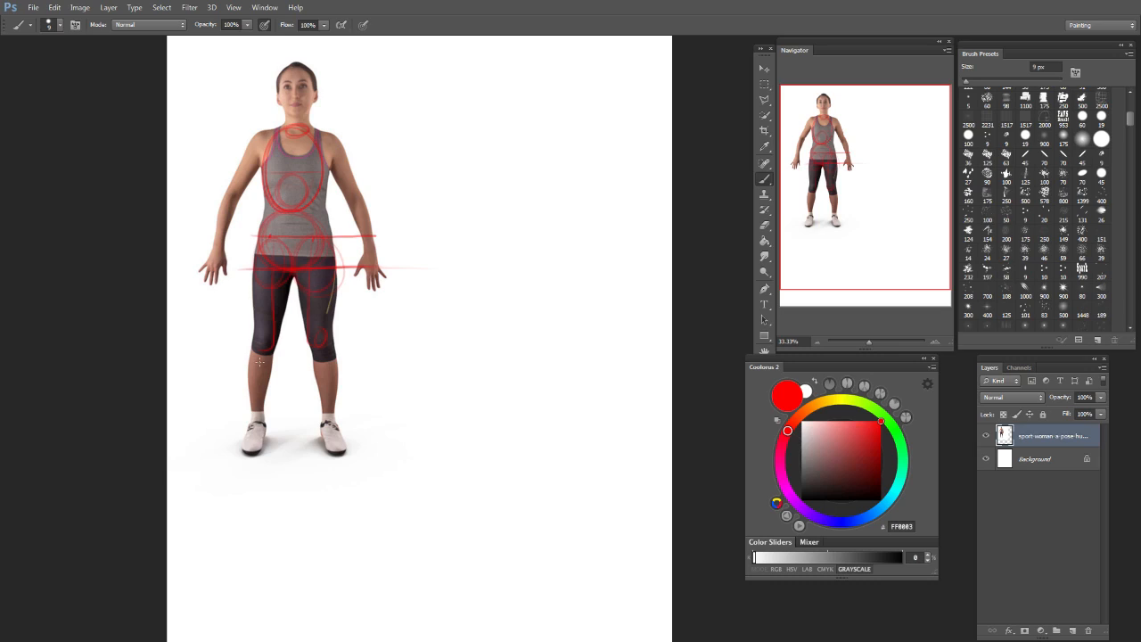
# Step: Undo the side hip circles and outline both calves and feet in red, redoing strokes until the shapes fit
pyautogui.hotkey('ctrl', 'alt', 'z')
pyautogui.hotkey('ctrl', 'alt', 'z')
pyautogui.moveTo(332, 360); pyautogui.dragTo(336, 410)
pyautogui.moveTo(312, 359)
pyautogui.mouseDown()
pyautogui.moveTo(313, 390)
pyautogui.moveTo(333, 417)
pyautogui.mouseUp()
pyautogui.hotkey('ctrl', 'alt', 'z')
pyautogui.hotkey('ctrl', 'alt', 'z')
pyautogui.moveTo(315, 361); pyautogui.dragTo(327, 419)
pyautogui.hotkey('ctrl', 'alt', 'z')
pyautogui.moveTo(313, 362); pyautogui.dragTo(319, 417)
pyautogui.moveTo(252, 367); pyautogui.dragTo(250, 410)
pyautogui.moveTo(268, 382); pyautogui.dragTo(270, 408)
pyautogui.hotkey('ctrl', 'alt', 'z')
pyautogui.hotkey('ctrl', 'alt', 'z')
pyautogui.moveTo(252, 353)
pyautogui.mouseDown()
pyautogui.moveTo(251, 413)
pyautogui.moveTo(270, 407)
pyautogui.moveTo(335, 432)
pyautogui.mouseUp()
pyautogui.moveTo(261, 414); pyautogui.dragTo(261, 451)
pyautogui.moveTo(330, 423); pyautogui.dragTo(342, 448)
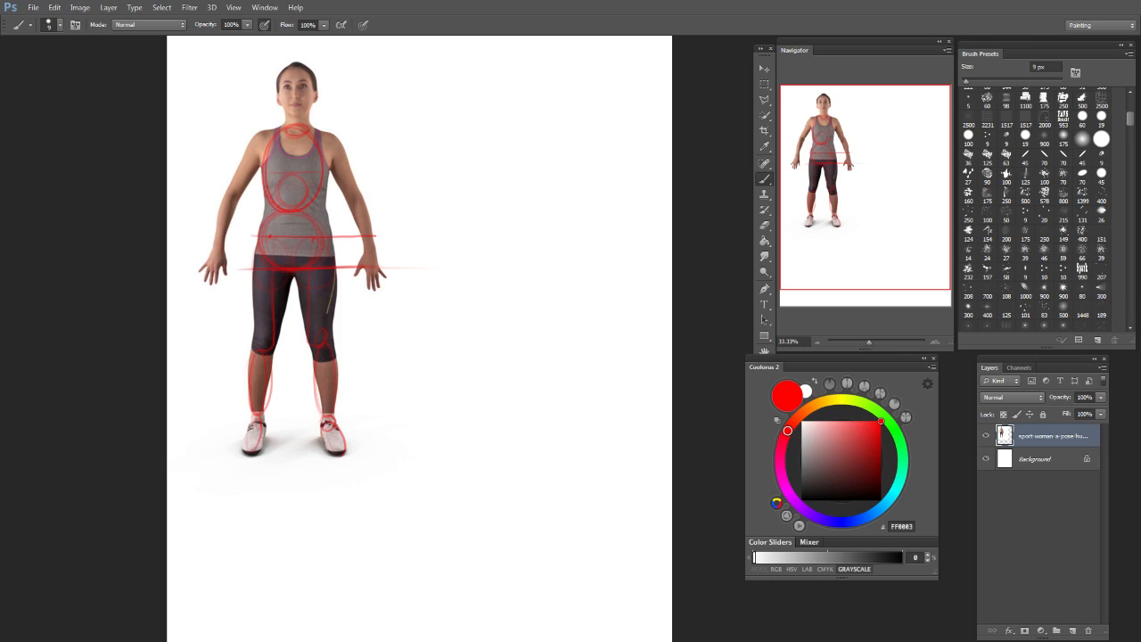
# Step: Outline both thighs of the figure with long red ovals reaching down to the knees
pyautogui.moveTo(250, 282); pyautogui.dragTo(276, 352)
pyautogui.moveTo(284, 298); pyautogui.dragTo(246, 328)
pyautogui.moveTo(336, 307); pyautogui.dragTo(333, 337)
pyautogui.moveTo(308, 274); pyautogui.dragTo(335, 321)
# Step: Mark the shoulder, elbow and wrist joints of both arms with red circles
pyautogui.moveTo(333, 143)
pyautogui.mouseDown()
pyautogui.moveTo(322, 154)
pyautogui.moveTo(337, 139)
pyautogui.mouseUp()
pyautogui.moveTo(267, 136); pyautogui.dragTo(257, 147)
pyautogui.moveTo(242, 197); pyautogui.dragTo(233, 189)
pyautogui.moveTo(222, 237); pyautogui.dragTo(221, 239)
pyautogui.moveTo(359, 196); pyautogui.dragTo(355, 200)
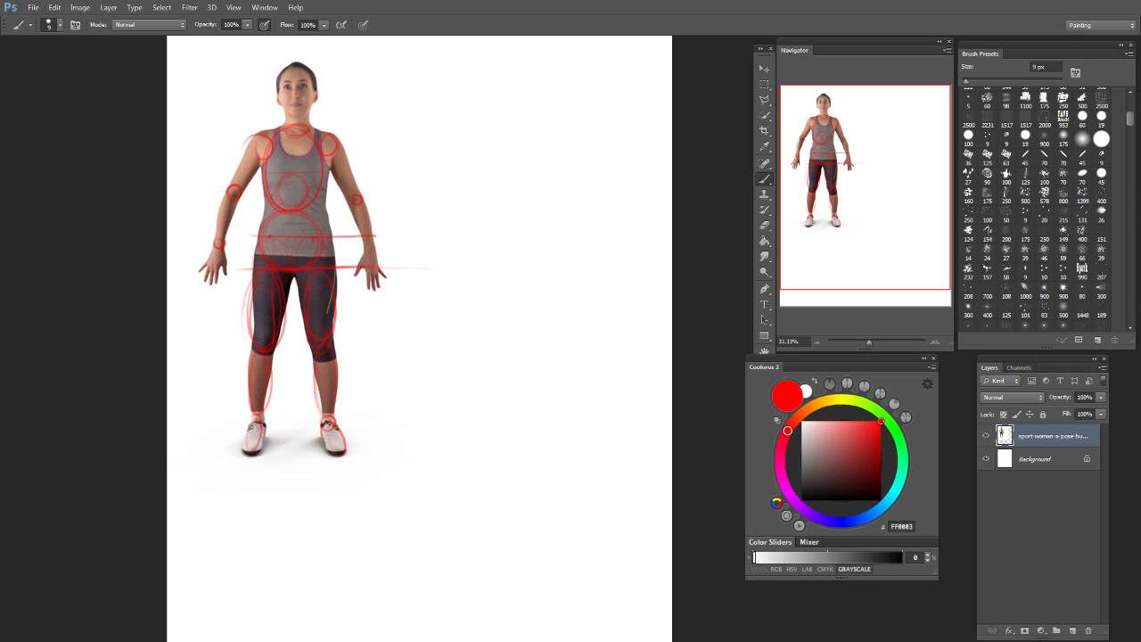
pyautogui.moveTo(372, 246); pyautogui.dragTo(370, 244)
# Step: Bracket the upper arm's length beside the figure and draw a guide line from the hands across the hips
pyautogui.moveTo(336, 132)
pyautogui.mouseDown()
pyautogui.moveTo(353, 123)
pyautogui.moveTo(380, 185)
pyautogui.moveTo(363, 197)
pyautogui.mouseUp()
pyautogui.moveTo(322, 134)
pyautogui.mouseDown()
pyautogui.moveTo(341, 202)
pyautogui.moveTo(322, 230)
pyautogui.moveTo(410, 171)
pyautogui.mouseUp()
pyautogui.hotkey('ctrl', 'z')
pyautogui.hotkey('ctrl', 'z')
pyautogui.moveTo(239, 211)
pyautogui.mouseDown()
pyautogui.moveTo(348, 211)
pyautogui.moveTo(325, 211)
pyautogui.mouseUp()
pyautogui.hotkey('ctrl', 'z')
pyautogui.moveTo(367, 250)
pyautogui.mouseDown()
pyautogui.moveTo(377, 254)
pyautogui.moveTo(369, 247)
pyautogui.mouseUp()
pyautogui.moveTo(212, 263)
pyautogui.mouseDown()
pyautogui.moveTo(384, 265)
pyautogui.moveTo(192, 265)
pyautogui.mouseUp()
pyautogui.hotkey('ctrl', 'z')
pyautogui.moveTo(439, 251); pyautogui.dragTo(229, 268)
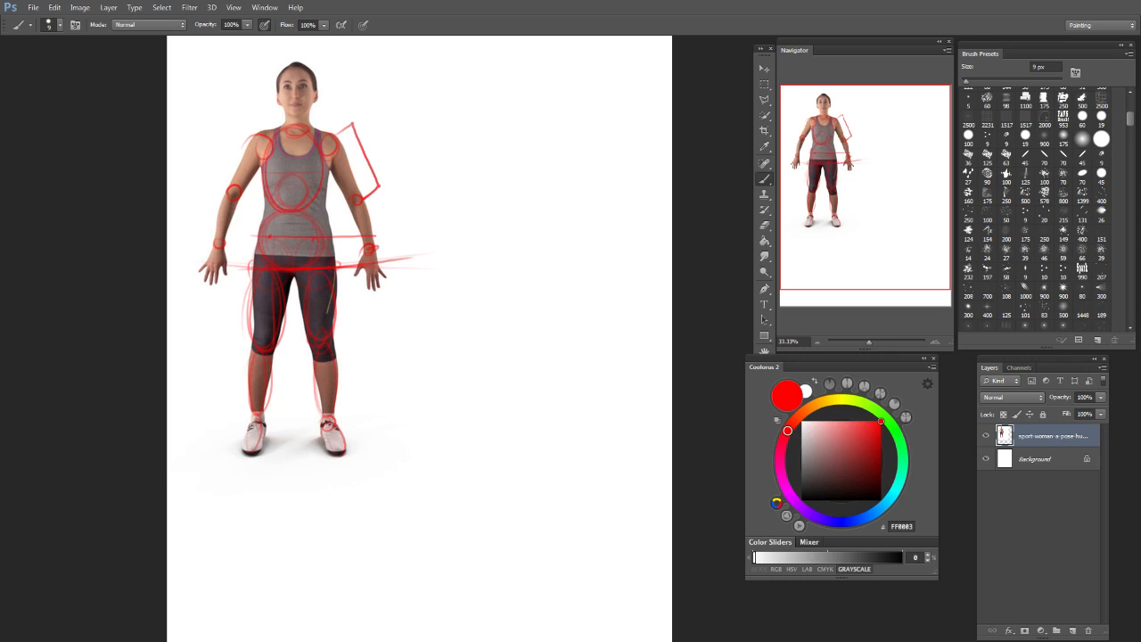
# Step: Circle the hip joints and draw red centre lines down both arms into the hands
pyautogui.hotkey('ctrl', 'z')
pyautogui.click(264, 259)
pyautogui.moveTo(258, 152)
pyautogui.mouseDown()
pyautogui.moveTo(232, 187)
pyautogui.moveTo(217, 246)
pyautogui.mouseUp()
pyautogui.moveTo(339, 157)
pyautogui.mouseDown()
pyautogui.moveTo(382, 284)
pyautogui.moveTo(370, 268)
pyautogui.mouseUp()
pyautogui.moveTo(217, 244)
pyautogui.mouseDown()
pyautogui.moveTo(209, 275)
pyautogui.moveTo(225, 255)
pyautogui.mouseUp()
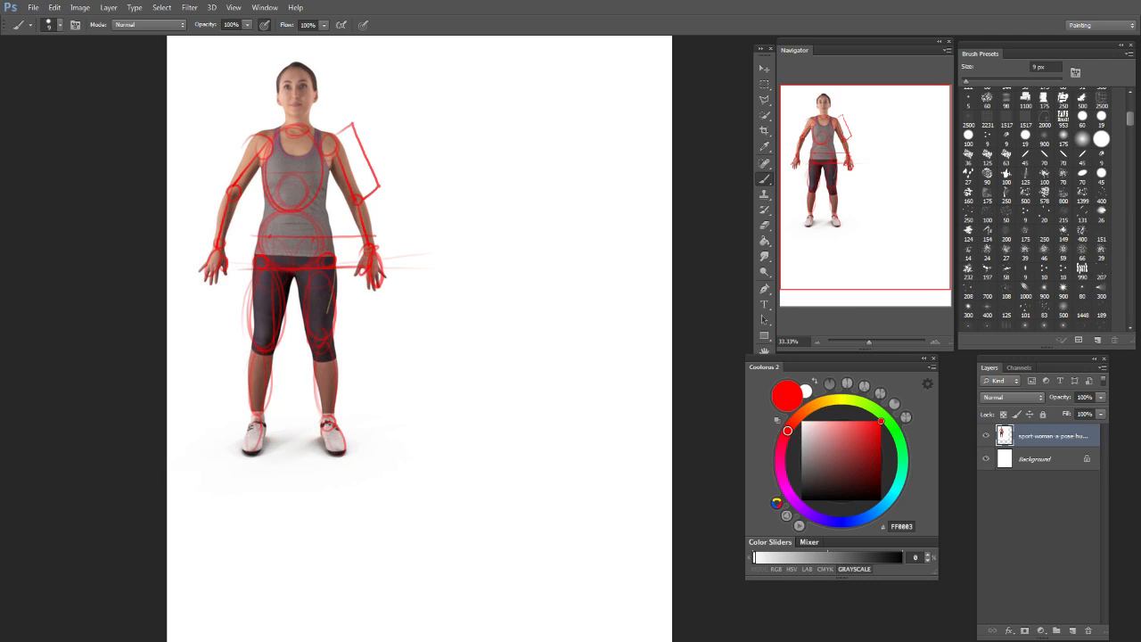
# Step: Sketch a round cranium circle over the woman's head and mark the eyes
pyautogui.moveTo(277, 83)
pyautogui.mouseDown()
pyautogui.moveTo(311, 75)
pyautogui.moveTo(310, 93)
pyautogui.moveTo(280, 76)
pyautogui.moveTo(294, 70)
pyautogui.moveTo(312, 85)
pyautogui.moveTo(304, 114)
pyautogui.moveTo(278, 92)
pyautogui.moveTo(314, 93)
pyautogui.mouseUp()
pyautogui.hotkey('ctrl', 'z')
pyautogui.hotkey('ctrl', 'z')
pyautogui.hotkey('ctrl', 'alt', 'z')
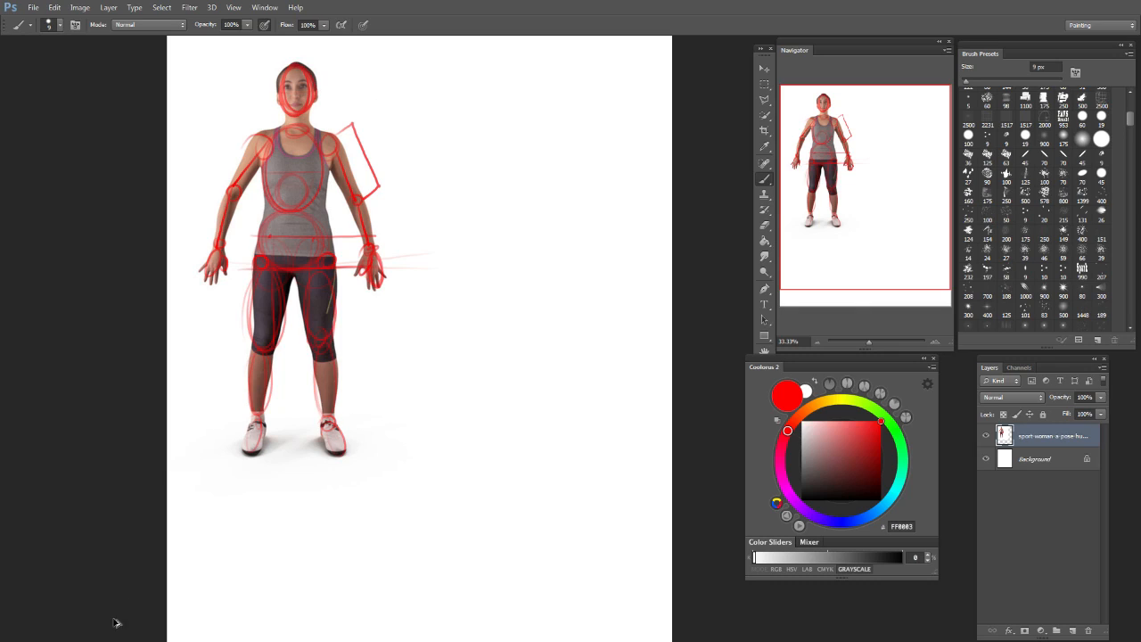
pyautogui.hotkey('ctrl', 'alt', 'z')
pyautogui.moveTo(287, 64)
pyautogui.mouseDown()
pyautogui.moveTo(319, 84)
pyautogui.moveTo(297, 101)
pyautogui.moveTo(284, 71)
pyautogui.mouseUp()
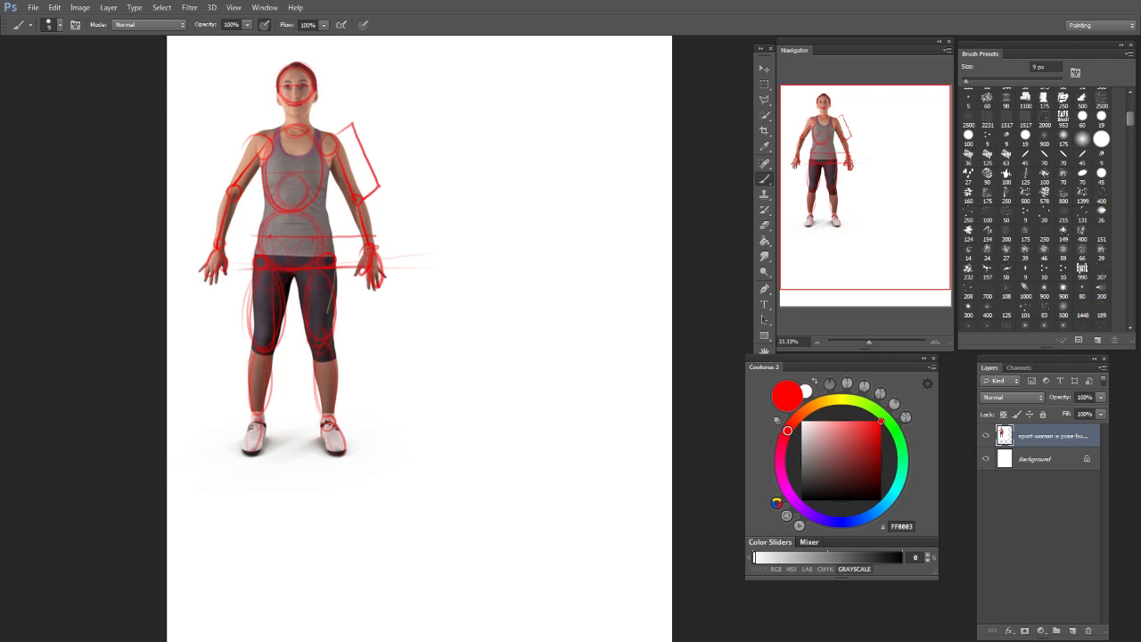
pyautogui.moveTo(303, 87); pyautogui.dragTo(305, 86)
# Step: Draw red skeleton lines for the spine, both legs, the hips and the shoulders
pyautogui.moveTo(296, 134); pyautogui.dragTo(293, 257)
pyautogui.moveTo(260, 345); pyautogui.dragTo(252, 418)
pyautogui.moveTo(318, 277)
pyautogui.mouseDown()
pyautogui.moveTo(333, 358)
pyautogui.moveTo(329, 432)
pyautogui.mouseUp()
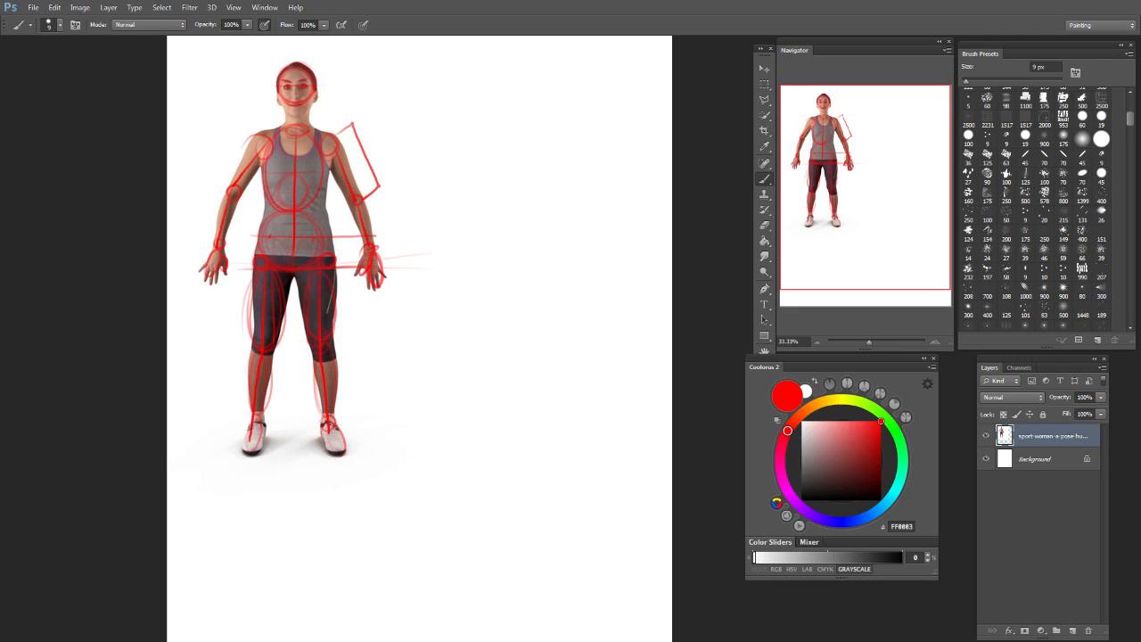
pyautogui.moveTo(304, 269); pyautogui.dragTo(330, 269)
pyautogui.moveTo(275, 141); pyautogui.dragTo(344, 142)
pyautogui.hotkey('ctrl', 'z')
pyautogui.moveTo(257, 140); pyautogui.dragTo(340, 136)
# Step: Sketch an upright ribcage oval with a smaller pelvis circle below it in the blank area beside the figure
pyautogui.moveTo(871, 192); pyautogui.dragTo(907, 187)
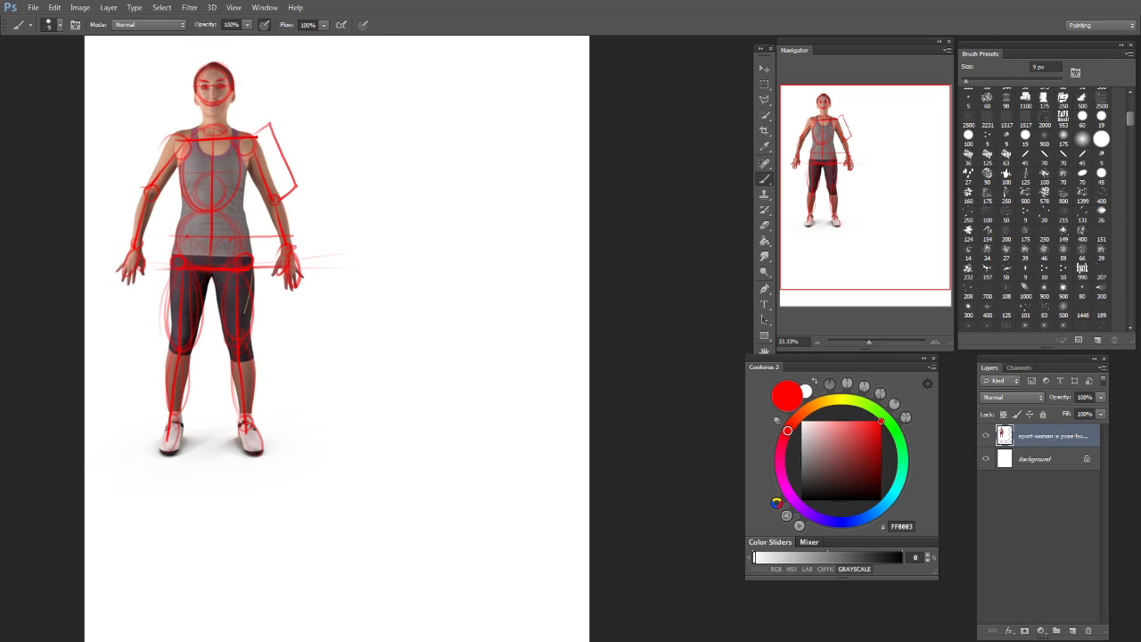
pyautogui.press(']')
pyautogui.press(']')
pyautogui.press('[')
pyautogui.press('[')
pyautogui.press('[')
pyautogui.moveTo(423, 195)
pyautogui.mouseDown()
pyautogui.moveTo(485, 209)
pyautogui.moveTo(442, 141)
pyautogui.moveTo(486, 191)
pyautogui.mouseUp()
pyautogui.moveTo(407, 280)
pyautogui.mouseDown()
pyautogui.moveTo(418, 244)
pyautogui.moveTo(461, 240)
pyautogui.moveTo(477, 269)
pyautogui.moveTo(453, 292)
pyautogui.moveTo(420, 297)
pyautogui.moveTo(410, 245)
pyautogui.moveTo(454, 238)
pyautogui.mouseUp()
pyautogui.hotkey('ctrl', 'z')
pyautogui.hotkey('ctrl', 'z')
pyautogui.moveTo(420, 287)
pyautogui.mouseDown()
pyautogui.moveTo(407, 257)
pyautogui.moveTo(441, 239)
pyautogui.mouseUp()
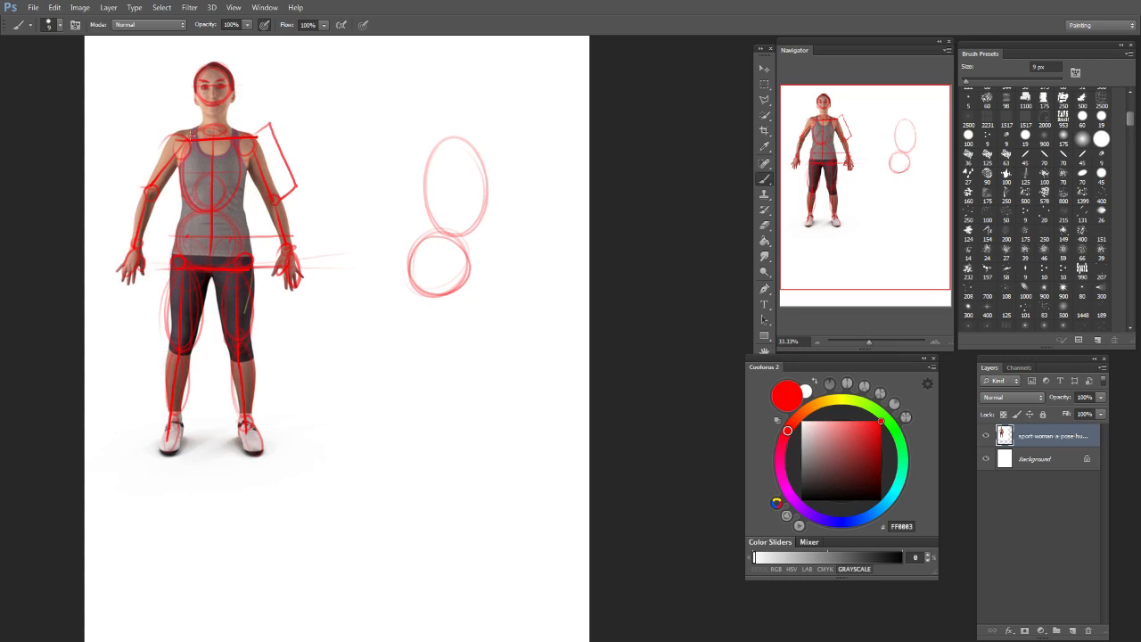
# Step: Extend horizontal guides from the shoulders and the bottom of the ribcage and join them with a vertical line
pyautogui.moveTo(250, 125); pyautogui.dragTo(340, 123)
pyautogui.moveTo(248, 202); pyautogui.dragTo(323, 198)
pyautogui.moveTo(328, 120); pyautogui.dragTo(328, 225)
pyautogui.hotkey('ctrl', 'z')
pyautogui.moveTo(244, 210); pyautogui.dragTo(316, 207)
pyautogui.moveTo(322, 110); pyautogui.dragTo(323, 175)
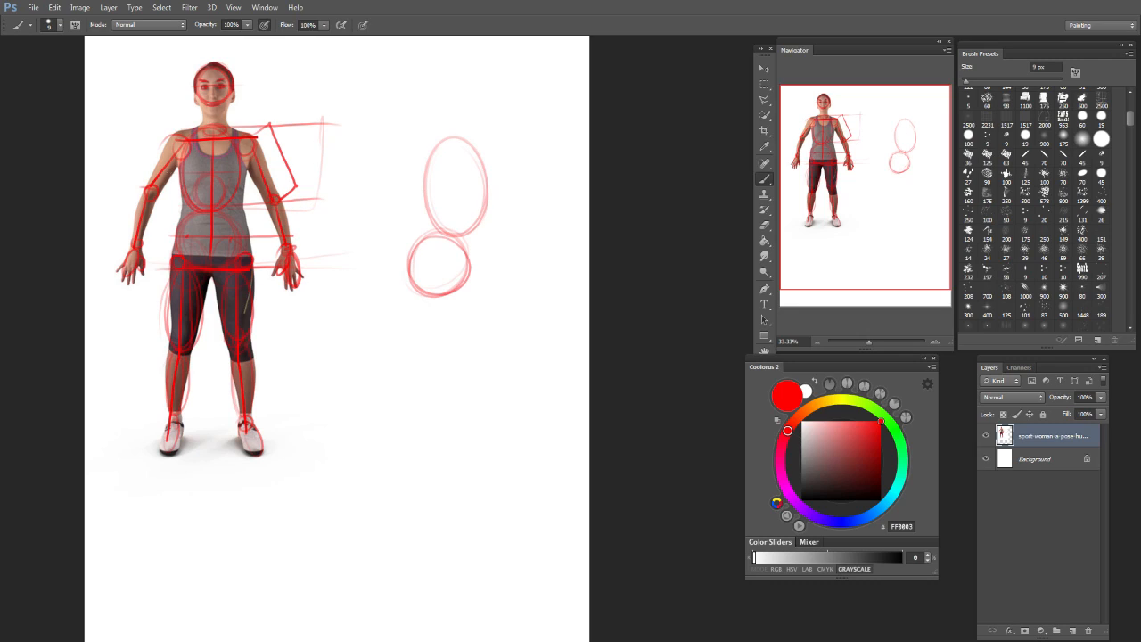
# Step: Draw a horizontal guide across the middle of the ribcage and circle and dot both breasts along it
pyautogui.moveTo(172, 173); pyautogui.dragTo(353, 166)
pyautogui.moveTo(194, 158)
pyautogui.mouseDown()
pyautogui.moveTo(182, 178)
pyautogui.moveTo(196, 159)
pyautogui.moveTo(226, 185)
pyautogui.mouseUp()
pyautogui.click(230, 172)
# Step: Draw vertical guide lines from both sides of the head down to the shoulder line
pyautogui.moveTo(194, 80); pyautogui.dragTo(193, 129)
pyautogui.hotkey('ctrl', 'z')
pyautogui.moveTo(236, 82); pyautogui.dragTo(235, 130)
pyautogui.hotkey('ctrl', 'z')
pyautogui.hotkey('ctrl', 'z')
pyautogui.moveTo(195, 93); pyautogui.dragTo(195, 139)
pyautogui.moveTo(234, 75); pyautogui.dragTo(234, 134)
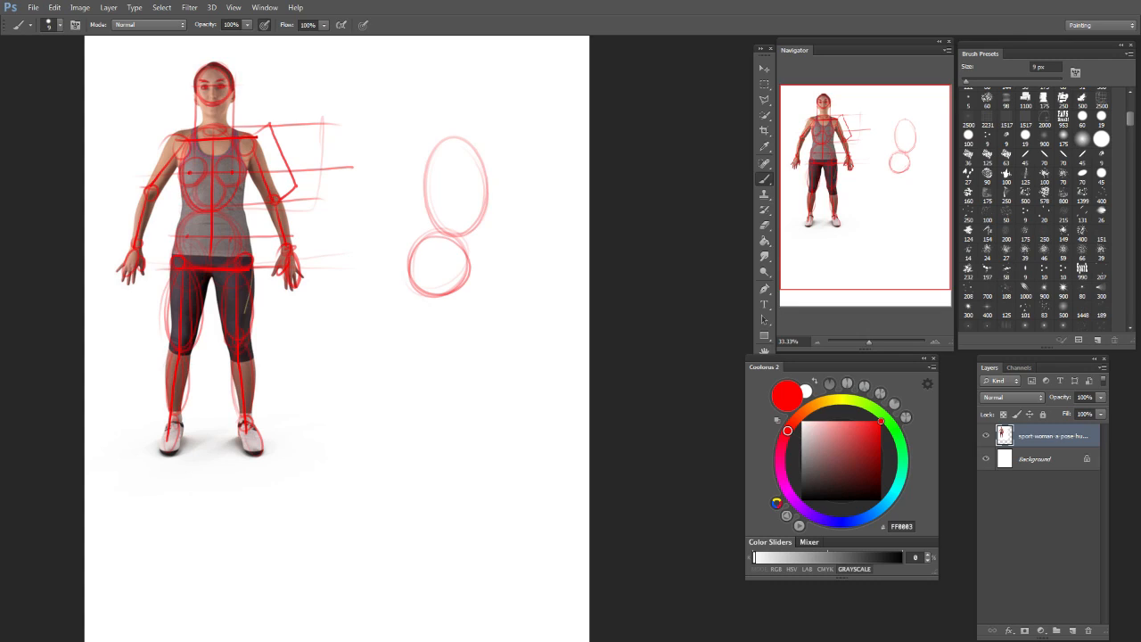
# Step: Draw a vertical centre line down the photographed woman and curved centre and chest lines on the ribcage sketch beside her
pyautogui.moveTo(215, 174); pyautogui.dragTo(206, 462)
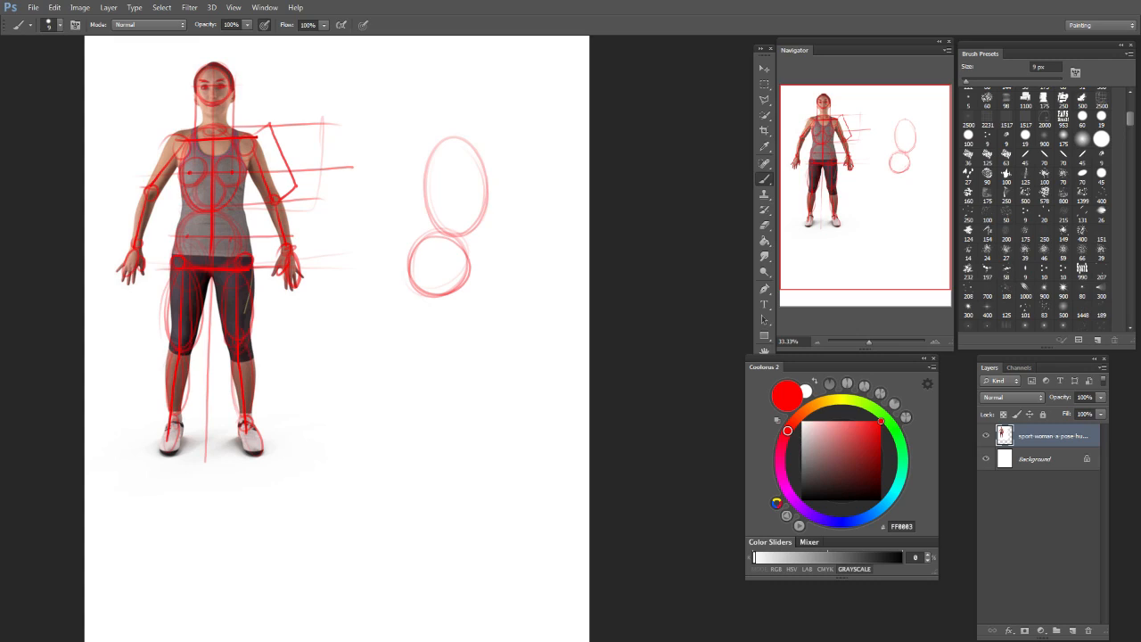
pyautogui.moveTo(461, 141)
pyautogui.mouseDown()
pyautogui.moveTo(465, 164)
pyautogui.moveTo(414, 304)
pyautogui.mouseUp()
pyautogui.moveTo(428, 193)
pyautogui.mouseDown()
pyautogui.moveTo(460, 180)
pyautogui.moveTo(488, 187)
pyautogui.mouseUp()
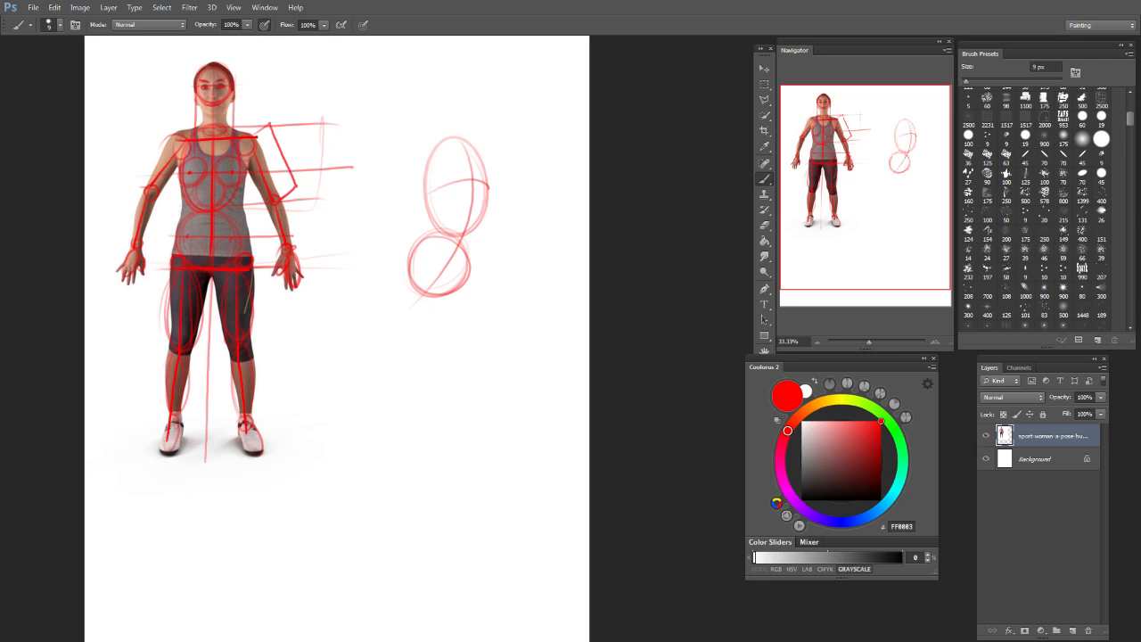
# Step: Add a curved guide across the sketched pelvis, circles for both breasts and circles for the shoulder joints
pyautogui.moveTo(419, 251); pyautogui.dragTo(459, 266)
pyautogui.moveTo(475, 167)
pyautogui.mouseDown()
pyautogui.moveTo(499, 195)
pyautogui.moveTo(465, 166)
pyautogui.moveTo(455, 188)
pyautogui.mouseUp()
pyautogui.moveTo(424, 151)
pyautogui.mouseDown()
pyautogui.moveTo(481, 139)
pyautogui.moveTo(487, 151)
pyautogui.moveTo(444, 139)
pyautogui.mouseUp()
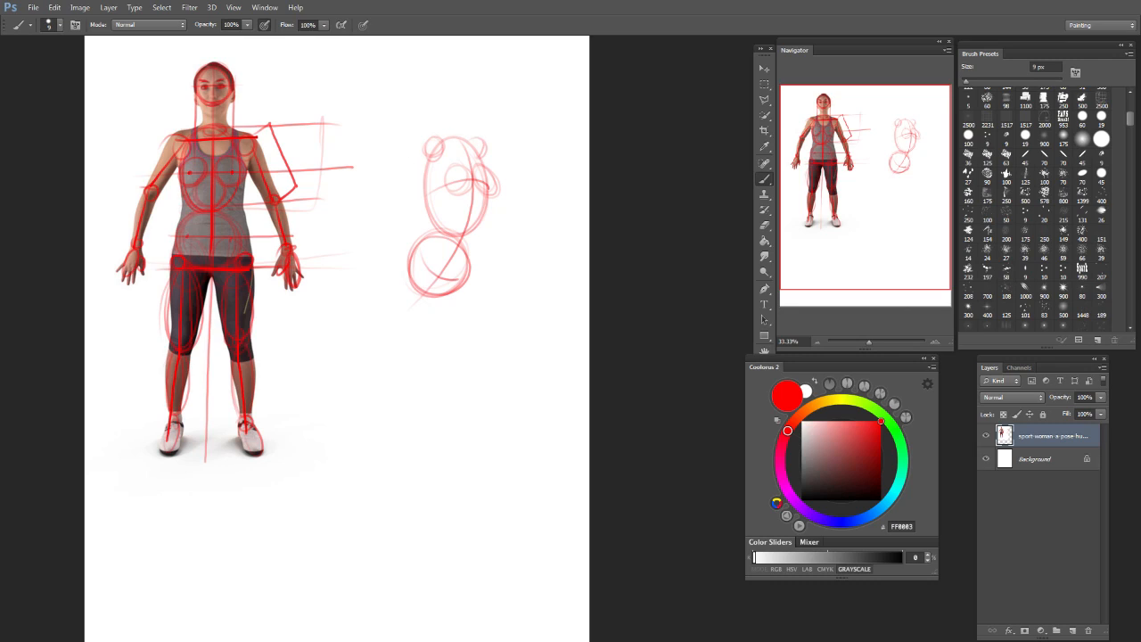
# Step: Circle both hip joints on the sketched pelvis and trace the torso sides down to the hips on the photo
pyautogui.moveTo(411, 276)
pyautogui.mouseDown()
pyautogui.moveTo(408, 258)
pyautogui.moveTo(412, 271)
pyautogui.moveTo(392, 273)
pyautogui.moveTo(408, 269)
pyautogui.mouseUp()
pyautogui.hotkey('ctrl', 'z')
pyautogui.moveTo(444, 297); pyautogui.dragTo(455, 298)
pyautogui.moveTo(248, 156); pyautogui.dragTo(258, 317)
pyautogui.moveTo(182, 168); pyautogui.dragTo(168, 271)
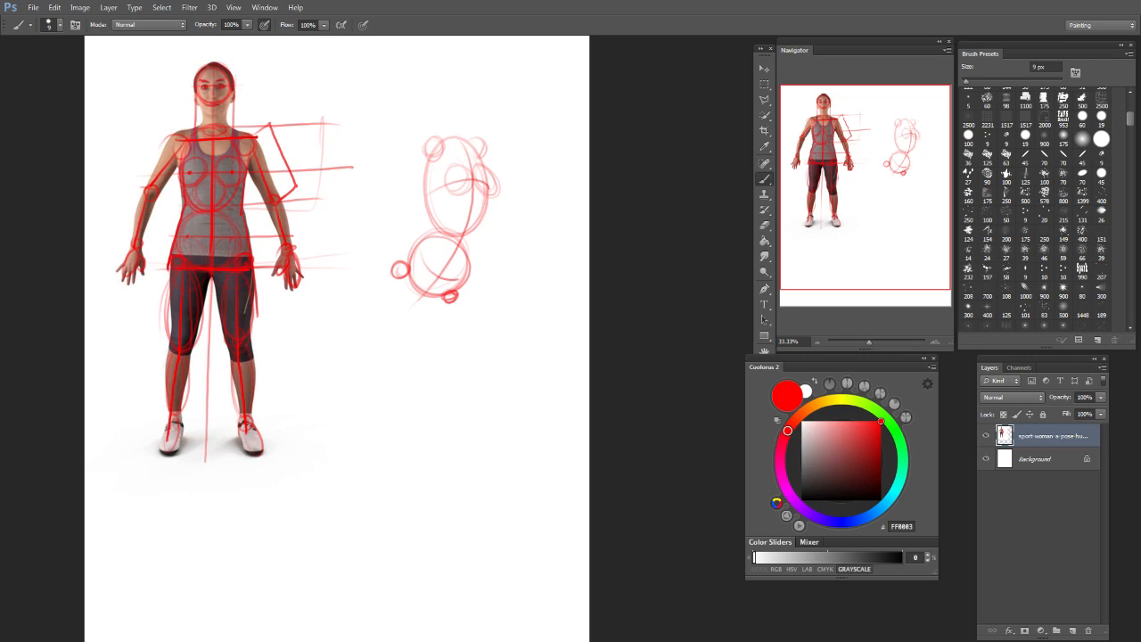
# Step: Connect the shoulder and hip joints with waist contours on both sides of the sketched torso and reinforce the breast circles
pyautogui.moveTo(443, 141)
pyautogui.mouseDown()
pyautogui.moveTo(423, 157)
pyautogui.moveTo(442, 146)
pyautogui.moveTo(493, 162)
pyautogui.moveTo(477, 141)
pyautogui.moveTo(428, 230)
pyautogui.moveTo(392, 267)
pyautogui.mouseUp()
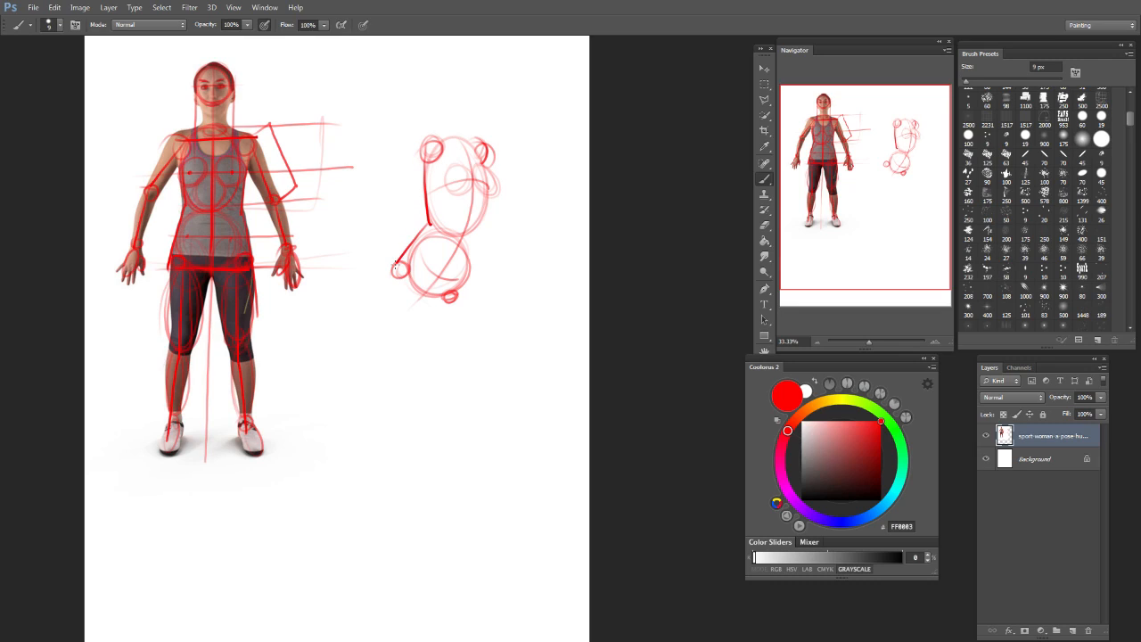
pyautogui.moveTo(488, 167)
pyautogui.mouseDown()
pyautogui.moveTo(477, 251)
pyautogui.moveTo(450, 303)
pyautogui.mouseUp()
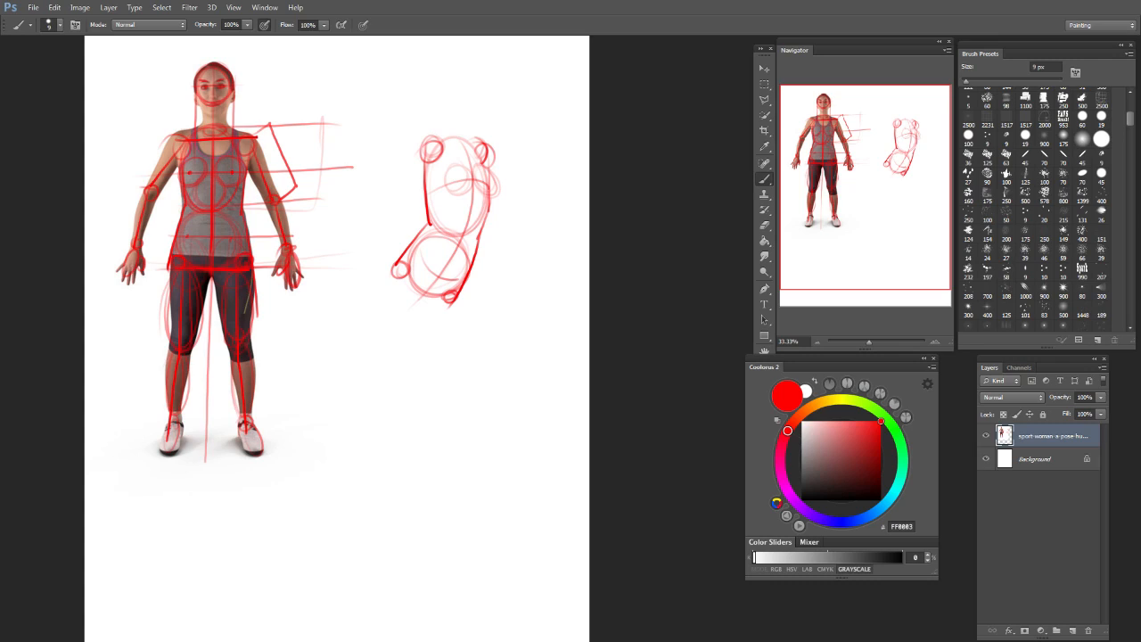
pyautogui.moveTo(458, 198)
pyautogui.mouseDown()
pyautogui.moveTo(439, 191)
pyautogui.moveTo(464, 167)
pyautogui.moveTo(500, 202)
pyautogui.moveTo(473, 175)
pyautogui.moveTo(459, 202)
pyautogui.moveTo(456, 164)
pyautogui.moveTo(450, 176)
pyautogui.mouseUp()
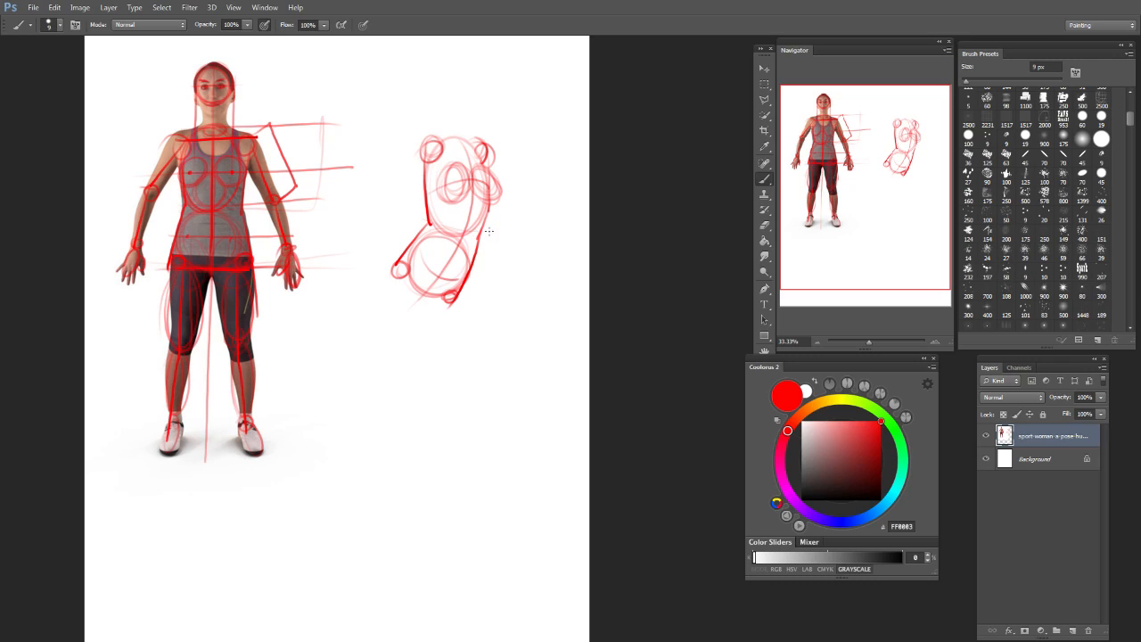
# Step: Draw the sketched figure's first upper-arm line and sweep arm-rotation arcs beside the photographed woman
pyautogui.moveTo(429, 148); pyautogui.dragTo(397, 194)
pyautogui.moveTo(267, 282)
pyautogui.mouseDown()
pyautogui.moveTo(378, 148)
pyautogui.moveTo(290, 56)
pyautogui.moveTo(205, 53)
pyautogui.mouseUp()
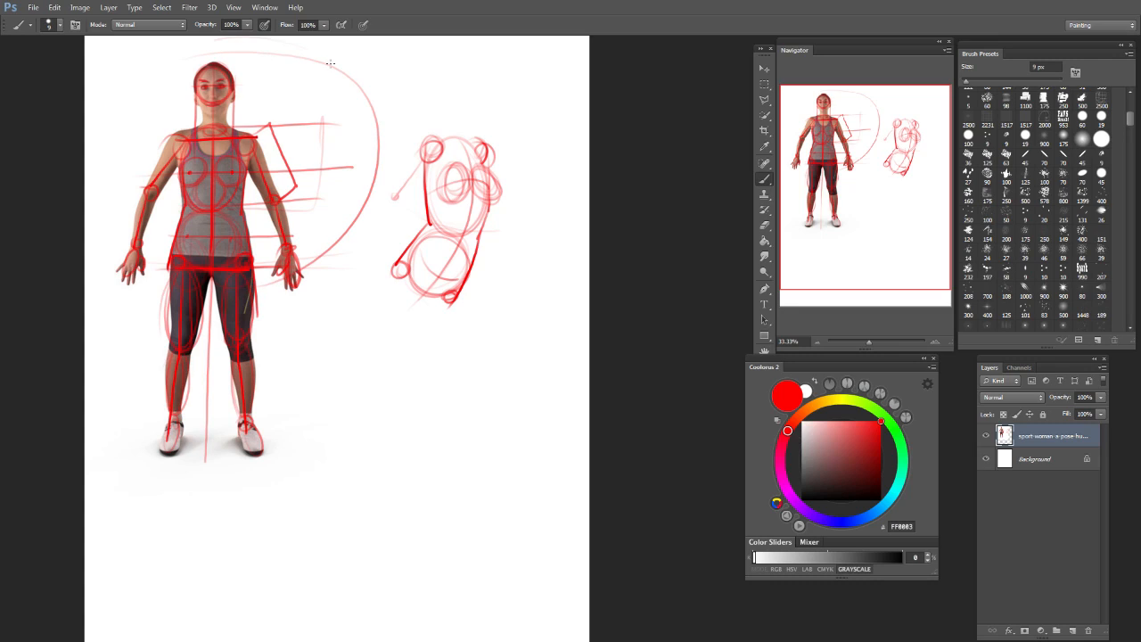
pyautogui.moveTo(290, 194); pyautogui.dragTo(340, 119)
pyautogui.moveTo(312, 162)
pyautogui.mouseDown()
pyautogui.moveTo(337, 80)
pyautogui.moveTo(280, 196)
pyautogui.mouseUp()
# Step: Finish the lowered arm with an elbow circle, forearm line and hand oval, and sketch the raised arm the same way
pyautogui.moveTo(394, 191); pyautogui.dragTo(387, 185)
pyautogui.moveTo(393, 196); pyautogui.dragTo(348, 261)
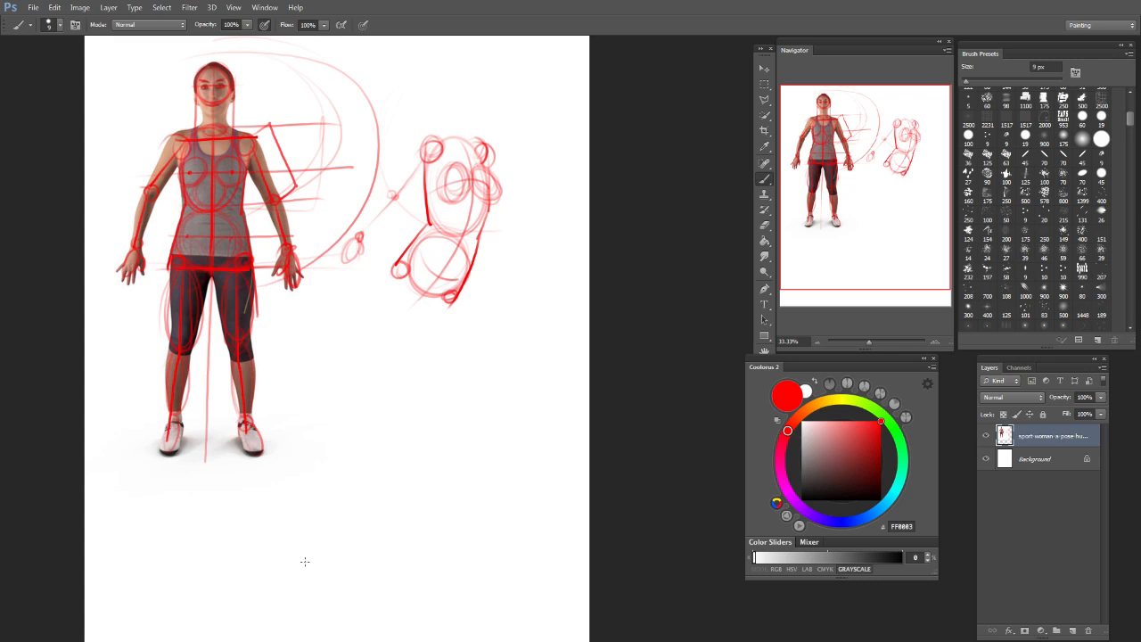
pyautogui.moveTo(490, 178)
pyautogui.mouseDown()
pyautogui.moveTo(512, 211)
pyautogui.moveTo(562, 181)
pyautogui.mouseUp()
pyautogui.moveTo(579, 159); pyautogui.dragTo(569, 179)
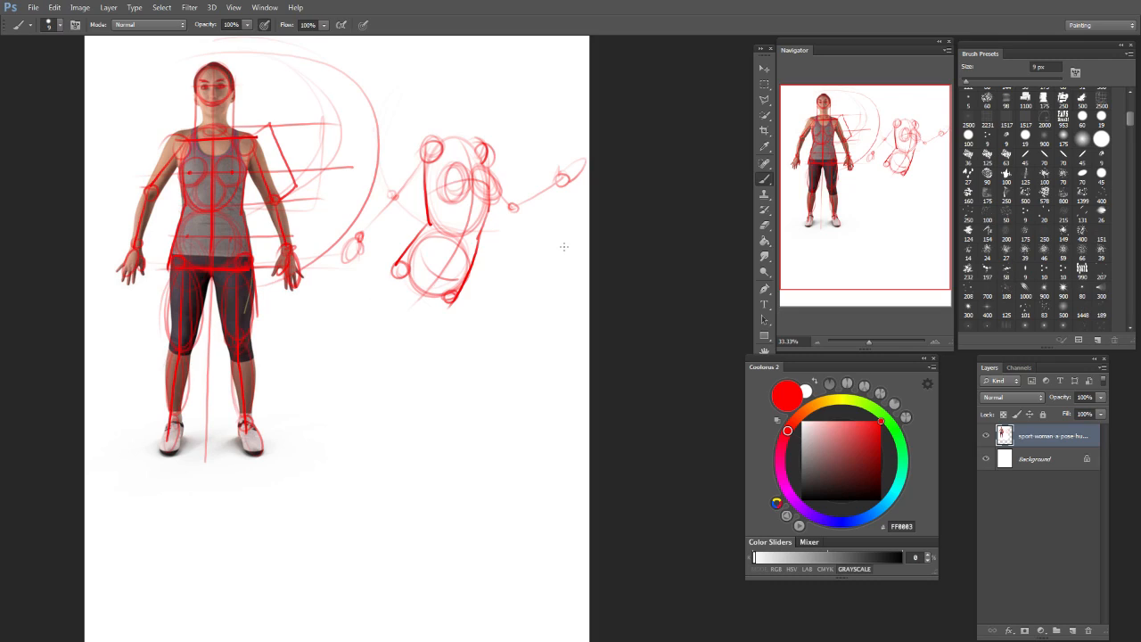
# Step: Mark the neck on the photo and build a cylindrical neck and round head above the sketched torso
pyautogui.moveTo(458, 151)
pyautogui.mouseDown()
pyautogui.moveTo(447, 142)
pyautogui.moveTo(457, 152)
pyautogui.mouseUp()
pyautogui.moveTo(227, 101); pyautogui.dragTo(227, 127)
pyautogui.moveTo(223, 105); pyautogui.dragTo(230, 125)
pyautogui.moveTo(207, 104); pyautogui.dragTo(191, 131)
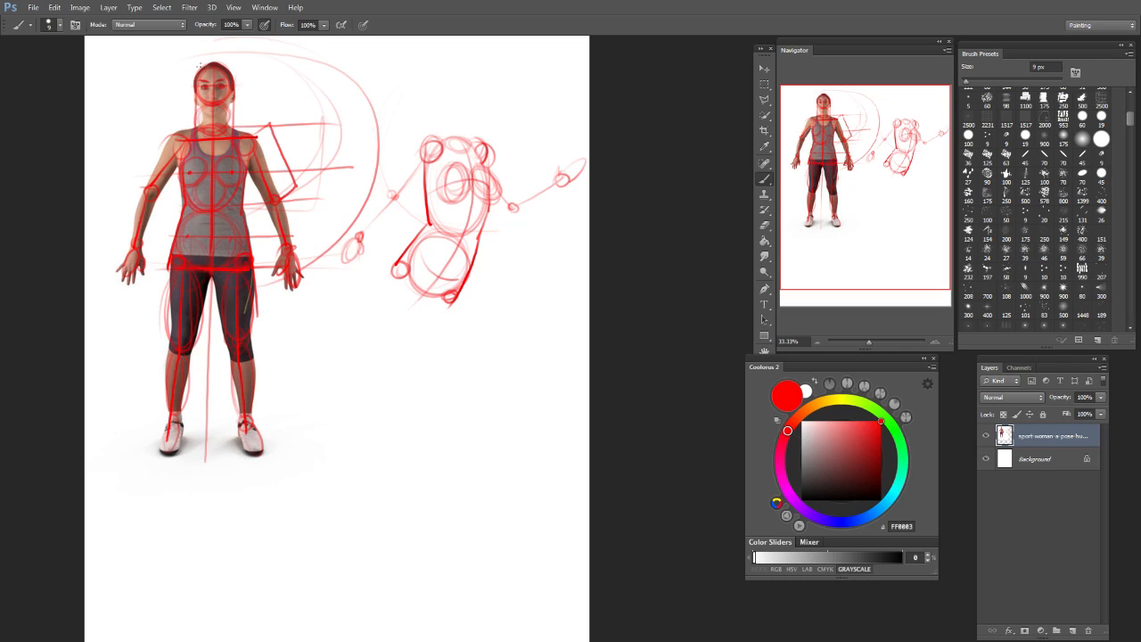
pyautogui.moveTo(440, 125)
pyautogui.mouseDown()
pyautogui.moveTo(470, 118)
pyautogui.moveTo(446, 143)
pyautogui.moveTo(471, 86)
pyautogui.moveTo(476, 99)
pyautogui.moveTo(438, 107)
pyautogui.moveTo(472, 96)
pyautogui.moveTo(461, 135)
pyautogui.mouseUp()
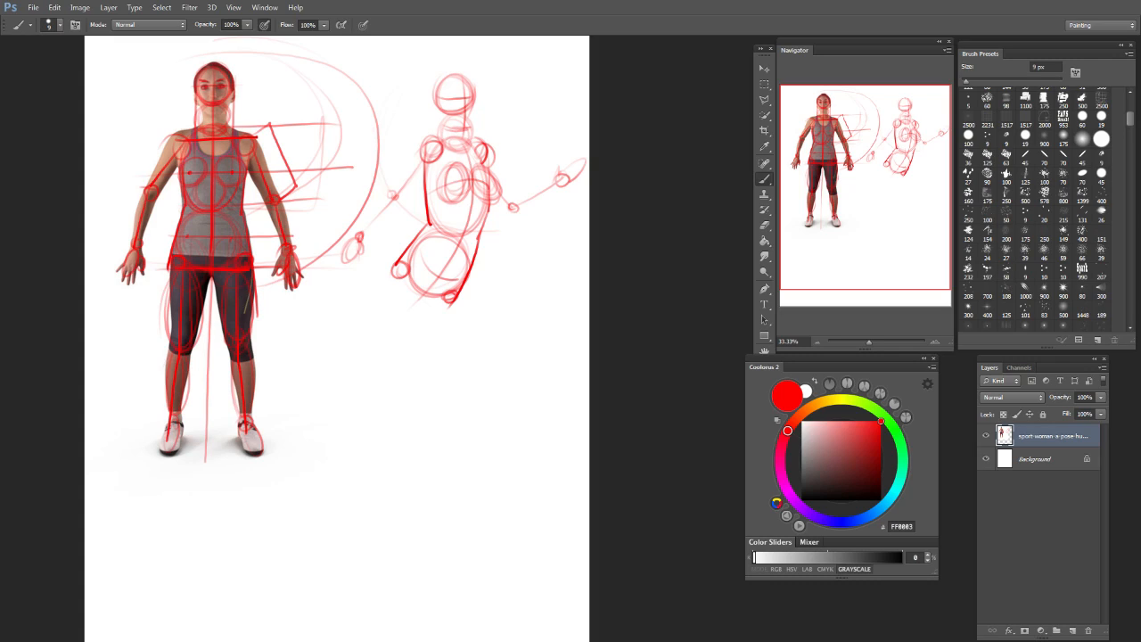
pyautogui.moveTo(456, 128)
pyautogui.mouseDown()
pyautogui.moveTo(471, 131)
pyautogui.moveTo(442, 127)
pyautogui.moveTo(472, 127)
pyautogui.mouseUp()
# Step: Draw a slightly curved thigh line from the sketched figure's lower hip joint to a small knee circle
pyautogui.moveTo(449, 290); pyautogui.dragTo(468, 405)
pyautogui.hotkey('ctrl', 'z')
pyautogui.moveTo(452, 303); pyautogui.dragTo(463, 412)
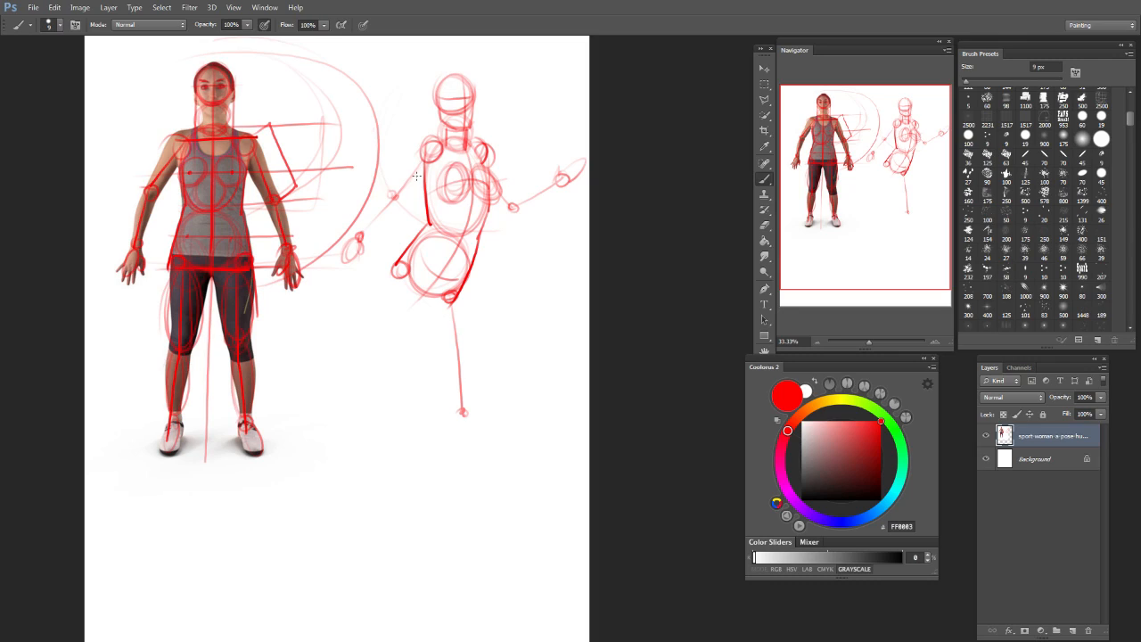
pyautogui.moveTo(178, 355); pyautogui.dragTo(164, 356)
pyautogui.moveTo(185, 204)
pyautogui.mouseDown()
pyautogui.moveTo(160, 211)
pyautogui.moveTo(167, 284)
pyautogui.mouseUp()
pyautogui.hotkey('ctrl', 'z')
pyautogui.moveTo(196, 195)
pyautogui.mouseDown()
pyautogui.moveTo(154, 219)
pyautogui.moveTo(169, 272)
pyautogui.mouseUp()
pyautogui.hotkey('ctrl', 'z')
pyautogui.moveTo(184, 196)
pyautogui.mouseDown()
pyautogui.moveTo(151, 221)
pyautogui.moveTo(157, 271)
pyautogui.moveTo(149, 230)
pyautogui.moveTo(162, 284)
pyautogui.mouseUp()
pyautogui.hotkey('ctrl', 'z')
pyautogui.hotkey('ctrl', 'z')
pyautogui.moveTo(189, 200)
pyautogui.mouseDown()
pyautogui.moveTo(164, 210)
pyautogui.moveTo(169, 273)
pyautogui.mouseUp()
pyautogui.moveTo(176, 194); pyautogui.dragTo(166, 268)
pyautogui.hotkey('ctrl', 'z')
pyautogui.moveTo(208, 61); pyautogui.dragTo(187, 62)
# Step: Extend the first leg to the ankle with a slanted shin line and sketch the other leg, with ovals for both feet
pyautogui.moveTo(462, 414)
pyautogui.mouseDown()
pyautogui.moveTo(396, 536)
pyautogui.moveTo(412, 555)
pyautogui.moveTo(403, 533)
pyautogui.mouseUp()
pyautogui.hotkey('ctrl', 'alt', 'z')
pyautogui.hotkey('ctrl', 'alt', 'z')
pyautogui.moveTo(462, 414); pyautogui.dragTo(400, 532)
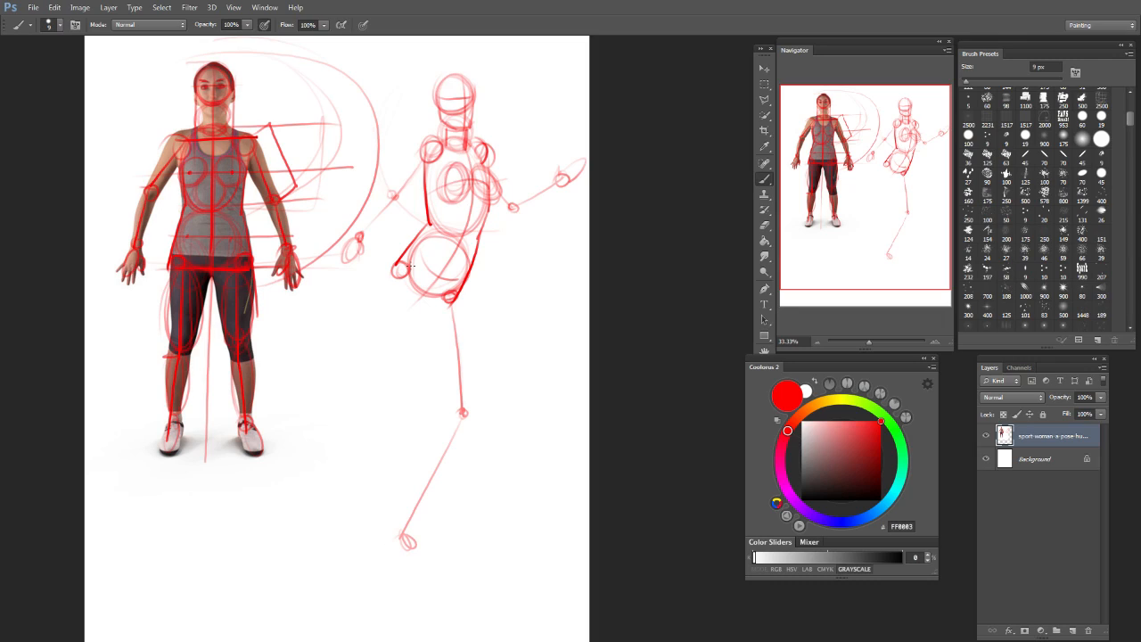
pyautogui.moveTo(399, 268)
pyautogui.mouseDown()
pyautogui.moveTo(381, 407)
pyautogui.moveTo(379, 396)
pyautogui.moveTo(327, 533)
pyautogui.moveTo(312, 539)
pyautogui.moveTo(412, 541)
pyautogui.mouseUp()
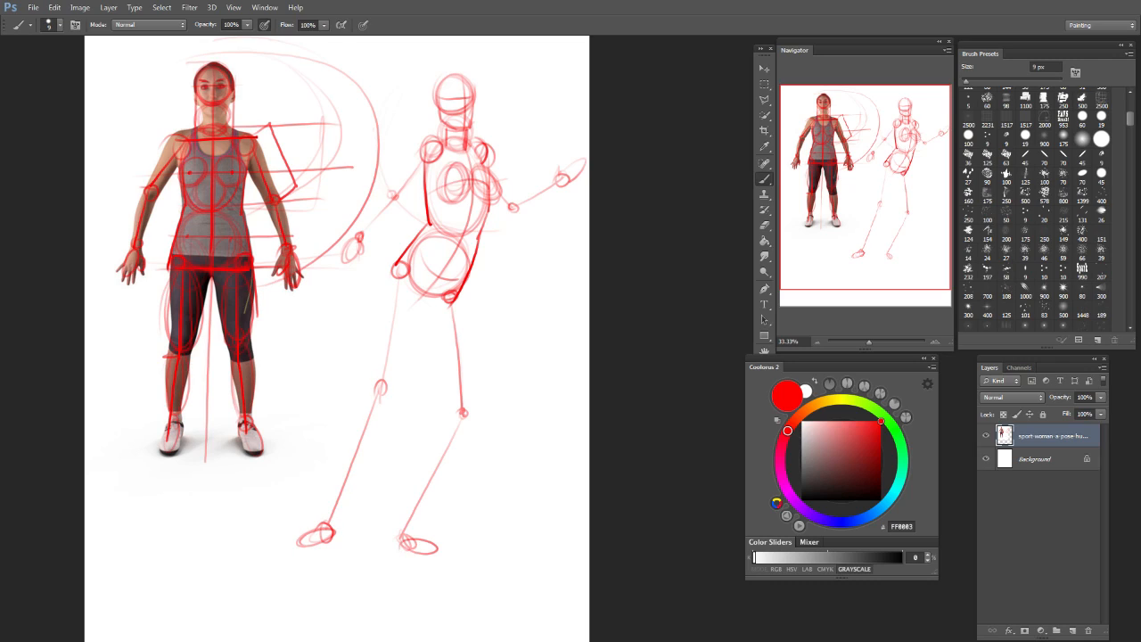
# Step: Reinforce the sketched figure's elbow, wrist and hand shapes, forearm lines and the torso contours below the shoulders
pyautogui.moveTo(389, 191); pyautogui.dragTo(398, 205)
pyautogui.moveTo(355, 241)
pyautogui.mouseDown()
pyautogui.moveTo(339, 263)
pyautogui.moveTo(356, 246)
pyautogui.mouseUp()
pyautogui.moveTo(581, 167)
pyautogui.mouseDown()
pyautogui.moveTo(560, 178)
pyautogui.moveTo(586, 169)
pyautogui.mouseUp()
pyautogui.moveTo(515, 209); pyautogui.dragTo(569, 183)
pyautogui.moveTo(489, 158)
pyautogui.mouseDown()
pyautogui.moveTo(514, 211)
pyautogui.moveTo(496, 198)
pyautogui.moveTo(476, 242)
pyautogui.mouseUp()
pyautogui.moveTo(557, 185)
pyautogui.mouseDown()
pyautogui.moveTo(580, 169)
pyautogui.moveTo(567, 186)
pyautogui.mouseUp()
pyautogui.moveTo(353, 246); pyautogui.dragTo(342, 262)
pyautogui.moveTo(389, 202); pyautogui.dragTo(368, 227)
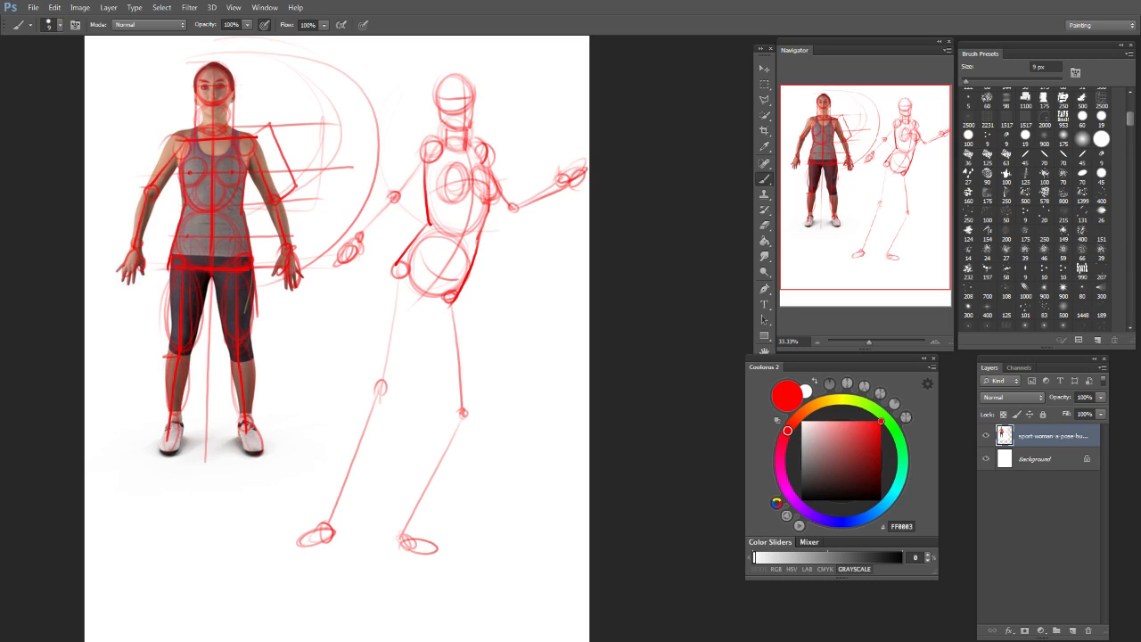
pyautogui.moveTo(424, 157); pyautogui.dragTo(403, 189)
pyautogui.moveTo(425, 168)
pyautogui.mouseDown()
pyautogui.moveTo(429, 196)
pyautogui.moveTo(391, 272)
pyautogui.mouseUp()
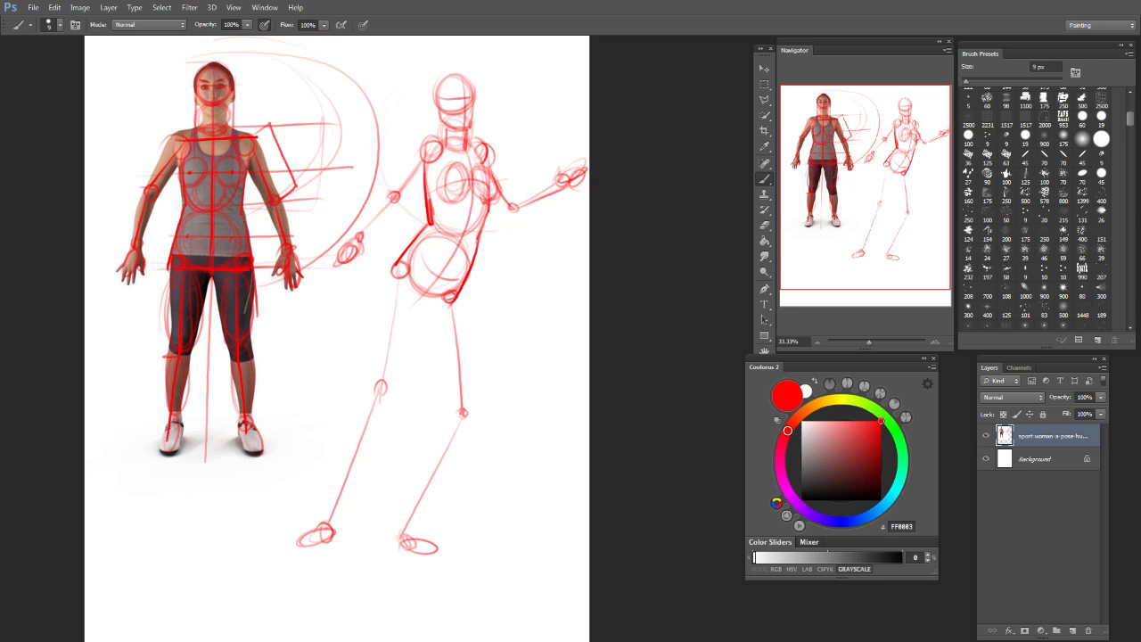
# Step: Build the raised forearm as a cylinder with rounded ends and sketch a separate example cylinder above it
pyautogui.moveTo(512, 214)
pyautogui.mouseDown()
pyautogui.moveTo(525, 192)
pyautogui.moveTo(564, 178)
pyautogui.moveTo(559, 191)
pyautogui.mouseUp()
pyautogui.moveTo(519, 193); pyautogui.dragTo(556, 174)
pyautogui.moveTo(525, 214); pyautogui.dragTo(569, 189)
pyautogui.moveTo(520, 126)
pyautogui.mouseDown()
pyautogui.moveTo(565, 102)
pyautogui.moveTo(576, 118)
pyautogui.moveTo(580, 108)
pyautogui.moveTo(542, 136)
pyautogui.mouseUp()
pyautogui.moveTo(524, 138); pyautogui.dragTo(570, 125)
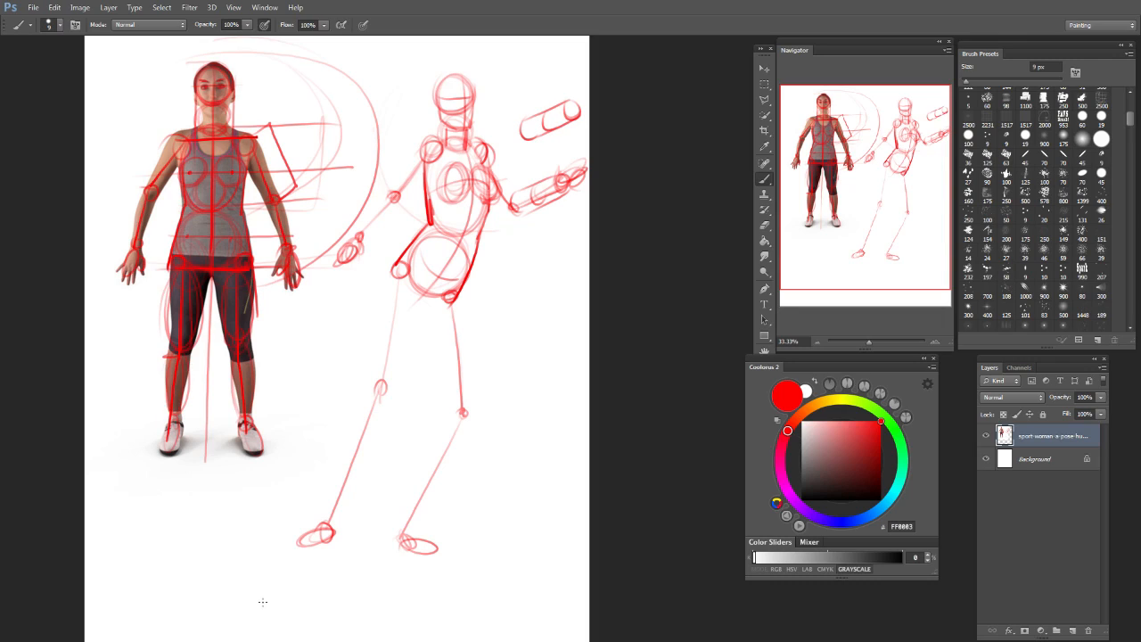
pyautogui.moveTo(573, 183)
pyautogui.mouseDown()
pyautogui.moveTo(561, 177)
pyautogui.moveTo(572, 167)
pyautogui.mouseUp()
pyautogui.moveTo(516, 195)
pyautogui.mouseDown()
pyautogui.moveTo(558, 171)
pyautogui.moveTo(521, 215)
pyautogui.moveTo(572, 192)
pyautogui.moveTo(563, 182)
pyautogui.moveTo(505, 205)
pyautogui.mouseUp()
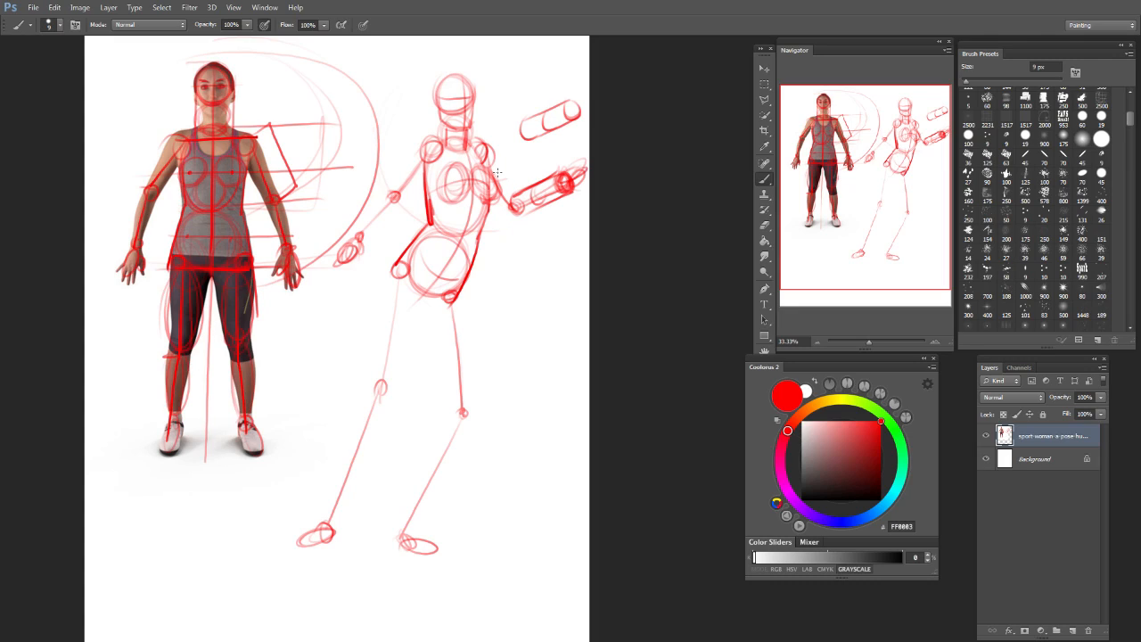
# Step: Give the raised arm's upper part cylindrical volume from the shoulder down to the elbow
pyautogui.moveTo(506, 193)
pyautogui.mouseDown()
pyautogui.moveTo(495, 211)
pyautogui.moveTo(522, 197)
pyautogui.moveTo(486, 149)
pyautogui.moveTo(500, 209)
pyautogui.mouseUp()
pyautogui.moveTo(491, 166)
pyautogui.mouseDown()
pyautogui.moveTo(516, 188)
pyautogui.moveTo(504, 206)
pyautogui.mouseUp()
pyautogui.moveTo(509, 178); pyautogui.dragTo(517, 192)
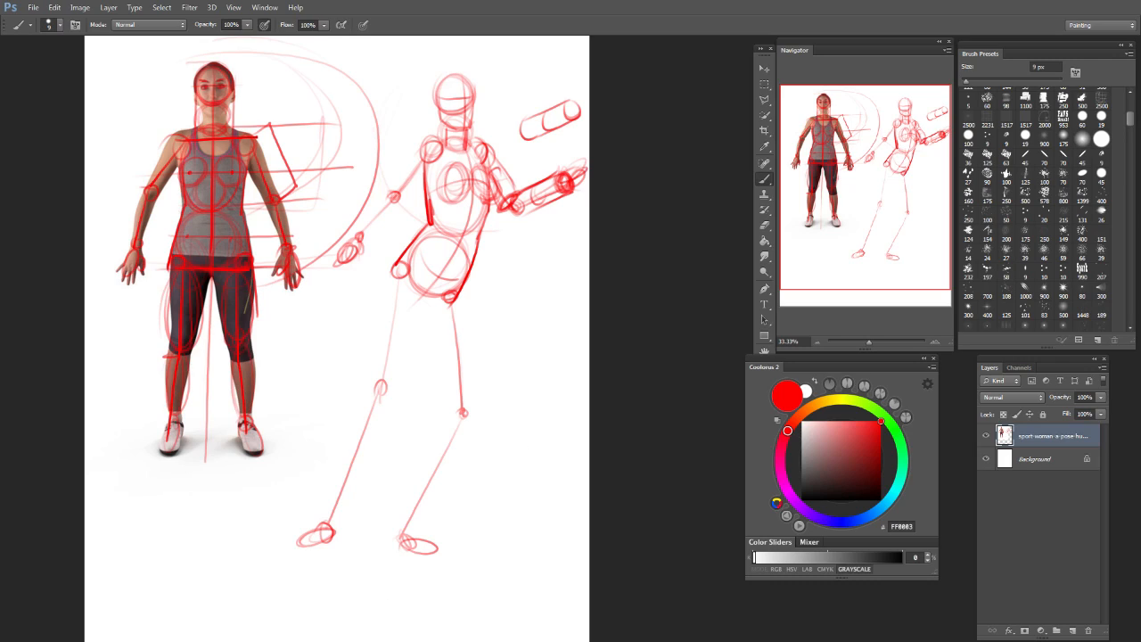
# Step: Build the lowered arm's upper part as a cylinder from the shoulder to a rounded elbow
pyautogui.moveTo(380, 205); pyautogui.dragTo(391, 222)
pyautogui.moveTo(432, 148)
pyautogui.mouseDown()
pyautogui.moveTo(398, 175)
pyautogui.moveTo(383, 209)
pyautogui.mouseUp()
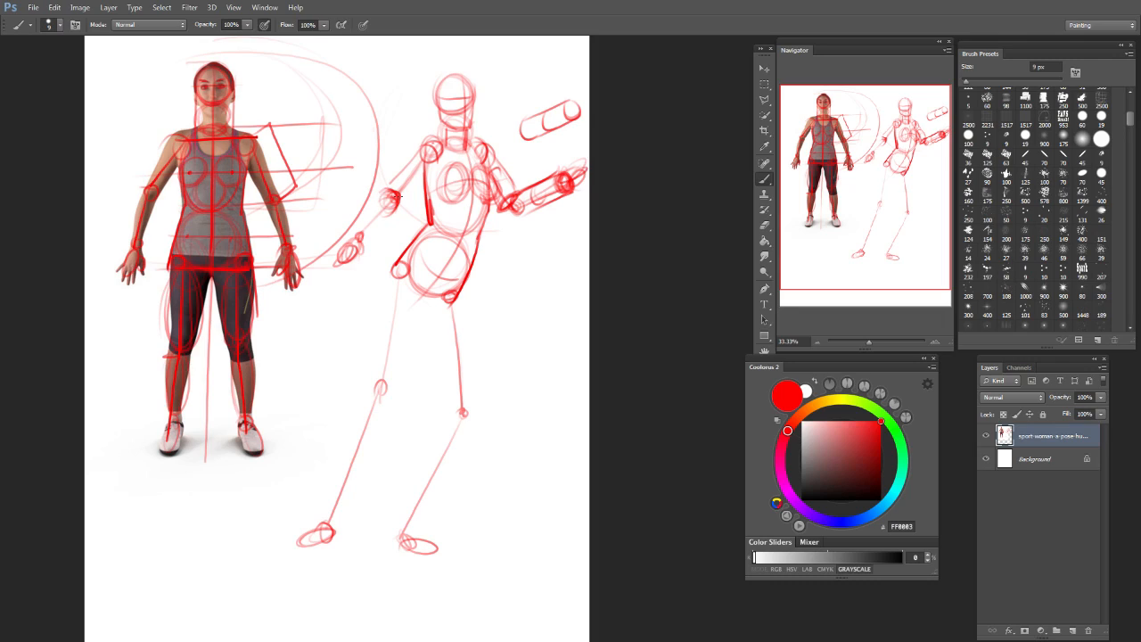
pyautogui.moveTo(407, 172)
pyautogui.mouseDown()
pyautogui.moveTo(417, 180)
pyautogui.moveTo(406, 207)
pyautogui.mouseUp()
# Step: Build the lowered forearm as a tapered cylinder and outline the wrist and hand at its end
pyautogui.moveTo(379, 185)
pyautogui.mouseDown()
pyautogui.moveTo(394, 191)
pyautogui.moveTo(380, 190)
pyautogui.moveTo(337, 241)
pyautogui.moveTo(348, 264)
pyautogui.moveTo(335, 248)
pyautogui.mouseUp()
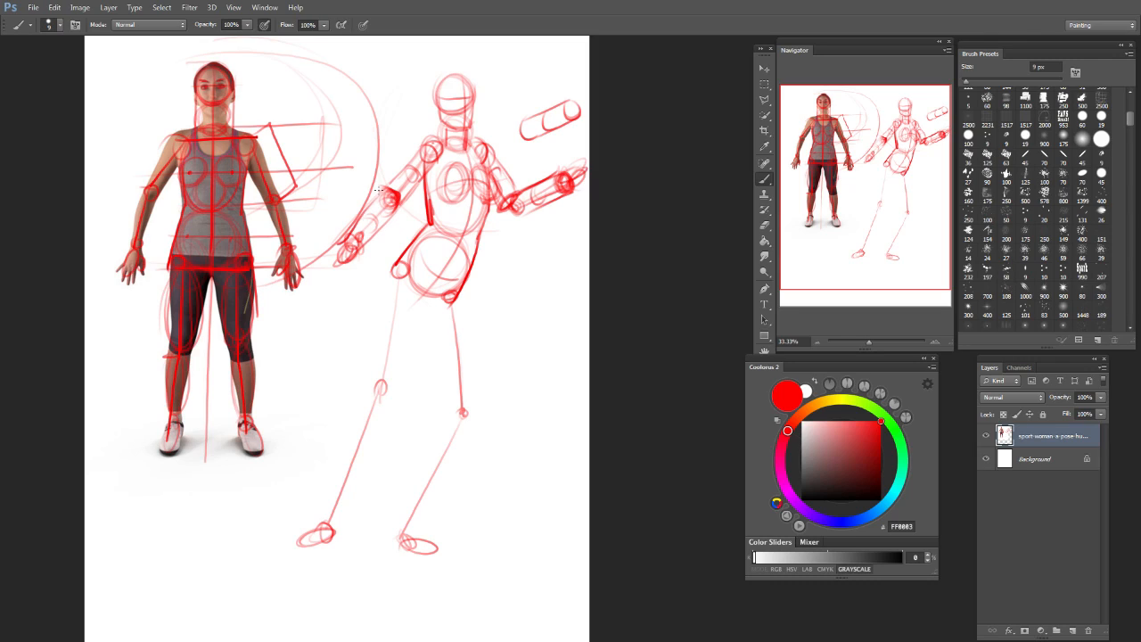
pyautogui.moveTo(398, 208)
pyautogui.mouseDown()
pyautogui.moveTo(353, 253)
pyautogui.moveTo(382, 231)
pyautogui.mouseUp()
pyautogui.moveTo(383, 191); pyautogui.dragTo(335, 273)
pyautogui.moveTo(343, 239); pyautogui.dragTo(334, 264)
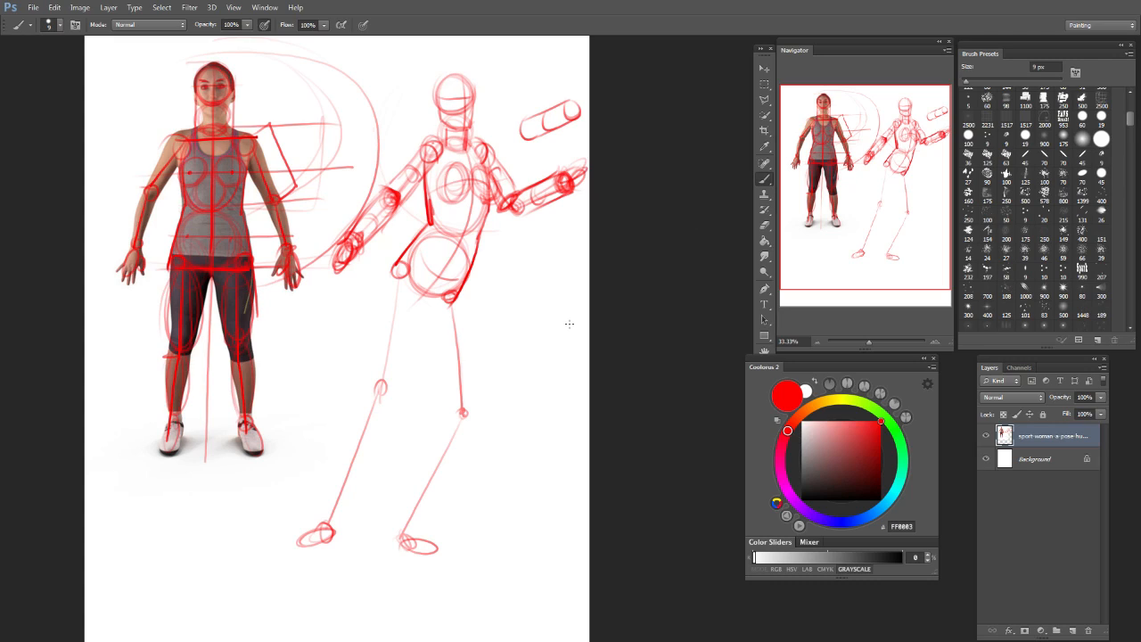
# Step: Refine the sketched jaw, draw a tilted line under the hip joints and darken the torso and pelvis sides
pyautogui.moveTo(451, 128)
pyautogui.mouseDown()
pyautogui.moveTo(471, 125)
pyautogui.moveTo(473, 89)
pyautogui.mouseUp()
pyautogui.moveTo(407, 280)
pyautogui.mouseDown()
pyautogui.moveTo(396, 291)
pyautogui.moveTo(437, 298)
pyautogui.mouseUp()
pyautogui.moveTo(384, 268); pyautogui.dragTo(514, 322)
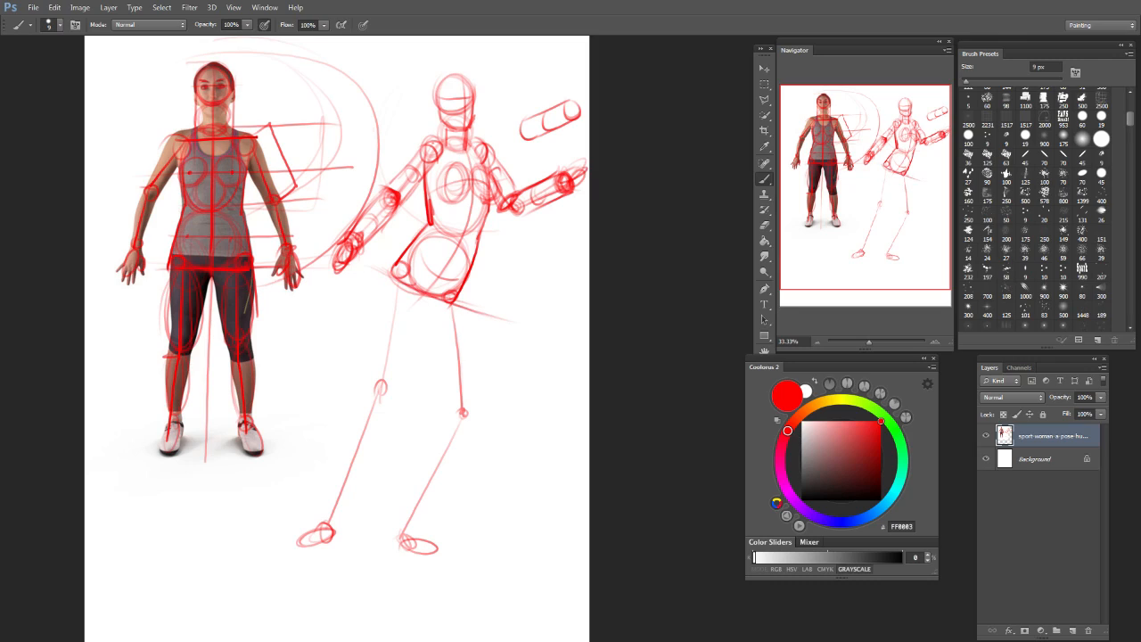
pyautogui.moveTo(418, 141)
pyautogui.mouseDown()
pyautogui.moveTo(426, 233)
pyautogui.moveTo(392, 279)
pyautogui.mouseUp()
pyautogui.moveTo(487, 207); pyautogui.dragTo(455, 302)
pyautogui.moveTo(424, 214); pyautogui.dragTo(406, 249)
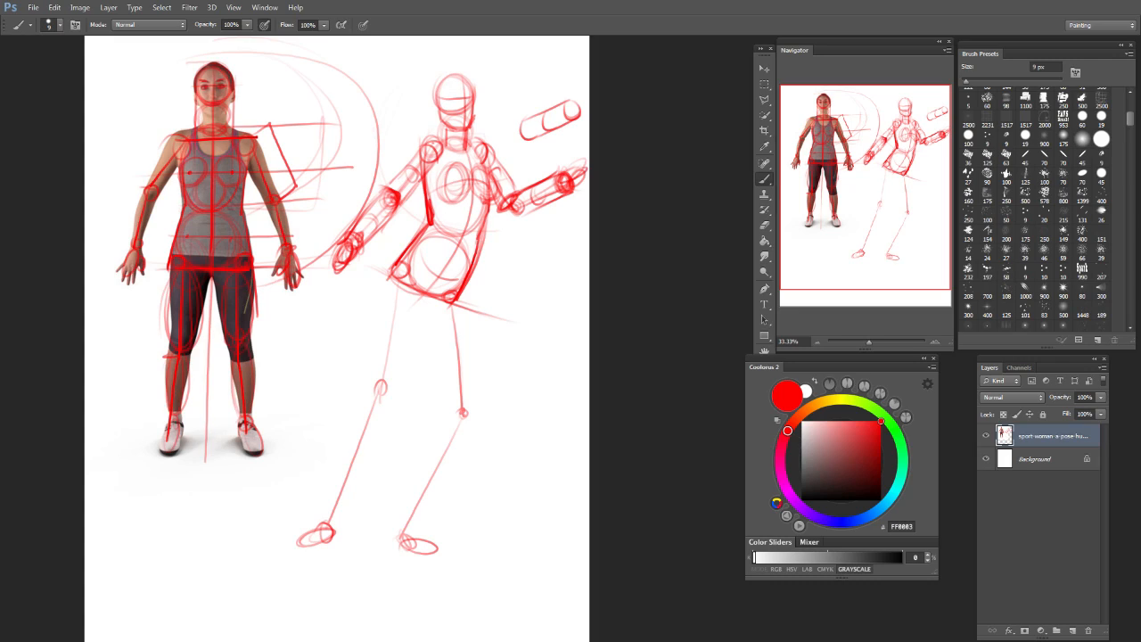
# Step: Block in the outstretched leg's thigh as a tapered cylinder with cross contours and an ellipse at the knee
pyautogui.moveTo(365, 393); pyautogui.dragTo(383, 393)
pyautogui.moveTo(383, 329); pyautogui.dragTo(409, 314)
pyautogui.moveTo(372, 382); pyautogui.dragTo(396, 377)
pyautogui.moveTo(416, 291); pyautogui.dragTo(387, 402)
pyautogui.moveTo(381, 281)
pyautogui.mouseDown()
pyautogui.moveTo(369, 386)
pyautogui.moveTo(384, 381)
pyautogui.moveTo(369, 360)
pyautogui.mouseUp()
pyautogui.moveTo(422, 294); pyautogui.dragTo(397, 390)
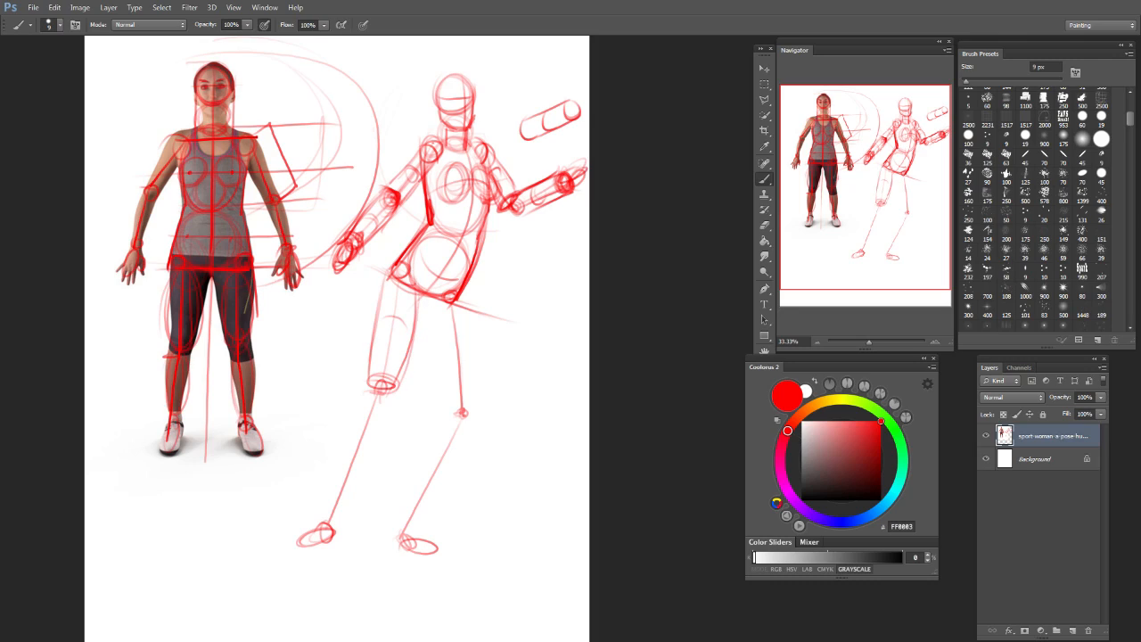
# Step: Block in the other thigh as a tapered cylinder with a cross contour and a knee ellipse
pyautogui.moveTo(470, 297)
pyautogui.mouseDown()
pyautogui.moveTo(463, 414)
pyautogui.moveTo(424, 405)
pyautogui.mouseUp()
pyautogui.moveTo(436, 348); pyautogui.dragTo(467, 340)
pyautogui.moveTo(428, 405); pyautogui.dragTo(436, 302)
pyautogui.moveTo(452, 408)
pyautogui.mouseDown()
pyautogui.moveTo(473, 405)
pyautogui.moveTo(444, 403)
pyautogui.mouseUp()
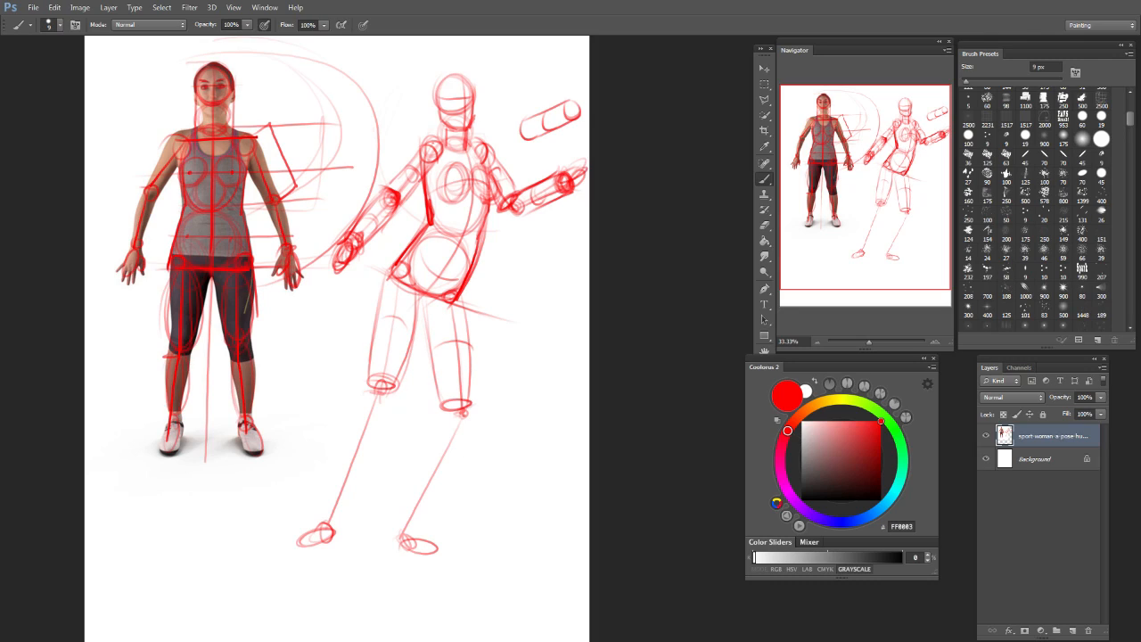
# Step: Build a tapered lower-leg cylinder below the second thigh and shape its ankle and angular foot
pyautogui.moveTo(396, 526)
pyautogui.mouseDown()
pyautogui.moveTo(421, 539)
pyautogui.moveTo(398, 533)
pyautogui.mouseUp()
pyautogui.moveTo(444, 421)
pyautogui.mouseDown()
pyautogui.moveTo(467, 410)
pyautogui.moveTo(445, 419)
pyautogui.moveTo(430, 505)
pyautogui.moveTo(446, 457)
pyautogui.mouseUp()
pyautogui.moveTo(415, 503); pyautogui.dragTo(403, 518)
pyautogui.moveTo(464, 442); pyautogui.dragTo(412, 529)
pyautogui.moveTo(448, 415); pyautogui.dragTo(468, 412)
pyautogui.moveTo(421, 451)
pyautogui.mouseDown()
pyautogui.moveTo(398, 516)
pyautogui.moveTo(442, 549)
pyautogui.mouseUp()
pyautogui.moveTo(408, 527)
pyautogui.mouseDown()
pyautogui.moveTo(428, 553)
pyautogui.moveTo(416, 546)
pyautogui.mouseUp()
pyautogui.moveTo(423, 530)
pyautogui.mouseDown()
pyautogui.moveTo(444, 552)
pyautogui.moveTo(396, 528)
pyautogui.mouseUp()
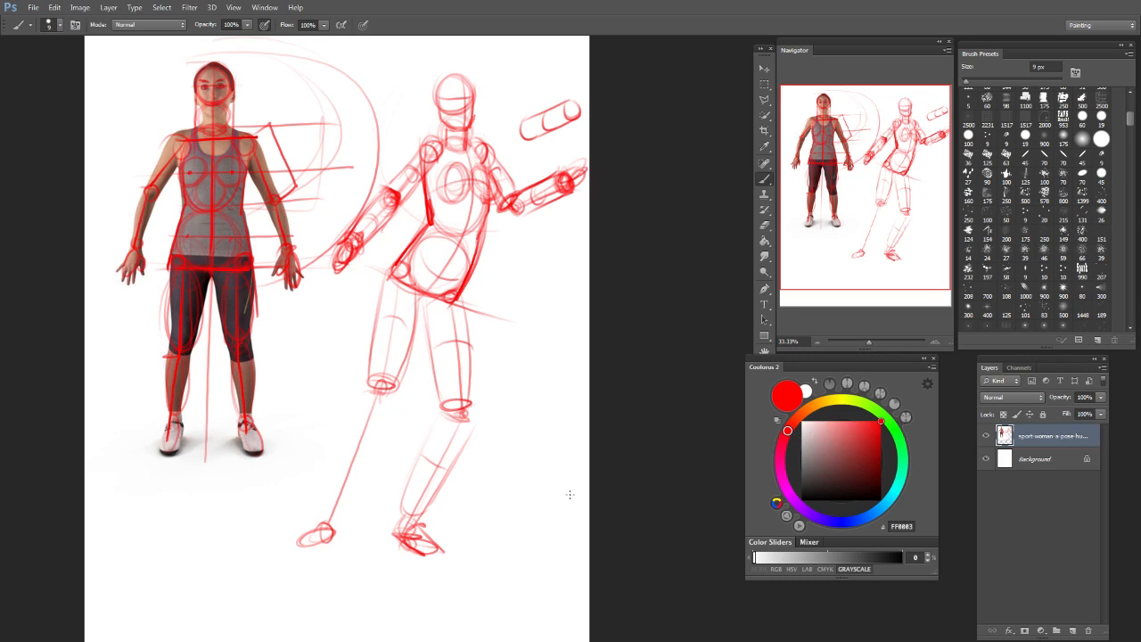
# Step: Sketch a separate lower leg with a wedge-shaped foot in the blank area beside the figure
pyautogui.moveTo(519, 526)
pyautogui.mouseDown()
pyautogui.moveTo(548, 533)
pyautogui.moveTo(531, 510)
pyautogui.moveTo(544, 495)
pyautogui.mouseUp()
pyautogui.moveTo(562, 512)
pyautogui.mouseDown()
pyautogui.moveTo(554, 530)
pyautogui.moveTo(571, 493)
pyautogui.mouseUp()
pyautogui.moveTo(547, 530)
pyautogui.mouseDown()
pyautogui.moveTo(568, 518)
pyautogui.moveTo(552, 517)
pyautogui.mouseUp()
pyautogui.moveTo(567, 495)
pyautogui.mouseDown()
pyautogui.moveTo(568, 519)
pyautogui.moveTo(558, 381)
pyautogui.moveTo(545, 497)
pyautogui.mouseUp()
pyautogui.moveTo(576, 403); pyautogui.dragTo(569, 496)
pyautogui.moveTo(576, 378)
pyautogui.mouseDown()
pyautogui.moveTo(581, 430)
pyautogui.moveTo(564, 526)
pyautogui.moveTo(534, 544)
pyautogui.moveTo(516, 532)
pyautogui.moveTo(544, 499)
pyautogui.mouseUp()
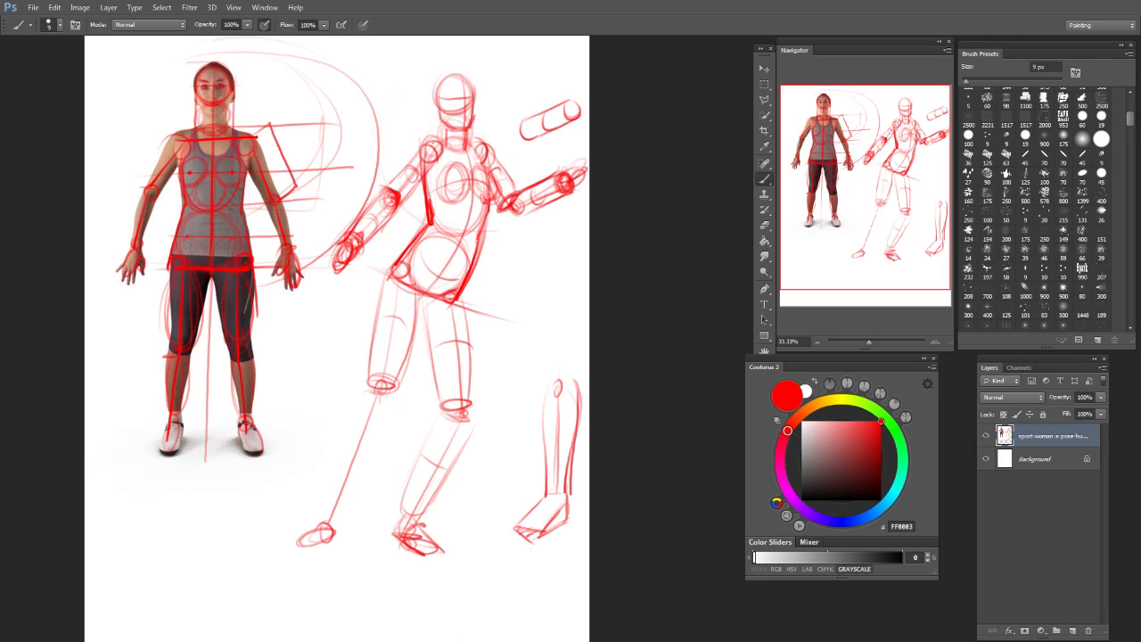
# Step: Add a cross contour to the figure's finished shin and strengthen both of its side outlines
pyautogui.moveTo(426, 461); pyautogui.dragTo(456, 475)
pyautogui.moveTo(441, 412); pyautogui.dragTo(392, 535)
pyautogui.moveTo(469, 424); pyautogui.dragTo(440, 533)
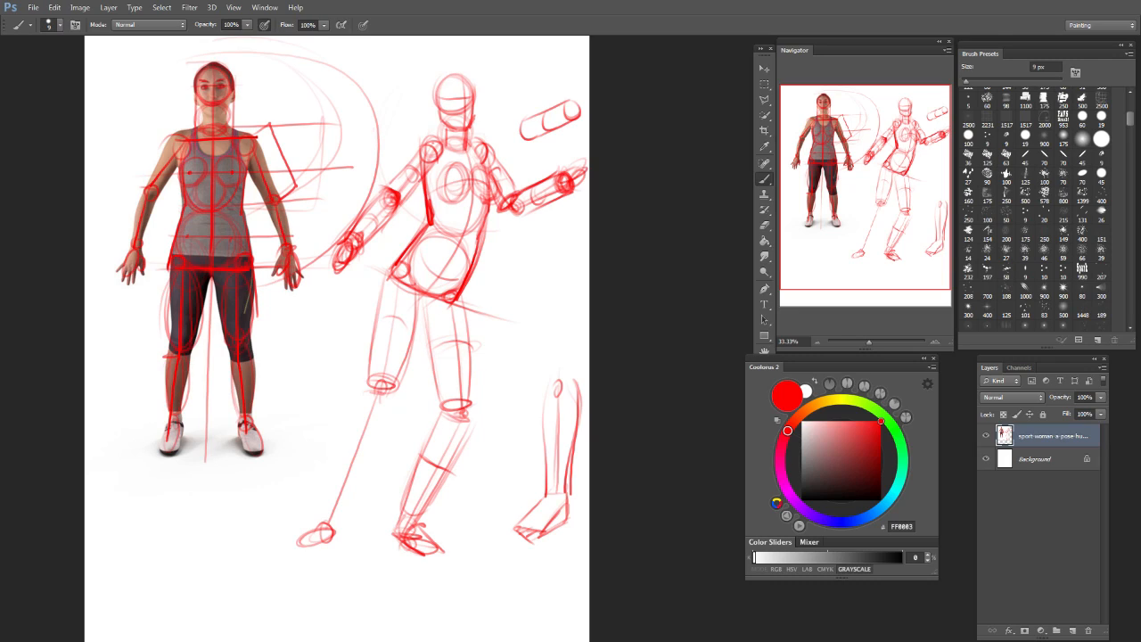
# Step: Mark a boot edge beside the figure's shin and draw a cuff and wide boot outline around the separate foot study
pyautogui.moveTo(453, 470)
pyautogui.mouseDown()
pyautogui.moveTo(471, 481)
pyautogui.moveTo(441, 526)
pyautogui.mouseUp()
pyautogui.moveTo(554, 496)
pyautogui.mouseDown()
pyautogui.moveTo(561, 547)
pyautogui.moveTo(517, 532)
pyautogui.moveTo(541, 490)
pyautogui.mouseUp()
pyautogui.moveTo(538, 435)
pyautogui.mouseDown()
pyautogui.moveTo(585, 428)
pyautogui.moveTo(541, 443)
pyautogui.moveTo(576, 438)
pyautogui.moveTo(528, 495)
pyautogui.mouseUp()
pyautogui.moveTo(535, 437)
pyautogui.mouseDown()
pyautogui.moveTo(584, 437)
pyautogui.moveTo(552, 486)
pyautogui.mouseUp()
pyautogui.moveTo(527, 448)
pyautogui.mouseDown()
pyautogui.moveTo(501, 532)
pyautogui.moveTo(516, 538)
pyautogui.mouseUp()
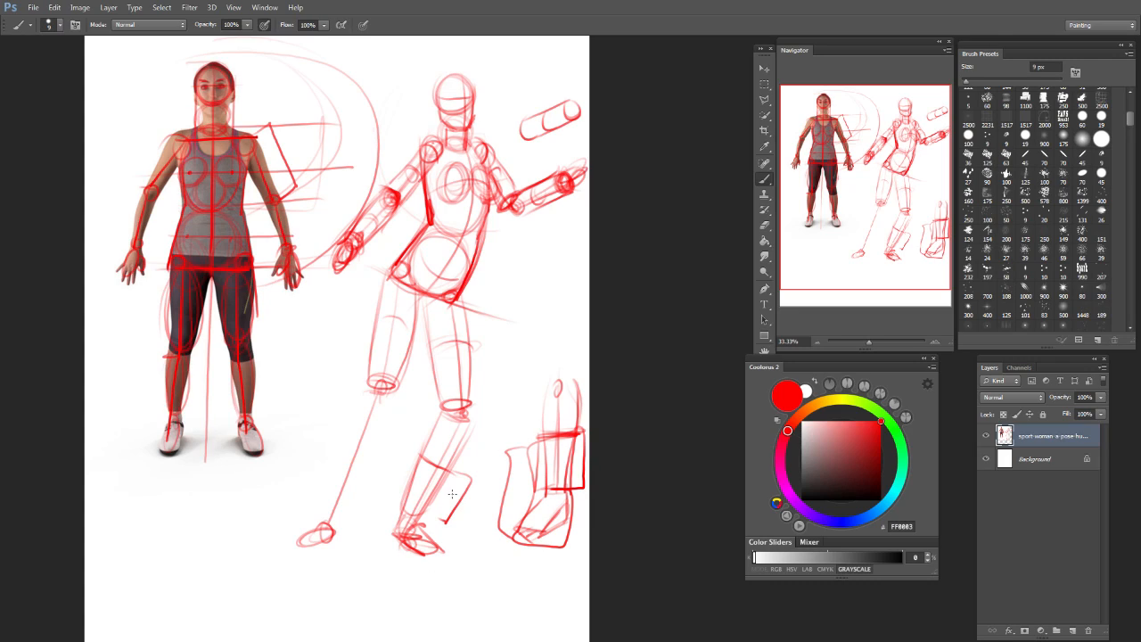
# Step: Erase the boot edge beside the figure's shin and redraw the shin's outer contour and knee
pyautogui.press('e')
pyautogui.moveTo(450, 519); pyautogui.dragTo(481, 465)
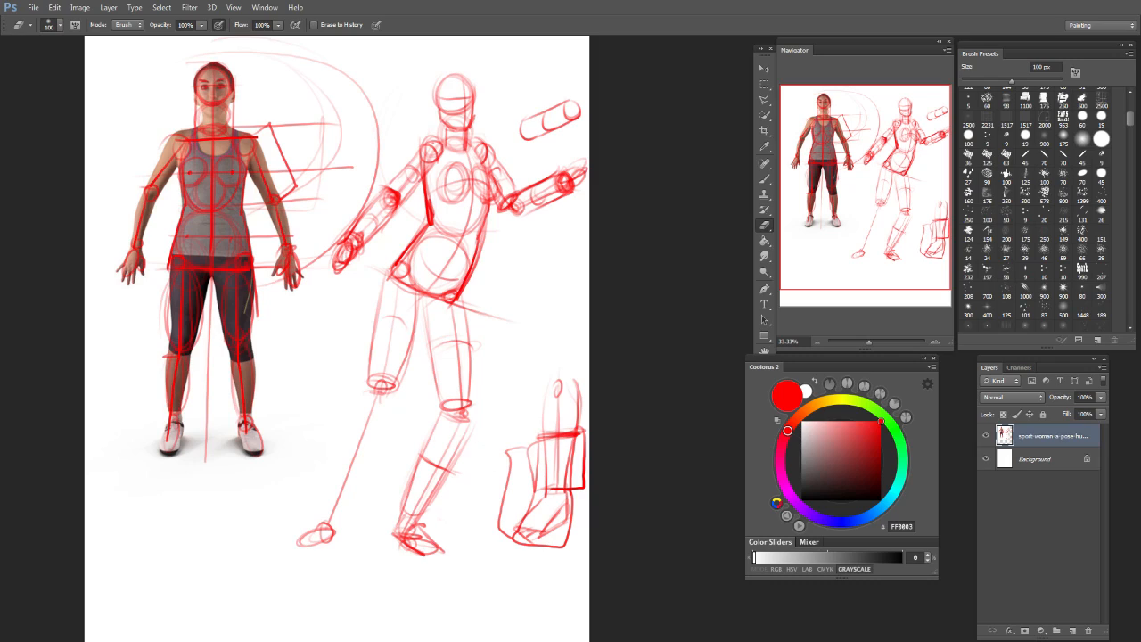
pyautogui.press('b')
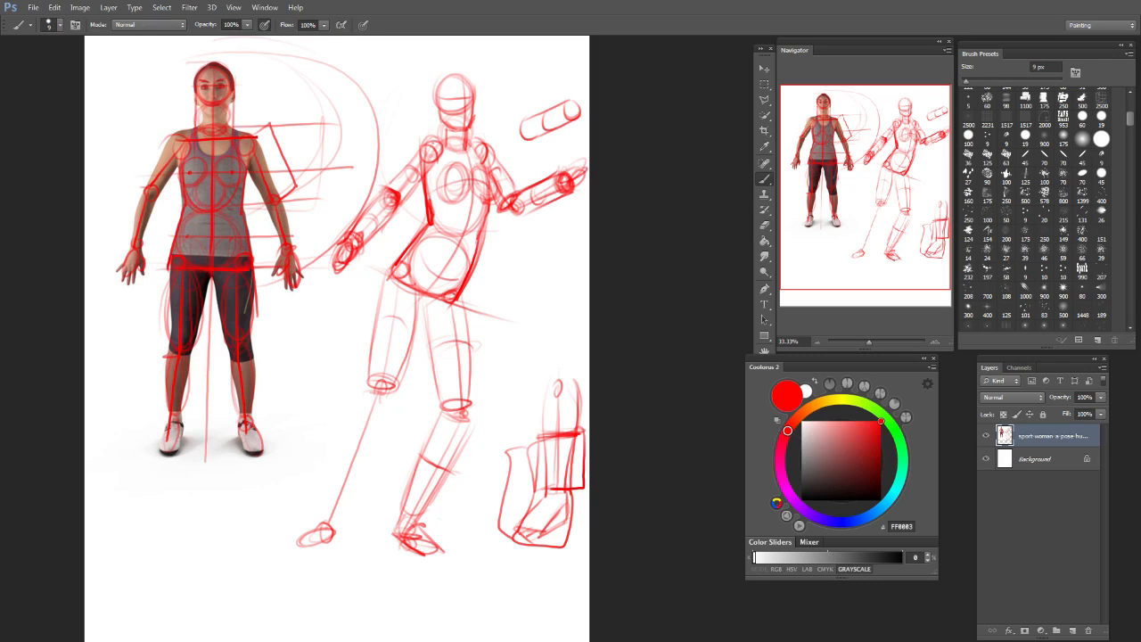
pyautogui.moveTo(471, 422); pyautogui.dragTo(412, 523)
pyautogui.hotkey('ctrl', 'z')
pyautogui.moveTo(467, 425); pyautogui.dragTo(421, 513)
pyautogui.moveTo(474, 390)
pyautogui.mouseDown()
pyautogui.moveTo(467, 423)
pyautogui.moveTo(468, 413)
pyautogui.mouseUp()
# Step: Build the outstretched lower leg as a tapered cylinder with a cross contour, ankle and wedge-shaped foot
pyautogui.moveTo(395, 392)
pyautogui.mouseDown()
pyautogui.moveTo(365, 403)
pyautogui.moveTo(396, 402)
pyautogui.moveTo(344, 452)
pyautogui.moveTo(374, 455)
pyautogui.moveTo(324, 516)
pyautogui.mouseUp()
pyautogui.moveTo(364, 465); pyautogui.dragTo(346, 514)
pyautogui.moveTo(346, 440); pyautogui.dragTo(323, 503)
pyautogui.moveTo(352, 501); pyautogui.dragTo(332, 508)
pyautogui.moveTo(389, 414)
pyautogui.mouseDown()
pyautogui.moveTo(357, 492)
pyautogui.moveTo(296, 542)
pyautogui.moveTo(346, 519)
pyautogui.moveTo(322, 545)
pyautogui.moveTo(339, 537)
pyautogui.mouseUp()
pyautogui.moveTo(362, 394); pyautogui.dragTo(332, 499)
pyautogui.moveTo(389, 410); pyautogui.dragTo(348, 503)
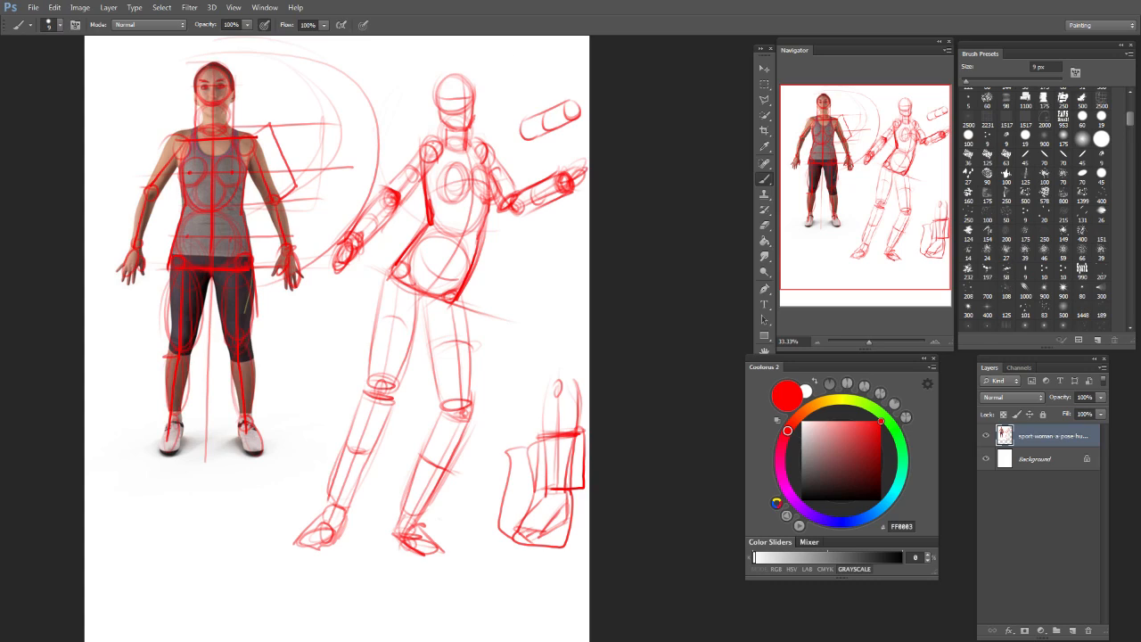
# Step: Add finger strokes to the raised hand at the end of the sketched figure's arm
pyautogui.moveTo(576, 159); pyautogui.dragTo(589, 177)
pyautogui.moveTo(576, 179); pyautogui.dragTo(589, 185)
pyautogui.moveTo(582, 137); pyautogui.dragTo(577, 162)
pyautogui.press('e')
pyautogui.press('b')
# Step: Scale the photo and sketch layer down to about 55% and place it in the page's upper-left corner
pyautogui.hotkey('ctrl', 't')
pyautogui.moveTo(598, 550)
pyautogui.mouseDown()
pyautogui.moveTo(374, 303)
pyautogui.moveTo(507, 430)
pyautogui.moveTo(299, 250)
pyautogui.moveTo(335, 282)
pyautogui.mouseUp()
pyautogui.moveTo(245, 235)
pyautogui.mouseDown()
pyautogui.moveTo(358, 239)
pyautogui.moveTo(297, 239)
pyautogui.mouseUp()
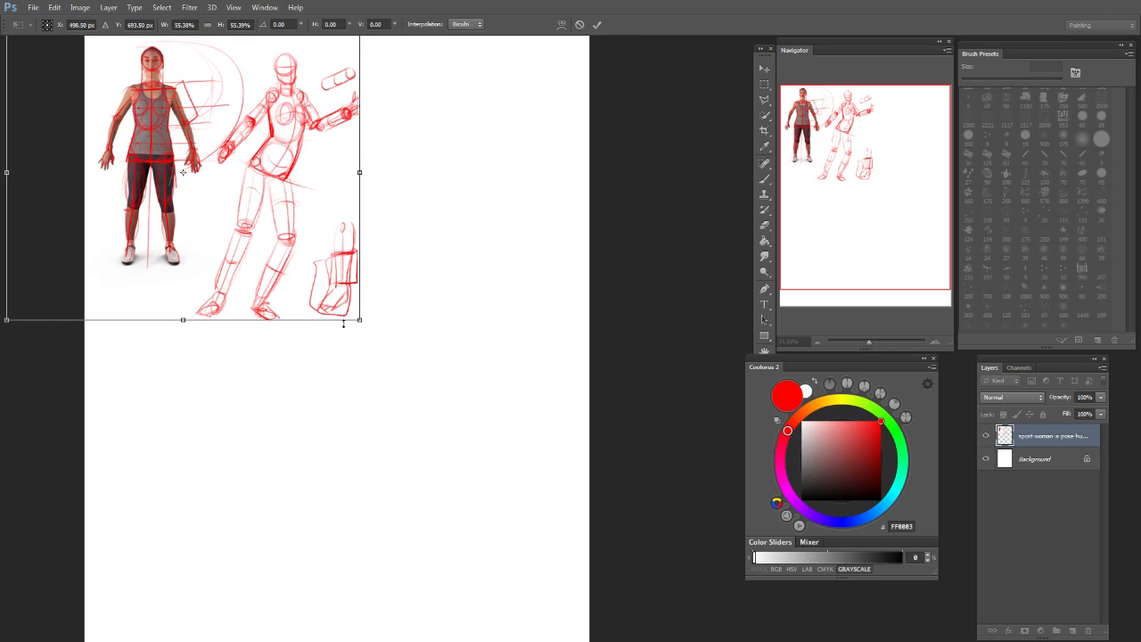
pyautogui.press('Return')
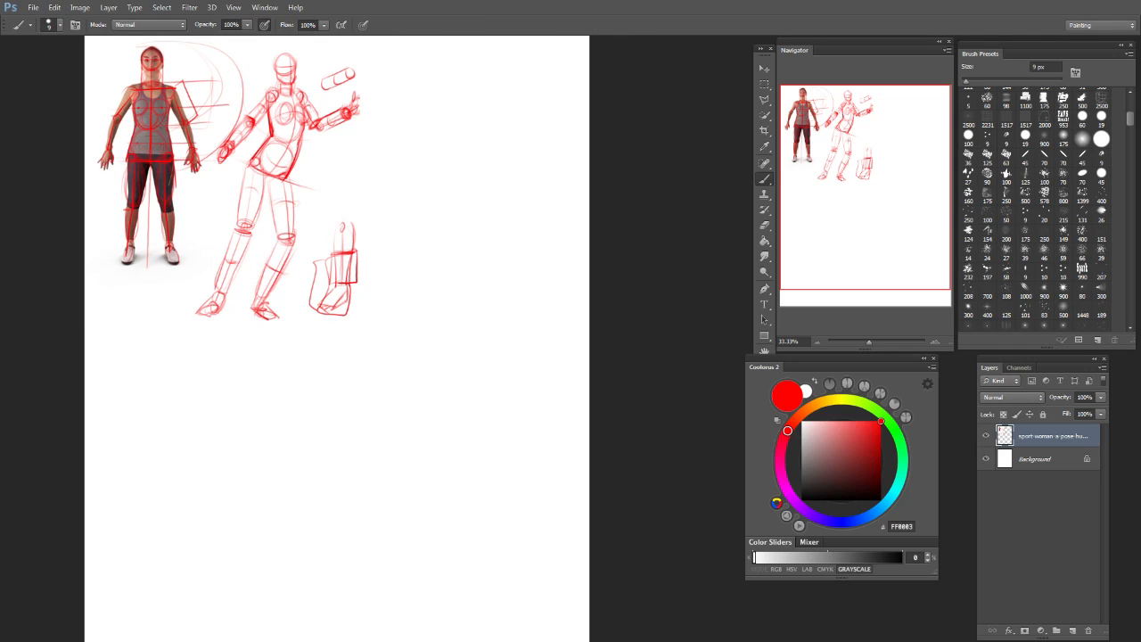
# Step: Draw a light box in perspective in the page's upper-right area, with a cross contour on its front face
pyautogui.press('[')
pyautogui.press('[')
pyautogui.press(']')
pyautogui.press(']')
pyautogui.press(']')
pyautogui.press(']')
pyautogui.press(']')
pyautogui.press(']')
pyautogui.press('[')
pyautogui.press('[')
pyautogui.moveTo(423, 106)
pyautogui.mouseDown()
pyautogui.moveTo(496, 88)
pyautogui.moveTo(429, 162)
pyautogui.mouseUp()
pyautogui.moveTo(491, 92)
pyautogui.mouseDown()
pyautogui.moveTo(490, 171)
pyautogui.moveTo(511, 129)
pyautogui.moveTo(510, 186)
pyautogui.mouseUp()
pyautogui.moveTo(491, 171); pyautogui.dragTo(510, 188)
pyautogui.moveTo(429, 169)
pyautogui.mouseDown()
pyautogui.moveTo(490, 167)
pyautogui.moveTo(432, 184)
pyautogui.moveTo(510, 177)
pyautogui.mouseUp()
pyautogui.hotkey('ctrl', 'z')
pyautogui.moveTo(436, 191); pyautogui.dragTo(510, 184)
pyautogui.moveTo(431, 138); pyautogui.dragTo(495, 125)
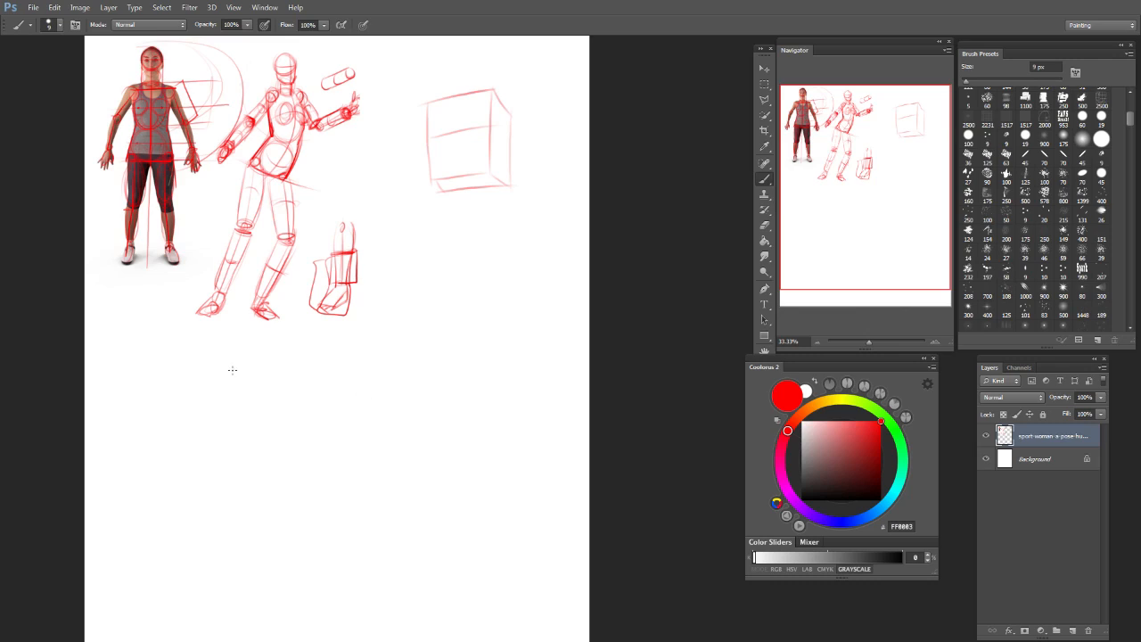
pyautogui.moveTo(187, 387)
pyautogui.mouseDown()
pyautogui.moveTo(170, 419)
pyautogui.moveTo(252, 383)
pyautogui.moveTo(214, 385)
pyautogui.mouseUp()
pyautogui.hotkey('ctrl', 'z')
pyautogui.hotkey('ctrl', 'z')
# Step: Draw a wide chest ellipse with curved cross contours in the empty lower page and a small pelvis circle beneath it
pyautogui.hotkey('ctrl', '+')
pyautogui.moveTo(850, 203); pyautogui.dragTo(830, 240)
pyautogui.moveTo(169, 230)
pyautogui.mouseDown()
pyautogui.moveTo(176, 352)
pyautogui.moveTo(244, 280)
pyautogui.mouseUp()
pyautogui.hotkey('ctrl', 'z')
pyautogui.moveTo(122, 346)
pyautogui.mouseDown()
pyautogui.moveTo(179, 279)
pyautogui.moveTo(116, 338)
pyautogui.moveTo(310, 324)
pyautogui.mouseUp()
pyautogui.press('[')
pyautogui.press('[')
pyautogui.press('[')
pyautogui.press('[')
pyautogui.hotkey('ctrl', 'z')
pyautogui.moveTo(121, 332); pyautogui.dragTo(312, 319)
pyautogui.moveTo(236, 283); pyautogui.dragTo(249, 369)
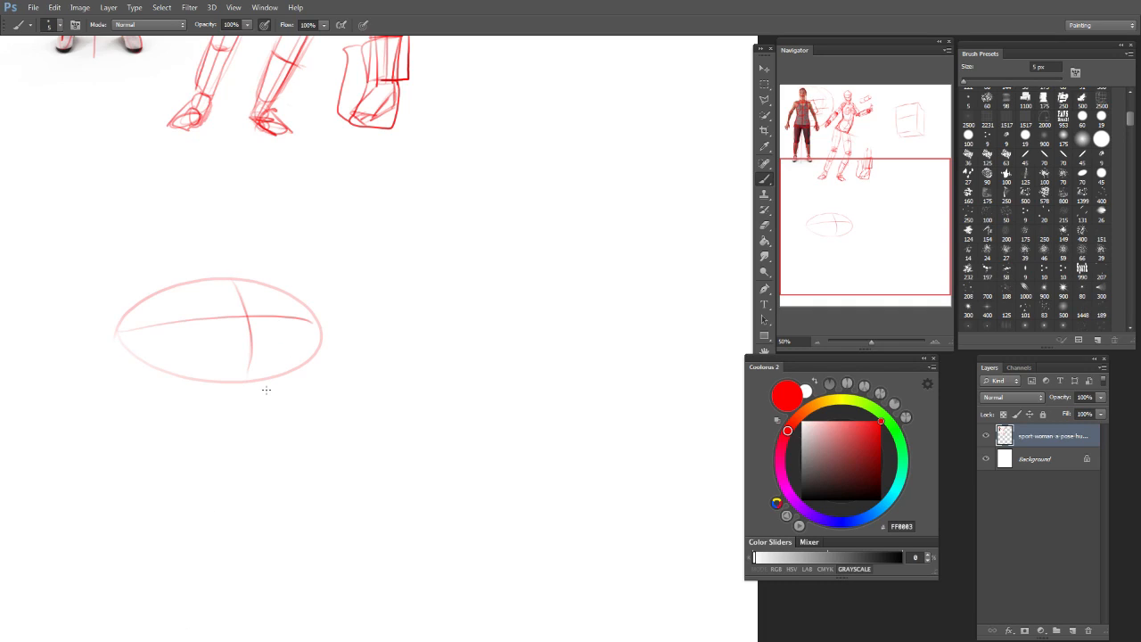
pyautogui.moveTo(206, 413)
pyautogui.mouseDown()
pyautogui.moveTo(250, 443)
pyautogui.moveTo(197, 407)
pyautogui.mouseUp()
pyautogui.moveTo(856, 208); pyautogui.dragTo(843, 225)
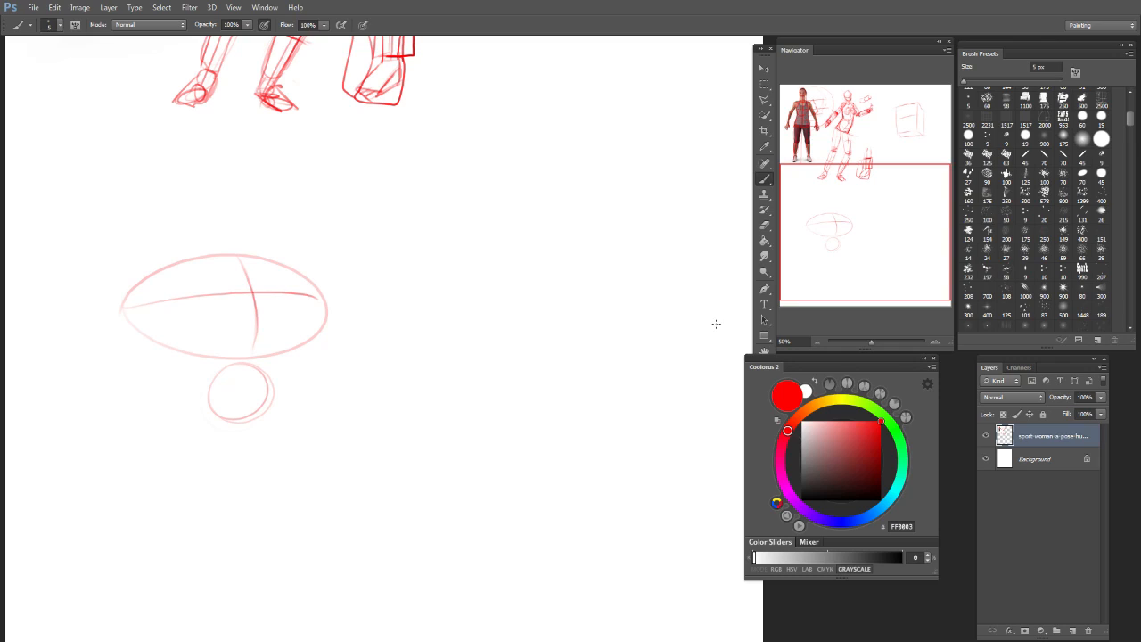
pyautogui.moveTo(856, 247); pyautogui.dragTo(853, 249)
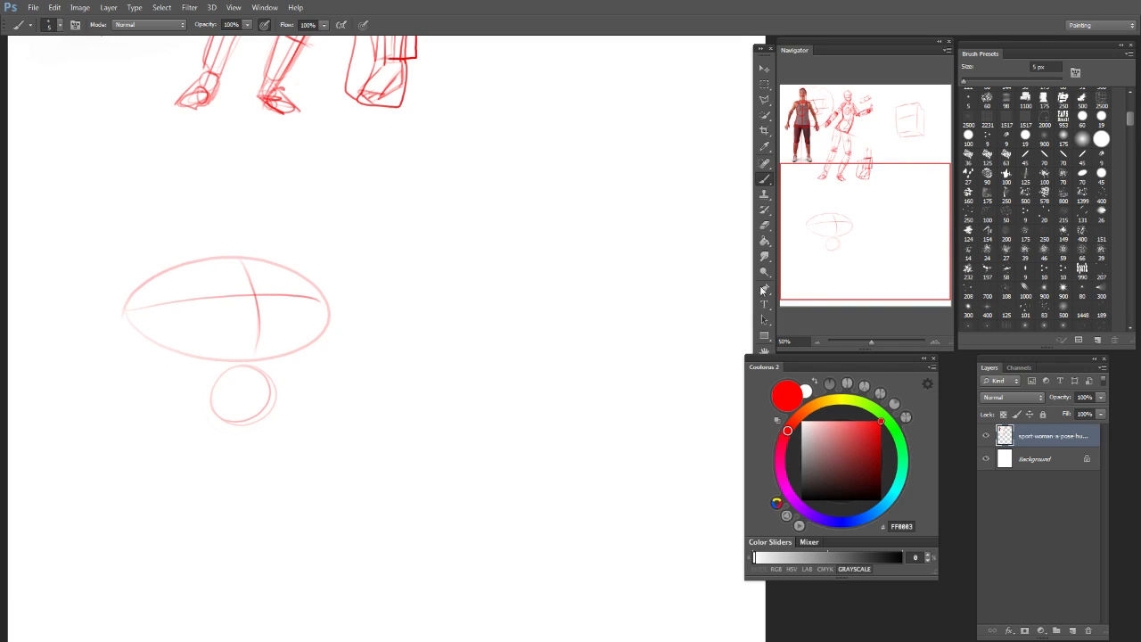
pyautogui.moveTo(869, 227); pyautogui.dragTo(856, 229)
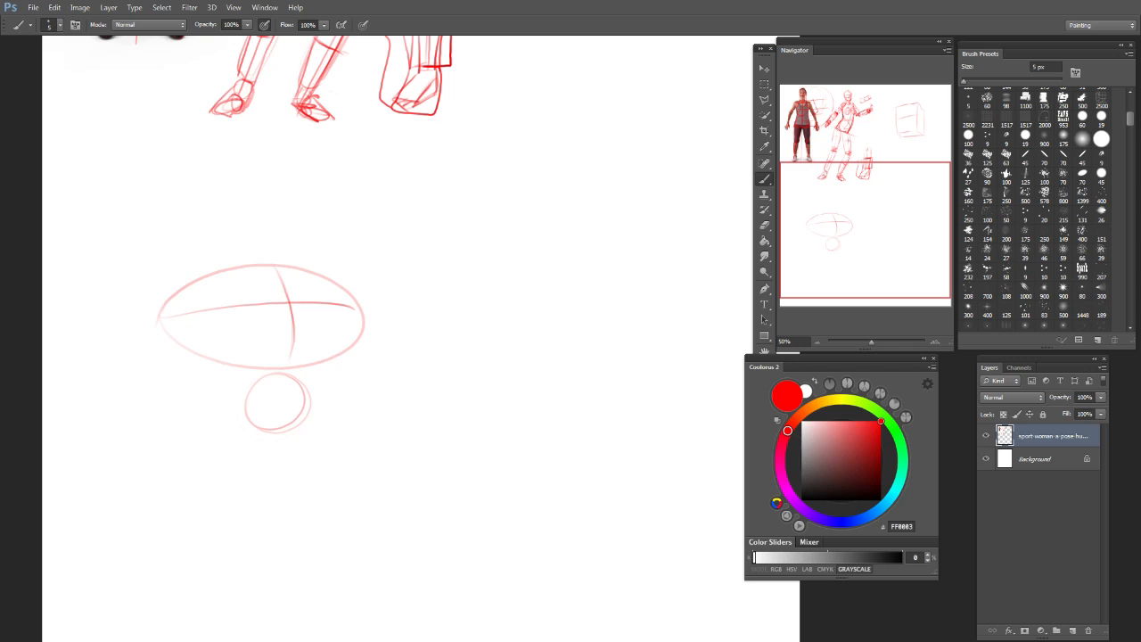
pyautogui.moveTo(861, 223)
pyautogui.mouseDown()
pyautogui.moveTo(897, 173)
pyautogui.moveTo(828, 214)
pyautogui.moveTo(822, 234)
pyautogui.moveTo(769, 244)
pyautogui.mouseUp()
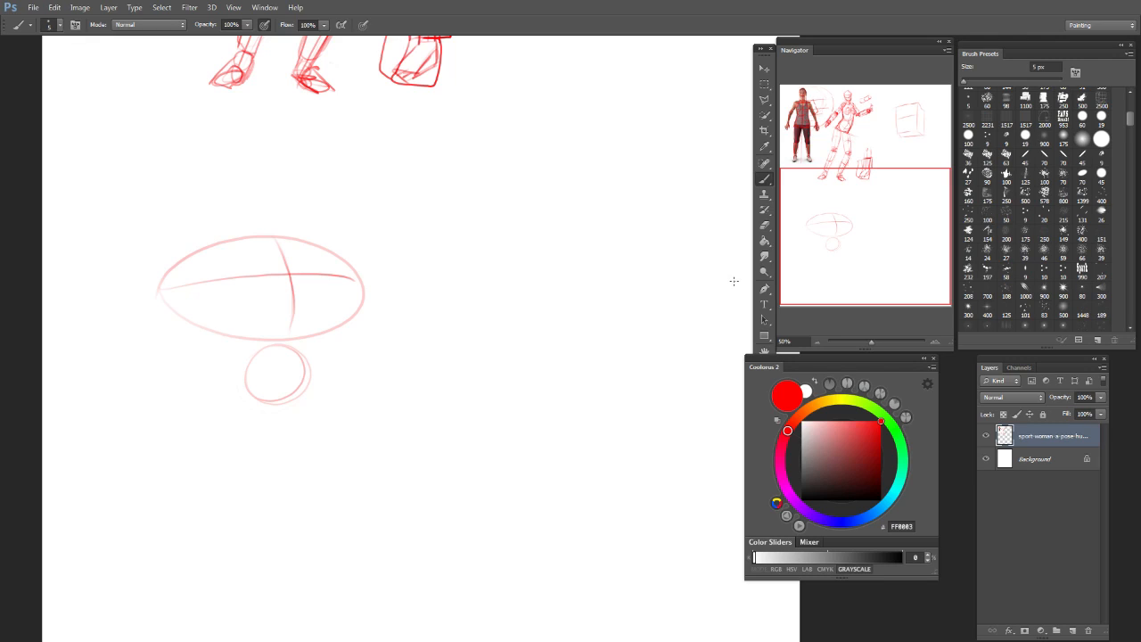
pyautogui.moveTo(862, 257); pyautogui.dragTo(857, 266)
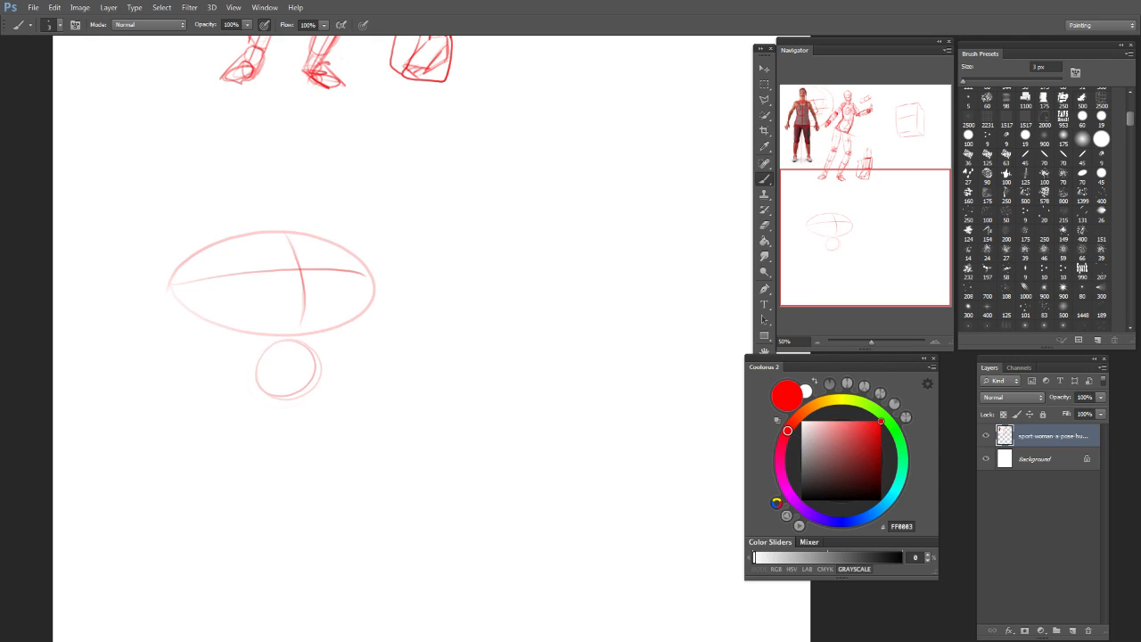
pyautogui.scroll(-3, 869, 217)
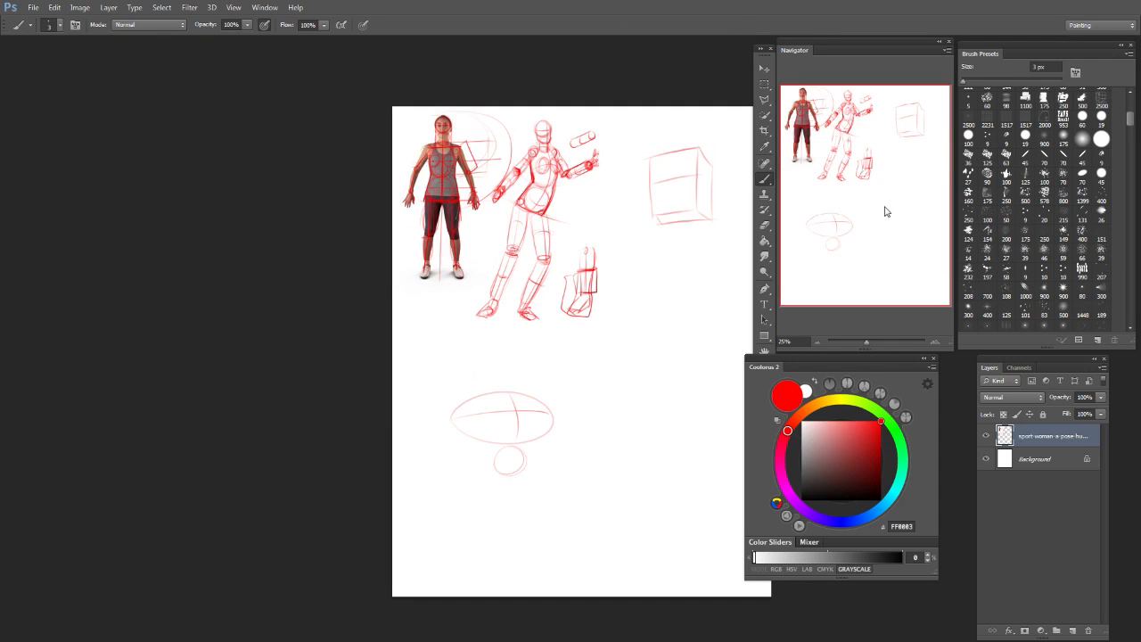
pyautogui.scroll(3, 885, 212)
pyautogui.moveTo(880, 214)
pyautogui.mouseDown()
pyautogui.moveTo(858, 188)
pyautogui.moveTo(847, 225)
pyautogui.mouseUp()
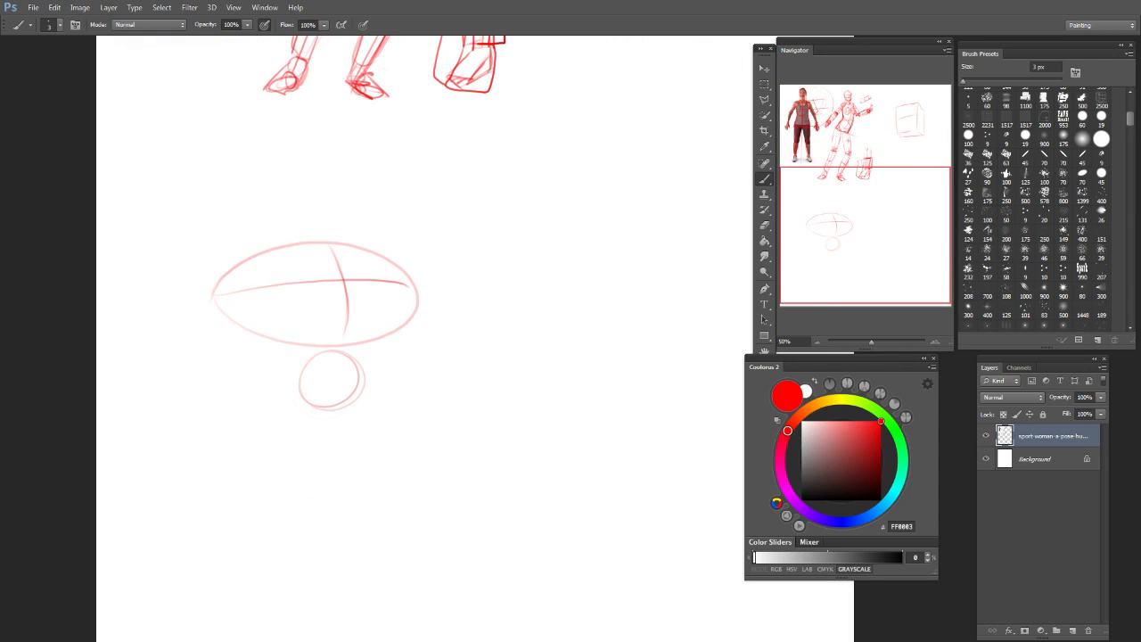
# Step: With a 5 px brush, mark the chest ellipse's centre line, upper edge and chest plane, and add a shoulder circle at each end
pyautogui.press(']')
pyautogui.press(']')
pyautogui.press(']')
pyautogui.press(']')
pyautogui.moveTo(345, 282)
pyautogui.mouseDown()
pyautogui.moveTo(413, 297)
pyautogui.moveTo(415, 280)
pyautogui.moveTo(400, 299)
pyautogui.moveTo(269, 296)
pyautogui.mouseUp()
pyautogui.moveTo(316, 284)
pyautogui.mouseDown()
pyautogui.moveTo(237, 272)
pyautogui.moveTo(267, 295)
pyautogui.mouseUp()
pyautogui.moveTo(410, 280); pyautogui.dragTo(401, 296)
pyautogui.moveTo(331, 247); pyautogui.dragTo(344, 283)
pyautogui.moveTo(248, 250)
pyautogui.mouseDown()
pyautogui.moveTo(403, 248)
pyautogui.moveTo(394, 259)
pyautogui.moveTo(392, 242)
pyautogui.moveTo(219, 248)
pyautogui.mouseUp()
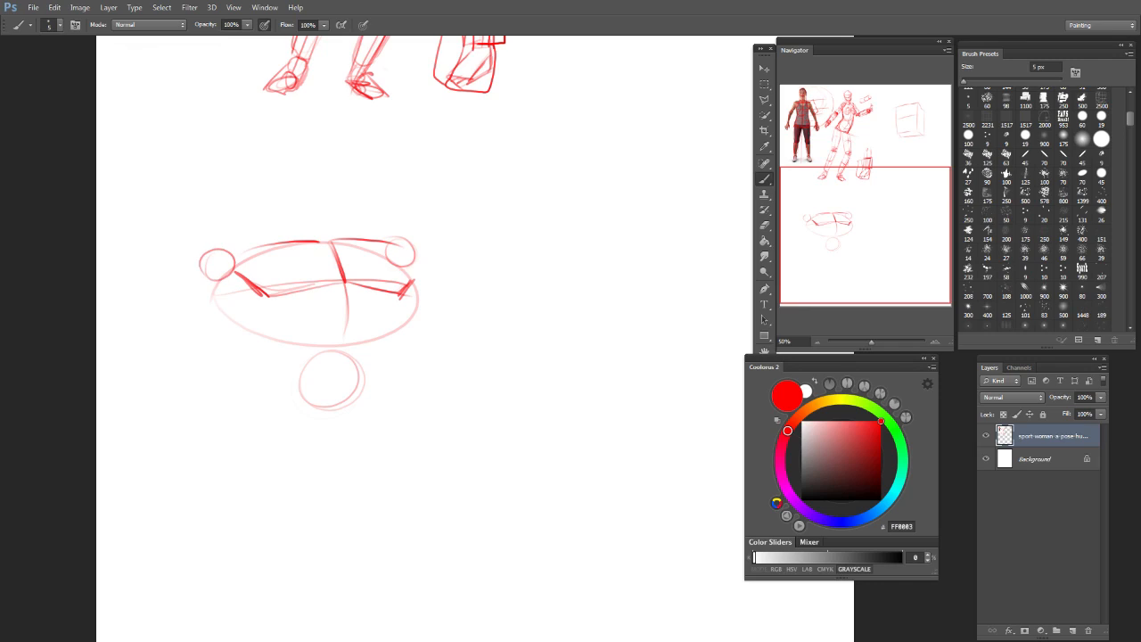
# Step: Add curved rib bands across the lower half of the chest ellipse and short lines tapering toward the waist
pyautogui.moveTo(288, 312)
pyautogui.mouseDown()
pyautogui.moveTo(382, 320)
pyautogui.moveTo(408, 293)
pyautogui.mouseUp()
pyautogui.moveTo(233, 284); pyautogui.dragTo(282, 323)
pyautogui.moveTo(344, 302)
pyautogui.mouseDown()
pyautogui.moveTo(390, 324)
pyautogui.moveTo(348, 334)
pyautogui.moveTo(373, 317)
pyautogui.moveTo(346, 333)
pyautogui.mouseUp()
pyautogui.moveTo(296, 332)
pyautogui.mouseDown()
pyautogui.moveTo(385, 326)
pyautogui.moveTo(355, 350)
pyautogui.mouseUp()
pyautogui.moveTo(373, 329); pyautogui.dragTo(355, 353)
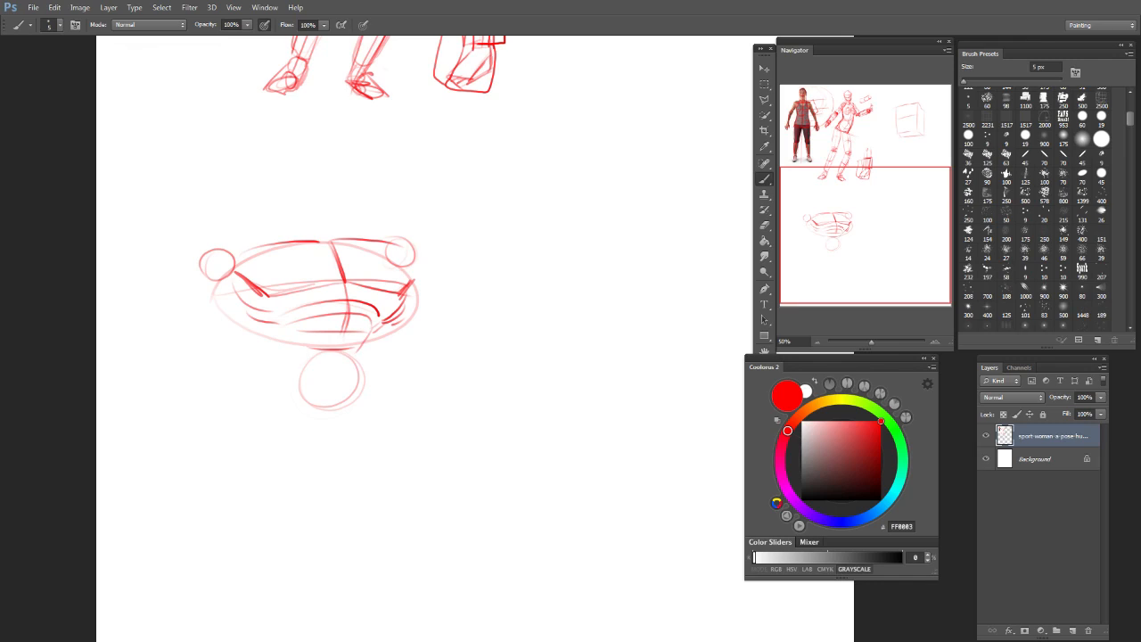
# Step: Draw cross contours on the pelvis circle and place a small hip joint circle on each side of it
pyautogui.moveTo(304, 394)
pyautogui.mouseDown()
pyautogui.moveTo(289, 407)
pyautogui.moveTo(365, 373)
pyautogui.moveTo(355, 405)
pyautogui.mouseUp()
pyautogui.moveTo(344, 351); pyautogui.dragTo(332, 410)
pyautogui.moveTo(348, 321)
pyautogui.mouseDown()
pyautogui.moveTo(321, 416)
pyautogui.moveTo(343, 412)
pyautogui.mouseUp()
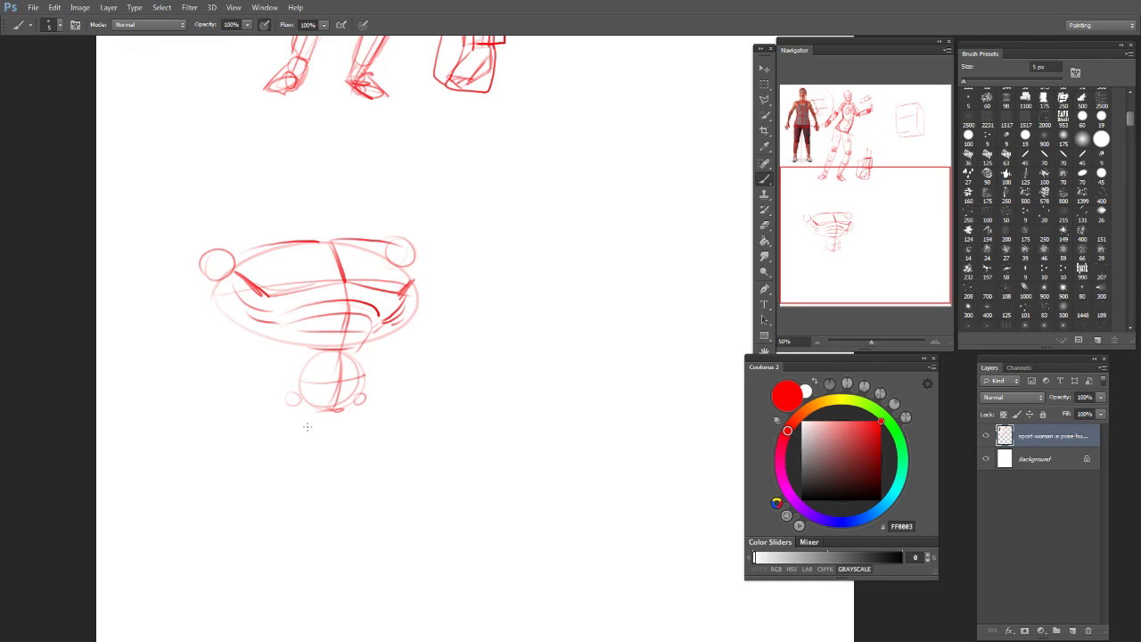
pyautogui.moveTo(863, 216); pyautogui.dragTo(847, 245)
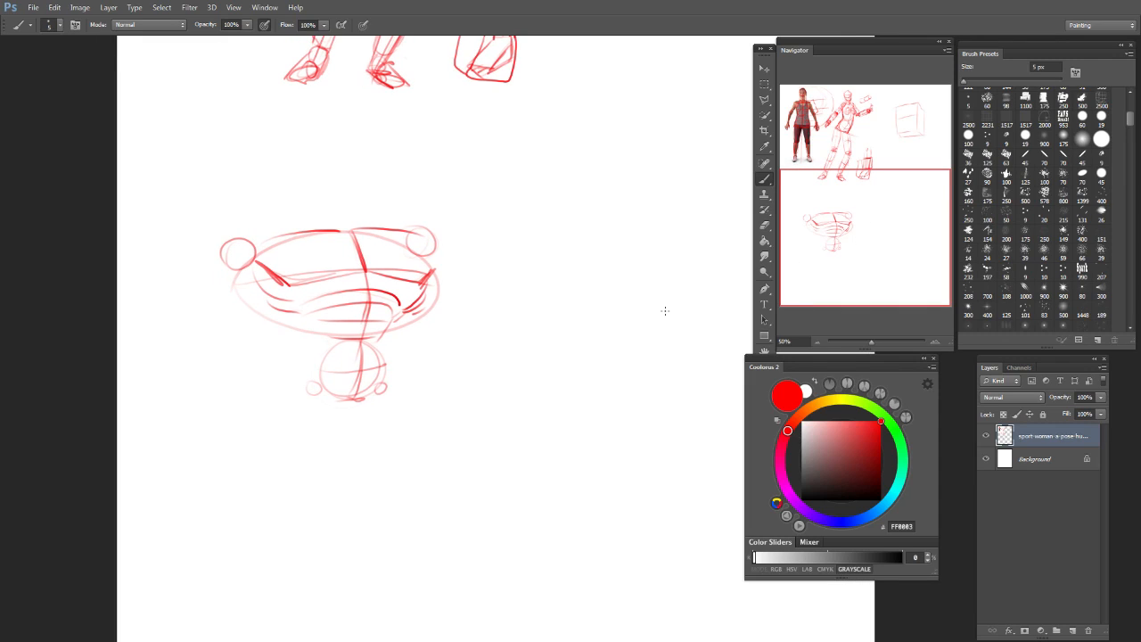
pyautogui.hotkey('ctrl', '-')
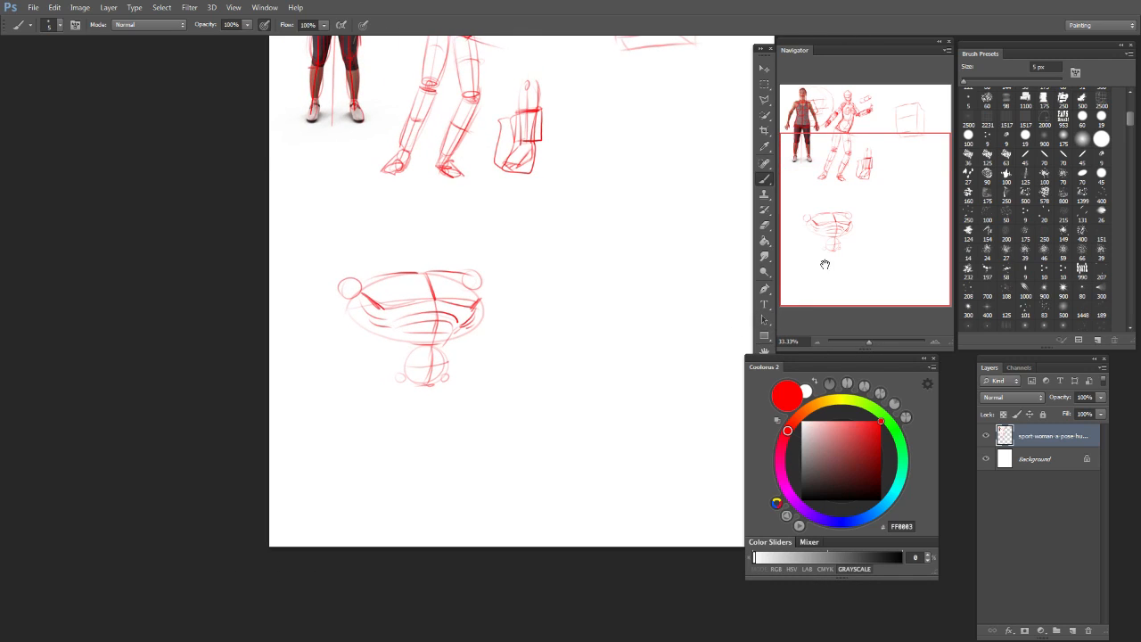
pyautogui.hotkey('ctrl', '+')
pyautogui.moveTo(860, 232); pyautogui.dragTo(865, 234)
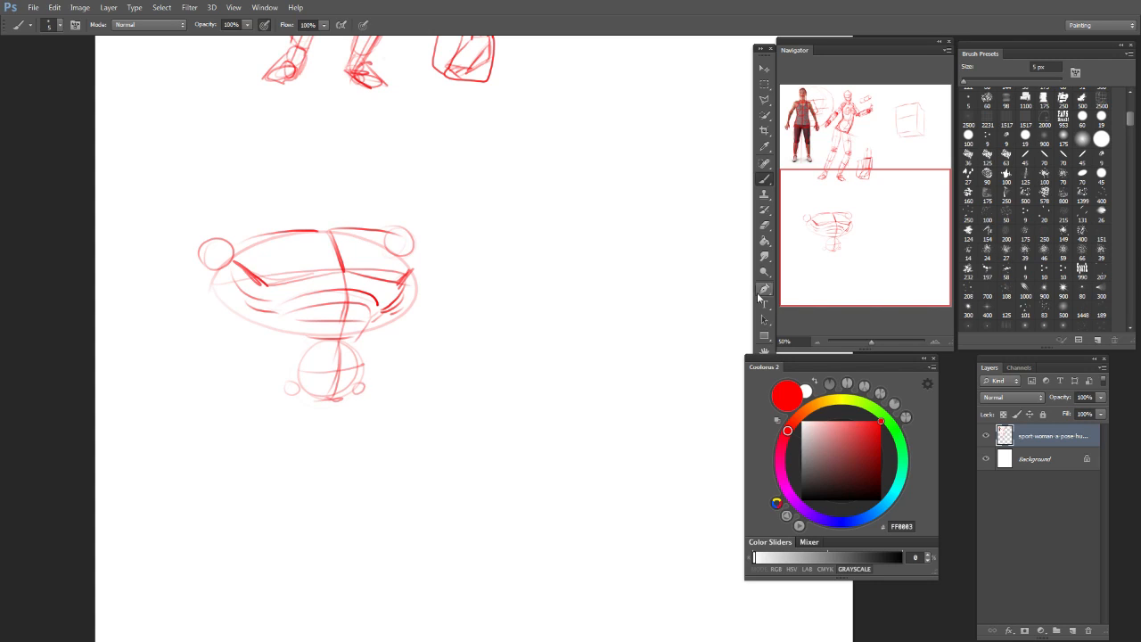
pyautogui.hotkey('ctrl', '-')
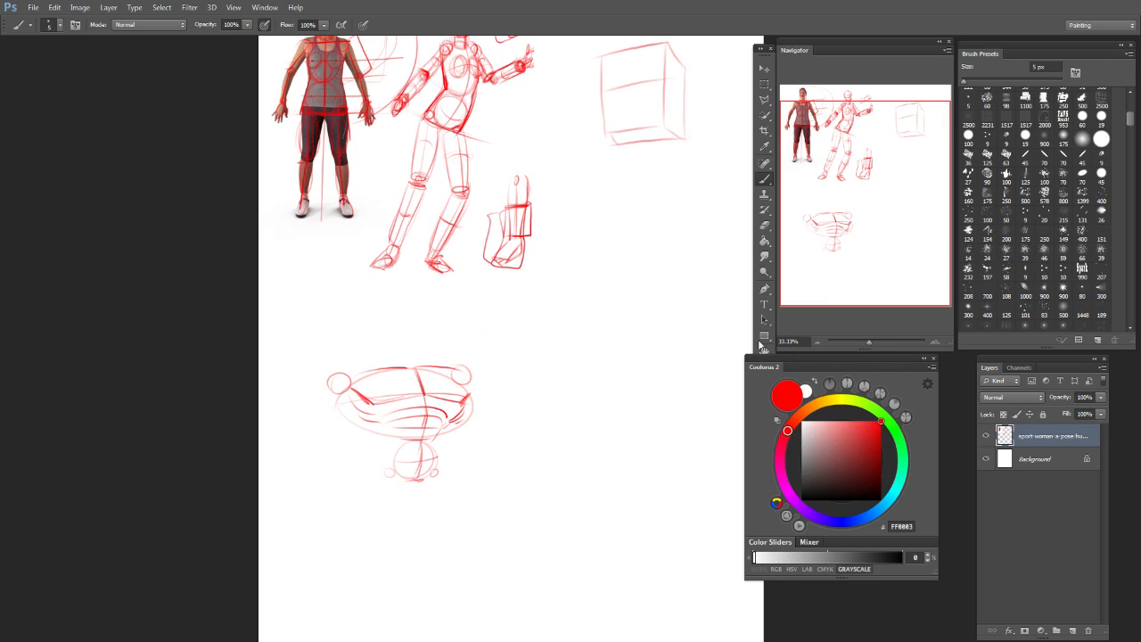
pyautogui.hotkey('ctrl', '+')
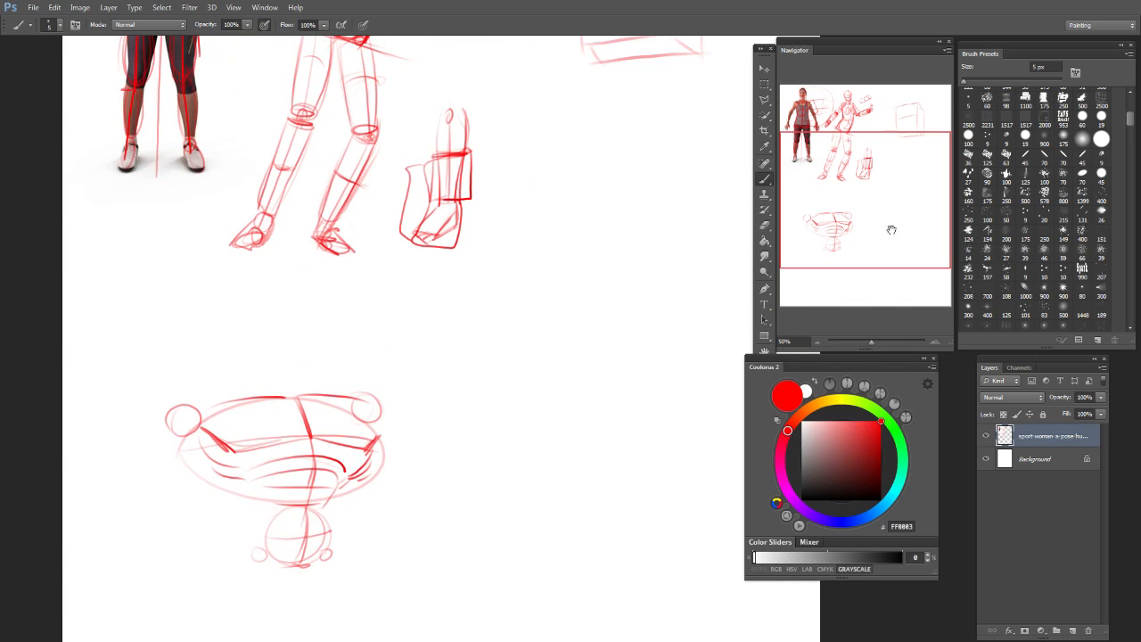
# Step: Draw thin leg lines down from both hips, with flat oval feet and small circles marking the knees
pyautogui.moveTo(891, 230); pyautogui.dragTo(892, 266)
pyautogui.moveTo(327, 406)
pyautogui.mouseDown()
pyautogui.moveTo(307, 606)
pyautogui.moveTo(348, 615)
pyautogui.moveTo(312, 612)
pyautogui.mouseUp()
pyautogui.moveTo(269, 393)
pyautogui.mouseDown()
pyautogui.moveTo(247, 611)
pyautogui.moveTo(206, 618)
pyautogui.mouseUp()
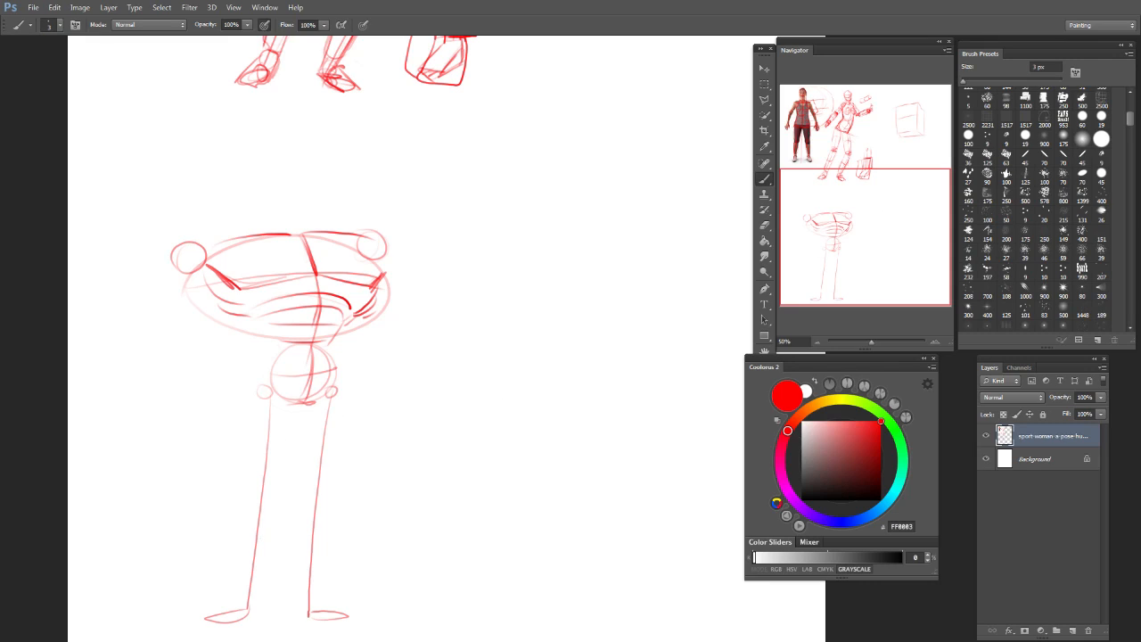
pyautogui.moveTo(271, 401)
pyautogui.mouseDown()
pyautogui.moveTo(329, 393)
pyautogui.moveTo(264, 400)
pyautogui.mouseUp()
pyautogui.moveTo(318, 488); pyautogui.dragTo(317, 488)
pyautogui.moveTo(879, 229); pyautogui.dragTo(853, 240)
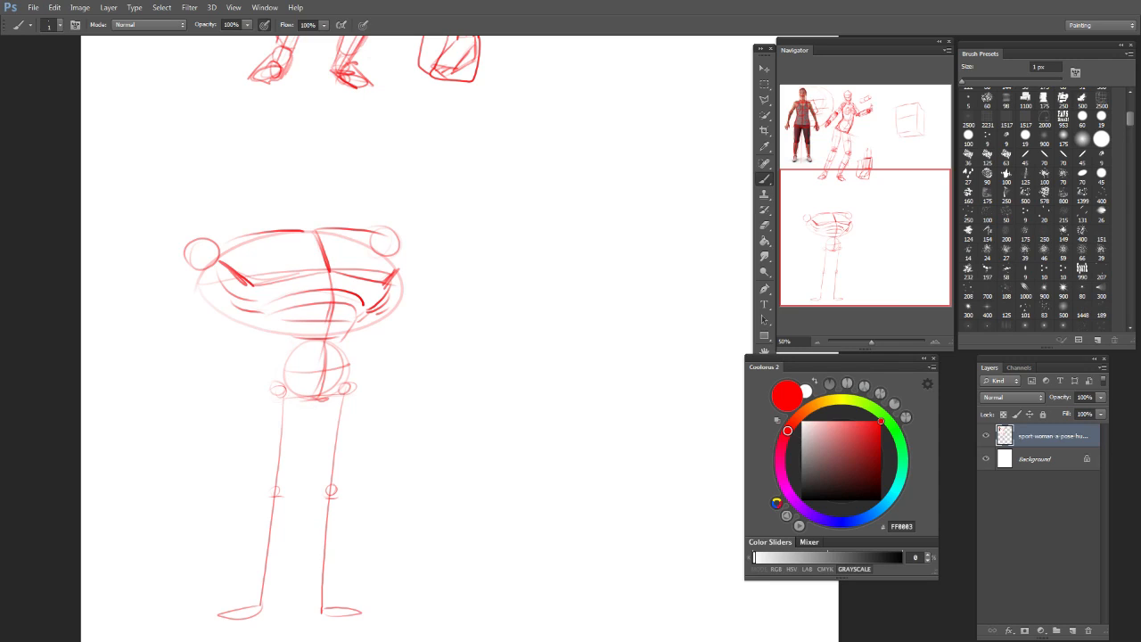
pyautogui.moveTo(292, 423); pyautogui.dragTo(286, 489)
pyautogui.hotkey('ctrl', 'z')
# Step: Draw a large boxy lower leg around one shin line, strengthening its bottom and side edges with a 9 px brush
pyautogui.moveTo(306, 496)
pyautogui.mouseDown()
pyautogui.moveTo(395, 495)
pyautogui.moveTo(393, 597)
pyautogui.moveTo(301, 603)
pyautogui.moveTo(304, 499)
pyautogui.moveTo(331, 501)
pyautogui.moveTo(332, 603)
pyautogui.mouseUp()
pyautogui.moveTo(337, 509)
pyautogui.mouseDown()
pyautogui.moveTo(405, 501)
pyautogui.moveTo(406, 596)
pyautogui.mouseUp()
pyautogui.press(']')
pyautogui.press(']')
pyautogui.press(']')
pyautogui.press(']')
pyautogui.press(']')
pyautogui.press(']')
pyautogui.press(']')
pyautogui.press(']')
pyautogui.moveTo(333, 602); pyautogui.dragTo(412, 597)
pyautogui.hotkey('ctrl', 'alt', 'z')
pyautogui.hotkey('ctrl', 'alt', 'z')
pyautogui.press('[')
pyautogui.press('[')
pyautogui.press('[')
pyautogui.press('[')
pyautogui.moveTo(322, 602); pyautogui.dragTo(415, 593)
pyautogui.moveTo(307, 596)
pyautogui.mouseDown()
pyautogui.moveTo(349, 607)
pyautogui.moveTo(327, 598)
pyautogui.mouseUp()
pyautogui.moveTo(308, 506); pyautogui.dragTo(305, 588)
pyautogui.moveTo(308, 504)
pyautogui.mouseDown()
pyautogui.moveTo(336, 511)
pyautogui.moveTo(332, 610)
pyautogui.mouseUp()
# Step: Add an inset rectangular frame to the box leg's front face and a row of small knobs down its side
pyautogui.moveTo(347, 521); pyautogui.dragTo(406, 518)
pyautogui.moveTo(404, 517); pyautogui.dragTo(401, 594)
pyautogui.moveTo(346, 530)
pyautogui.mouseDown()
pyautogui.moveTo(346, 595)
pyautogui.moveTo(399, 591)
pyautogui.mouseUp()
pyautogui.moveTo(407, 541)
pyautogui.mouseDown()
pyautogui.moveTo(409, 592)
pyautogui.moveTo(417, 508)
pyautogui.mouseUp()
pyautogui.moveTo(416, 507); pyautogui.dragTo(415, 590)
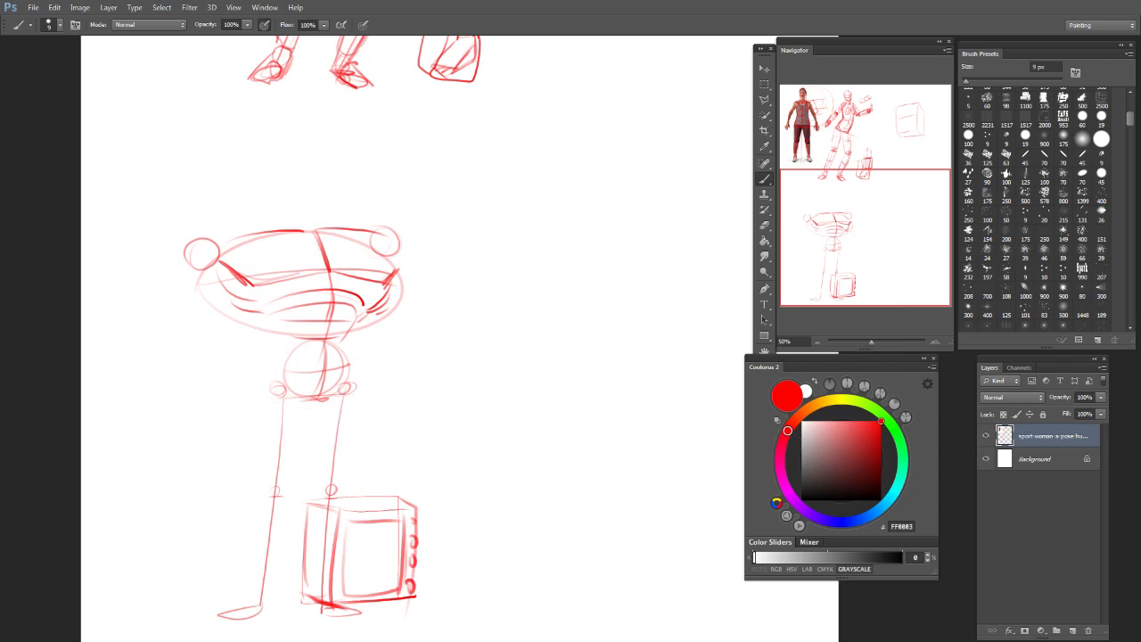
# Step: Draw a coiled spring as the thigh connecting the hip joint to the top of the box leg
pyautogui.moveTo(330, 496); pyautogui.dragTo(346, 496)
pyautogui.moveTo(332, 401)
pyautogui.mouseDown()
pyautogui.moveTo(336, 495)
pyautogui.moveTo(344, 489)
pyautogui.moveTo(327, 497)
pyautogui.mouseUp()
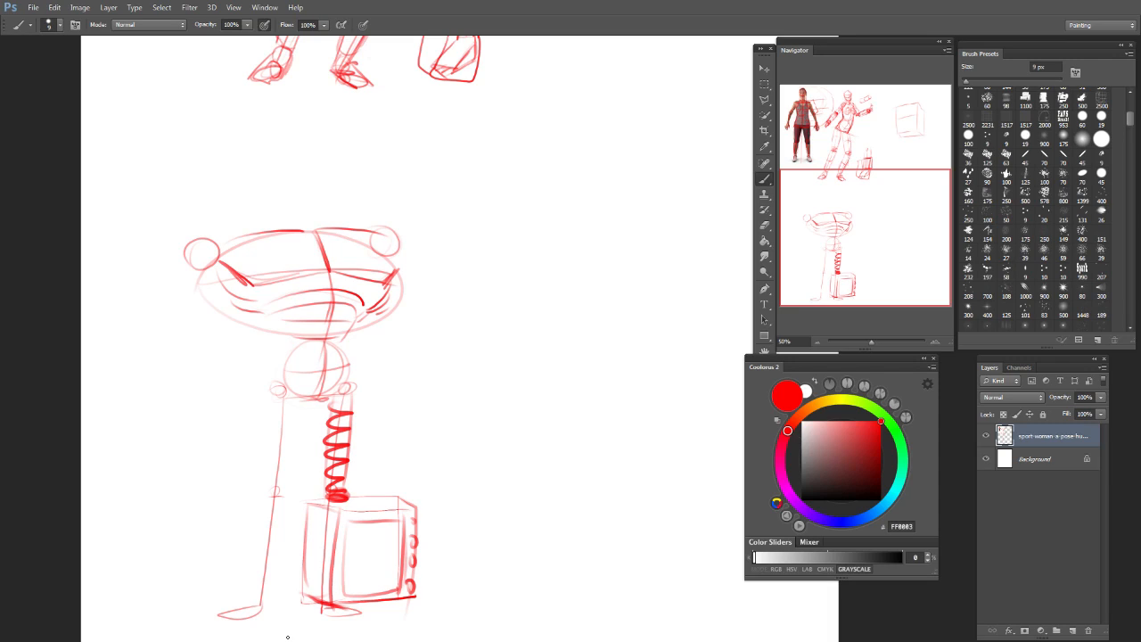
pyautogui.hscroll(-1, 464, 490)
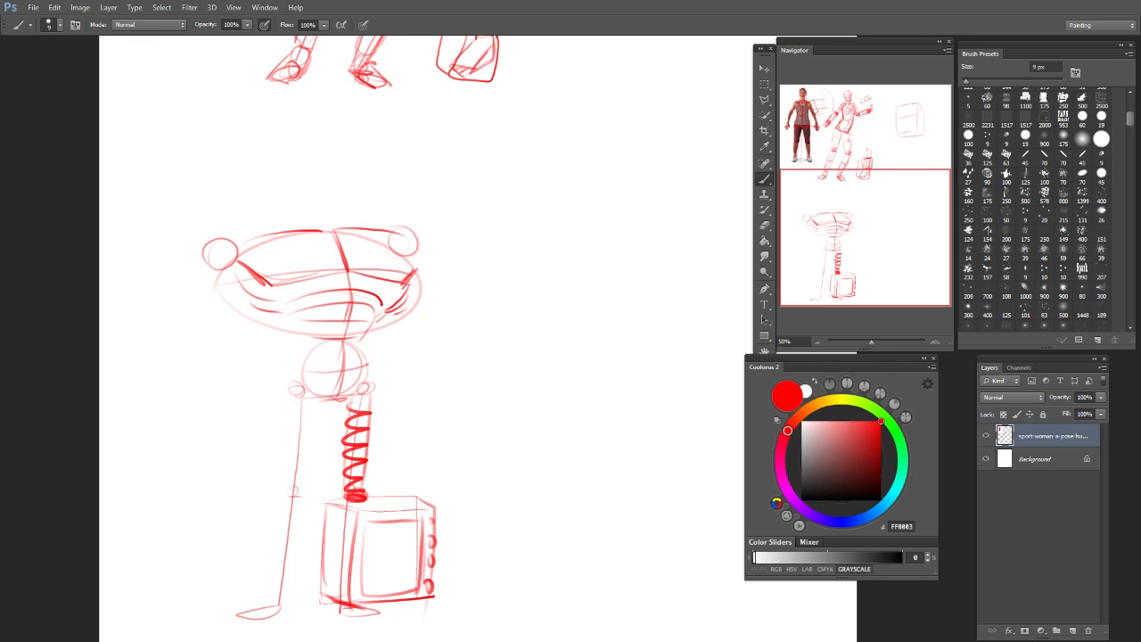
# Step: Build the other thigh as a form tapering to the knee, with a heavy slanted top edge at the hip
pyautogui.moveTo(333, 401); pyautogui.dragTo(297, 503)
pyautogui.moveTo(285, 393); pyautogui.dragTo(285, 500)
pyautogui.hotkey('ctrl', 'z')
pyautogui.moveTo(286, 397); pyautogui.dragTo(285, 502)
pyautogui.hotkey('ctrl', 'z')
pyautogui.moveTo(280, 387); pyautogui.dragTo(336, 416)
pyautogui.moveTo(287, 378); pyautogui.dragTo(332, 414)
pyautogui.moveTo(282, 387); pyautogui.dragTo(283, 499)
pyautogui.moveTo(314, 458); pyautogui.dragTo(300, 501)
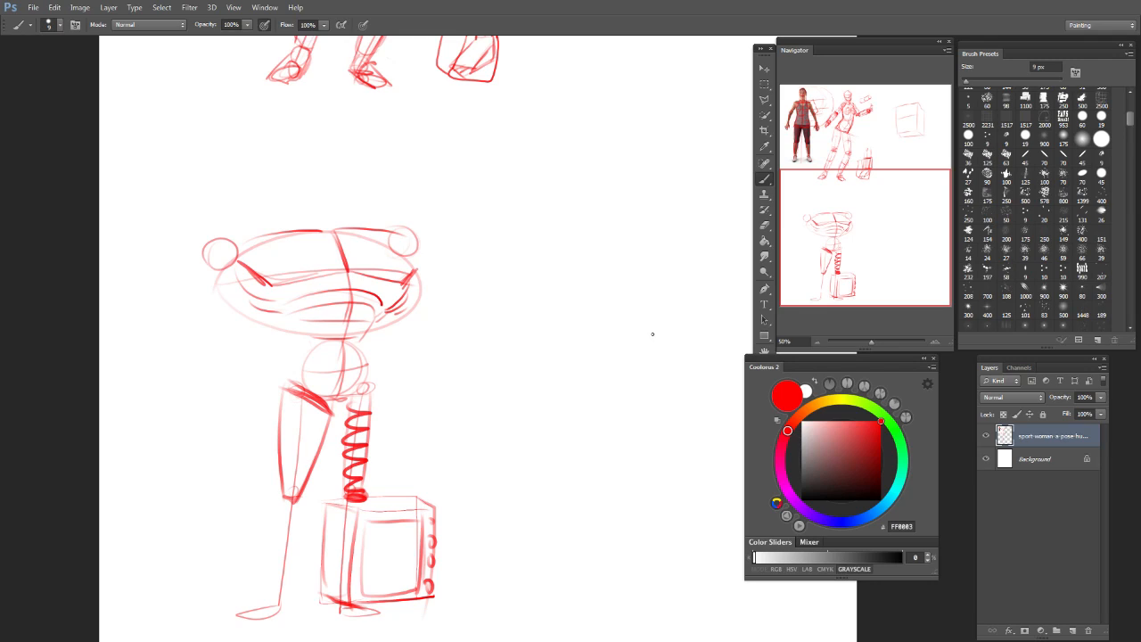
# Step: Draw a narrow lower leg below the tapered thigh and a long, flat wedge-shaped foot
pyautogui.moveTo(576, 387); pyautogui.dragTo(592, 386)
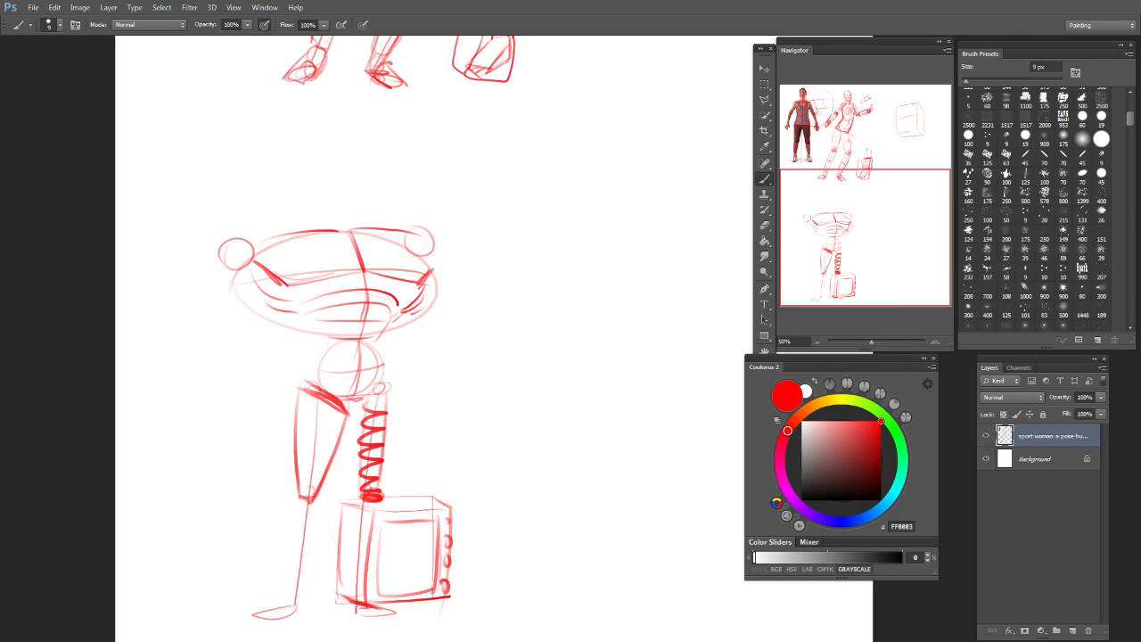
pyautogui.moveTo(311, 497); pyautogui.dragTo(316, 547)
pyautogui.hotkey('ctrl', 'z')
pyautogui.moveTo(318, 495)
pyautogui.mouseDown()
pyautogui.moveTo(296, 614)
pyautogui.moveTo(282, 592)
pyautogui.moveTo(218, 606)
pyautogui.moveTo(229, 624)
pyautogui.moveTo(208, 599)
pyautogui.moveTo(260, 621)
pyautogui.moveTo(284, 598)
pyautogui.moveTo(205, 610)
pyautogui.moveTo(300, 614)
pyautogui.mouseUp()
pyautogui.hotkey('ctrl', 'z')
pyautogui.hotkey('ctrl', 'z')
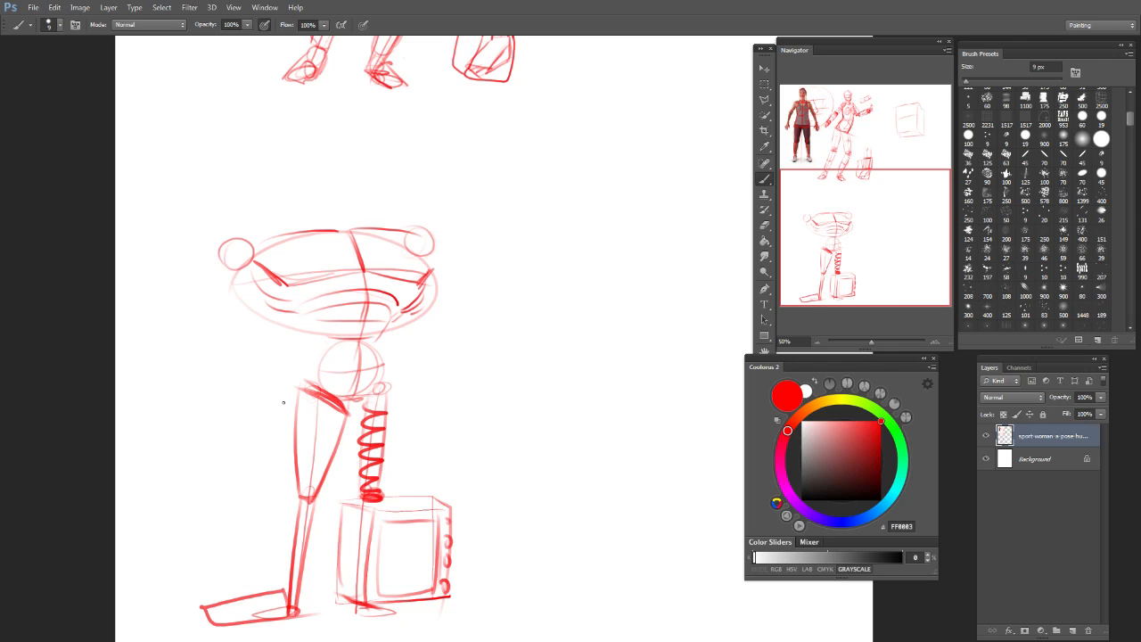
pyautogui.moveTo(313, 504); pyautogui.dragTo(289, 617)
pyautogui.moveTo(304, 386); pyautogui.dragTo(299, 469)
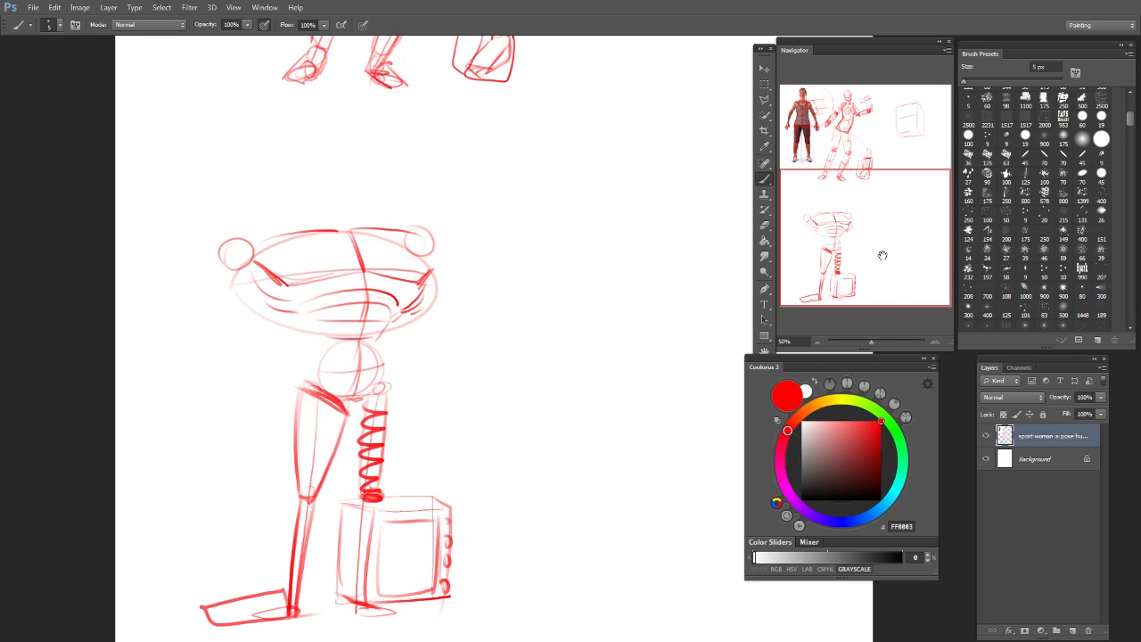
pyautogui.scroll(3, 882, 254)
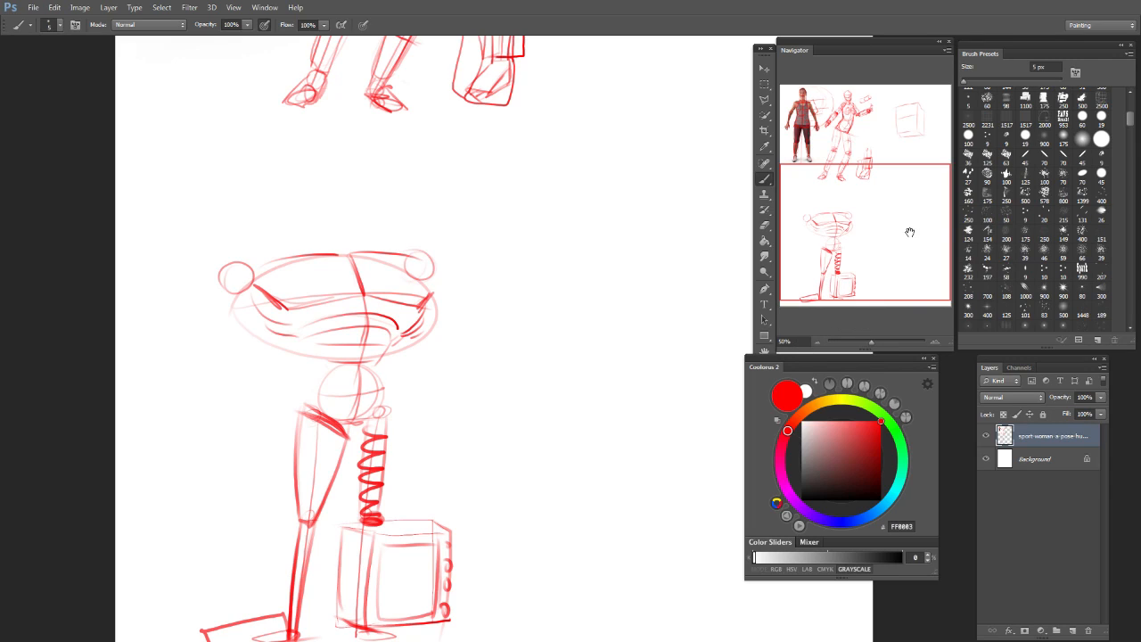
pyautogui.moveTo(906, 230); pyautogui.dragTo(905, 235)
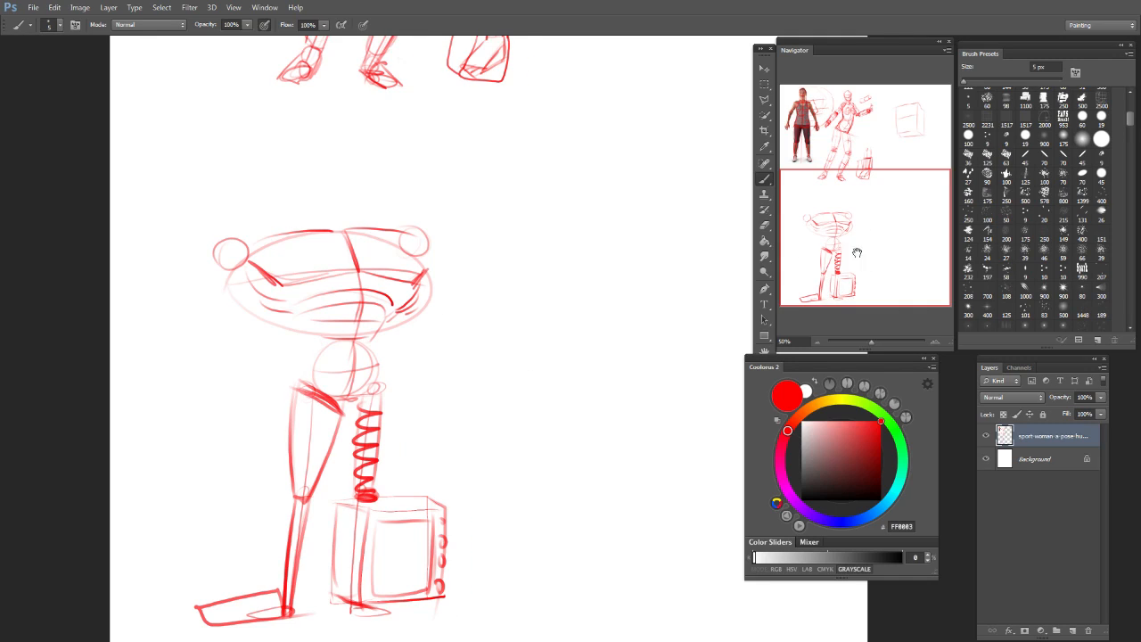
pyautogui.moveTo(316, 329); pyautogui.dragTo(364, 329)
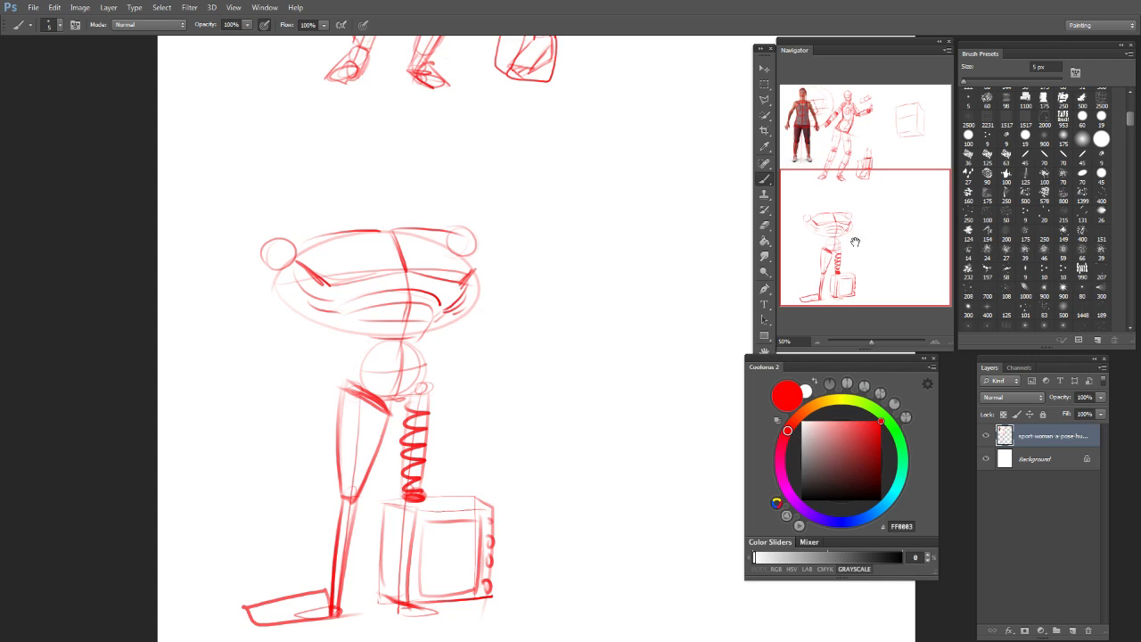
pyautogui.moveTo(489, 324); pyautogui.dragTo(526, 325)
pyautogui.moveTo(836, 244); pyautogui.dragTo(848, 242)
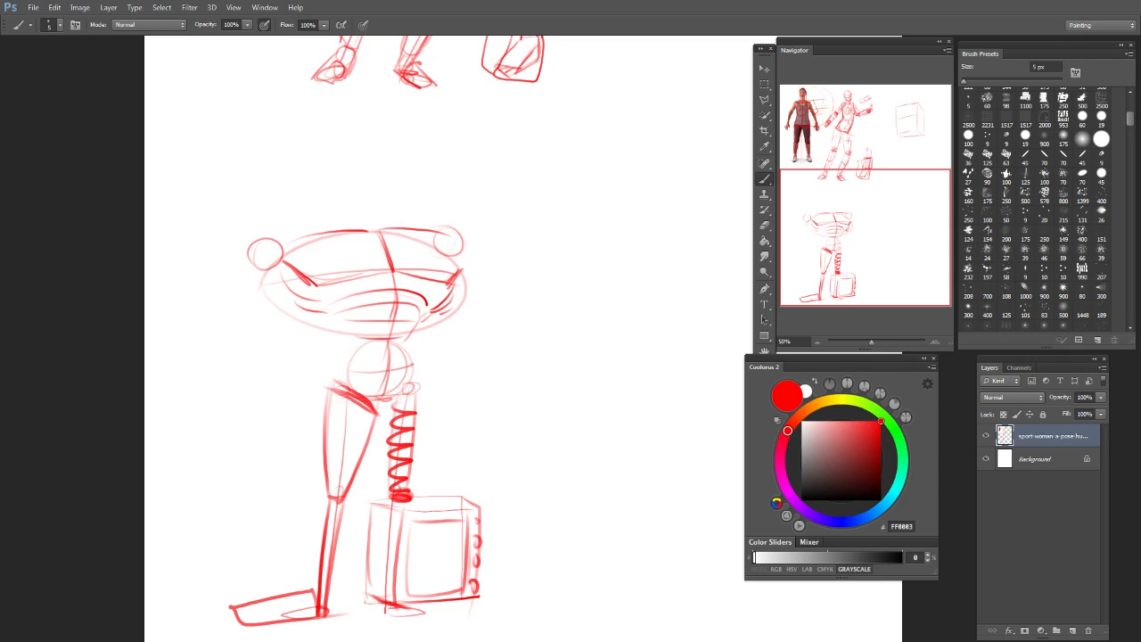
# Step: Reinforce both shoulder circles and draw a short straight arm line ending in an oval hand with a thumb
pyautogui.moveTo(450, 226); pyautogui.dragTo(447, 226)
pyautogui.moveTo(264, 241)
pyautogui.mouseDown()
pyautogui.moveTo(257, 261)
pyautogui.moveTo(284, 252)
pyautogui.mouseUp()
pyautogui.moveTo(266, 248)
pyautogui.mouseDown()
pyautogui.moveTo(224, 451)
pyautogui.moveTo(252, 428)
pyautogui.mouseUp()
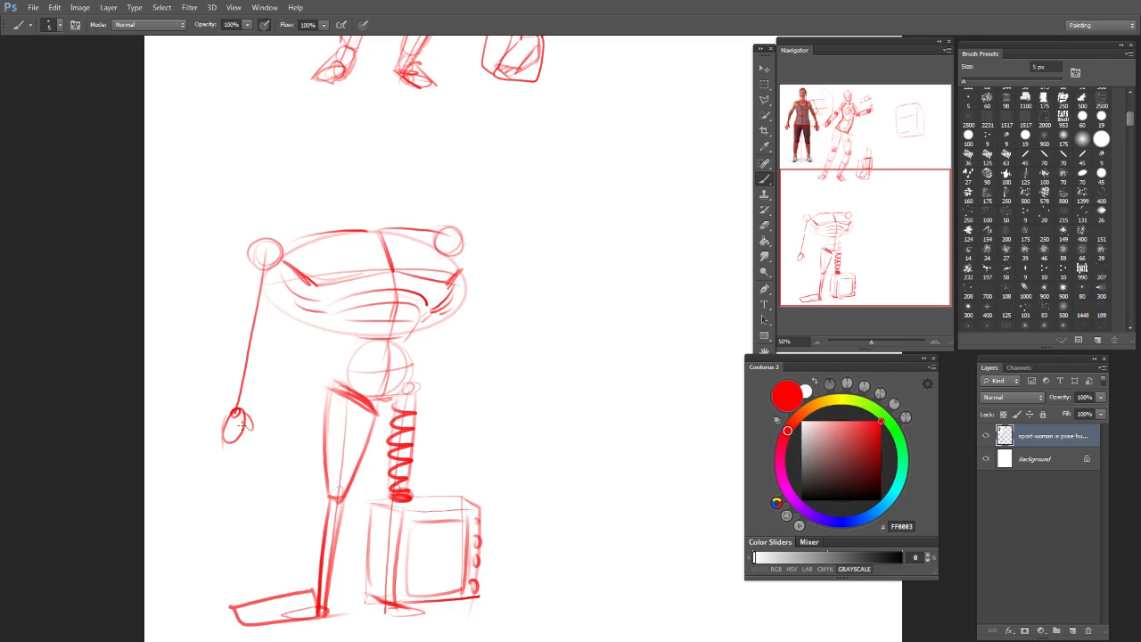
pyautogui.moveTo(291, 426); pyautogui.dragTo(455, 402)
pyautogui.hotkey('ctrl', 'z')
pyautogui.moveTo(275, 410); pyautogui.dragTo(448, 399)
pyautogui.hotkey('ctrl', 'z')
# Step: Draw a much longer arm line from the other shoulder, slanting outward to an oval hand beside the box leg
pyautogui.moveTo(452, 242); pyautogui.dragTo(569, 535)
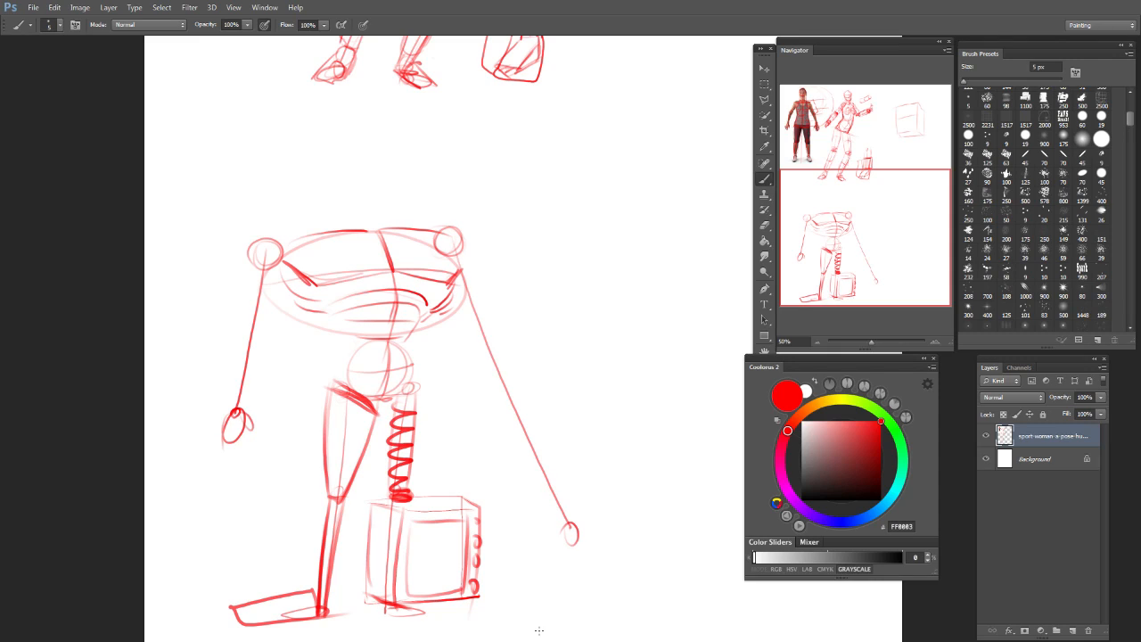
pyautogui.moveTo(898, 239); pyautogui.dragTo(901, 239)
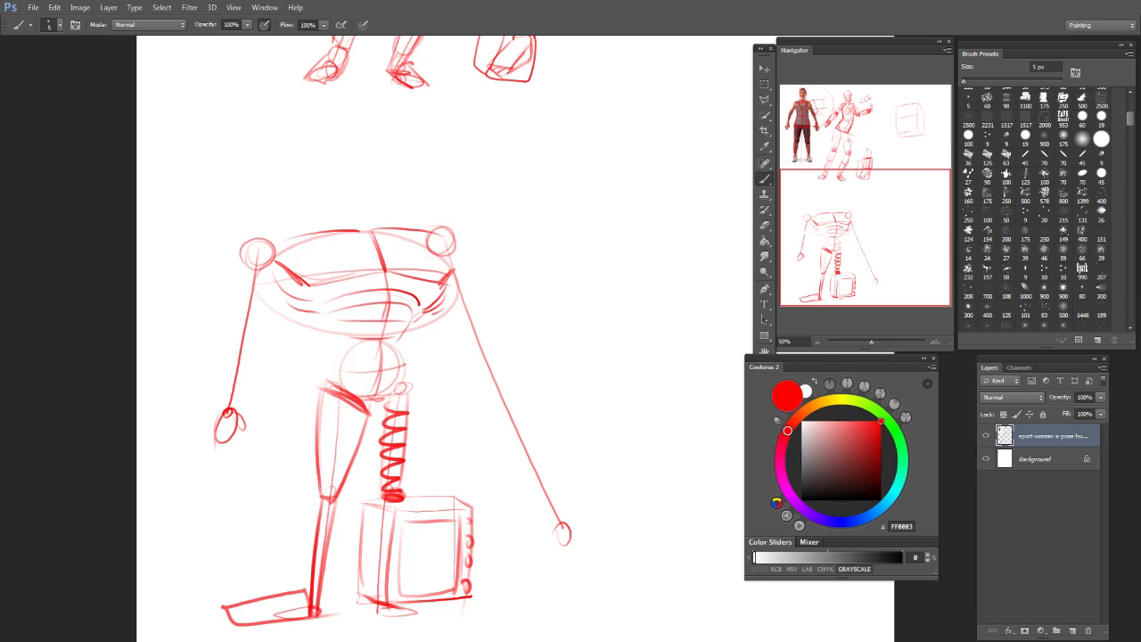
# Step: Mark a small elbow joint midway along the long arm and add splayed fingers to its oval hand
pyautogui.moveTo(491, 392)
pyautogui.mouseDown()
pyautogui.moveTo(528, 374)
pyautogui.moveTo(516, 374)
pyautogui.mouseUp()
pyautogui.hotkey('ctrl', 'z')
pyautogui.hotkey('ctrl', 'z')
pyautogui.click(493, 383)
pyautogui.moveTo(570, 532)
pyautogui.mouseDown()
pyautogui.moveTo(588, 566)
pyautogui.moveTo(556, 578)
pyautogui.moveTo(545, 573)
pyautogui.moveTo(585, 538)
pyautogui.moveTo(571, 523)
pyautogui.mouseUp()
pyautogui.hotkey('ctrl', 'z')
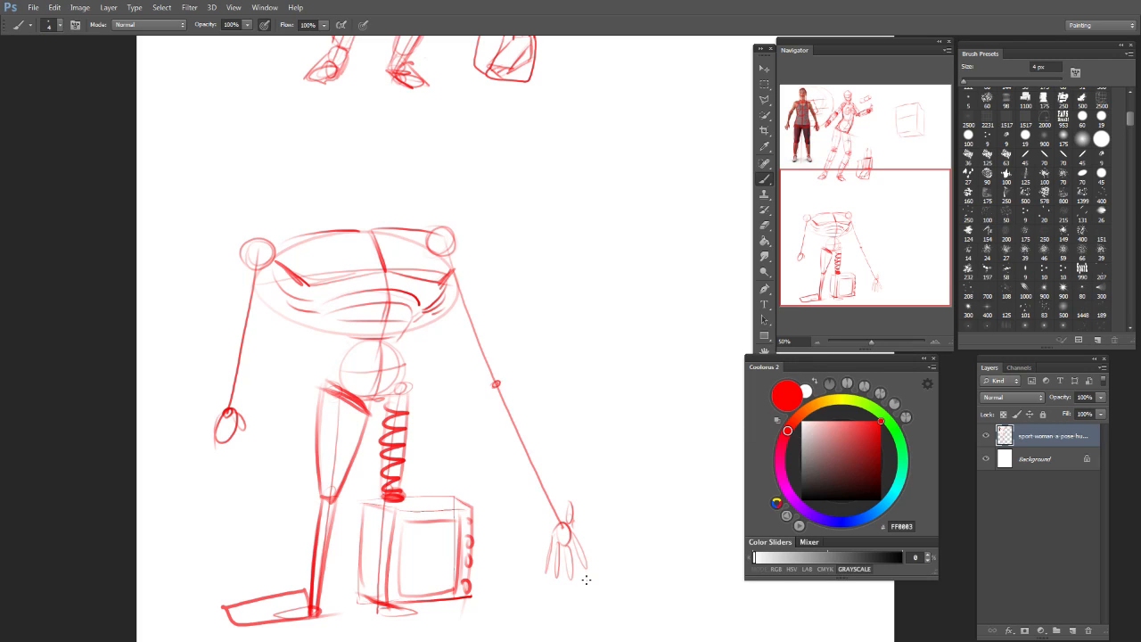
# Step: Sketch a tiny form of small circles and two thin legs on a ground line beneath the long arm's hand
pyautogui.click(871, 234)
pyautogui.moveTo(870, 233); pyautogui.dragTo(876, 236)
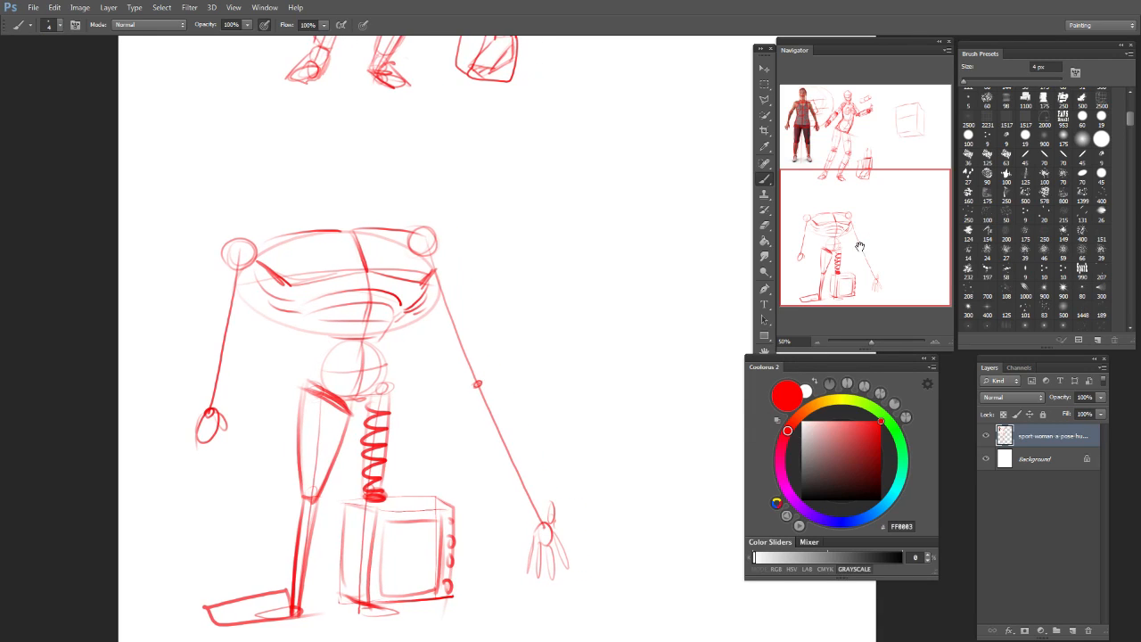
pyautogui.moveTo(521, 585); pyautogui.dragTo(526, 571)
pyautogui.moveTo(530, 558)
pyautogui.mouseDown()
pyautogui.moveTo(528, 562)
pyautogui.moveTo(535, 604)
pyautogui.moveTo(546, 609)
pyautogui.mouseUp()
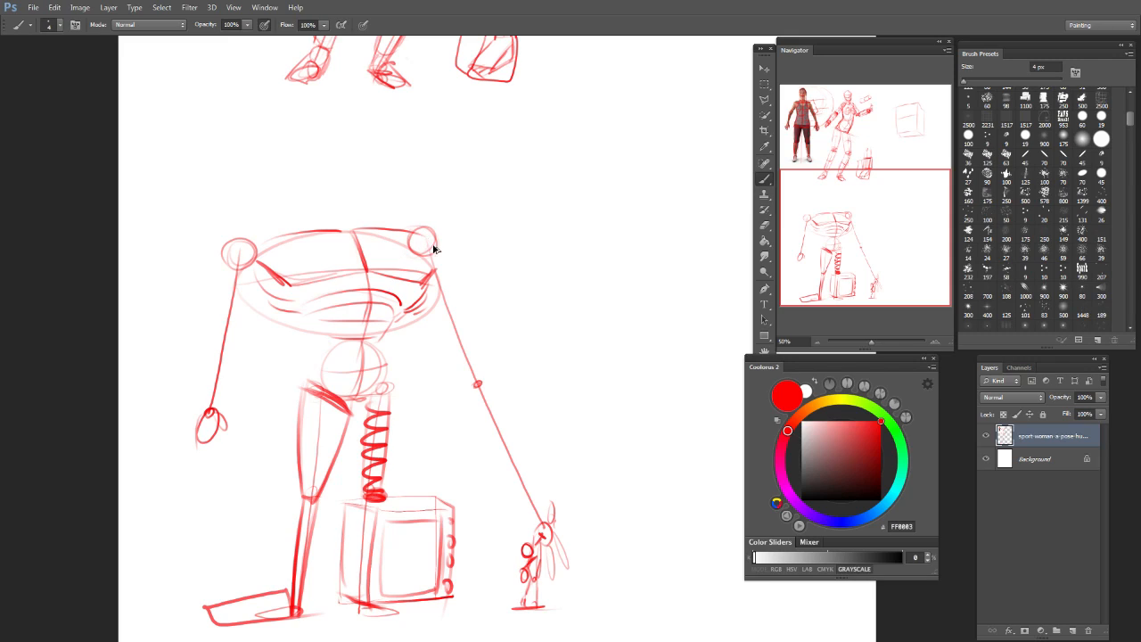
# Step: Redraw the long arm's shoulder joint and sketch a bullet-shaped form with cross-contours above it
pyautogui.moveTo(413, 228); pyautogui.dragTo(429, 251)
pyautogui.moveTo(473, 154)
pyautogui.mouseDown()
pyautogui.moveTo(490, 198)
pyautogui.moveTo(572, 125)
pyautogui.moveTo(455, 188)
pyautogui.moveTo(499, 198)
pyautogui.moveTo(578, 123)
pyautogui.mouseUp()
pyautogui.moveTo(513, 145); pyautogui.dragTo(519, 178)
pyautogui.moveTo(546, 131); pyautogui.dragTo(555, 165)
pyautogui.moveTo(495, 198); pyautogui.dragTo(464, 152)
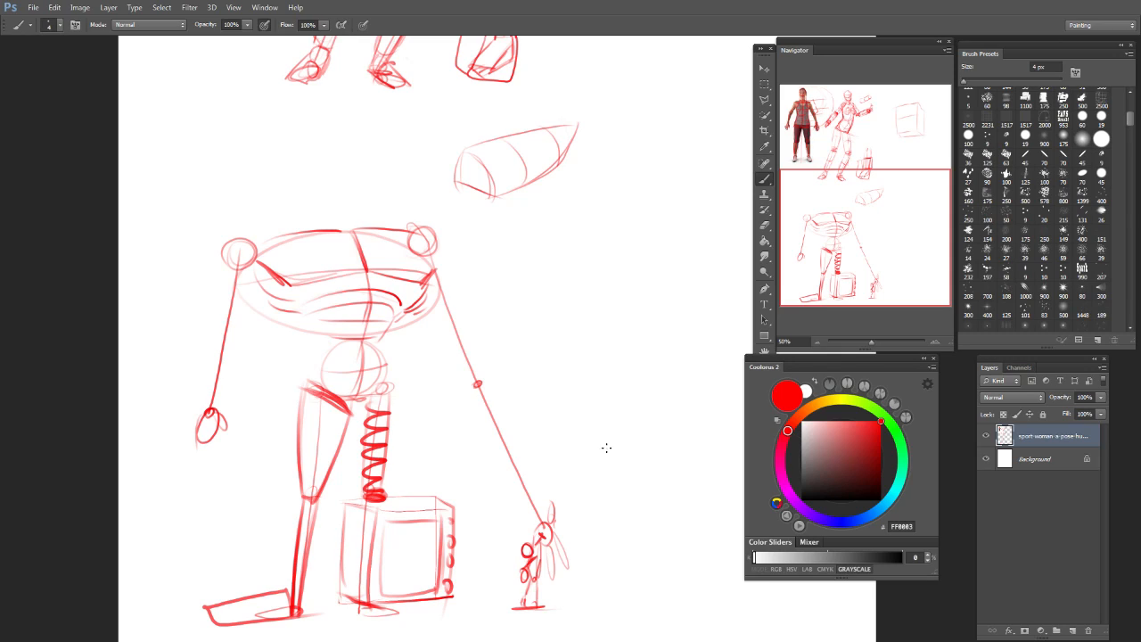
# Step: Darken the outline of the bullet-shaped form with a 10 px brush and hatch its open end
pyautogui.moveTo(884, 242); pyautogui.dragTo(884, 243)
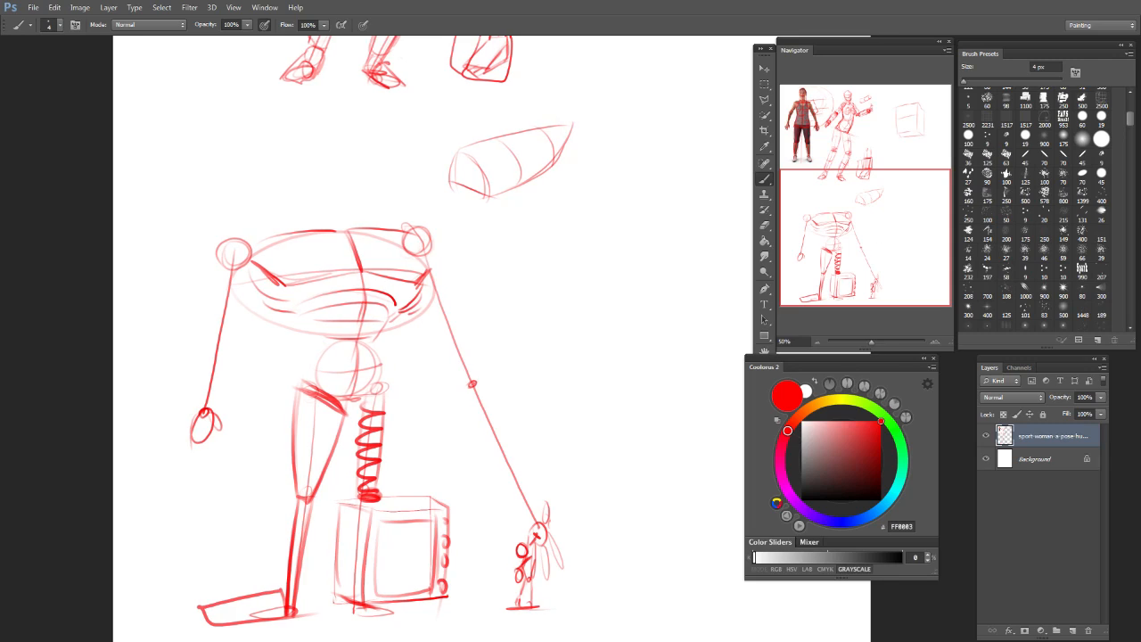
pyautogui.press(']')
pyautogui.press(']')
pyautogui.press(']')
pyautogui.press(']')
pyautogui.moveTo(459, 161); pyautogui.dragTo(489, 194)
pyautogui.hotkey('ctrl', 'z')
pyautogui.moveTo(453, 157); pyautogui.dragTo(490, 189)
pyautogui.moveTo(573, 124); pyautogui.dragTo(490, 192)
pyautogui.moveTo(467, 148); pyautogui.dragTo(575, 130)
pyautogui.hotkey('ctrl', 'z')
pyautogui.moveTo(466, 148)
pyautogui.mouseDown()
pyautogui.moveTo(579, 129)
pyautogui.moveTo(499, 194)
pyautogui.mouseUp()
pyautogui.hotkey('ctrl', 'z')
pyautogui.moveTo(577, 132); pyautogui.dragTo(477, 201)
pyautogui.hotkey('ctrl', 'z')
pyautogui.moveTo(519, 133); pyautogui.dragTo(482, 205)
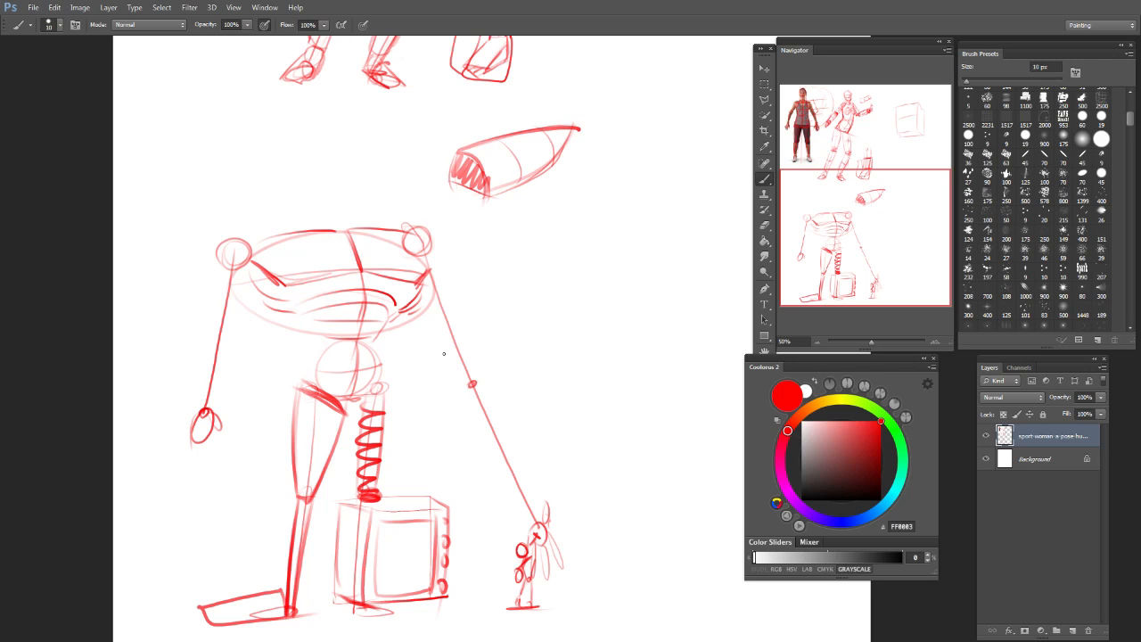
# Step: Draw a bullet-shaped shoulder pad extending outward from the long arm's shoulder joint
pyautogui.moveTo(401, 220)
pyautogui.mouseDown()
pyautogui.moveTo(442, 210)
pyautogui.moveTo(504, 218)
pyautogui.moveTo(440, 264)
pyautogui.mouseUp()
pyautogui.hotkey('ctrl', 'z')
pyautogui.moveTo(504, 218); pyautogui.dragTo(434, 266)
pyautogui.hotkey('ctrl', 'z')
pyautogui.moveTo(503, 218); pyautogui.dragTo(434, 266)
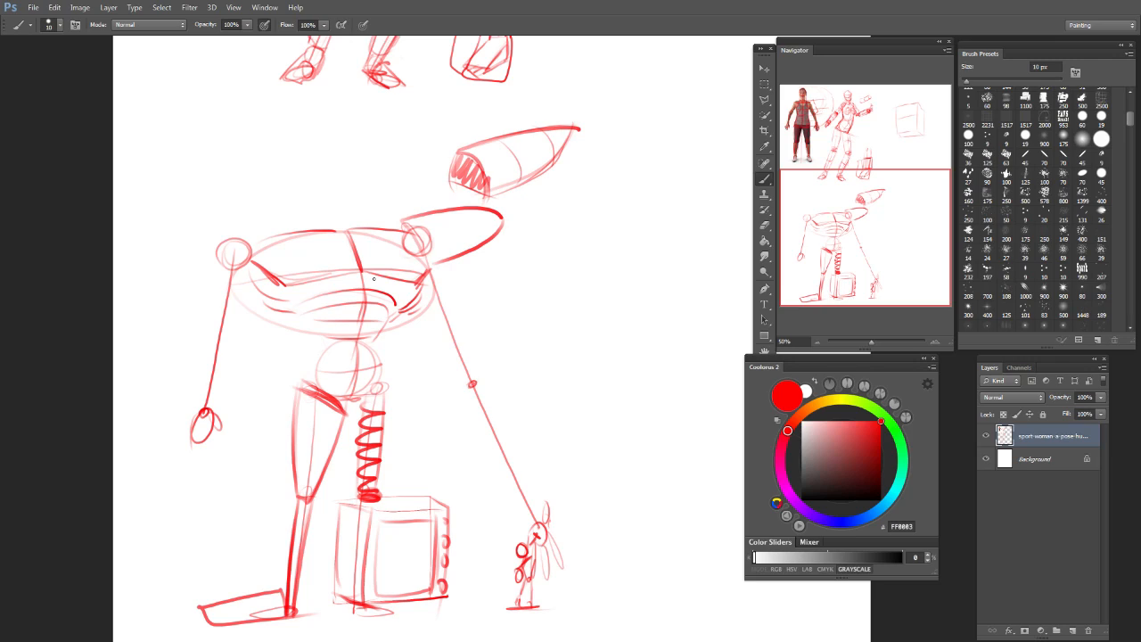
# Step: Wrap curved contour bands around the pointed shoulder pad and define its rim around the shoulder joint
pyautogui.moveTo(402, 219)
pyautogui.mouseDown()
pyautogui.moveTo(406, 234)
pyautogui.moveTo(412, 217)
pyautogui.mouseUp()
pyautogui.moveTo(439, 225)
pyautogui.mouseDown()
pyautogui.moveTo(446, 253)
pyautogui.moveTo(479, 240)
pyautogui.mouseUp()
pyautogui.moveTo(485, 210); pyautogui.dragTo(490, 230)
pyautogui.moveTo(432, 253); pyautogui.dragTo(499, 219)
pyautogui.moveTo(419, 220)
pyautogui.mouseDown()
pyautogui.moveTo(417, 249)
pyautogui.moveTo(406, 240)
pyautogui.mouseUp()
pyautogui.moveTo(426, 268); pyautogui.dragTo(420, 242)
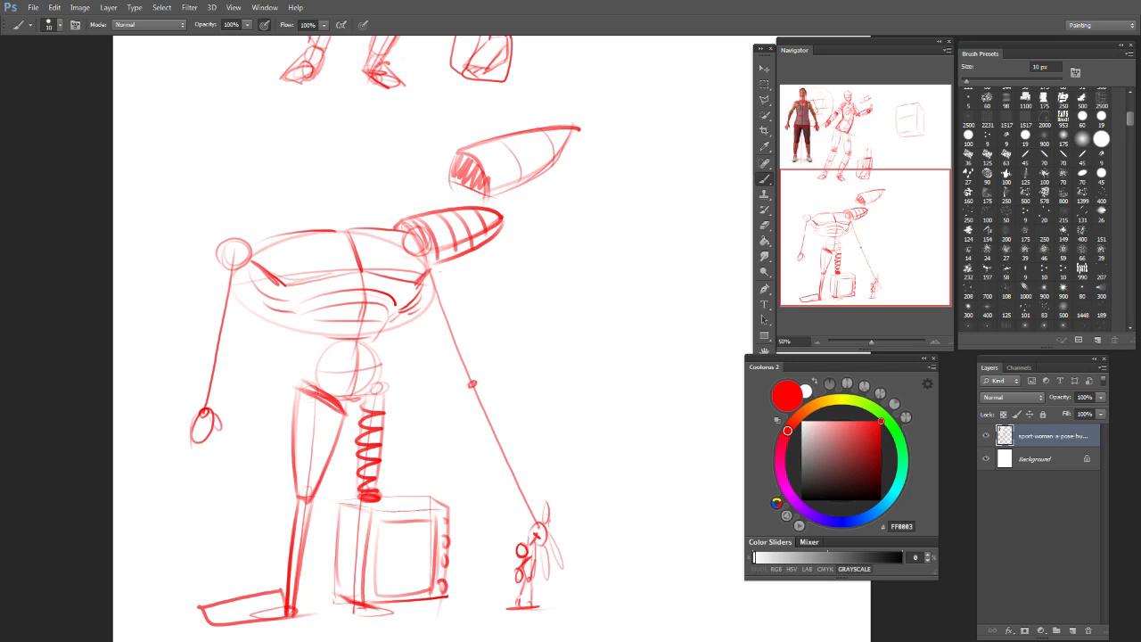
# Step: Build the long arm with a narrow tapered upper arm and a 7 px coiled spring forearm down to the hand
pyautogui.moveTo(434, 264); pyautogui.dragTo(470, 373)
pyautogui.moveTo(435, 294); pyautogui.dragTo(468, 374)
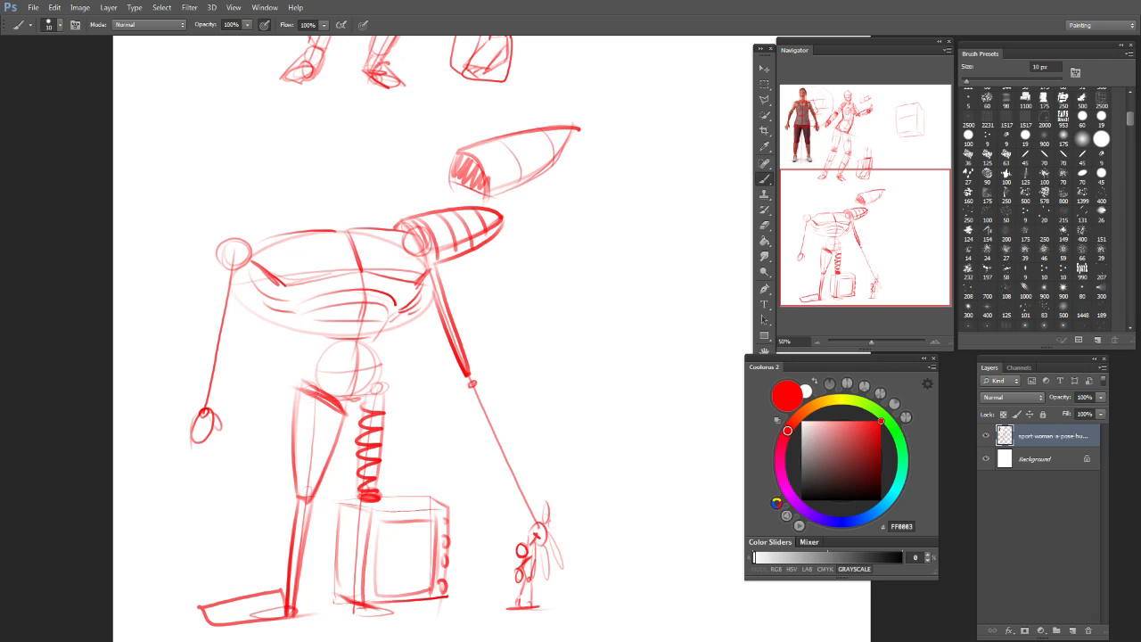
pyautogui.moveTo(470, 382); pyautogui.dragTo(584, 315)
pyautogui.hotkey('ctrl', 'z')
pyautogui.press('[')
pyautogui.press('[')
pyautogui.press('[')
pyautogui.moveTo(472, 384)
pyautogui.mouseDown()
pyautogui.moveTo(475, 403)
pyautogui.moveTo(505, 427)
pyautogui.moveTo(535, 526)
pyautogui.mouseUp()
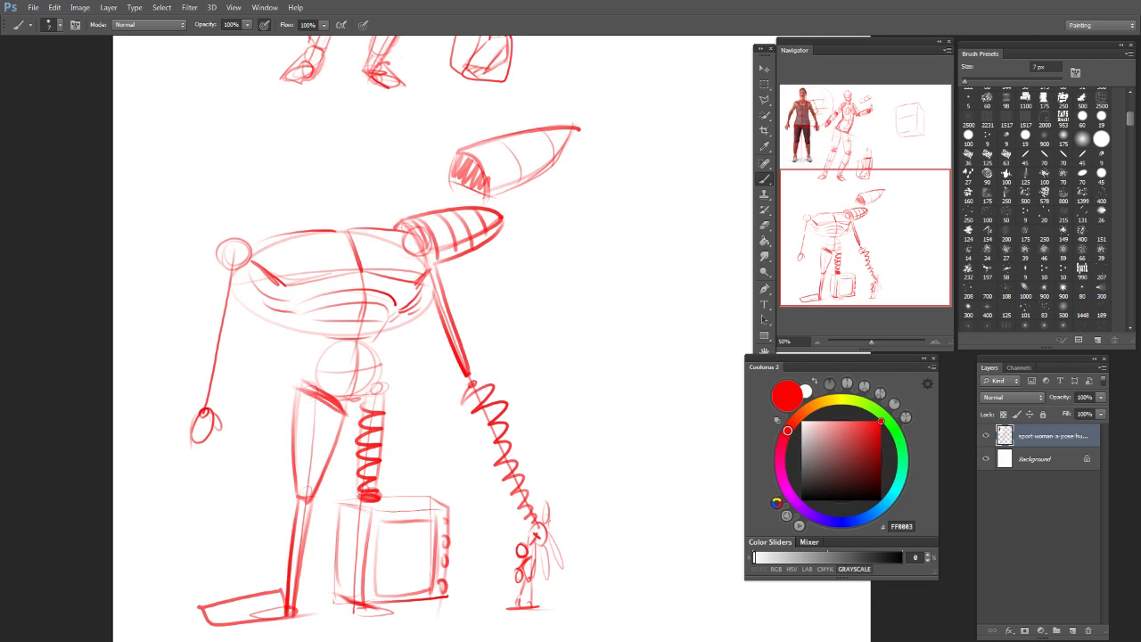
pyautogui.press('e')
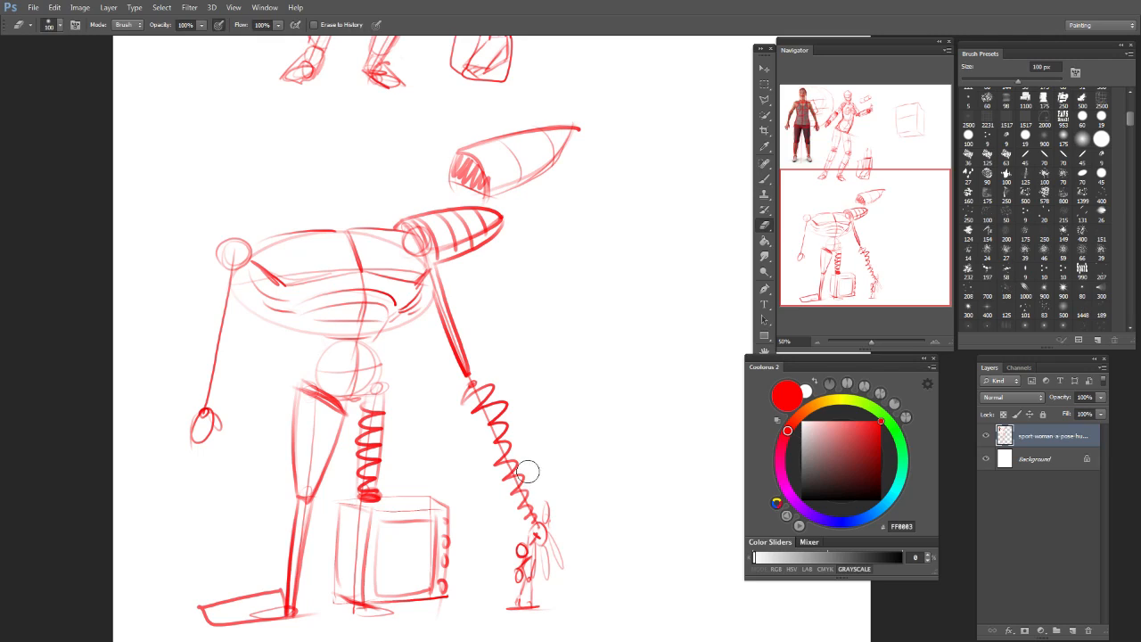
pyautogui.press('b')
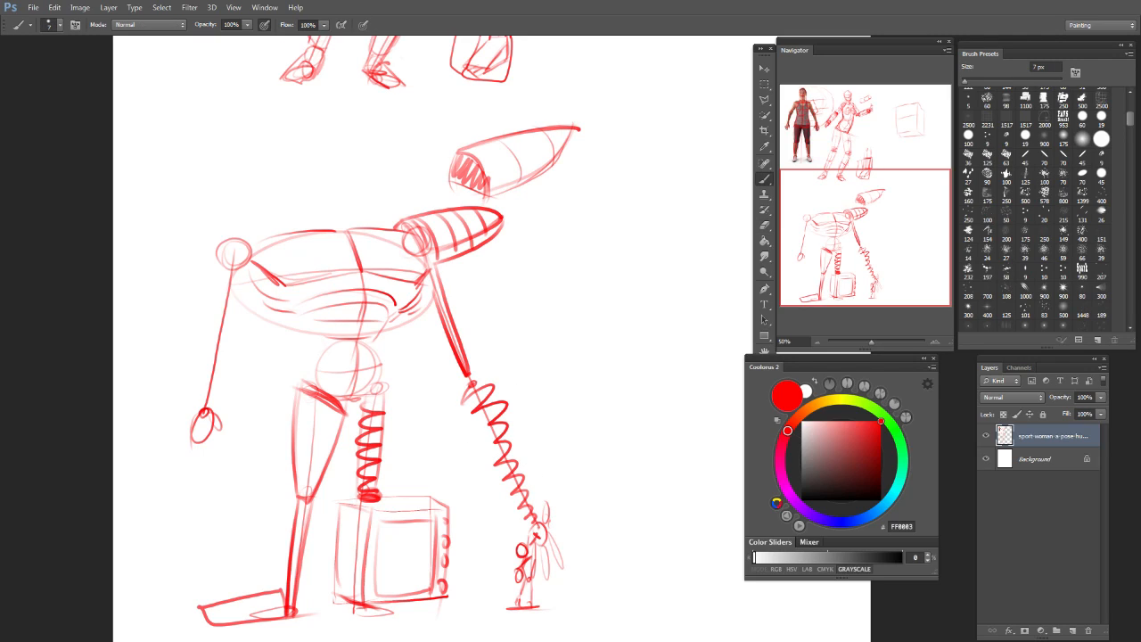
pyautogui.press(']')
pyautogui.press(']')
pyautogui.press(']')
pyautogui.press(']')
pyautogui.press(']')
pyautogui.press(']')
pyautogui.press('e')
pyautogui.press('[')
pyautogui.press('[')
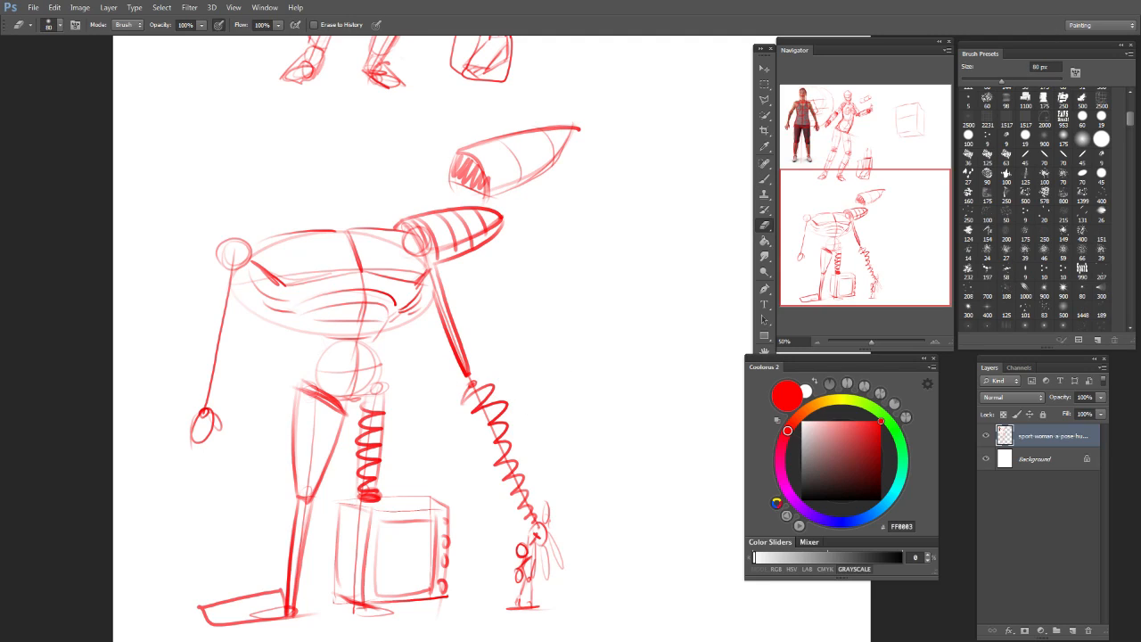
pyautogui.press('b')
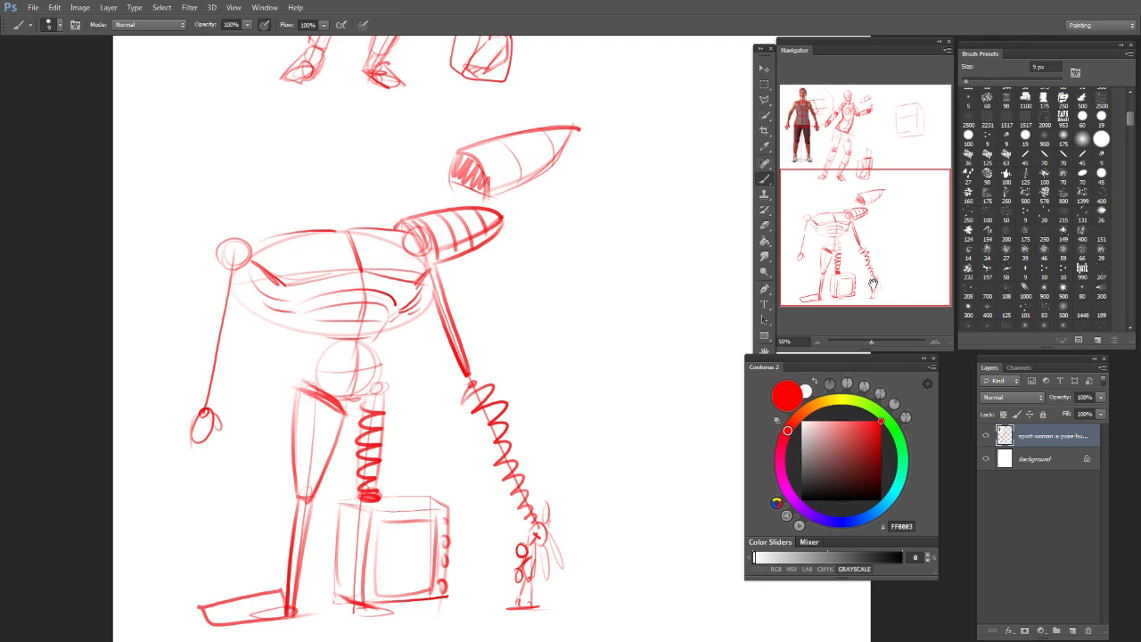
# Step: Mark the elbow with a short heavy stroke halfway down the short arm
pyautogui.moveTo(886, 211); pyautogui.dragTo(864, 212)
pyautogui.moveTo(859, 270); pyautogui.dragTo(850, 267)
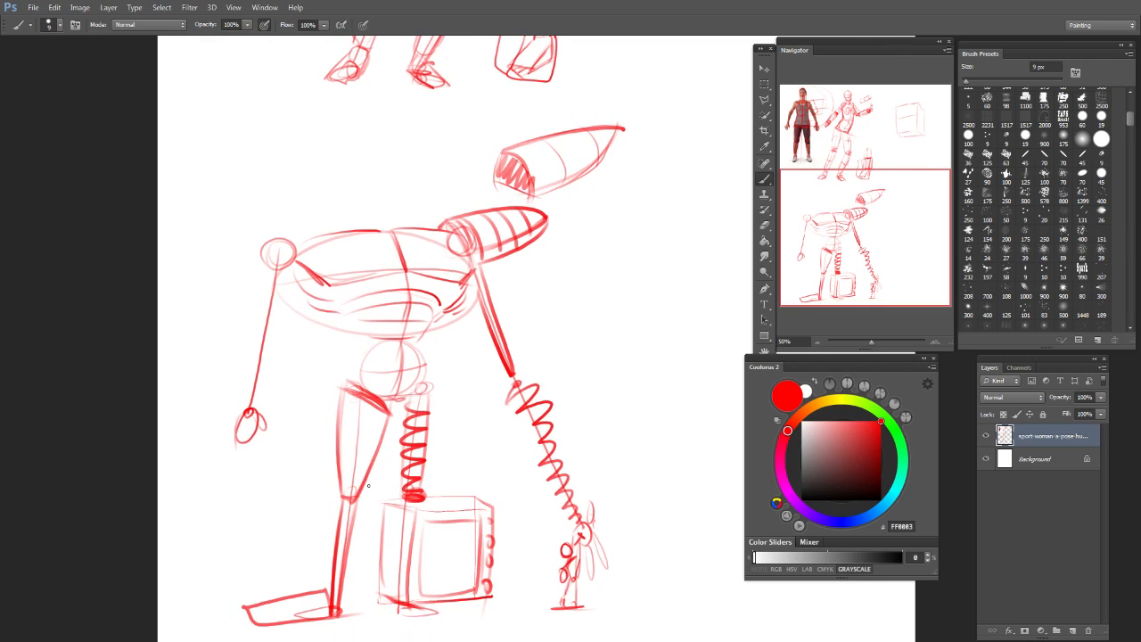
pyautogui.press(']')
pyautogui.press(']')
pyautogui.moveTo(270, 334); pyautogui.dragTo(260, 333)
# Step: Draw an angular cap over the short arm's shoulder circle with a 6 px brush and connect it to the chest
pyautogui.press('[')
pyautogui.press('[')
pyautogui.press('[')
pyautogui.press('[')
pyautogui.press(']')
pyautogui.press(']')
pyautogui.moveTo(264, 241)
pyautogui.mouseDown()
pyautogui.moveTo(326, 243)
pyautogui.moveTo(320, 233)
pyautogui.moveTo(321, 244)
pyautogui.mouseUp()
pyautogui.moveTo(266, 232); pyautogui.dragTo(256, 287)
pyautogui.hotkey('ctrl', 'z')
pyautogui.hotkey('ctrl', 'z')
pyautogui.moveTo(319, 243); pyautogui.dragTo(256, 286)
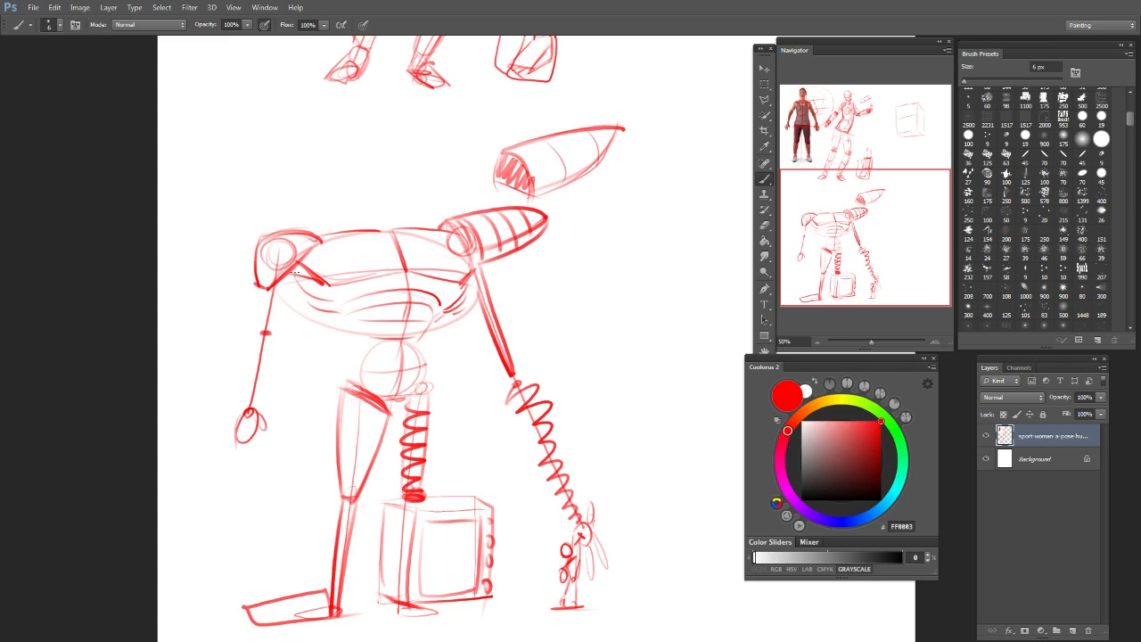
pyautogui.moveTo(292, 236); pyautogui.dragTo(336, 263)
# Step: Draw the short arm's upper arm as a rounded form tapering to the elbow
pyautogui.moveTo(882, 222); pyautogui.dragTo(884, 223)
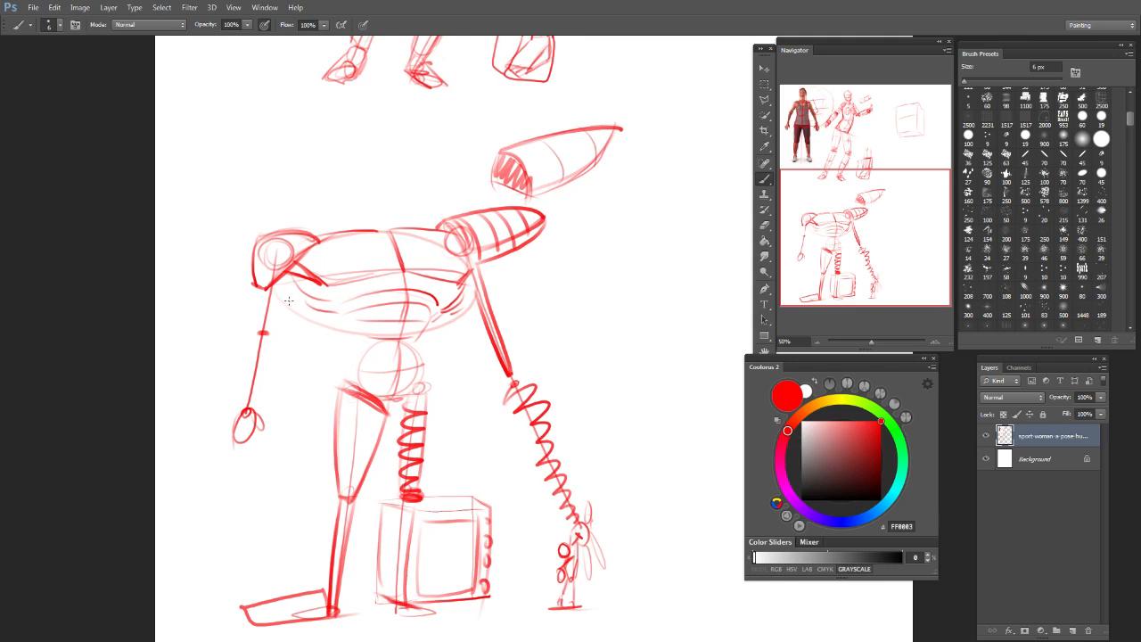
pyautogui.moveTo(250, 284); pyautogui.dragTo(255, 328)
pyautogui.moveTo(288, 282); pyautogui.dragTo(285, 306)
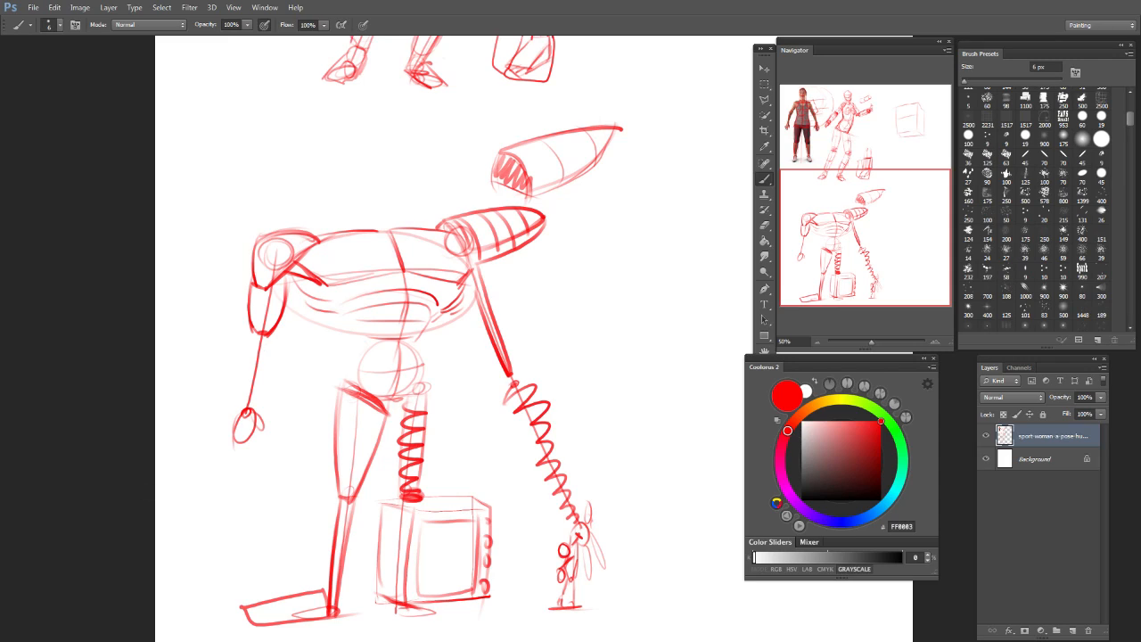
# Step: Build the short arm's thin forearm with bands at the elbow, and add a thumb and fingers to its hand
pyautogui.moveTo(267, 337); pyautogui.dragTo(247, 409)
pyautogui.moveTo(269, 333)
pyautogui.mouseDown()
pyautogui.moveTo(253, 327)
pyautogui.moveTo(257, 344)
pyautogui.mouseUp()
pyautogui.moveTo(268, 343); pyautogui.dragTo(252, 340)
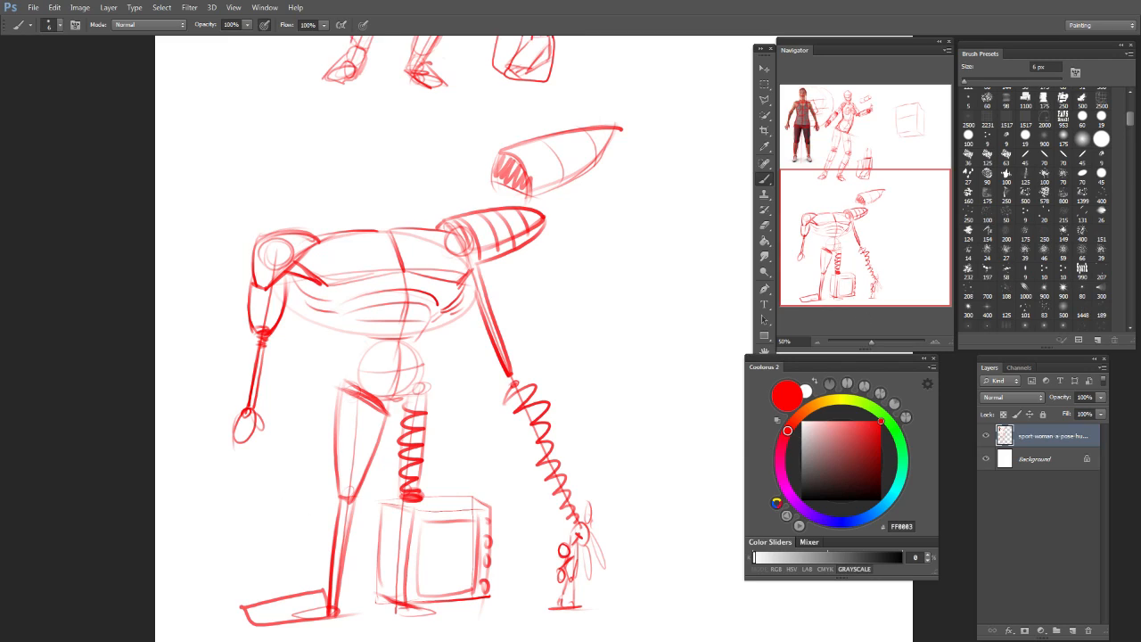
pyautogui.moveTo(252, 412); pyautogui.dragTo(266, 427)
pyautogui.moveTo(261, 428)
pyautogui.mouseDown()
pyautogui.moveTo(280, 451)
pyautogui.moveTo(246, 464)
pyautogui.moveTo(246, 479)
pyautogui.moveTo(236, 457)
pyautogui.moveTo(239, 474)
pyautogui.mouseUp()
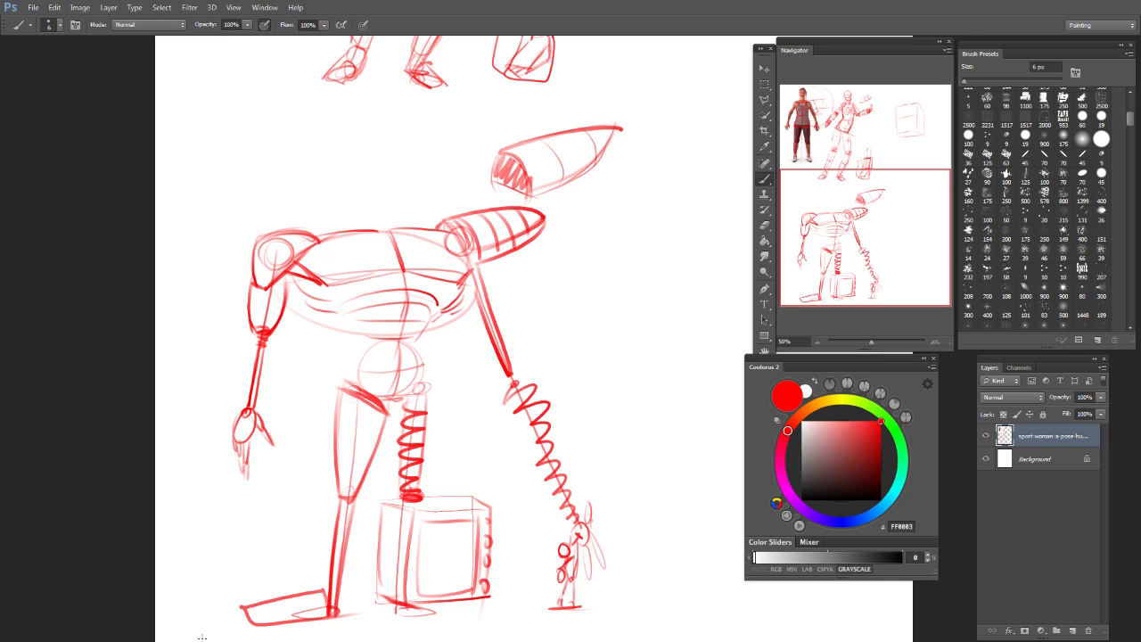
# Step: Reinforce the chest outline with a 10 px brush, and reduce the brush to 7 px
pyautogui.moveTo(890, 238); pyautogui.dragTo(893, 221)
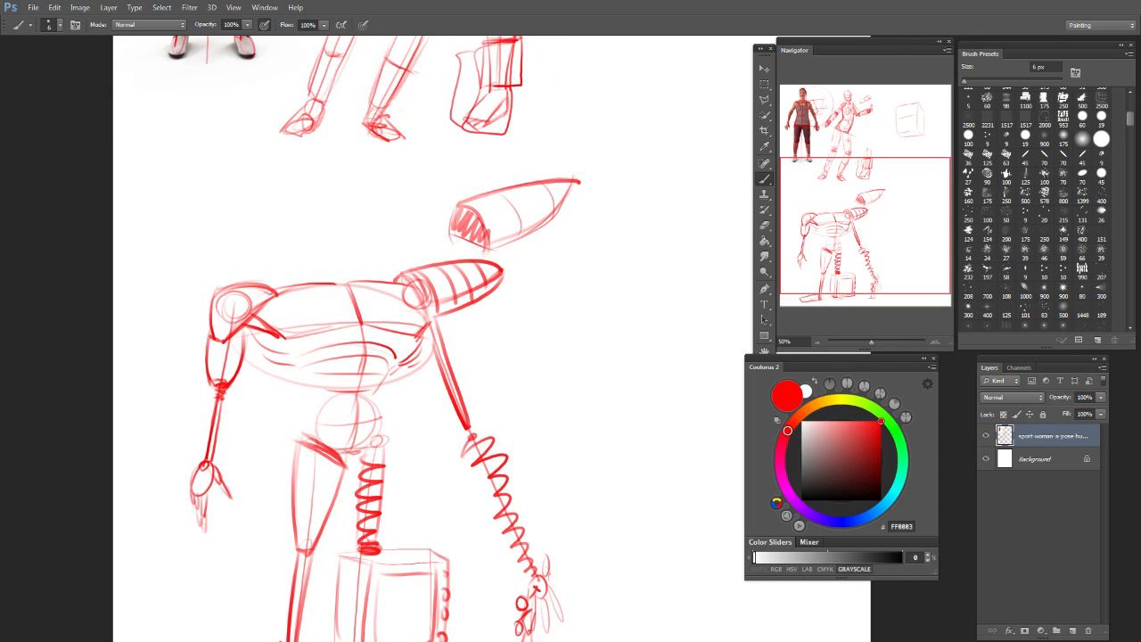
pyautogui.moveTo(895, 253); pyautogui.dragTo(865, 257)
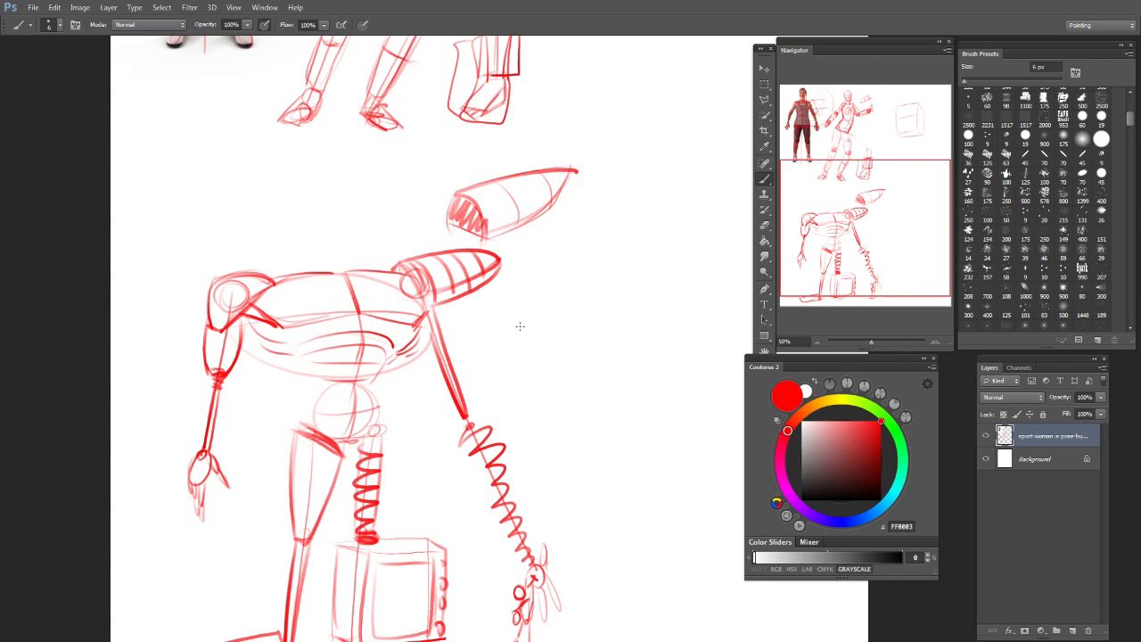
pyautogui.moveTo(881, 229); pyautogui.dragTo(891, 217)
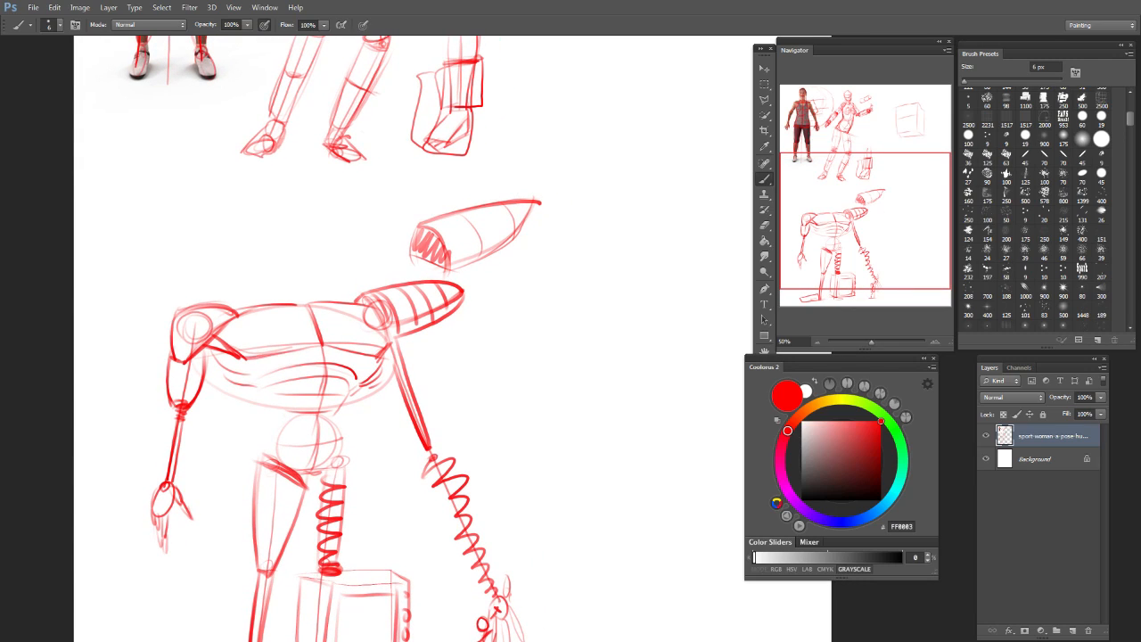
pyautogui.press(']')
pyautogui.press(']')
pyautogui.press(']')
pyautogui.press(']')
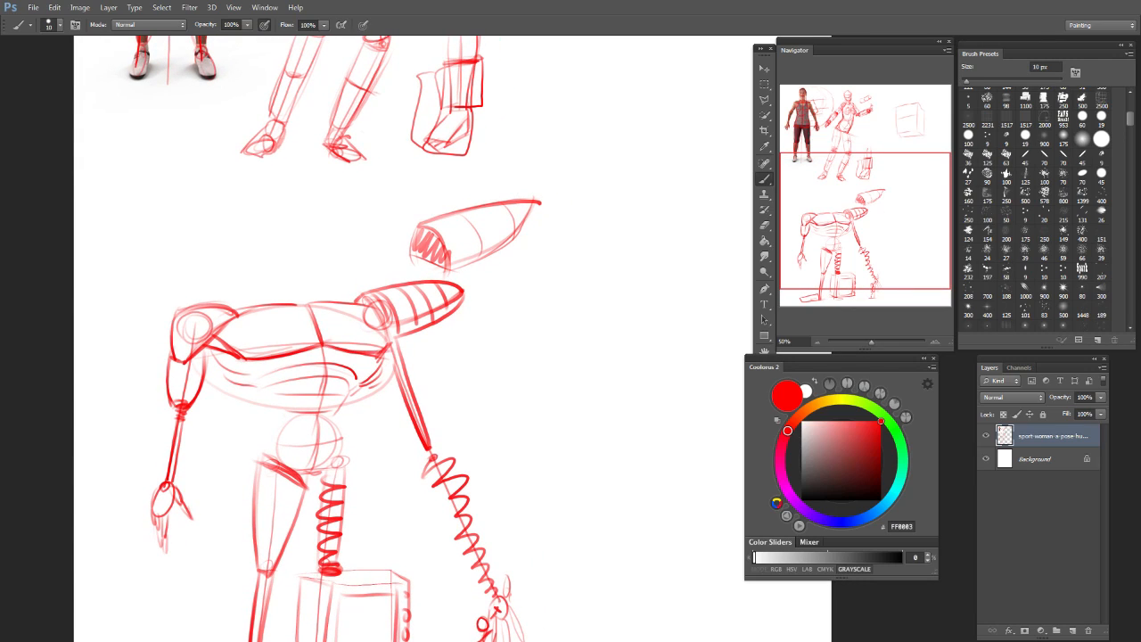
pyautogui.moveTo(314, 305)
pyautogui.mouseDown()
pyautogui.moveTo(357, 302)
pyautogui.moveTo(386, 326)
pyautogui.mouseUp()
pyautogui.moveTo(877, 234); pyautogui.dragTo(877, 226)
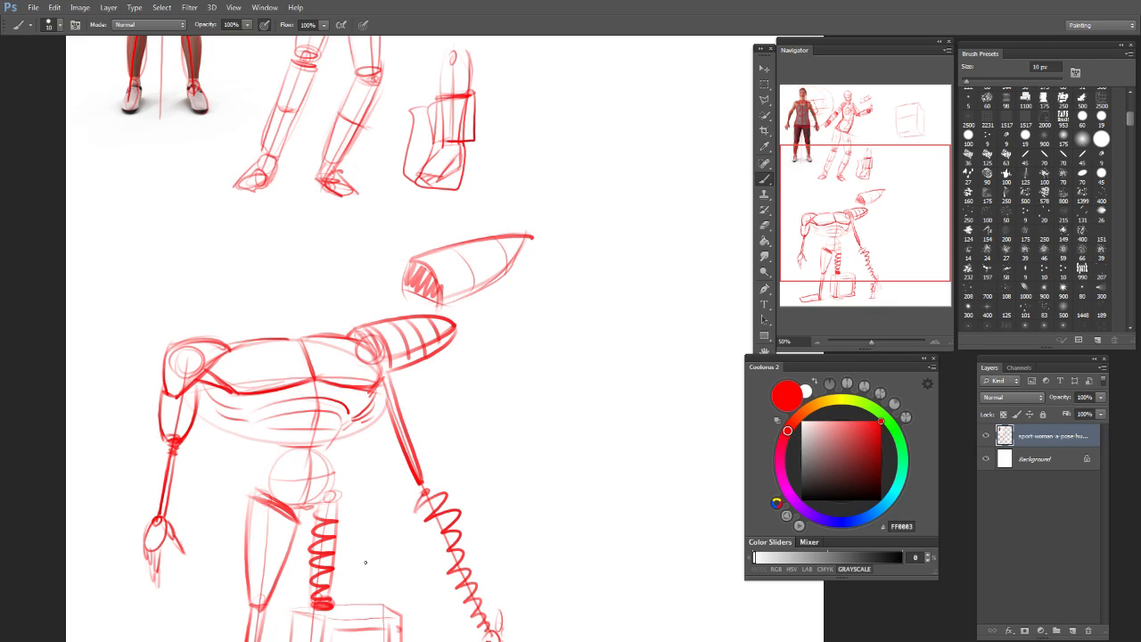
pyautogui.press('[')
pyautogui.press('[')
pyautogui.press('[')
pyautogui.moveTo(251, 305); pyautogui.dragTo(265, 417)
pyautogui.moveTo(321, 306); pyautogui.dragTo(344, 451)
pyautogui.moveTo(374, 303); pyautogui.dragTo(396, 442)
pyautogui.moveTo(200, 308); pyautogui.dragTo(219, 457)
pyautogui.hotkey('ctrl', 'alt', 'z')
pyautogui.hotkey('ctrl', 'alt', 'z')
pyautogui.hotkey('ctrl', 'alt', 'z')
pyautogui.hotkey('ctrl', 'alt', 'z')
# Step: Draw two neck lines flaring into the shoulders and try a round head on top
pyautogui.moveTo(267, 337); pyautogui.dragTo(264, 251)
pyautogui.moveTo(314, 336)
pyautogui.mouseDown()
pyautogui.moveTo(292, 260)
pyautogui.moveTo(267, 291)
pyautogui.moveTo(267, 346)
pyautogui.mouseUp()
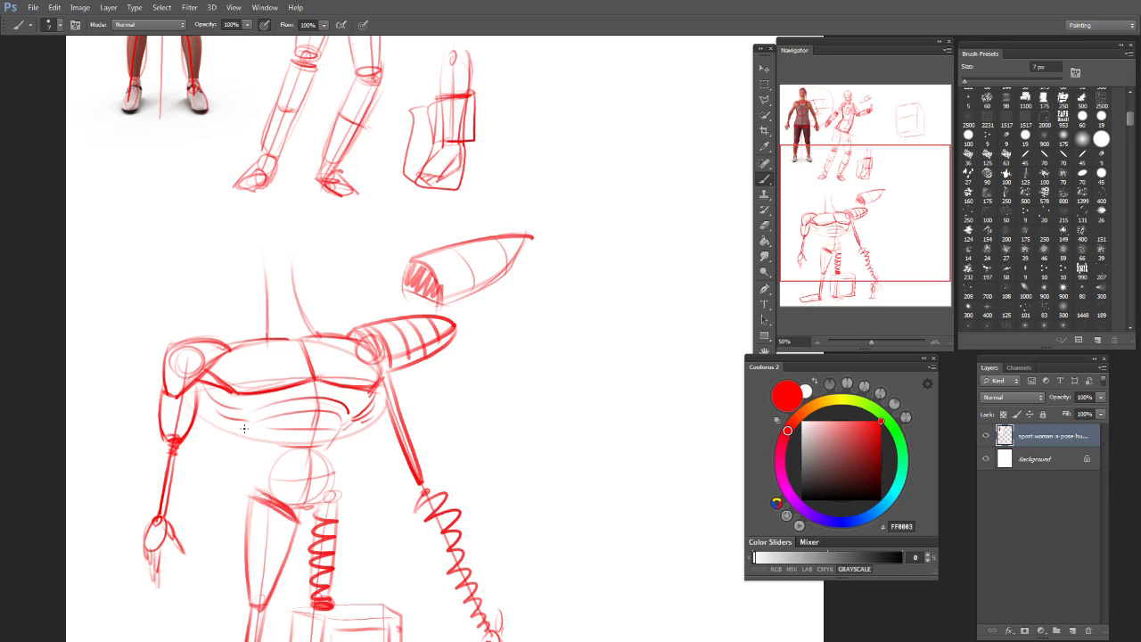
pyautogui.moveTo(314, 230)
pyautogui.mouseDown()
pyautogui.moveTo(242, 234)
pyautogui.moveTo(289, 195)
pyautogui.moveTo(290, 264)
pyautogui.mouseUp()
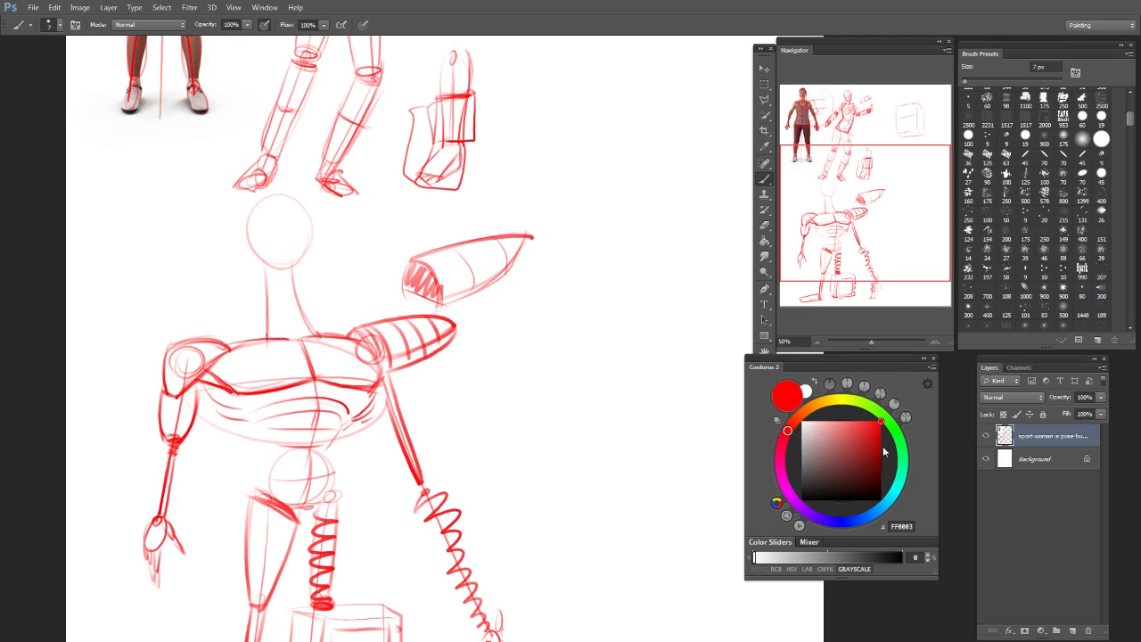
pyautogui.hotkey('ctrl', 'z')
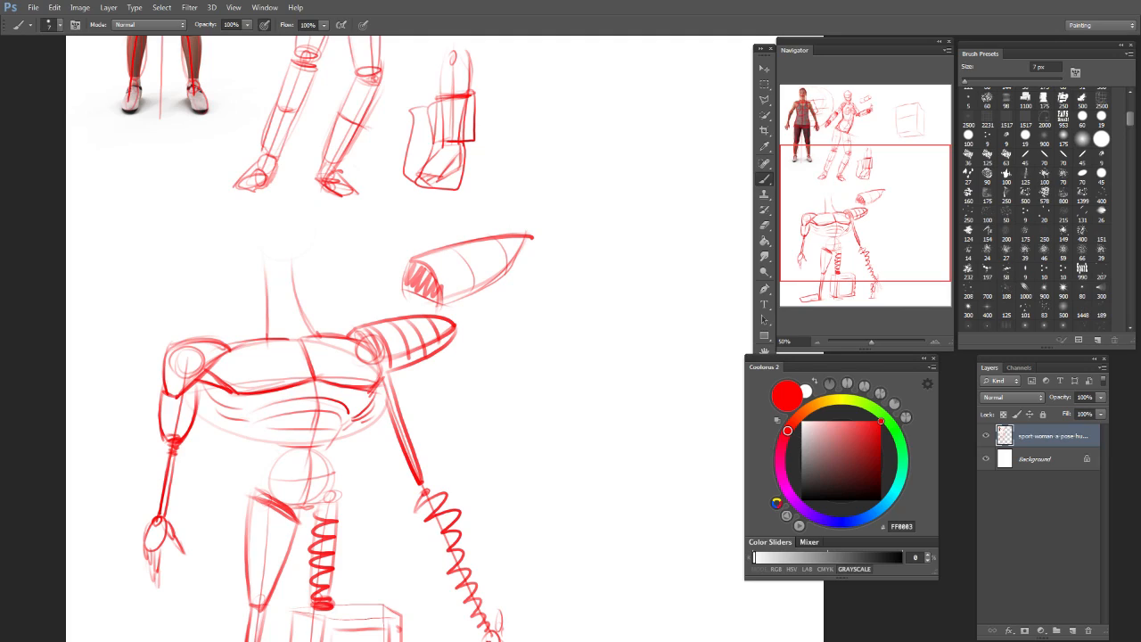
# Step: Draw a wide, tilted box head above the neck with crossing face guidelines and two small oval eyes
pyautogui.moveTo(236, 263)
pyautogui.mouseDown()
pyautogui.moveTo(381, 201)
pyautogui.moveTo(176, 225)
pyautogui.moveTo(197, 266)
pyautogui.mouseUp()
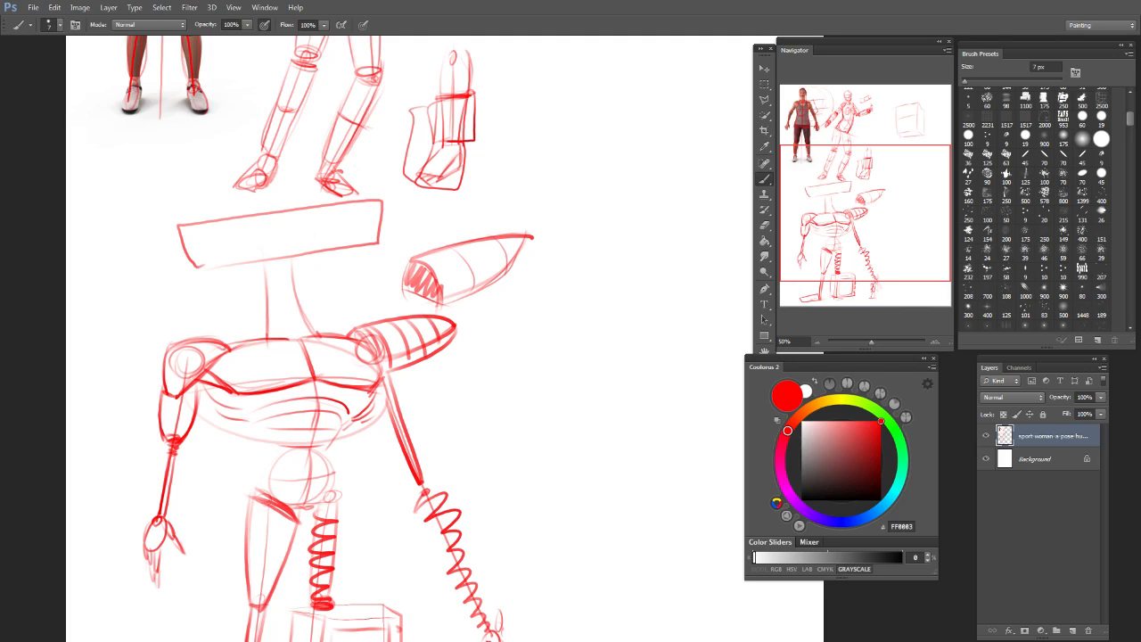
pyautogui.moveTo(182, 251); pyautogui.dragTo(383, 219)
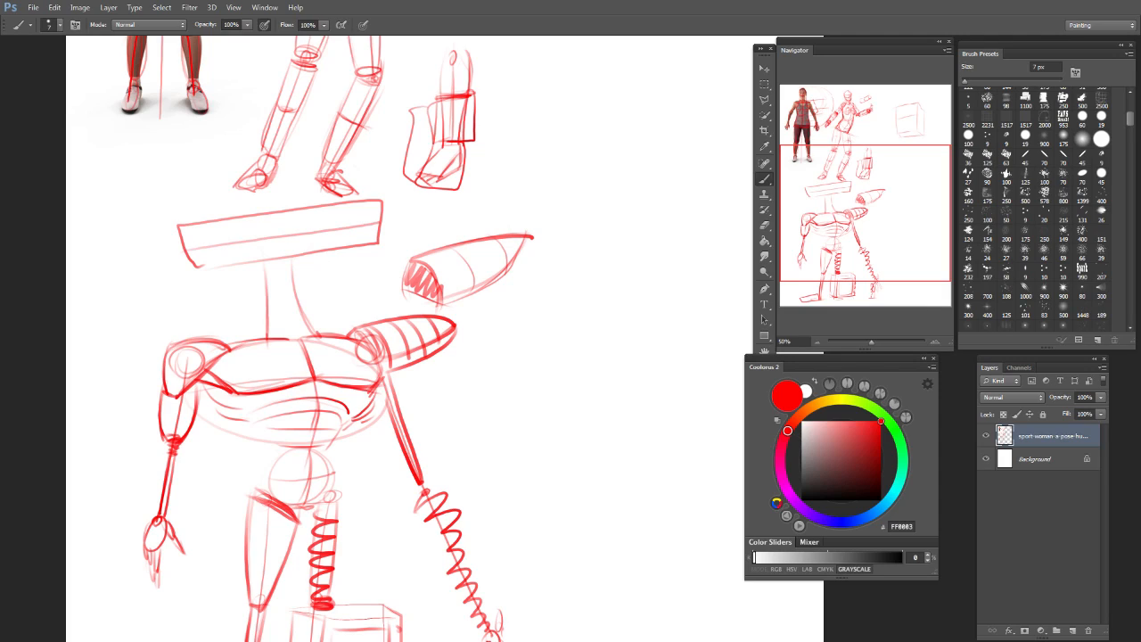
pyautogui.moveTo(287, 210); pyautogui.dragTo(290, 245)
pyautogui.moveTo(325, 229); pyautogui.dragTo(339, 227)
pyautogui.moveTo(241, 241); pyautogui.dragTo(234, 245)
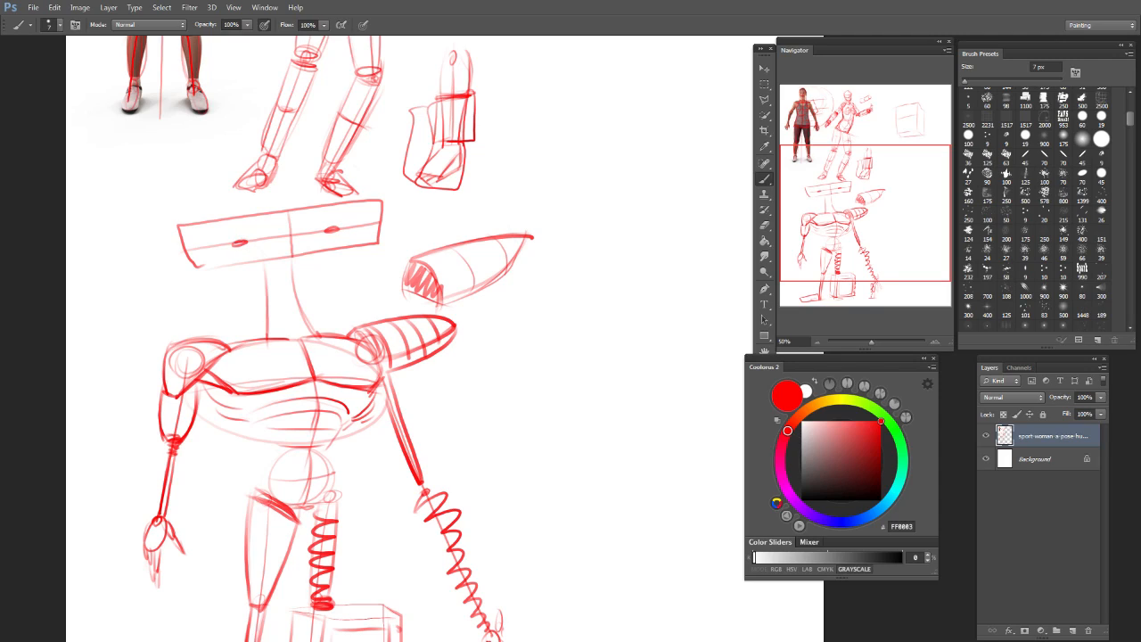
# Step: Mark a small nose and a mouth on the box head, using a 5 px brush for the mouth
pyautogui.click(291, 245)
pyautogui.press('[')
pyautogui.press('[')
pyautogui.moveTo(290, 247)
pyautogui.mouseDown()
pyautogui.moveTo(265, 253)
pyautogui.moveTo(293, 260)
pyautogui.mouseUp()
# Step: Draw long, pointed leaf-shaped ears sweeping outward and upward from both sides of the box head
pyautogui.moveTo(382, 236); pyautogui.dragTo(450, 211)
pyautogui.hotkey('ctrl', 'z')
pyautogui.moveTo(384, 218)
pyautogui.mouseDown()
pyautogui.moveTo(391, 201)
pyautogui.moveTo(390, 232)
pyautogui.mouseUp()
pyautogui.hotkey('ctrl', 'z')
pyautogui.moveTo(382, 241)
pyautogui.mouseDown()
pyautogui.moveTo(398, 209)
pyautogui.moveTo(444, 173)
pyautogui.mouseUp()
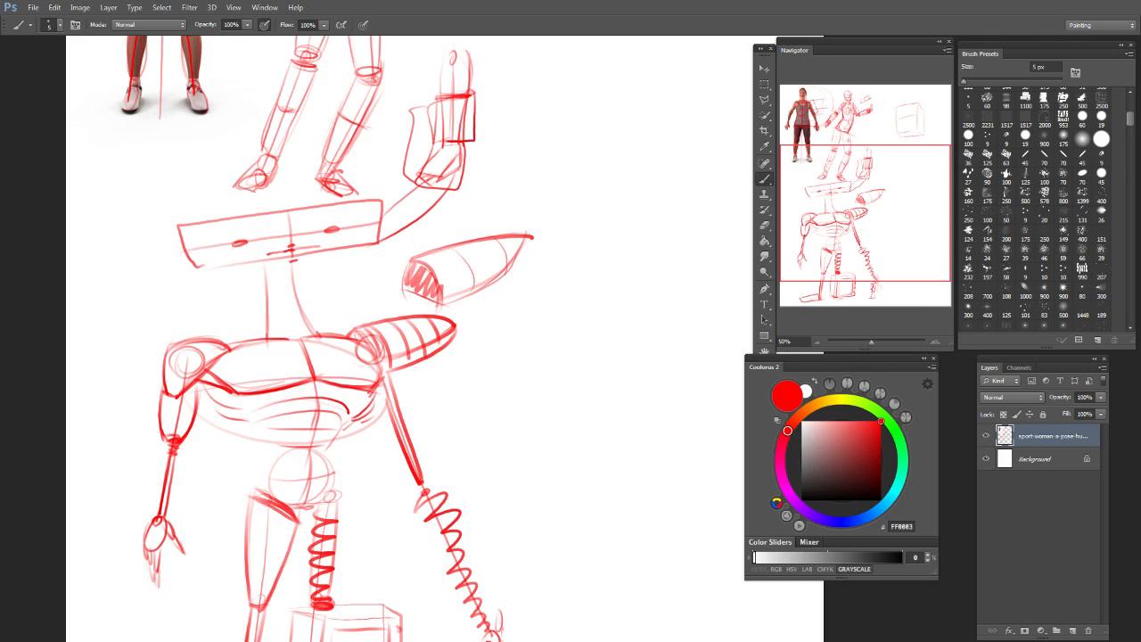
pyautogui.hotkey('ctrl', 'z')
pyautogui.moveTo(381, 219)
pyautogui.mouseDown()
pyautogui.moveTo(426, 184)
pyautogui.moveTo(381, 241)
pyautogui.mouseUp()
pyautogui.moveTo(179, 217)
pyautogui.mouseDown()
pyautogui.moveTo(170, 251)
pyautogui.moveTo(196, 265)
pyautogui.mouseUp()
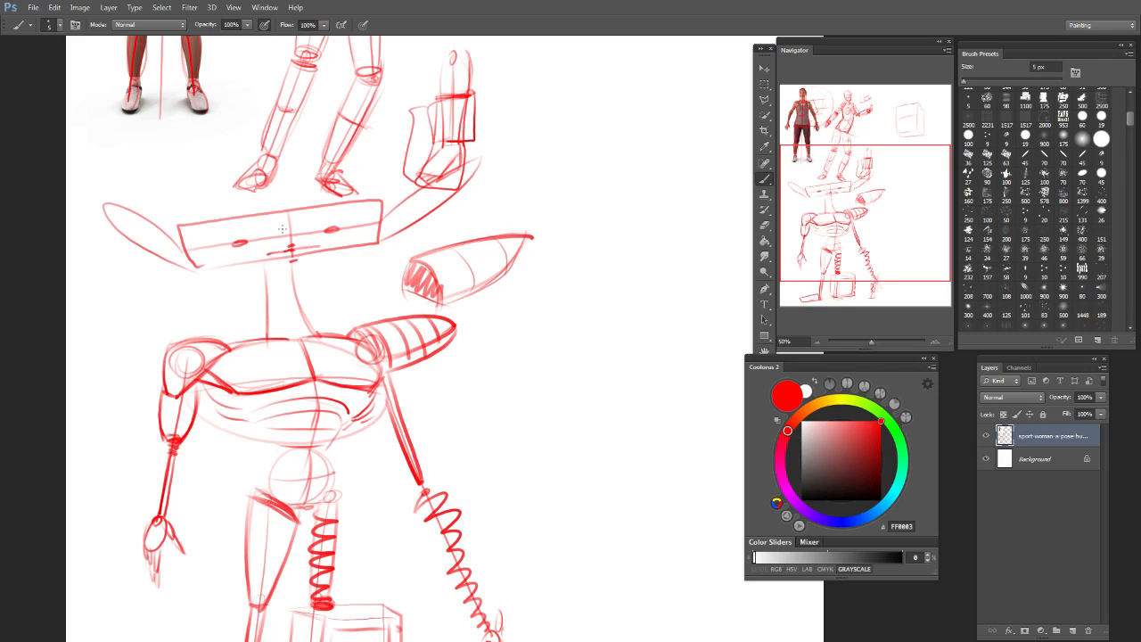
# Step: Add eyebrows above both eyes, reinforce the face's centerline, and draw a curved jawline under the box head
pyautogui.moveTo(288, 215); pyautogui.dragTo(289, 227)
pyautogui.moveTo(321, 218); pyautogui.dragTo(346, 216)
pyautogui.moveTo(228, 235); pyautogui.dragTo(253, 234)
pyautogui.moveTo(378, 243)
pyautogui.mouseDown()
pyautogui.moveTo(300, 258)
pyautogui.moveTo(354, 245)
pyautogui.mouseUp()
pyautogui.moveTo(289, 266)
pyautogui.mouseDown()
pyautogui.moveTo(203, 267)
pyautogui.moveTo(259, 266)
pyautogui.moveTo(218, 266)
pyautogui.mouseUp()
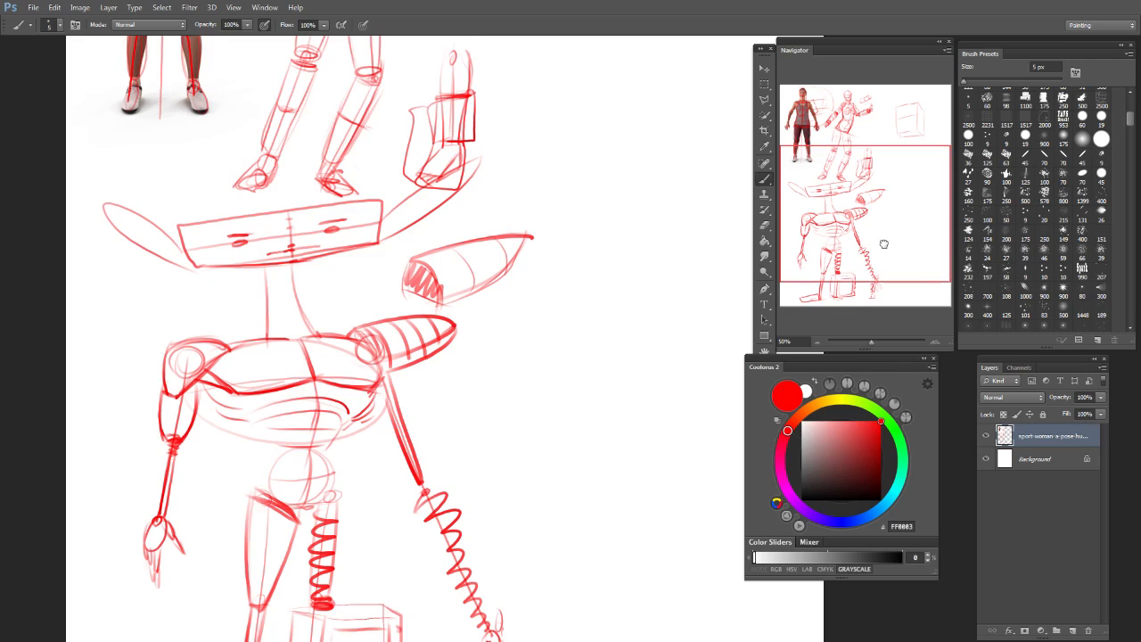
# Step: Top the head with a low cap curve and a zigzag antenna ending in a ball
pyautogui.moveTo(882, 242); pyautogui.dragTo(881, 247)
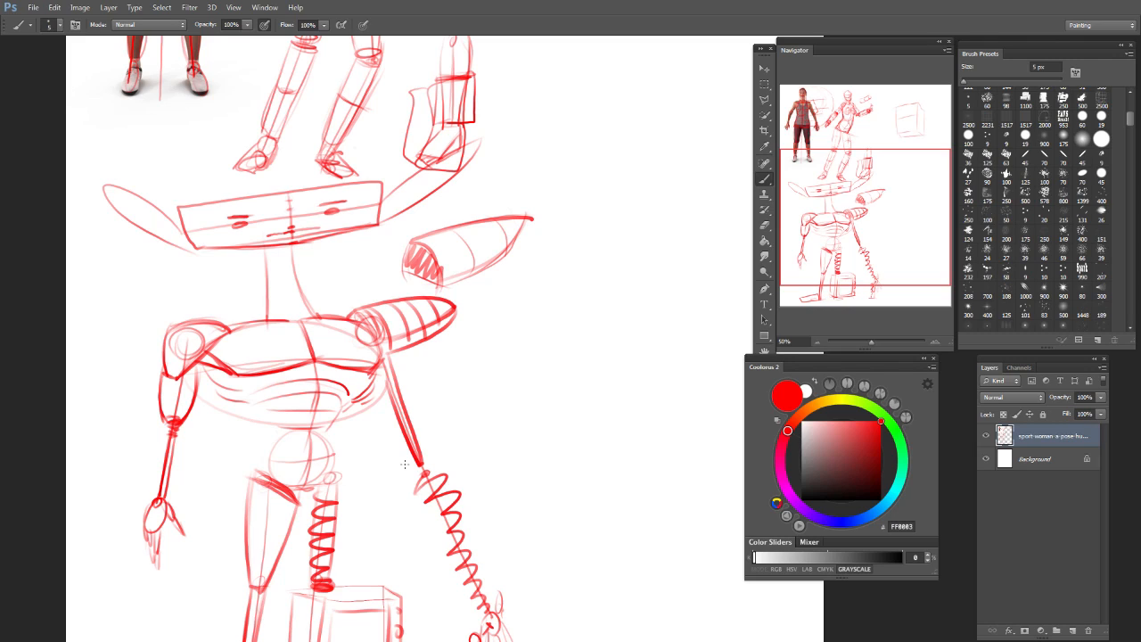
pyautogui.moveTo(856, 239); pyautogui.dragTo(861, 222)
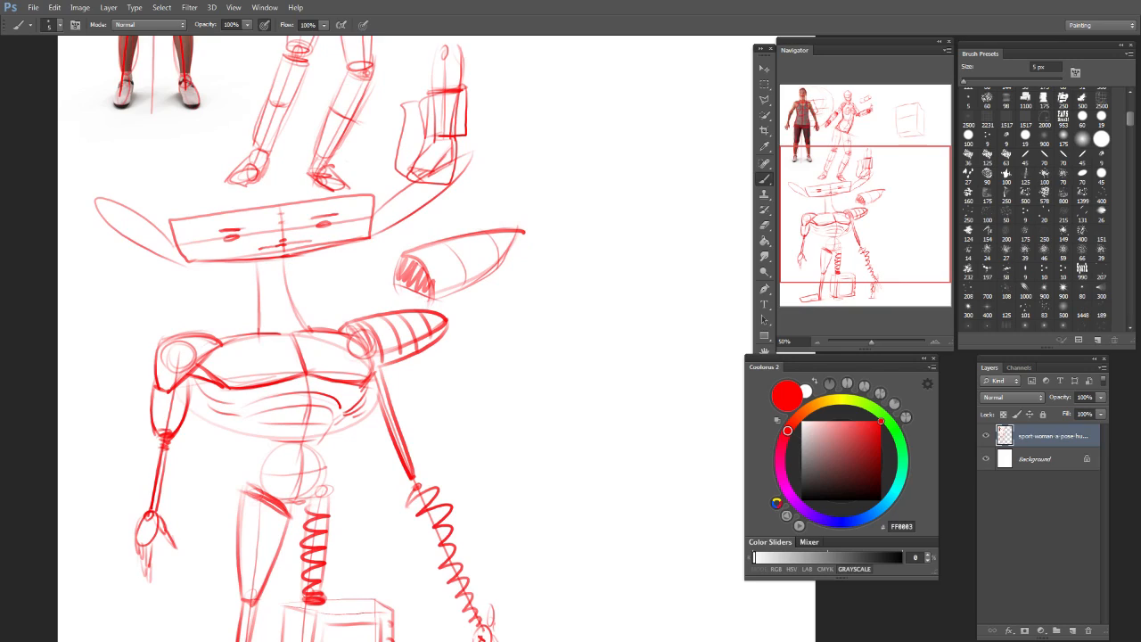
pyautogui.moveTo(231, 217)
pyautogui.mouseDown()
pyautogui.moveTo(340, 202)
pyautogui.moveTo(310, 210)
pyautogui.moveTo(329, 202)
pyautogui.mouseUp()
pyautogui.hotkey('ctrl', 'z')
pyautogui.hotkey('ctrl', 'z')
pyautogui.moveTo(228, 214)
pyautogui.mouseDown()
pyautogui.moveTo(316, 202)
pyautogui.moveTo(275, 191)
pyautogui.moveTo(275, 175)
pyautogui.moveTo(227, 196)
pyautogui.moveTo(188, 179)
pyautogui.moveTo(223, 159)
pyautogui.moveTo(200, 115)
pyautogui.mouseUp()
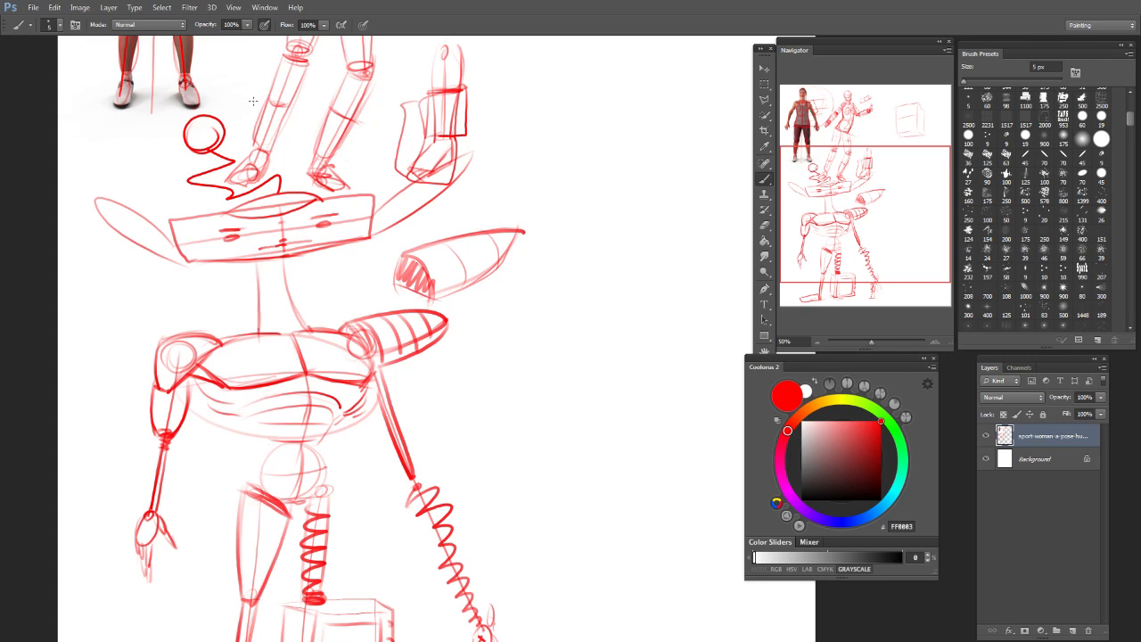
pyautogui.moveTo(895, 205); pyautogui.dragTo(895, 212)
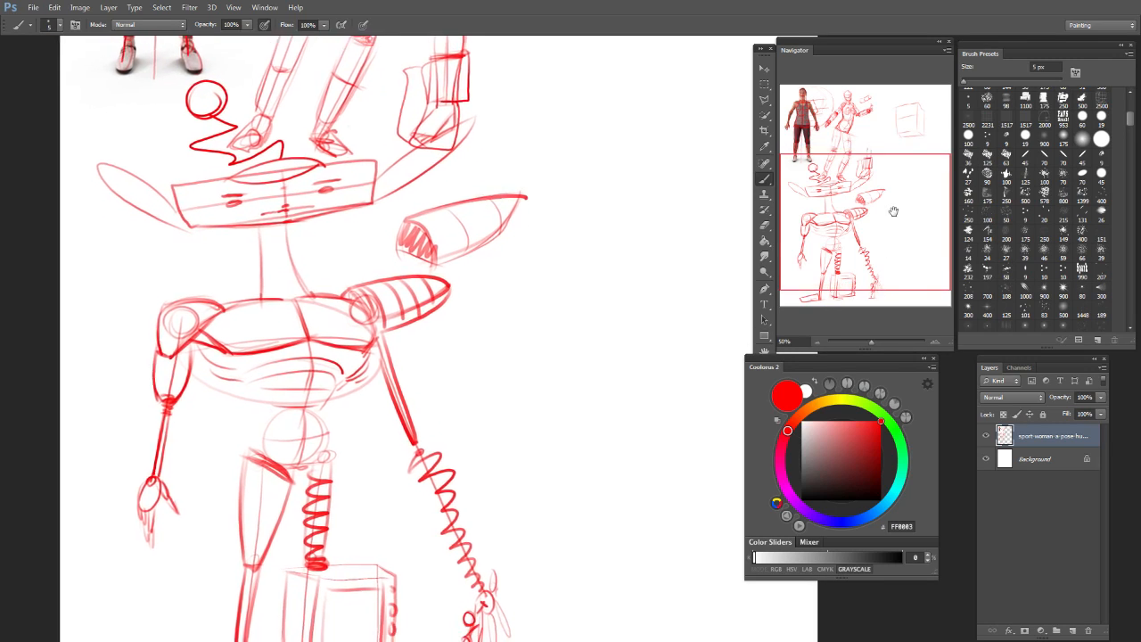
# Step: Enlarge the brush to 9 px and sketch the pelvis shape and its inner lines over the robot's hip ball
pyautogui.hotkey('ctrl', '-')
pyautogui.hotkey('ctrl', '-')
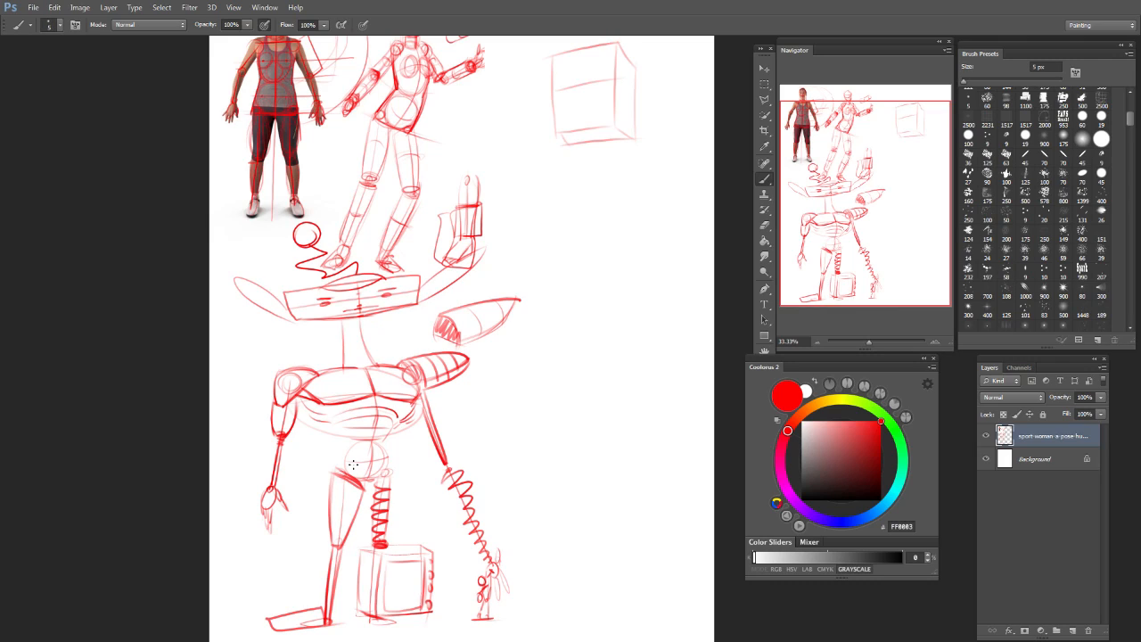
pyautogui.press(']')
pyautogui.press(']')
pyautogui.moveTo(349, 465); pyautogui.dragTo(366, 481)
pyautogui.moveTo(350, 462)
pyautogui.mouseDown()
pyautogui.moveTo(389, 459)
pyautogui.moveTo(364, 483)
pyautogui.moveTo(392, 460)
pyautogui.mouseUp()
pyautogui.moveTo(342, 459); pyautogui.dragTo(389, 456)
pyautogui.moveTo(360, 459); pyautogui.dragTo(345, 464)
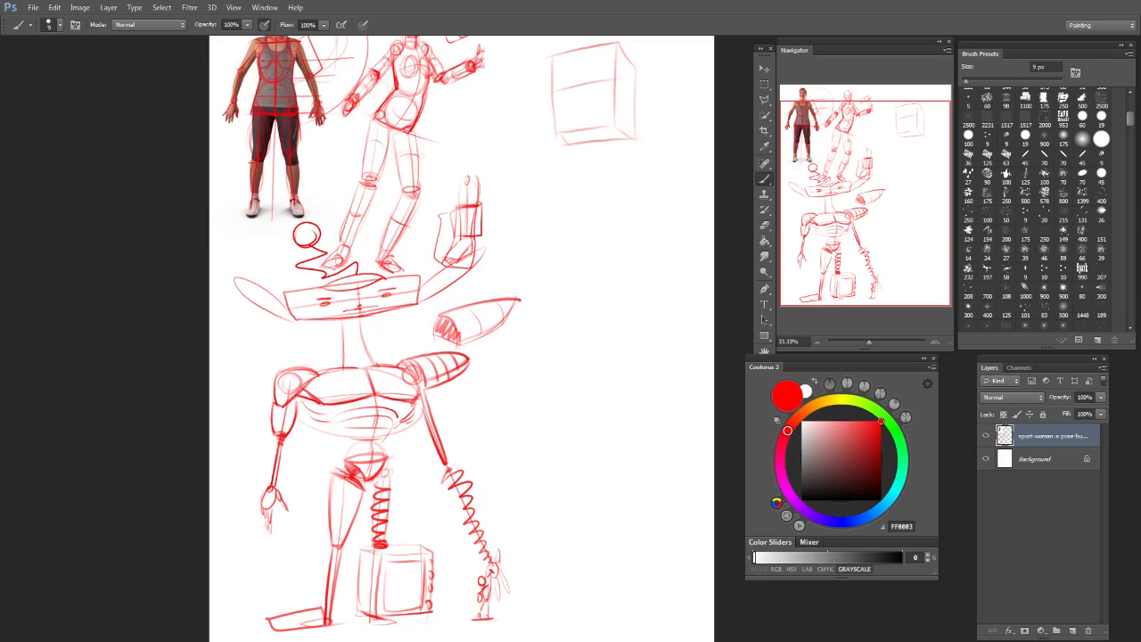
# Step: Sketch a shaded, ringed waist joining the robot's pelvis to its chest and strengthen the lower chest contour
pyautogui.moveTo(382, 469); pyautogui.dragTo(390, 476)
pyautogui.moveTo(374, 460); pyautogui.dragTo(369, 473)
pyautogui.moveTo(374, 460)
pyautogui.mouseDown()
pyautogui.moveTo(352, 440)
pyautogui.moveTo(383, 442)
pyautogui.moveTo(373, 430)
pyautogui.moveTo(340, 432)
pyautogui.moveTo(394, 430)
pyautogui.moveTo(371, 424)
pyautogui.moveTo(388, 430)
pyautogui.moveTo(351, 438)
pyautogui.moveTo(387, 430)
pyautogui.moveTo(287, 403)
pyautogui.mouseUp()
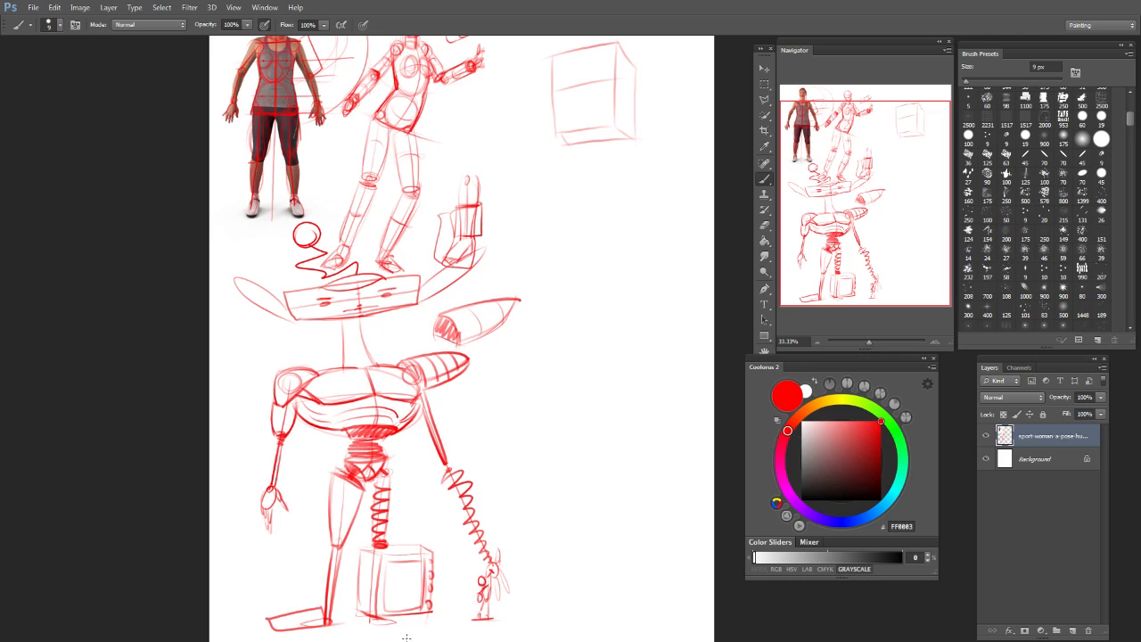
# Step: Lasso the large robot sketch, scale it to about 45.6% beneath the woman's photo, and deselect it
pyautogui.moveTo(867, 224); pyautogui.dragTo(878, 235)
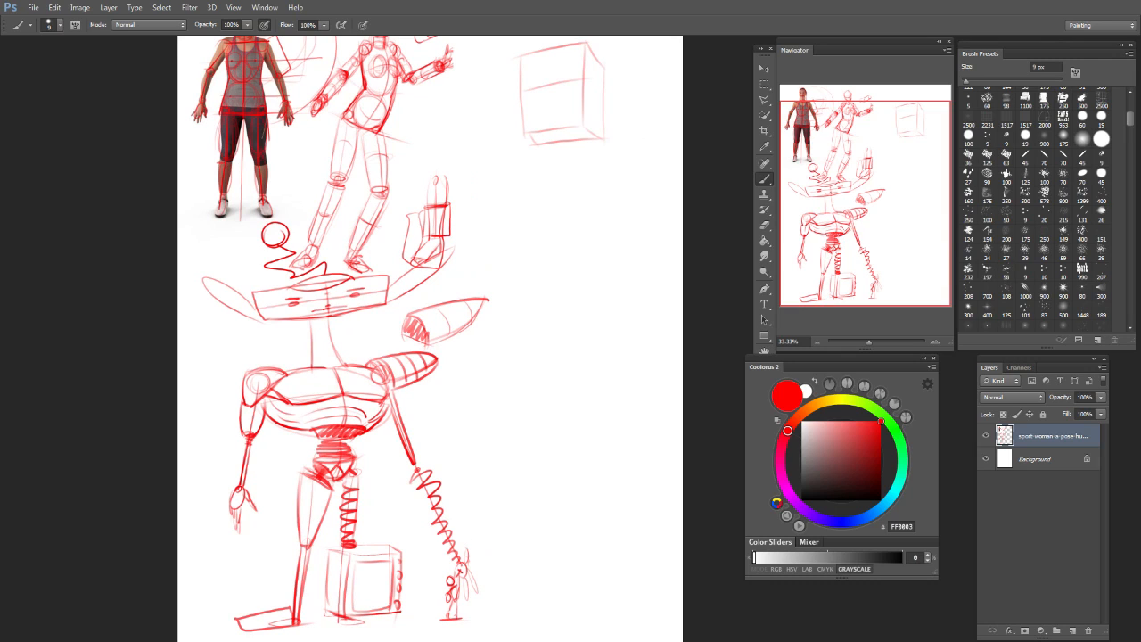
pyautogui.hotkey('ctrl', '-')
pyautogui.hotkey('ctrl', '+')
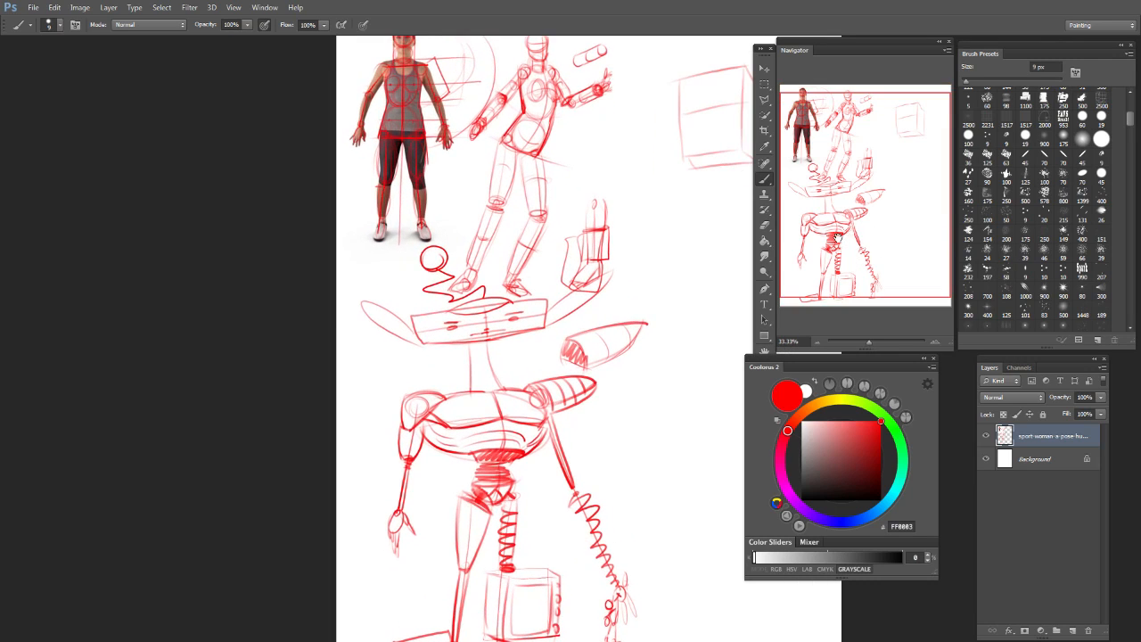
pyautogui.moveTo(654, 437); pyautogui.dragTo(461, 395)
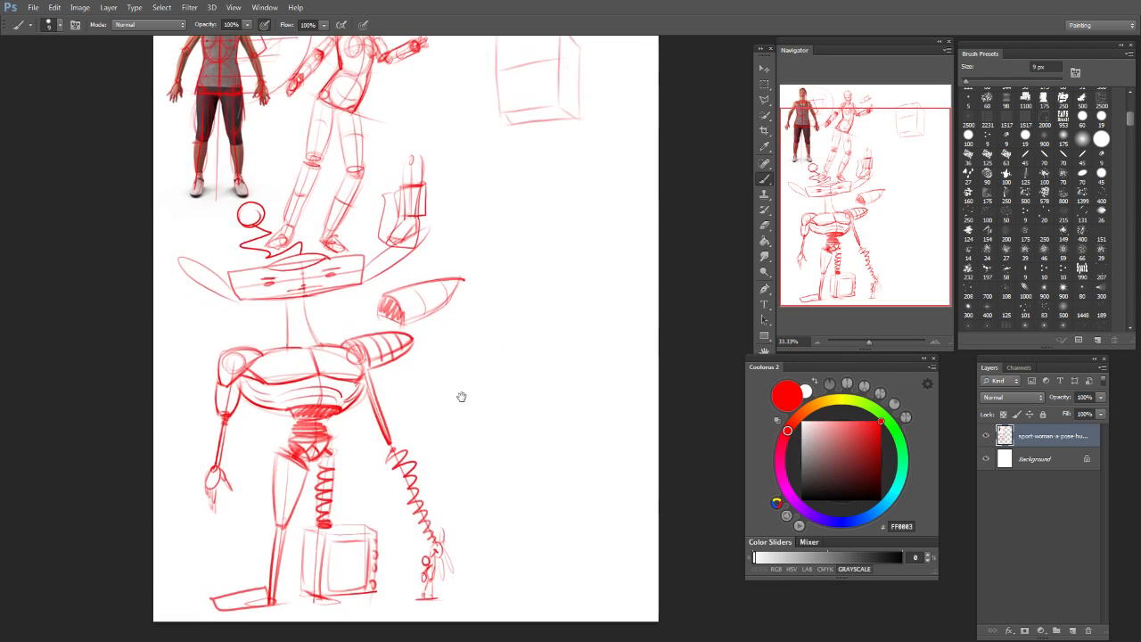
pyautogui.hotkey('ctrl', '-')
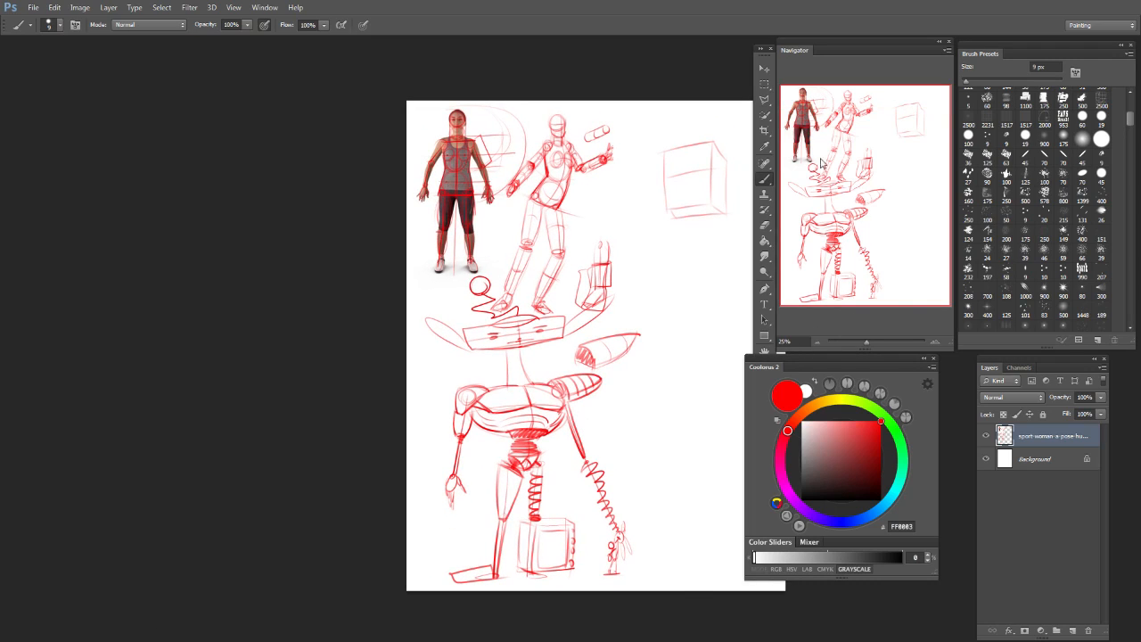
pyautogui.click(764, 84)
pyautogui.moveTo(767, 101); pyautogui.dragTo(813, 101)
pyautogui.moveTo(634, 382)
pyautogui.mouseDown()
pyautogui.moveTo(558, 356)
pyautogui.moveTo(605, 323)
pyautogui.moveTo(616, 293)
pyautogui.moveTo(576, 309)
pyautogui.moveTo(493, 310)
pyautogui.moveTo(497, 291)
pyautogui.moveTo(474, 272)
pyautogui.moveTo(453, 315)
pyautogui.moveTo(409, 318)
pyautogui.moveTo(440, 367)
pyautogui.moveTo(427, 587)
pyautogui.moveTo(599, 593)
pyautogui.moveTo(654, 571)
pyautogui.moveTo(622, 378)
pyautogui.mouseUp()
pyautogui.hotkey('ctrl', 't')
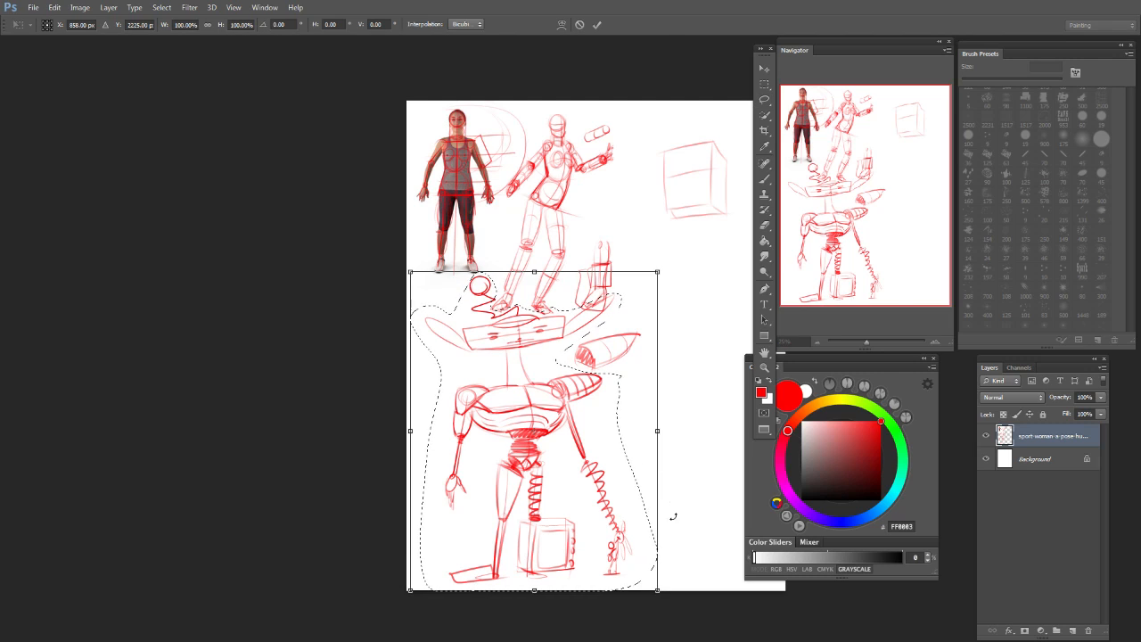
pyautogui.moveTo(648, 586)
pyautogui.mouseDown()
pyautogui.moveTo(573, 465)
pyautogui.moveTo(515, 422)
pyautogui.mouseUp()
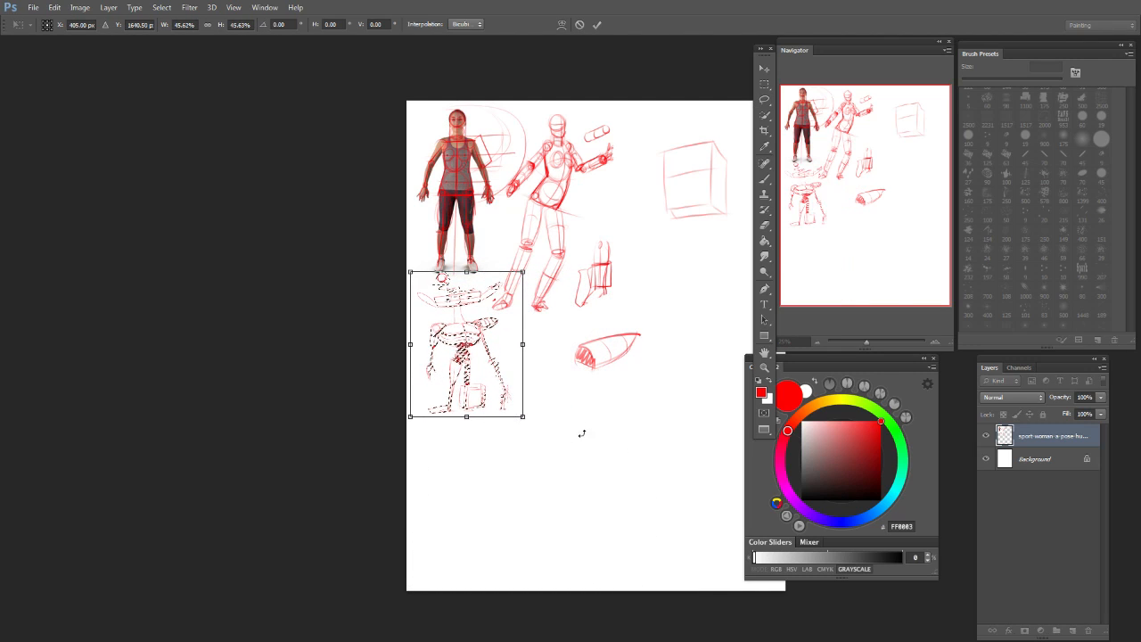
pyautogui.press('Return')
pyautogui.press('Return')
pyautogui.hotkey('ctrl', 'd')
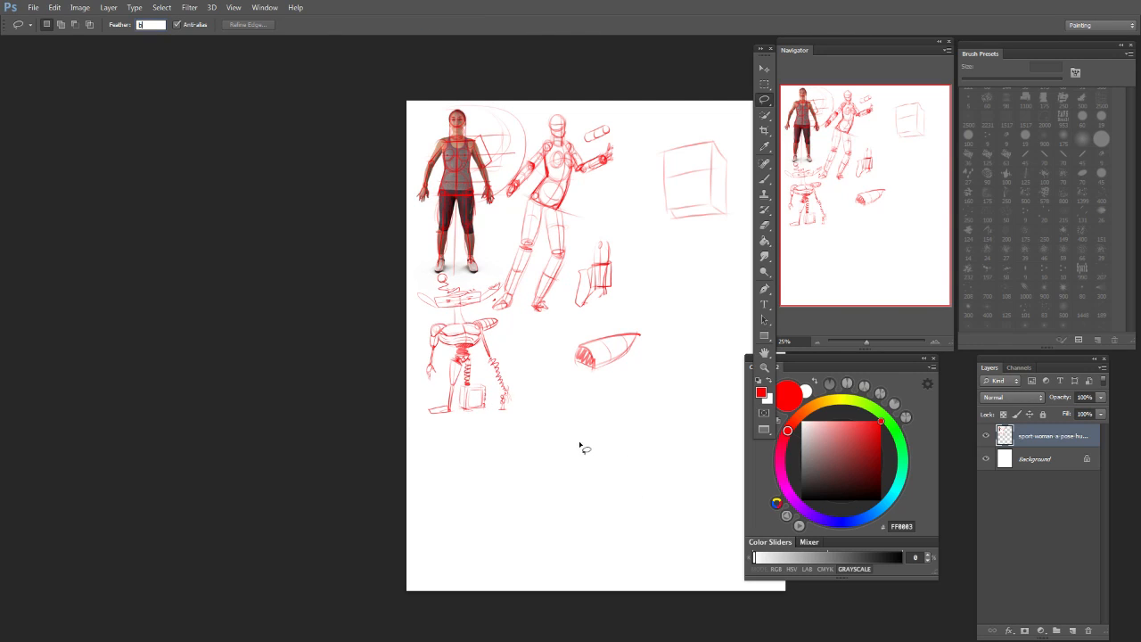
pyautogui.hotkey('ctrl', '+')
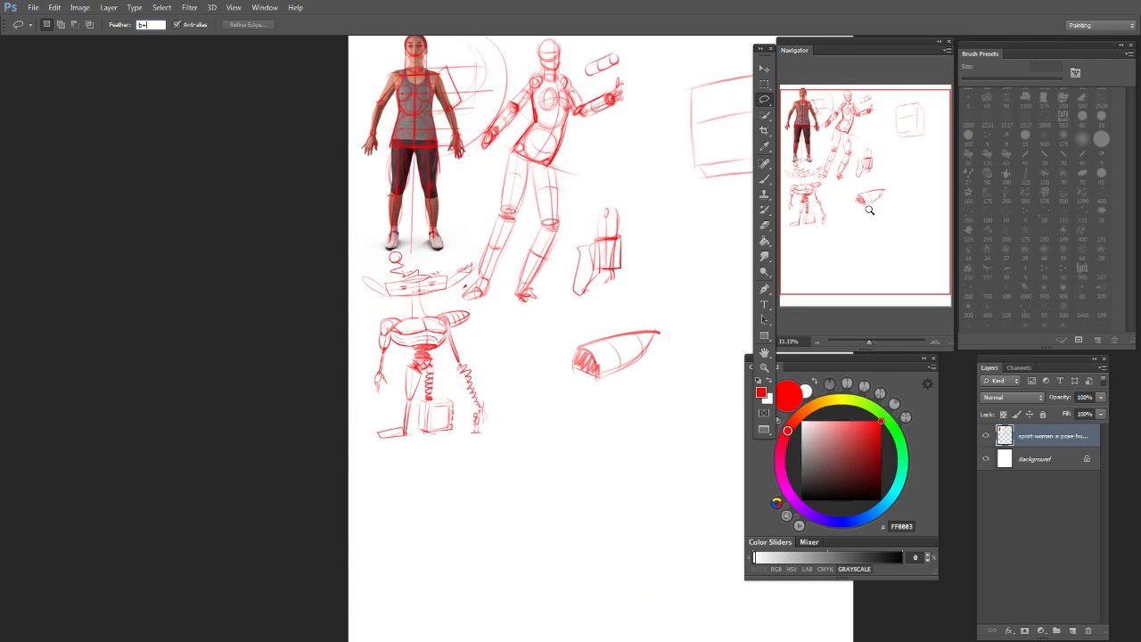
pyautogui.hotkey('ctrl', '+')
pyautogui.moveTo(872, 196); pyautogui.dragTo(832, 185)
pyautogui.hotkey('ctrl', '-')
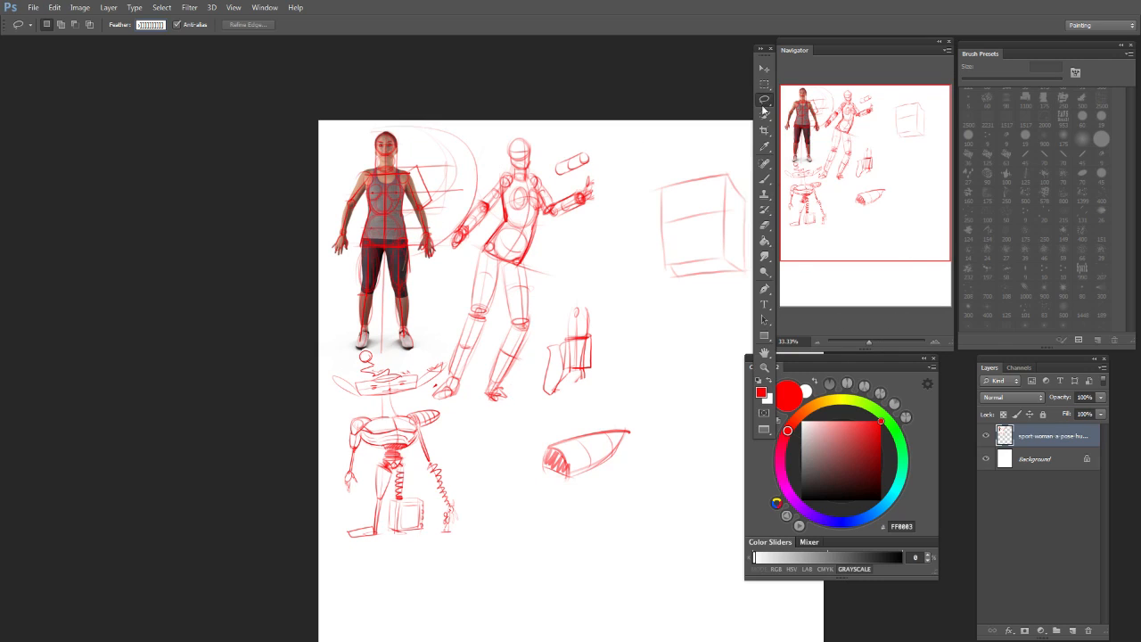
pyautogui.press('Return')
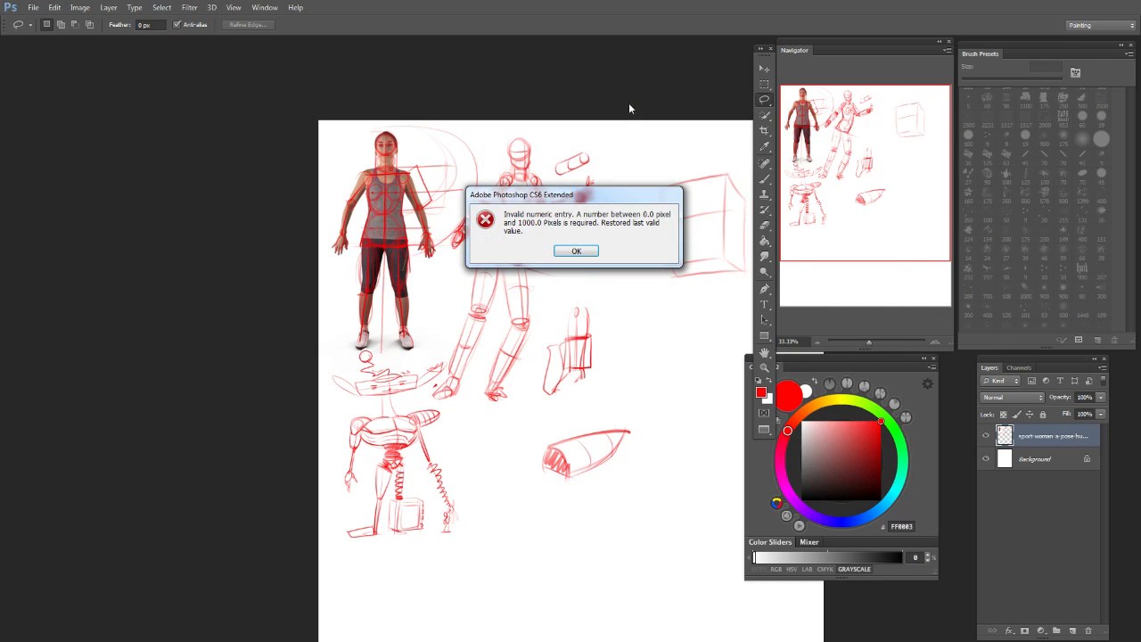
pyautogui.click(588, 258)
pyautogui.write('be')
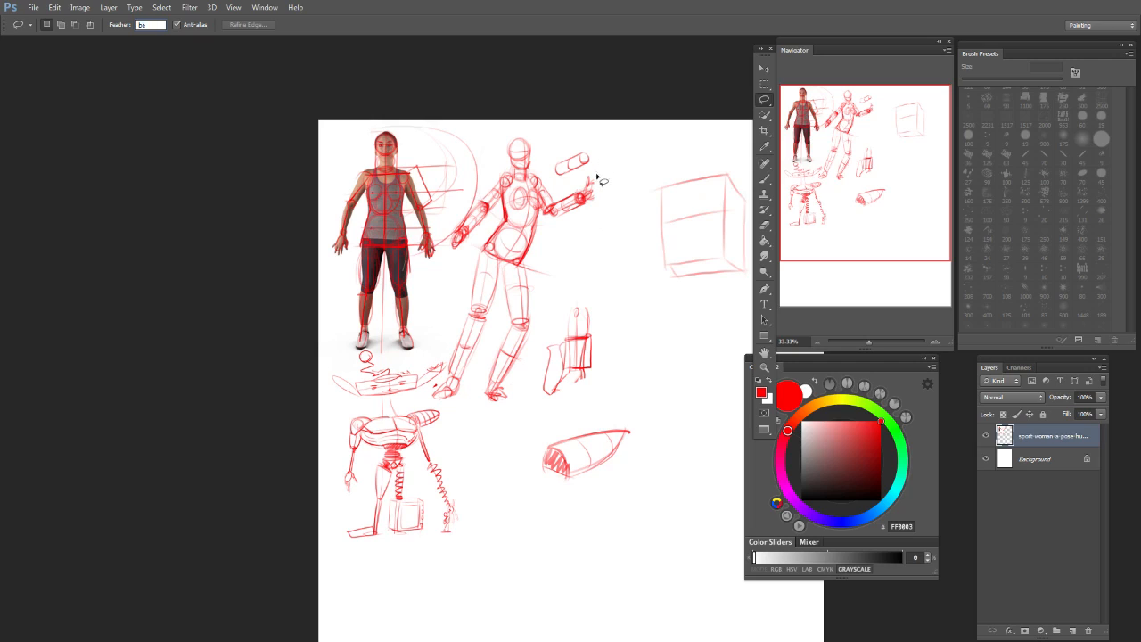
pyautogui.write('bebeb')
pyautogui.press('Return')
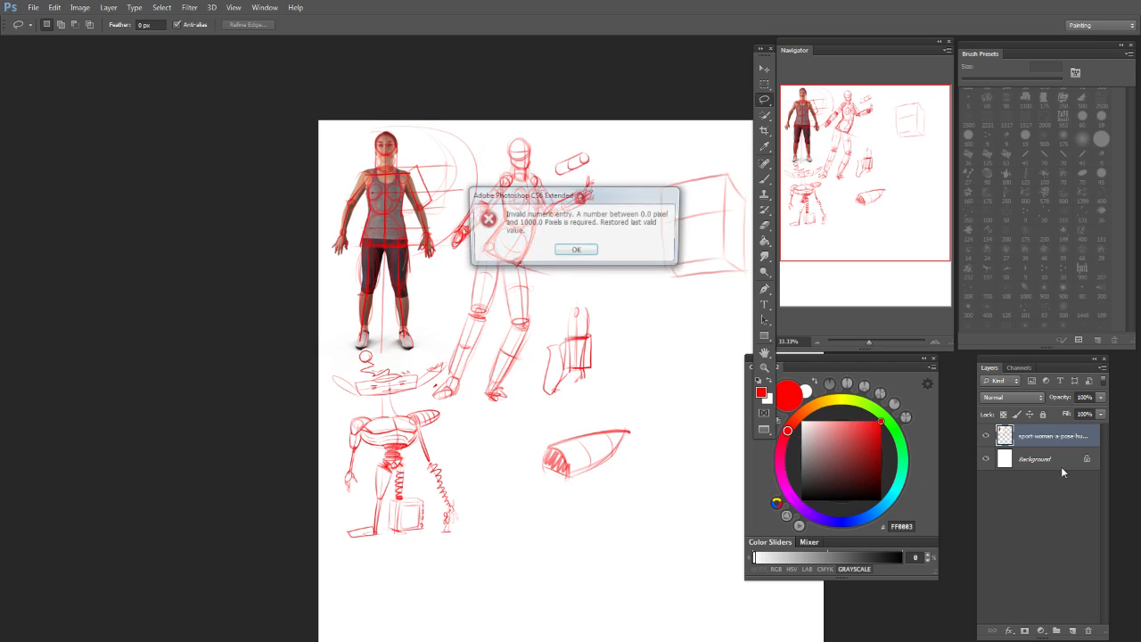
pyautogui.click(585, 252)
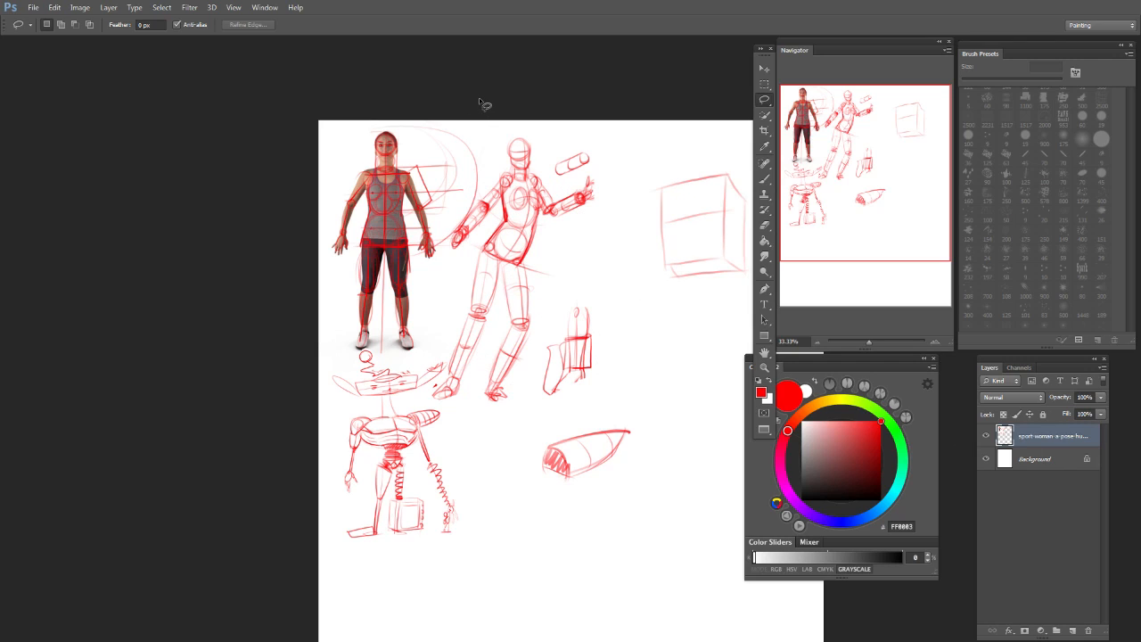
# Step: Switch to the Brush tool and set its size to 45 px
pyautogui.press('b')
pyautogui.press(']')
pyautogui.press(']')
pyautogui.press(']')
pyautogui.press(']')
pyautogui.press(']')
pyautogui.press(']')
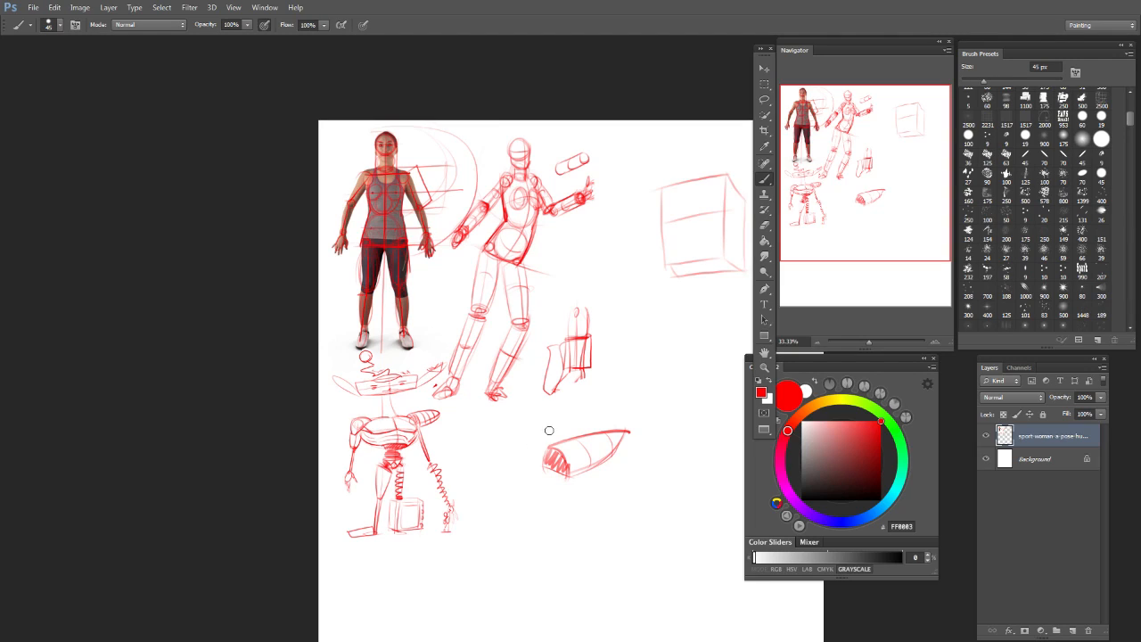
# Step: Place the bodybuilding pose stock photo at the upper-right corner of the canvas
pyautogui.hotkey('ctrl', '+')
pyautogui.hotkey('ctrl', '-')
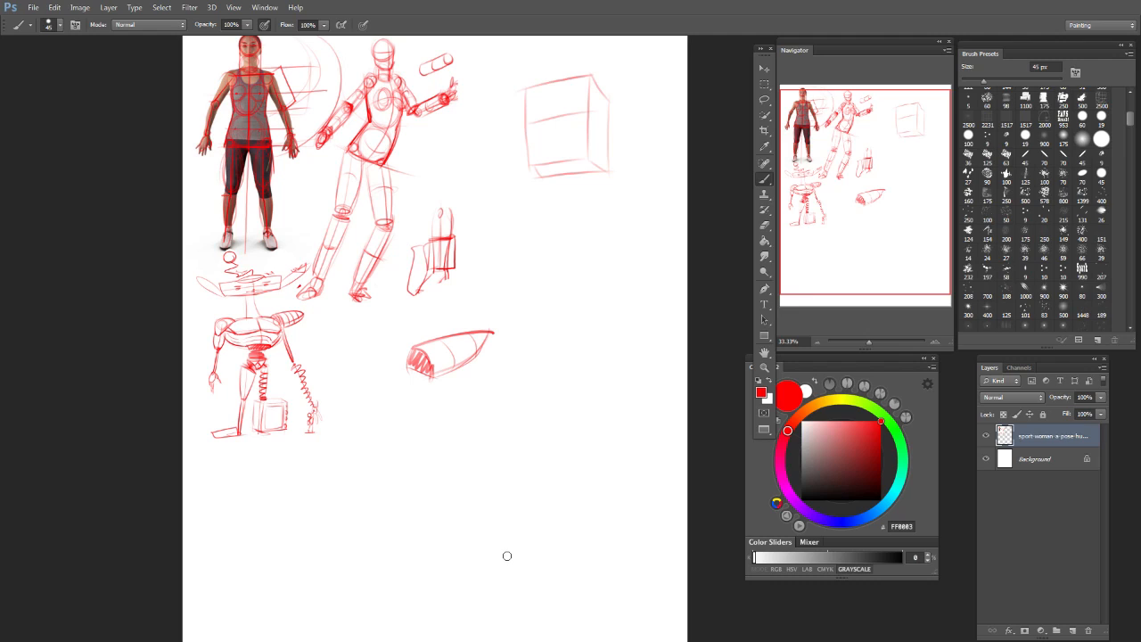
pyautogui.moveTo(853, 226); pyautogui.dragTo(869, 217)
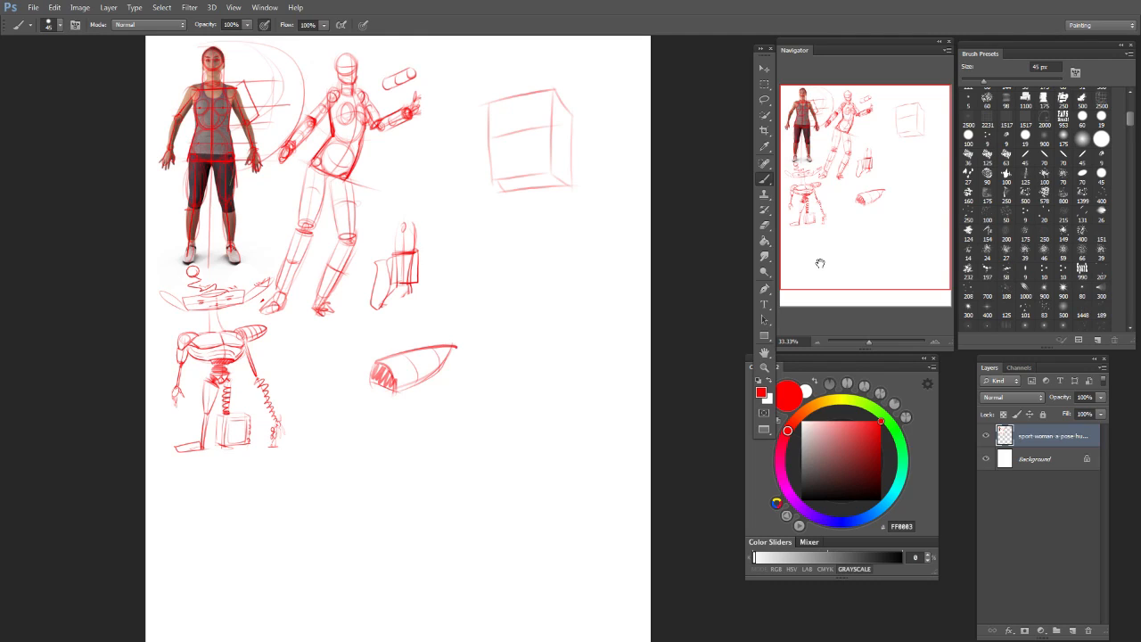
pyautogui.moveTo(820, 263); pyautogui.dragTo(890, 214)
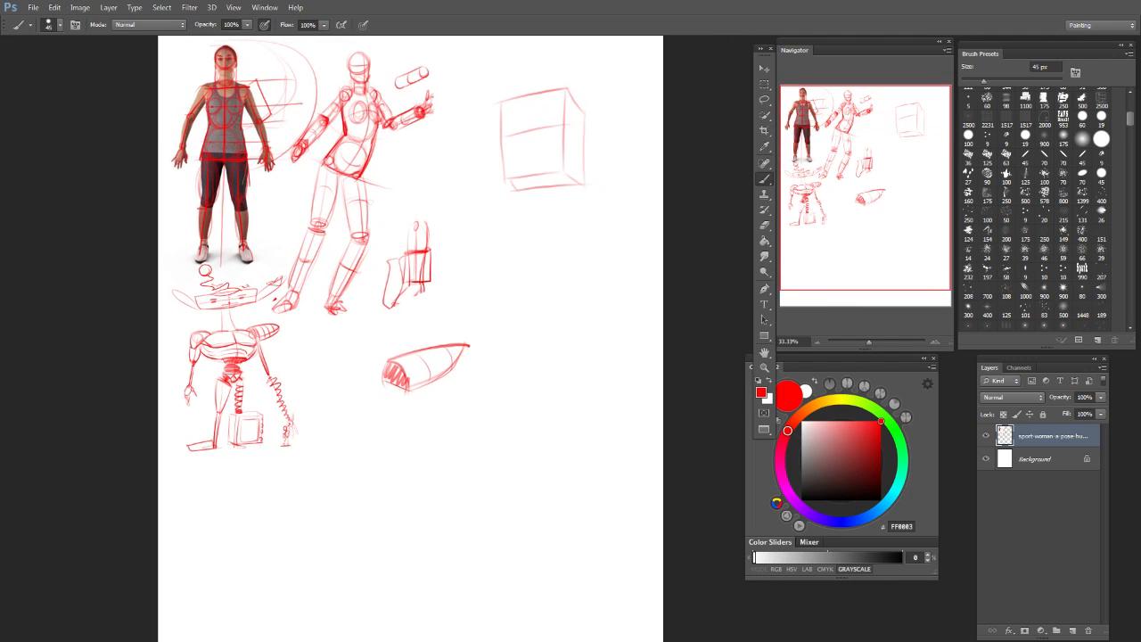
pyautogui.hotkey('ctrl', '+')
pyautogui.moveTo(864, 214); pyautogui.dragTo(851, 176)
pyautogui.hotkey('ctrl', '-')
pyautogui.moveTo(555, 276); pyautogui.dragTo(565, 257)
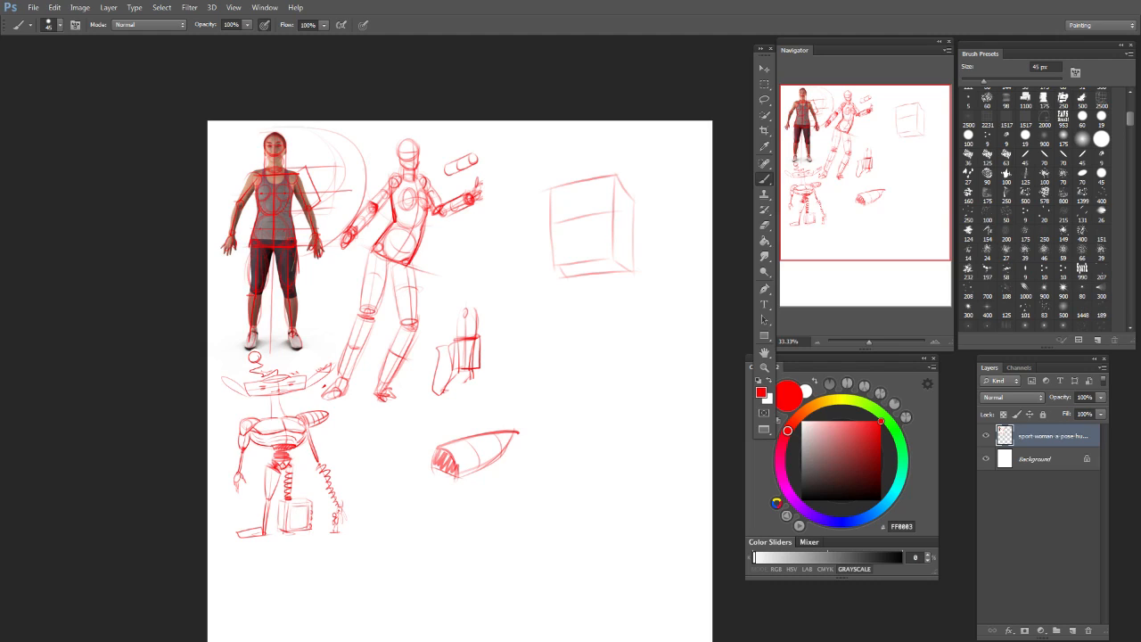
pyautogui.moveTo(107, 428); pyautogui.dragTo(420, 369)
pyautogui.moveTo(576, 268)
pyautogui.mouseDown()
pyautogui.moveTo(627, 305)
pyautogui.moveTo(614, 184)
pyautogui.moveTo(632, 198)
pyautogui.mouseUp()
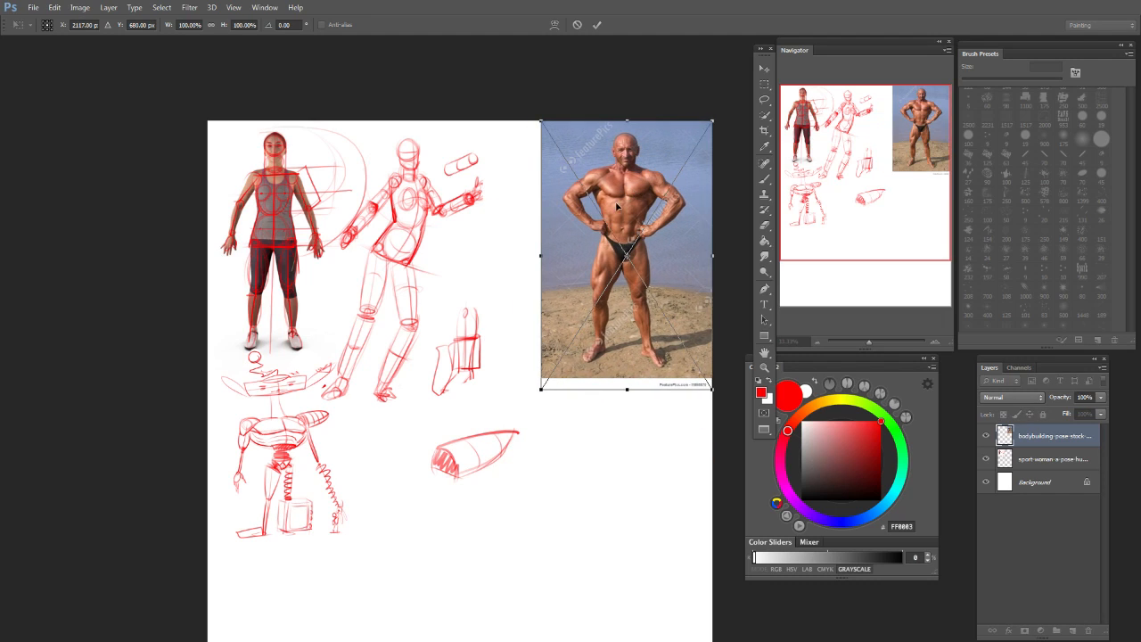
pyautogui.press('Return')
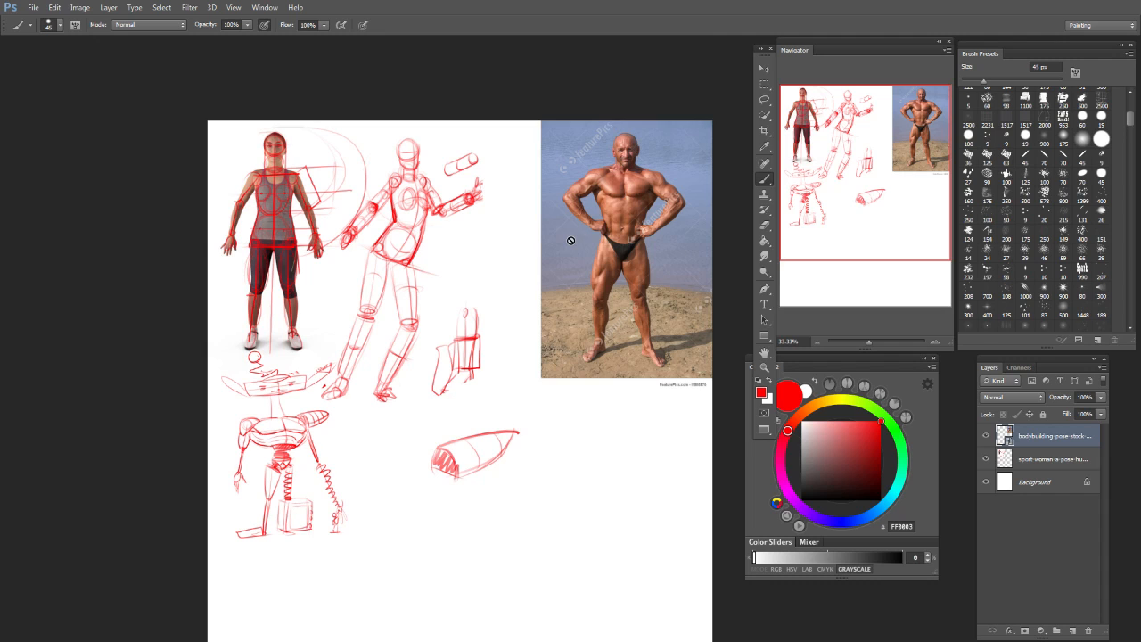
# Step: Rasterize the placed bodybuilder photo layer so it can be painted on
pyautogui.scroll(1, 883, 204)
pyautogui.scroll(1, 888, 194)
pyautogui.moveTo(887, 192); pyautogui.dragTo(928, 139)
pyautogui.moveTo(633, 415); pyautogui.dragTo(383, 432)
pyautogui.moveTo(696, 362); pyautogui.dragTo(568, 378)
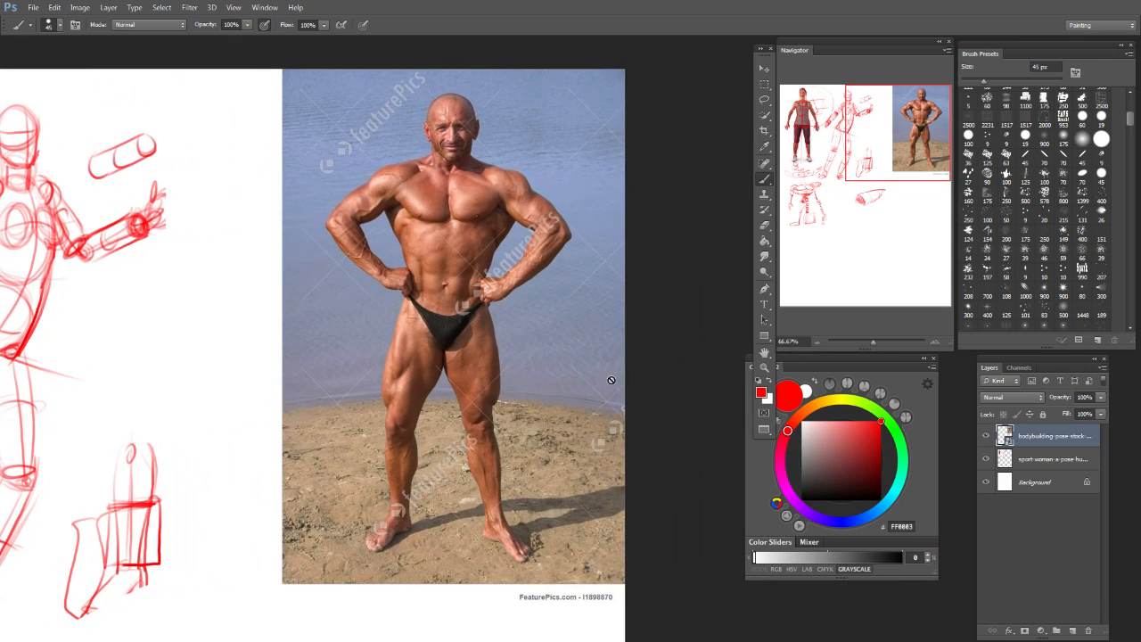
pyautogui.press(']')
pyautogui.press(']')
pyautogui.press(']')
pyautogui.press(']')
pyautogui.press(']')
pyautogui.press(']')
pyautogui.click(697, 418)
pyautogui.click(561, 252)
# Step: Reduce the brush size to 6 px
pyautogui.press('[')
pyautogui.press('[')
pyautogui.press('[')
pyautogui.press('[')
pyautogui.press('[')
pyautogui.press('[')
pyautogui.press('[')
pyautogui.press('[')
pyautogui.press('[')
pyautogui.press('[')
pyautogui.press('[')
pyautogui.press('[')
pyautogui.press('[')
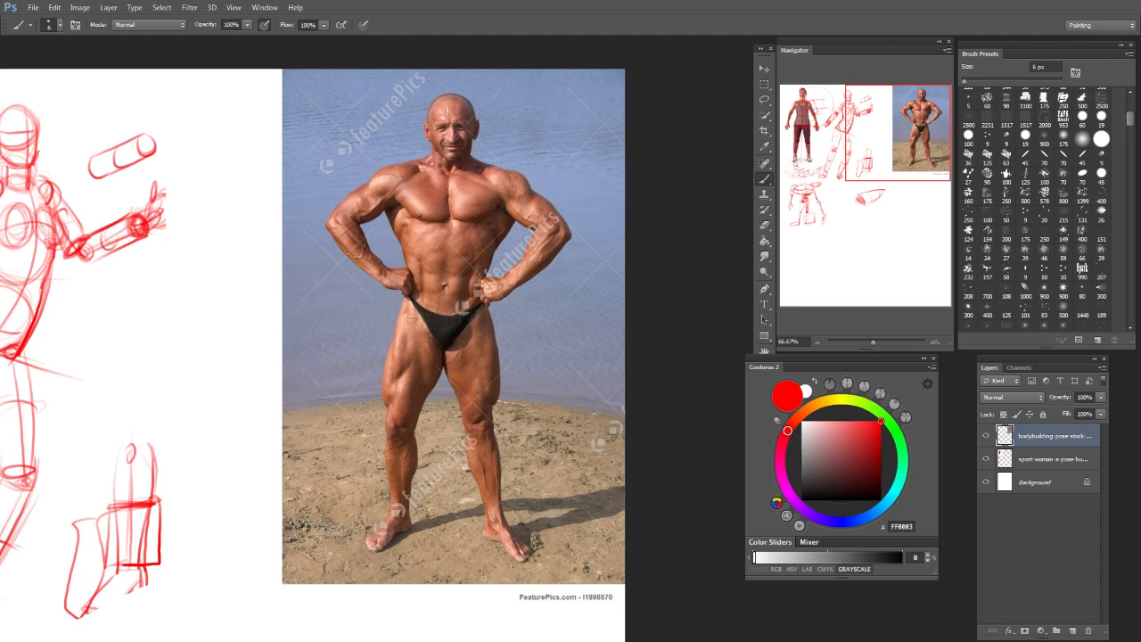
# Step: Outline the bodybuilder's left shoulder muscle and the underside of his upper arm with a 5 px brush
pyautogui.hotkey('ctrl', '=')
pyautogui.moveTo(910, 143); pyautogui.dragTo(919, 124)
pyautogui.moveTo(638, 435); pyautogui.dragTo(446, 395)
pyautogui.moveTo(457, 237); pyautogui.dragTo(489, 273)
pyautogui.press('[')
pyautogui.moveTo(478, 234); pyautogui.dragTo(508, 277)
pyautogui.hotkey('ctrl', 'z')
pyautogui.moveTo(488, 234)
pyautogui.mouseDown()
pyautogui.moveTo(505, 282)
pyautogui.moveTo(488, 278)
pyautogui.mouseUp()
pyautogui.moveTo(491, 234)
pyautogui.mouseDown()
pyautogui.moveTo(527, 287)
pyautogui.moveTo(501, 281)
pyautogui.moveTo(572, 302)
pyautogui.mouseUp()
pyautogui.hotkey('ctrl', 'z')
pyautogui.moveTo(533, 264); pyautogui.dragTo(557, 287)
pyautogui.moveTo(557, 287)
pyautogui.mouseDown()
pyautogui.moveTo(532, 320)
pyautogui.moveTo(527, 292)
pyautogui.moveTo(535, 322)
pyautogui.mouseUp()
pyautogui.hotkey('ctrl', 'z')
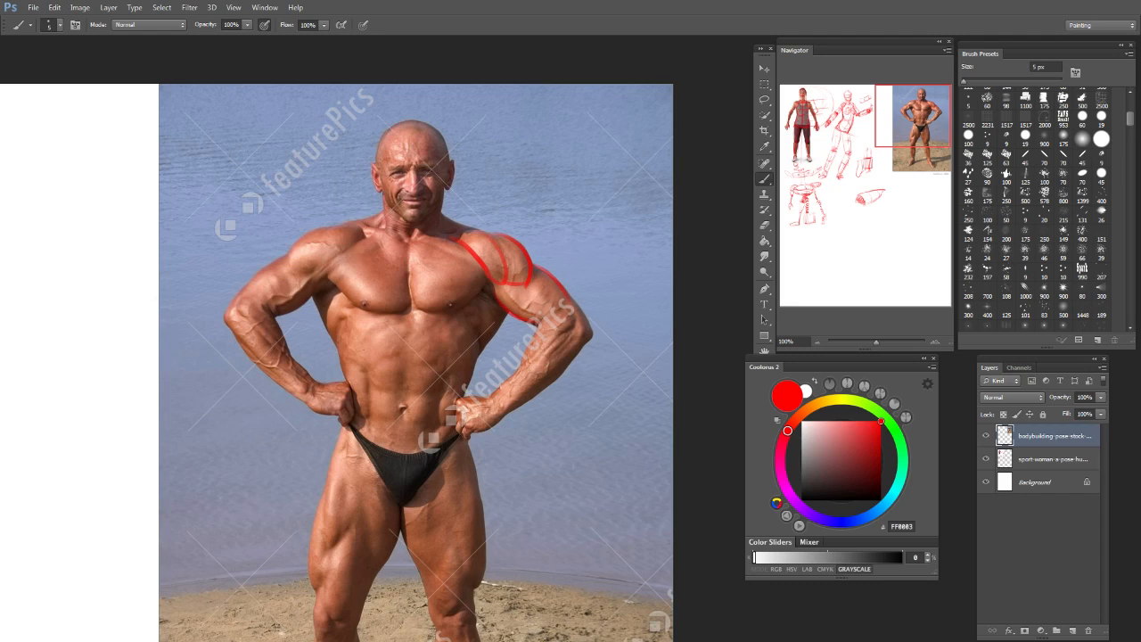
# Step: Reduce the brush to 3 px and outline the elbow and forearm muscles of the bodybuilder's left arm
pyautogui.moveTo(527, 287)
pyautogui.mouseDown()
pyautogui.moveTo(535, 359)
pyautogui.moveTo(518, 364)
pyautogui.mouseUp()
pyautogui.hotkey('ctrl', 'z')
pyautogui.hotkey('ctrl', 'z')
pyautogui.moveTo(536, 325); pyautogui.dragTo(516, 373)
pyautogui.hotkey('ctrl', 'z')
pyautogui.press('[')
pyautogui.press('[')
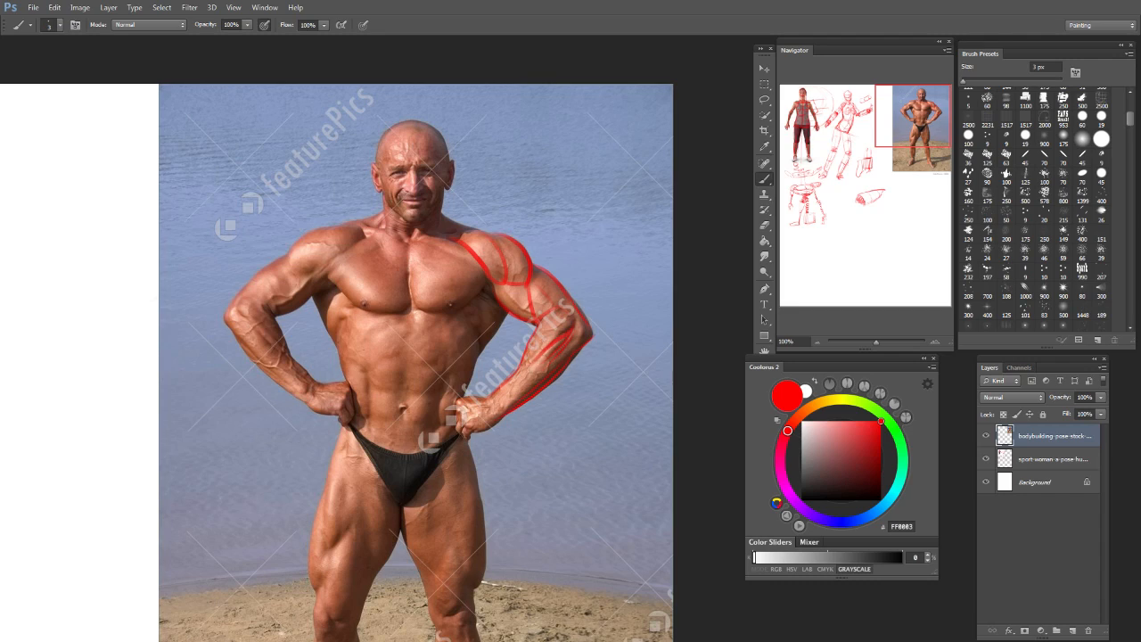
# Step: Outline both of the bodybuilder's hands resting on his hips
pyautogui.moveTo(495, 399); pyautogui.dragTo(462, 427)
pyautogui.moveTo(319, 388)
pyautogui.mouseDown()
pyautogui.moveTo(348, 394)
pyautogui.moveTo(337, 408)
pyautogui.moveTo(353, 415)
pyautogui.moveTo(348, 426)
pyautogui.moveTo(386, 427)
pyautogui.moveTo(308, 404)
pyautogui.moveTo(346, 383)
pyautogui.mouseUp()
pyautogui.moveTo(482, 399)
pyautogui.mouseDown()
pyautogui.moveTo(459, 413)
pyautogui.moveTo(497, 417)
pyautogui.mouseUp()
# Step: Set the brush to 5 px and outline the bodybuilder's left pectoral muscle
pyautogui.moveTo(410, 239); pyautogui.dragTo(411, 307)
pyautogui.moveTo(432, 260); pyautogui.dragTo(463, 247)
pyautogui.press(']')
pyautogui.press(']')
pyautogui.moveTo(412, 239)
pyautogui.mouseDown()
pyautogui.moveTo(463, 250)
pyautogui.moveTo(484, 275)
pyautogui.mouseUp()
pyautogui.hotkey('ctrl', 'z')
pyautogui.moveTo(410, 246); pyautogui.dragTo(423, 312)
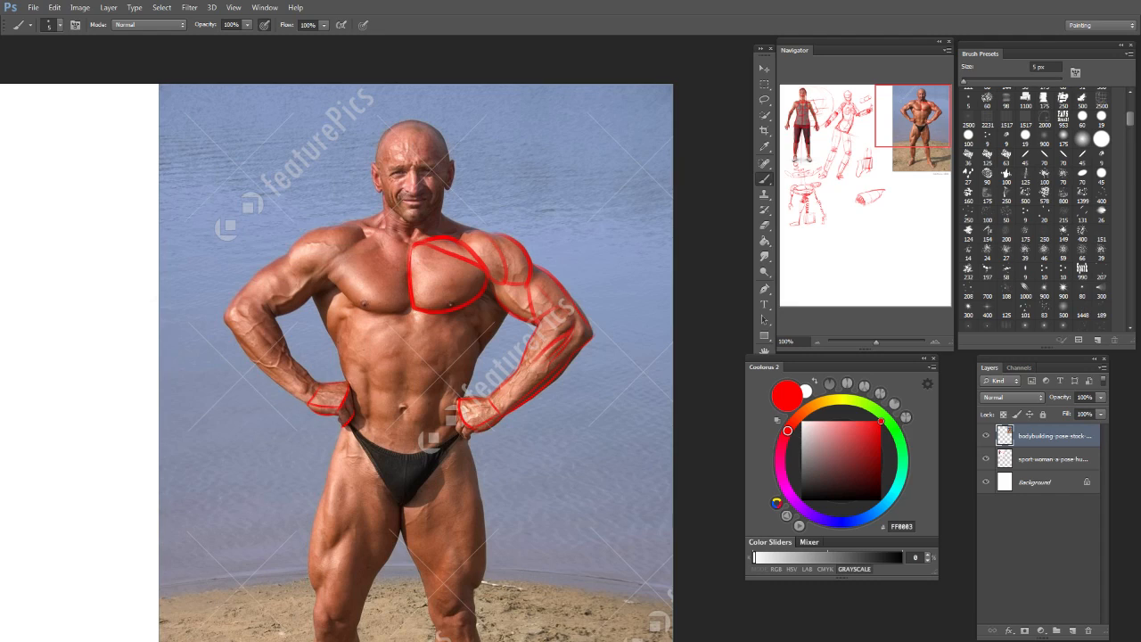
# Step: Draw the lower edge of the bodybuilder's right pectoral muscle
pyautogui.moveTo(402, 241)
pyautogui.mouseDown()
pyautogui.moveTo(363, 256)
pyautogui.moveTo(398, 245)
pyautogui.moveTo(408, 302)
pyautogui.mouseUp()
pyautogui.hotkey('ctrl', 'z')
pyautogui.hotkey('ctrl', 'z')
pyautogui.hotkey('ctrl', 'z')
pyautogui.moveTo(335, 294); pyautogui.dragTo(383, 314)
# Step: Outline the bodybuilder's right shoulder muscle and mark the trapezius and neck muscles
pyautogui.moveTo(323, 237)
pyautogui.mouseDown()
pyautogui.moveTo(288, 259)
pyautogui.moveTo(296, 276)
pyautogui.moveTo(332, 271)
pyautogui.mouseUp()
pyautogui.moveTo(323, 230)
pyautogui.mouseDown()
pyautogui.moveTo(301, 271)
pyautogui.moveTo(336, 225)
pyautogui.moveTo(307, 231)
pyautogui.moveTo(290, 253)
pyautogui.mouseUp()
pyautogui.moveTo(466, 229); pyautogui.dragTo(521, 252)
pyautogui.moveTo(461, 225)
pyautogui.mouseDown()
pyautogui.moveTo(441, 212)
pyautogui.moveTo(349, 230)
pyautogui.moveTo(385, 221)
pyautogui.moveTo(379, 209)
pyautogui.moveTo(398, 237)
pyautogui.moveTo(433, 234)
pyautogui.moveTo(403, 241)
pyautogui.moveTo(415, 243)
pyautogui.mouseUp()
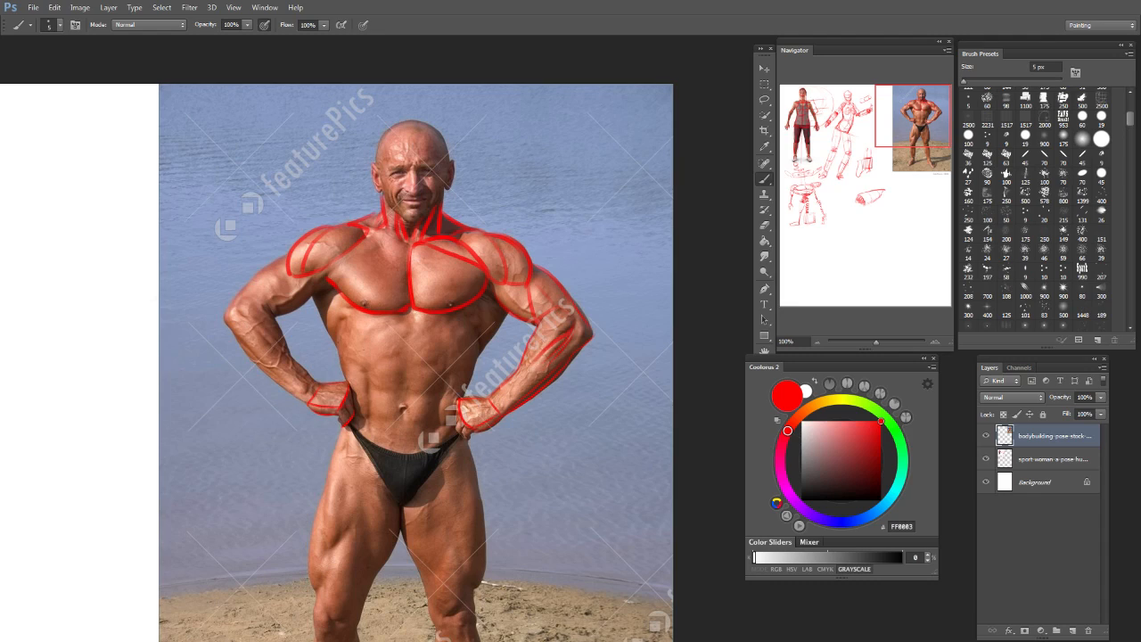
# Step: Add a muscle line on the bodybuilder's left upper arm and outline his right upper arm and forearm
pyautogui.moveTo(539, 266); pyautogui.dragTo(555, 308)
pyautogui.moveTo(265, 283)
pyautogui.mouseDown()
pyautogui.moveTo(270, 307)
pyautogui.moveTo(242, 306)
pyautogui.moveTo(275, 348)
pyautogui.mouseUp()
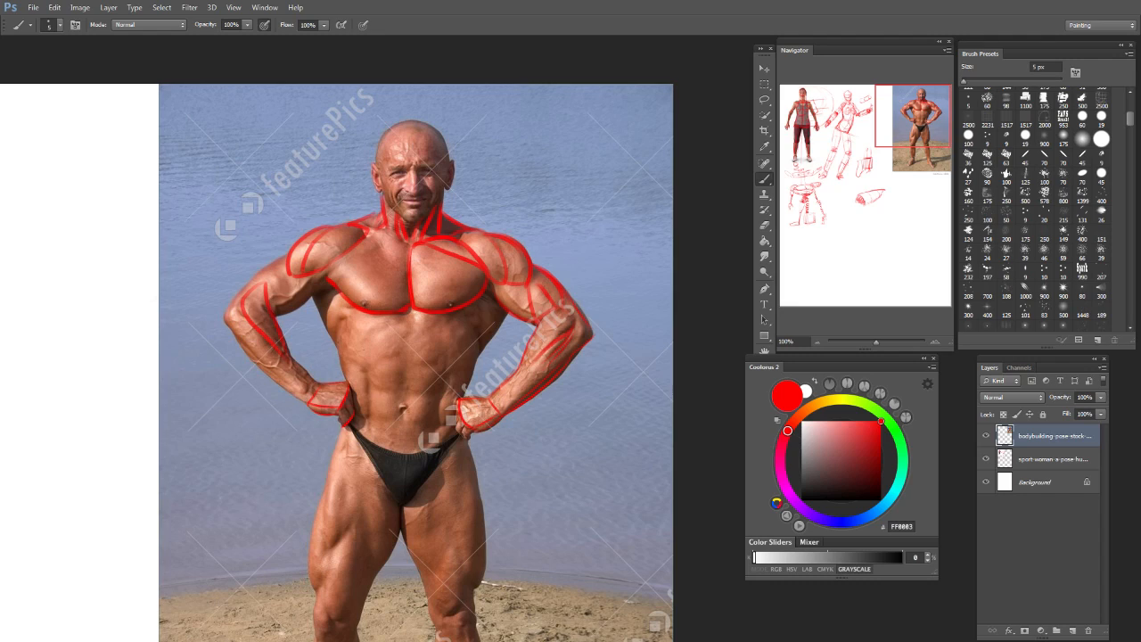
pyautogui.moveTo(284, 262); pyautogui.dragTo(243, 299)
pyautogui.hotkey('ctrl', 'z')
pyautogui.moveTo(289, 255)
pyautogui.mouseDown()
pyautogui.moveTo(230, 318)
pyautogui.moveTo(303, 399)
pyautogui.mouseUp()
pyautogui.hotkey('ctrl', 'z')
pyautogui.moveTo(248, 349); pyautogui.dragTo(313, 410)
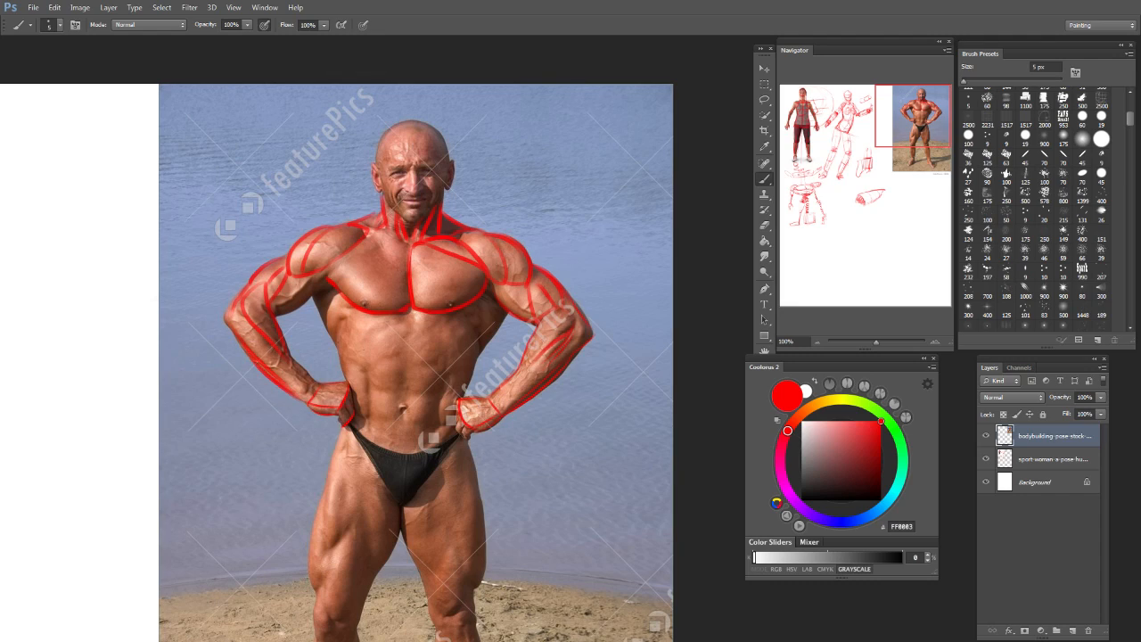
# Step: Try to place the downloaded .webp reference image in the document
pyautogui.press('[')
pyautogui.press('[')
pyautogui.moveTo(122, 428); pyautogui.dragTo(219, 388)
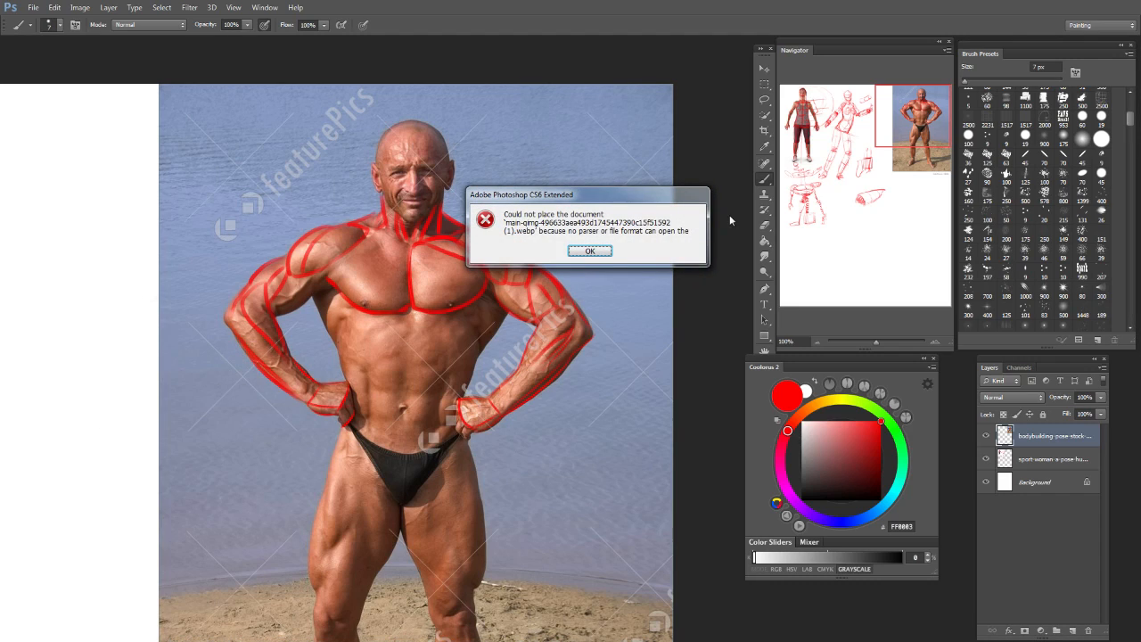
pyautogui.click(590, 251)
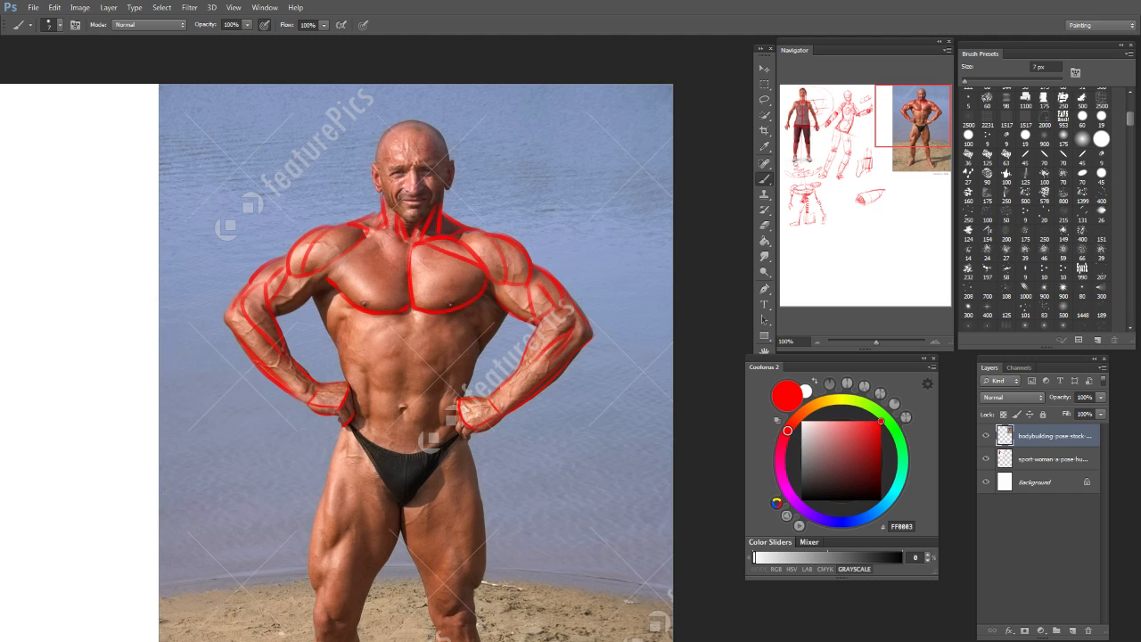
# Step: Place the headless muscular torso photo, scale it to 76.80%, position it over the canvas's upper-right area, and close the photo viewer
pyautogui.moveTo(0, 522); pyautogui.dragTo(400, 287)
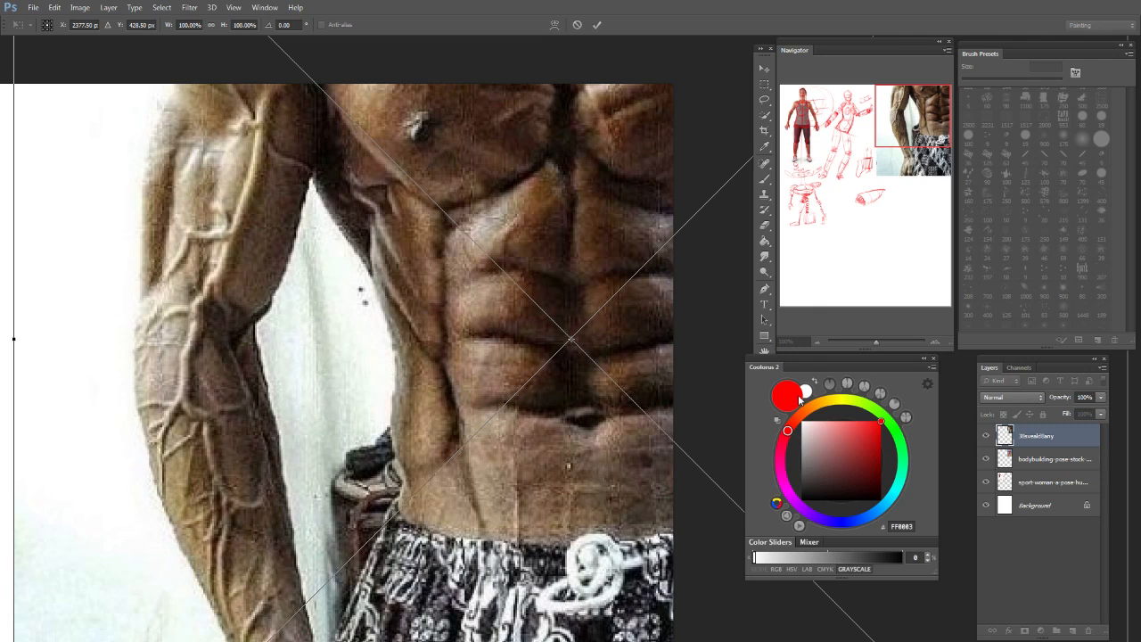
pyautogui.click(817, 342)
pyautogui.click(817, 342)
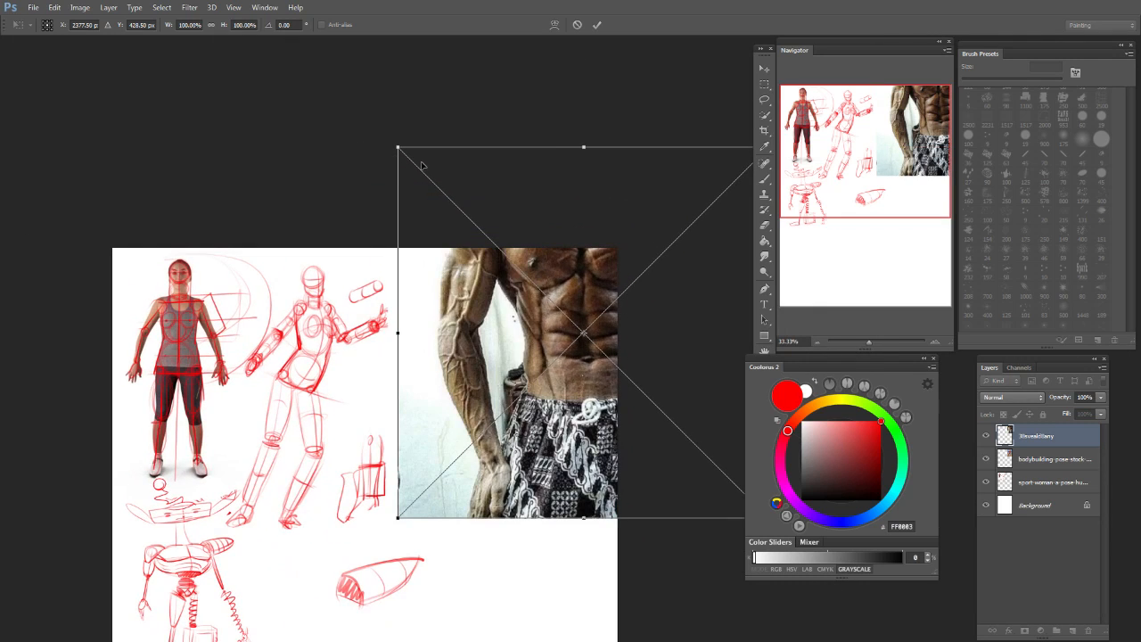
pyautogui.moveTo(404, 155); pyautogui.dragTo(656, 339)
pyautogui.moveTo(693, 408); pyautogui.dragTo(428, 291)
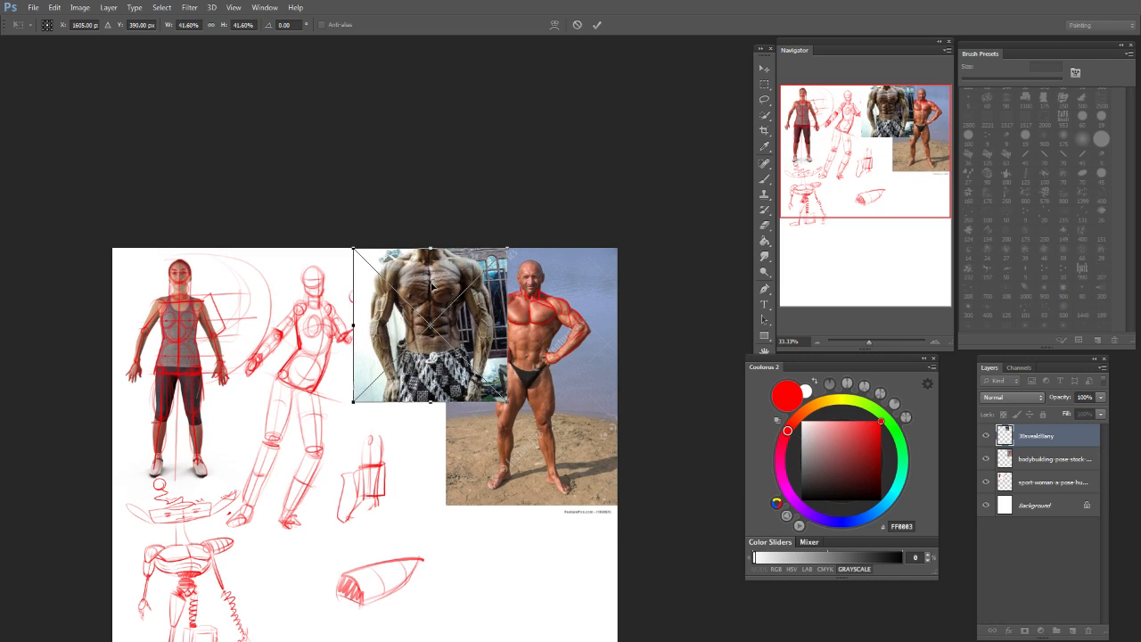
pyautogui.moveTo(506, 400); pyautogui.dragTo(639, 532)
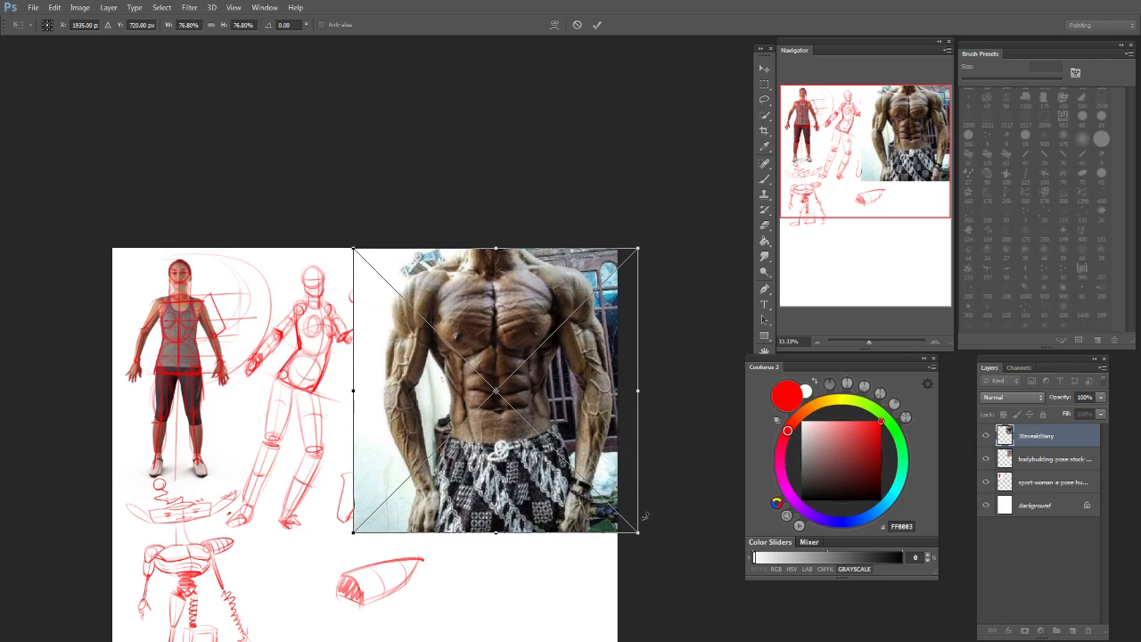
pyautogui.moveTo(580, 389); pyautogui.dragTo(552, 390)
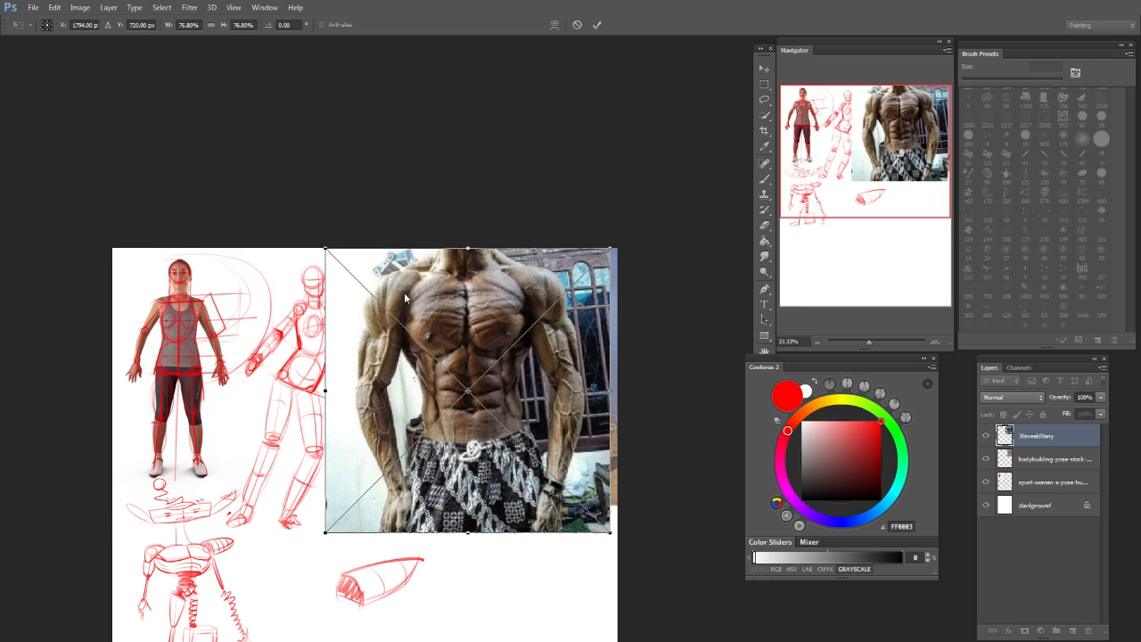
pyautogui.hotkey('alt', 'Tab')
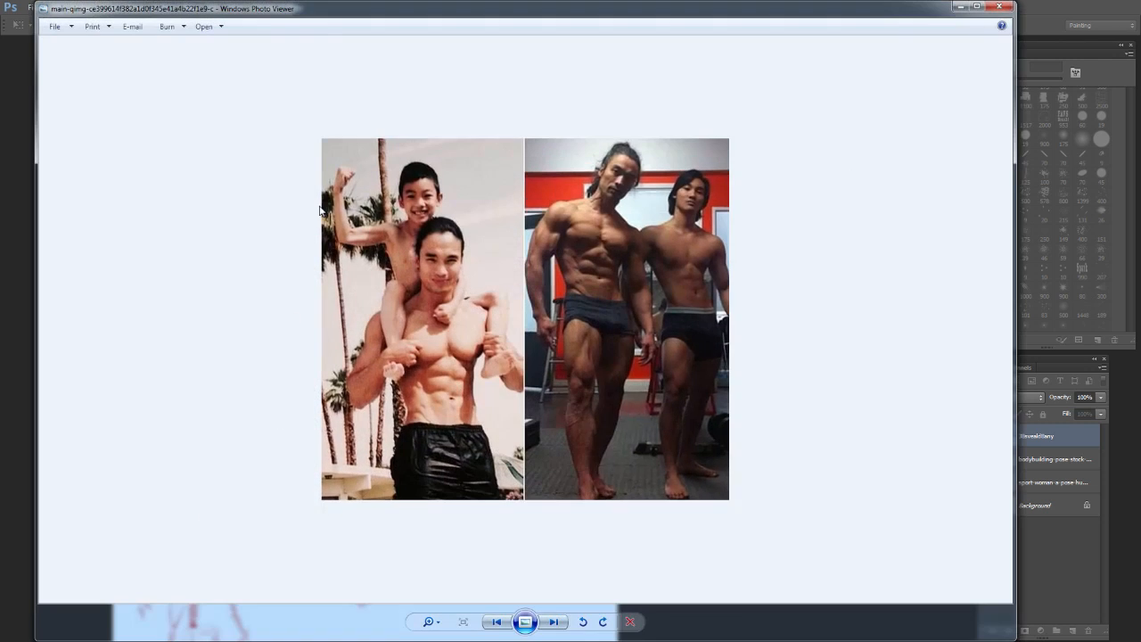
pyautogui.click(1001, 8)
pyautogui.press('b')
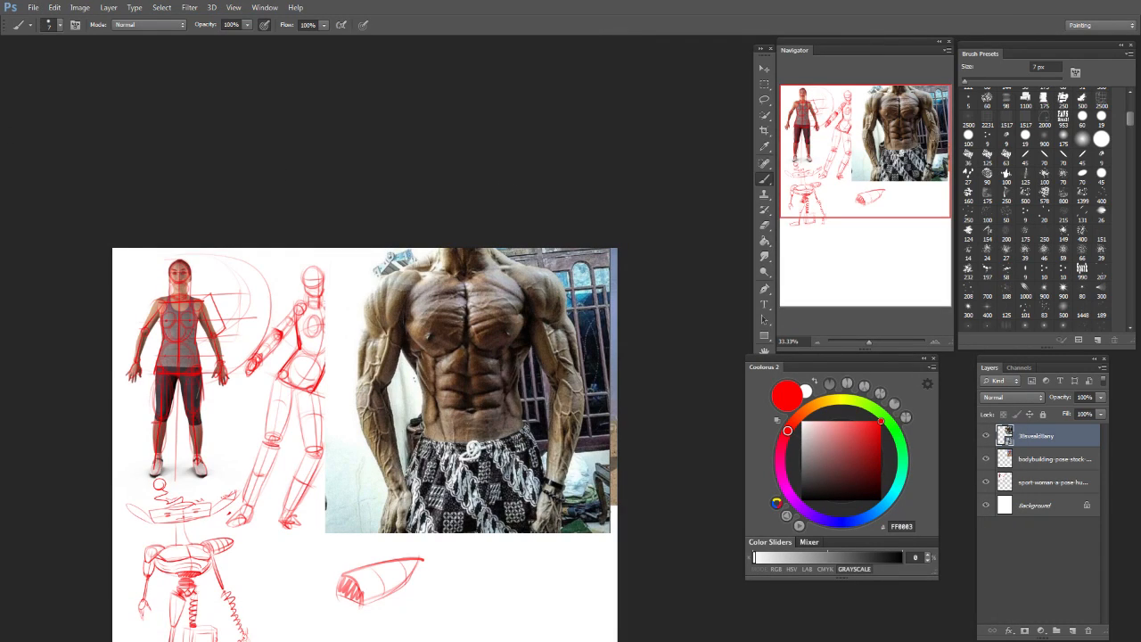
# Step: Place the side-by-side photo of the two athletes, scale it down, and position it over the canvas's upper-left area
pyautogui.moveTo(116, 516); pyautogui.dragTo(202, 482)
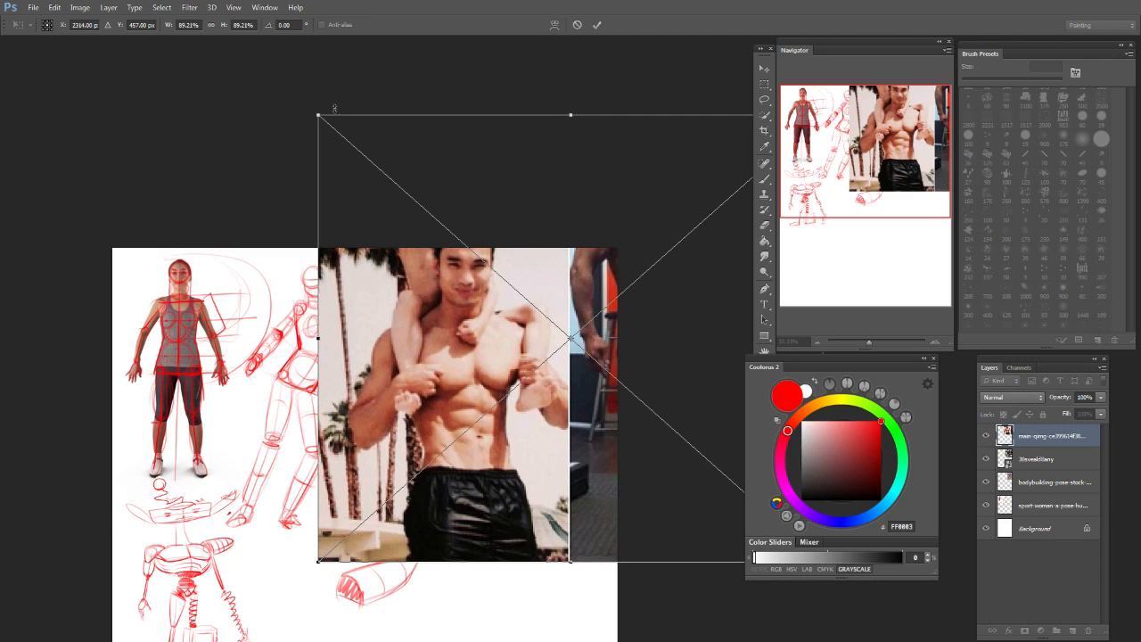
pyautogui.moveTo(318, 113); pyautogui.dragTo(513, 290)
pyautogui.moveTo(639, 313); pyautogui.dragTo(152, 294)
pyautogui.moveTo(291, 261); pyautogui.dragTo(322, 235)
pyautogui.moveTo(263, 325); pyautogui.dragTo(236, 339)
pyautogui.press('Return')
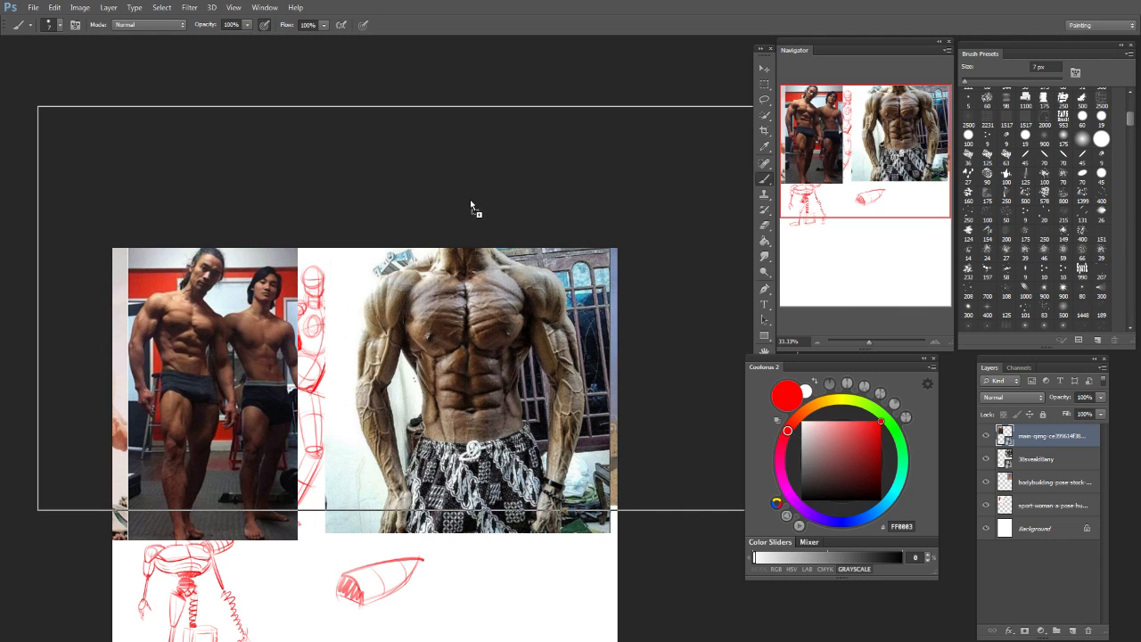
# Step: Place the gym bodybuilder photo, scale it down, and position it between the two-athlete photo and the torso photo
pyautogui.moveTo(470, 198); pyautogui.dragTo(472, 203)
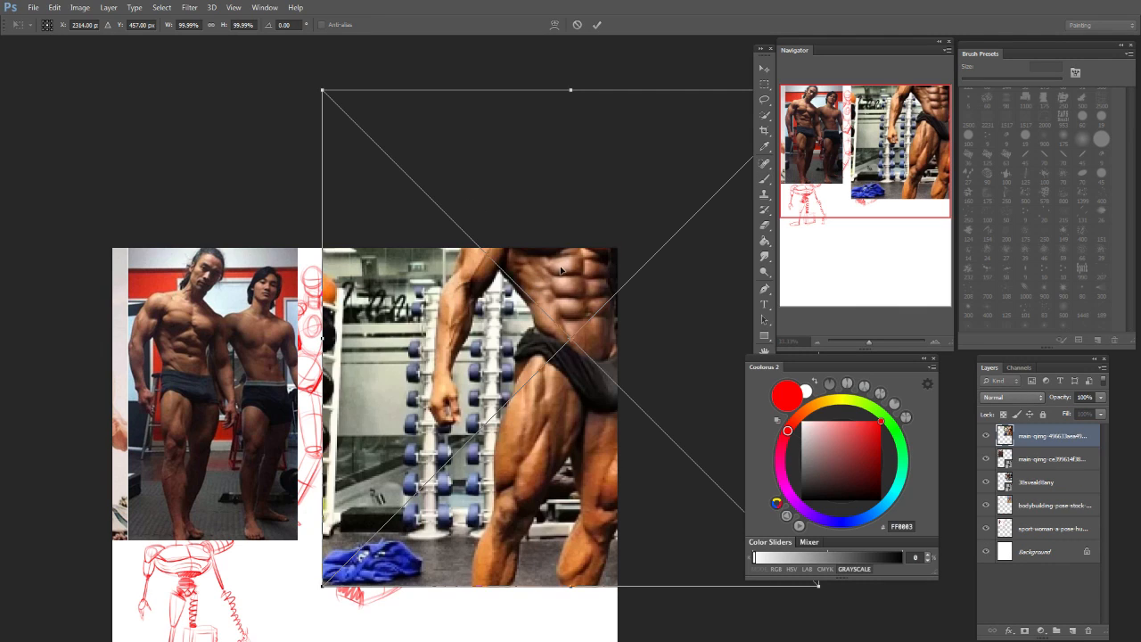
pyautogui.moveTo(571, 258); pyautogui.dragTo(322, 357)
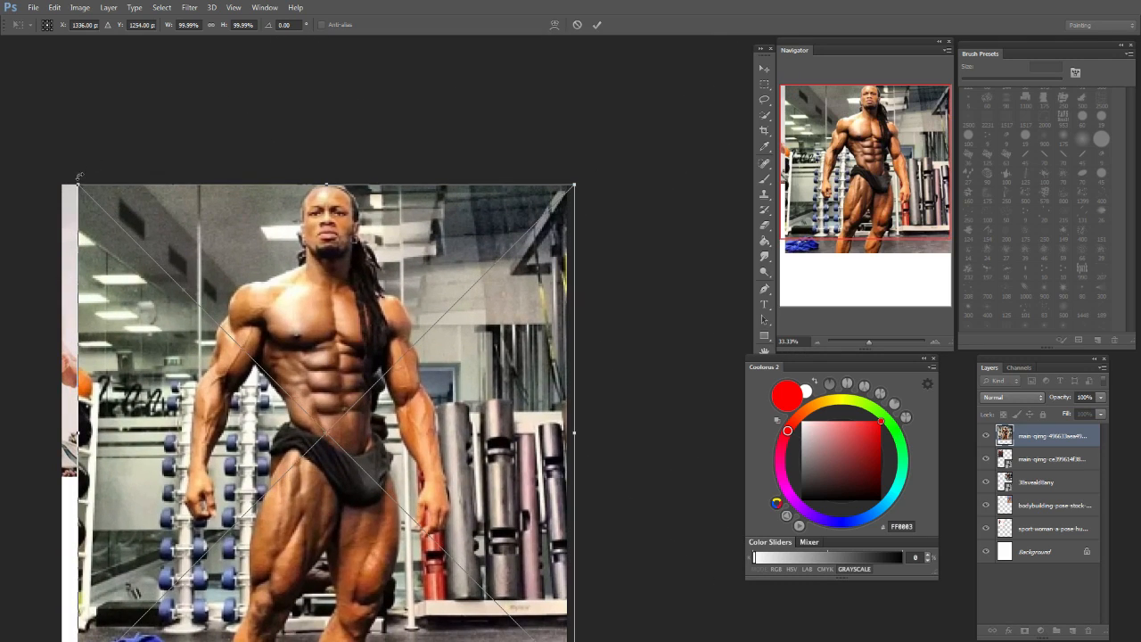
pyautogui.moveTo(87, 177); pyautogui.dragTo(364, 417)
pyautogui.moveTo(450, 490); pyautogui.dragTo(297, 274)
pyautogui.press('Return')
pyautogui.press('b')
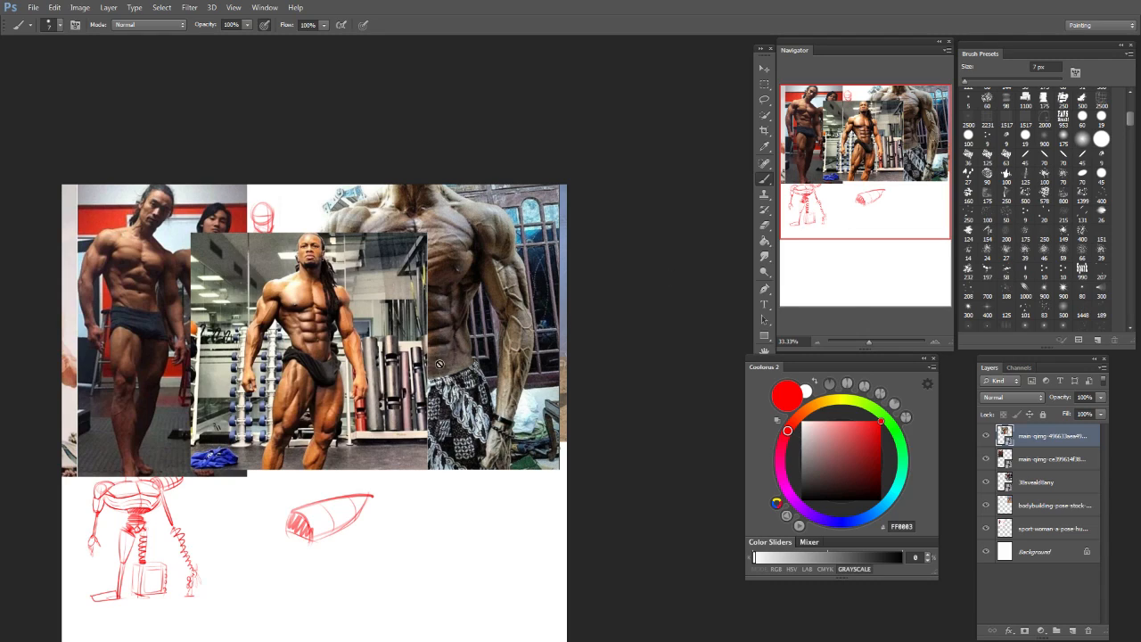
# Step: Rasterize the three placed photo layers: the gym bodybuilder, the two athletes and the headless torso
pyautogui.click(703, 184)
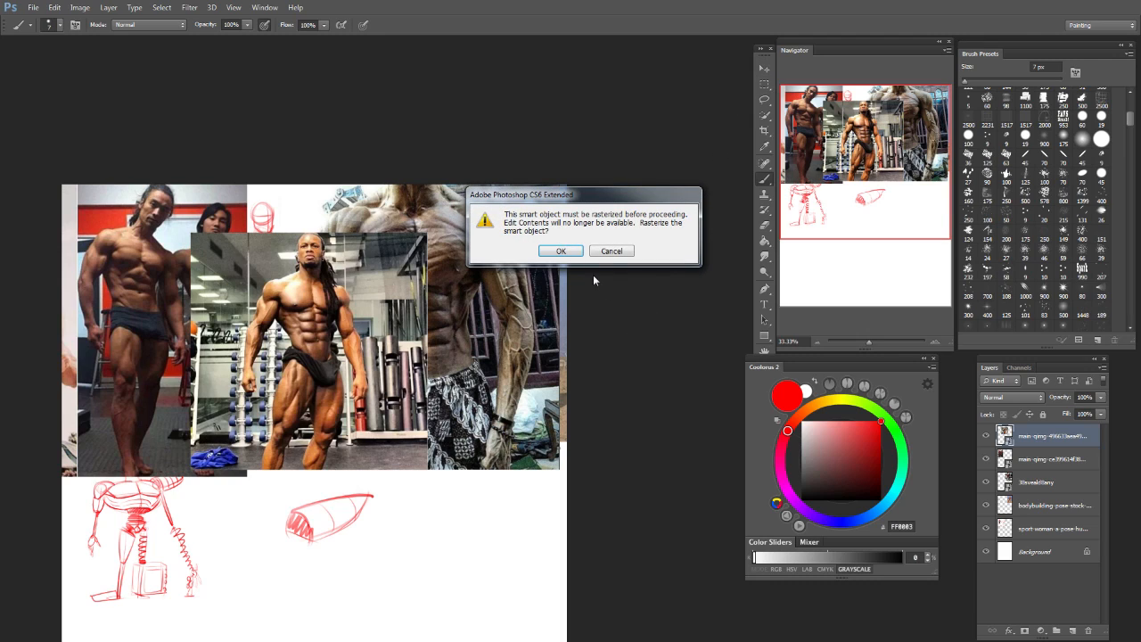
pyautogui.click(561, 251)
pyautogui.click(1039, 459)
pyautogui.click(648, 443)
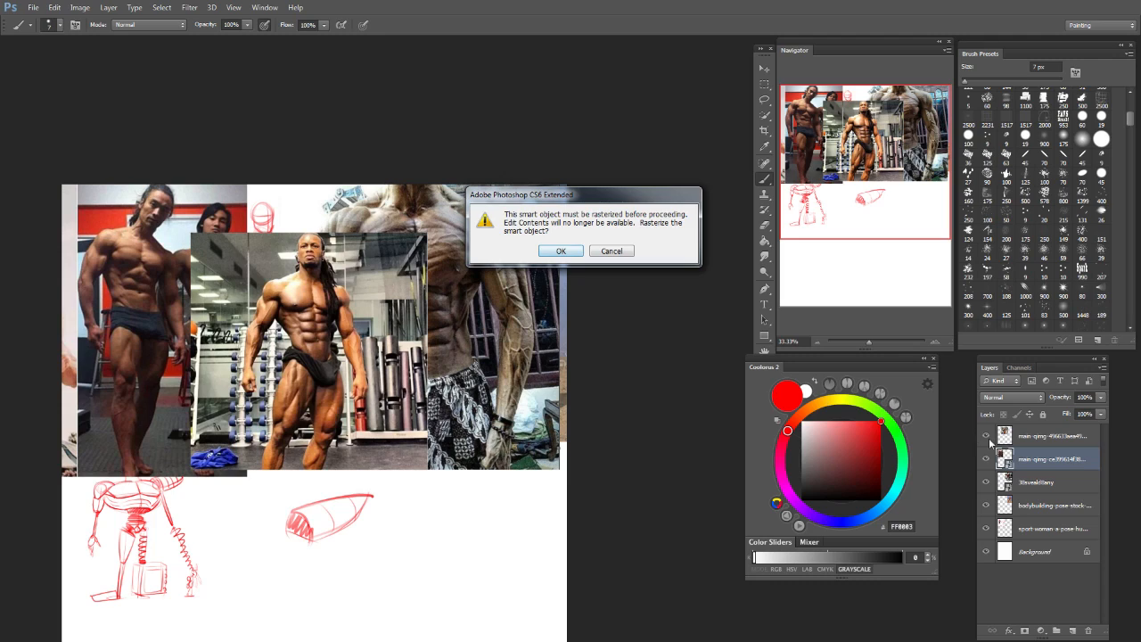
pyautogui.click(561, 250)
pyautogui.click(1039, 482)
pyautogui.click(676, 461)
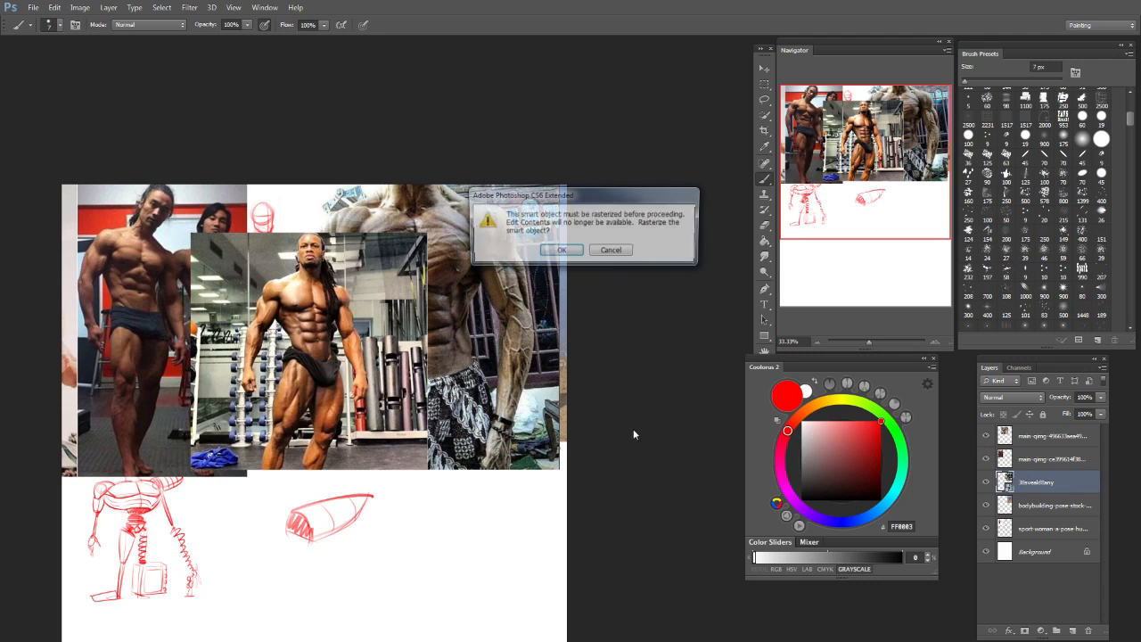
pyautogui.click(561, 253)
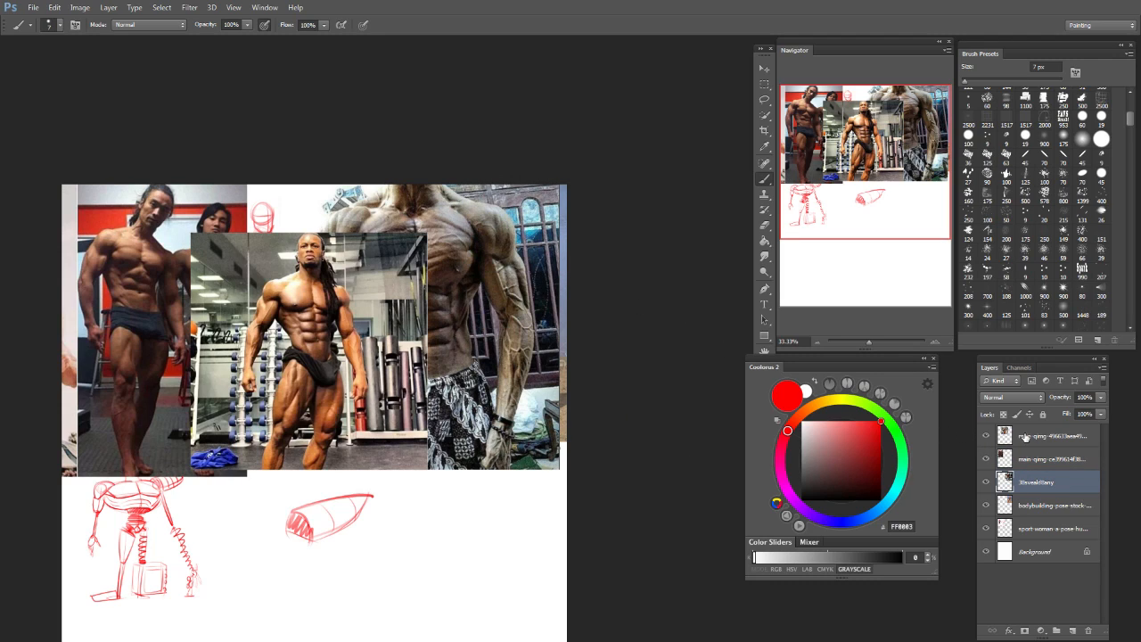
# Step: Move the two-athlete photo and the gym bodybuilder photo down the canvas's left side, clear of the torso photo
pyautogui.click(1053, 458)
pyautogui.click(764, 68)
pyautogui.moveTo(385, 434); pyautogui.dragTo(332, 523)
pyautogui.click(1052, 436)
pyautogui.moveTo(512, 404); pyautogui.dragTo(377, 538)
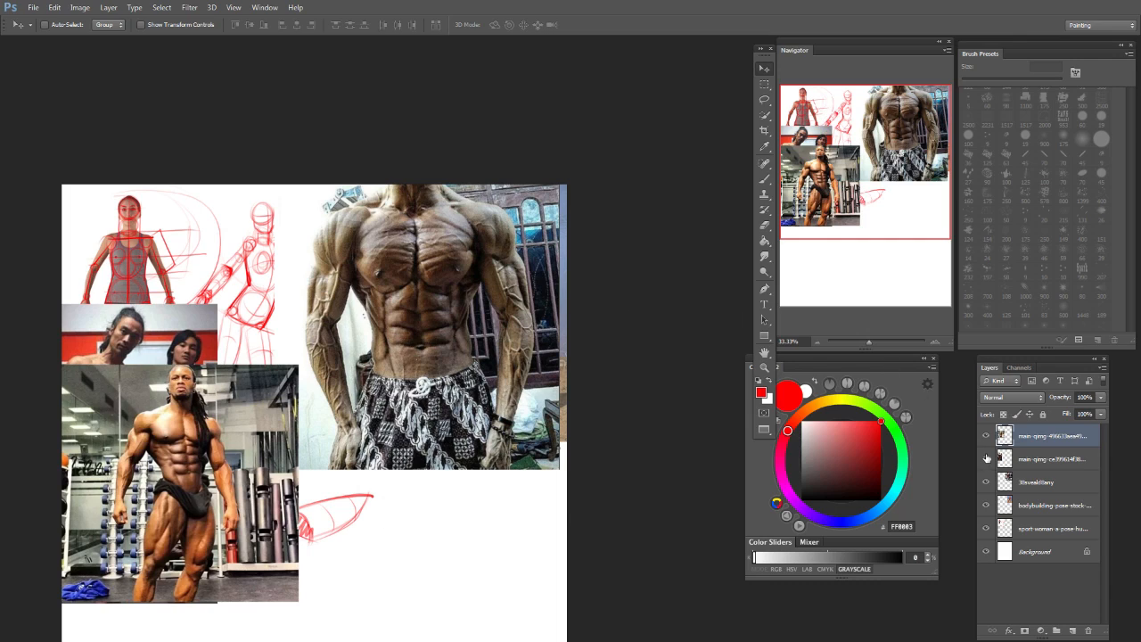
# Step: Select the layer holding the headless torso photo and switch to the Brush tool
pyautogui.click(1032, 483)
pyautogui.click(986, 483)
pyautogui.click(985, 482)
pyautogui.press('b')
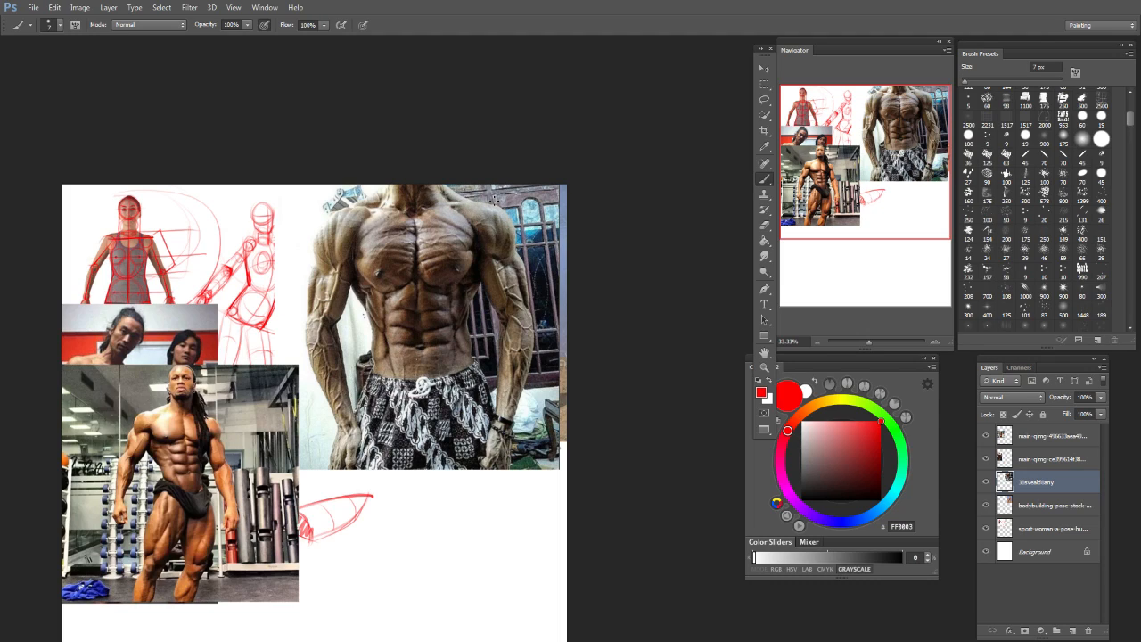
pyautogui.click(902, 145)
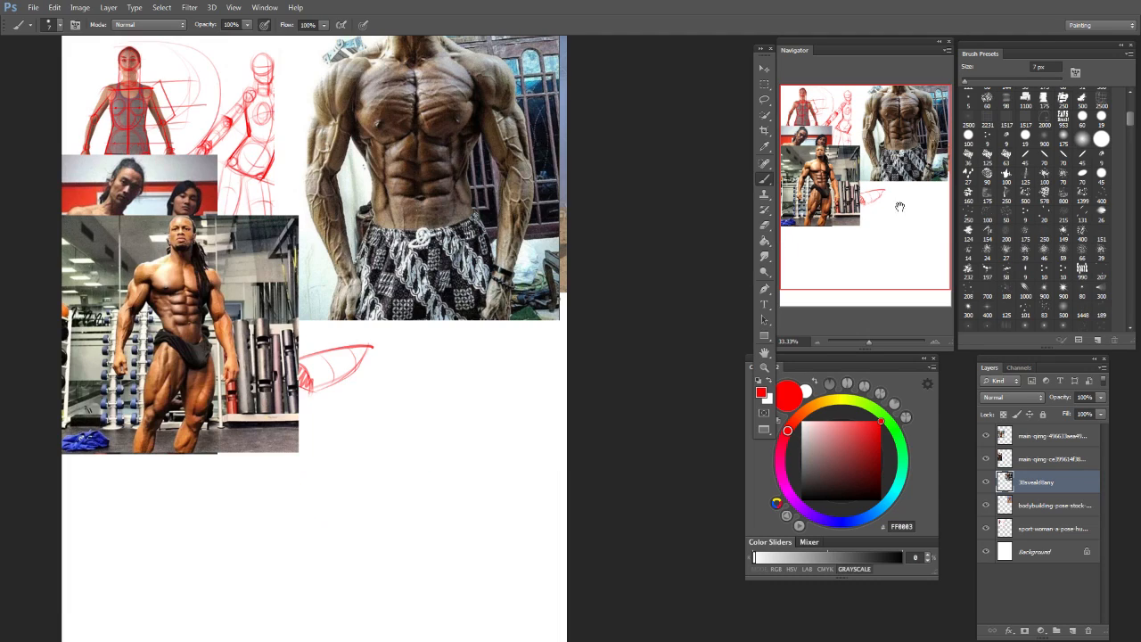
pyautogui.moveTo(510, 222); pyautogui.dragTo(530, 367)
# Step: Adjust the red brush to 9 px and reselect the torso photo's layer
pyautogui.press(']')
pyautogui.press(']')
pyautogui.press(']')
pyautogui.press(']')
pyautogui.press(']')
pyautogui.press(']')
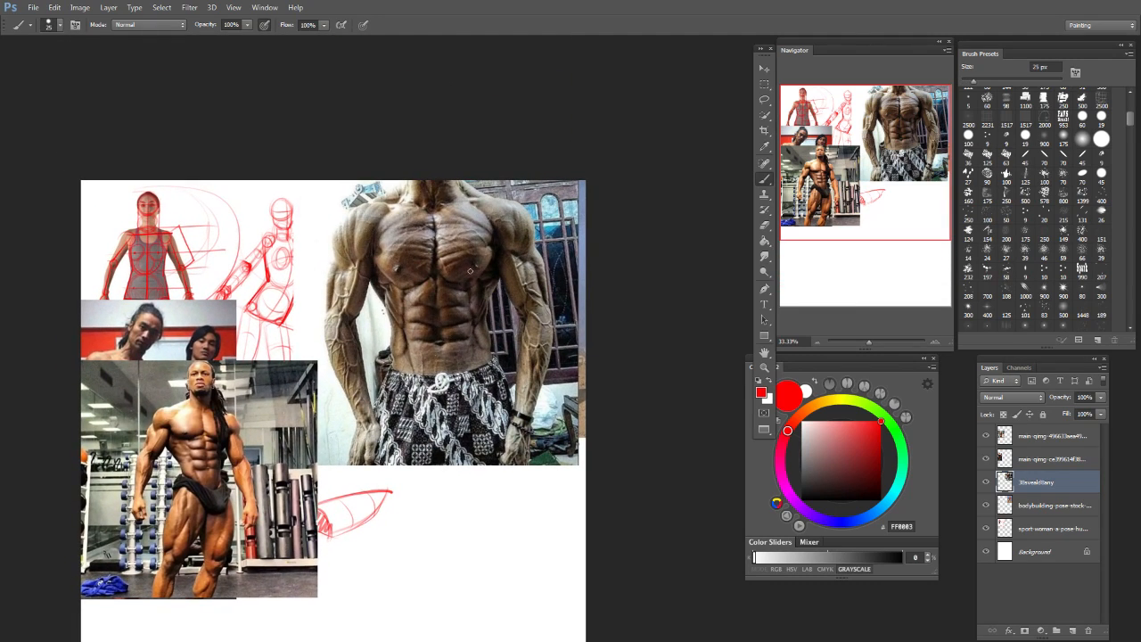
pyautogui.click(880, 422)
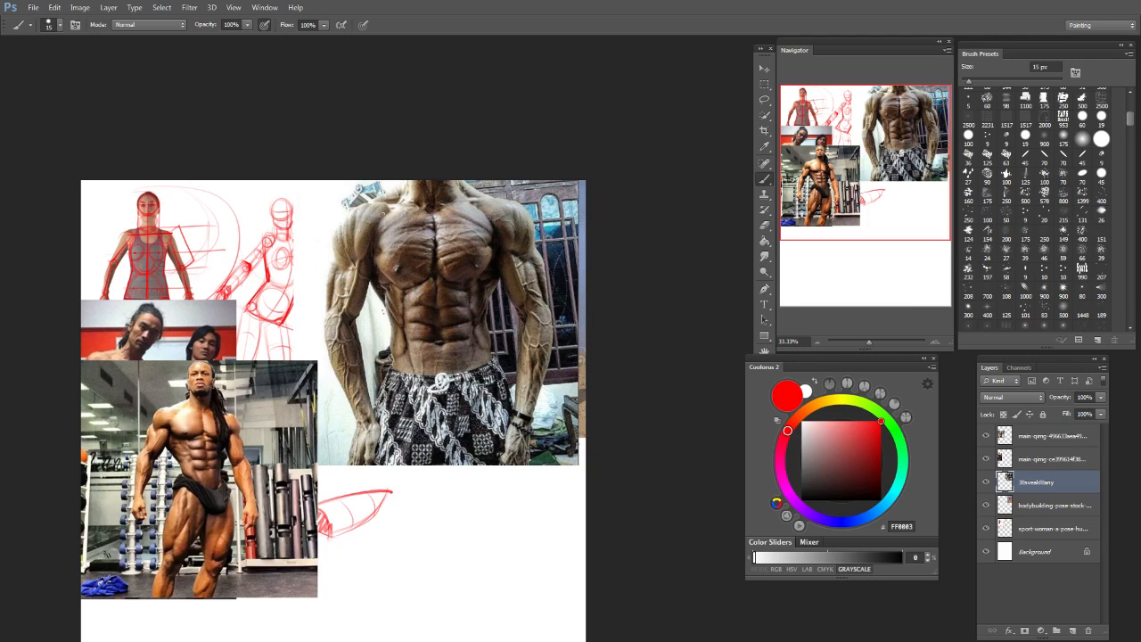
pyautogui.press('[')
pyautogui.press('[')
pyautogui.keyDown('ctrl'); pyautogui.click(408, 298); pyautogui.keyUp('ctrl')
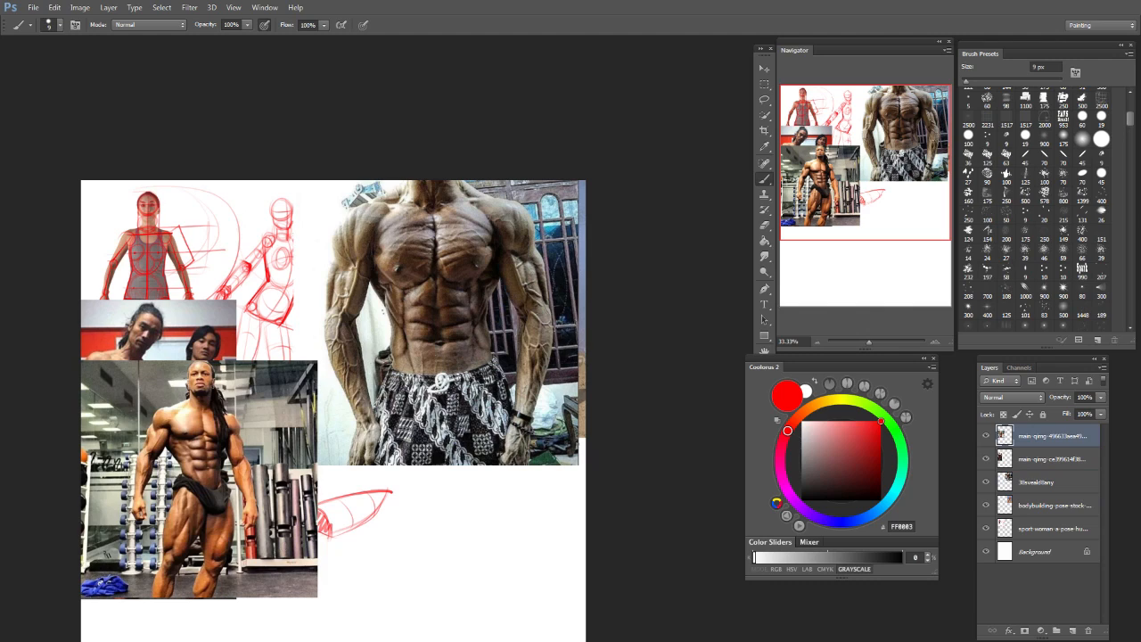
pyautogui.click(1032, 483)
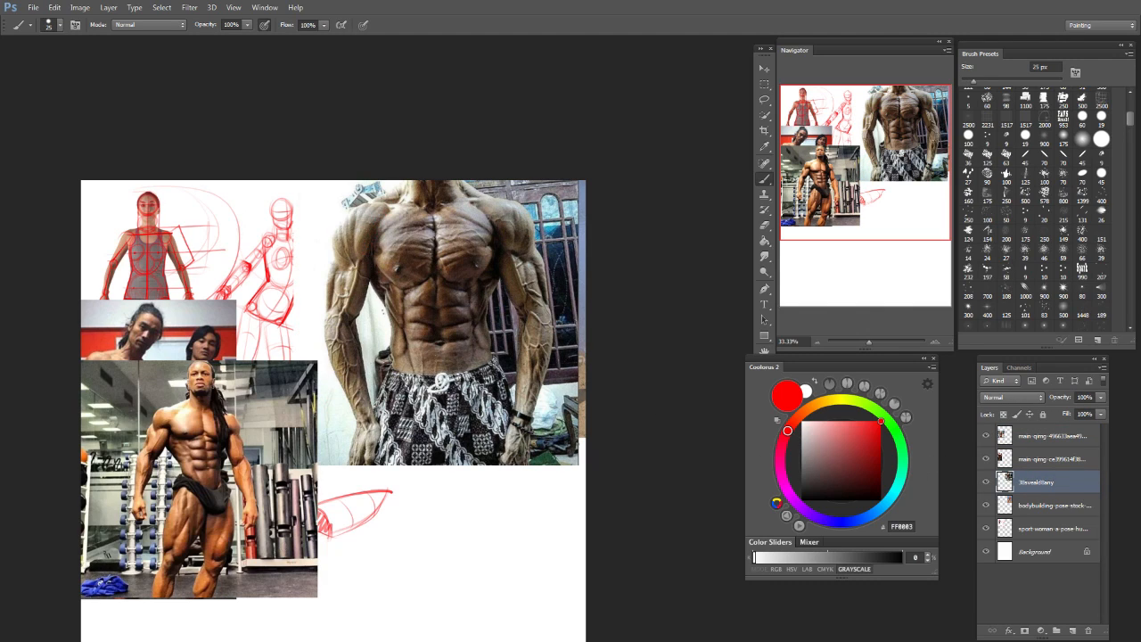
# Step: Outline the shoulder, upper arm and forearm muscles of the right arm on the torso photo in red
pyautogui.moveTo(390, 212)
pyautogui.mouseDown()
pyautogui.moveTo(358, 256)
pyautogui.moveTo(369, 198)
pyautogui.moveTo(389, 205)
pyautogui.moveTo(338, 214)
pyautogui.moveTo(326, 312)
pyautogui.mouseUp()
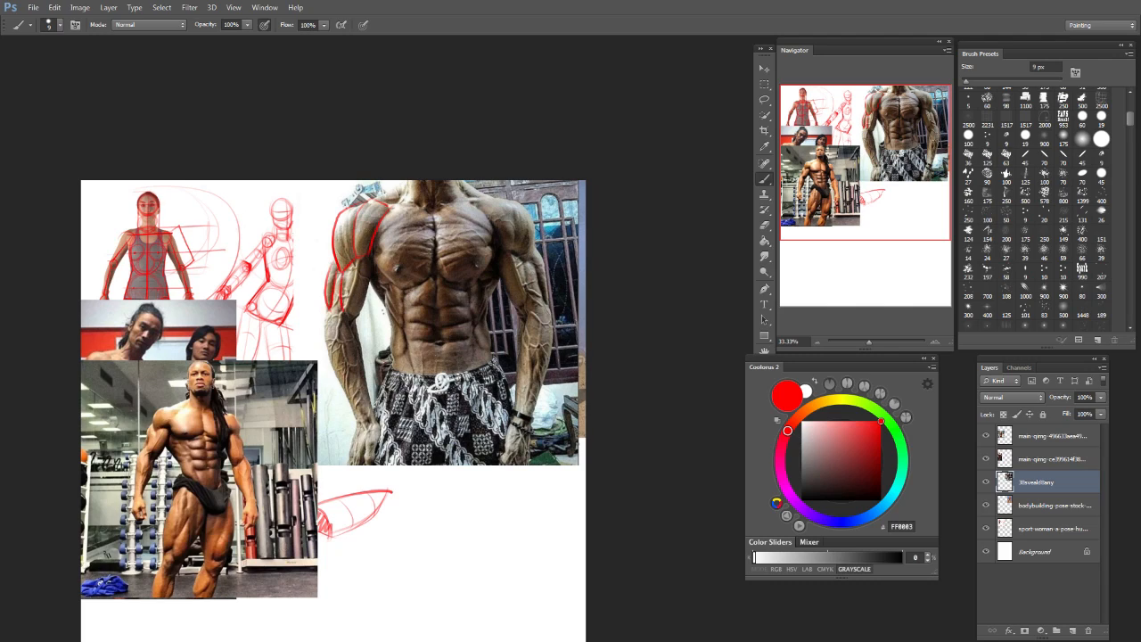
pyautogui.moveTo(346, 267)
pyautogui.mouseDown()
pyautogui.moveTo(344, 310)
pyautogui.moveTo(361, 314)
pyautogui.mouseUp()
pyautogui.moveTo(329, 300); pyautogui.dragTo(341, 371)
pyautogui.moveTo(323, 324)
pyautogui.mouseDown()
pyautogui.moveTo(342, 370)
pyautogui.moveTo(333, 308)
pyautogui.moveTo(364, 370)
pyautogui.moveTo(346, 392)
pyautogui.moveTo(359, 426)
pyautogui.mouseUp()
pyautogui.moveTo(361, 370)
pyautogui.mouseDown()
pyautogui.moveTo(379, 426)
pyautogui.moveTo(360, 426)
pyautogui.mouseUp()
pyautogui.moveTo(324, 324); pyautogui.dragTo(346, 397)
pyautogui.moveTo(326, 304); pyautogui.dragTo(323, 320)
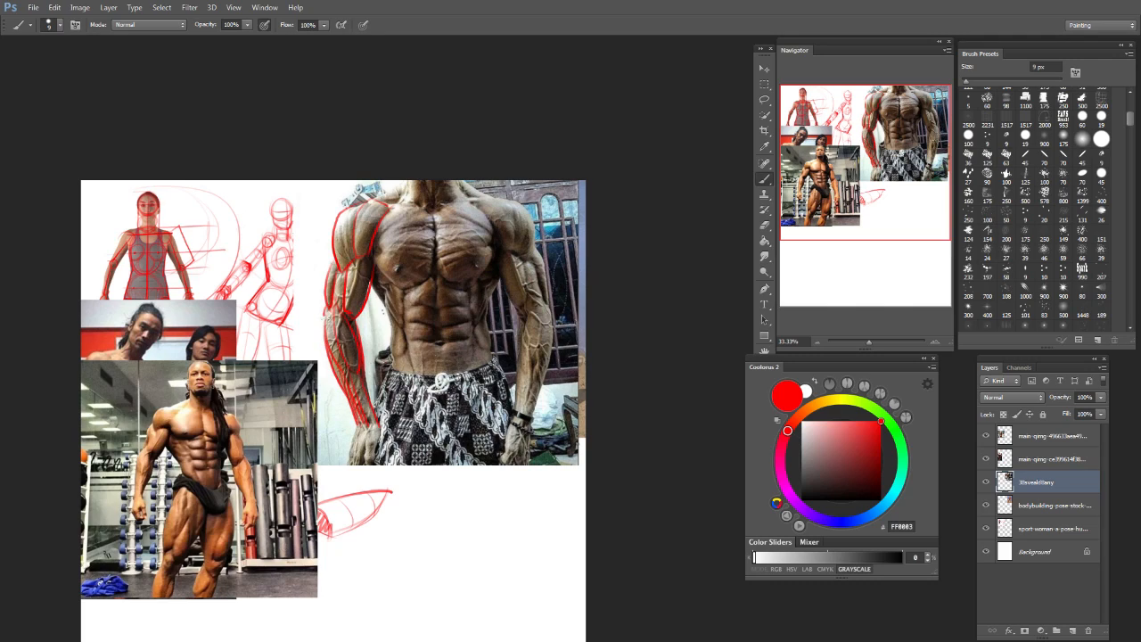
# Step: Draw a large ribcage oval over the chest and abdomen with a horizontal guideline across the lower chest
pyautogui.click(879, 166)
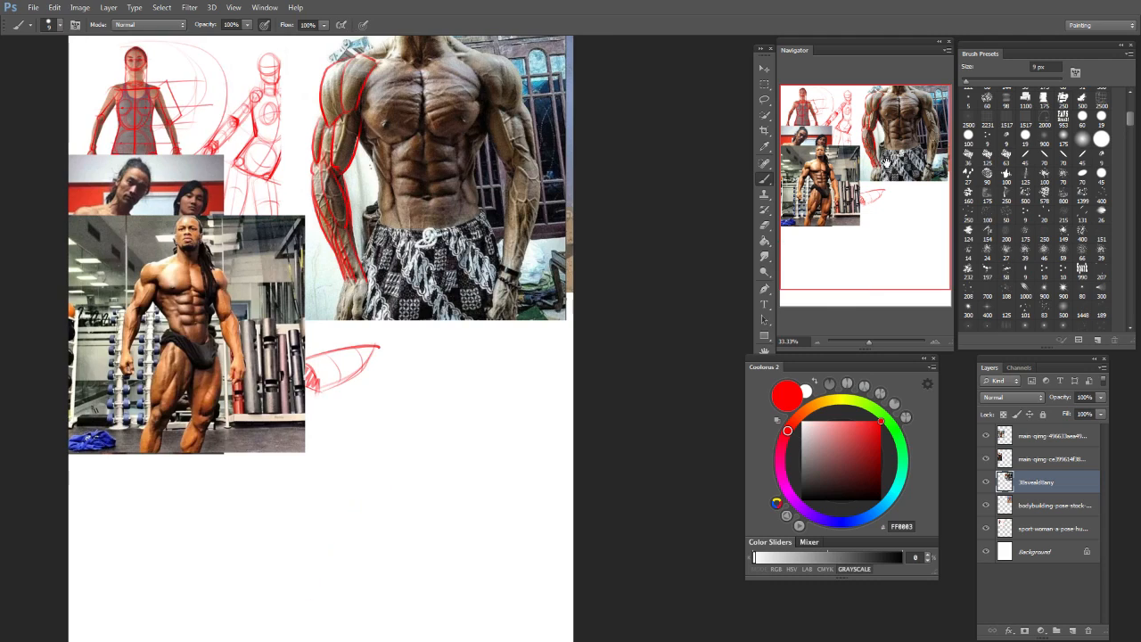
pyautogui.moveTo(503, 200); pyautogui.dragTo(452, 344)
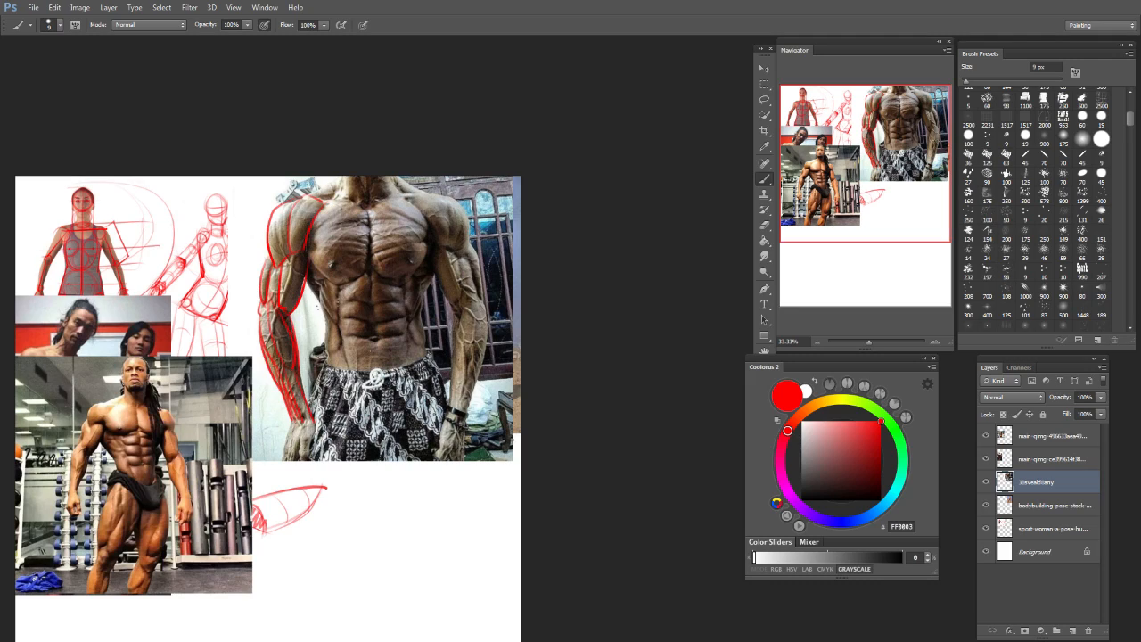
pyautogui.moveTo(348, 303); pyautogui.dragTo(401, 301)
pyautogui.hotkey('ctrl', 'z')
pyautogui.moveTo(318, 307)
pyautogui.mouseDown()
pyautogui.moveTo(353, 342)
pyautogui.moveTo(415, 234)
pyautogui.moveTo(426, 272)
pyautogui.moveTo(409, 211)
pyautogui.moveTo(365, 204)
pyautogui.mouseUp()
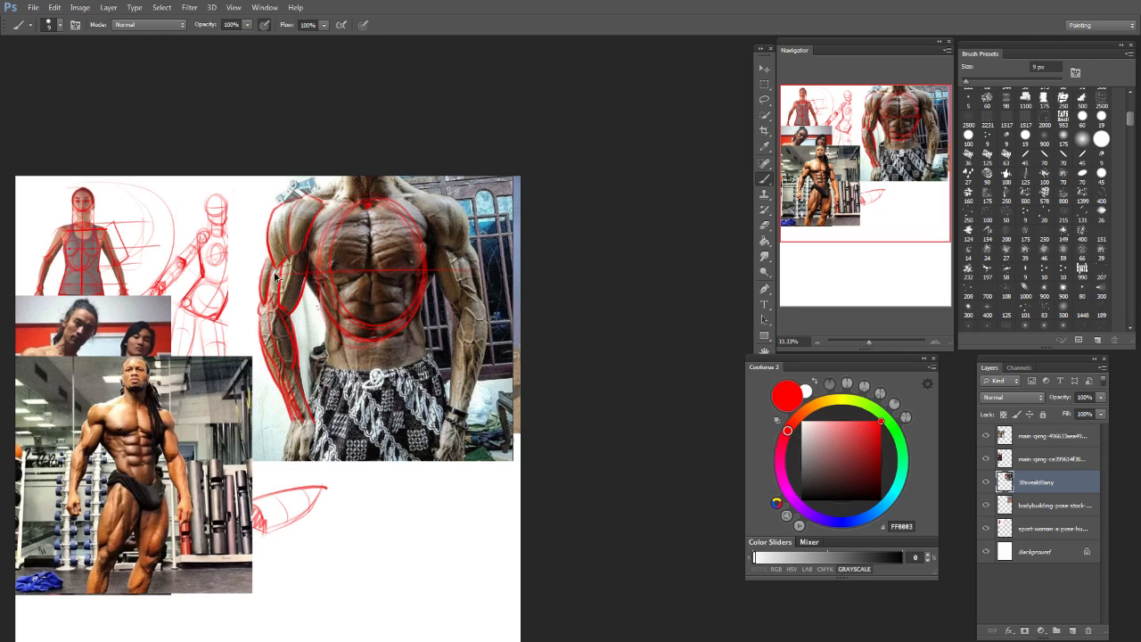
# Step: Thicken the line beneath the pectorals, draw the torso's vertical centre line, and add a smaller circle over the abdominal muscles
pyautogui.moveTo(389, 277); pyautogui.dragTo(435, 257)
pyautogui.hotkey('ctrl', 'z')
pyautogui.moveTo(438, 246); pyautogui.dragTo(409, 277)
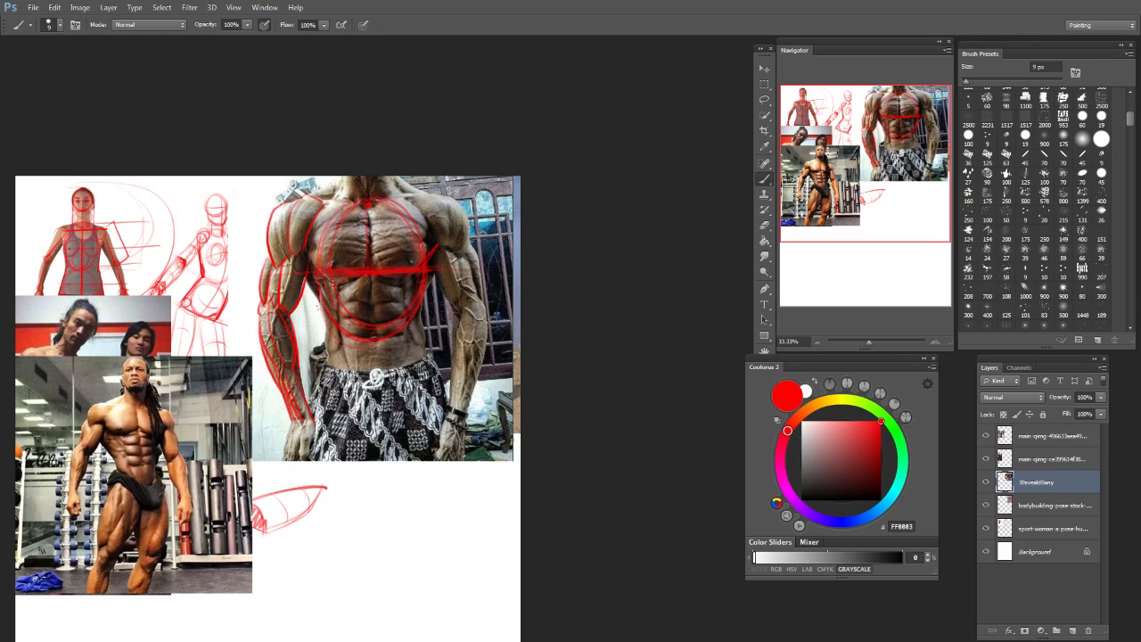
pyautogui.hotkey('ctrl', 'z')
pyautogui.moveTo(367, 205); pyautogui.dragTo(369, 326)
pyautogui.moveTo(349, 286)
pyautogui.mouseDown()
pyautogui.moveTo(355, 330)
pyautogui.moveTo(397, 285)
pyautogui.moveTo(347, 300)
pyautogui.mouseUp()
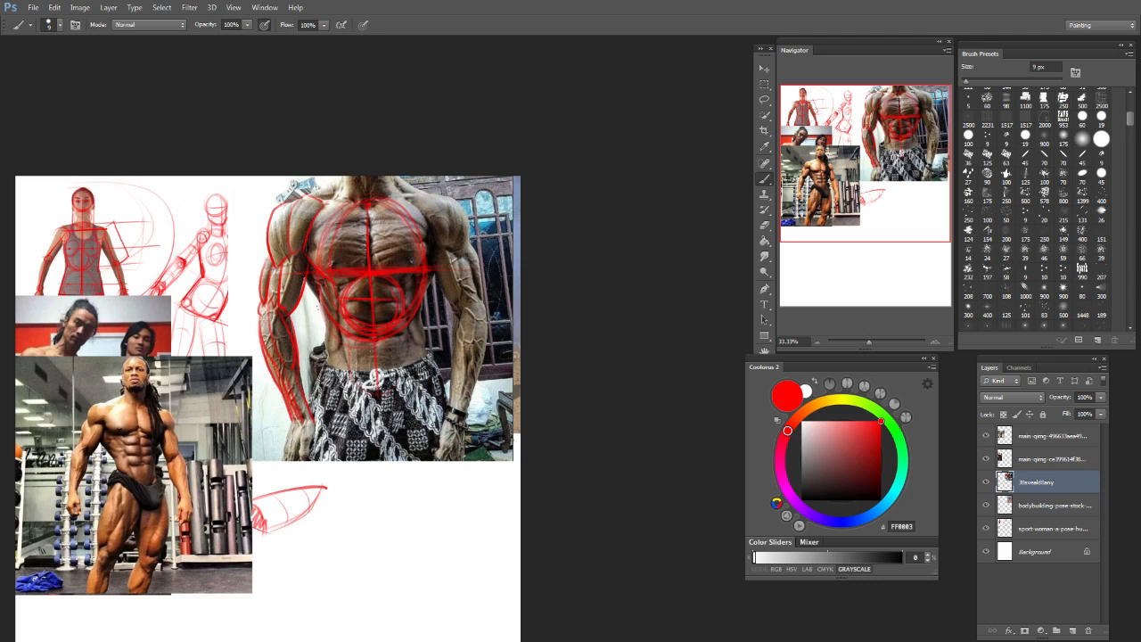
# Step: Draw a pelvis circle over the waist and shorts, with a horizontal guideline across its lower edge
pyautogui.moveTo(330, 355); pyautogui.dragTo(397, 429)
pyautogui.moveTo(401, 342)
pyautogui.mouseDown()
pyautogui.moveTo(356, 426)
pyautogui.moveTo(375, 348)
pyautogui.mouseUp()
pyautogui.click(887, 165)
pyautogui.moveTo(888, 165); pyautogui.dragTo(892, 165)
pyautogui.moveTo(255, 291); pyautogui.dragTo(495, 272)
pyautogui.hotkey('ctrl', 'z')
pyautogui.moveTo(254, 295); pyautogui.dragTo(496, 280)
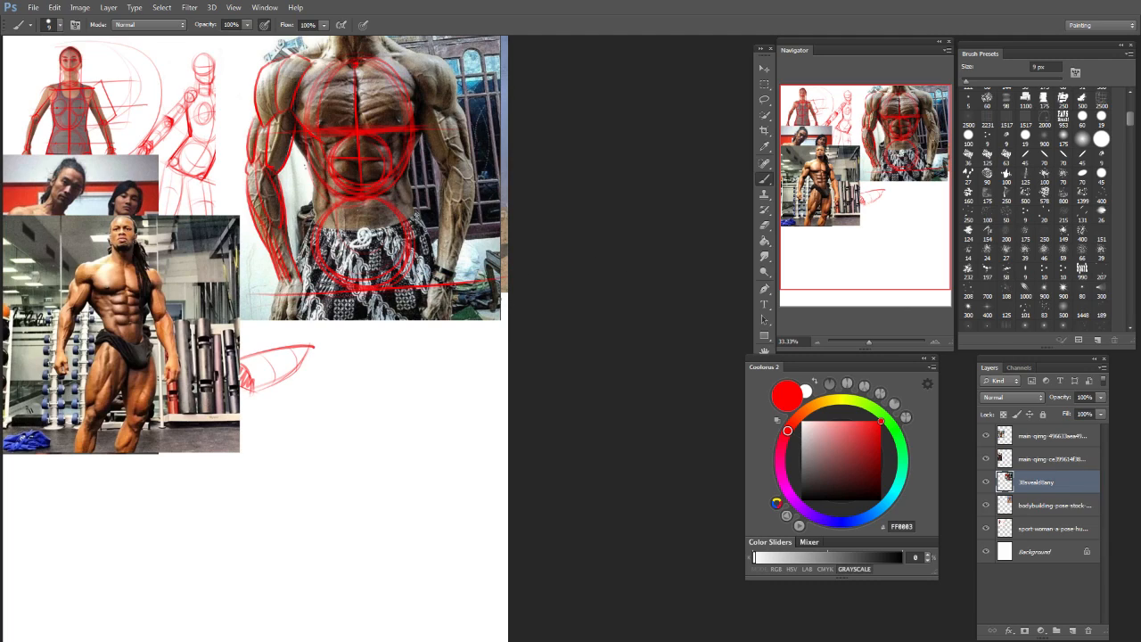
# Step: Draw the vertical centre line through the pelvis circle and side contours joining the waist to the ribcage
pyautogui.moveTo(367, 211); pyautogui.dragTo(368, 285)
pyautogui.hotkey('ctrl', 'z')
pyautogui.moveTo(365, 210); pyautogui.dragTo(367, 280)
pyautogui.moveTo(328, 175); pyautogui.dragTo(336, 246)
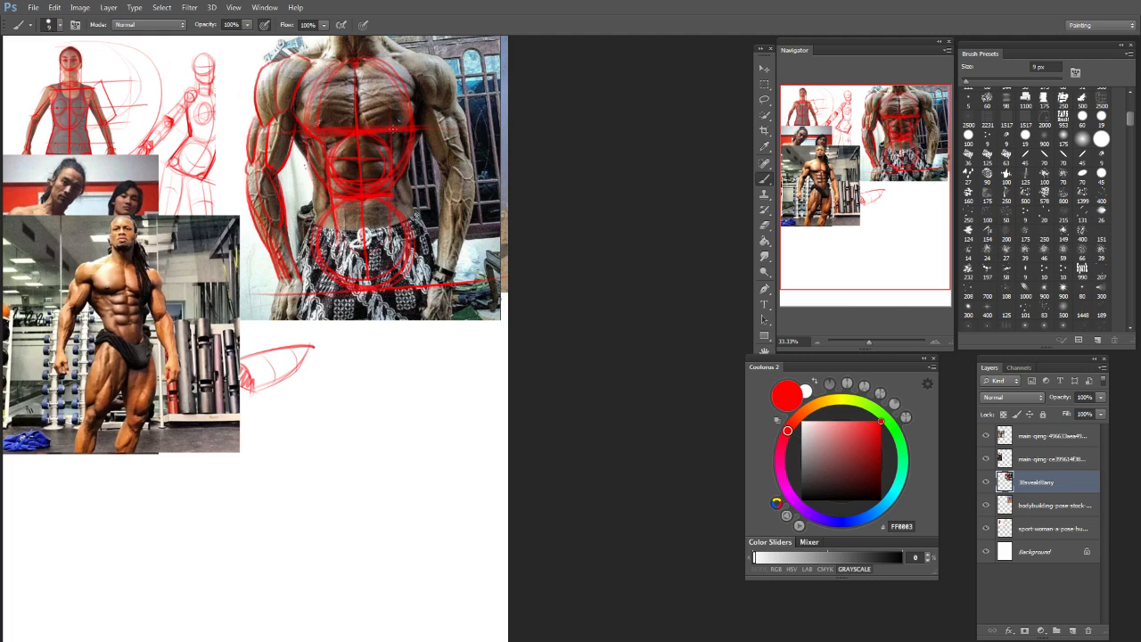
pyautogui.moveTo(359, 287); pyautogui.dragTo(373, 288)
# Step: Reduce the brush size to 8 px
pyautogui.click(894, 184)
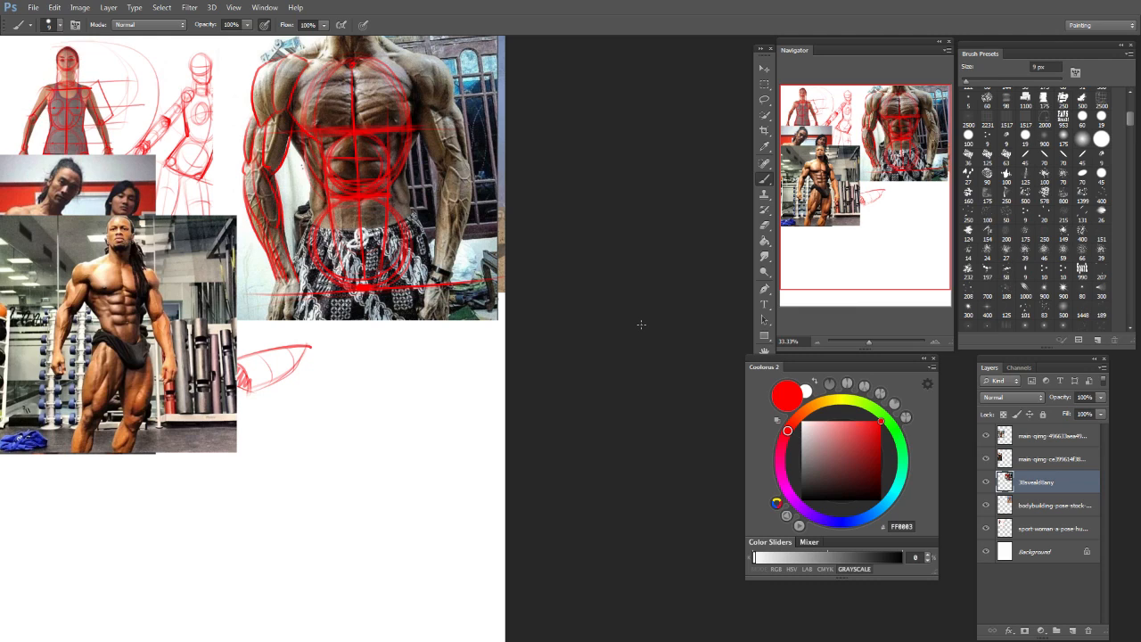
pyautogui.hotkey('ctrl', '-')
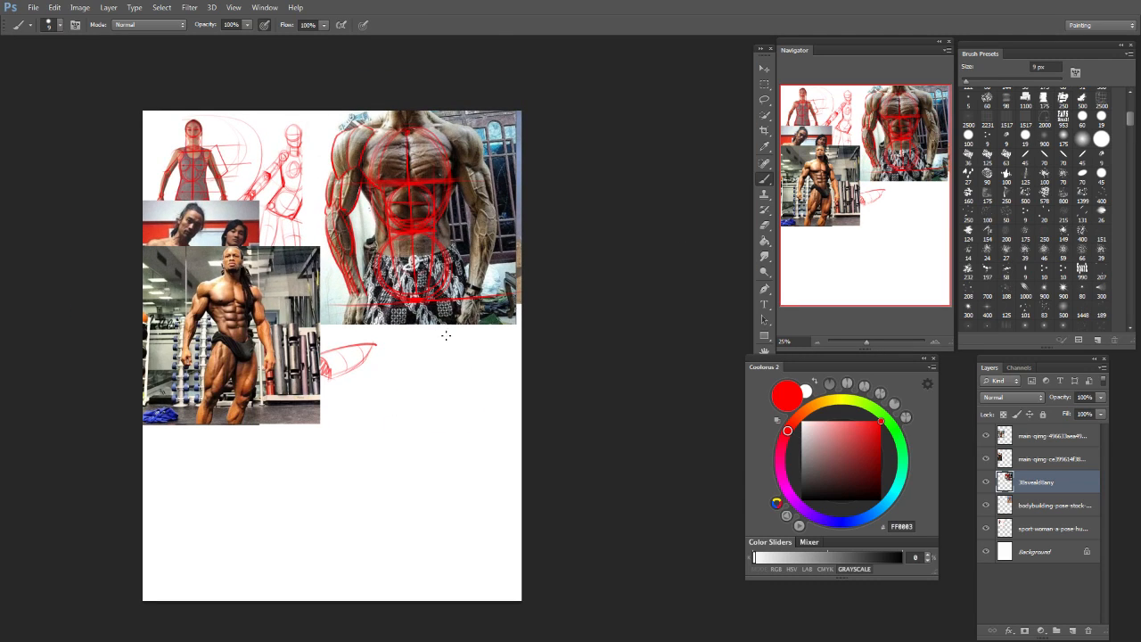
pyautogui.press('[')
pyautogui.hotkey('ctrl', '+')
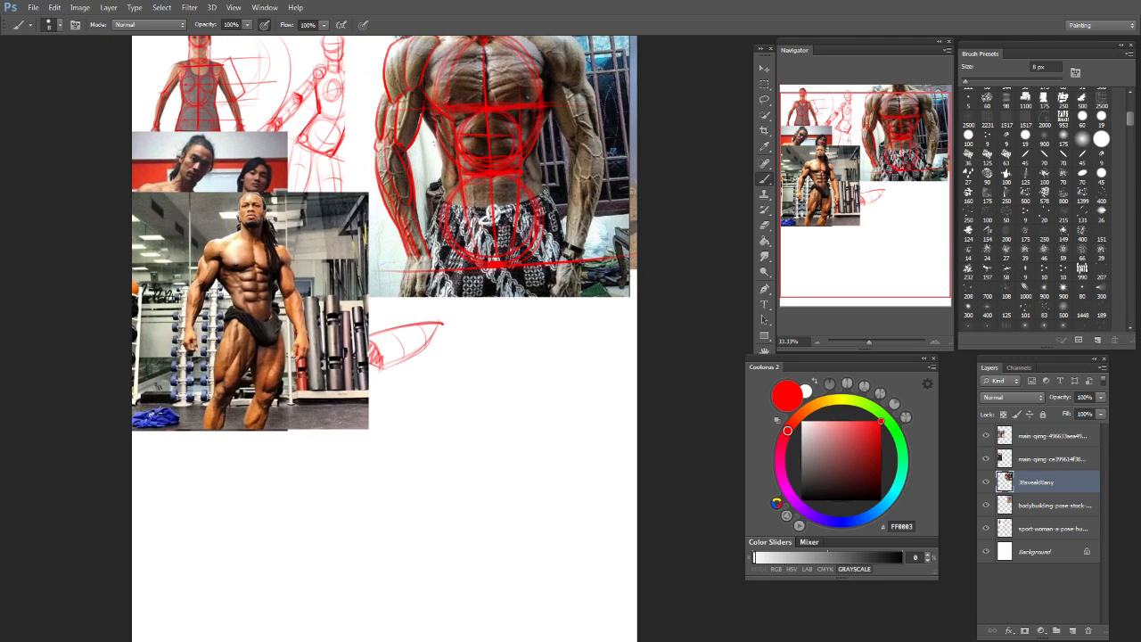
# Step: Hide all four bodybuilder photo layers, leaving only the sport-woman layer and the background visible
pyautogui.moveTo(986, 481); pyautogui.dragTo(987, 437)
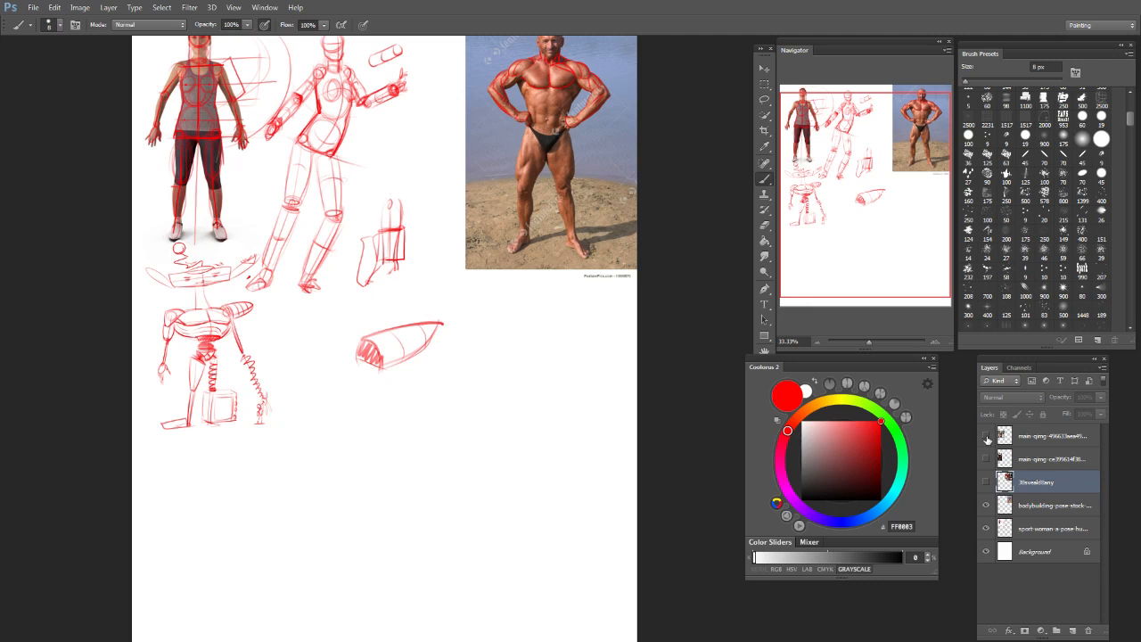
pyautogui.click(986, 481)
pyautogui.click(986, 482)
pyautogui.click(987, 505)
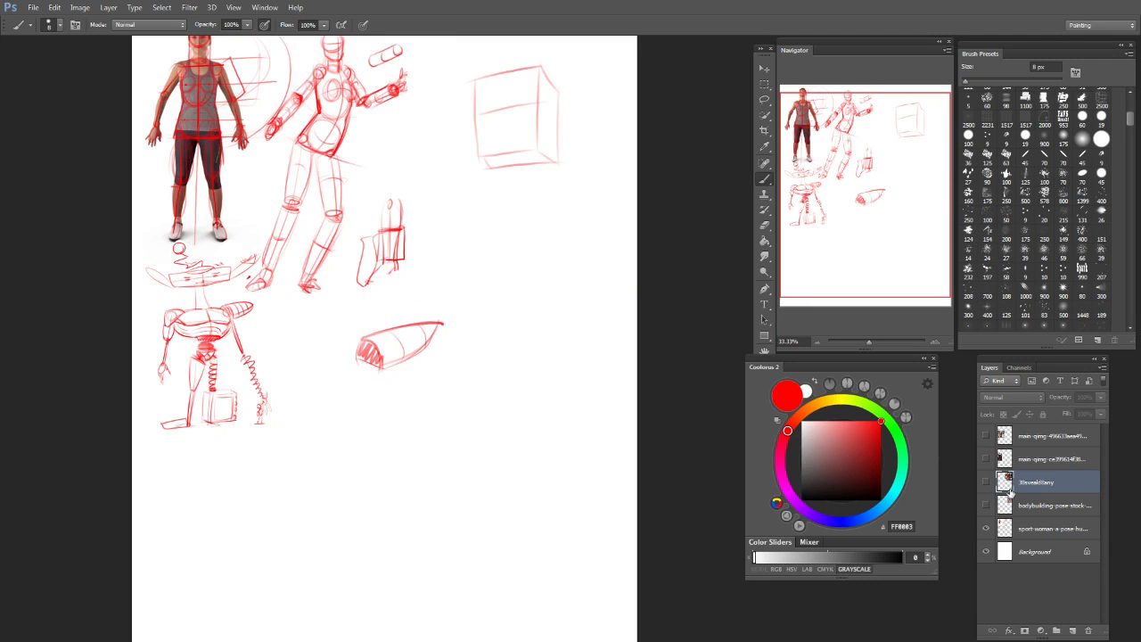
pyautogui.click(1010, 530)
pyautogui.press(']')
pyautogui.press(']')
pyautogui.press(']')
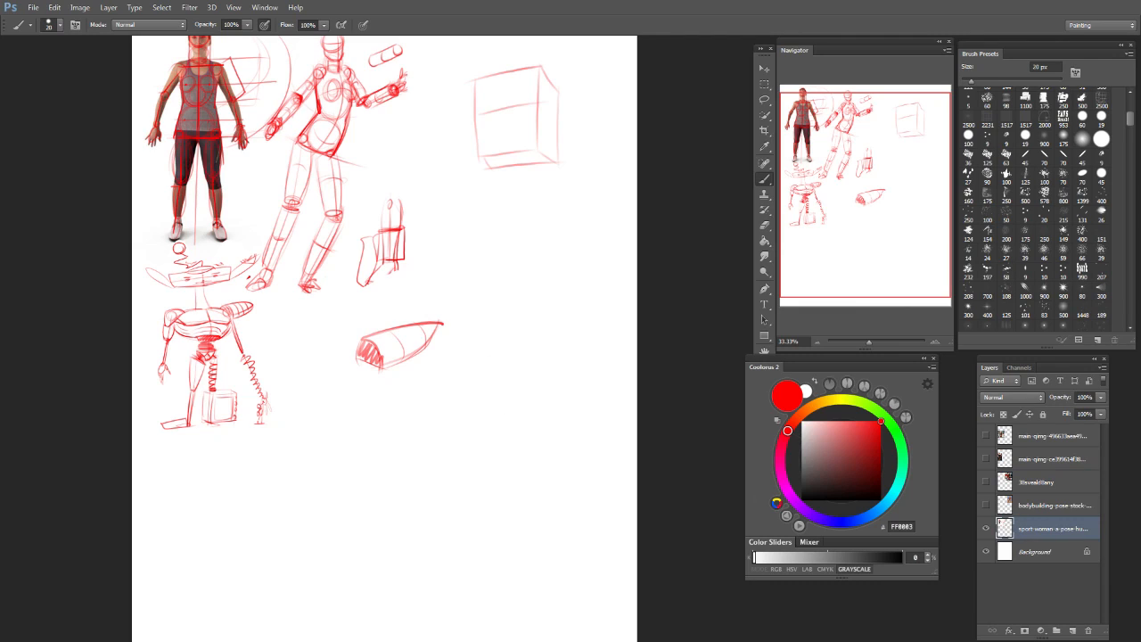
pyautogui.press('[')
pyautogui.press('[')
pyautogui.press('[')
# Step: Show only the photo of the bodybuilder in the gym on top of the existing sketches
pyautogui.click(986, 459)
pyautogui.click(986, 458)
pyautogui.click(986, 481)
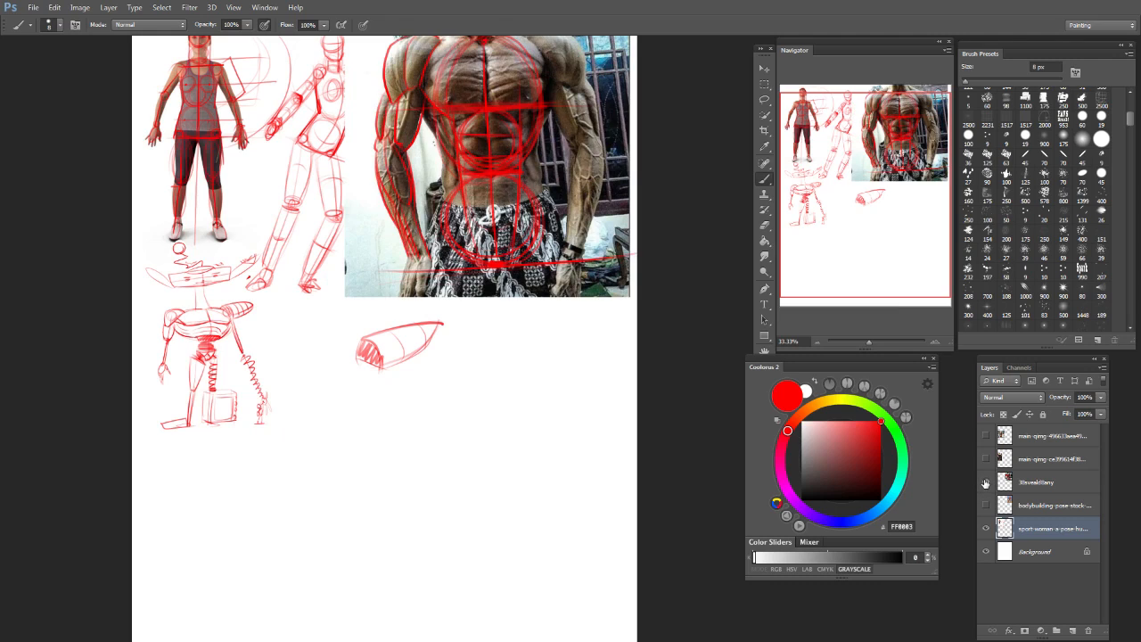
pyautogui.click(986, 481)
pyautogui.click(987, 436)
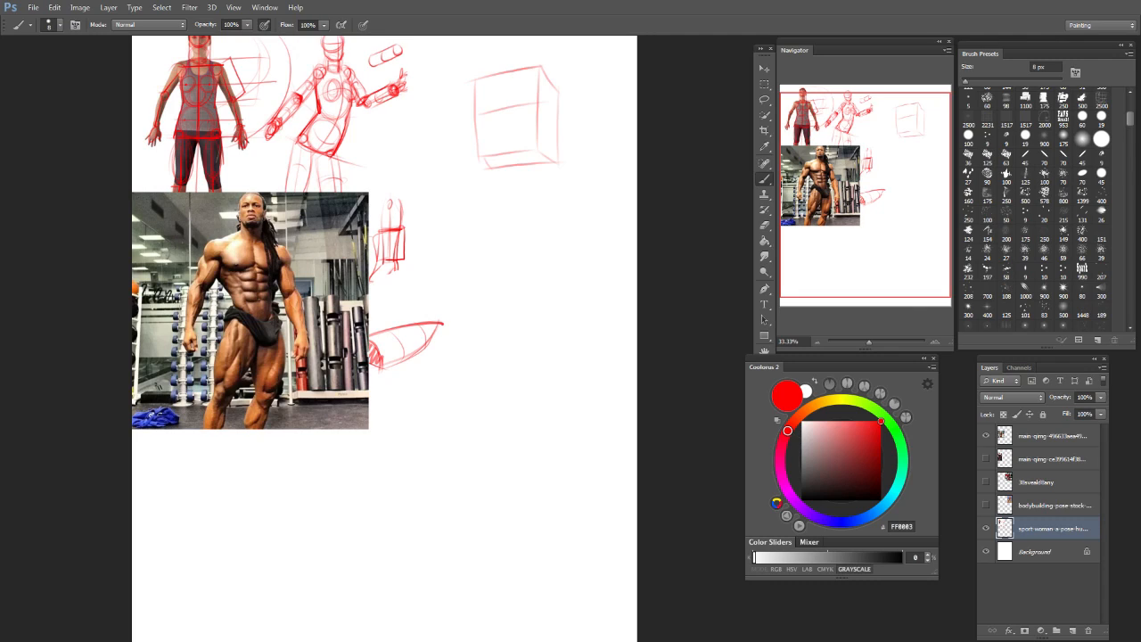
# Step: Add a new empty layer and move it to the top of the layer stack
pyautogui.click(1042, 510)
pyautogui.click(1043, 531)
pyautogui.click(1073, 631)
pyautogui.moveTo(510, 383); pyautogui.dragTo(532, 325)
pyautogui.hotkey('ctrl', 'z')
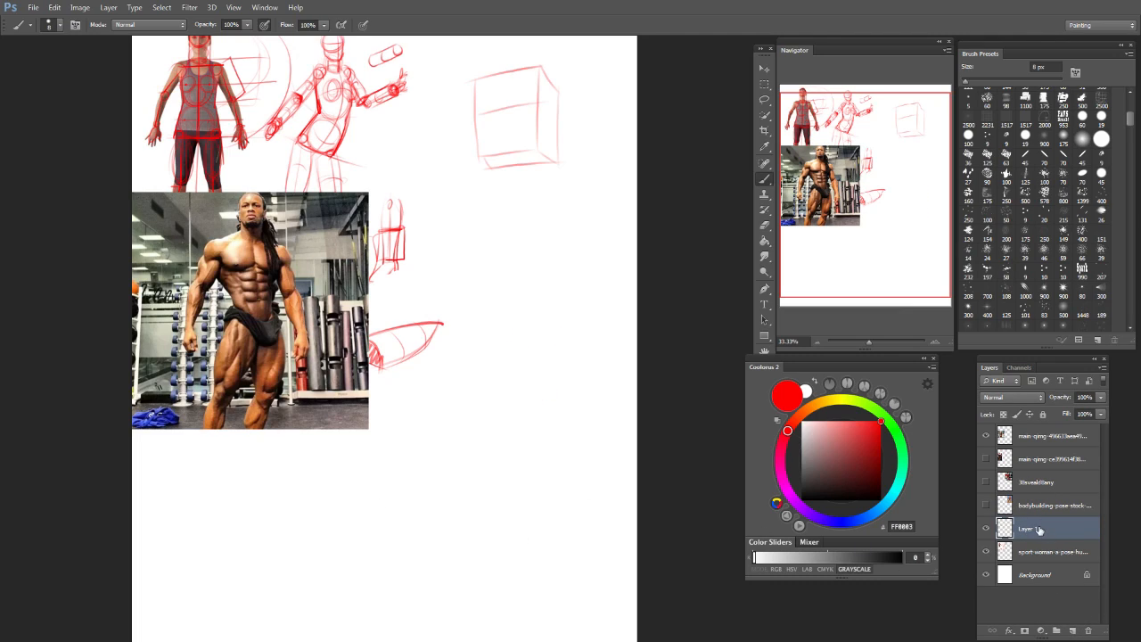
pyautogui.moveTo(1045, 541); pyautogui.dragTo(1040, 429)
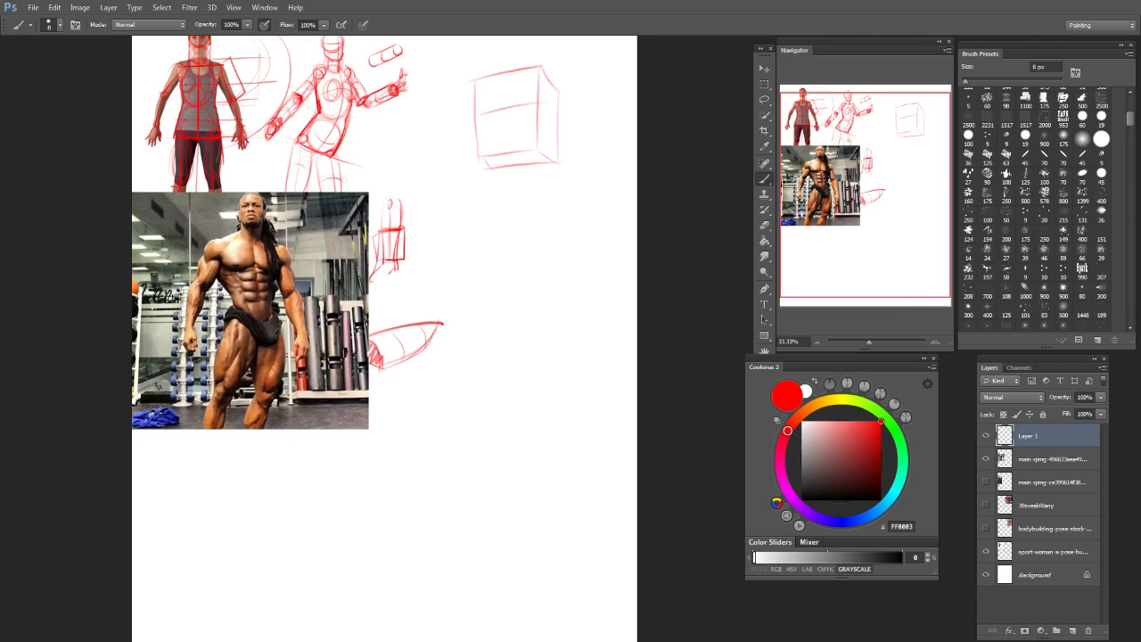
# Step: Move the gym bodybuilder photo up into the upper-left corner of the canvas
pyautogui.click(1043, 460)
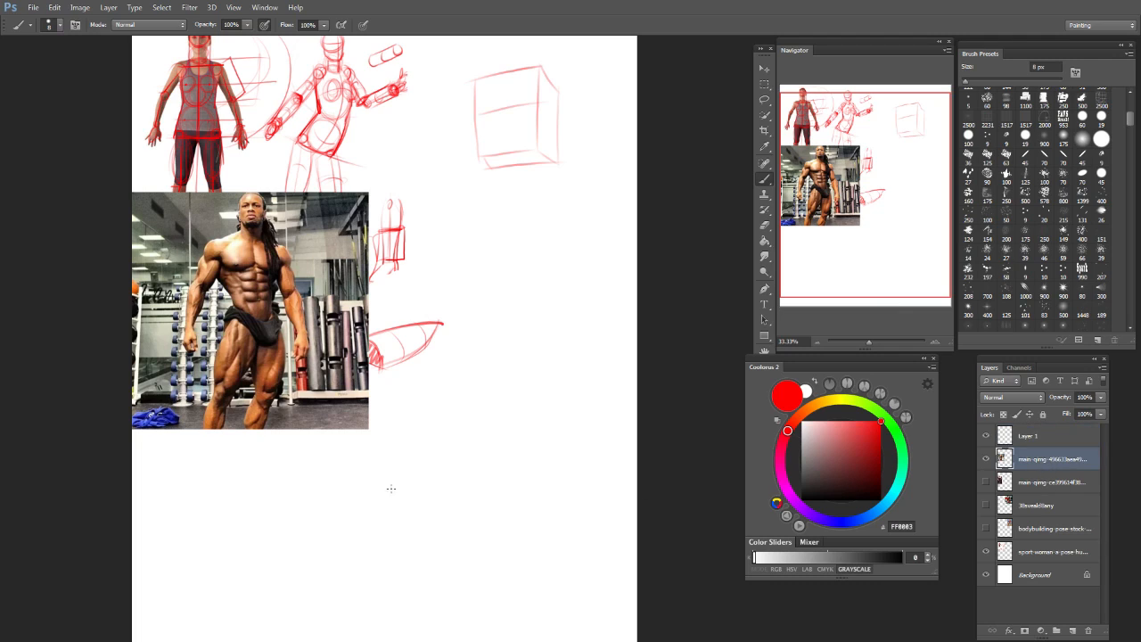
pyautogui.moveTo(310, 380)
pyautogui.mouseDown()
pyautogui.moveTo(311, 228)
pyautogui.moveTo(285, 429)
pyautogui.moveTo(321, 389)
pyautogui.moveTo(308, 248)
pyautogui.mouseUp()
pyautogui.click(764, 69)
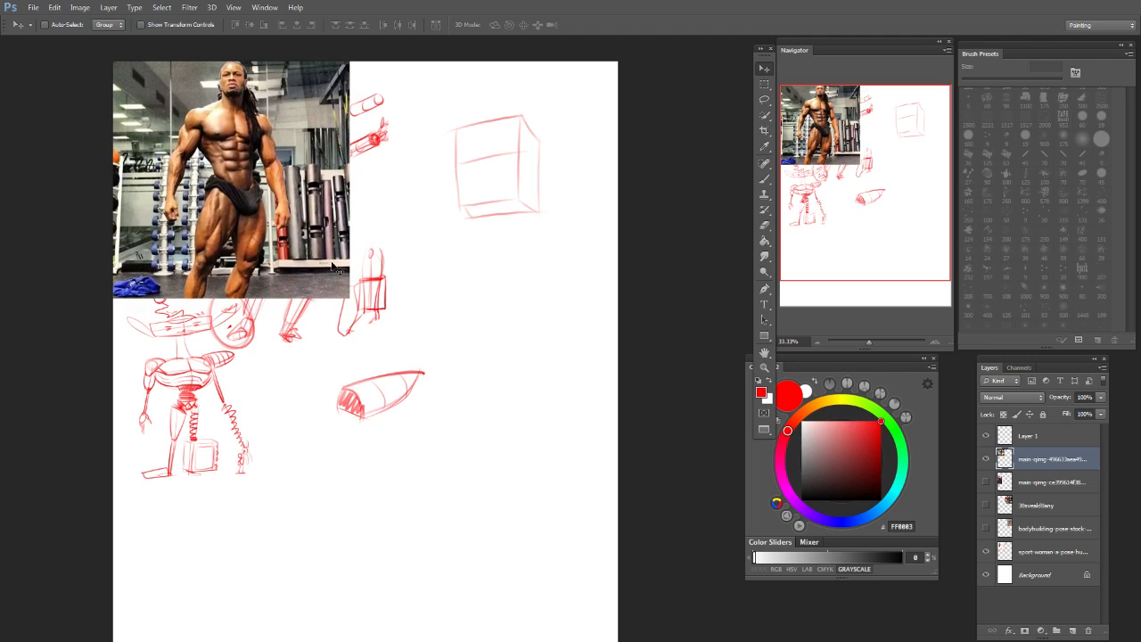
# Step: Hide the sport-woman layer with the old sketches and make Layer 1 the active layer
pyautogui.click(1030, 553)
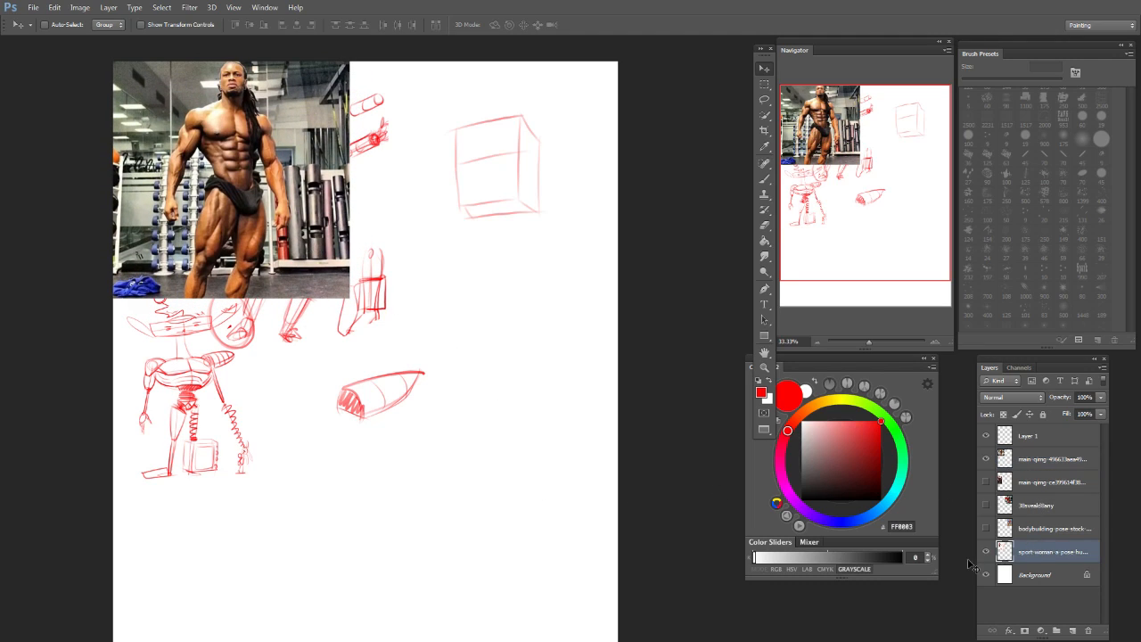
pyautogui.click(986, 552)
pyautogui.click(1025, 436)
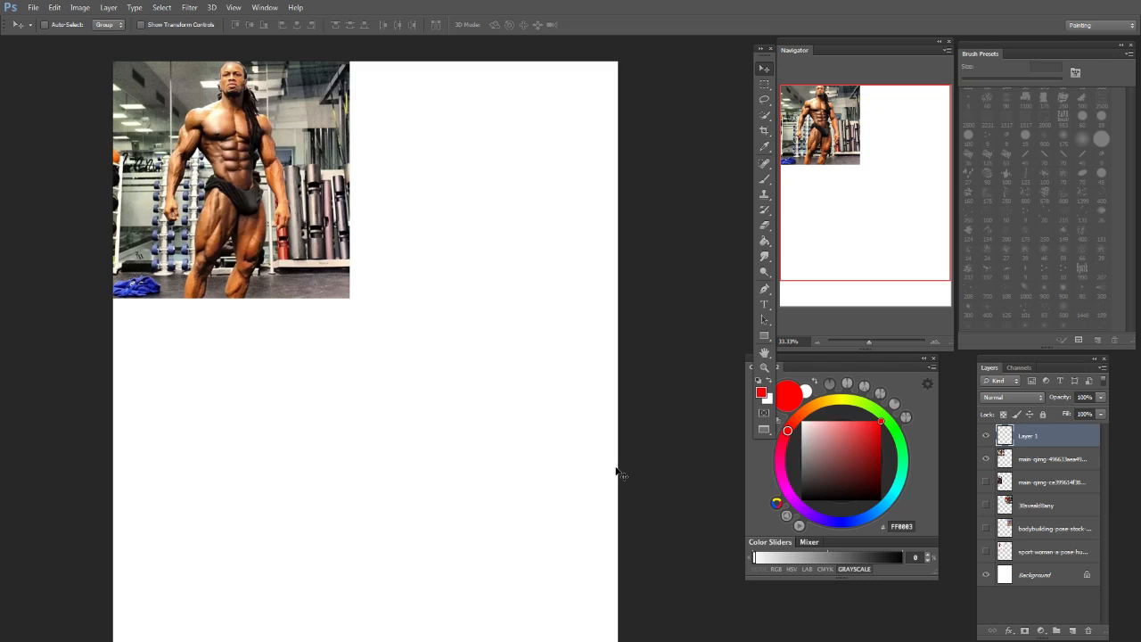
# Step: With a 10 px red brush, draw ribcage, abdomen and pelvis circles over the gym bodybuilder, plus a horizontal guideline across the hips
pyautogui.click(853, 234)
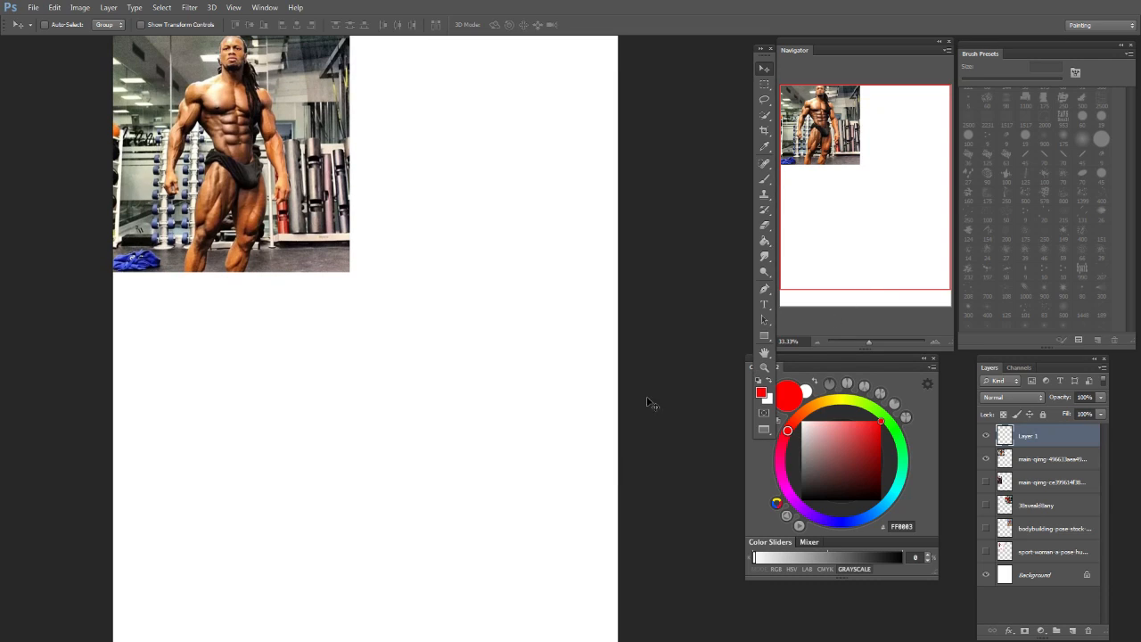
pyautogui.press('b')
pyautogui.press('[')
pyautogui.press('[')
pyautogui.press('[')
pyautogui.press('[')
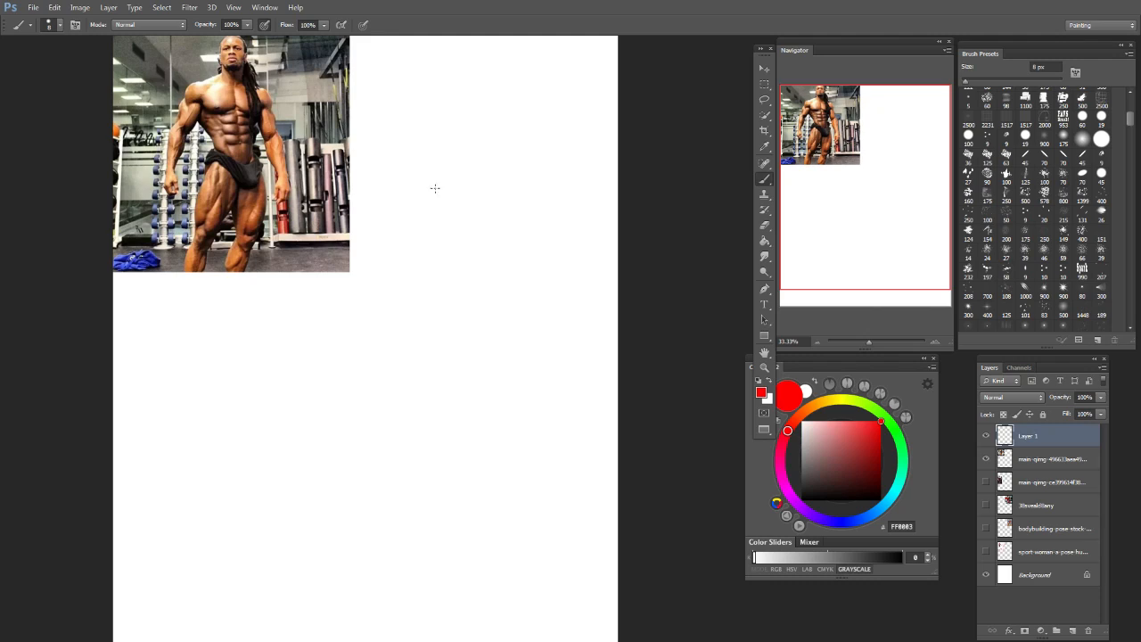
pyautogui.press(']')
pyautogui.press(']')
pyautogui.moveTo(225, 84)
pyautogui.mouseDown()
pyautogui.moveTo(258, 134)
pyautogui.moveTo(214, 134)
pyautogui.moveTo(205, 105)
pyautogui.moveTo(223, 78)
pyautogui.moveTo(246, 111)
pyautogui.mouseUp()
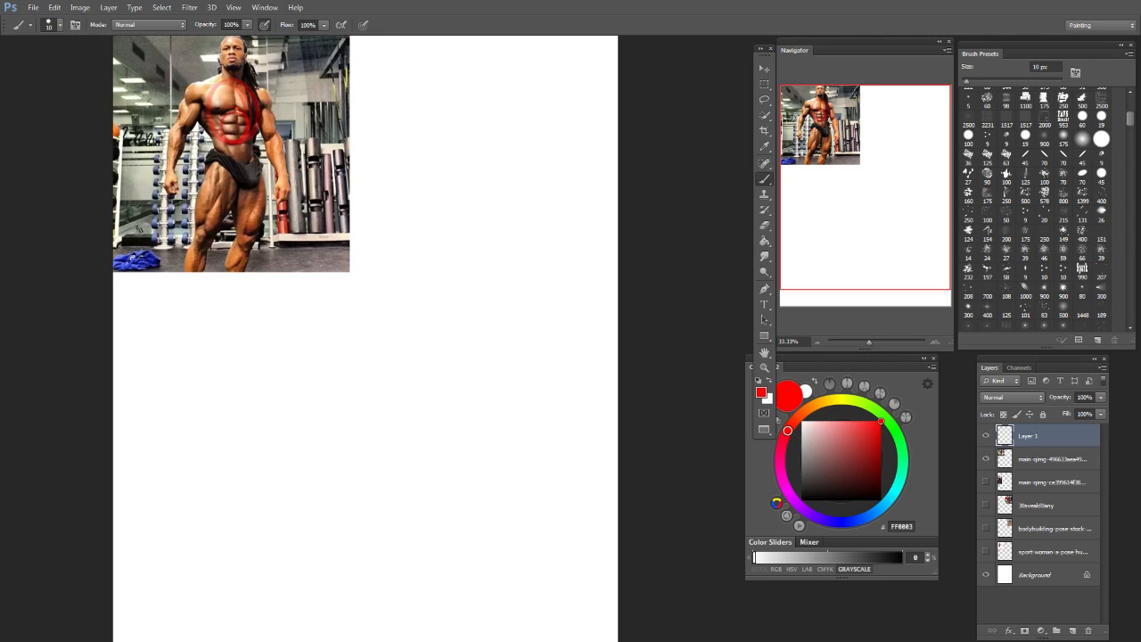
pyautogui.moveTo(237, 106); pyautogui.dragTo(258, 112)
pyautogui.moveTo(224, 188)
pyautogui.mouseDown()
pyautogui.moveTo(216, 161)
pyautogui.moveTo(194, 185)
pyautogui.mouseUp()
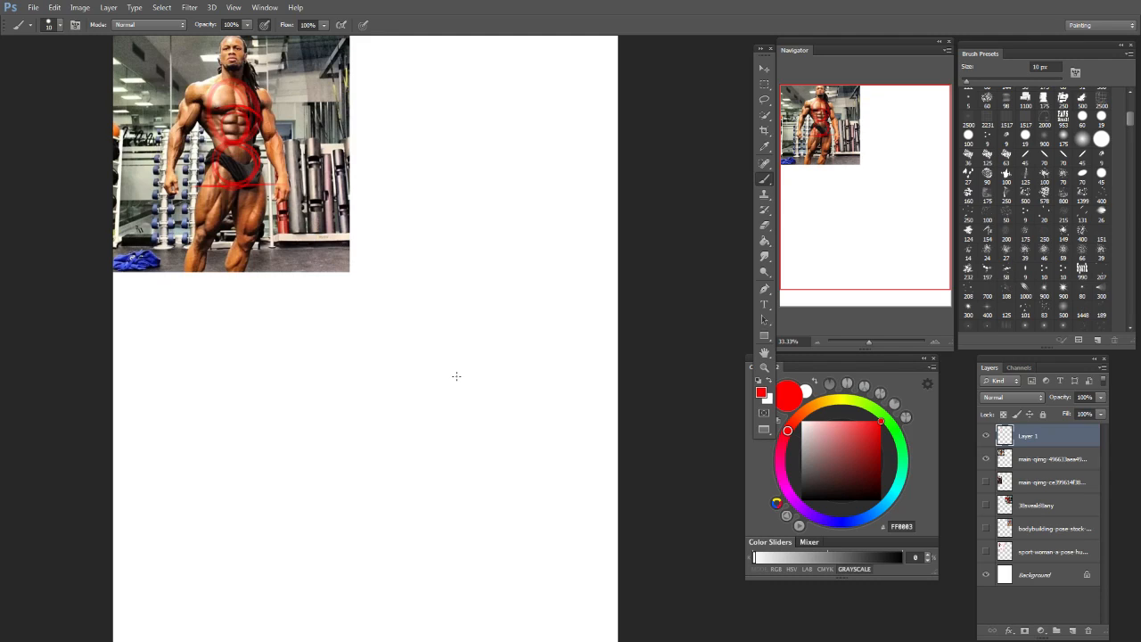
# Step: Draw a horizontal guideline across the bodybuilder's shoulders and add shoulder and hip contour marks
pyautogui.press(']')
pyautogui.press(']')
pyautogui.moveTo(192, 92)
pyautogui.mouseDown()
pyautogui.moveTo(204, 80)
pyautogui.moveTo(267, 100)
pyautogui.mouseUp()
pyautogui.moveTo(188, 81); pyautogui.dragTo(310, 88)
pyautogui.moveTo(262, 198); pyautogui.dragTo(266, 159)
# Step: Beside the photo, draw a block figure with broad shoulders, tapering torso, rectangular hips, straight limbs and a round head
pyautogui.moveTo(412, 67); pyautogui.dragTo(543, 72)
pyautogui.moveTo(411, 69)
pyautogui.mouseDown()
pyautogui.moveTo(432, 148)
pyautogui.moveTo(500, 147)
pyautogui.mouseUp()
pyautogui.moveTo(532, 73); pyautogui.dragTo(487, 143)
pyautogui.moveTo(408, 66)
pyautogui.mouseDown()
pyautogui.moveTo(437, 145)
pyautogui.moveTo(493, 148)
pyautogui.moveTo(490, 189)
pyautogui.mouseUp()
pyautogui.moveTo(494, 146)
pyautogui.mouseDown()
pyautogui.moveTo(489, 248)
pyautogui.moveTo(493, 239)
pyautogui.mouseUp()
pyautogui.moveTo(440, 188); pyautogui.dragTo(436, 237)
pyautogui.moveTo(409, 67); pyautogui.dragTo(387, 173)
pyautogui.moveTo(532, 70); pyautogui.dragTo(527, 174)
pyautogui.moveTo(456, 70); pyautogui.dragTo(456, 43)
pyautogui.moveTo(456, 43)
pyautogui.mouseDown()
pyautogui.moveTo(493, 54)
pyautogui.moveTo(453, 55)
pyautogui.moveTo(495, 51)
pyautogui.mouseUp()
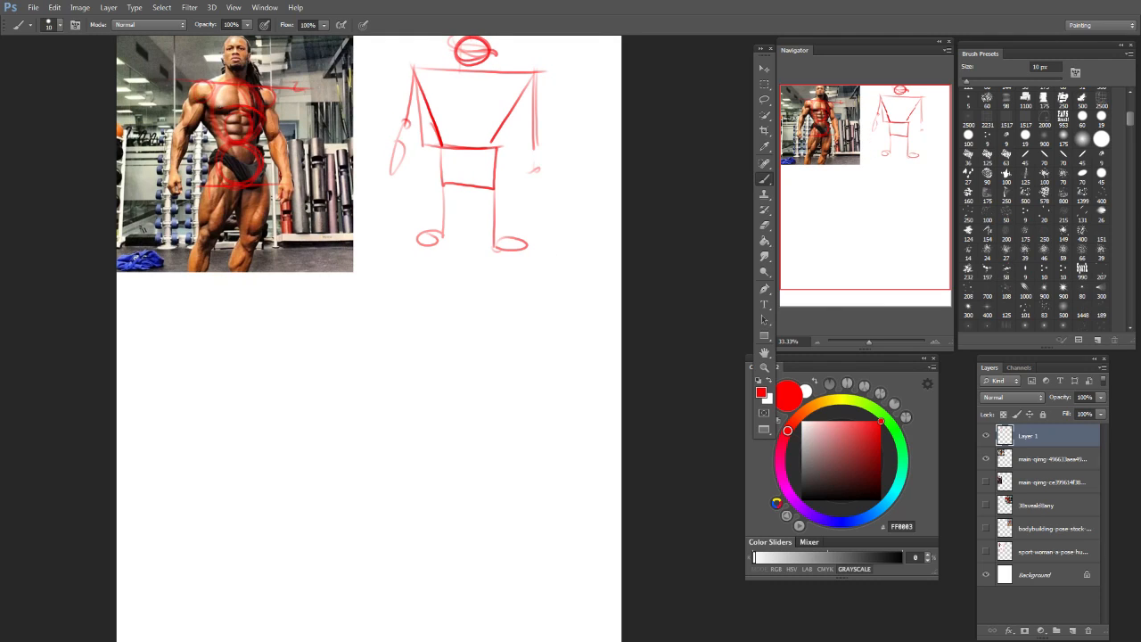
# Step: Lasso the block figure, scale it down to about 44%, and deselect it
pyautogui.click(764, 99)
pyautogui.moveTo(576, 57)
pyautogui.mouseDown()
pyautogui.moveTo(524, 38)
pyautogui.moveTo(417, 39)
pyautogui.moveTo(376, 165)
pyautogui.moveTo(460, 300)
pyautogui.moveTo(571, 55)
pyautogui.mouseUp()
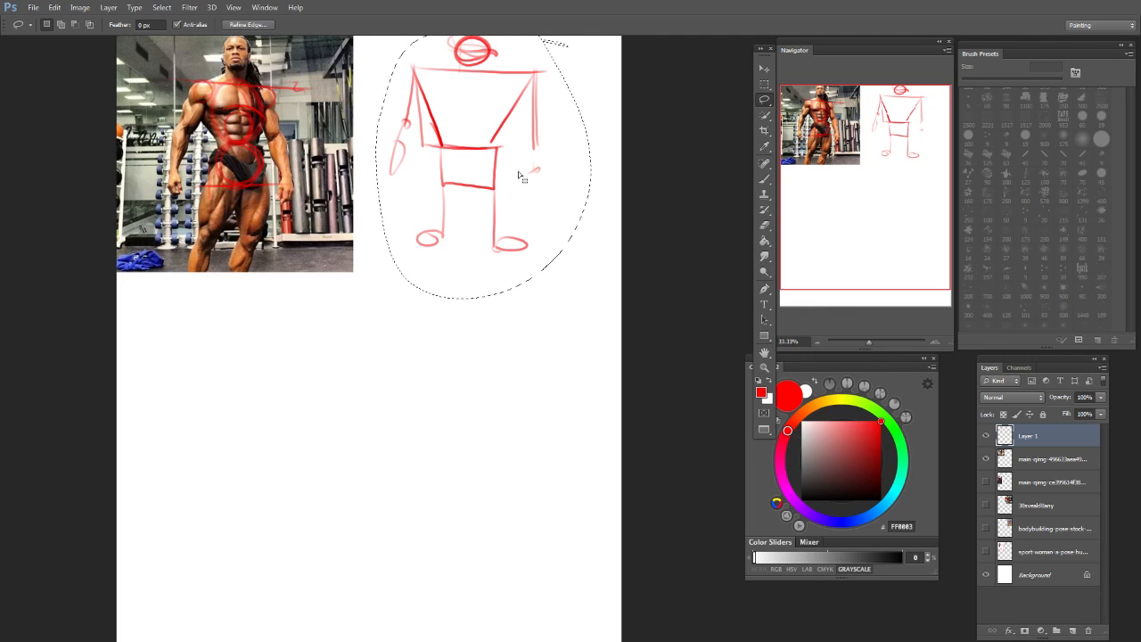
pyautogui.hotkey('ctrl', 't')
pyautogui.moveTo(590, 298); pyautogui.dragTo(470, 152)
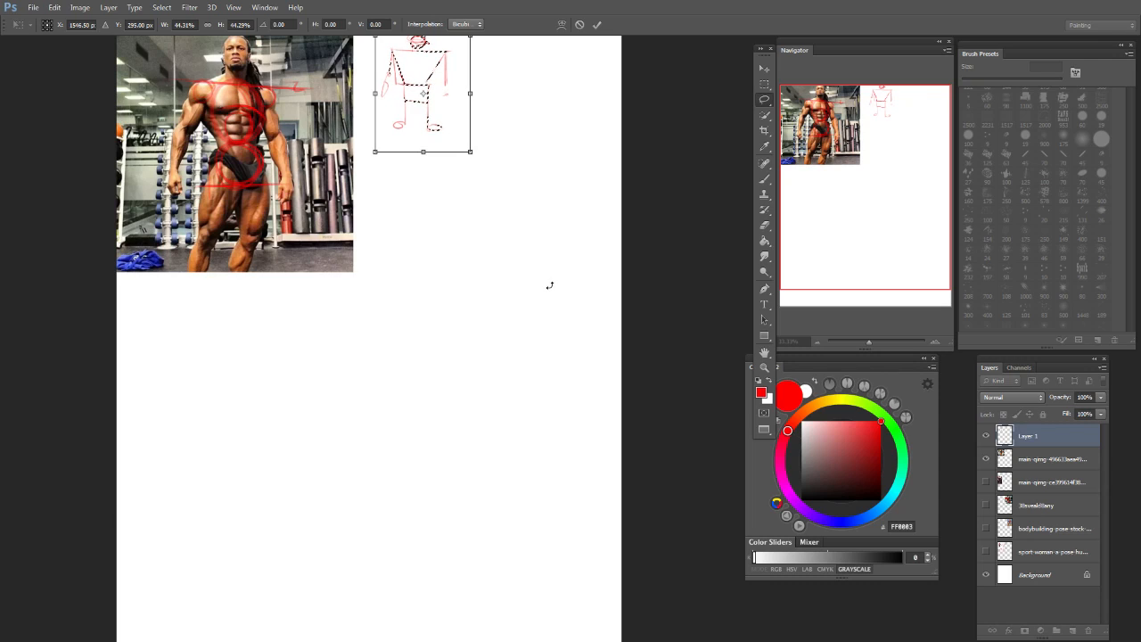
pyautogui.press('Return')
pyautogui.hotkey('ctrl', 'd')
pyautogui.press('b')
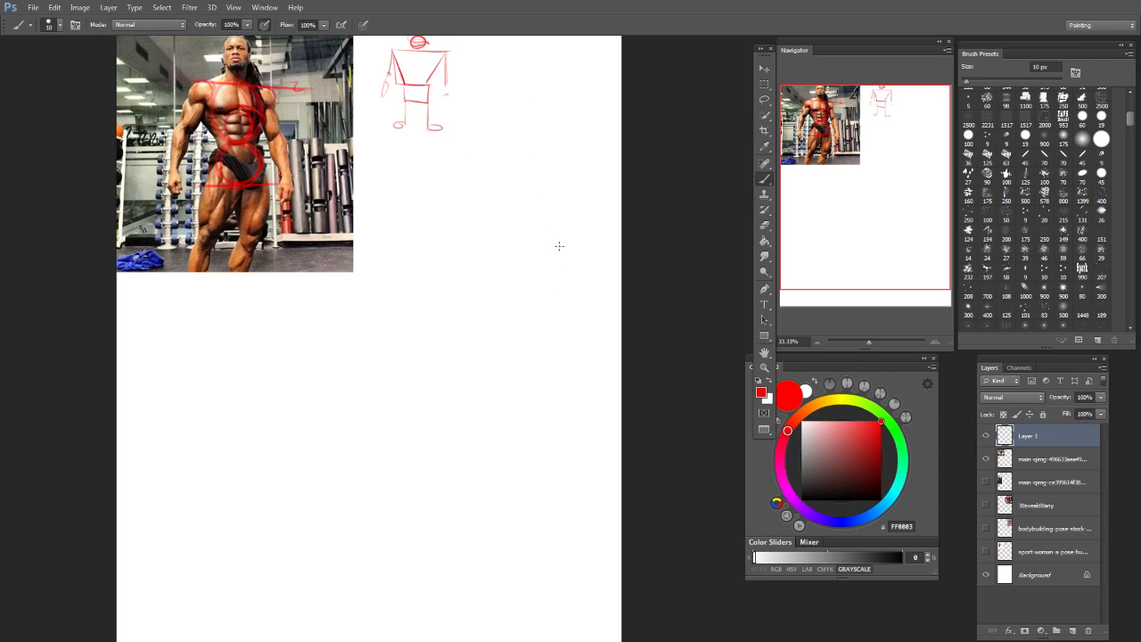
pyautogui.moveTo(528, 56)
pyautogui.mouseDown()
pyautogui.moveTo(528, 82)
pyautogui.moveTo(543, 80)
pyautogui.mouseUp()
pyautogui.hotkey('ctrl', 'alt', 'z')
pyautogui.hotkey('ctrl', 'alt', 'z')
# Step: Draw a second simple figure beside it with a narrow chest, wide triangular hips, legs, feet, arms and an oval head
pyautogui.moveTo(520, 76)
pyautogui.mouseDown()
pyautogui.moveTo(520, 96)
pyautogui.moveTo(538, 105)
pyautogui.moveTo(500, 130)
pyautogui.moveTo(553, 131)
pyautogui.moveTo(499, 130)
pyautogui.moveTo(501, 150)
pyautogui.moveTo(484, 161)
pyautogui.mouseUp()
pyautogui.moveTo(553, 132); pyautogui.dragTo(563, 162)
pyautogui.moveTo(501, 131); pyautogui.dragTo(498, 159)
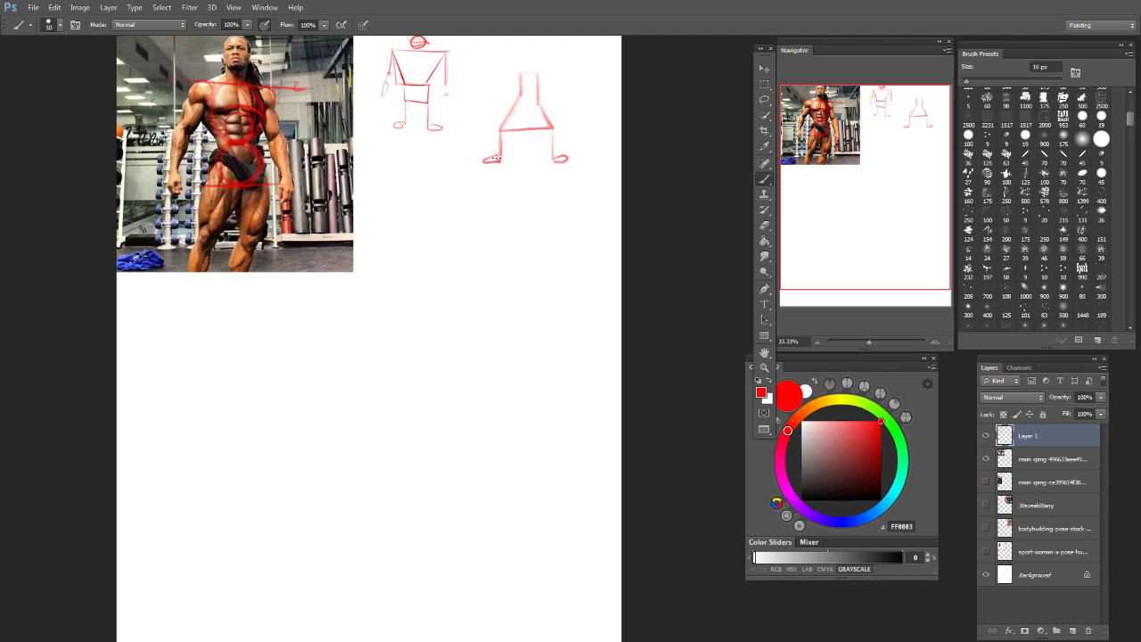
pyautogui.moveTo(526, 64)
pyautogui.mouseDown()
pyautogui.moveTo(533, 53)
pyautogui.moveTo(500, 115)
pyautogui.moveTo(554, 94)
pyautogui.moveTo(566, 129)
pyautogui.mouseUp()
pyautogui.moveTo(493, 121); pyautogui.dragTo(492, 130)
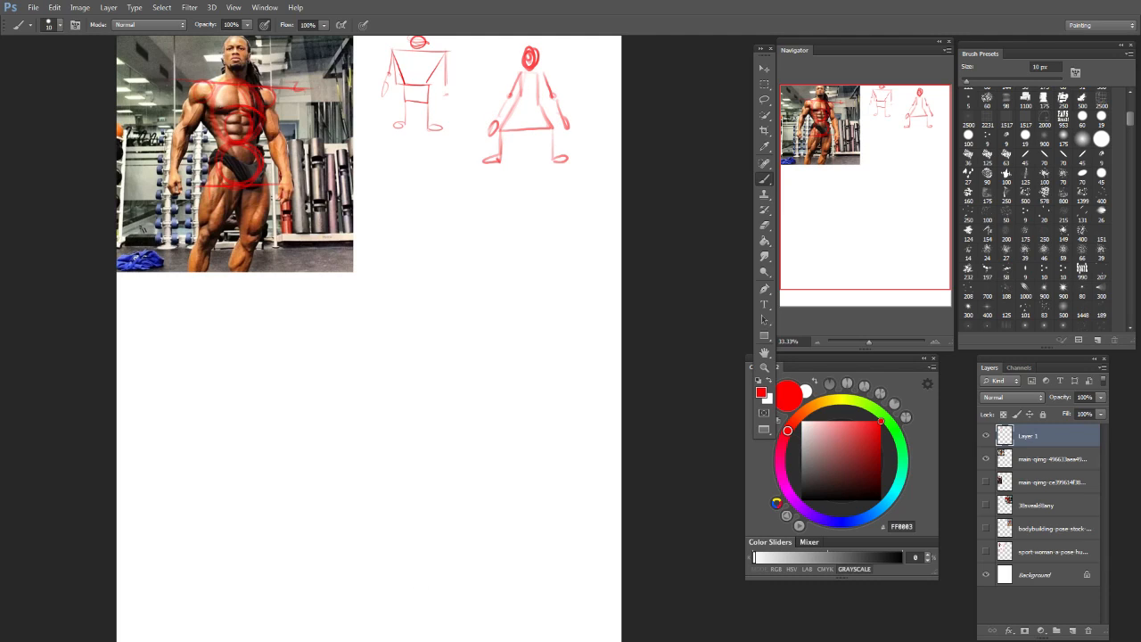
pyautogui.moveTo(526, 75)
pyautogui.mouseDown()
pyautogui.moveTo(540, 74)
pyautogui.moveTo(518, 75)
pyautogui.mouseUp()
# Step: Below the small figures, sketch a ribcage oval above a pelvis circle, each with curved guidelines
pyautogui.moveTo(449, 504); pyautogui.dragTo(445, 504)
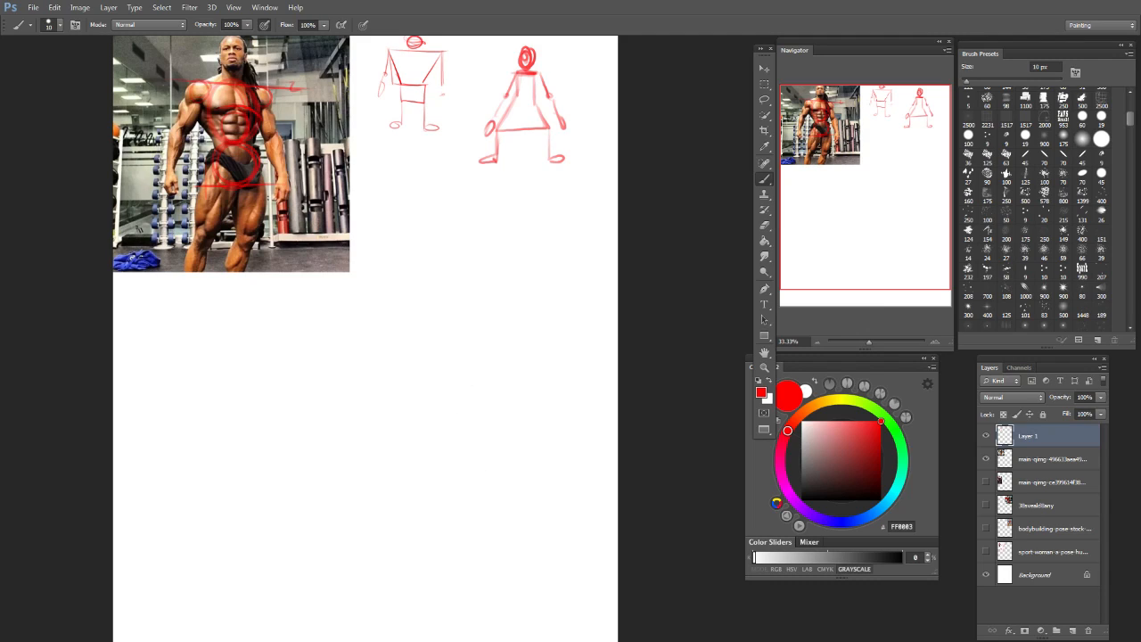
pyautogui.moveTo(454, 392)
pyautogui.mouseDown()
pyautogui.moveTo(451, 305)
pyautogui.moveTo(477, 326)
pyautogui.moveTo(476, 383)
pyautogui.mouseUp()
pyautogui.moveTo(456, 306)
pyautogui.mouseDown()
pyautogui.moveTo(439, 389)
pyautogui.moveTo(426, 374)
pyautogui.moveTo(449, 386)
pyautogui.mouseUp()
pyautogui.hotkey('ctrl', 'z')
pyautogui.moveTo(419, 347)
pyautogui.mouseDown()
pyautogui.moveTo(475, 363)
pyautogui.moveTo(464, 446)
pyautogui.moveTo(487, 419)
pyautogui.moveTo(431, 430)
pyautogui.moveTo(472, 451)
pyautogui.moveTo(446, 437)
pyautogui.moveTo(479, 425)
pyautogui.moveTo(423, 430)
pyautogui.moveTo(483, 417)
pyautogui.mouseUp()
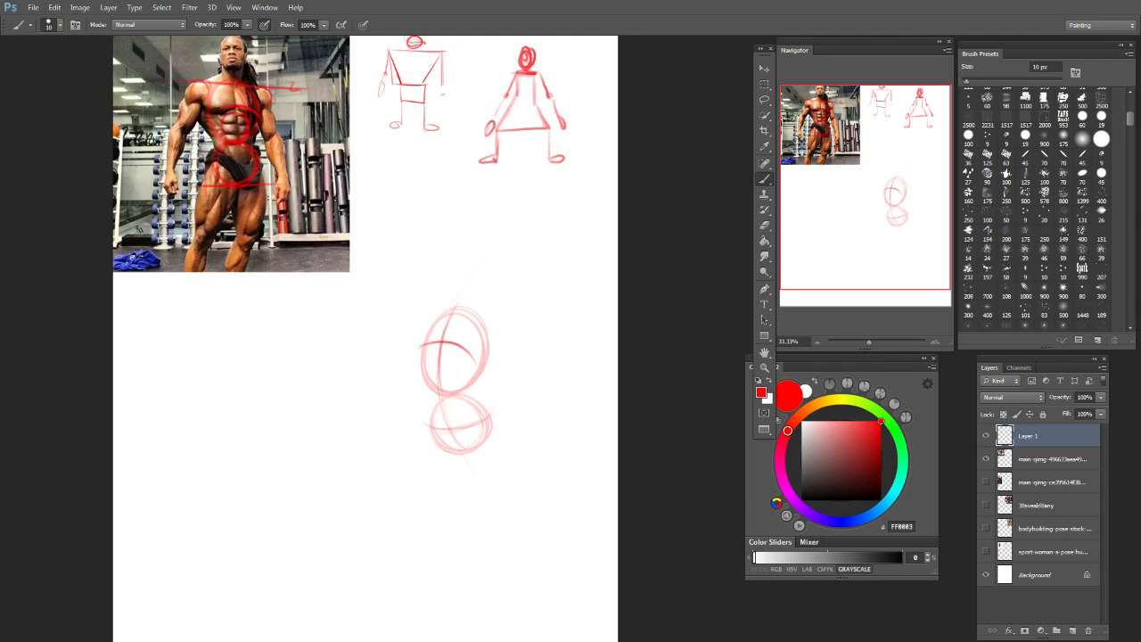
# Step: Sketch another tilted ribcage and pelvis near the canvas's right edge, with a long slanted beam above and a bent arm
pyautogui.moveTo(572, 184); pyautogui.dragTo(561, 371)
pyautogui.moveTo(515, 269)
pyautogui.mouseDown()
pyautogui.moveTo(520, 233)
pyautogui.moveTo(571, 218)
pyautogui.moveTo(577, 258)
pyautogui.moveTo(535, 266)
pyautogui.mouseUp()
pyautogui.moveTo(592, 308)
pyautogui.mouseDown()
pyautogui.moveTo(551, 284)
pyautogui.moveTo(586, 282)
pyautogui.mouseUp()
pyautogui.moveTo(540, 266)
pyautogui.mouseDown()
pyautogui.moveTo(591, 289)
pyautogui.moveTo(562, 318)
pyautogui.mouseUp()
pyautogui.moveTo(541, 254)
pyautogui.mouseDown()
pyautogui.moveTo(526, 234)
pyautogui.moveTo(583, 206)
pyautogui.moveTo(589, 178)
pyautogui.mouseUp()
pyautogui.moveTo(549, 210)
pyautogui.mouseDown()
pyautogui.moveTo(533, 174)
pyautogui.moveTo(498, 165)
pyautogui.moveTo(504, 141)
pyautogui.mouseUp()
pyautogui.moveTo(575, 225)
pyautogui.mouseDown()
pyautogui.moveTo(595, 253)
pyautogui.moveTo(611, 195)
pyautogui.moveTo(407, 130)
pyautogui.mouseUp()
pyautogui.moveTo(616, 185); pyautogui.dragTo(403, 132)
pyautogui.moveTo(504, 162); pyautogui.dragTo(612, 193)
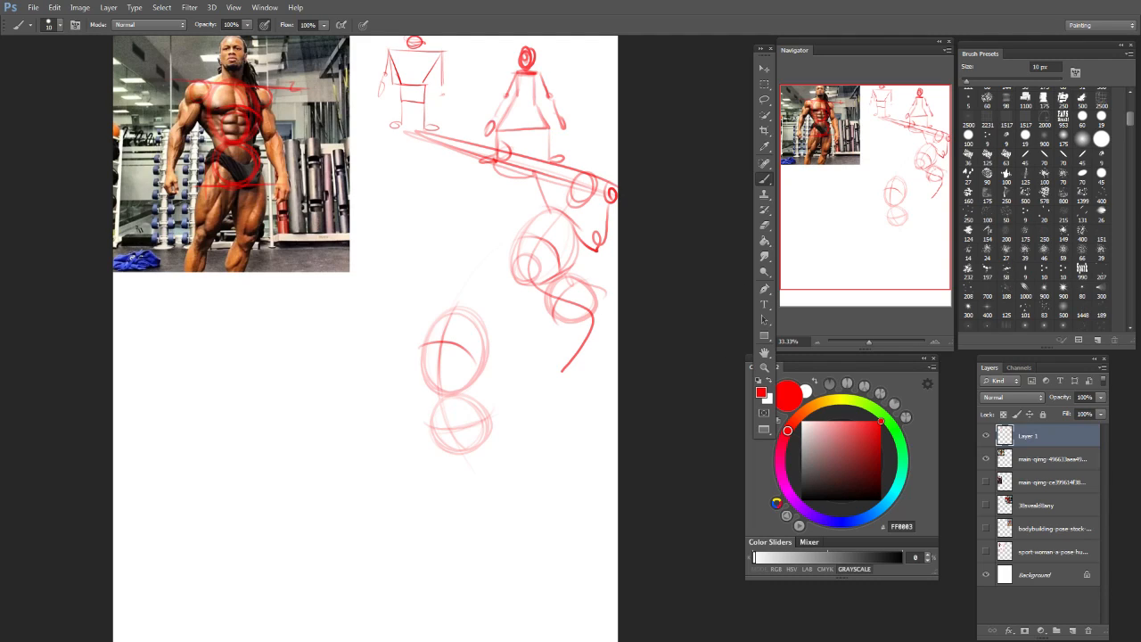
# Step: Add a bent leg with a knee circle, lower leg and foot beneath the tilted pelvis
pyautogui.moveTo(550, 314); pyautogui.dragTo(568, 314)
pyautogui.moveTo(588, 364); pyautogui.dragTo(580, 419)
pyautogui.moveTo(542, 344)
pyautogui.mouseDown()
pyautogui.moveTo(612, 472)
pyautogui.moveTo(596, 526)
pyautogui.mouseUp()
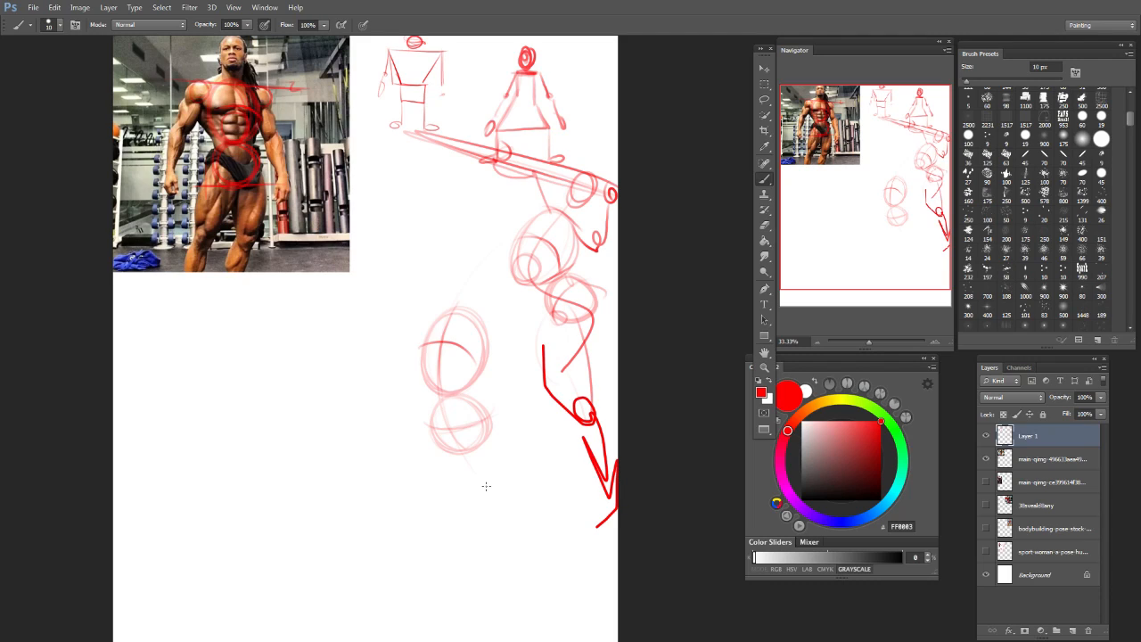
# Step: Sketch the other leg at the canvas edge and the tilted figure's outer torso contour
pyautogui.moveTo(634, 267); pyautogui.dragTo(585, 295)
pyautogui.moveTo(619, 301); pyautogui.dragTo(598, 336)
pyautogui.moveTo(618, 238)
pyautogui.mouseDown()
pyautogui.moveTo(578, 312)
pyautogui.moveTo(618, 269)
pyautogui.mouseUp()
pyautogui.moveTo(617, 309); pyautogui.dragTo(599, 356)
pyautogui.moveTo(509, 253); pyautogui.dragTo(544, 355)
pyautogui.moveTo(538, 213)
pyautogui.mouseDown()
pyautogui.moveTo(510, 250)
pyautogui.moveTo(578, 268)
pyautogui.moveTo(544, 239)
pyautogui.moveTo(574, 231)
pyautogui.moveTo(556, 213)
pyautogui.mouseUp()
# Step: Add shoulder, arm and side contour strokes to the tilted figure, undoing the last stroke
pyautogui.moveTo(606, 176)
pyautogui.mouseDown()
pyautogui.moveTo(590, 164)
pyautogui.moveTo(540, 211)
pyautogui.moveTo(495, 155)
pyautogui.mouseUp()
pyautogui.moveTo(584, 222)
pyautogui.mouseDown()
pyautogui.moveTo(615, 241)
pyautogui.moveTo(592, 249)
pyautogui.mouseUp()
pyautogui.moveTo(589, 268)
pyautogui.mouseDown()
pyautogui.moveTo(606, 249)
pyautogui.moveTo(605, 269)
pyautogui.mouseUp()
pyautogui.moveTo(612, 191); pyautogui.dragTo(601, 264)
pyautogui.moveTo(594, 225)
pyautogui.mouseDown()
pyautogui.moveTo(579, 274)
pyautogui.moveTo(558, 278)
pyautogui.moveTo(597, 294)
pyautogui.moveTo(601, 328)
pyautogui.moveTo(607, 248)
pyautogui.mouseUp()
pyautogui.moveTo(598, 254)
pyautogui.mouseDown()
pyautogui.moveTo(580, 308)
pyautogui.moveTo(602, 325)
pyautogui.moveTo(612, 297)
pyautogui.mouseUp()
pyautogui.moveTo(533, 262); pyautogui.dragTo(532, 282)
pyautogui.moveTo(516, 234); pyautogui.dragTo(523, 264)
pyautogui.moveTo(521, 264); pyautogui.dragTo(538, 362)
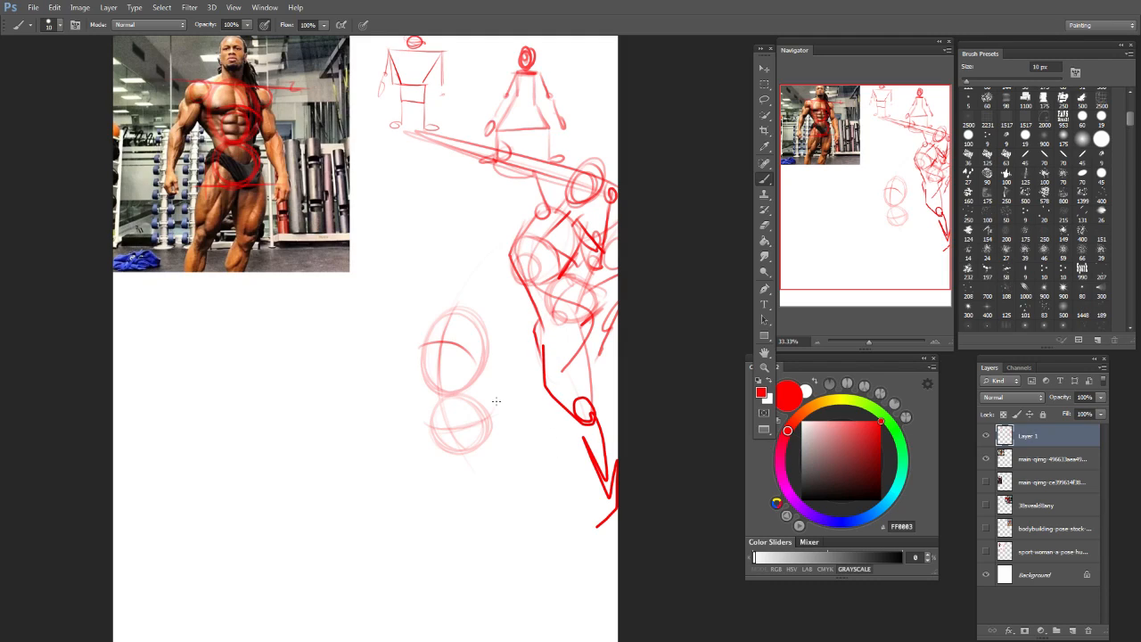
pyautogui.hotkey('ctrl', 'z')
# Step: Erase the tilted figure and its slanted beam with a 100 px eraser, keeping the ribcage and pelvis sketch
pyautogui.press('e')
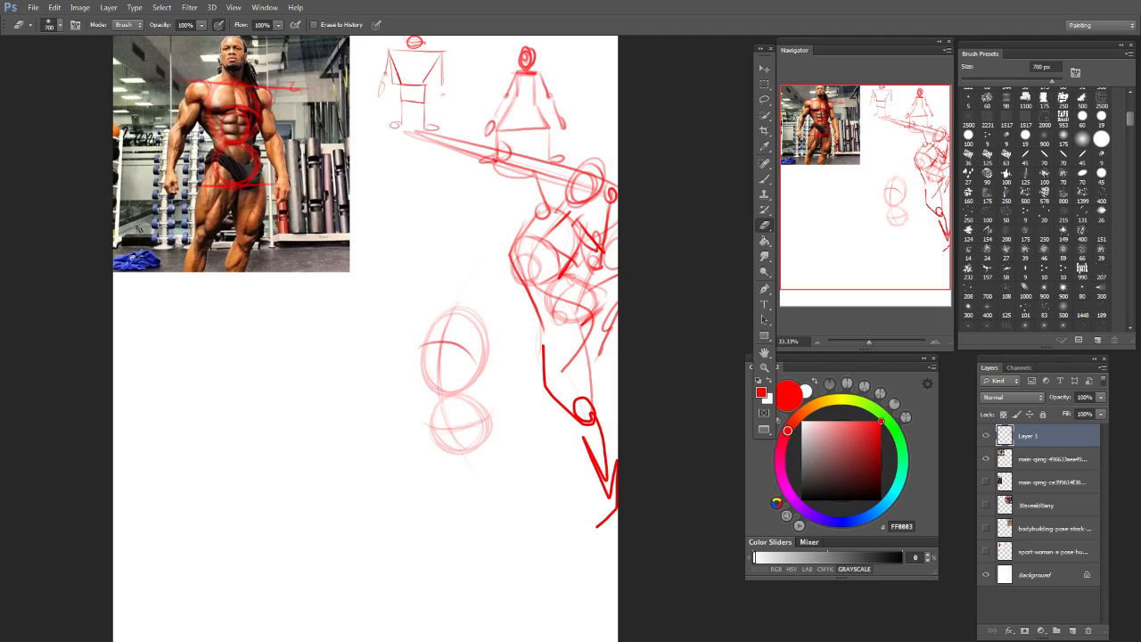
pyautogui.press('[')
pyautogui.press('[')
pyautogui.press('[')
pyautogui.press('[')
pyautogui.moveTo(607, 171)
pyautogui.mouseDown()
pyautogui.moveTo(590, 215)
pyautogui.moveTo(516, 274)
pyautogui.moveTo(610, 172)
pyautogui.moveTo(540, 298)
pyautogui.moveTo(570, 371)
pyautogui.moveTo(587, 280)
pyautogui.moveTo(614, 343)
pyautogui.mouseUp()
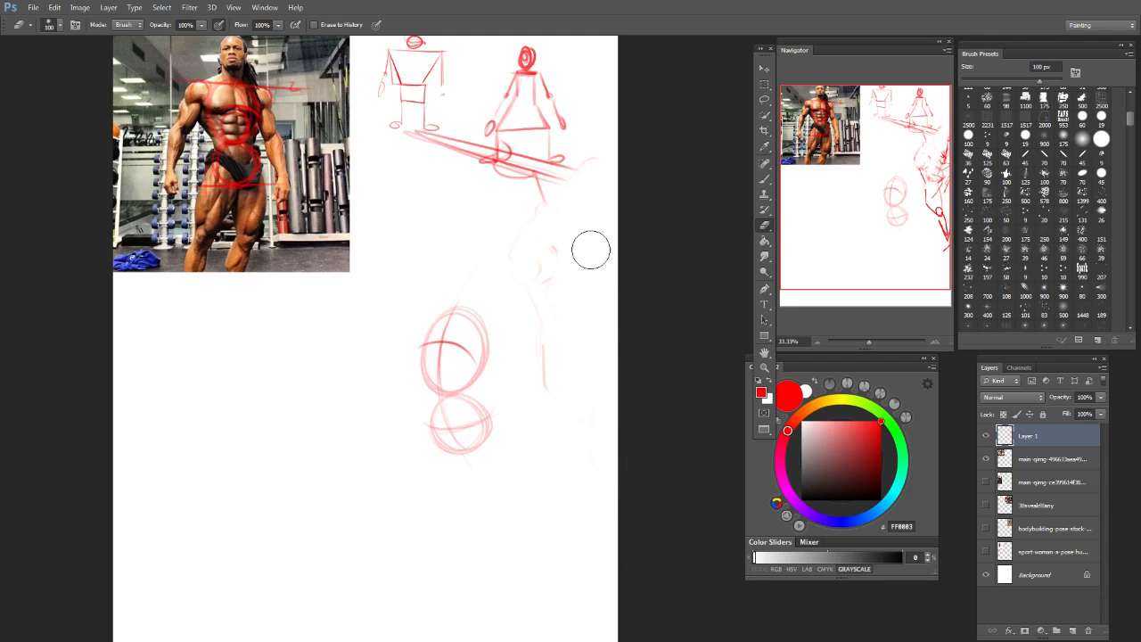
pyautogui.moveTo(586, 172)
pyautogui.mouseDown()
pyautogui.moveTo(456, 170)
pyautogui.moveTo(434, 150)
pyautogui.moveTo(497, 173)
pyautogui.mouseUp()
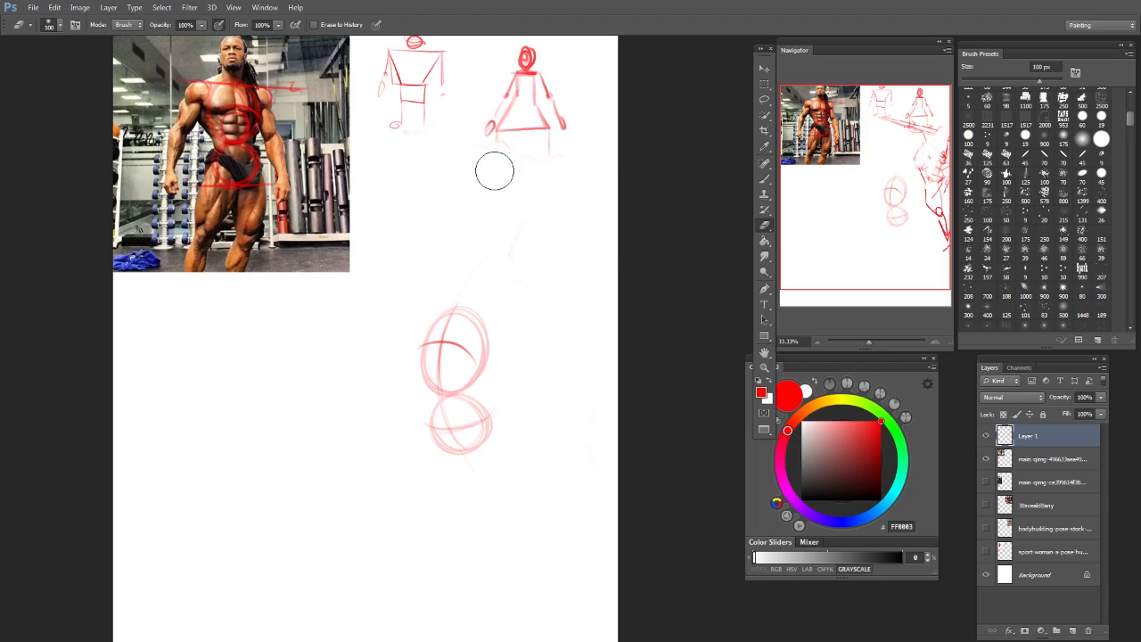
pyautogui.press(']')
pyautogui.press(']')
pyautogui.press(']')
pyautogui.press(']')
pyautogui.press(']')
# Step: Add a head circle, neck, shoulder circles, collarbone lines and an abdomen circle to the ribcage and pelvis sketch
pyautogui.press('b')
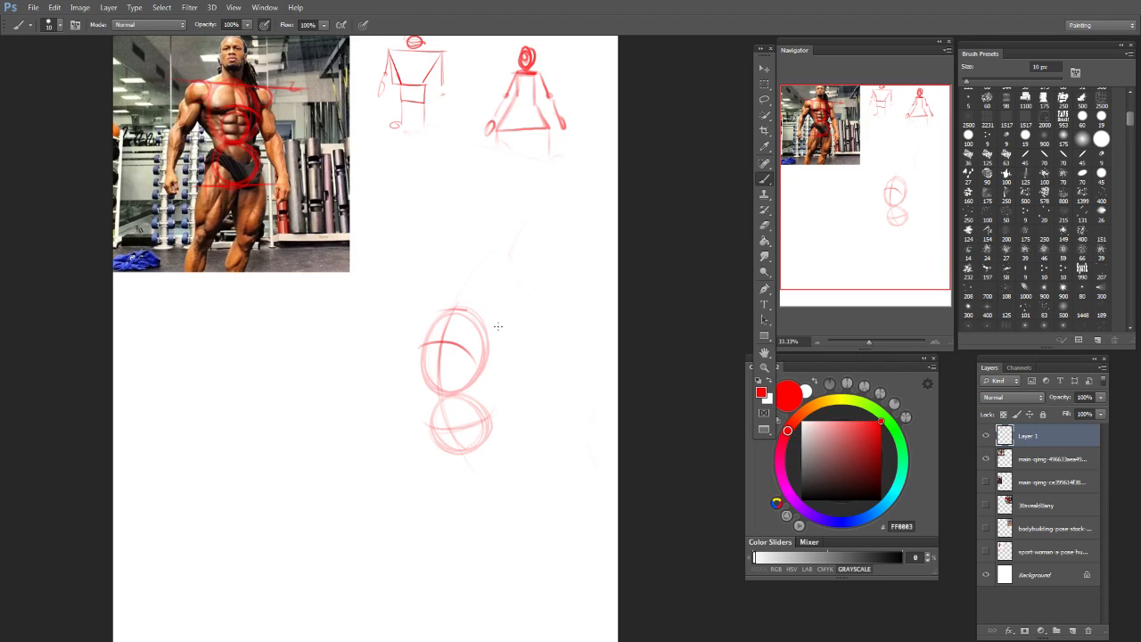
pyautogui.moveTo(464, 317)
pyautogui.mouseDown()
pyautogui.moveTo(503, 326)
pyautogui.moveTo(457, 291)
pyautogui.moveTo(467, 255)
pyautogui.moveTo(494, 268)
pyautogui.moveTo(486, 319)
pyautogui.moveTo(433, 314)
pyautogui.moveTo(488, 319)
pyautogui.mouseUp()
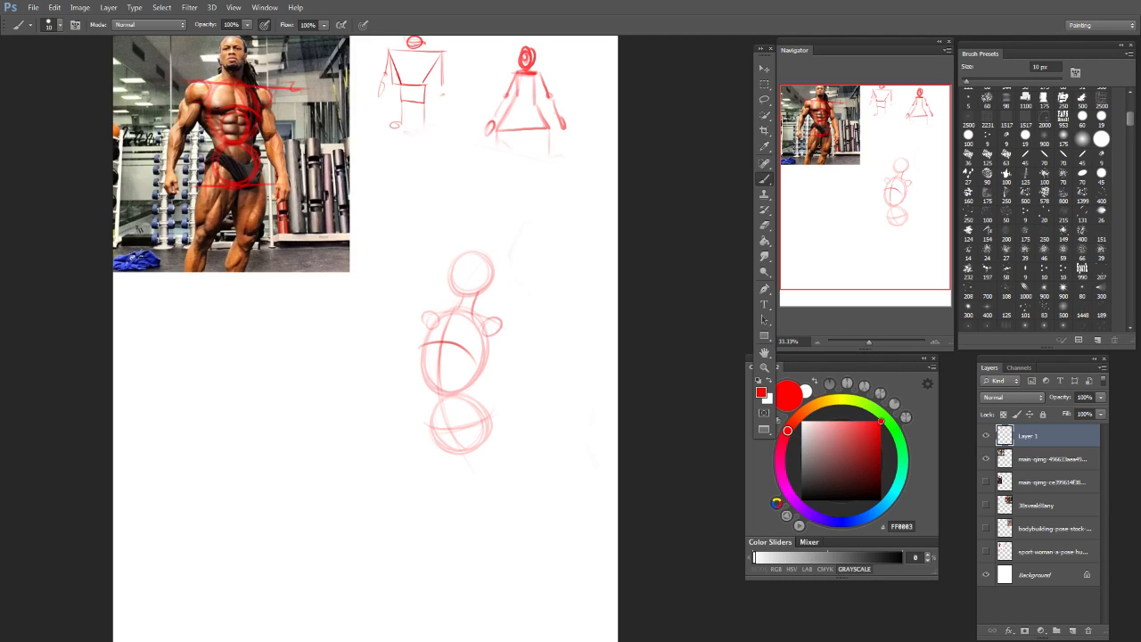
pyautogui.moveTo(454, 380)
pyautogui.mouseDown()
pyautogui.moveTo(444, 349)
pyautogui.moveTo(496, 334)
pyautogui.mouseUp()
pyautogui.moveTo(422, 349)
pyautogui.mouseDown()
pyautogui.moveTo(456, 317)
pyautogui.moveTo(434, 319)
pyautogui.moveTo(477, 313)
pyautogui.mouseUp()
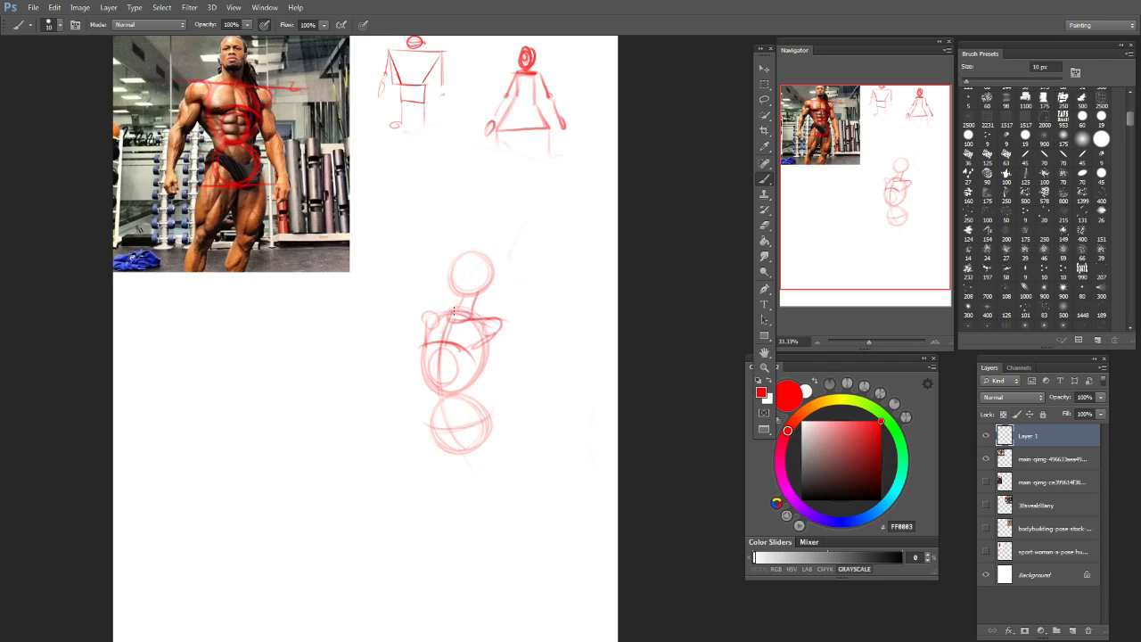
pyautogui.moveTo(436, 308)
pyautogui.mouseDown()
pyautogui.moveTo(489, 325)
pyautogui.moveTo(453, 314)
pyautogui.moveTo(478, 310)
pyautogui.moveTo(449, 319)
pyautogui.mouseUp()
# Step: Draw crossing face guidelines on the head circle and sketch the jaw and side contours of the head
pyautogui.moveTo(457, 276)
pyautogui.mouseDown()
pyautogui.moveTo(494, 275)
pyautogui.moveTo(453, 272)
pyautogui.moveTo(461, 298)
pyautogui.mouseUp()
pyautogui.moveTo(470, 256); pyautogui.dragTo(462, 295)
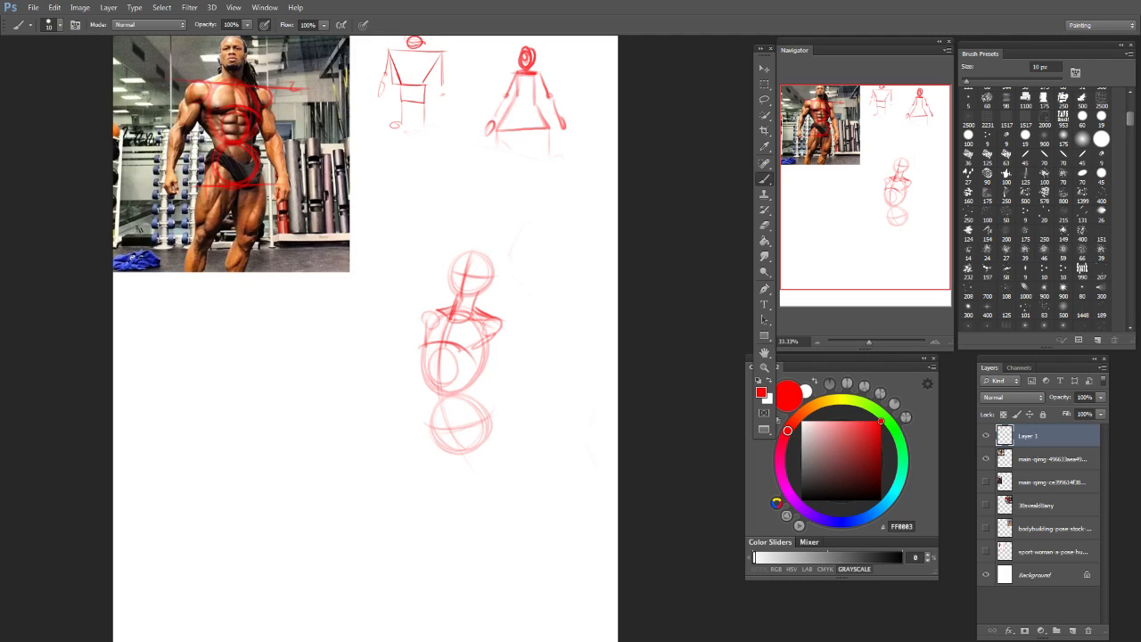
pyautogui.moveTo(456, 301)
pyautogui.mouseDown()
pyautogui.moveTo(488, 272)
pyautogui.moveTo(469, 304)
pyautogui.moveTo(459, 287)
pyautogui.moveTo(478, 304)
pyautogui.moveTo(456, 321)
pyautogui.moveTo(445, 300)
pyautogui.moveTo(475, 298)
pyautogui.mouseUp()
pyautogui.hotkey('ctrl', 'z')
pyautogui.moveTo(464, 266)
pyautogui.mouseDown()
pyautogui.moveTo(458, 294)
pyautogui.moveTo(487, 291)
pyautogui.moveTo(491, 257)
pyautogui.moveTo(454, 305)
pyautogui.mouseUp()
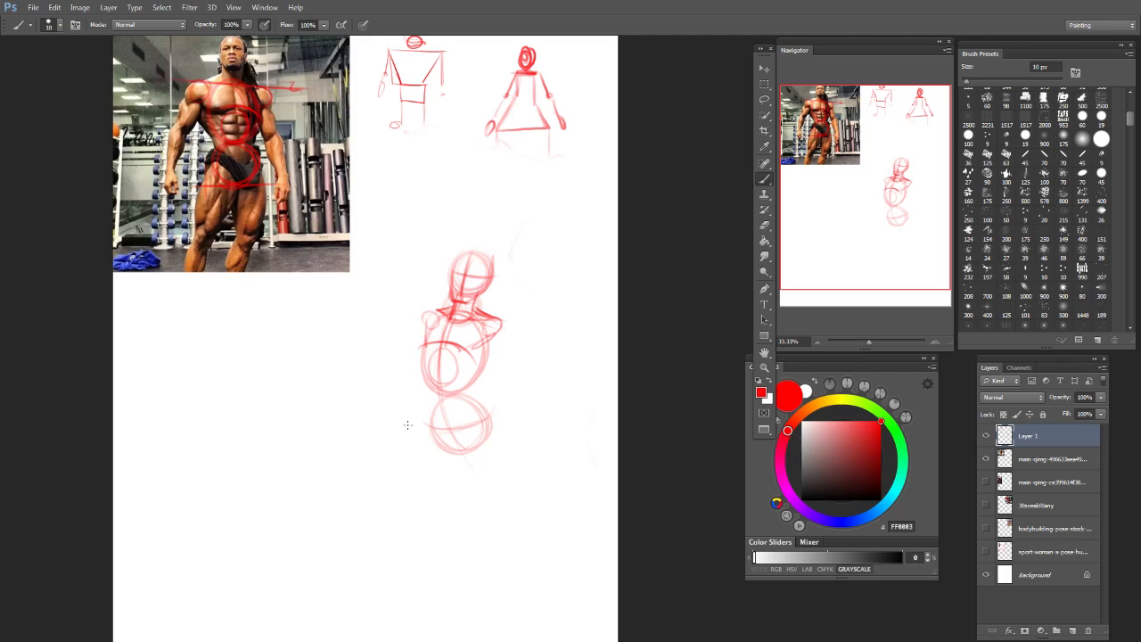
pyautogui.moveTo(480, 264); pyautogui.dragTo(489, 301)
# Step: Sketch both arms as lines with joint circles, one hanging down and the other bent upward at the elbow
pyautogui.moveTo(510, 369); pyautogui.dragTo(541, 432)
pyautogui.moveTo(441, 311); pyautogui.dragTo(380, 359)
pyautogui.moveTo(411, 279); pyautogui.dragTo(412, 289)
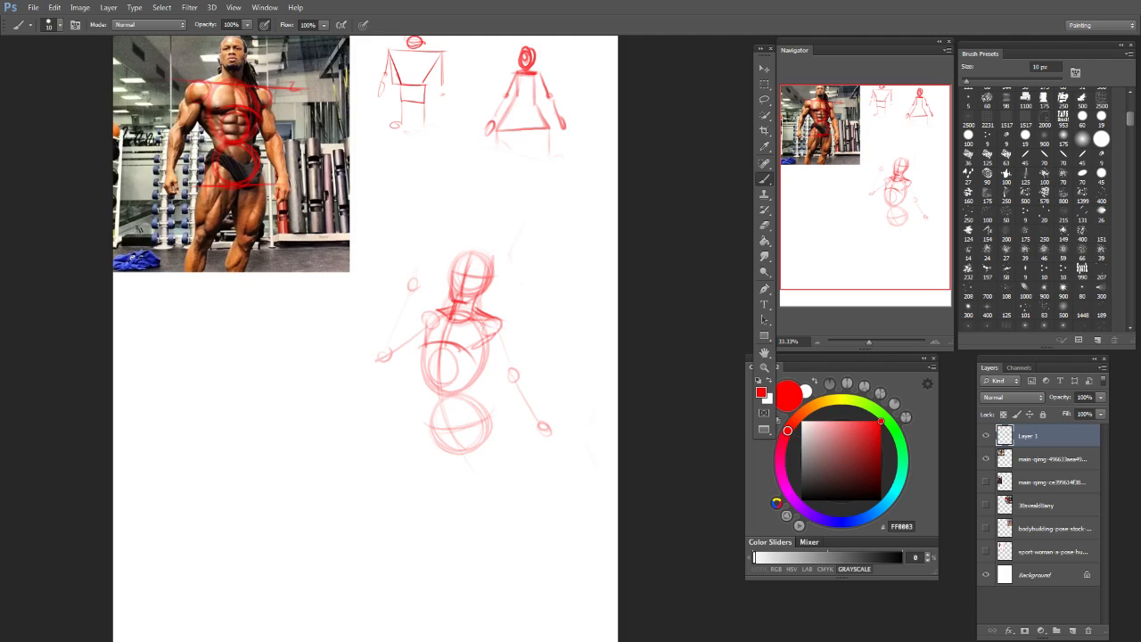
# Step: Draw larger rounded shoulder circles on both sides of the figure and reinforce the side of the ribcage
pyautogui.moveTo(486, 361); pyautogui.dragTo(486, 442)
pyautogui.moveTo(428, 326); pyautogui.dragTo(420, 362)
pyautogui.moveTo(407, 324)
pyautogui.mouseDown()
pyautogui.moveTo(415, 336)
pyautogui.moveTo(416, 315)
pyautogui.mouseUp()
pyautogui.hotkey('ctrl', 'z')
pyautogui.moveTo(507, 319)
pyautogui.mouseDown()
pyautogui.moveTo(489, 348)
pyautogui.moveTo(509, 321)
pyautogui.moveTo(515, 347)
pyautogui.mouseUp()
pyautogui.moveTo(398, 335); pyautogui.dragTo(428, 315)
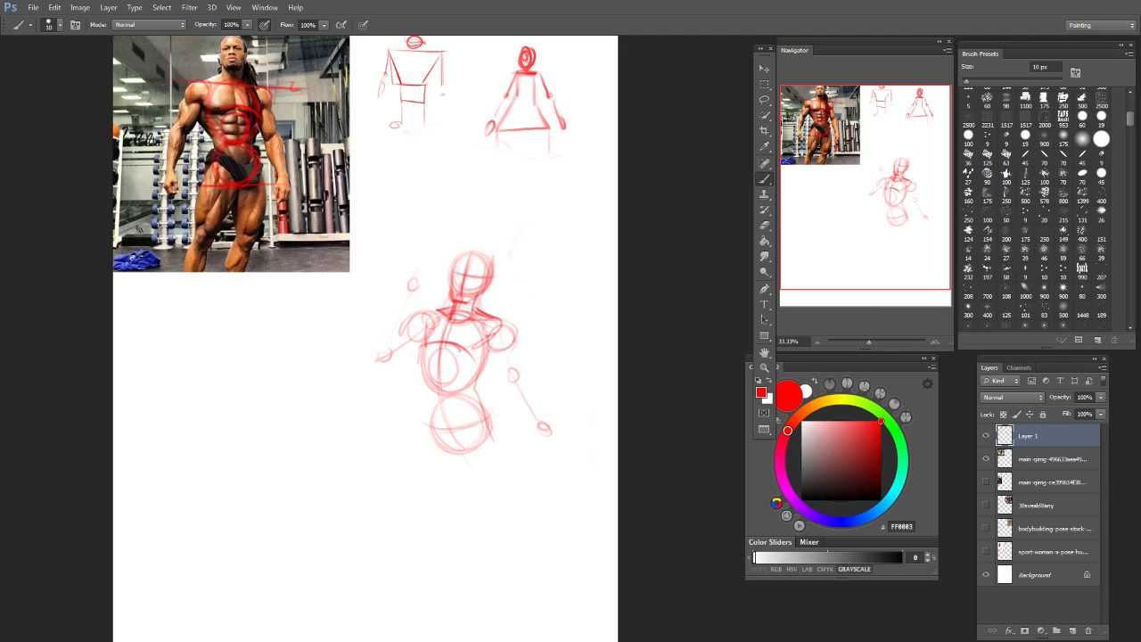
# Step: Redraw the hanging arm's elbow, forearm line and hand circle, and sketch a guideline beneath the pelvis circle
pyautogui.moveTo(517, 385)
pyautogui.mouseDown()
pyautogui.moveTo(461, 393)
pyautogui.moveTo(518, 389)
pyautogui.moveTo(546, 432)
pyautogui.mouseUp()
pyautogui.moveTo(548, 442)
pyautogui.mouseDown()
pyautogui.moveTo(563, 448)
pyautogui.moveTo(552, 449)
pyautogui.mouseUp()
pyautogui.moveTo(416, 453); pyautogui.dragTo(529, 441)
pyautogui.moveTo(420, 456)
pyautogui.mouseDown()
pyautogui.moveTo(482, 454)
pyautogui.moveTo(499, 433)
pyautogui.moveTo(551, 444)
pyautogui.moveTo(568, 435)
pyautogui.moveTo(571, 450)
pyautogui.moveTo(564, 435)
pyautogui.mouseUp()
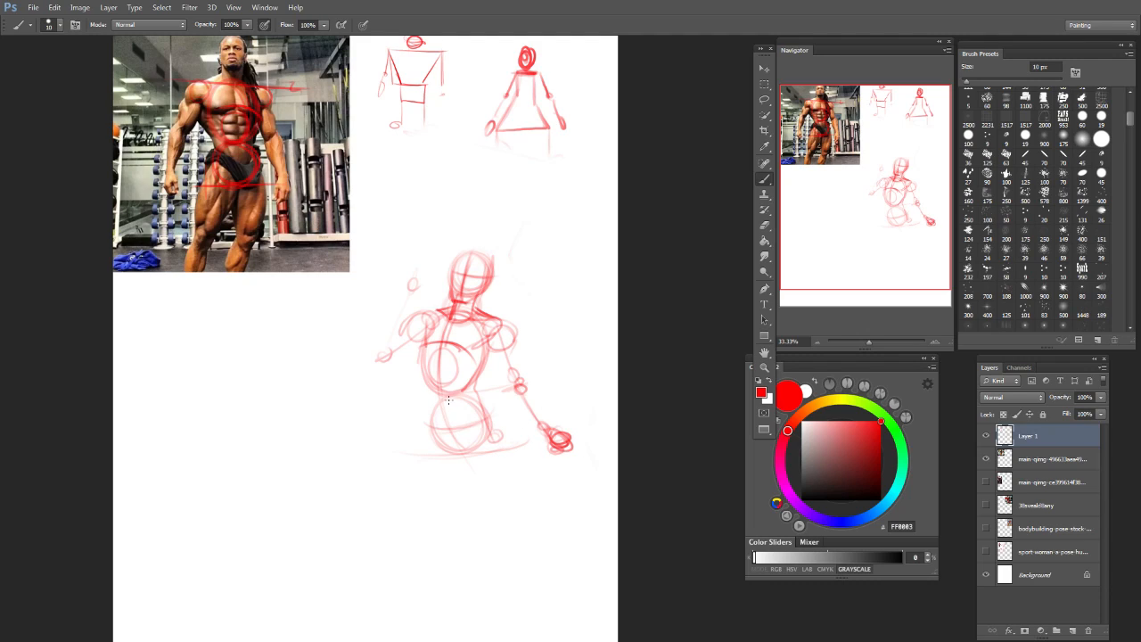
# Step: Sketch the outer and inner contours of the hanging arm from shoulder to wrist and reinforce its hand
pyautogui.click(862, 278)
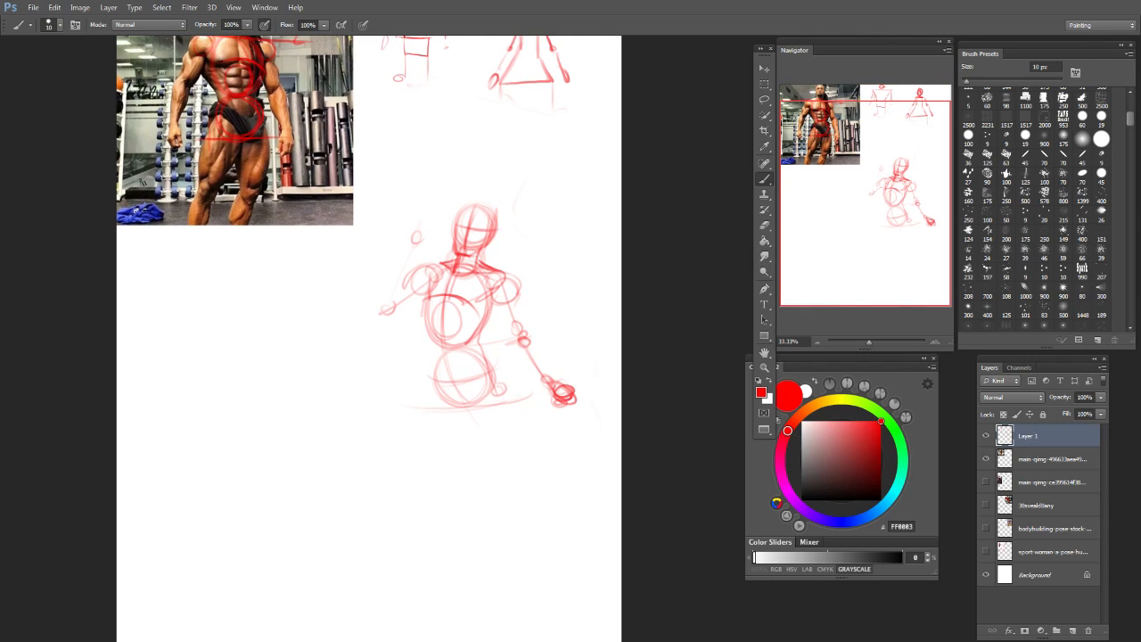
pyautogui.moveTo(554, 388); pyautogui.dragTo(567, 398)
pyautogui.moveTo(419, 279)
pyautogui.mouseDown()
pyautogui.moveTo(425, 307)
pyautogui.moveTo(493, 288)
pyautogui.moveTo(520, 303)
pyautogui.moveTo(497, 337)
pyautogui.moveTo(533, 341)
pyautogui.moveTo(521, 349)
pyautogui.mouseUp()
pyautogui.moveTo(503, 309)
pyautogui.mouseDown()
pyautogui.moveTo(496, 332)
pyautogui.moveTo(528, 321)
pyautogui.moveTo(553, 380)
pyautogui.mouseUp()
pyautogui.moveTo(512, 342); pyautogui.dragTo(560, 393)
pyautogui.moveTo(517, 305); pyautogui.dragTo(534, 344)
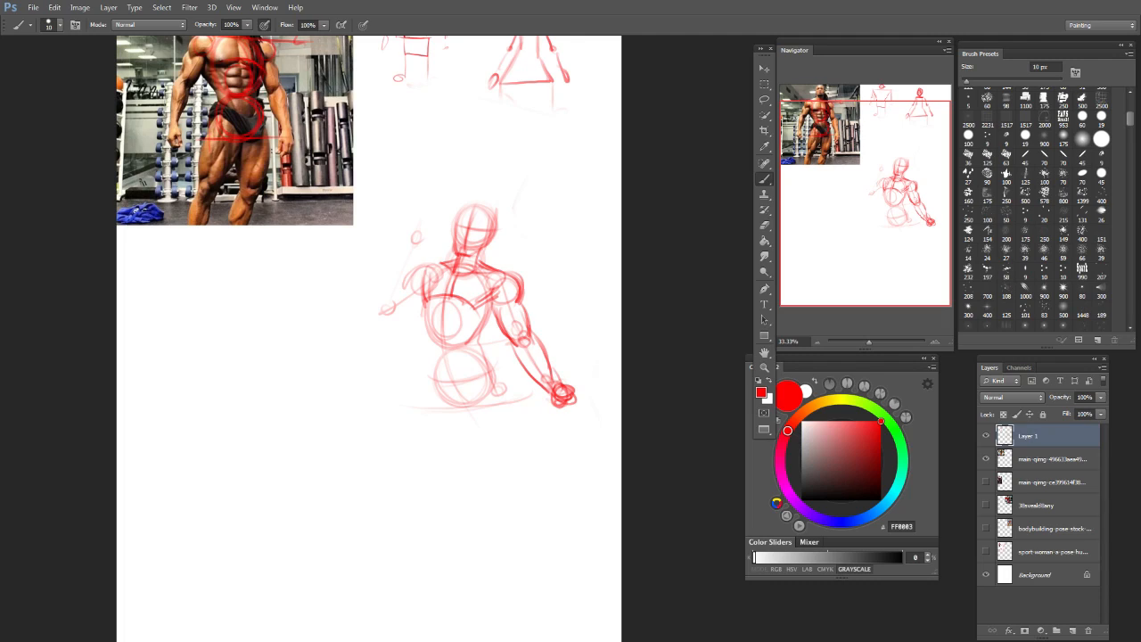
# Step: Outline the upper arm of the bent arm from the shoulder down to the elbow
pyautogui.moveTo(424, 296); pyautogui.dragTo(374, 318)
pyautogui.moveTo(387, 277); pyautogui.dragTo(369, 319)
pyautogui.moveTo(415, 262); pyautogui.dragTo(398, 312)
pyautogui.moveTo(417, 273)
pyautogui.mouseDown()
pyautogui.moveTo(446, 266)
pyautogui.moveTo(425, 303)
pyautogui.moveTo(395, 318)
pyautogui.moveTo(420, 331)
pyautogui.mouseUp()
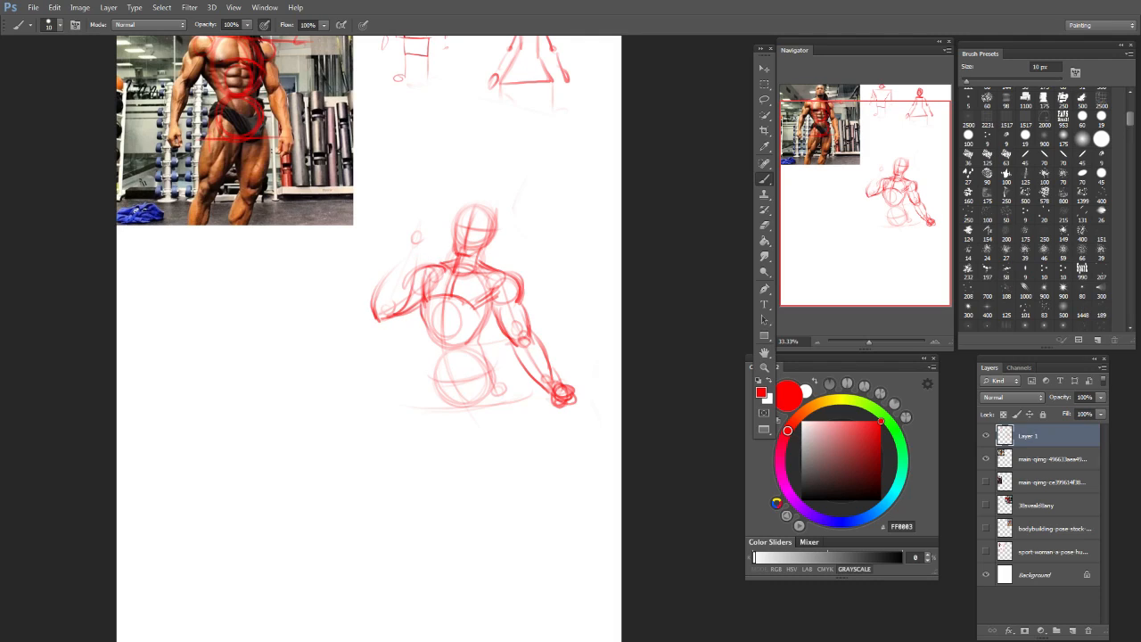
# Step: Draw the chest curve, rib arcs and navel dot on the torso and mark the hip joints on the pelvis
pyautogui.moveTo(419, 277)
pyautogui.mouseDown()
pyautogui.moveTo(423, 305)
pyautogui.moveTo(463, 305)
pyautogui.moveTo(454, 299)
pyautogui.moveTo(475, 312)
pyautogui.moveTo(496, 296)
pyautogui.moveTo(471, 307)
pyautogui.moveTo(478, 316)
pyautogui.moveTo(440, 305)
pyautogui.moveTo(442, 269)
pyautogui.moveTo(496, 296)
pyautogui.moveTo(494, 348)
pyautogui.mouseUp()
pyautogui.moveTo(469, 309)
pyautogui.mouseDown()
pyautogui.moveTo(487, 325)
pyautogui.moveTo(444, 334)
pyautogui.moveTo(428, 315)
pyautogui.moveTo(467, 314)
pyautogui.moveTo(451, 319)
pyautogui.moveTo(459, 342)
pyautogui.mouseUp()
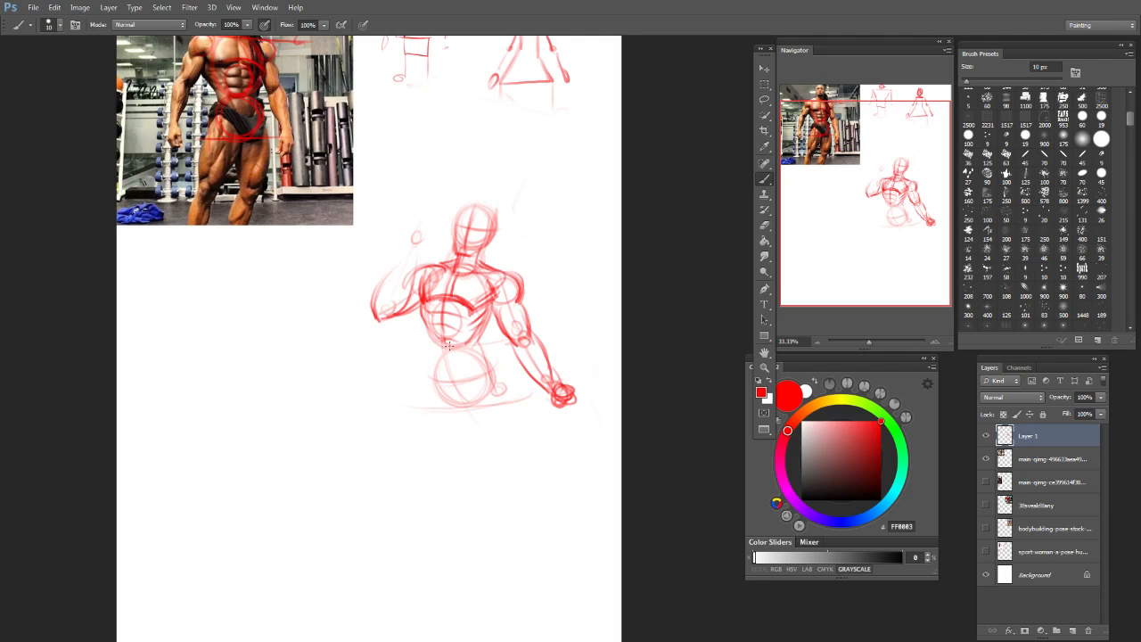
pyautogui.moveTo(445, 344); pyautogui.dragTo(455, 340)
pyautogui.moveTo(506, 392); pyautogui.dragTo(489, 400)
pyautogui.moveTo(441, 406); pyautogui.dragTo(495, 486)
pyautogui.moveTo(499, 406)
pyautogui.mouseDown()
pyautogui.moveTo(510, 499)
pyautogui.moveTo(540, 584)
pyautogui.mouseUp()
pyautogui.moveTo(507, 535); pyautogui.dragTo(538, 605)
pyautogui.hotkey('ctrl', 'alt', 'z')
pyautogui.hotkey('ctrl', 'alt', 'z')
pyautogui.hotkey('ctrl', 'alt', 'z')
pyautogui.hotkey('ctrl', 'alt', 'z')
pyautogui.hotkey('ctrl', 'alt', 'z')
# Step: Sketch the outer thigh curve, hip circles, waist contours and the abdomen and groin lines of the pelvis
pyautogui.moveTo(438, 394)
pyautogui.mouseDown()
pyautogui.moveTo(479, 517)
pyautogui.moveTo(455, 444)
pyautogui.moveTo(499, 528)
pyautogui.mouseUp()
pyautogui.hotkey('ctrl', 'alt', 'z')
pyautogui.moveTo(473, 379); pyautogui.dragTo(498, 399)
pyautogui.moveTo(488, 357)
pyautogui.mouseDown()
pyautogui.moveTo(517, 406)
pyautogui.moveTo(459, 421)
pyautogui.moveTo(464, 406)
pyautogui.moveTo(479, 417)
pyautogui.mouseUp()
pyautogui.moveTo(496, 373); pyautogui.dragTo(508, 414)
pyautogui.moveTo(476, 346); pyautogui.dragTo(493, 372)
pyautogui.moveTo(489, 325)
pyautogui.mouseDown()
pyautogui.moveTo(491, 372)
pyautogui.moveTo(426, 379)
pyautogui.moveTo(494, 372)
pyautogui.mouseUp()
pyautogui.moveTo(433, 355); pyautogui.dragTo(429, 380)
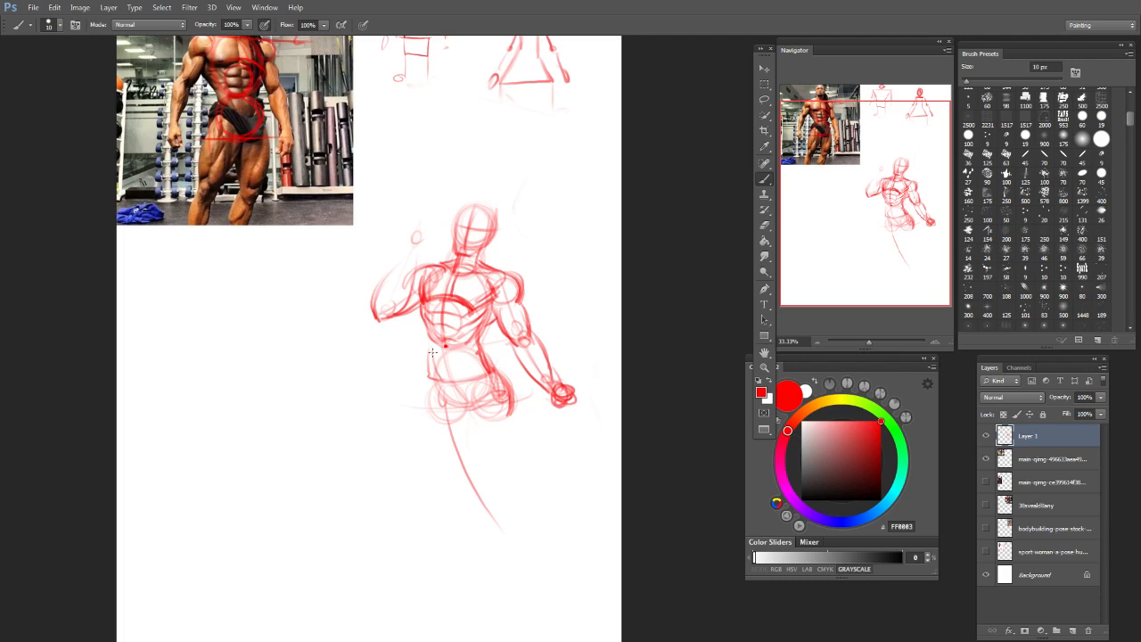
pyautogui.moveTo(476, 335); pyautogui.dragTo(475, 373)
pyautogui.moveTo(430, 326)
pyautogui.mouseDown()
pyautogui.moveTo(449, 372)
pyautogui.moveTo(432, 371)
pyautogui.moveTo(478, 410)
pyautogui.mouseUp()
# Step: Draw the inner thigh line, a knee ellipse with its guideline, and a shin line ending in a foot
pyautogui.moveTo(476, 361)
pyautogui.mouseDown()
pyautogui.moveTo(480, 397)
pyautogui.moveTo(426, 402)
pyautogui.moveTo(488, 447)
pyautogui.moveTo(481, 526)
pyautogui.mouseUp()
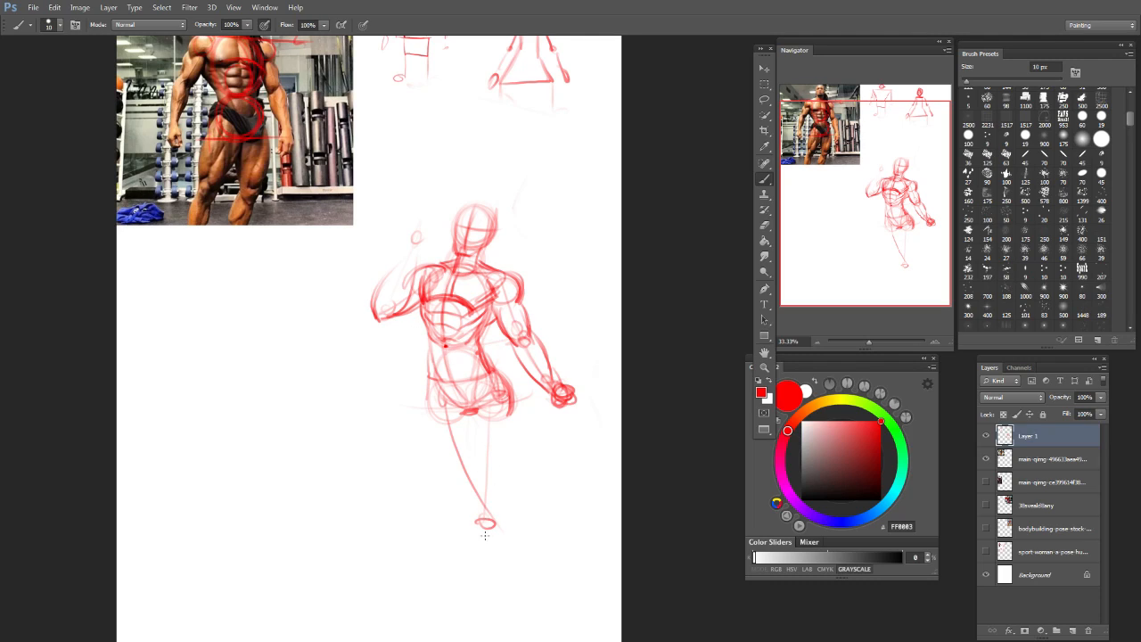
pyautogui.moveTo(470, 524); pyautogui.dragTo(507, 524)
pyautogui.moveTo(482, 528)
pyautogui.mouseDown()
pyautogui.moveTo(480, 541)
pyautogui.moveTo(484, 517)
pyautogui.mouseUp()
pyautogui.moveTo(895, 210); pyautogui.dragTo(895, 249)
pyautogui.moveTo(496, 530)
pyautogui.mouseDown()
pyautogui.moveTo(531, 639)
pyautogui.moveTo(513, 639)
pyautogui.mouseUp()
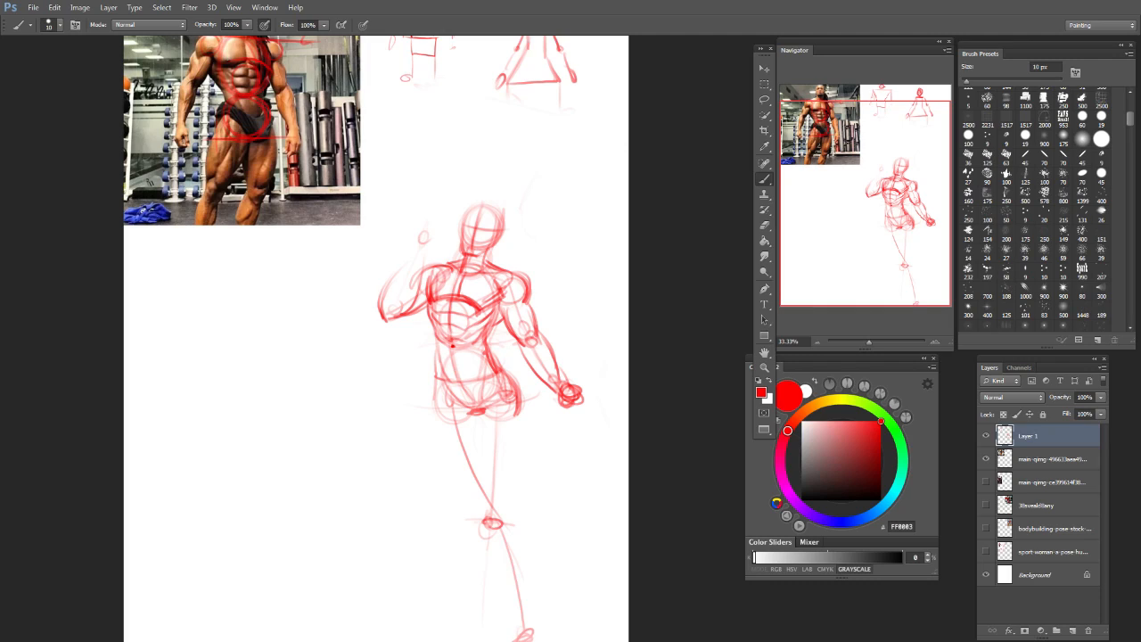
pyautogui.moveTo(500, 519)
pyautogui.mouseDown()
pyautogui.moveTo(541, 623)
pyautogui.moveTo(535, 603)
pyautogui.moveTo(530, 640)
pyautogui.mouseUp()
# Step: Outline both thighs down to the knees and sketch the calf and shin contours of the lower legs
pyautogui.moveTo(501, 392); pyautogui.dragTo(485, 524)
pyautogui.moveTo(520, 412)
pyautogui.mouseDown()
pyautogui.moveTo(508, 508)
pyautogui.moveTo(490, 524)
pyautogui.mouseUp()
pyautogui.moveTo(478, 415); pyautogui.dragTo(467, 513)
pyautogui.moveTo(468, 472)
pyautogui.mouseDown()
pyautogui.moveTo(512, 518)
pyautogui.moveTo(528, 607)
pyautogui.mouseUp()
pyautogui.moveTo(484, 528); pyautogui.dragTo(517, 616)
pyautogui.moveTo(479, 510)
pyautogui.mouseDown()
pyautogui.moveTo(473, 523)
pyautogui.moveTo(489, 533)
pyautogui.moveTo(520, 615)
pyautogui.mouseUp()
pyautogui.moveTo(511, 521); pyautogui.dragTo(515, 641)
# Step: Outline the raised forearm and fist of the bent arm, and reinforce the opposite shoulder and the neck
pyautogui.moveTo(448, 406)
pyautogui.mouseDown()
pyautogui.moveTo(472, 489)
pyautogui.moveTo(441, 429)
pyautogui.moveTo(425, 296)
pyautogui.moveTo(421, 310)
pyautogui.moveTo(510, 300)
pyautogui.moveTo(513, 276)
pyautogui.moveTo(533, 300)
pyautogui.moveTo(529, 277)
pyautogui.mouseUp()
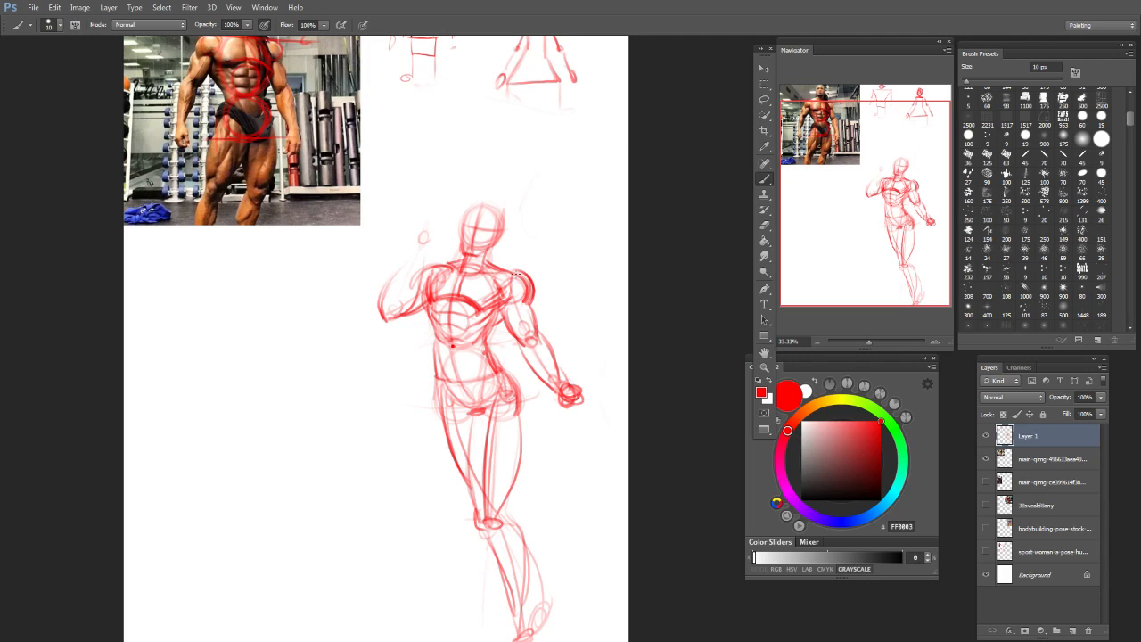
pyautogui.moveTo(446, 263)
pyautogui.mouseDown()
pyautogui.moveTo(419, 277)
pyautogui.moveTo(408, 312)
pyautogui.moveTo(388, 318)
pyautogui.mouseUp()
pyautogui.moveTo(403, 257)
pyautogui.mouseDown()
pyautogui.moveTo(373, 319)
pyautogui.moveTo(409, 241)
pyautogui.moveTo(424, 239)
pyautogui.moveTo(419, 214)
pyautogui.moveTo(435, 214)
pyautogui.moveTo(439, 248)
pyautogui.moveTo(419, 220)
pyautogui.moveTo(413, 301)
pyautogui.mouseUp()
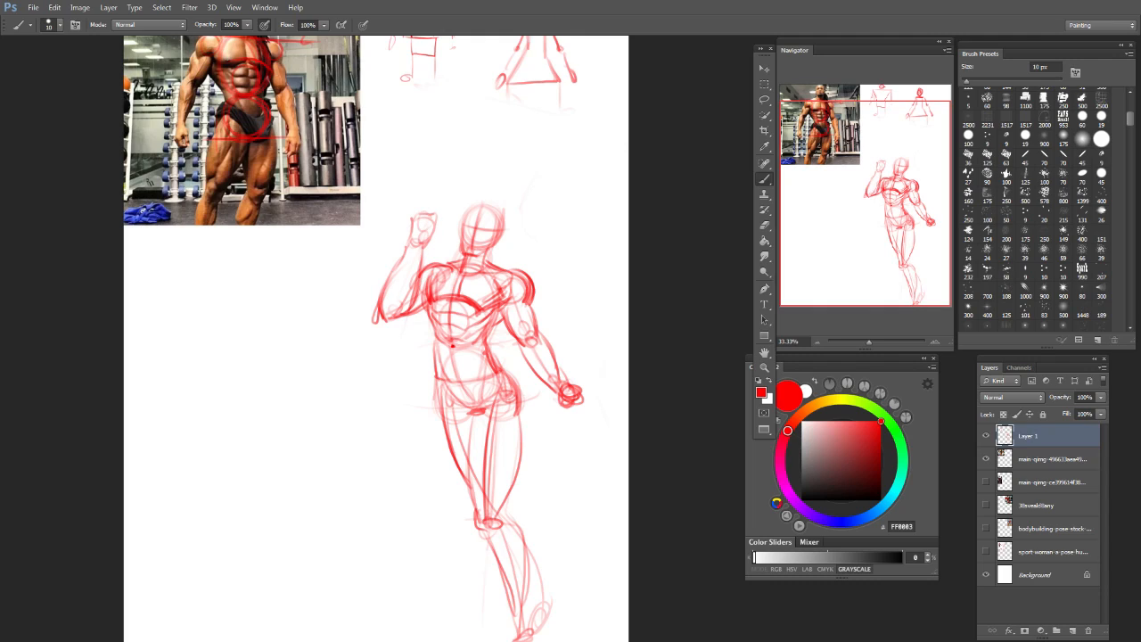
pyautogui.moveTo(492, 223)
pyautogui.mouseDown()
pyautogui.moveTo(472, 206)
pyautogui.moveTo(458, 263)
pyautogui.mouseUp()
# Step: Redraw both sides of the waist and mark the pinched side with a heavy arrow-like stroke
pyautogui.moveTo(492, 334); pyautogui.dragTo(521, 449)
pyautogui.moveTo(431, 342)
pyautogui.mouseDown()
pyautogui.moveTo(438, 409)
pyautogui.moveTo(435, 367)
pyautogui.moveTo(446, 382)
pyautogui.mouseUp()
pyautogui.moveTo(496, 351); pyautogui.dragTo(480, 365)
pyautogui.moveTo(494, 322); pyautogui.dragTo(496, 354)
pyautogui.moveTo(478, 352); pyautogui.dragTo(493, 354)
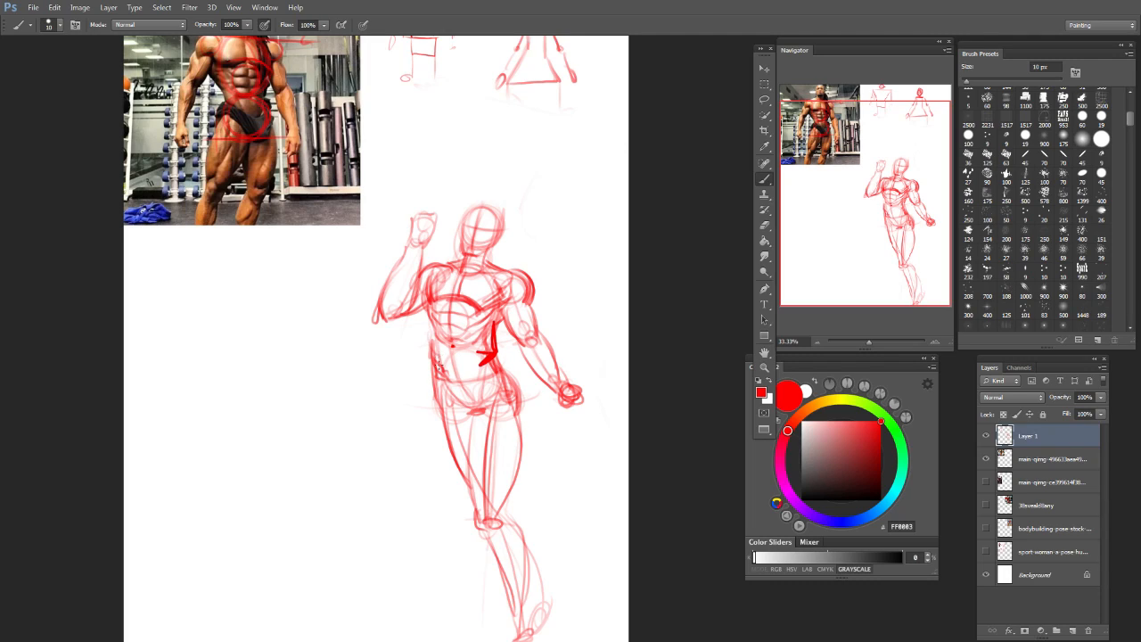
# Step: Darken the groin mark and strengthen the inner thigh, calf and shin contours
pyautogui.moveTo(465, 403)
pyautogui.mouseDown()
pyautogui.moveTo(489, 405)
pyautogui.moveTo(458, 407)
pyautogui.mouseUp()
pyautogui.moveTo(472, 499)
pyautogui.mouseDown()
pyautogui.moveTo(474, 381)
pyautogui.moveTo(508, 496)
pyautogui.moveTo(502, 537)
pyautogui.moveTo(505, 442)
pyautogui.mouseUp()
pyautogui.moveTo(507, 514)
pyautogui.mouseDown()
pyautogui.moveTo(526, 606)
pyautogui.moveTo(519, 569)
pyautogui.mouseUp()
pyautogui.moveTo(519, 569); pyautogui.dragTo(539, 587)
pyautogui.moveTo(489, 528); pyautogui.dragTo(521, 640)
# Step: Add fingers to the hanging hand, refine the raised fist and forearm, and darken the outer thigh
pyautogui.moveTo(528, 346)
pyautogui.mouseDown()
pyautogui.moveTo(563, 407)
pyautogui.moveTo(584, 401)
pyautogui.moveTo(588, 420)
pyautogui.mouseUp()
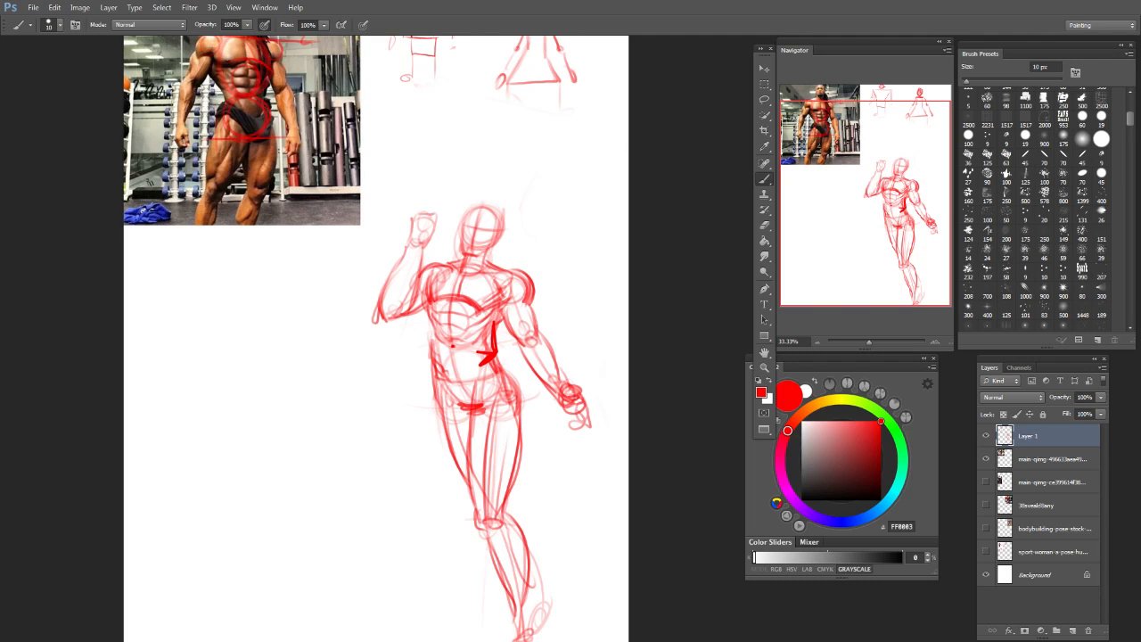
pyautogui.moveTo(428, 212)
pyautogui.mouseDown()
pyautogui.moveTo(419, 220)
pyautogui.moveTo(433, 237)
pyautogui.moveTo(431, 223)
pyautogui.moveTo(396, 314)
pyautogui.mouseUp()
pyautogui.moveTo(400, 260)
pyautogui.mouseDown()
pyautogui.moveTo(385, 315)
pyautogui.moveTo(405, 319)
pyautogui.mouseUp()
pyautogui.moveTo(412, 230)
pyautogui.mouseDown()
pyautogui.moveTo(389, 284)
pyautogui.moveTo(409, 253)
pyautogui.mouseUp()
pyautogui.moveTo(437, 403); pyautogui.dragTo(477, 499)
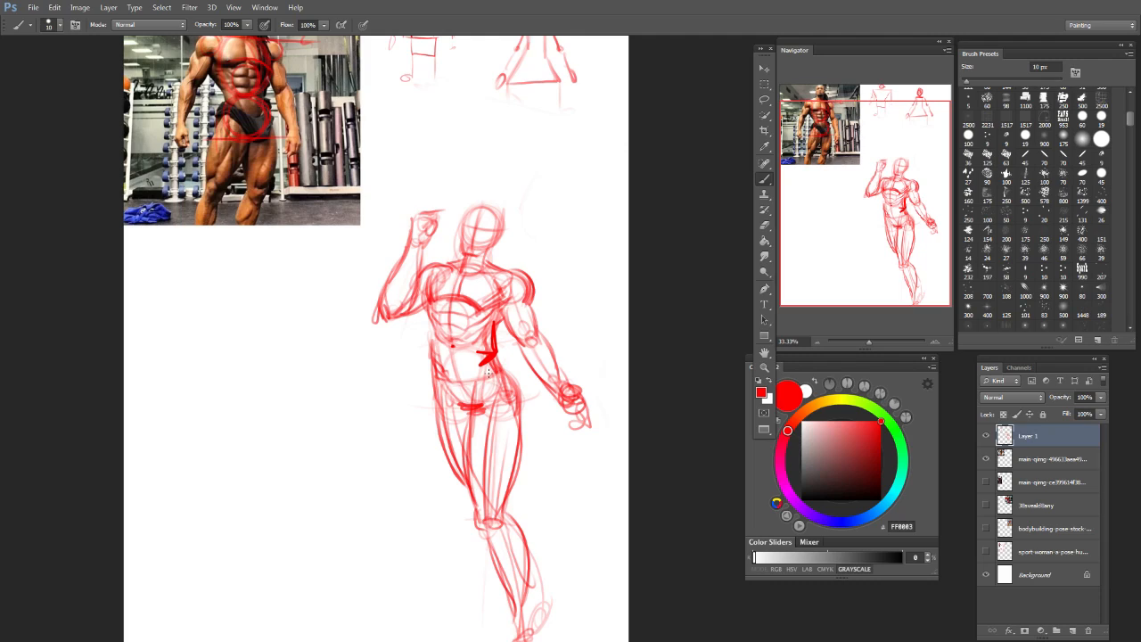
# Step: Mark the hip bones with small circles on the figure and on the bodybuilder photo, undoing the last thigh strokes
pyautogui.moveTo(485, 383); pyautogui.dragTo(481, 378)
pyautogui.moveTo(223, 117)
pyautogui.mouseDown()
pyautogui.moveTo(258, 123)
pyautogui.moveTo(226, 122)
pyautogui.moveTo(234, 107)
pyautogui.mouseUp()
pyautogui.moveTo(492, 387)
pyautogui.mouseDown()
pyautogui.moveTo(482, 384)
pyautogui.moveTo(491, 373)
pyautogui.moveTo(438, 385)
pyautogui.moveTo(482, 453)
pyautogui.moveTo(487, 444)
pyautogui.mouseUp()
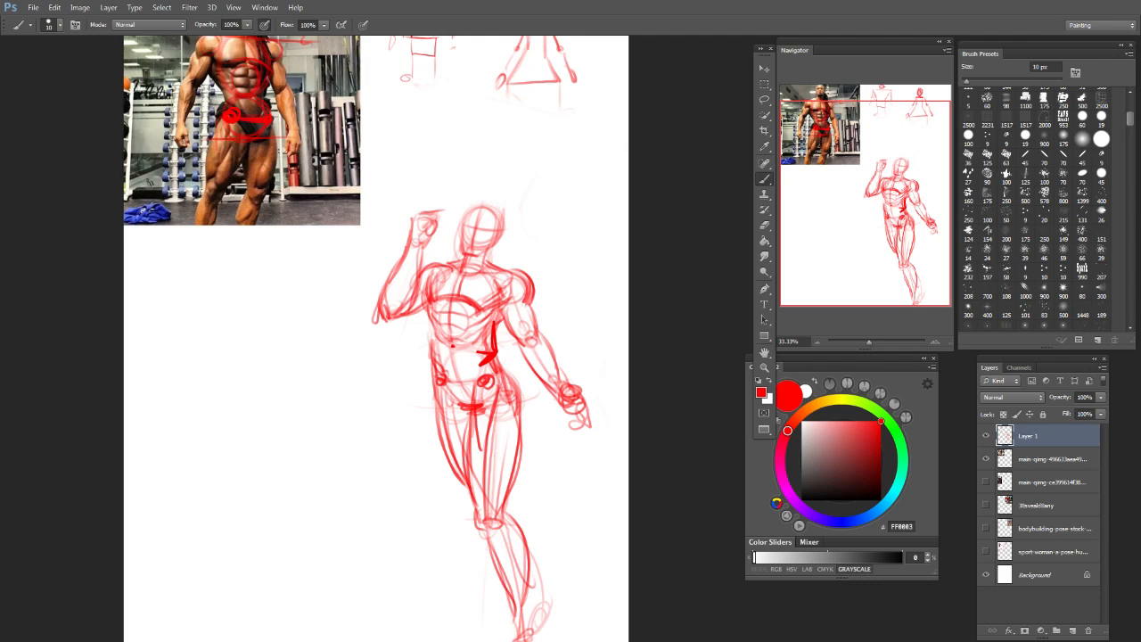
pyautogui.hotkey('ctrl', 'alt', 'z')
pyautogui.hotkey('ctrl', 'alt', 'z')
# Step: Darken the thigh contours and draw the muscle lines running from the hip bone into the thigh
pyautogui.moveTo(478, 410); pyautogui.dragTo(479, 507)
pyautogui.moveTo(477, 433); pyautogui.dragTo(481, 495)
pyautogui.moveTo(488, 456)
pyautogui.mouseDown()
pyautogui.moveTo(493, 497)
pyautogui.moveTo(505, 488)
pyautogui.moveTo(509, 405)
pyautogui.moveTo(513, 448)
pyautogui.mouseUp()
pyautogui.moveTo(514, 398)
pyautogui.mouseDown()
pyautogui.moveTo(518, 453)
pyautogui.moveTo(501, 519)
pyautogui.mouseUp()
pyautogui.moveTo(494, 435); pyautogui.dragTo(505, 381)
pyautogui.moveTo(493, 385)
pyautogui.mouseDown()
pyautogui.moveTo(492, 416)
pyautogui.moveTo(497, 383)
pyautogui.moveTo(476, 403)
pyautogui.moveTo(490, 387)
pyautogui.moveTo(471, 392)
pyautogui.moveTo(517, 421)
pyautogui.mouseUp()
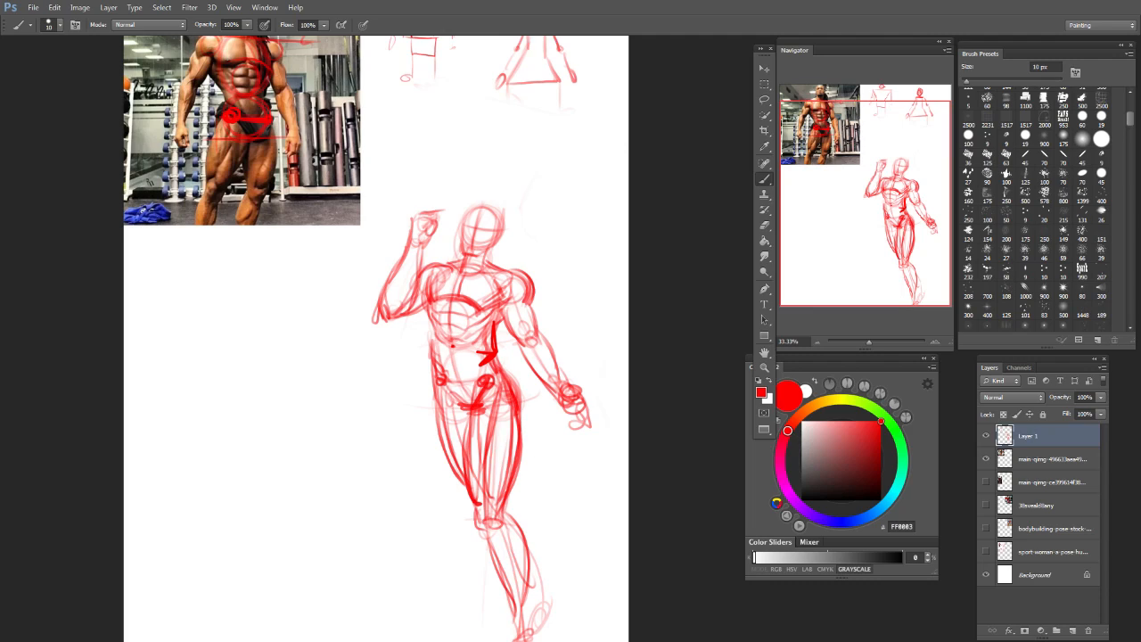
# Step: Reinforce the figure's side, hip and waist contours and the lines on the abdomen
pyautogui.moveTo(499, 369); pyautogui.dragTo(512, 407)
pyautogui.moveTo(496, 359); pyautogui.dragTo(494, 377)
pyautogui.moveTo(490, 325); pyautogui.dragTo(491, 353)
pyautogui.moveTo(486, 360)
pyautogui.mouseDown()
pyautogui.moveTo(495, 373)
pyautogui.moveTo(484, 351)
pyautogui.mouseUp()
pyautogui.moveTo(503, 319); pyautogui.dragTo(495, 337)
pyautogui.moveTo(428, 310); pyautogui.dragTo(434, 394)
pyautogui.moveTo(450, 340); pyautogui.dragTo(464, 383)
# Step: Darken the hanging arm's contours from the armpit to the wrist and refine its hand
pyautogui.moveTo(507, 306)
pyautogui.mouseDown()
pyautogui.moveTo(525, 346)
pyautogui.moveTo(534, 324)
pyautogui.moveTo(540, 347)
pyautogui.moveTo(517, 364)
pyautogui.moveTo(525, 357)
pyautogui.moveTo(561, 406)
pyautogui.mouseUp()
pyautogui.moveTo(540, 334); pyautogui.dragTo(581, 414)
pyautogui.moveTo(562, 385); pyautogui.dragTo(578, 402)
pyautogui.moveTo(571, 412); pyautogui.dragTo(580, 420)
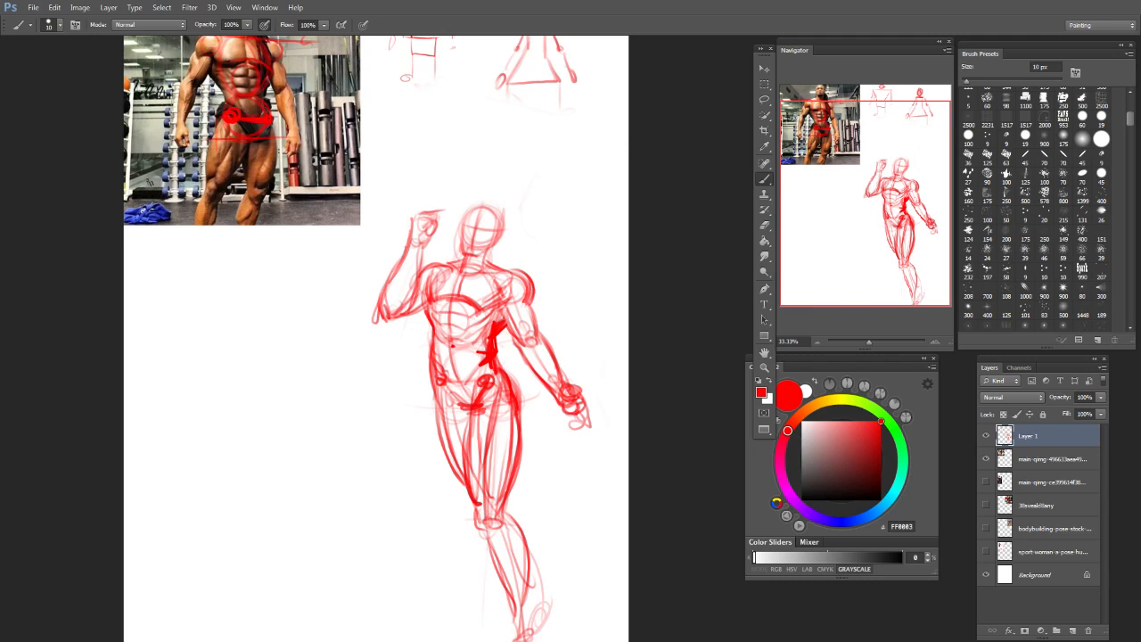
# Step: Sketch a tall oval shield around the raised arm with a strap across the forearm
pyautogui.moveTo(595, 334); pyautogui.dragTo(576, 389)
pyautogui.moveTo(360, 228); pyautogui.dragTo(355, 392)
pyautogui.moveTo(376, 188)
pyautogui.mouseDown()
pyautogui.moveTo(453, 164)
pyautogui.moveTo(455, 208)
pyautogui.moveTo(381, 393)
pyautogui.mouseUp()
pyautogui.moveTo(449, 192)
pyautogui.mouseDown()
pyautogui.moveTo(435, 280)
pyautogui.moveTo(362, 382)
pyautogui.moveTo(389, 184)
pyautogui.mouseUp()
pyautogui.moveTo(390, 253); pyautogui.dragTo(432, 250)
pyautogui.moveTo(427, 259); pyautogui.dragTo(401, 267)
pyautogui.moveTo(450, 188); pyautogui.dragTo(435, 279)
pyautogui.moveTo(443, 161); pyautogui.dragTo(444, 234)
pyautogui.moveTo(421, 307); pyautogui.dragTo(353, 380)
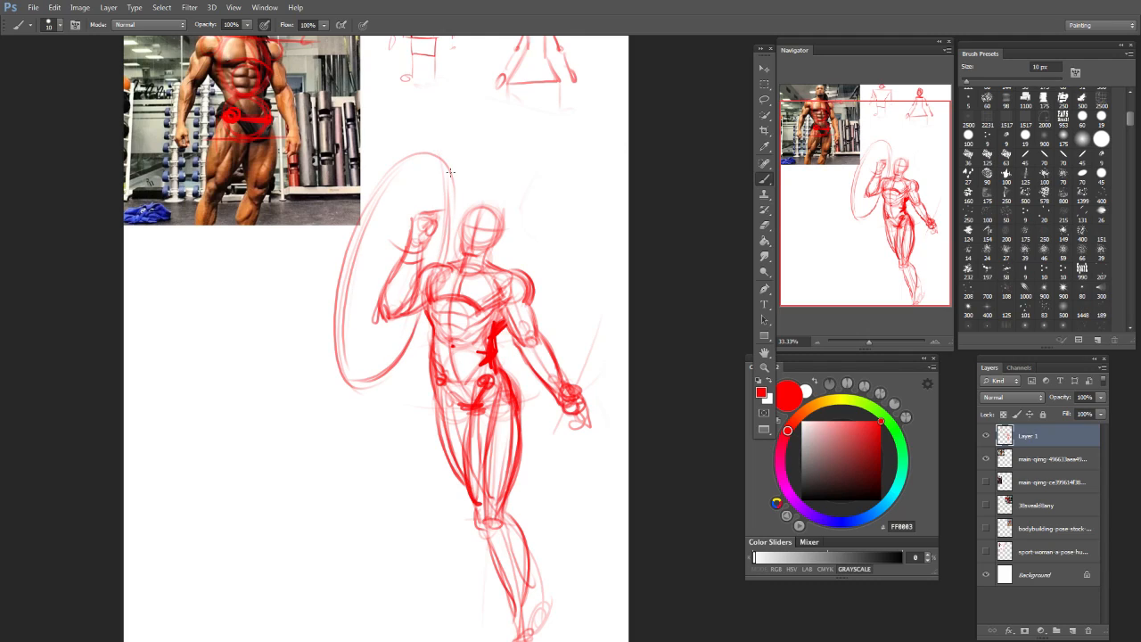
# Step: Strengthen the shield's rim, add its inner guidelines and surround the edge with pointed spikes
pyautogui.moveTo(402, 181); pyautogui.dragTo(392, 269)
pyautogui.moveTo(379, 321)
pyautogui.mouseDown()
pyautogui.moveTo(357, 374)
pyautogui.moveTo(394, 359)
pyautogui.mouseUp()
pyautogui.moveTo(400, 321); pyautogui.dragTo(408, 336)
pyautogui.moveTo(409, 226)
pyautogui.mouseDown()
pyautogui.moveTo(424, 184)
pyautogui.moveTo(446, 245)
pyautogui.mouseUp()
pyautogui.moveTo(442, 164); pyautogui.dragTo(441, 270)
pyautogui.moveTo(387, 173); pyautogui.dragTo(337, 362)
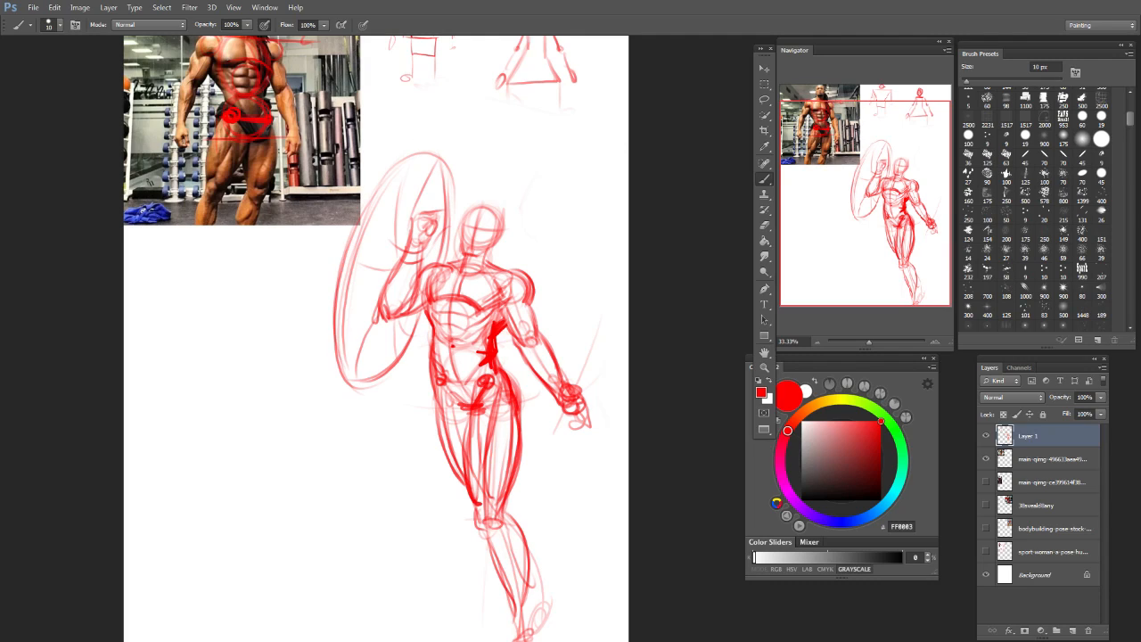
pyautogui.moveTo(417, 163)
pyautogui.mouseDown()
pyautogui.moveTo(444, 157)
pyautogui.moveTo(462, 191)
pyautogui.moveTo(440, 255)
pyautogui.moveTo(389, 173)
pyautogui.moveTo(326, 281)
pyautogui.moveTo(321, 346)
pyautogui.moveTo(340, 419)
pyautogui.moveTo(400, 382)
pyautogui.moveTo(406, 361)
pyautogui.mouseUp()
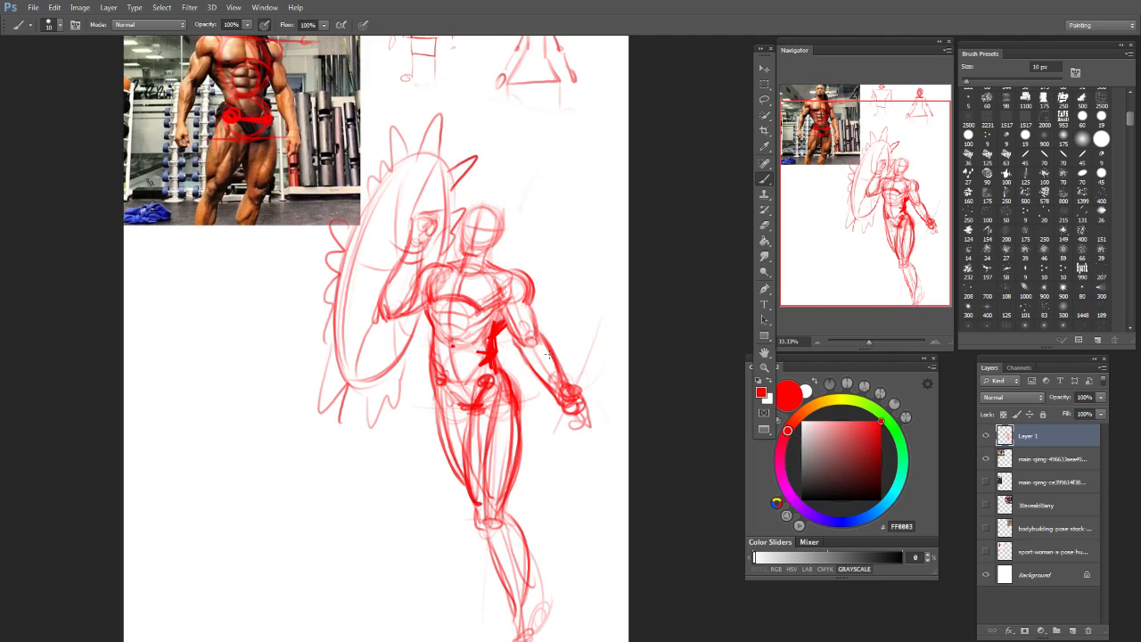
# Step: Erase the hanging forearm and redraw it bent inward with the hand resting near the hip
pyautogui.press('e')
pyautogui.moveTo(553, 371); pyautogui.dragTo(578, 408)
pyautogui.press('b')
pyautogui.moveTo(535, 337)
pyautogui.mouseDown()
pyautogui.moveTo(517, 361)
pyautogui.moveTo(546, 368)
pyautogui.moveTo(533, 394)
pyautogui.moveTo(508, 394)
pyautogui.moveTo(506, 410)
pyautogui.moveTo(536, 391)
pyautogui.moveTo(524, 416)
pyautogui.moveTo(510, 404)
pyautogui.moveTo(538, 344)
pyautogui.moveTo(524, 414)
pyautogui.moveTo(506, 408)
pyautogui.moveTo(514, 415)
pyautogui.moveTo(495, 428)
pyautogui.moveTo(523, 423)
pyautogui.mouseUp()
pyautogui.moveTo(503, 407); pyautogui.dragTo(492, 436)
pyautogui.moveTo(510, 434); pyautogui.dragTo(521, 444)
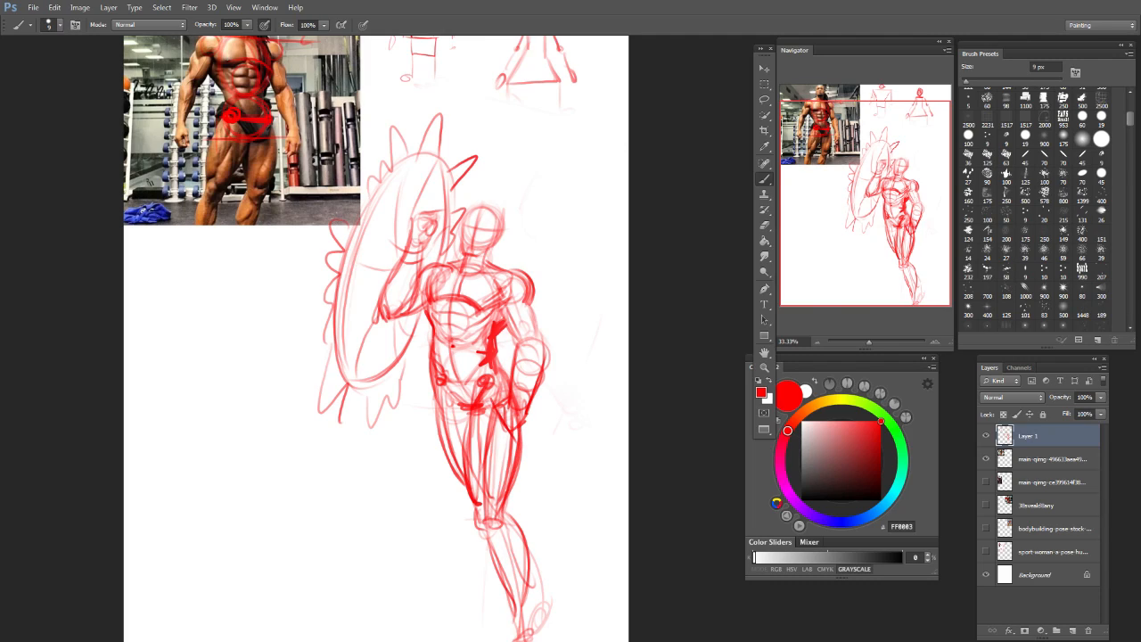
# Step: Draw a long diagonal spear shaft from above the shield, across the body, to beside the lower leg
pyautogui.moveTo(389, 200); pyautogui.dragTo(556, 528)
pyautogui.moveTo(377, 176); pyautogui.dragTo(472, 375)
pyautogui.moveTo(360, 144); pyautogui.dragTo(585, 596)
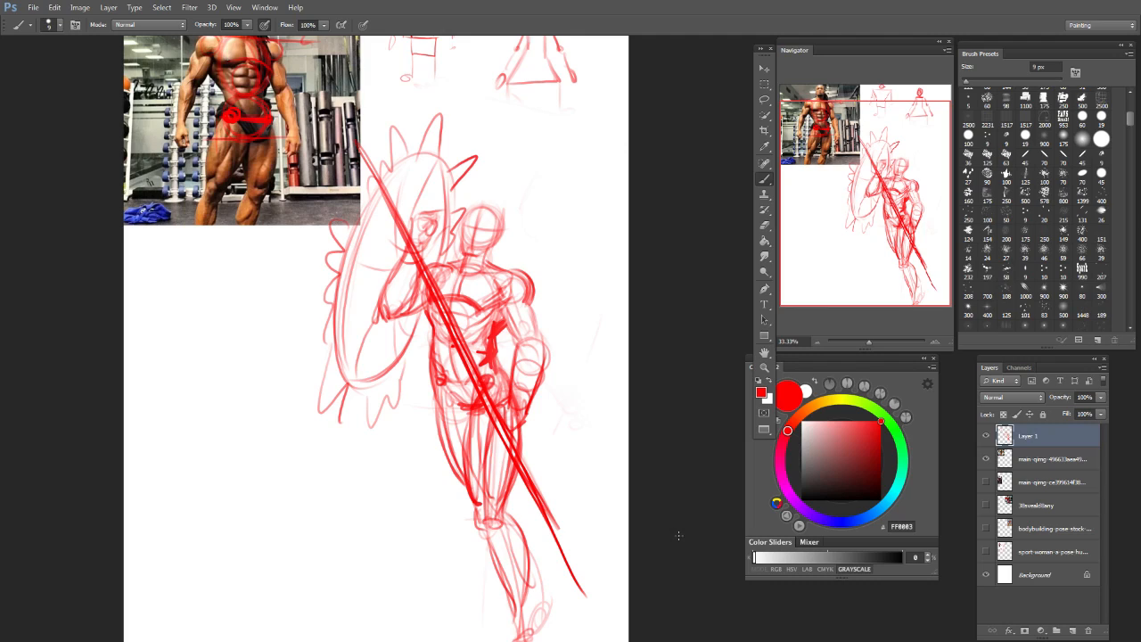
# Step: Create a new layer above the sketch and set the brush colour to blue 0040FF
pyautogui.scroll(3, 679, 357)
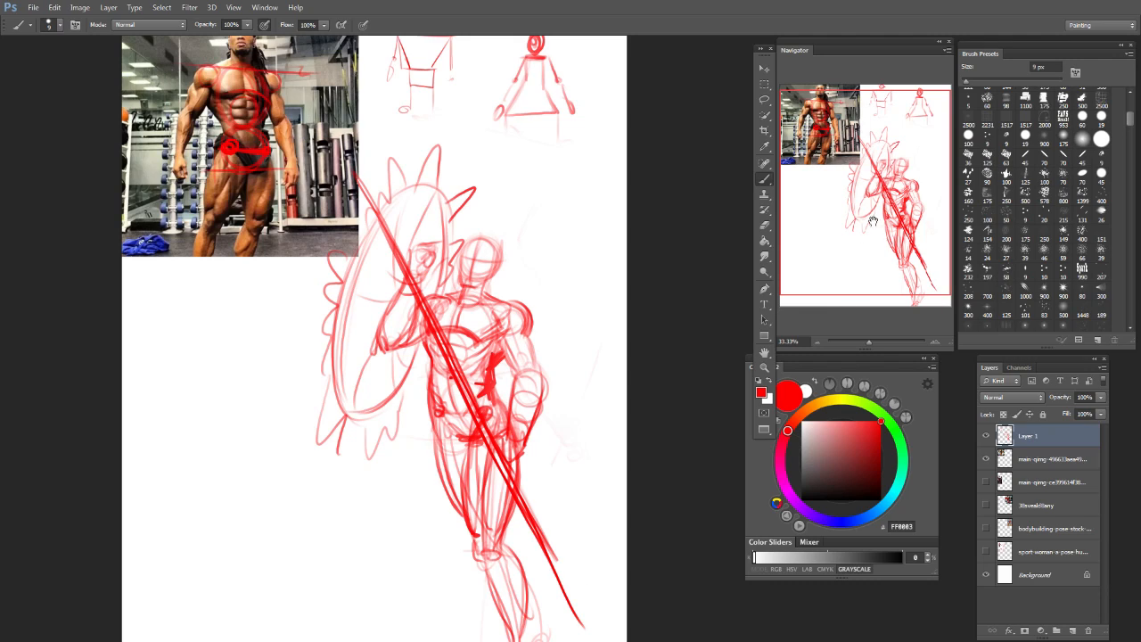
pyautogui.hscroll(2, 581, 584)
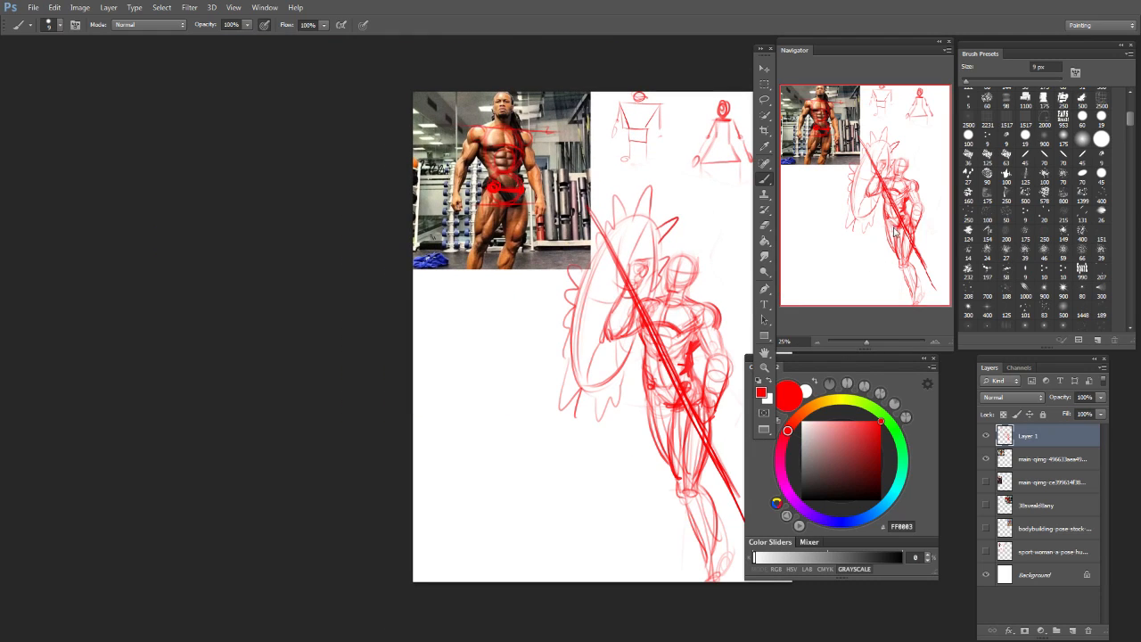
pyautogui.moveTo(623, 442)
pyautogui.mouseDown()
pyautogui.moveTo(559, 411)
pyautogui.moveTo(580, 410)
pyautogui.mouseUp()
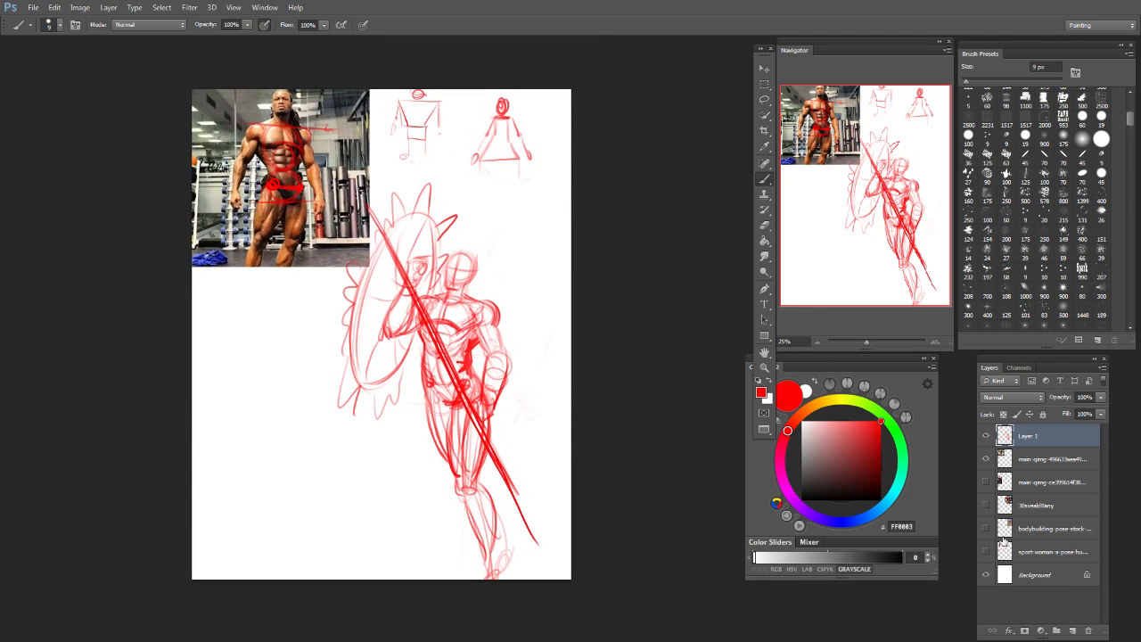
pyautogui.click(1073, 631)
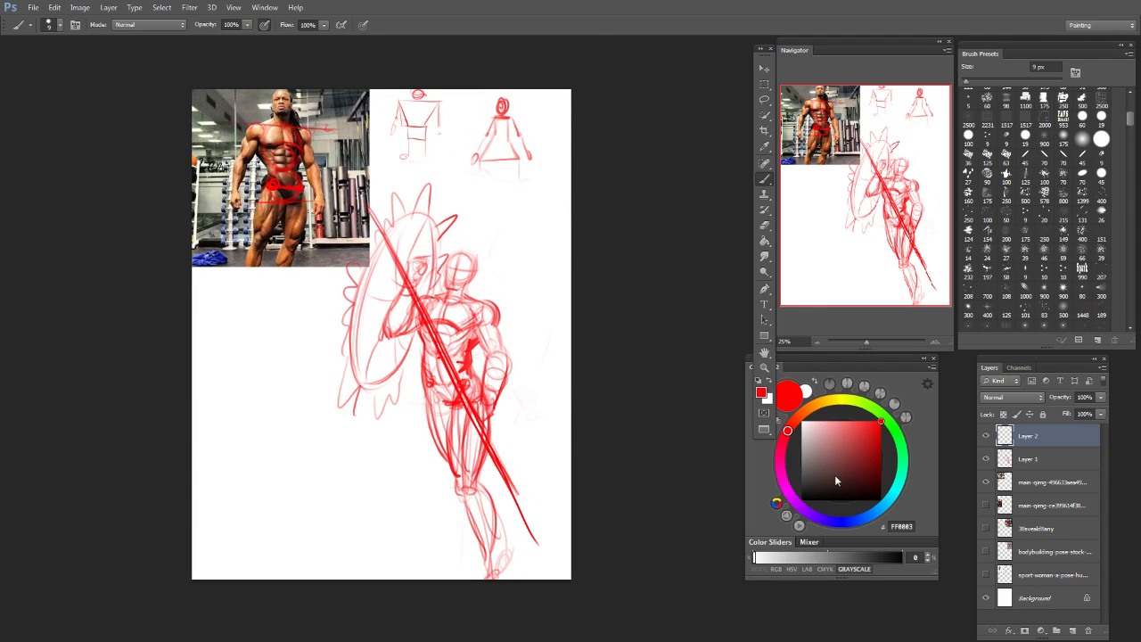
pyautogui.click(856, 518)
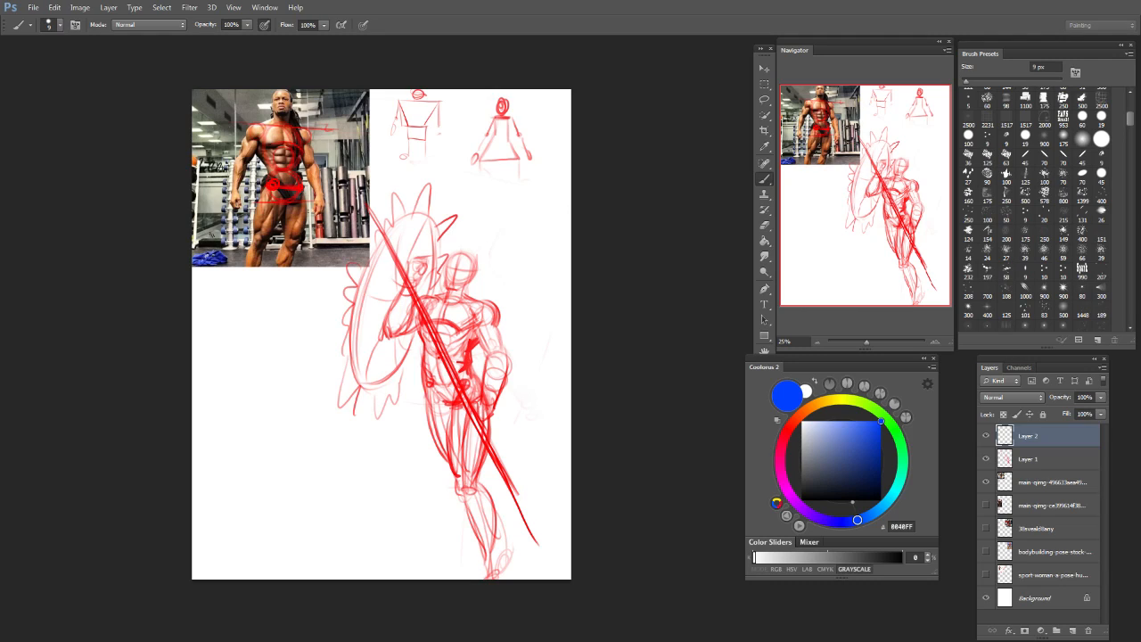
# Step: Circle the figure's head in blue with a 9 px brush
pyautogui.press(']')
pyautogui.press(']')
pyautogui.hscroll(2, 561, 527)
pyautogui.hscroll(-6, 561, 527)
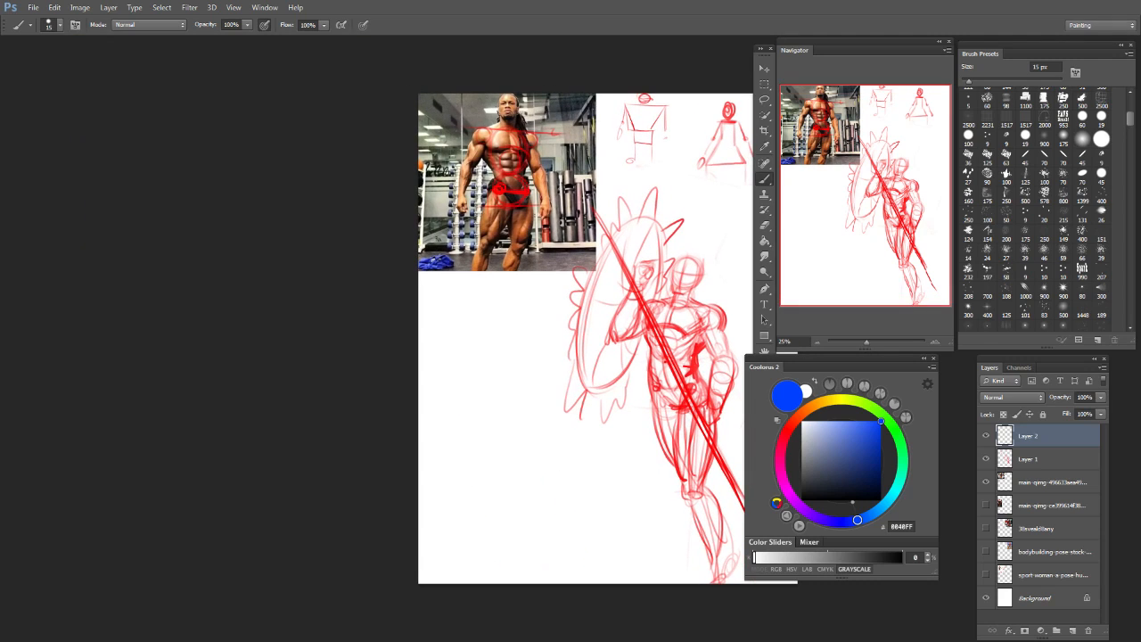
pyautogui.hotkey('ctrl', '+')
pyautogui.moveTo(684, 410); pyautogui.dragTo(438, 416)
pyautogui.moveTo(591, 390)
pyautogui.mouseDown()
pyautogui.moveTo(613, 353)
pyautogui.moveTo(622, 363)
pyautogui.mouseUp()
pyautogui.press('[')
pyautogui.press('[')
pyautogui.press('[')
pyautogui.press('[')
pyautogui.press(']')
pyautogui.press(']')
pyautogui.moveTo(484, 228)
pyautogui.mouseDown()
pyautogui.moveTo(518, 206)
pyautogui.moveTo(511, 240)
pyautogui.moveTo(490, 212)
pyautogui.moveTo(517, 241)
pyautogui.mouseUp()
pyautogui.click(836, 167)
pyautogui.moveTo(836, 166); pyautogui.dragTo(833, 167)
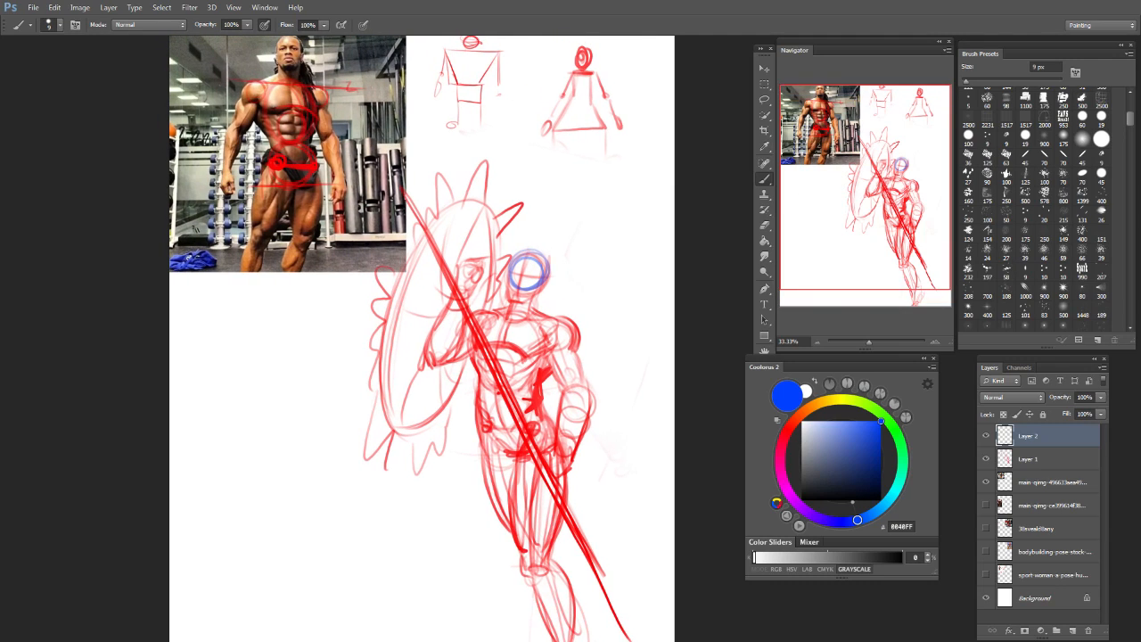
# Step: Mark the bodybuilder photo in blue with head shapes, a chain of torso circles, shoulder and hip lines, and leg ovals
pyautogui.moveTo(280, 41)
pyautogui.mouseDown()
pyautogui.moveTo(300, 53)
pyautogui.moveTo(278, 51)
pyautogui.moveTo(291, 40)
pyautogui.moveTo(281, 77)
pyautogui.moveTo(280, 60)
pyautogui.mouseUp()
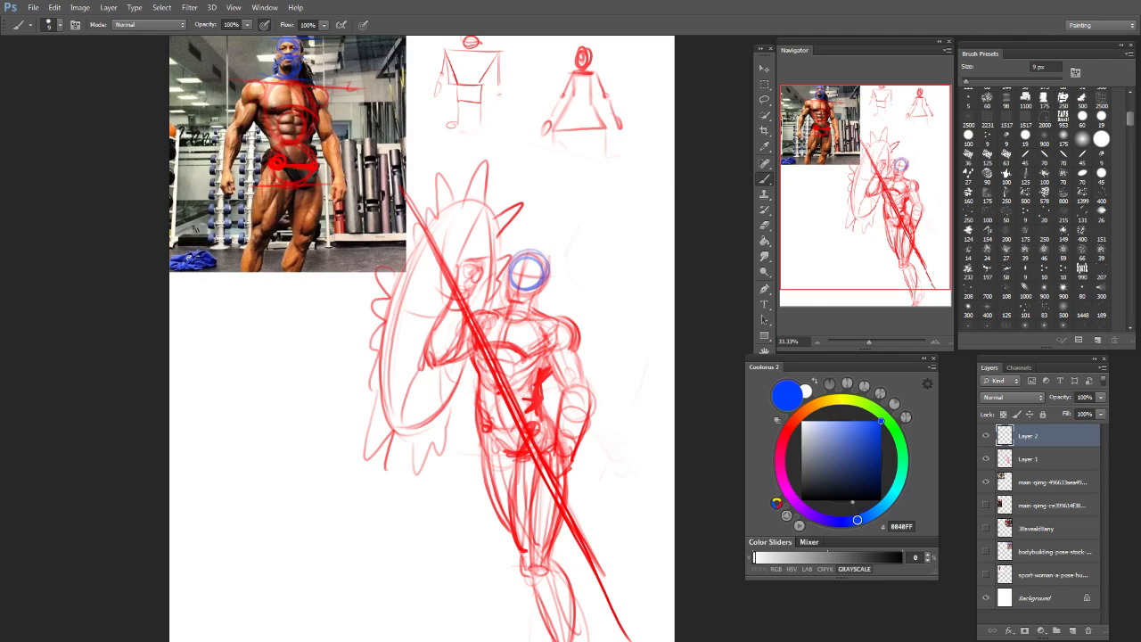
pyautogui.moveTo(296, 98)
pyautogui.mouseDown()
pyautogui.moveTo(276, 83)
pyautogui.moveTo(294, 93)
pyautogui.moveTo(274, 115)
pyautogui.moveTo(285, 105)
pyautogui.moveTo(293, 152)
pyautogui.mouseUp()
pyautogui.moveTo(259, 79); pyautogui.dragTo(366, 93)
pyautogui.moveTo(279, 167)
pyautogui.mouseDown()
pyautogui.moveTo(385, 186)
pyautogui.moveTo(290, 168)
pyautogui.mouseUp()
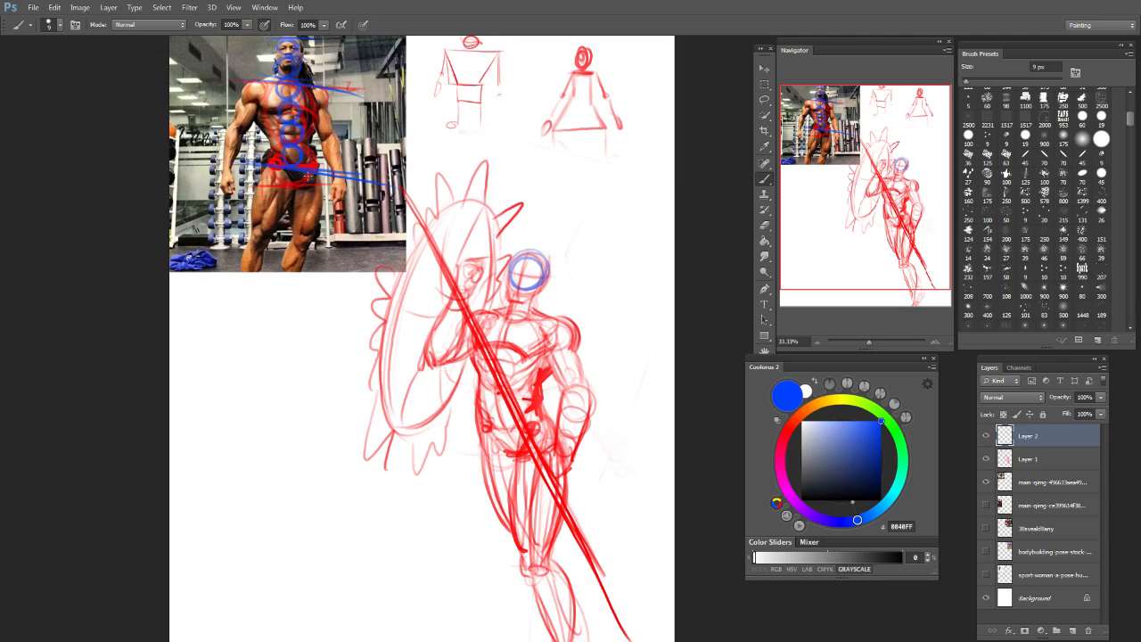
pyautogui.moveTo(282, 182)
pyautogui.mouseDown()
pyautogui.moveTo(314, 183)
pyautogui.moveTo(272, 165)
pyautogui.moveTo(260, 185)
pyautogui.moveTo(299, 165)
pyautogui.moveTo(278, 168)
pyautogui.moveTo(308, 167)
pyautogui.moveTo(277, 165)
pyautogui.moveTo(309, 167)
pyautogui.moveTo(256, 185)
pyautogui.moveTo(308, 204)
pyautogui.moveTo(312, 189)
pyautogui.moveTo(308, 218)
pyautogui.moveTo(263, 213)
pyautogui.moveTo(279, 187)
pyautogui.moveTo(257, 243)
pyautogui.moveTo(252, 268)
pyautogui.moveTo(306, 238)
pyautogui.moveTo(289, 260)
pyautogui.mouseUp()
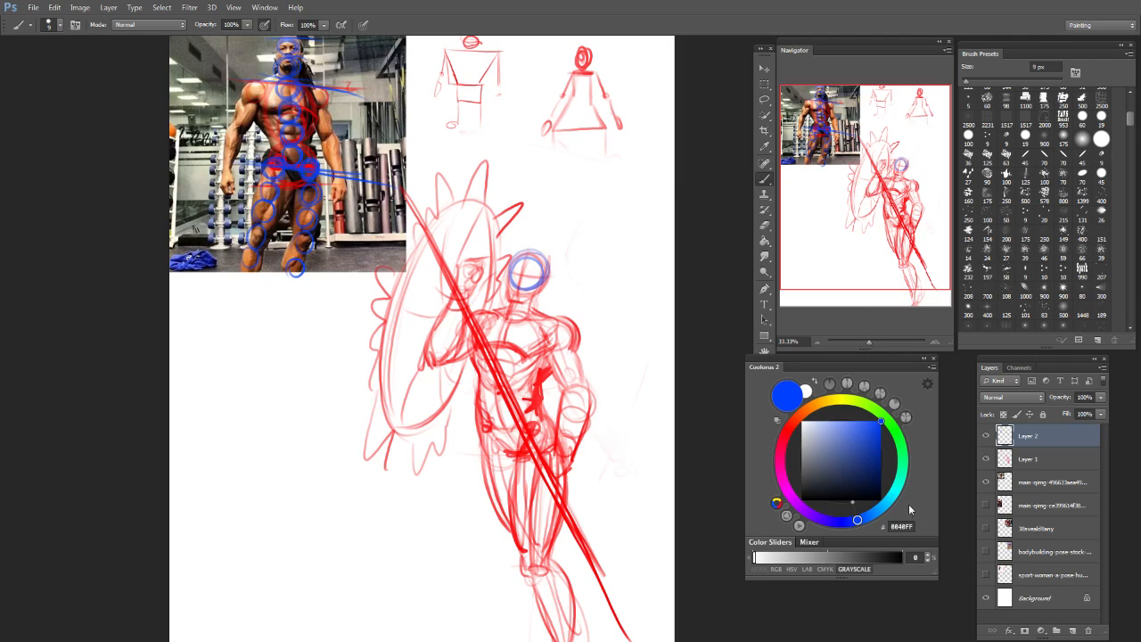
# Step: Draw a green 00FF01 centre line down the bodybuilder's body with paired circles at the chest and pelvis
pyautogui.click(895, 431)
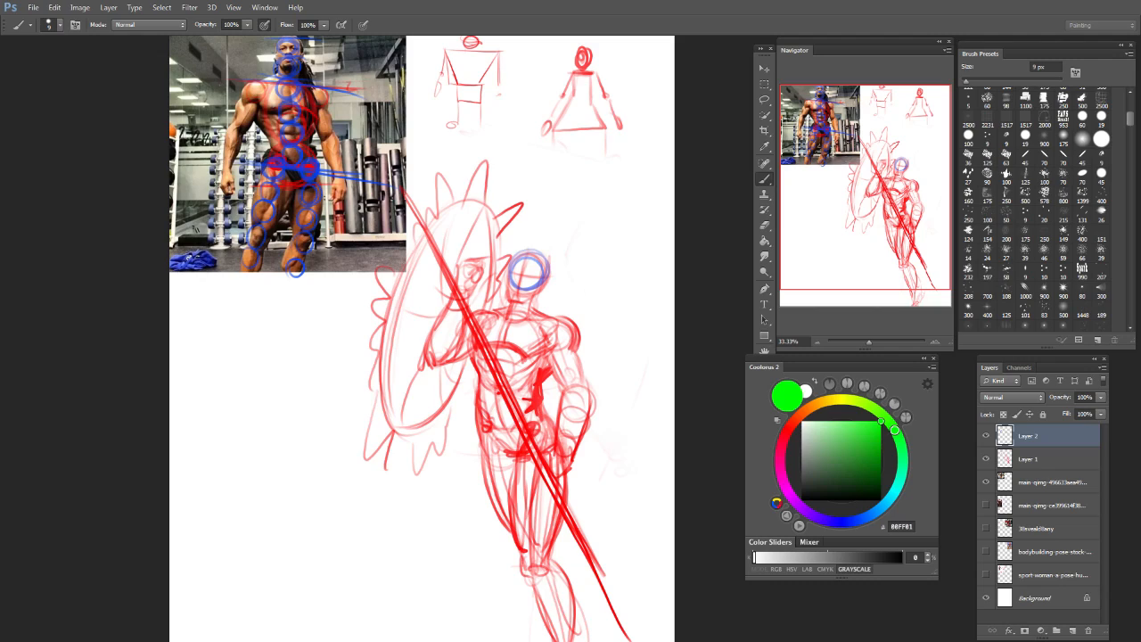
pyautogui.moveTo(285, 63)
pyautogui.mouseDown()
pyautogui.moveTo(289, 252)
pyautogui.moveTo(271, 300)
pyautogui.mouseUp()
pyautogui.moveTo(268, 82)
pyautogui.mouseDown()
pyautogui.moveTo(309, 93)
pyautogui.moveTo(284, 90)
pyautogui.mouseUp()
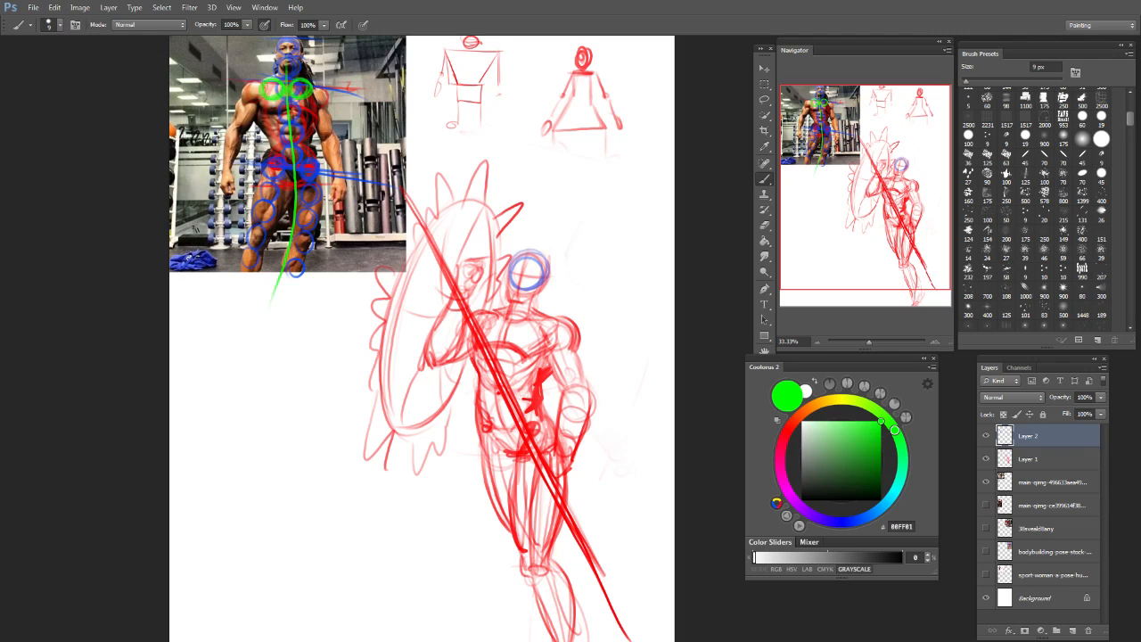
pyautogui.moveTo(275, 150)
pyautogui.mouseDown()
pyautogui.moveTo(305, 167)
pyautogui.moveTo(301, 148)
pyautogui.mouseUp()
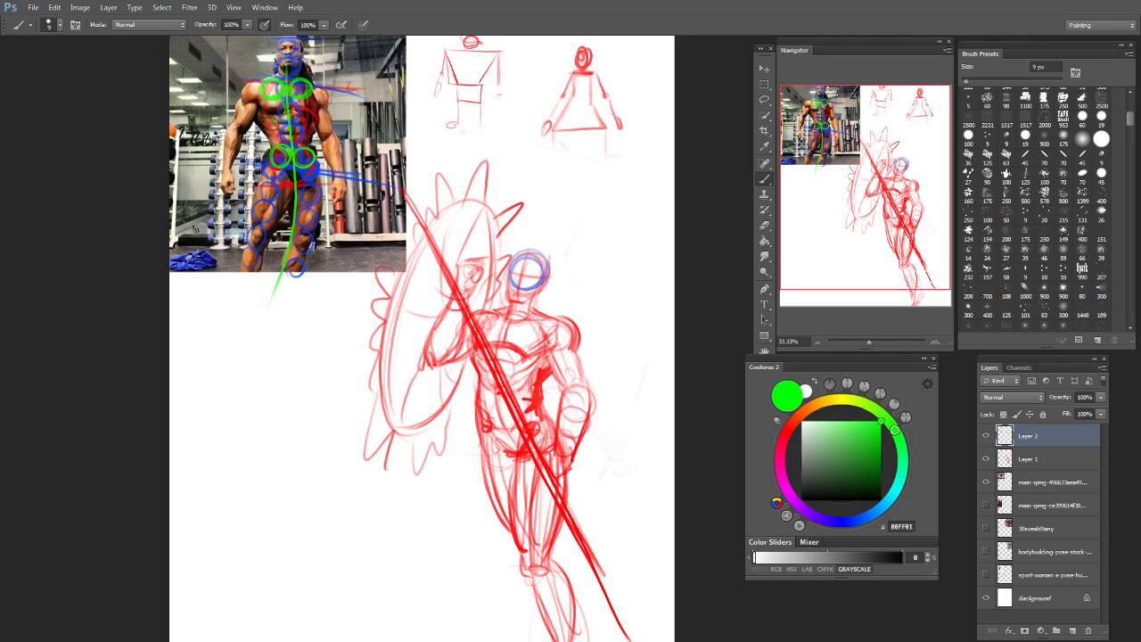
# Step: Mark the bodybuilder's arm from shoulder to hand with a chain of magenta FF00ED circles and ovals
pyautogui.moveTo(255, 79); pyautogui.dragTo(253, 80)
pyautogui.click(786, 489)
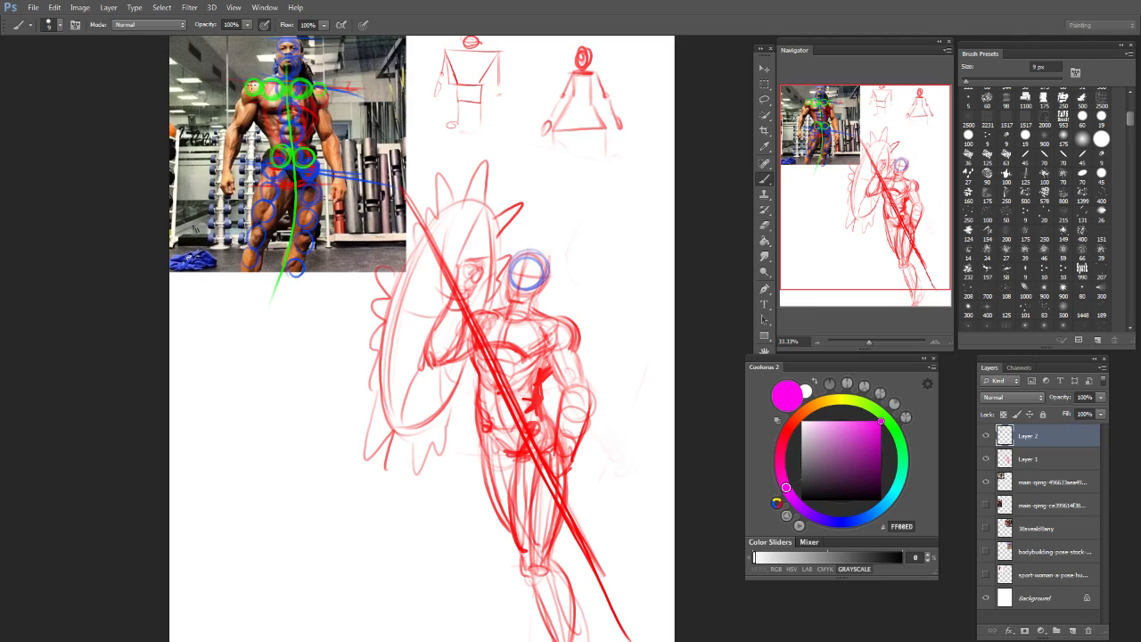
pyautogui.moveTo(237, 100)
pyautogui.mouseDown()
pyautogui.moveTo(253, 111)
pyautogui.moveTo(233, 130)
pyautogui.moveTo(251, 93)
pyautogui.mouseUp()
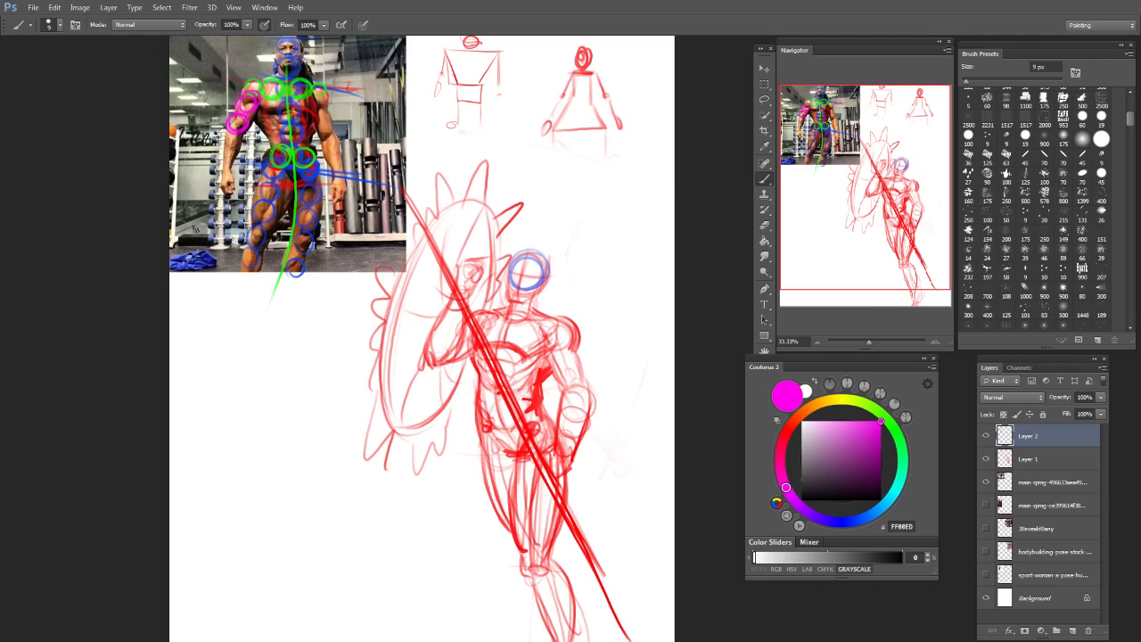
pyautogui.moveTo(234, 134)
pyautogui.mouseDown()
pyautogui.moveTo(220, 189)
pyautogui.moveTo(230, 178)
pyautogui.mouseUp()
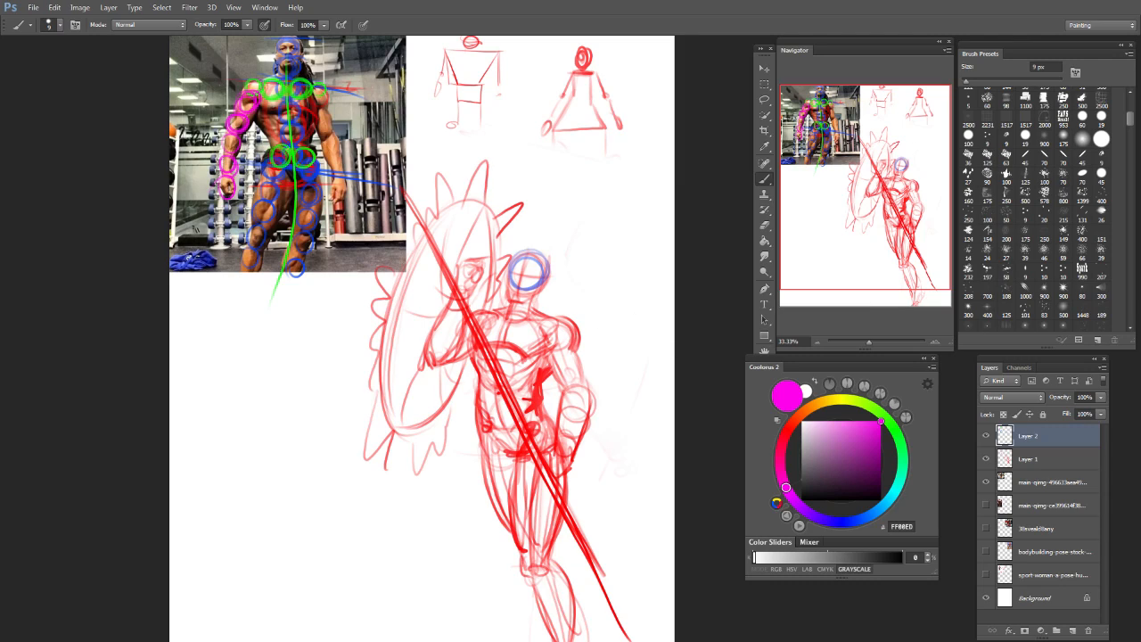
# Step: Mark the sketched figure's neck, jaw and face guidelines in blue 0015FF with a 9 px brush
pyautogui.press(']')
pyautogui.press(']')
pyautogui.moveTo(893, 225); pyautogui.dragTo(897, 234)
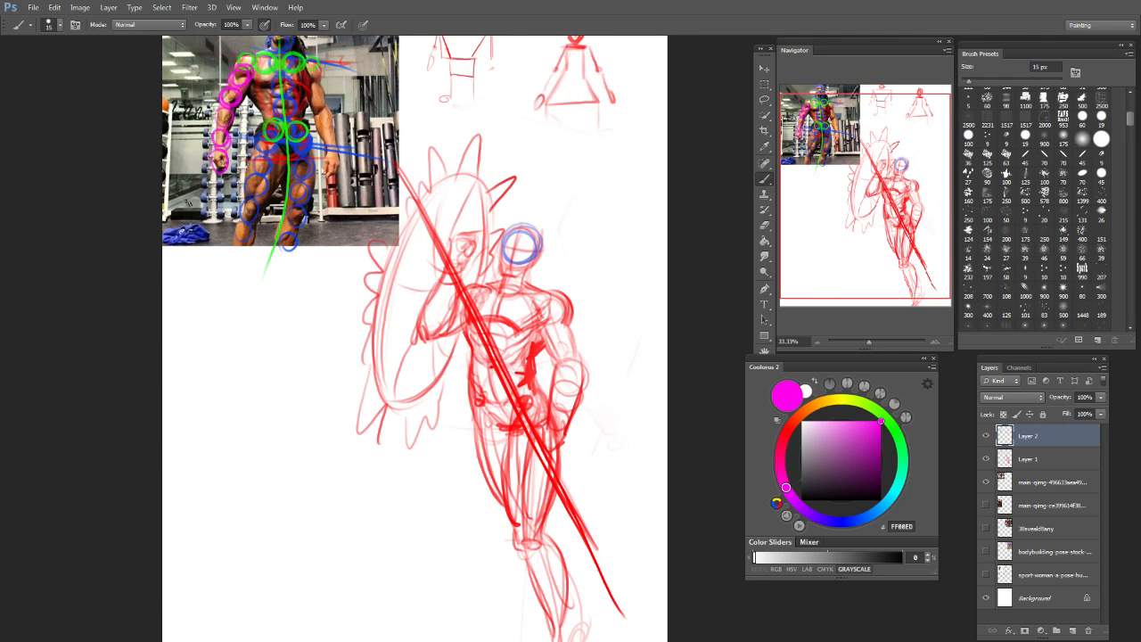
pyautogui.press('[')
pyautogui.press('[')
pyautogui.click(848, 519)
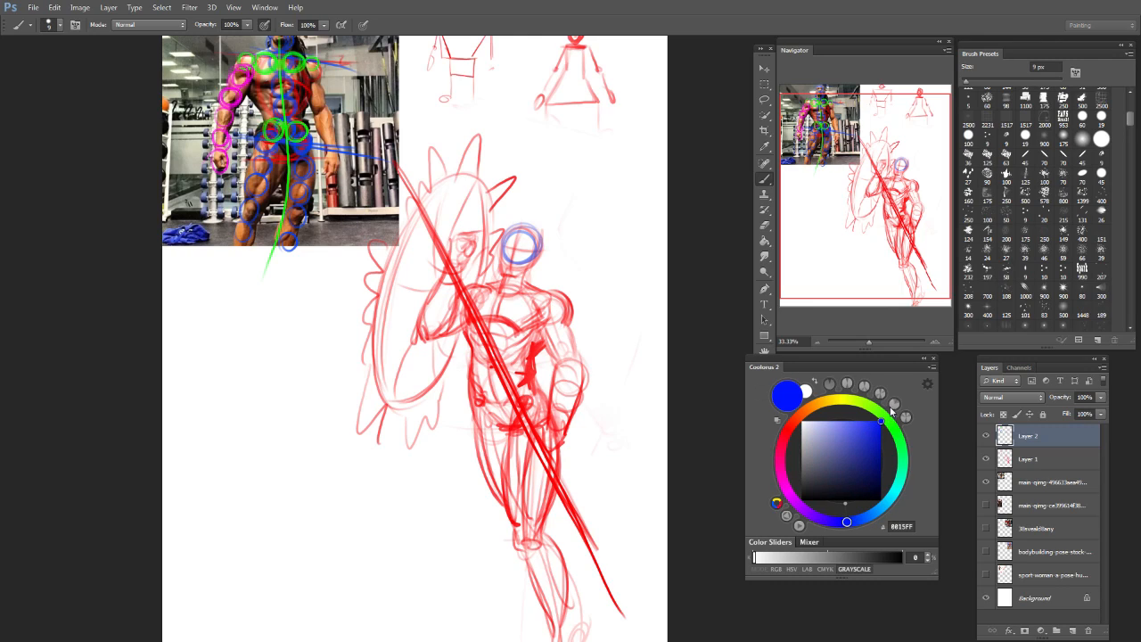
pyautogui.moveTo(497, 265)
pyautogui.mouseDown()
pyautogui.moveTo(528, 285)
pyautogui.moveTo(498, 268)
pyautogui.mouseUp()
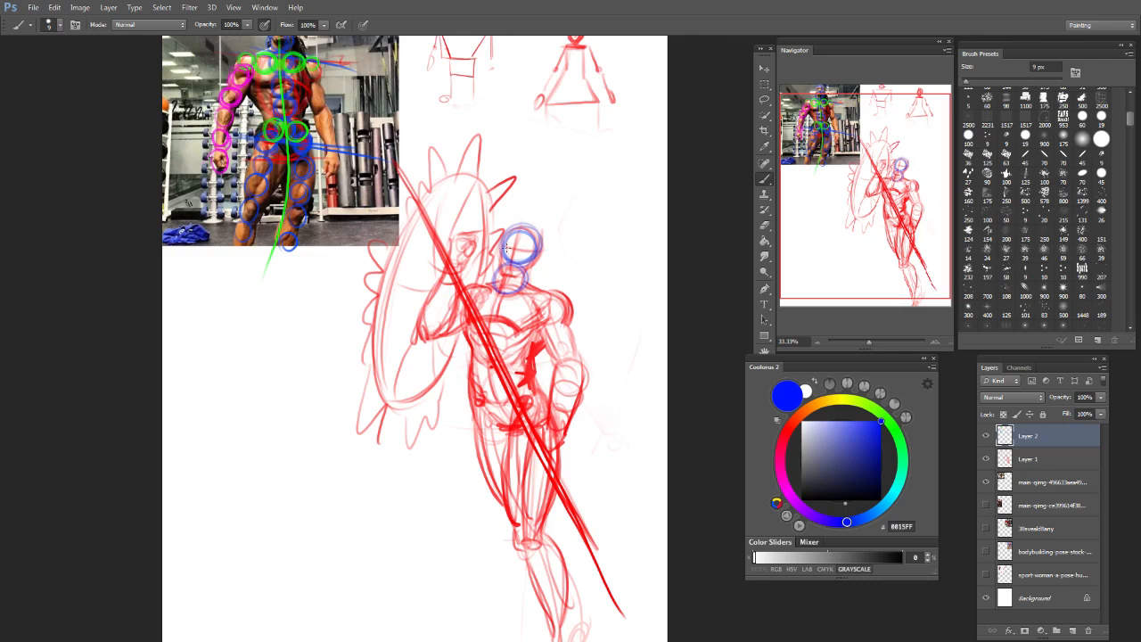
pyautogui.moveTo(503, 250)
pyautogui.mouseDown()
pyautogui.moveTo(541, 251)
pyautogui.moveTo(512, 272)
pyautogui.moveTo(537, 248)
pyautogui.moveTo(522, 234)
pyautogui.mouseUp()
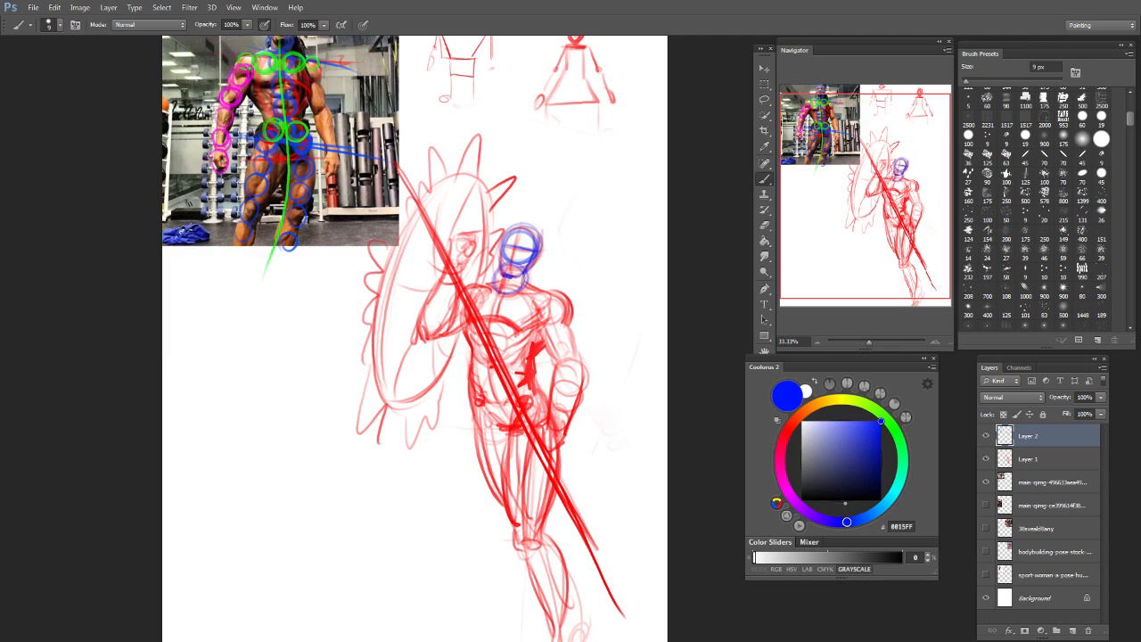
# Step: Draw a blue shoulder line, a chain of circles down the sketched figure's torso, and a hip line
pyautogui.moveTo(483, 309)
pyautogui.mouseDown()
pyautogui.moveTo(509, 326)
pyautogui.moveTo(517, 303)
pyautogui.moveTo(510, 318)
pyautogui.moveTo(562, 300)
pyautogui.mouseUp()
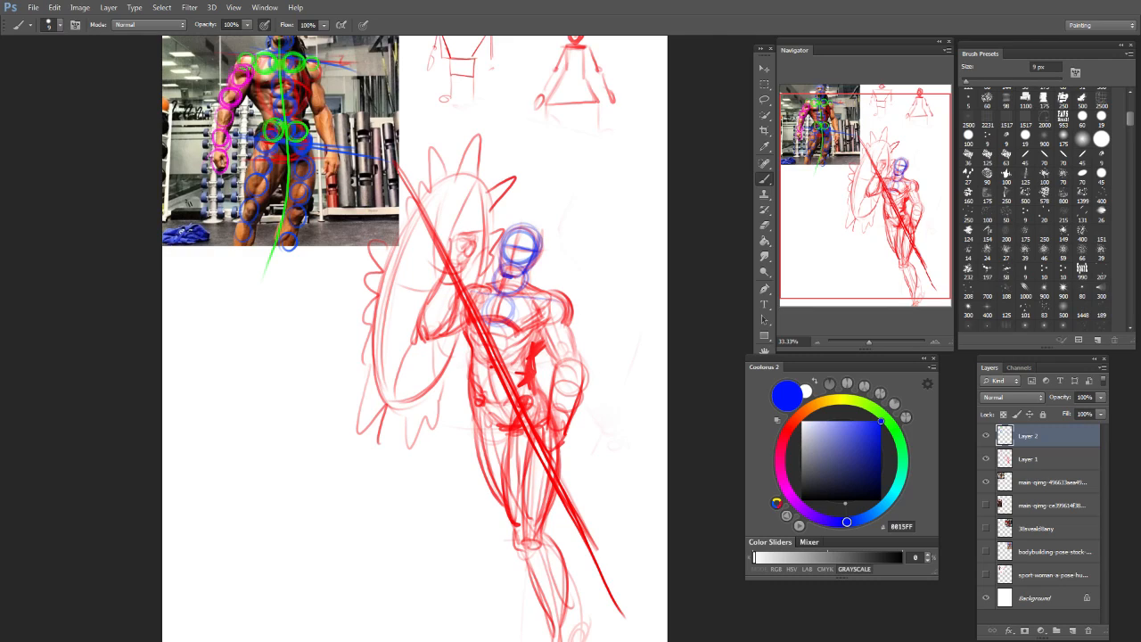
pyautogui.moveTo(489, 320)
pyautogui.mouseDown()
pyautogui.moveTo(510, 340)
pyautogui.moveTo(487, 321)
pyautogui.mouseUp()
pyautogui.moveTo(478, 385)
pyautogui.mouseDown()
pyautogui.moveTo(489, 366)
pyautogui.moveTo(486, 412)
pyautogui.moveTo(501, 392)
pyautogui.moveTo(549, 416)
pyautogui.mouseUp()
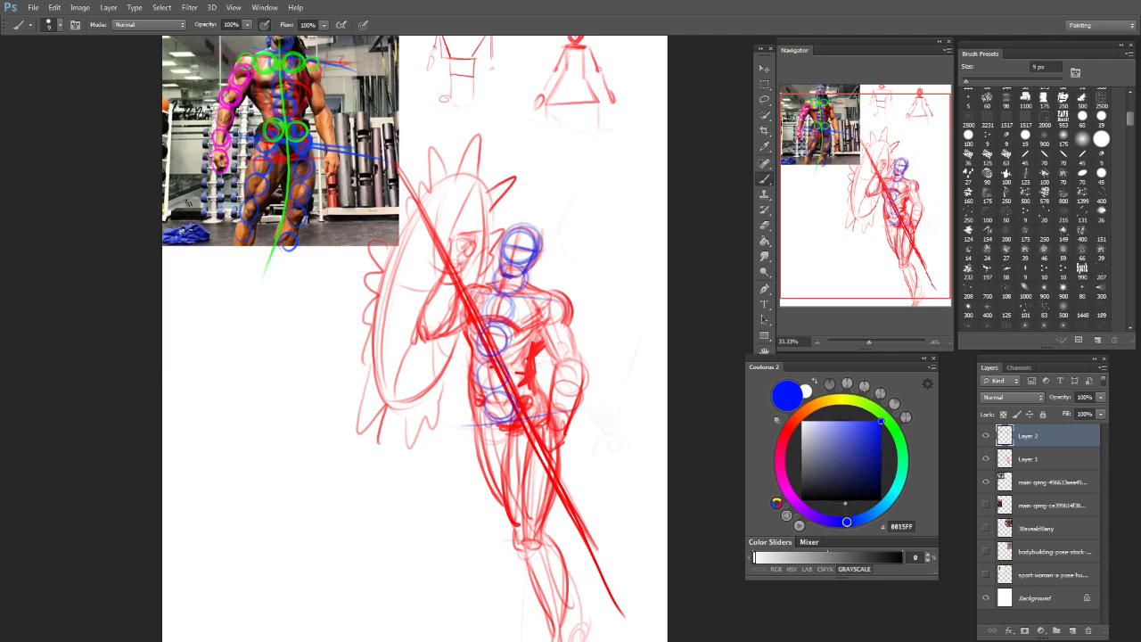
pyautogui.moveTo(524, 436); pyautogui.dragTo(546, 405)
pyautogui.moveTo(473, 427)
pyautogui.mouseDown()
pyautogui.moveTo(539, 402)
pyautogui.moveTo(515, 457)
pyautogui.moveTo(546, 462)
pyautogui.moveTo(542, 401)
pyautogui.mouseUp()
# Step: Add a chain of blue circles down the sketched figure's leg from hip through knee to foot
pyautogui.moveTo(518, 474)
pyautogui.mouseDown()
pyautogui.moveTo(539, 509)
pyautogui.moveTo(515, 490)
pyautogui.moveTo(532, 524)
pyautogui.moveTo(521, 526)
pyautogui.mouseUp()
pyautogui.hotkey('ctrl', 'z')
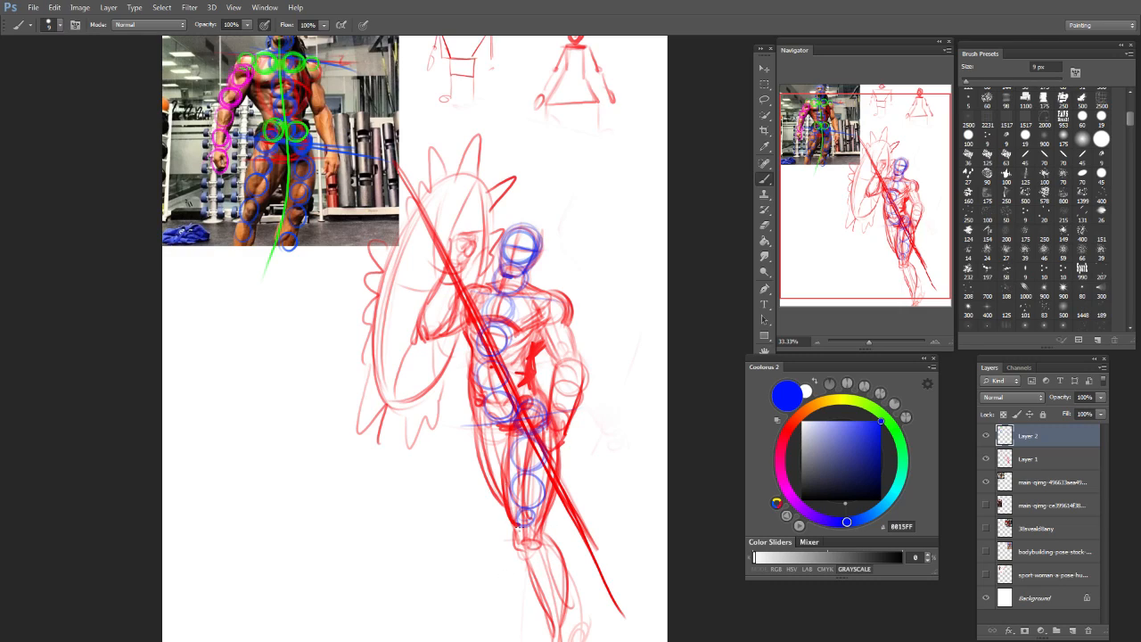
pyautogui.moveTo(510, 528); pyautogui.dragTo(504, 424)
pyautogui.moveTo(537, 526); pyautogui.dragTo(516, 521)
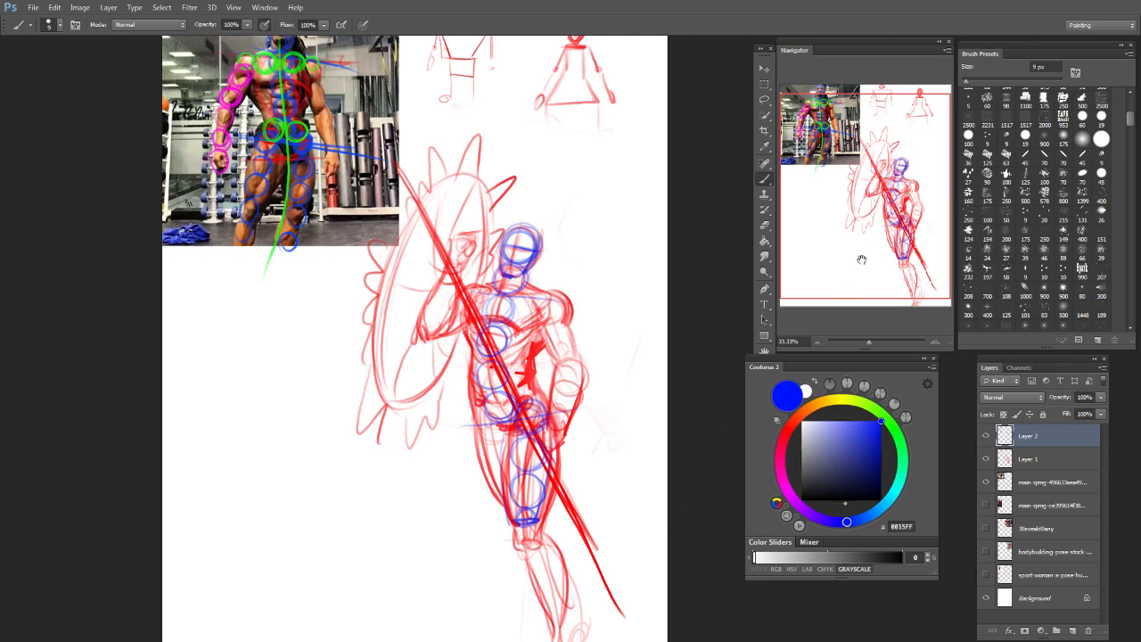
pyautogui.moveTo(887, 219); pyautogui.dragTo(899, 236)
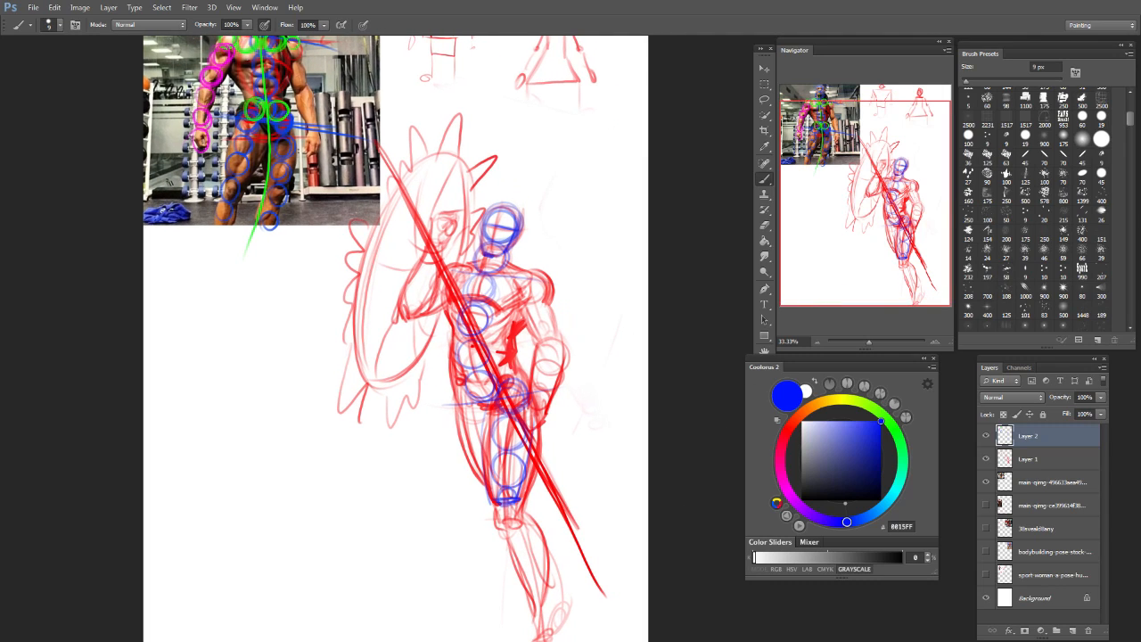
pyautogui.moveTo(502, 493)
pyautogui.mouseDown()
pyautogui.moveTo(535, 505)
pyautogui.moveTo(508, 529)
pyautogui.moveTo(525, 526)
pyautogui.moveTo(526, 564)
pyautogui.moveTo(516, 535)
pyautogui.moveTo(551, 580)
pyautogui.moveTo(525, 575)
pyautogui.moveTo(549, 598)
pyautogui.moveTo(534, 615)
pyautogui.moveTo(540, 580)
pyautogui.moveTo(553, 615)
pyautogui.moveTo(530, 620)
pyautogui.moveTo(549, 590)
pyautogui.moveTo(540, 624)
pyautogui.moveTo(551, 590)
pyautogui.moveTo(535, 616)
pyautogui.moveTo(551, 591)
pyautogui.moveTo(553, 602)
pyautogui.mouseUp()
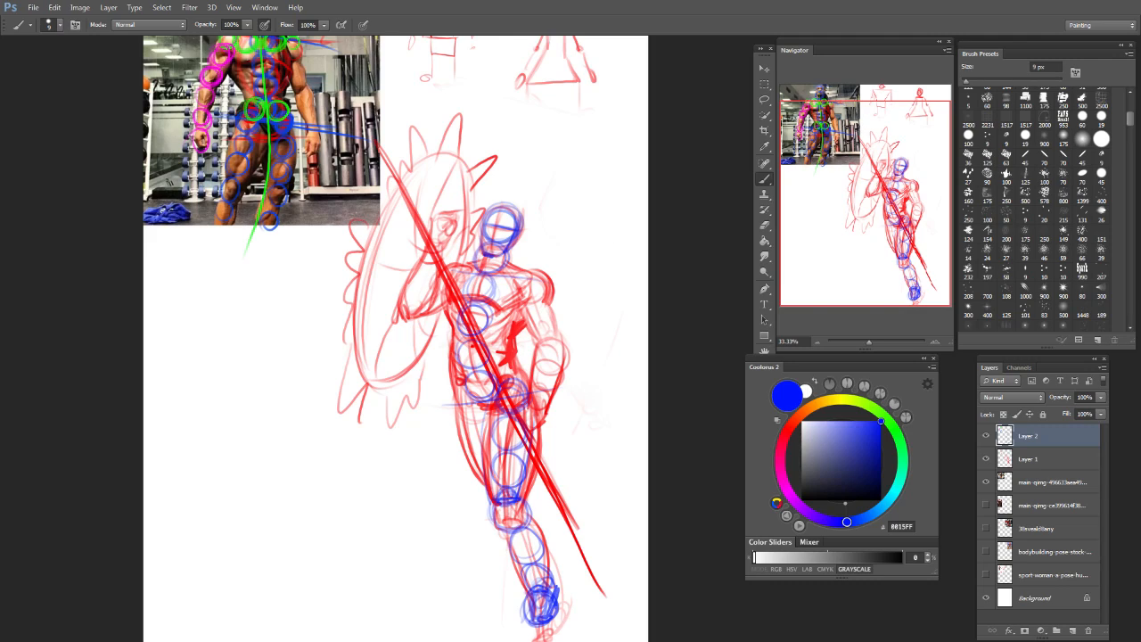
# Step: Place paired blue circles at the sketched figure's chest and pelvis
pyautogui.moveTo(488, 282)
pyautogui.mouseDown()
pyautogui.moveTo(517, 282)
pyautogui.moveTo(492, 292)
pyautogui.moveTo(514, 280)
pyautogui.moveTo(521, 289)
pyautogui.moveTo(454, 285)
pyautogui.moveTo(489, 302)
pyautogui.moveTo(503, 282)
pyautogui.mouseUp()
pyautogui.hotkey('ctrl', 'z')
pyautogui.hotkey('ctrl', 'z')
pyautogui.moveTo(472, 379)
pyautogui.mouseDown()
pyautogui.moveTo(451, 397)
pyautogui.moveTo(517, 397)
pyautogui.moveTo(455, 404)
pyautogui.mouseUp()
pyautogui.moveTo(513, 369)
pyautogui.mouseDown()
pyautogui.moveTo(495, 398)
pyautogui.moveTo(519, 392)
pyautogui.moveTo(448, 397)
pyautogui.moveTo(524, 386)
pyautogui.mouseUp()
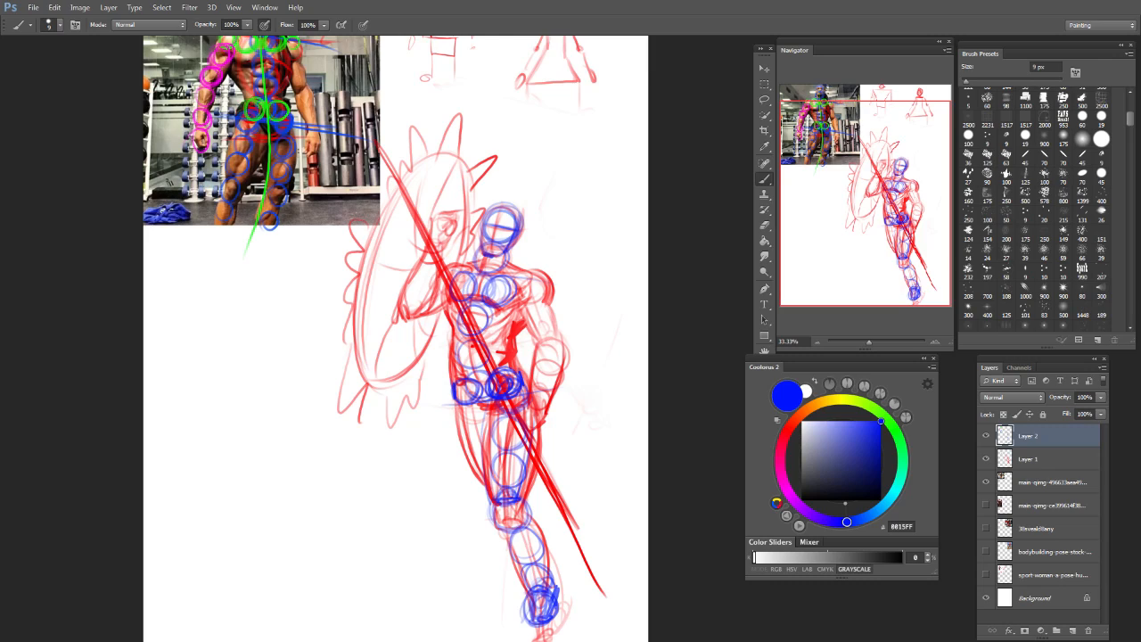
# Step: Add a blue stroke at the figure's raised hand and try out strokes on the lowered upper arm
pyautogui.moveTo(435, 220); pyautogui.dragTo(433, 243)
pyautogui.moveTo(551, 302); pyautogui.dragTo(558, 337)
pyautogui.hotkey('ctrl', 'z')
pyautogui.moveTo(548, 296); pyautogui.dragTo(557, 336)
pyautogui.hotkey('ctrl', 'z')
# Step: Create a new layer above the blue construction and set up a 19 px hard round brush in black
pyautogui.moveTo(875, 234); pyautogui.dragTo(901, 243)
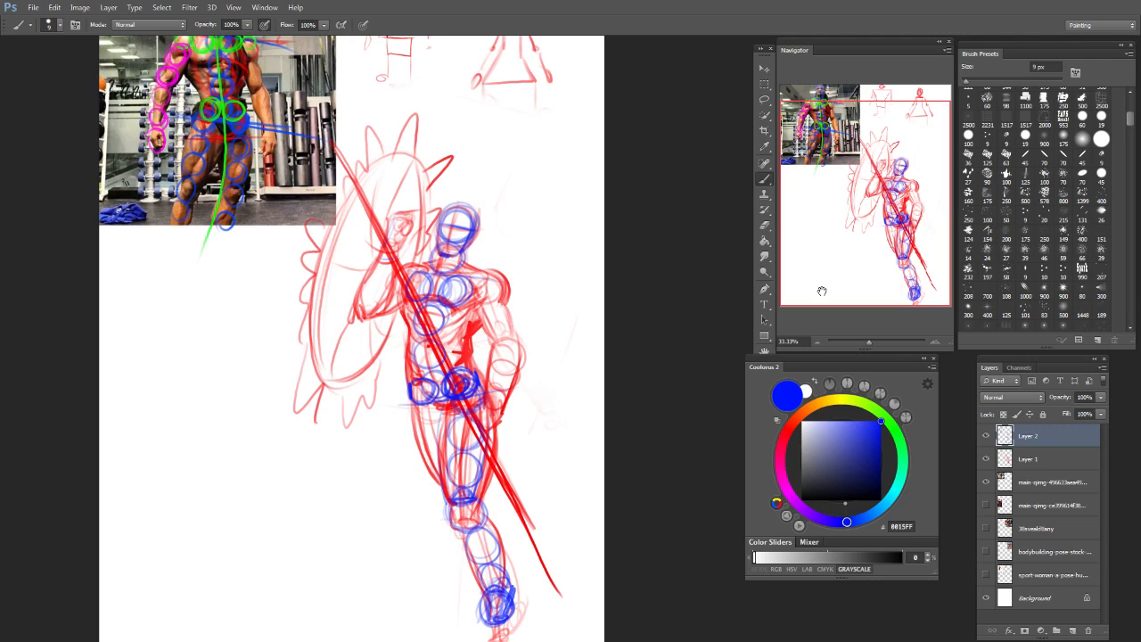
pyautogui.moveTo(822, 291); pyautogui.dragTo(904, 266)
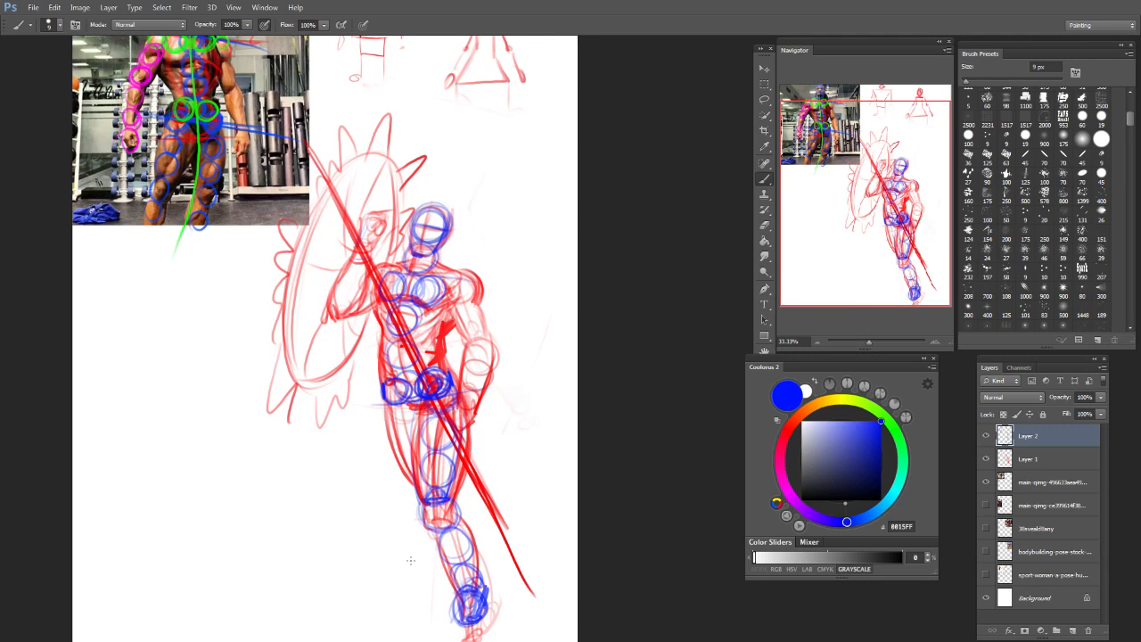
pyautogui.click(1073, 630)
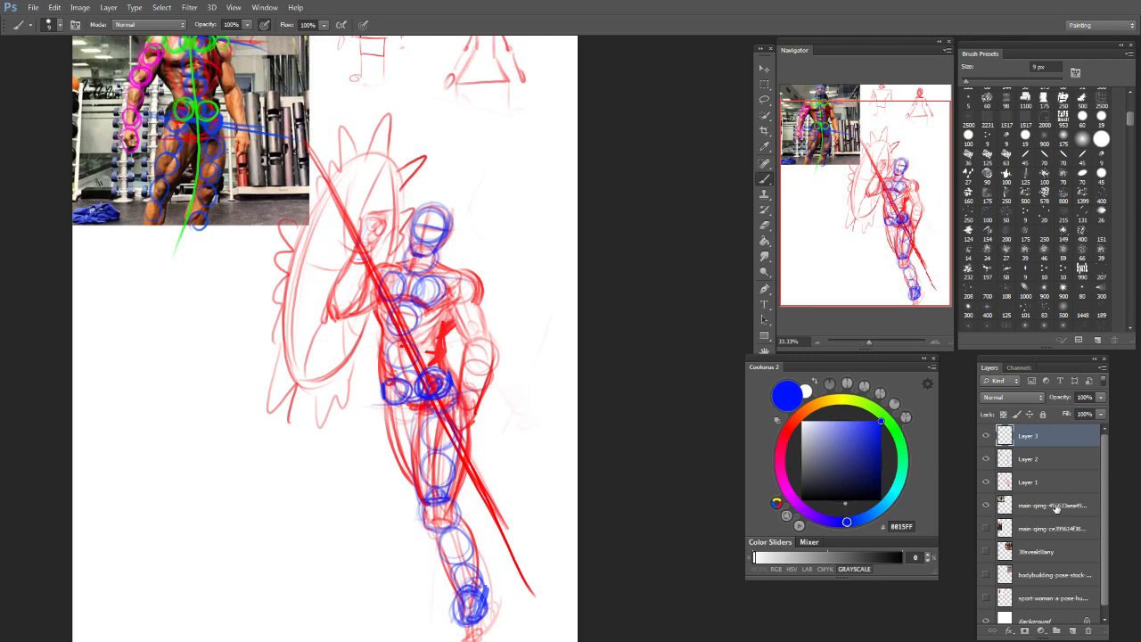
pyautogui.click(1102, 119)
pyautogui.click(1102, 137)
pyautogui.press('d')
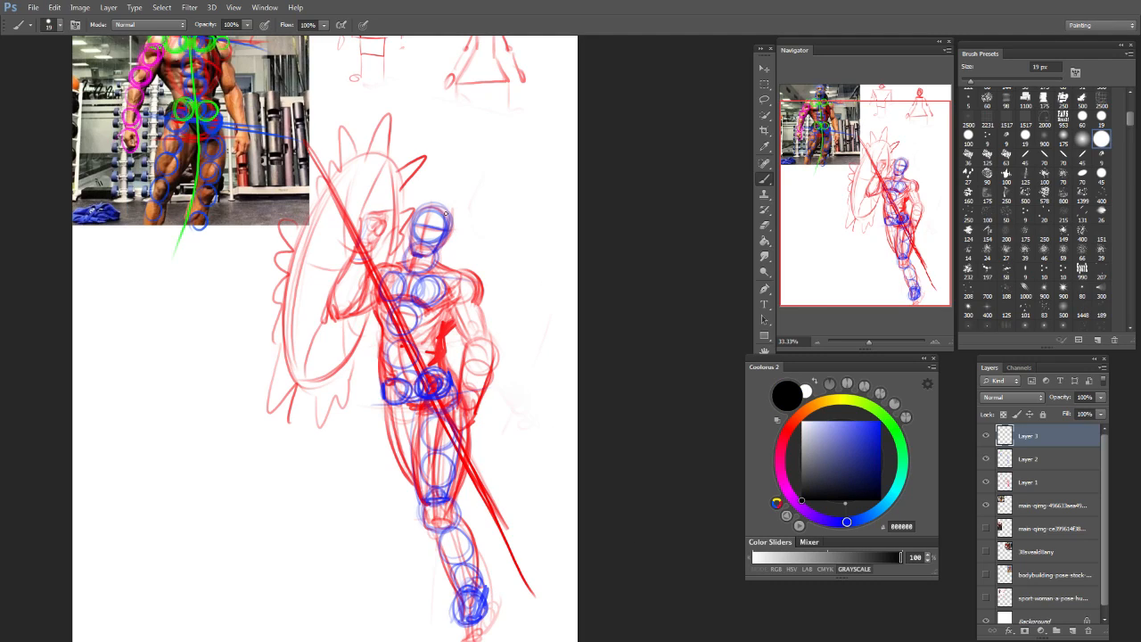
# Step: Fade the red sketch on Layer 1 to 21% fill and the blue construction on Layer 2 to about 37% fill
pyautogui.click(1037, 459)
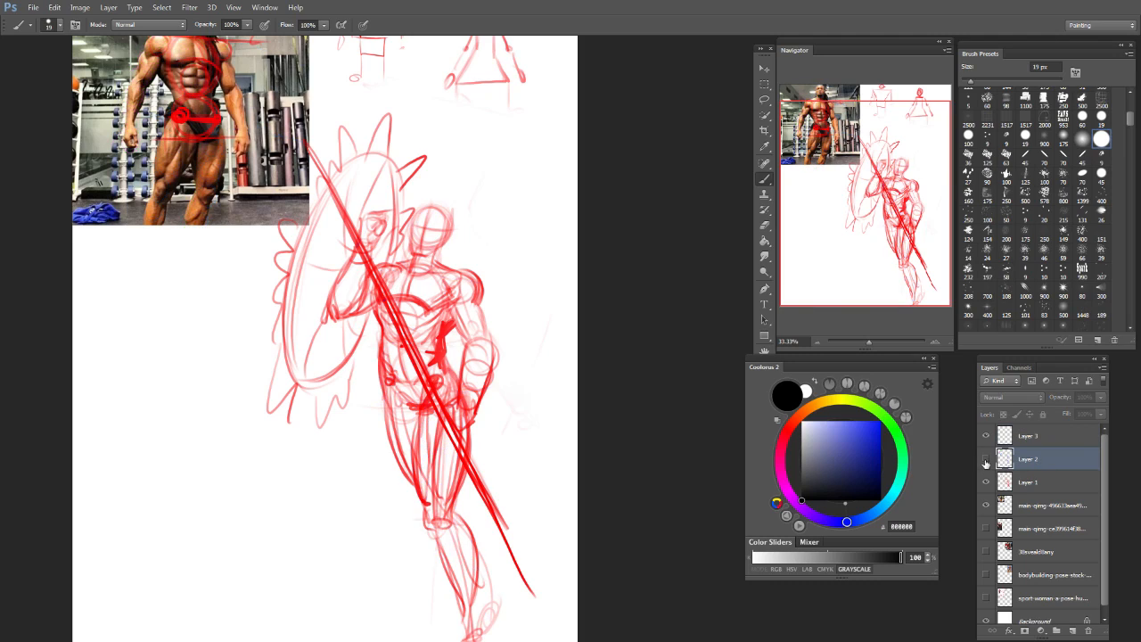
pyautogui.click(1008, 483)
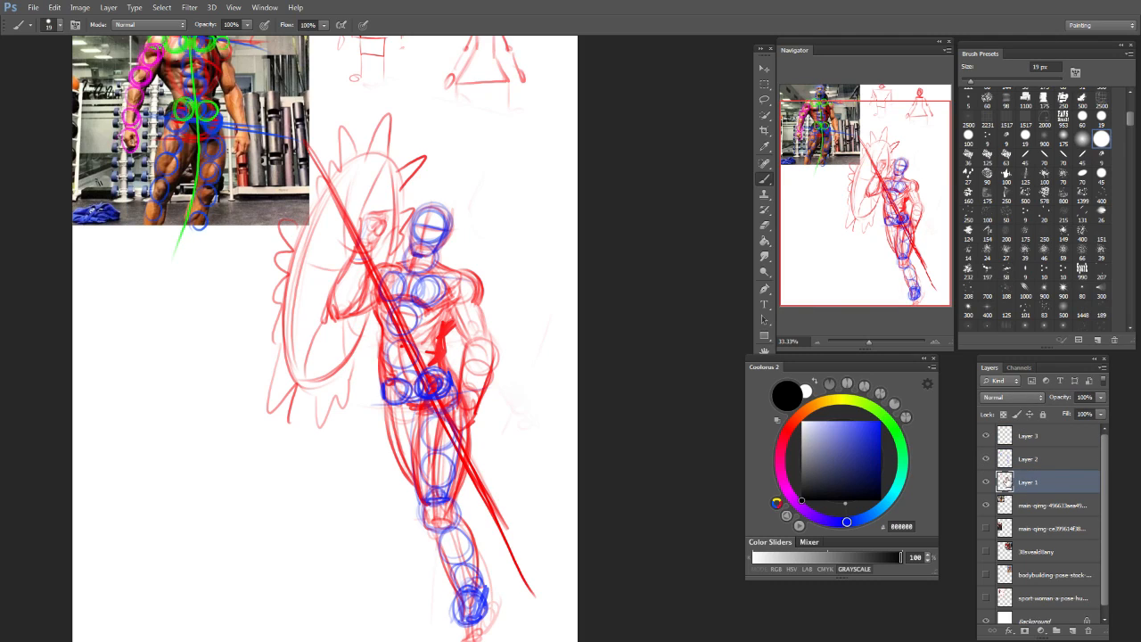
pyautogui.click(1100, 415)
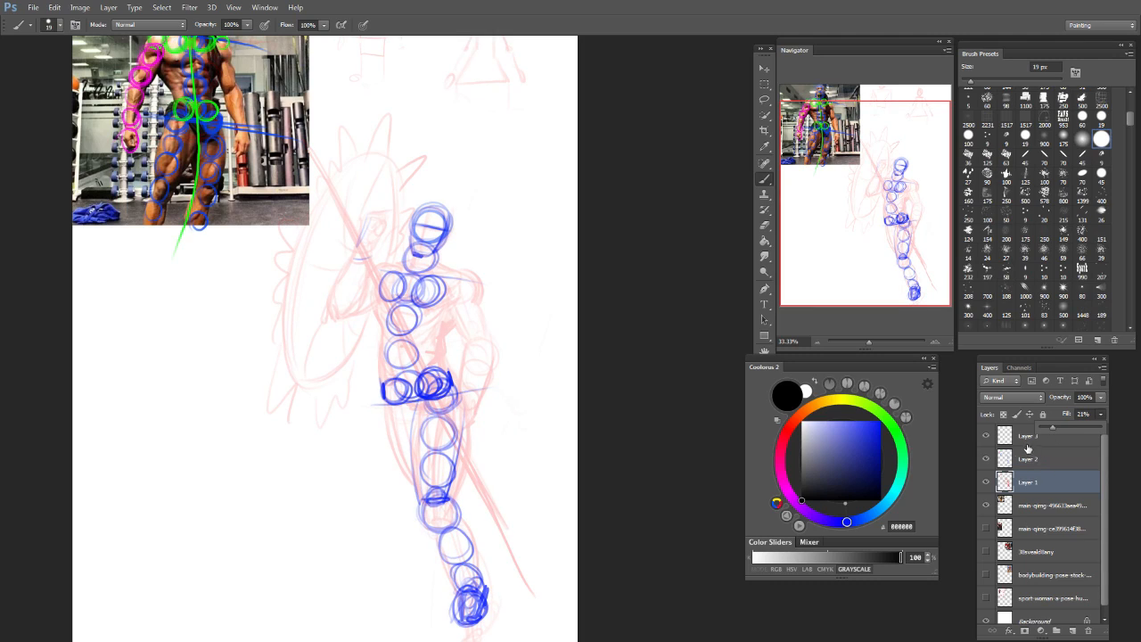
pyautogui.click(1026, 459)
pyautogui.click(1096, 416)
pyautogui.moveTo(1059, 430); pyautogui.dragTo(1063, 426)
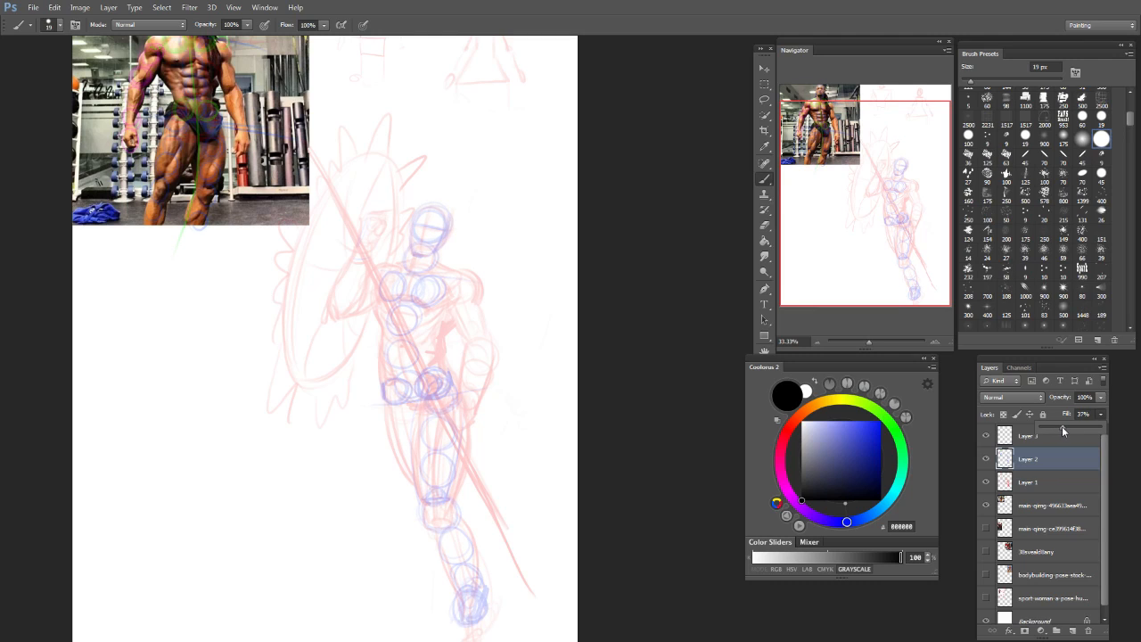
pyautogui.click(1037, 479)
pyautogui.click(986, 481)
pyautogui.click(986, 481)
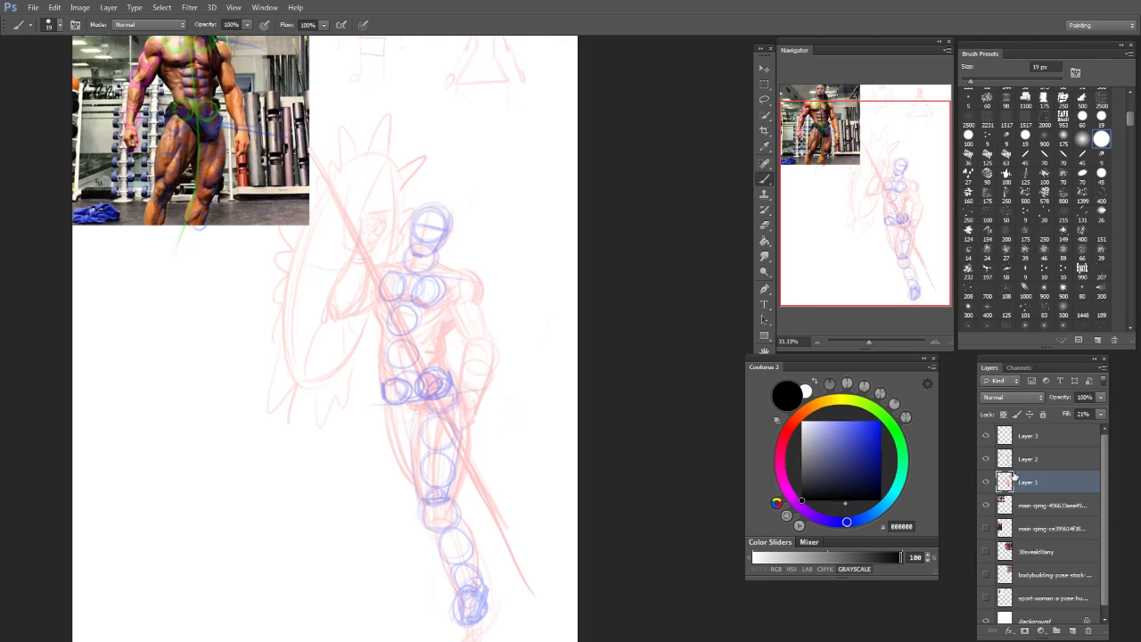
# Step: Outline the figure's head, face guideline and neck in black on Layer 3
pyautogui.click(1030, 437)
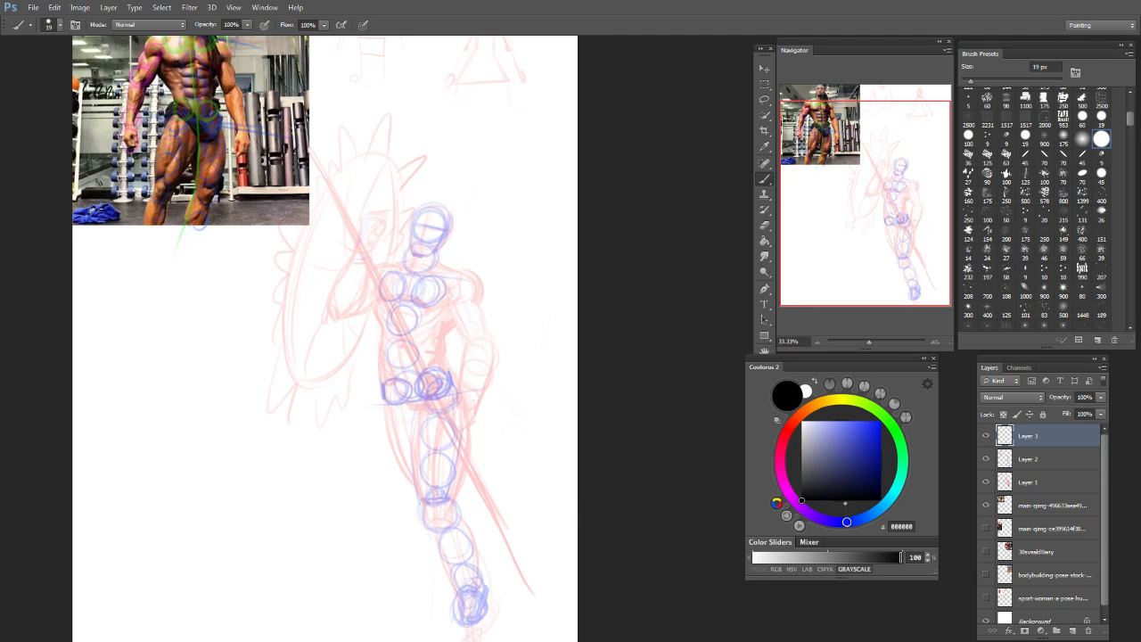
pyautogui.hotkey('ctrl', '+')
pyautogui.moveTo(892, 189)
pyautogui.mouseDown()
pyautogui.moveTo(885, 201)
pyautogui.moveTo(904, 179)
pyautogui.mouseUp()
pyautogui.hotkey('ctrl', '-')
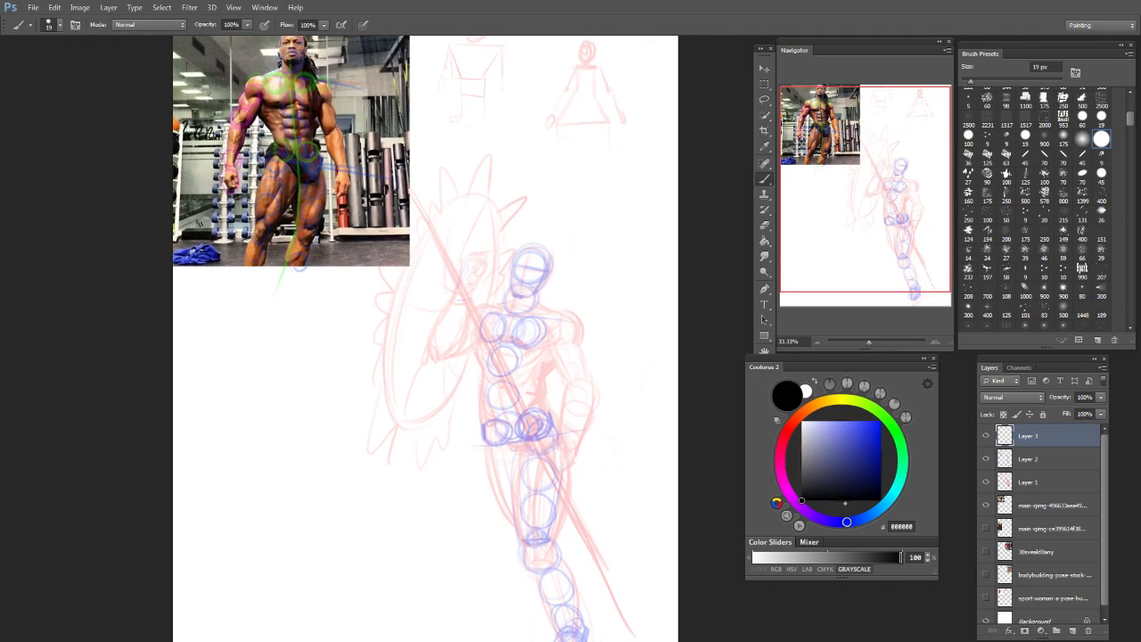
pyautogui.moveTo(515, 261)
pyautogui.mouseDown()
pyautogui.moveTo(520, 297)
pyautogui.moveTo(537, 289)
pyautogui.moveTo(546, 254)
pyautogui.moveTo(514, 269)
pyautogui.mouseUp()
pyautogui.moveTo(513, 266)
pyautogui.mouseDown()
pyautogui.moveTo(547, 269)
pyautogui.moveTo(526, 307)
pyautogui.moveTo(511, 310)
pyautogui.mouseUp()
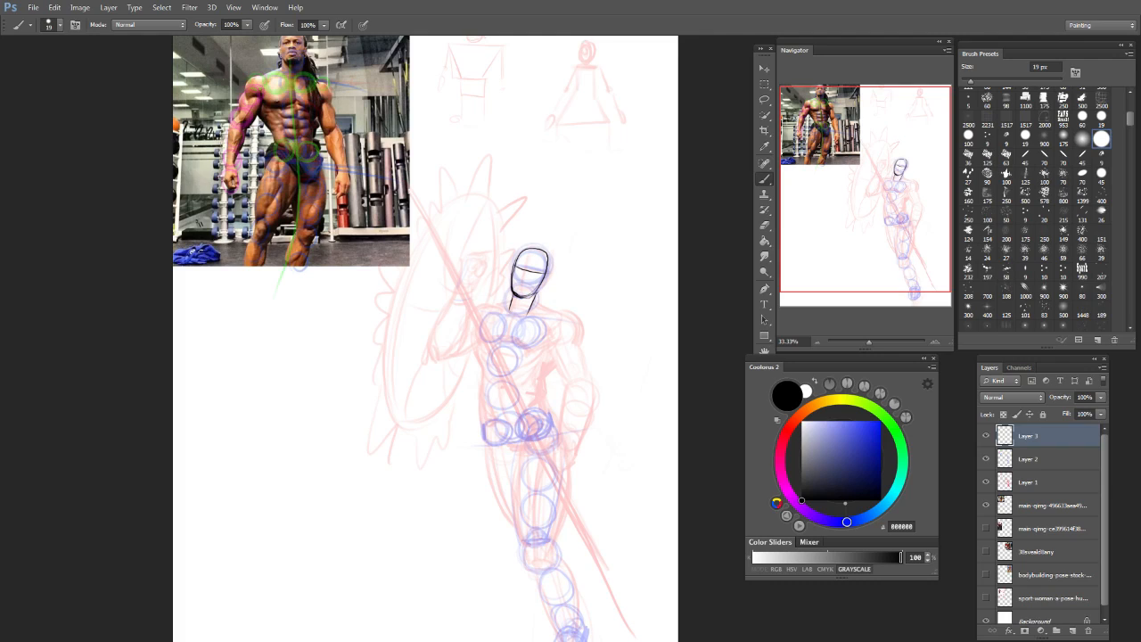
# Step: Ink the figure's shoulders, chest muscles, ribs and lowered upper arm in black
pyautogui.hotkey('ctrl', 'alt', 'z')
pyautogui.hotkey('ctrl', 'alt', 'z')
pyautogui.moveTo(514, 287)
pyautogui.mouseDown()
pyautogui.moveTo(508, 305)
pyautogui.moveTo(487, 305)
pyautogui.moveTo(560, 313)
pyautogui.moveTo(576, 350)
pyautogui.mouseUp()
pyautogui.hotkey('ctrl', 'alt', 'z')
pyautogui.moveTo(551, 312); pyautogui.dragTo(586, 383)
pyautogui.moveTo(552, 348)
pyautogui.mouseDown()
pyautogui.moveTo(571, 380)
pyautogui.moveTo(557, 373)
pyautogui.mouseUp()
pyautogui.moveTo(514, 318)
pyautogui.mouseDown()
pyautogui.moveTo(507, 344)
pyautogui.moveTo(550, 319)
pyautogui.moveTo(511, 318)
pyautogui.moveTo(553, 339)
pyautogui.moveTo(532, 352)
pyautogui.moveTo(477, 340)
pyautogui.moveTo(549, 366)
pyautogui.mouseUp()
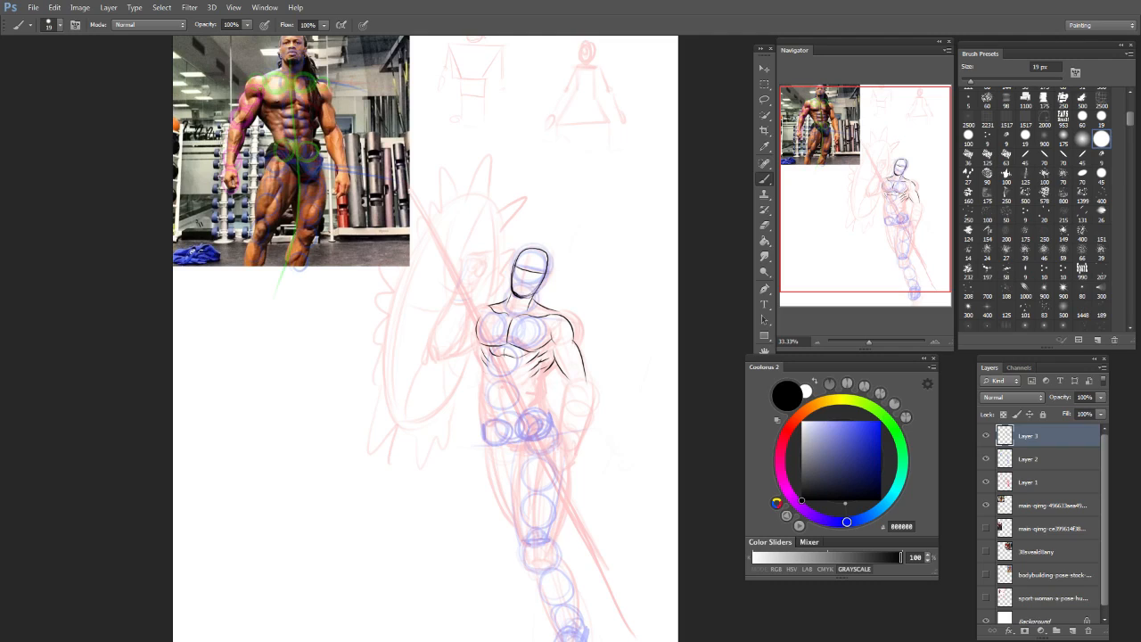
# Step: Ink the figure's abdominal muscles, waist, pelvis lines and the outer contour of the thigh
pyautogui.moveTo(492, 366); pyautogui.dragTo(503, 363)
pyautogui.moveTo(490, 378)
pyautogui.mouseDown()
pyautogui.moveTo(506, 369)
pyautogui.moveTo(543, 395)
pyautogui.moveTo(488, 400)
pyautogui.mouseUp()
pyautogui.moveTo(544, 369); pyautogui.dragTo(528, 396)
pyautogui.moveTo(507, 442); pyautogui.dragTo(517, 436)
pyautogui.moveTo(479, 401)
pyautogui.mouseDown()
pyautogui.moveTo(499, 506)
pyautogui.moveTo(515, 531)
pyautogui.mouseUp()
pyautogui.moveTo(547, 393)
pyautogui.mouseDown()
pyautogui.moveTo(561, 435)
pyautogui.moveTo(541, 406)
pyautogui.moveTo(533, 415)
pyautogui.mouseUp()
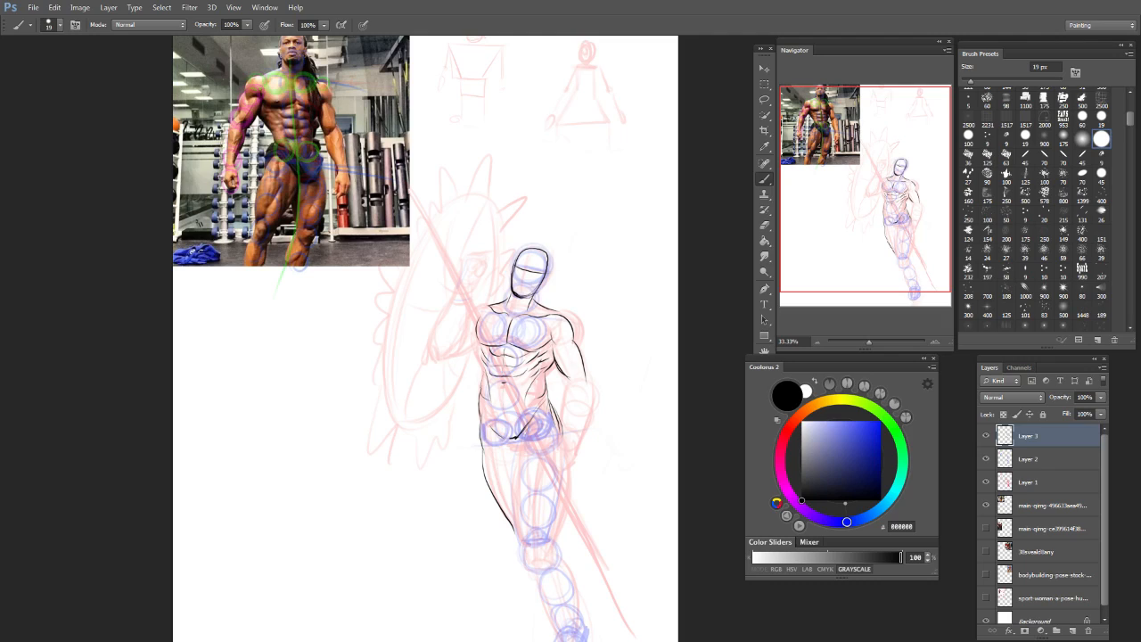
# Step: Draw a small black demonstration sphere with curved contour lines and hatched shading beside the figure's shoulder
pyautogui.press('e')
pyautogui.press('b')
pyautogui.press('e')
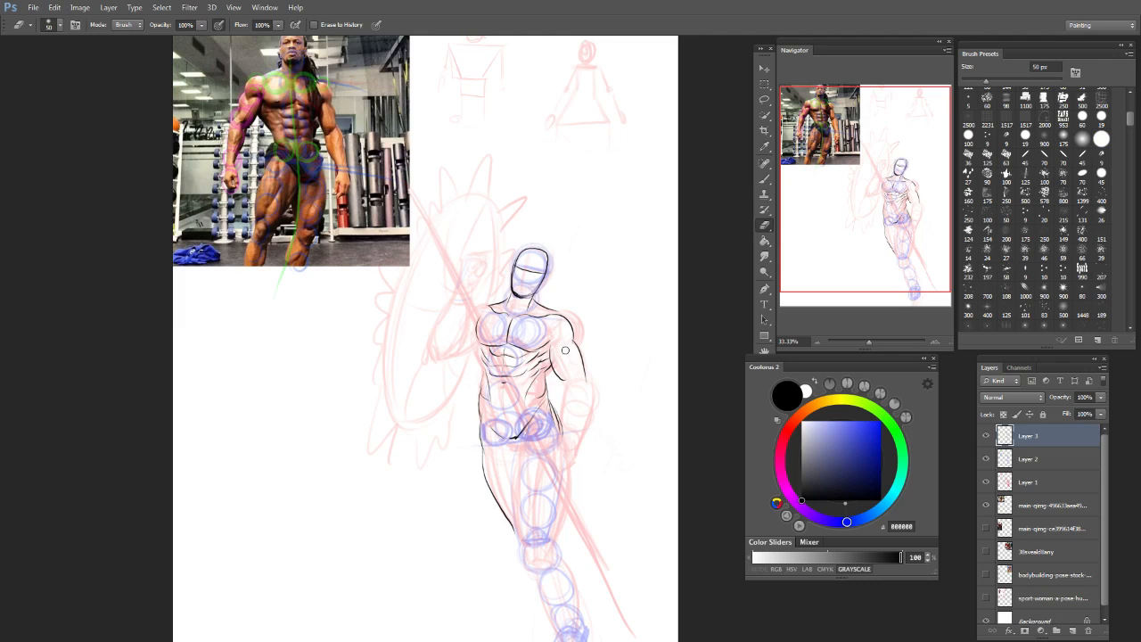
pyautogui.press('b')
pyautogui.moveTo(572, 346)
pyautogui.mouseDown()
pyautogui.moveTo(567, 318)
pyautogui.moveTo(640, 275)
pyautogui.moveTo(608, 331)
pyautogui.mouseUp()
pyautogui.hotkey('ctrl', 'z')
pyautogui.hotkey('ctrl', 'z')
pyautogui.moveTo(599, 288)
pyautogui.mouseDown()
pyautogui.moveTo(641, 314)
pyautogui.moveTo(603, 305)
pyautogui.moveTo(620, 338)
pyautogui.moveTo(607, 342)
pyautogui.moveTo(594, 287)
pyautogui.moveTo(612, 333)
pyautogui.moveTo(629, 287)
pyautogui.moveTo(642, 303)
pyautogui.mouseUp()
pyautogui.moveTo(614, 323)
pyautogui.mouseDown()
pyautogui.moveTo(639, 318)
pyautogui.moveTo(613, 337)
pyautogui.mouseUp()
pyautogui.moveTo(627, 290); pyautogui.dragTo(636, 336)
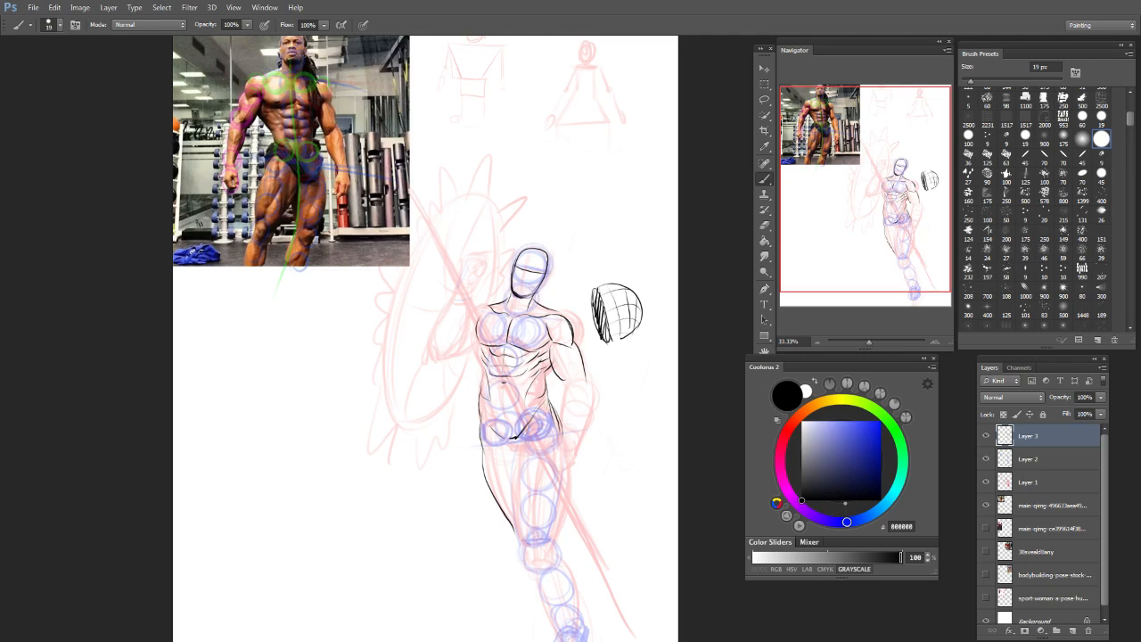
# Step: Draw a light-direction arrow above the sphere and fill its shadow side with heavy black using a 45 px brush
pyautogui.press('e')
pyautogui.press('b')
pyautogui.moveTo(629, 241)
pyautogui.mouseDown()
pyautogui.moveTo(628, 258)
pyautogui.moveTo(635, 246)
pyautogui.mouseUp()
pyautogui.moveTo(641, 321)
pyautogui.mouseDown()
pyautogui.moveTo(610, 333)
pyautogui.moveTo(641, 310)
pyautogui.moveTo(599, 278)
pyautogui.moveTo(643, 318)
pyautogui.moveTo(604, 320)
pyautogui.moveTo(640, 327)
pyautogui.moveTo(641, 308)
pyautogui.moveTo(608, 290)
pyautogui.moveTo(608, 343)
pyautogui.mouseUp()
pyautogui.press(']')
pyautogui.press(']')
pyautogui.press(']')
pyautogui.press(']')
pyautogui.press(']')
pyautogui.press(']')
pyautogui.press(']')
pyautogui.press(']')
pyautogui.hotkey('ctrl', 'z')
pyautogui.moveTo(599, 300); pyautogui.dragTo(610, 316)
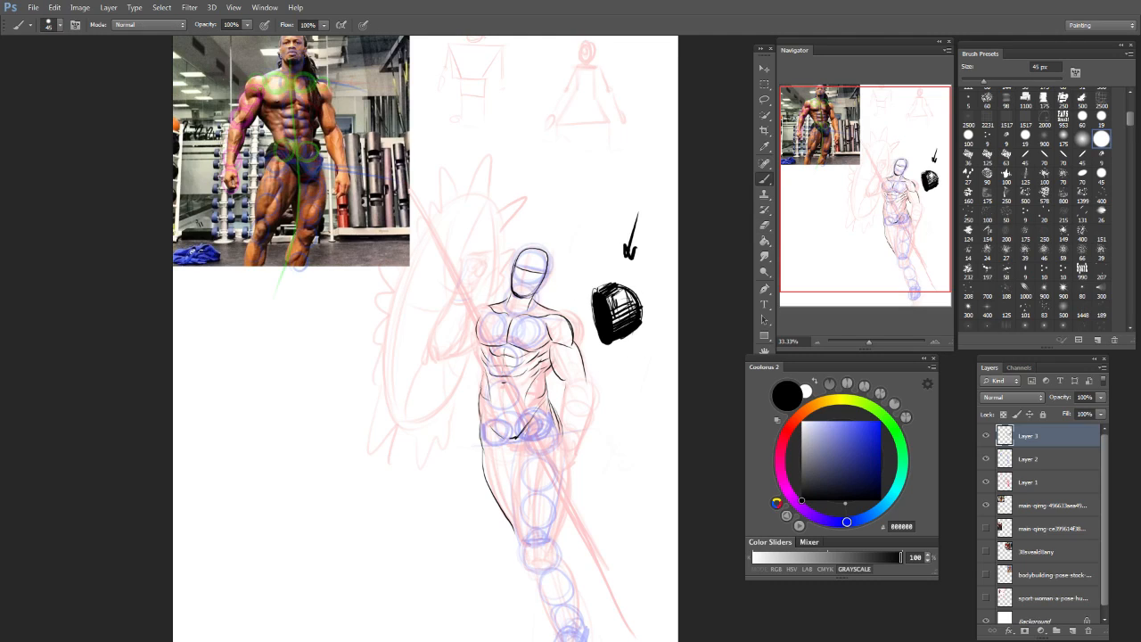
# Step: Ink the figure's lowered forearm and the hand gripping the spear
pyautogui.moveTo(567, 382); pyautogui.dragTo(559, 437)
pyautogui.hotkey('ctrl', 'z')
pyautogui.moveTo(587, 386)
pyautogui.mouseDown()
pyautogui.moveTo(586, 418)
pyautogui.moveTo(563, 401)
pyautogui.moveTo(566, 388)
pyautogui.moveTo(571, 434)
pyautogui.moveTo(547, 461)
pyautogui.mouseUp()
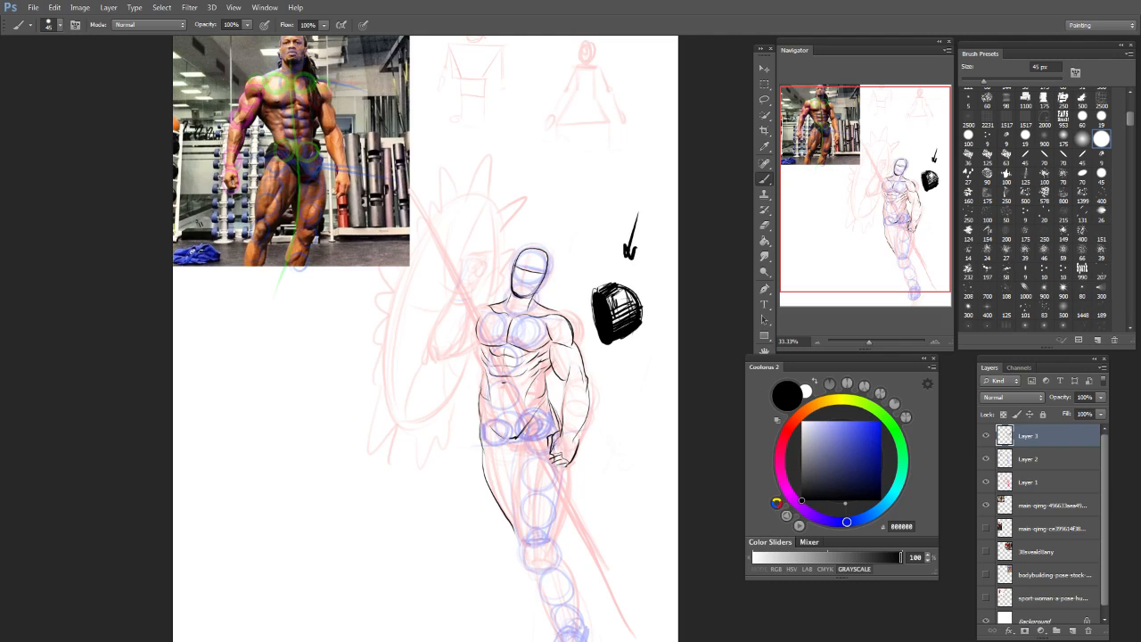
# Step: Ink the spear shaft as a pair of long diagonal lines running across the torso and past the hand
pyautogui.moveTo(464, 274); pyautogui.dragTo(551, 437)
pyautogui.hotkey('ctrl', 'z')
pyautogui.moveTo(465, 274); pyautogui.dragTo(633, 575)
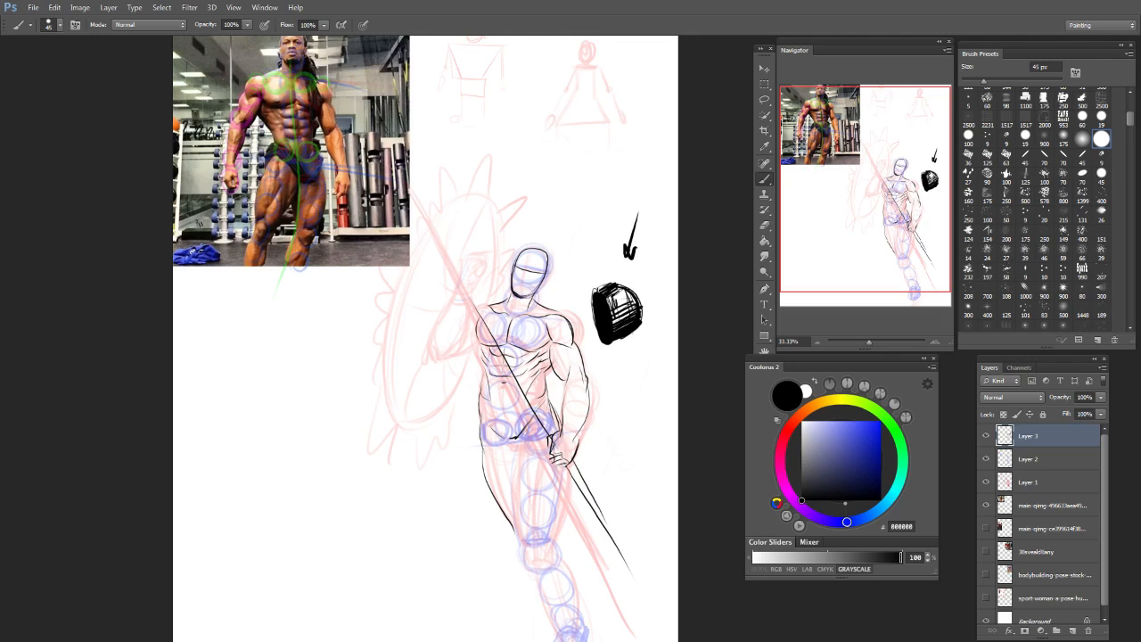
pyautogui.moveTo(461, 277); pyautogui.dragTo(562, 439)
# Step: Draw a curved blade with a notched base at the upper end of the spear
pyautogui.moveTo(450, 262); pyautogui.dragTo(477, 310)
pyautogui.hotkey('ctrl', 'z')
pyautogui.moveTo(459, 282)
pyautogui.mouseDown()
pyautogui.moveTo(431, 178)
pyautogui.moveTo(453, 259)
pyautogui.moveTo(486, 309)
pyautogui.mouseUp()
pyautogui.hotkey('ctrl', 'z')
pyautogui.moveTo(456, 258); pyautogui.dragTo(462, 284)
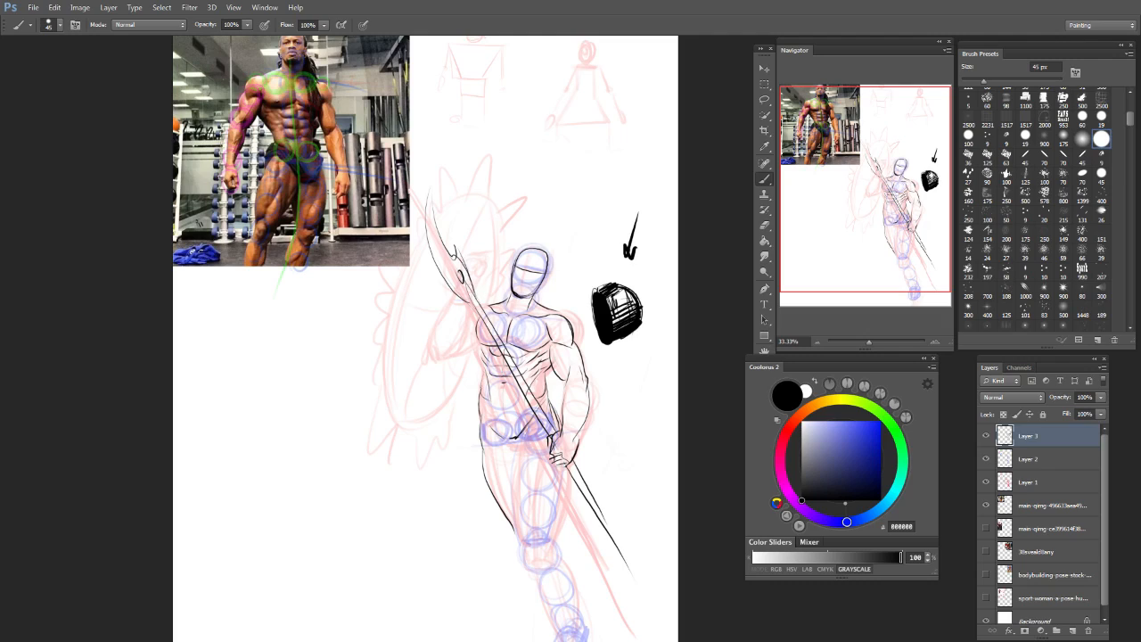
# Step: Ink the figure's inner and outer thigh contours, the knee, and the start of the lower leg
pyautogui.moveTo(517, 437); pyautogui.dragTo(528, 544)
pyautogui.moveTo(486, 440); pyautogui.dragTo(484, 464)
pyautogui.moveTo(569, 541); pyautogui.dragTo(547, 501)
pyautogui.moveTo(538, 417)
pyautogui.mouseDown()
pyautogui.moveTo(522, 500)
pyautogui.moveTo(541, 548)
pyautogui.mouseUp()
pyautogui.moveTo(502, 500); pyautogui.dragTo(529, 564)
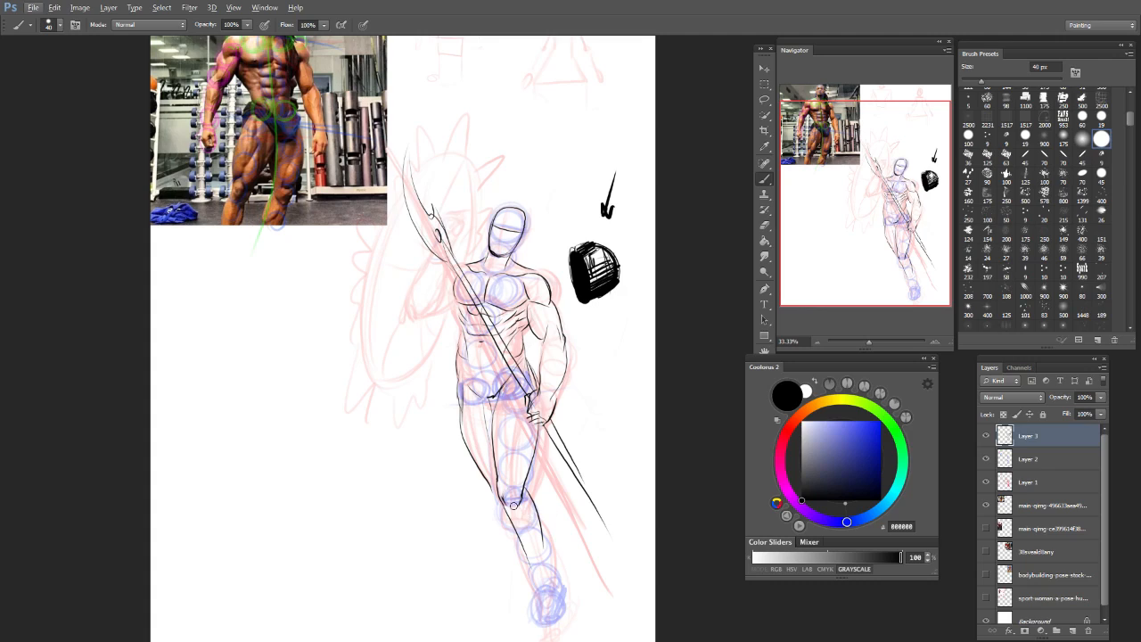
# Step: Ink the figure's shin, calf and ankle down to the foot outline
pyautogui.moveTo(504, 505); pyautogui.dragTo(526, 557)
pyautogui.moveTo(543, 563)
pyautogui.mouseDown()
pyautogui.moveTo(534, 602)
pyautogui.moveTo(549, 612)
pyautogui.moveTo(532, 610)
pyautogui.moveTo(543, 612)
pyautogui.moveTo(549, 563)
pyautogui.mouseUp()
pyautogui.moveTo(507, 521); pyautogui.dragTo(524, 560)
# Step: Ink the outer thigh edge and the inner muscle lines of both thighs
pyautogui.moveTo(539, 424); pyautogui.dragTo(520, 495)
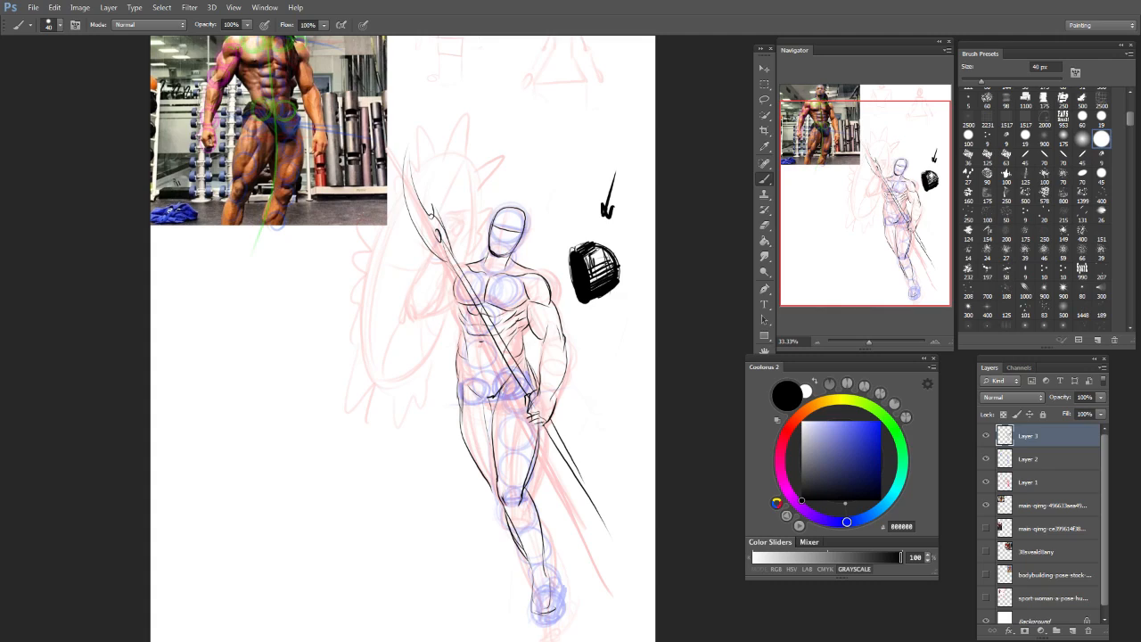
pyautogui.moveTo(493, 421); pyautogui.dragTo(499, 478)
pyautogui.moveTo(515, 446)
pyautogui.mouseDown()
pyautogui.moveTo(527, 399)
pyautogui.moveTo(498, 472)
pyautogui.moveTo(517, 474)
pyautogui.moveTo(537, 418)
pyautogui.mouseUp()
pyautogui.moveTo(469, 409); pyautogui.dragTo(493, 480)
pyautogui.hotkey('ctrl', 'z')
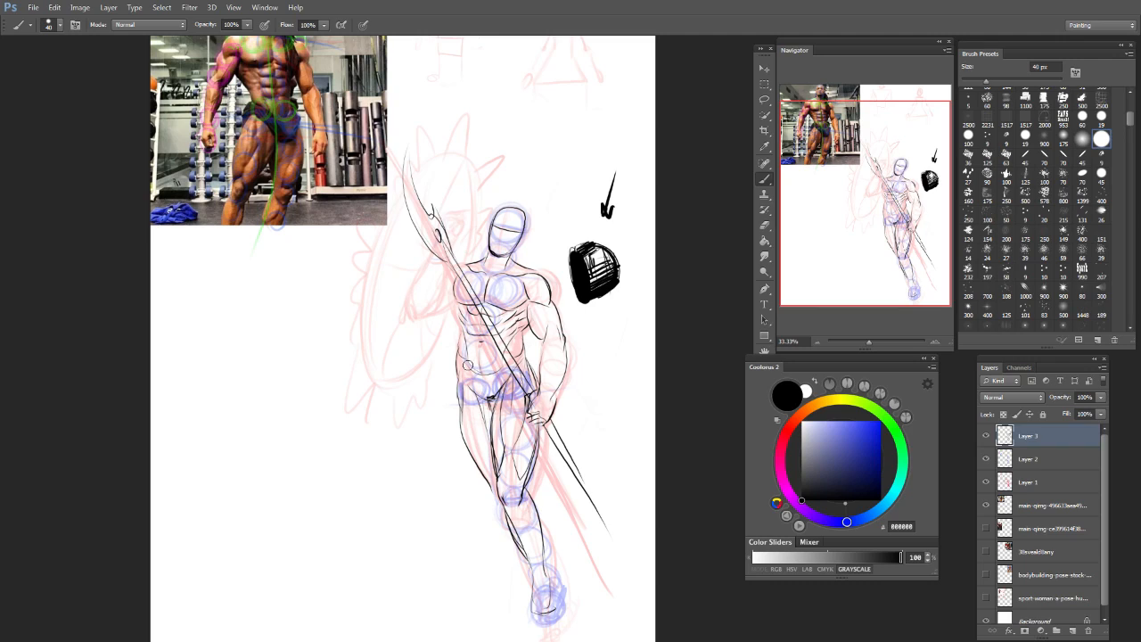
# Step: With a 50 px brush, hatch the waistband across the hips and ink the raised arm's contour around the elbow
pyautogui.press(']')
pyautogui.moveTo(495, 367)
pyautogui.mouseDown()
pyautogui.moveTo(462, 365)
pyautogui.moveTo(488, 370)
pyautogui.mouseUp()
pyautogui.moveTo(441, 281); pyautogui.dragTo(421, 317)
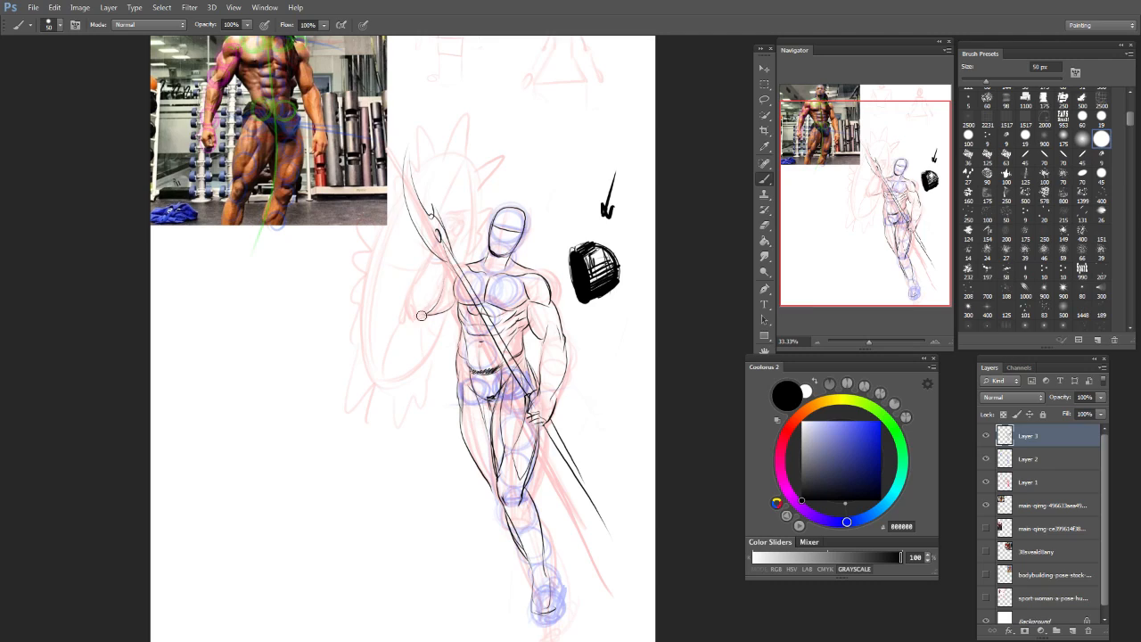
pyautogui.moveTo(431, 255)
pyautogui.mouseDown()
pyautogui.moveTo(406, 314)
pyautogui.moveTo(426, 319)
pyautogui.mouseUp()
pyautogui.moveTo(443, 272); pyautogui.dragTo(435, 305)
# Step: Ink the face's vertical centreline and strengthen the contour of the lowered arm
pyautogui.moveTo(516, 210); pyautogui.dragTo(501, 253)
pyautogui.hotkey('ctrl', 'z')
pyautogui.moveTo(542, 332); pyautogui.dragTo(545, 368)
# Step: Reduce the brush to 40 px and ink the raised forearm and the hand behind the spear blade
pyautogui.press('[')
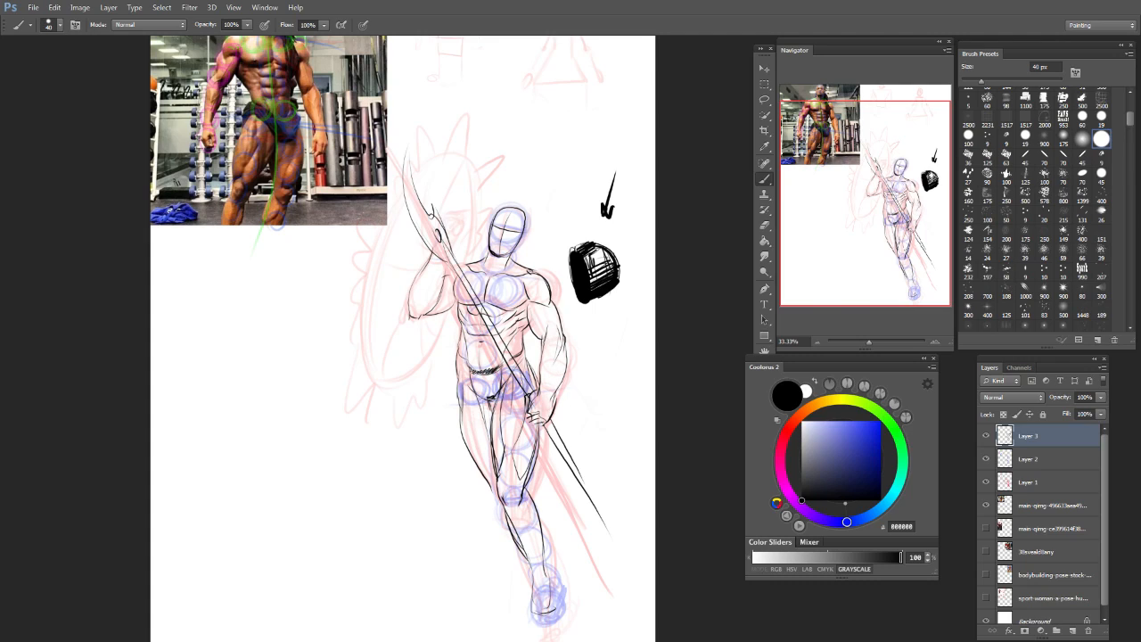
pyautogui.moveTo(417, 278)
pyautogui.mouseDown()
pyautogui.moveTo(424, 319)
pyautogui.moveTo(446, 257)
pyautogui.moveTo(439, 299)
pyautogui.mouseUp()
pyautogui.moveTo(454, 216)
pyautogui.mouseDown()
pyautogui.moveTo(466, 214)
pyautogui.moveTo(462, 234)
pyautogui.moveTo(456, 242)
pyautogui.moveTo(445, 230)
pyautogui.moveTo(427, 266)
pyautogui.mouseUp()
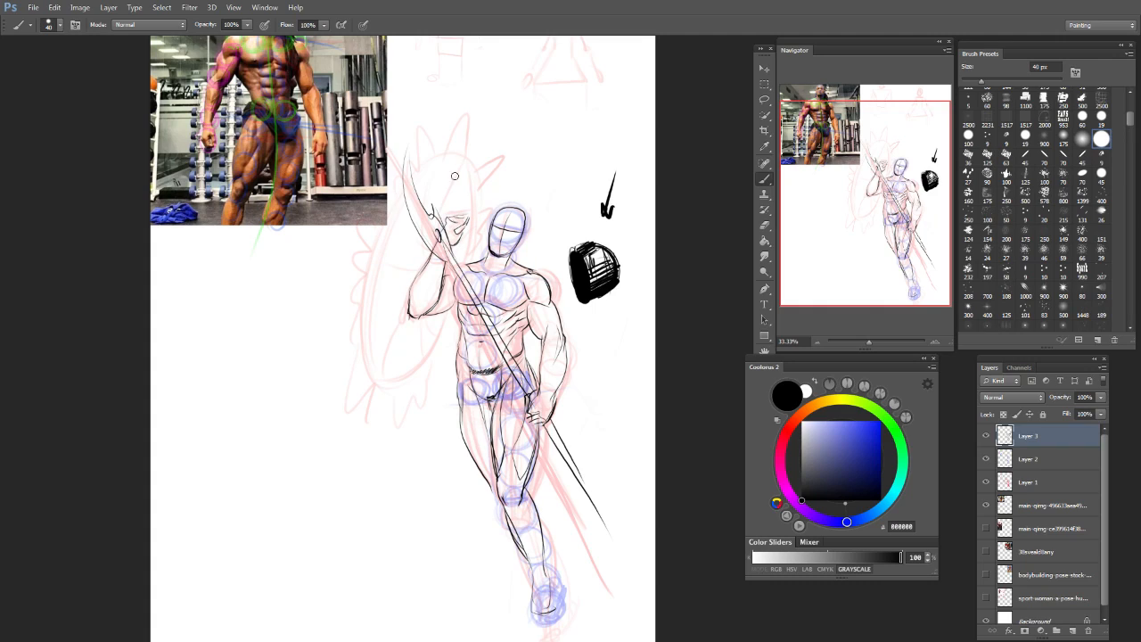
# Step: Ink the upper rim of the shield and the pointed spikes above it
pyautogui.moveTo(453, 144)
pyautogui.mouseDown()
pyautogui.moveTo(482, 171)
pyautogui.moveTo(478, 191)
pyautogui.moveTo(421, 124)
pyautogui.moveTo(420, 166)
pyautogui.moveTo(476, 180)
pyautogui.moveTo(462, 257)
pyautogui.moveTo(398, 211)
pyautogui.mouseUp()
pyautogui.hotkey('ctrl', 'z')
pyautogui.hotkey('ctrl', 'z')
pyautogui.hotkey('ctrl', 'z')
pyautogui.moveTo(473, 162); pyautogui.dragTo(466, 269)
pyautogui.hotkey('ctrl', 'z')
pyautogui.moveTo(478, 168); pyautogui.dragTo(469, 261)
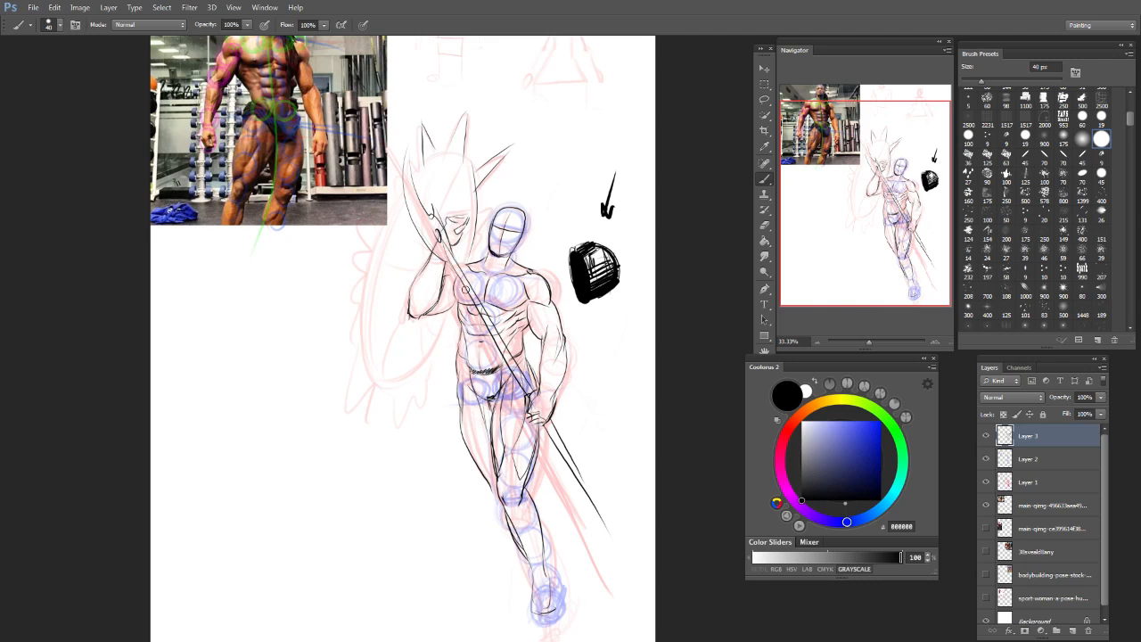
# Step: Ink the shield's lower rim and long outer edge to close the oval
pyautogui.moveTo(448, 314); pyautogui.dragTo(402, 375)
pyautogui.moveTo(392, 229); pyautogui.dragTo(383, 374)
pyautogui.hotkey('ctrl', 'z')
pyautogui.moveTo(370, 336); pyautogui.dragTo(416, 381)
pyautogui.hotkey('ctrl', 'z')
pyautogui.moveTo(369, 343); pyautogui.dragTo(412, 381)
pyautogui.moveTo(400, 211); pyautogui.dragTo(371, 331)
# Step: Ink the remaining spikes around the shield's outer and lower edges
pyautogui.moveTo(419, 179)
pyautogui.mouseDown()
pyautogui.moveTo(460, 158)
pyautogui.moveTo(472, 222)
pyautogui.mouseUp()
pyautogui.moveTo(415, 152); pyautogui.dragTo(396, 180)
pyautogui.moveTo(355, 232); pyautogui.dragTo(378, 242)
pyautogui.moveTo(336, 301)
pyautogui.mouseDown()
pyautogui.moveTo(369, 280)
pyautogui.moveTo(331, 299)
pyautogui.mouseUp()
pyautogui.hotkey('ctrl', 'z')
pyautogui.hotkey('ctrl', 'z')
pyautogui.moveTo(371, 369)
pyautogui.mouseDown()
pyautogui.moveTo(341, 385)
pyautogui.moveTo(385, 433)
pyautogui.mouseUp()
pyautogui.moveTo(405, 387); pyautogui.dragTo(393, 426)
pyautogui.moveTo(423, 362); pyautogui.dragTo(433, 387)
pyautogui.moveTo(445, 346); pyautogui.dragTo(451, 324)
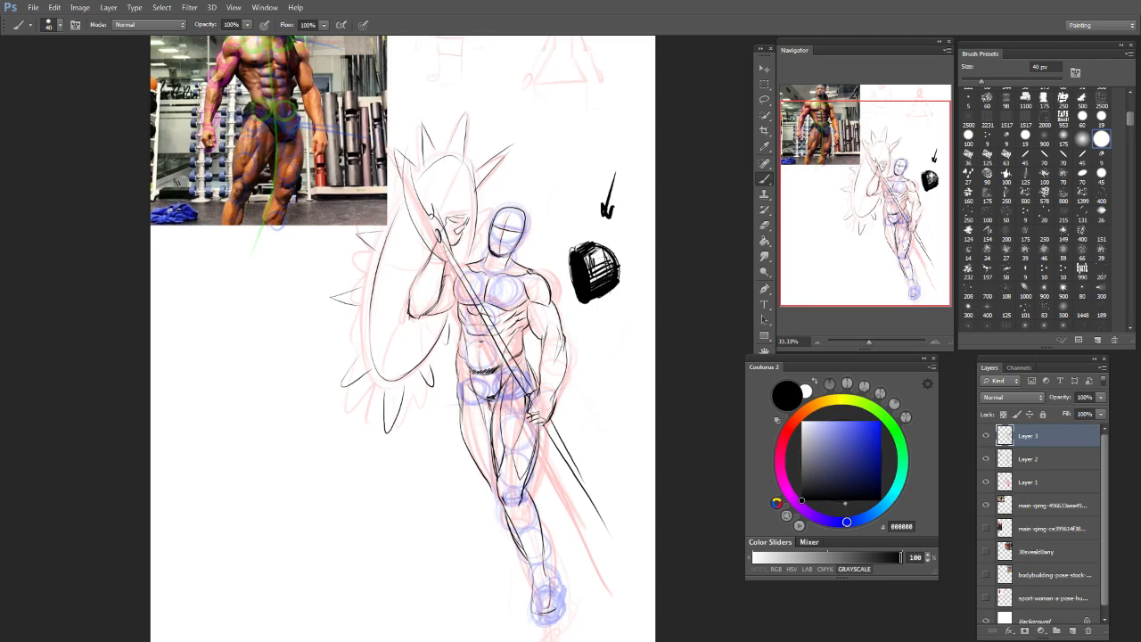
# Step: Ink a second rim line on the shield and curved lines radiating across its face
pyautogui.moveTo(363, 304); pyautogui.dragTo(365, 376)
pyautogui.moveTo(402, 186); pyautogui.dragTo(367, 311)
pyautogui.moveTo(427, 172)
pyautogui.mouseDown()
pyautogui.moveTo(457, 157)
pyautogui.moveTo(438, 223)
pyautogui.mouseUp()
pyautogui.moveTo(462, 170); pyautogui.dragTo(446, 222)
pyautogui.moveTo(390, 250); pyautogui.dragTo(436, 259)
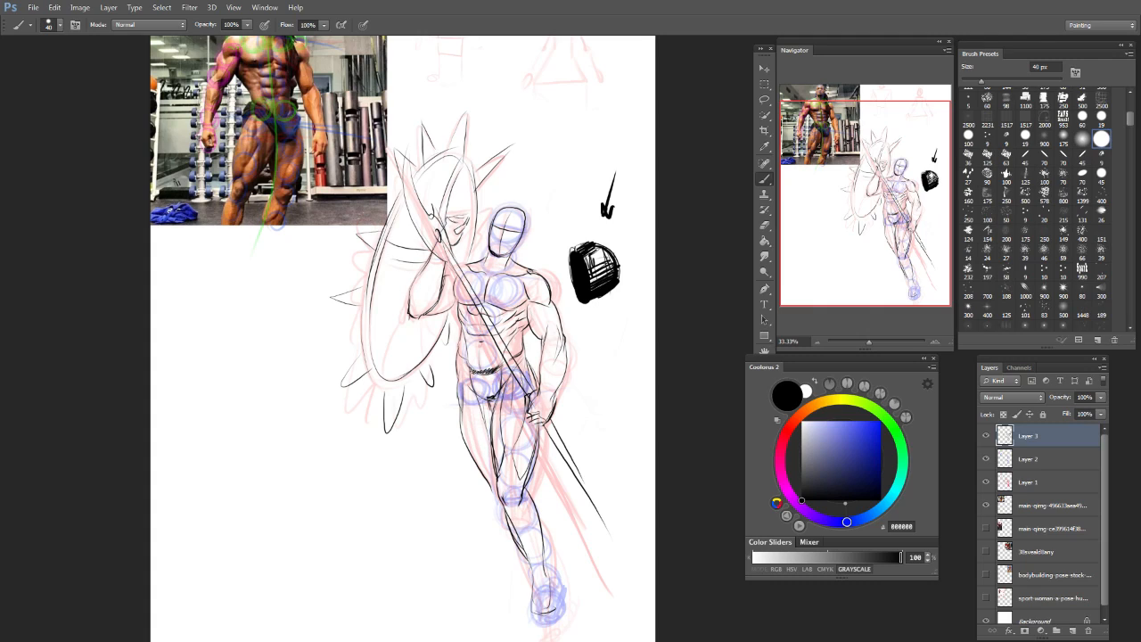
pyautogui.moveTo(398, 311); pyautogui.dragTo(381, 372)
pyautogui.moveTo(414, 268); pyautogui.dragTo(366, 296)
# Step: Draw the eyes, brows, nose and mouth on the figure's head
pyautogui.moveTo(493, 231); pyautogui.dragTo(520, 229)
pyautogui.moveTo(905, 210); pyautogui.dragTo(908, 206)
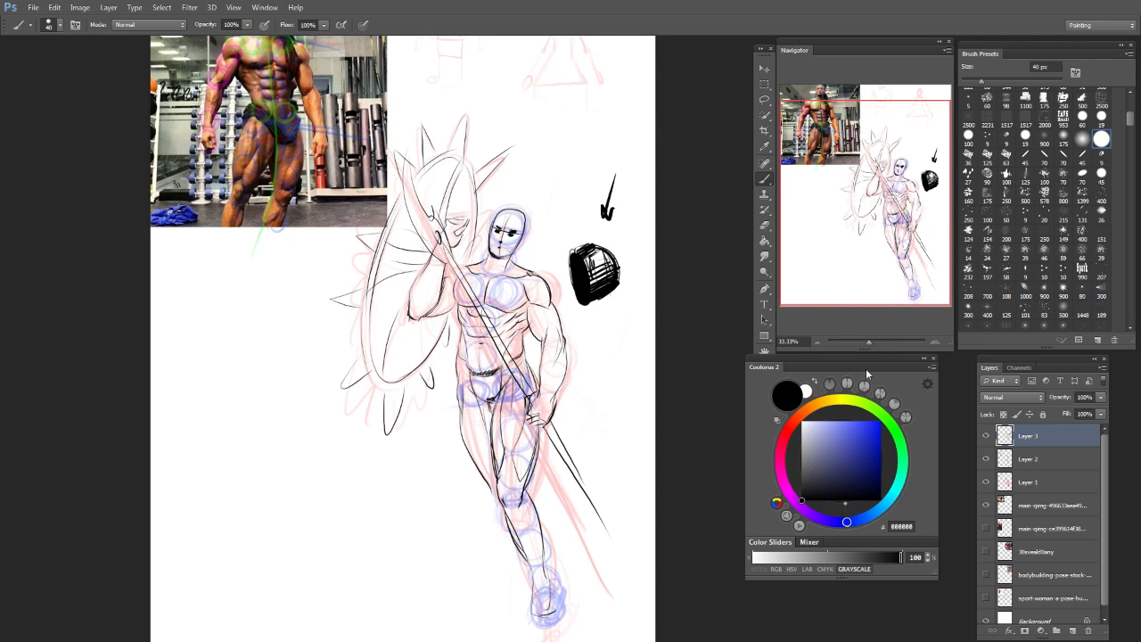
pyautogui.hotkey('ctrl', '-')
pyautogui.hotkey('ctrl', '+')
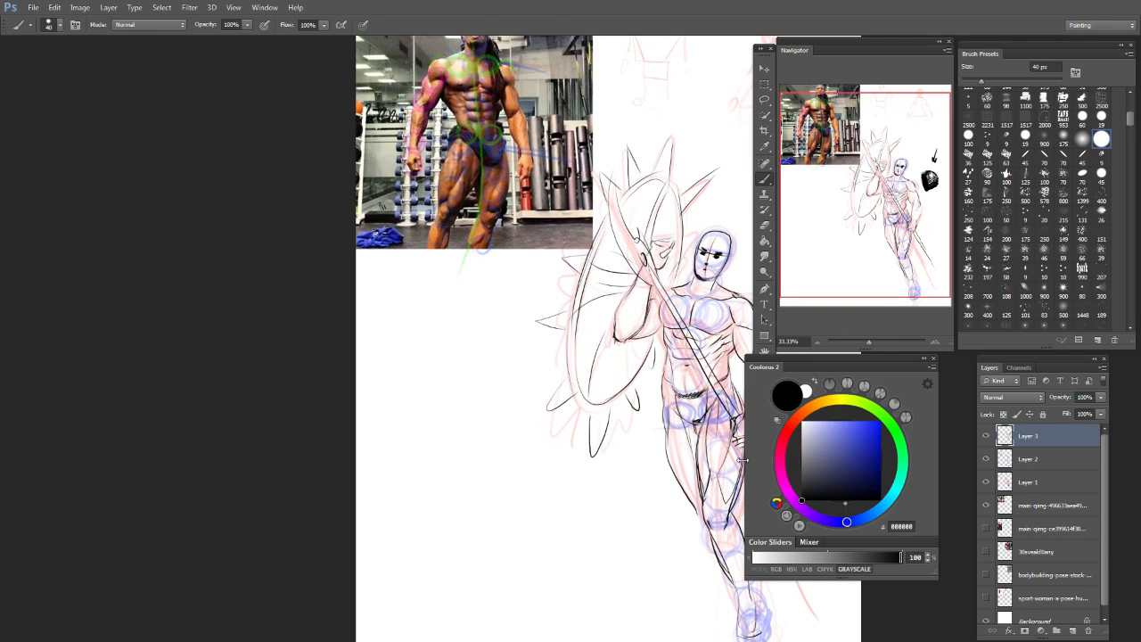
pyautogui.moveTo(708, 462); pyautogui.dragTo(570, 483)
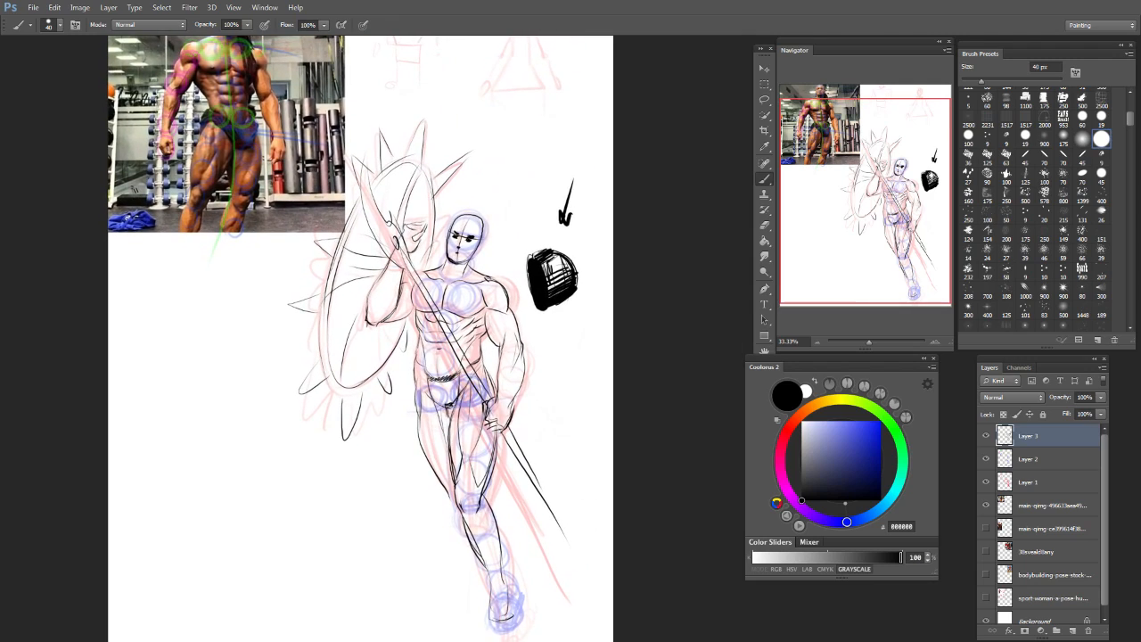
# Step: Enlarge the brush to 45 px and reinforce the thigh and lower leg contours, adding a dot at the heel
pyautogui.press(']')
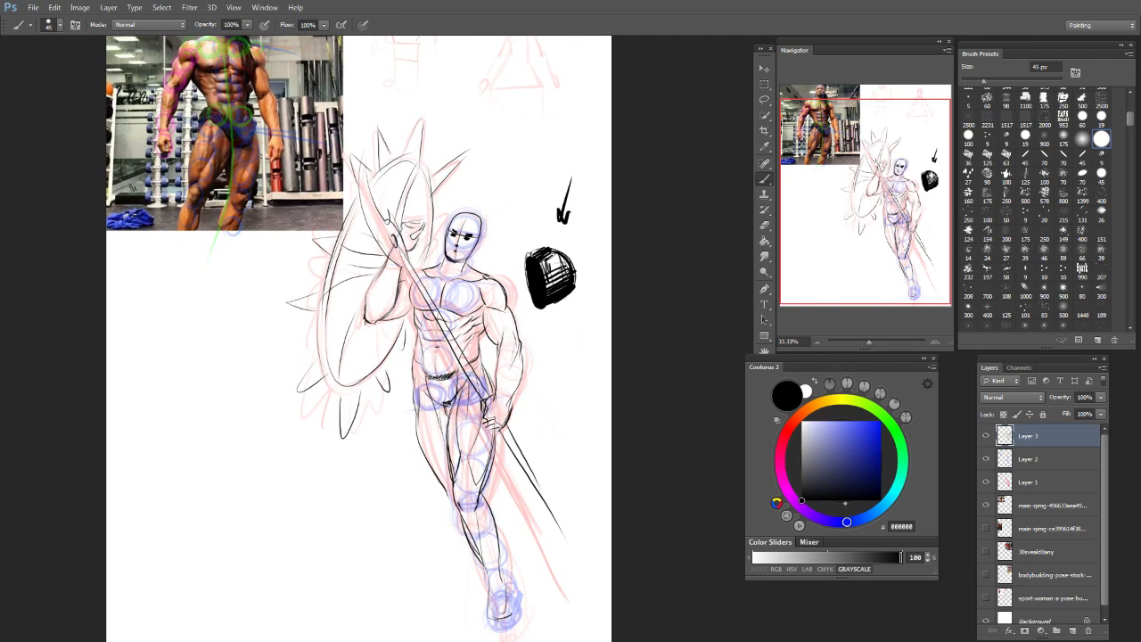
pyautogui.moveTo(482, 525); pyautogui.dragTo(486, 563)
pyautogui.moveTo(463, 505)
pyautogui.mouseDown()
pyautogui.moveTo(496, 521)
pyautogui.moveTo(490, 622)
pyautogui.mouseUp()
pyautogui.moveTo(417, 407); pyautogui.dragTo(452, 492)
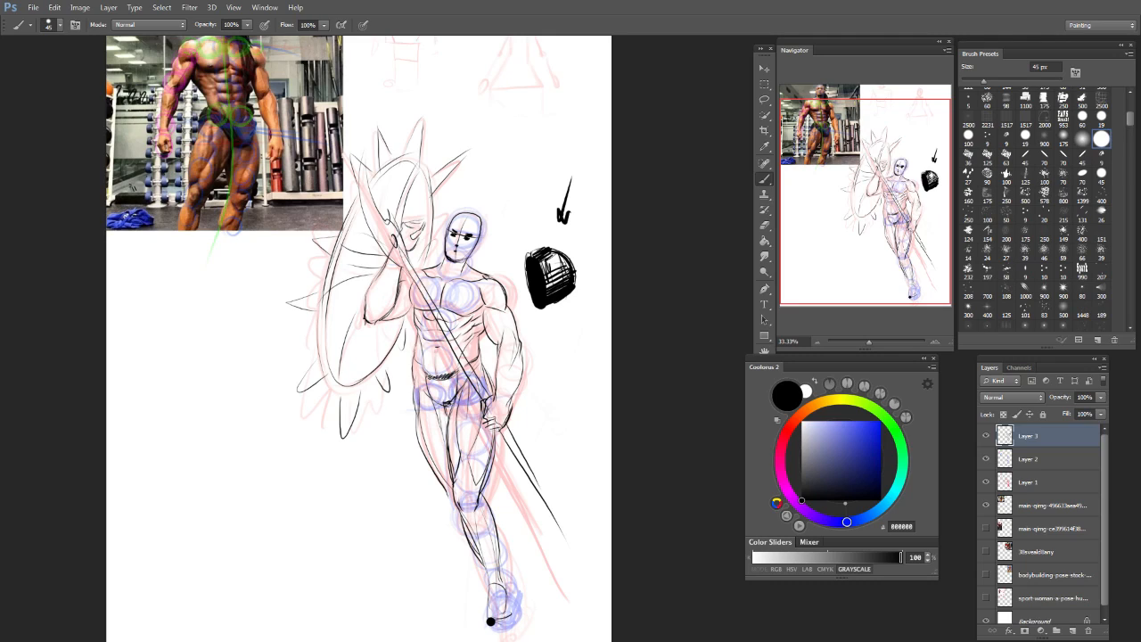
# Step: Add shading strokes to the neck and along the raised forearm
pyautogui.moveTo(499, 343); pyautogui.dragTo(497, 389)
pyautogui.hotkey('ctrl', 'z')
pyautogui.moveTo(450, 250); pyautogui.dragTo(446, 259)
pyautogui.moveTo(396, 269)
pyautogui.mouseDown()
pyautogui.moveTo(368, 320)
pyautogui.moveTo(397, 287)
pyautogui.moveTo(378, 313)
pyautogui.mouseUp()
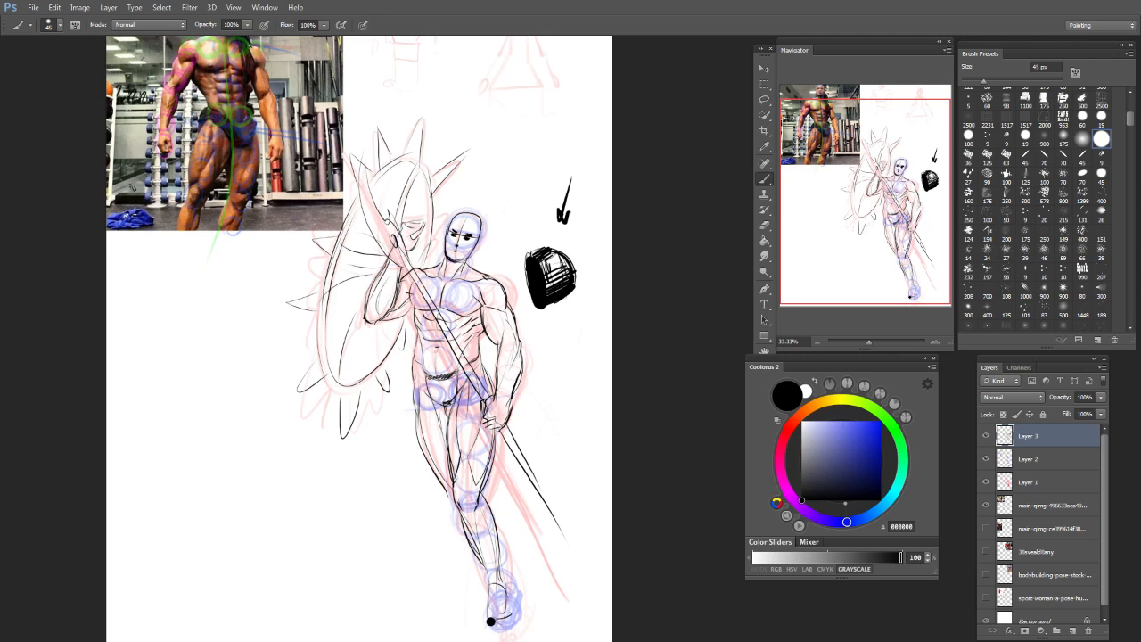
# Step: Hide Layer 1 and Layer 2 to view the ink alone, and show both sketch layers again
pyautogui.hotkey('ctrl', '-')
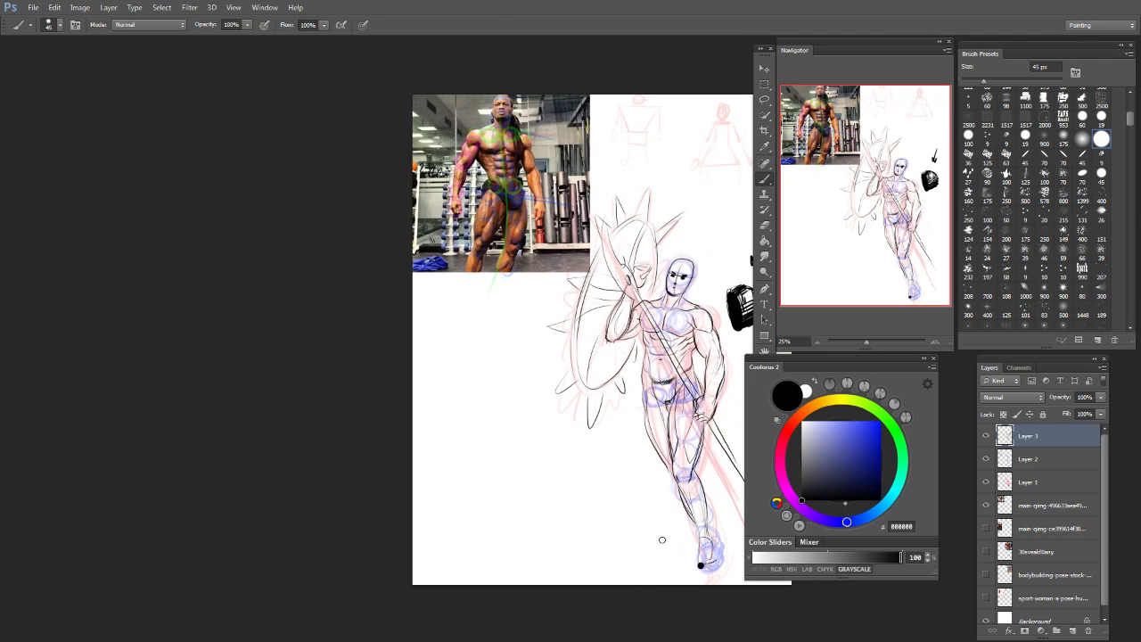
pyautogui.moveTo(658, 449); pyautogui.dragTo(472, 466)
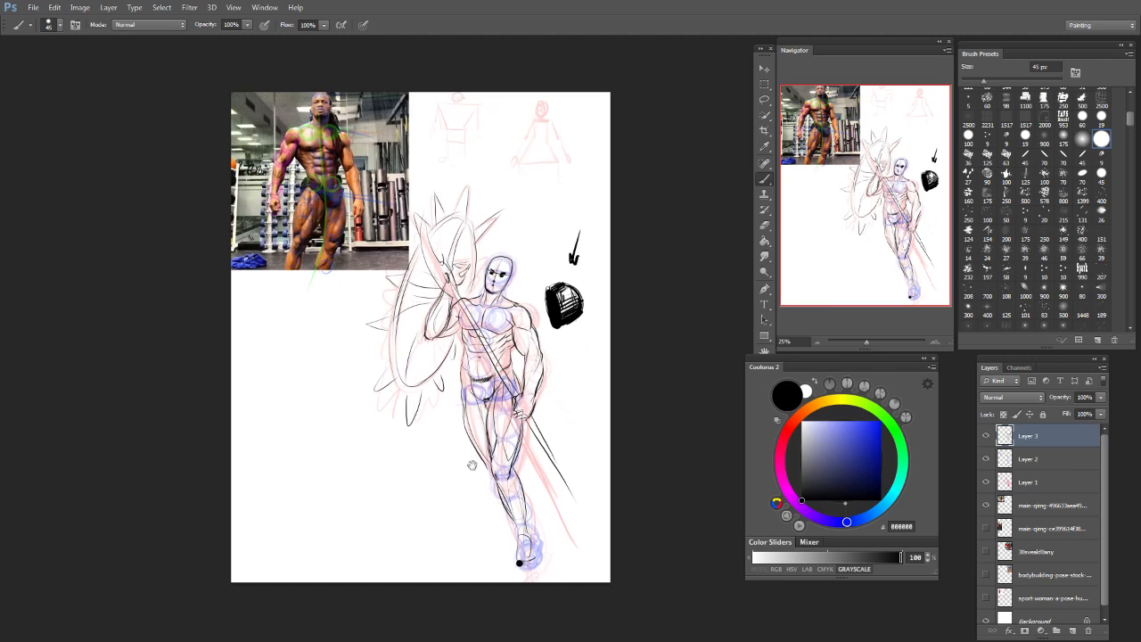
pyautogui.click(987, 483)
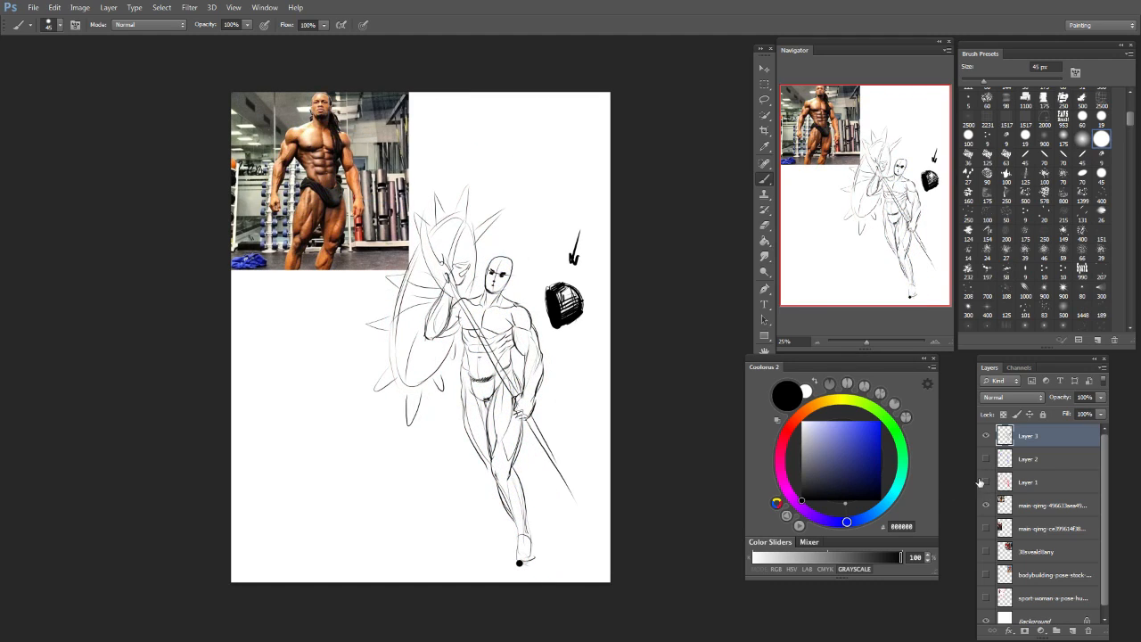
pyautogui.moveTo(986, 458); pyautogui.dragTo(986, 483)
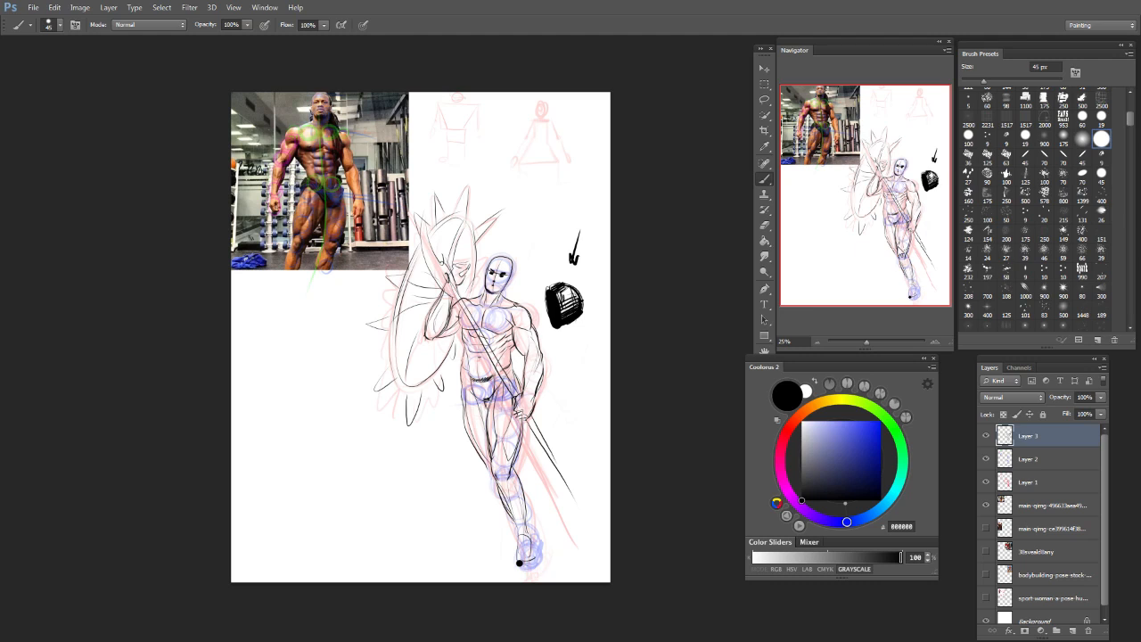
pyautogui.hotkey('ctrl', '+')
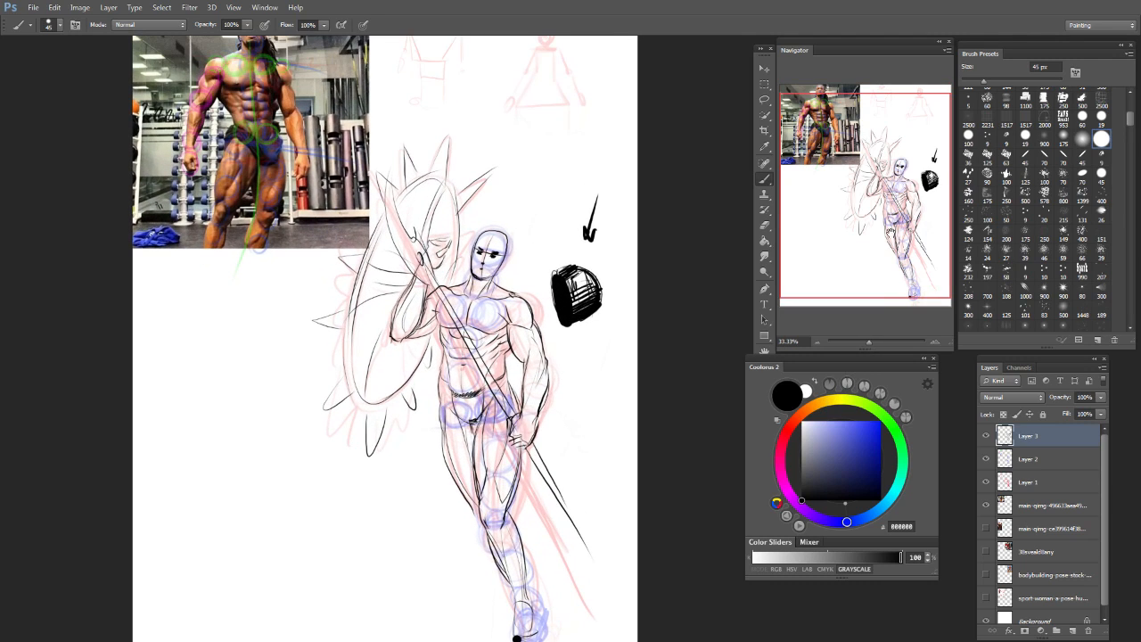
pyautogui.hotkey('ctrl', '-')
pyautogui.moveTo(624, 456); pyautogui.dragTo(503, 422)
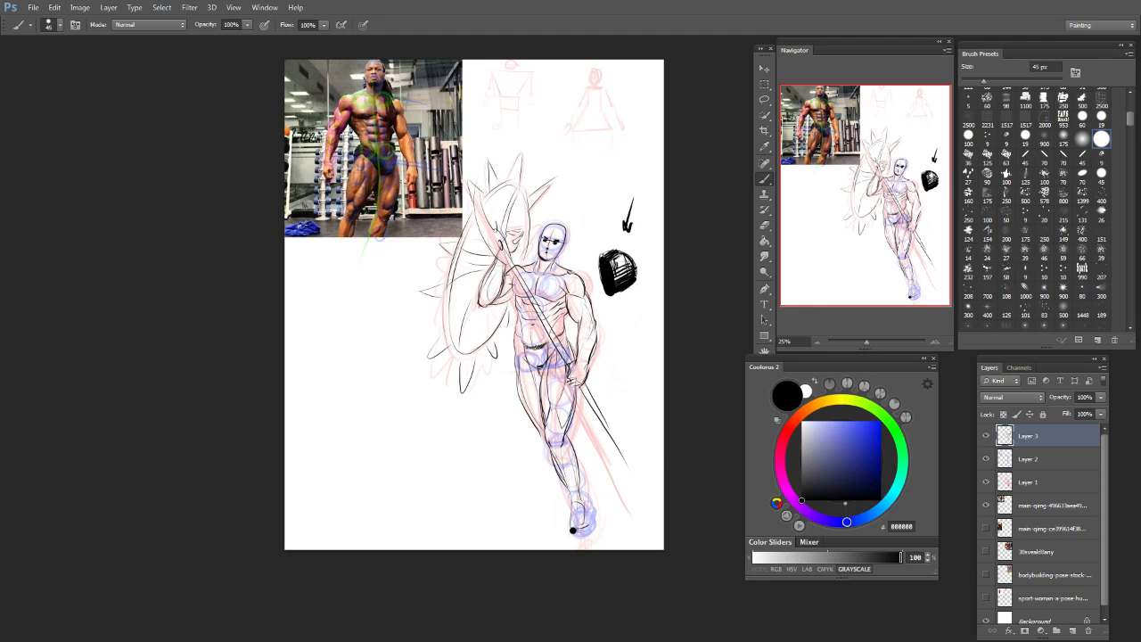
pyautogui.hotkey('ctrl', '+')
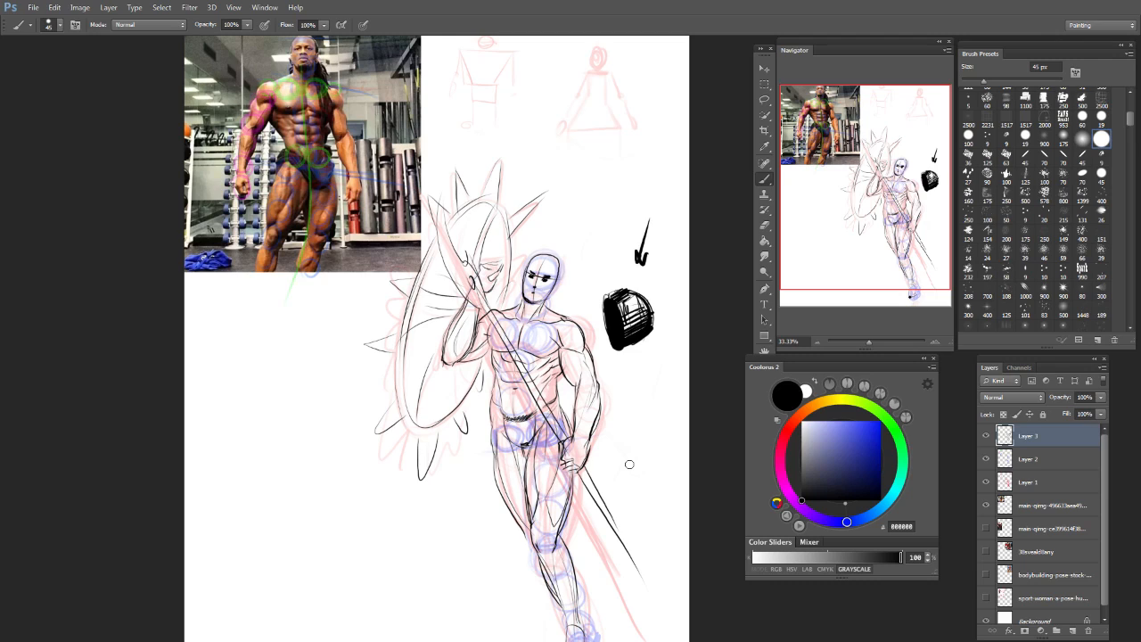
pyautogui.moveTo(629, 464); pyautogui.dragTo(622, 465)
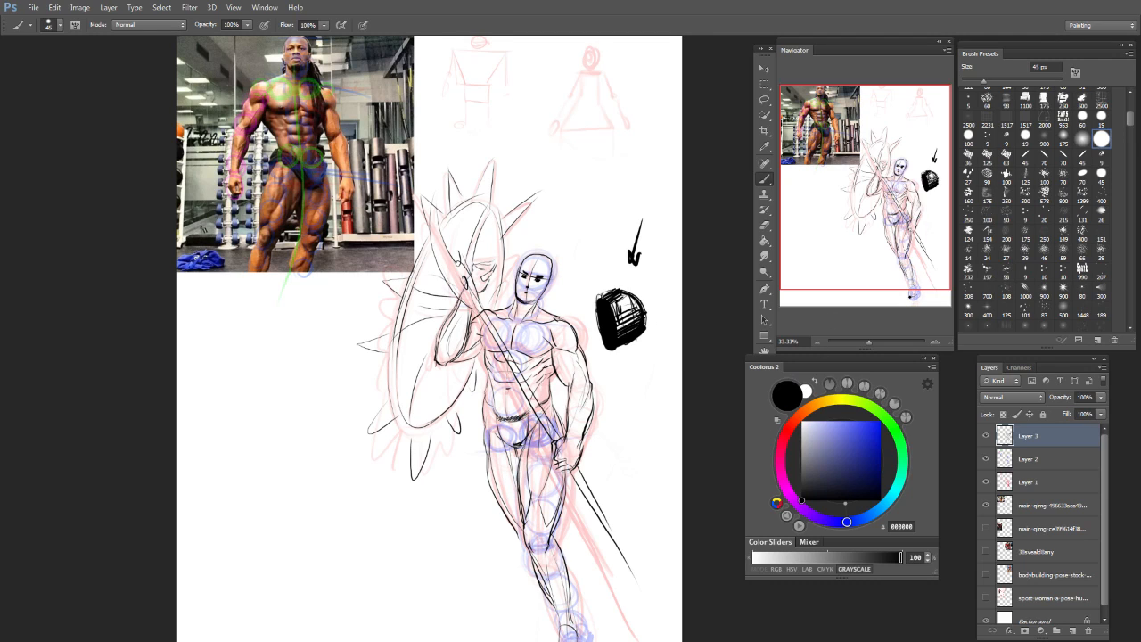
pyautogui.hotkey('ctrl', '-')
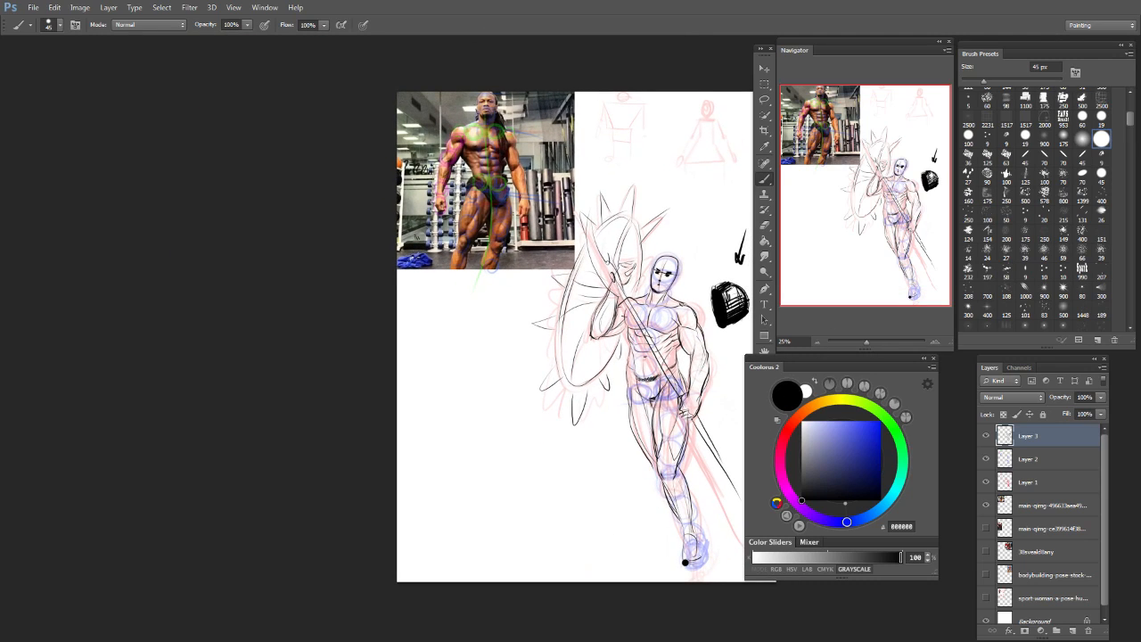
pyautogui.moveTo(651, 399); pyautogui.dragTo(563, 430)
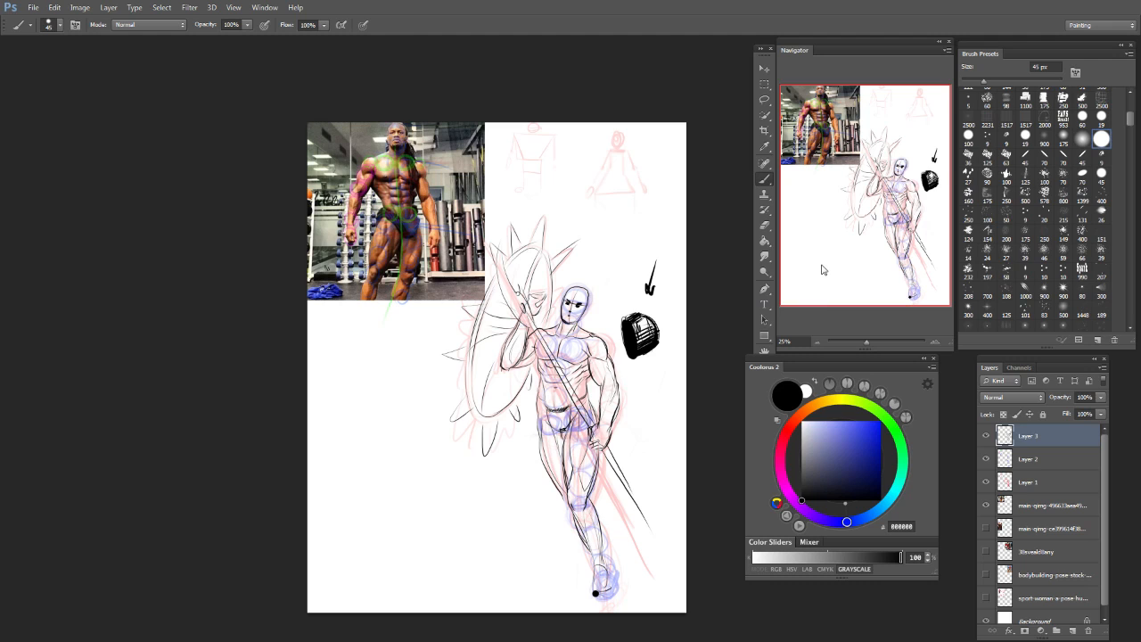
pyautogui.hotkey('ctrl', '+')
pyautogui.moveTo(629, 470); pyautogui.dragTo(559, 430)
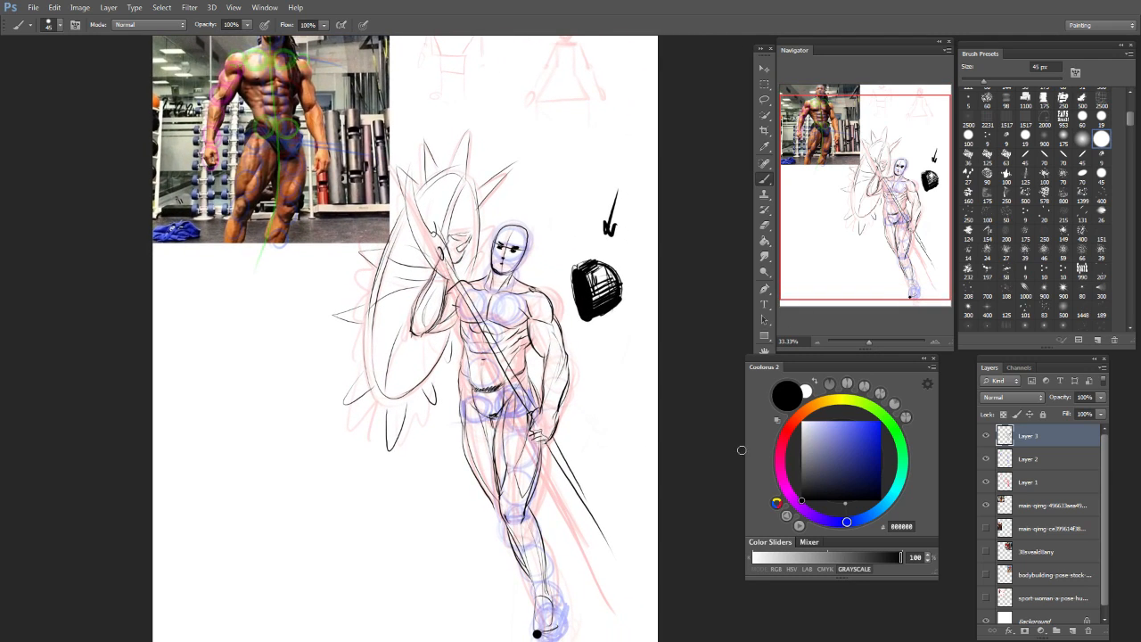
pyautogui.hotkey('ctrl', '-')
pyautogui.moveTo(665, 455); pyautogui.dragTo(538, 477)
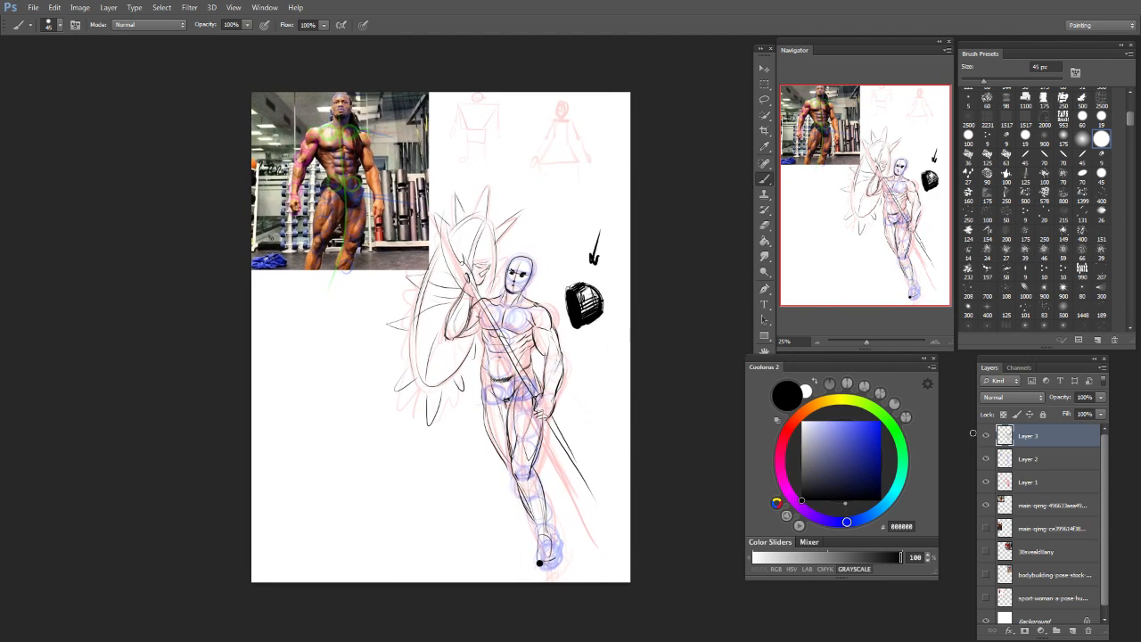
# Step: Compare the sketch and ink layers on their own, and hide all of them and the photo, leaving only the white background
pyautogui.click(986, 435)
pyautogui.click(986, 481)
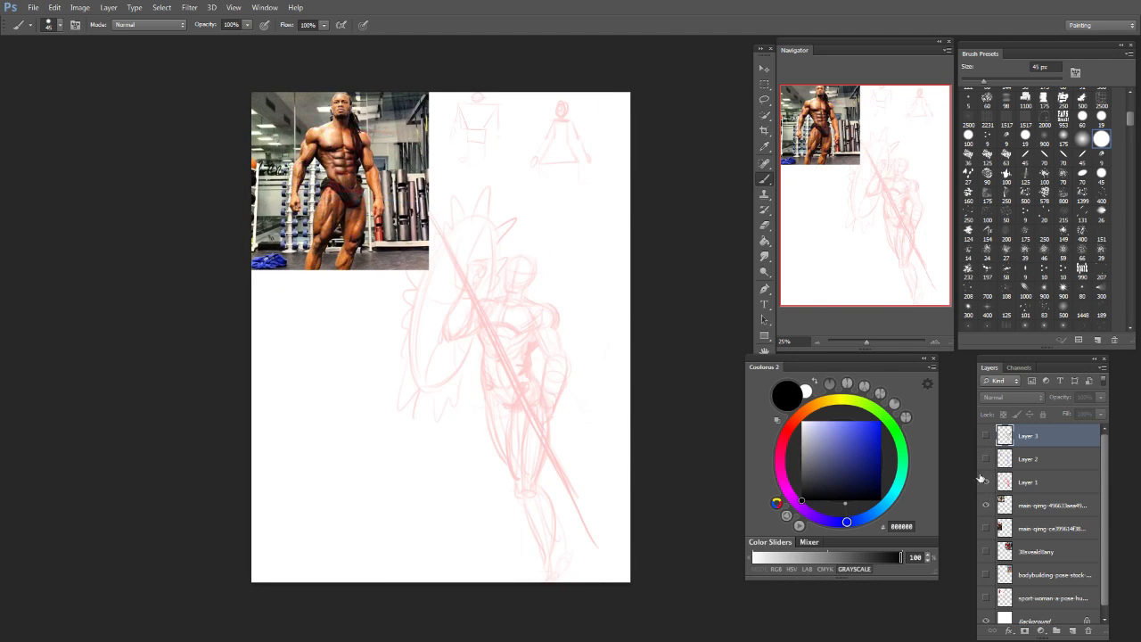
pyautogui.click(985, 481)
pyautogui.click(986, 436)
pyautogui.click(986, 482)
pyautogui.click(986, 459)
pyautogui.click(986, 505)
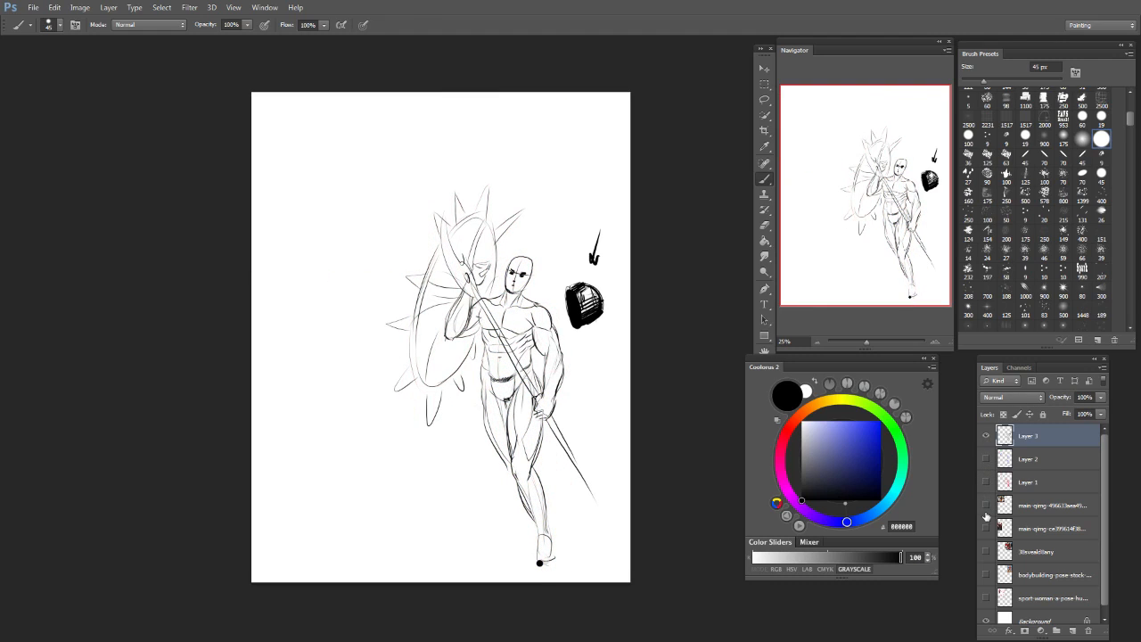
pyautogui.click(986, 436)
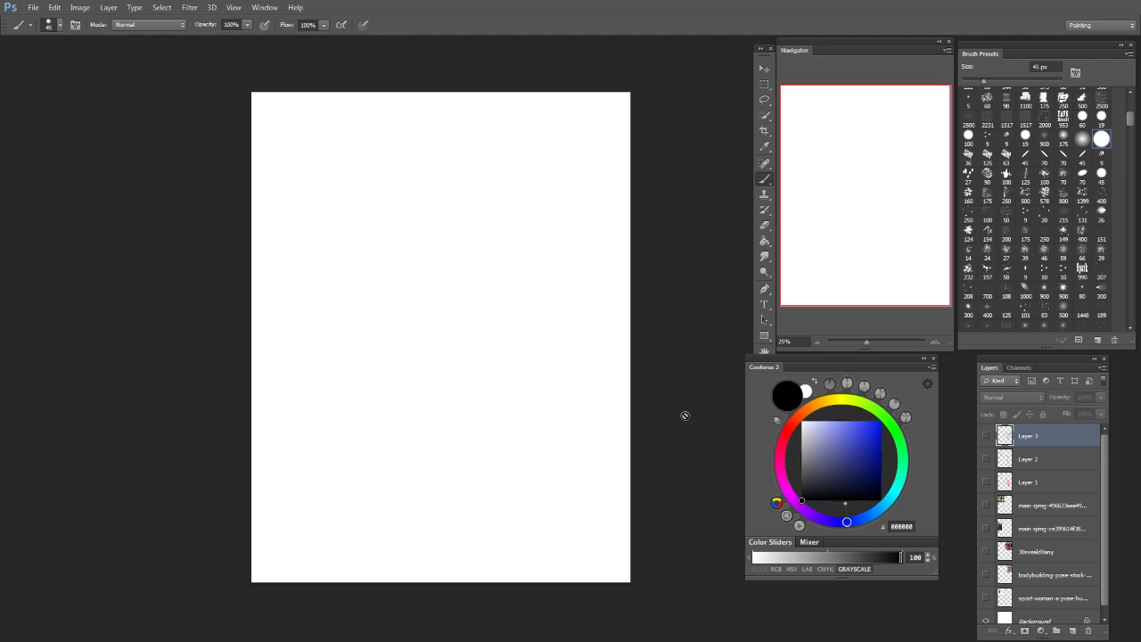
# Step: Add a new empty layer on top of the hidden layers
pyautogui.click(699, 253)
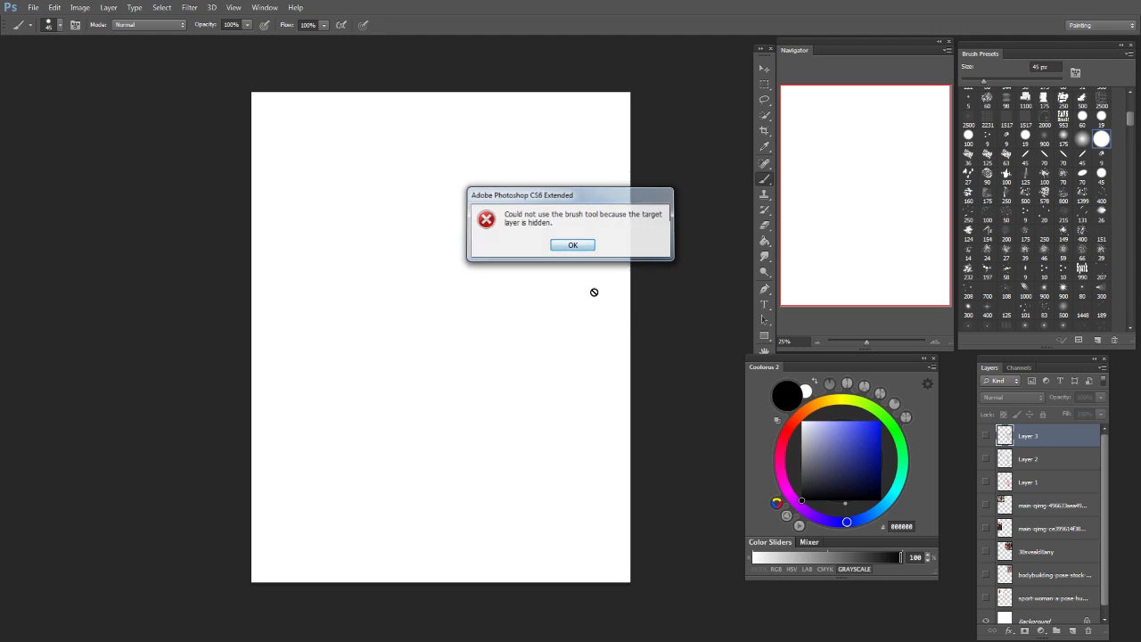
pyautogui.click(580, 247)
pyautogui.click(1069, 631)
# Step: Choose the 19 px hard round brush preset and reduce its size to 10 px
pyautogui.press('[')
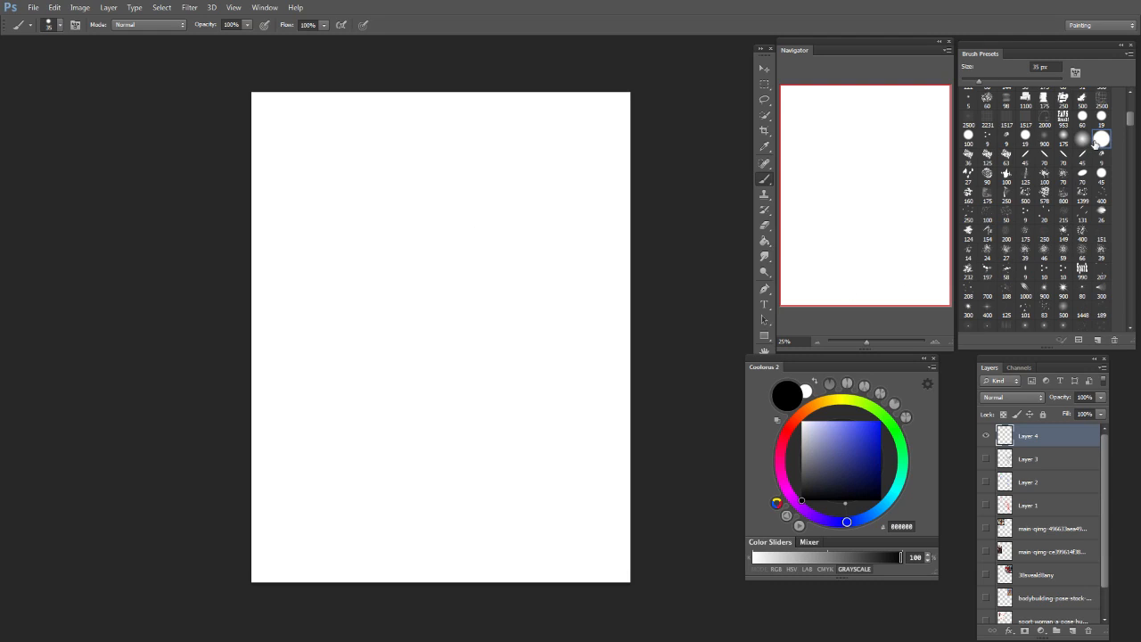
pyautogui.click(1081, 140)
pyautogui.click(1102, 118)
pyautogui.hotkey('ctrl', '+')
pyautogui.hotkey('ctrl', '-')
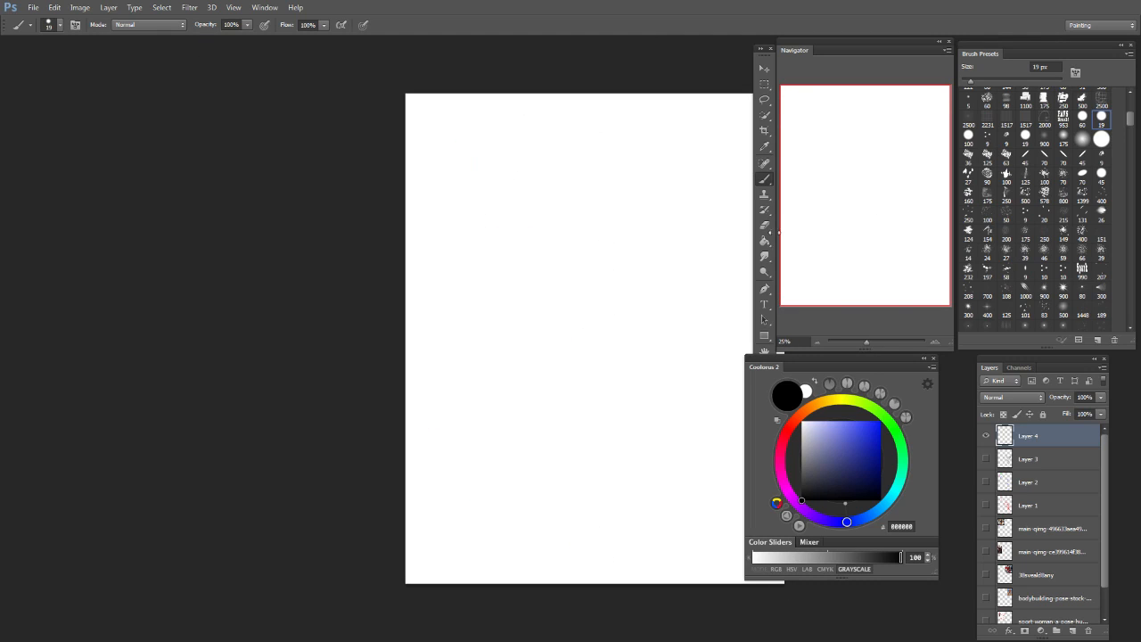
pyautogui.moveTo(630, 376); pyautogui.dragTo(479, 410)
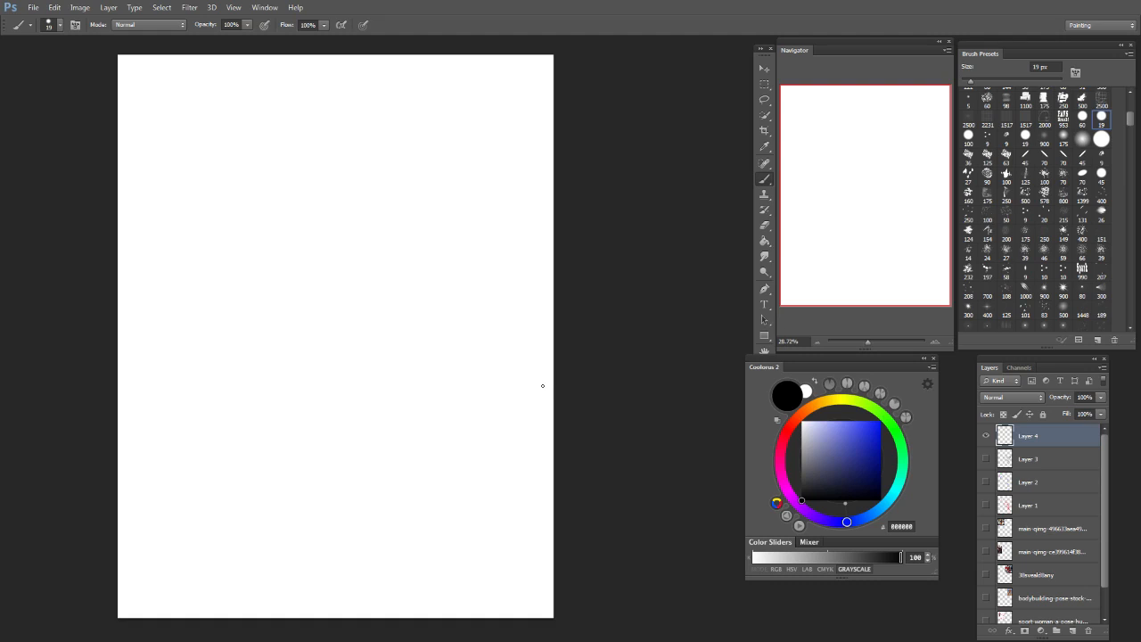
pyautogui.press('[')
# Step: Sketch a large horizontal oval in the upper half of the blank canvas with light overlapping strokes
pyautogui.moveTo(450, 227); pyautogui.dragTo(436, 375)
pyautogui.hotkey('ctrl', 'z')
pyautogui.moveTo(254, 182); pyautogui.dragTo(395, 211)
pyautogui.moveTo(232, 191)
pyautogui.mouseDown()
pyautogui.moveTo(357, 276)
pyautogui.moveTo(396, 199)
pyautogui.mouseUp()
pyautogui.hotkey('ctrl', 'z')
pyautogui.moveTo(243, 184); pyautogui.dragTo(408, 223)
pyautogui.moveTo(226, 190)
pyautogui.mouseDown()
pyautogui.moveTo(396, 203)
pyautogui.moveTo(416, 223)
pyautogui.mouseUp()
pyautogui.moveTo(215, 189); pyautogui.dragTo(231, 290)
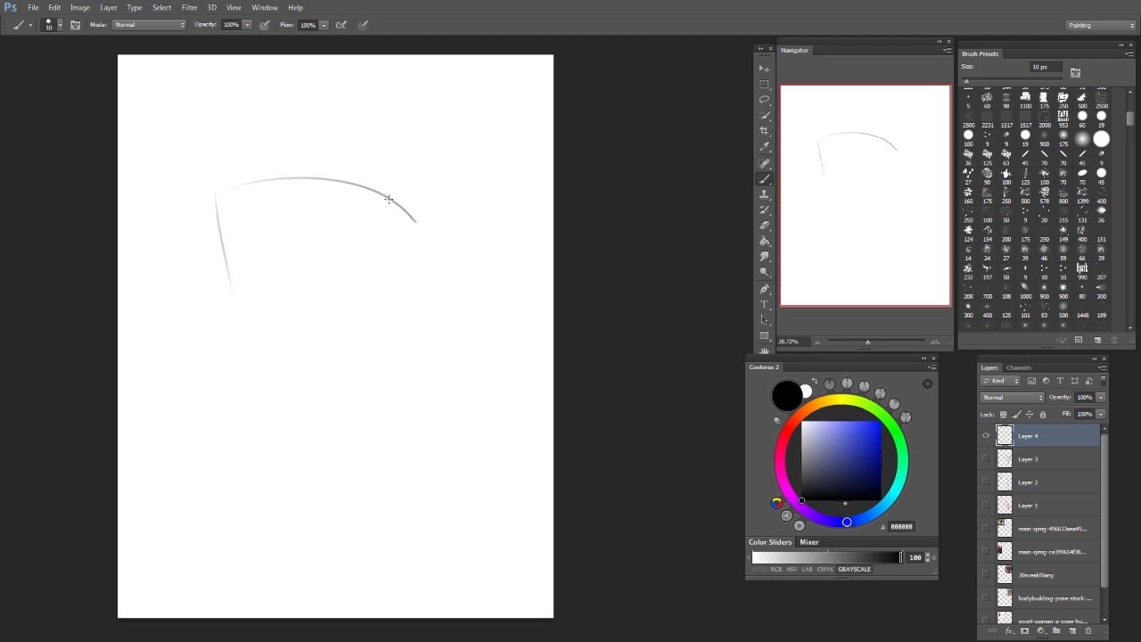
pyautogui.moveTo(219, 214)
pyautogui.mouseDown()
pyautogui.moveTo(411, 198)
pyautogui.moveTo(227, 192)
pyautogui.moveTo(218, 223)
pyautogui.moveTo(407, 193)
pyautogui.mouseUp()
# Step: Sketch a smaller pelvis circle below the large oval and block in an angular shoulder on each side of the oval
pyautogui.moveTo(306, 366)
pyautogui.mouseDown()
pyautogui.moveTo(269, 333)
pyautogui.moveTo(312, 303)
pyautogui.moveTo(376, 320)
pyautogui.moveTo(372, 340)
pyautogui.moveTo(417, 250)
pyautogui.moveTo(379, 287)
pyautogui.moveTo(389, 183)
pyautogui.moveTo(425, 163)
pyautogui.moveTo(446, 205)
pyautogui.mouseUp()
pyautogui.moveTo(265, 185); pyautogui.dragTo(181, 198)
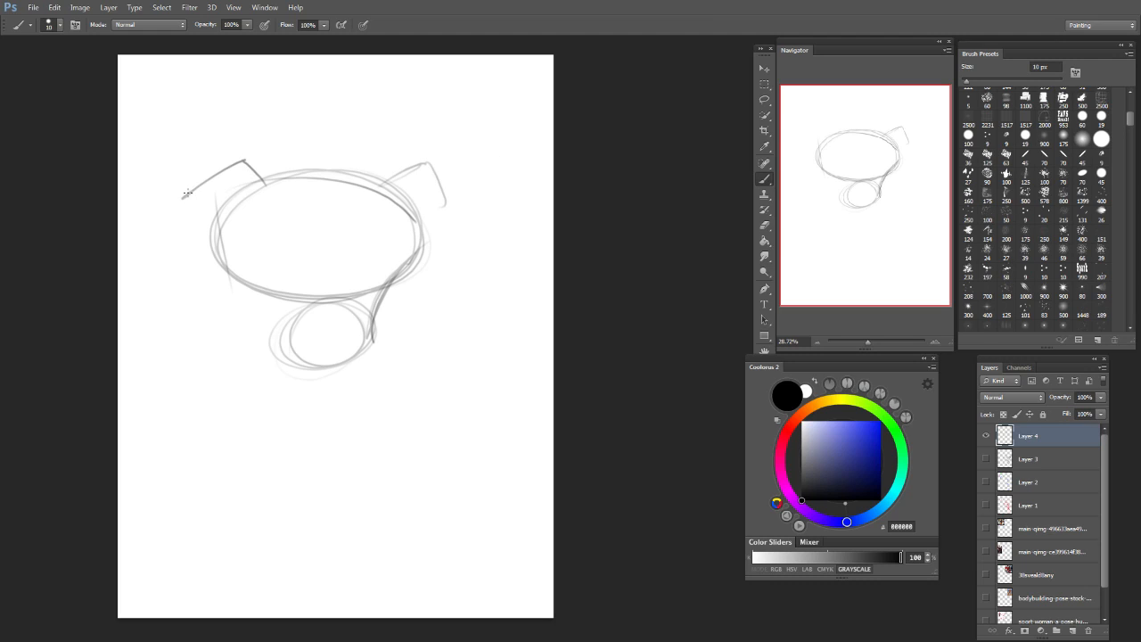
# Step: Sketch the long upper arm and forearm hanging from the left shoulder with light strokes
pyautogui.moveTo(228, 240); pyautogui.dragTo(261, 226)
pyautogui.moveTo(166, 245); pyautogui.dragTo(148, 303)
pyautogui.moveTo(230, 254); pyautogui.dragTo(219, 297)
pyautogui.moveTo(137, 308); pyautogui.dragTo(177, 276)
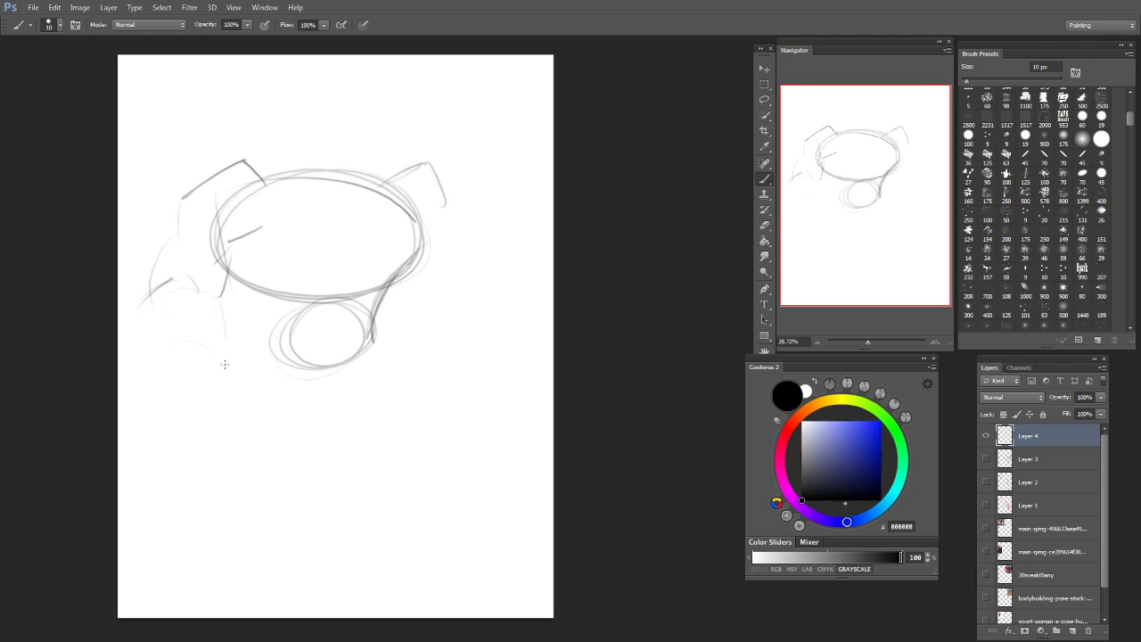
pyautogui.moveTo(142, 300)
pyautogui.mouseDown()
pyautogui.moveTo(168, 384)
pyautogui.moveTo(199, 418)
pyautogui.mouseUp()
pyautogui.moveTo(232, 373); pyautogui.dragTo(236, 409)
# Step: Sketch two short, thin legs with small rounded feet below the pelvis circle
pyautogui.moveTo(370, 343); pyautogui.dragTo(344, 417)
pyautogui.moveTo(352, 367)
pyautogui.mouseDown()
pyautogui.moveTo(341, 419)
pyautogui.moveTo(382, 428)
pyautogui.mouseUp()
pyautogui.moveTo(303, 357); pyautogui.dragTo(298, 426)
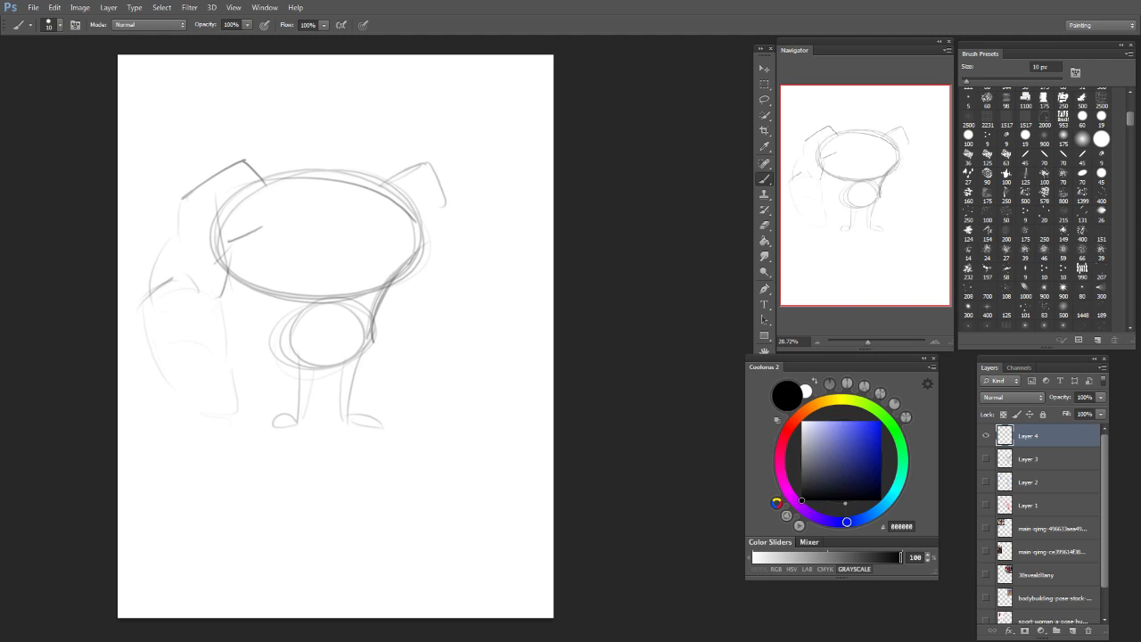
# Step: Divide the chest oval with a vertical centre line and a curved lower chest line
pyautogui.moveTo(330, 183)
pyautogui.mouseDown()
pyautogui.moveTo(339, 241)
pyautogui.moveTo(403, 241)
pyautogui.moveTo(421, 217)
pyautogui.moveTo(419, 195)
pyautogui.mouseUp()
pyautogui.moveTo(332, 238)
pyautogui.mouseDown()
pyautogui.moveTo(255, 249)
pyautogui.moveTo(260, 227)
pyautogui.mouseUp()
pyautogui.moveTo(324, 179); pyautogui.dragTo(339, 236)
pyautogui.moveTo(396, 180)
pyautogui.mouseDown()
pyautogui.moveTo(259, 175)
pyautogui.moveTo(224, 141)
pyautogui.moveTo(416, 135)
pyautogui.moveTo(415, 162)
pyautogui.mouseUp()
pyautogui.hotkey('ctrl', 'alt', 'z')
pyautogui.hotkey('ctrl', 'alt', 'z')
pyautogui.hotkey('ctrl', 'alt', 'z')
# Step: Draw a low, wide head above the chest with a wavy hair outline, a frowning mouth and two dot eyes
pyautogui.moveTo(357, 131); pyautogui.dragTo(394, 170)
pyautogui.moveTo(262, 146)
pyautogui.mouseDown()
pyautogui.moveTo(256, 169)
pyautogui.moveTo(357, 134)
pyautogui.mouseUp()
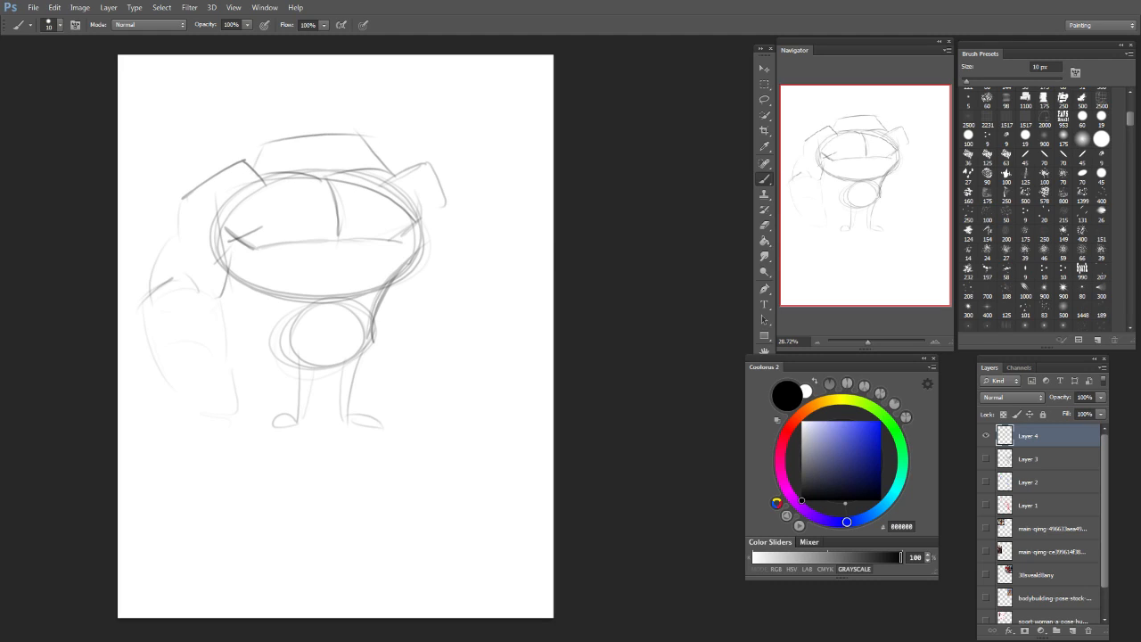
pyautogui.moveTo(276, 161)
pyautogui.mouseDown()
pyautogui.moveTo(360, 152)
pyautogui.moveTo(372, 161)
pyautogui.moveTo(287, 154)
pyautogui.moveTo(391, 168)
pyautogui.mouseUp()
pyautogui.hotkey('ctrl', 'alt', 'z')
pyautogui.hotkey('ctrl', 'alt', 'z')
pyautogui.moveTo(337, 126)
pyautogui.mouseDown()
pyautogui.moveTo(294, 129)
pyautogui.moveTo(257, 168)
pyautogui.mouseUp()
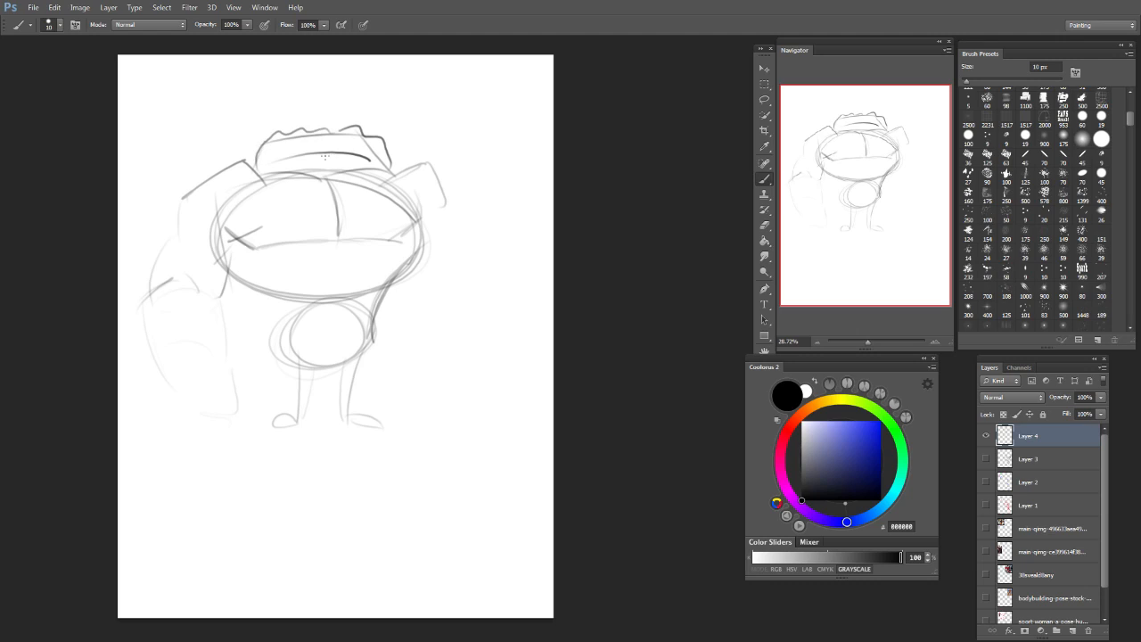
pyautogui.moveTo(323, 131); pyautogui.dragTo(392, 170)
pyautogui.moveTo(280, 132); pyautogui.dragTo(264, 170)
pyautogui.click(337, 146)
# Step: Define the left arm's upper arm and forearm contours with darker lines and finish it with a large fist
pyautogui.moveTo(234, 252)
pyautogui.mouseDown()
pyautogui.moveTo(217, 297)
pyautogui.moveTo(210, 290)
pyautogui.mouseUp()
pyautogui.moveTo(181, 225); pyautogui.dragTo(153, 287)
pyautogui.moveTo(182, 203)
pyautogui.mouseDown()
pyautogui.moveTo(178, 250)
pyautogui.moveTo(146, 305)
pyautogui.mouseUp()
pyautogui.moveTo(168, 254)
pyautogui.mouseDown()
pyautogui.moveTo(229, 312)
pyautogui.moveTo(216, 296)
pyautogui.moveTo(223, 362)
pyautogui.mouseUp()
pyautogui.moveTo(151, 286)
pyautogui.mouseDown()
pyautogui.moveTo(143, 324)
pyautogui.moveTo(184, 398)
pyautogui.mouseUp()
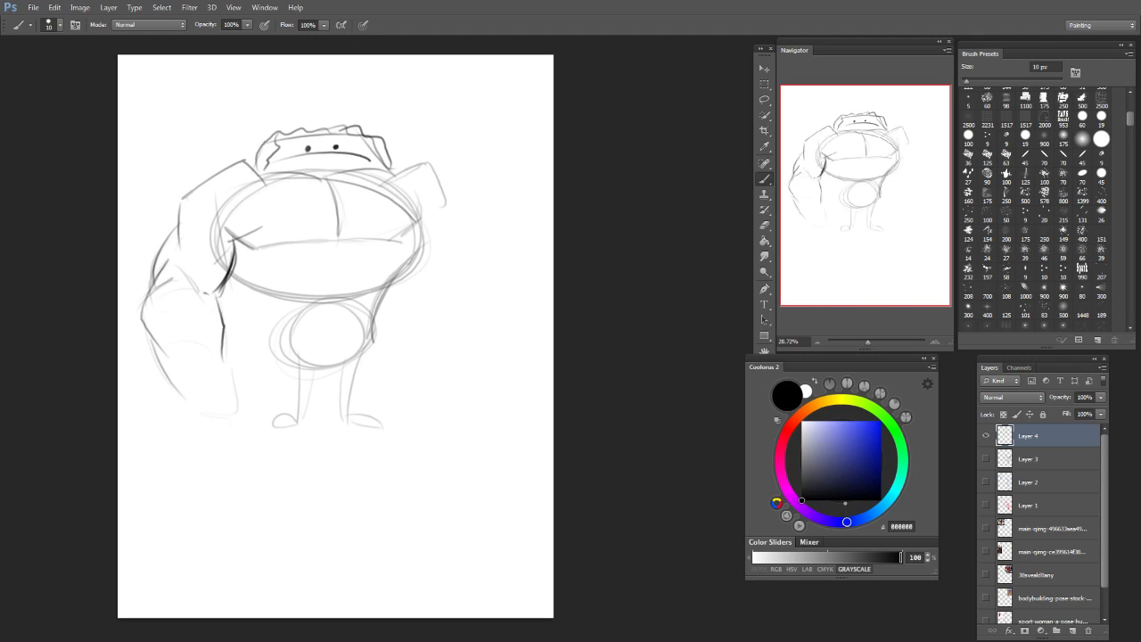
pyautogui.moveTo(219, 349)
pyautogui.mouseDown()
pyautogui.moveTo(236, 397)
pyautogui.moveTo(190, 428)
pyautogui.moveTo(212, 422)
pyautogui.moveTo(238, 448)
pyautogui.moveTo(253, 418)
pyautogui.mouseUp()
pyautogui.moveTo(253, 417); pyautogui.dragTo(243, 449)
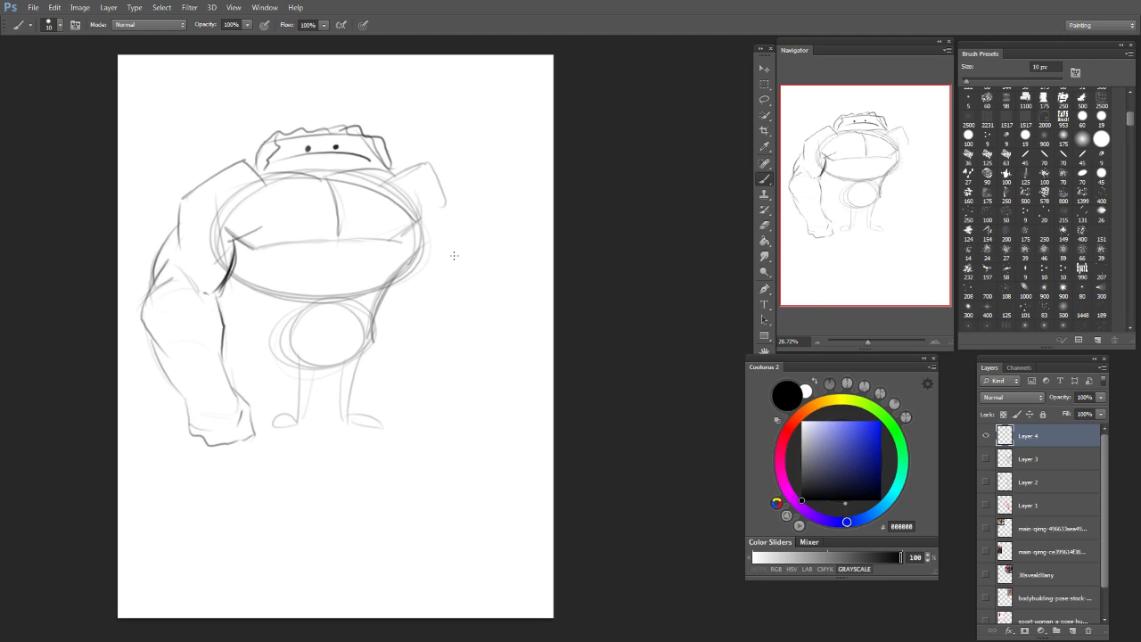
# Step: Sketch the matching massive right arm from the shoulder down to a fist beside the feet
pyautogui.moveTo(451, 212); pyautogui.dragTo(467, 248)
pyautogui.hotkey('ctrl', 'z')
pyautogui.moveTo(440, 180)
pyautogui.mouseDown()
pyautogui.moveTo(447, 223)
pyautogui.moveTo(447, 211)
pyautogui.moveTo(471, 256)
pyautogui.moveTo(462, 281)
pyautogui.moveTo(434, 304)
pyautogui.mouseUp()
pyautogui.moveTo(448, 258); pyautogui.dragTo(473, 300)
pyautogui.moveTo(405, 287)
pyautogui.mouseDown()
pyautogui.moveTo(423, 392)
pyautogui.moveTo(453, 406)
pyautogui.mouseUp()
pyautogui.moveTo(470, 355)
pyautogui.mouseDown()
pyautogui.moveTo(437, 414)
pyautogui.moveTo(422, 402)
pyautogui.moveTo(456, 390)
pyautogui.moveTo(419, 396)
pyautogui.moveTo(458, 433)
pyautogui.mouseUp()
pyautogui.moveTo(416, 403)
pyautogui.mouseDown()
pyautogui.moveTo(432, 437)
pyautogui.moveTo(412, 441)
pyautogui.moveTo(467, 434)
pyautogui.moveTo(459, 384)
pyautogui.mouseUp()
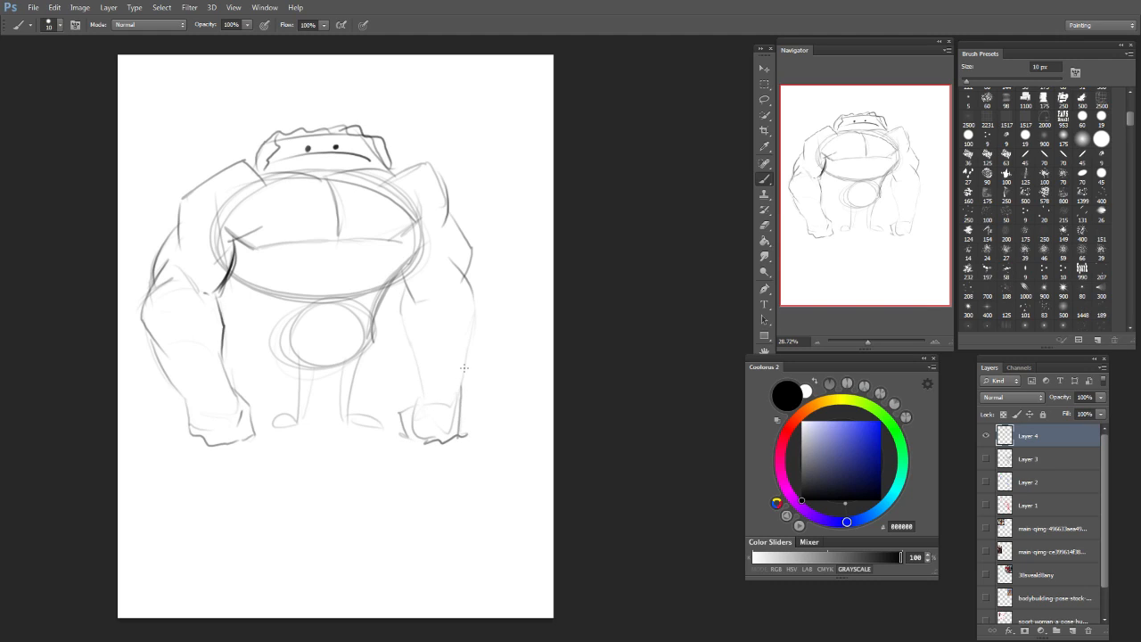
# Step: Refine the right arm's elbow and forearm contours with additional overlapping strokes
pyautogui.moveTo(473, 299); pyautogui.dragTo(473, 350)
pyautogui.moveTo(475, 272)
pyautogui.mouseDown()
pyautogui.moveTo(474, 323)
pyautogui.moveTo(475, 278)
pyautogui.moveTo(480, 289)
pyautogui.moveTo(431, 317)
pyautogui.mouseUp()
pyautogui.moveTo(410, 279)
pyautogui.mouseDown()
pyautogui.moveTo(436, 302)
pyautogui.moveTo(409, 285)
pyautogui.moveTo(422, 383)
pyautogui.mouseUp()
pyautogui.moveTo(463, 285)
pyautogui.mouseDown()
pyautogui.moveTo(443, 351)
pyautogui.moveTo(449, 413)
pyautogui.mouseUp()
pyautogui.hotkey('ctrl', 'z')
pyautogui.moveTo(474, 315); pyautogui.dragTo(459, 403)
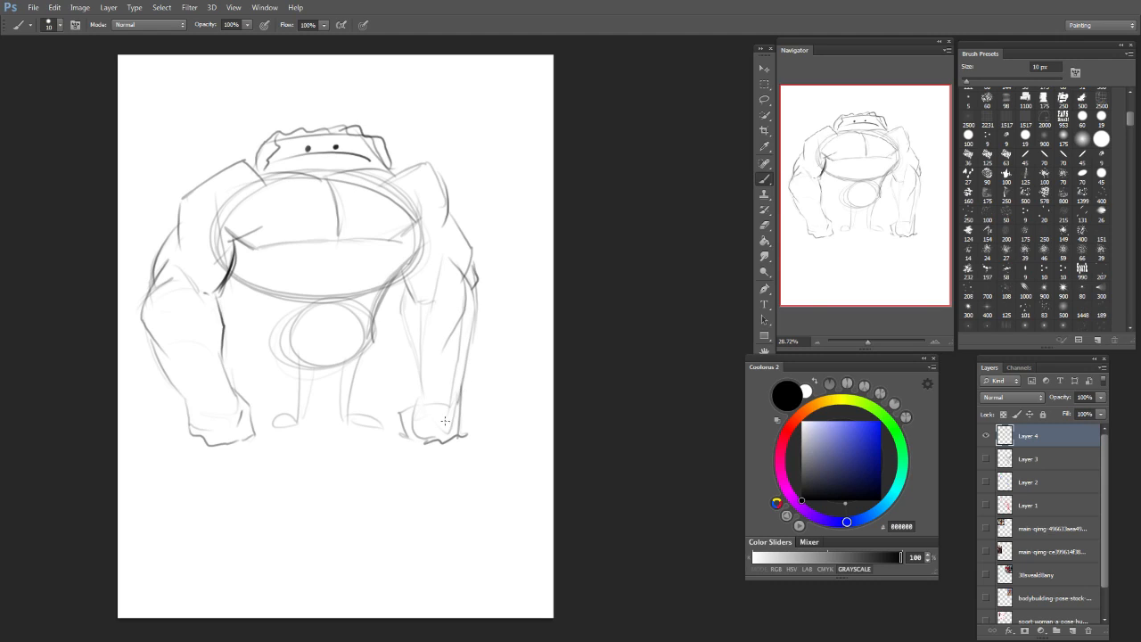
# Step: Draw the tapering waist and the arched abdominal and side muscle lines beneath the chest
pyautogui.moveTo(357, 360); pyautogui.dragTo(348, 421)
pyautogui.moveTo(259, 284); pyautogui.dragTo(291, 356)
pyautogui.moveTo(334, 242)
pyautogui.mouseDown()
pyautogui.moveTo(335, 275)
pyautogui.moveTo(382, 272)
pyautogui.moveTo(407, 239)
pyautogui.moveTo(271, 273)
pyautogui.moveTo(360, 272)
pyautogui.mouseUp()
pyautogui.moveTo(334, 258)
pyautogui.mouseDown()
pyautogui.moveTo(334, 279)
pyautogui.moveTo(383, 287)
pyautogui.mouseUp()
pyautogui.moveTo(301, 273)
pyautogui.mouseDown()
pyautogui.moveTo(289, 284)
pyautogui.moveTo(333, 299)
pyautogui.mouseUp()
pyautogui.moveTo(303, 297); pyautogui.dragTo(377, 296)
pyautogui.moveTo(305, 287); pyautogui.dragTo(287, 296)
pyautogui.moveTo(229, 259); pyautogui.dragTo(280, 272)
pyautogui.moveTo(264, 294); pyautogui.dragTo(283, 297)
pyautogui.moveTo(414, 239); pyautogui.dragTo(372, 293)
pyautogui.moveTo(419, 230); pyautogui.dragTo(405, 250)
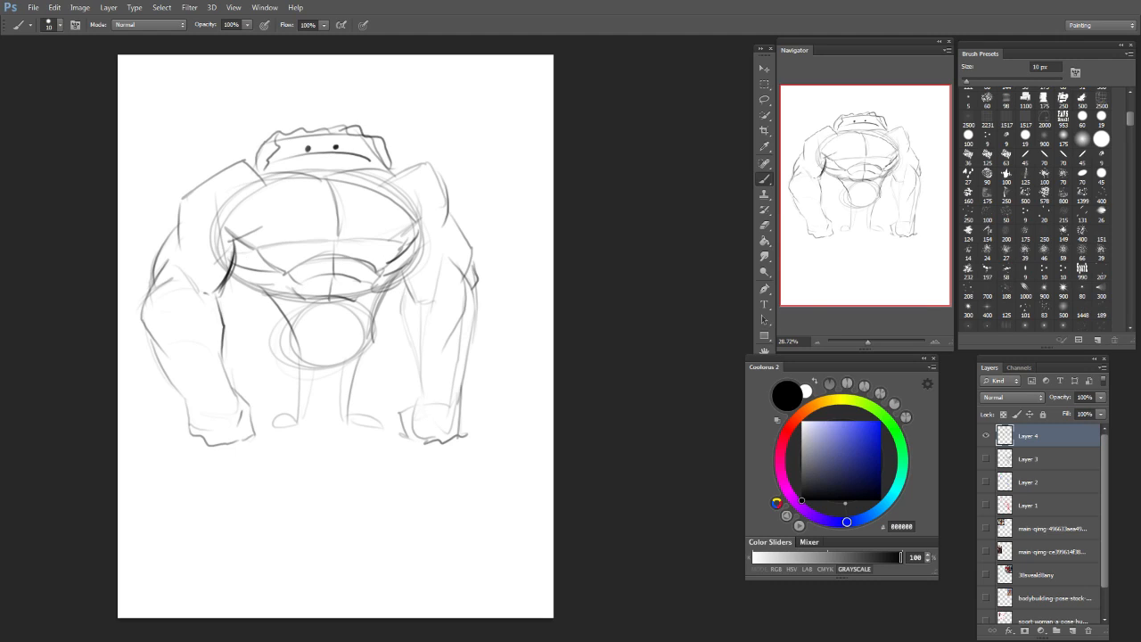
pyautogui.press(']')
pyautogui.press(']')
pyautogui.press(']')
pyautogui.press(']')
pyautogui.moveTo(227, 233)
pyautogui.mouseDown()
pyautogui.moveTo(250, 249)
pyautogui.moveTo(339, 239)
pyautogui.mouseUp()
pyautogui.hotkey('ctrl', 'alt', 'z')
pyautogui.hotkey('ctrl', 'alt', 'z')
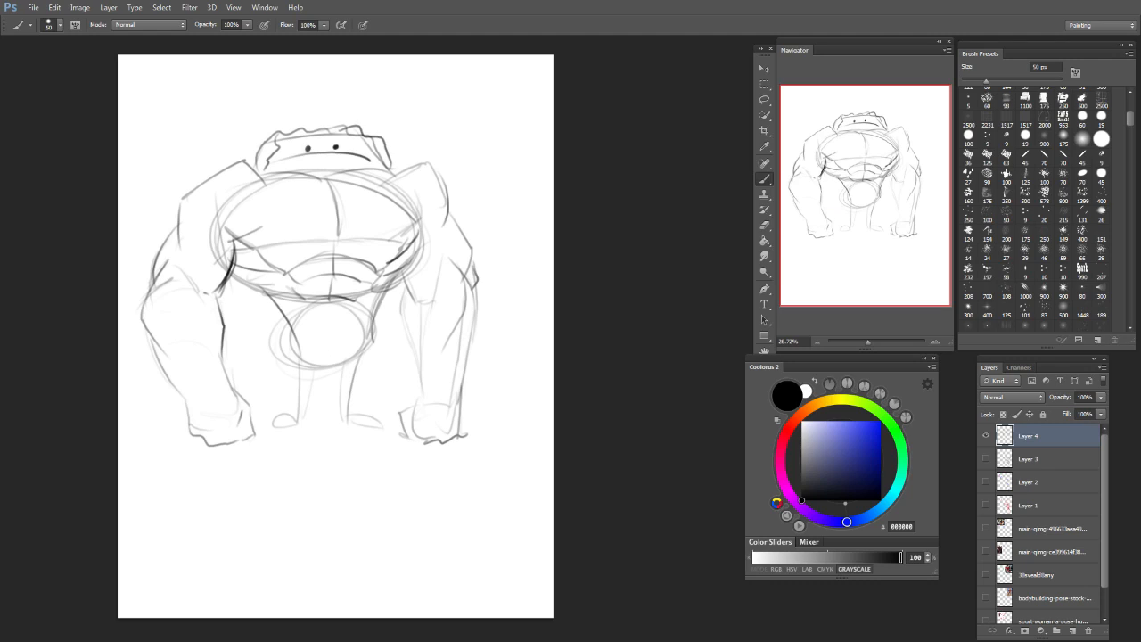
pyautogui.press('[')
pyautogui.press('[')
pyautogui.press('[')
pyautogui.moveTo(175, 268); pyautogui.dragTo(215, 335)
pyautogui.hotkey('ctrl', 'z')
pyautogui.hotkey('ctrl', 'z')
pyautogui.hotkey('ctrl', 'z')
pyautogui.press('[')
pyautogui.moveTo(182, 271); pyautogui.dragTo(221, 341)
pyautogui.hotkey('ctrl', 'z')
# Step: Strengthen the left forearm's inner crease and the outline of the left fist with the 10 px brush
pyautogui.moveTo(146, 313); pyautogui.dragTo(184, 351)
pyautogui.moveTo(184, 400); pyautogui.dragTo(191, 440)
pyautogui.moveTo(182, 401)
pyautogui.mouseDown()
pyautogui.moveTo(192, 440)
pyautogui.moveTo(253, 437)
pyautogui.mouseUp()
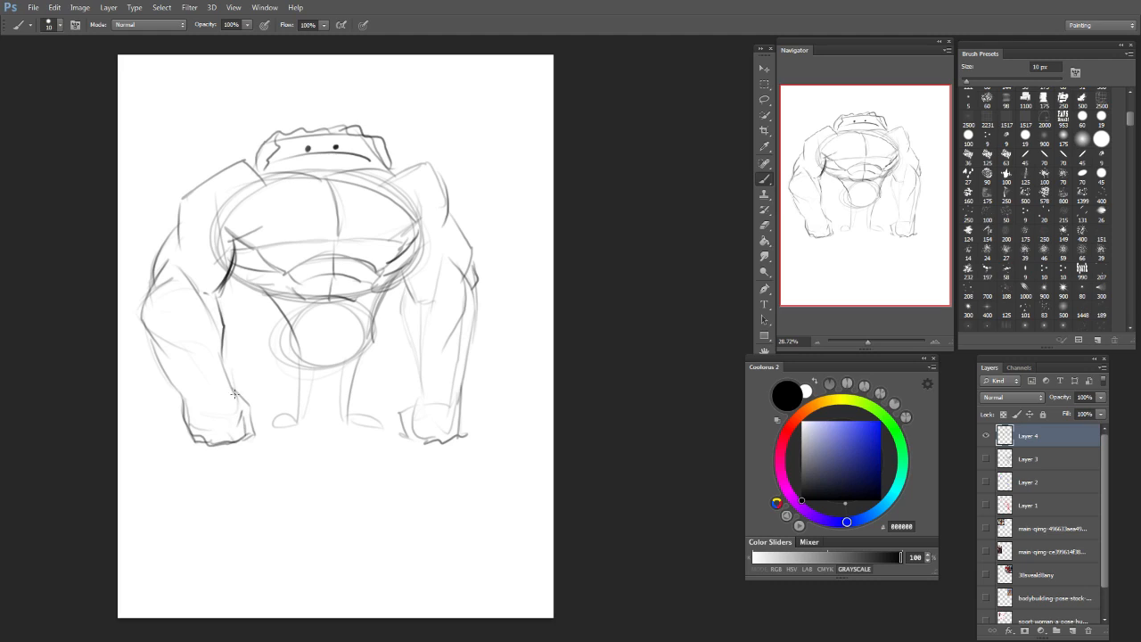
# Step: Redraw the right forearm and fist with firmer contours, erasing stray sketch lines around them
pyautogui.moveTo(414, 408); pyautogui.dragTo(408, 437)
pyautogui.moveTo(420, 387); pyautogui.dragTo(402, 429)
pyautogui.moveTo(477, 287); pyautogui.dragTo(442, 408)
pyautogui.moveTo(467, 340)
pyautogui.mouseDown()
pyautogui.moveTo(434, 461)
pyautogui.moveTo(419, 437)
pyautogui.mouseUp()
pyautogui.press('e')
pyautogui.press('b')
pyautogui.moveTo(477, 287)
pyautogui.mouseDown()
pyautogui.moveTo(475, 325)
pyautogui.moveTo(437, 407)
pyautogui.mouseUp()
pyautogui.moveTo(399, 291)
pyautogui.mouseDown()
pyautogui.moveTo(412, 369)
pyautogui.moveTo(389, 428)
pyautogui.moveTo(413, 437)
pyautogui.moveTo(449, 414)
pyautogui.moveTo(446, 380)
pyautogui.moveTo(425, 385)
pyautogui.moveTo(400, 312)
pyautogui.moveTo(403, 284)
pyautogui.moveTo(416, 302)
pyautogui.mouseUp()
pyautogui.moveTo(414, 304); pyautogui.dragTo(431, 295)
# Step: Increase the brush size and thicken both shoulder outlines, adding grey shading at the base of the left shoulder
pyautogui.press(']')
pyautogui.press(']')
pyautogui.moveTo(450, 212); pyautogui.dragTo(446, 231)
pyautogui.moveTo(428, 163)
pyautogui.mouseDown()
pyautogui.moveTo(450, 209)
pyautogui.moveTo(428, 164)
pyautogui.mouseUp()
pyautogui.moveTo(261, 183)
pyautogui.mouseDown()
pyautogui.moveTo(243, 162)
pyautogui.moveTo(180, 199)
pyautogui.moveTo(248, 160)
pyautogui.mouseUp()
pyautogui.hotkey('ctrl', 'z')
pyautogui.moveTo(179, 198)
pyautogui.mouseDown()
pyautogui.moveTo(178, 230)
pyautogui.moveTo(238, 236)
pyautogui.moveTo(189, 241)
pyautogui.moveTo(191, 201)
pyautogui.moveTo(194, 223)
pyautogui.moveTo(157, 262)
pyautogui.moveTo(181, 221)
pyautogui.moveTo(181, 234)
pyautogui.mouseUp()
pyautogui.moveTo(155, 275); pyautogui.dragTo(161, 243)
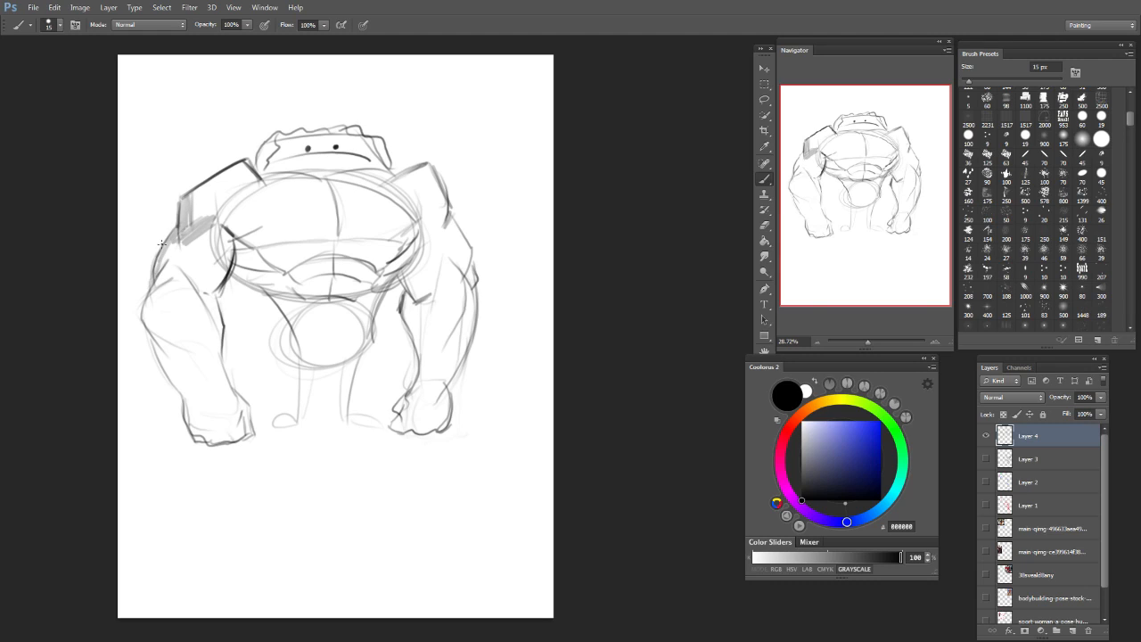
# Step: Add thick grey accents to the left elbow, forearm crease and inner upper arm, and darken the left chest corner
pyautogui.moveTo(148, 328); pyautogui.dragTo(186, 346)
pyautogui.moveTo(186, 346)
pyautogui.mouseDown()
pyautogui.moveTo(151, 323)
pyautogui.moveTo(186, 346)
pyautogui.moveTo(149, 283)
pyautogui.mouseUp()
pyautogui.moveTo(151, 325)
pyautogui.mouseDown()
pyautogui.moveTo(166, 260)
pyautogui.moveTo(207, 294)
pyautogui.moveTo(198, 280)
pyautogui.moveTo(196, 291)
pyautogui.mouseUp()
pyautogui.moveTo(228, 242)
pyautogui.mouseDown()
pyautogui.moveTo(212, 289)
pyautogui.moveTo(227, 240)
pyautogui.moveTo(251, 255)
pyautogui.mouseUp()
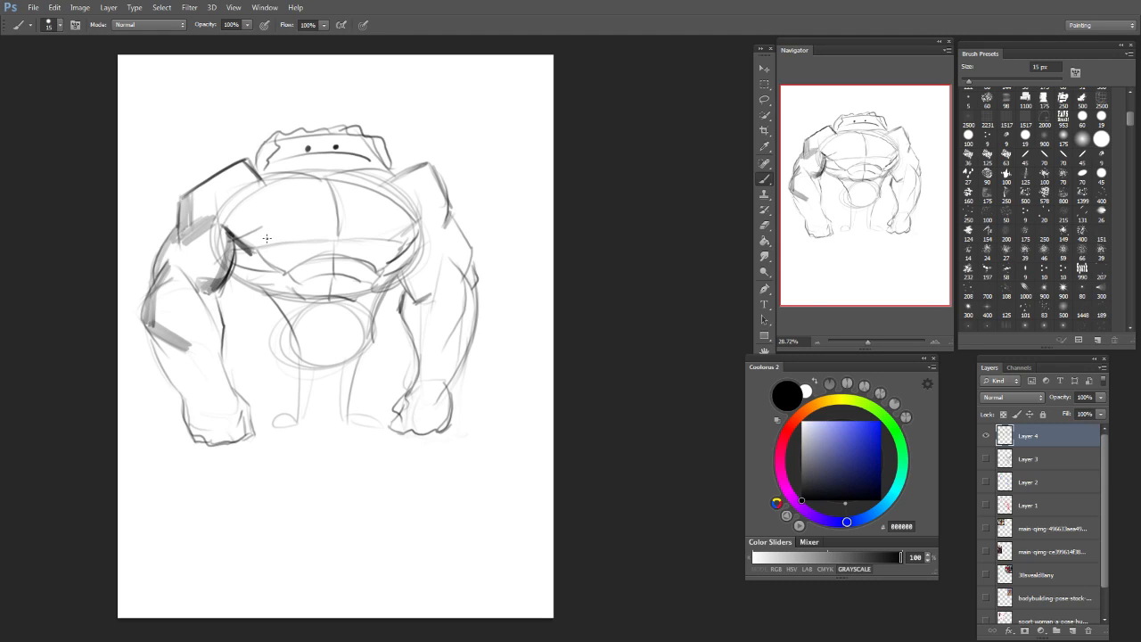
# Step: Draw bold dark lines along the rib cage arch and the lower chest edge, enlarging the brush to 25 px
pyautogui.moveTo(404, 246)
pyautogui.mouseDown()
pyautogui.moveTo(424, 226)
pyautogui.moveTo(408, 232)
pyautogui.mouseUp()
pyautogui.moveTo(234, 239)
pyautogui.mouseDown()
pyautogui.moveTo(285, 273)
pyautogui.moveTo(356, 251)
pyautogui.moveTo(381, 276)
pyautogui.moveTo(407, 251)
pyautogui.moveTo(382, 273)
pyautogui.moveTo(366, 255)
pyautogui.mouseUp()
pyautogui.press(']')
pyautogui.moveTo(289, 271); pyautogui.dragTo(315, 253)
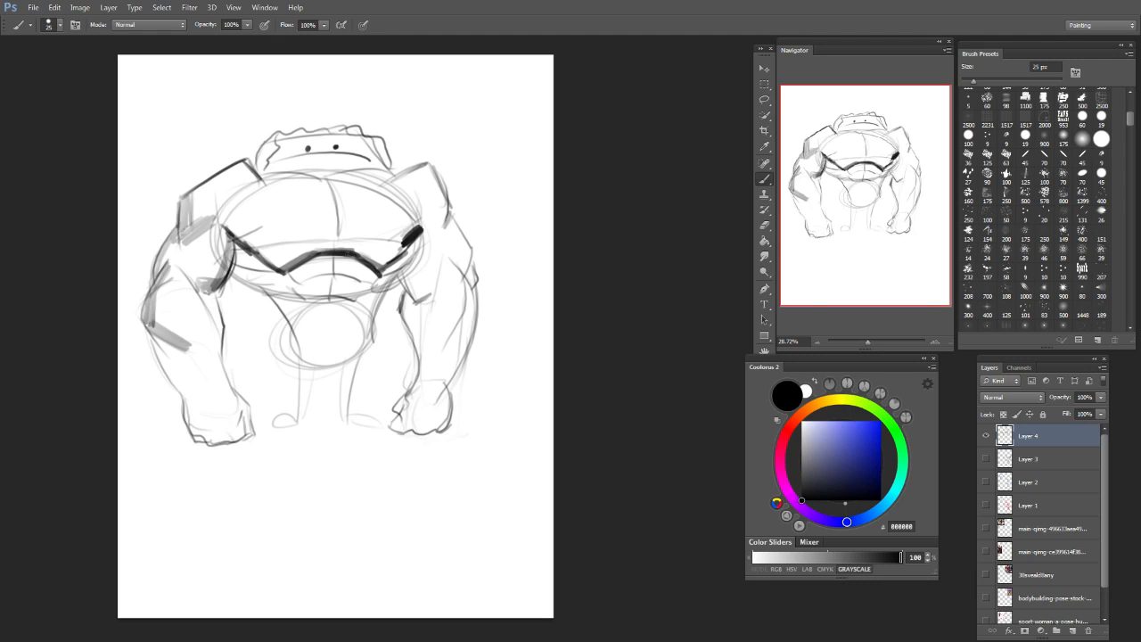
pyautogui.moveTo(253, 249); pyautogui.dragTo(405, 236)
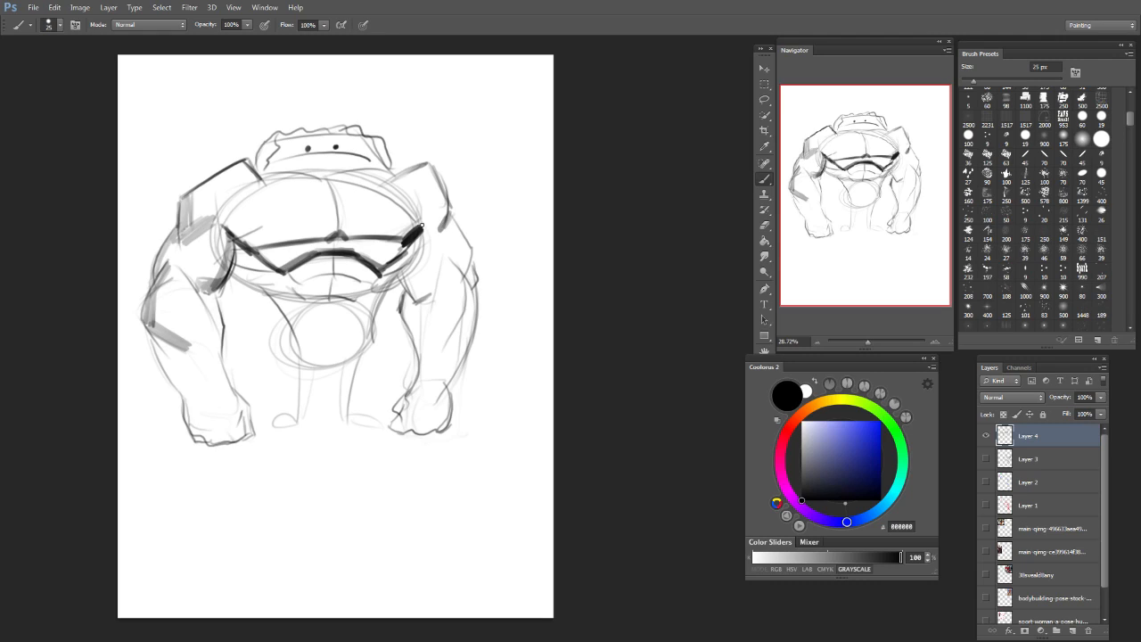
# Step: Thicken the wavy hair outline and draw a heavy line under the head along the top of the chest
pyautogui.moveTo(268, 144)
pyautogui.mouseDown()
pyautogui.moveTo(269, 171)
pyautogui.moveTo(318, 128)
pyautogui.moveTo(359, 132)
pyautogui.moveTo(387, 169)
pyautogui.mouseUp()
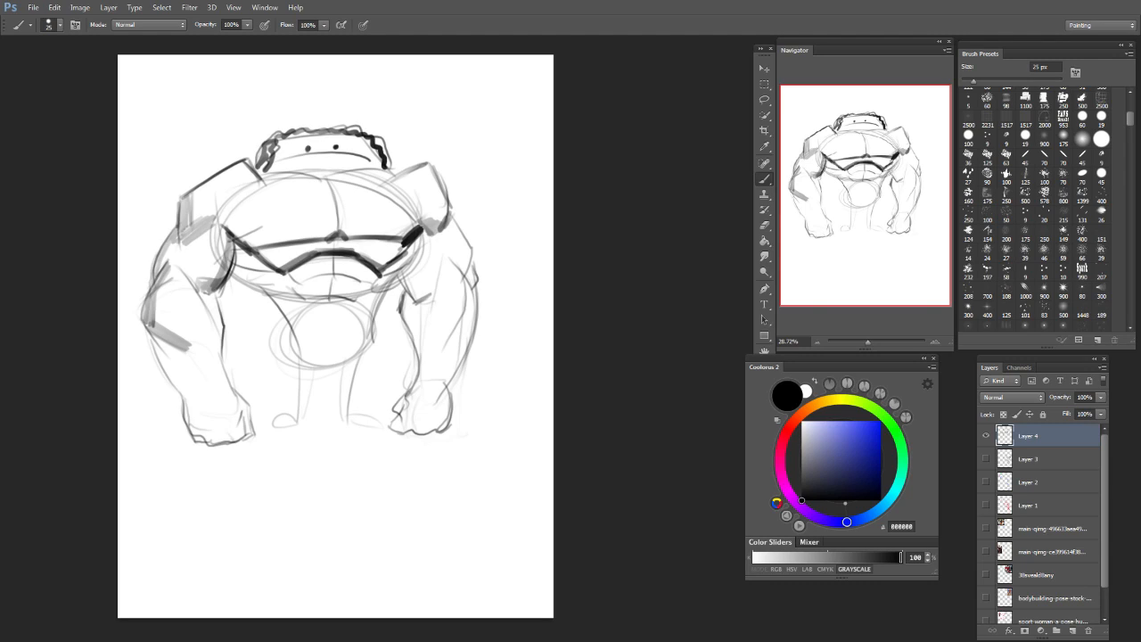
pyautogui.moveTo(306, 134); pyautogui.dragTo(348, 130)
pyautogui.moveTo(352, 177); pyautogui.dragTo(400, 171)
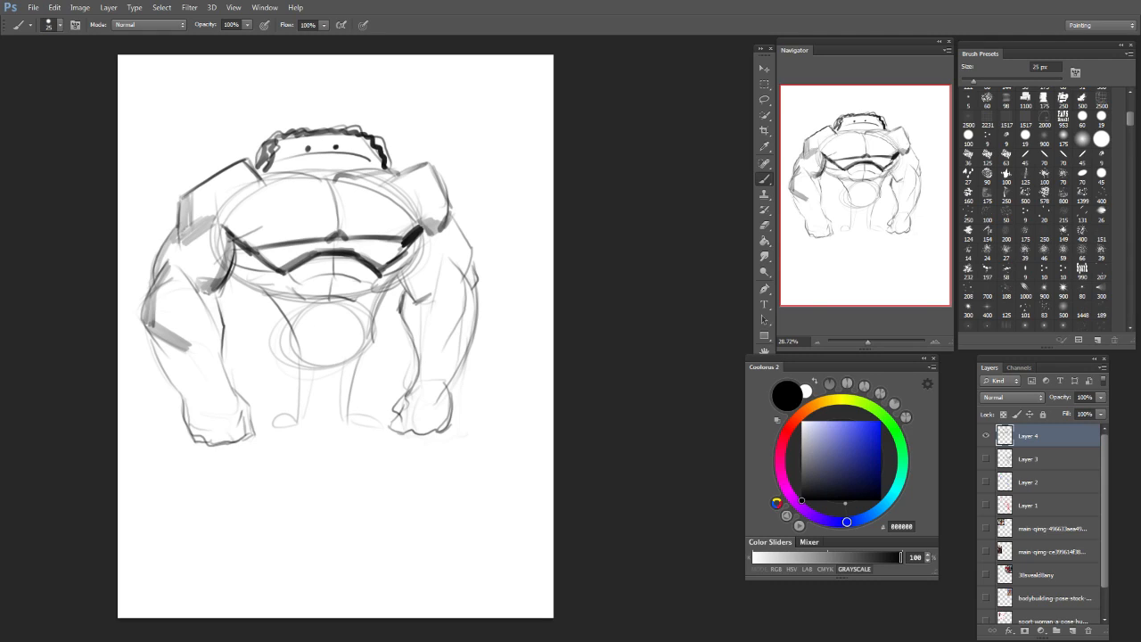
pyautogui.moveTo(259, 170); pyautogui.dragTo(369, 171)
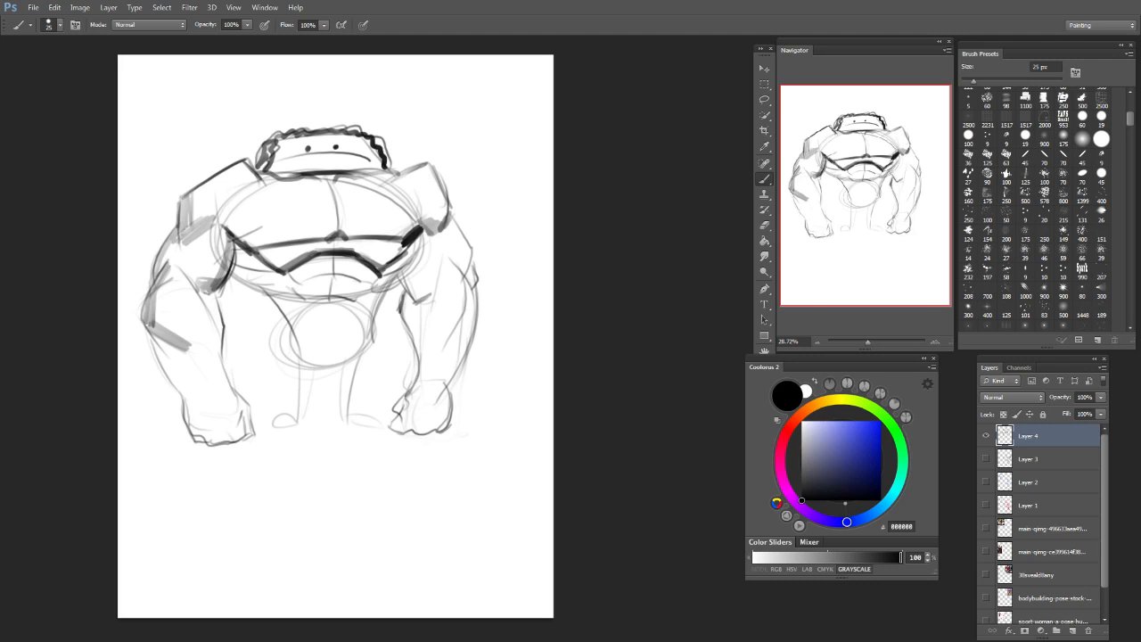
# Step: Darken the chest centre line and lay light grey shading over the upper chest edges and both shoulders
pyautogui.moveTo(340, 235); pyautogui.dragTo(332, 182)
pyautogui.moveTo(220, 213); pyautogui.dragTo(268, 182)
pyautogui.moveTo(374, 181); pyautogui.dragTo(441, 223)
pyautogui.moveTo(256, 175)
pyautogui.mouseDown()
pyautogui.moveTo(203, 230)
pyautogui.moveTo(214, 203)
pyautogui.mouseUp()
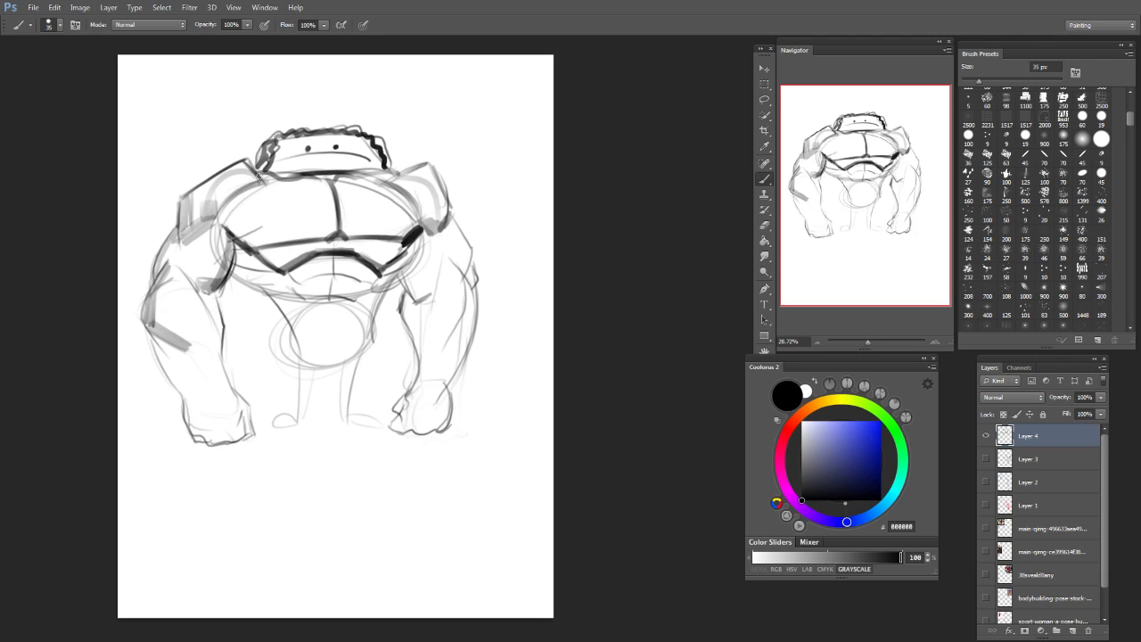
# Step: Shade the right shoulder, upper arm and forearm with broad grey strokes using a brush of up to 45 px
pyautogui.moveTo(432, 223); pyautogui.dragTo(428, 213)
pyautogui.moveTo(397, 174)
pyautogui.mouseDown()
pyautogui.moveTo(421, 184)
pyautogui.moveTo(419, 207)
pyautogui.moveTo(439, 223)
pyautogui.moveTo(412, 173)
pyautogui.moveTo(428, 175)
pyautogui.moveTo(471, 271)
pyautogui.mouseUp()
pyautogui.moveTo(452, 219)
pyautogui.mouseDown()
pyautogui.moveTo(470, 273)
pyautogui.moveTo(448, 253)
pyautogui.mouseUp()
pyautogui.press('[')
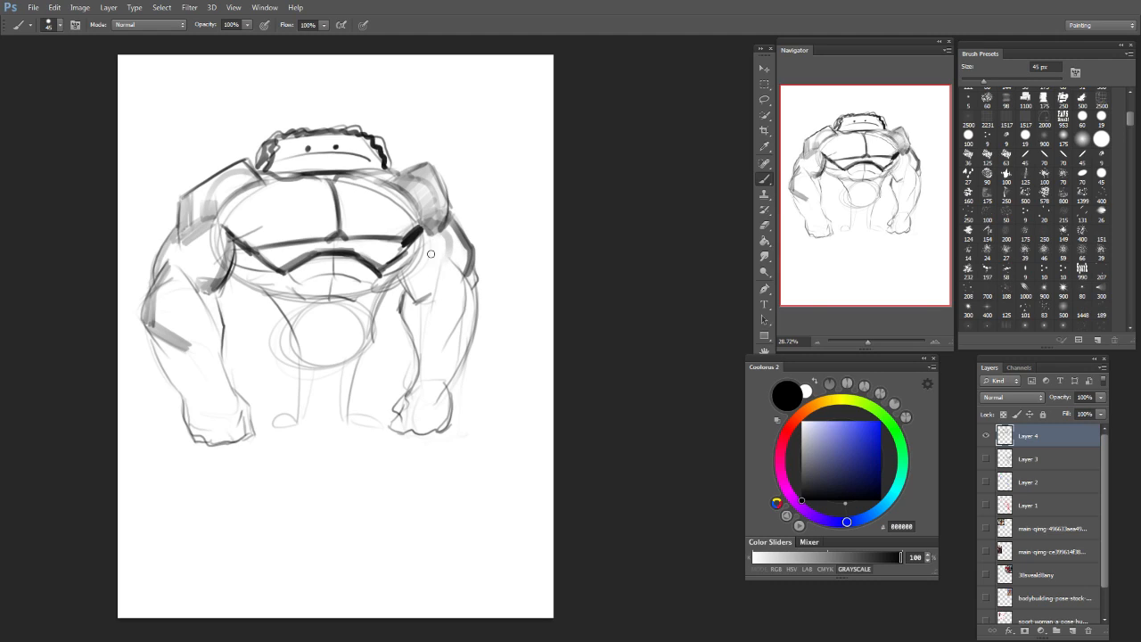
pyautogui.moveTo(434, 293)
pyautogui.mouseDown()
pyautogui.moveTo(404, 274)
pyautogui.moveTo(421, 296)
pyautogui.moveTo(430, 288)
pyautogui.moveTo(433, 246)
pyautogui.mouseUp()
pyautogui.moveTo(407, 294)
pyautogui.mouseDown()
pyautogui.moveTo(420, 363)
pyautogui.moveTo(417, 338)
pyautogui.moveTo(450, 262)
pyautogui.moveTo(462, 296)
pyautogui.moveTo(455, 324)
pyautogui.moveTo(442, 345)
pyautogui.moveTo(439, 326)
pyautogui.moveTo(419, 371)
pyautogui.moveTo(463, 301)
pyautogui.moveTo(440, 332)
pyautogui.moveTo(449, 279)
pyautogui.moveTo(422, 331)
pyautogui.moveTo(433, 296)
pyautogui.moveTo(418, 319)
pyautogui.moveTo(441, 347)
pyautogui.moveTo(475, 300)
pyautogui.moveTo(445, 384)
pyautogui.mouseUp()
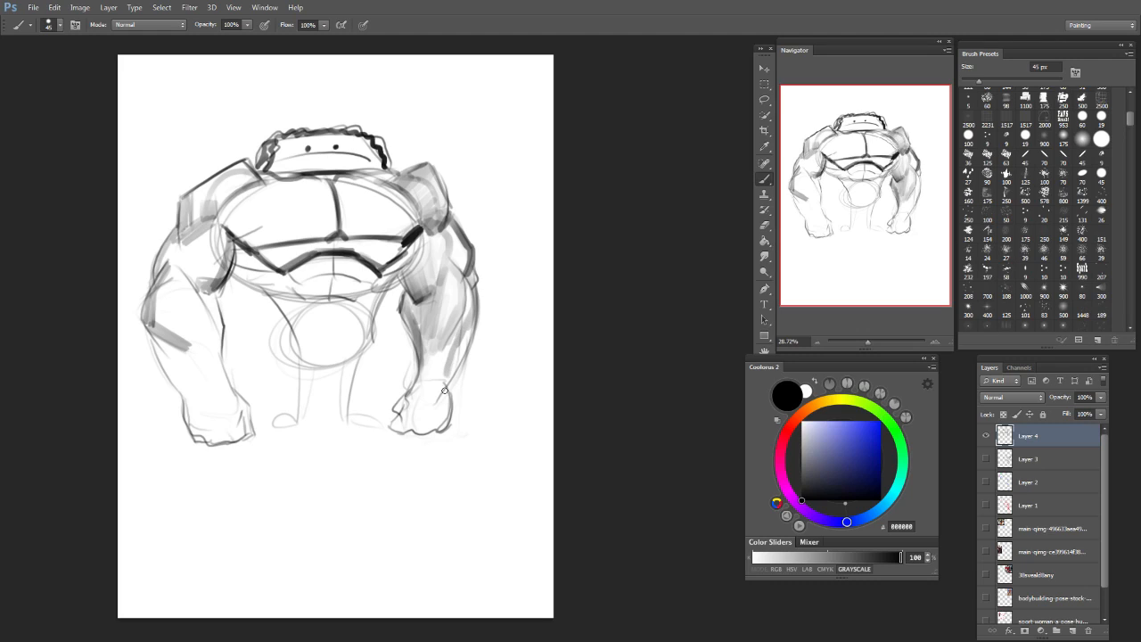
pyautogui.moveTo(476, 305)
pyautogui.mouseDown()
pyautogui.moveTo(449, 380)
pyautogui.moveTo(414, 392)
pyautogui.moveTo(400, 431)
pyautogui.moveTo(435, 433)
pyautogui.moveTo(449, 390)
pyautogui.moveTo(437, 426)
pyautogui.mouseUp()
# Step: Set the brush to 35 px, fill in black boots, and shade the legs and a belt with a round black buckle
pyautogui.press('[')
pyautogui.moveTo(411, 390); pyautogui.dragTo(398, 425)
pyautogui.moveTo(360, 350)
pyautogui.mouseDown()
pyautogui.moveTo(346, 387)
pyautogui.moveTo(379, 421)
pyautogui.mouseUp()
pyautogui.moveTo(306, 390)
pyautogui.mouseDown()
pyautogui.moveTo(294, 426)
pyautogui.moveTo(268, 423)
pyautogui.moveTo(278, 426)
pyautogui.mouseUp()
pyautogui.moveTo(339, 388)
pyautogui.mouseDown()
pyautogui.moveTo(348, 421)
pyautogui.moveTo(378, 422)
pyautogui.mouseUp()
pyautogui.moveTo(299, 343)
pyautogui.mouseDown()
pyautogui.moveTo(332, 340)
pyautogui.moveTo(294, 334)
pyautogui.moveTo(355, 330)
pyautogui.moveTo(319, 332)
pyautogui.moveTo(331, 337)
pyautogui.moveTo(307, 351)
pyautogui.moveTo(308, 364)
pyautogui.moveTo(344, 345)
pyautogui.moveTo(349, 380)
pyautogui.moveTo(299, 388)
pyautogui.moveTo(305, 344)
pyautogui.moveTo(321, 357)
pyautogui.moveTo(320, 345)
pyautogui.moveTo(346, 392)
pyautogui.mouseUp()
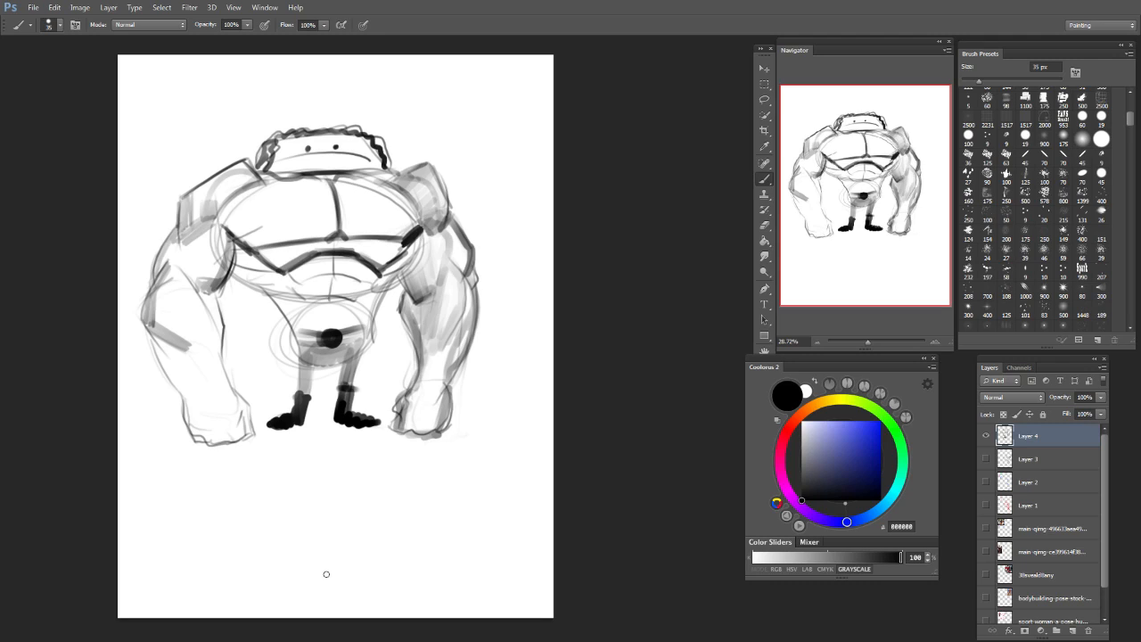
# Step: Enlarge the brush and shade the abdominal bands, the sides of the torso and the waist in grey
pyautogui.moveTo(360, 294)
pyautogui.mouseDown()
pyautogui.moveTo(307, 297)
pyautogui.moveTo(365, 278)
pyautogui.moveTo(298, 280)
pyautogui.moveTo(356, 290)
pyautogui.moveTo(320, 274)
pyautogui.moveTo(364, 282)
pyautogui.moveTo(306, 284)
pyautogui.moveTo(380, 276)
pyautogui.mouseUp()
pyautogui.press(']')
pyautogui.press(']')
pyautogui.press(']')
pyautogui.press(']')
pyautogui.moveTo(290, 274)
pyautogui.mouseDown()
pyautogui.moveTo(381, 264)
pyautogui.moveTo(380, 283)
pyautogui.moveTo(412, 262)
pyautogui.moveTo(414, 231)
pyautogui.moveTo(406, 260)
pyautogui.mouseUp()
pyautogui.moveTo(228, 256)
pyautogui.mouseDown()
pyautogui.moveTo(246, 253)
pyautogui.moveTo(279, 272)
pyautogui.moveTo(236, 265)
pyautogui.moveTo(309, 295)
pyautogui.moveTo(291, 282)
pyautogui.moveTo(300, 325)
pyautogui.mouseUp()
pyautogui.moveTo(381, 290)
pyautogui.mouseDown()
pyautogui.moveTo(370, 319)
pyautogui.moveTo(358, 314)
pyautogui.mouseUp()
# Step: Erase the stray sketch lines and shading spill on both sides of the waist and pelvis
pyautogui.press('e')
pyautogui.moveTo(292, 327)
pyautogui.mouseDown()
pyautogui.moveTo(271, 298)
pyautogui.moveTo(294, 322)
pyautogui.mouseUp()
pyautogui.hotkey('ctrl', 'z')
pyautogui.moveTo(382, 292); pyautogui.dragTo(376, 330)
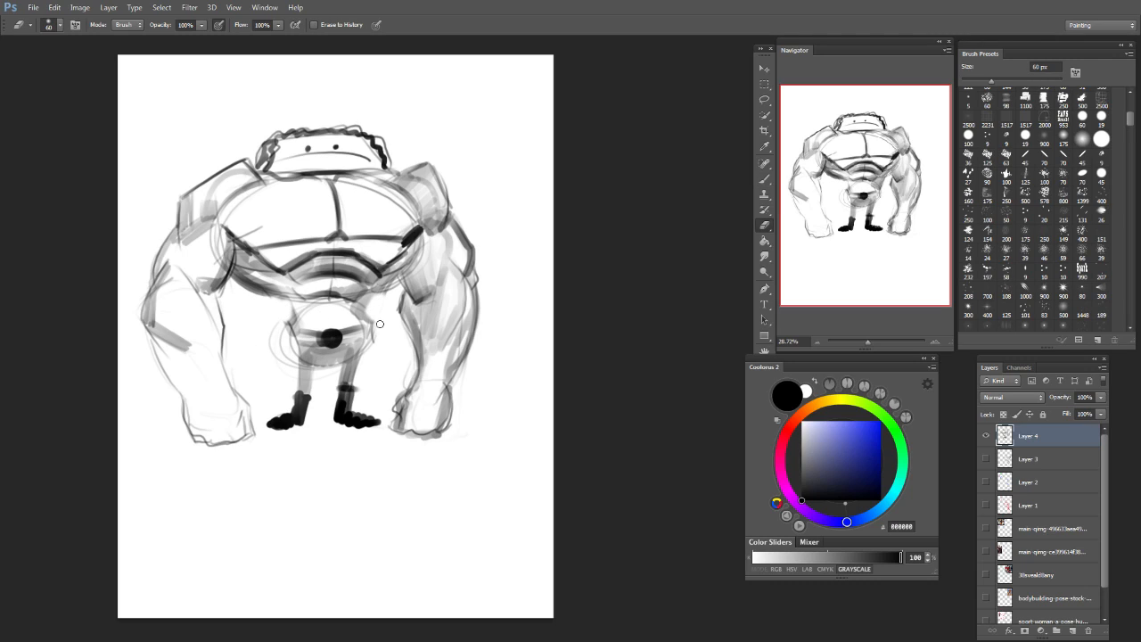
pyautogui.press('b')
pyautogui.press('e')
pyautogui.moveTo(287, 317)
pyautogui.mouseDown()
pyautogui.moveTo(291, 380)
pyautogui.moveTo(281, 351)
pyautogui.mouseUp()
pyautogui.moveTo(374, 314); pyautogui.dragTo(366, 329)
pyautogui.press('b')
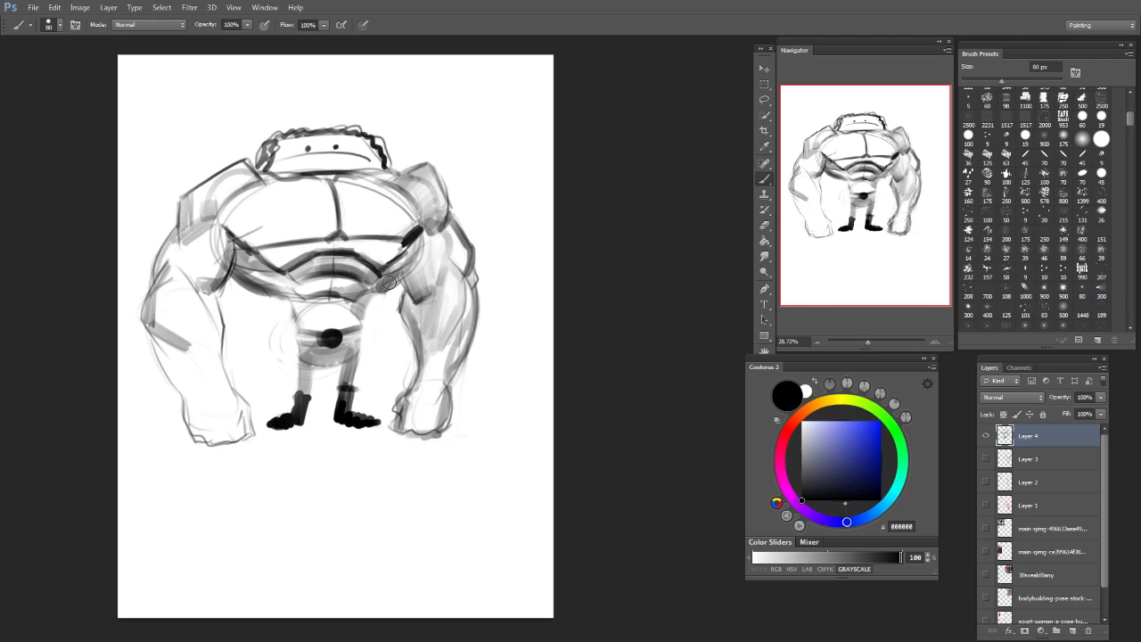
# Step: Shade the pelvis and left arm in light grey, switching to the 19 px hard round preset enlarged to 80 px
pyautogui.moveTo(303, 302)
pyautogui.mouseDown()
pyautogui.moveTo(314, 323)
pyautogui.moveTo(337, 328)
pyautogui.moveTo(349, 295)
pyautogui.moveTo(334, 303)
pyautogui.moveTo(349, 322)
pyautogui.moveTo(317, 316)
pyautogui.moveTo(330, 312)
pyautogui.moveTo(301, 291)
pyautogui.moveTo(339, 294)
pyautogui.moveTo(330, 276)
pyautogui.moveTo(357, 283)
pyautogui.moveTo(306, 281)
pyautogui.moveTo(335, 323)
pyautogui.moveTo(347, 319)
pyautogui.mouseUp()
pyautogui.moveTo(152, 319)
pyautogui.mouseDown()
pyautogui.moveTo(197, 350)
pyautogui.moveTo(207, 326)
pyautogui.moveTo(196, 327)
pyautogui.moveTo(169, 264)
pyautogui.moveTo(241, 230)
pyautogui.moveTo(163, 253)
pyautogui.moveTo(160, 285)
pyautogui.moveTo(190, 353)
pyautogui.mouseUp()
pyautogui.click(1026, 138)
pyautogui.press(']')
pyautogui.press(']')
pyautogui.press(']')
pyautogui.press(']')
pyautogui.press(']')
pyautogui.press(']')
pyautogui.press(']')
pyautogui.moveTo(212, 336)
pyautogui.mouseDown()
pyautogui.moveTo(229, 393)
pyautogui.moveTo(227, 384)
pyautogui.mouseUp()
pyautogui.hotkey('ctrl', 'z')
pyautogui.moveTo(163, 352)
pyautogui.mouseDown()
pyautogui.moveTo(194, 424)
pyautogui.moveTo(164, 347)
pyautogui.moveTo(190, 388)
pyautogui.moveTo(187, 369)
pyautogui.moveTo(194, 418)
pyautogui.moveTo(232, 435)
pyautogui.moveTo(210, 431)
pyautogui.moveTo(228, 412)
pyautogui.moveTo(207, 336)
pyautogui.moveTo(198, 389)
pyautogui.moveTo(212, 305)
pyautogui.mouseUp()
pyautogui.moveTo(170, 269)
pyautogui.mouseDown()
pyautogui.moveTo(217, 259)
pyautogui.moveTo(190, 249)
pyautogui.mouseUp()
# Step: Shade the chest, lower torso and face with broad light grey strokes
pyautogui.moveTo(205, 205)
pyautogui.mouseDown()
pyautogui.moveTo(240, 171)
pyautogui.moveTo(195, 198)
pyautogui.moveTo(201, 223)
pyautogui.moveTo(252, 187)
pyautogui.moveTo(230, 241)
pyautogui.moveTo(268, 245)
pyautogui.moveTo(339, 234)
pyautogui.moveTo(268, 189)
pyautogui.moveTo(245, 205)
pyautogui.moveTo(254, 218)
pyautogui.moveTo(300, 187)
pyautogui.moveTo(332, 202)
pyautogui.moveTo(303, 196)
pyautogui.moveTo(310, 227)
pyautogui.moveTo(356, 187)
pyautogui.moveTo(396, 186)
pyautogui.moveTo(348, 228)
pyautogui.moveTo(393, 230)
pyautogui.moveTo(383, 195)
pyautogui.moveTo(393, 254)
pyautogui.moveTo(375, 260)
pyautogui.moveTo(360, 241)
pyautogui.moveTo(275, 260)
pyautogui.moveTo(252, 278)
pyautogui.moveTo(372, 316)
pyautogui.moveTo(349, 339)
pyautogui.moveTo(302, 357)
pyautogui.moveTo(285, 428)
pyautogui.mouseUp()
pyautogui.moveTo(278, 141)
pyautogui.mouseDown()
pyautogui.moveTo(280, 158)
pyautogui.moveTo(292, 158)
pyautogui.moveTo(338, 135)
pyautogui.moveTo(379, 171)
pyautogui.mouseUp()
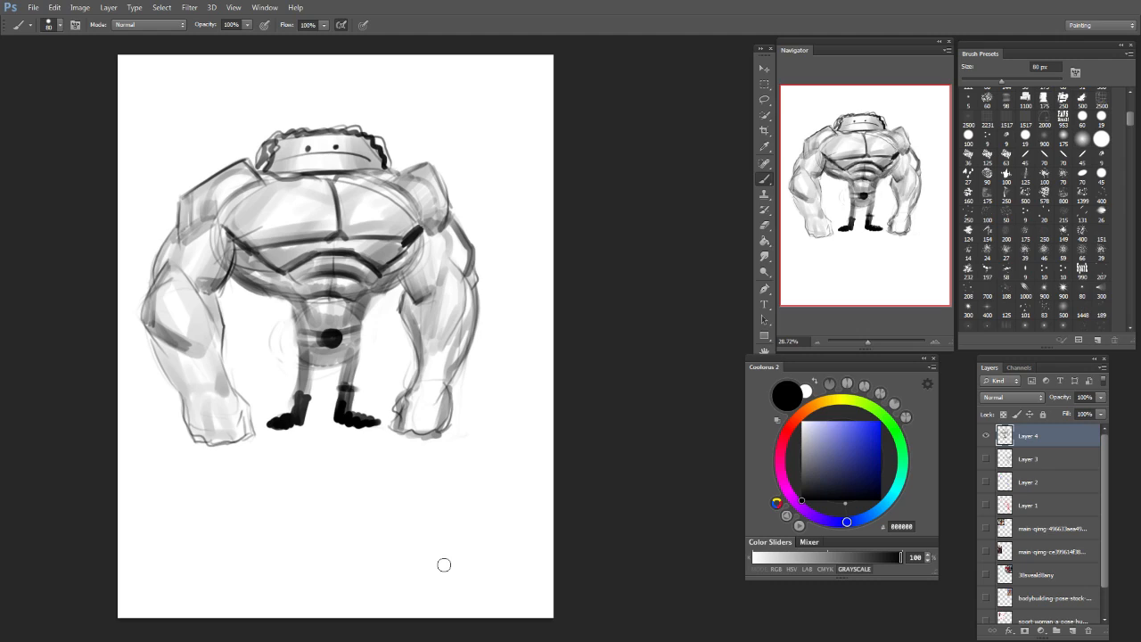
# Step: Touch up the grey shading on the right arm and paint a dark ground shadow beneath the feet, between the fists
pyautogui.moveTo(450, 224); pyautogui.dragTo(467, 267)
pyautogui.moveTo(445, 339)
pyautogui.mouseDown()
pyautogui.moveTo(438, 387)
pyautogui.moveTo(416, 393)
pyautogui.moveTo(445, 428)
pyautogui.mouseUp()
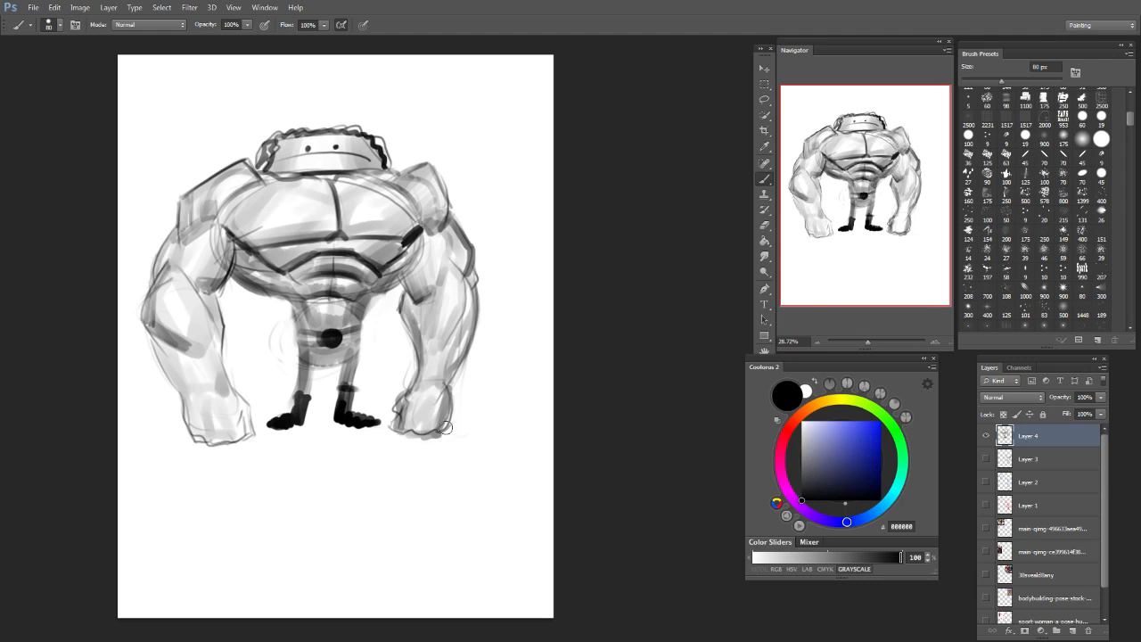
pyautogui.moveTo(300, 426); pyautogui.dragTo(413, 427)
pyautogui.press('[')
pyautogui.press('[')
pyautogui.press('[')
pyautogui.press('[')
pyautogui.press('[')
pyautogui.press('[')
pyautogui.press(']')
pyautogui.moveTo(264, 426); pyautogui.dragTo(482, 424)
# Step: Enlarge the brush to 150 px and deepen the light grey shading on the arms
pyautogui.press(']')
pyautogui.press(']')
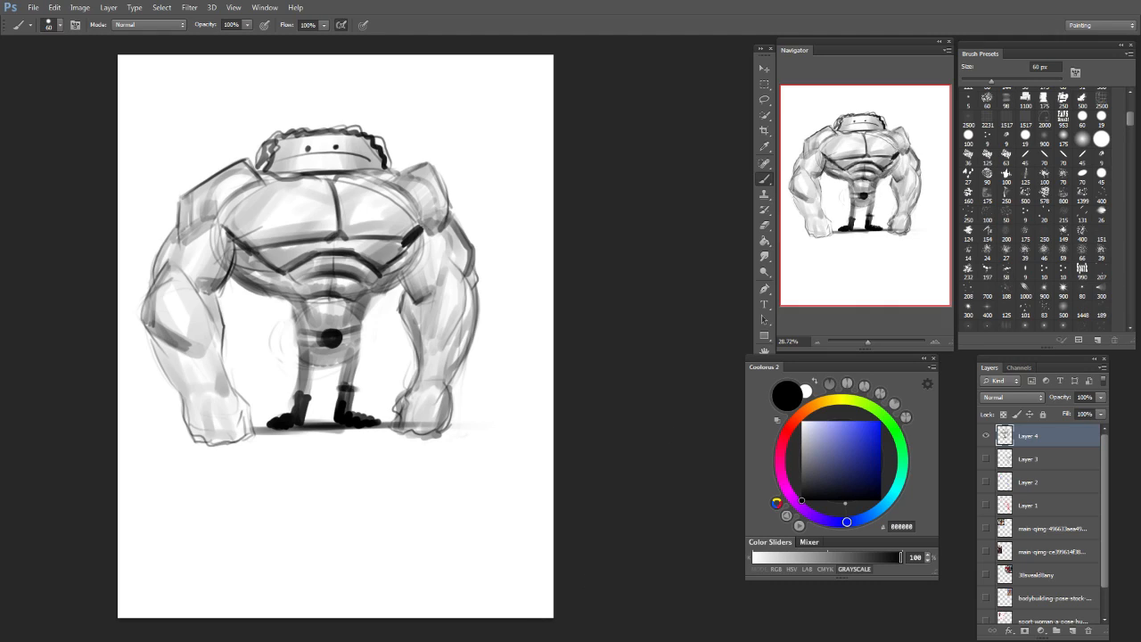
pyautogui.press(']')
pyautogui.press(']')
pyautogui.press(']')
pyautogui.press(']')
pyautogui.press(']')
pyautogui.press(']')
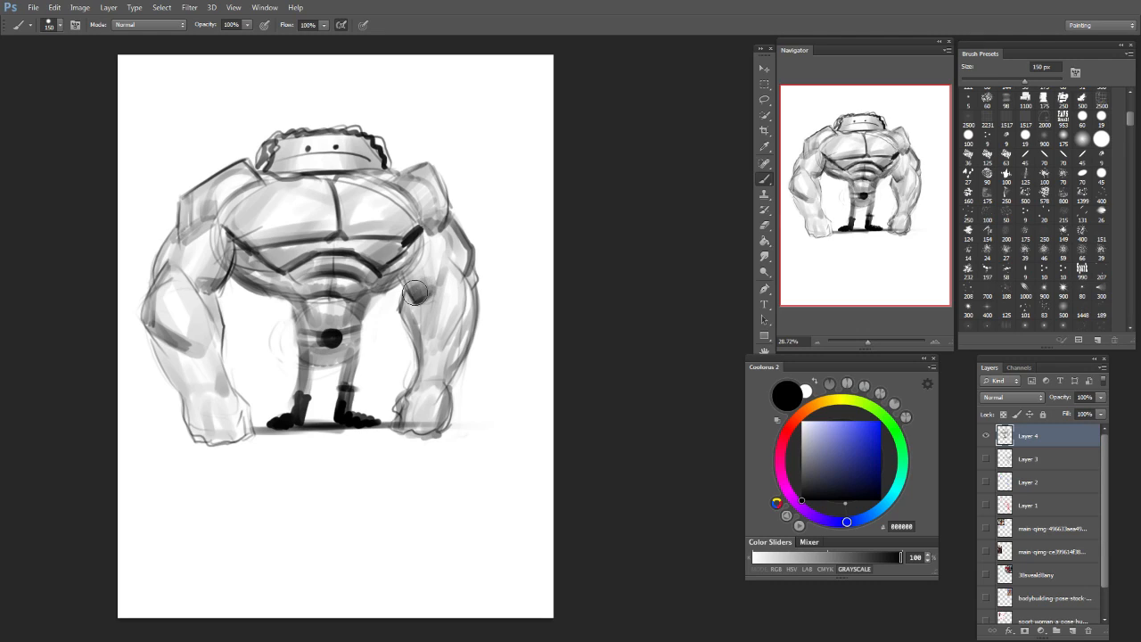
pyautogui.moveTo(214, 294); pyautogui.dragTo(214, 261)
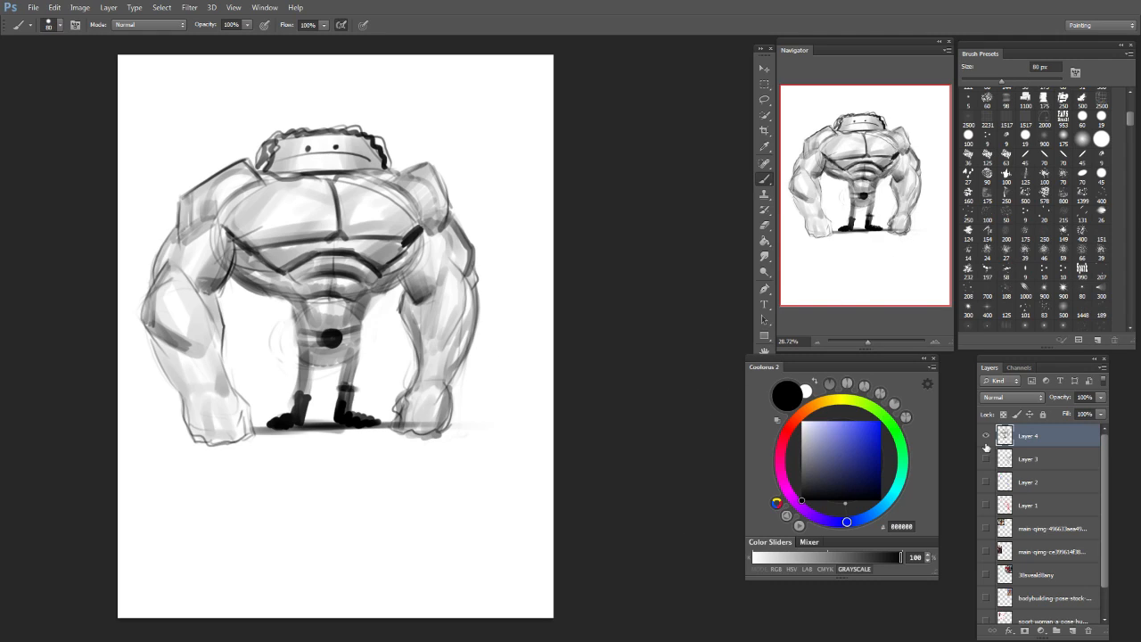
# Step: Hide the muscular figure's layer, add a new blank layer above it and reduce the brush to 15 px
pyautogui.click(986, 437)
pyautogui.click(1072, 631)
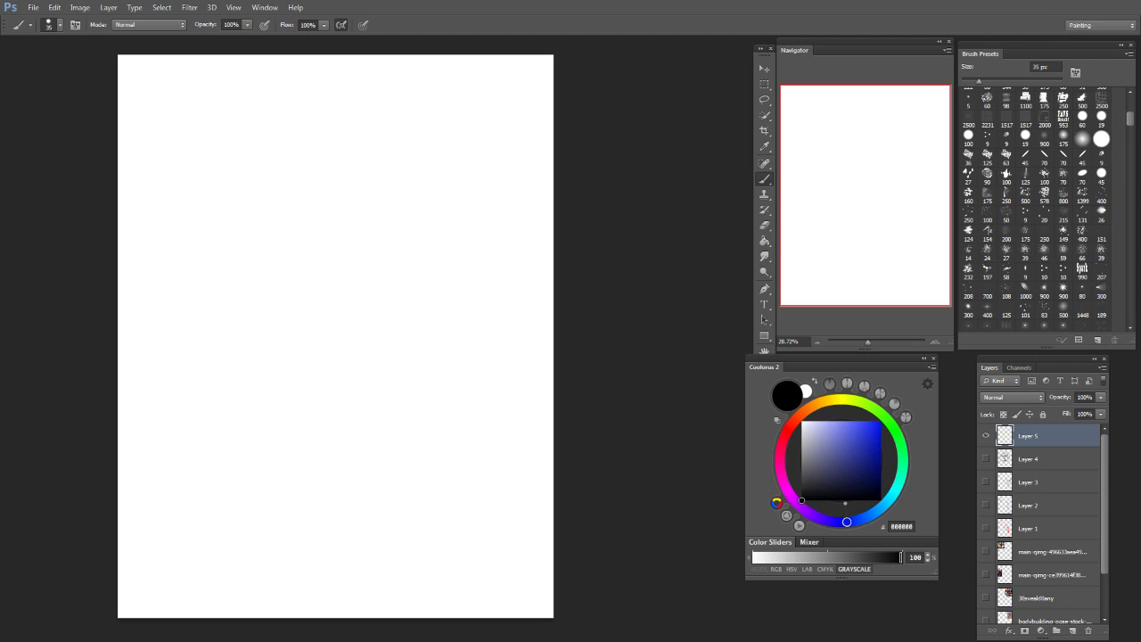
pyautogui.press('[')
pyautogui.press('[')
# Step: Sketch a tall oval ribcage with a smaller, flatter oval pelvis well below it
pyautogui.moveTo(303, 136)
pyautogui.mouseDown()
pyautogui.moveTo(357, 148)
pyautogui.moveTo(290, 278)
pyautogui.mouseUp()
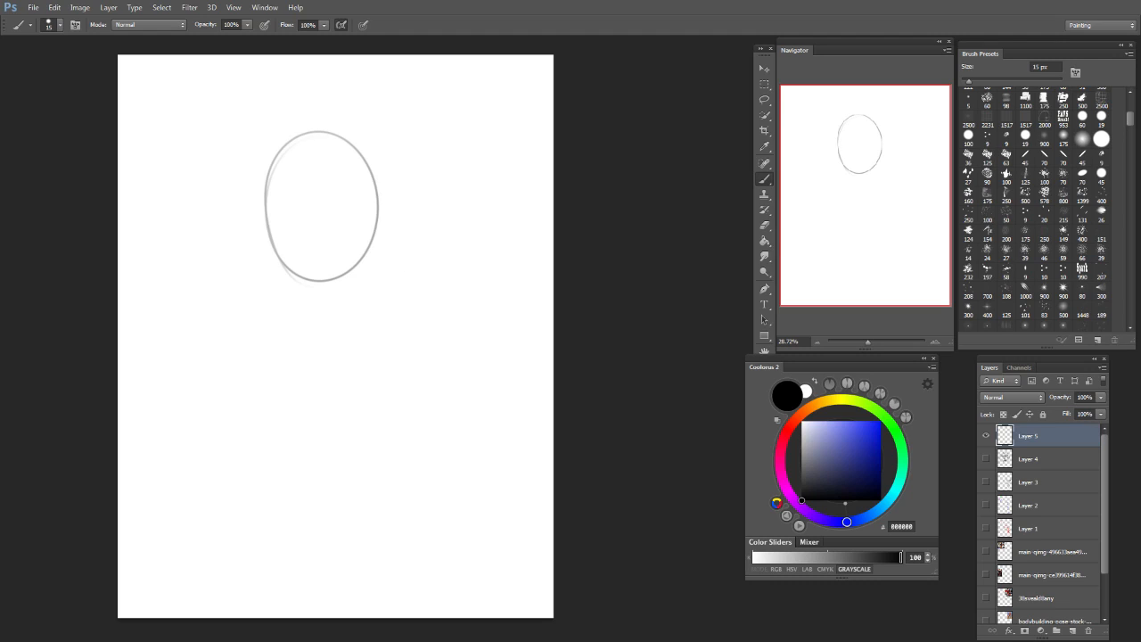
pyautogui.moveTo(290, 373)
pyautogui.mouseDown()
pyautogui.moveTo(321, 461)
pyautogui.moveTo(289, 384)
pyautogui.mouseUp()
pyautogui.hotkey('ctrl', 'z')
pyautogui.moveTo(277, 425)
pyautogui.mouseDown()
pyautogui.moveTo(345, 376)
pyautogui.moveTo(356, 454)
pyautogui.moveTo(282, 382)
pyautogui.mouseUp()
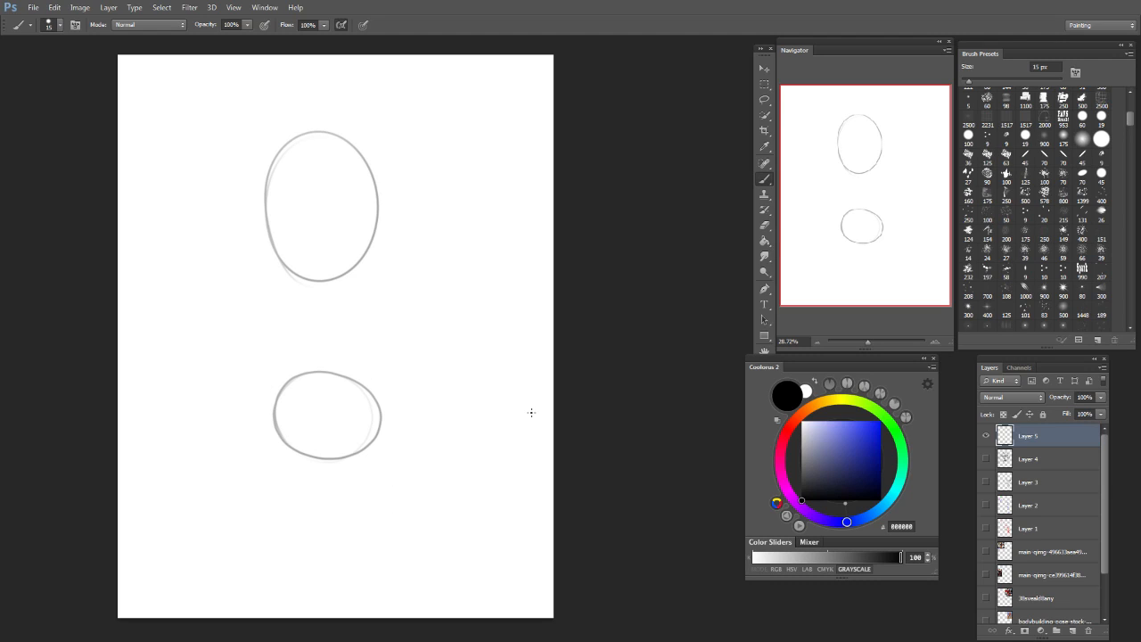
# Step: Draw a curved centre line and cross line on the ribcage, mark the armpit angles and add a small neck oval
pyautogui.moveTo(269, 211); pyautogui.dragTo(375, 199)
pyautogui.moveTo(322, 134); pyautogui.dragTo(336, 276)
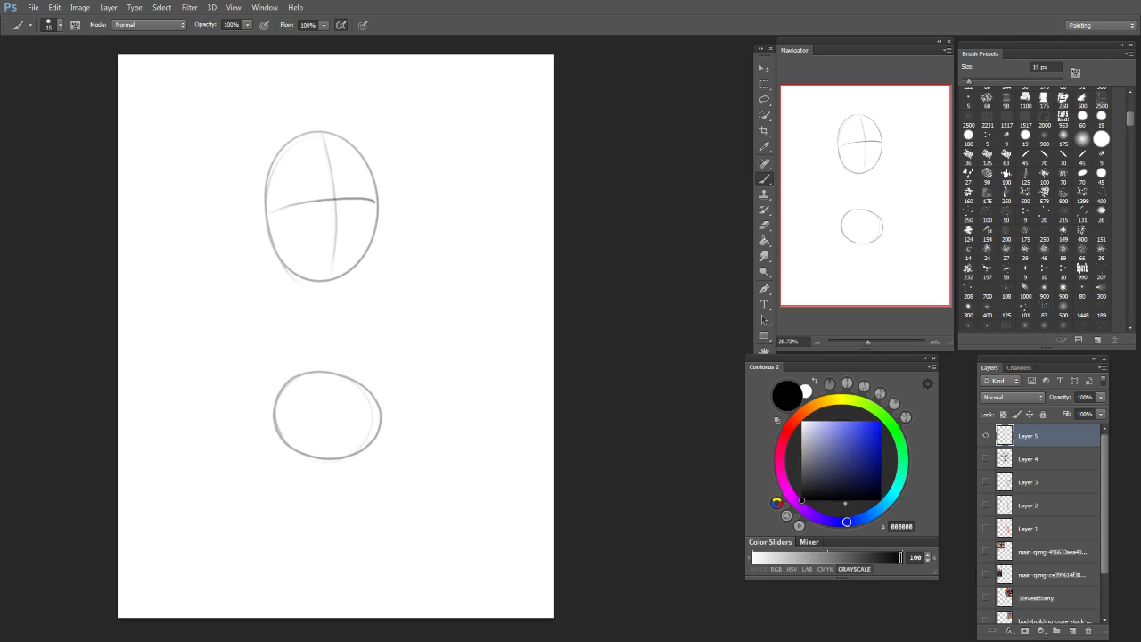
pyautogui.moveTo(310, 202)
pyautogui.mouseDown()
pyautogui.moveTo(279, 206)
pyautogui.moveTo(262, 169)
pyautogui.moveTo(371, 196)
pyautogui.moveTo(368, 169)
pyautogui.mouseUp()
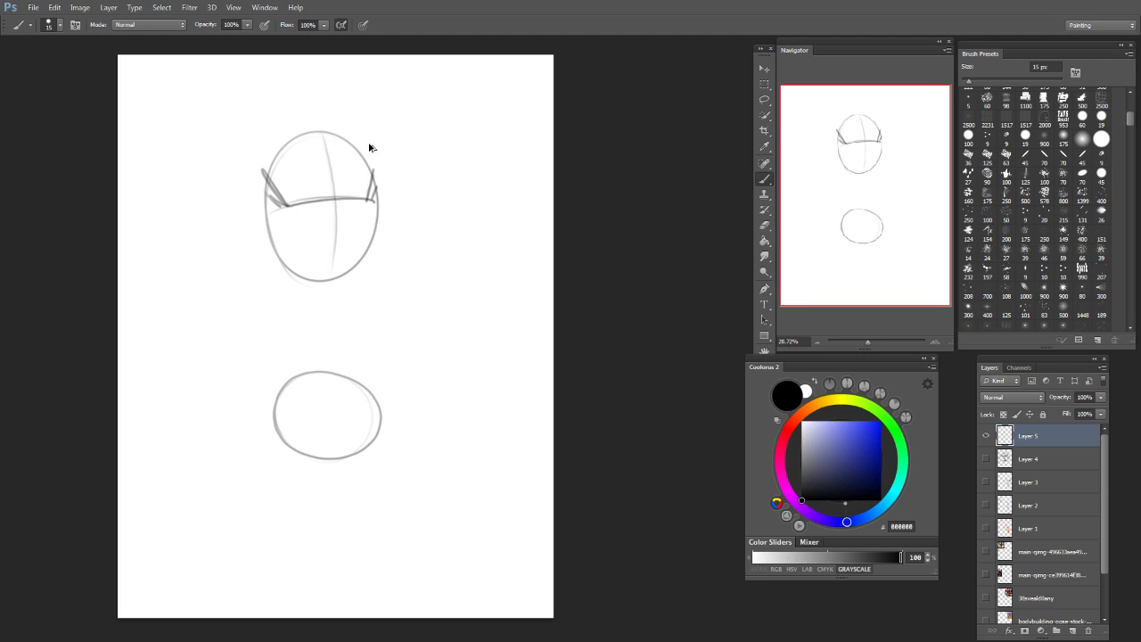
pyautogui.moveTo(302, 145)
pyautogui.mouseDown()
pyautogui.moveTo(332, 134)
pyautogui.moveTo(302, 140)
pyautogui.moveTo(309, 132)
pyautogui.mouseUp()
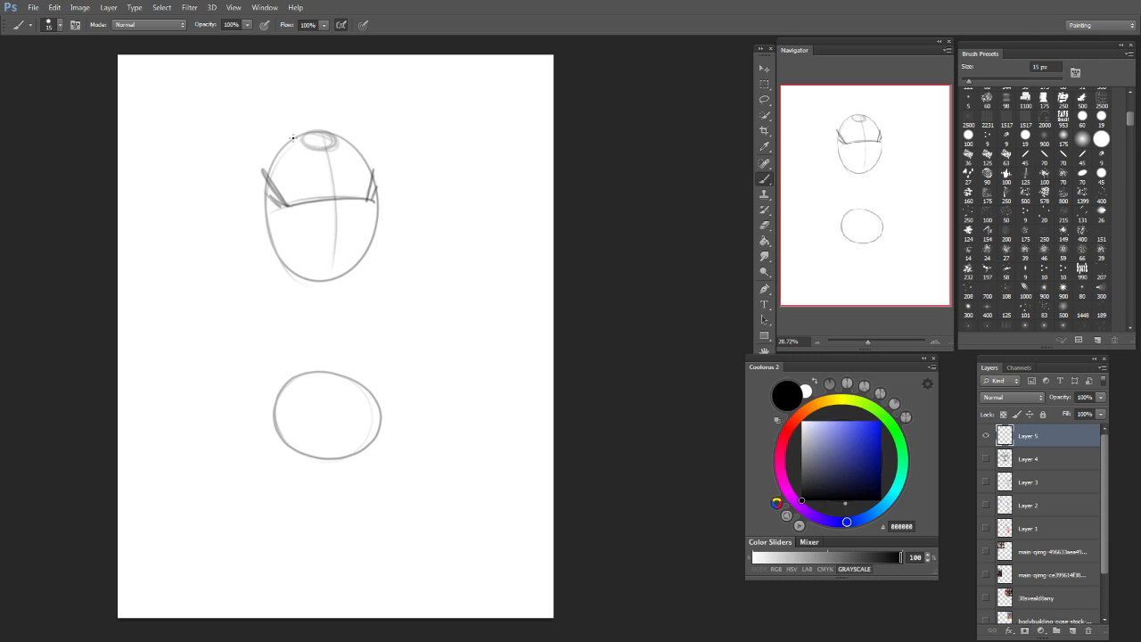
# Step: Add collarbone lines across the top of the ribcage and a round shoulder joint at each end
pyautogui.moveTo(284, 145); pyautogui.dragTo(376, 136)
pyautogui.moveTo(270, 136); pyautogui.dragTo(295, 144)
pyautogui.moveTo(389, 143); pyautogui.dragTo(374, 133)
pyautogui.moveTo(280, 141)
pyautogui.mouseDown()
pyautogui.moveTo(252, 161)
pyautogui.moveTo(278, 171)
pyautogui.mouseUp()
pyautogui.moveTo(366, 136); pyautogui.dragTo(384, 163)
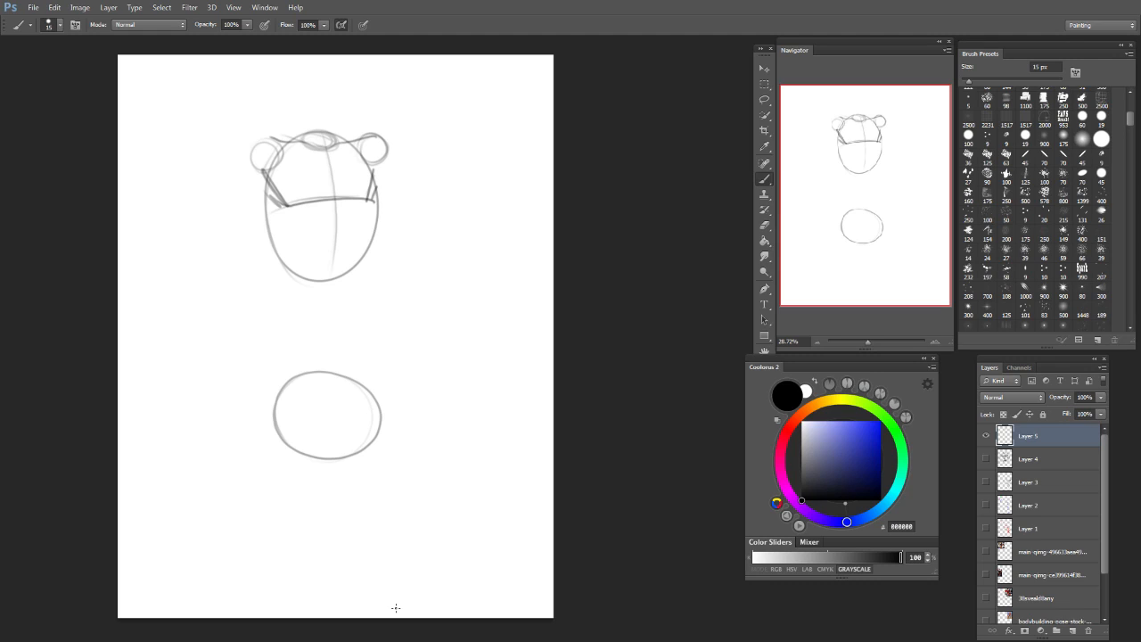
# Step: Connect the ribcage and pelvis with a long narrow waist, then add short tapering legs with splayed flat feet
pyautogui.moveTo(367, 255); pyautogui.dragTo(358, 385)
pyautogui.moveTo(278, 249)
pyautogui.mouseDown()
pyautogui.moveTo(293, 401)
pyautogui.moveTo(374, 414)
pyautogui.mouseUp()
pyautogui.moveTo(367, 461)
pyautogui.mouseDown()
pyautogui.moveTo(341, 504)
pyautogui.moveTo(371, 499)
pyautogui.moveTo(406, 515)
pyautogui.mouseUp()
pyautogui.moveTo(294, 446); pyautogui.dragTo(305, 508)
pyautogui.moveTo(301, 492)
pyautogui.mouseDown()
pyautogui.moveTo(244, 510)
pyautogui.moveTo(303, 508)
pyautogui.mouseUp()
pyautogui.moveTo(312, 468); pyautogui.dragTo(308, 514)
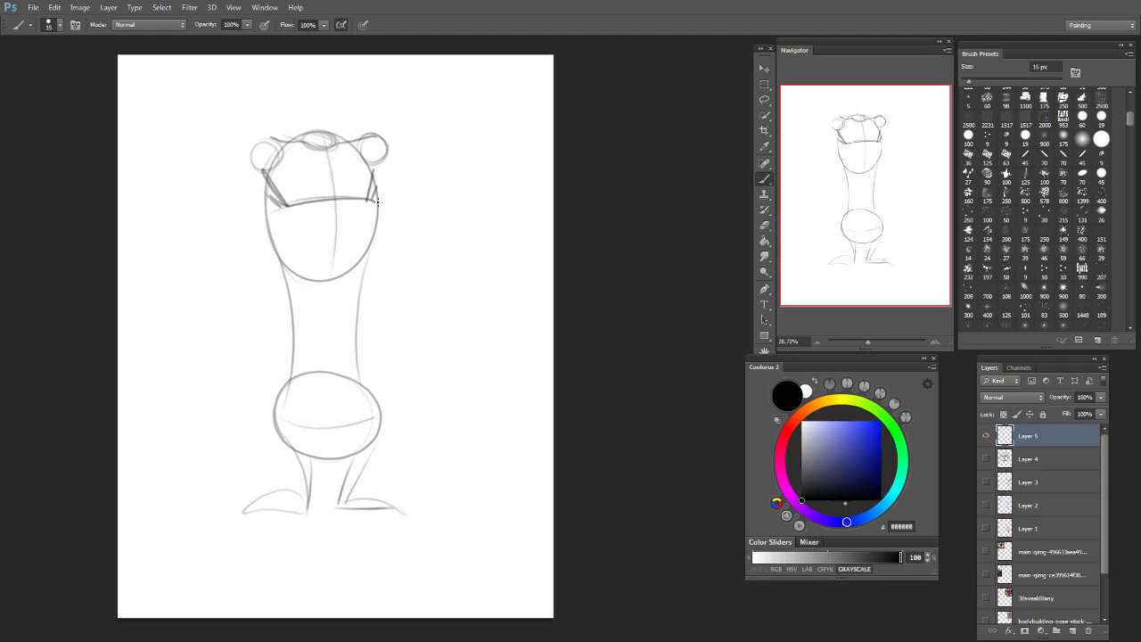
# Step: Draw very long arms from the shoulders to the ground, ending in flat hands pointing outwards
pyautogui.moveTo(362, 223)
pyautogui.mouseDown()
pyautogui.moveTo(310, 230)
pyautogui.moveTo(359, 227)
pyautogui.mouseUp()
pyautogui.hotkey('ctrl', 'z')
pyautogui.hotkey('ctrl', 'z')
pyautogui.moveTo(383, 177); pyautogui.dragTo(389, 335)
pyautogui.moveTo(265, 238)
pyautogui.mouseDown()
pyautogui.moveTo(205, 526)
pyautogui.moveTo(189, 517)
pyautogui.mouseUp()
pyautogui.moveTo(390, 335)
pyautogui.mouseDown()
pyautogui.moveTo(416, 443)
pyautogui.moveTo(416, 505)
pyautogui.moveTo(427, 496)
pyautogui.moveTo(494, 514)
pyautogui.mouseUp()
pyautogui.moveTo(199, 519); pyautogui.dragTo(144, 527)
# Step: Add a long oval head overlapping the chest, erase the lines inside it and draw eyes, brows and a crooked mouth
pyautogui.moveTo(302, 120)
pyautogui.mouseDown()
pyautogui.moveTo(299, 184)
pyautogui.moveTo(329, 94)
pyautogui.moveTo(338, 144)
pyautogui.mouseUp()
pyautogui.press('e')
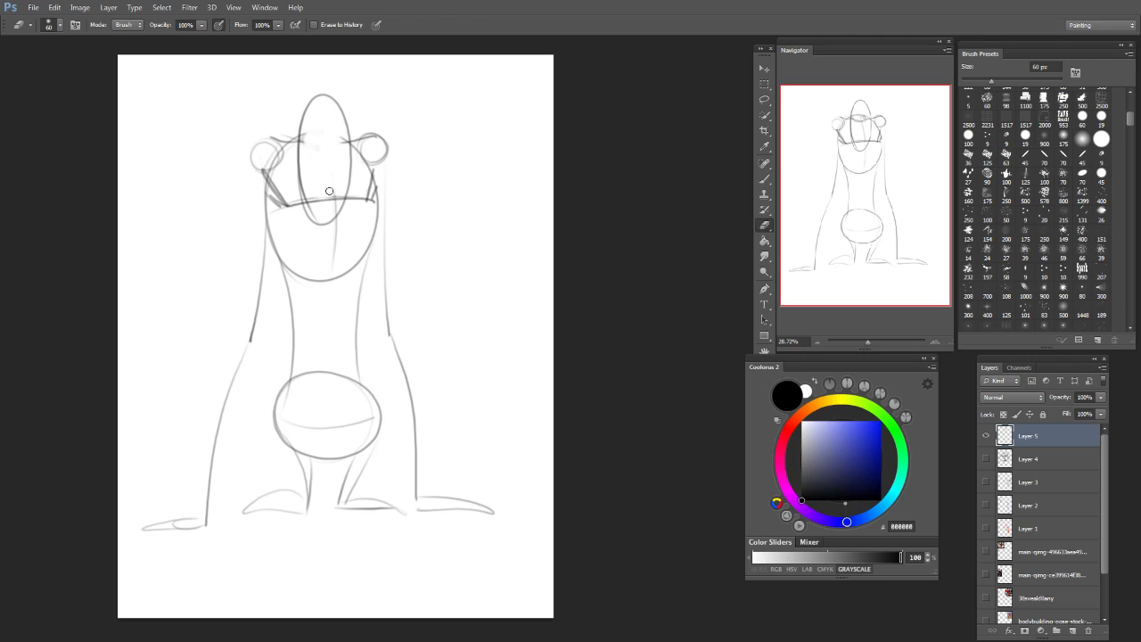
pyautogui.press('b')
pyautogui.moveTo(312, 196); pyautogui.dragTo(344, 177)
pyautogui.click(316, 139)
pyautogui.click(331, 139)
pyautogui.moveTo(330, 126); pyautogui.dragTo(318, 126)
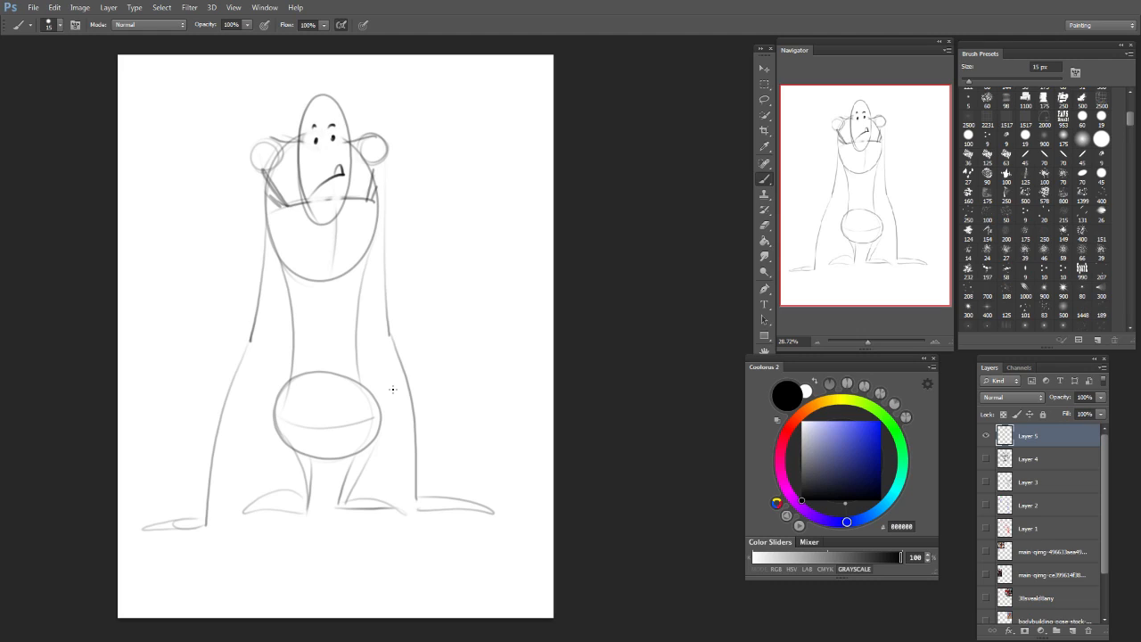
# Step: Sharpen the chest and shoulder contours with angular lines on both sides of the head
pyautogui.moveTo(296, 183); pyautogui.dragTo(317, 227)
pyautogui.moveTo(372, 188); pyautogui.dragTo(387, 132)
pyautogui.moveTo(386, 132); pyautogui.dragTo(380, 191)
pyautogui.moveTo(275, 146)
pyautogui.mouseDown()
pyautogui.moveTo(284, 137)
pyautogui.moveTo(284, 187)
pyautogui.mouseUp()
# Step: Strengthen the upper arm outlines and give the left arm a stepped elbow and a fuller forearm
pyautogui.moveTo(386, 150); pyautogui.dragTo(393, 295)
pyautogui.moveTo(258, 178)
pyautogui.mouseDown()
pyautogui.moveTo(261, 296)
pyautogui.moveTo(212, 428)
pyautogui.moveTo(205, 510)
pyautogui.mouseUp()
pyautogui.moveTo(257, 269); pyautogui.dragTo(251, 307)
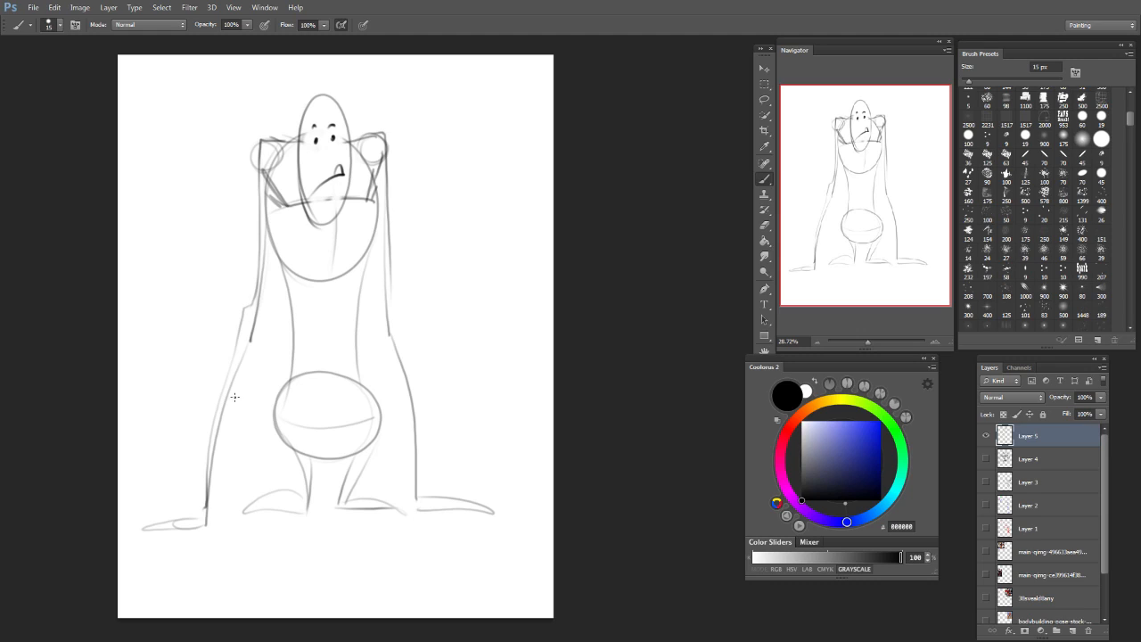
pyautogui.moveTo(246, 348); pyautogui.dragTo(226, 414)
# Step: Redraw the right arm with an outward elbow and curved forearm, and add spiky hair to the head
pyautogui.moveTo(390, 305); pyautogui.dragTo(425, 417)
pyautogui.hotkey('ctrl', 'z')
pyautogui.moveTo(390, 317); pyautogui.dragTo(419, 453)
pyautogui.hotkey('ctrl', 'z')
pyautogui.moveTo(393, 271)
pyautogui.mouseDown()
pyautogui.moveTo(428, 434)
pyautogui.moveTo(427, 496)
pyautogui.mouseUp()
pyautogui.hotkey('ctrl', 'z')
pyautogui.hotkey('ctrl', 'z')
pyautogui.moveTo(393, 272); pyautogui.dragTo(423, 440)
pyautogui.moveTo(420, 367); pyautogui.dragTo(422, 464)
pyautogui.moveTo(380, 188); pyautogui.dragTo(390, 334)
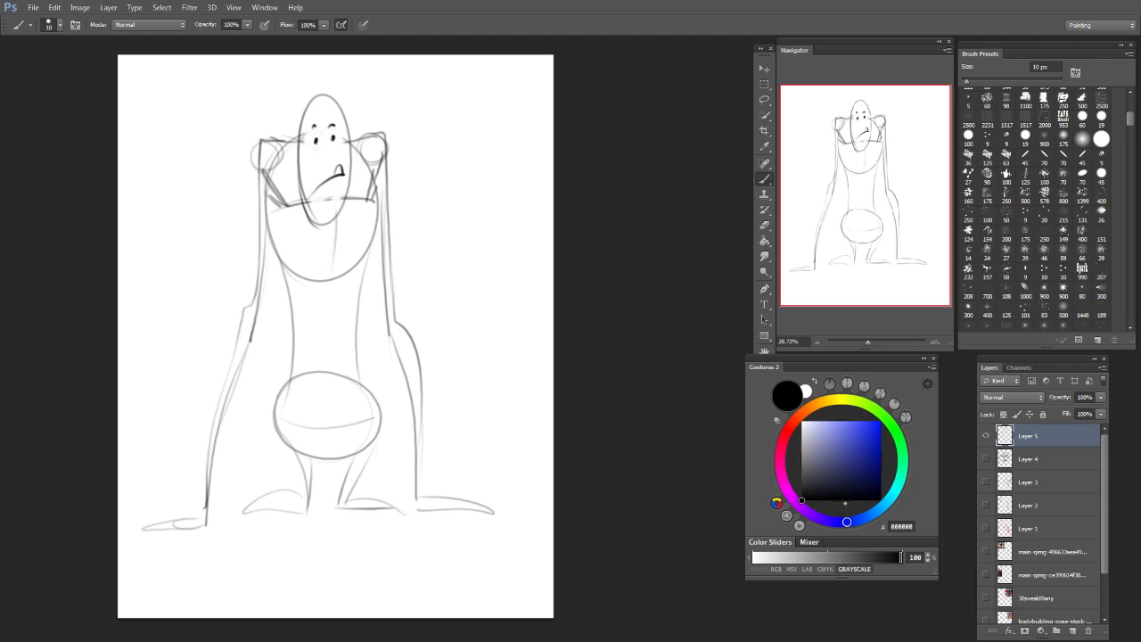
pyautogui.moveTo(314, 93)
pyautogui.mouseDown()
pyautogui.moveTo(350, 79)
pyautogui.moveTo(355, 125)
pyautogui.moveTo(290, 112)
pyautogui.moveTo(293, 127)
pyautogui.moveTo(360, 98)
pyautogui.moveTo(330, 112)
pyautogui.moveTo(362, 111)
pyautogui.mouseUp()
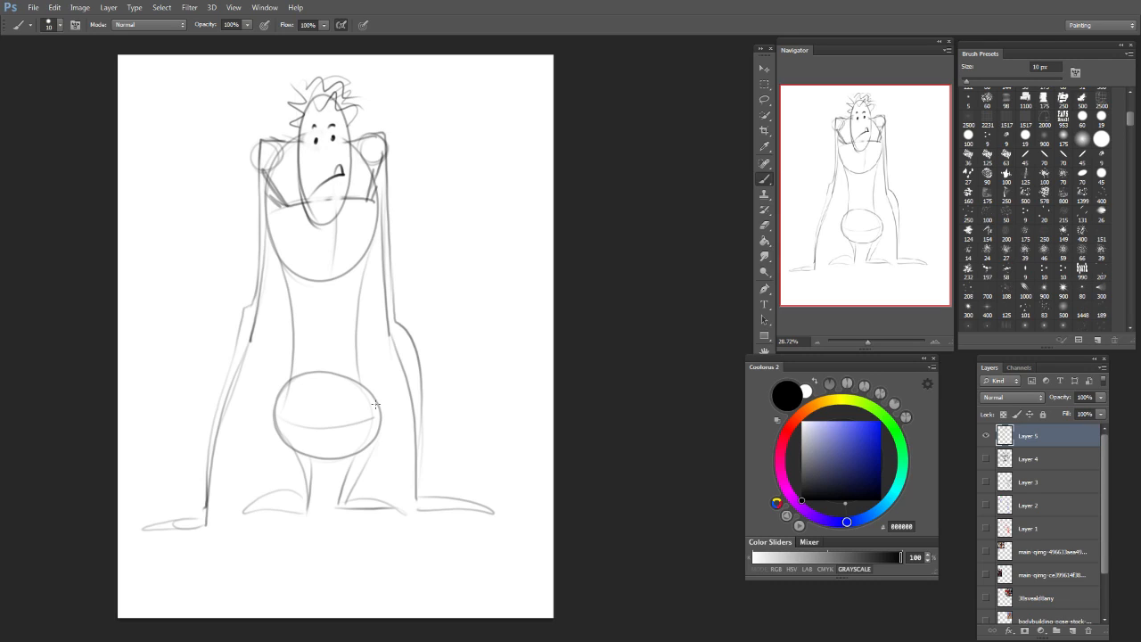
# Step: Try to redraw the outline of the right hip and leg
pyautogui.moveTo(382, 420); pyautogui.dragTo(346, 499)
pyautogui.hotkey('ctrl', 'z')
pyautogui.moveTo(353, 453); pyautogui.dragTo(333, 509)
pyautogui.moveTo(378, 439)
pyautogui.mouseDown()
pyautogui.moveTo(337, 514)
pyautogui.moveTo(389, 496)
pyautogui.moveTo(403, 503)
pyautogui.moveTo(391, 496)
pyautogui.mouseUp()
pyautogui.hotkey('ctrl', 'z')
pyautogui.hotkey('ctrl', 'z')
pyautogui.hotkey('ctrl', 'z')
pyautogui.hotkey('ctrl', 'z')
# Step: Erase the whole lanky figure sketch with a large eraser and return to the brush
pyautogui.press('e')
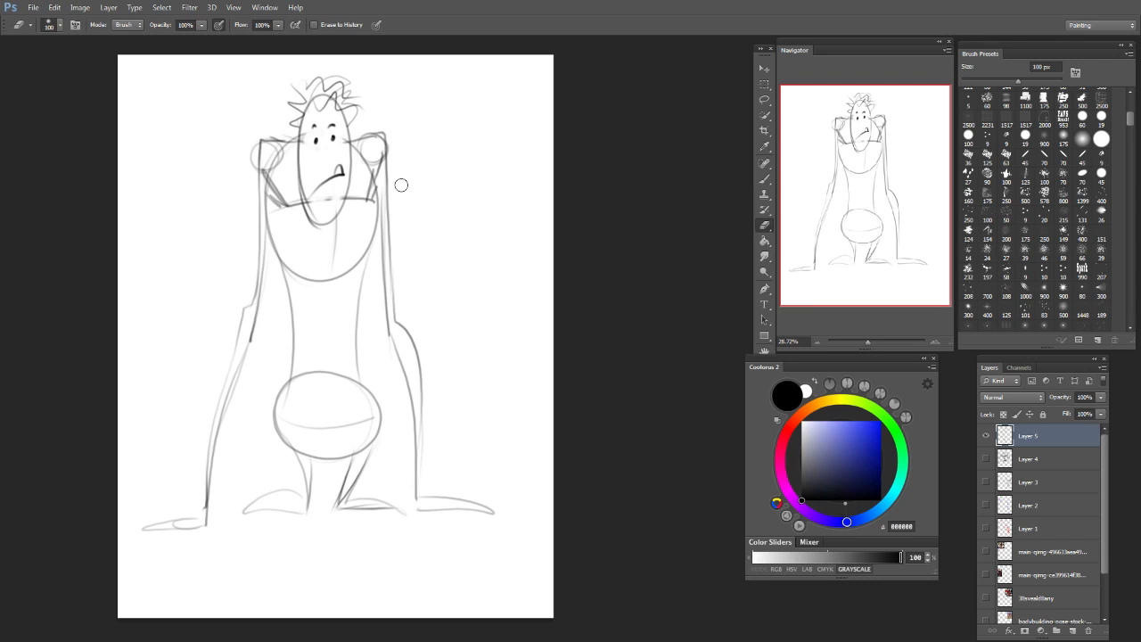
pyautogui.press('[')
pyautogui.press('[')
pyautogui.press('[')
pyautogui.press('[')
pyautogui.moveTo(197, 190)
pyautogui.mouseDown()
pyautogui.moveTo(312, 124)
pyautogui.moveTo(398, 142)
pyautogui.moveTo(157, 400)
pyautogui.moveTo(304, 310)
pyautogui.moveTo(365, 352)
pyautogui.moveTo(209, 553)
pyautogui.moveTo(374, 445)
pyautogui.moveTo(516, 424)
pyautogui.moveTo(554, 467)
pyautogui.mouseUp()
pyautogui.press('b')
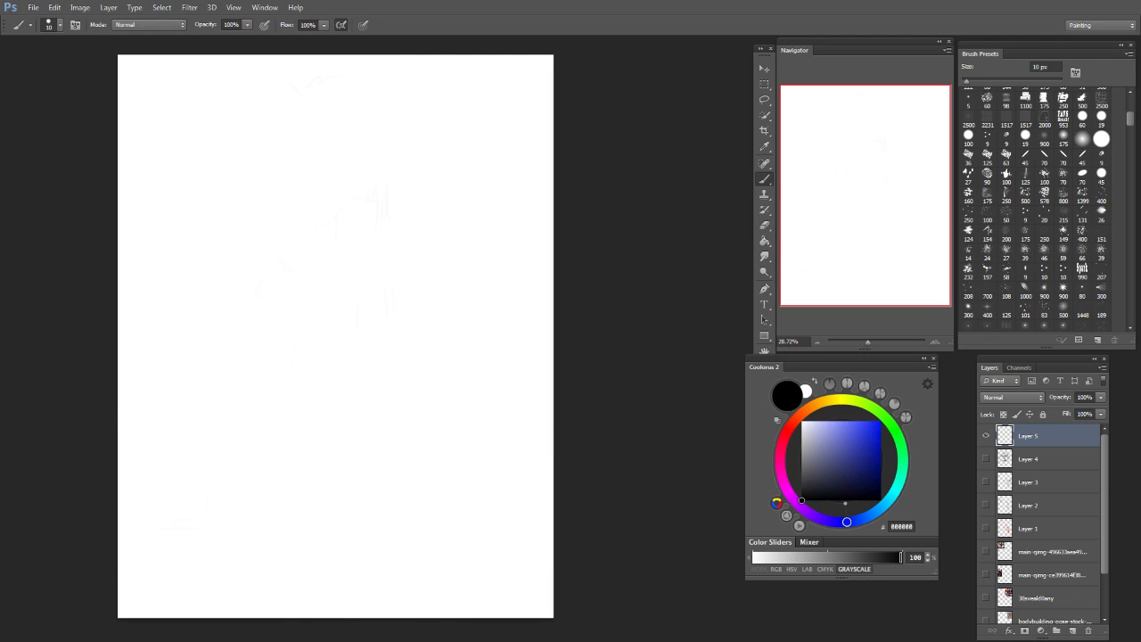
# Step: Sketch a flat box in perspective with a 10 px brush in the upper half of the canvas
pyautogui.press(']')
pyautogui.press(']')
pyautogui.moveTo(293, 193)
pyautogui.mouseDown()
pyautogui.moveTo(396, 151)
pyautogui.moveTo(374, 250)
pyautogui.moveTo(477, 198)
pyautogui.moveTo(398, 151)
pyautogui.mouseUp()
pyautogui.moveTo(474, 198)
pyautogui.mouseDown()
pyautogui.moveTo(462, 231)
pyautogui.moveTo(373, 274)
pyautogui.mouseUp()
pyautogui.moveTo(290, 199)
pyautogui.mouseDown()
pyautogui.moveTo(291, 224)
pyautogui.moveTo(373, 275)
pyautogui.mouseUp()
pyautogui.hotkey('ctrl', 'z')
pyautogui.moveTo(290, 223); pyautogui.dragTo(372, 275)
pyautogui.moveTo(443, 217)
pyautogui.mouseDown()
pyautogui.moveTo(392, 261)
pyautogui.moveTo(473, 205)
pyautogui.mouseUp()
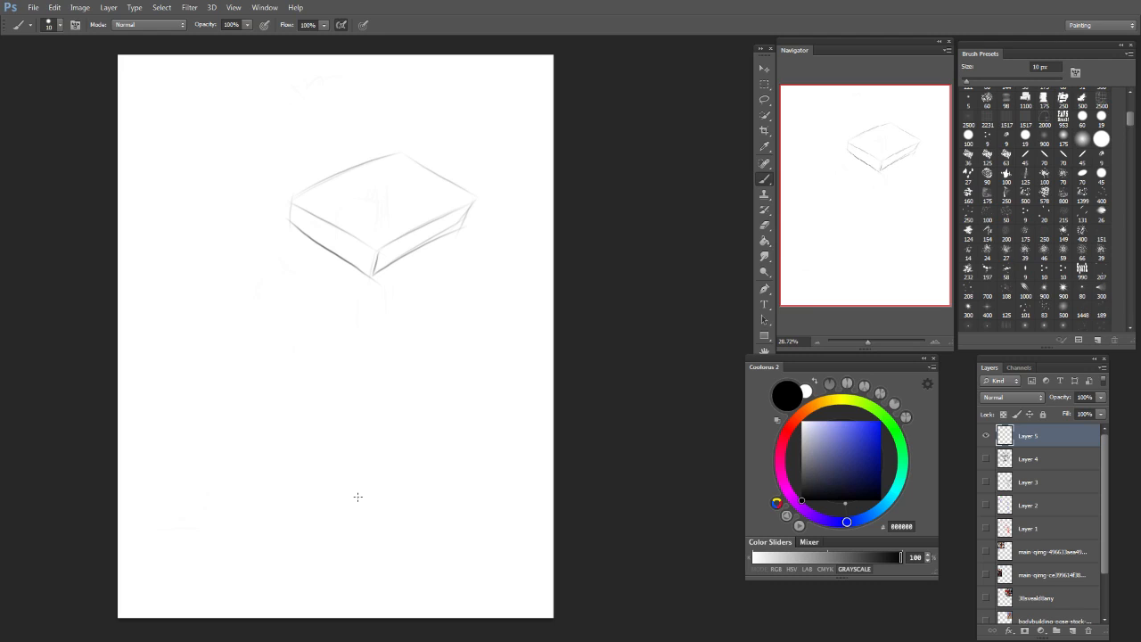
# Step: Erase the perspective box with a large eraser and return to the 10 px brush
pyautogui.press('e')
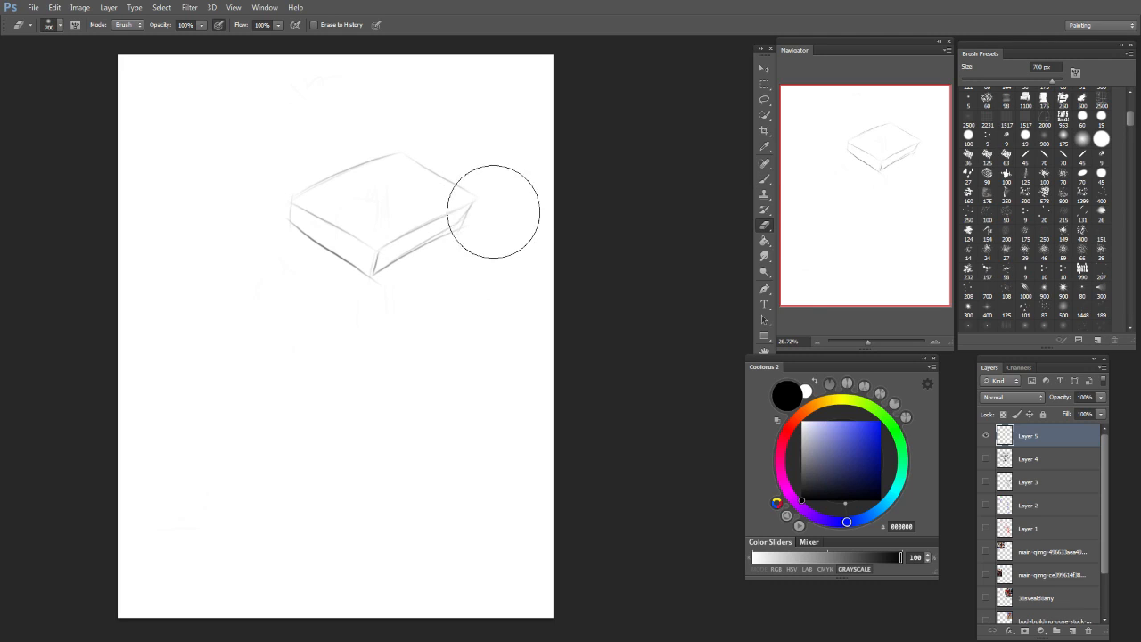
pyautogui.moveTo(330, 294)
pyautogui.mouseDown()
pyautogui.moveTo(345, 204)
pyautogui.moveTo(247, 416)
pyautogui.mouseUp()
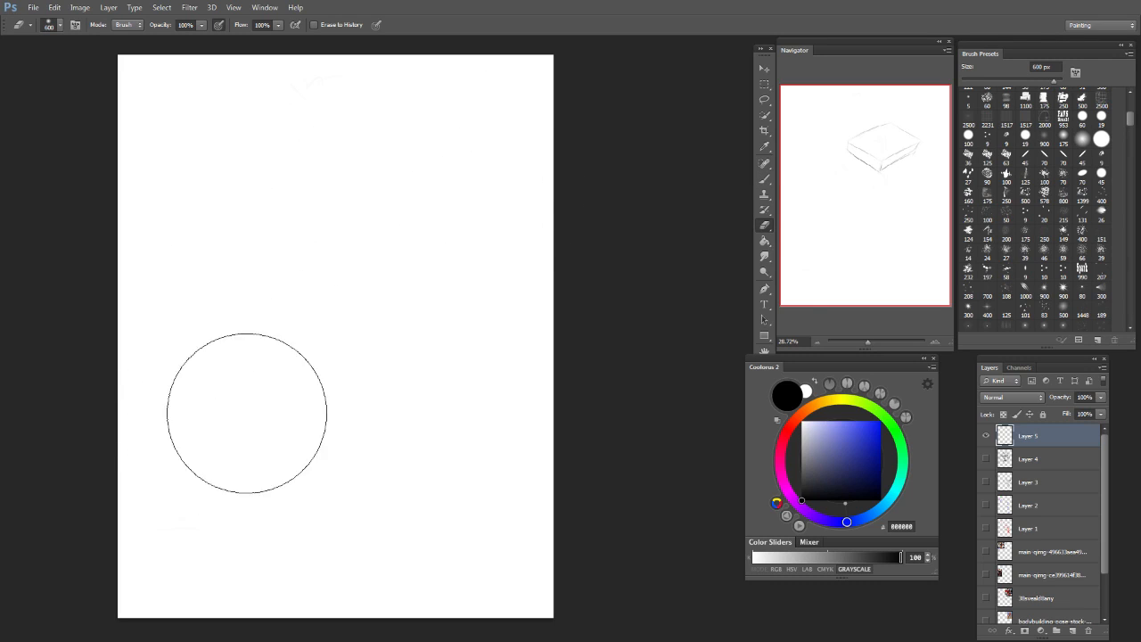
pyautogui.press('b')
pyautogui.press(']')
pyautogui.press(']')
pyautogui.press(']')
pyautogui.press('[')
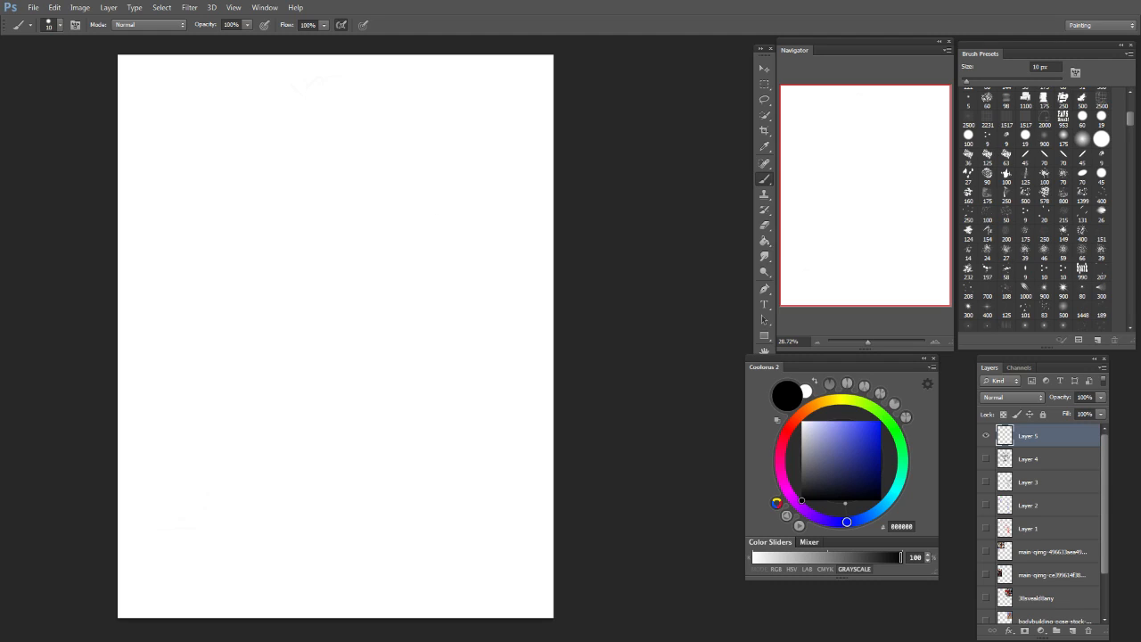
# Step: Sketch a hand as a circular palm with a slanted knuckle edge and four thin tapering fingers fanning outwards
pyautogui.moveTo(350, 225)
pyautogui.mouseDown()
pyautogui.moveTo(434, 219)
pyautogui.moveTo(369, 268)
pyautogui.moveTo(396, 197)
pyautogui.moveTo(436, 250)
pyautogui.mouseUp()
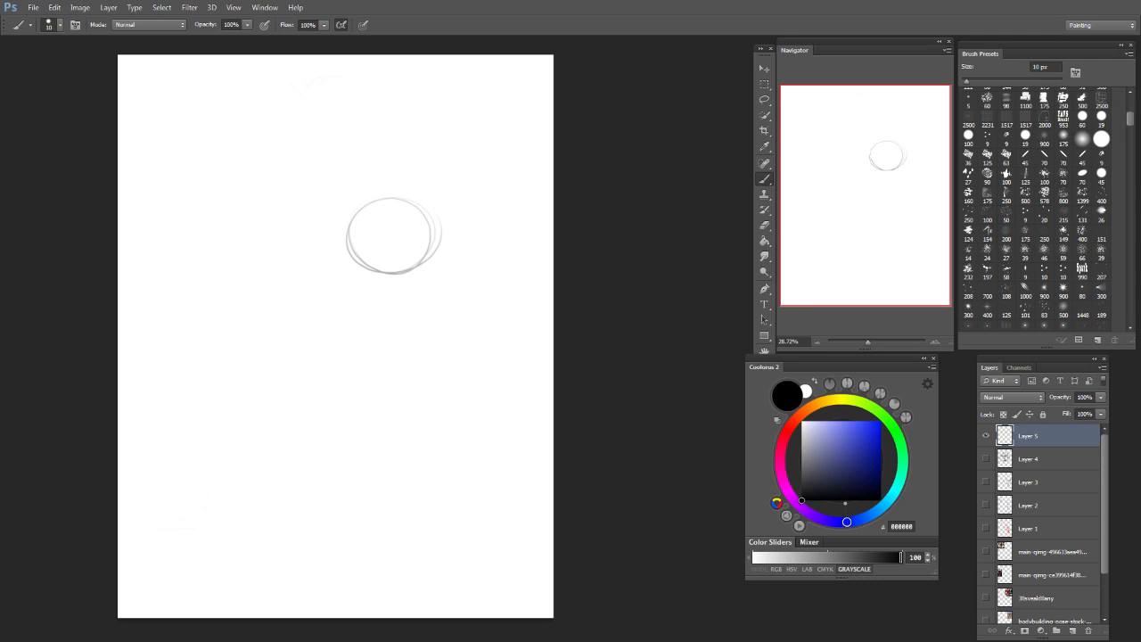
pyautogui.moveTo(344, 214)
pyautogui.mouseDown()
pyautogui.moveTo(355, 270)
pyautogui.moveTo(360, 210)
pyautogui.mouseUp()
pyautogui.moveTo(357, 262)
pyautogui.mouseDown()
pyautogui.moveTo(389, 276)
pyautogui.moveTo(416, 268)
pyautogui.mouseUp()
pyautogui.moveTo(343, 211)
pyautogui.mouseDown()
pyautogui.moveTo(271, 247)
pyautogui.moveTo(316, 261)
pyautogui.moveTo(310, 313)
pyautogui.mouseUp()
pyautogui.moveTo(371, 192)
pyautogui.mouseDown()
pyautogui.moveTo(349, 185)
pyautogui.moveTo(410, 191)
pyautogui.moveTo(434, 258)
pyautogui.mouseUp()
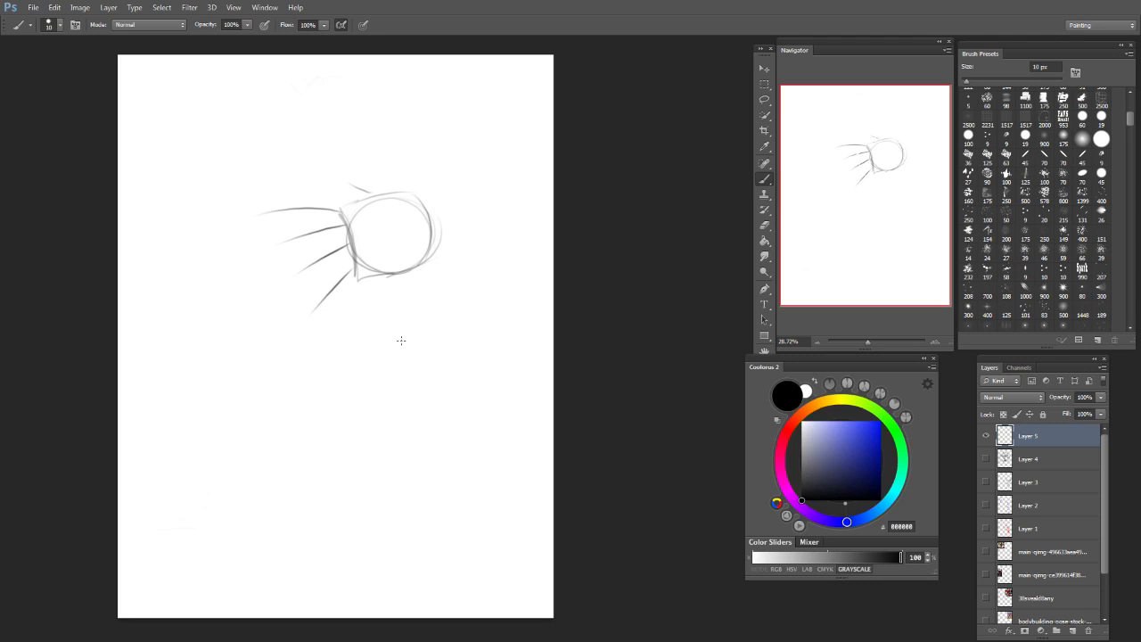
pyautogui.moveTo(340, 212); pyautogui.dragTo(250, 219)
pyautogui.moveTo(357, 230)
pyautogui.mouseDown()
pyautogui.moveTo(326, 261)
pyautogui.moveTo(296, 274)
pyautogui.moveTo(311, 312)
pyautogui.mouseUp()
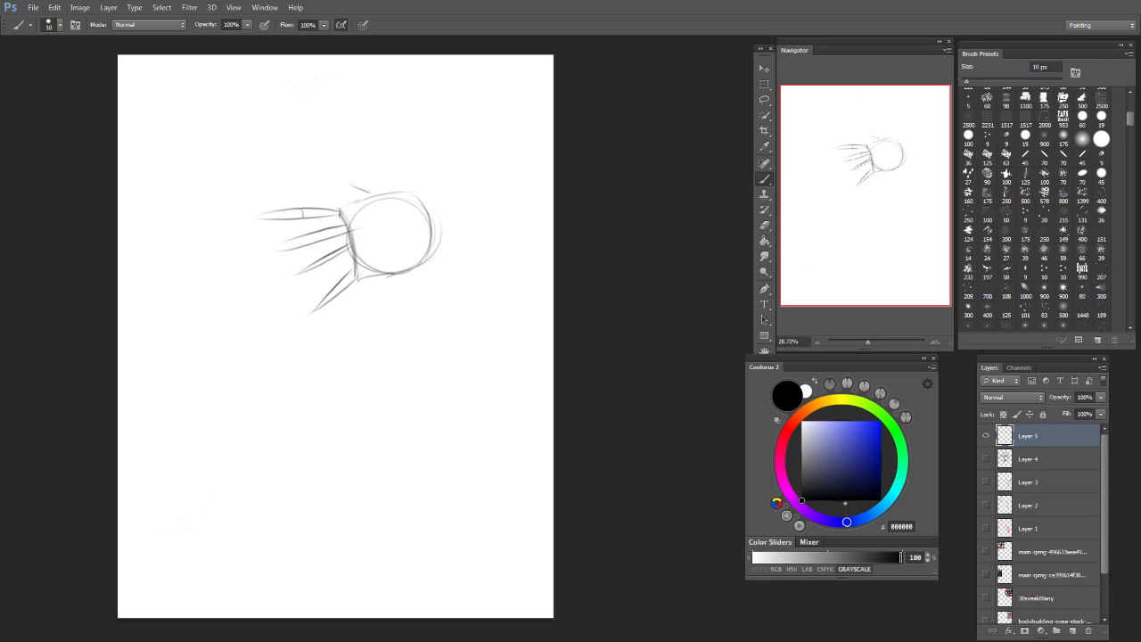
# Step: Mark the finger joints and rounded fingertips, and darken and extend the second finger
pyautogui.moveTo(280, 242); pyautogui.dragTo(346, 235)
pyautogui.moveTo(276, 246); pyautogui.dragTo(270, 217)
pyautogui.moveTo(296, 272); pyautogui.dragTo(332, 300)
pyautogui.moveTo(353, 225); pyautogui.dragTo(251, 258)
pyautogui.moveTo(345, 227); pyautogui.dragTo(290, 245)
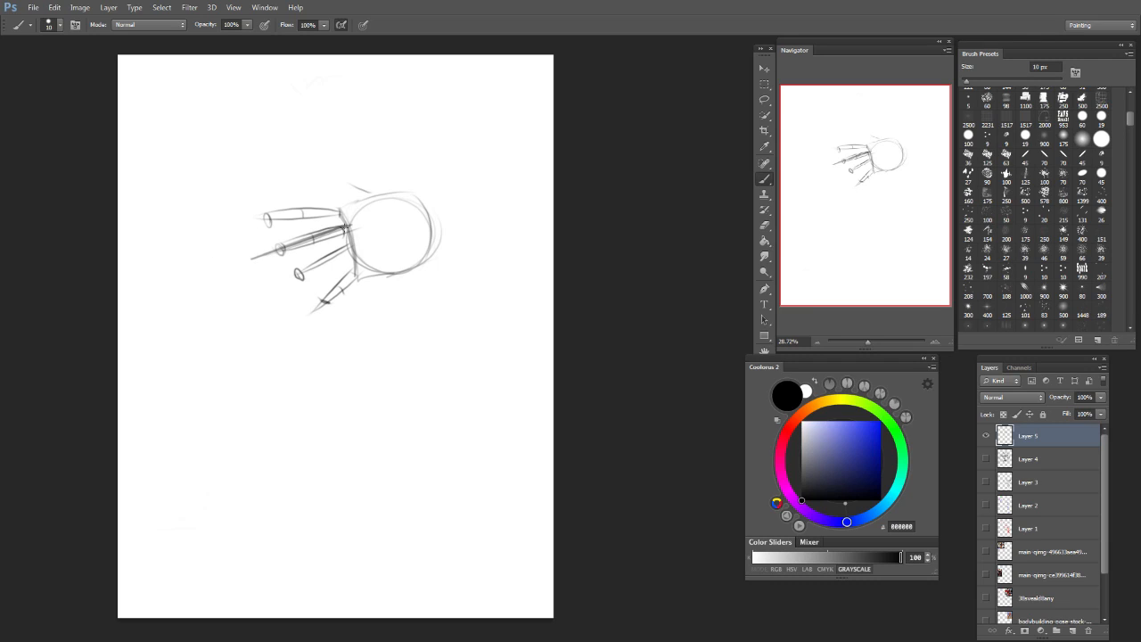
pyautogui.moveTo(282, 246); pyautogui.dragTo(262, 254)
# Step: Draw a dark box with a visible side plane over the circular palm
pyautogui.moveTo(354, 226)
pyautogui.mouseDown()
pyautogui.moveTo(344, 232)
pyautogui.moveTo(435, 212)
pyautogui.moveTo(426, 190)
pyautogui.moveTo(435, 214)
pyautogui.mouseUp()
pyautogui.moveTo(436, 223); pyautogui.dragTo(438, 264)
pyautogui.moveTo(344, 221)
pyautogui.mouseDown()
pyautogui.moveTo(360, 286)
pyautogui.moveTo(438, 259)
pyautogui.mouseUp()
pyautogui.moveTo(374, 278); pyautogui.dragTo(441, 257)
pyautogui.moveTo(428, 209); pyautogui.dragTo(343, 230)
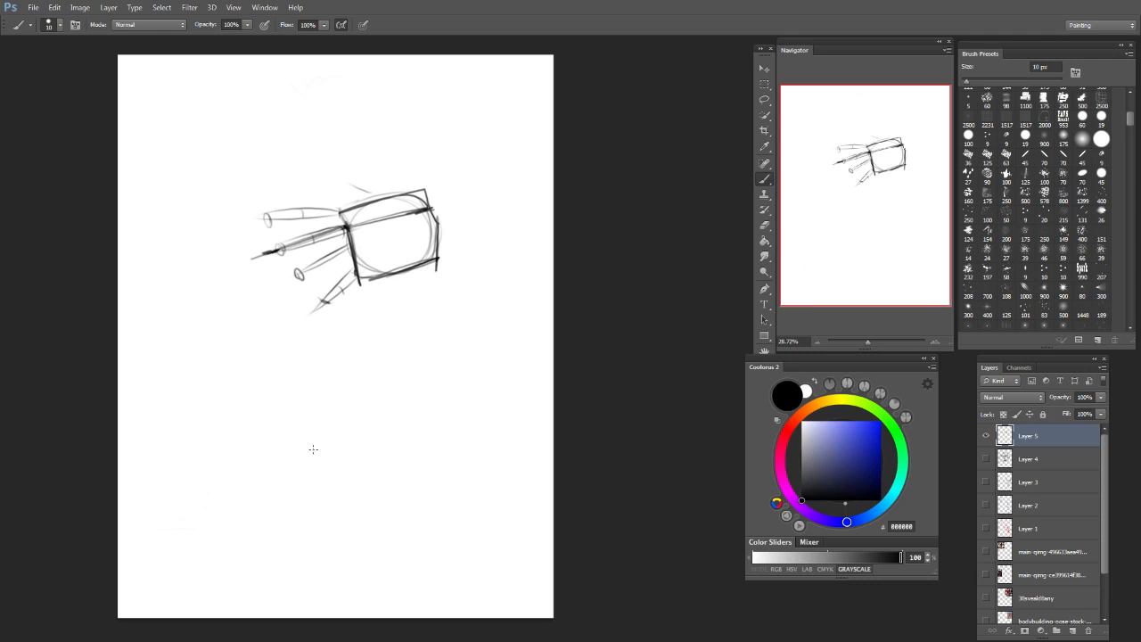
# Step: Erase the hand sketch with a large eraser and return to the brush
pyautogui.press('ctrl')
pyautogui.press('e')
pyautogui.moveTo(477, 229)
pyautogui.mouseDown()
pyautogui.moveTo(237, 288)
pyautogui.moveTo(431, 193)
pyautogui.moveTo(494, 217)
pyautogui.mouseUp()
pyautogui.press('[')
pyautogui.press('[')
pyautogui.press('[')
pyautogui.press('[')
pyautogui.press('[')
pyautogui.press('b')
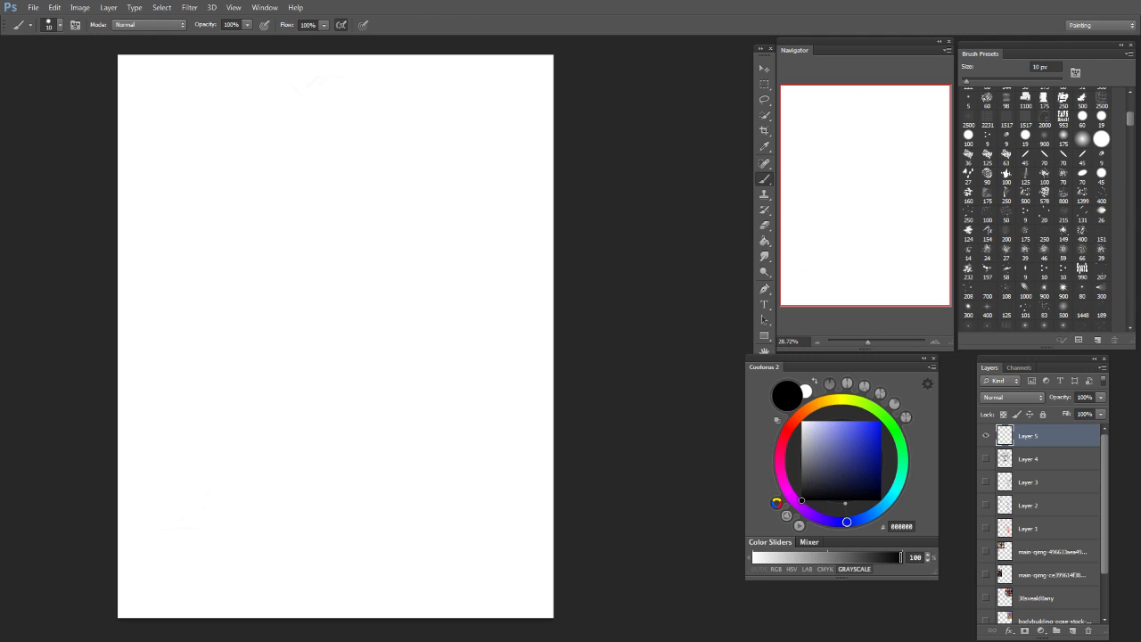
# Step: Reduce the brush to 8 px and sketch a roughly square palm in the upper half of the canvas
pyautogui.press('[')
pyautogui.press('[')
pyautogui.press('[')
pyautogui.press('[')
pyautogui.moveTo(237, 286)
pyautogui.mouseDown()
pyautogui.moveTo(236, 173)
pyautogui.moveTo(328, 289)
pyautogui.moveTo(249, 280)
pyautogui.mouseUp()
pyautogui.moveTo(248, 178); pyautogui.dragTo(332, 287)
pyautogui.hotkey('ctrl', 'alt', 'z')
pyautogui.hotkey('ctrl', 'alt', 'z')
pyautogui.hotkey('ctrl', 'alt', 'z')
pyautogui.moveTo(244, 176)
pyautogui.mouseDown()
pyautogui.moveTo(244, 293)
pyautogui.moveTo(241, 173)
pyautogui.moveTo(382, 173)
pyautogui.moveTo(384, 258)
pyautogui.moveTo(254, 293)
pyautogui.mouseUp()
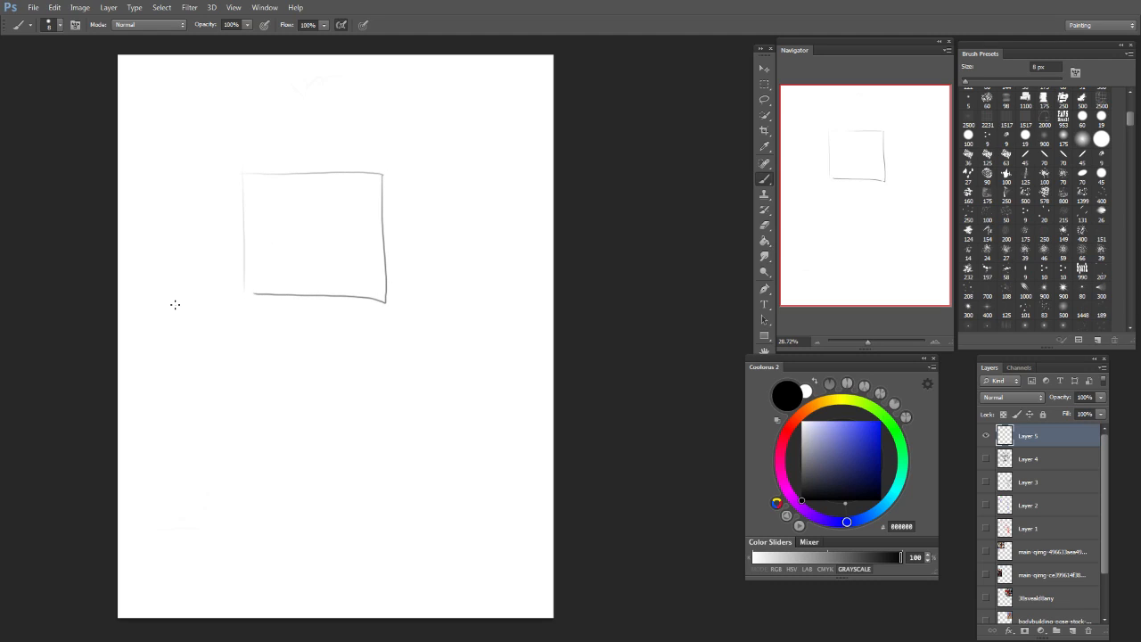
# Step: Divide the square palm with horizontal and vertical centre lines, and extend a straight middle-finger axis about one palm length below it
pyautogui.moveTo(241, 232); pyautogui.dragTo(384, 233)
pyautogui.moveTo(304, 169); pyautogui.dragTo(307, 318)
pyautogui.hotkey('ctrl', 'alt', 'z')
pyautogui.hotkey('ctrl', 'alt', 'z')
pyautogui.moveTo(313, 183); pyautogui.dragTo(309, 336)
pyautogui.click(313, 173)
pyautogui.click(310, 295)
pyautogui.keyDown('shift'); pyautogui.click(309, 434); pyautogui.keyUp('shift')
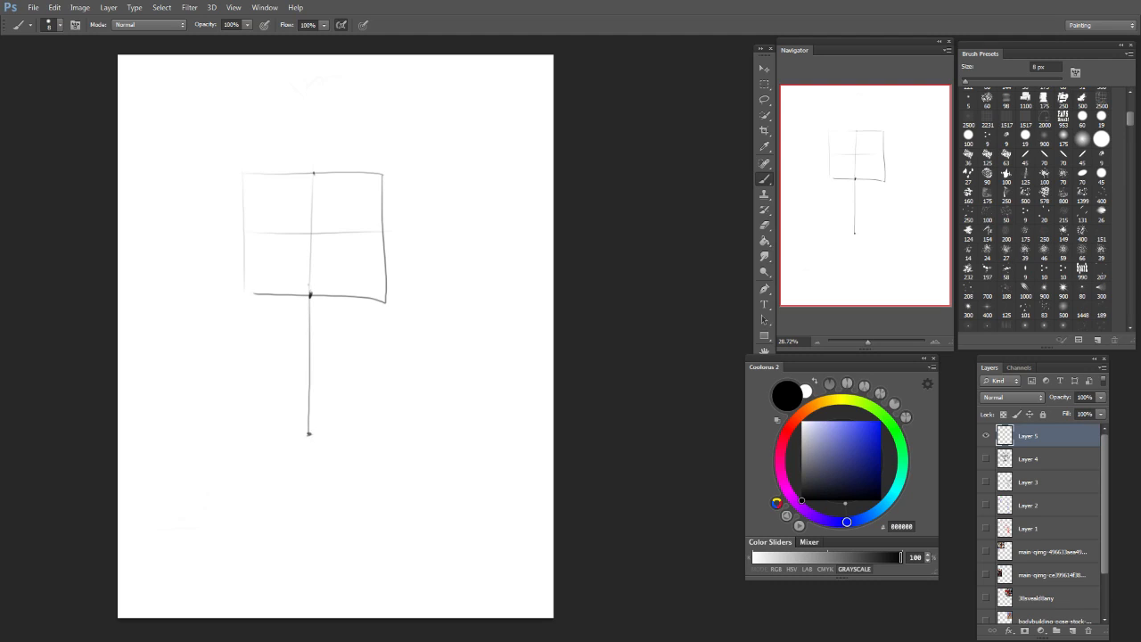
# Step: Sketch slanting fingertip guide lines on both sides of the middle-finger axis and fill in thin straight finger edges beneath the palm
pyautogui.moveTo(315, 298)
pyautogui.mouseDown()
pyautogui.moveTo(308, 433)
pyautogui.moveTo(382, 398)
pyautogui.mouseUp()
pyautogui.moveTo(246, 303)
pyautogui.mouseDown()
pyautogui.moveTo(239, 383)
pyautogui.moveTo(307, 434)
pyautogui.mouseUp()
pyautogui.moveTo(266, 308)
pyautogui.mouseDown()
pyautogui.moveTo(257, 399)
pyautogui.moveTo(282, 410)
pyautogui.mouseUp()
pyautogui.moveTo(358, 300); pyautogui.dragTo(362, 399)
pyautogui.moveTo(326, 346); pyautogui.dragTo(327, 421)
pyautogui.moveTo(296, 353); pyautogui.dragTo(292, 423)
pyautogui.moveTo(273, 305); pyautogui.dragTo(259, 411)
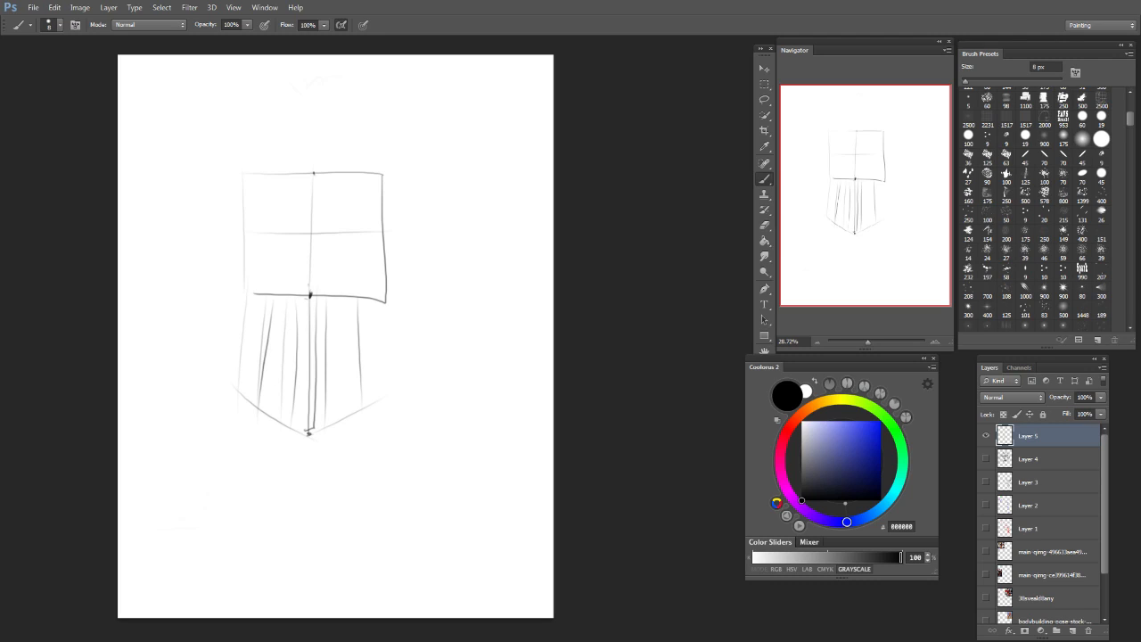
pyautogui.hotkey('ctrl', 'z')
pyautogui.moveTo(260, 355); pyautogui.dragTo(253, 403)
pyautogui.moveTo(316, 308); pyautogui.dragTo(309, 431)
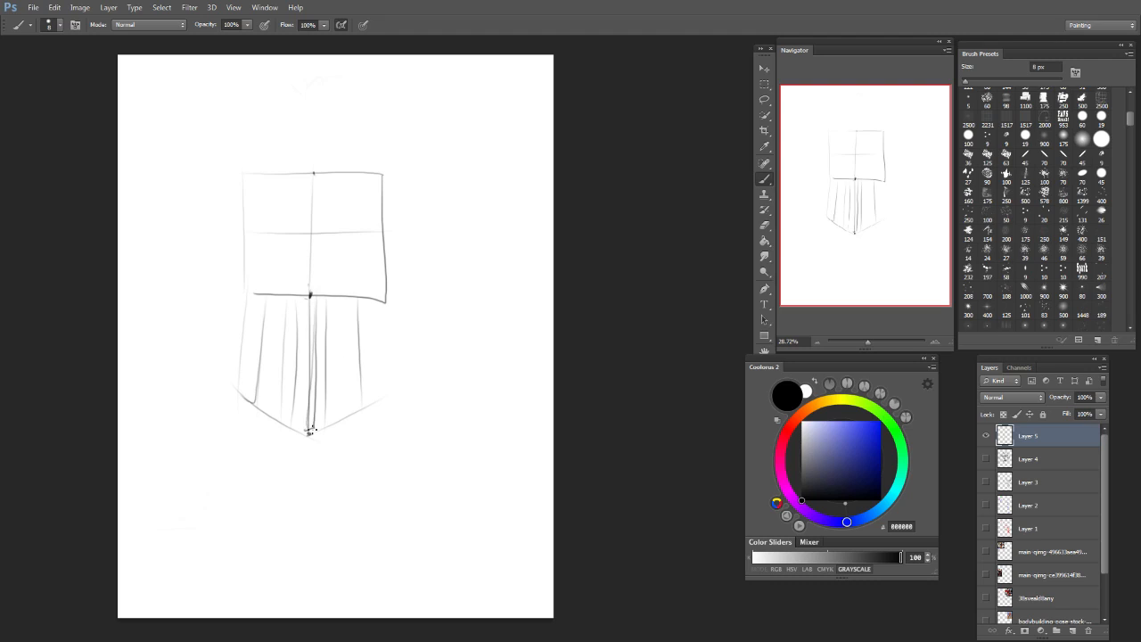
# Step: Darken the straight finger edges and close the squared fingertips along the slanted guide lines
pyautogui.moveTo(327, 311)
pyautogui.mouseDown()
pyautogui.moveTo(328, 421)
pyautogui.moveTo(359, 403)
pyautogui.mouseUp()
pyautogui.moveTo(378, 303); pyautogui.dragTo(382, 401)
pyautogui.moveTo(332, 293)
pyautogui.mouseDown()
pyautogui.moveTo(326, 434)
pyautogui.moveTo(302, 437)
pyautogui.mouseUp()
pyautogui.moveTo(301, 308); pyautogui.dragTo(300, 389)
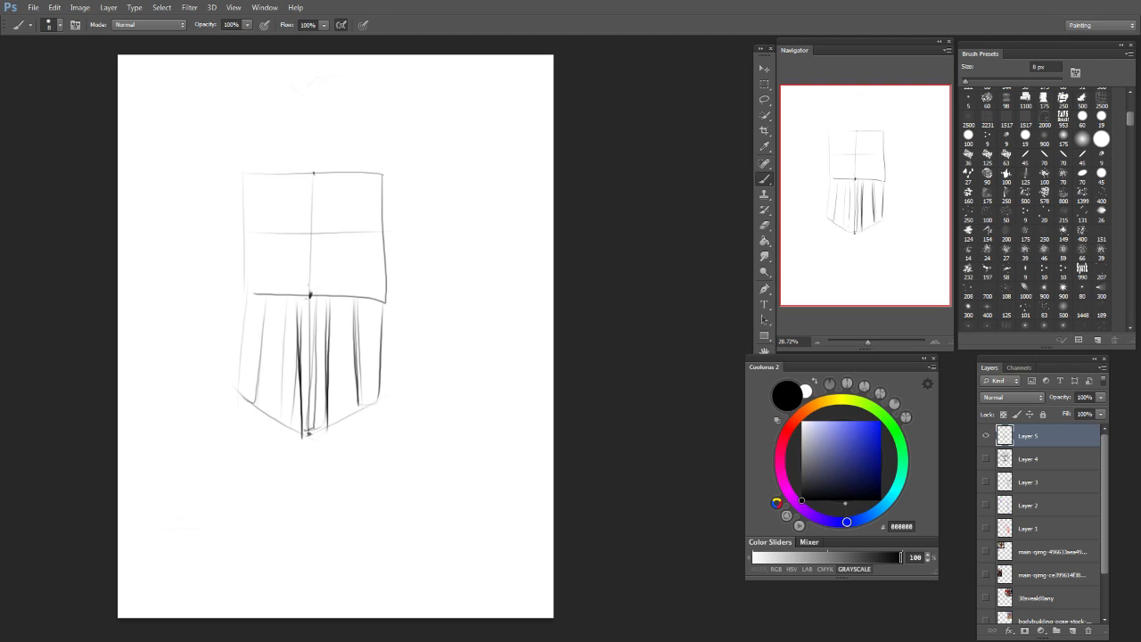
pyautogui.moveTo(273, 300)
pyautogui.mouseDown()
pyautogui.moveTo(274, 412)
pyautogui.moveTo(294, 312)
pyautogui.moveTo(285, 422)
pyautogui.mouseUp()
pyautogui.moveTo(274, 323); pyautogui.dragTo(271, 403)
pyautogui.moveTo(301, 296)
pyautogui.mouseDown()
pyautogui.moveTo(306, 446)
pyautogui.moveTo(321, 430)
pyautogui.mouseUp()
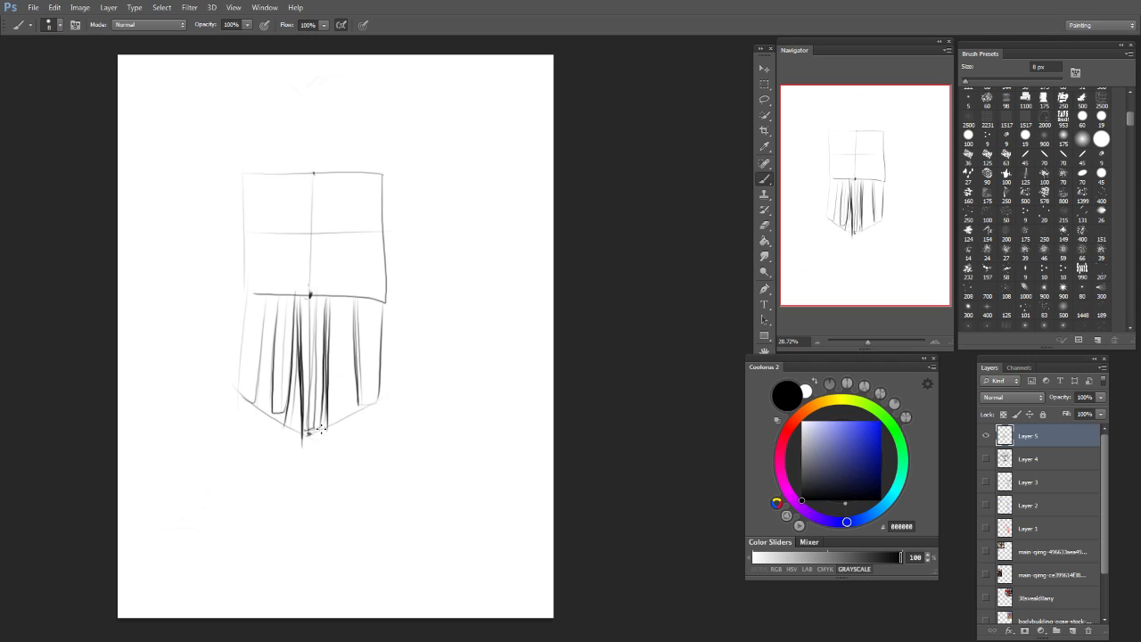
pyautogui.moveTo(353, 300); pyautogui.dragTo(356, 415)
# Step: Erase the straight fingers and the middle-finger axis below the palm, and return to the brush
pyautogui.press('e')
pyautogui.moveTo(347, 372)
pyautogui.mouseDown()
pyautogui.moveTo(303, 339)
pyautogui.moveTo(321, 306)
pyautogui.moveTo(336, 354)
pyautogui.moveTo(408, 375)
pyautogui.moveTo(364, 324)
pyautogui.moveTo(229, 349)
pyautogui.moveTo(232, 321)
pyautogui.mouseUp()
pyautogui.press('b')
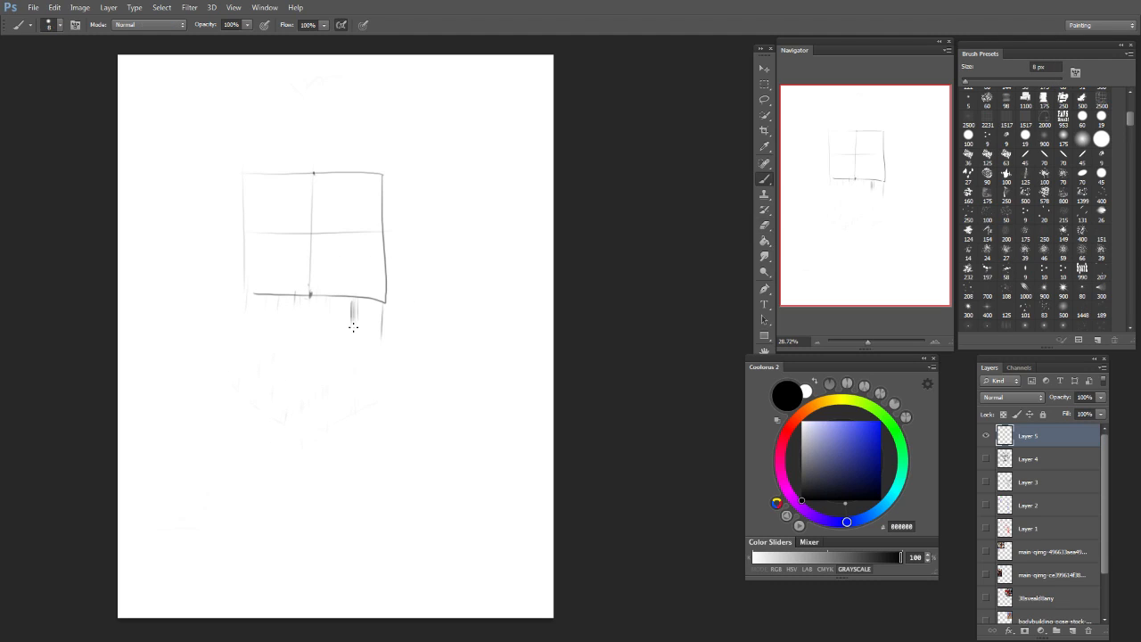
# Step: Sketch two long tapered finger shapes beneath the half of the palm farther from its faint side edge
pyautogui.moveTo(343, 296); pyautogui.dragTo(341, 435)
pyautogui.moveTo(344, 351); pyautogui.dragTo(337, 437)
pyautogui.moveTo(352, 303); pyautogui.dragTo(355, 442)
pyautogui.moveTo(365, 314); pyautogui.dragTo(385, 298)
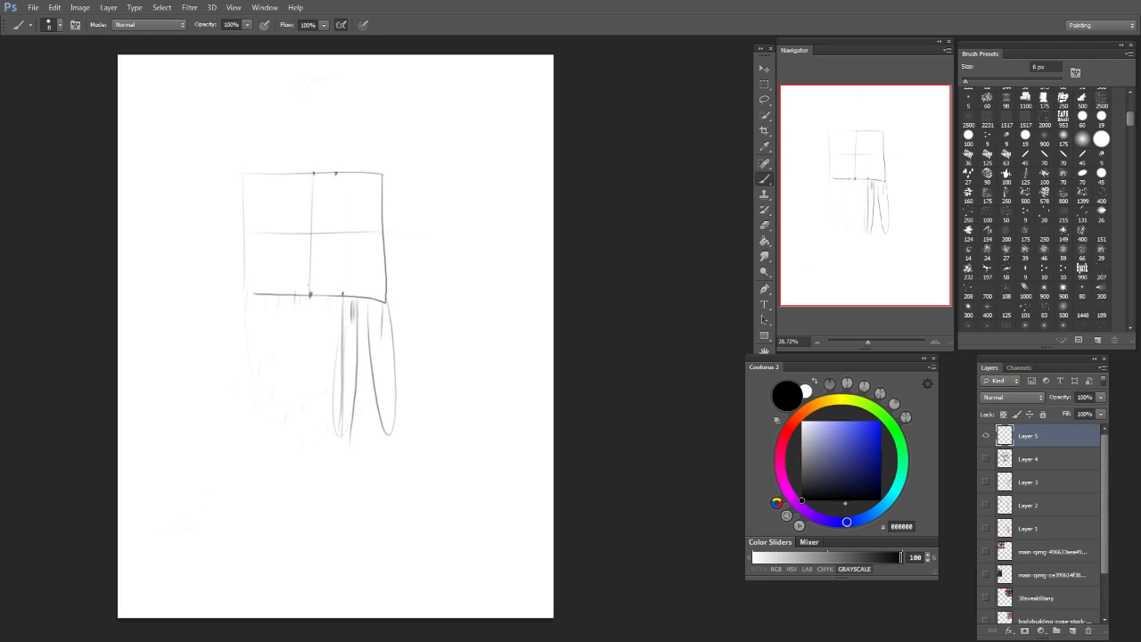
# Step: Complete the row of four elongated oval fingers and redraw the palm's two vertical sides with darker lines
pyautogui.moveTo(297, 300)
pyautogui.mouseDown()
pyautogui.moveTo(311, 416)
pyautogui.moveTo(326, 305)
pyautogui.mouseUp()
pyautogui.moveTo(247, 301); pyautogui.dragTo(269, 300)
pyautogui.moveTo(297, 365); pyautogui.dragTo(312, 416)
pyautogui.moveTo(336, 305)
pyautogui.mouseDown()
pyautogui.moveTo(346, 446)
pyautogui.moveTo(360, 303)
pyautogui.mouseUp()
pyautogui.moveTo(364, 317)
pyautogui.mouseDown()
pyautogui.moveTo(374, 401)
pyautogui.moveTo(392, 435)
pyautogui.mouseUp()
pyautogui.moveTo(301, 330); pyautogui.dragTo(301, 408)
pyautogui.moveTo(318, 303)
pyautogui.mouseDown()
pyautogui.moveTo(303, 295)
pyautogui.moveTo(259, 415)
pyautogui.moveTo(272, 296)
pyautogui.moveTo(250, 189)
pyautogui.mouseUp()
pyautogui.moveTo(381, 175); pyautogui.dragTo(385, 305)
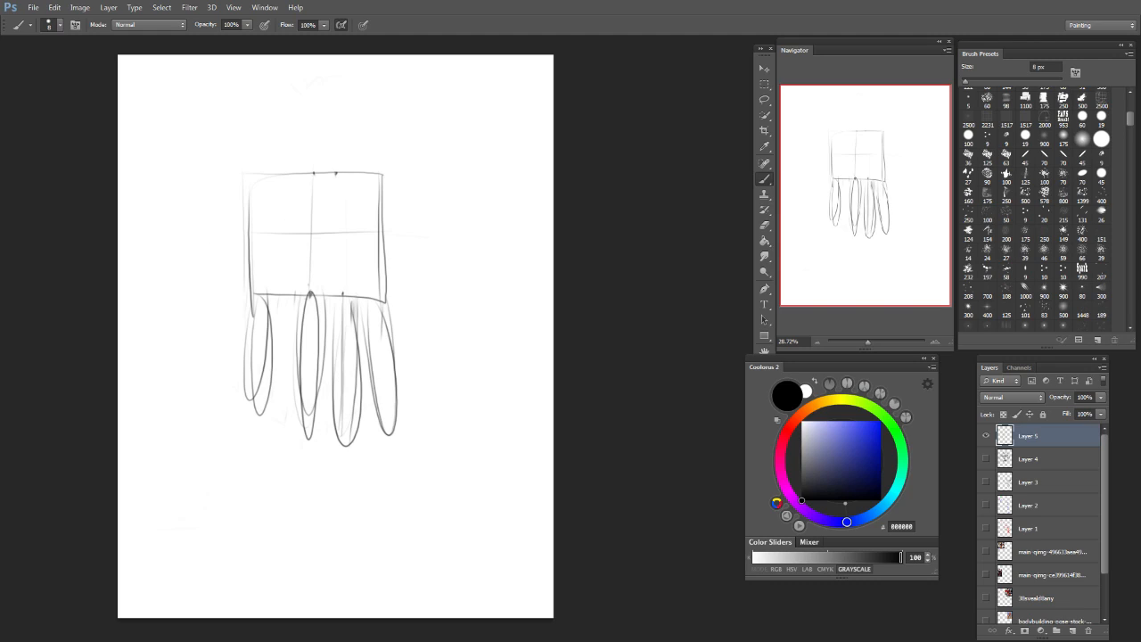
# Step: Extend the palm's horizontal centre line, and draw a large thumb-base circle in the upper quadrant with smaller circles for the thumb joints
pyautogui.moveTo(234, 229); pyautogui.dragTo(426, 232)
pyautogui.moveTo(356, 173)
pyautogui.mouseDown()
pyautogui.moveTo(321, 218)
pyautogui.moveTo(377, 198)
pyautogui.moveTo(361, 179)
pyautogui.mouseUp()
pyautogui.moveTo(380, 233)
pyautogui.mouseDown()
pyautogui.moveTo(407, 214)
pyautogui.moveTo(409, 228)
pyautogui.mouseUp()
pyautogui.moveTo(382, 175)
pyautogui.mouseDown()
pyautogui.moveTo(410, 212)
pyautogui.moveTo(386, 229)
pyautogui.moveTo(408, 223)
pyautogui.moveTo(432, 266)
pyautogui.mouseUp()
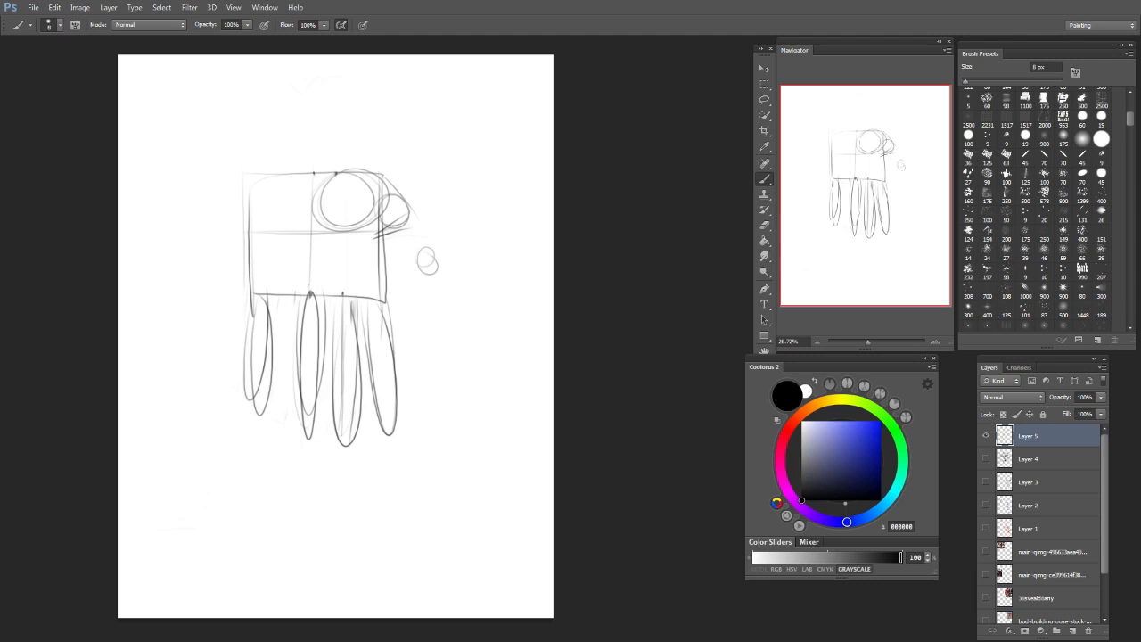
# Step: Curve the knuckle line across the palm's lower edge and connect the joint circles into a tapered, two-segment thumb
pyautogui.moveTo(270, 294)
pyautogui.mouseDown()
pyautogui.moveTo(419, 284)
pyautogui.moveTo(257, 291)
pyautogui.moveTo(400, 284)
pyautogui.mouseUp()
pyautogui.moveTo(248, 294); pyautogui.dragTo(377, 289)
pyautogui.moveTo(416, 257); pyautogui.dragTo(437, 273)
pyautogui.moveTo(419, 219); pyautogui.dragTo(434, 268)
pyautogui.moveTo(391, 238); pyautogui.dragTo(435, 312)
pyautogui.moveTo(438, 273); pyautogui.dragTo(446, 310)
pyautogui.moveTo(414, 212); pyautogui.dragTo(437, 260)
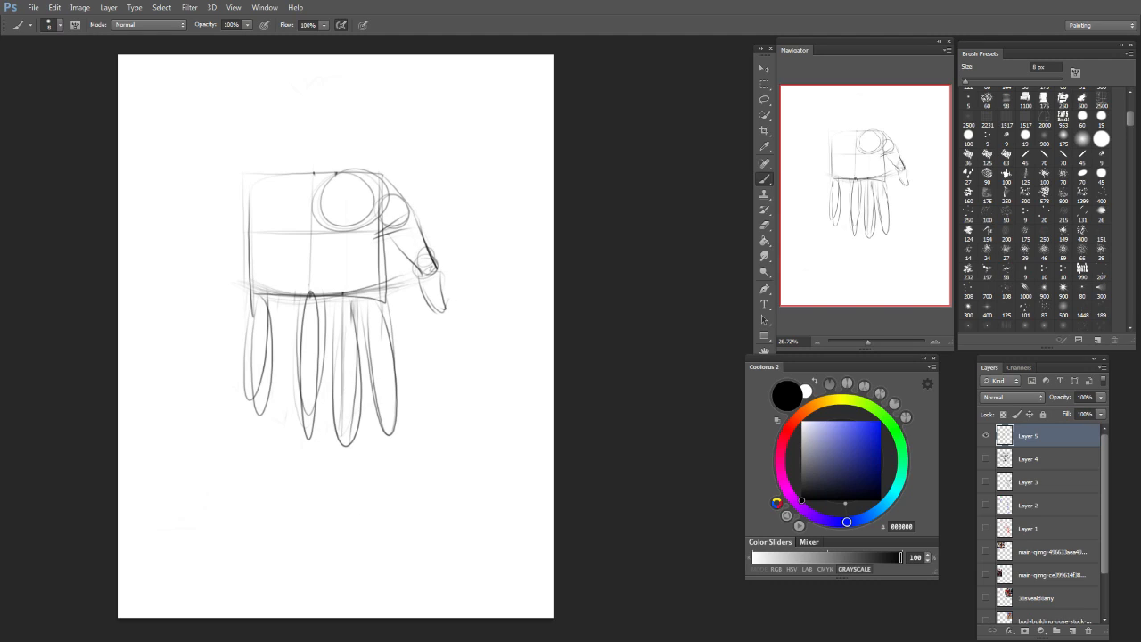
# Step: Draw the wrist as two lines rising from the palm's upper edge and flaring into its corners
pyautogui.moveTo(371, 170)
pyautogui.mouseDown()
pyautogui.moveTo(409, 200)
pyautogui.moveTo(394, 220)
pyautogui.mouseUp()
pyautogui.moveTo(312, 172); pyautogui.dragTo(312, 289)
pyautogui.moveTo(266, 144); pyautogui.dragTo(259, 188)
pyautogui.hotkey('ctrl', 'z')
pyautogui.moveTo(267, 122); pyautogui.dragTo(248, 221)
pyautogui.moveTo(363, 115); pyautogui.dragTo(373, 173)
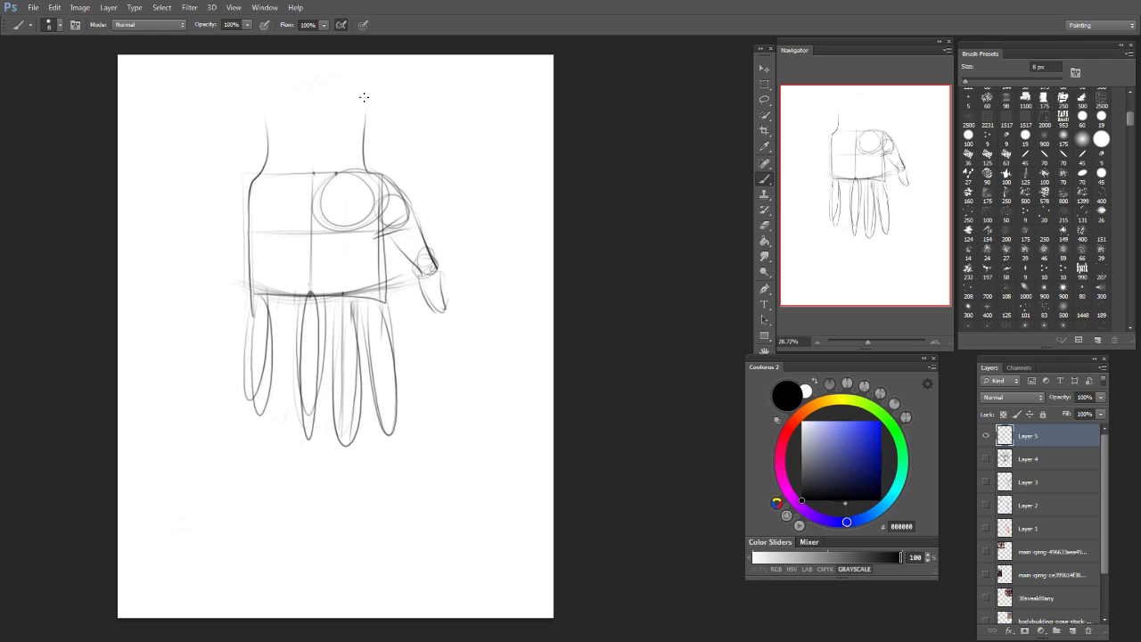
# Step: Draw a curve from the wrist to the little-finger corner of the palm and enlarge the rounded thumb mound
pyautogui.moveTo(315, 134)
pyautogui.mouseDown()
pyautogui.moveTo(315, 166)
pyautogui.moveTo(336, 170)
pyautogui.moveTo(256, 295)
pyautogui.mouseUp()
pyautogui.moveTo(246, 226); pyautogui.dragTo(245, 291)
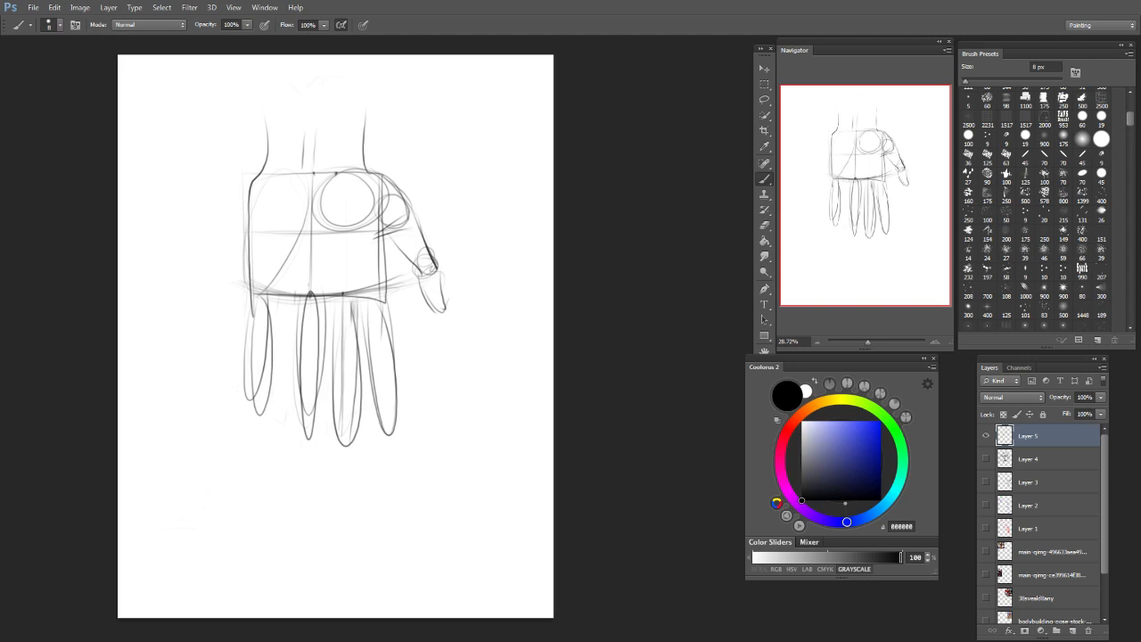
pyautogui.moveTo(321, 200)
pyautogui.mouseDown()
pyautogui.moveTo(327, 236)
pyautogui.moveTo(381, 239)
pyautogui.moveTo(398, 209)
pyautogui.mouseUp()
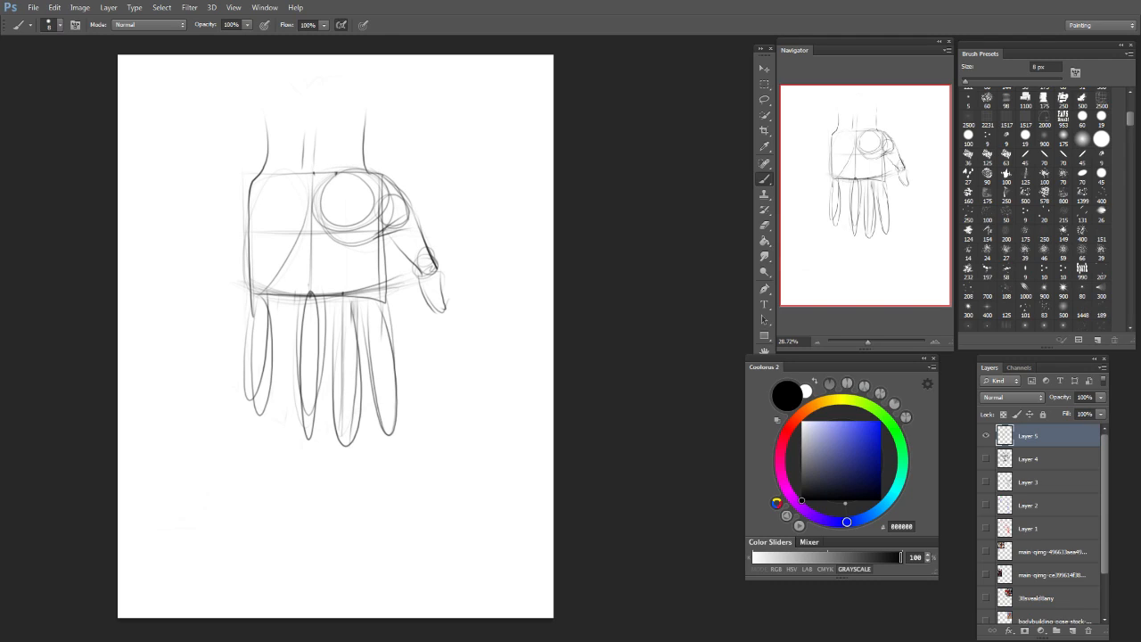
# Step: Draw an arched pad along the palm's lower edge above the finger bases, leaving a channel beside the thumb mound
pyautogui.moveTo(349, 291); pyautogui.dragTo(353, 298)
pyautogui.moveTo(265, 259); pyautogui.dragTo(320, 256)
pyautogui.moveTo(246, 261); pyautogui.dragTo(257, 262)
pyautogui.moveTo(305, 266); pyautogui.dragTo(310, 299)
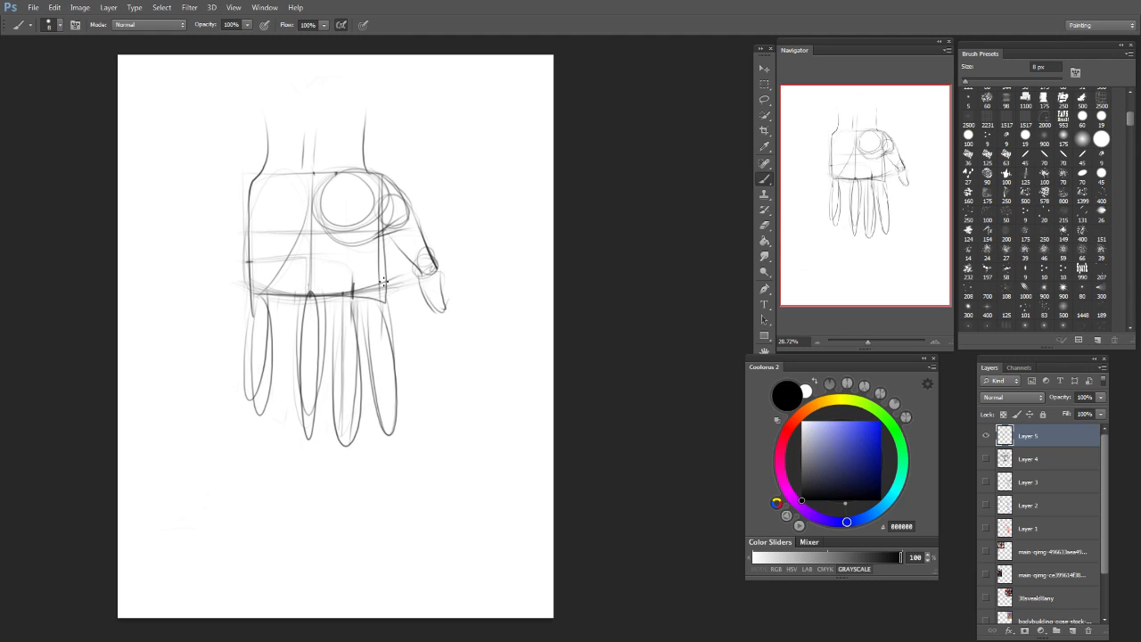
pyautogui.moveTo(332, 254)
pyautogui.mouseDown()
pyautogui.moveTo(357, 301)
pyautogui.moveTo(298, 264)
pyautogui.mouseUp()
pyautogui.moveTo(307, 256)
pyautogui.mouseDown()
pyautogui.moveTo(347, 267)
pyautogui.moveTo(309, 199)
pyautogui.moveTo(252, 292)
pyautogui.mouseUp()
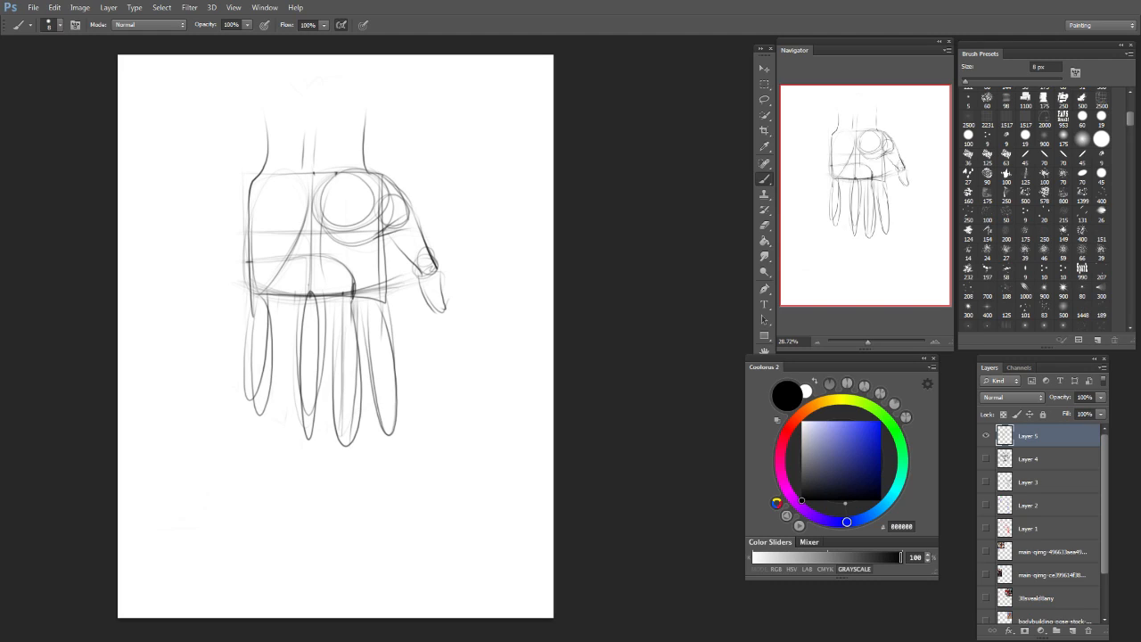
pyautogui.moveTo(333, 228); pyautogui.dragTo(346, 268)
# Step: Round off the palm mound opposite the thumb and add tendon lines running through the wrist
pyautogui.moveTo(268, 171)
pyautogui.mouseDown()
pyautogui.moveTo(246, 197)
pyautogui.moveTo(303, 170)
pyautogui.mouseUp()
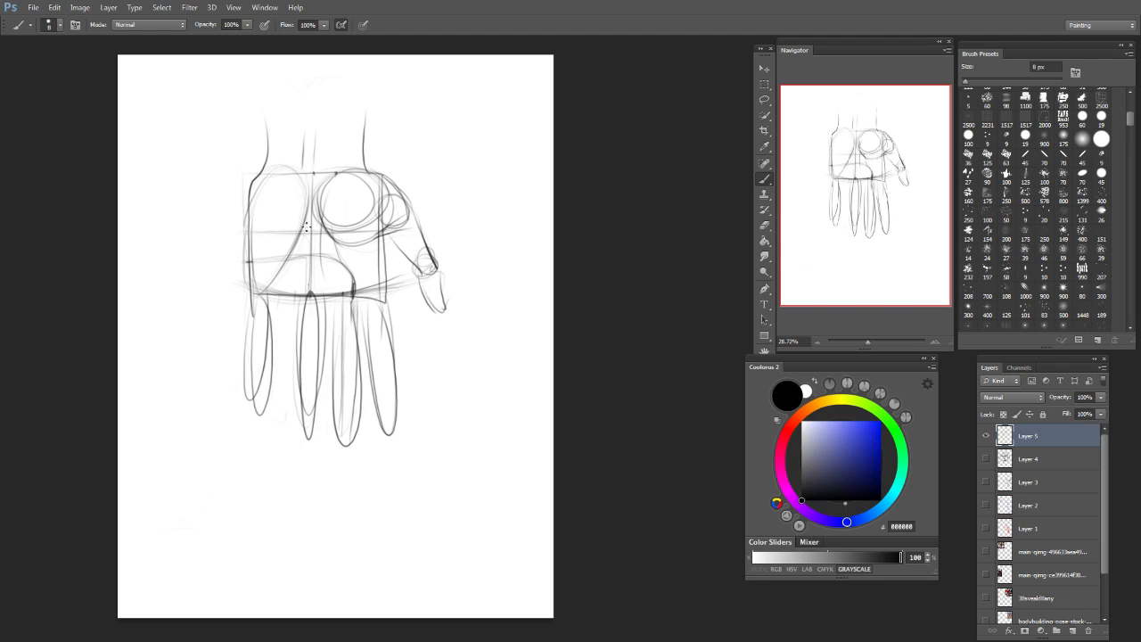
pyautogui.moveTo(332, 127)
pyautogui.mouseDown()
pyautogui.moveTo(329, 166)
pyautogui.moveTo(318, 169)
pyautogui.mouseUp()
pyautogui.moveTo(314, 212); pyautogui.dragTo(342, 243)
pyautogui.press(']')
pyautogui.press(']')
pyautogui.press(']')
pyautogui.press(']')
pyautogui.press(']')
pyautogui.press(']')
pyautogui.press(']')
pyautogui.press(']')
pyautogui.press(']')
pyautogui.press(']')
pyautogui.press(']')
pyautogui.press(']')
pyautogui.press(']')
pyautogui.press(']')
pyautogui.press(']')
pyautogui.press(']')
pyautogui.press(']')
pyautogui.press(']')
pyautogui.moveTo(308, 230)
pyautogui.mouseDown()
pyautogui.moveTo(308, 243)
pyautogui.moveTo(328, 225)
pyautogui.mouseUp()
pyautogui.hotkey('ctrl', 'z')
# Step: Erase the whole hand sketch with a 500 px eraser and return to the brush
pyautogui.press('e')
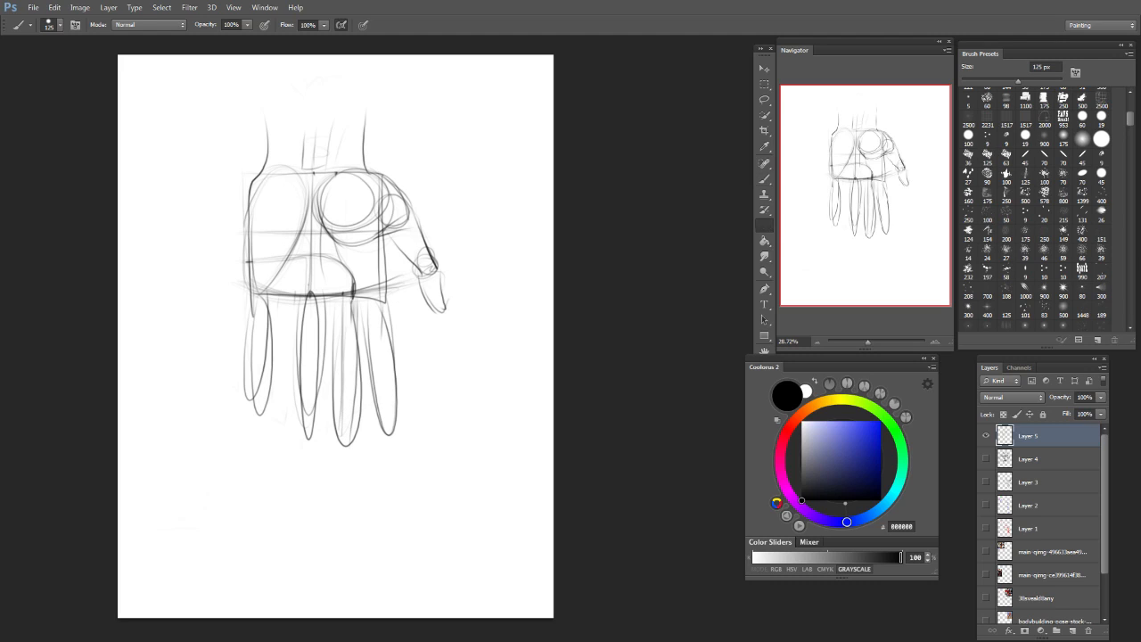
pyautogui.press(']')
pyautogui.press(']')
pyautogui.press(']')
pyautogui.press(']')
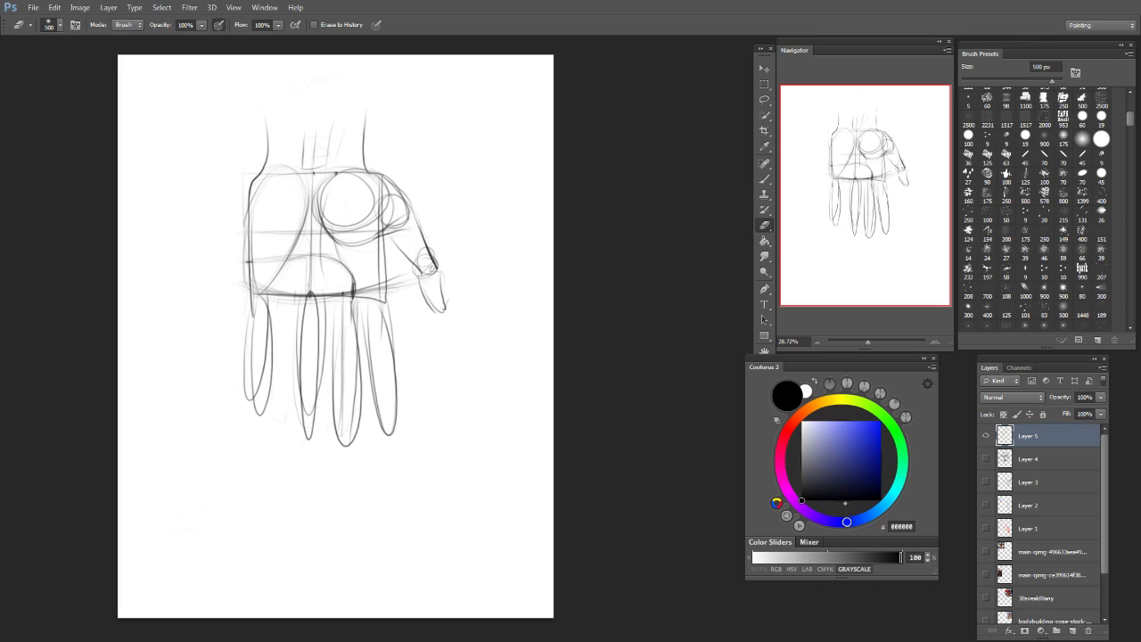
pyautogui.moveTo(340, 155)
pyautogui.mouseDown()
pyautogui.moveTo(418, 120)
pyautogui.moveTo(449, 220)
pyautogui.moveTo(298, 466)
pyautogui.moveTo(416, 419)
pyautogui.mouseUp()
pyautogui.press('b')
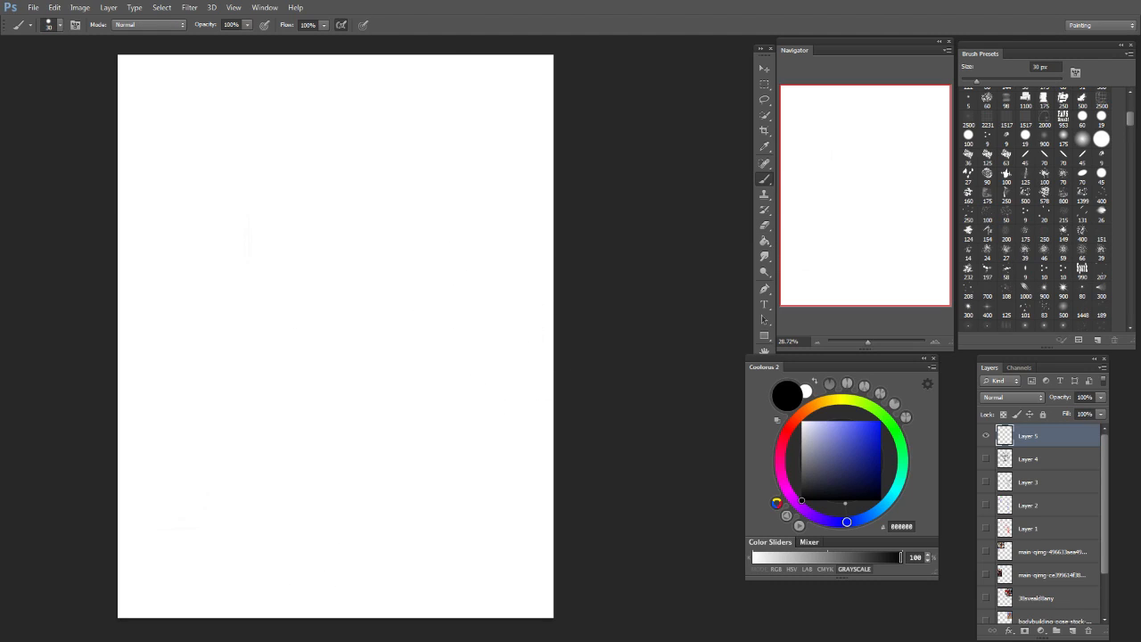
# Step: Sketch a new hand as a horizontal oval palm with curved lines at one end and two segmented, tapering fingers
pyautogui.moveTo(303, 207)
pyautogui.mouseDown()
pyautogui.moveTo(375, 266)
pyautogui.moveTo(294, 234)
pyautogui.mouseUp()
pyautogui.moveTo(230, 182)
pyautogui.mouseDown()
pyautogui.moveTo(292, 211)
pyautogui.moveTo(296, 176)
pyautogui.mouseUp()
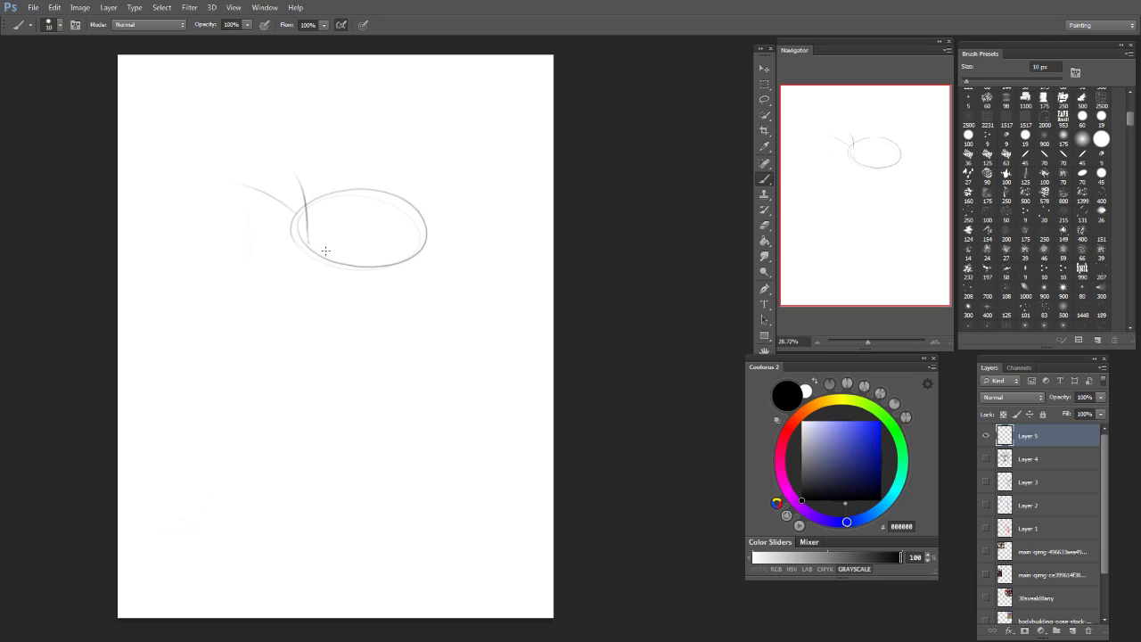
pyautogui.moveTo(322, 251); pyautogui.dragTo(234, 259)
pyautogui.moveTo(356, 270); pyautogui.dragTo(281, 355)
pyautogui.moveTo(341, 264)
pyautogui.mouseDown()
pyautogui.moveTo(362, 278)
pyautogui.moveTo(305, 319)
pyautogui.mouseUp()
pyautogui.moveTo(362, 281); pyautogui.dragTo(310, 325)
pyautogui.moveTo(304, 247)
pyautogui.mouseDown()
pyautogui.moveTo(301, 259)
pyautogui.moveTo(275, 262)
pyautogui.mouseUp()
pyautogui.moveTo(260, 247)
pyautogui.mouseDown()
pyautogui.moveTo(250, 264)
pyautogui.moveTo(314, 242)
pyautogui.moveTo(243, 265)
pyautogui.moveTo(322, 255)
pyautogui.mouseUp()
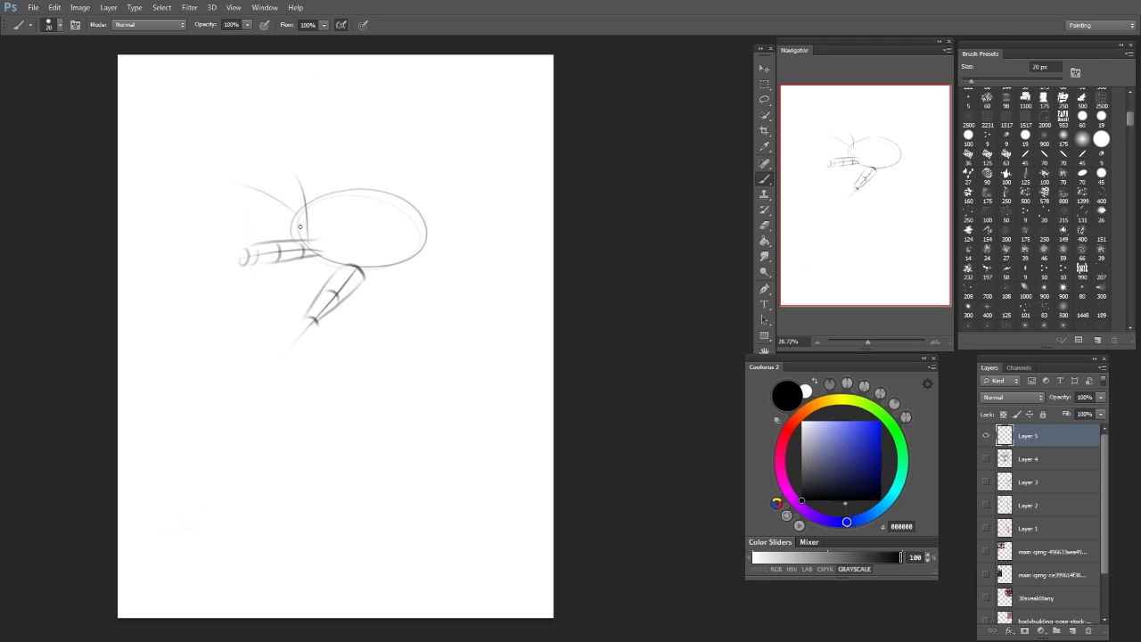
# Step: Add the curved upper finger form beside the palm and shade a thick dark side plane along the oval's lower far edge
pyautogui.moveTo(259, 167)
pyautogui.mouseDown()
pyautogui.moveTo(298, 182)
pyautogui.moveTo(284, 184)
pyautogui.moveTo(294, 242)
pyautogui.moveTo(319, 236)
pyautogui.moveTo(416, 257)
pyautogui.moveTo(385, 260)
pyautogui.moveTo(427, 227)
pyautogui.mouseUp()
pyautogui.hotkey('ctrl', 'z')
pyautogui.hotkey('ctrl', 'z')
pyautogui.moveTo(359, 269); pyautogui.dragTo(426, 229)
pyautogui.moveTo(362, 272)
pyautogui.mouseDown()
pyautogui.moveTo(427, 234)
pyautogui.moveTo(361, 273)
pyautogui.mouseUp()
pyautogui.moveTo(419, 248); pyautogui.dragTo(358, 276)
pyautogui.moveTo(425, 228)
pyautogui.mouseDown()
pyautogui.moveTo(405, 255)
pyautogui.moveTo(357, 265)
pyautogui.moveTo(426, 221)
pyautogui.mouseUp()
pyautogui.moveTo(427, 222); pyautogui.dragTo(362, 272)
pyautogui.press(']')
pyautogui.press(']')
pyautogui.hotkey('ctrl', 'z')
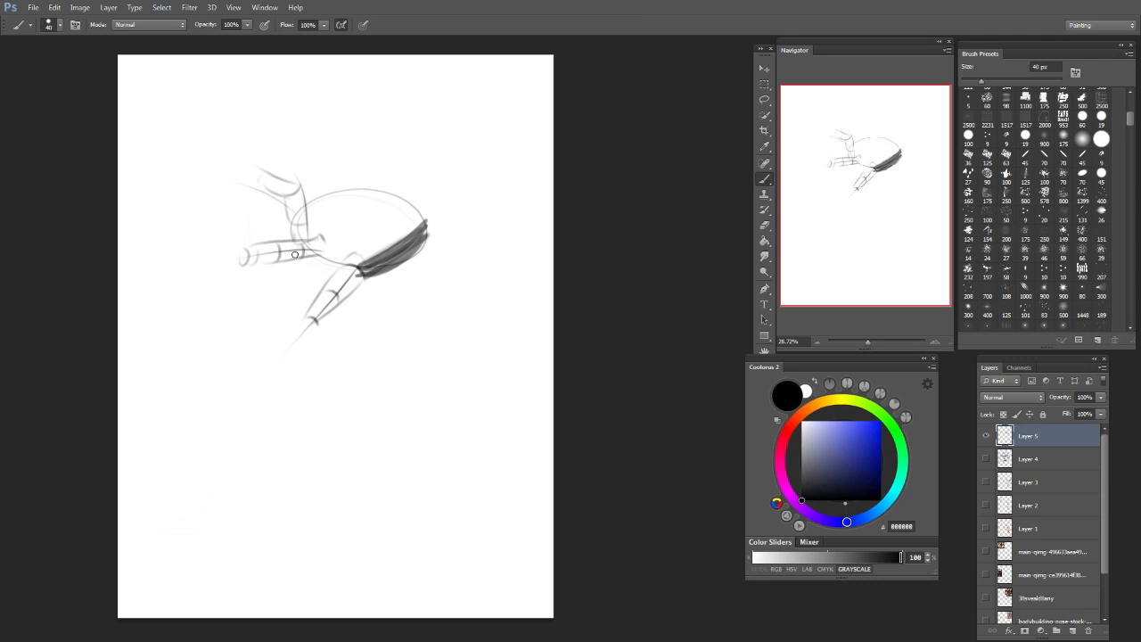
# Step: Strengthen the upper finger's sweep and the palm's upper edge, and darken the gap between the two segmented fingers
pyautogui.moveTo(246, 149)
pyautogui.mouseDown()
pyautogui.moveTo(271, 200)
pyautogui.moveTo(380, 188)
pyautogui.moveTo(420, 225)
pyautogui.moveTo(423, 254)
pyautogui.mouseUp()
pyautogui.press('[')
pyautogui.moveTo(342, 271)
pyautogui.mouseDown()
pyautogui.moveTo(319, 263)
pyautogui.moveTo(342, 268)
pyautogui.mouseUp()
pyautogui.moveTo(341, 210); pyautogui.dragTo(403, 248)
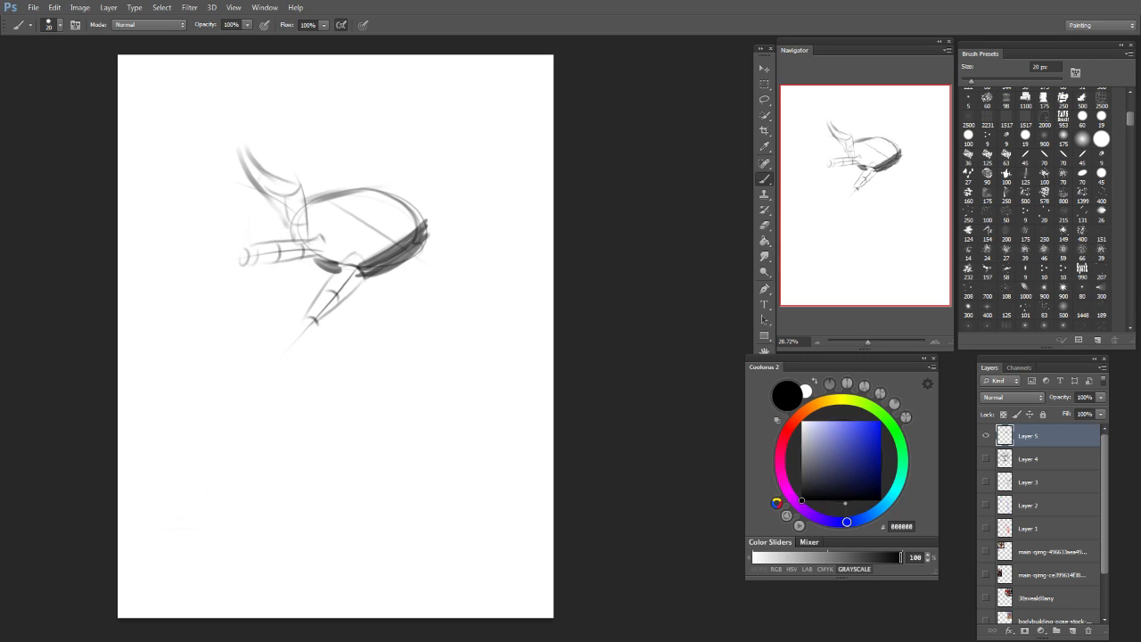
# Step: Outline the diagonal finger down to a rounded tip and reinforce the contours where the upper finger meets the palm
pyautogui.moveTo(317, 195); pyautogui.dragTo(349, 189)
pyautogui.moveTo(366, 273); pyautogui.dragTo(314, 328)
pyautogui.moveTo(275, 210)
pyautogui.mouseDown()
pyautogui.moveTo(250, 224)
pyautogui.moveTo(288, 246)
pyautogui.mouseUp()
pyautogui.moveTo(310, 195); pyautogui.dragTo(298, 239)
# Step: Draw a bent digit hanging from the far end of the palm, with a dark inner edge and a blunt tip
pyautogui.moveTo(401, 266)
pyautogui.mouseDown()
pyautogui.moveTo(433, 229)
pyautogui.moveTo(387, 260)
pyautogui.moveTo(433, 271)
pyautogui.moveTo(431, 282)
pyautogui.mouseUp()
pyautogui.moveTo(407, 263)
pyautogui.mouseDown()
pyautogui.moveTo(430, 282)
pyautogui.moveTo(404, 271)
pyautogui.moveTo(403, 303)
pyautogui.mouseUp()
pyautogui.moveTo(430, 282)
pyautogui.mouseDown()
pyautogui.moveTo(412, 330)
pyautogui.moveTo(407, 314)
pyautogui.moveTo(423, 295)
pyautogui.moveTo(420, 305)
pyautogui.mouseUp()
pyautogui.moveTo(432, 230)
pyautogui.mouseDown()
pyautogui.moveTo(426, 294)
pyautogui.moveTo(424, 224)
pyautogui.mouseUp()
pyautogui.moveTo(397, 264)
pyautogui.mouseDown()
pyautogui.moveTo(407, 303)
pyautogui.moveTo(360, 282)
pyautogui.moveTo(319, 319)
pyautogui.moveTo(333, 314)
pyautogui.mouseUp()
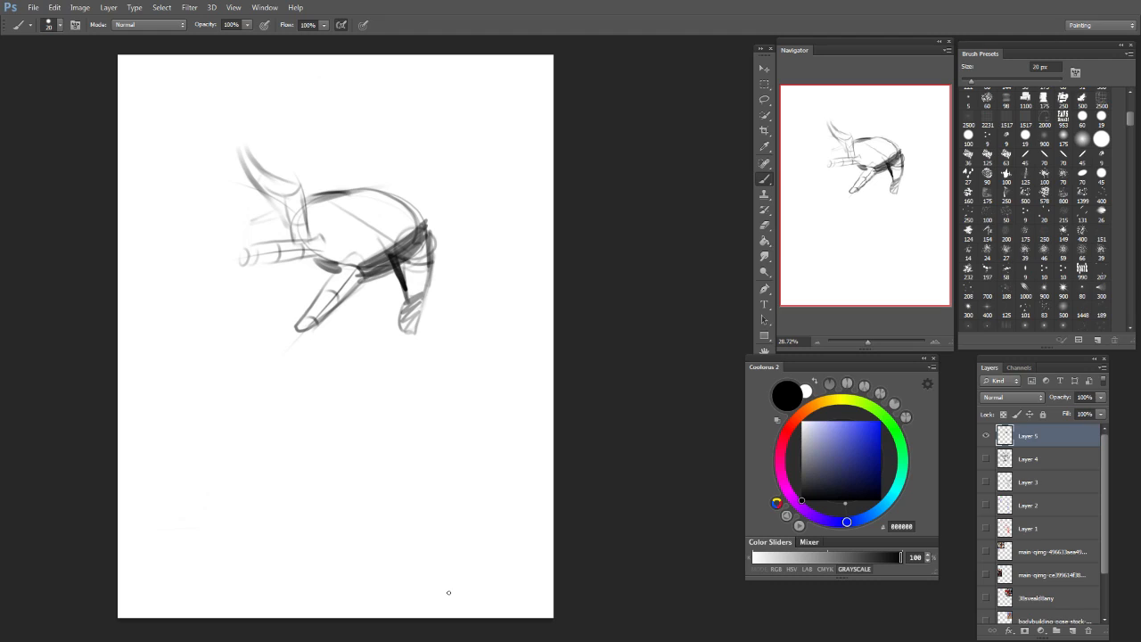
# Step: Reinforce the fingertips, the diagonal finger and the palm's lower edge with heavier brush strokes
pyautogui.press(']')
pyautogui.press(']')
pyautogui.press(']')
pyautogui.press(']')
pyautogui.press(']')
pyautogui.moveTo(409, 328); pyautogui.dragTo(301, 332)
pyautogui.moveTo(392, 291)
pyautogui.mouseDown()
pyautogui.moveTo(343, 321)
pyautogui.moveTo(405, 291)
pyautogui.moveTo(281, 265)
pyautogui.mouseUp()
pyautogui.press('[')
pyautogui.press('[')
pyautogui.press('[')
pyautogui.press('[')
pyautogui.moveTo(281, 222)
pyautogui.mouseDown()
pyautogui.moveTo(269, 273)
pyautogui.moveTo(320, 272)
pyautogui.moveTo(337, 291)
pyautogui.moveTo(326, 317)
pyautogui.moveTo(406, 319)
pyautogui.mouseUp()
pyautogui.press(']')
pyautogui.moveTo(356, 278)
pyautogui.mouseDown()
pyautogui.moveTo(305, 329)
pyautogui.moveTo(286, 327)
pyautogui.mouseUp()
pyautogui.moveTo(311, 254)
pyautogui.mouseDown()
pyautogui.moveTo(230, 250)
pyautogui.moveTo(291, 245)
pyautogui.moveTo(248, 256)
pyautogui.moveTo(354, 260)
pyautogui.moveTo(345, 226)
pyautogui.moveTo(330, 233)
pyautogui.moveTo(398, 206)
pyautogui.moveTo(340, 269)
pyautogui.mouseUp()
# Step: Strengthen the palm's upper contour, the raised upper finger and the far knuckle, undoing the last long stroke
pyautogui.press(']')
pyautogui.moveTo(319, 220); pyautogui.dragTo(378, 191)
pyautogui.moveTo(343, 193)
pyautogui.mouseDown()
pyautogui.moveTo(308, 214)
pyautogui.moveTo(343, 193)
pyautogui.mouseUp()
pyautogui.moveTo(302, 232)
pyautogui.mouseDown()
pyautogui.moveTo(287, 202)
pyautogui.moveTo(294, 241)
pyautogui.mouseUp()
pyautogui.moveTo(293, 241)
pyautogui.mouseDown()
pyautogui.moveTo(287, 202)
pyautogui.moveTo(237, 163)
pyautogui.moveTo(253, 169)
pyautogui.mouseUp()
pyautogui.moveTo(401, 212); pyautogui.dragTo(427, 229)
pyautogui.moveTo(366, 182)
pyautogui.mouseDown()
pyautogui.moveTo(461, 218)
pyautogui.moveTo(297, 230)
pyautogui.moveTo(390, 321)
pyautogui.moveTo(354, 529)
pyautogui.mouseUp()
pyautogui.hotkey('ctrl', 'z')
# Step: Erase the entire hand sketch from Layer 5 with a 1700 px eraser
pyautogui.press('e')
pyautogui.press(']')
pyautogui.press(']')
pyautogui.press(']')
pyautogui.press(']')
pyautogui.press(']')
pyautogui.press(']')
pyautogui.press(']')
pyautogui.press(']')
pyautogui.press(']')
pyautogui.press(']')
pyautogui.press(']')
pyautogui.press(']')
pyautogui.press(']')
pyautogui.press(']')
pyautogui.press(']')
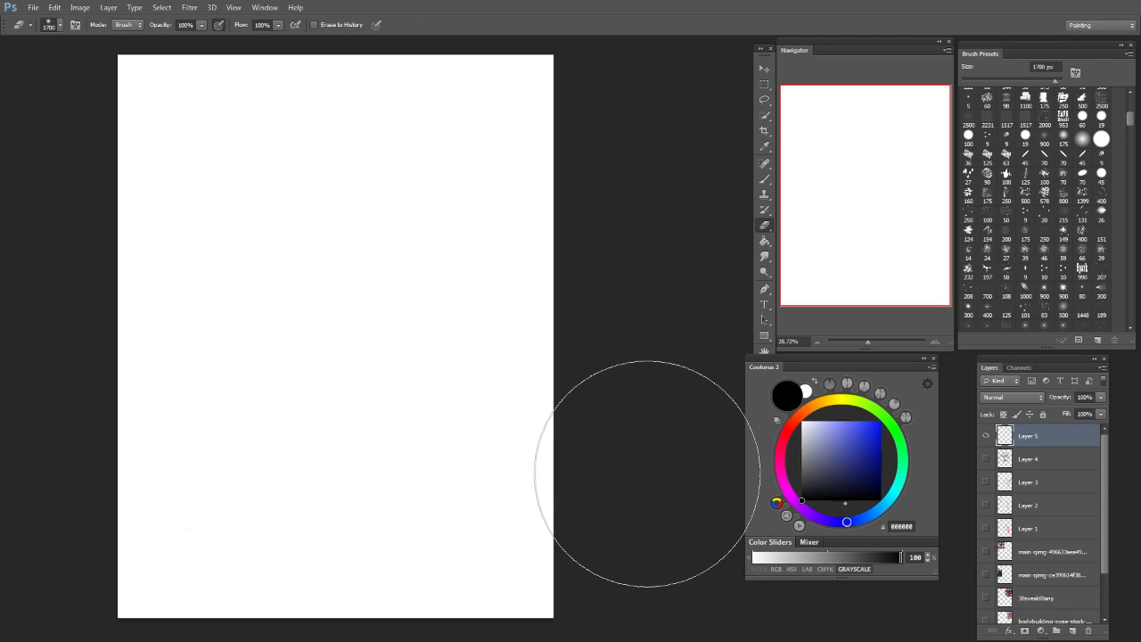
# Step: Sketch a round head circle crossed by a horizontal eye line near the page's top, using a 25 px brush
pyautogui.press('b')
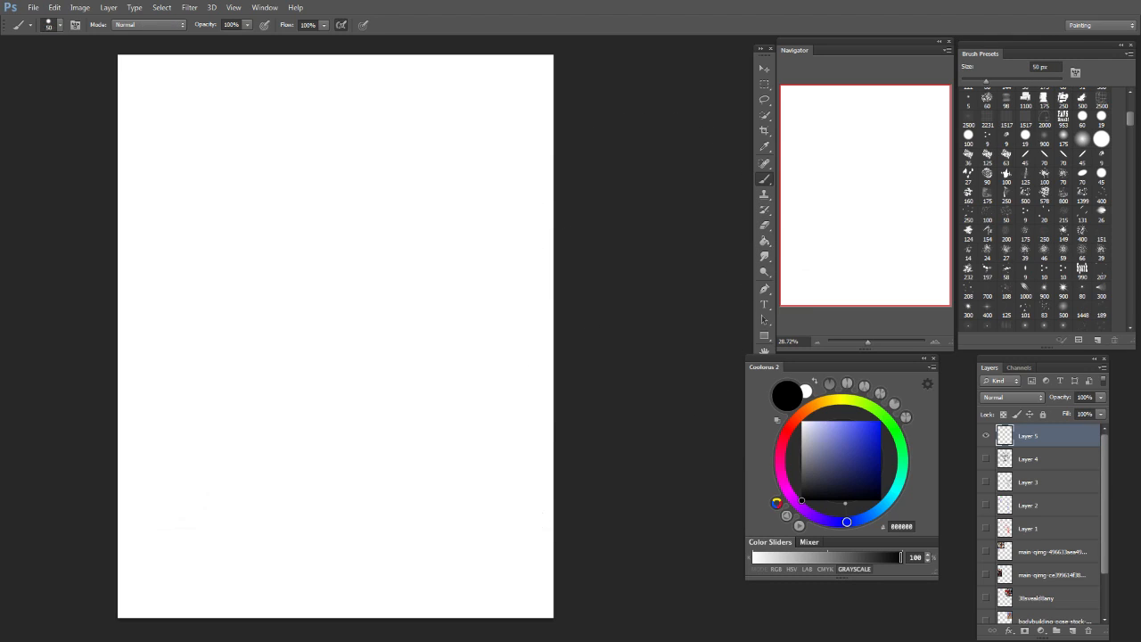
pyautogui.press('[')
pyautogui.press('[')
pyautogui.press('[')
pyautogui.press('[')
pyautogui.press('[')
pyautogui.moveTo(268, 140)
pyautogui.mouseDown()
pyautogui.moveTo(349, 158)
pyautogui.moveTo(258, 123)
pyautogui.mouseUp()
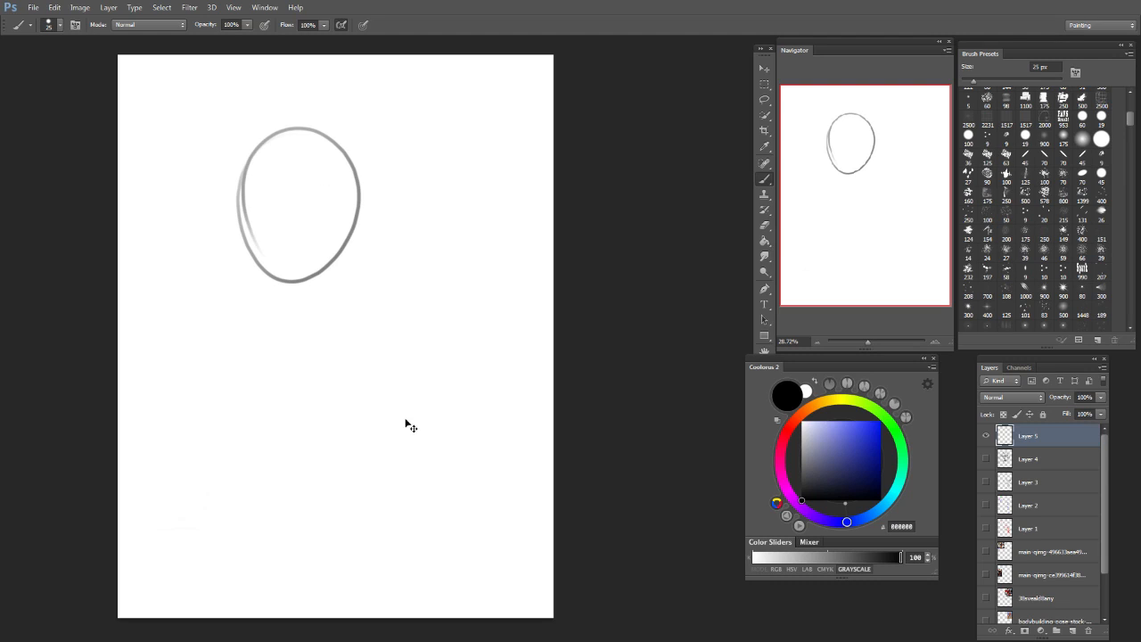
pyautogui.hotkey('ctrl', 'z')
pyautogui.moveTo(198, 234)
pyautogui.mouseDown()
pyautogui.moveTo(191, 195)
pyautogui.moveTo(408, 205)
pyautogui.mouseUp()
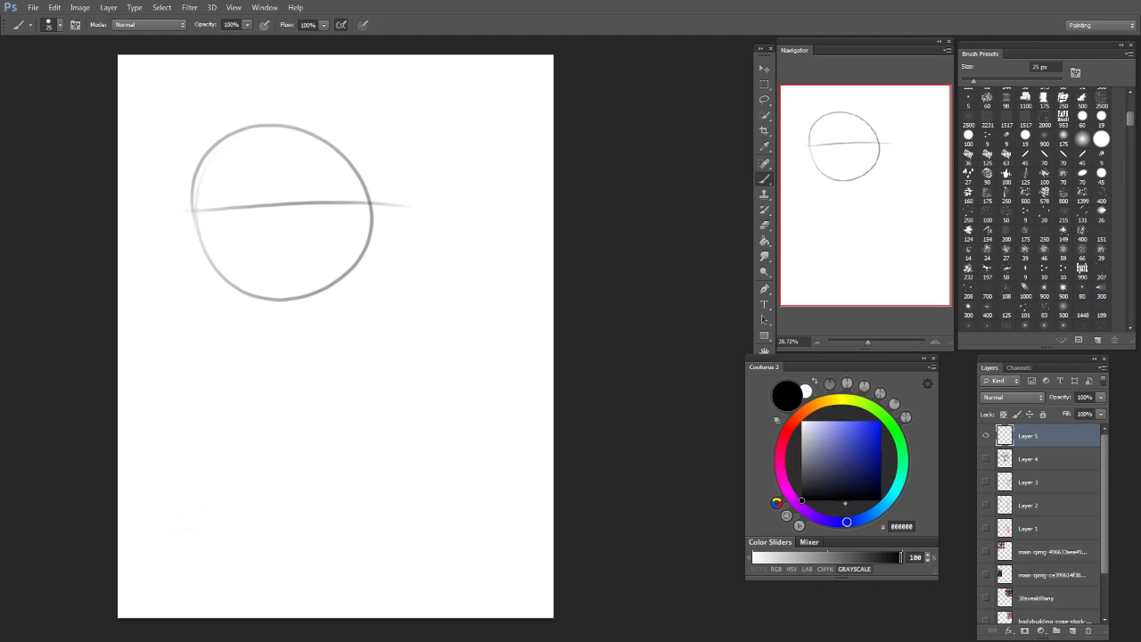
# Step: Place the eyes, brows, dark nose, short mouth and chin marks of a realistic face inside the circle
pyautogui.moveTo(307, 193)
pyautogui.mouseDown()
pyautogui.moveTo(351, 206)
pyautogui.moveTo(342, 208)
pyautogui.mouseUp()
pyautogui.hotkey('ctrl', 'z')
pyautogui.moveTo(223, 208)
pyautogui.mouseDown()
pyautogui.moveTo(254, 211)
pyautogui.moveTo(248, 223)
pyautogui.moveTo(246, 198)
pyautogui.moveTo(337, 186)
pyautogui.mouseUp()
pyautogui.moveTo(278, 252)
pyautogui.mouseDown()
pyautogui.moveTo(306, 250)
pyautogui.moveTo(284, 247)
pyautogui.moveTo(295, 269)
pyautogui.mouseUp()
pyautogui.hotkey('ctrl', 'z')
pyautogui.moveTo(281, 284); pyautogui.dragTo(295, 305)
pyautogui.moveTo(308, 206); pyautogui.dragTo(340, 212)
pyautogui.moveTo(224, 216); pyautogui.dragTo(231, 222)
# Step: Draw the face's vertical side planes and angle the jawlines down to the chin
pyautogui.moveTo(210, 155); pyautogui.dragTo(228, 272)
pyautogui.moveTo(341, 153); pyautogui.dragTo(348, 294)
pyautogui.hotkey('ctrl', 'z')
pyautogui.moveTo(211, 150); pyautogui.dragTo(222, 291)
pyautogui.hotkey('ctrl', 'z')
pyautogui.moveTo(344, 147); pyautogui.dragTo(353, 289)
pyautogui.moveTo(208, 157)
pyautogui.mouseDown()
pyautogui.moveTo(222, 304)
pyautogui.moveTo(297, 308)
pyautogui.mouseUp()
pyautogui.moveTo(353, 247); pyautogui.dragTo(300, 308)
pyautogui.moveTo(348, 183); pyautogui.dragTo(353, 256)
pyautogui.moveTo(216, 254)
pyautogui.mouseDown()
pyautogui.moveTo(269, 301)
pyautogui.moveTo(255, 296)
pyautogui.mouseUp()
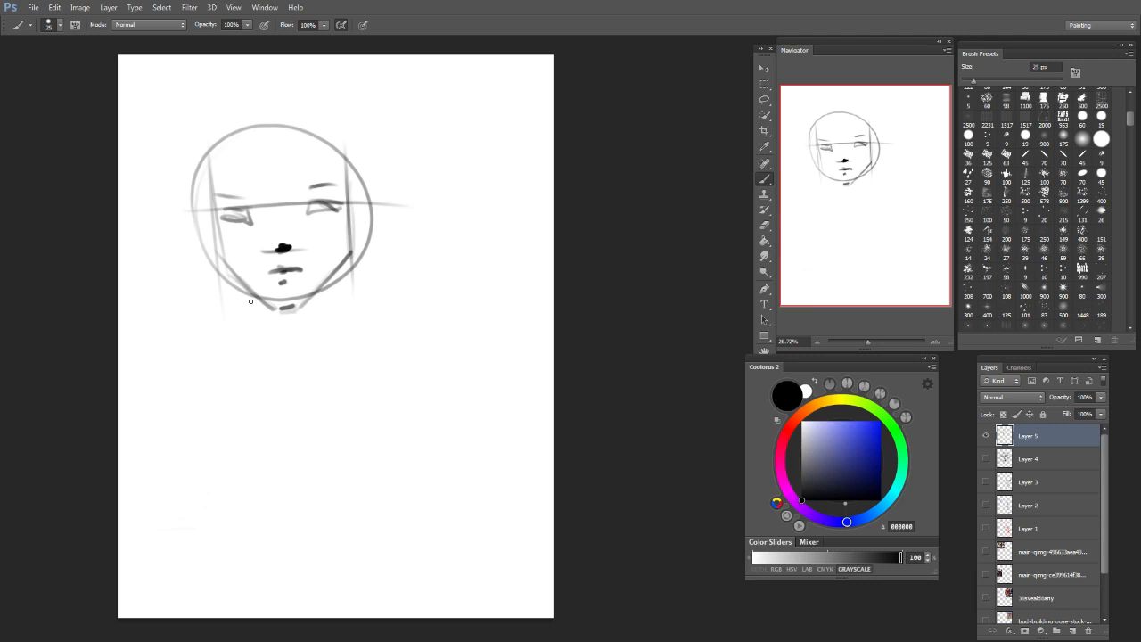
# Step: Darken the eyes and brows, and add looping tufts and long wavy side locks of hair around the face
pyautogui.moveTo(225, 210)
pyautogui.mouseDown()
pyautogui.moveTo(333, 205)
pyautogui.moveTo(306, 219)
pyautogui.moveTo(247, 192)
pyautogui.moveTo(326, 182)
pyautogui.mouseUp()
pyautogui.moveTo(212, 145); pyautogui.dragTo(335, 134)
pyautogui.click(270, 143)
pyautogui.click(276, 171)
pyautogui.moveTo(285, 133)
pyautogui.mouseDown()
pyautogui.moveTo(371, 128)
pyautogui.moveTo(331, 144)
pyautogui.mouseUp()
pyautogui.moveTo(334, 144)
pyautogui.mouseDown()
pyautogui.moveTo(359, 175)
pyautogui.moveTo(356, 218)
pyautogui.mouseUp()
pyautogui.moveTo(274, 135)
pyautogui.mouseDown()
pyautogui.moveTo(264, 91)
pyautogui.moveTo(275, 134)
pyautogui.mouseUp()
pyautogui.moveTo(273, 132); pyautogui.dragTo(256, 130)
pyautogui.moveTo(254, 127)
pyautogui.mouseDown()
pyautogui.moveTo(224, 133)
pyautogui.moveTo(168, 267)
pyautogui.moveTo(214, 312)
pyautogui.mouseUp()
pyautogui.moveTo(348, 116)
pyautogui.mouseDown()
pyautogui.moveTo(376, 125)
pyautogui.moveTo(350, 307)
pyautogui.mouseUp()
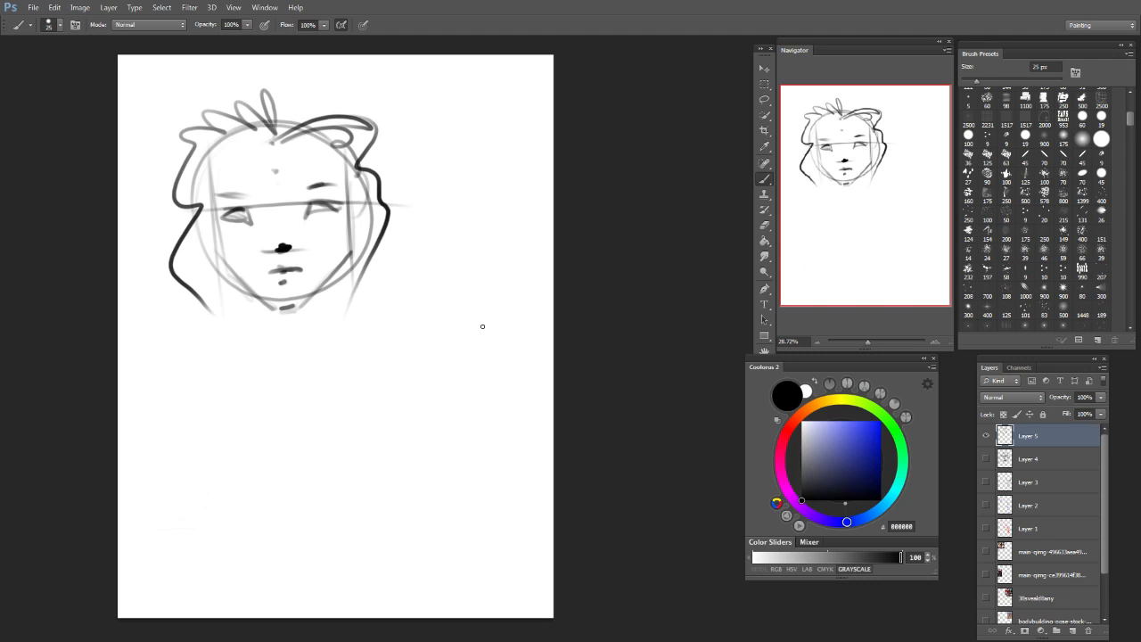
# Step: Draw a large bent peanut-shaped head beside the realistic face and sketch in its eyes, brows and nose
pyautogui.moveTo(462, 161)
pyautogui.mouseDown()
pyautogui.moveTo(323, 354)
pyautogui.moveTo(471, 434)
pyautogui.moveTo(458, 151)
pyautogui.mouseUp()
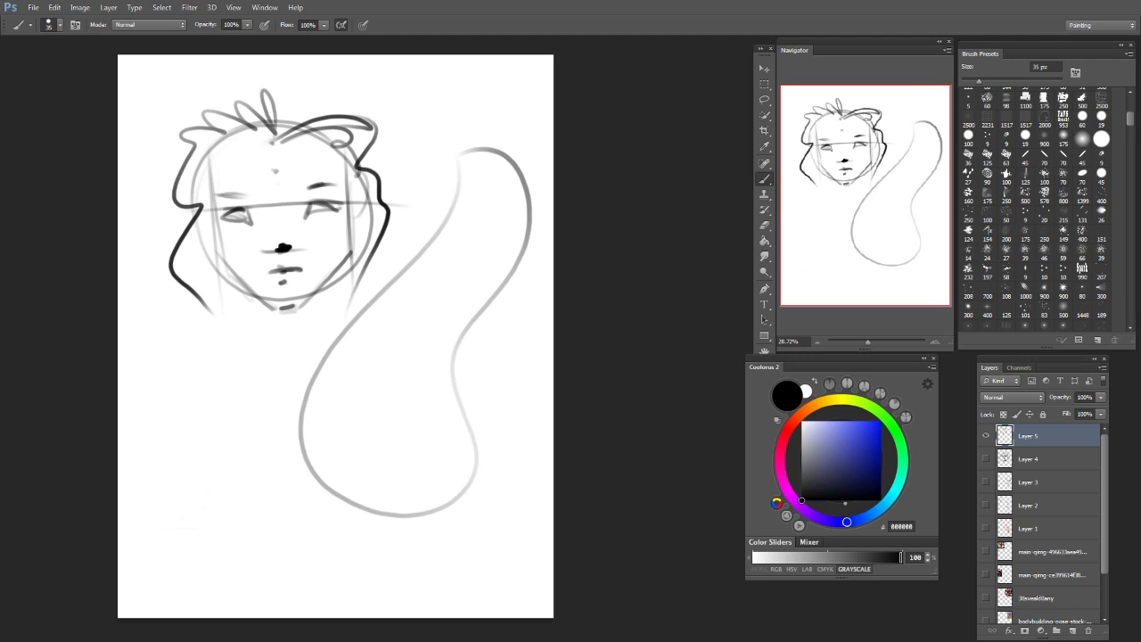
pyautogui.moveTo(447, 277); pyautogui.dragTo(481, 298)
pyautogui.hotkey('ctrl', 'z')
pyautogui.moveTo(384, 303); pyautogui.dragTo(470, 319)
pyautogui.moveTo(401, 284)
pyautogui.mouseDown()
pyautogui.moveTo(391, 295)
pyautogui.moveTo(454, 300)
pyautogui.moveTo(412, 272)
pyautogui.mouseUp()
pyautogui.moveTo(415, 283)
pyautogui.mouseDown()
pyautogui.moveTo(364, 353)
pyautogui.moveTo(395, 350)
pyautogui.moveTo(458, 381)
pyautogui.mouseUp()
# Step: Draw a huge gaping mouth in the peanut head's lower bulge with a row of divided upper teeth
pyautogui.moveTo(354, 362)
pyautogui.mouseDown()
pyautogui.moveTo(335, 383)
pyautogui.moveTo(365, 510)
pyautogui.moveTo(360, 502)
pyautogui.moveTo(446, 478)
pyautogui.mouseUp()
pyautogui.moveTo(454, 379); pyautogui.dragTo(412, 508)
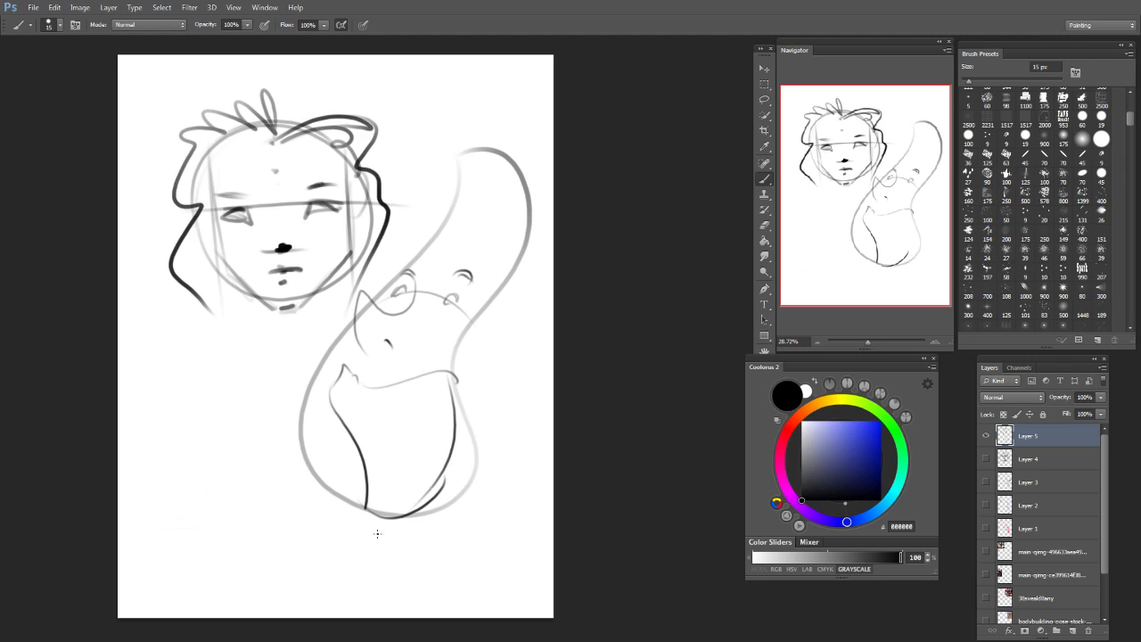
pyautogui.moveTo(350, 428); pyautogui.dragTo(450, 425)
pyautogui.moveTo(373, 412); pyautogui.dragTo(373, 442)
pyautogui.moveTo(410, 396); pyautogui.dragTo(410, 437)
pyautogui.moveTo(435, 389); pyautogui.dragTo(435, 430)
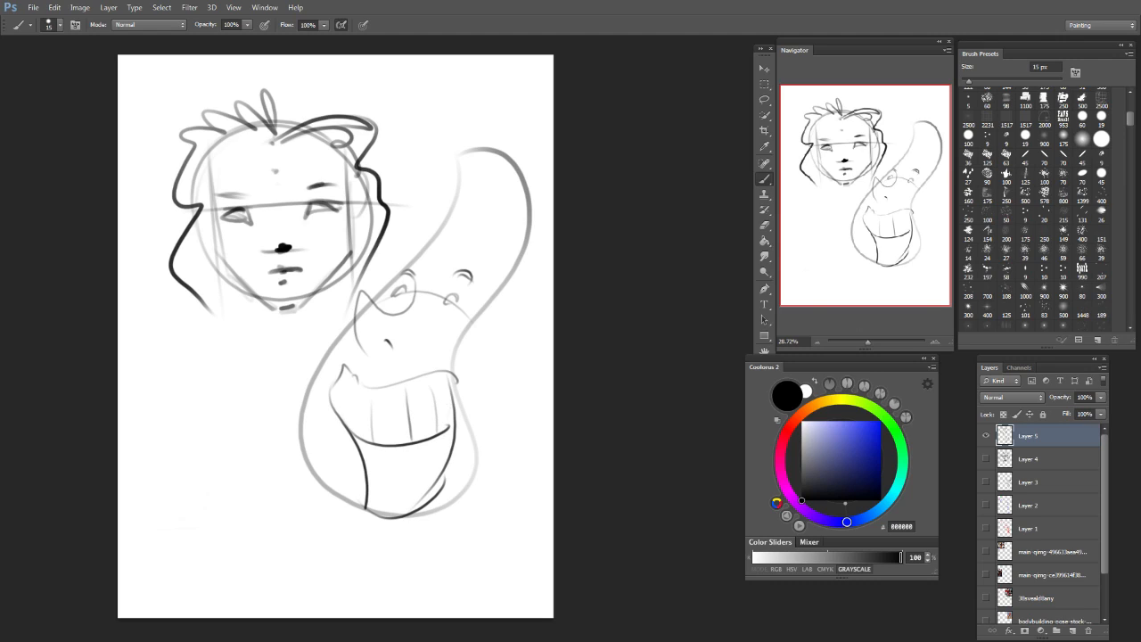
# Step: Sketch a swept-back crest of hair above the peanut head and wavy tufts down both sides
pyautogui.moveTo(510, 141); pyautogui.dragTo(513, 155)
pyautogui.moveTo(399, 122); pyautogui.dragTo(512, 141)
pyautogui.moveTo(464, 134); pyautogui.dragTo(412, 253)
pyautogui.moveTo(507, 112); pyautogui.dragTo(522, 147)
pyautogui.moveTo(463, 154); pyautogui.dragTo(532, 225)
# Step: Sketch oversized angular glasses projecting past both sides of the cartoon head
pyautogui.moveTo(415, 251); pyautogui.dragTo(398, 282)
pyautogui.moveTo(515, 290); pyautogui.dragTo(468, 345)
pyautogui.moveTo(413, 289)
pyautogui.mouseDown()
pyautogui.moveTo(426, 270)
pyautogui.moveTo(552, 292)
pyautogui.moveTo(437, 323)
pyautogui.moveTo(533, 369)
pyautogui.mouseUp()
pyautogui.moveTo(417, 297)
pyautogui.mouseDown()
pyautogui.moveTo(385, 254)
pyautogui.moveTo(313, 239)
pyautogui.moveTo(392, 305)
pyautogui.mouseUp()
# Step: Draw the cartoon's neck line with zigzag hatching behind the jaw and a bulging chin below the mouth
pyautogui.moveTo(466, 416)
pyautogui.mouseDown()
pyautogui.moveTo(481, 463)
pyautogui.moveTo(548, 562)
pyautogui.mouseUp()
pyautogui.moveTo(471, 482)
pyautogui.mouseDown()
pyautogui.moveTo(552, 582)
pyautogui.moveTo(496, 511)
pyautogui.moveTo(541, 549)
pyautogui.mouseUp()
pyautogui.moveTo(537, 531); pyautogui.dragTo(553, 579)
pyautogui.moveTo(330, 528)
pyautogui.mouseDown()
pyautogui.moveTo(356, 578)
pyautogui.moveTo(415, 562)
pyautogui.mouseUp()
# Step: Draw the lower lip and a raised tongue inside the cartoon's open mouth
pyautogui.moveTo(337, 494)
pyautogui.mouseDown()
pyautogui.moveTo(330, 548)
pyautogui.moveTo(413, 538)
pyautogui.moveTo(427, 489)
pyautogui.moveTo(447, 485)
pyautogui.mouseUp()
pyautogui.moveTo(368, 487)
pyautogui.mouseDown()
pyautogui.moveTo(403, 480)
pyautogui.moveTo(390, 484)
pyautogui.moveTo(394, 475)
pyautogui.moveTo(432, 488)
pyautogui.mouseUp()
pyautogui.moveTo(424, 480)
pyautogui.mouseDown()
pyautogui.moveTo(433, 475)
pyautogui.moveTo(395, 453)
pyautogui.moveTo(396, 486)
pyautogui.mouseUp()
pyautogui.moveTo(403, 451)
pyautogui.mouseDown()
pyautogui.moveTo(398, 488)
pyautogui.moveTo(434, 482)
pyautogui.mouseUp()
pyautogui.moveTo(446, 429); pyautogui.dragTo(449, 462)
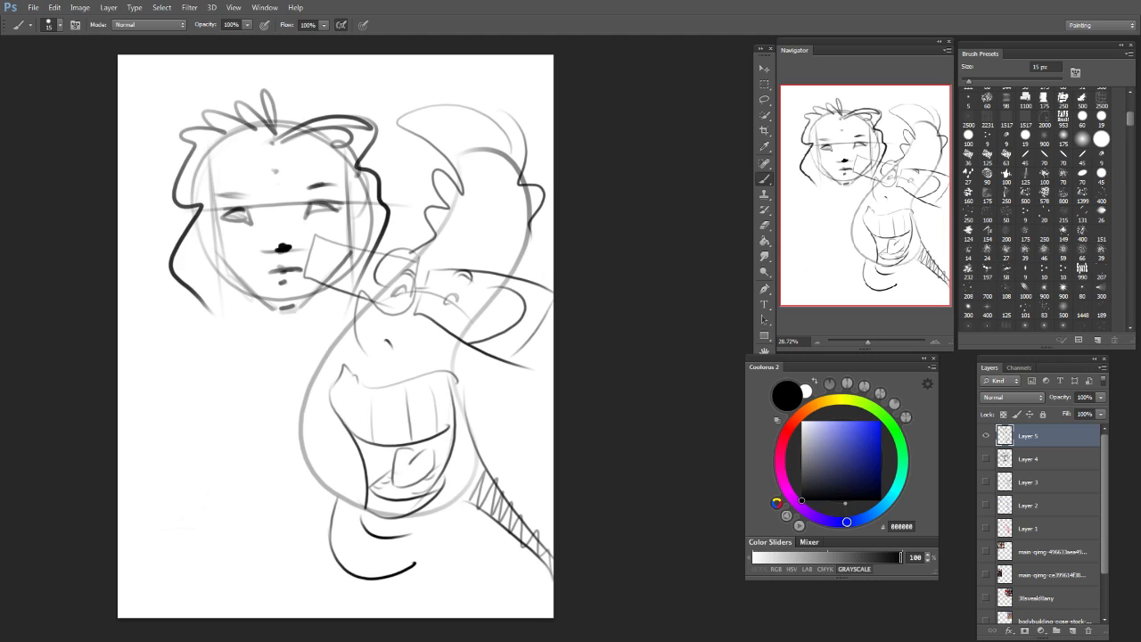
# Step: Define the cartoon's nostril, upper lip and mouth corner, and darken the outlines of the individual teeth
pyautogui.moveTo(363, 401)
pyautogui.mouseDown()
pyautogui.moveTo(451, 380)
pyautogui.moveTo(422, 352)
pyautogui.mouseUp()
pyautogui.moveTo(360, 307)
pyautogui.mouseDown()
pyautogui.moveTo(364, 348)
pyautogui.moveTo(389, 347)
pyautogui.moveTo(332, 369)
pyautogui.moveTo(351, 352)
pyautogui.moveTo(351, 436)
pyautogui.mouseUp()
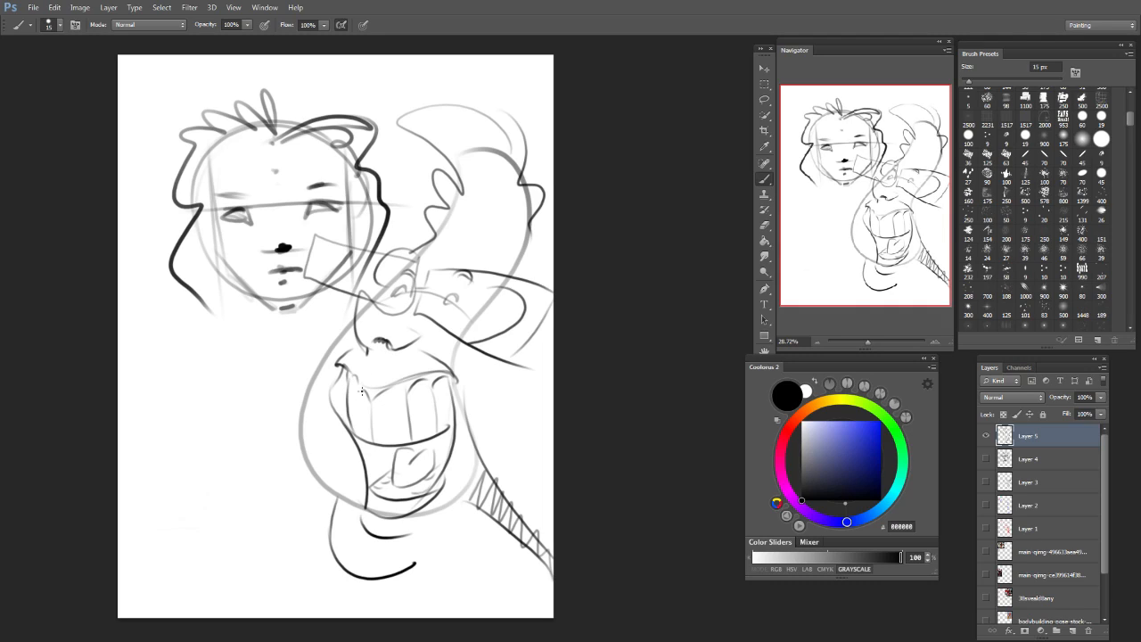
pyautogui.moveTo(342, 376)
pyautogui.mouseDown()
pyautogui.moveTo(349, 434)
pyautogui.moveTo(337, 410)
pyautogui.mouseUp()
pyautogui.moveTo(444, 378)
pyautogui.mouseDown()
pyautogui.moveTo(451, 436)
pyautogui.moveTo(427, 434)
pyautogui.mouseUp()
pyautogui.moveTo(410, 391); pyautogui.dragTo(409, 440)
# Step: Outline the cartoon's jaw down into the chin and firm up the cheek contour around the mouth
pyautogui.moveTo(453, 369)
pyautogui.mouseDown()
pyautogui.moveTo(483, 467)
pyautogui.moveTo(412, 553)
pyautogui.mouseUp()
pyautogui.hotkey('ctrl', 'z')
pyautogui.moveTo(476, 435); pyautogui.dragTo(412, 560)
pyautogui.moveTo(337, 503); pyautogui.dragTo(330, 520)
pyautogui.moveTo(301, 409); pyautogui.dragTo(332, 490)
pyautogui.moveTo(368, 312); pyautogui.dragTo(307, 411)
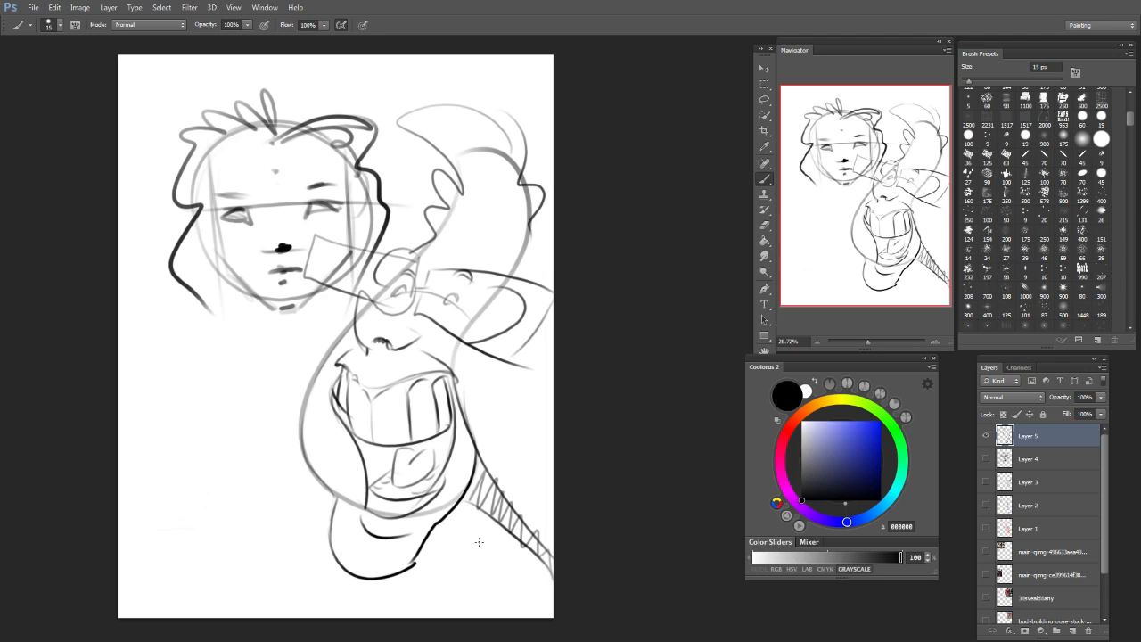
# Step: Redraw the swept crest of hair on the cartoon head with darker curved lines, using a 10 px brush
pyautogui.press(']')
pyautogui.press(']')
pyautogui.moveTo(395, 116); pyautogui.dragTo(521, 187)
pyautogui.hotkey('ctrl', 'z')
pyautogui.press('[')
pyautogui.press('[')
pyautogui.moveTo(398, 120)
pyautogui.mouseDown()
pyautogui.moveTo(521, 184)
pyautogui.moveTo(509, 126)
pyautogui.moveTo(521, 176)
pyautogui.mouseUp()
pyautogui.hotkey('ctrl', 'z')
pyautogui.moveTo(489, 96); pyautogui.dragTo(524, 175)
# Step: Add a jagged hairline across the forehead and spiky tufts along both sides of the cartoon head
pyautogui.moveTo(526, 155)
pyautogui.mouseDown()
pyautogui.moveTo(547, 180)
pyautogui.moveTo(547, 209)
pyautogui.mouseUp()
pyautogui.moveTo(458, 140)
pyautogui.mouseDown()
pyautogui.moveTo(466, 188)
pyautogui.moveTo(526, 171)
pyautogui.moveTo(540, 239)
pyautogui.mouseUp()
pyautogui.moveTo(445, 178); pyautogui.dragTo(423, 243)
pyautogui.moveTo(444, 133); pyautogui.dragTo(412, 196)
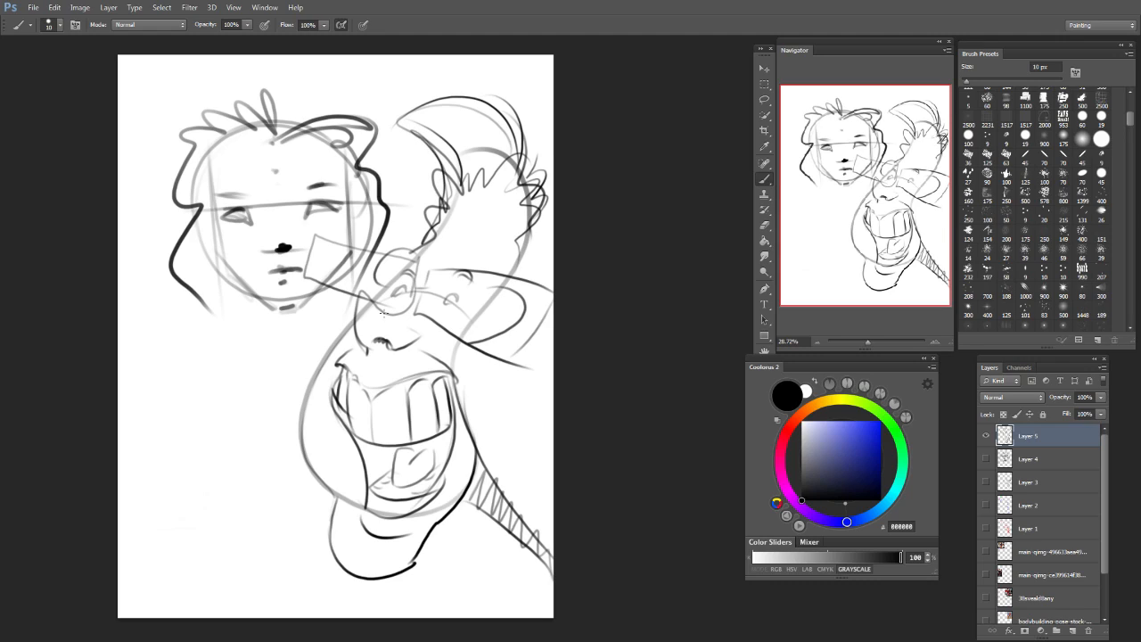
# Step: Extend the side tufts down to the glasses, double the near lens frame and fill in the pupils
pyautogui.moveTo(539, 233); pyautogui.dragTo(521, 276)
pyautogui.moveTo(434, 272)
pyautogui.mouseDown()
pyautogui.moveTo(553, 298)
pyautogui.moveTo(508, 352)
pyautogui.moveTo(546, 294)
pyautogui.moveTo(432, 285)
pyautogui.moveTo(417, 313)
pyautogui.moveTo(486, 353)
pyautogui.mouseUp()
pyautogui.hotkey('ctrl', 'z')
pyautogui.moveTo(531, 312)
pyautogui.mouseDown()
pyautogui.moveTo(428, 323)
pyautogui.moveTo(451, 294)
pyautogui.moveTo(404, 291)
pyautogui.mouseUp()
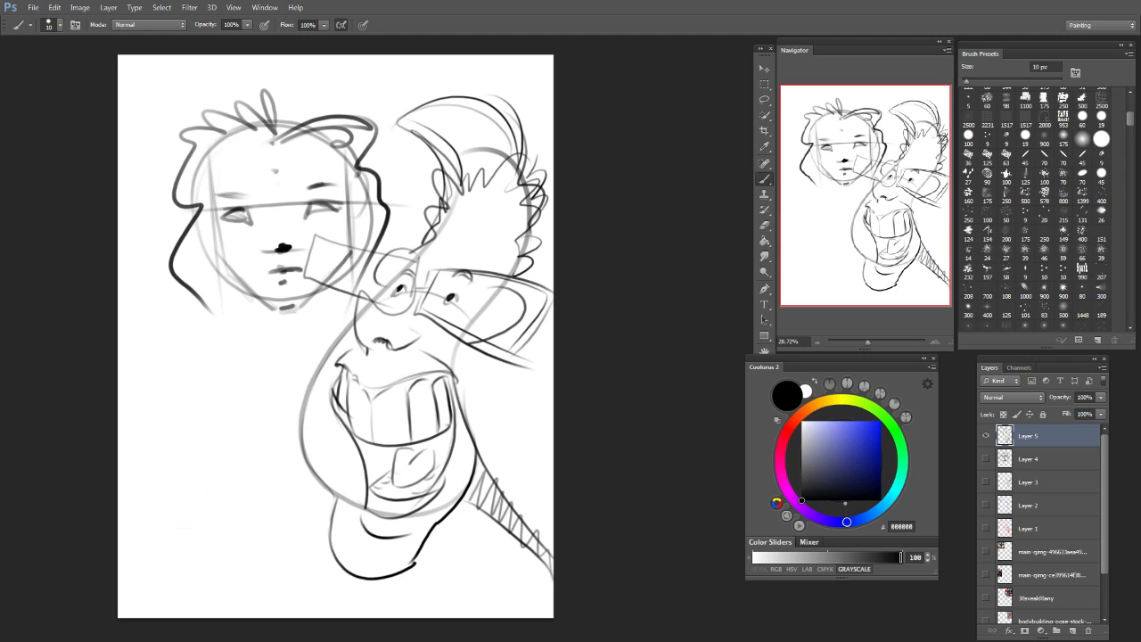
# Step: Darken and double the far lens frame of the glasses and its inner edge beside the eye
pyautogui.moveTo(313, 238); pyautogui.dragTo(410, 260)
pyautogui.moveTo(309, 258)
pyautogui.mouseDown()
pyautogui.moveTo(321, 278)
pyautogui.moveTo(385, 296)
pyautogui.mouseUp()
pyautogui.moveTo(306, 275); pyautogui.dragTo(395, 306)
pyautogui.hotkey('ctrl', 'z')
pyautogui.hotkey('ctrl', 'z')
pyautogui.moveTo(397, 259); pyautogui.dragTo(412, 305)
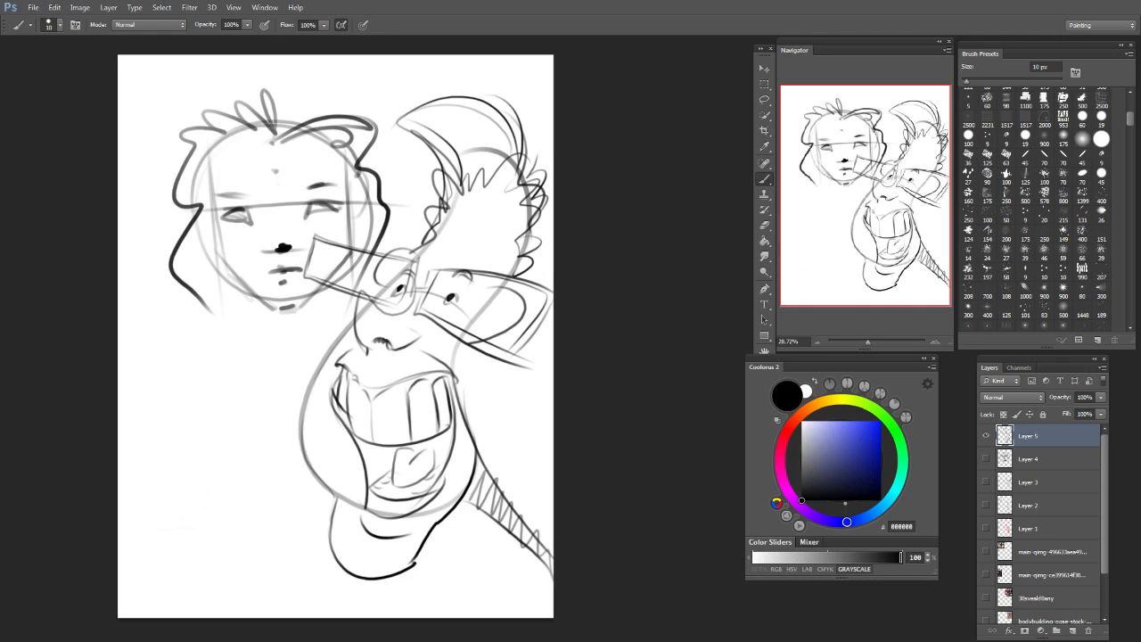
# Step: Thicken both of the cartoon's eyebrows and add a curved accent inside the near lens, using up to a 30 px brush
pyautogui.press('[')
pyautogui.press('[')
pyautogui.press('[')
pyautogui.press(']')
pyautogui.press(']')
pyautogui.press(']')
pyautogui.press(']')
pyautogui.press(']')
pyautogui.press(']')
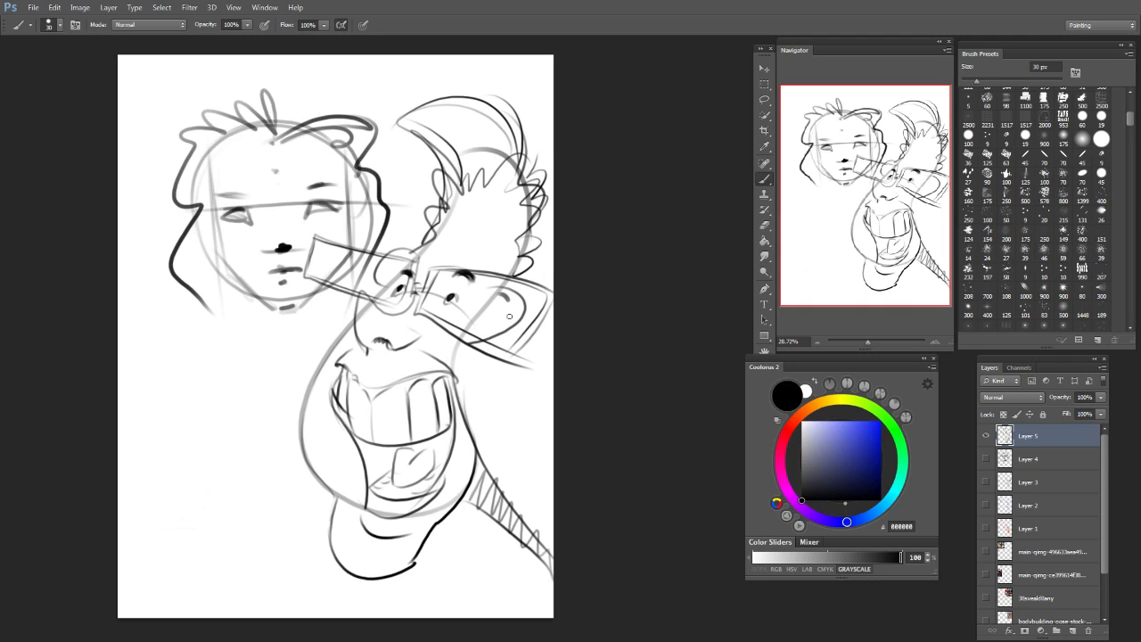
# Step: Darken the cheek contour, the edge below the glasses and the curve inside the near lens with a 10 px brush
pyautogui.press('[')
pyautogui.press('[')
pyautogui.moveTo(346, 327)
pyautogui.mouseDown()
pyautogui.moveTo(302, 446)
pyautogui.moveTo(310, 473)
pyautogui.mouseUp()
pyautogui.moveTo(459, 339); pyautogui.dragTo(454, 369)
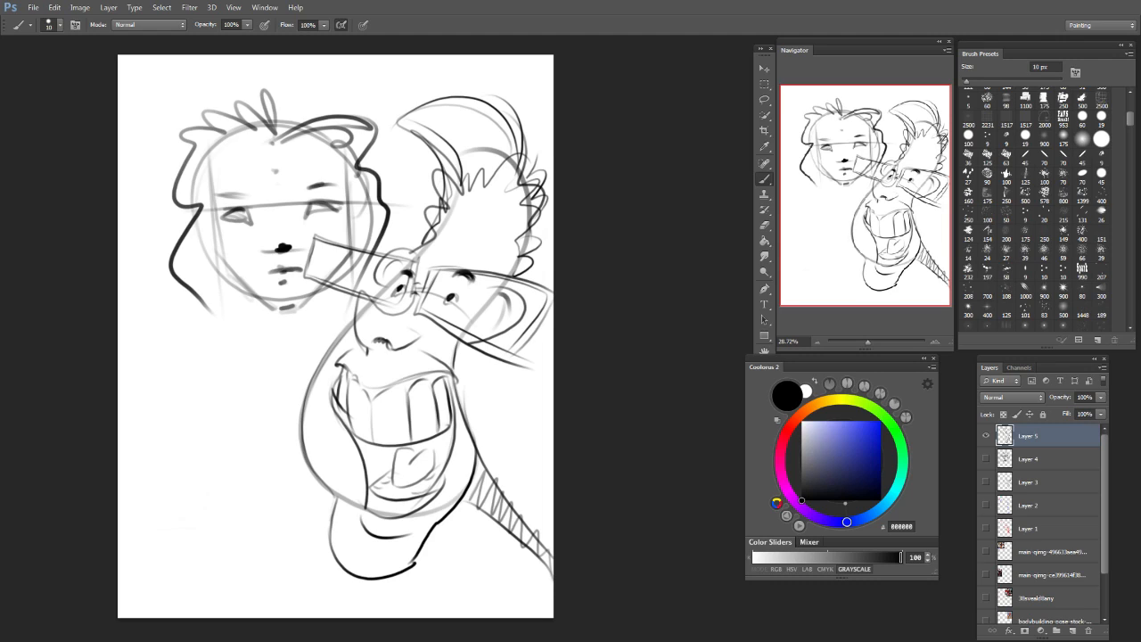
pyautogui.moveTo(473, 281); pyautogui.dragTo(508, 324)
# Step: Erase the construction arcs across the cartoon's forehead, redraw the side of the head, and darken the near eyebrow with a 10 px brush
pyautogui.press('e')
pyautogui.moveTo(470, 154)
pyautogui.mouseDown()
pyautogui.moveTo(455, 157)
pyautogui.moveTo(468, 178)
pyautogui.moveTo(437, 116)
pyautogui.moveTo(462, 120)
pyautogui.moveTo(500, 248)
pyautogui.moveTo(460, 198)
pyautogui.moveTo(433, 246)
pyautogui.mouseUp()
pyautogui.press('b')
pyautogui.moveTo(446, 192)
pyautogui.mouseDown()
pyautogui.moveTo(417, 259)
pyautogui.moveTo(394, 267)
pyautogui.moveTo(375, 300)
pyautogui.mouseUp()
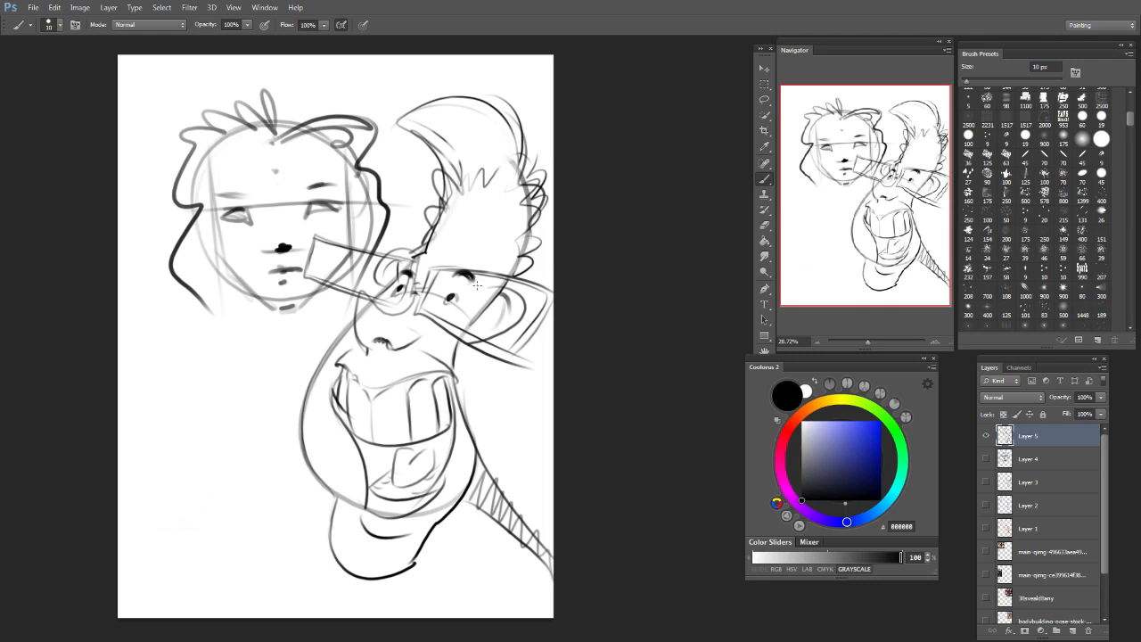
pyautogui.moveTo(476, 279); pyautogui.dragTo(468, 293)
pyautogui.press('e')
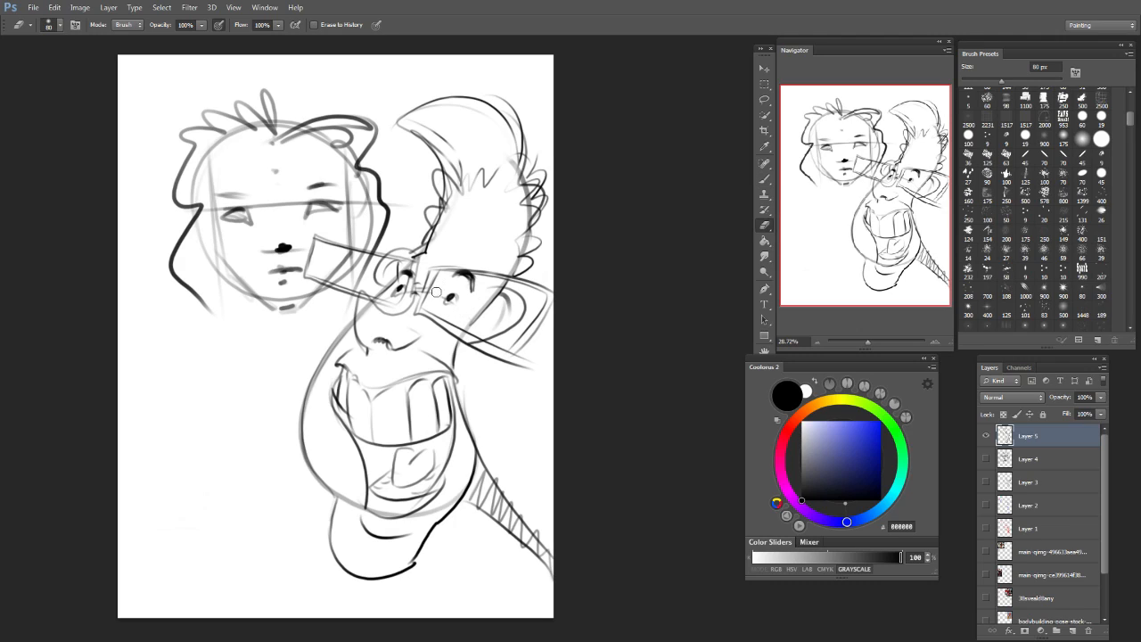
pyautogui.press('b')
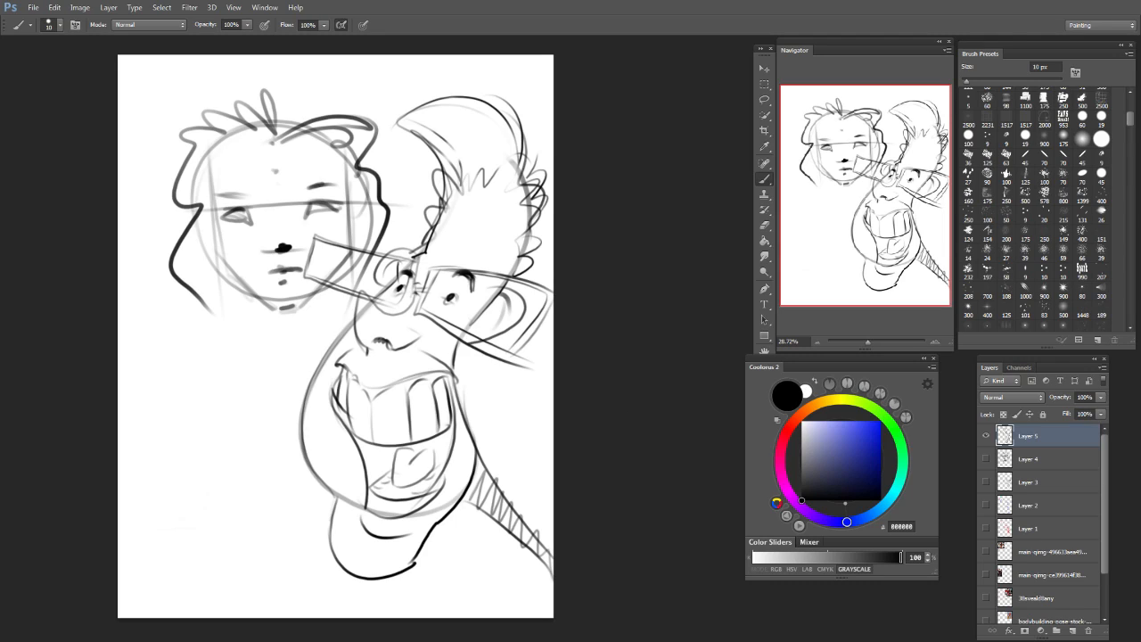
# Step: Erase the construction circle's line across the cartoon's lower jaw with a 60 px eraser and draw a row of lower teeth
pyautogui.press('e')
pyautogui.moveTo(392, 525)
pyautogui.mouseDown()
pyautogui.moveTo(337, 505)
pyautogui.moveTo(406, 515)
pyautogui.mouseUp()
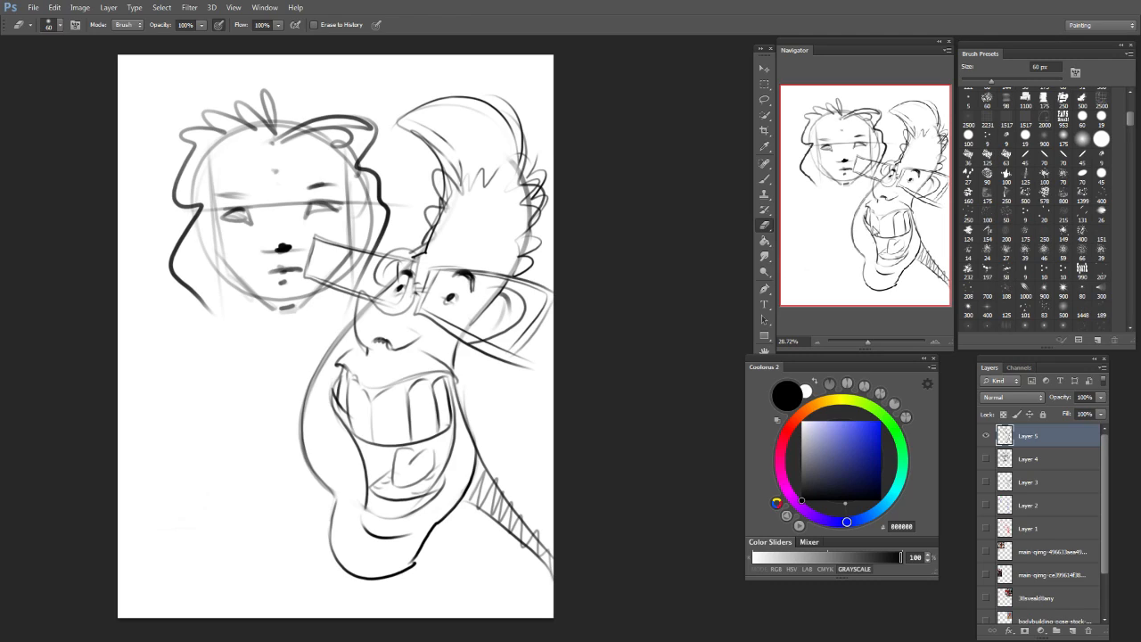
pyautogui.press('[')
pyautogui.press('[')
pyautogui.press('b')
pyautogui.press(']')
pyautogui.press(']')
pyautogui.moveTo(370, 506)
pyautogui.mouseDown()
pyautogui.moveTo(427, 506)
pyautogui.moveTo(416, 493)
pyautogui.mouseUp()
# Step: Darken the cartoon's upper tooth dividers, upper lip line and the edge of the nose, using up to a 40 px brush
pyautogui.press(']')
pyautogui.press(']')
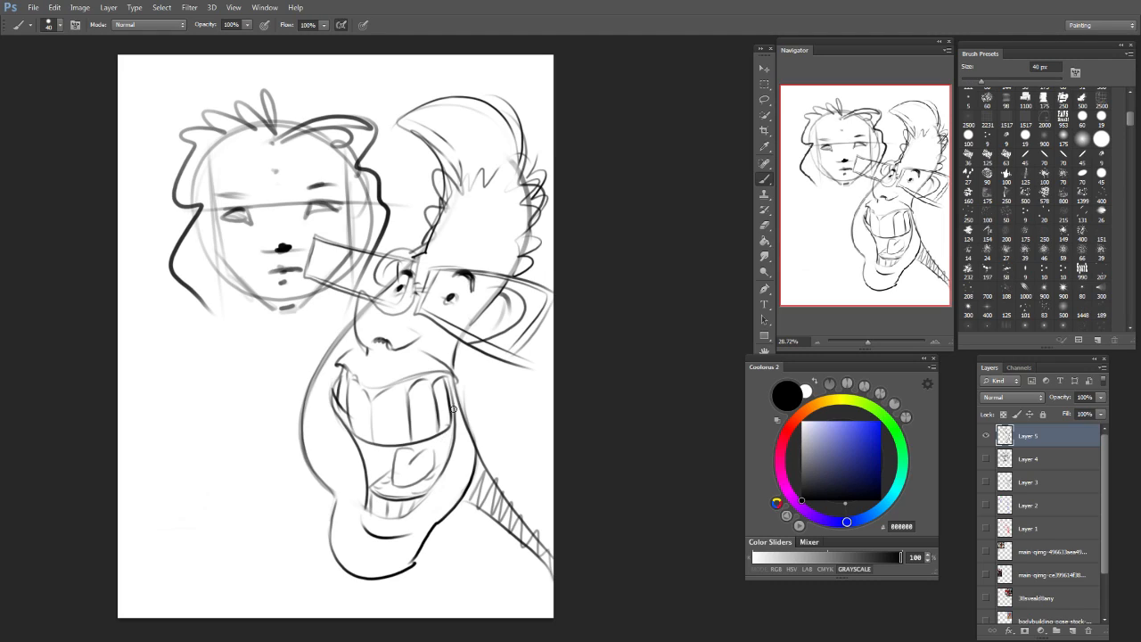
pyautogui.moveTo(385, 392); pyautogui.dragTo(409, 386)
pyautogui.moveTo(356, 383); pyautogui.dragTo(391, 392)
pyautogui.press('[')
pyautogui.press('[')
pyautogui.press('[')
pyautogui.moveTo(340, 367)
pyautogui.mouseDown()
pyautogui.moveTo(380, 393)
pyautogui.moveTo(454, 374)
pyautogui.mouseUp()
pyautogui.moveTo(380, 390); pyautogui.dragTo(453, 373)
pyautogui.press(']')
pyautogui.press(']')
pyautogui.press(']')
pyautogui.press(']')
pyautogui.moveTo(412, 328); pyautogui.dragTo(414, 342)
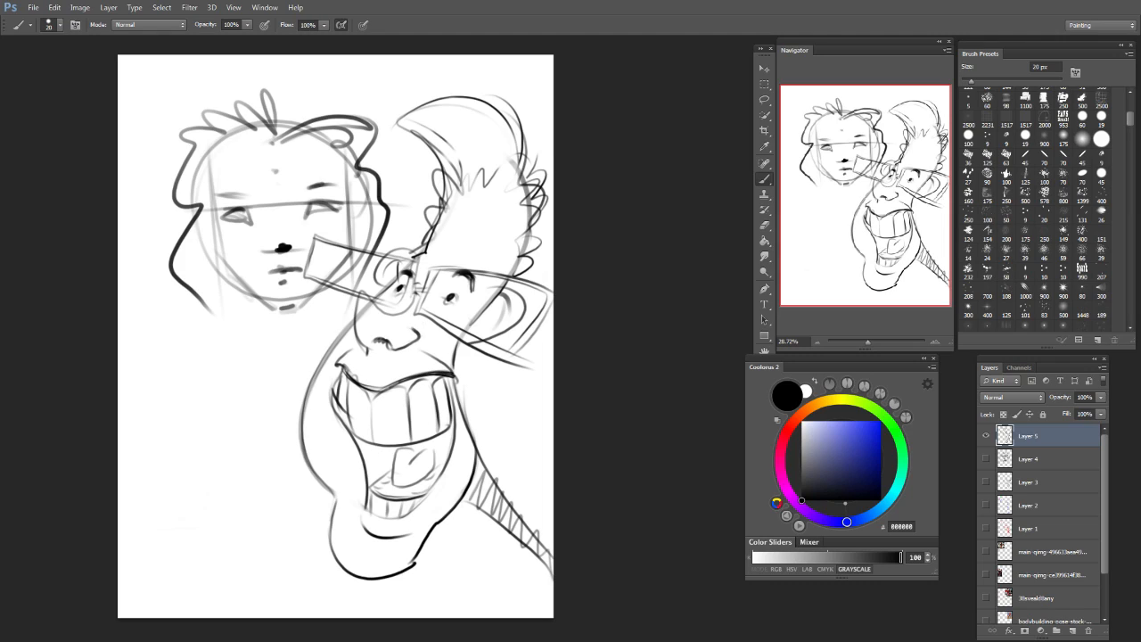
# Step: Sketch two long converging lines from below the realistic face down to a small foot with rounded toes, using a 20 px brush
pyautogui.press('e')
pyautogui.press('b')
pyautogui.moveTo(314, 297); pyautogui.dragTo(247, 458)
pyautogui.moveTo(260, 301)
pyautogui.mouseDown()
pyautogui.moveTo(257, 389)
pyautogui.moveTo(230, 489)
pyautogui.moveTo(249, 505)
pyautogui.moveTo(245, 526)
pyautogui.moveTo(259, 529)
pyautogui.mouseUp()
pyautogui.moveTo(249, 500)
pyautogui.mouseDown()
pyautogui.moveTo(256, 530)
pyautogui.moveTo(226, 530)
pyautogui.moveTo(255, 533)
pyautogui.moveTo(201, 524)
pyautogui.moveTo(208, 490)
pyautogui.moveTo(213, 521)
pyautogui.moveTo(273, 528)
pyautogui.mouseUp()
pyautogui.moveTo(252, 458)
pyautogui.mouseDown()
pyautogui.moveTo(256, 523)
pyautogui.moveTo(273, 524)
pyautogui.mouseUp()
pyautogui.moveTo(255, 491)
pyautogui.mouseDown()
pyautogui.moveTo(229, 499)
pyautogui.moveTo(249, 438)
pyautogui.moveTo(248, 479)
pyautogui.mouseUp()
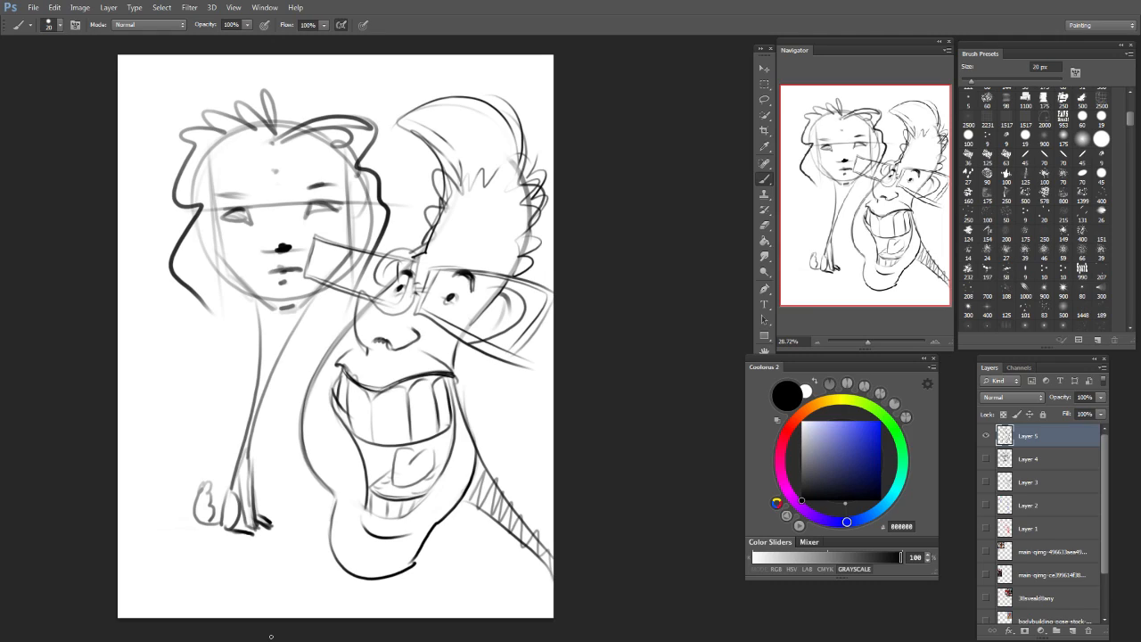
# Step: Redraw the cartoon's outer cheek contour as a darker curve from below the glasses to the jaw with a 20 px brush
pyautogui.moveTo(468, 328); pyautogui.dragTo(478, 351)
pyautogui.moveTo(383, 291); pyautogui.dragTo(309, 398)
pyautogui.hotkey('ctrl', 'z')
pyautogui.moveTo(396, 278)
pyautogui.mouseDown()
pyautogui.moveTo(328, 348)
pyautogui.moveTo(304, 420)
pyautogui.mouseUp()
pyautogui.hotkey('ctrl', 'z')
pyautogui.moveTo(387, 289); pyautogui.dragTo(301, 444)
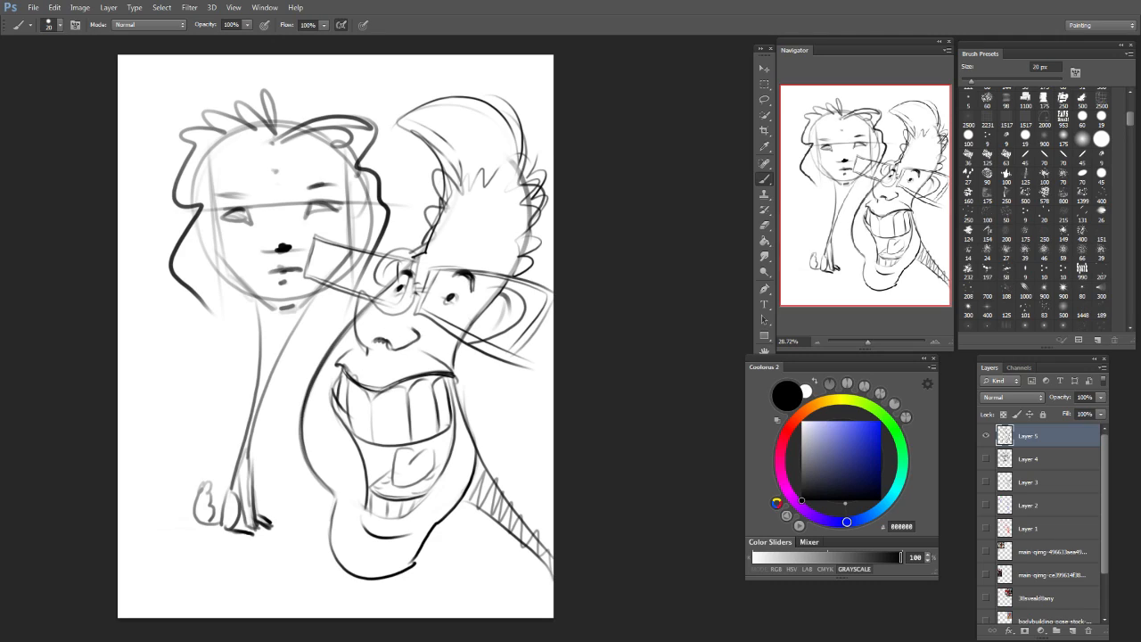
pyautogui.moveTo(470, 350); pyautogui.dragTo(452, 419)
# Step: Shade the underside and side of the cartoon's nose in soft grey with a 70 px brush
pyautogui.press(']')
pyautogui.press(']')
pyautogui.press(']')
pyautogui.press(']')
pyautogui.press(']')
pyautogui.press(']')
pyautogui.press(']')
pyautogui.press(']')
pyautogui.moveTo(412, 337)
pyautogui.mouseDown()
pyautogui.moveTo(395, 344)
pyautogui.moveTo(412, 335)
pyautogui.mouseUp()
pyautogui.moveTo(370, 304)
pyautogui.mouseDown()
pyautogui.moveTo(410, 329)
pyautogui.moveTo(373, 349)
pyautogui.moveTo(362, 321)
pyautogui.moveTo(373, 343)
pyautogui.moveTo(400, 323)
pyautogui.moveTo(391, 346)
pyautogui.moveTo(365, 330)
pyautogui.moveTo(367, 315)
pyautogui.mouseUp()
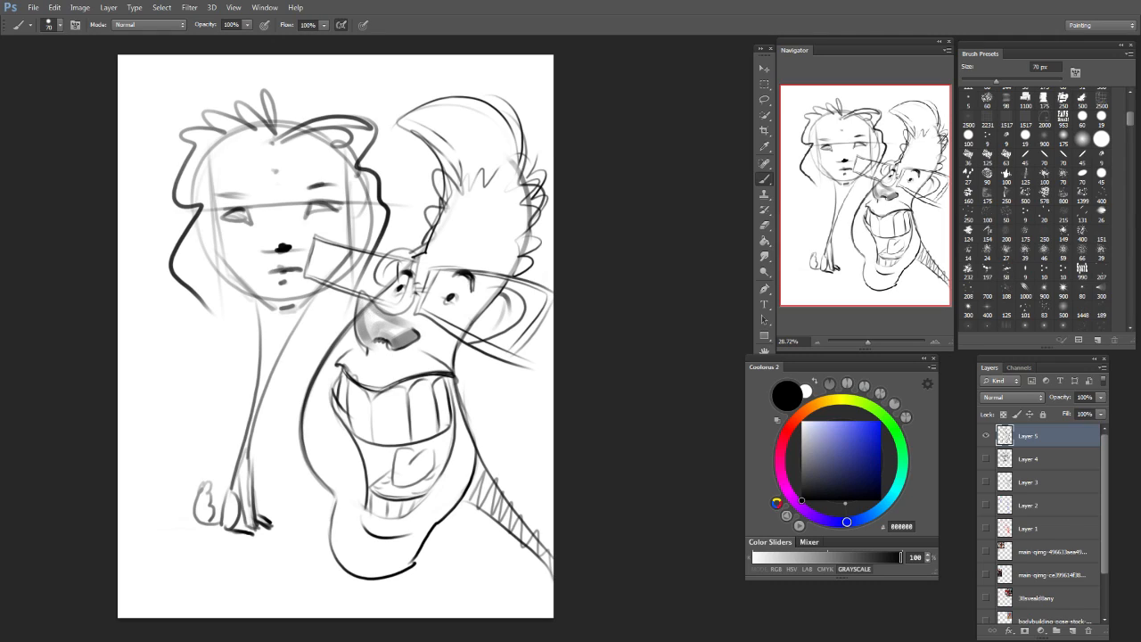
# Step: Paint a thick black moustache with curled ends beneath the cartoon's nose and shade the upper lip area in grey
pyautogui.press('[')
pyautogui.press('[')
pyautogui.moveTo(381, 357)
pyautogui.mouseDown()
pyautogui.moveTo(416, 348)
pyautogui.moveTo(446, 372)
pyautogui.moveTo(411, 356)
pyautogui.moveTo(441, 378)
pyautogui.moveTo(406, 369)
pyautogui.moveTo(387, 382)
pyautogui.moveTo(353, 369)
pyautogui.moveTo(417, 366)
pyautogui.moveTo(388, 361)
pyautogui.moveTo(473, 340)
pyautogui.moveTo(326, 318)
pyautogui.mouseUp()
pyautogui.press(']')
pyautogui.press(']')
pyautogui.press(']')
pyautogui.press(']')
pyautogui.press(']')
pyautogui.press(']')
pyautogui.press('[')
pyautogui.press('[')
pyautogui.press('[')
pyautogui.press('[')
pyautogui.press('[')
pyautogui.press('[')
pyautogui.press('[')
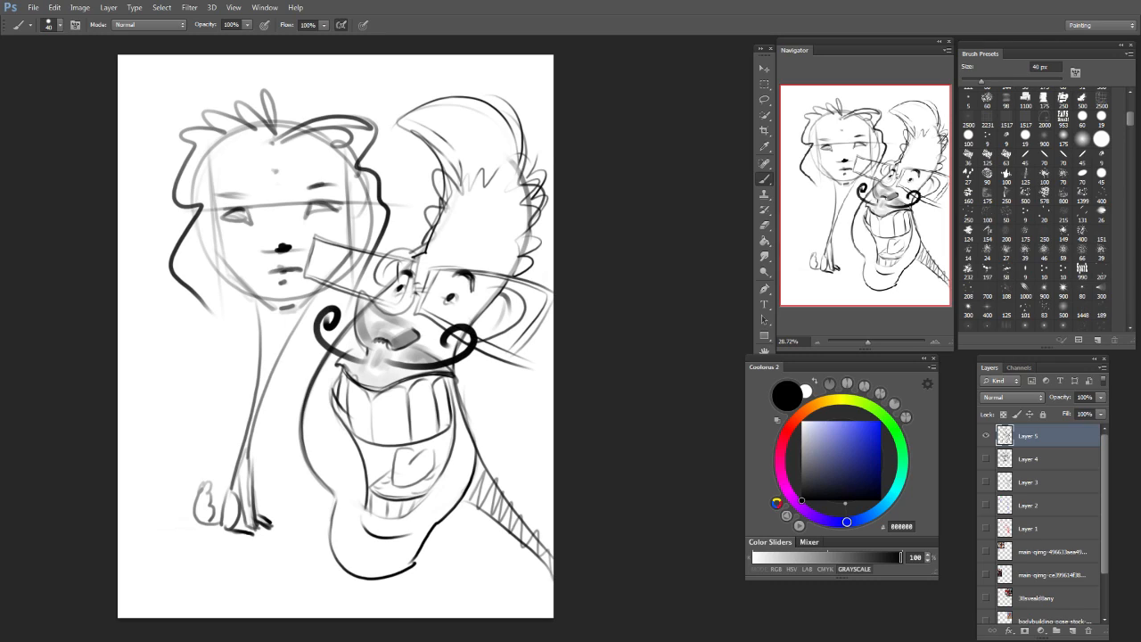
# Step: Shade the cartoon's quiff in dark bands with a light highlight and darken the hair along both sides of the head
pyautogui.press(']')
pyautogui.press(']')
pyautogui.press(']')
pyautogui.moveTo(417, 107)
pyautogui.mouseDown()
pyautogui.moveTo(464, 147)
pyautogui.moveTo(500, 145)
pyautogui.moveTo(481, 112)
pyautogui.moveTo(522, 151)
pyautogui.moveTo(526, 223)
pyautogui.moveTo(515, 192)
pyautogui.moveTo(509, 286)
pyautogui.mouseUp()
pyautogui.press(']')
pyautogui.press(']')
pyautogui.press('[')
pyautogui.press('[')
pyautogui.moveTo(516, 178)
pyautogui.mouseDown()
pyautogui.moveTo(524, 252)
pyautogui.moveTo(535, 223)
pyautogui.mouseUp()
pyautogui.moveTo(447, 181); pyautogui.dragTo(412, 261)
pyautogui.moveTo(425, 118)
pyautogui.mouseDown()
pyautogui.moveTo(462, 115)
pyautogui.moveTo(445, 160)
pyautogui.moveTo(495, 150)
pyautogui.moveTo(486, 160)
pyautogui.moveTo(517, 176)
pyautogui.moveTo(529, 239)
pyautogui.moveTo(523, 272)
pyautogui.mouseUp()
# Step: Shade the cartoon's jaw, cheek and chin in light grey along the inner side of the contour
pyautogui.press(']')
pyautogui.press(']')
pyautogui.press(']')
pyautogui.press(']')
pyautogui.moveTo(477, 447)
pyautogui.mouseDown()
pyautogui.moveTo(456, 494)
pyautogui.moveTo(390, 561)
pyautogui.moveTo(393, 544)
pyautogui.moveTo(378, 539)
pyautogui.moveTo(406, 542)
pyautogui.moveTo(374, 535)
pyautogui.moveTo(388, 556)
pyautogui.moveTo(333, 547)
pyautogui.moveTo(403, 566)
pyautogui.moveTo(356, 568)
pyautogui.moveTo(371, 571)
pyautogui.moveTo(335, 478)
pyautogui.mouseUp()
pyautogui.press('[')
pyautogui.press('[')
pyautogui.moveTo(308, 388)
pyautogui.mouseDown()
pyautogui.moveTo(341, 484)
pyautogui.moveTo(310, 430)
pyautogui.moveTo(327, 366)
pyautogui.moveTo(318, 458)
pyautogui.moveTo(345, 342)
pyautogui.moveTo(317, 443)
pyautogui.moveTo(321, 400)
pyautogui.moveTo(354, 512)
pyautogui.moveTo(350, 446)
pyautogui.moveTo(359, 473)
pyautogui.mouseUp()
# Step: Paint a dark shadow beneath the cartoon's lower lip and touch up the upper lip with a 60 px brush
pyautogui.press(']')
pyautogui.press(']')
pyautogui.press('[')
pyautogui.press('[')
pyautogui.press('[')
pyautogui.moveTo(366, 524)
pyautogui.mouseDown()
pyautogui.moveTo(409, 526)
pyautogui.moveTo(376, 521)
pyautogui.moveTo(421, 509)
pyautogui.mouseUp()
pyautogui.press('[')
pyautogui.press('[')
pyautogui.moveTo(414, 374); pyautogui.dragTo(390, 390)
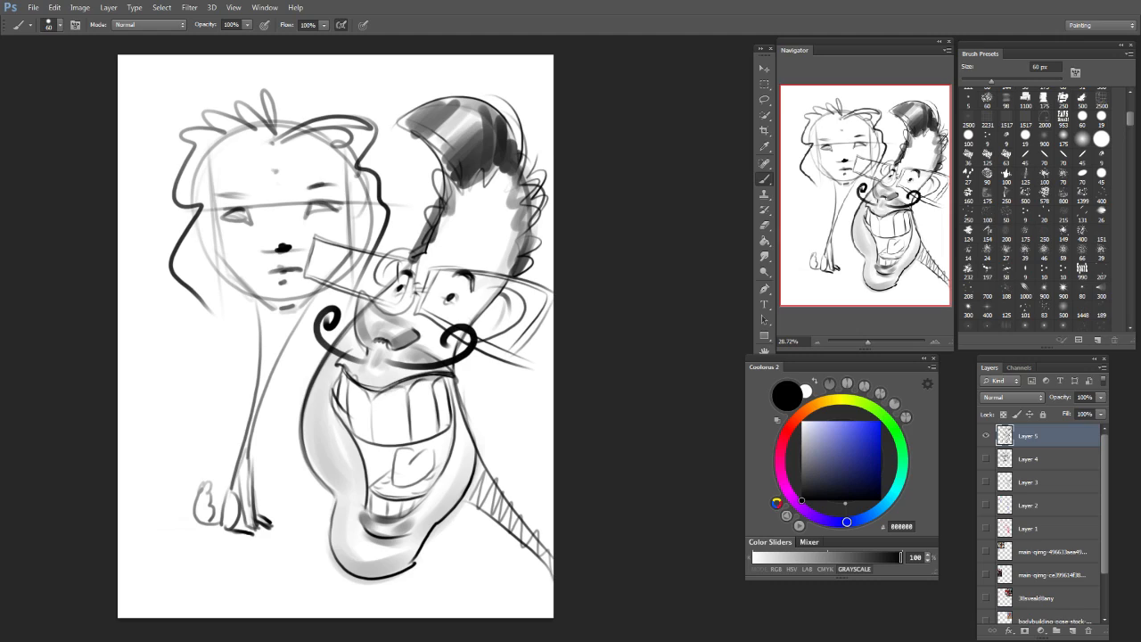
# Step: Shade the cartoon's forehead and the areas around both eyes in grey with an 80 px brush
pyautogui.press(']')
pyautogui.press(']')
pyautogui.moveTo(452, 279)
pyautogui.mouseDown()
pyautogui.moveTo(504, 245)
pyautogui.moveTo(492, 269)
pyautogui.moveTo(498, 181)
pyautogui.moveTo(424, 260)
pyautogui.moveTo(467, 202)
pyautogui.moveTo(485, 206)
pyautogui.moveTo(487, 255)
pyautogui.moveTo(504, 203)
pyautogui.moveTo(493, 231)
pyautogui.moveTo(459, 202)
pyautogui.moveTo(481, 208)
pyautogui.moveTo(440, 258)
pyautogui.moveTo(466, 255)
pyautogui.moveTo(439, 258)
pyautogui.moveTo(468, 301)
pyautogui.moveTo(415, 319)
pyautogui.moveTo(432, 292)
pyautogui.moveTo(416, 312)
pyautogui.moveTo(421, 277)
pyautogui.moveTo(425, 336)
pyautogui.moveTo(378, 295)
pyautogui.mouseUp()
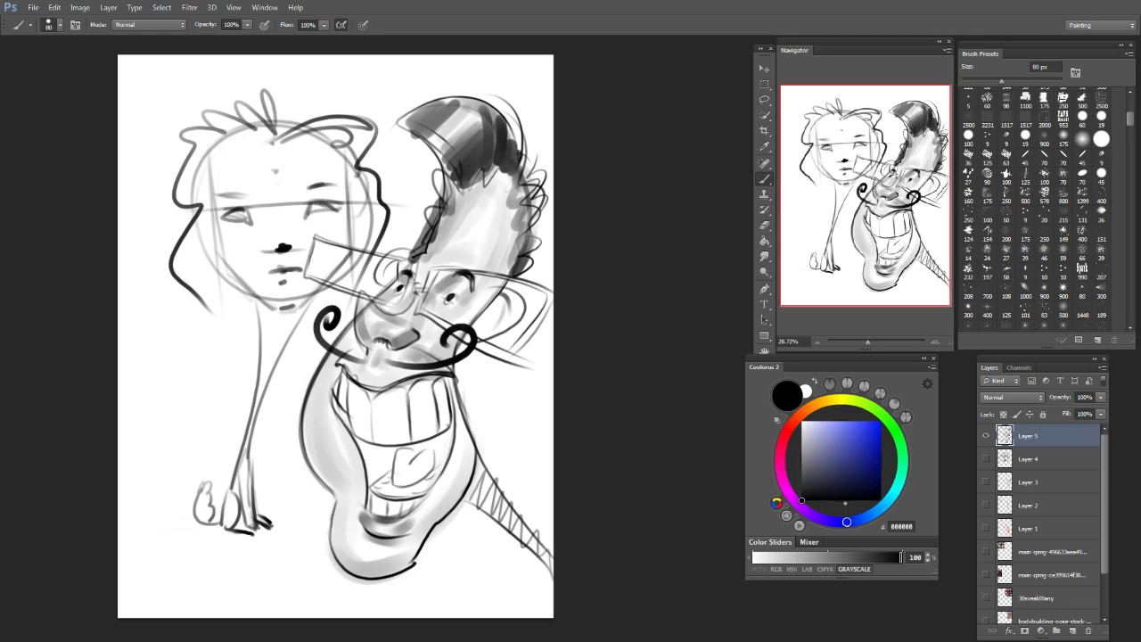
pyautogui.moveTo(497, 281); pyautogui.dragTo(463, 323)
# Step: Lightly shade the cartoon's upper teeth in grey, using up to a 100 px brush
pyautogui.moveTo(416, 437)
pyautogui.mouseDown()
pyautogui.moveTo(426, 393)
pyautogui.moveTo(445, 428)
pyautogui.mouseUp()
pyautogui.press(']')
pyautogui.press(']')
pyautogui.moveTo(350, 384)
pyautogui.mouseDown()
pyautogui.moveTo(353, 428)
pyautogui.moveTo(366, 385)
pyautogui.mouseUp()
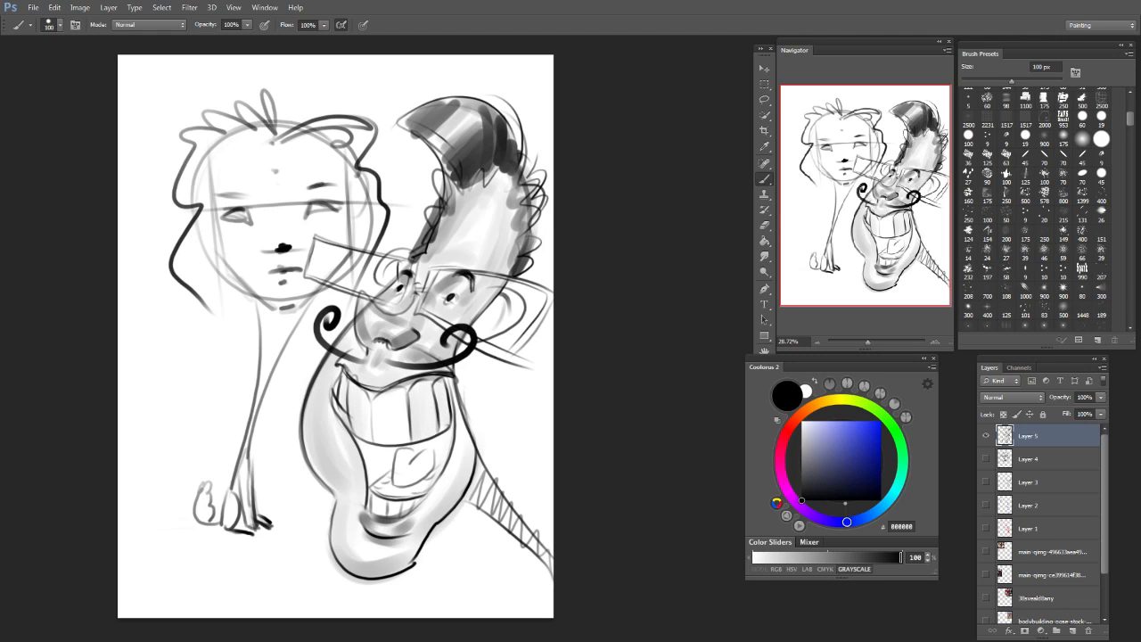
# Step: Fill the inside of the cartoon's mouth with dark tones around the tongue and shade the lower lip
pyautogui.moveTo(366, 446)
pyautogui.mouseDown()
pyautogui.moveTo(374, 481)
pyautogui.moveTo(393, 451)
pyautogui.moveTo(405, 457)
pyautogui.moveTo(447, 437)
pyautogui.moveTo(443, 447)
pyautogui.moveTo(398, 449)
pyautogui.moveTo(370, 419)
pyautogui.moveTo(391, 452)
pyautogui.moveTo(362, 508)
pyautogui.moveTo(364, 481)
pyautogui.mouseUp()
pyautogui.press('[')
pyautogui.press('[')
pyautogui.press('[')
pyautogui.moveTo(407, 530); pyautogui.dragTo(438, 483)
pyautogui.press('[')
pyautogui.press('[')
pyautogui.moveTo(372, 501)
pyautogui.mouseDown()
pyautogui.moveTo(378, 514)
pyautogui.moveTo(412, 500)
pyautogui.moveTo(421, 474)
pyautogui.moveTo(408, 456)
pyautogui.moveTo(432, 458)
pyautogui.moveTo(410, 482)
pyautogui.moveTo(402, 473)
pyautogui.moveTo(437, 455)
pyautogui.mouseUp()
pyautogui.press(']')
pyautogui.press(']')
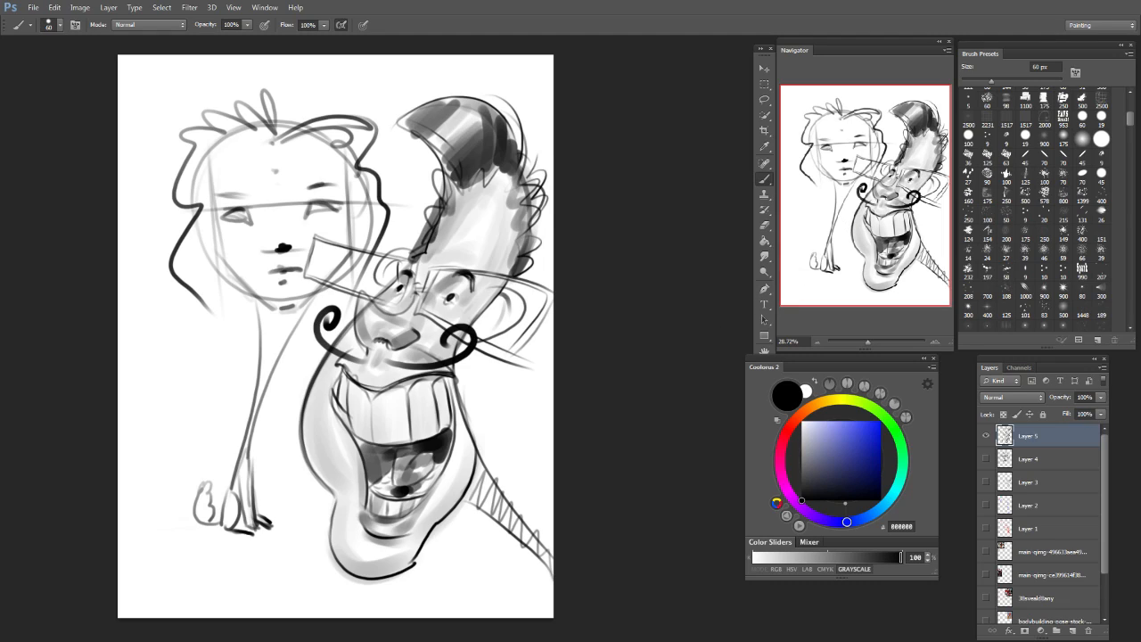
# Step: Add soft shading around the cartoon's near eye with an 80 px brush
pyautogui.press(']')
pyautogui.press(']')
pyautogui.press(']')
pyautogui.press(']')
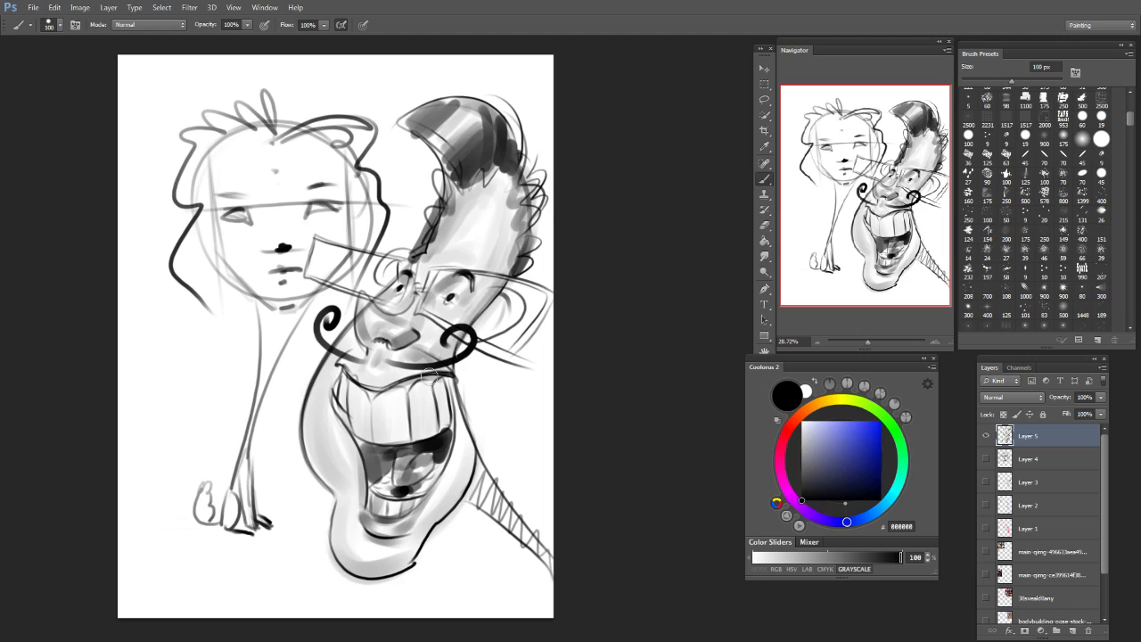
pyautogui.press('[')
pyautogui.press('[')
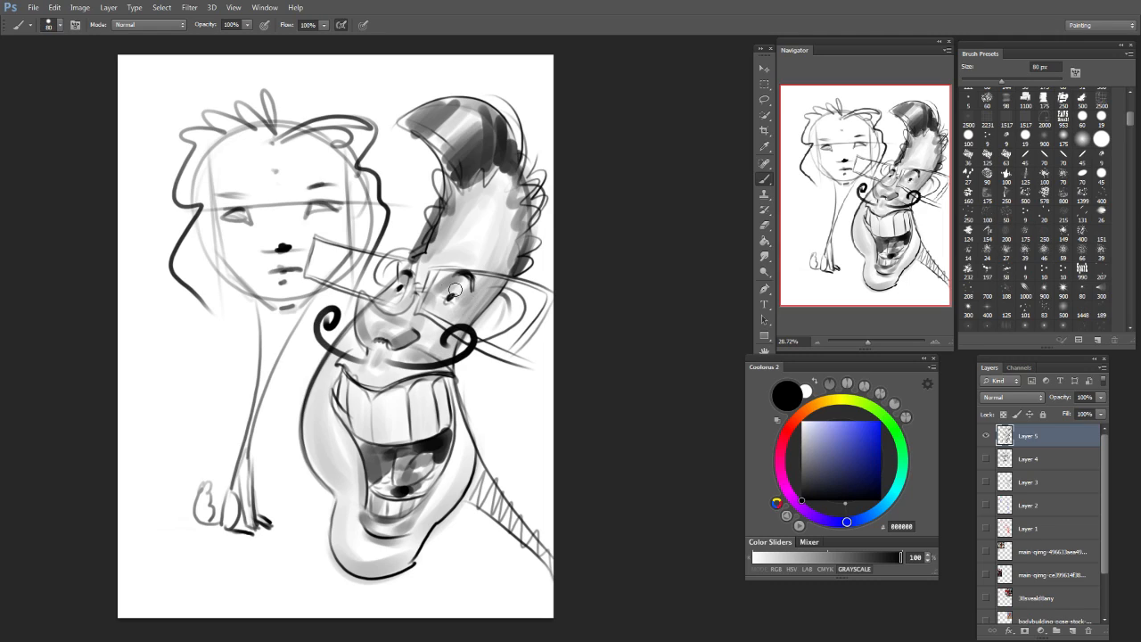
pyautogui.moveTo(478, 282)
pyautogui.mouseDown()
pyautogui.moveTo(453, 287)
pyautogui.moveTo(456, 300)
pyautogui.mouseUp()
pyautogui.press('[')
pyautogui.press('[')
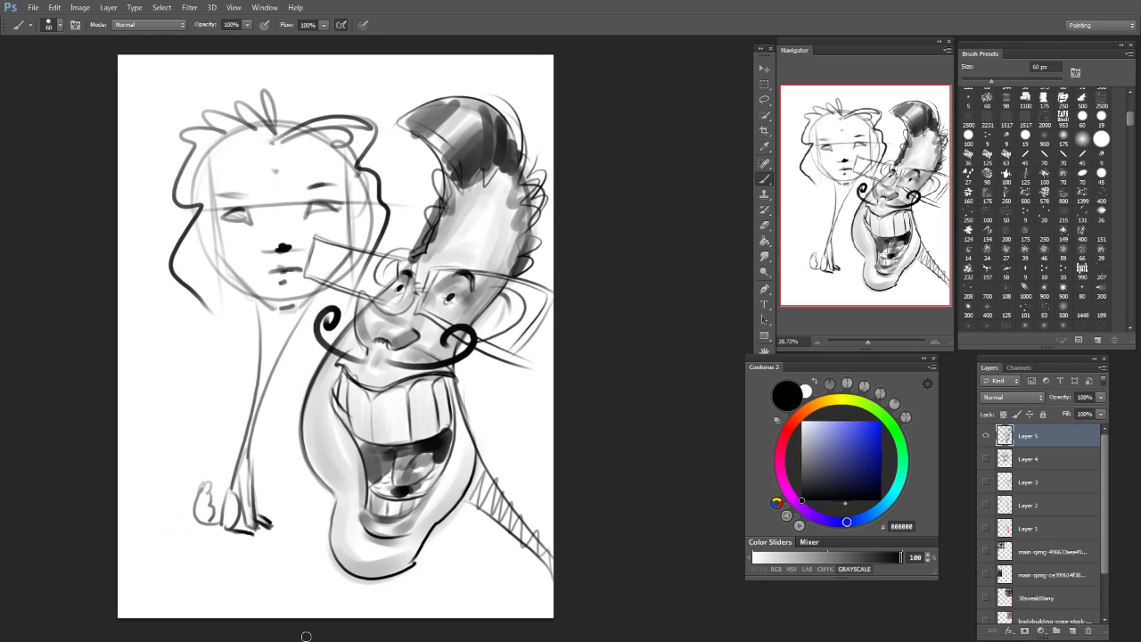
# Step: Deepen the shading at both ends of the cartoon's upper teeth, using up to a 200 px brush
pyautogui.press(']')
pyautogui.press(']')
pyautogui.press(']')
pyautogui.press(']')
pyautogui.moveTo(444, 378)
pyautogui.mouseDown()
pyautogui.moveTo(445, 432)
pyautogui.moveTo(430, 384)
pyautogui.moveTo(435, 450)
pyautogui.moveTo(421, 441)
pyautogui.mouseUp()
pyautogui.press(']')
pyautogui.press(']')
pyautogui.press(']')
pyautogui.press(']')
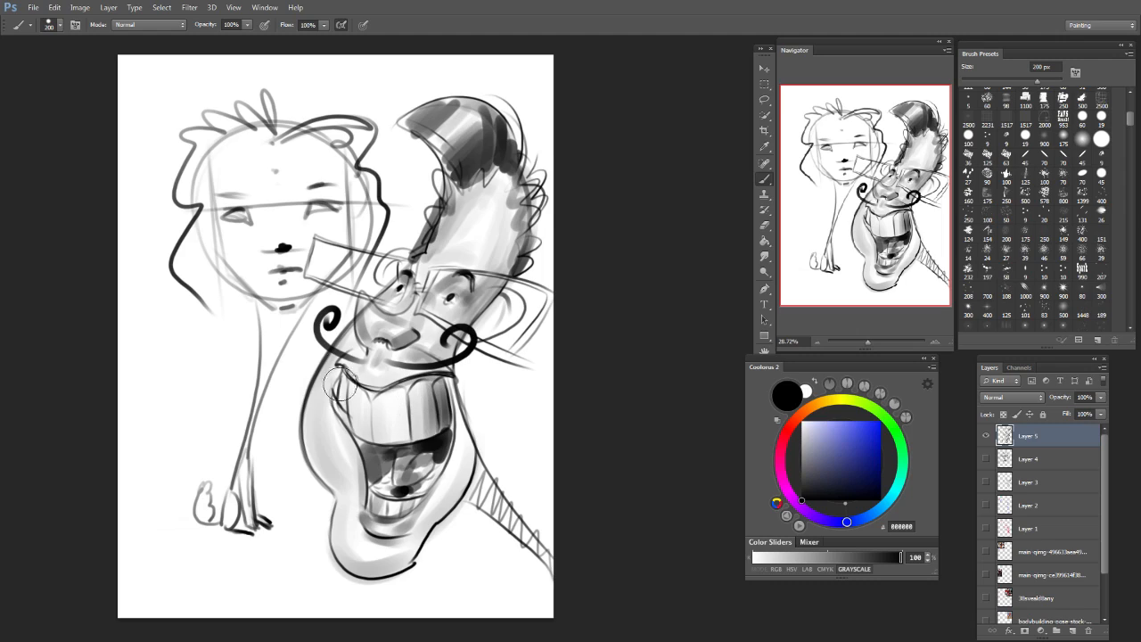
pyautogui.moveTo(341, 364); pyautogui.dragTo(339, 428)
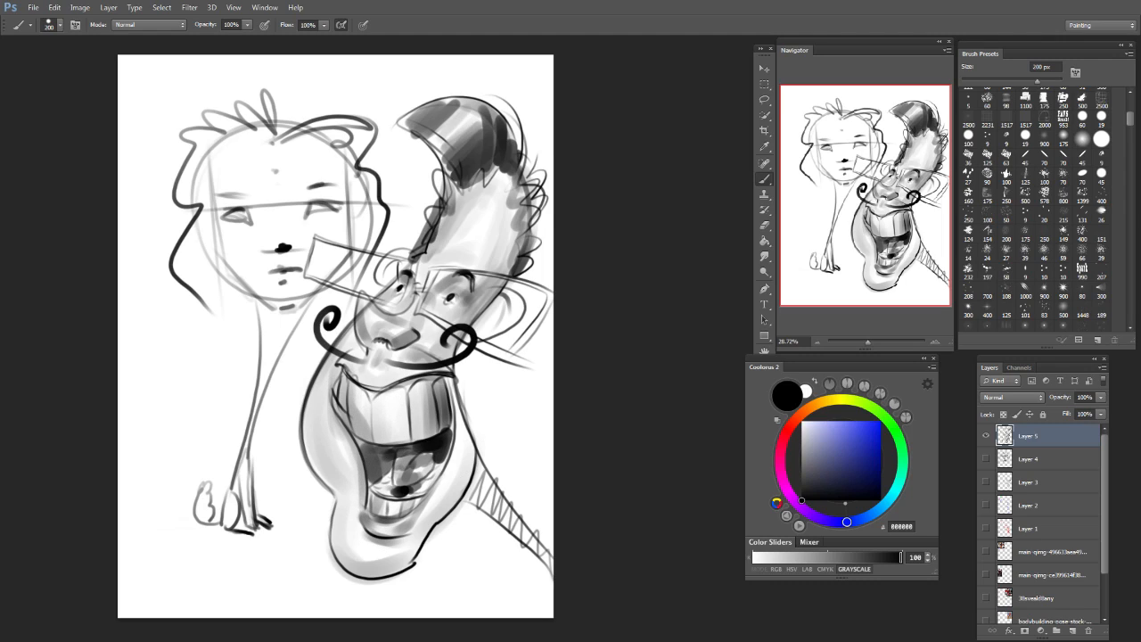
pyautogui.press('[')
pyautogui.press('[')
pyautogui.press('[')
pyautogui.press('[')
pyautogui.press('[')
pyautogui.press('[')
# Step: Hide Layer 5, close the sketch document without saving, and reposition the remaining painting's window
pyautogui.click(986, 437)
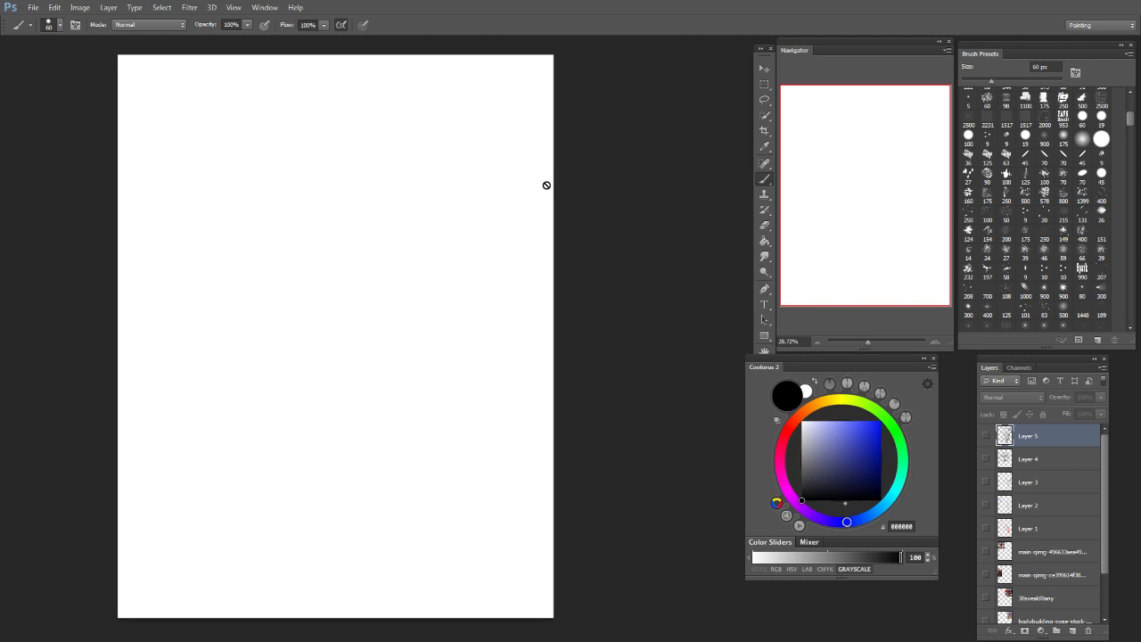
pyautogui.press('f')
pyautogui.press('f')
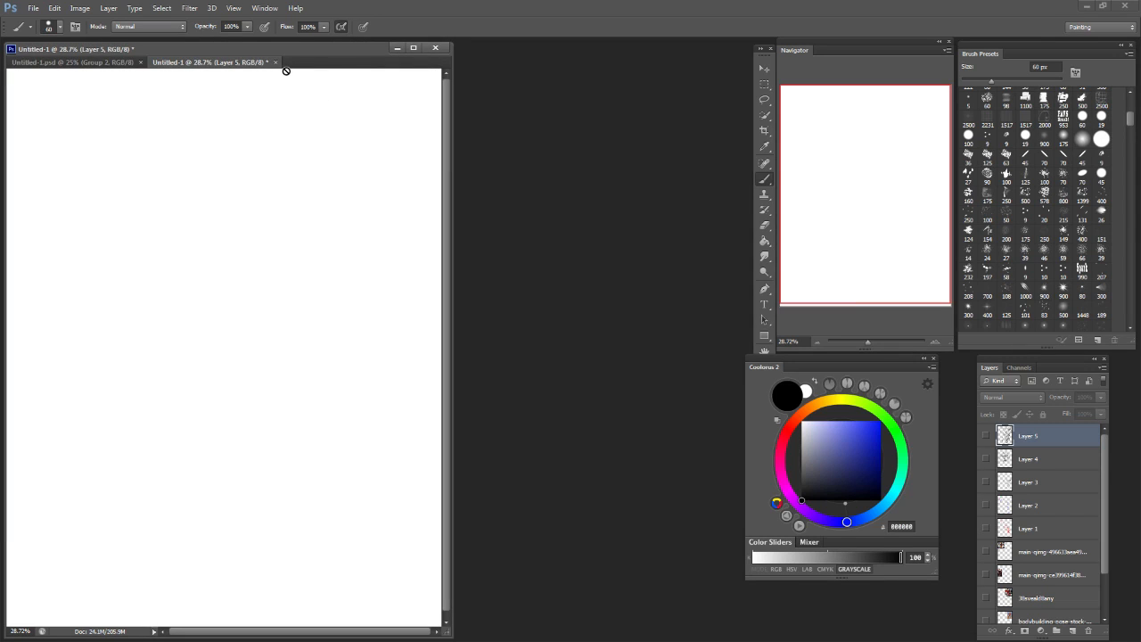
pyautogui.click(275, 63)
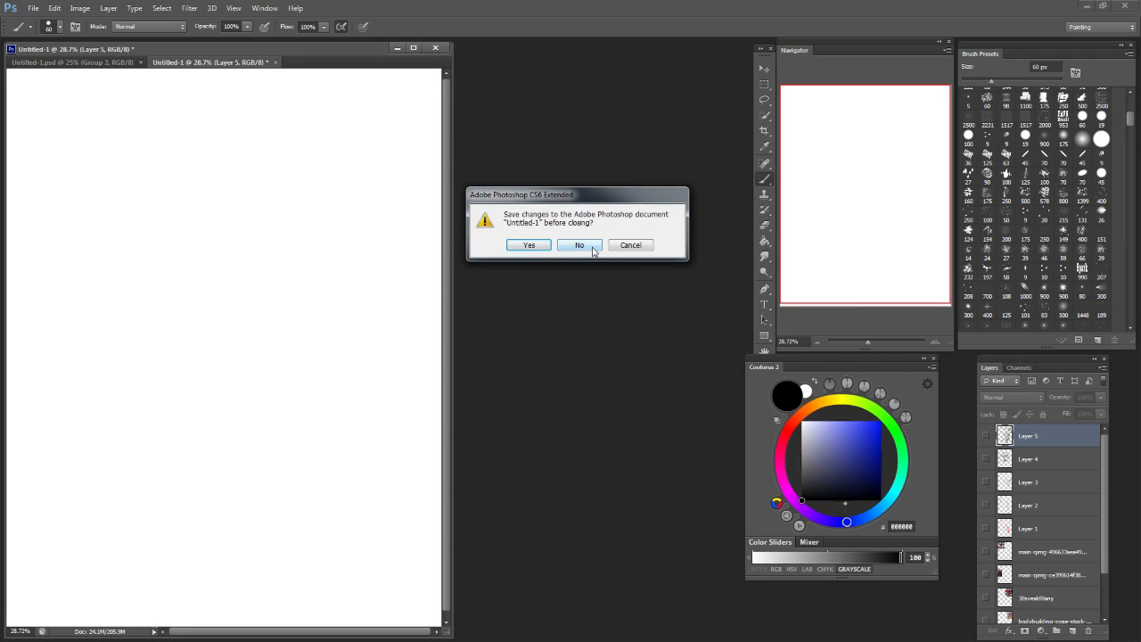
pyautogui.click(580, 245)
pyautogui.moveTo(279, 48); pyautogui.dragTo(371, 54)
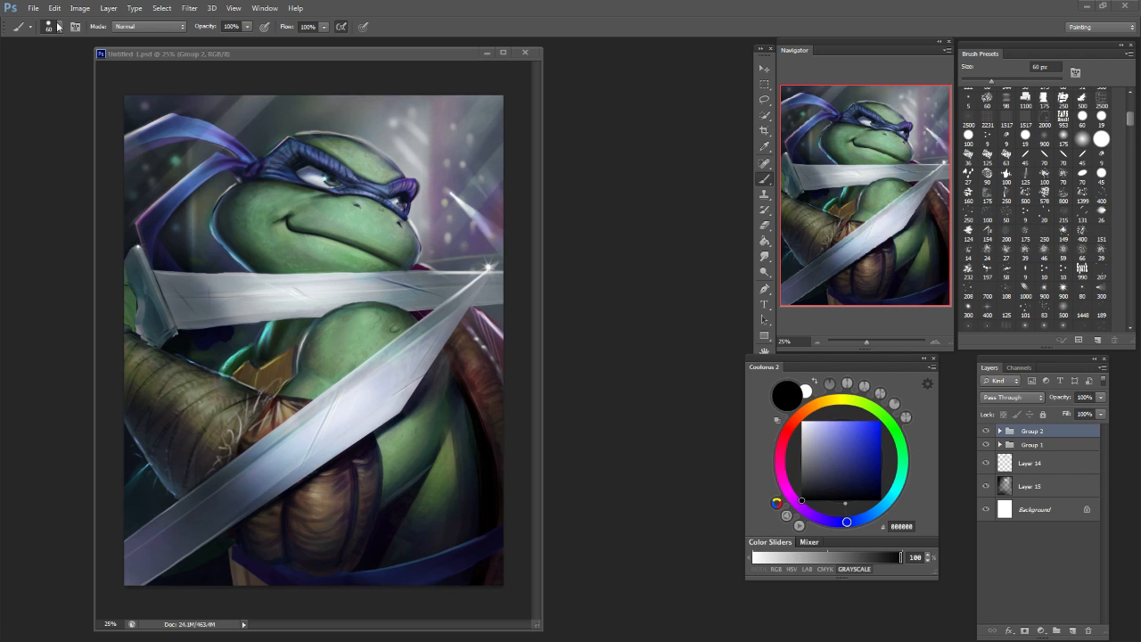
# Step: Save a JPEG copy of the turtle painting as Untitled-1.jpg in the TMNT folder
pyautogui.click(34, 8)
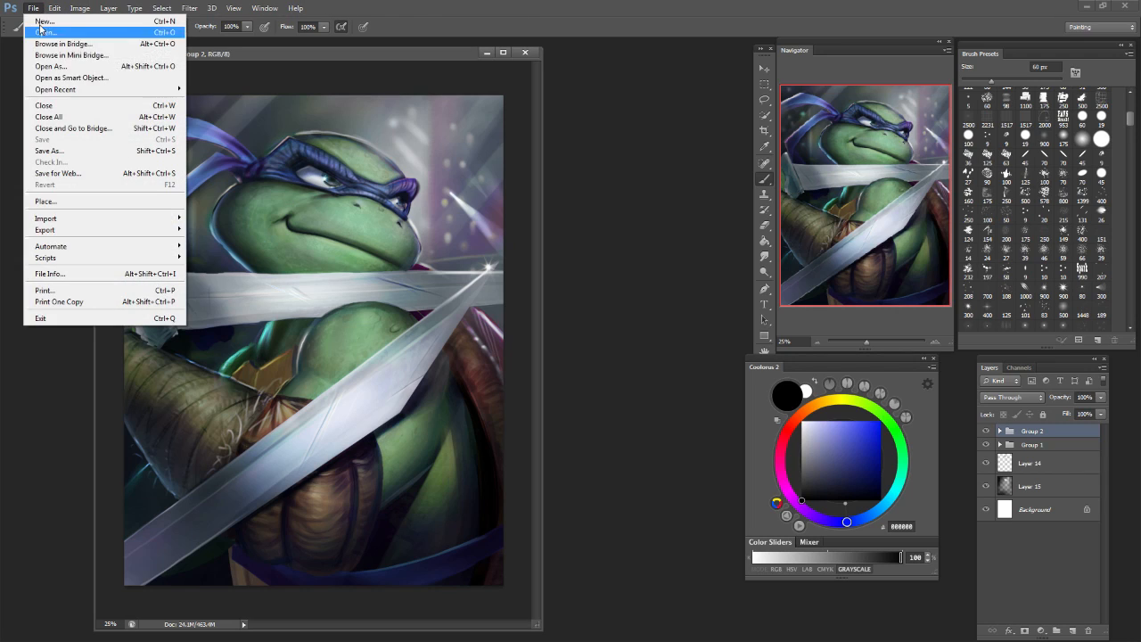
pyautogui.click(39, 151)
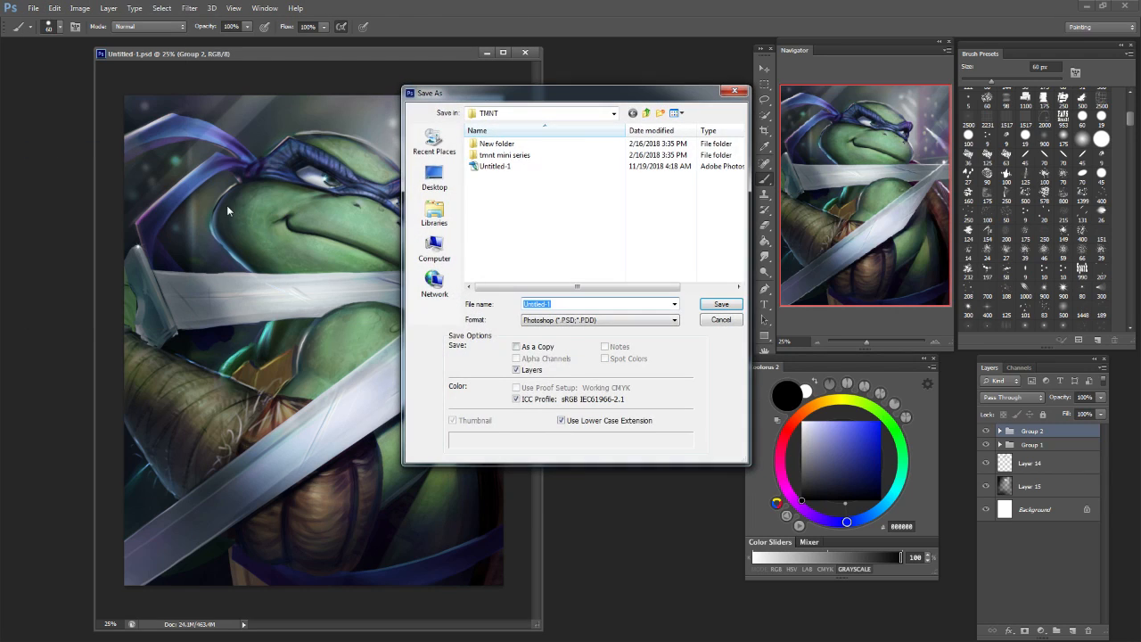
pyautogui.click(631, 318)
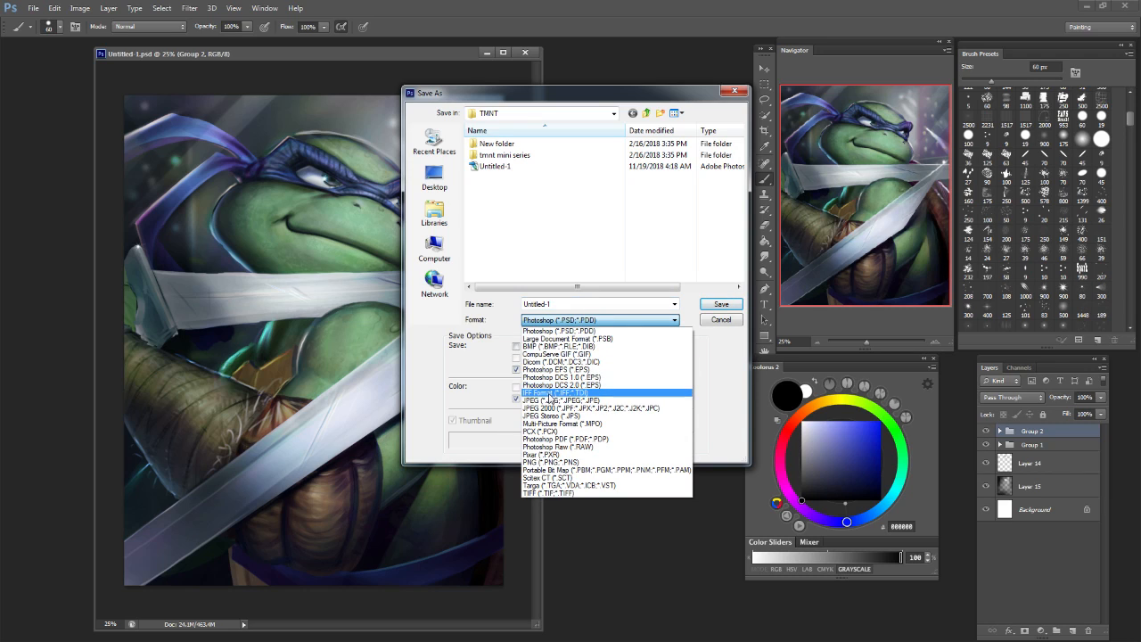
pyautogui.click(552, 403)
pyautogui.click(722, 304)
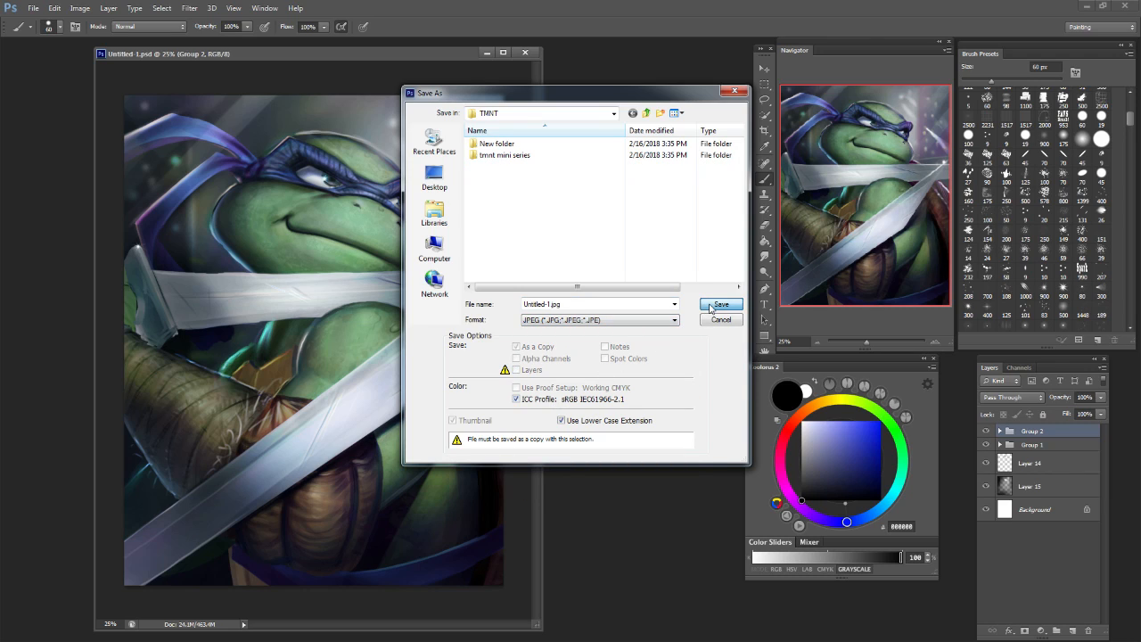
pyautogui.click(500, 330)
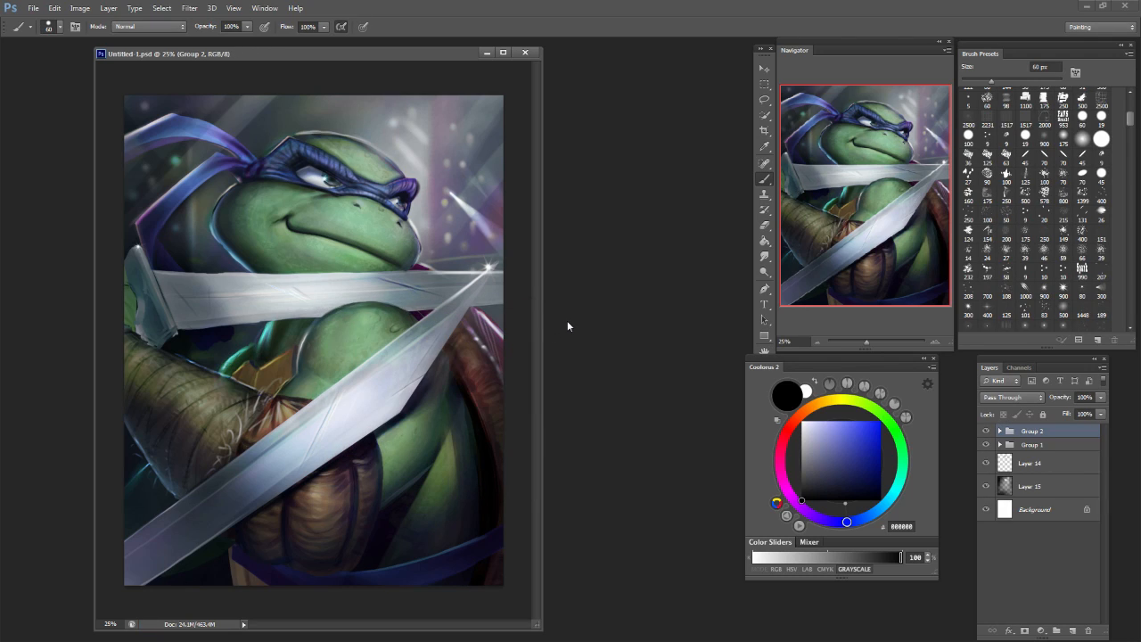
# Step: Save the turtle painting as the layered Photoshop file Untitled-1 in the TMNT folder, replacing the existing file
pyautogui.click(33, 8)
pyautogui.click(36, 151)
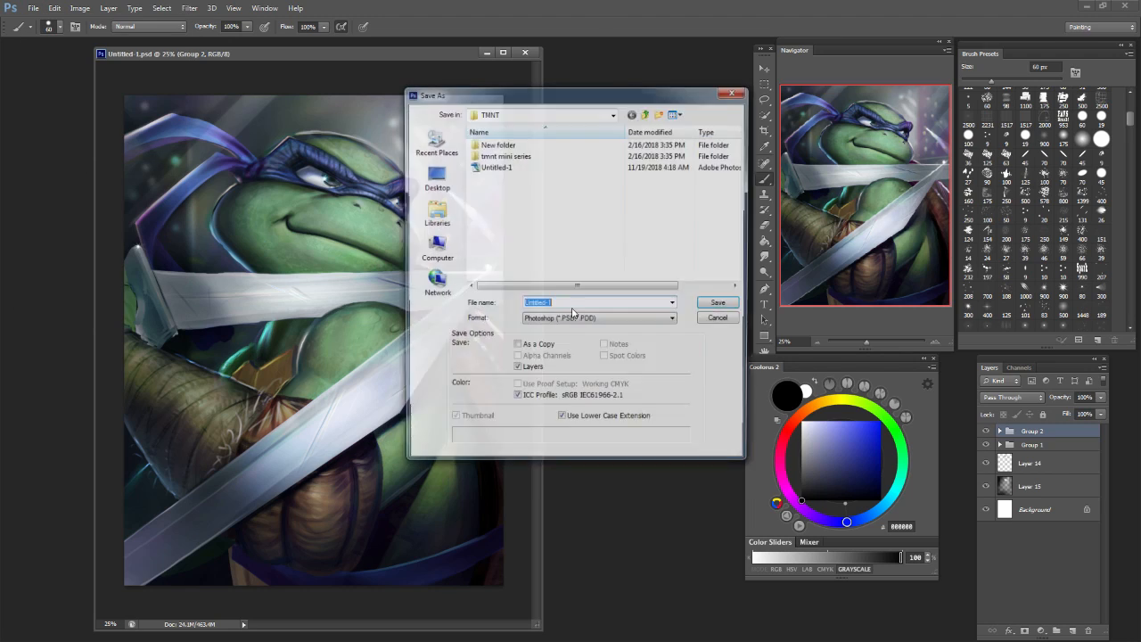
pyautogui.click(723, 306)
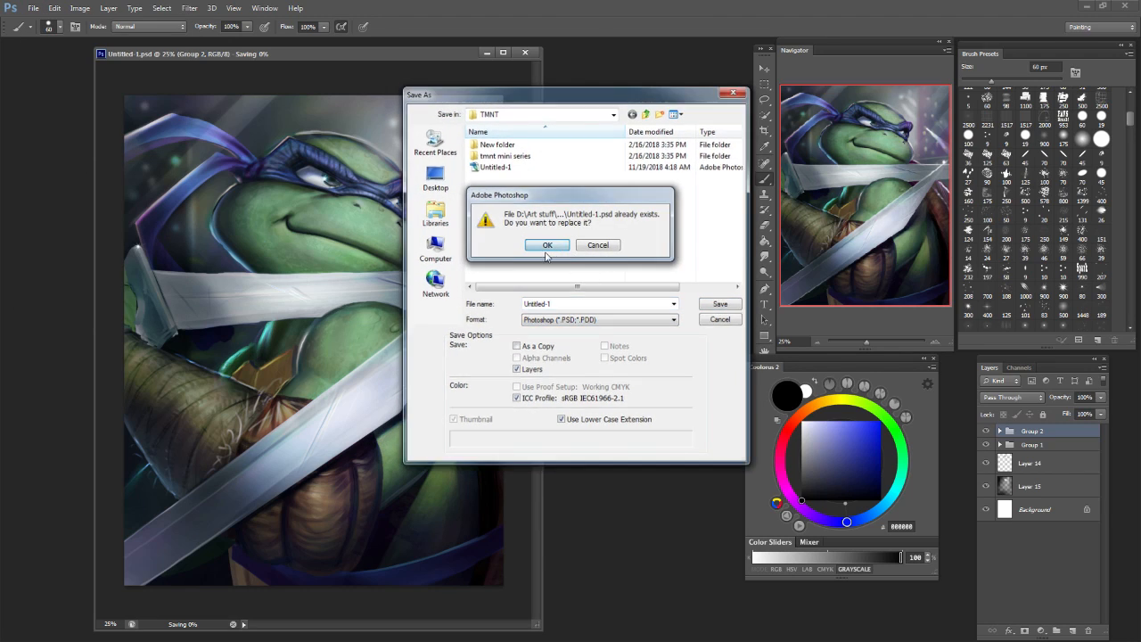
pyautogui.click(606, 321)
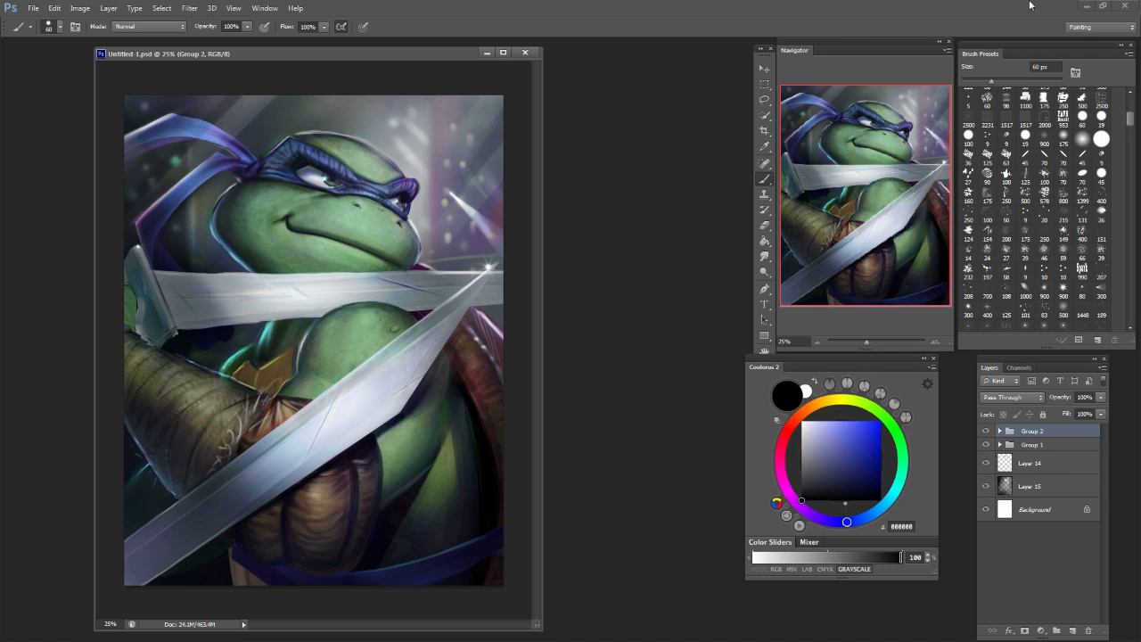